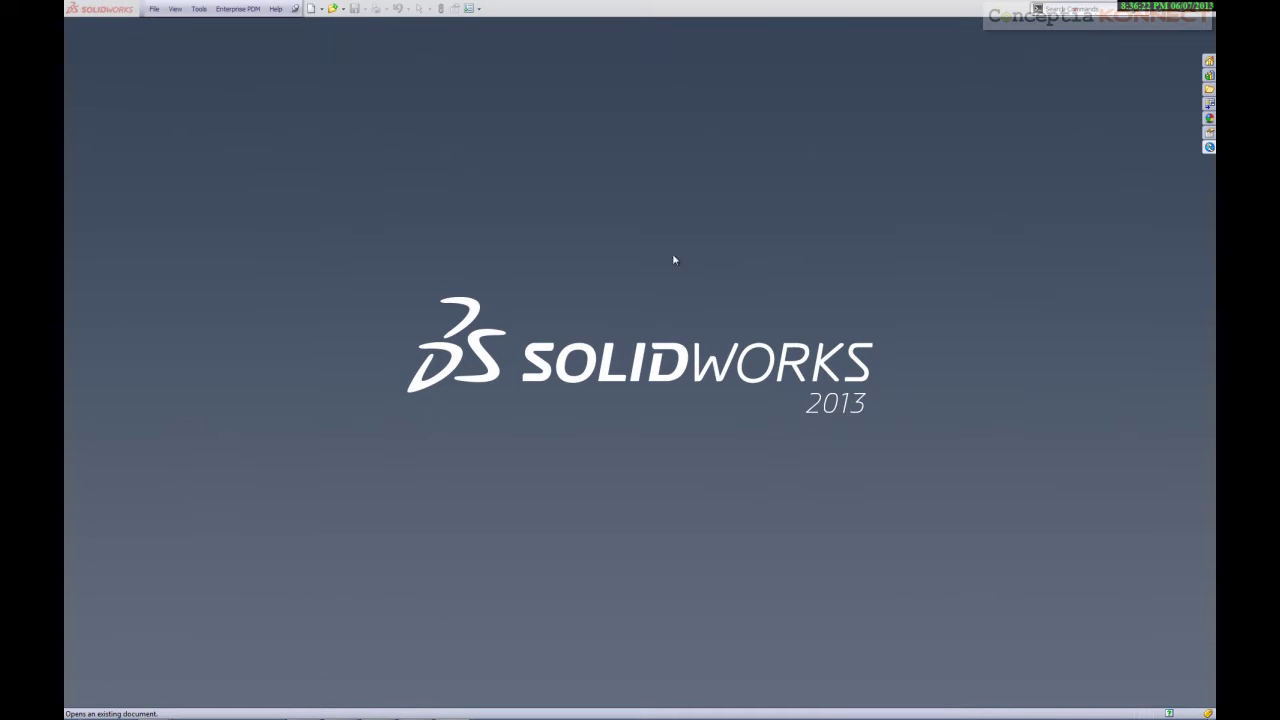
In the Open dialog, browse EPDM DEMO > Engineering > Project #2013 > Design Data > RCB_fINAL
left_click(333, 9)
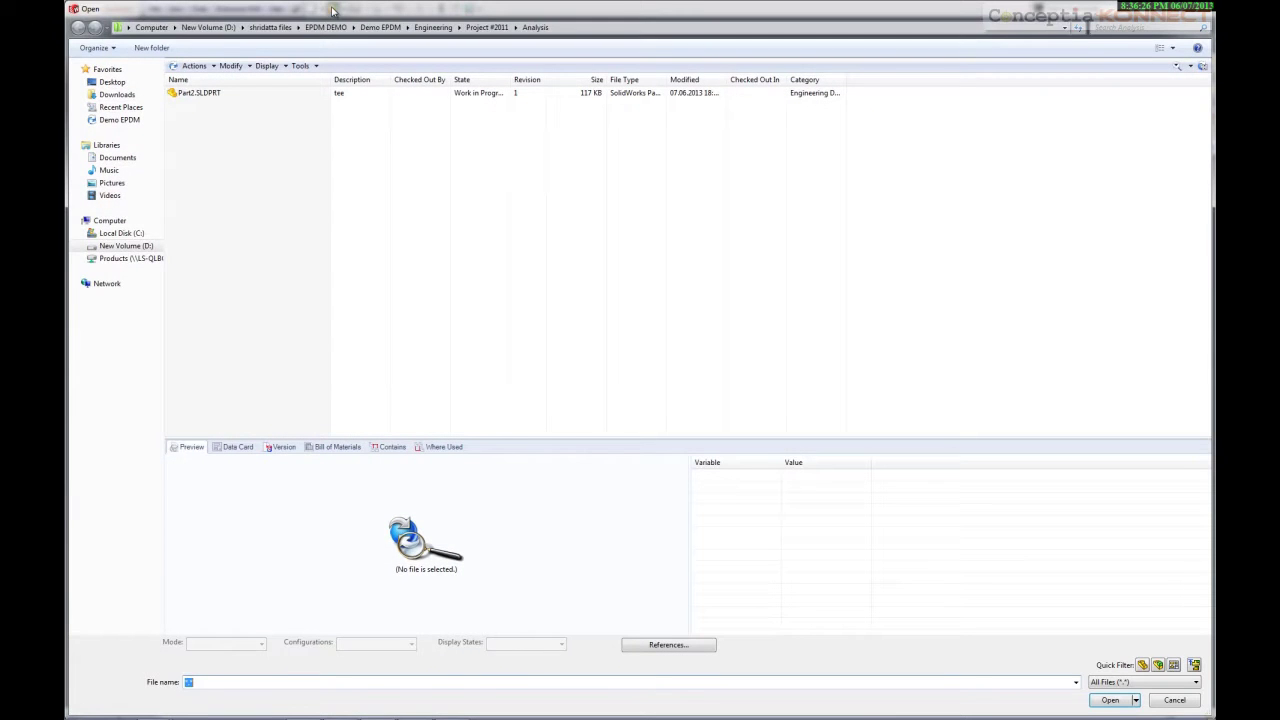
left_click(330, 28)
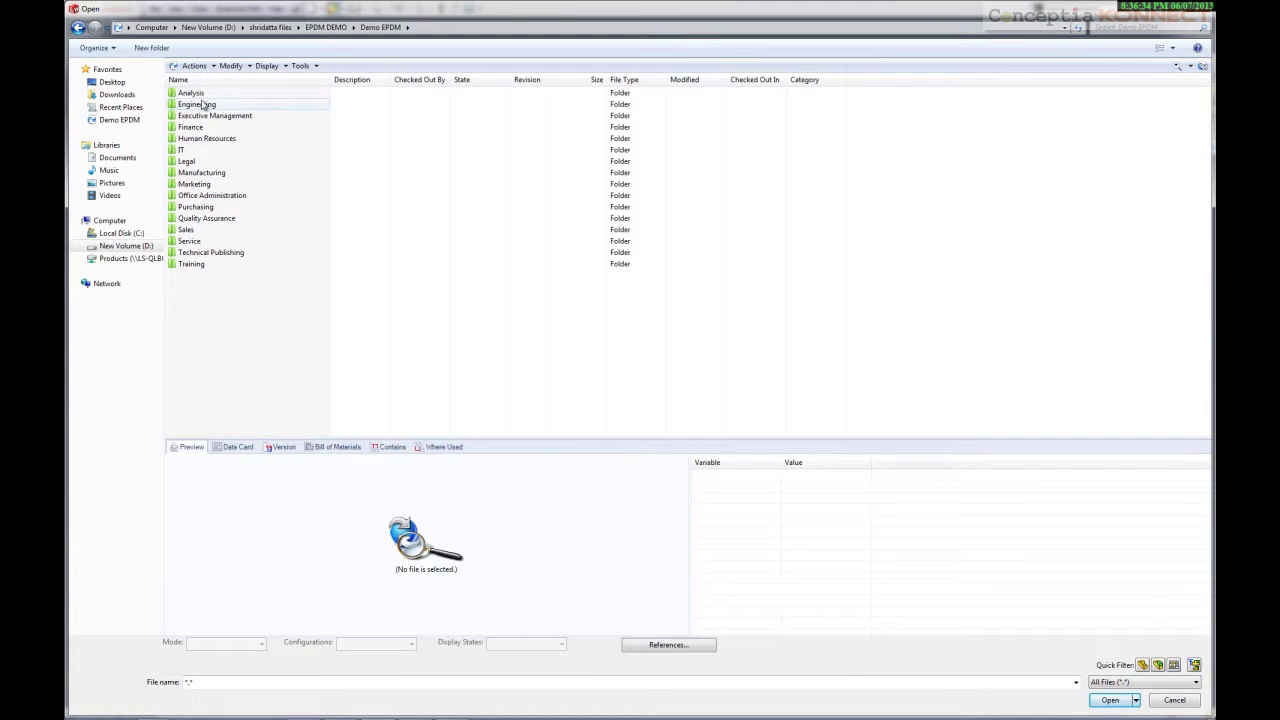
double_click(201, 105)
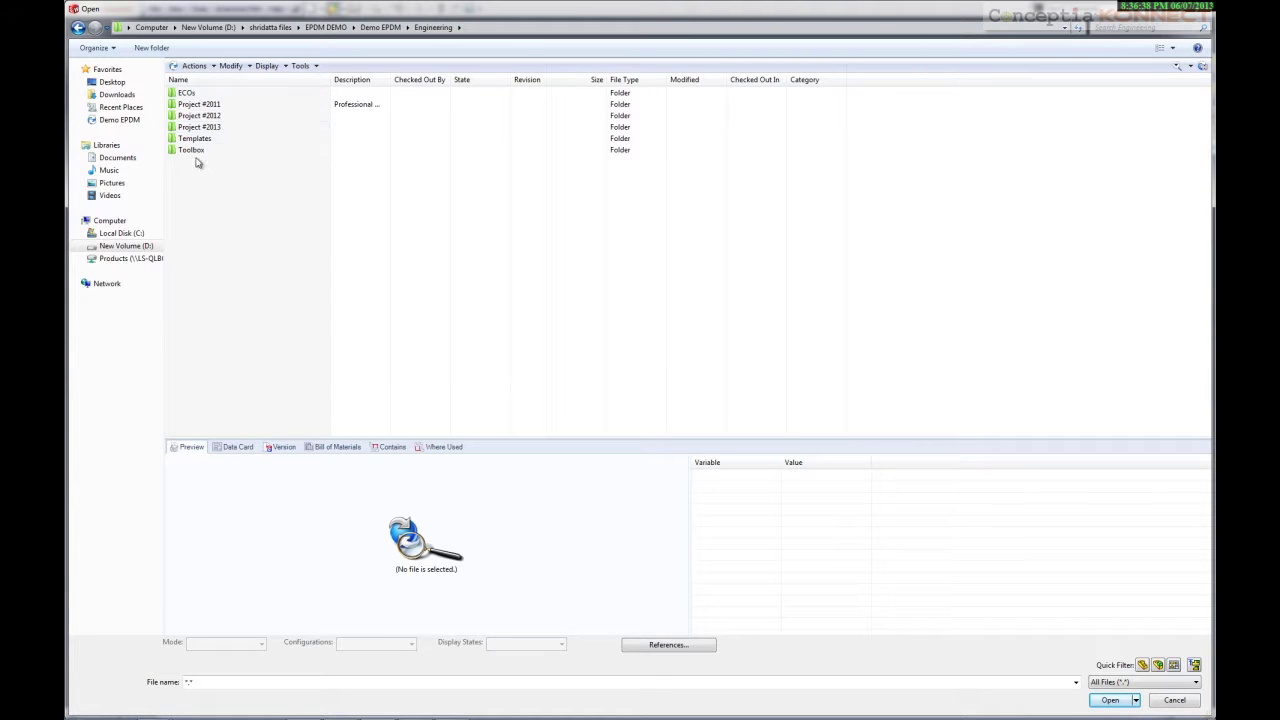
double_click(205, 127)
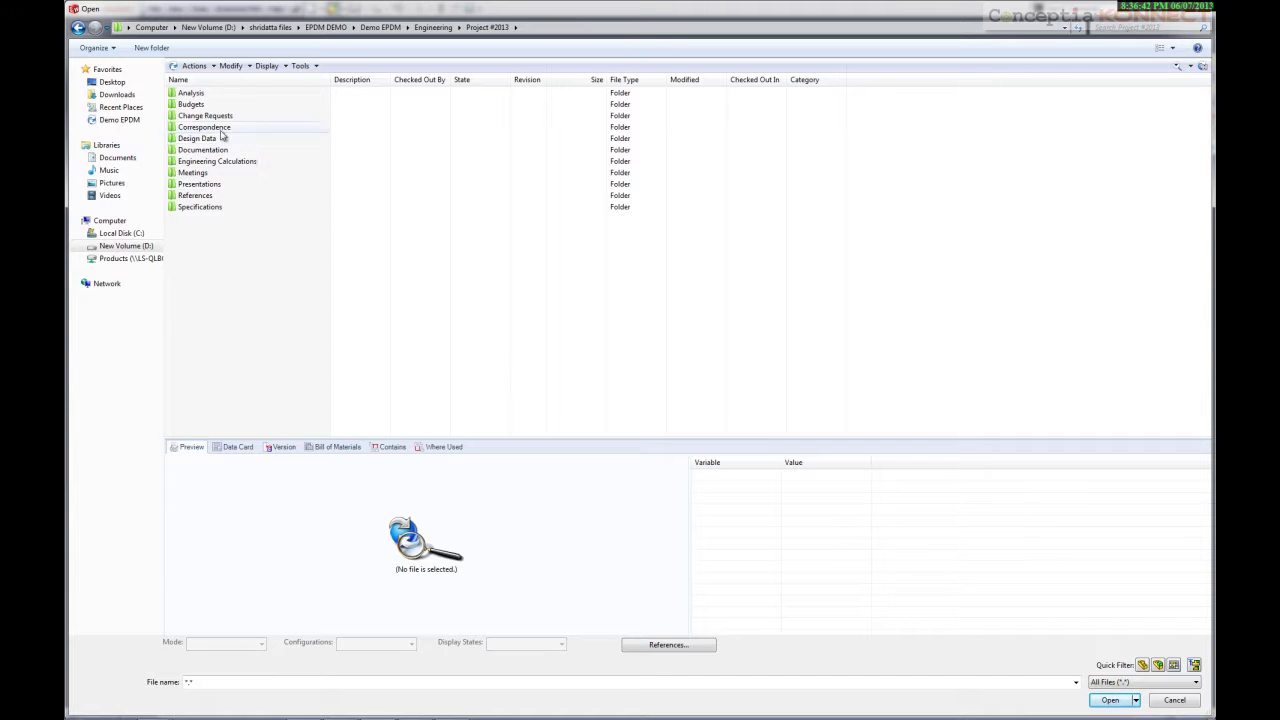
double_click(190, 139)
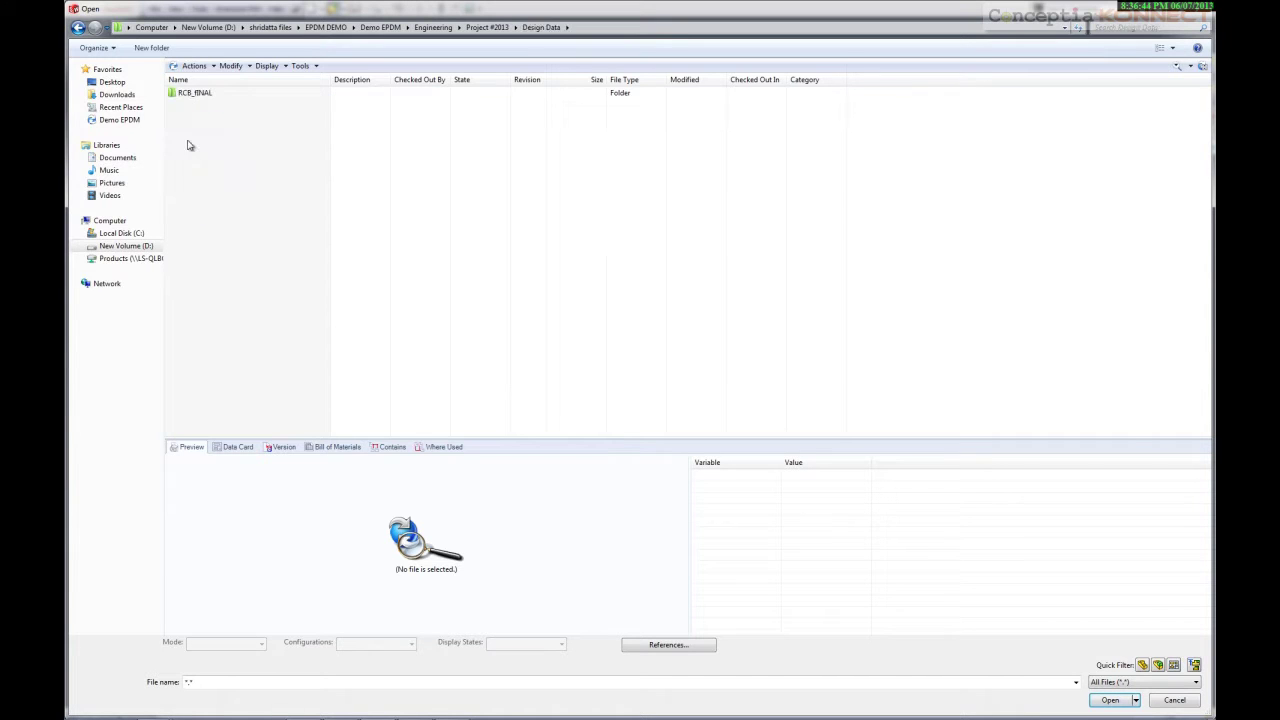
double_click(192, 94)
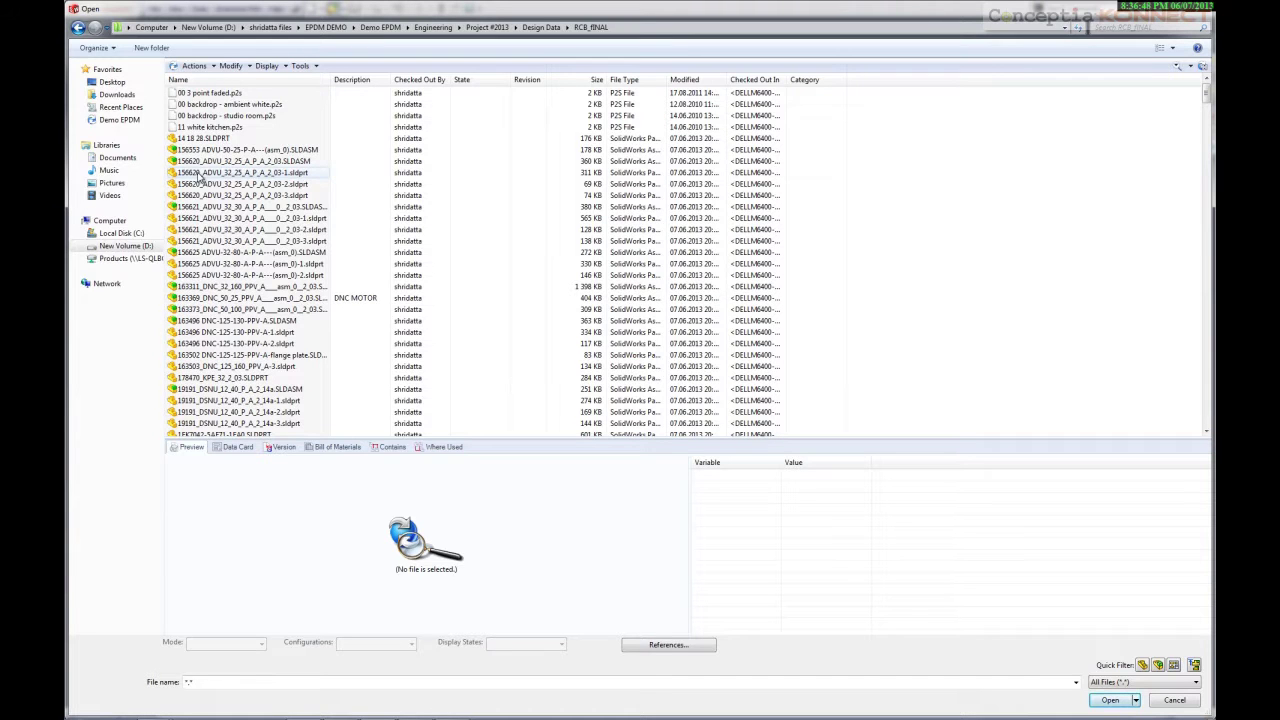
Select the 156553 ADVU assembly, enlarge the file details pane, and view its Data Card and preview
left_click(203, 151)
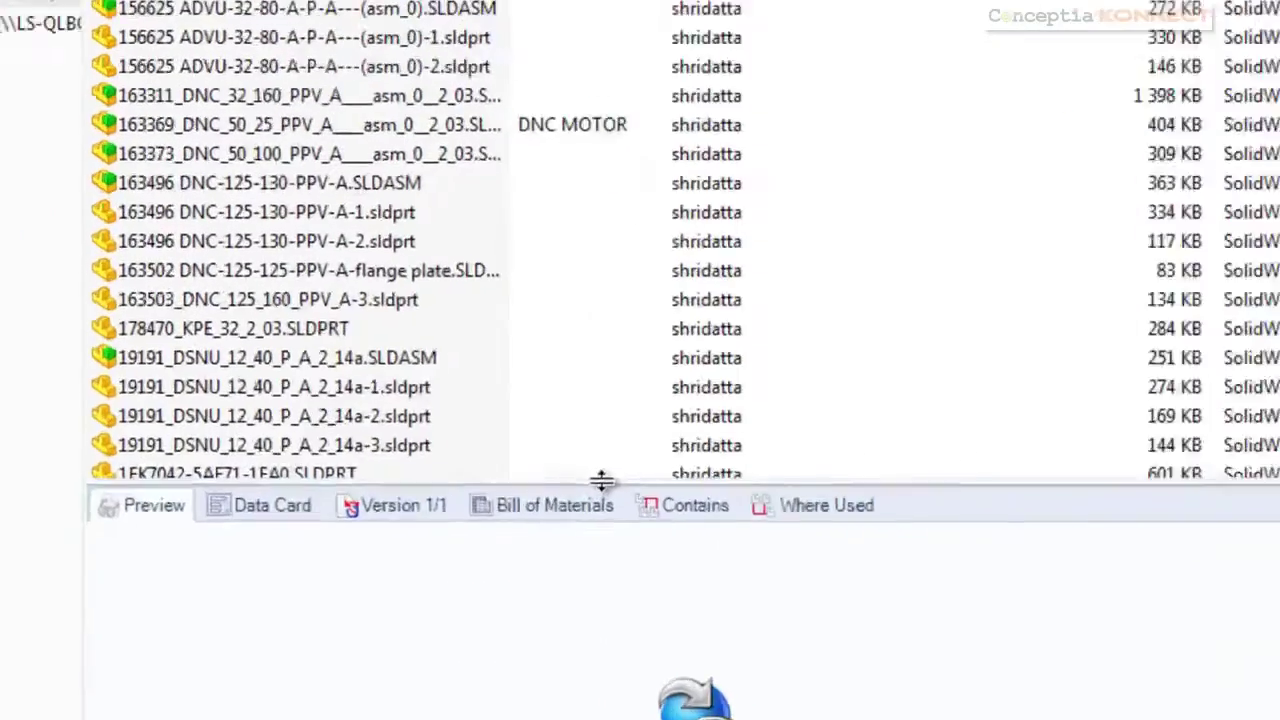
left_click_drag(367, 443, 368, 311)
left_click_drag(670, 115, 670, 115)
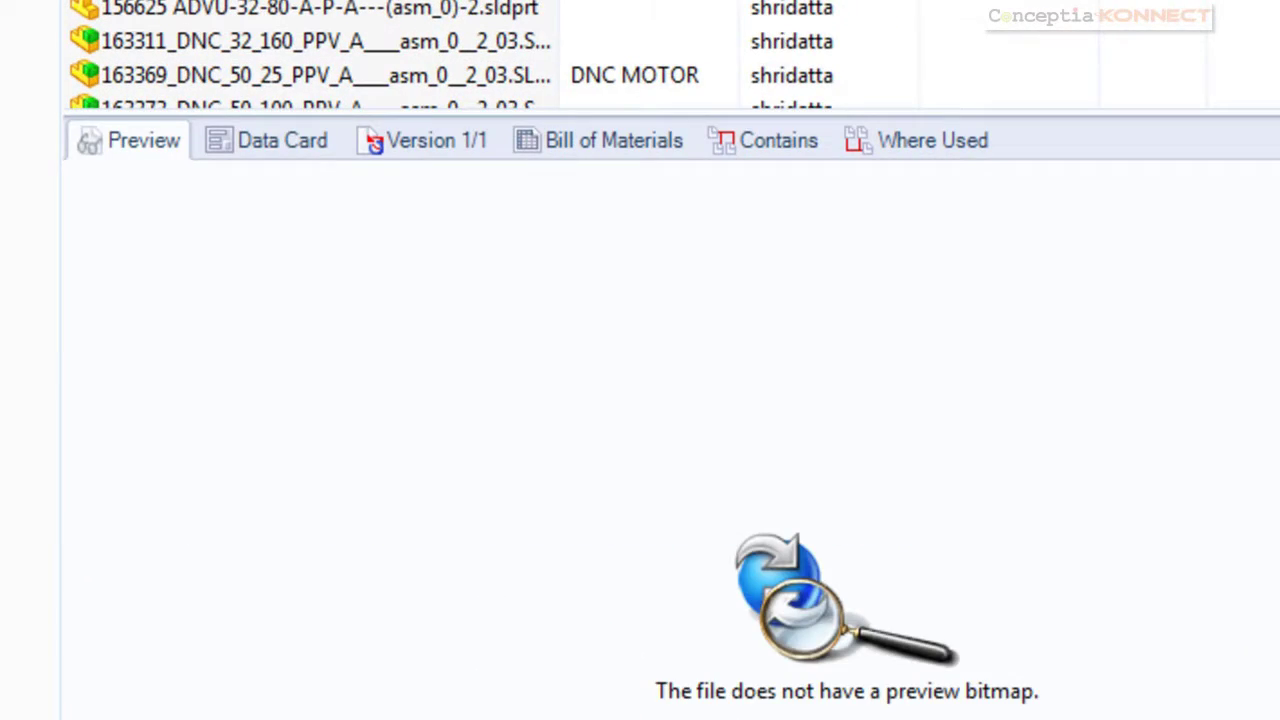
left_click(292, 143)
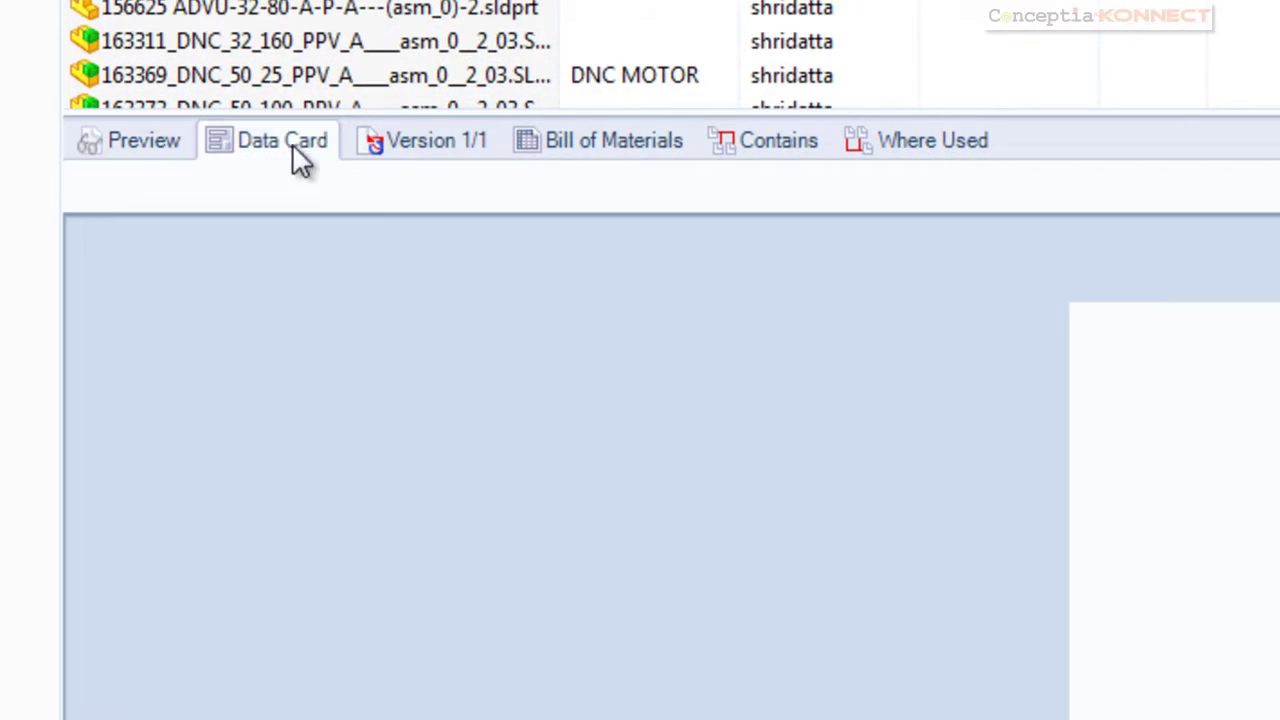
left_click(180, 148)
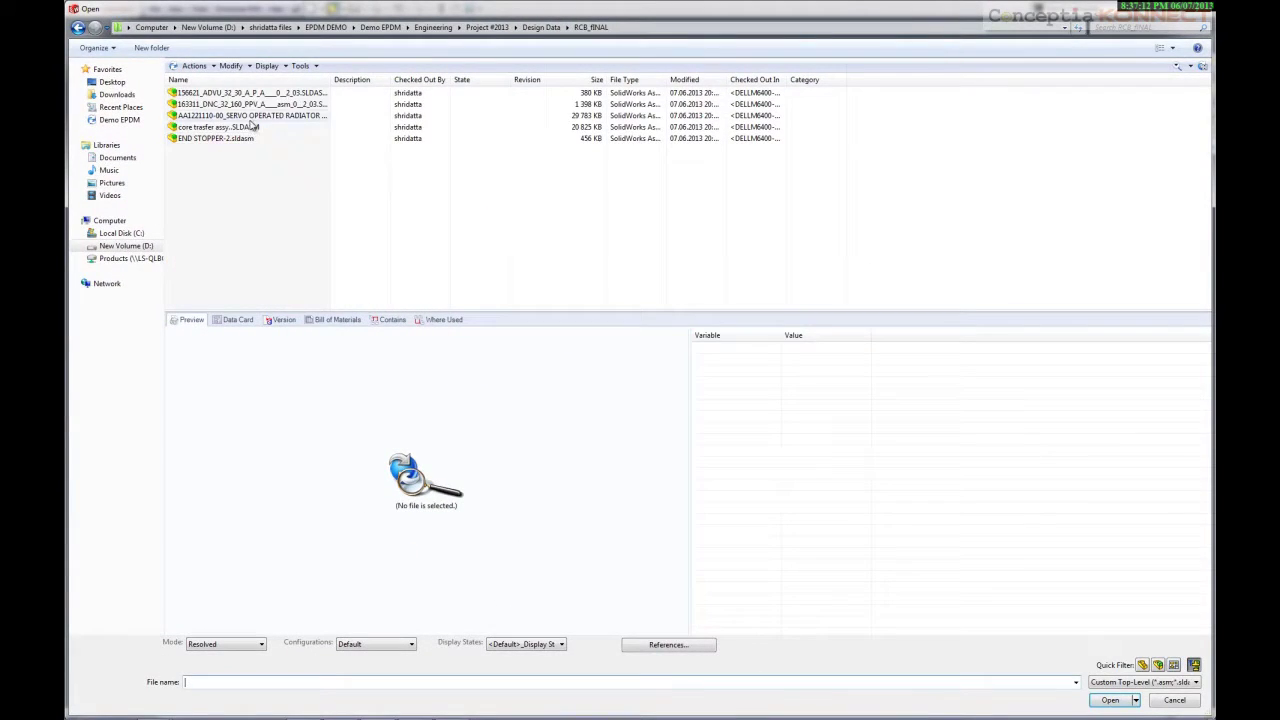
Preview the 163311_DNC and servo core builder assemblies and check the preview's configuration list
left_click(246, 95)
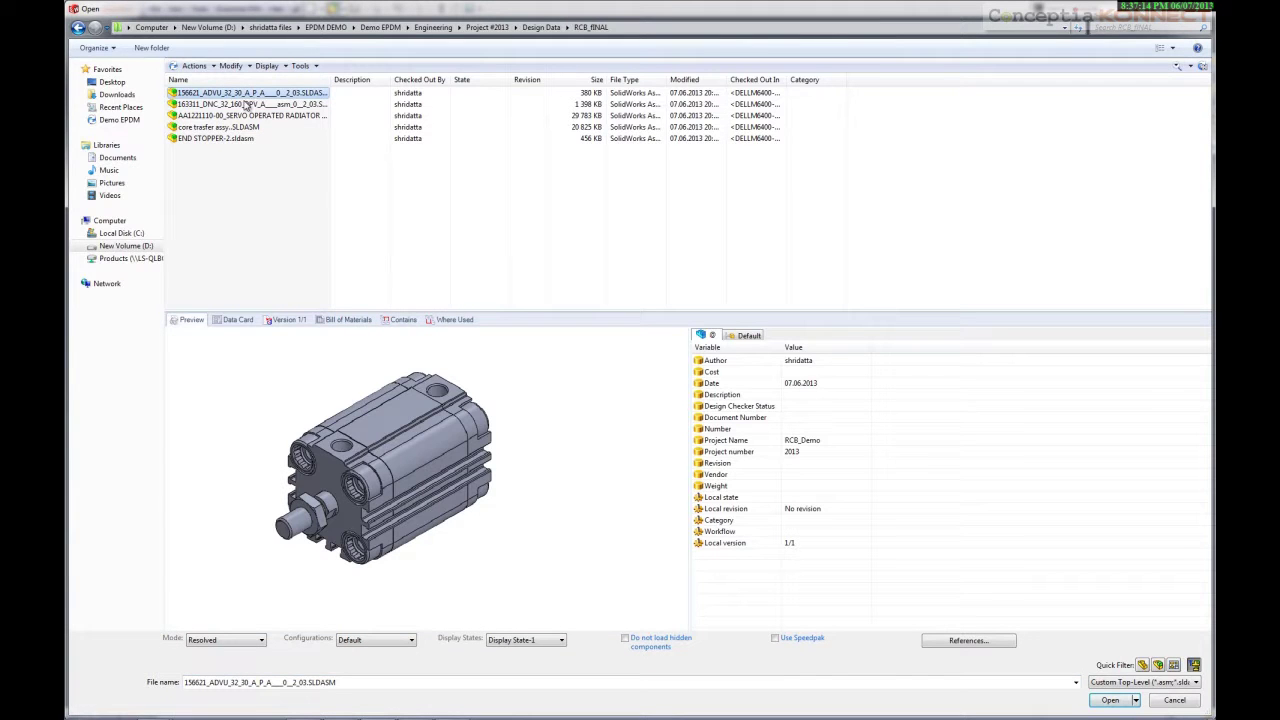
left_click(246, 104)
left_click(242, 116)
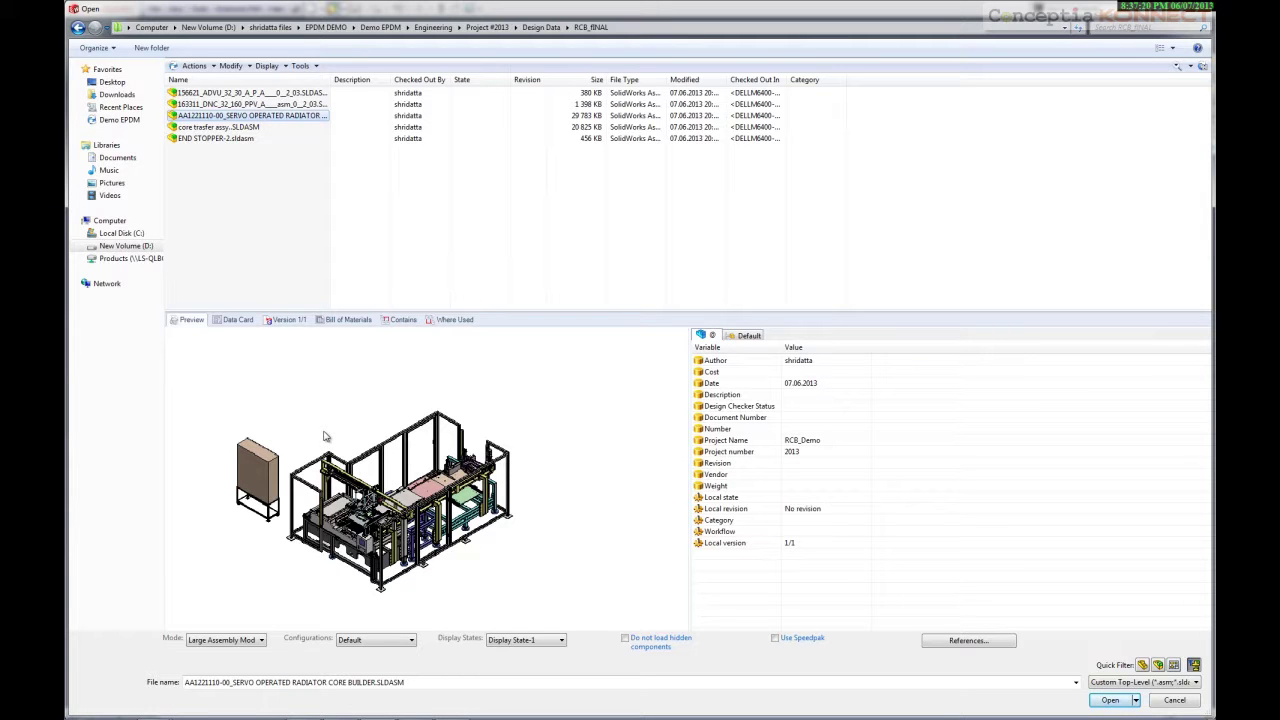
right_click(298, 391)
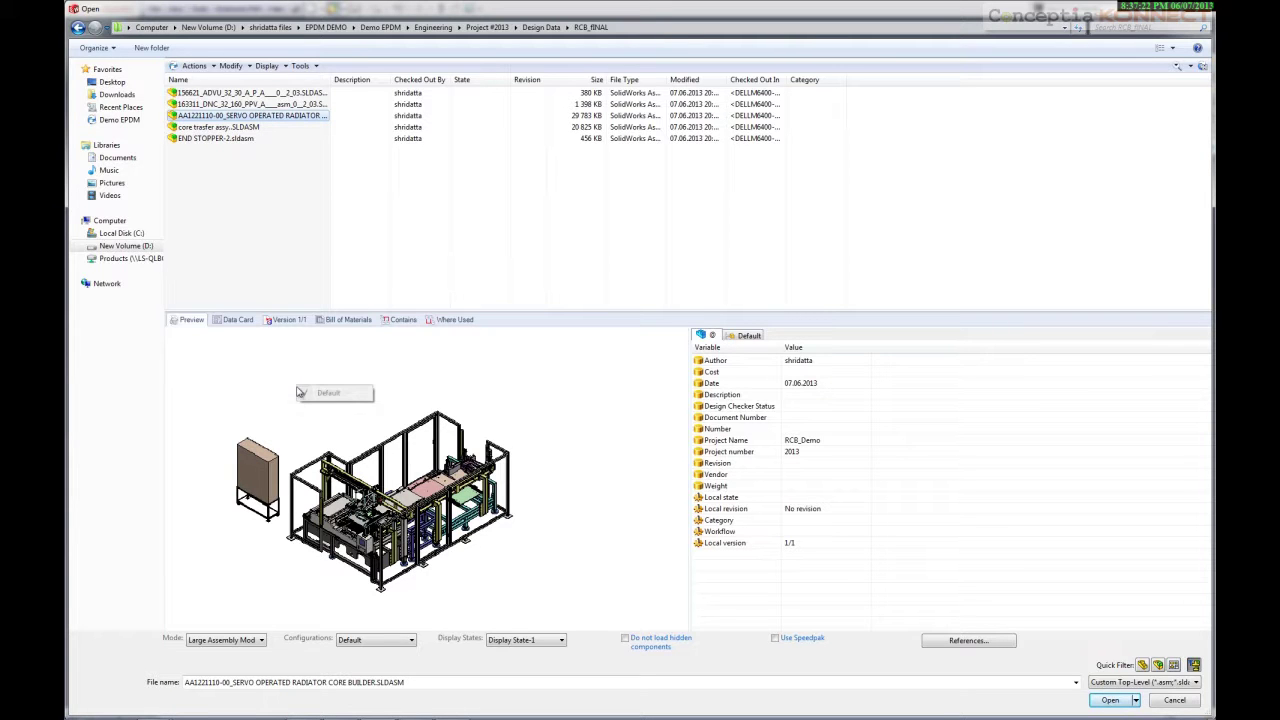
left_click(274, 400)
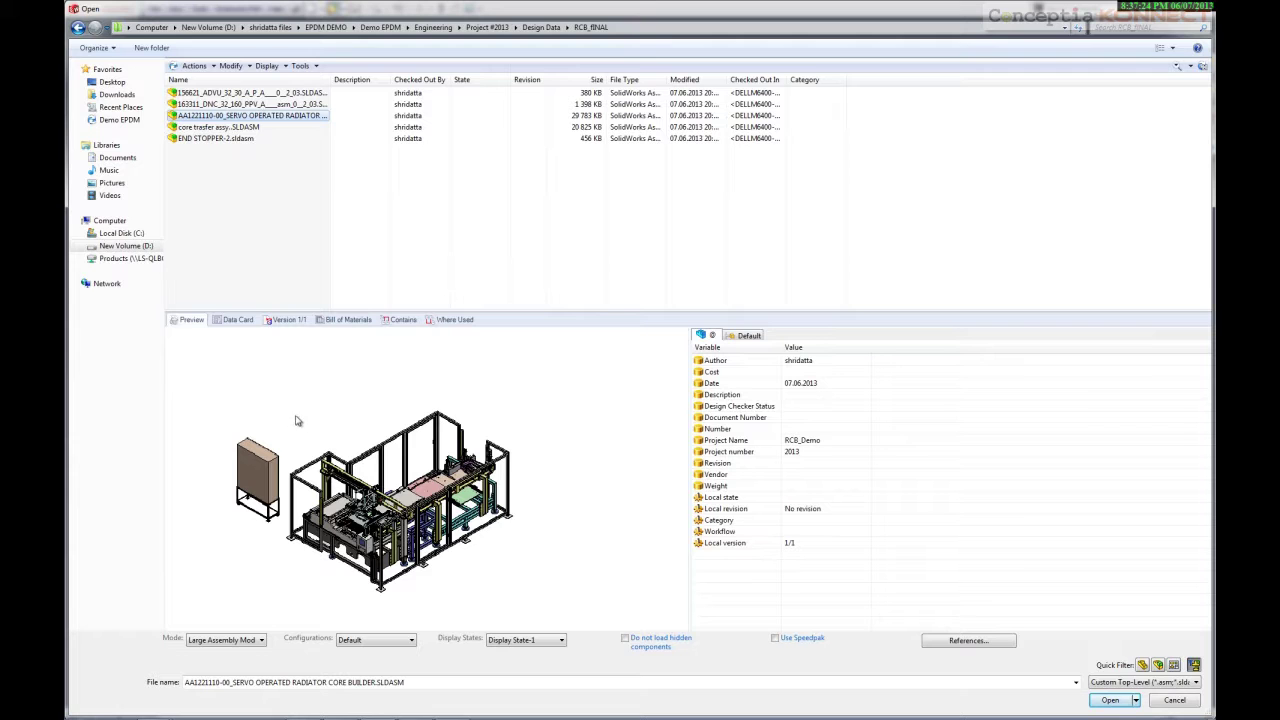
Review the Data Card, Version, Bill of Materials and Where Used tabs, then reselect AA1221110-00_SERVO with 3-D preview
key("Down")
left_click(232, 322)
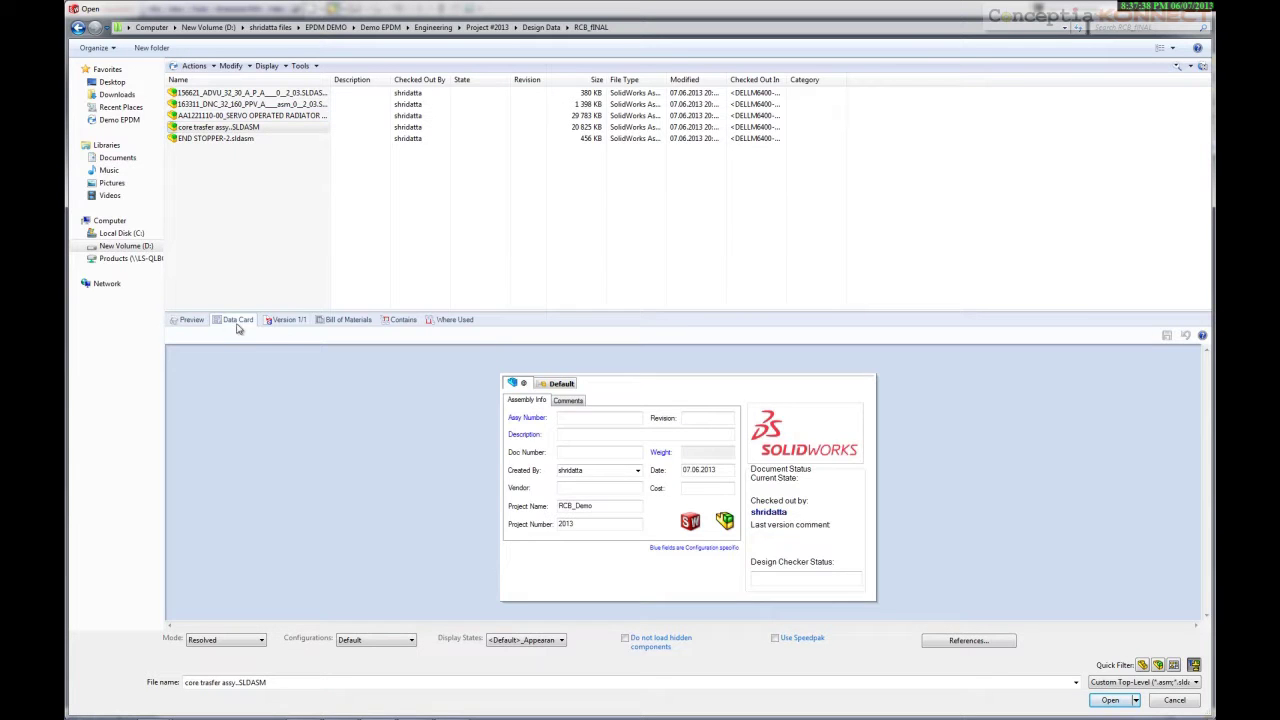
left_click(286, 321)
left_click(340, 321)
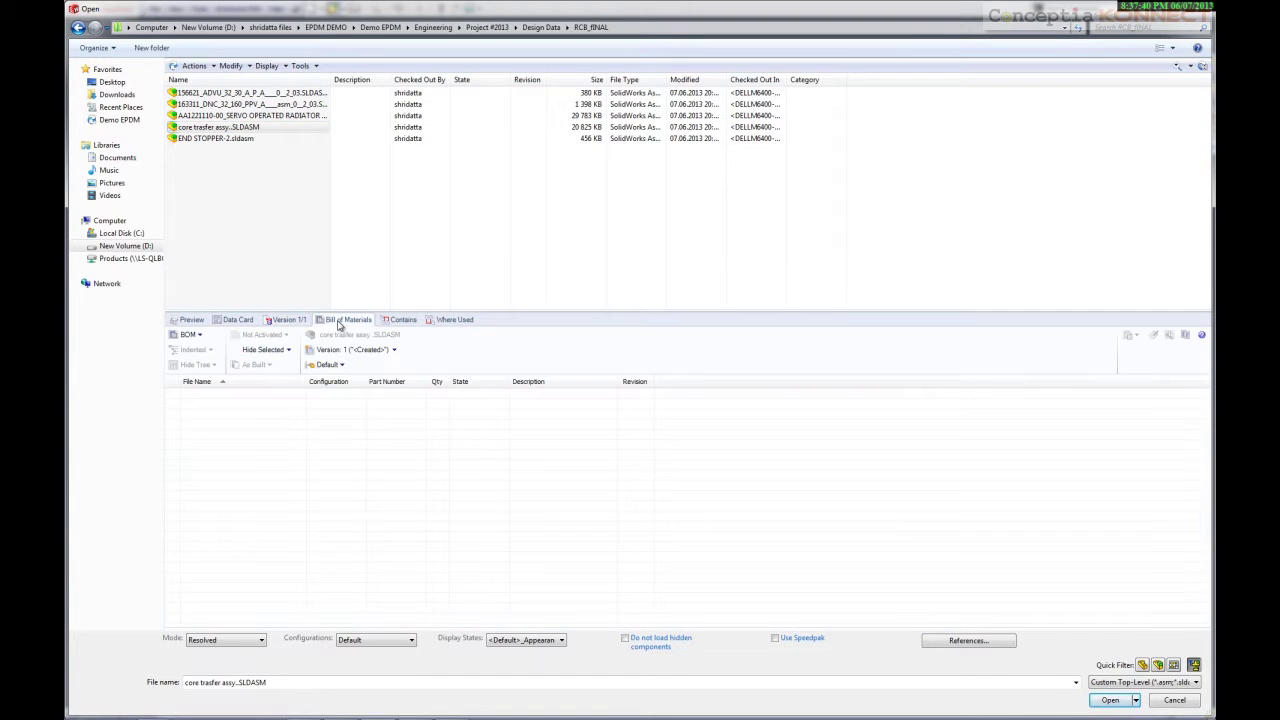
left_click(442, 318)
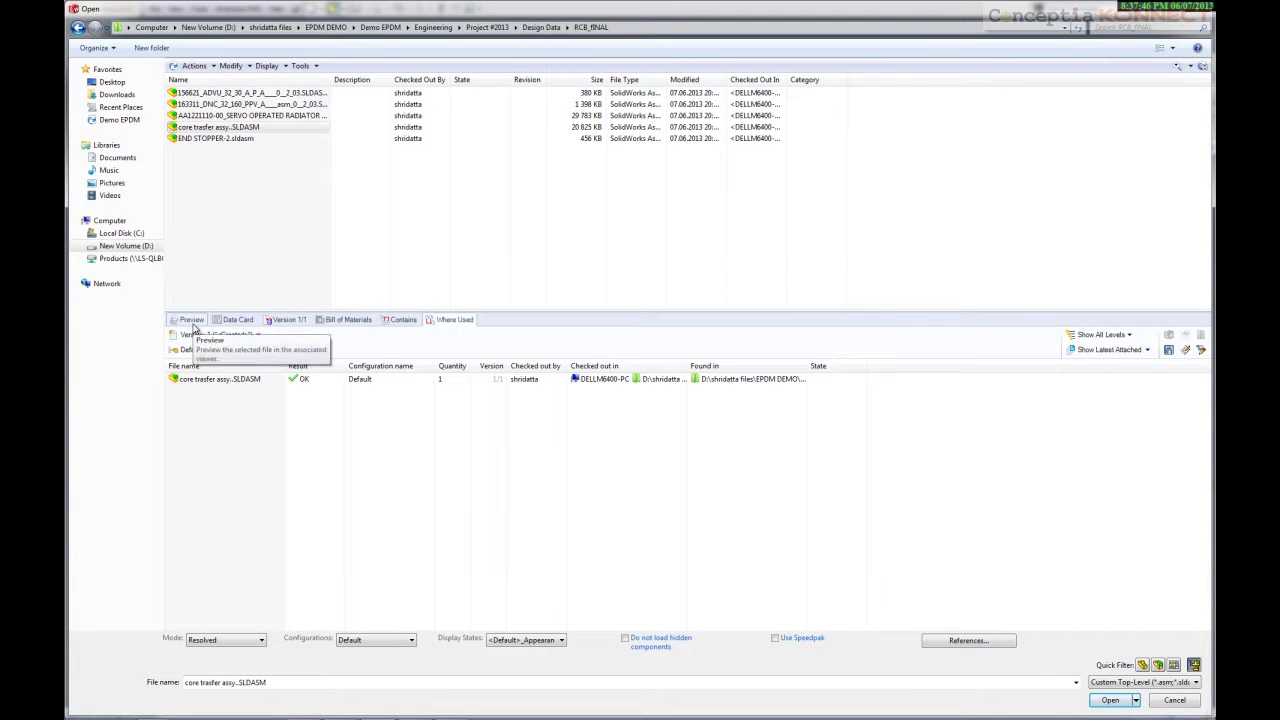
left_click(215, 116)
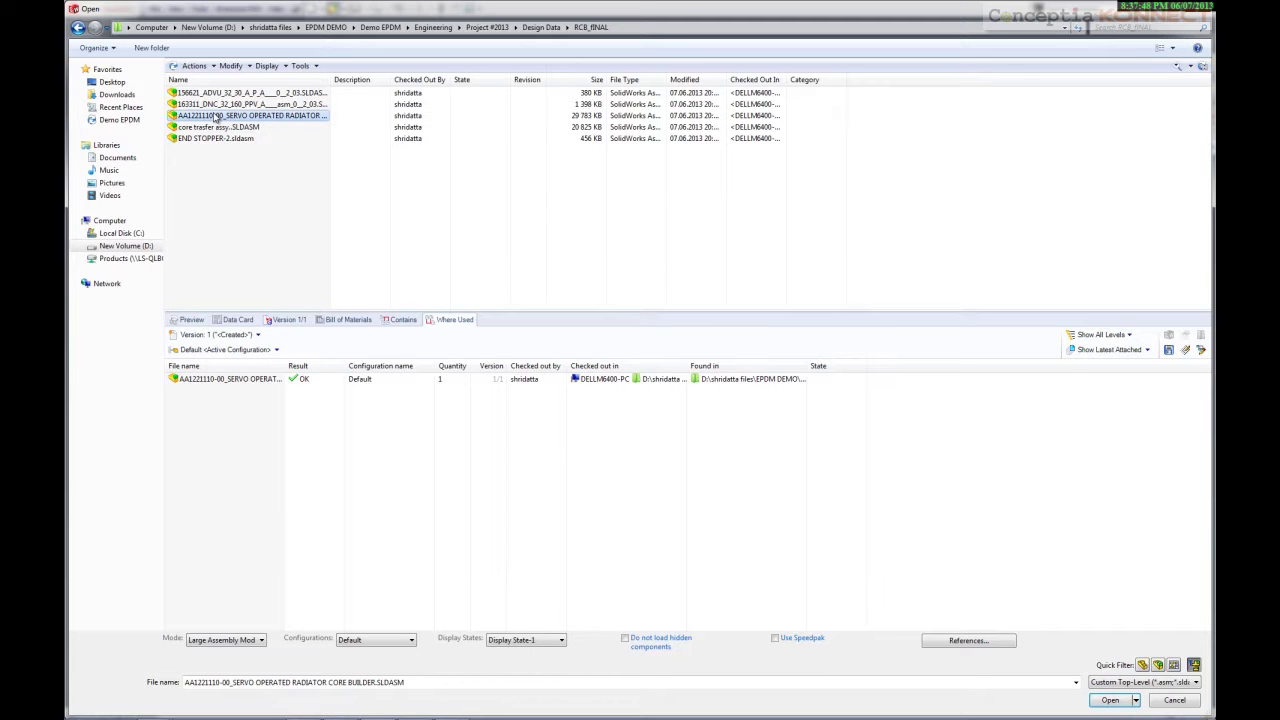
left_click(187, 324)
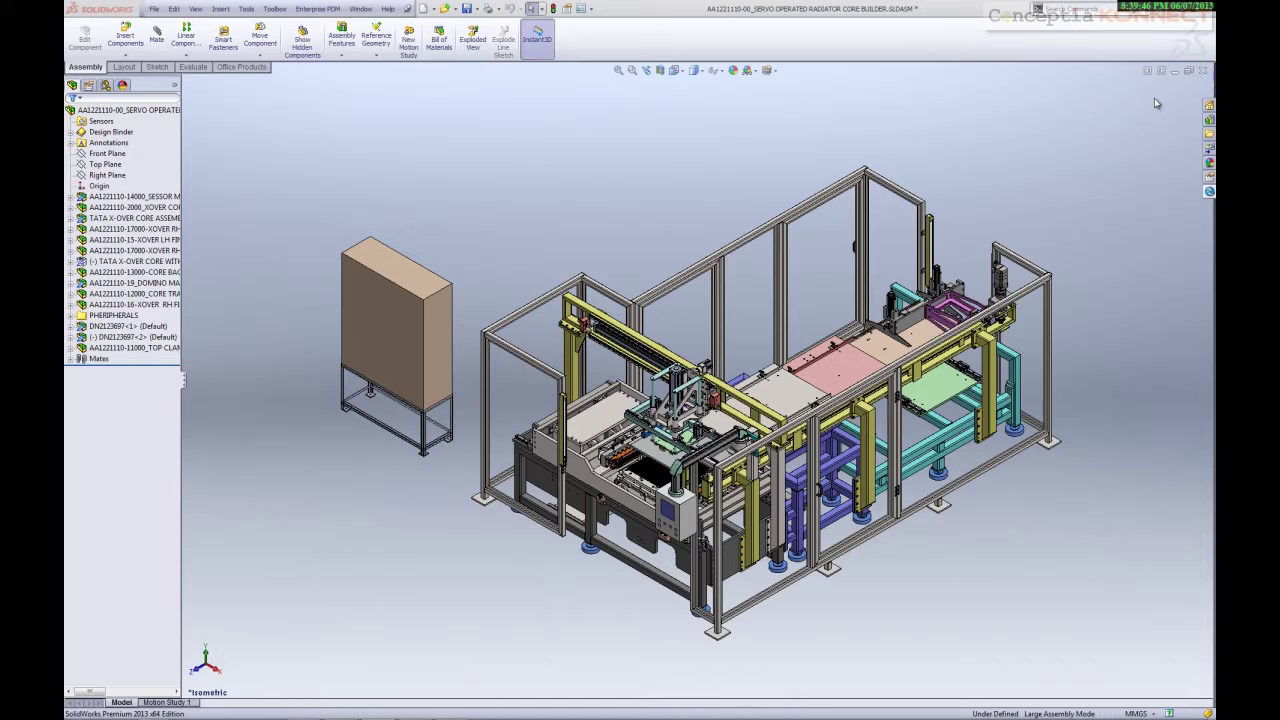
Orbit, zoom and return to the isometric view to inspect the radiator core builder machine
middle_click_drag(930, 198, 703, 443)
key("ctrl+7")
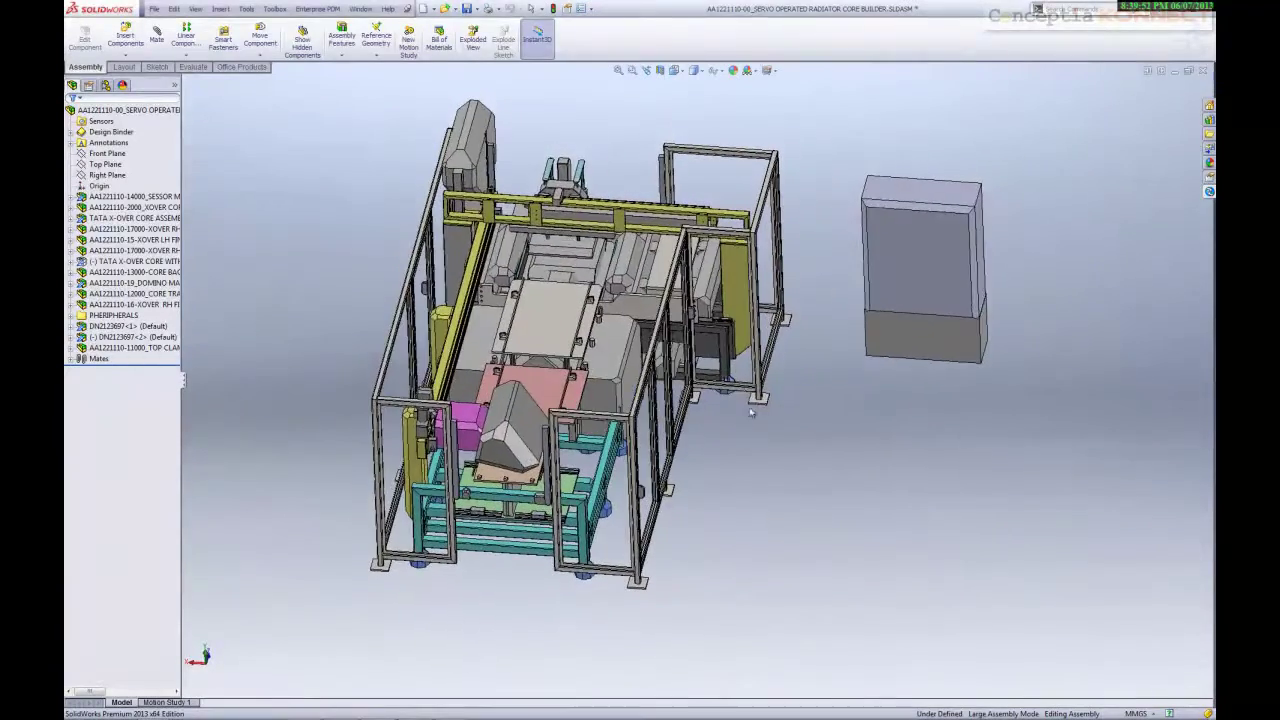
scroll(549, 333, "down", 10)
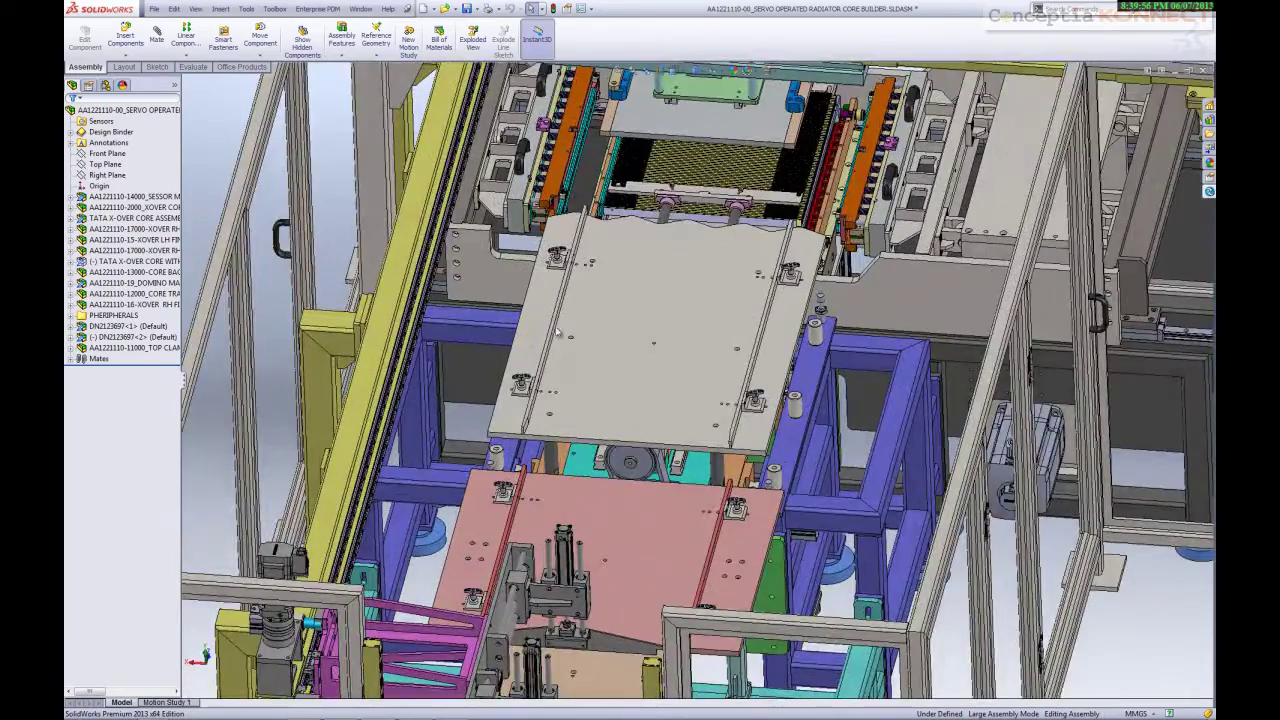
scroll(583, 331, "up", 5)
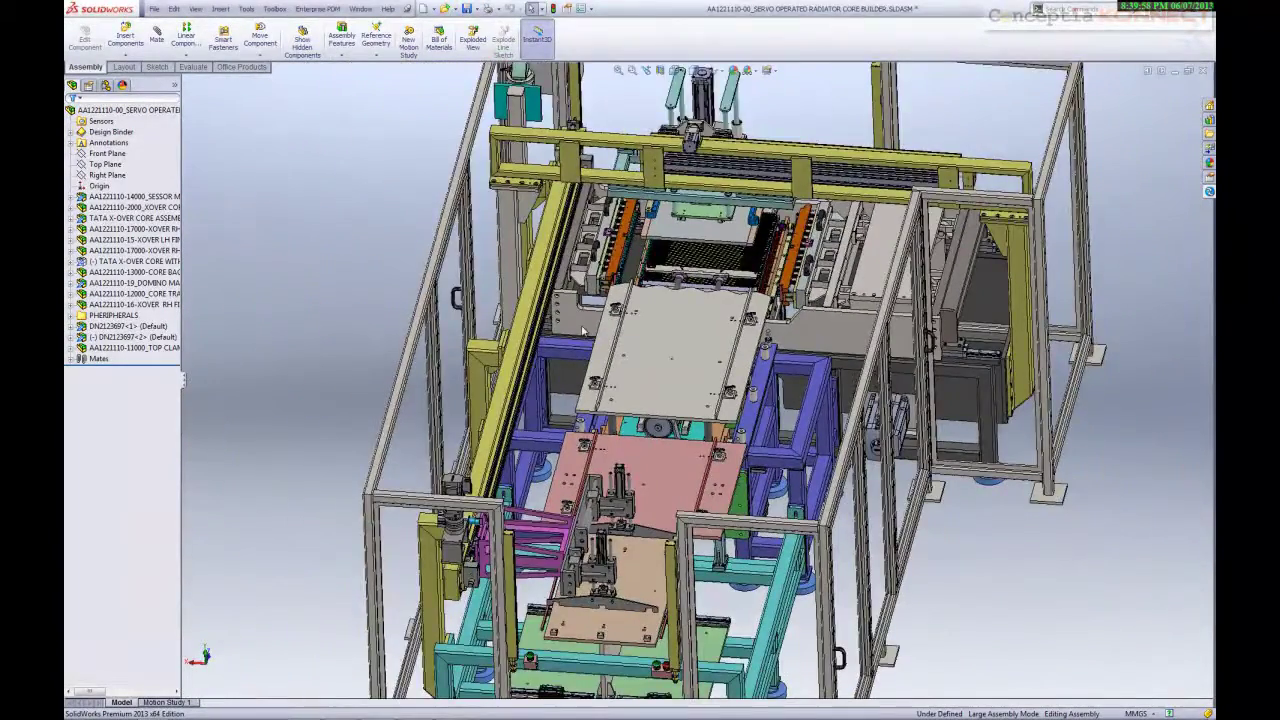
key("ctrl+7")
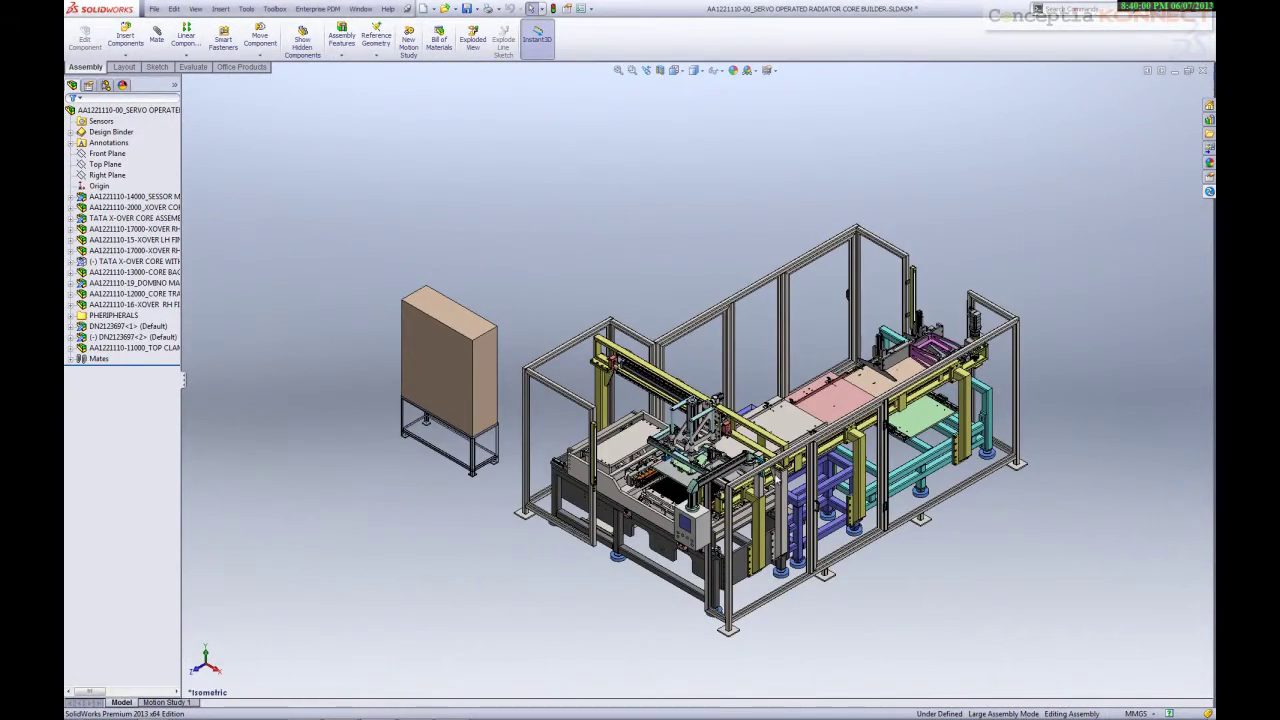
scroll(830, 492, "down", 8)
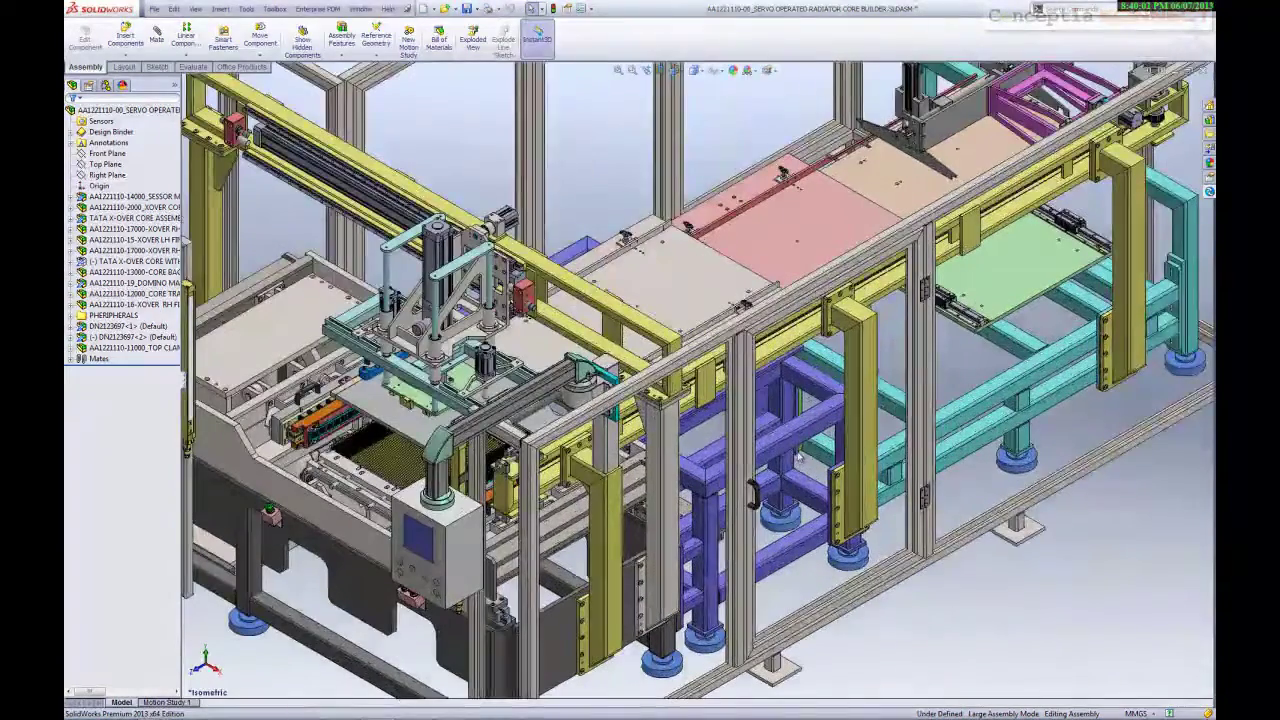
Open the purple SUPPORT FRAME-RH as its own part and show its Enterprise PDM vault status
right_click(797, 444)
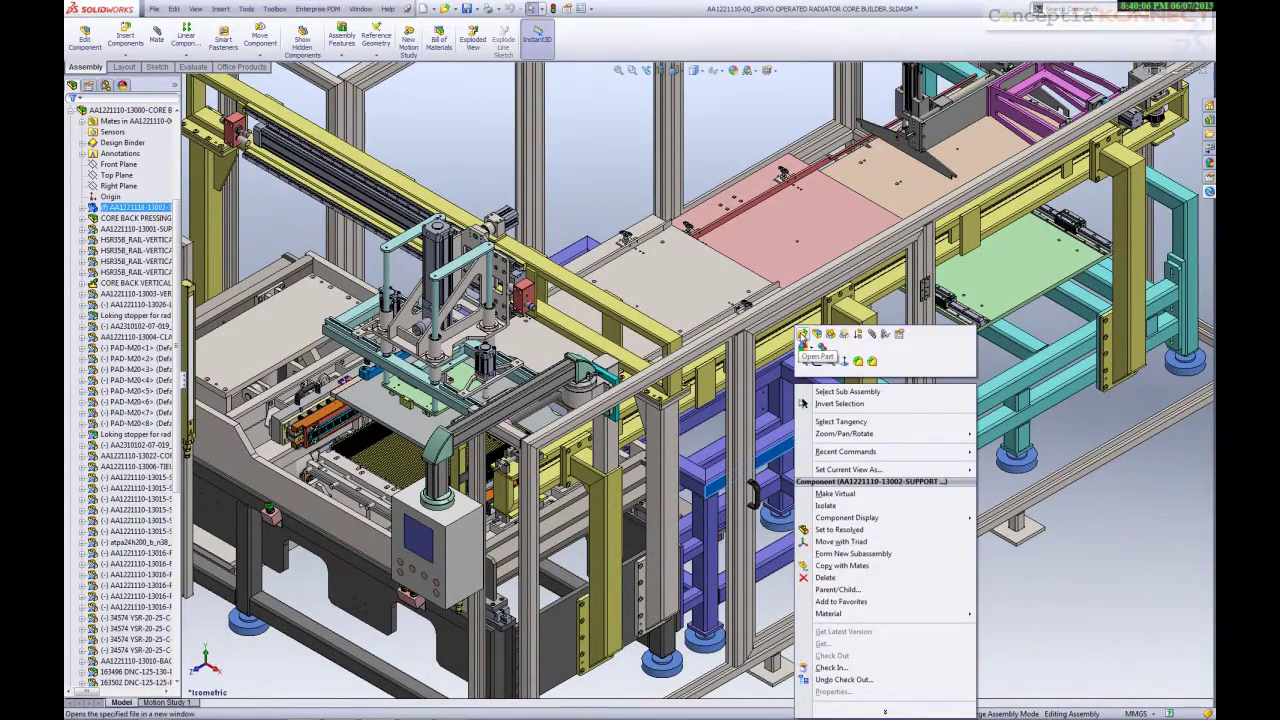
left_click(802, 335)
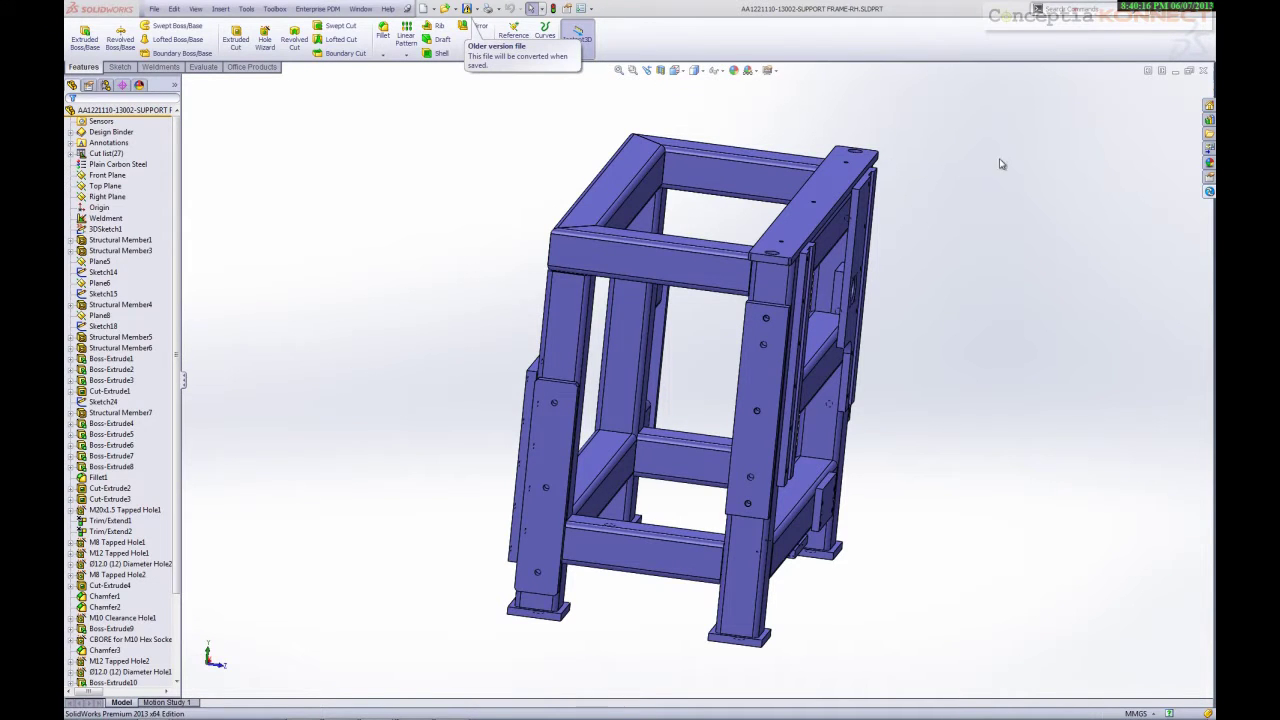
left_click(1209, 191)
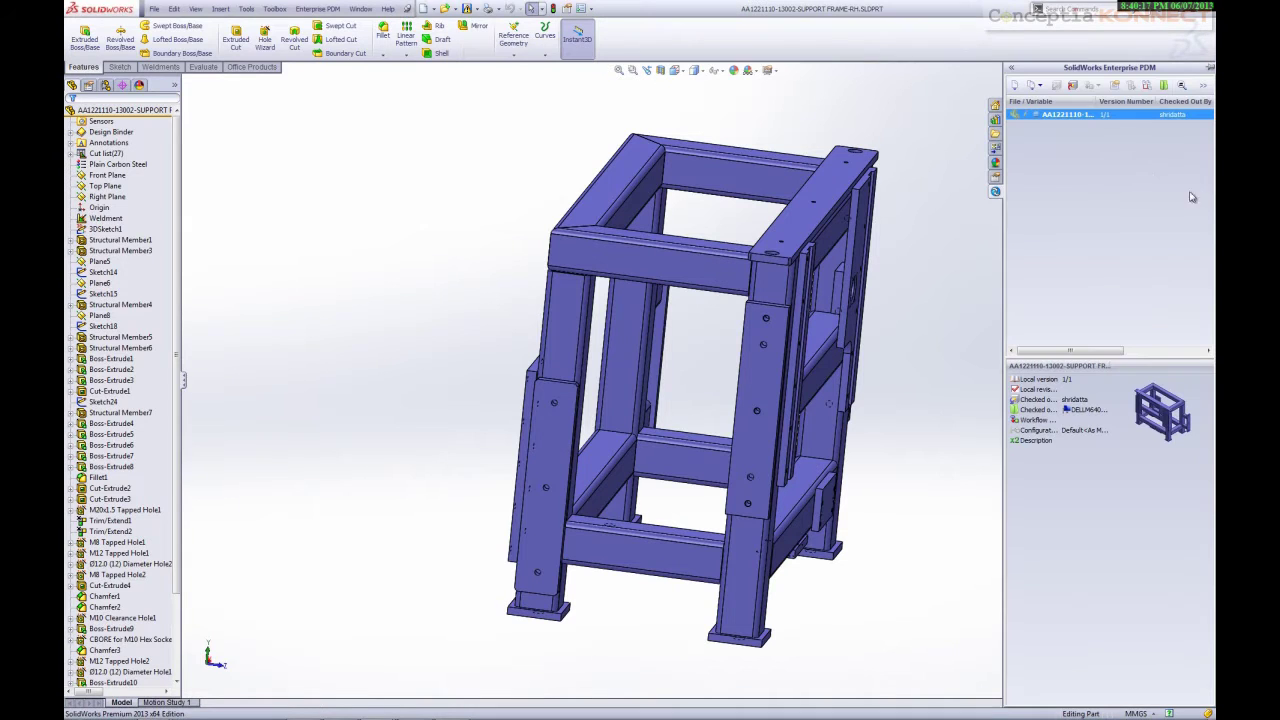
right_click(1041, 120)
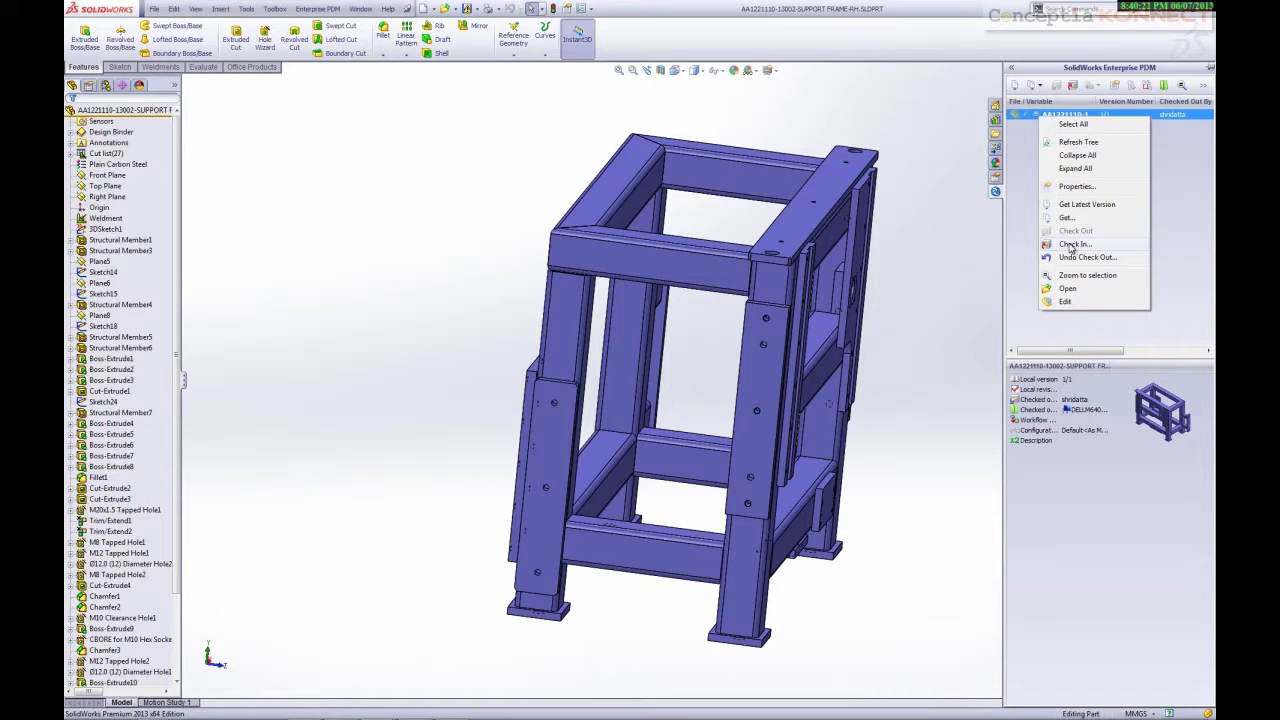
Check the SUPPORT FRAME-RH part into the vault with a comment, leaving it at version 2/2
left_click(1072, 245)
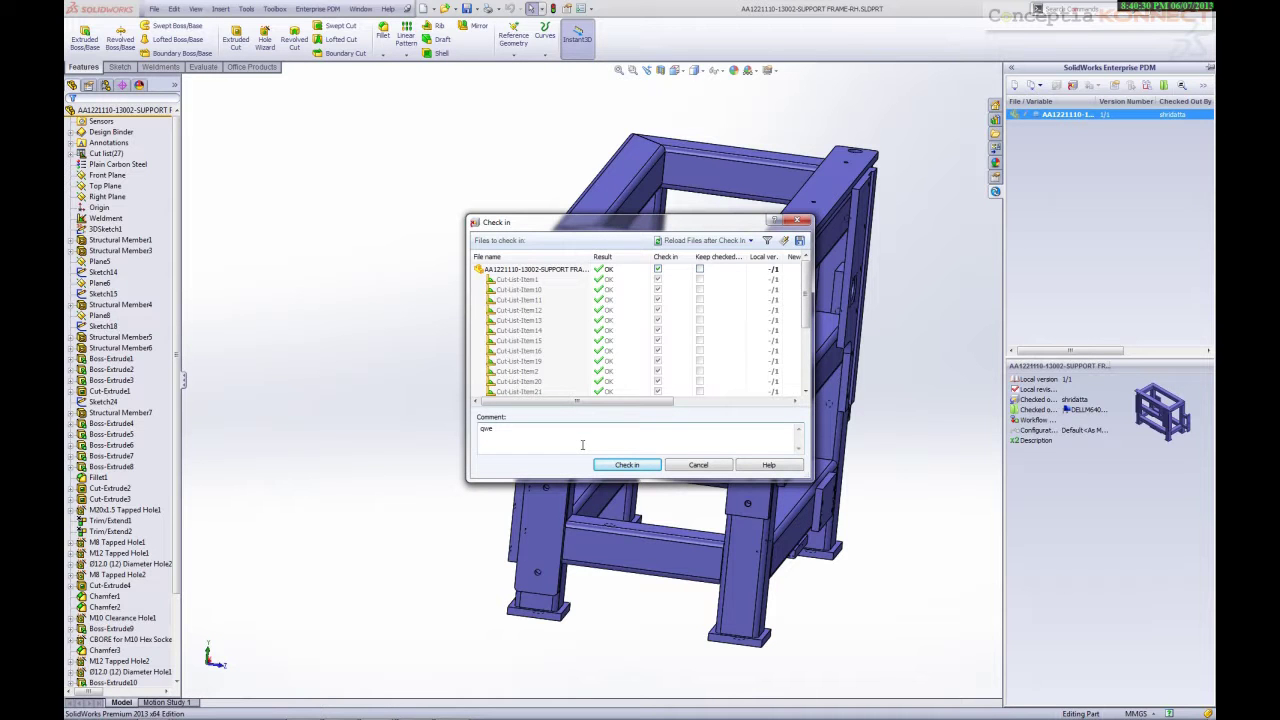
type("ch")
type("desi")
left_click(627, 466)
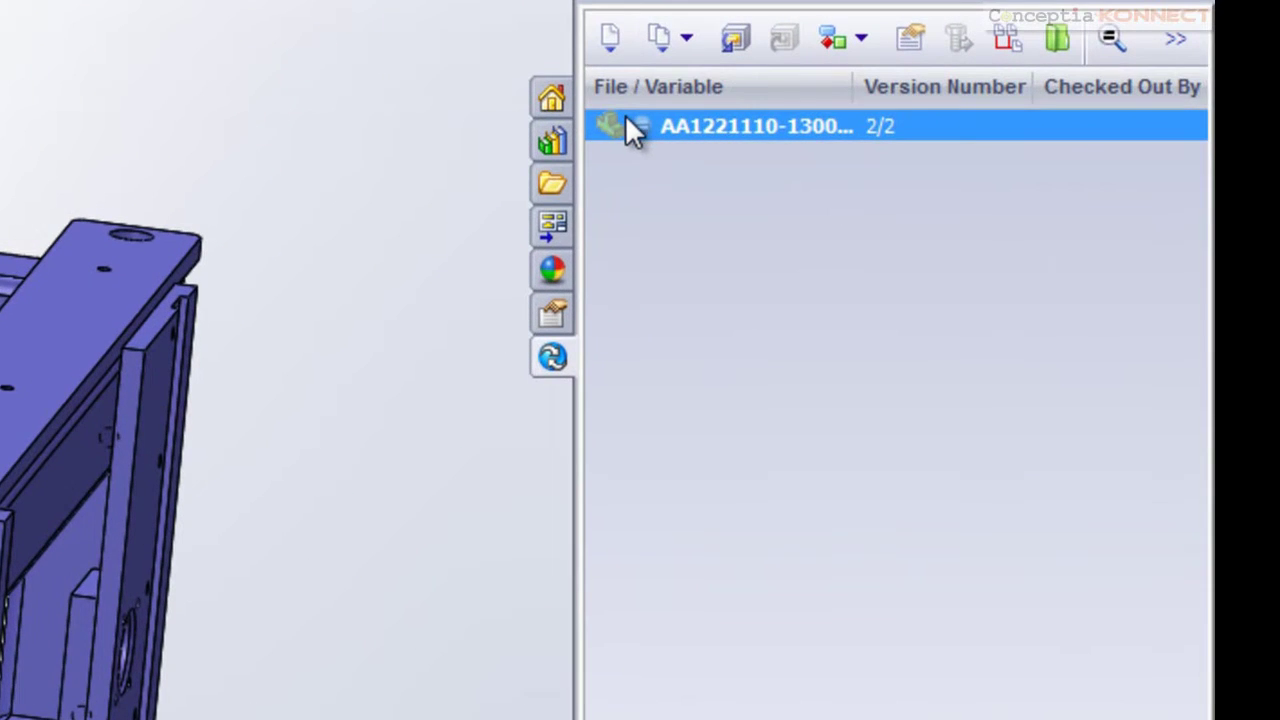
Dismiss the version-control actions menu and begin Sketch1 on the Front plane
right_click(628, 128)
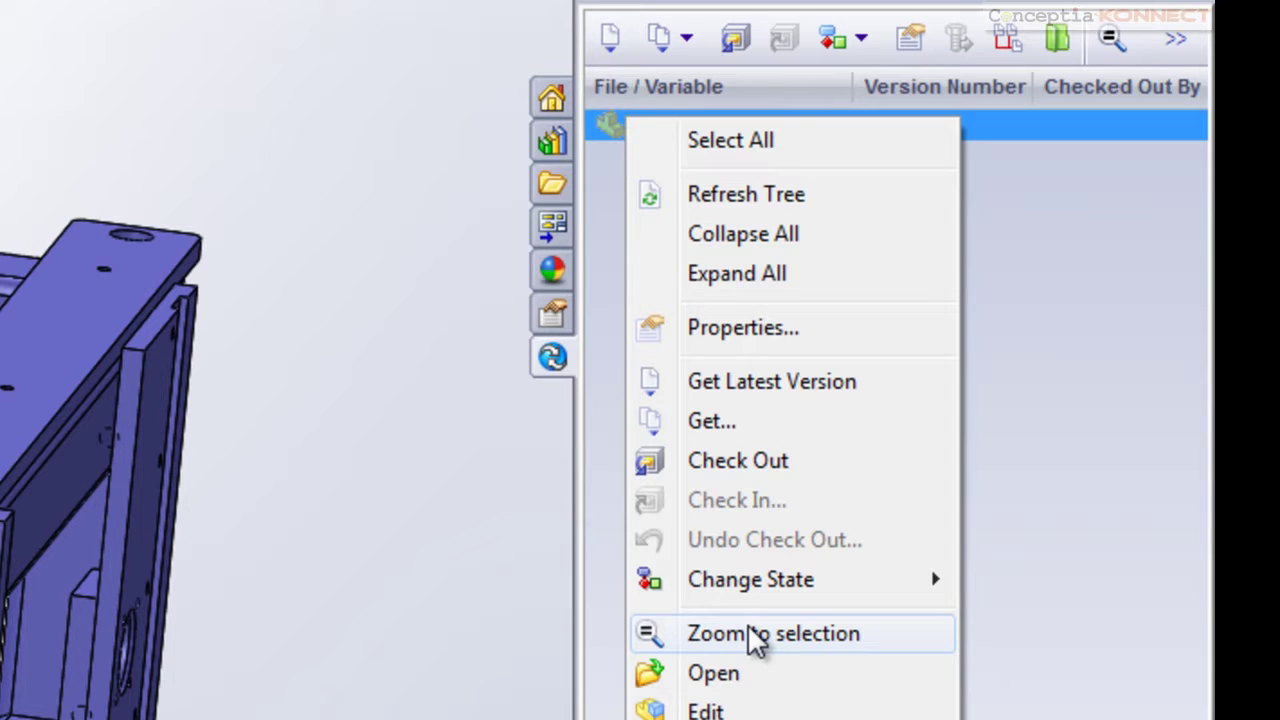
mouse_move(754, 591)
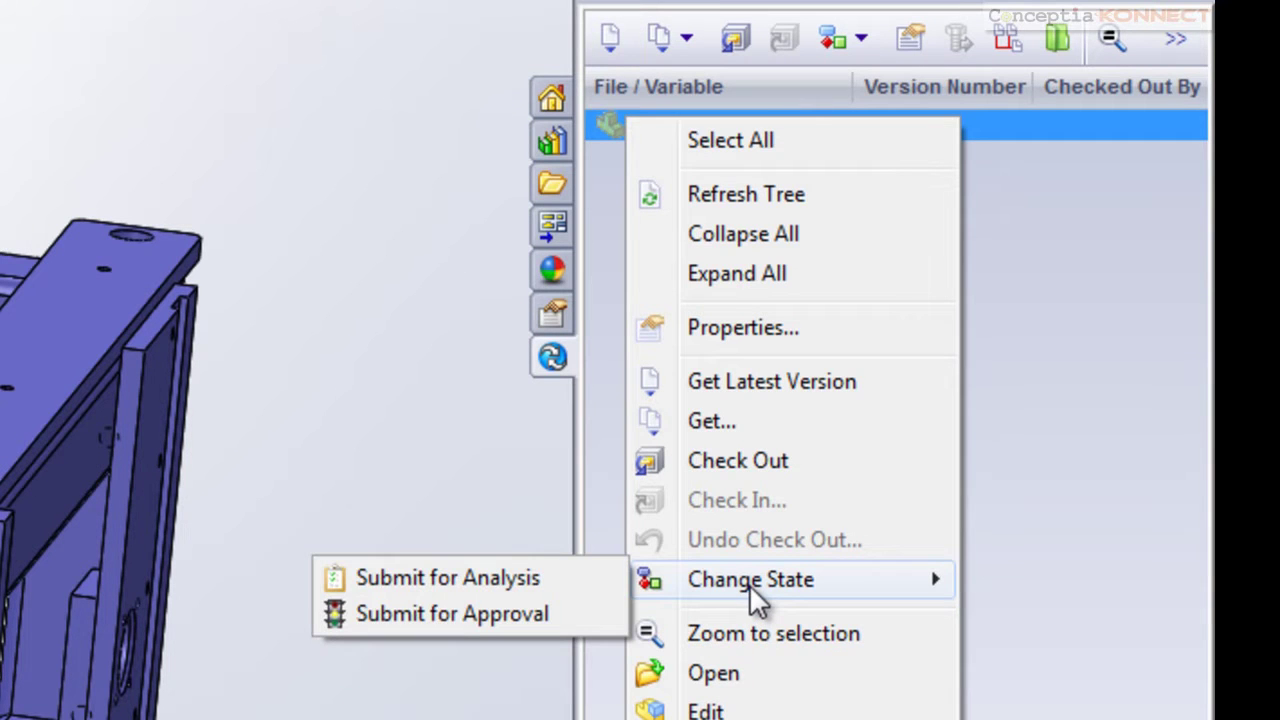
left_click(1066, 508)
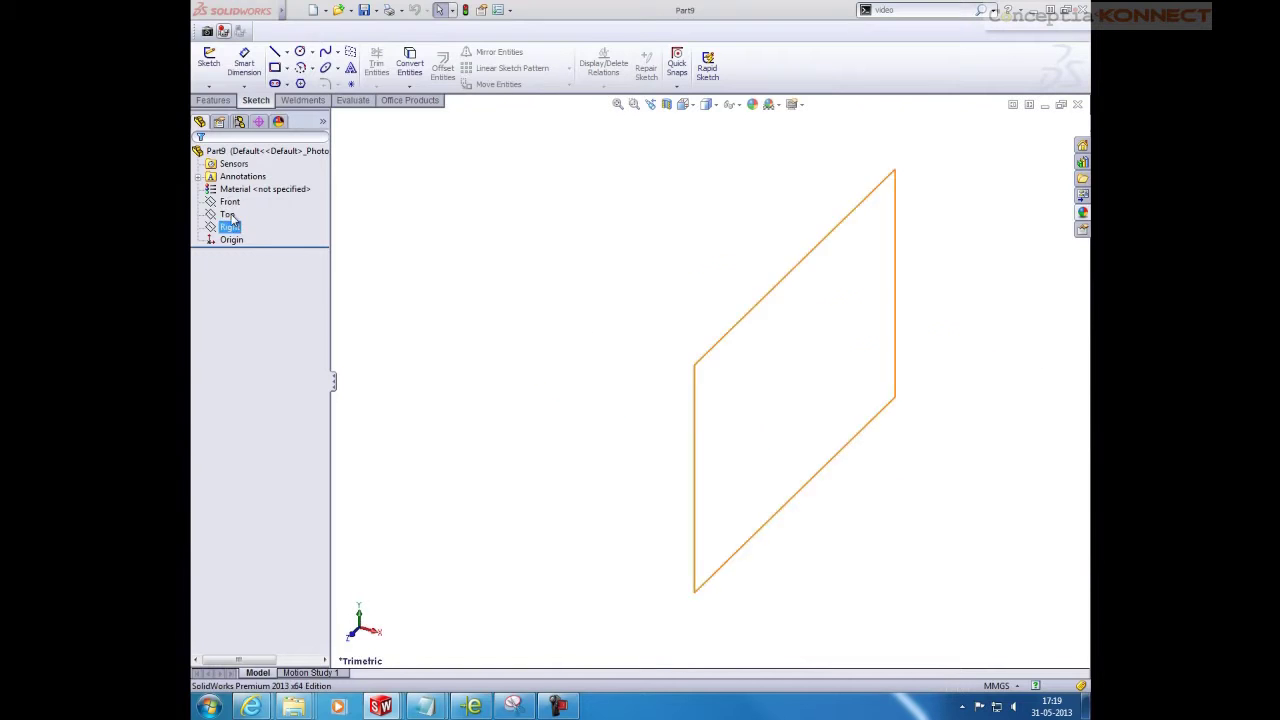
left_click(229, 201)
left_click(262, 208)
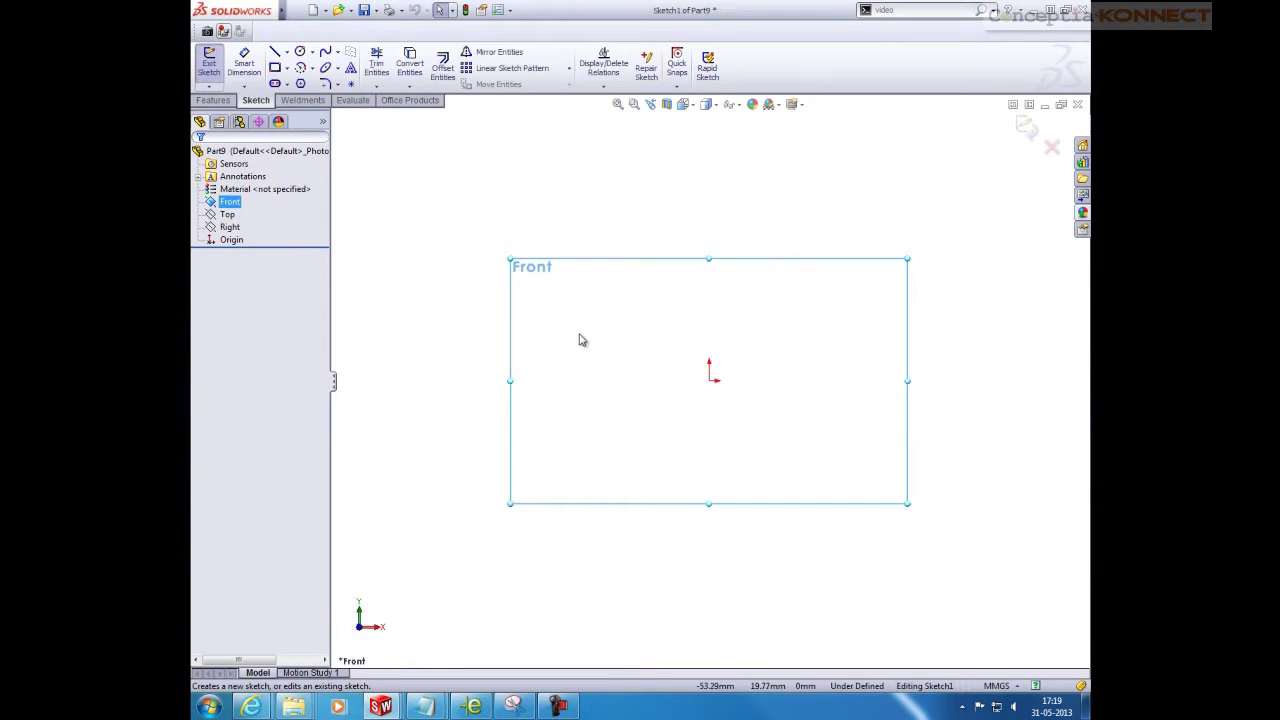
Draw a vertical centreline and a horizontal centreline crossing at the origin
right_click(760, 201)
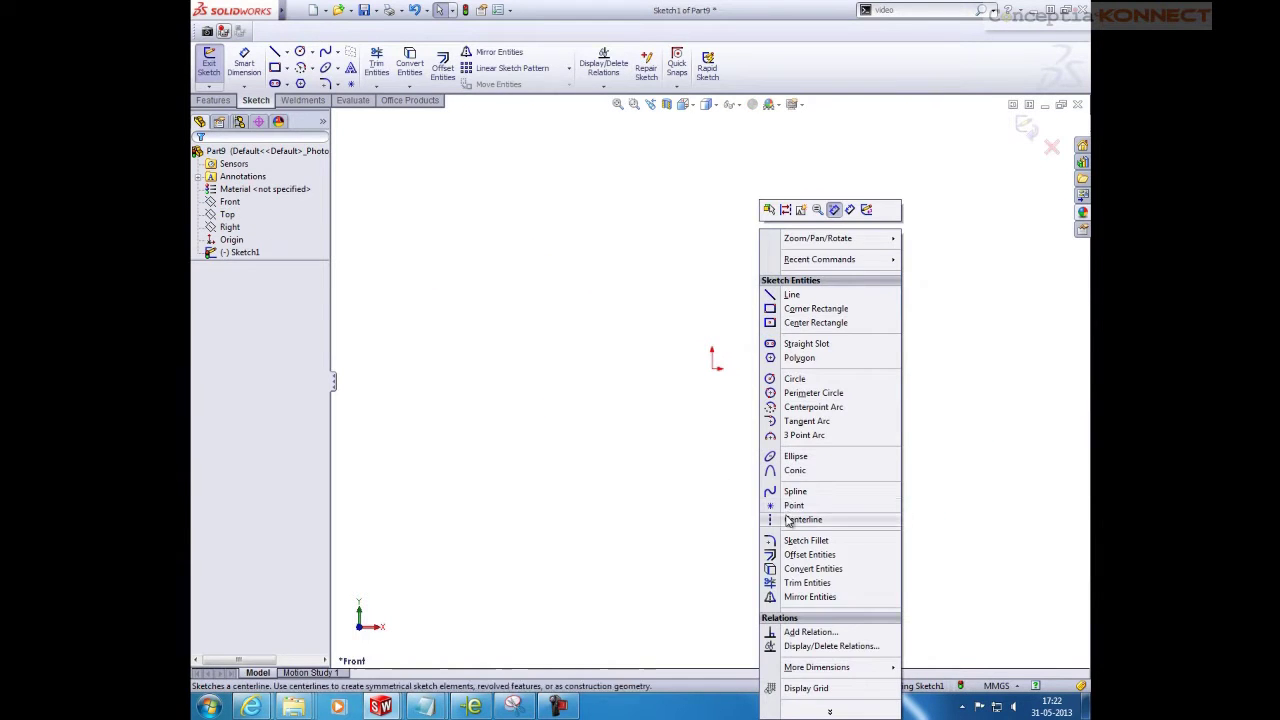
left_click(790, 520)
left_click_drag(712, 350, 712, 230)
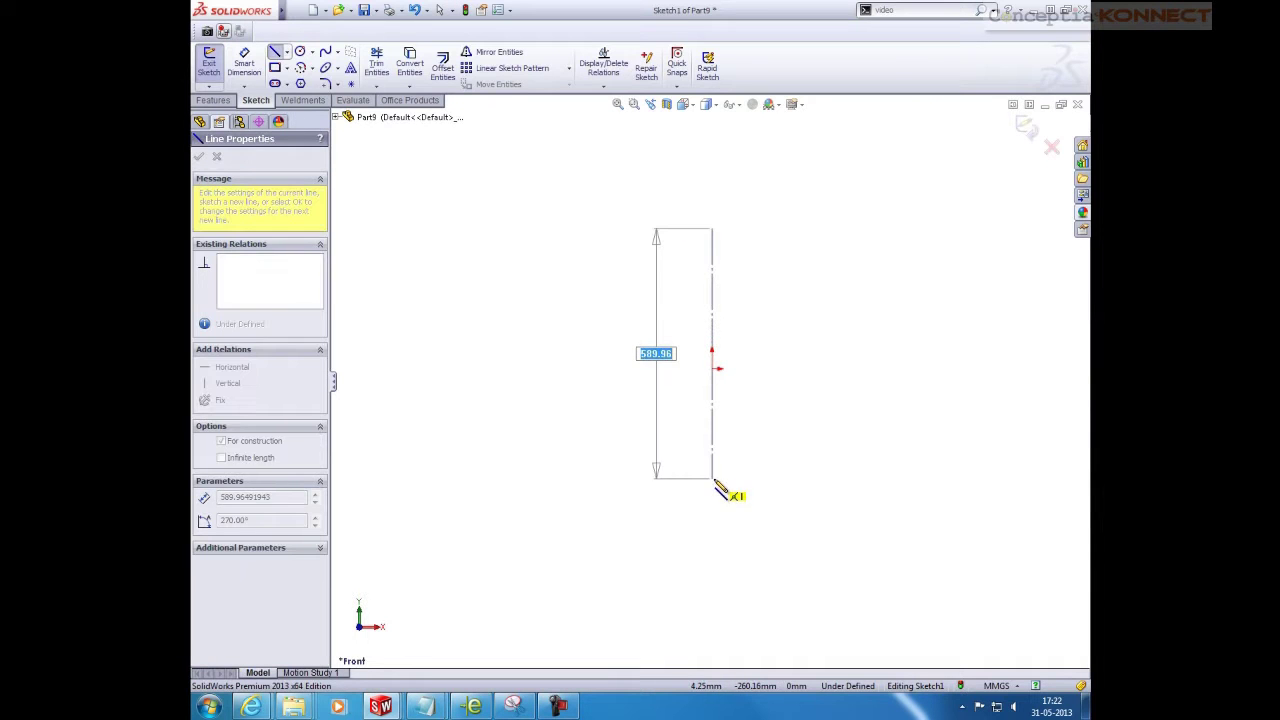
left_click(714, 502)
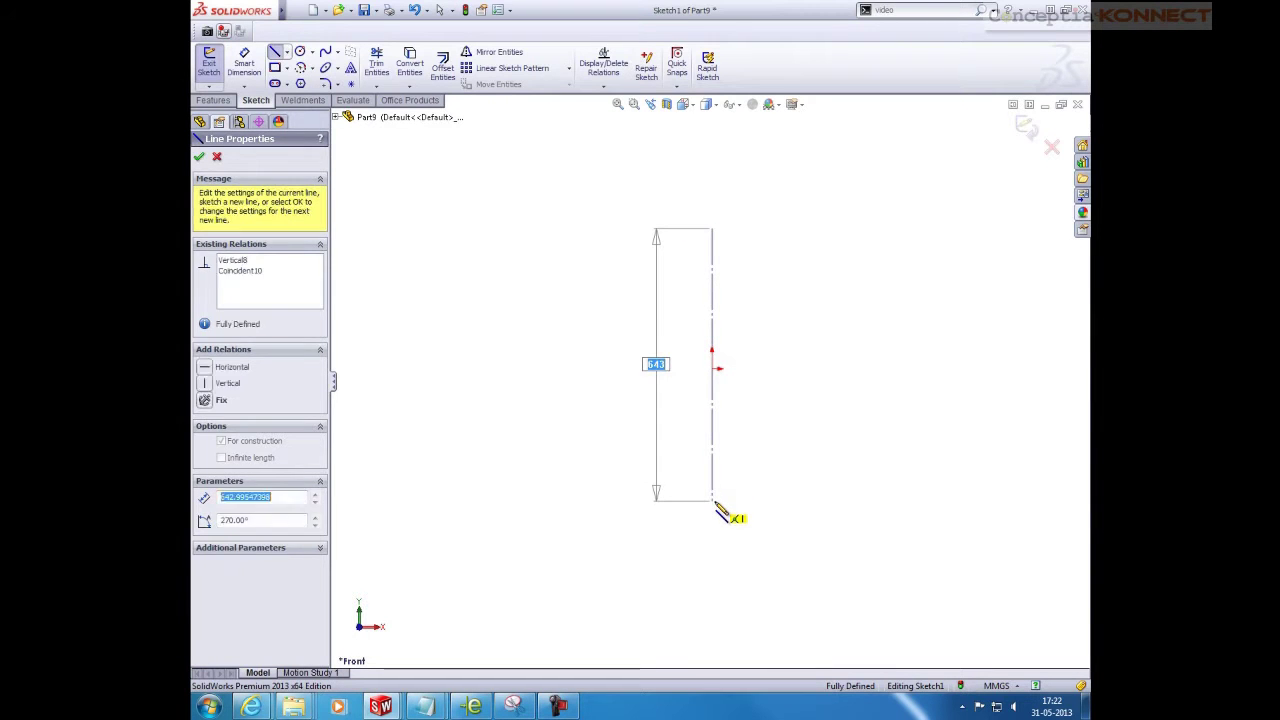
key("Escape")
right_click(838, 270)
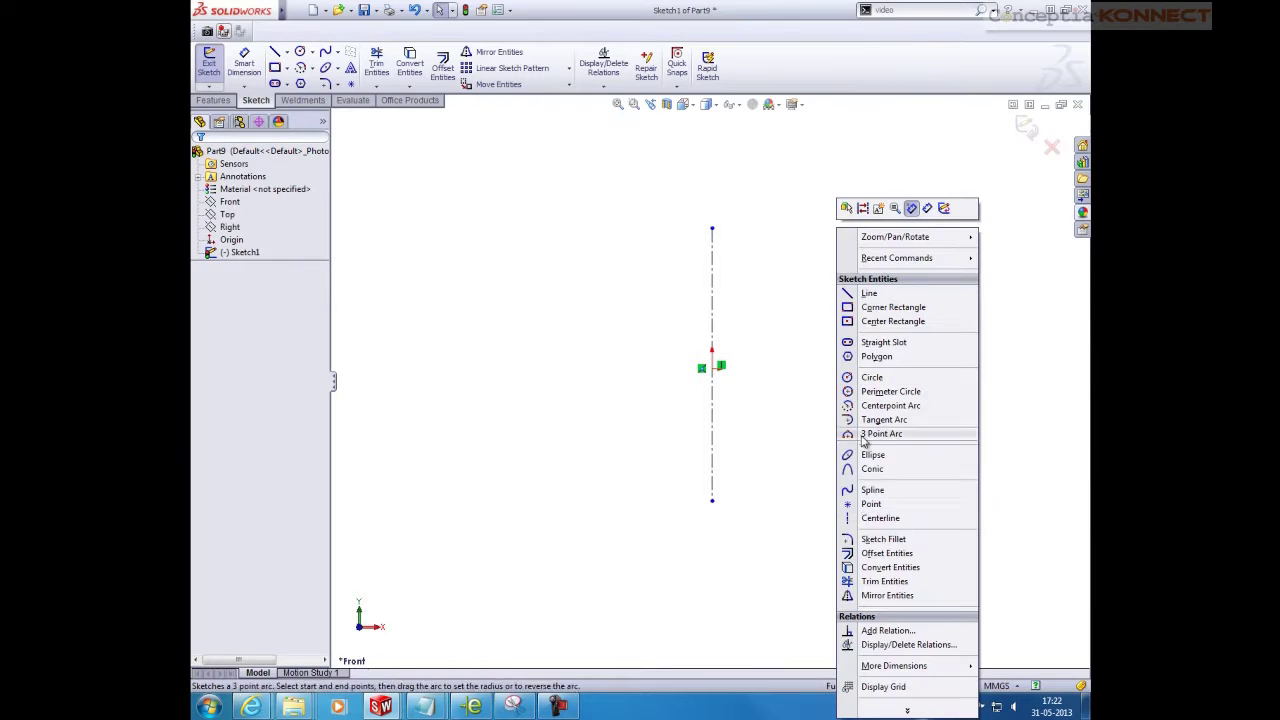
left_click(866, 520)
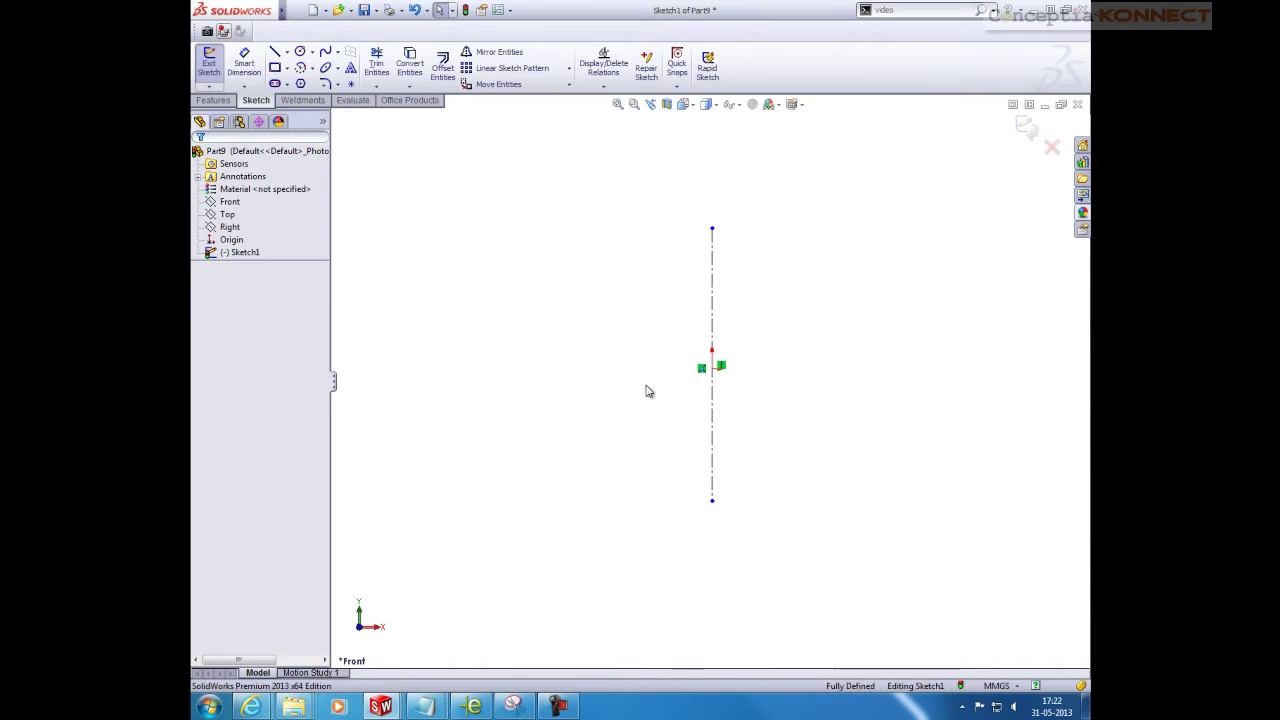
left_click(572, 368)
left_click(712, 368)
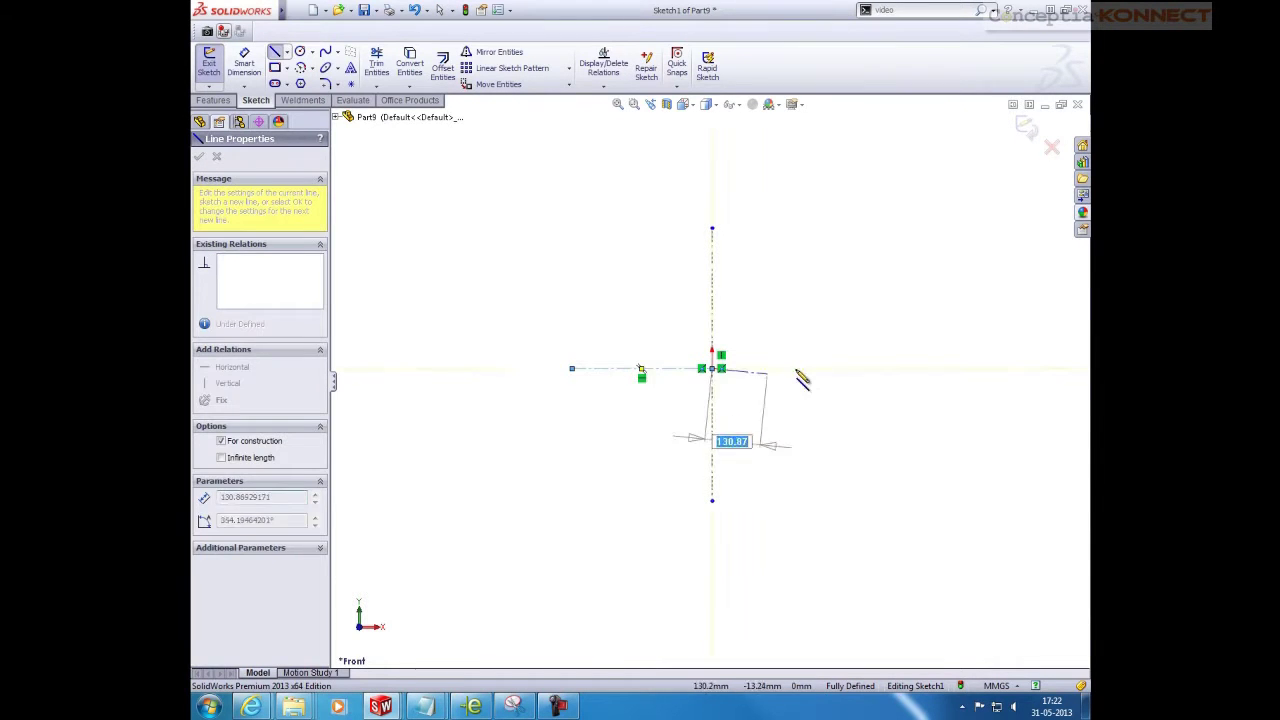
left_click(844, 368)
key("Escape")
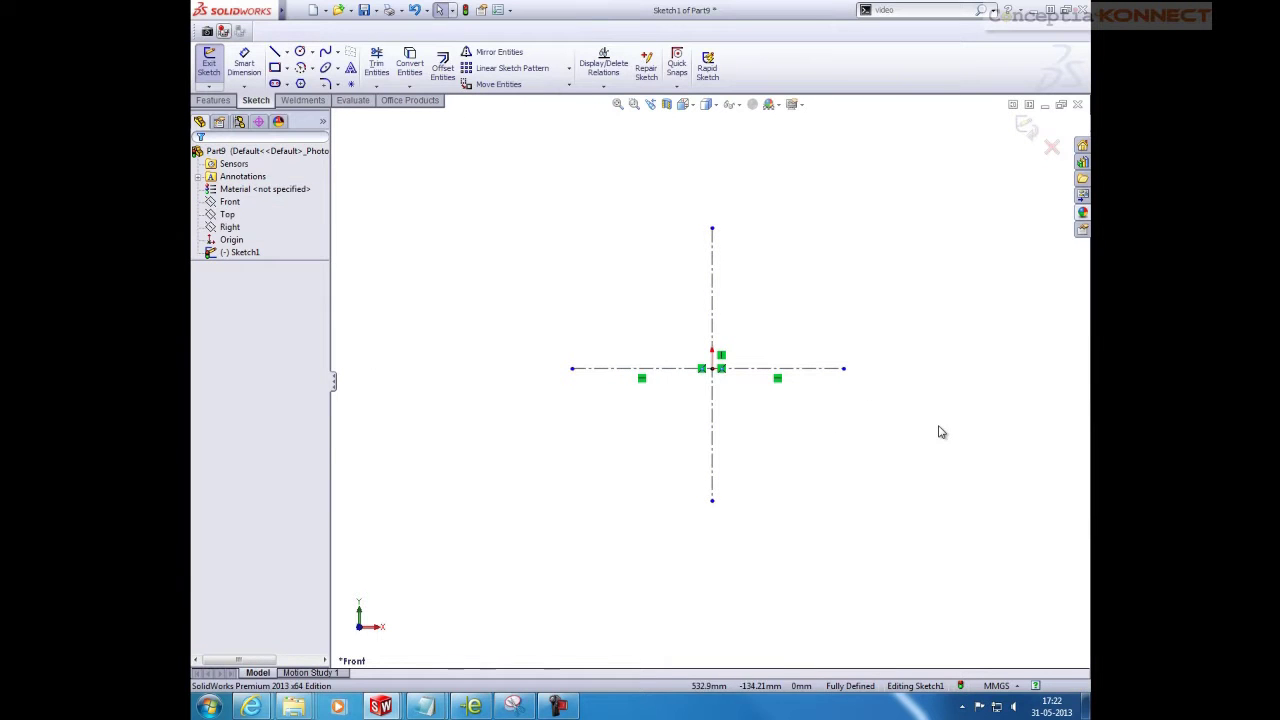
Draw the 760 top line and the 634 left vertical line
key("l")
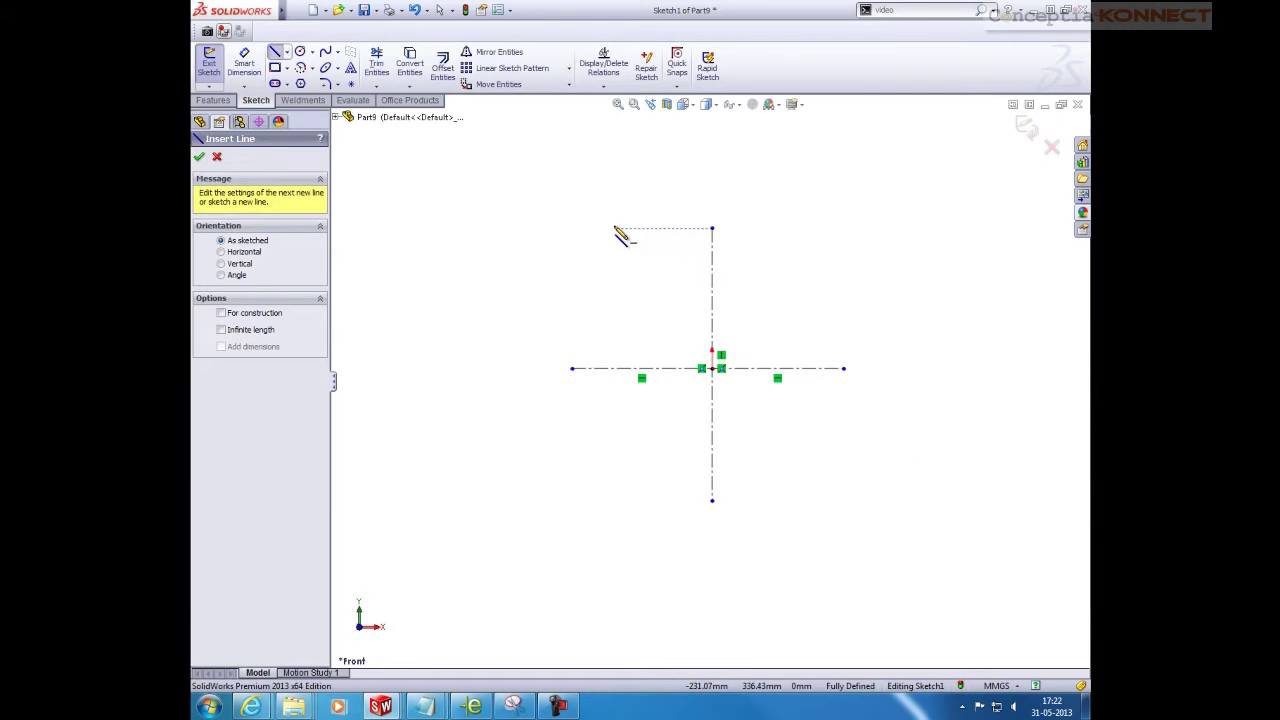
left_click(615, 229)
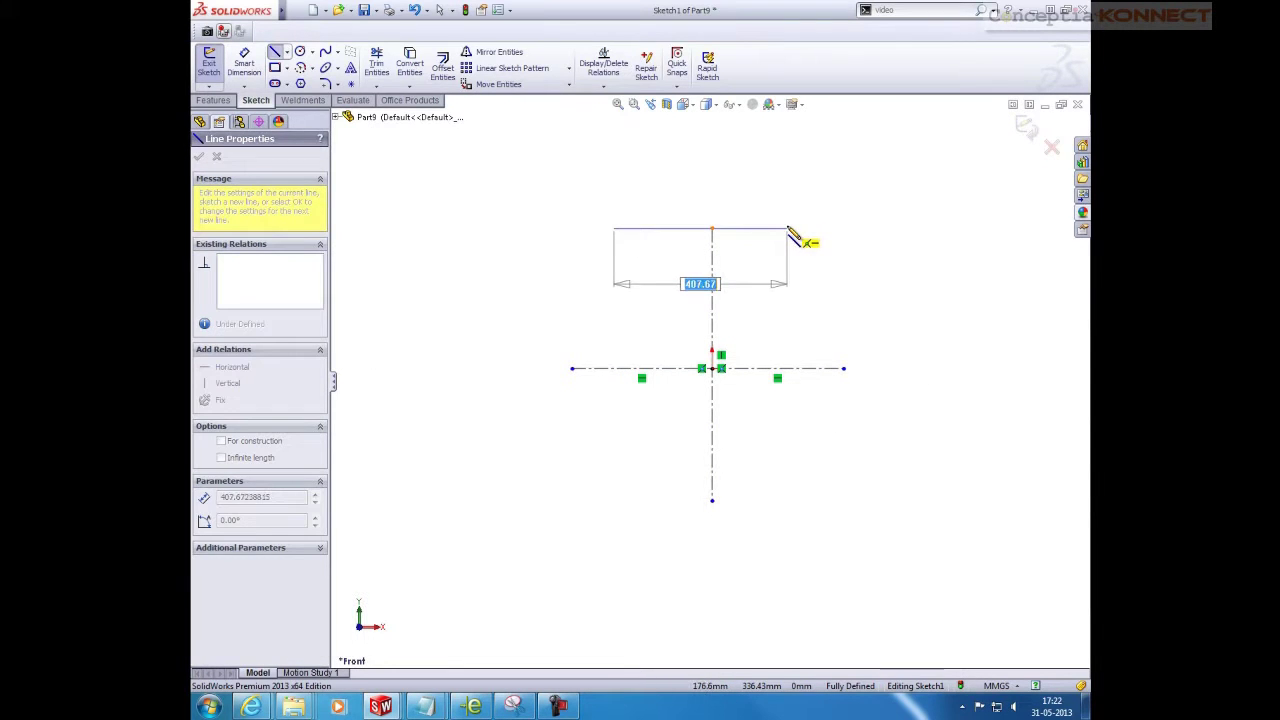
type("760")
key("Return")
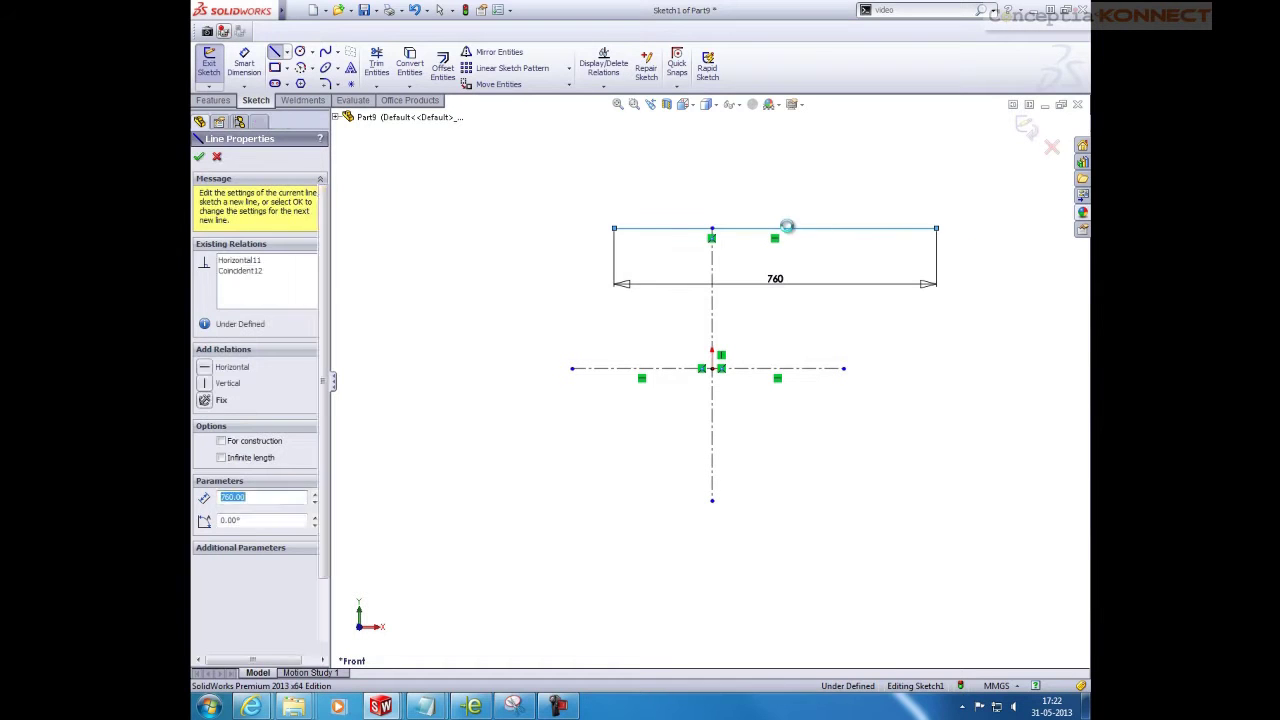
key("Escape")
right_click_drag(592, 323, 567, 287)
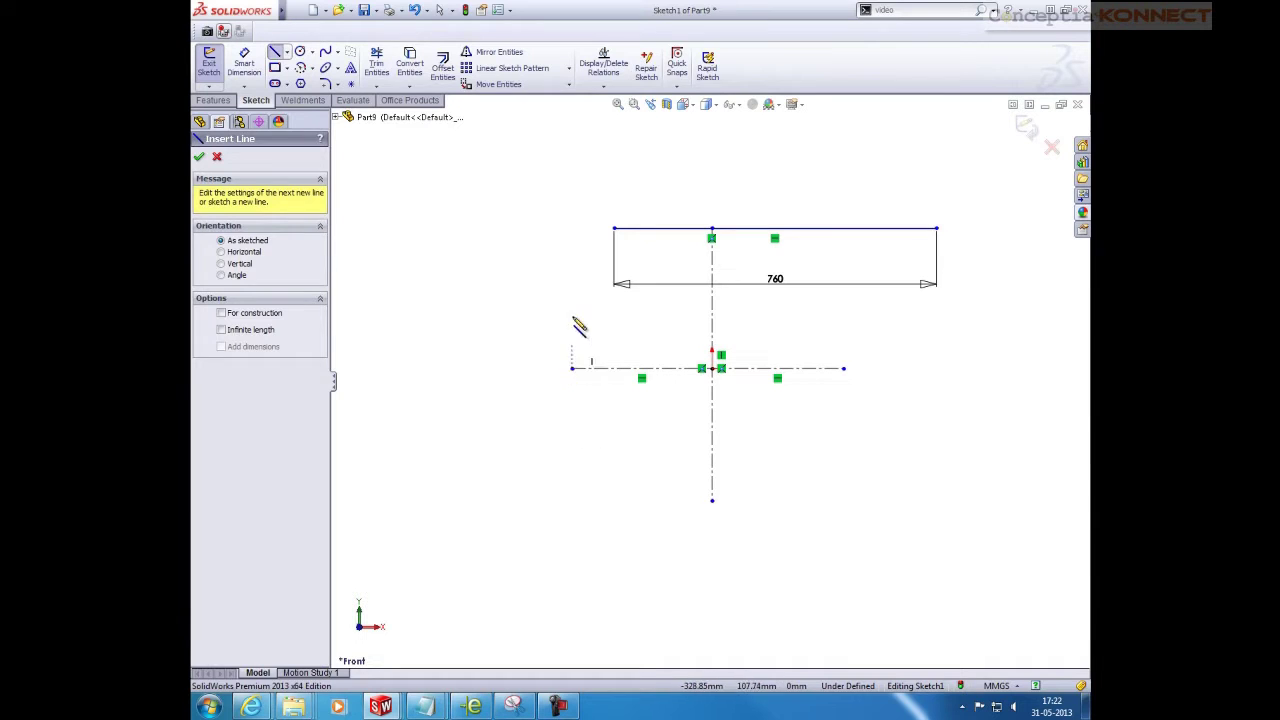
left_click(573, 269)
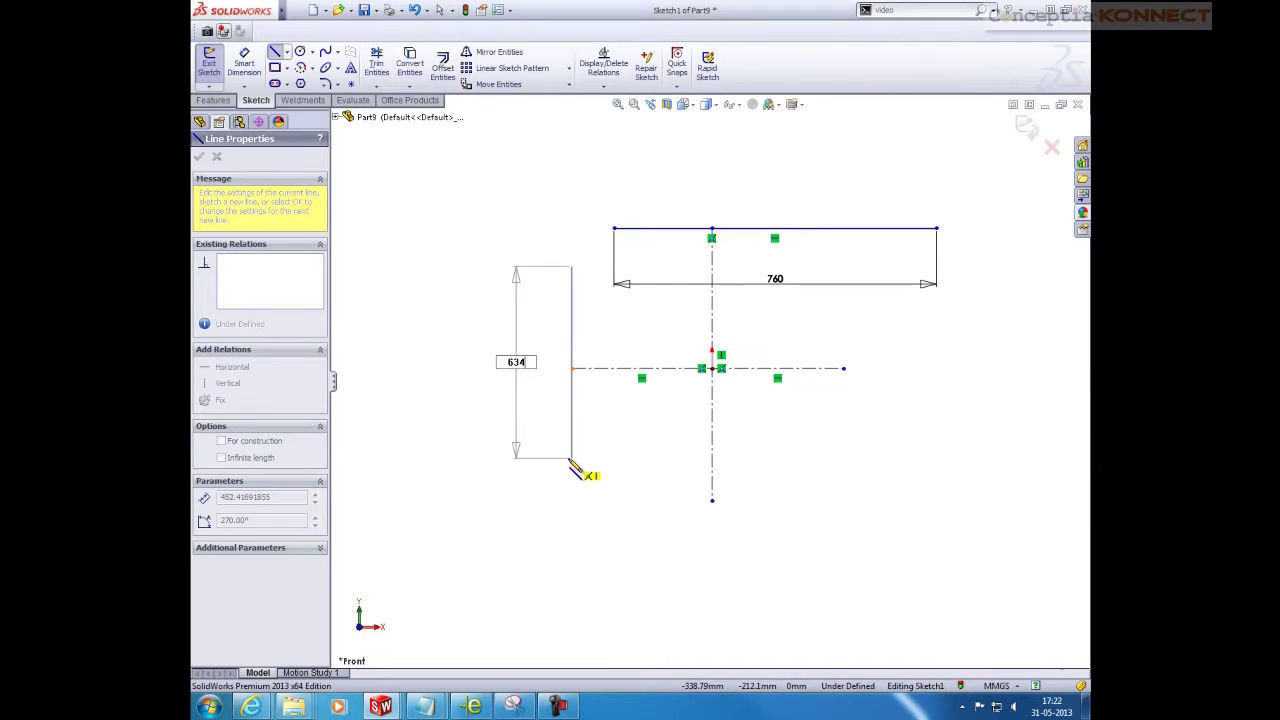
type("634")
key("Return")
key("Escape")
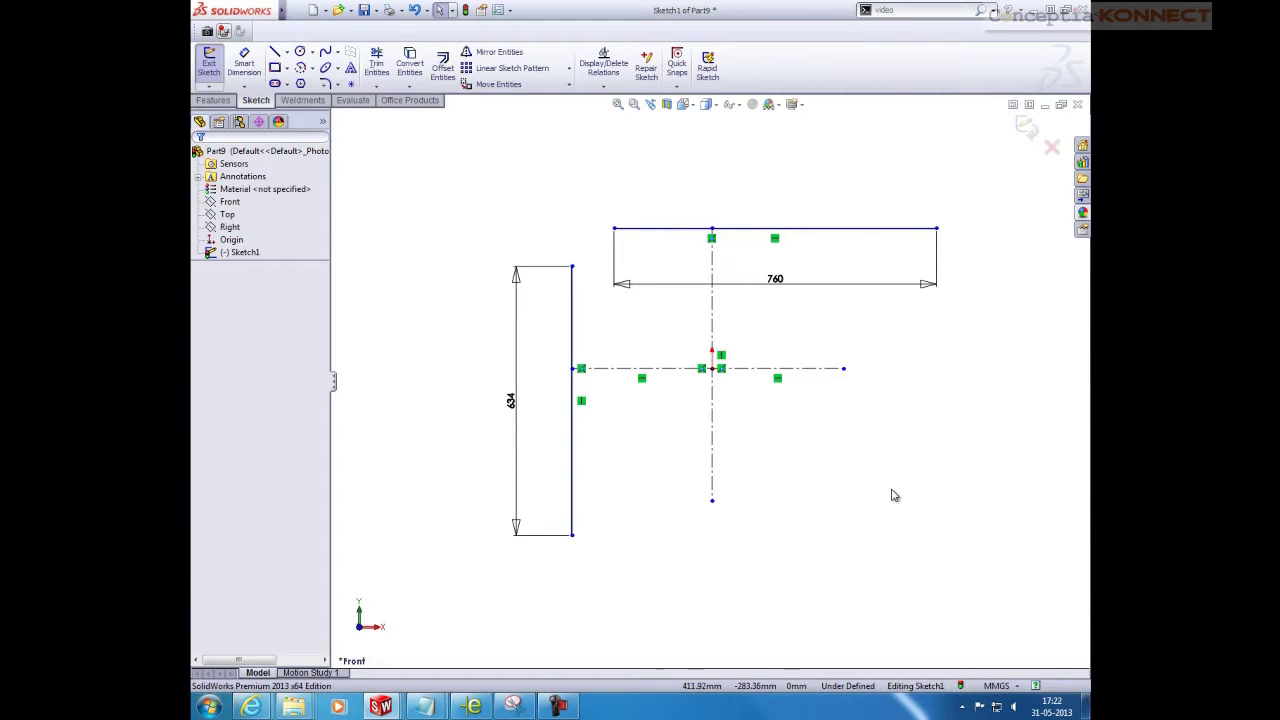
Draw the 715 bottom line and the right vertical line
key("l")
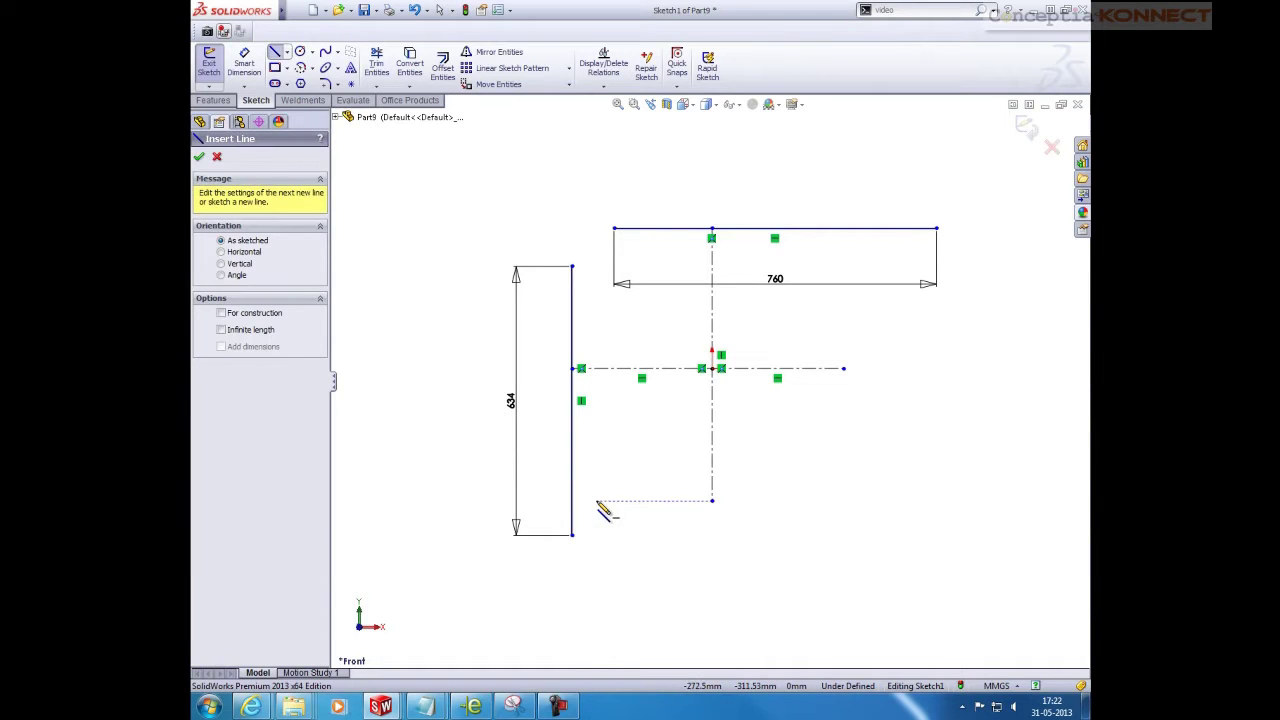
left_click(597, 501)
type("715")
key("Return")
key("Escape")
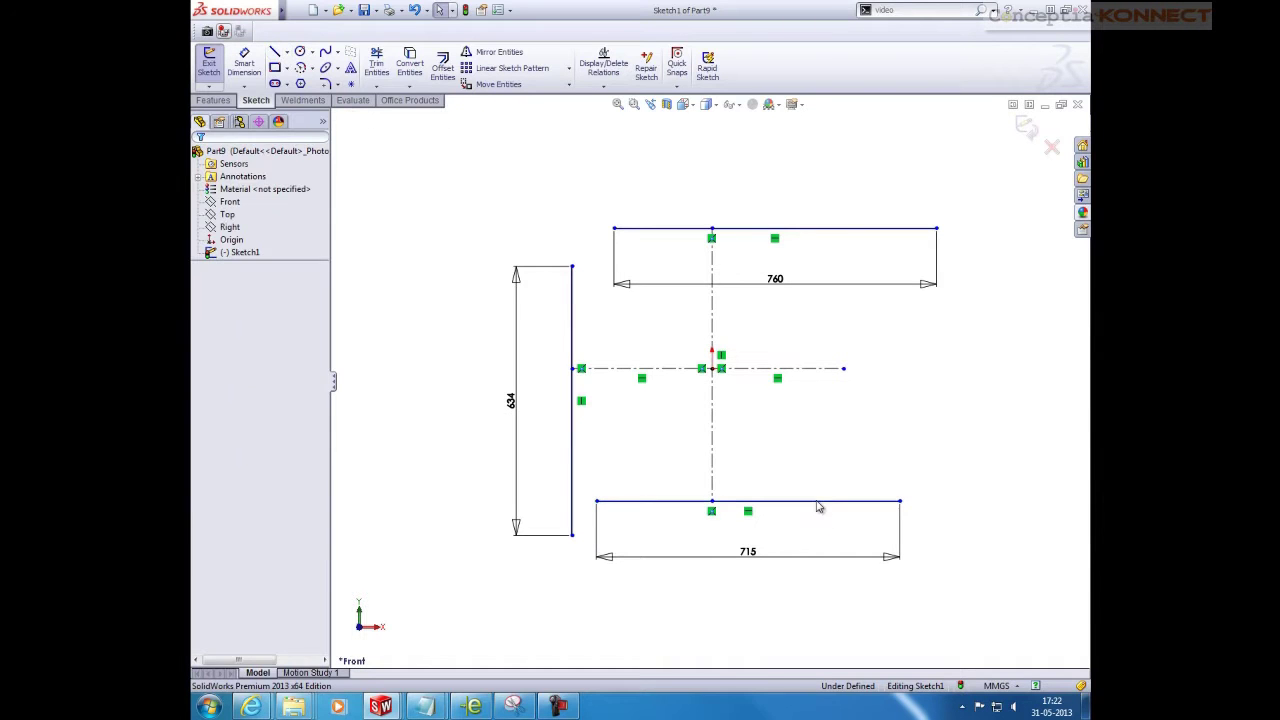
key("l")
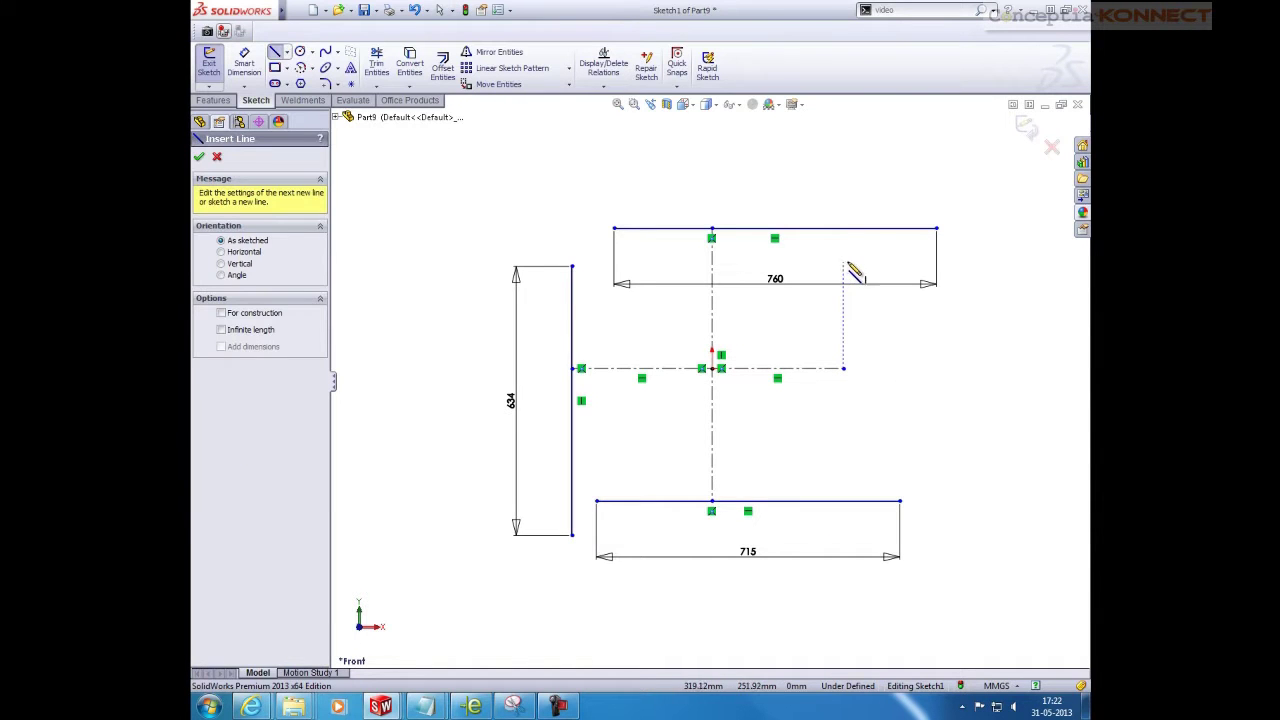
left_click(845, 267)
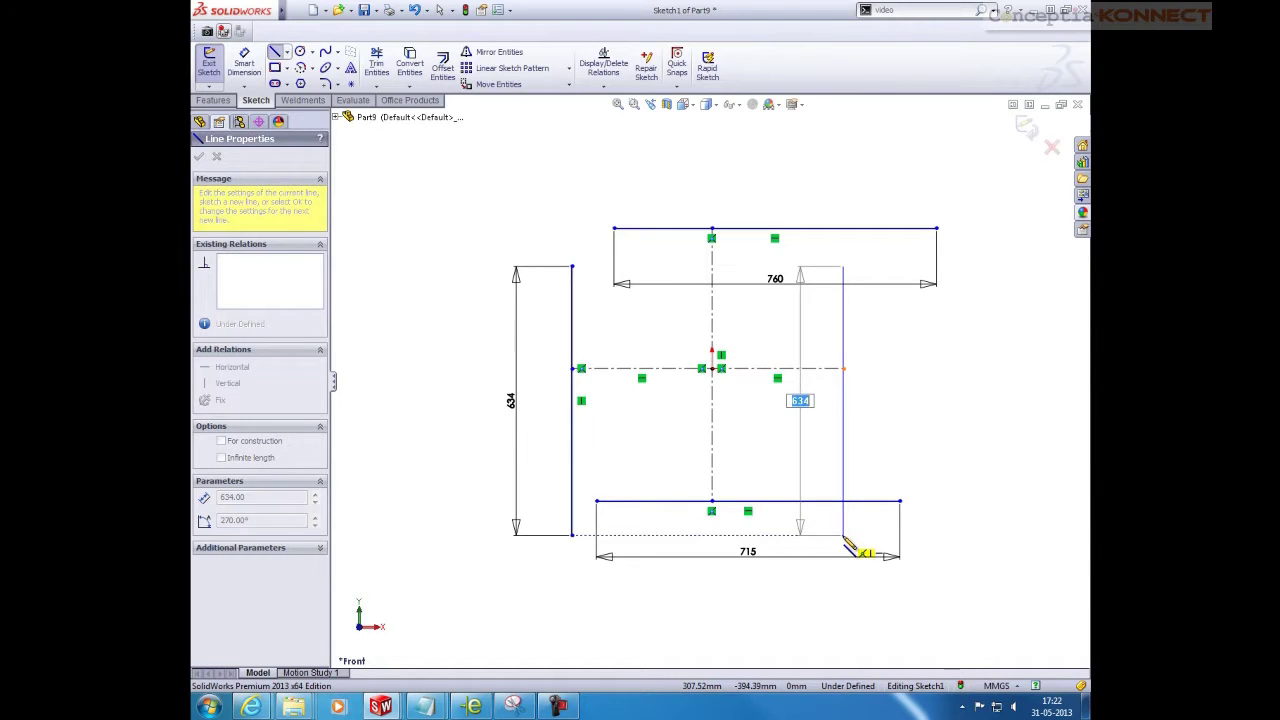
left_click(843, 535)
key("Escape")
Make the two vertical lines equal and dimension their spacing to 795
left_click(572, 452, "ctrl")
left_click(693, 396)
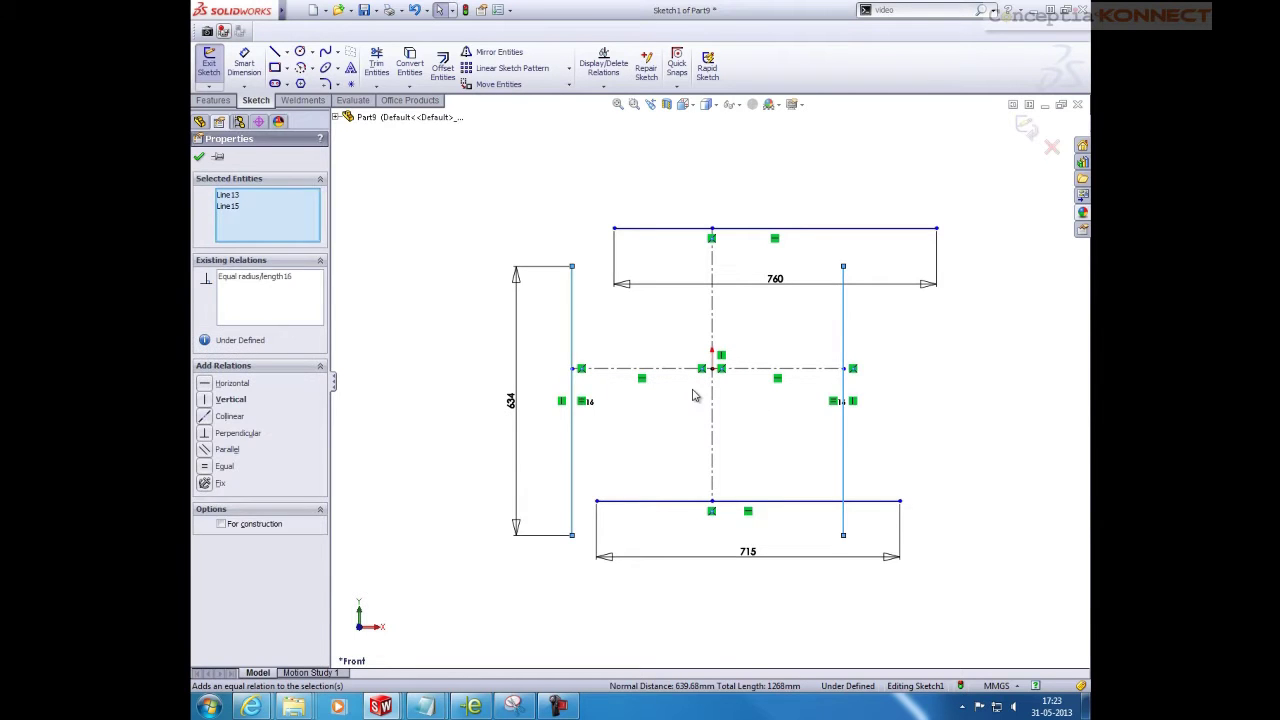
key("Escape")
right_click_drag(792, 524, 808, 470)
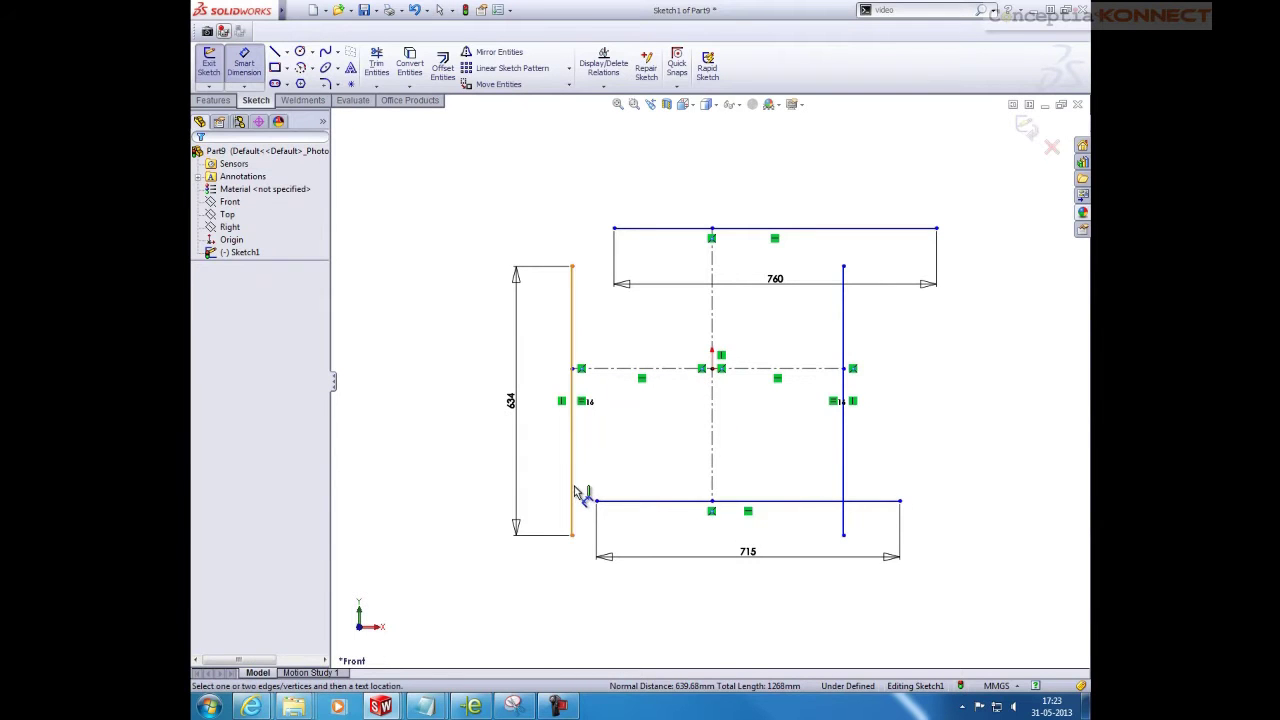
left_click(575, 495)
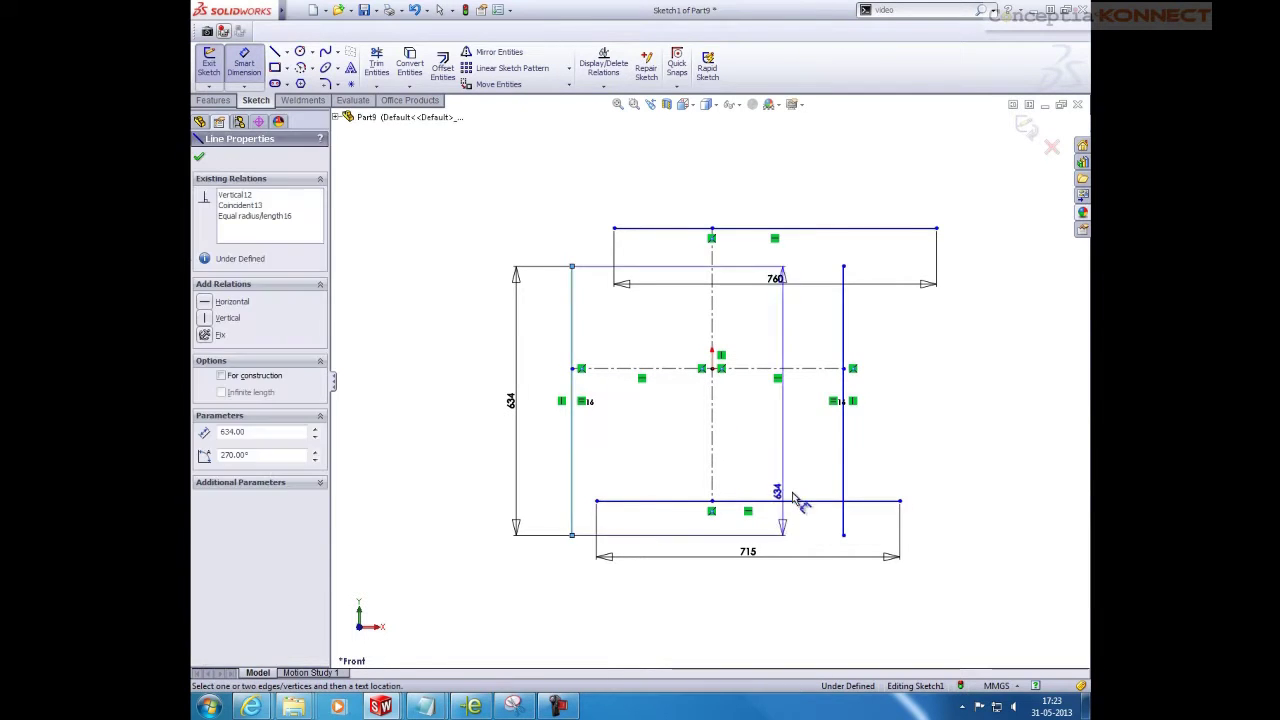
left_click(842, 486)
left_click(757, 605)
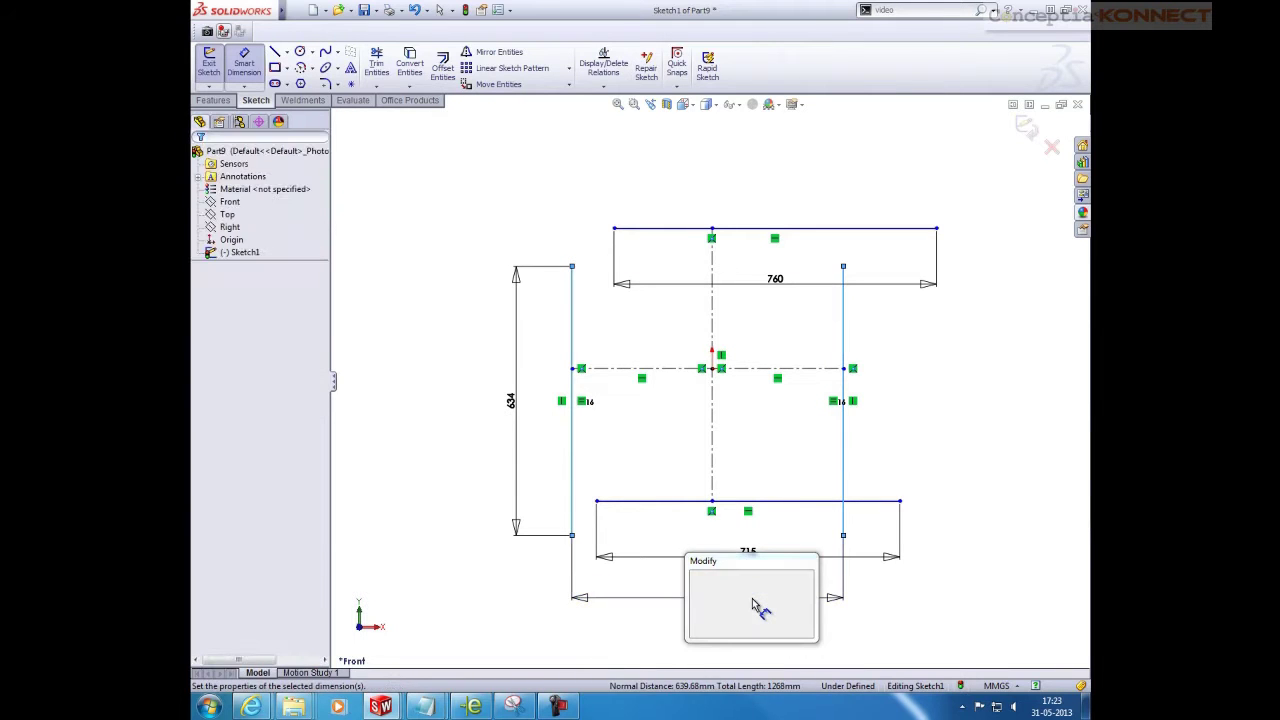
type("795")
key("Return")
key("Escape")
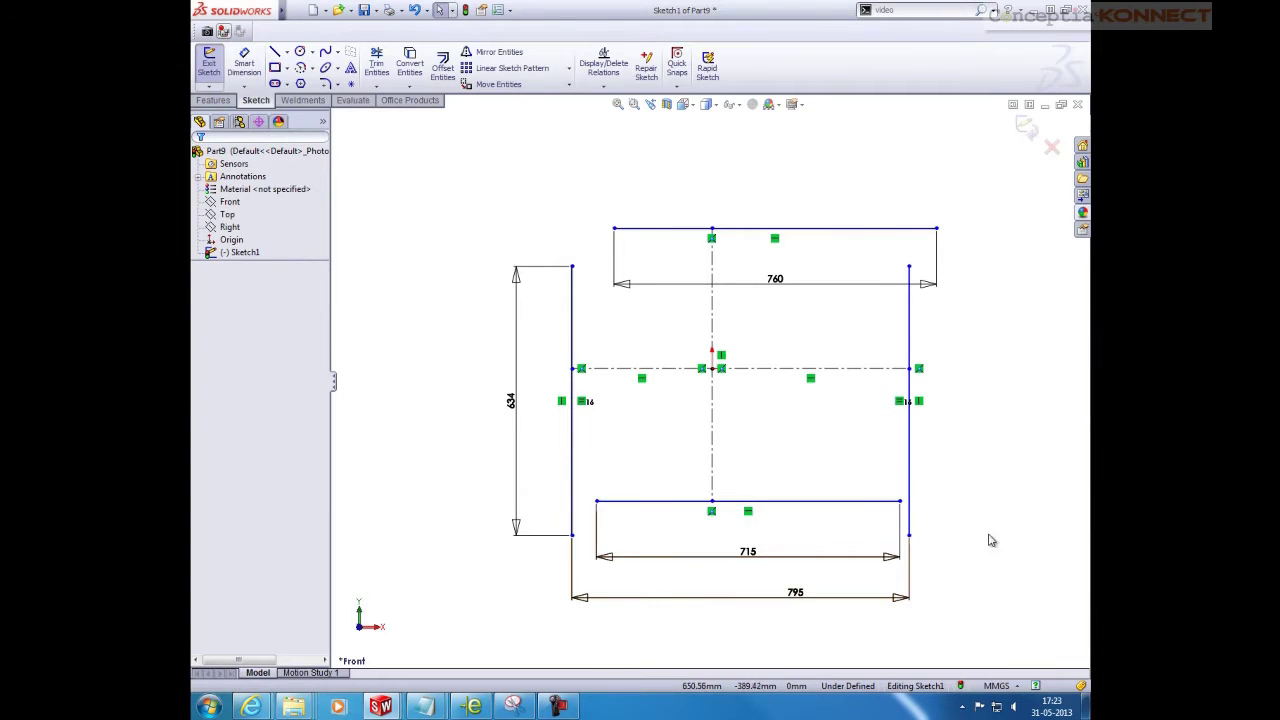
key("Return")
key("Escape")
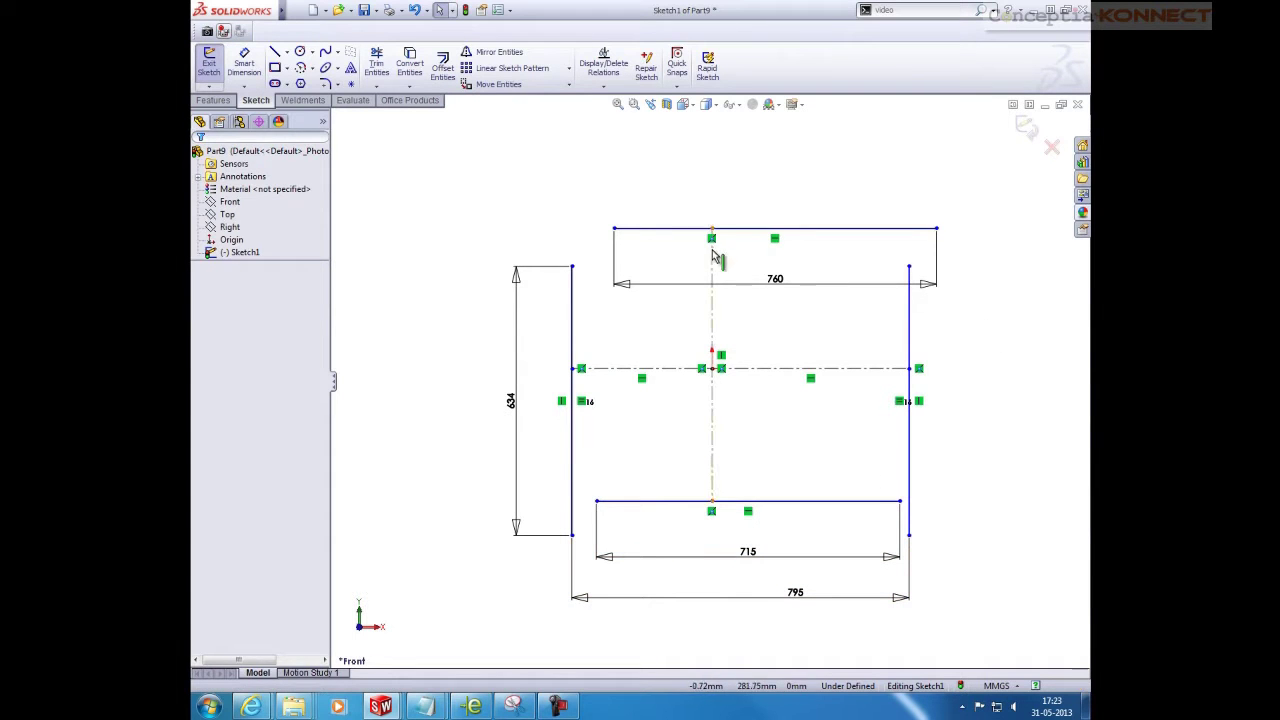
Centre the top line on the vertical centreline and the right side on the horizontal centreline
left_click(724, 229)
left_click(712, 229, "ctrl")
left_click(764, 169)
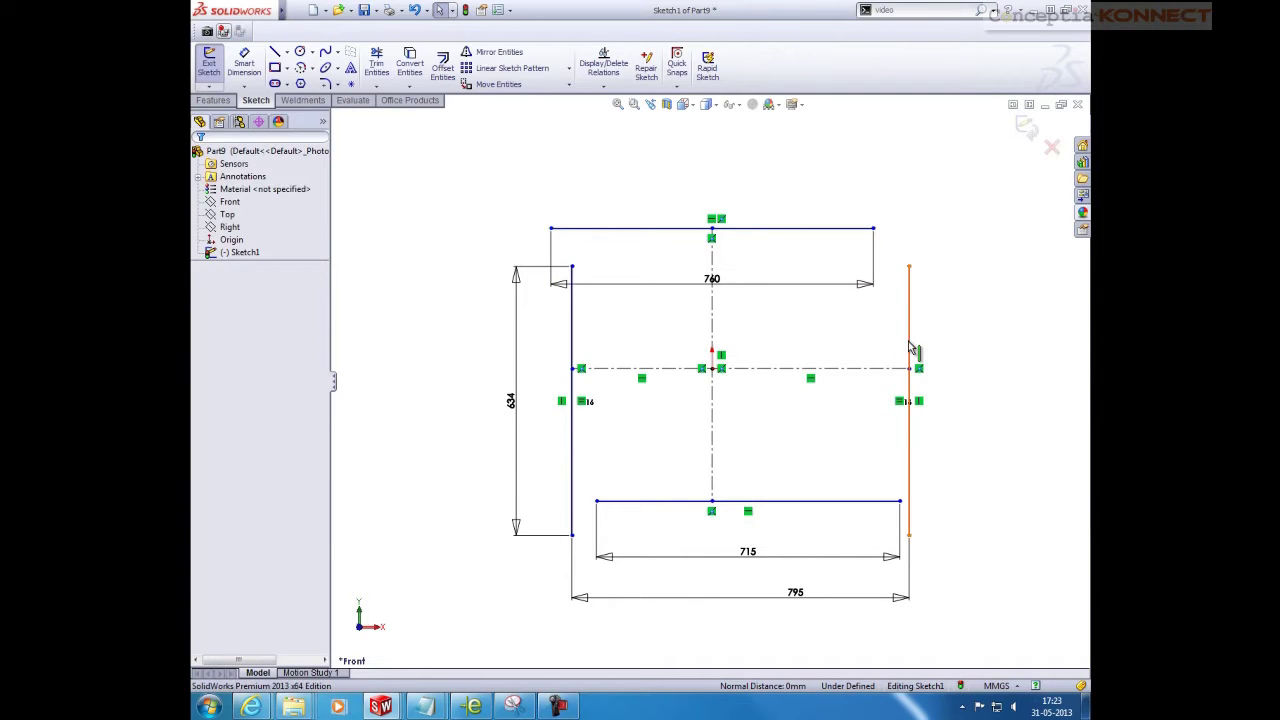
left_click(909, 350)
left_click(911, 369, "ctrl")
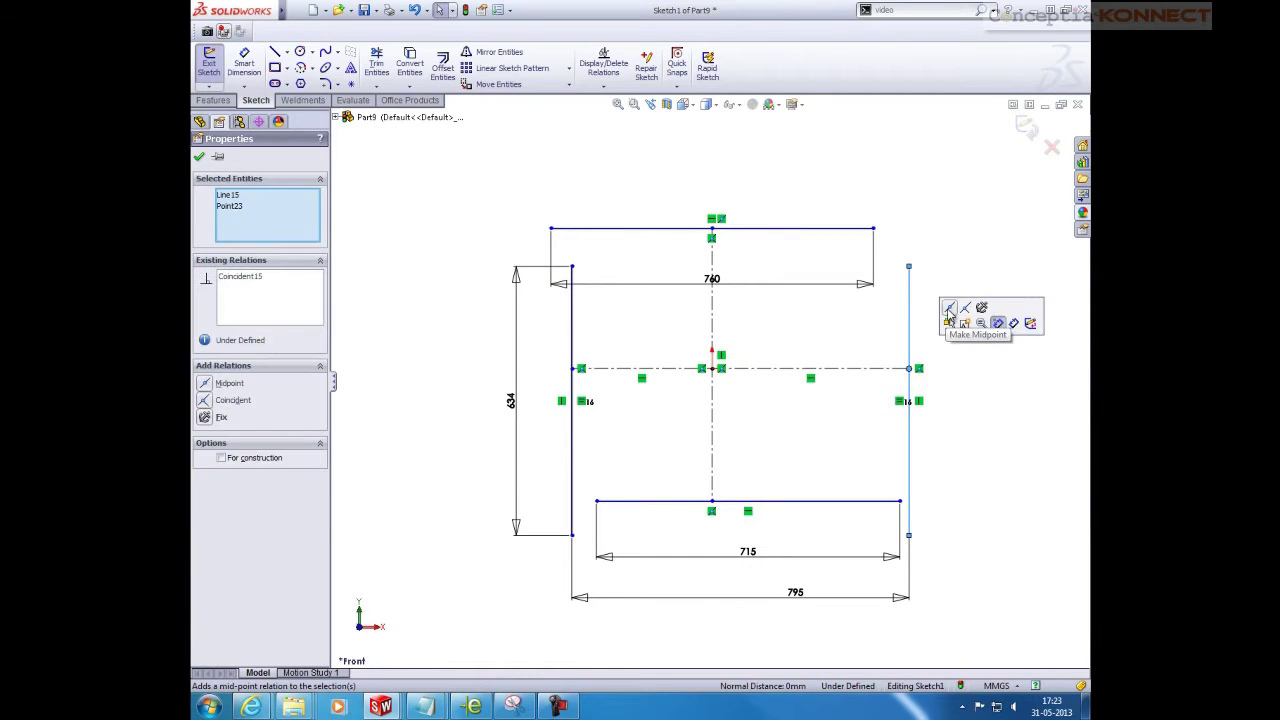
left_click(572, 350, "ctrl")
left_click(573, 367, "ctrl")
key("Escape")
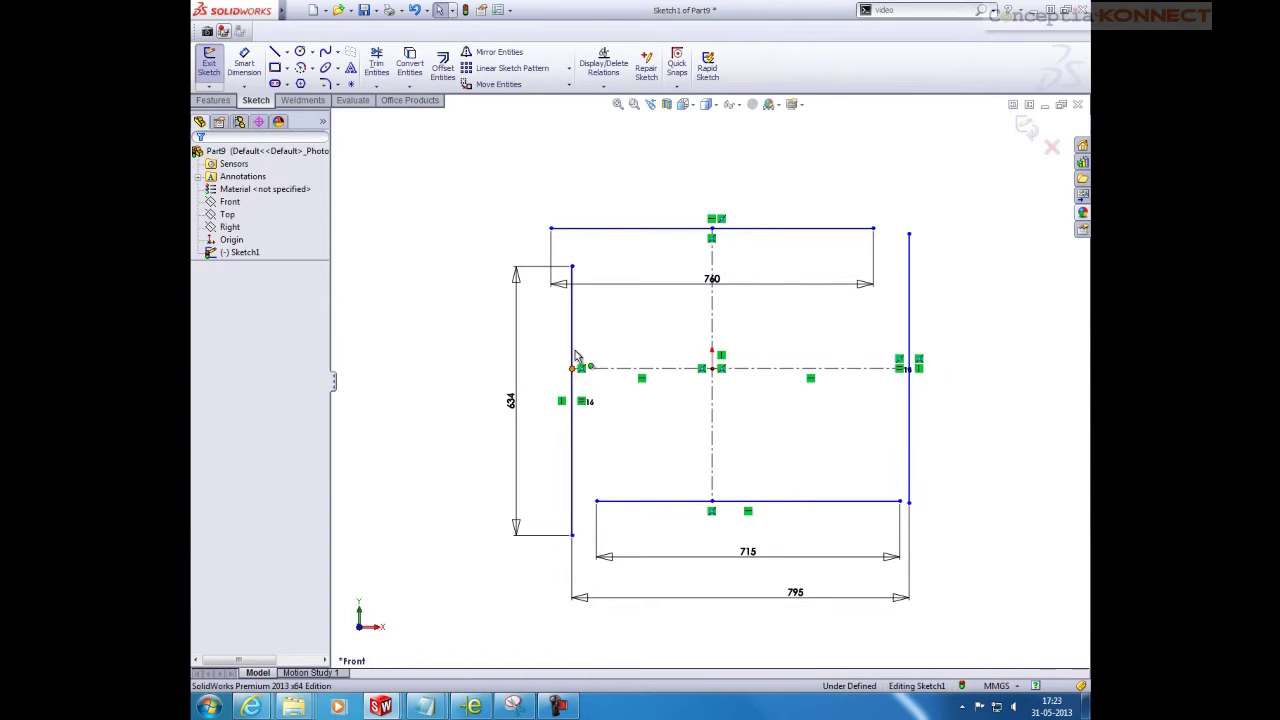
Centre the left side on the horizontal centreline and the bottom line's midpoint on the centreline
left_click(581, 338)
left_click(573, 368, "ctrl")
left_click(650, 298)
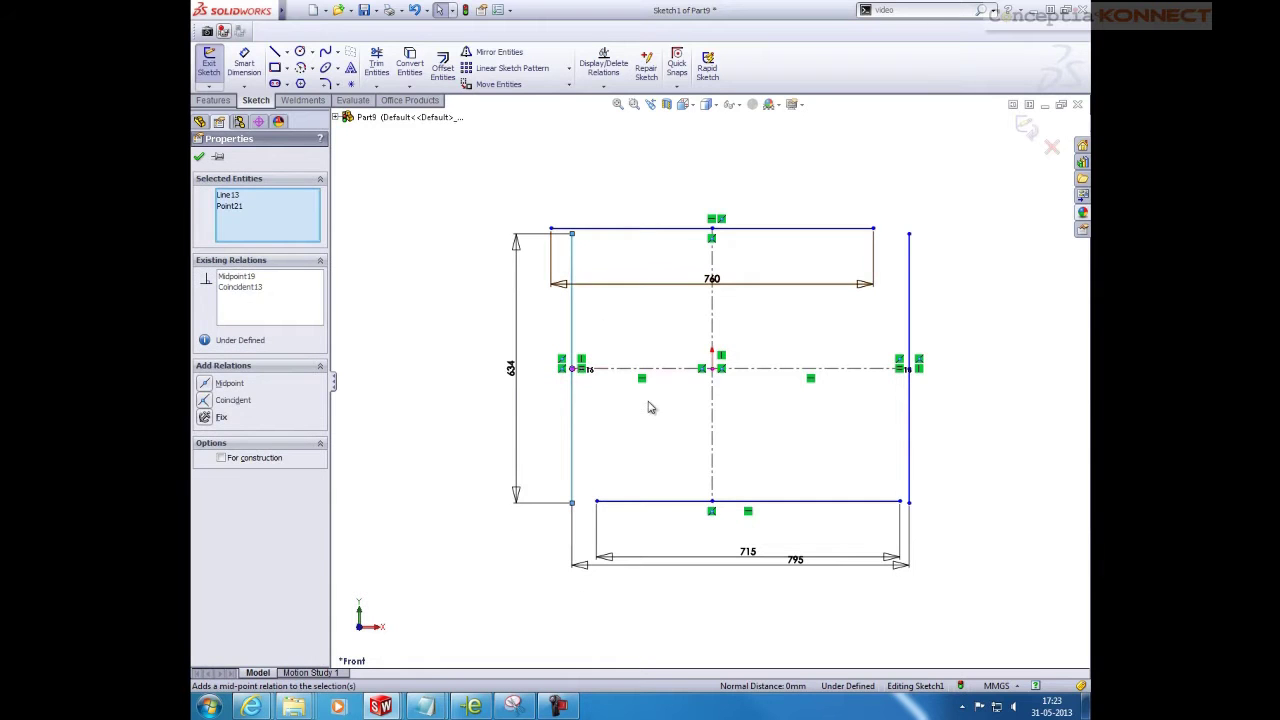
key("Escape")
left_click(711, 501)
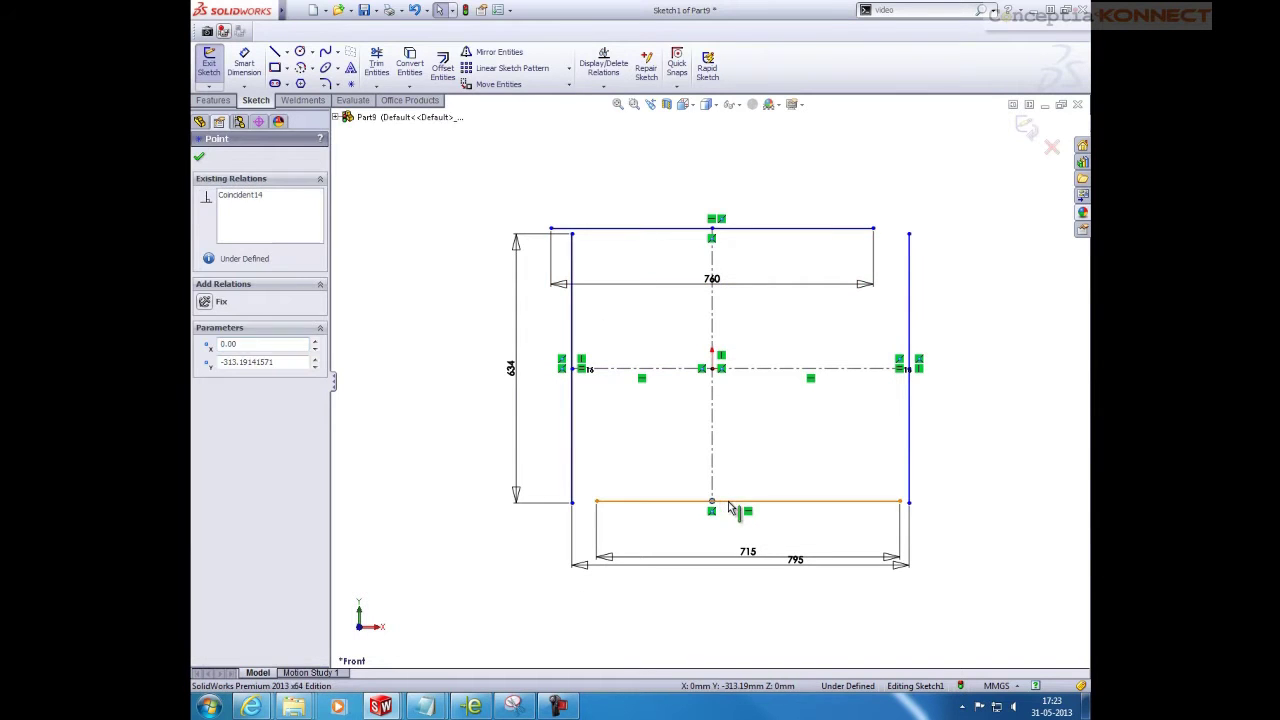
left_click(740, 501, "ctrl")
left_click(765, 443)
key("Escape")
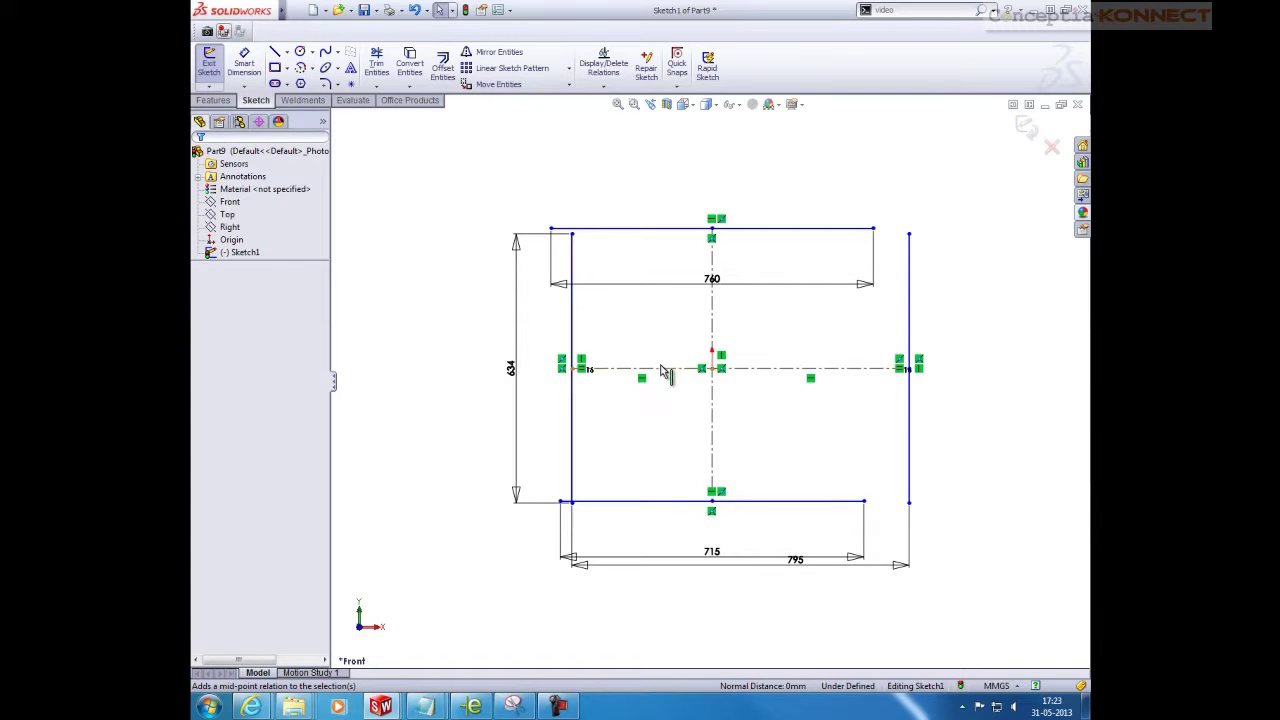
Make the horizontal centreline halves equal and the side lines symmetric about the vertical centreline
left_click(769, 370)
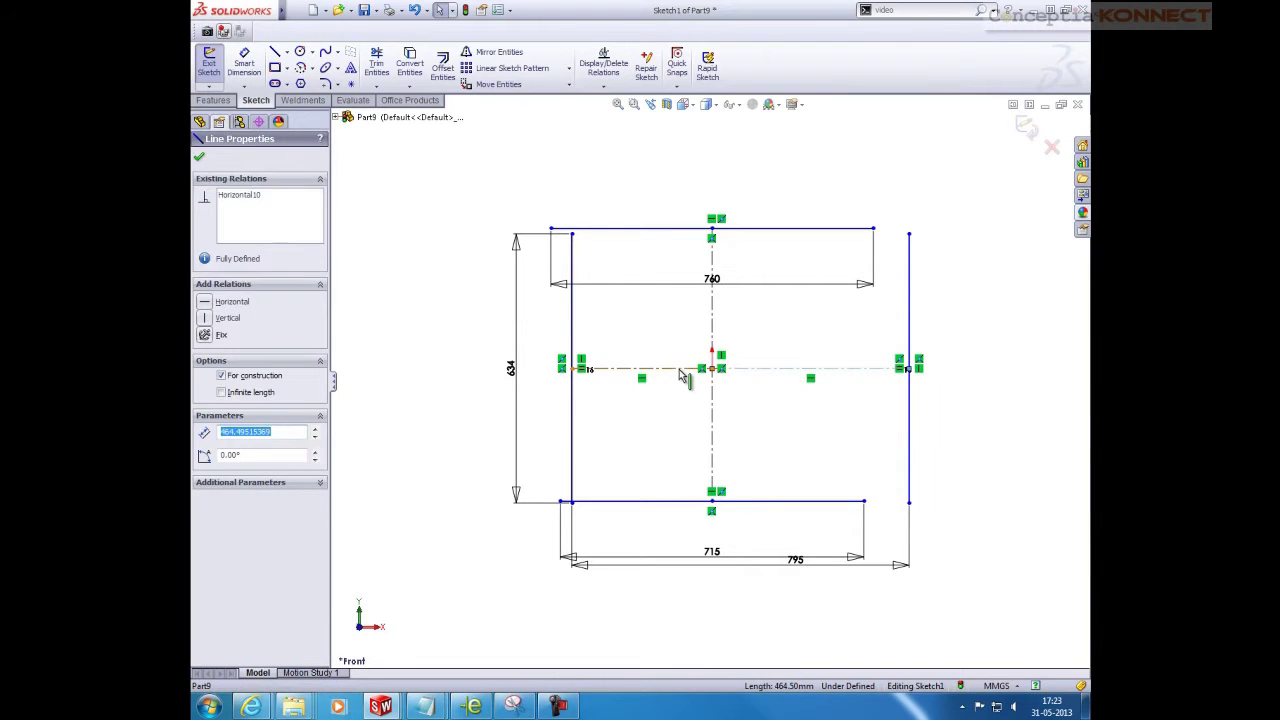
left_click(683, 372, "ctrl")
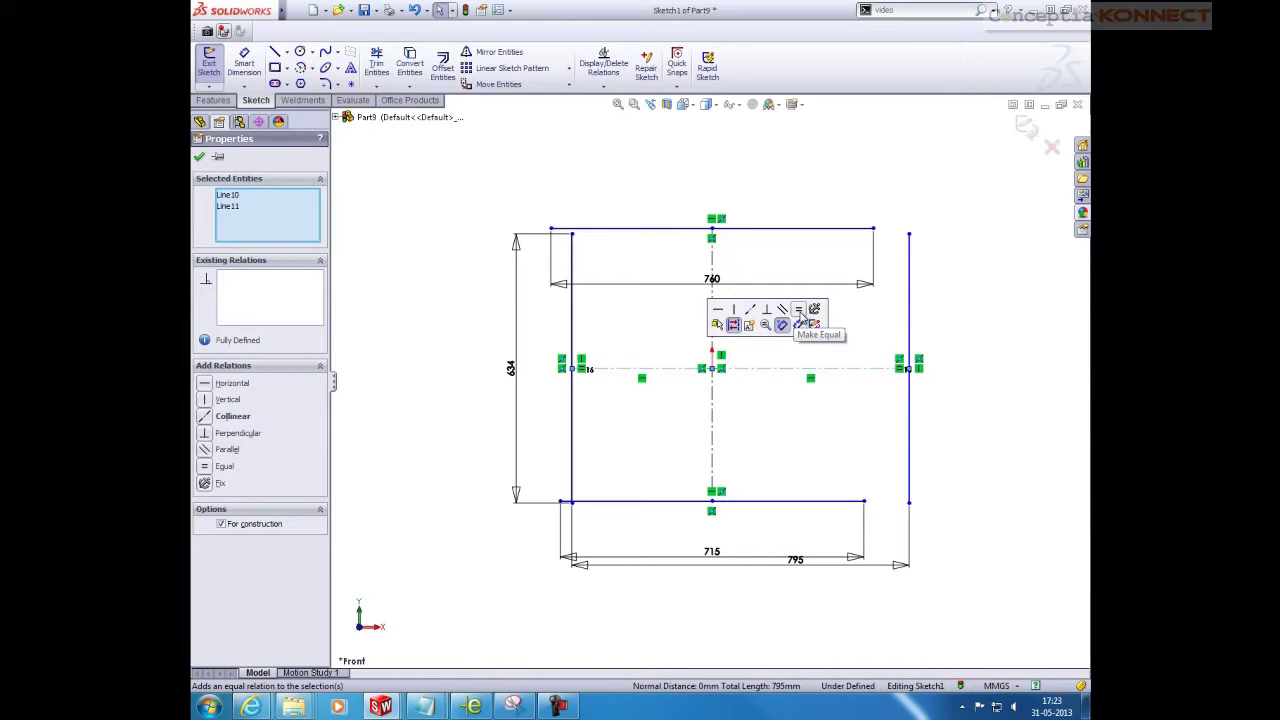
left_click(800, 318)
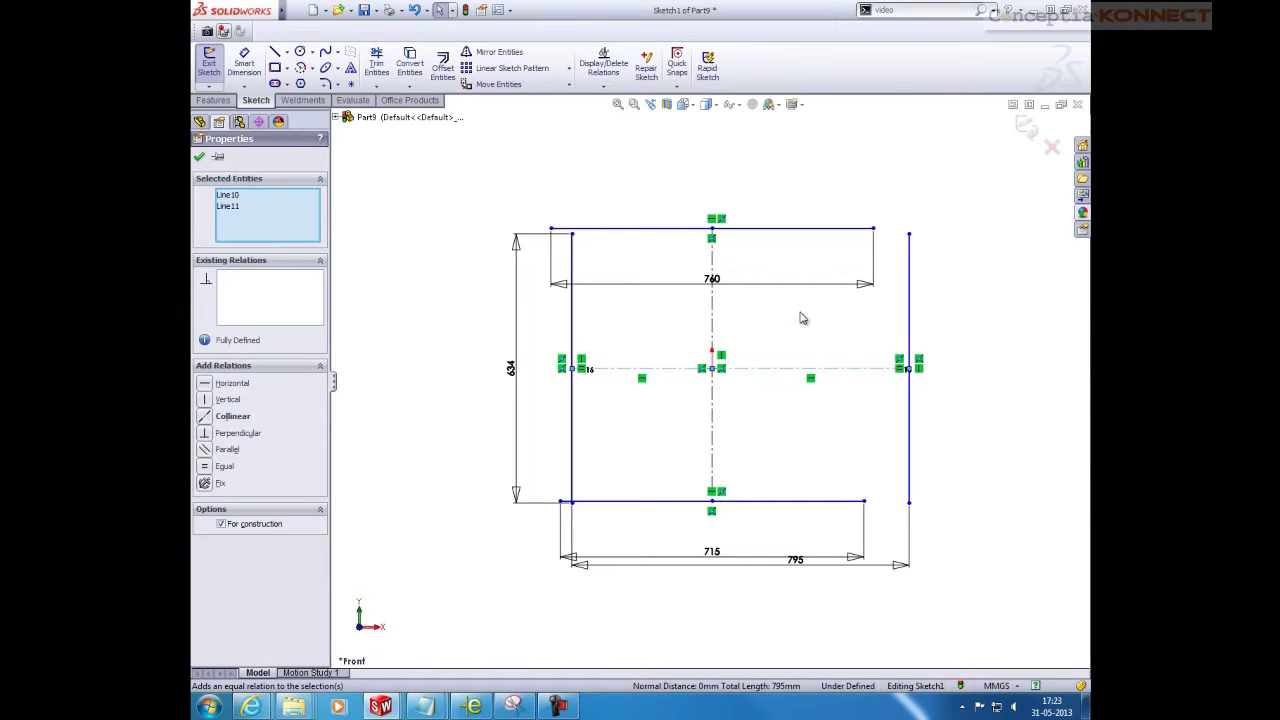
left_click(572, 337)
left_click(906, 327, "ctrl")
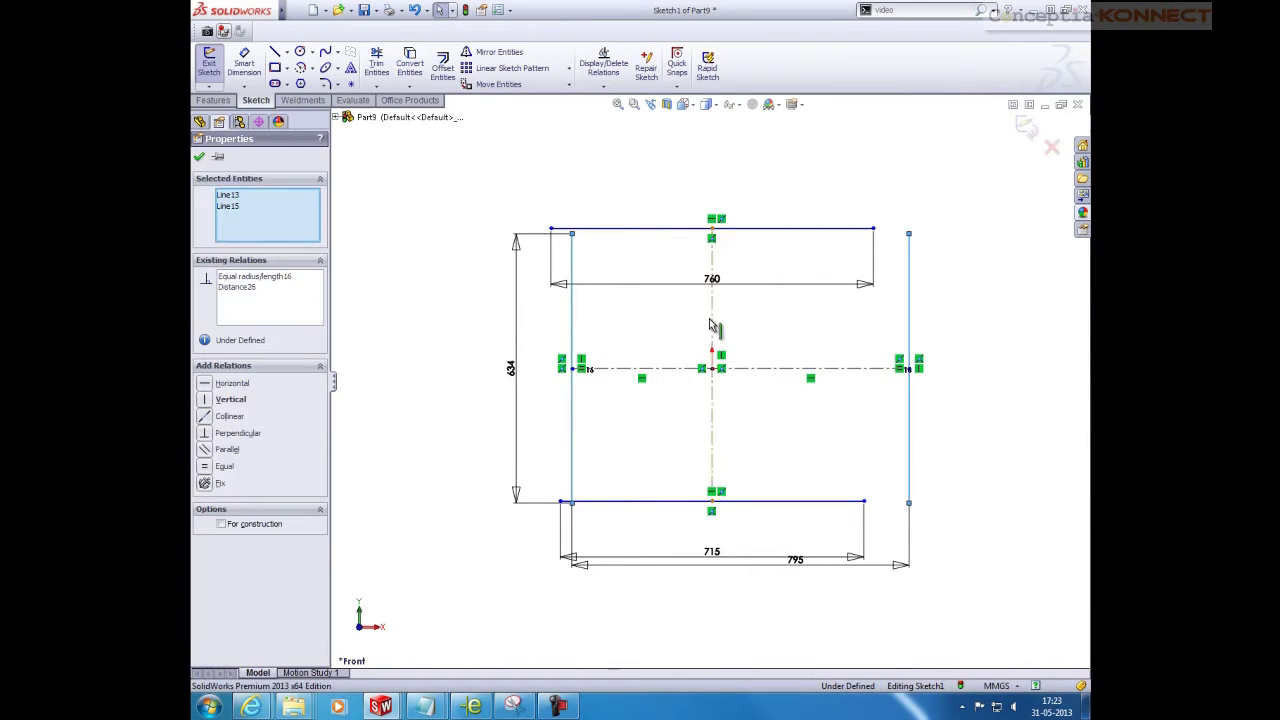
left_click(712, 325, "ctrl")
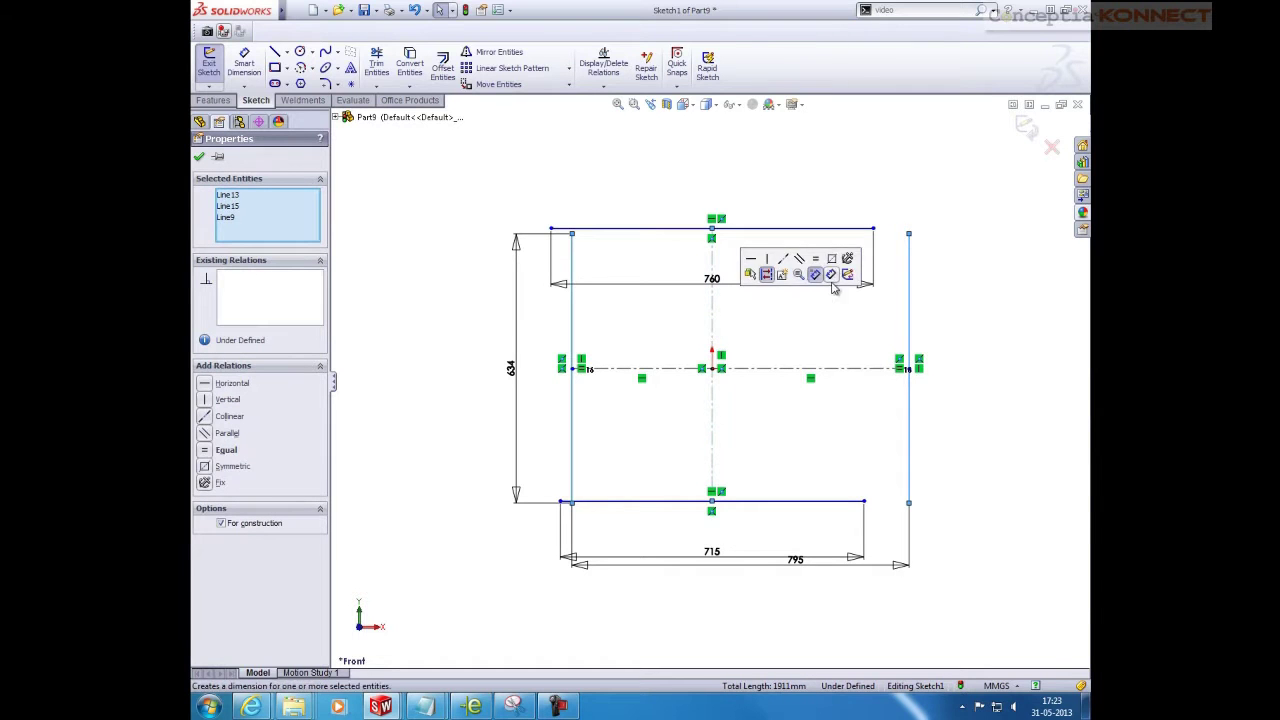
left_click(840, 268)
left_click(949, 363)
right_click_drag(949, 363, 960, 220)
Dimension the top line 40 mm above the right side line's top end
left_click(874, 228)
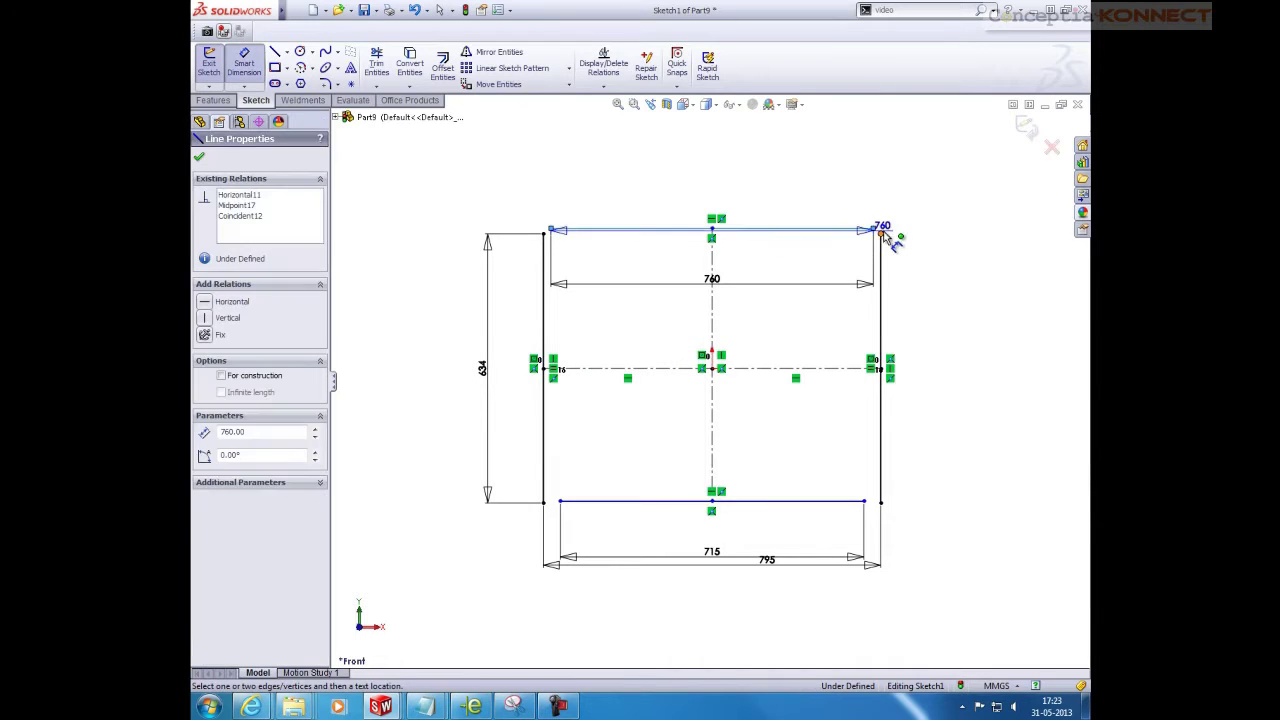
left_click(880, 233)
left_click(963, 236)
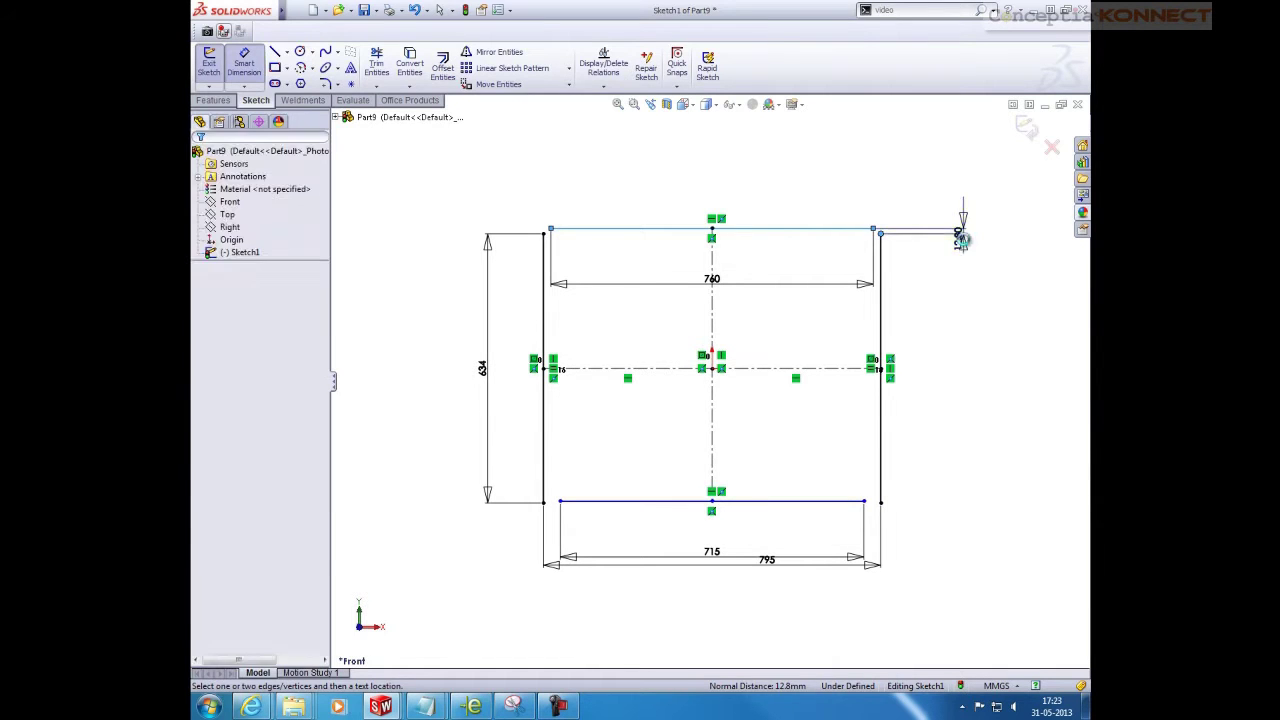
type("40")
key("Return")
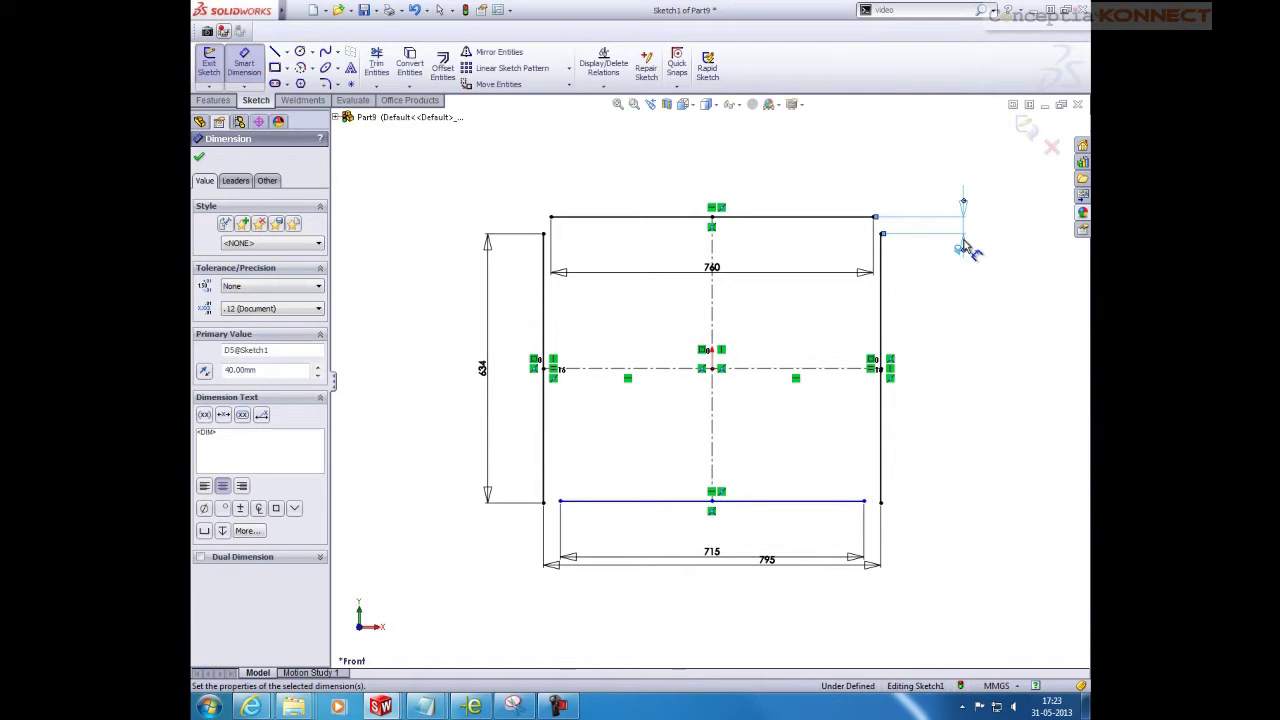
key("Escape")
right_click_drag(963, 437, 970, 545)
key("Escape")
Add the 130 mm bottom-line dimension, move it beside the gap, and exit the sketch
left_click(862, 501)
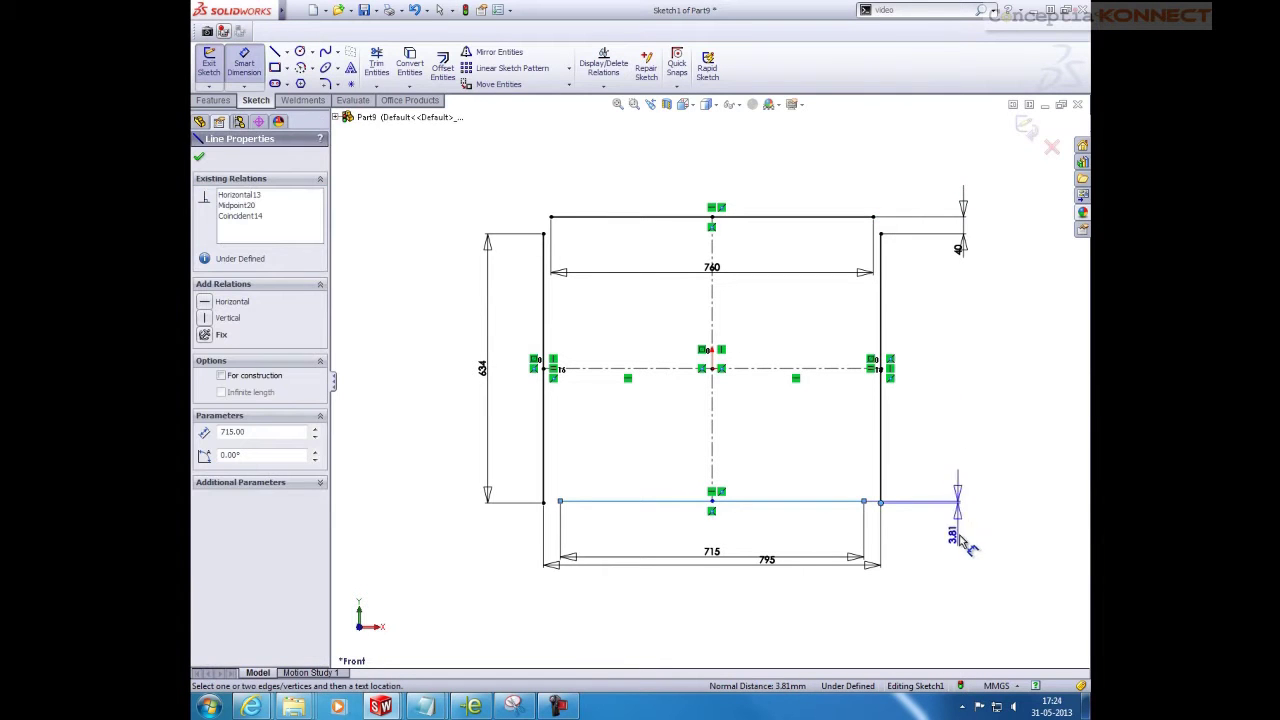
left_click(965, 540)
type("130")
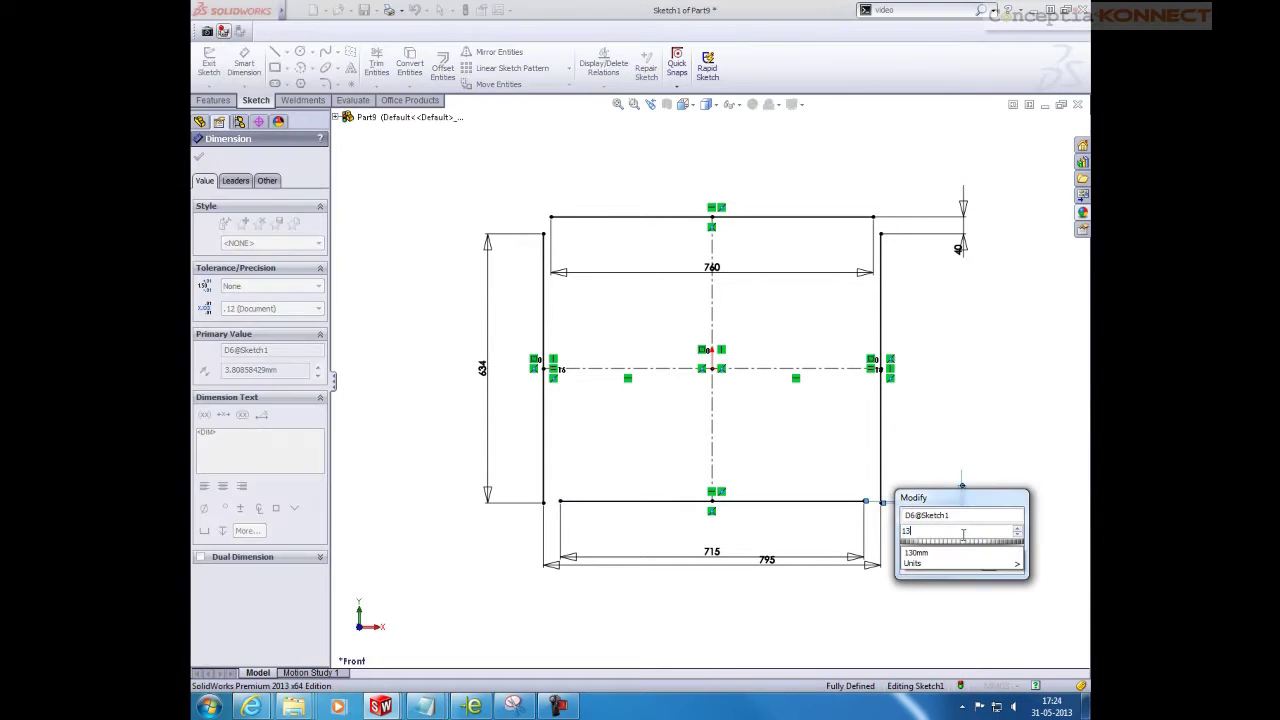
key("Return")
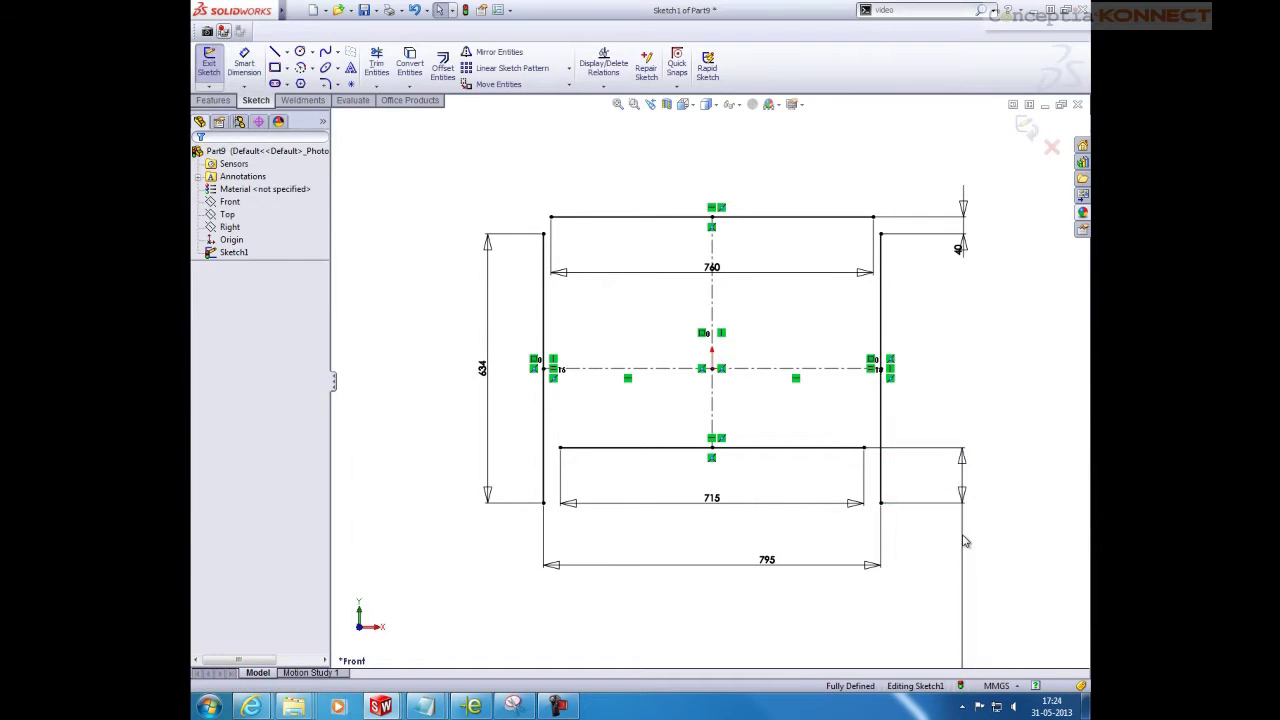
scroll(683, 428, "up", 8)
scroll(683, 428, "down", 8)
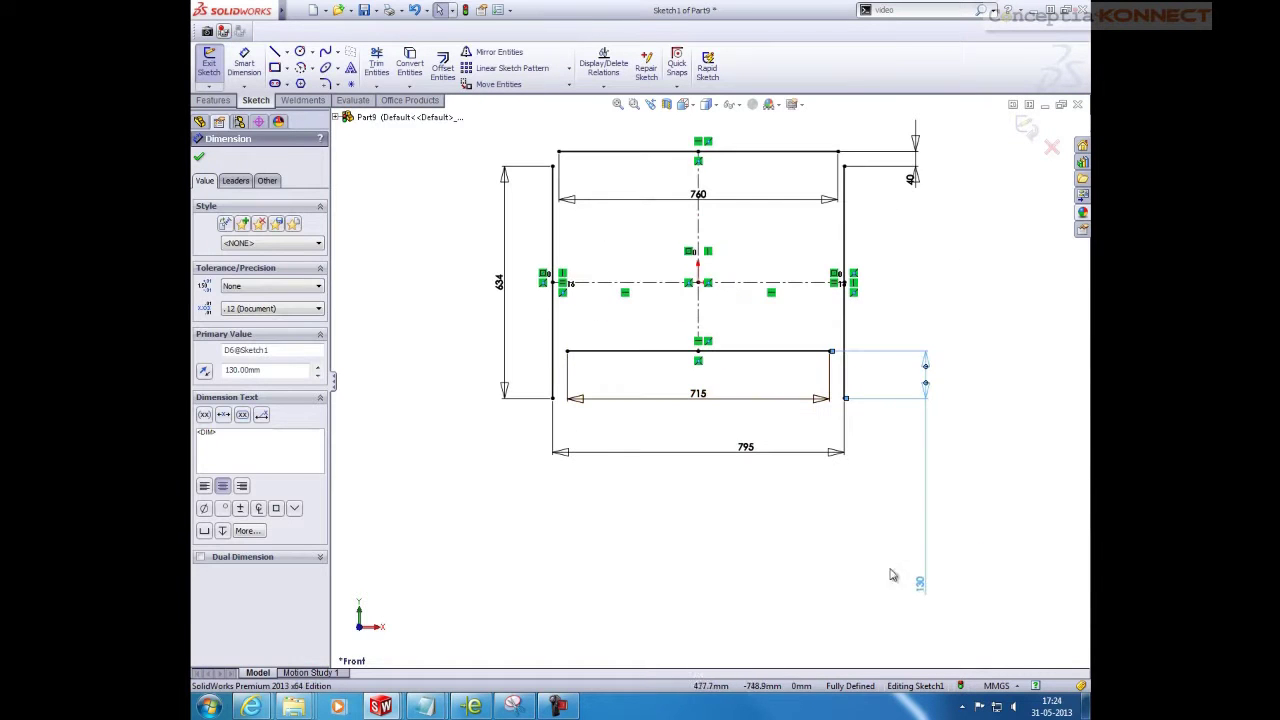
left_click_drag(920, 588, 930, 384)
key("Escape")
scroll(837, 329, "down", 3)
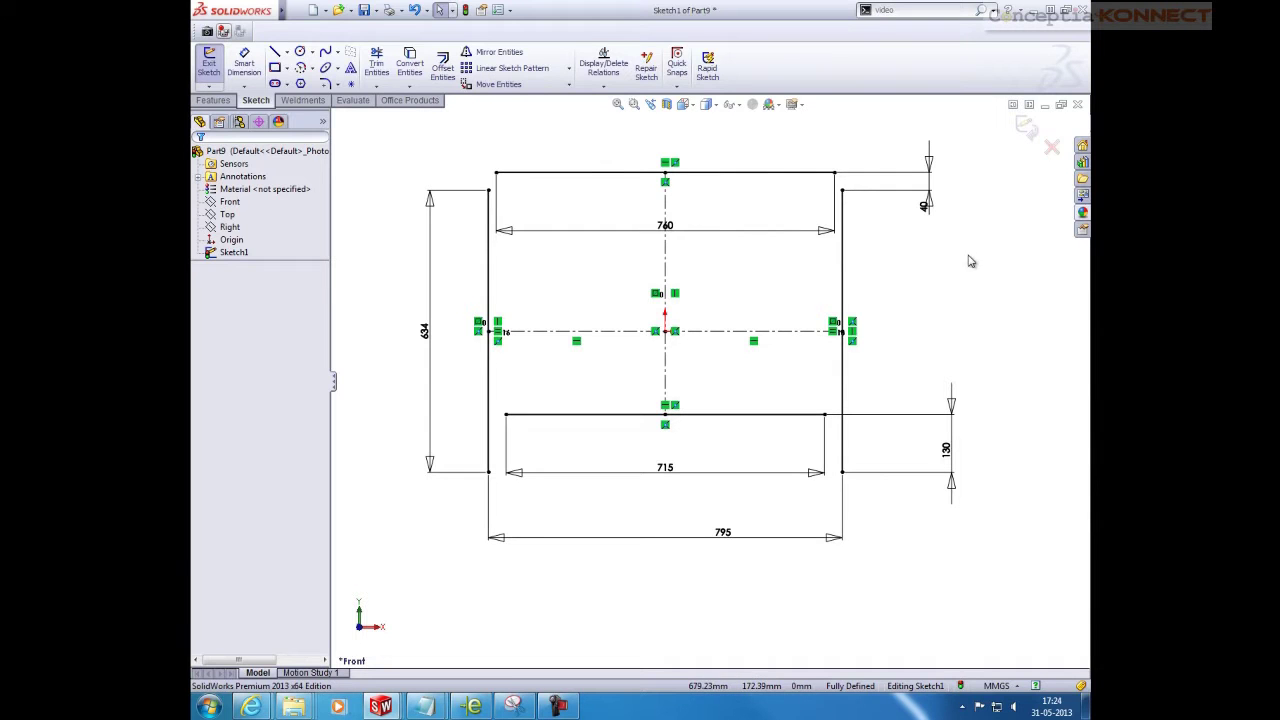
left_click(1022, 132)
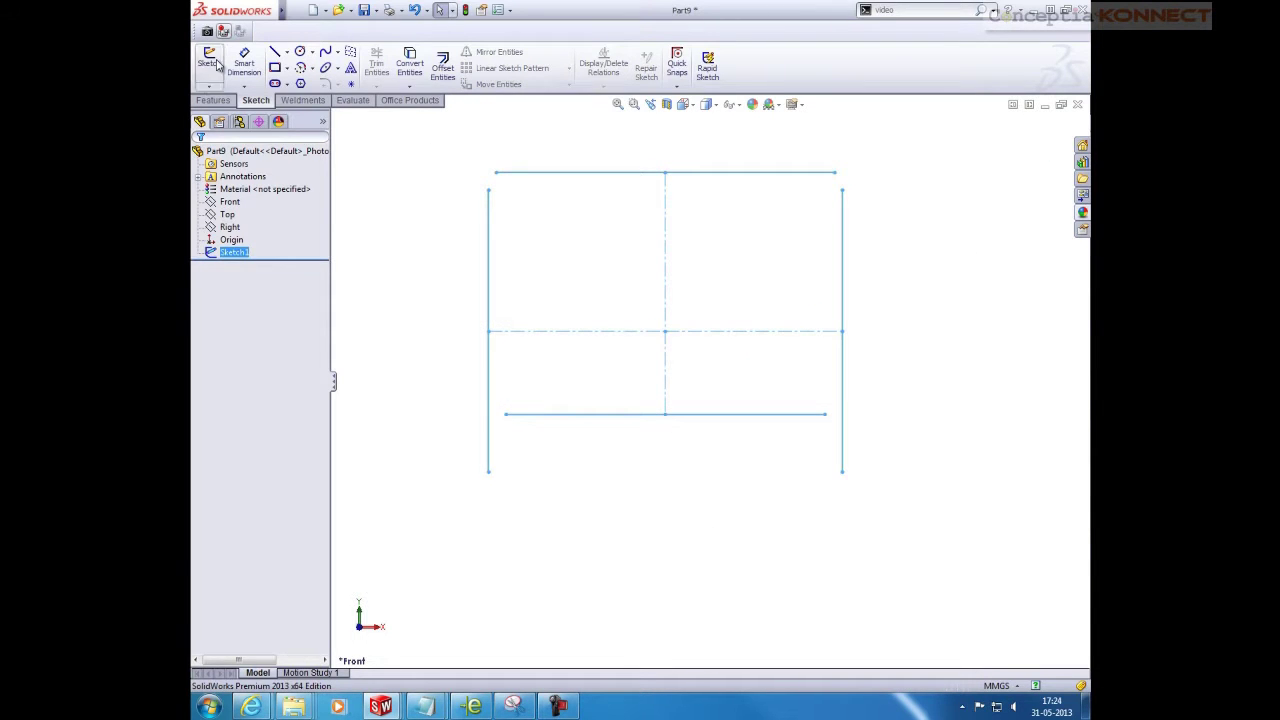
Start a structural member with the ISO square tube 80 x 80 x 5 profile
left_click(290, 101)
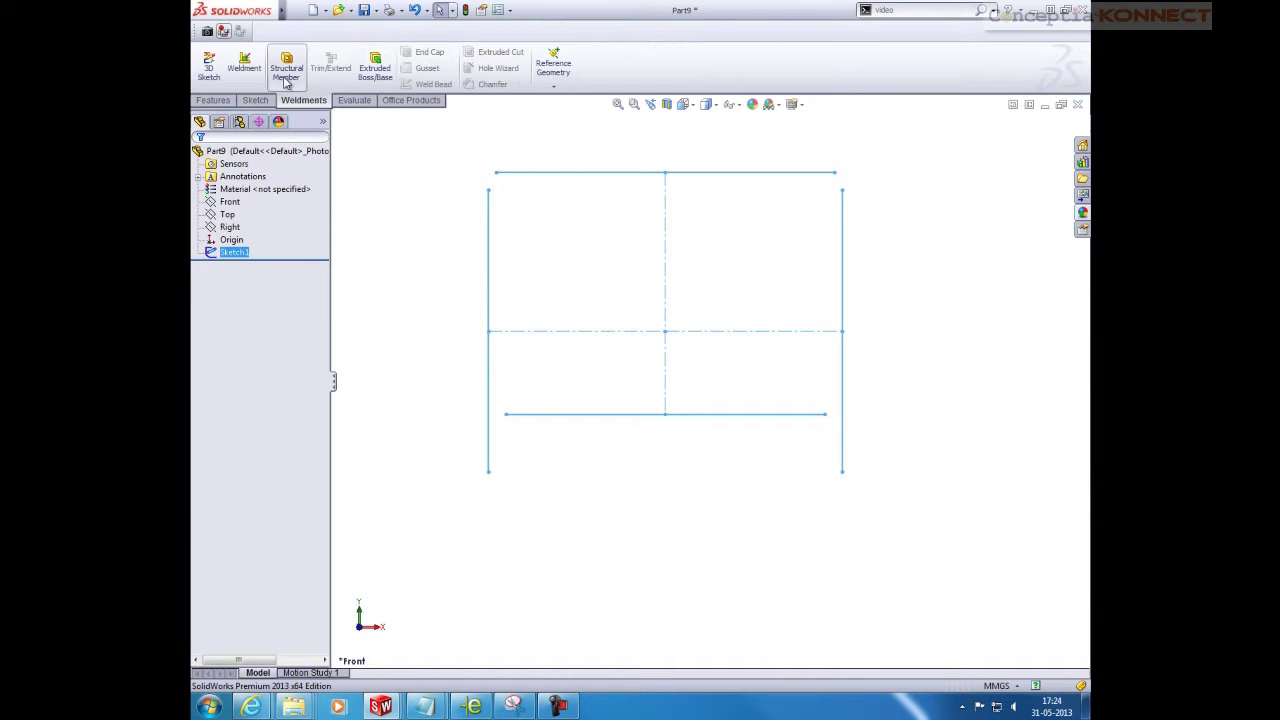
left_click(286, 72)
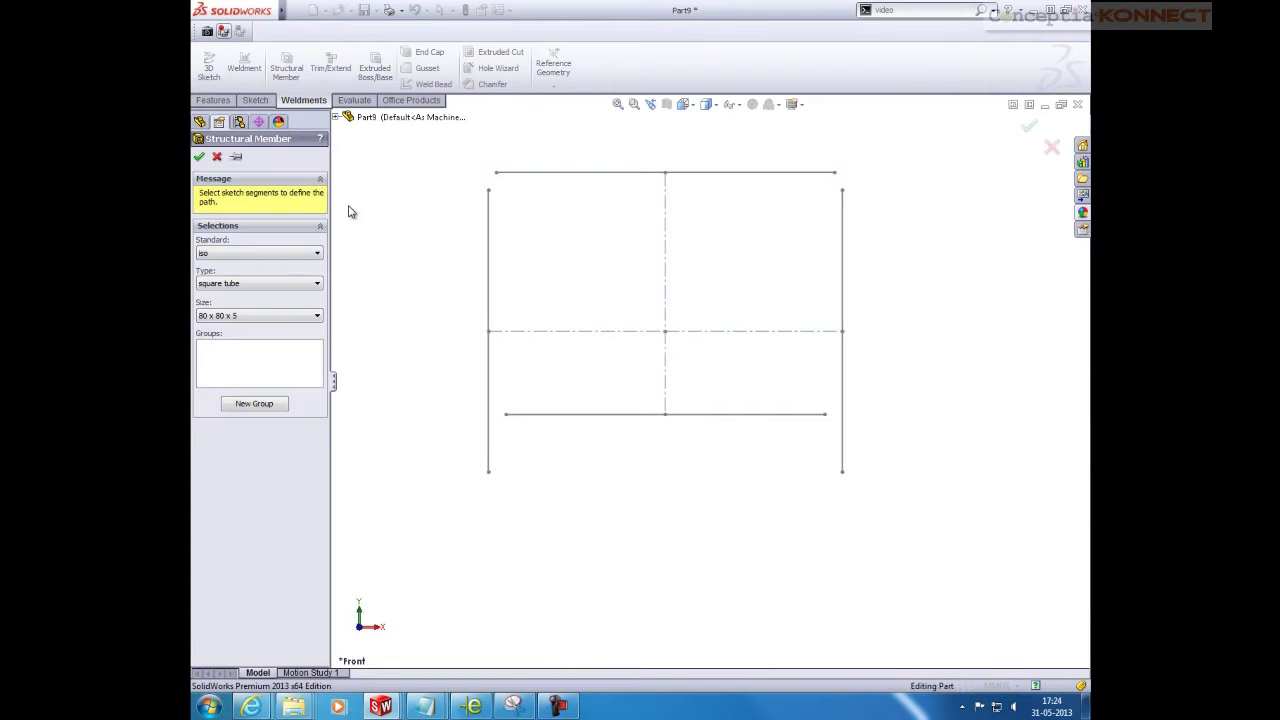
left_click(245, 257)
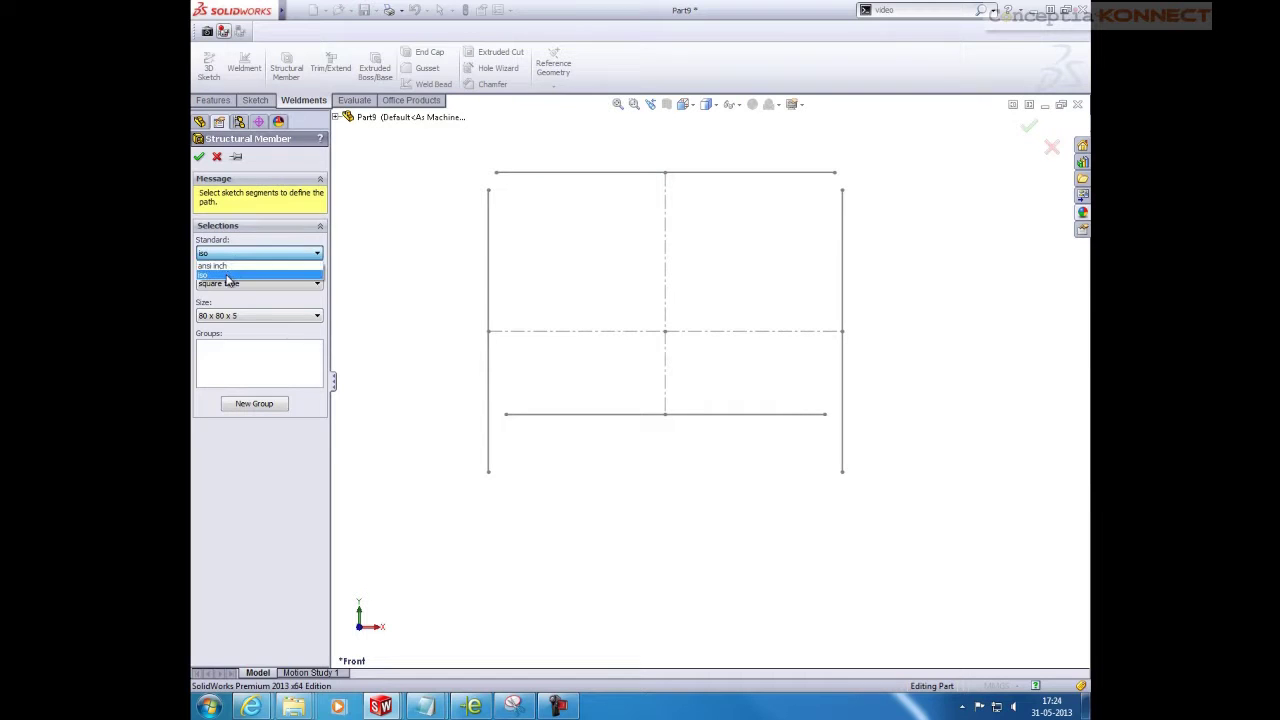
left_click(230, 282)
left_click(230, 283)
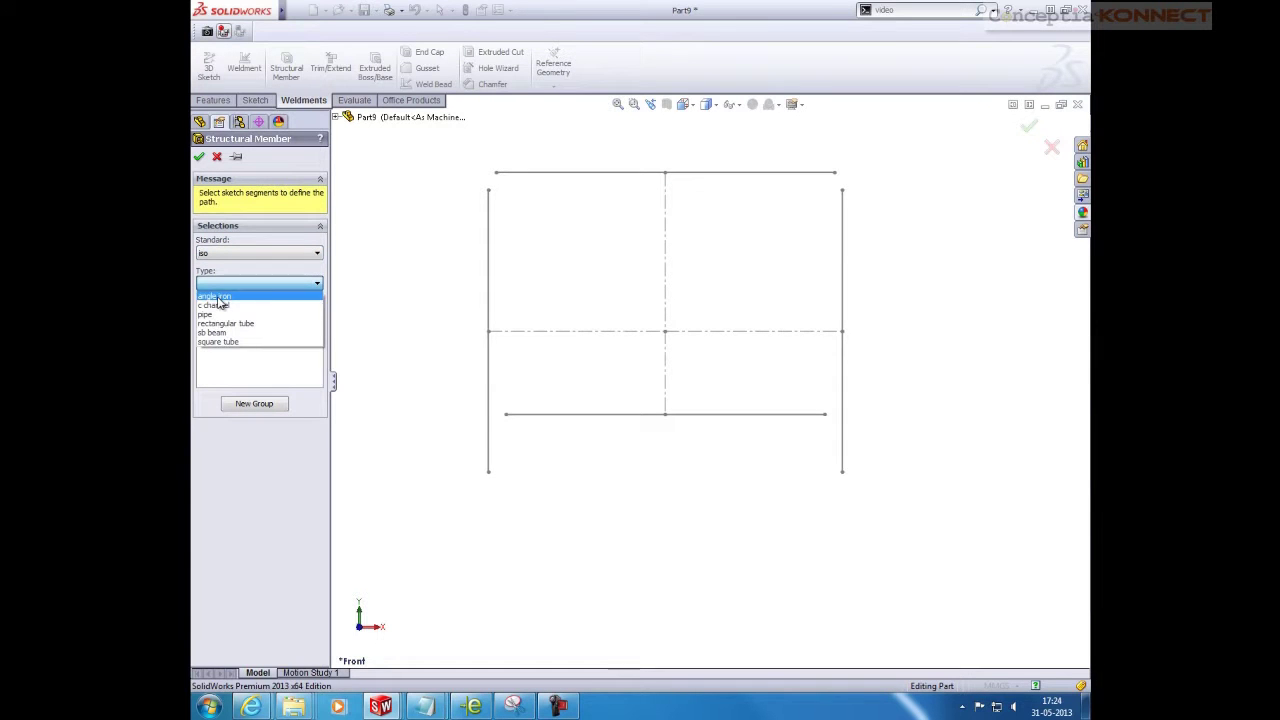
left_click(218, 341)
left_click(224, 317)
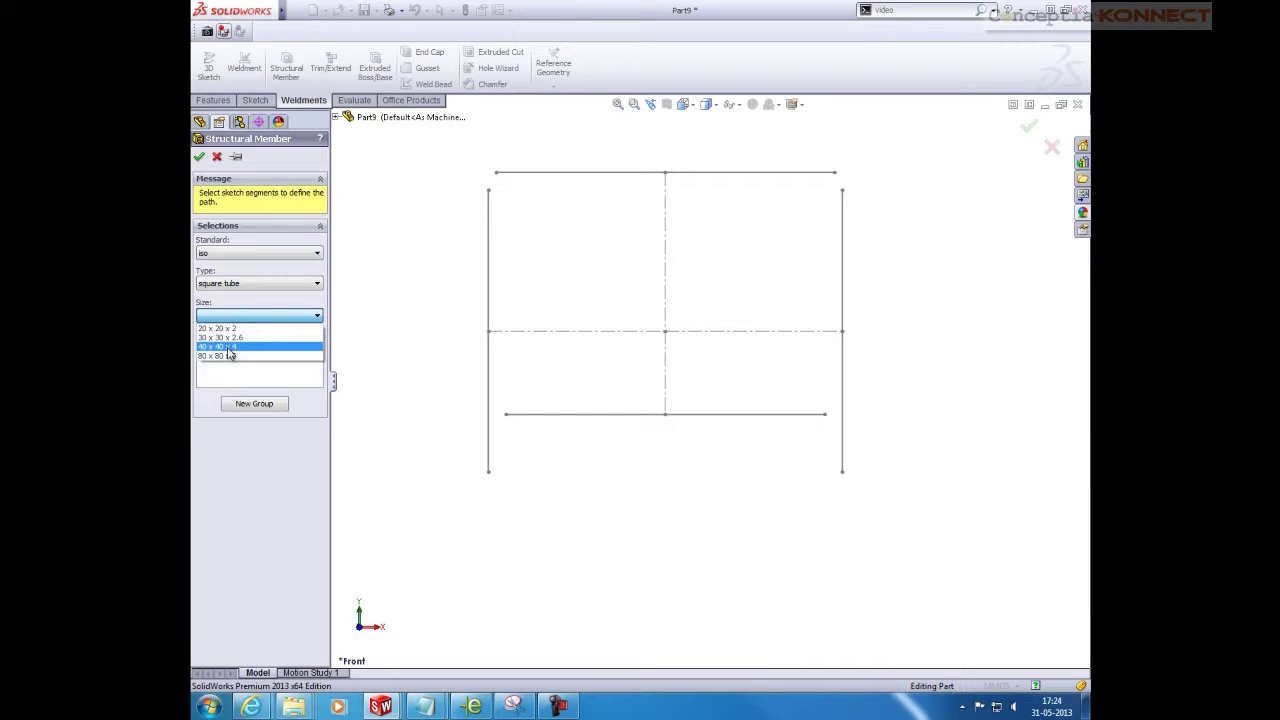
left_click(228, 356)
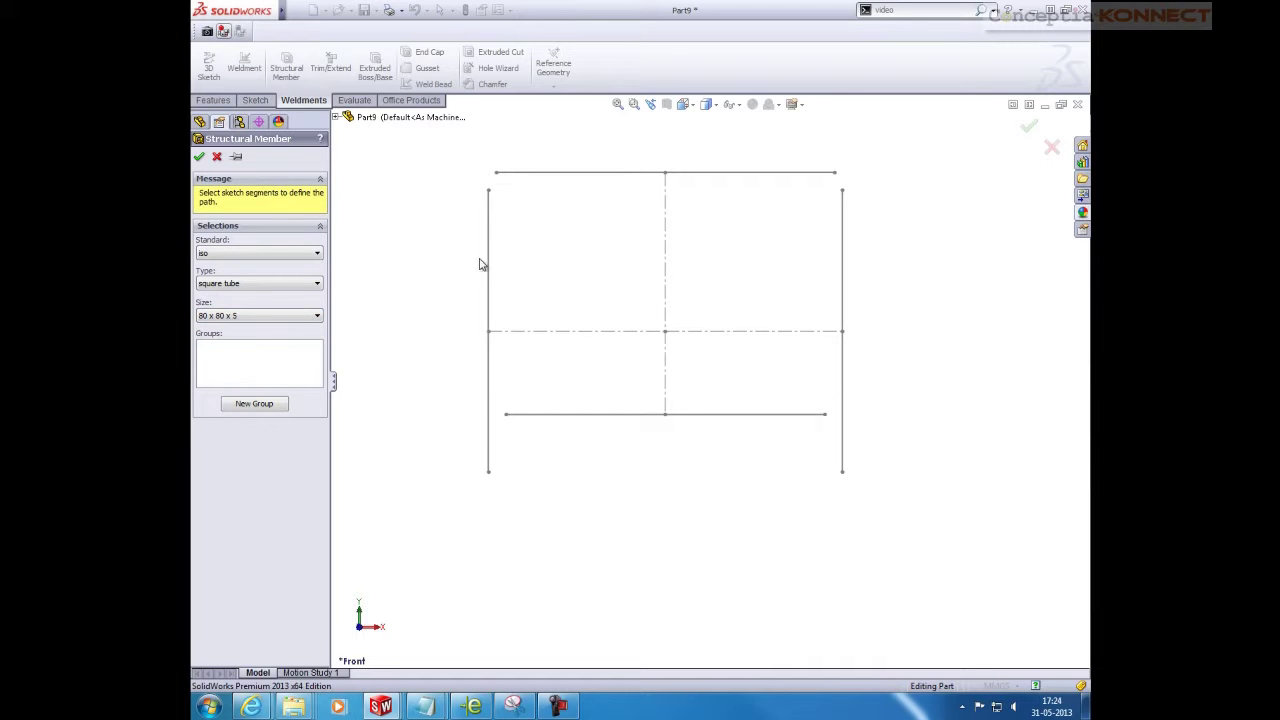
Run tubes along the top and bottom lines, then both side lines as a second group
left_click(536, 174)
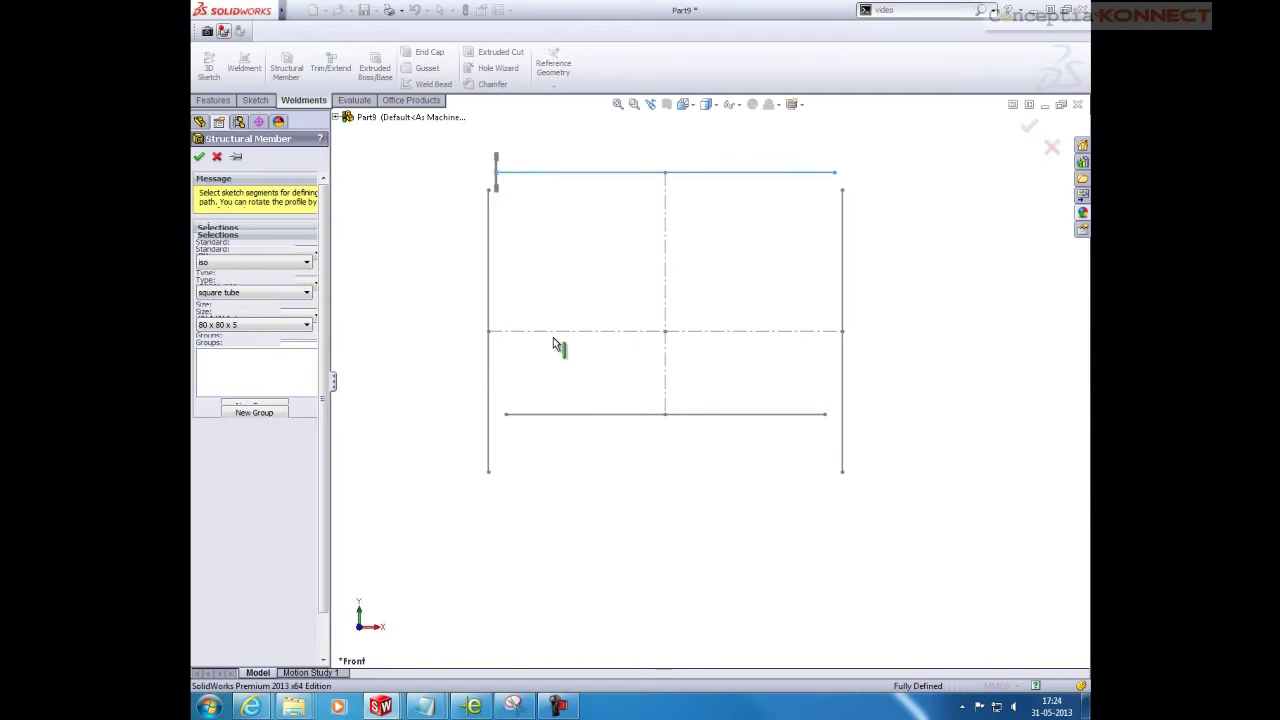
left_click(559, 415)
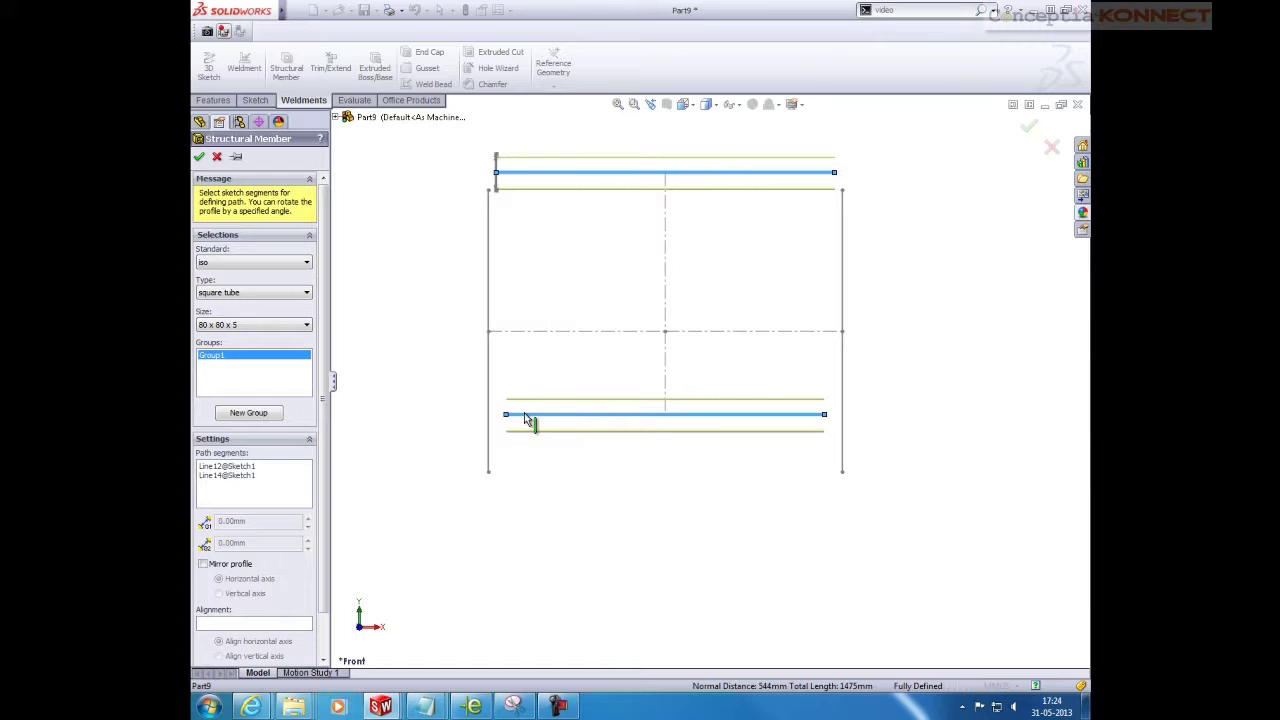
left_click(251, 413)
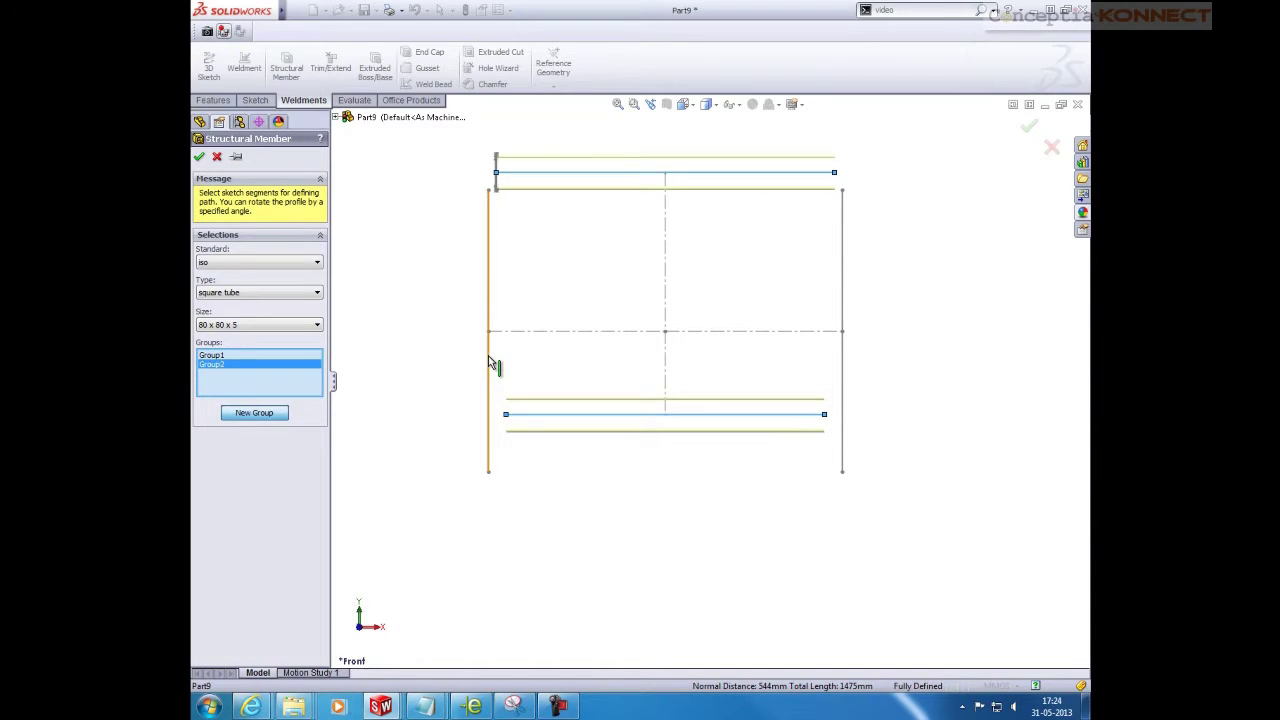
left_click(488, 358)
left_click(845, 381)
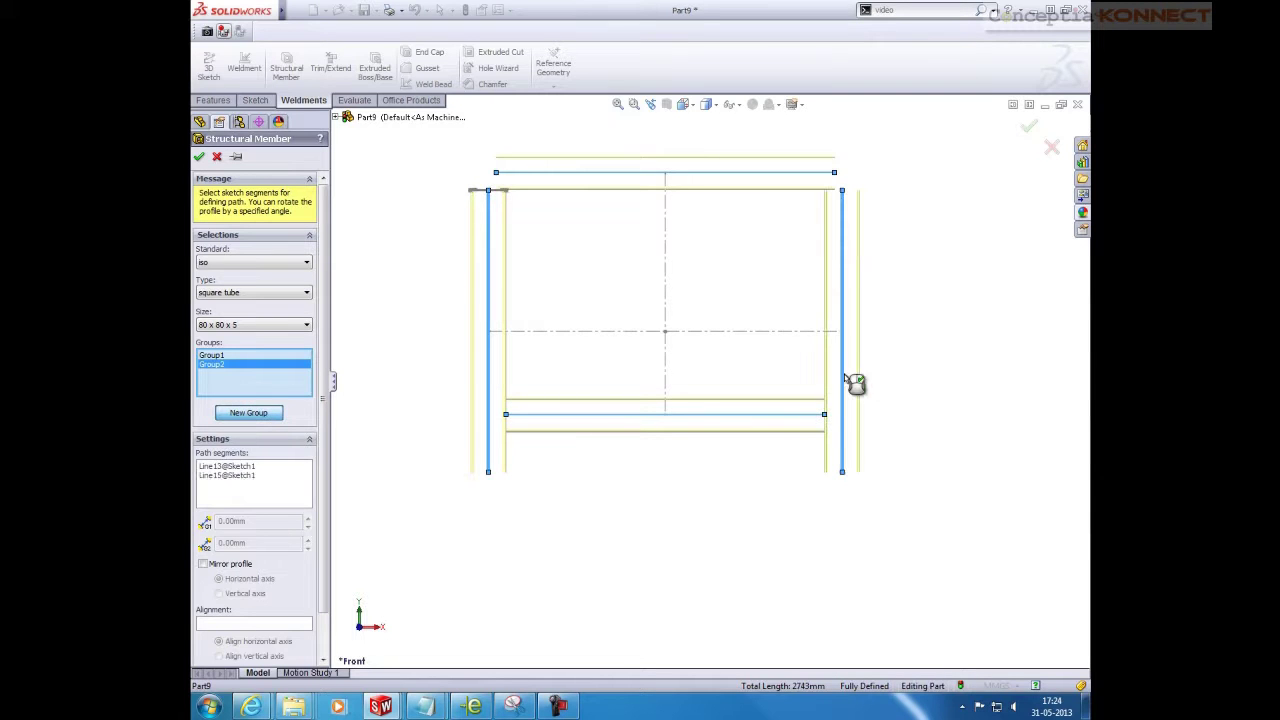
left_click(199, 158)
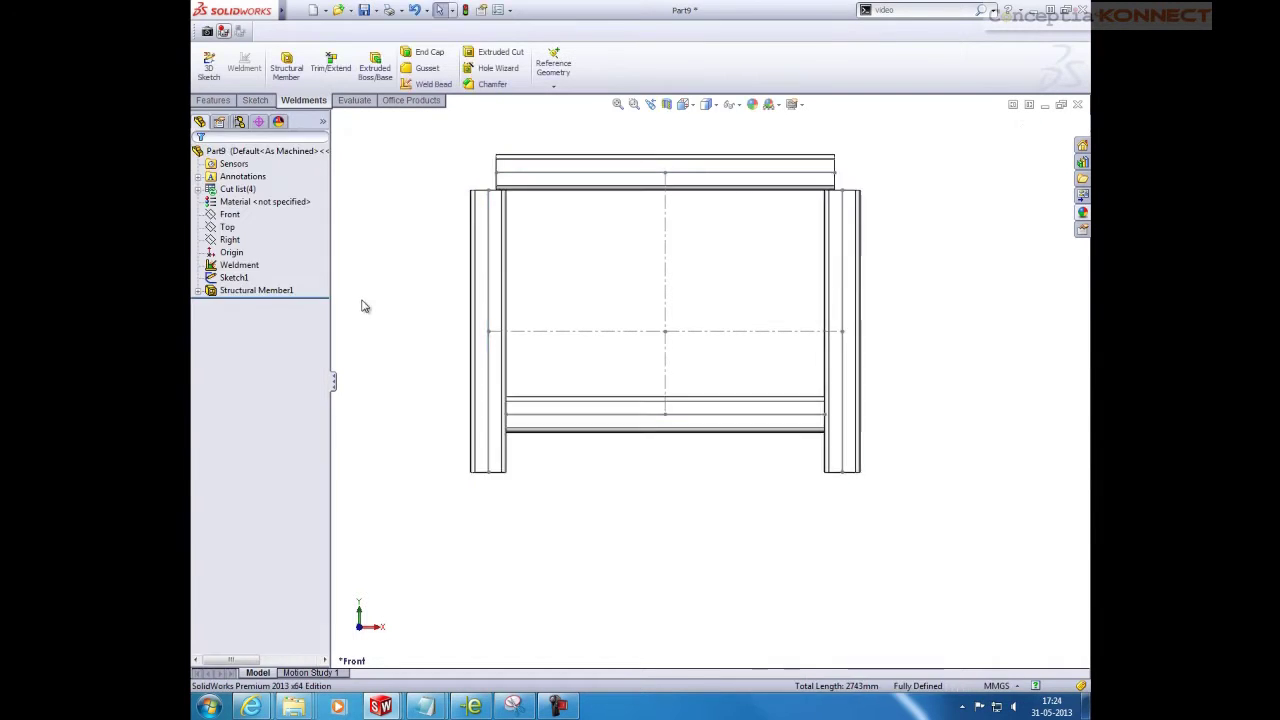
Orbit the frame into a 3-D view and hide the sketch lines
middle_click_drag(558, 207, 620, 290)
scroll(585, 259, "up", 3)
scroll(640, 322, "down", 4)
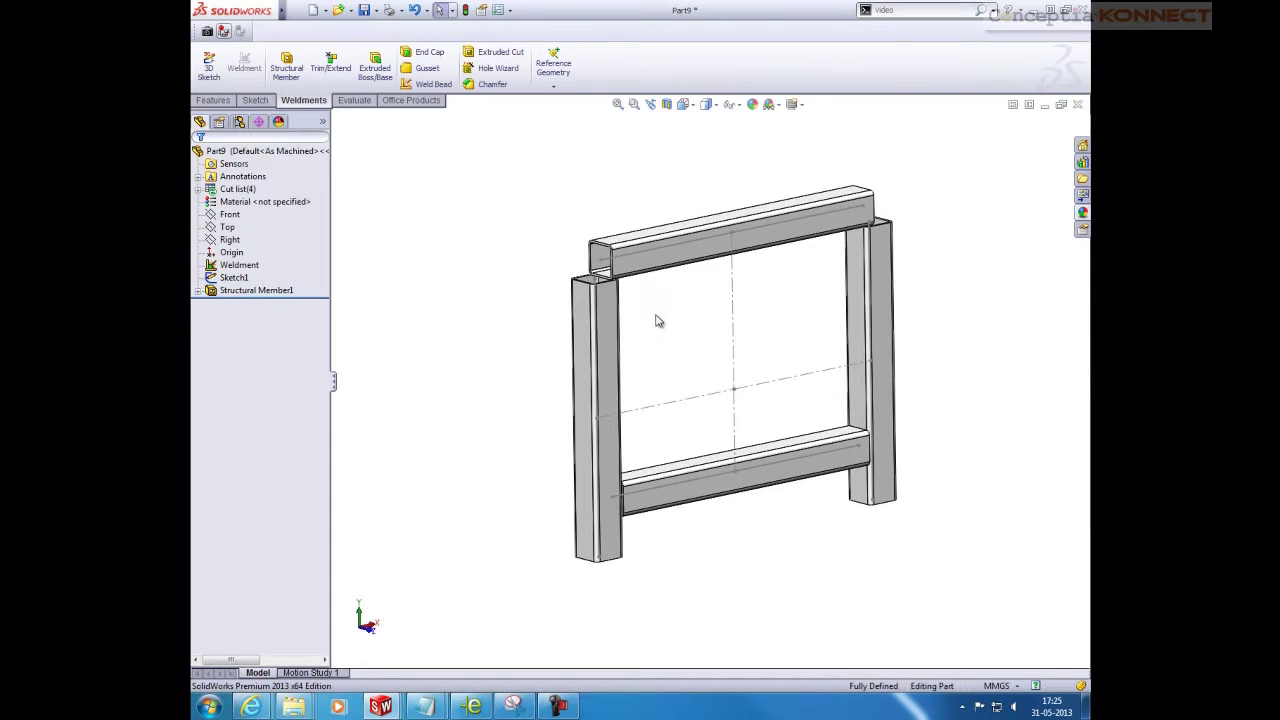
left_click(733, 104)
left_click(731, 210)
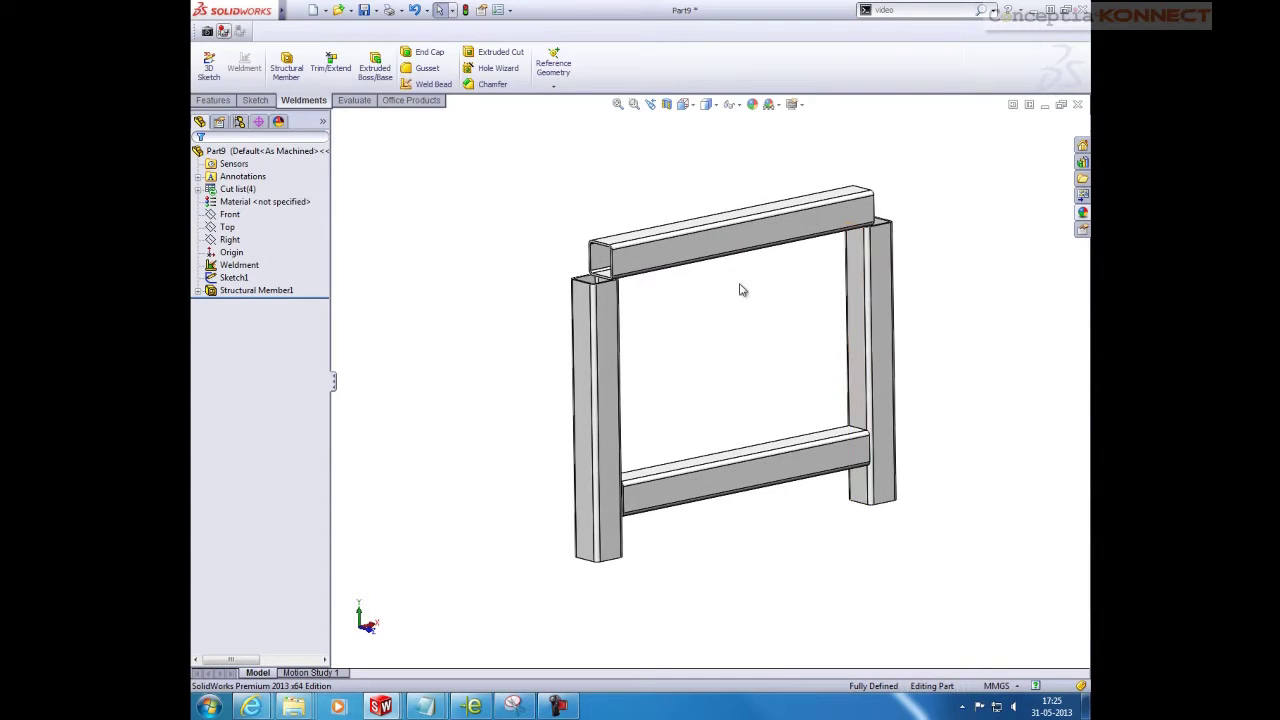
Select the right leg's inner face as the reference for a new plane
mouse_move(749, 315)
middle_mouse_down()
mouse_move(736, 305)
mouse_move(741, 317)
middle_mouse_up()
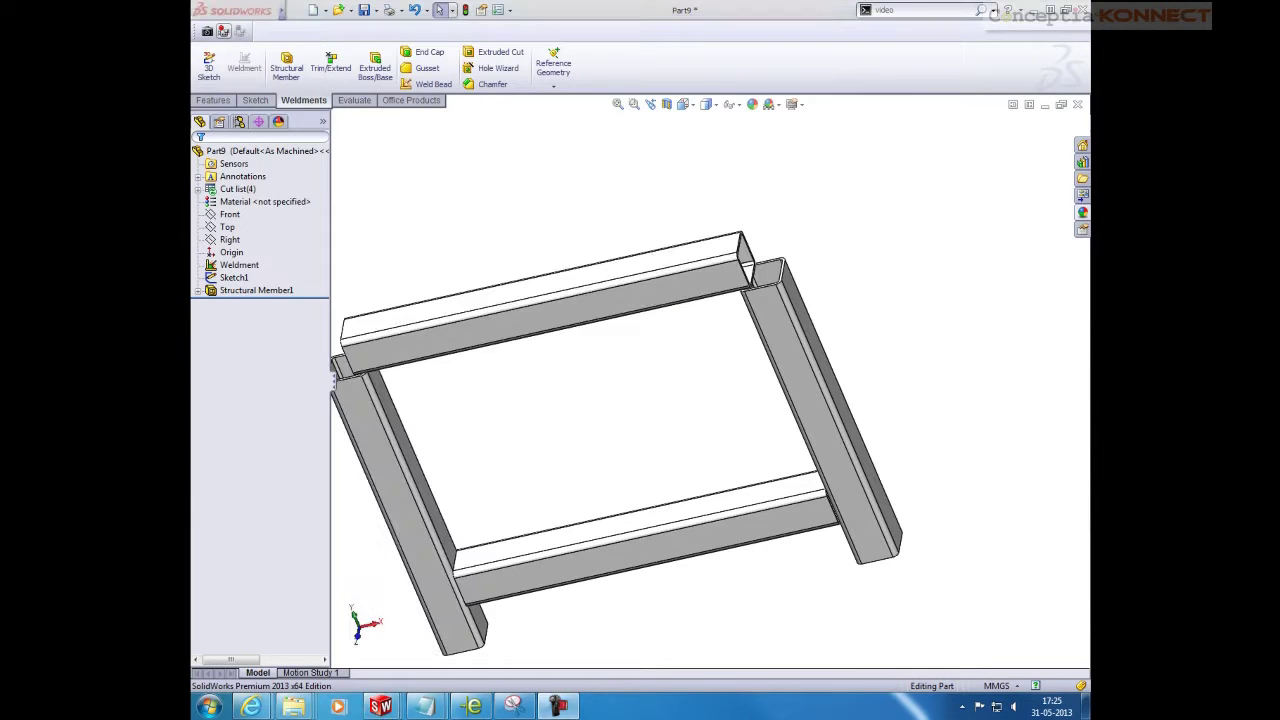
left_click(812, 320)
middle_click_drag(698, 333, 750, 340)
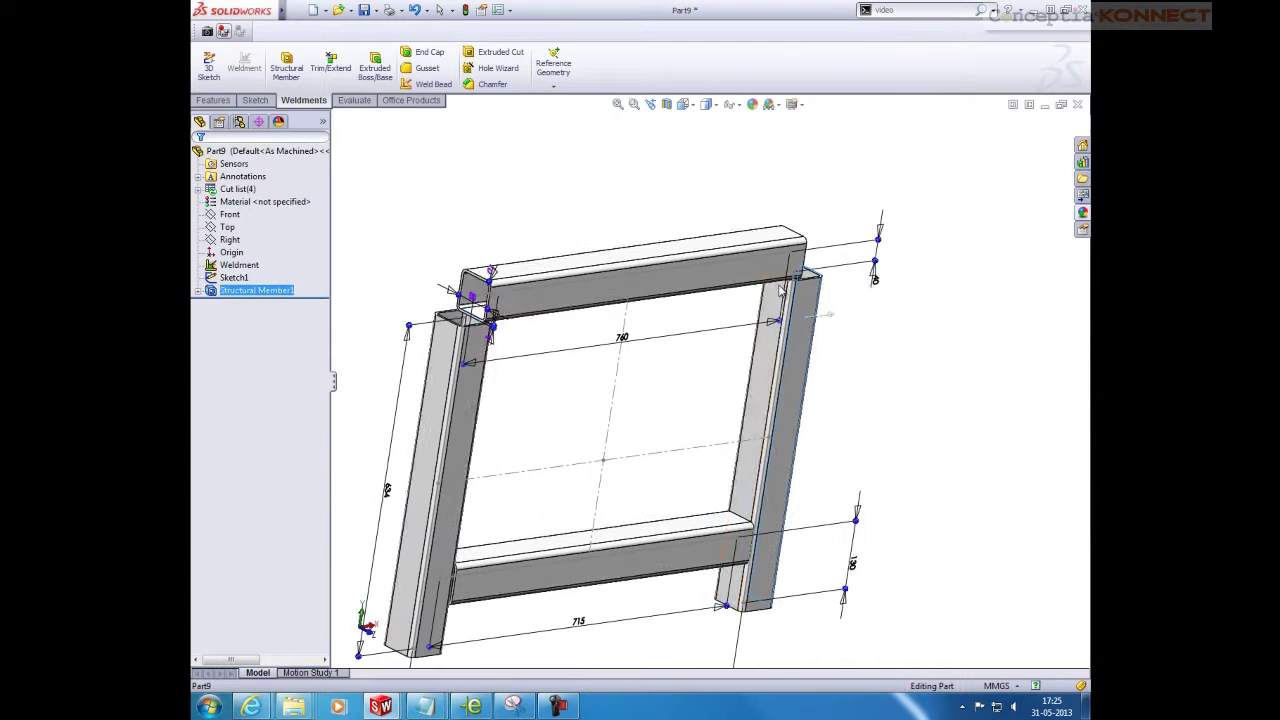
left_click(760, 363)
left_click(553, 86)
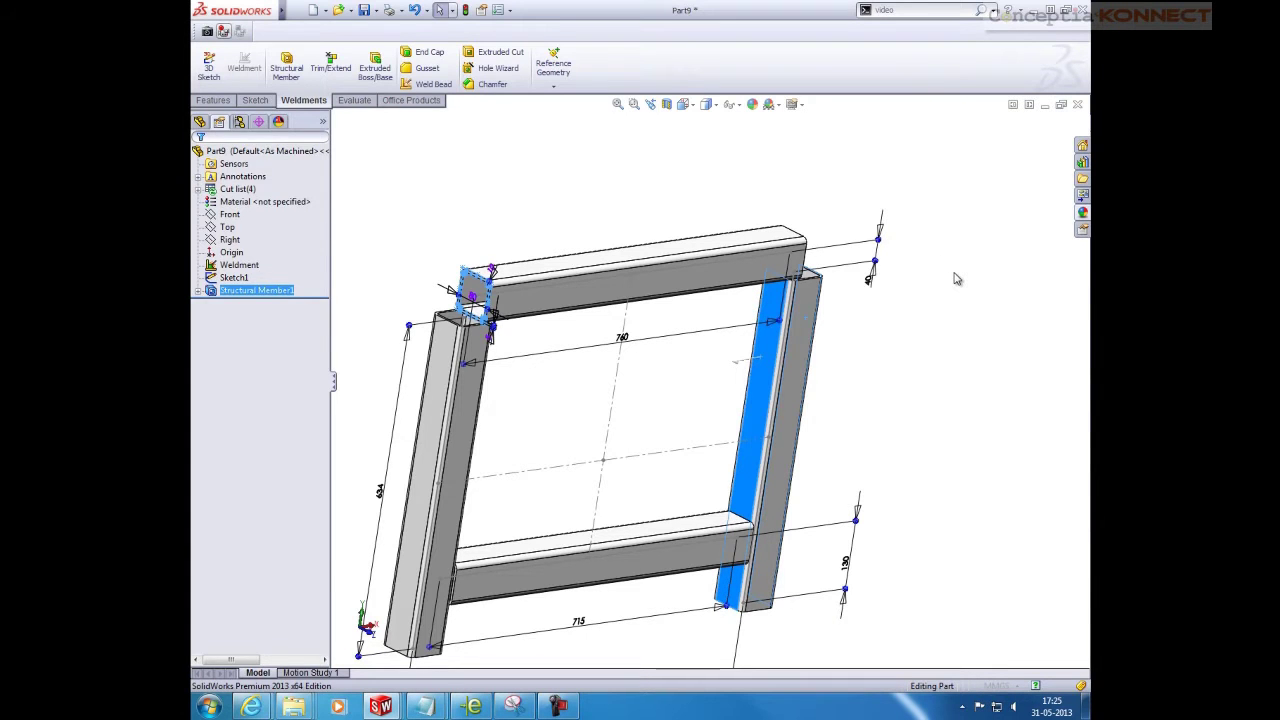
Confirm Plane2 from the right leg's face
middle_click_drag(948, 286, 890, 322)
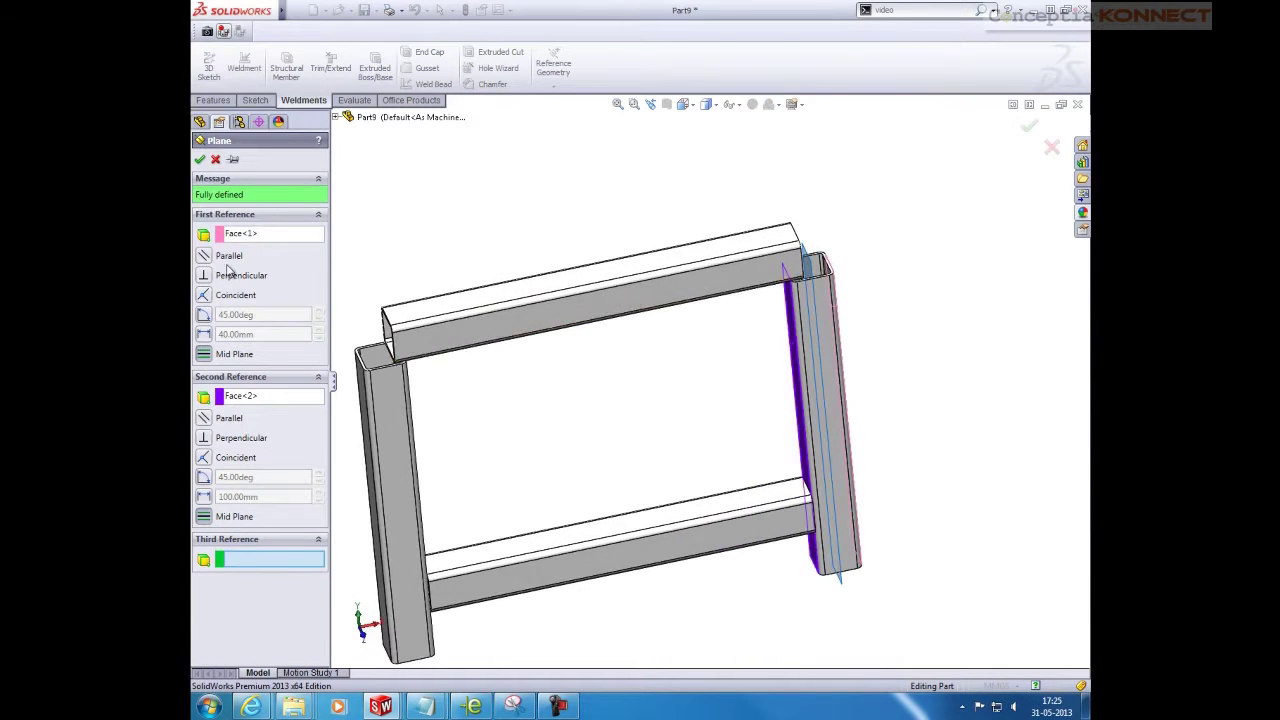
left_click(201, 161)
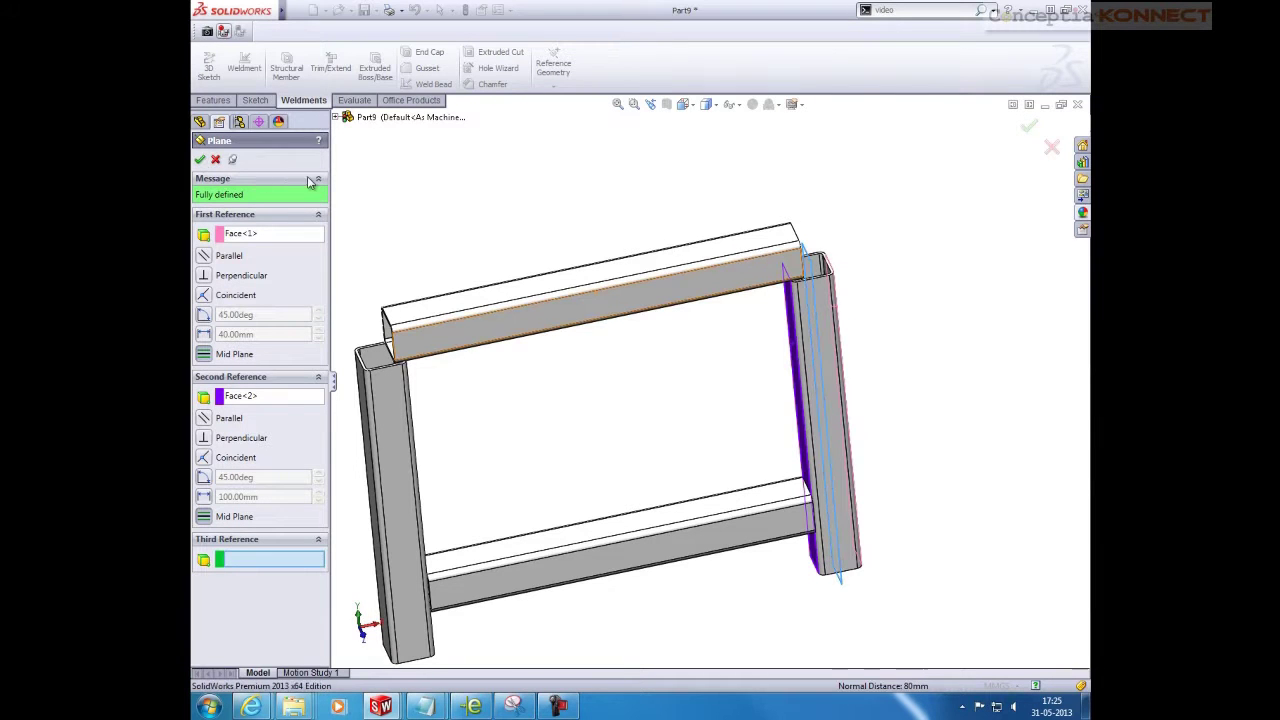
middle_click_drag(486, 200, 530, 177)
left_click(224, 159)
Create Plane3 from faces of the frame's left leg
scroll(437, 231, "up", 2)
double_click(550, 398)
middle_click_drag(631, 403, 565, 419)
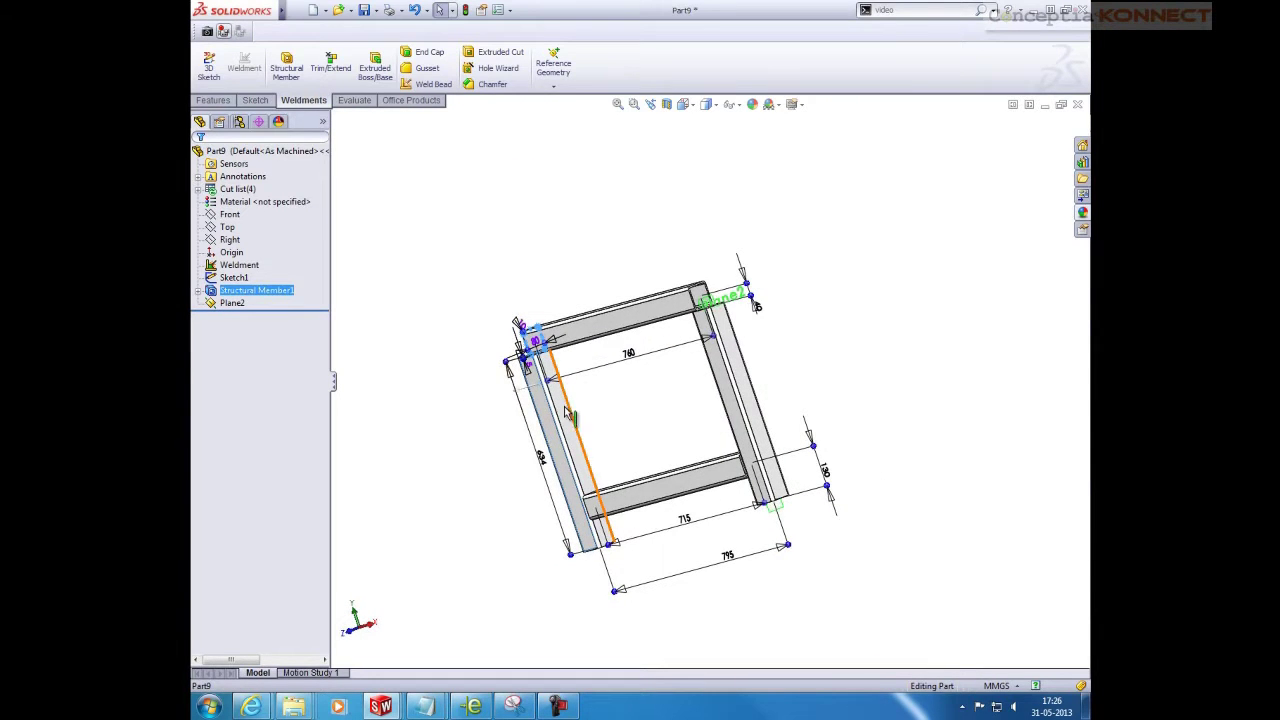
left_click(570, 422)
left_click(558, 90)
left_click(567, 97)
middle_click_drag(510, 203, 514, 403)
scroll(514, 403, "down", 5)
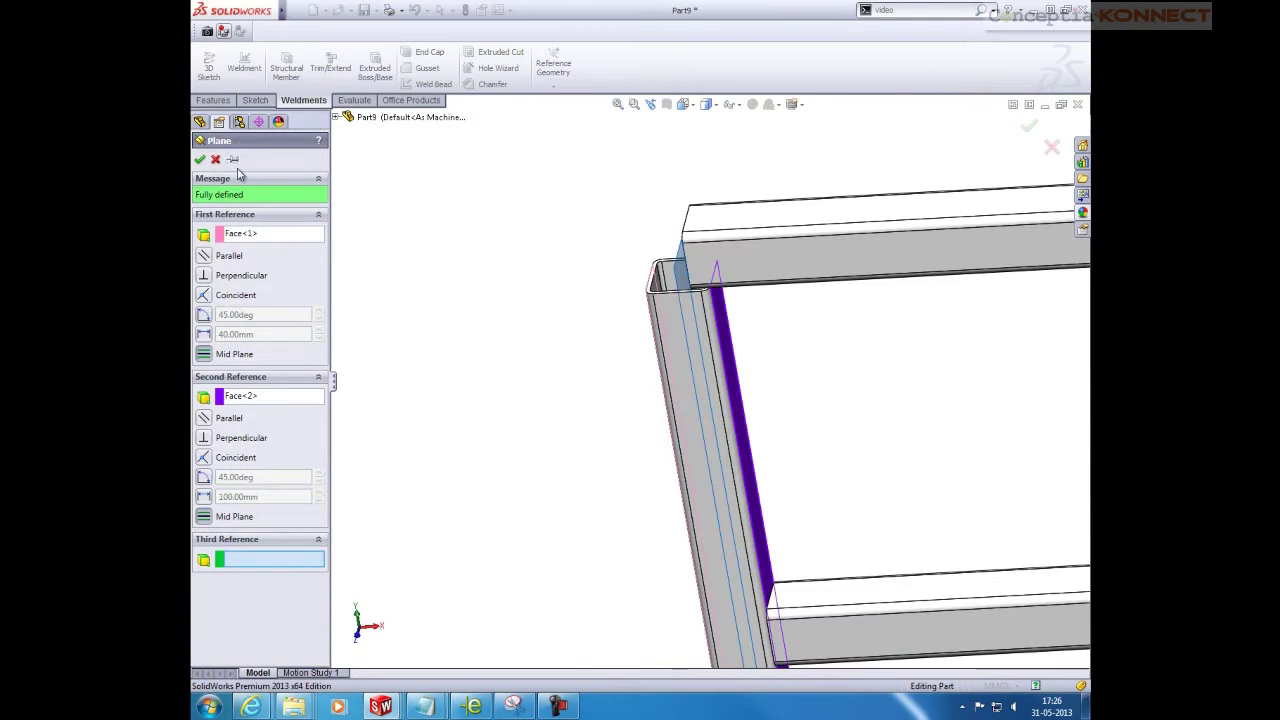
left_click(199, 160)
Start a sketch on Plane2 and view it normal to the plane
key("f")
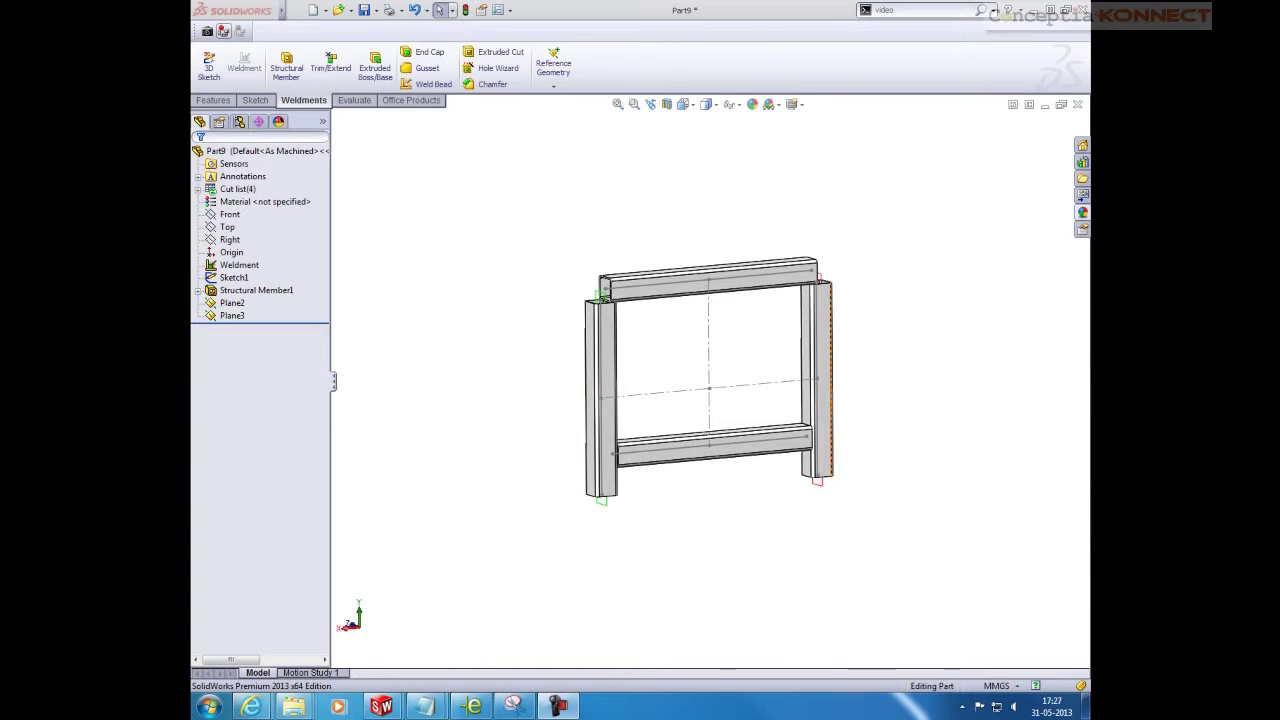
right_click(232, 302)
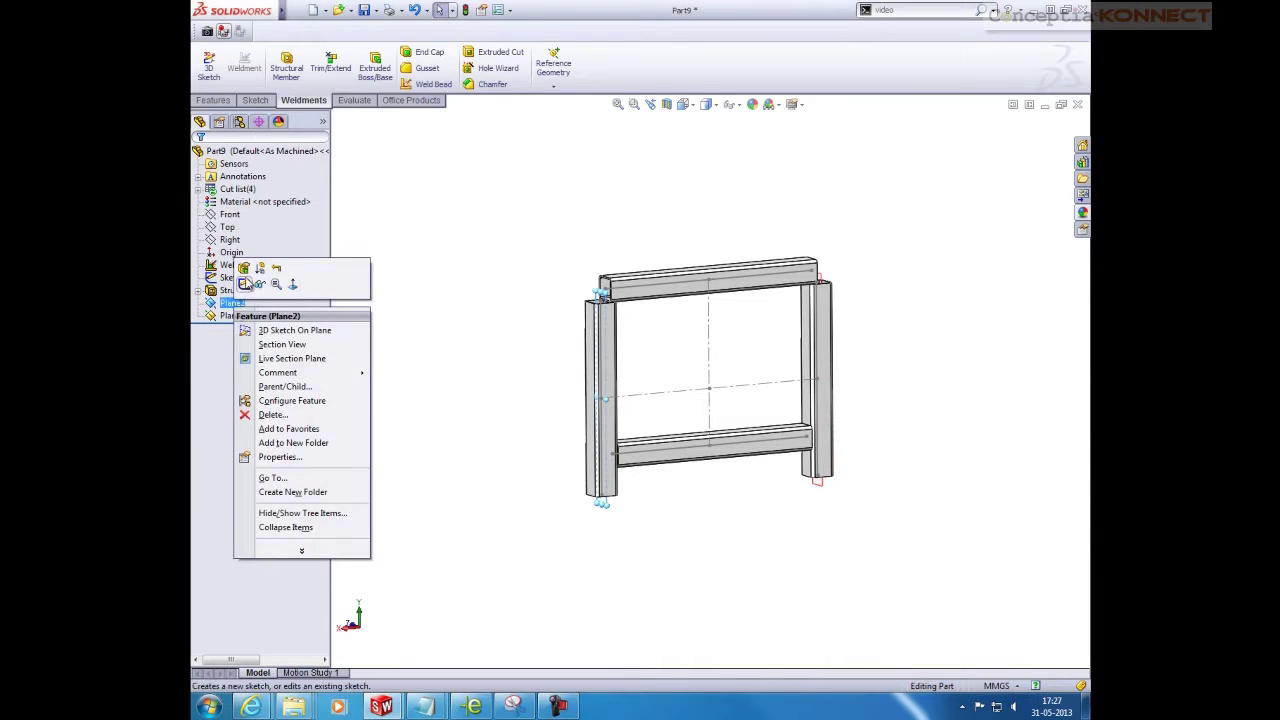
left_click(245, 286)
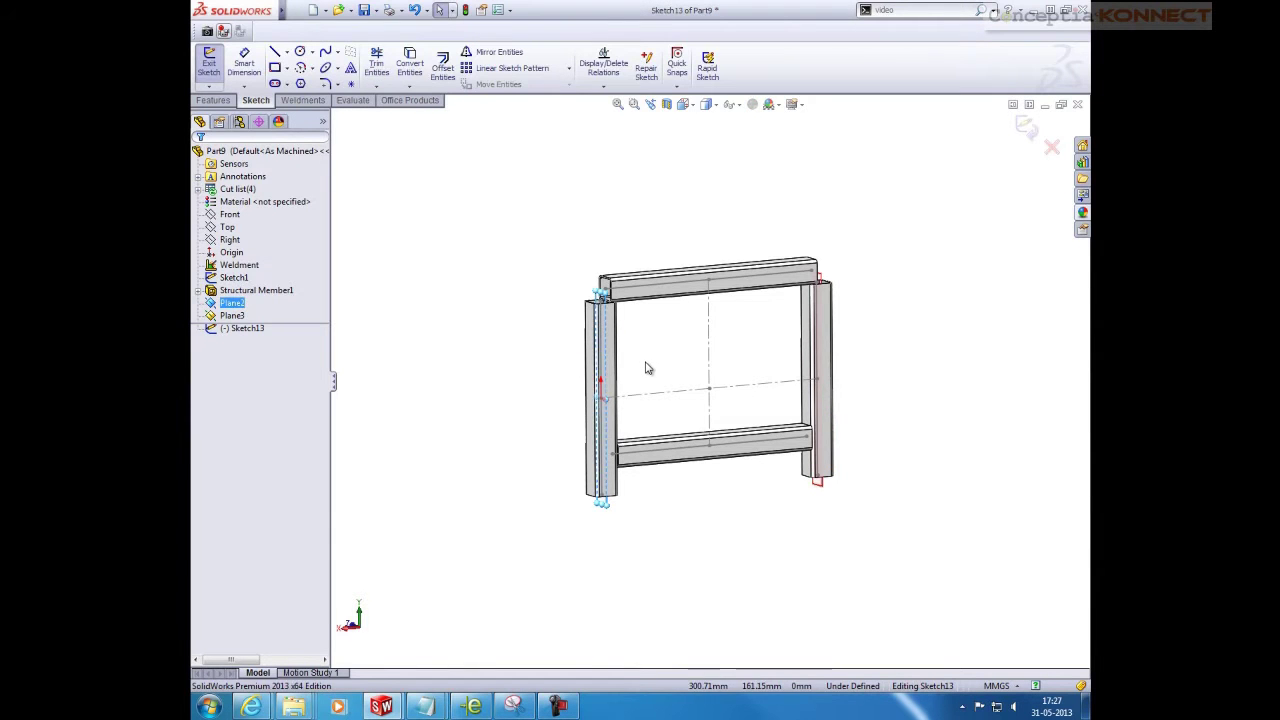
key("ctrl+8")
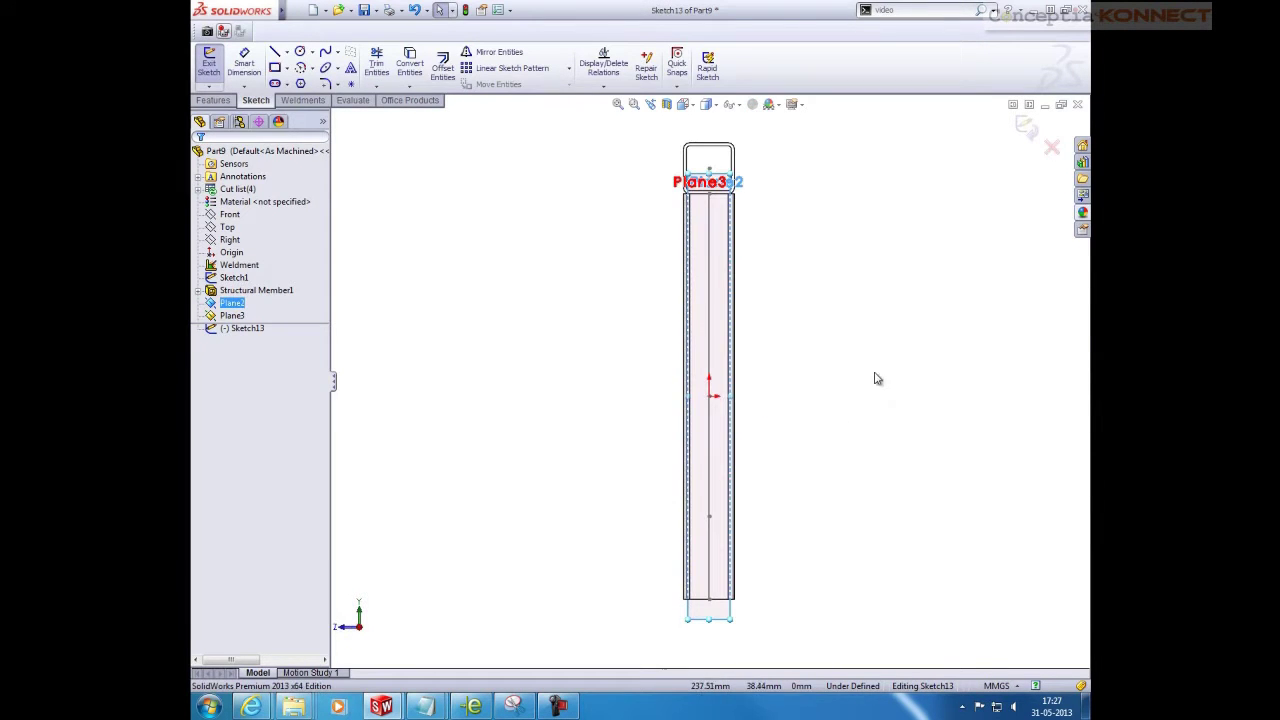
Draw two horizontal lines out from the leg, at its top and bottom
key("s")
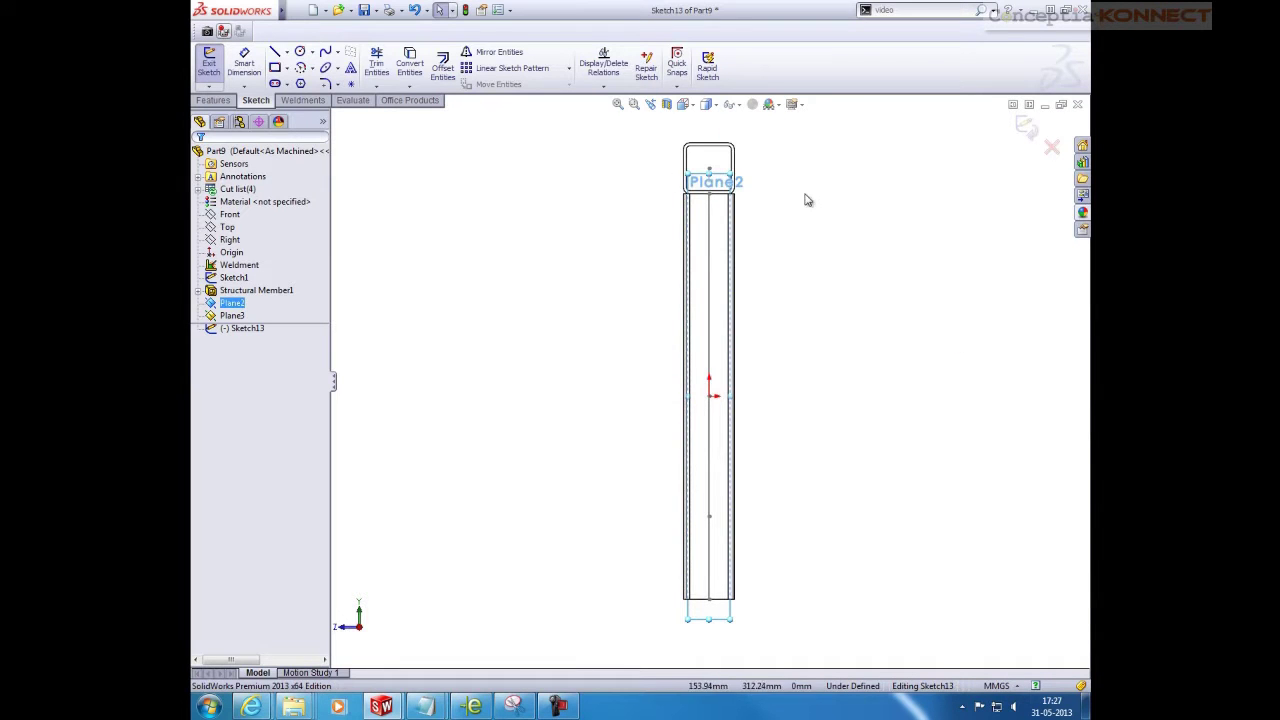
key("l")
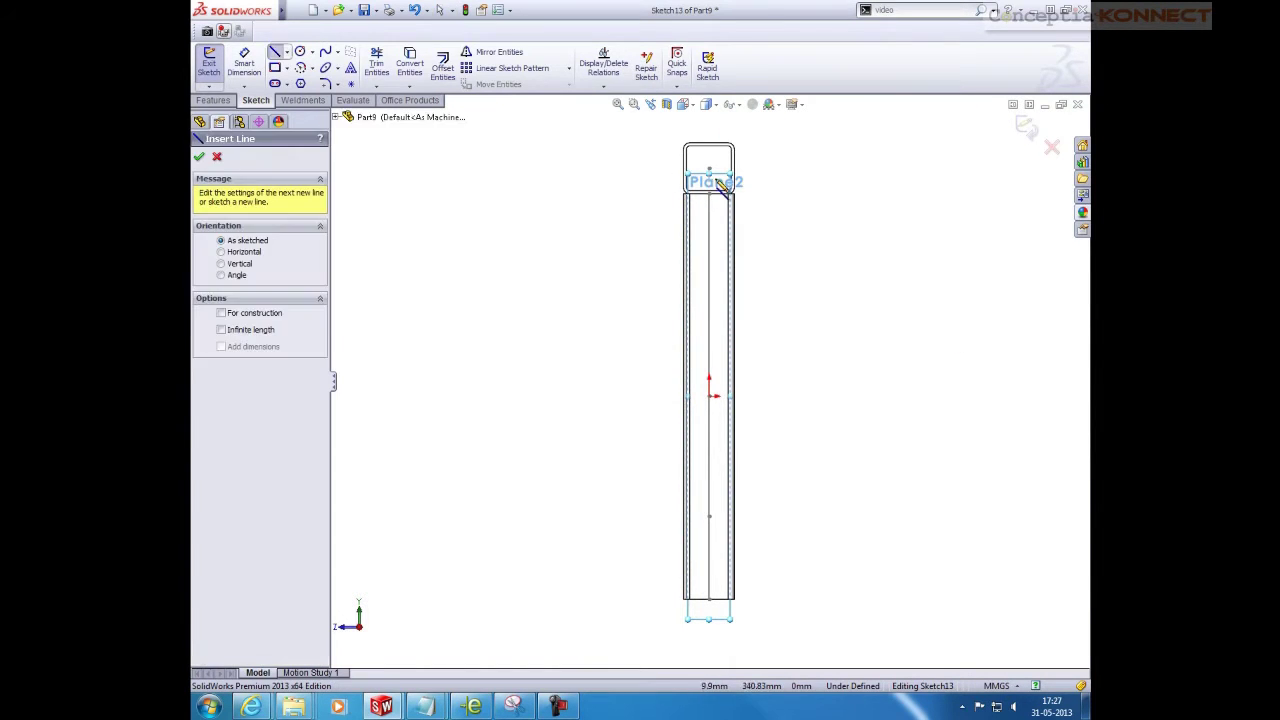
scroll(725, 165, "down", 4)
left_click(686, 249)
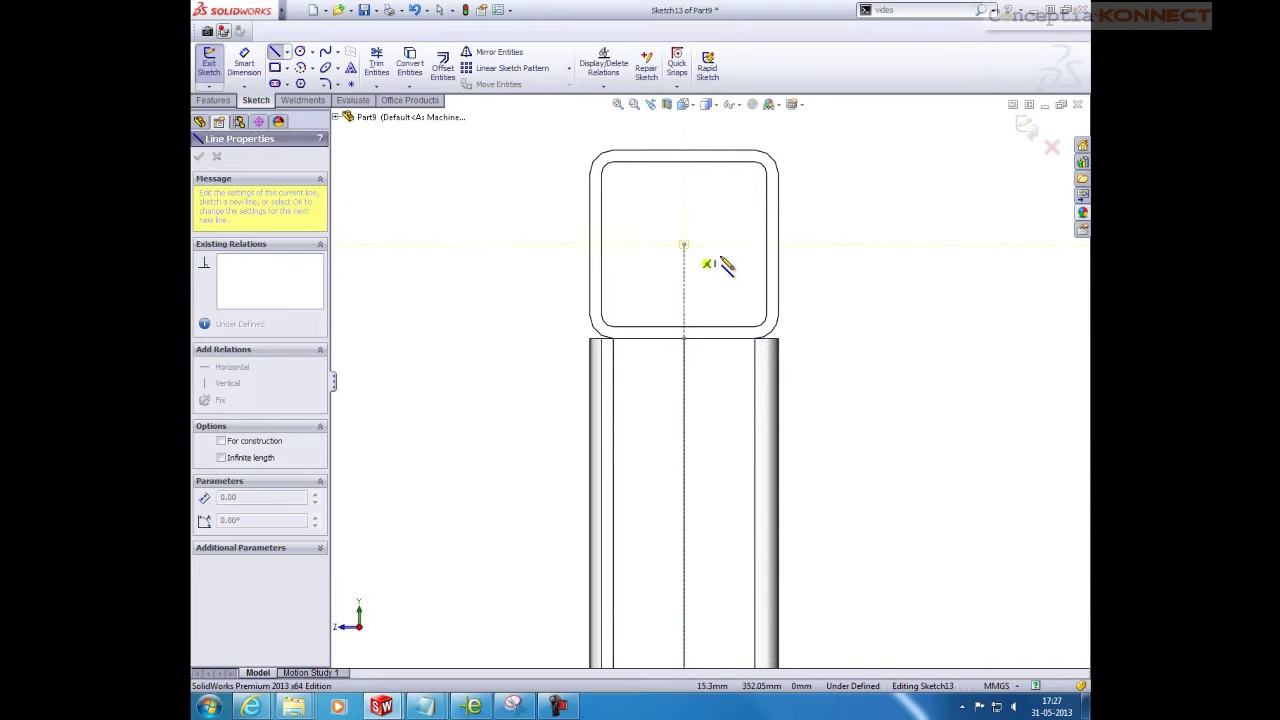
scroll(894, 257, "up", 3)
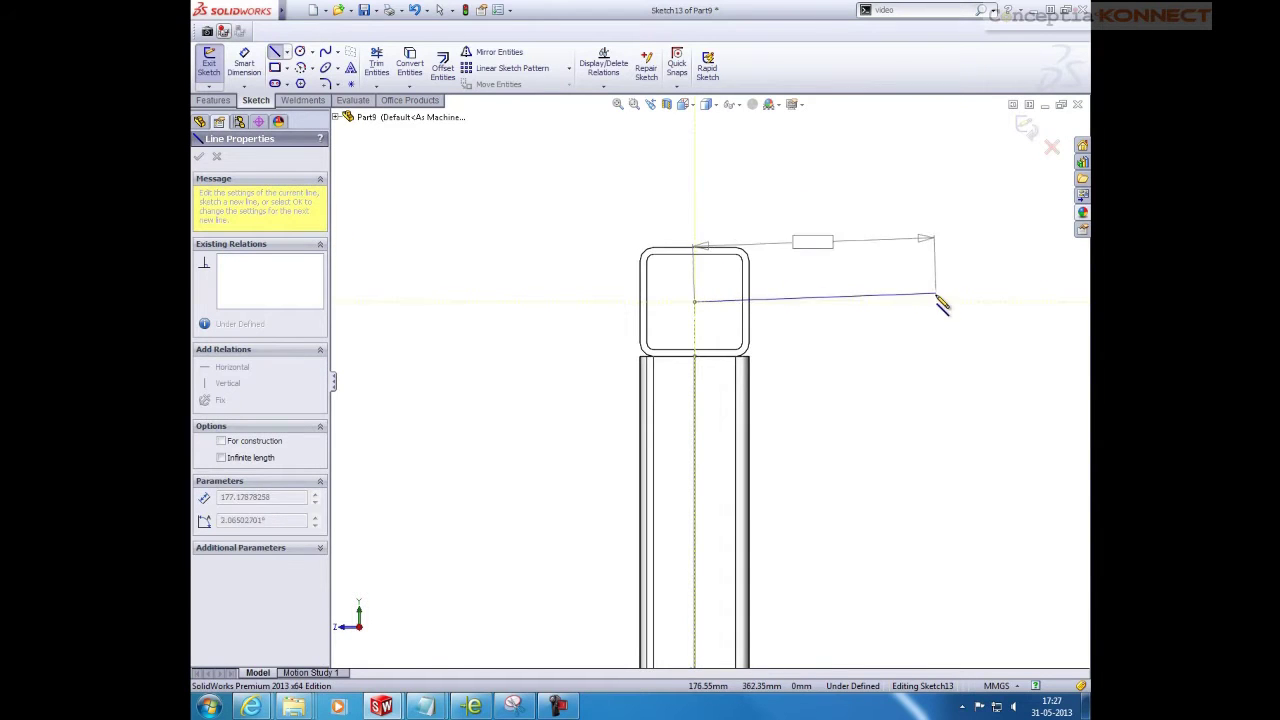
scroll(942, 312, "up", 5)
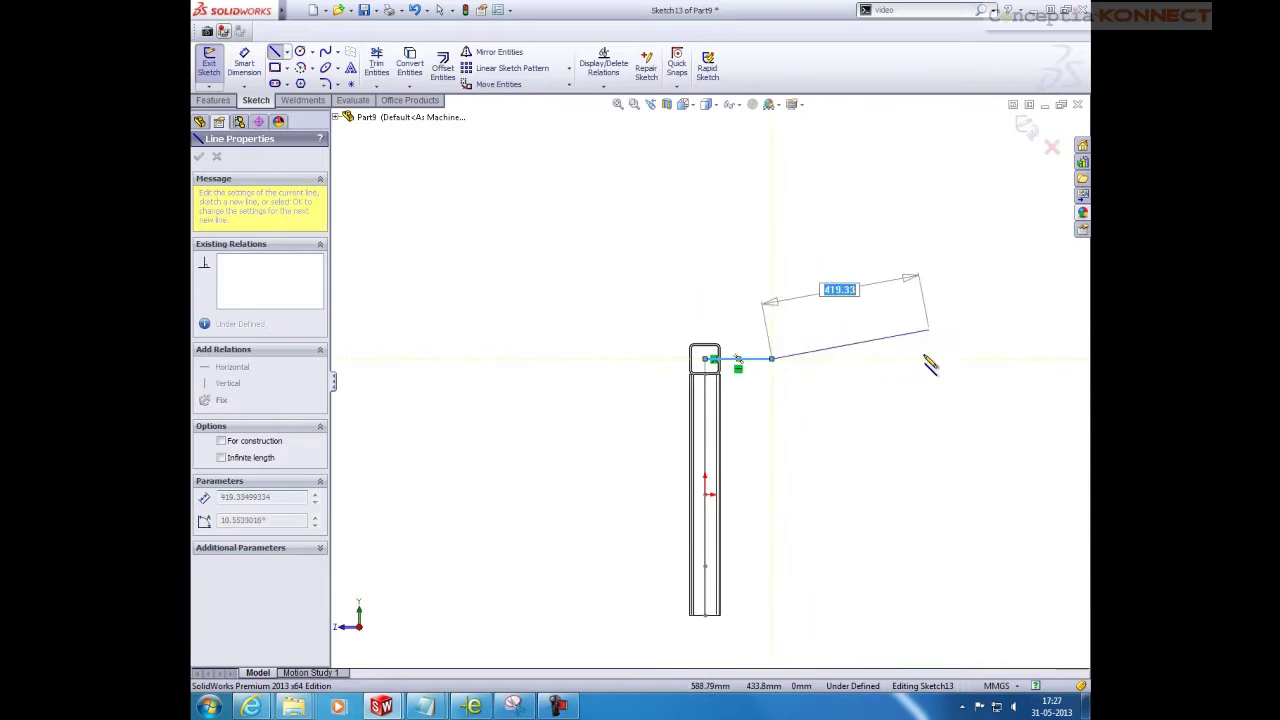
key("Escape")
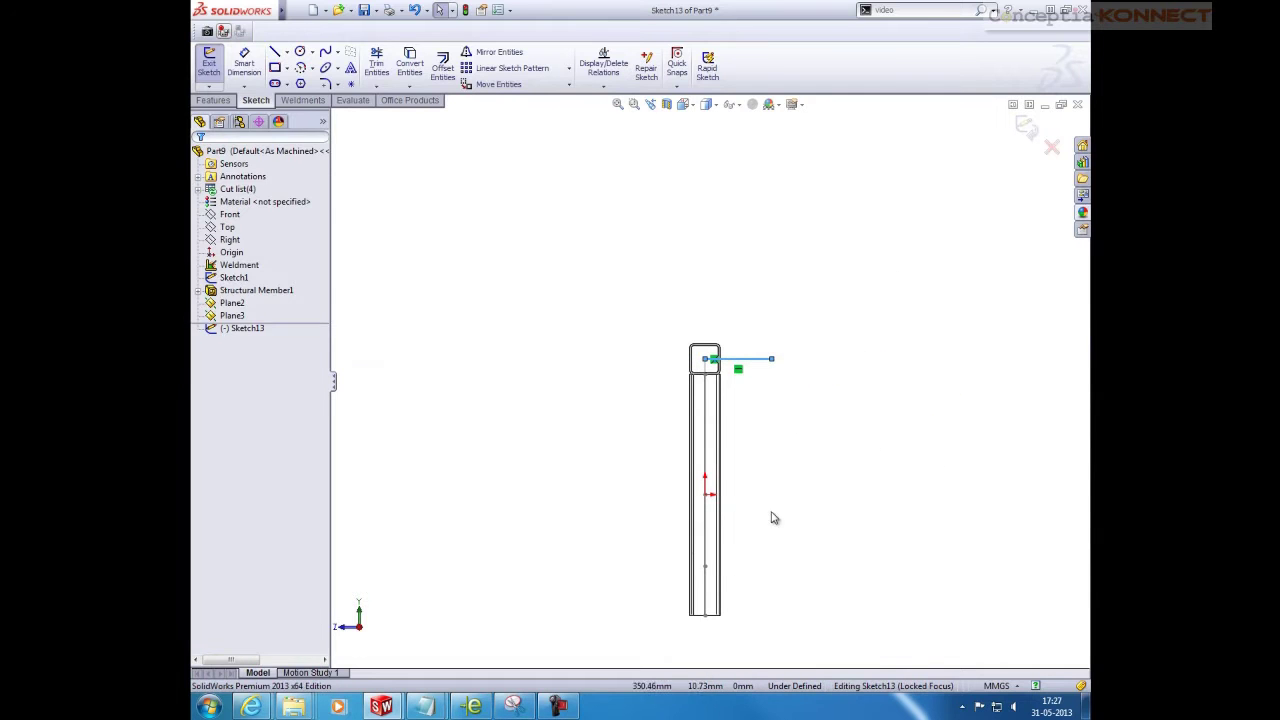
key("l")
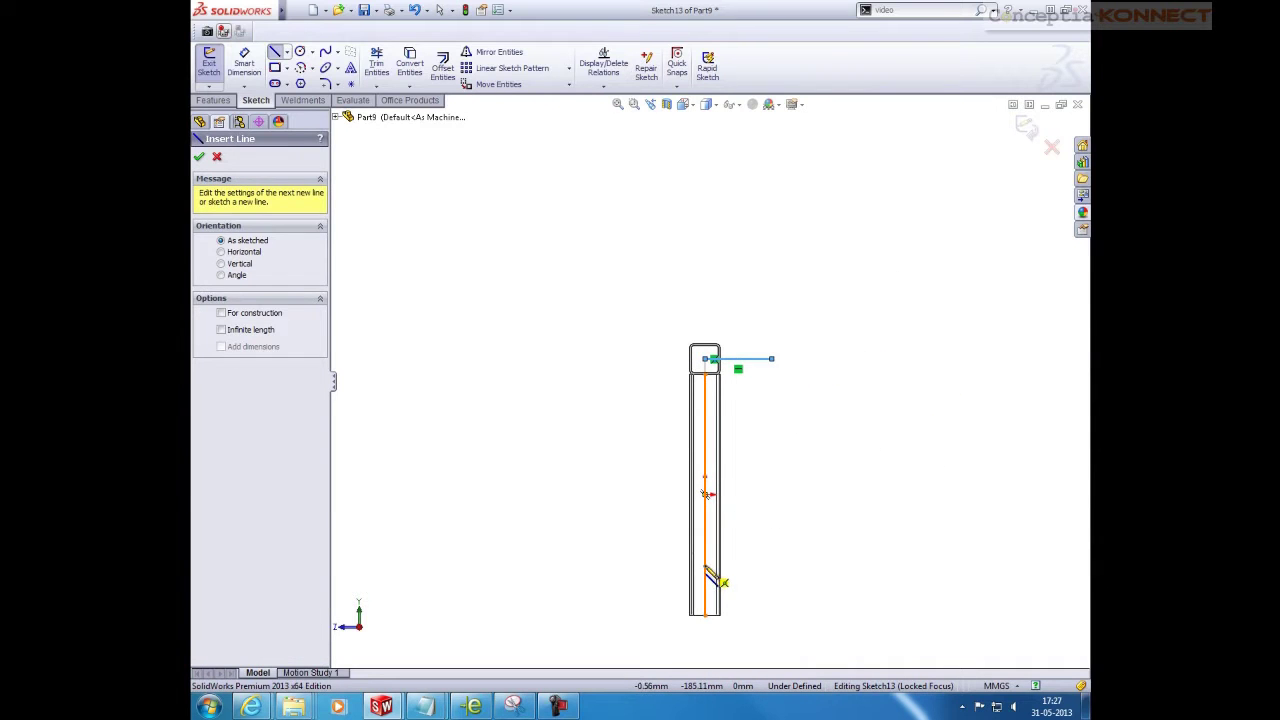
left_click(705, 566)
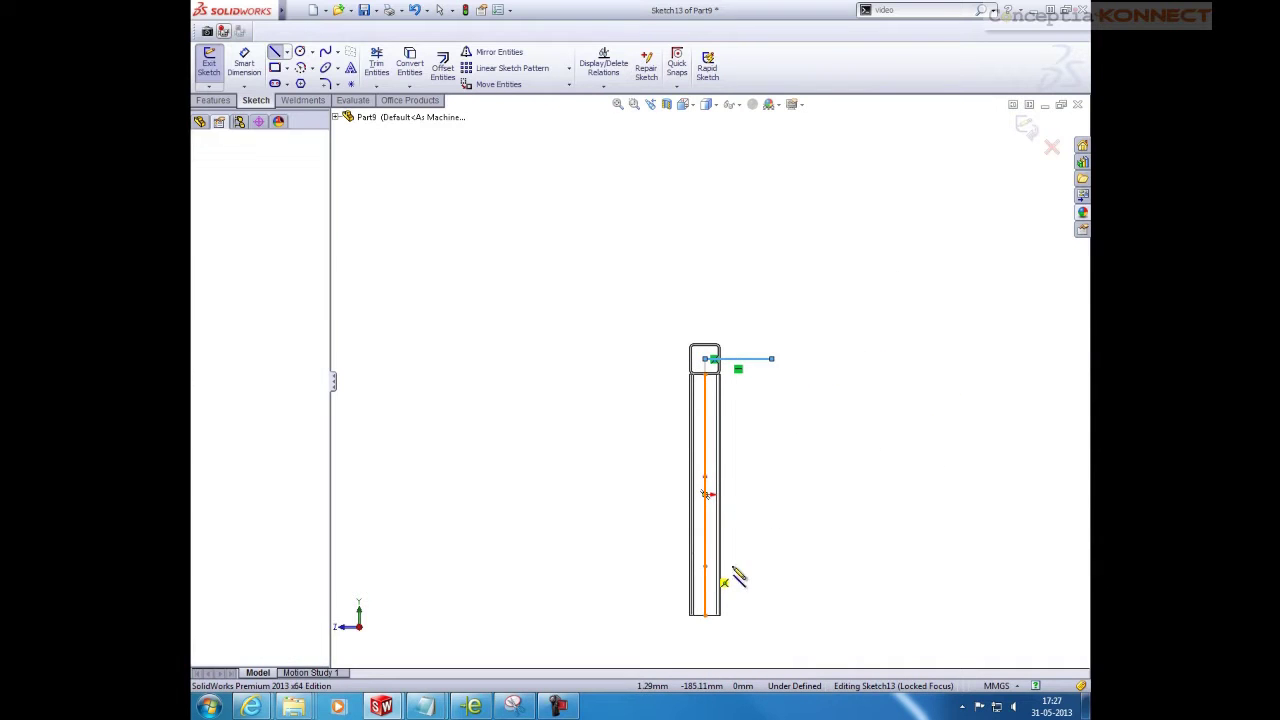
left_click(795, 566)
key("Escape")
Make the two lines equal and dimension the top line to 295
left_click_drag(763, 332, 749, 323)
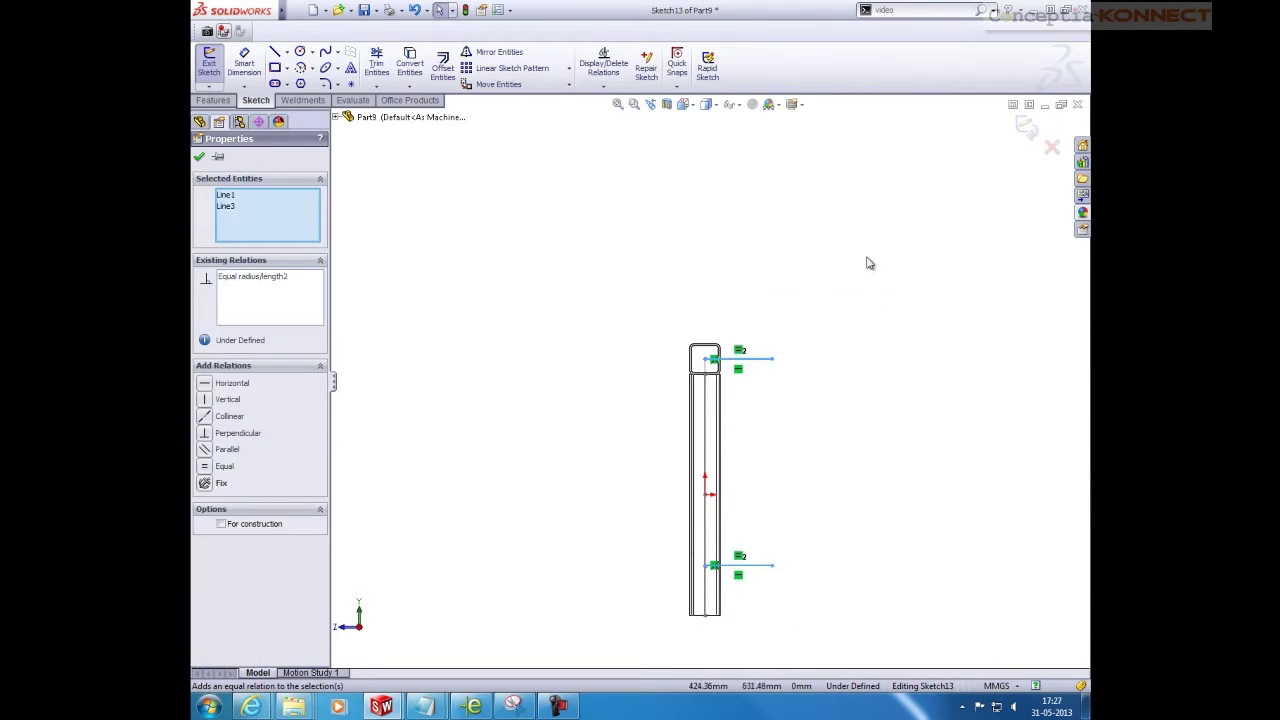
key("Escape")
key("d")
left_click(765, 360)
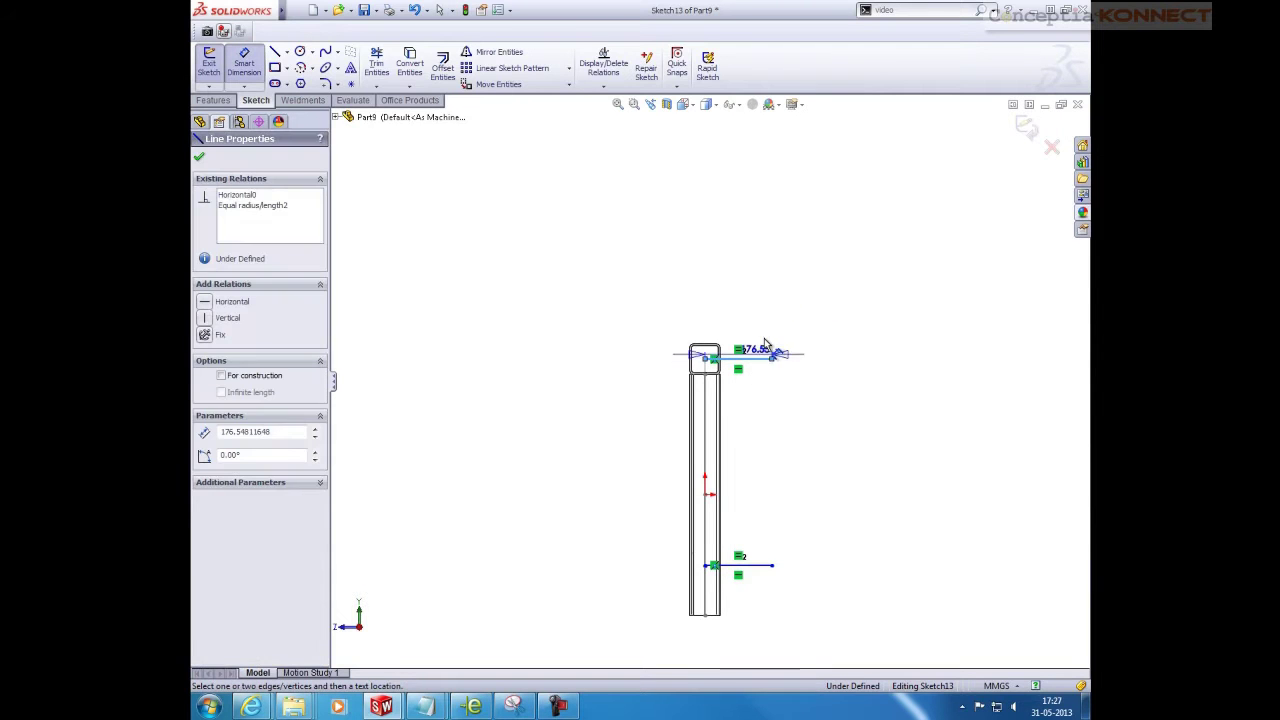
left_click(774, 292)
type("263")
key("Return")
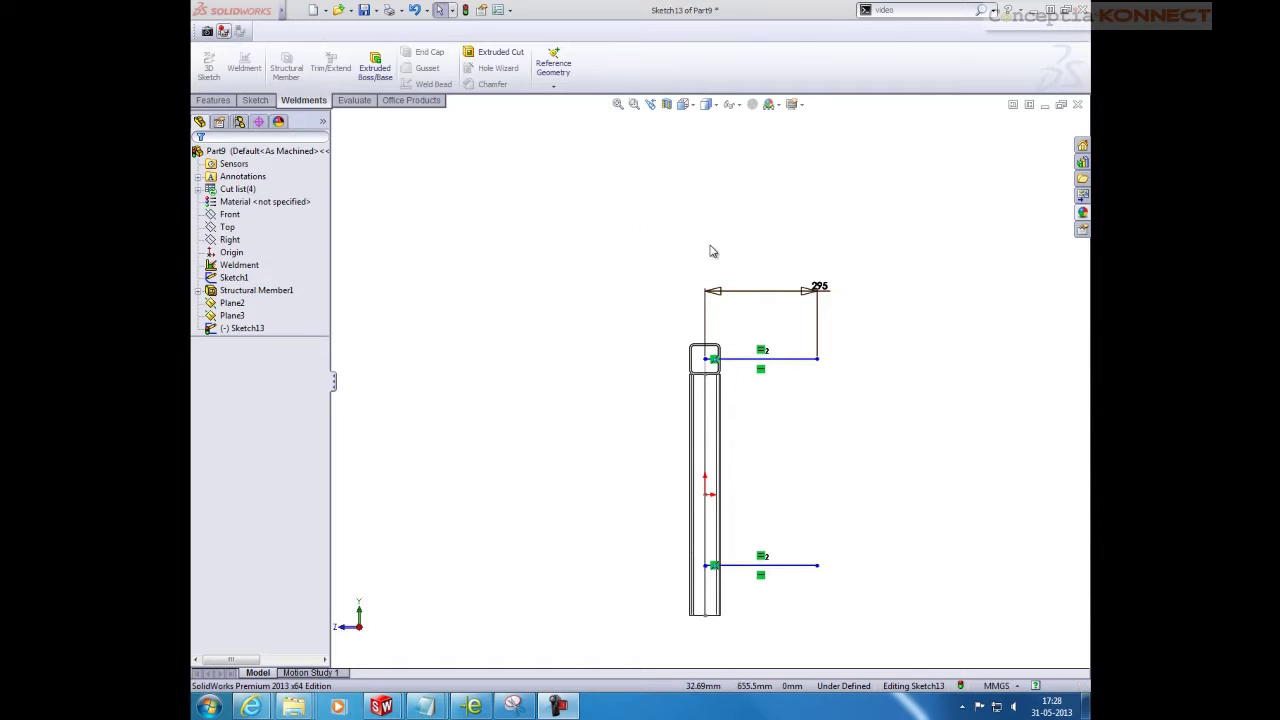
left_click_drag(823, 289, 770, 288)
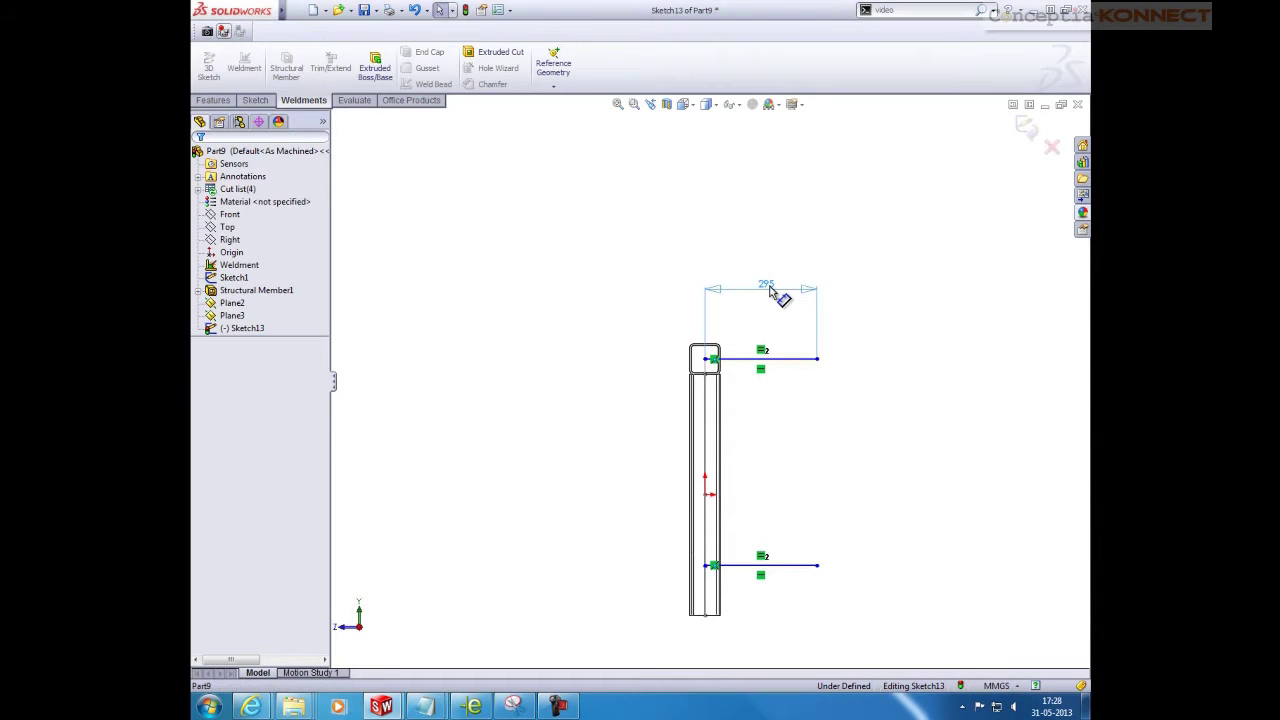
left_click(928, 370)
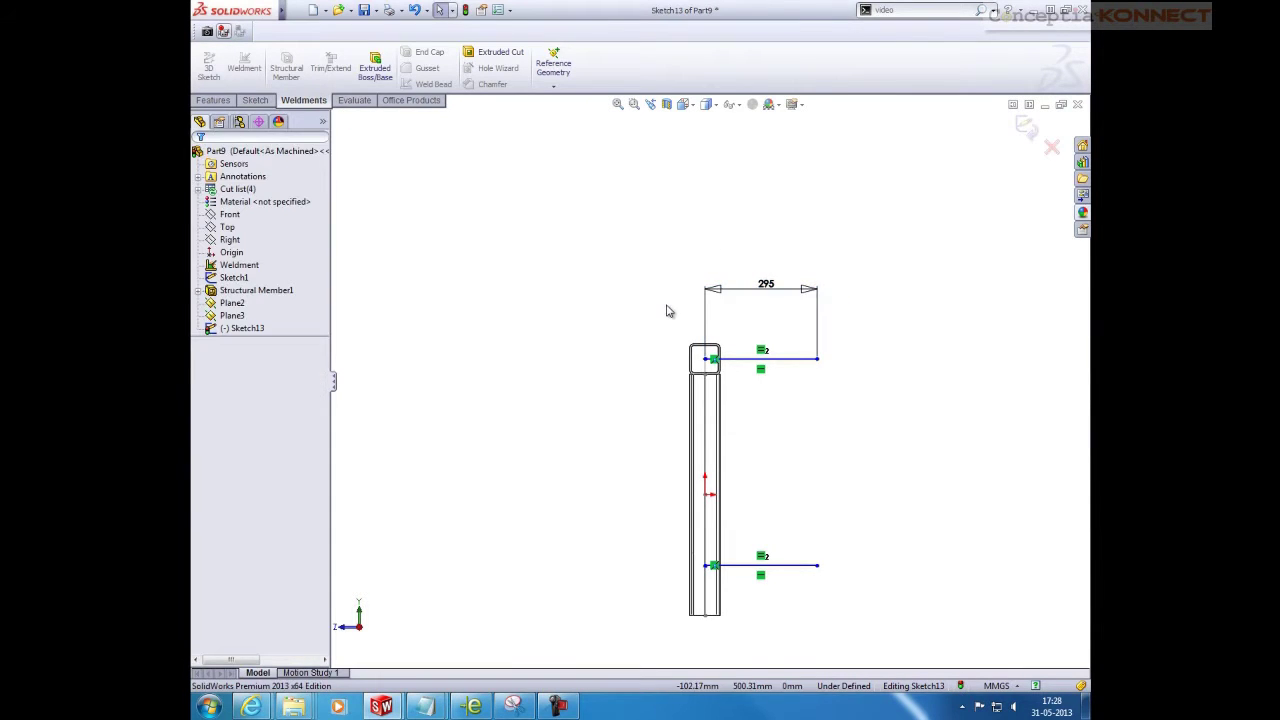
Sketch on Plane3, convert both Sketch13 lines into it, and exit the sketch
left_click(1024, 124)
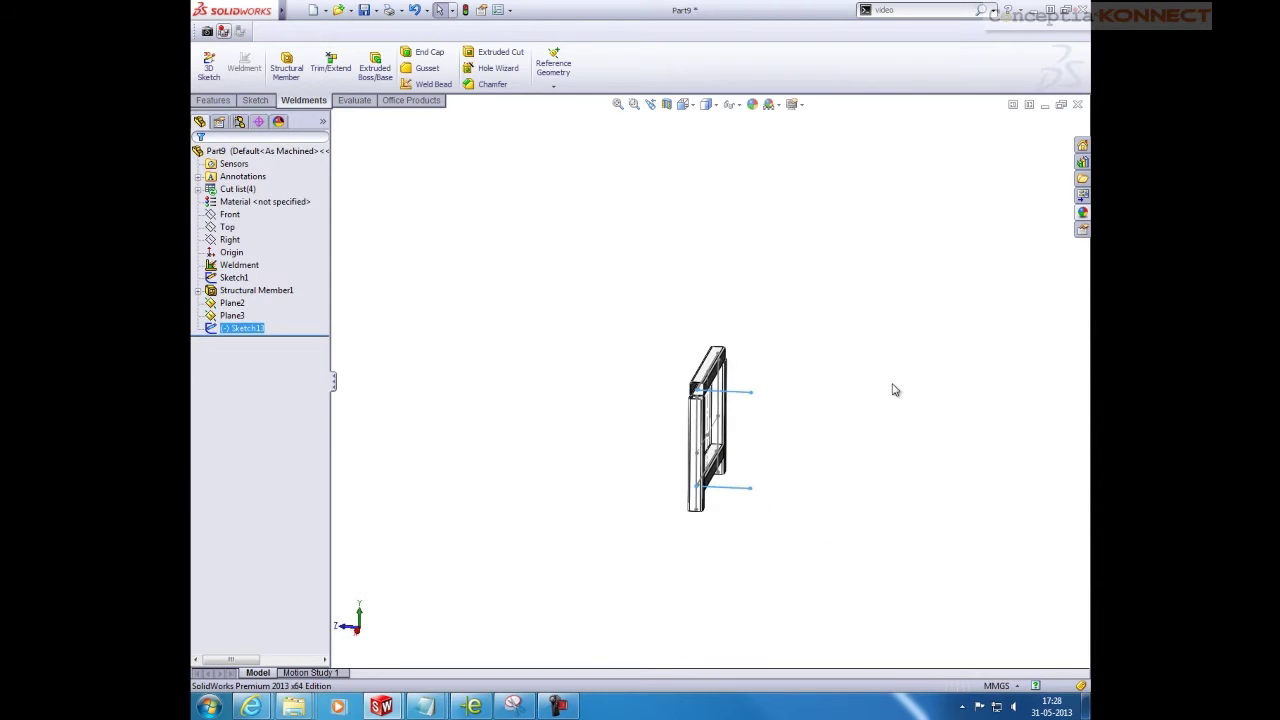
left_click(249, 317)
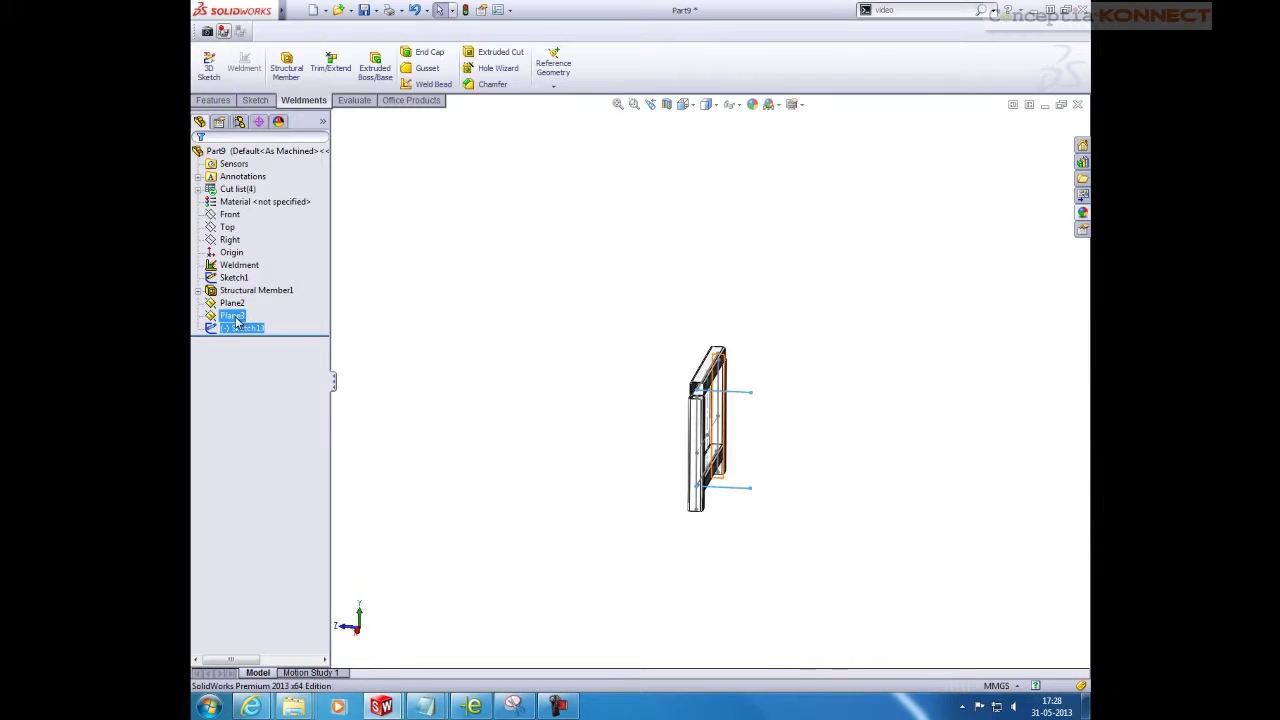
right_click(240, 318)
left_click(245, 295)
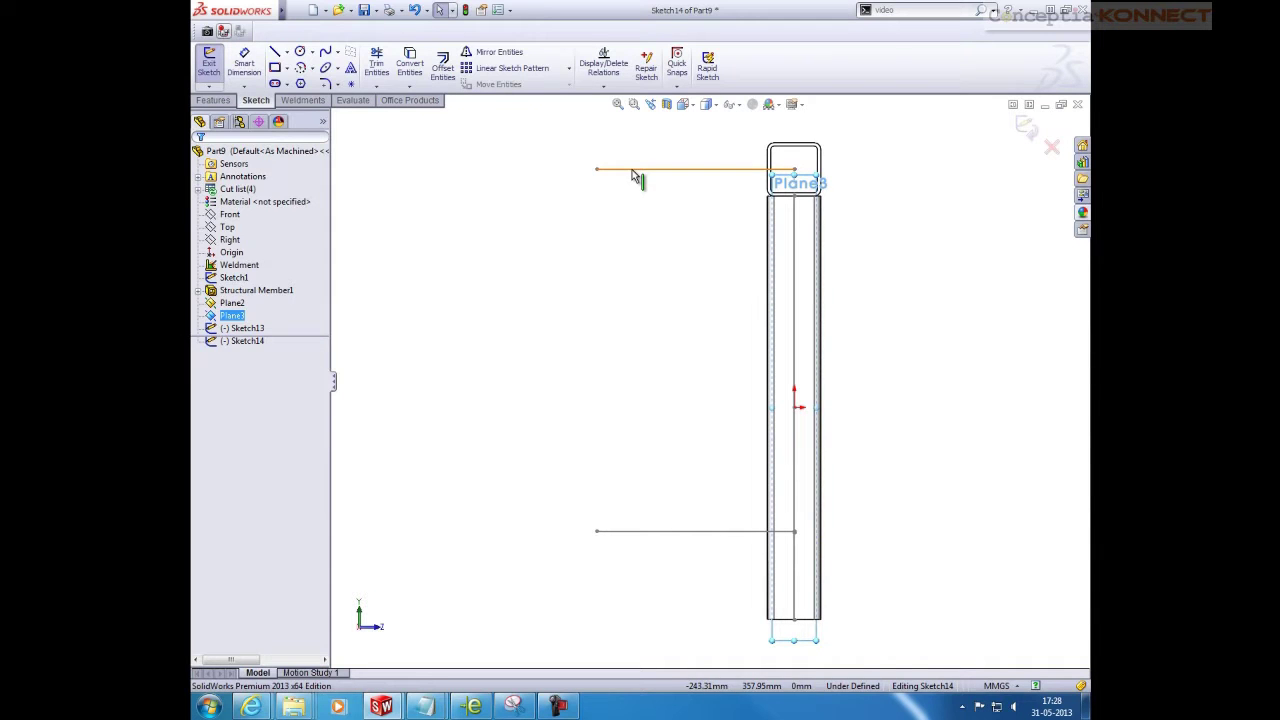
left_click(633, 172)
left_click(672, 533, "ctrl")
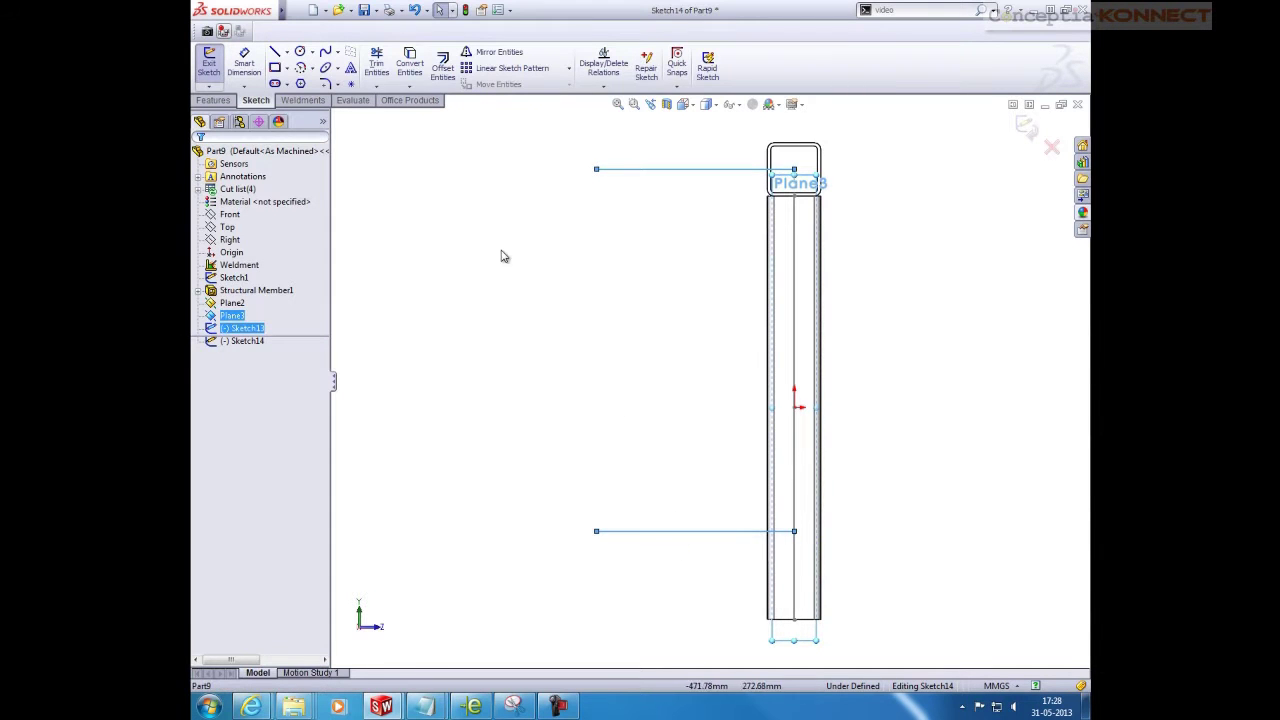
left_click(410, 62)
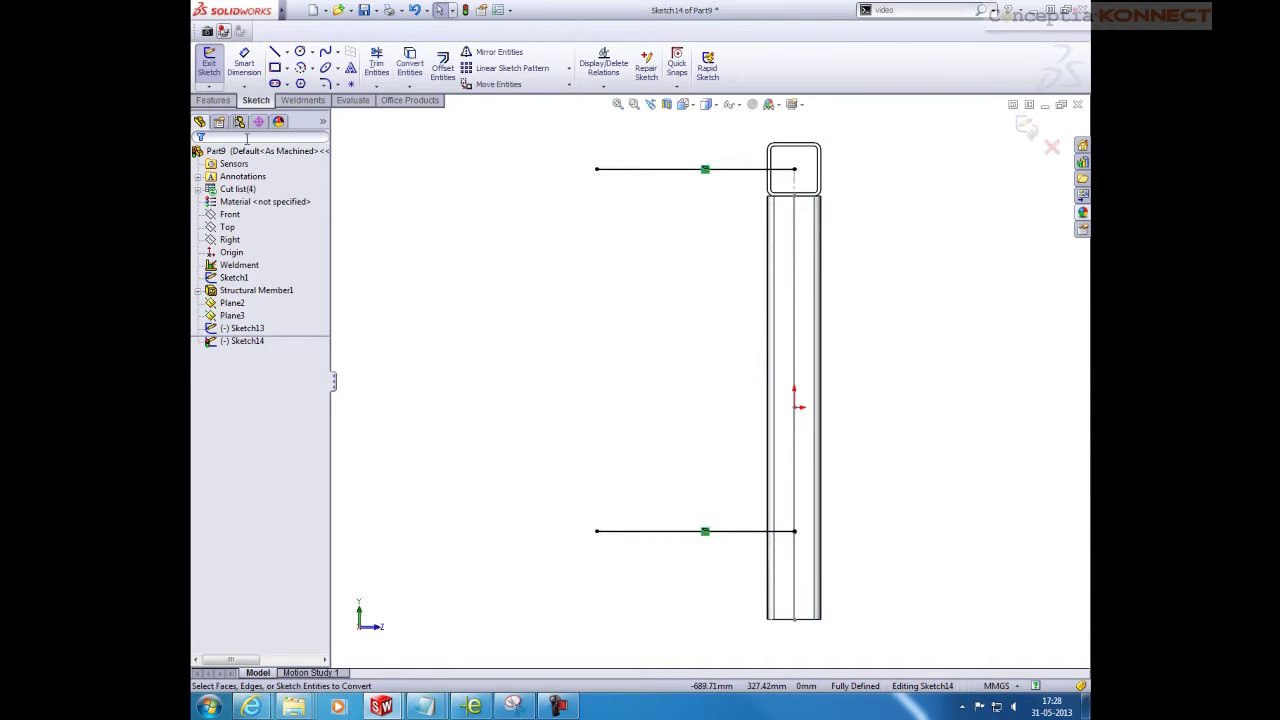
key("ctrl+7")
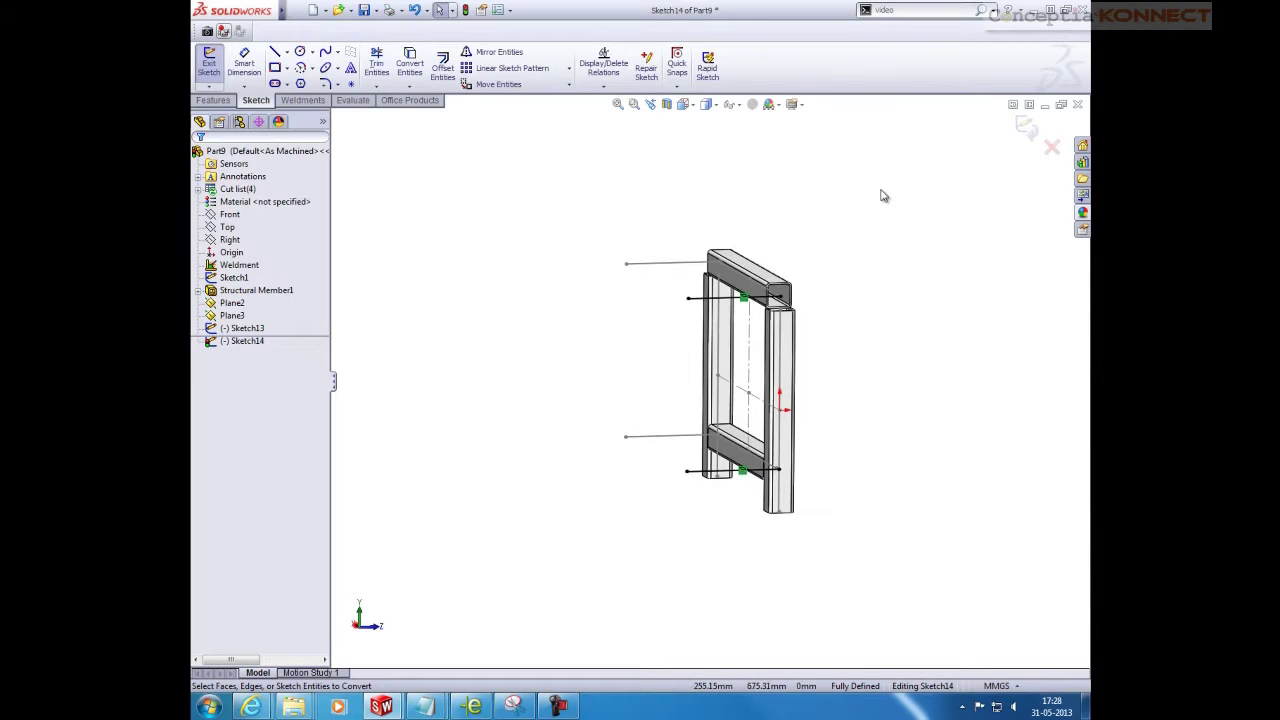
left_click(1025, 126)
Add square-tube members on two sketch lines, plus two more lines as a second group
left_click(286, 66)
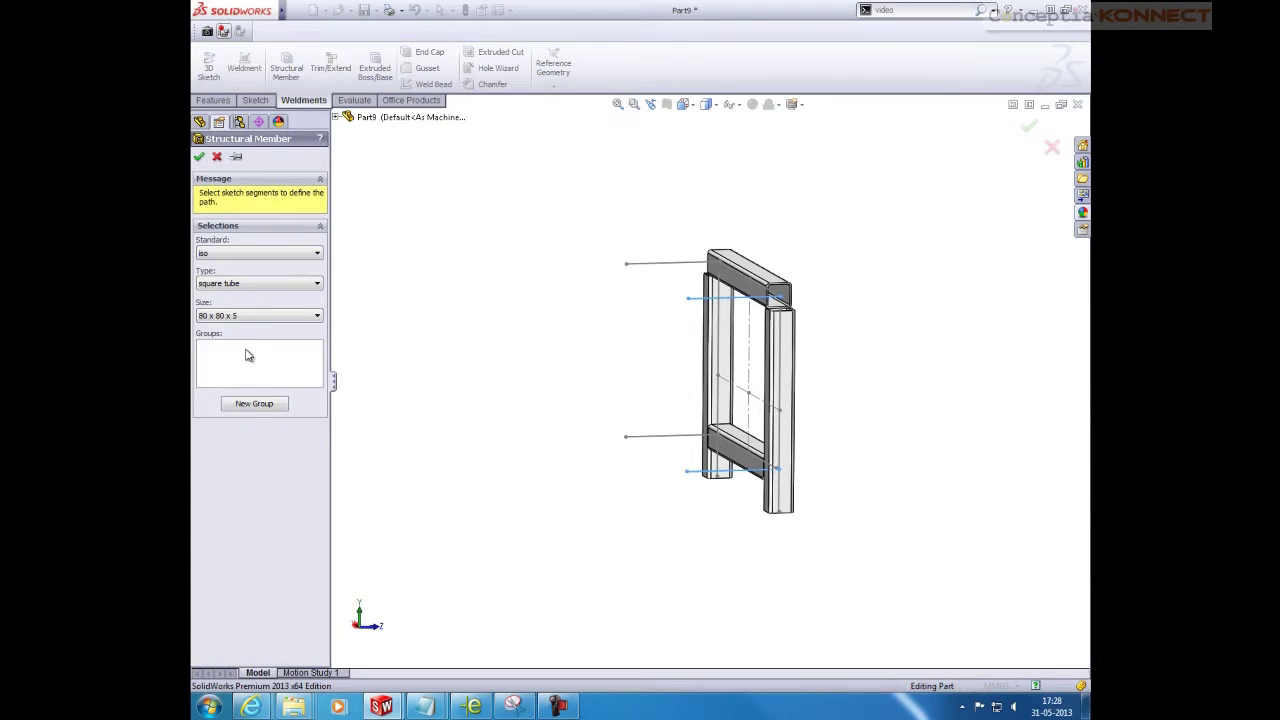
left_click(283, 360)
left_click(658, 263)
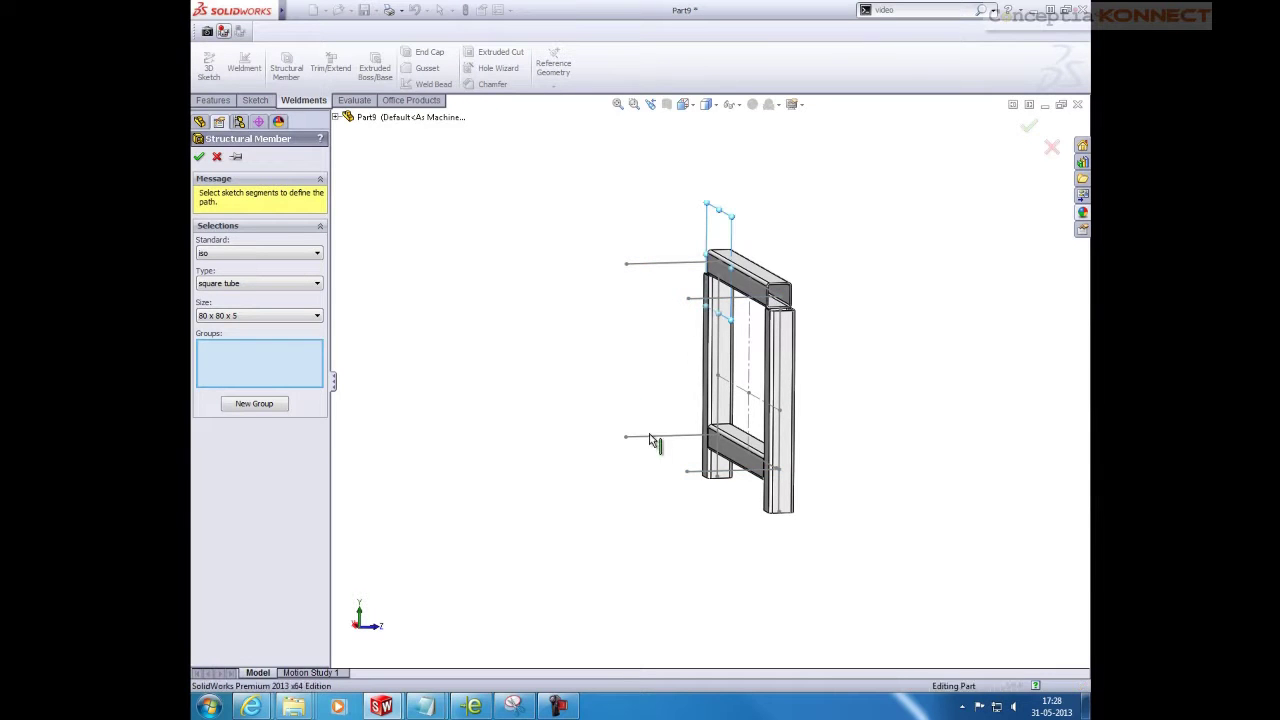
left_click(656, 438)
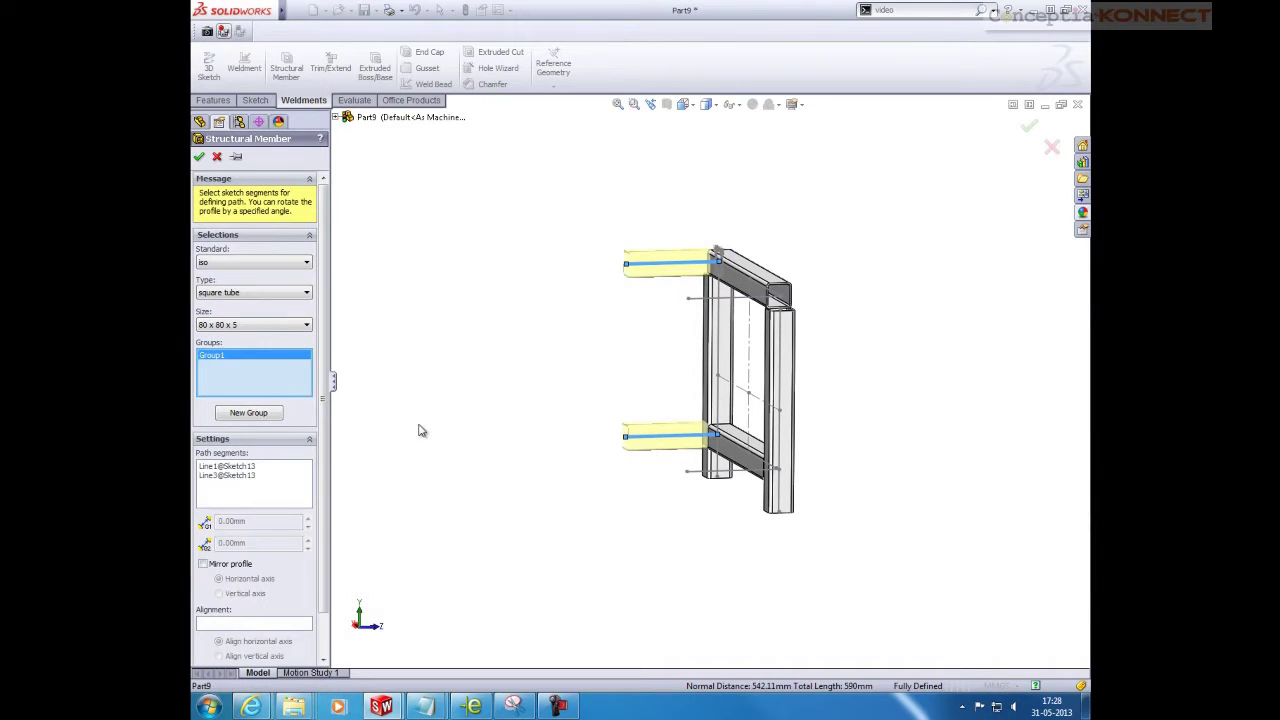
left_click(250, 415)
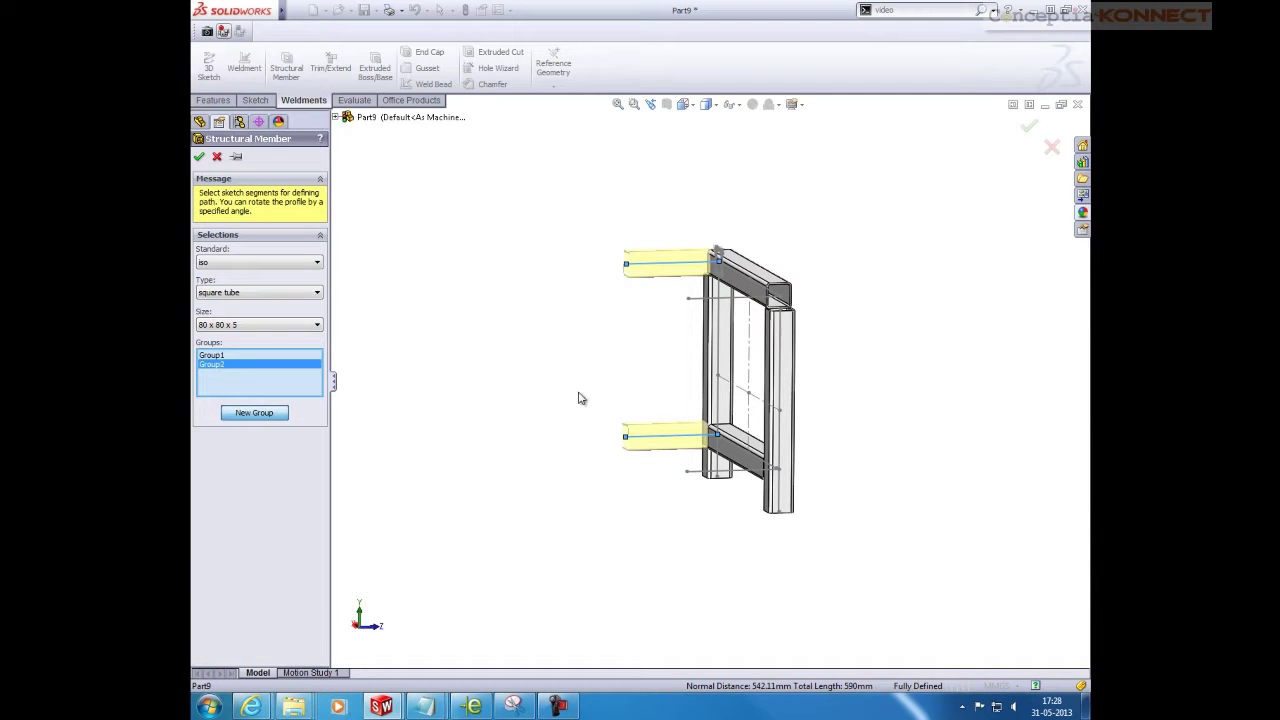
left_click(700, 300)
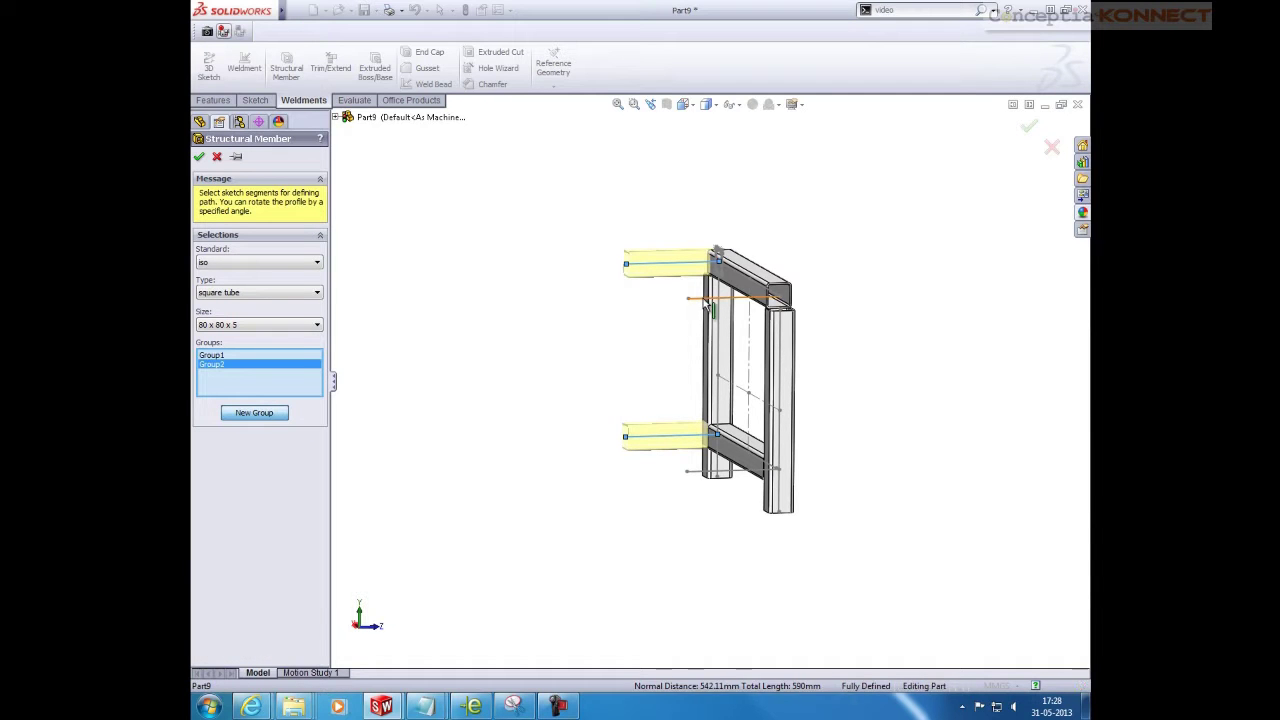
left_click(703, 472)
scroll(324, 420, "down", 2)
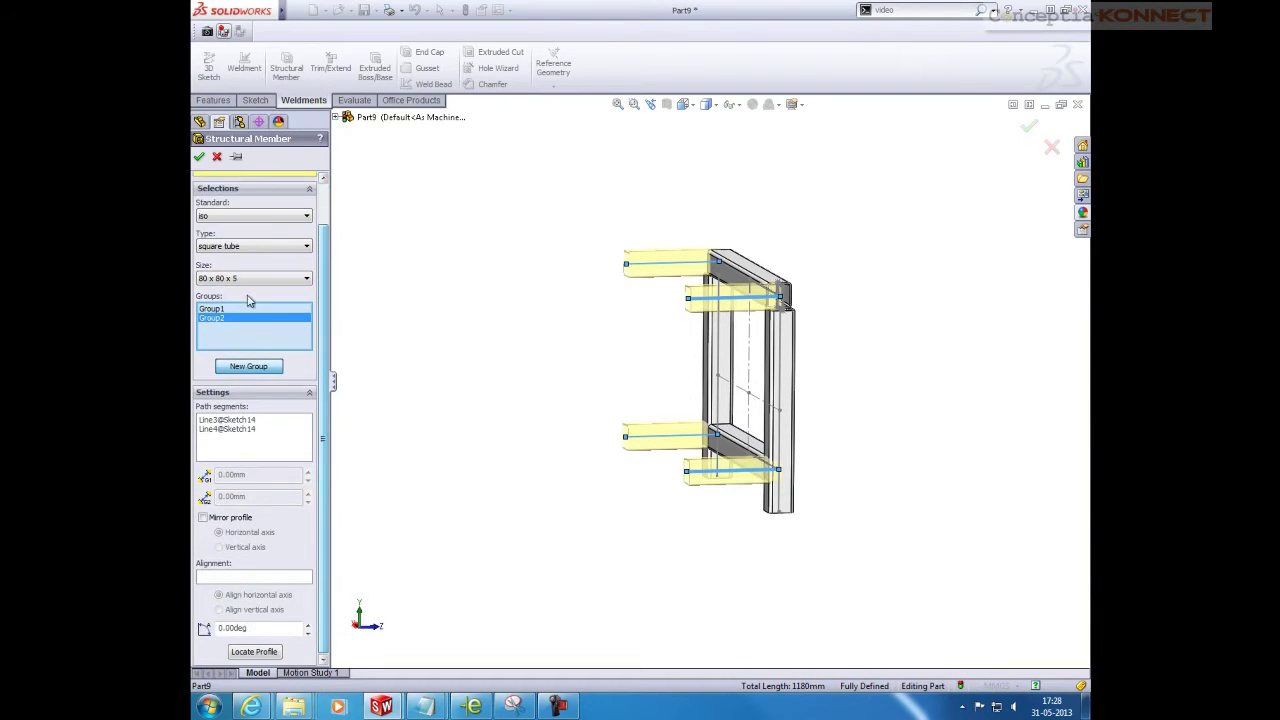
key("Return")
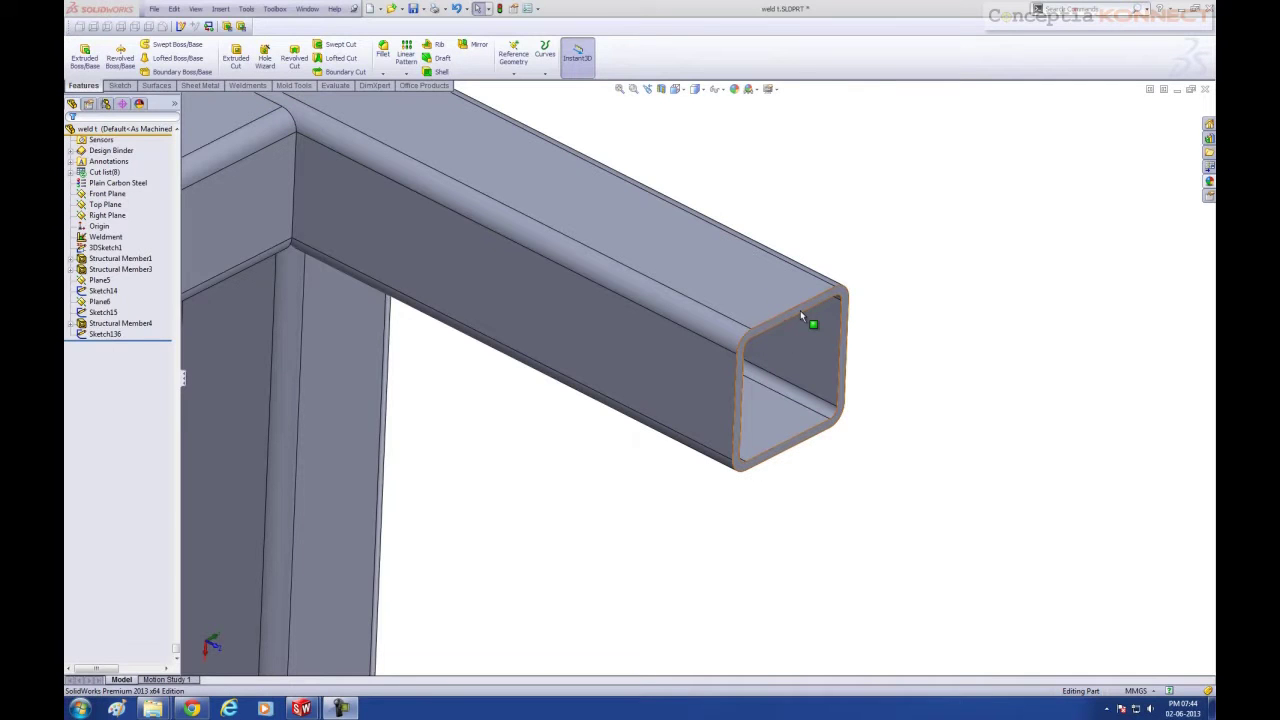
Create Plane8 offset 40 mm from the overhanging tube's end face
left_click(801, 314)
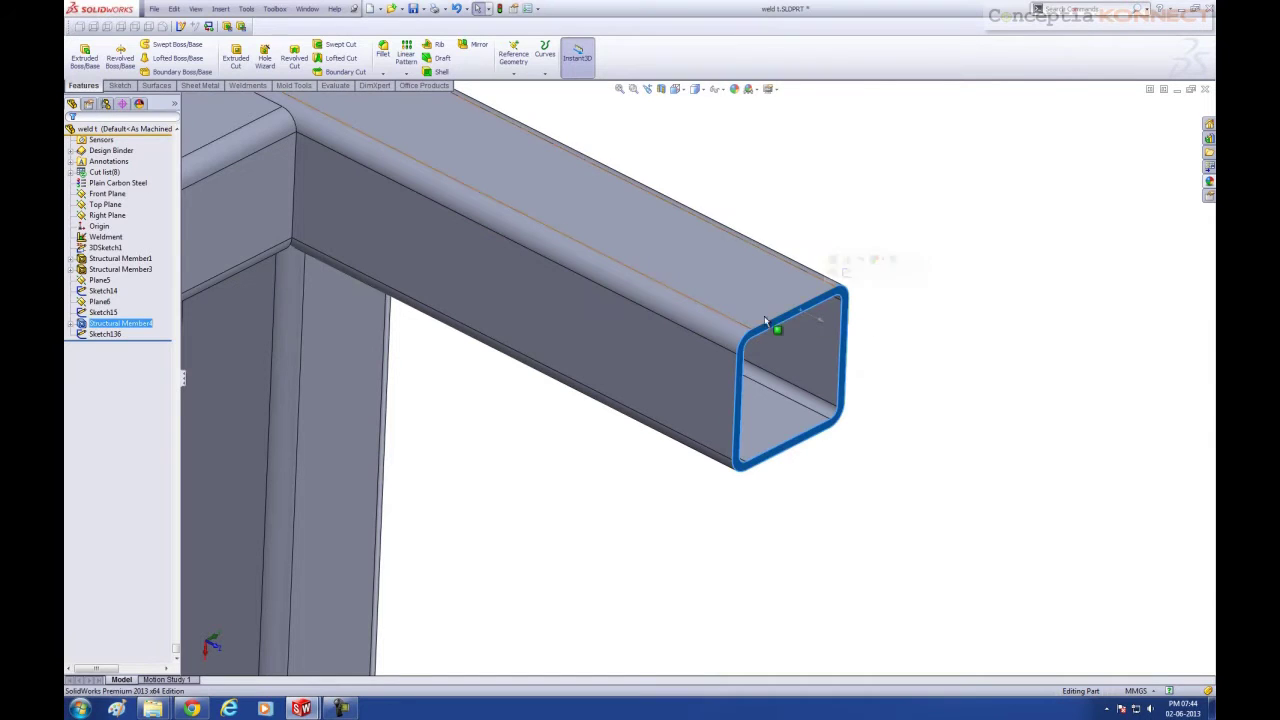
left_click(516, 76)
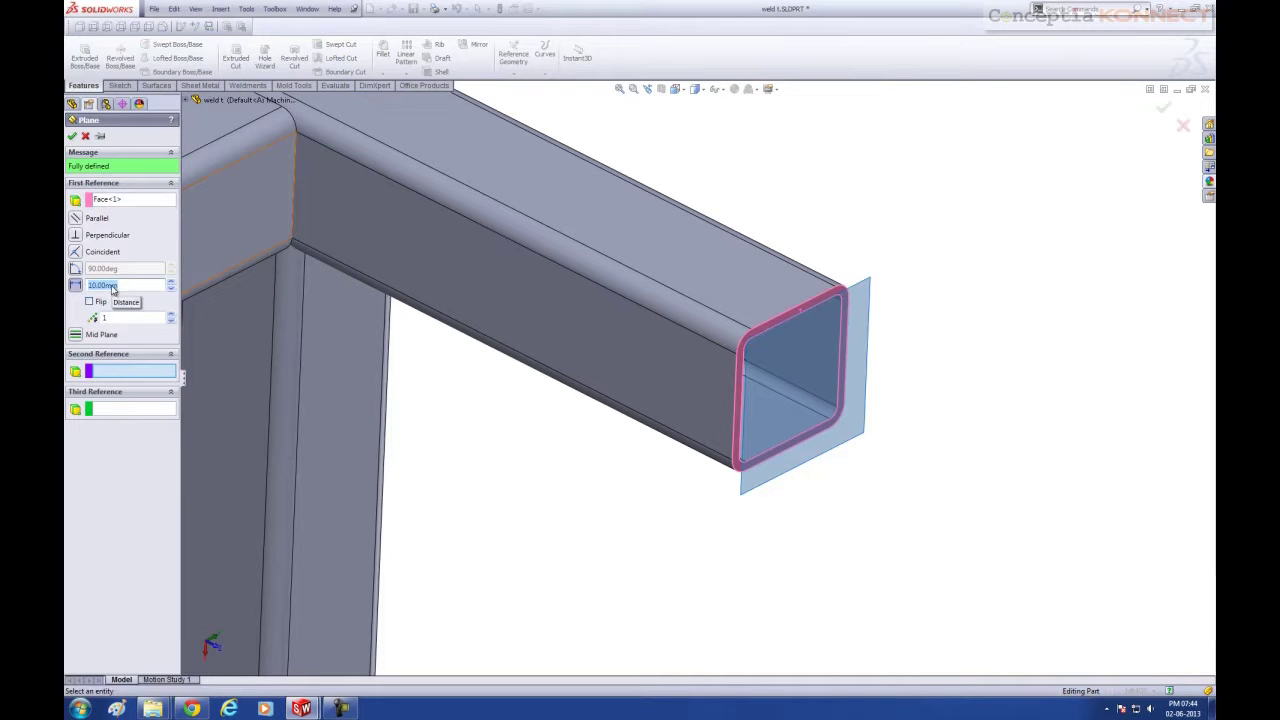
left_click(71, 136)
scroll(545, 490, "up", 3)
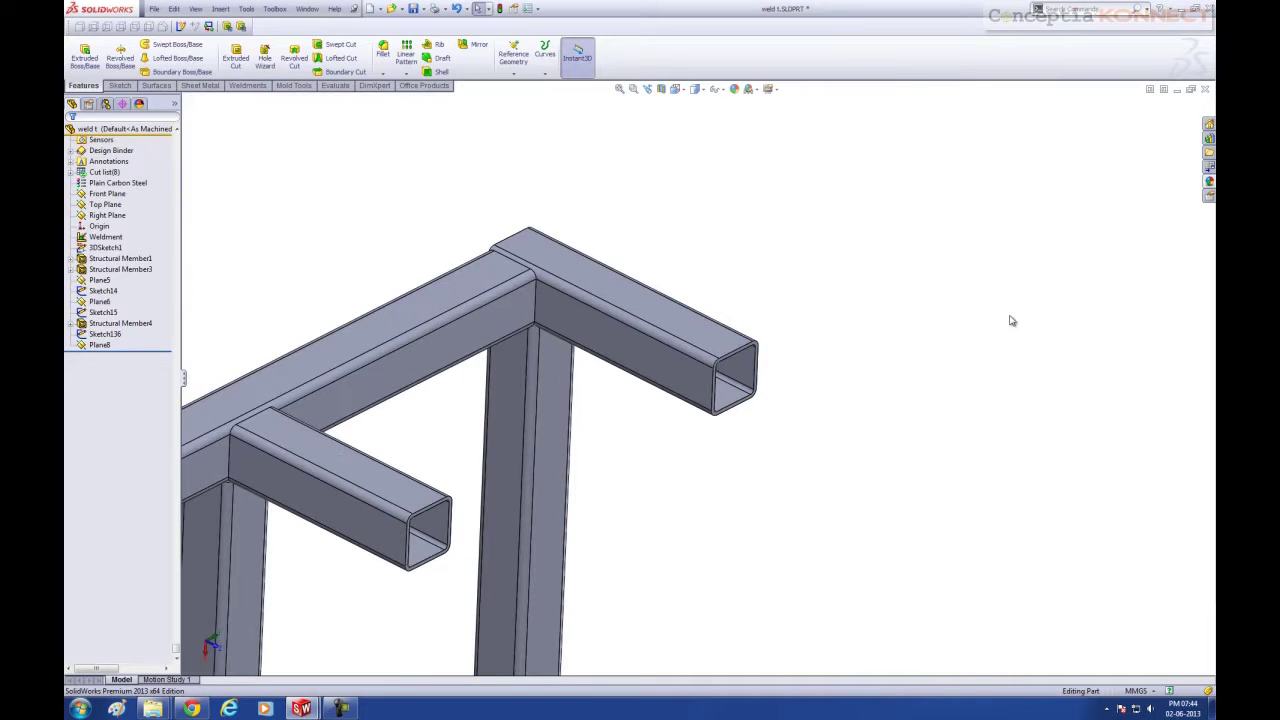
Sketch on Plane8: a line along the top tube and left and right vertical lines
right_click(100, 345)
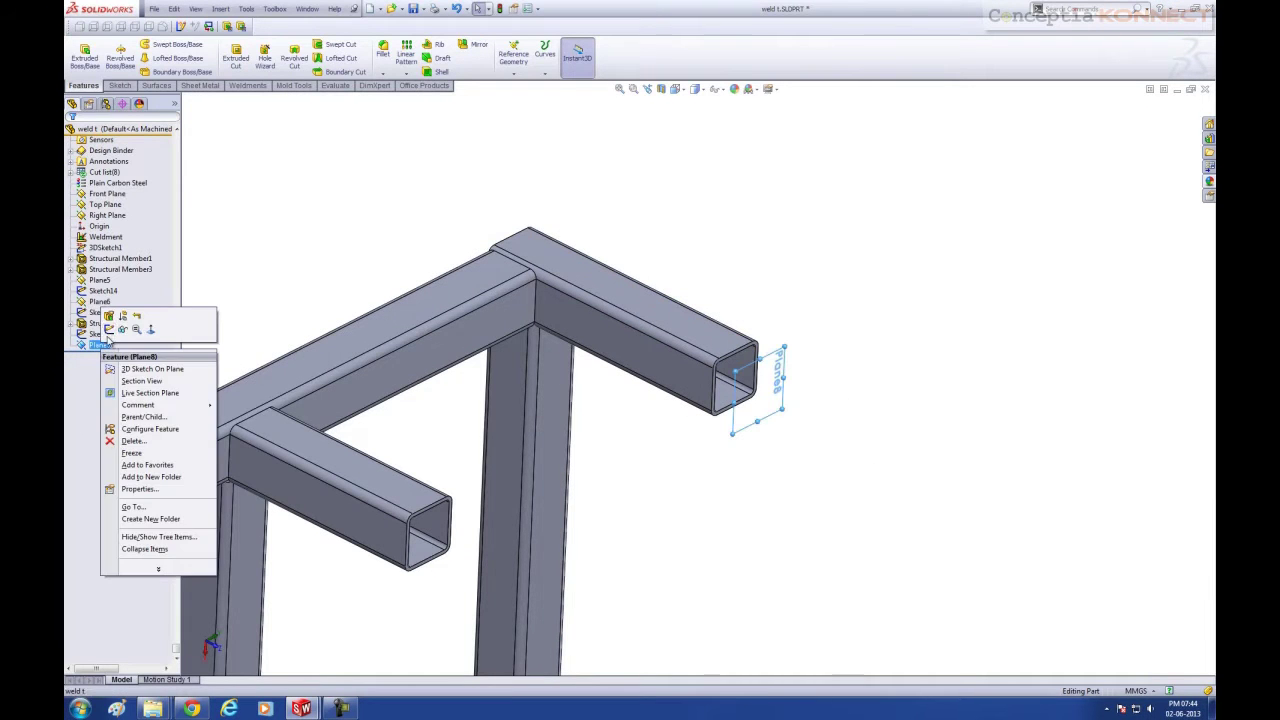
left_click(108, 330)
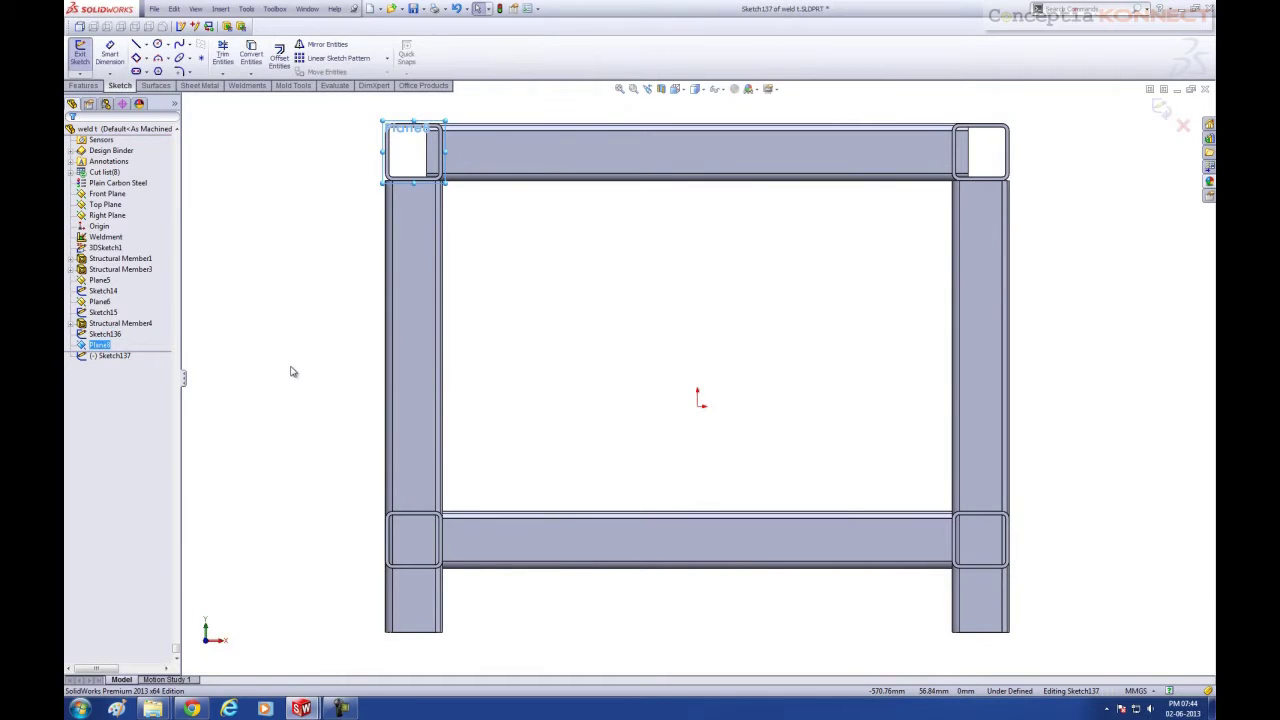
right_click_drag(857, 357, 787, 352)
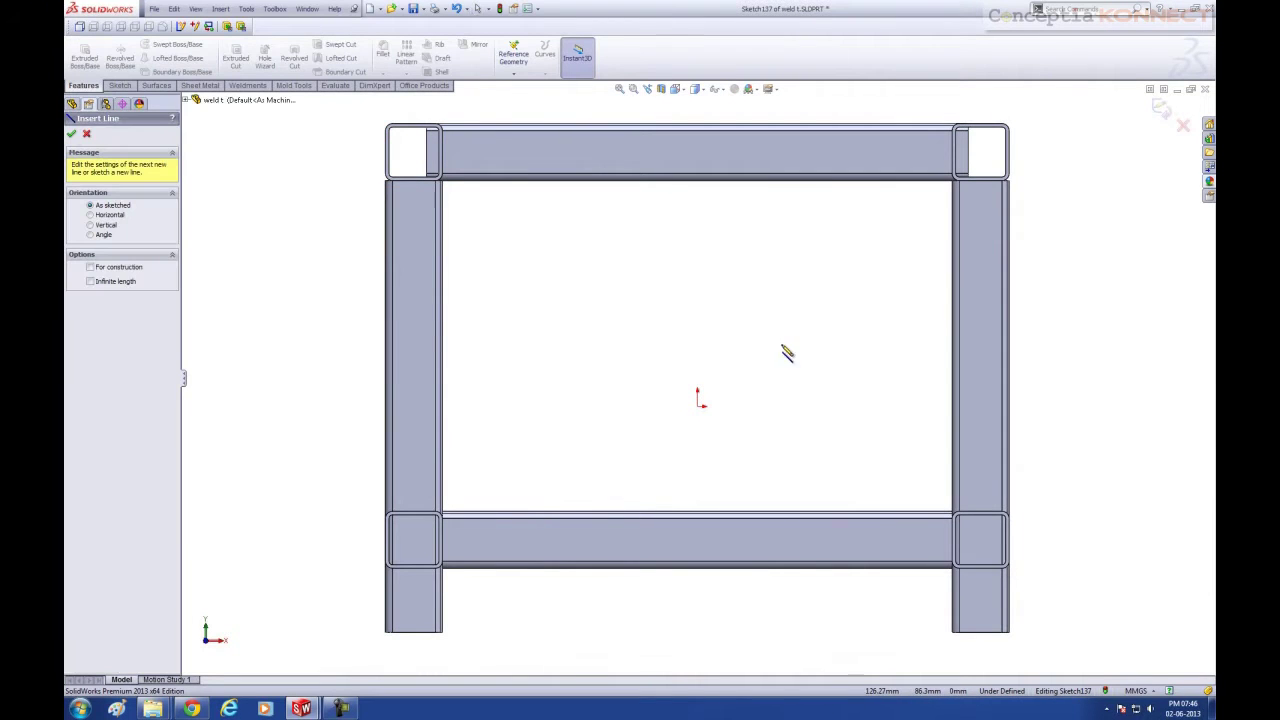
left_click(441, 152)
left_click(953, 152)
key("Escape")
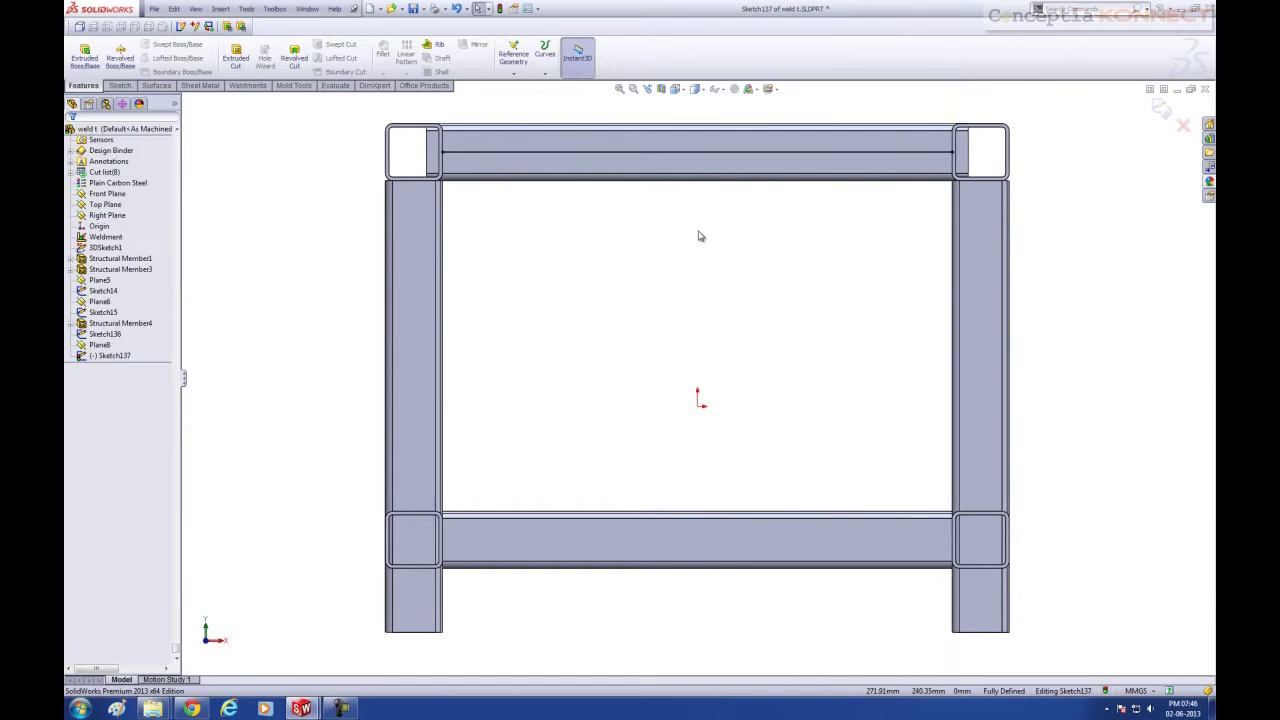
right_click_drag(795, 241, 725, 240)
left_click(412, 125)
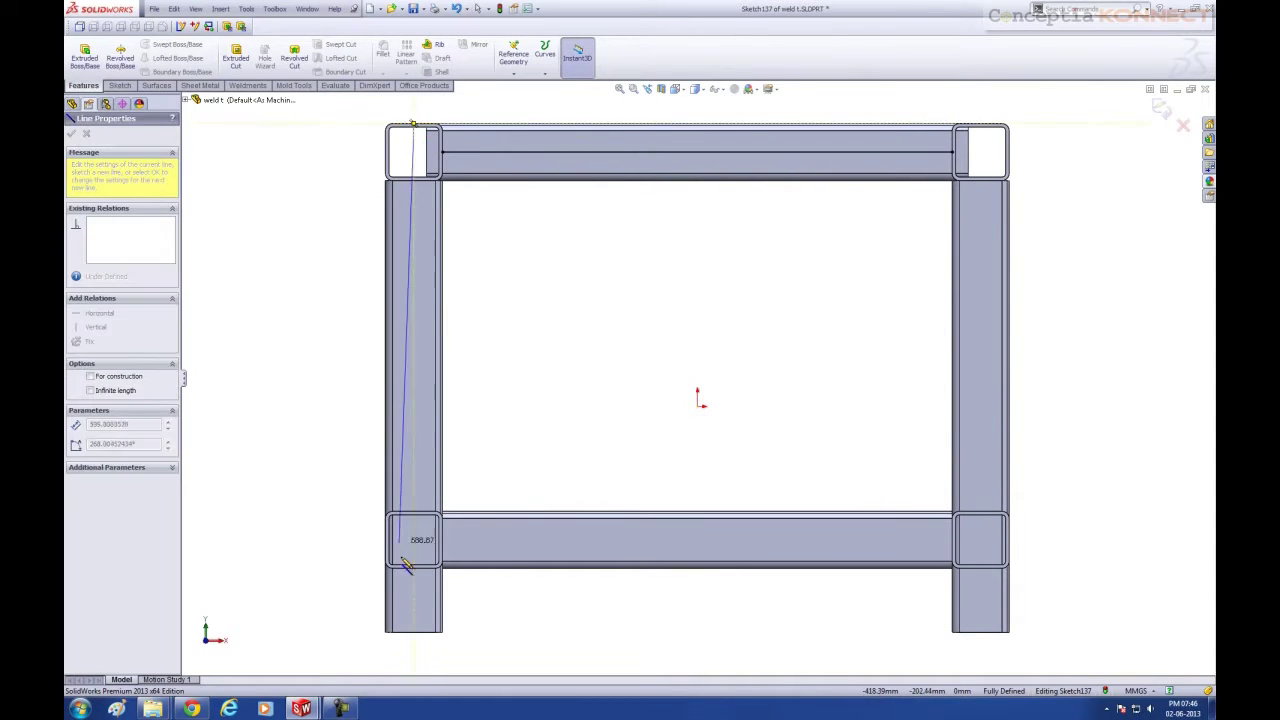
left_click(413, 632)
key("Escape")
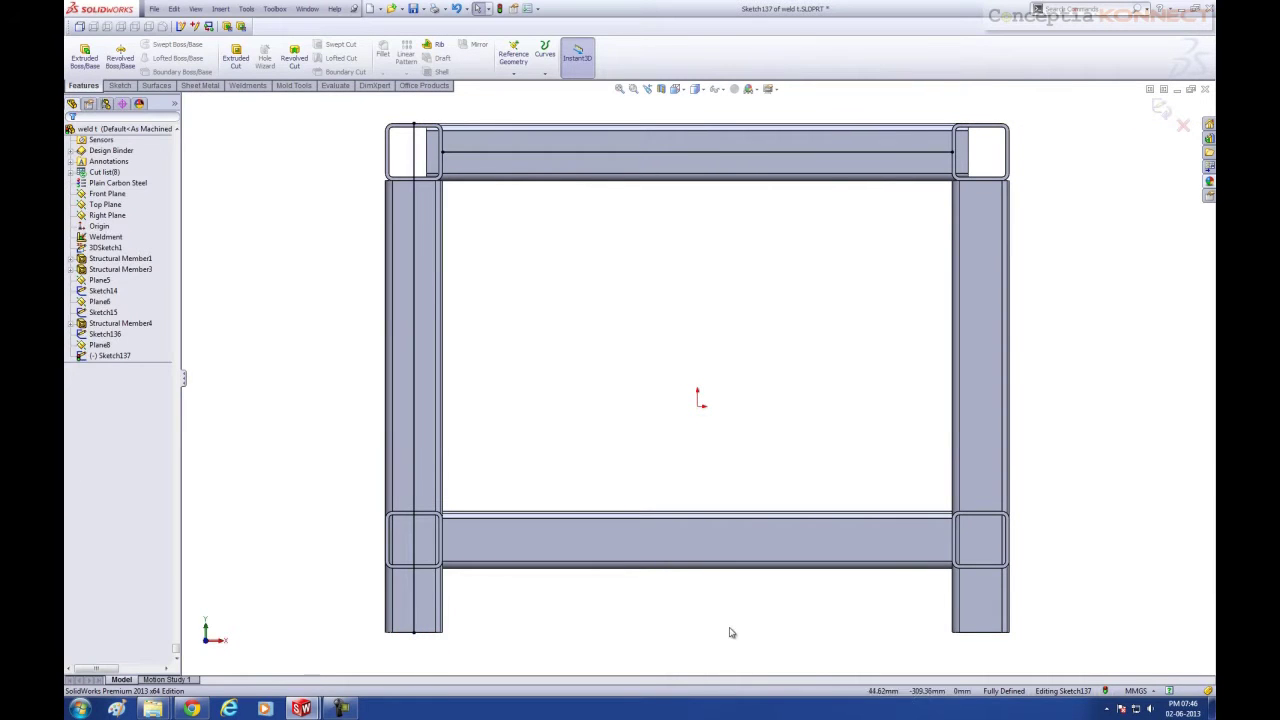
key("Return")
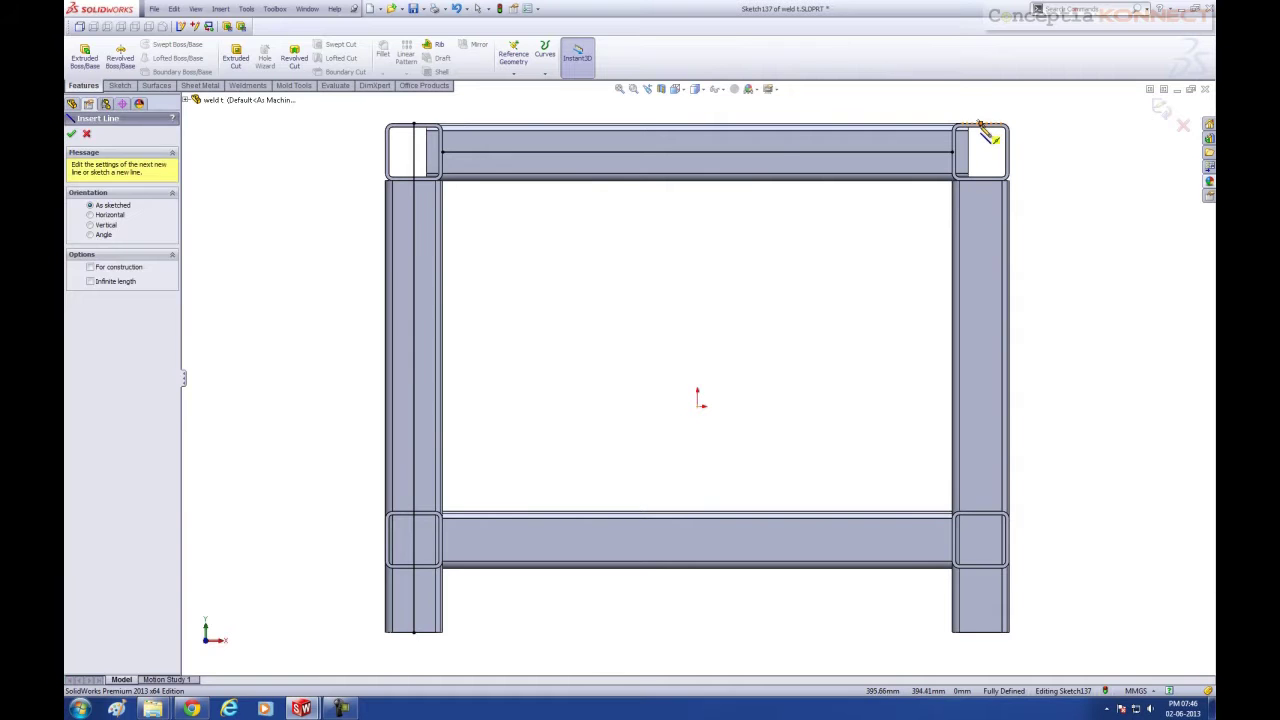
left_click(980, 124)
left_click(983, 635)
key("Escape")
Add a lower horizontal line and another horizontal line between the legs
mouse_move(1073, 483)
right_mouse_down()
mouse_move(1140, 458)
mouse_move(1086, 457)
right_mouse_up()
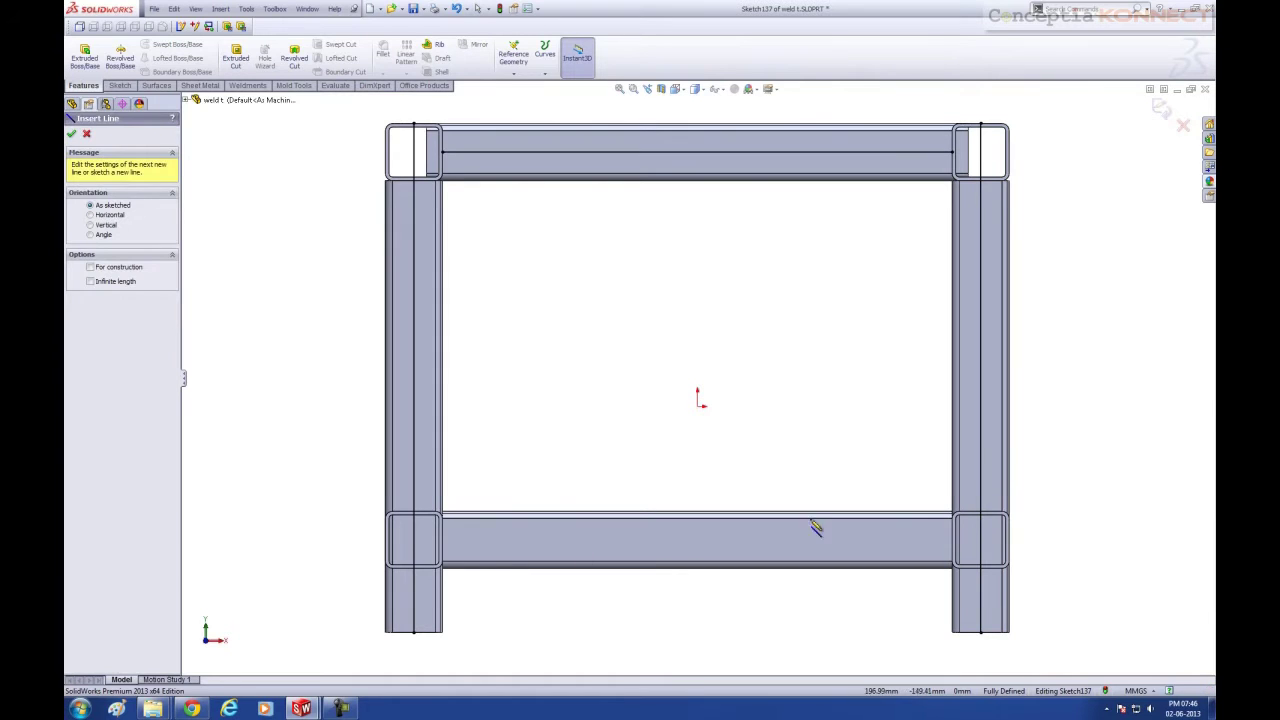
left_click(441, 540)
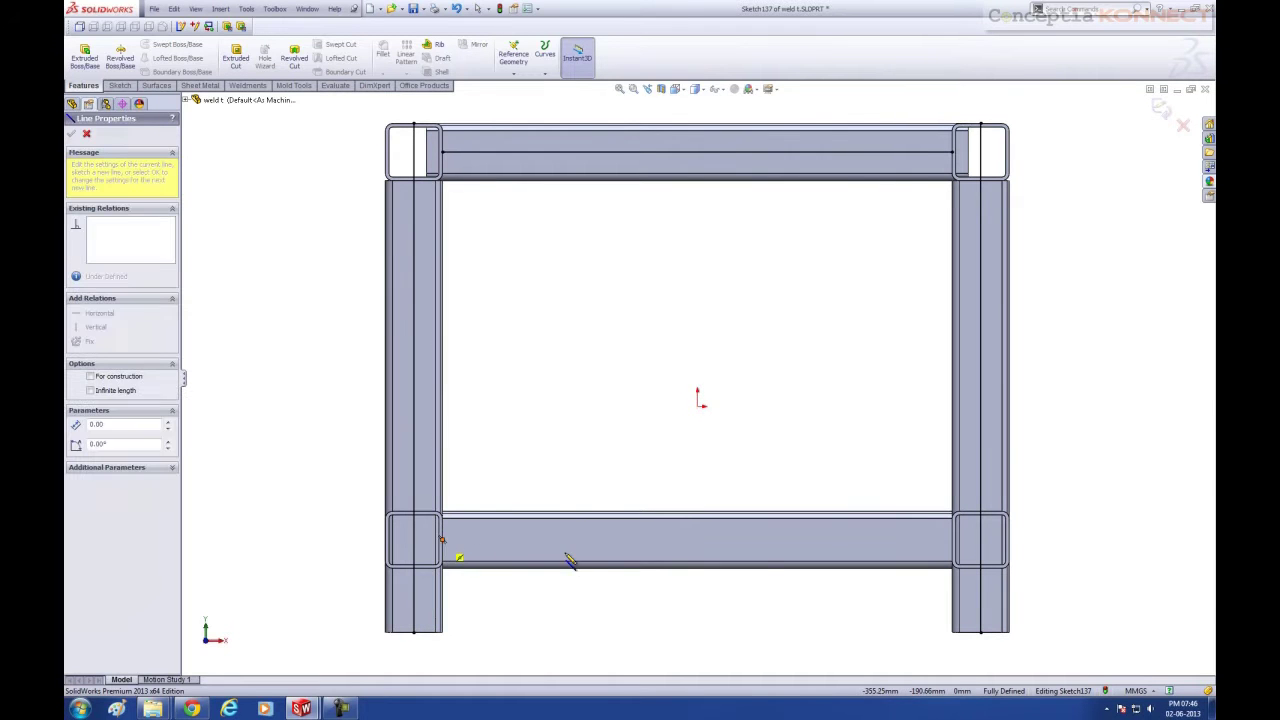
left_click(953, 541)
key("Escape")
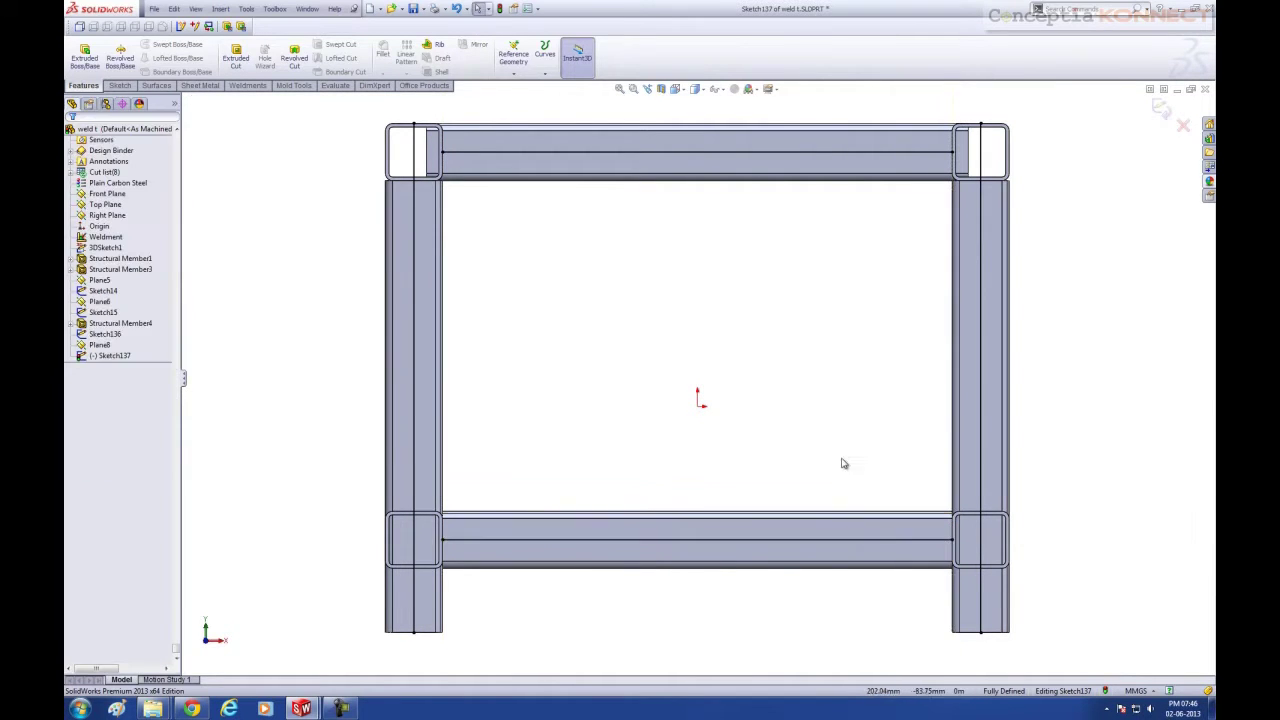
key("Return")
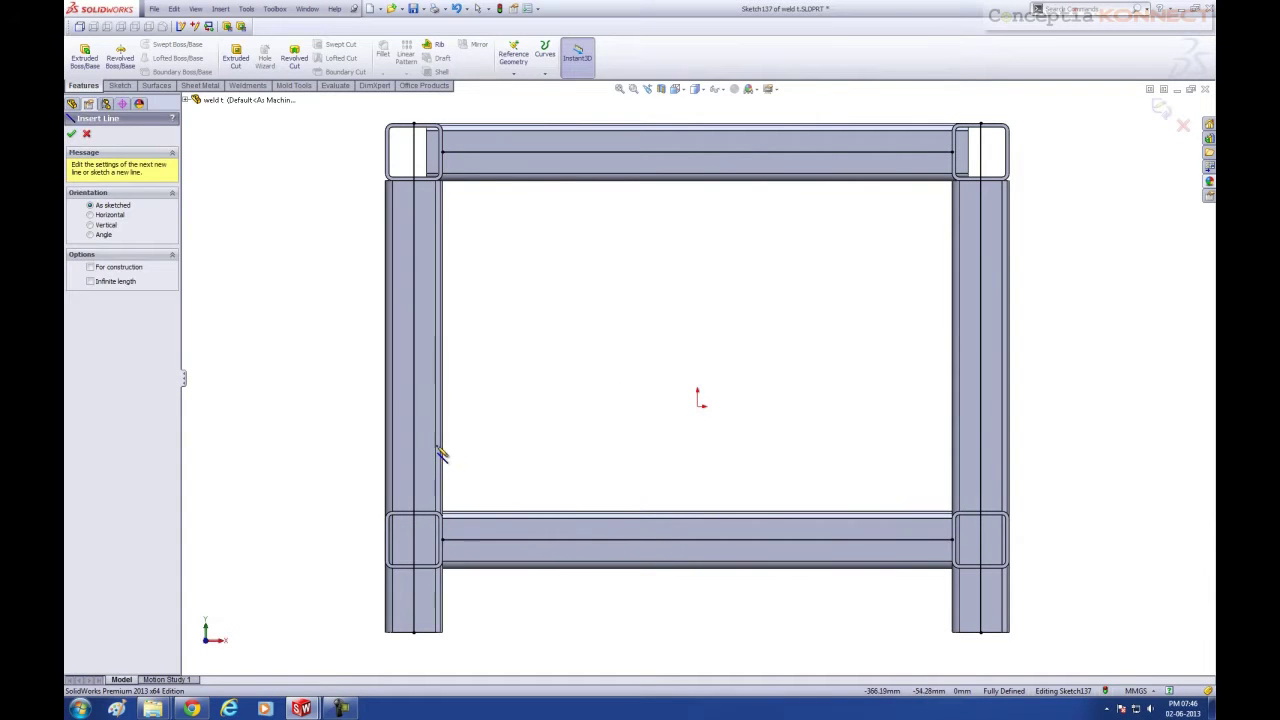
left_click(450, 455)
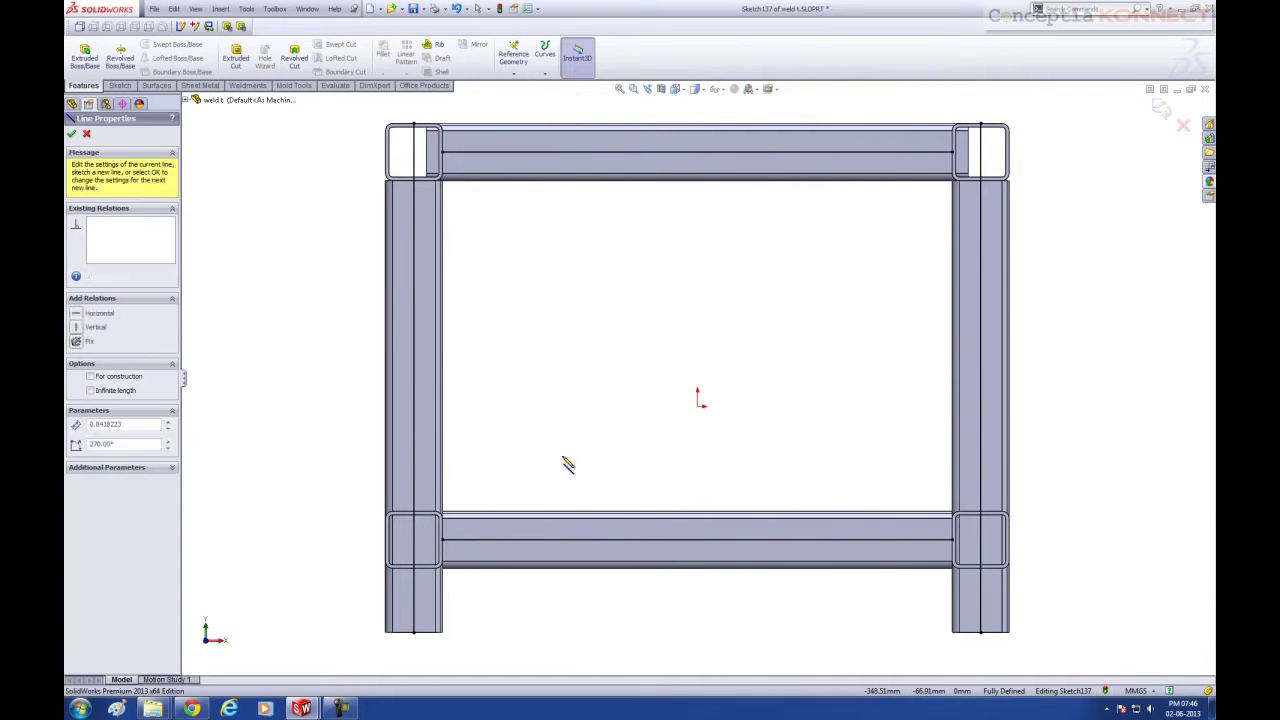
left_click(949, 462)
key("Escape")
key("z")
Dimension the new horizontal line 270 below the top tube edge
left_click_drag(766, 421, 766, 340)
right_click_drag(1089, 507, 1093, 390)
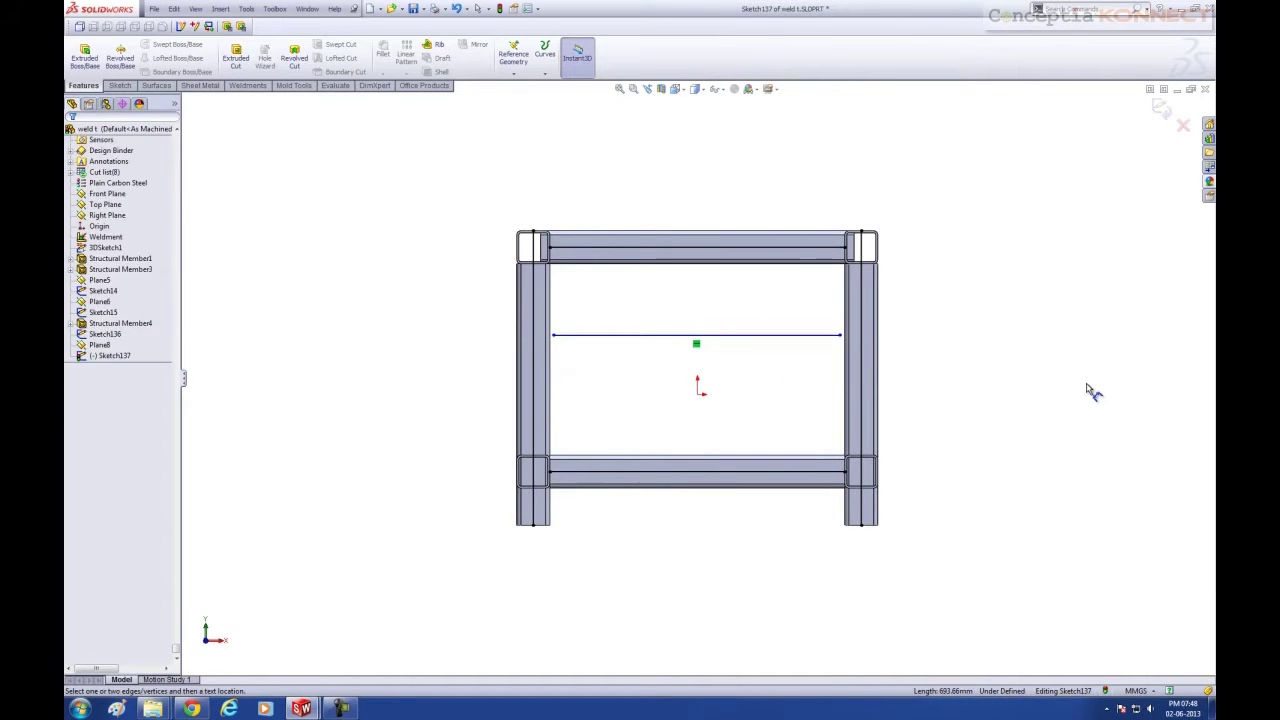
left_click(745, 336)
left_click(770, 248)
left_click(948, 280)
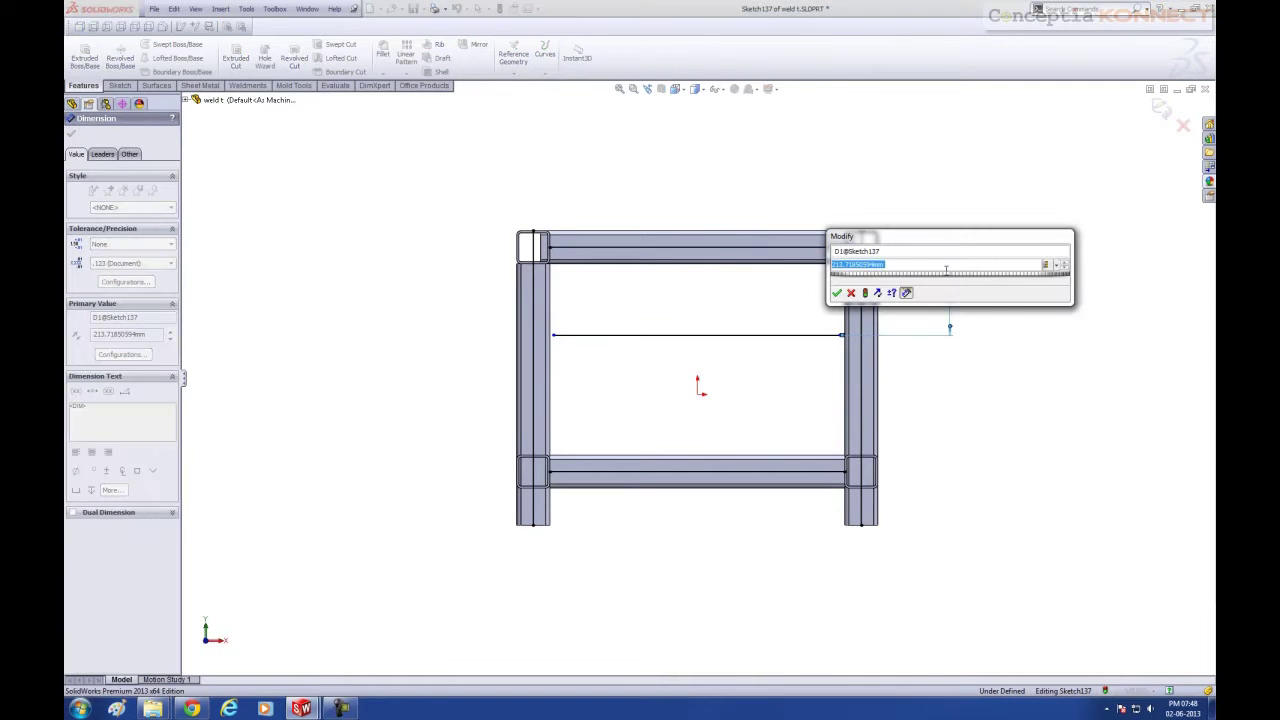
type("270")
key("Return")
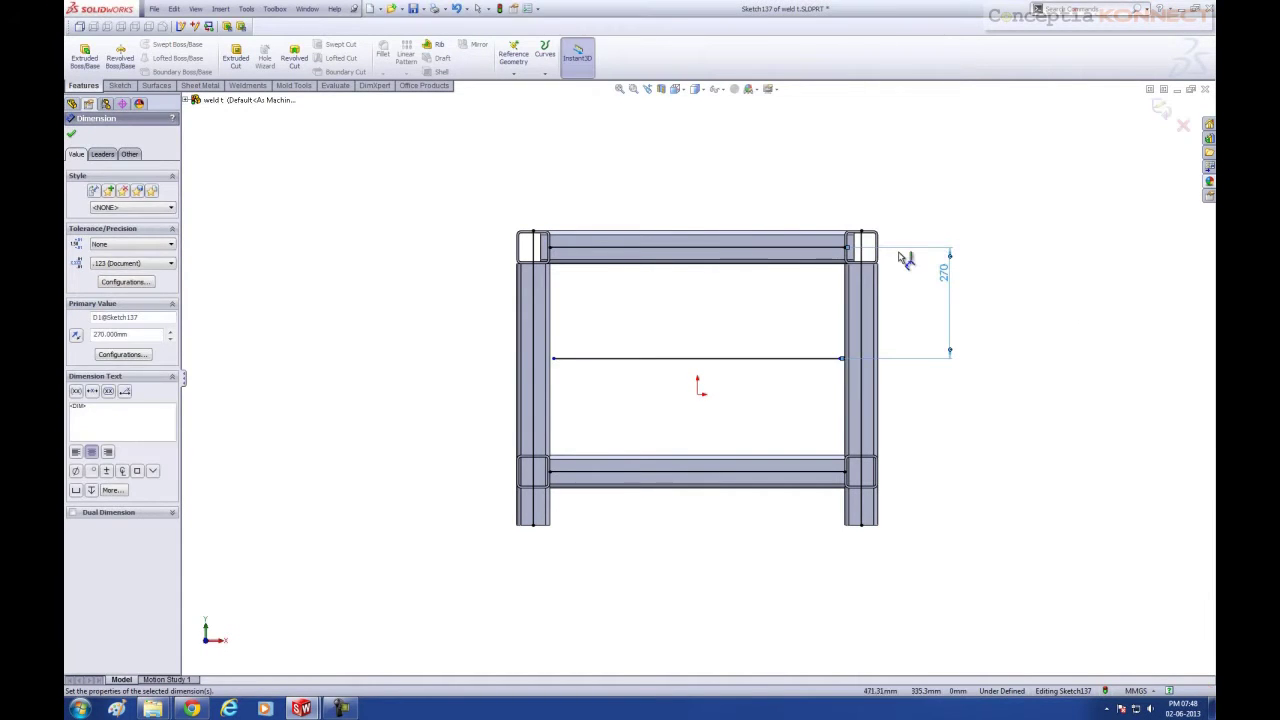
key("Escape")
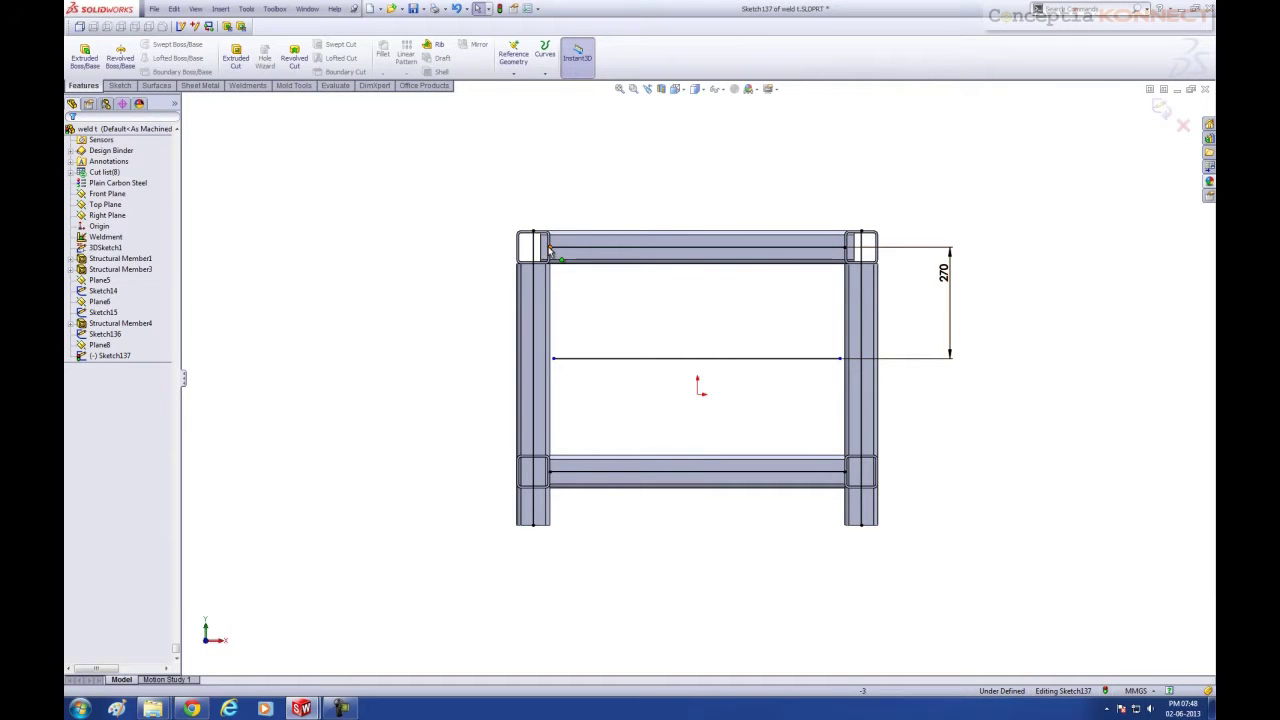
Add vertical relations to fully define the line's endpoints and exit the sketch
left_click(549, 248)
left_click(554, 359, "ctrl")
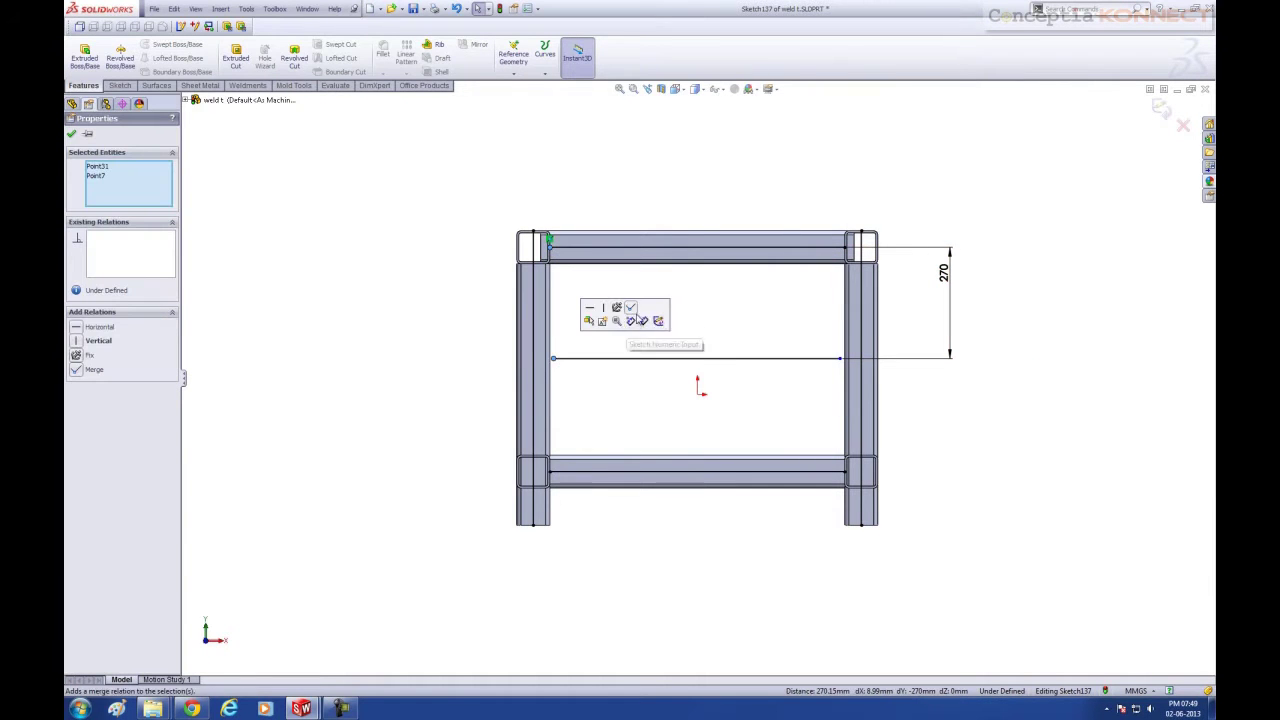
left_click(603, 307)
left_click(986, 398)
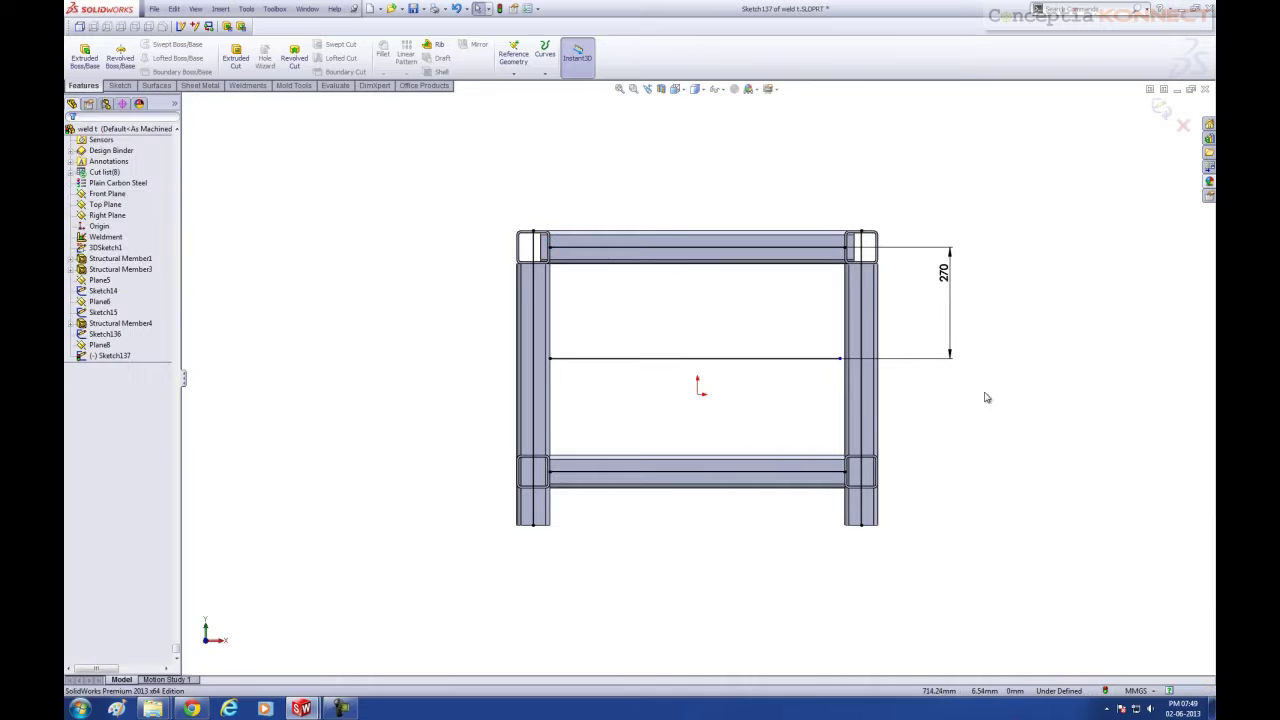
left_click(840, 359)
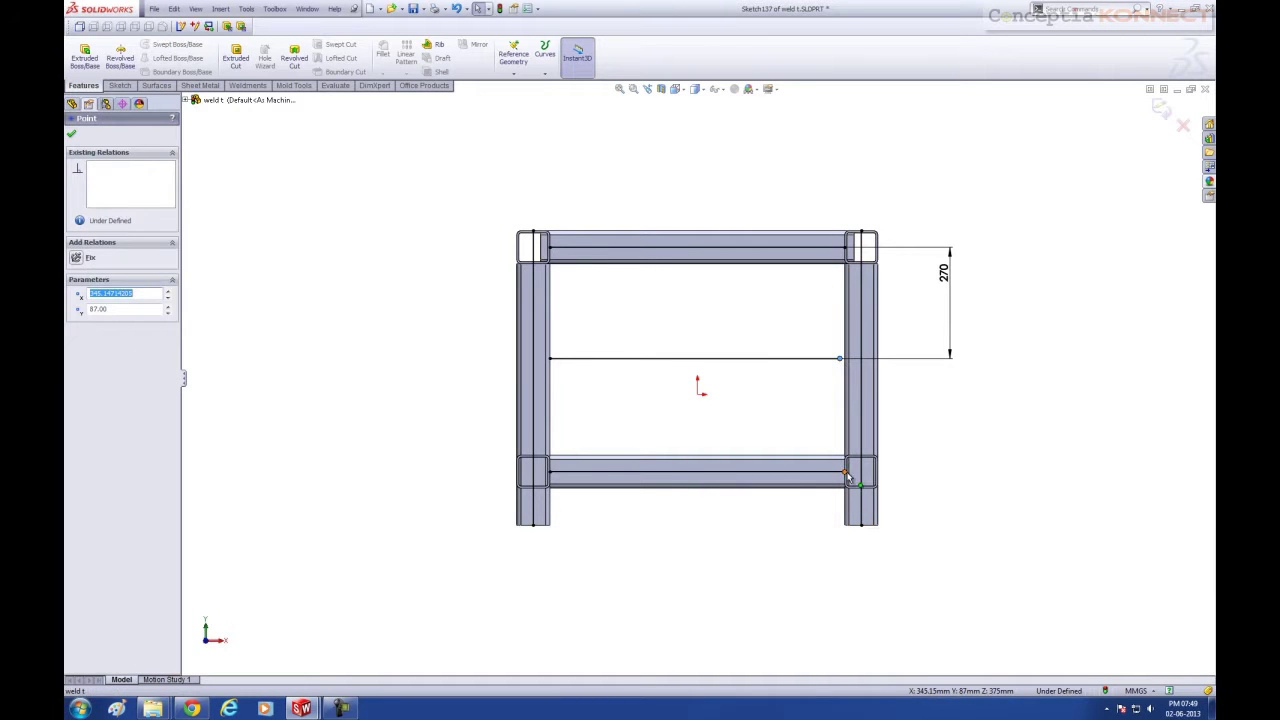
left_click(845, 464, "ctrl")
left_click(906, 424)
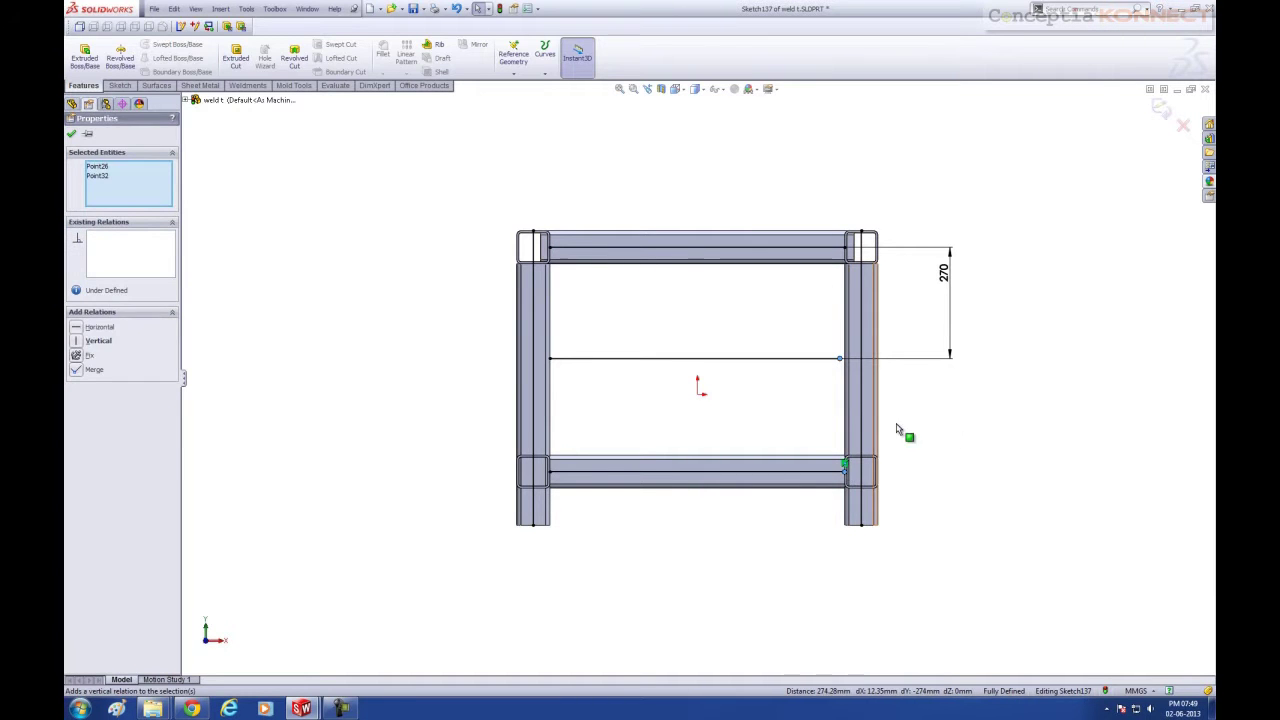
left_click(992, 441)
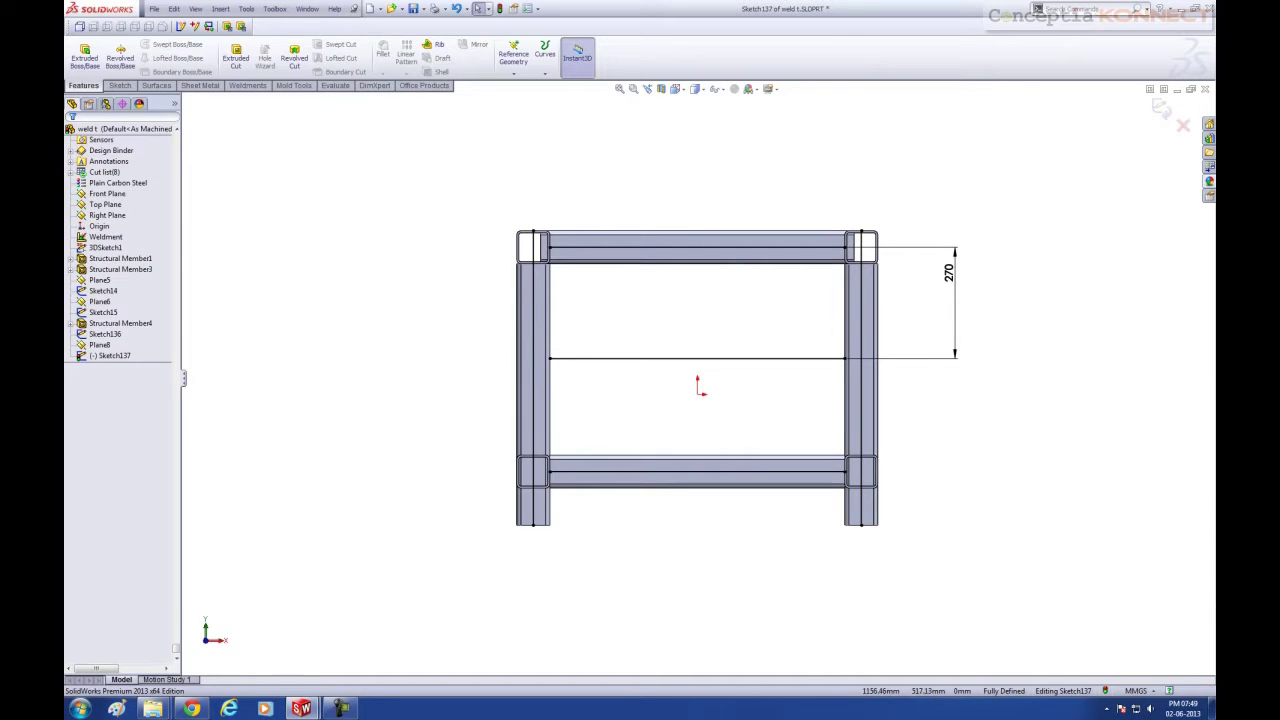
left_click(1165, 113)
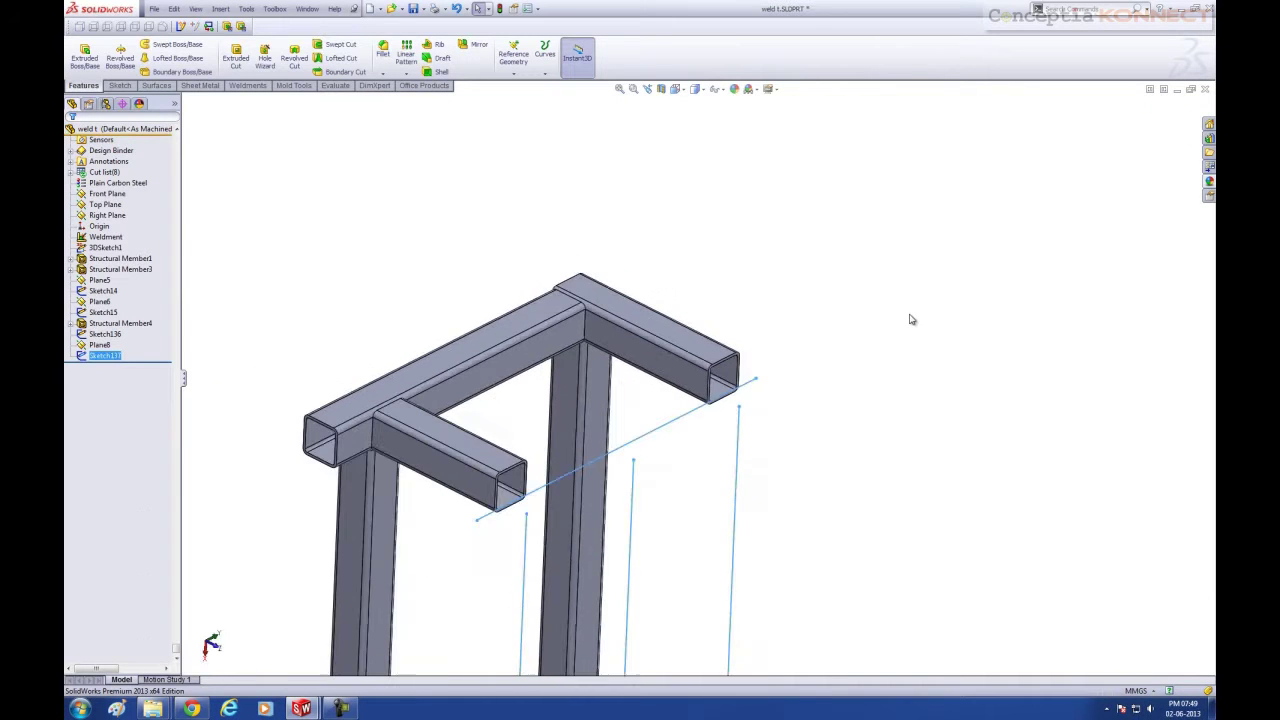
Start a square-tube structural member along the two vertical sketch lines
scroll(746, 326, "up", 5)
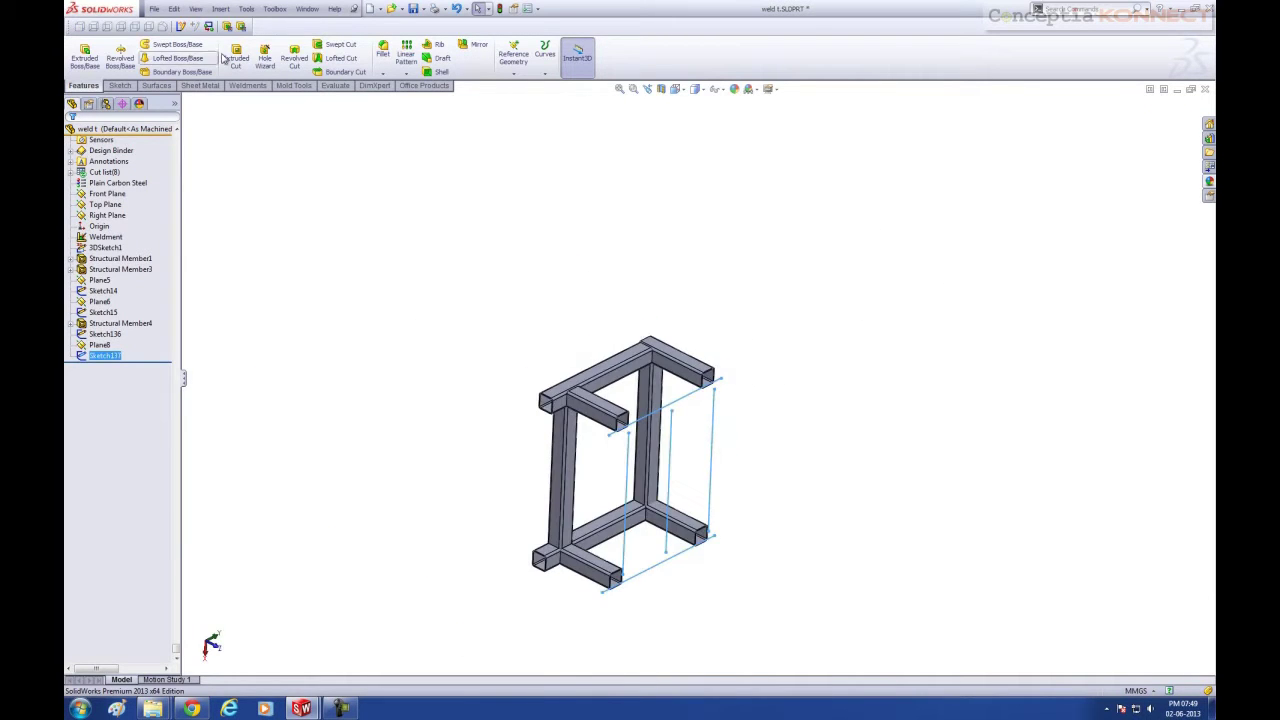
left_click(248, 87)
middle_click_drag(700, 470, 760, 488)
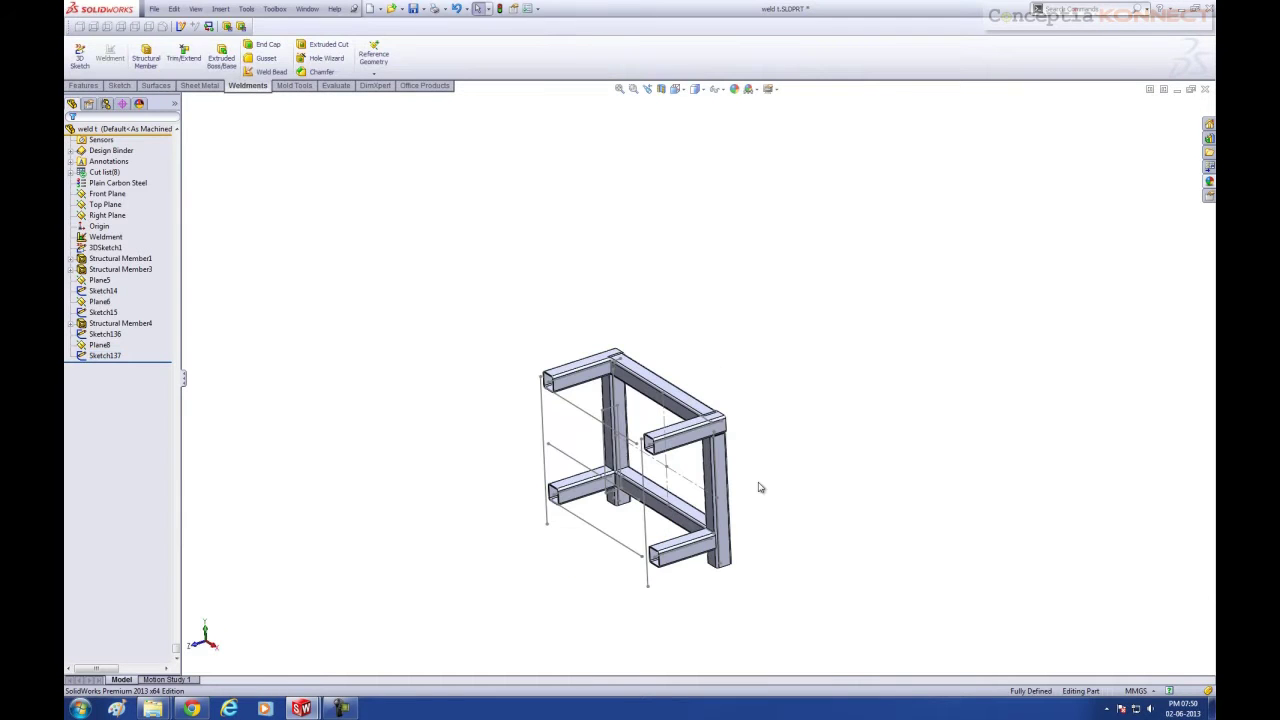
left_click(147, 60)
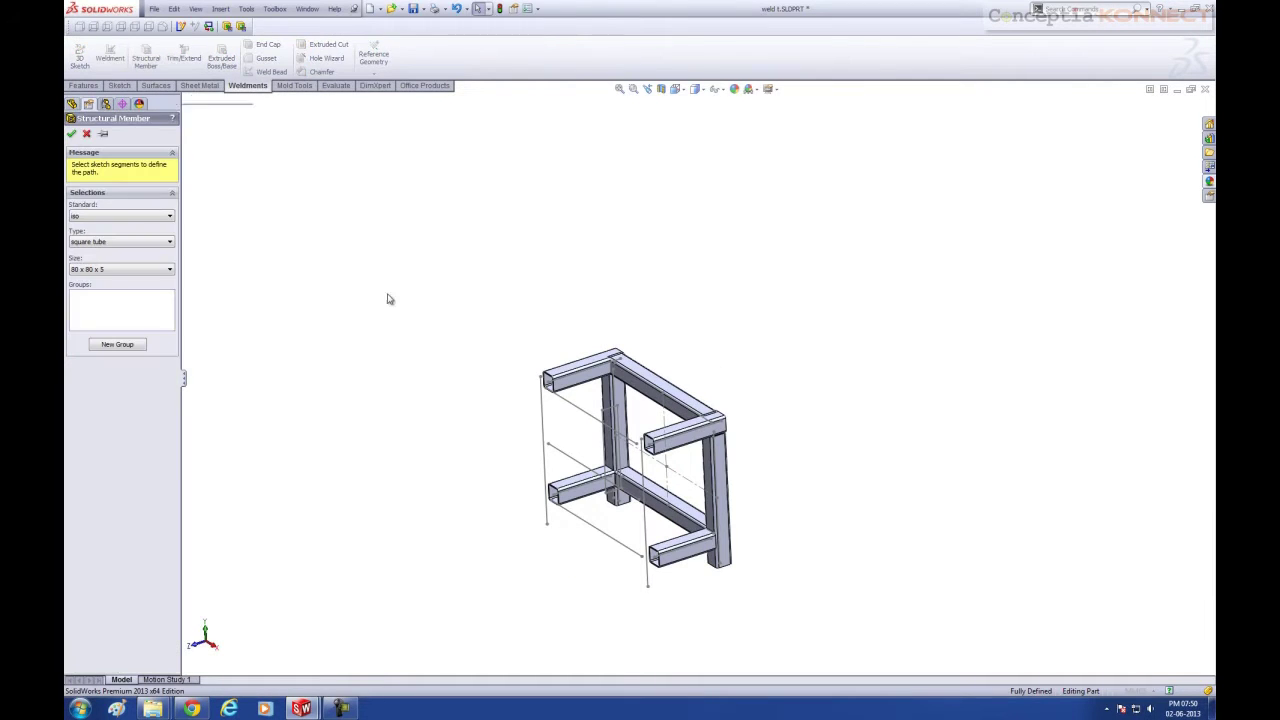
left_click(548, 425)
left_click(644, 472)
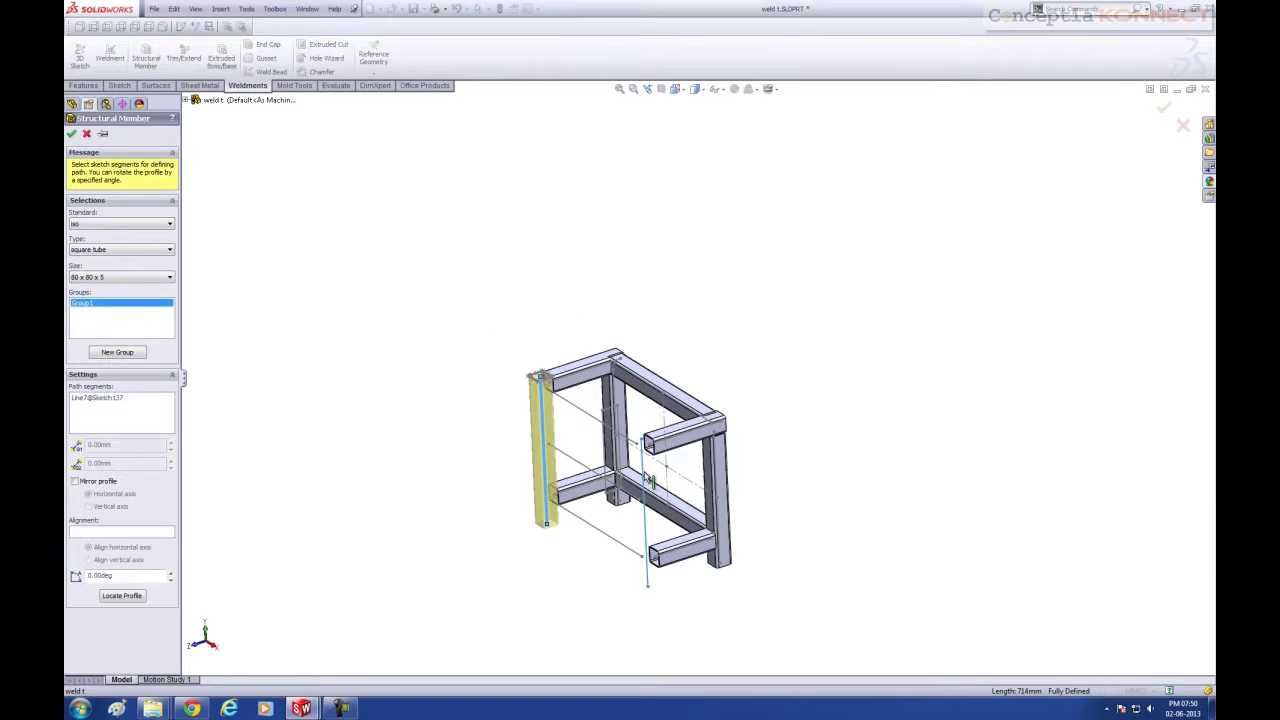
Add the top, middle and bottom horizontal lines as a second group and confirm
left_click(117, 353)
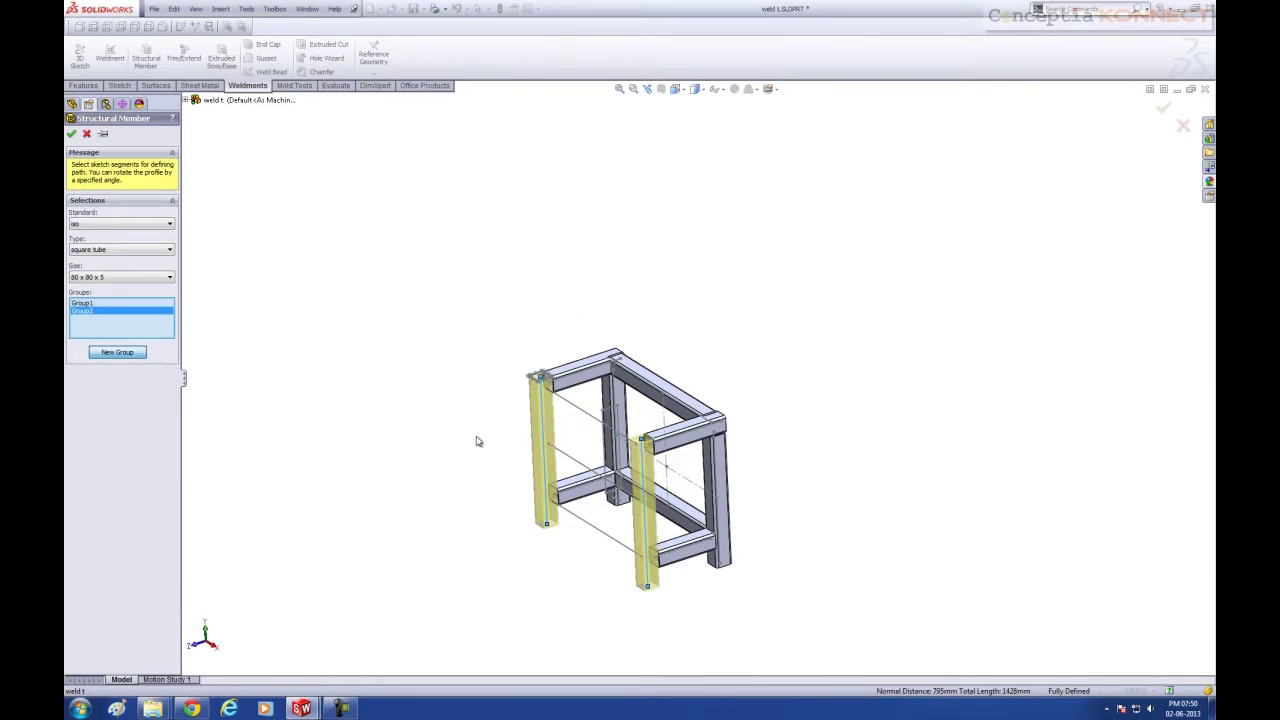
left_click(587, 418)
left_click(571, 462)
left_click(578, 524)
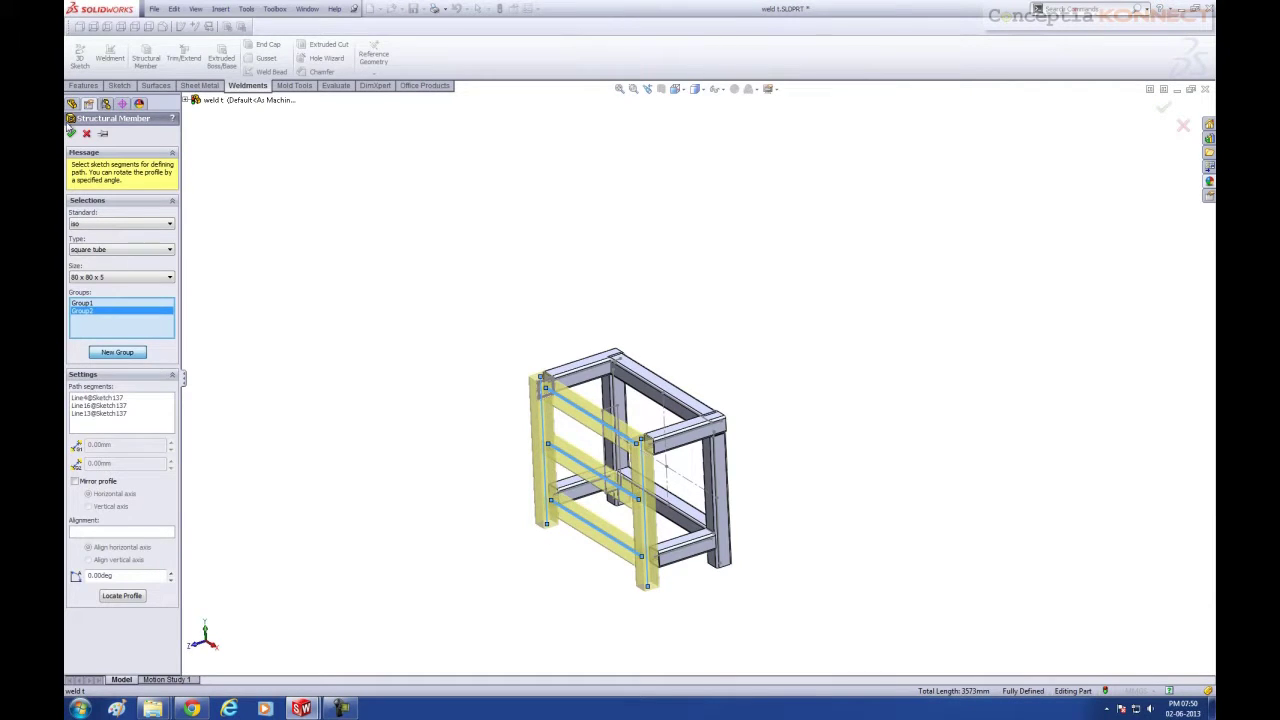
key("Return")
scroll(735, 312, "down", 10)
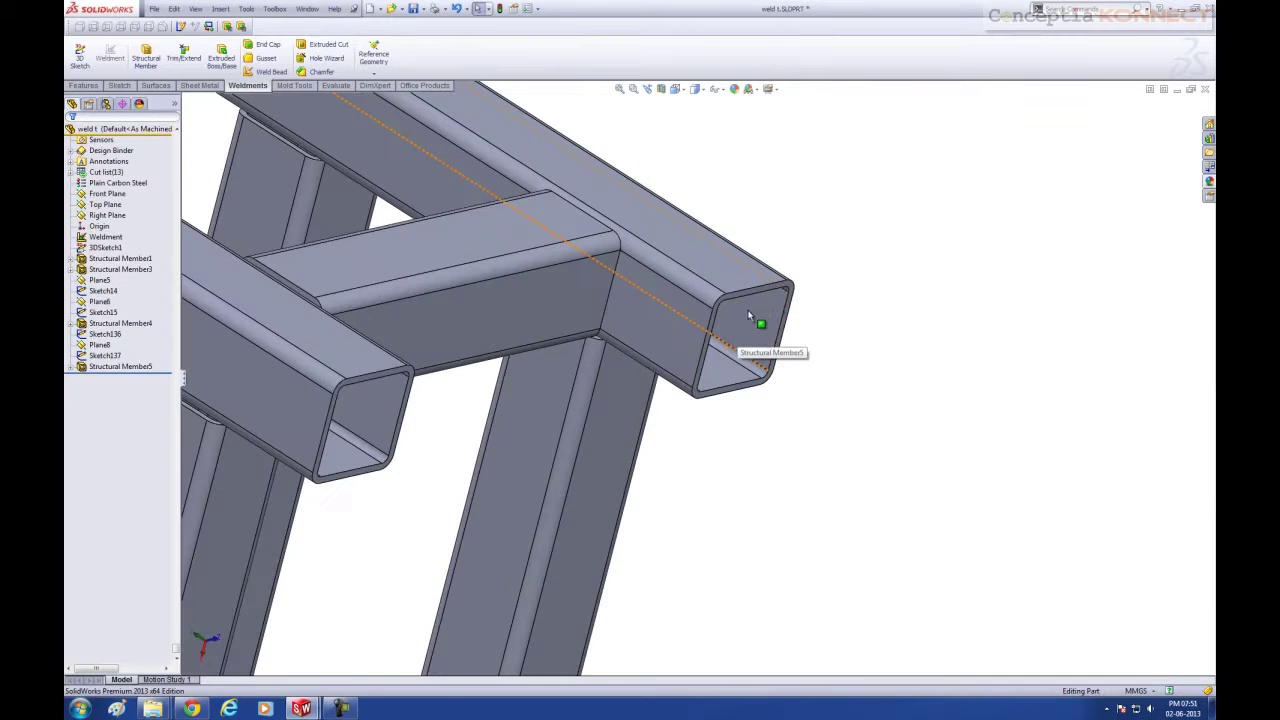
scroll(732, 307, "up", 10)
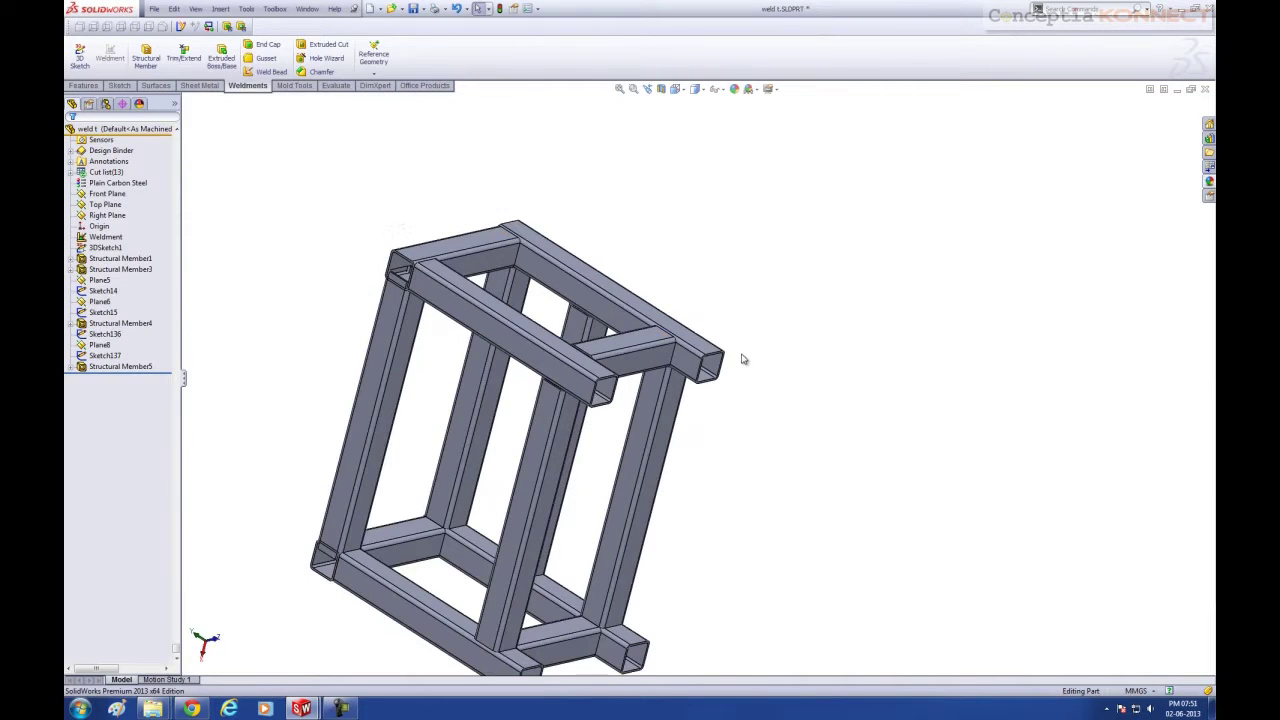
Start an End Cap on the first open tube end at 5.00 mm thickness with chamfered corners
left_click(264, 45)
scroll(606, 400, "down", 8)
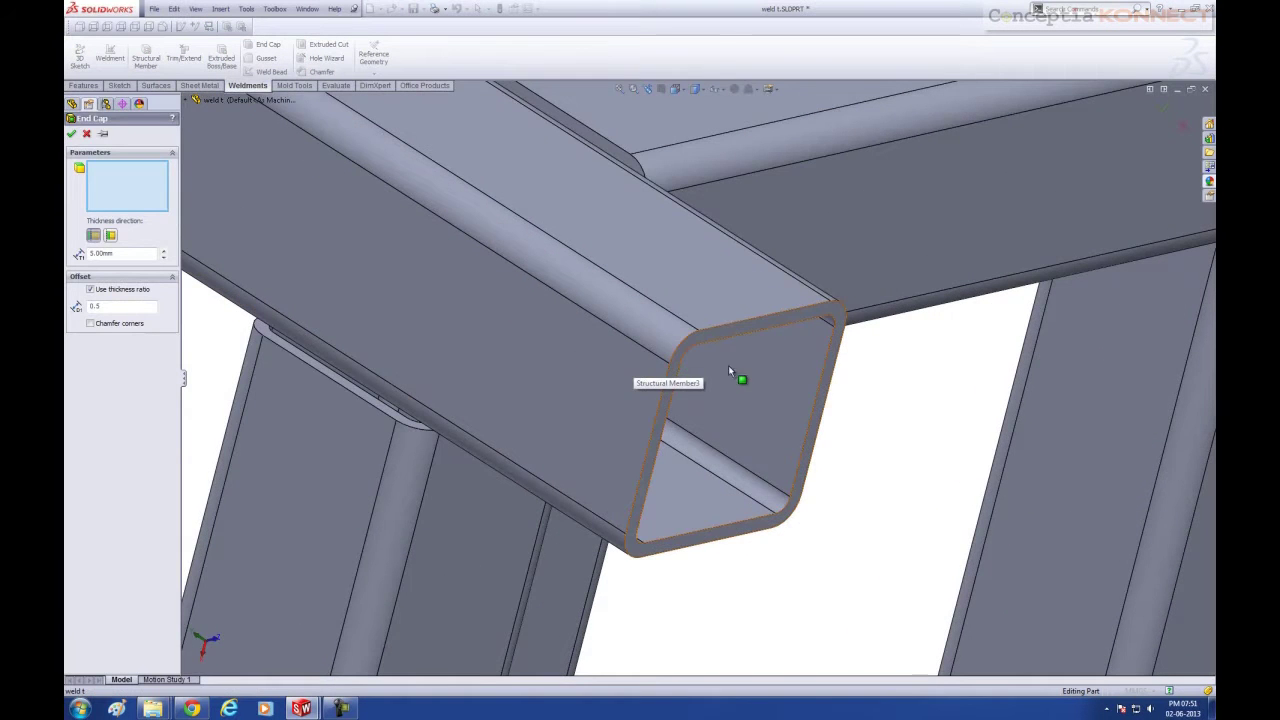
left_click(735, 375)
scroll(737, 380, "up", 3)
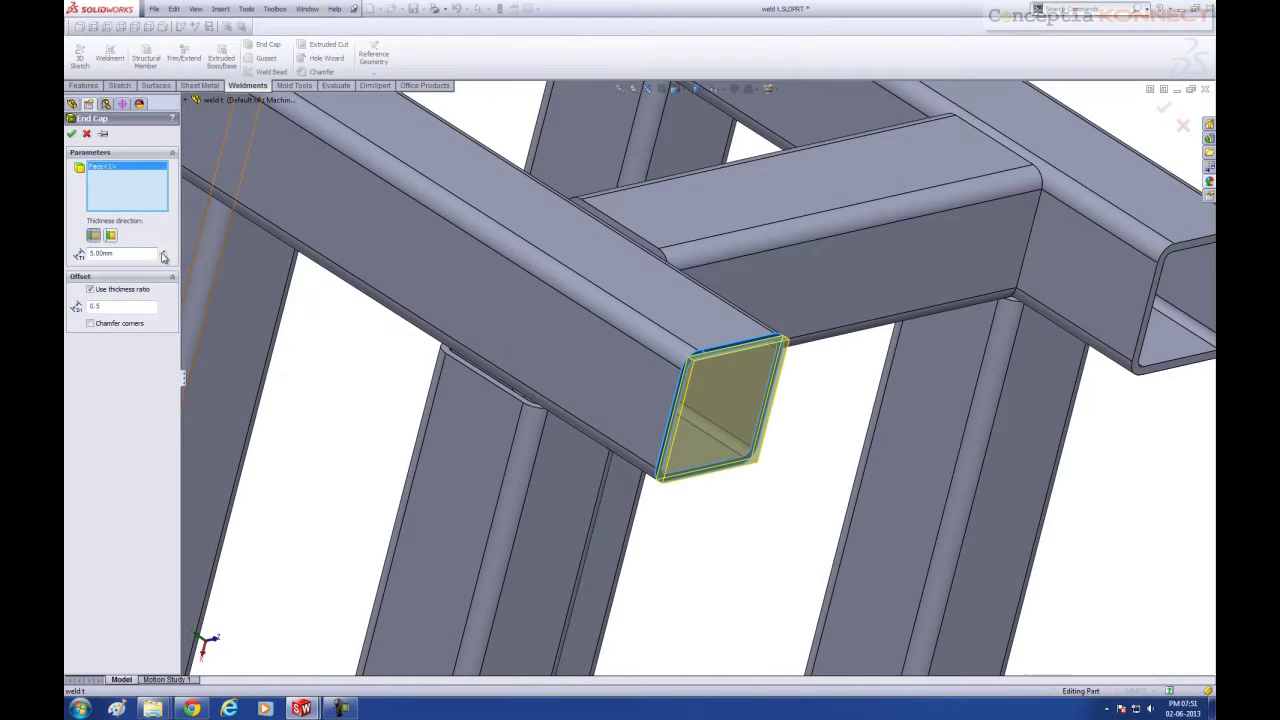
left_click(164, 253)
left_click(164, 253)
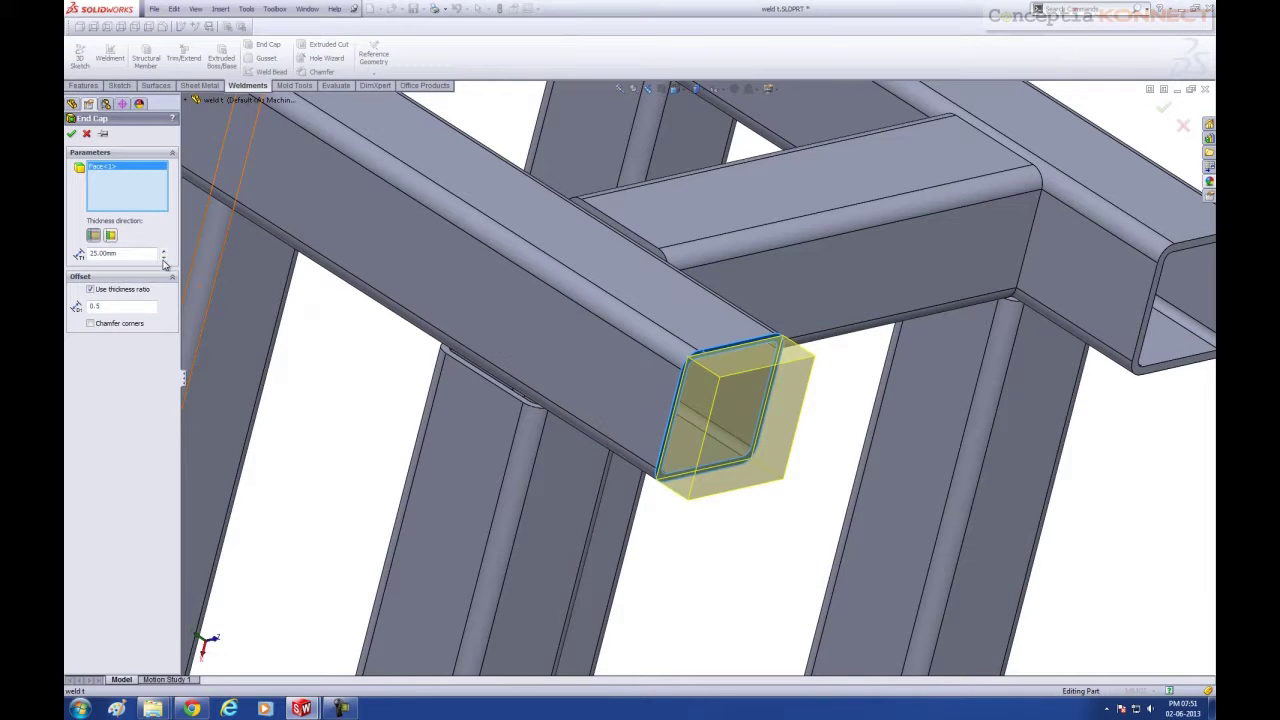
left_click(164, 259)
left_click(164, 259)
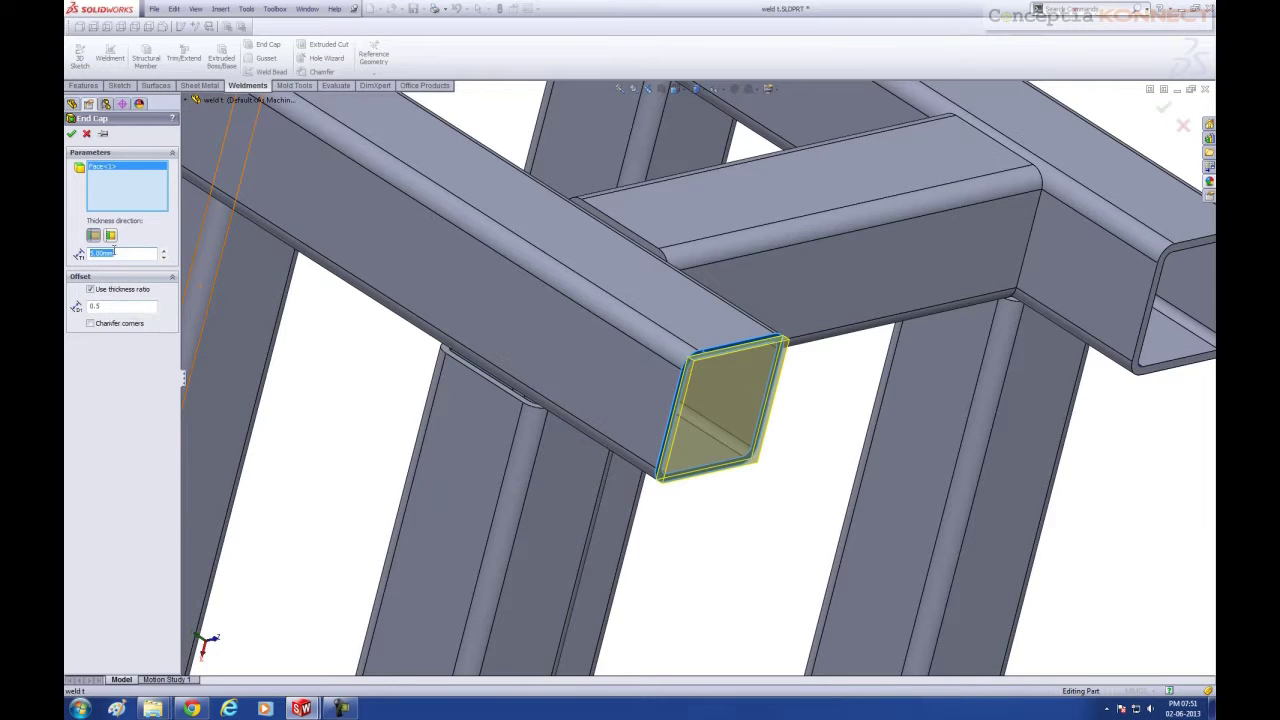
left_click(91, 324)
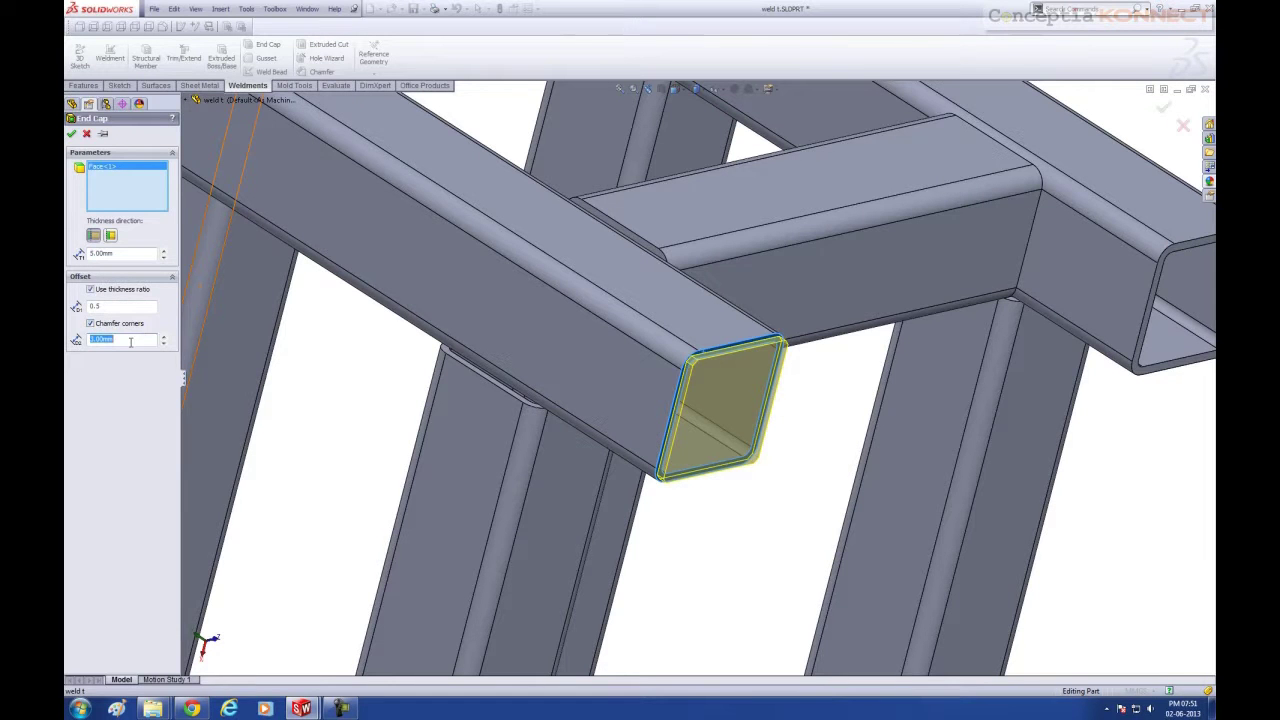
Add the second, third and fourth open tube ends to the end cap and confirm End cap1
middle_click_drag(440, 258, 975, 330)
scroll(945, 305, "down", 5)
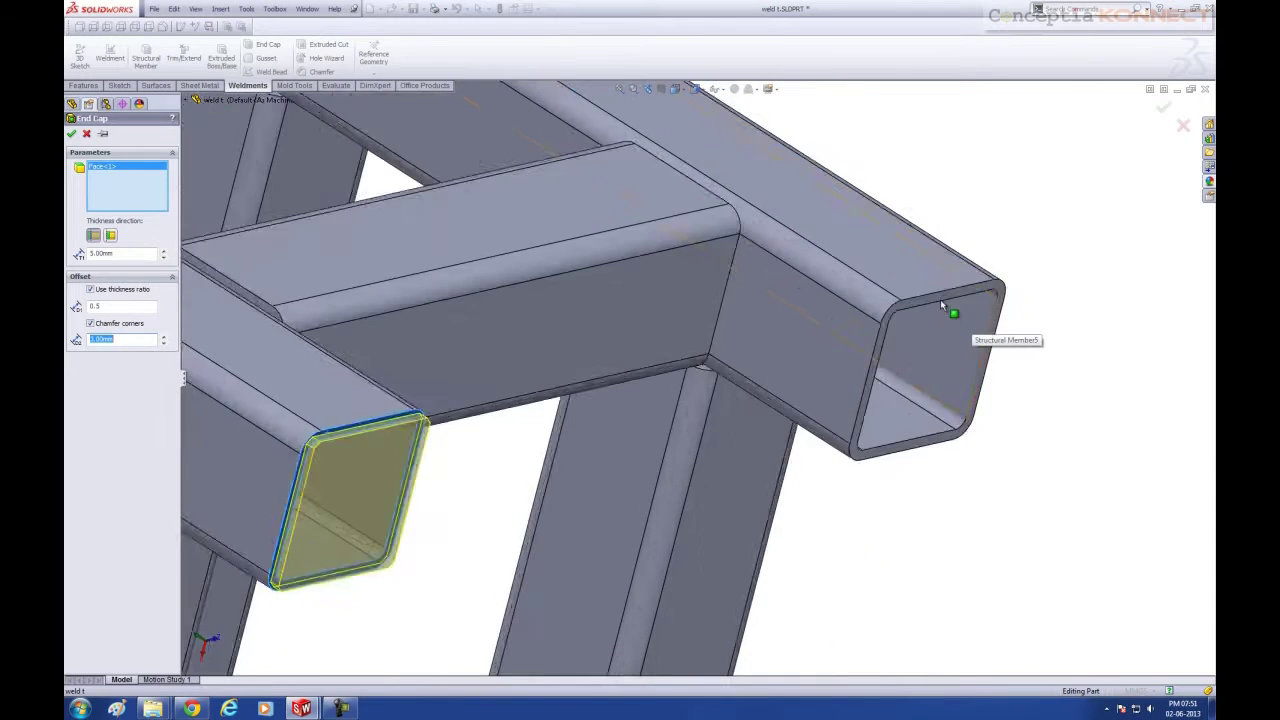
left_click(863, 330)
scroll(757, 460, "up", 8)
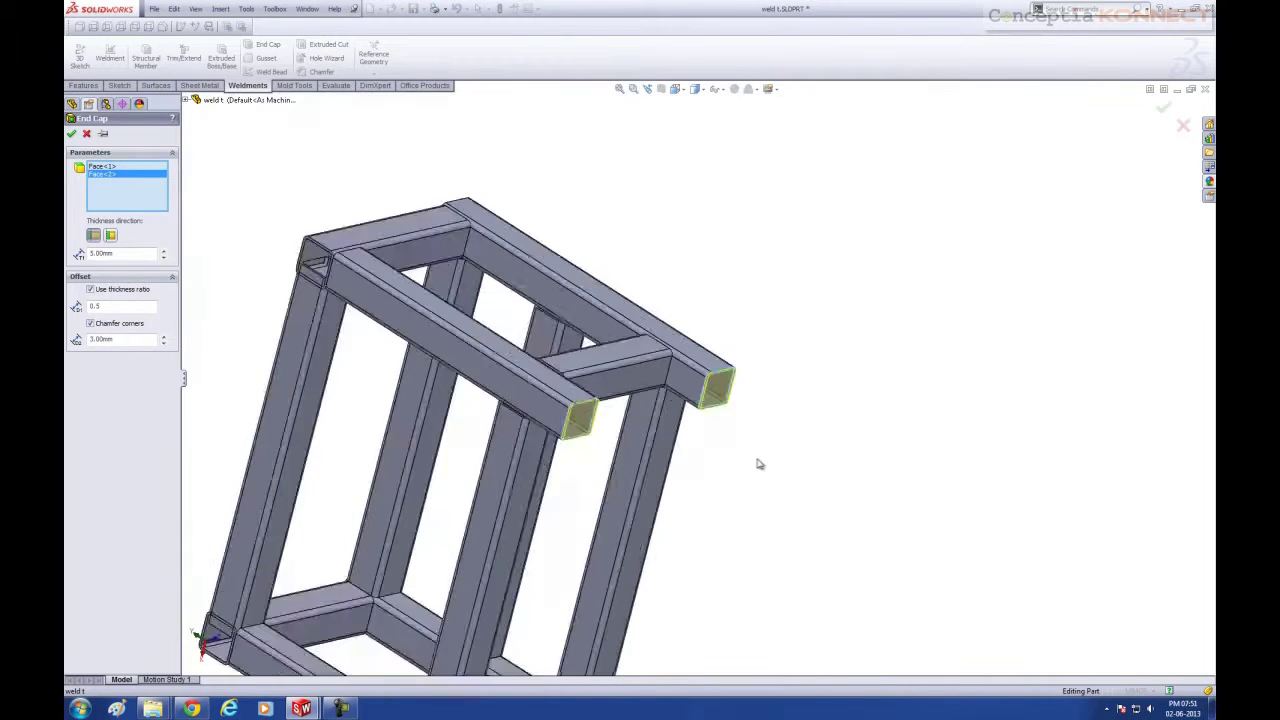
scroll(671, 503, "down", 10)
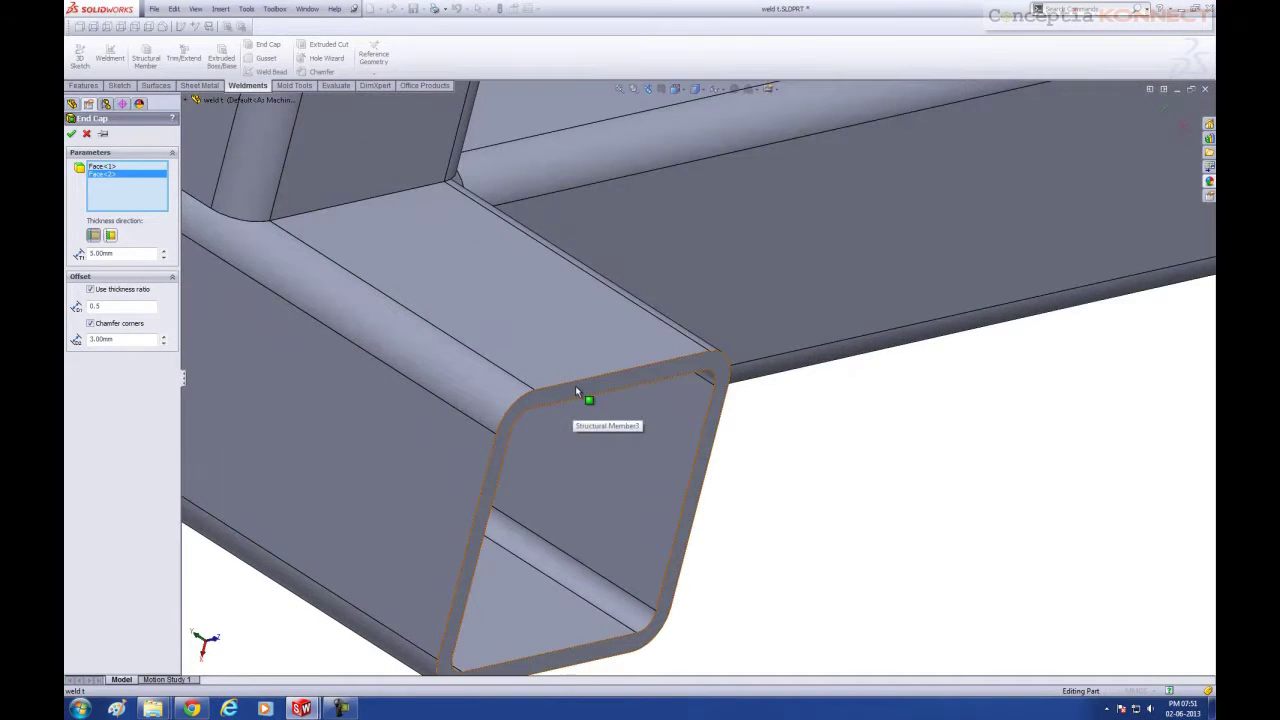
left_click(575, 385)
scroll(678, 420, "up", 6)
scroll(830, 345, "down", 8)
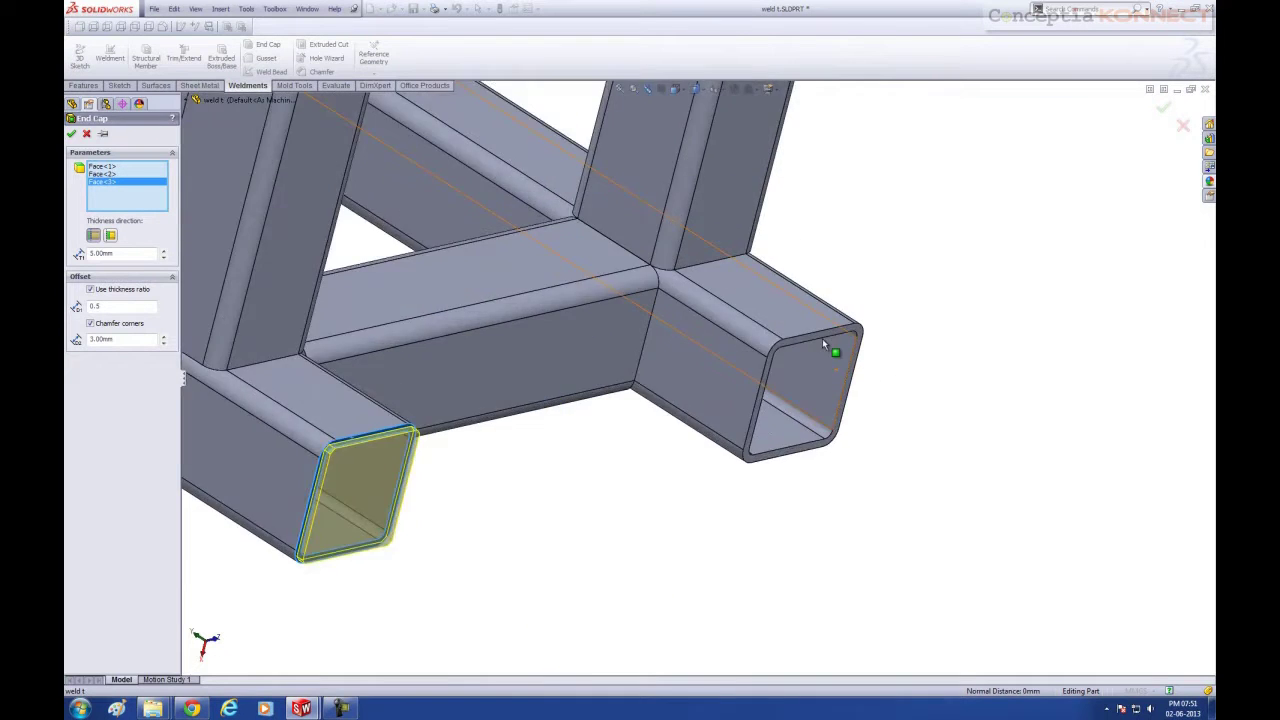
left_click(789, 340)
scroll(789, 377, "up", 8)
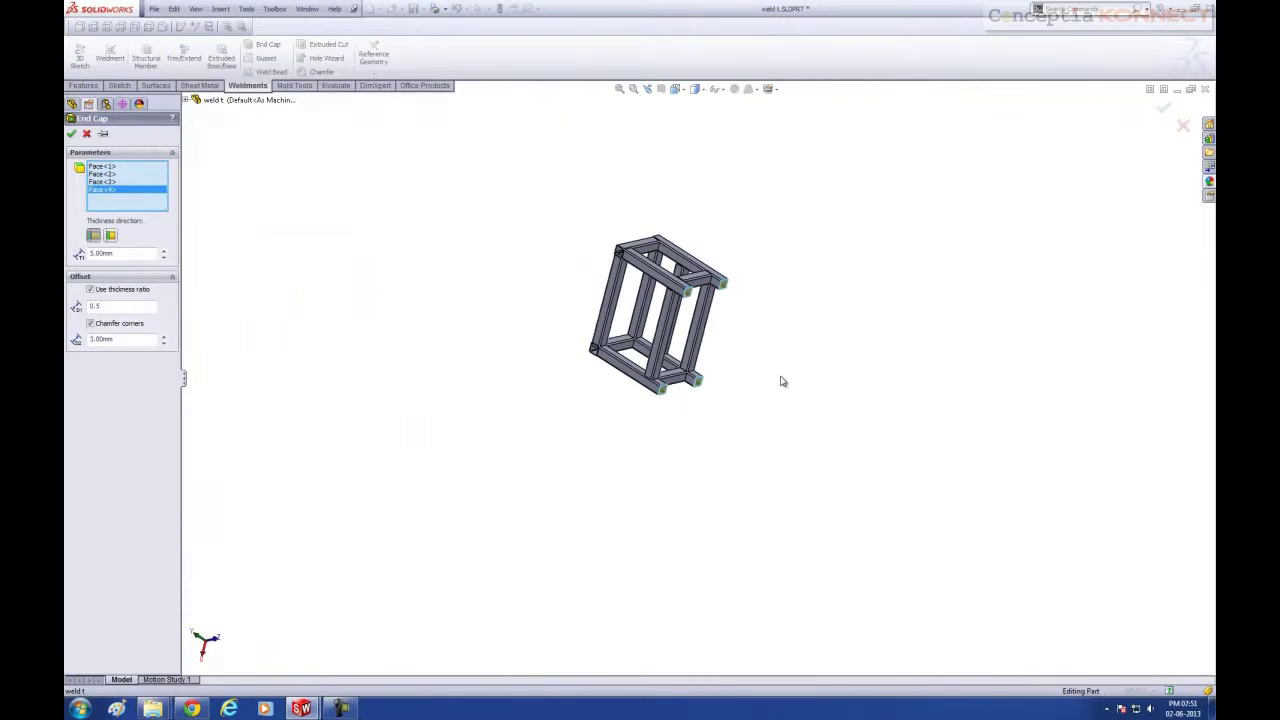
left_click(72, 134)
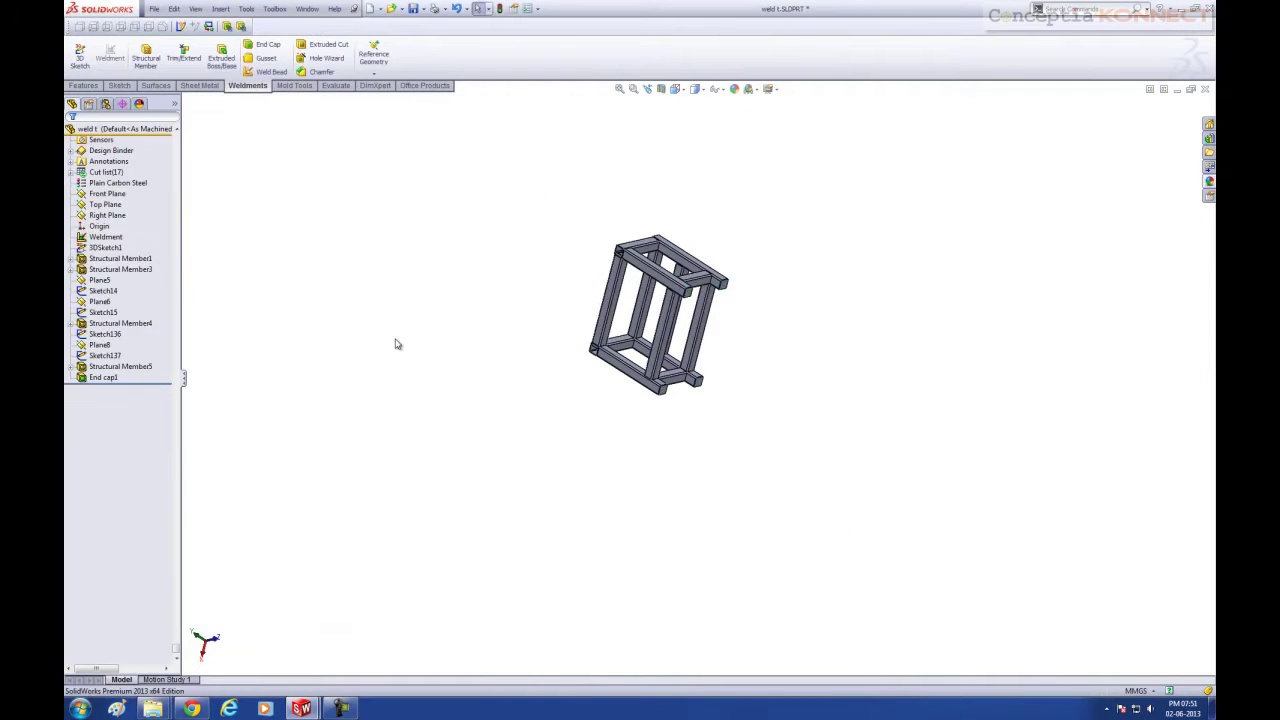
scroll(755, 332, "down", 8)
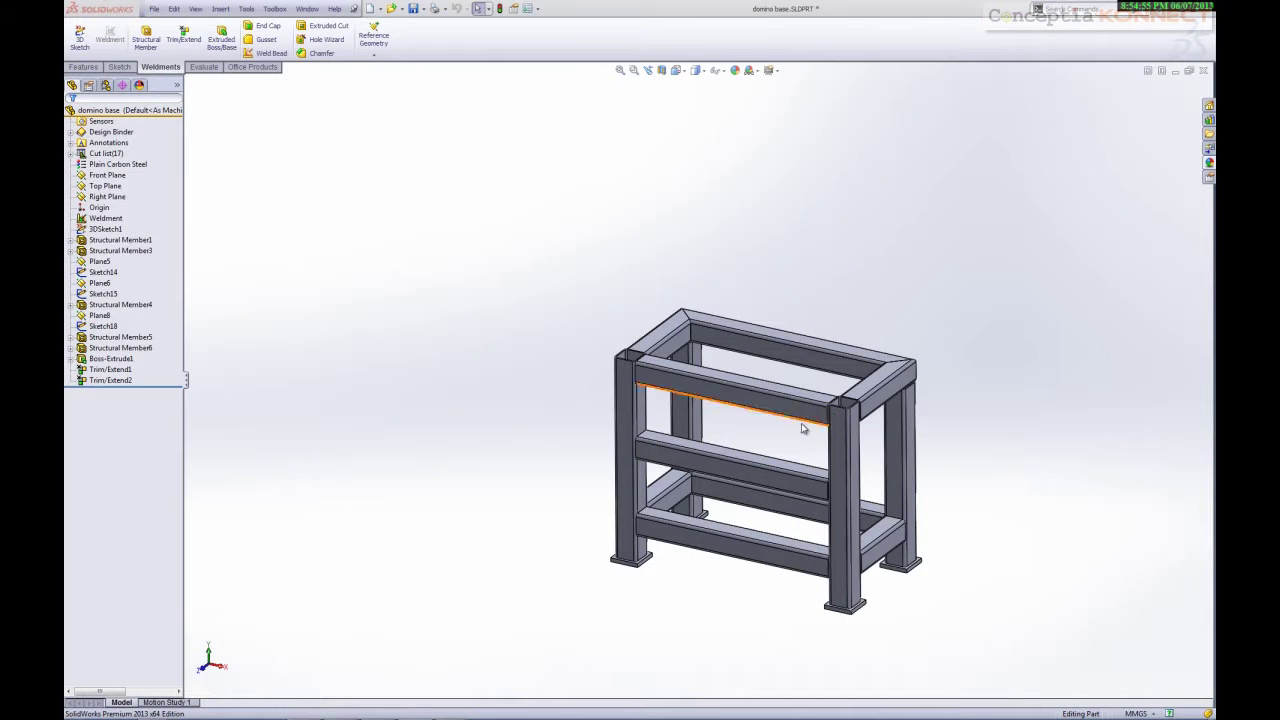
Apply a light blue appearance (RGB 128, 128, 255) to the whole frame part
right_click(792, 414)
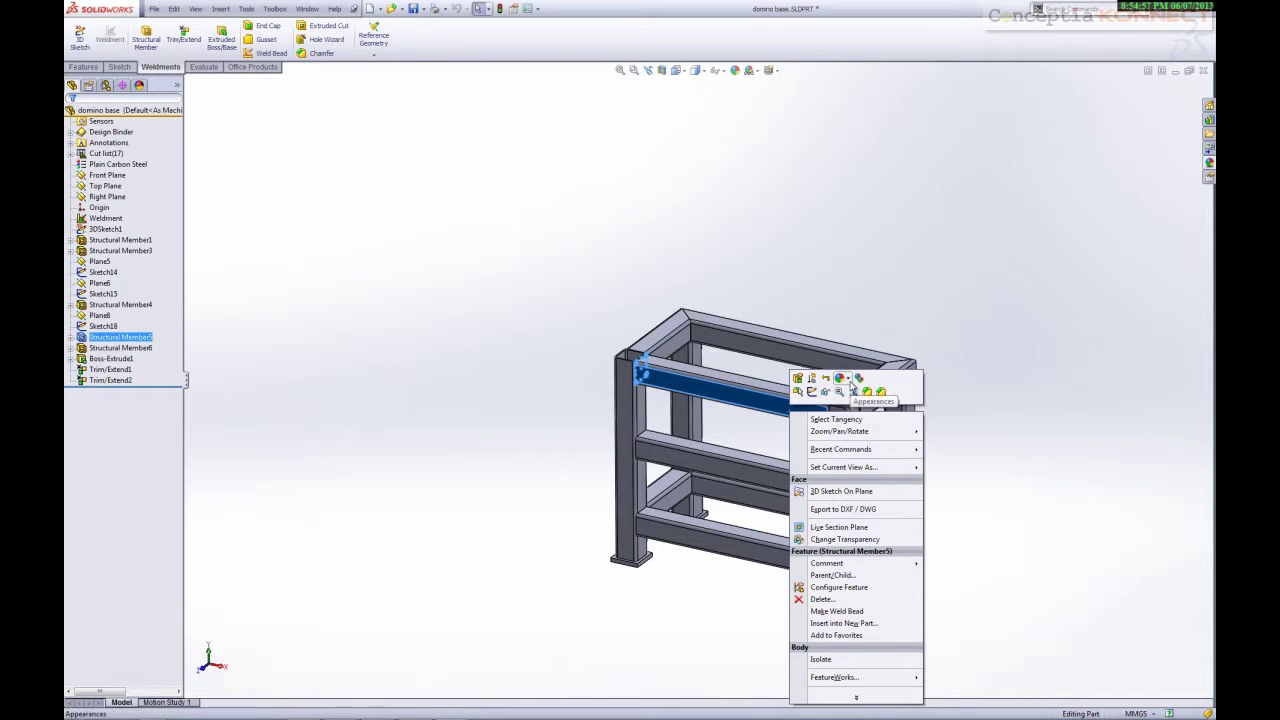
left_click(840, 378)
left_click(857, 436)
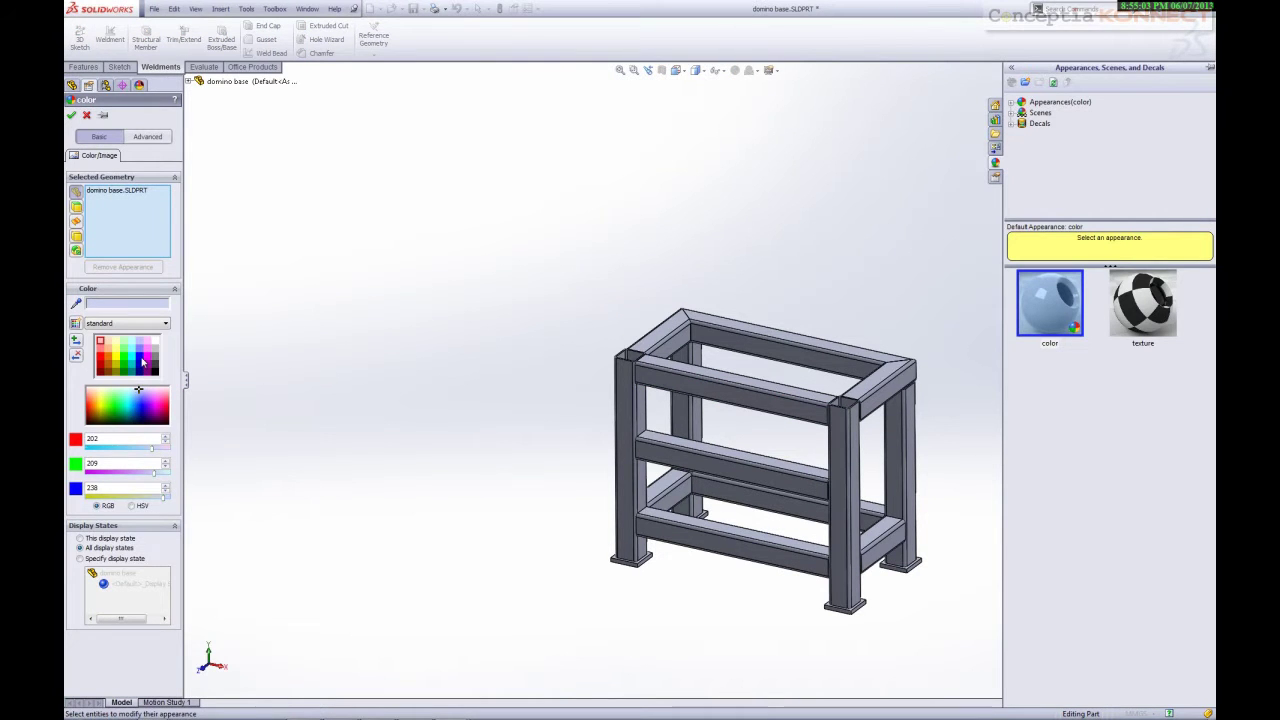
left_click(142, 362)
left_click(140, 367)
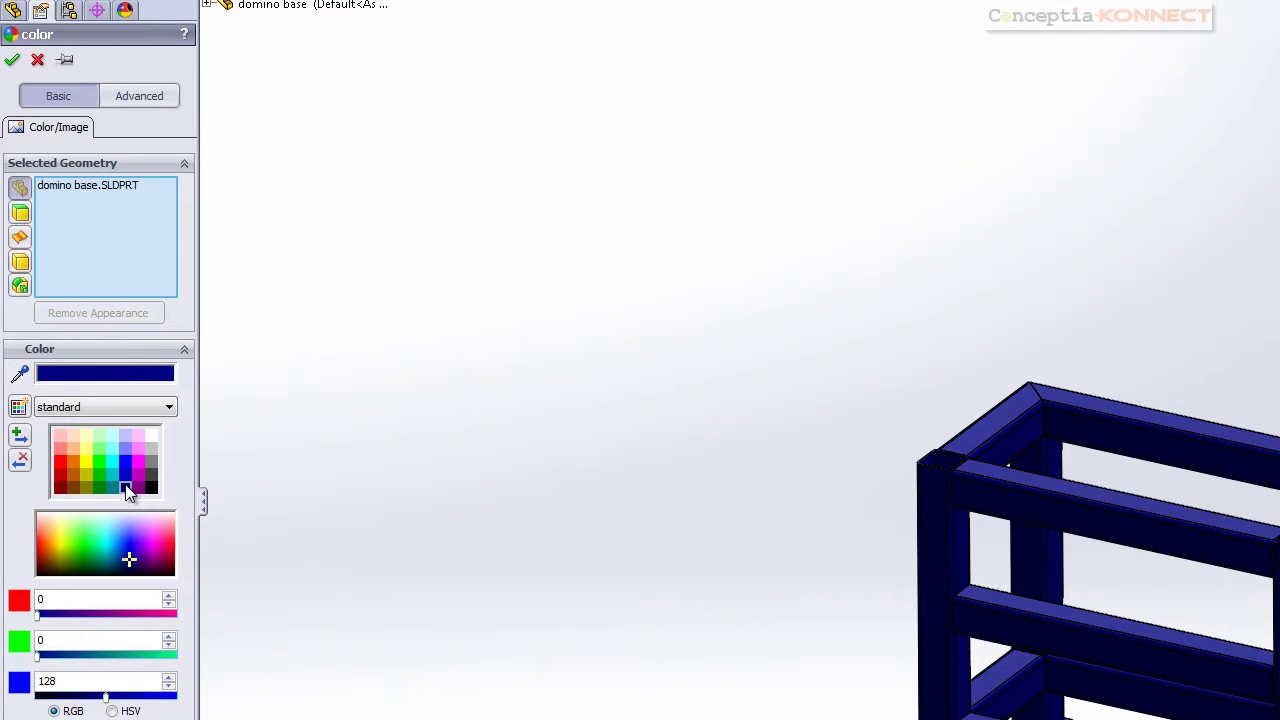
left_click(128, 453)
left_click(128, 464)
left_click(129, 448)
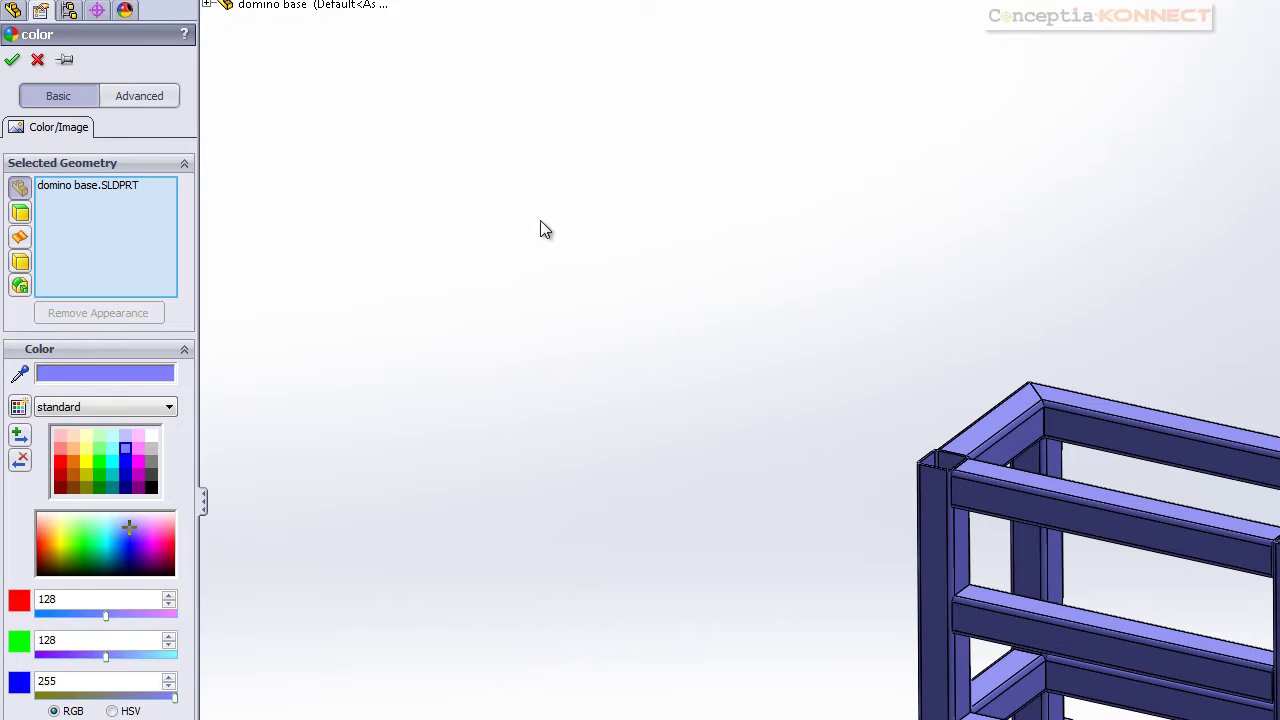
left_click(12, 59)
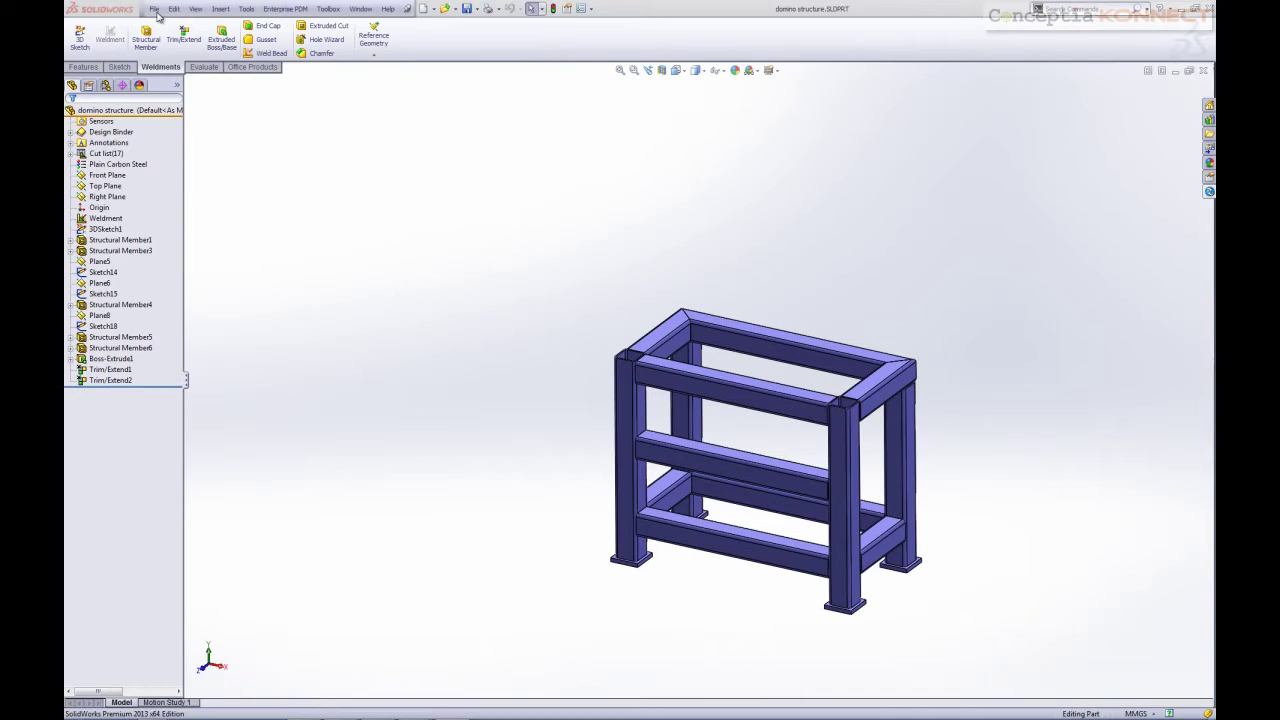
Save the part under the new name 'domino base12'
left_click(155, 10)
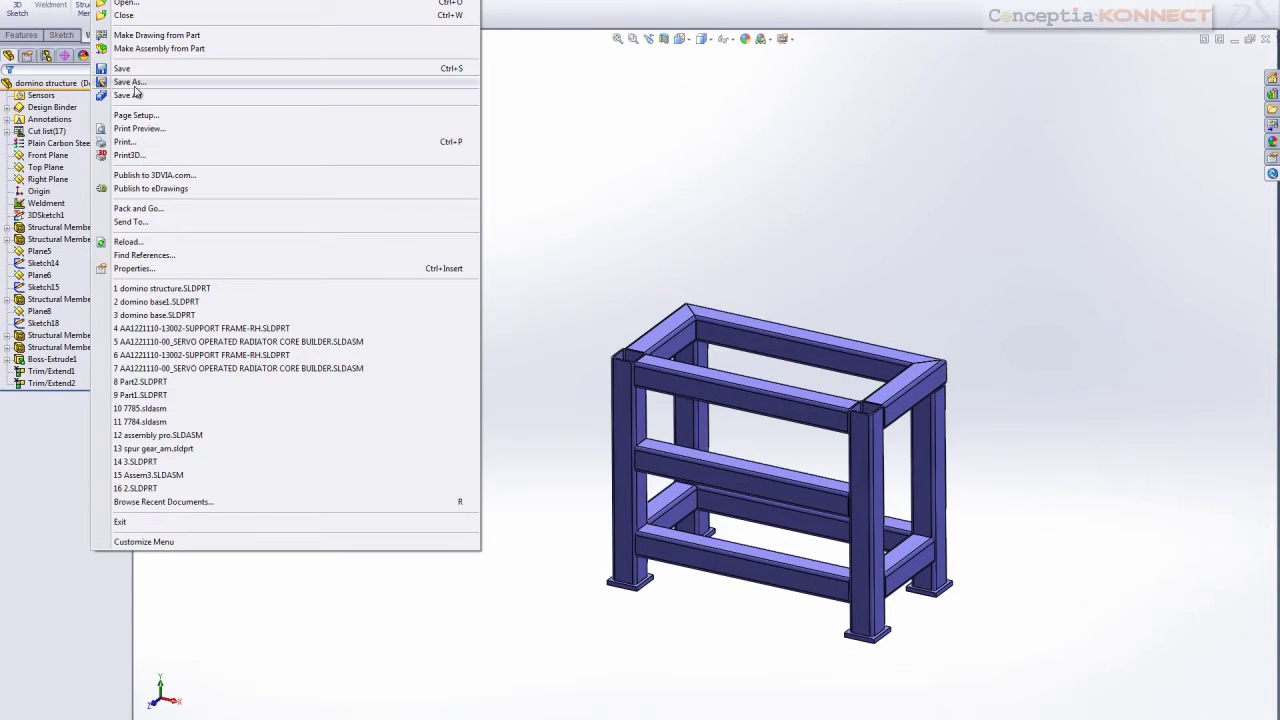
left_click(135, 94)
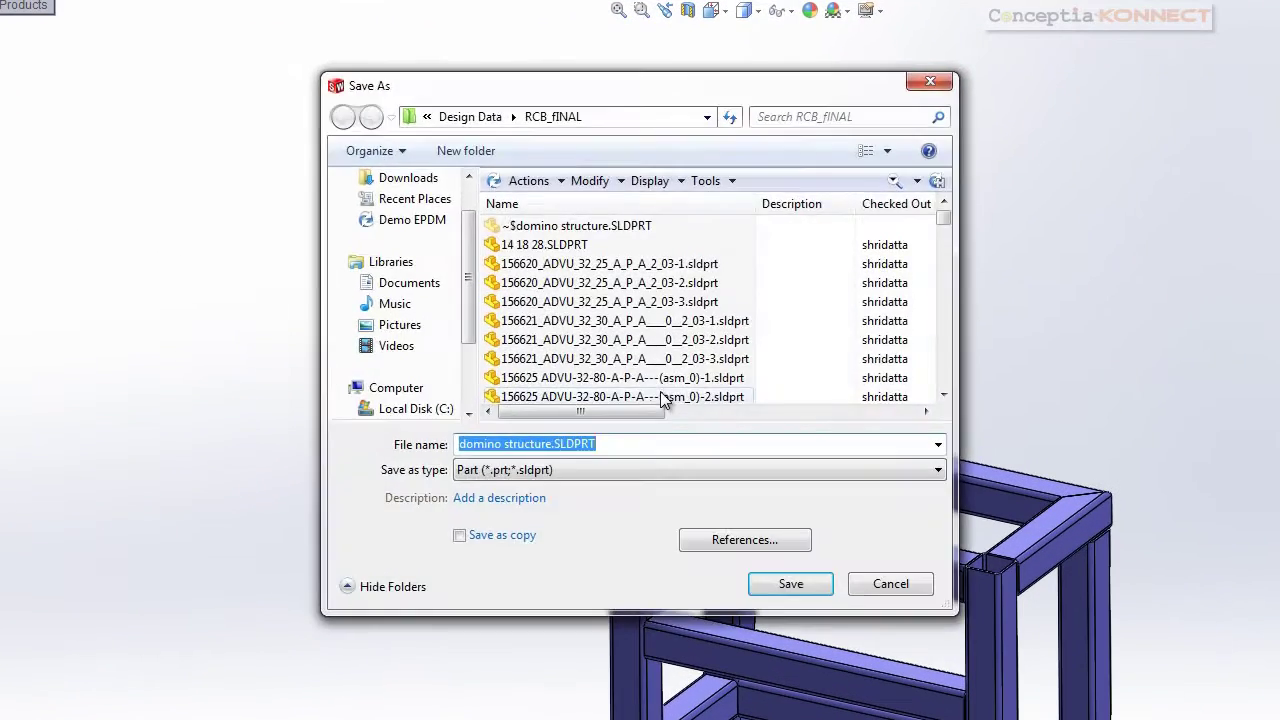
left_click(551, 444)
left_click_drag(552, 444, 505, 446)
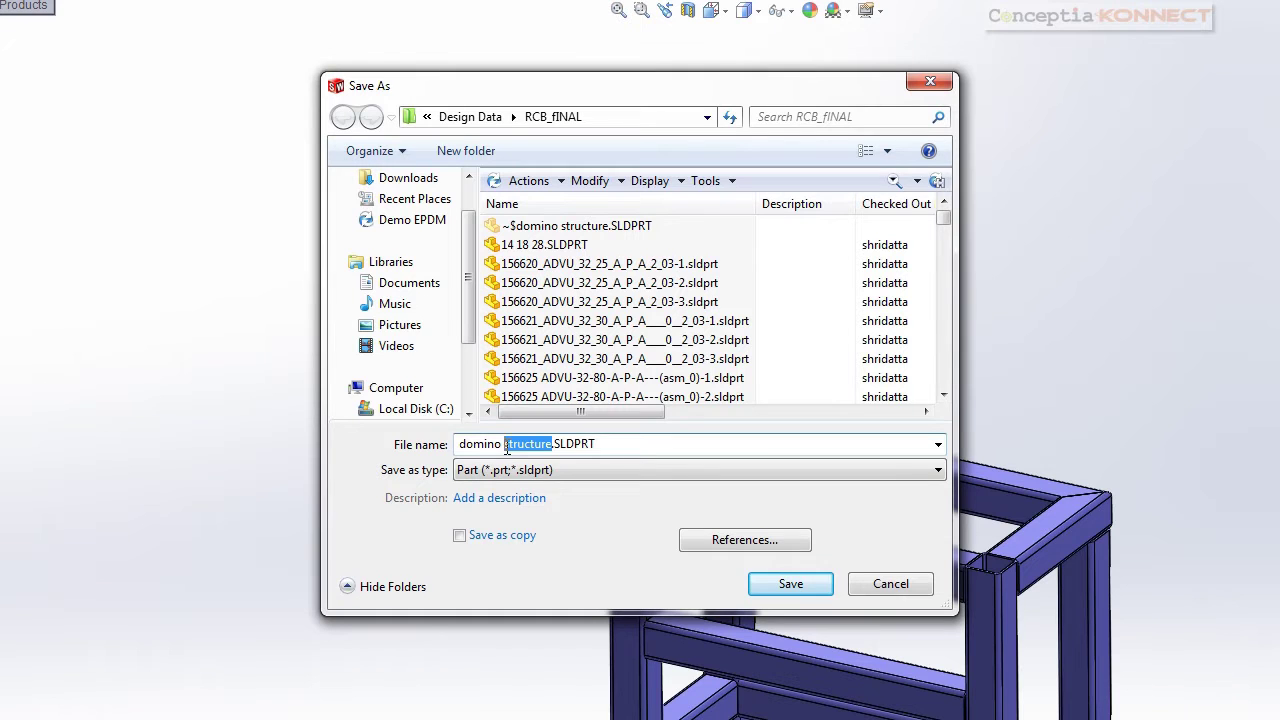
type("base")
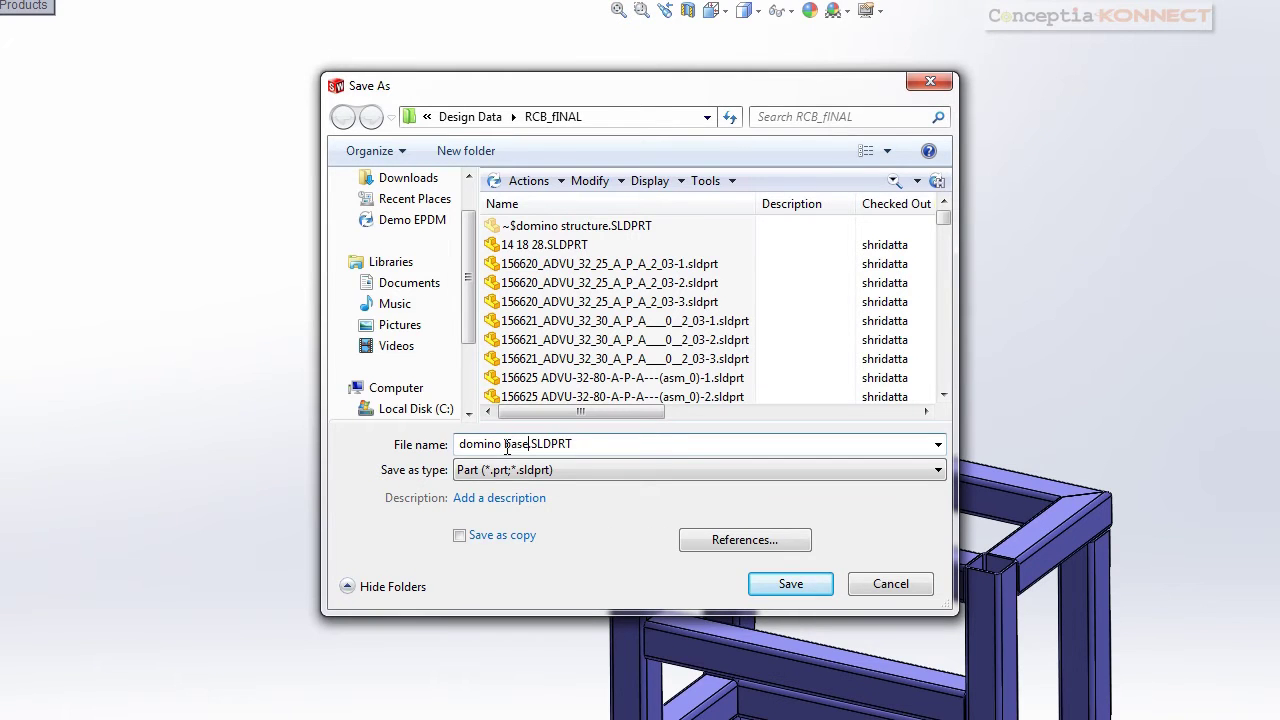
type("12")
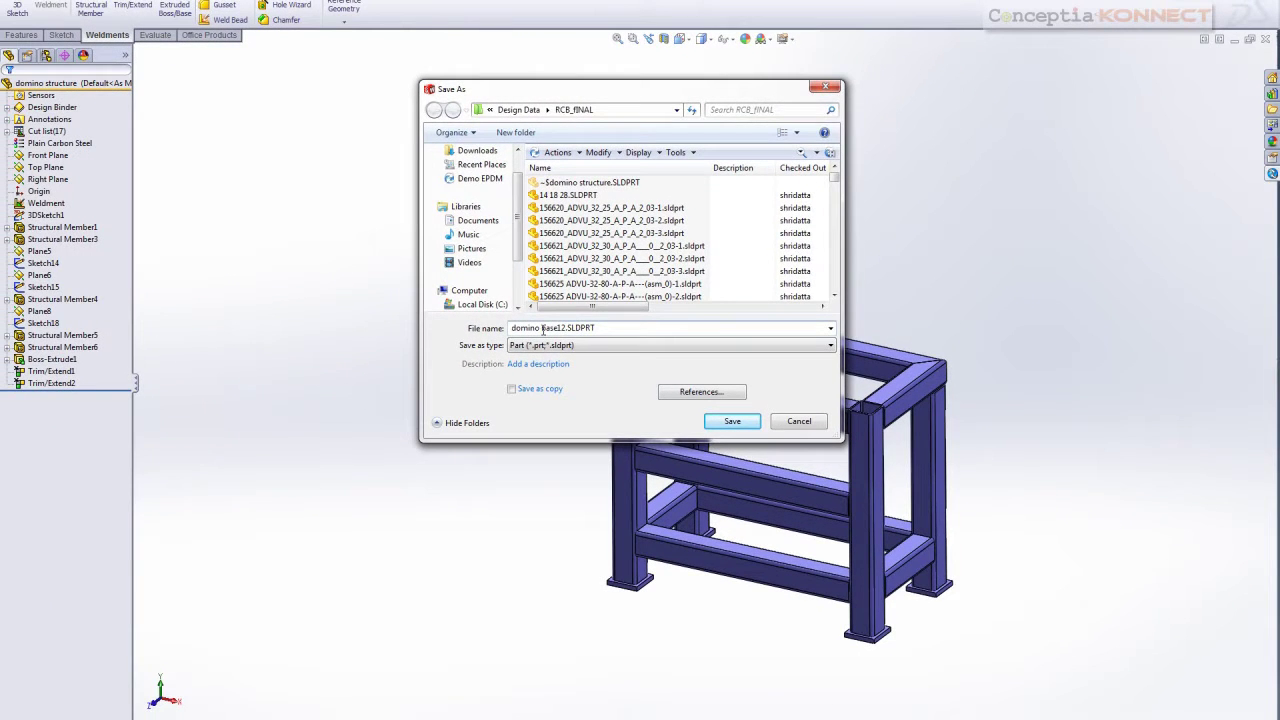
left_click(733, 421)
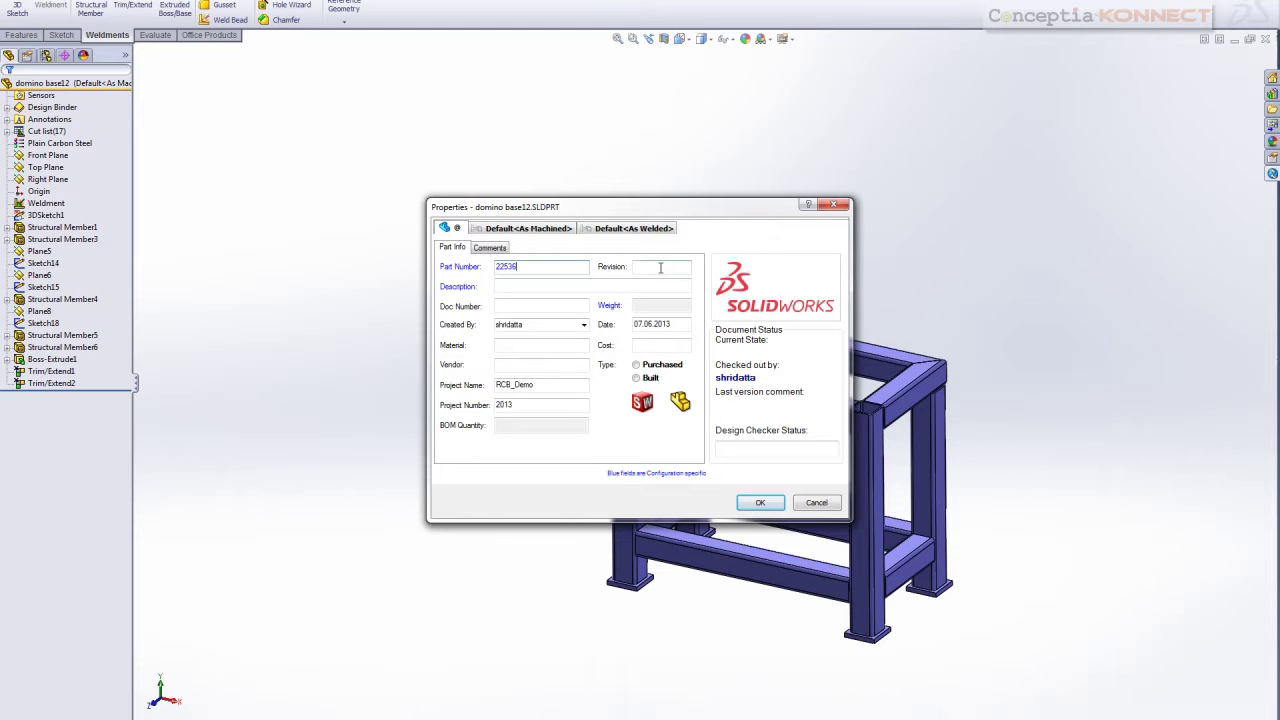
Enter the description 'base with MS' in the part properties and confirm them
left_click(574, 286)
type("base with MS")
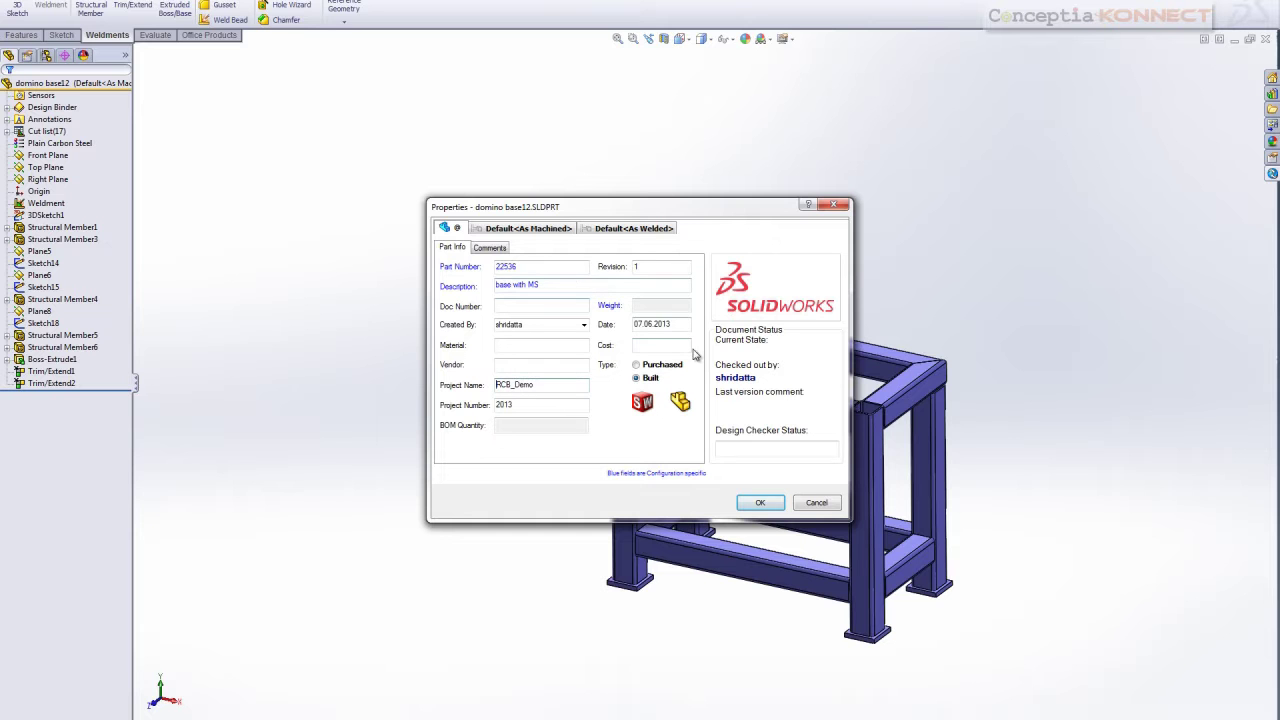
left_click(768, 507)
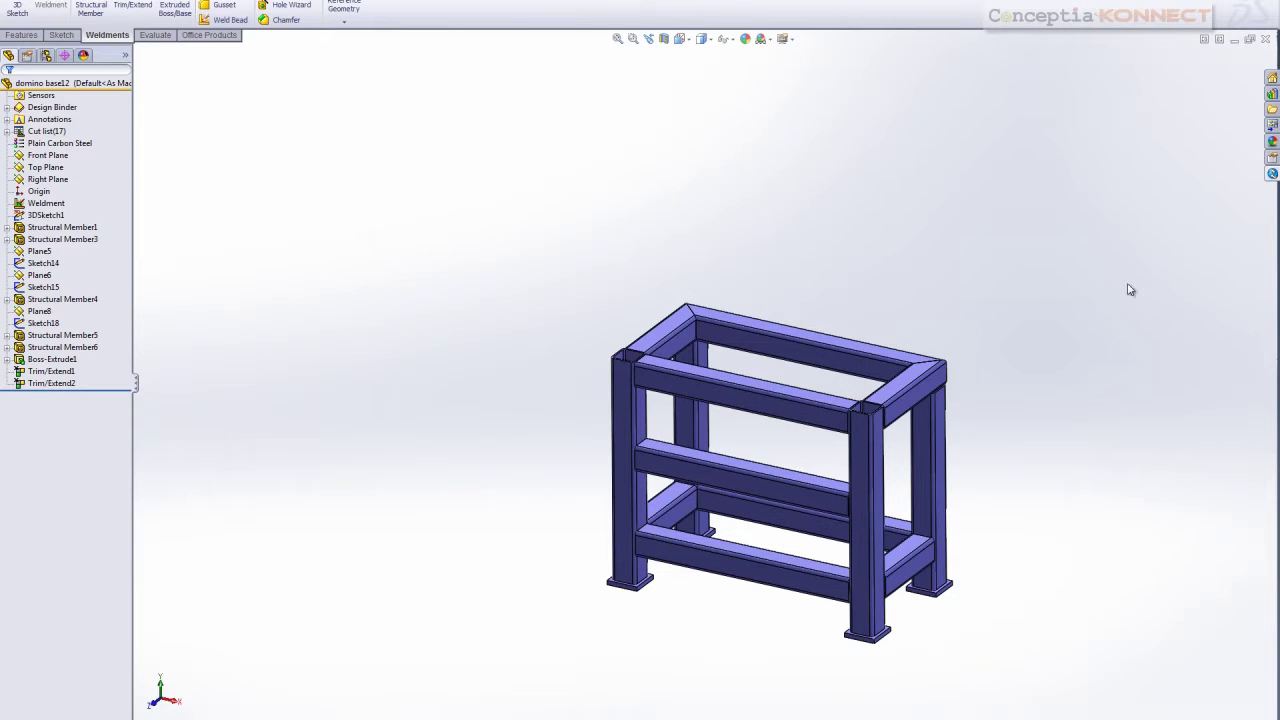
Check domino base12.SLDPRT into Enterprise PDM with the comment 'added'
left_click(1271, 175)
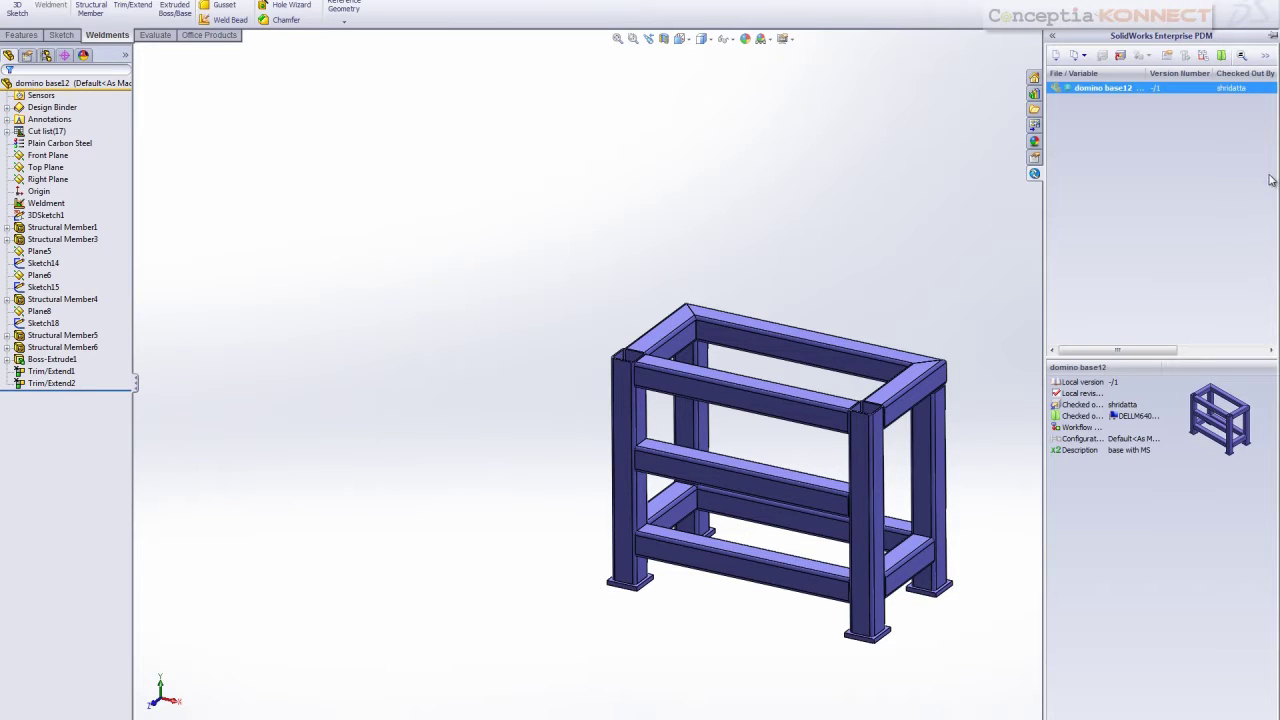
left_click(1119, 55)
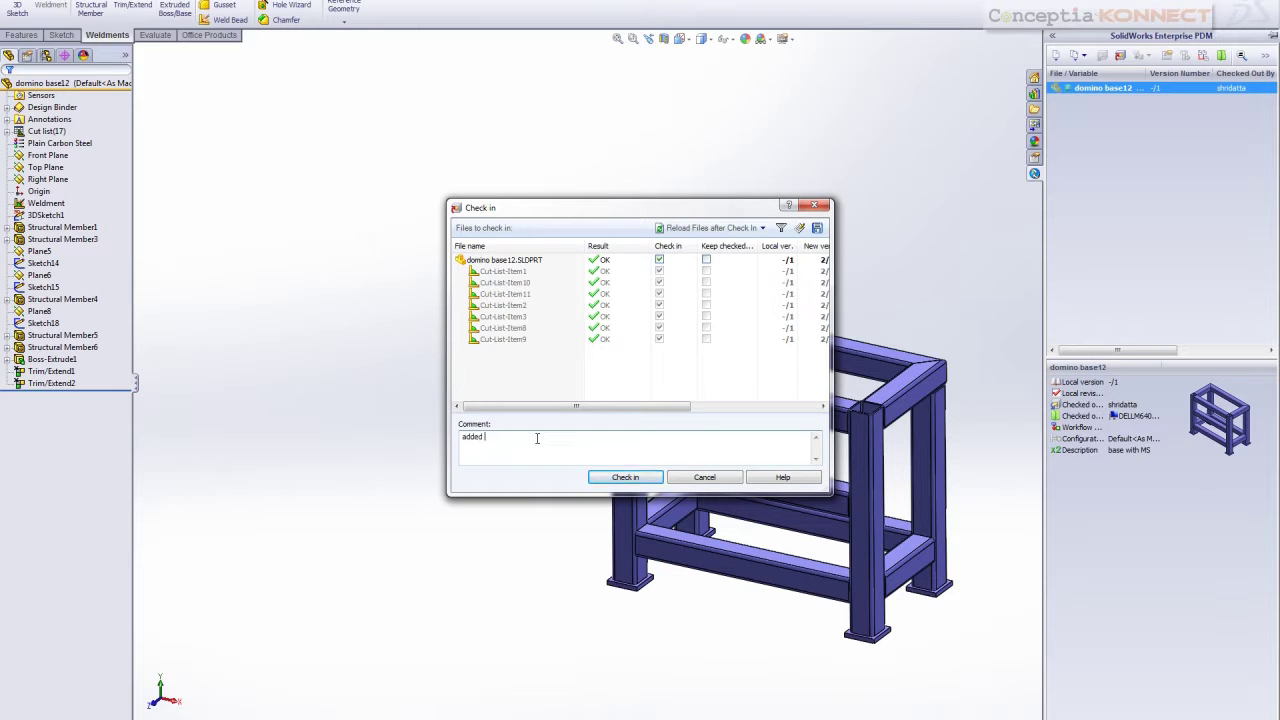
key("Return")
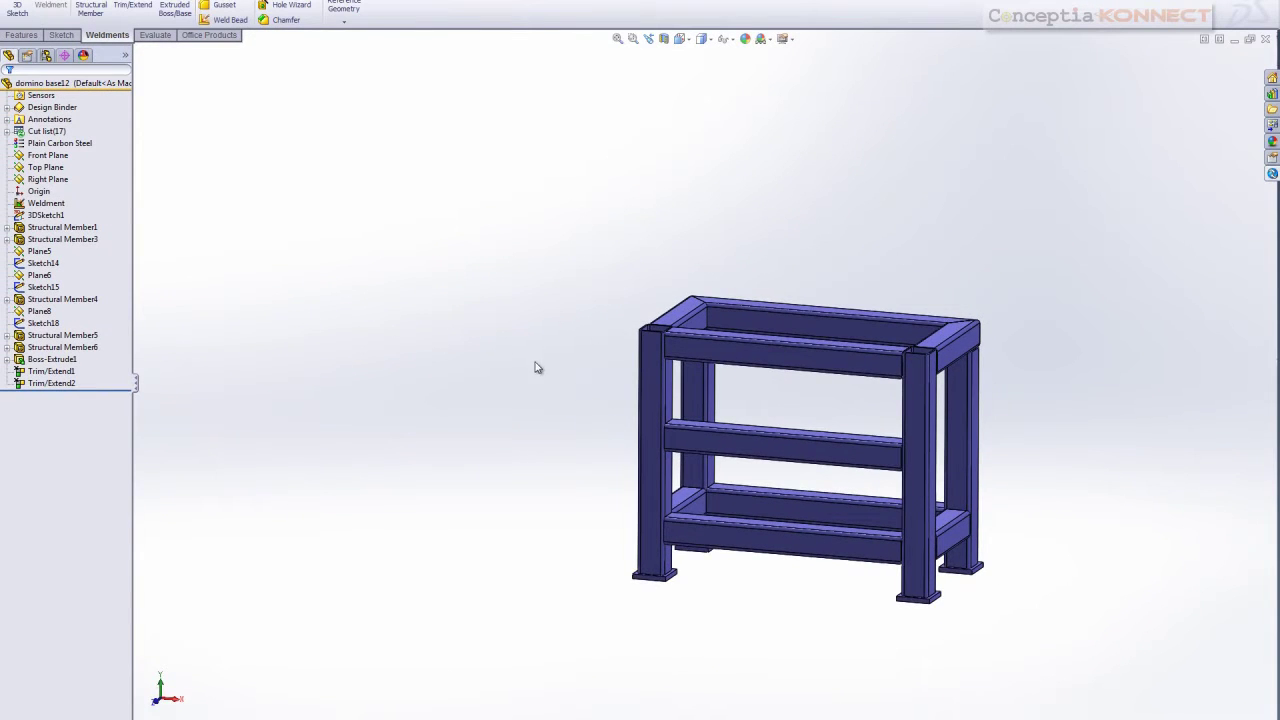
Sketch face-on on the front top beam and draw a corner rectangle extending past the frame
middle_click_drag(535, 368, 491, 517)
scroll(673, 448, "down", 3)
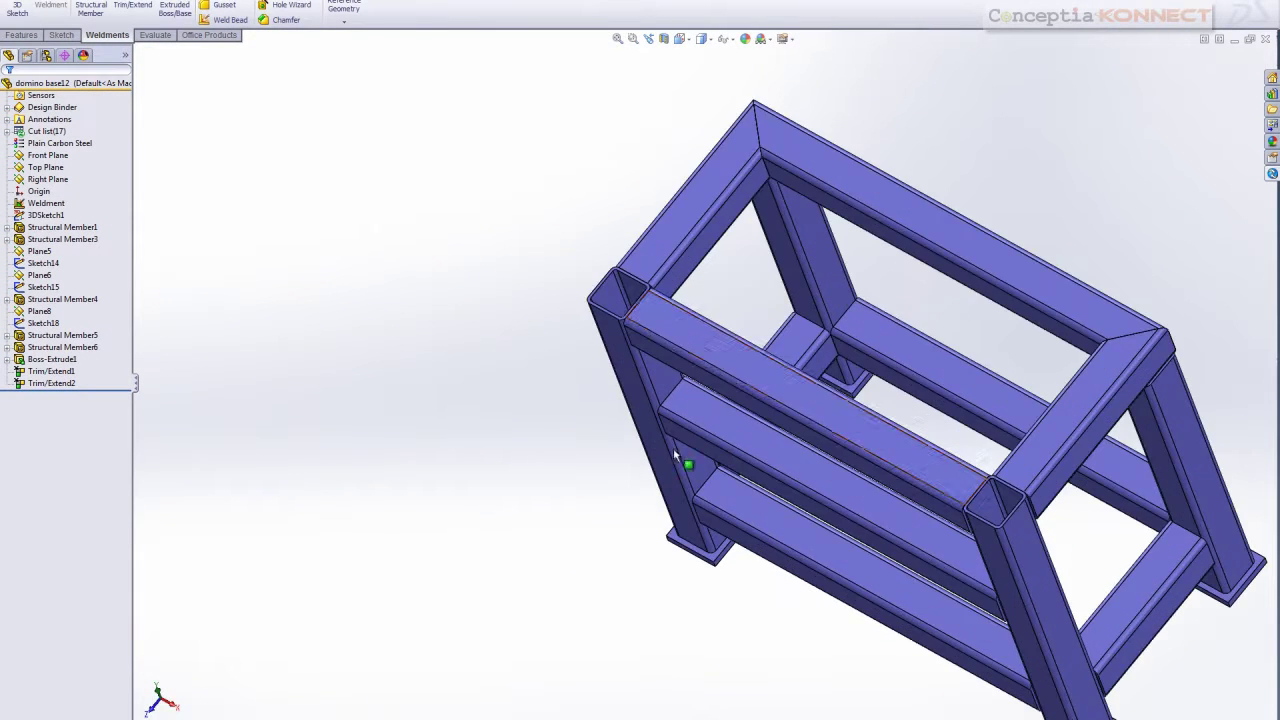
right_click(713, 346)
left_click(738, 327)
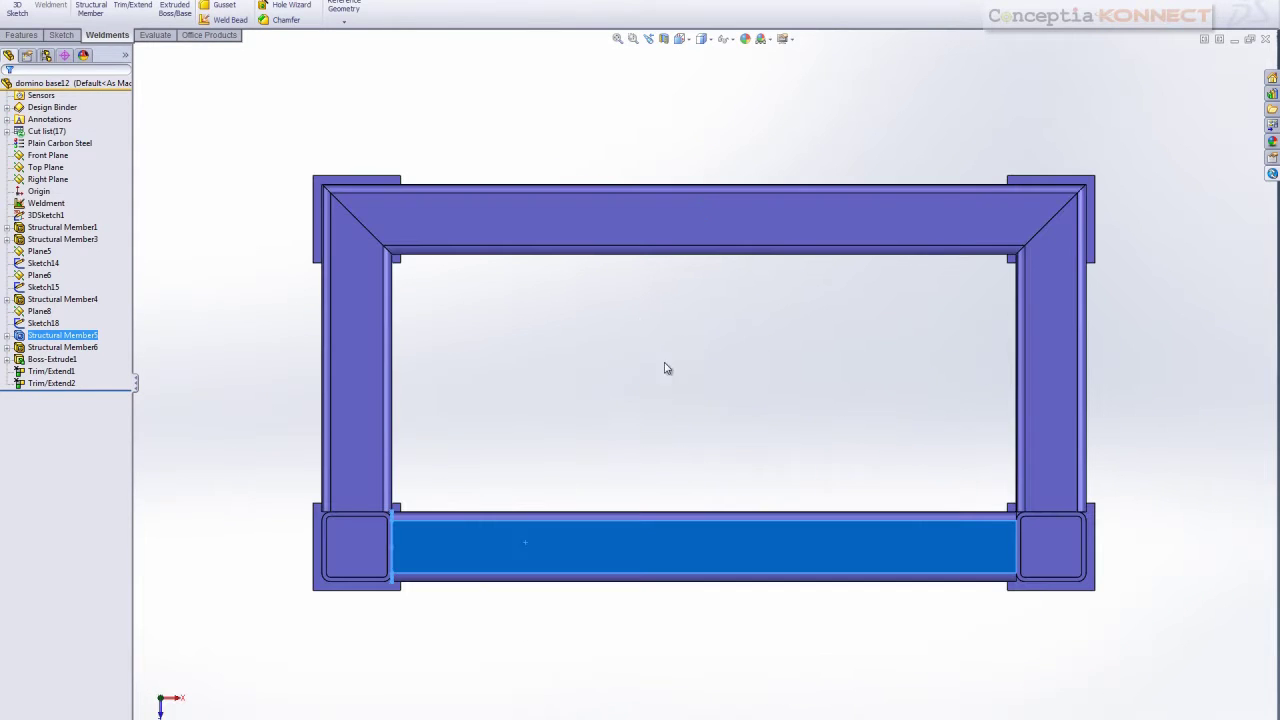
key("s")
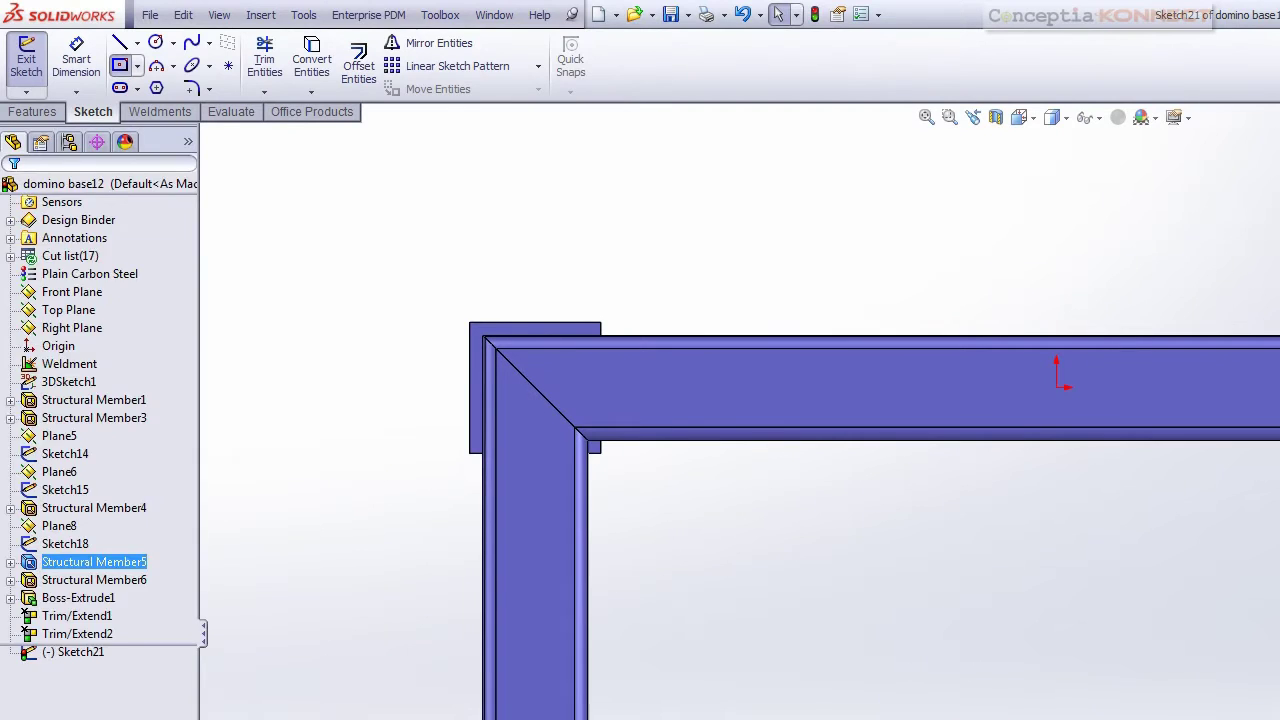
left_click(119, 65)
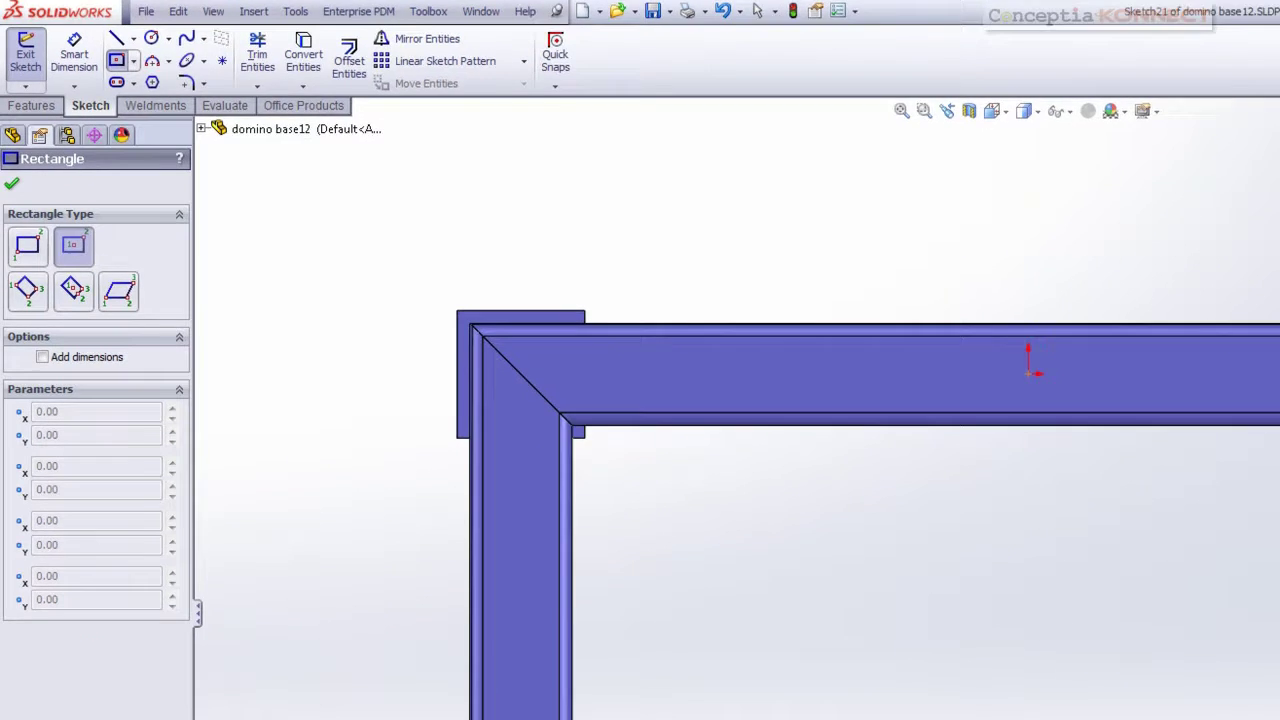
scroll(786, 608, "up", 5)
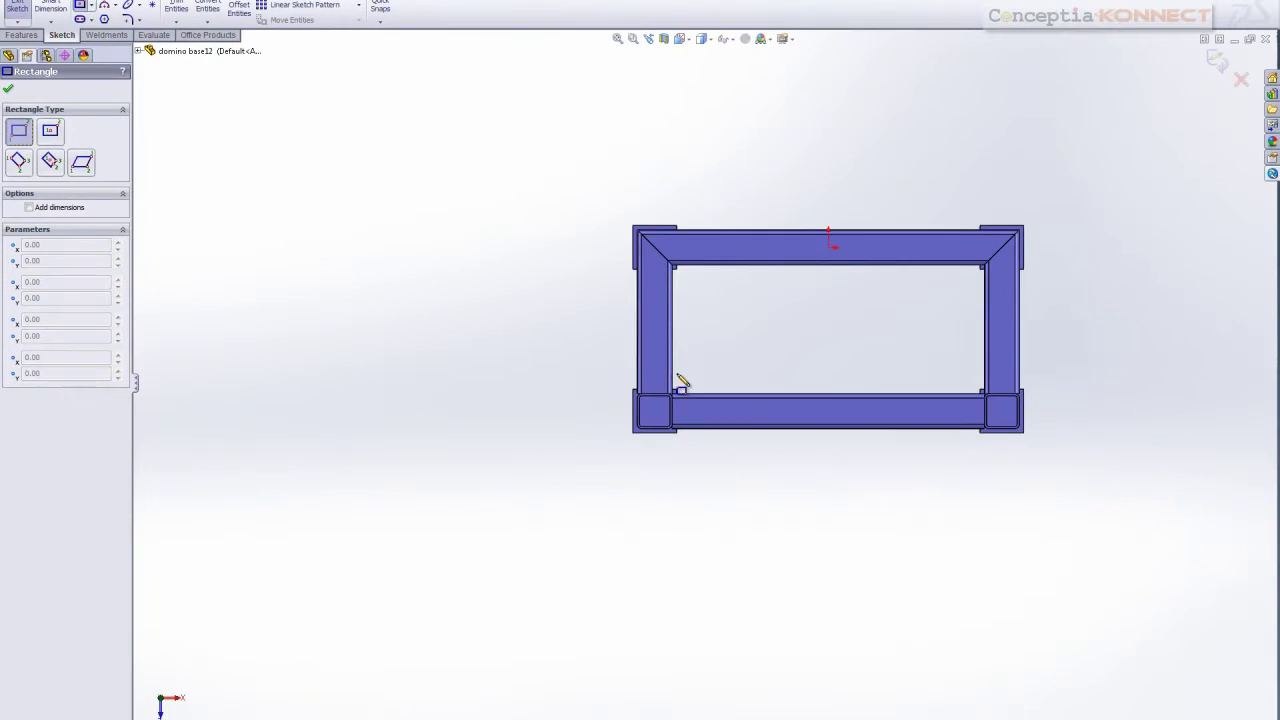
scroll(679, 383, "down", 2)
left_click(578, 398)
left_click(1203, 470)
key("Escape")
Make the rectangle's top and bottom lines collinear with the beam's top and bottom edges
scroll(738, 392, "down", 2)
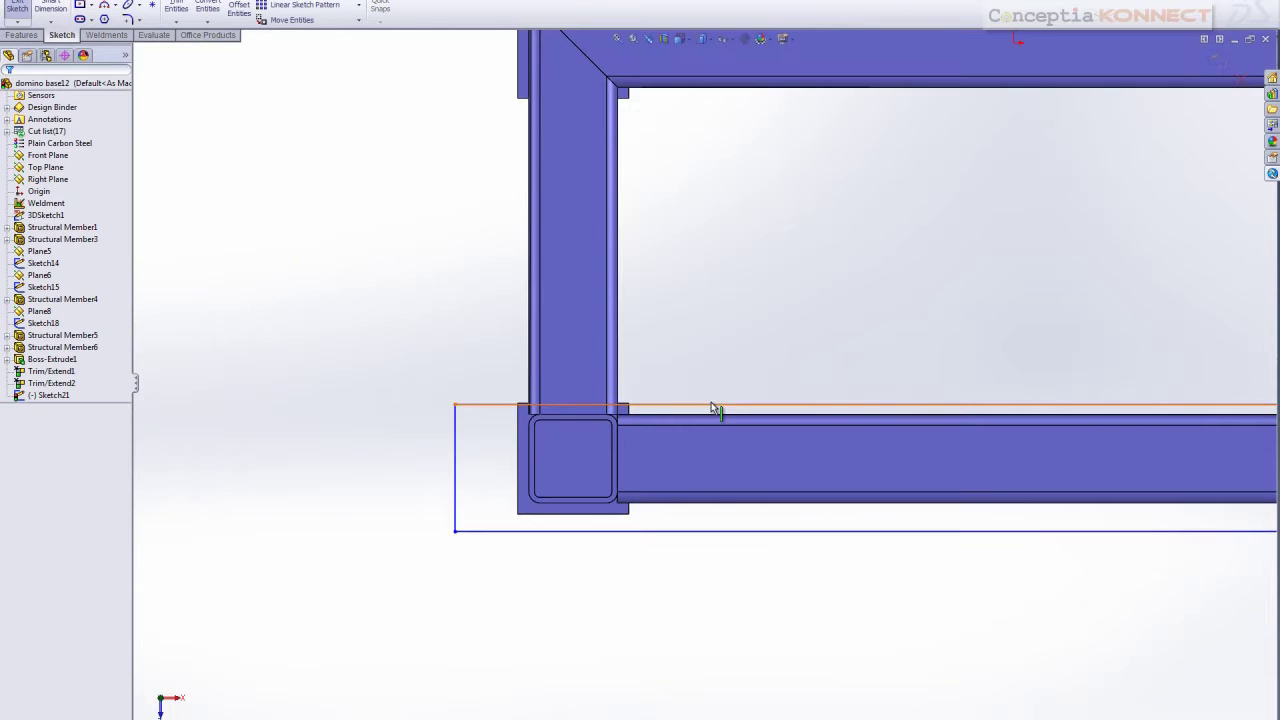
left_click(711, 410)
left_click(708, 418, "ctrl")
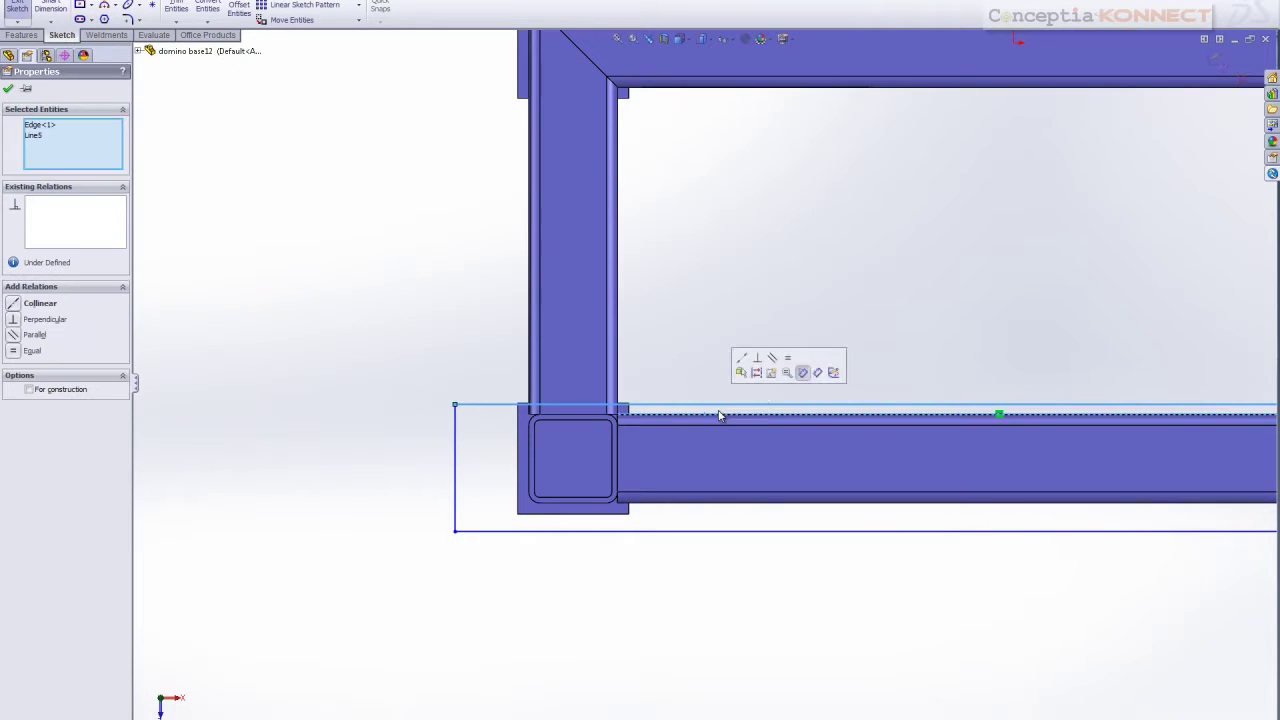
left_click(742, 359)
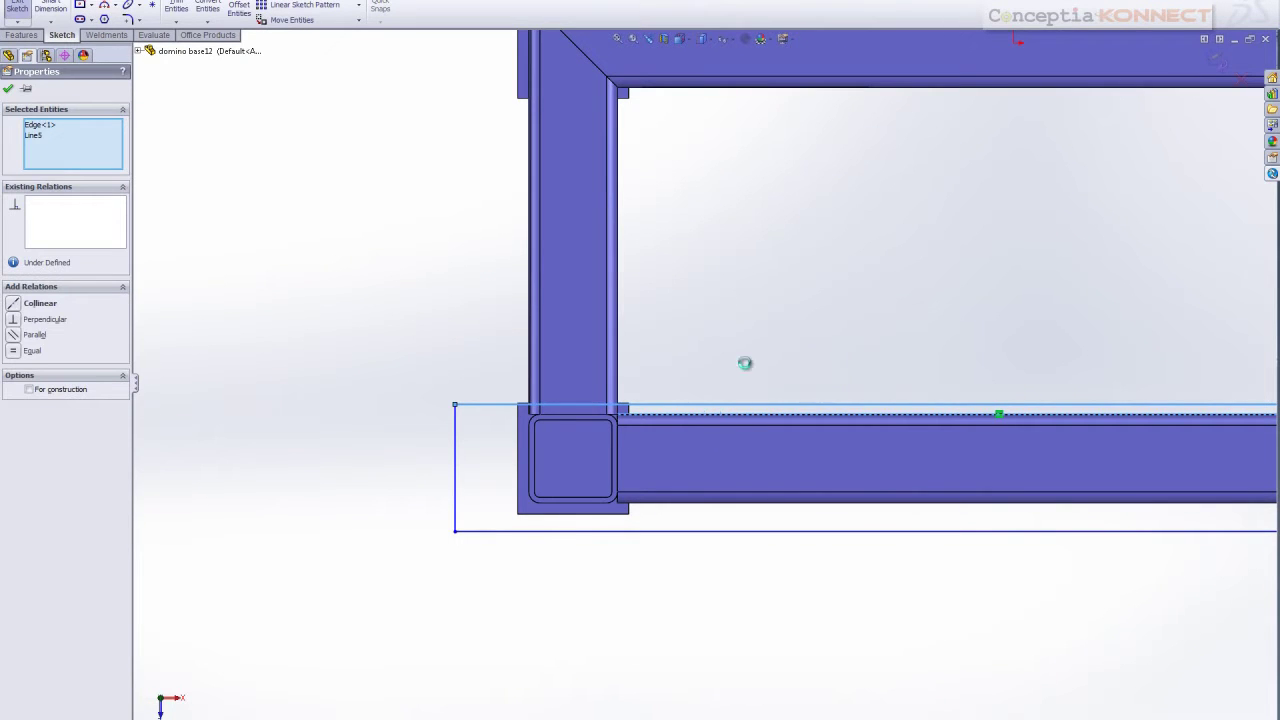
left_click(748, 541)
left_click(737, 502, "ctrl")
left_click(775, 444)
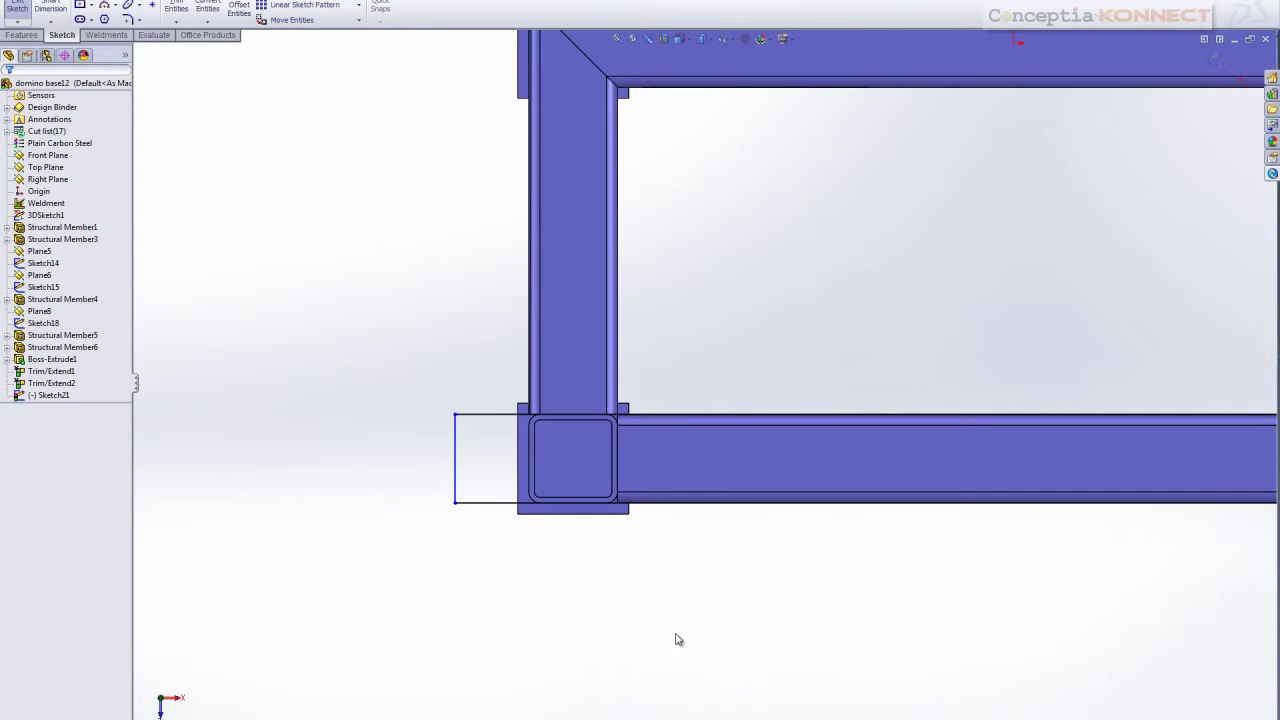
Dimension the left and right overhangs to 90 mm each and exit the sketch
key("d")
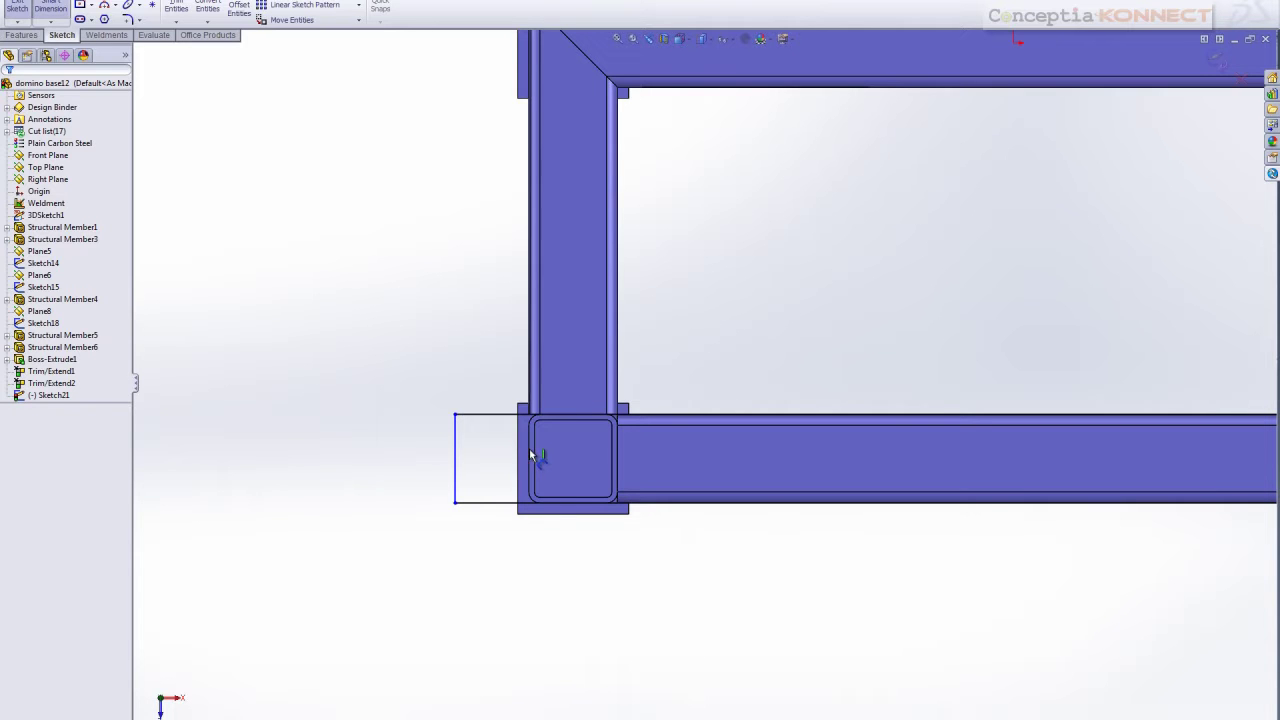
left_click(456, 445)
left_click(493, 556)
type("90")
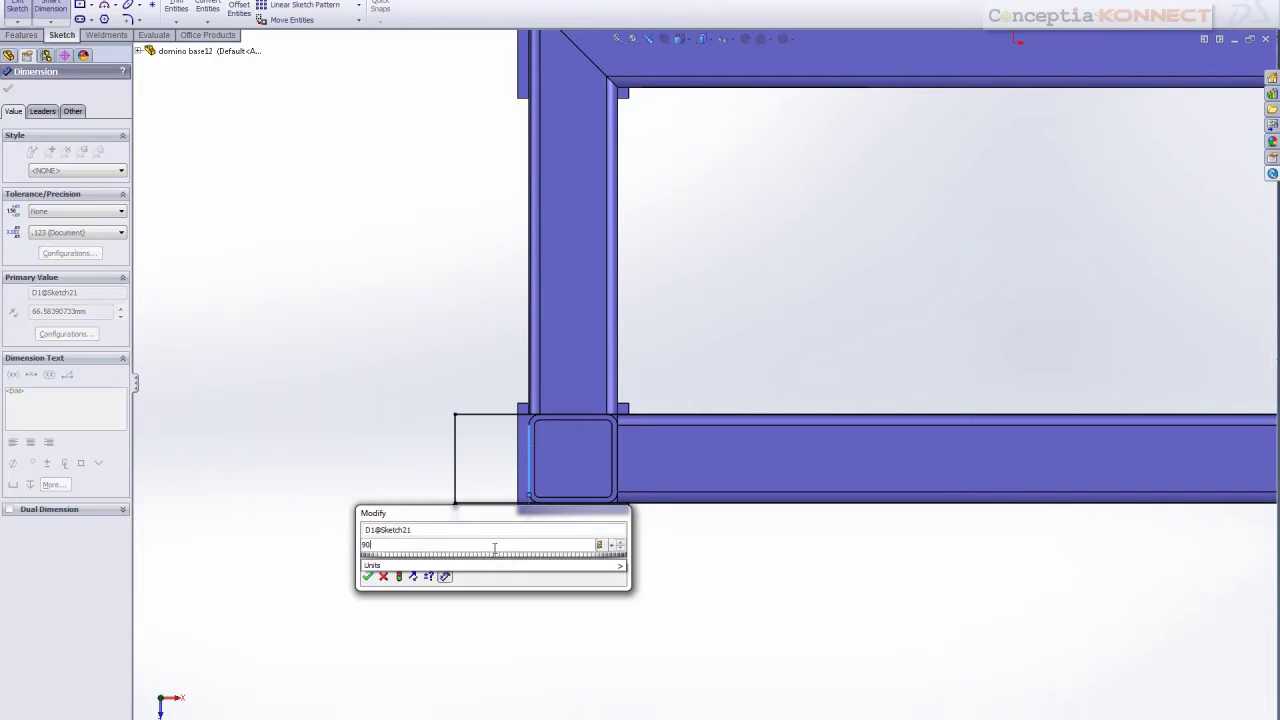
key("Return")
key("f")
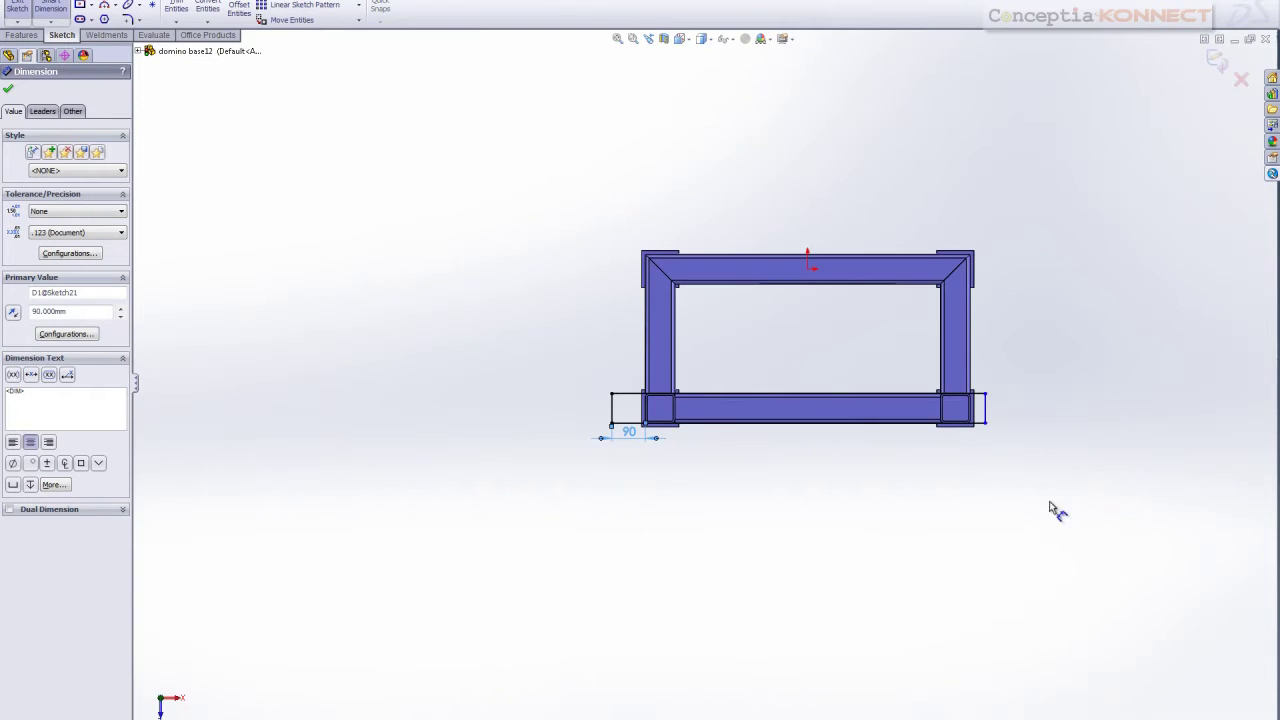
scroll(934, 403, "down", 10)
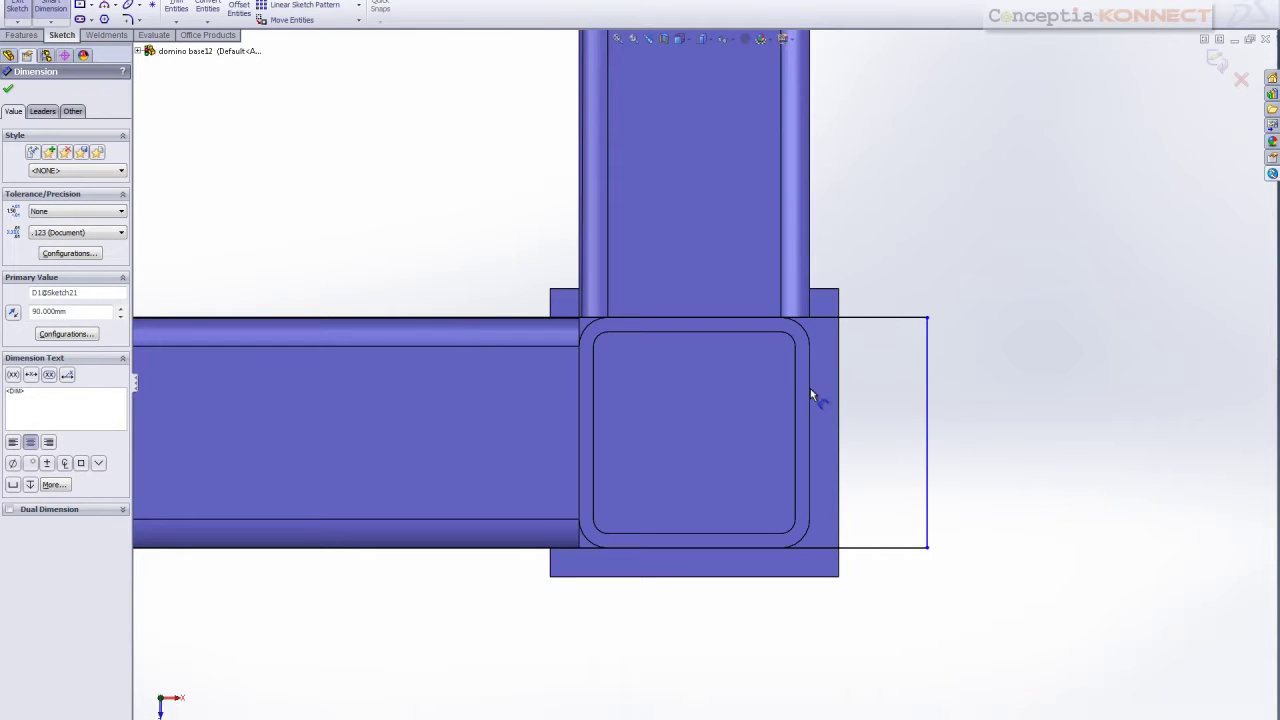
left_click(810, 376)
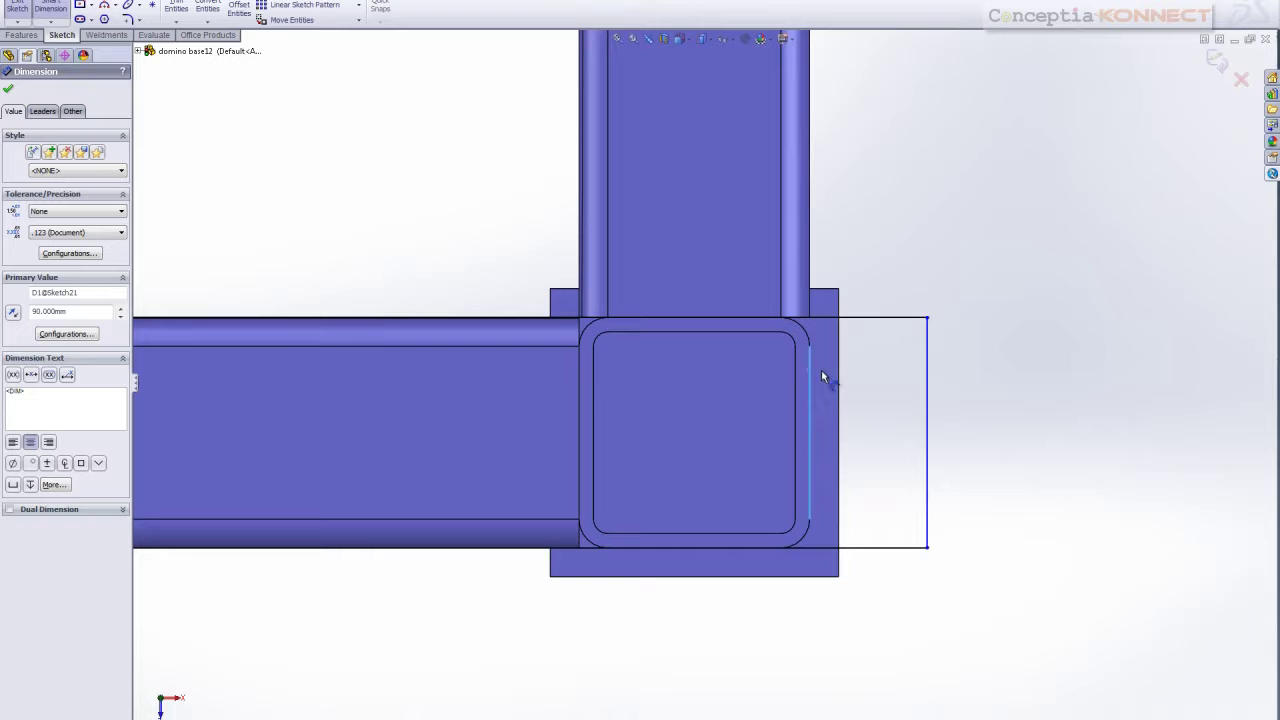
left_click(934, 368)
left_click(920, 610)
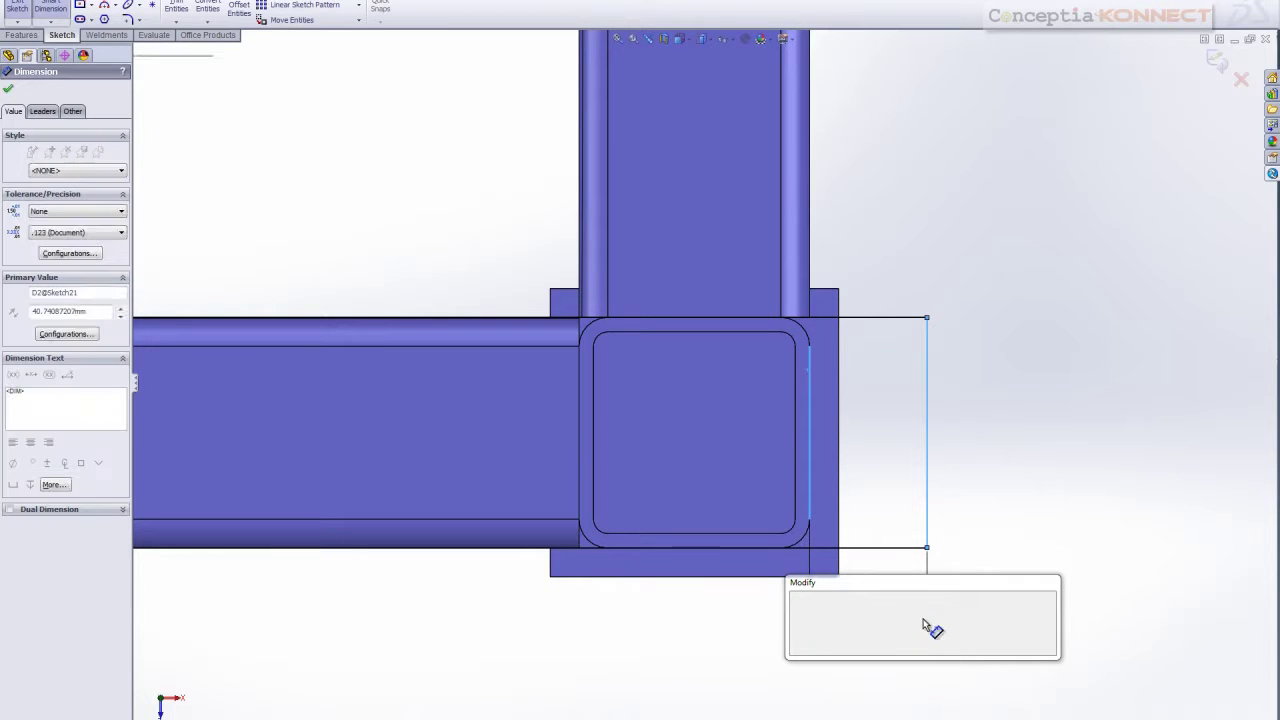
type("90")
key("Return")
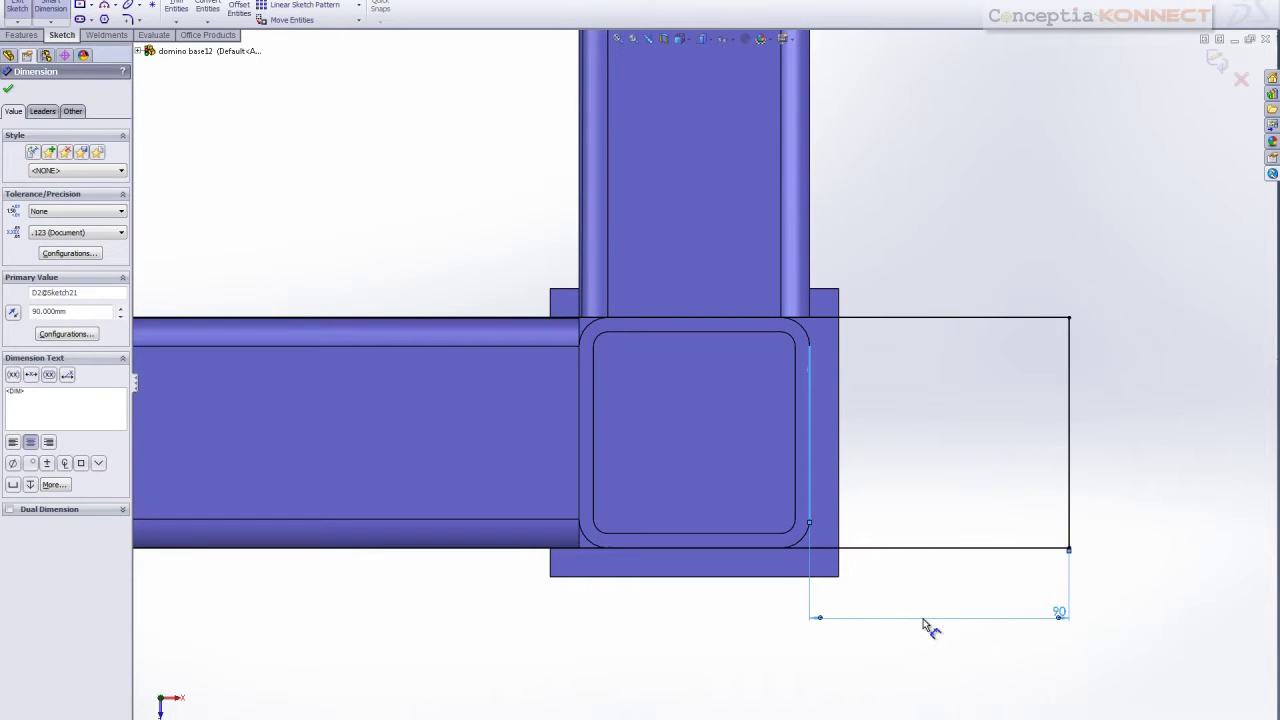
key("z")
key("z")
key("z")
key("z")
key("z")
key("z")
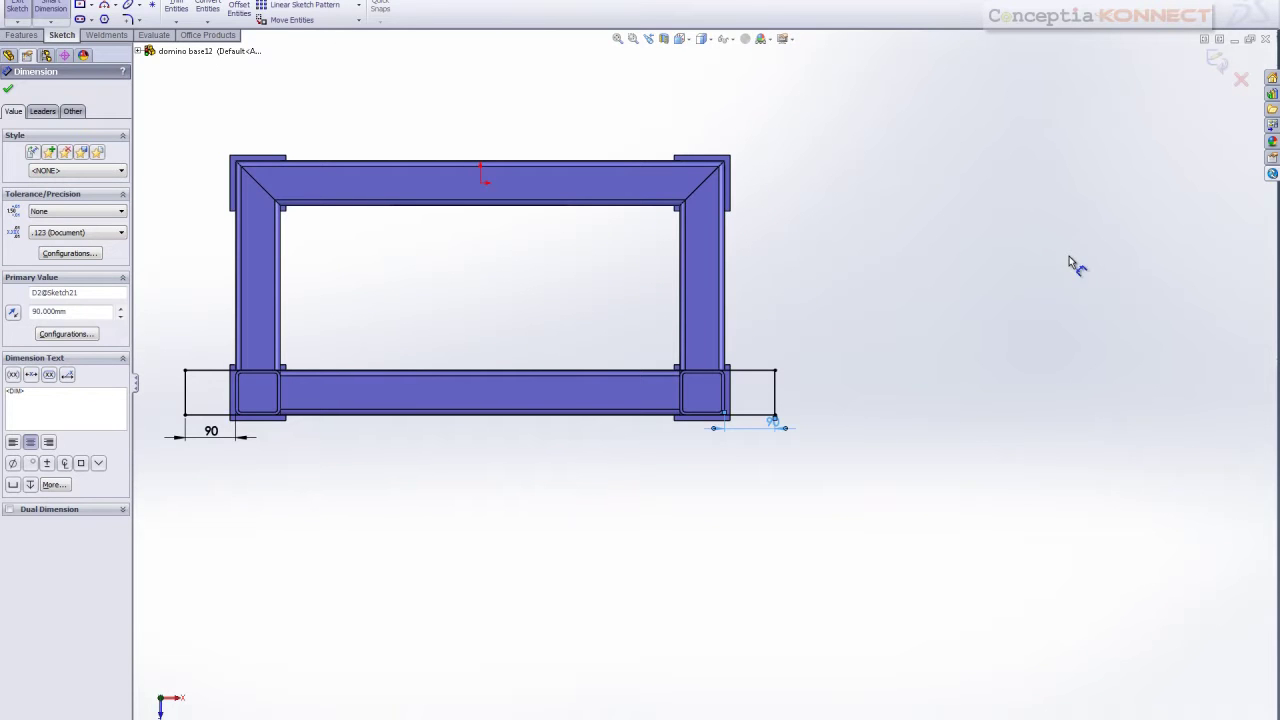
left_click(1216, 60)
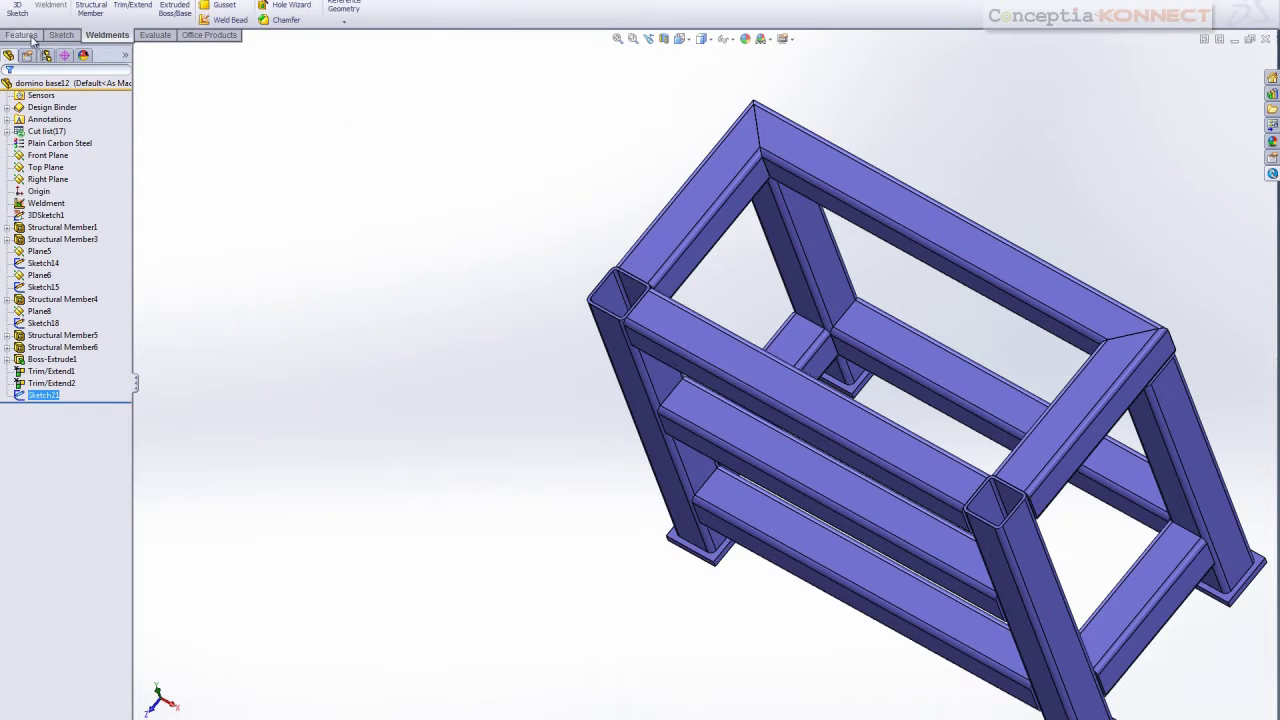
Extrude the rectangle sketch 14 mm as a boss into the top plate
left_click(24, 35)
left_click(31, 14)
middle_click_drag(502, 253, 524, 172)
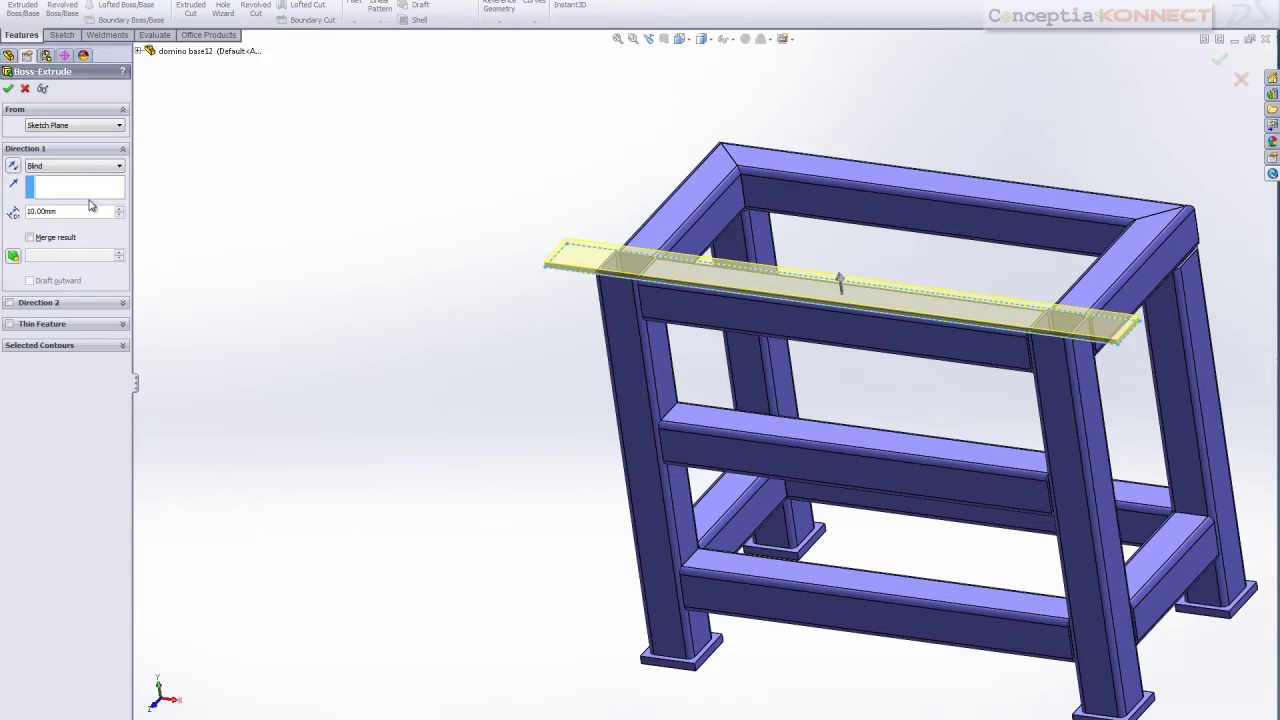
type("14")
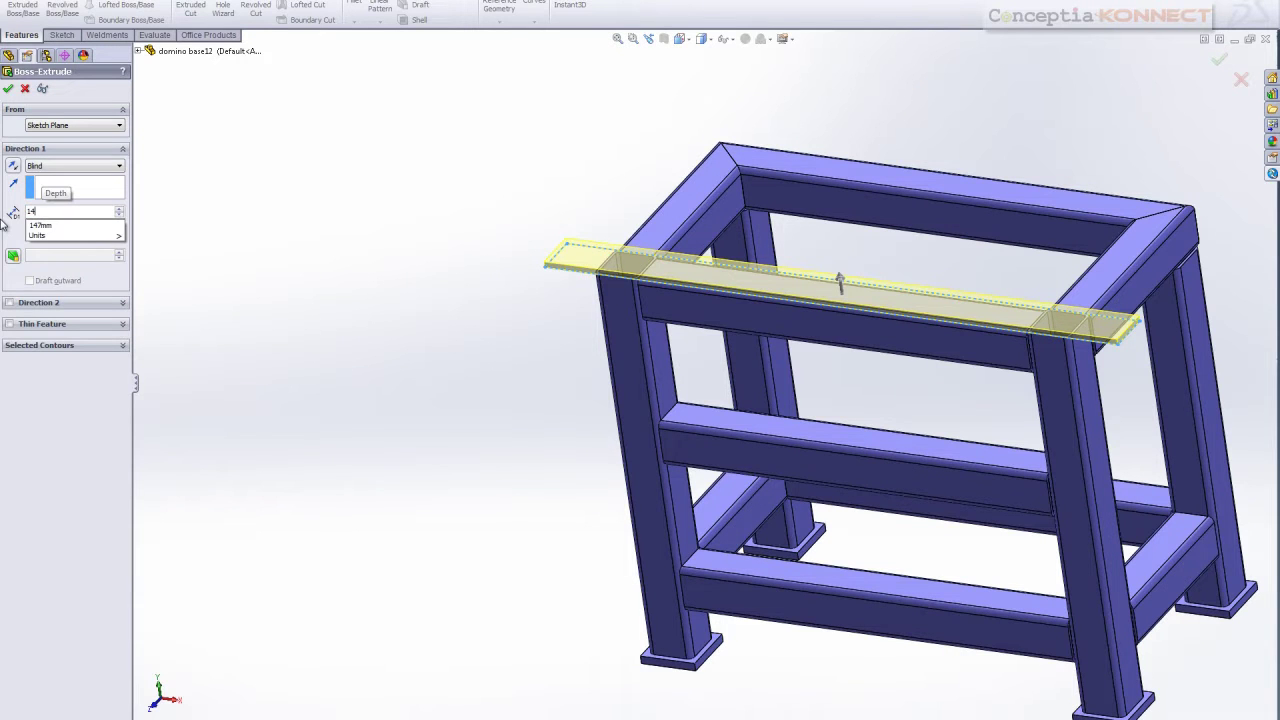
left_click(9, 91)
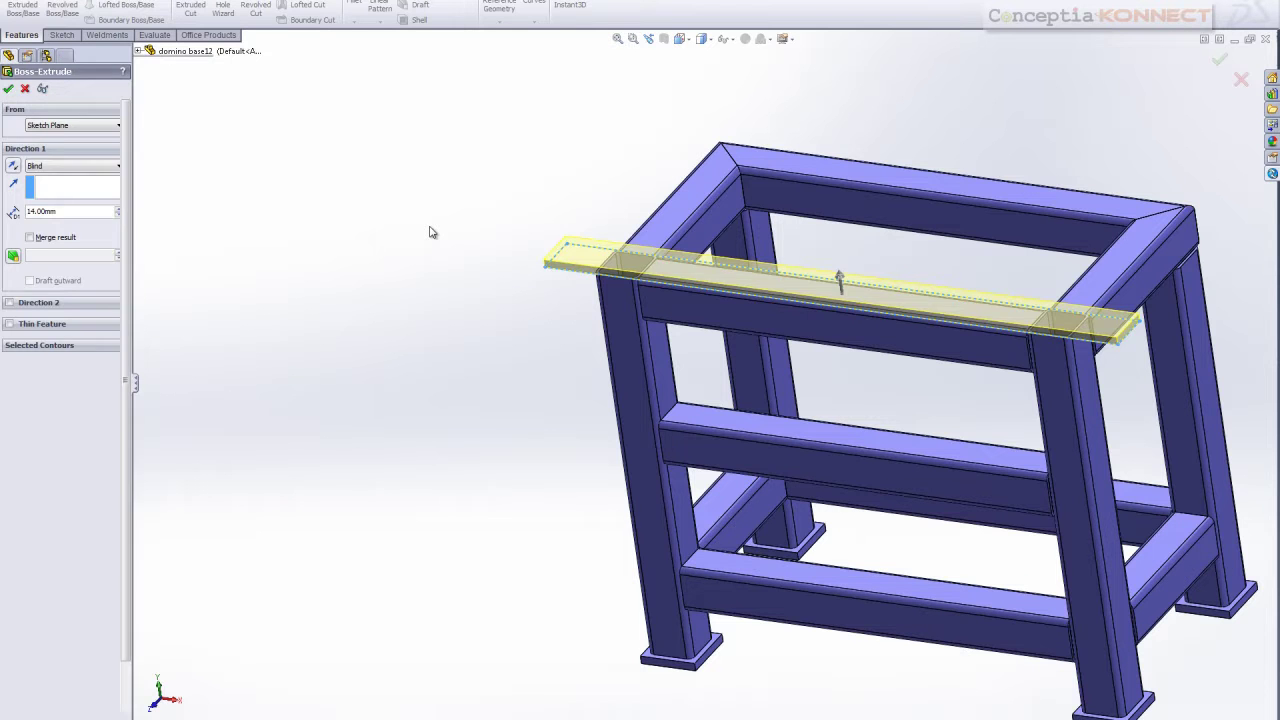
key("Return")
middle_click_drag(550, 340, 567, 344)
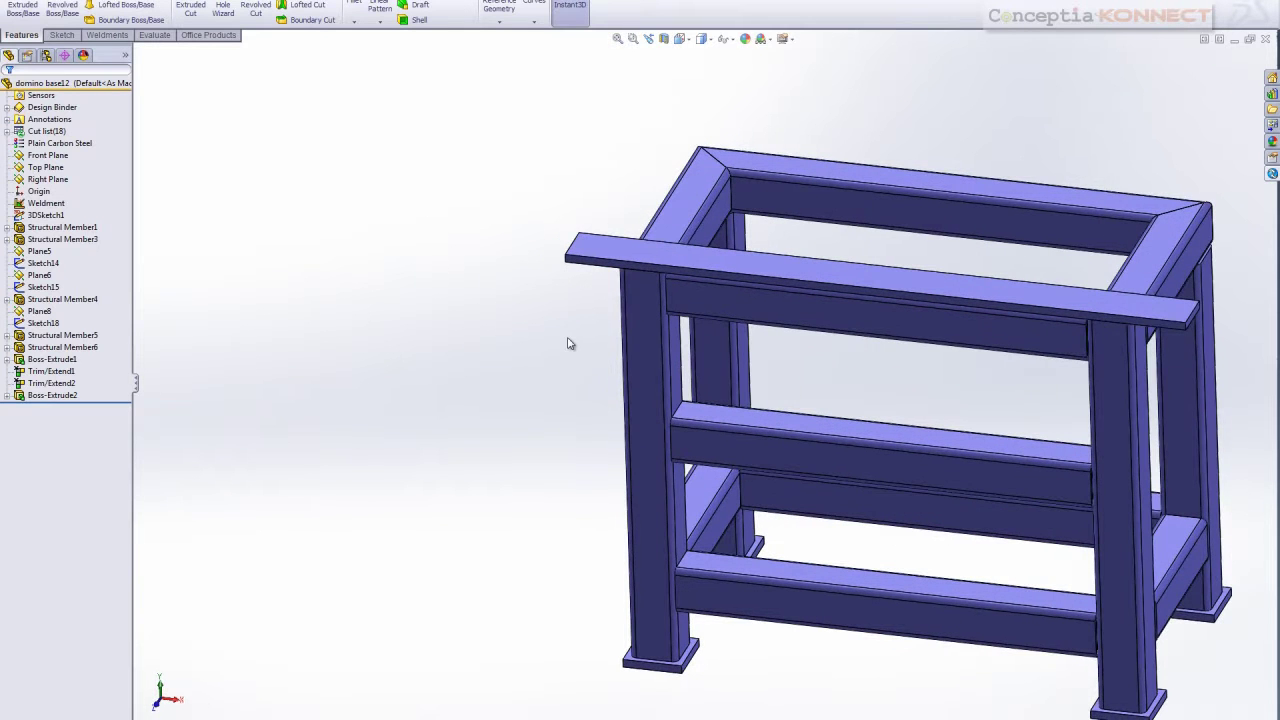
Retrieve version 3 'gusset added' of the part from Enterprise PDM
left_click(1271, 174)
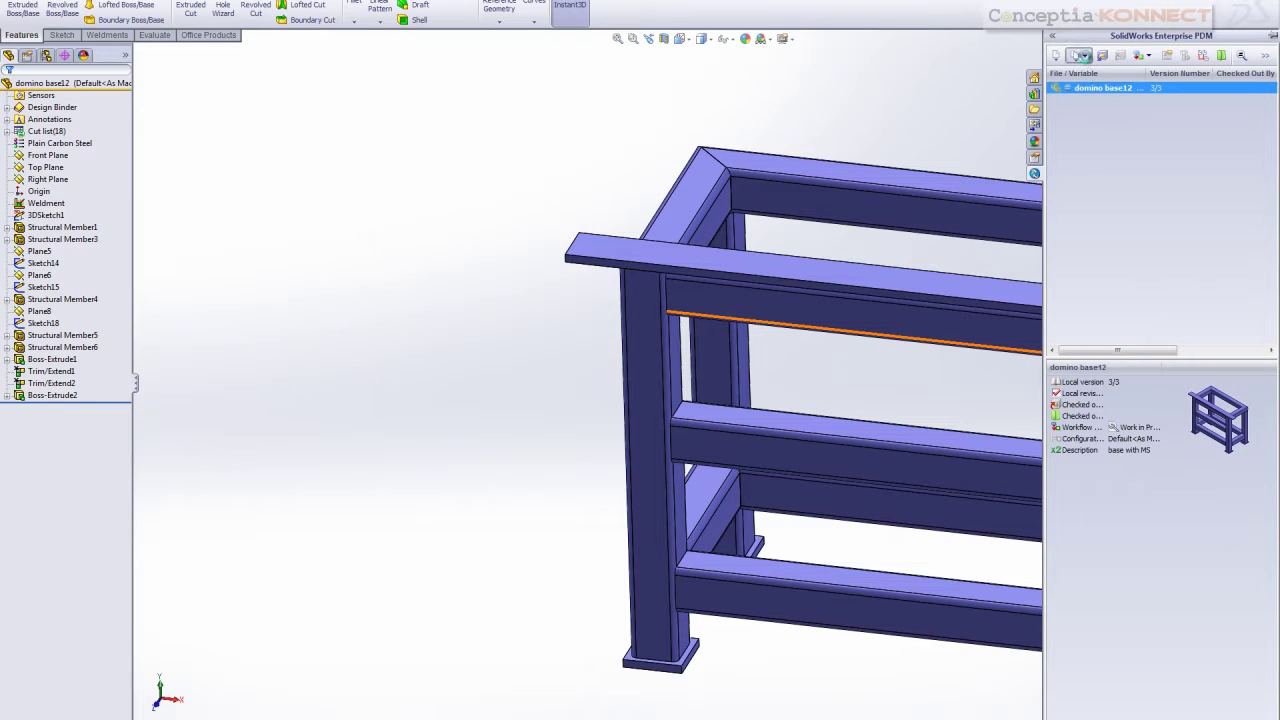
left_click(1084, 56)
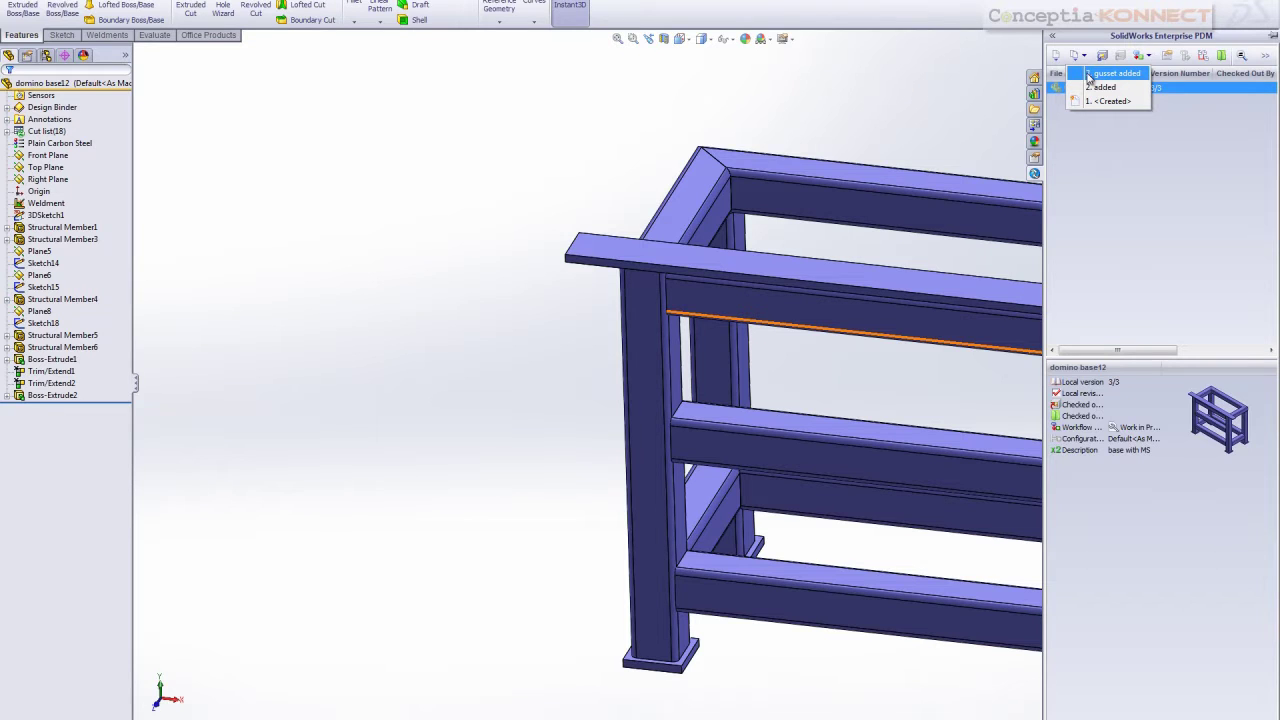
left_click(1089, 76)
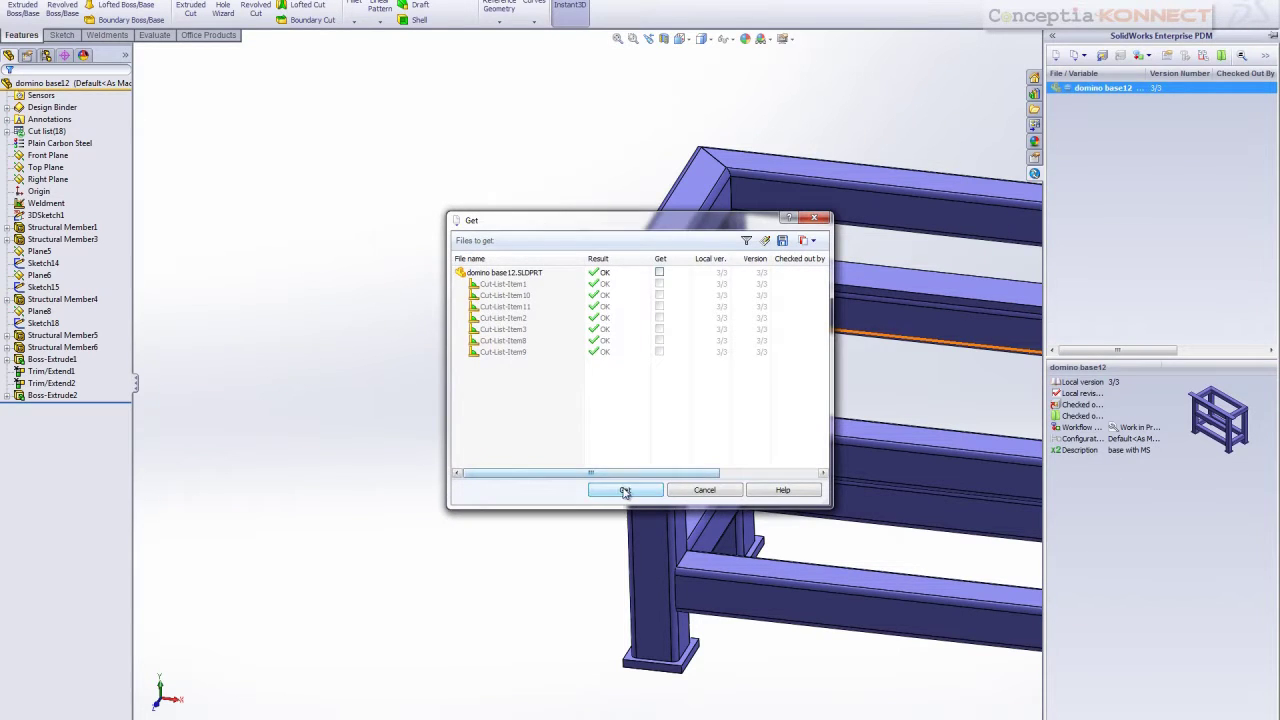
left_click(623, 490)
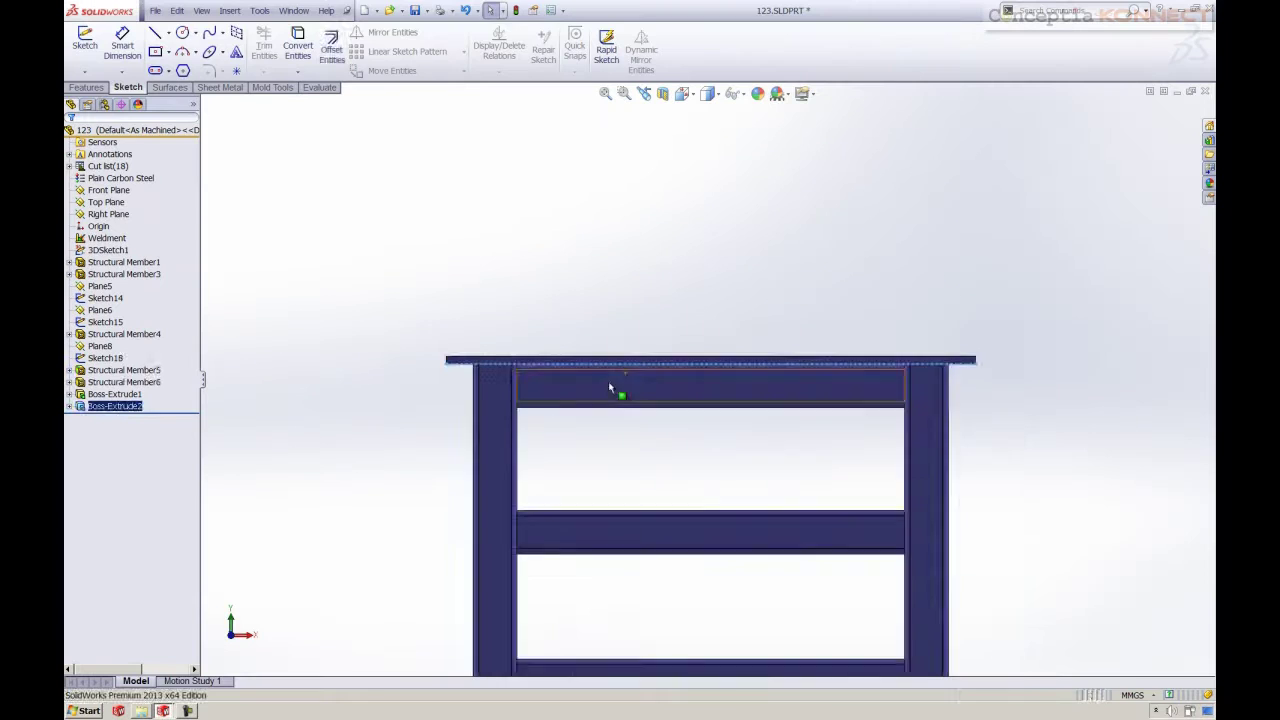
Begin a new sketch on the frame's top rail face
left_click(578, 390)
right_click(578, 390)
left_click(589, 350)
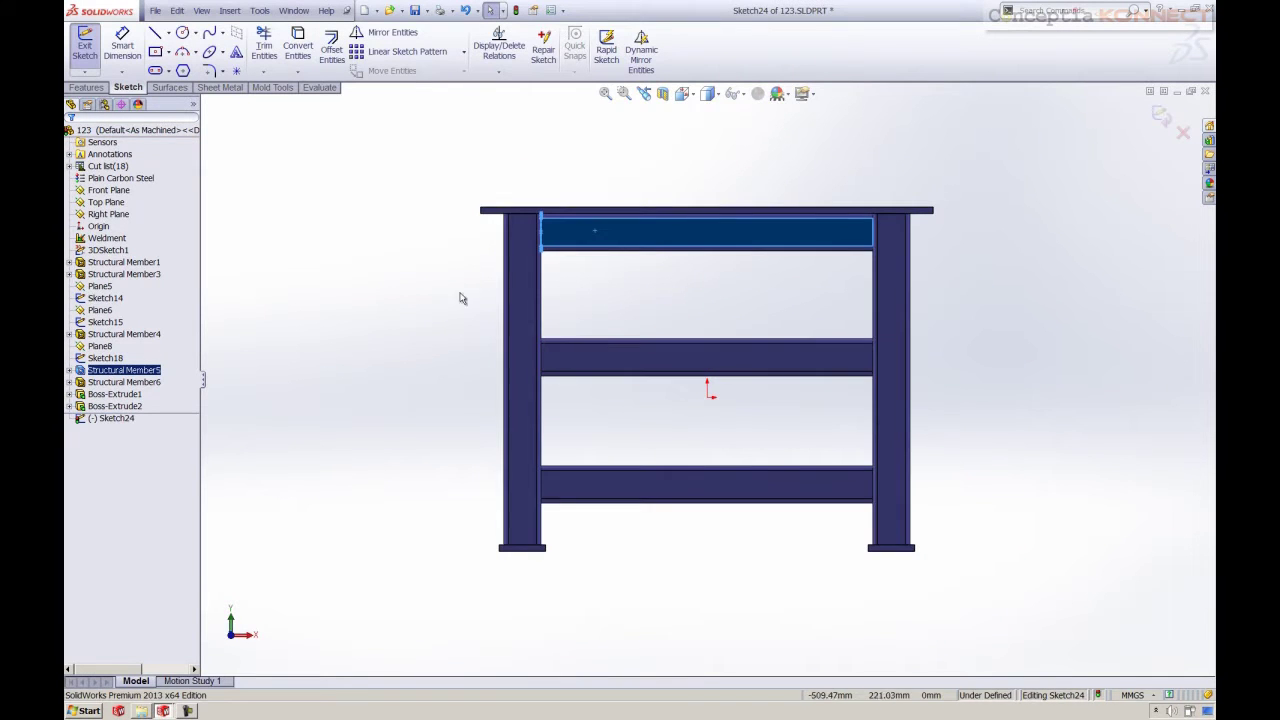
Place a sketch point on the rail edge
scroll(879, 369, "down", 5)
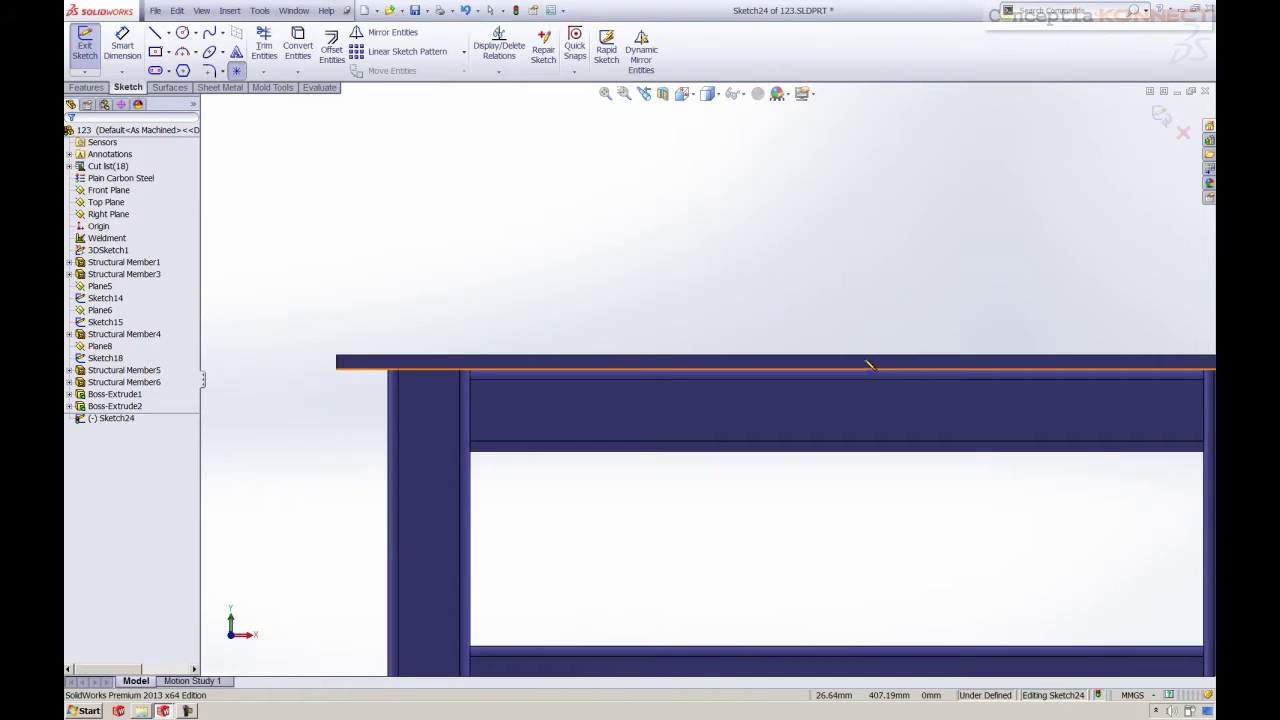
scroll(869, 365, "up", 3)
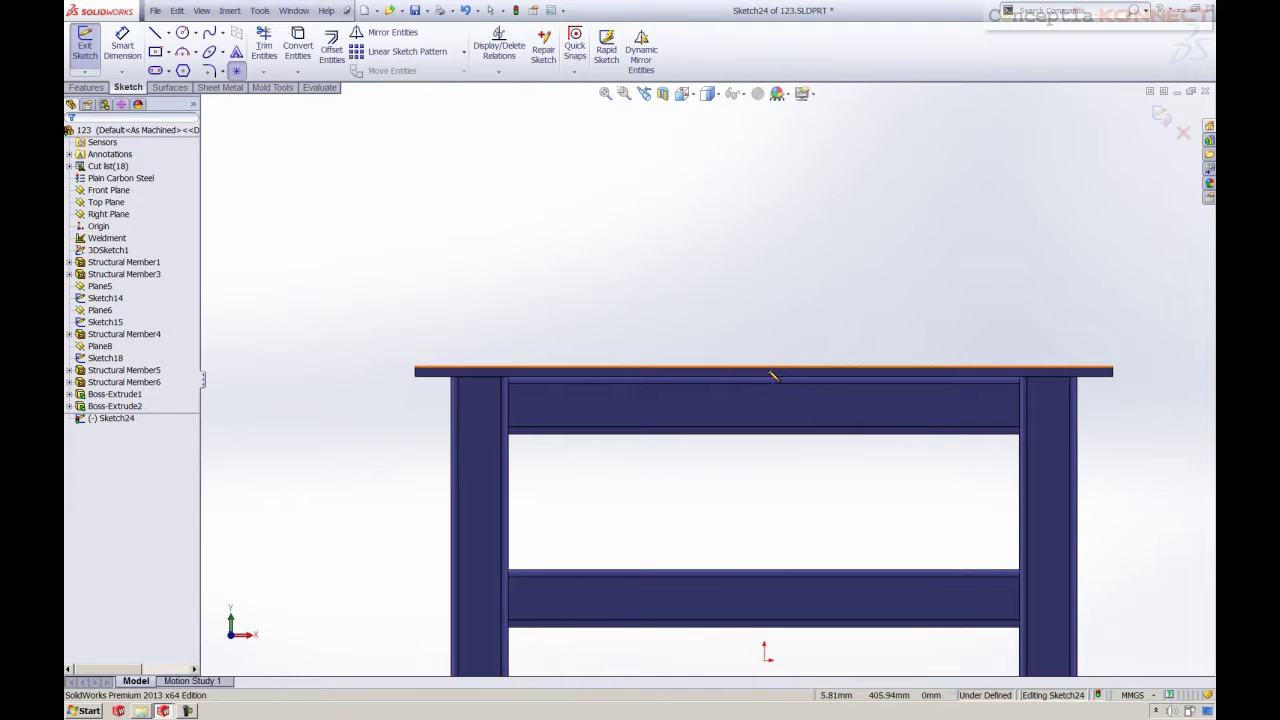
scroll(766, 378, "down", 5)
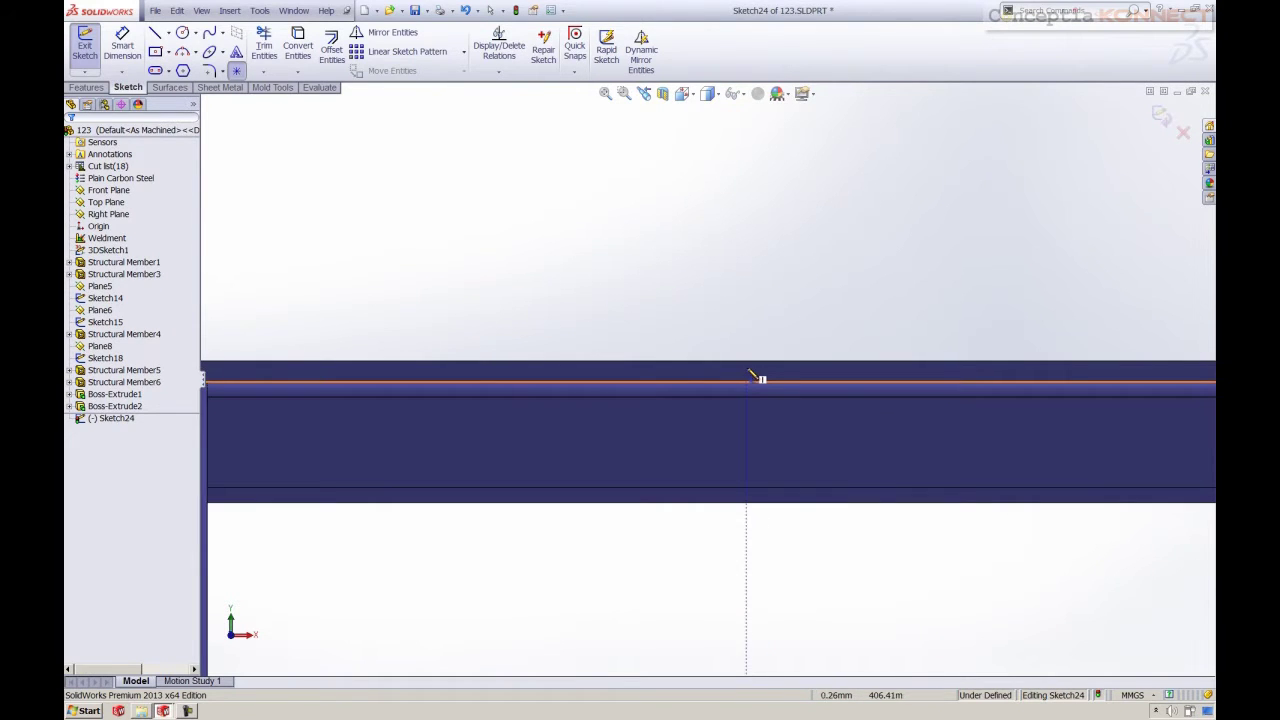
left_click(747, 379)
scroll(768, 408, "up", 4)
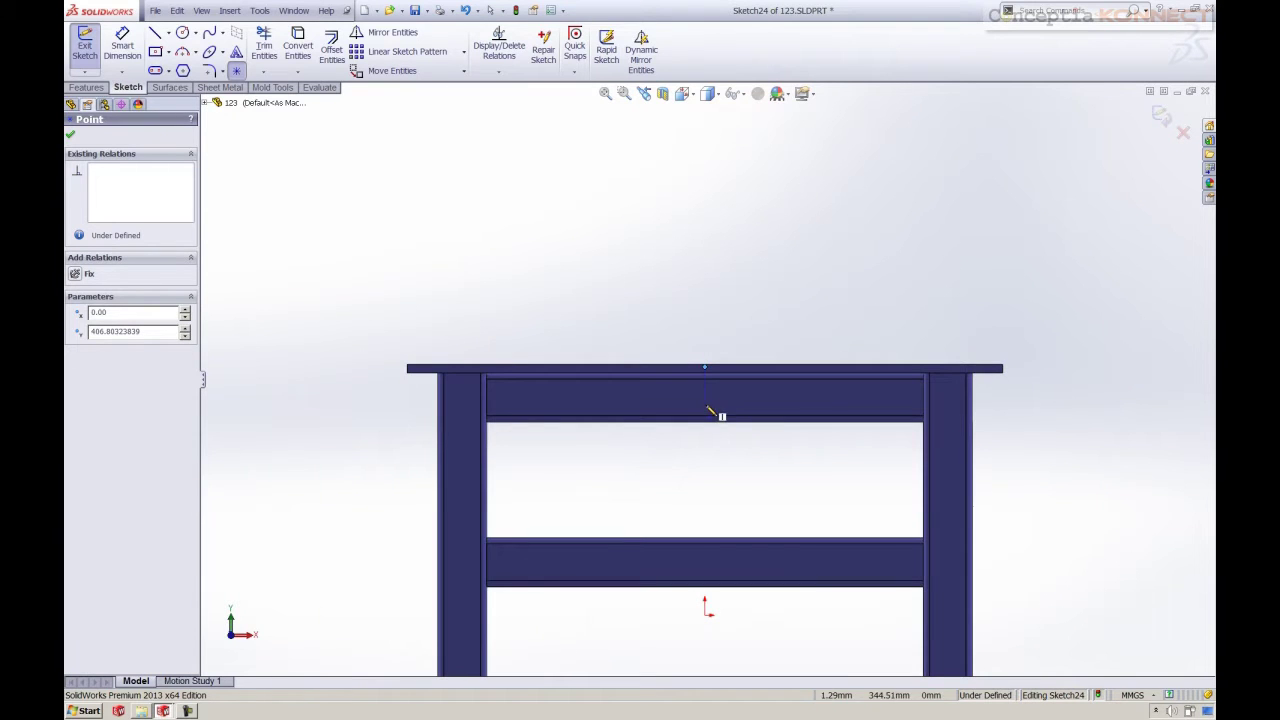
Dimension the point 10 mm from the plate's upper edge
right_click_drag(676, 331, 692, 272)
scroll(690, 380, "down", 4)
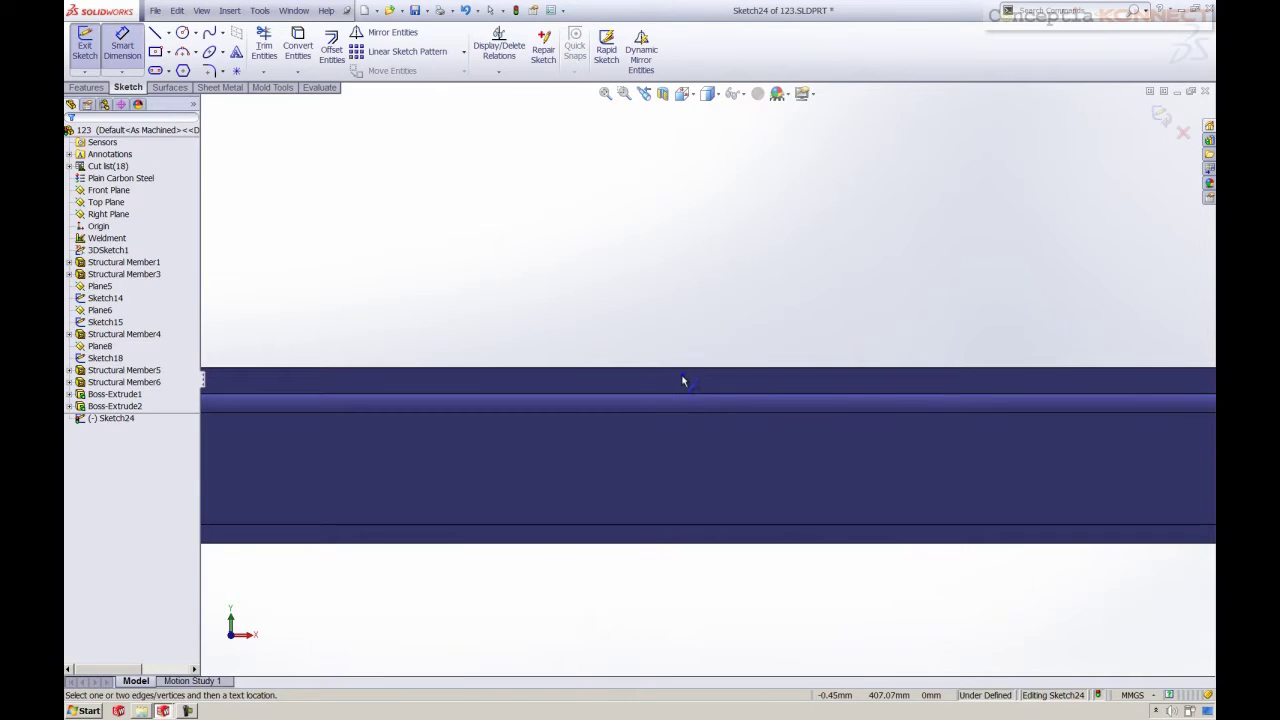
left_click(685, 380)
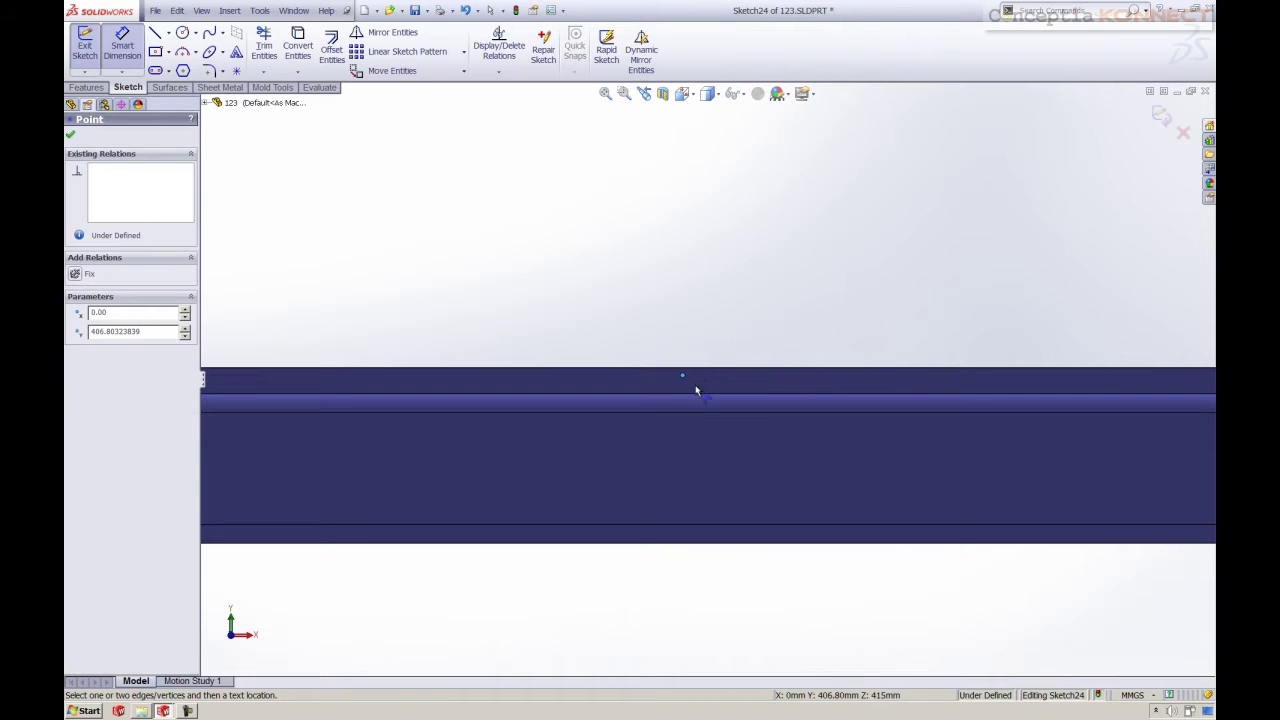
left_click(695, 393)
scroll(740, 410, "up", 2)
scroll(811, 442, "up", 2)
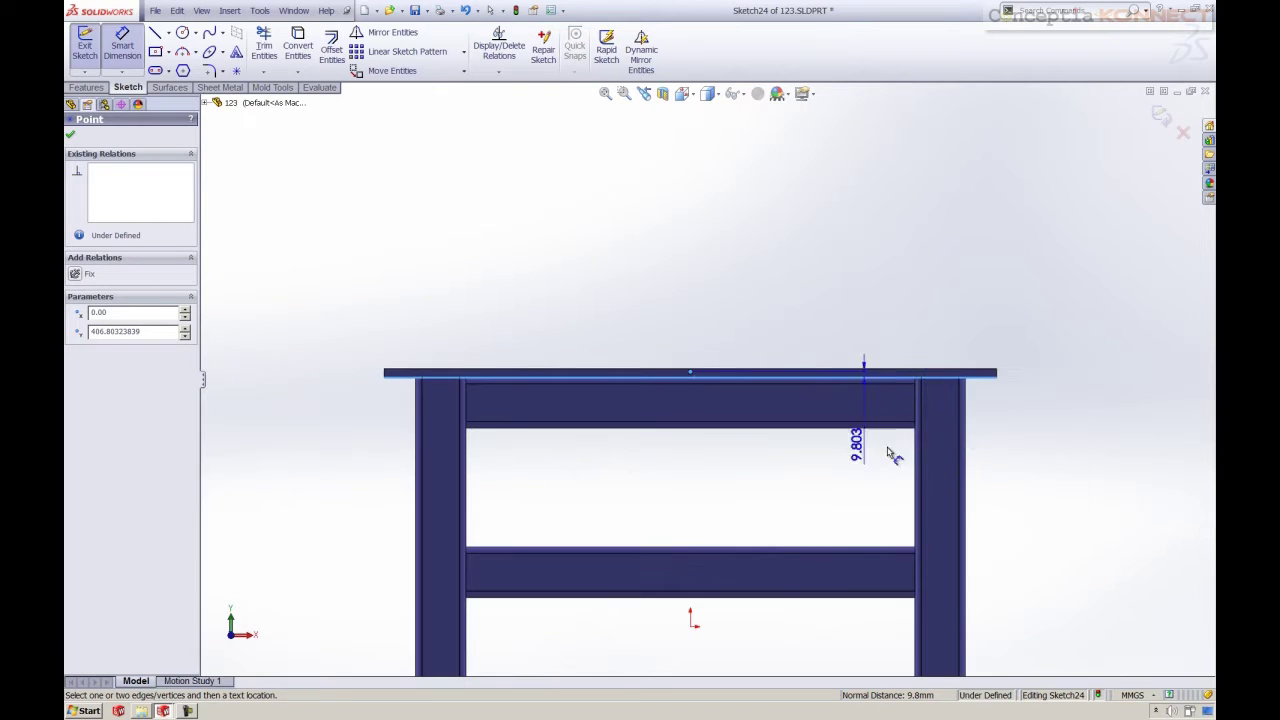
left_click(1040, 393)
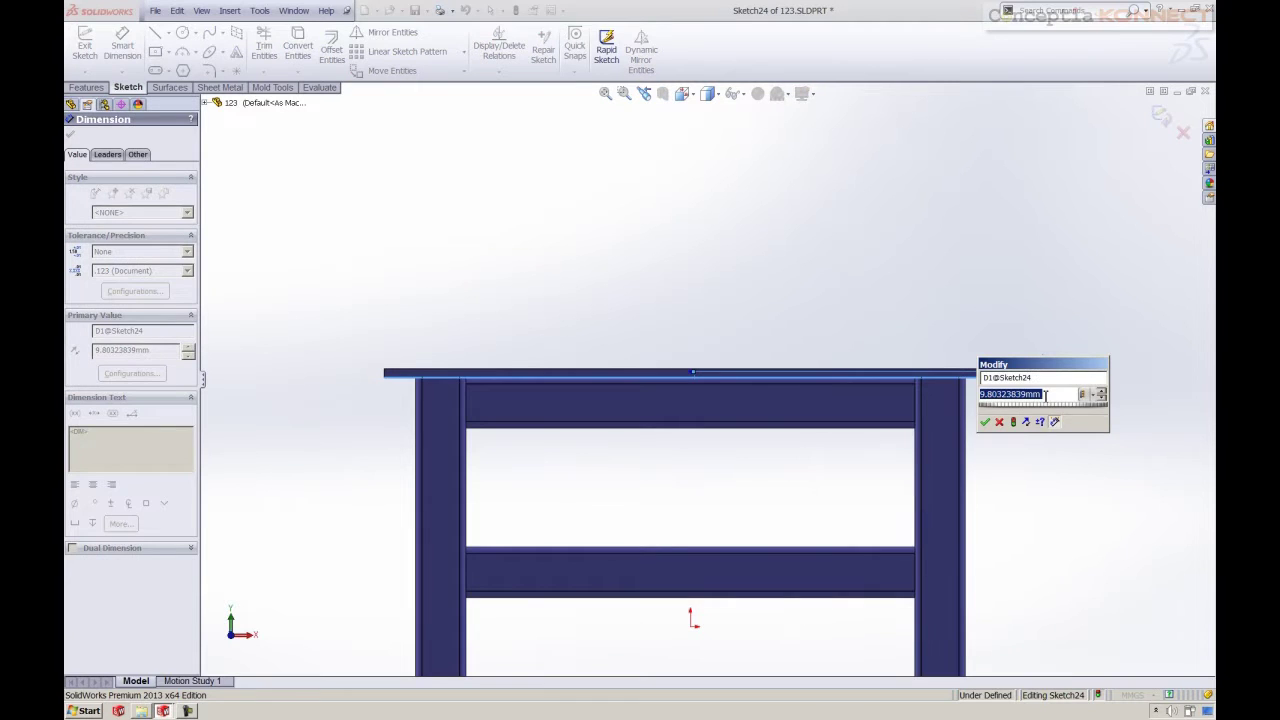
type("10")
key("Return")
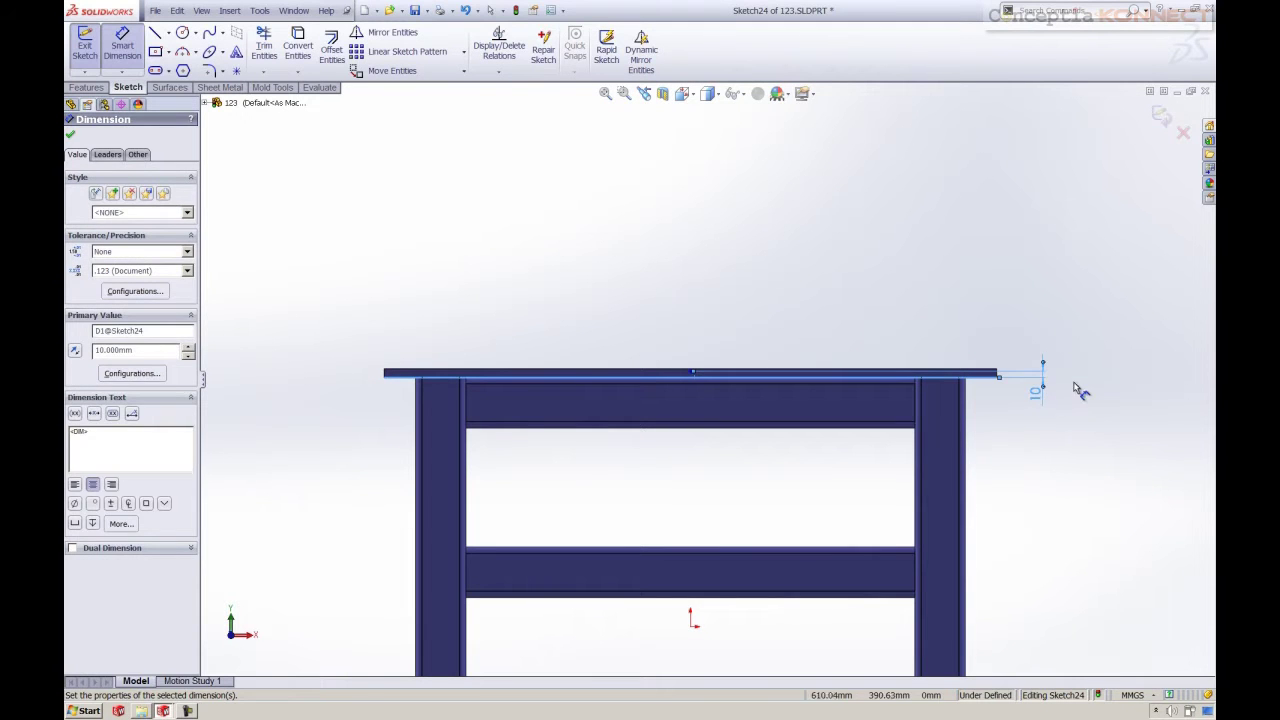
left_click(1052, 424)
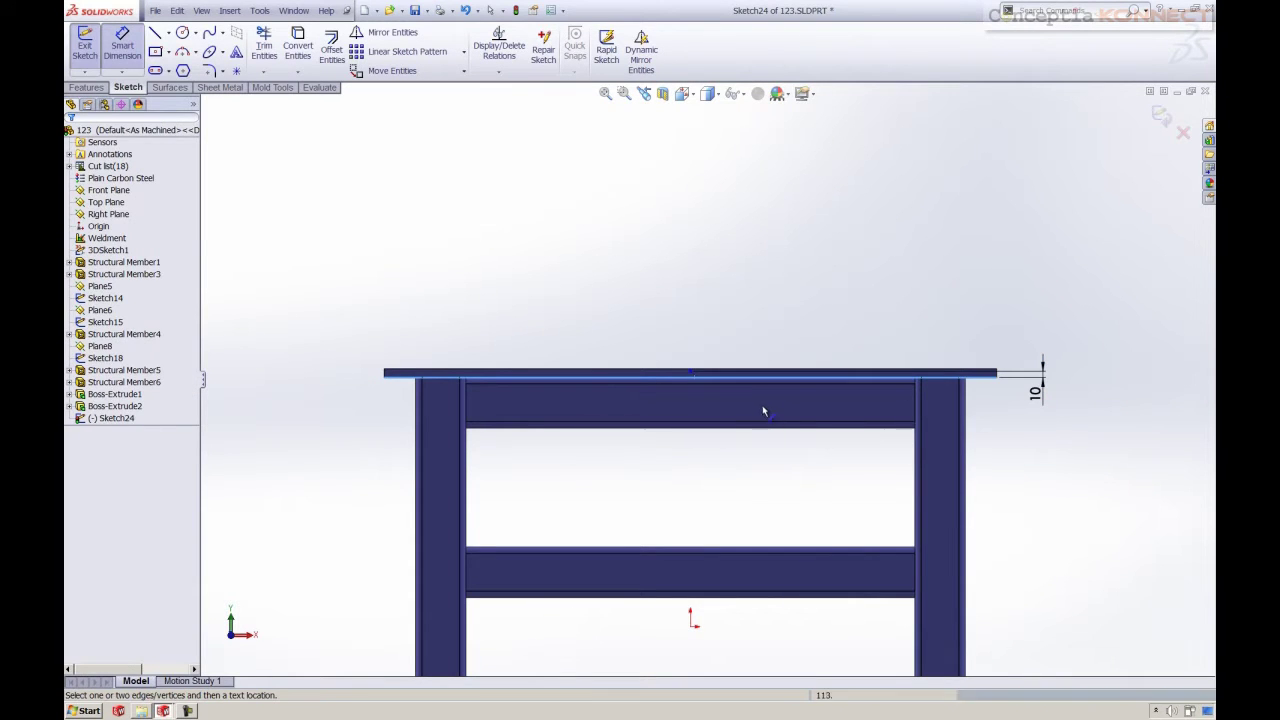
key("Escape")
Add a Vertical relation between the sketch point and the origin
left_click(690, 372)
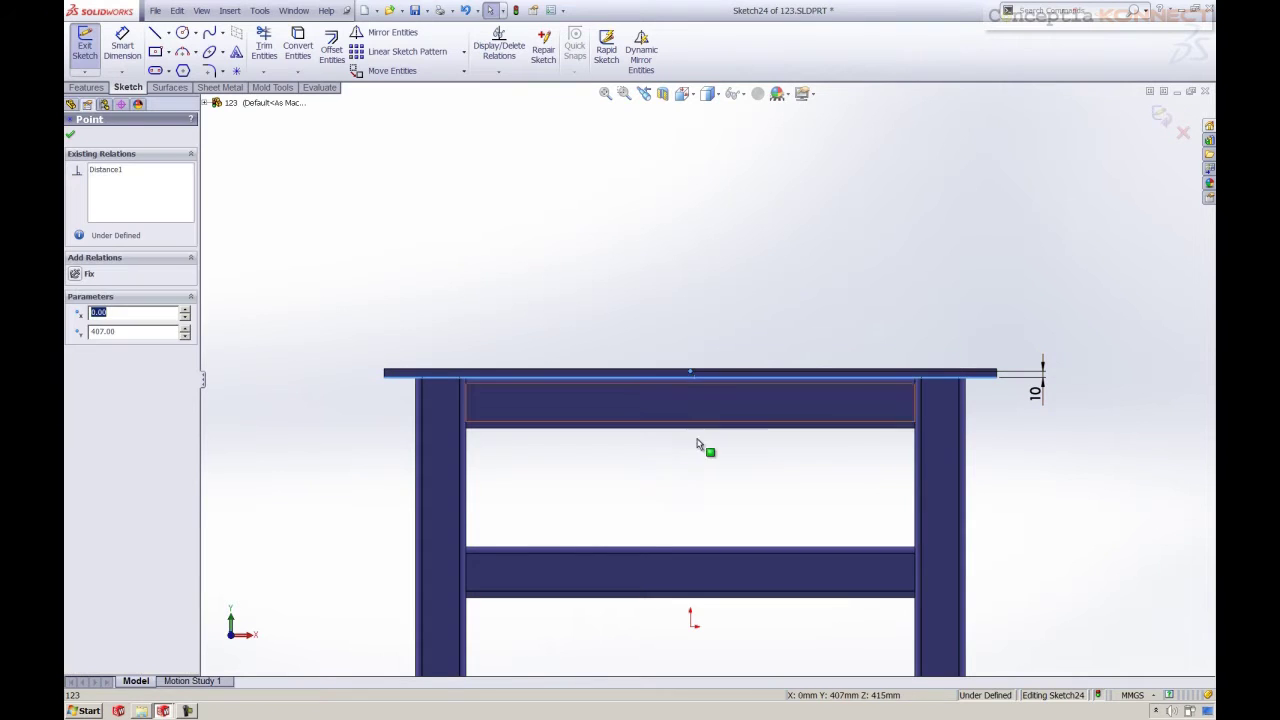
left_click(692, 626, "ctrl")
left_click(740, 584)
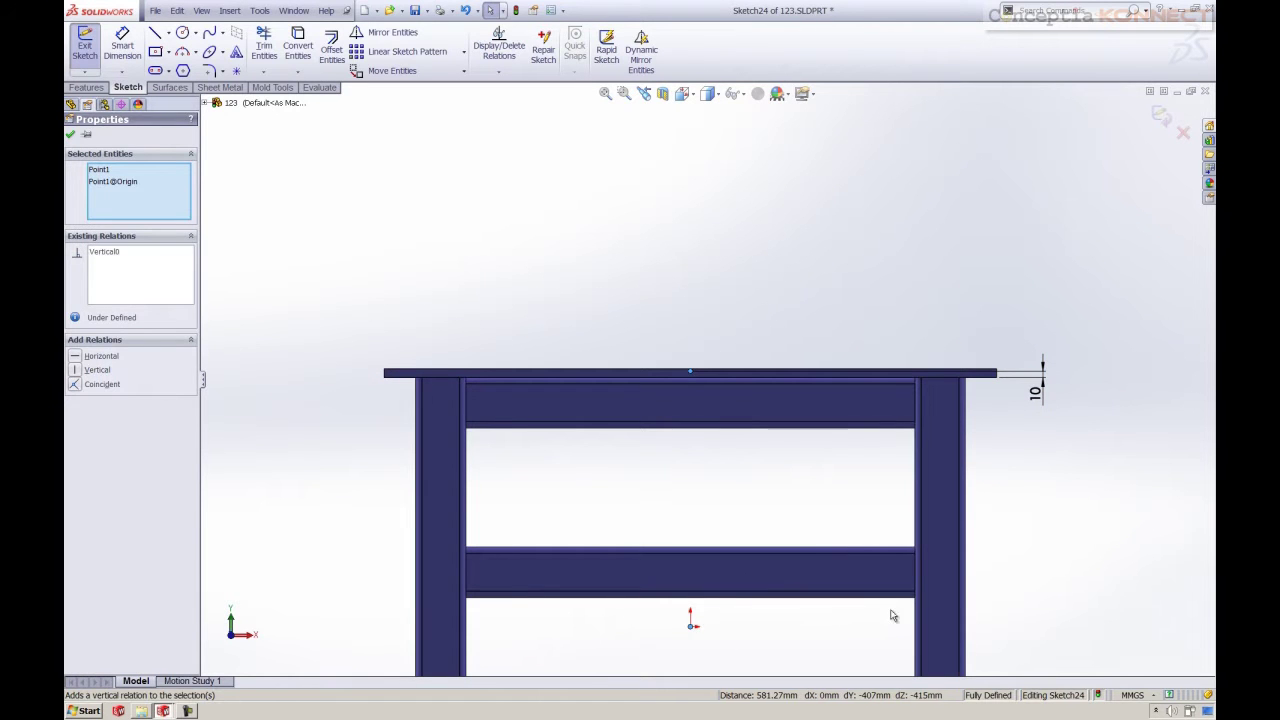
left_click(1033, 591)
key("z")
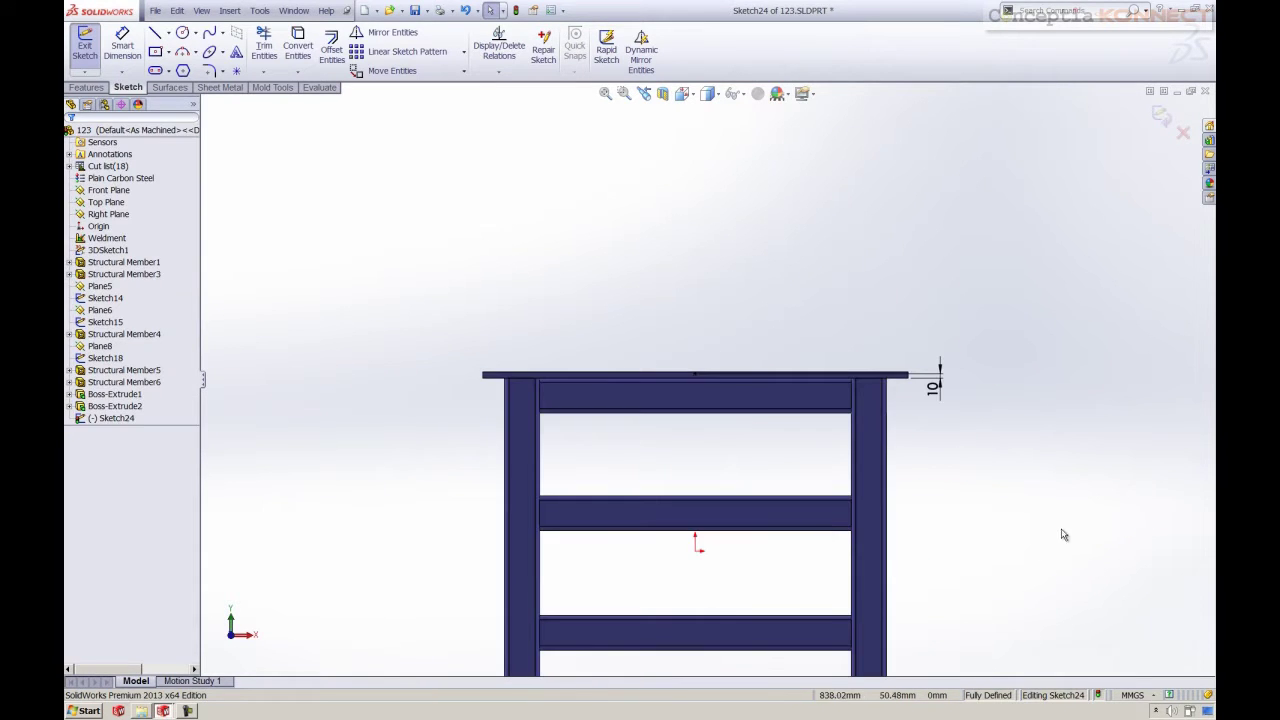
right_click(1047, 465)
Draw a horizontal centerline along the plate from the left post to the right post
left_click(1080, 476)
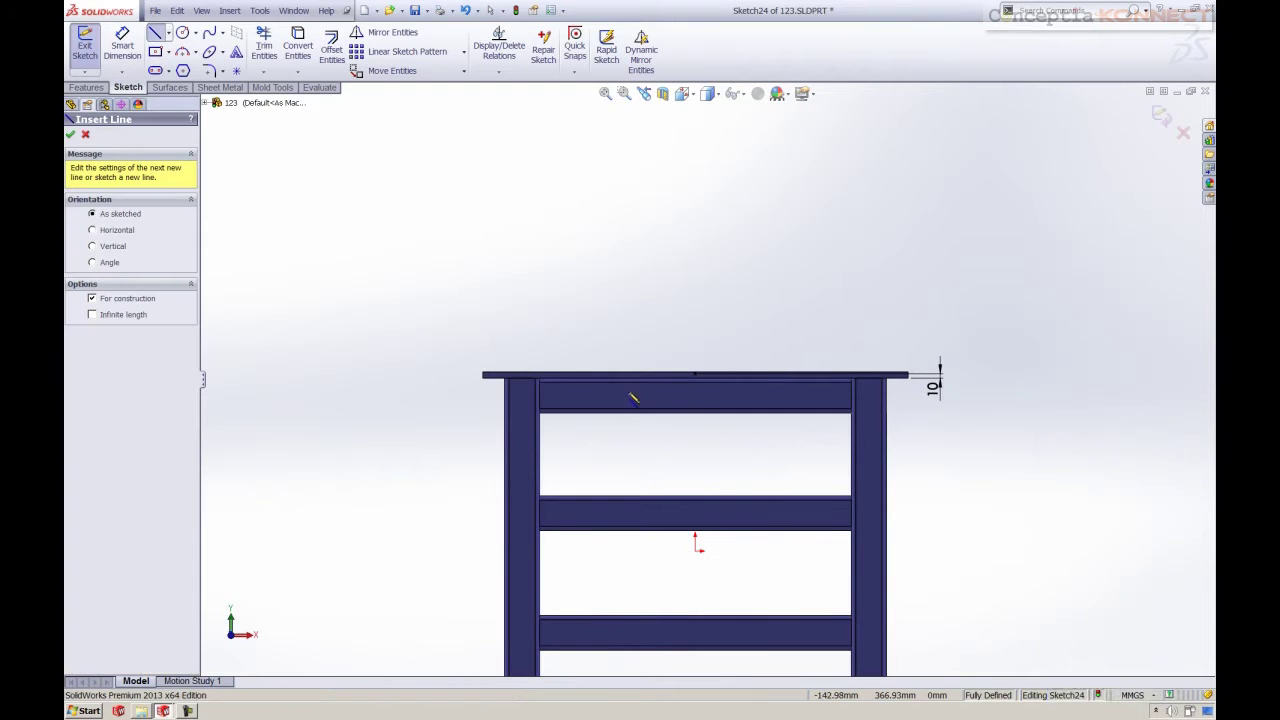
scroll(494, 376, "down", 2)
scroll(576, 400, "down", 2)
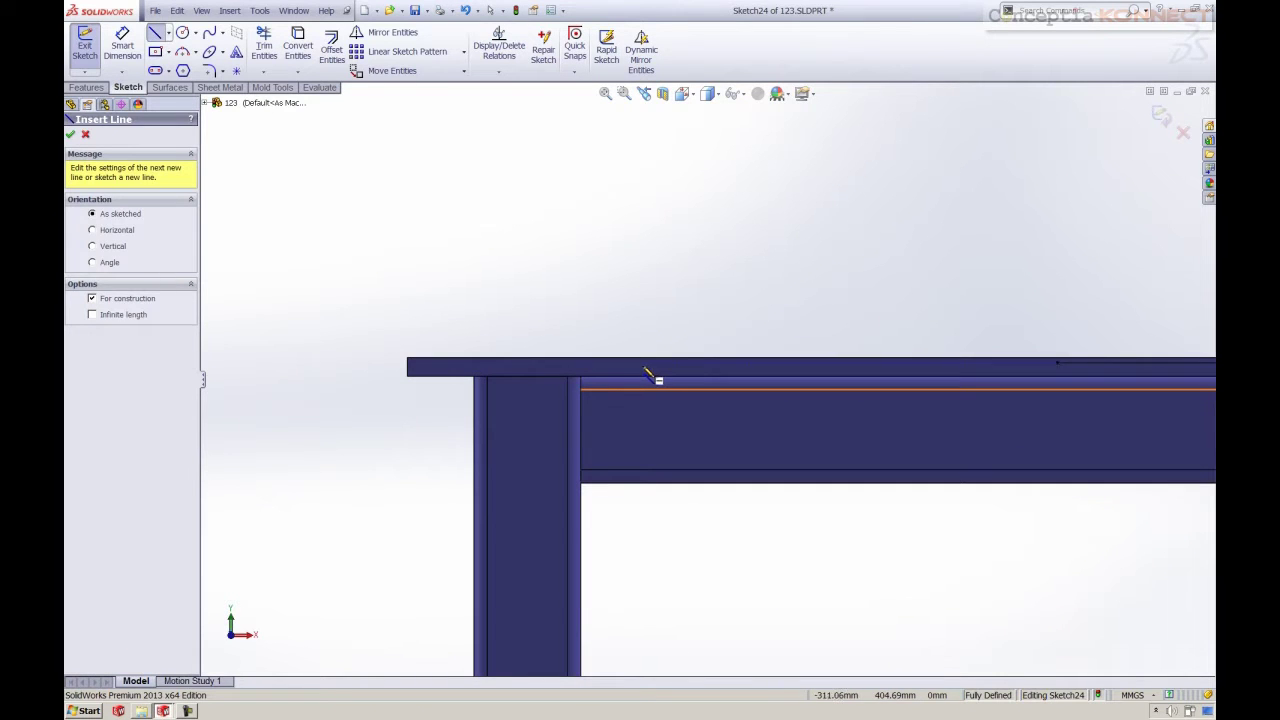
left_click(650, 376)
scroll(903, 435, "up", 2)
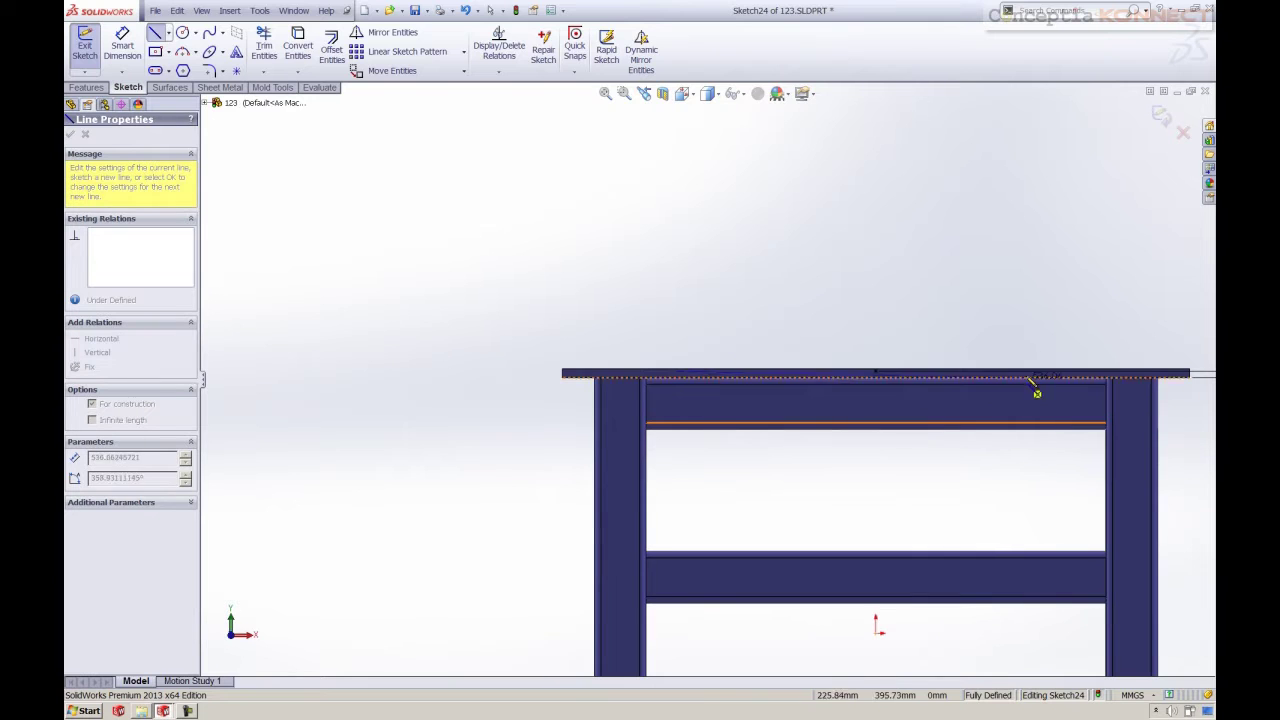
scroll(1070, 377, "down", 2)
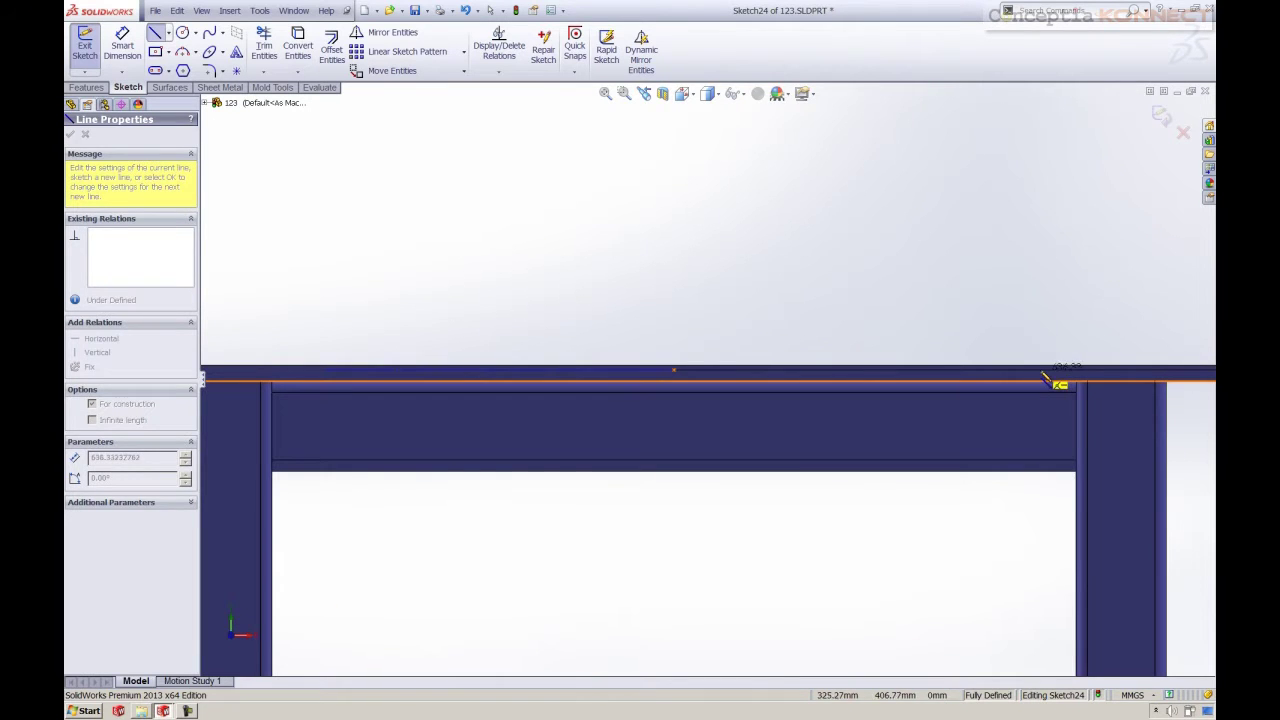
left_click(1040, 376)
key("Escape")
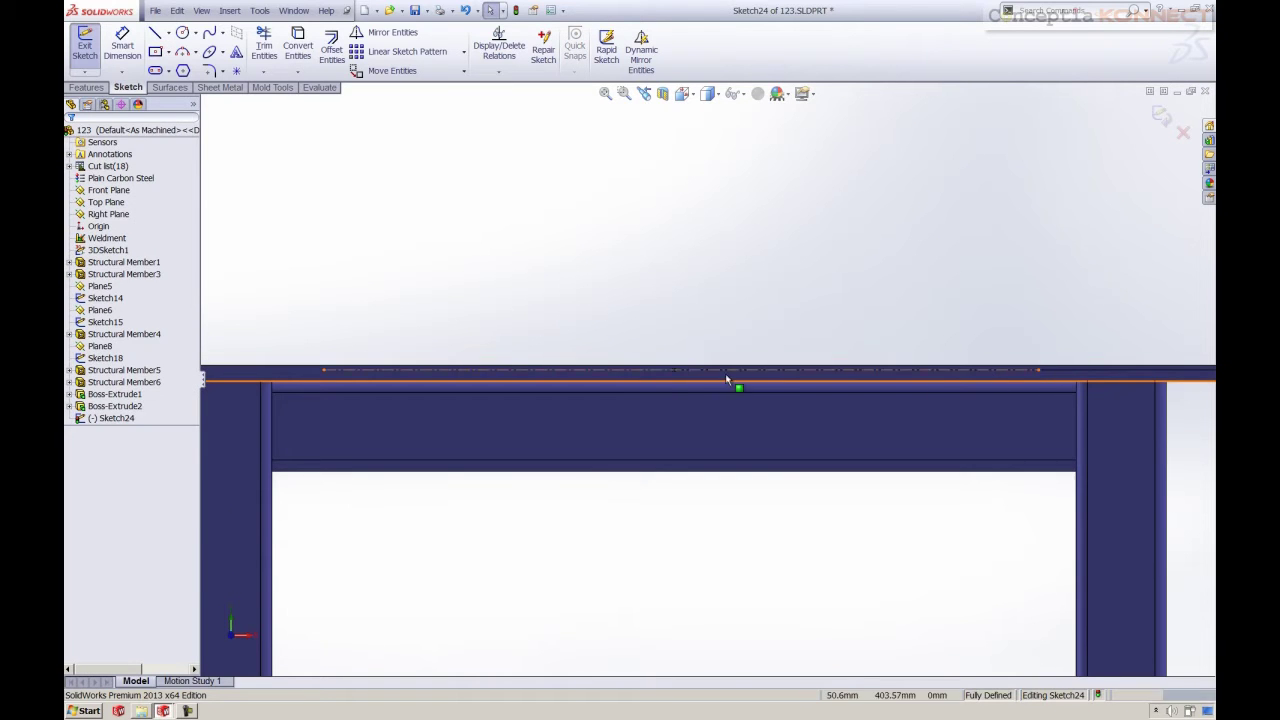
Centre the centerline on the sketch point and place its 622.116 mm length dimension
left_click(675, 373)
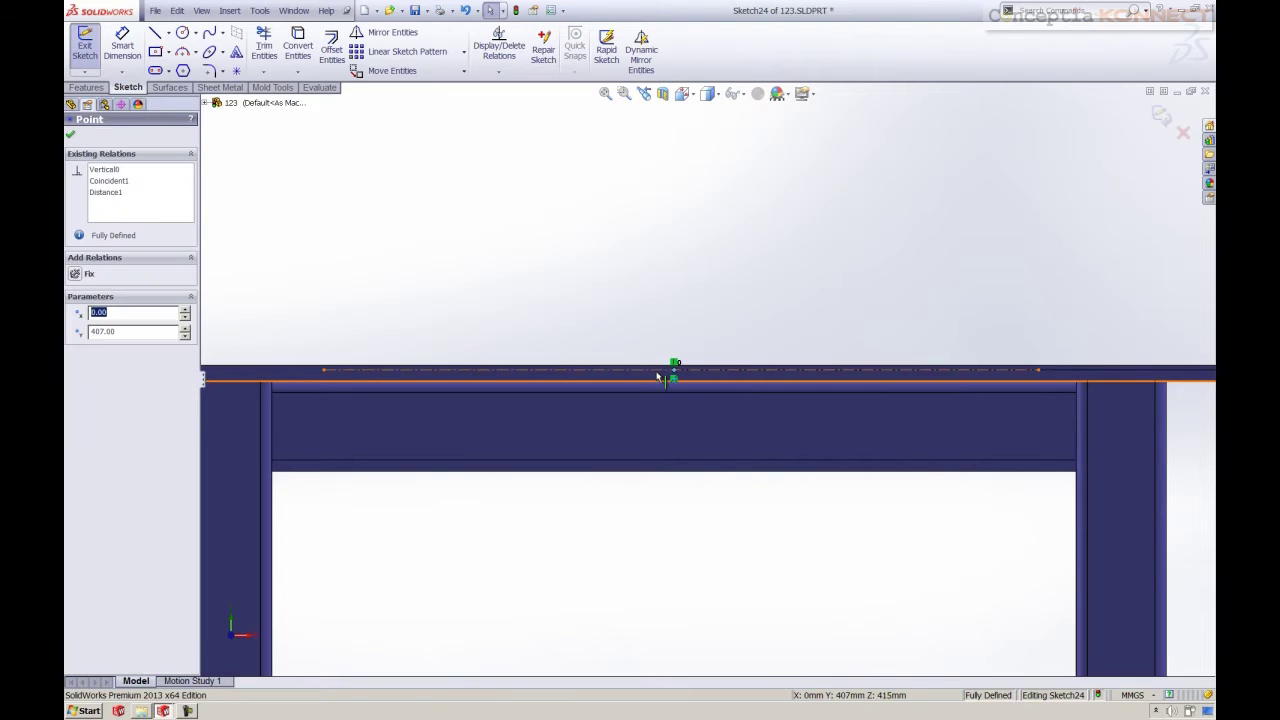
left_click(675, 365, "ctrl")
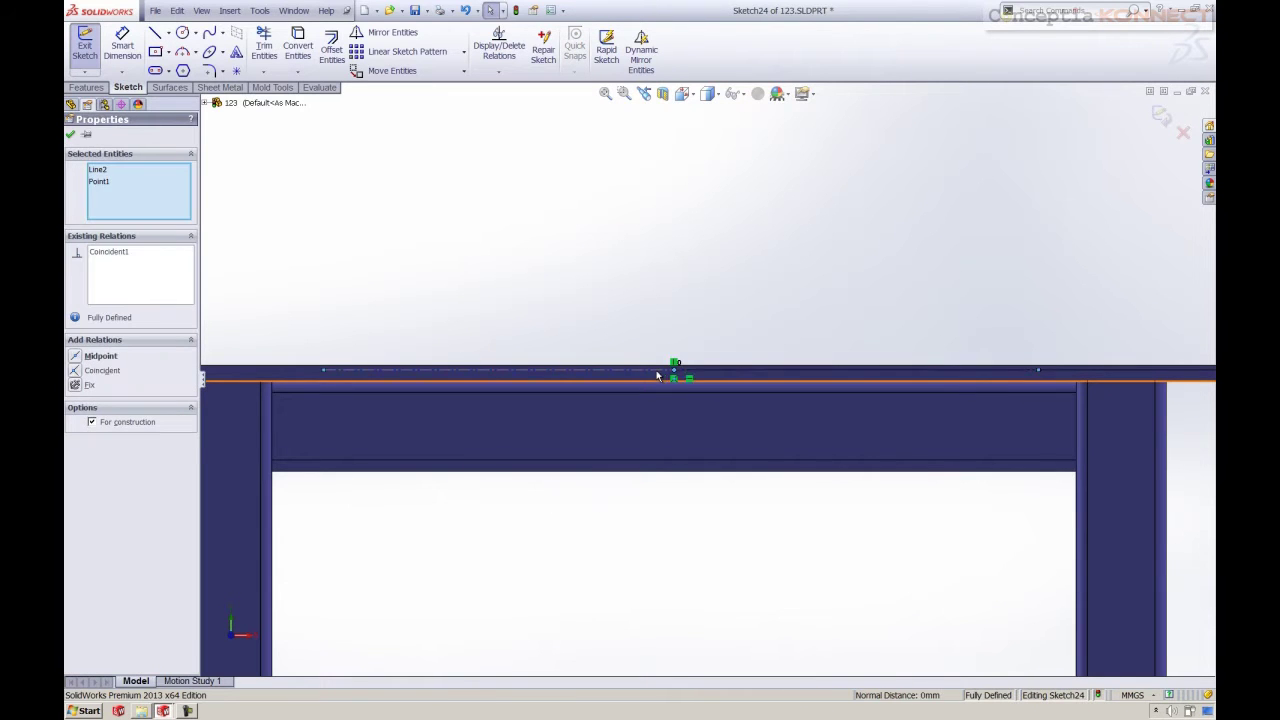
left_click(758, 301)
scroll(593, 364, "up", 3)
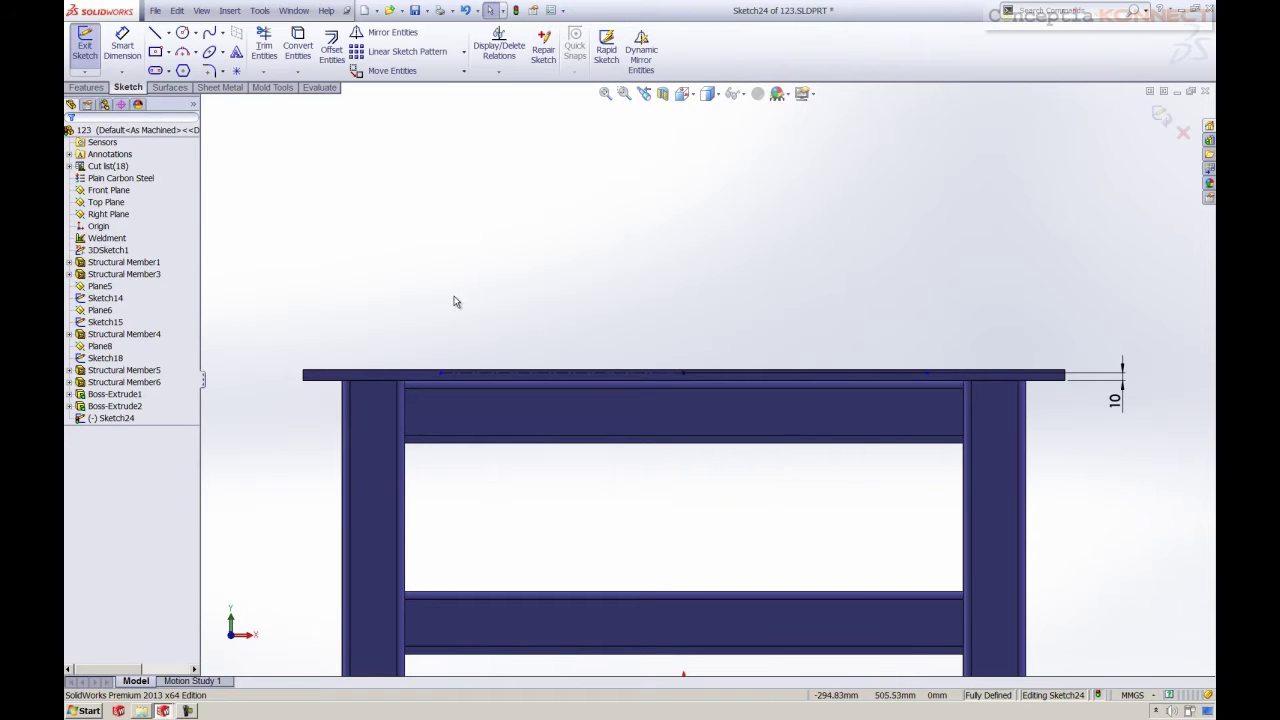
right_click_drag(481, 300, 494, 257)
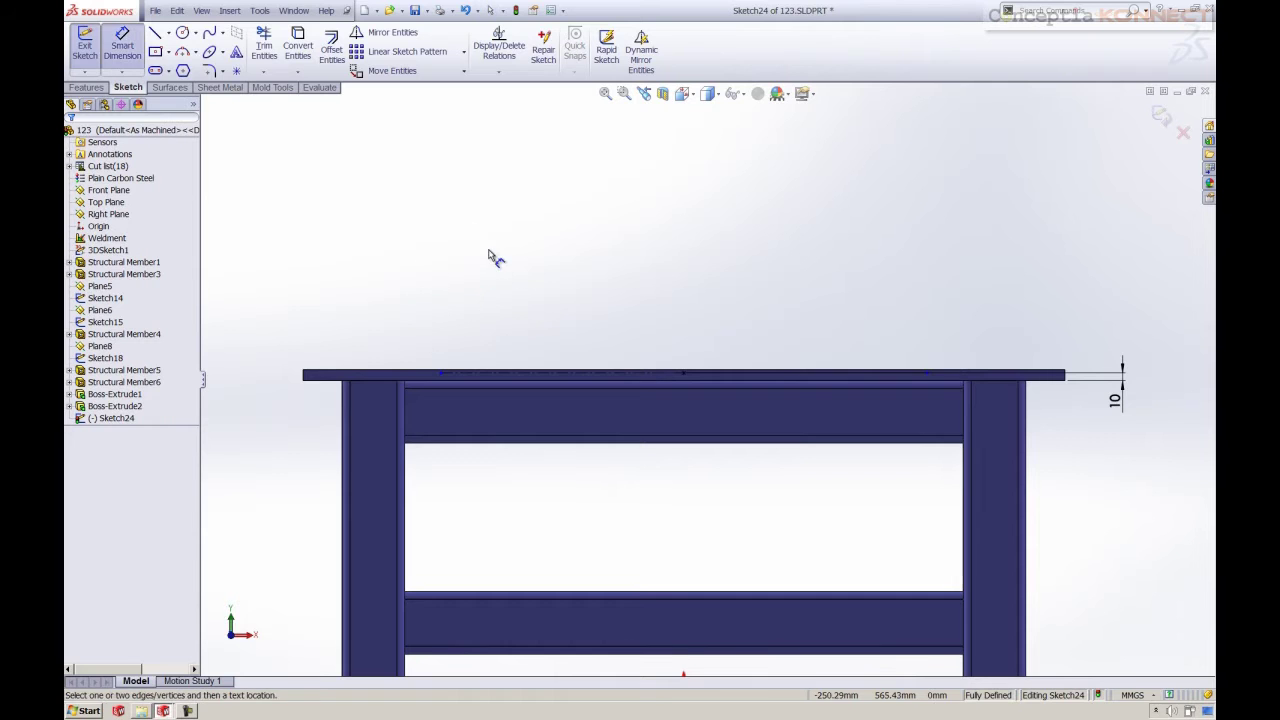
left_click(523, 375)
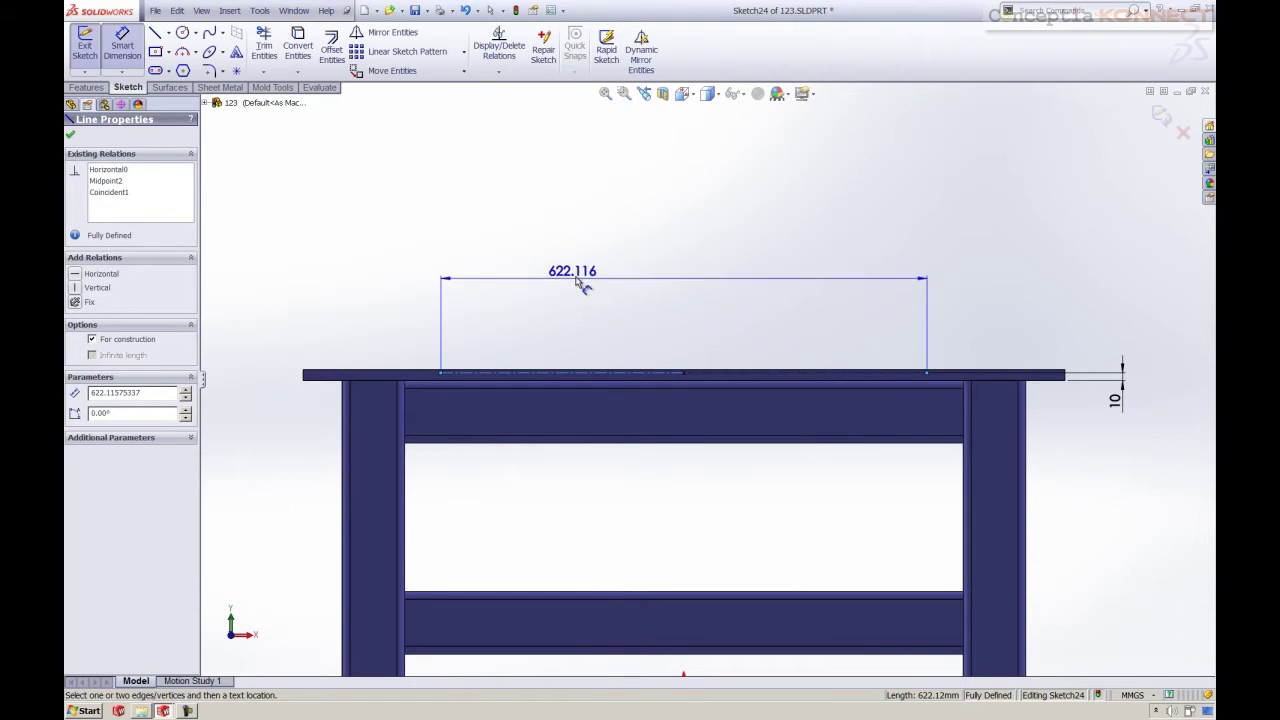
left_click(604, 268)
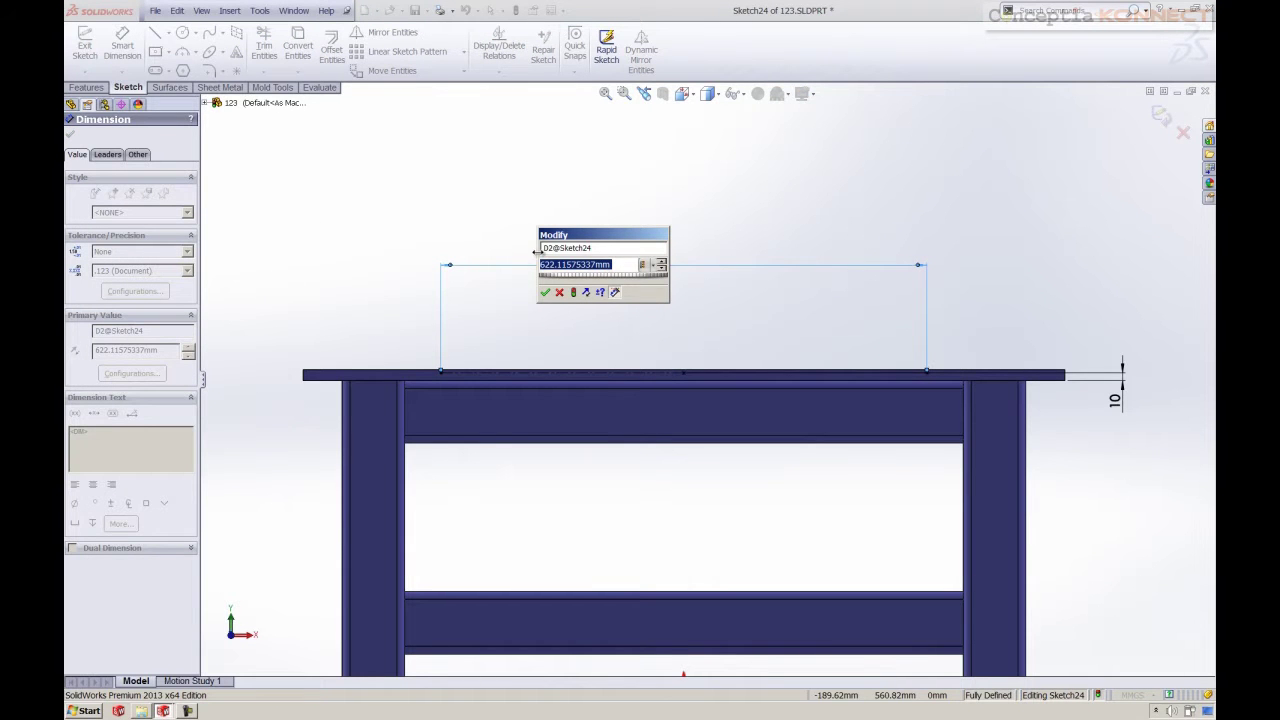
Enter 680 mm for the table-top width dimension and return to the straight front view of Sketch24
type("680")
key("Return")
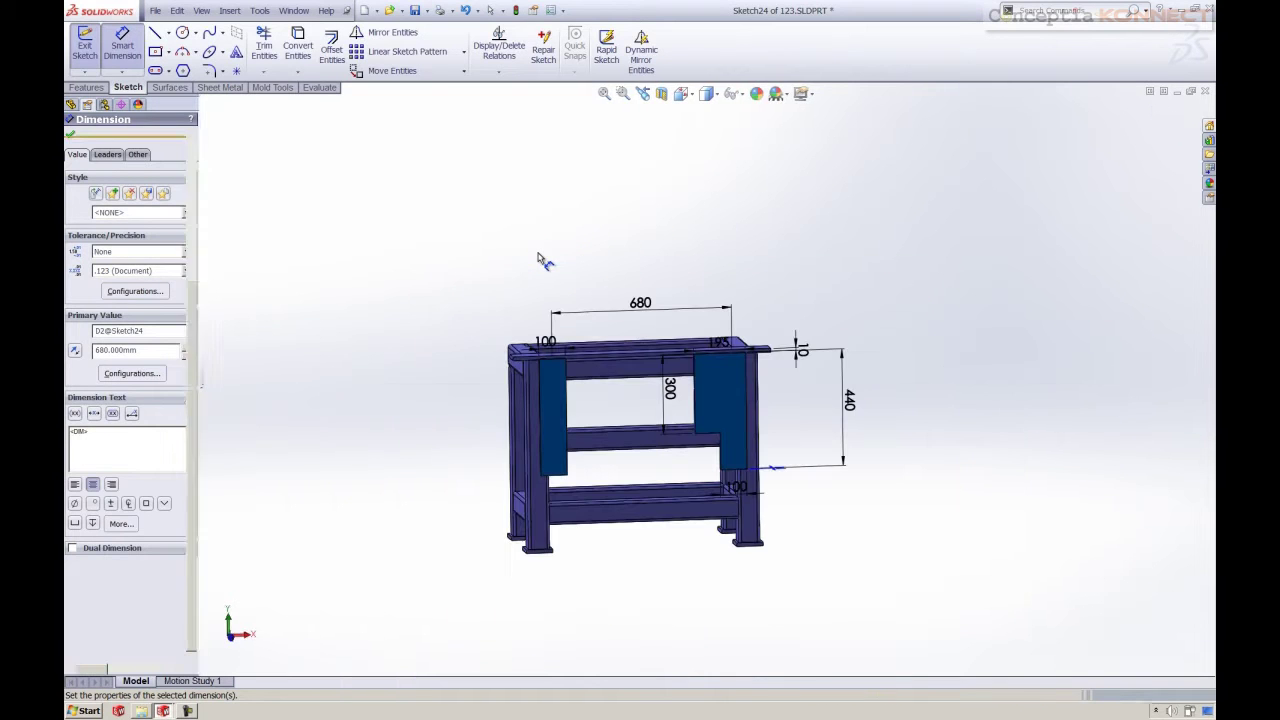
key("ctrl+b")
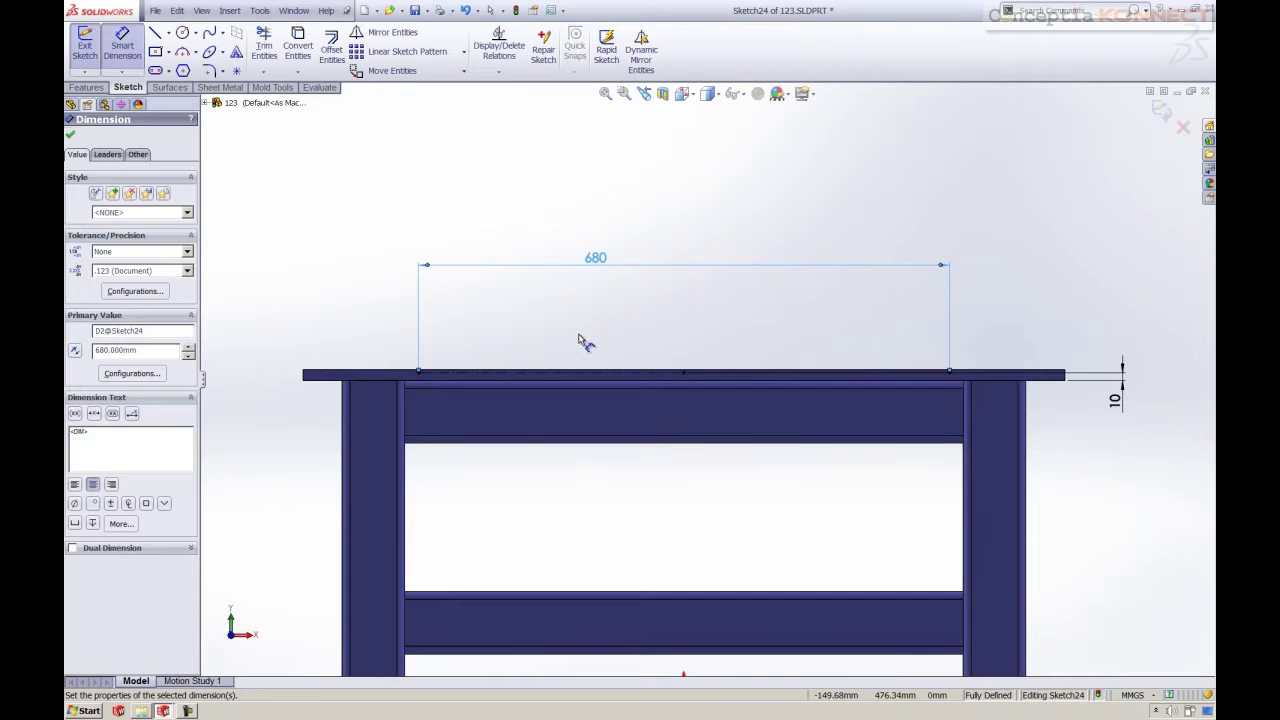
left_click(575, 335)
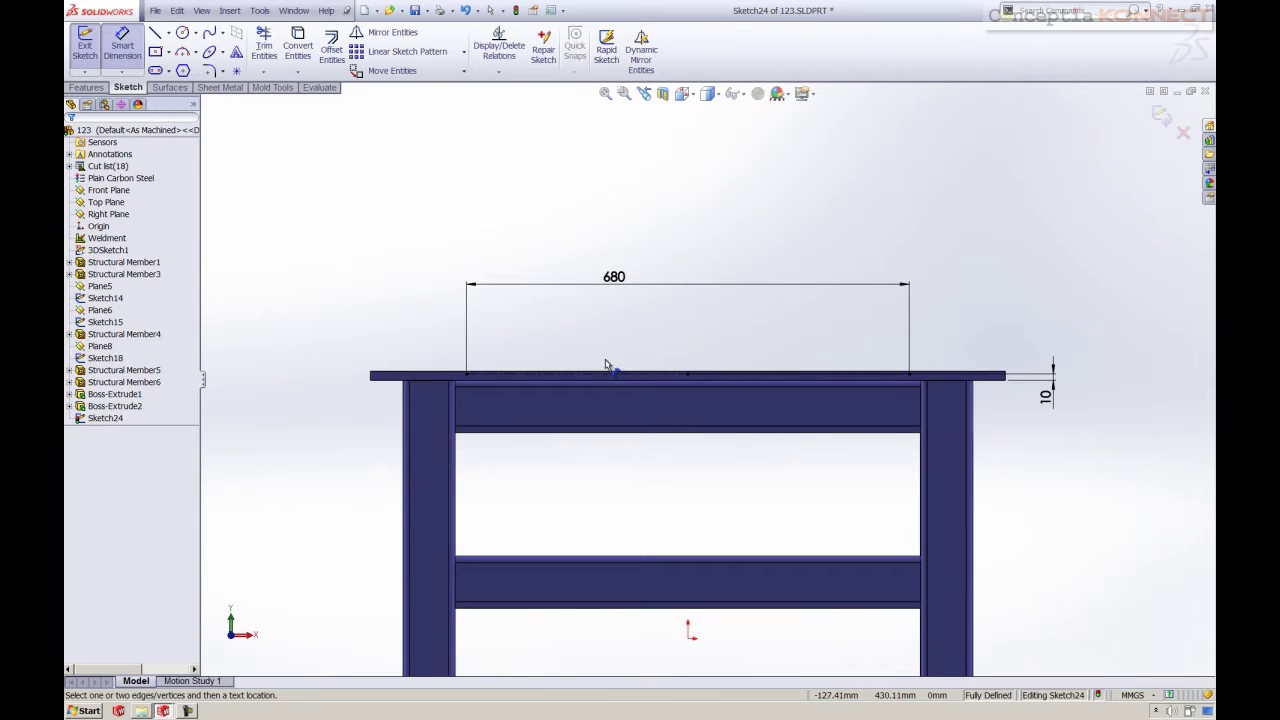
scroll(603, 368, "up", 3)
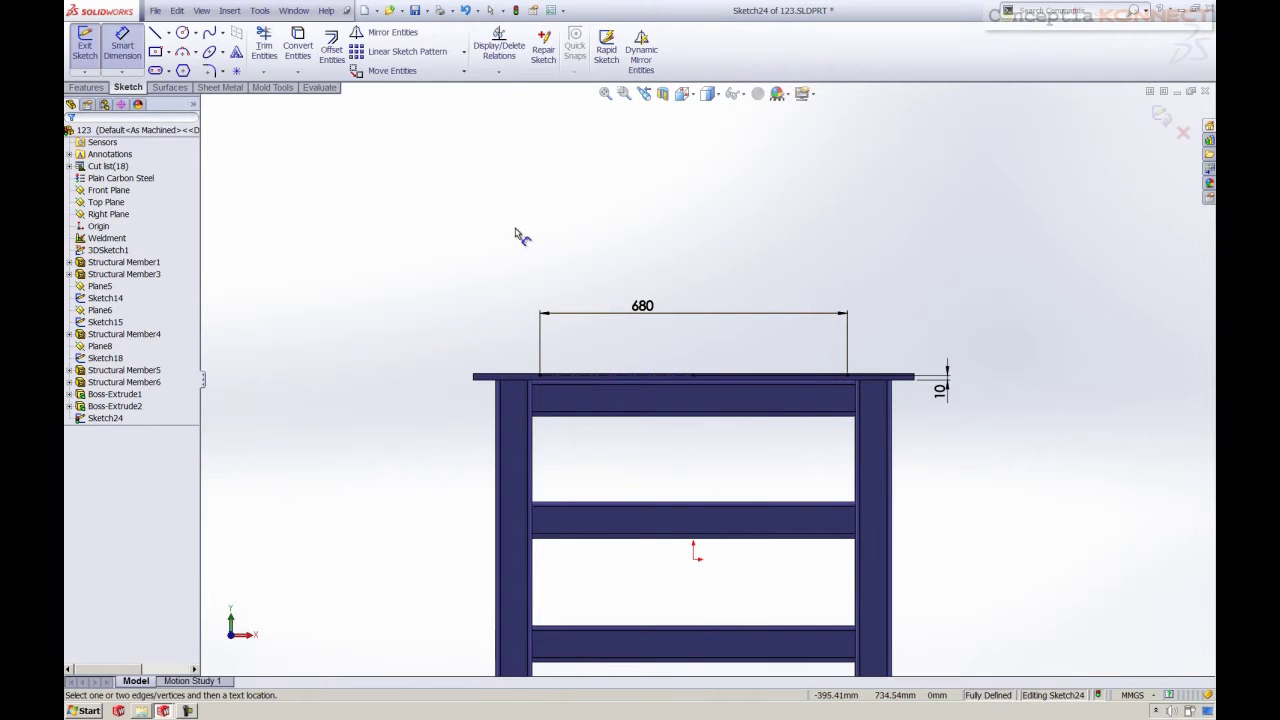
right_click(420, 229)
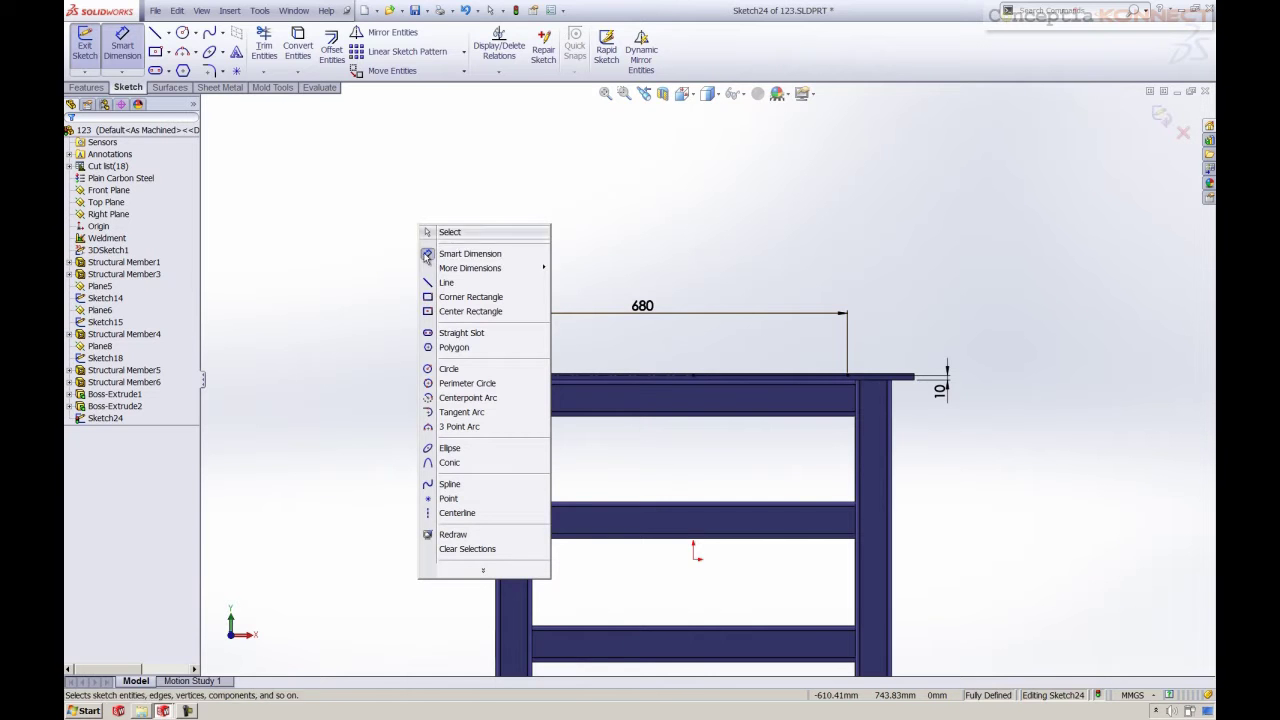
left_click(364, 216)
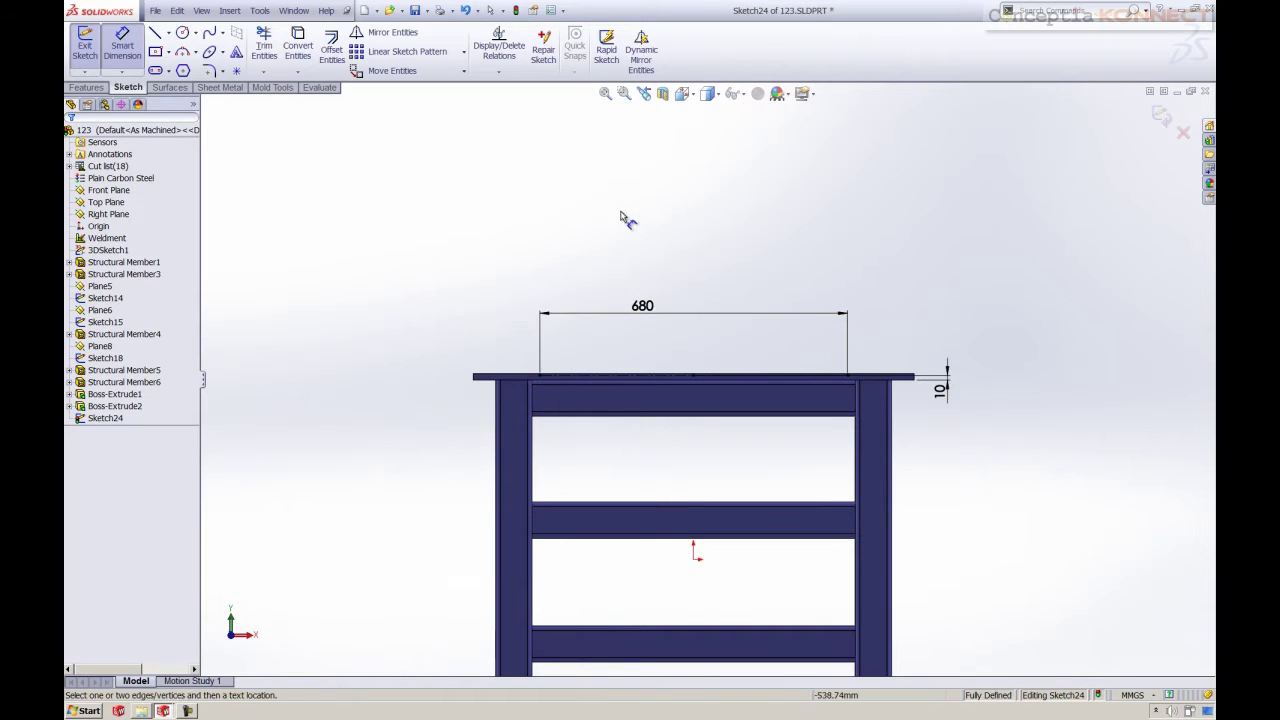
right_click(1022, 212)
left_click(1007, 220)
Draw a vertical construction centerline from the left end of the 680 span down to the lower rail
key("Escape")
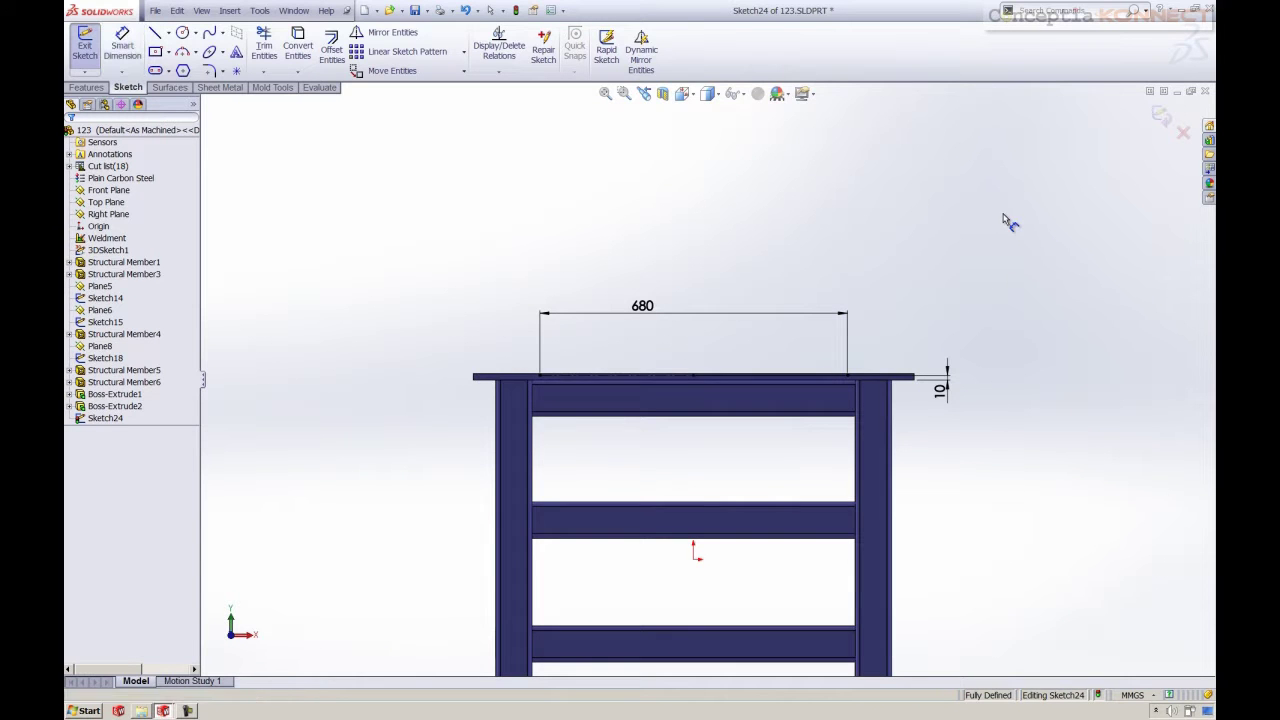
right_click(1007, 215)
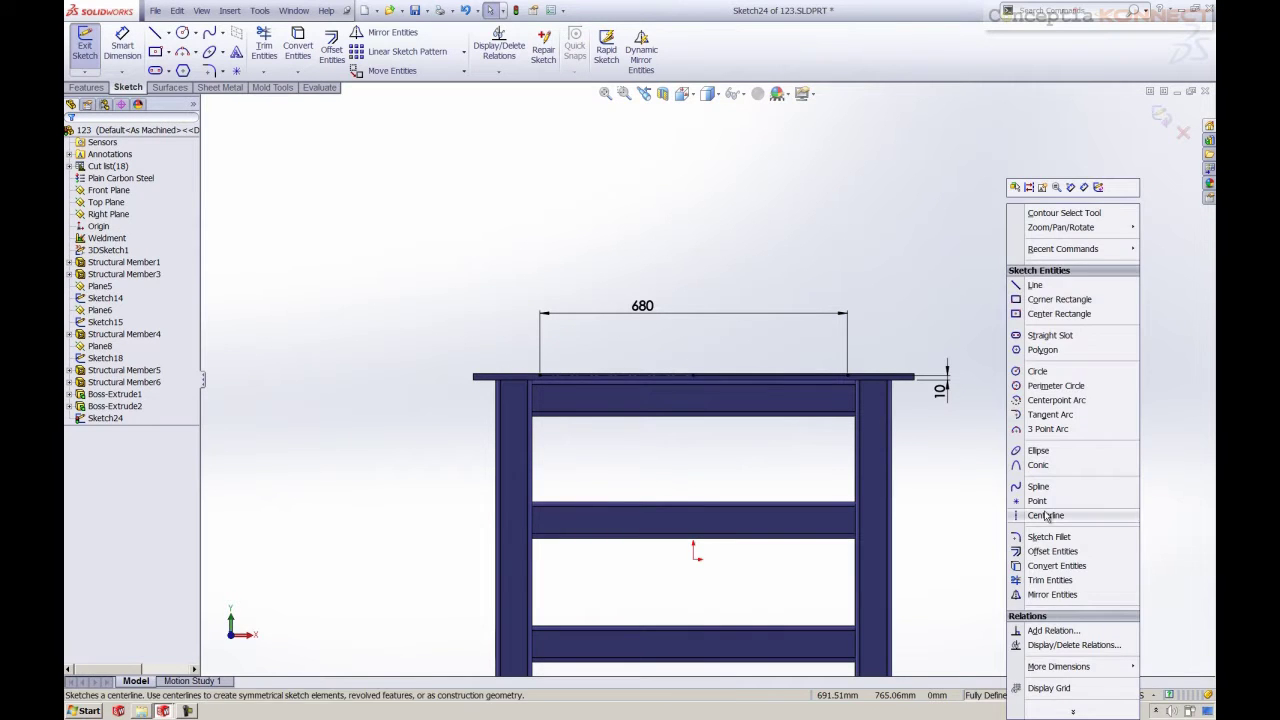
left_click(1048, 517)
left_click(545, 381)
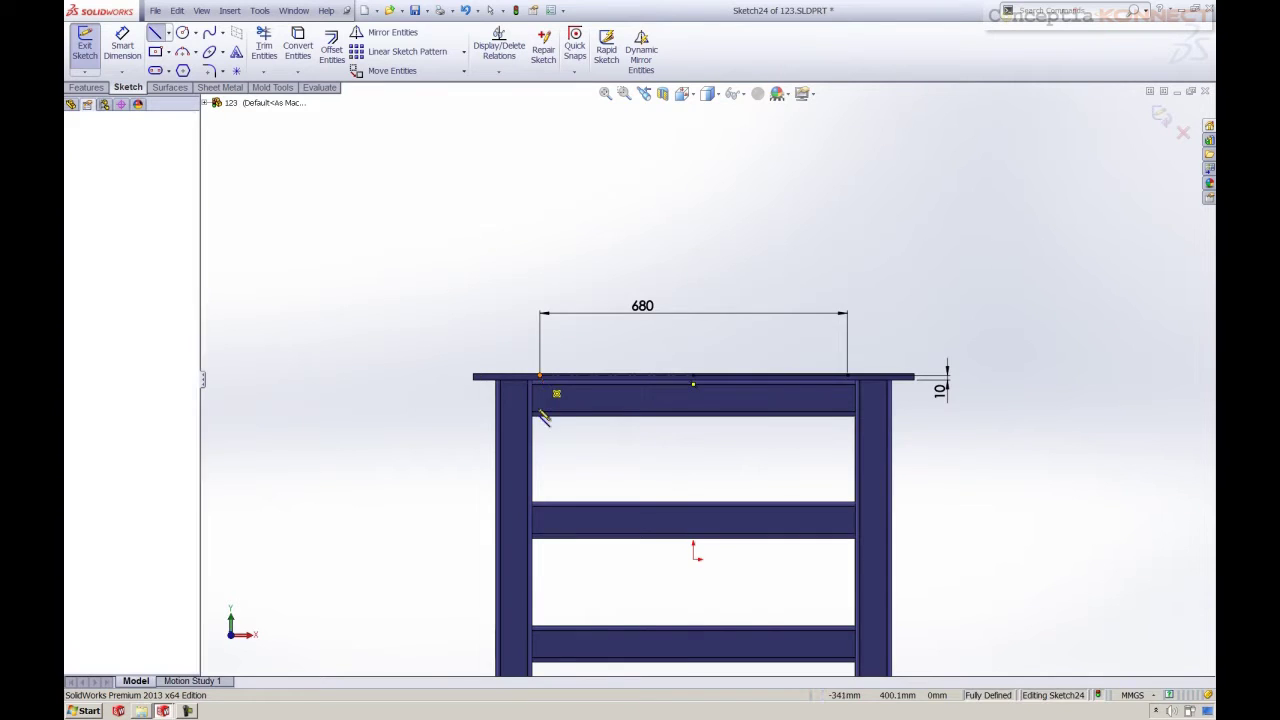
scroll(540, 415, "up", 3)
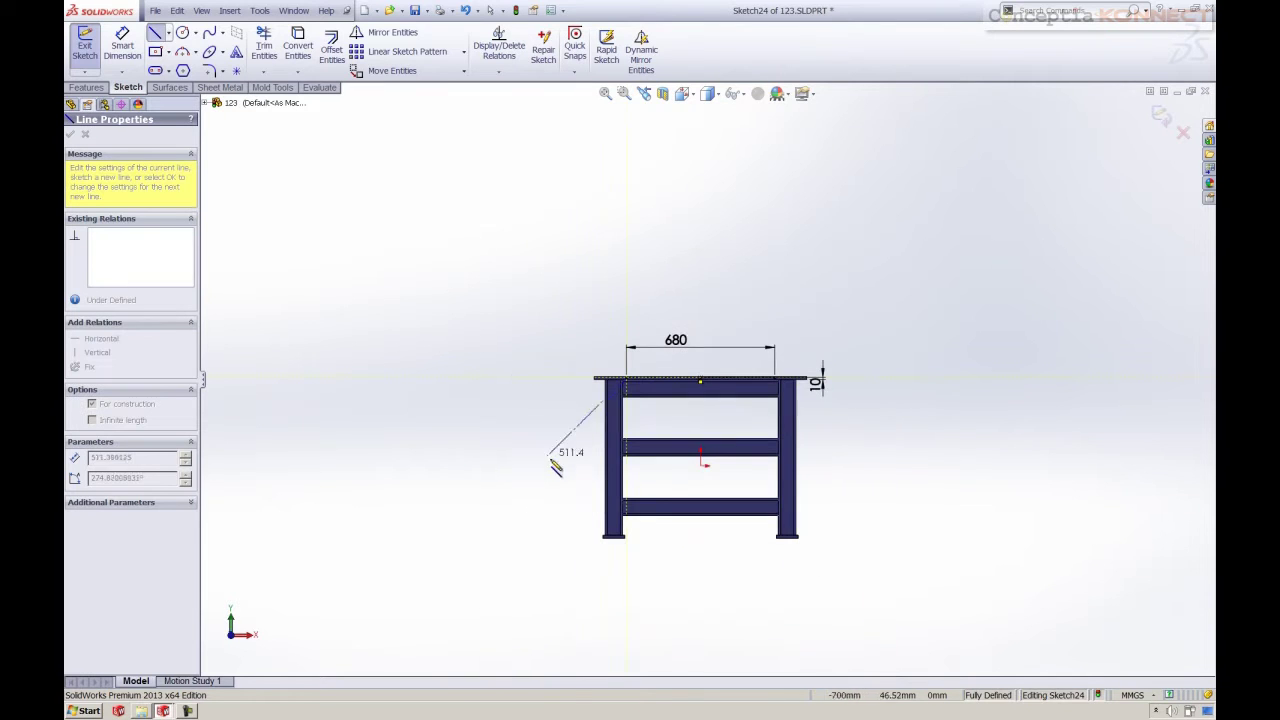
left_click(626, 490)
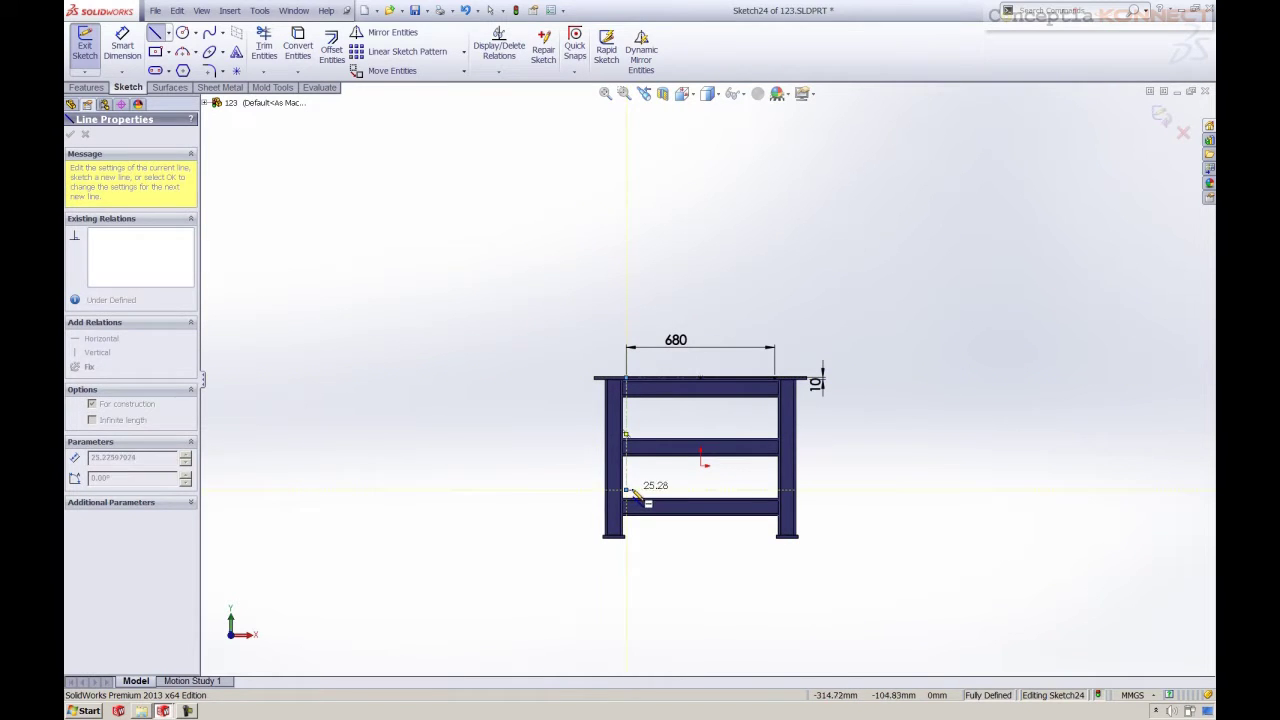
key("Escape")
Draw a matching vertical centerline from the right end of the span down to the lower rail
right_click(882, 337)
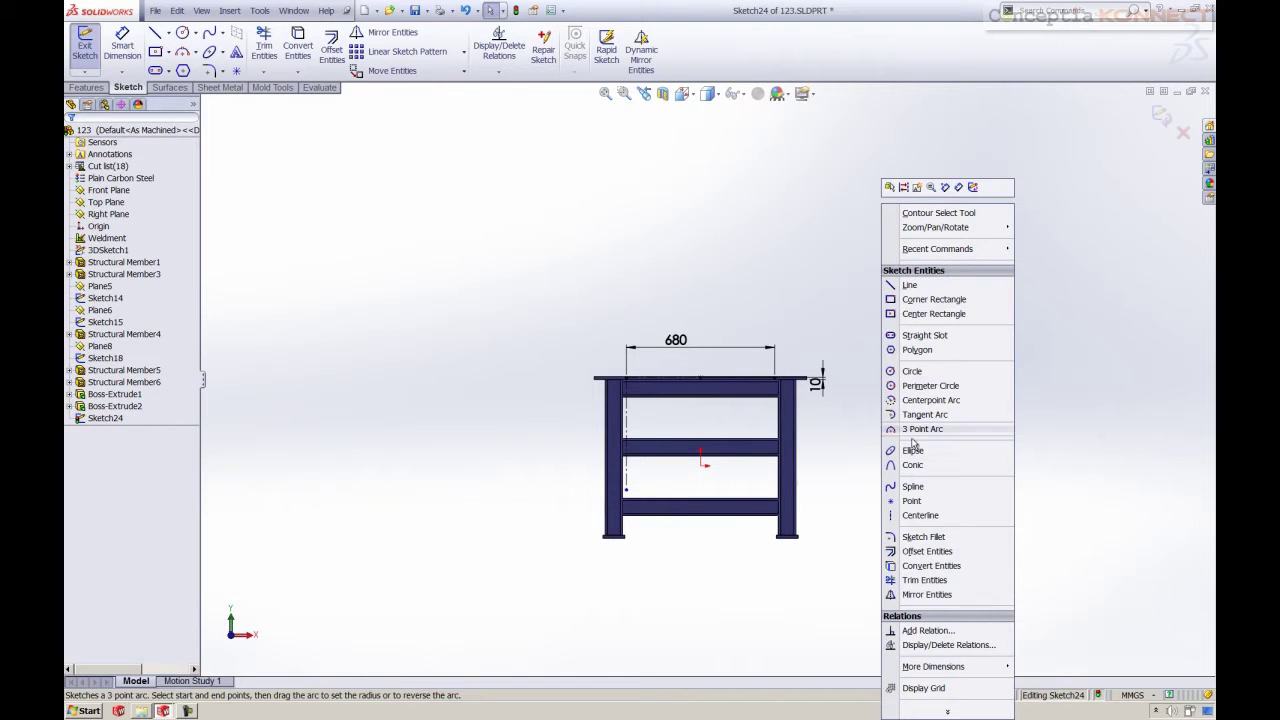
left_click(920, 515)
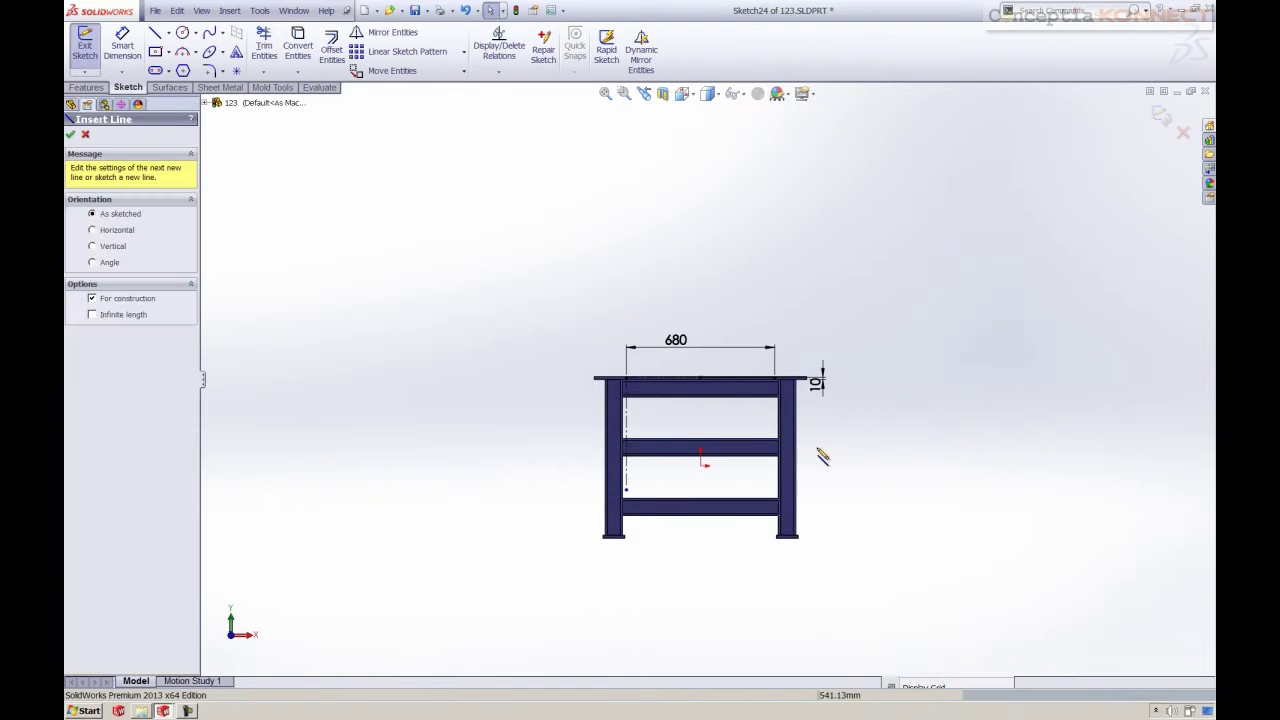
left_click(776, 382)
left_click(775, 491)
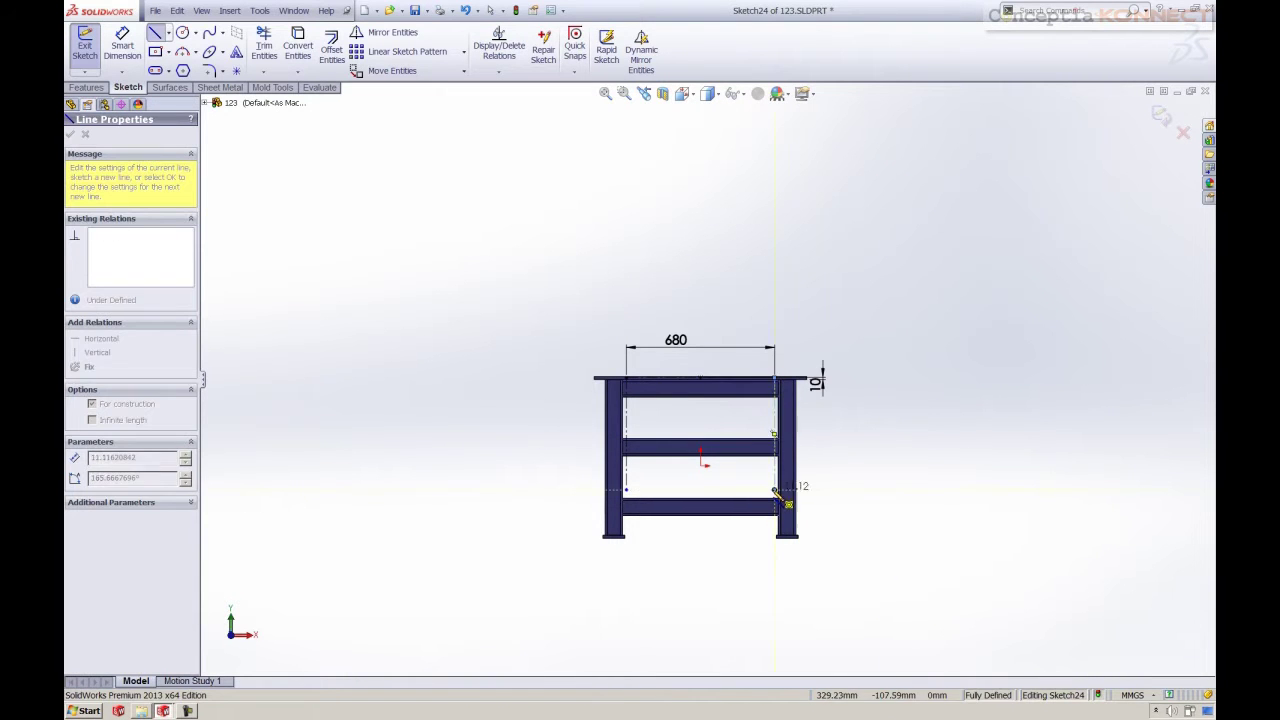
key("Escape")
right_click_drag(937, 289, 941, 322)
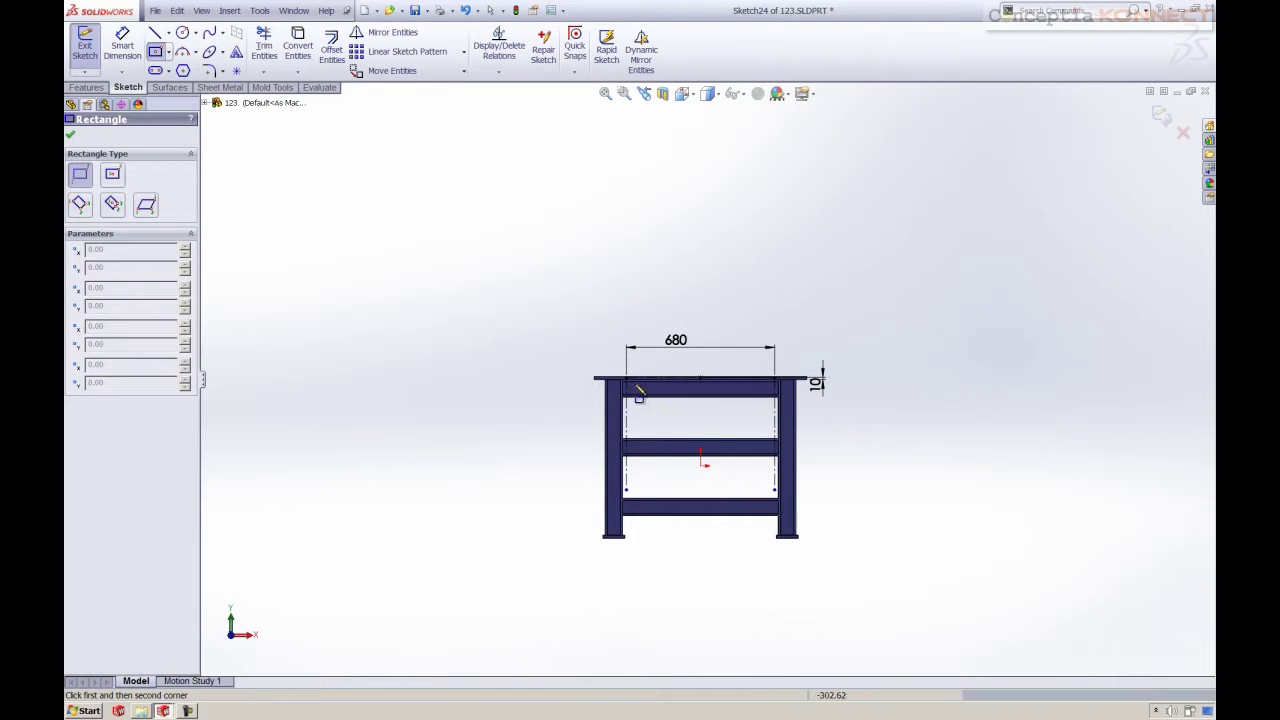
Draw a tall corner rectangle over the left centerline, from the top edge down to the lower rail
scroll(645, 390, "down", 3)
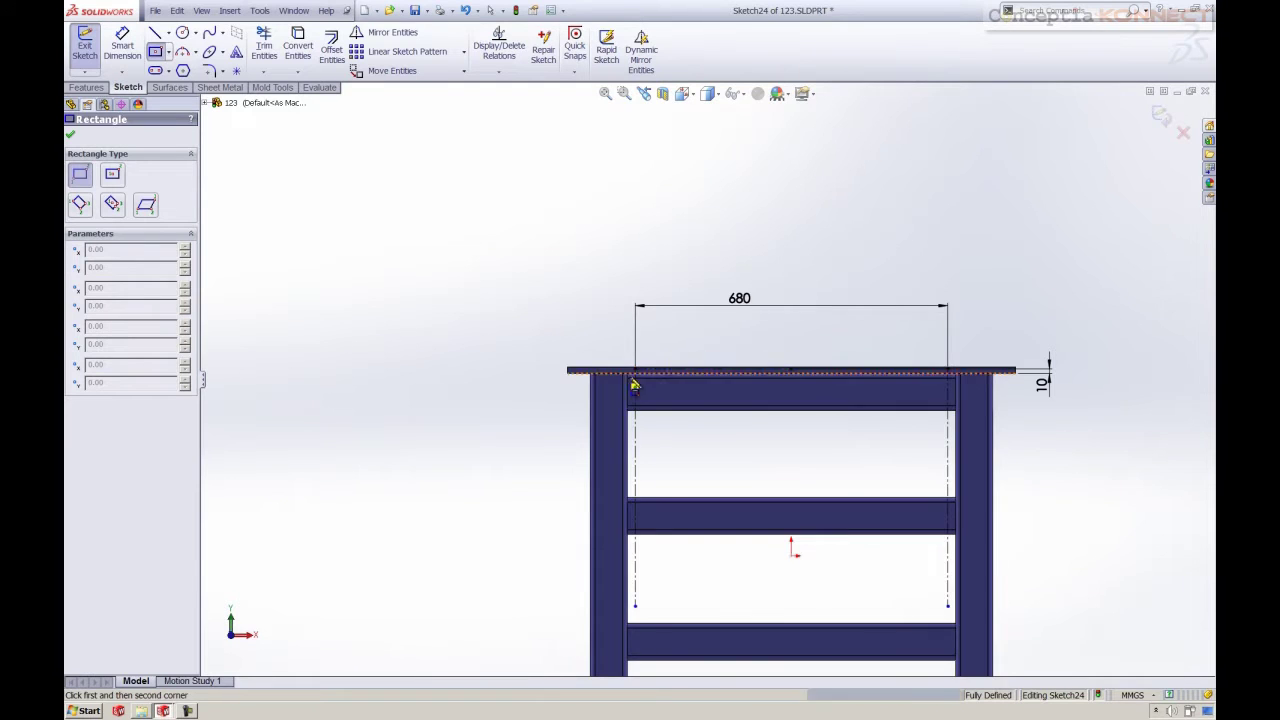
scroll(640, 375, "down", 2)
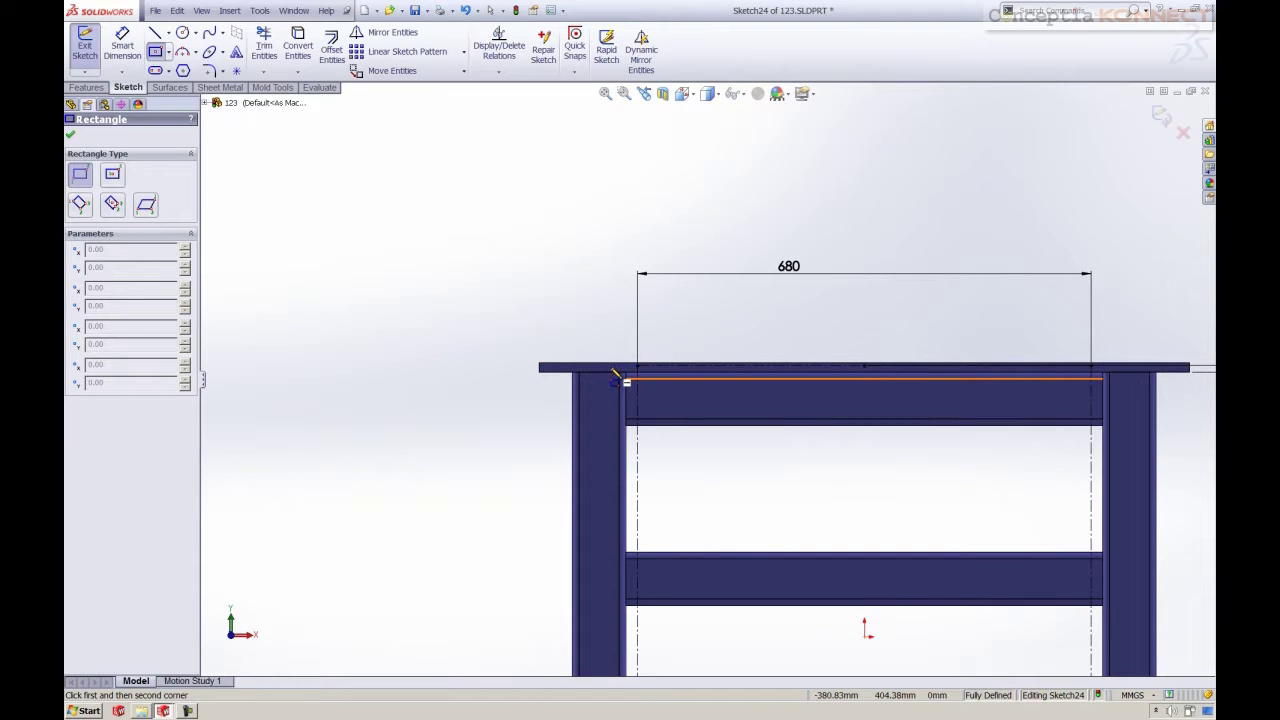
left_click(612, 378)
scroll(651, 403, "up", 2)
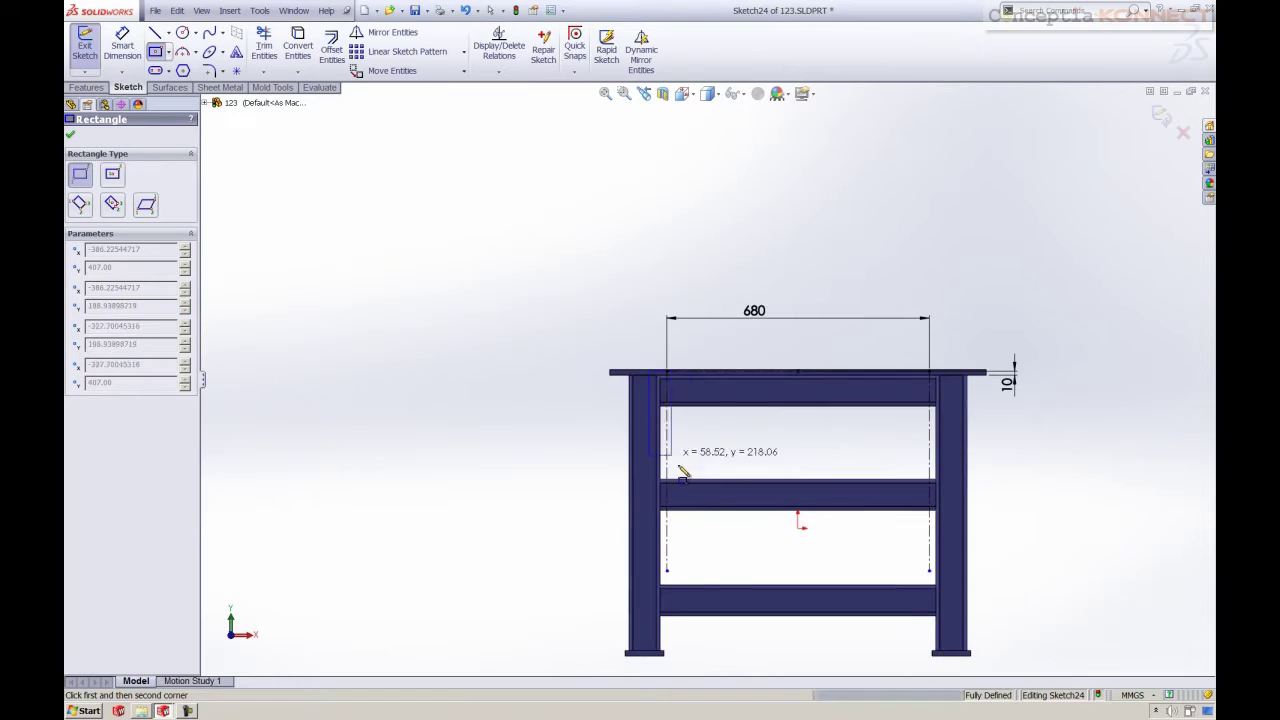
left_click(680, 563)
key("Escape")
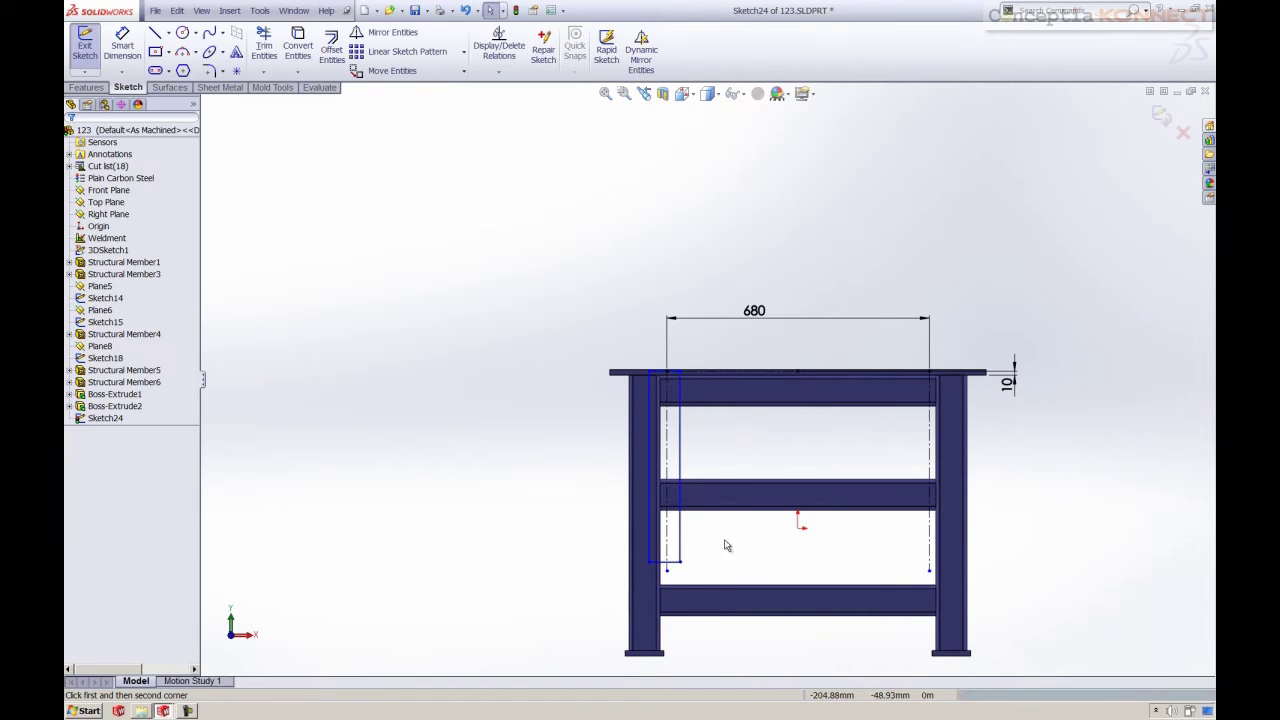
Draw a second tall rectangle over the right centerline, running down the right leg
right_click_drag(676, 204, 692, 270)
scroll(938, 380, "down", 3)
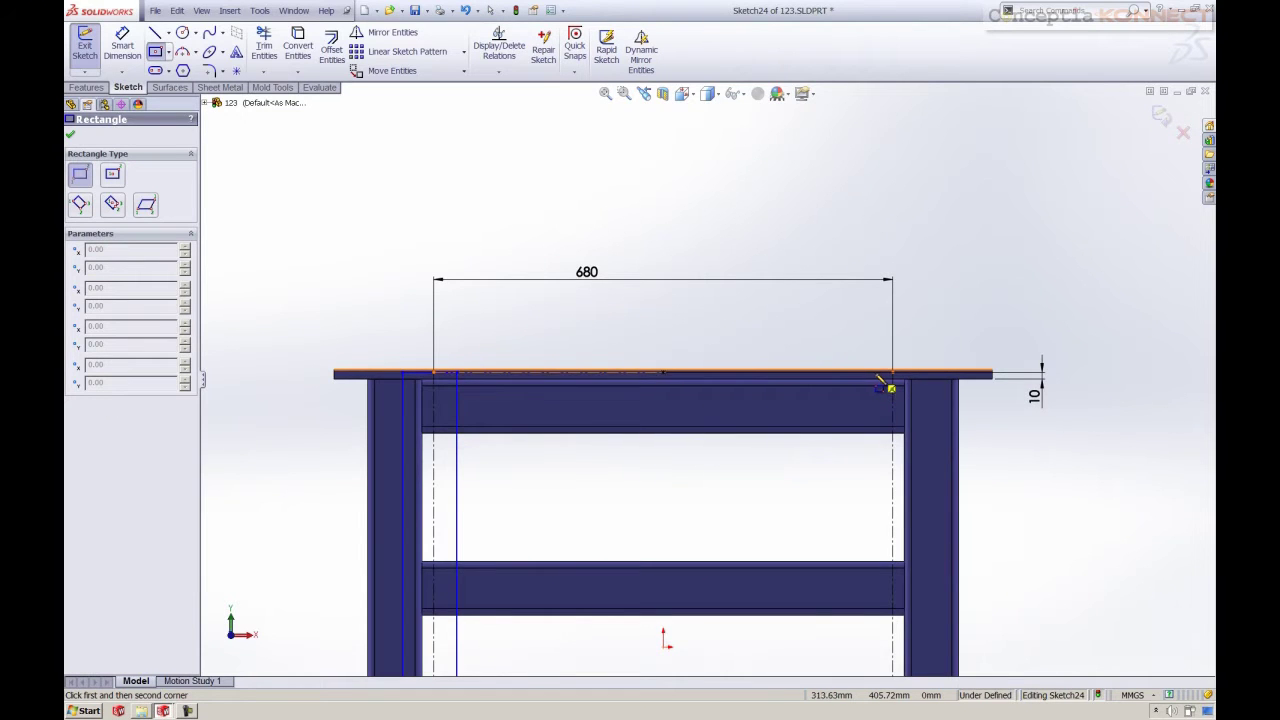
scroll(890, 387, "down", 3)
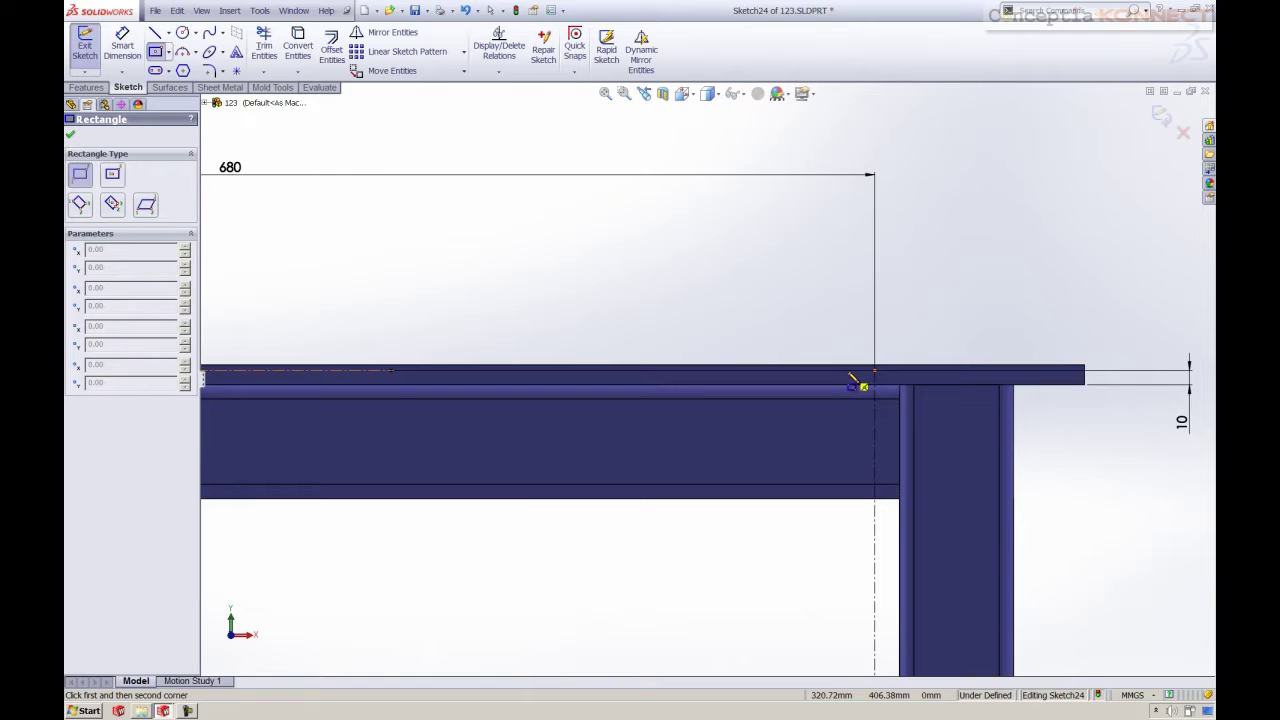
left_click(857, 383)
scroll(752, 472, "up", 3)
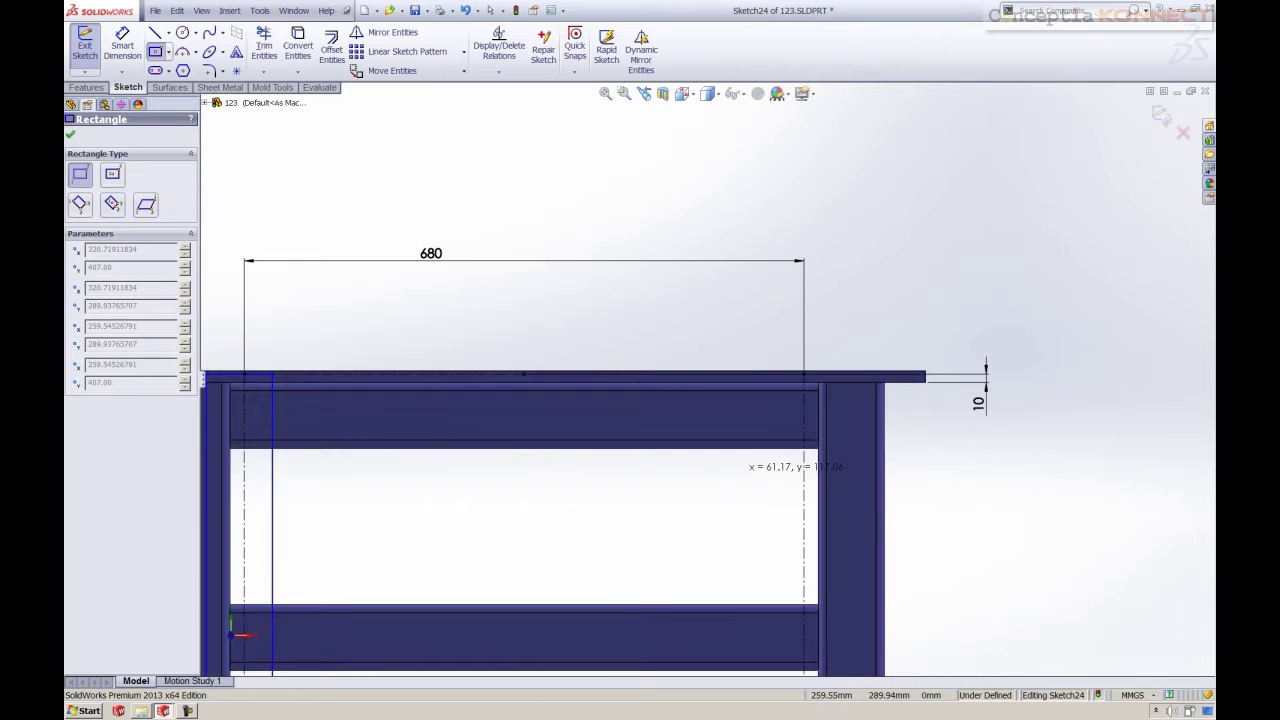
key("z")
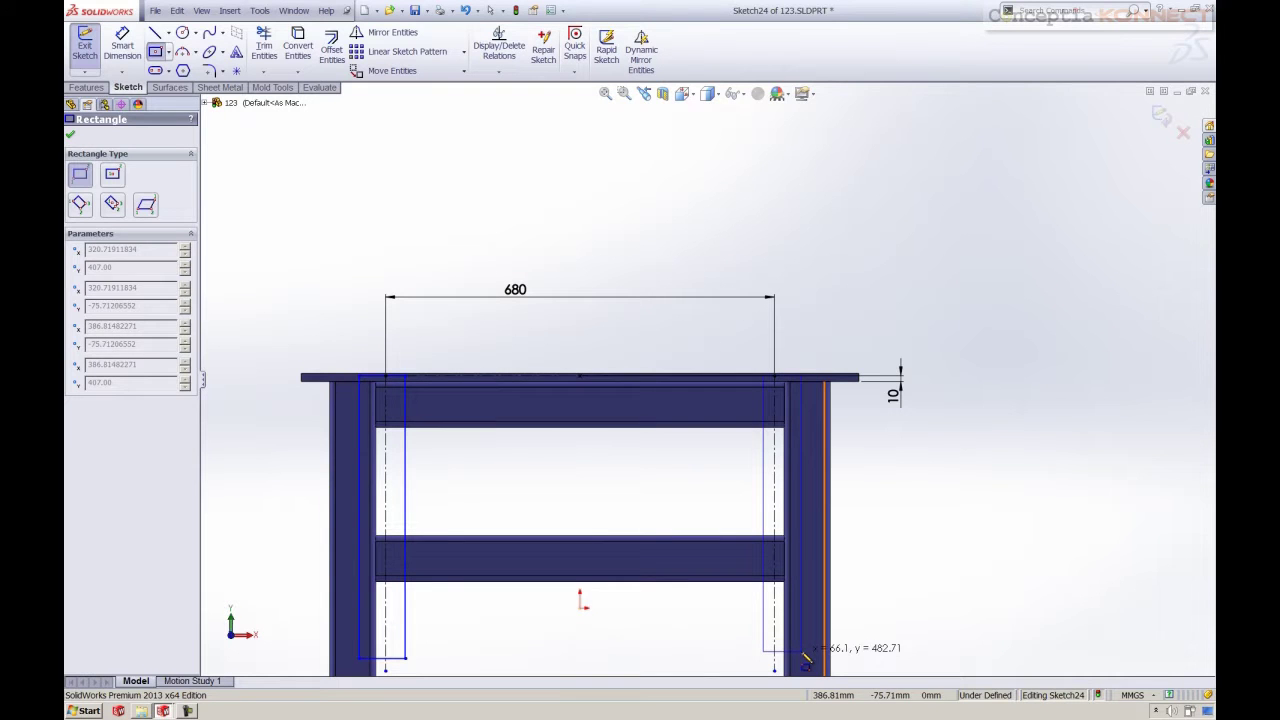
left_click(803, 656)
key("Escape")
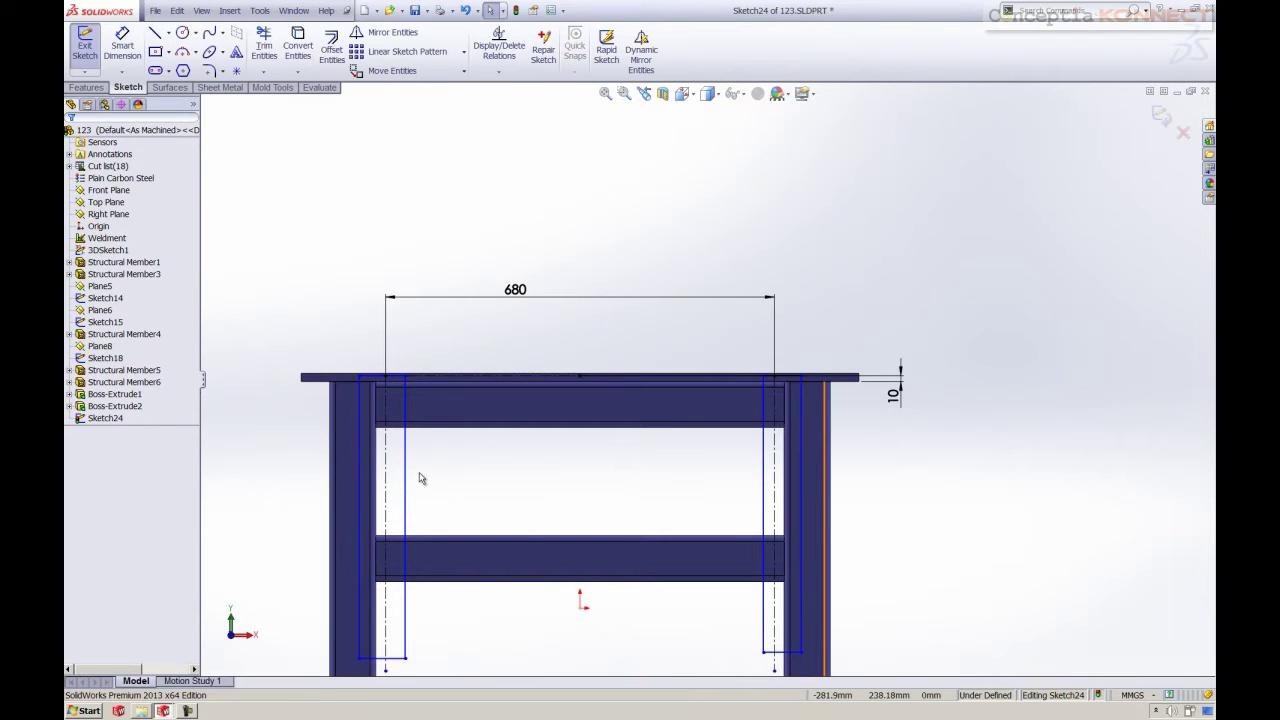
right_click_drag(462, 512, 460, 462)
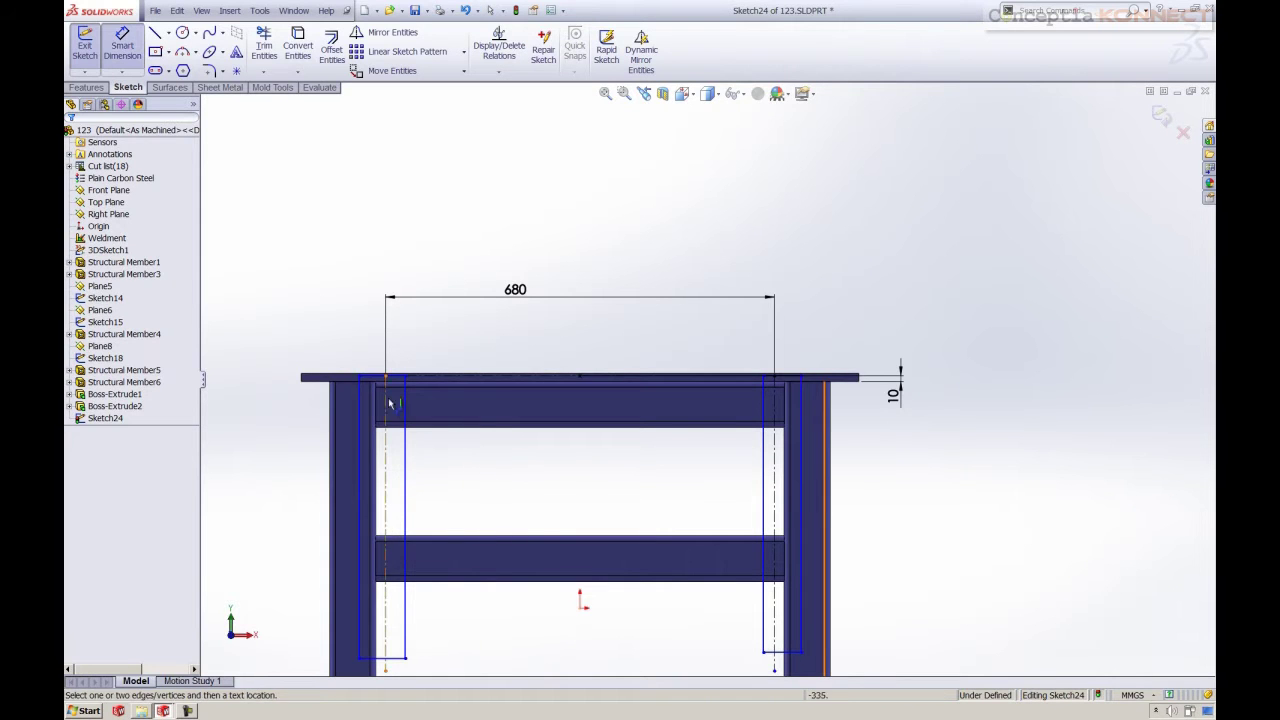
Dimension the left rectangle 100 mm wide and 440 mm tall
left_click(366, 381)
left_click(372, 336)
type("100")
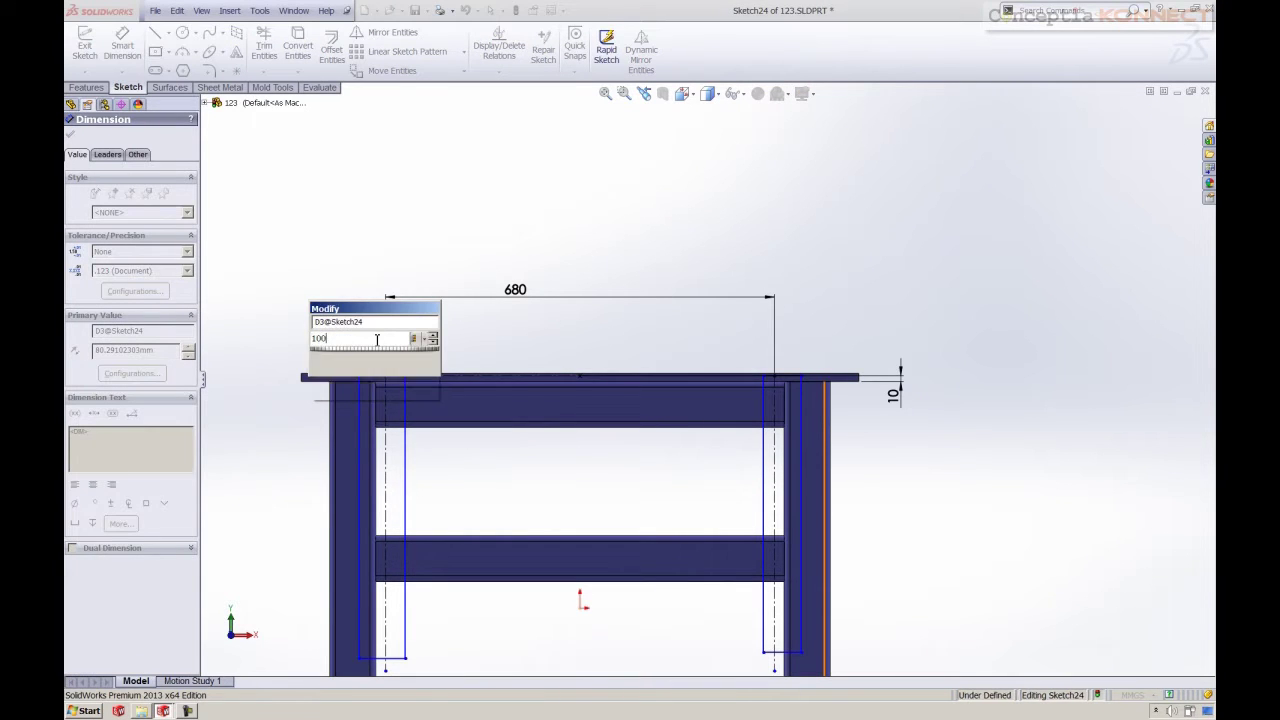
key("Return")
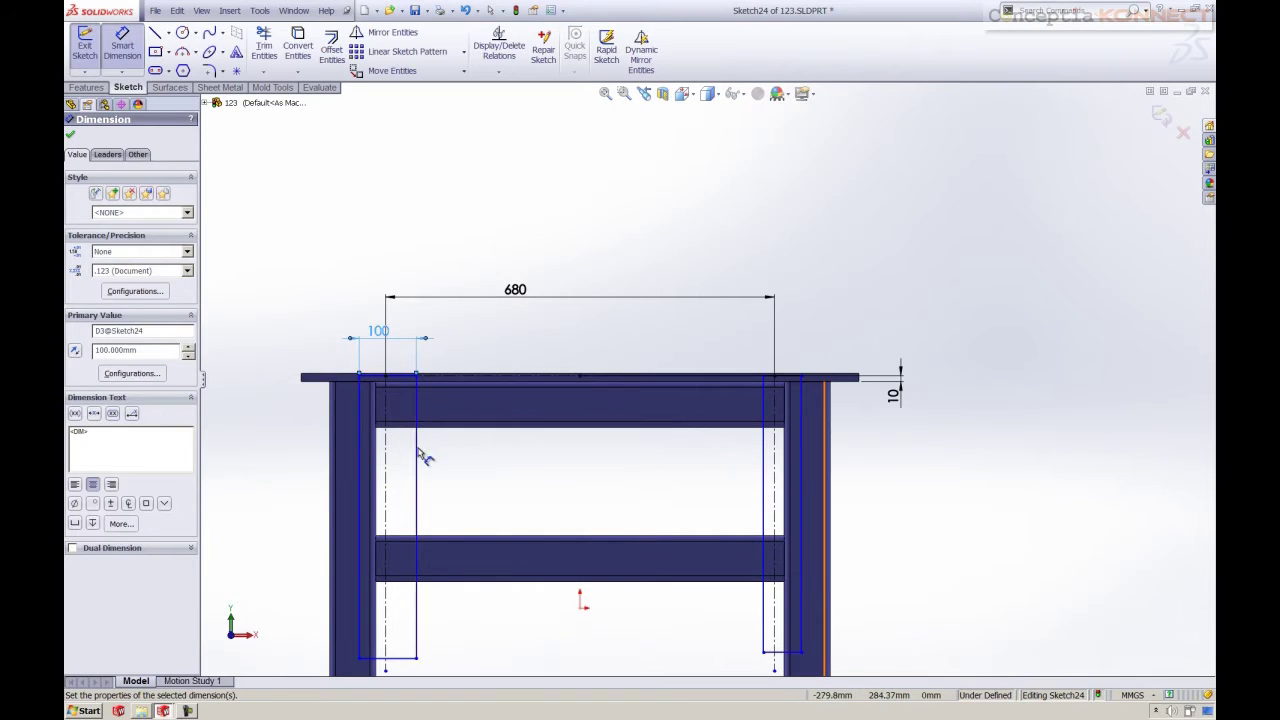
left_click(421, 455)
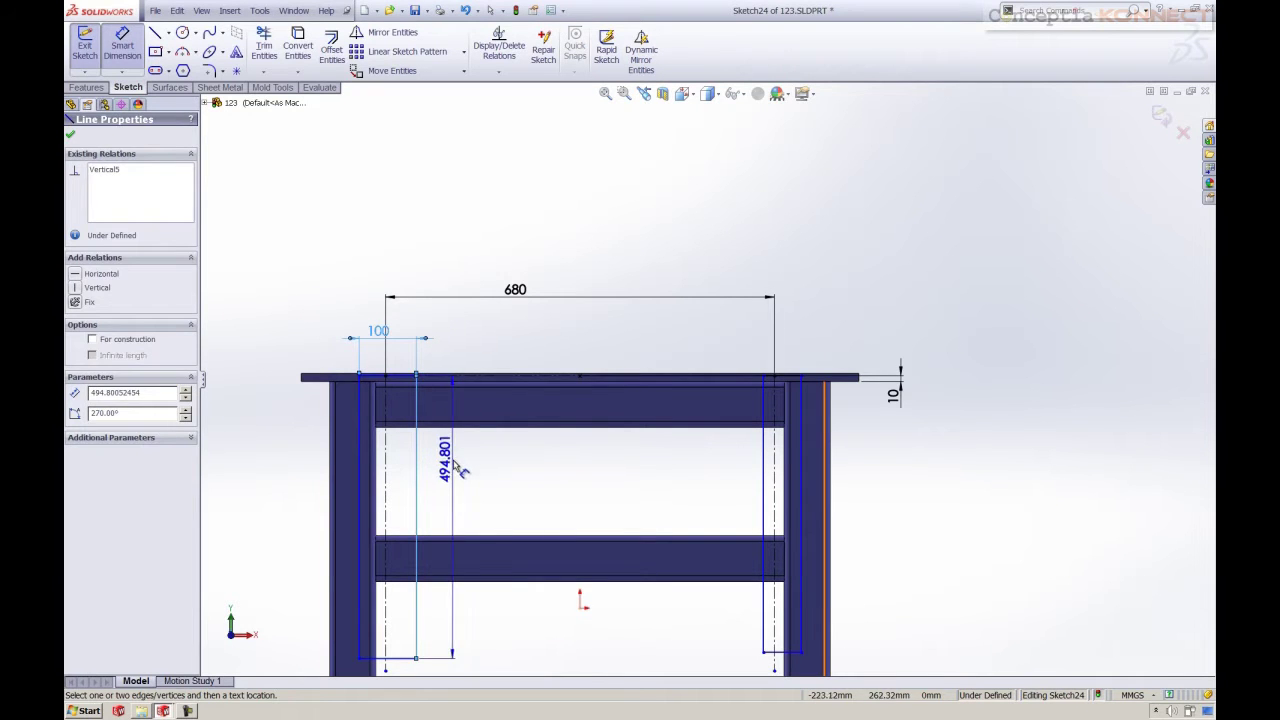
left_click(467, 485)
type("440")
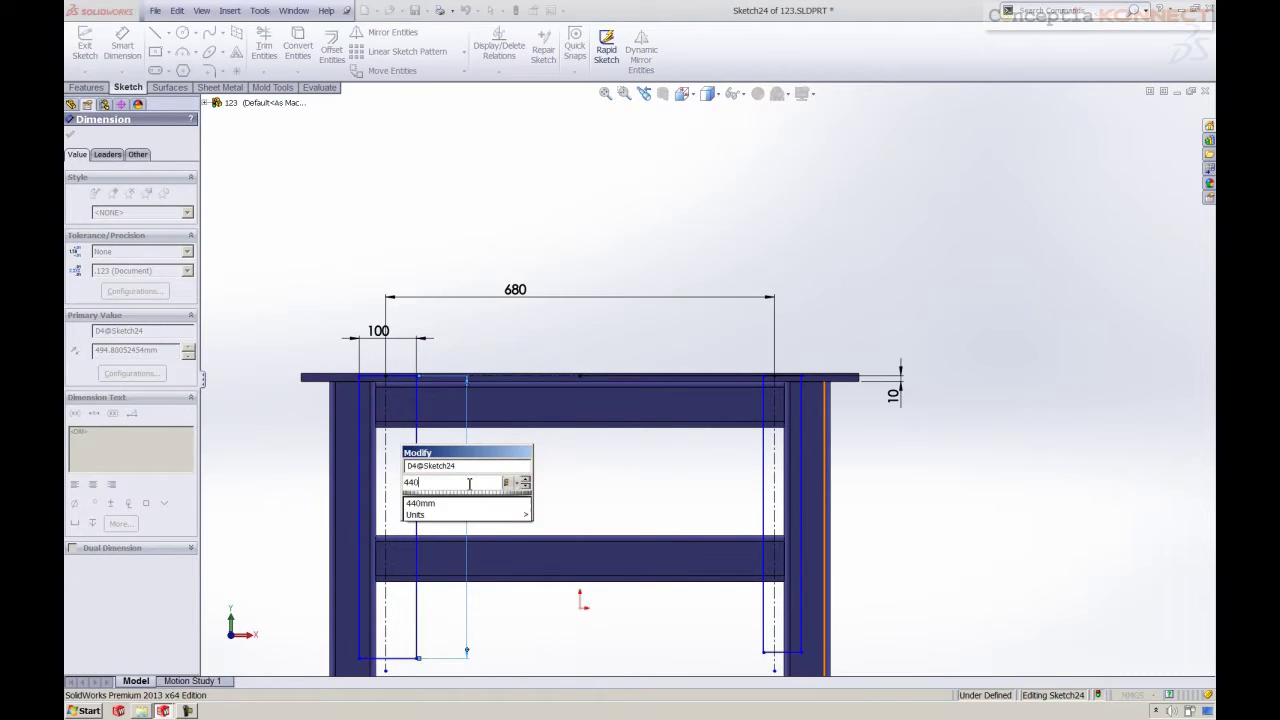
key("Return")
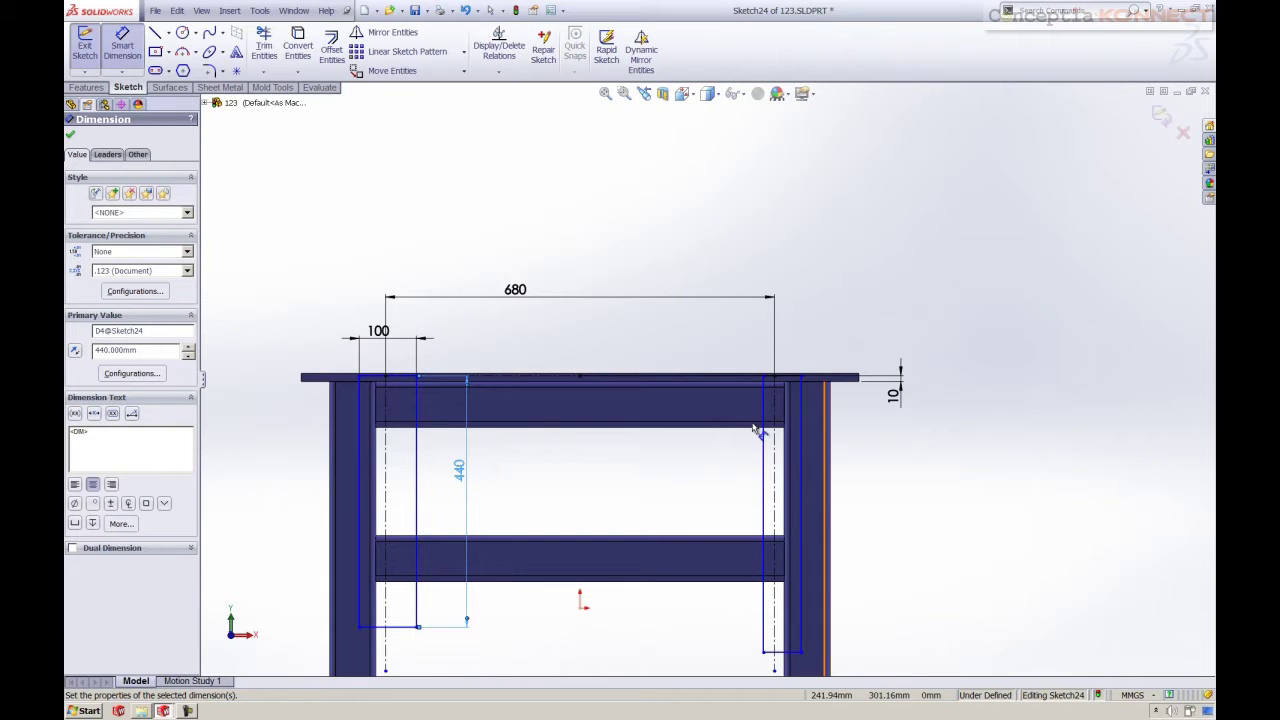
Dimension the right rectangle 100 mm wide and 440 mm tall
left_click(785, 379)
left_click(800, 346)
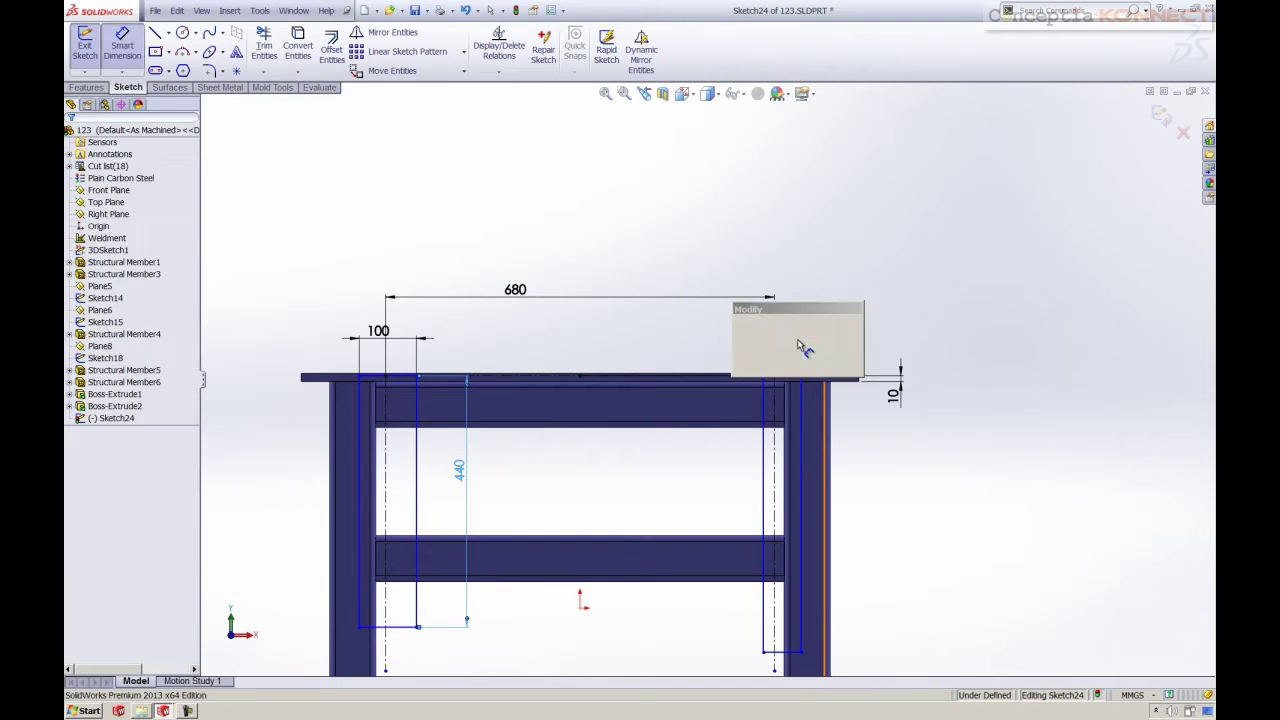
type("44")
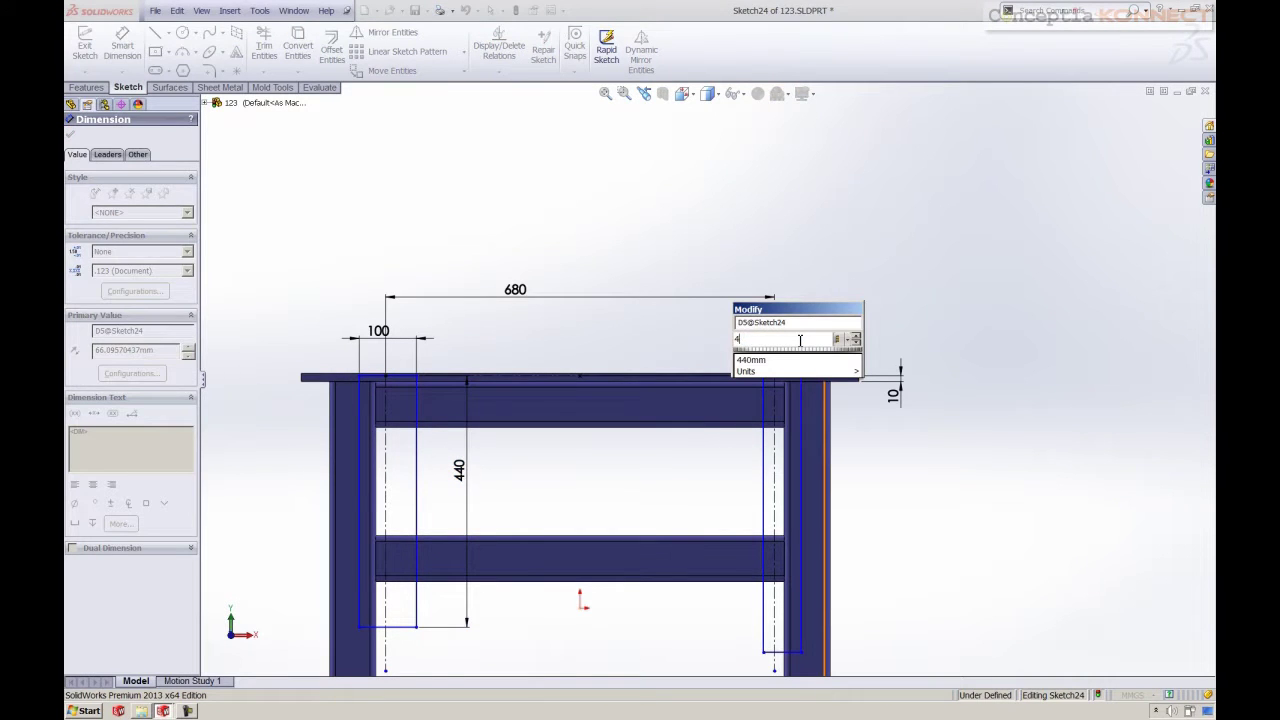
key("BackSpace")
type("100")
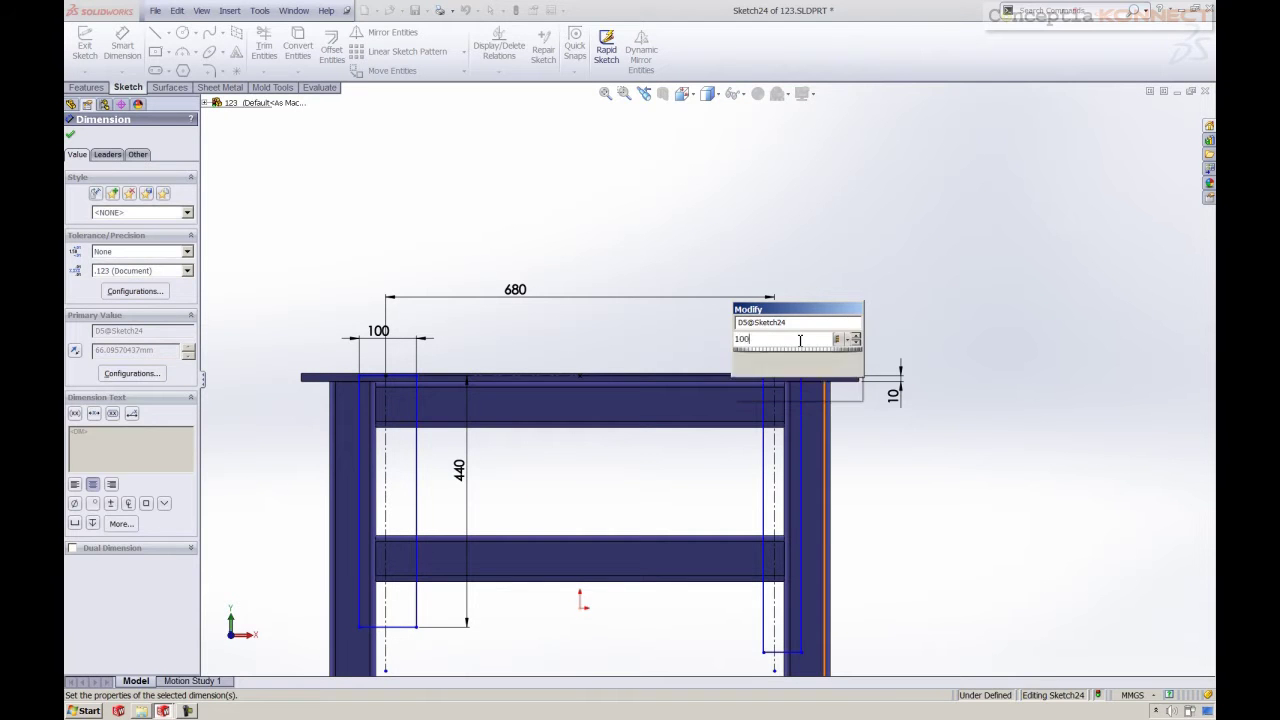
key("Return")
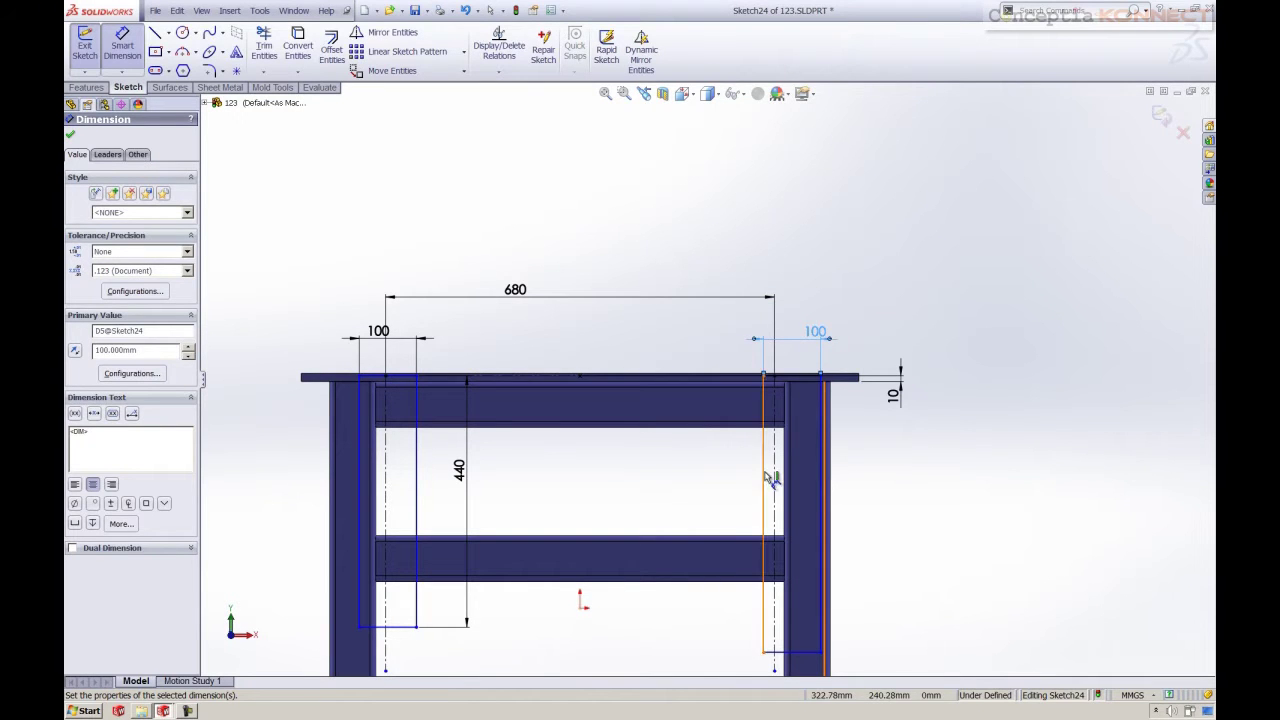
left_click(765, 480)
left_click(715, 489)
type("440")
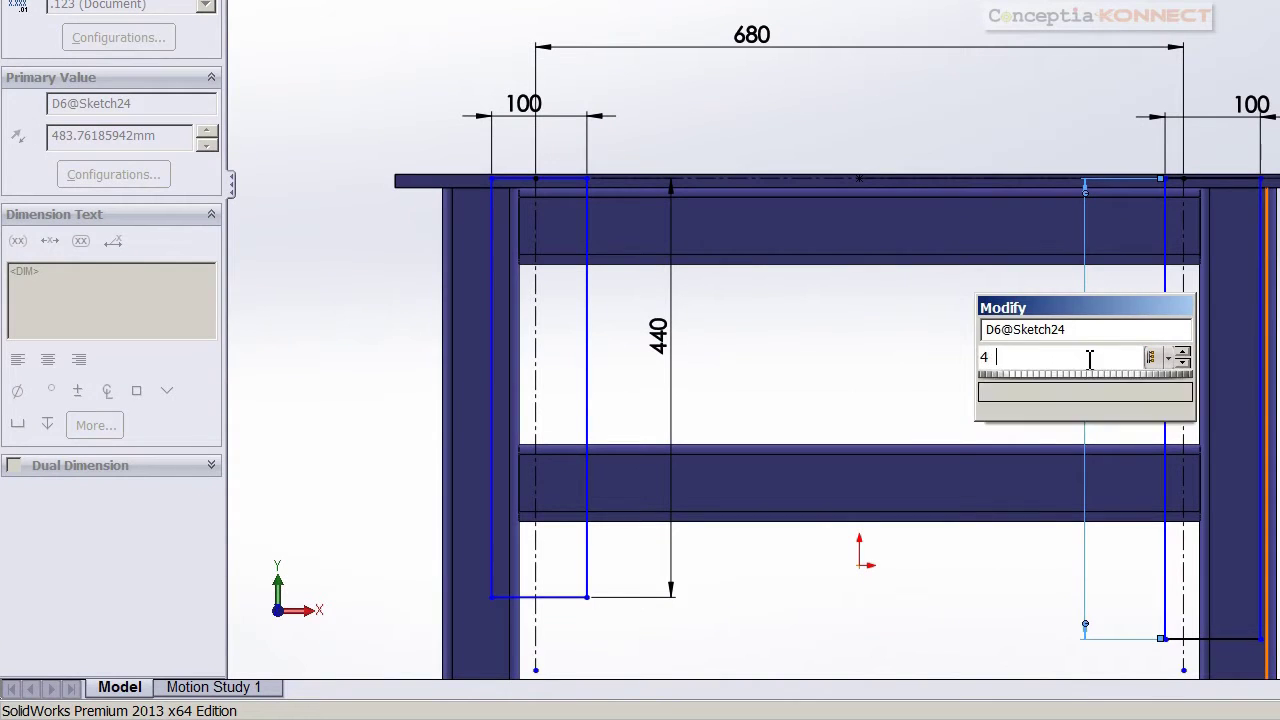
key("Return")
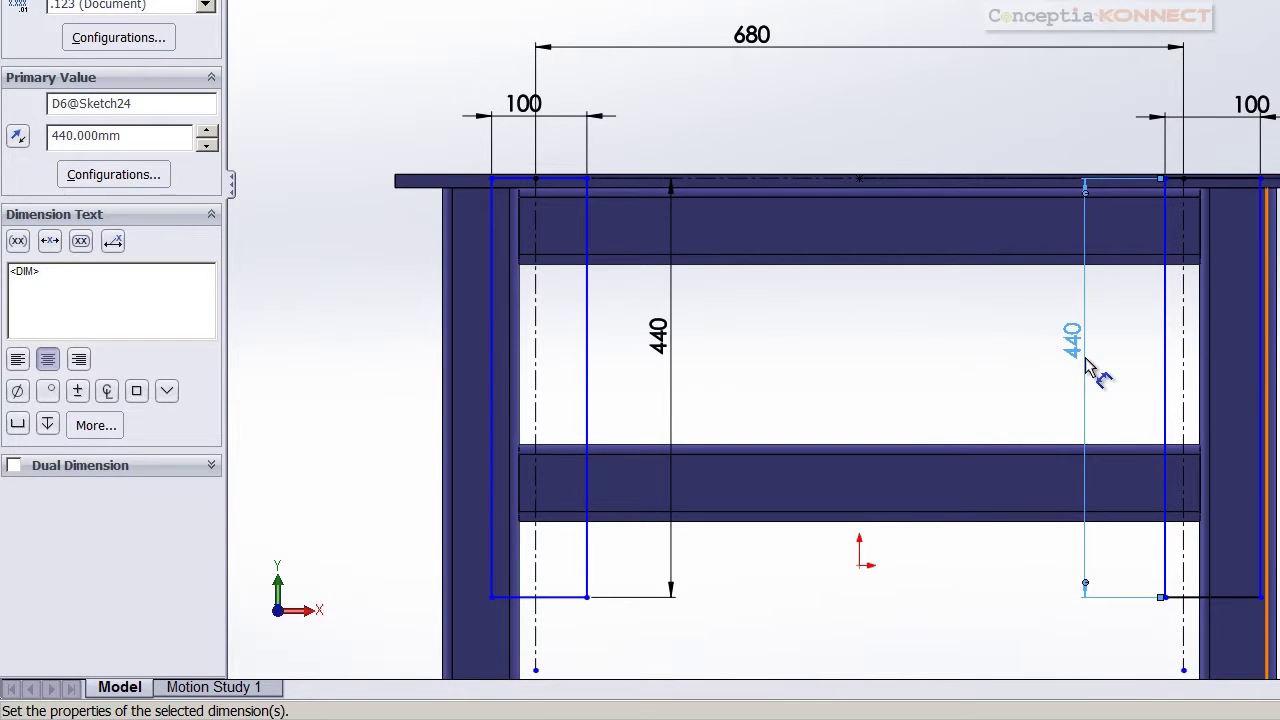
key("Escape")
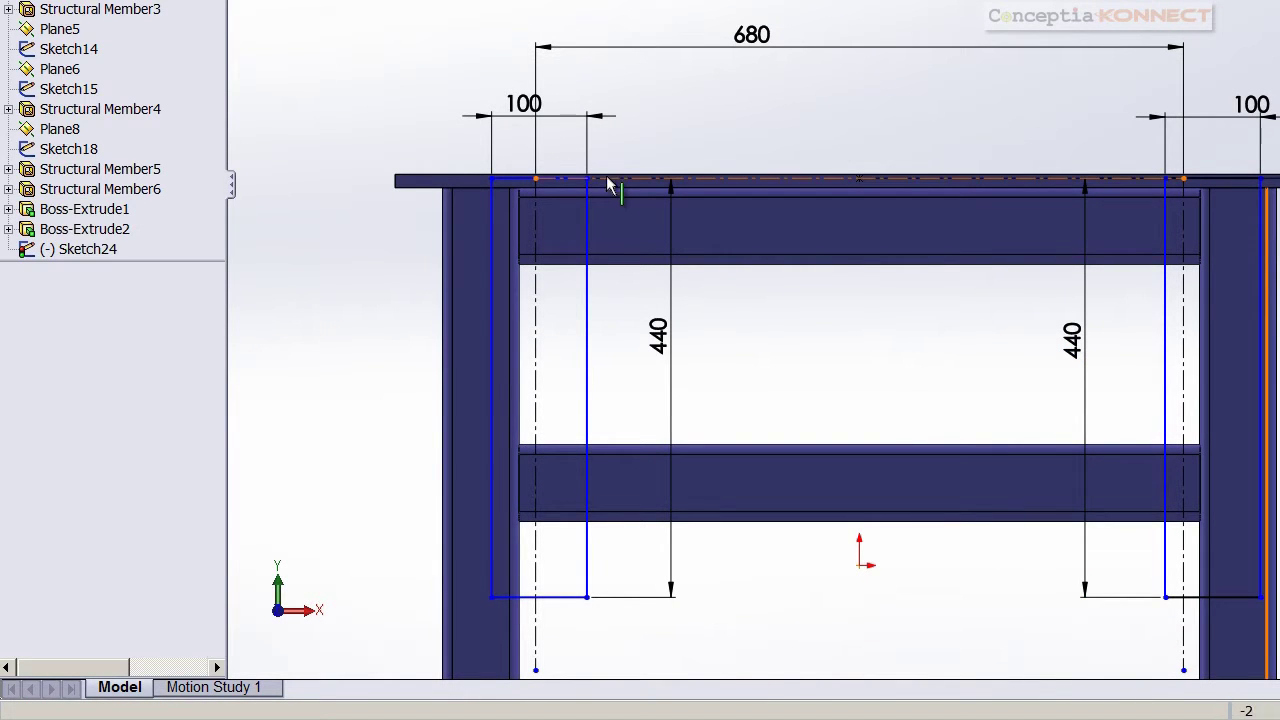
Centre both rectangles' top lines on their leg centreline points with Midpoint relations
left_click(527, 183)
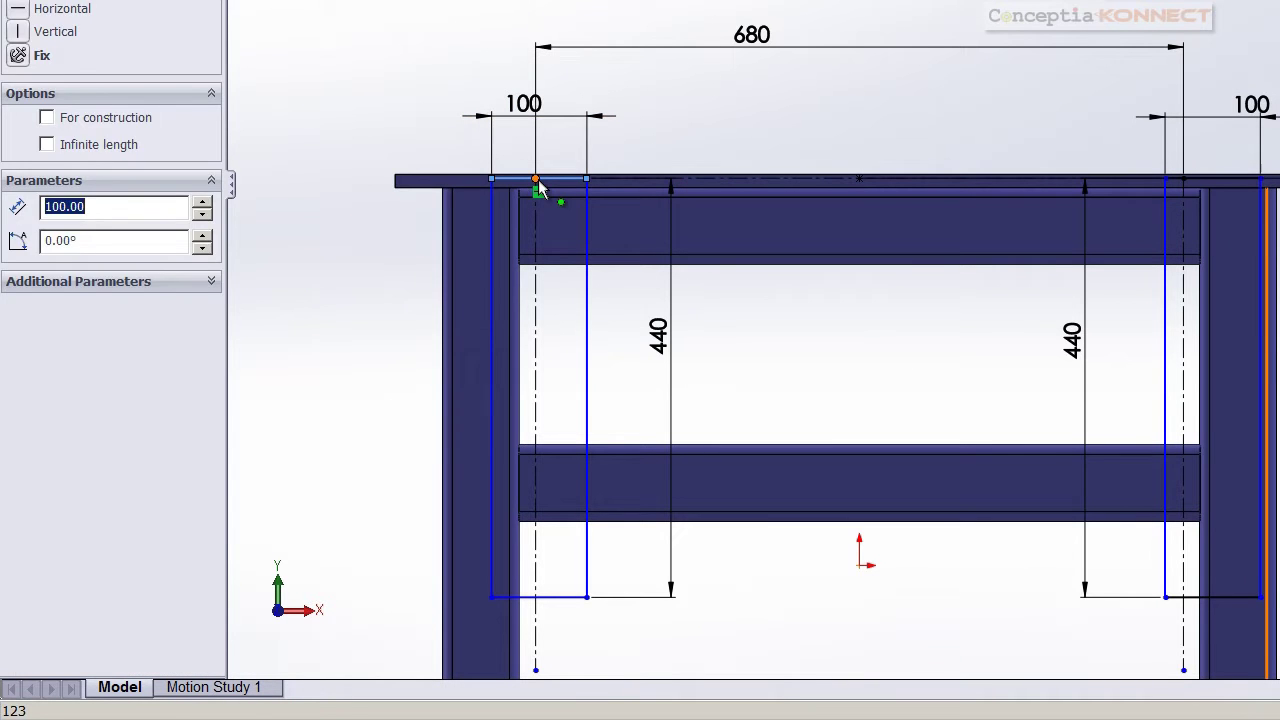
left_click(536, 183, "ctrl")
left_click(602, 90)
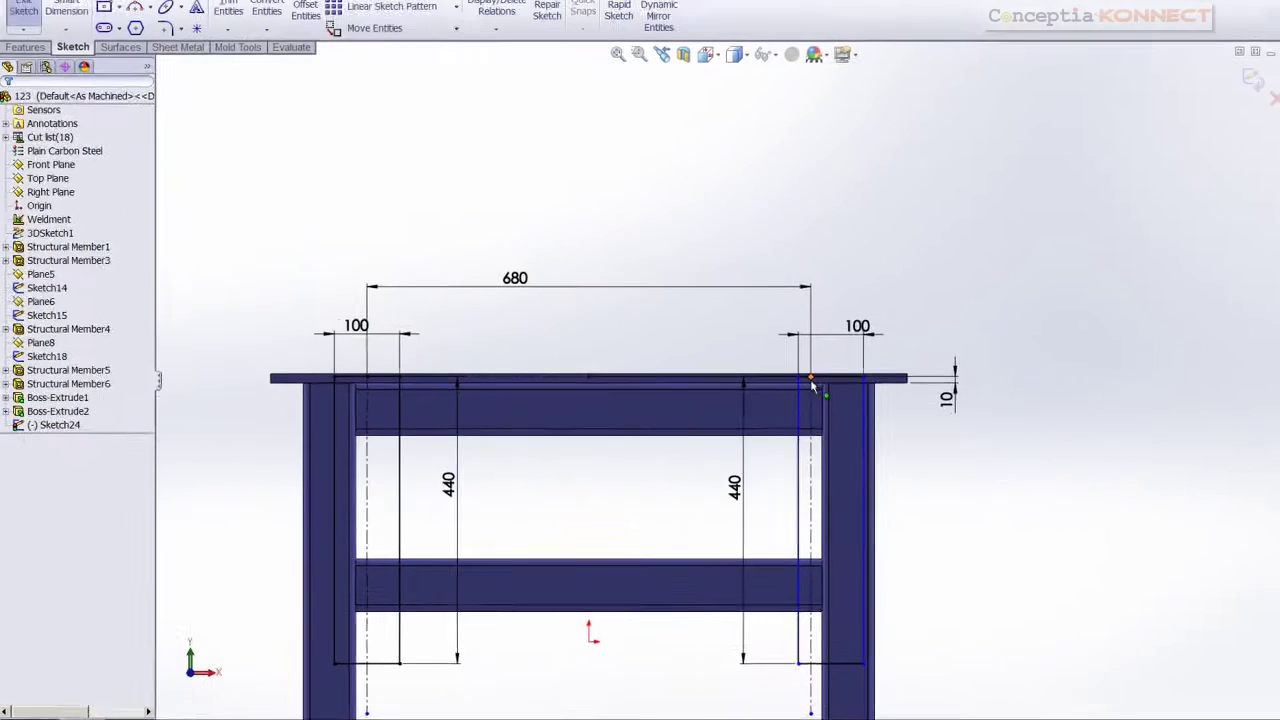
left_click(1184, 181)
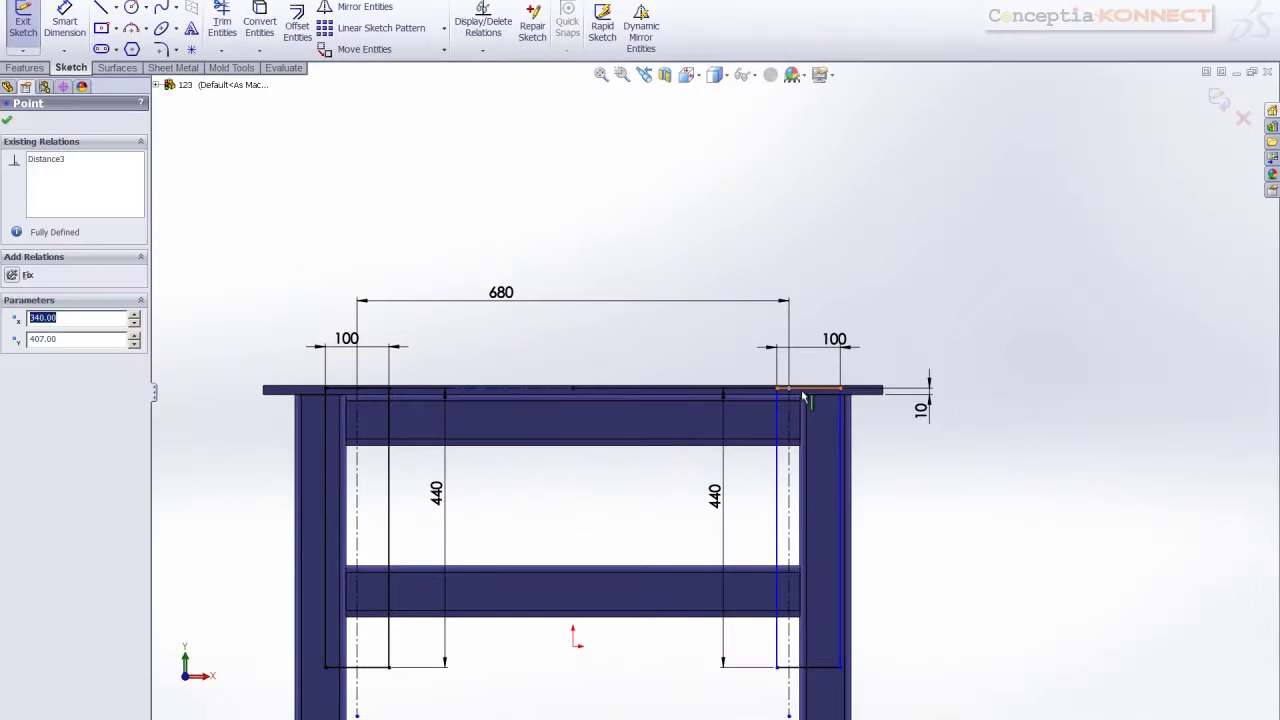
left_click(805, 395, "ctrl")
left_click(923, 514)
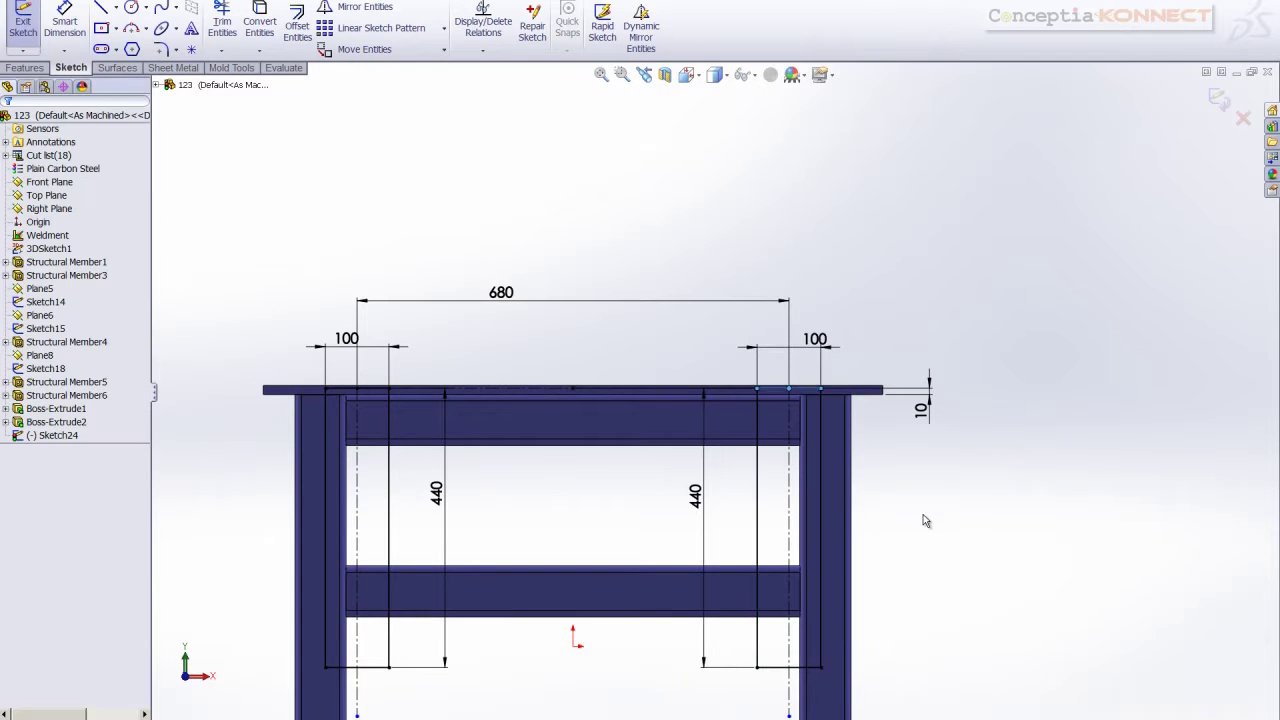
scroll(654, 491, "up", 5)
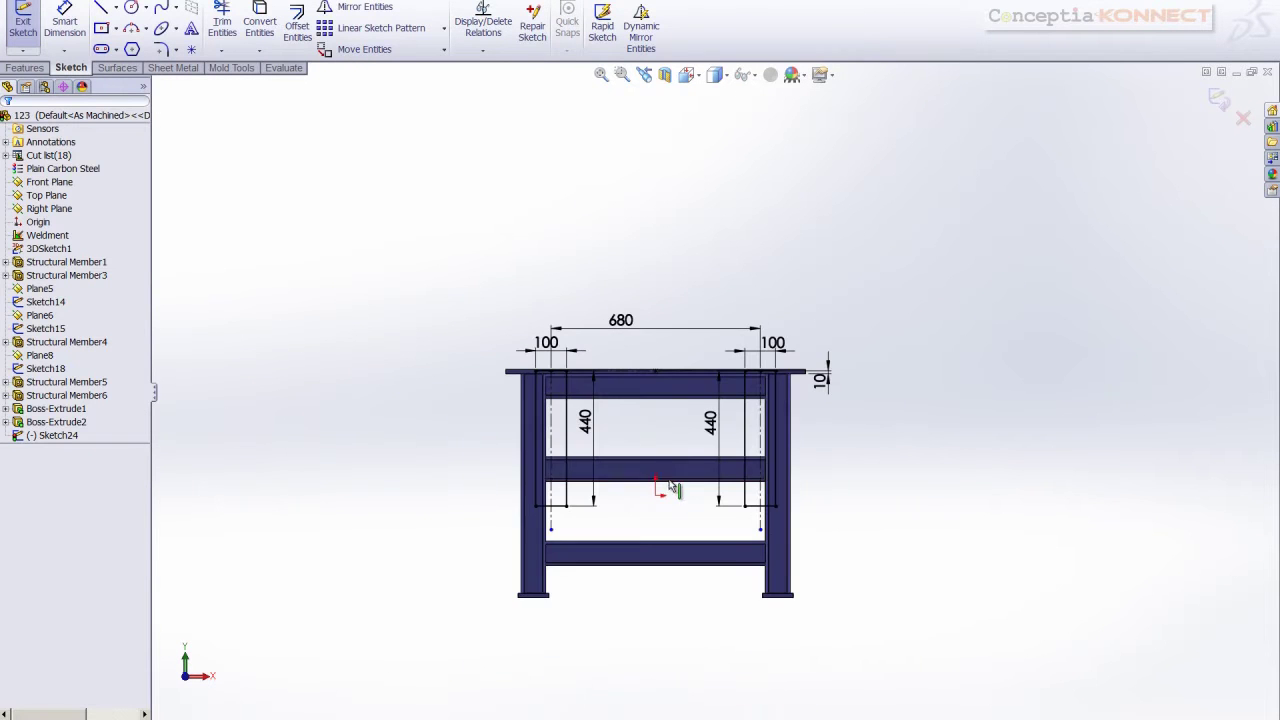
Exit the plate sketch and check Boss-Extrude3's settings without changing them
scroll(1222, 108, "down", 3)
left_click(1220, 102)
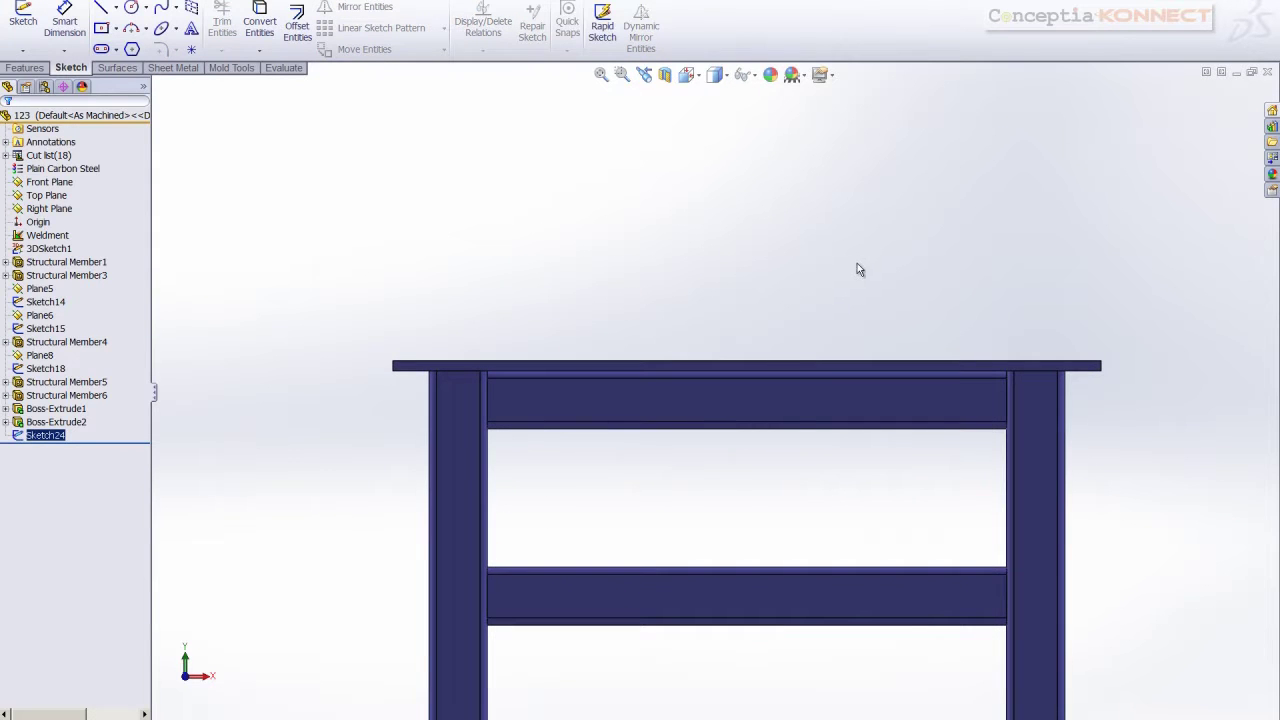
scroll(680, 206, "up", 1)
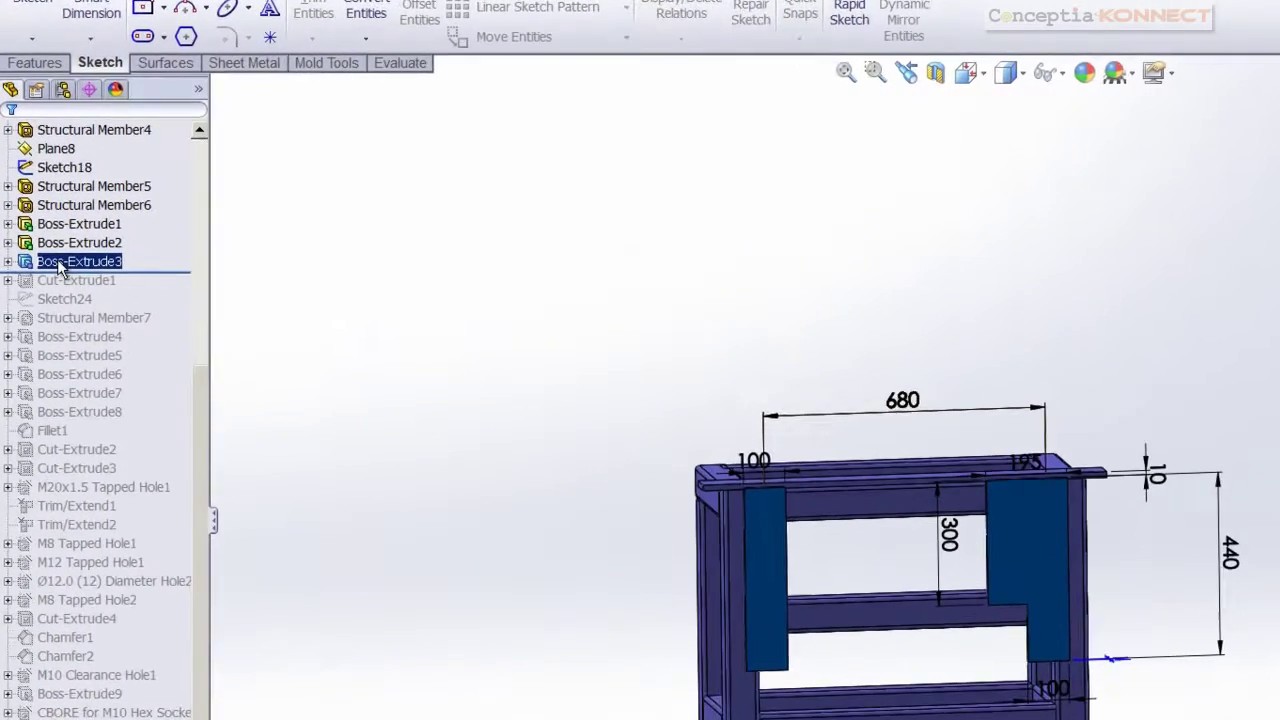
right_click(46, 209)
left_click(81, 216)
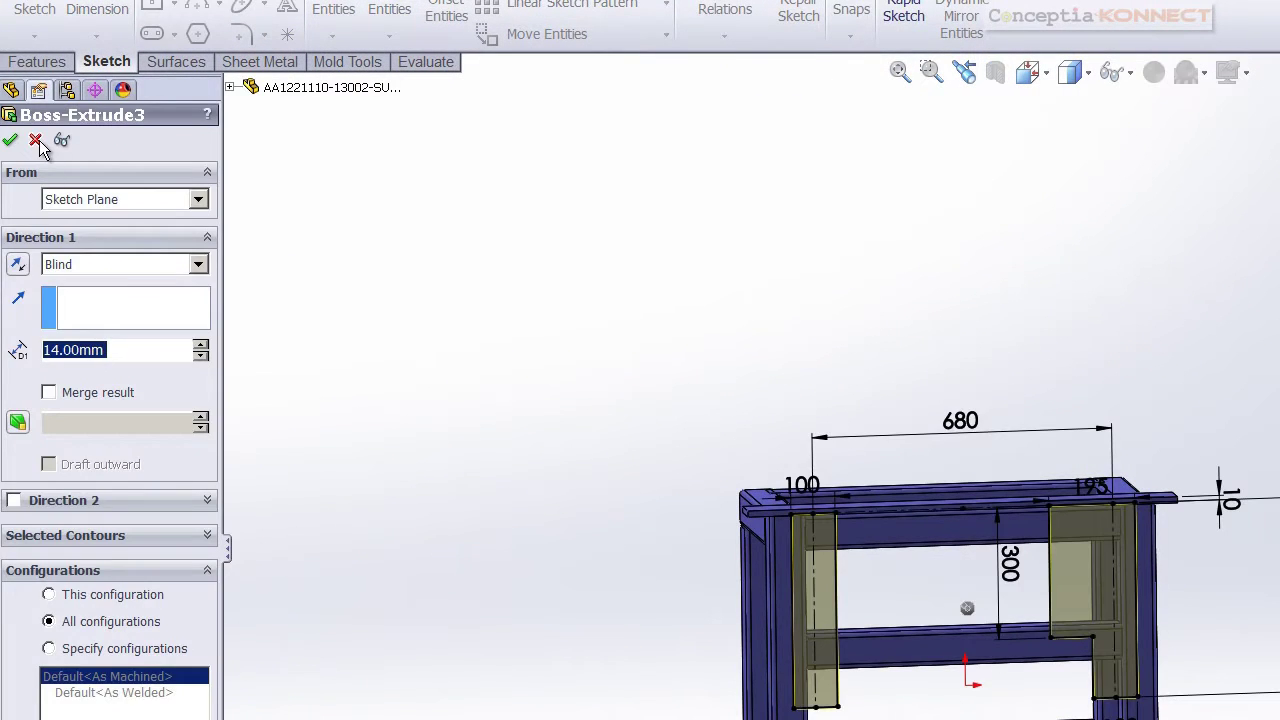
left_click(36, 141)
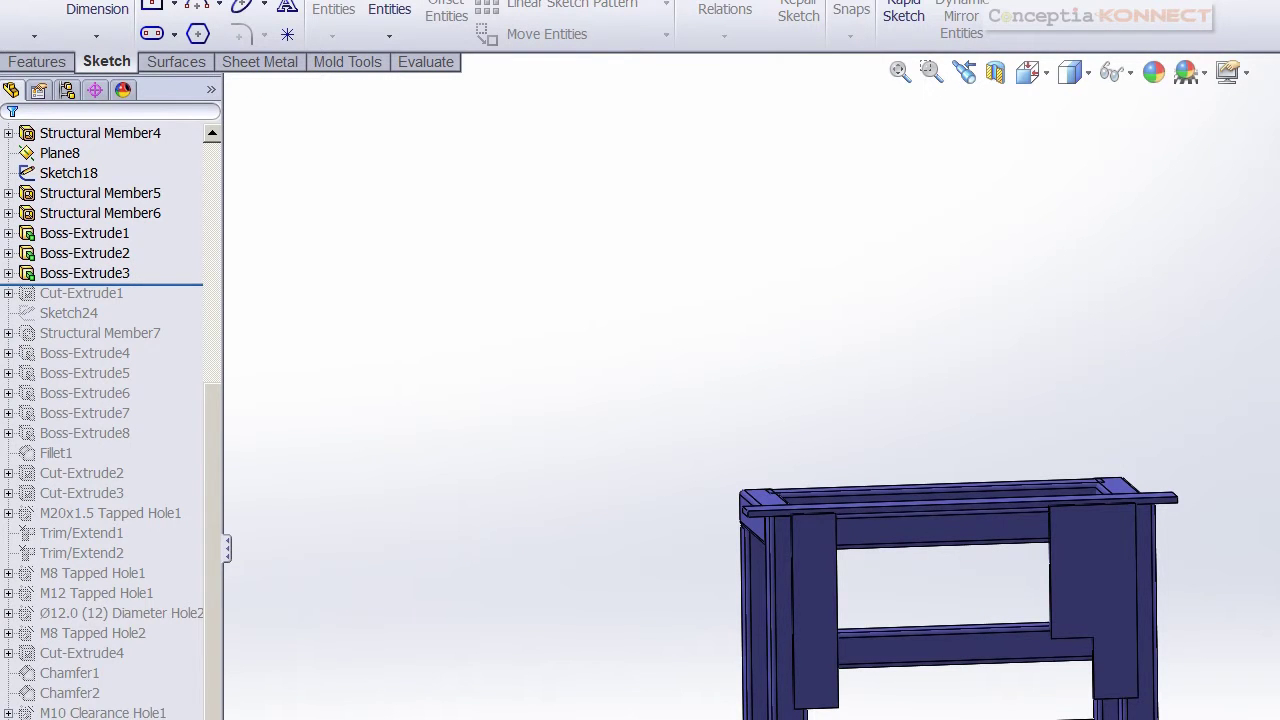
Extrude the plate sketch 14 mm to form the two front plates
left_click(40, 62)
left_click(30, 15)
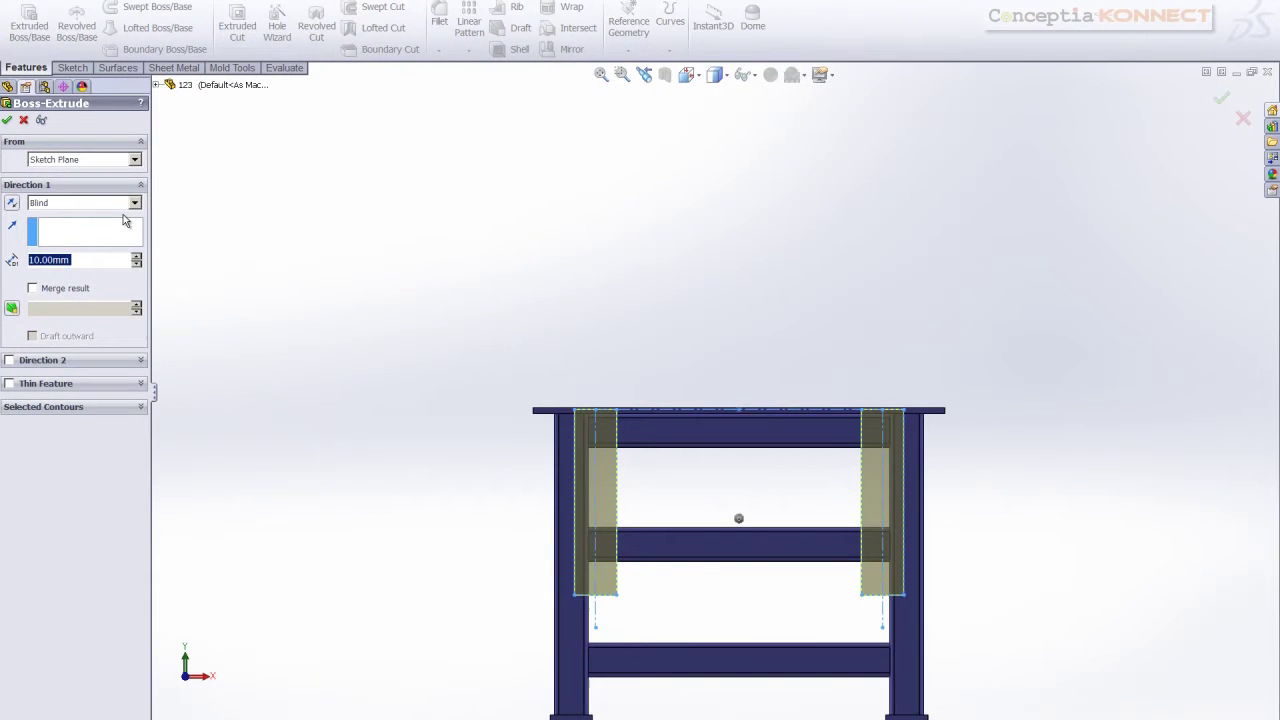
type("14")
left_click(7, 120)
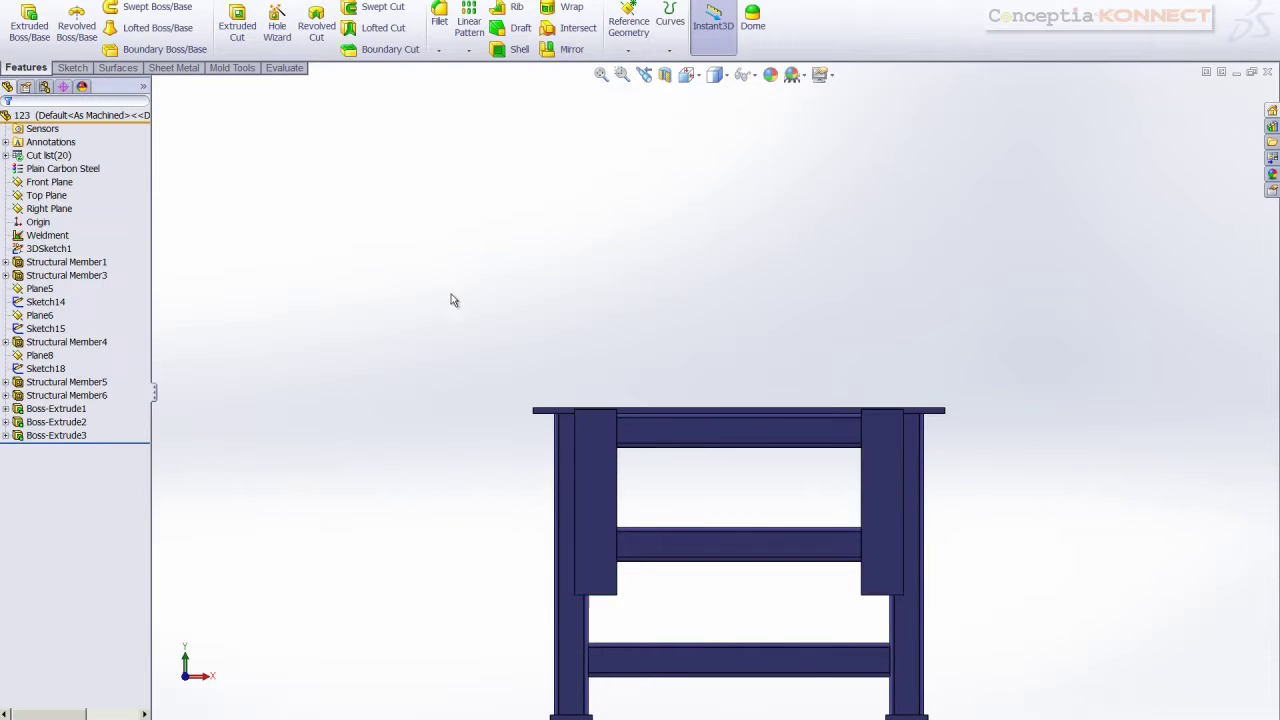
middle_click_drag(451, 297, 532, 330)
Start a new sketch on the left plate face and draw a rectangle from its top to bottom edge
right_click(547, 345)
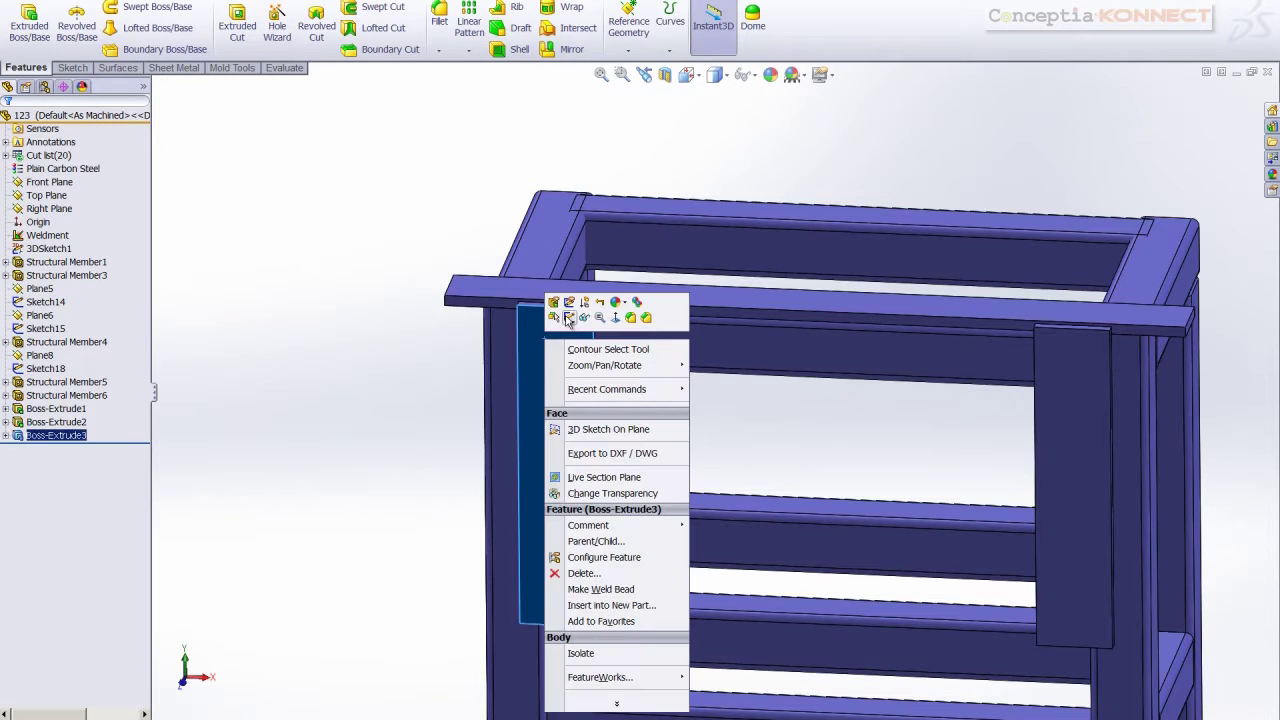
left_click(568, 317)
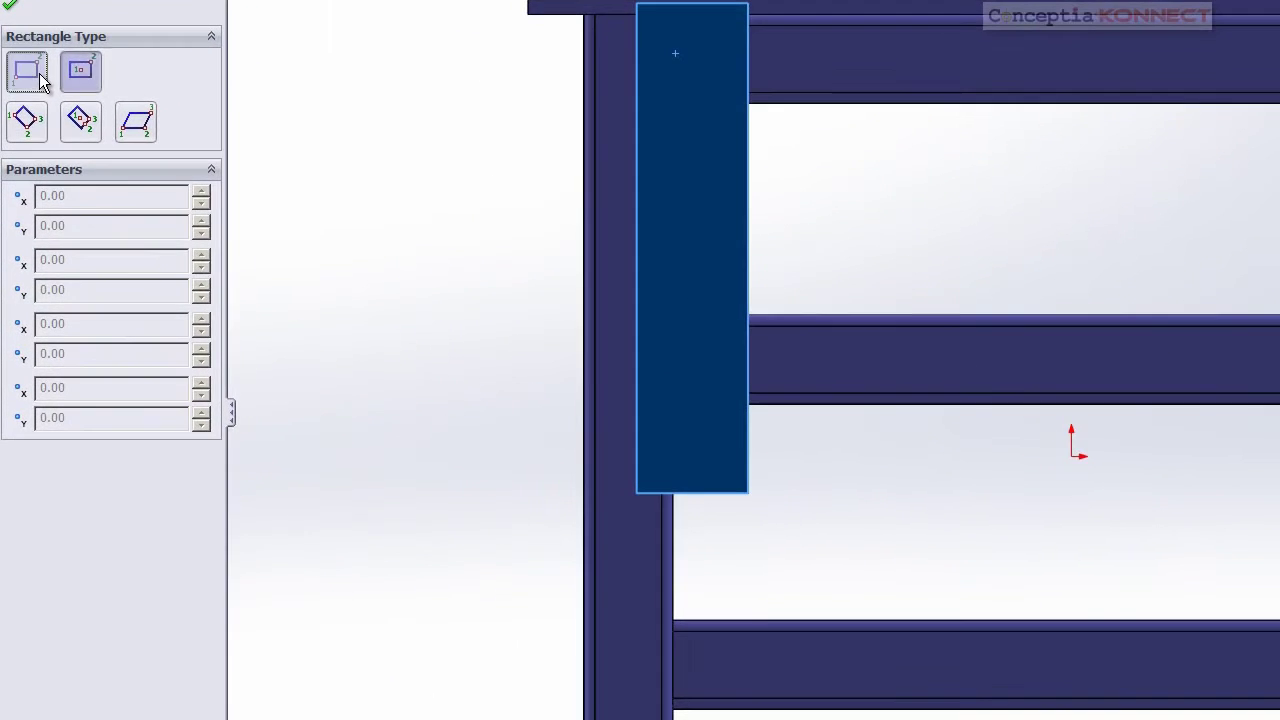
left_click(17, 164)
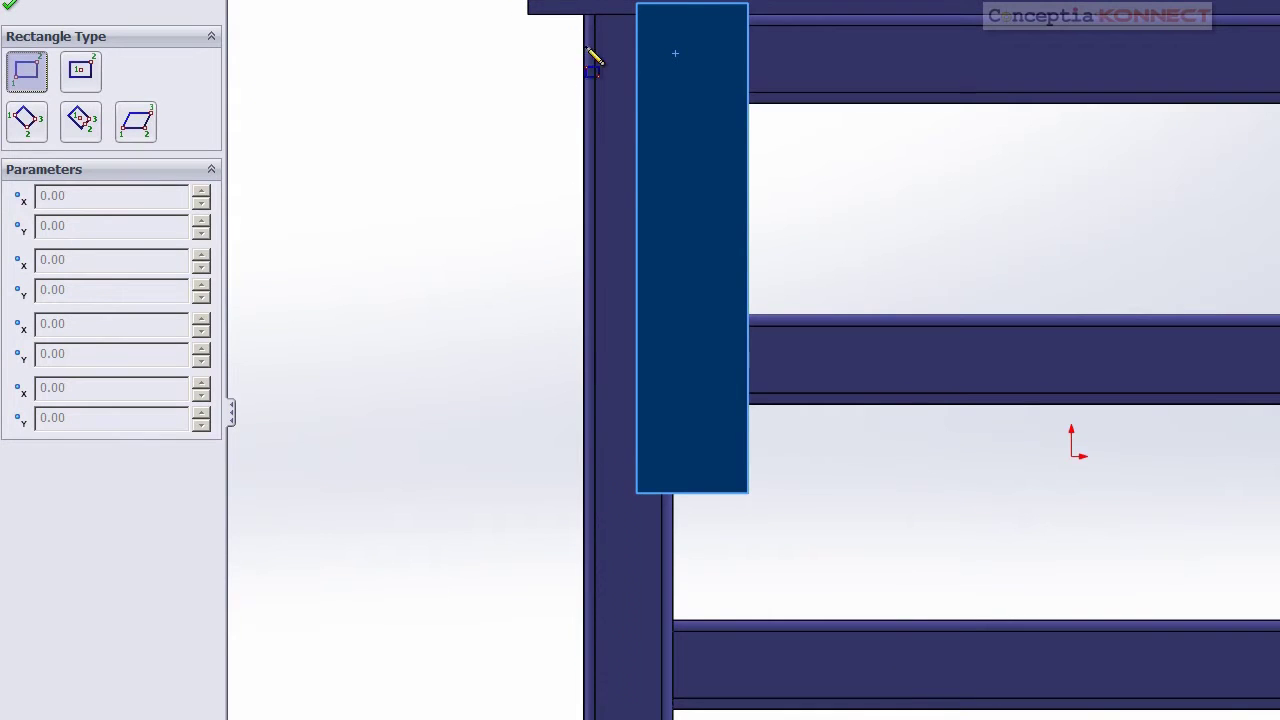
left_click(674, 5)
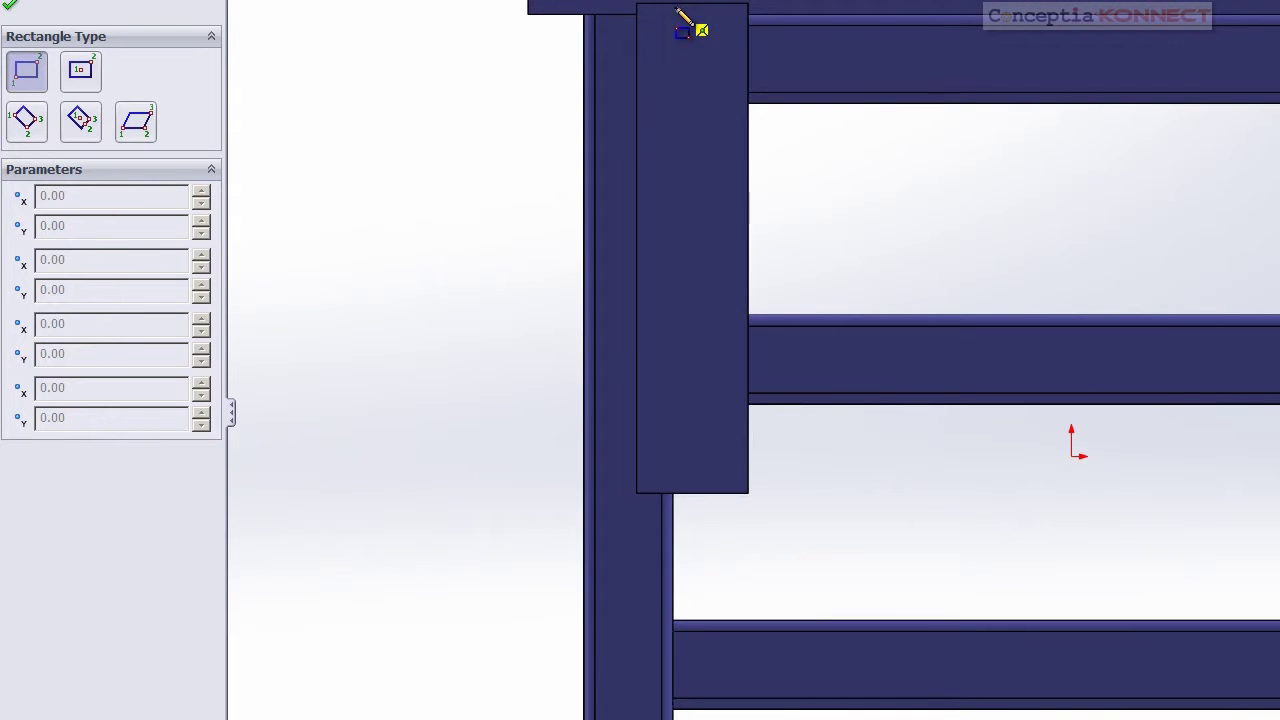
left_click(706, 493)
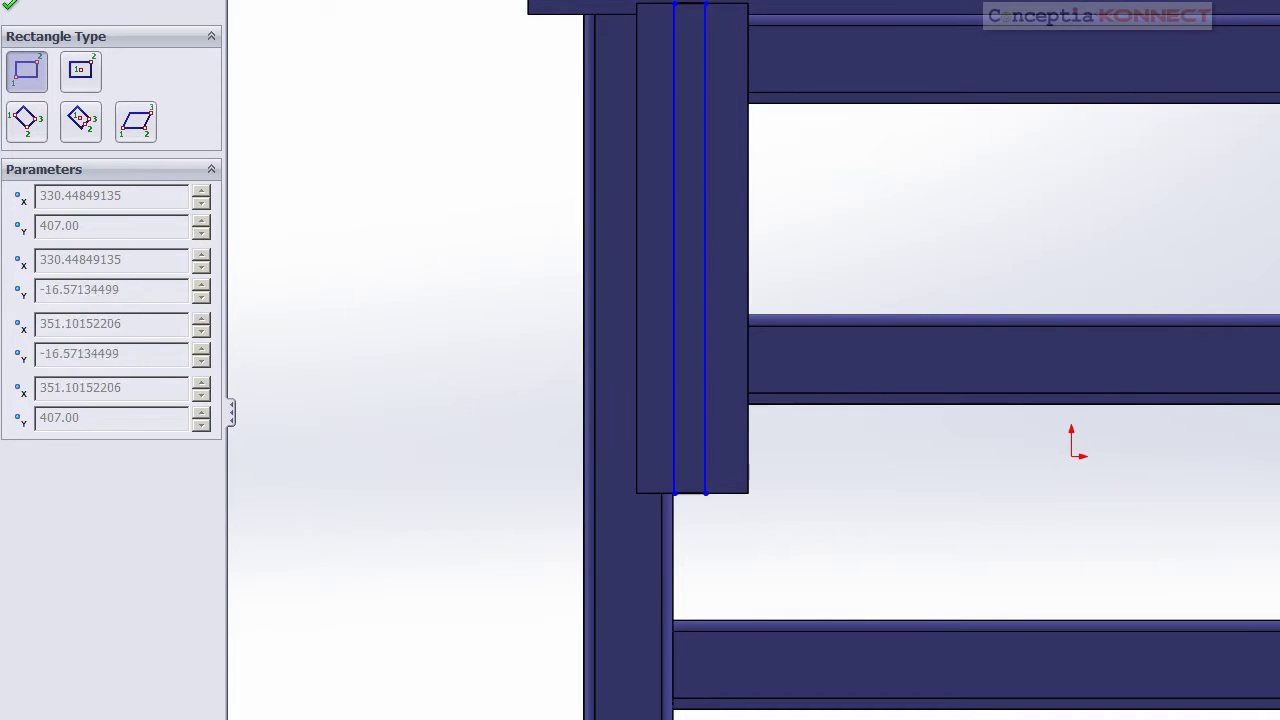
key("Escape")
Dimension the strip widths on both plates to 34 mm, undoing the last change
right_click_drag(405, 281, 407, 188)
left_click(690, 78)
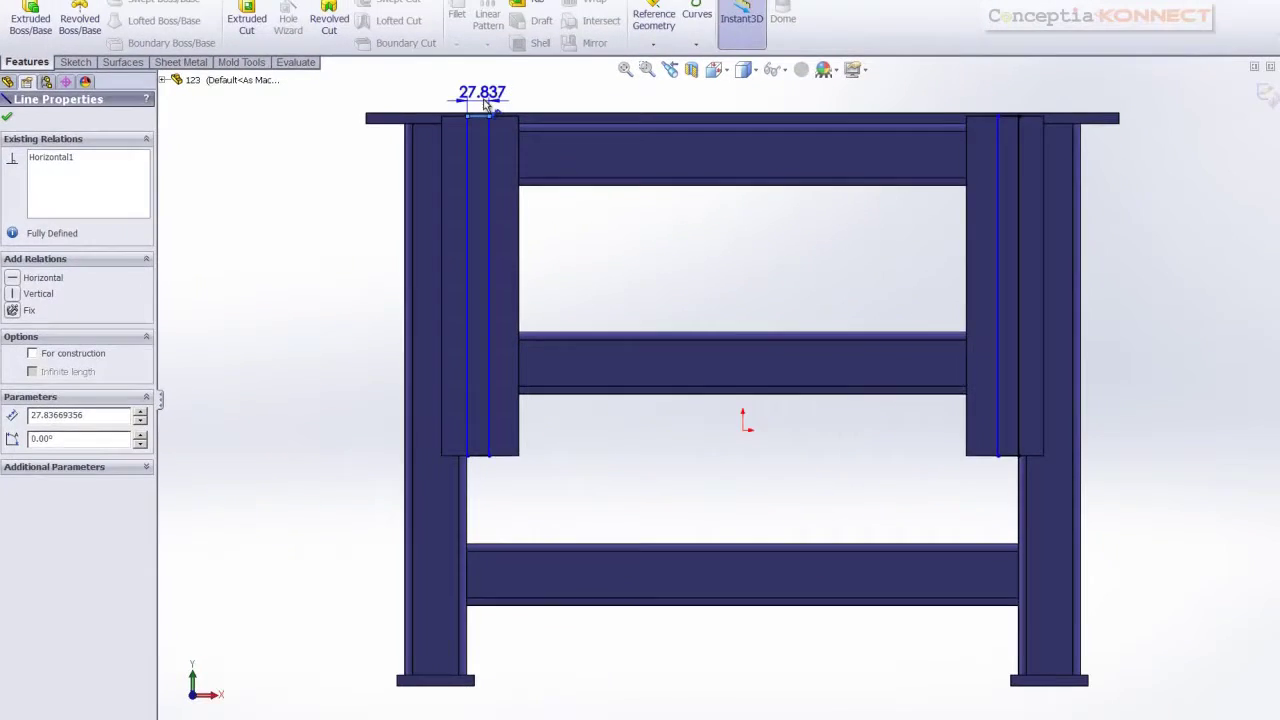
left_click(485, 103)
type("3")
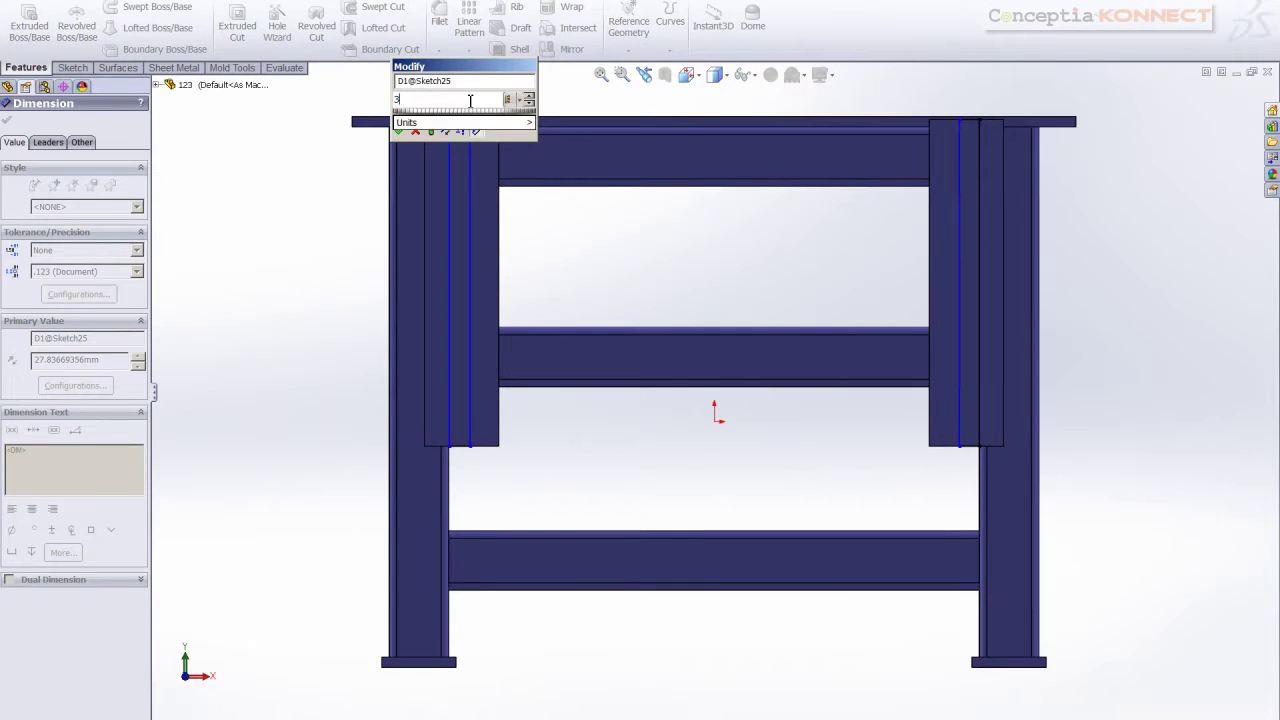
type("4")
key("Return")
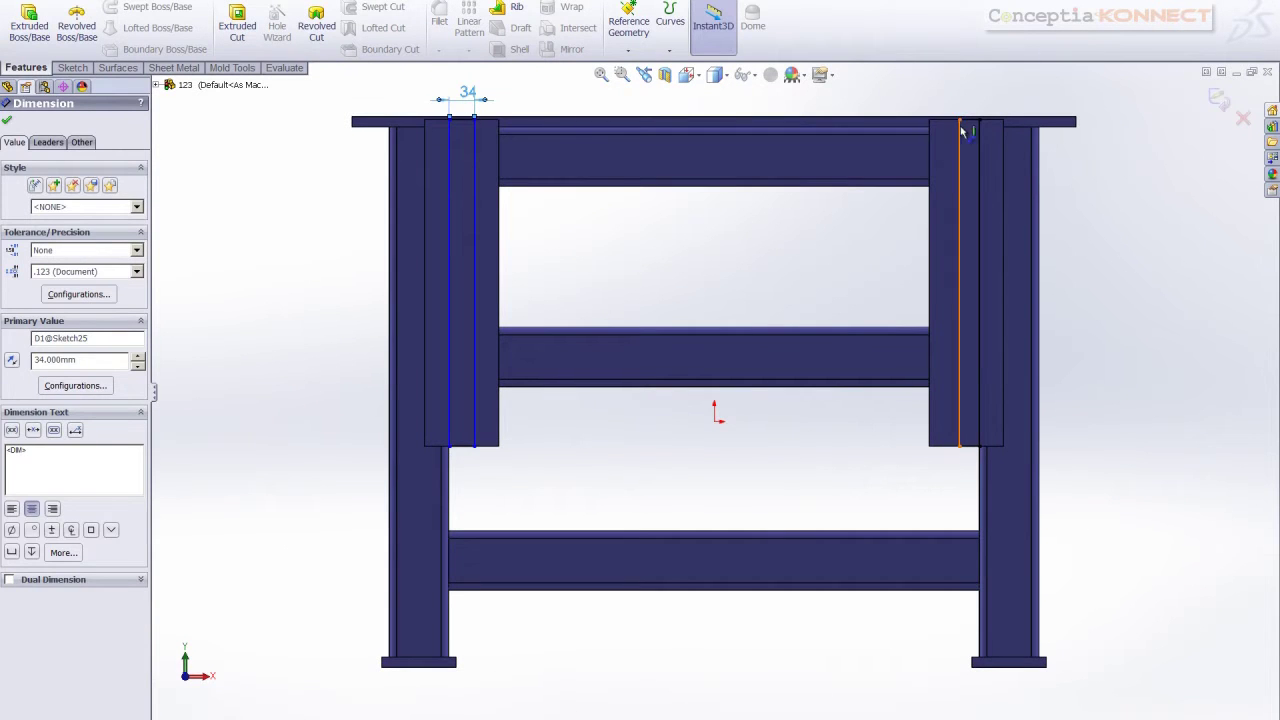
left_click(962, 131)
left_click(968, 96)
type("3")
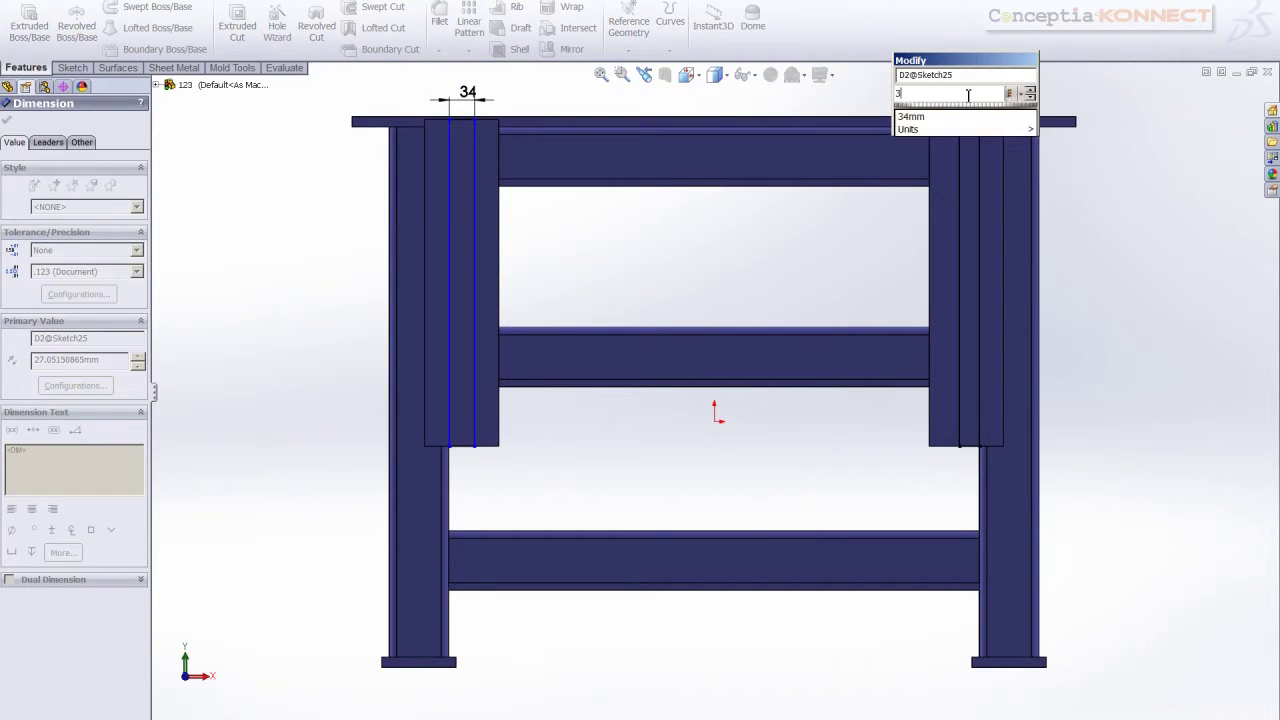
type("4")
key("Return")
key("Escape")
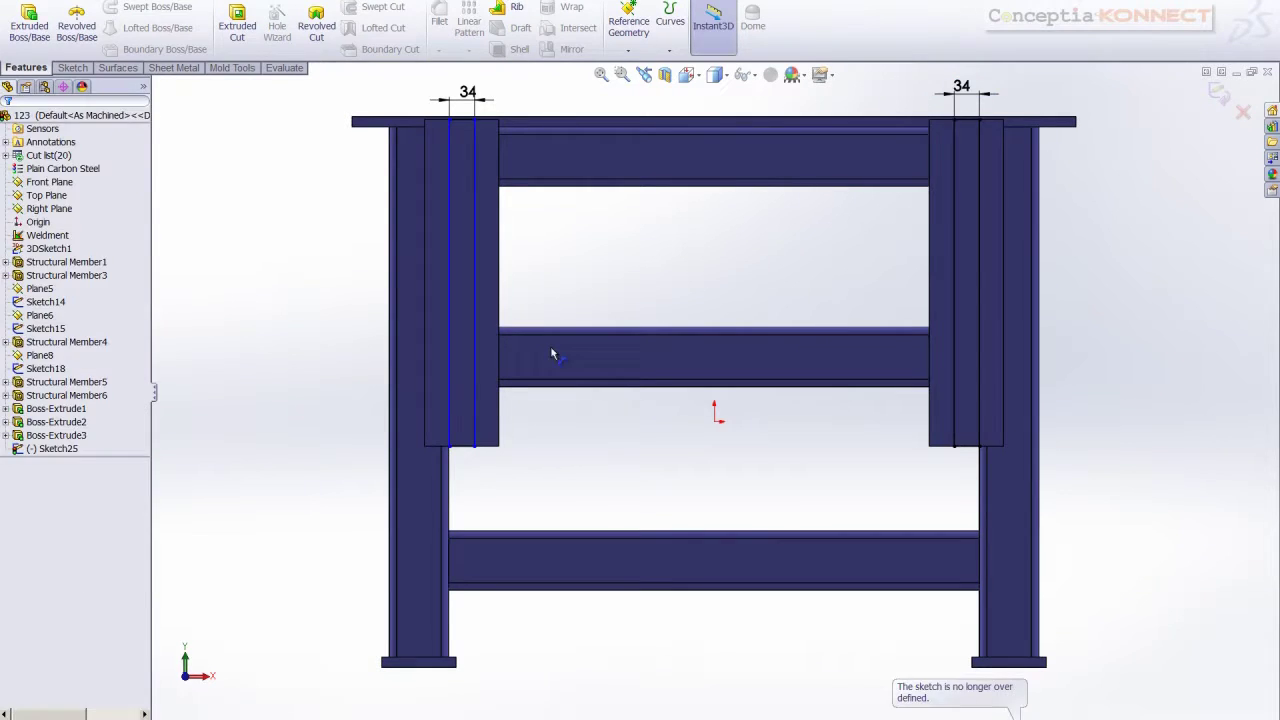
key("ctrl+z")
Add a 33 mm offset from the strip line to the upright's outer edge and exit Sketch25
right_click_drag(623, 288, 625, 246)
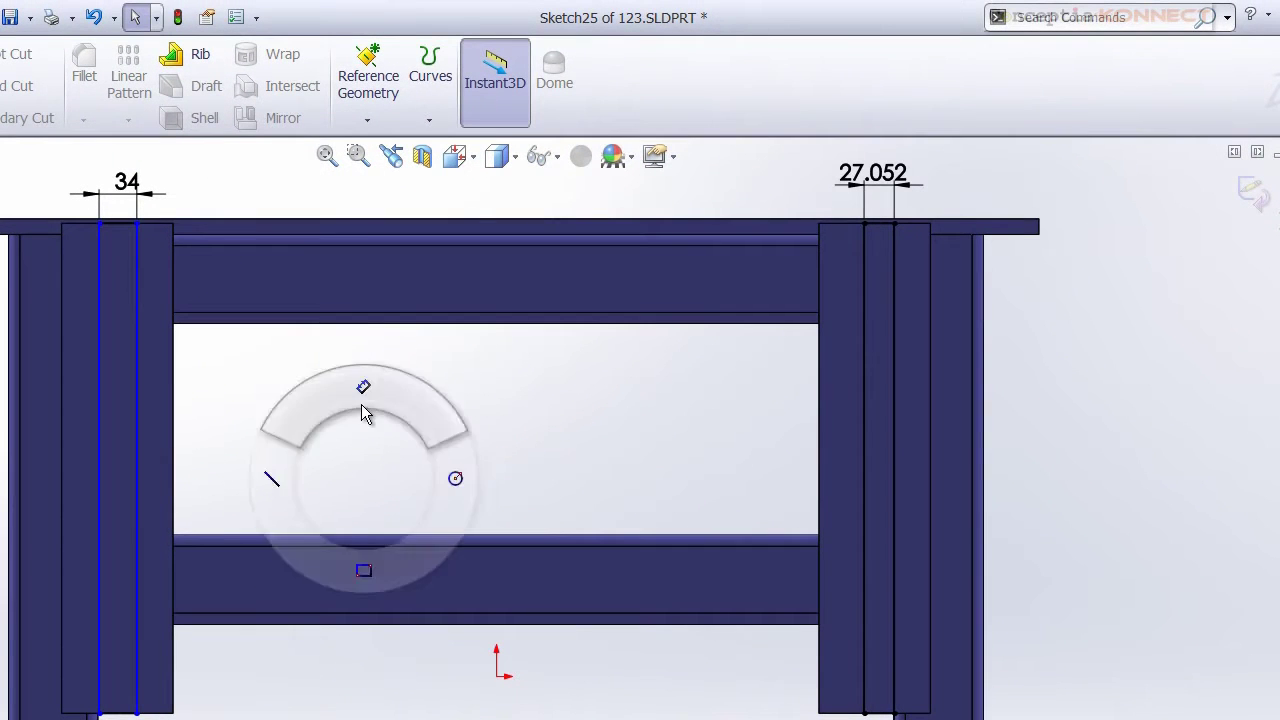
left_click(99, 382)
left_click(62, 373)
left_click(82, 178)
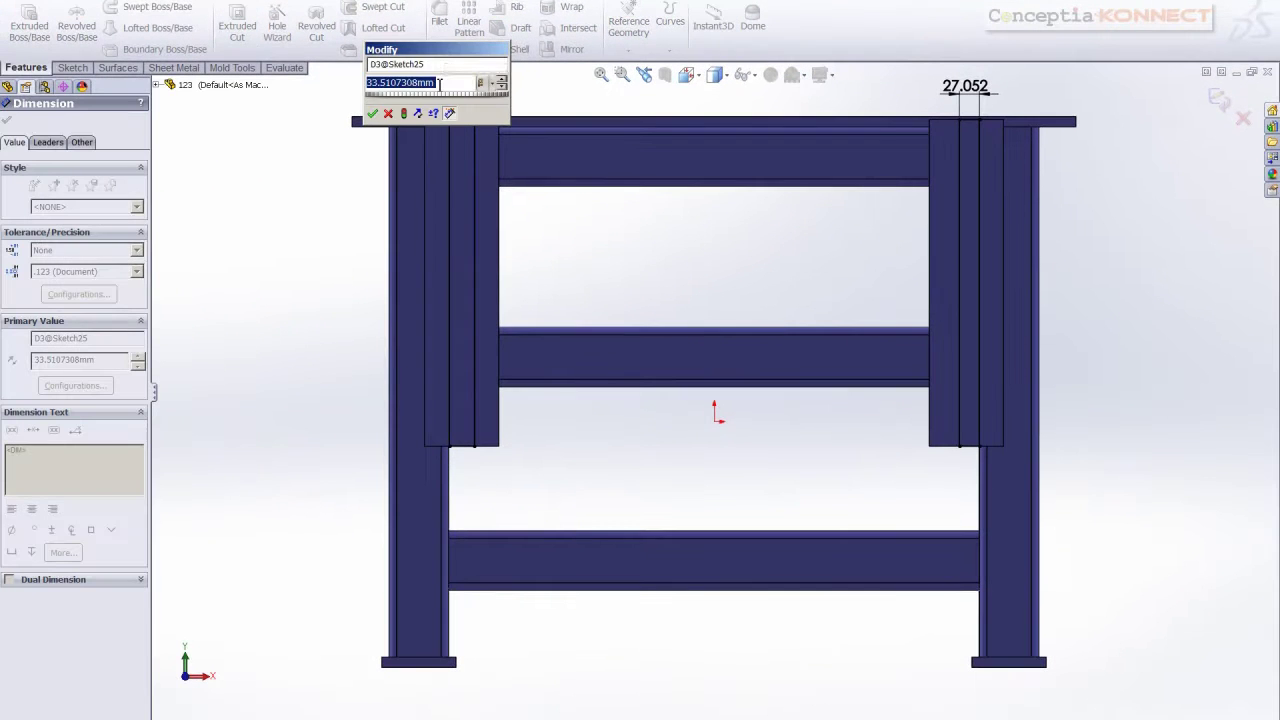
type("33")
key("Return")
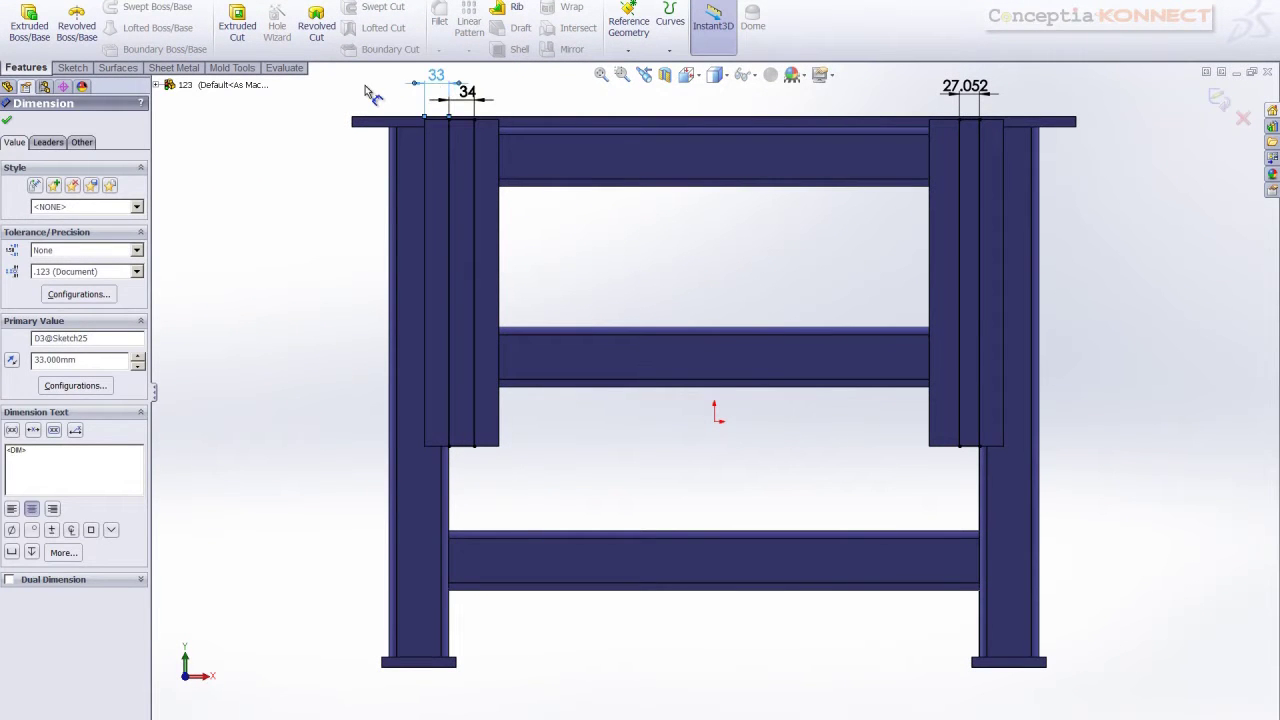
left_click(370, 93)
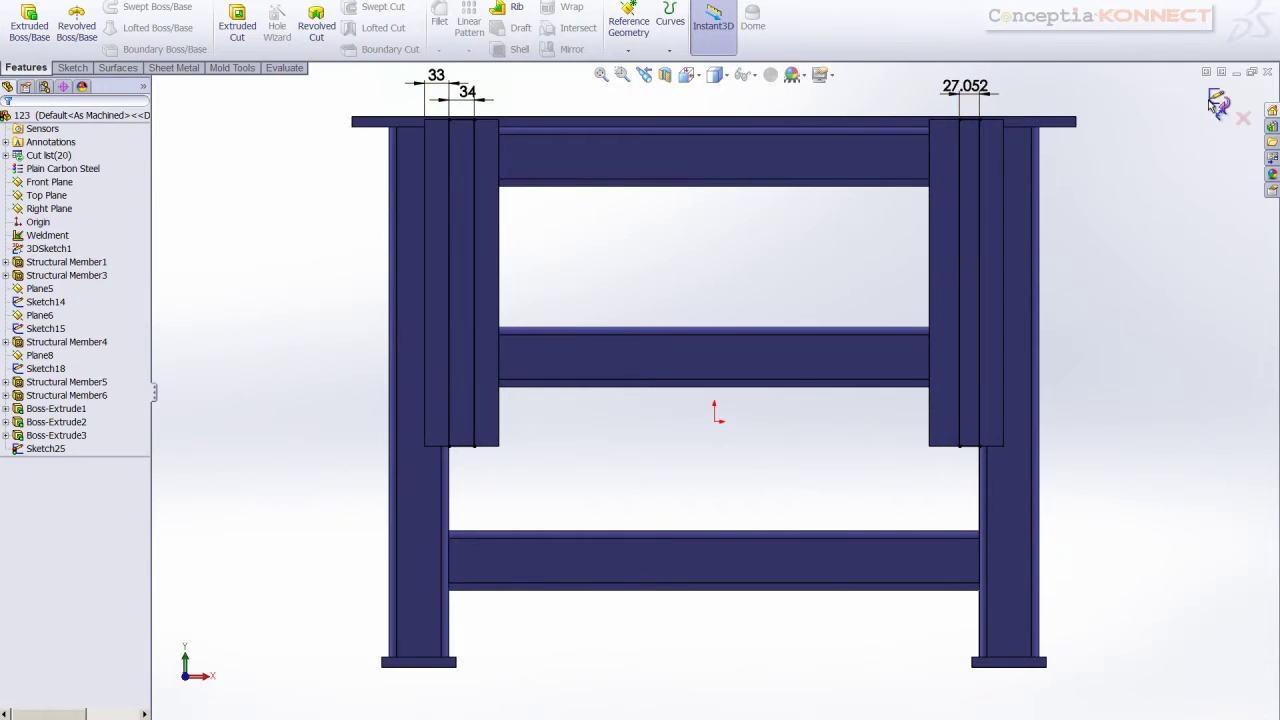
left_click(1214, 104)
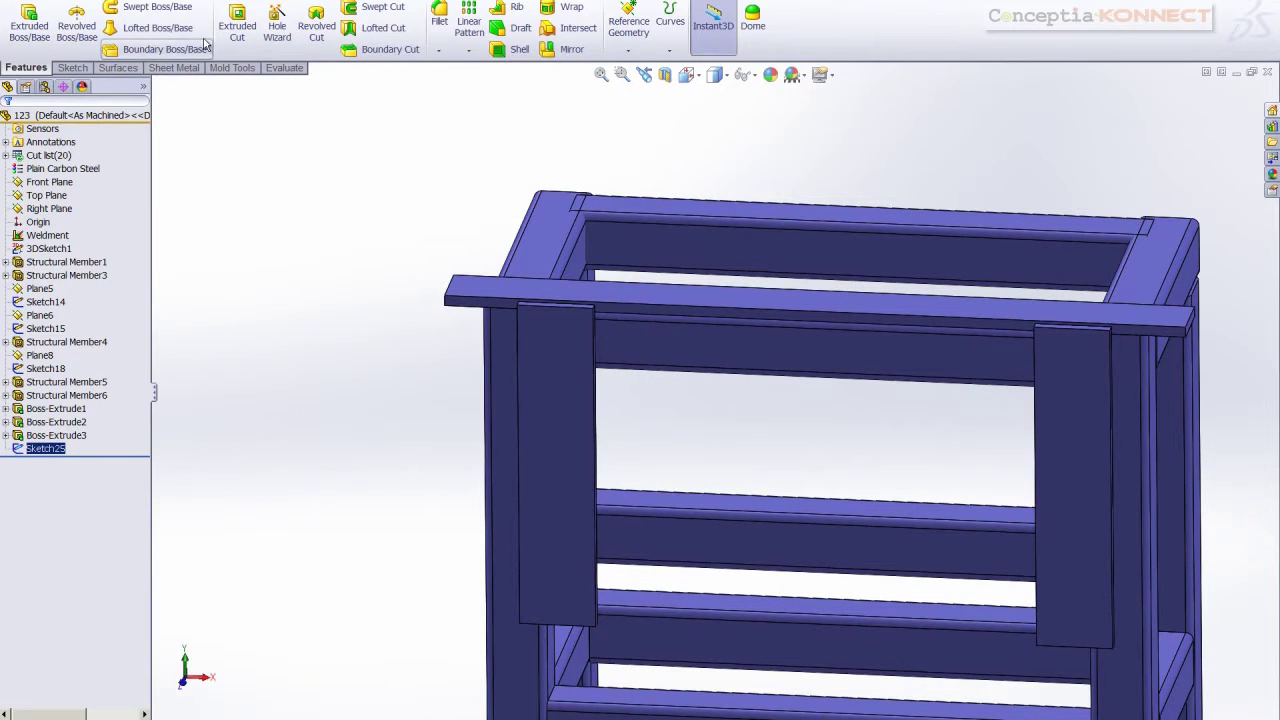
Cut the Sketch25 strips 5 mm blind into both front uprights as Cut-Extrude1
left_click(237, 25)
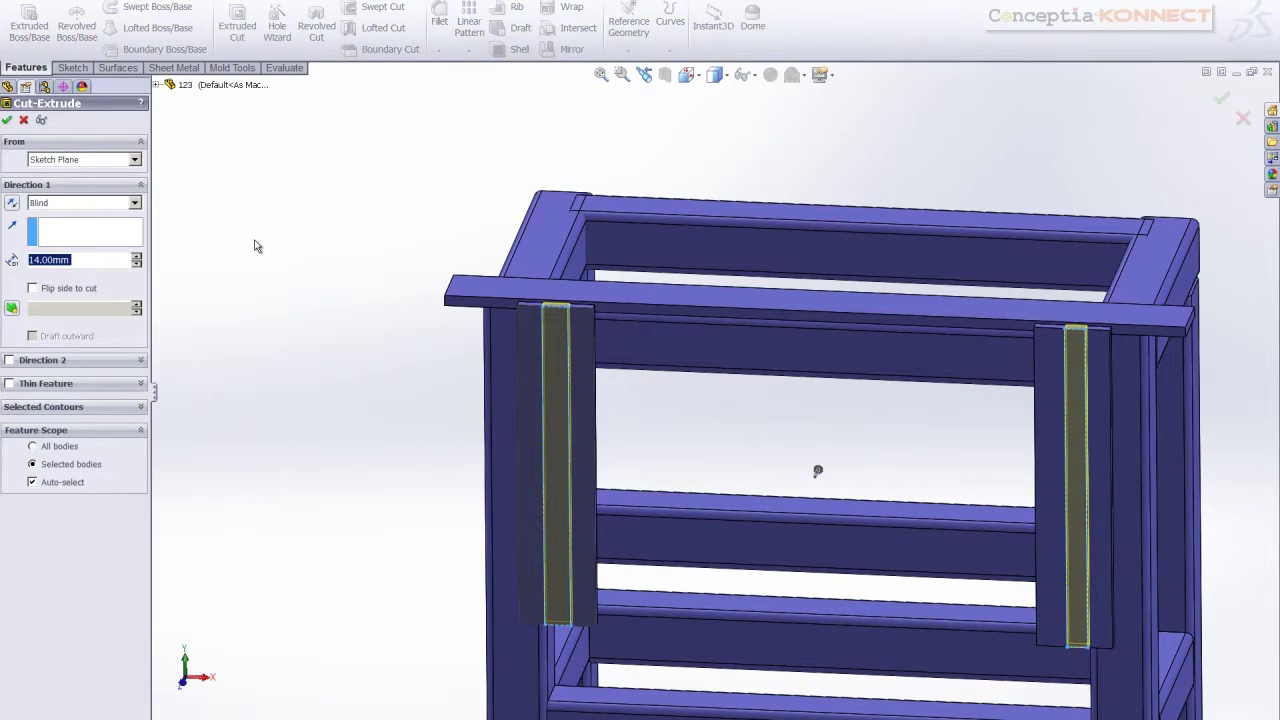
type("5")
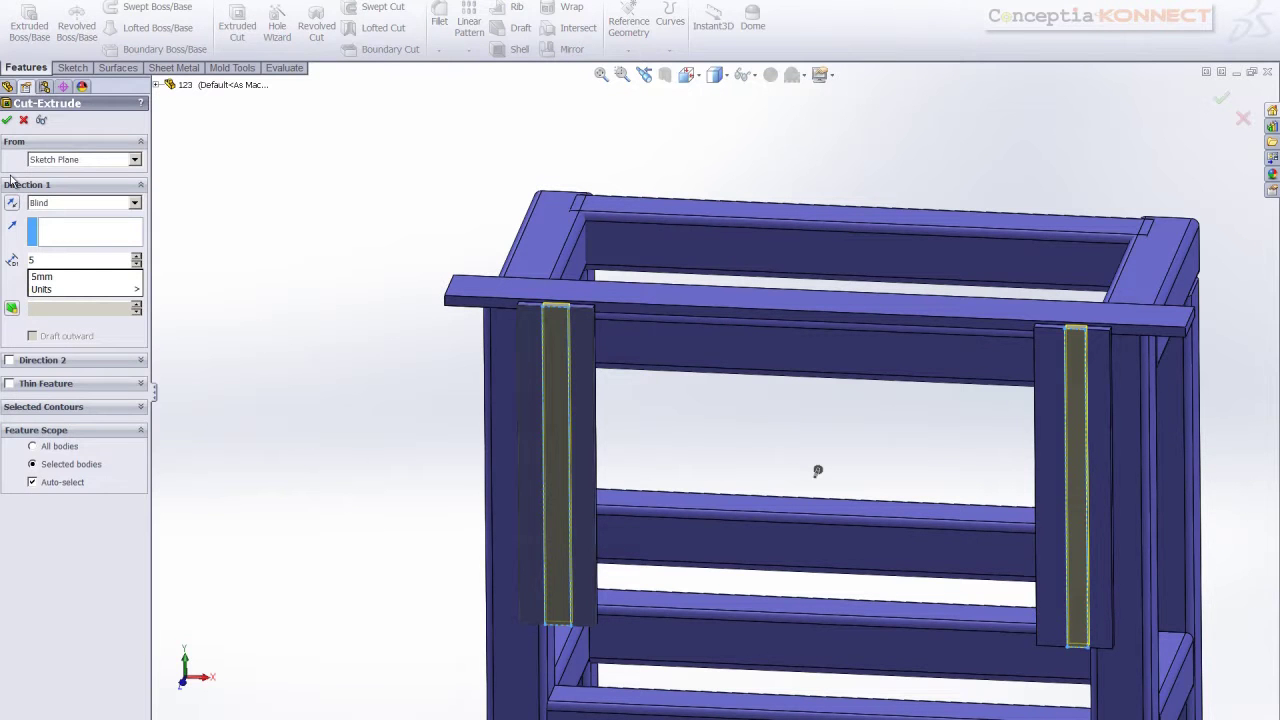
key("Return")
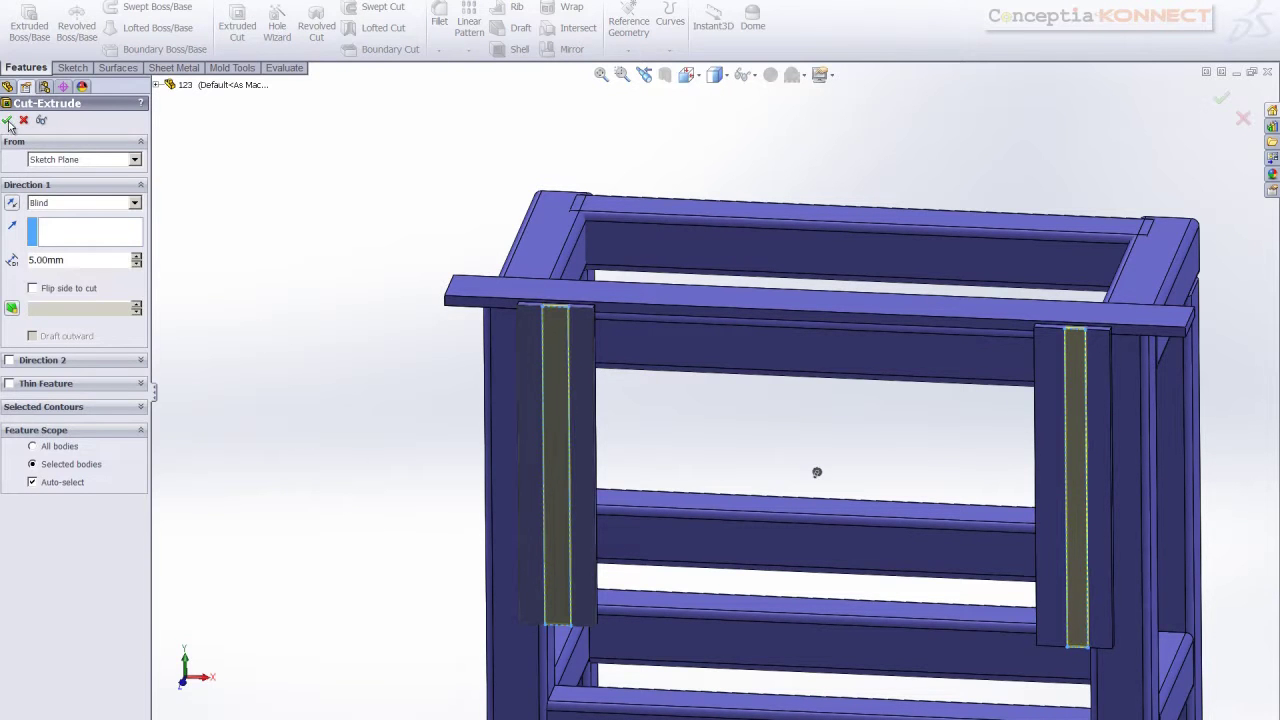
key("Return")
middle_click_drag(228, 236, 601, 425)
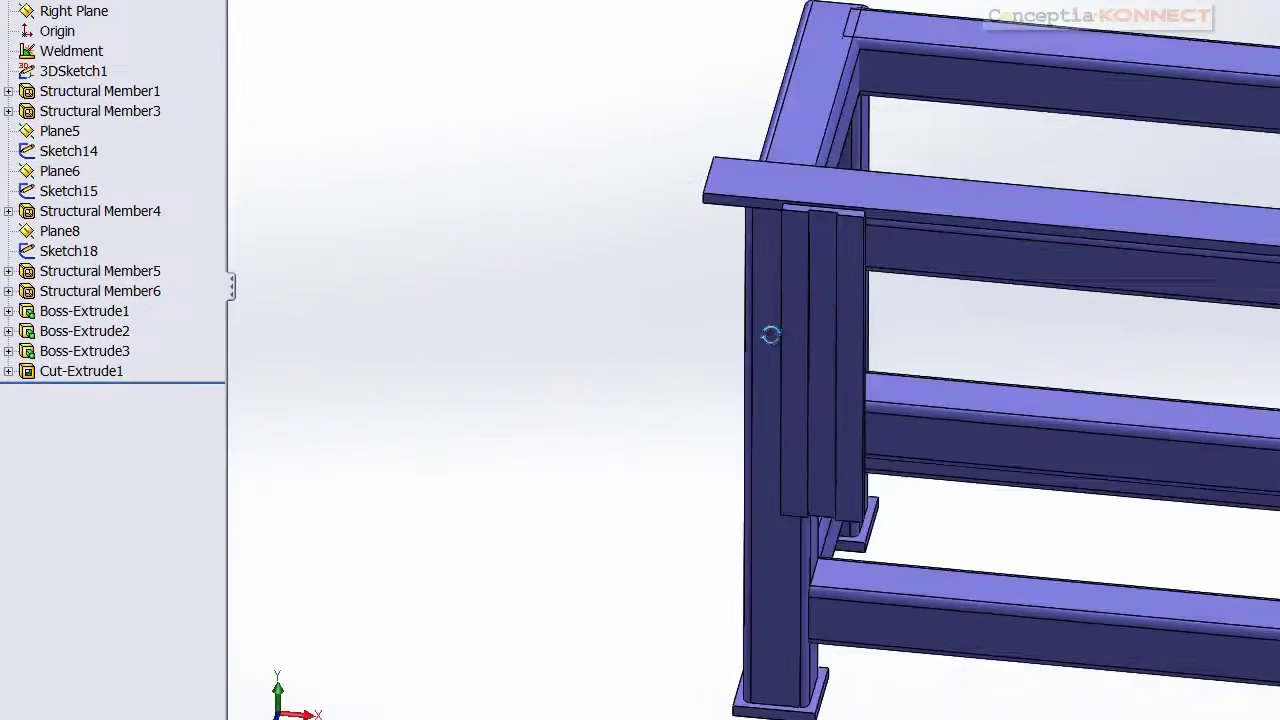
Start a sketch on the leg's side face and draw a corner rectangle across it
left_click(1030, 272)
right_click(1028, 273)
left_click(1056, 240)
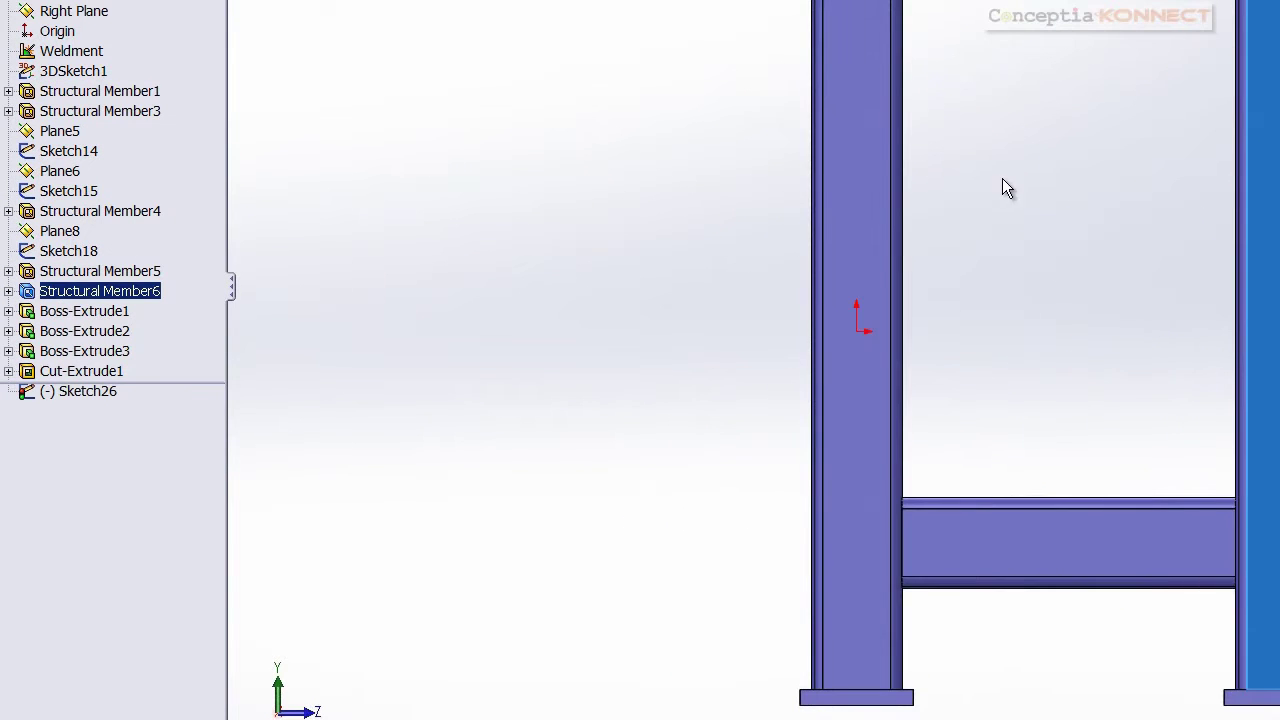
left_click(1040, 188)
right_click_drag(1047, 128, 1046, 252)
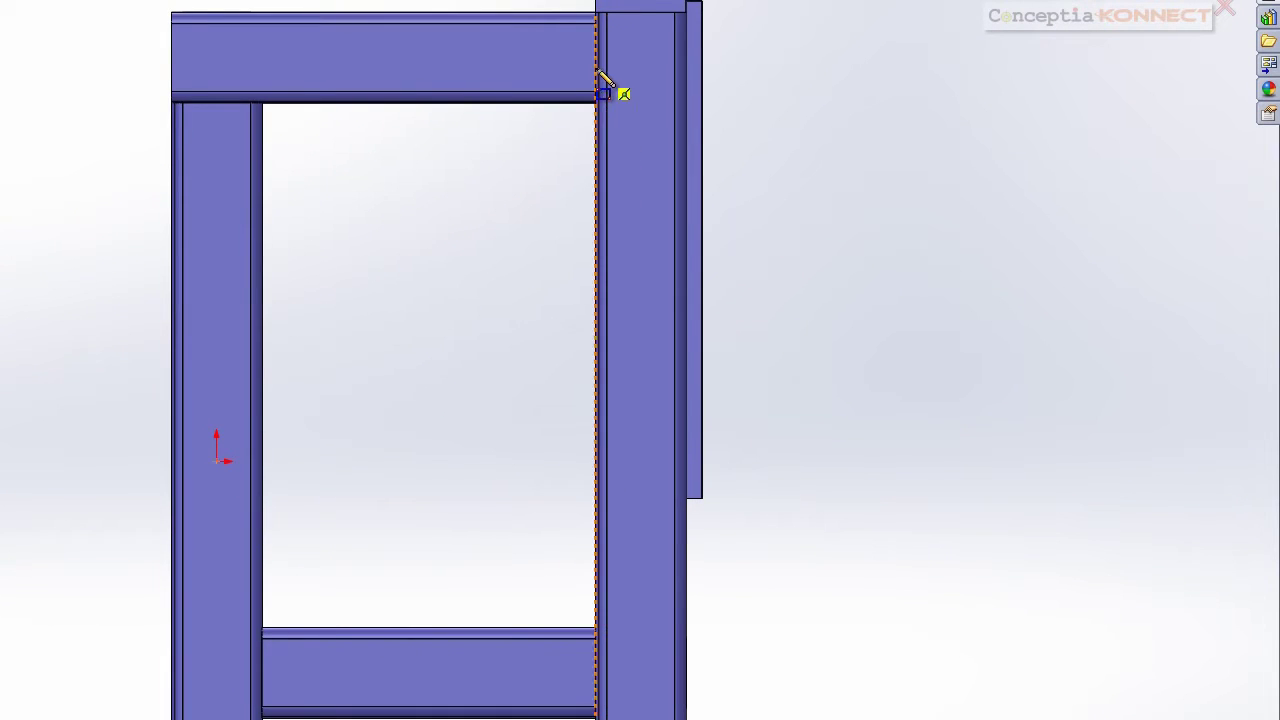
scroll(604, 80, "down", 3)
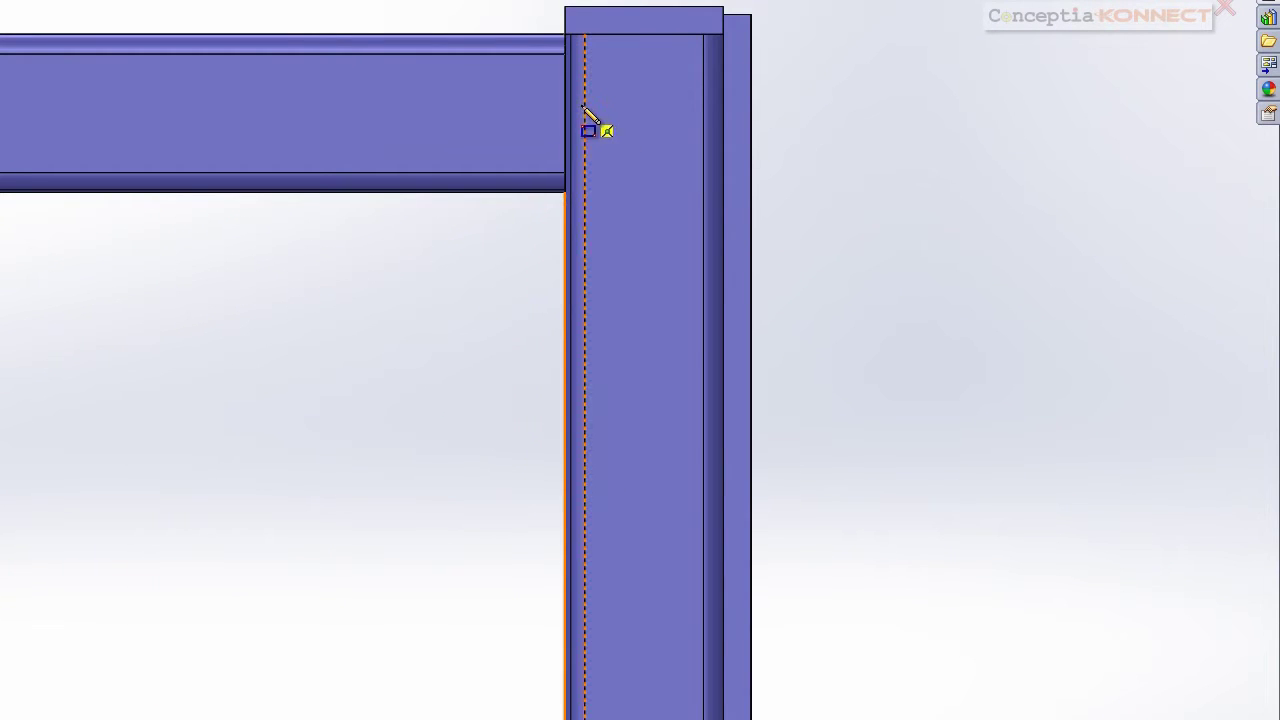
left_click(721, 93)
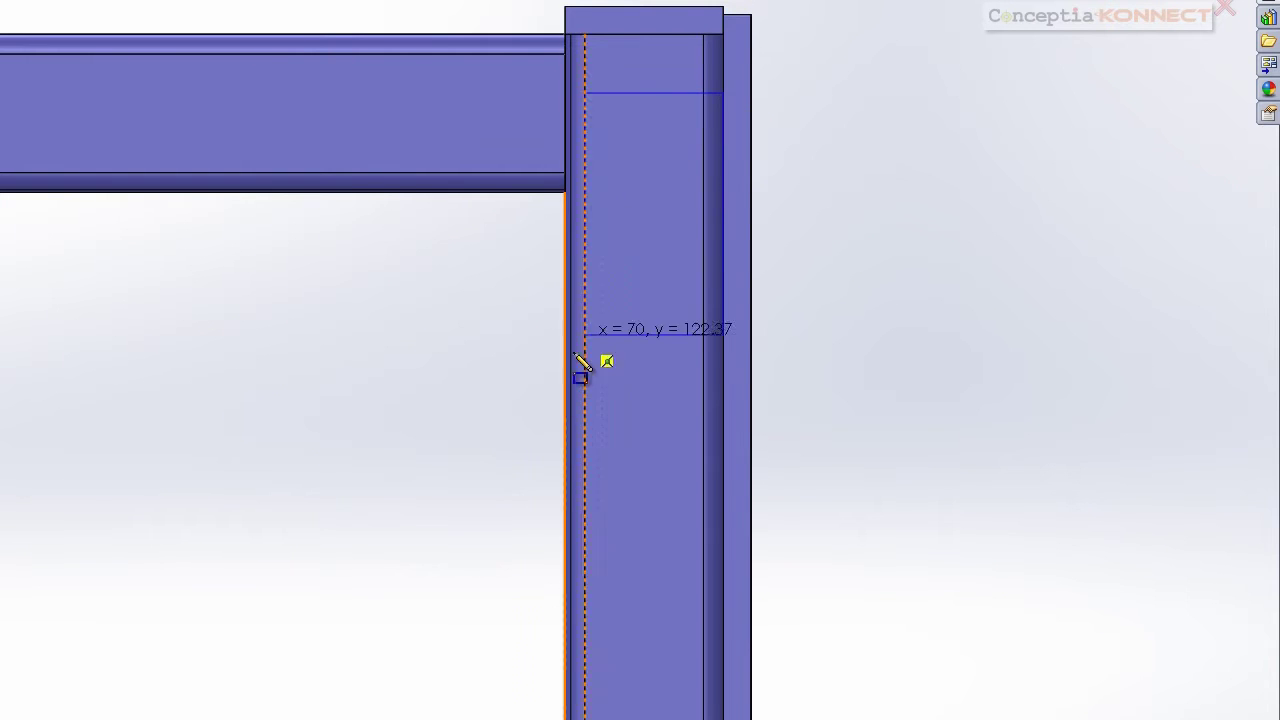
left_click(565, 602)
Dimension the rectangle 100 mm below the leg top and 400 mm long, then exit the sketch
right_click_drag(888, 528, 892, 412)
left_click(655, 94)
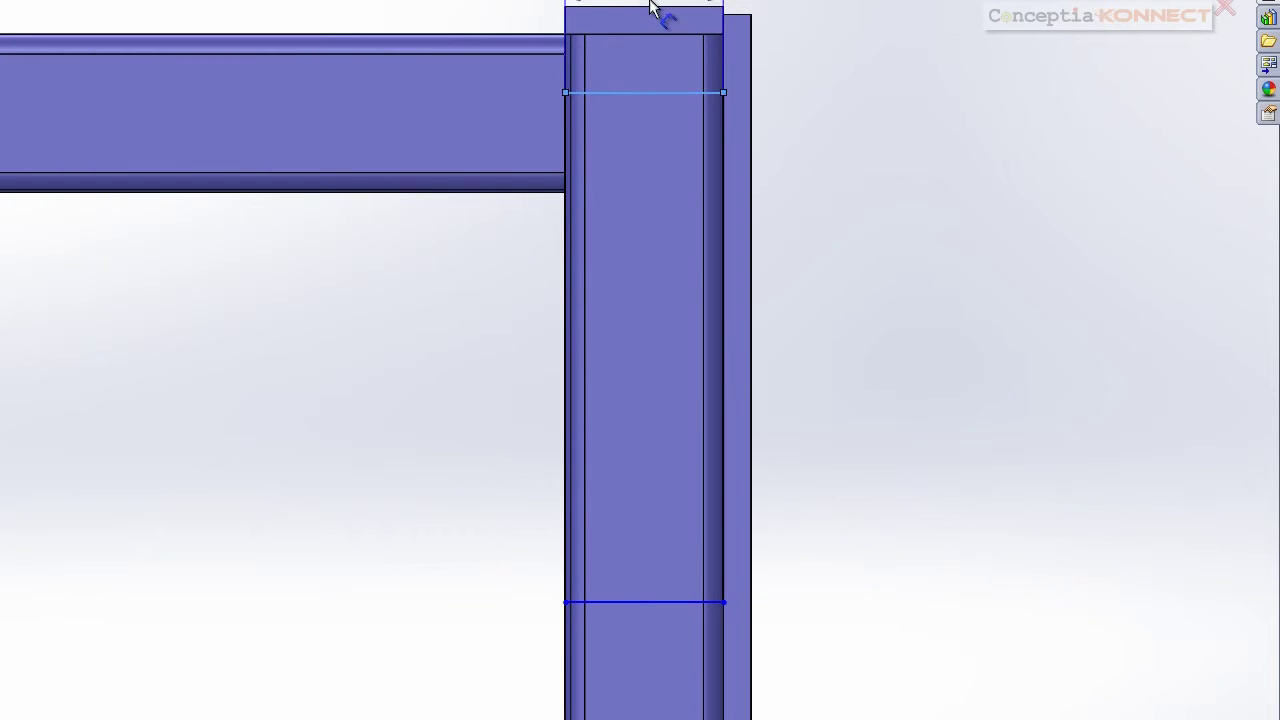
left_click(650, 8)
left_click(850, 75)
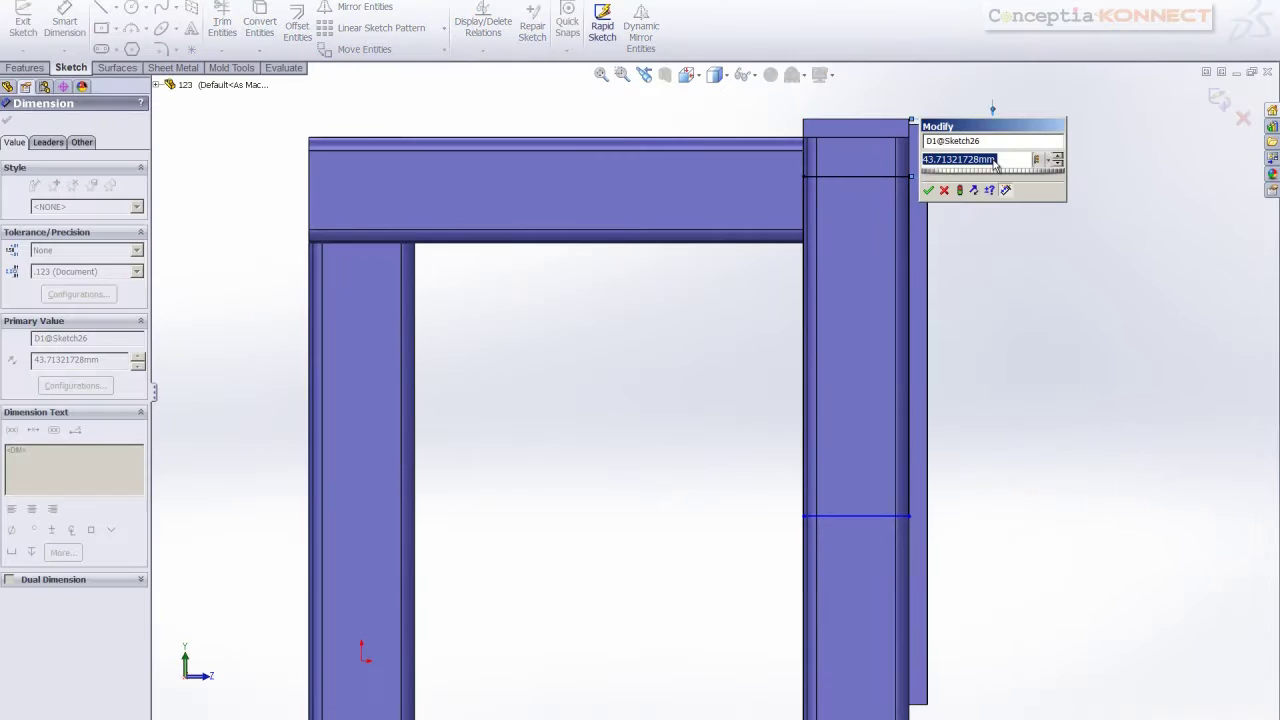
type("100")
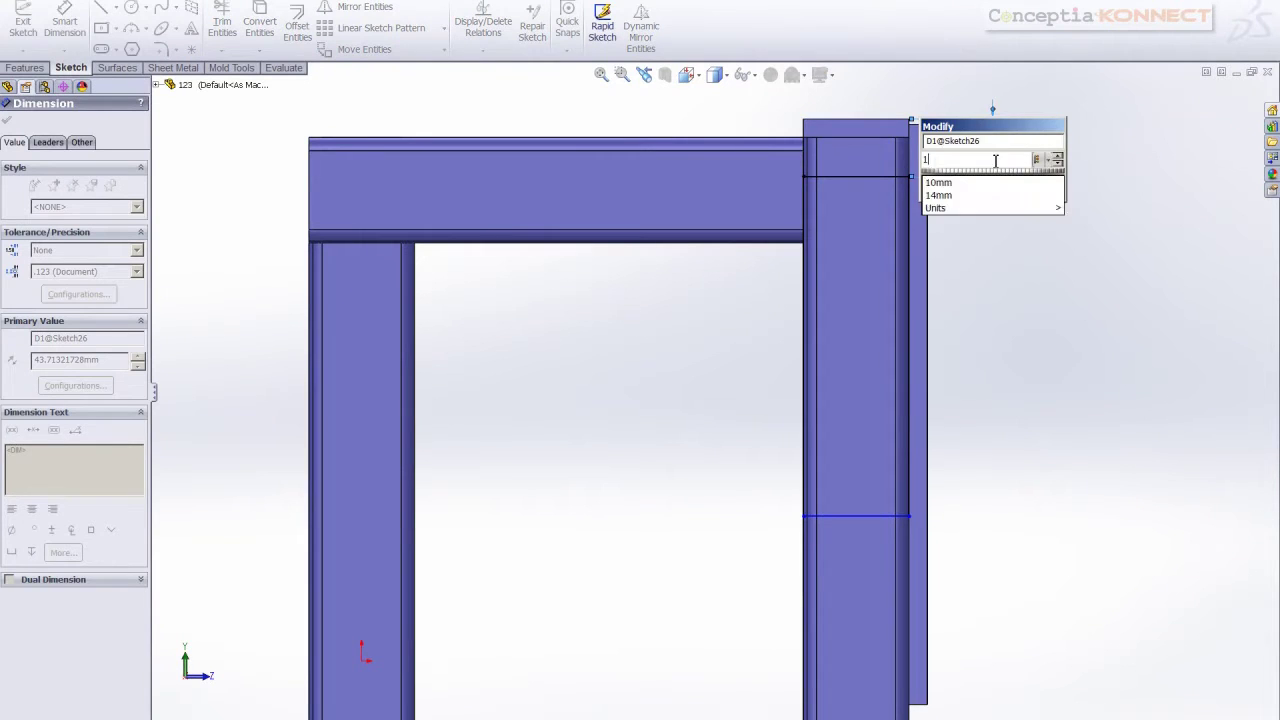
key("Return")
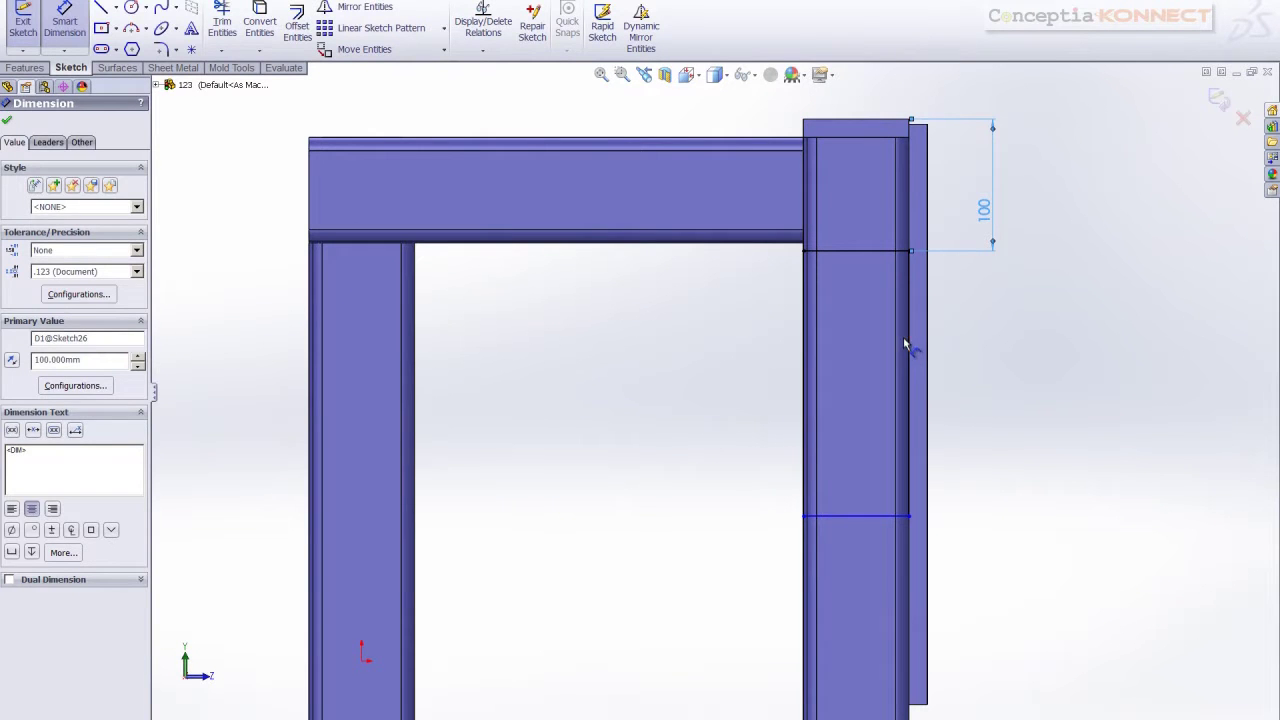
left_click(908, 345)
left_click(1011, 342)
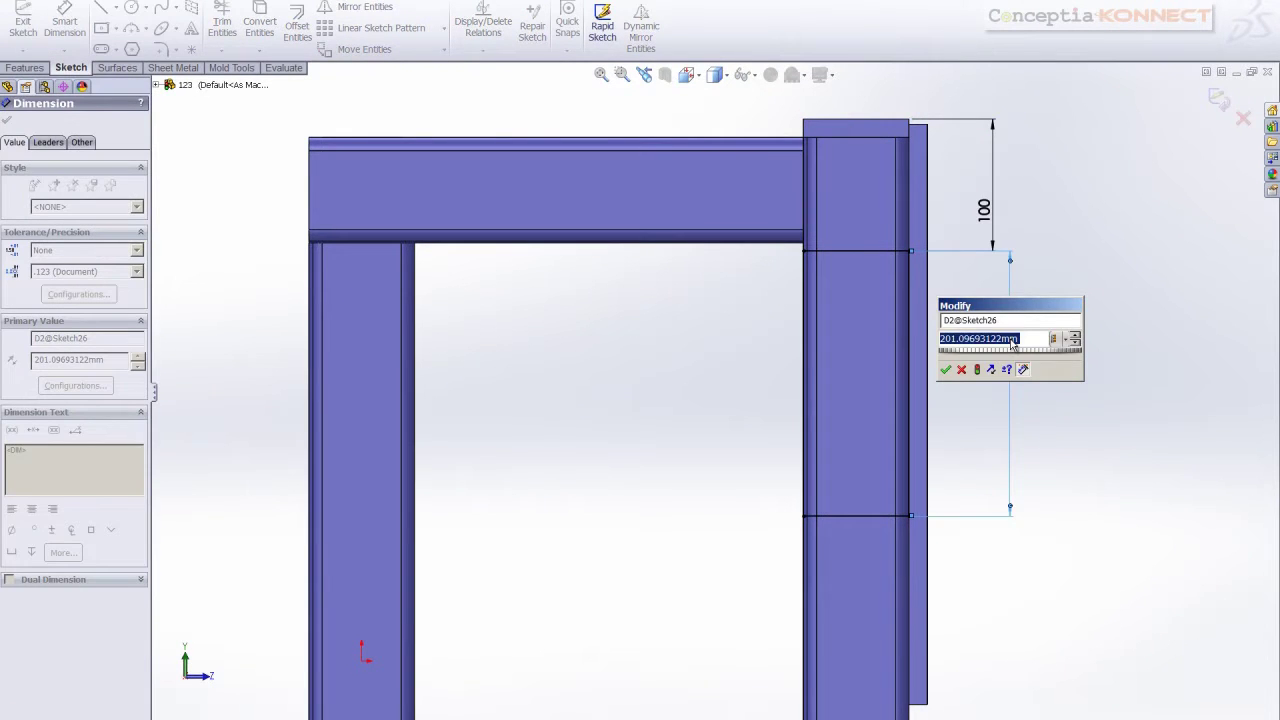
type("40")
key("Return")
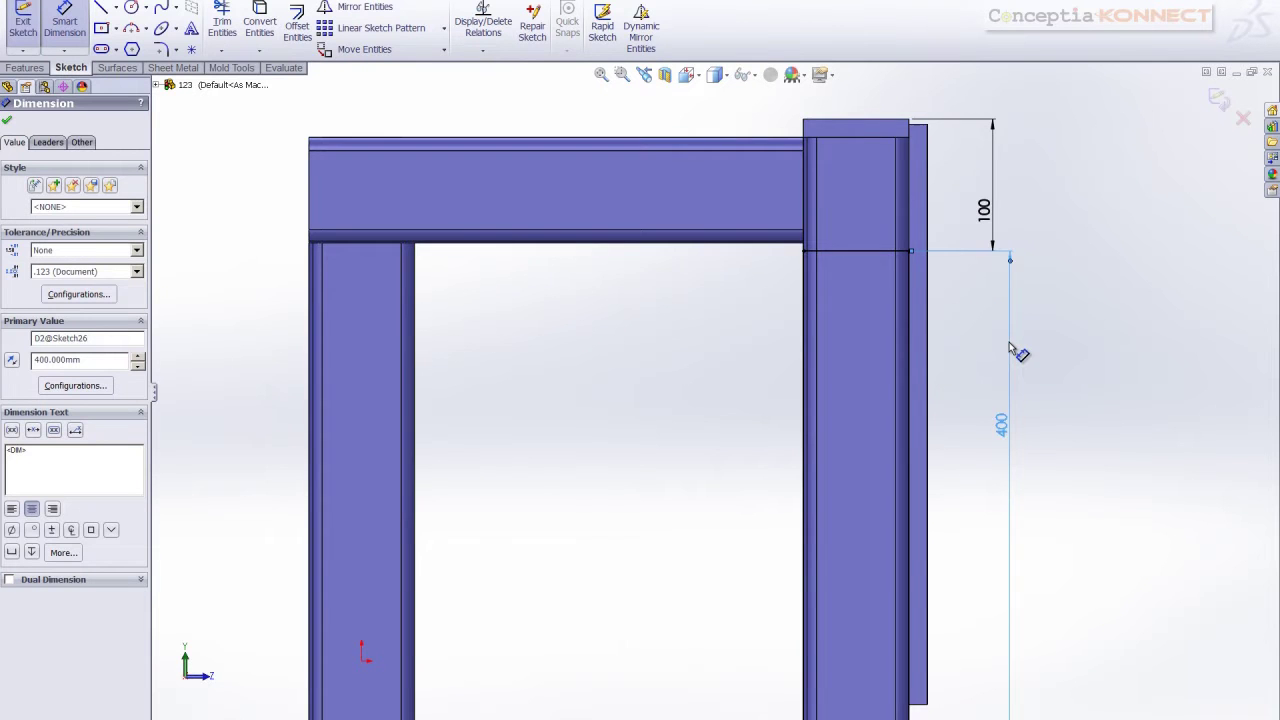
scroll(990, 358, "up", 2)
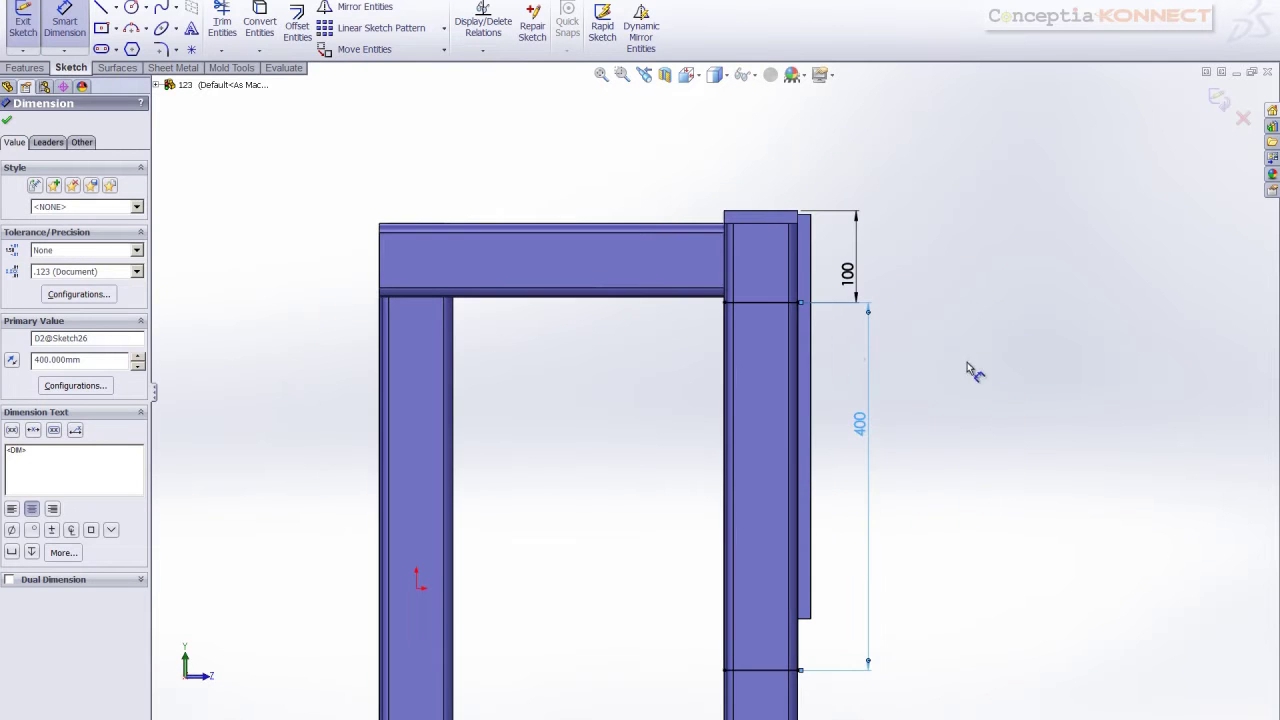
left_click(9, 117)
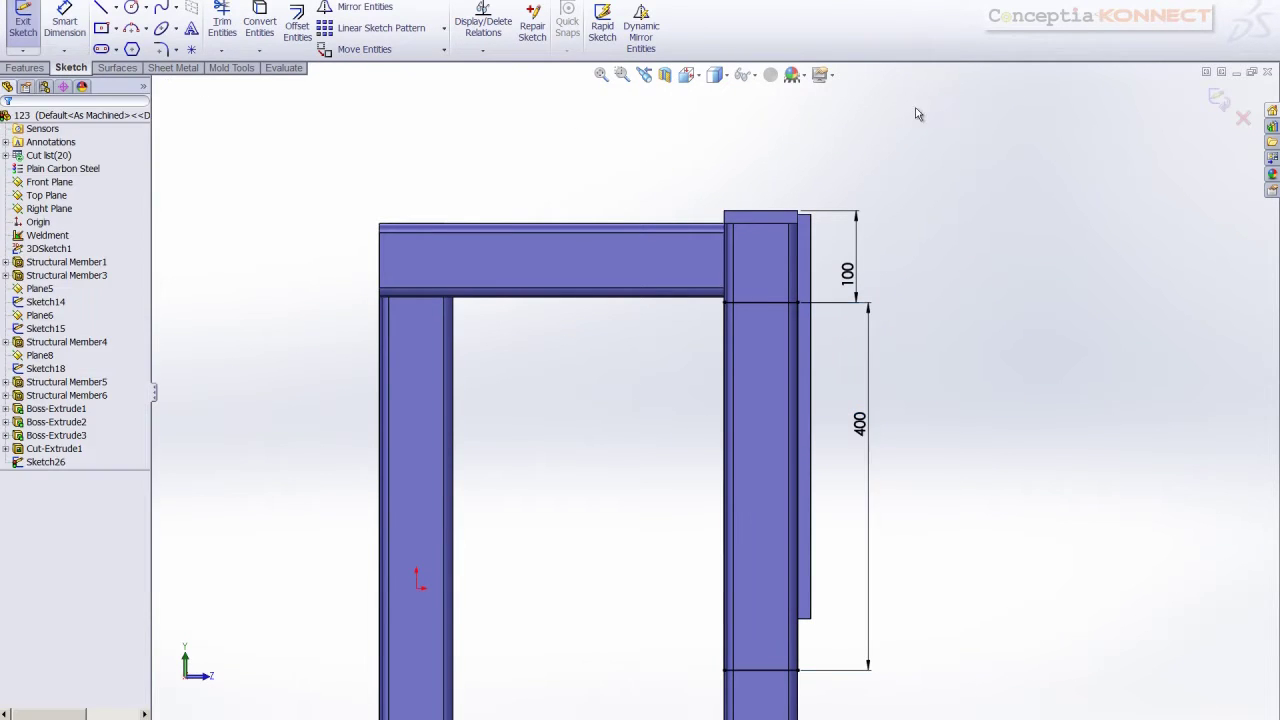
left_click(1226, 104)
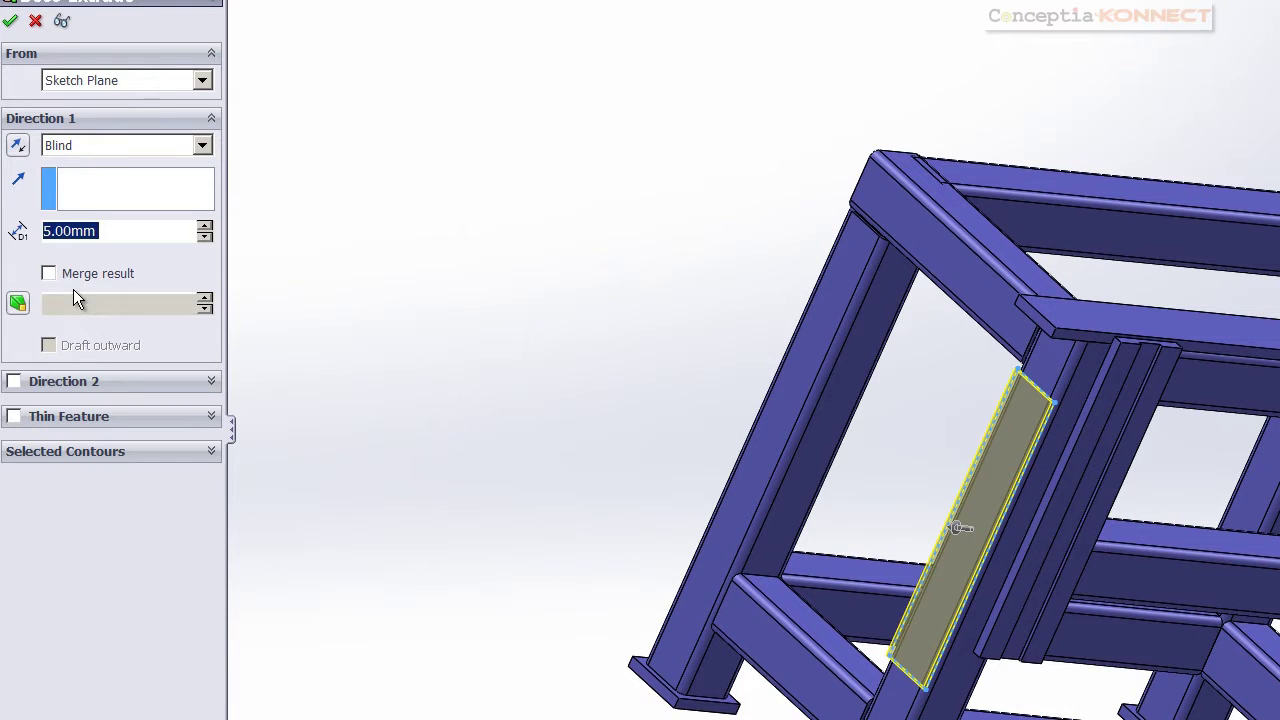
Give Sketch26 an 18 mm blind boss extrusion, forming the side plate on the upright
type("18")
left_click(12, 21)
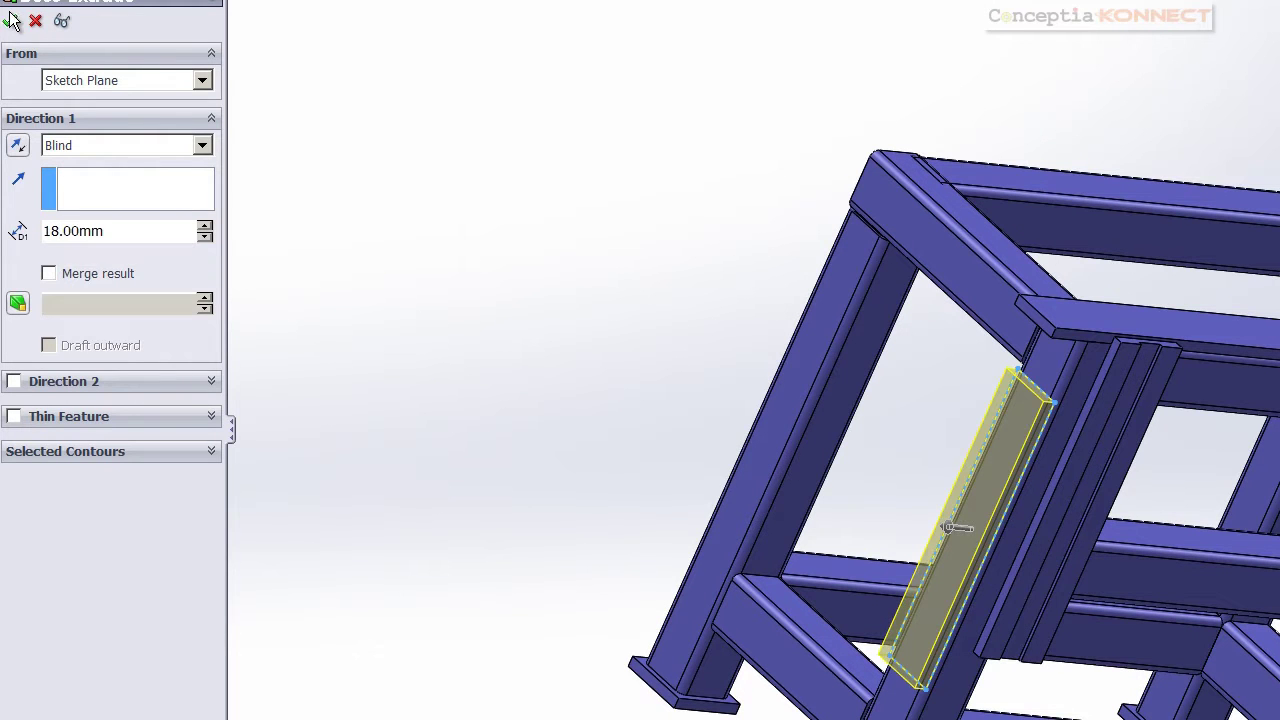
middle_click_drag(470, 206, 340, 134)
scroll(425, 266, "down", 2)
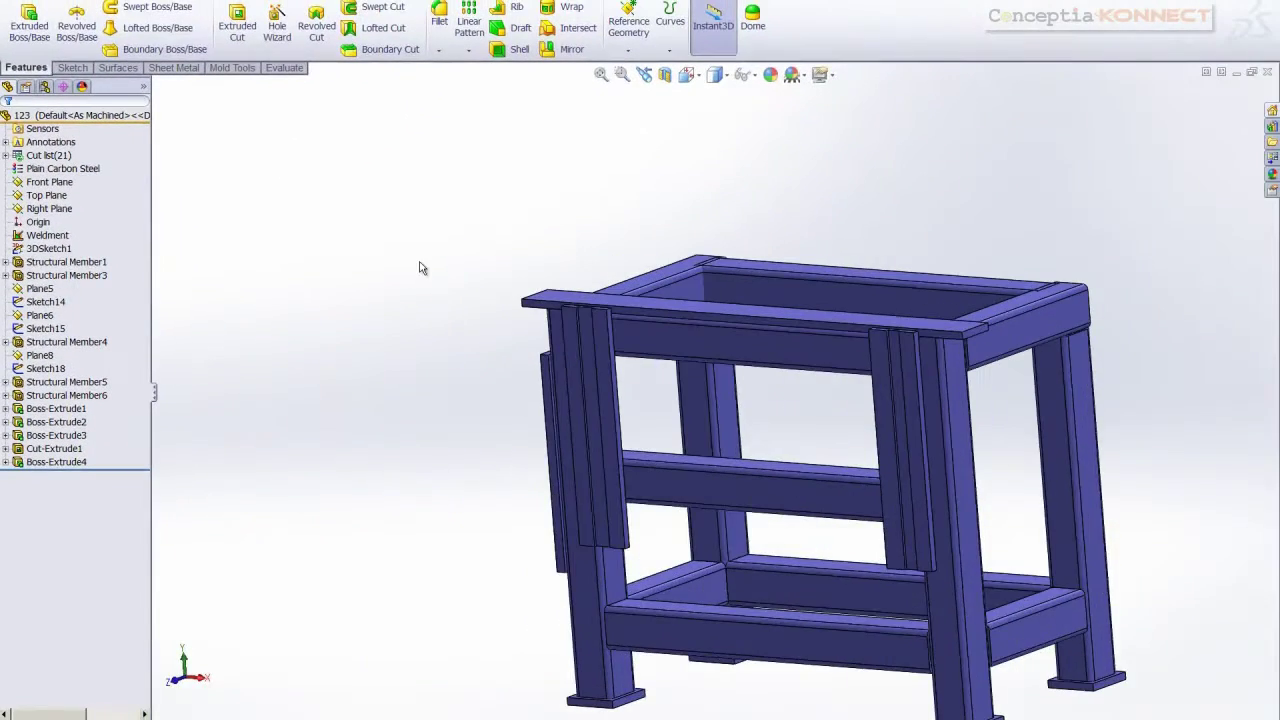
scroll(1000, 443, "down", 4)
Sketch a rectangle on the other leg's side face, starting from the leg edge
right_click(908, 423)
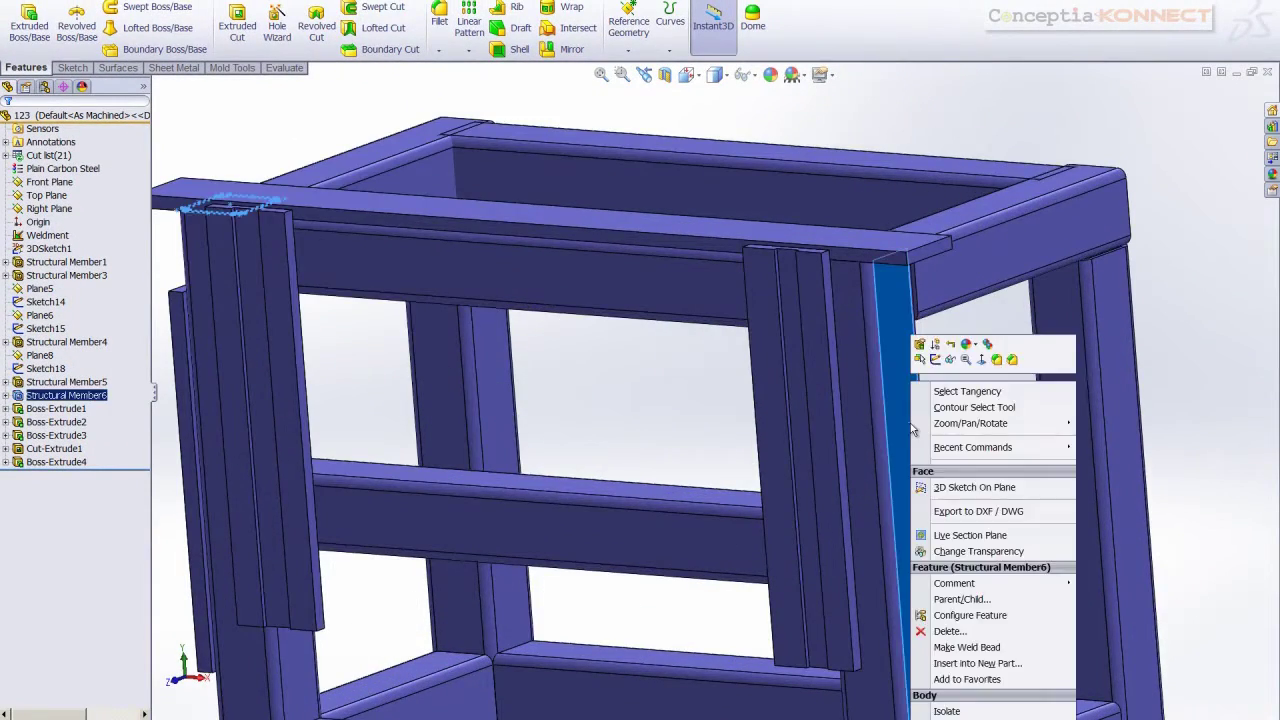
left_click(936, 360)
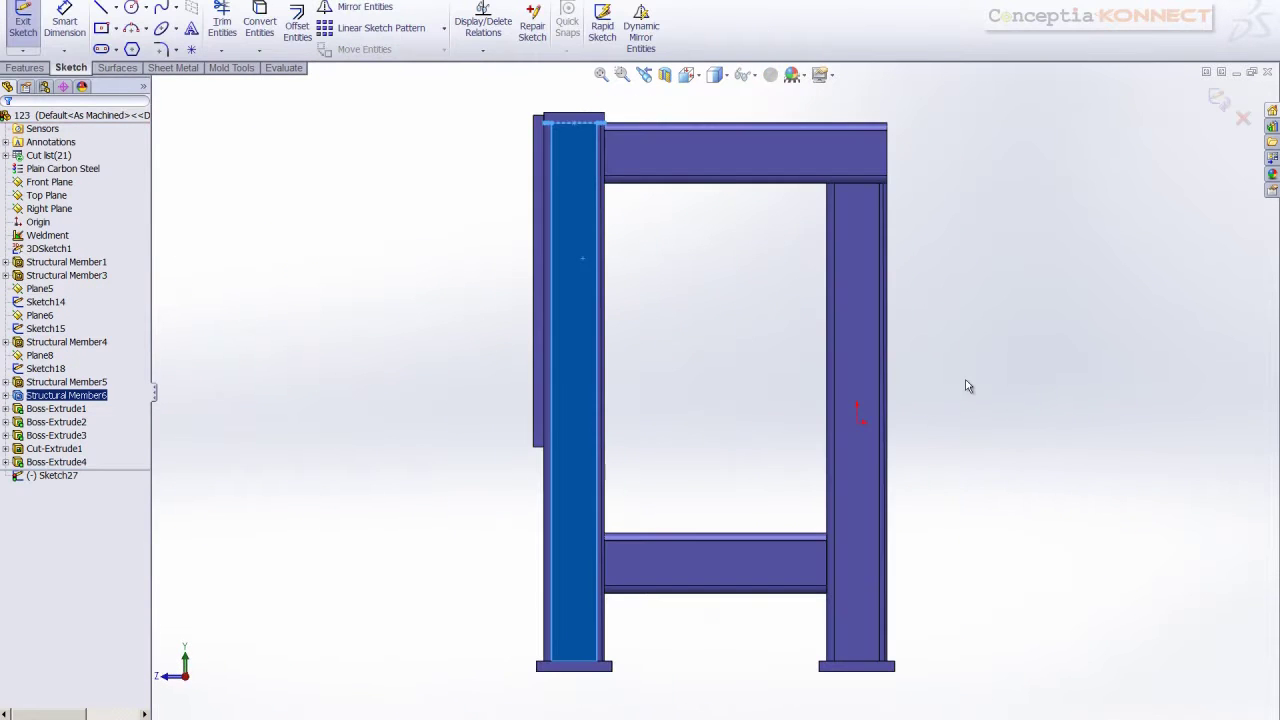
right_click_drag(1011, 316, 1011, 330)
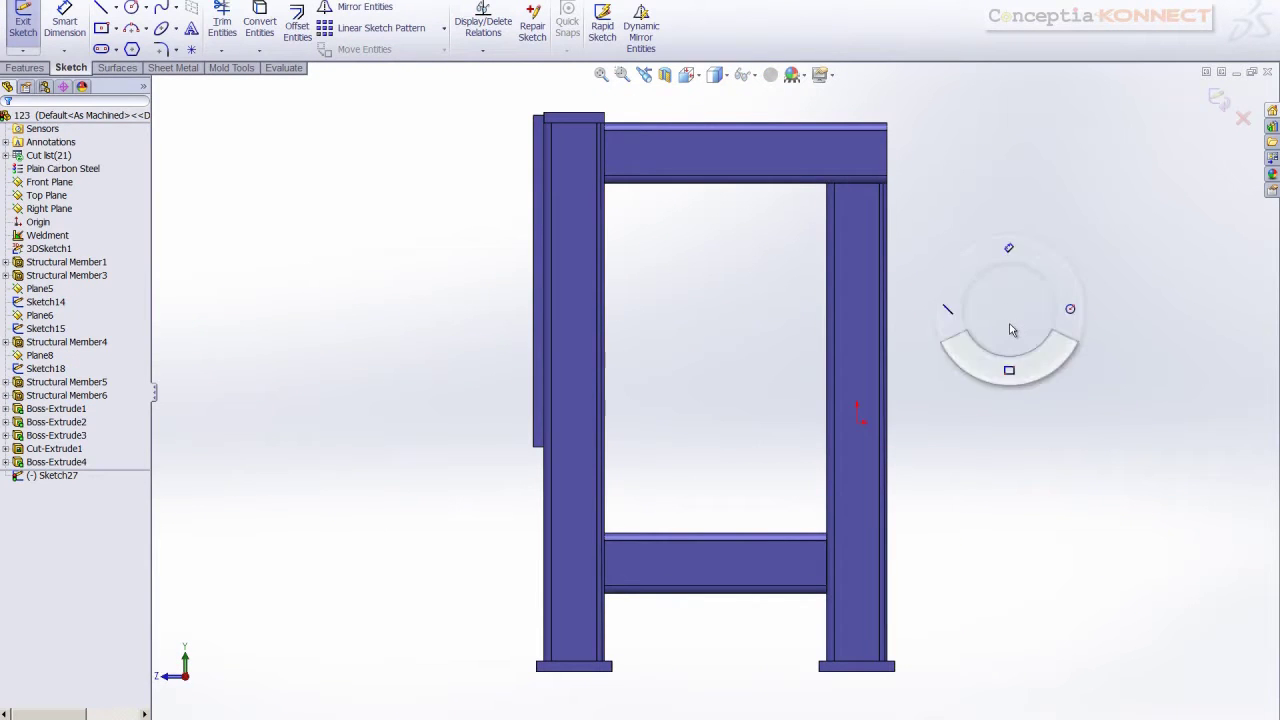
right_click_drag(1010, 377, 1010, 380)
scroll(565, 205, "down", 3)
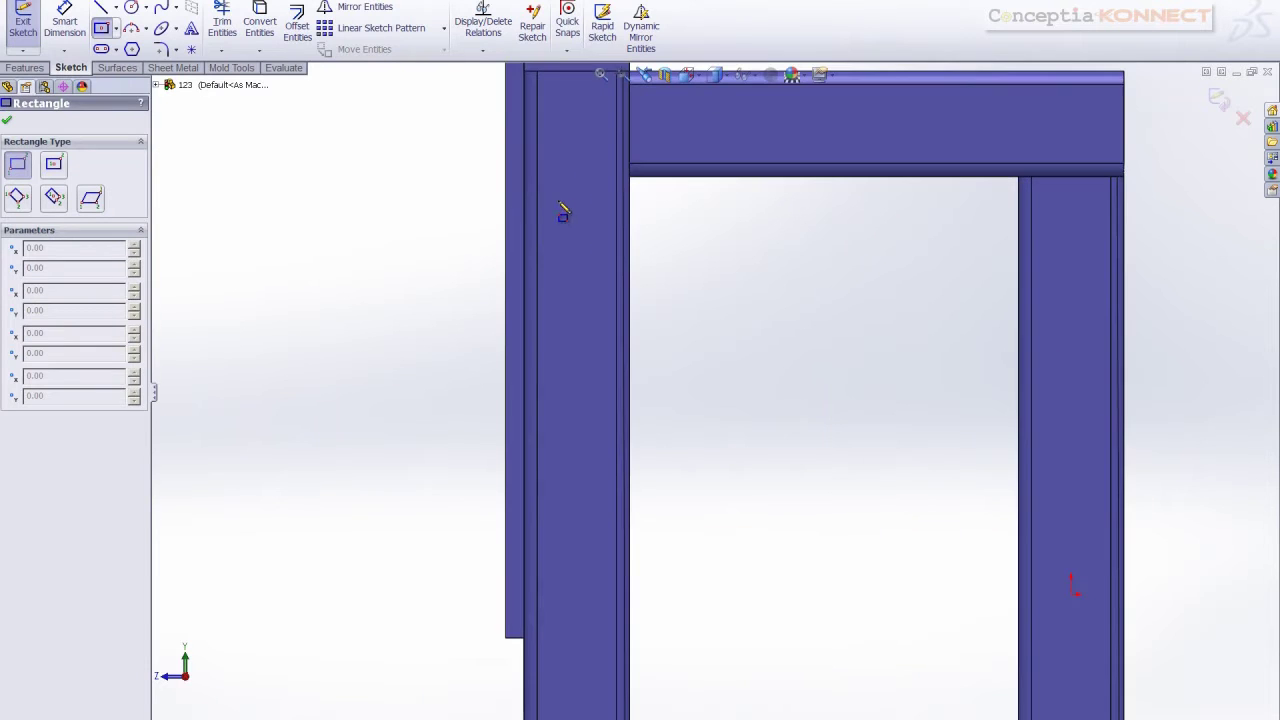
left_click(524, 190)
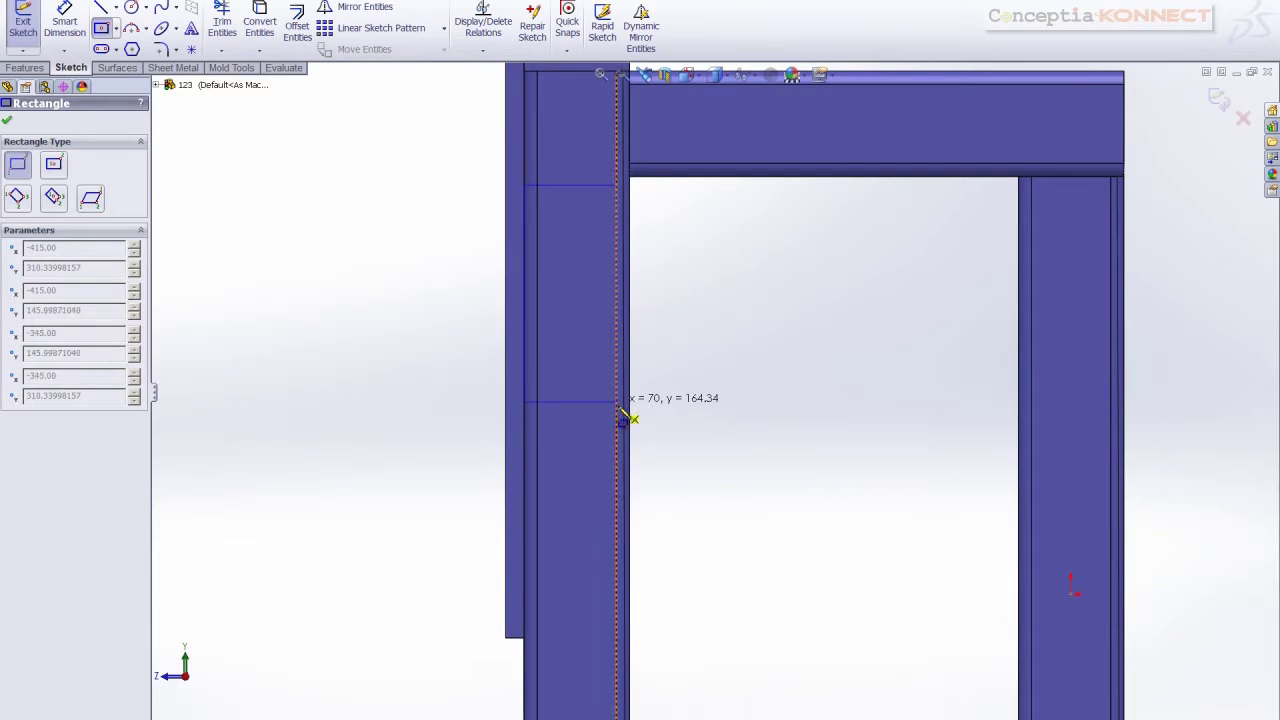
scroll(626, 417, "up", 2)
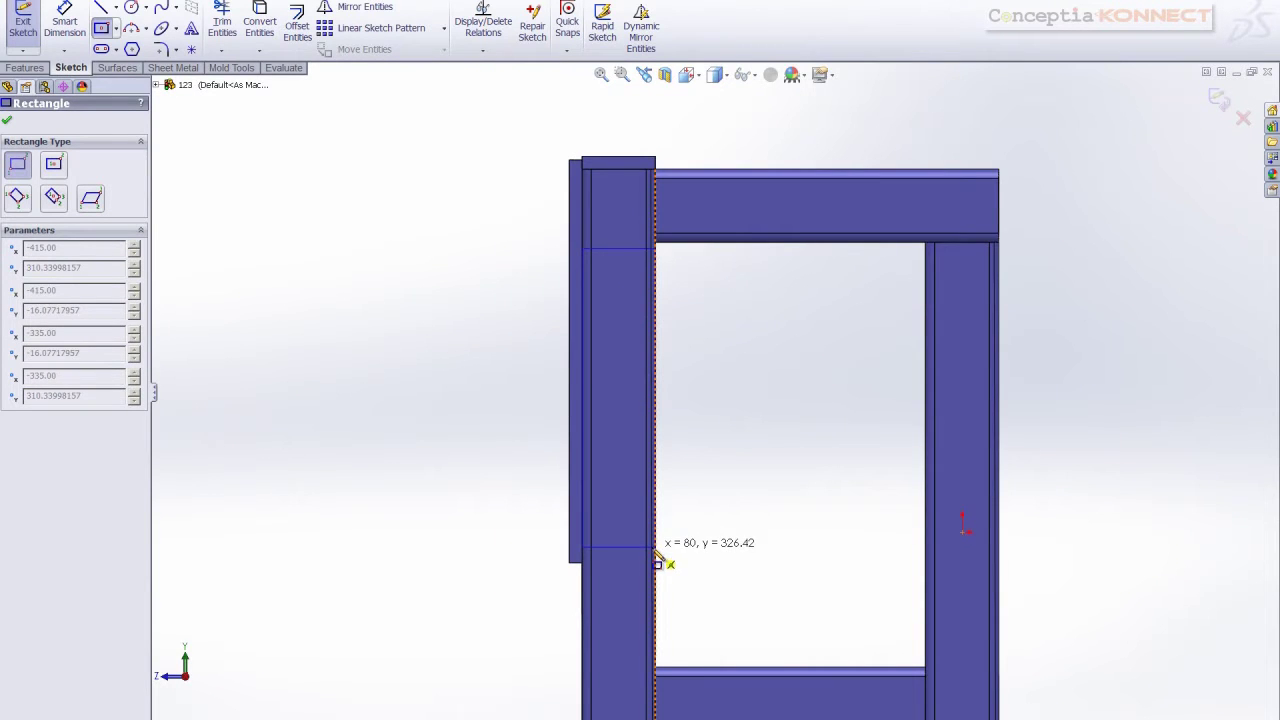
scroll(657, 549, "down", 2)
scroll(662, 550, "down", 1)
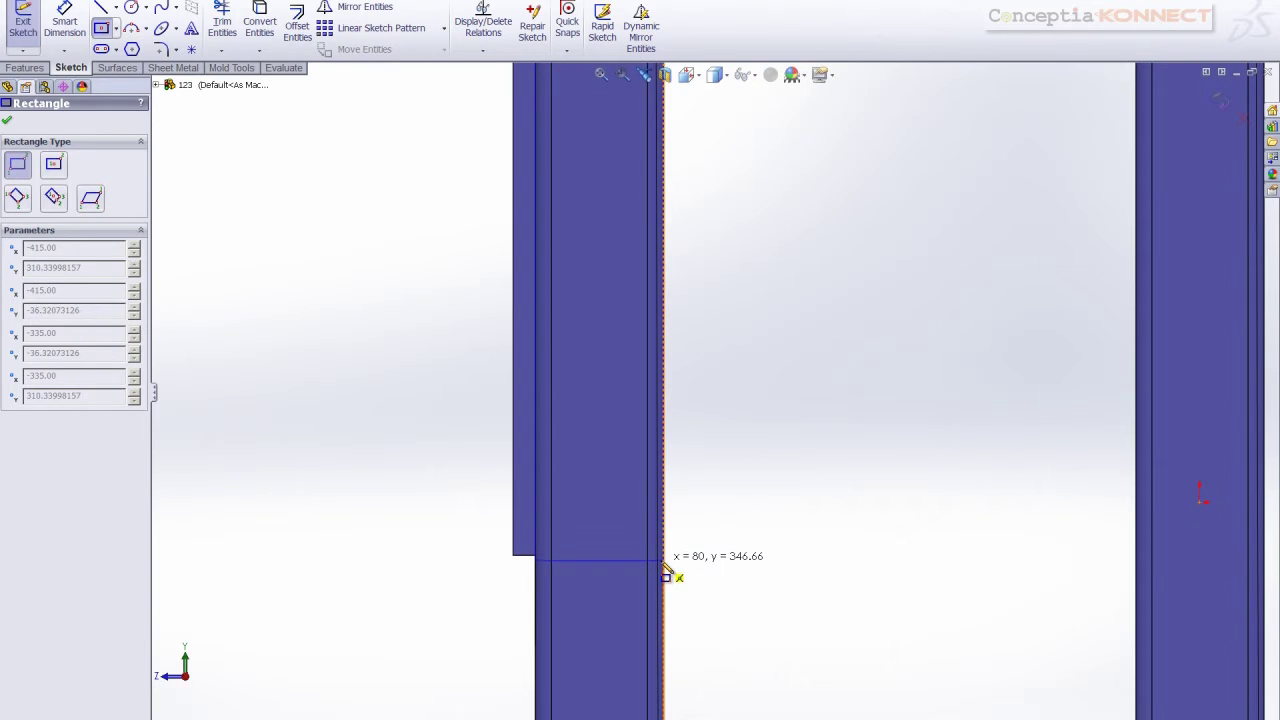
left_click(666, 571)
key("Escape")
scroll(730, 552, "up", 1)
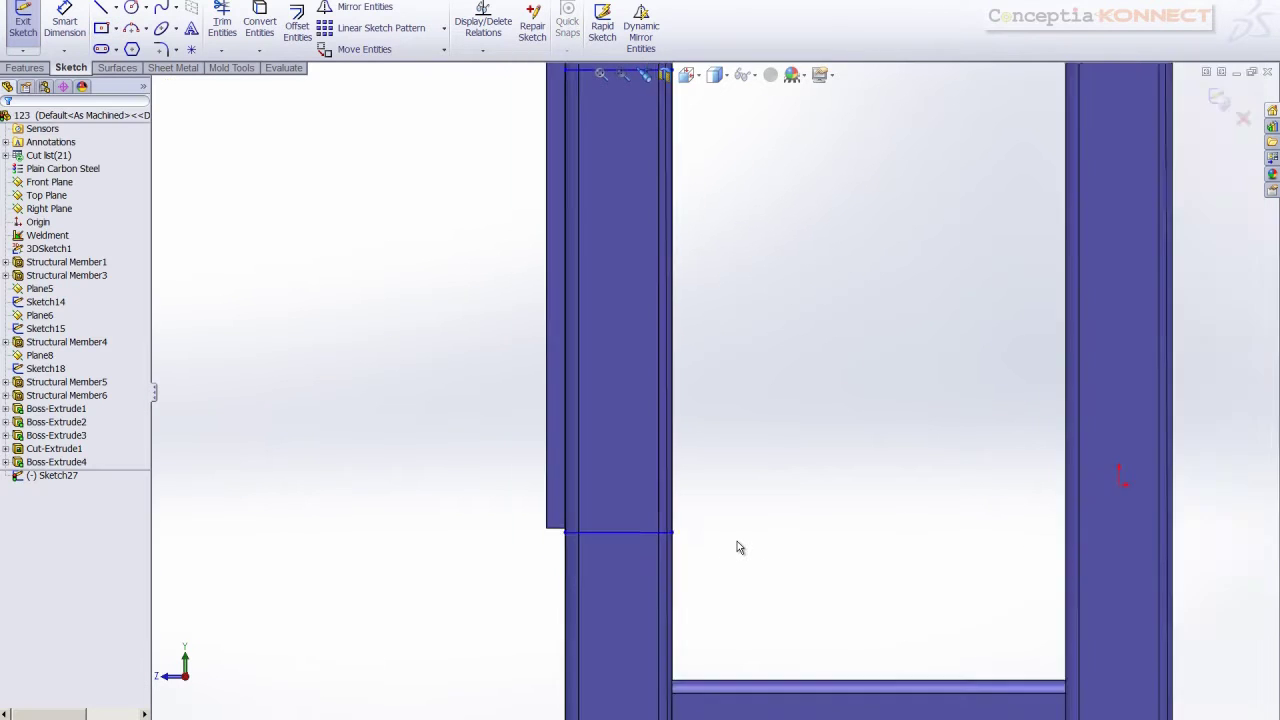
scroll(737, 548, "up", 3)
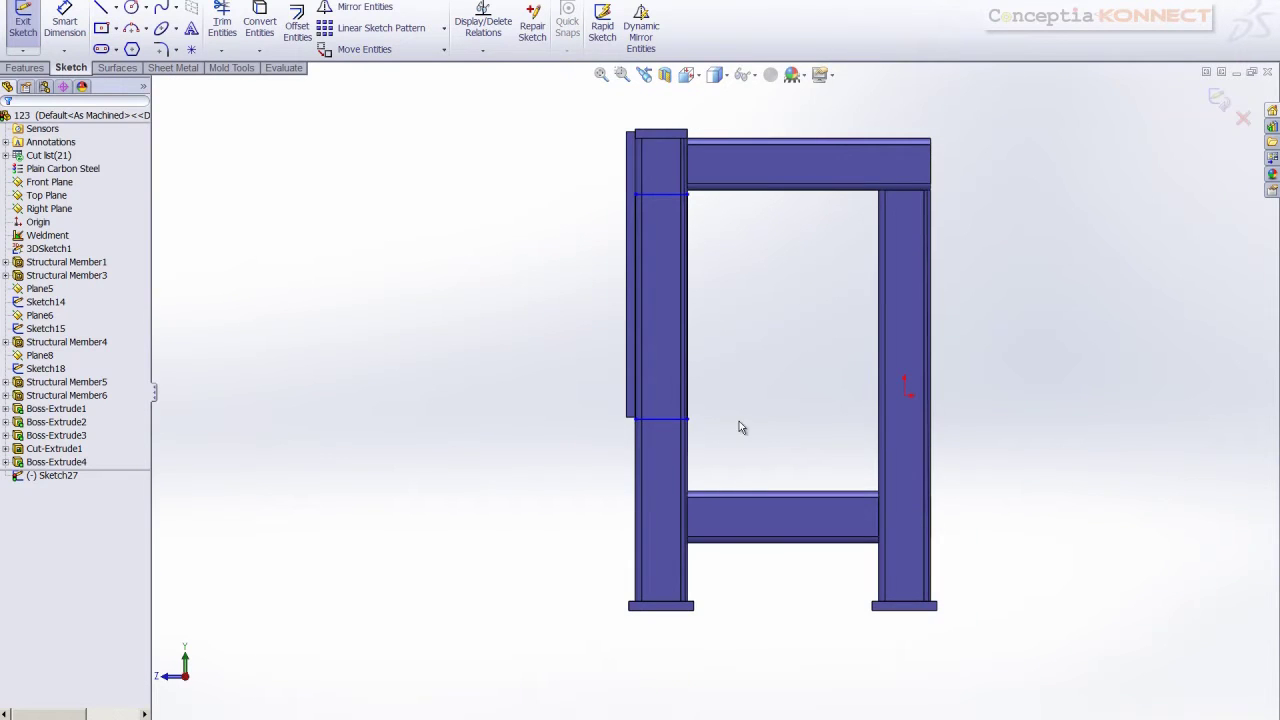
Dimension the rectangle 100 below the column top and 400 long
right_click_drag(739, 421, 742, 356)
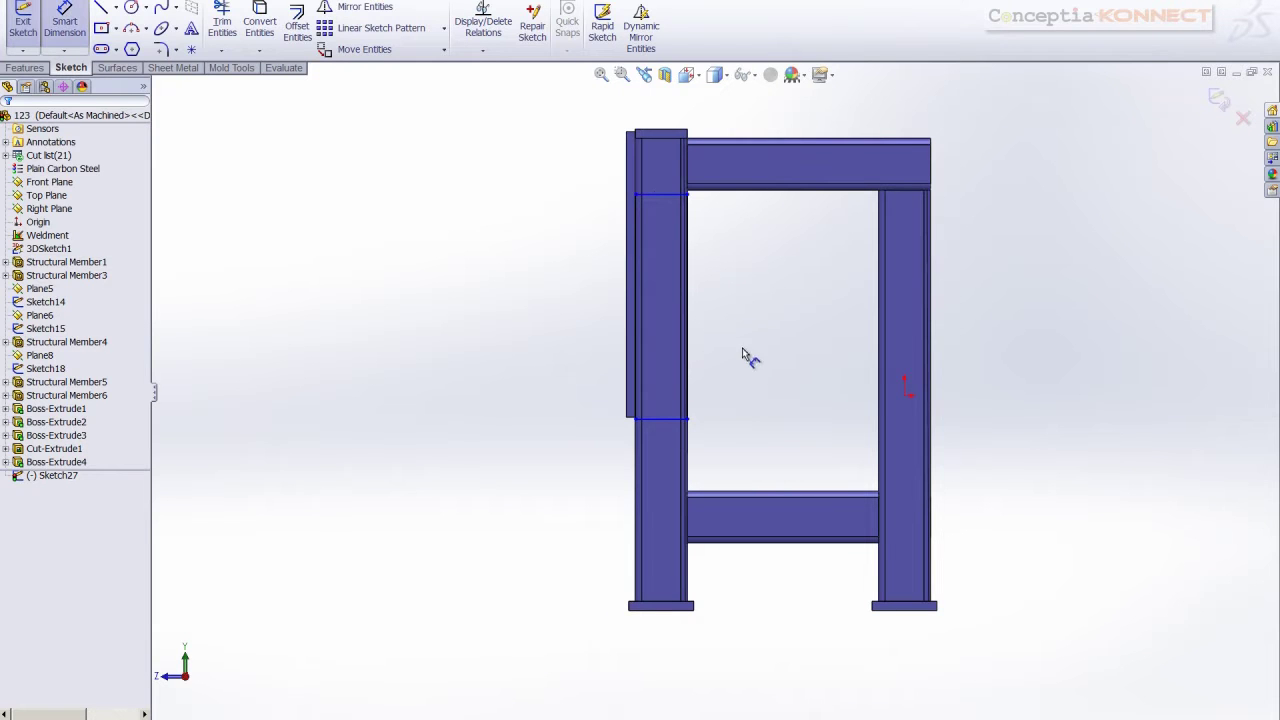
left_click(663, 197)
left_click(574, 181)
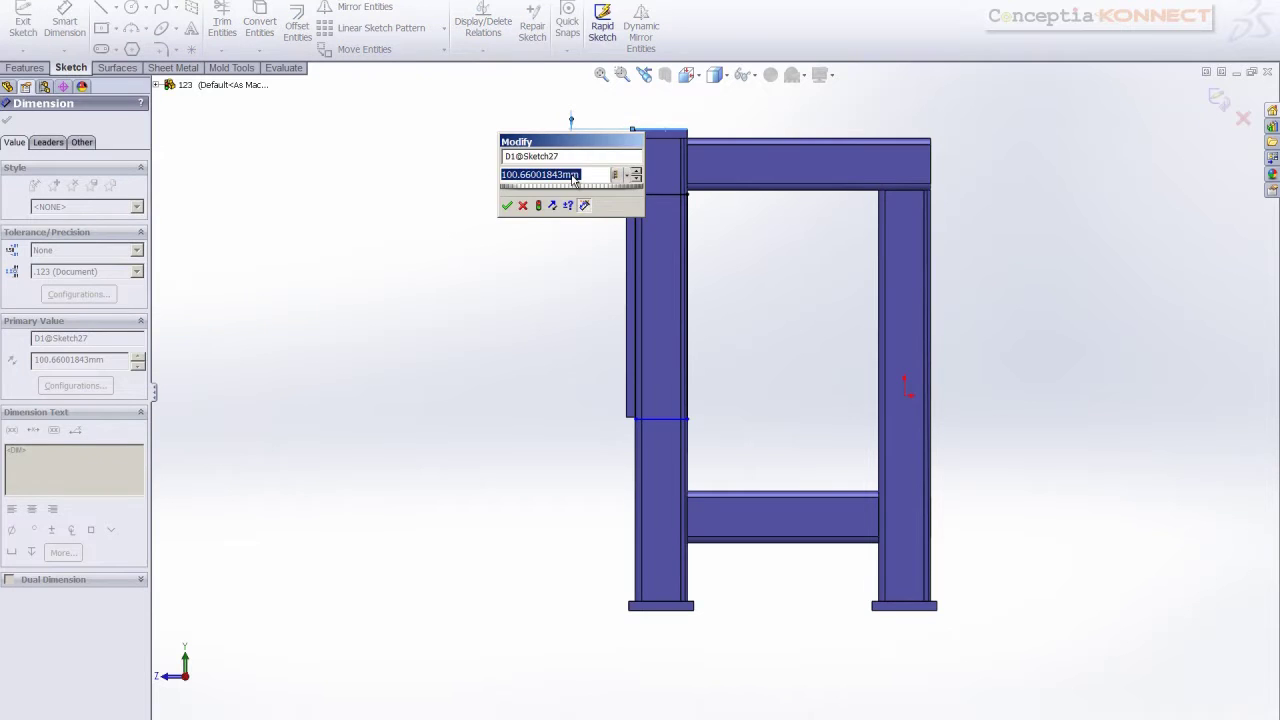
type("100")
key("Return")
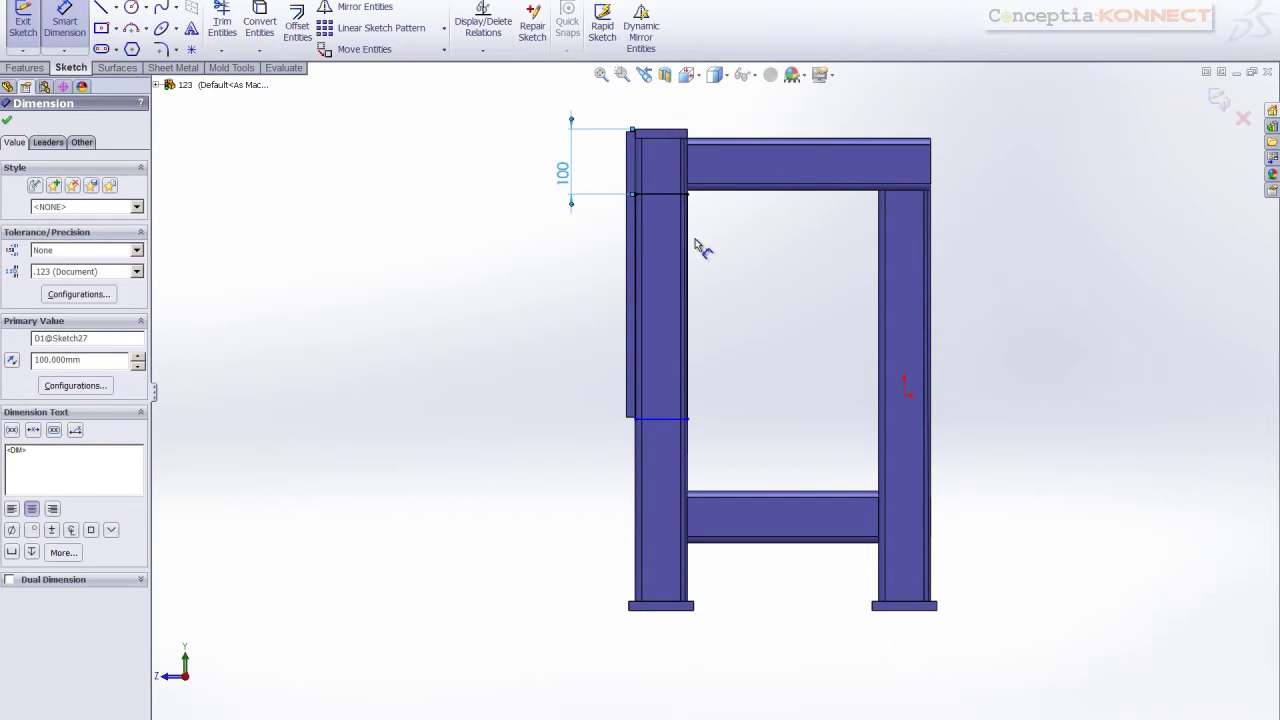
left_click(690, 252)
left_click(743, 258)
type("400")
key("Return")
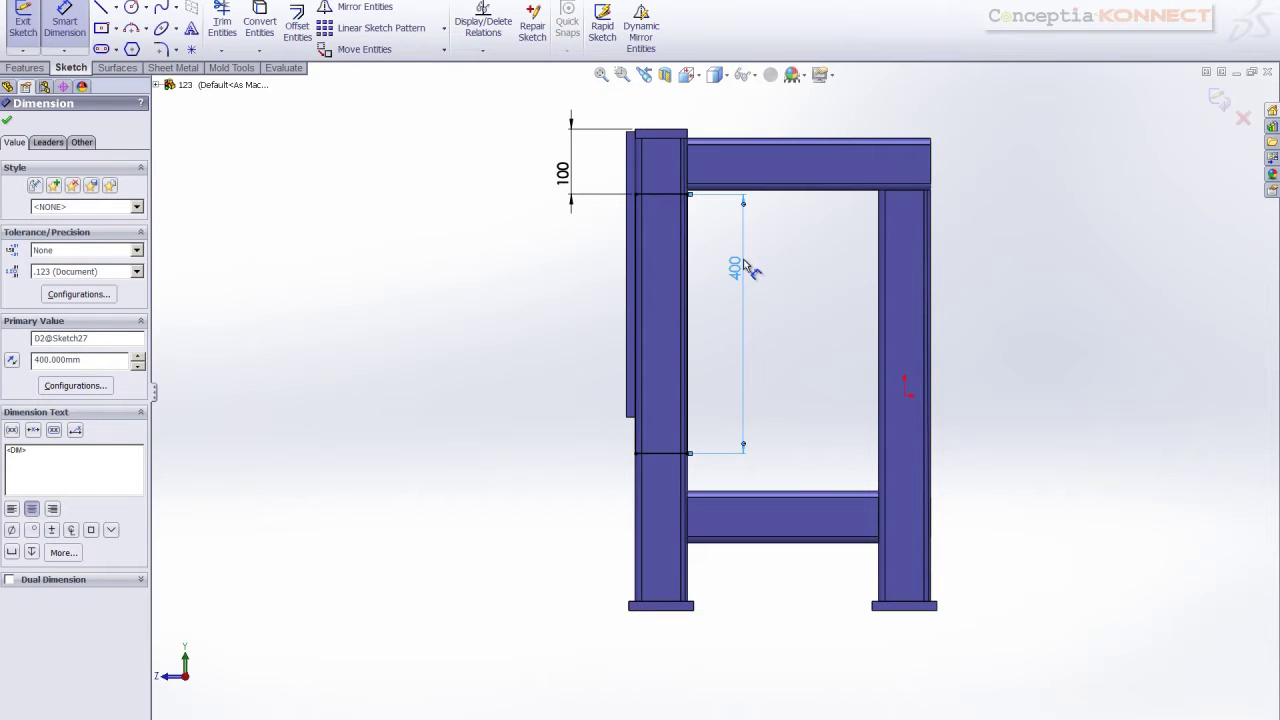
Extrude the sketch 18 mm into a second side plate
left_click(12, 68)
left_click(29, 25)
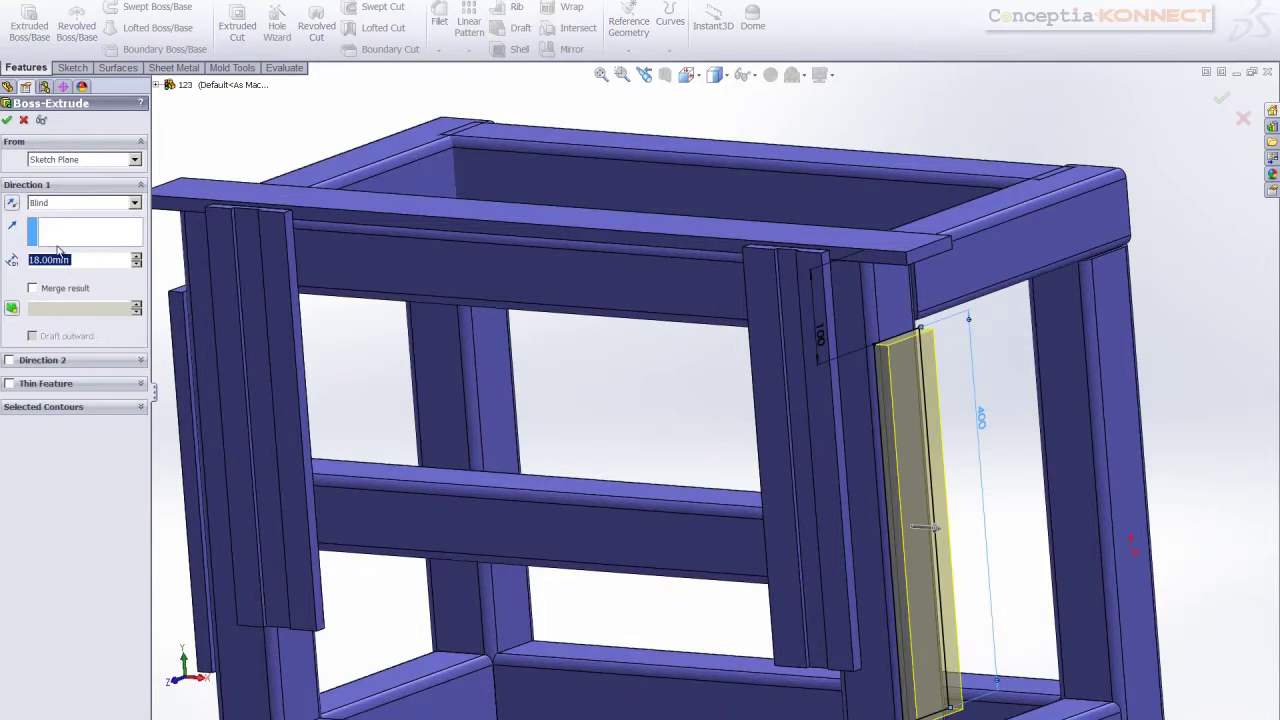
left_click(7, 120)
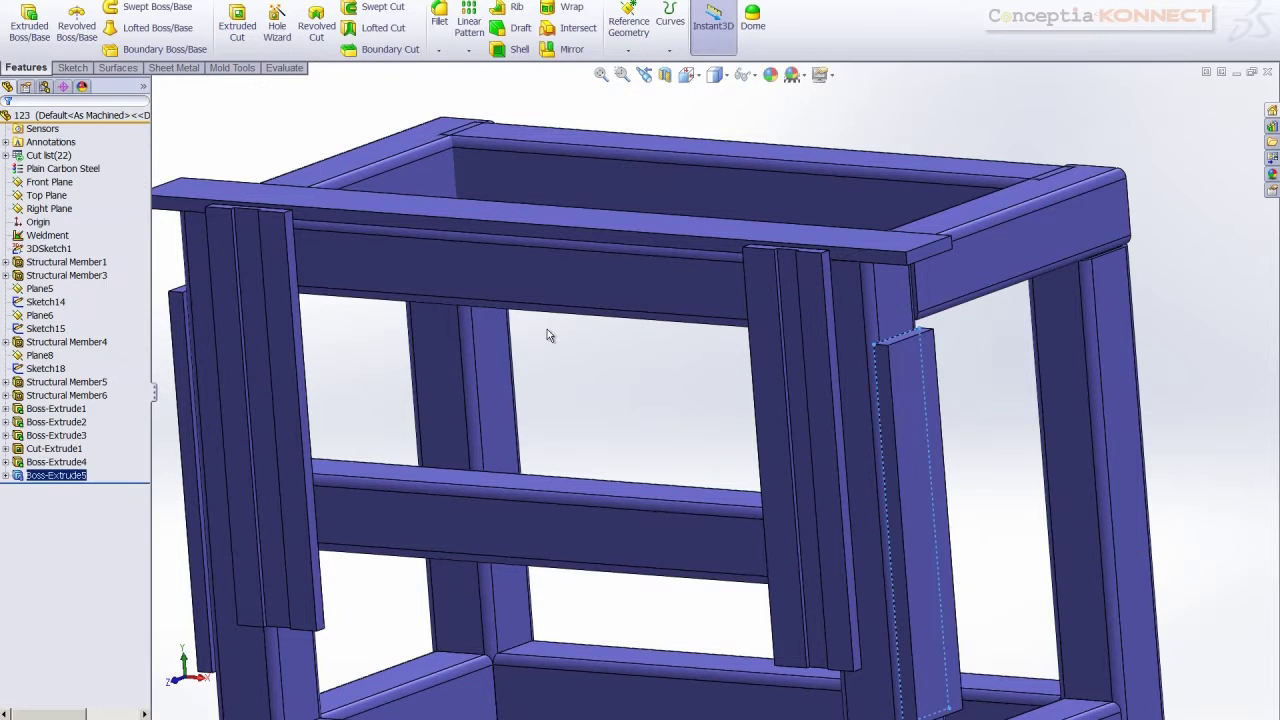
scroll(547, 329, "up", 5)
Trim two pairs of top-frame members against each other, creating Trim/Extend1 and Trim/Extend2
middle_click_drag(528, 343, 392, 420)
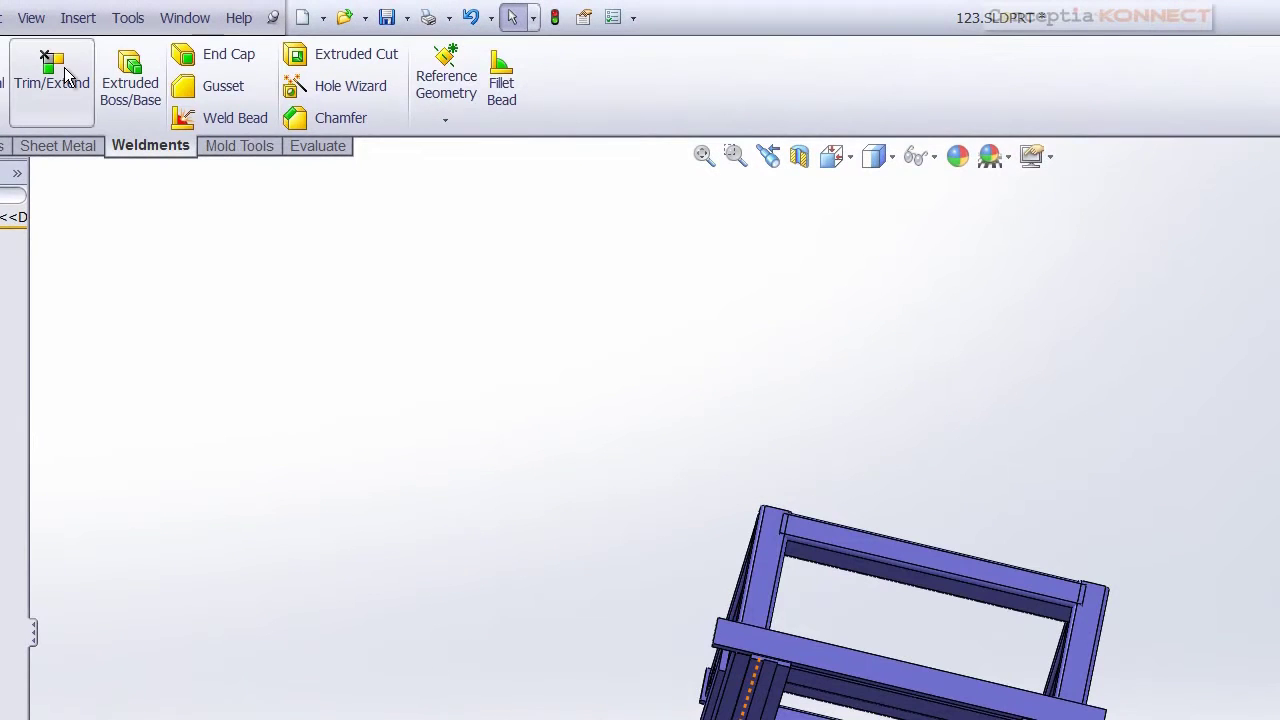
left_click(55, 76)
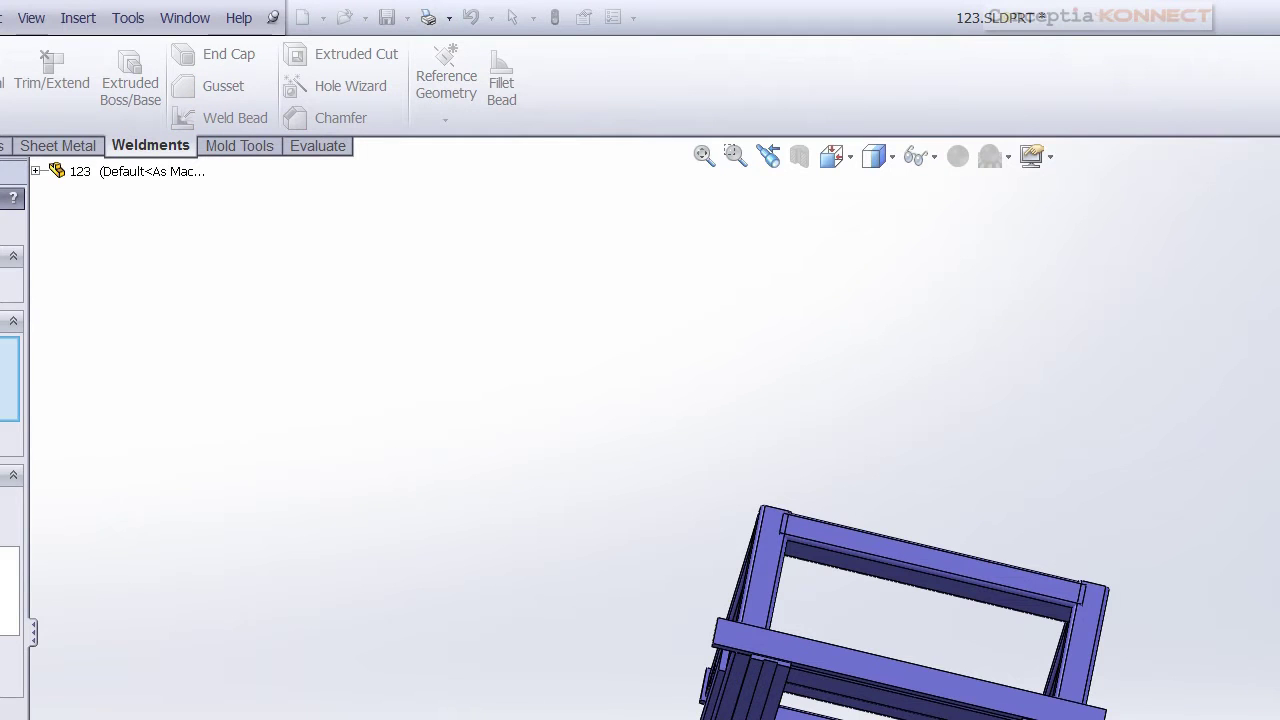
left_click(780, 590)
left_click(797, 540)
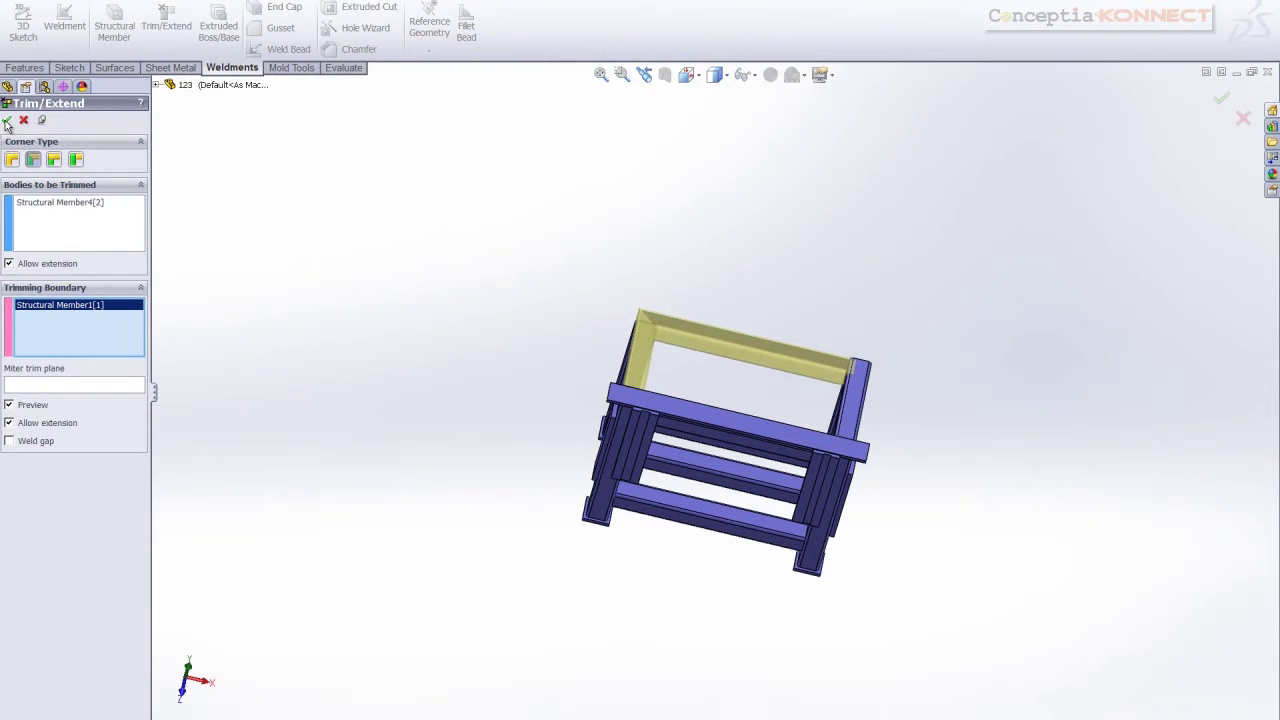
left_click(56, 158)
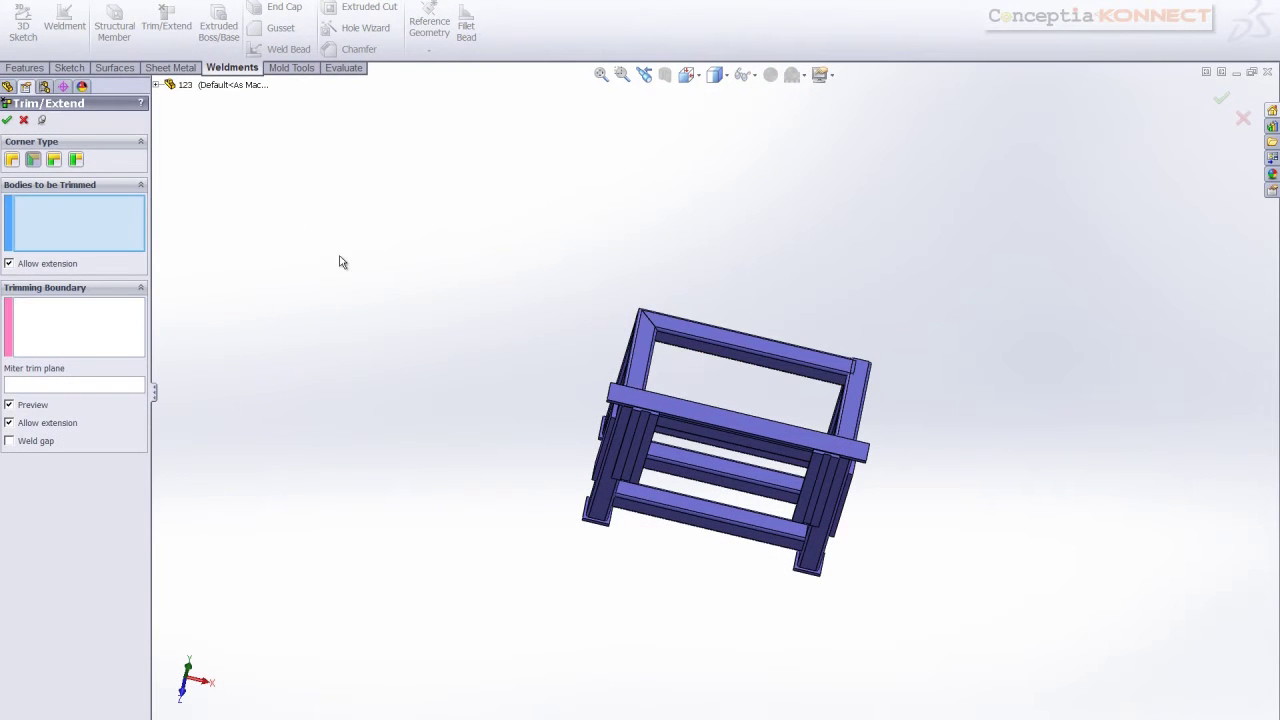
left_click(848, 403)
left_click(836, 378)
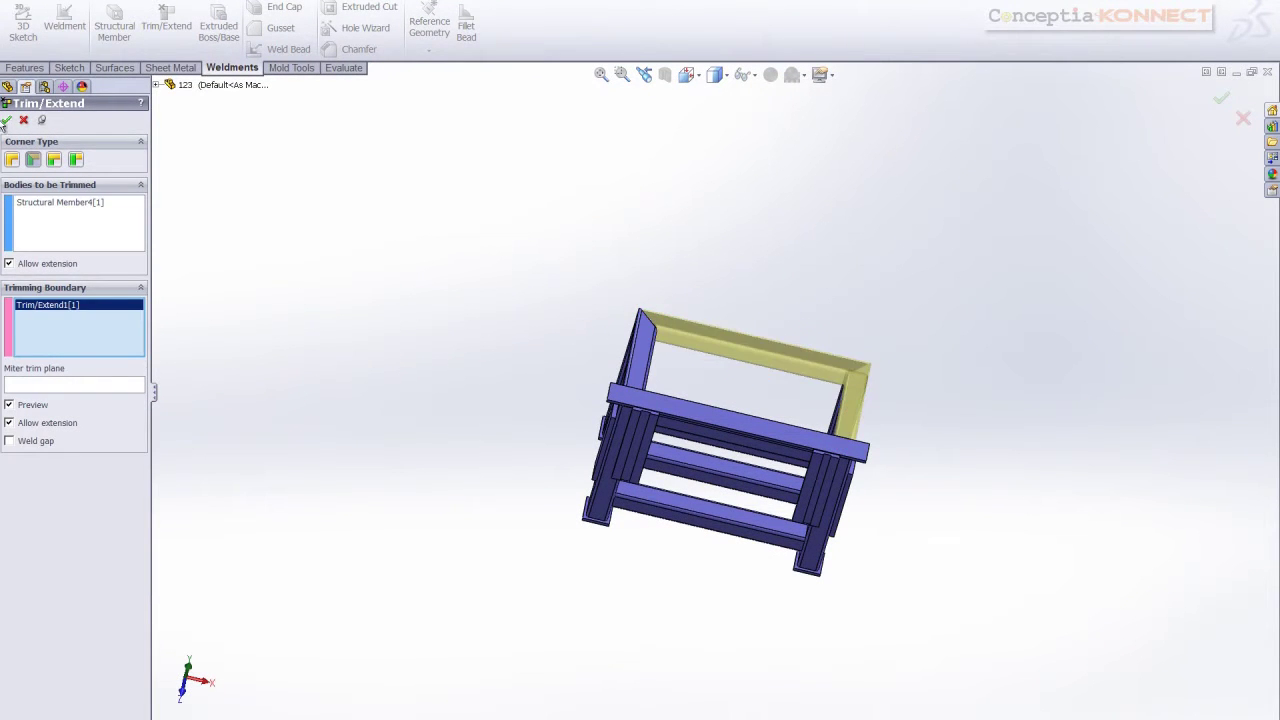
left_click(8, 121)
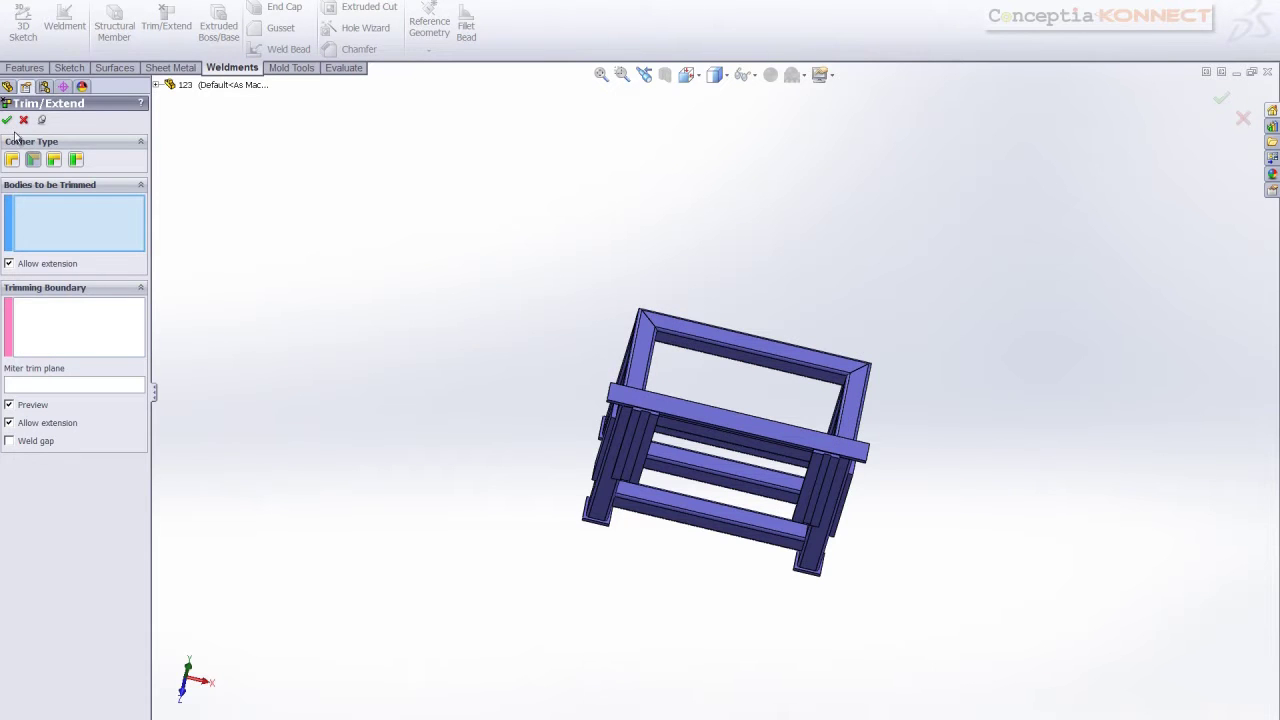
left_click(7, 120)
key("ctrl+1")
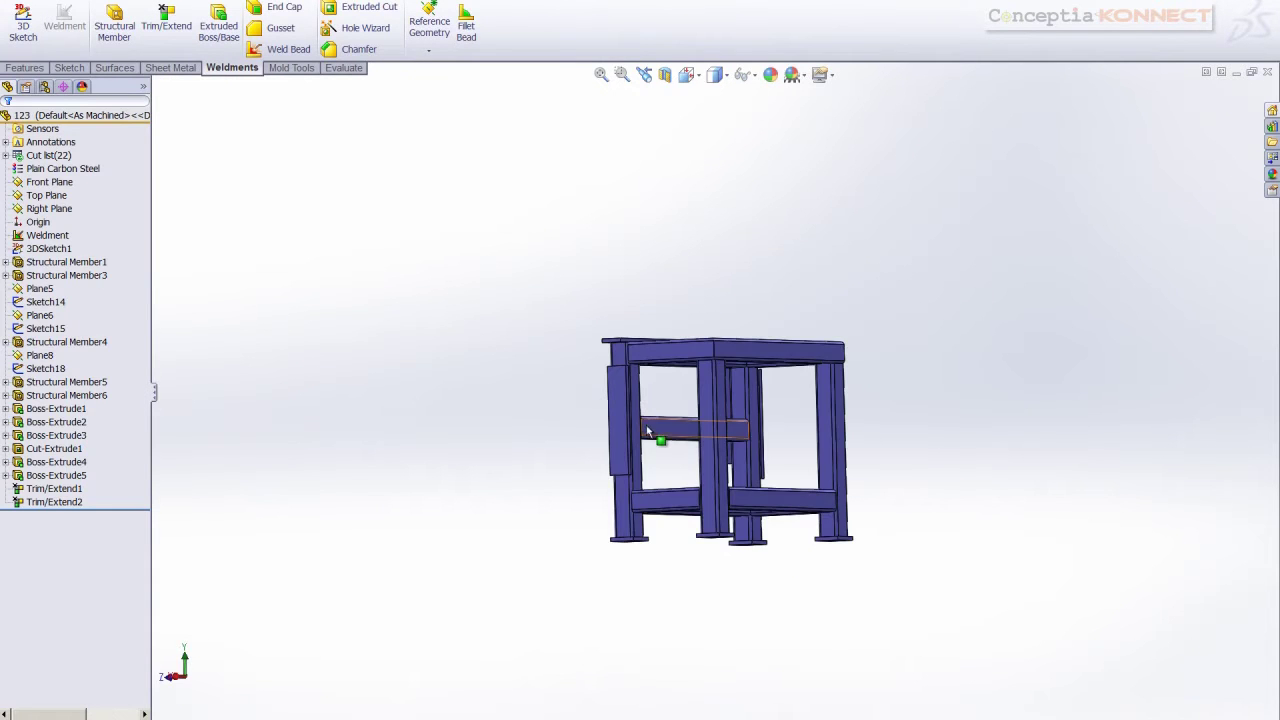
scroll(640, 373, "down", 8)
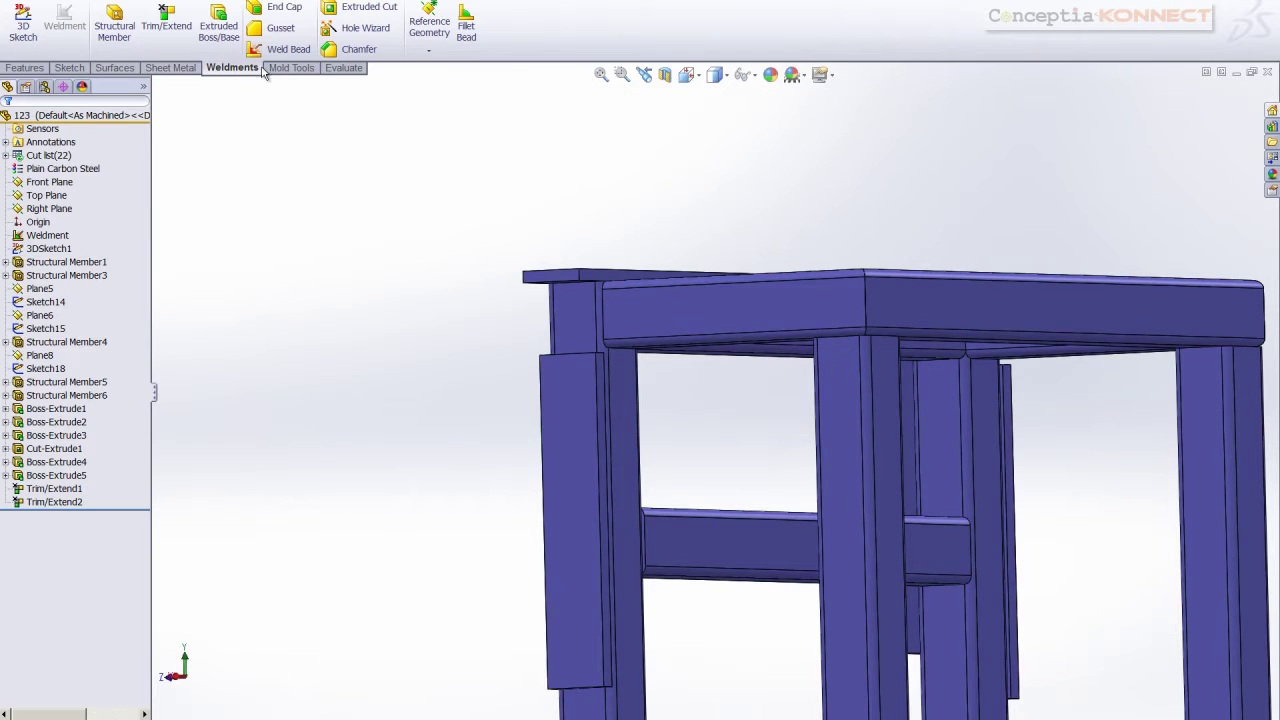
Add a centred 75 × 75 mm, 5 mm thick gusset between a column face and beam underside
left_click(272, 28)
scroll(654, 417, "down", 5)
middle_click_drag(602, 352, 574, 352)
left_click(608, 314)
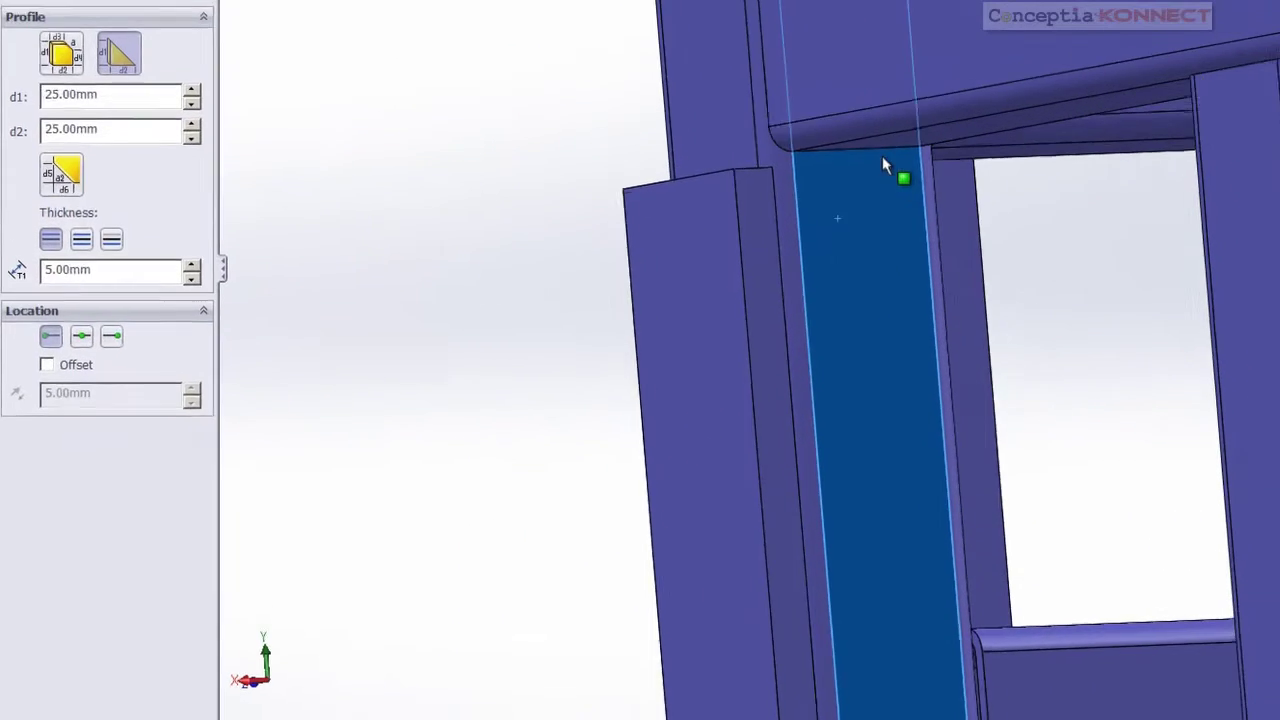
left_click(894, 137)
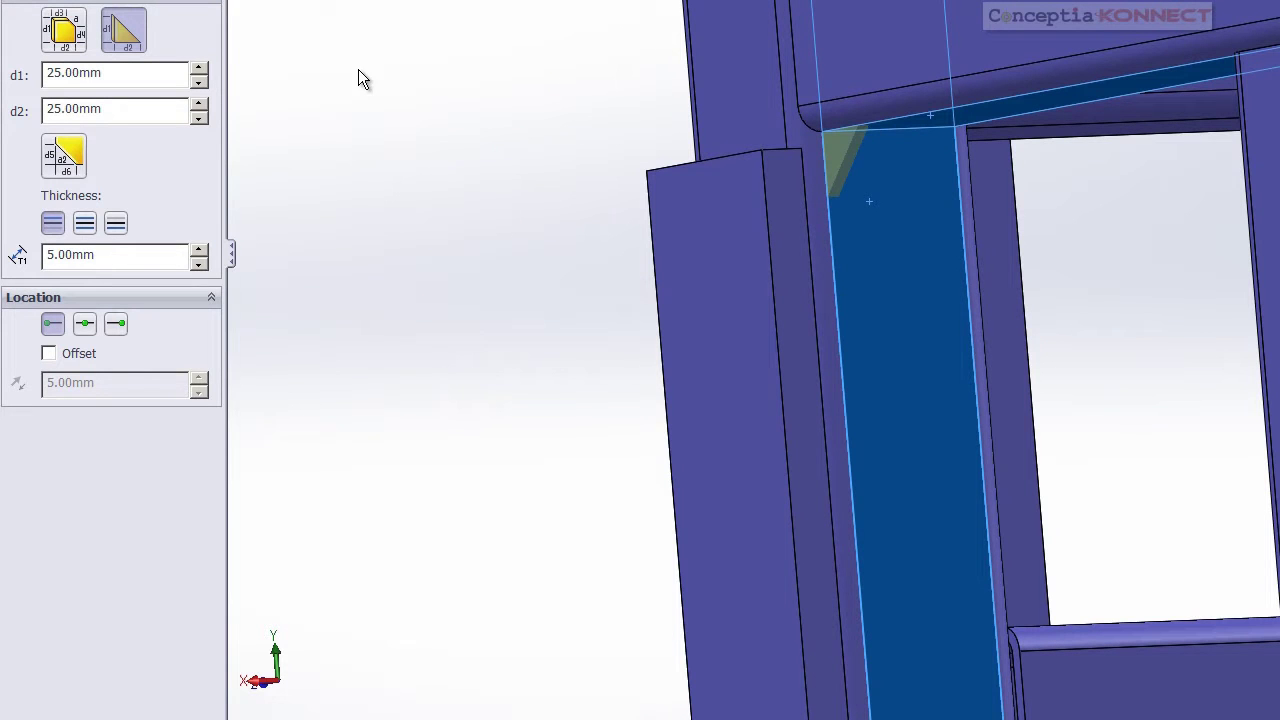
left_click(85, 224)
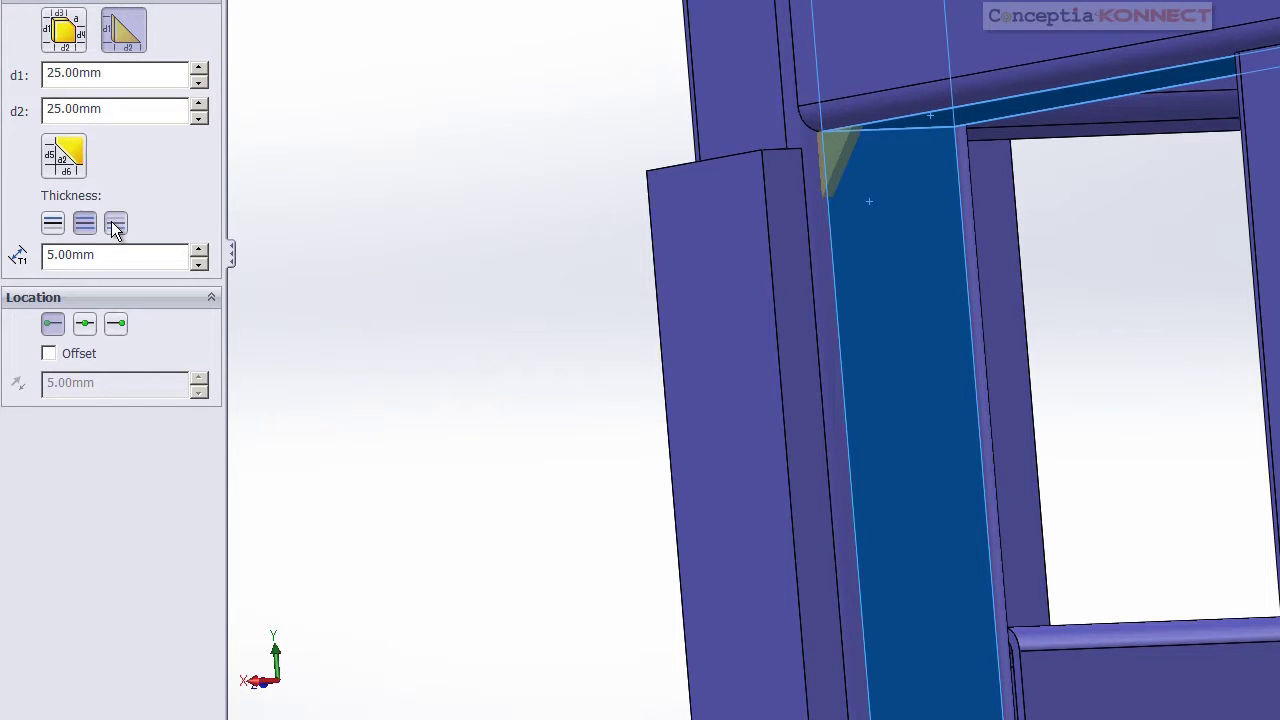
left_click(53, 230)
left_click(85, 325)
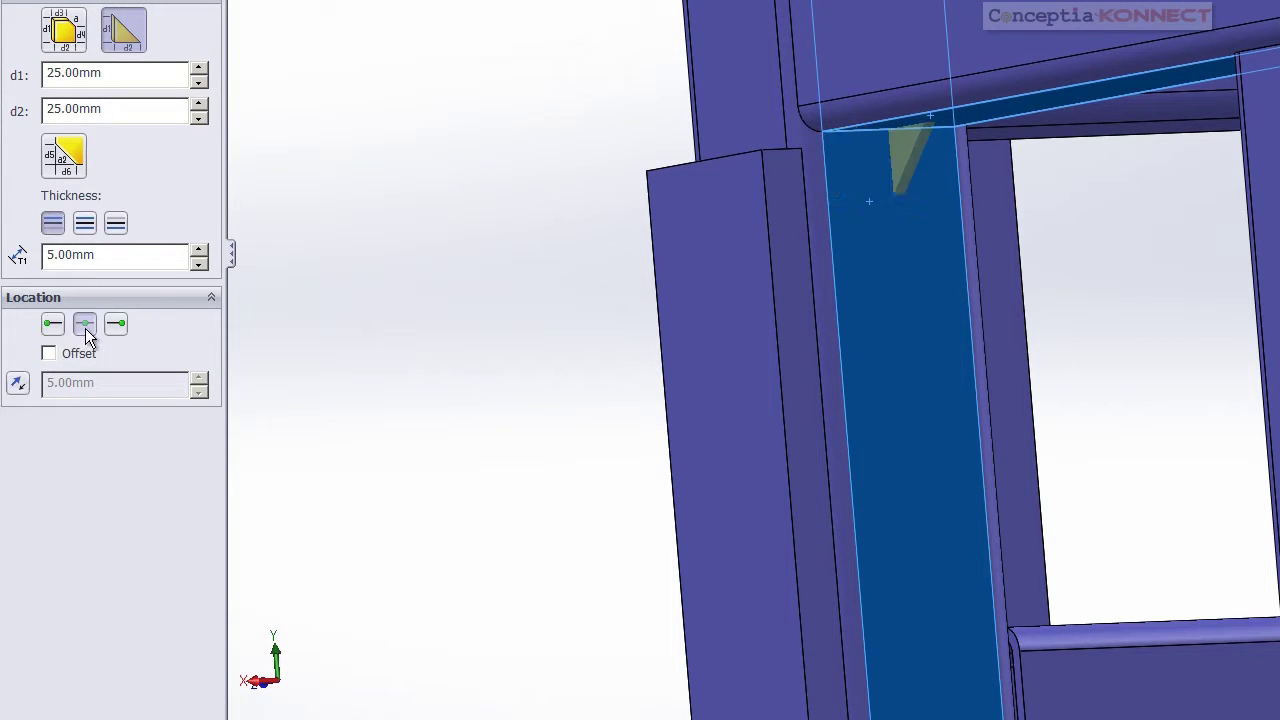
left_click_drag(155, 75, 51, 72)
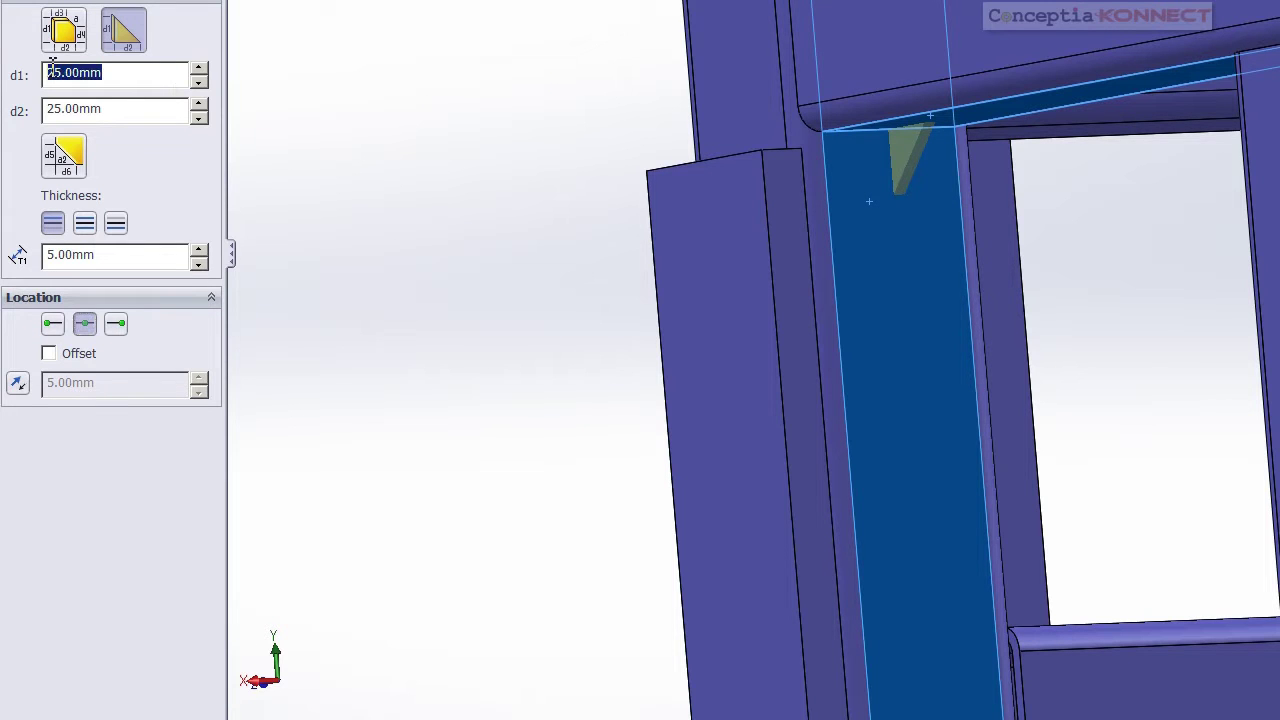
type("5")
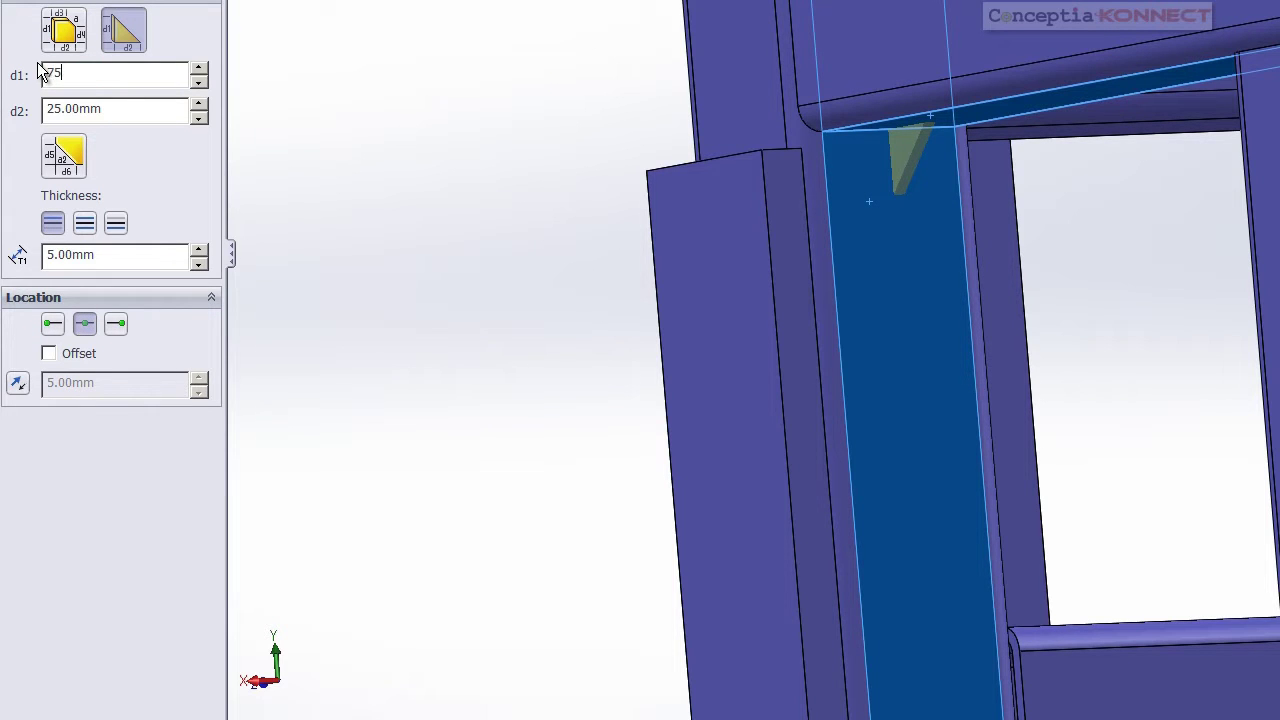
left_click_drag(128, 112, 52, 112)
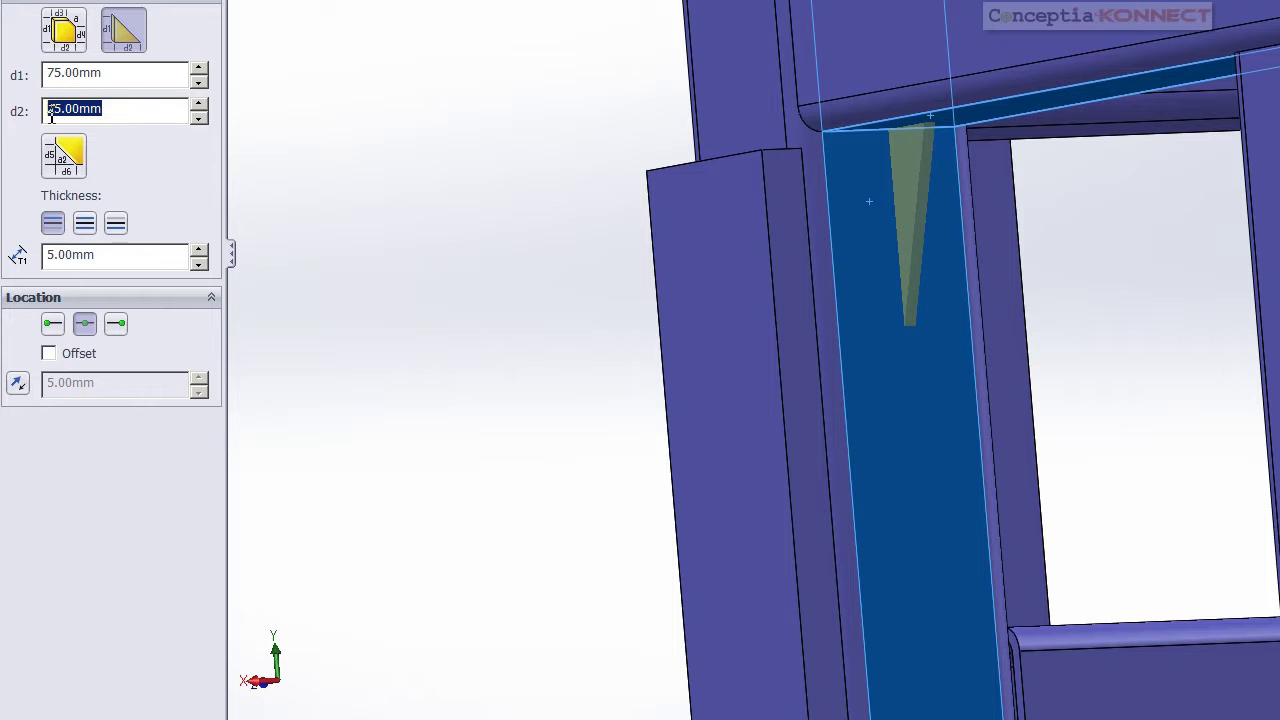
type("75")
key("Return")
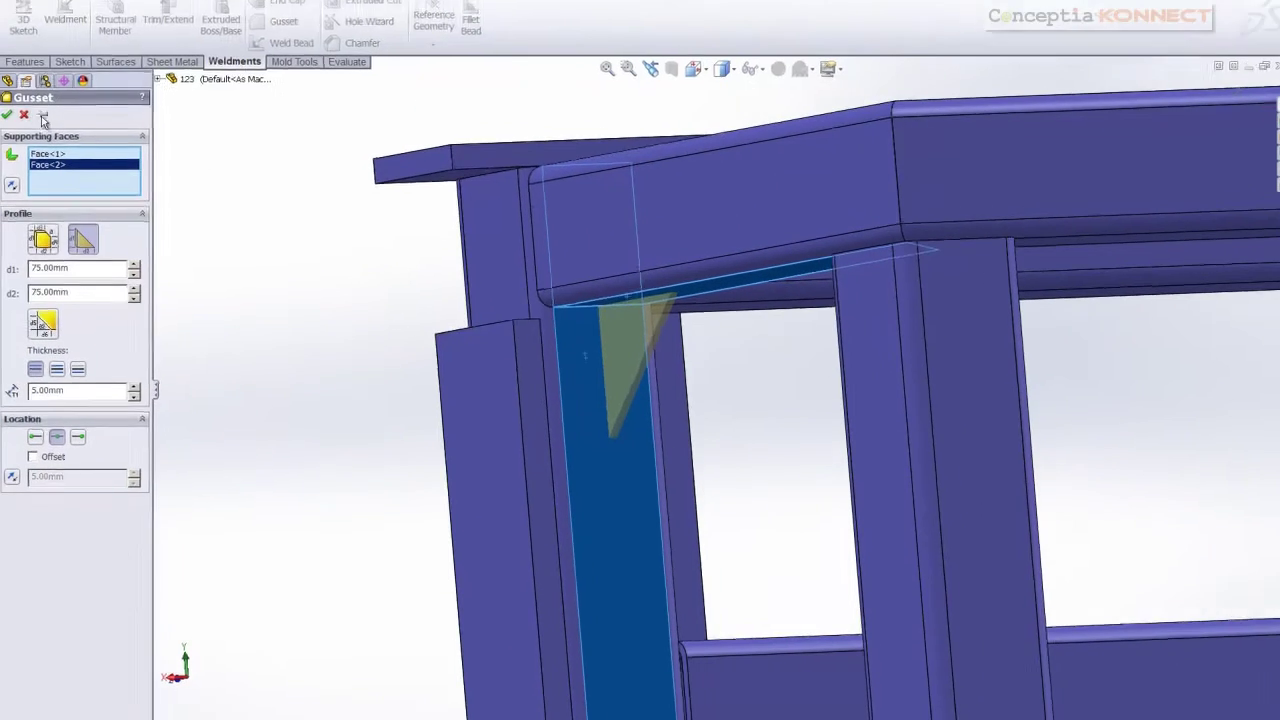
left_click(7, 119)
Add a second gusset between a post face and the beam underside
scroll(386, 377, "up", 2)
middle_click_drag(386, 377, 547, 337)
scroll(765, 368, "down", 3)
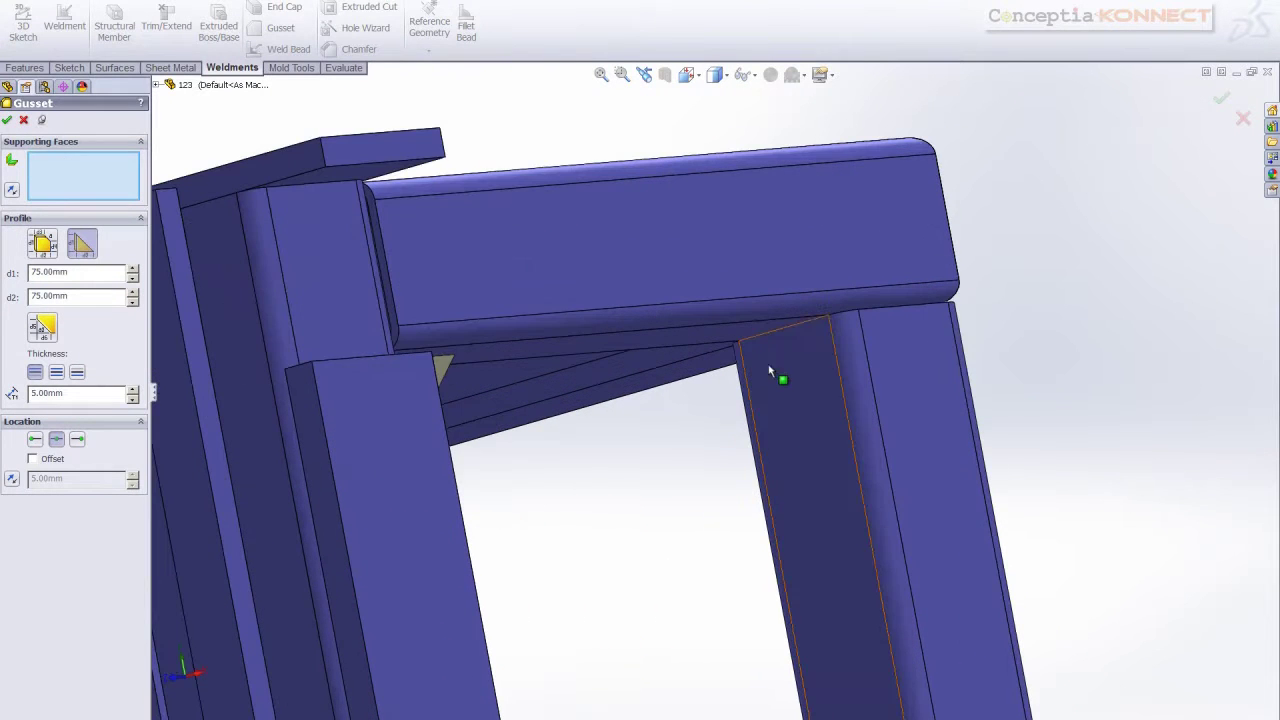
left_click(760, 358)
left_click(750, 337)
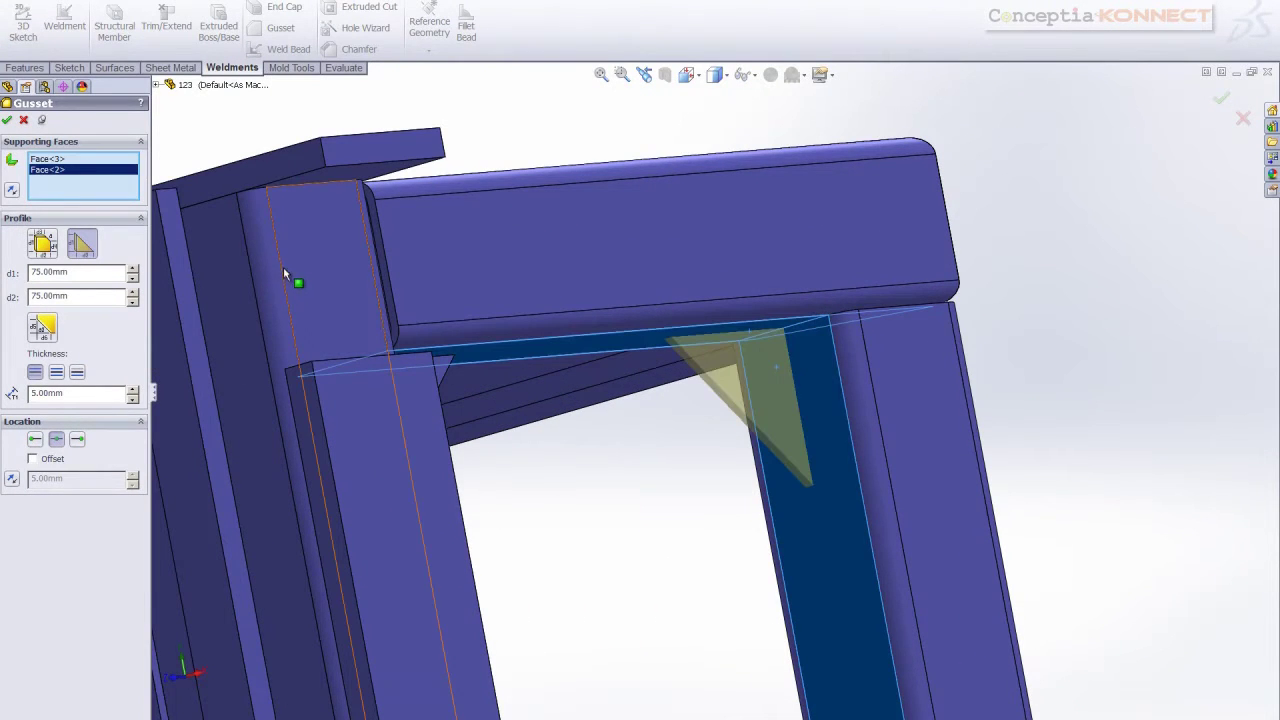
left_click(10, 122)
Add a third gusset where another beam underside meets its post
scroll(435, 395, "up", 3)
middle_click_drag(435, 395, 597, 283)
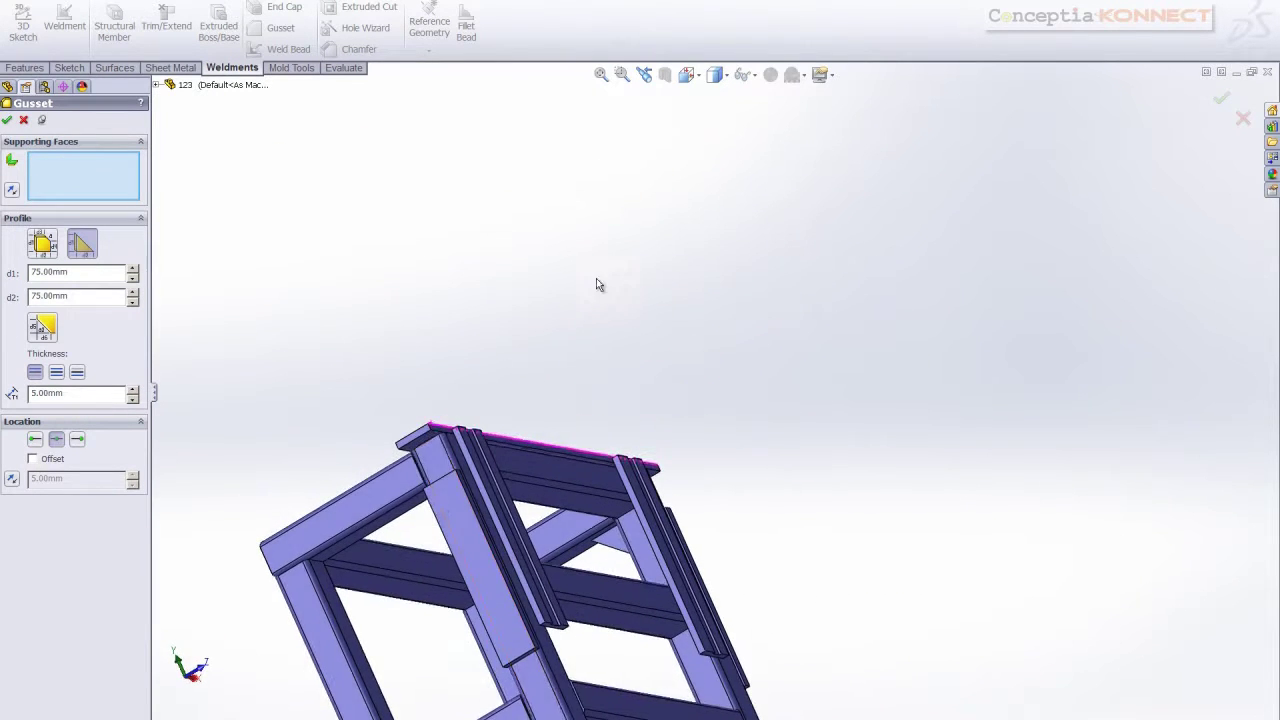
scroll(400, 529, "down", 3)
middle_click_drag(483, 488, 470, 520)
left_click(550, 453)
left_click(598, 443)
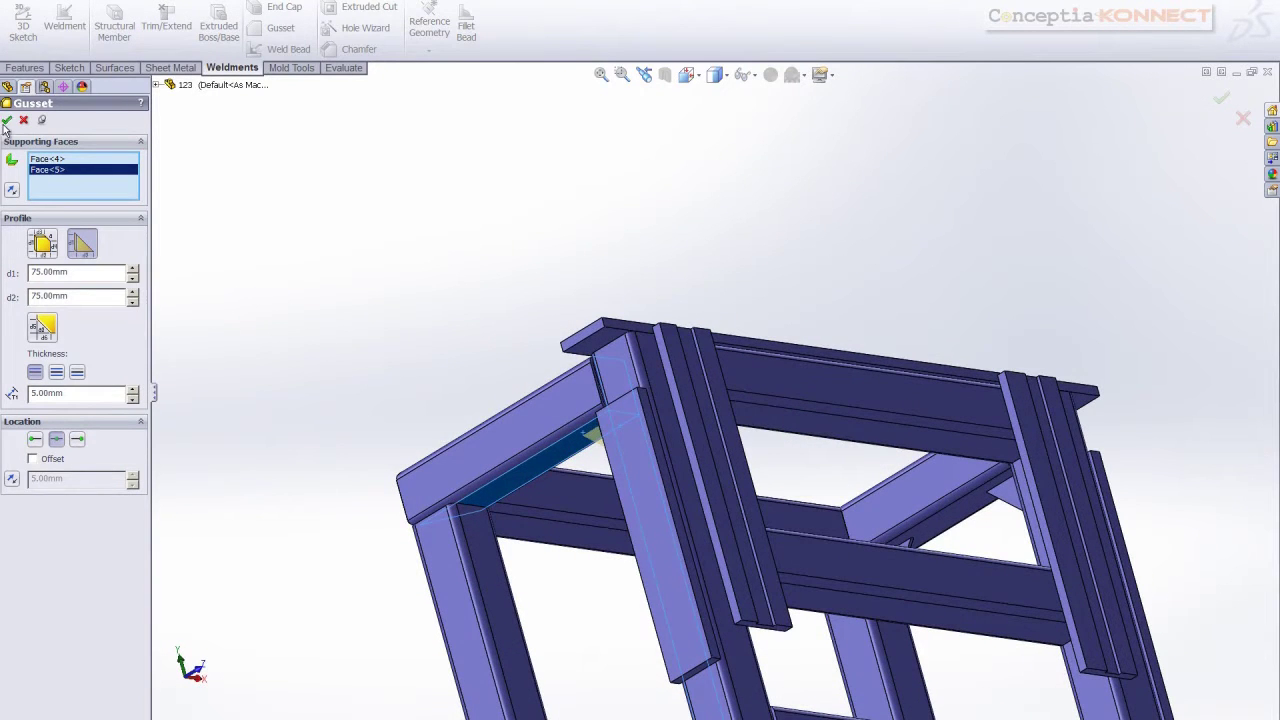
left_click(7, 120)
Add the gusset between the front column face and the top beam underside
middle_click_drag(286, 374, 272, 379)
scroll(527, 512, "up", 5)
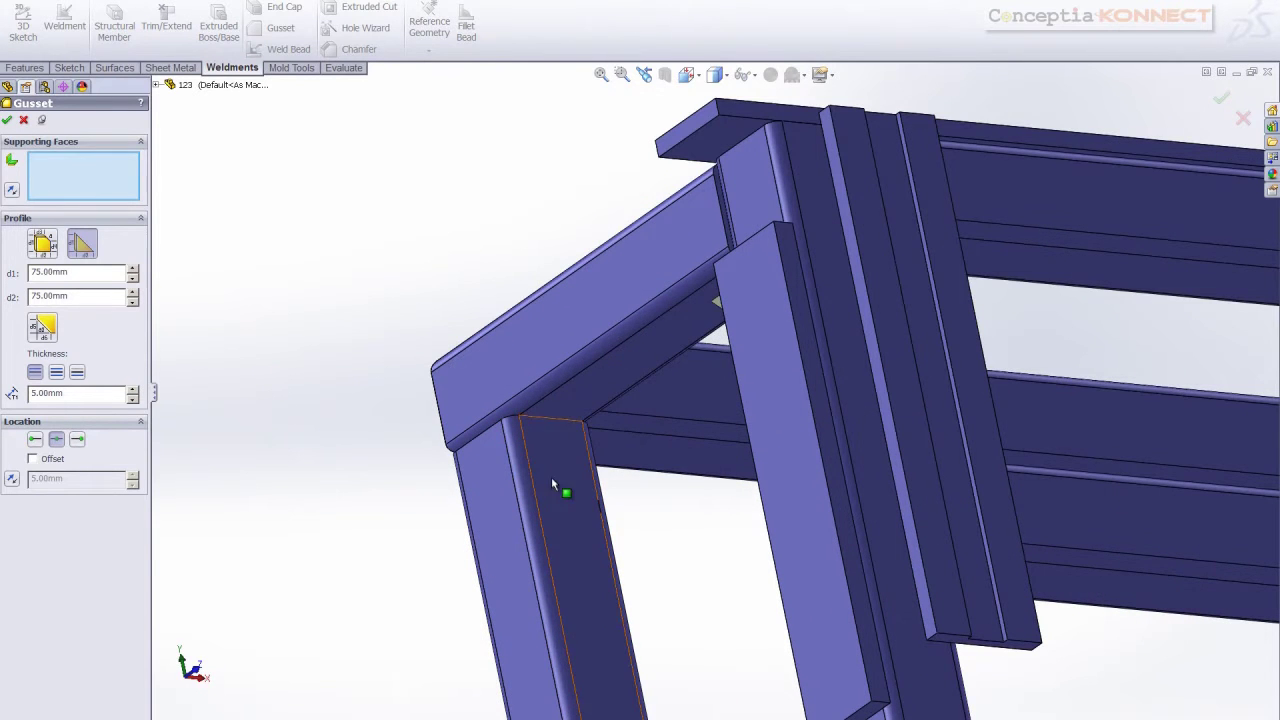
left_click(551, 477)
left_click(587, 420)
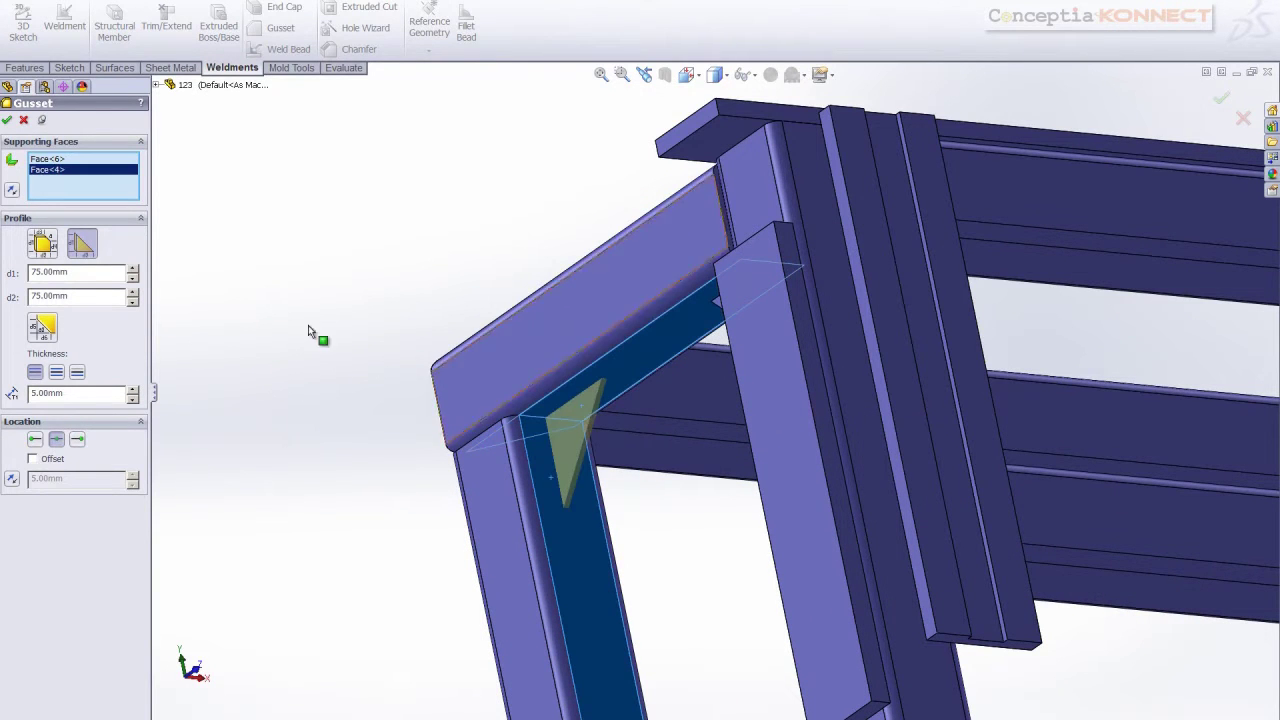
left_click(7, 120)
left_click(23, 120)
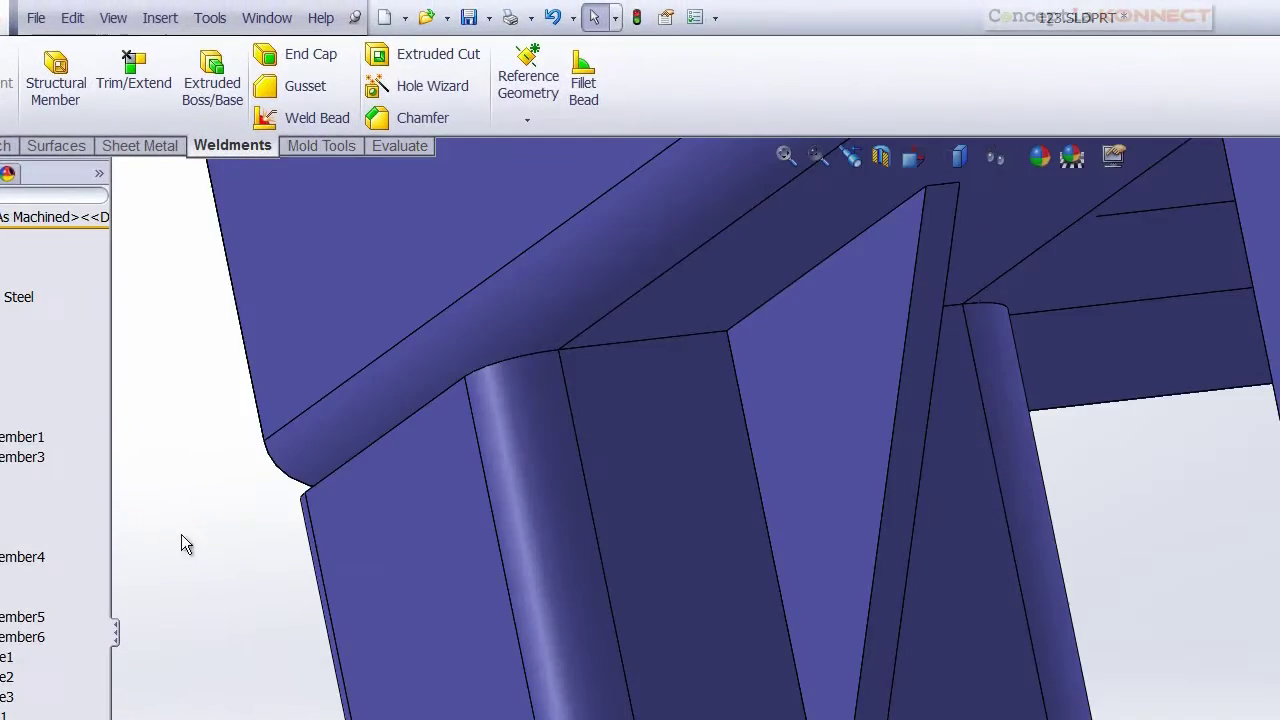
Weld the column face to the gusset with a 1.5 mm staggered intermittent bead on both sides
left_click(300, 118)
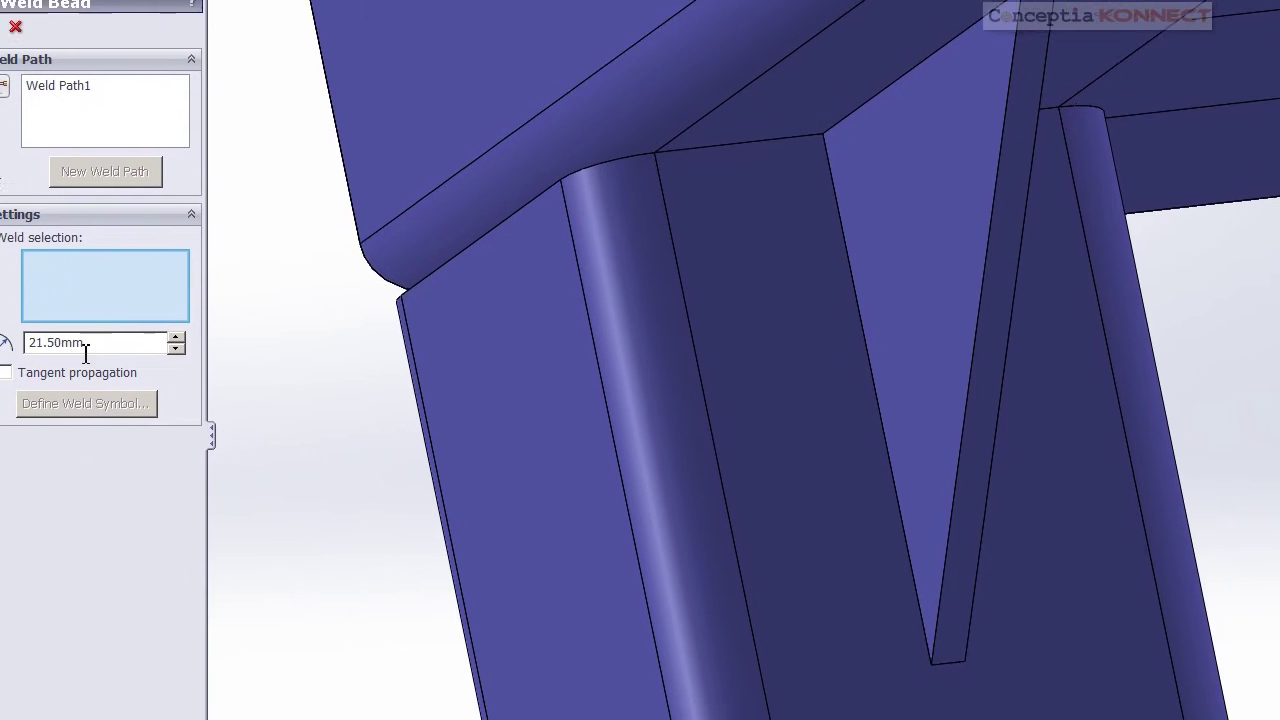
double_click(86, 345)
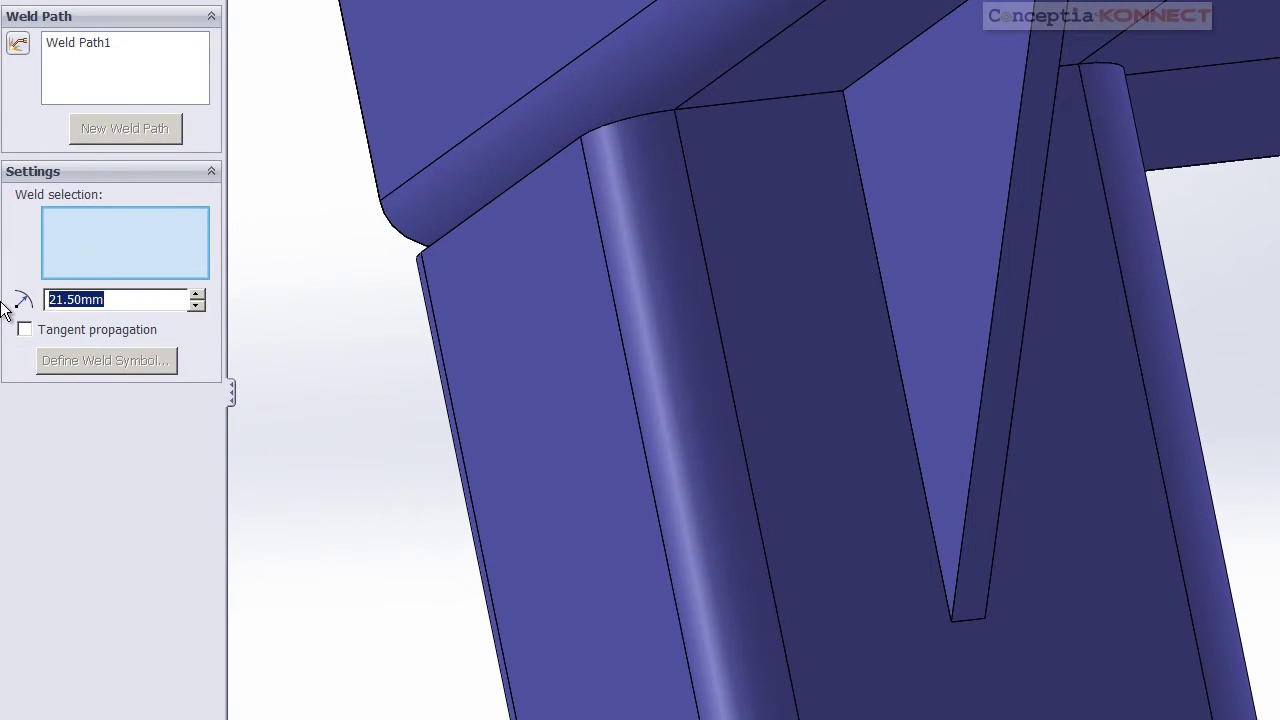
type("1.")
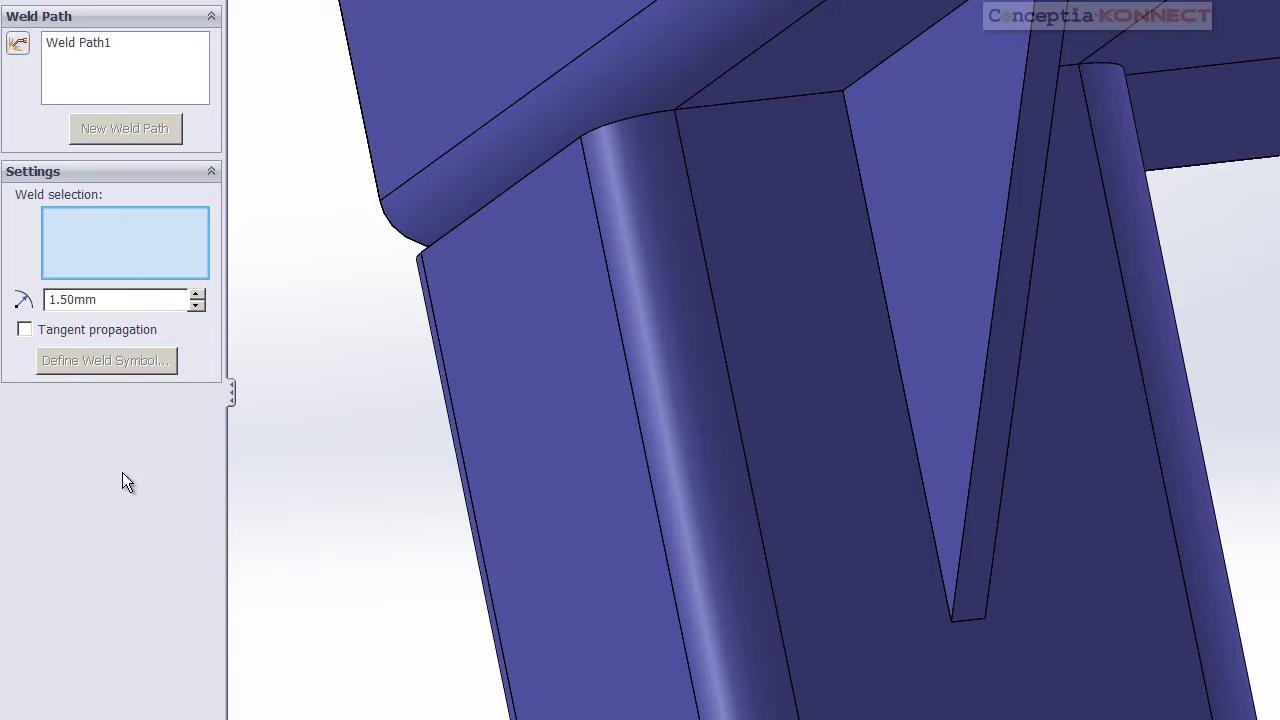
left_click(857, 290)
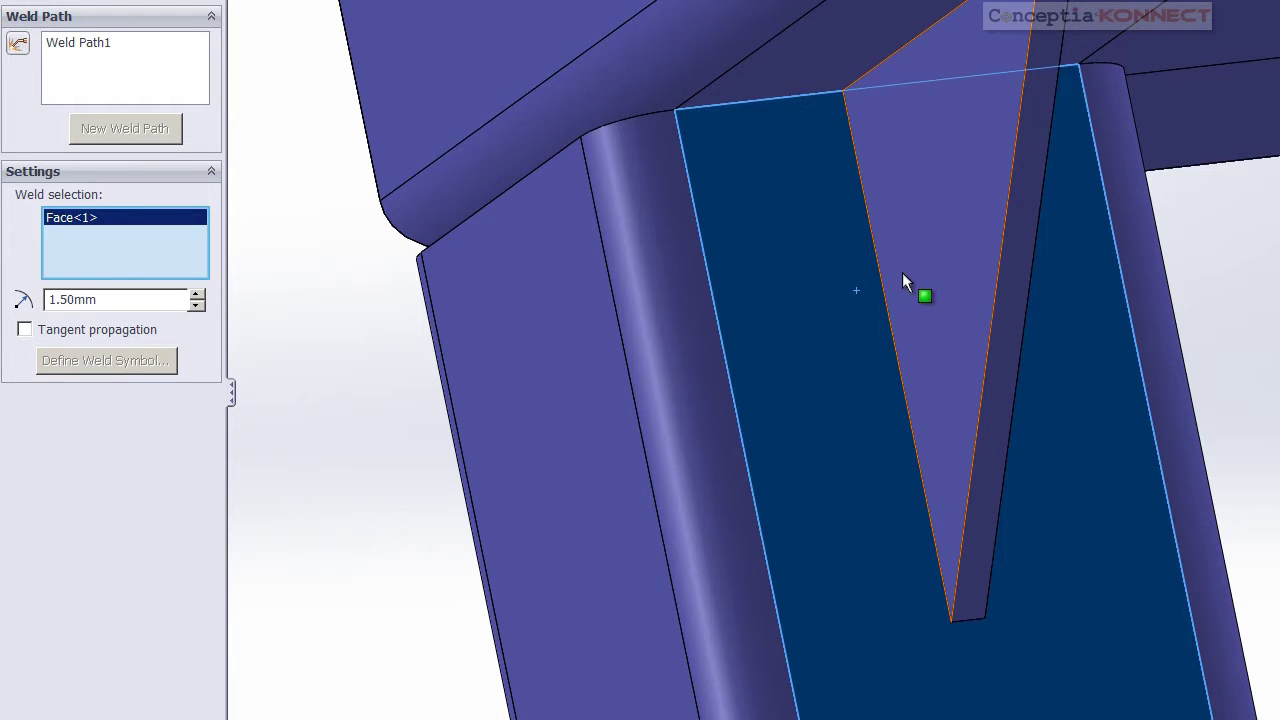
left_click(902, 272)
left_click(30, 384)
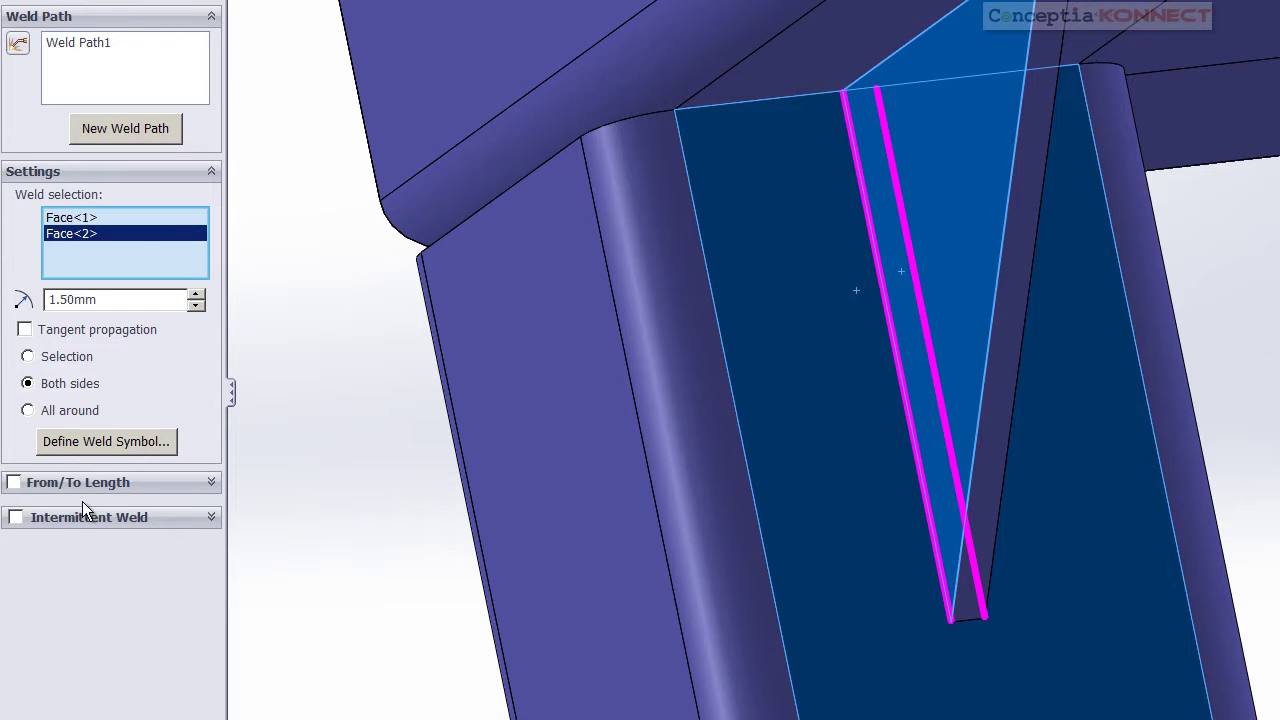
left_click(68, 517)
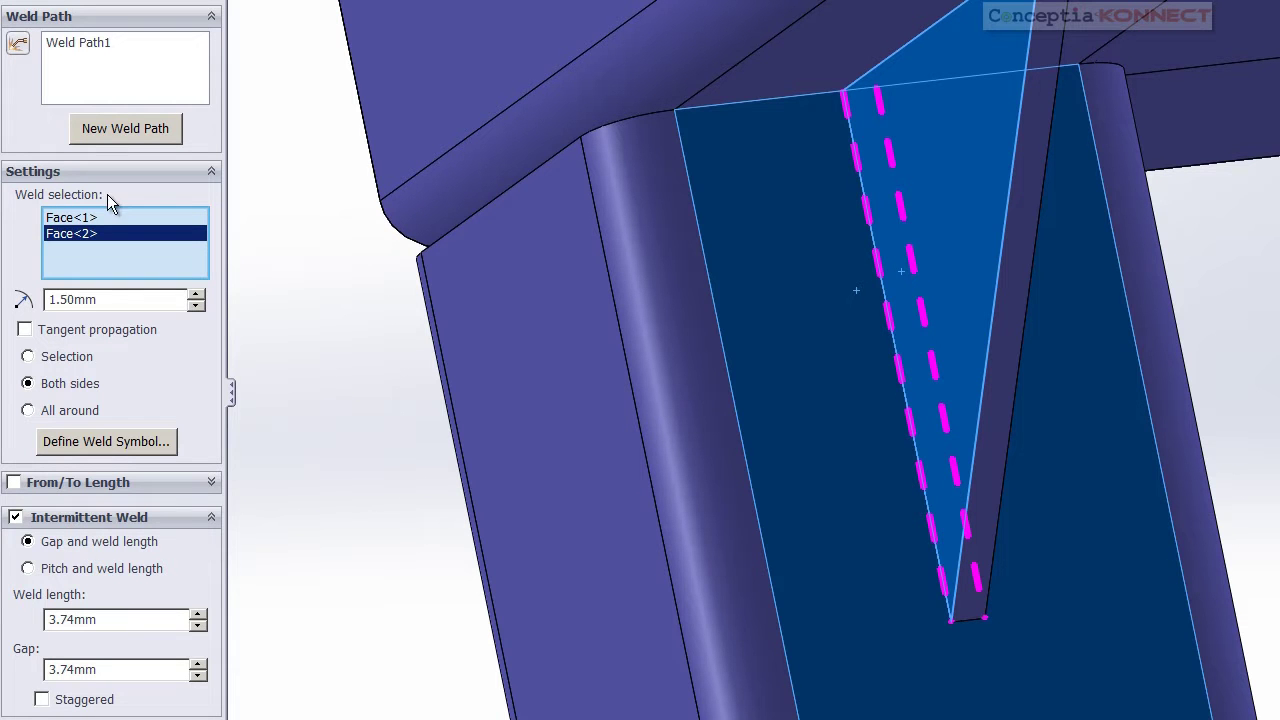
left_click(41, 700)
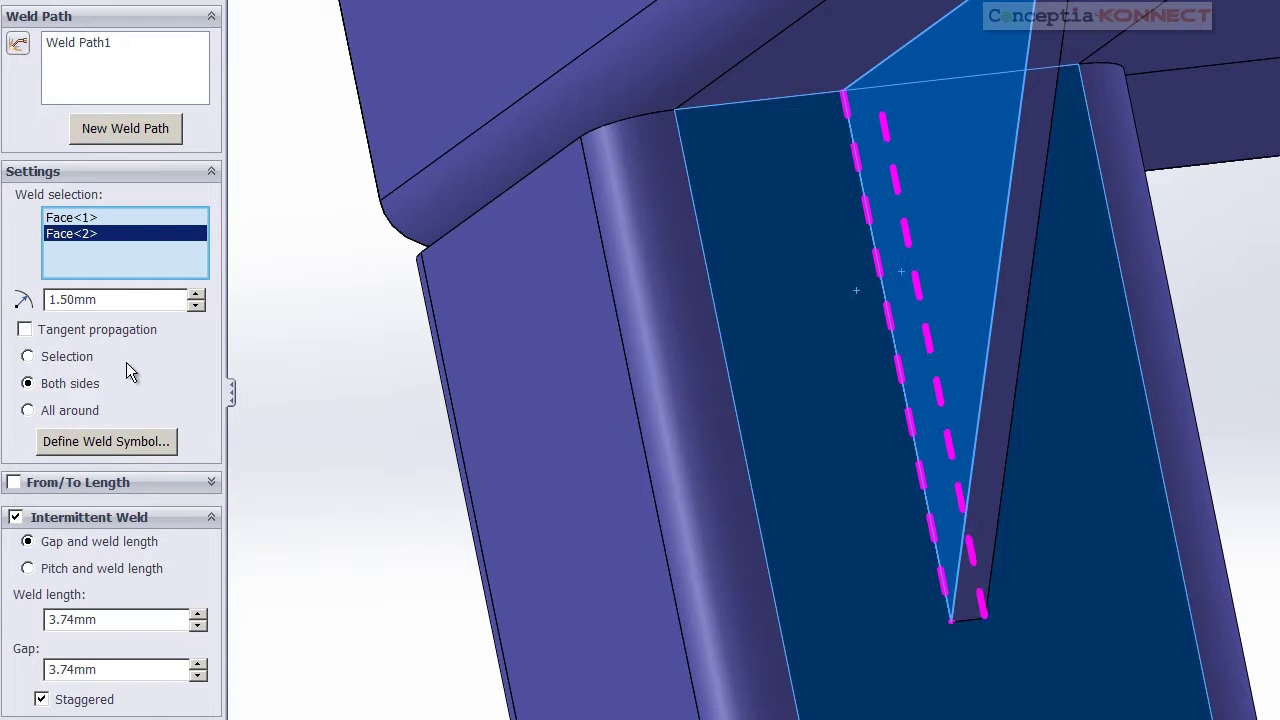
left_click(18, 8)
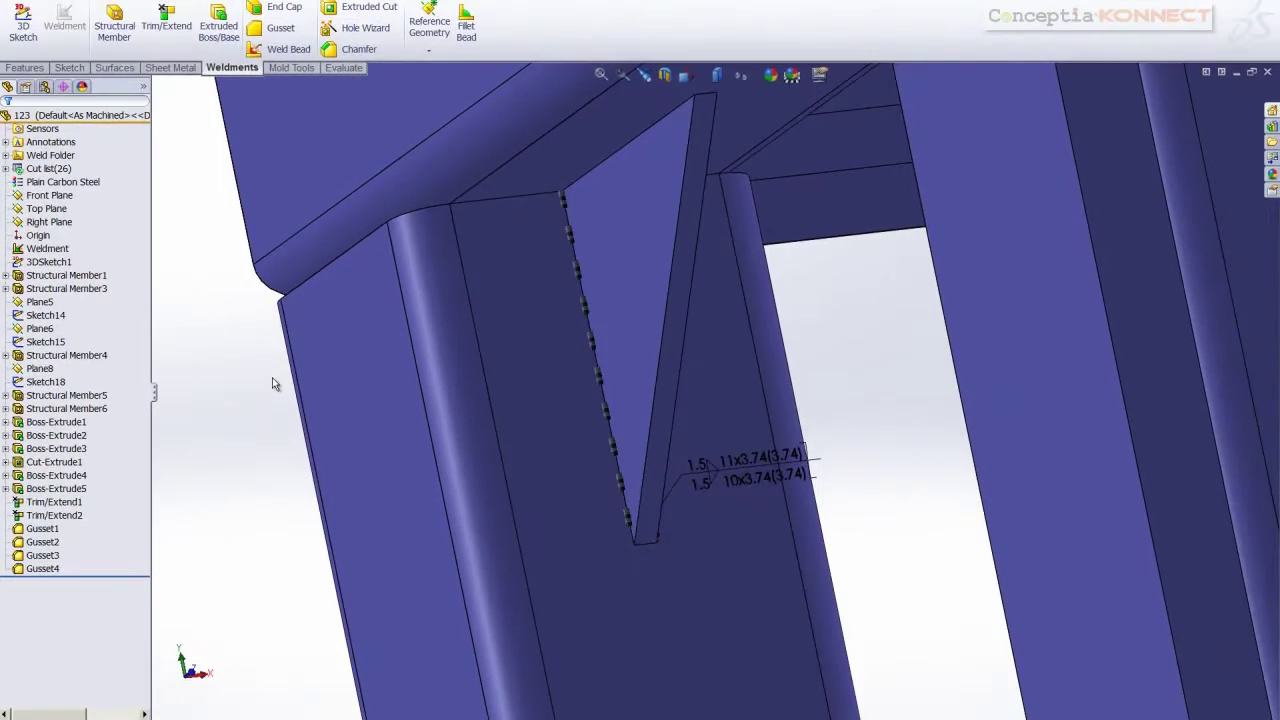
scroll(480, 280, "down", 5)
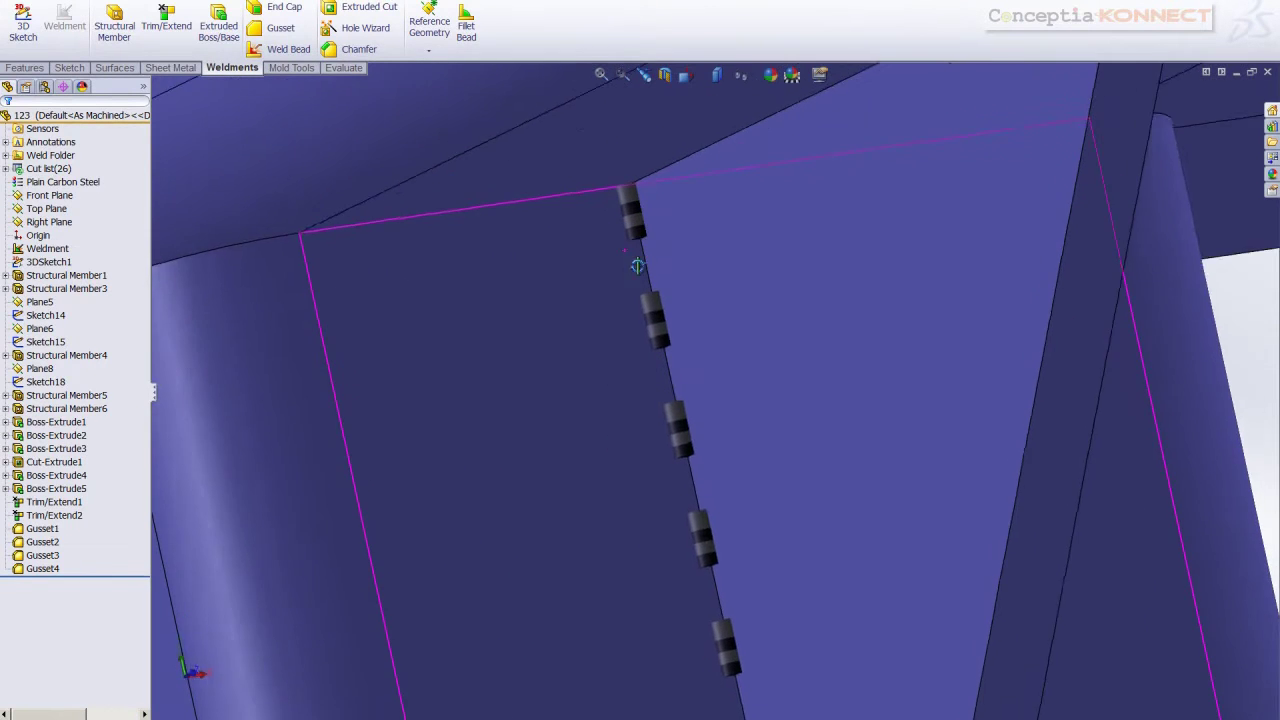
scroll(670, 320, "up", 8)
scroll(720, 400, "down", 4)
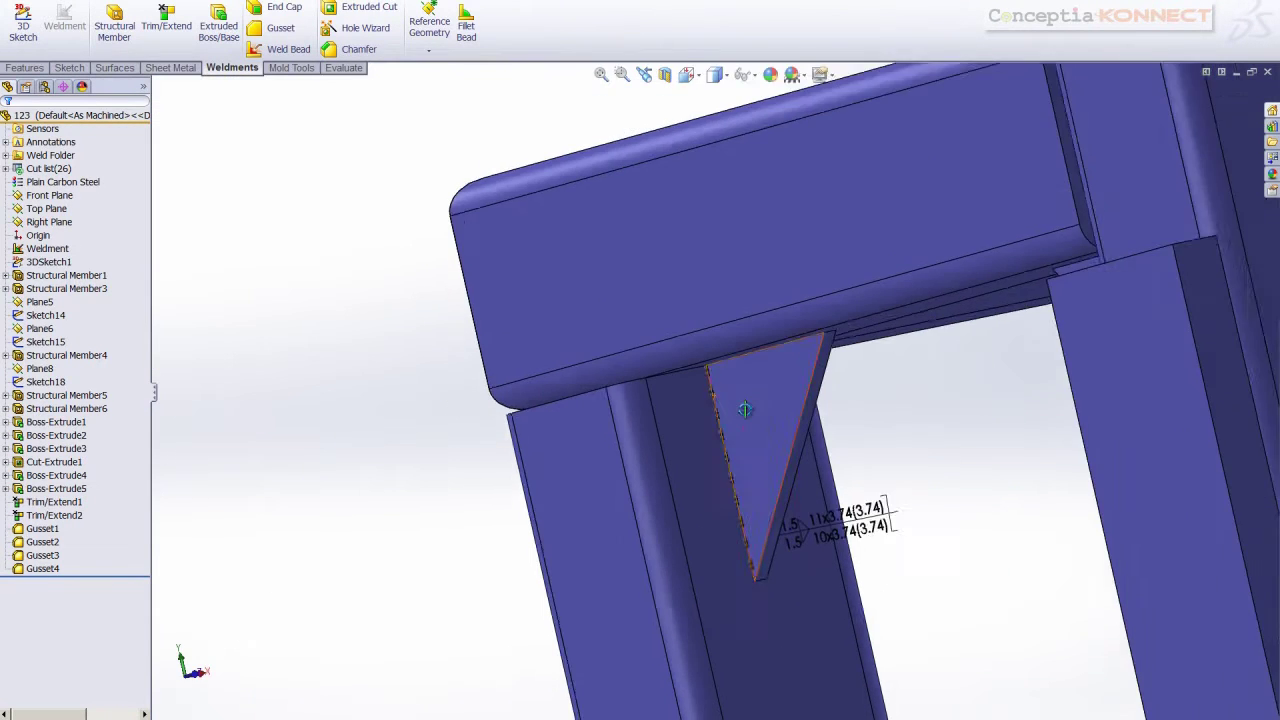
scroll(754, 362, "down", 3)
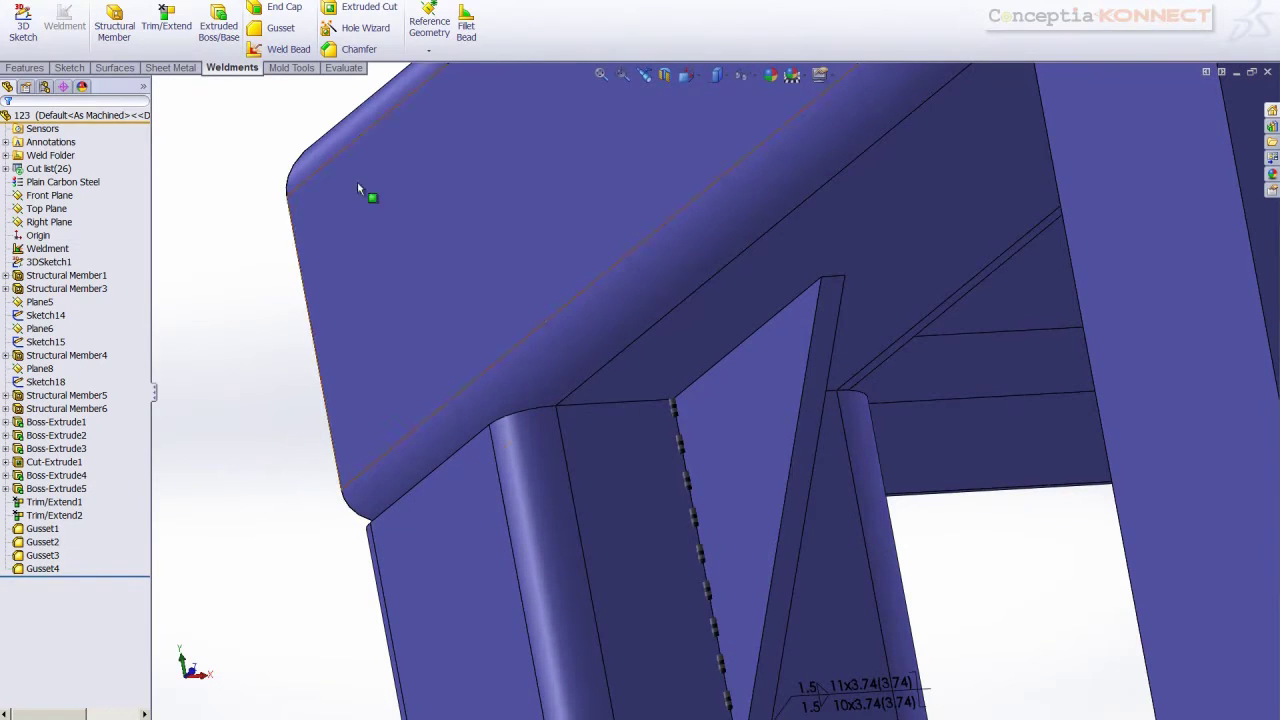
Weld a gusset to the top beam underside with a two-sided staggered intermittent bead
left_click(272, 48)
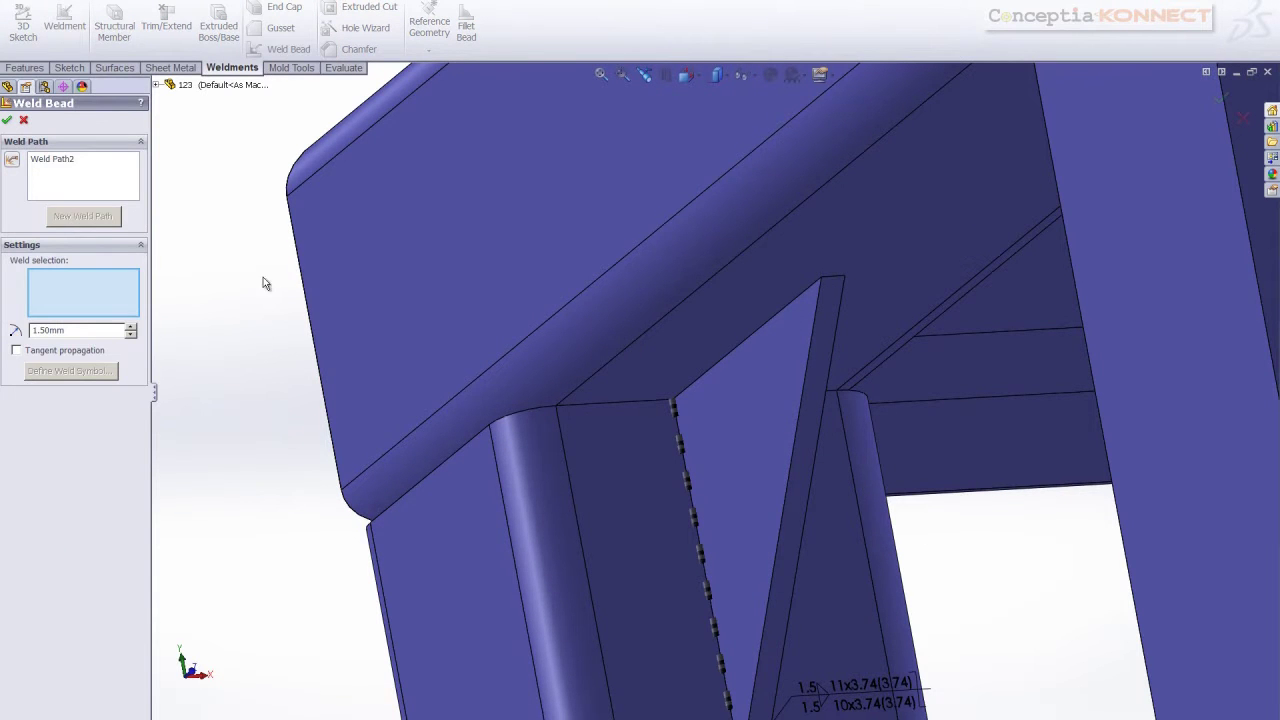
left_click(720, 339)
left_click(740, 372)
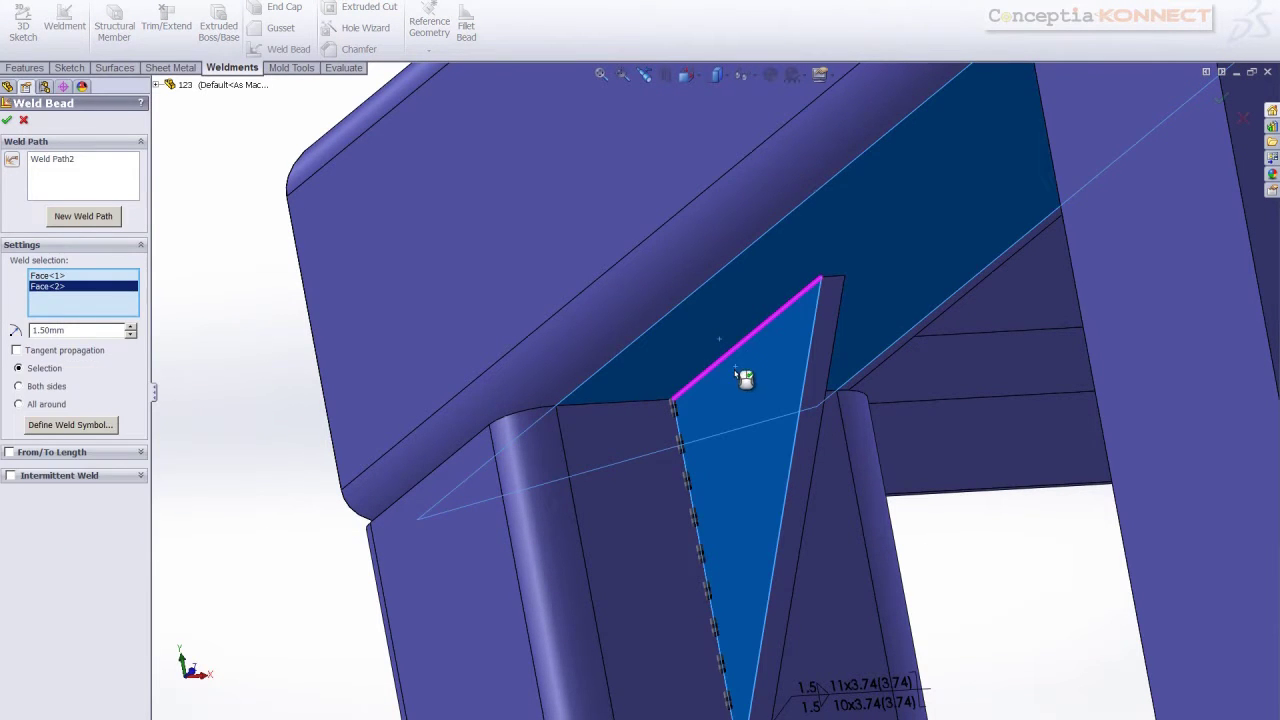
left_click(19, 386)
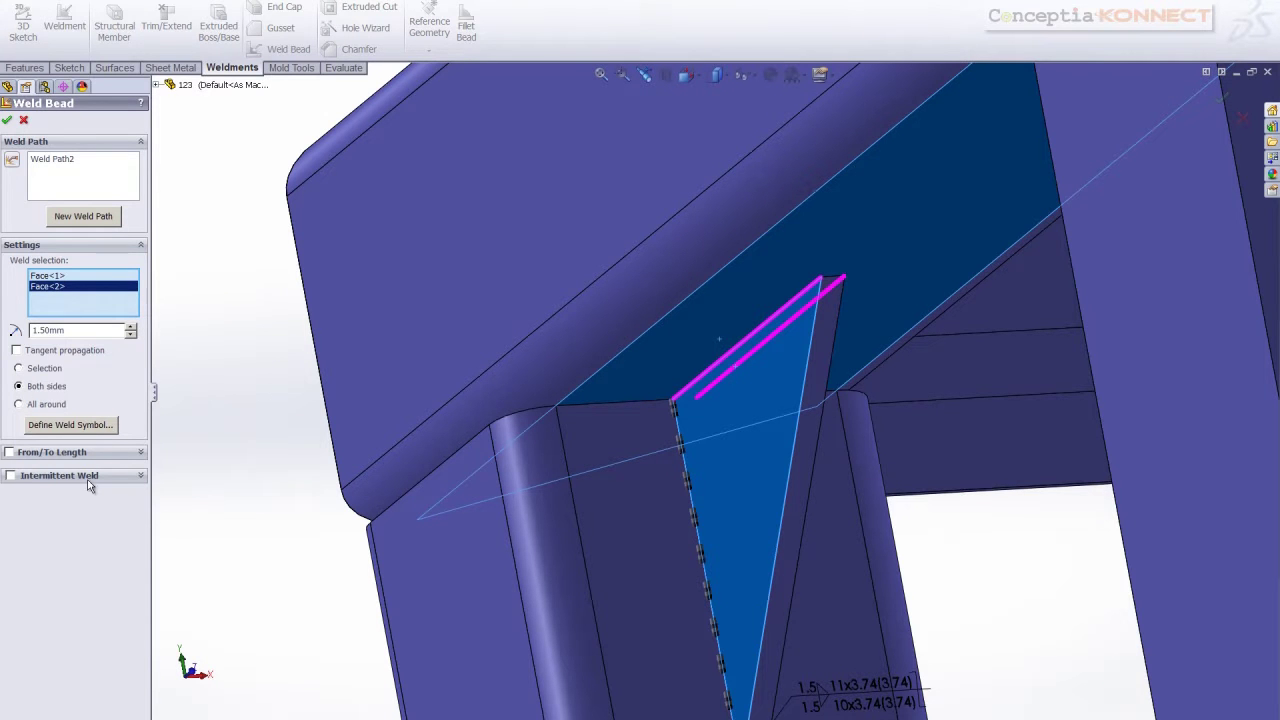
left_click(10, 476)
left_click(28, 597)
left_click(7, 119)
middle_click_drag(440, 405, 1007, 304)
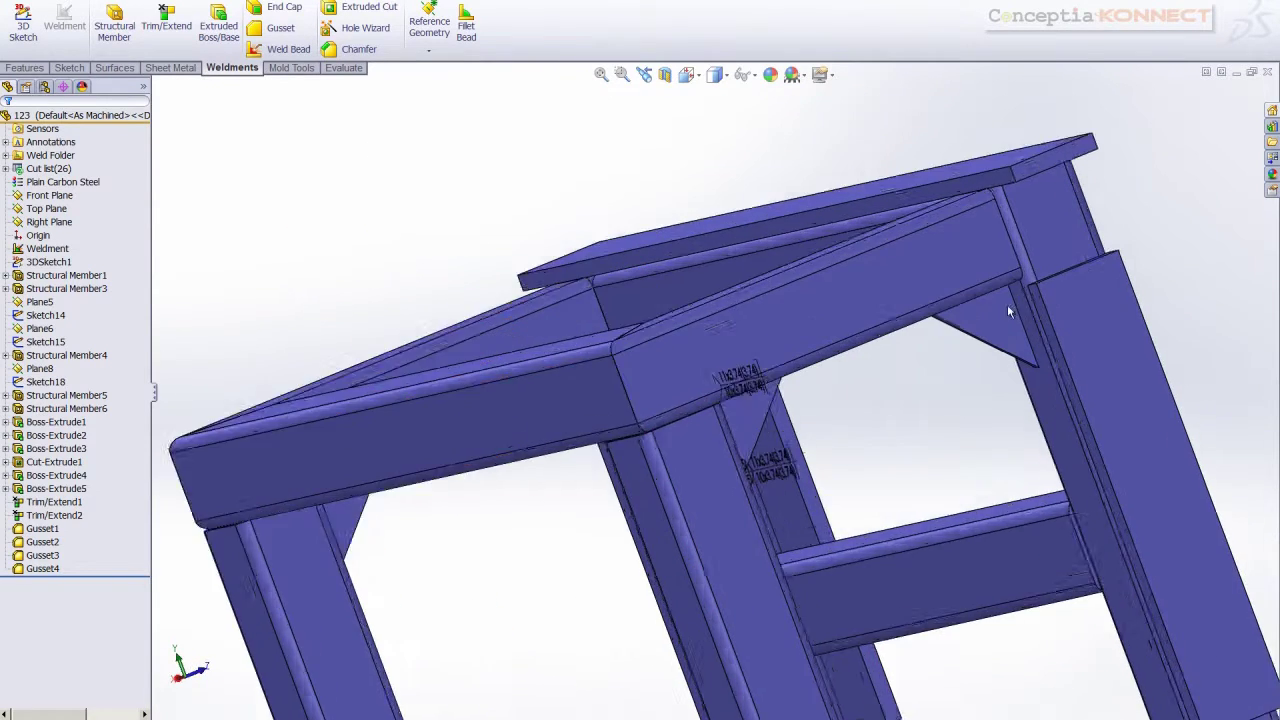
scroll(966, 335, "up", 6)
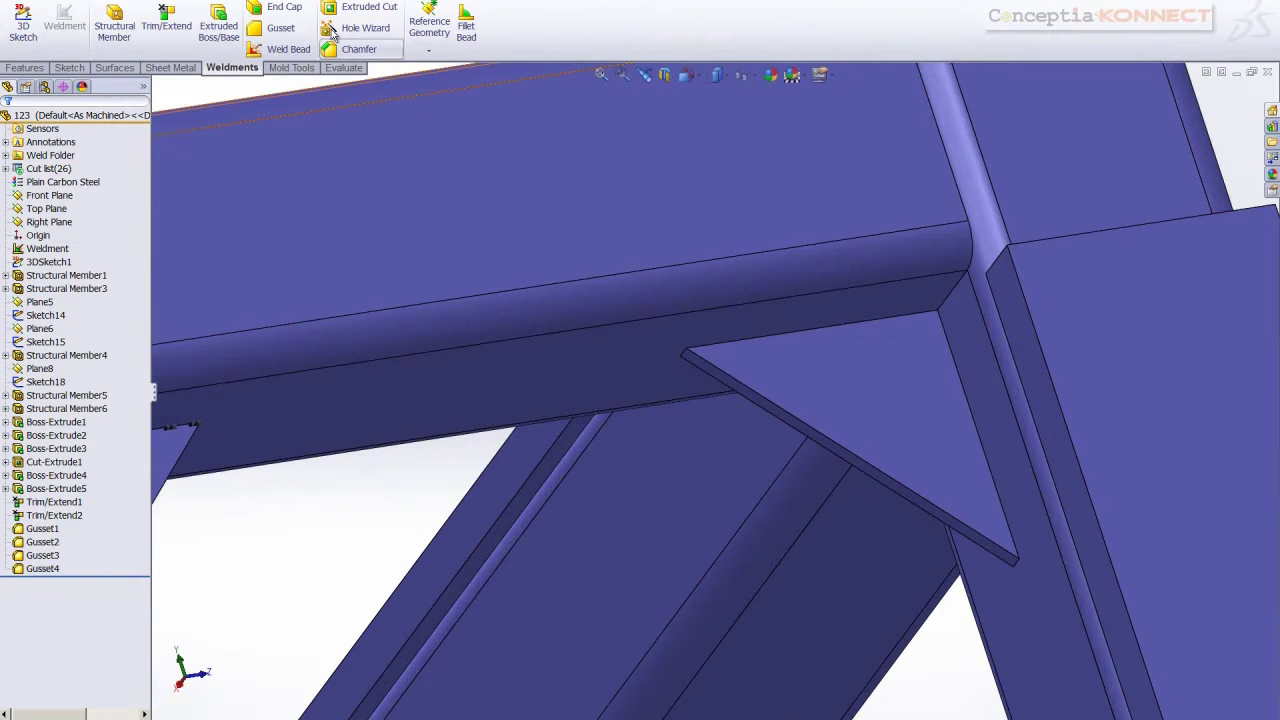
Weld the next gusset to the beam's front face with a staggered intermittent bead
left_click(281, 49)
left_click(742, 335)
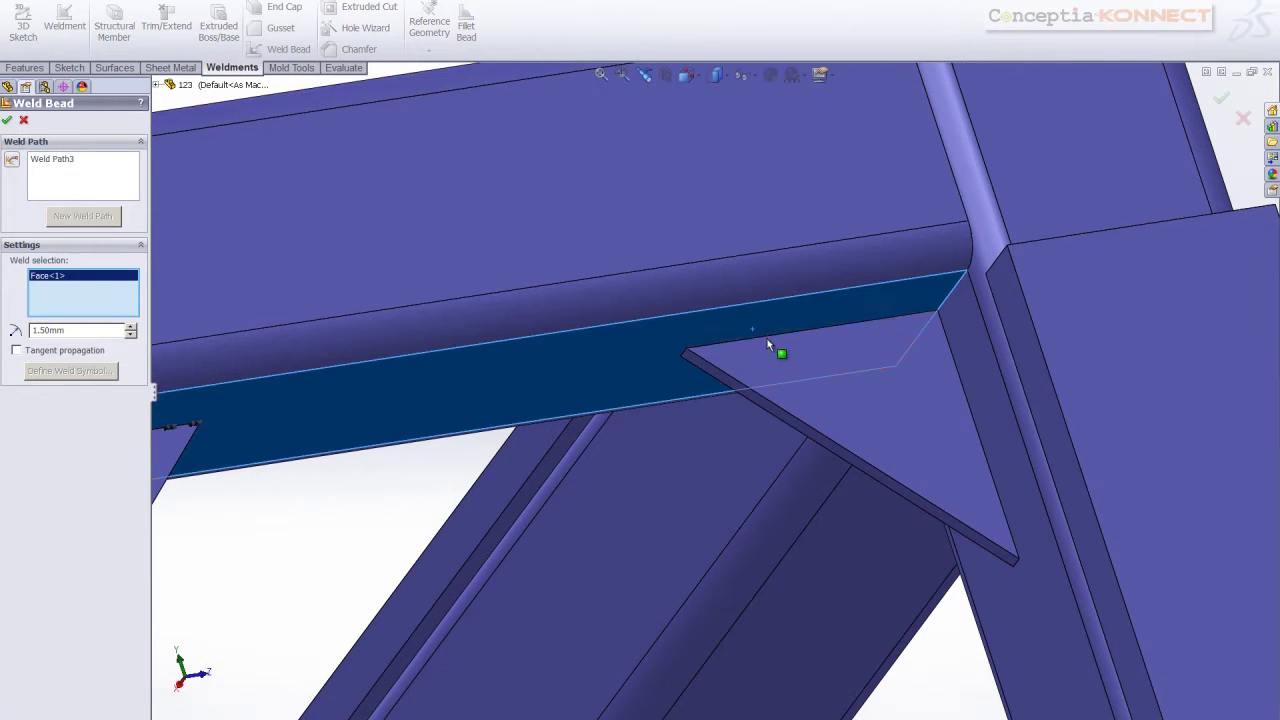
left_click(784, 359)
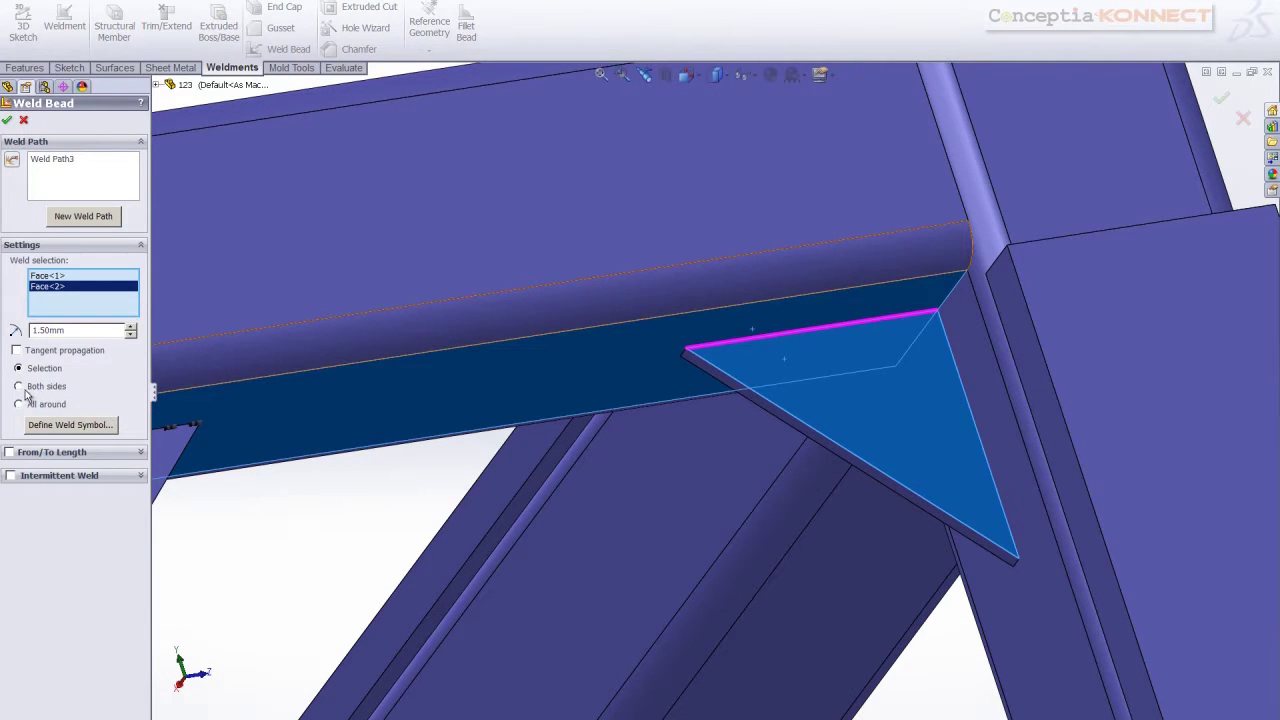
left_click(11, 476)
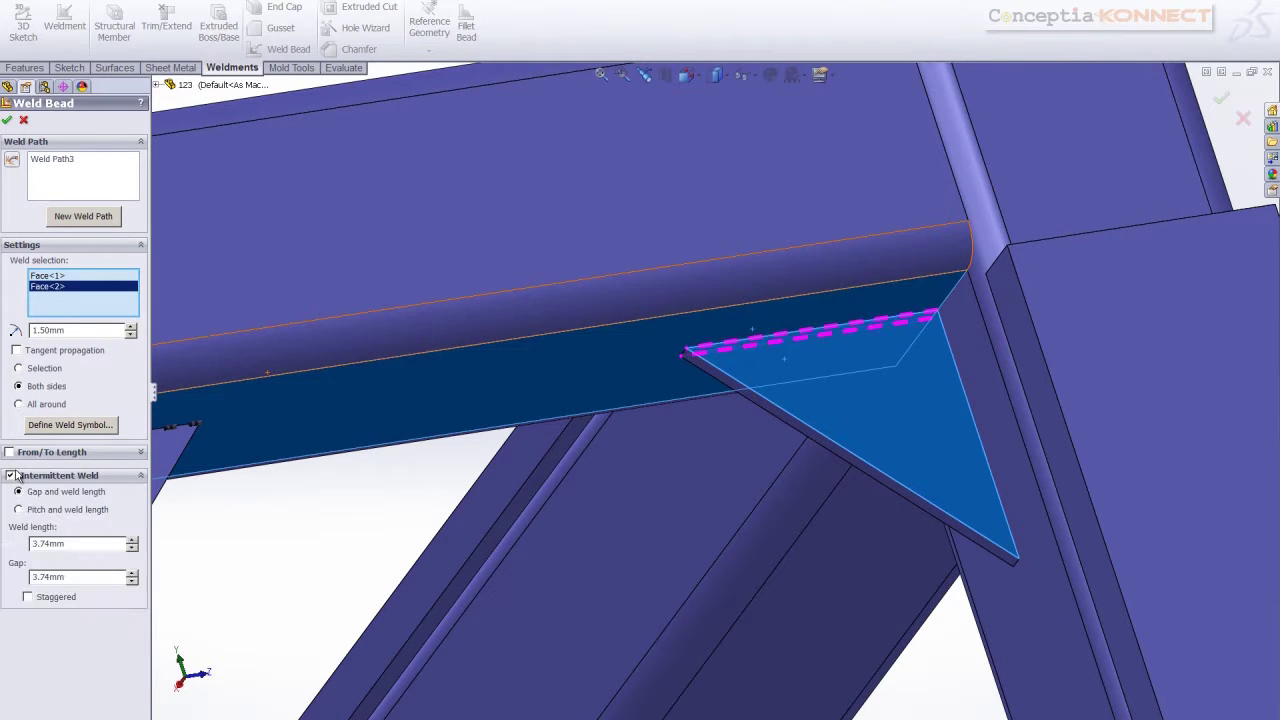
left_click(28, 597)
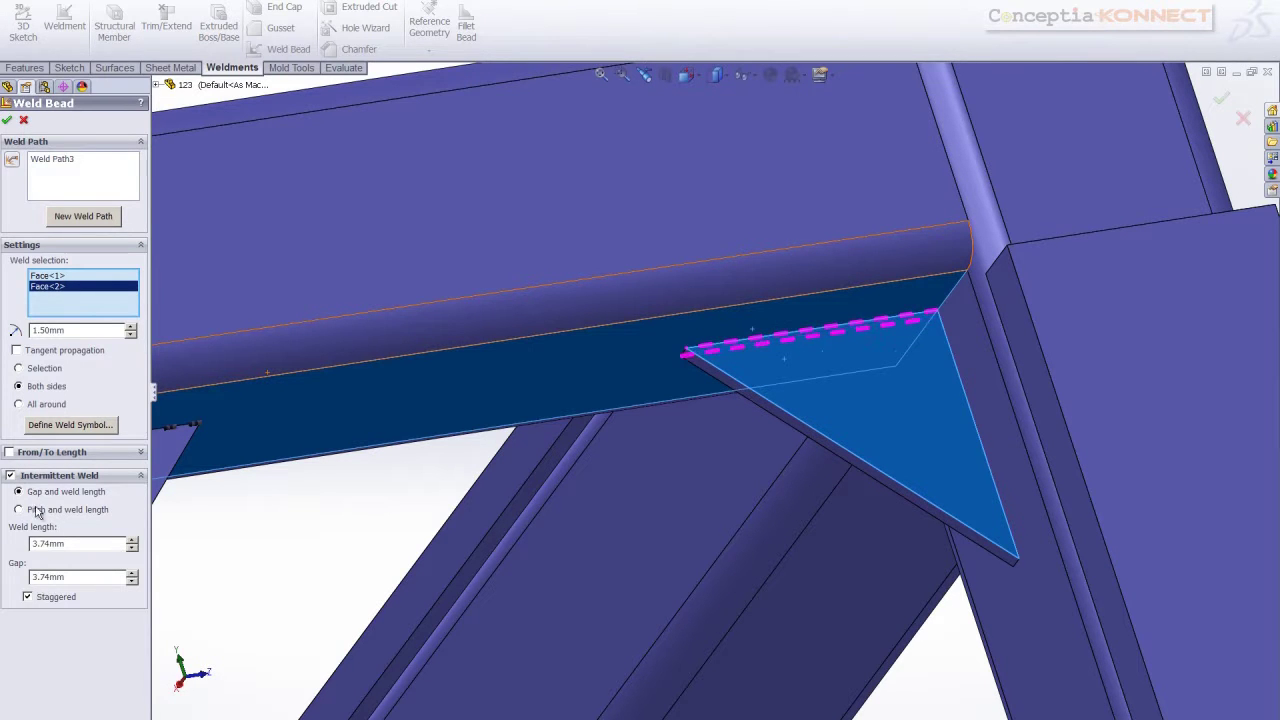
left_click(8, 121)
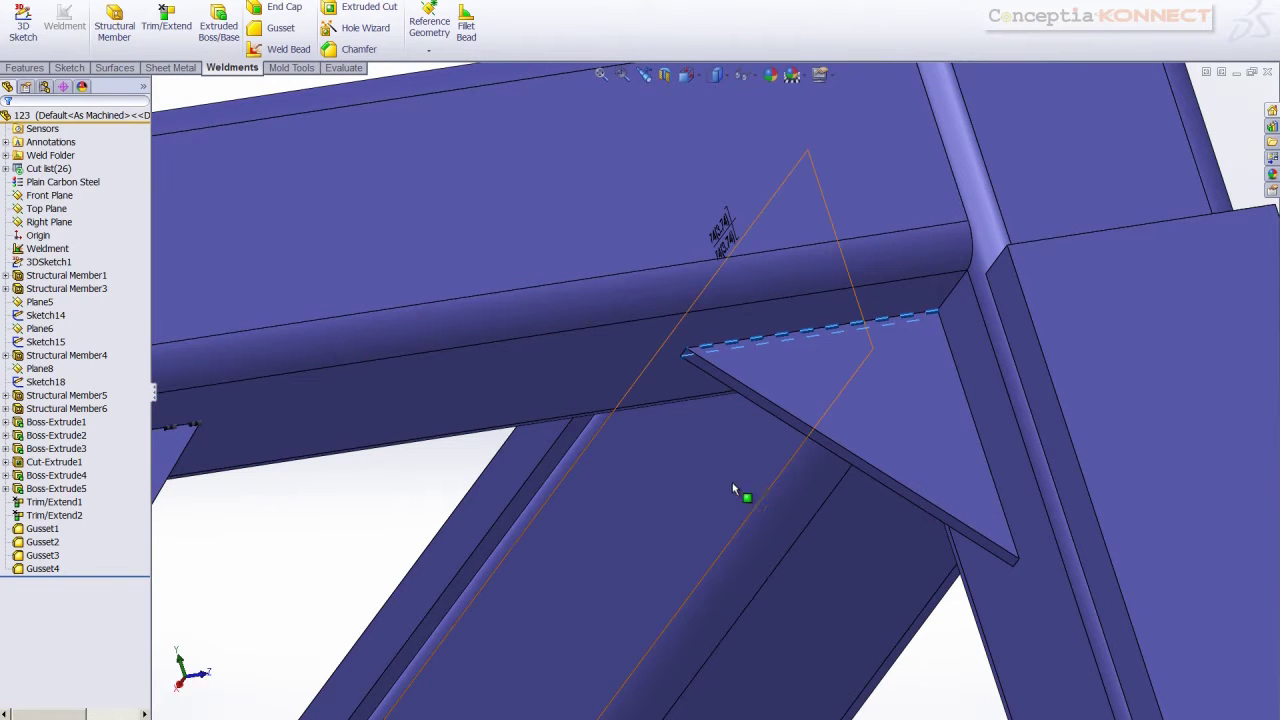
middle_click_drag(447, 475, 943, 380)
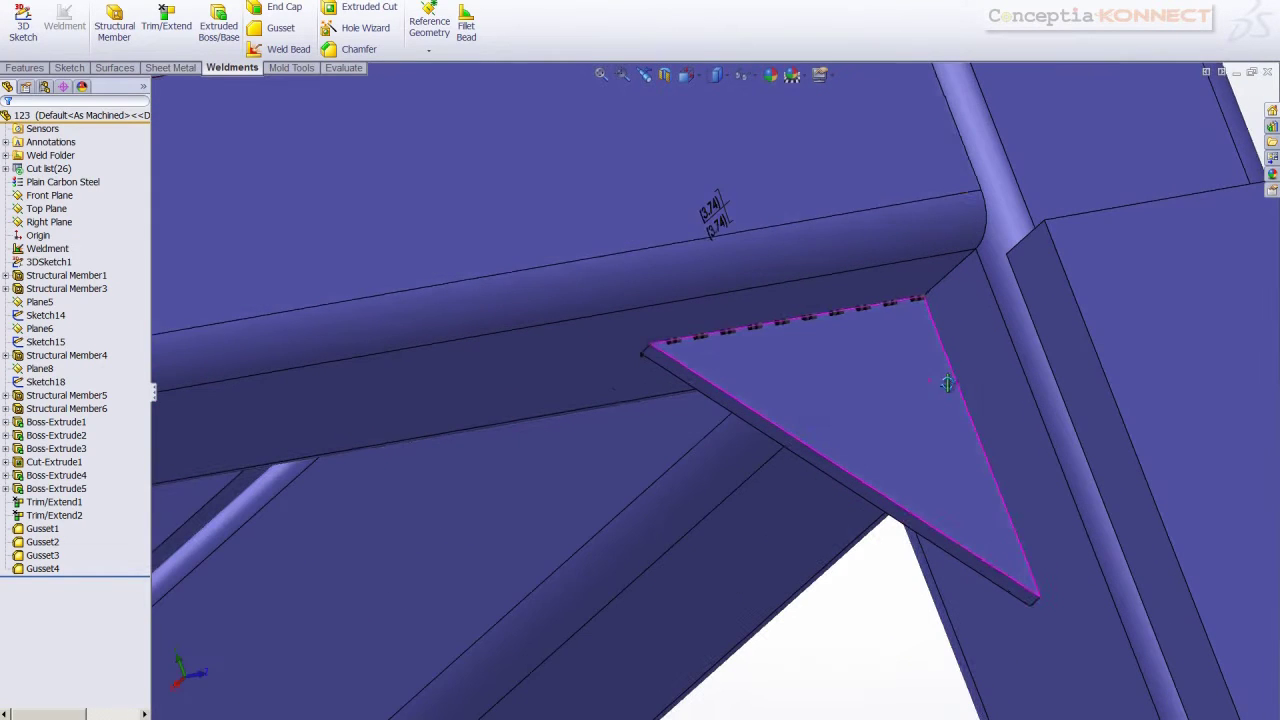
Weld a gusset to the adjacent vertical member with a two-sided staggered intermittent bead
left_click(287, 50)
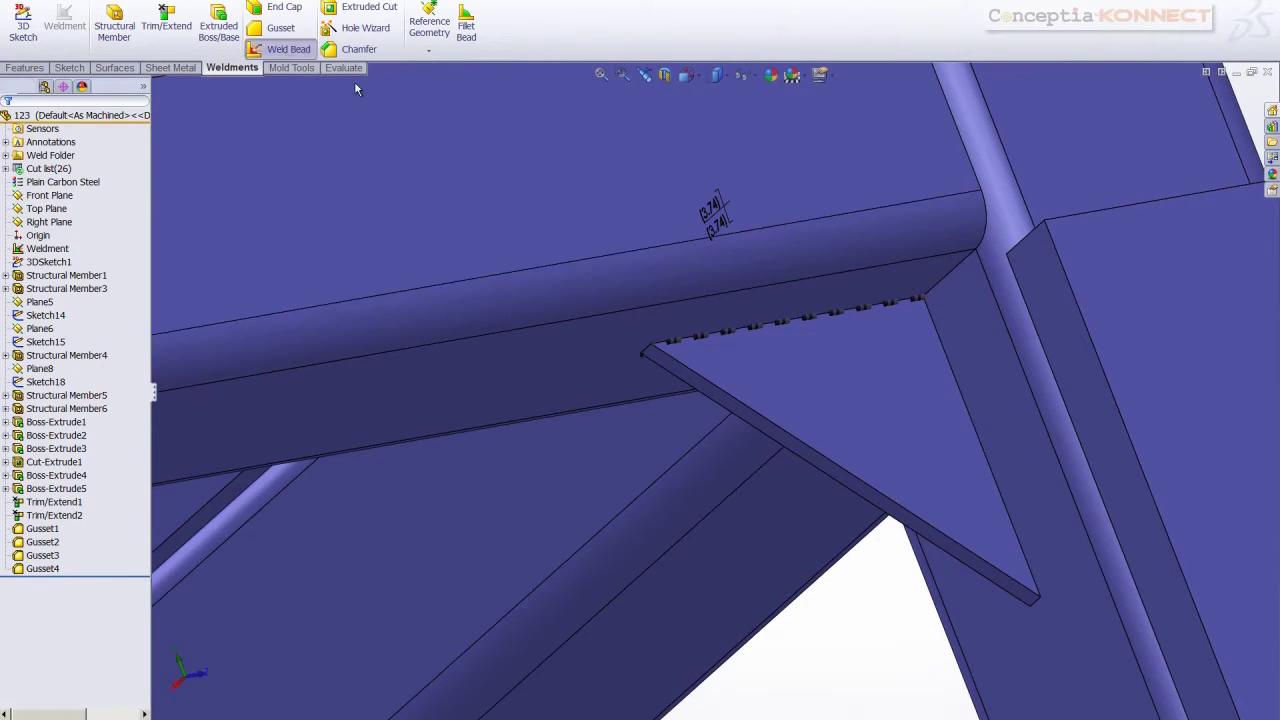
left_click(901, 397)
left_click(1012, 422)
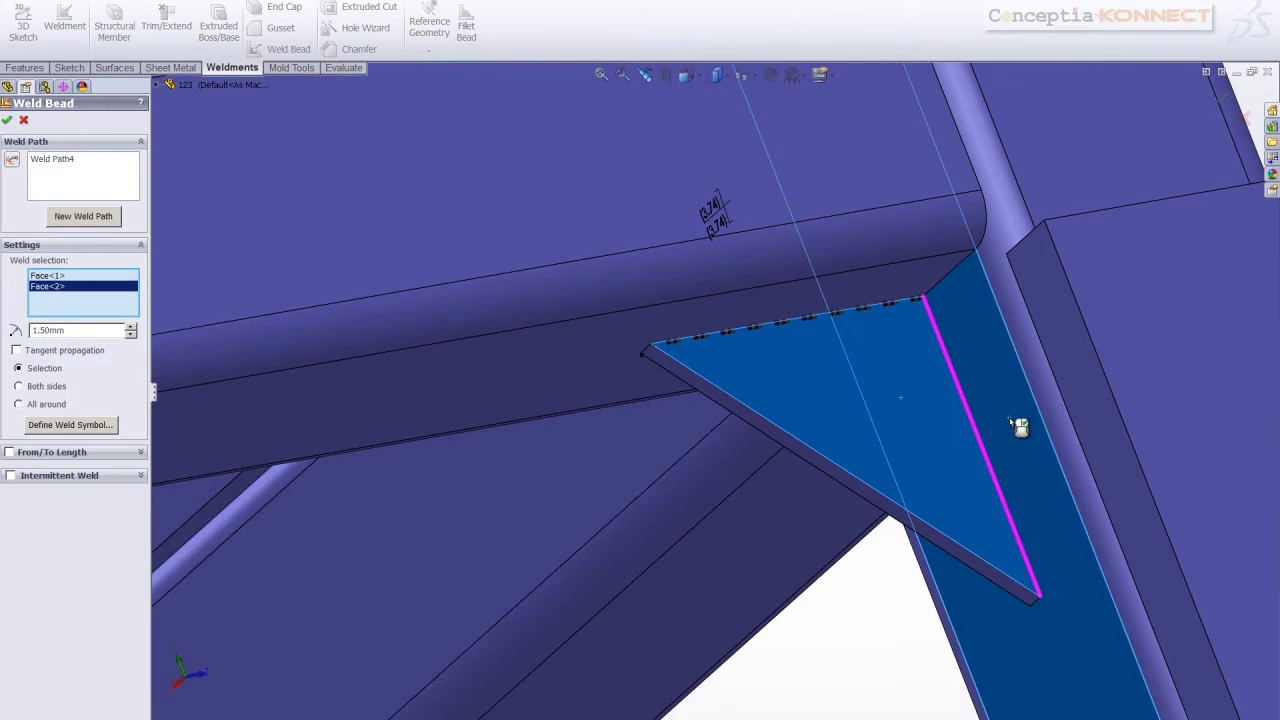
left_click(18, 387)
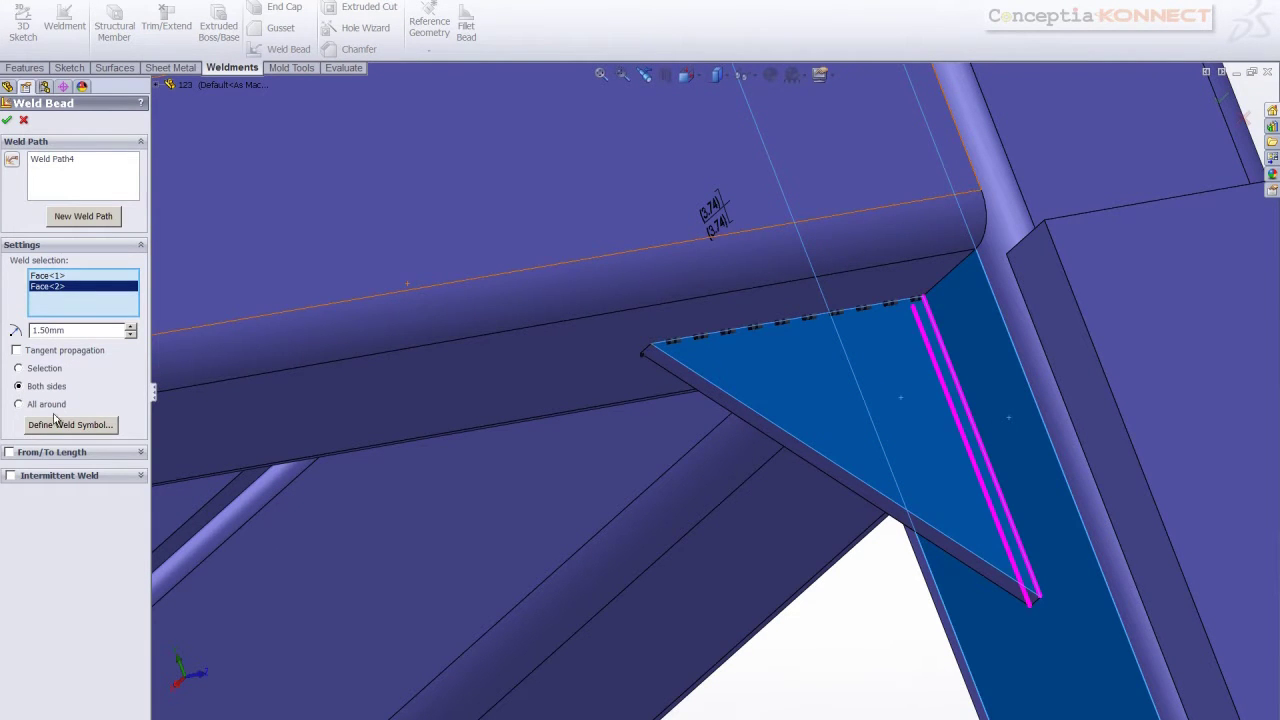
left_click(10, 476)
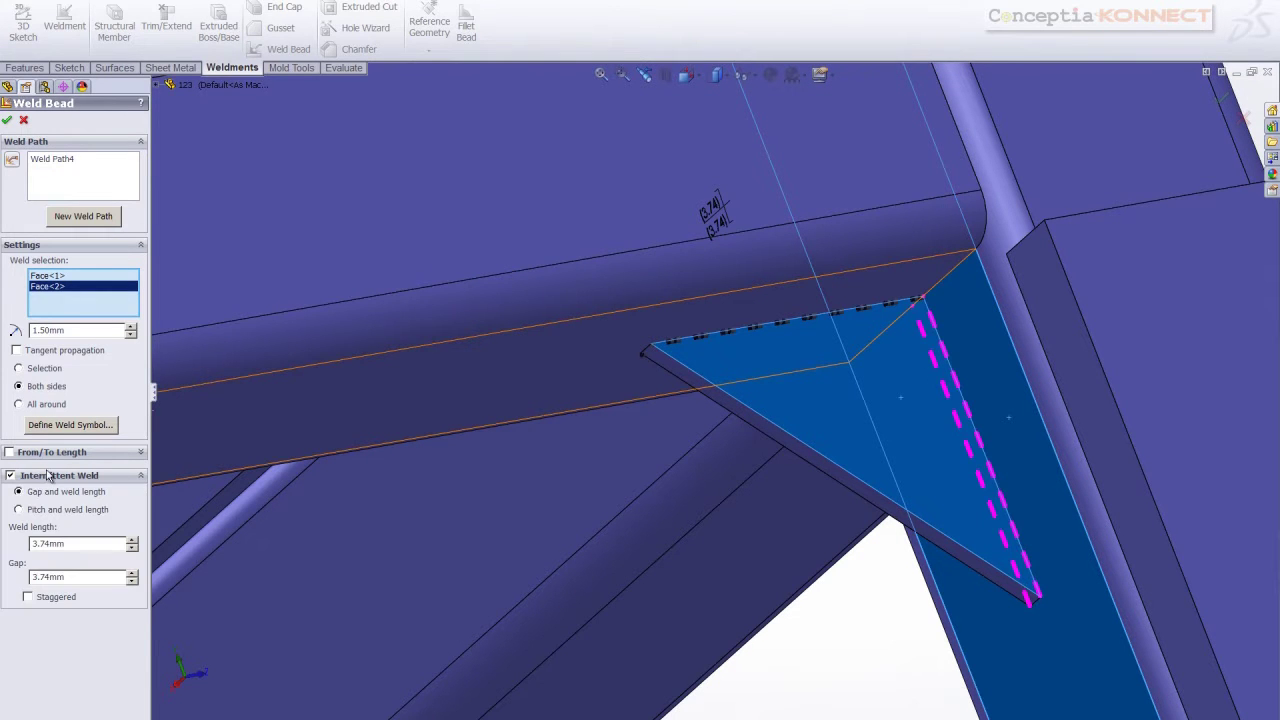
left_click(28, 597)
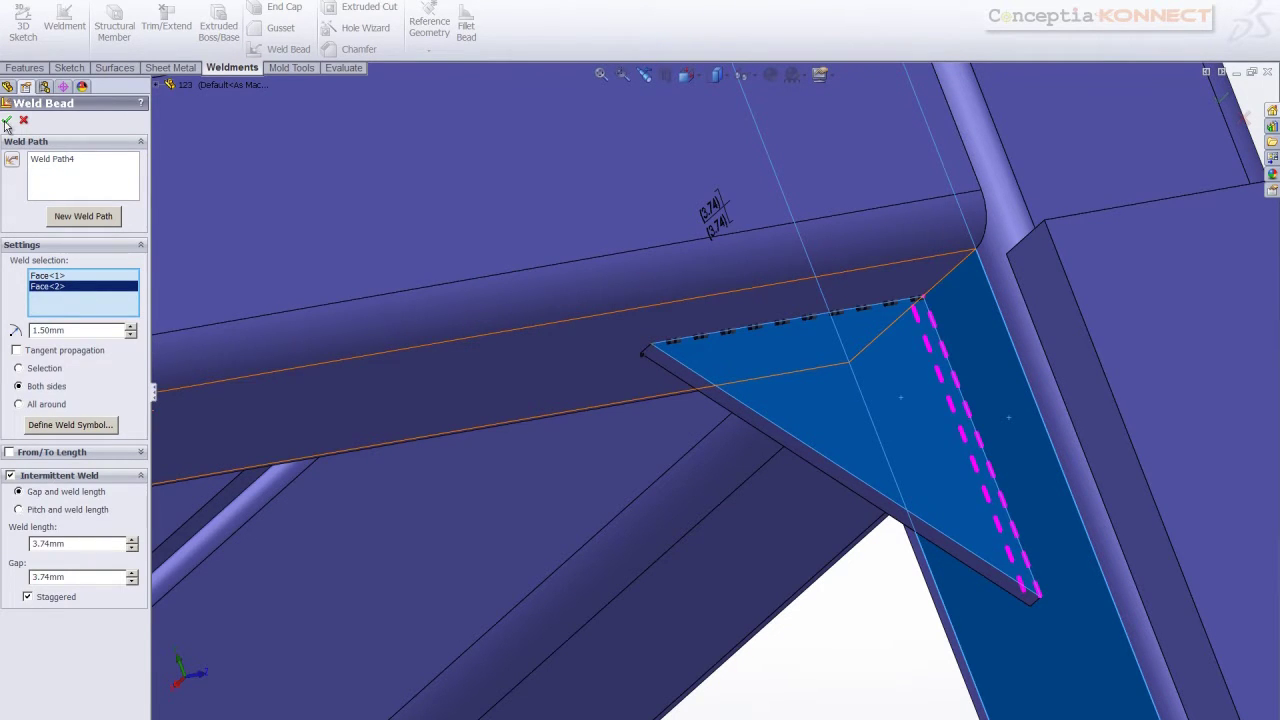
left_click(7, 121)
middle_click_drag(514, 414, 625, 532)
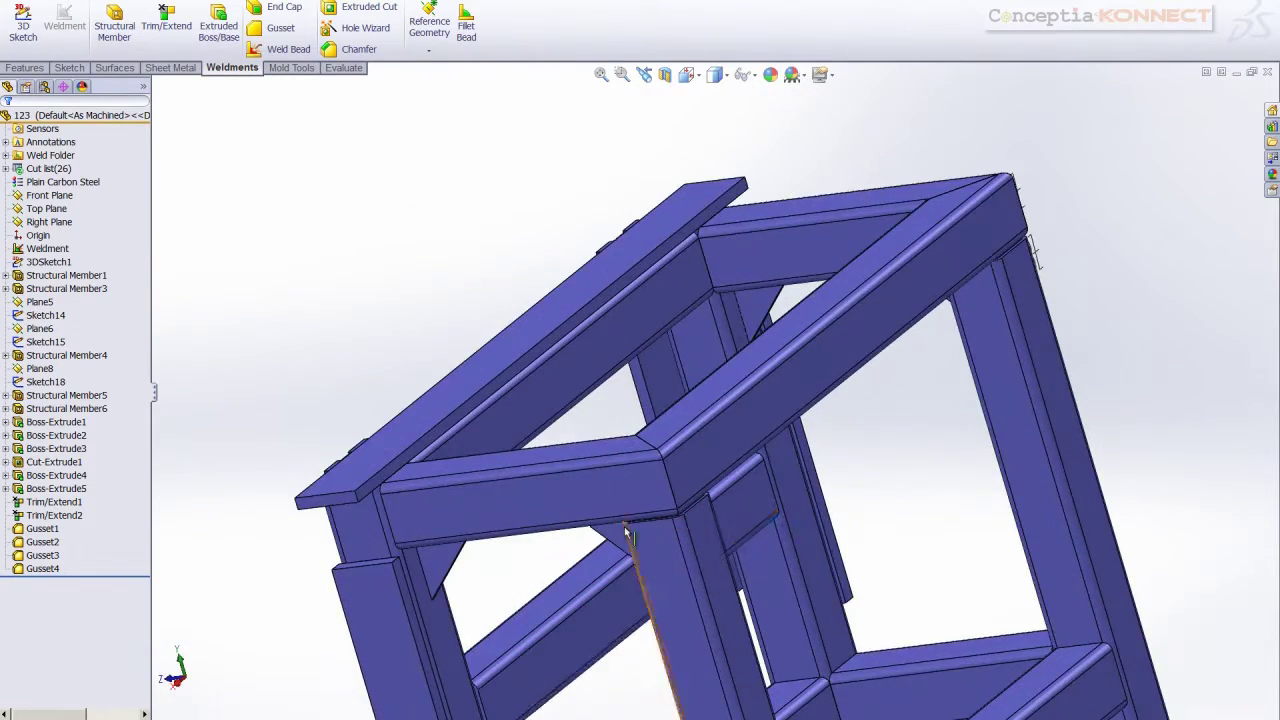
Weld a gusset to its neighbouring frame member with a two-sided staggered intermittent bead
scroll(679, 534, "up", 3)
scroll(806, 494, "down", 2)
middle_click_drag(836, 472, 838, 395)
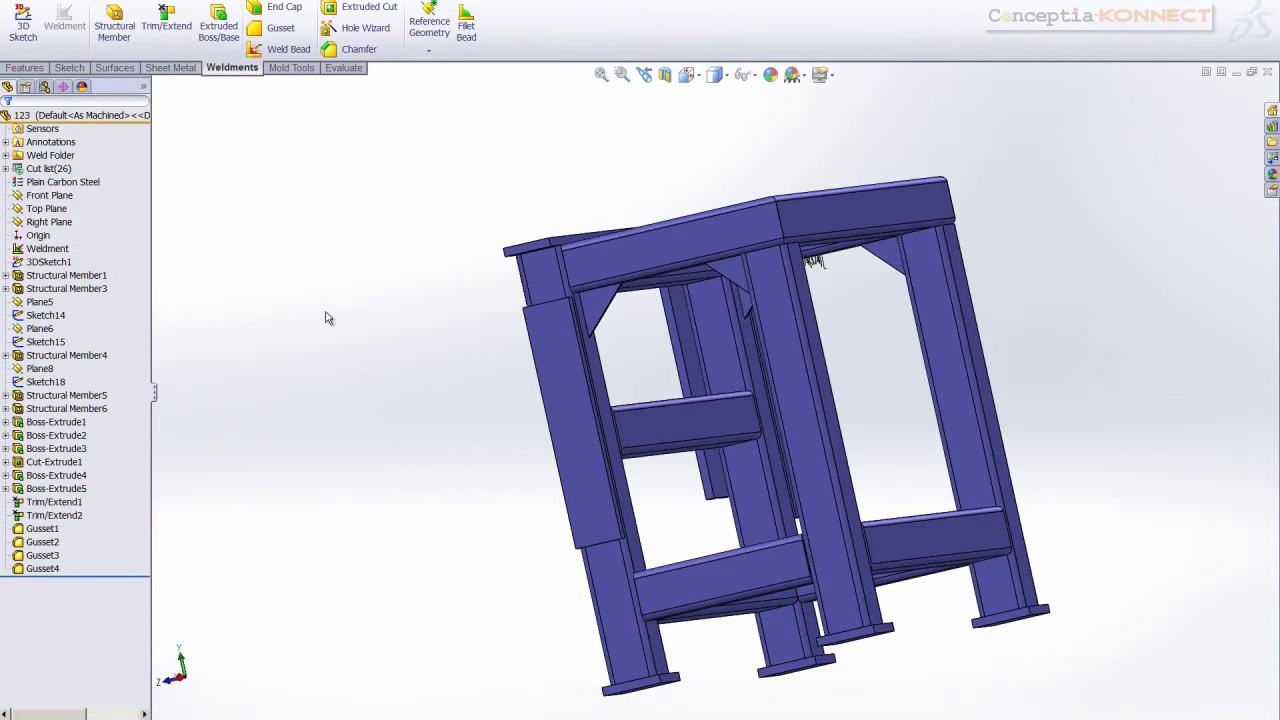
left_click(282, 49)
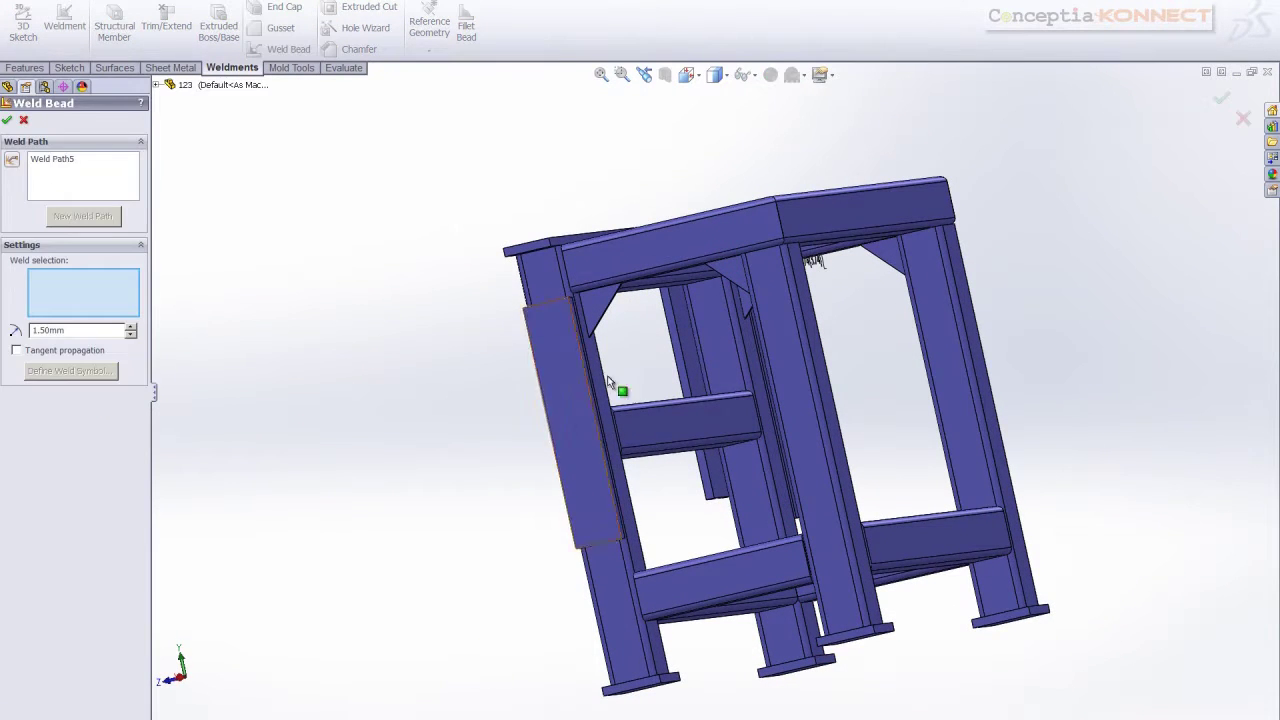
scroll(615, 320, "down", 5)
left_click(594, 390)
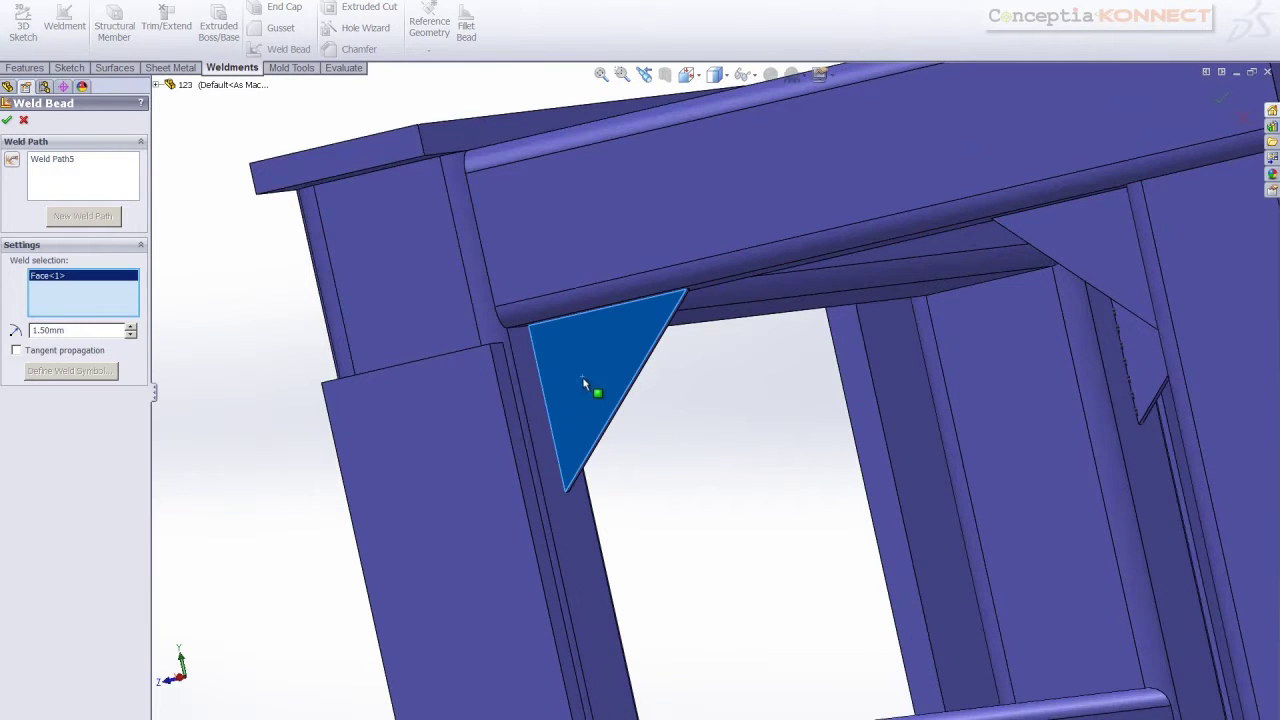
left_click(538, 401)
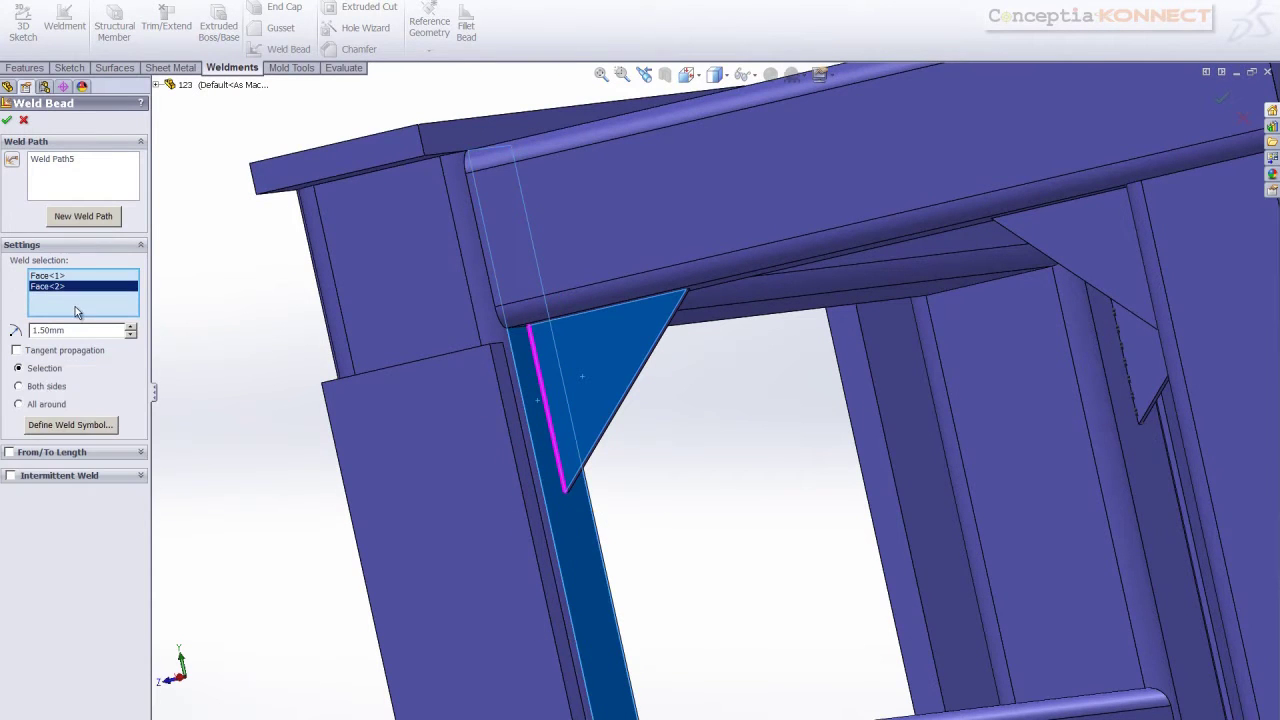
left_click(19, 387)
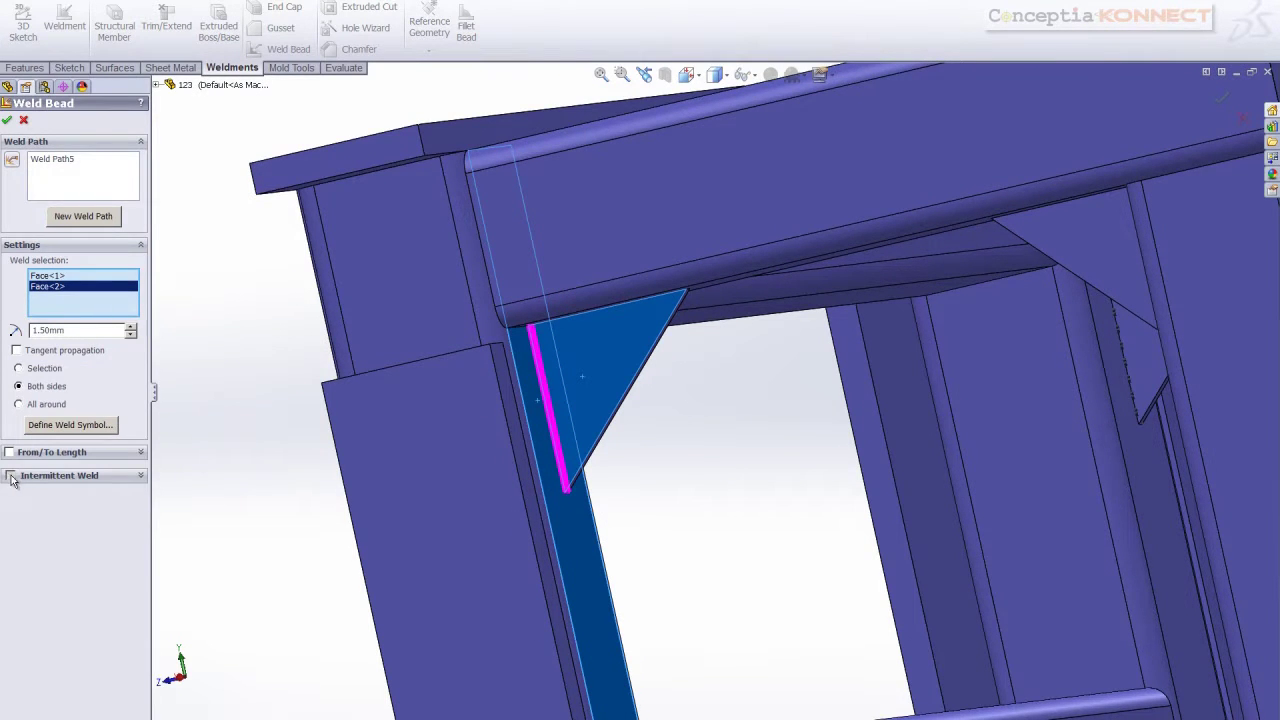
left_click(10, 476)
left_click(28, 597)
left_click(7, 120)
Weld the far corner gusset to its column with a two-sided staggered intermittent bead
middle_click_drag(153, 303, 177, 320)
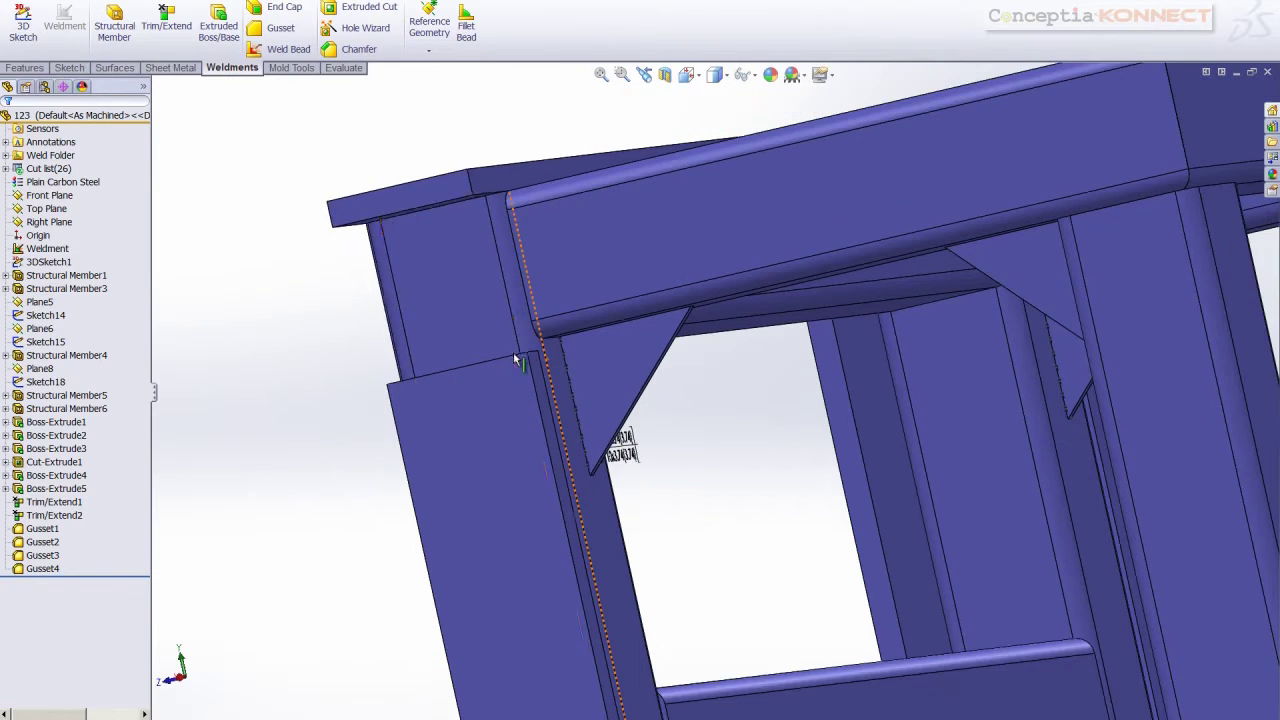
middle_click_drag(523, 338, 543, 304)
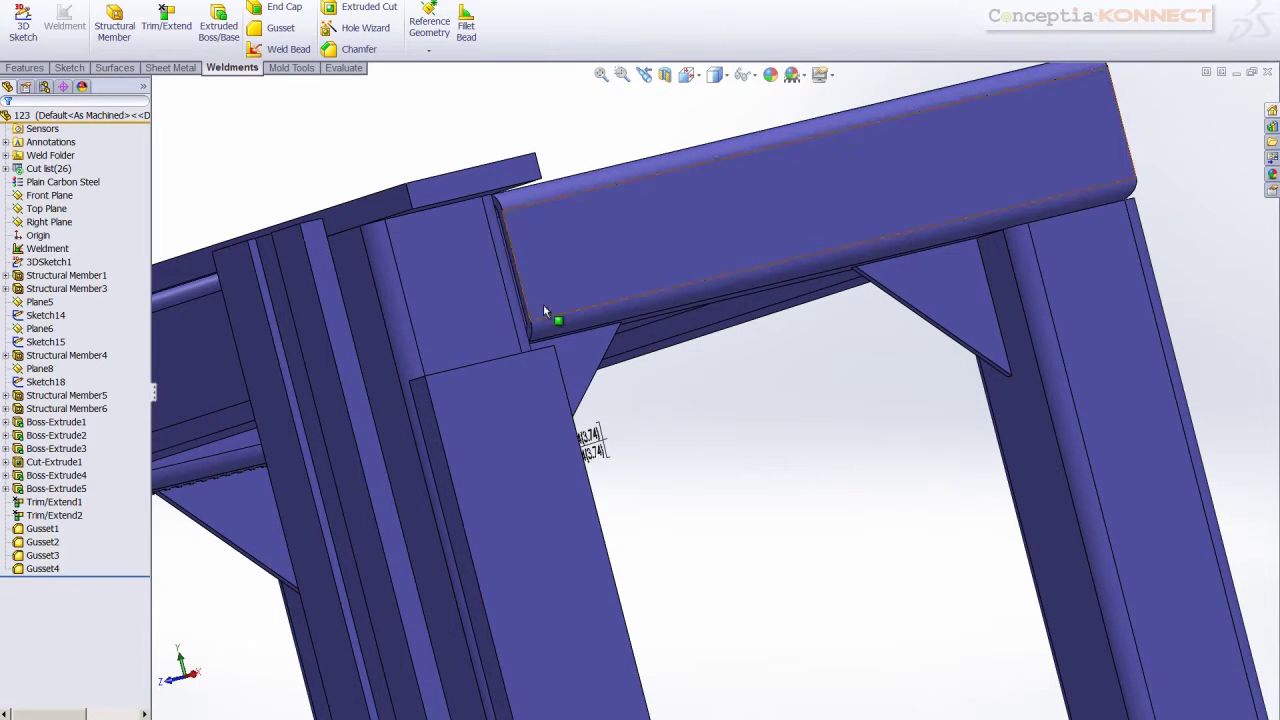
left_click(285, 48)
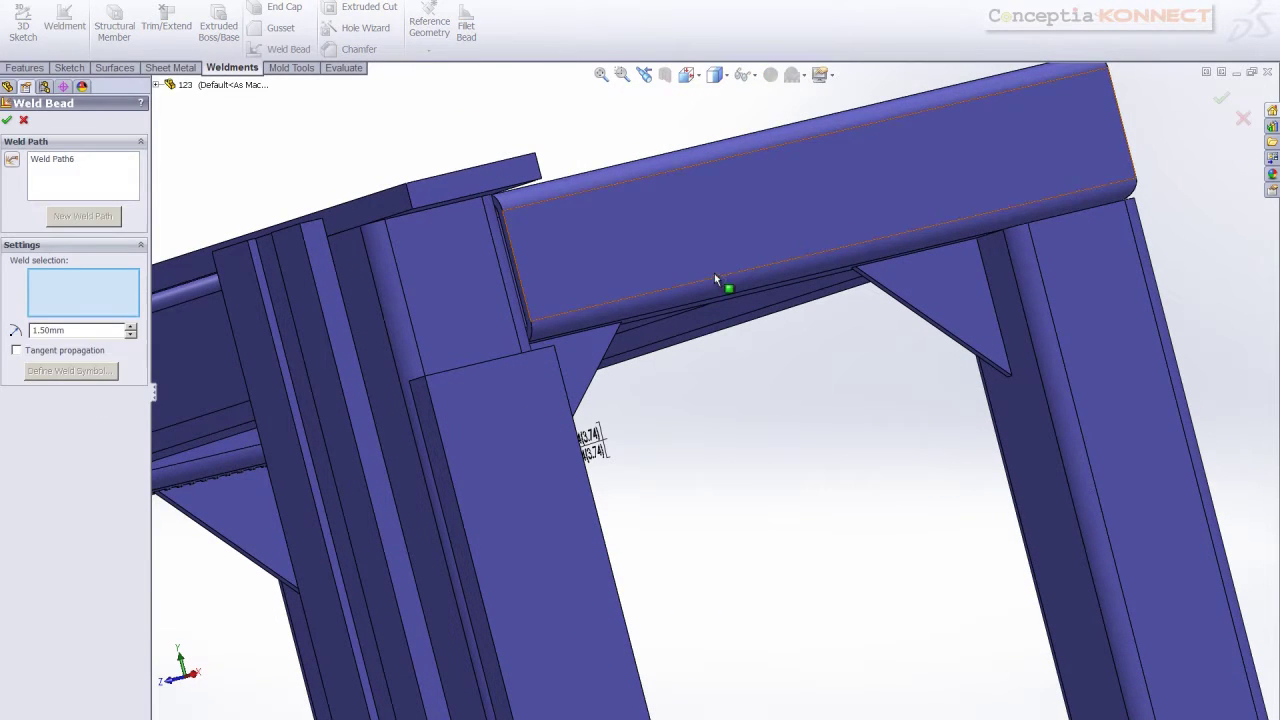
left_click(981, 302)
left_click(1000, 322)
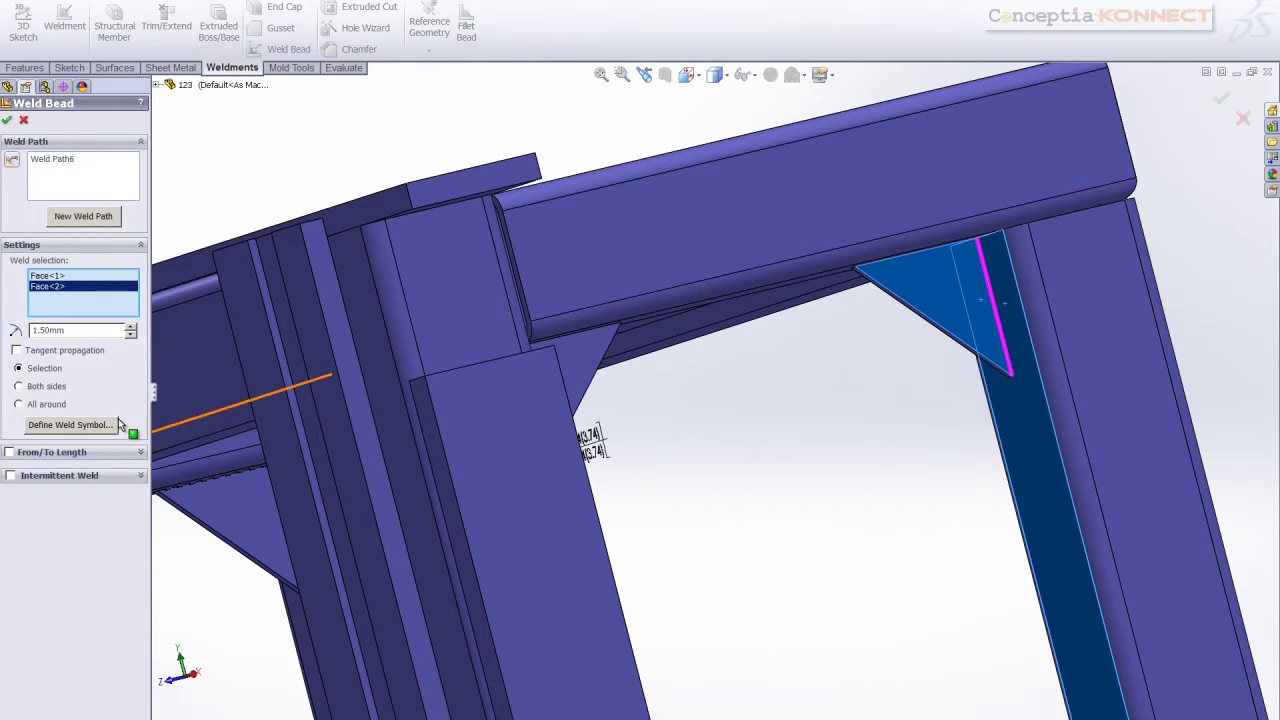
left_click(20, 387)
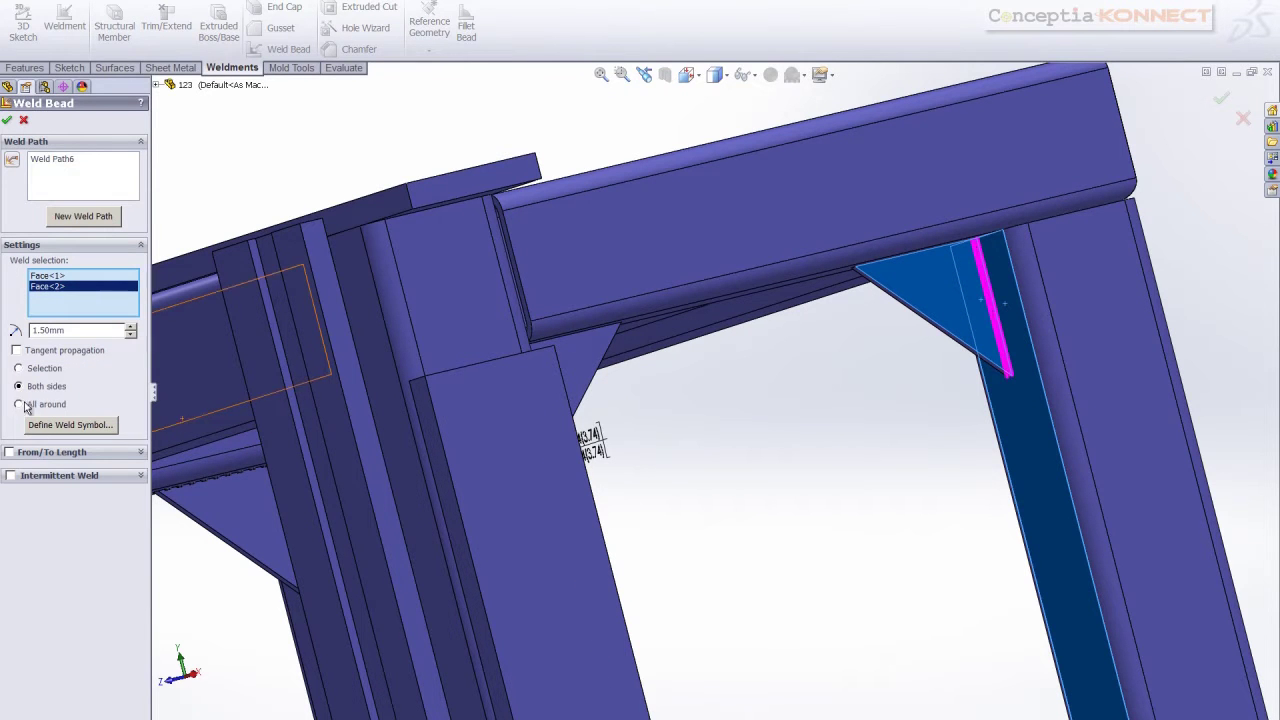
left_click(11, 476)
left_click(28, 598)
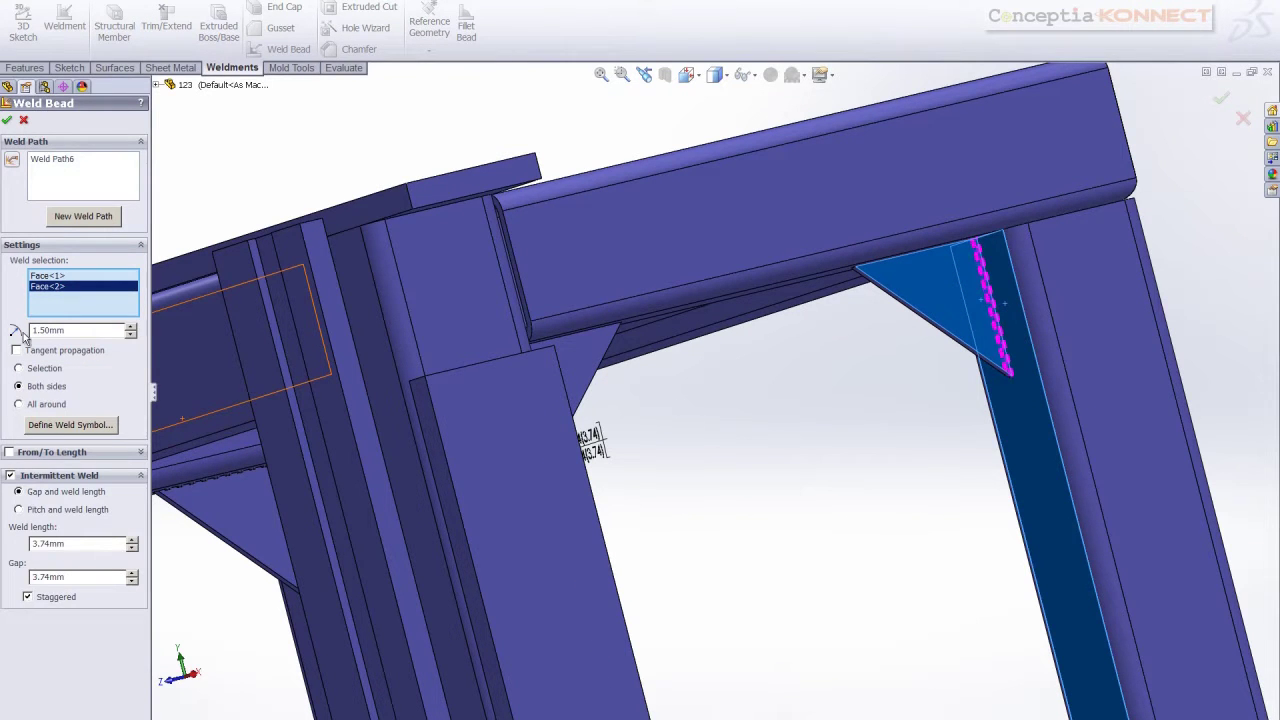
left_click(9, 121)
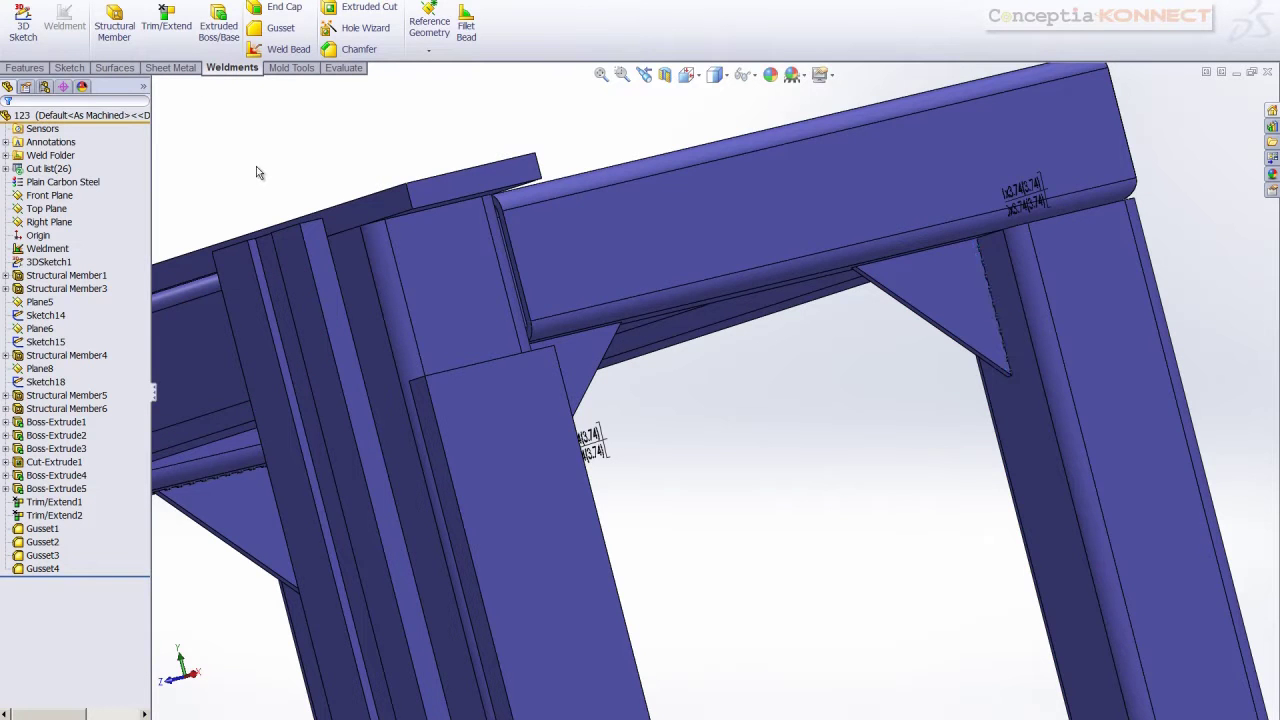
scroll(580, 223, "up", 2)
Reposition the 1.5 mm intermittent weld annotation from the beam edge onto its gusset
scroll(853, 331, "down", 3)
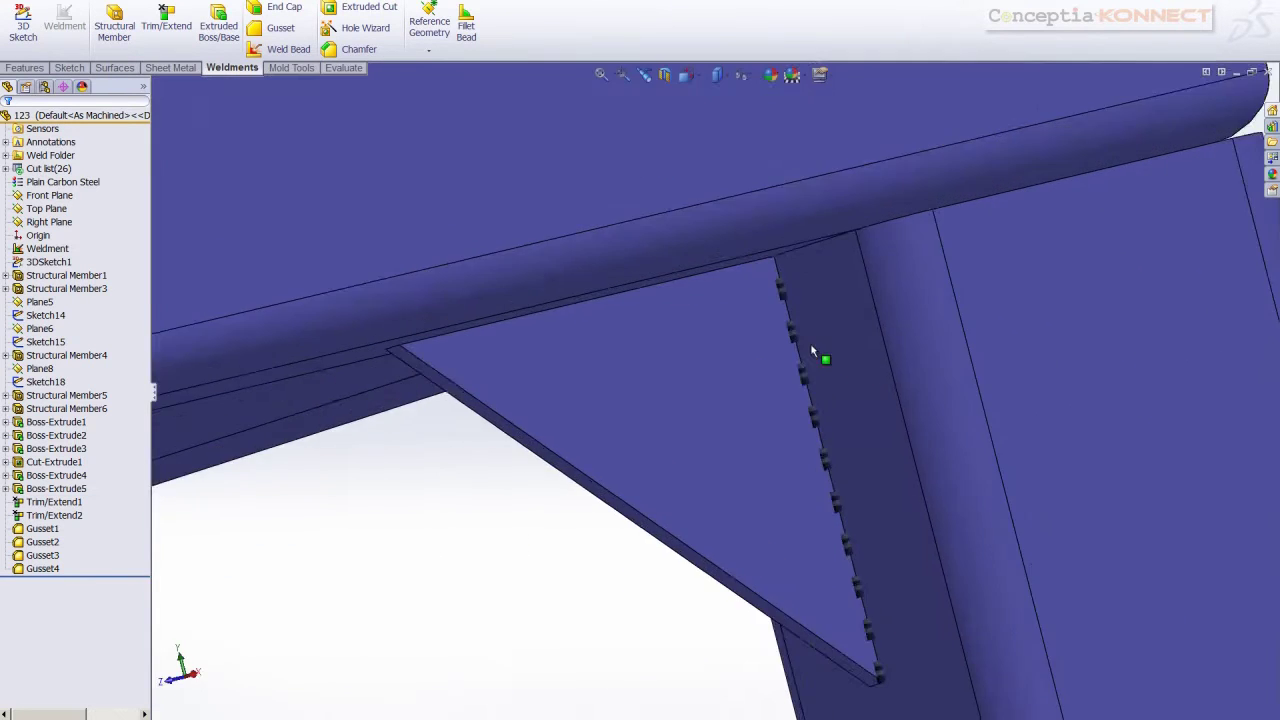
scroll(812, 352, "down", 4)
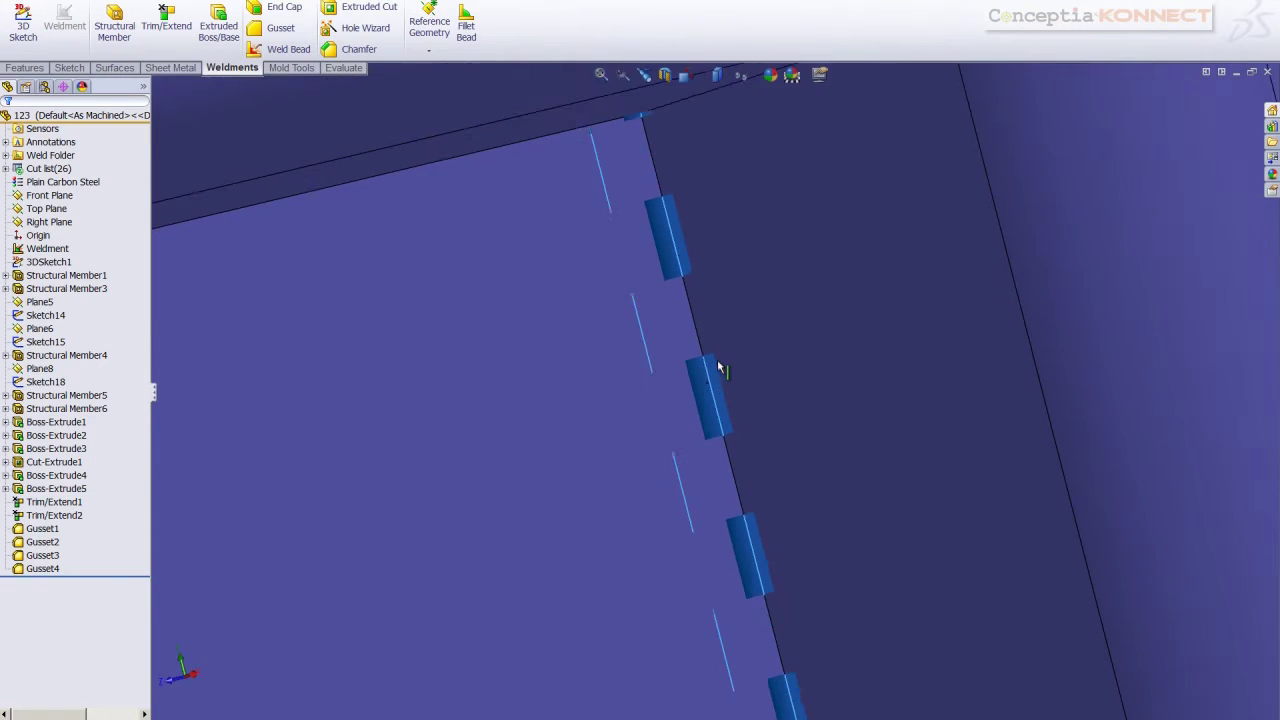
scroll(718, 360, "up", 5)
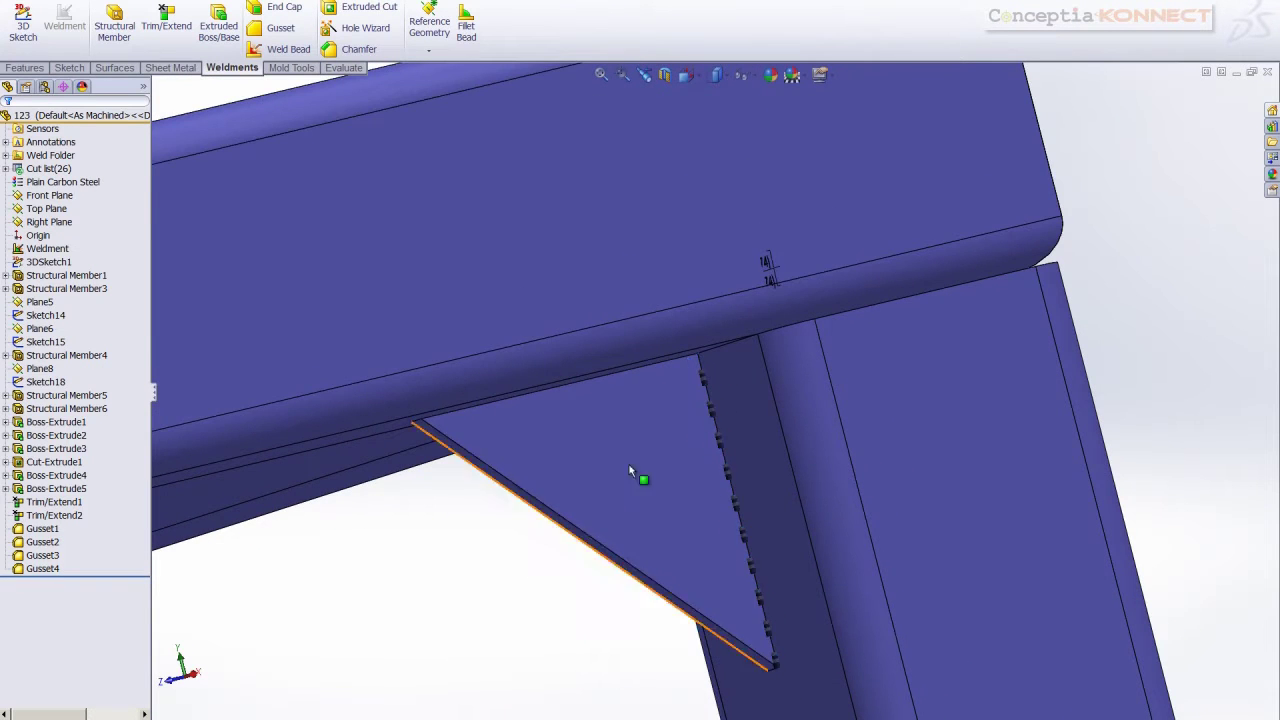
left_click_drag(765, 266, 527, 547)
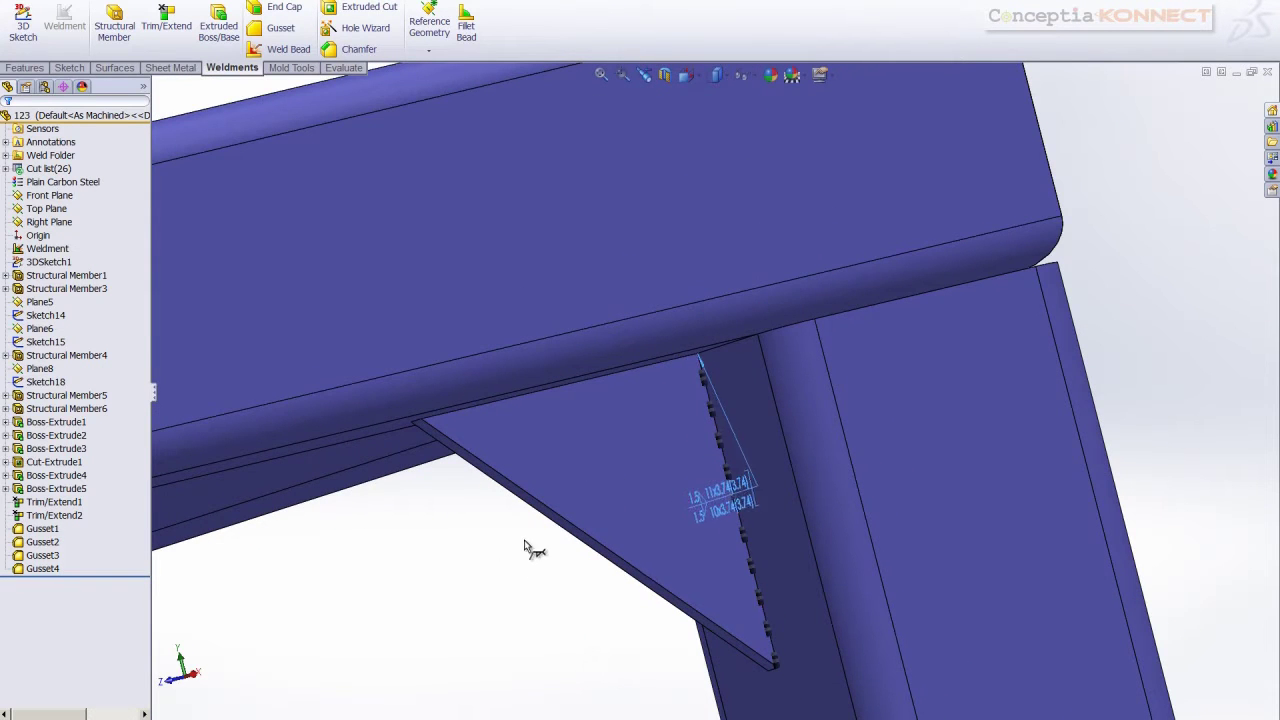
left_click(586, 603)
mouse_move(639, 545)
middle_mouse_down()
mouse_move(866, 429)
mouse_move(943, 451)
mouse_move(923, 437)
middle_mouse_up()
scroll(882, 438, "up", 10)
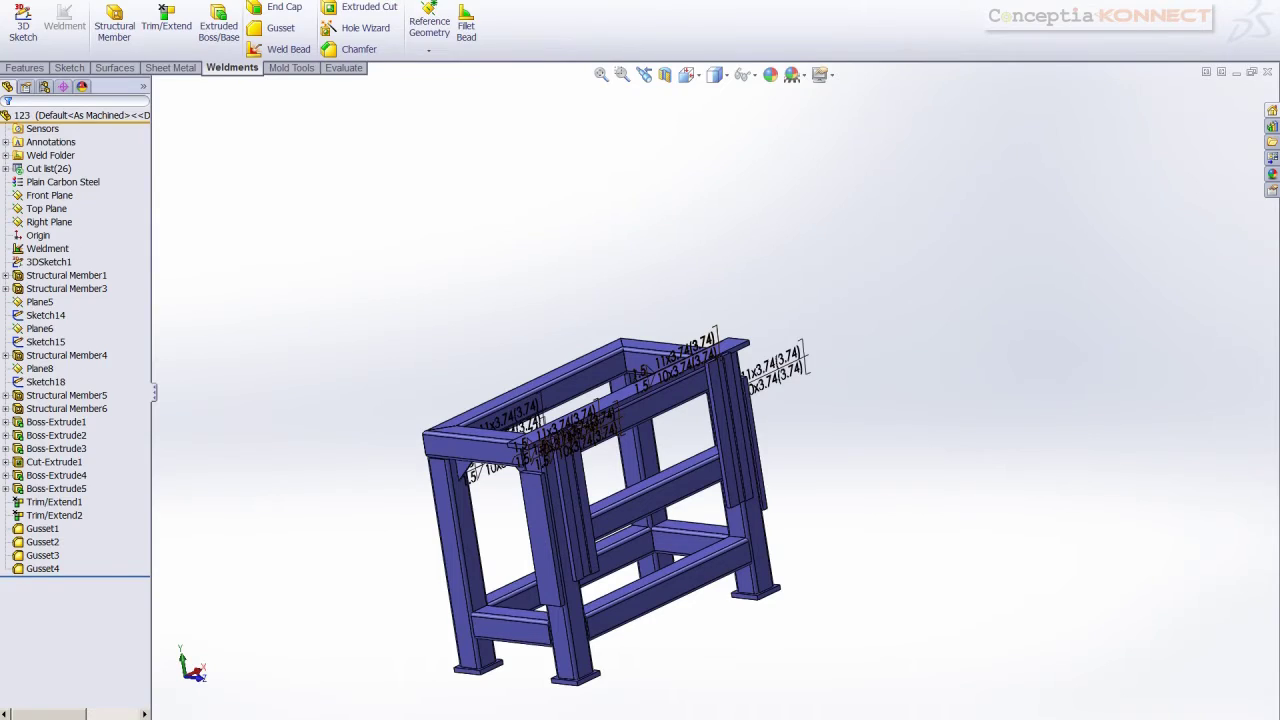
Save 123.SLDPRT, choosing to rebuild the document before saving
key("ctrl+s")
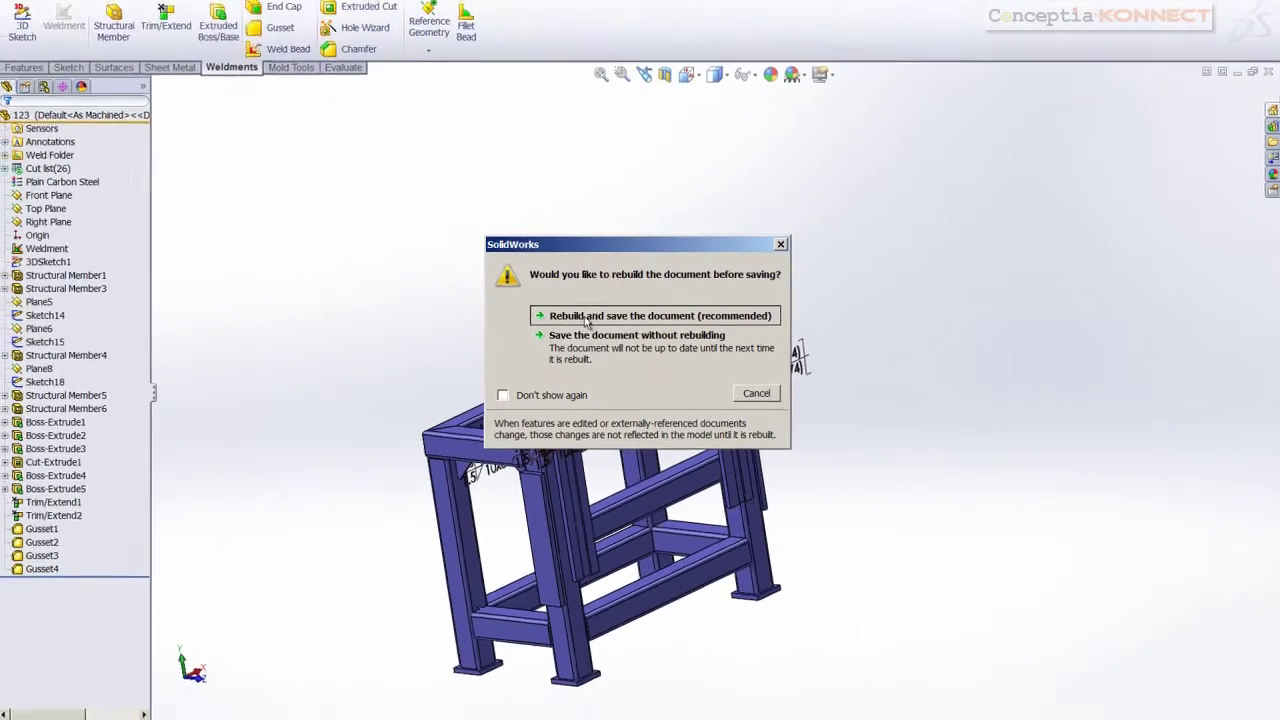
left_click(600, 316)
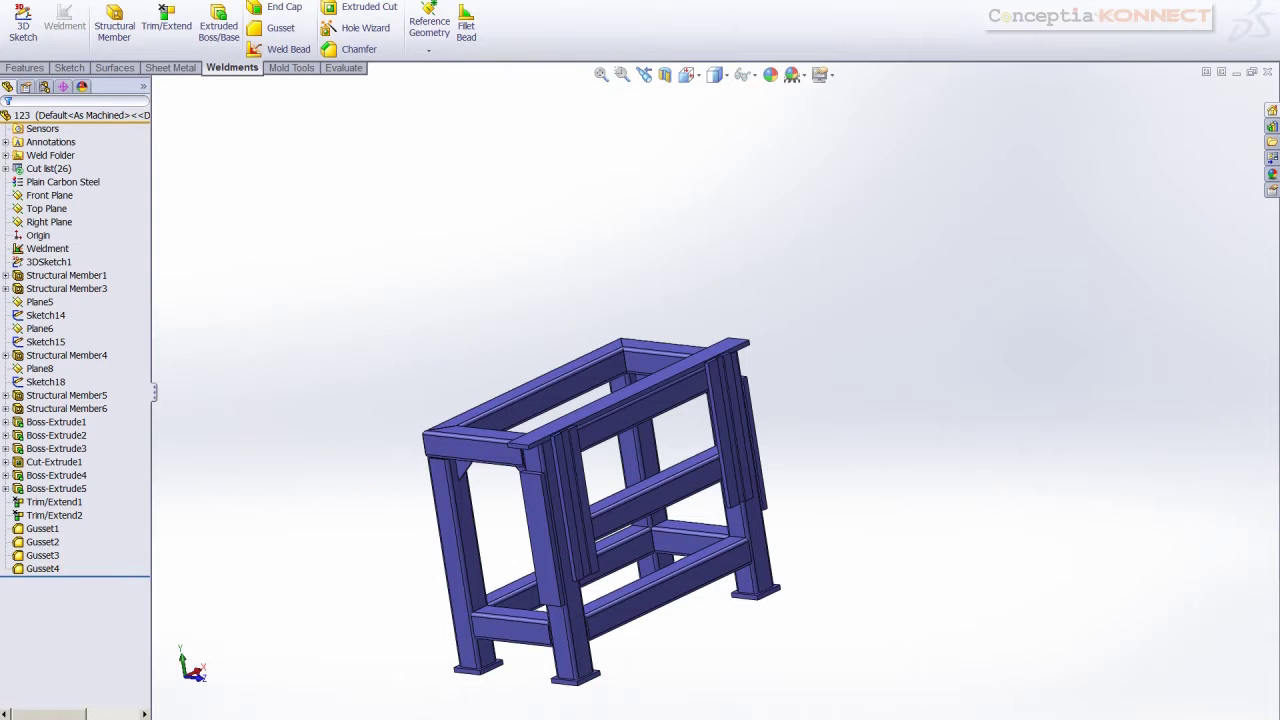
left_click(345, 1)
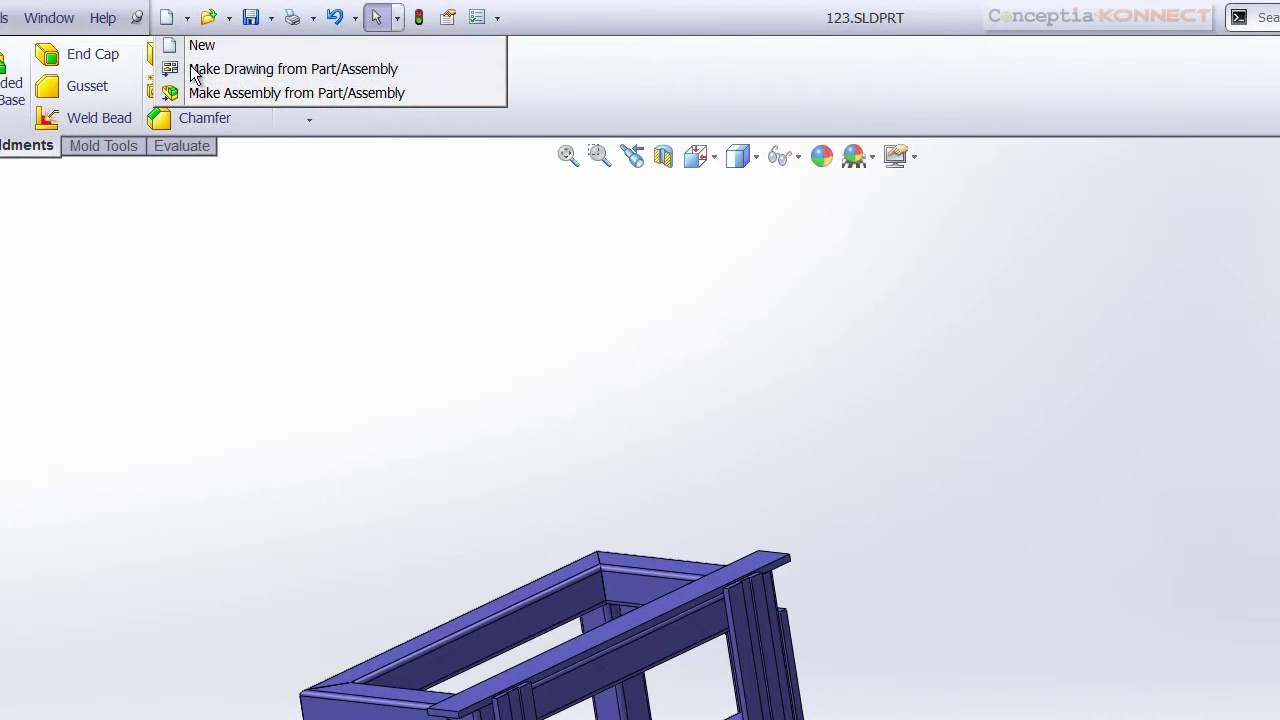
Create a new A4 drawing of part 123 from the Drawing template, with Import Annotations enabled
left_click(194, 72)
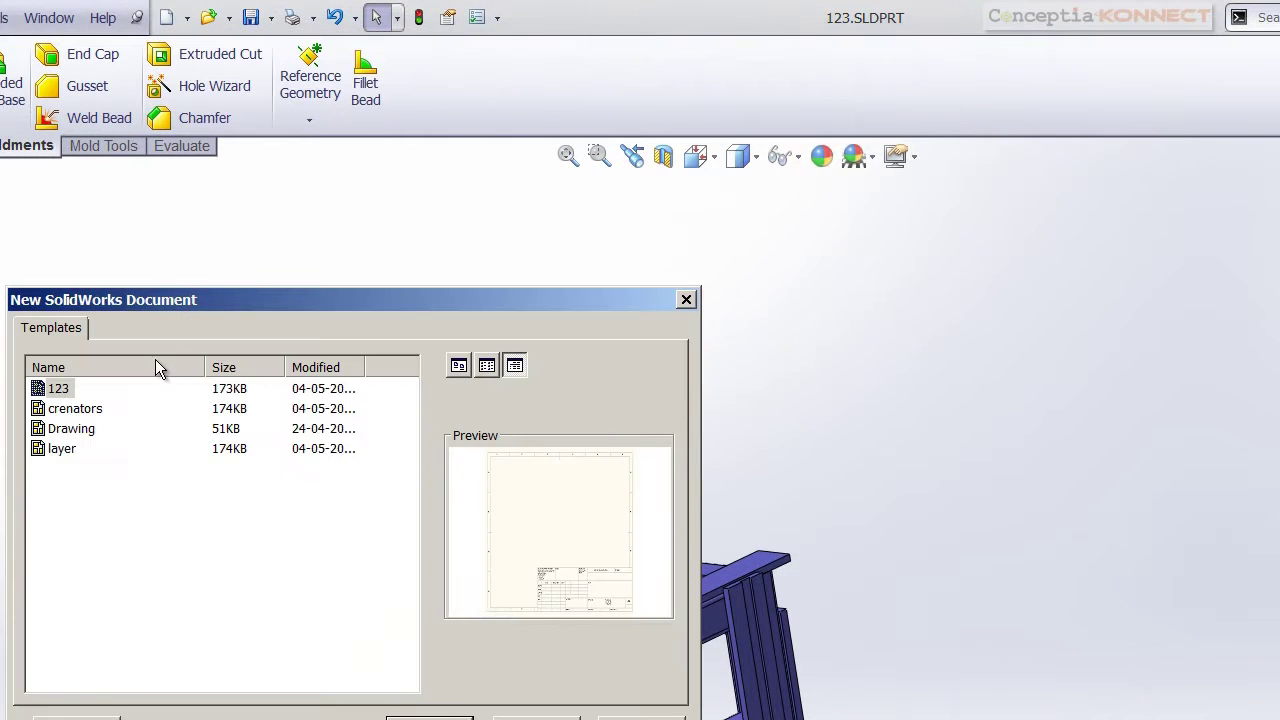
left_click(70, 429)
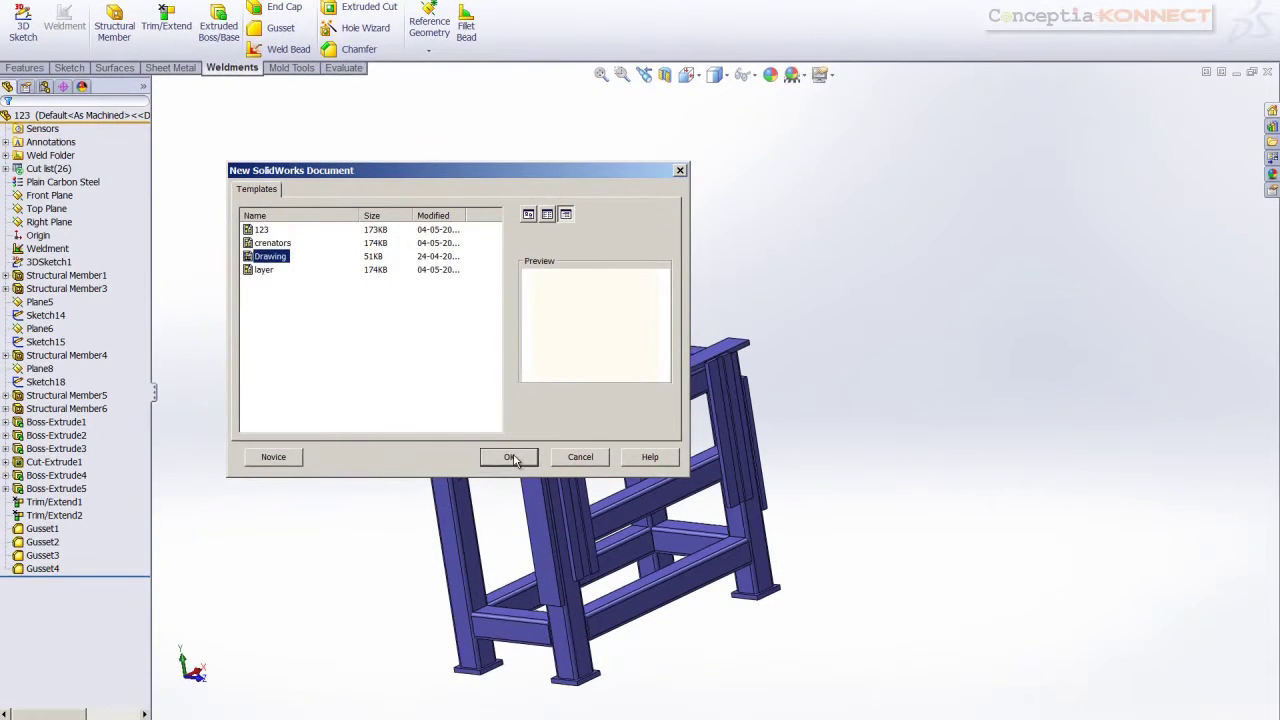
left_click(431, 717)
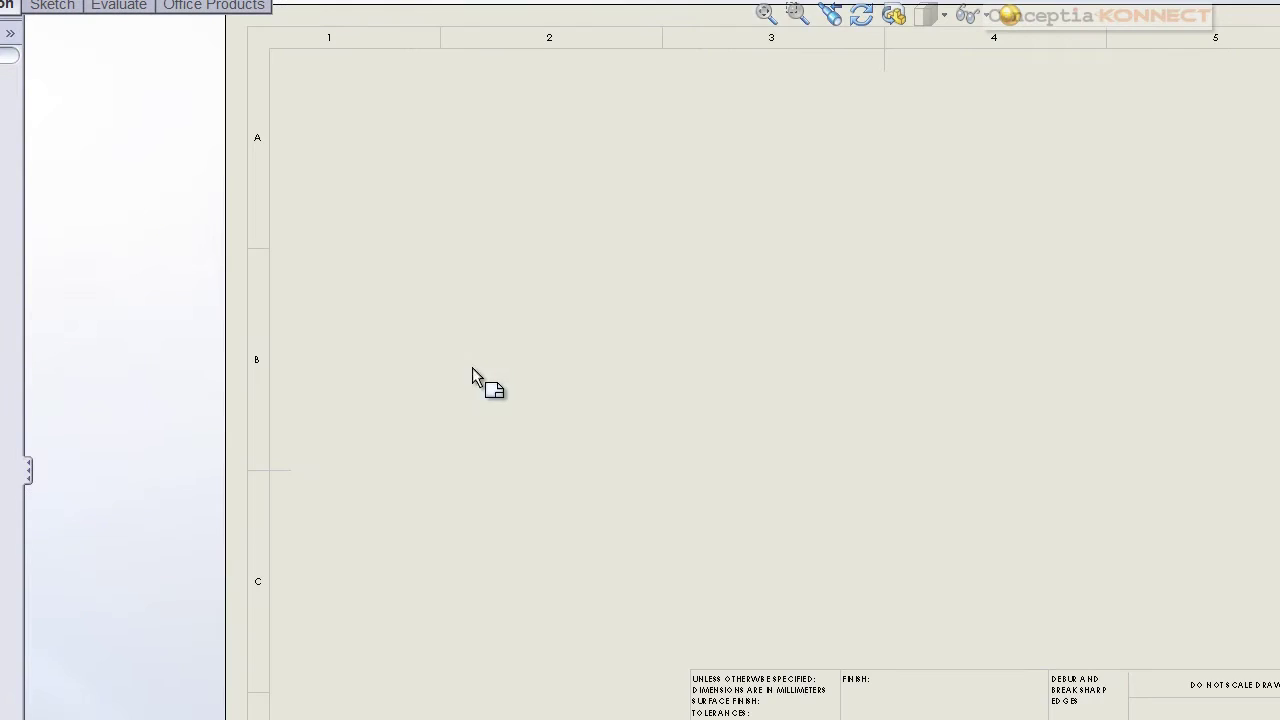
scroll(840, 400, "up", 5)
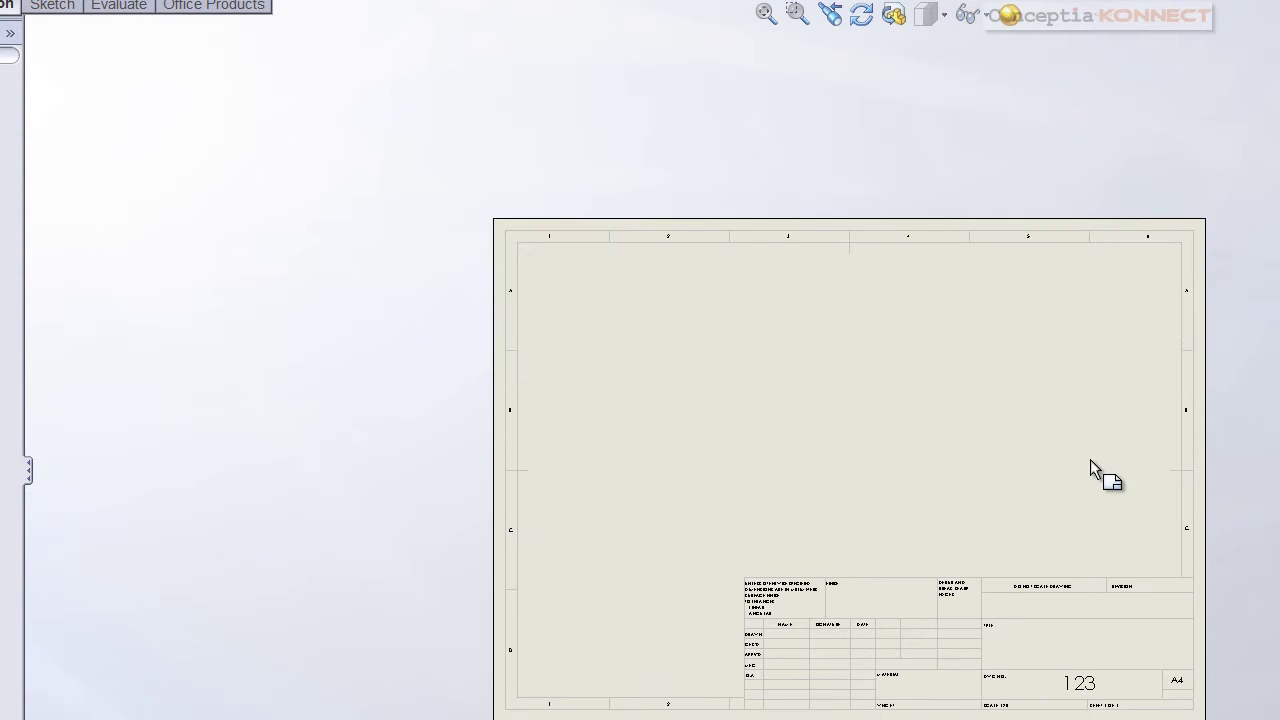
left_click(1017, 125)
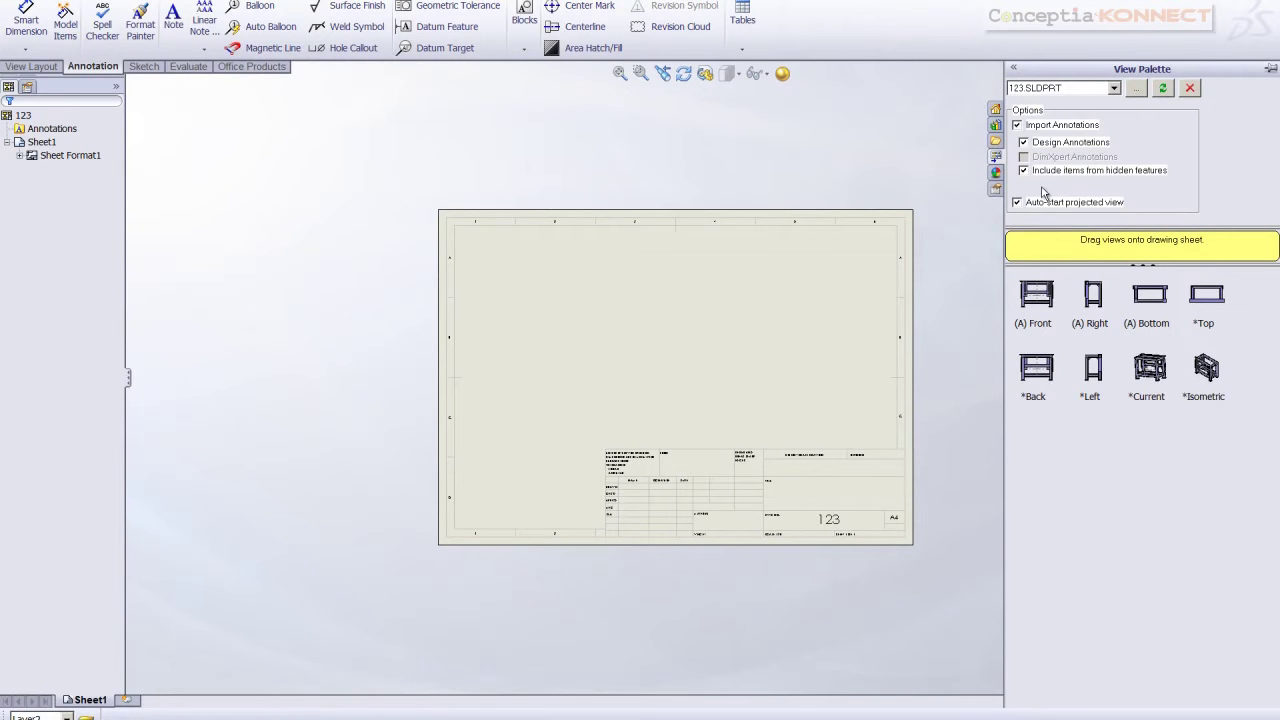
Place the front view at upper left, a bottom view below it and an isometric view, cancelling the extra projection
left_click_drag(1045, 316, 532, 294)
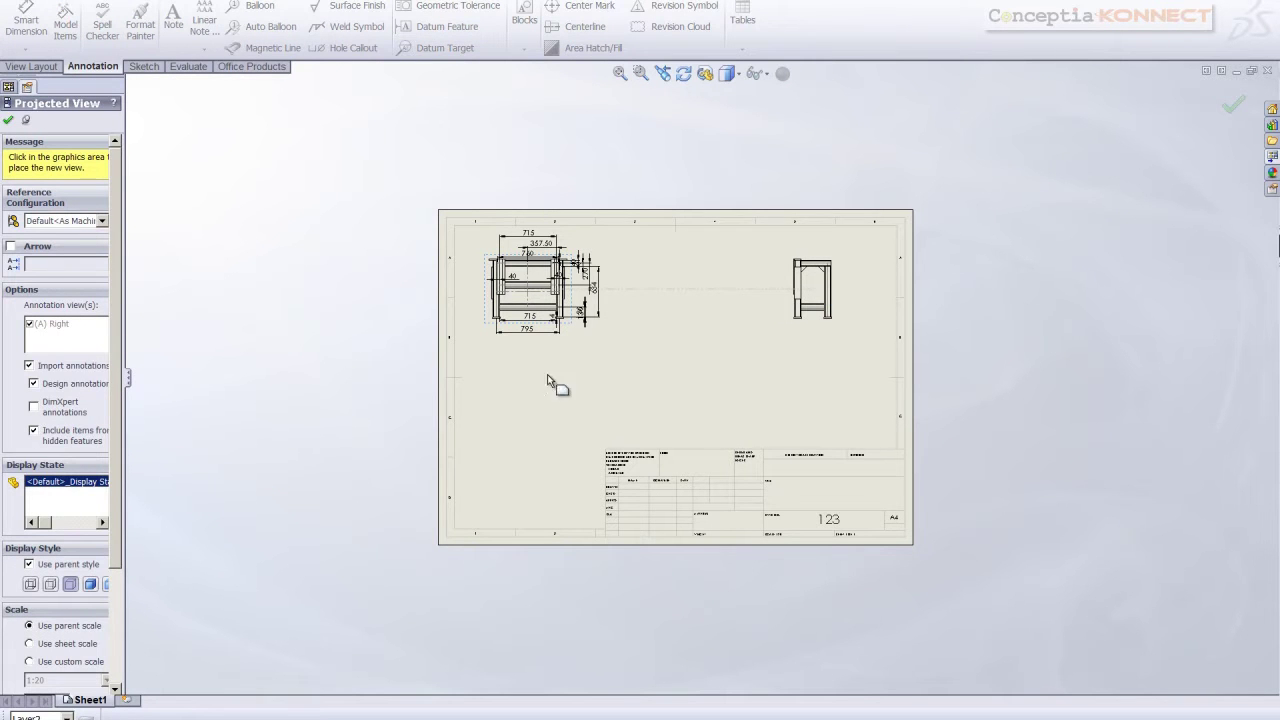
left_click(516, 442)
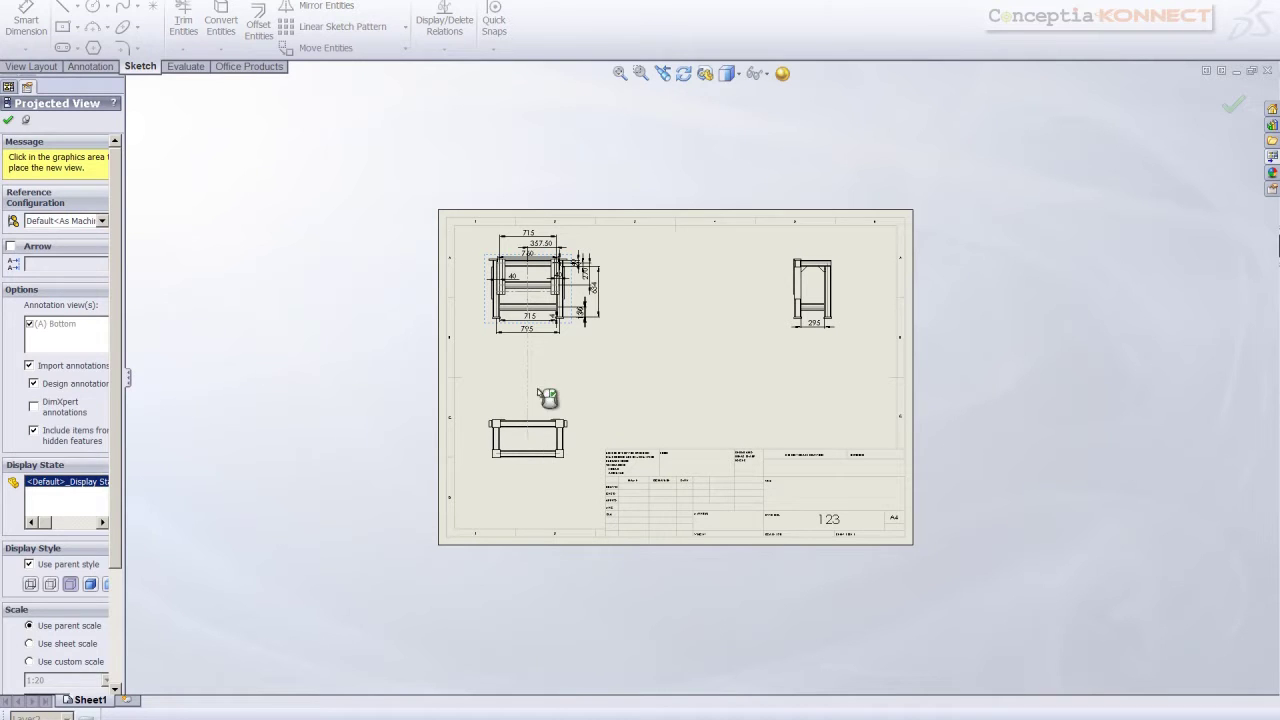
left_click(637, 348)
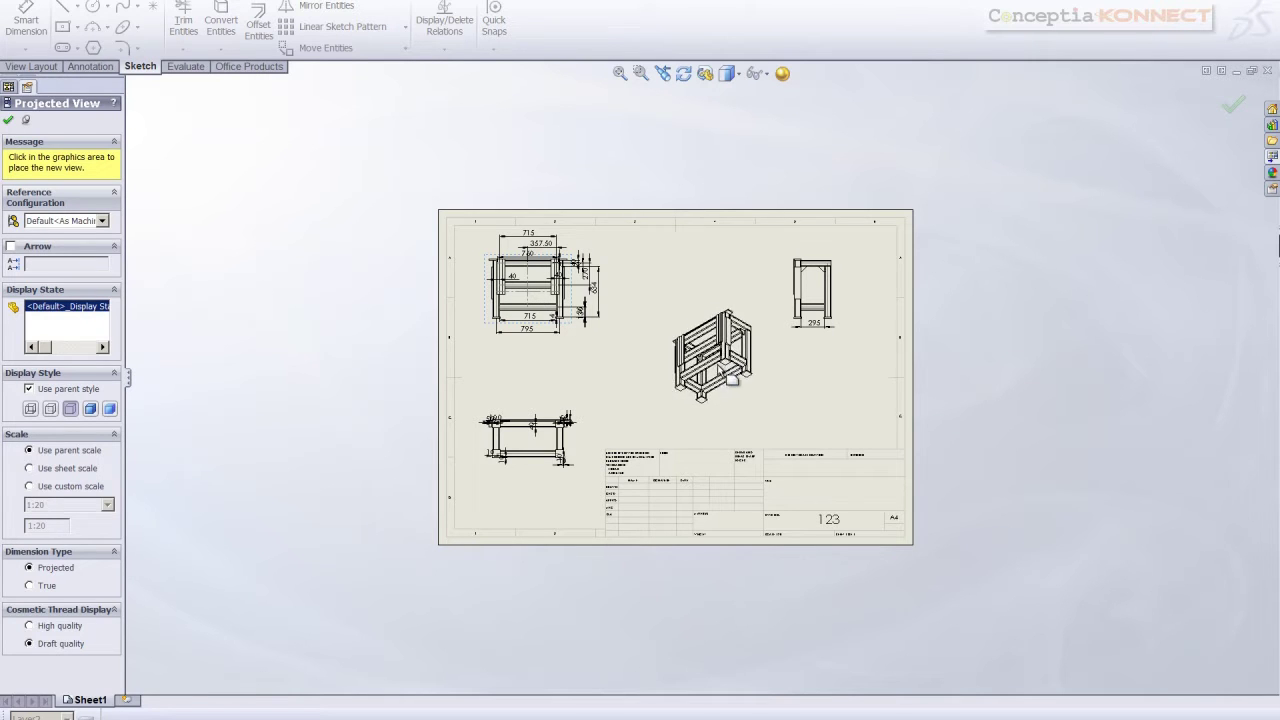
left_click(734, 395)
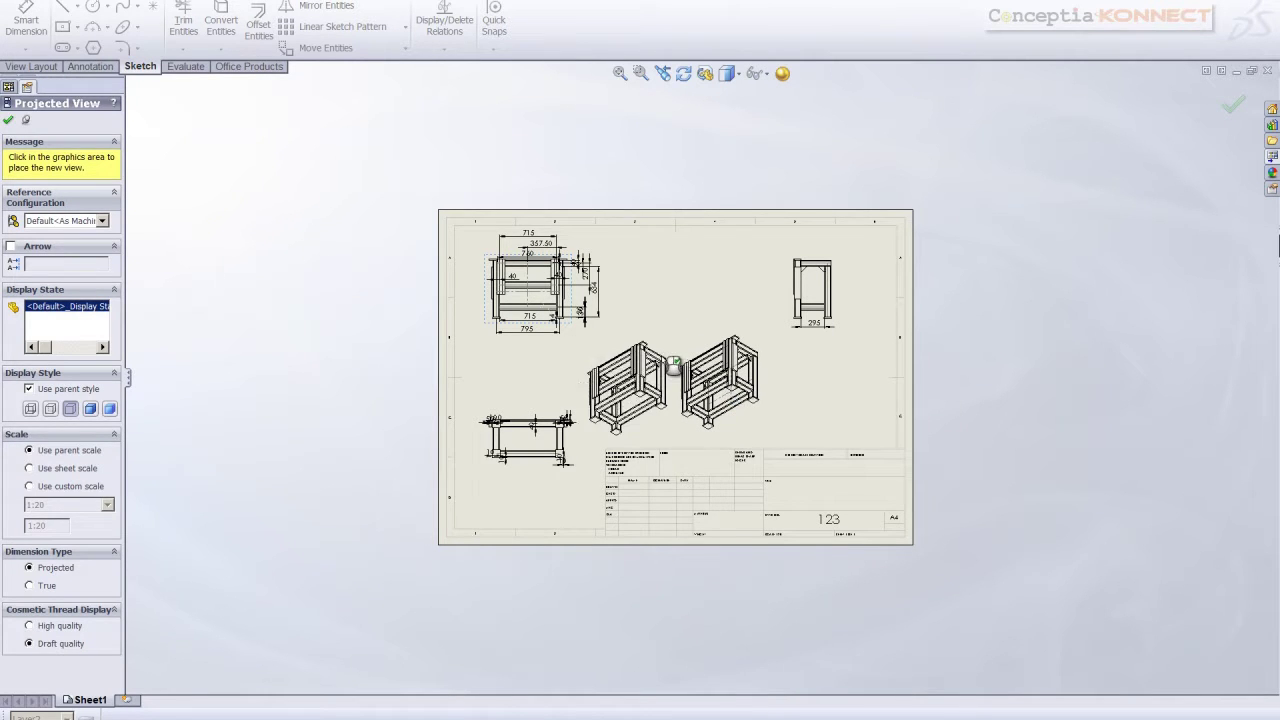
key("Escape")
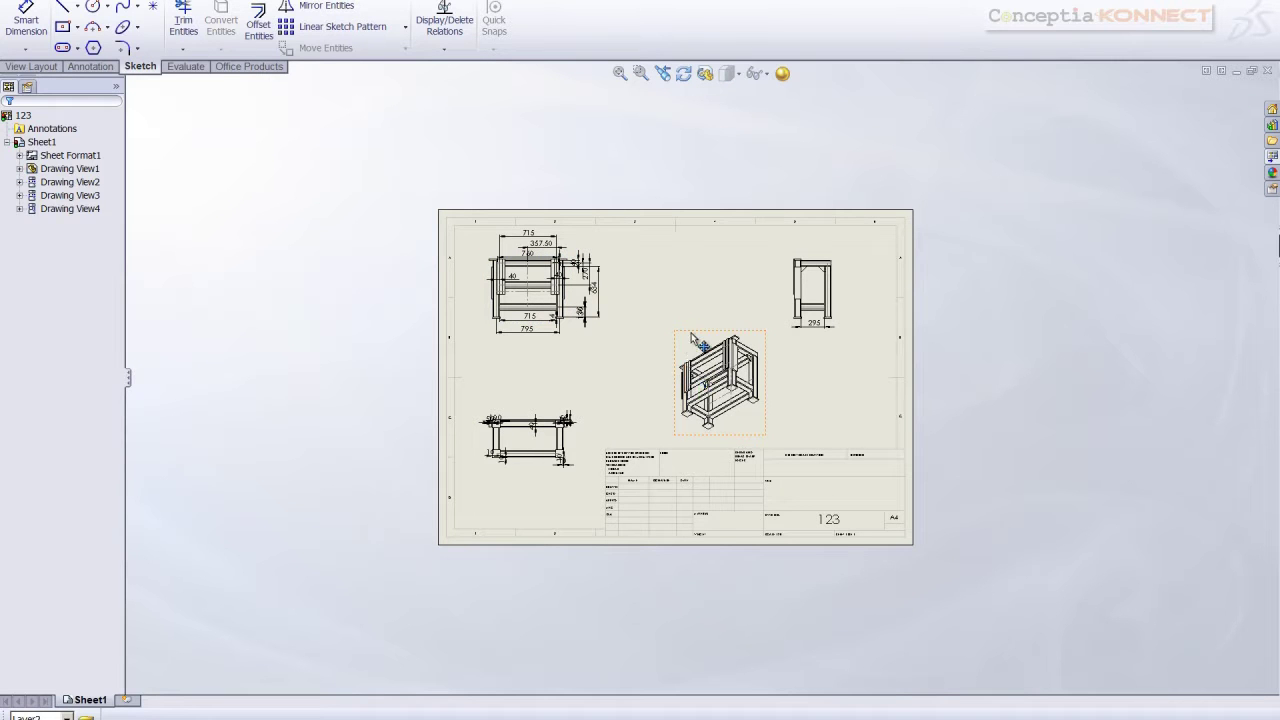
Display the isometric view as Shaded with Edges
left_click(697, 343)
left_click(728, 73)
left_click(731, 102)
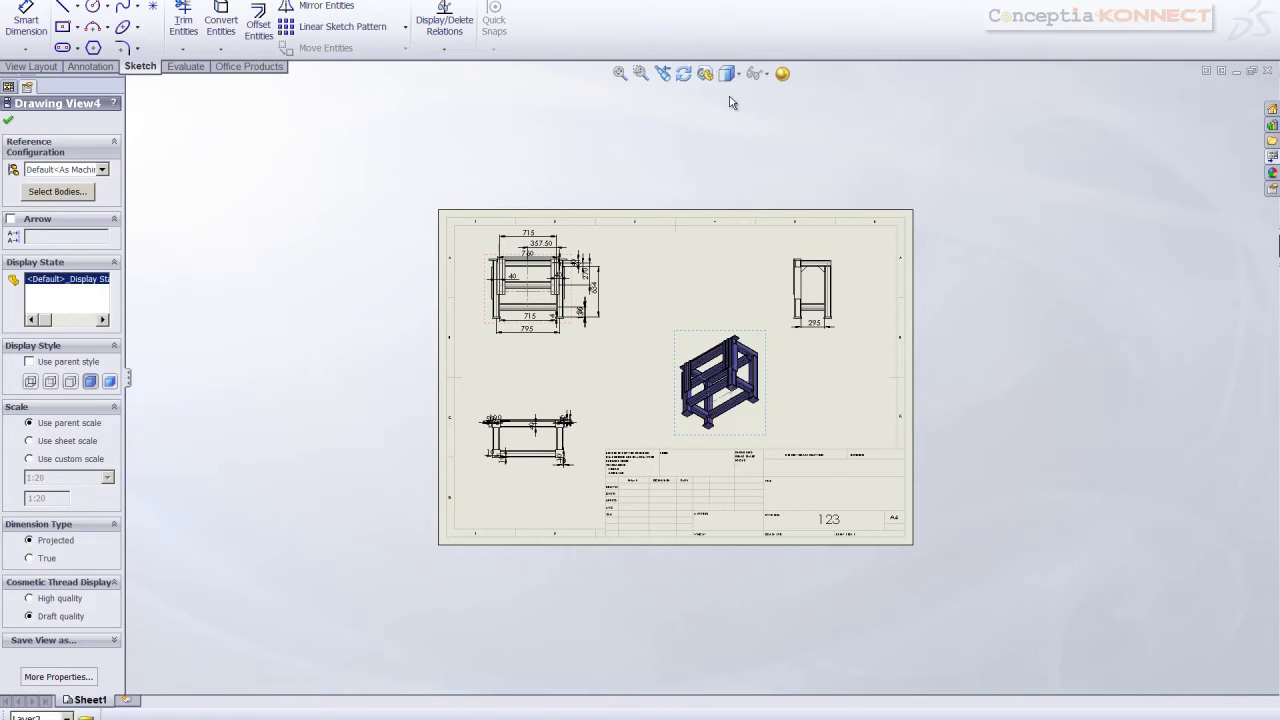
left_click(768, 155)
Auto-arrange the front view's dimensions and add the overall 634 height beside it
scroll(745, 345, "down", 3)
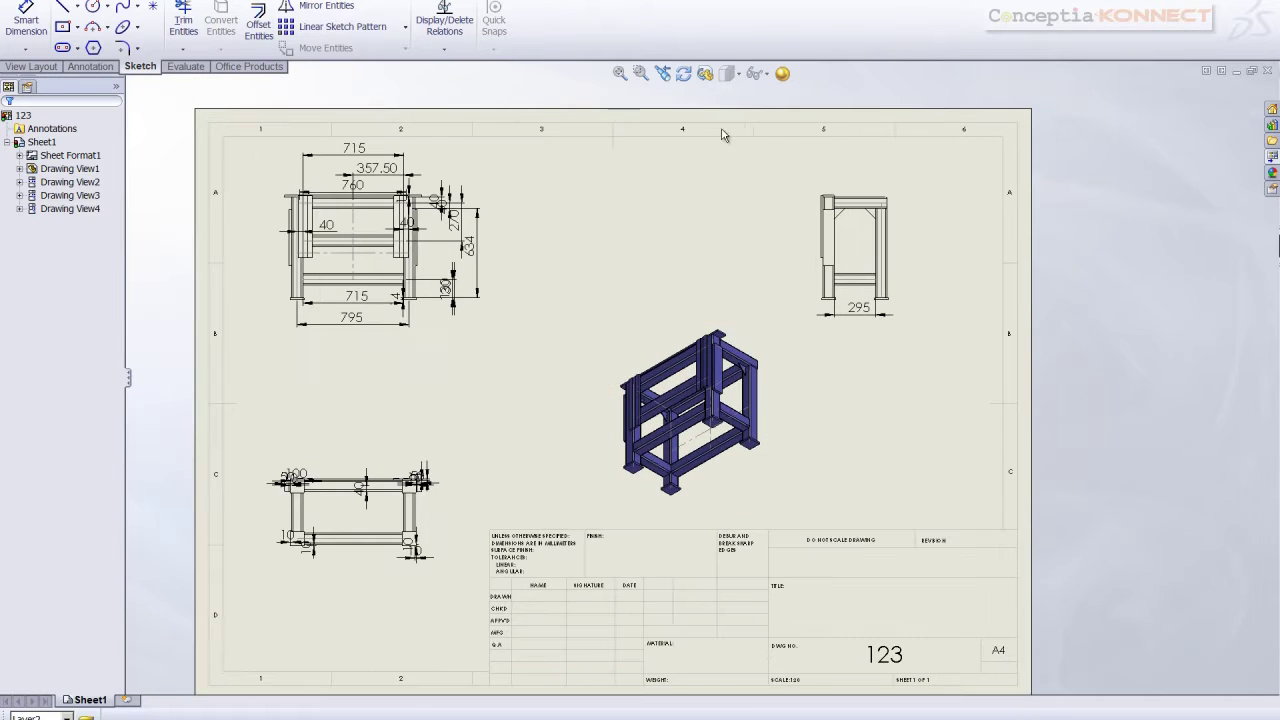
left_click(757, 74)
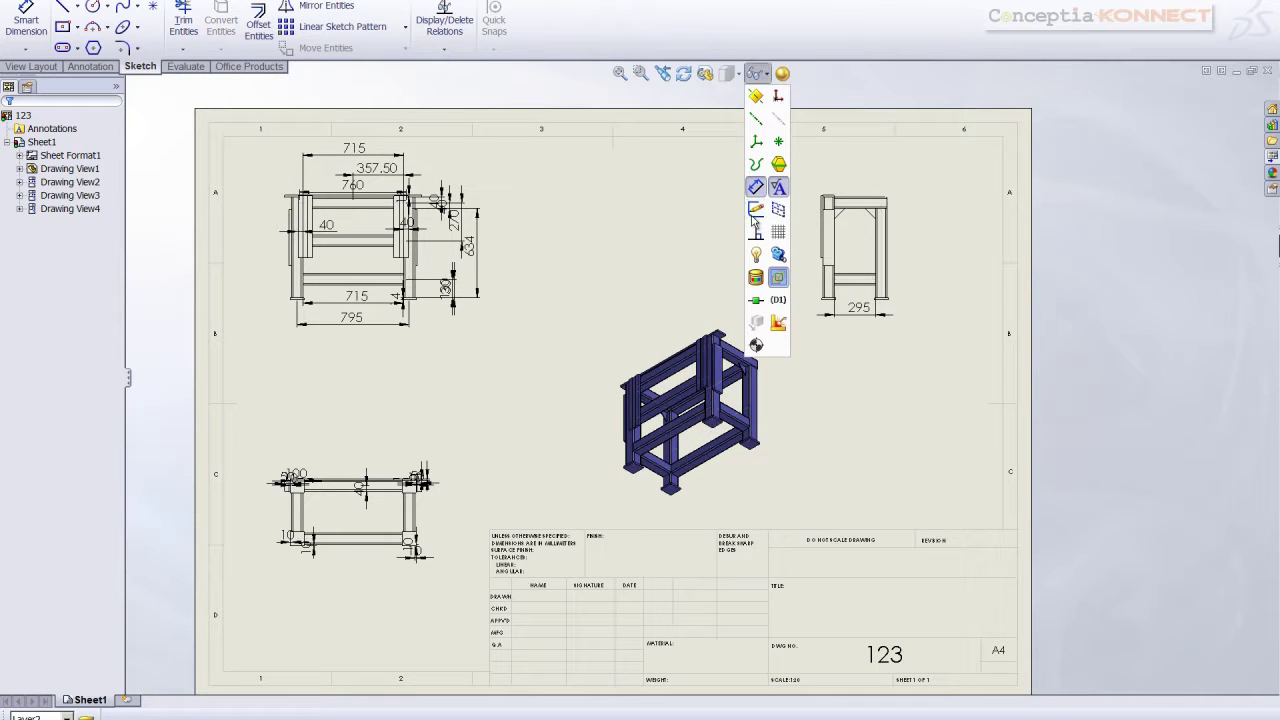
scroll(650, 280, "up", 8)
scroll(757, 391, "down", 7)
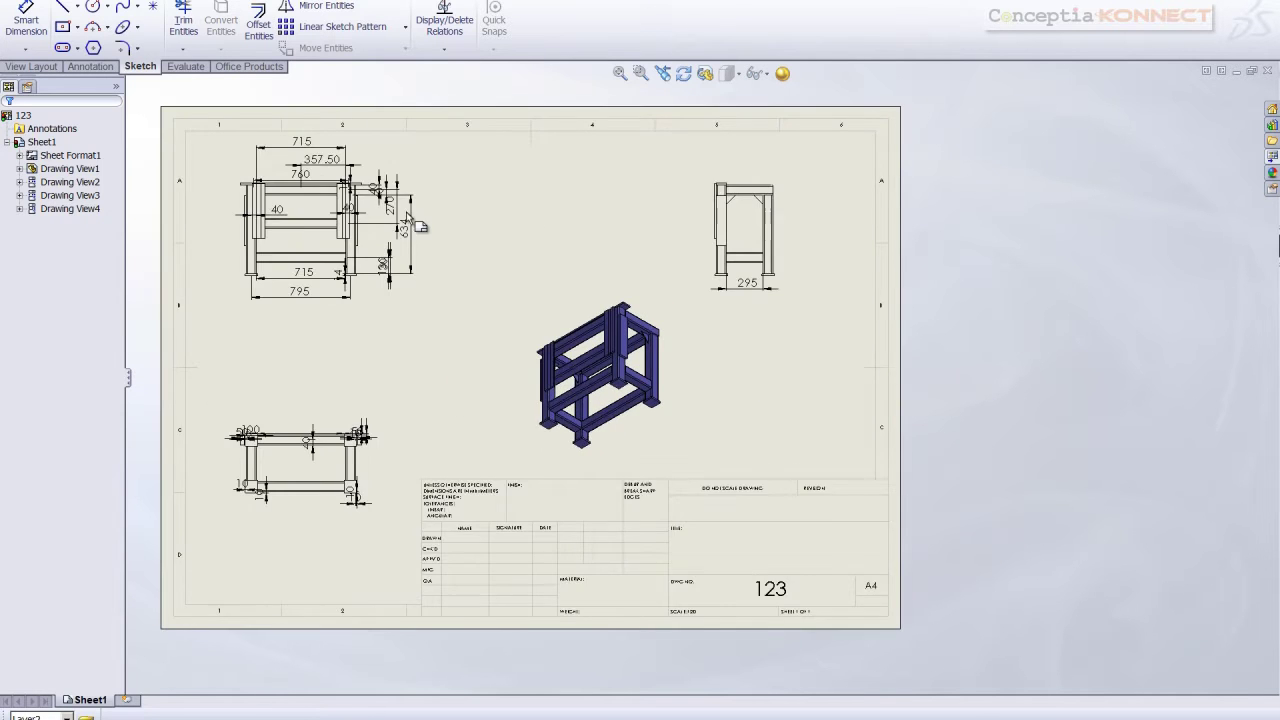
key("z")
mouse_move(361, 189)
left_mouse_down()
mouse_move(480, 278)
mouse_move(523, 350)
left_mouse_up()
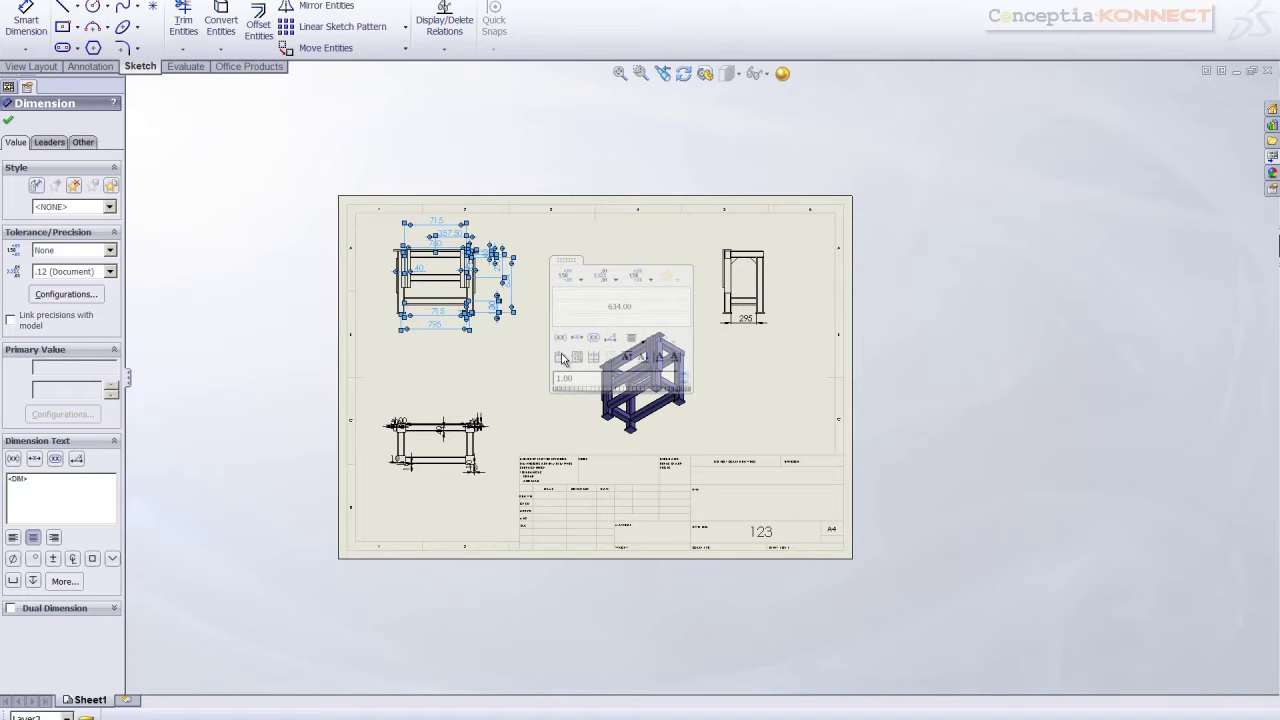
left_click(562, 356)
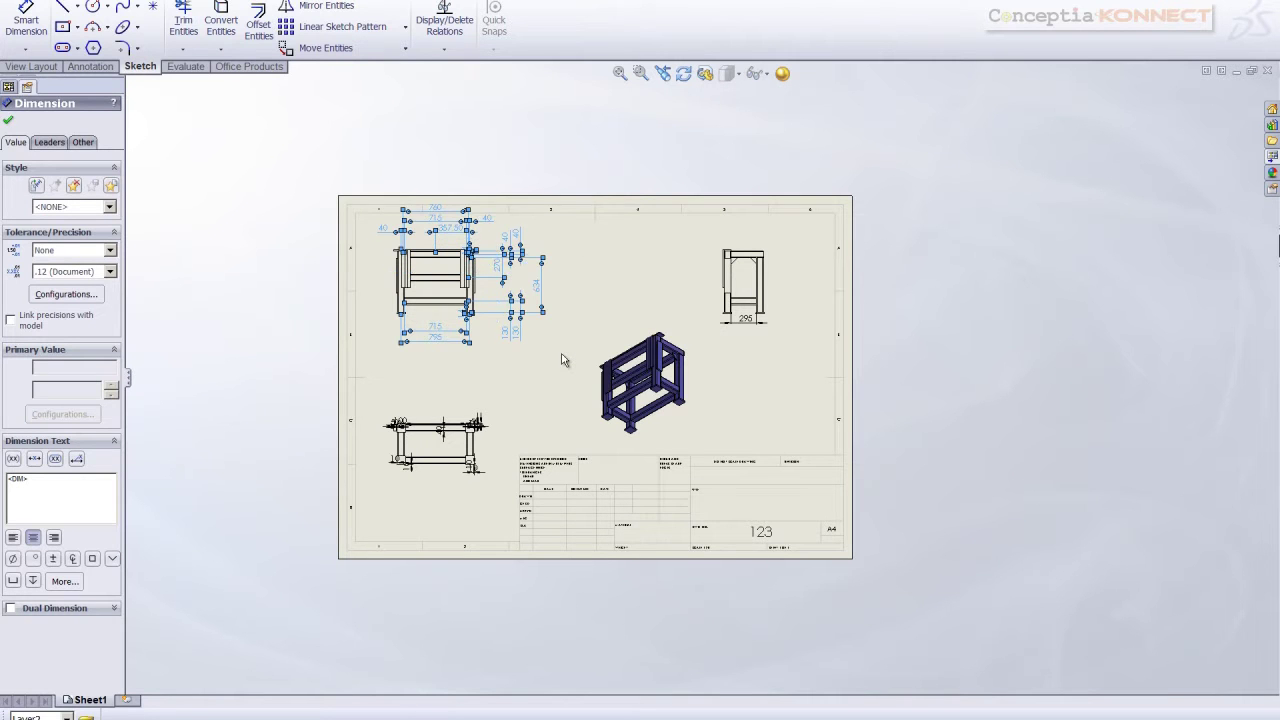
left_click(506, 385)
scroll(493, 270, "down", 3)
scroll(560, 280, "down", 1)
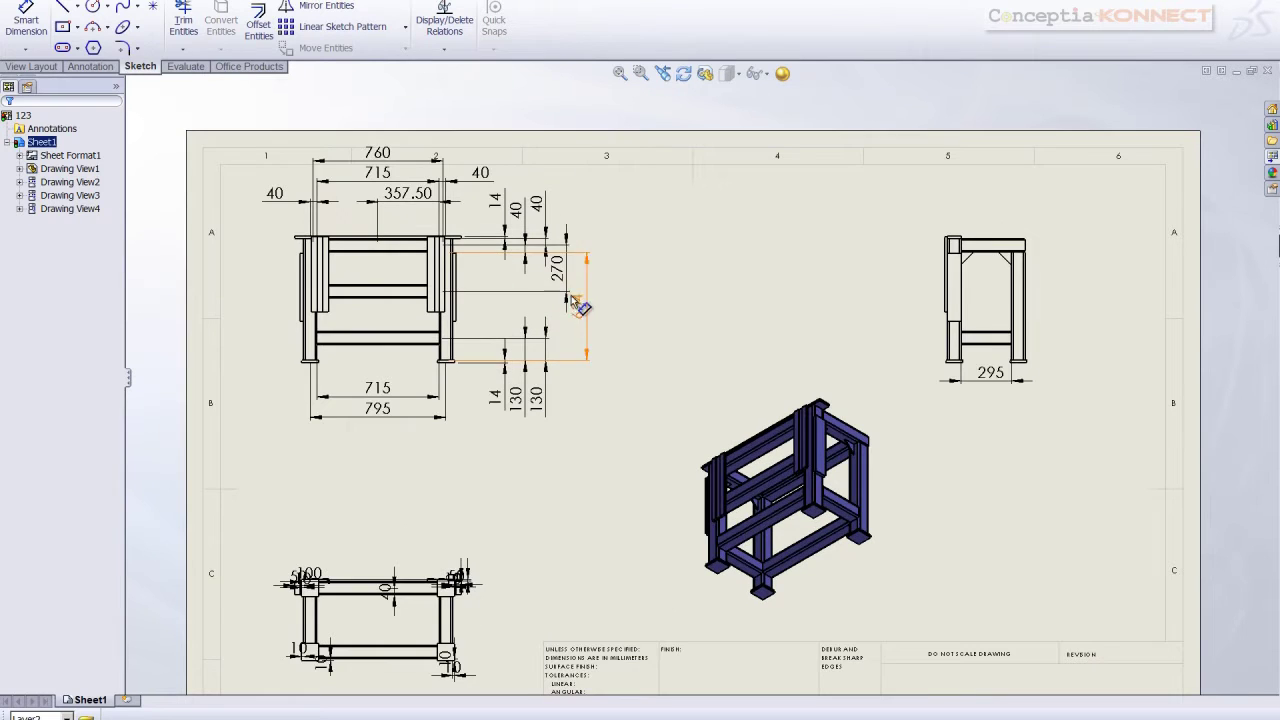
left_click(575, 290)
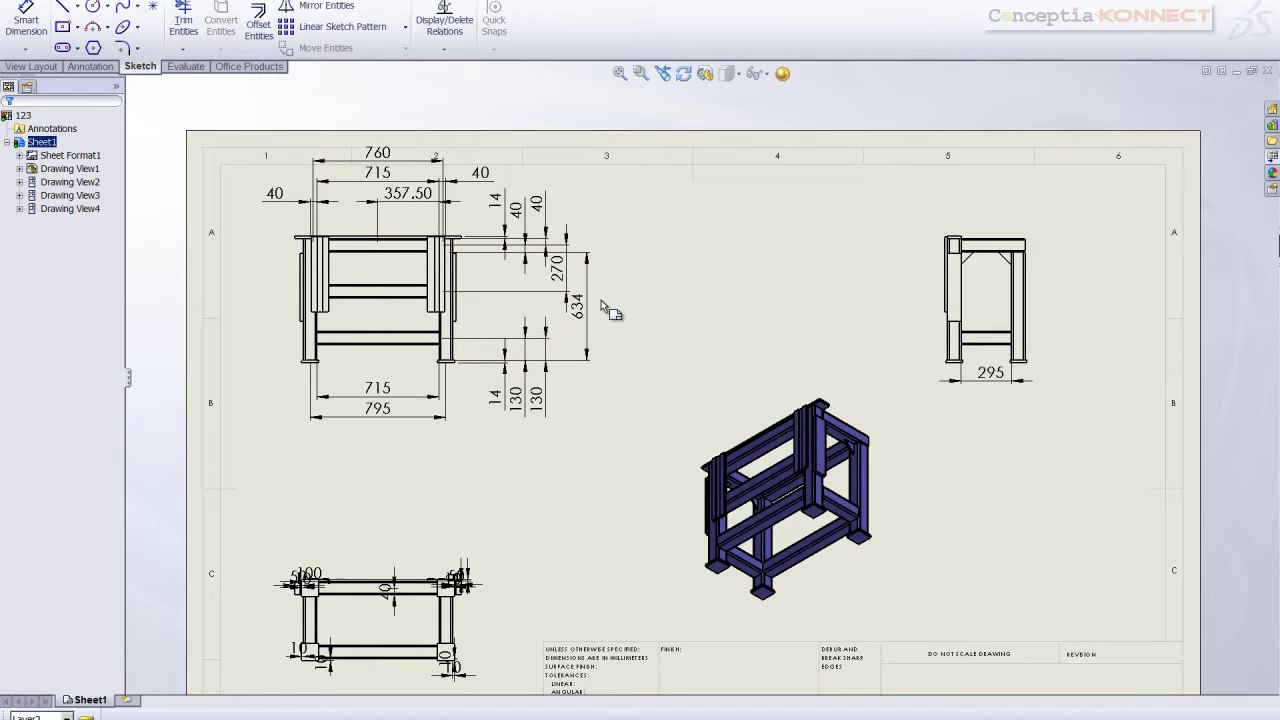
Auto-arrange the lower-left view's 100, 50, 10 and 40 mm dimensions into tidy rows
scroll(615, 385, "up", 2)
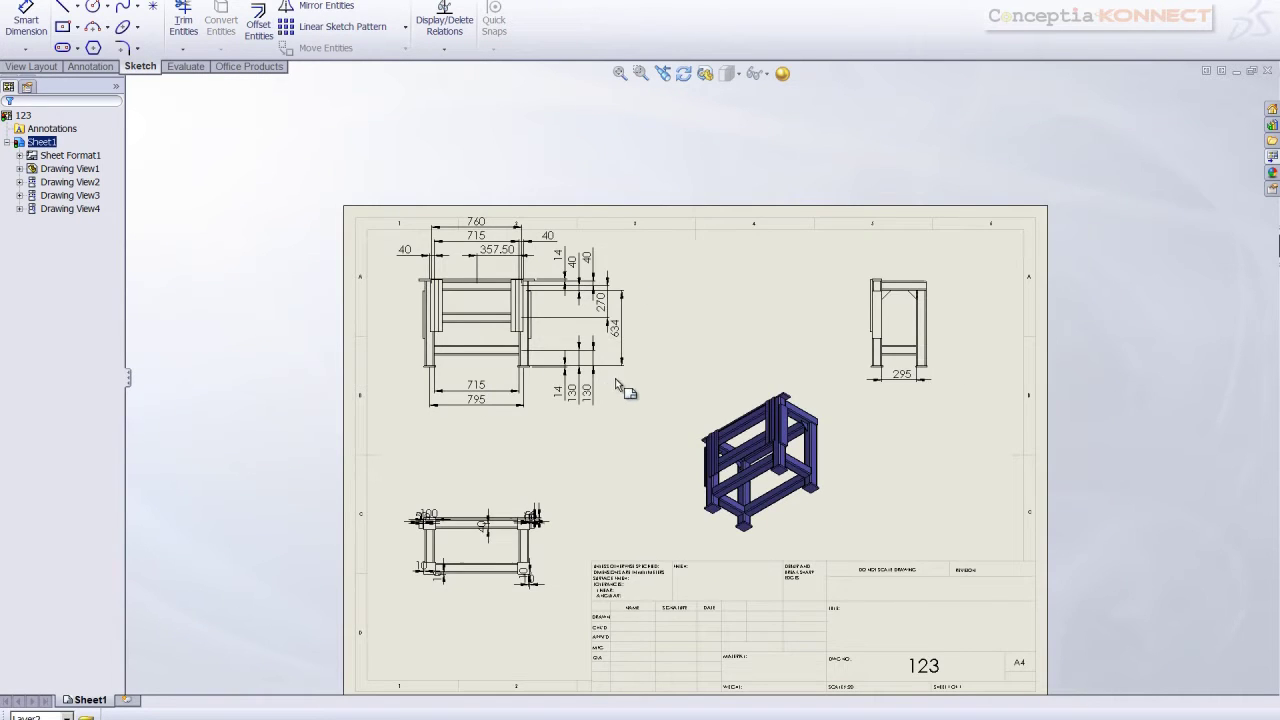
scroll(585, 530, "up", 3)
scroll(588, 524, "up", 1)
mouse_move(508, 426)
left_mouse_down()
mouse_move(586, 457)
mouse_move(621, 531)
left_mouse_up()
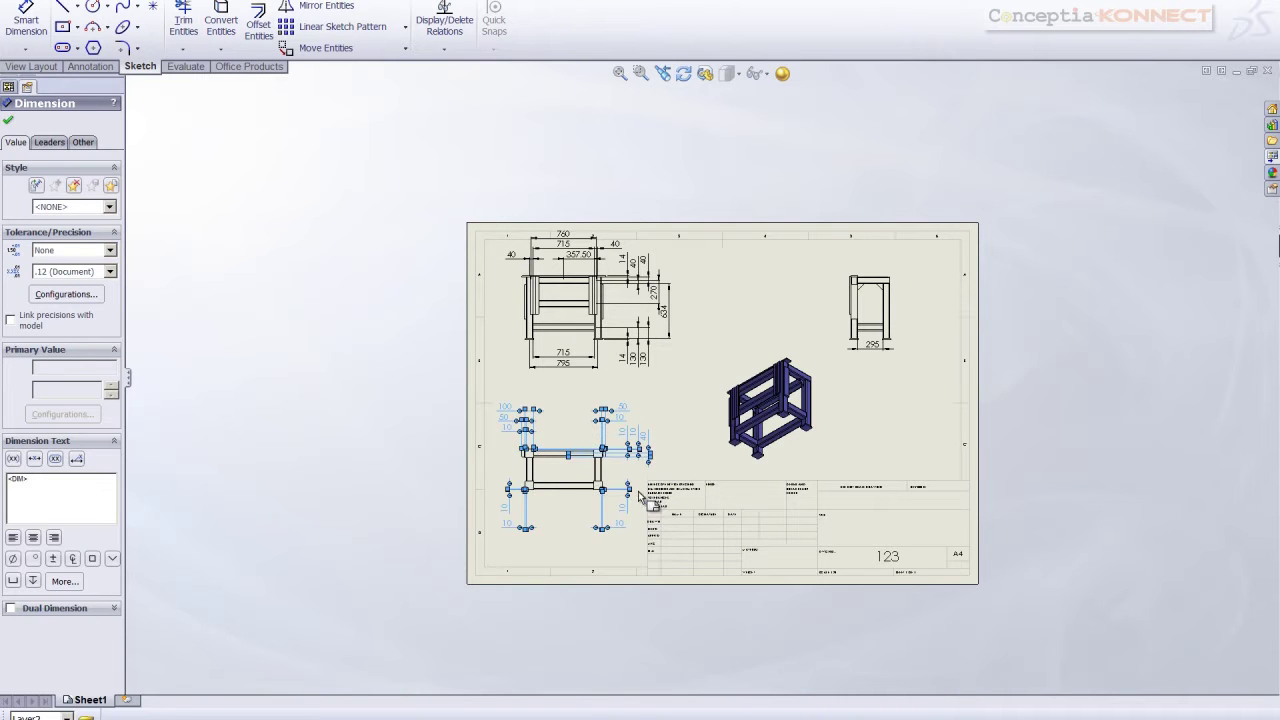
left_click(577, 547)
scroll(611, 538, "down", 3)
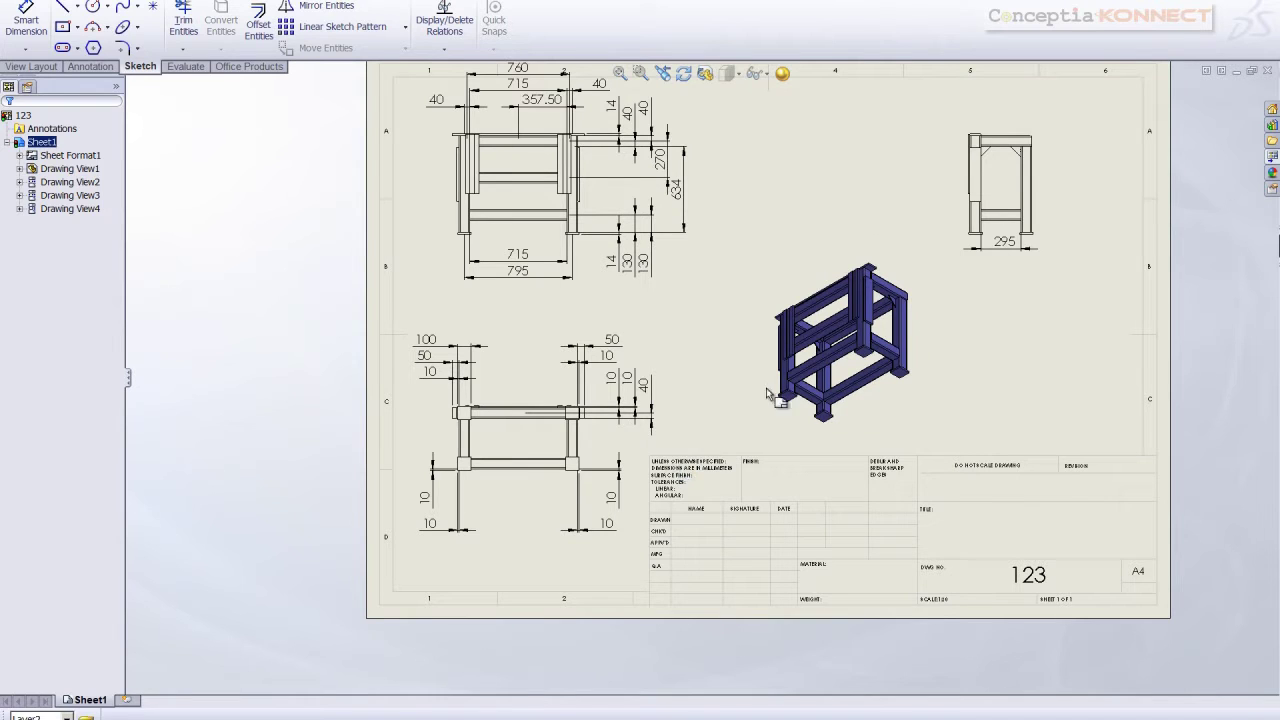
Insert the 12-item weldment cut list from the isometric view and place it left of the sheet
right_click(925, 277)
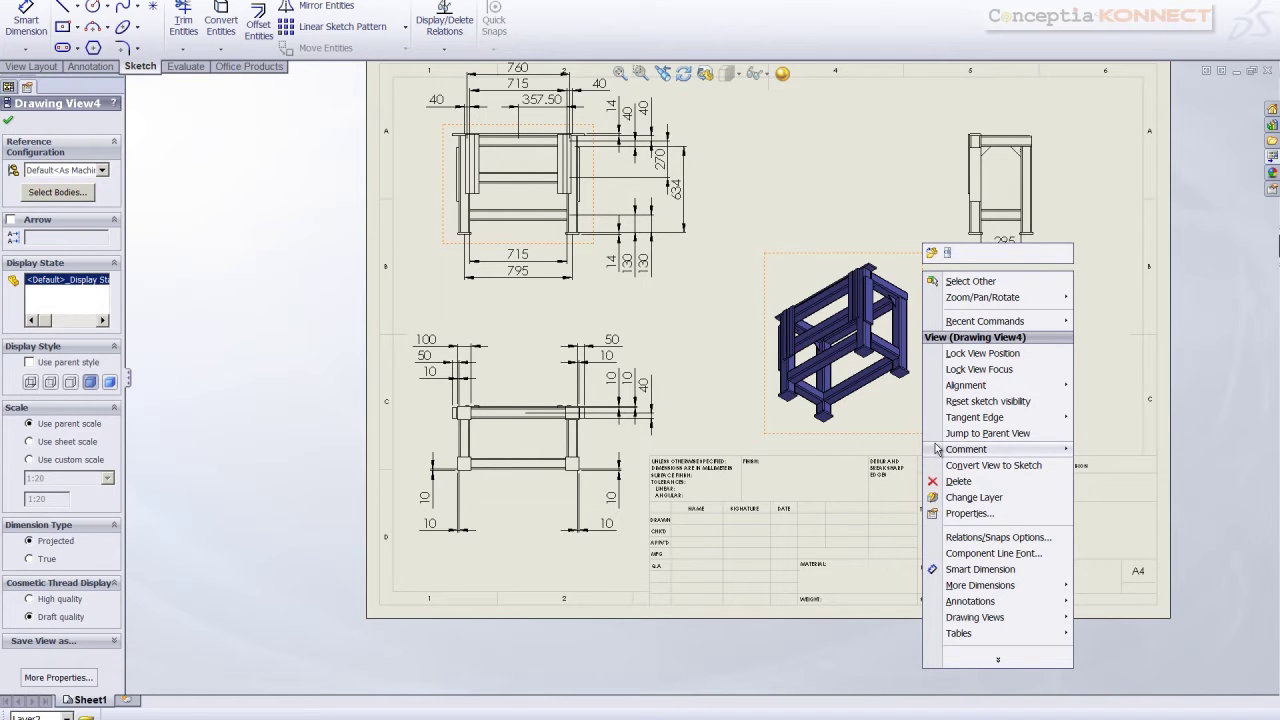
mouse_move(958, 636)
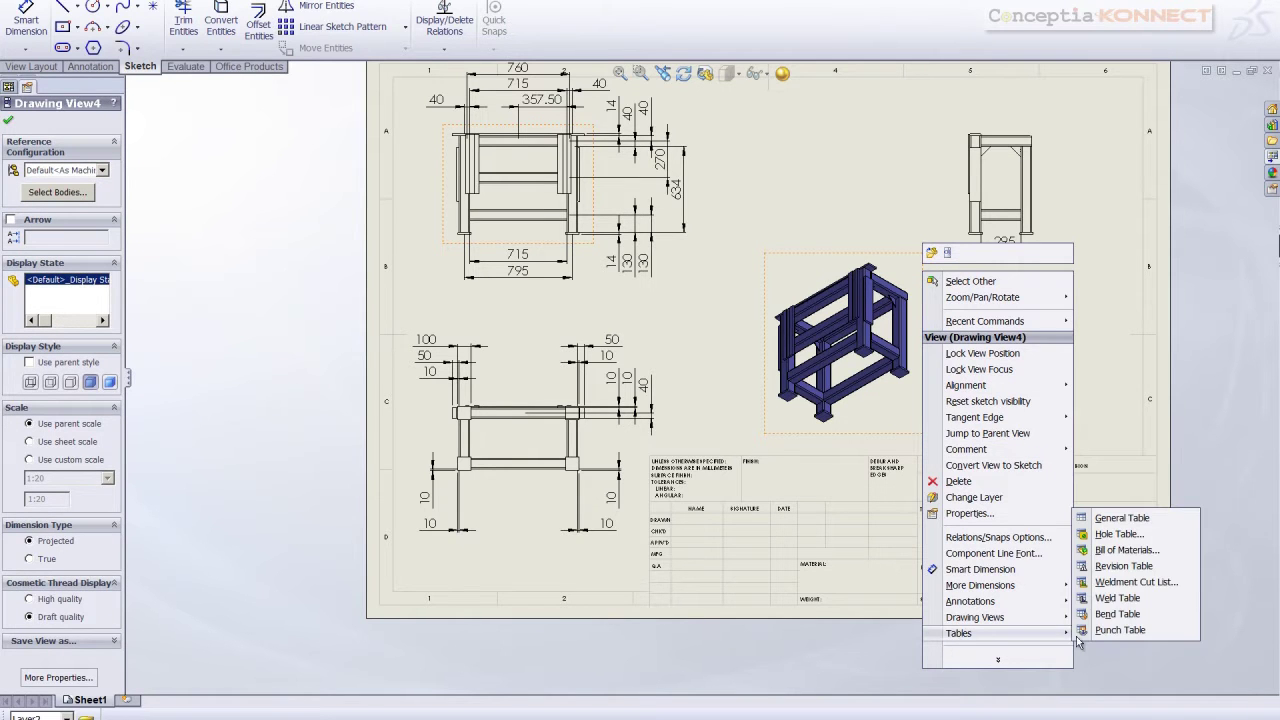
left_click(1112, 585)
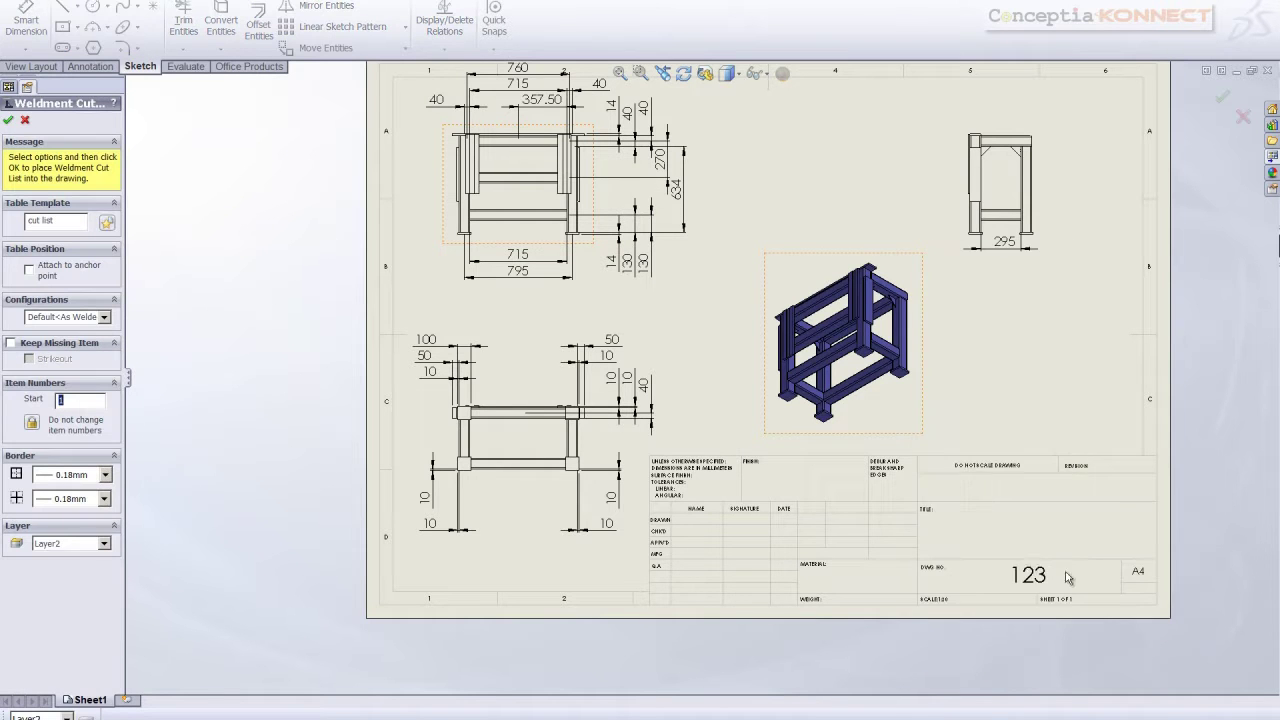
scroll(741, 413, "up", 3)
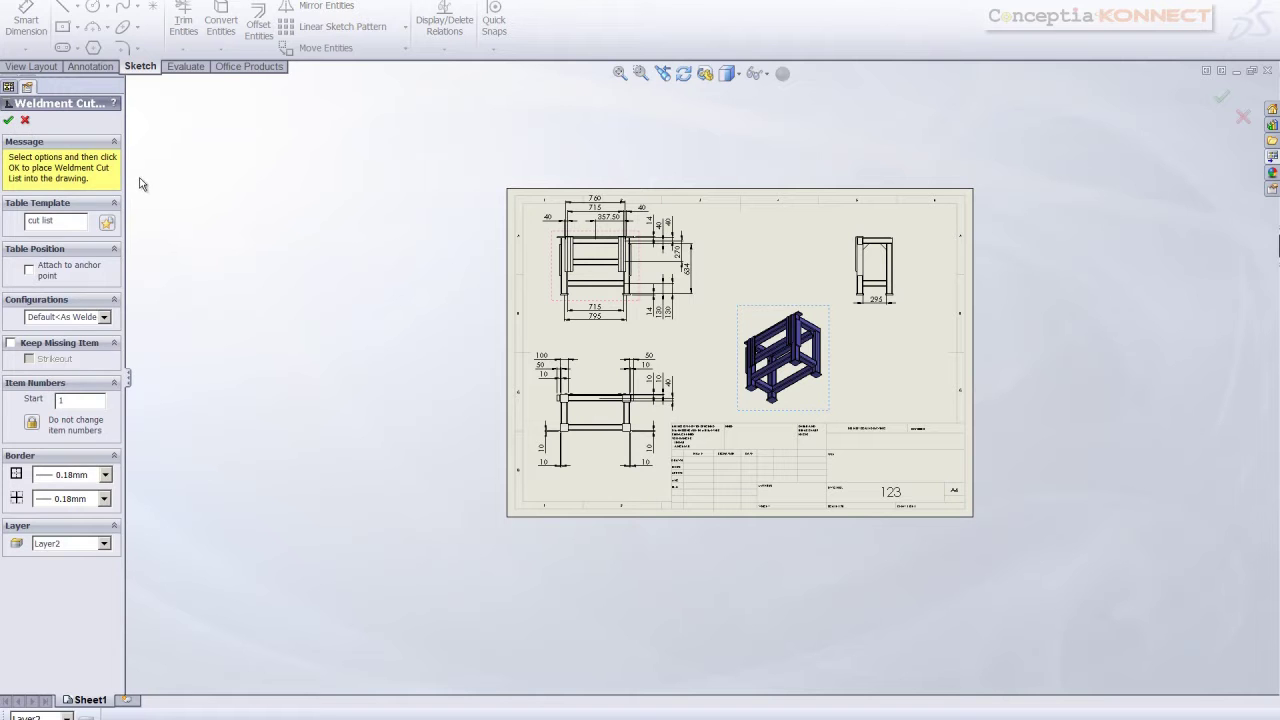
key("Return")
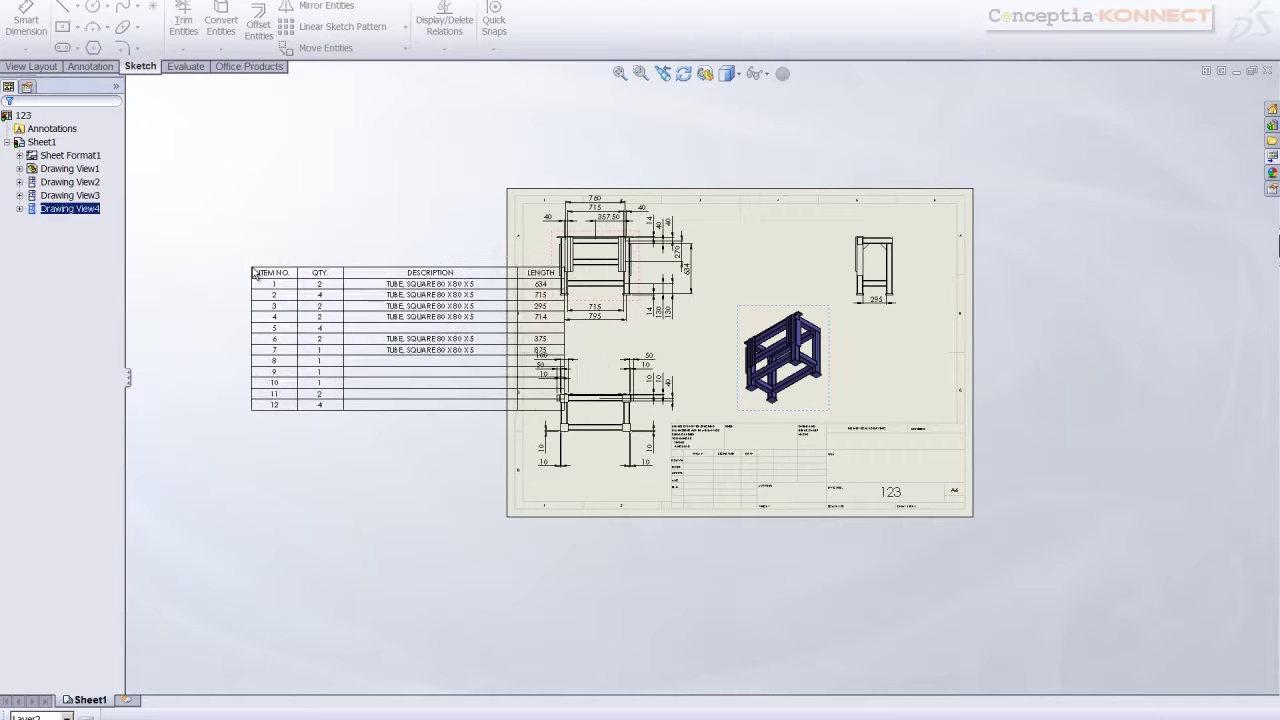
left_click(245, 265)
key("z")
left_click(401, 269)
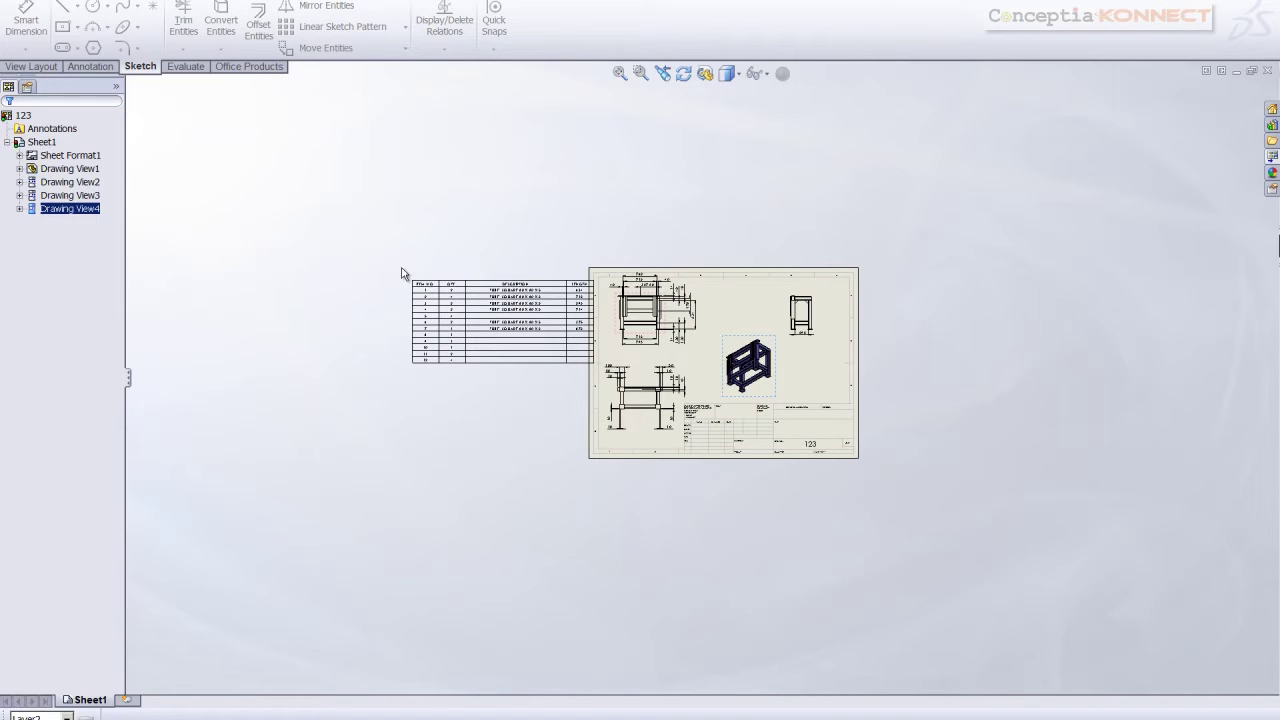
scroll(405, 275, "down", 5)
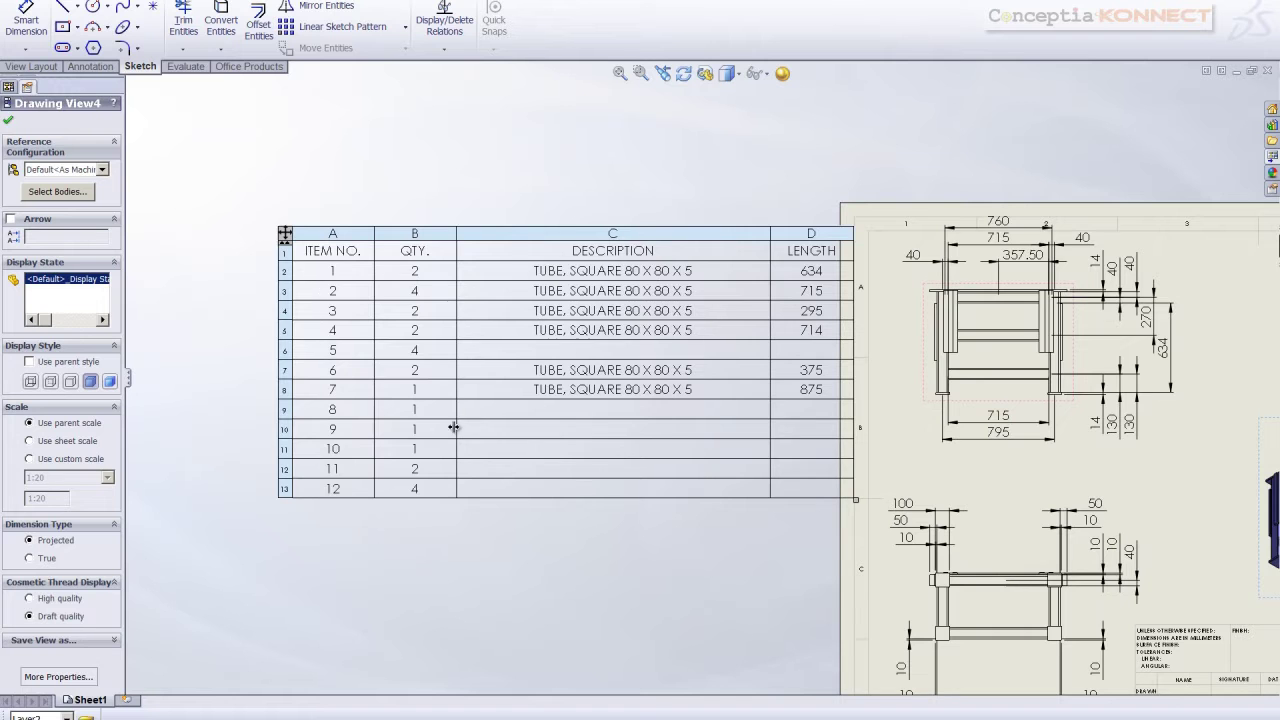
scroll(699, 418, "up", 5)
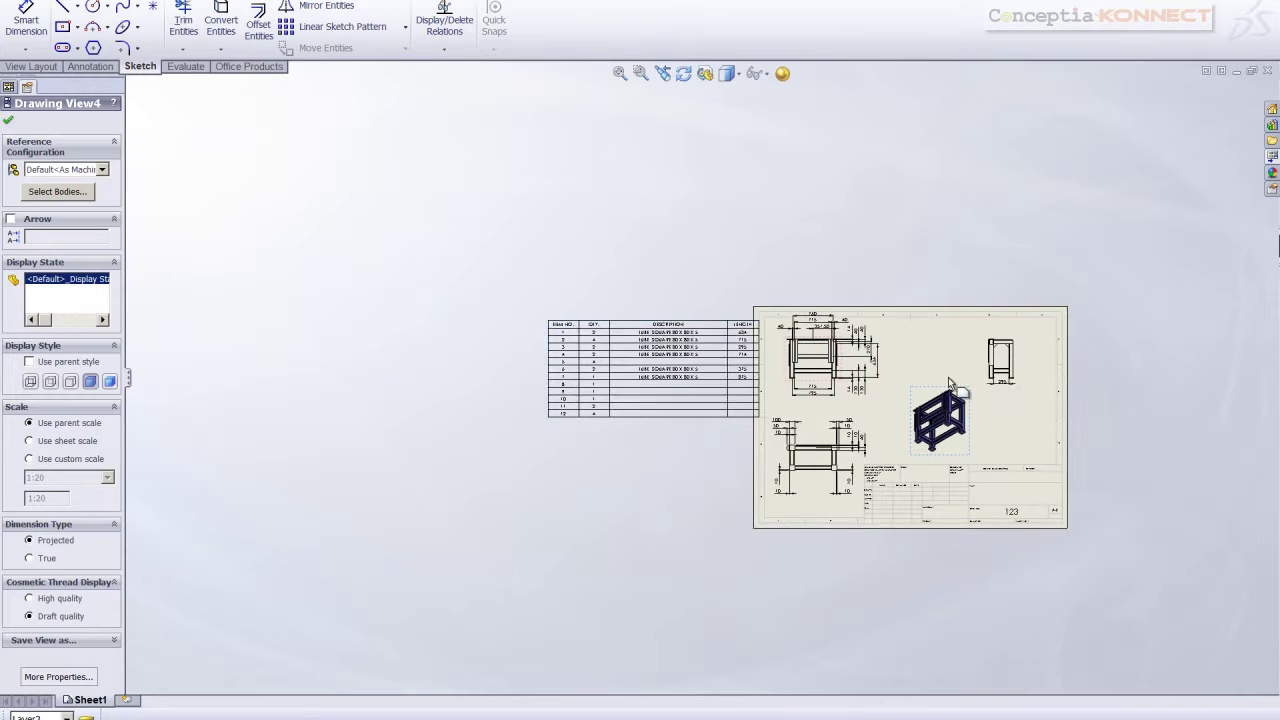
scroll(950, 383, "down", 2)
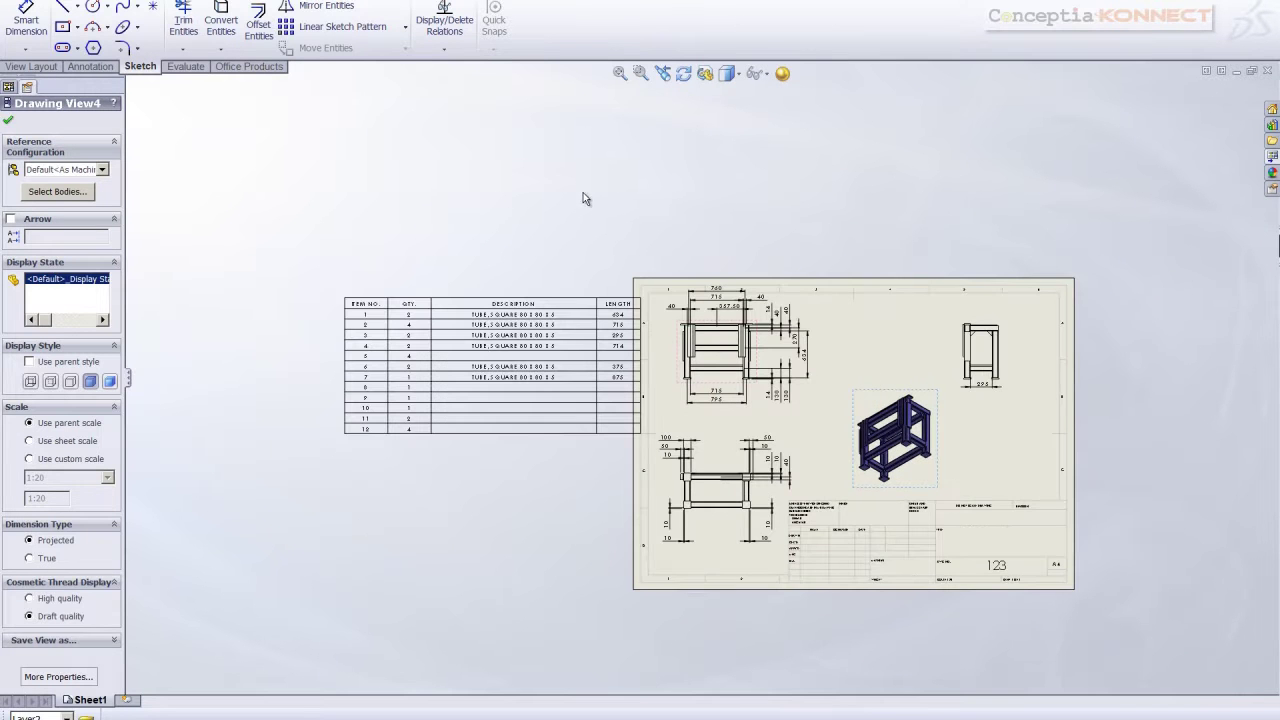
Auto-balloon the isometric view with the balloons arranged in a circular layout
left_click(33, 67)
left_click(88, 67)
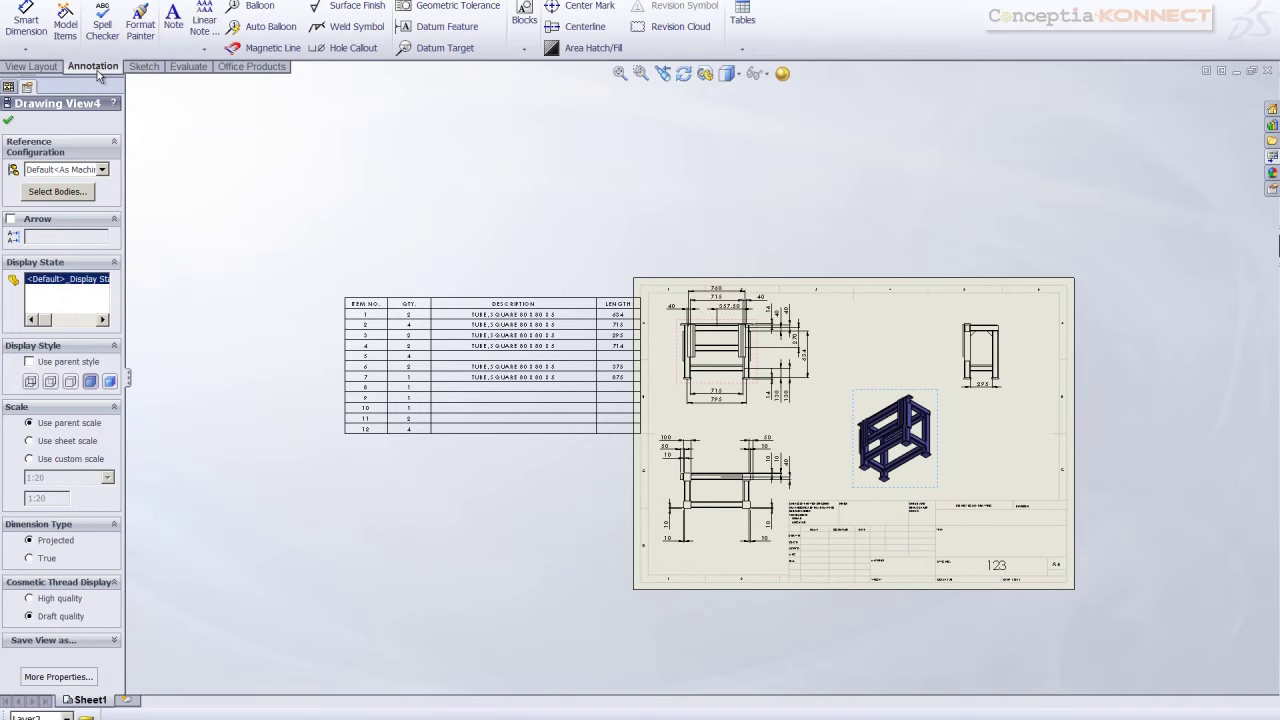
left_click(266, 28)
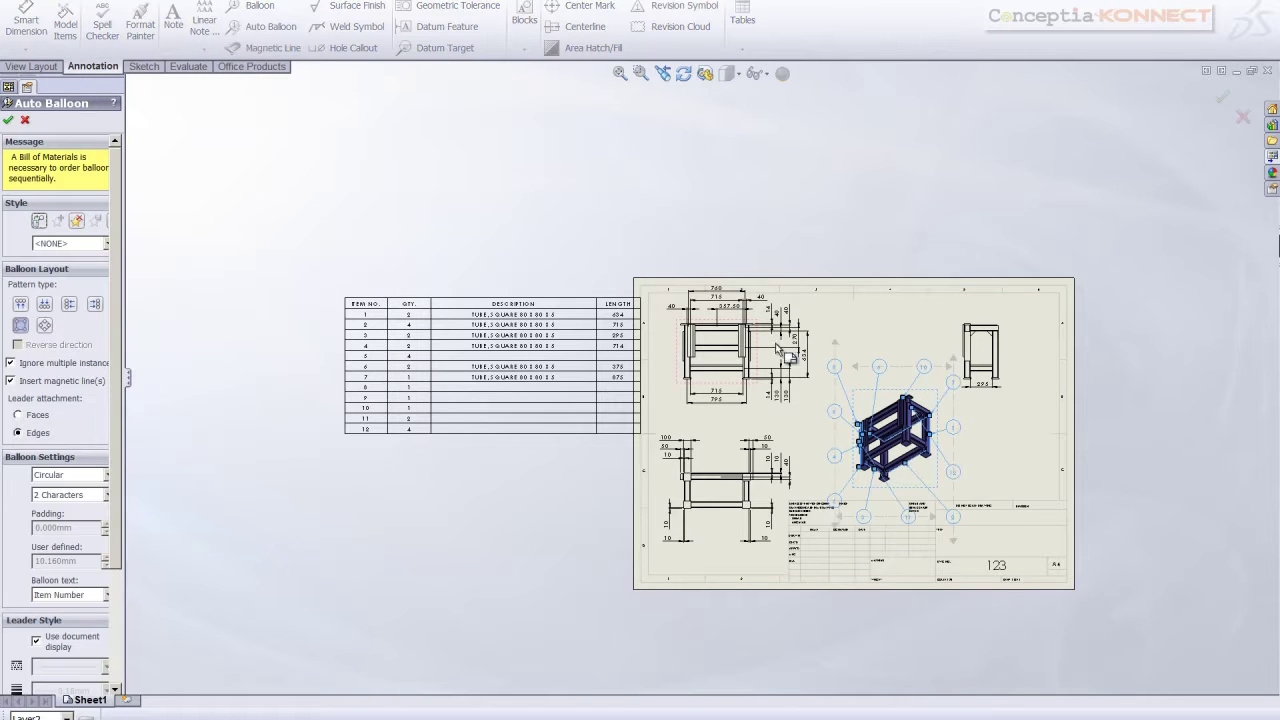
left_click(46, 309)
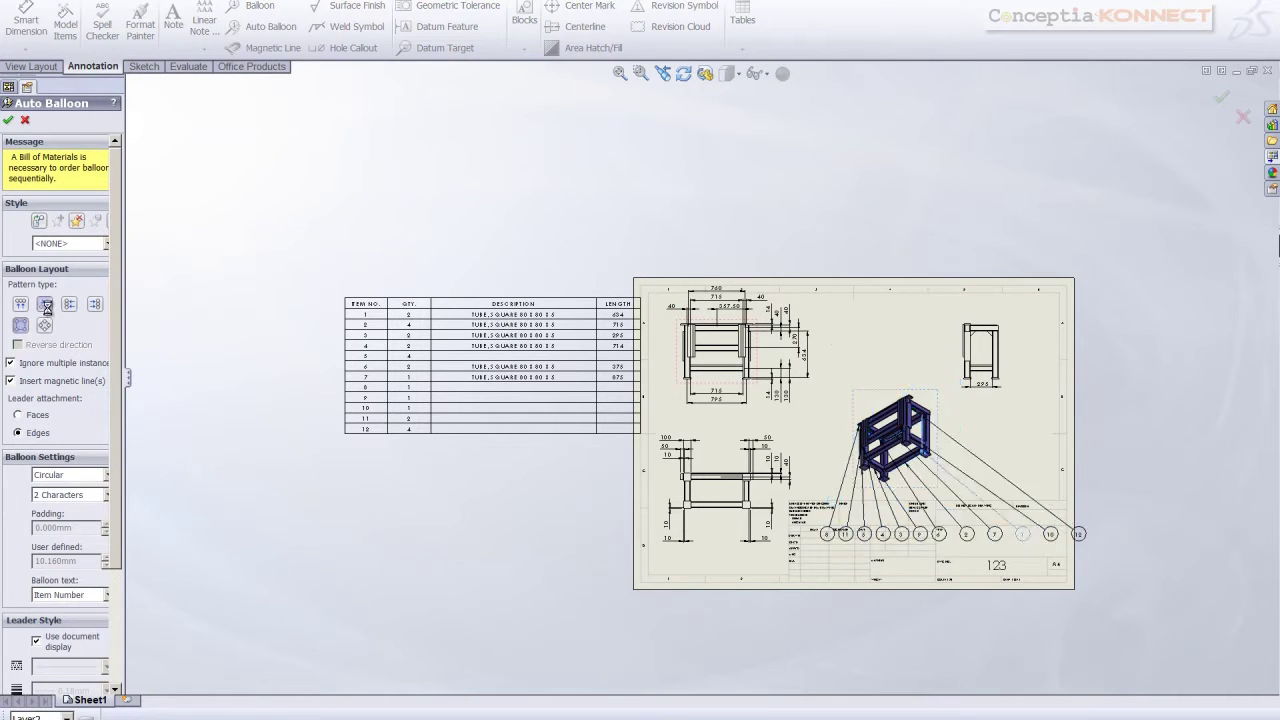
left_click(19, 307)
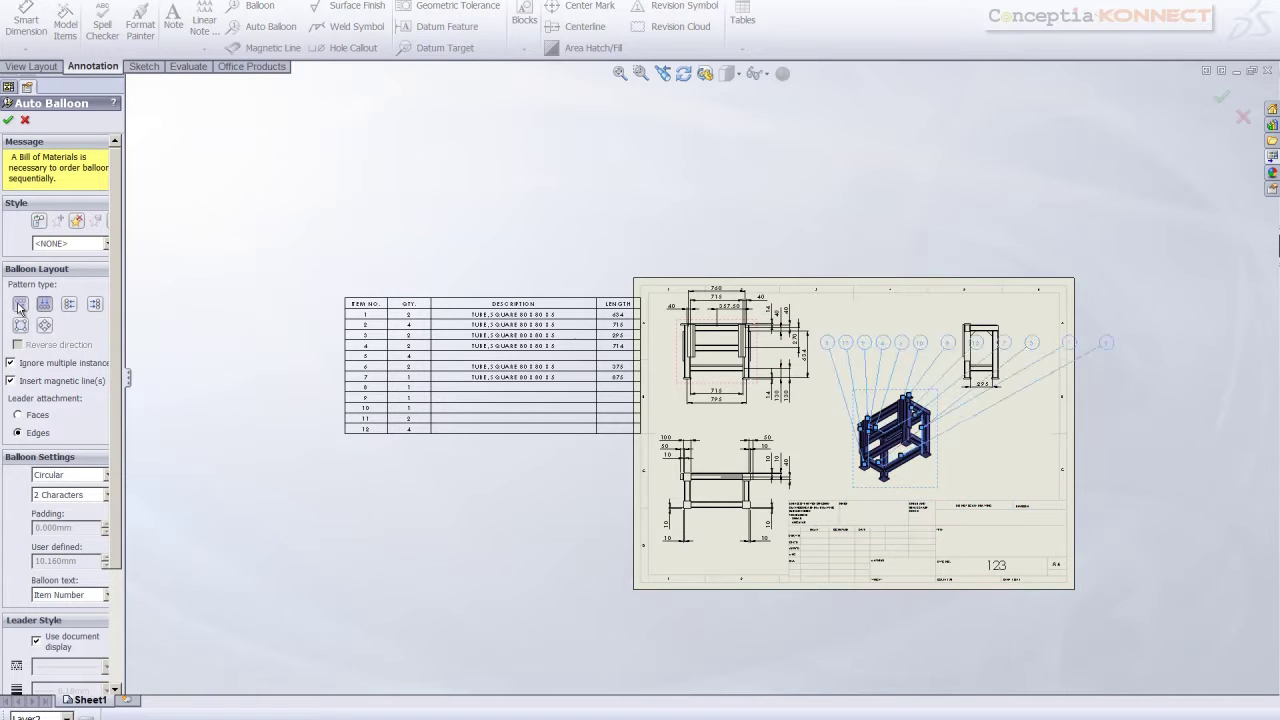
left_click(69, 307)
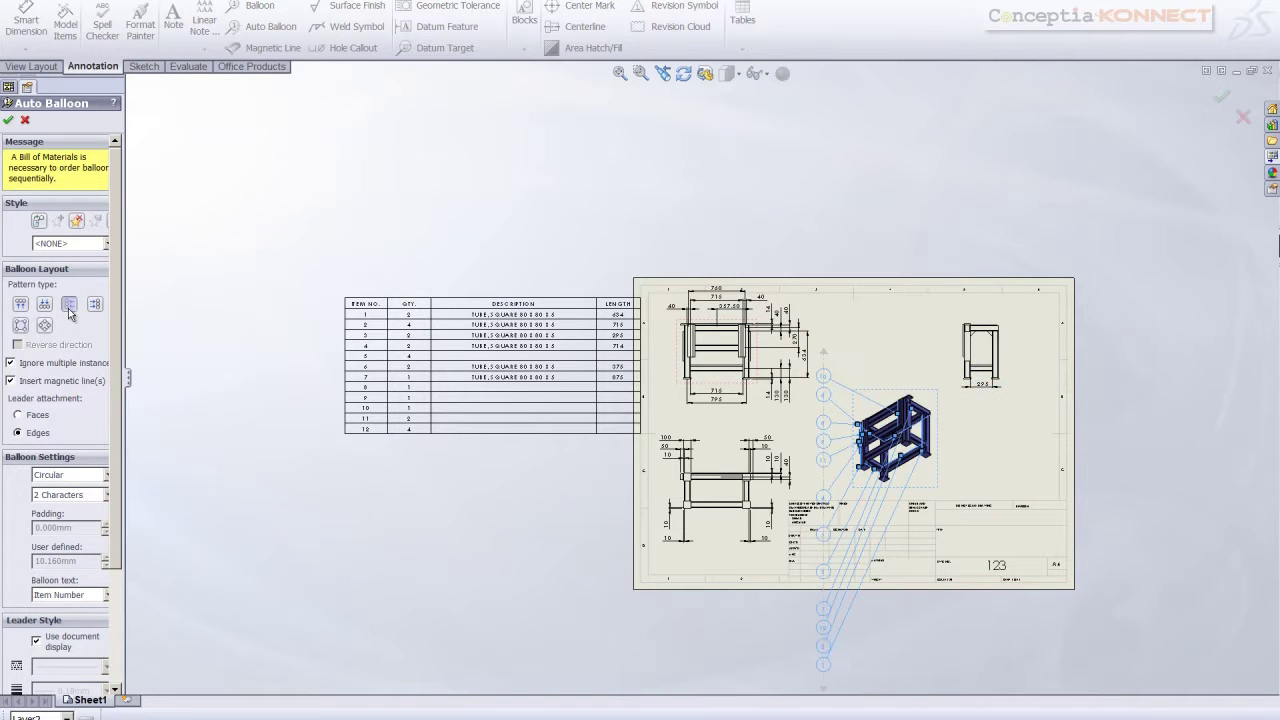
left_click(44, 328)
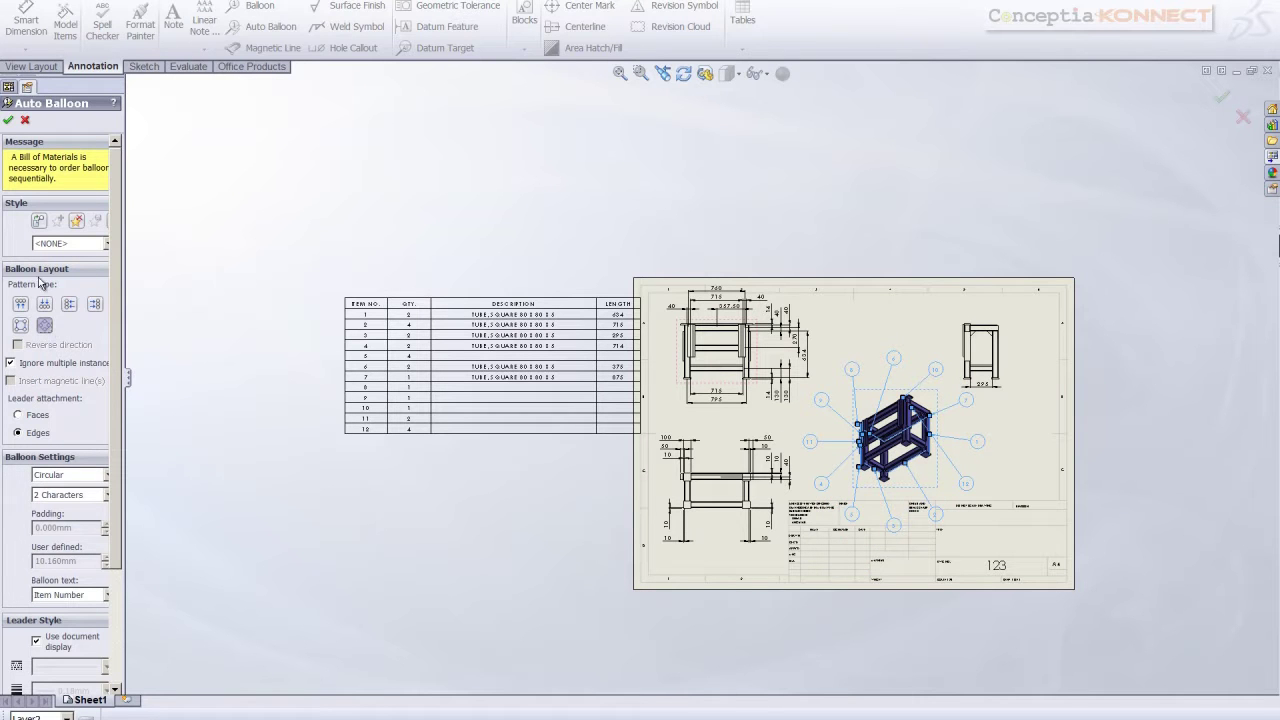
left_click(8, 120)
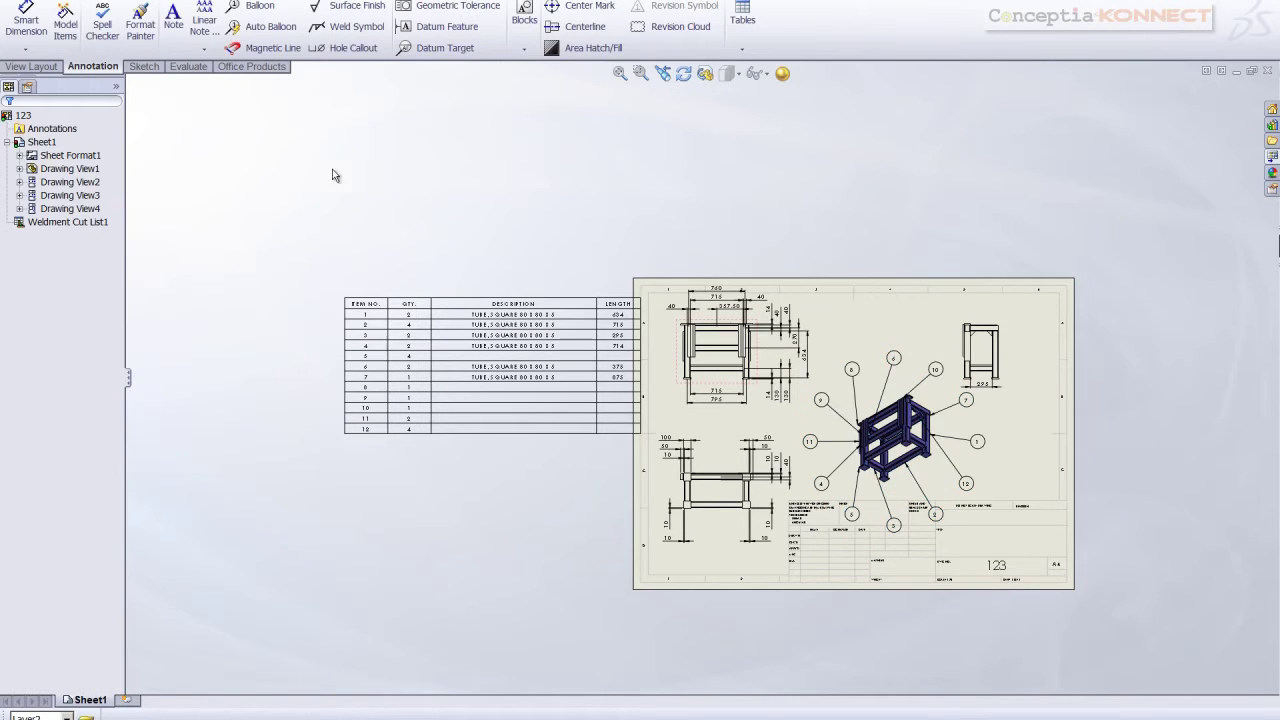
left_click(366, 326)
Zoom in and out to check balloons 1–12 against the cut list
scroll(475, 365, "up", 2)
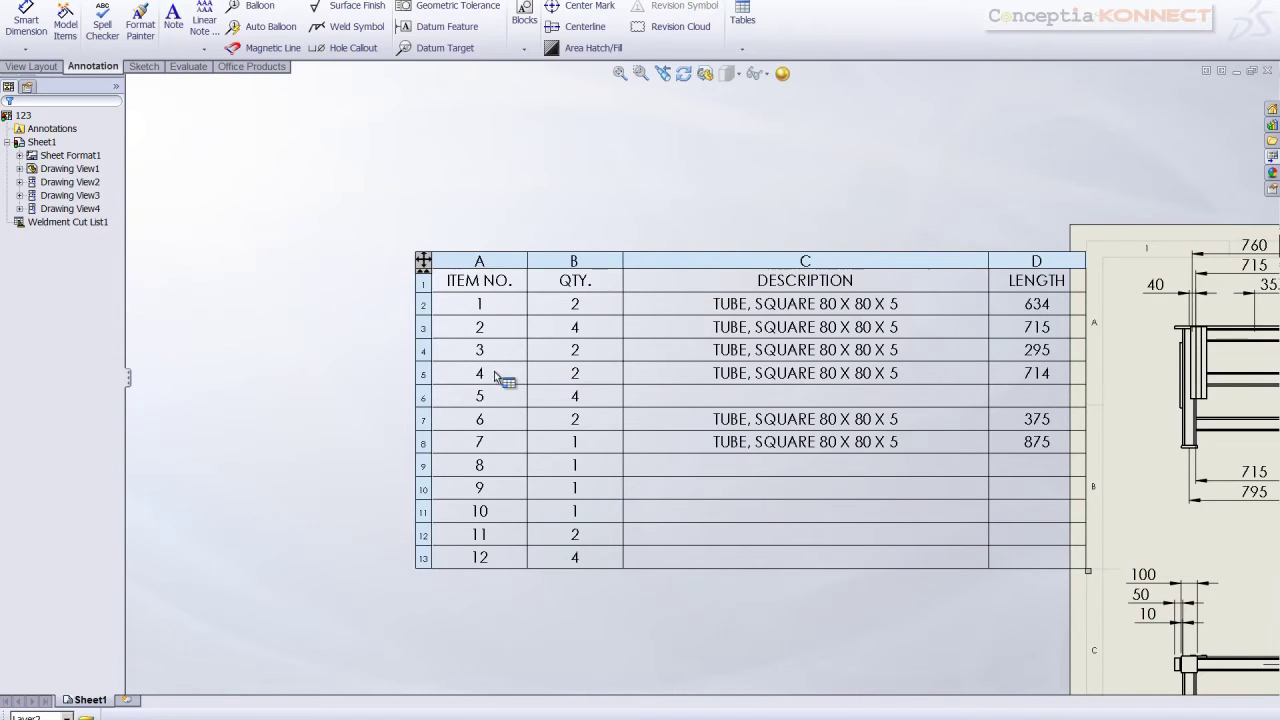
scroll(612, 365, "down", 3)
scroll(848, 372, "up", 5)
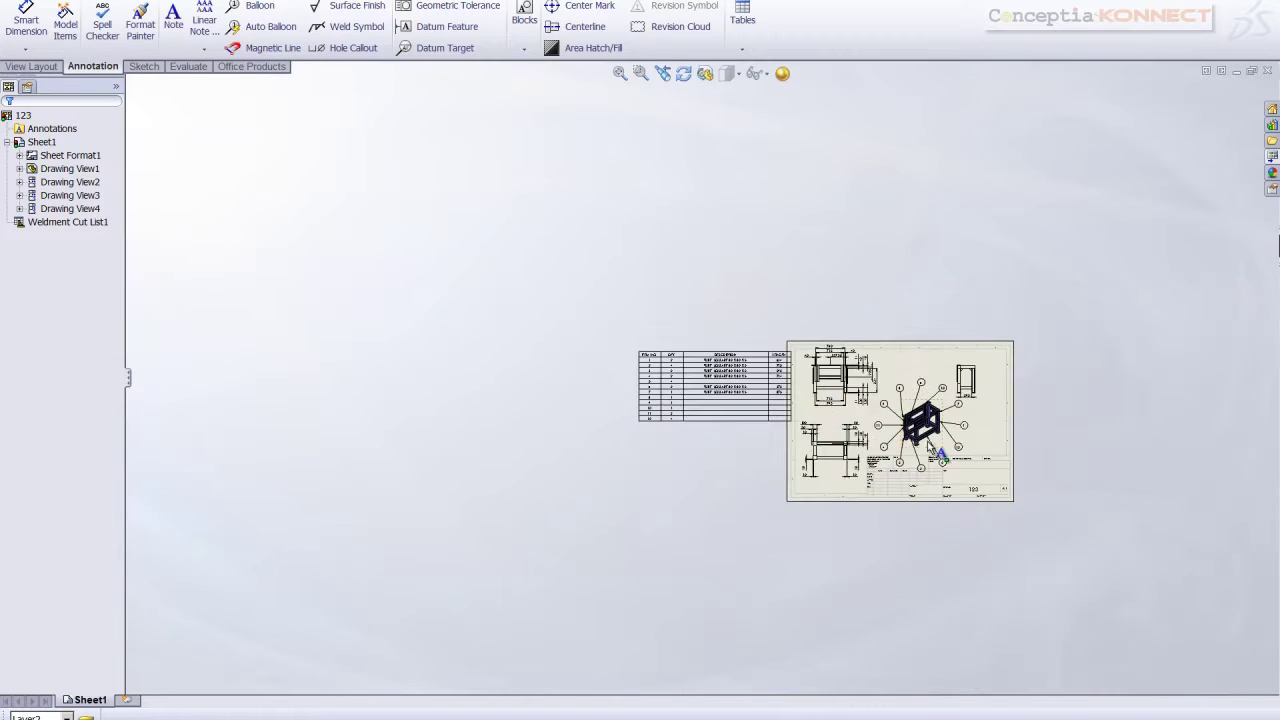
scroll(843, 370, "down", 2)
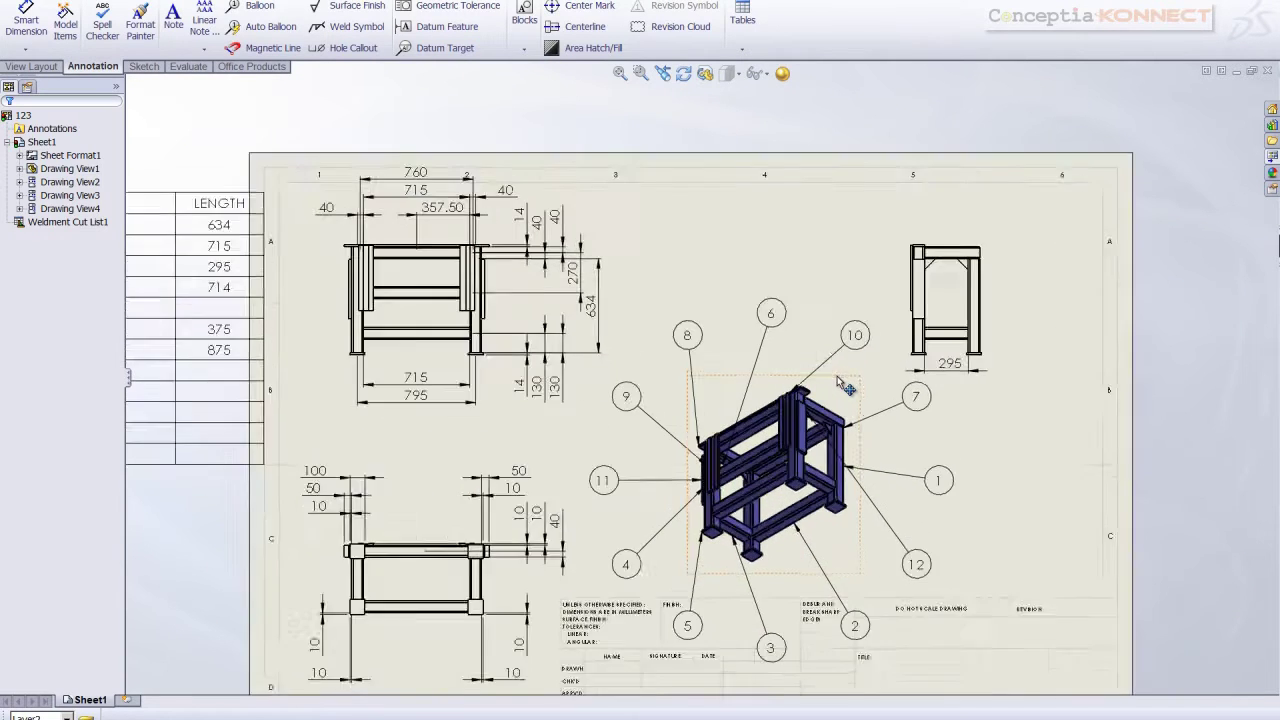
scroll(795, 445, "down", 2)
scroll(780, 420, "down", 2)
scroll(700, 349, "up", 1)
scroll(662, 351, "up", 2)
scroll(705, 363, "down", 2)
scroll(705, 363, "up", 2)
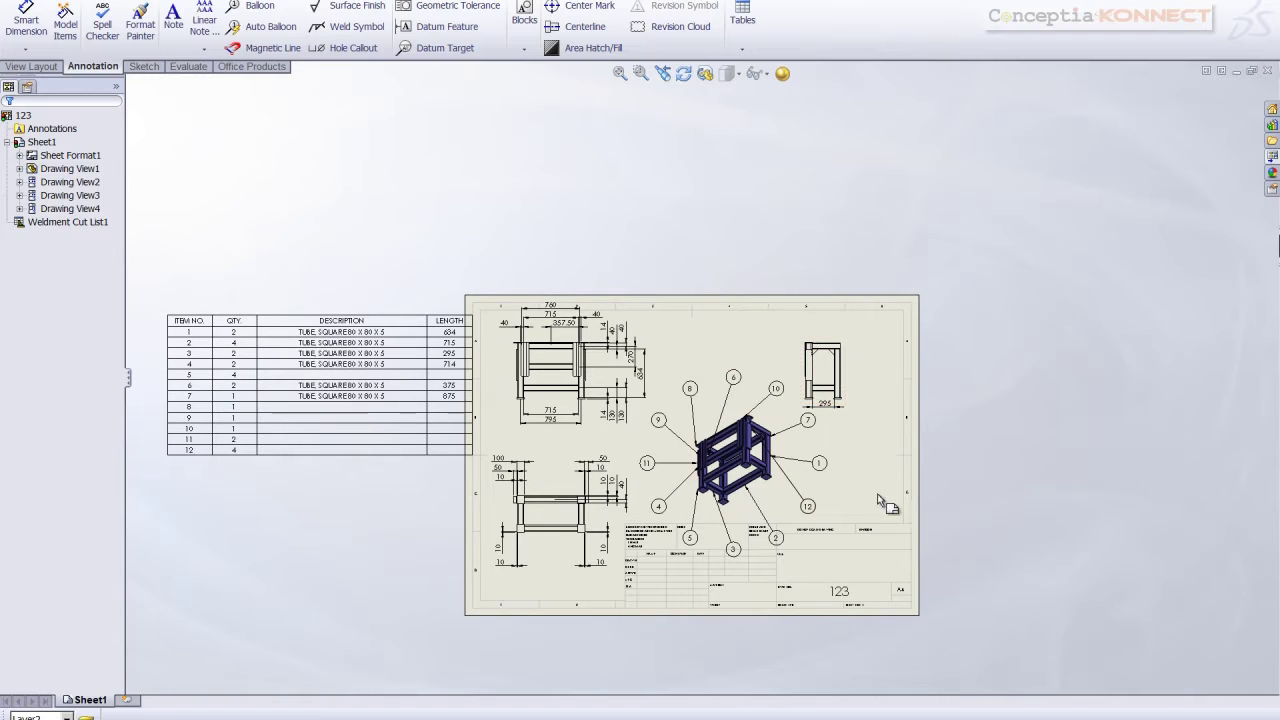
Insert a weld table for the isometric view and place it beneath the cut list
right_click(797, 446)
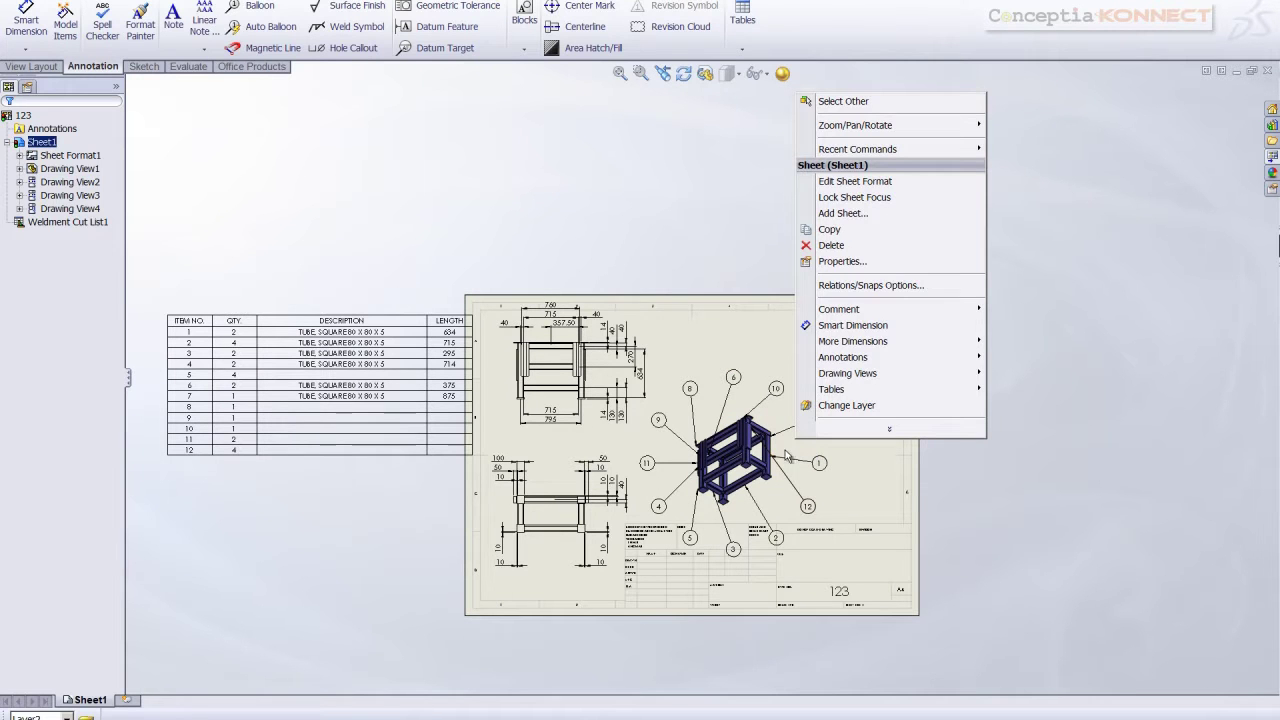
key("Escape")
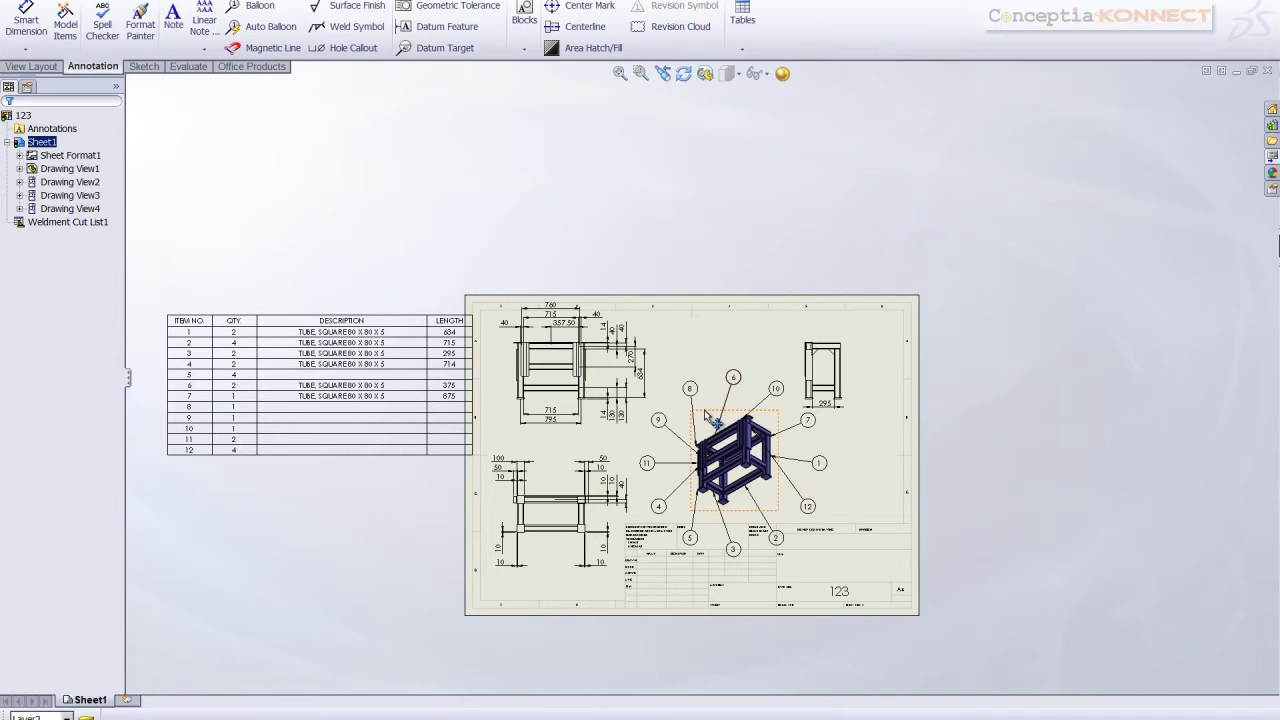
right_click(710, 418)
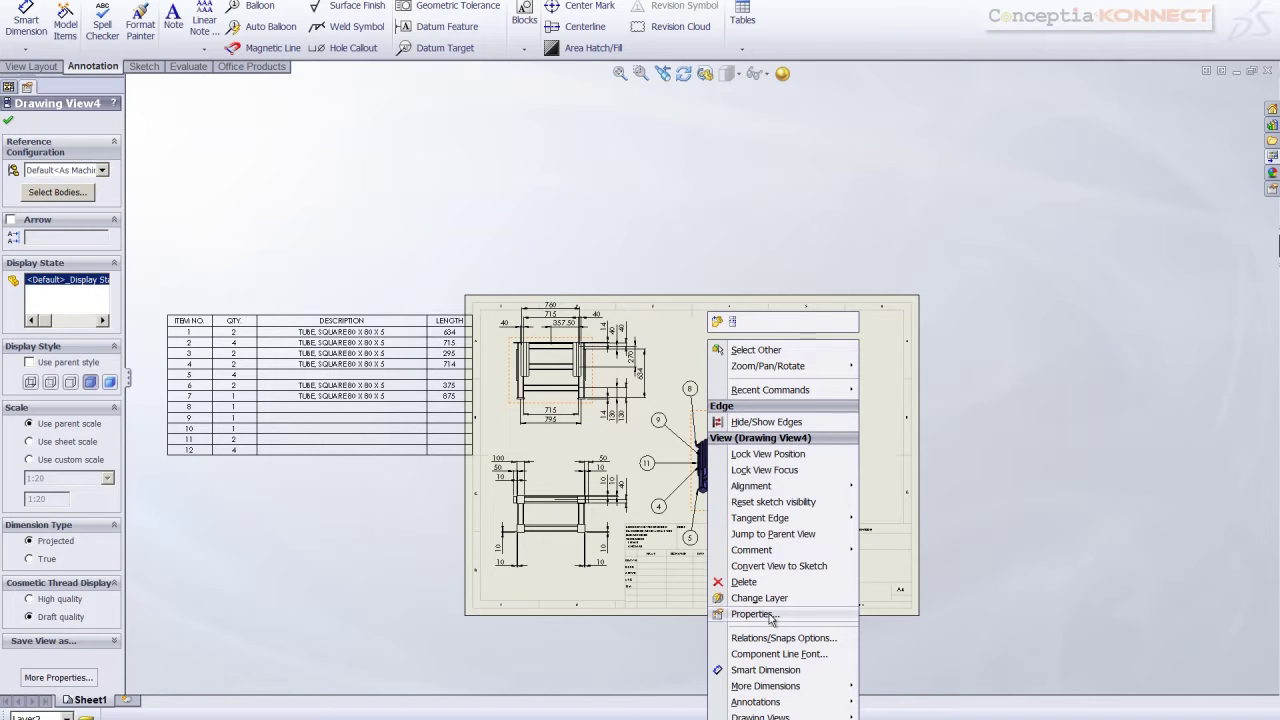
mouse_move(800, 716)
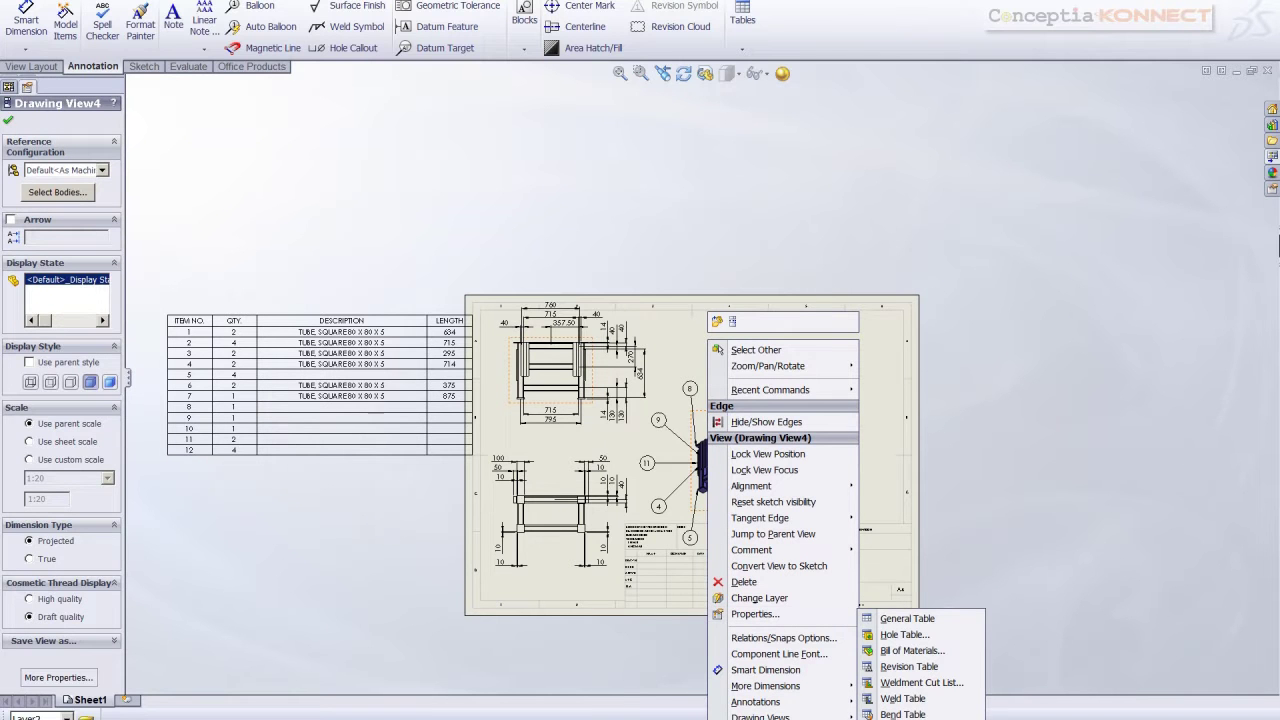
left_click(918, 701)
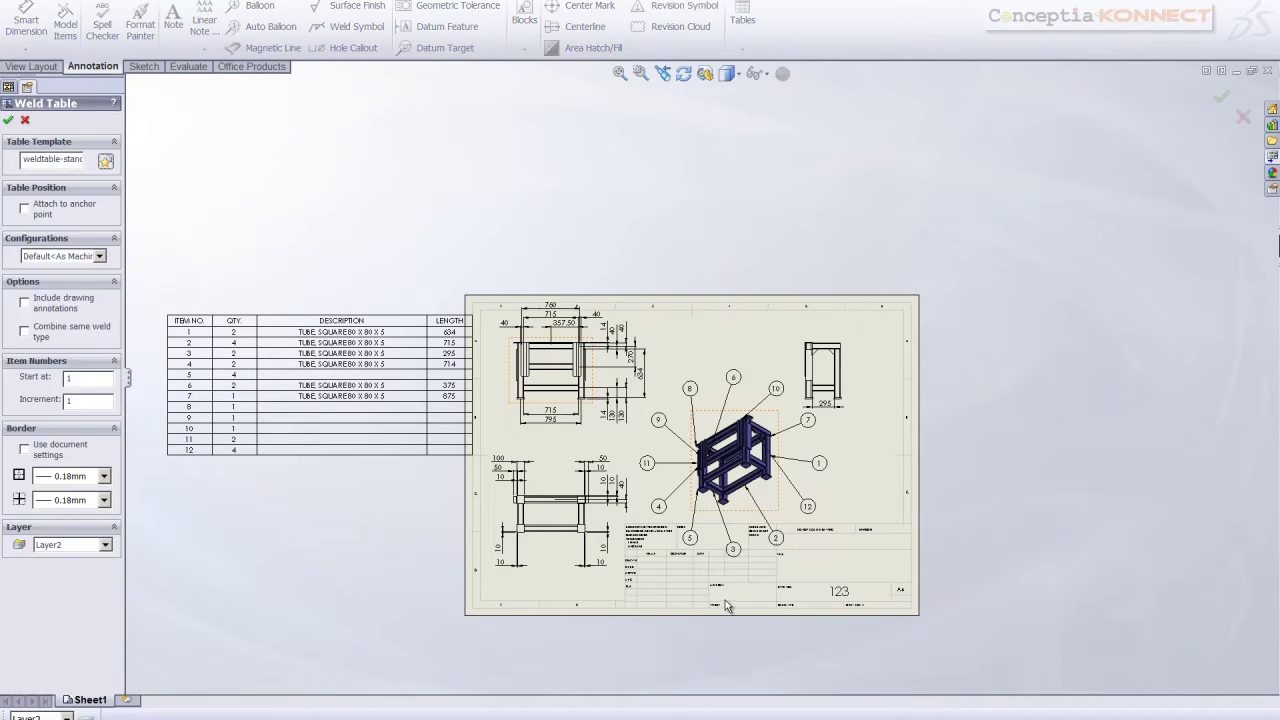
left_click(8, 120)
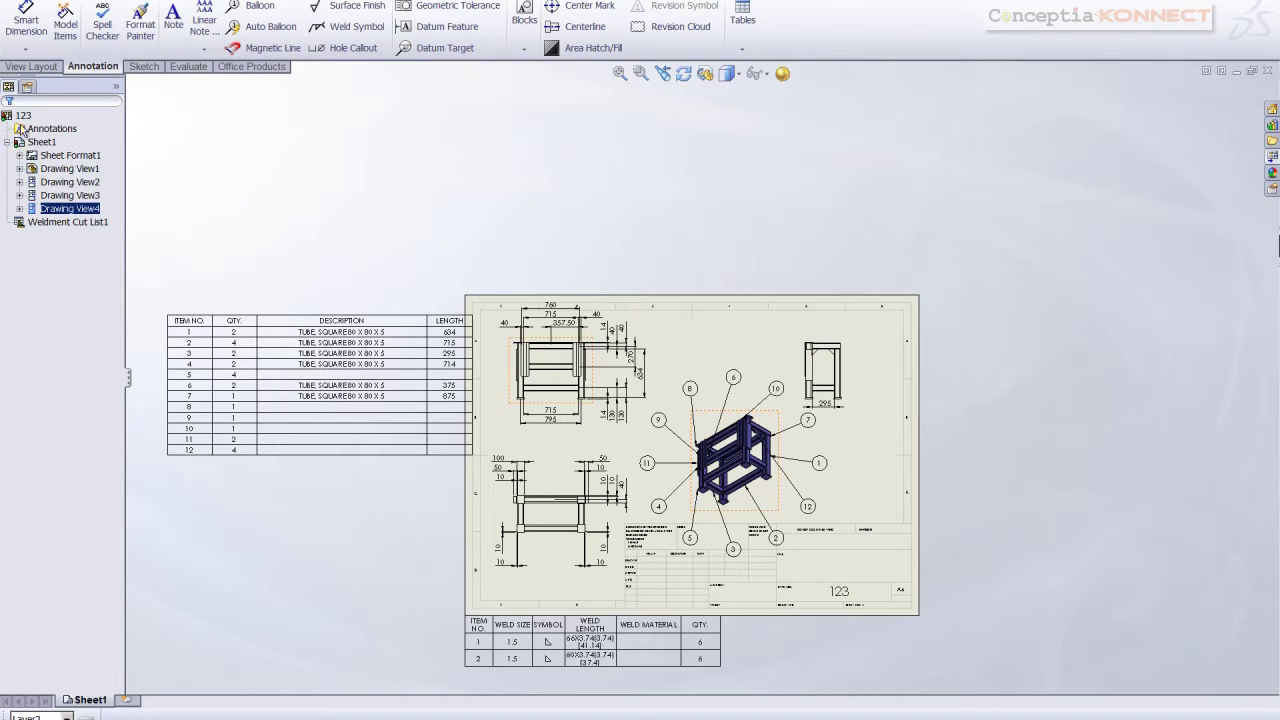
scroll(360, 440, "up", 3)
scroll(352, 450, "down", 1)
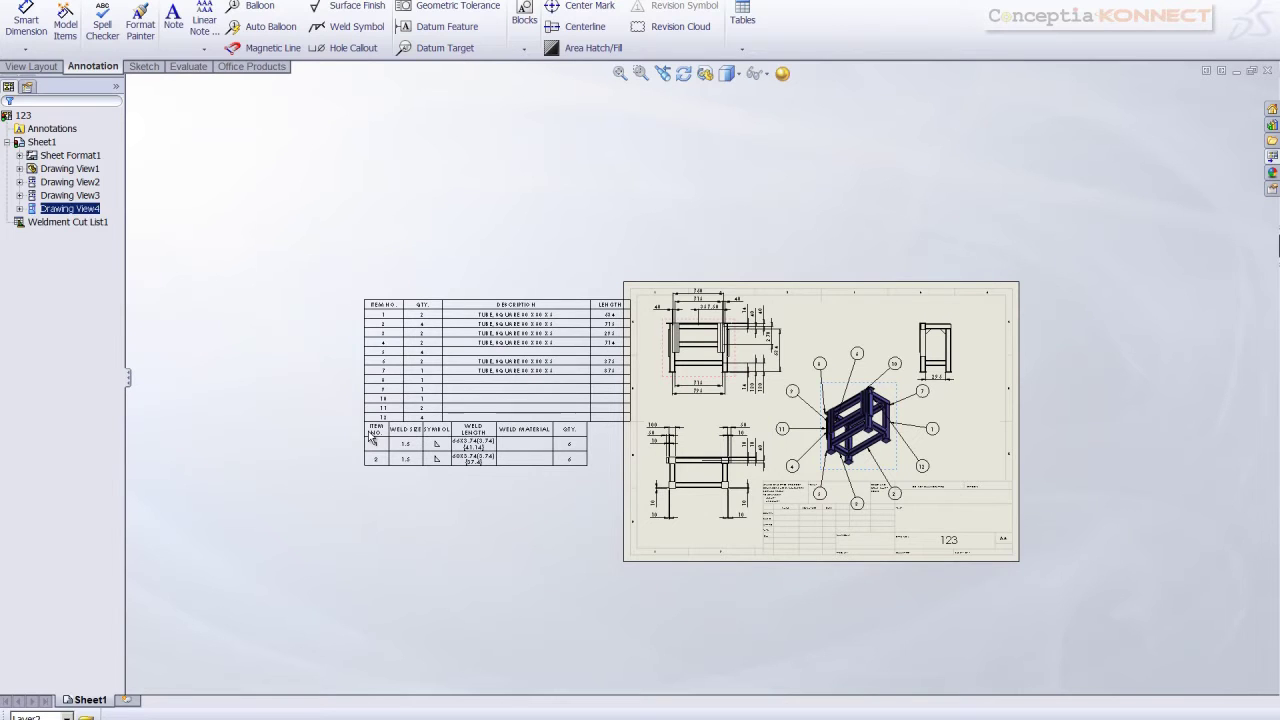
left_click(370, 437)
left_click(329, 514)
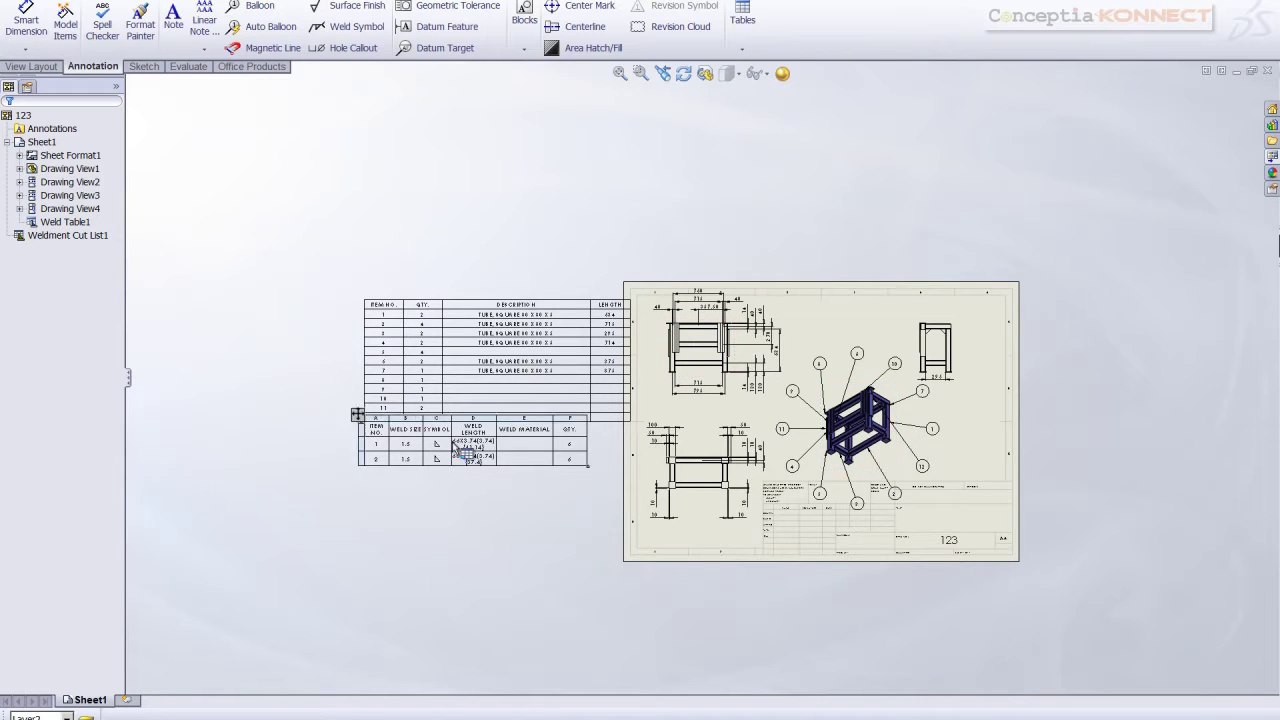
Pan to show the whole sheet and open the File menu to publish the drawing
scroll(400, 455, "down", 3)
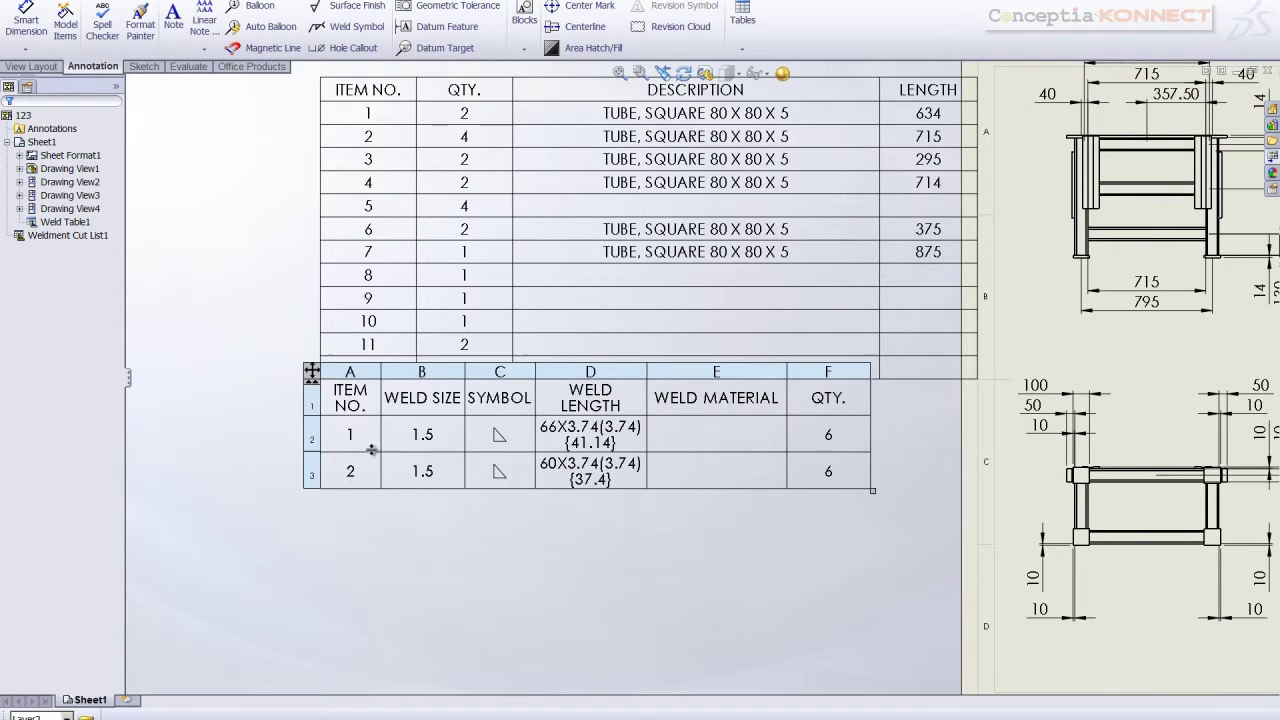
scroll(680, 480, "up", 5)
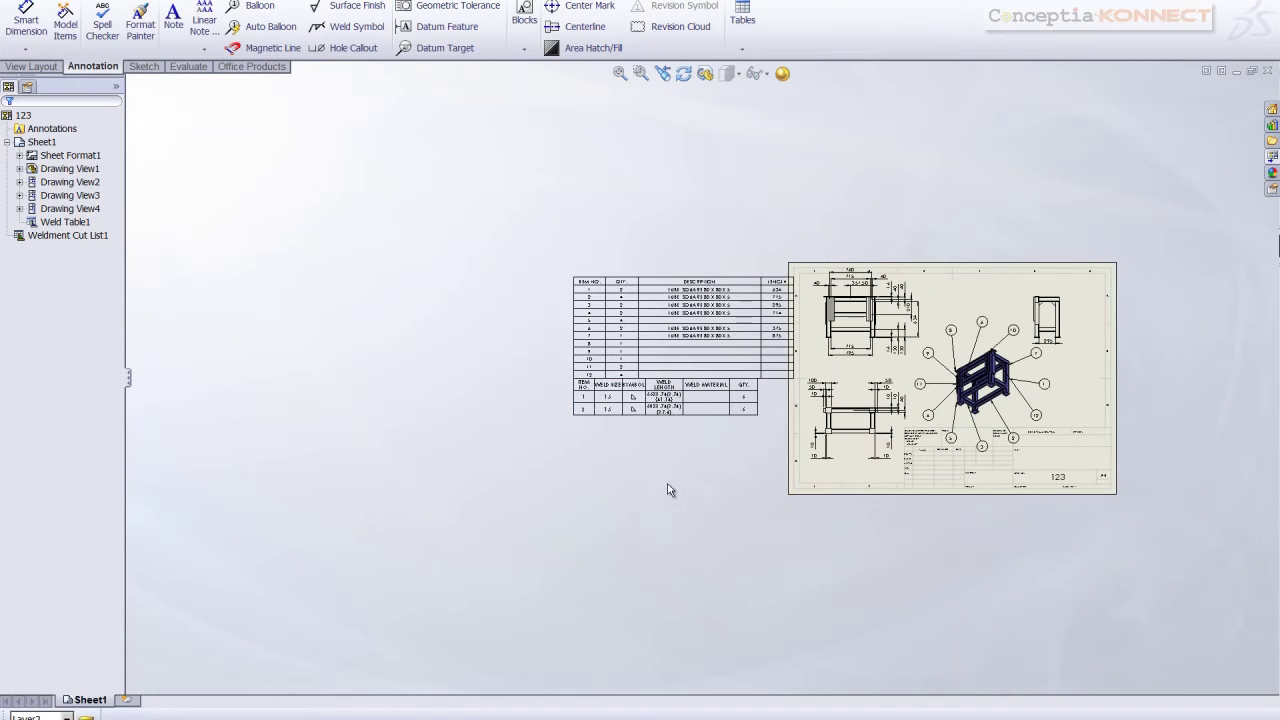
middle_click_drag(790, 465, 550, 455)
scroll(549, 455, "down", 2)
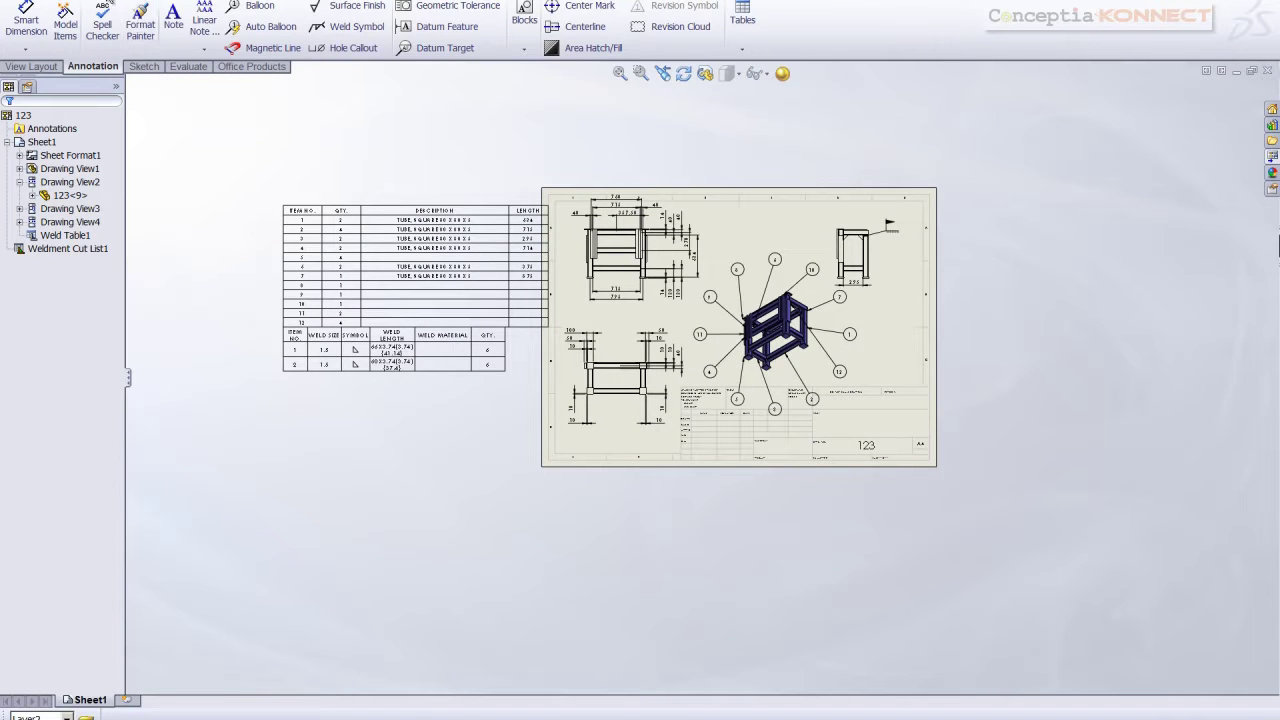
left_click(110, 2)
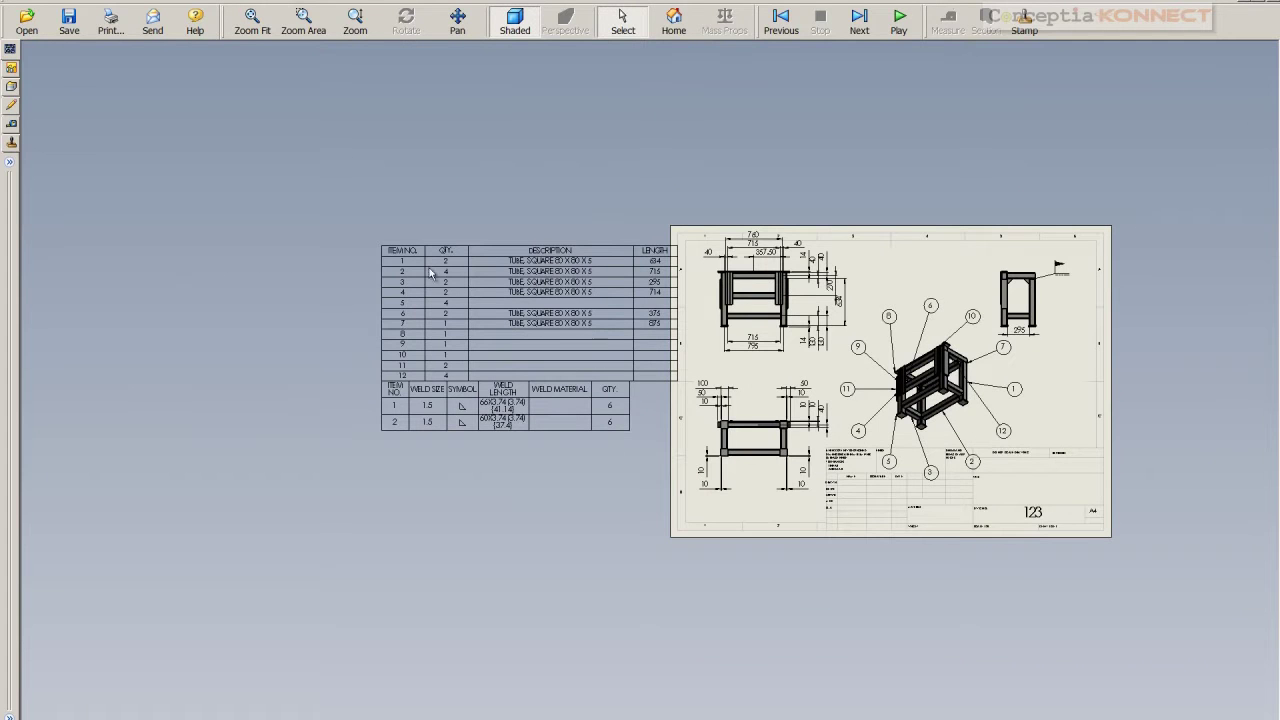
In eDrawings Markup, start a balloon comment anchored on the right-hand side view
scroll(949, 446, "up", 2)
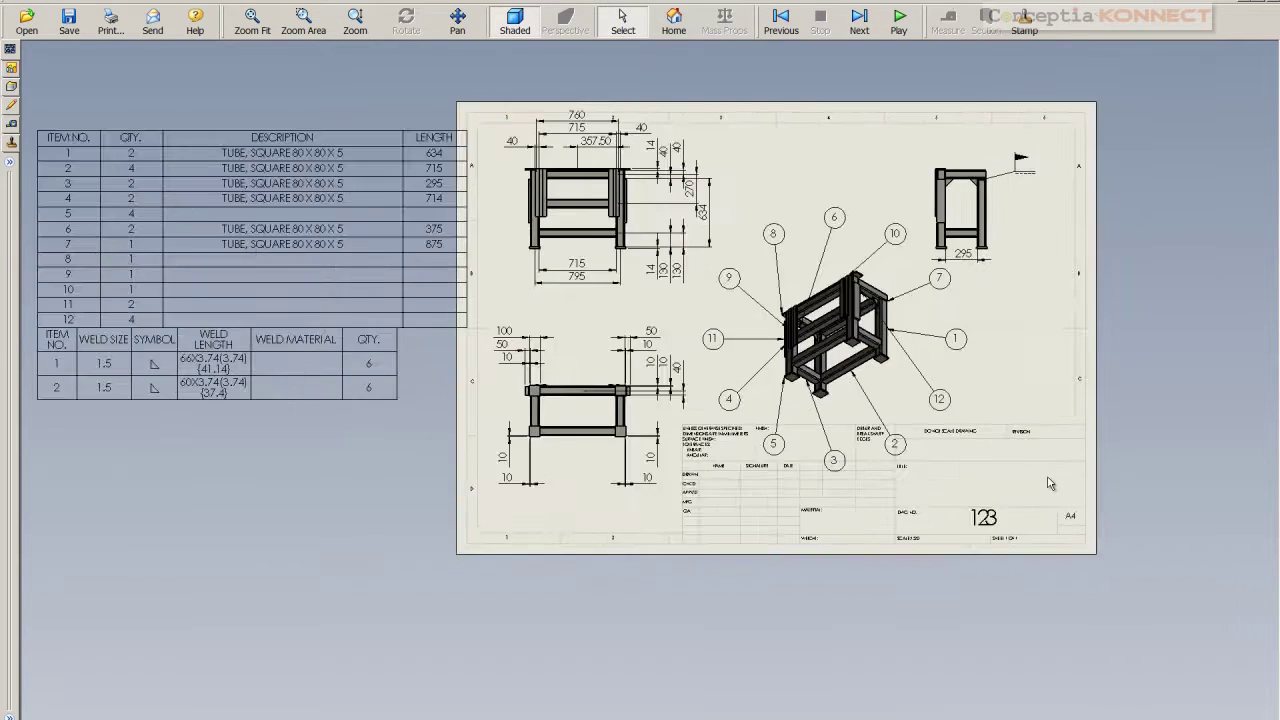
scroll(1047, 474, "down", 3)
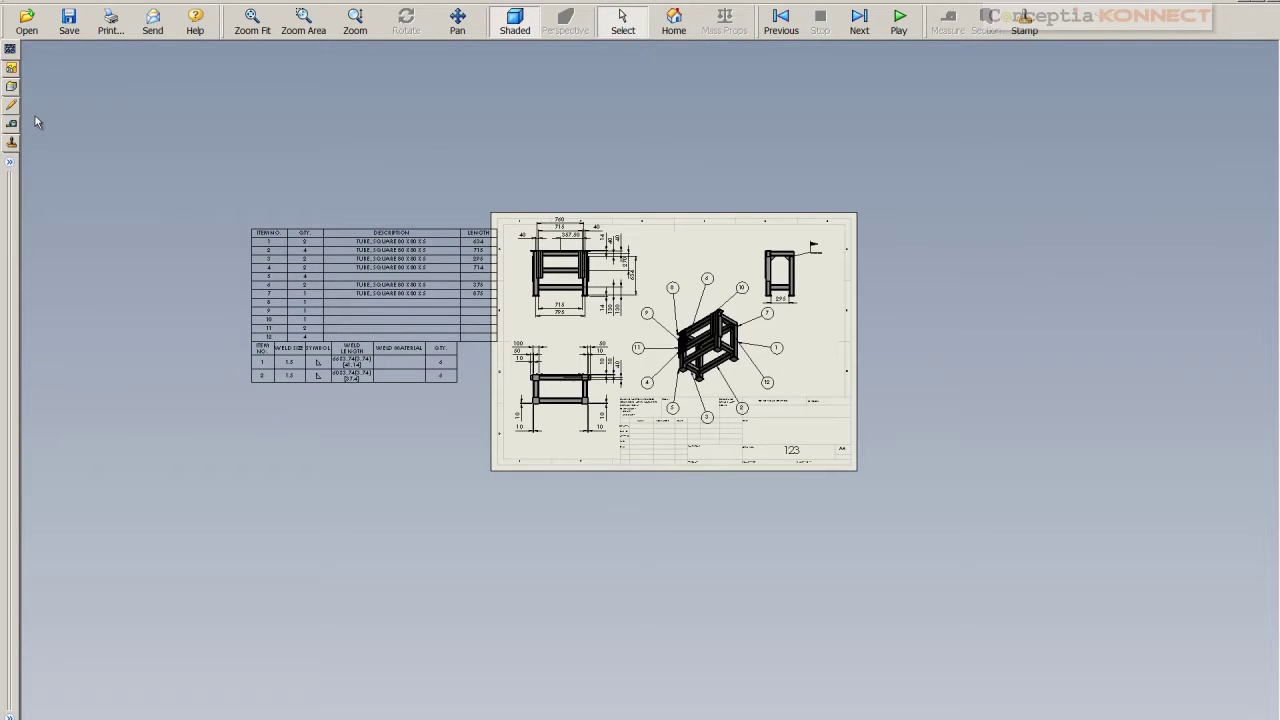
left_click(10, 107)
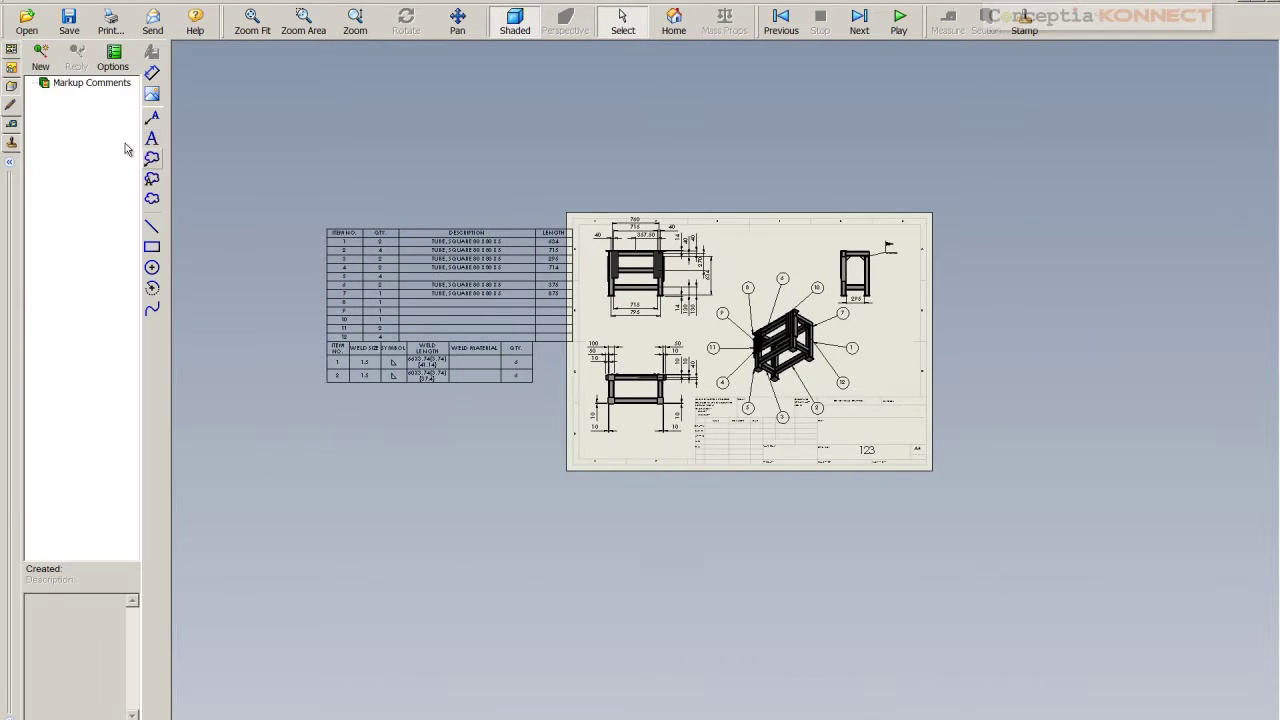
left_click(12, 125)
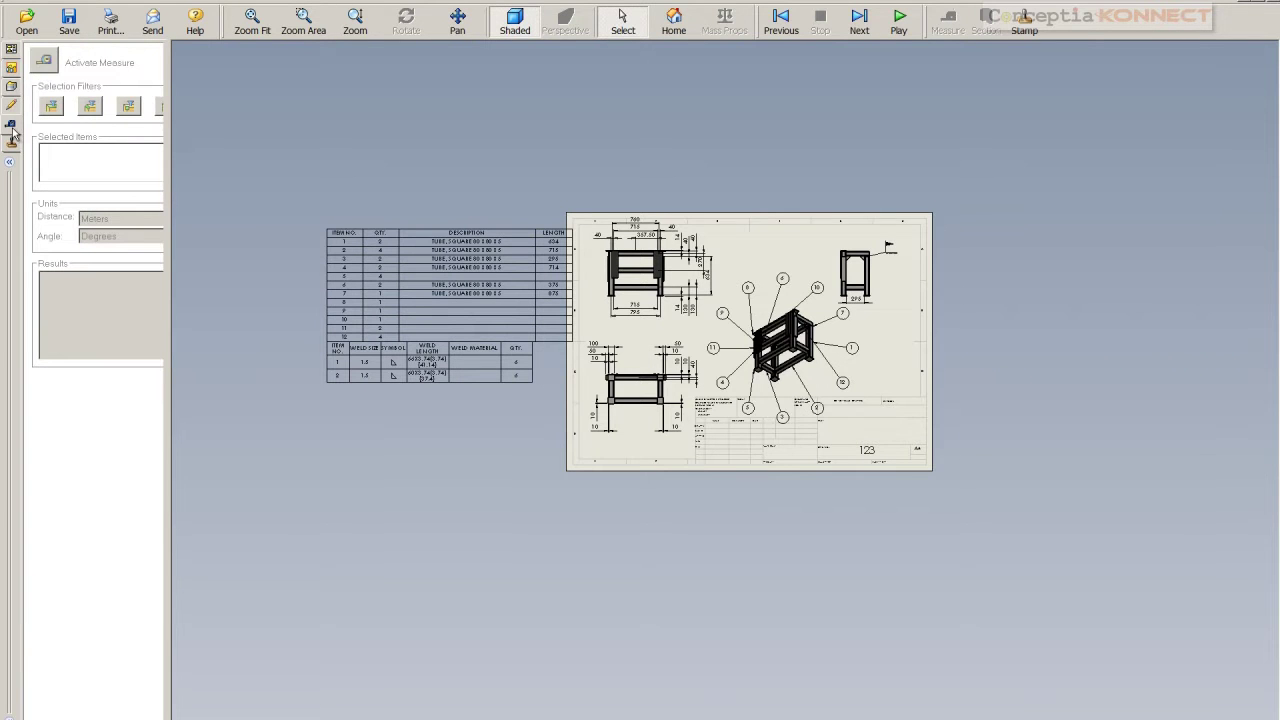
left_click(9, 107)
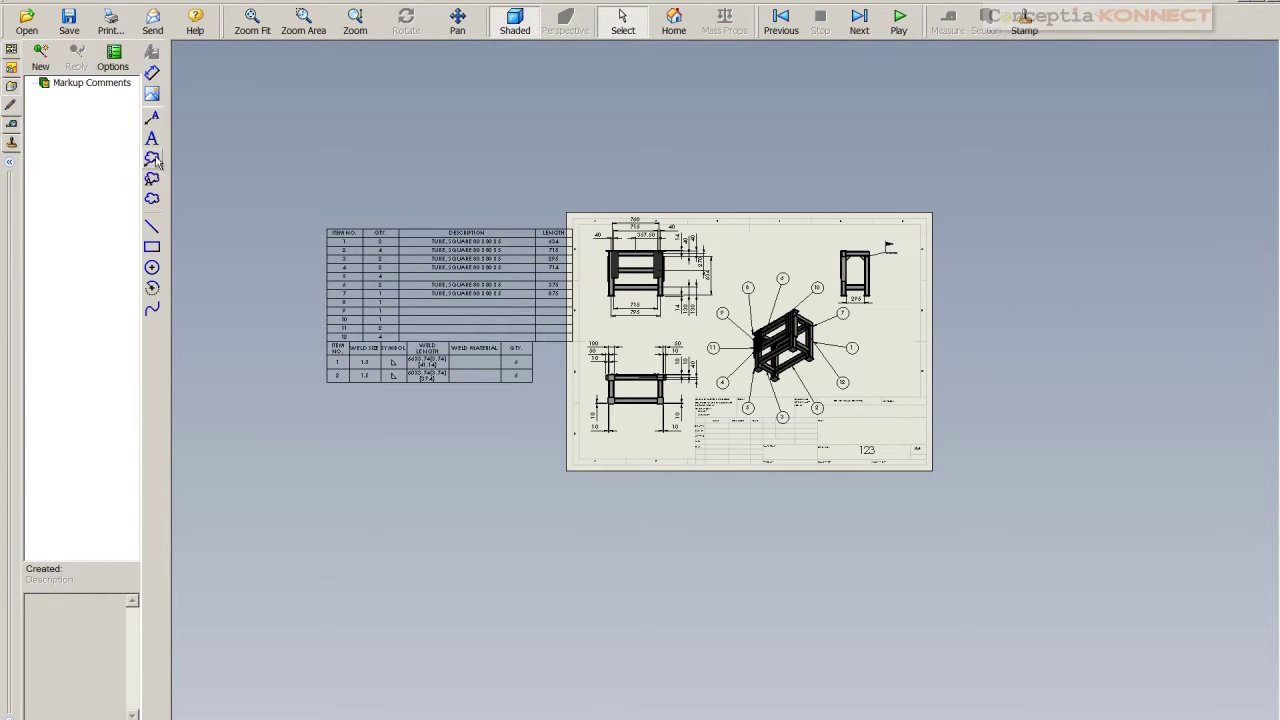
left_click(151, 160)
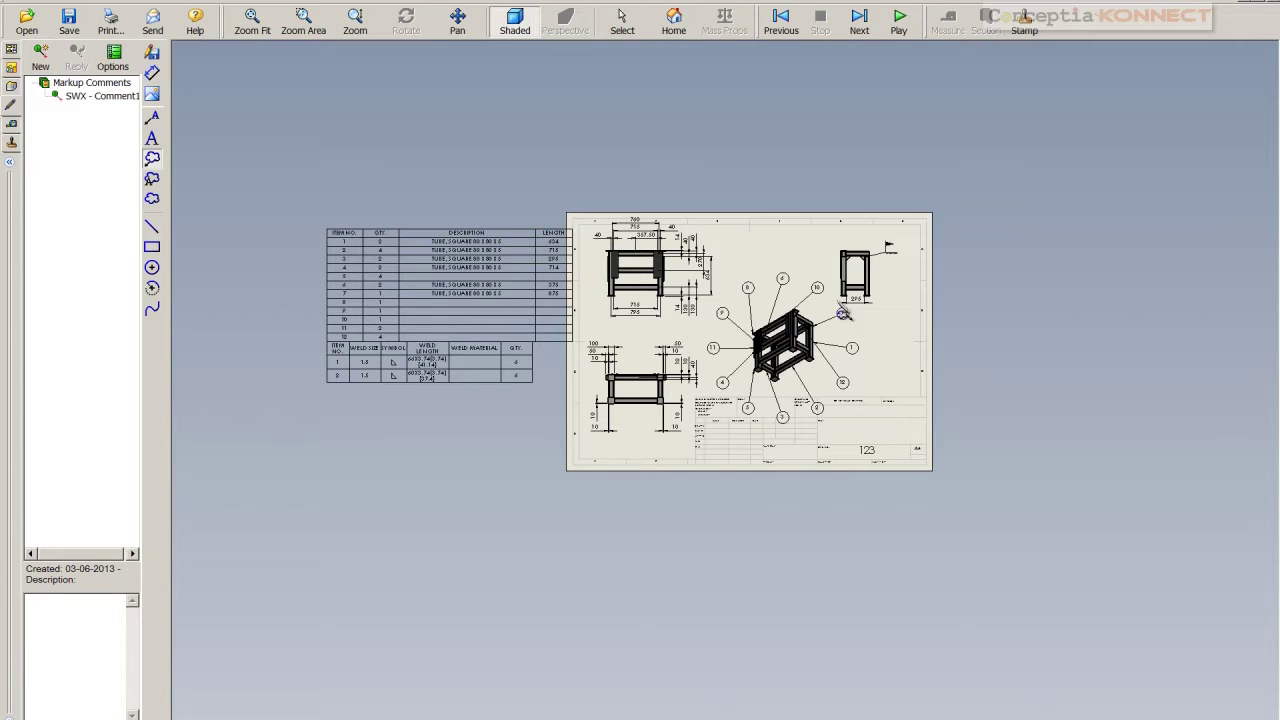
left_click(864, 259)
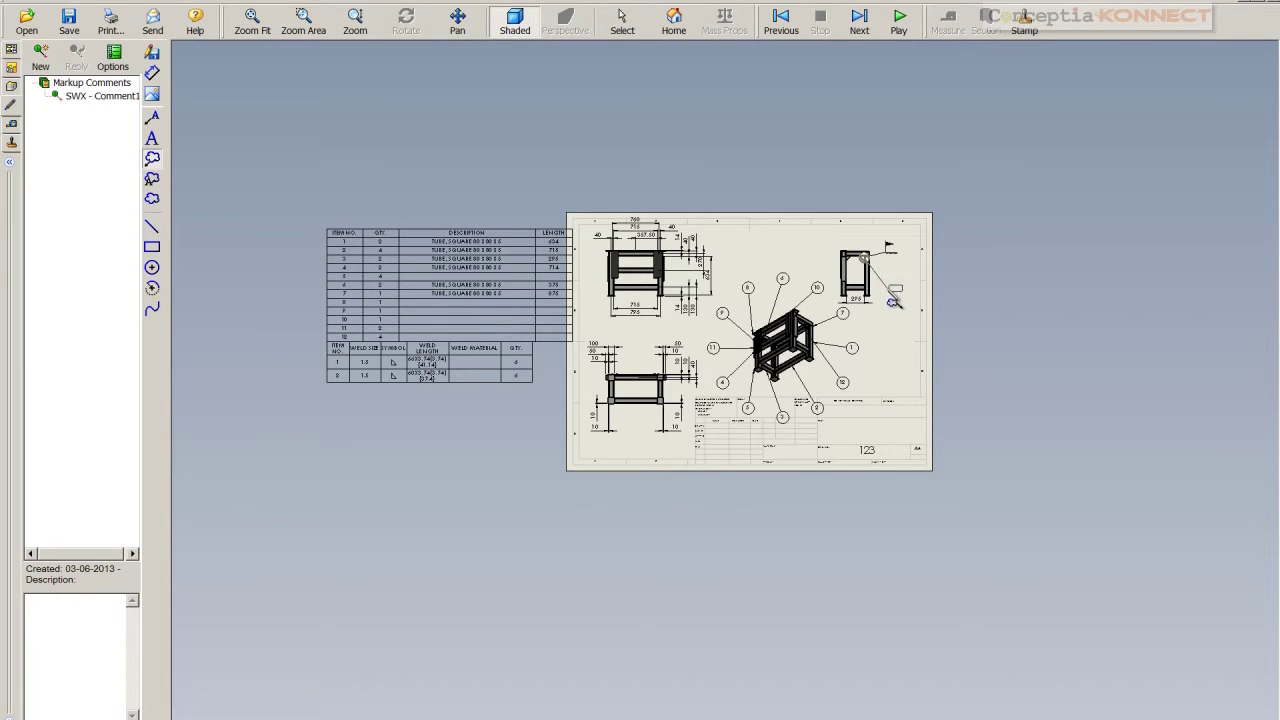
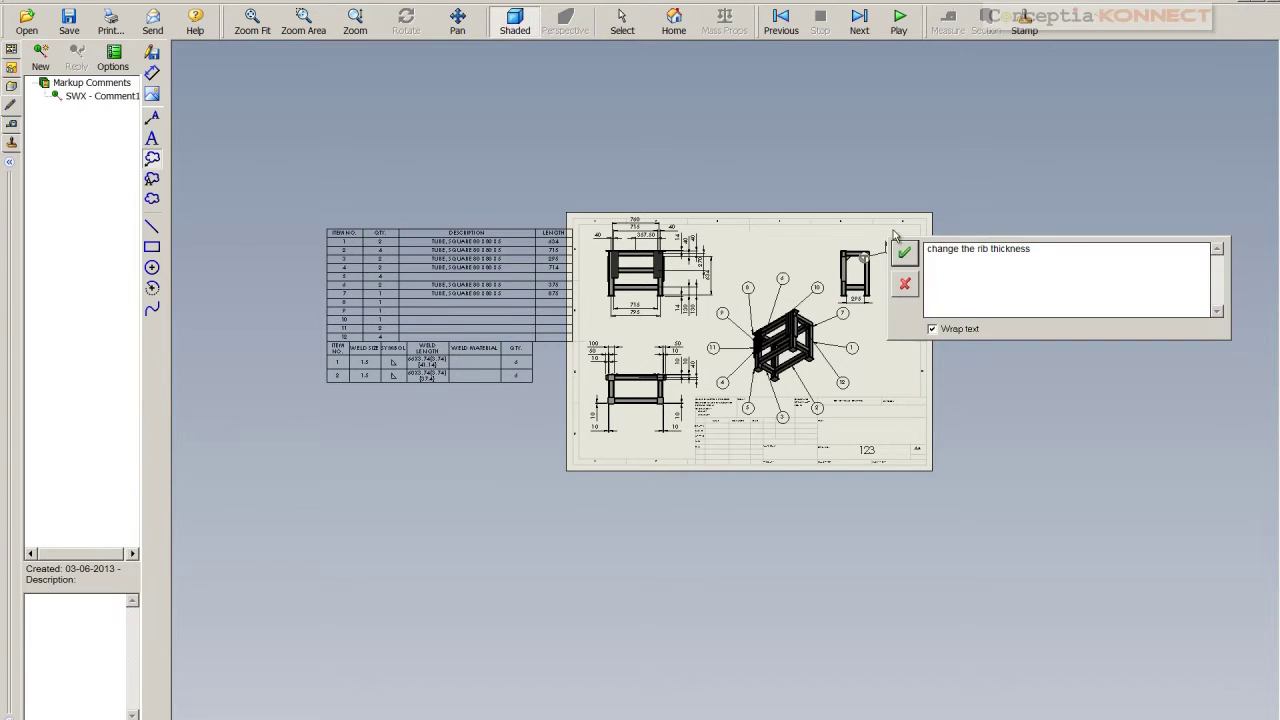
Attach the 'change the rib thickness' cloud comment and place an APPROVED stamp above the sheet
left_click(902, 255)
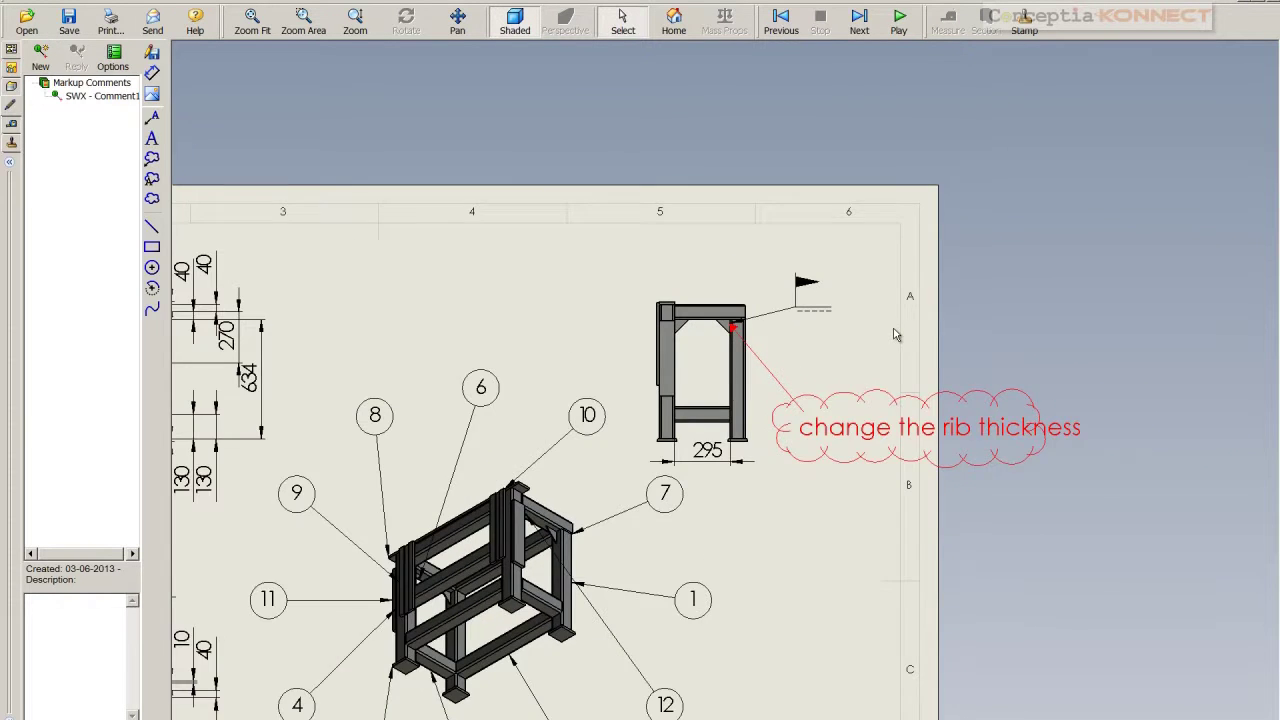
left_click(12, 146)
left_click(75, 137)
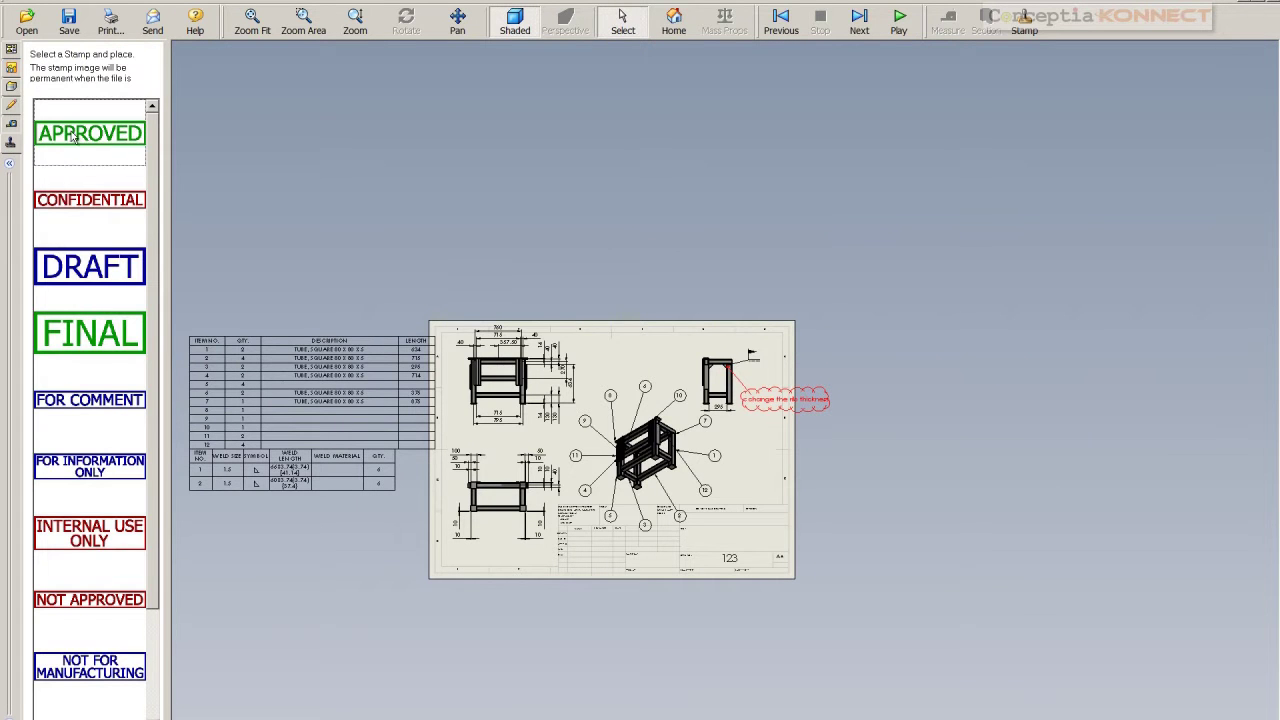
left_click(641, 297)
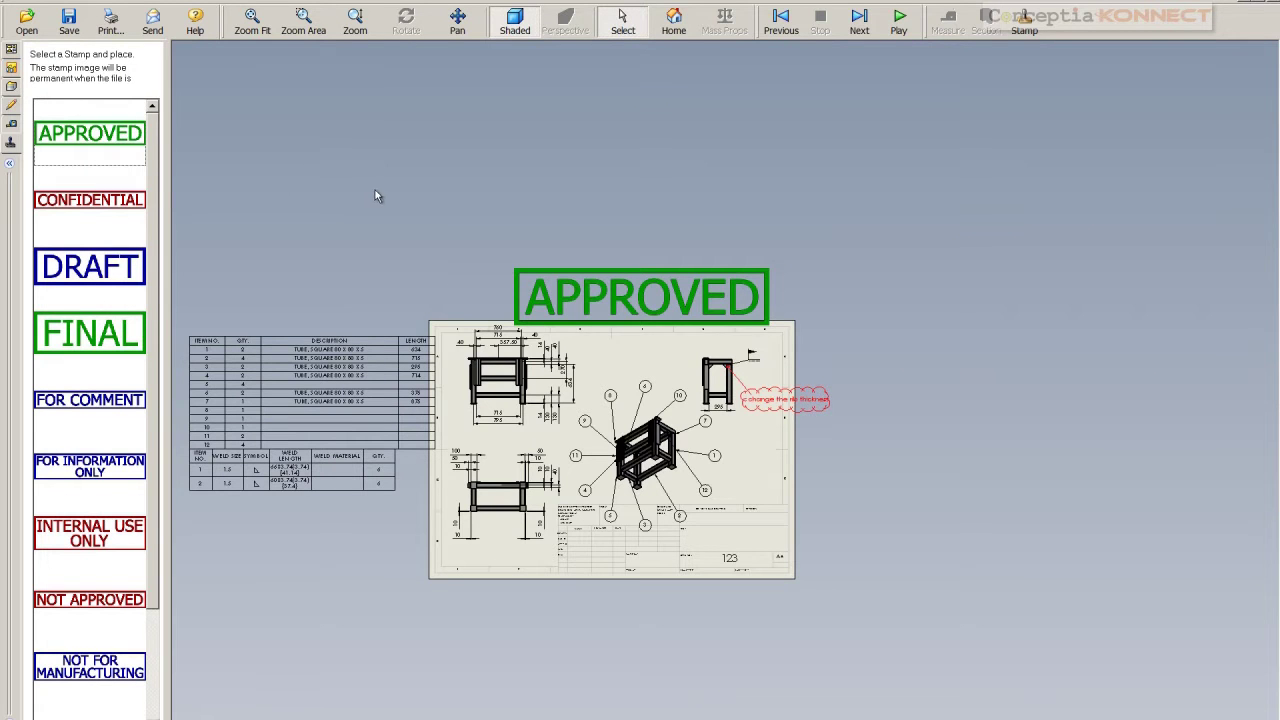
scroll(541, 403, "up", 2)
scroll(613, 424, "down", 3)
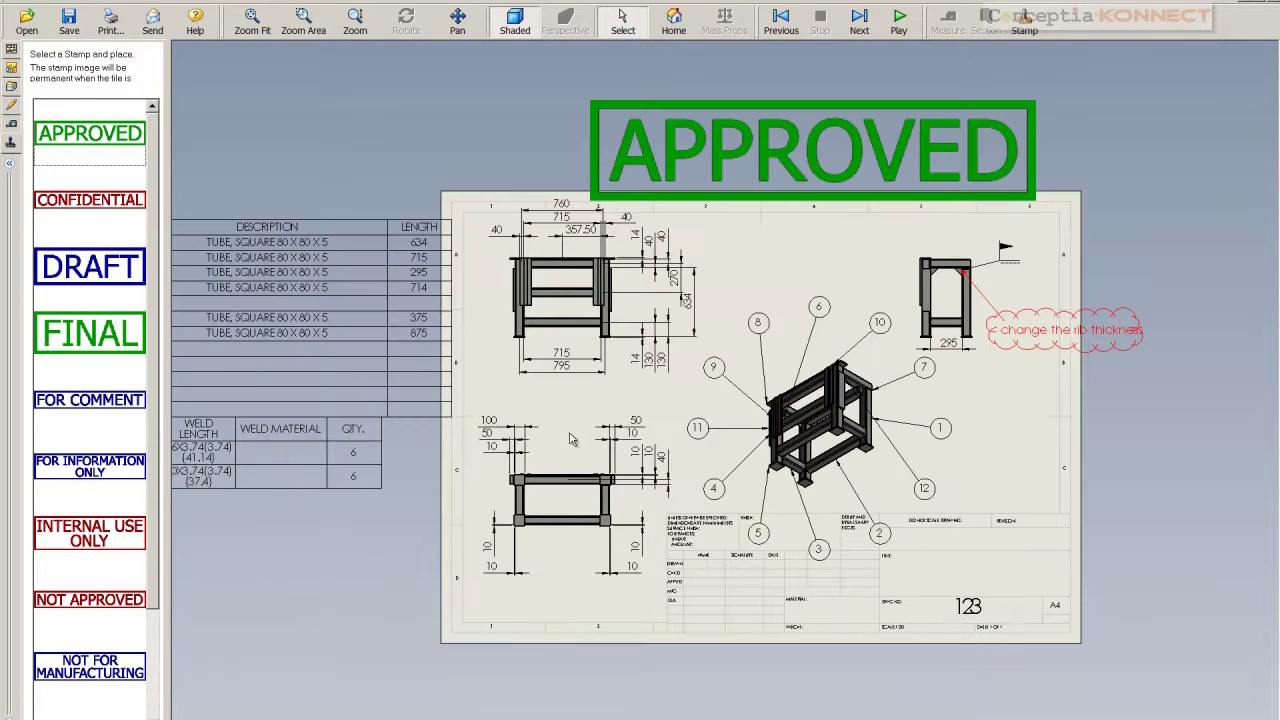
Play through the drawing's views, then create a layout page from isometric Drawing View4
left_click(898, 22)
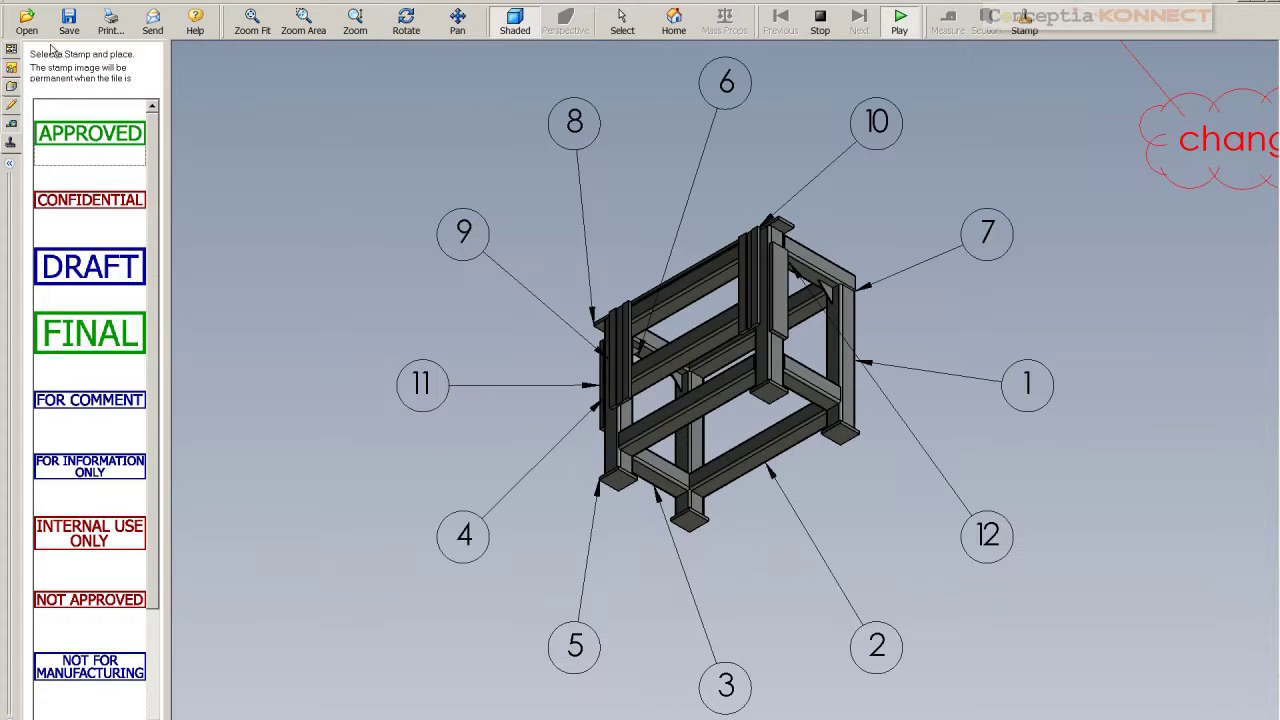
left_click(10, 52)
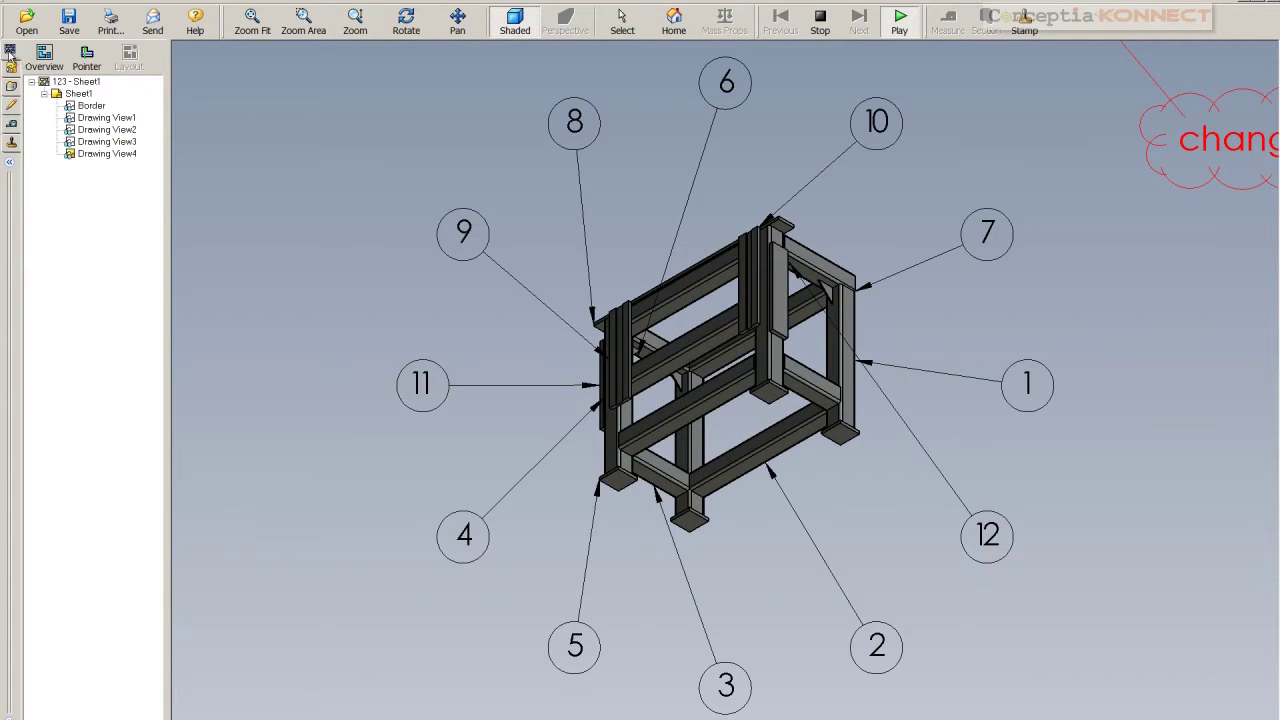
left_click(86, 153)
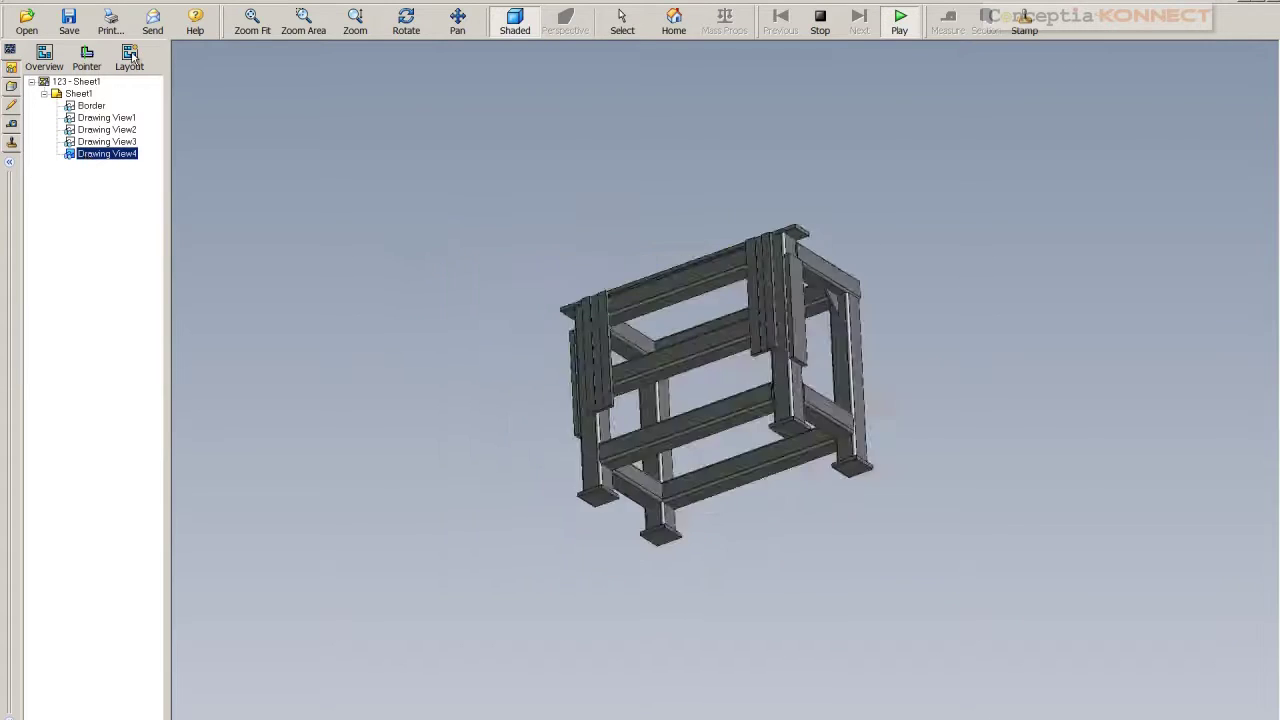
left_click(130, 58)
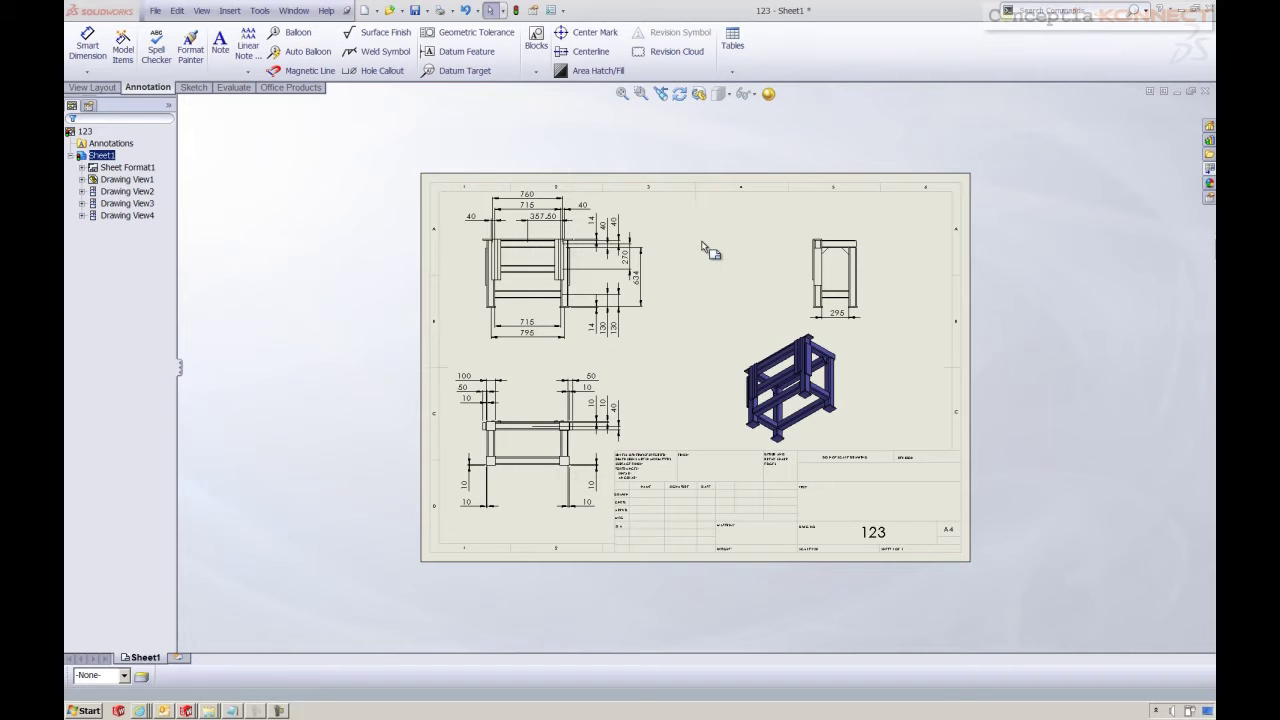
Change the side view's 295 mm width dimension to 395 and rebuild the drawing views
scroll(838, 328, "down", 3)
scroll(838, 328, "down", 1)
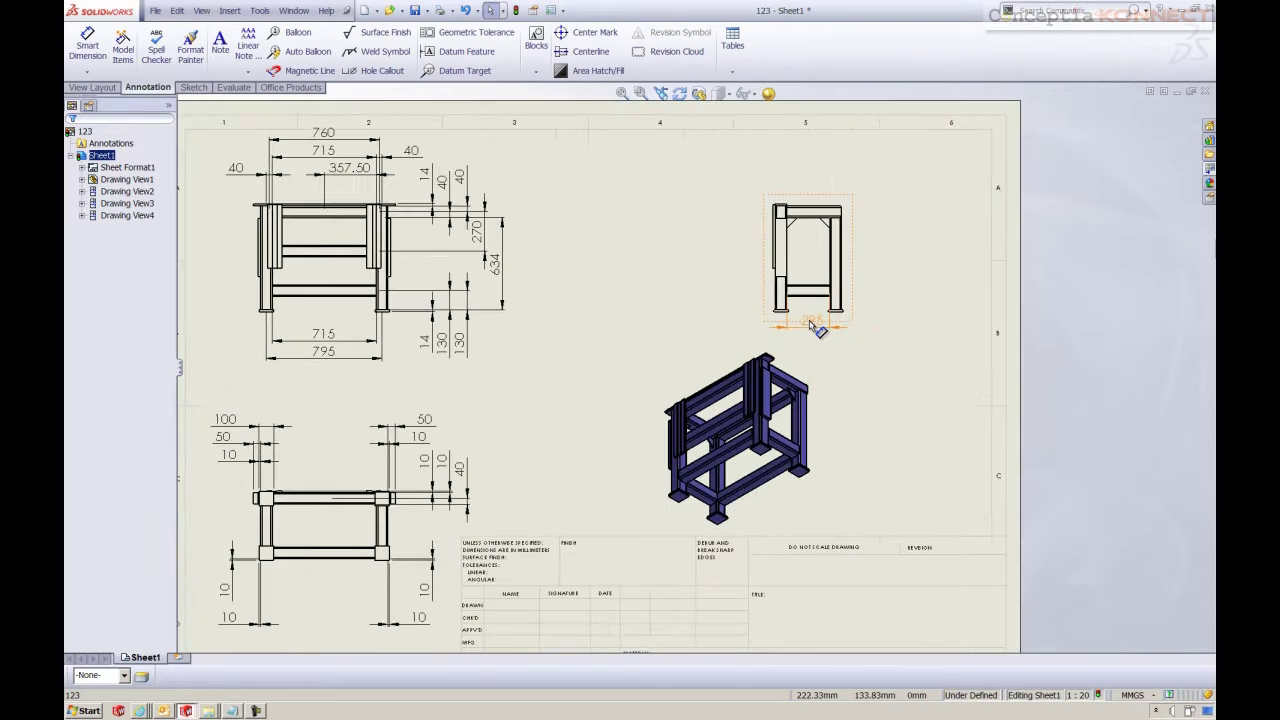
left_click(815, 330)
double_click(813, 328)
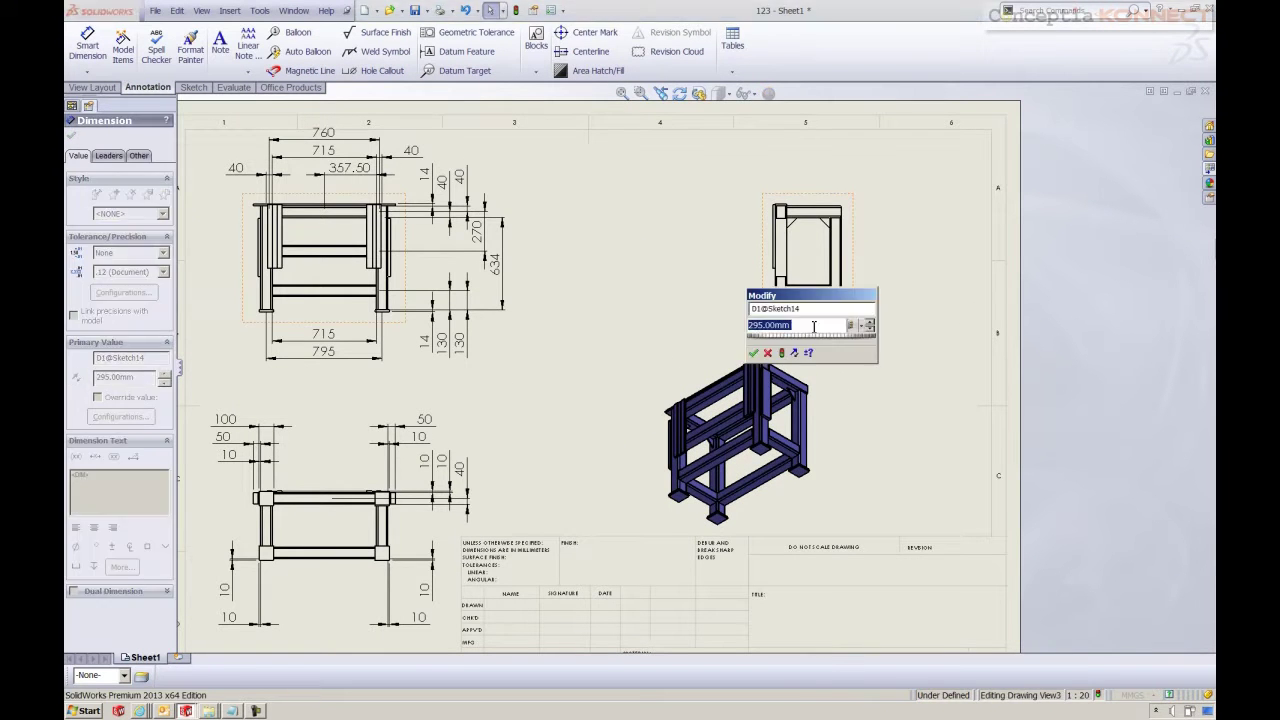
type("395")
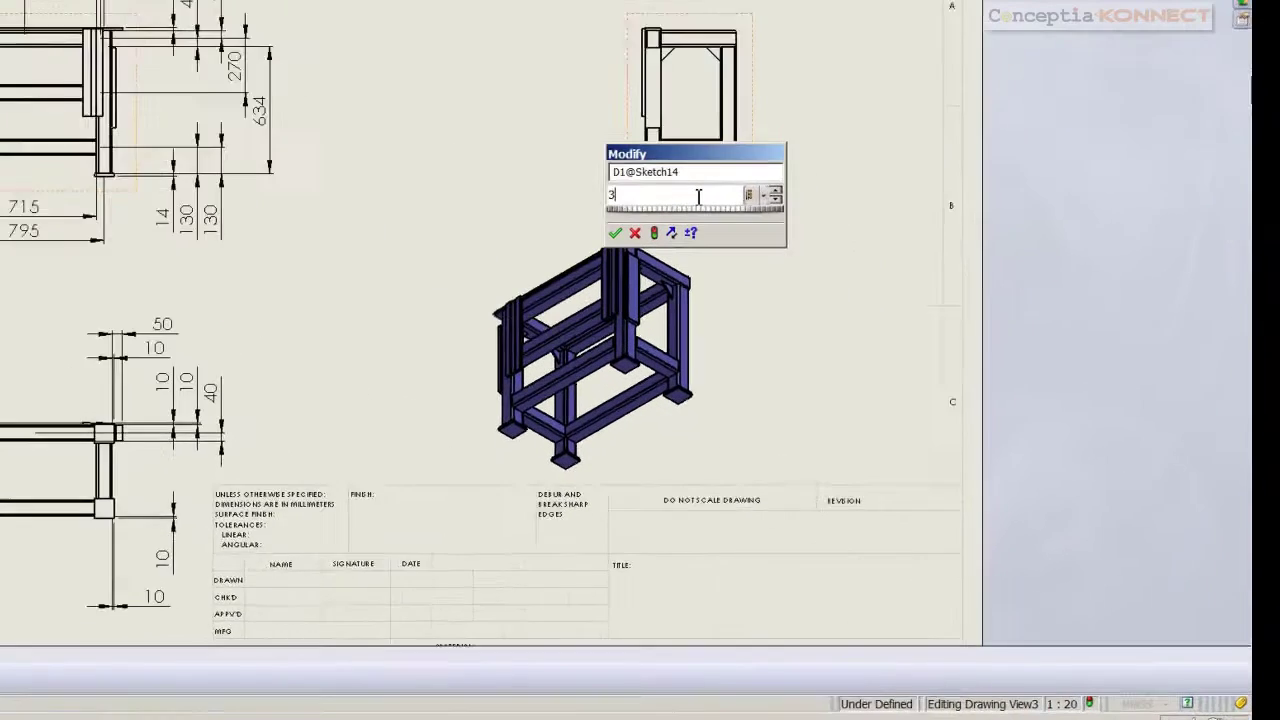
key("Return")
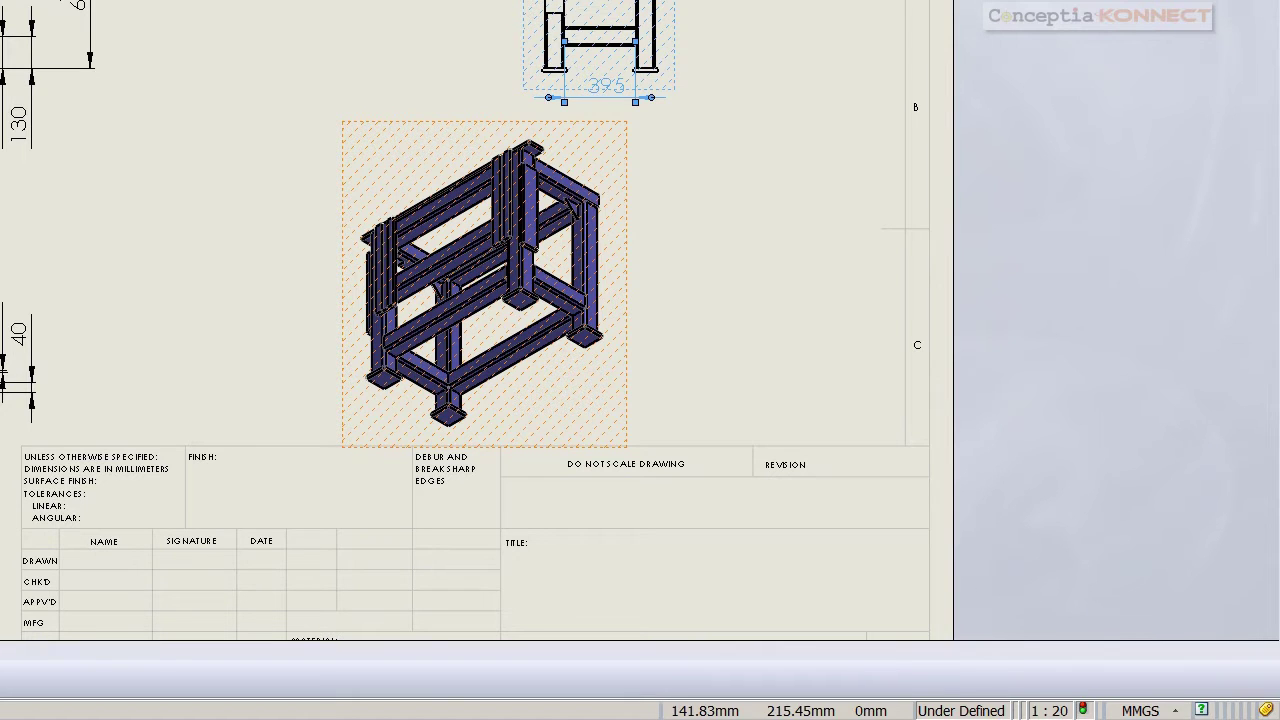
key("ctrl+b")
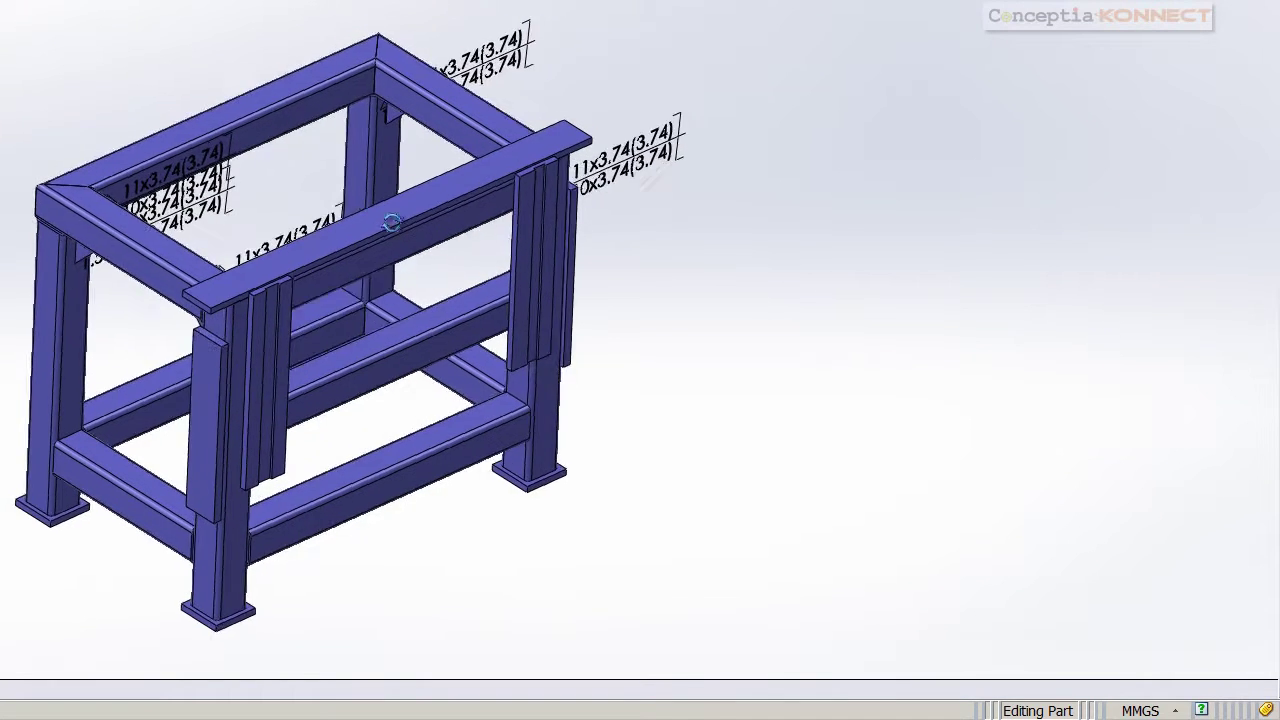
Turn off Display Annotations on the frame part, returning to a fitted isometric view
scroll(450, 388, "up", 3)
middle_click_drag(380, 491, 137, 490)
left_click(190, 495)
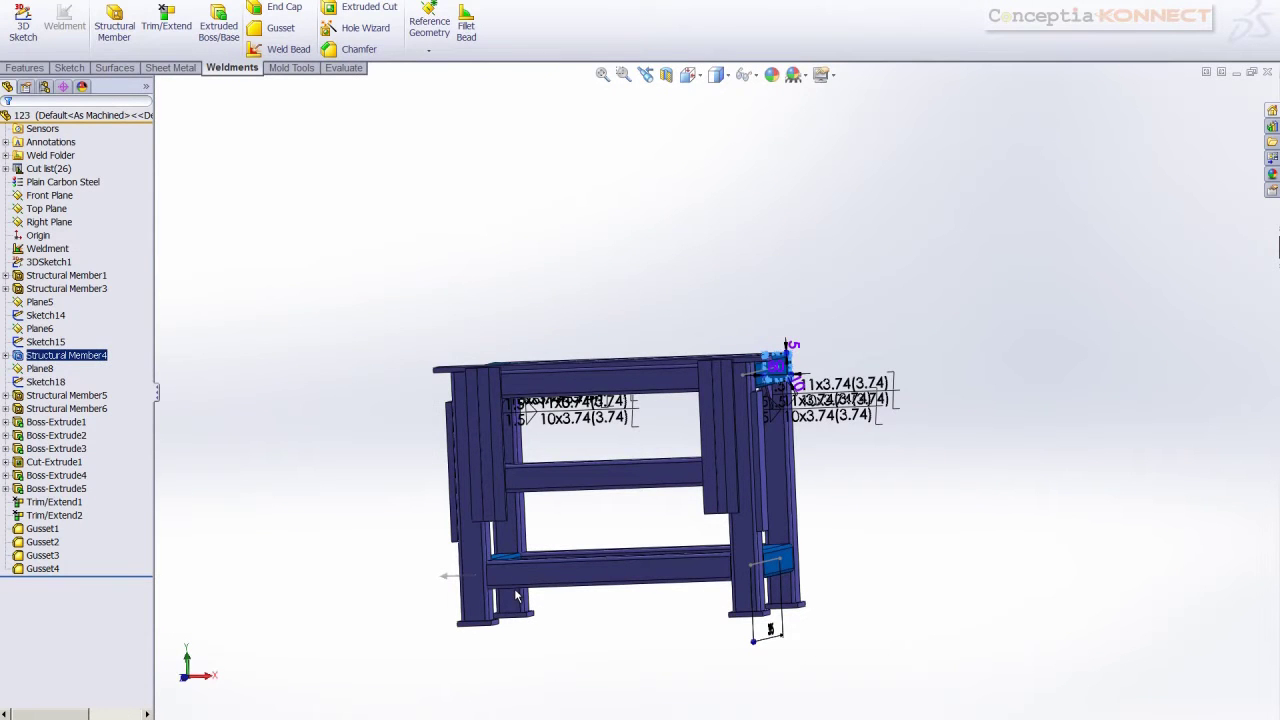
key("Escape")
key("ctrl+7")
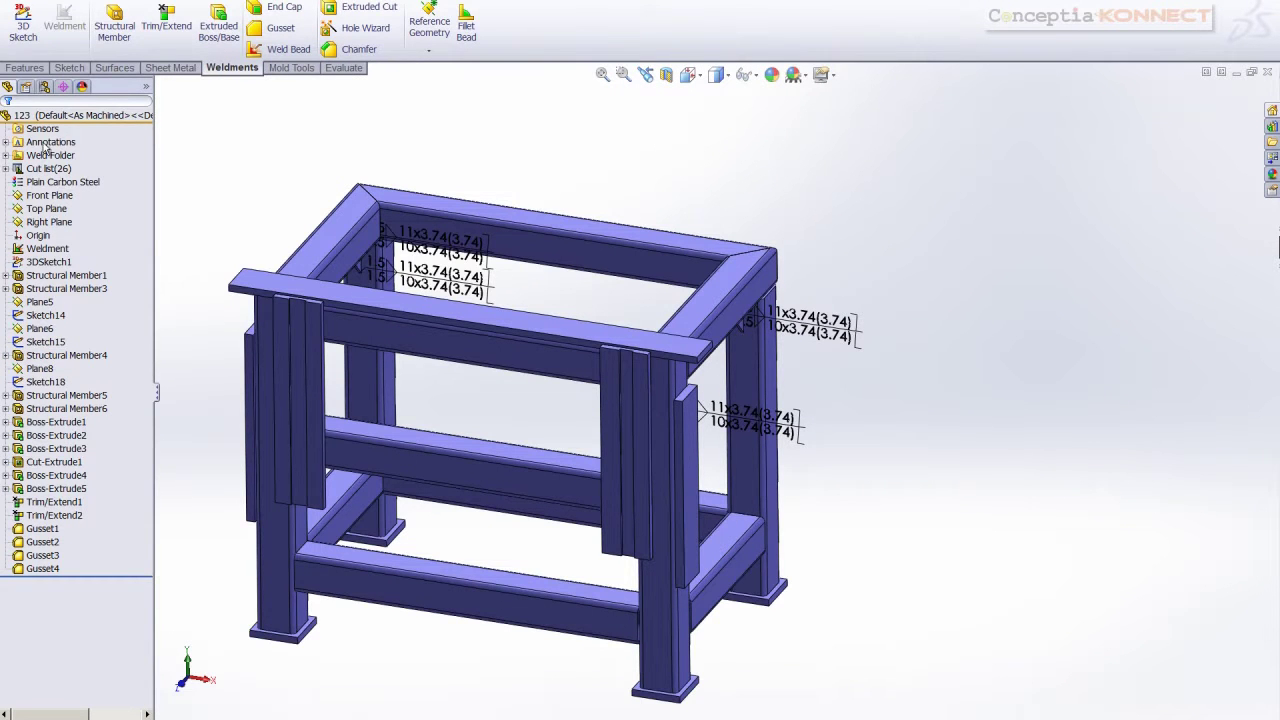
right_click(45, 148)
left_click(60, 180)
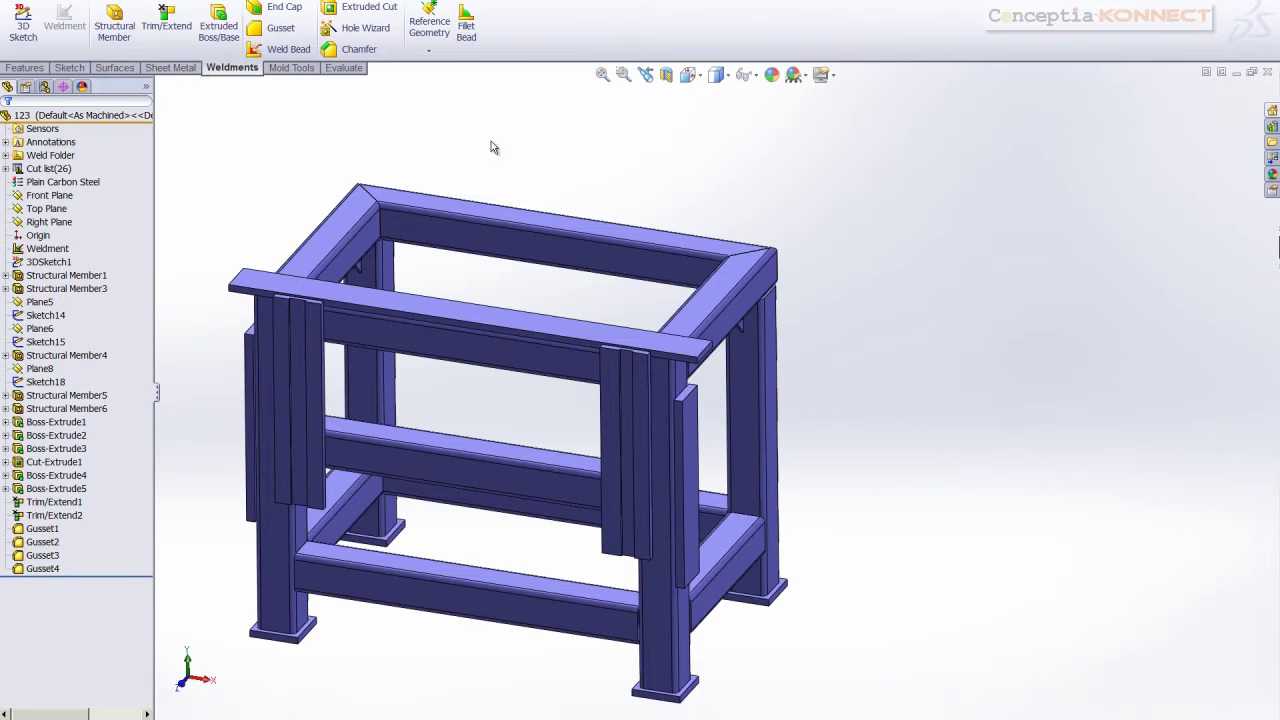
Set Structural Member4's 395 width dimension back to 295 and return to the drawing
middle_click_drag(420, 400, 600, 520)
scroll(538, 550, "down", 5)
left_click(538, 550)
scroll(538, 550, "up", 5)
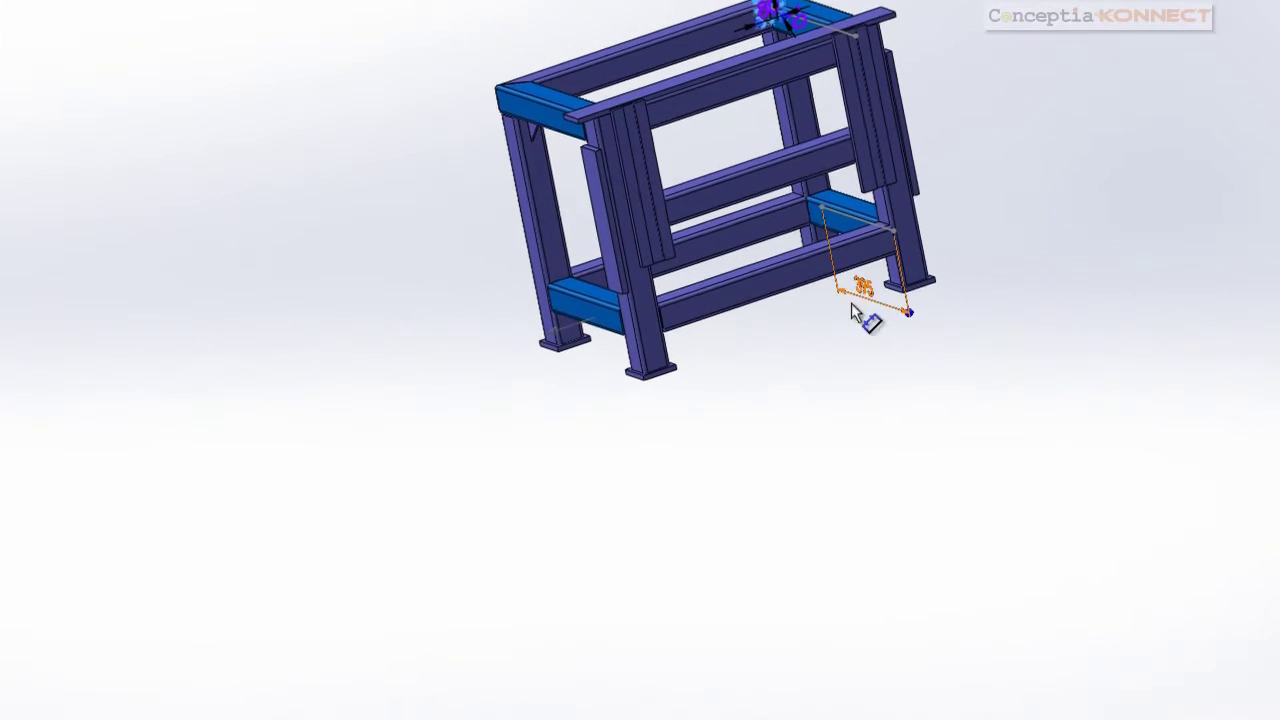
double_click(851, 303)
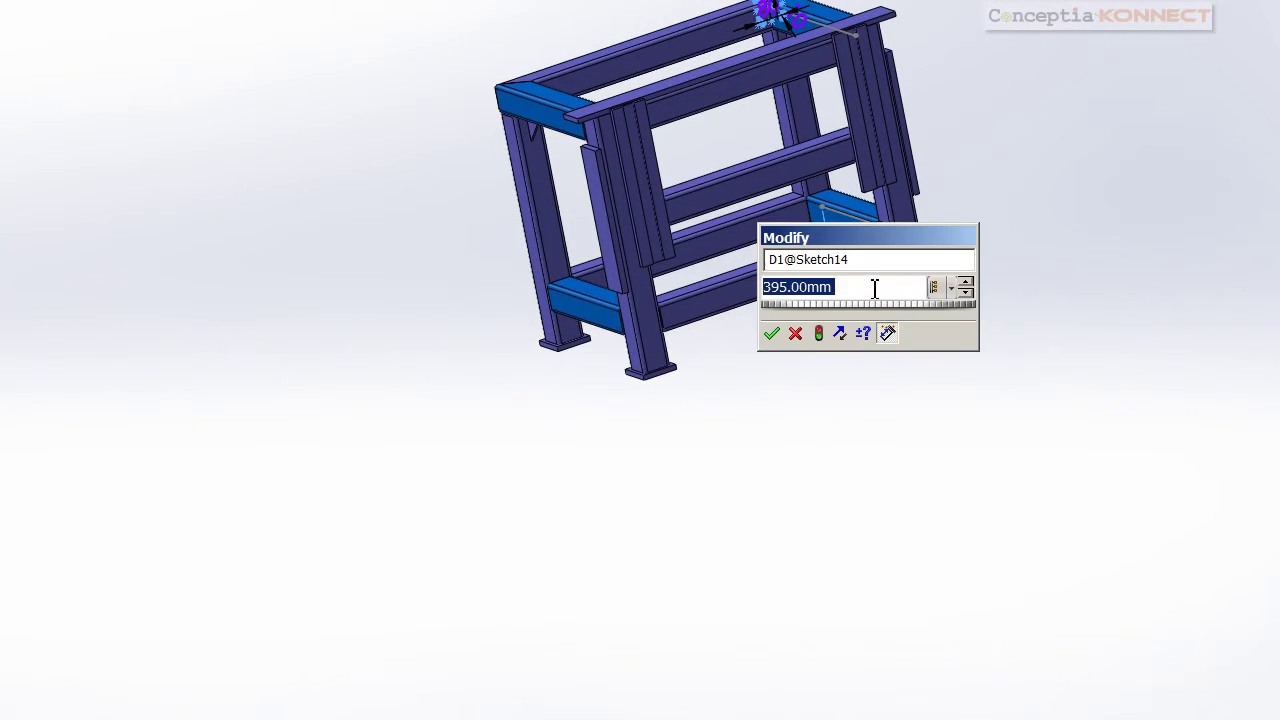
type("295")
key("Return")
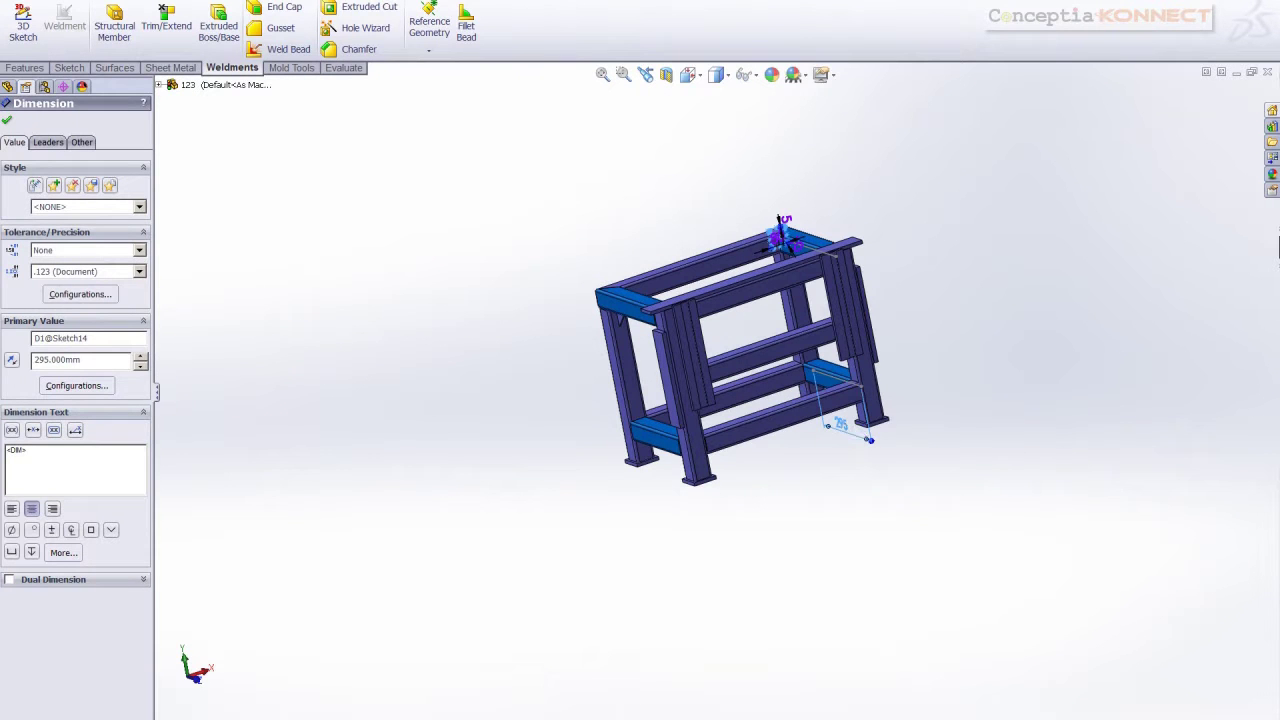
left_click(936, 230)
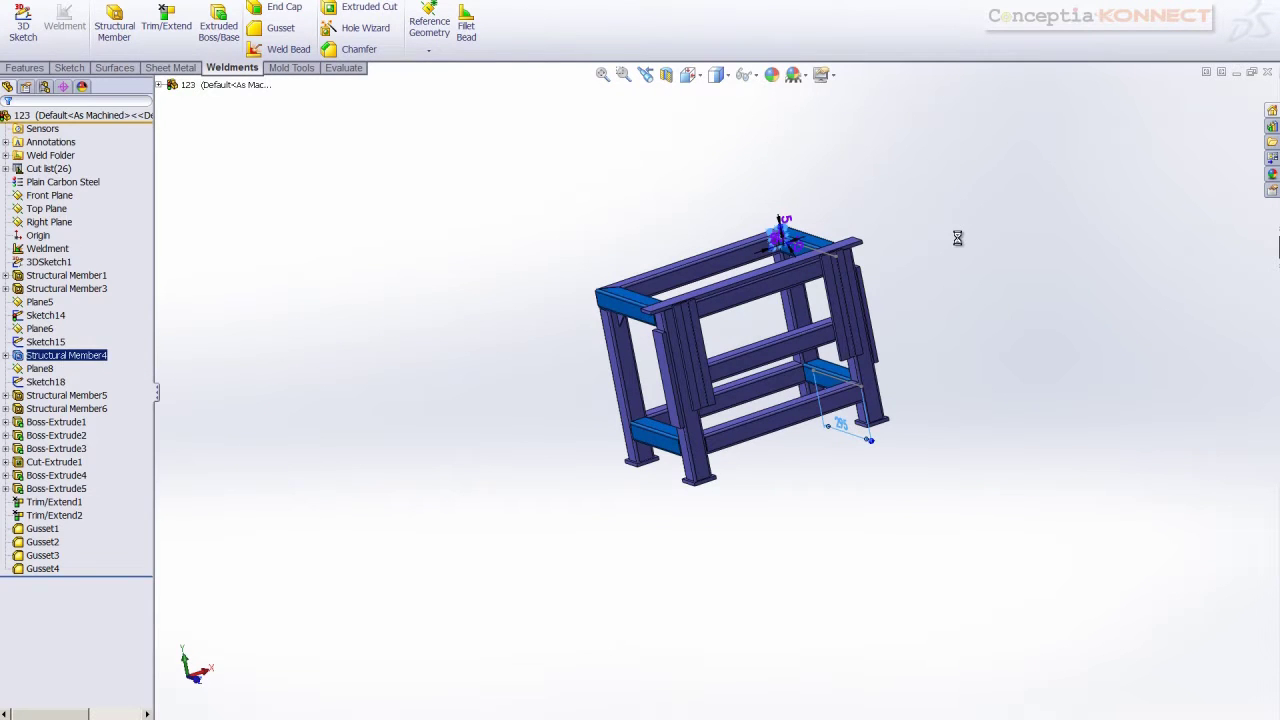
key("ctrl+Tab")
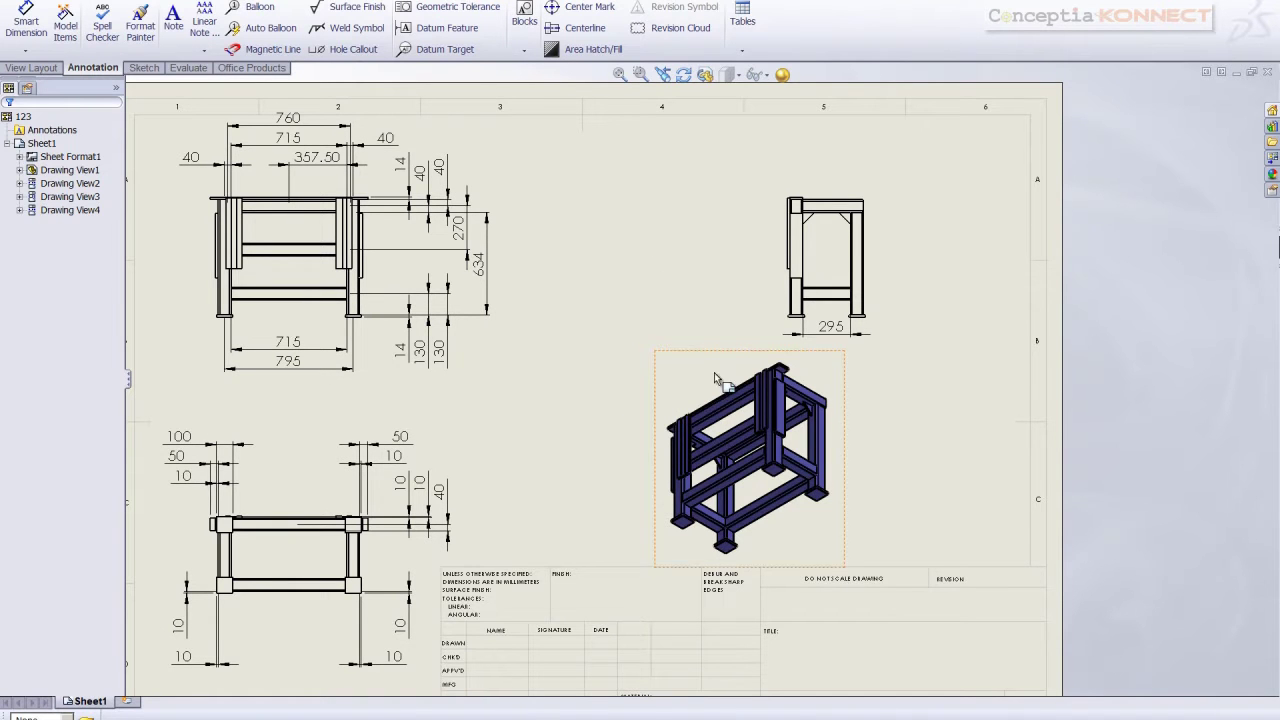
Try rotating side Drawing View3 into 3-D, then cancel the rotation
left_click(866, 270)
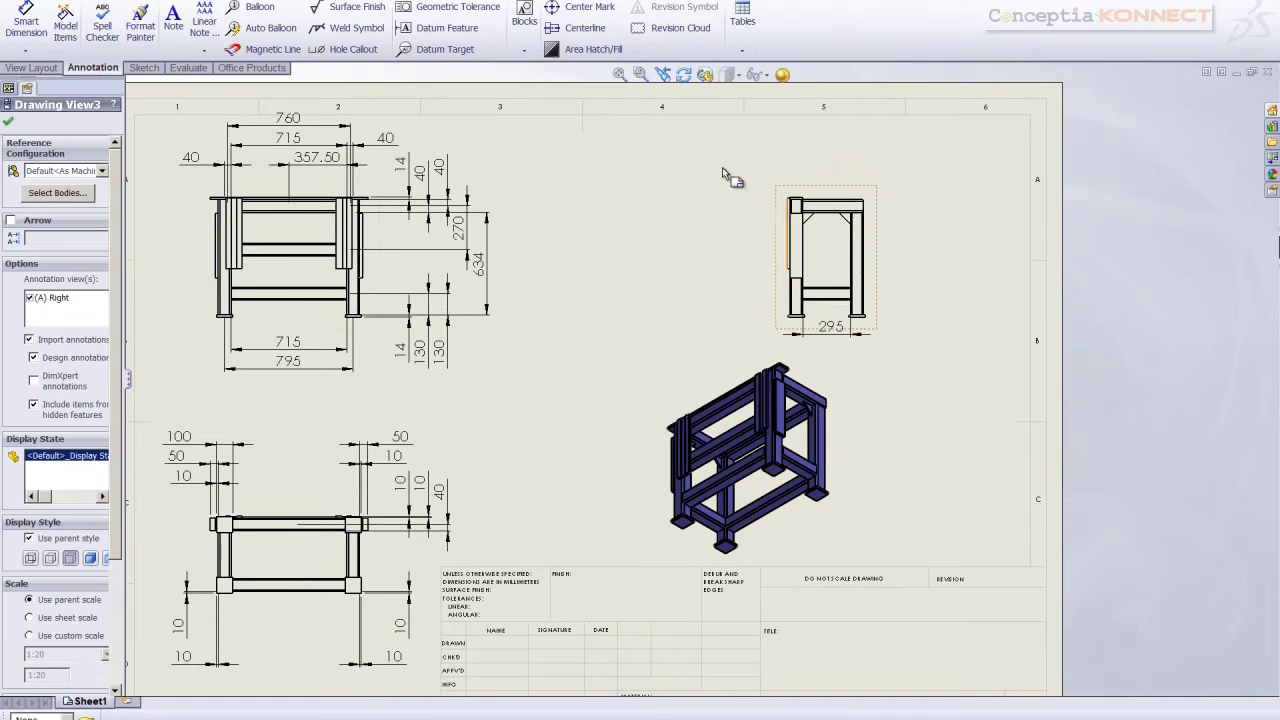
left_click(705, 74)
mouse_move(823, 263)
left_mouse_down()
mouse_move(818, 310)
mouse_move(806, 180)
left_mouse_up()
left_click(798, 175)
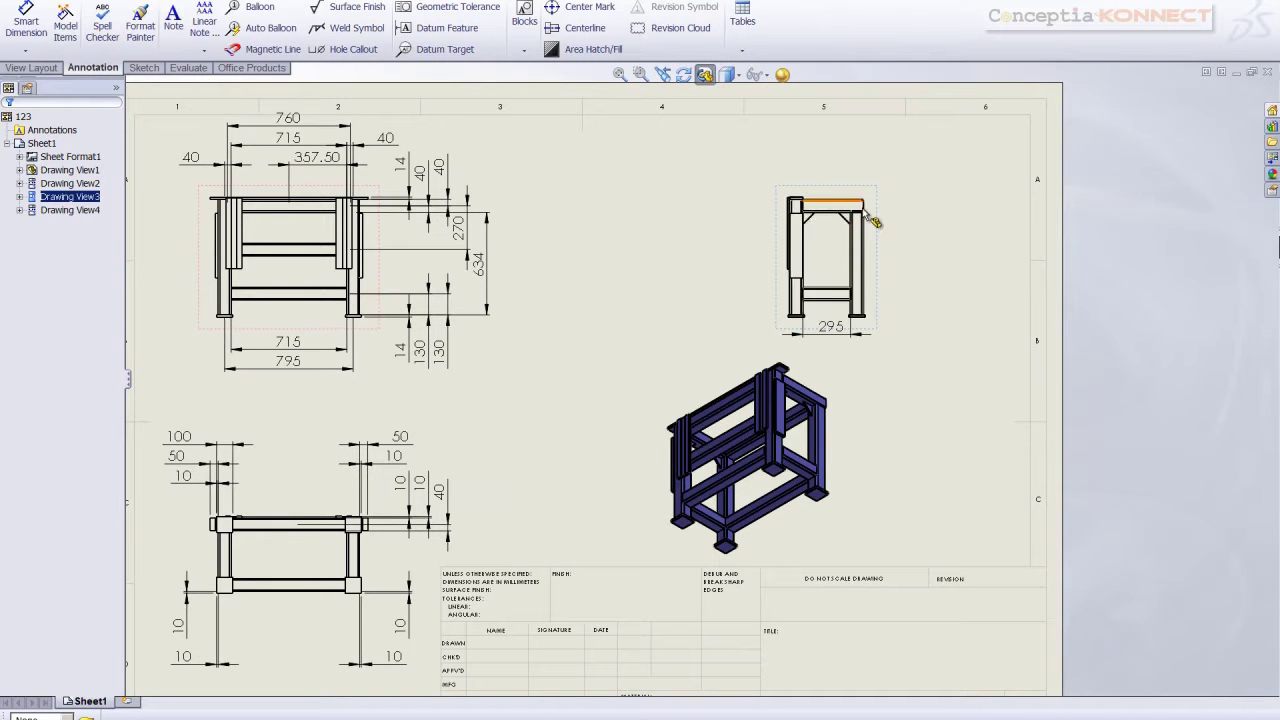
Add a Center of Mass reference point to the frame part and return to the drawing
key("ctrl+Tab")
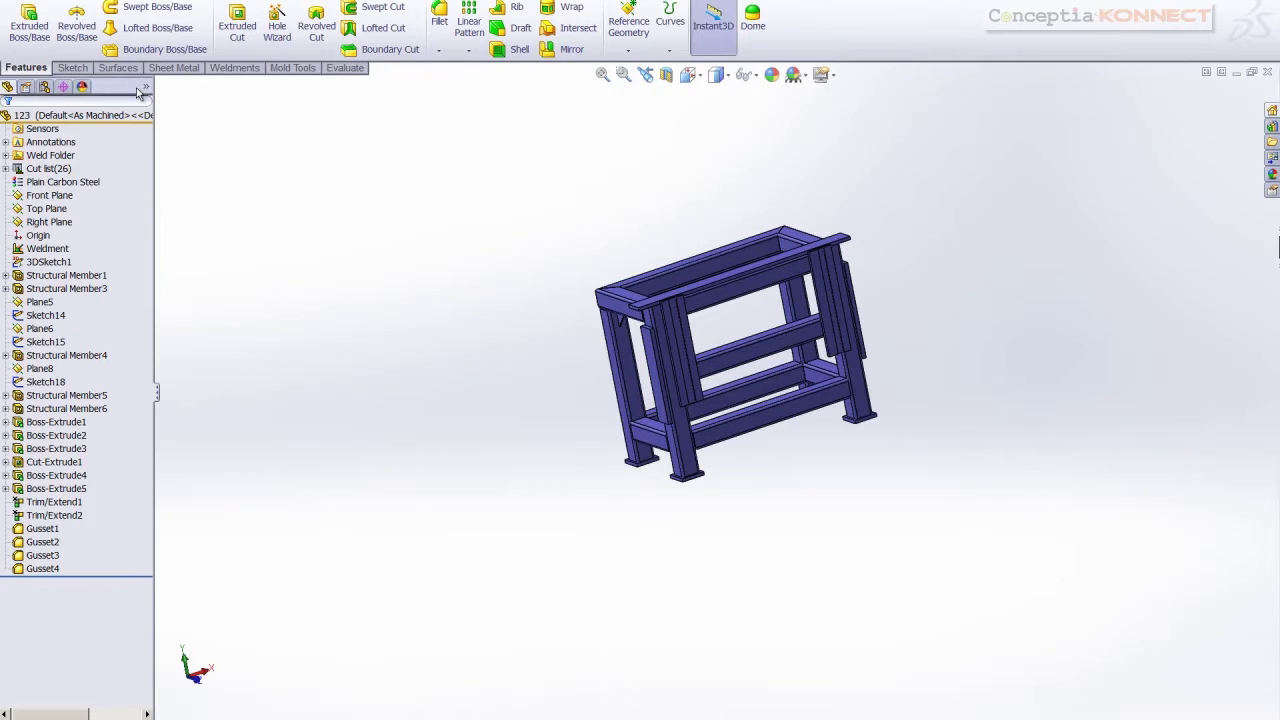
left_click(76, 68)
left_click(33, 68)
left_click(627, 53)
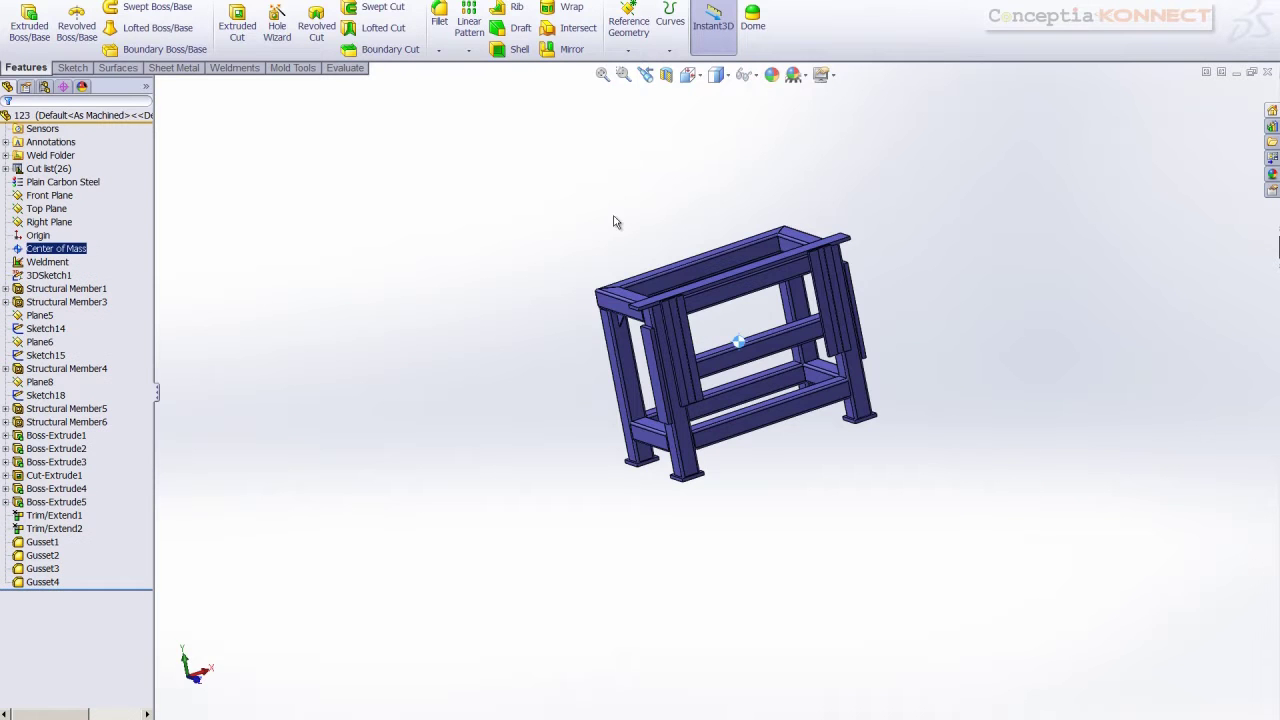
mouse_move(561, 242)
middle_mouse_down()
mouse_move(591, 207)
mouse_move(551, 171)
mouse_move(550, 262)
middle_mouse_up()
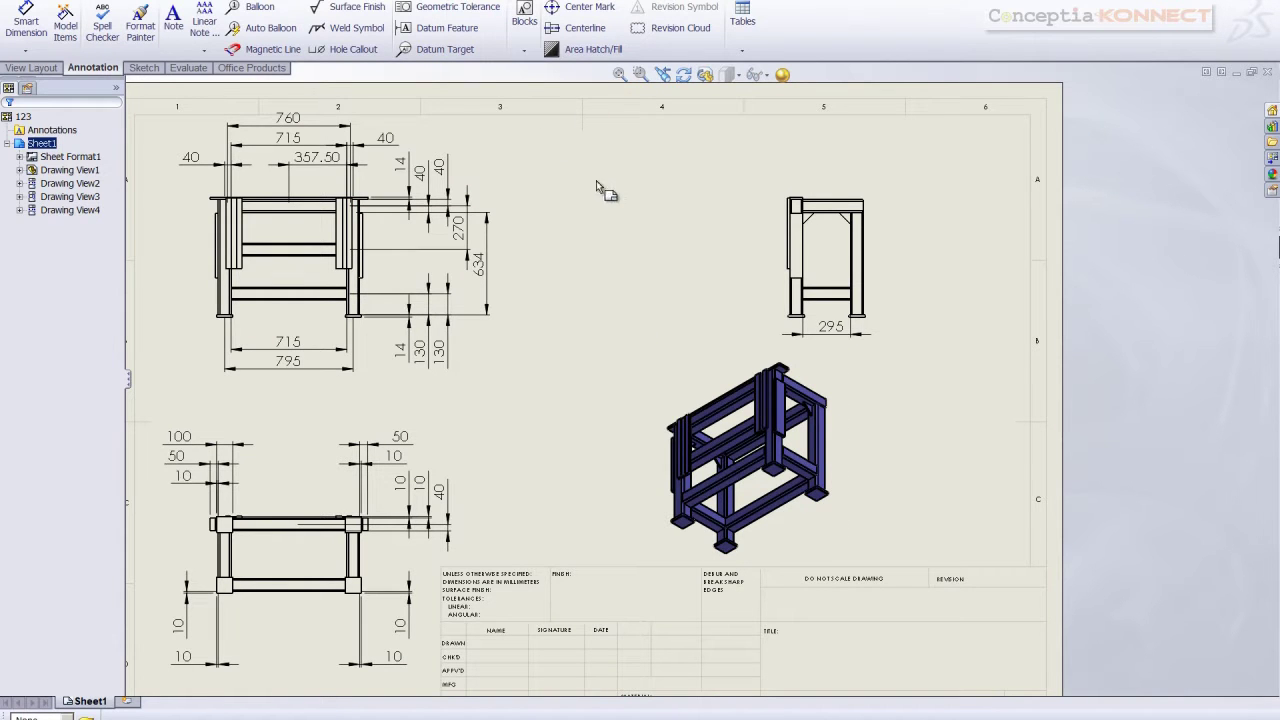
key("ctrl+Tab")
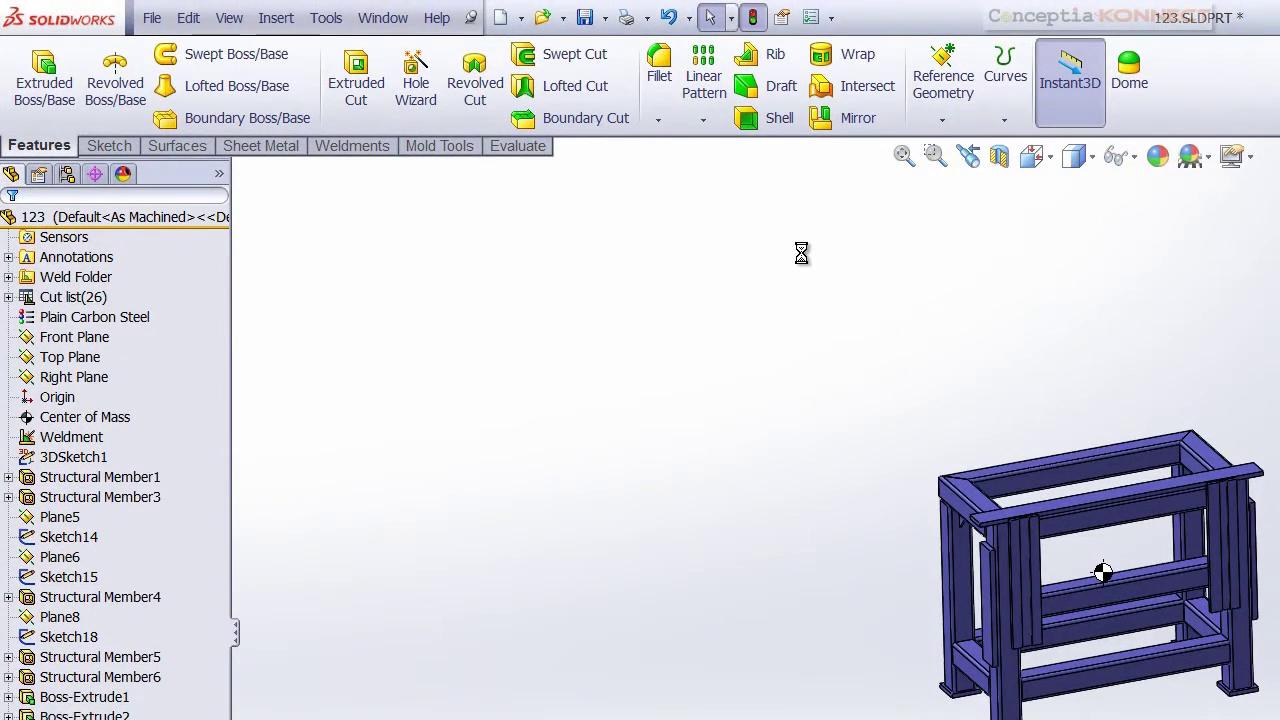
key("ctrl+Tab")
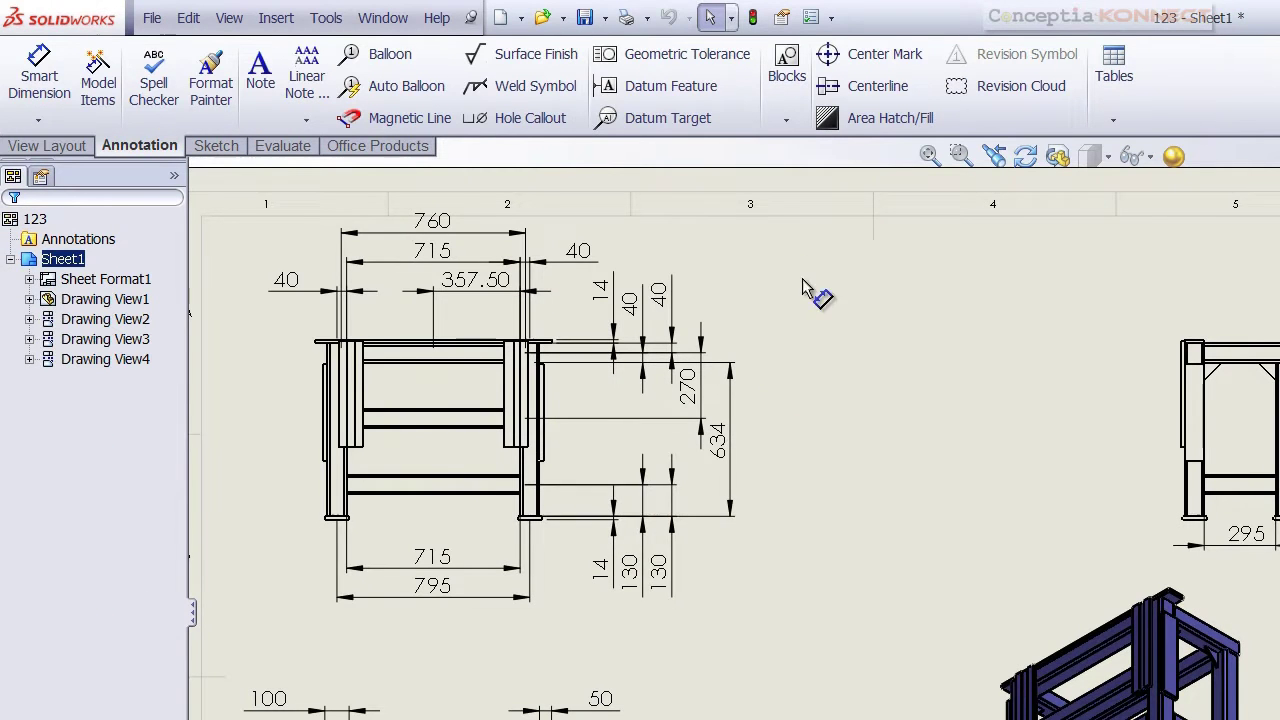
Show the part's Center of Mass in Drawing View1 and fit the whole sheet
left_click(31, 280)
left_click(30, 280)
left_click(10, 259)
left_click(10, 259)
left_click(30, 299)
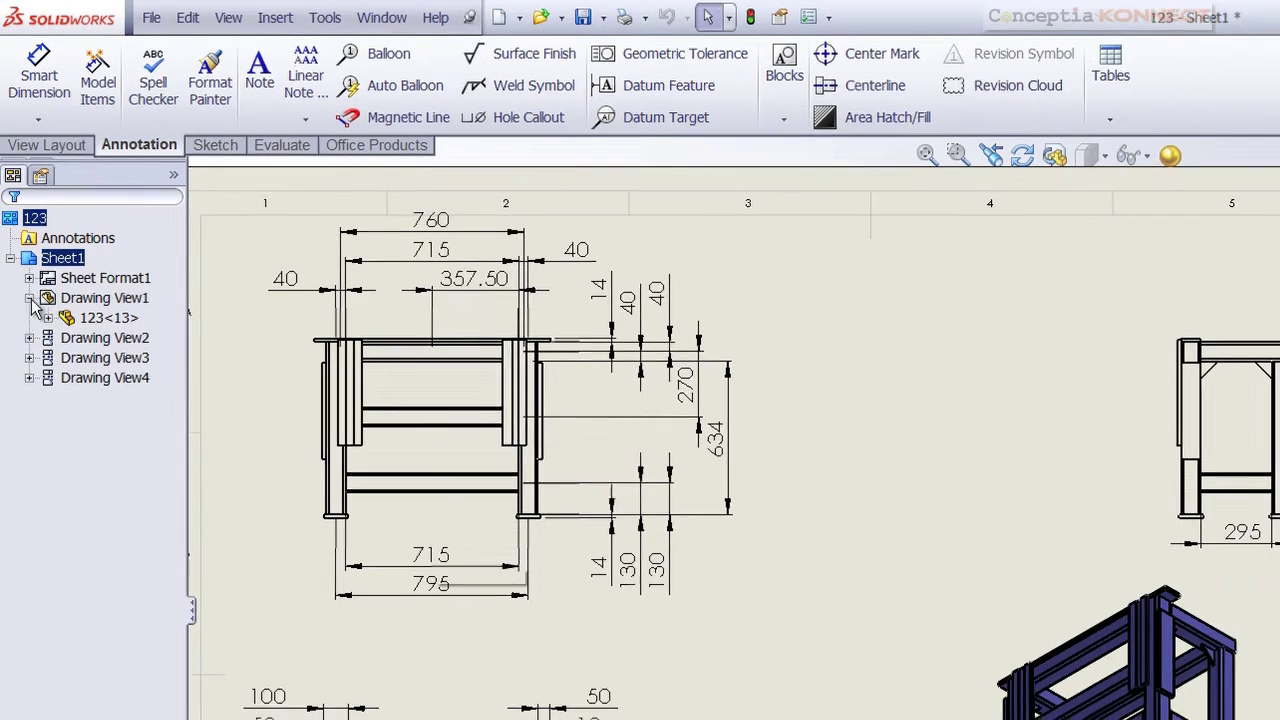
left_click(47, 317)
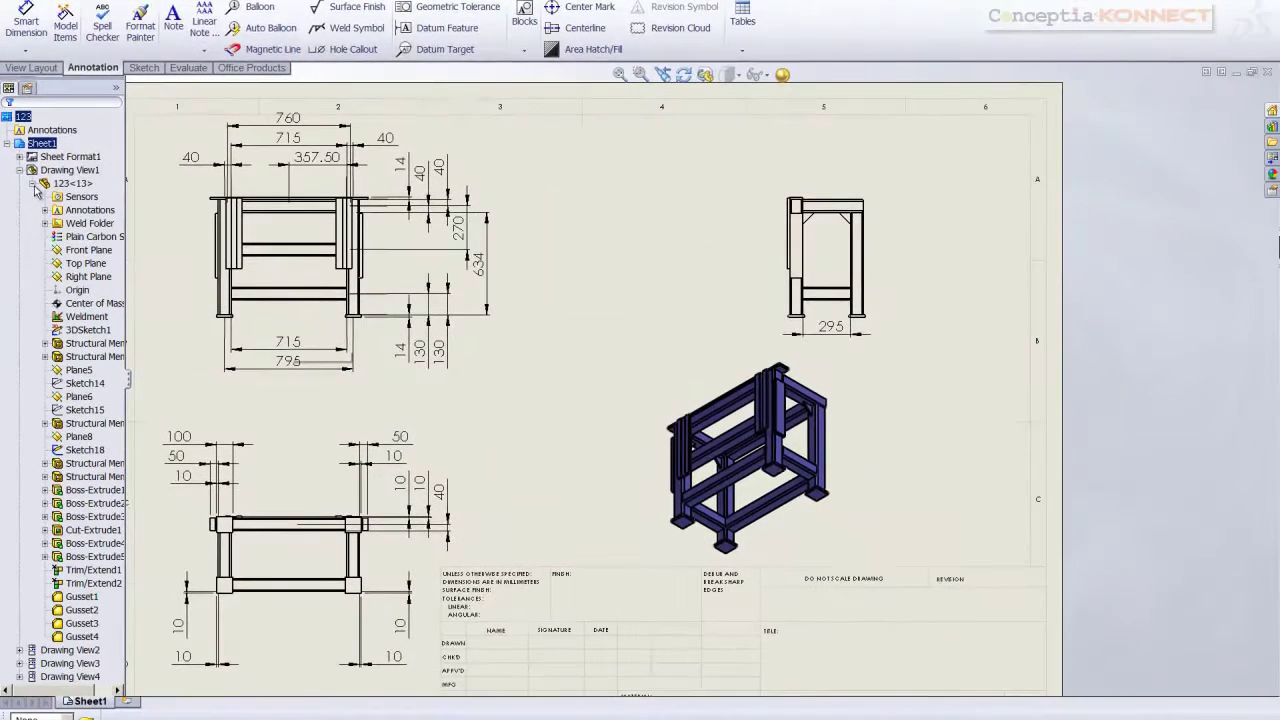
right_click(72, 304)
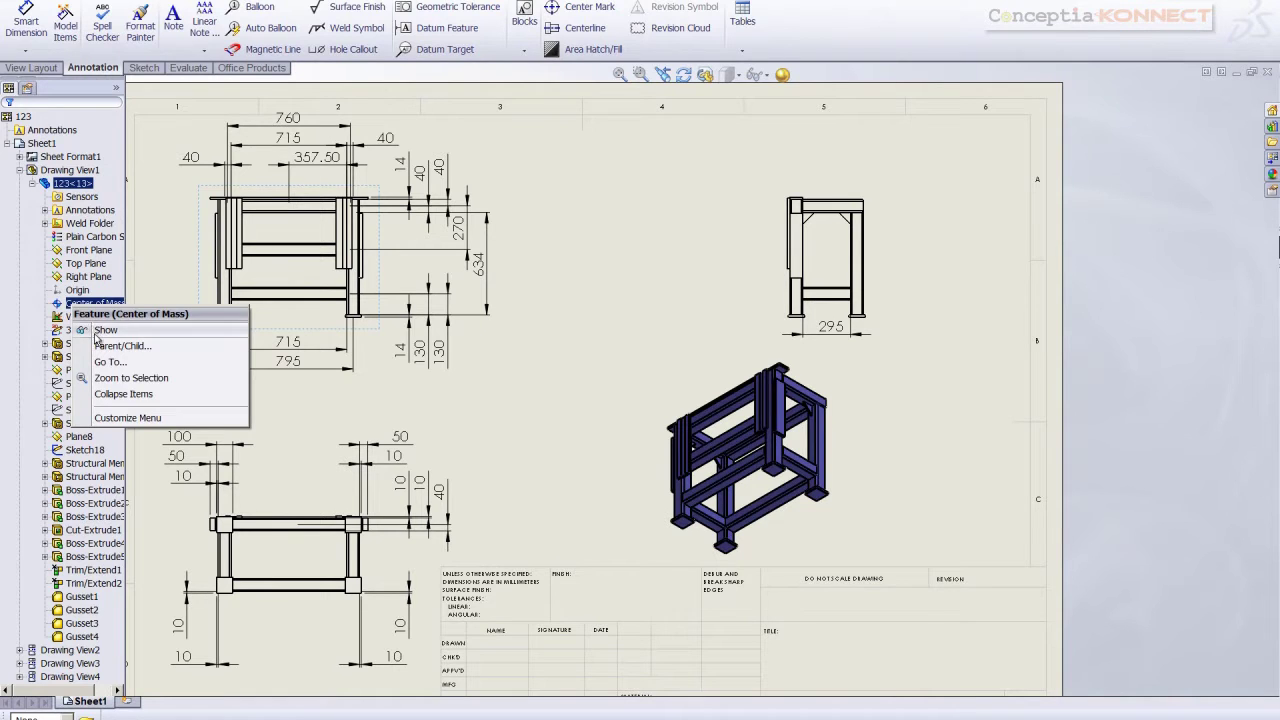
left_click(102, 330)
key("f")
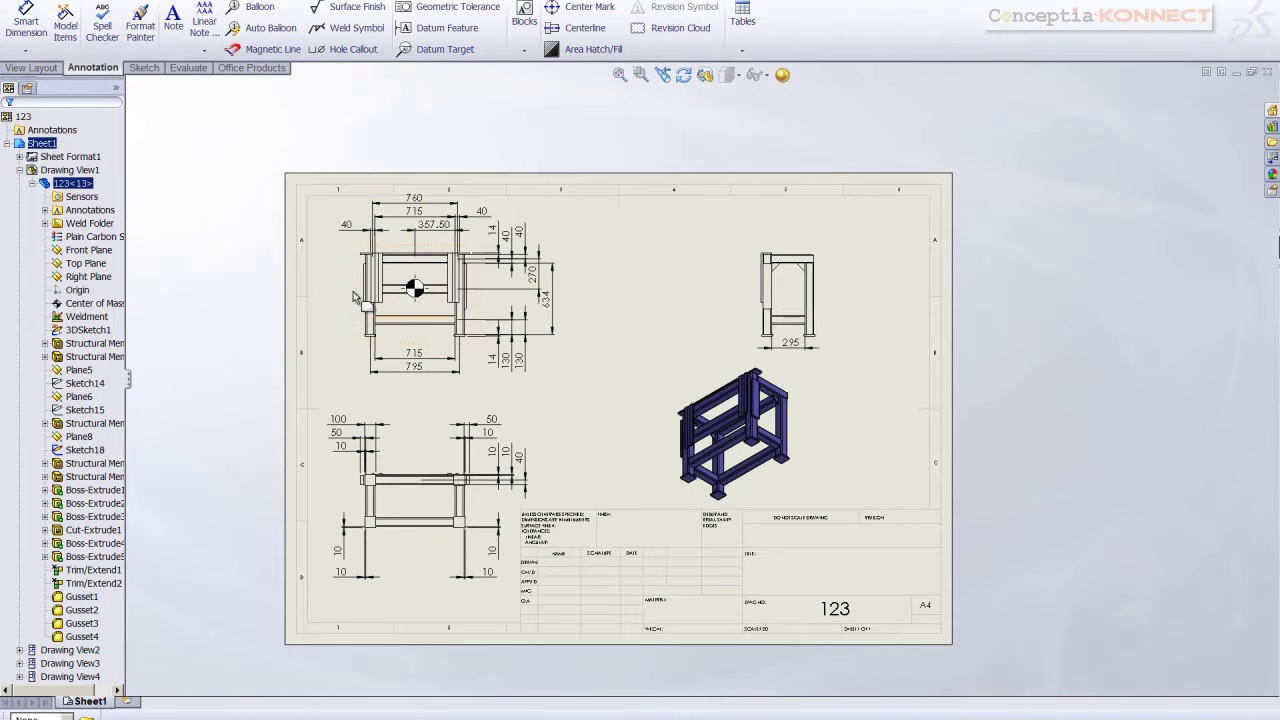
Collapse the drawing tree and inspect the centre of mass marker's options
left_click(31, 184)
left_click(19, 171)
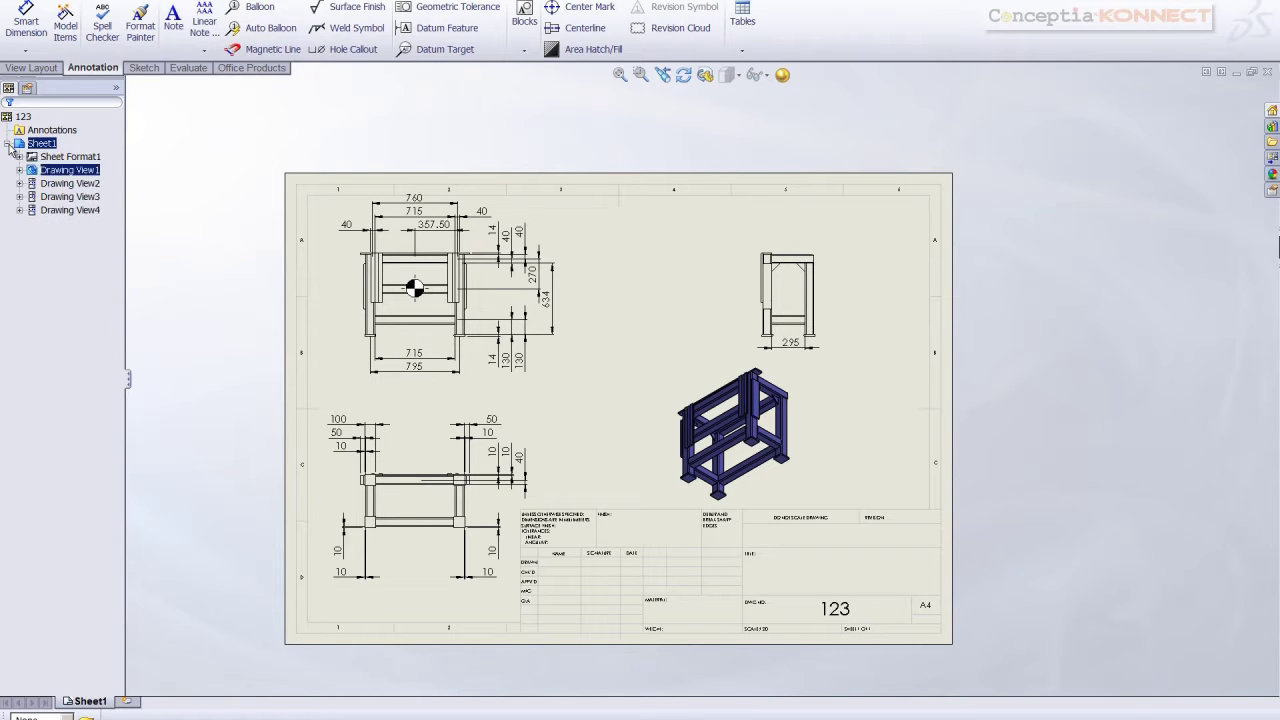
left_click(8, 145)
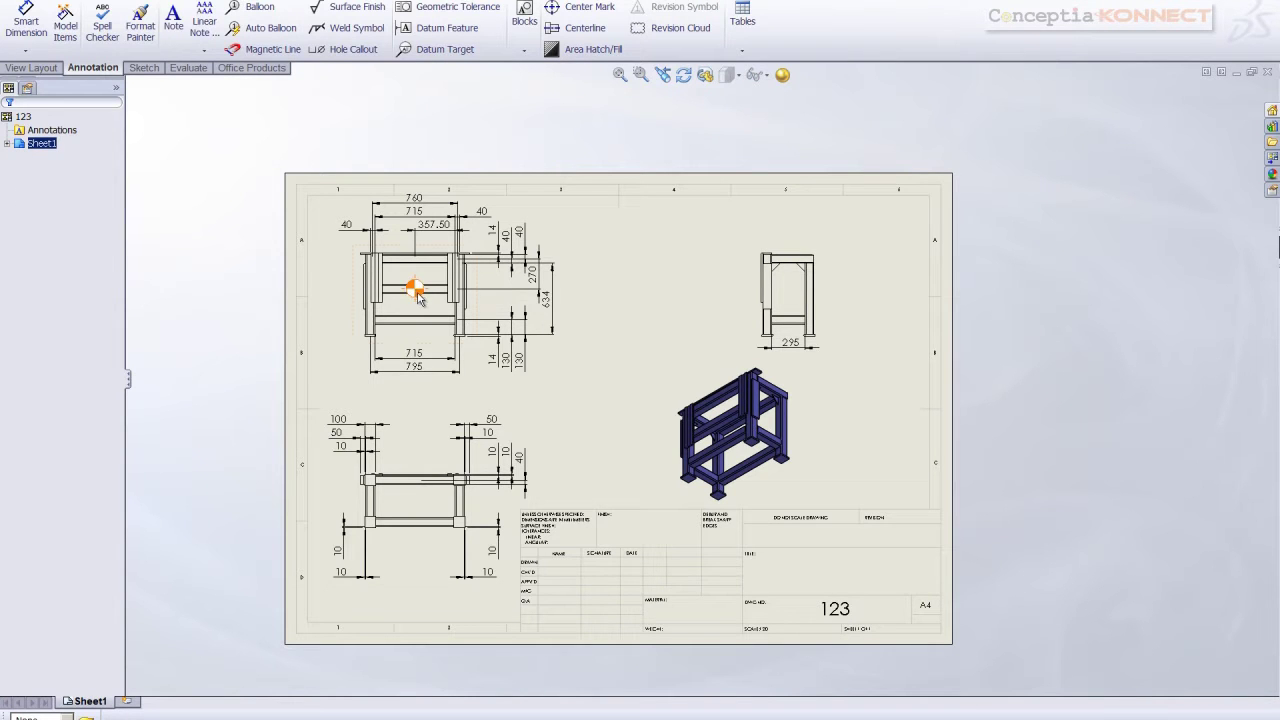
left_click(416, 291)
right_click(416, 291)
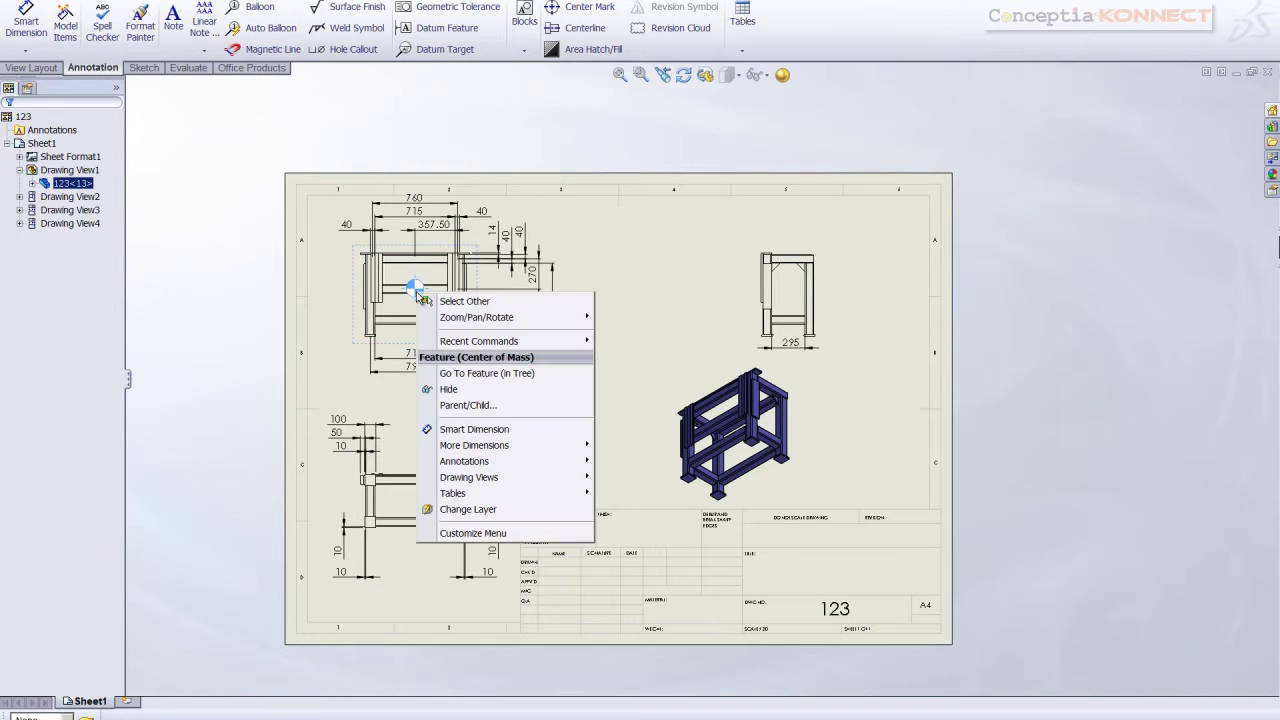
left_click(643, 270)
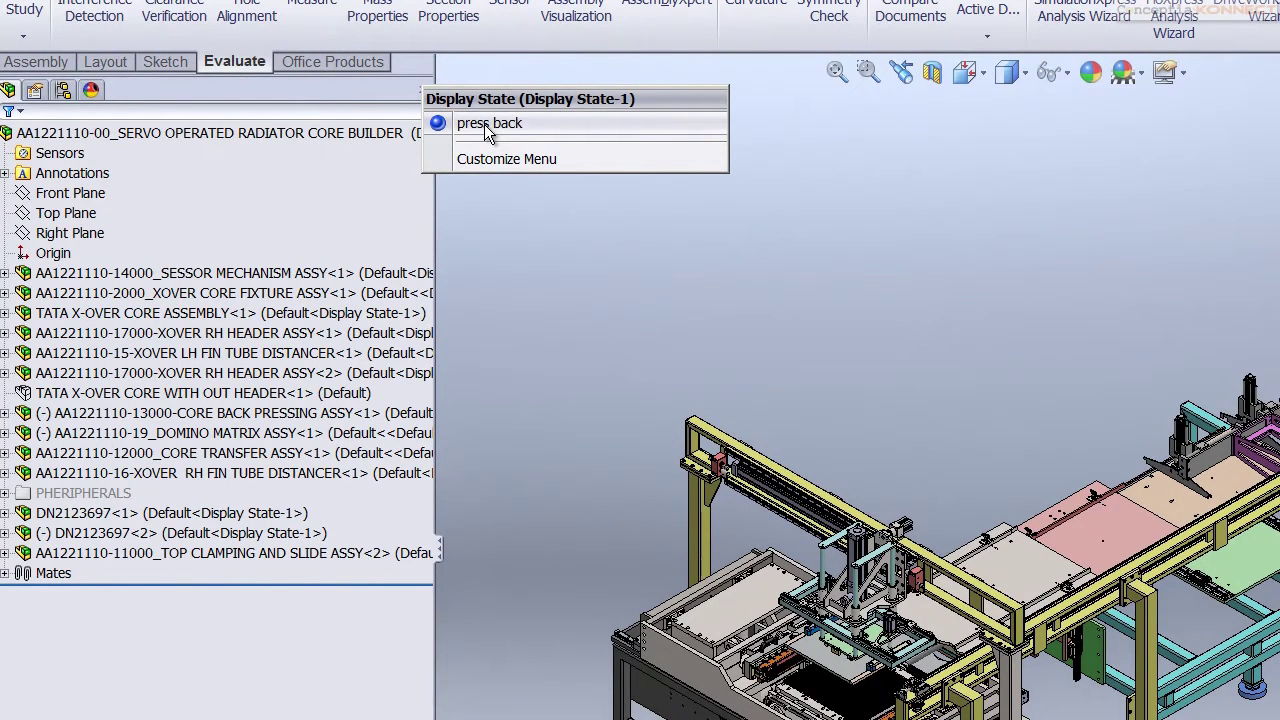
Apply the 'press back' display state, zoom to fit, and launch Insert Components
left_click(487, 126)
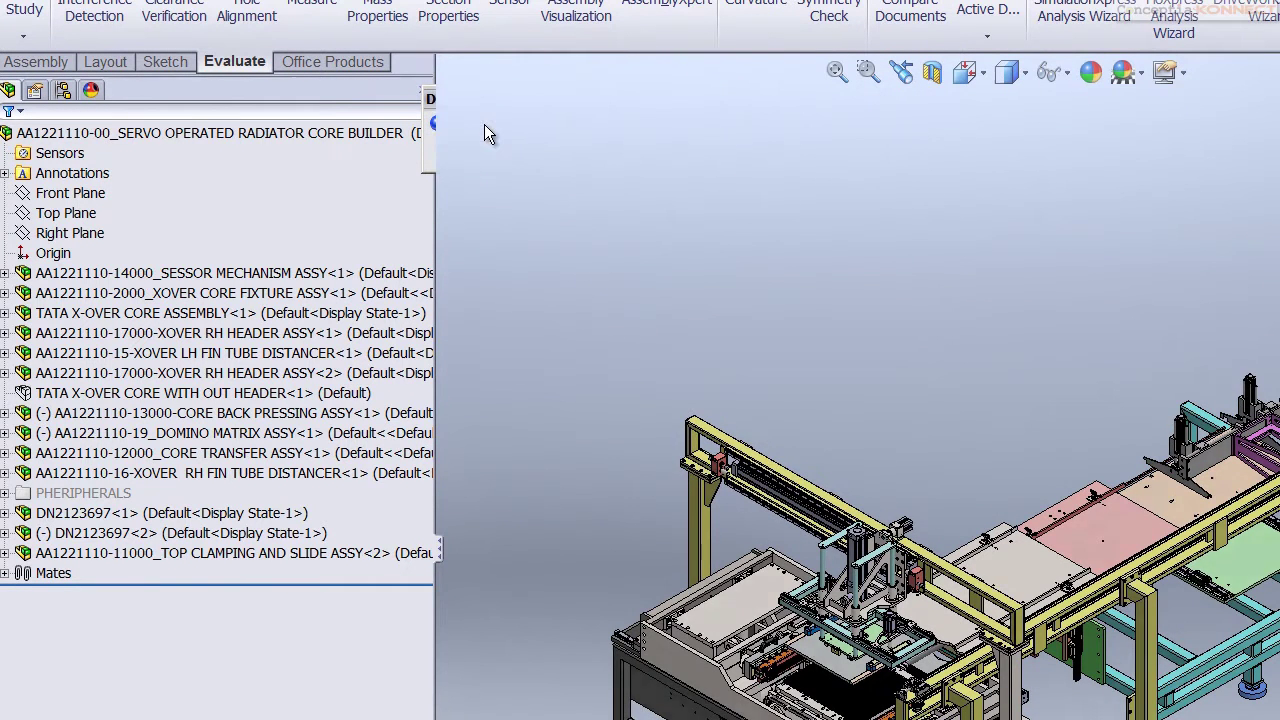
key("f")
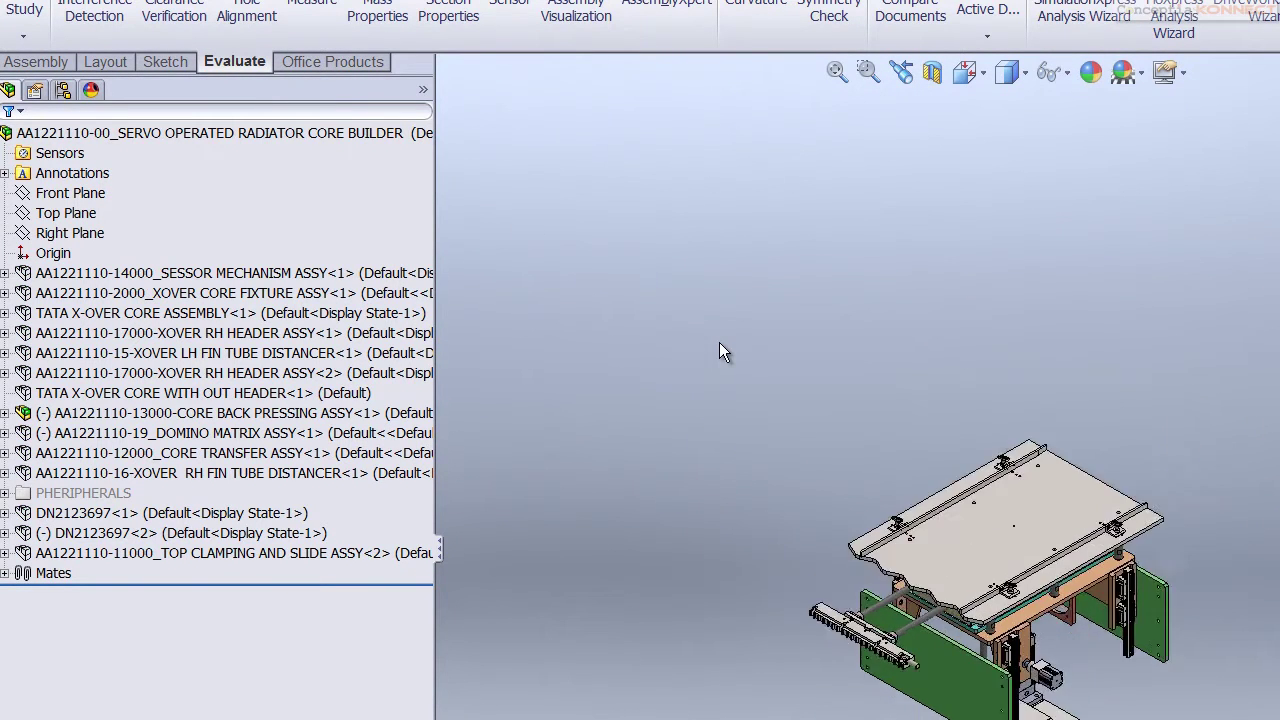
left_click(270, 416)
left_click(658, 313)
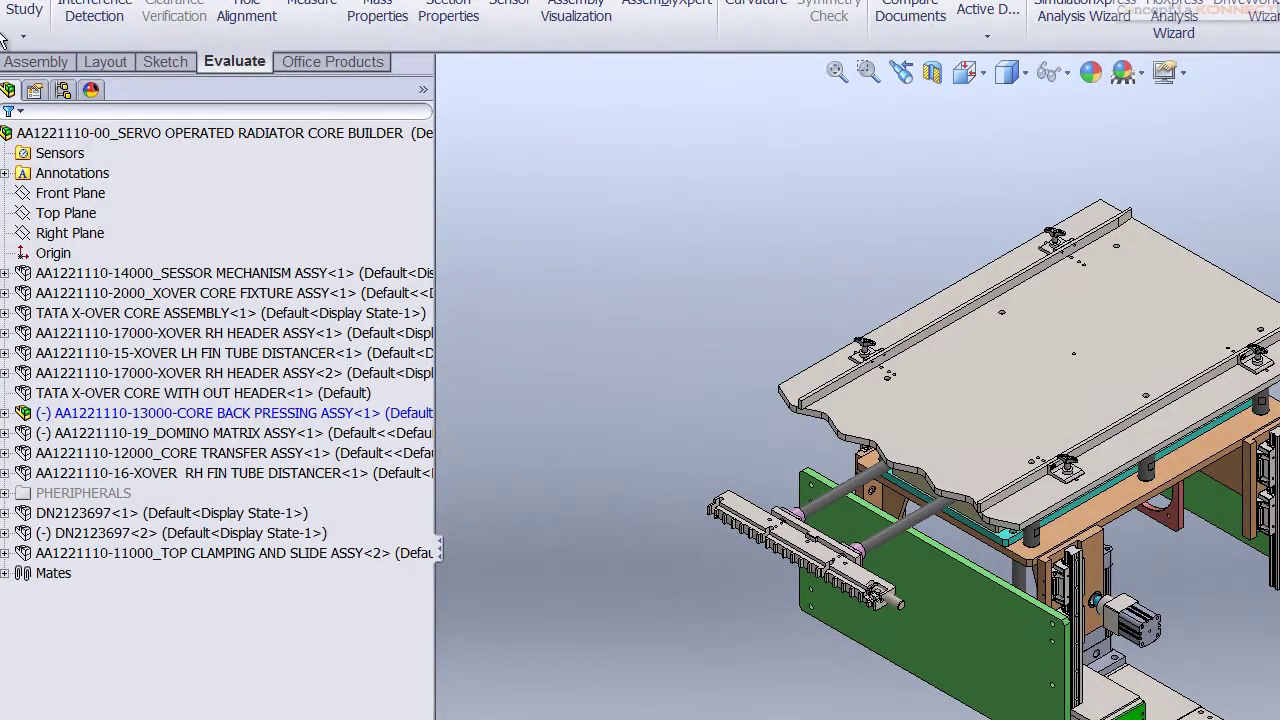
left_click(40, 63)
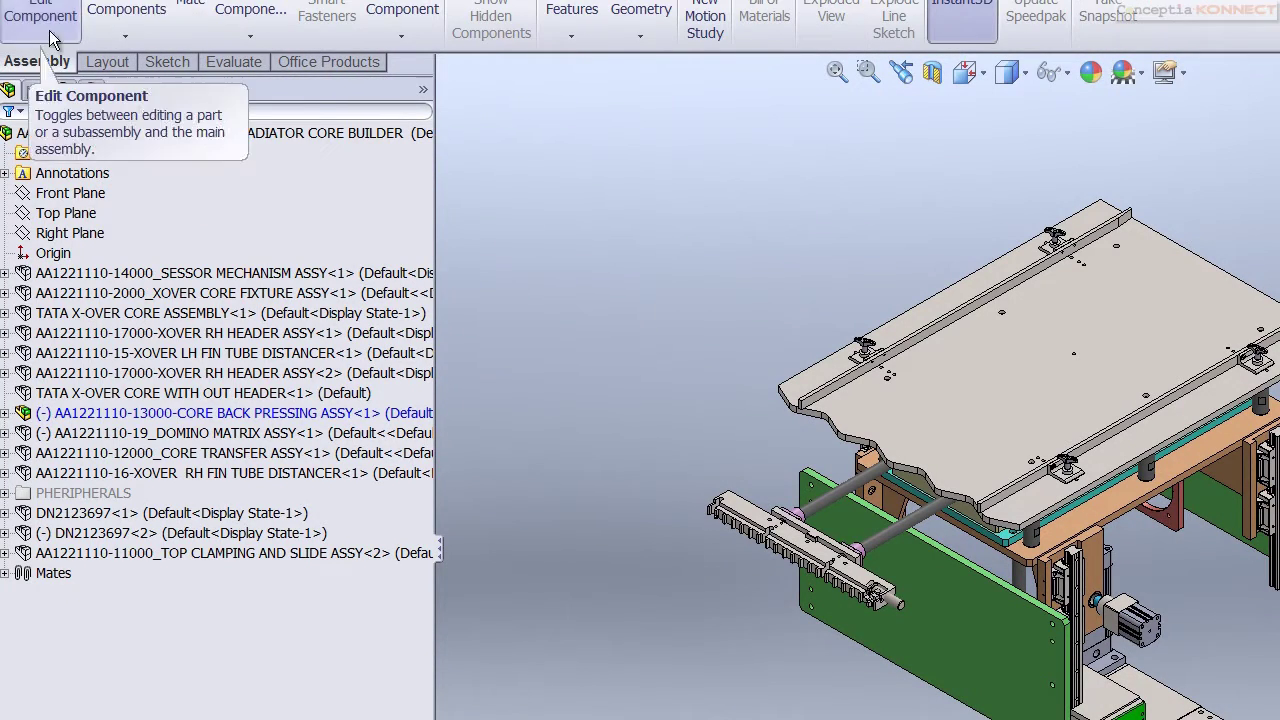
left_click(125, 8)
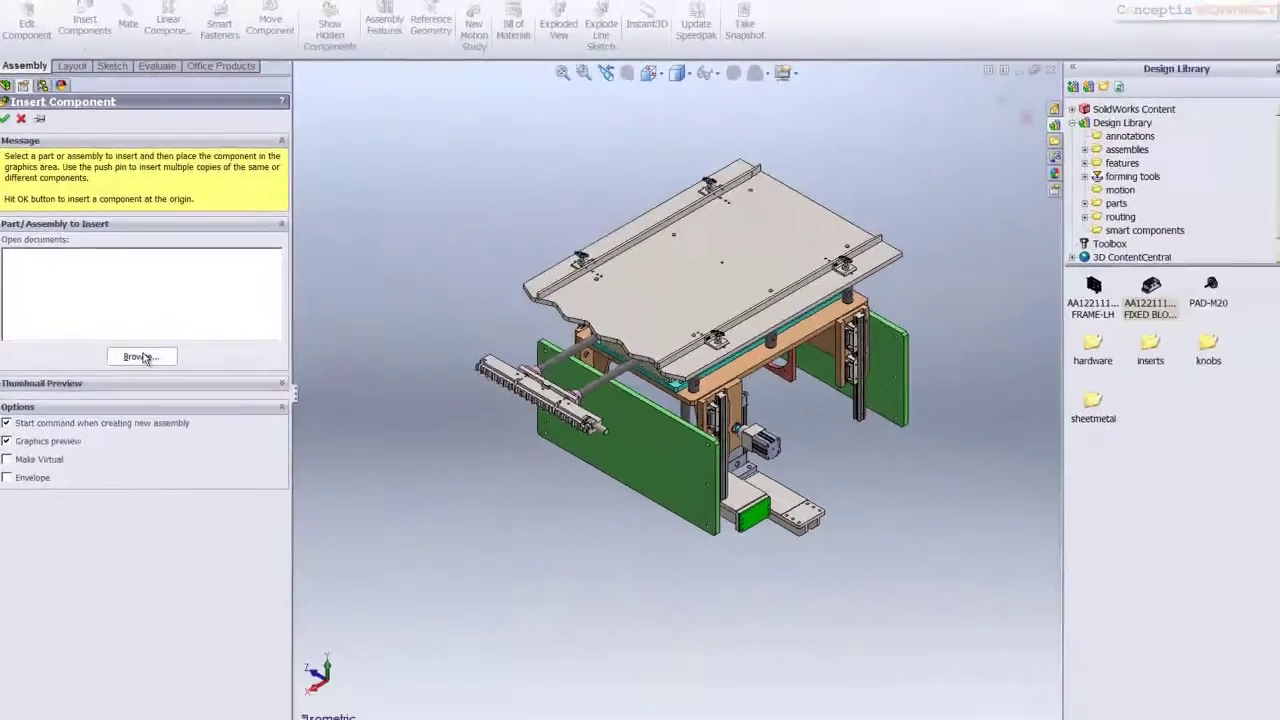
left_click(210, 493)
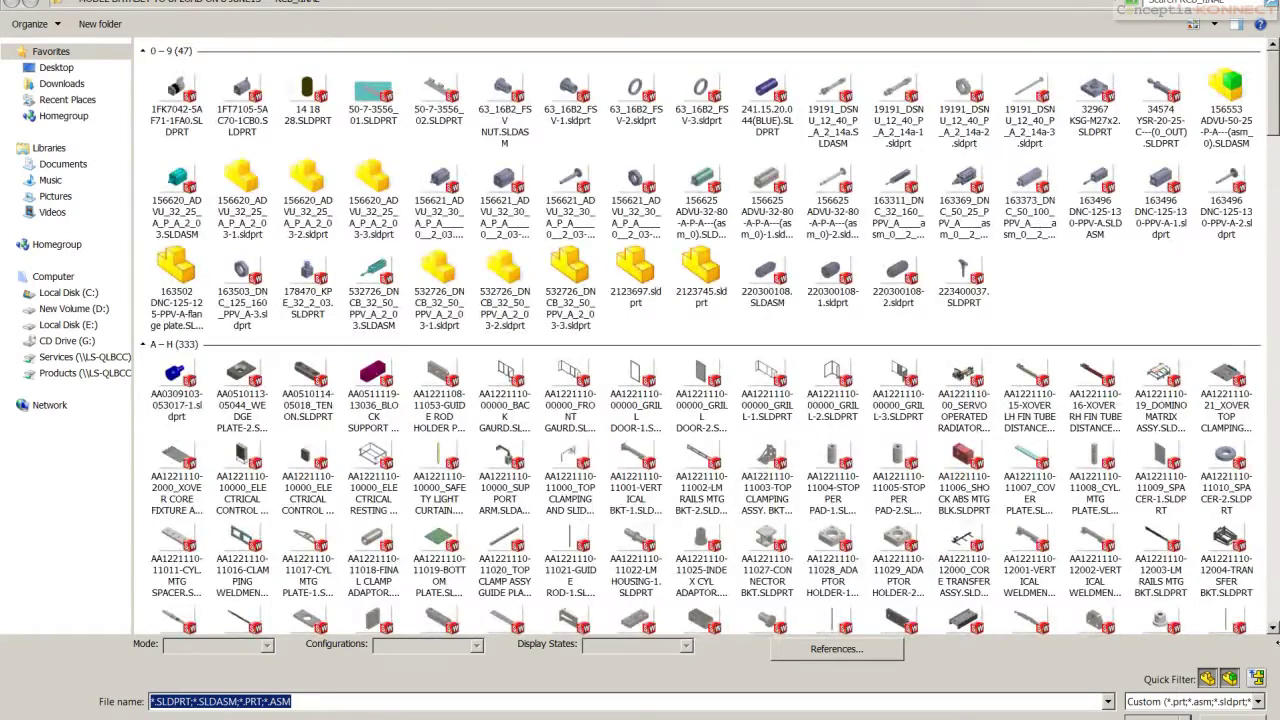
left_click(1207, 679)
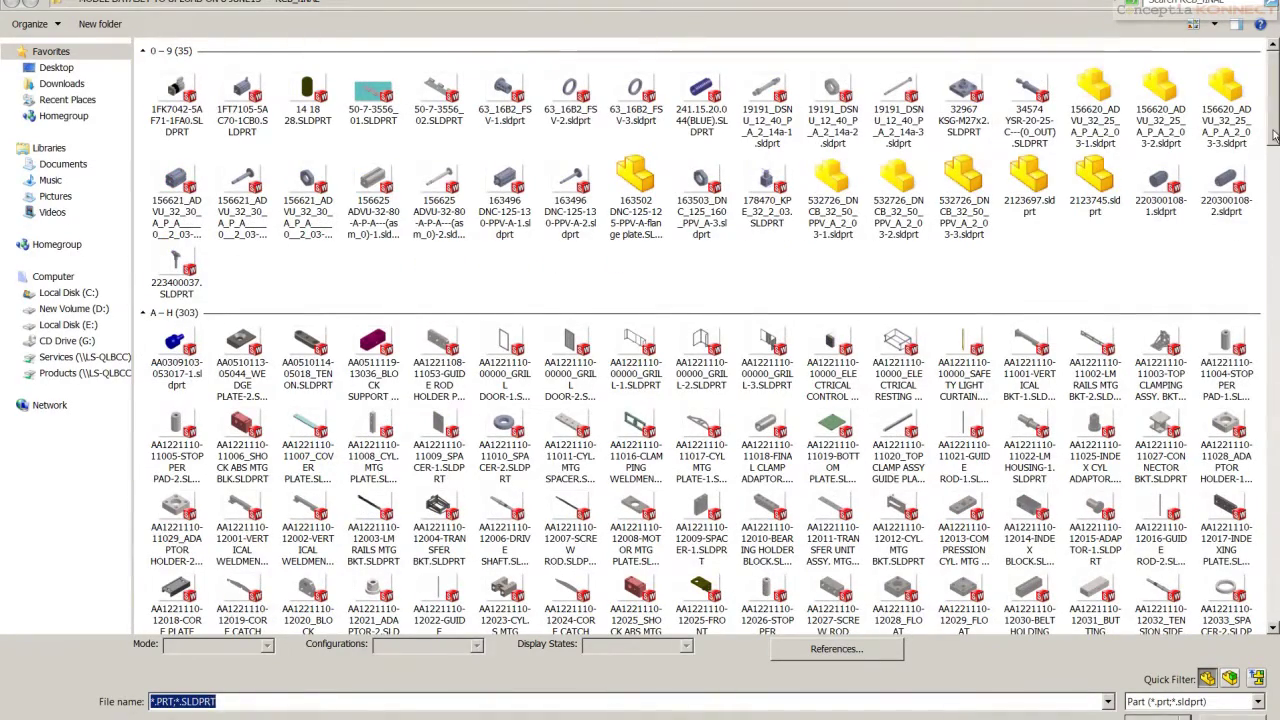
scroll(1274, 135, "down", 5)
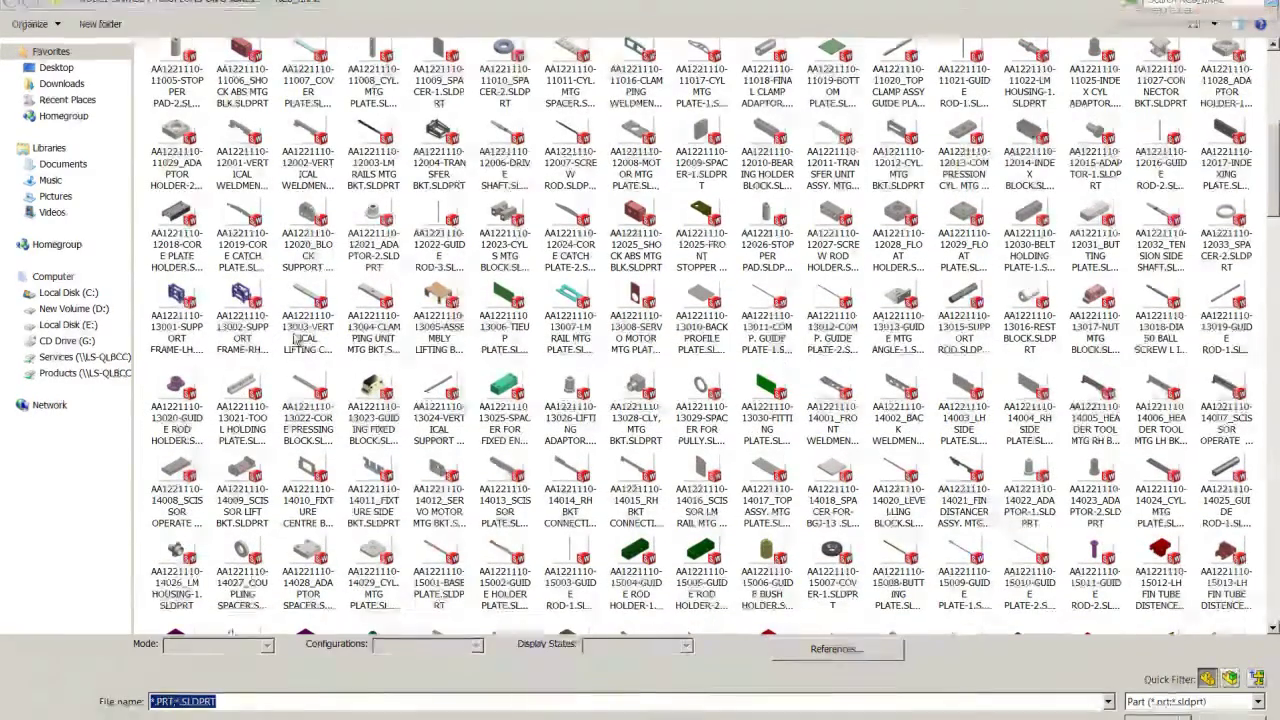
left_click(243, 315)
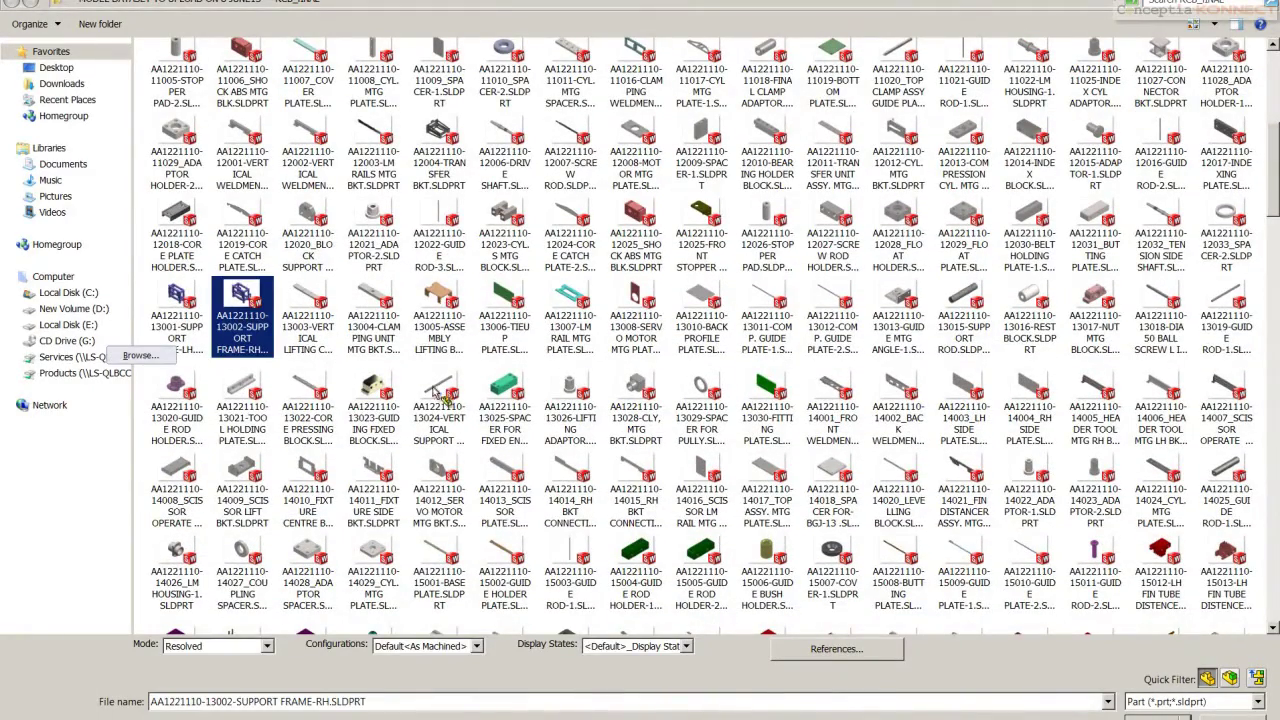
key("Return")
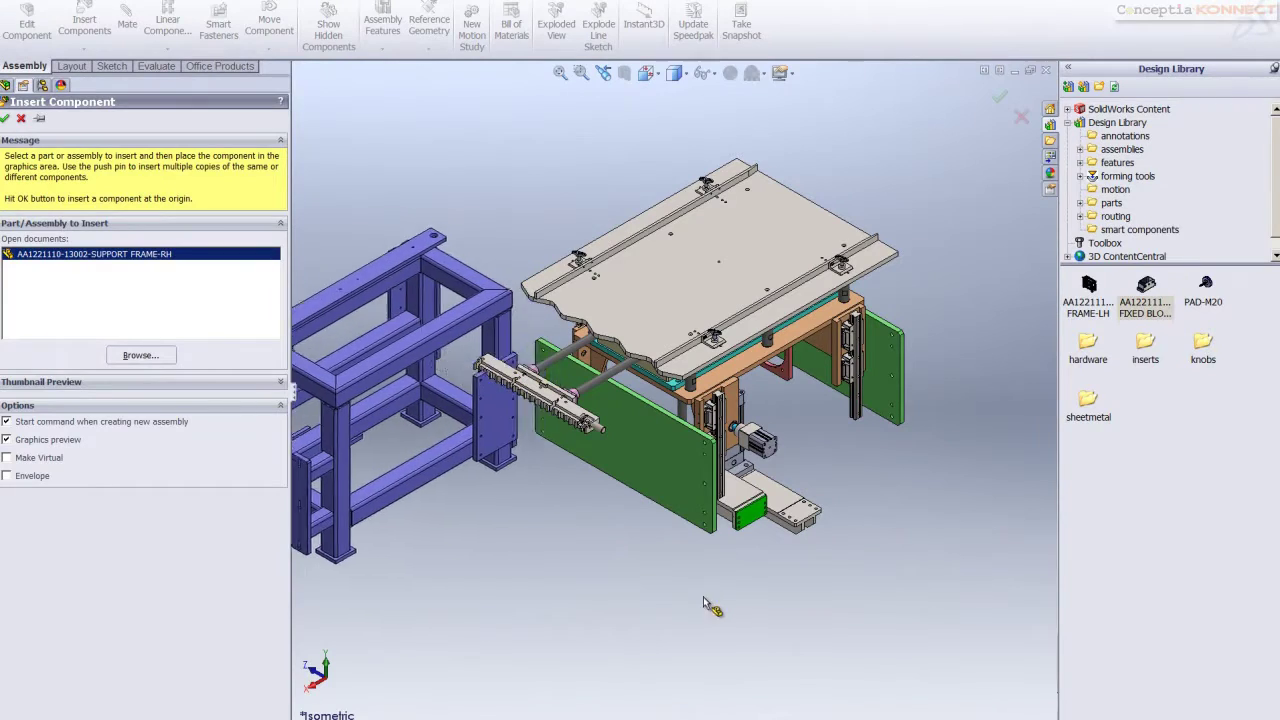
left_click(694, 608)
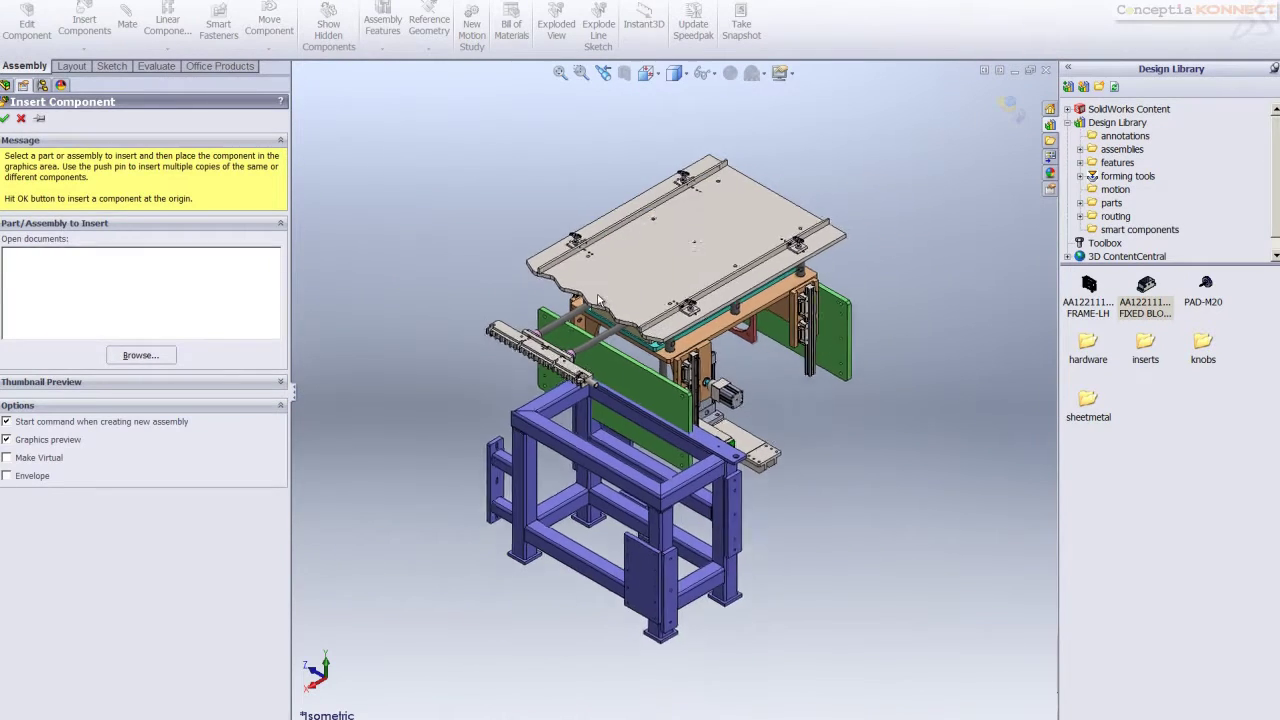
scroll(770, 480, "up", 3)
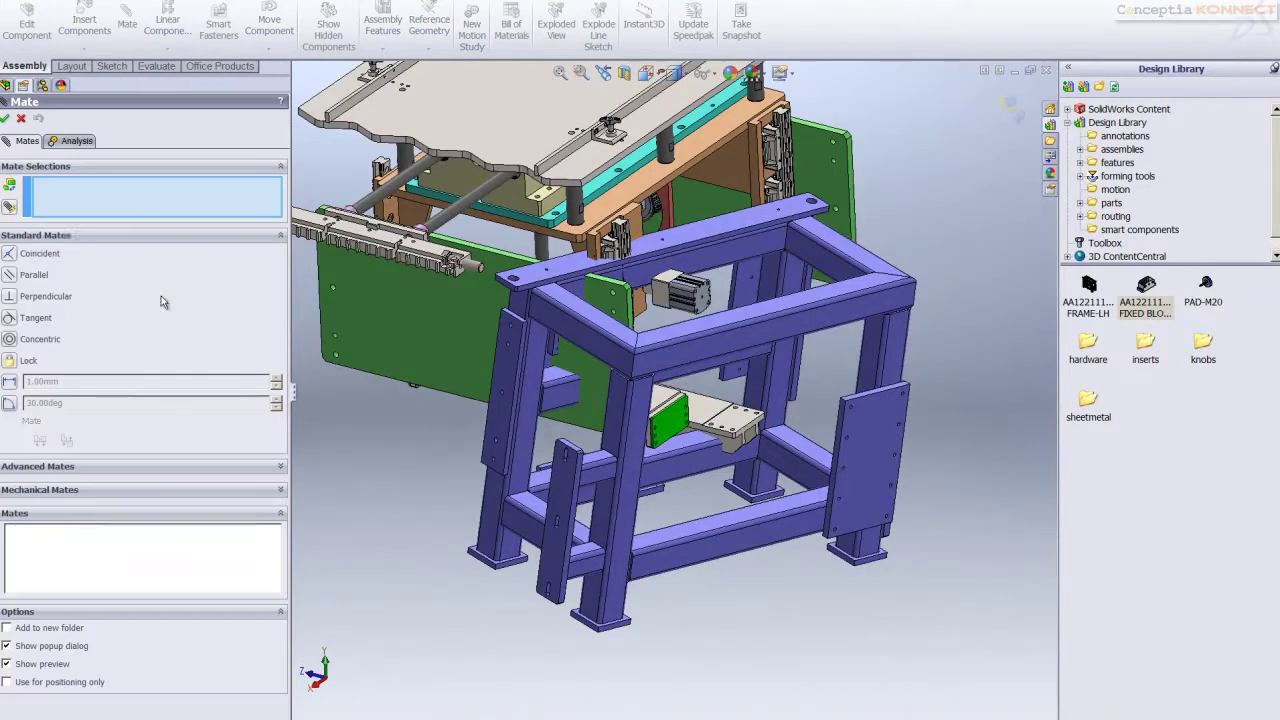
Create the Width3 width mate from two width faces and two tab faces on the green panel
left_click(20, 467)
left_click(10, 286)
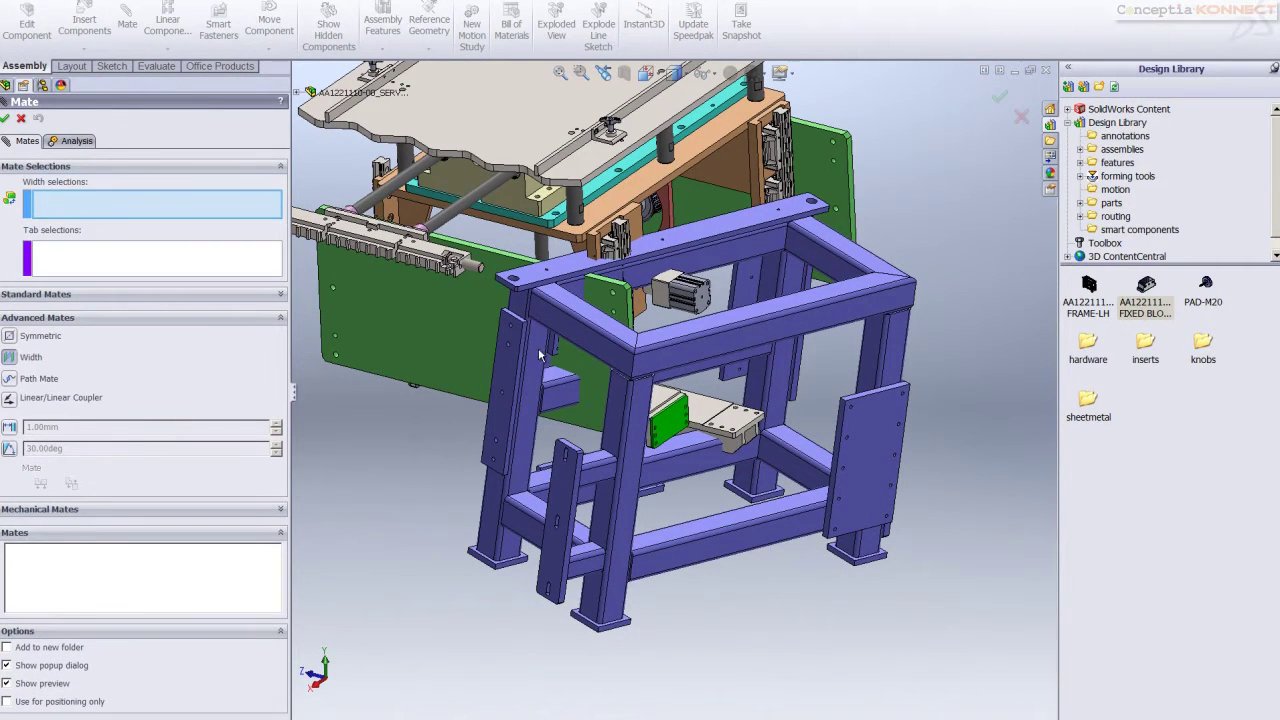
left_click(505, 358)
middle_click_drag(505, 358, 1012, 318)
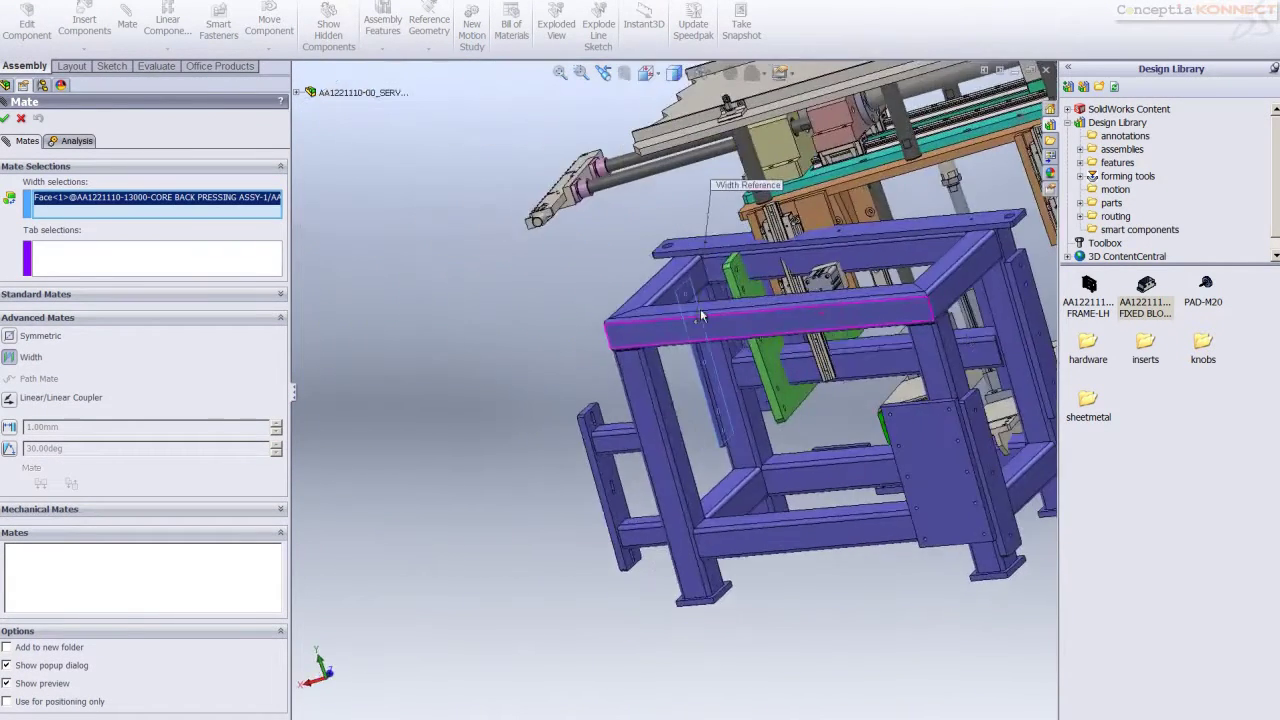
left_click(1032, 310)
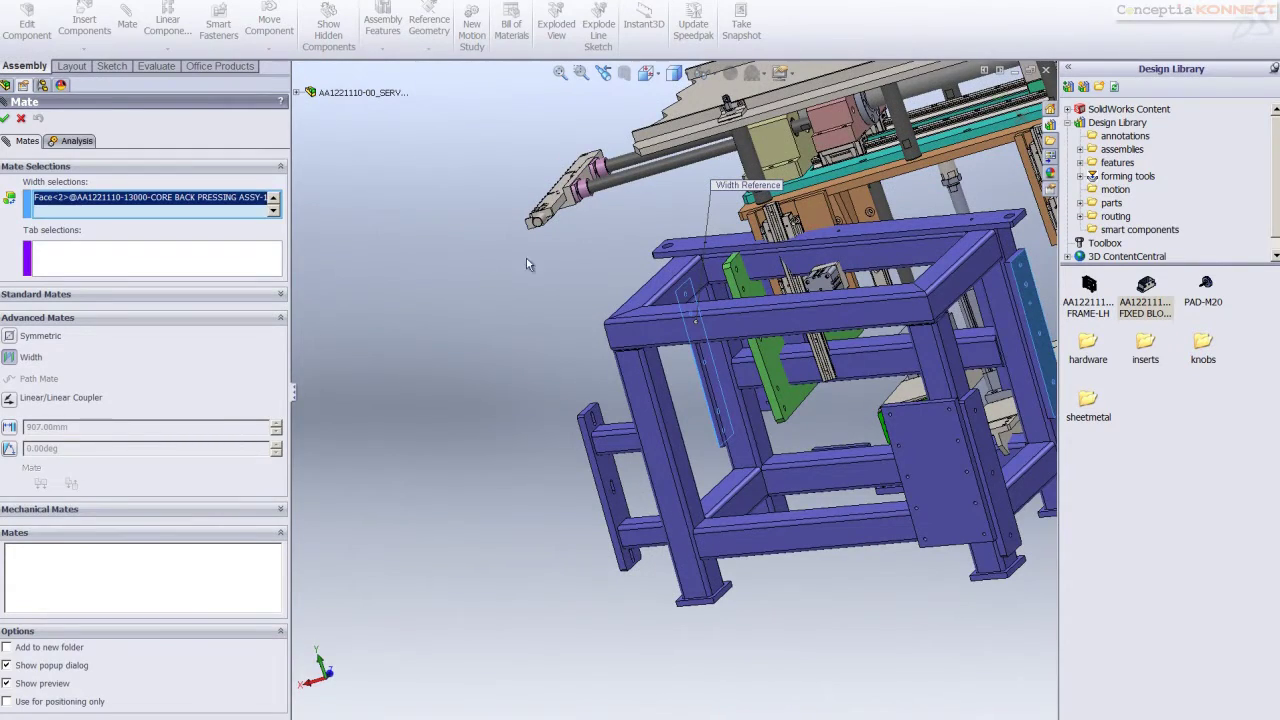
left_click(167, 247)
middle_click_drag(700, 285, 468, 297)
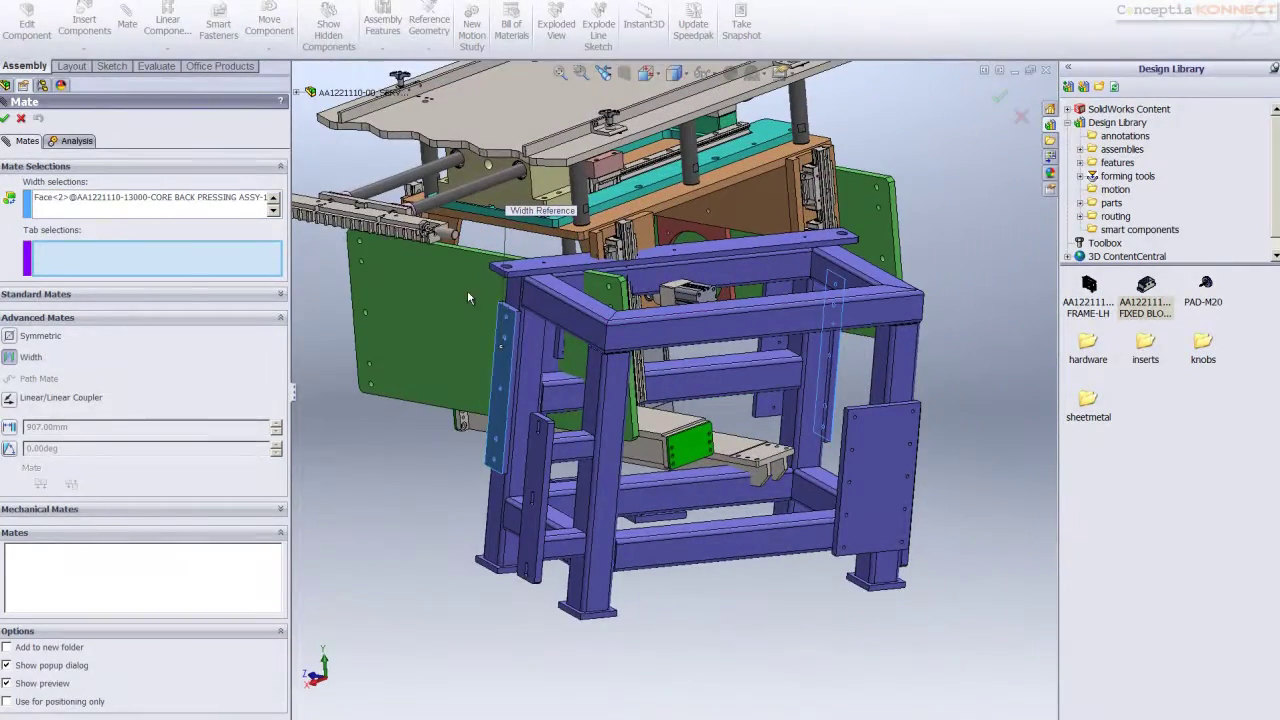
left_click(468, 297)
middle_click_drag(880, 260, 932, 227)
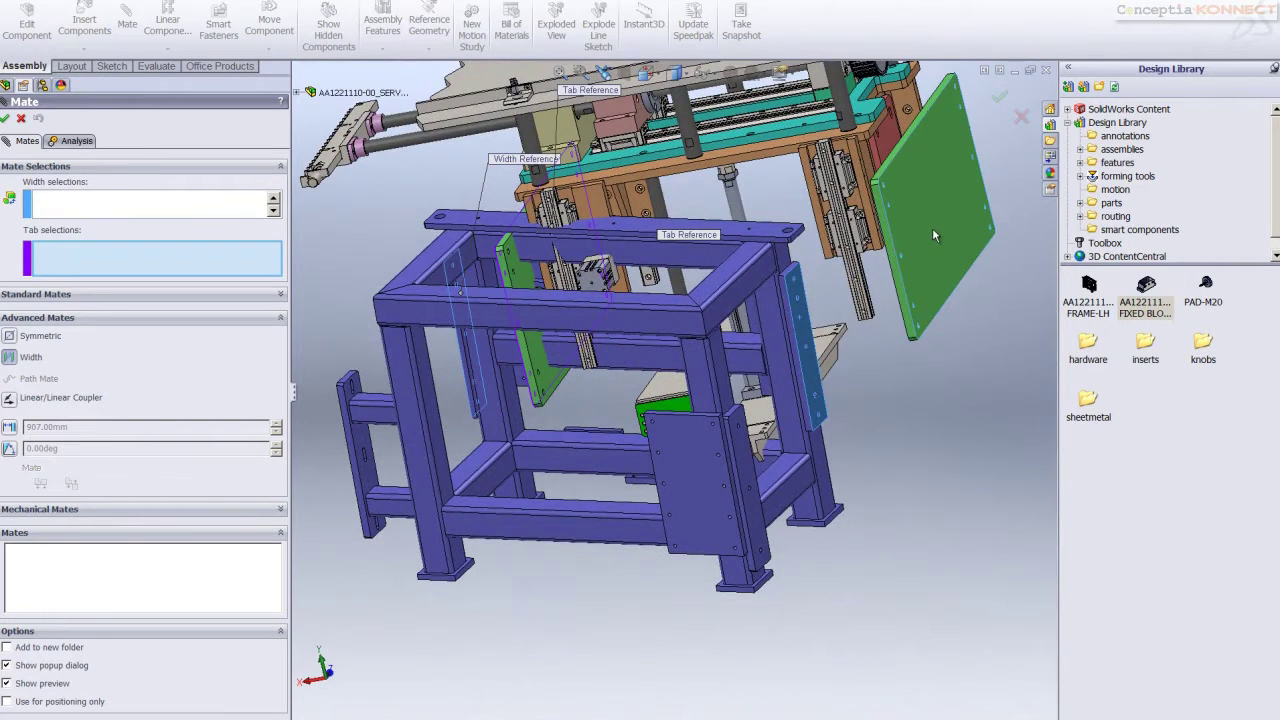
left_click(931, 228)
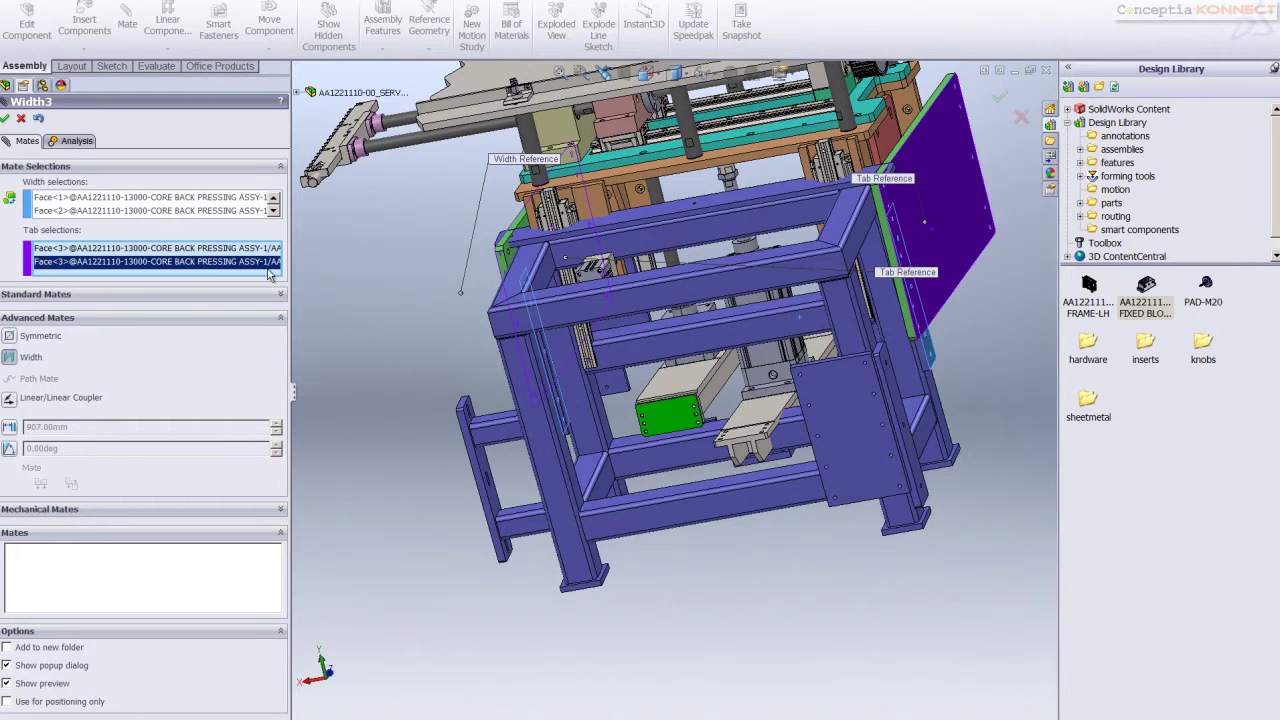
left_click(6, 118)
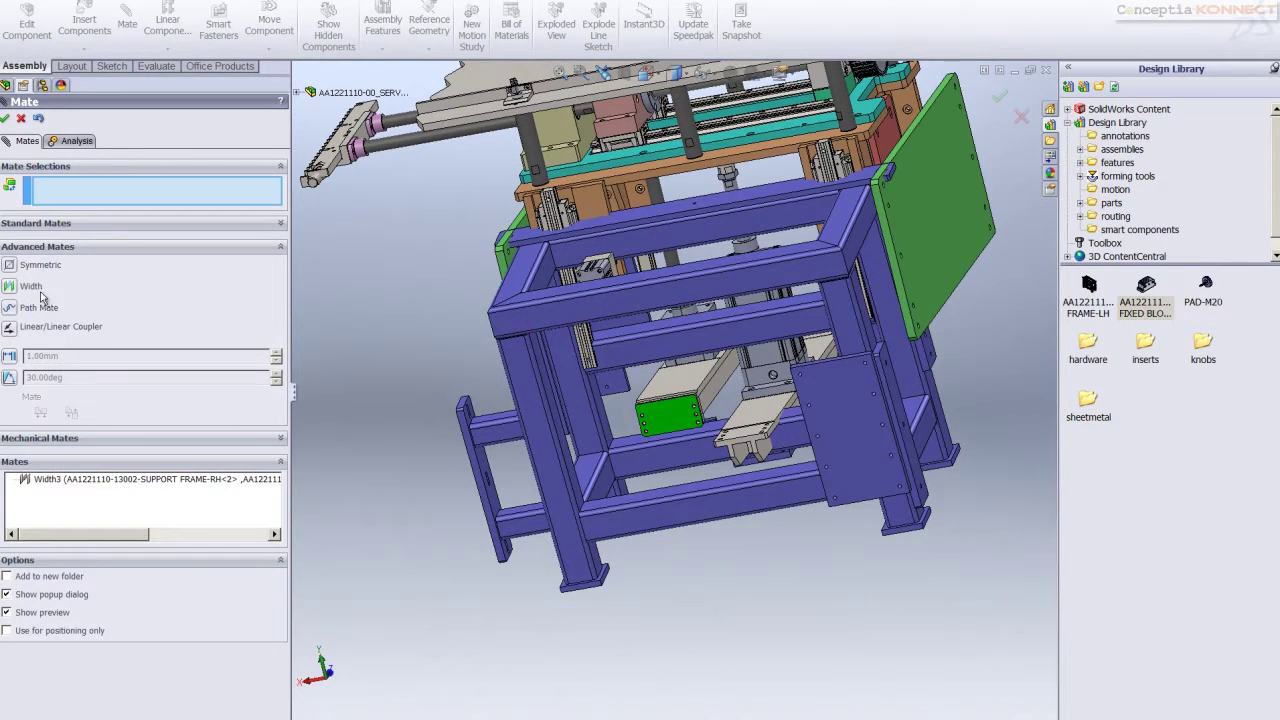
Pick the green plate's hole face, clear the mate selections, and close the Mate dialog
left_click(72, 226)
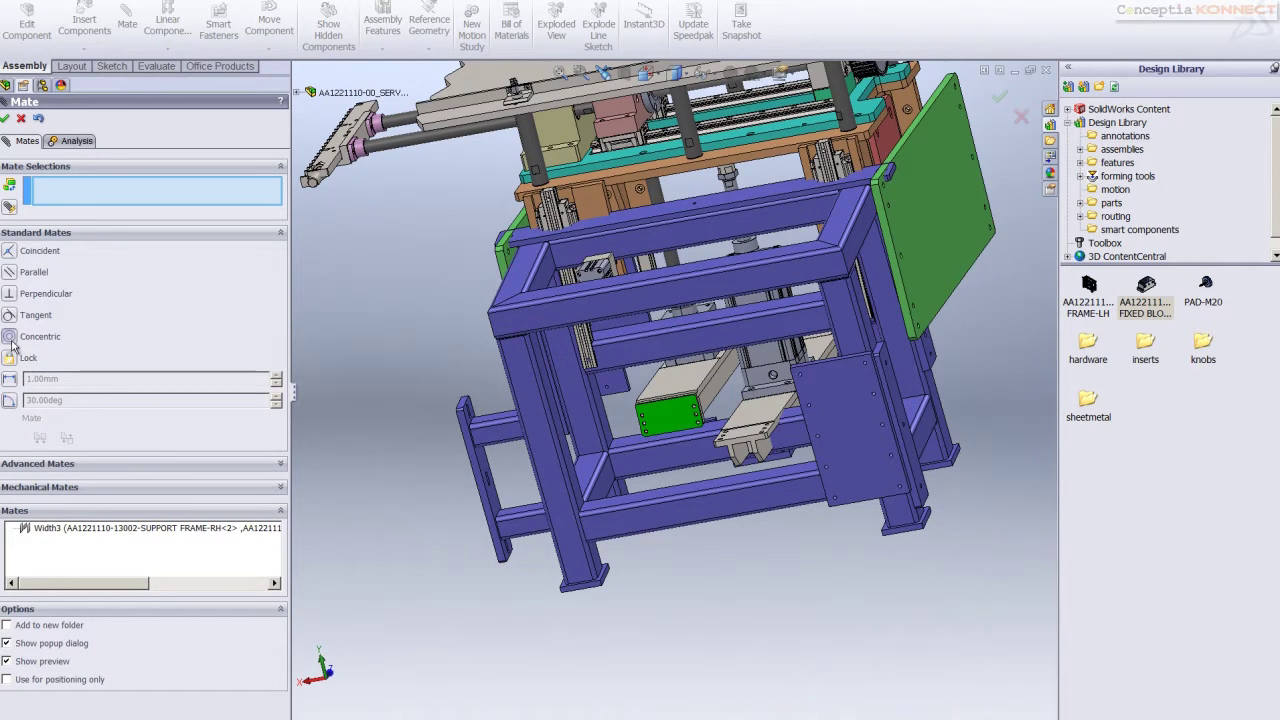
middle_click_drag(600, 400, 447, 275)
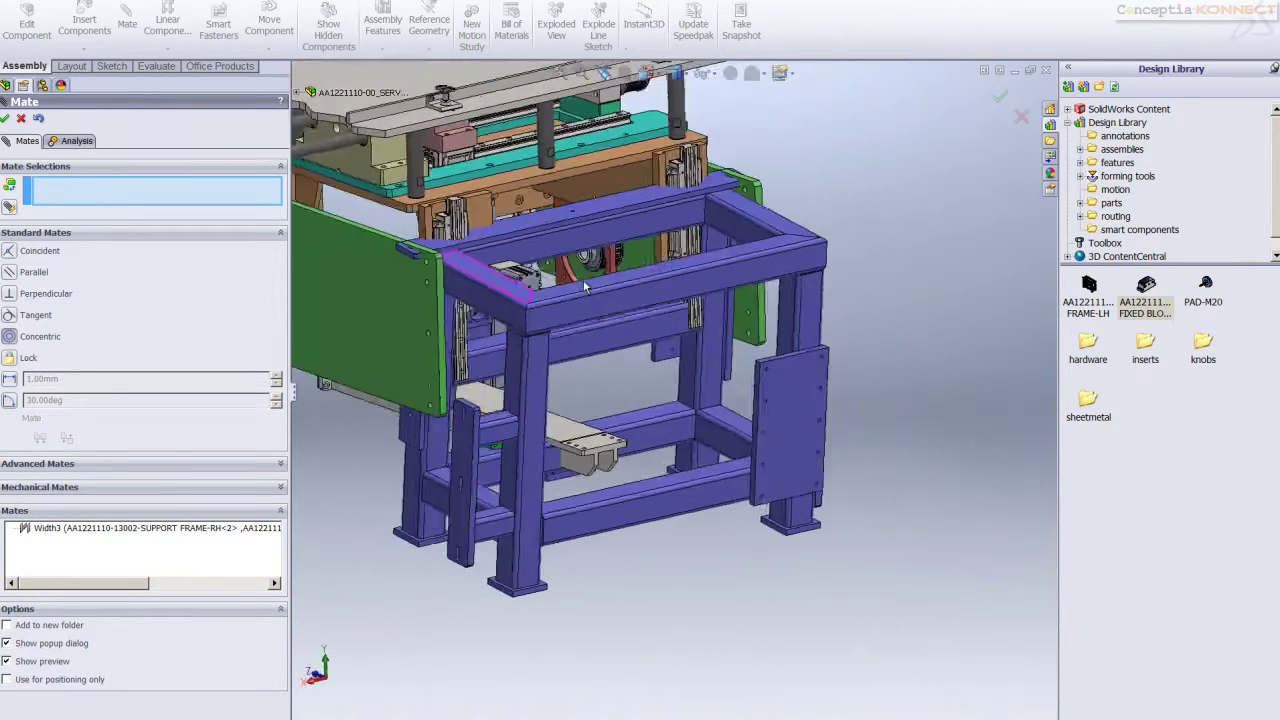
scroll(447, 275, "down", 8)
left_click(463, 335)
middle_click_drag(512, 361, 777, 443)
right_click(172, 180)
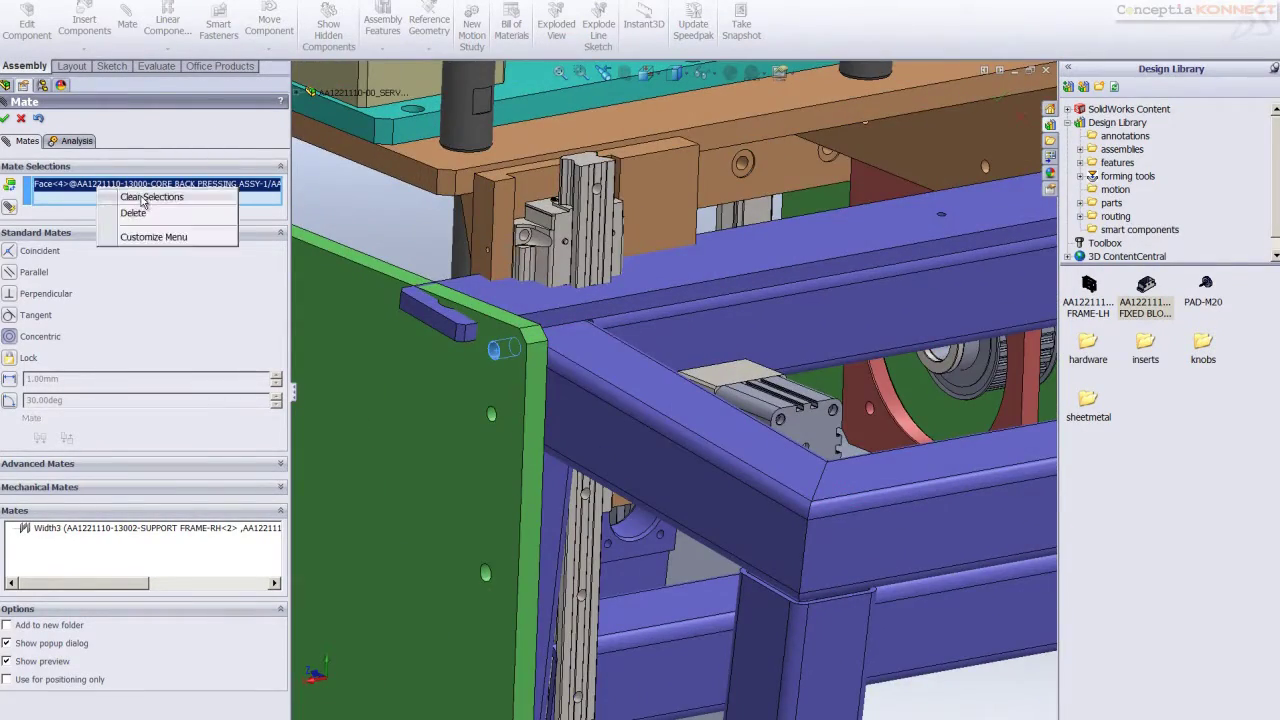
left_click(205, 184)
scroll(806, 461, "down", 8)
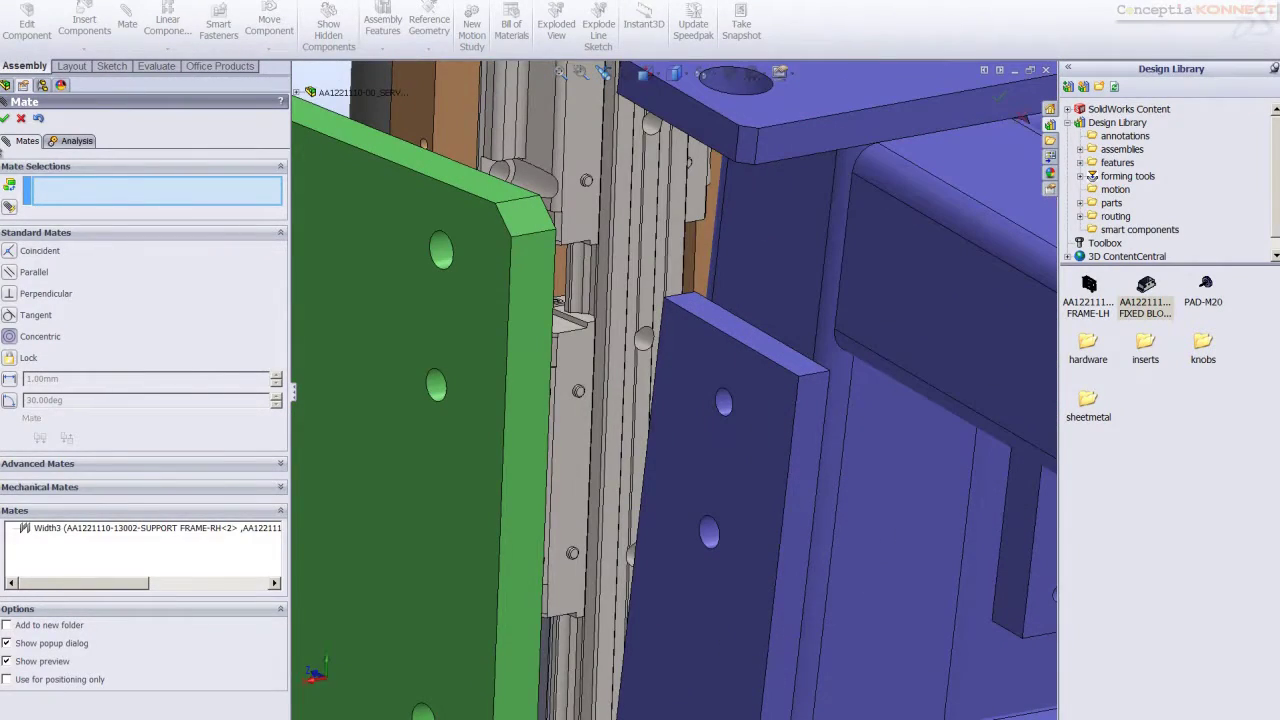
left_click(5, 118)
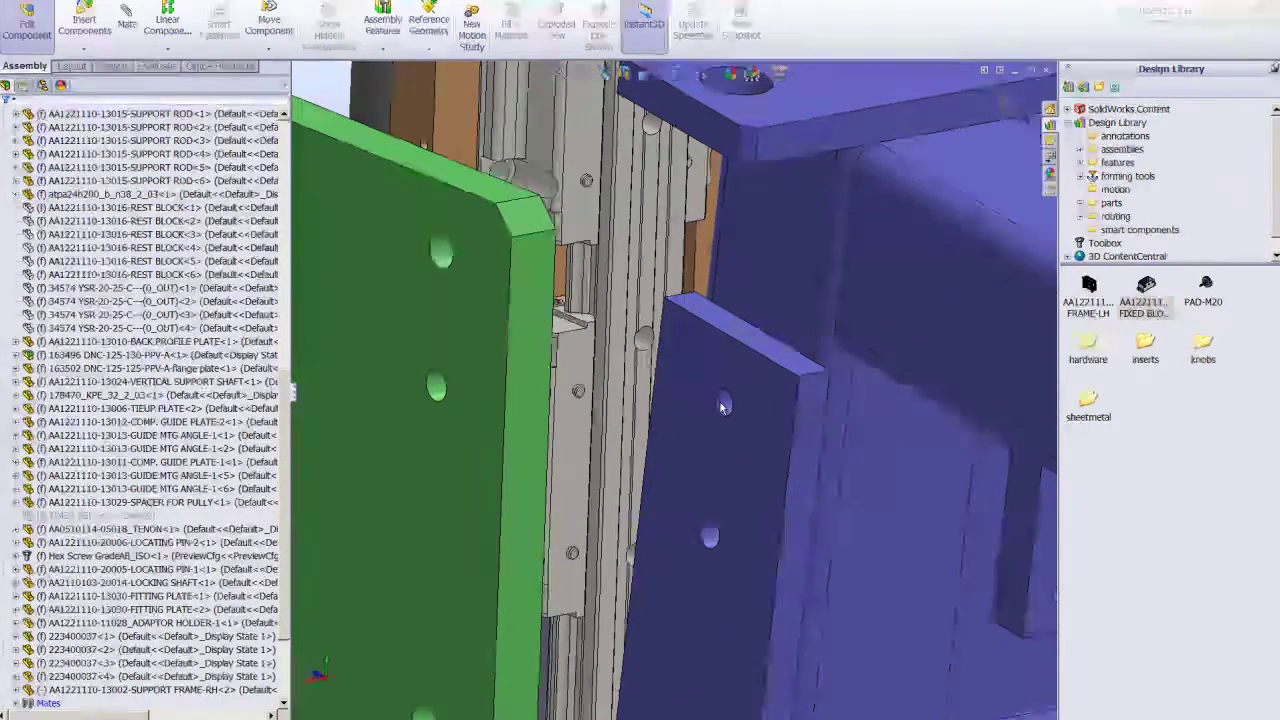
Move SUPPORT FRAME-RH<2> into position against the green side plate and accept it
left_click(724, 404)
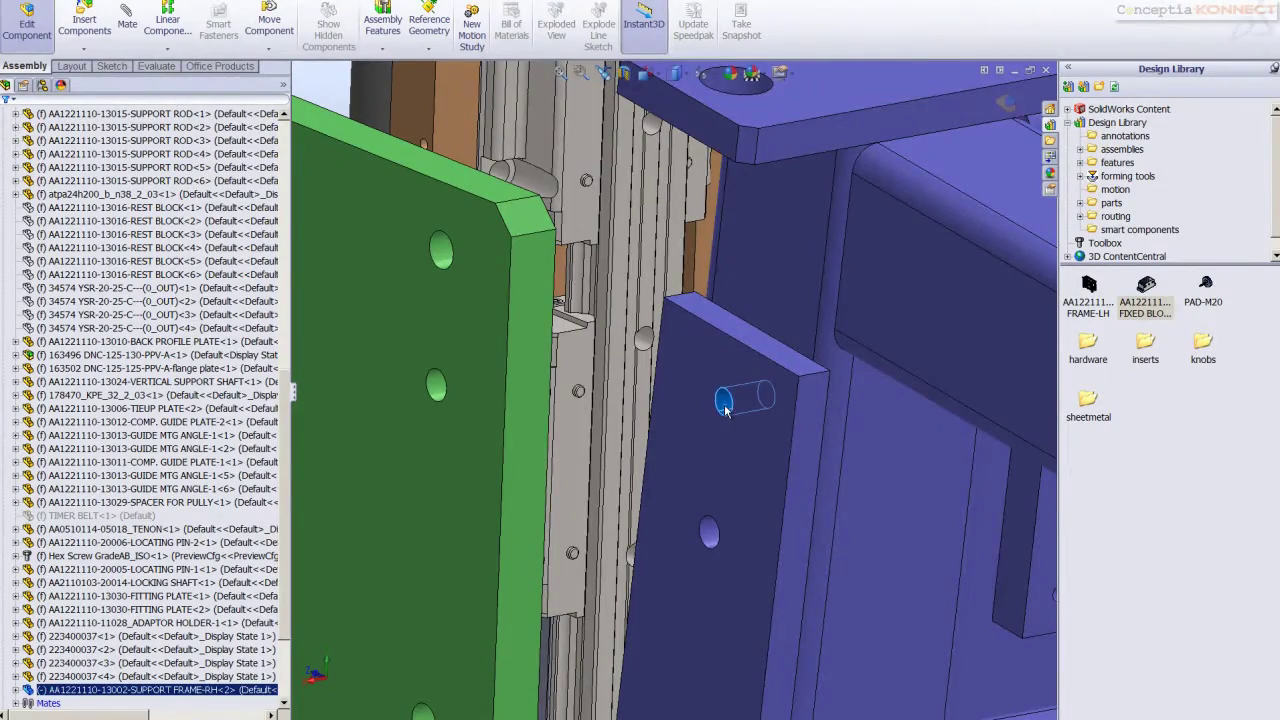
left_click(770, 392)
mouse_move(437, 252)
left_mouse_down()
mouse_move(450, 270)
mouse_move(446, 256)
left_mouse_up()
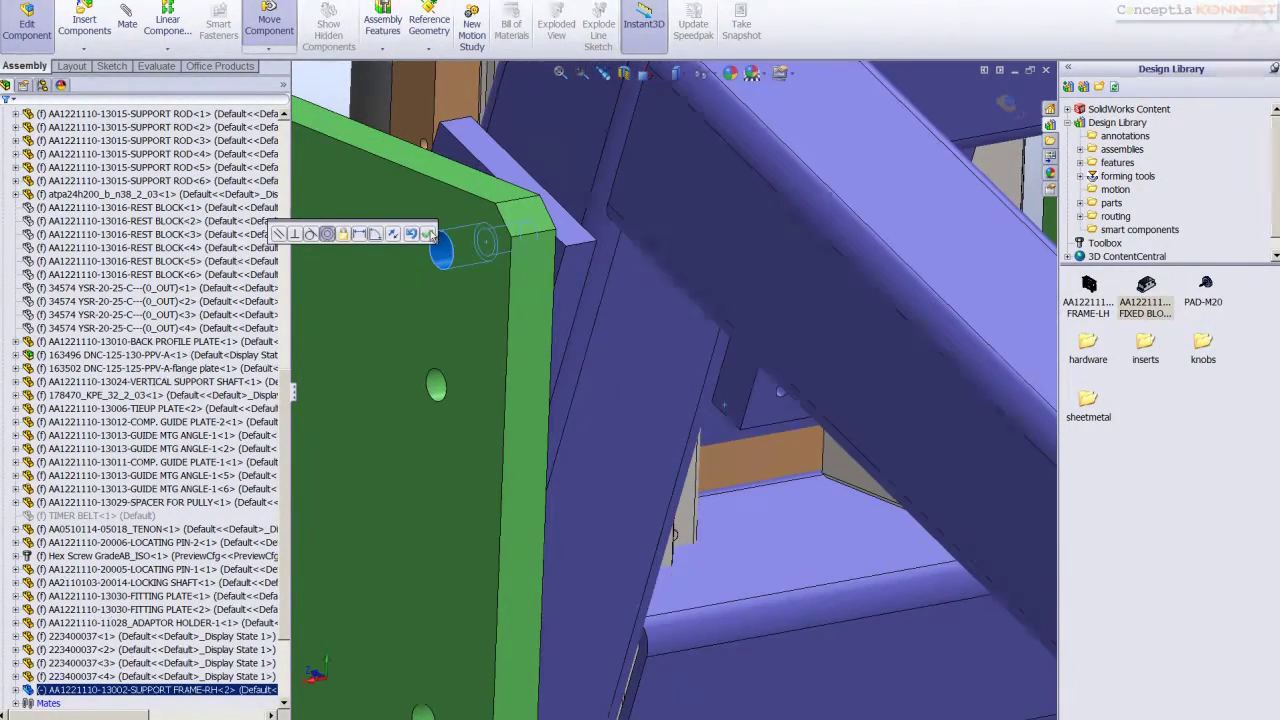
key("Escape")
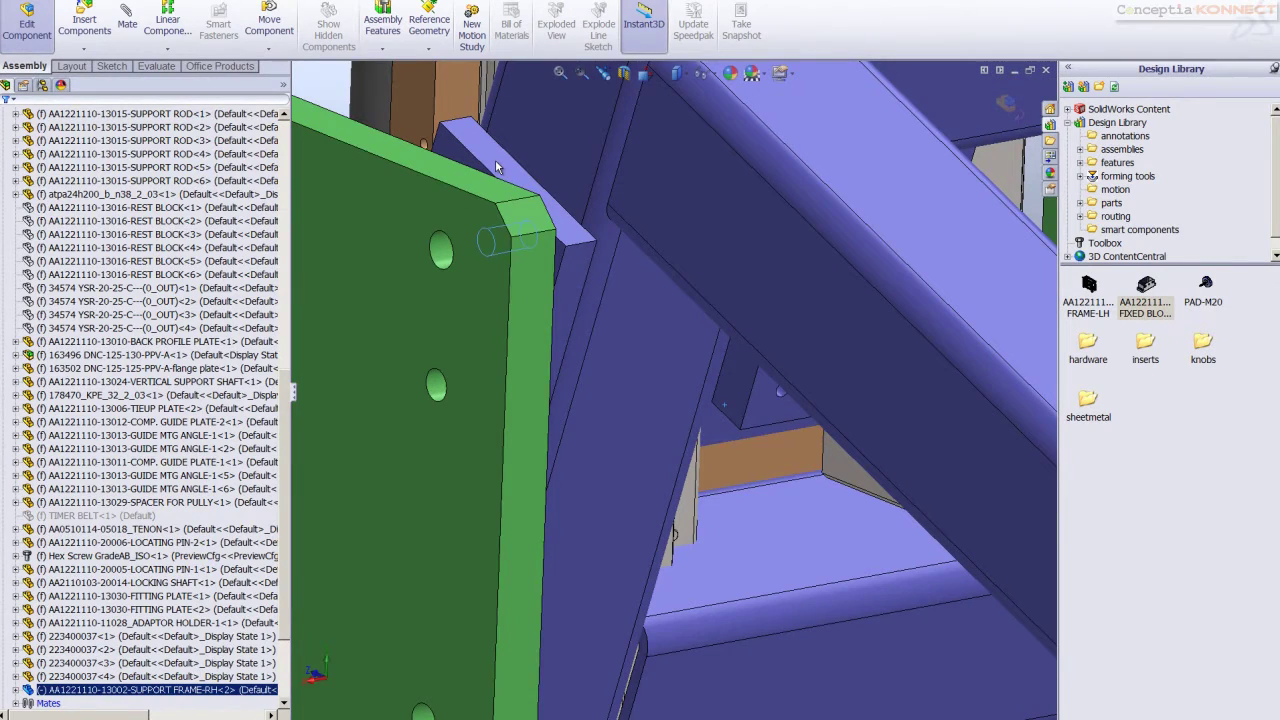
left_click_drag(495, 159, 465, 184)
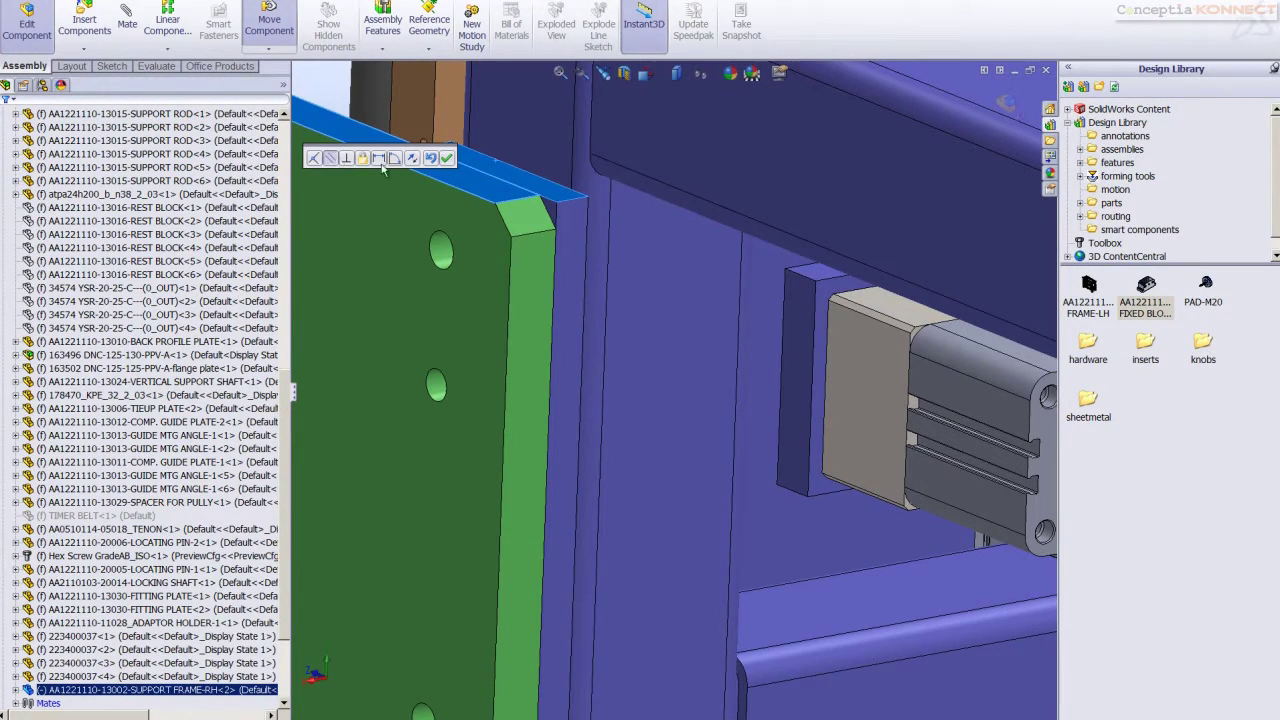
left_click(444, 162)
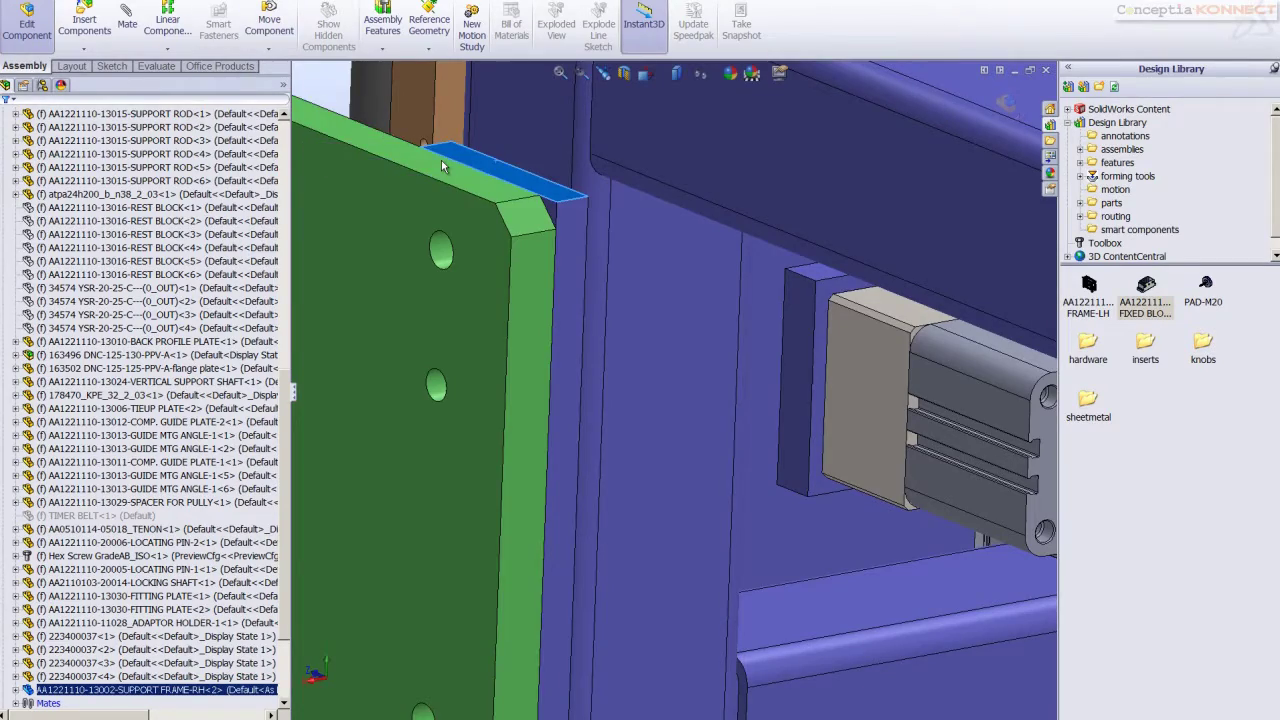
Fit the machine in view, orbit to its opposite side, and pick up SUPPORT FRAME-LH
key("f")
left_click(462, 441)
middle_click_drag(462, 441, 700, 460)
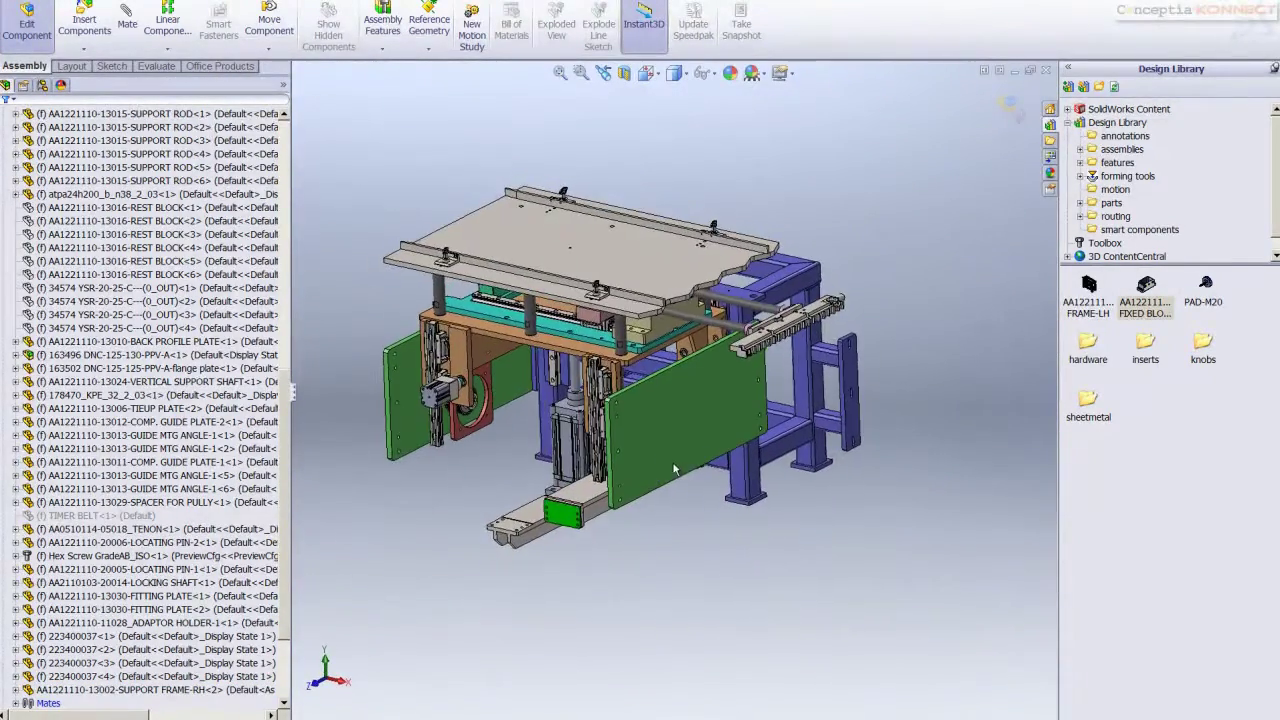
scroll(843, 437, "up", 3)
left_click_drag(1090, 296, 611, 483)
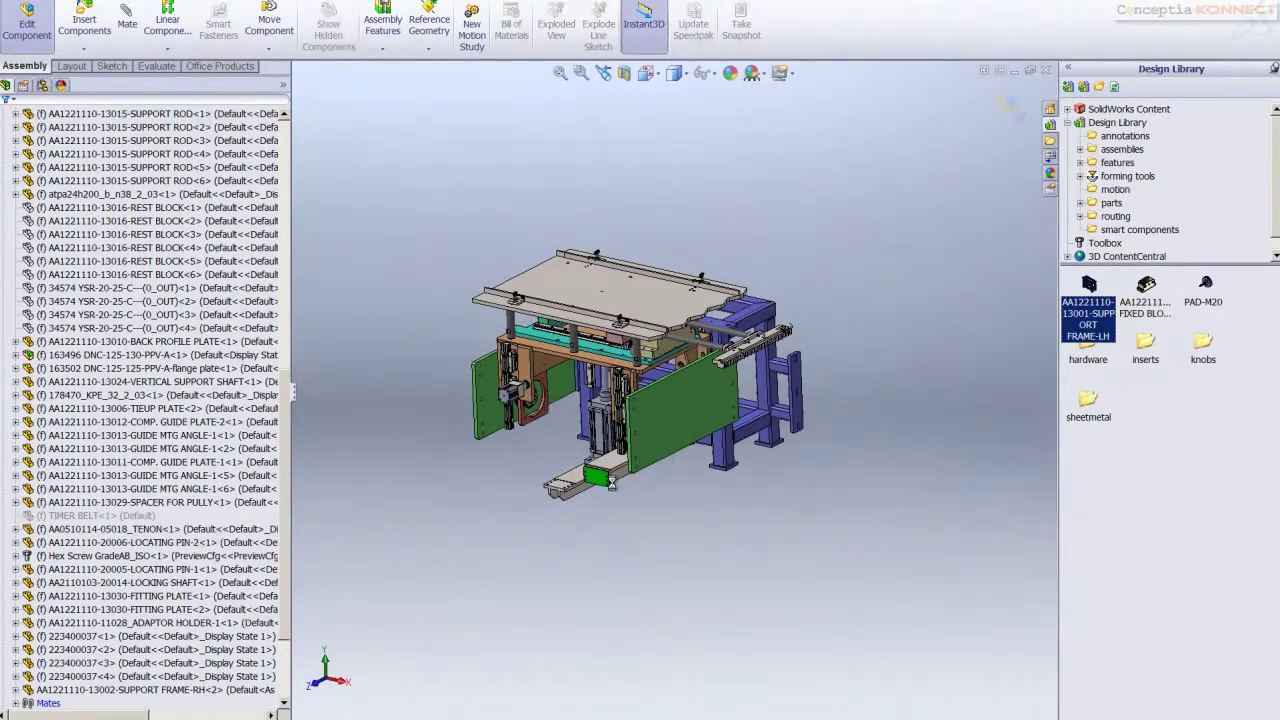
Drop SUPPORT FRAME-LH and a PAD-M20 foot from the Design Library into the assembly
left_click_drag(492, 518, 922, 420)
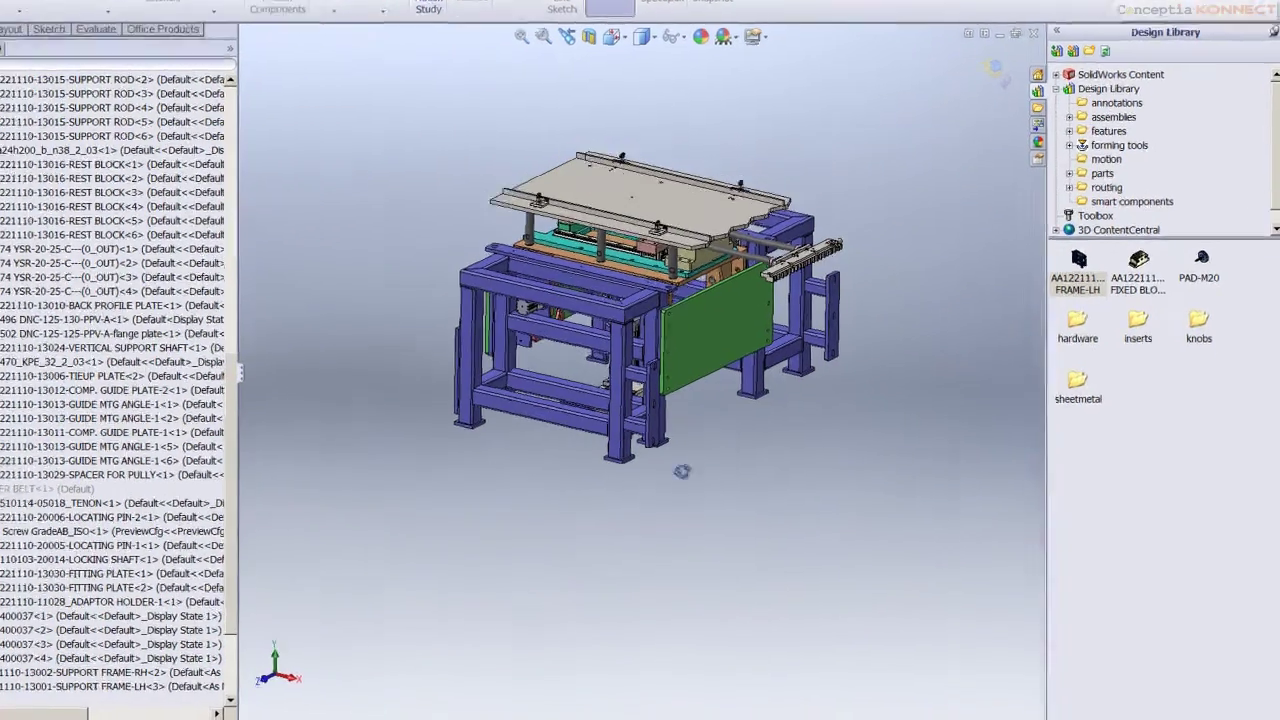
scroll(857, 446, "down", 5)
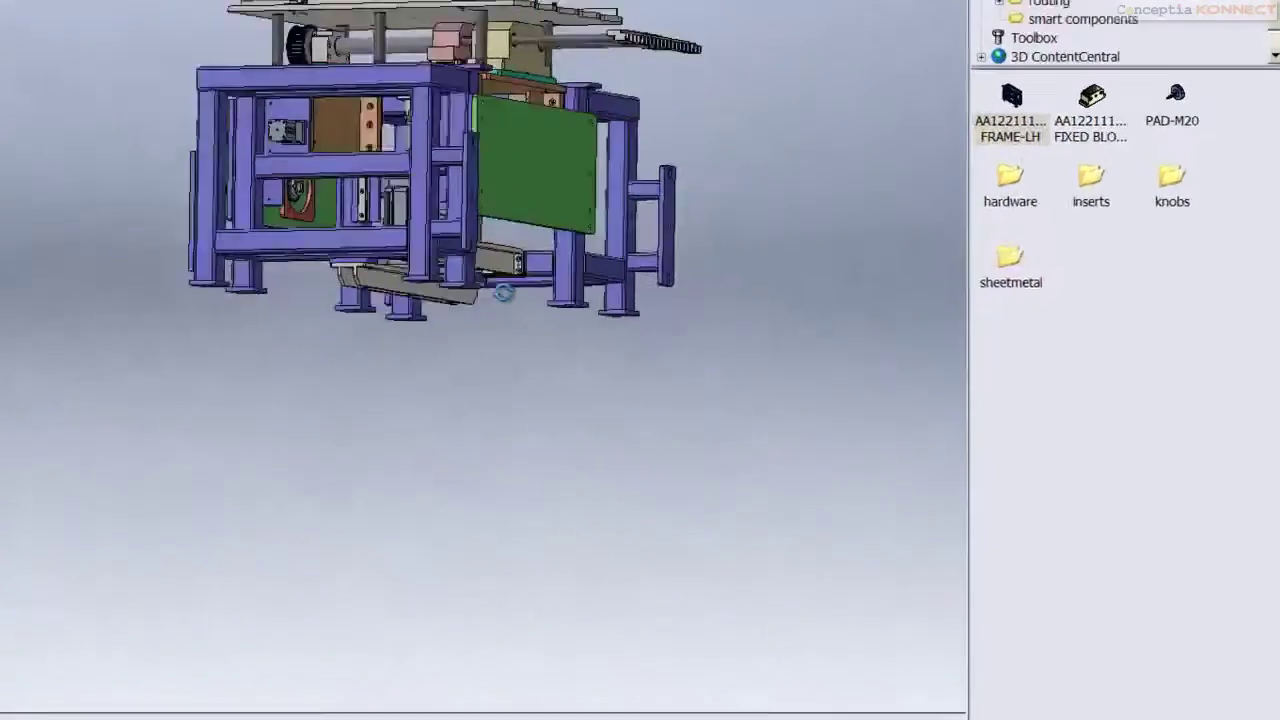
scroll(410, 612, "up", 5)
scroll(425, 484, "down", 6)
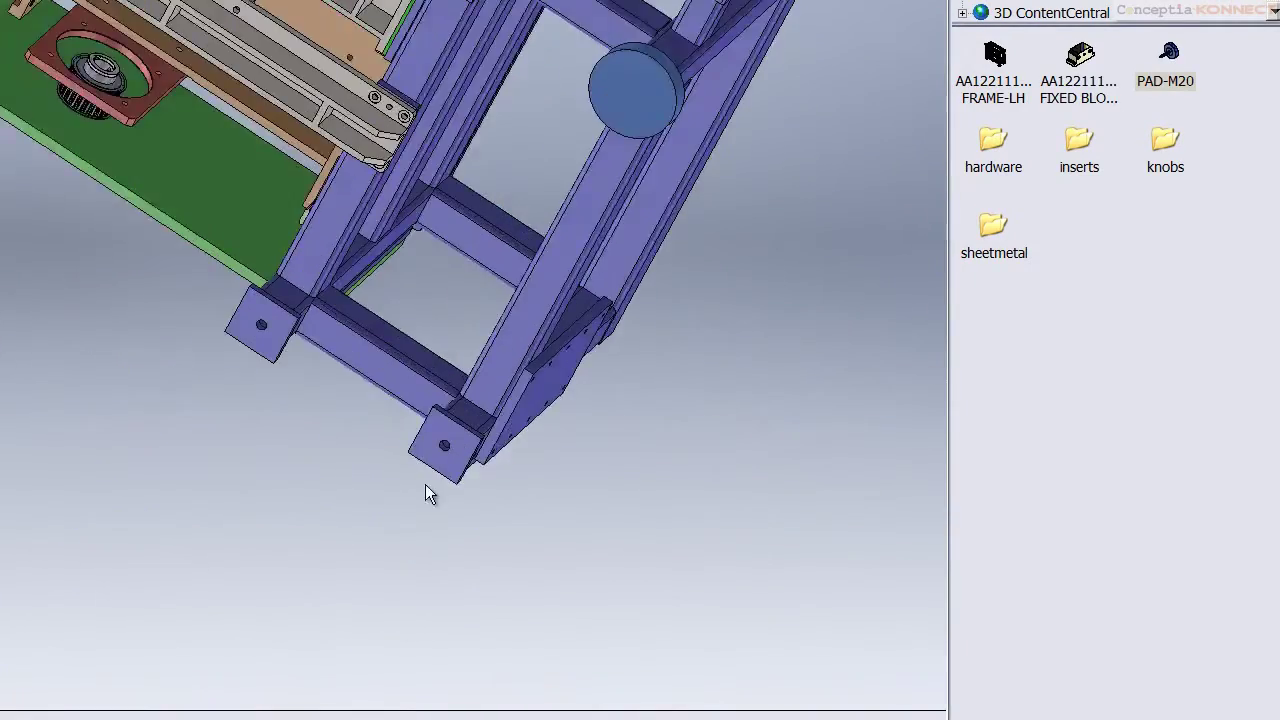
left_click_drag(1176, 68, 610, 308)
scroll(650, 296, "up", 5)
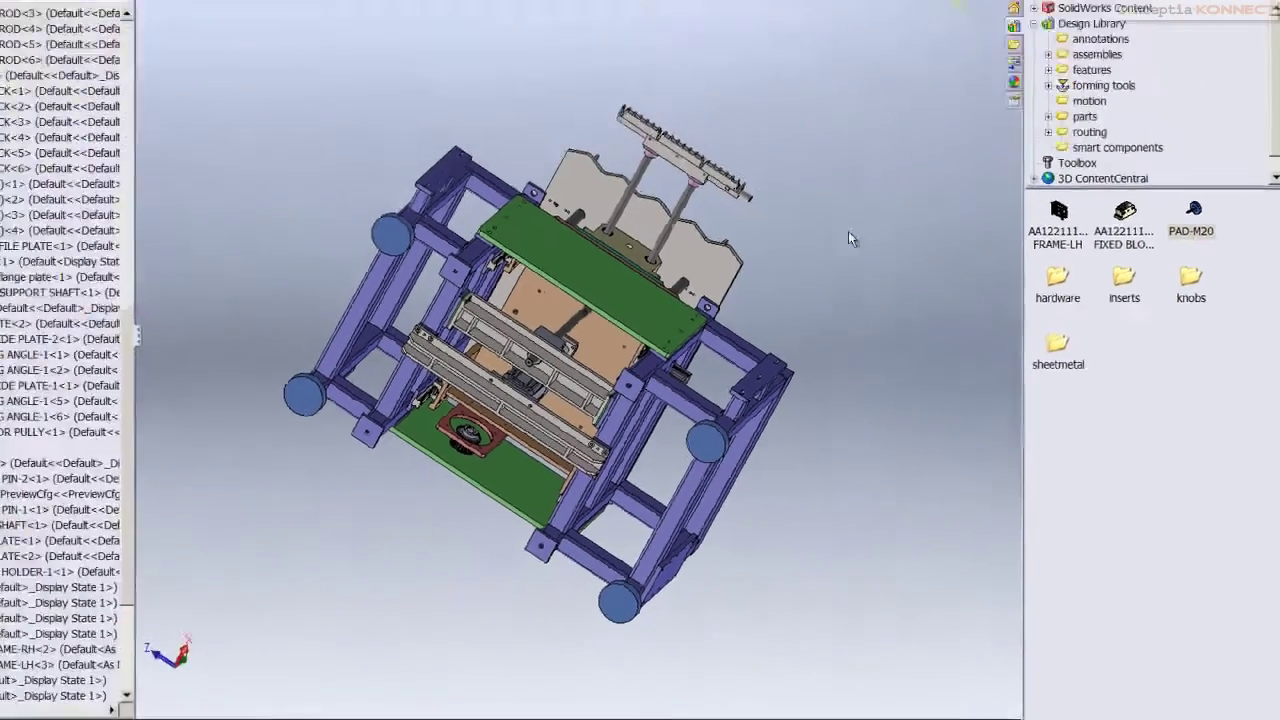
Check the assembly's orientation in the isometric and bottom views
key("ctrl+7")
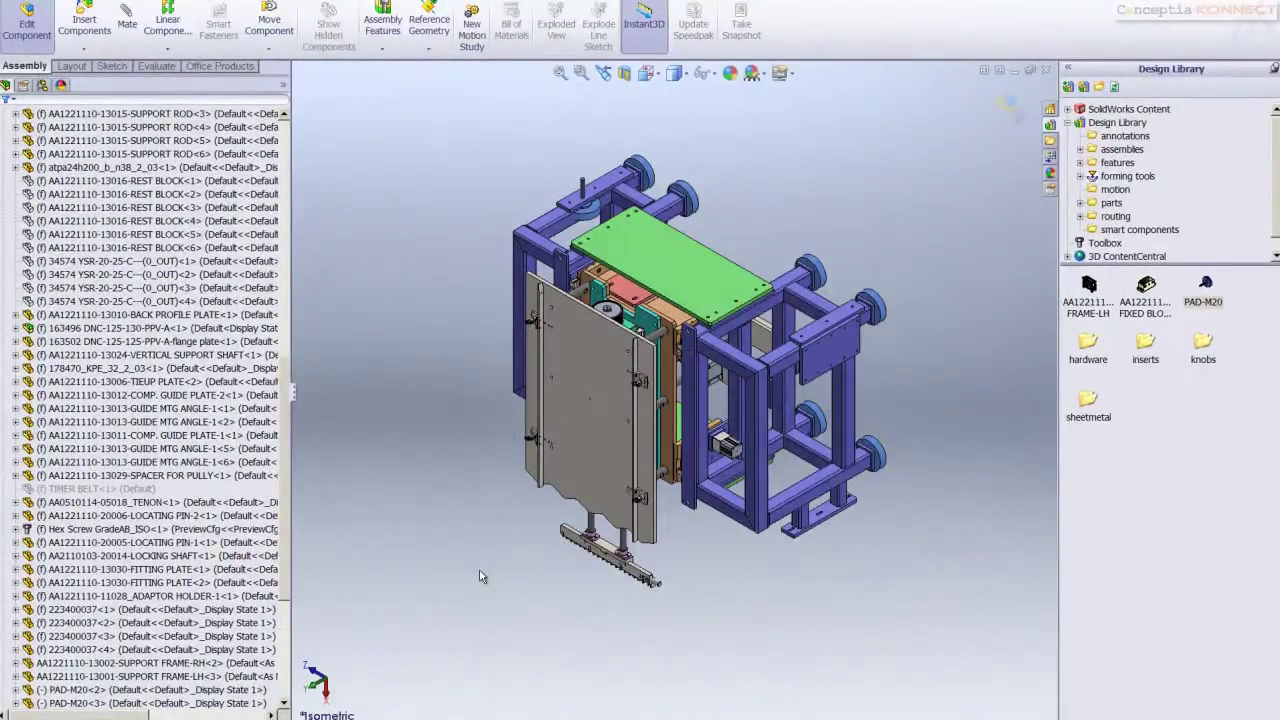
key("space")
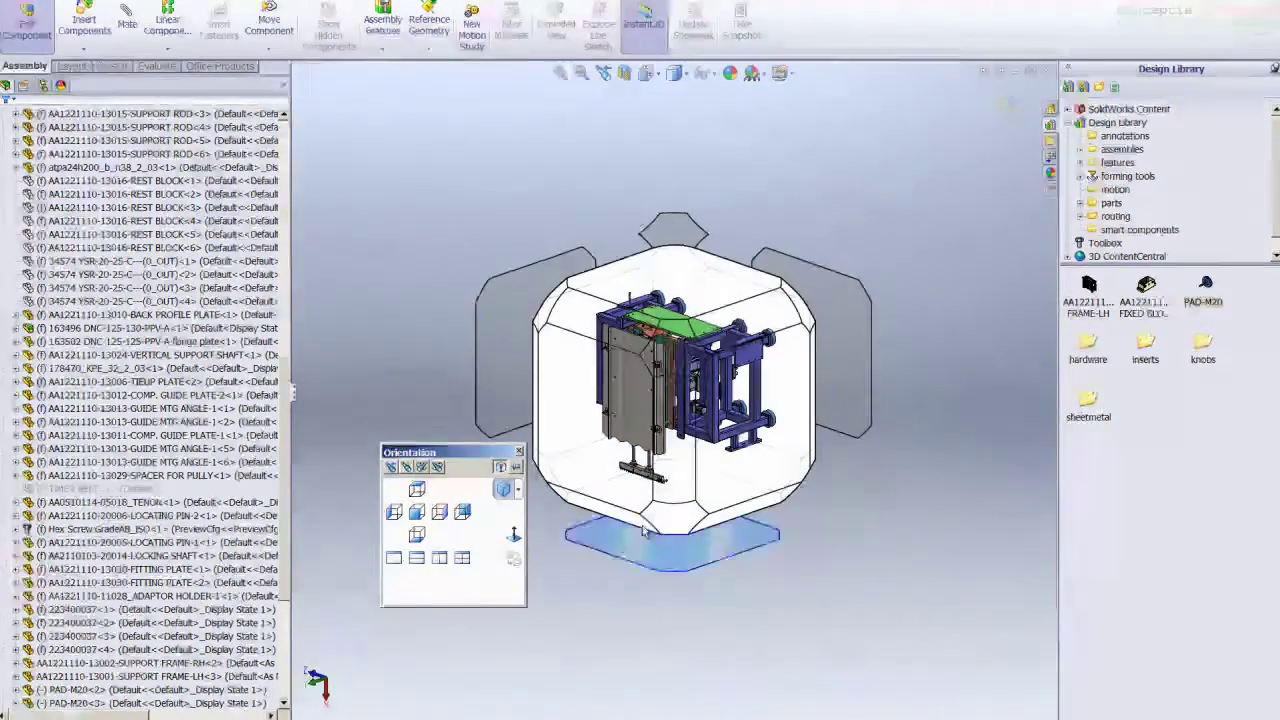
left_click(679, 530)
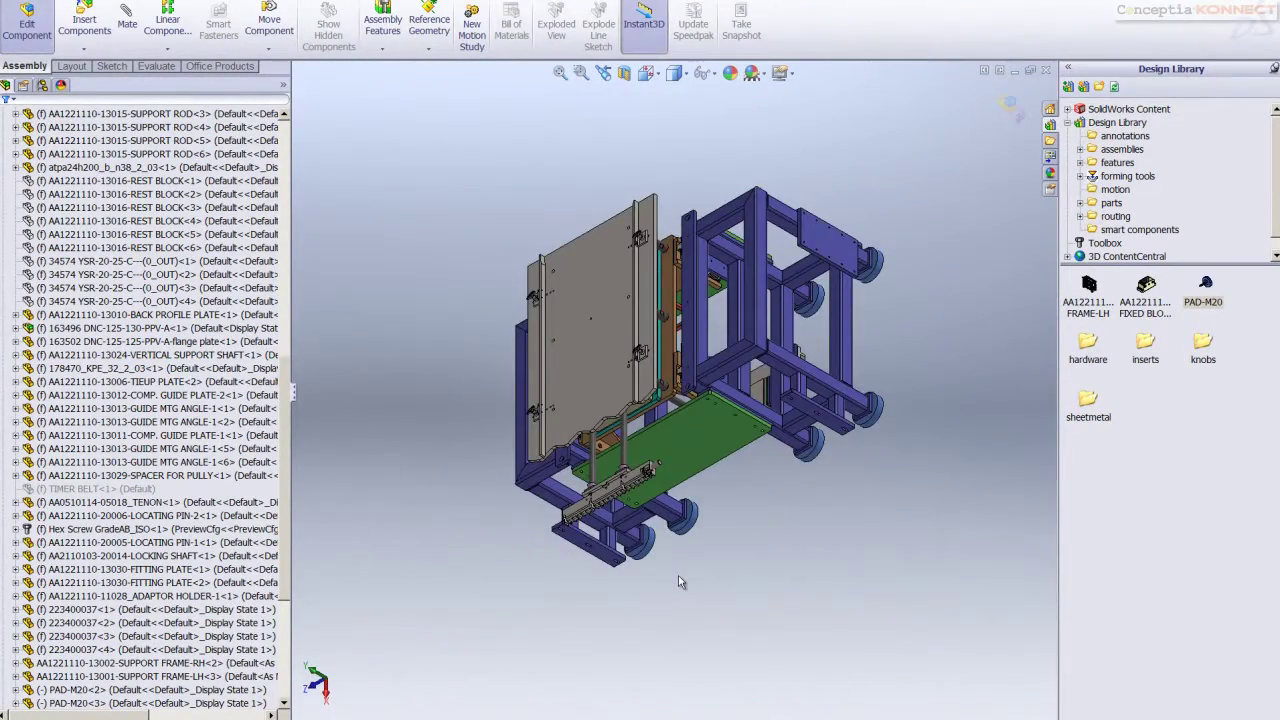
key("space")
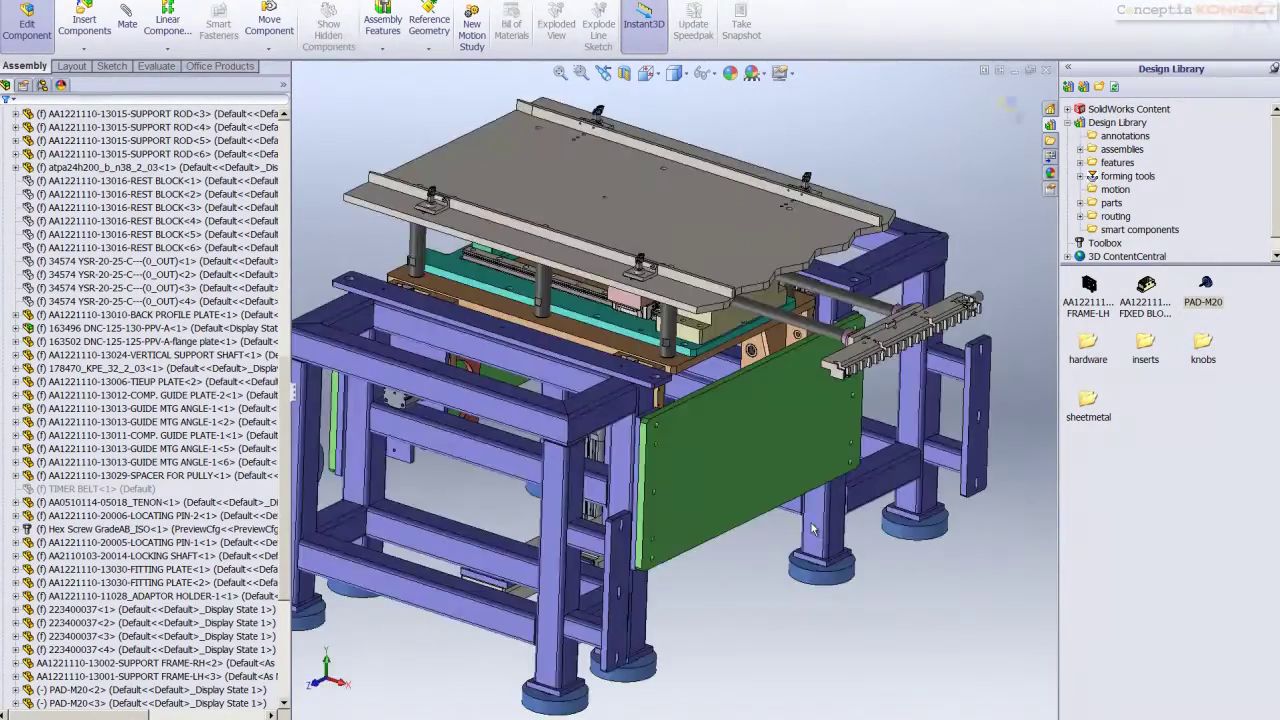
Make a drawing of the assembly from the Drawing template and zoom in on the front view
key("alt+f")
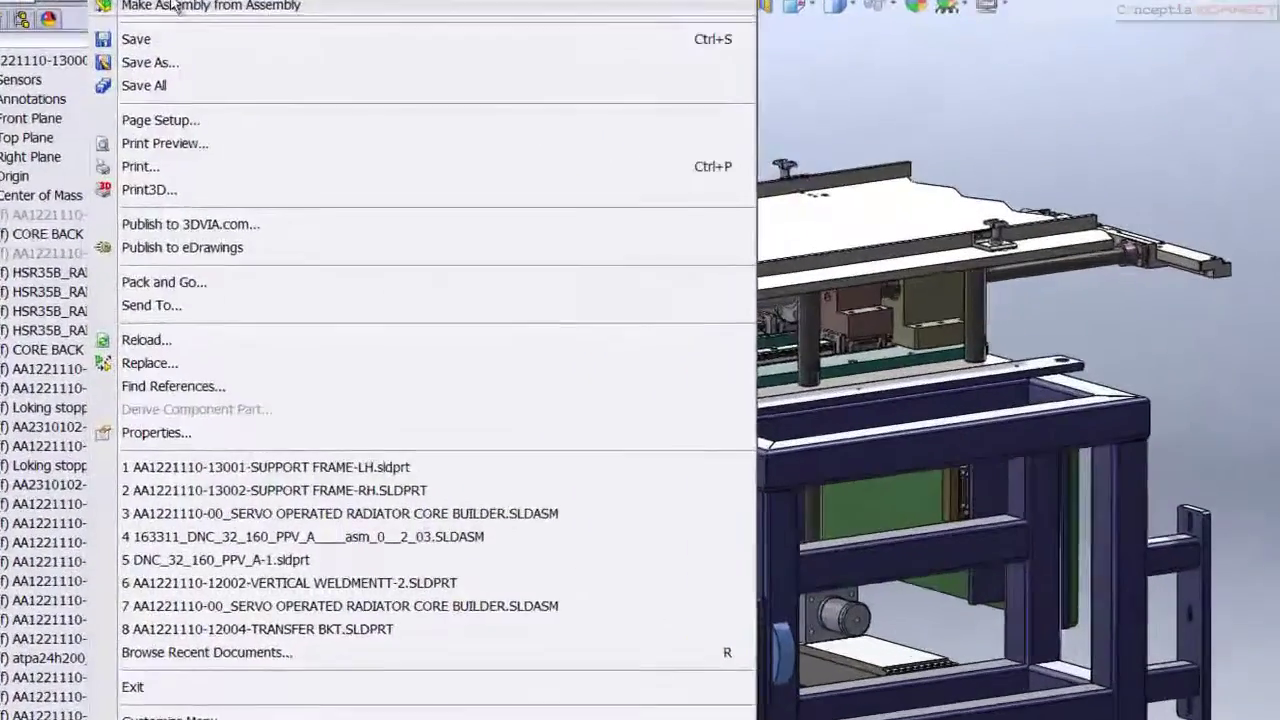
left_click(135, 59)
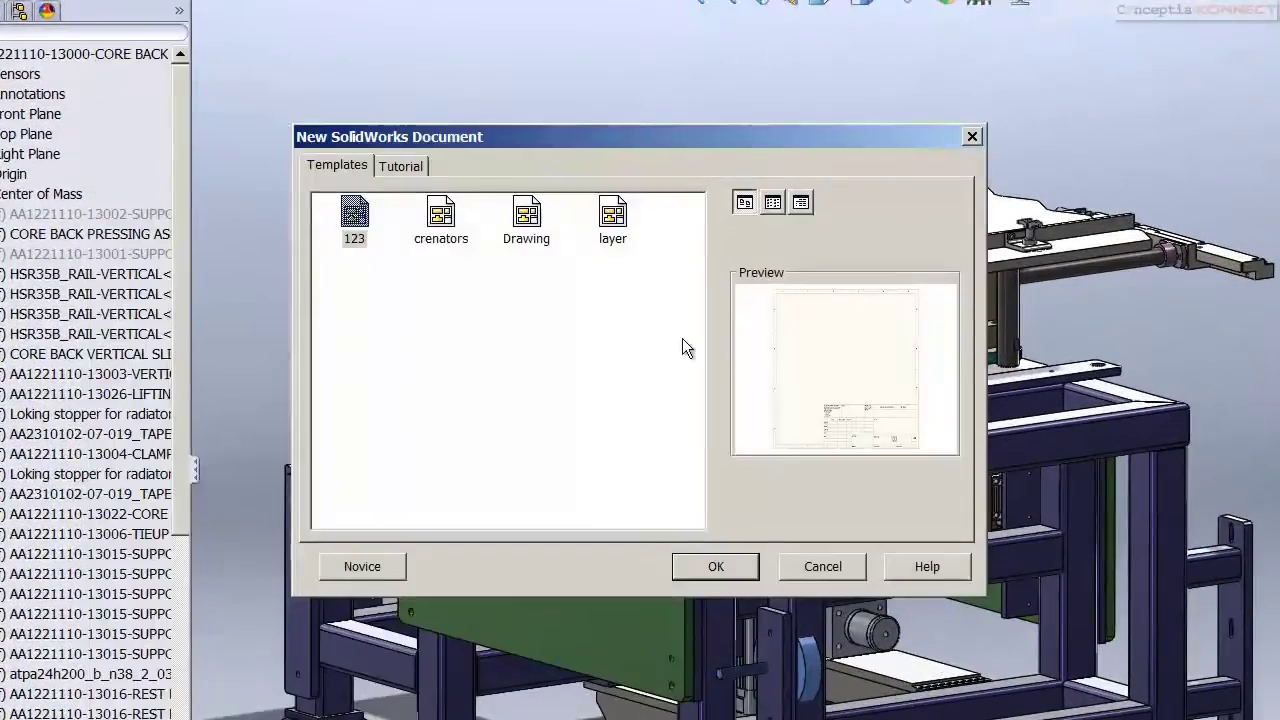
double_click(527, 215)
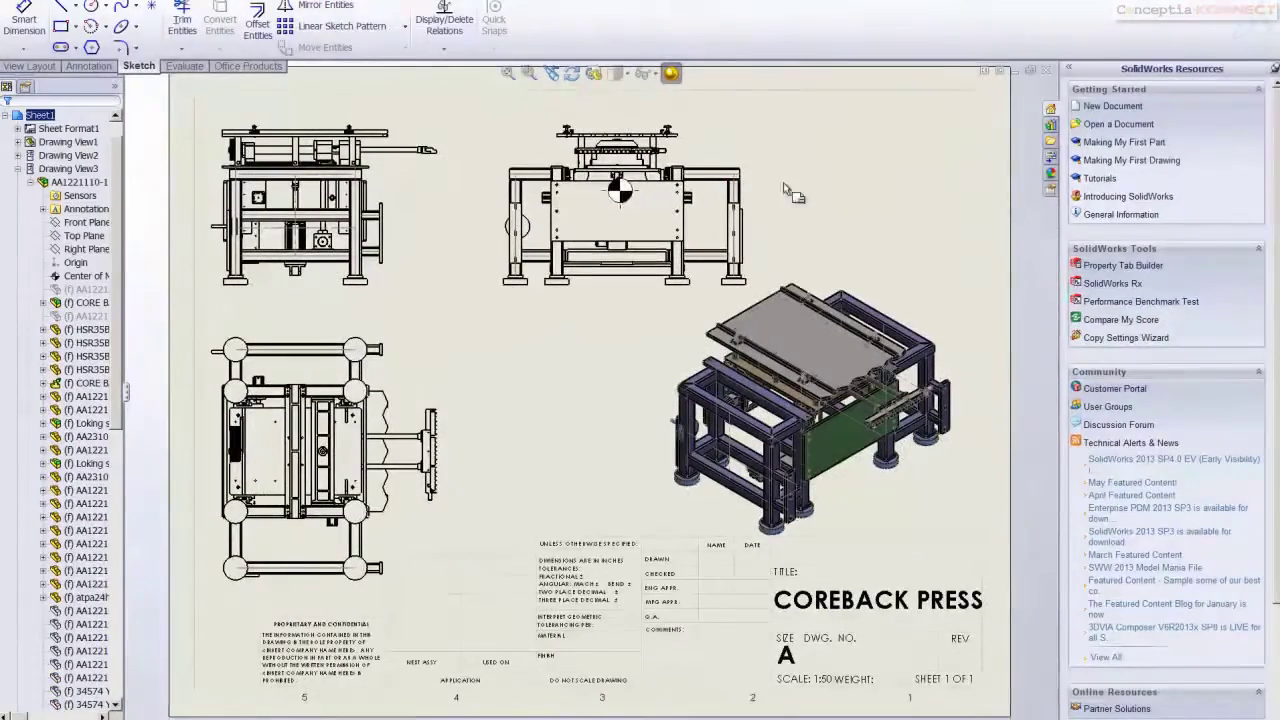
scroll(660, 220, "down", 3)
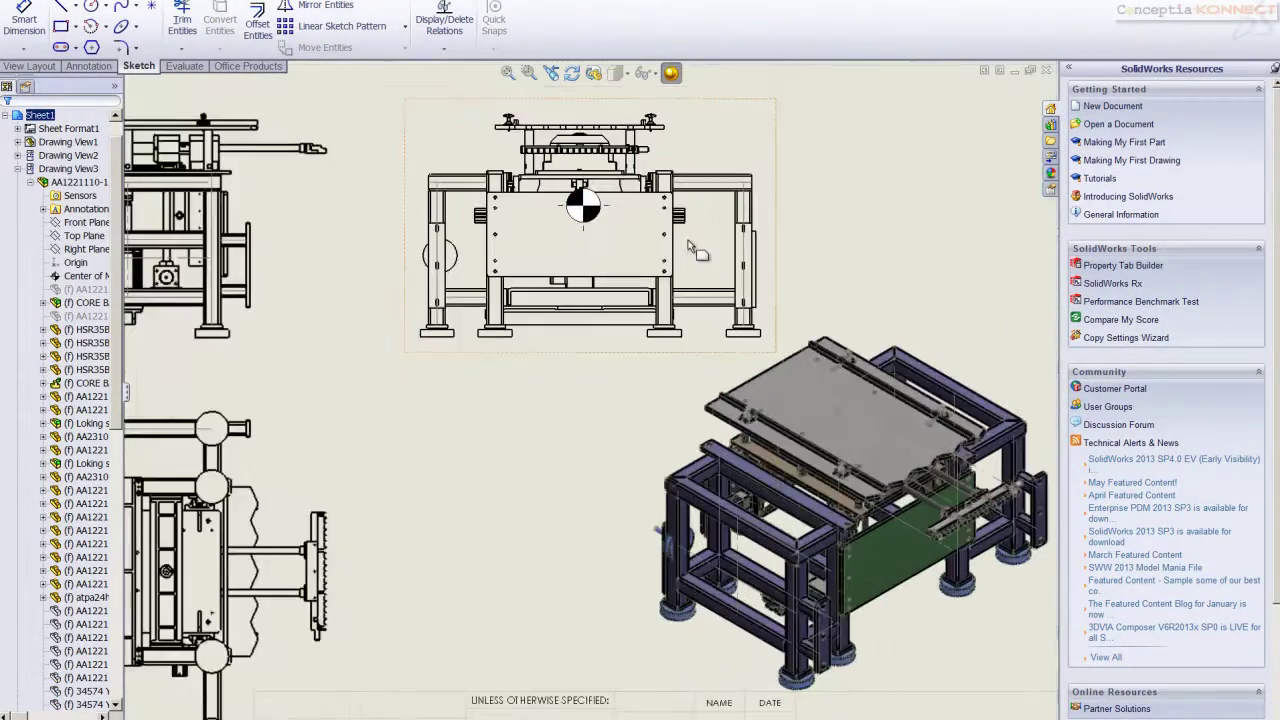
Use Smart Dimension to add 814.45 and 734.05 horizontal and 624.15 and 376.55 vertical dimensions from the centre mark
left_click(24, 22)
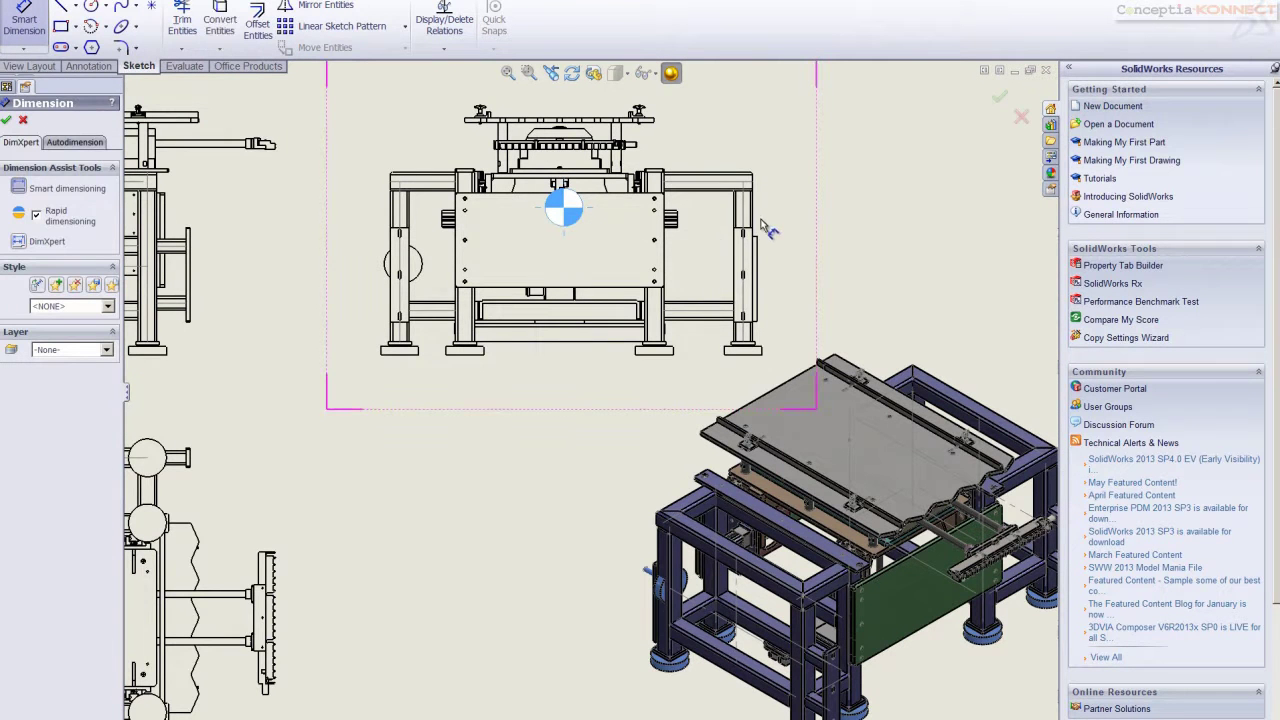
left_click(760, 263)
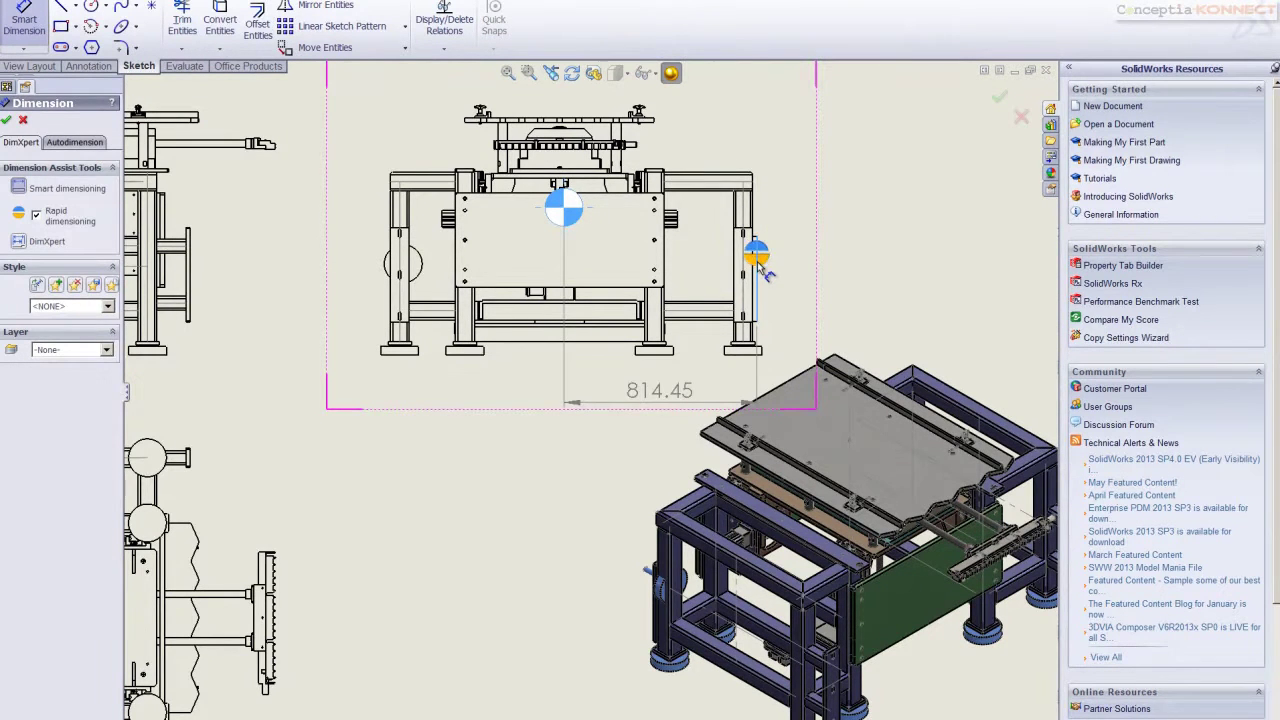
left_click(565, 224)
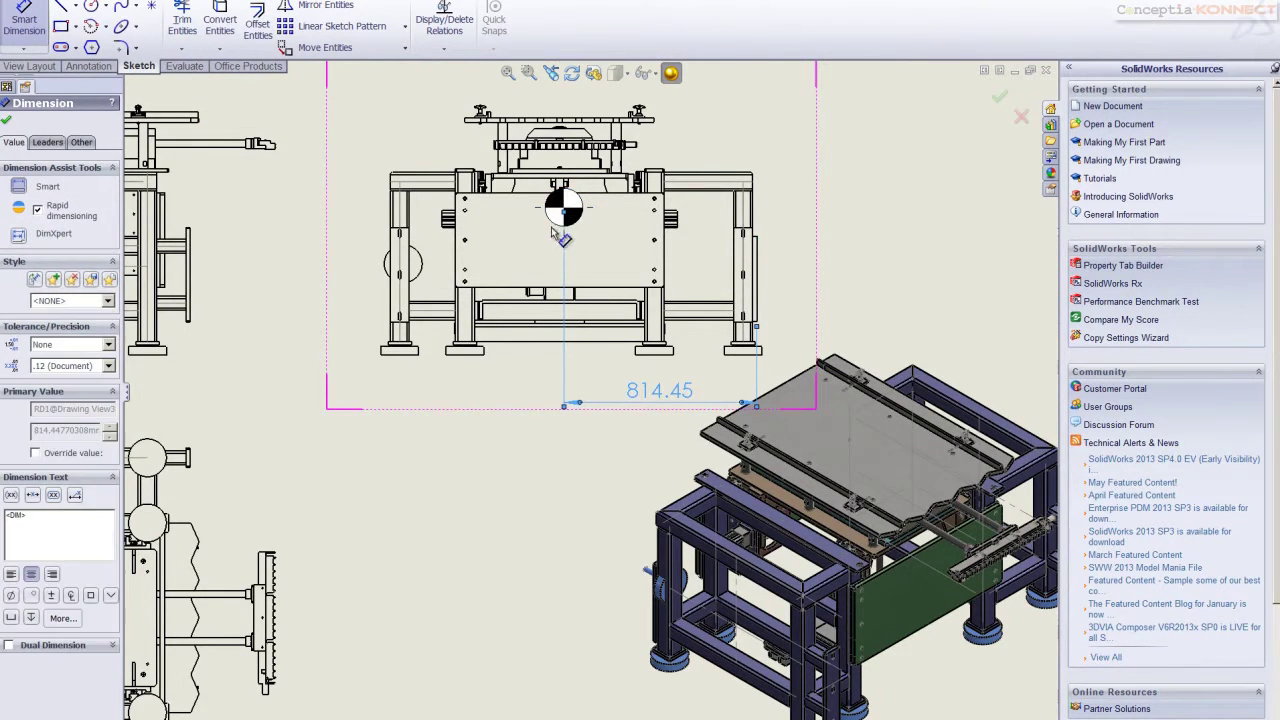
left_click(397, 256)
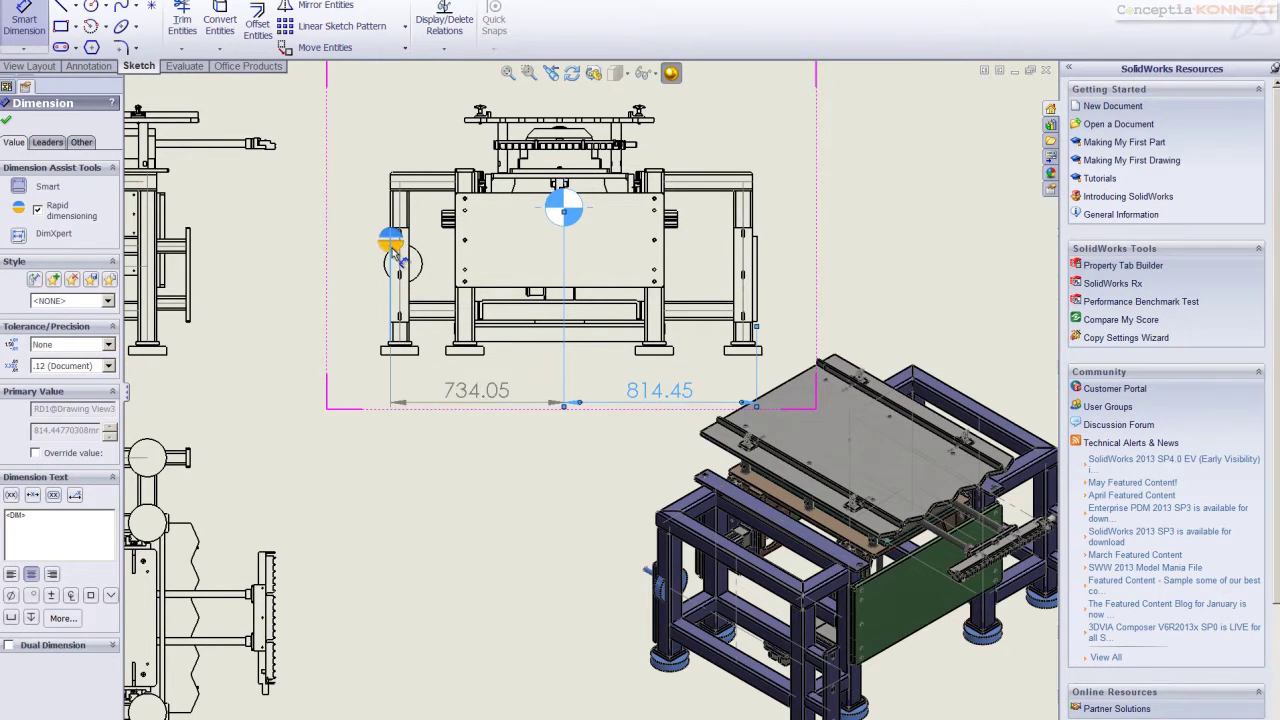
left_click(395, 252)
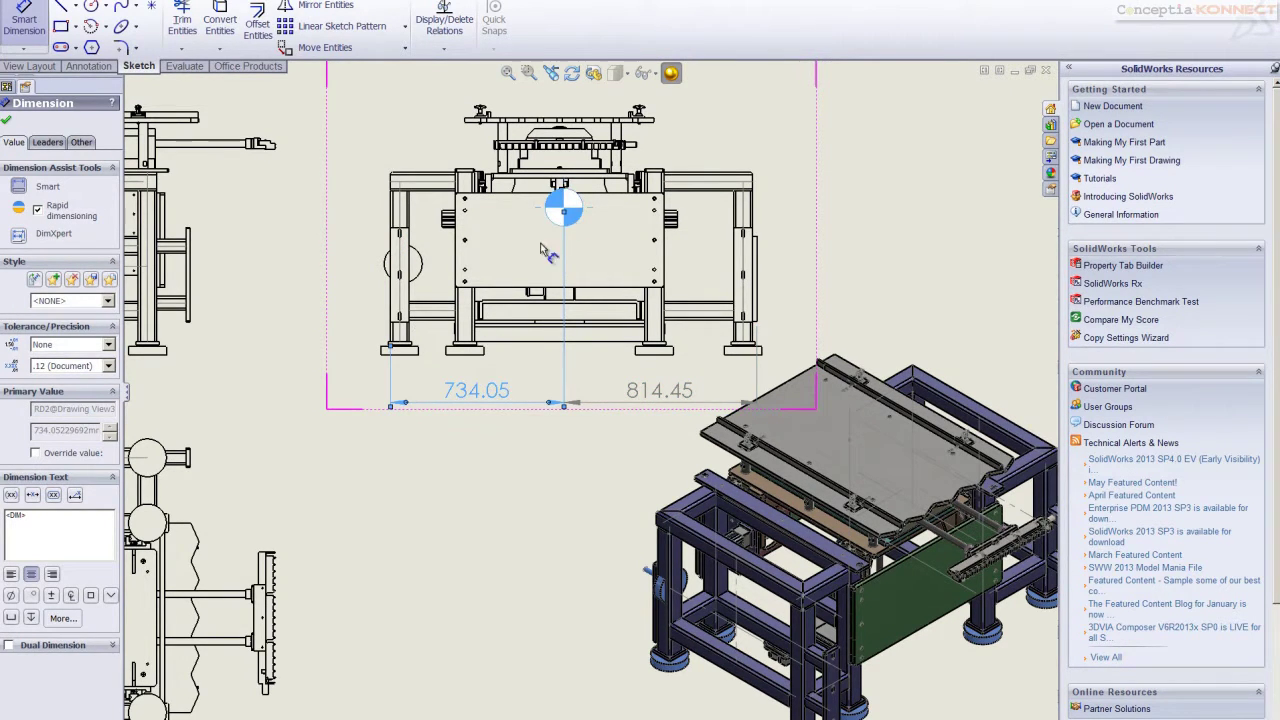
left_click(476, 358)
left_click(474, 360)
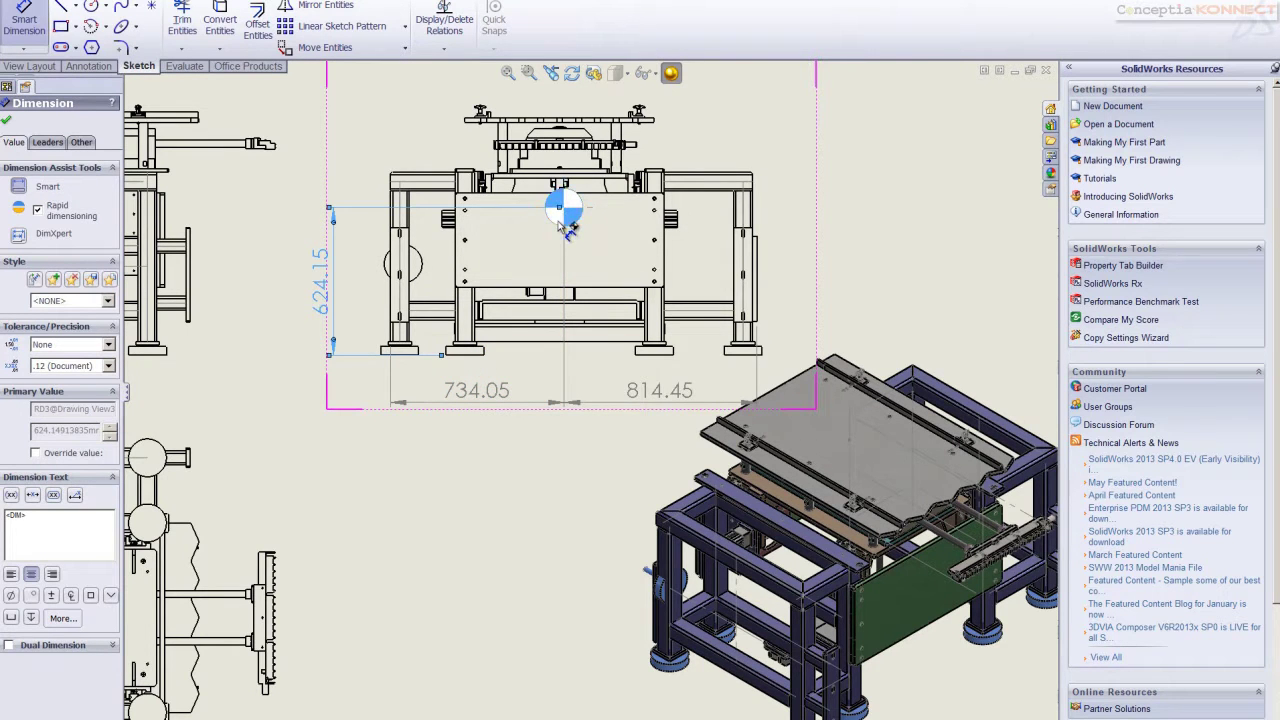
left_click(618, 123)
left_click(599, 117)
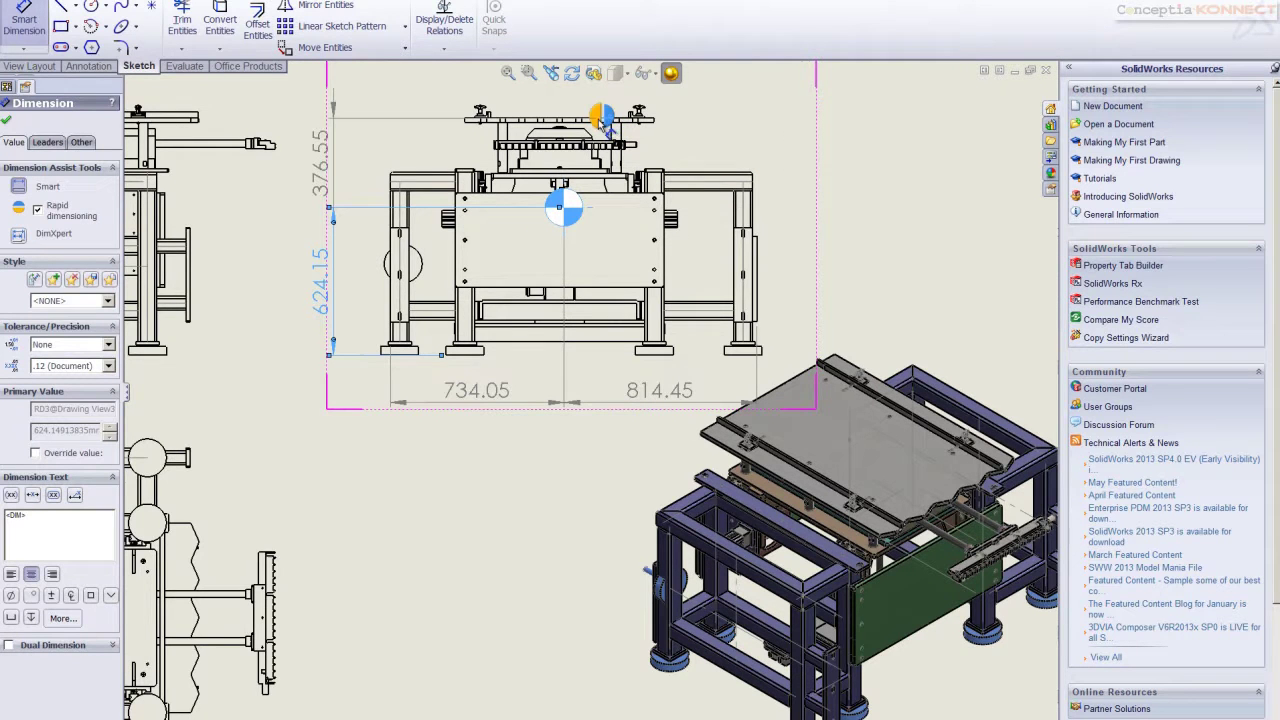
Auto-balloon the isometric view and accept the generated item balloons
right_click(849, 140)
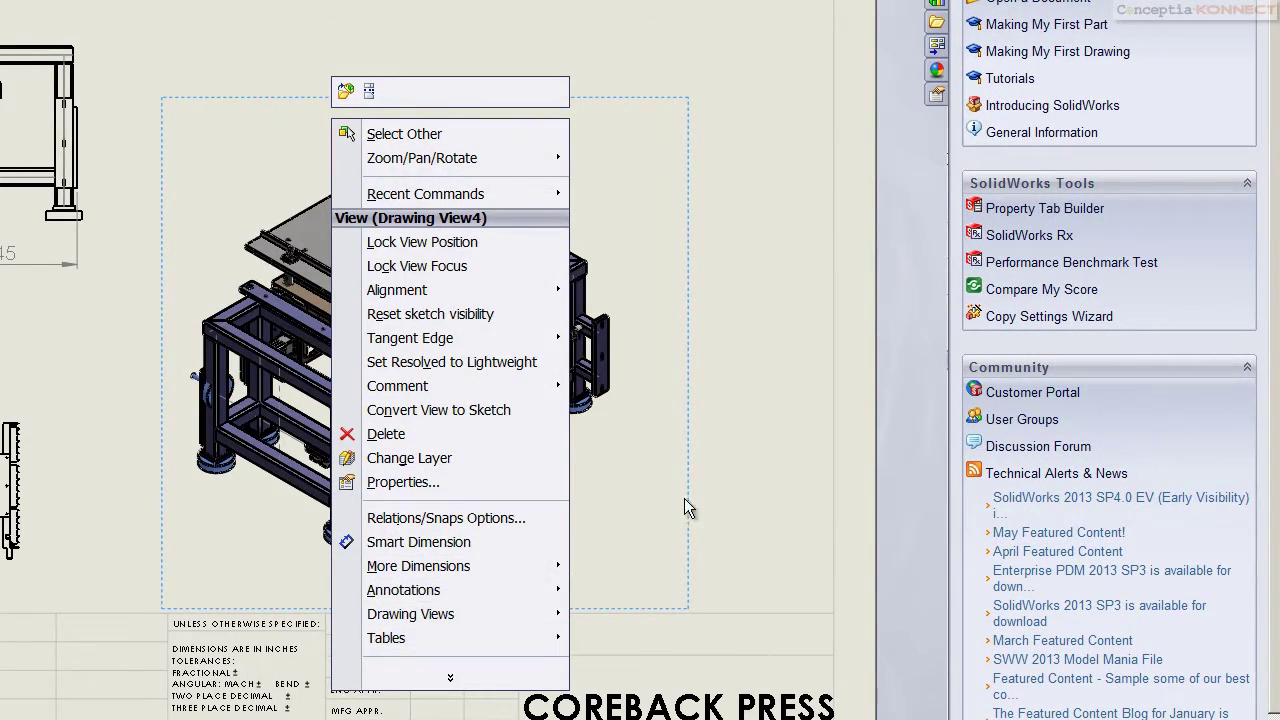
mouse_move(441, 590)
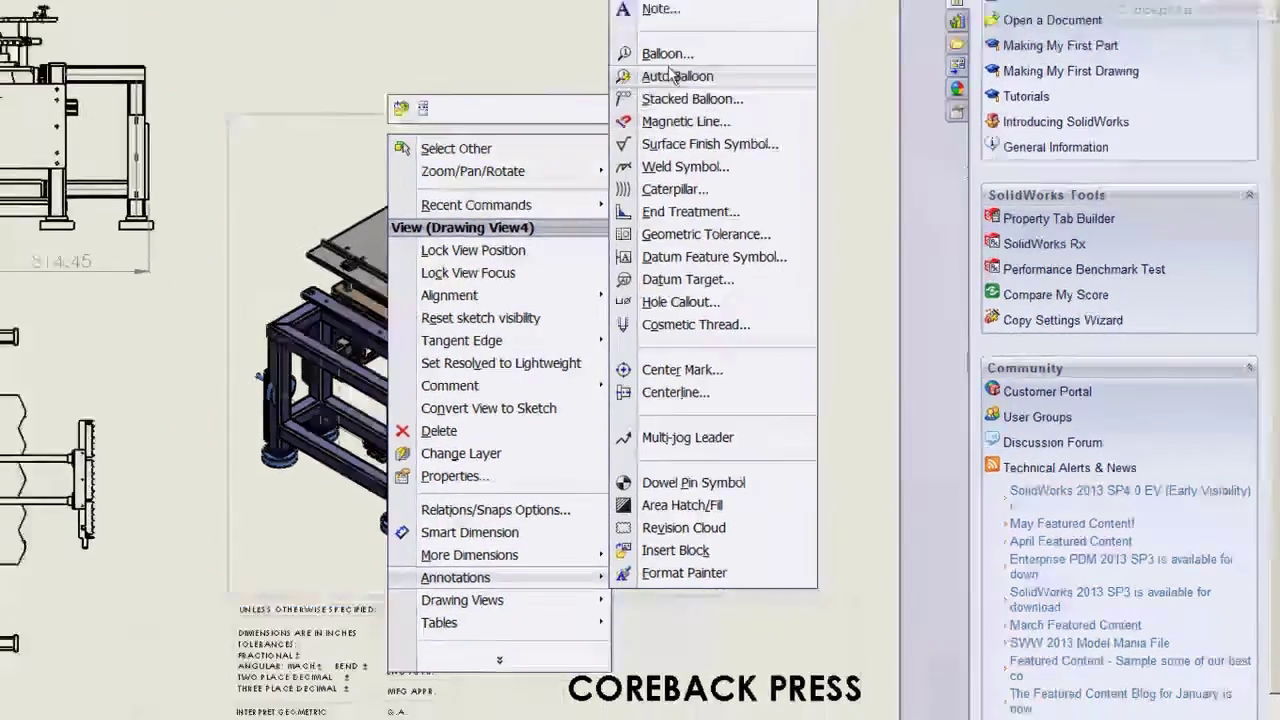
left_click(639, 57)
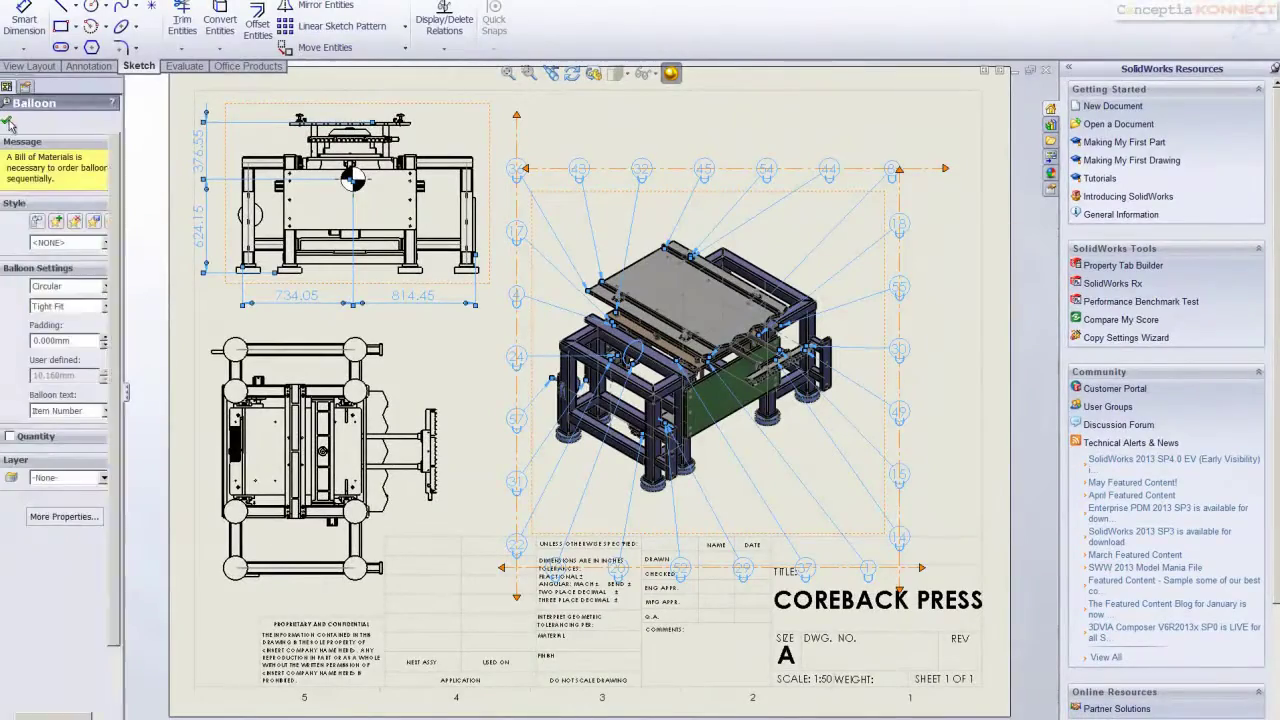
left_click(9, 122)
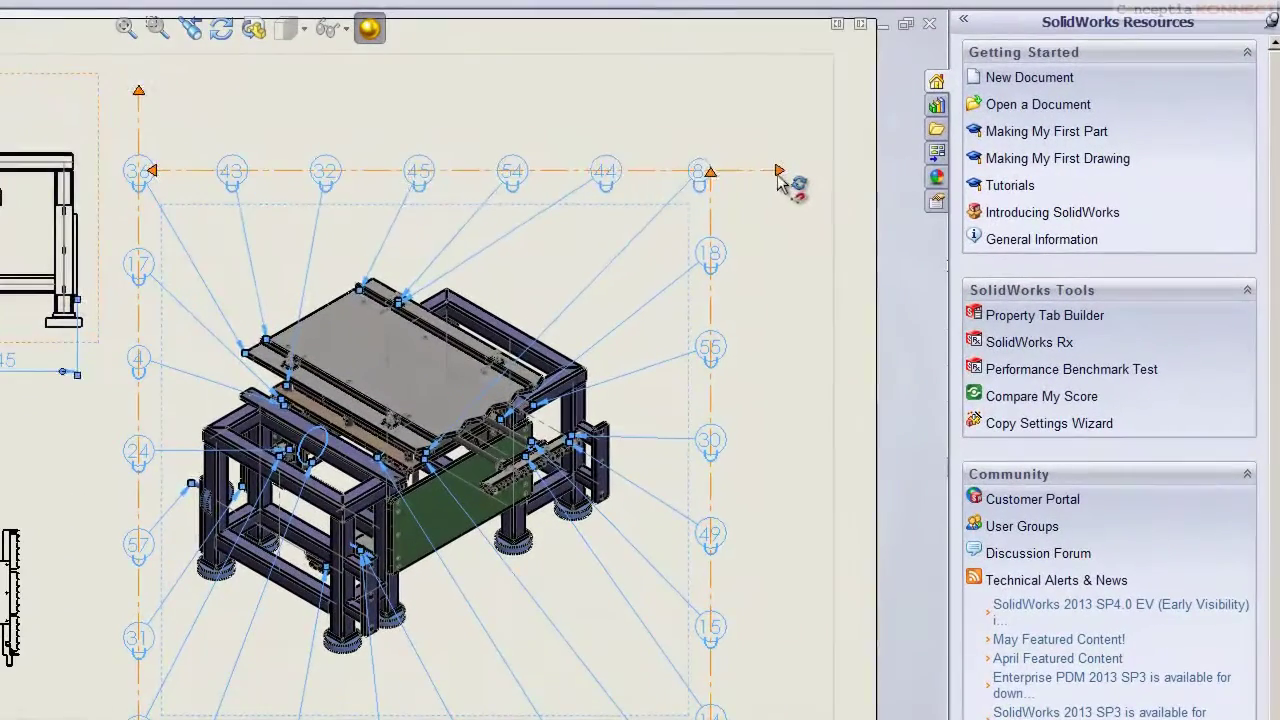
Drag the balloon row and column alignment handles to re-space the balloons evenly
left_click_drag(778, 174, 628, 80)
left_click_drag(152, 172, 165, 254)
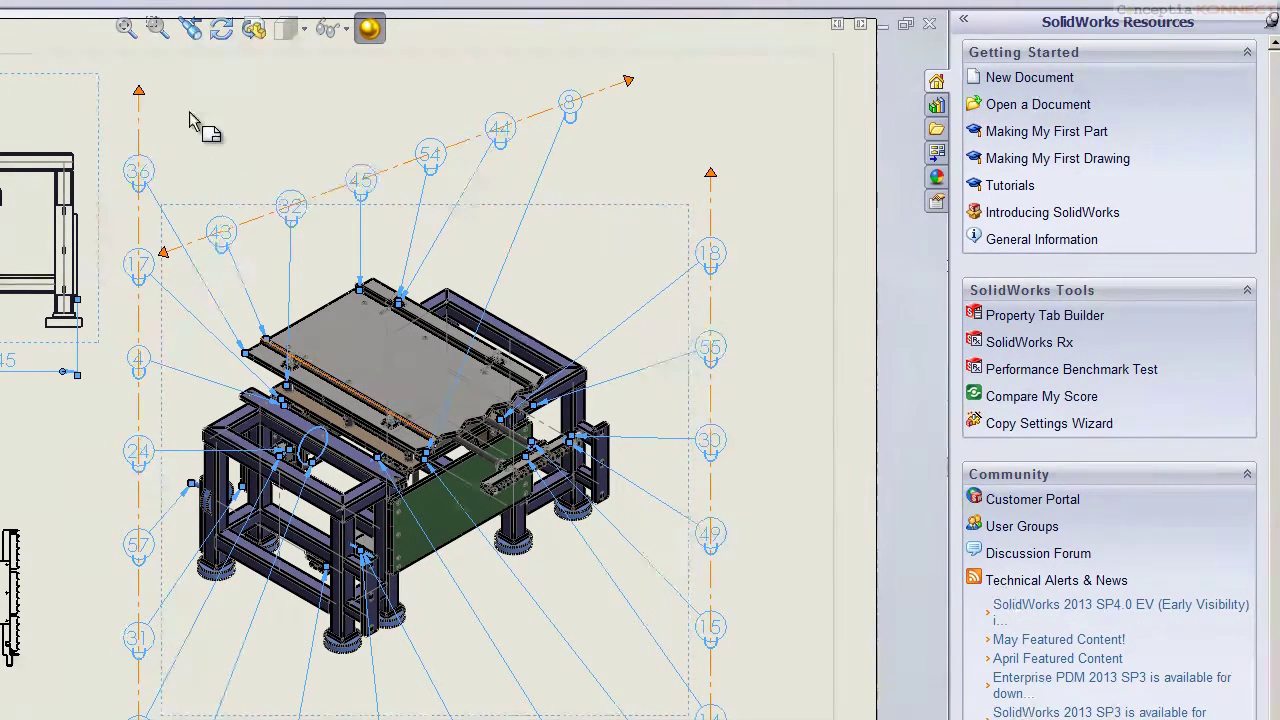
left_click_drag(140, 92, 130, 293)
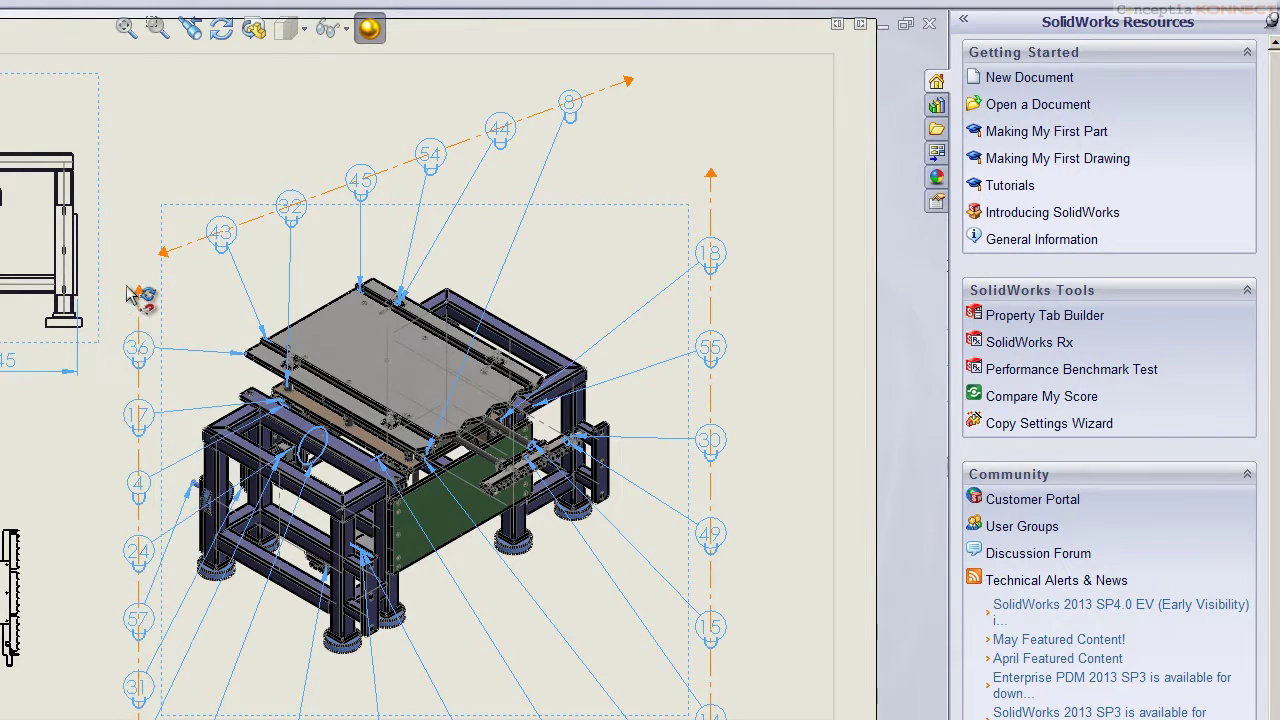
left_click_drag(138, 719, 138, 713)
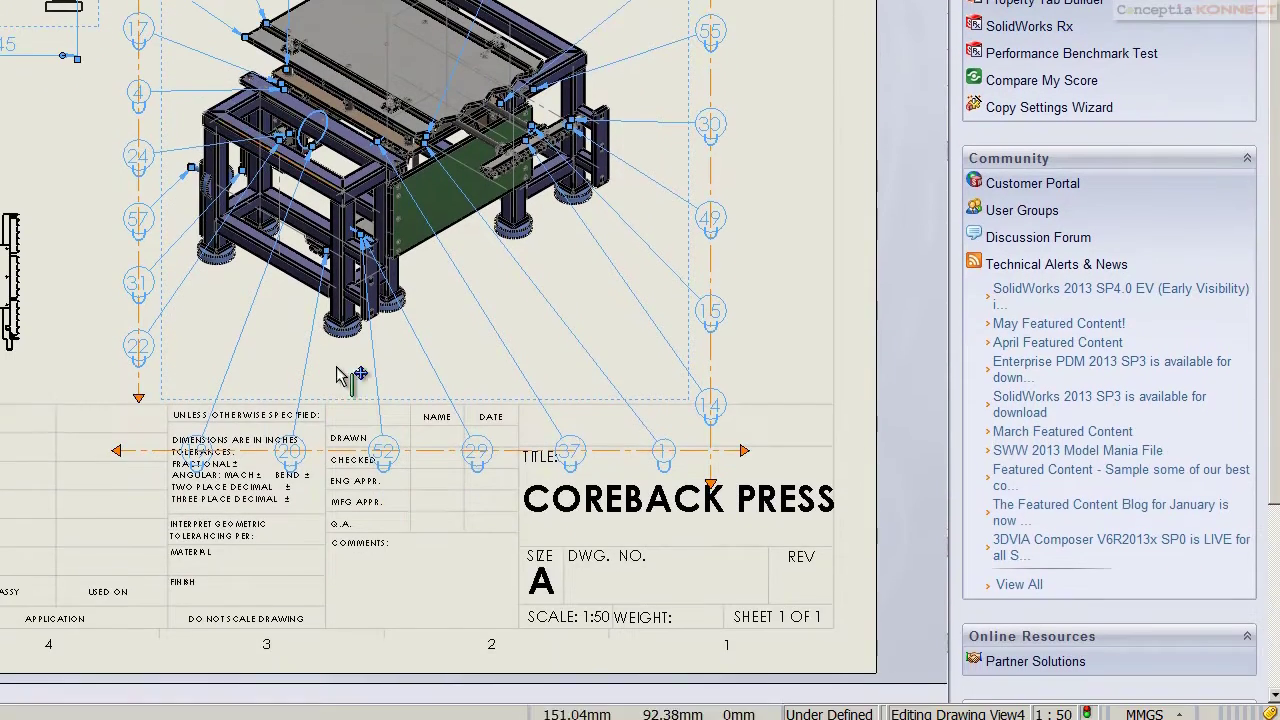
left_click_drag(748, 451, 770, 228)
left_click_drag(118, 448, 366, 370)
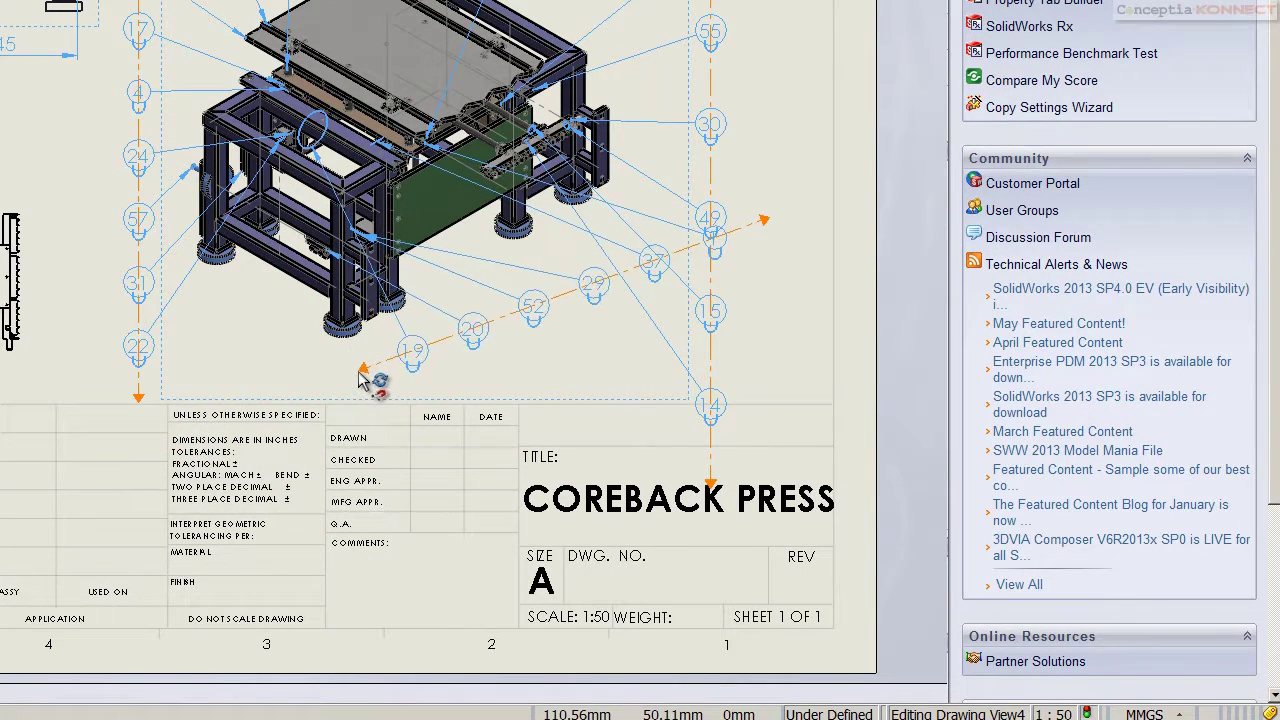
left_click_drag(712, 130, 712, 86)
left_click_drag(710, 485, 708, 155)
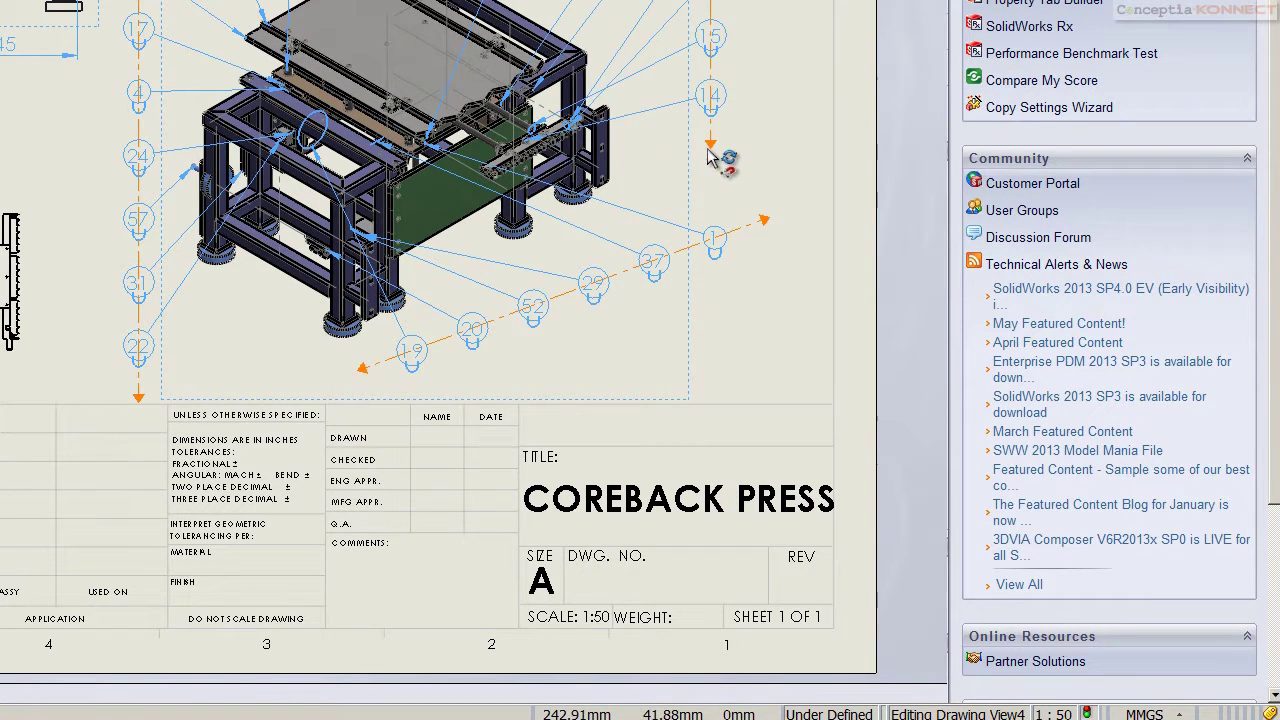
left_click(773, 104)
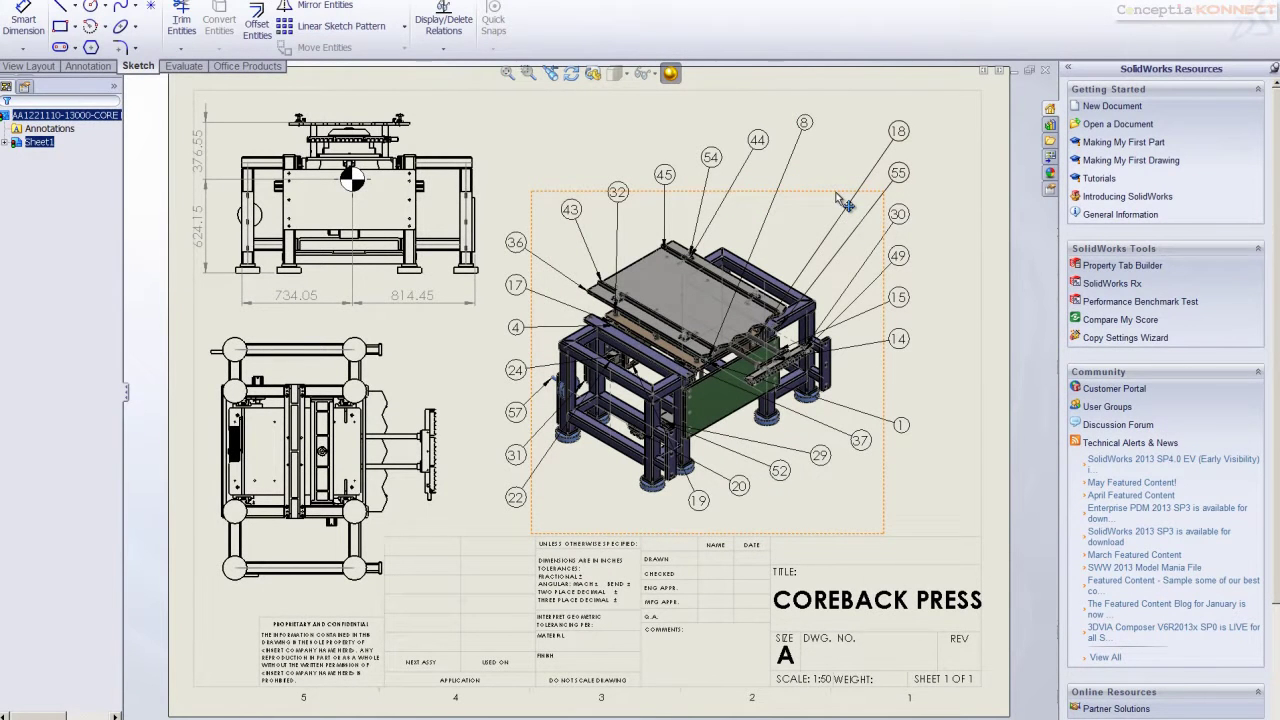
Insert a bill of materials for the isometric view, then save and close the COREBACK PRESS drawing
right_click(838, 194)
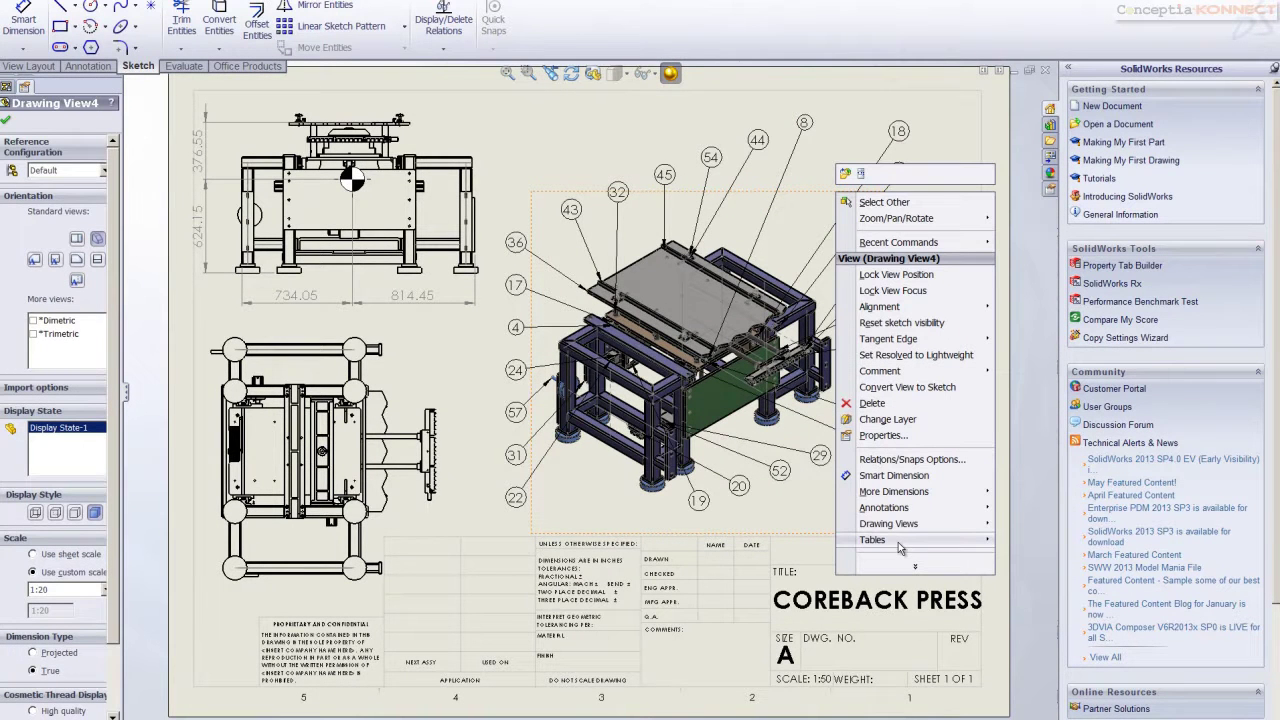
mouse_move(898, 542)
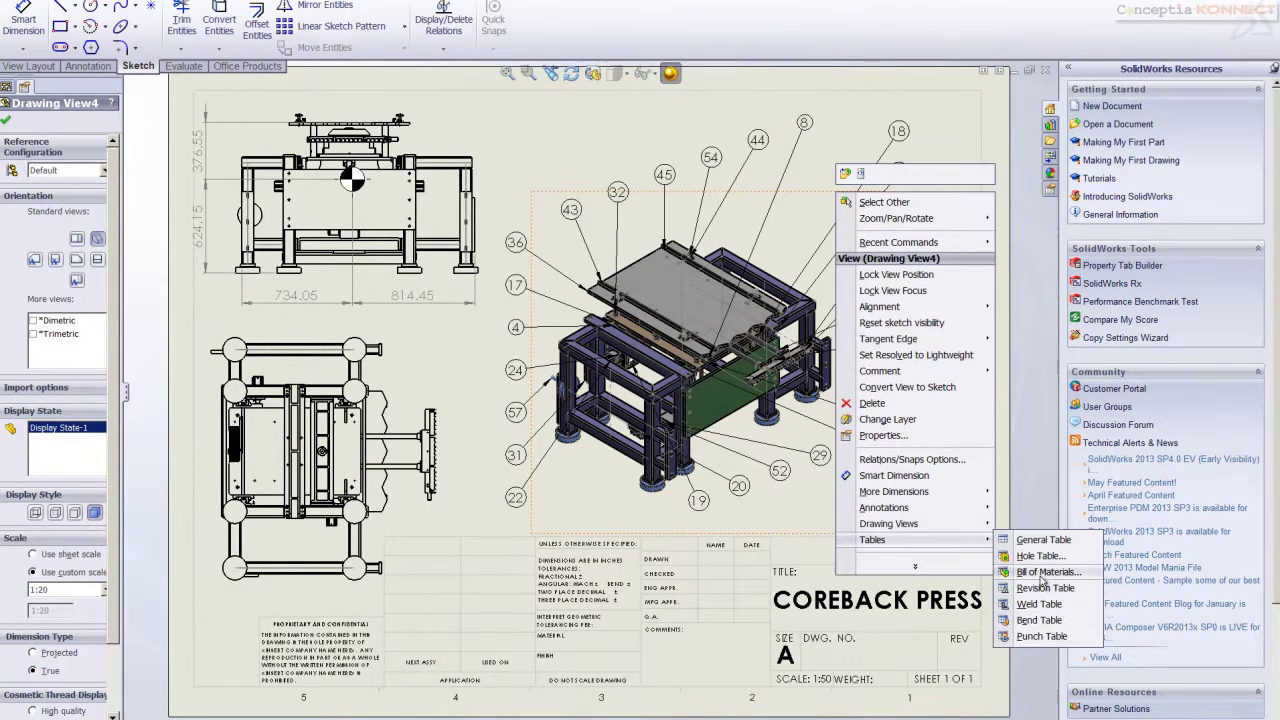
left_click(1043, 572)
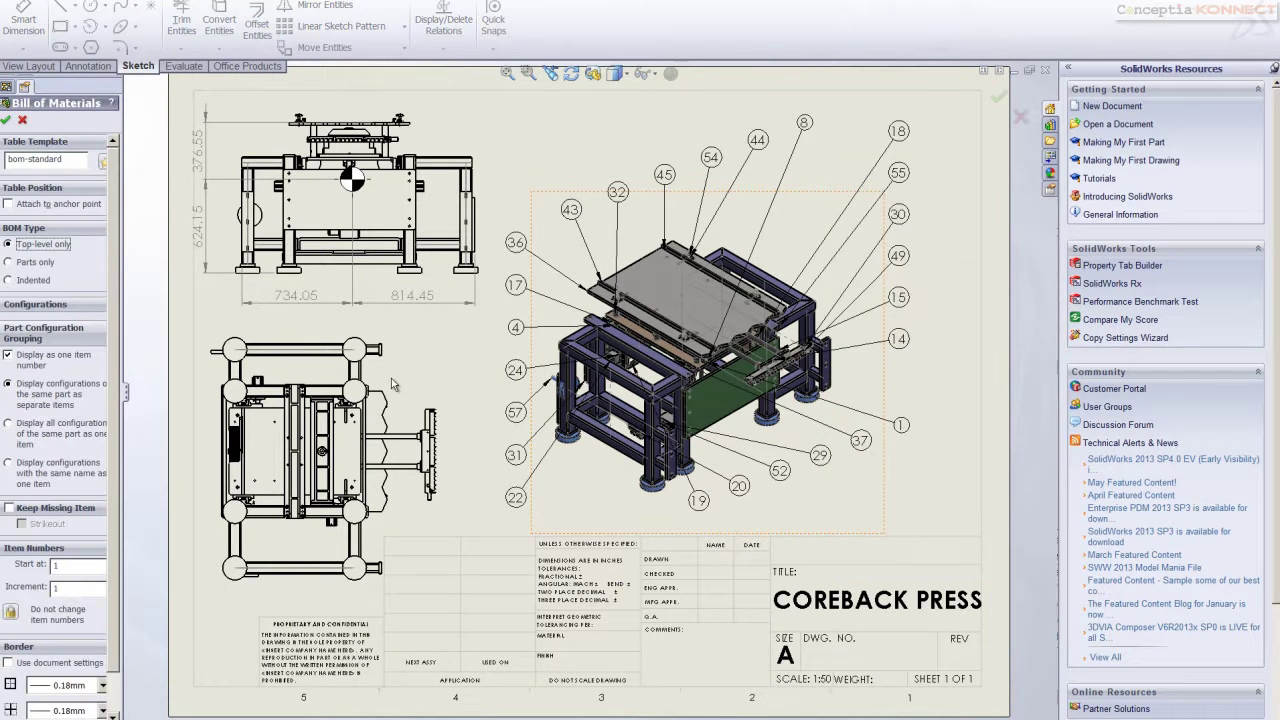
left_click(5, 119)
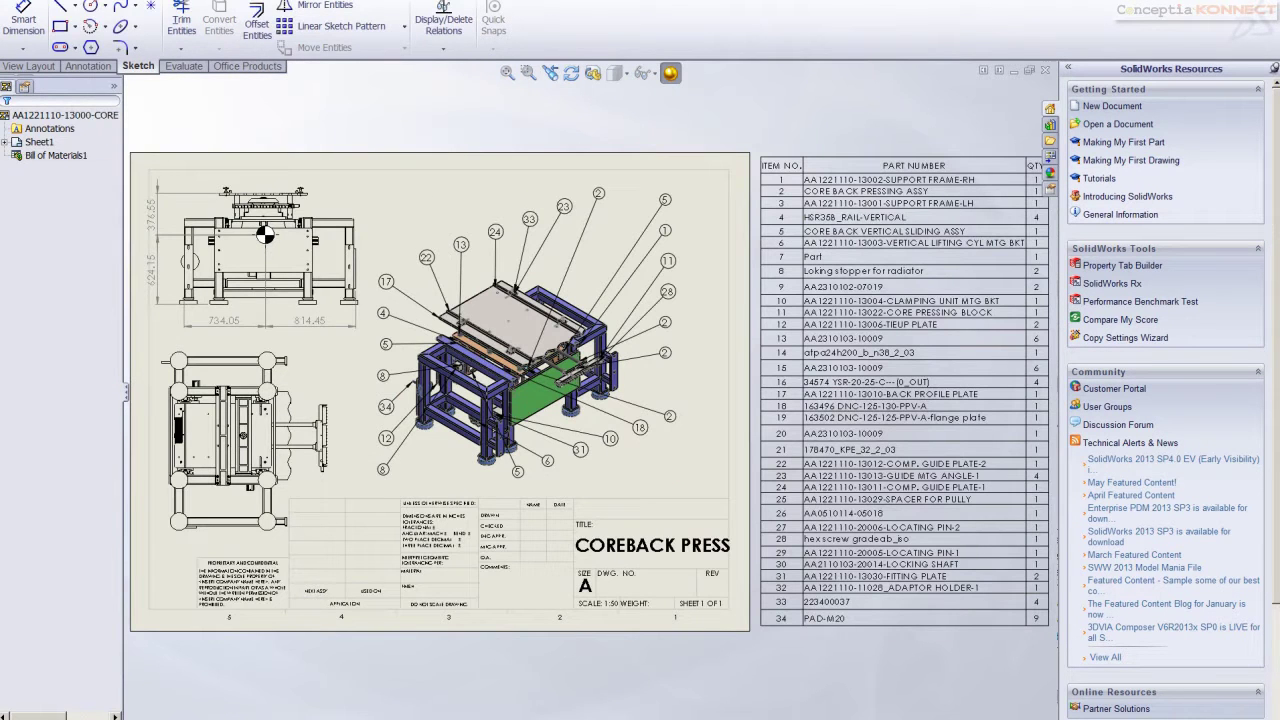
key("ctrl+s")
left_click(300, 224)
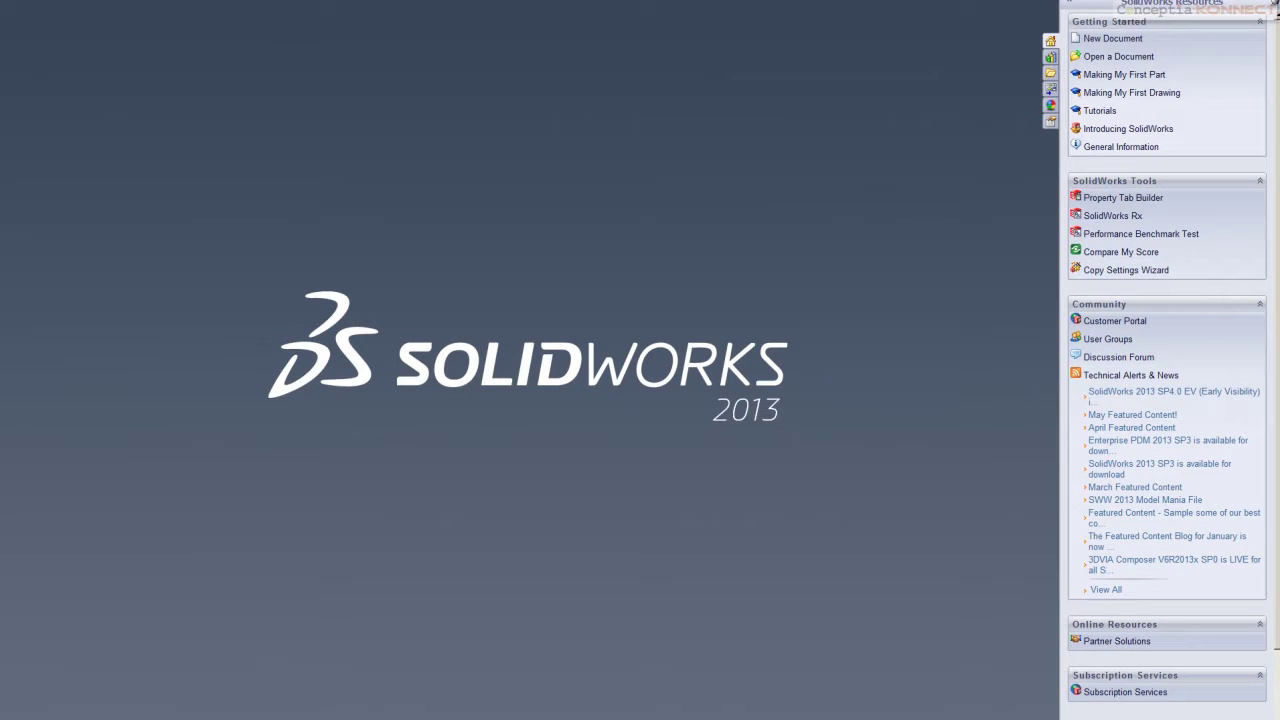
Filter the open-file list to parts and assemblies and pick AA1221110-00_SERVO OPERATED RADIATOR CORE BUILDER.SLDASM
left_click(272, 2)
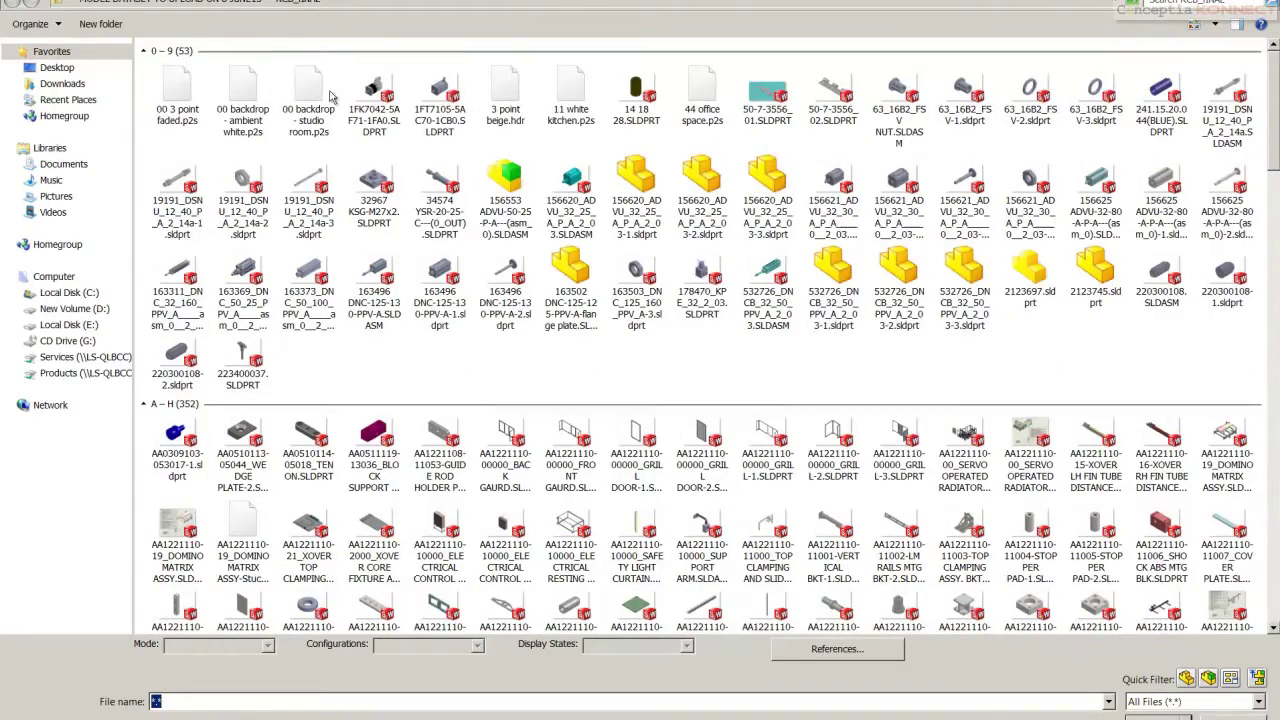
left_click(1184, 678)
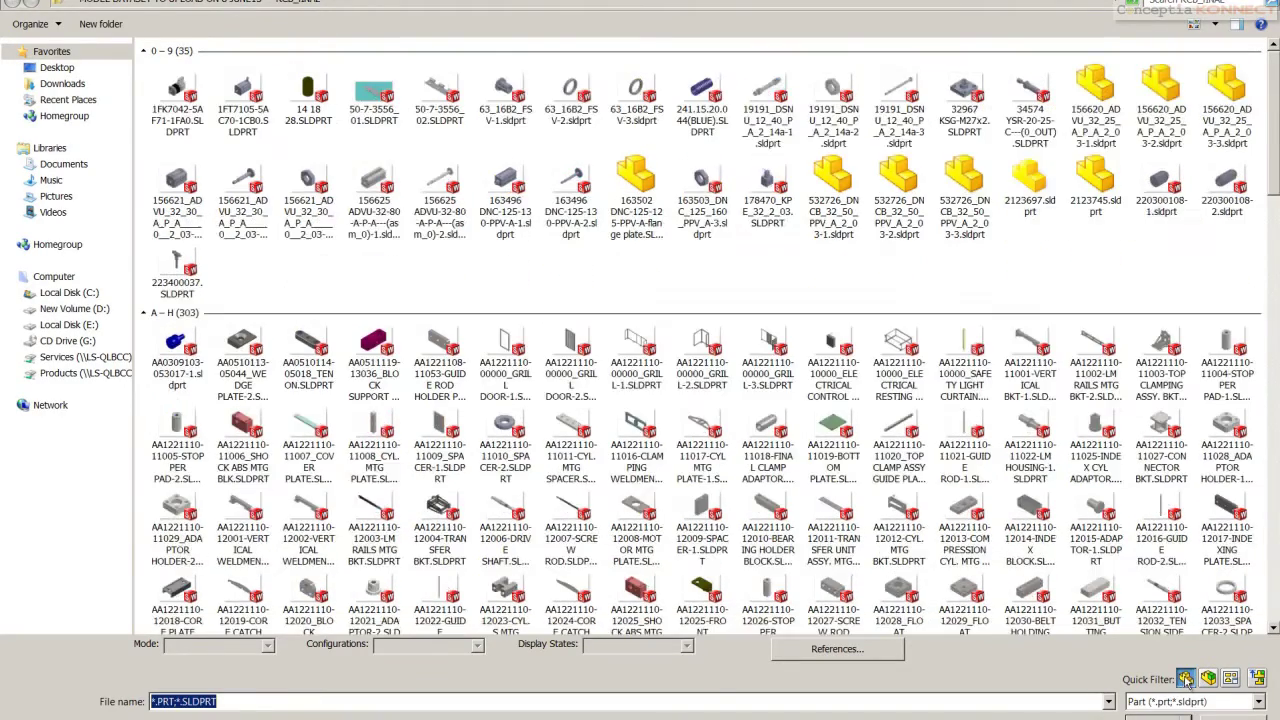
scroll(1100, 160, "down", 15)
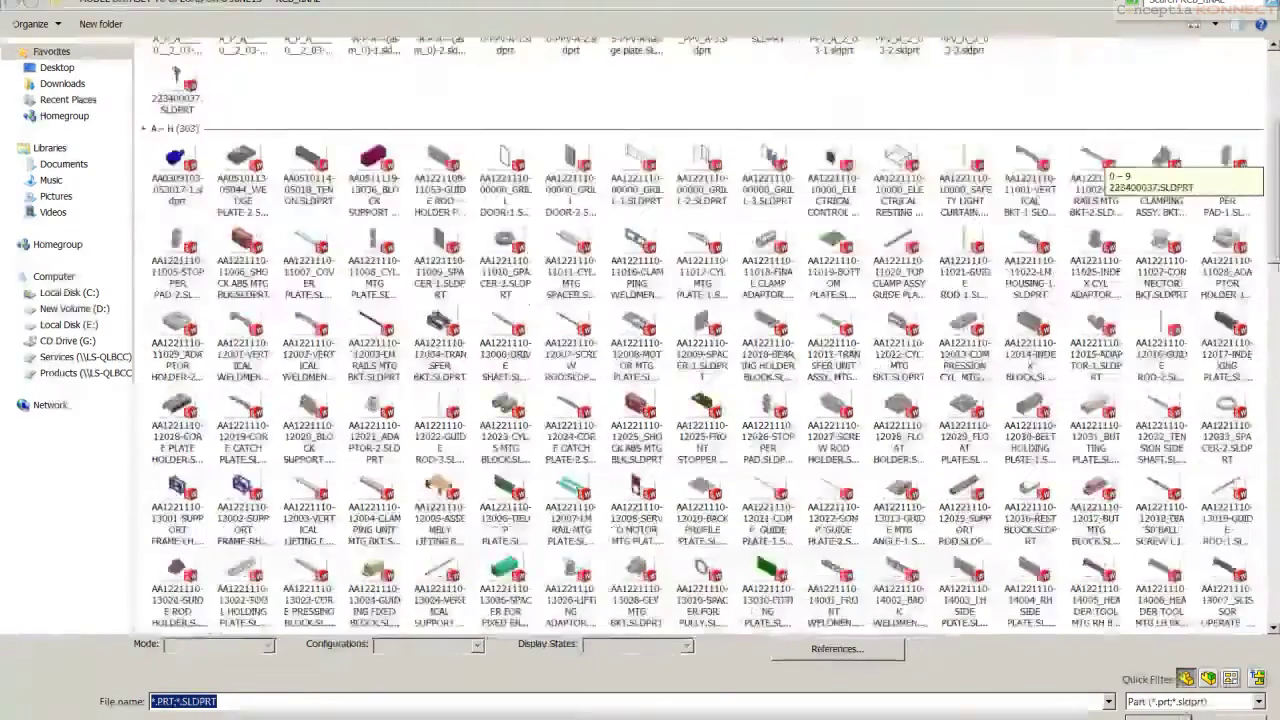
scroll(1100, 165, "down", 15)
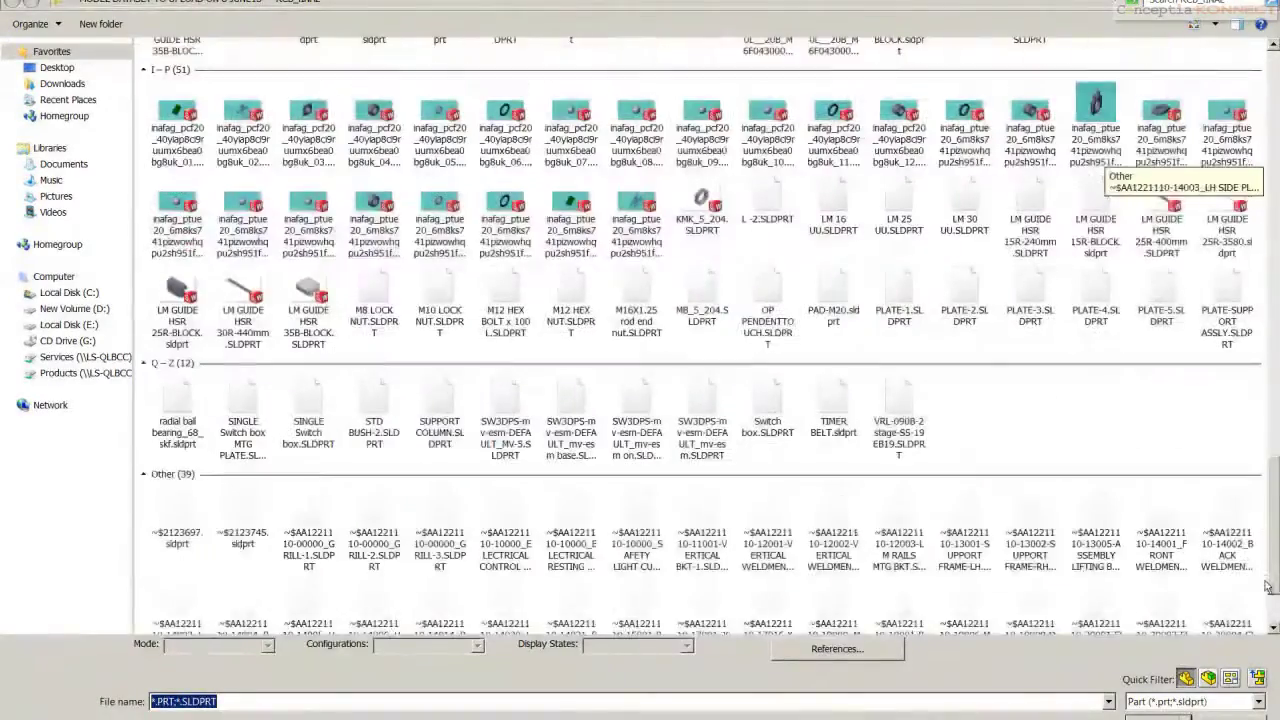
left_click(1208, 678)
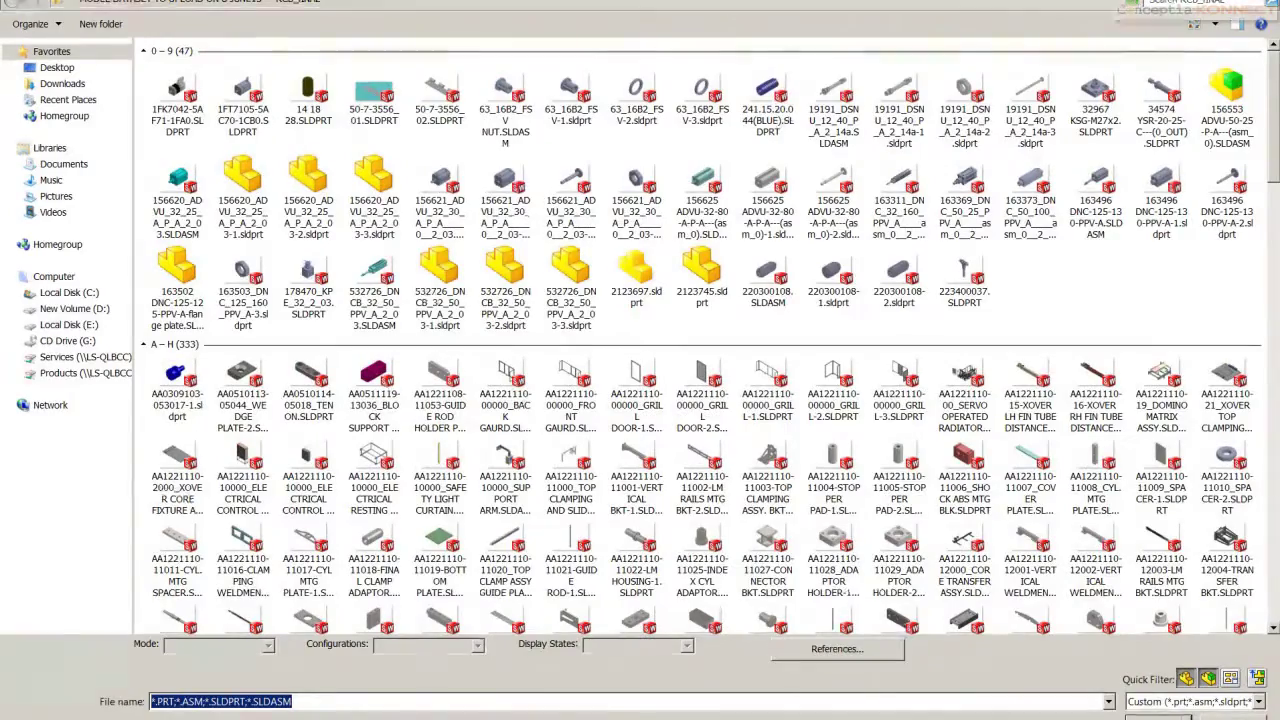
scroll(1276, 88, "down", 15)
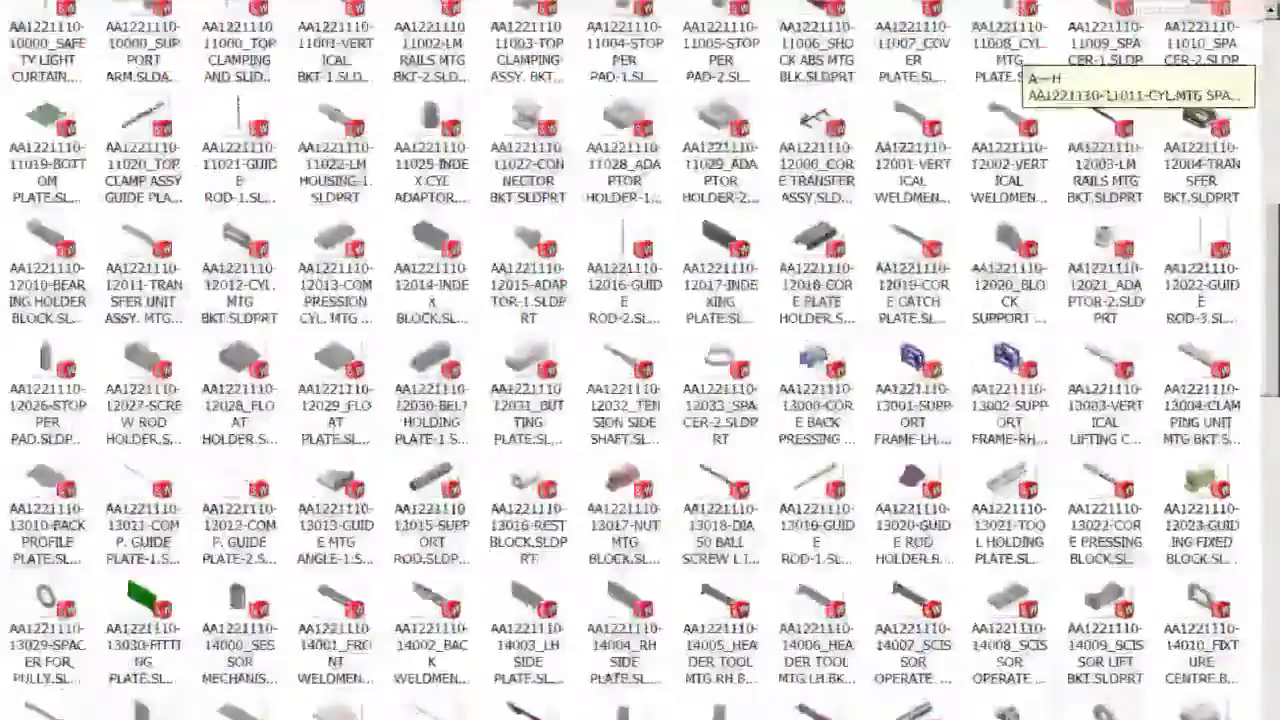
scroll(1252, 621, "down", 2)
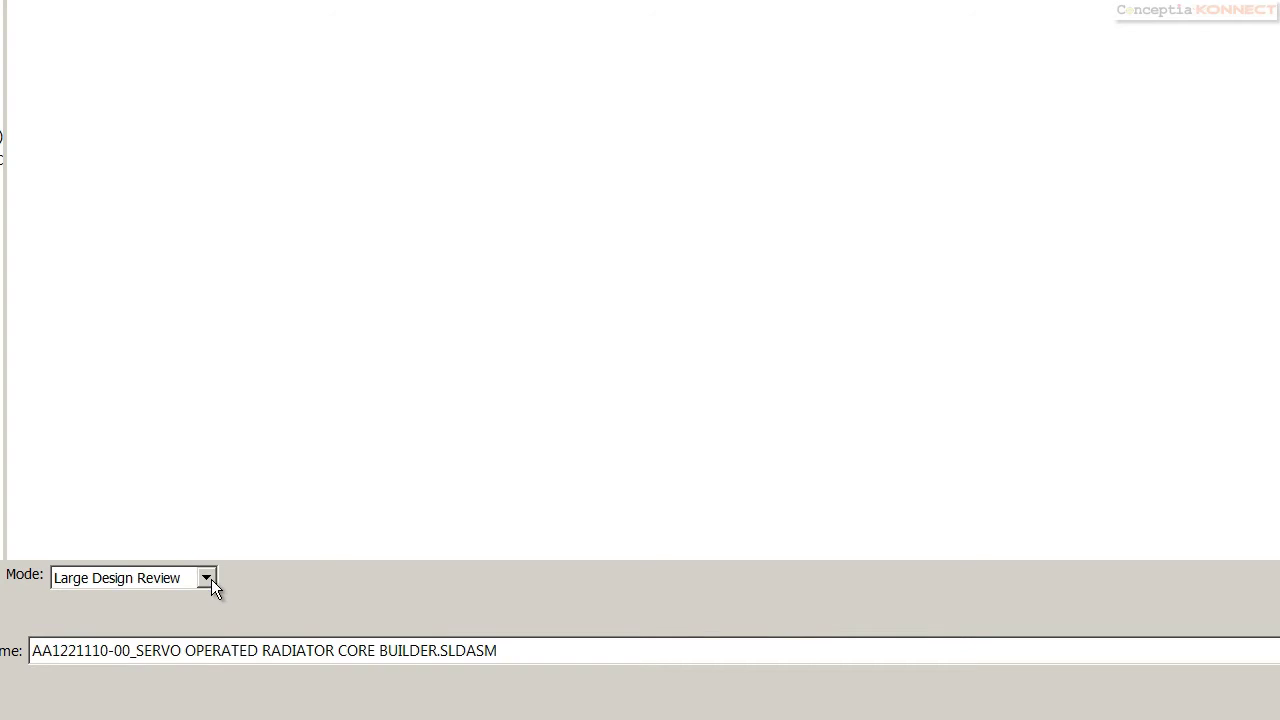
Choose Large Assembly Mode and the Default configuration, toggling loading of hidden components, to open the assembly
left_click(208, 578)
left_click(171, 632)
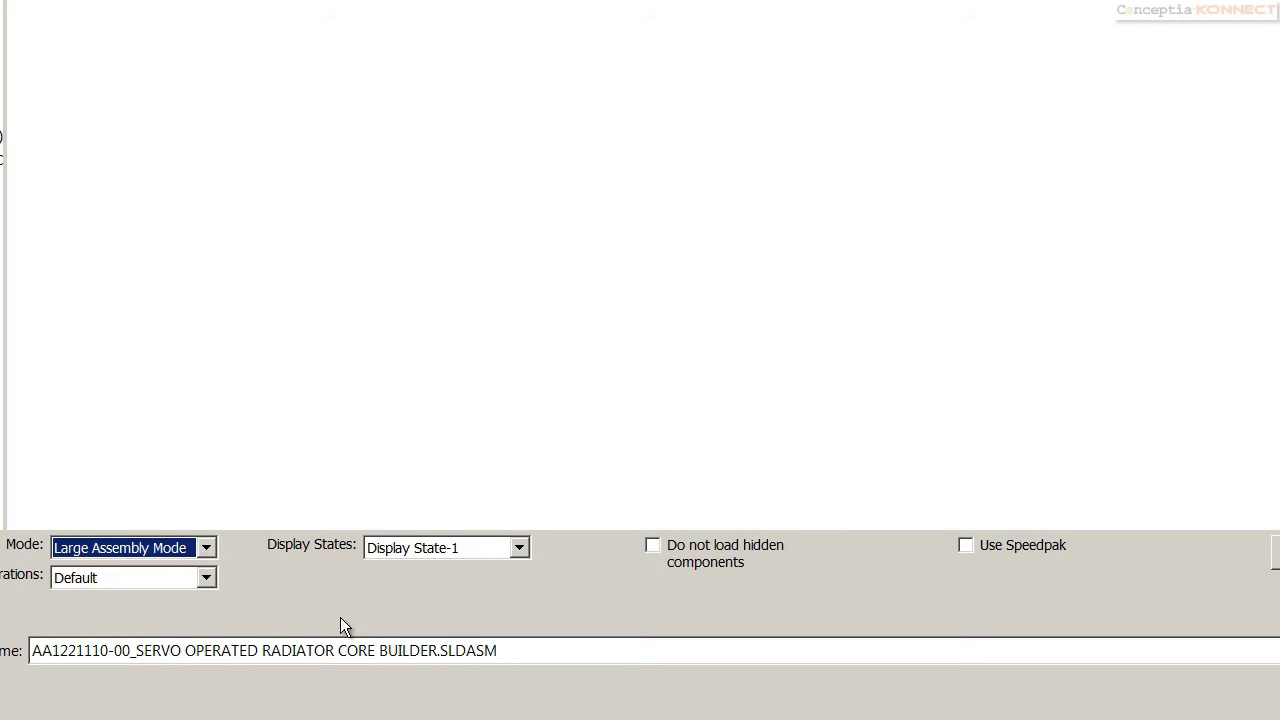
left_click(206, 578)
left_click(162, 613)
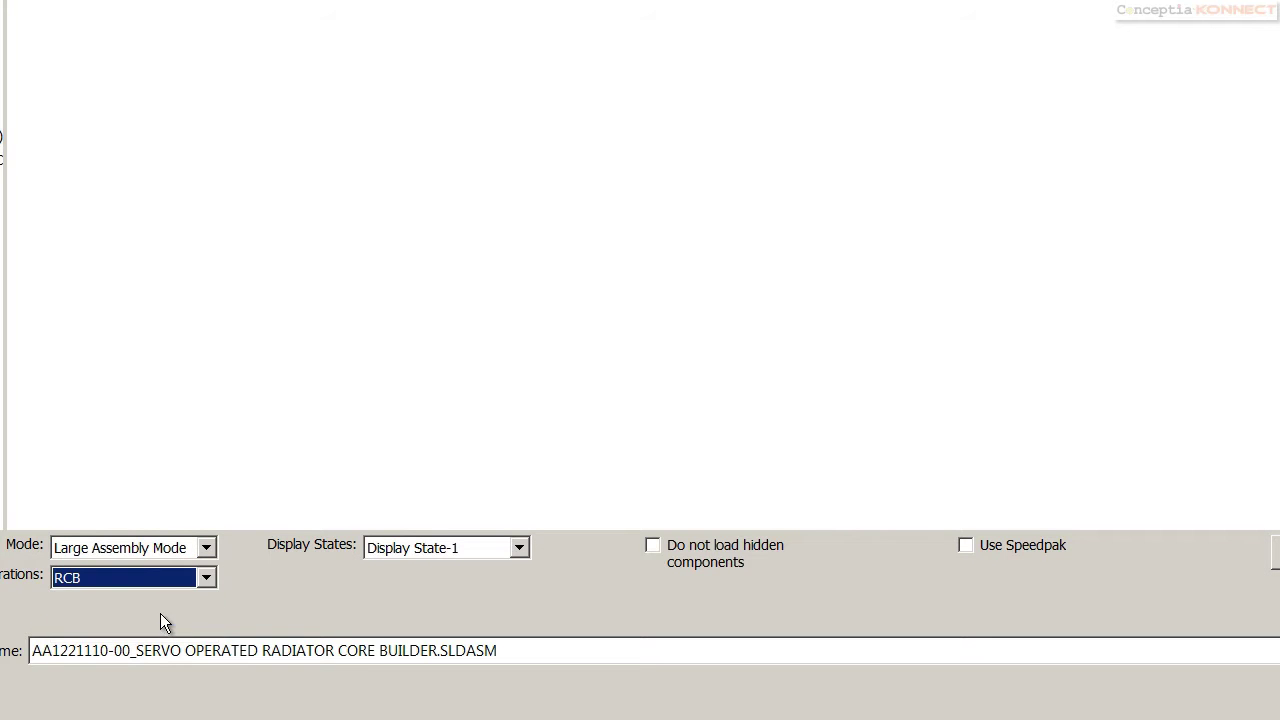
left_click(207, 577)
left_click(135, 600)
left_click(653, 545)
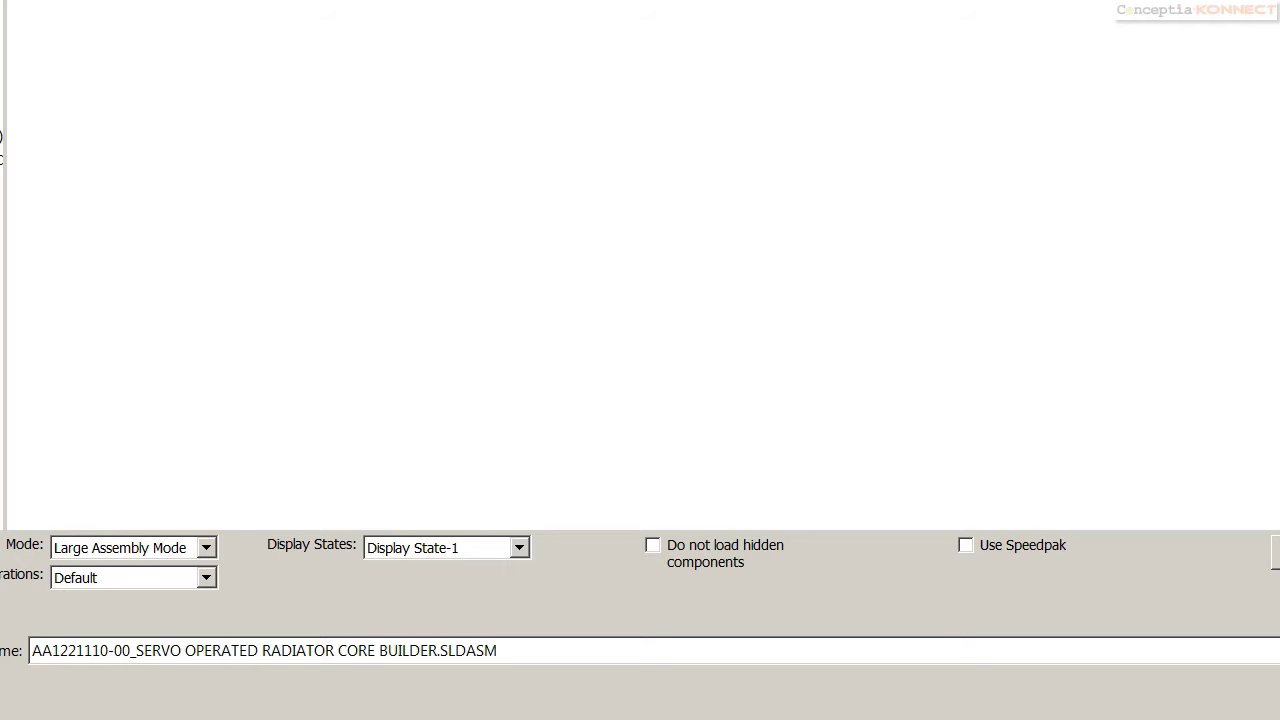
left_click(264, 650)
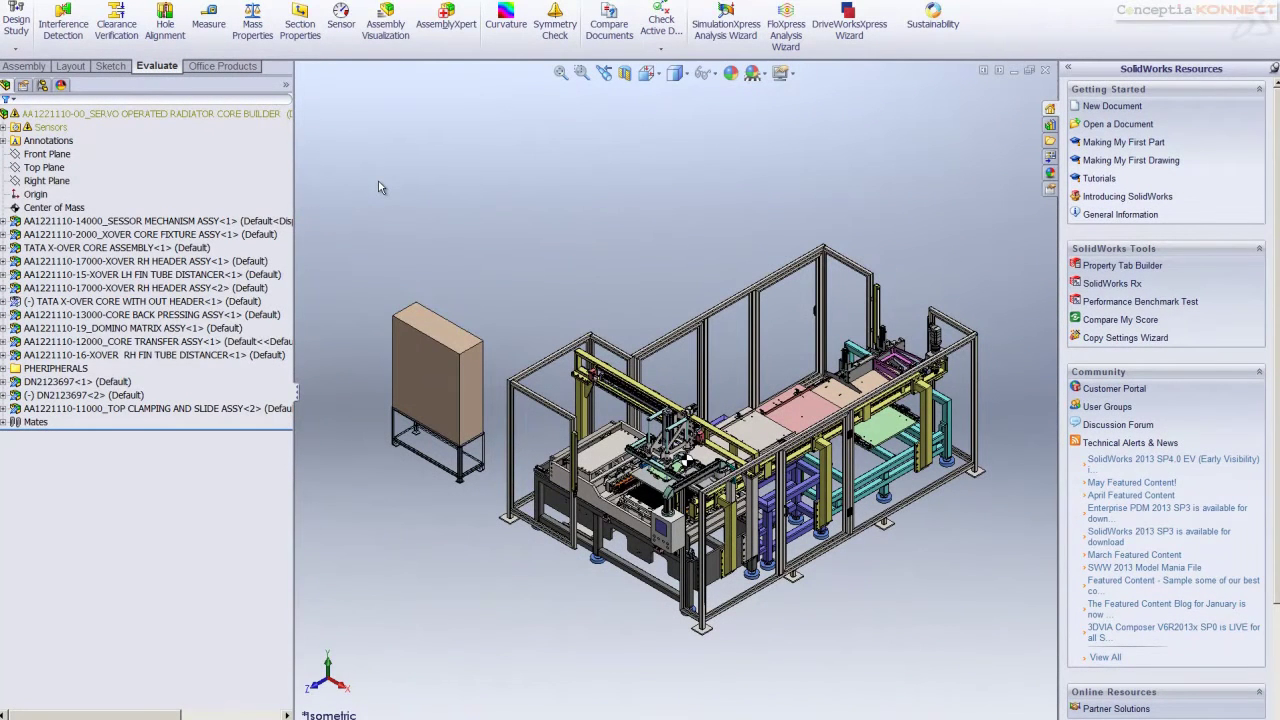
Check the assembly's mass properties, noting the 4964.89 kg total mass
left_click(253, 23)
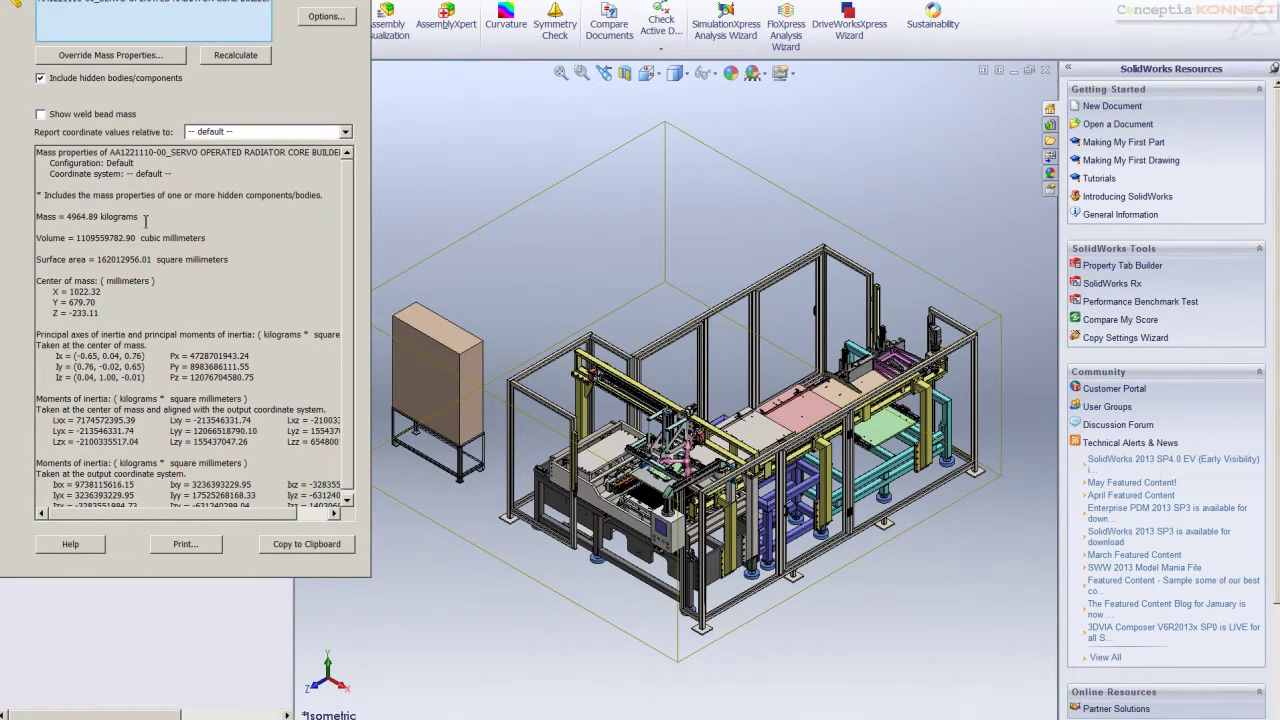
left_click_drag(146, 221, 31, 221)
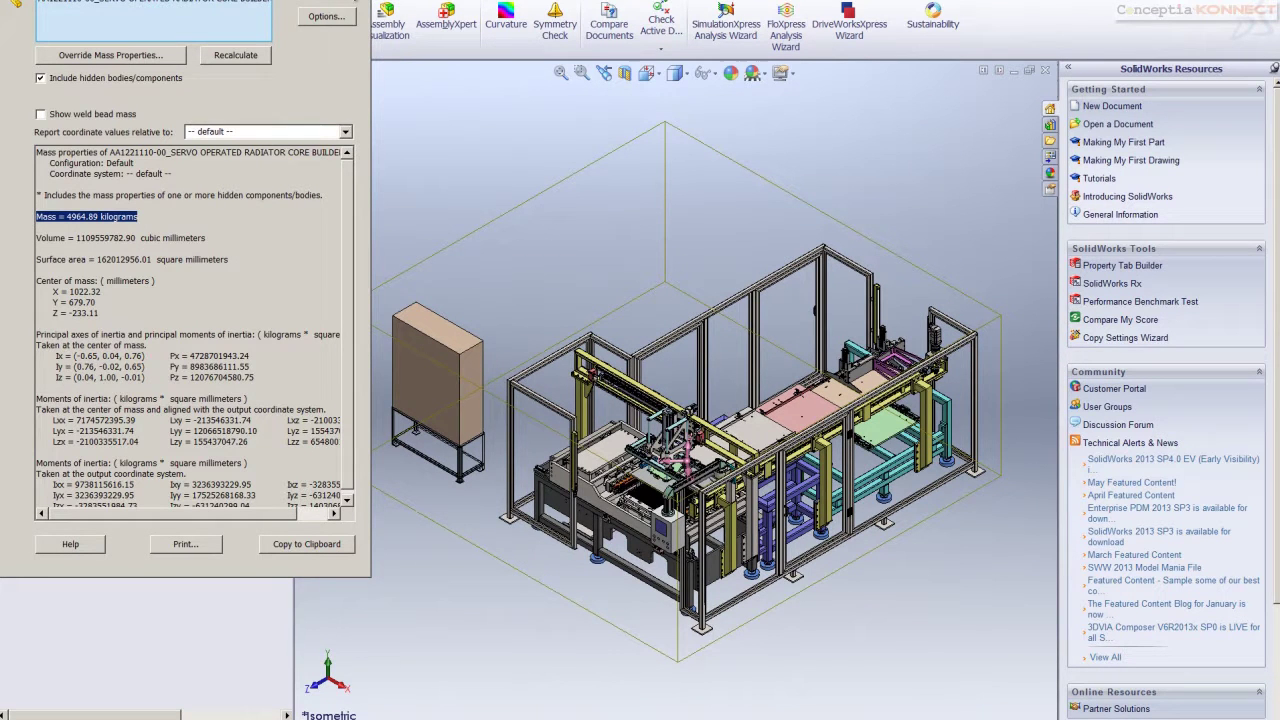
left_click(359, 5)
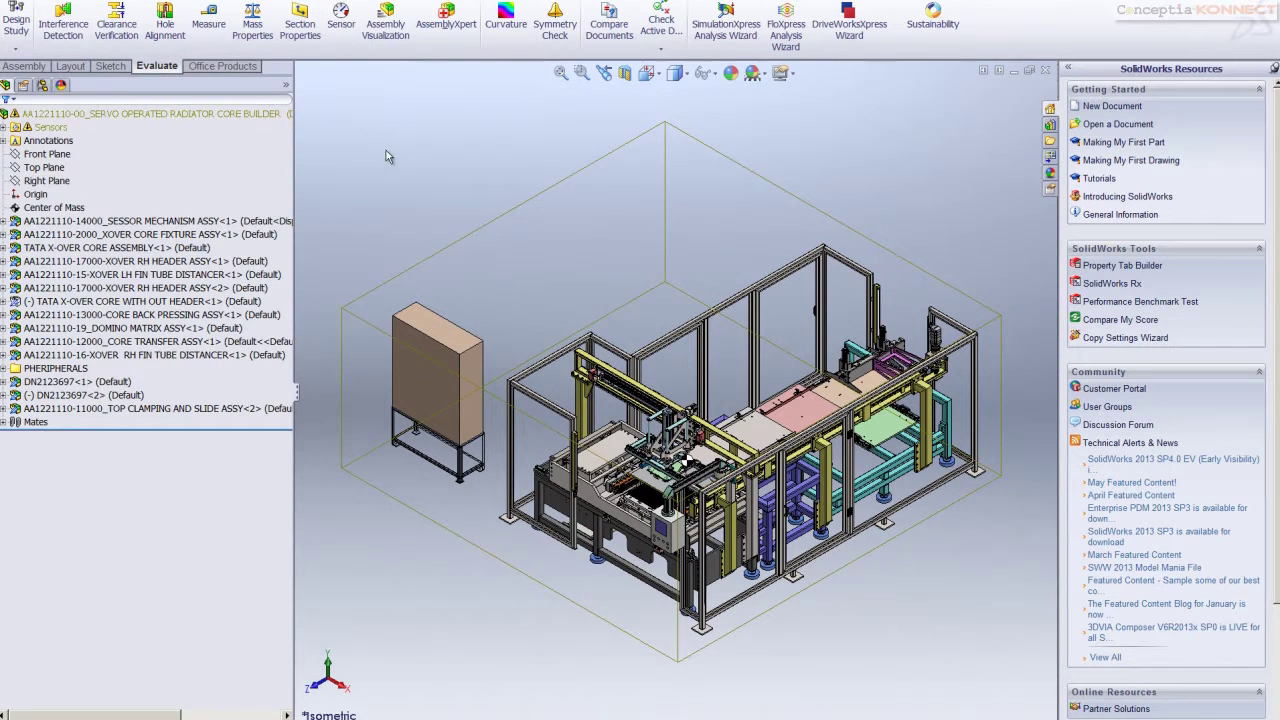
left_click(60, 207)
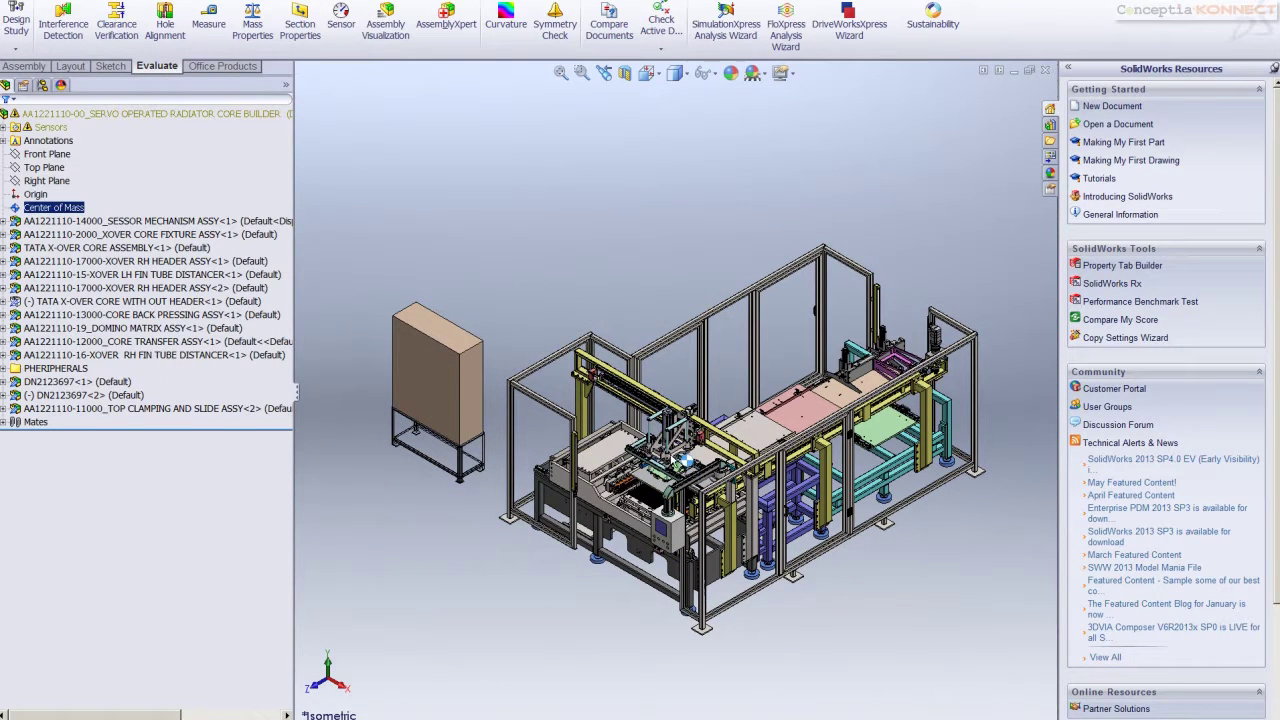
left_click(432, 190)
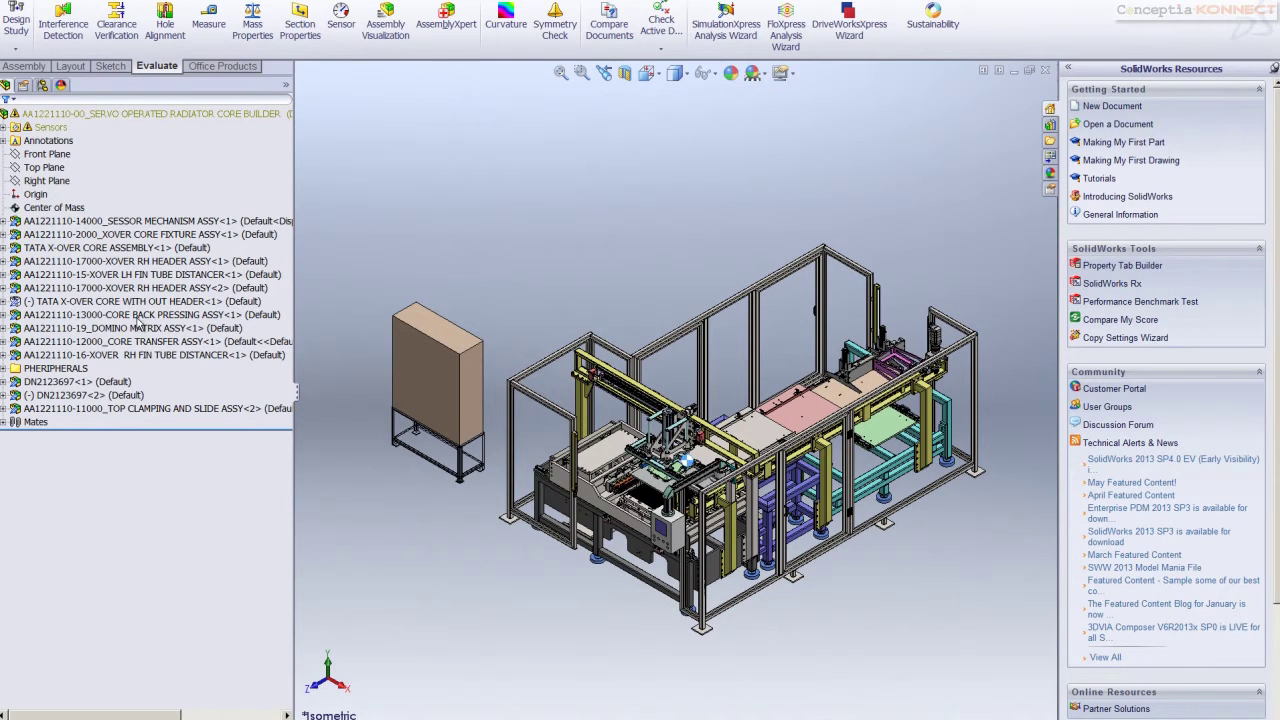
Set all PHERIPHERALS components, from DOUBLE Switch box Assembly onward, as envelope components
left_click(5, 369)
left_click(92, 382)
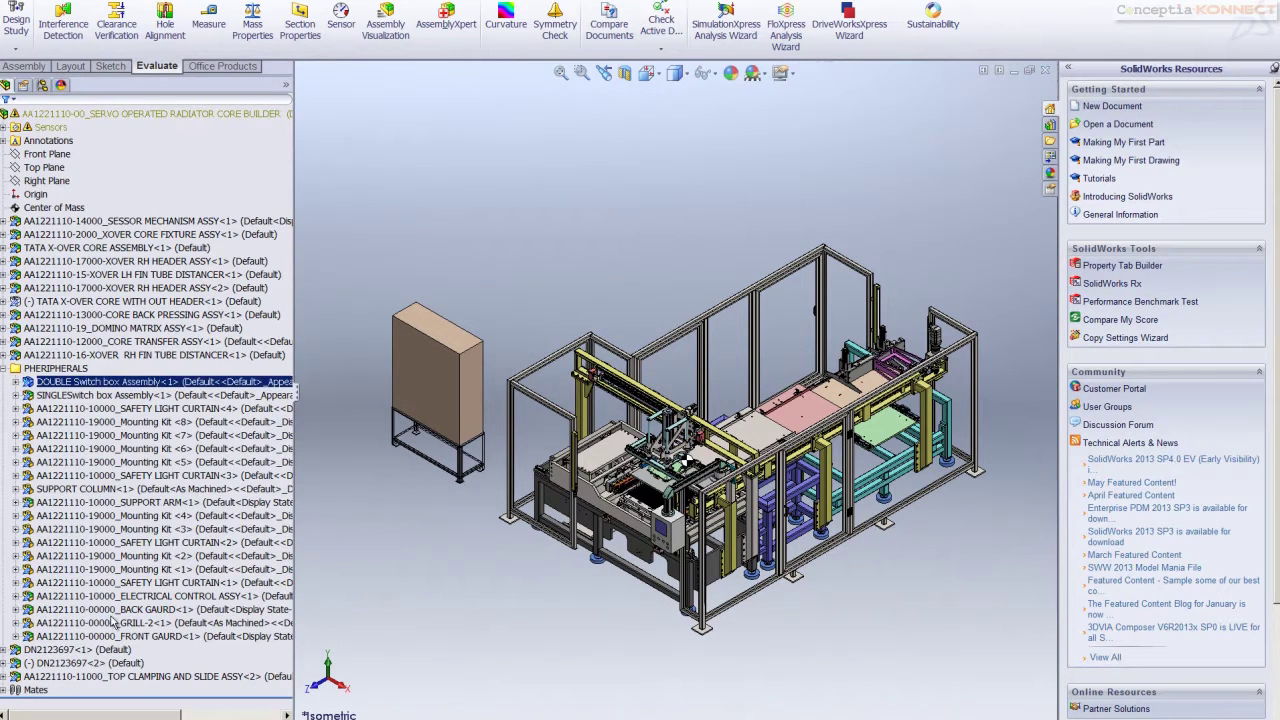
left_click(118, 637, "shift")
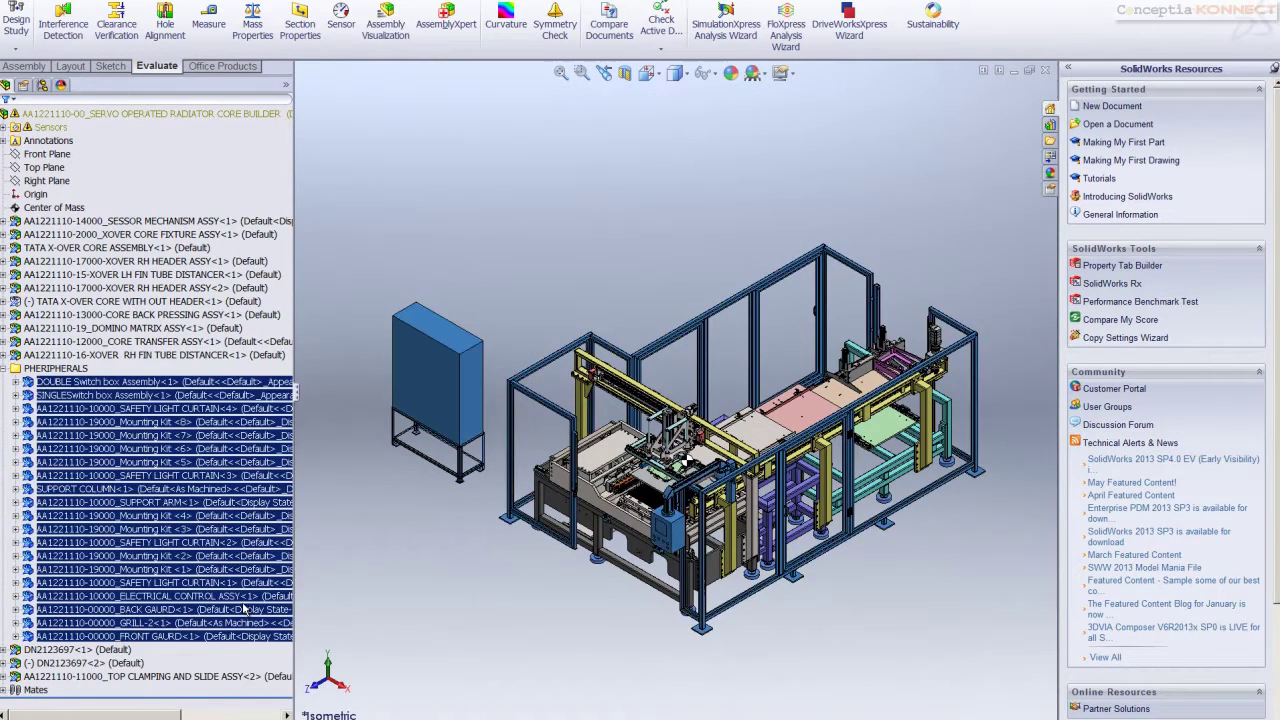
left_click(745, 512)
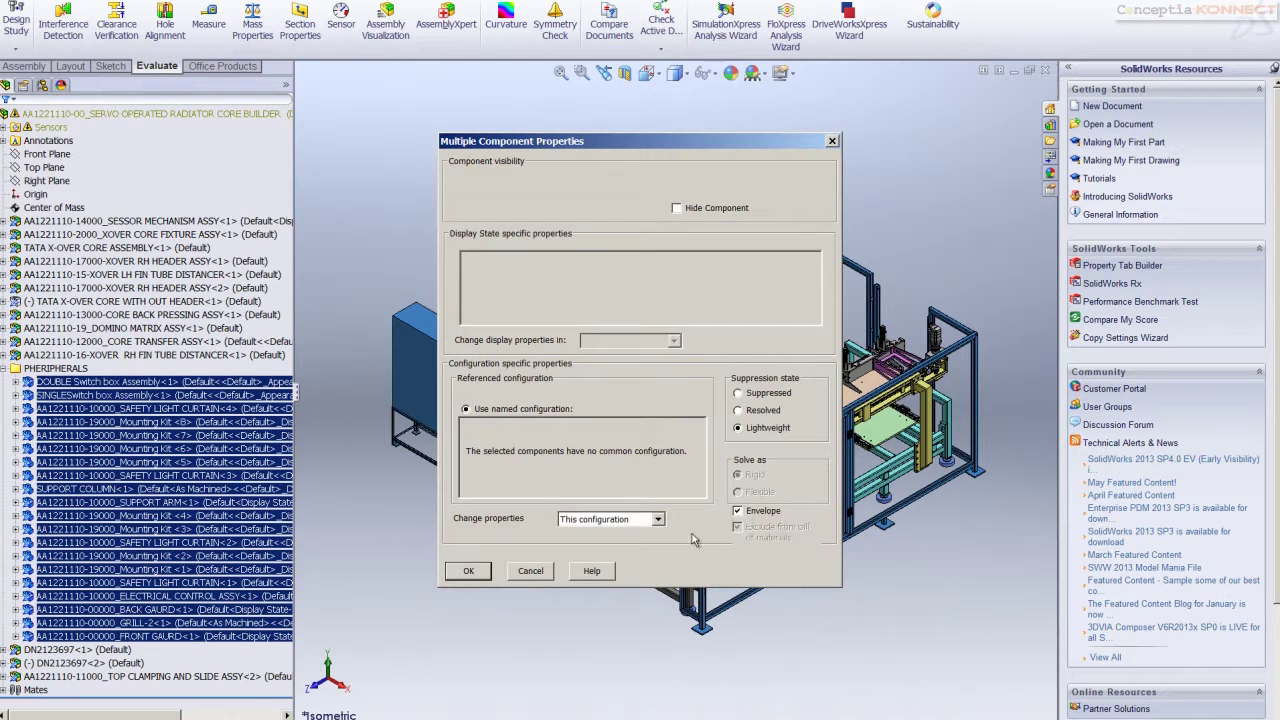
left_click(468, 572)
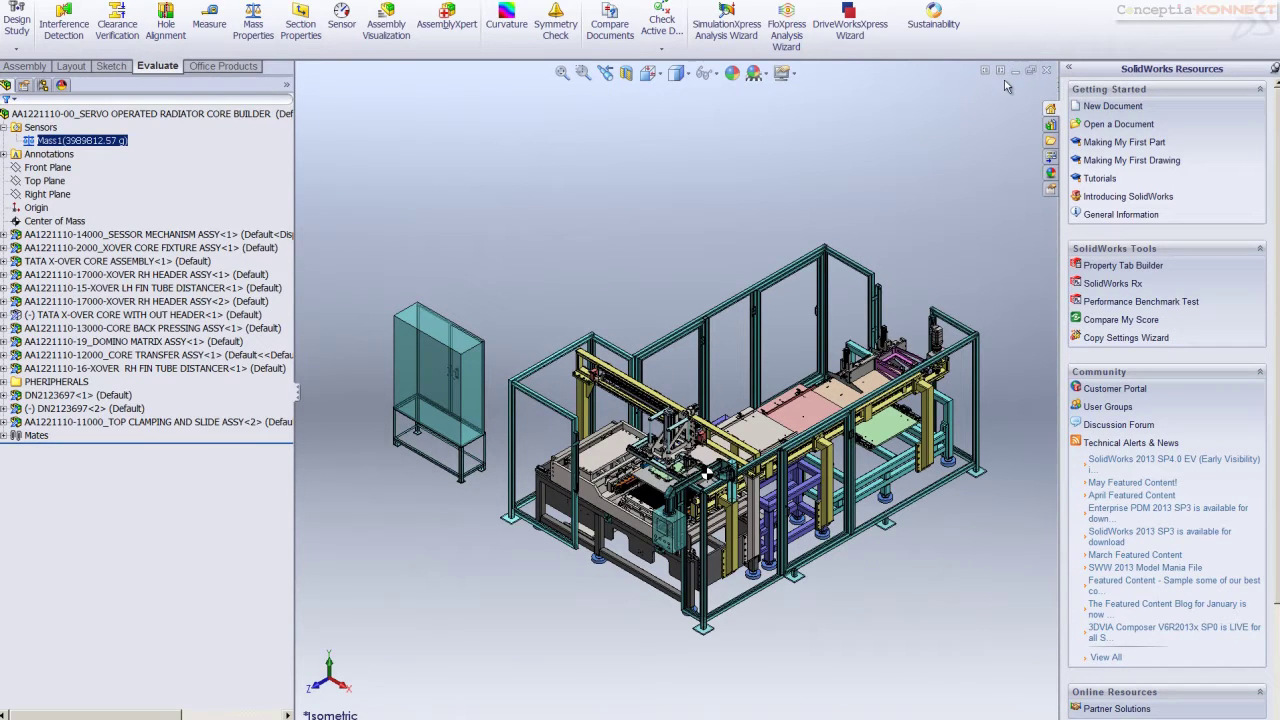
Close the assembly and set the Large Assembly Mode threshold to 200 and Large Design Review to 800
left_click(1047, 74)
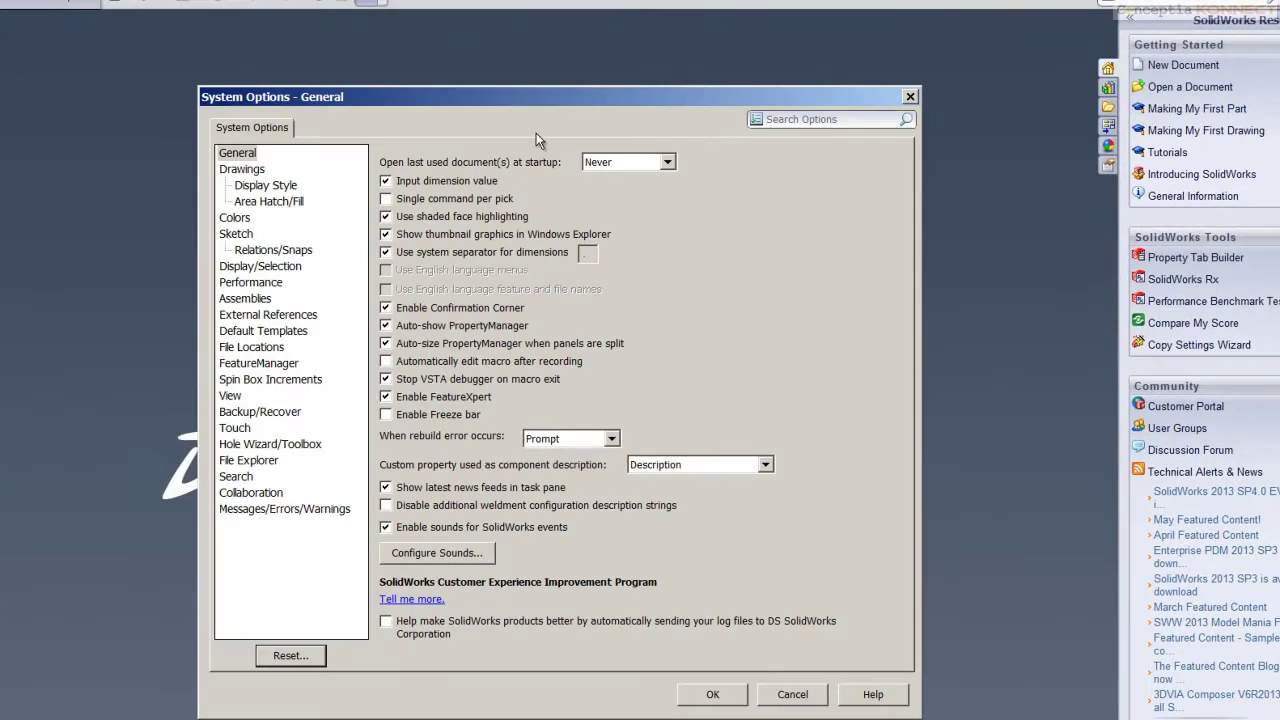
left_click(825, 119)
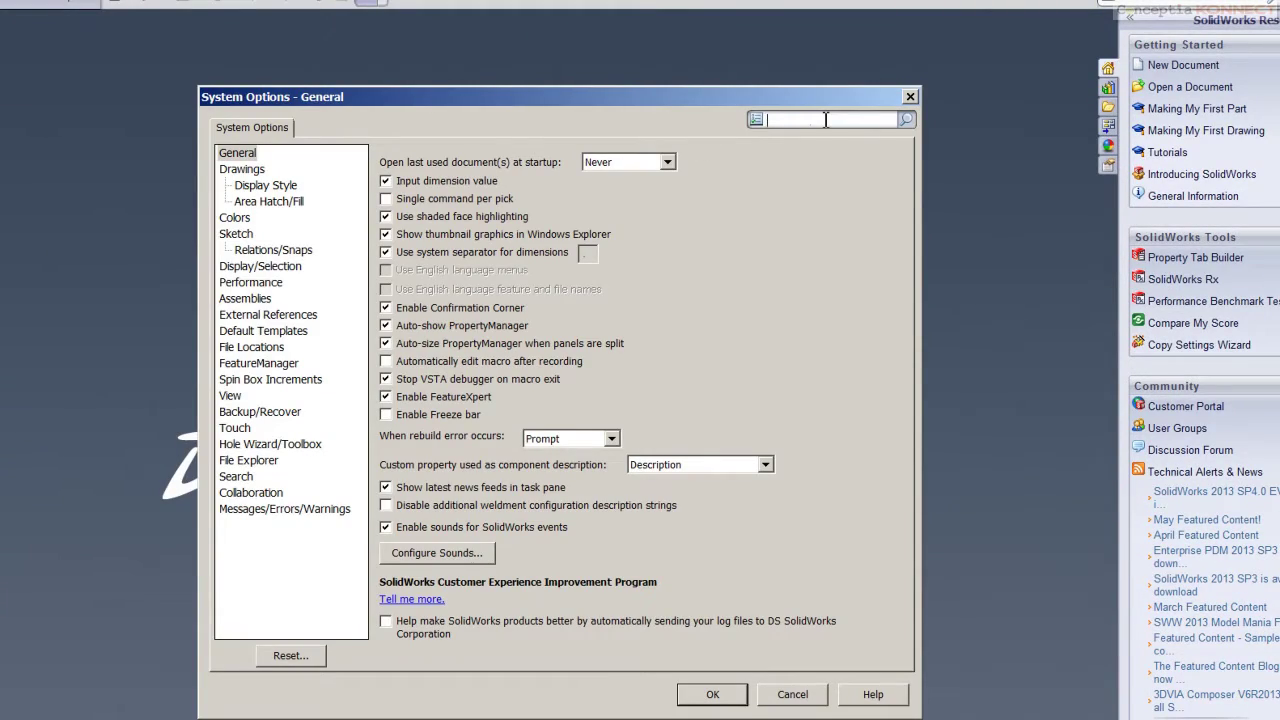
type("large")
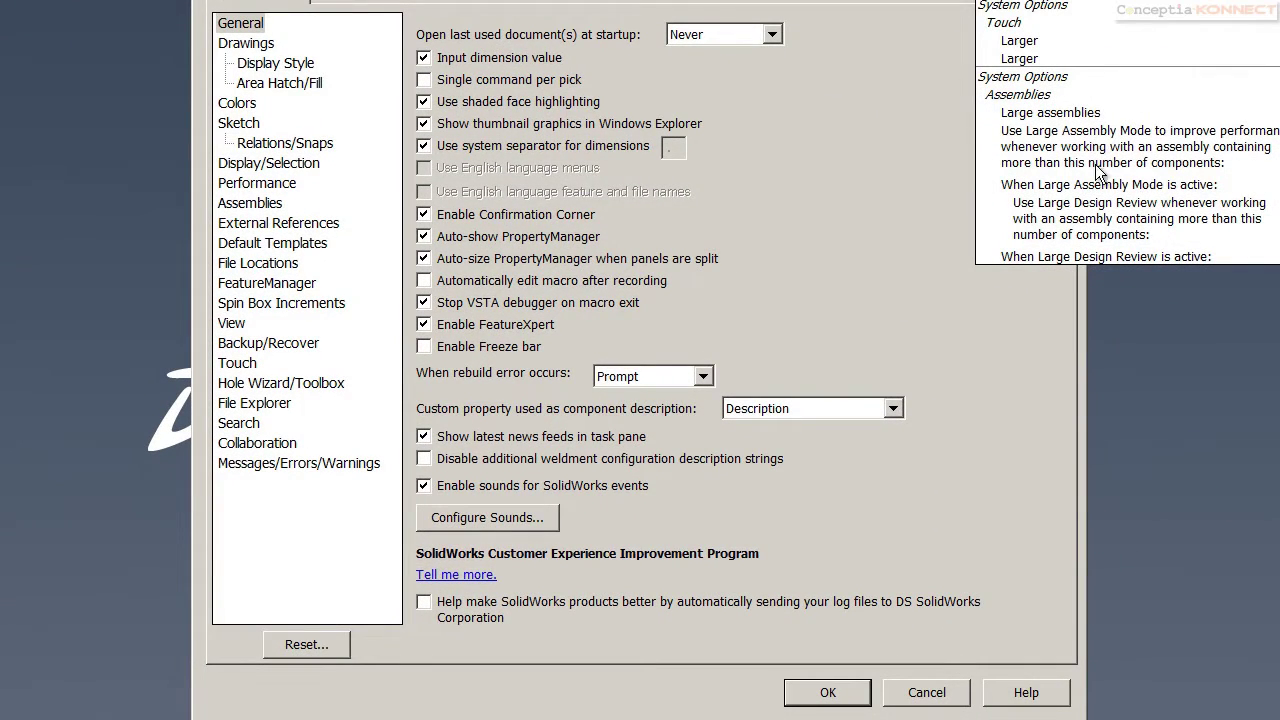
left_click(1094, 204)
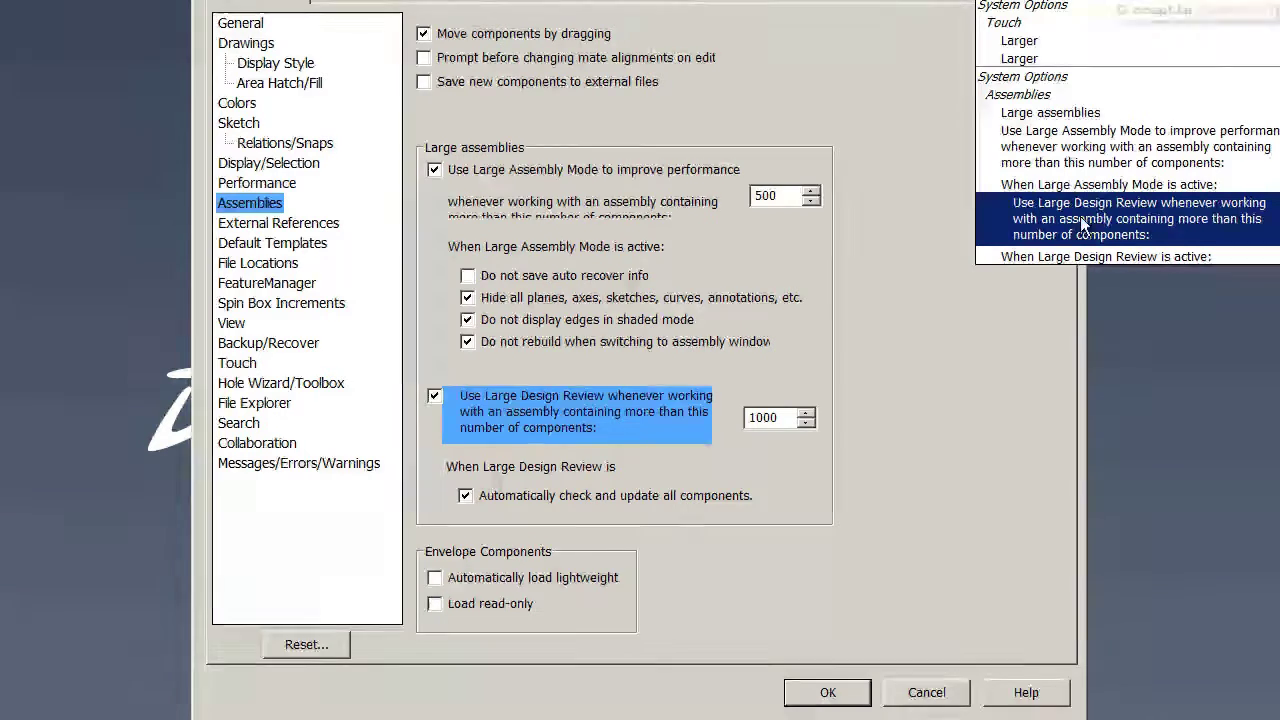
double_click(785, 418)
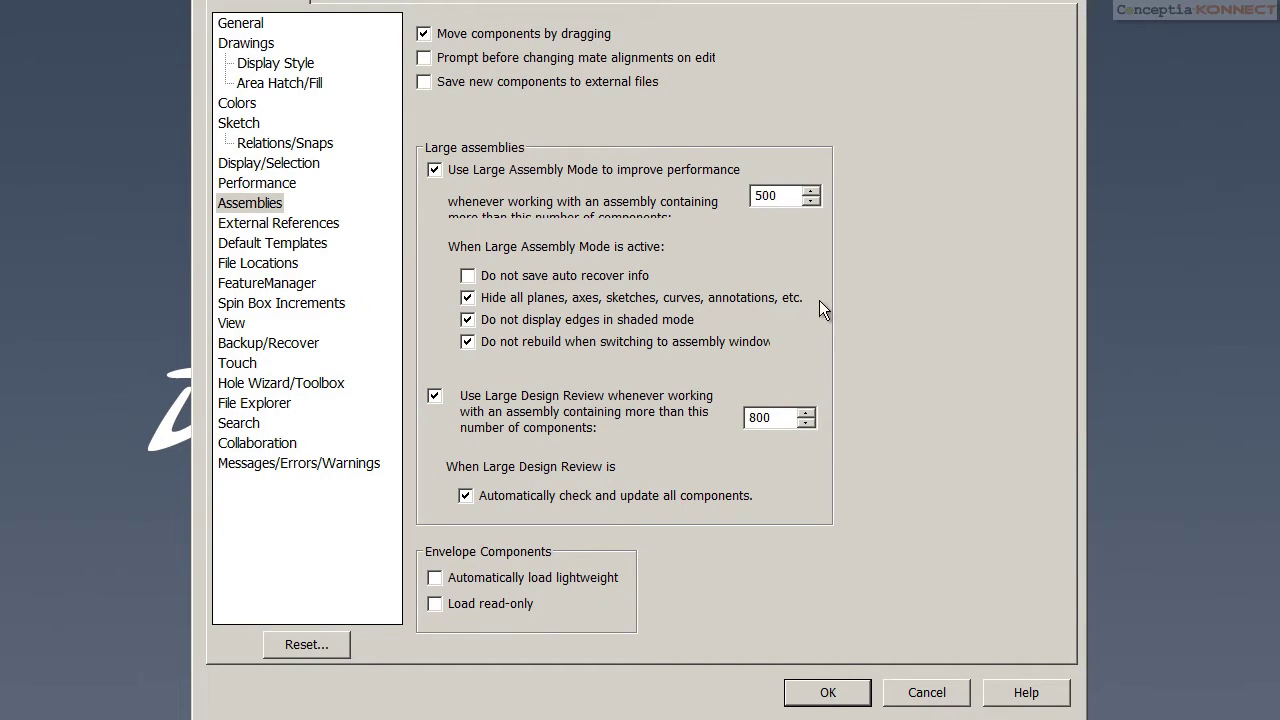
double_click(781, 196)
type("2")
Enable automatic lightweight loading, apply the options, and reopen the assembly
left_click(435, 579)
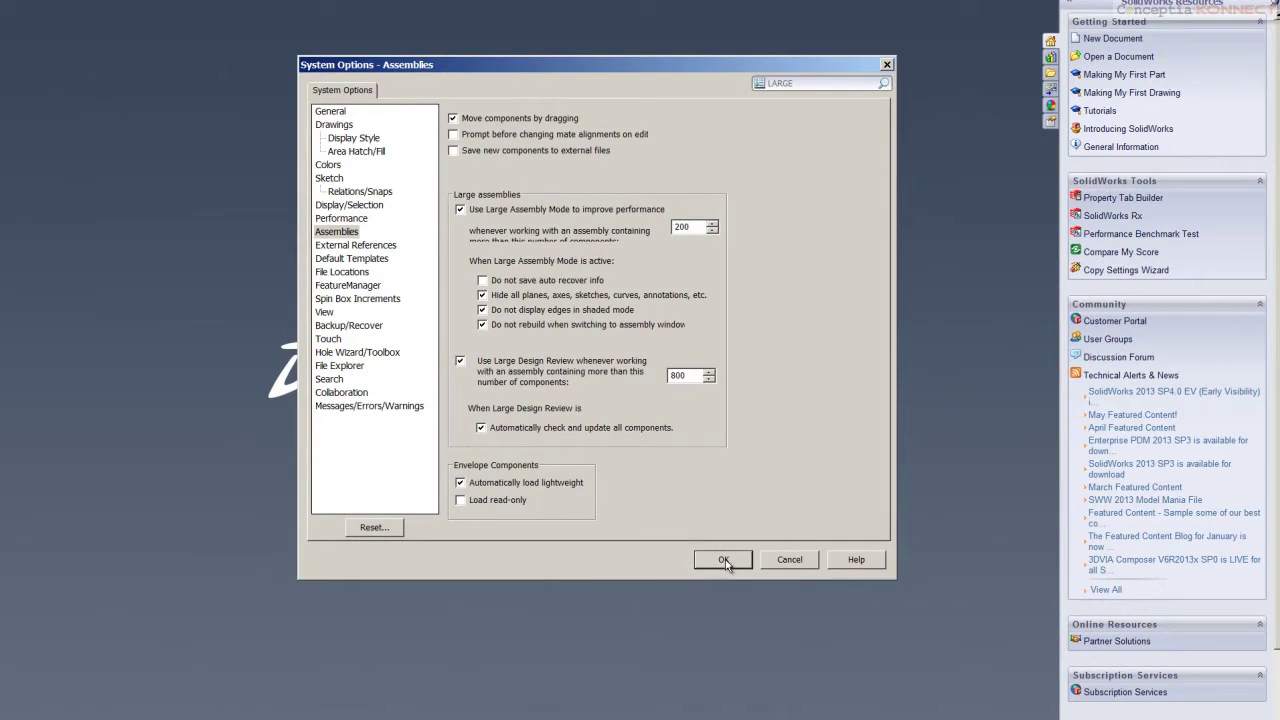
left_click(723, 559)
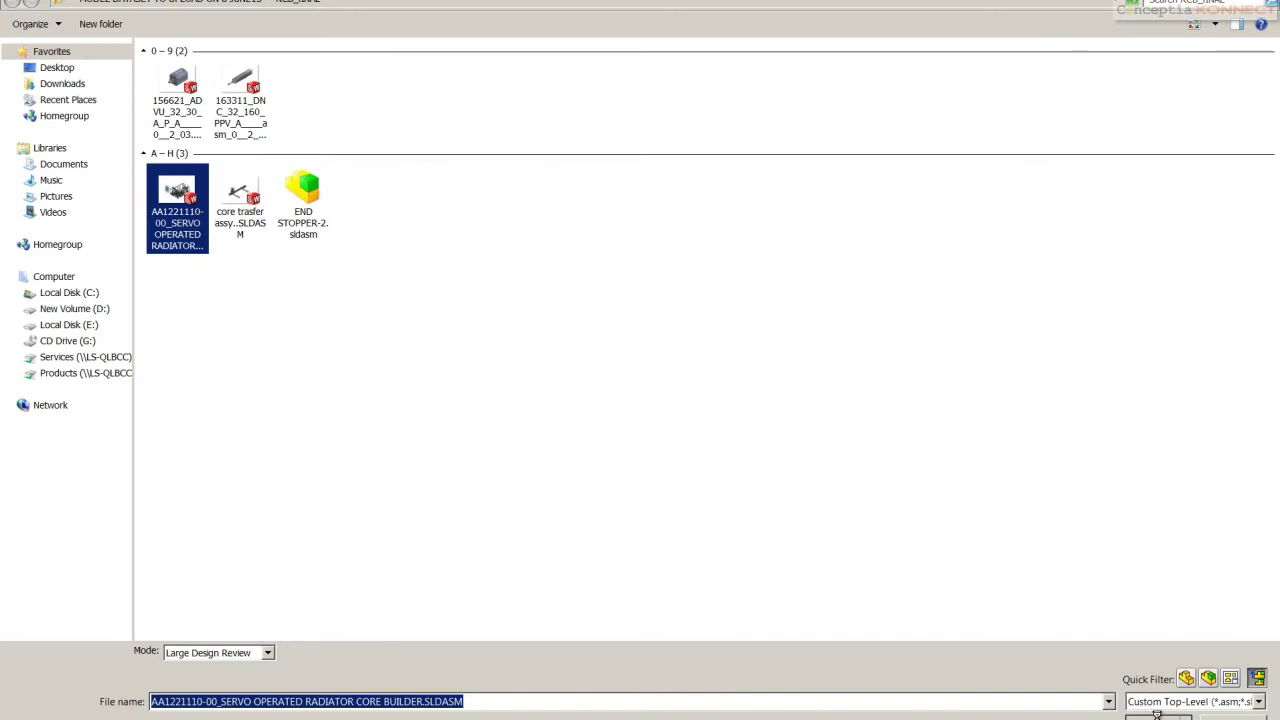
key("Return")
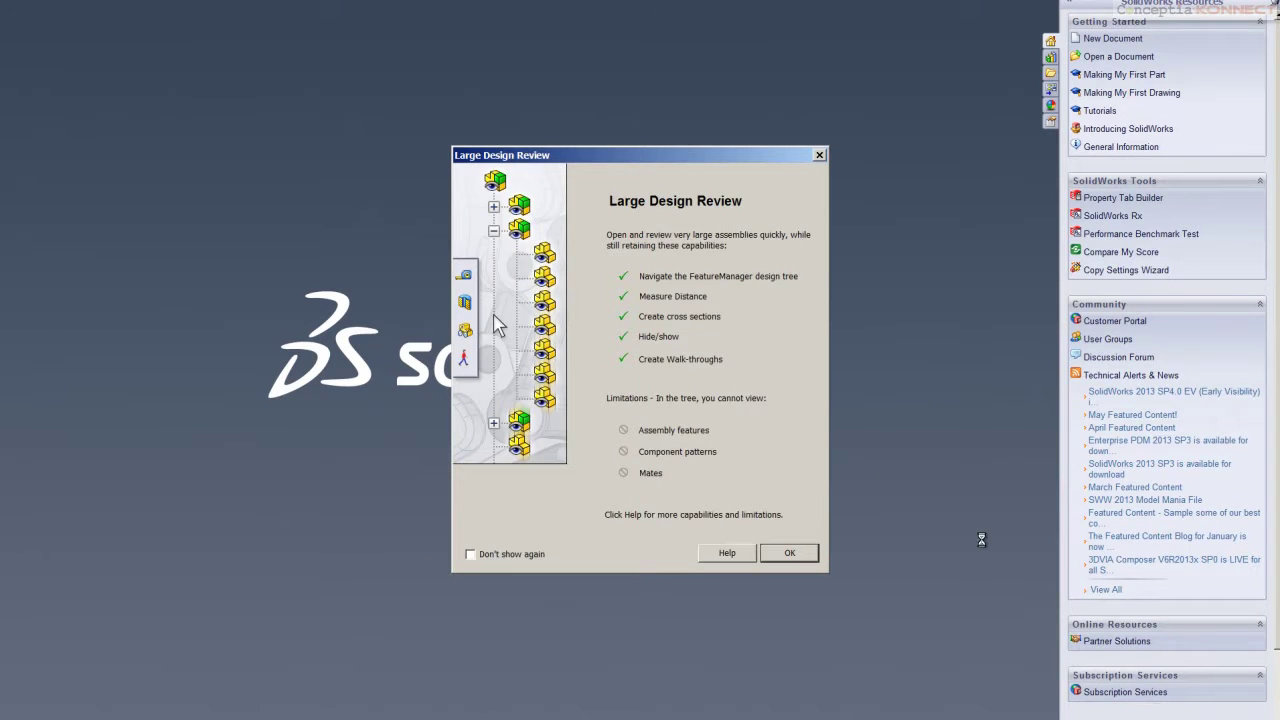
Dismiss the Large Design Review intro and slide a section plane deeper into the assembly
left_click(797, 553)
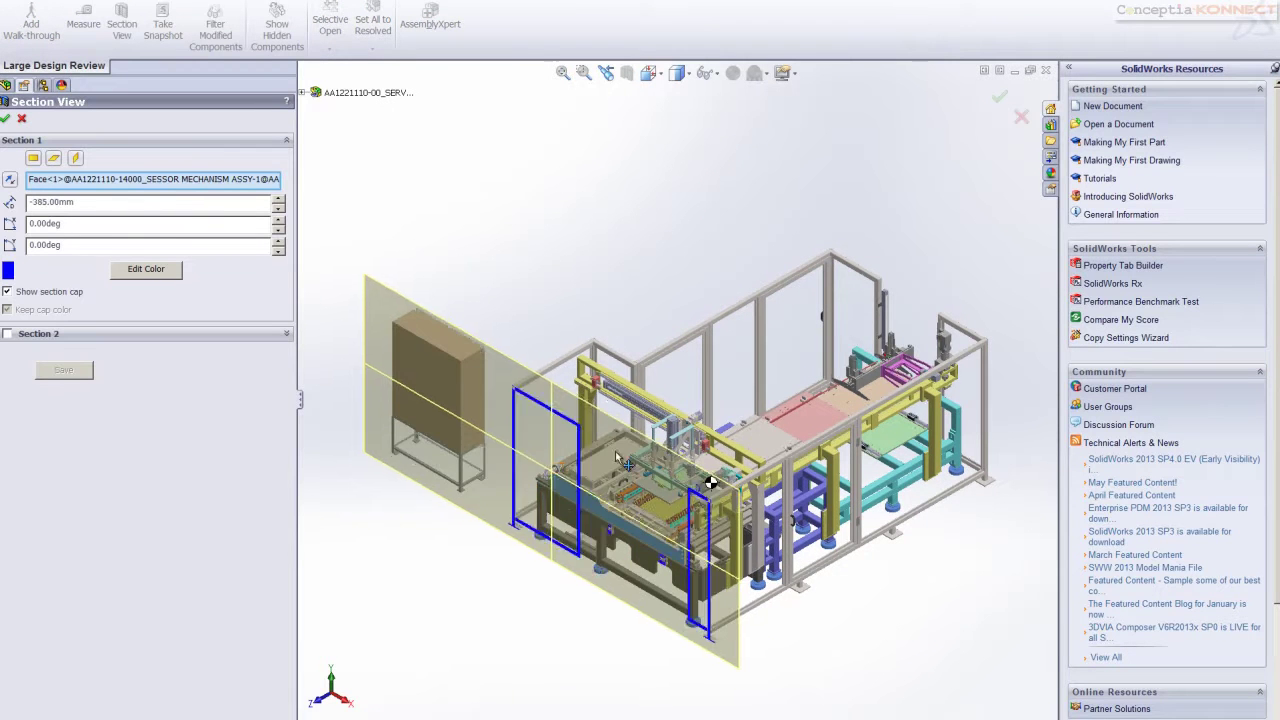
left_click_drag(617, 456, 705, 434)
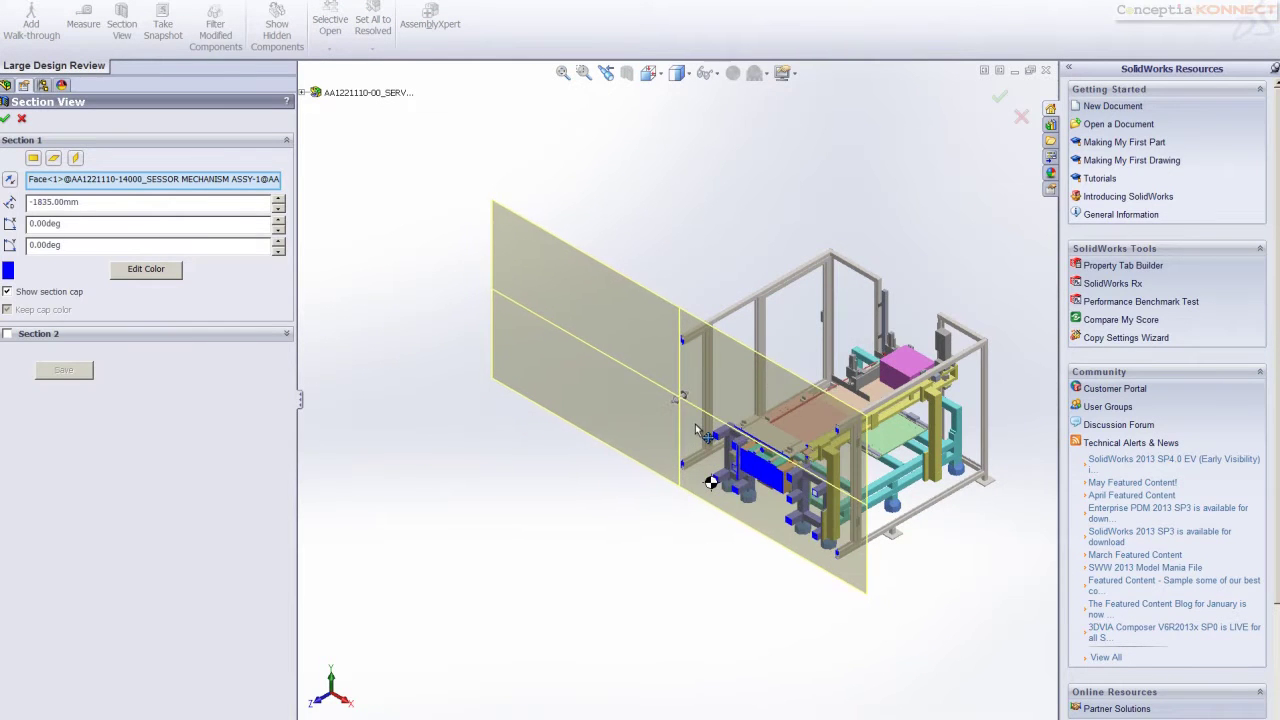
left_click(5, 118)
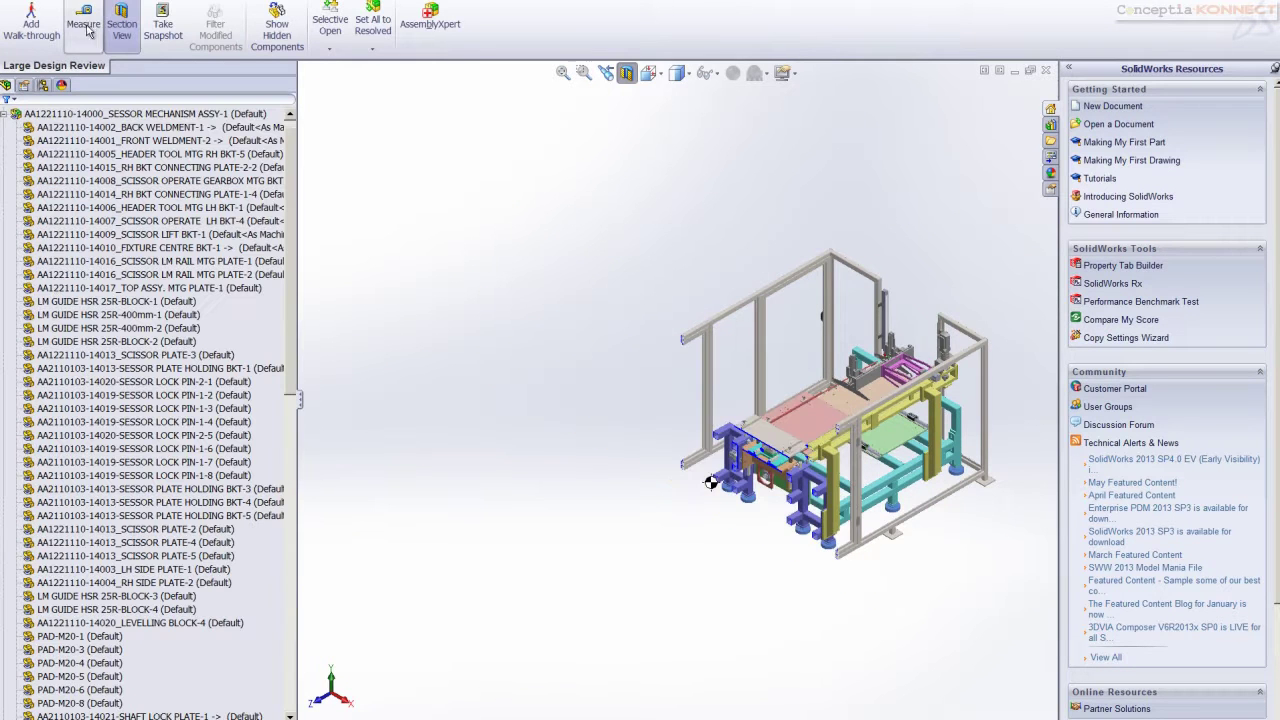
Measure from the top plate face to a foot pad, view the full results, then clear them
left_click(83, 20)
scroll(686, 480, "down", 6)
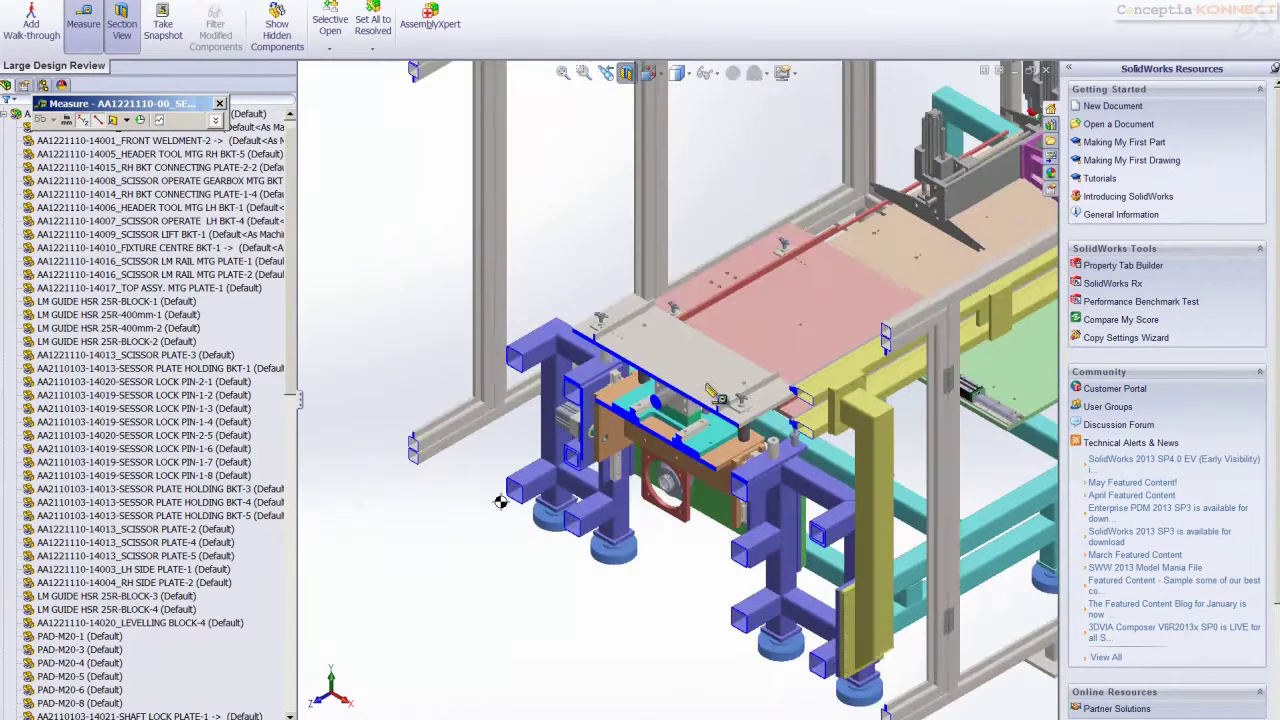
scroll(712, 400, "down", 3)
left_click(686, 372)
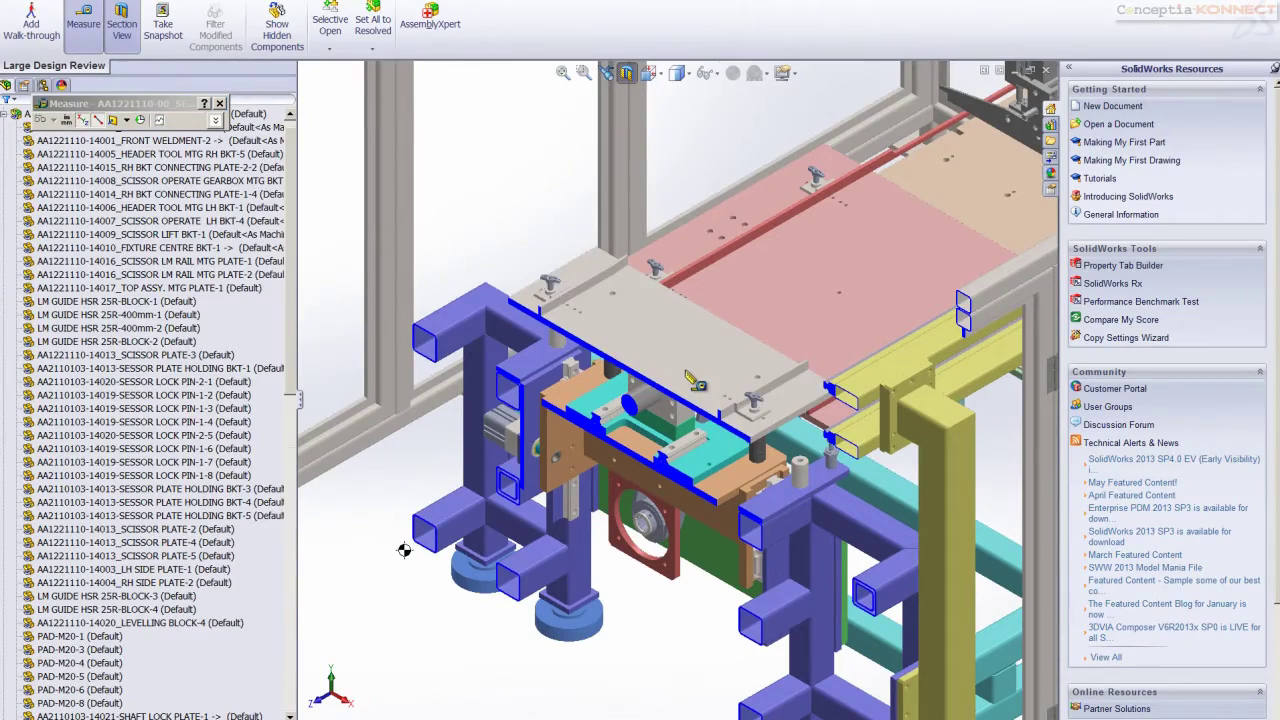
left_click(600, 614)
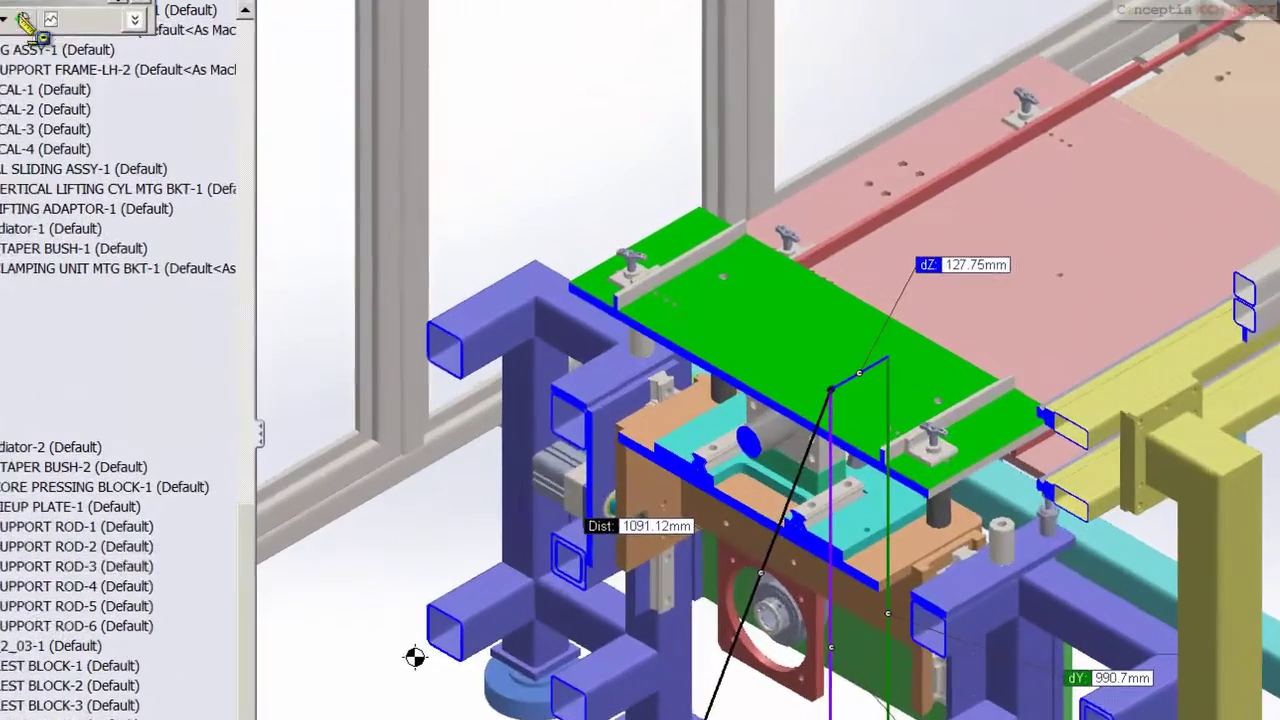
left_click(133, 18)
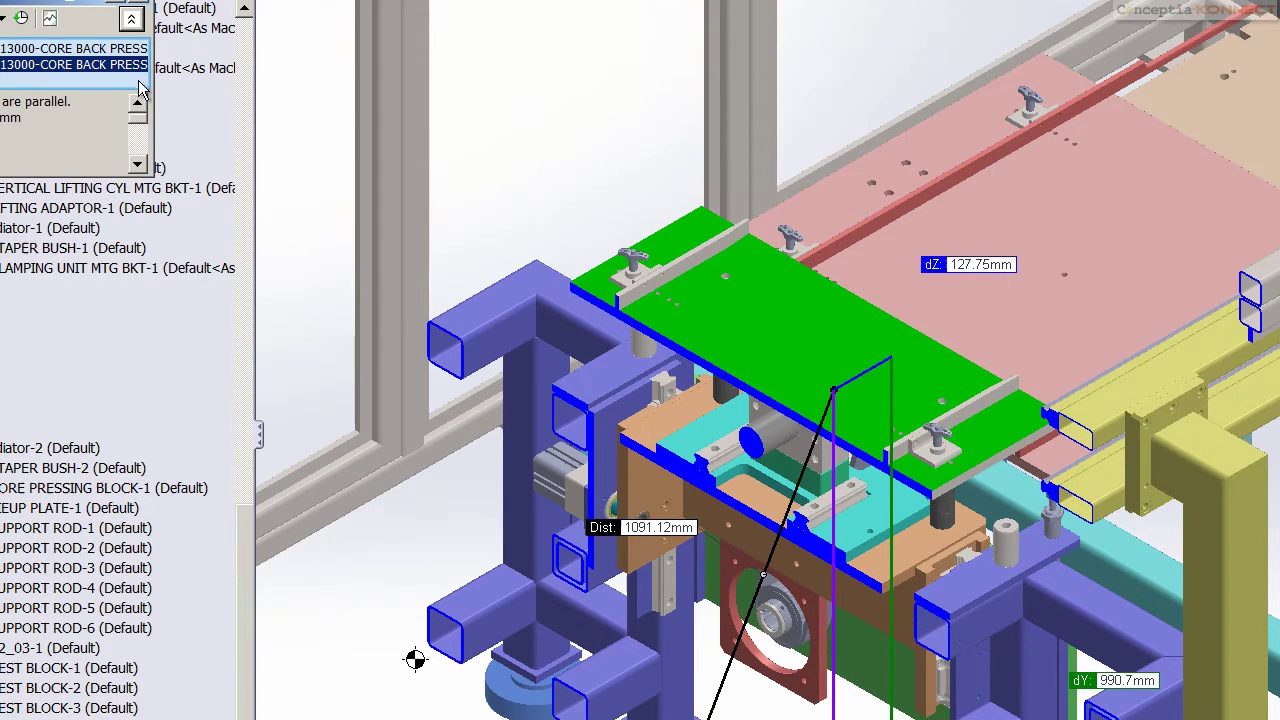
right_click(68, 66)
key("Escape")
Pick the grey beam for a new measurement from a lower angle, then clear the selections
middle_click_drag(519, 346, 430, 308)
middle_click_drag(672, 420, 400, 475)
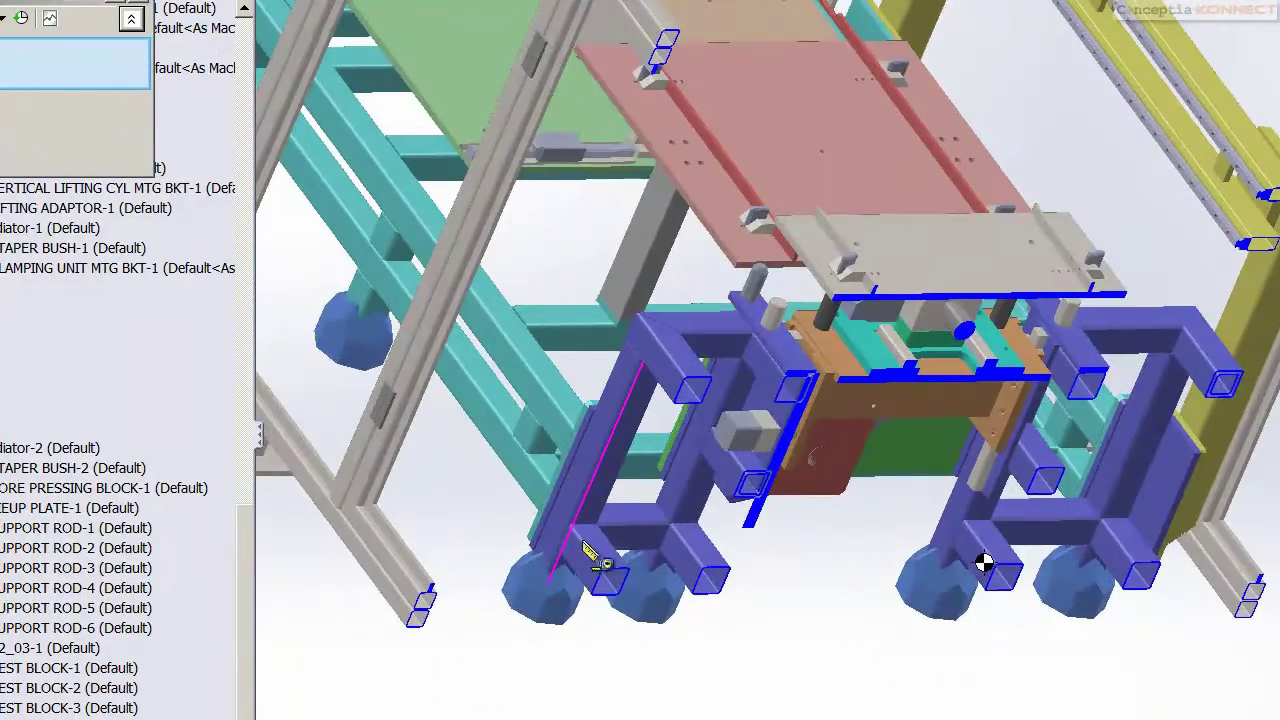
left_click(352, 472)
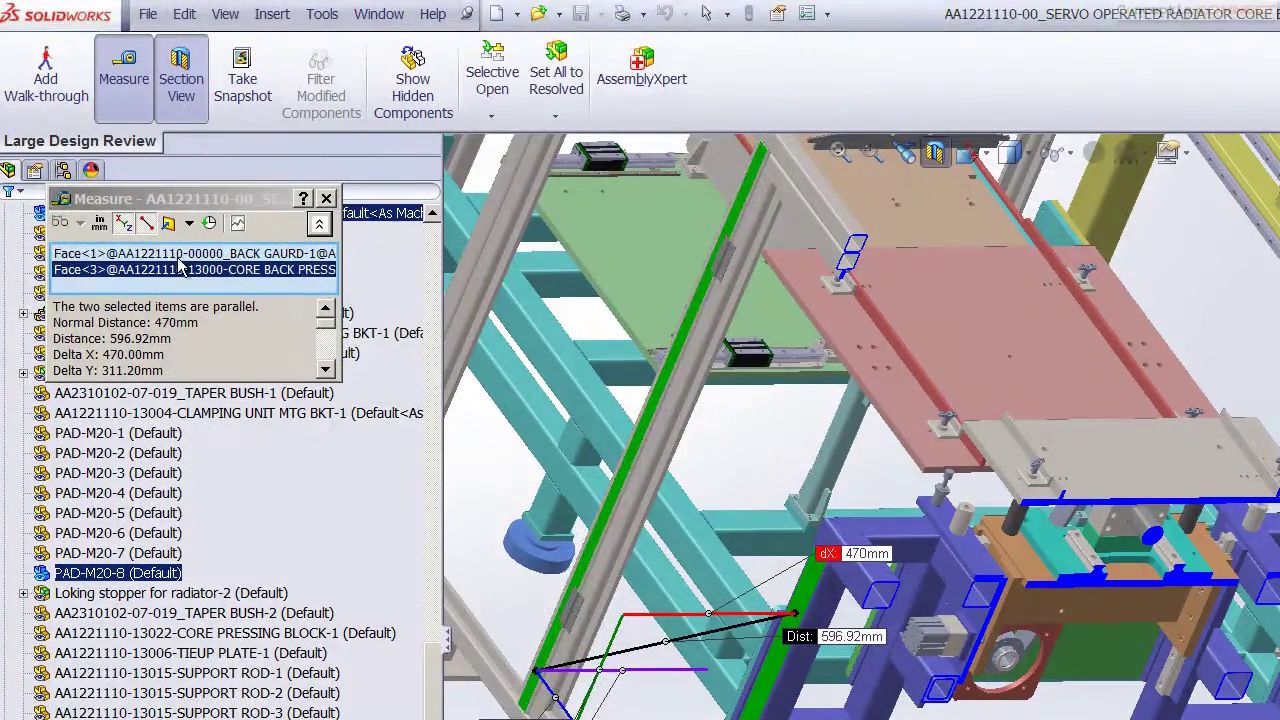
right_click(13, 79)
left_click(243, 281)
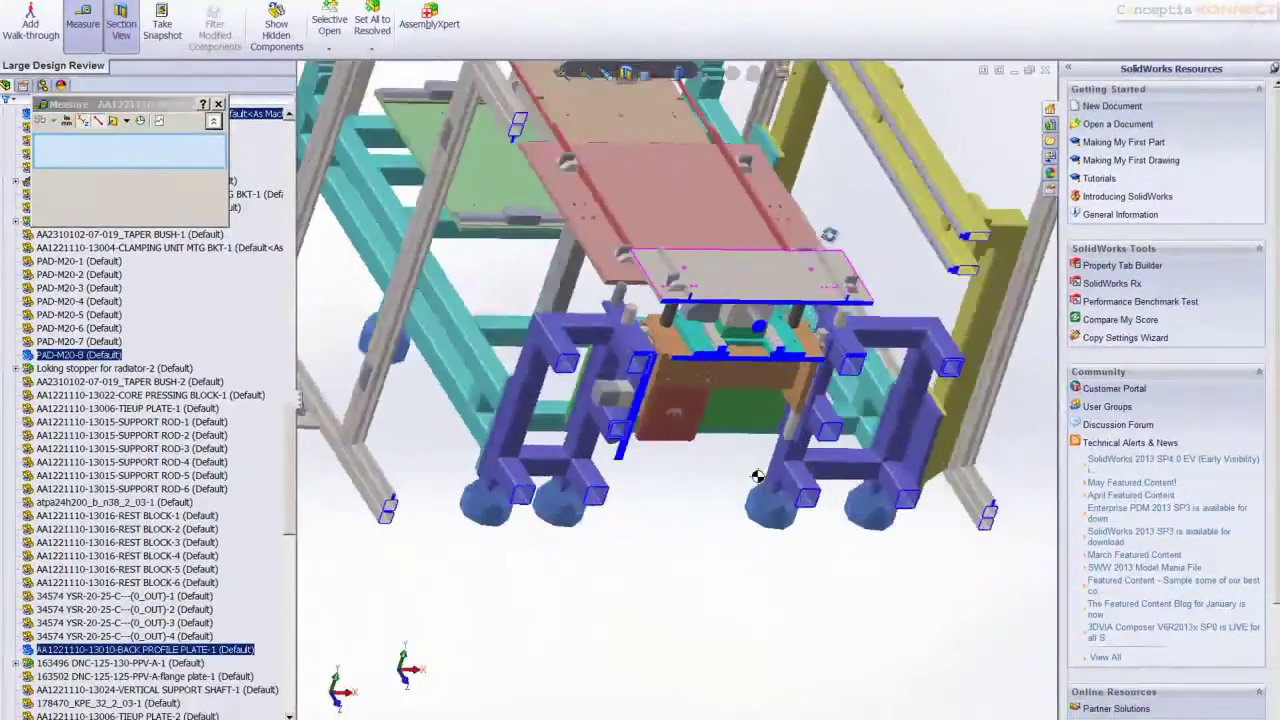
Measure the 175.5mm parallel distance from the yellow column face to the front guard post
middle_click_drag(758, 477, 674, 400)
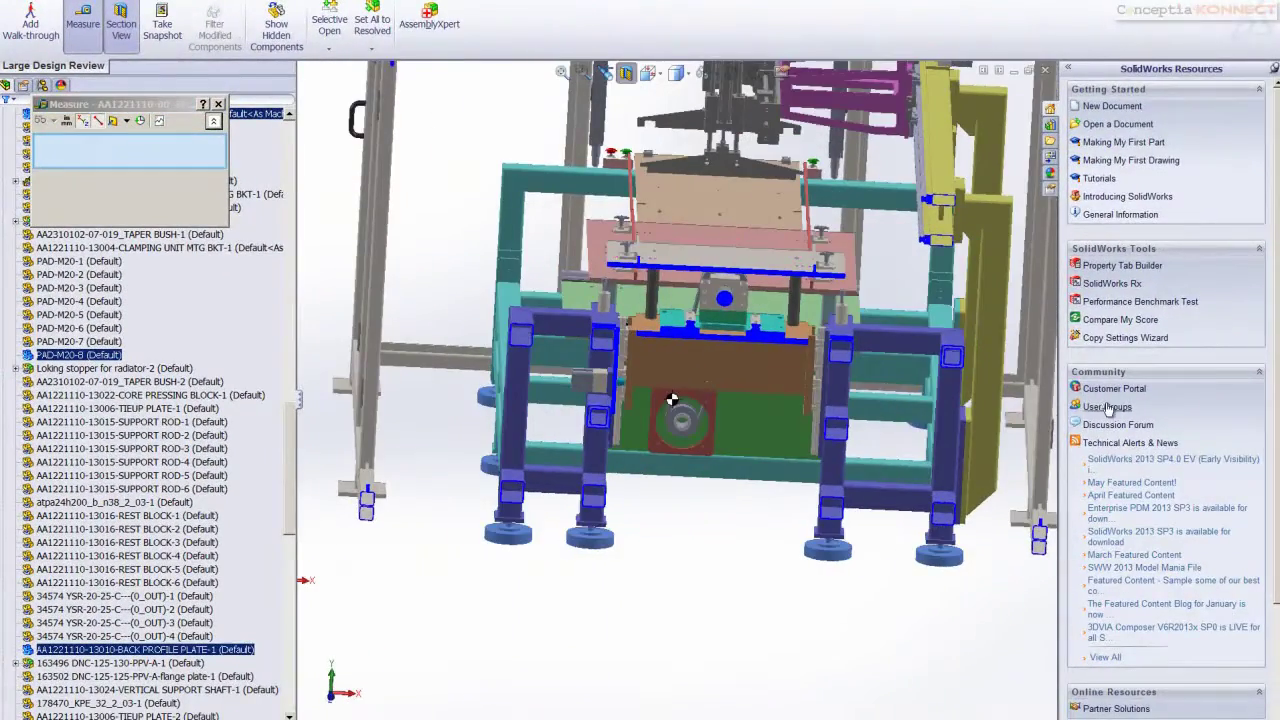
scroll(437, 300, "up", 3)
middle_click_drag(437, 300, 645, 385)
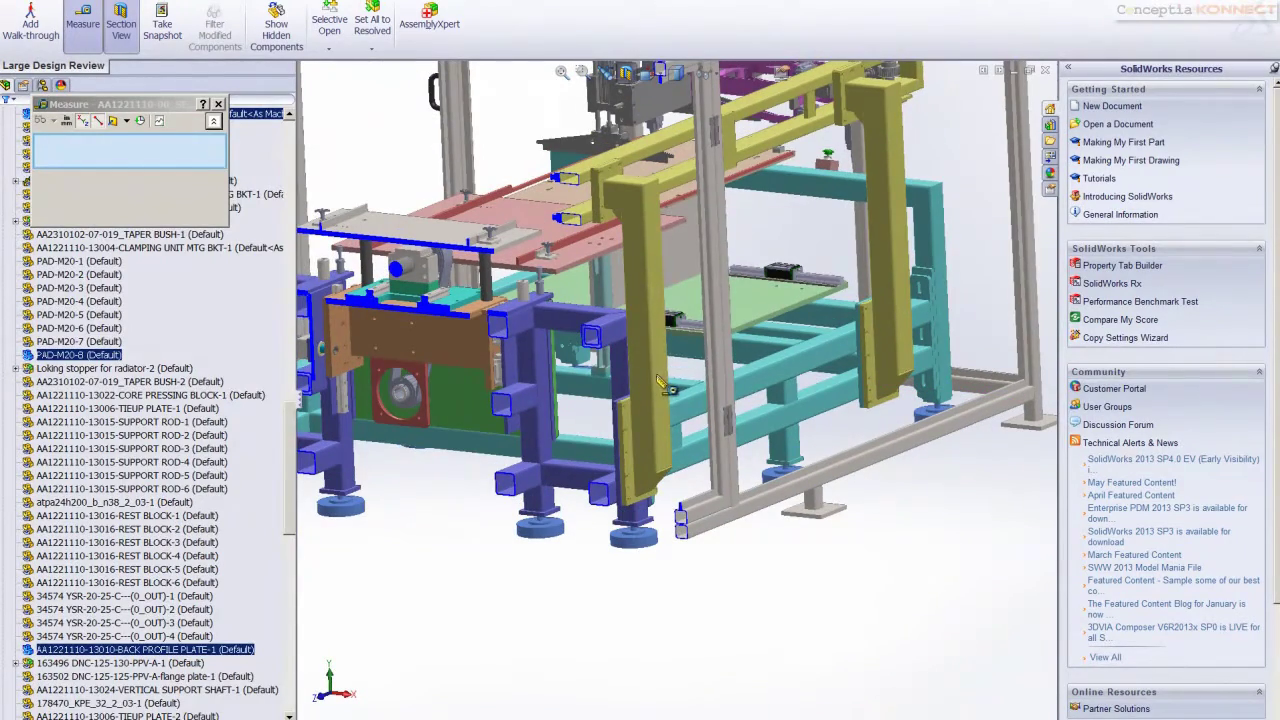
left_click(660, 390)
left_click(717, 380)
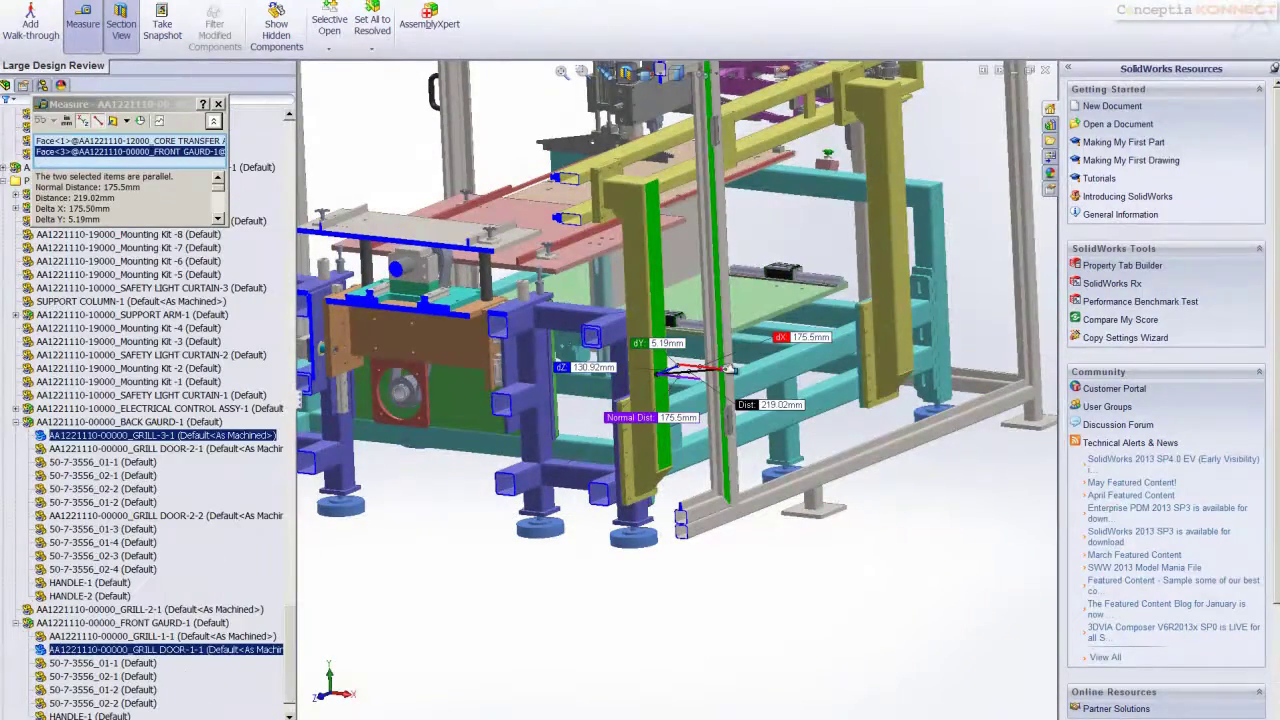
Review the Measurement History, close it, and type 'inay'
left_click(142, 121)
mouse_move(308, 216)
left_mouse_down()
mouse_move(320, 336)
mouse_move(298, 212)
left_mouse_up()
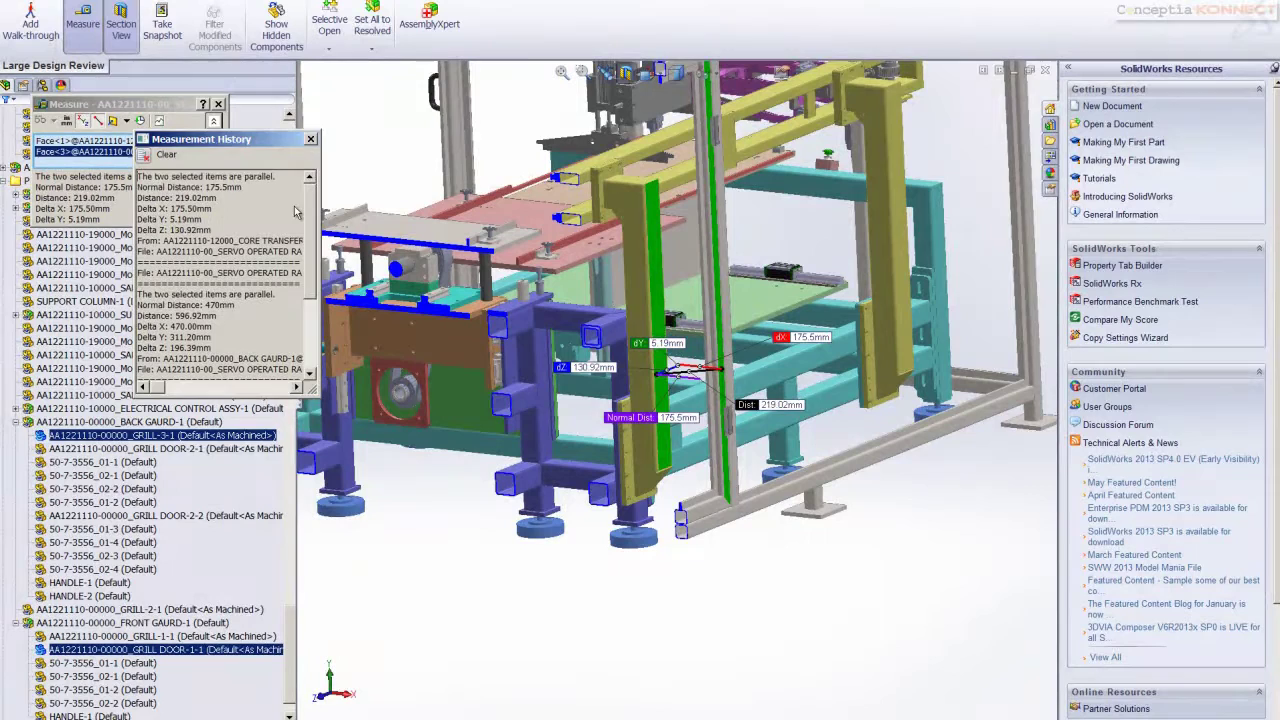
left_click(310, 139)
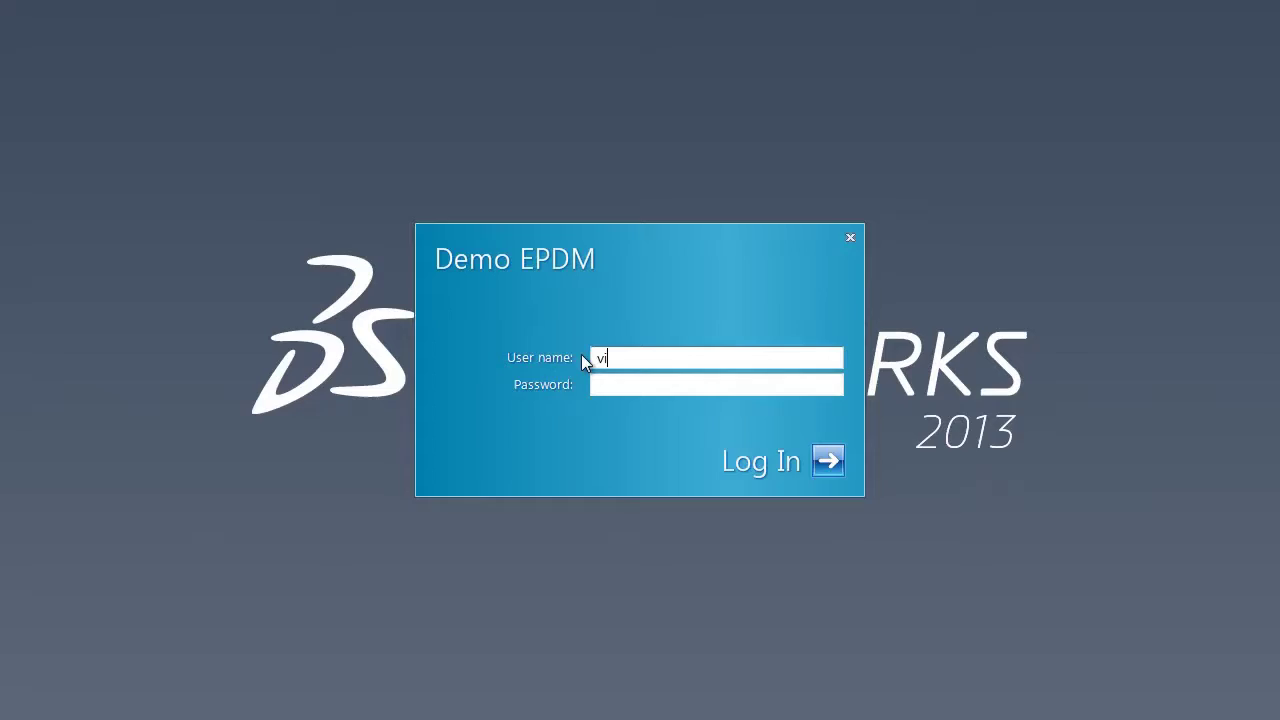
type("inay")
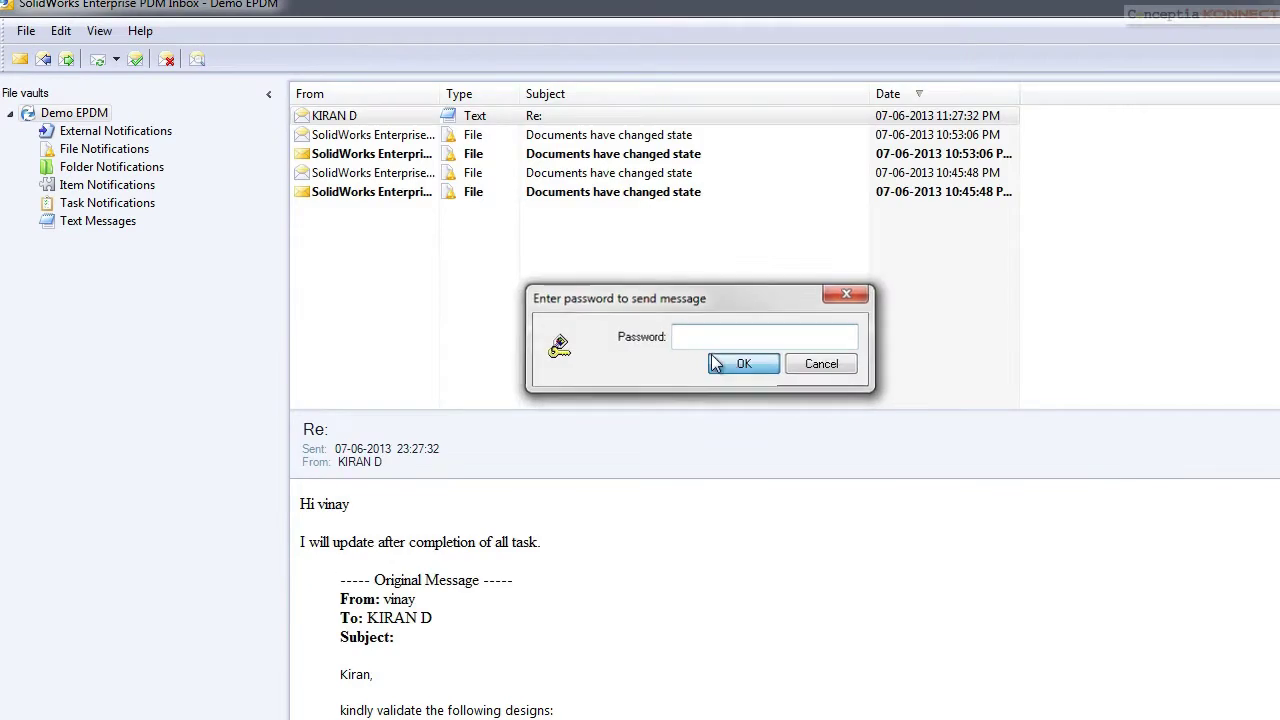
Write a new message listing the designs, ending with '5.linear displacement for DNC motor'
left_click(716, 364)
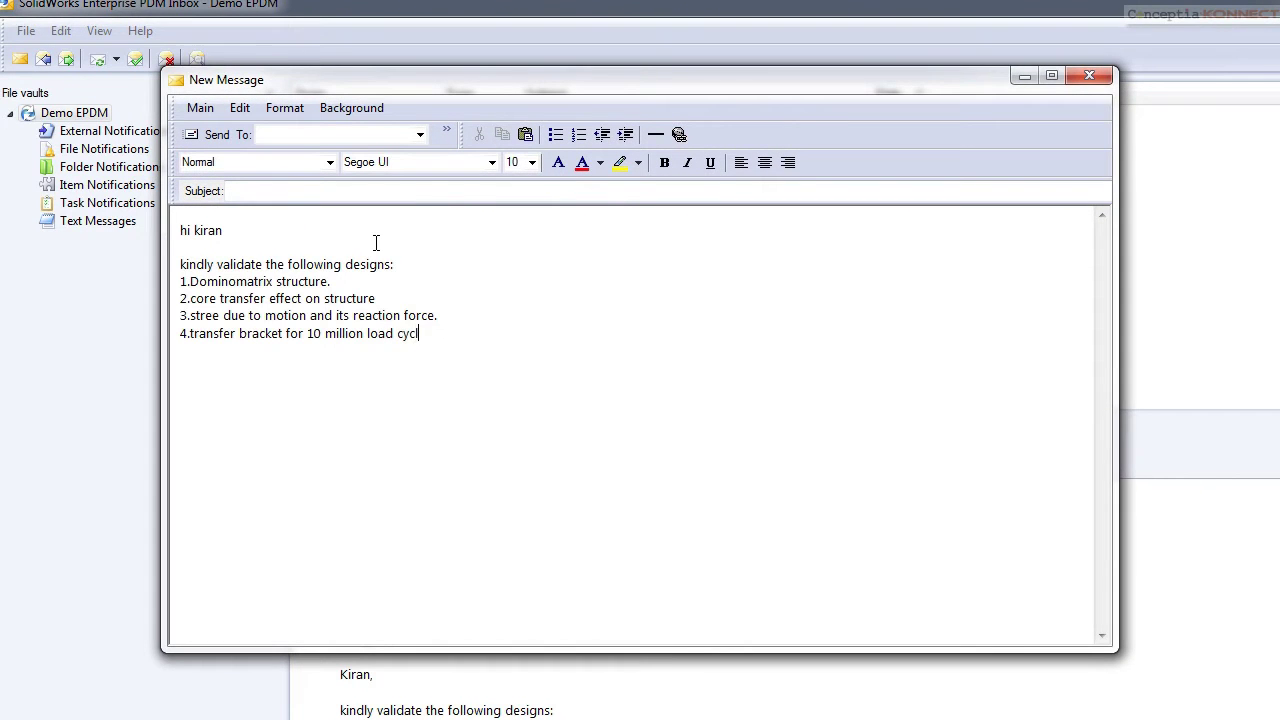
type("e.")
key("Return")
type("5.linear displacement for DNC motor")
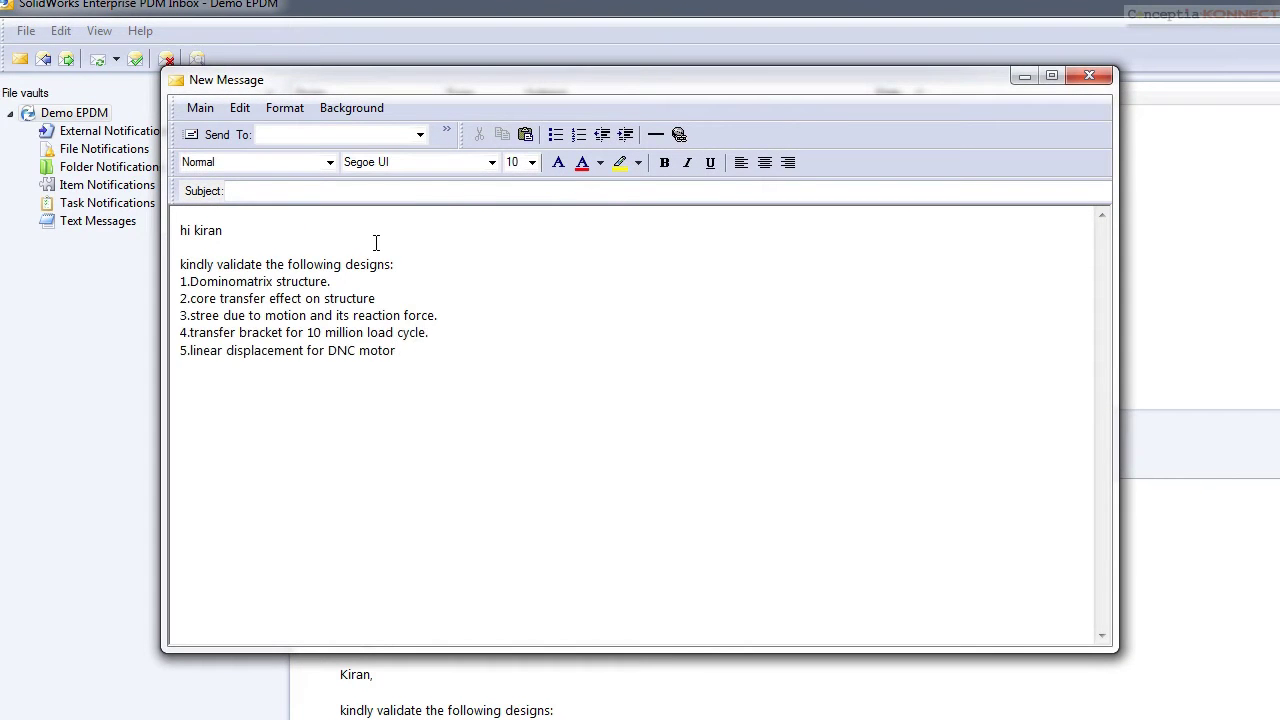
Address the message to the colleague, send it, and close the PDM inbox
left_click(419, 134)
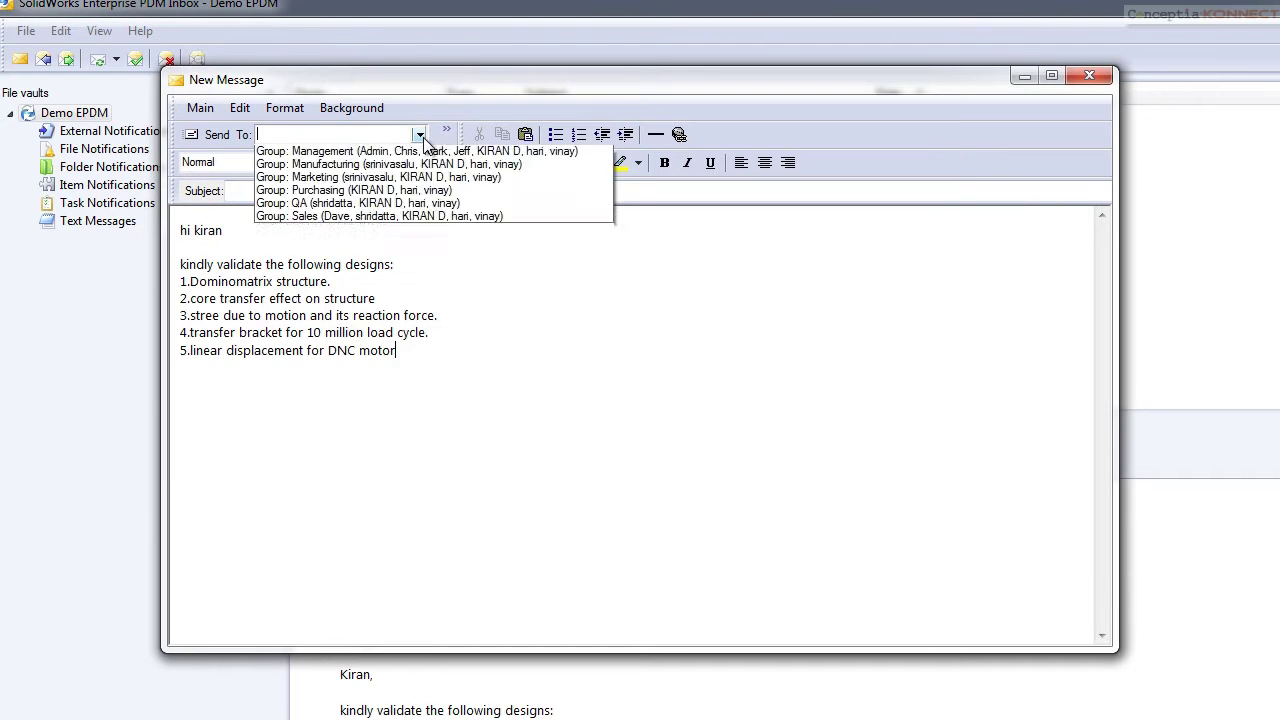
left_click(337, 217)
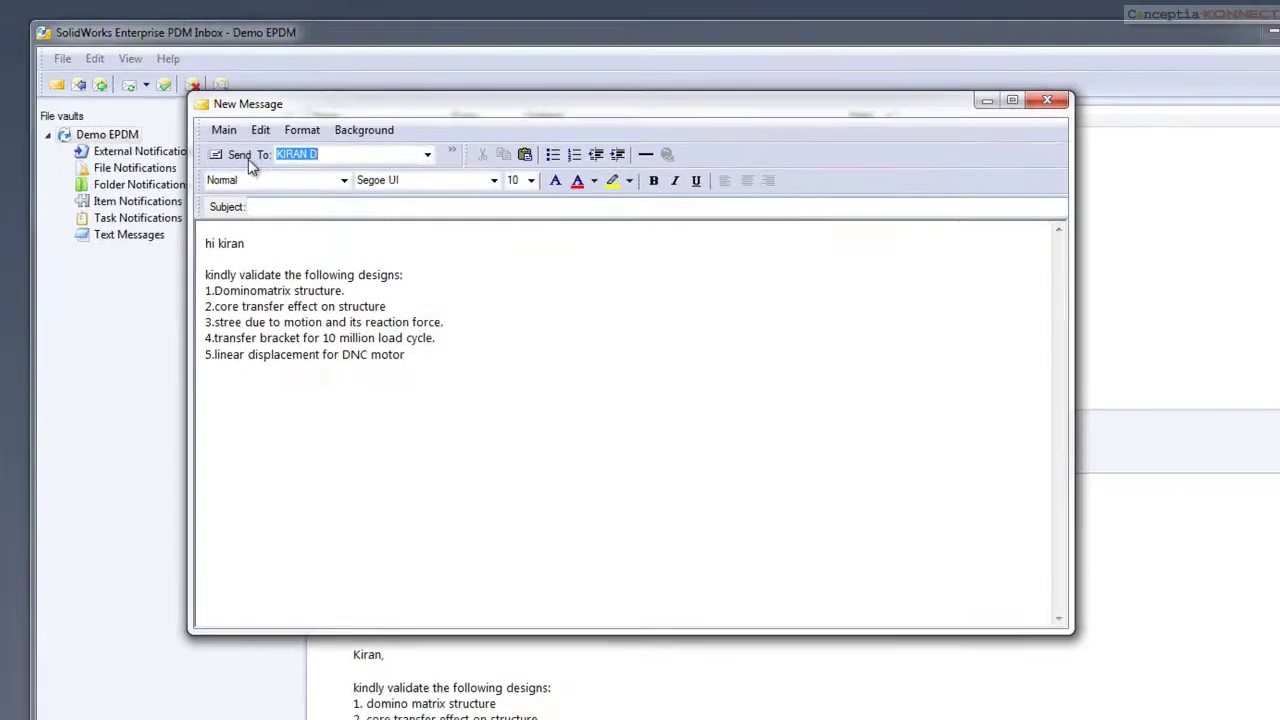
left_click(310, 221)
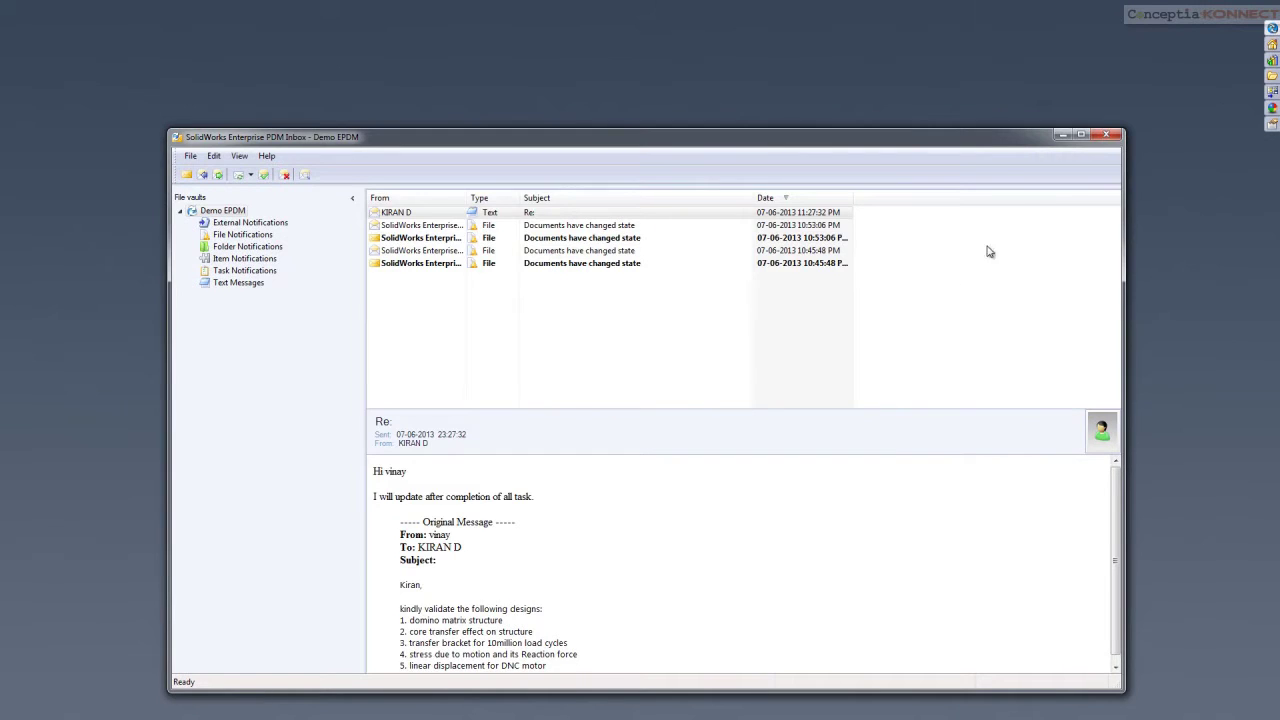
left_click(1106, 134)
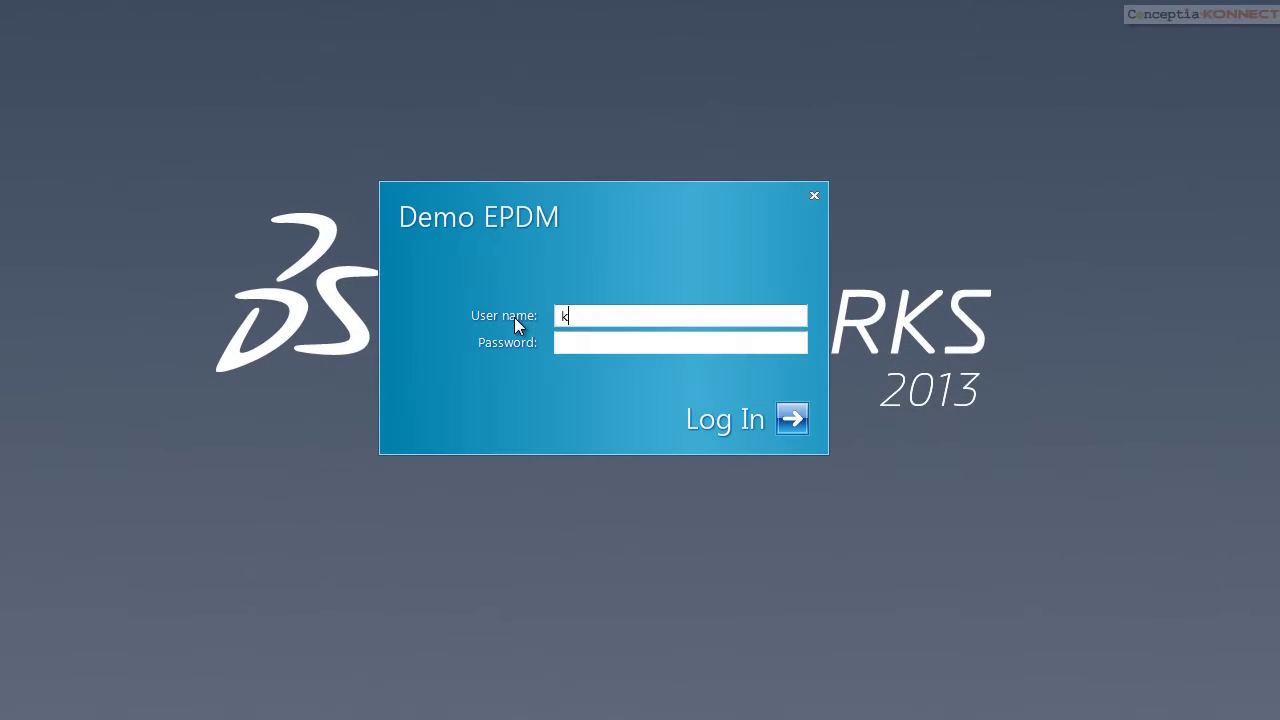
Log in to the vault, open the design-validation request and start a password-confirmed reply
type("kiran d")
key("Return")
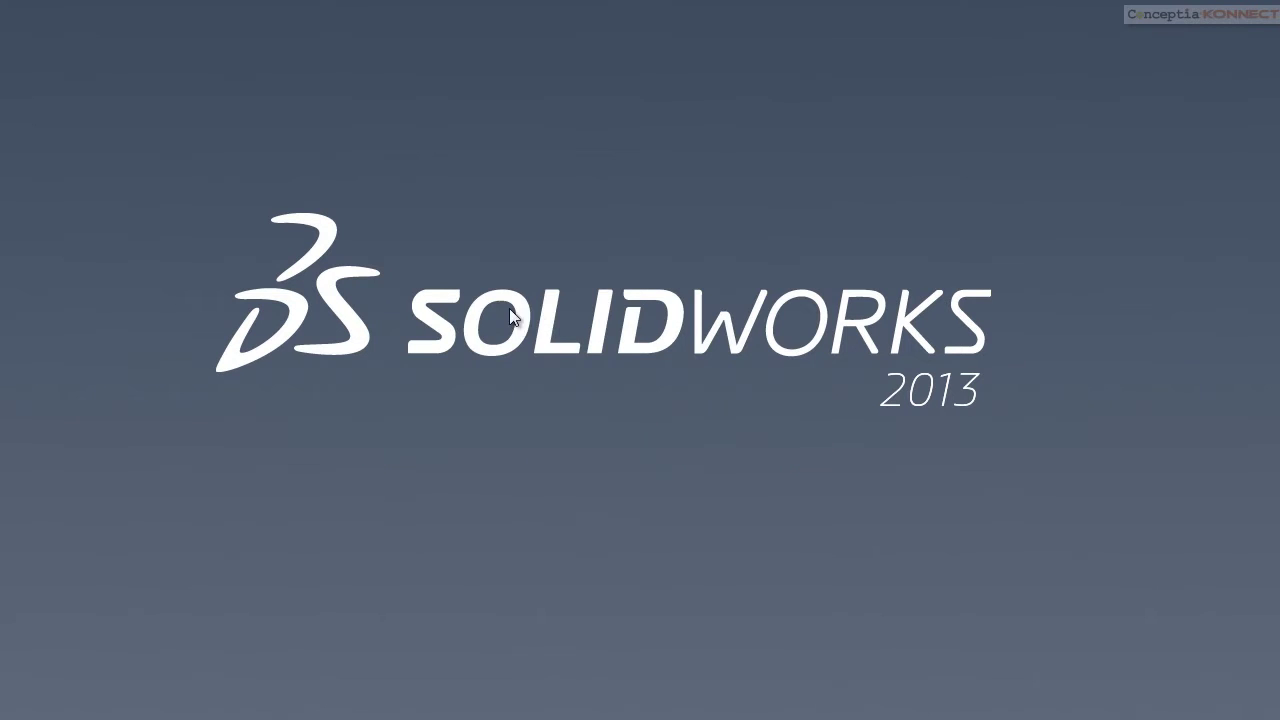
left_click(1076, 702)
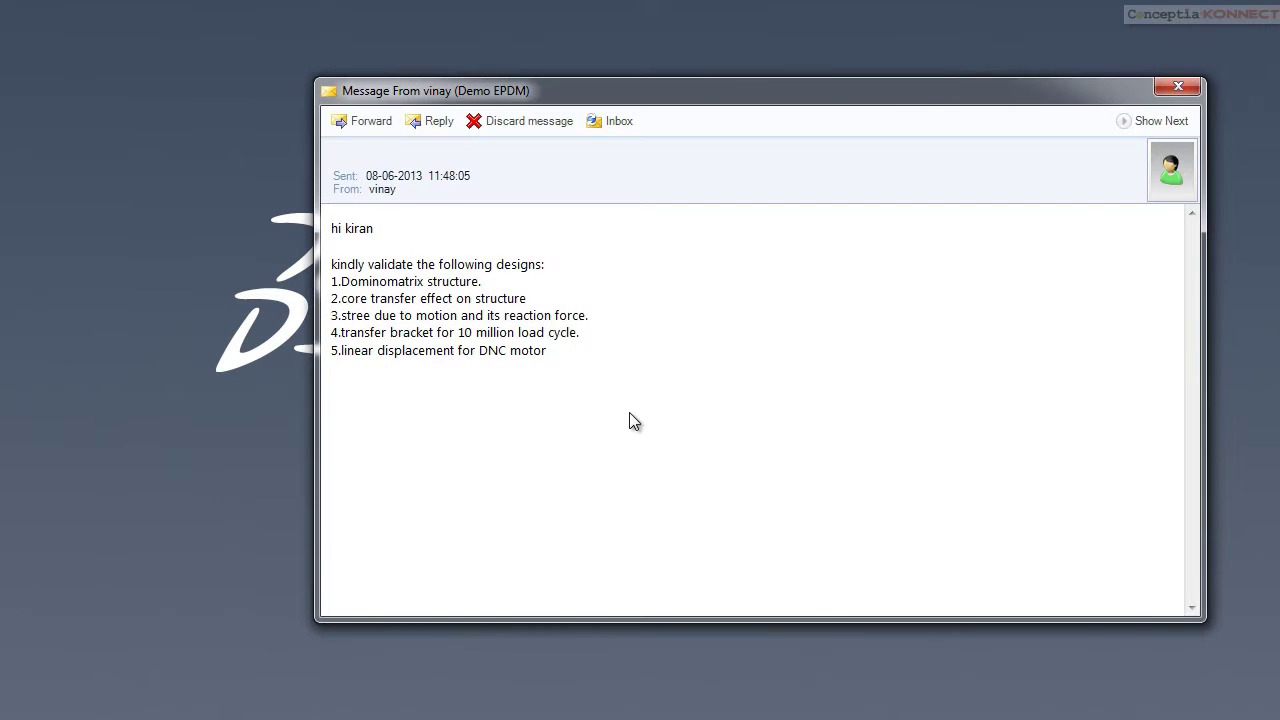
left_click(421, 127)
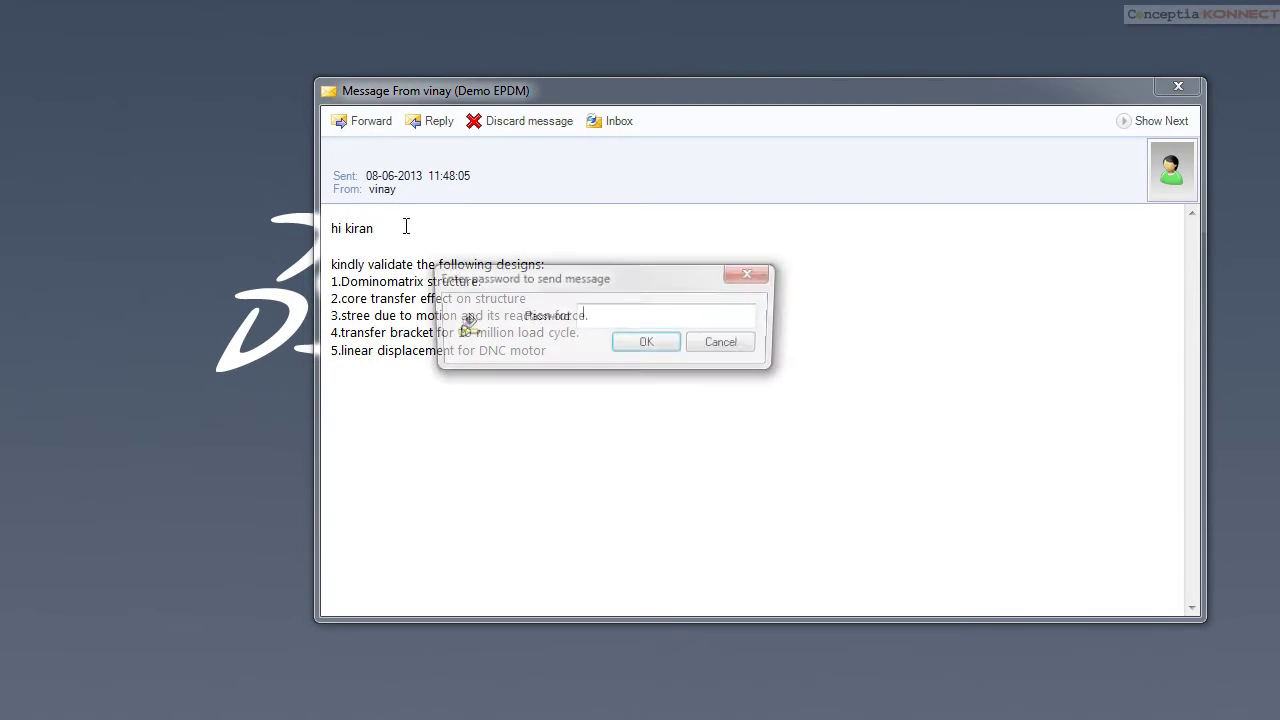
left_click(646, 343)
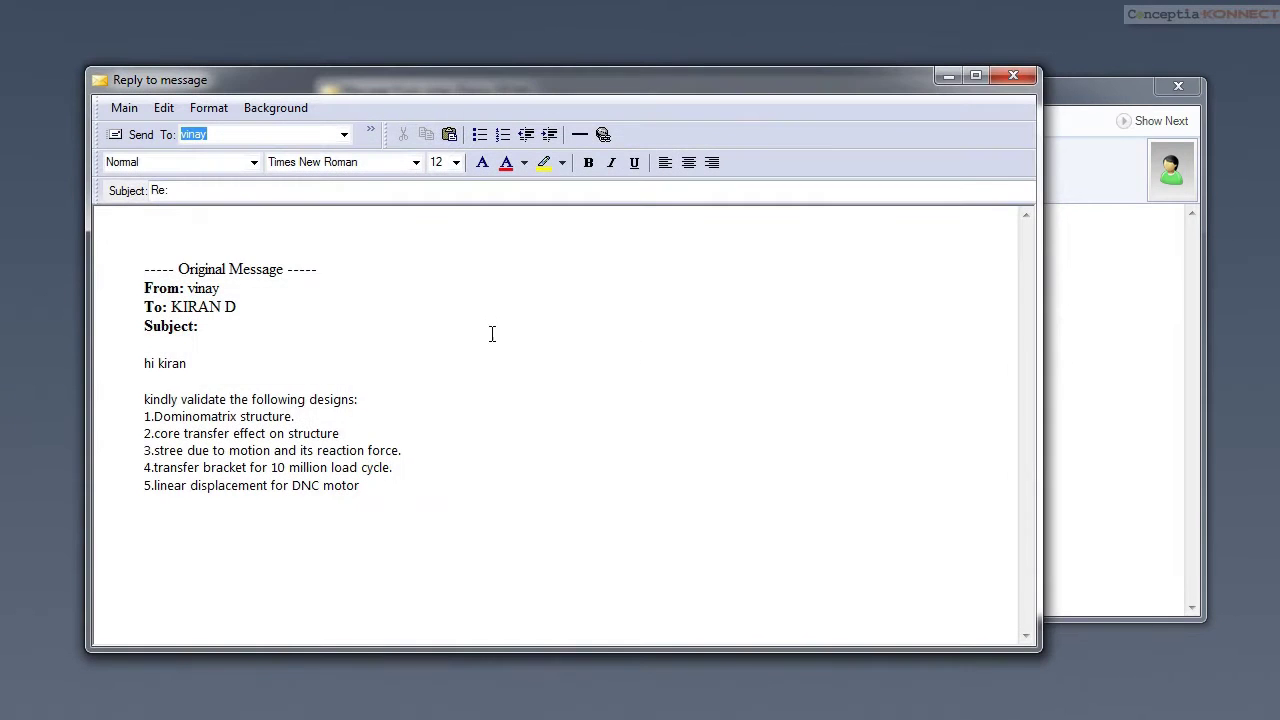
Greet the requester, write 'i will update the status once the task is completed', and send it
type("Dear vinay")
key("Return")
key("Return")
type("i will update the status once the task is ")
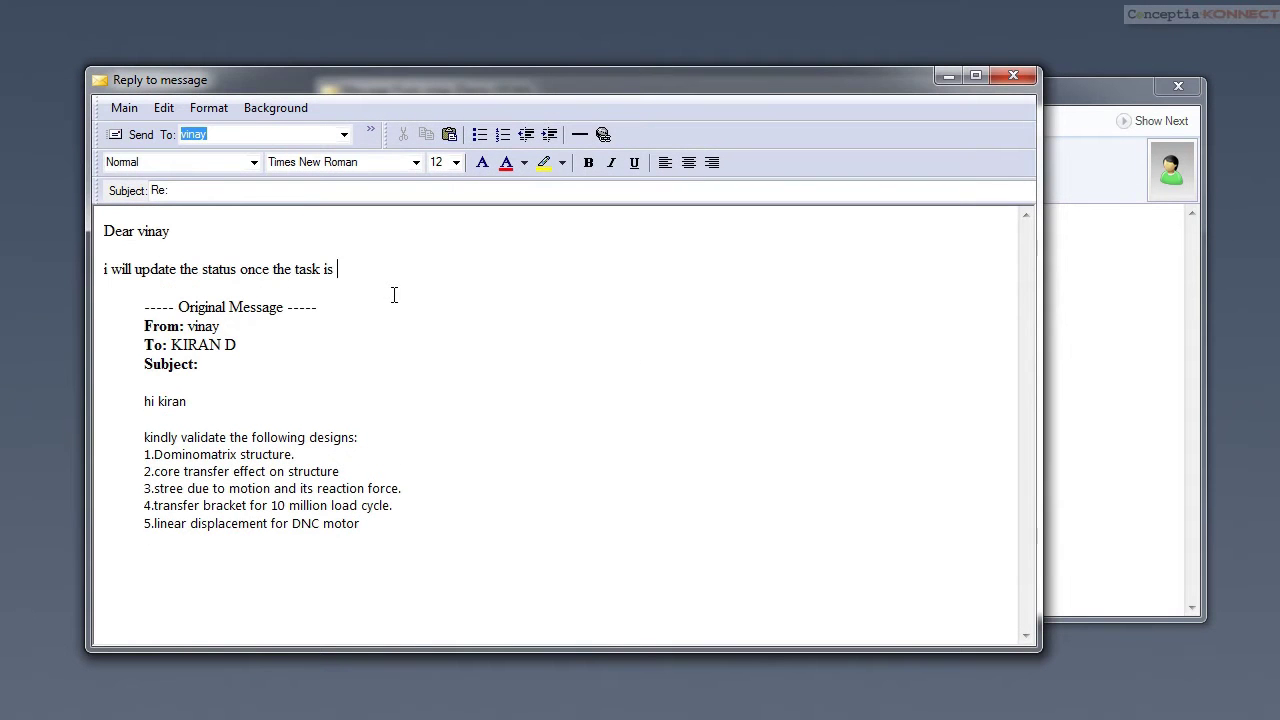
type("con")
key("BackSpace")
type("mpleted")
left_click(130, 137)
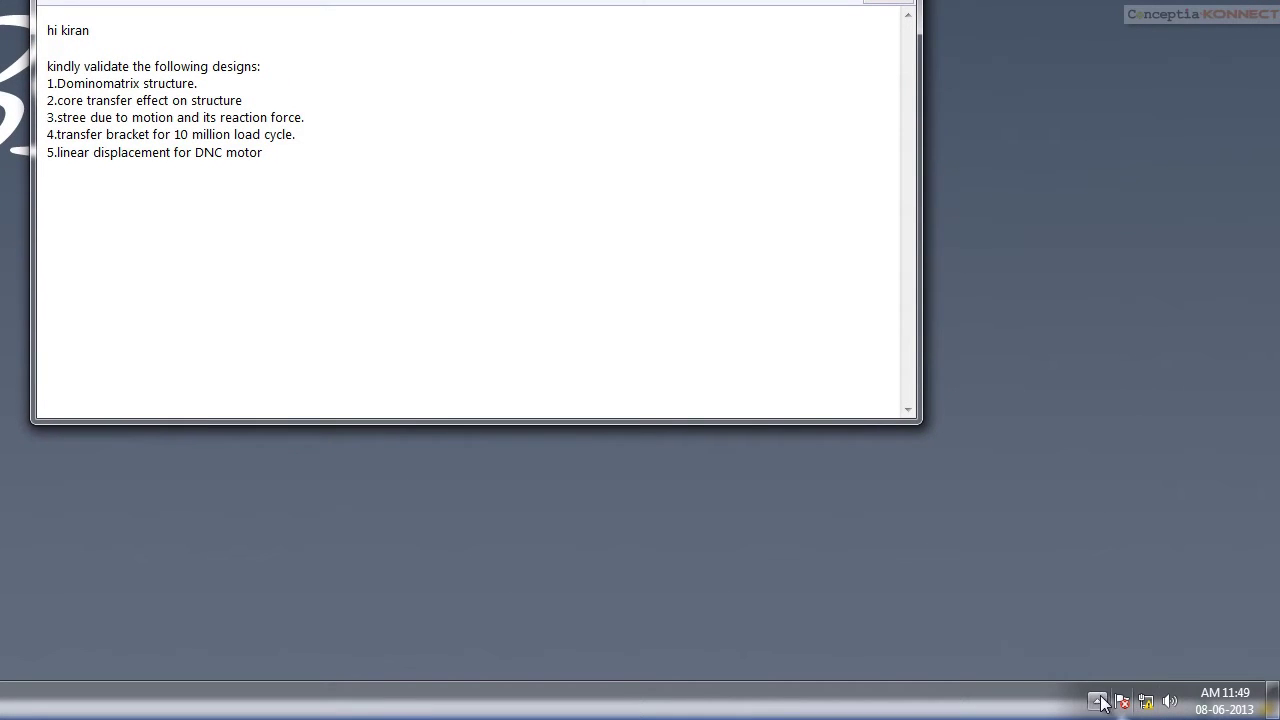
Log in to the vault and submit AA1221110-19_DOMINO MATRIX ASSY for analysis with comment 'Validate the design'
left_click(1097, 701)
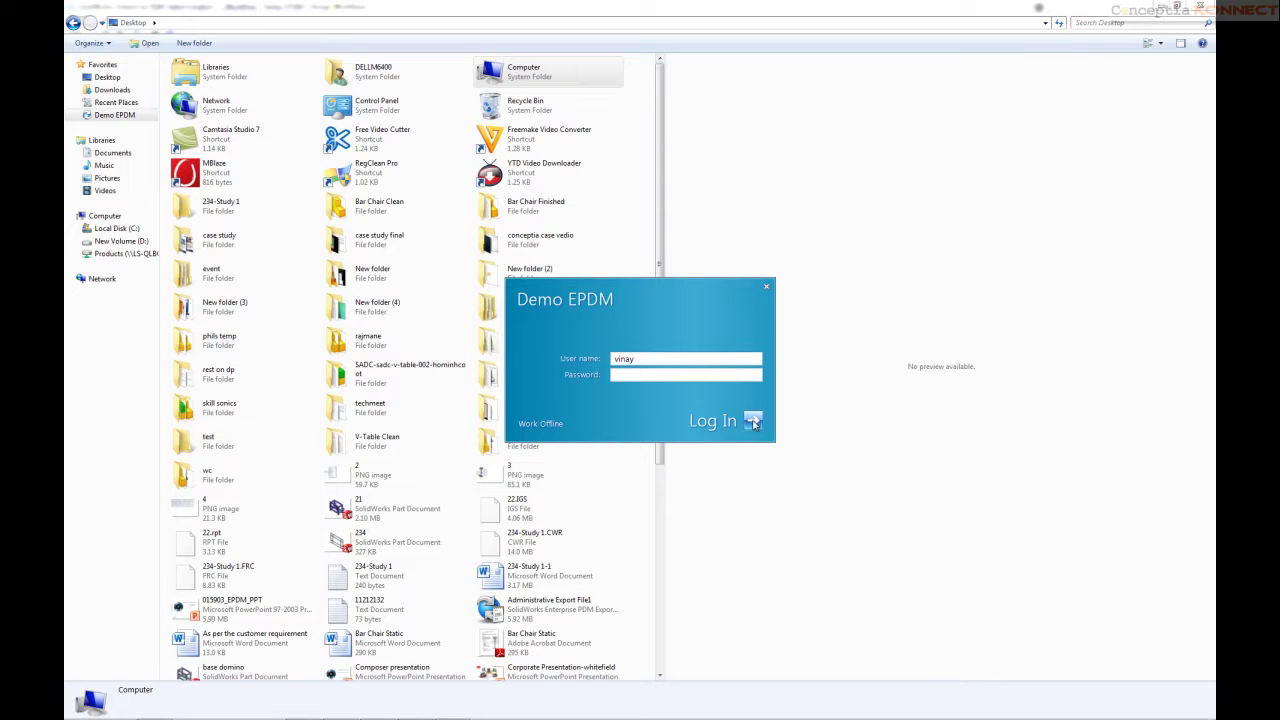
left_click(754, 422)
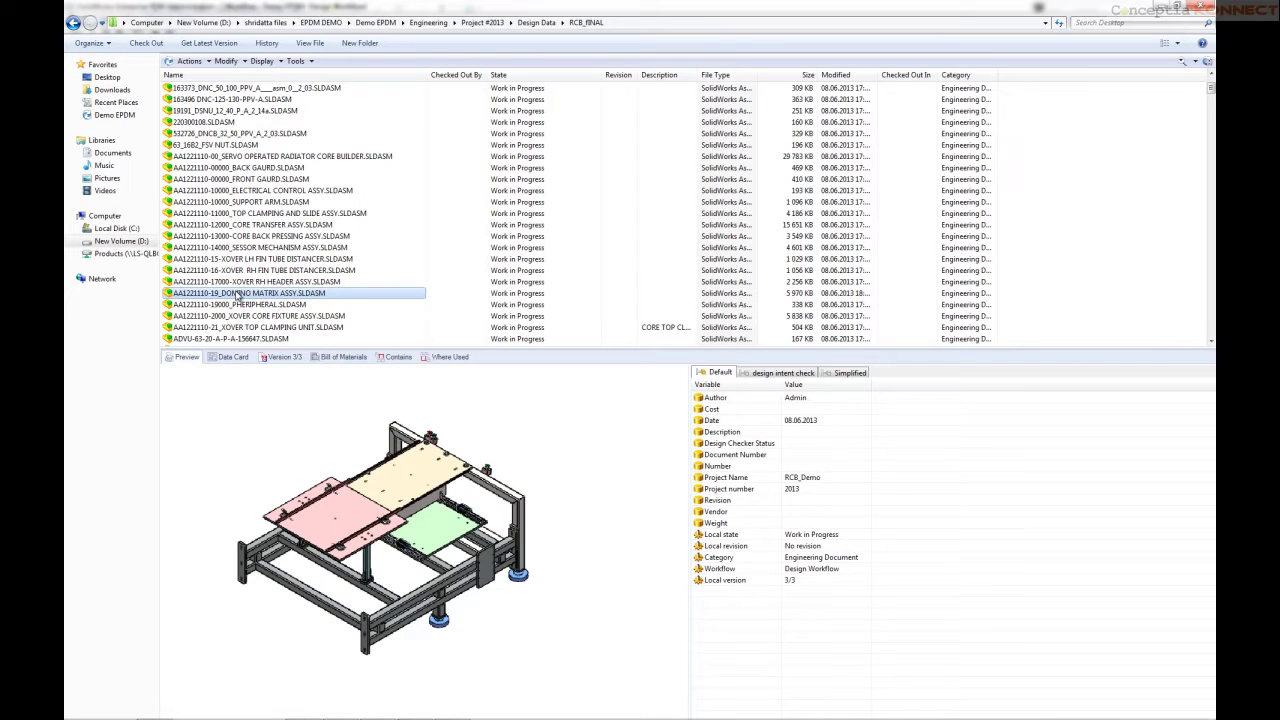
right_click(237, 294)
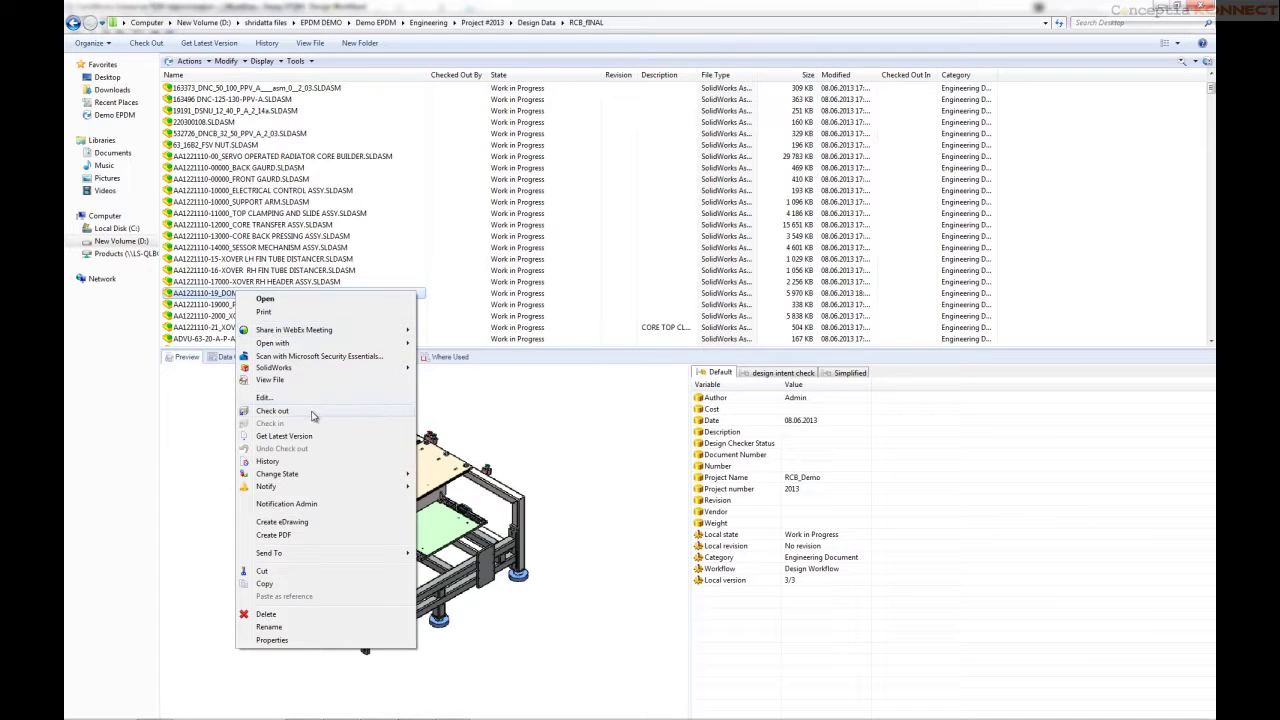
mouse_move(324, 475)
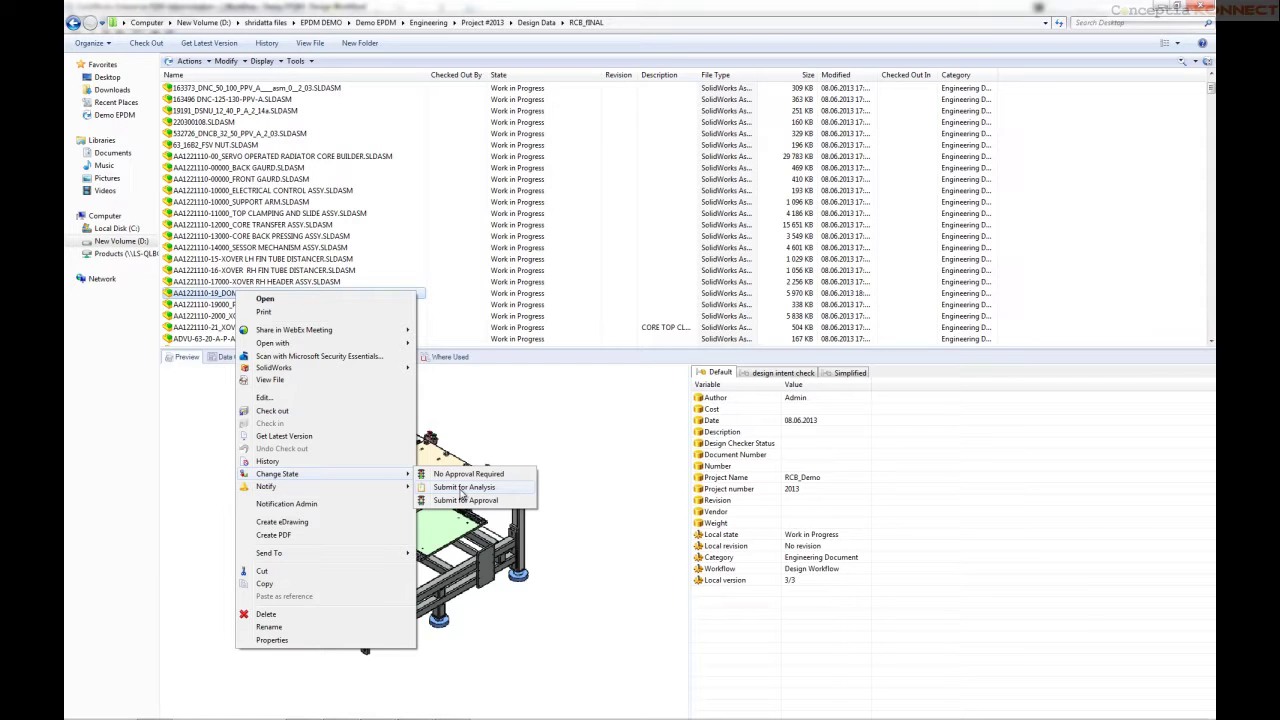
left_click(463, 488)
left_click(643, 502)
type("Validate the design")
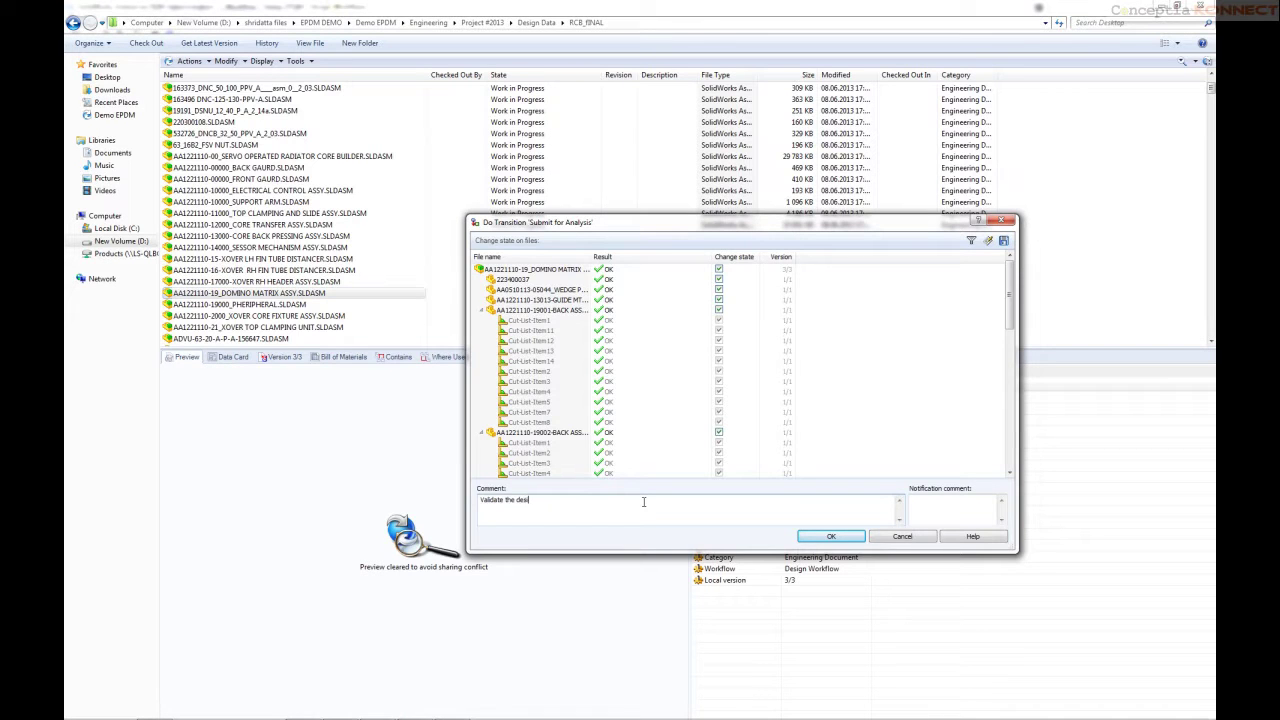
left_click(853, 537)
left_click_drag(1010, 285, 1010, 258)
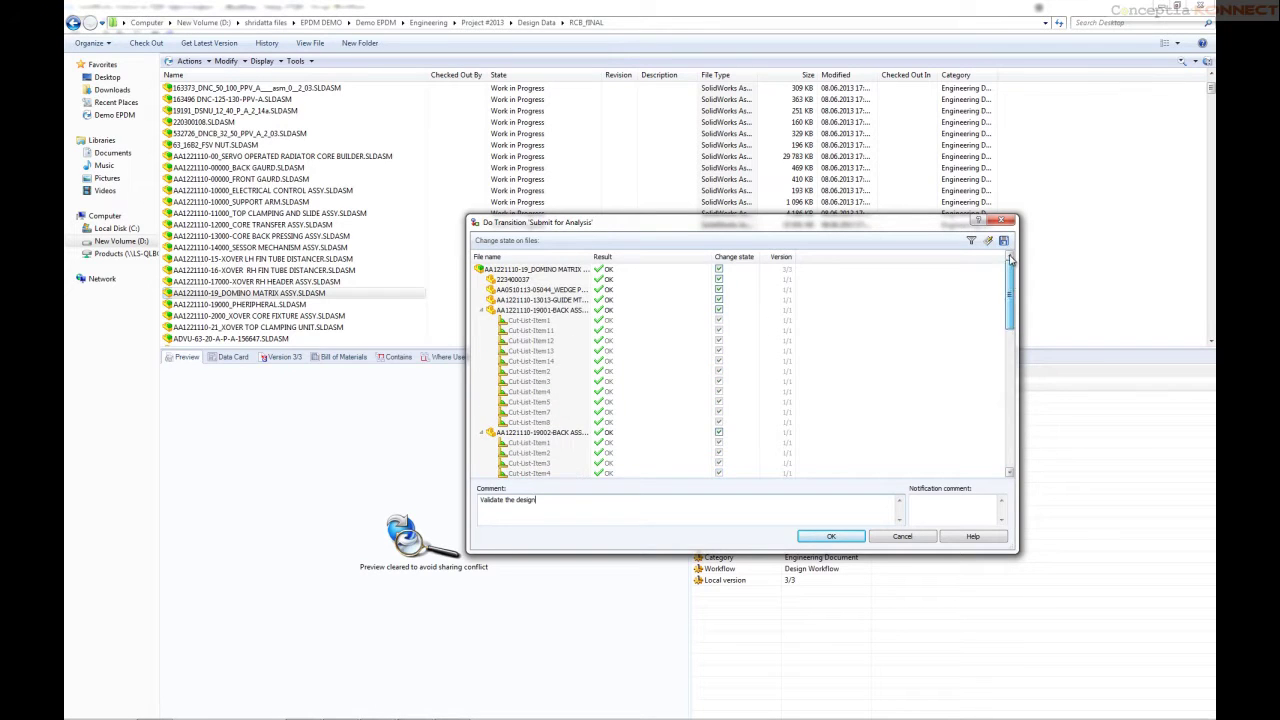
left_click(842, 538)
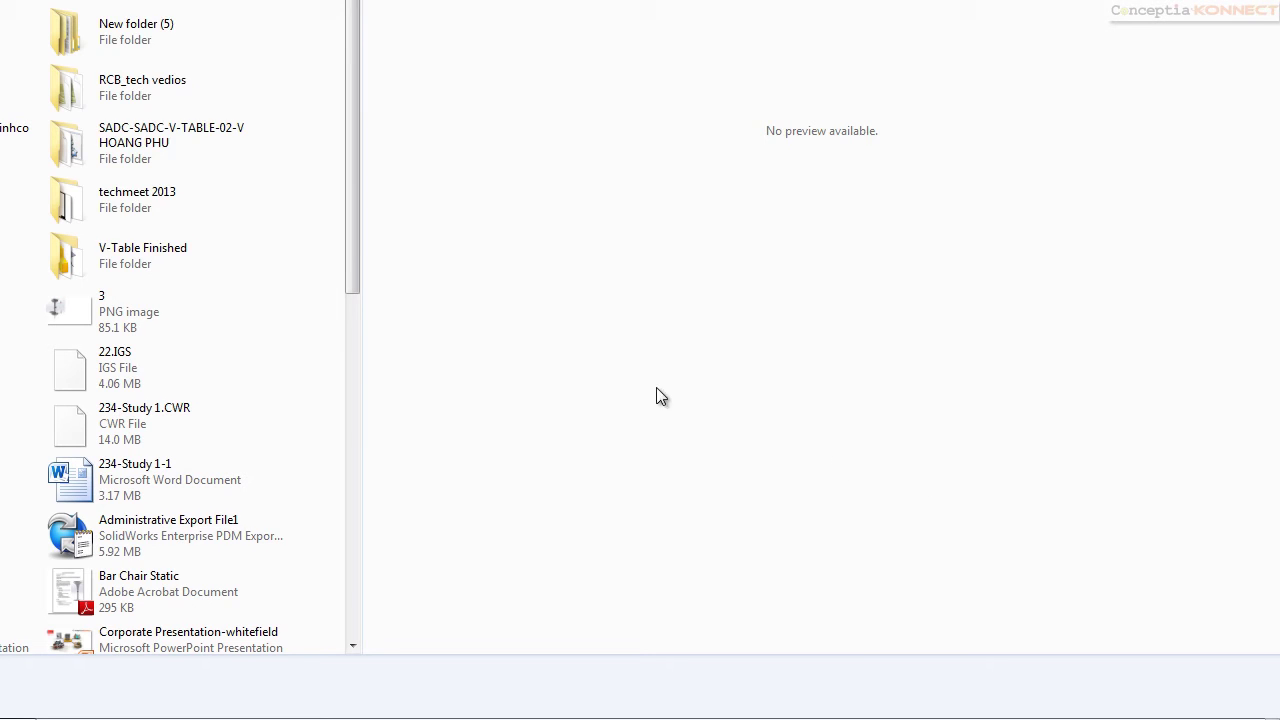
Log in to the vault as the analyst and close the state-change notification
type("D")
key("Tab")
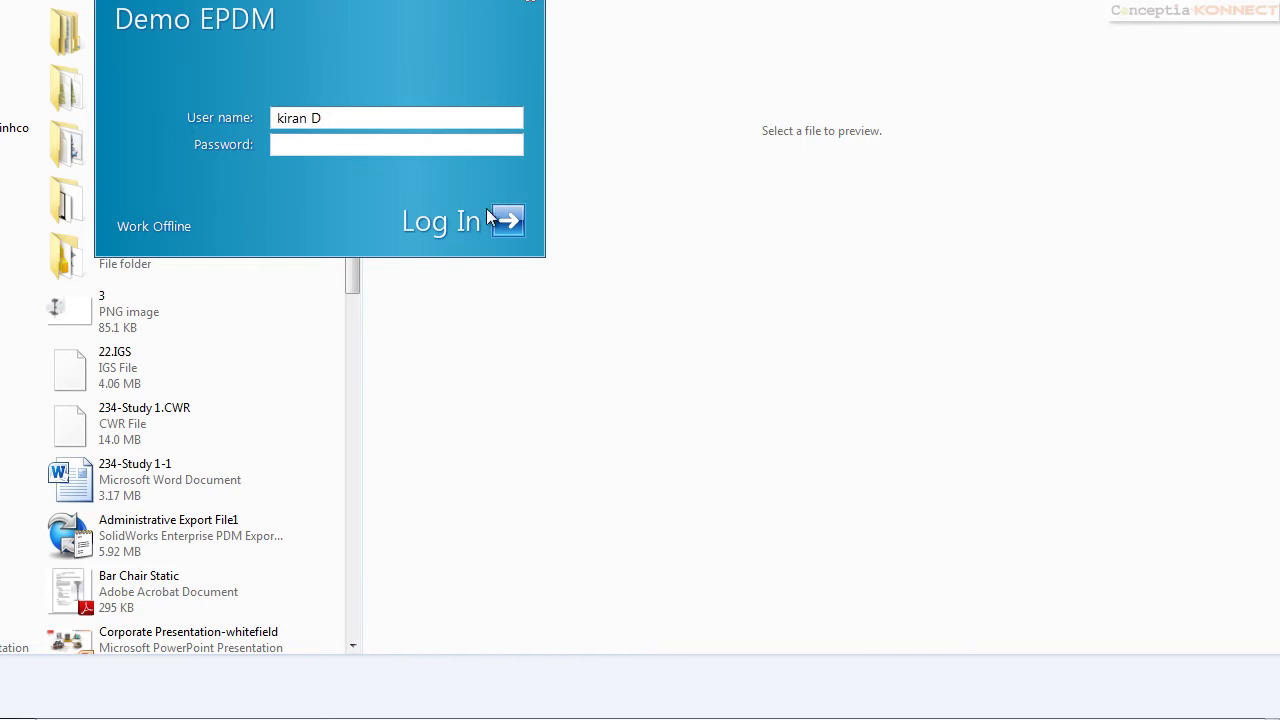
left_click(501, 218)
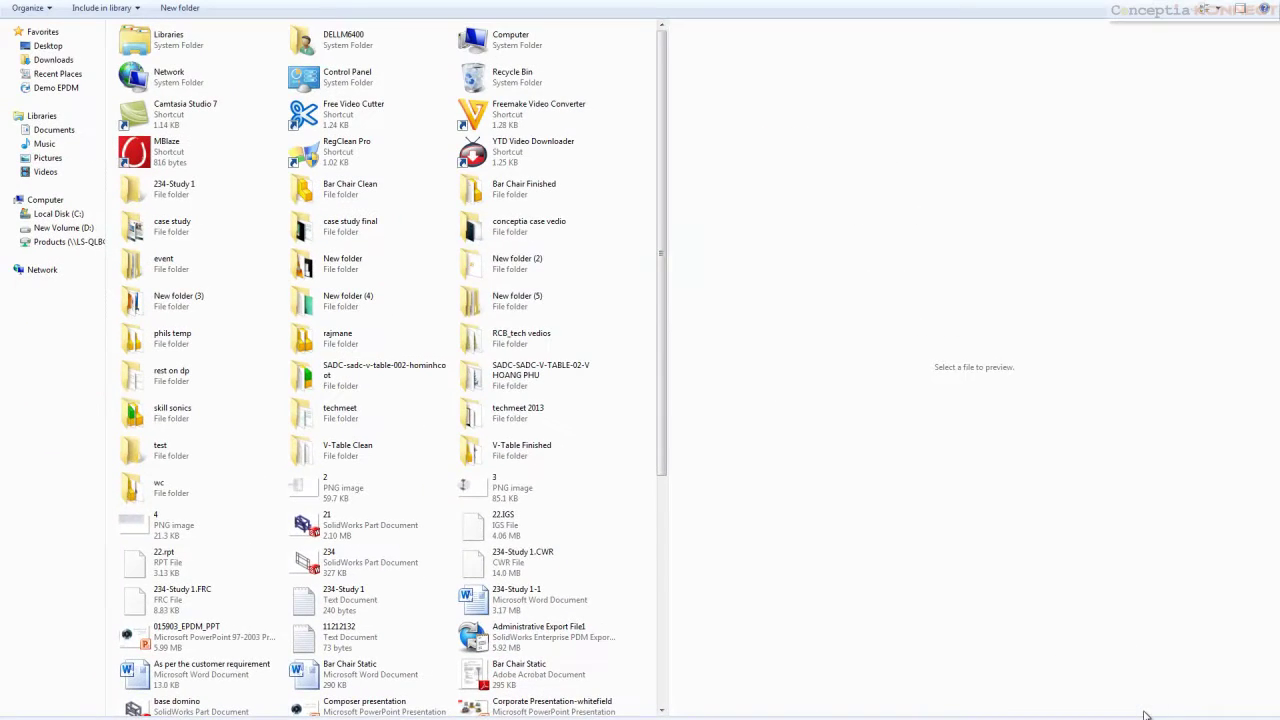
left_click(1146, 716)
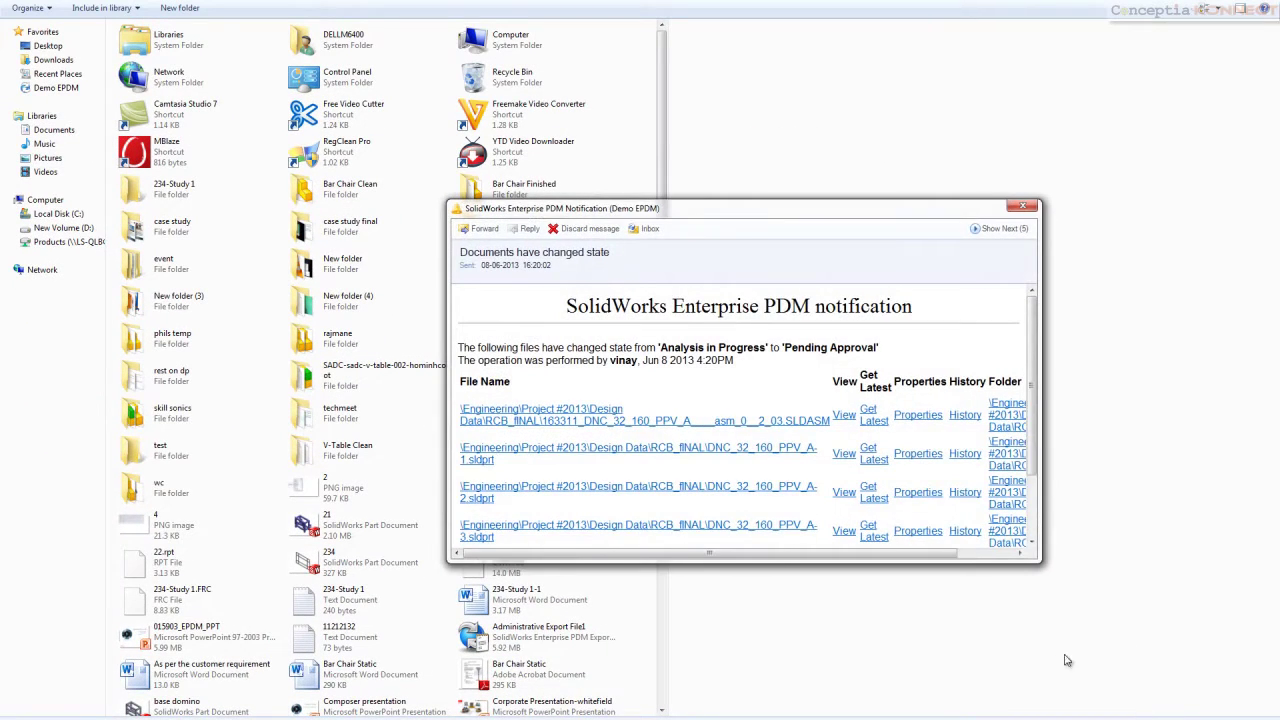
left_click(1023, 205)
Check out the DOMINO MATRIX assembly with its files from the vault project folder
double_click(433, 260)
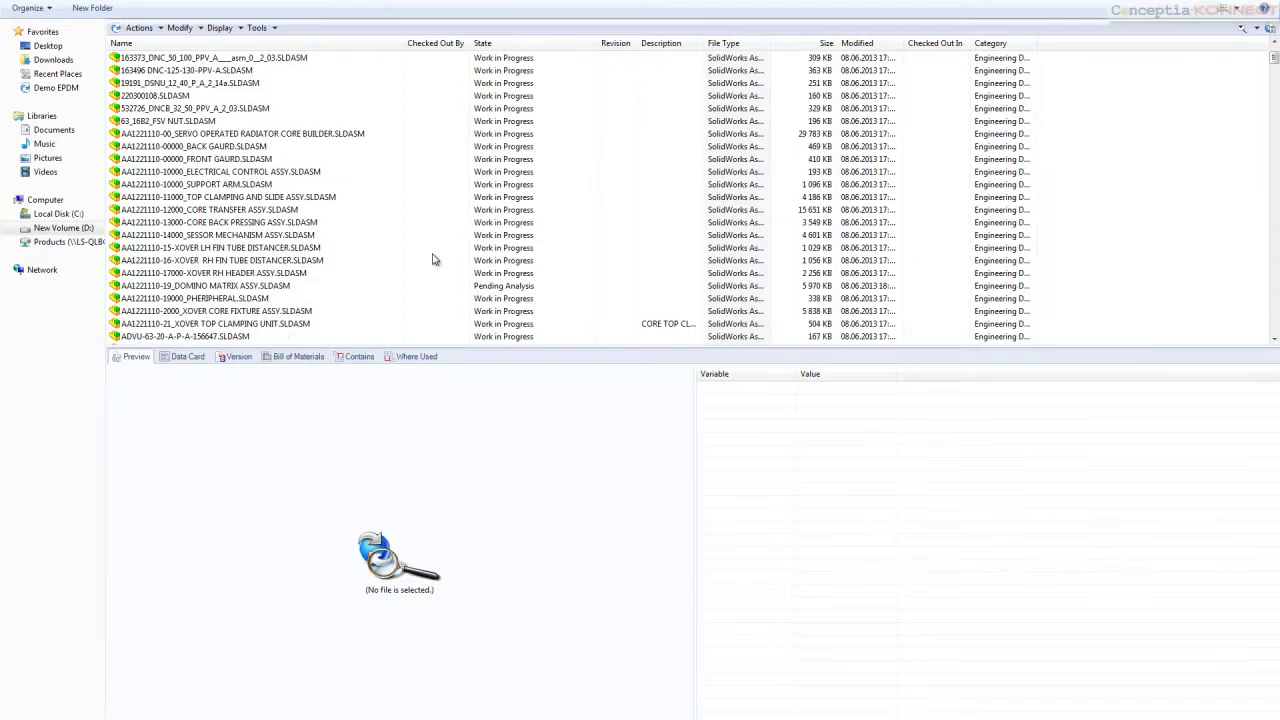
left_click(266, 287)
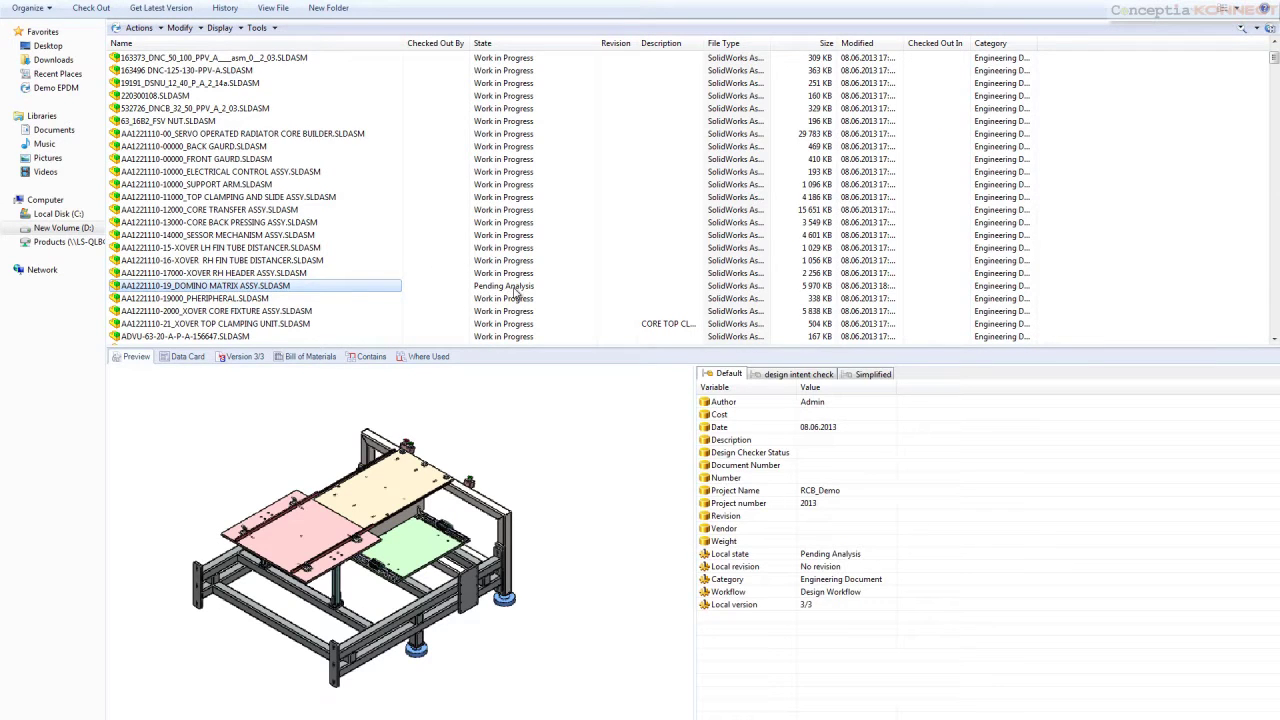
right_click(352, 292)
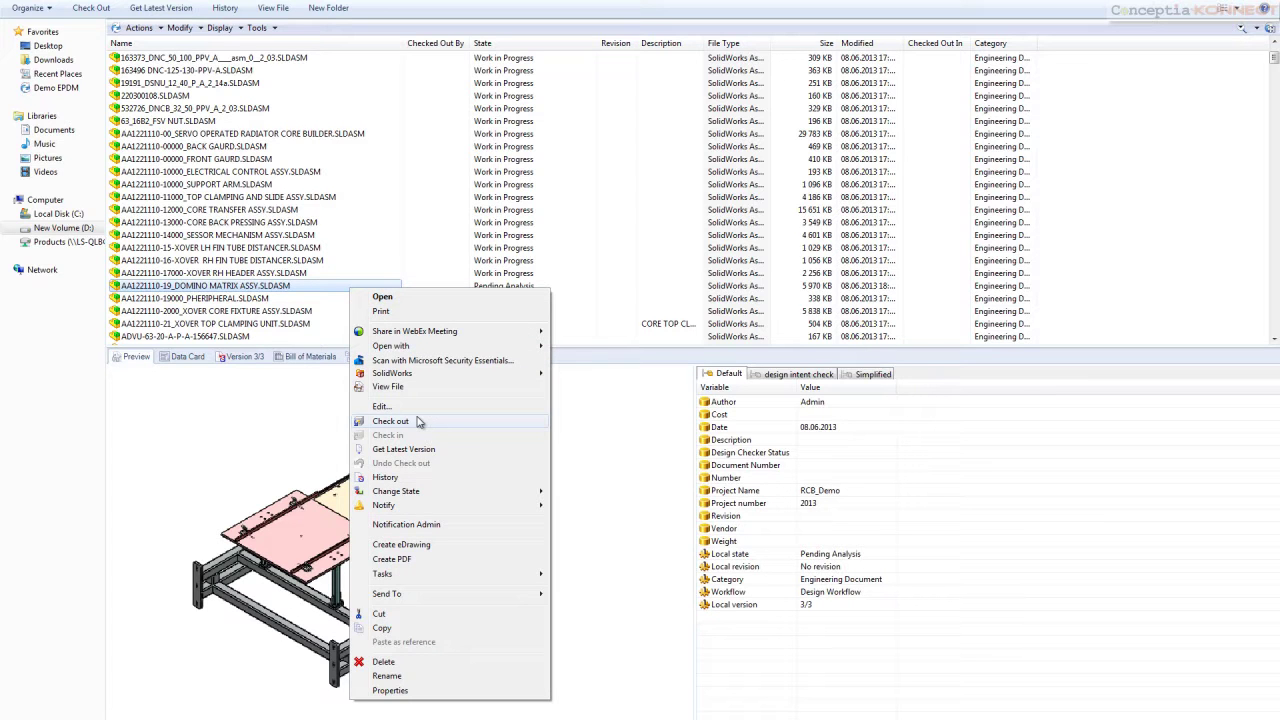
left_click(419, 422)
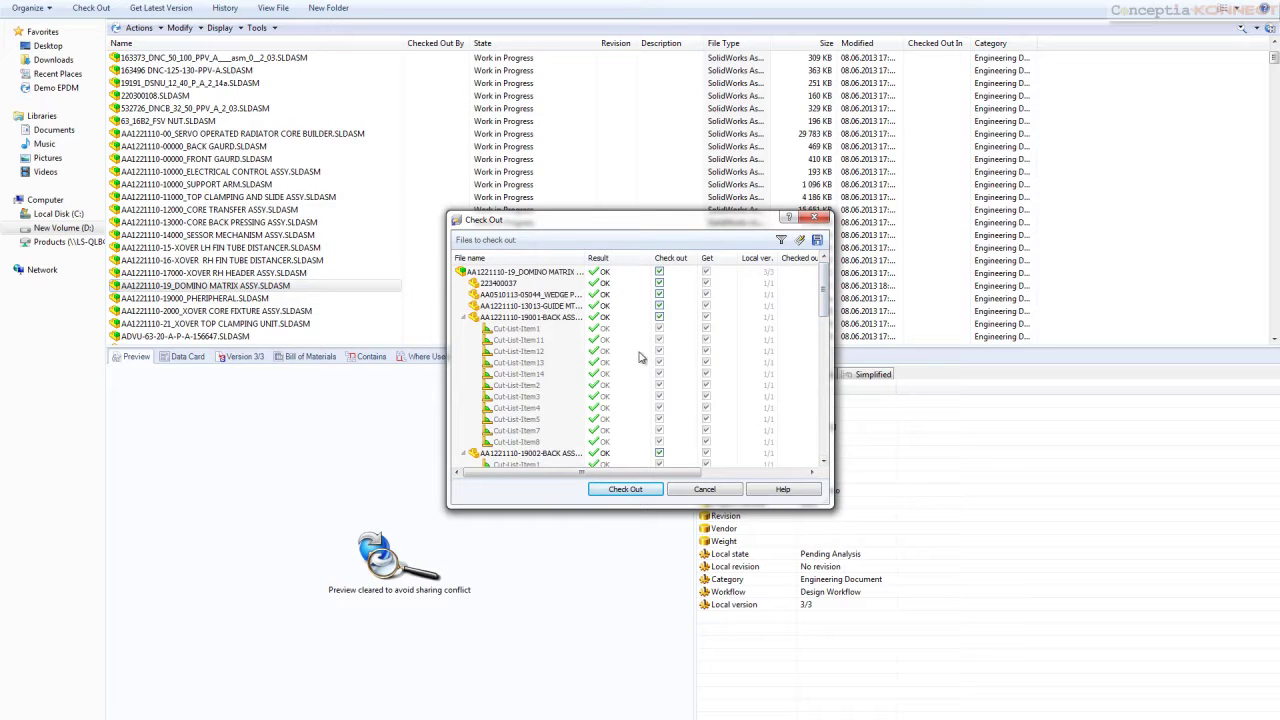
left_click(626, 490)
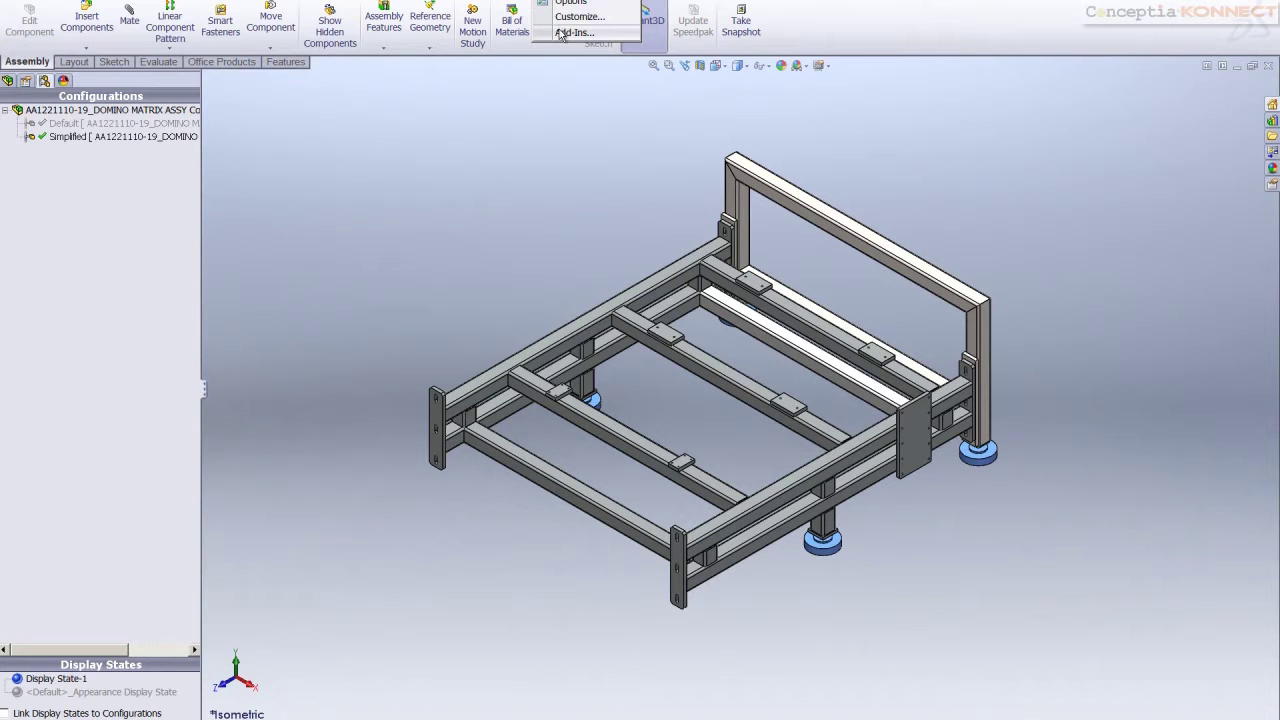
Enable the SolidWorks Simulation add-in
left_click(565, 34)
left_click(336, 272)
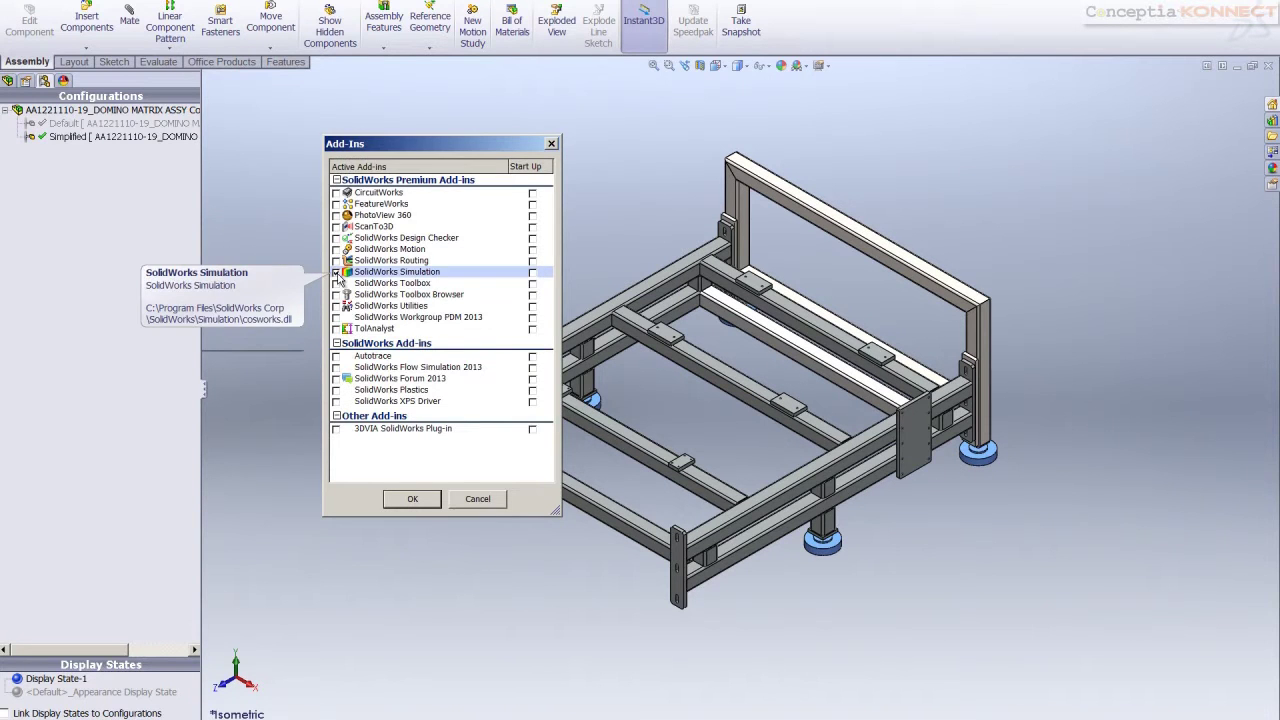
left_click(412, 500)
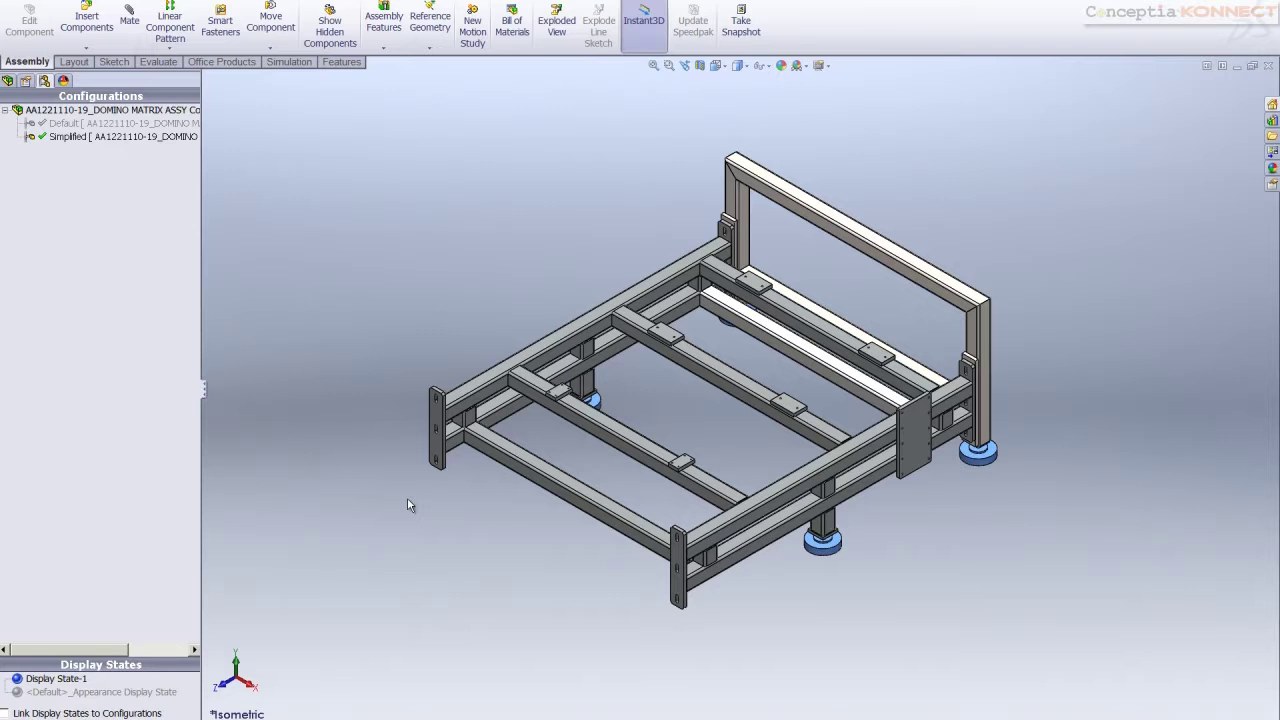
Start a new simulation study and name it Structural Strength
left_click(259, 2)
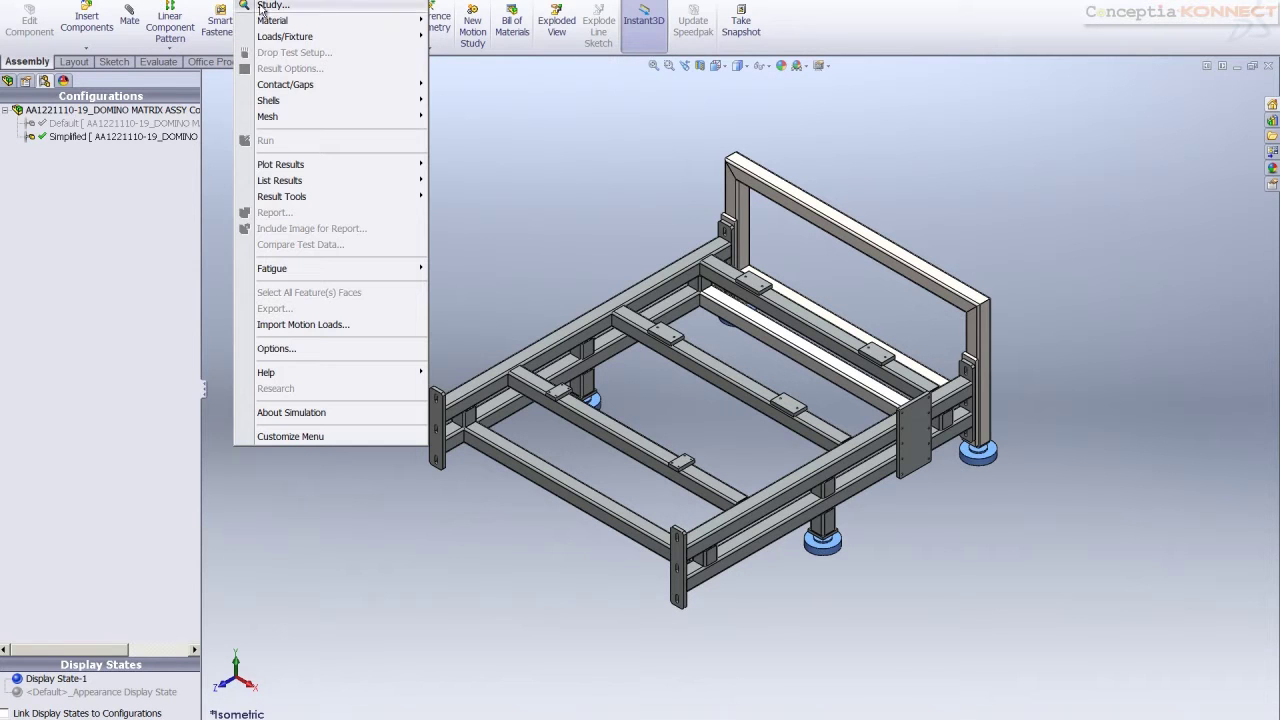
left_click(259, 5)
left_click_drag(44, 214, 2, 230)
type("sT")
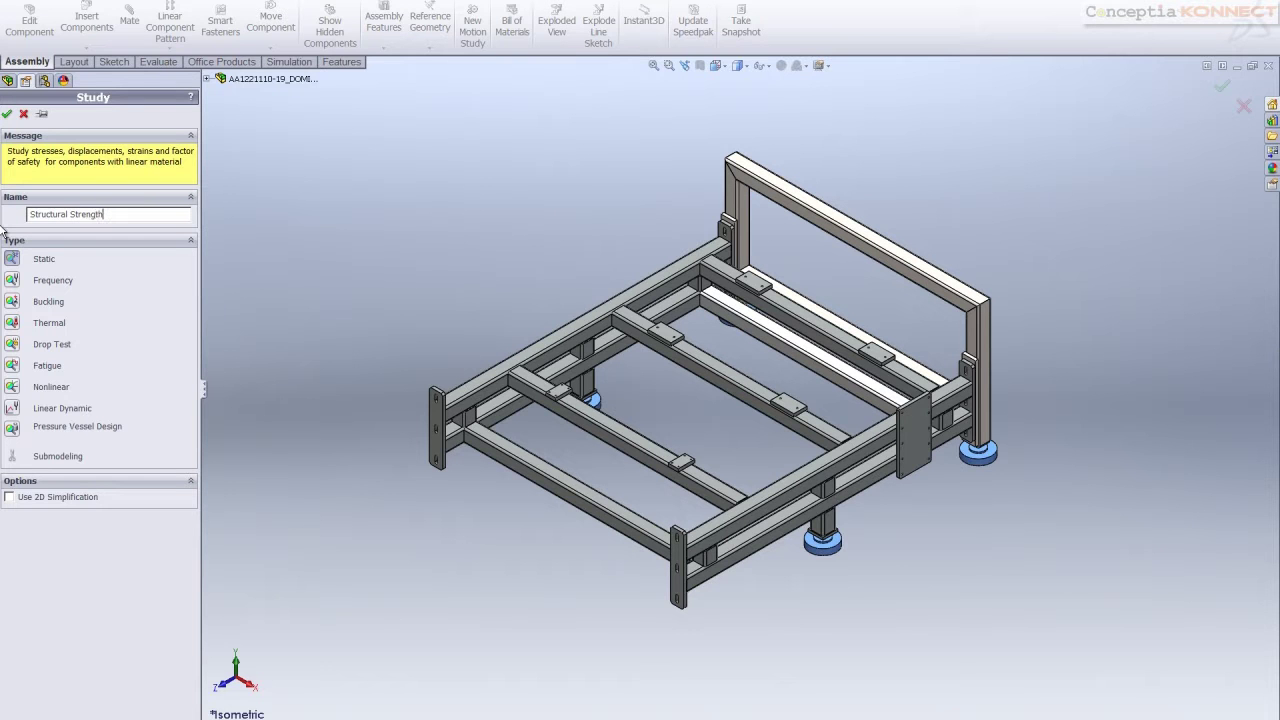
Create the study and exclude pads PAD-M20-1 to PAD-M20-4 from the analysis
left_click(7, 114)
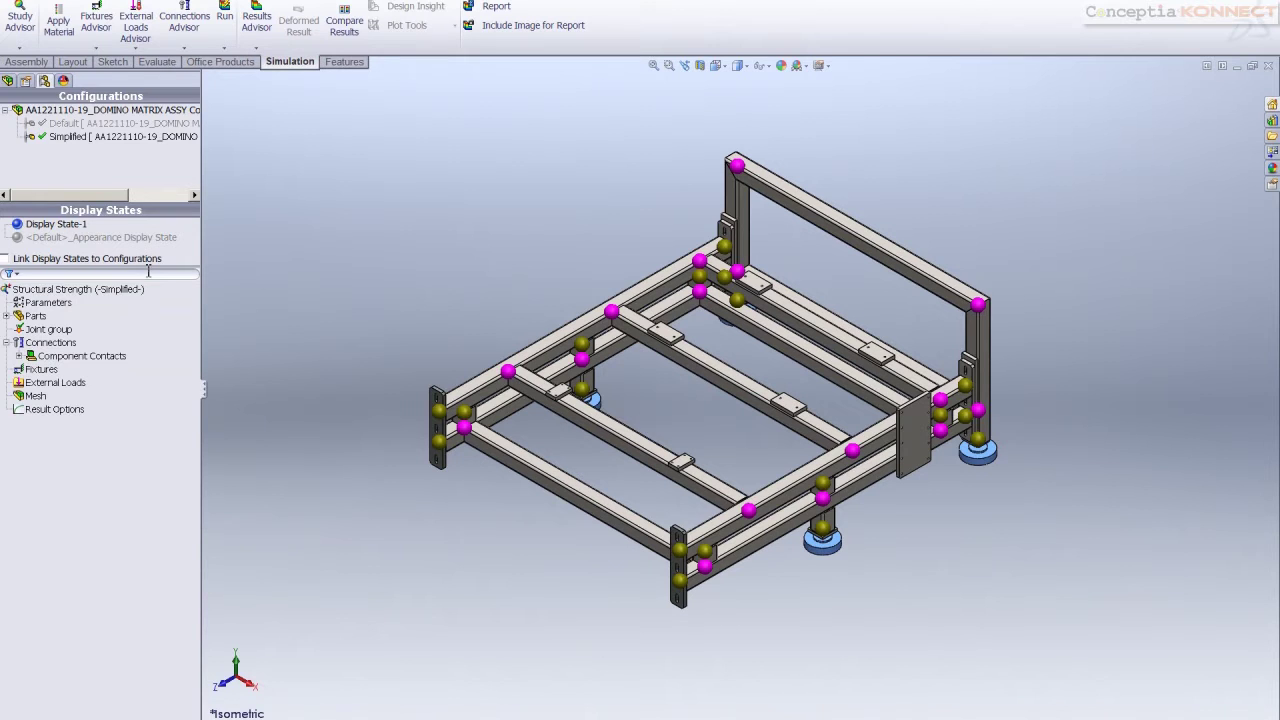
left_click(7, 316)
left_click(52, 382)
left_click(60, 356)
left_click(58, 396, "ctrl")
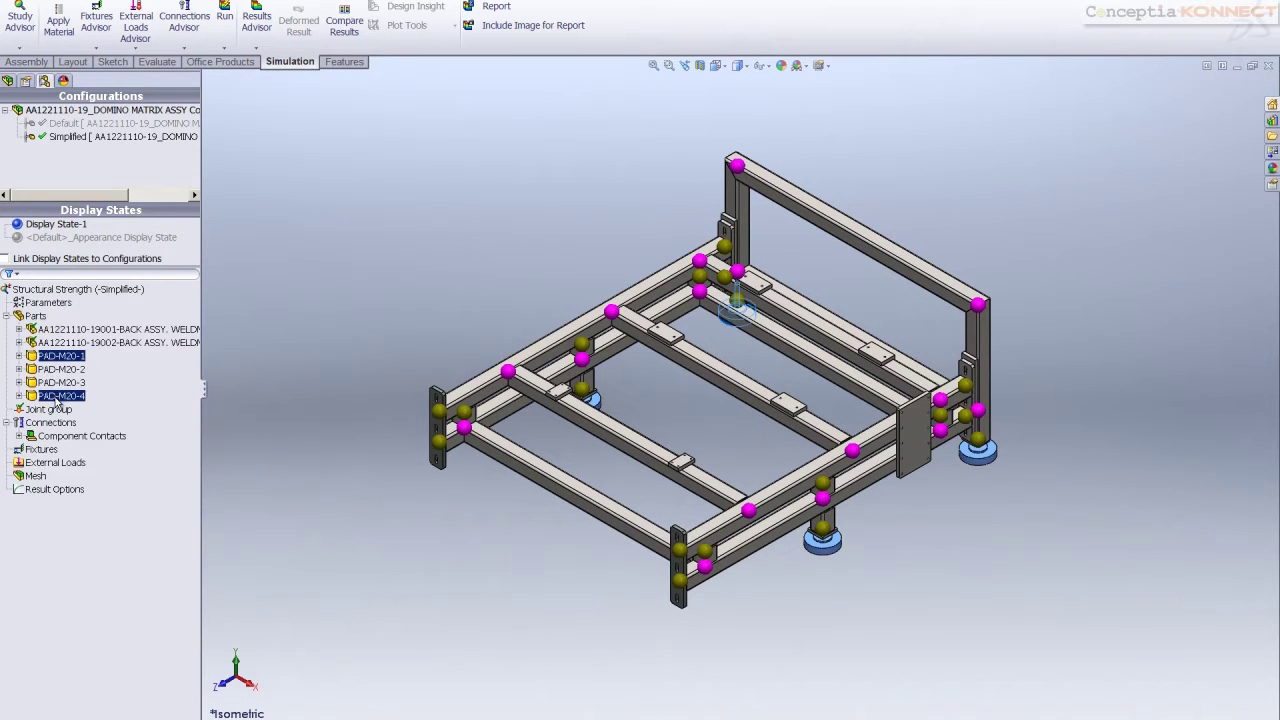
left_click(58, 397, "shift")
right_click(57, 399)
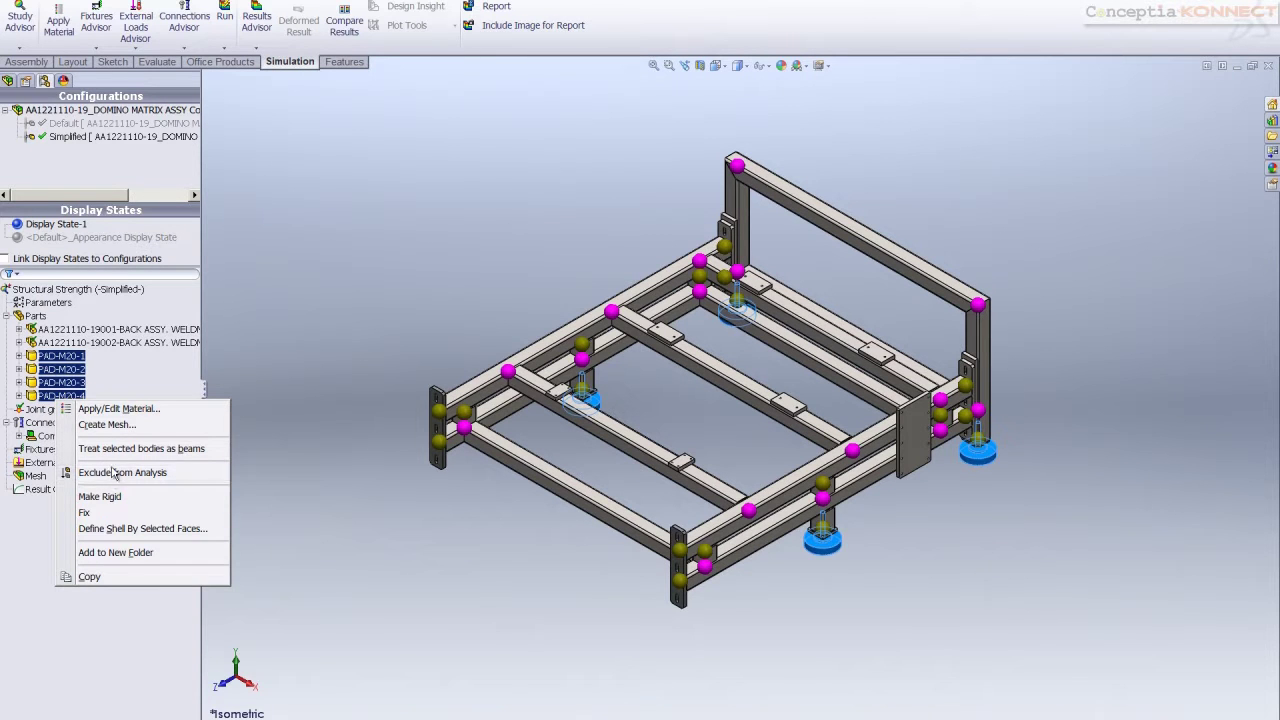
left_click(110, 474)
Apply AISI 1020 Steel, Cold Rolled to the study's parts
left_click(38, 316)
right_click(40, 316)
key("Escape")
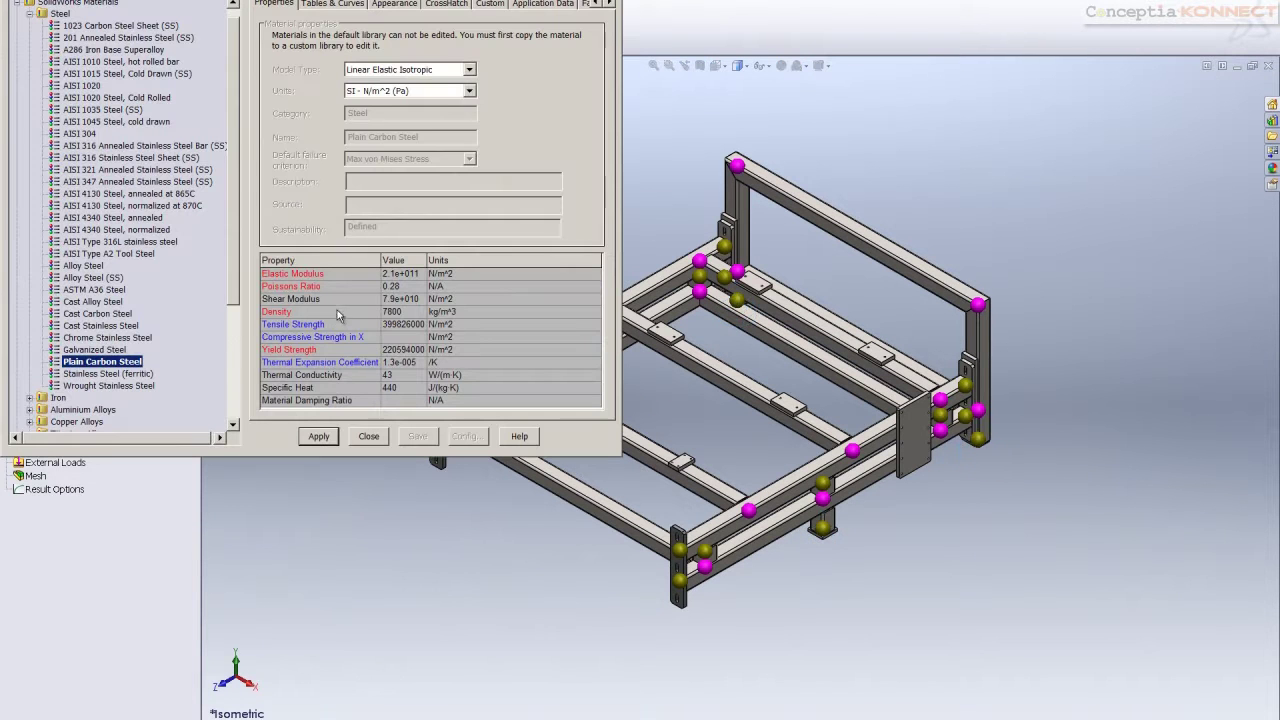
left_click(122, 97)
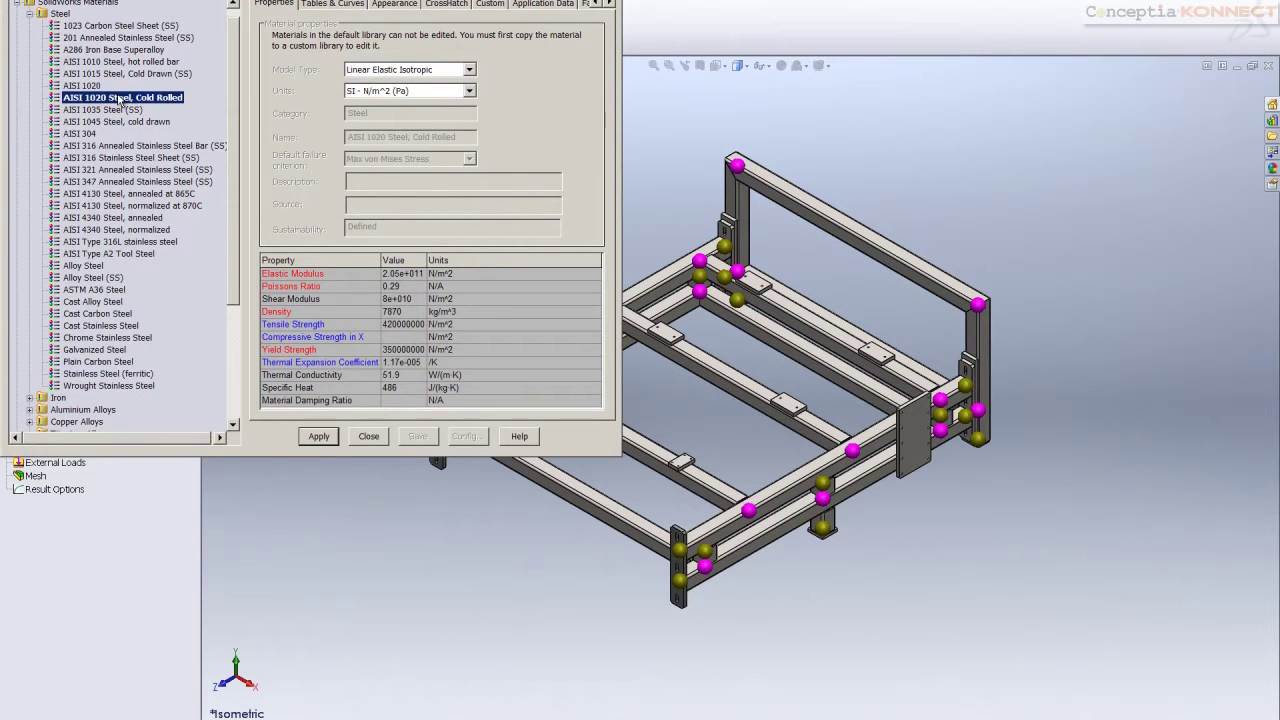
left_click(318, 437)
Recalculate the joint group across all beams, accept it and dismiss the recalculation warning
left_click(368, 437)
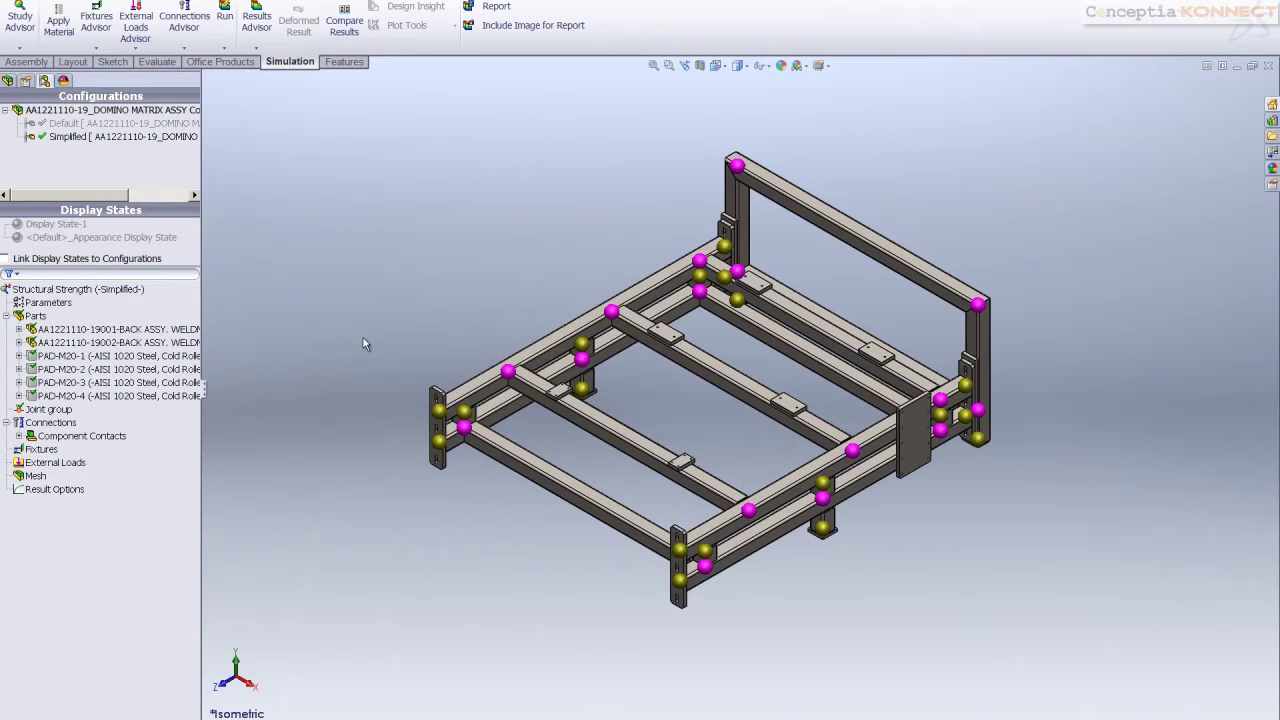
left_click(7, 315)
left_click(48, 304)
left_click(47, 329)
right_click(47, 329)
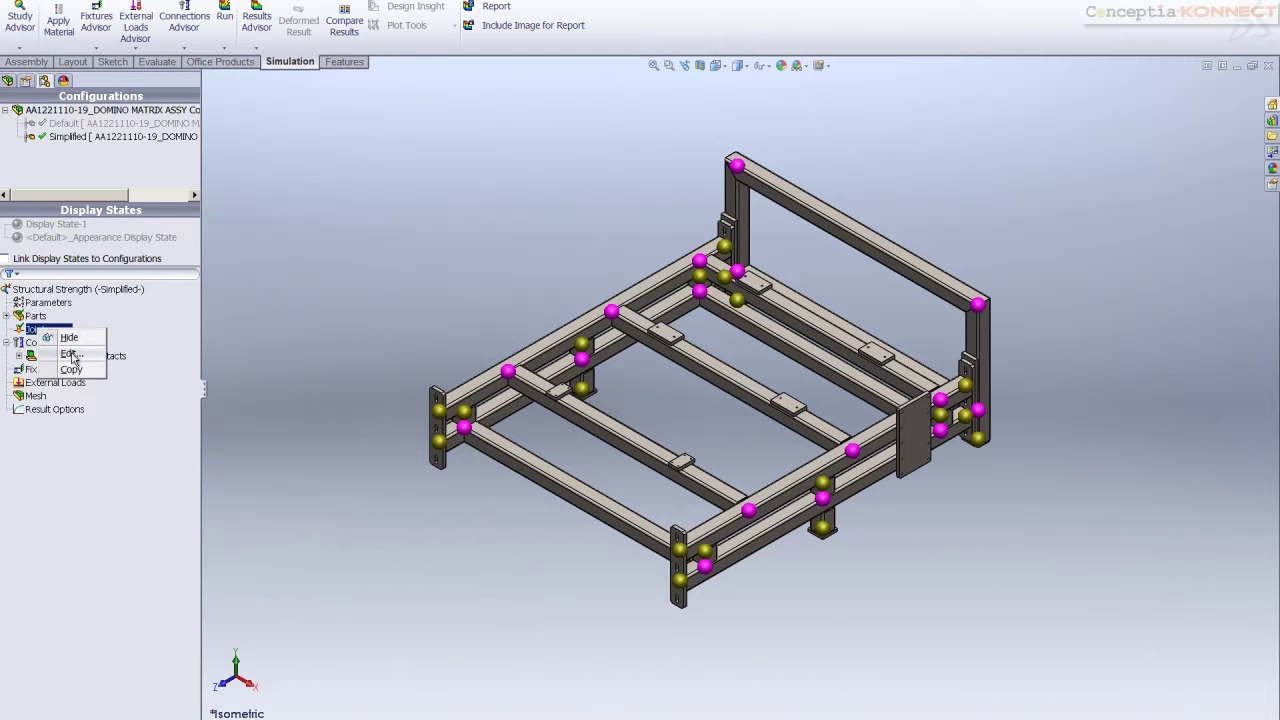
left_click(73, 358)
left_click(91, 339)
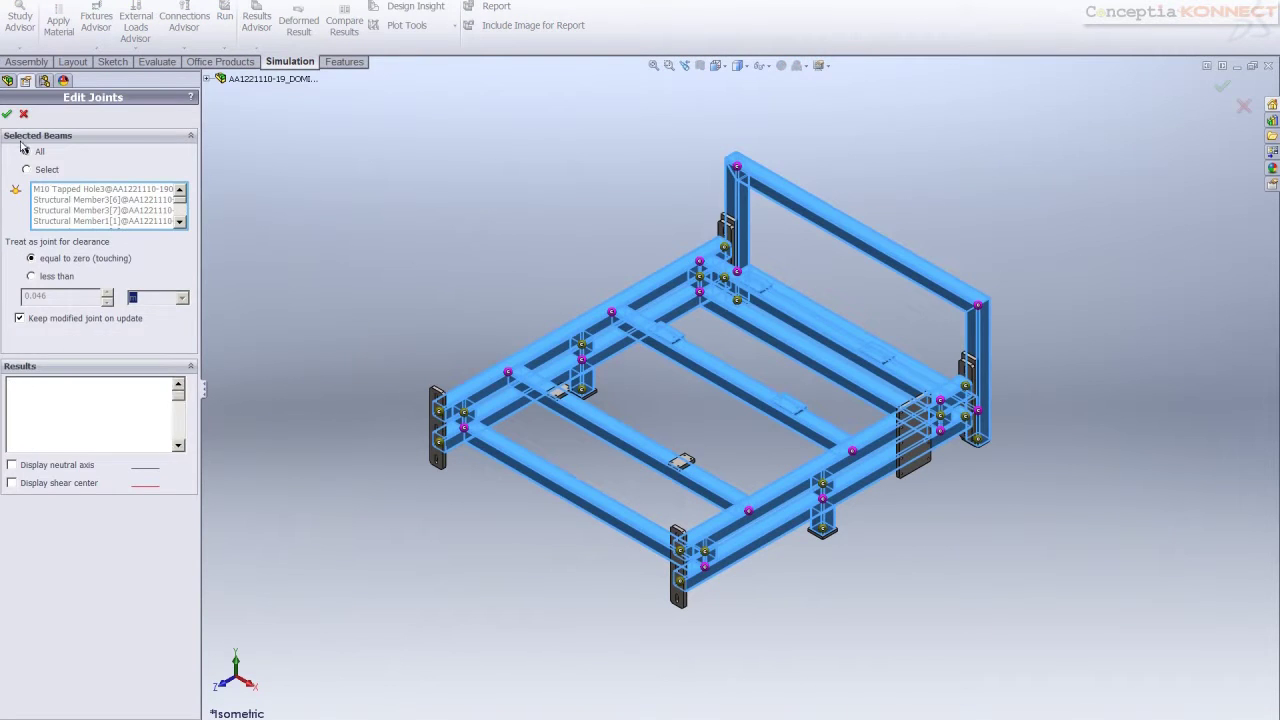
key("Return")
right_click(63, 331)
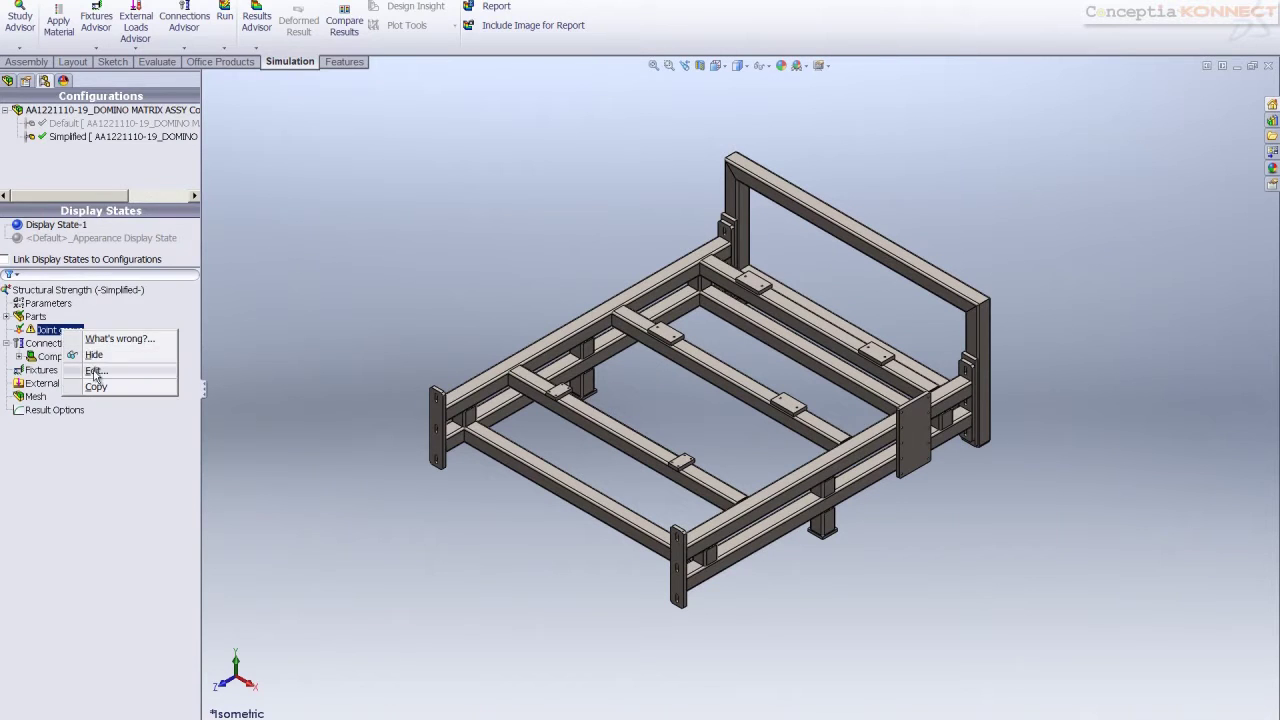
left_click(96, 373)
left_click(91, 339)
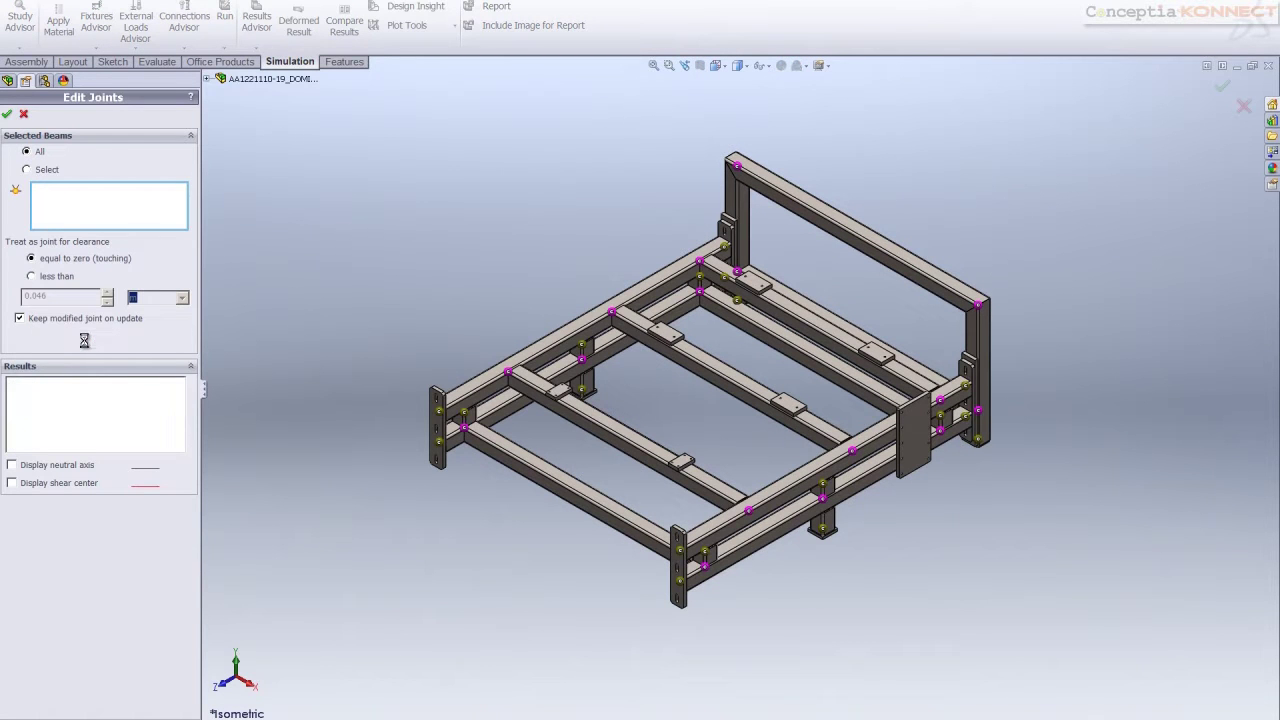
left_click(7, 114)
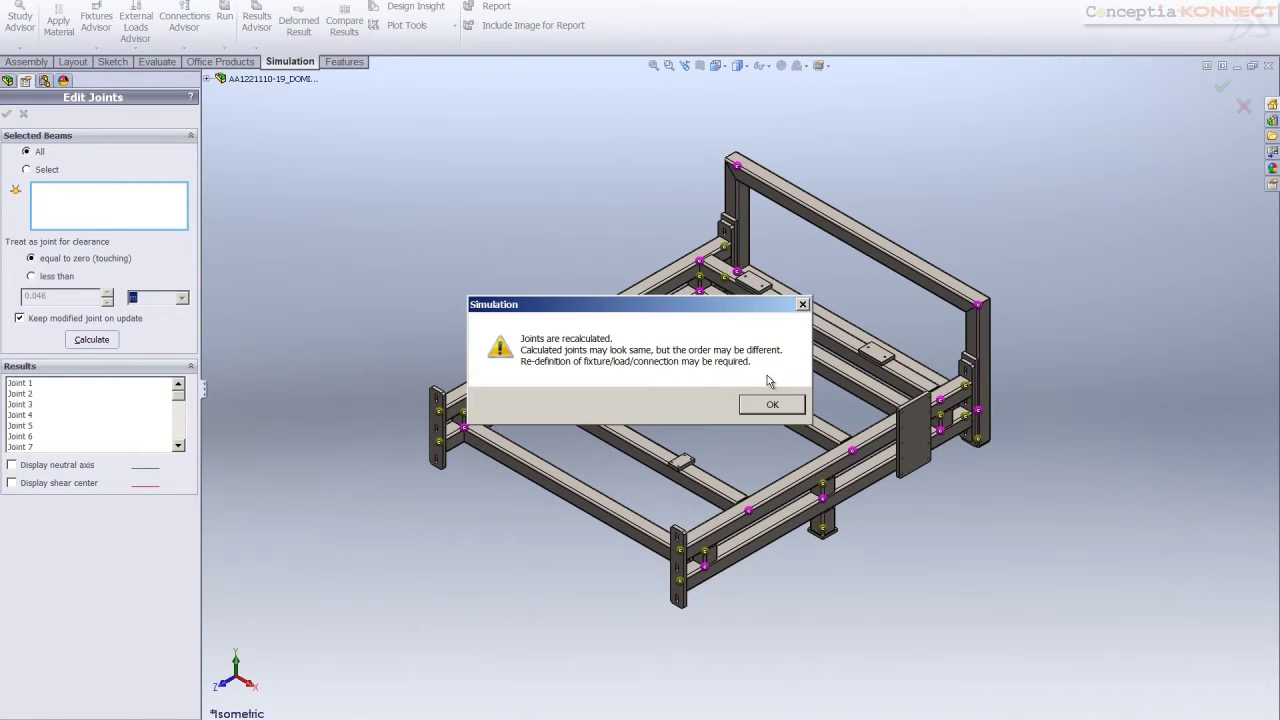
left_click(772, 406)
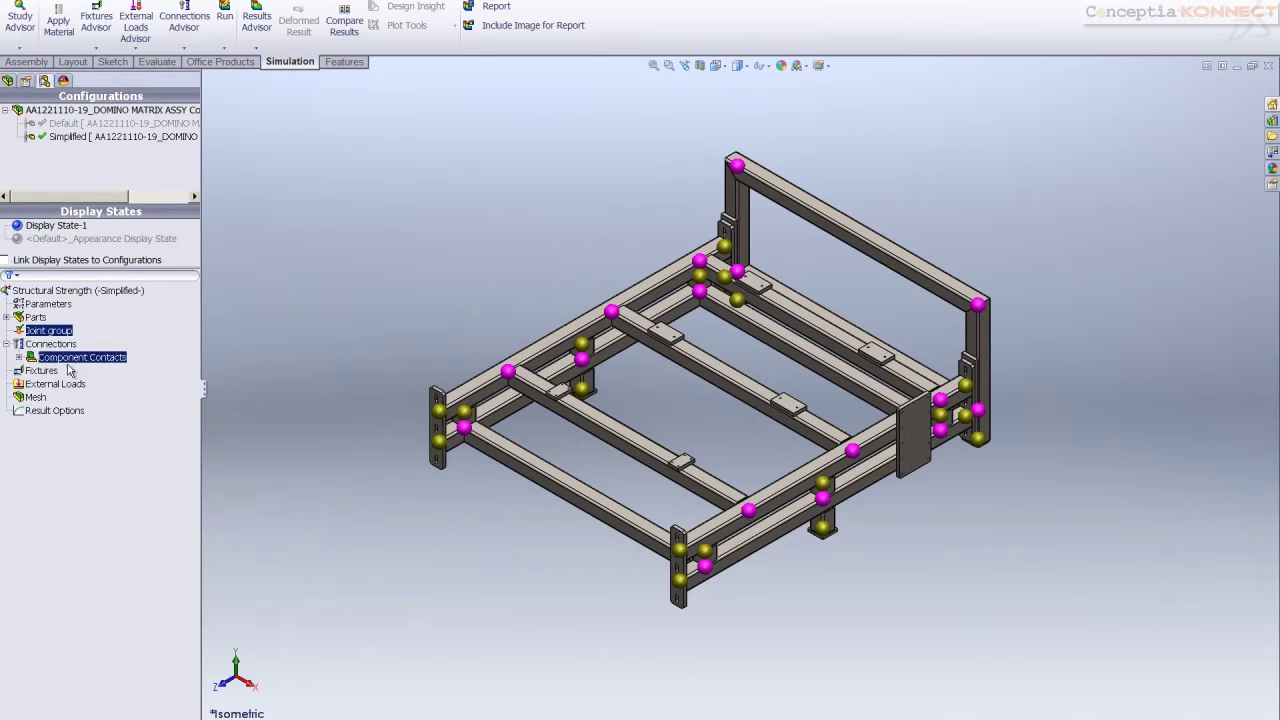
Add a Fixed Geometry fixture on joints <34,1>, <17,1>, <54,1> and <62,1> at the leg bottoms
right_click(48, 376)
left_click(72, 404)
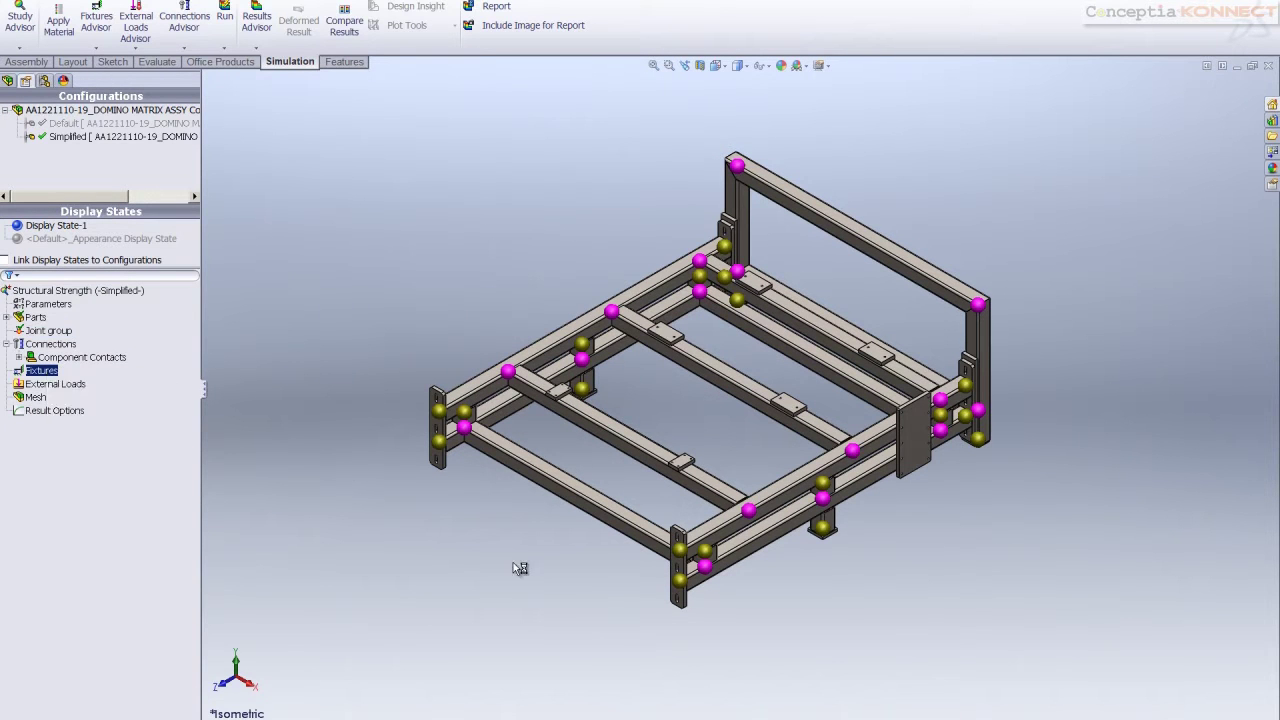
middle_click_drag(516, 570, 594, 528)
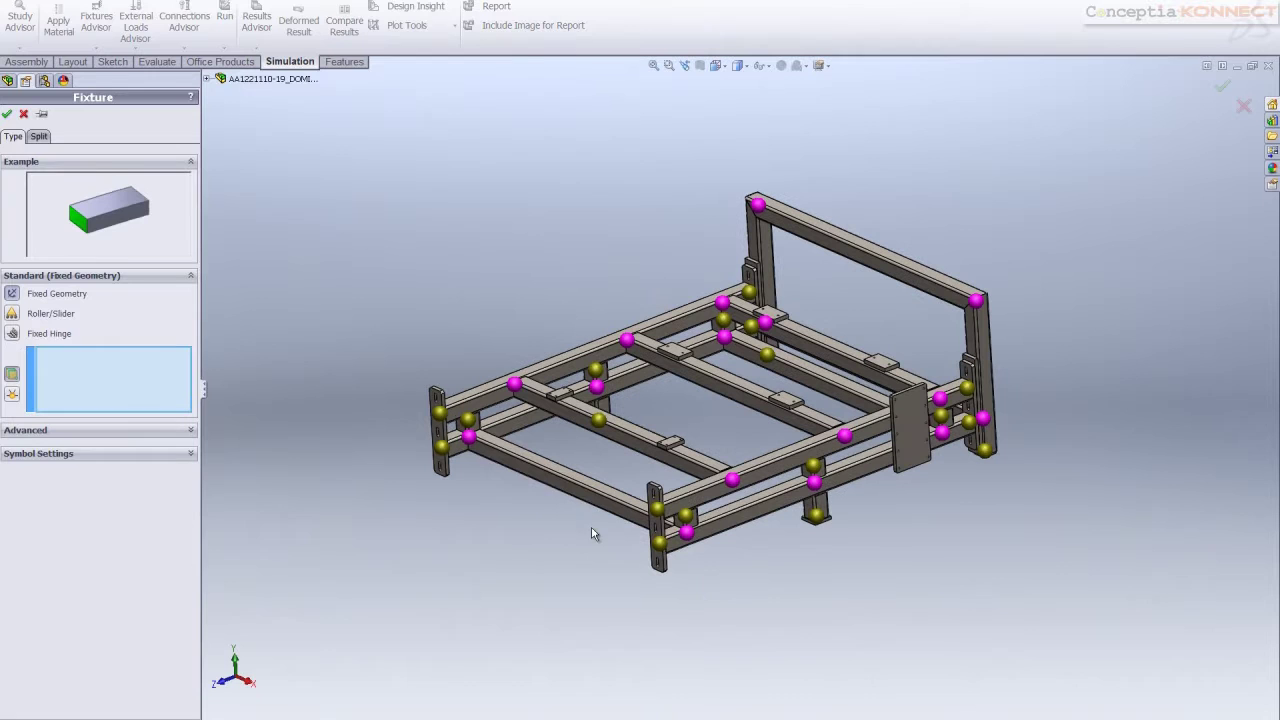
left_click(822, 520)
left_click(822, 518)
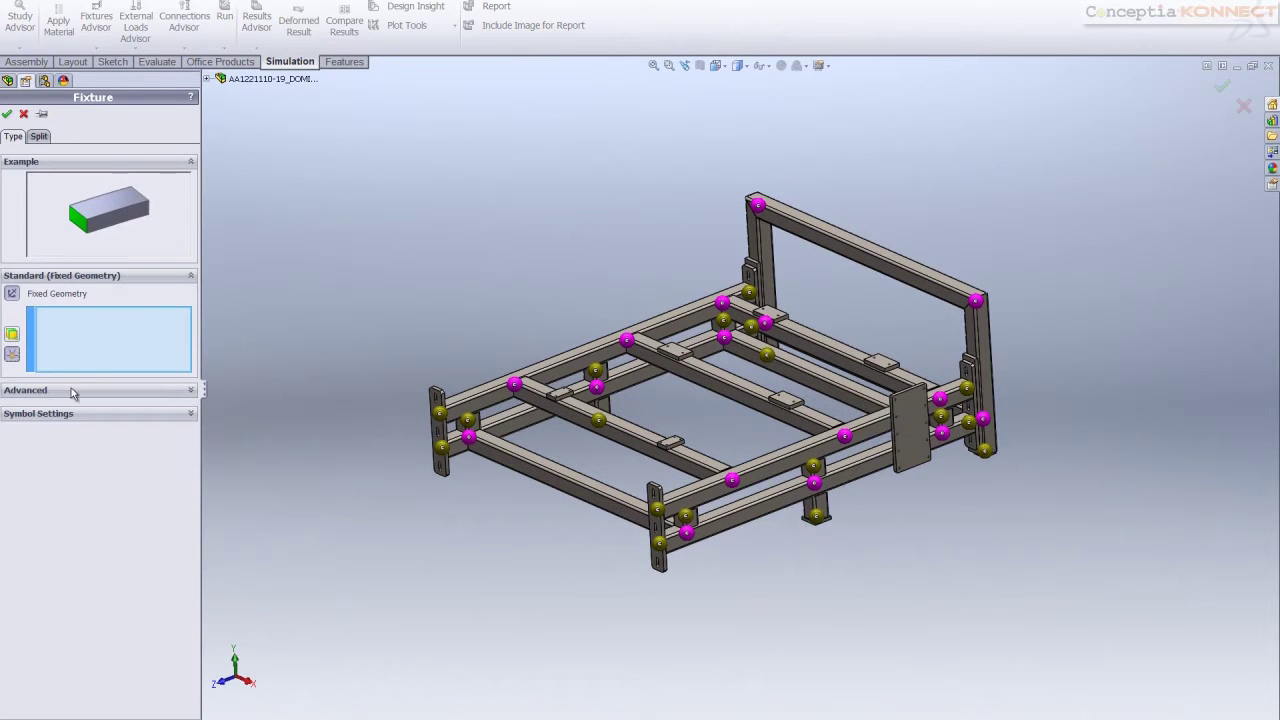
left_click(818, 518)
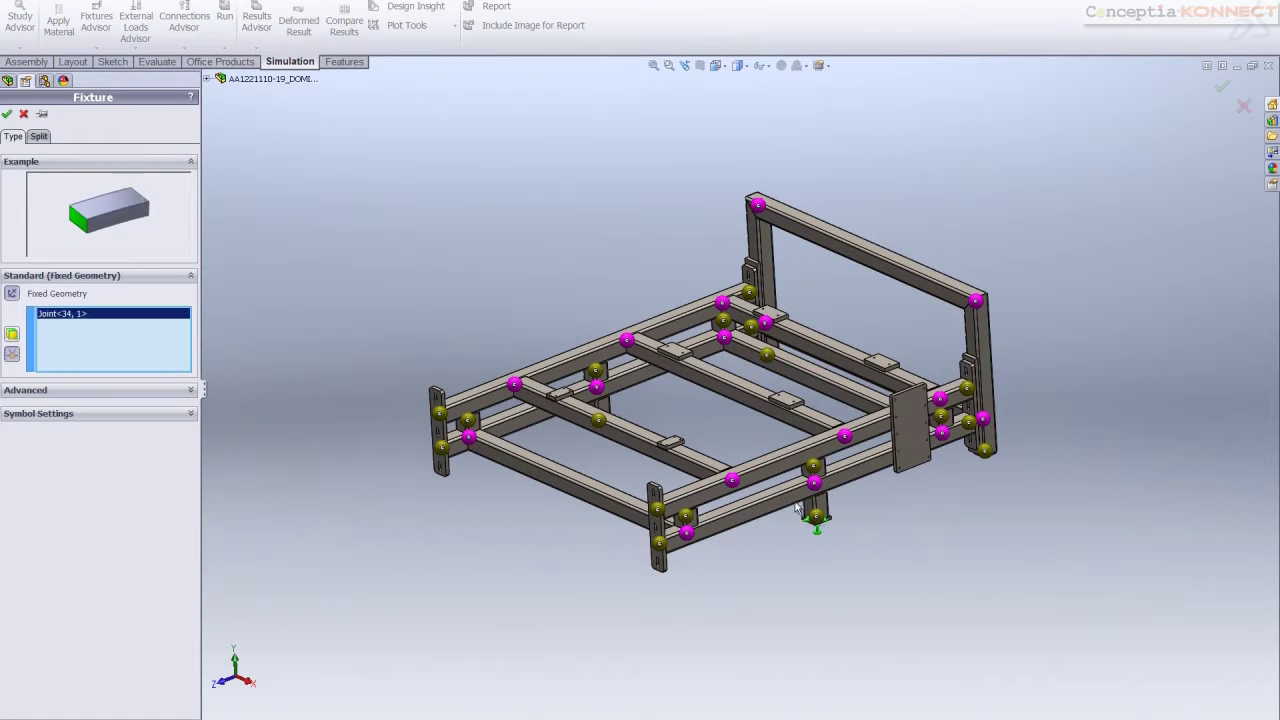
middle_click_drag(843, 522, 677, 520)
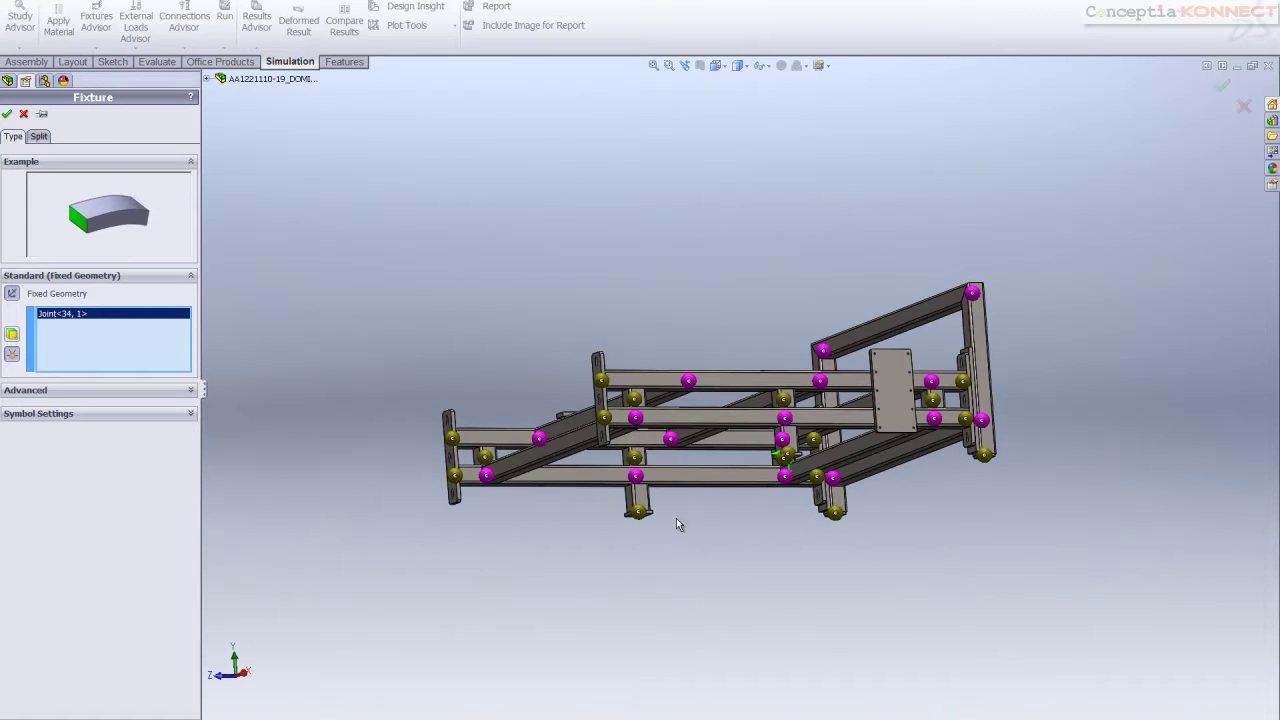
left_click(638, 514)
left_click(838, 516)
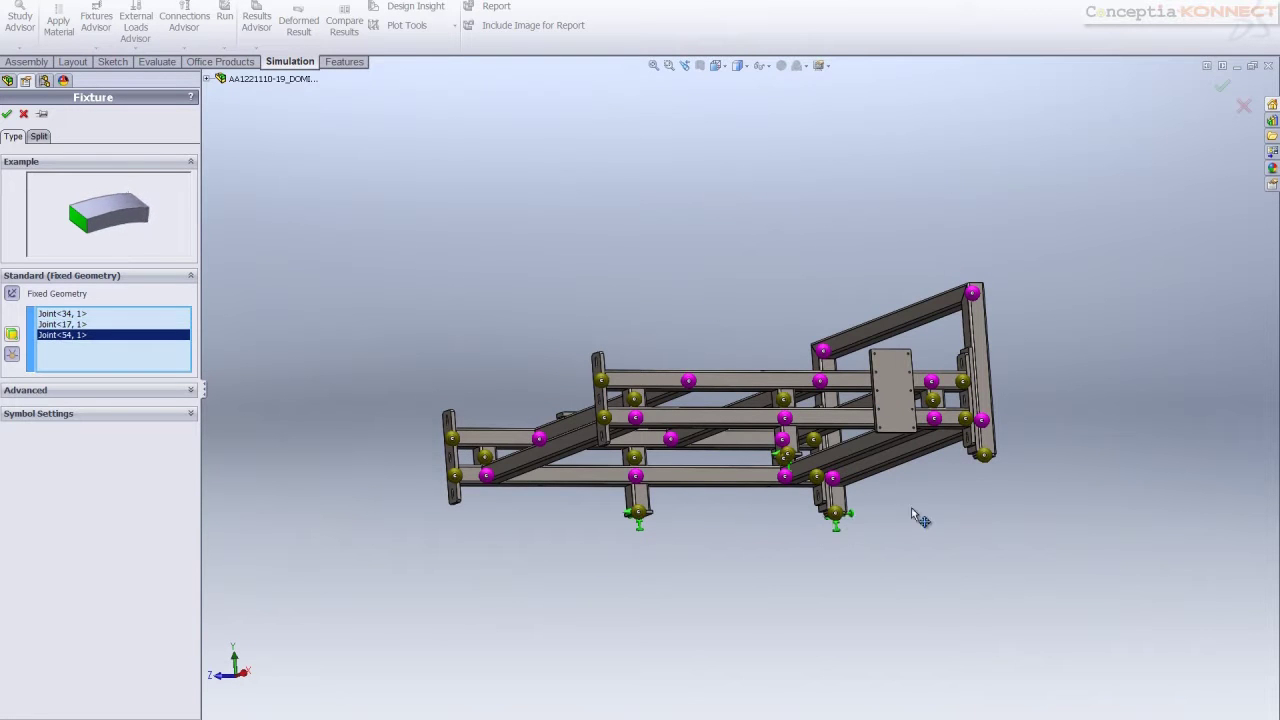
left_click(988, 460)
left_click(7, 115)
middle_click_drag(595, 270, 640, 300)
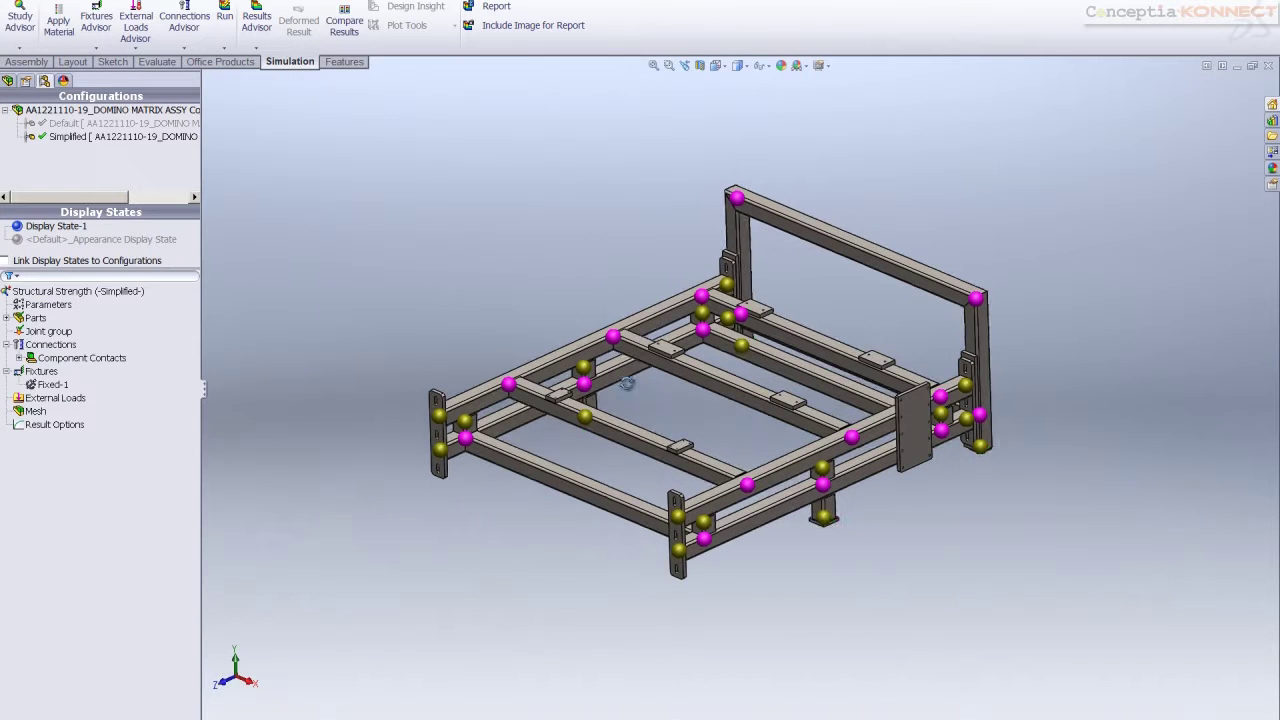
left_click(55, 398)
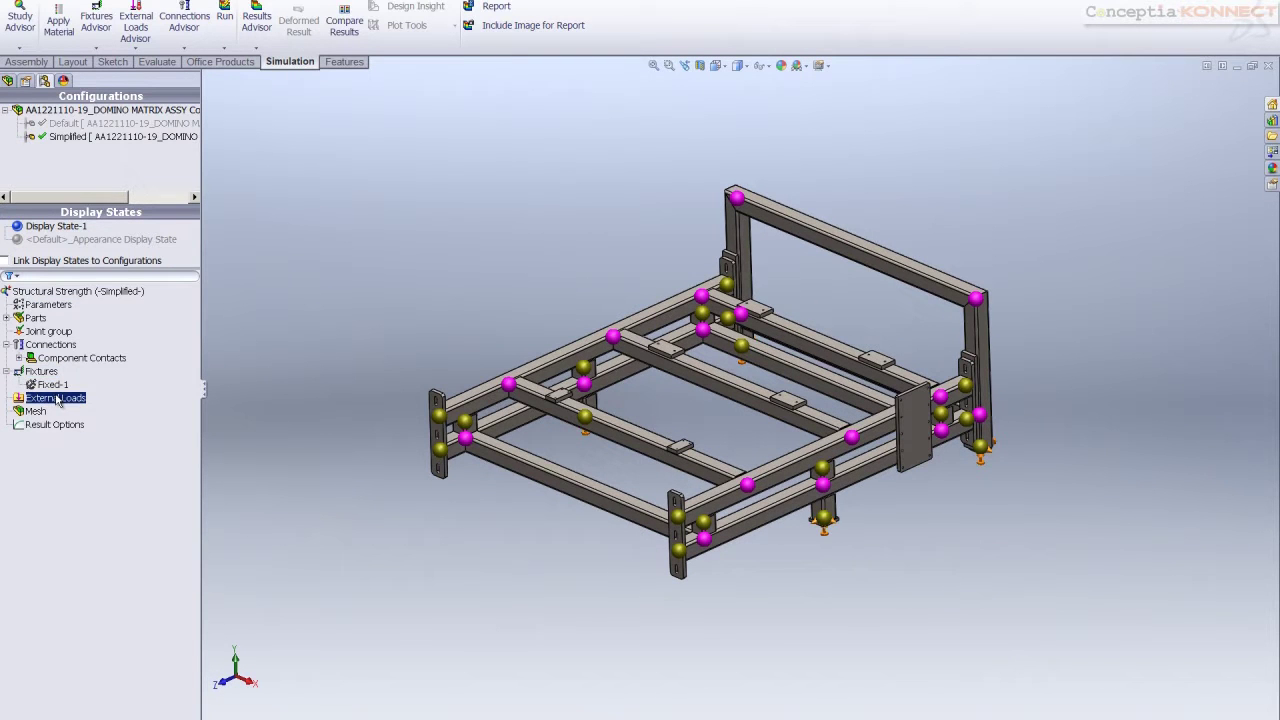
Apply a 1000 N per-item force to the three cross beams, normal to the back top beam face
right_click(57, 400)
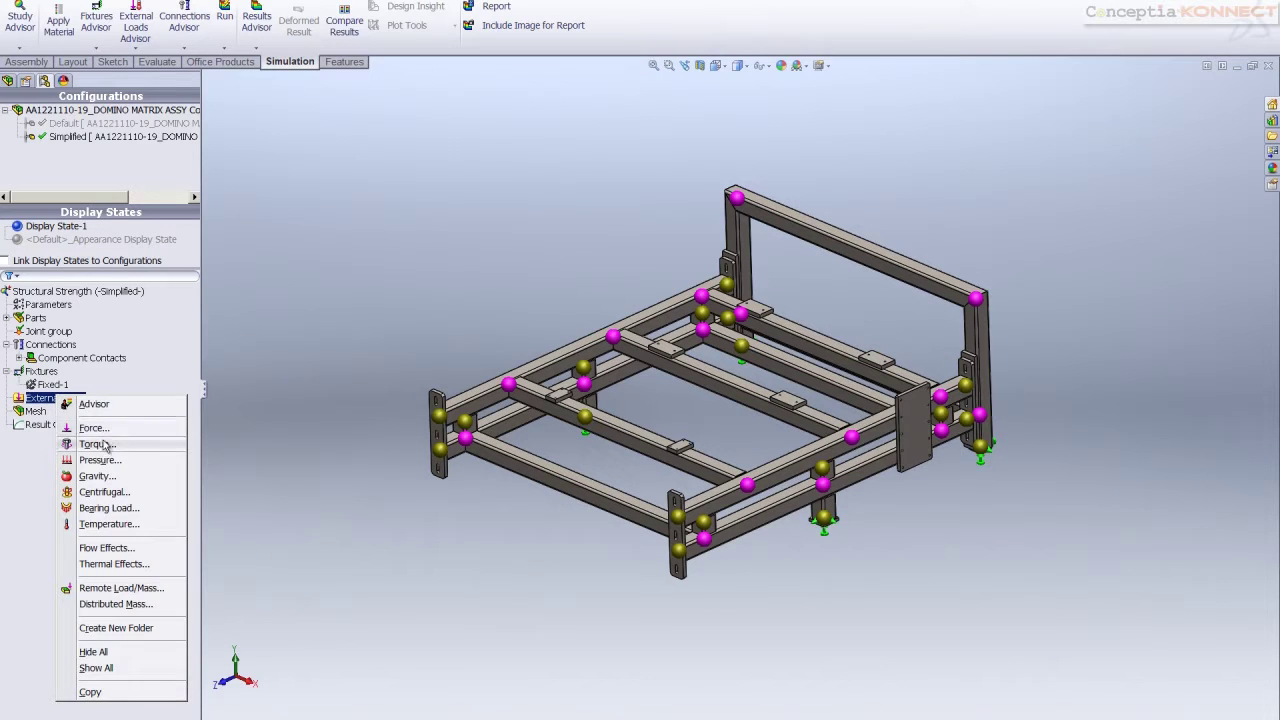
left_click(98, 432)
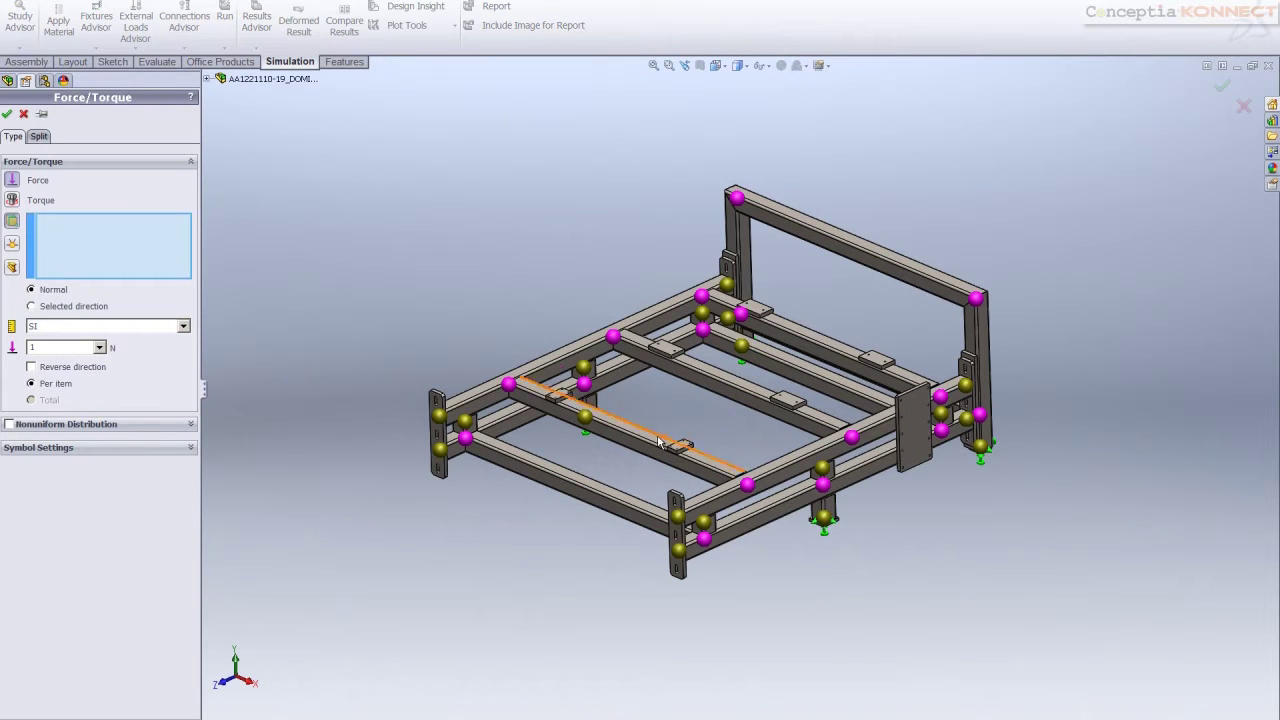
left_click(12, 268)
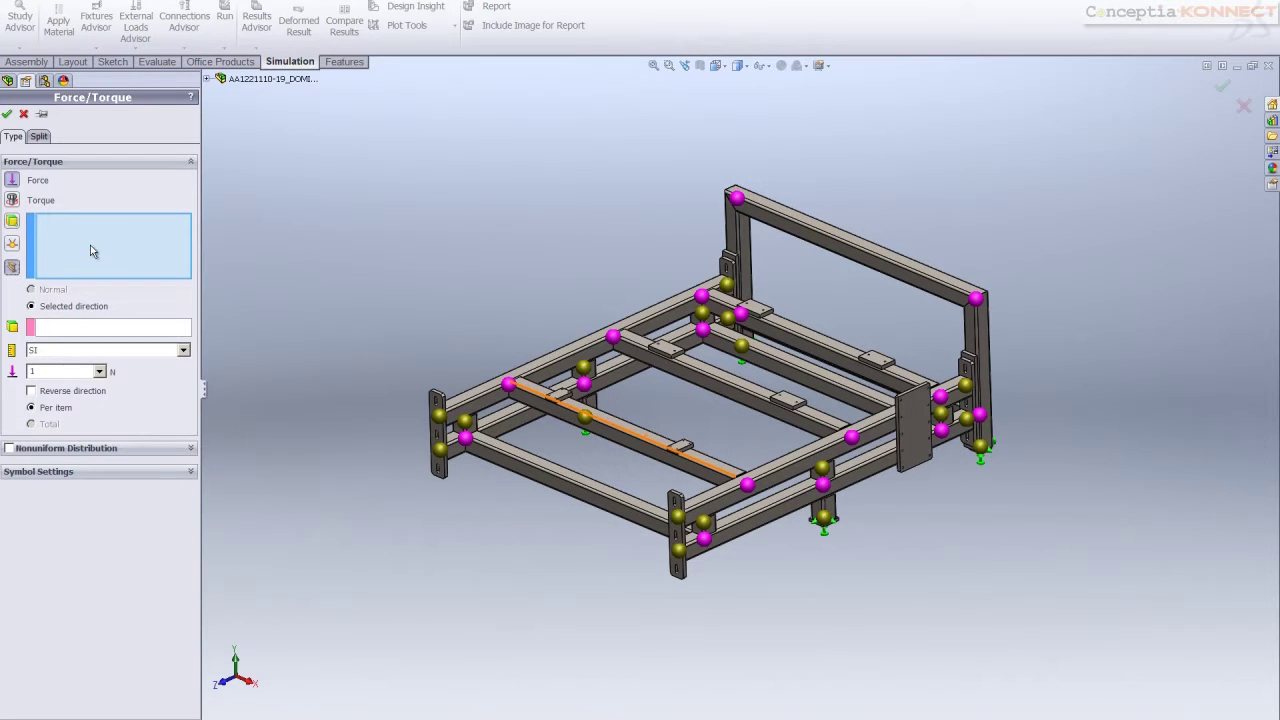
left_click(614, 412)
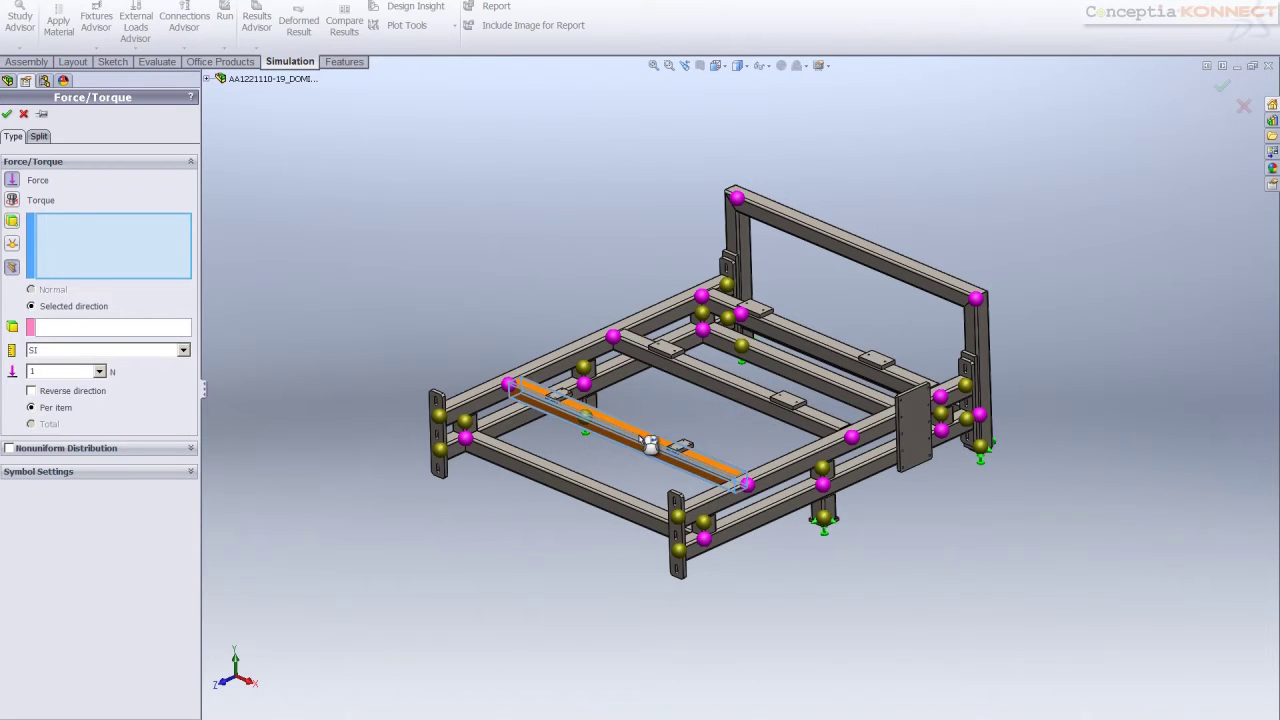
left_click(726, 378)
left_click(812, 340)
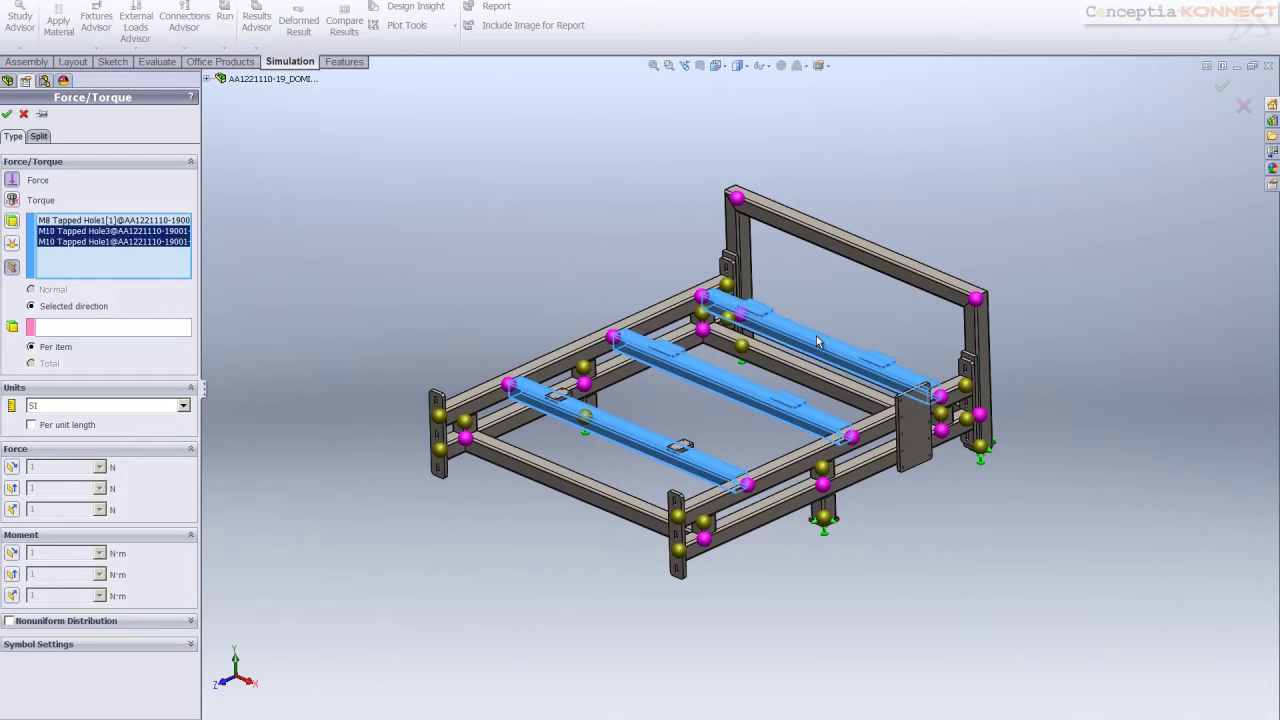
left_click(87, 329)
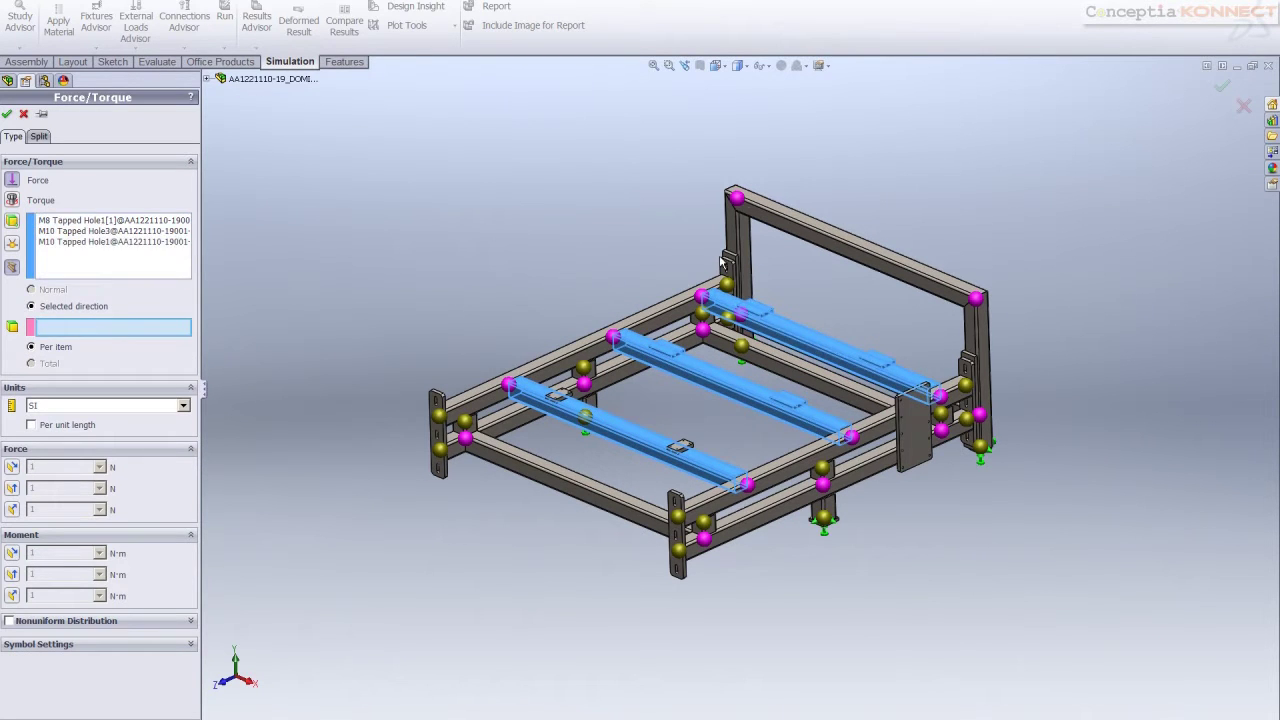
left_click(843, 243)
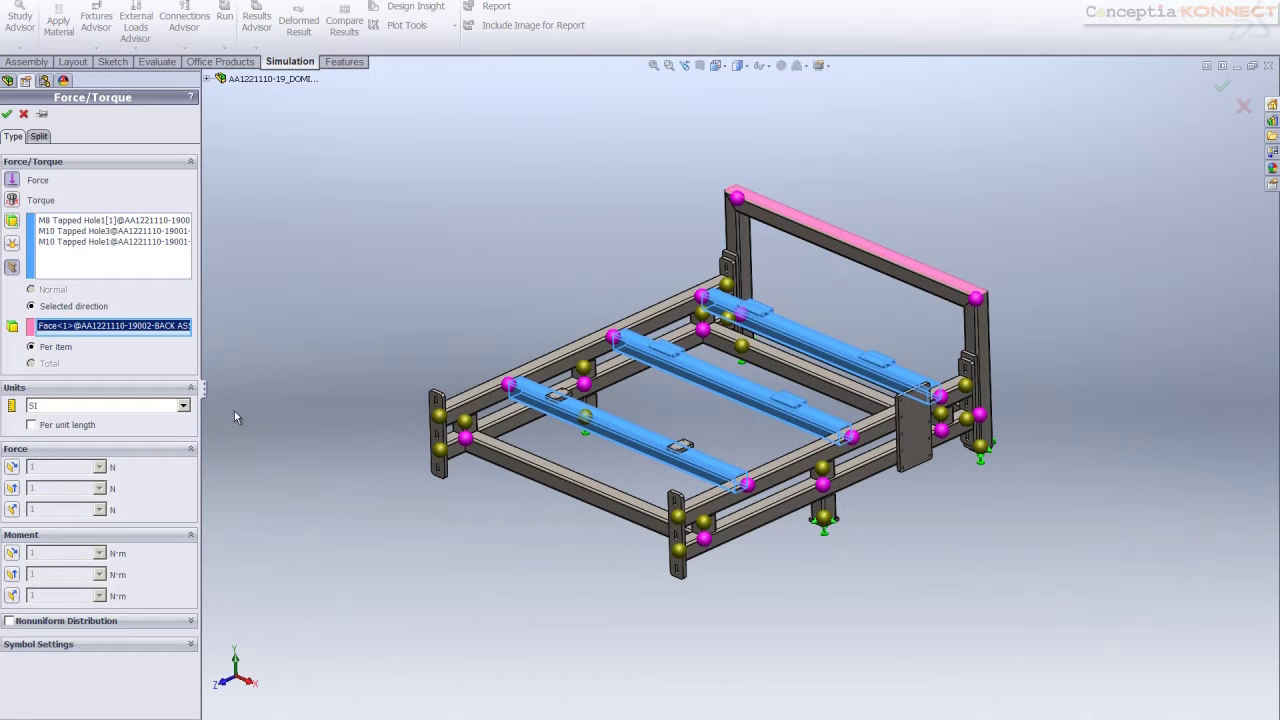
left_click(13, 509)
double_click(41, 509)
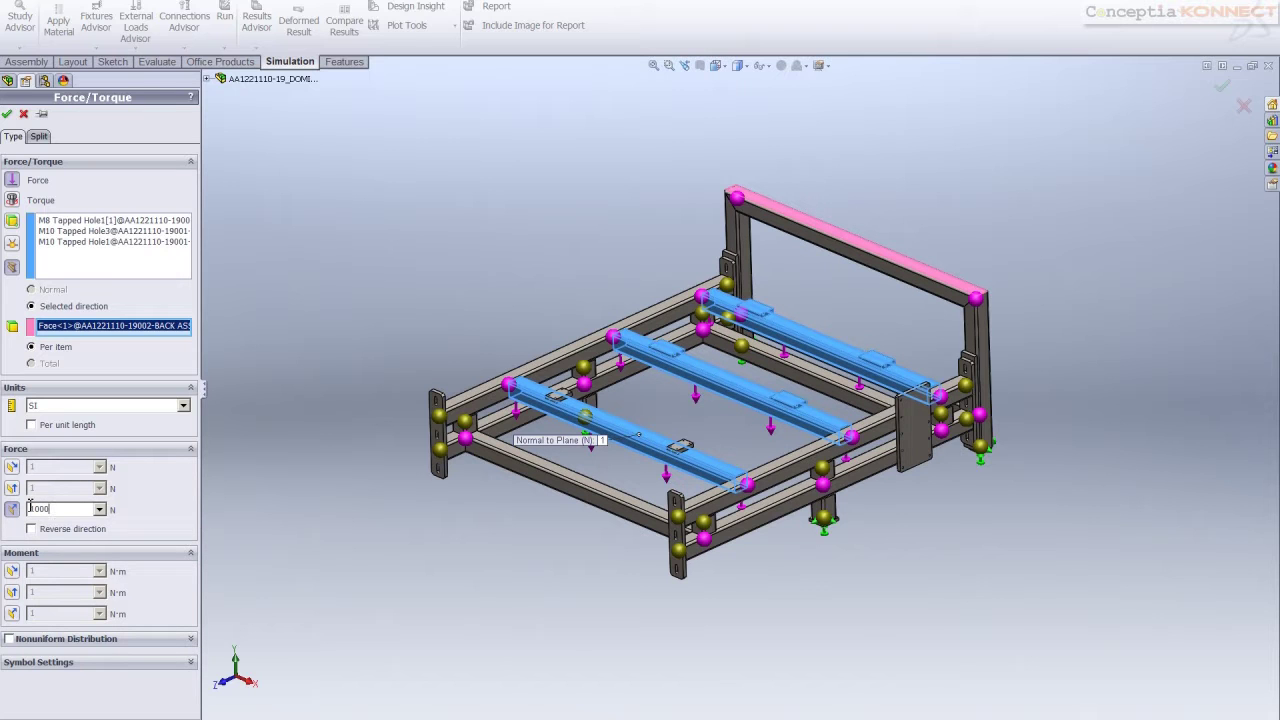
left_click(7, 114)
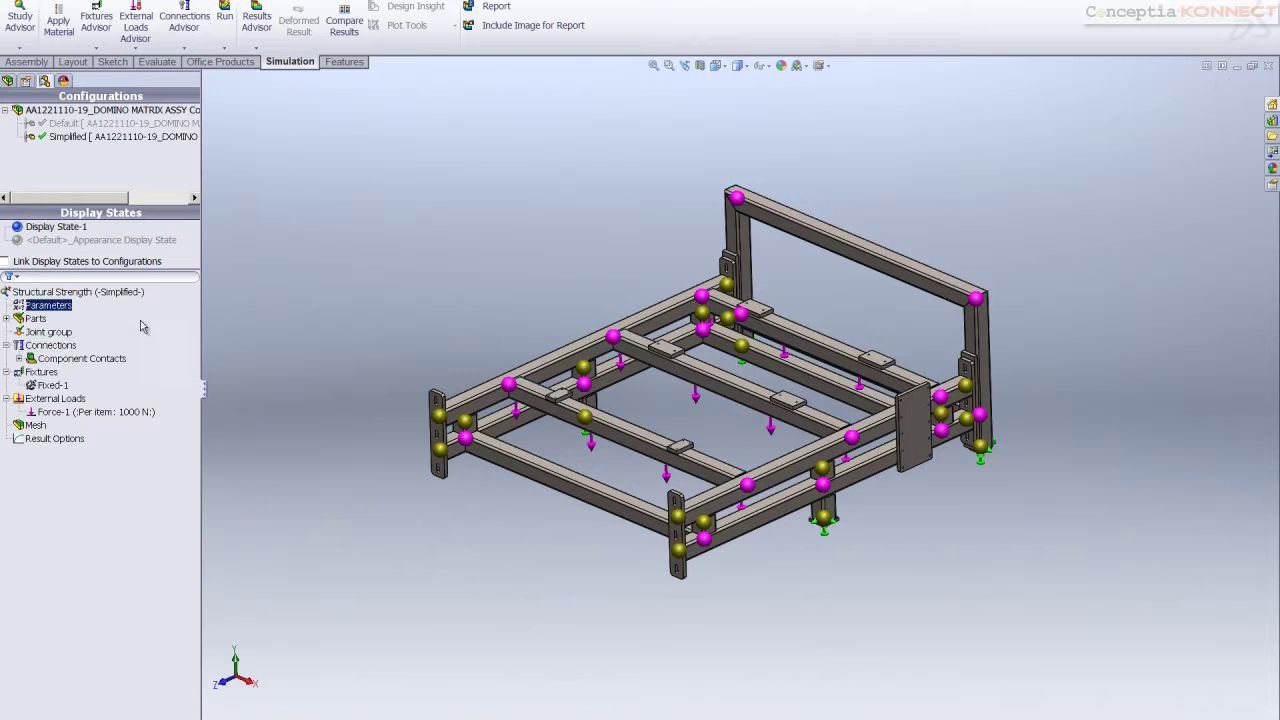
Generate a curvature-based mesh at the finest density and rotate to inspect the meshed frame
right_click(35, 427)
left_click(78, 476)
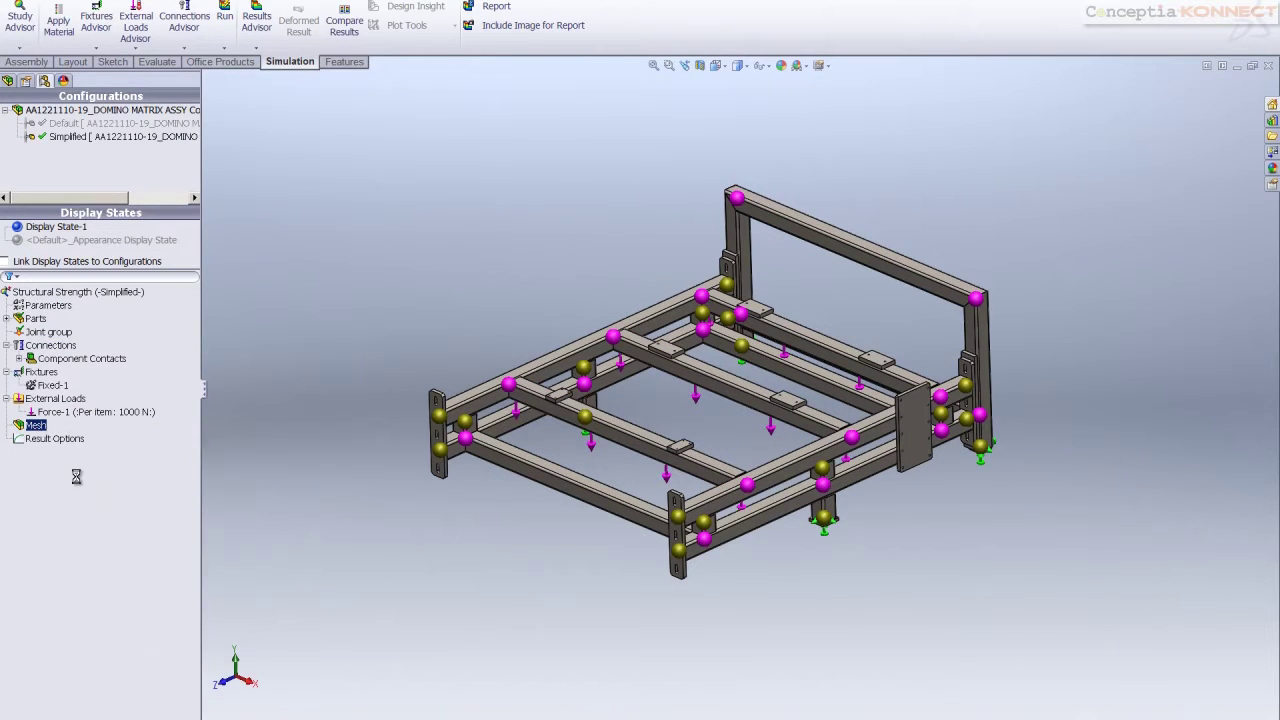
left_click_drag(118, 155, 186, 160)
left_click(145, 220)
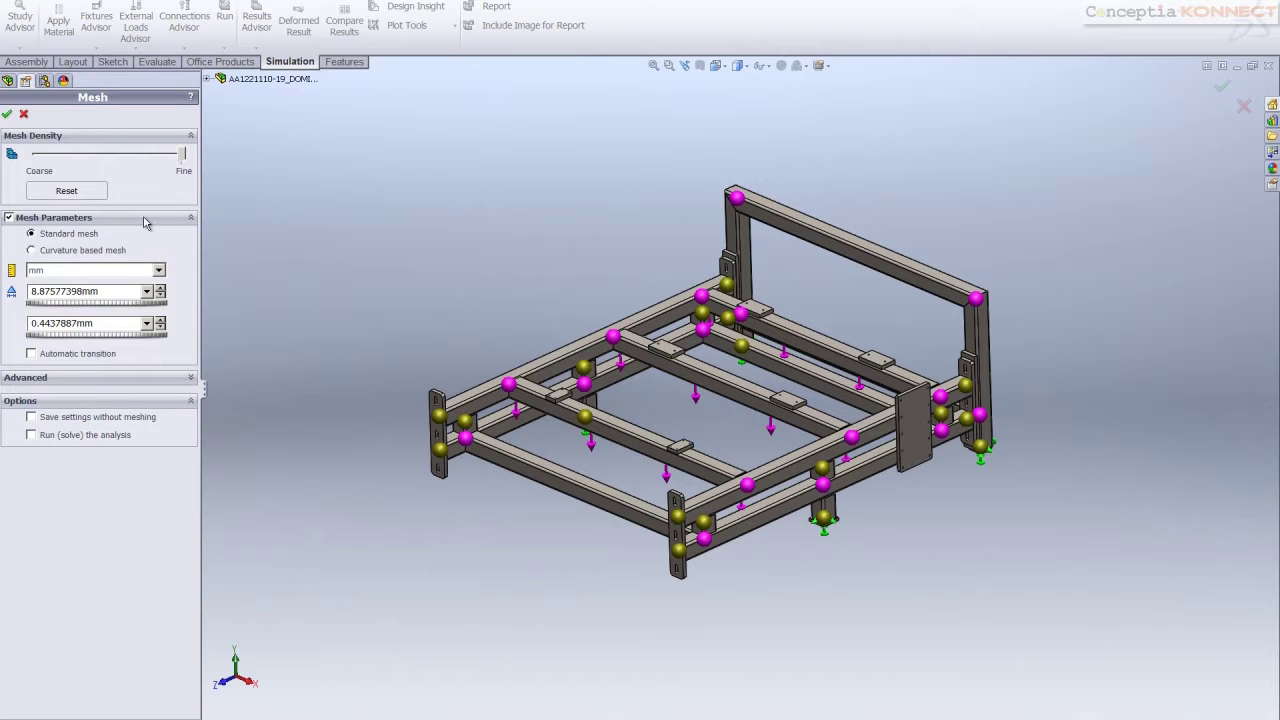
left_click(32, 251)
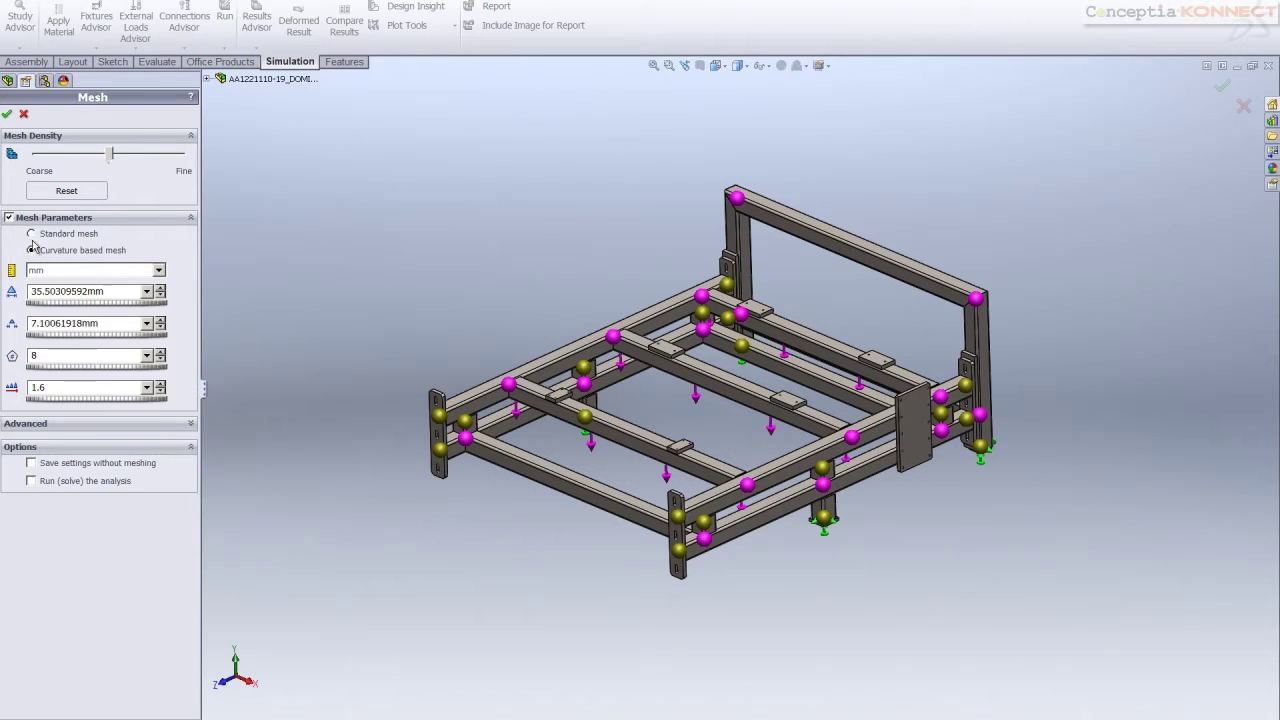
left_click(9, 219)
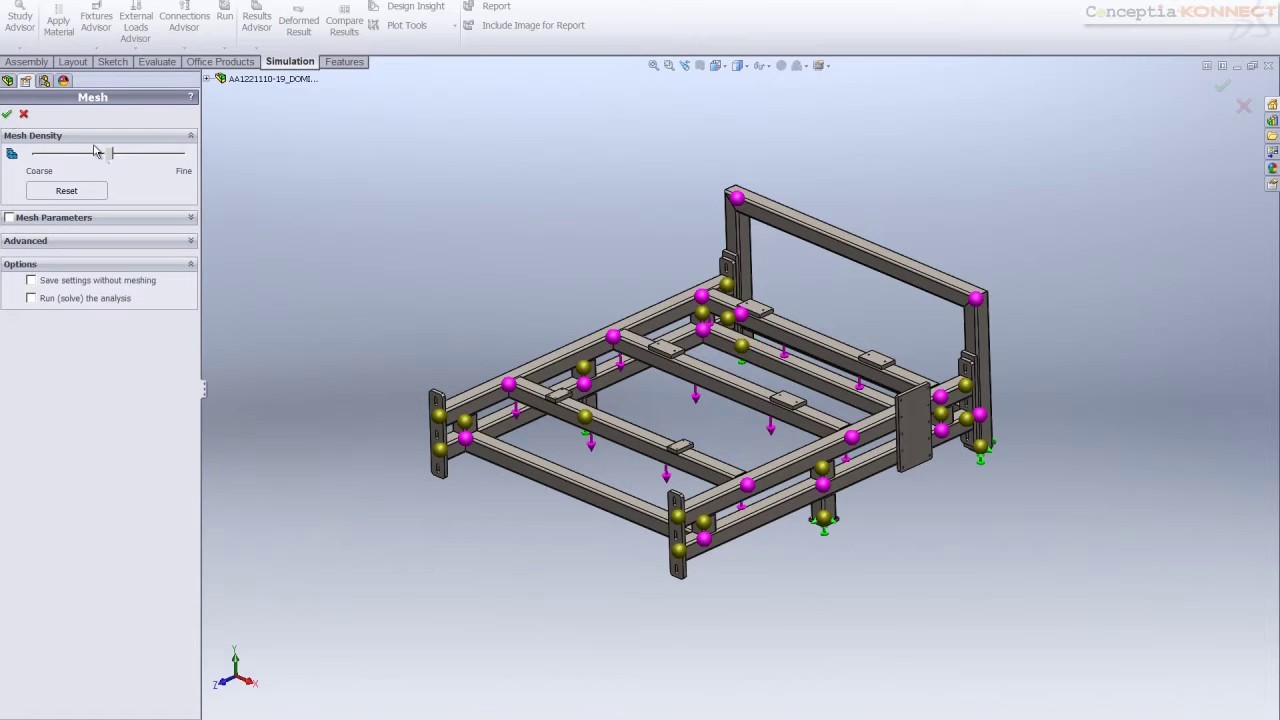
left_click_drag(113, 160, 186, 162)
left_click(8, 116)
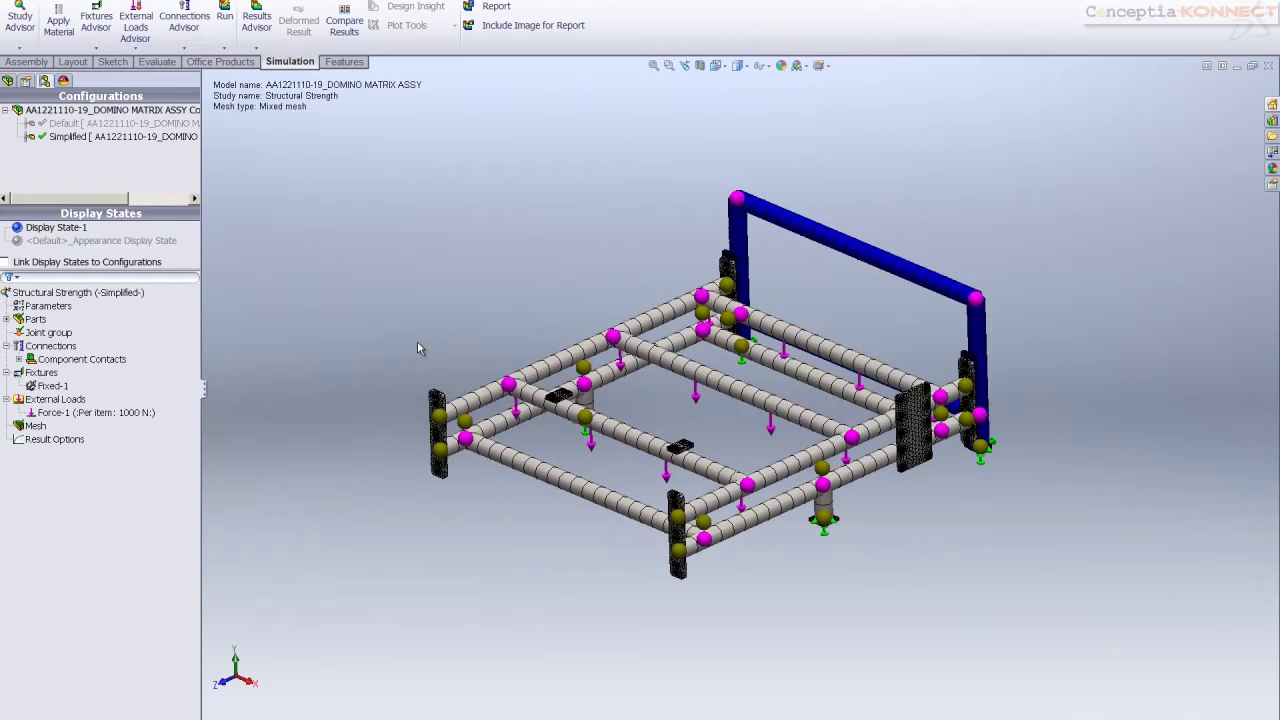
middle_click_drag(417, 340, 397, 196)
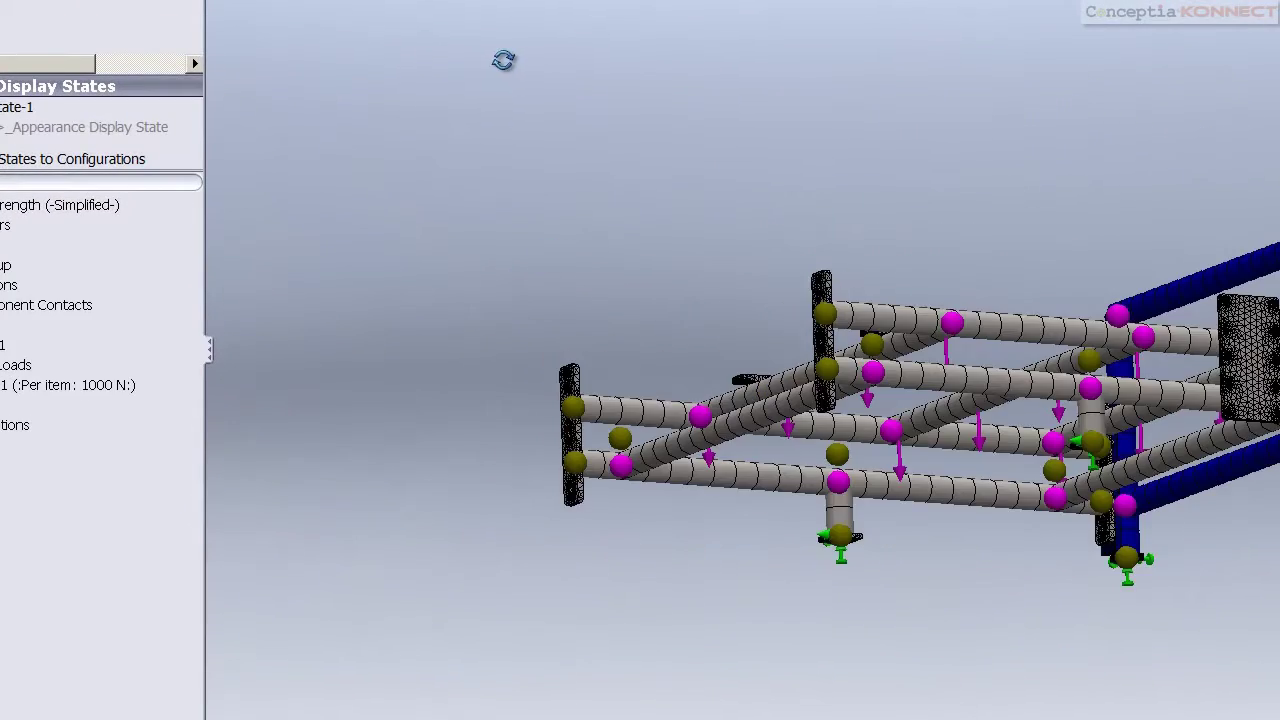
middle_click_drag(503, 60, 546, 228)
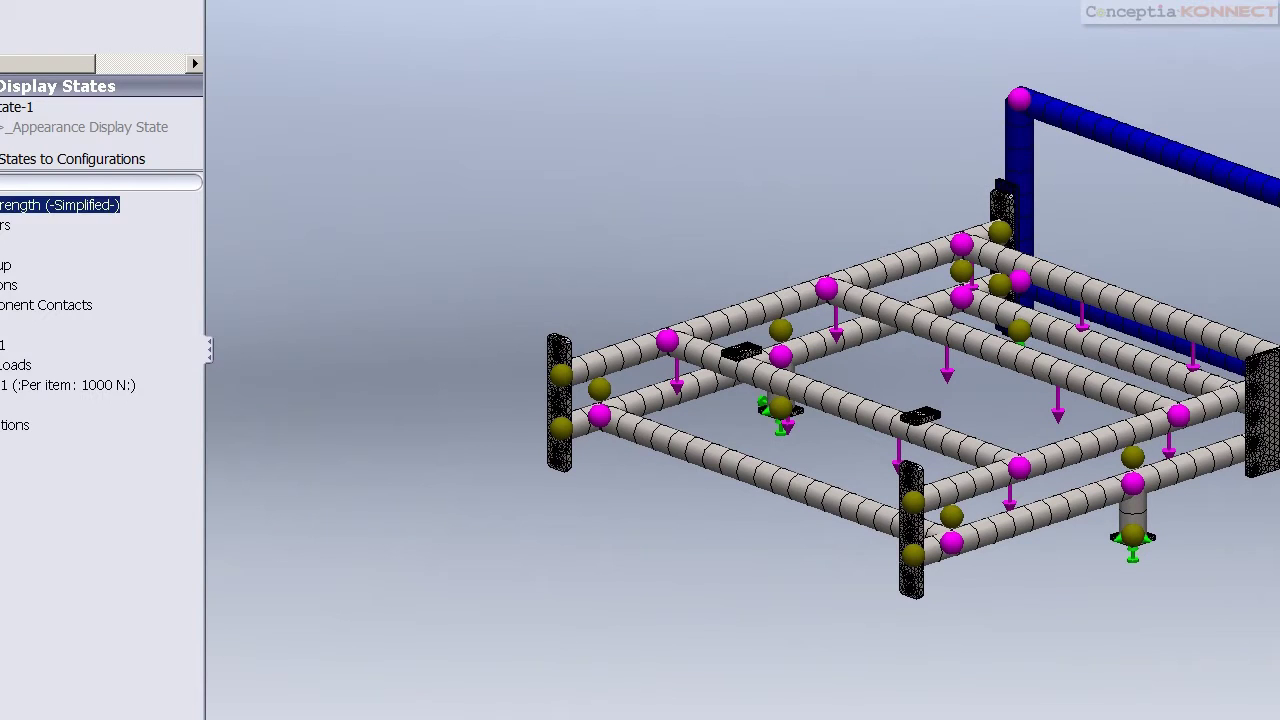
Enable soft-spring stabilisation and the Automatic solver, then run the Structural Strength study
right_click(5, 205)
left_click(55, 426)
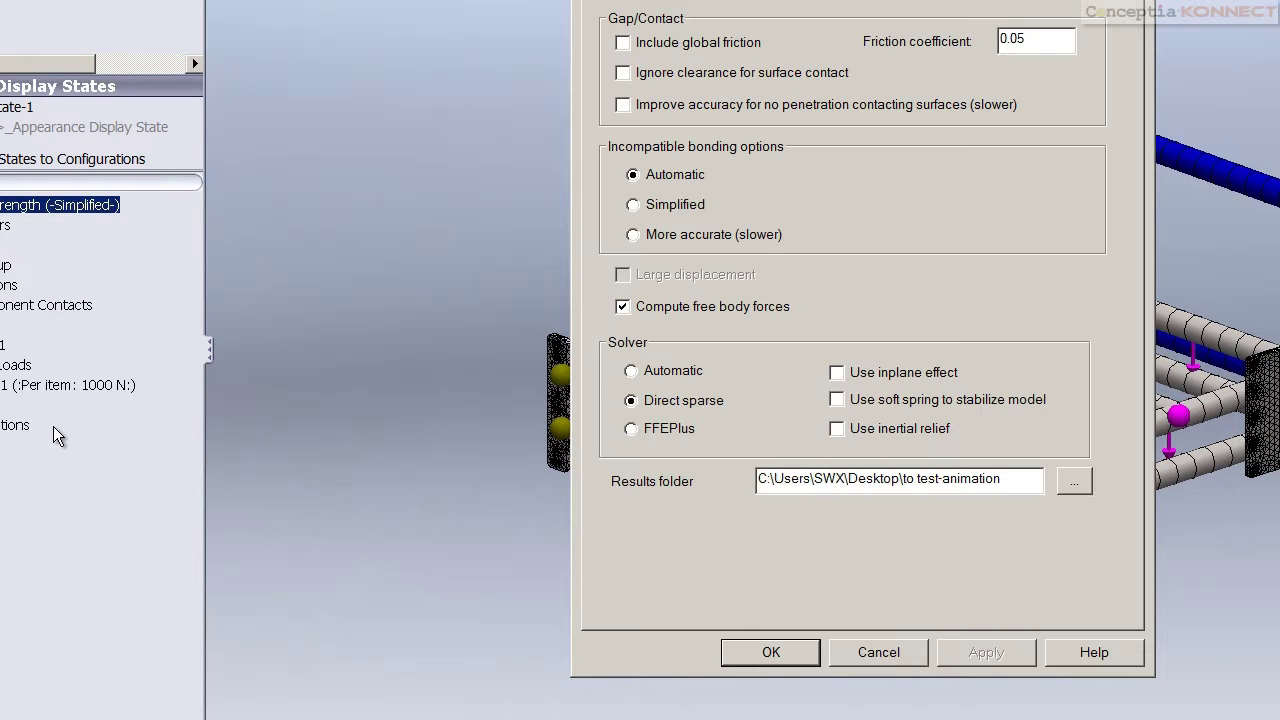
left_click(838, 400)
left_click(631, 371)
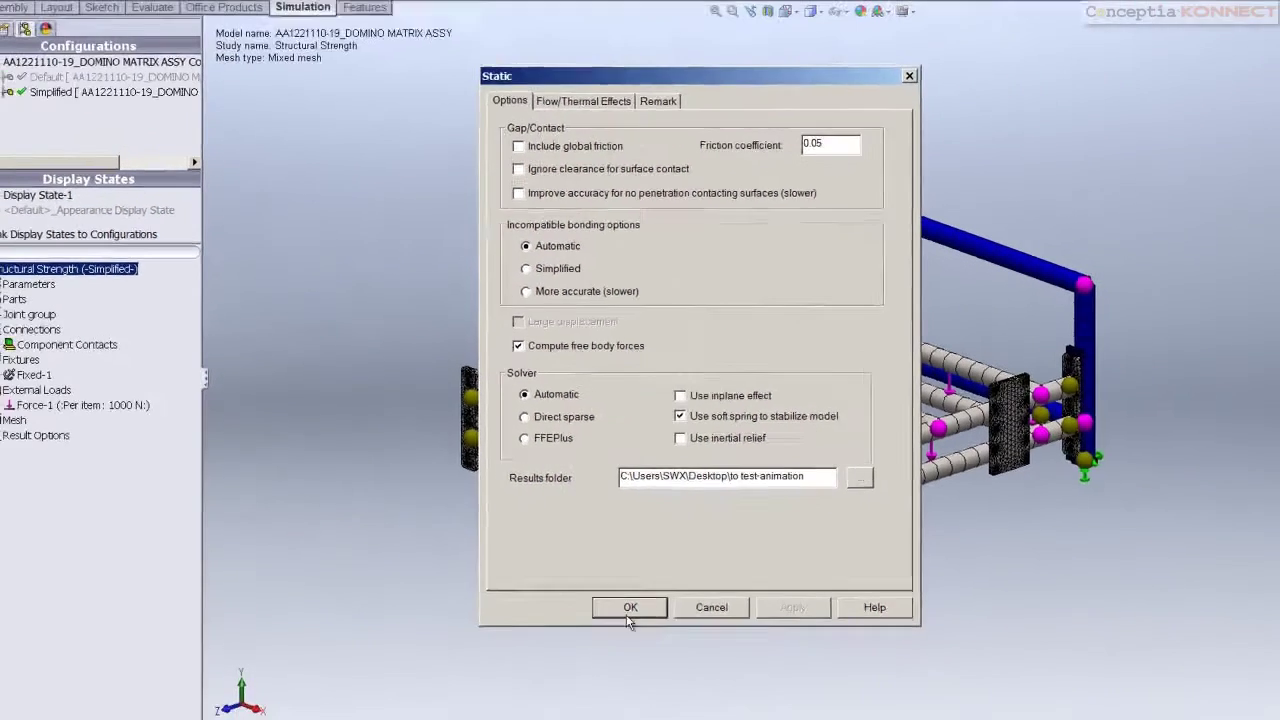
left_click(630, 608)
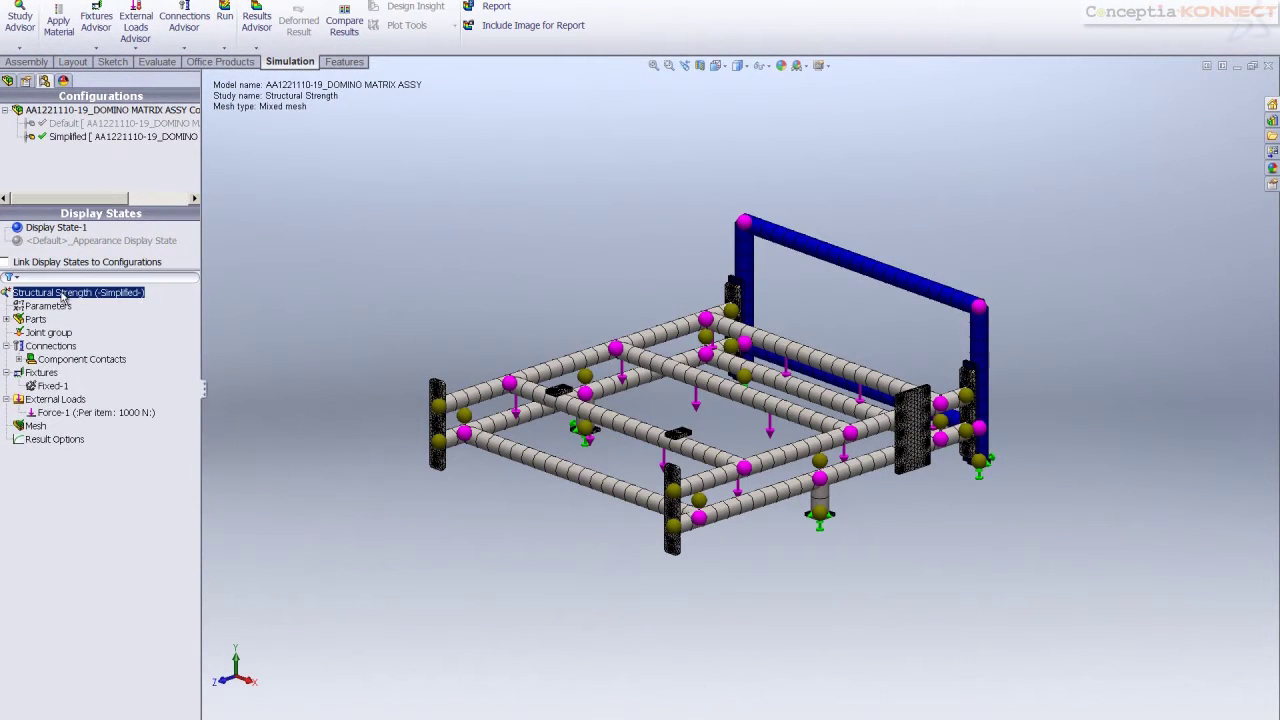
right_click(62, 297)
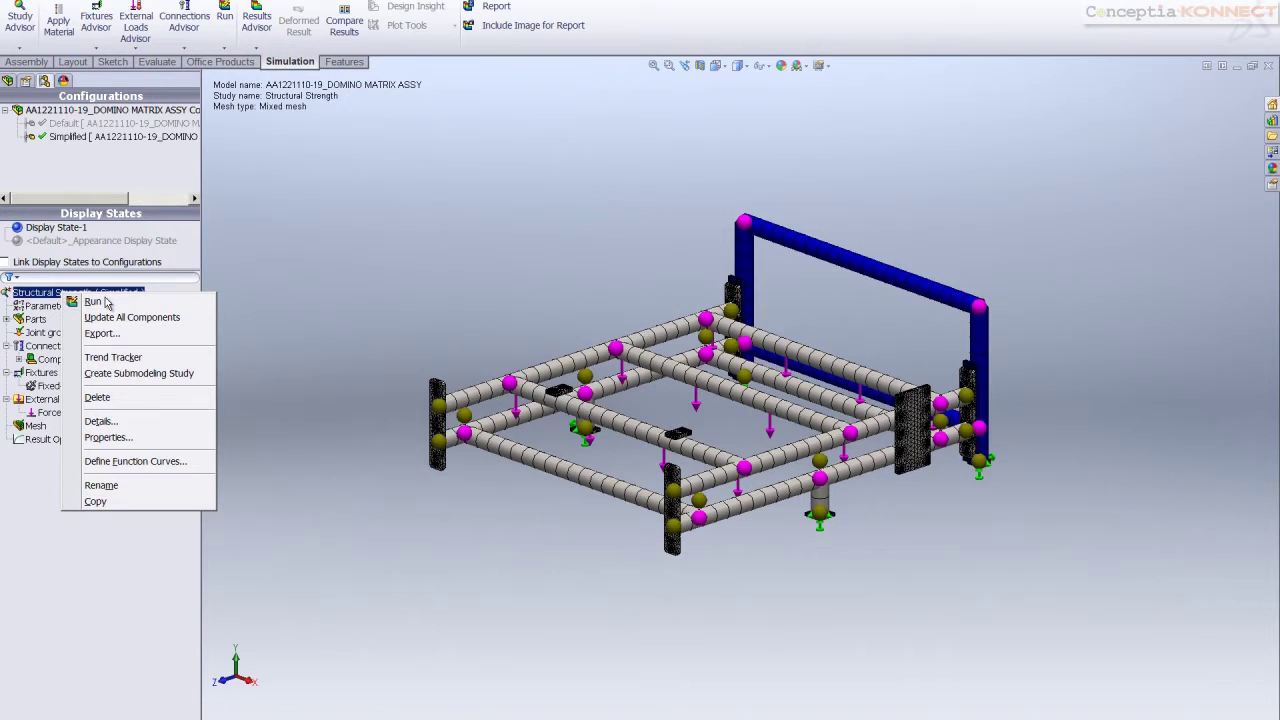
left_click(93, 302)
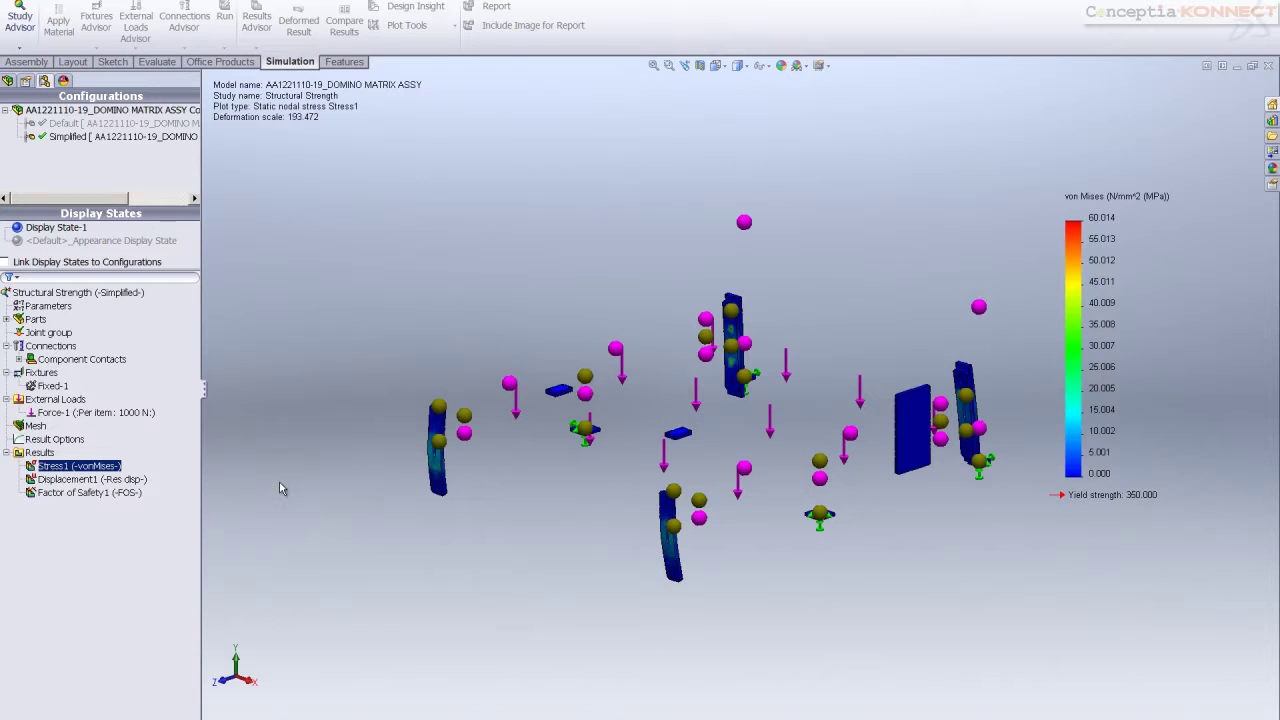
Redefine Stress1 to plot upper bound bending in DIR 1 on the beams, deformed at true scale
right_click(80, 471)
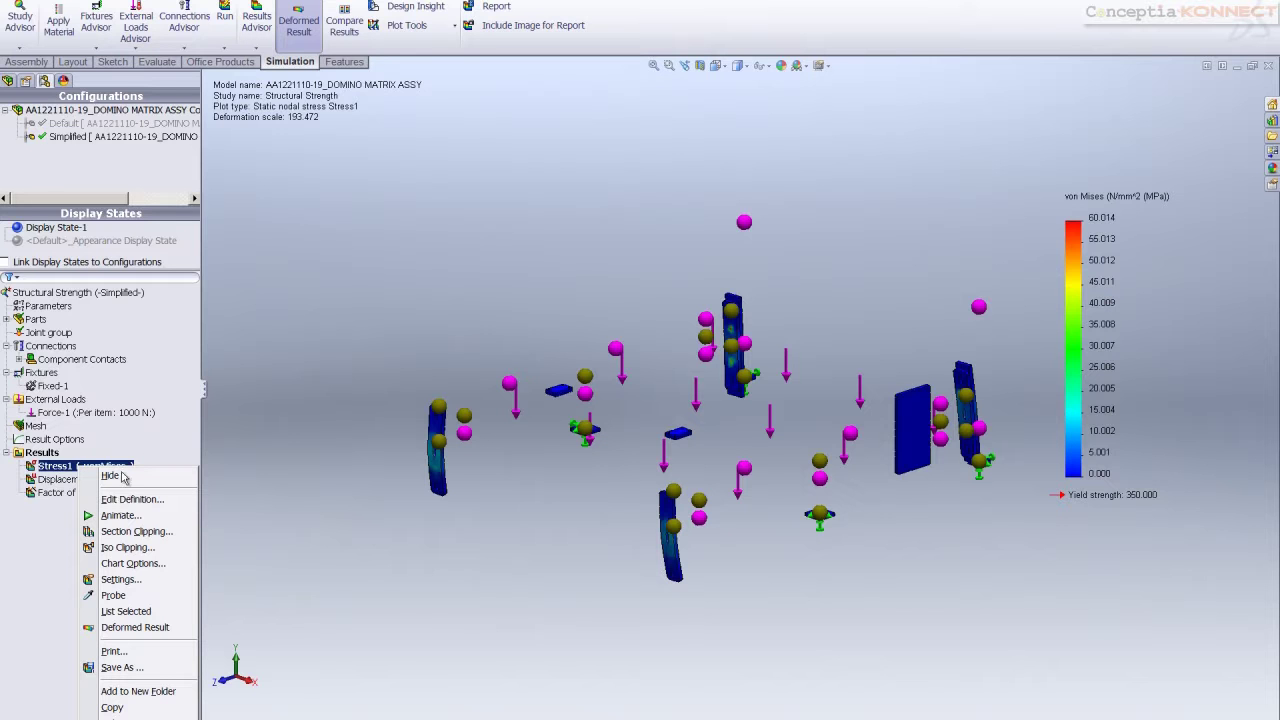
left_click(130, 499)
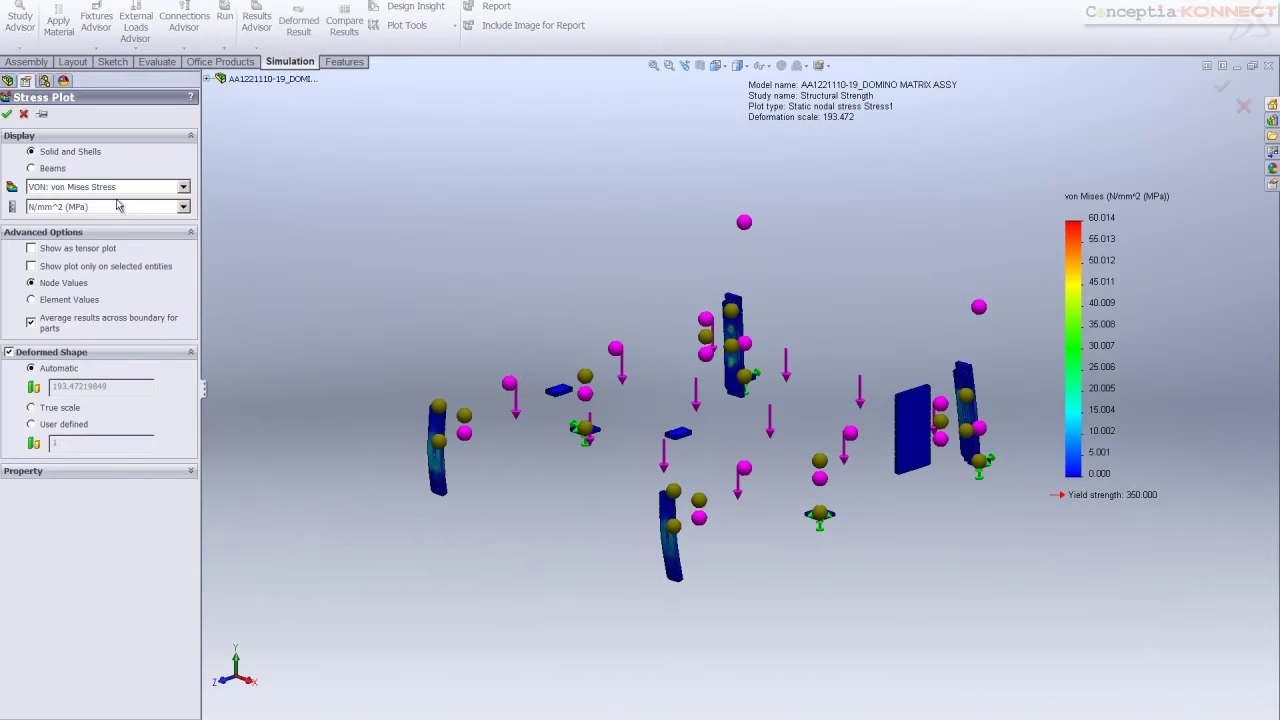
left_click(54, 170)
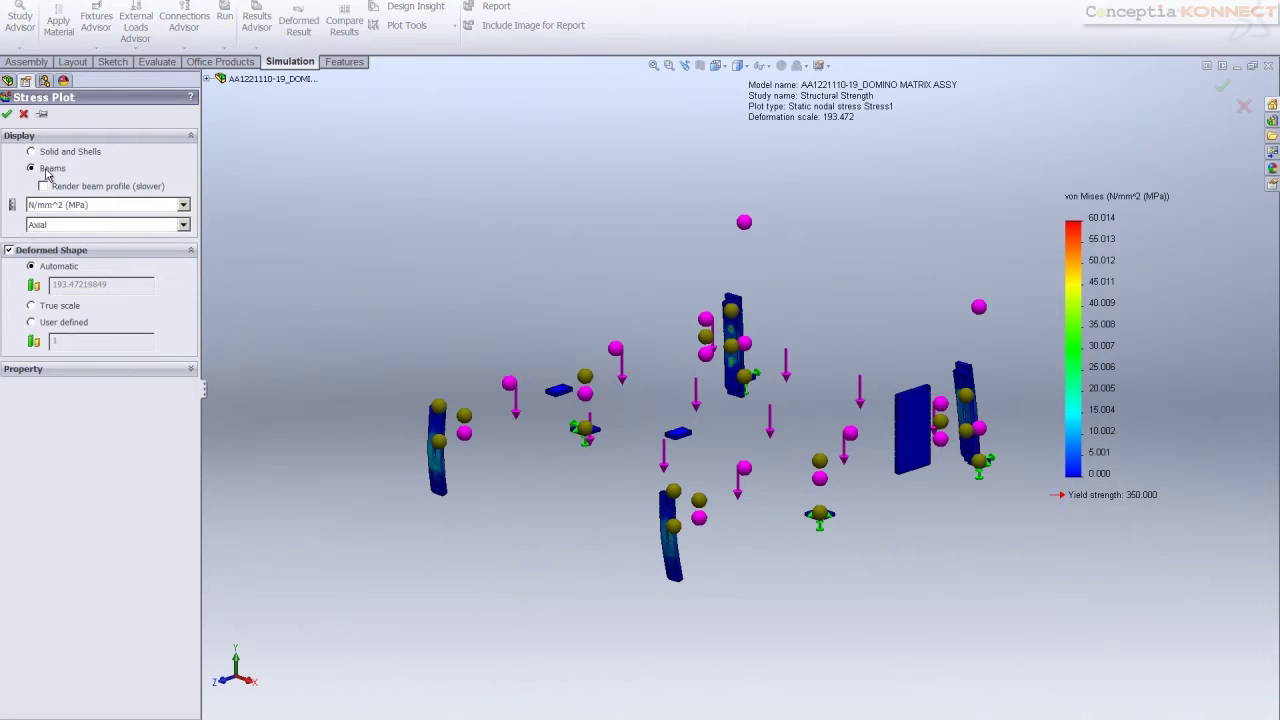
left_click(184, 225)
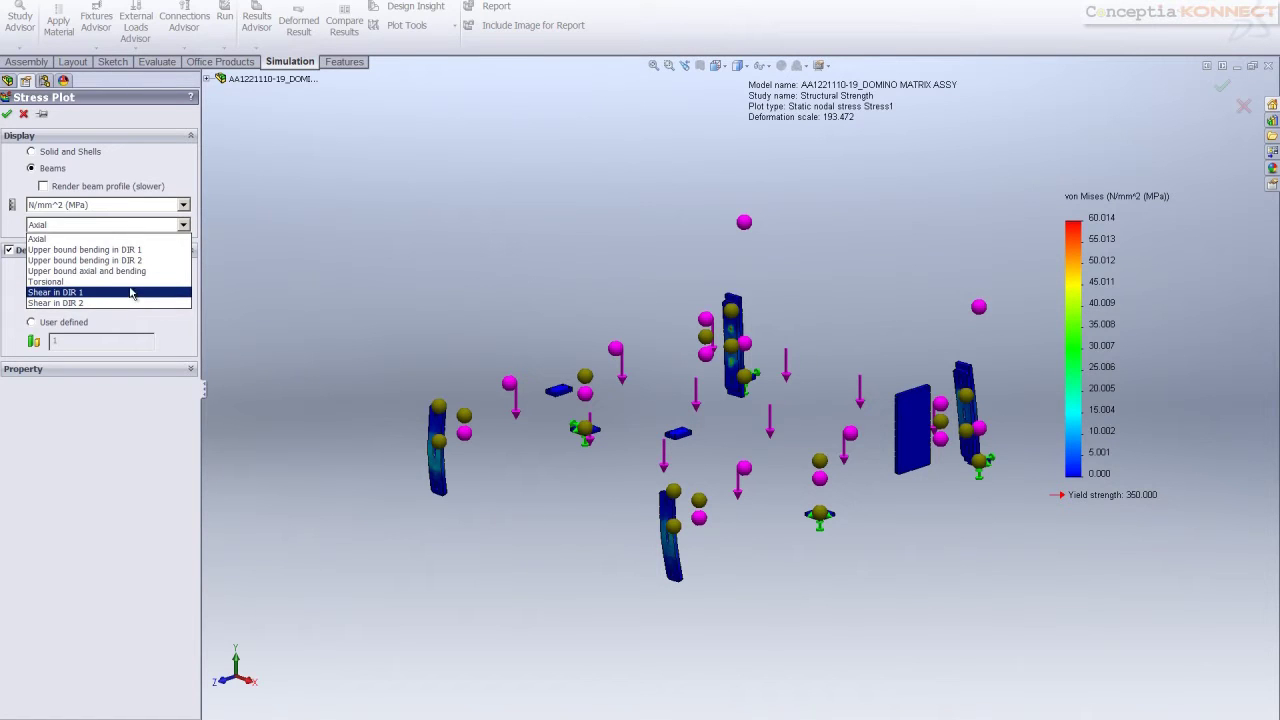
left_click(141, 253)
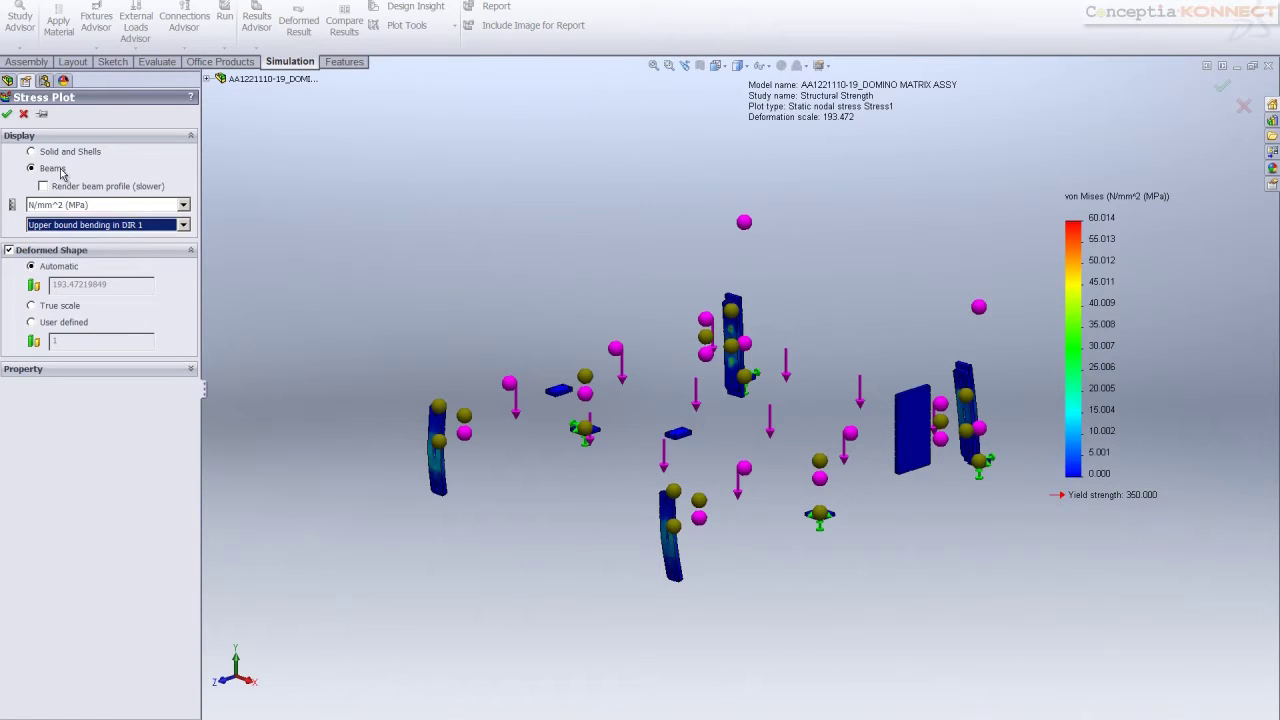
left_click(32, 306)
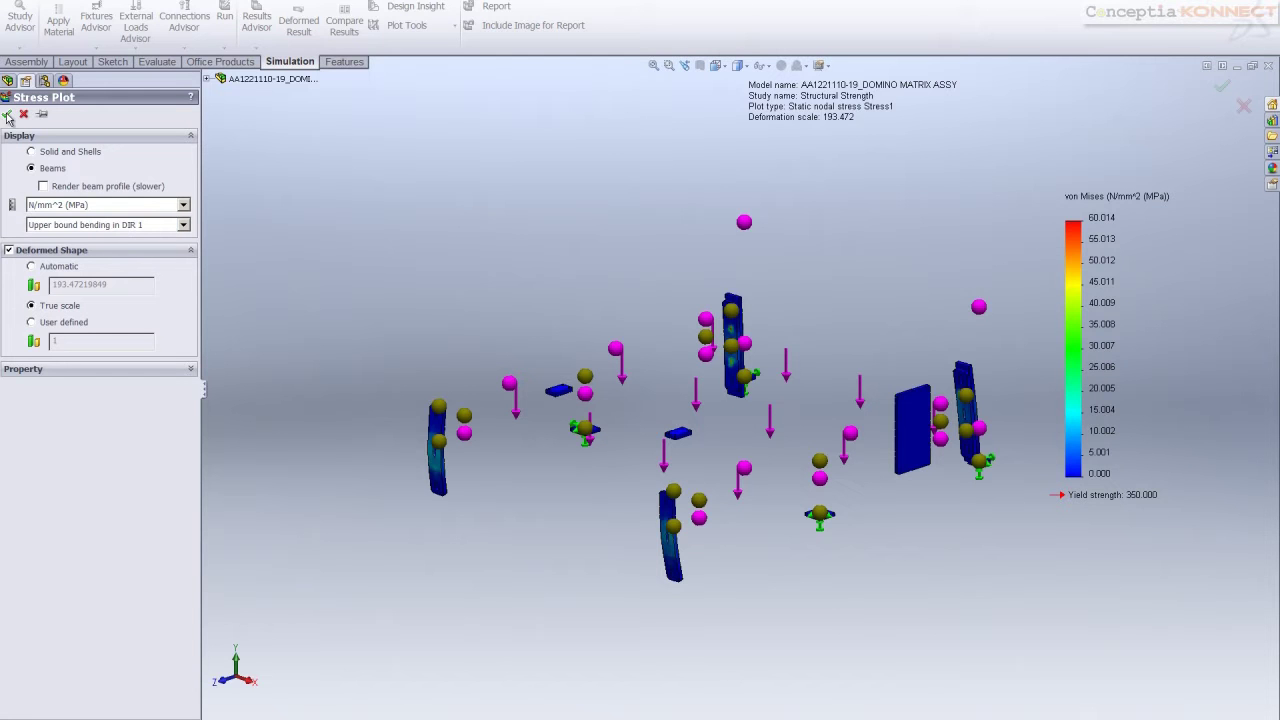
key("Return")
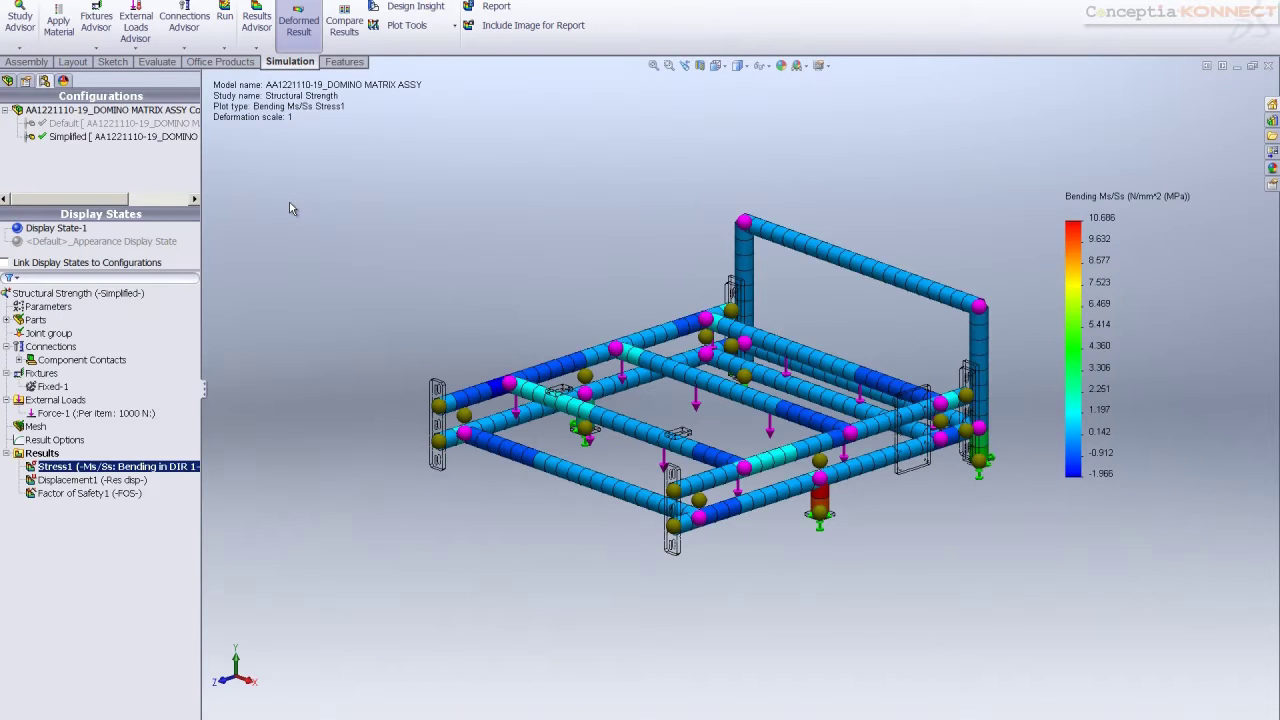
left_click(70, 482)
Create a Stress2 beam plot of upper bound bending in DIR 2, in MPa at true scale
right_click(42, 453)
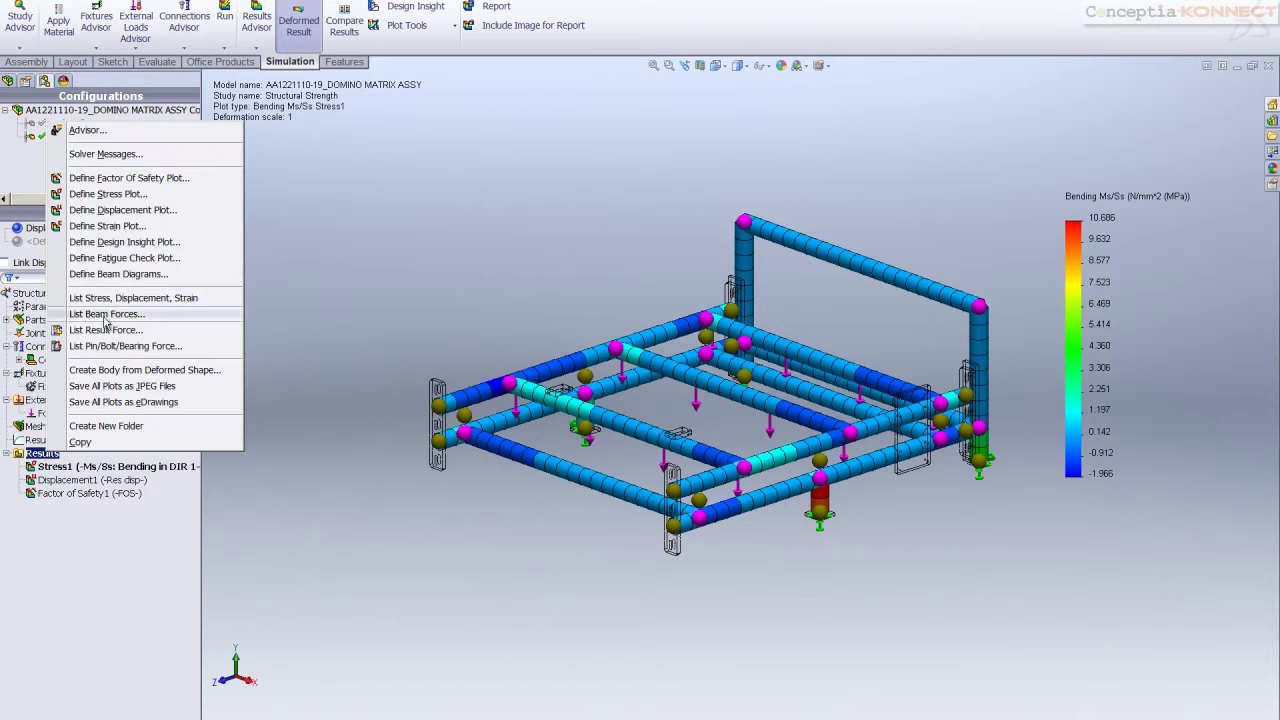
left_click(123, 196)
left_click(48, 171)
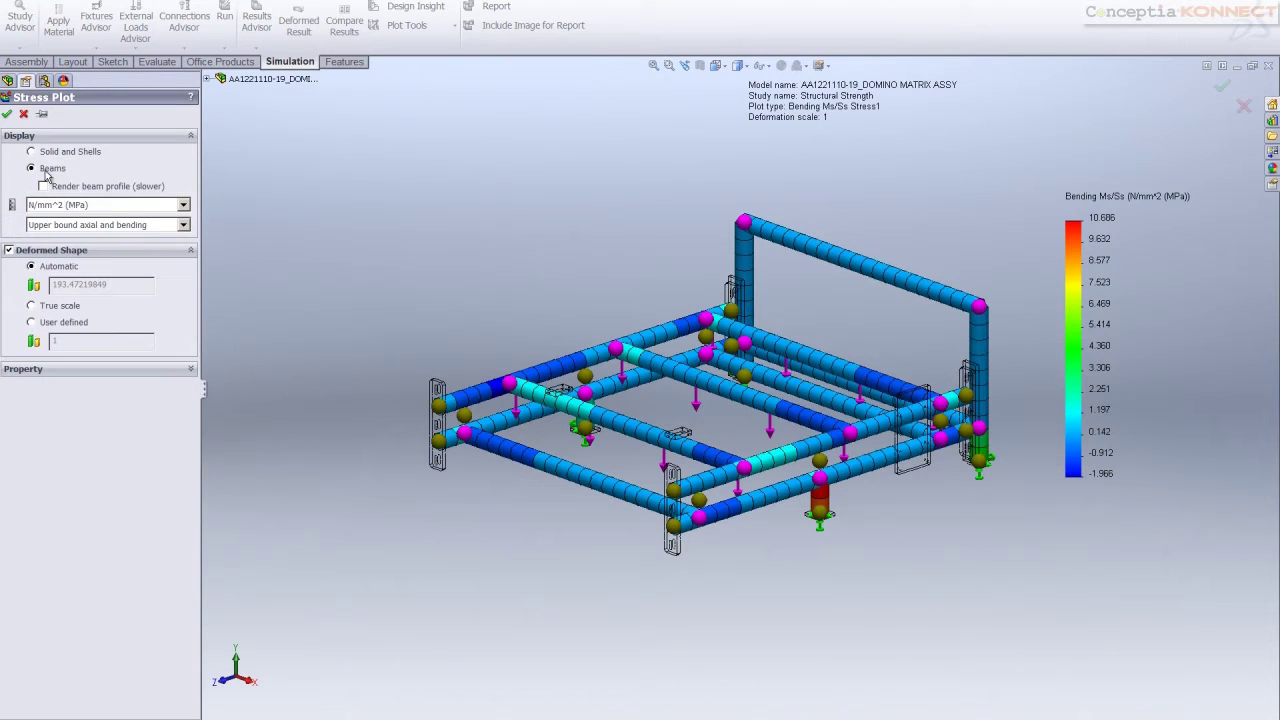
left_click(183, 206)
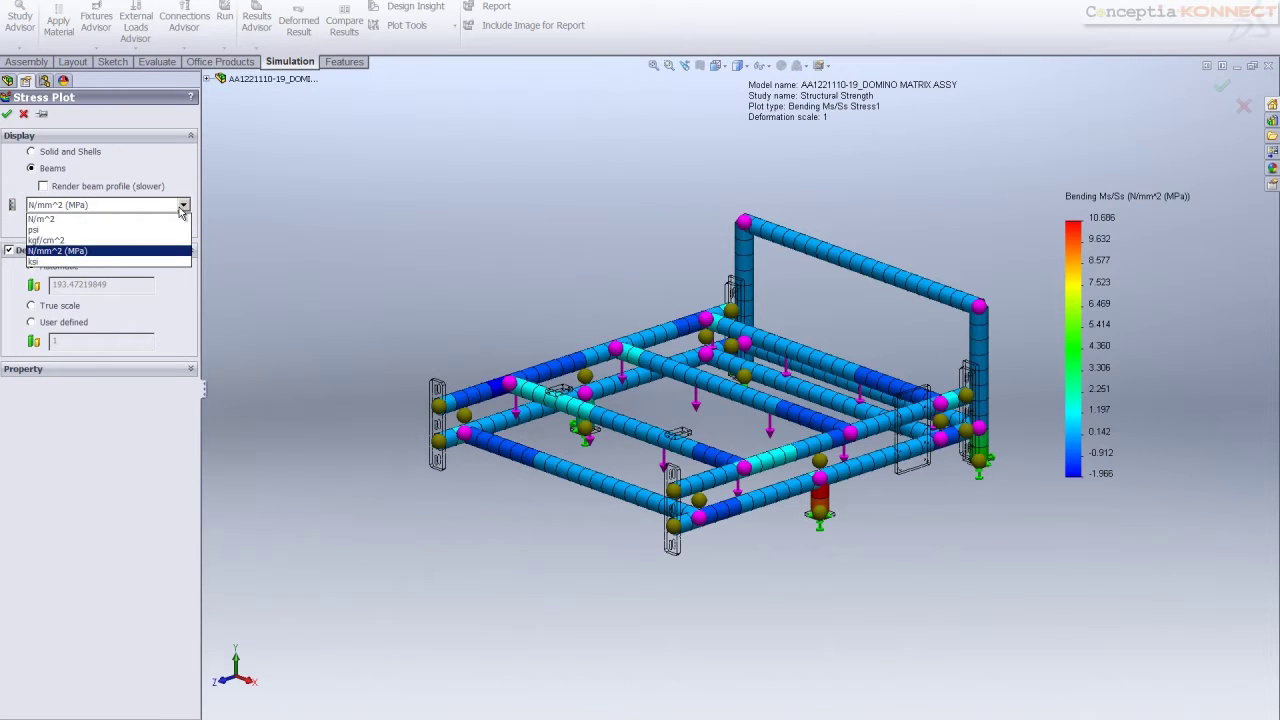
left_click(179, 207)
left_click(184, 226)
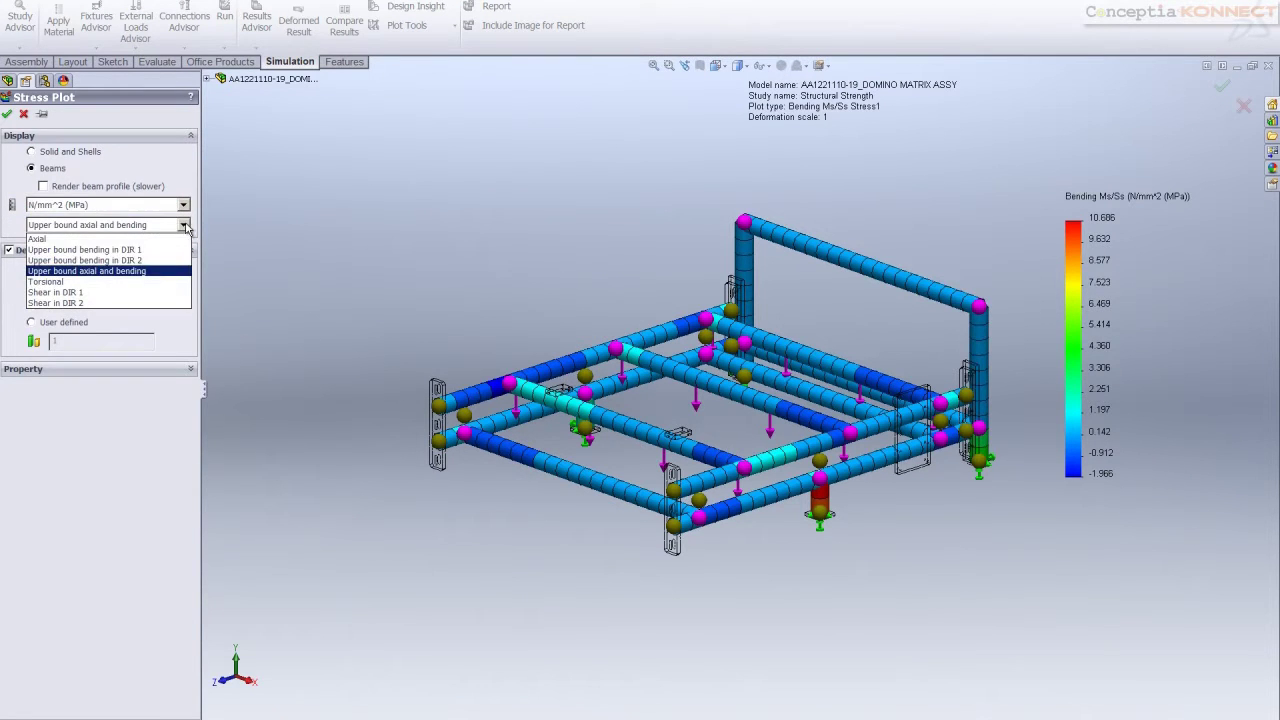
left_click(152, 260)
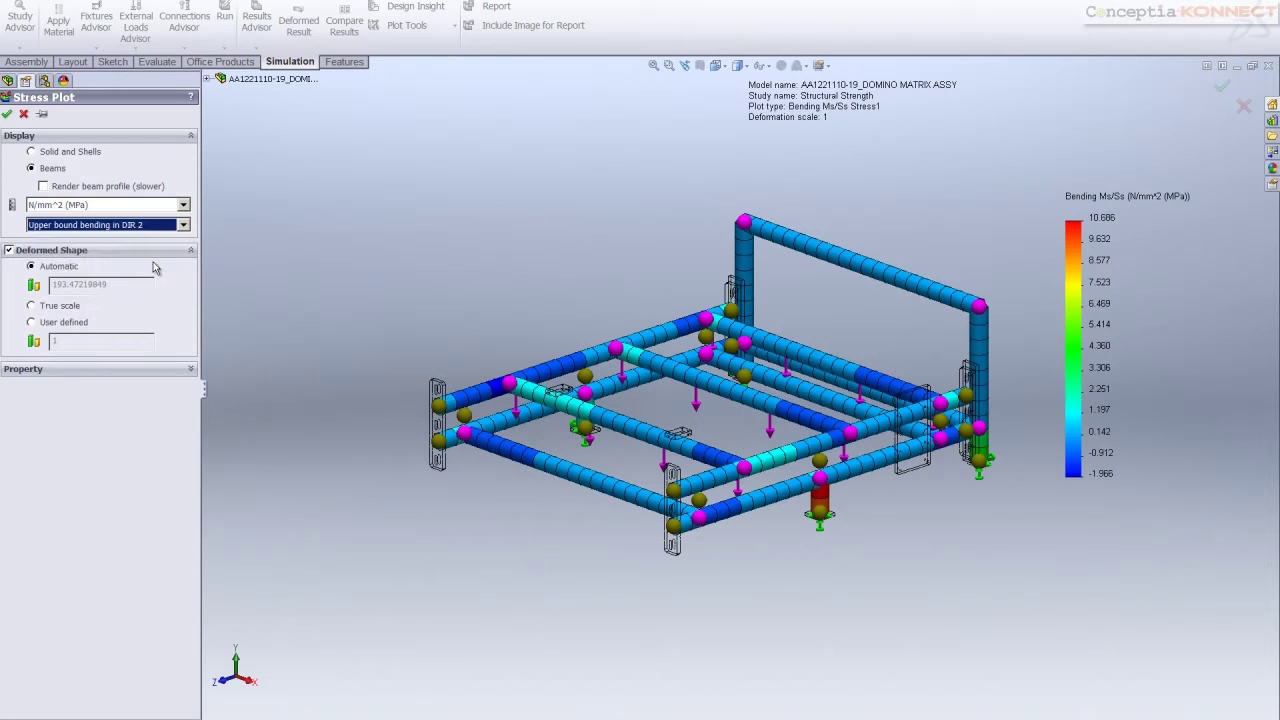
left_click(33, 306)
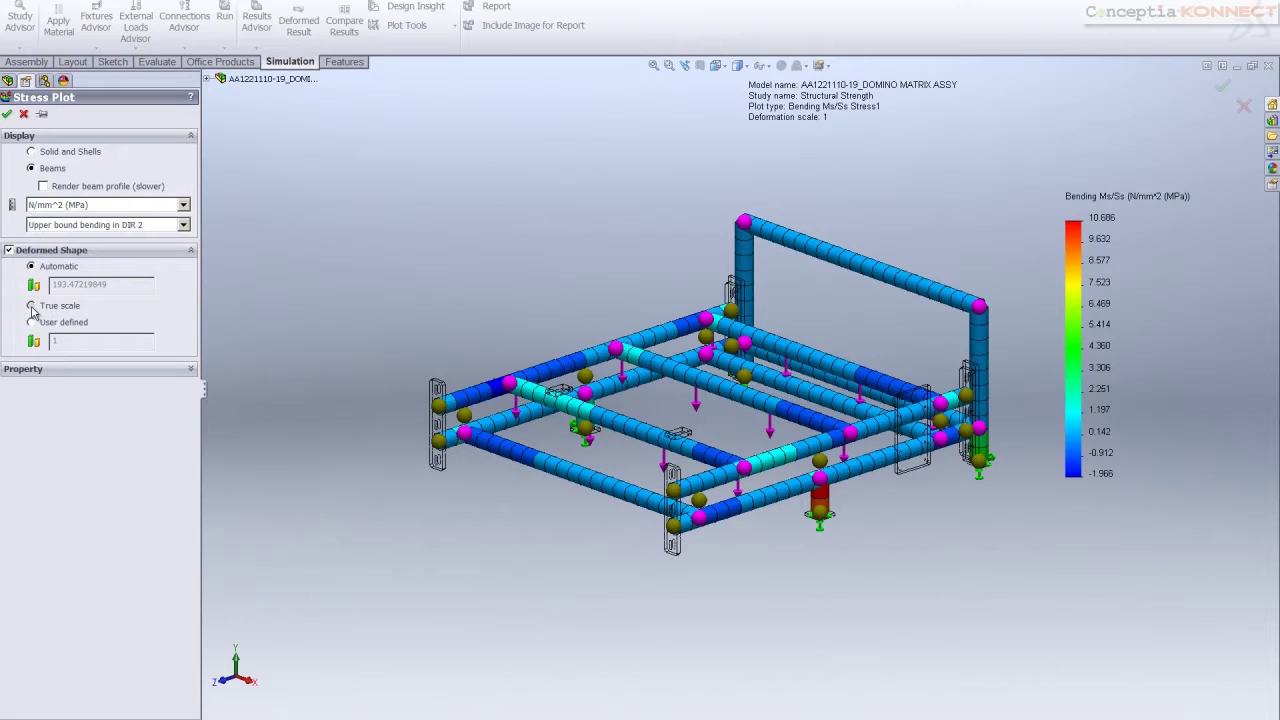
left_click(8, 118)
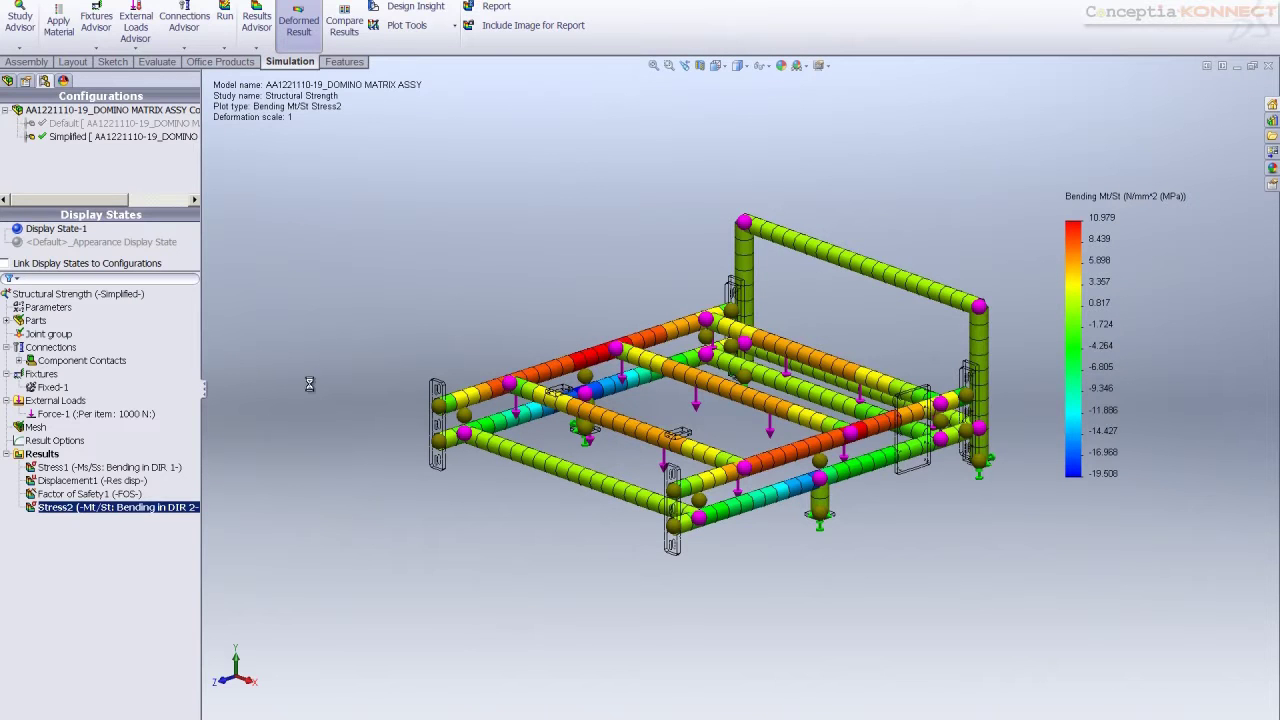
left_click(77, 481)
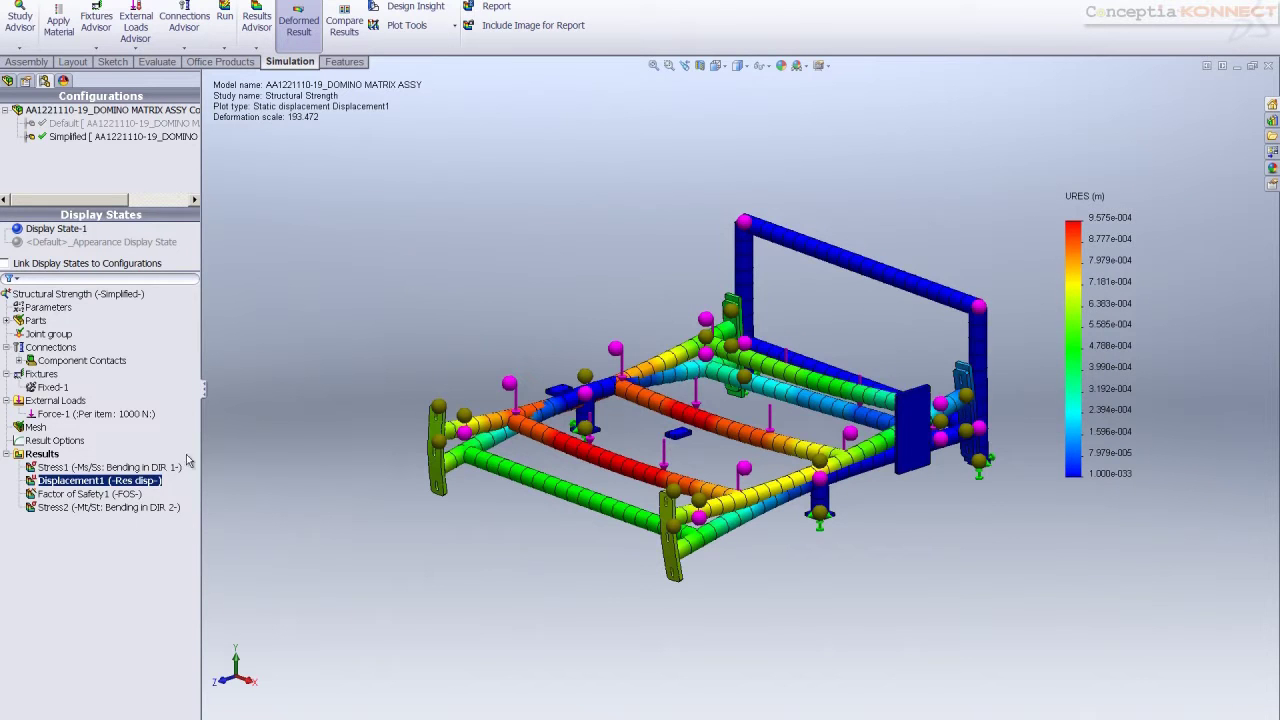
Change the Displacement1 plot's units from m to mm
right_click(78, 481)
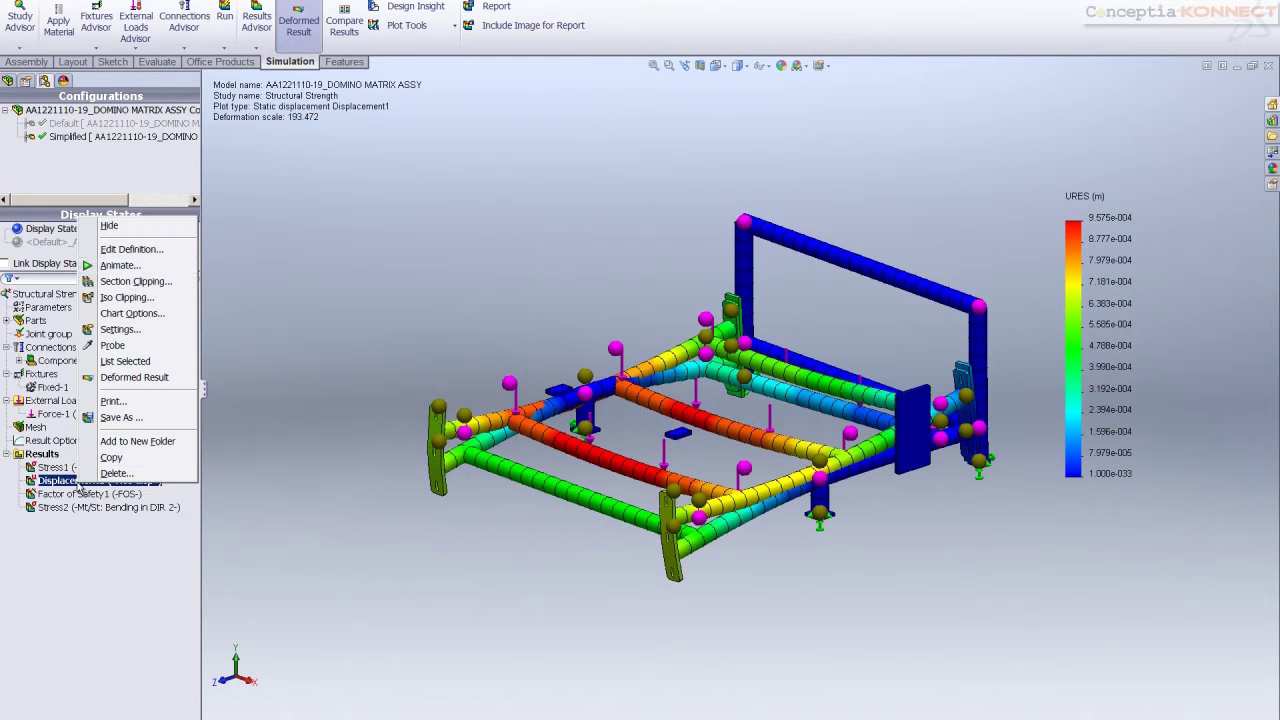
left_click(130, 249)
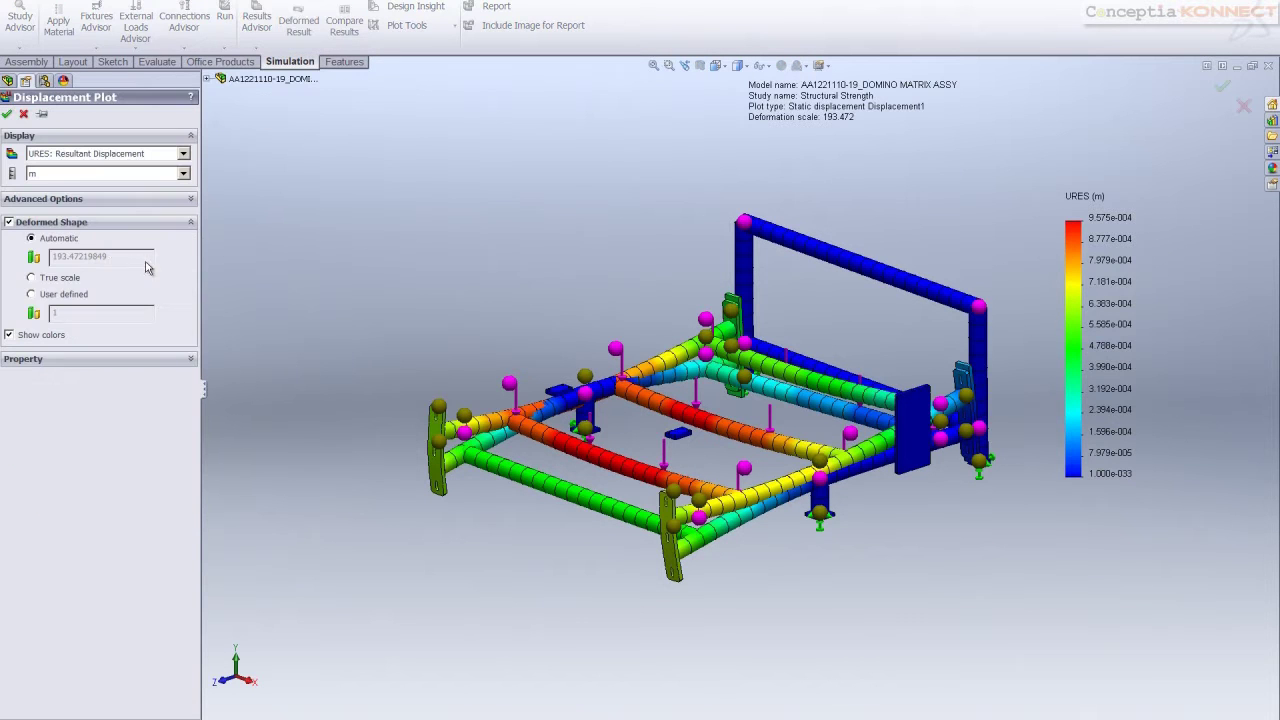
left_click(180, 175)
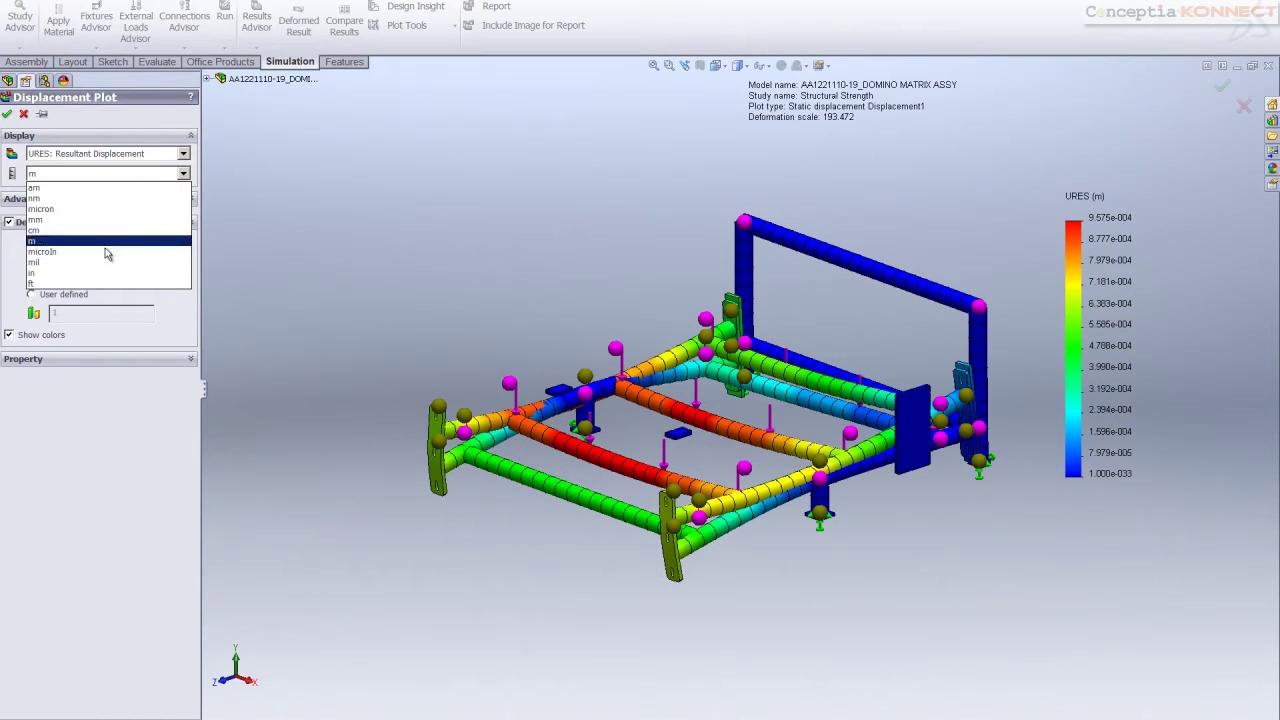
left_click(100, 219)
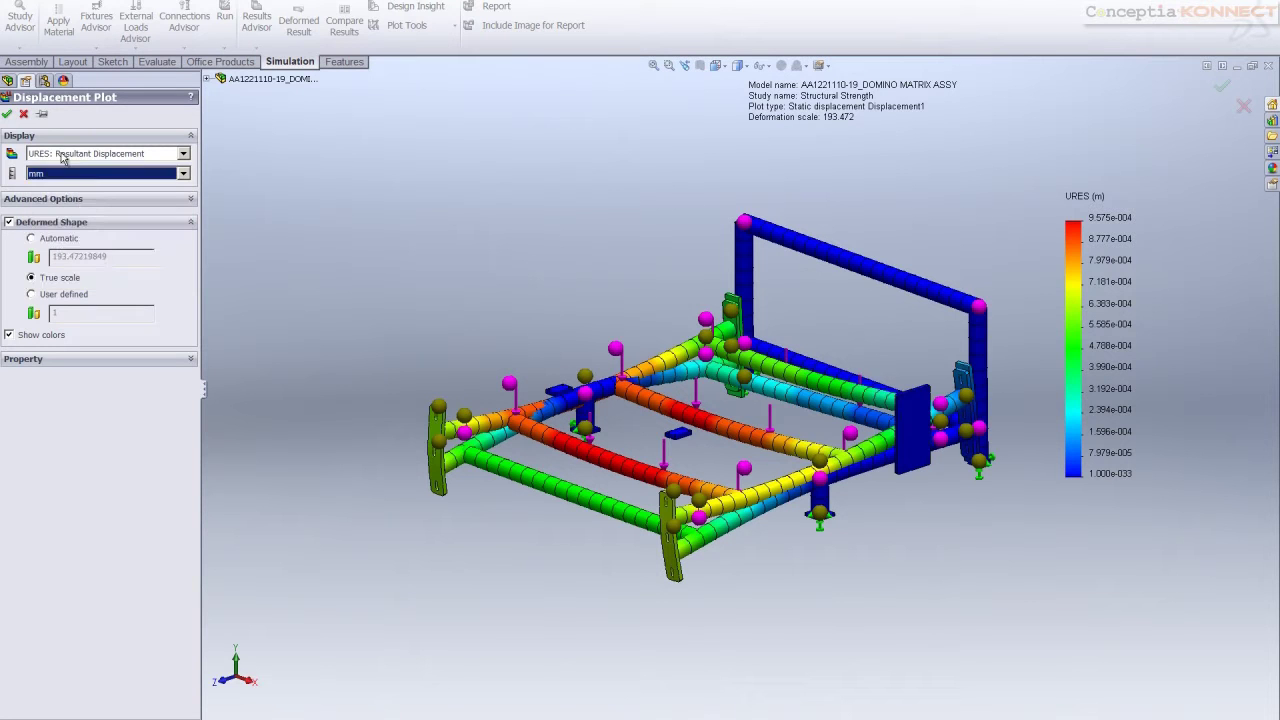
left_click(8, 115)
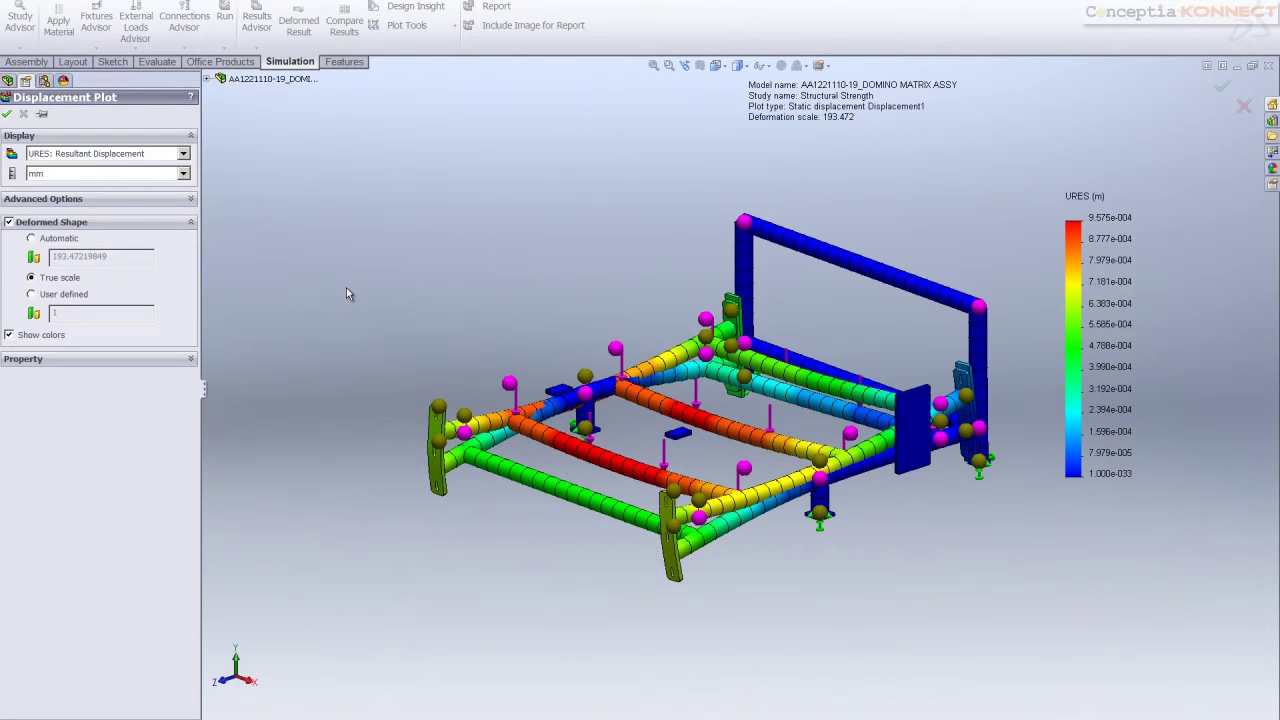
left_click(42, 455)
Define a factor of safety distribution plot for all parts with the automatic criterion
right_click(44, 458)
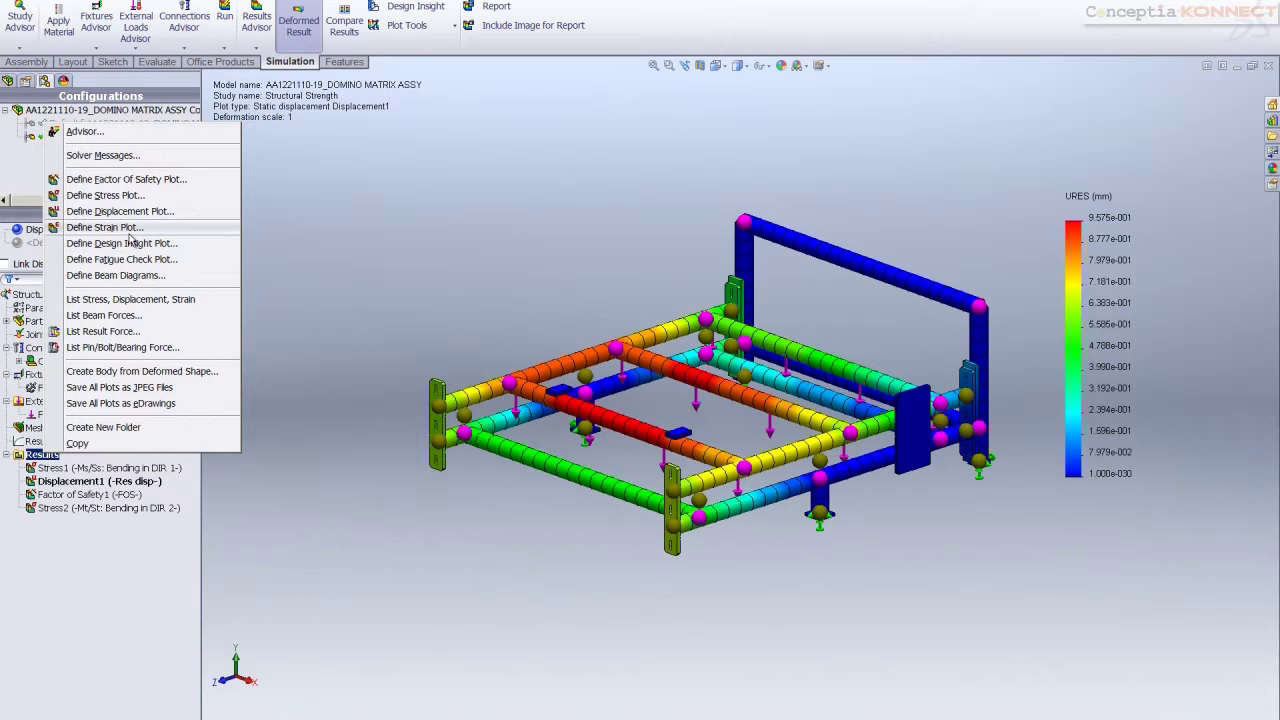
left_click(137, 181)
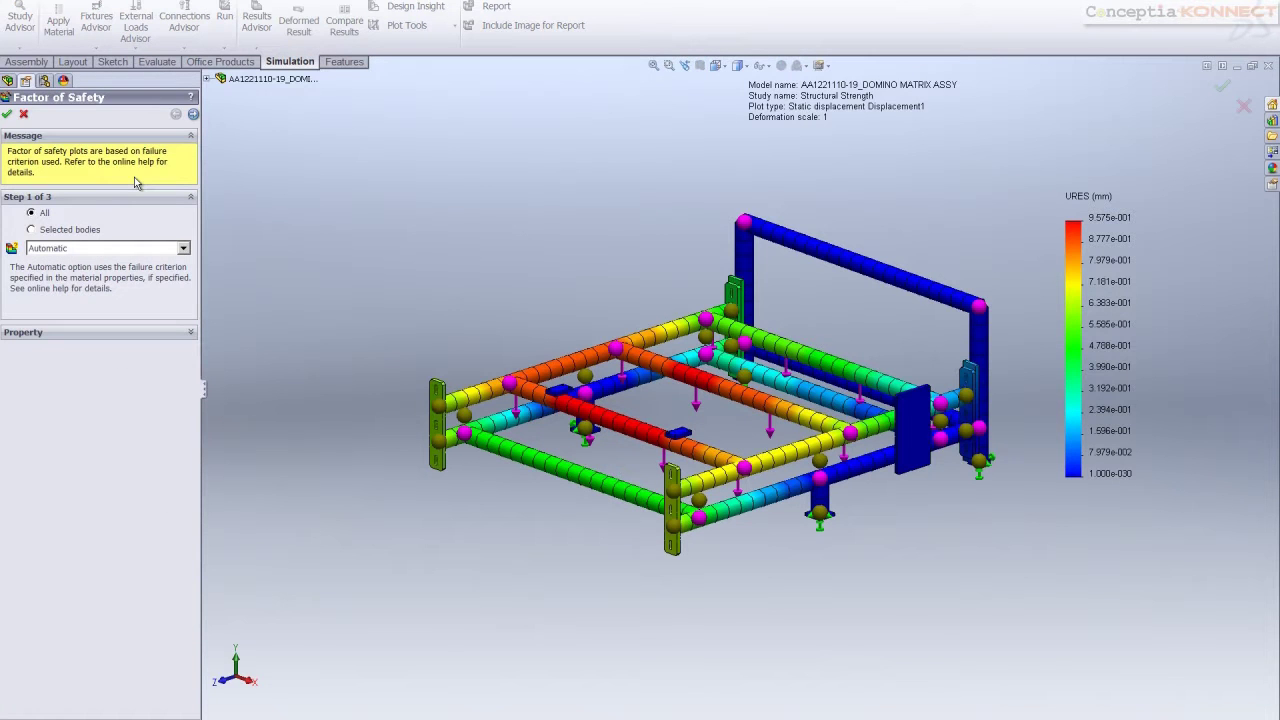
left_click(193, 114)
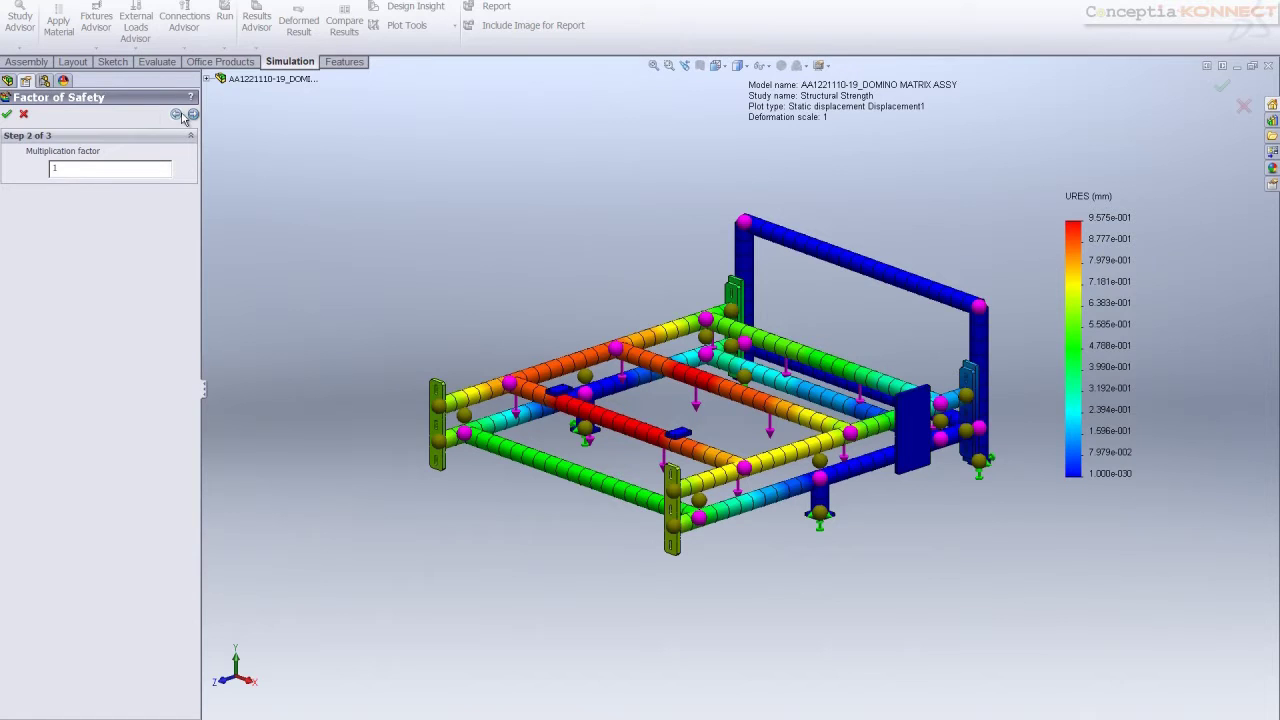
left_click(193, 114)
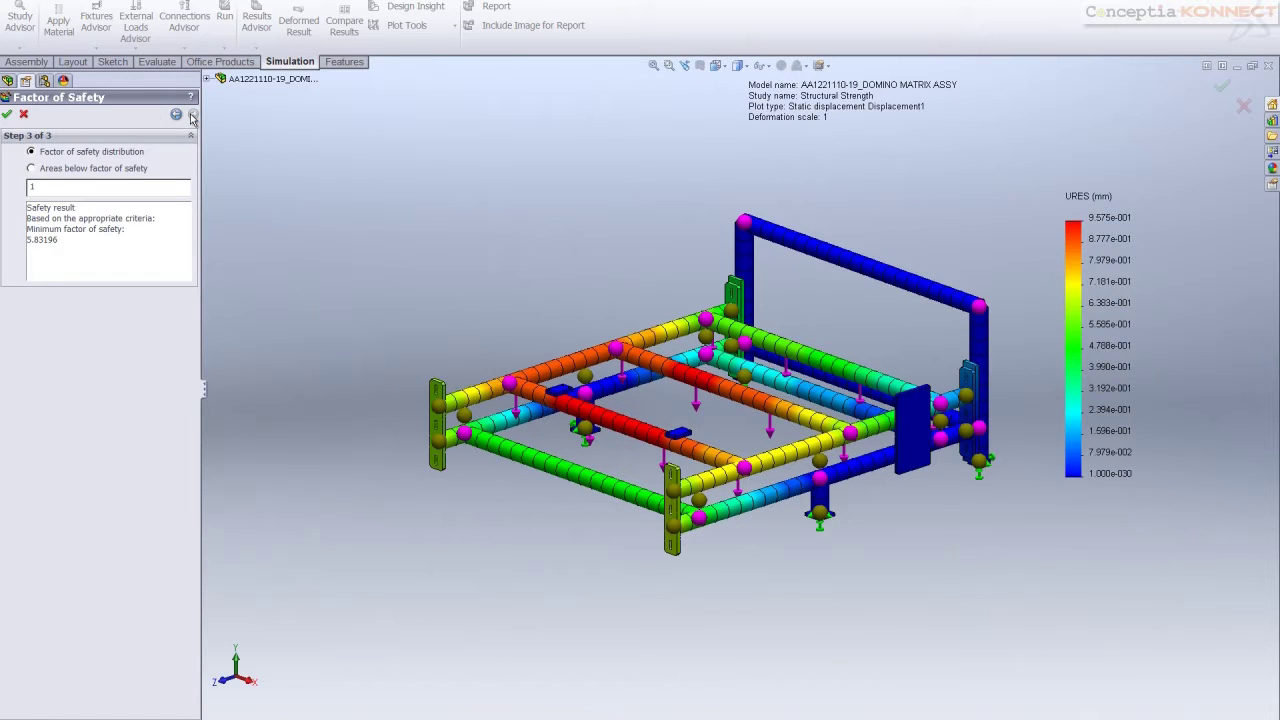
left_click(8, 116)
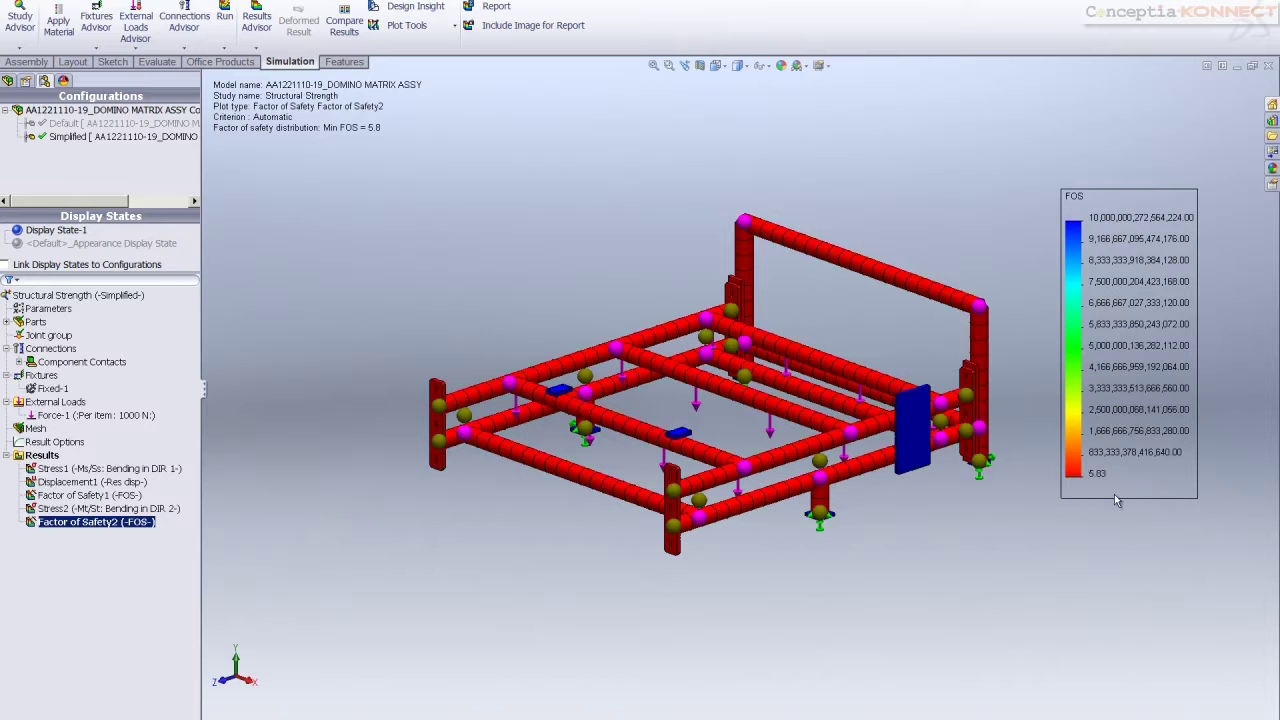
left_click(110, 468)
Create Design Insight1 with the Load Level slider at All, inspecting the frame's load paths
right_click(50, 455)
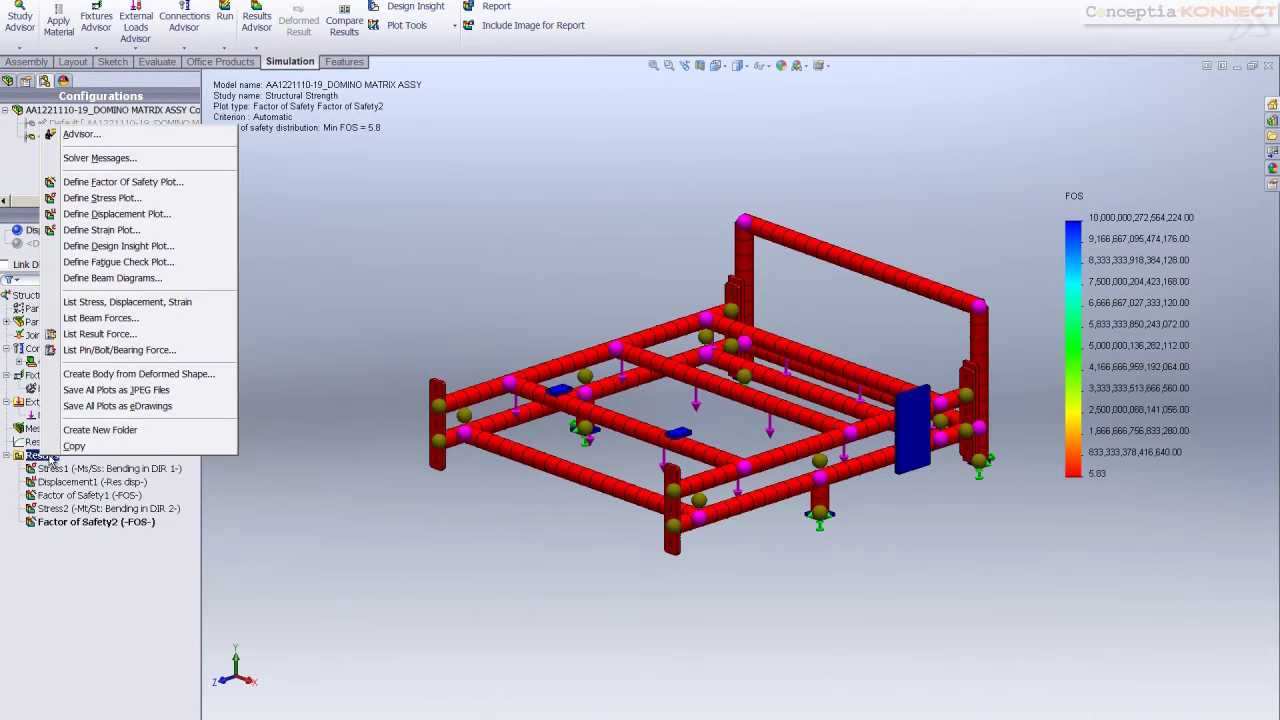
left_click(138, 250)
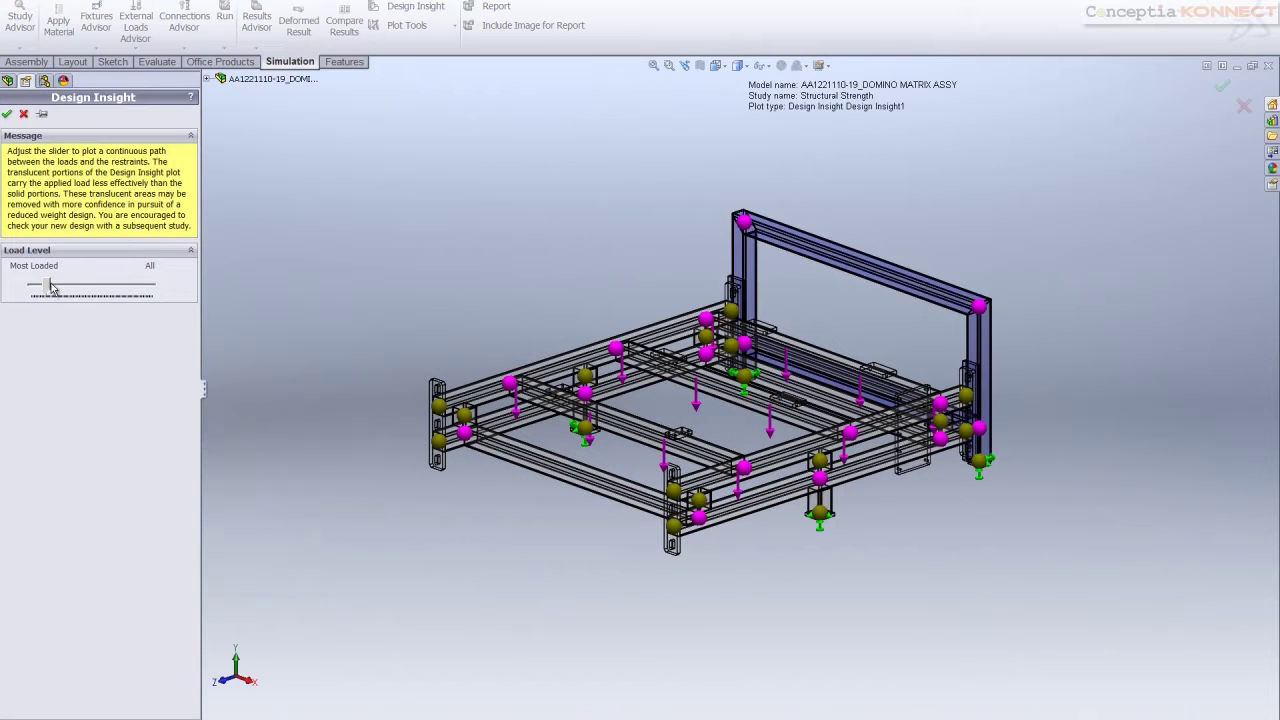
left_click_drag(55, 288, 153, 295)
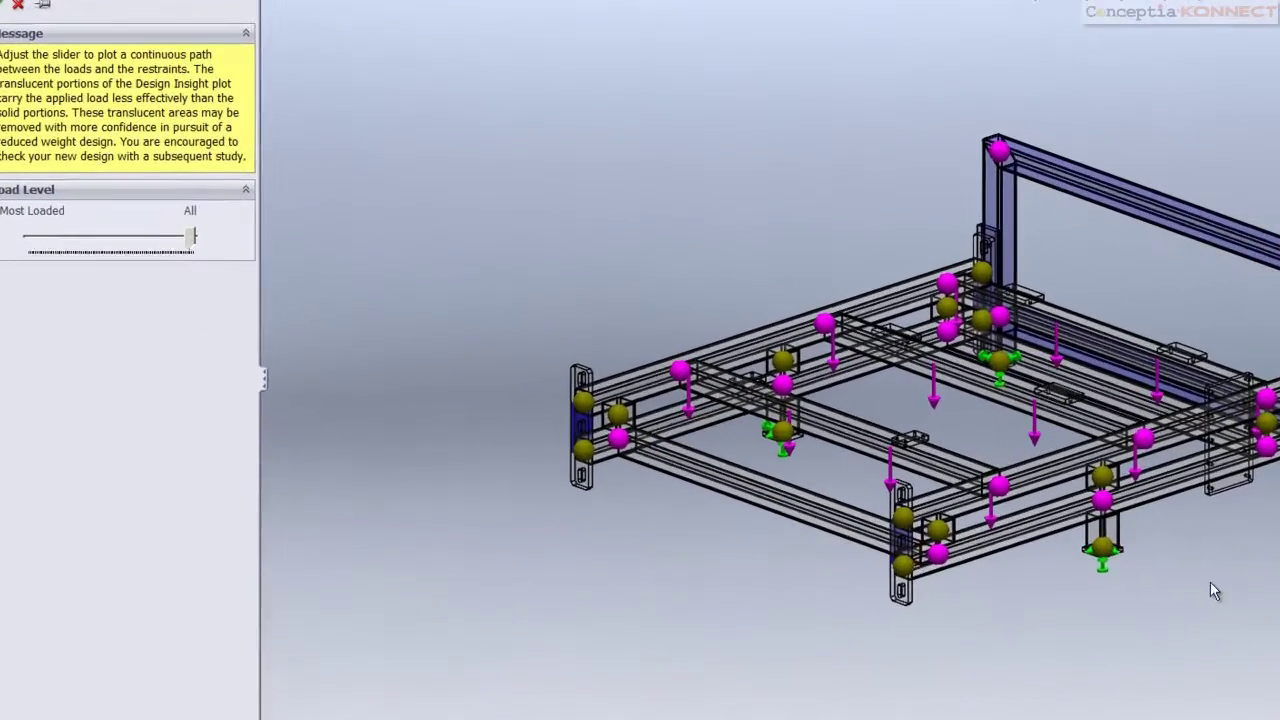
middle_click_drag(1210, 590, 1203, 637)
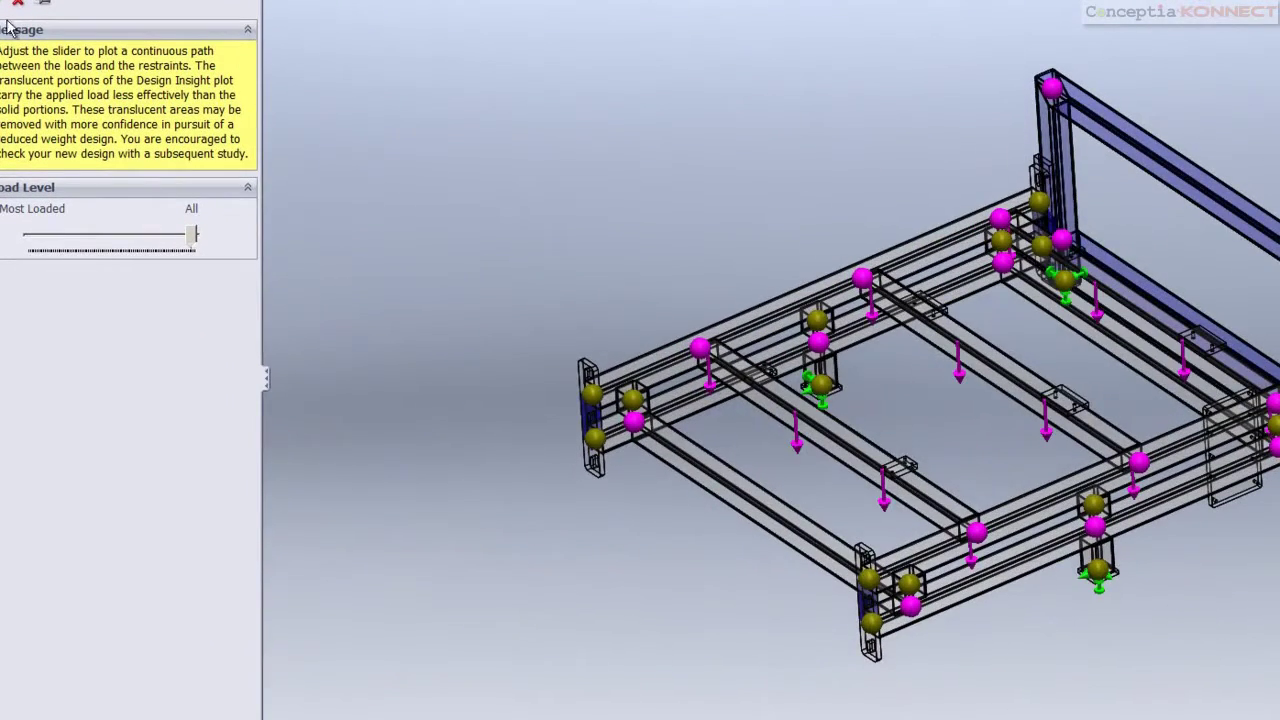
left_click(6, 6)
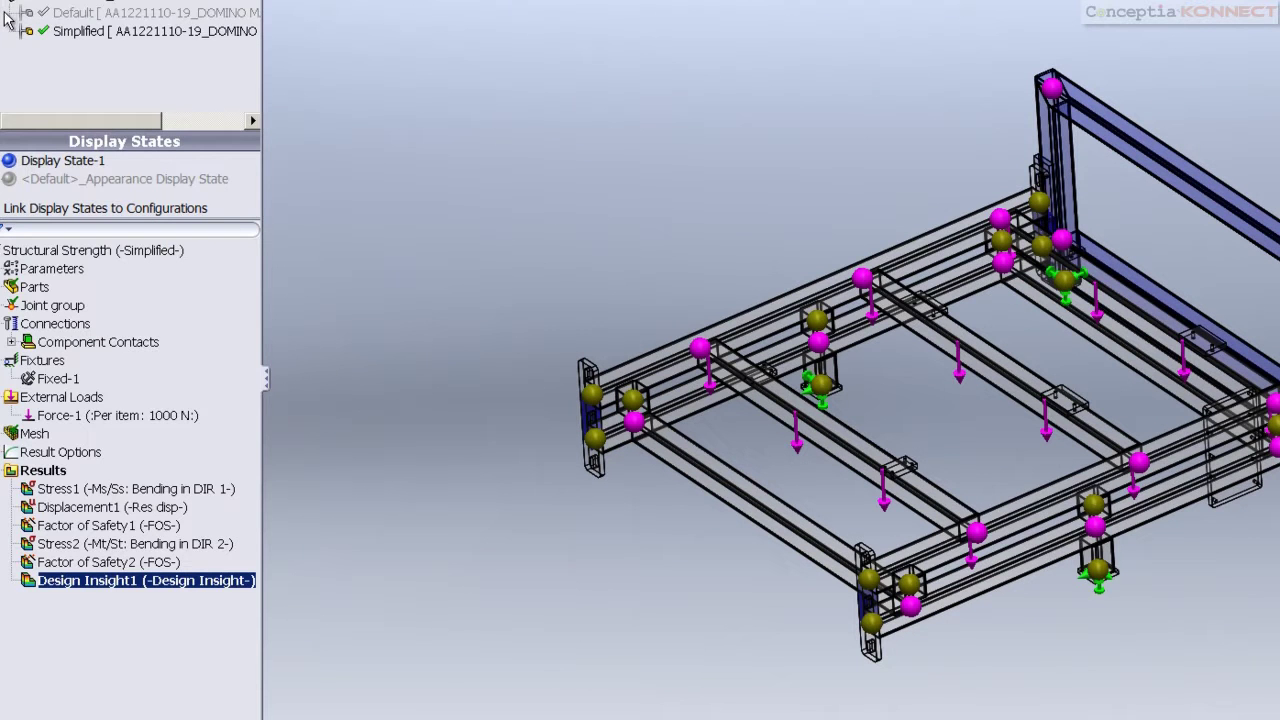
Enable the Trend Tracker on the Structural Strength study
right_click(30, 250)
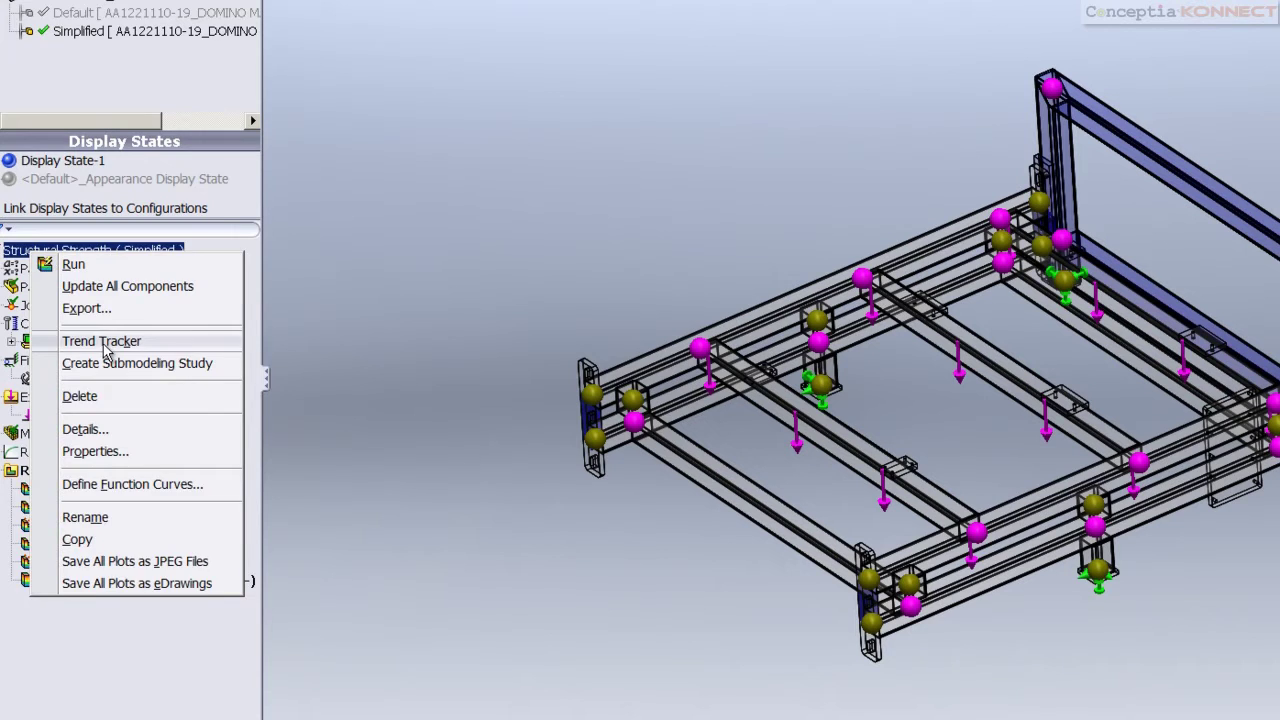
left_click(105, 346)
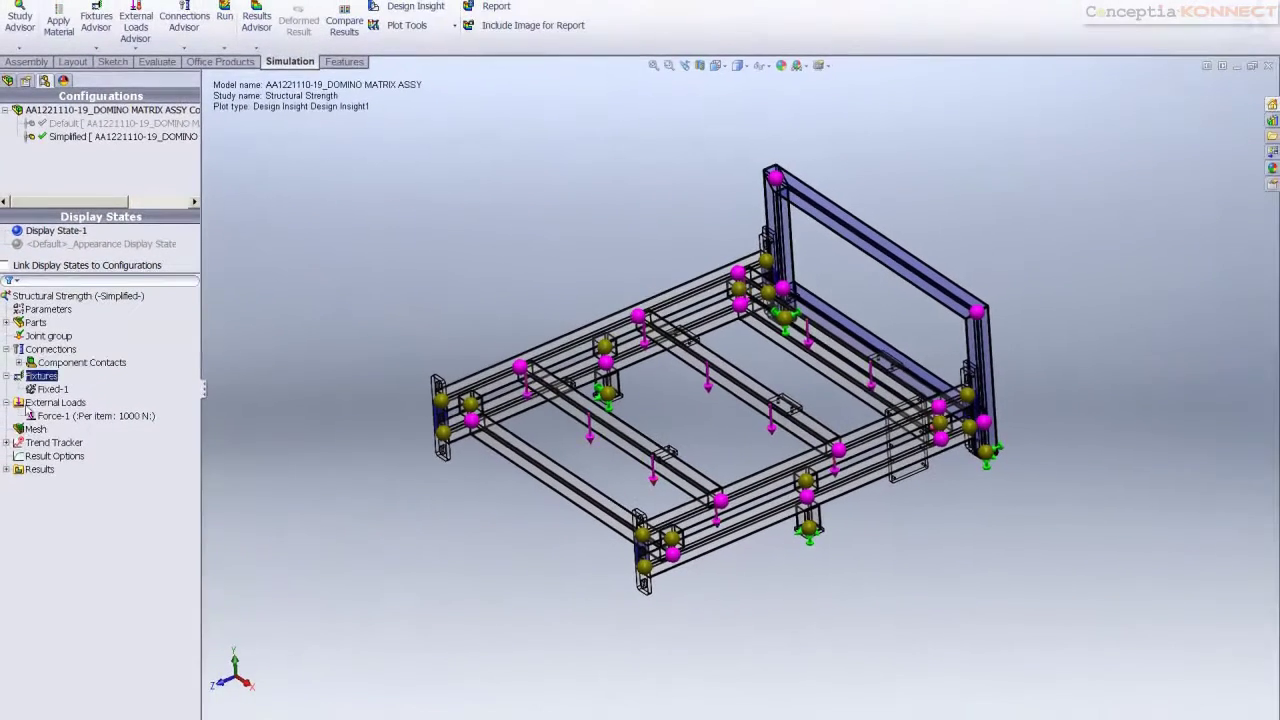
left_click(40, 454)
left_click(40, 443)
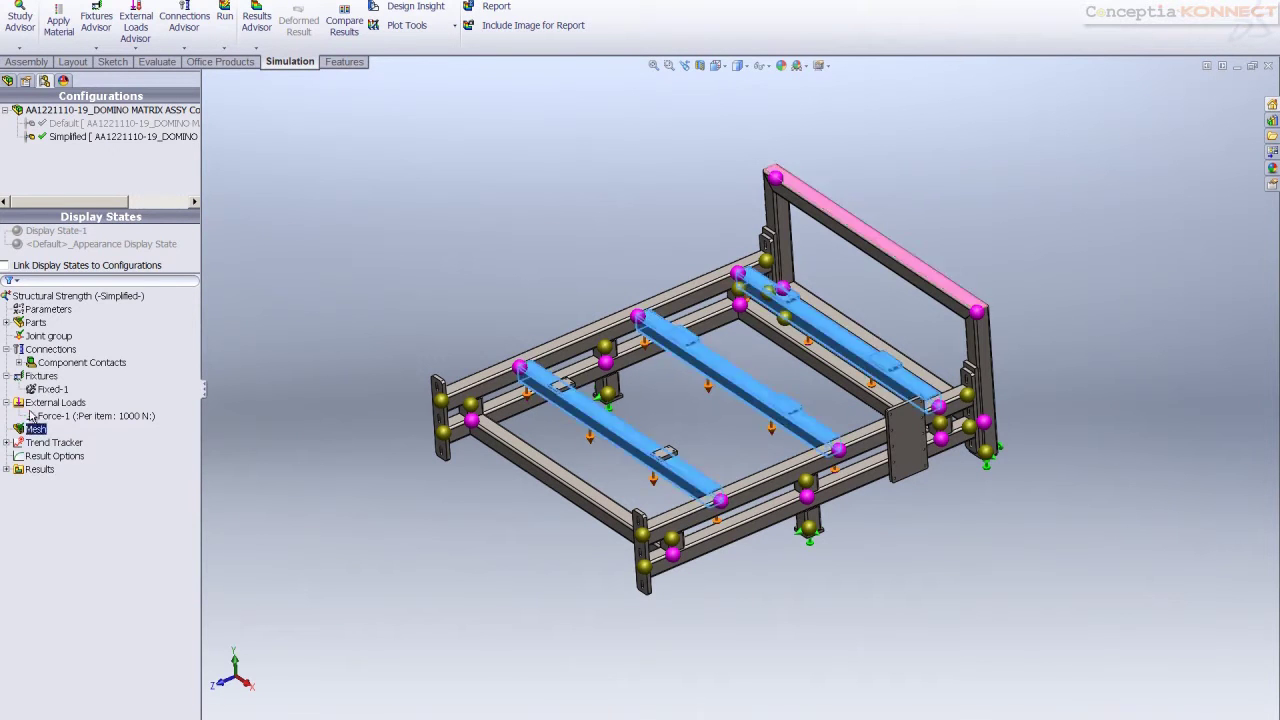
Review the tracked Mass4, Stress5, Stress6 and Displacement4 trends and the Trend Journal, then return to the model
left_click(7, 469)
left_click(50, 442)
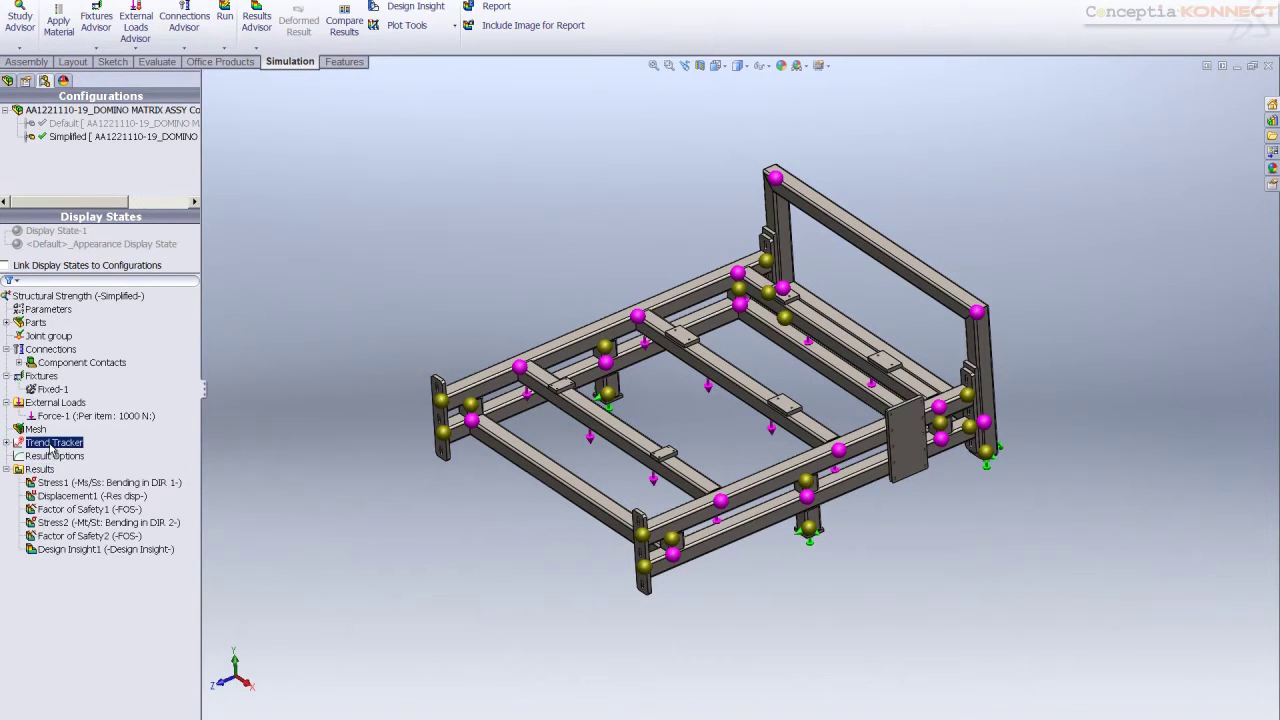
left_click(7, 442)
left_click(52, 496)
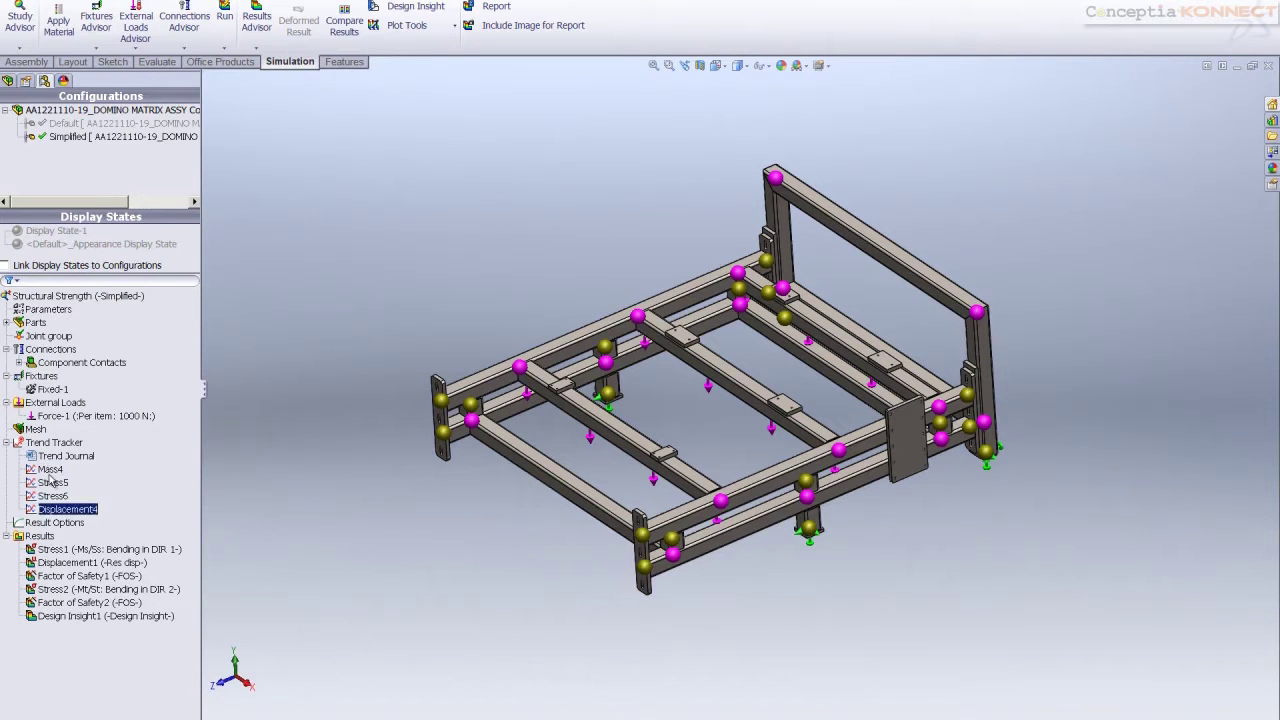
left_click(48, 457)
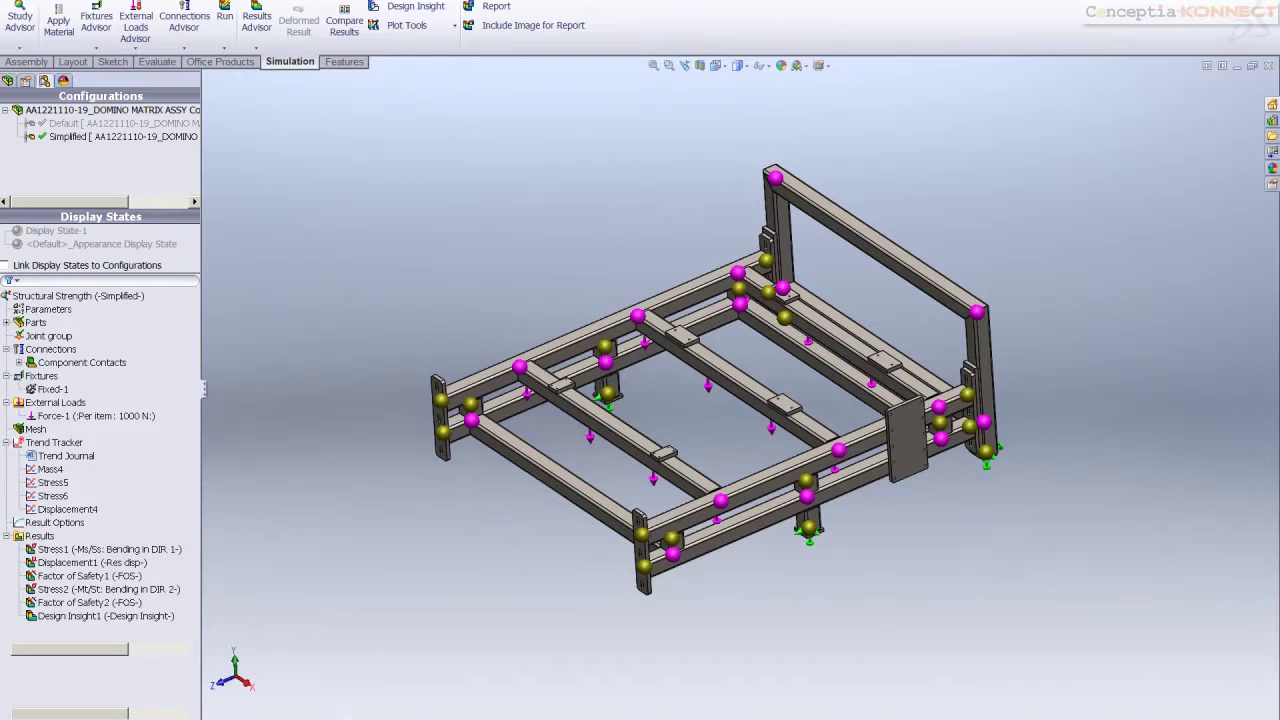
left_click(80, 716)
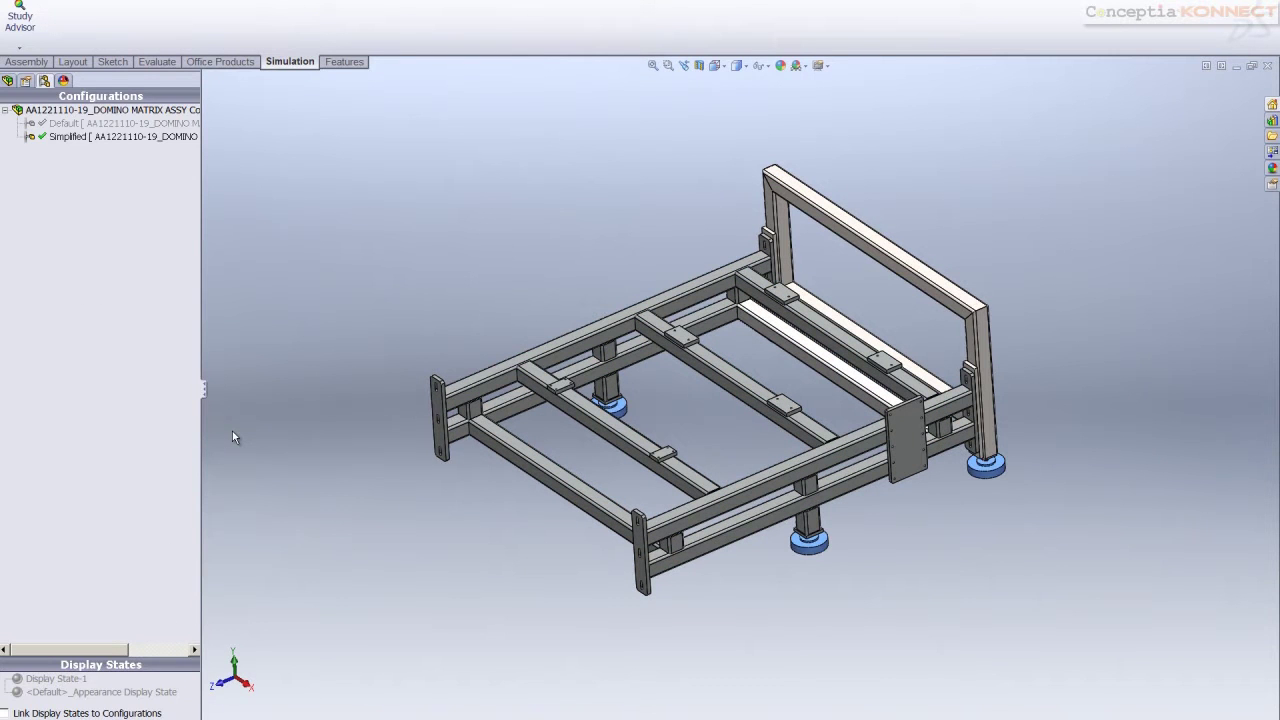
Expand the BACK ASSY weldment's features down to Body-Delete1 and orbit to view the frame's underside
left_click(8, 81)
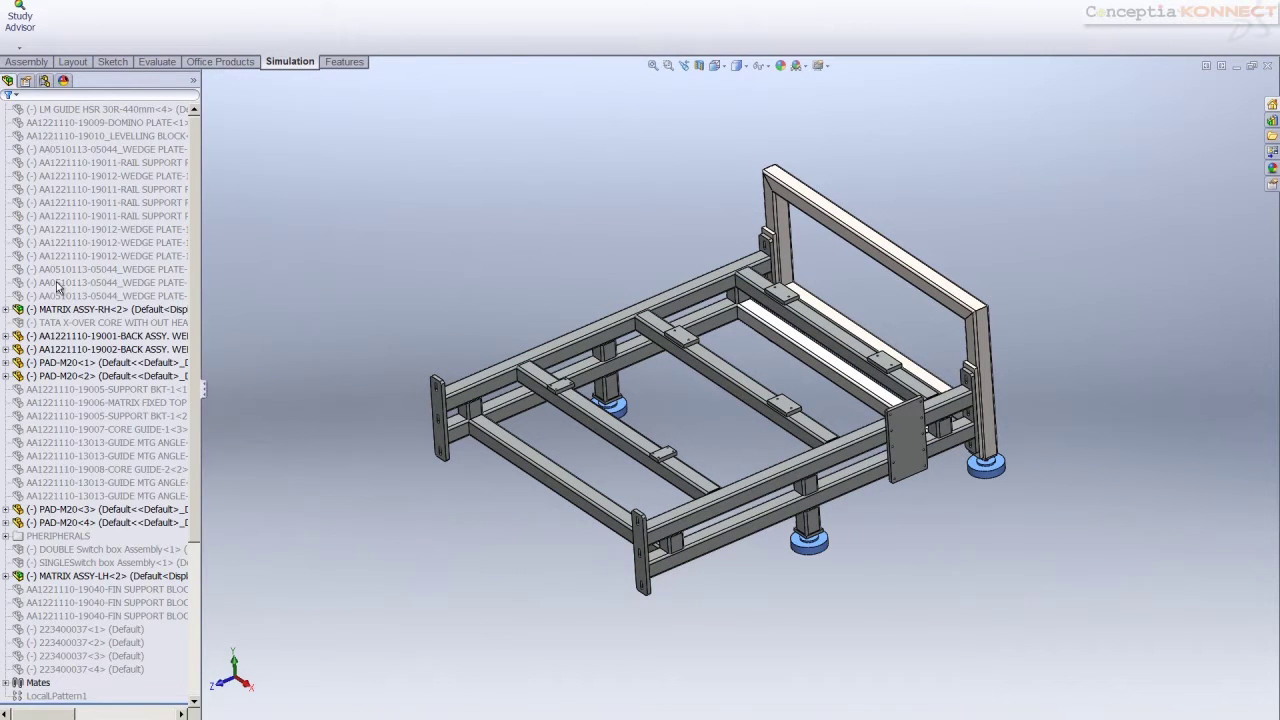
left_click(12, 336)
left_click(6, 336)
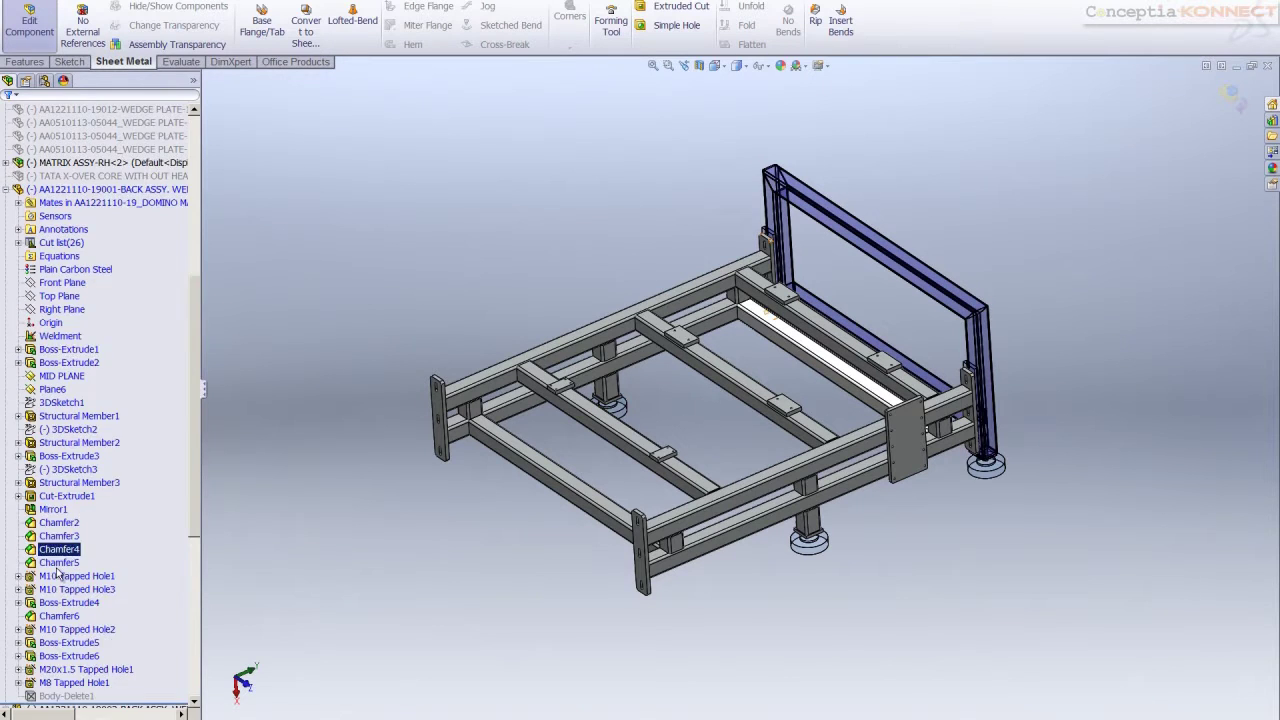
scroll(60, 549, "down", 3)
left_click(64, 536)
right_click(64, 537)
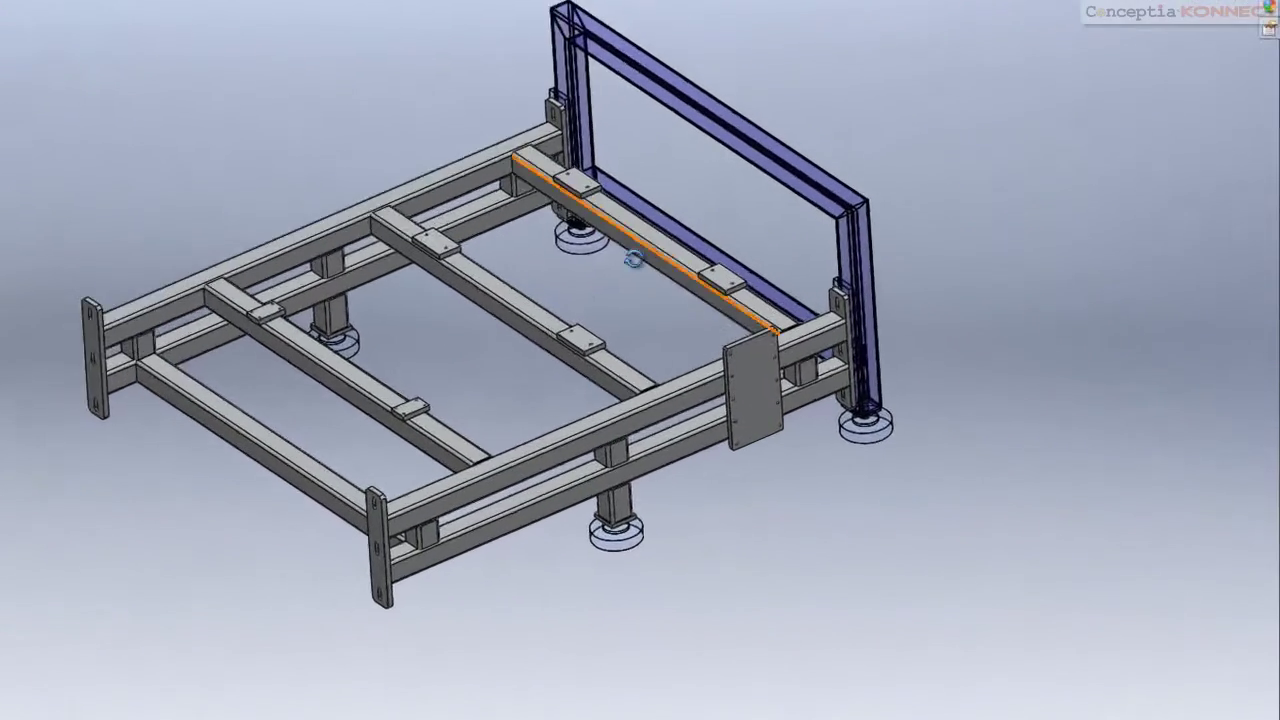
middle_click_drag(634, 260, 572, 286)
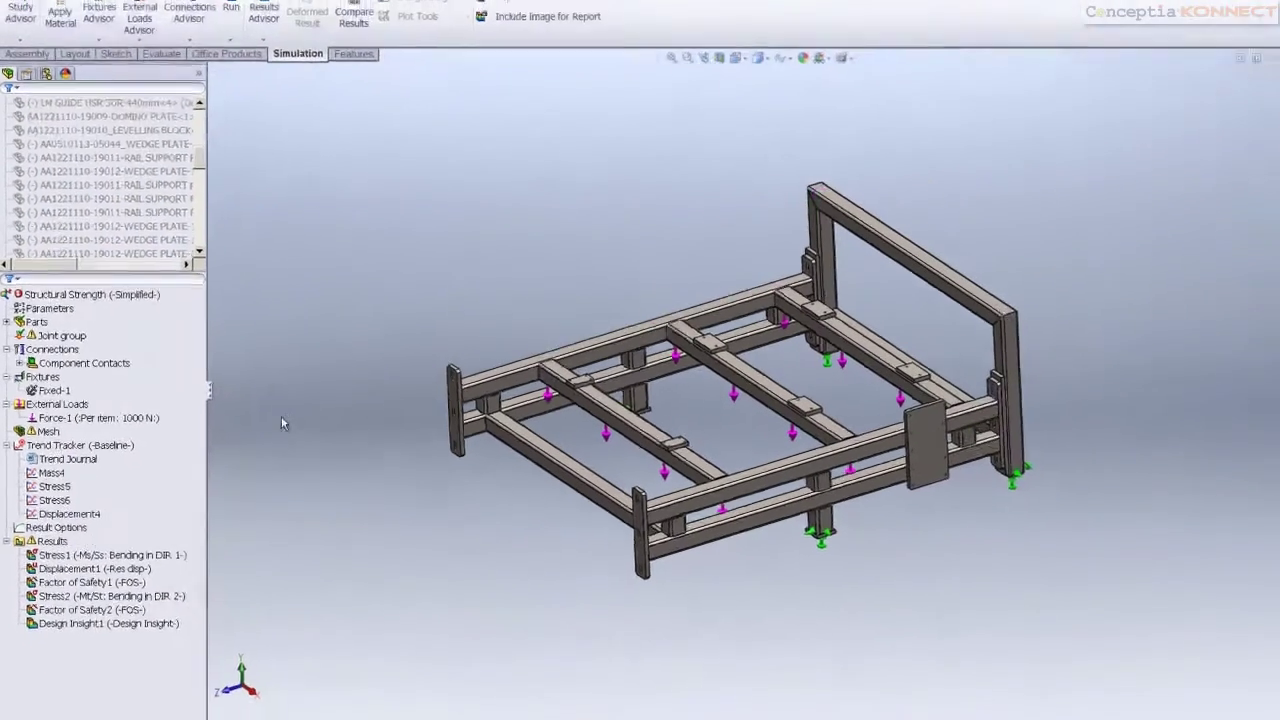
Apply Plain Carbon Steel (7800 kg/m^3) to the study's parts in place of AISI 1020 Cold Rolled
right_click(66, 316)
left_click(87, 337)
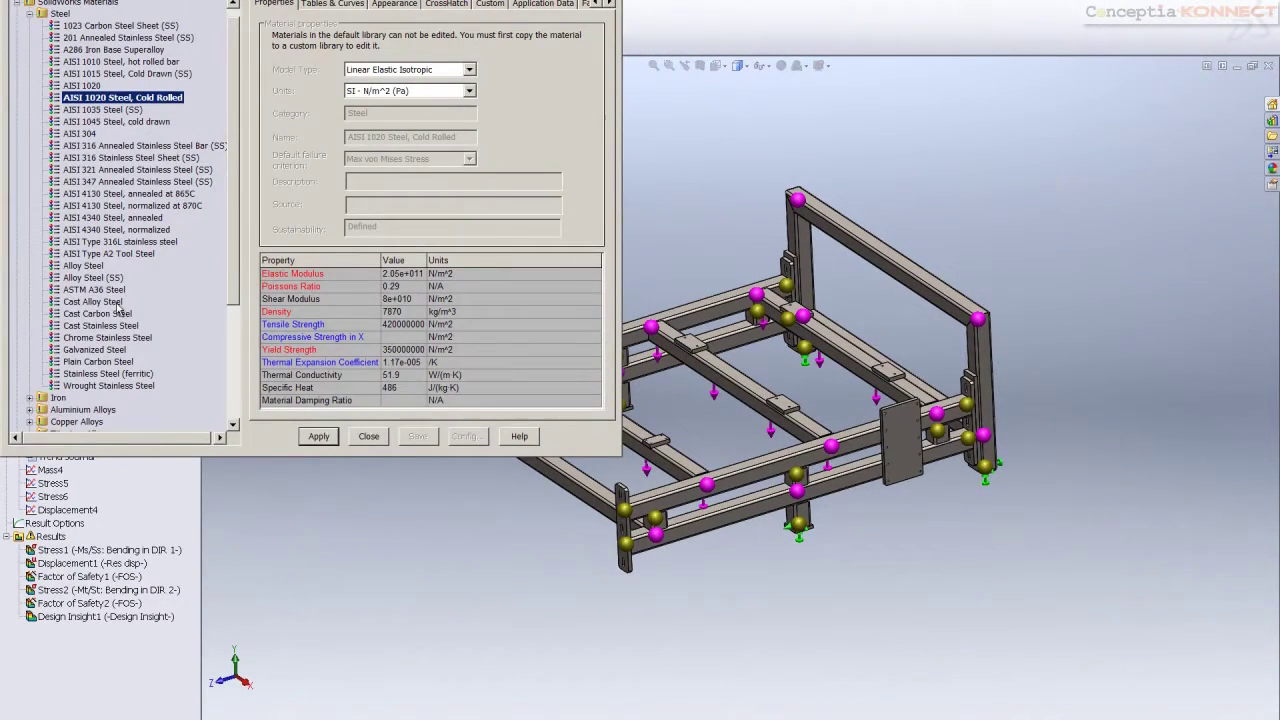
left_click(97, 361)
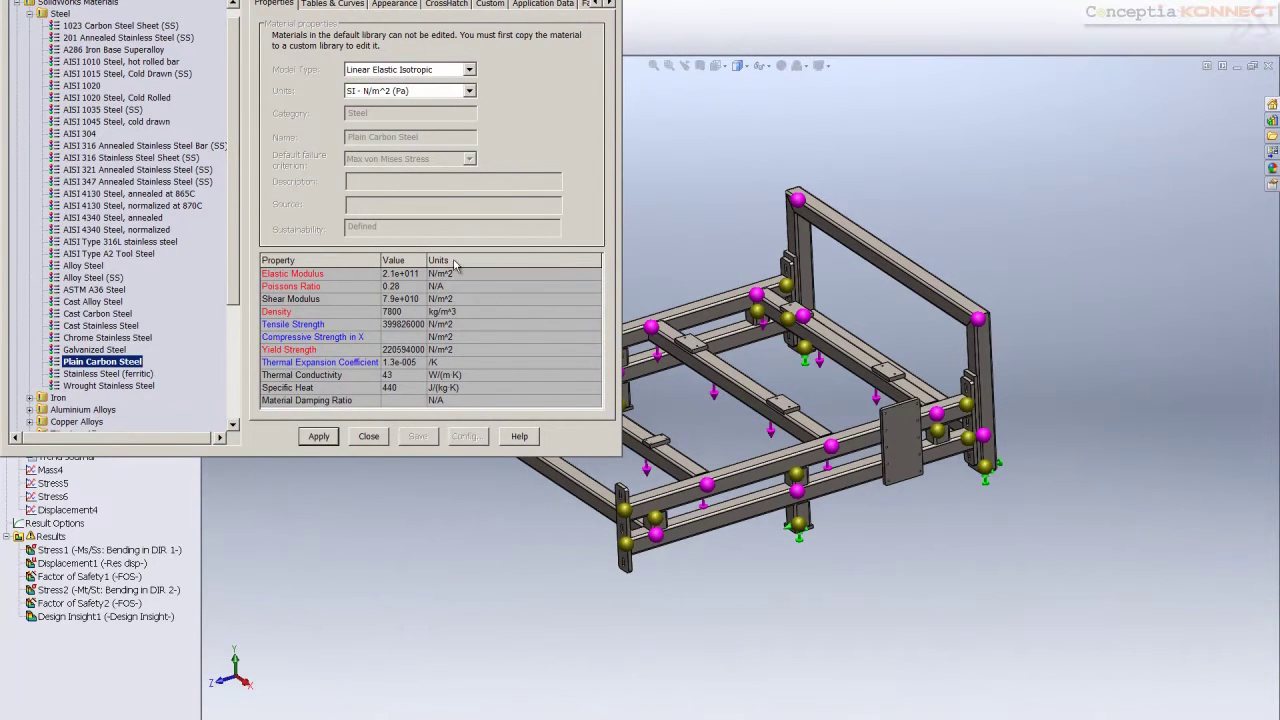
left_click(370, 440)
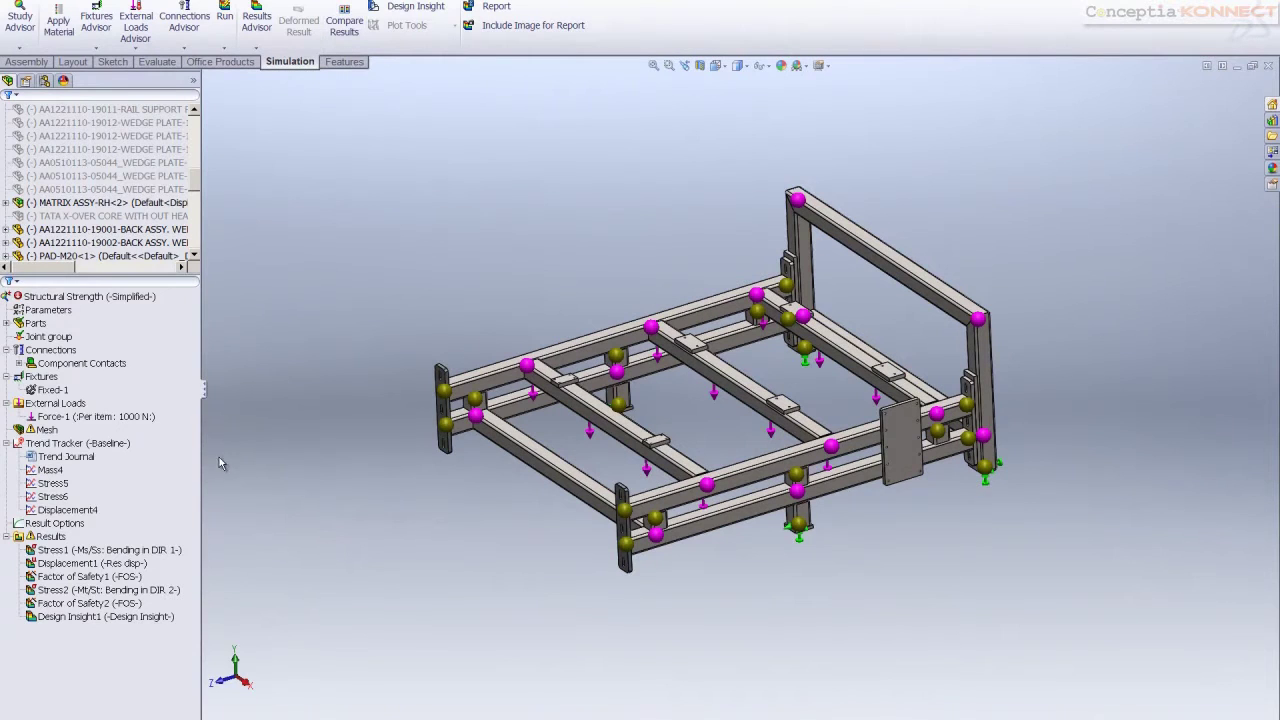
Update all components in the Structural Strength study
left_click(62, 299)
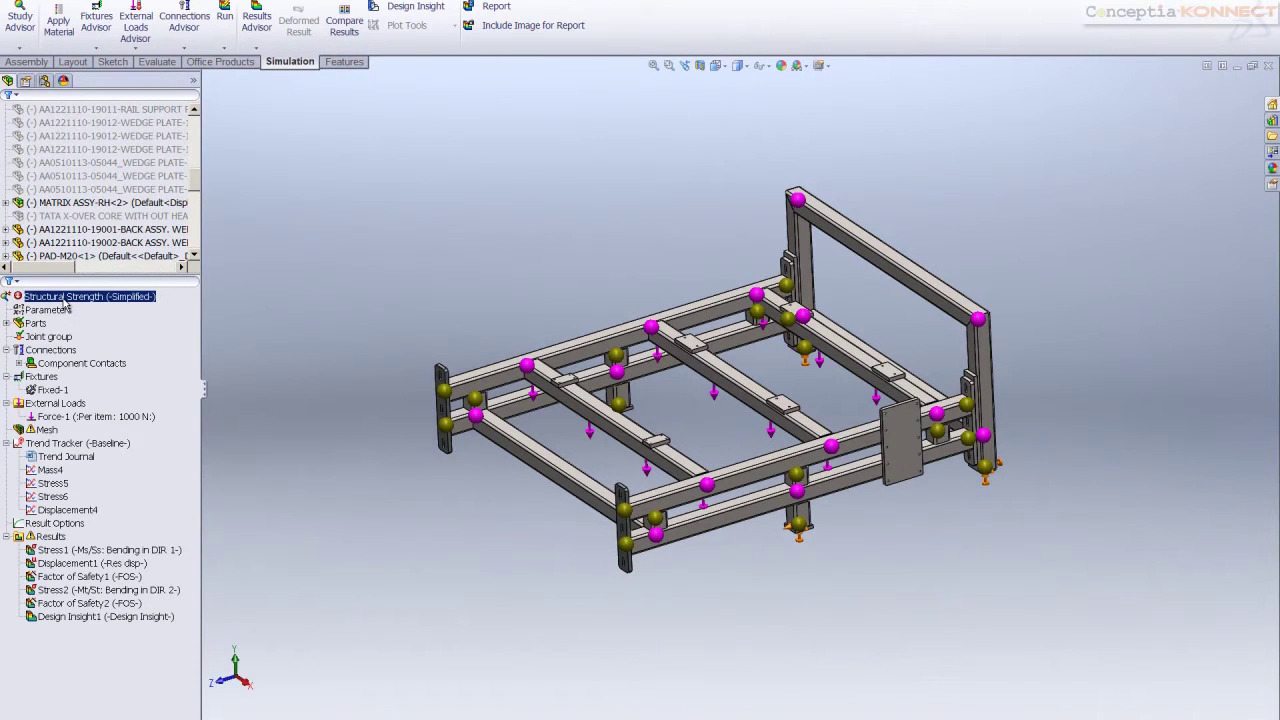
right_click(64, 302)
left_click(124, 341)
Recalculate the Joint group's beam joints and rerun the Structural Strength study
left_click(48, 336)
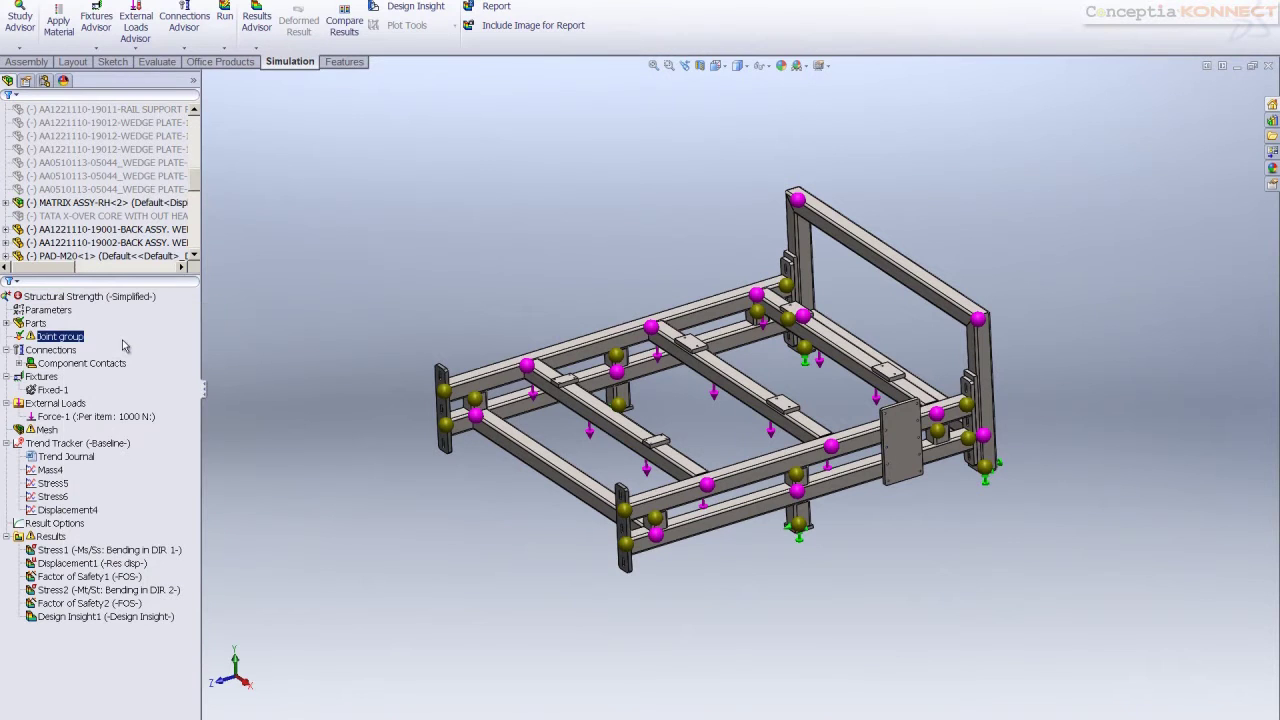
right_click(62, 337)
left_click(86, 377)
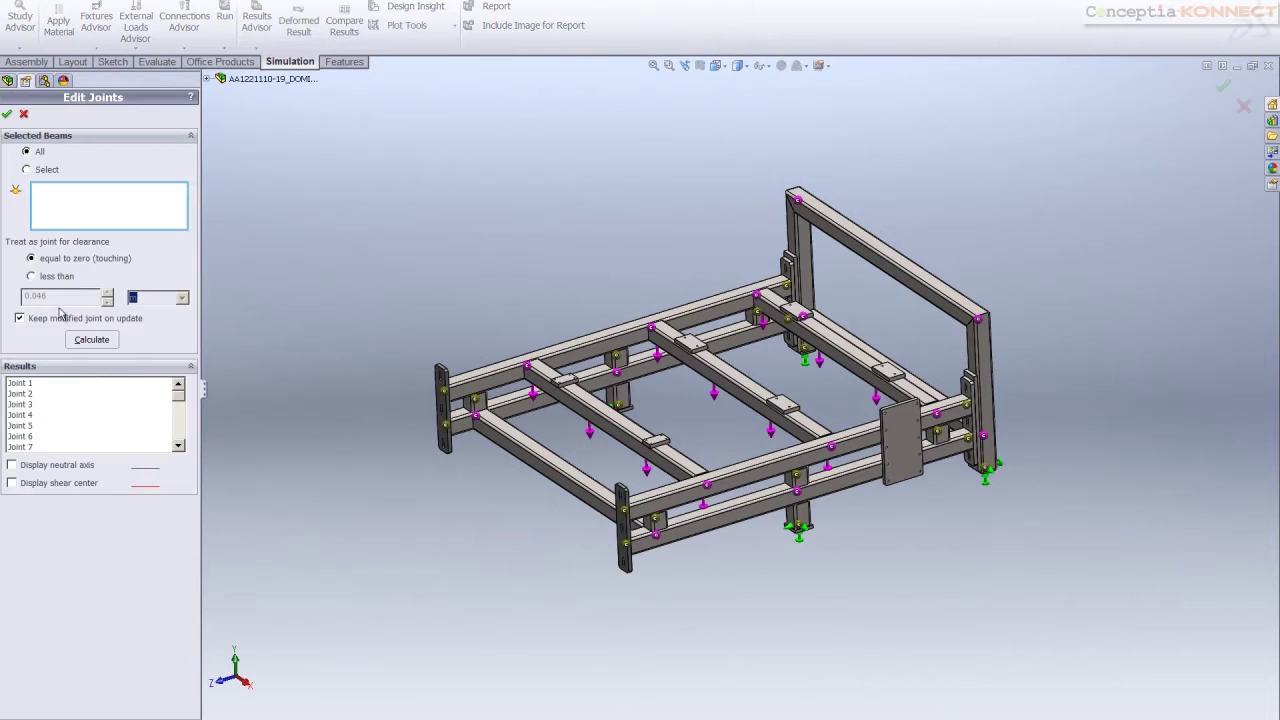
left_click(91, 339)
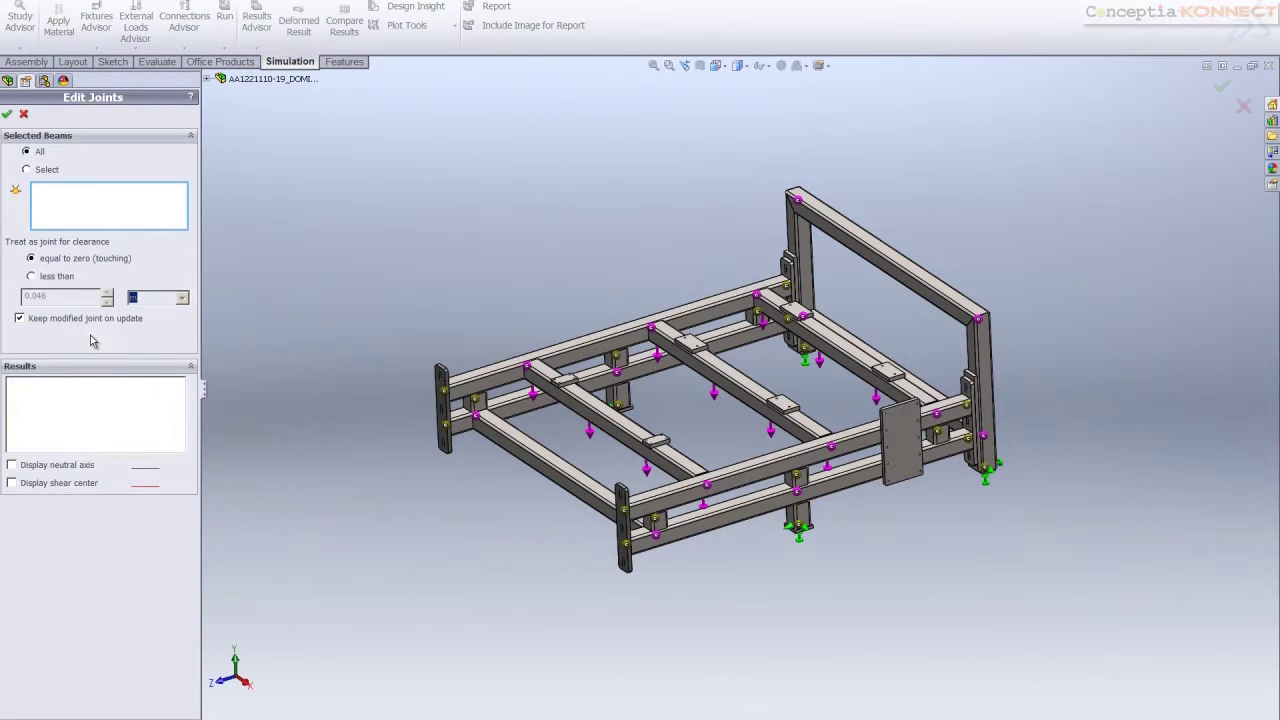
left_click(7, 115)
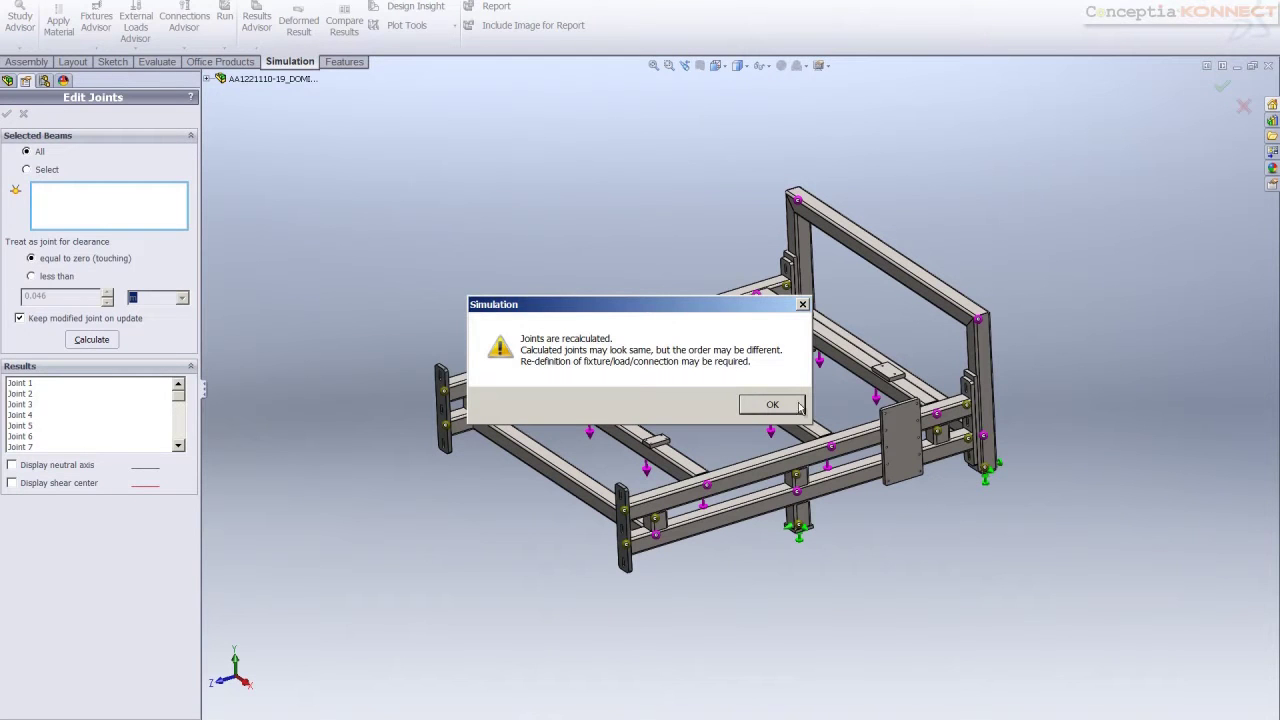
left_click(797, 406)
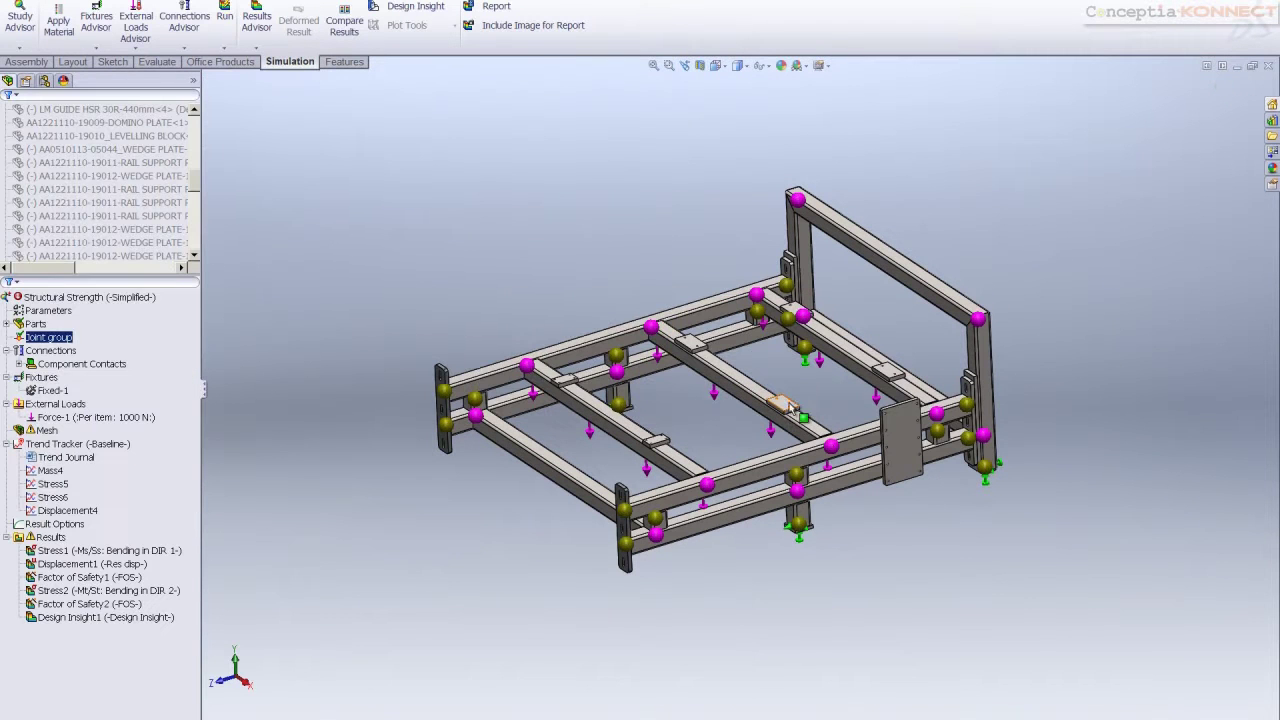
right_click(86, 298)
left_click(107, 320)
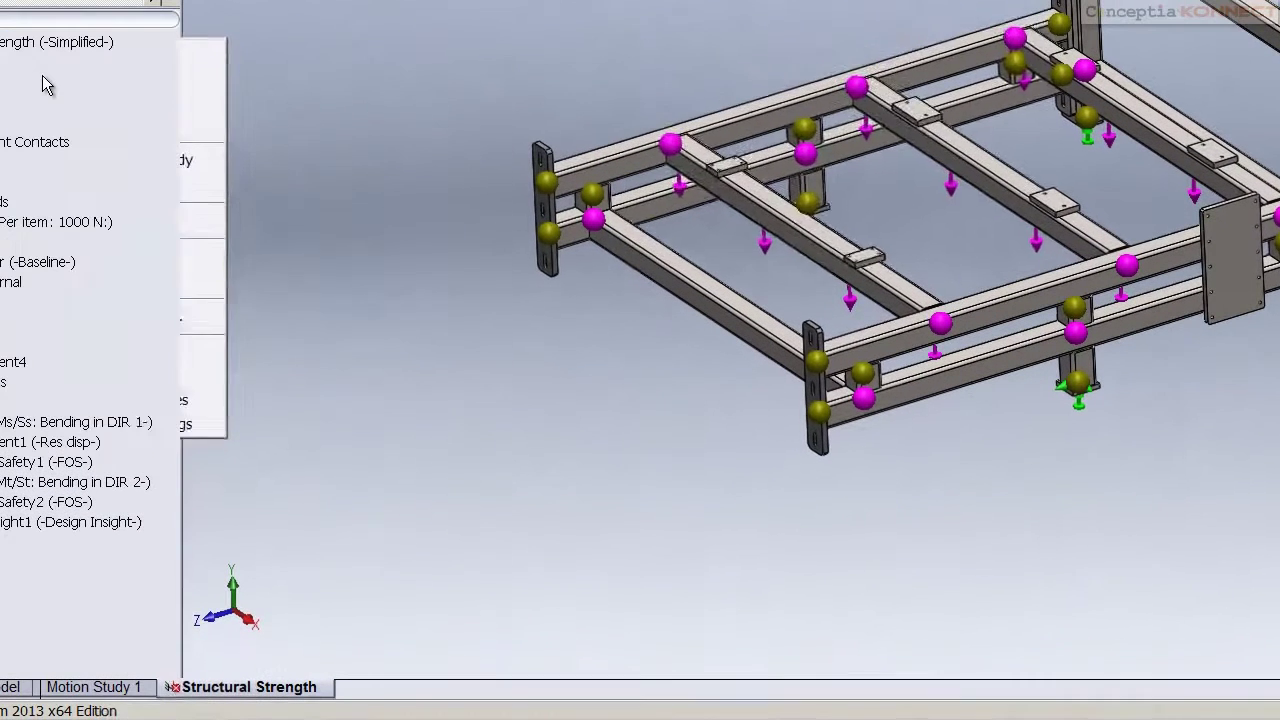
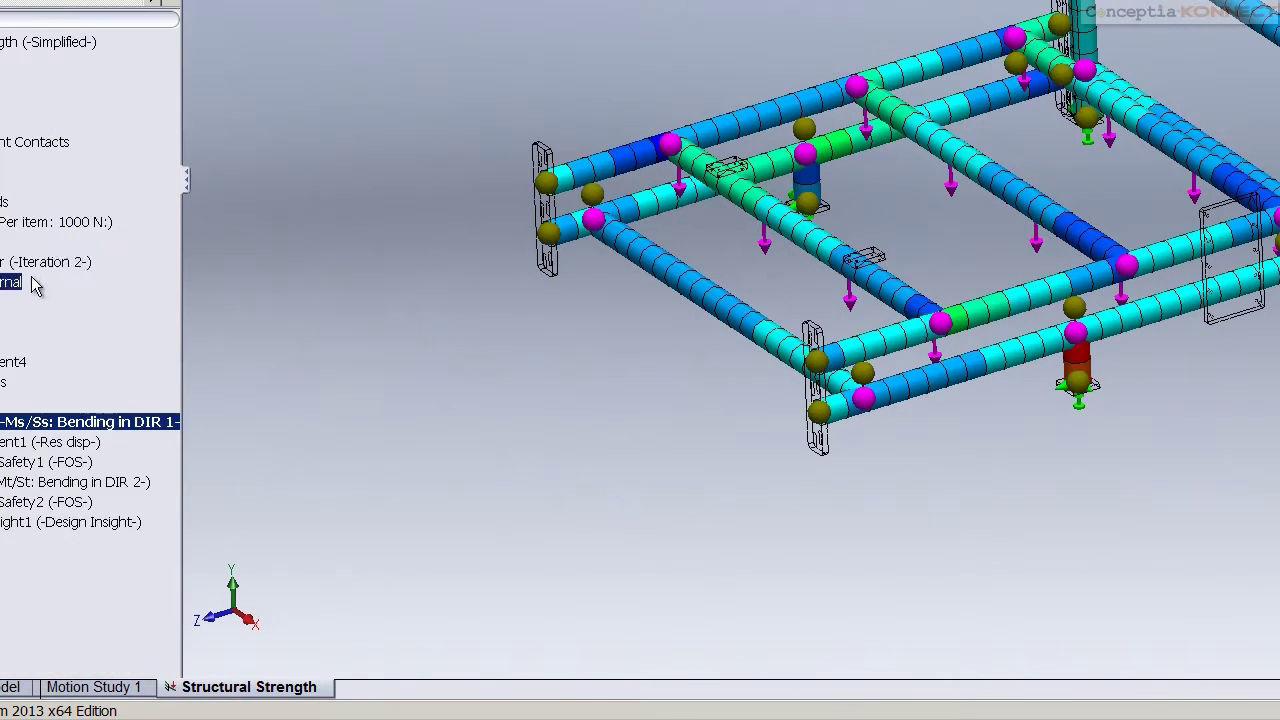
Open the Structural Strength study's Trend Journal as a Word document
left_click(38, 282)
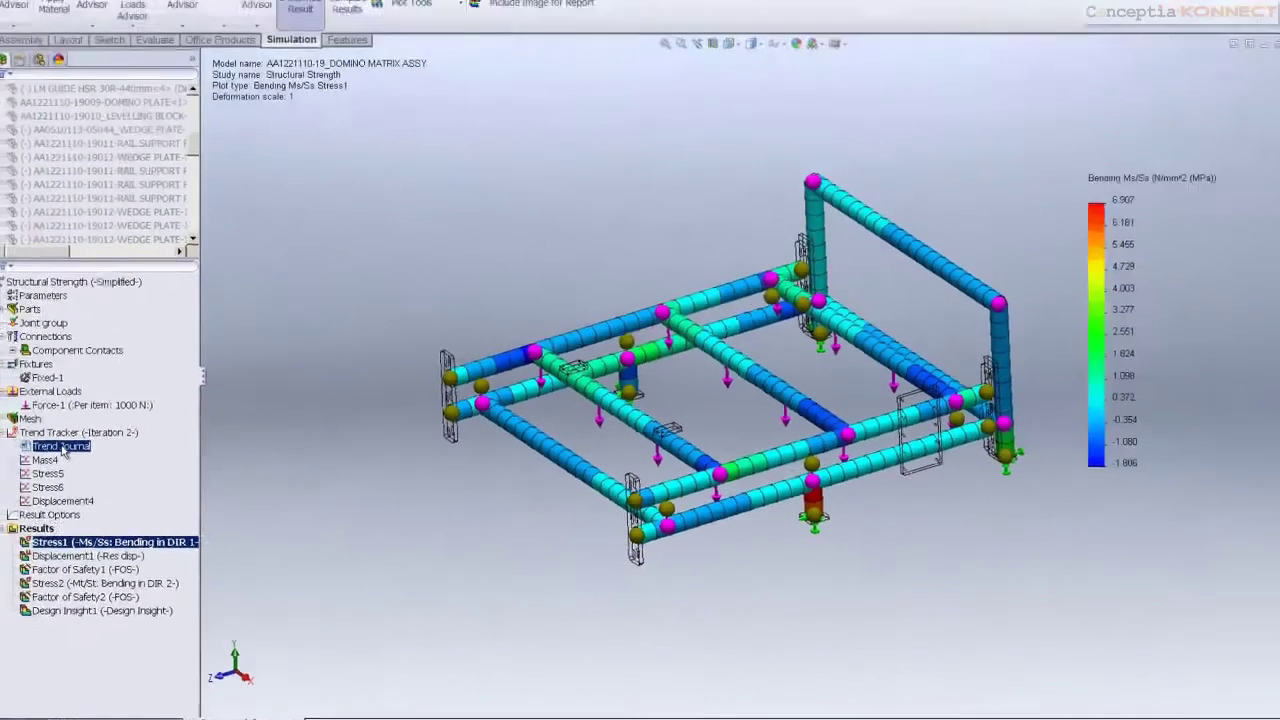
double_click(61, 447)
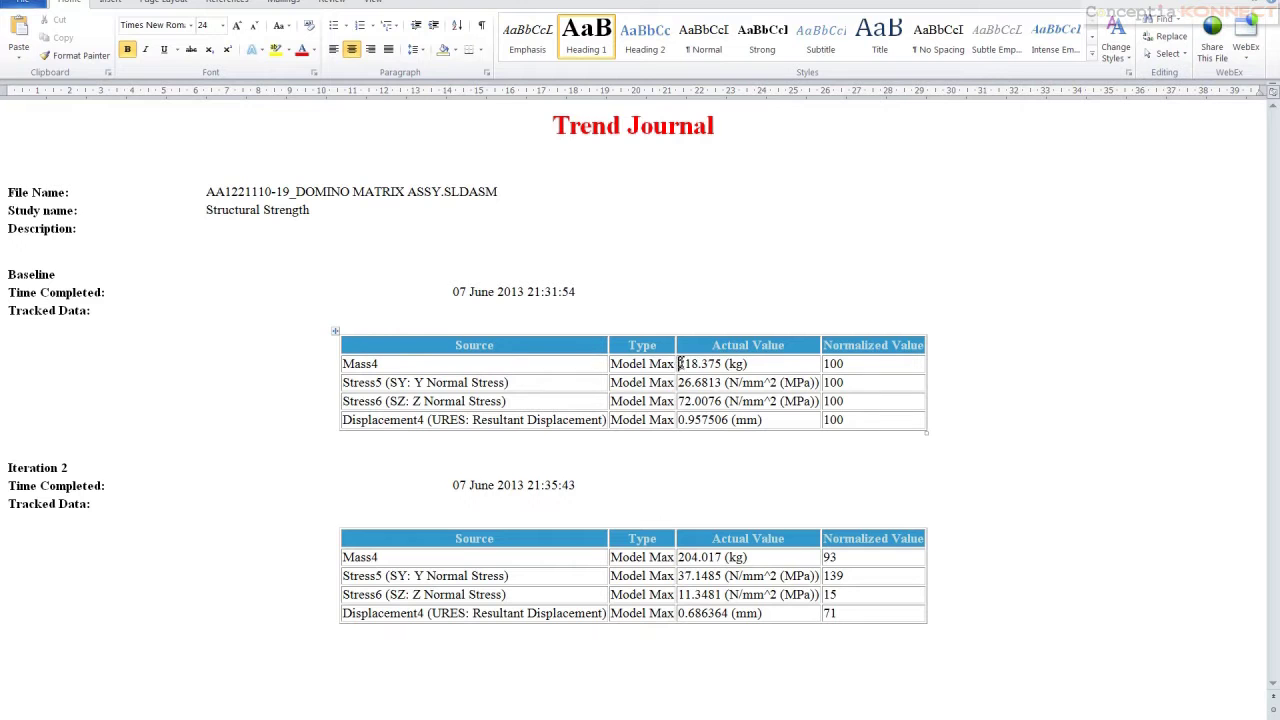
Highlight baseline vs iteration 2 mass (218.375 vs 204.017 kg) and maximum displacement values
left_click_drag(678, 364, 758, 372)
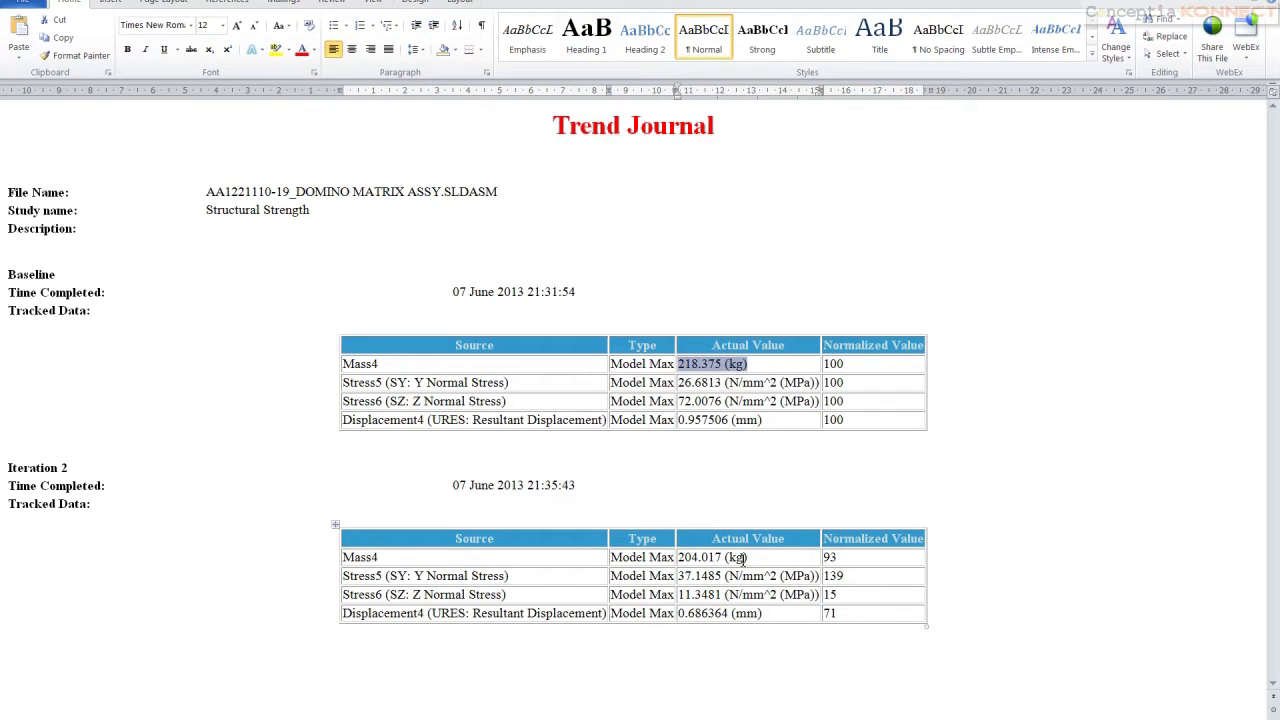
left_click_drag(757, 558, 682, 566)
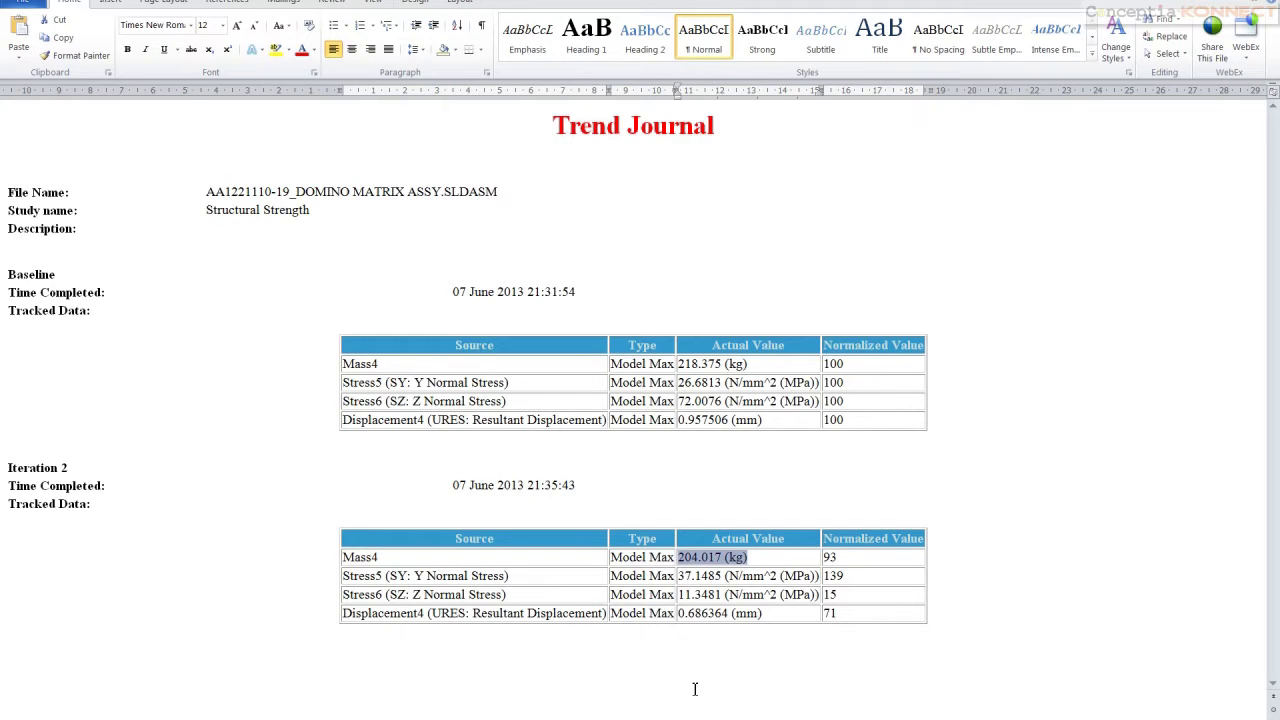
left_click_drag(766, 420, 612, 420)
left_click_drag(770, 614, 677, 614)
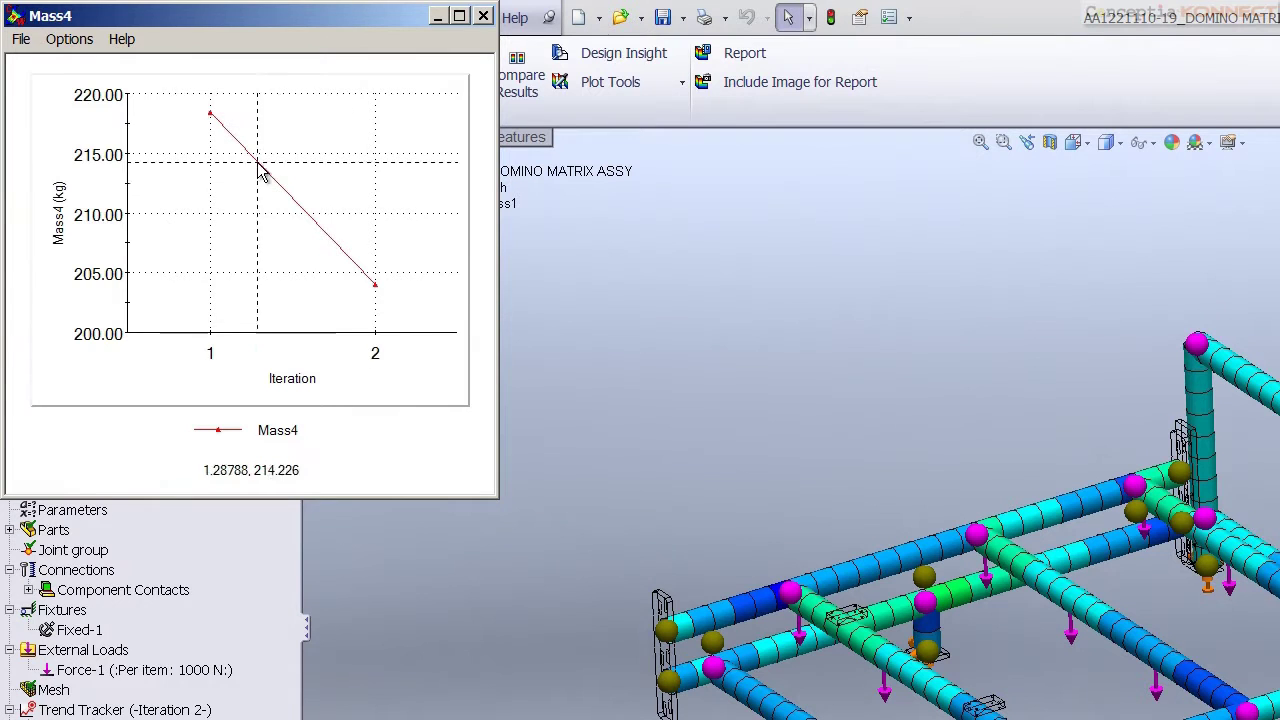
left_click(484, 18)
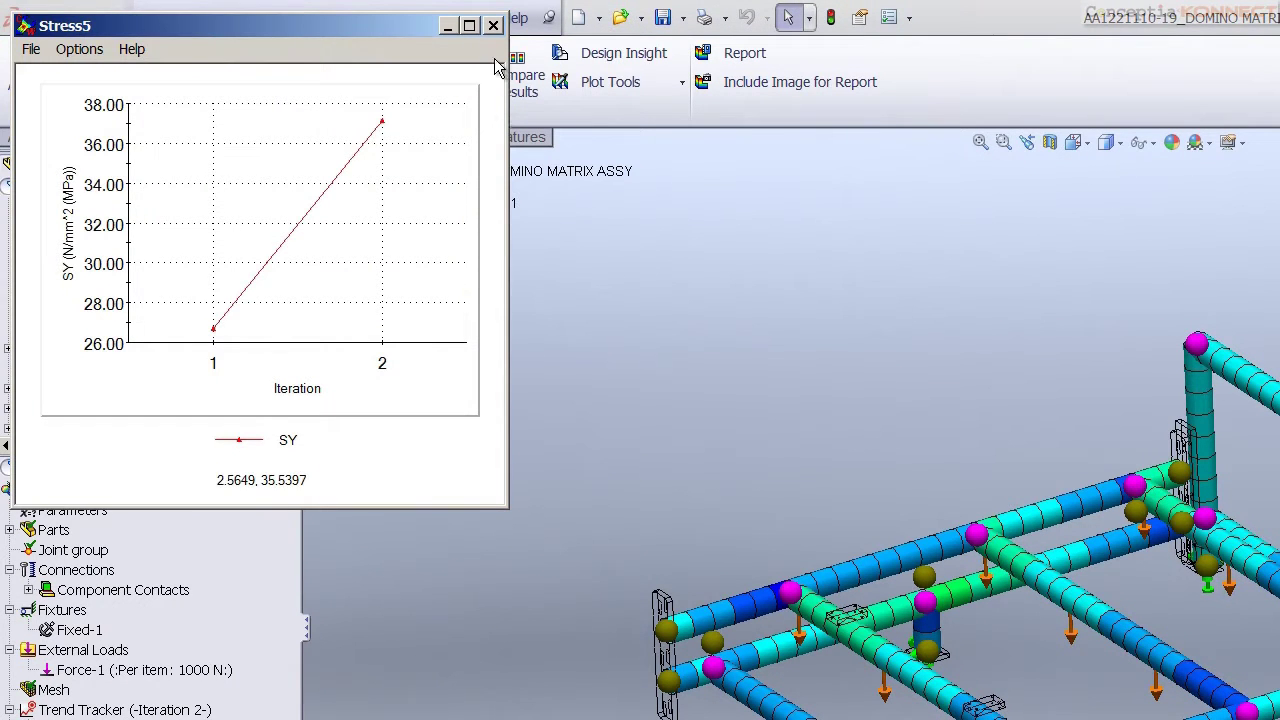
left_click(493, 25)
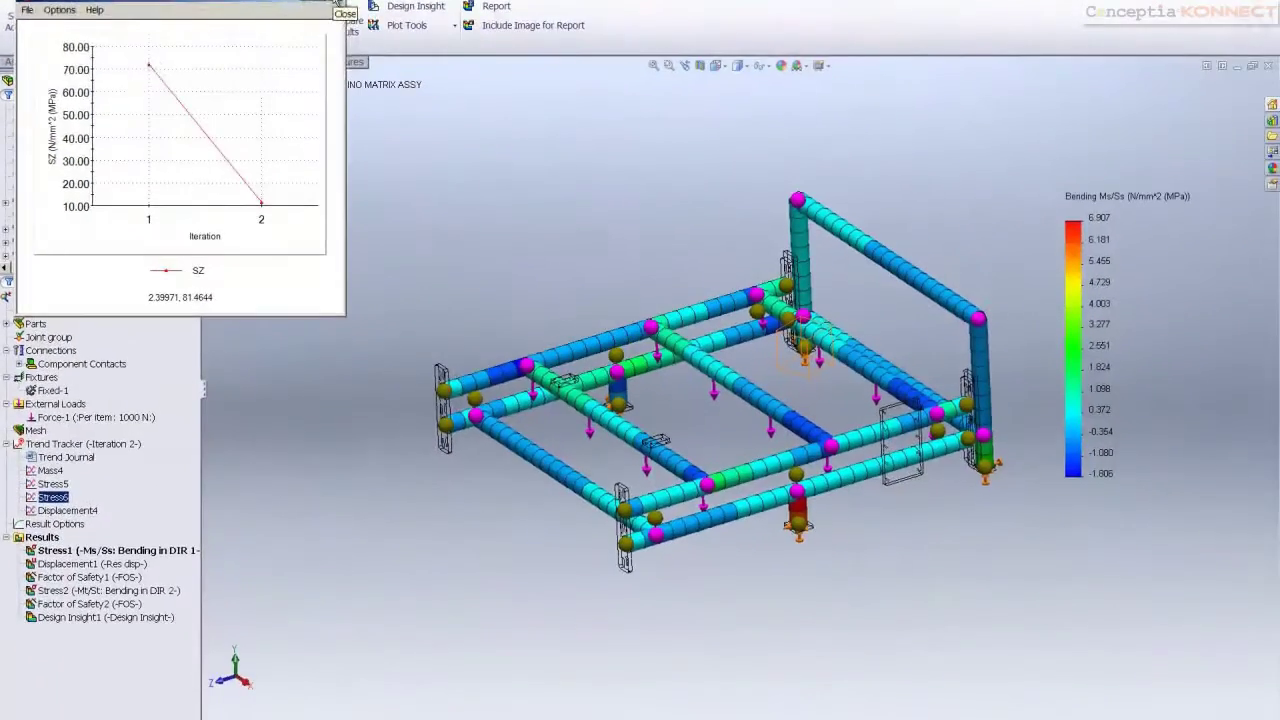
left_click(501, 36)
double_click(68, 510)
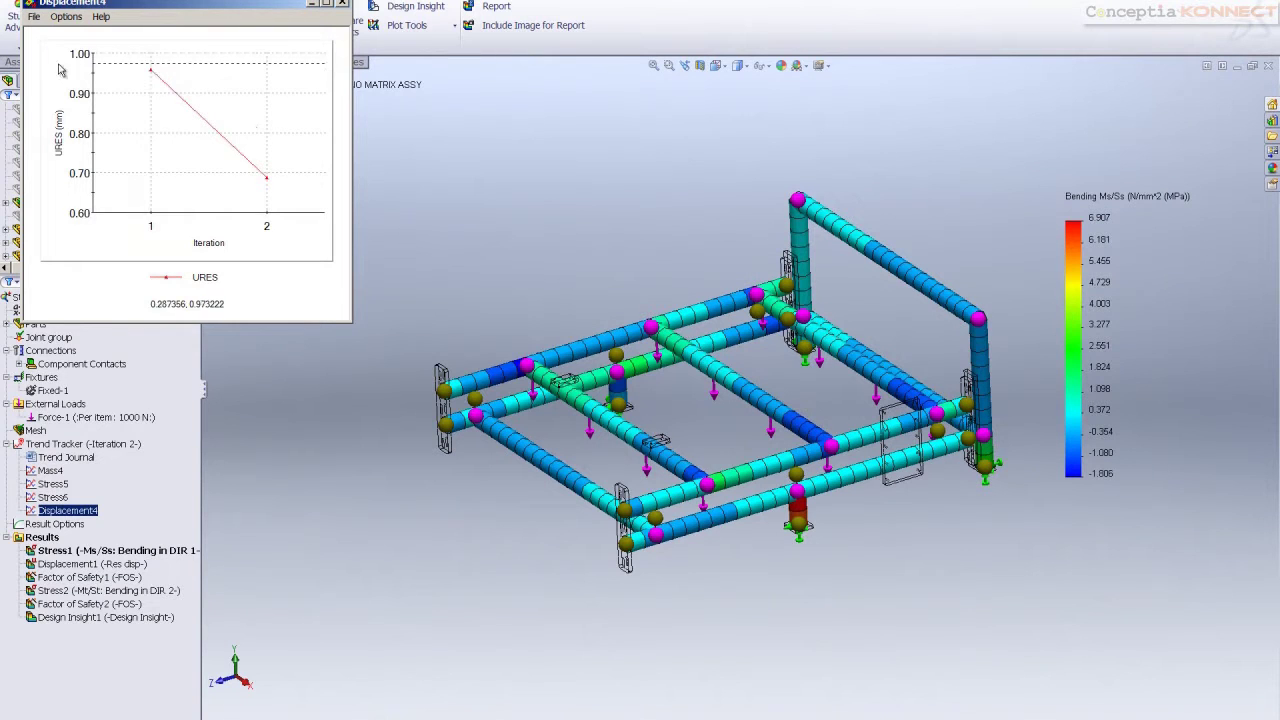
left_click(341, 6)
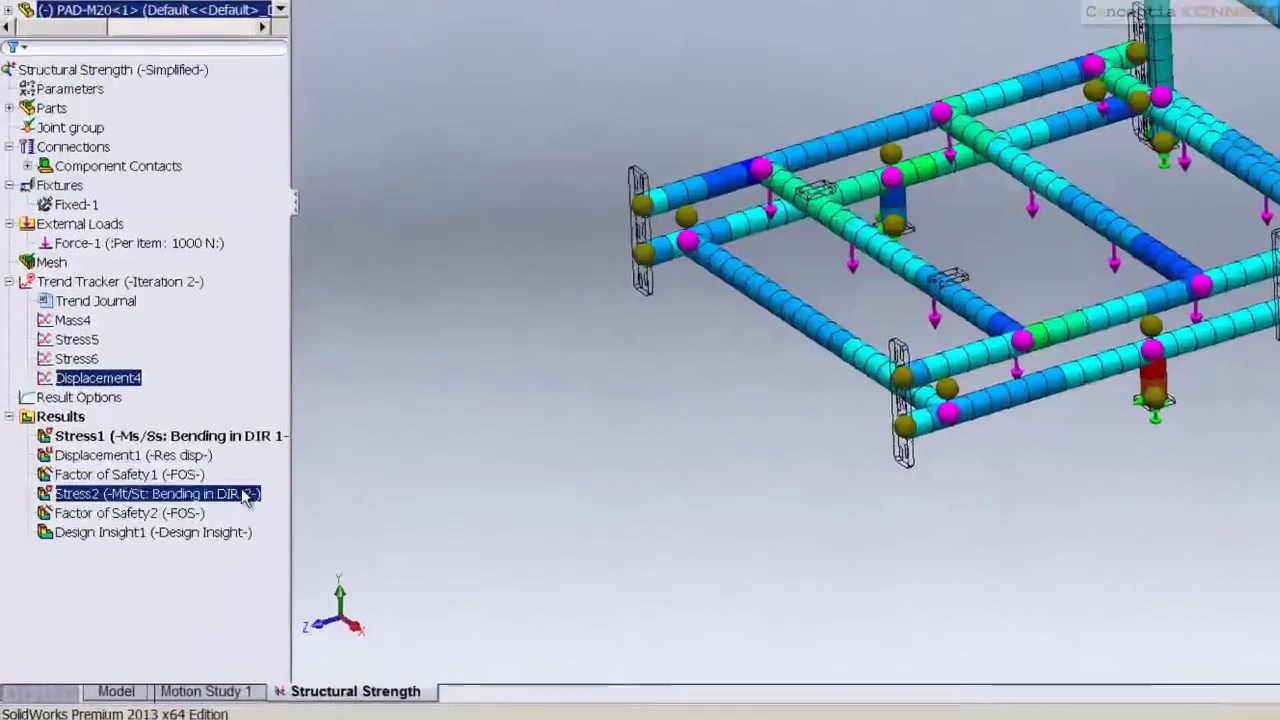
Review the Factor of Safety2 and Stress2 plots, then create a design study from Structural Strength
double_click(140, 585)
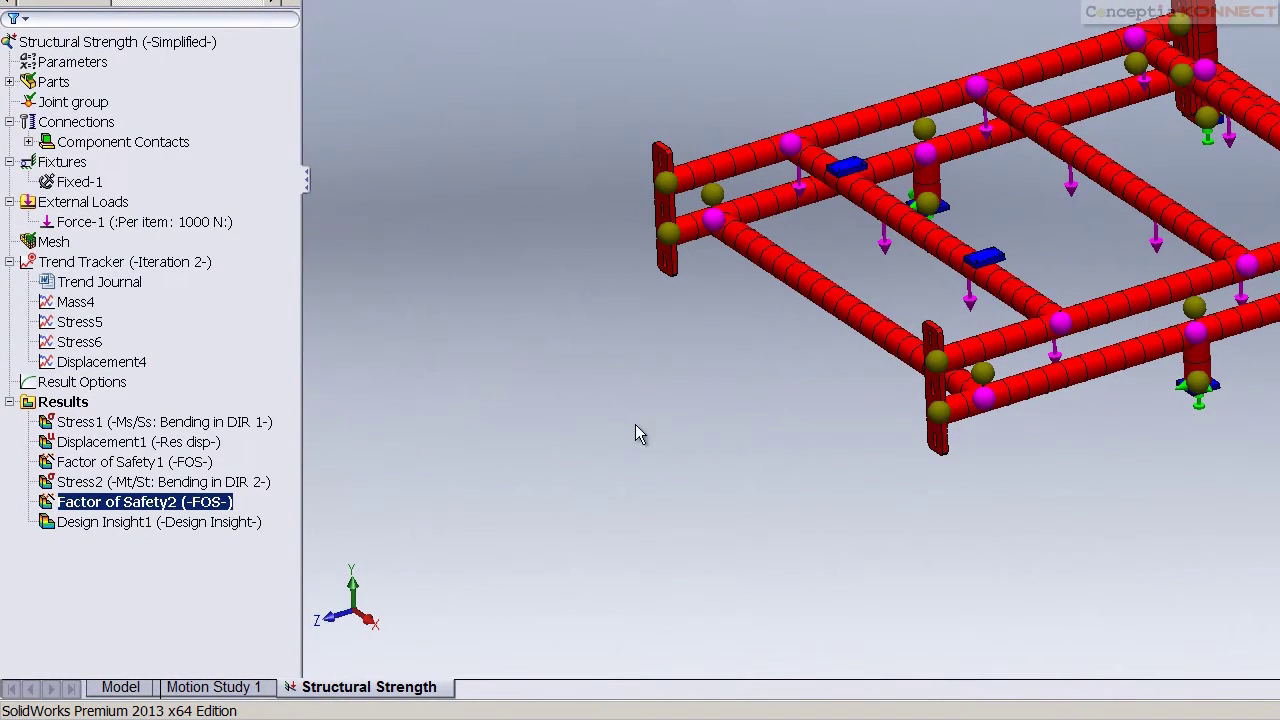
key("Up")
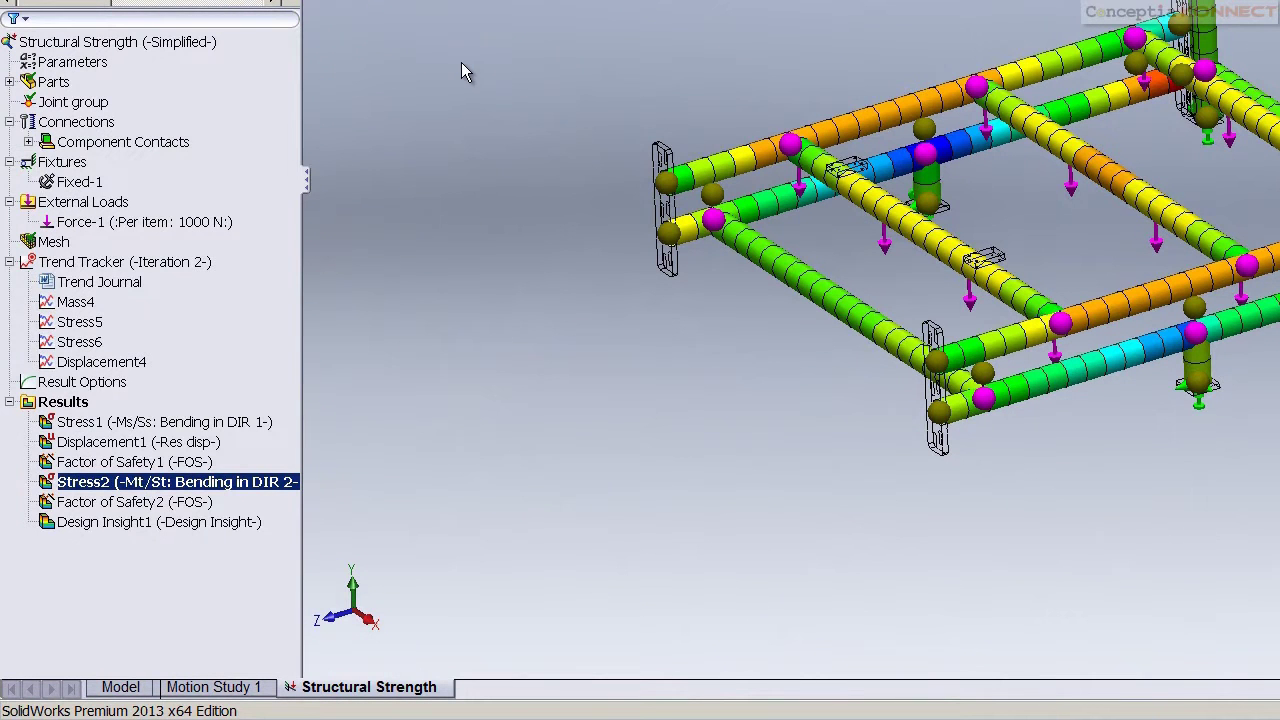
right_click(355, 690)
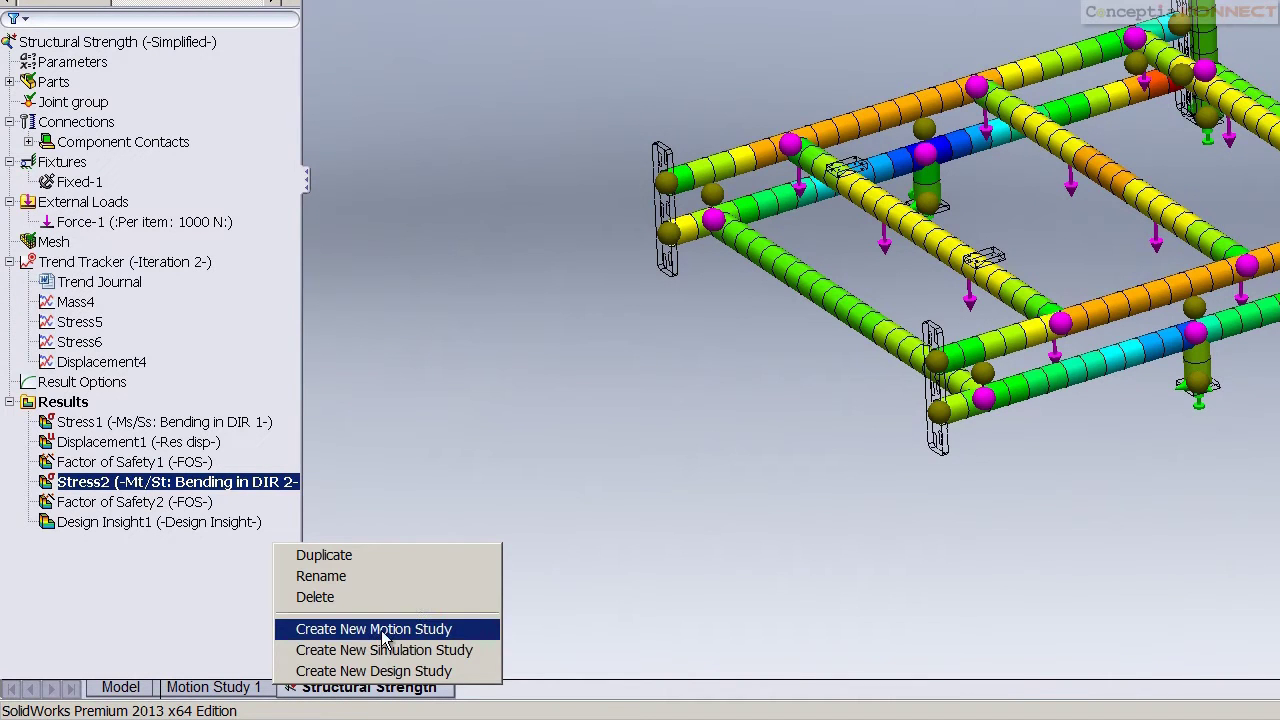
left_click(379, 672)
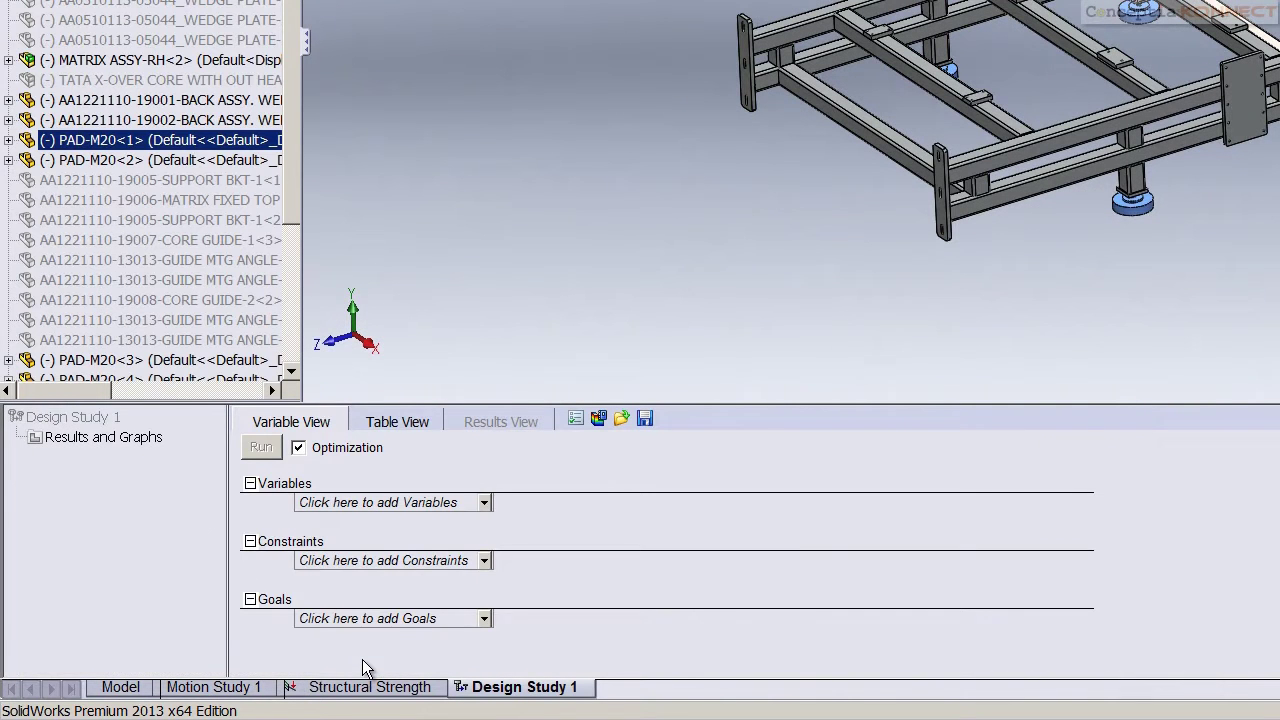
Add Structure thickness and Material 1 as design study variables
left_click(484, 501)
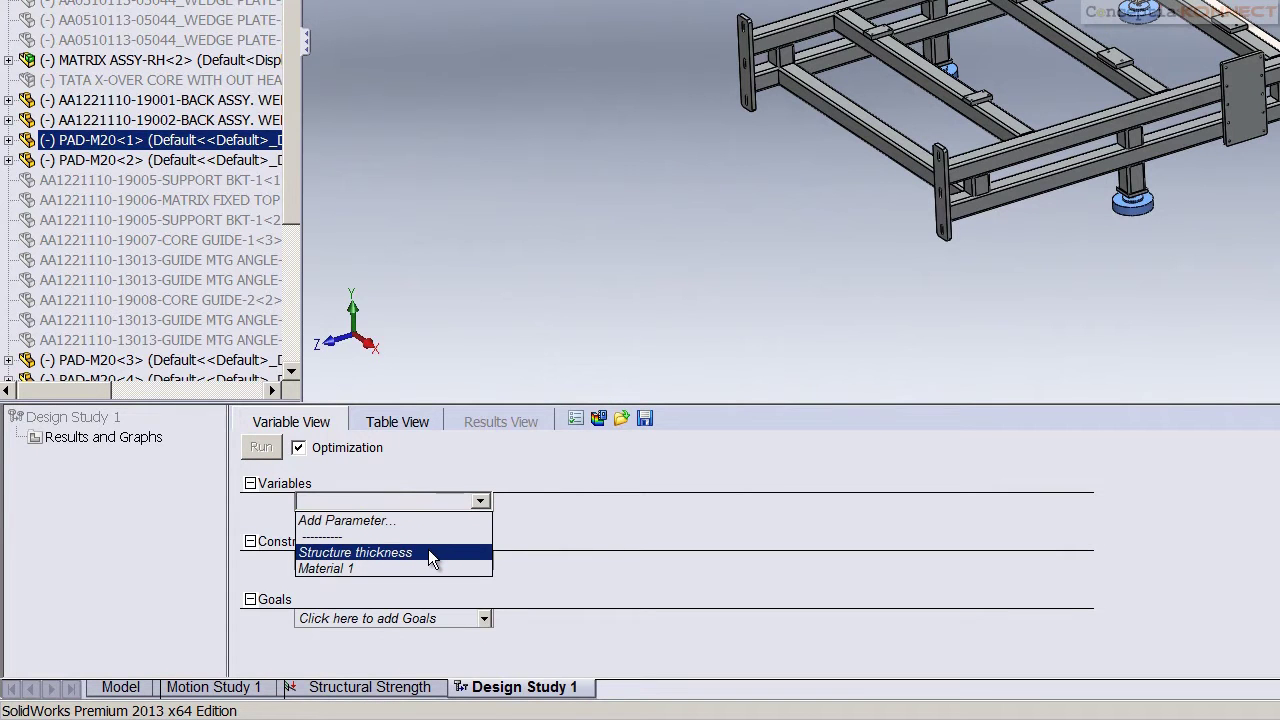
left_click(428, 552)
left_click(510, 525)
left_click(401, 573)
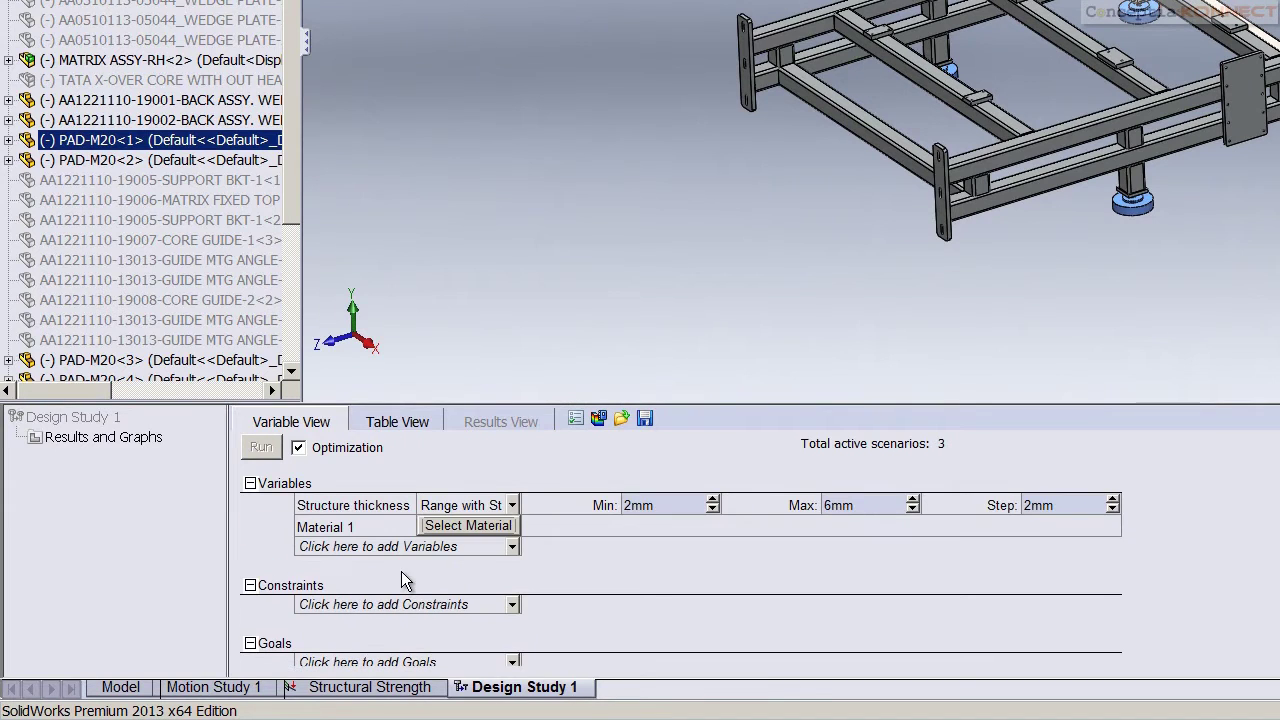
Constrain Minimum Factor of Safety1 to be greater than 2
left_click(507, 605)
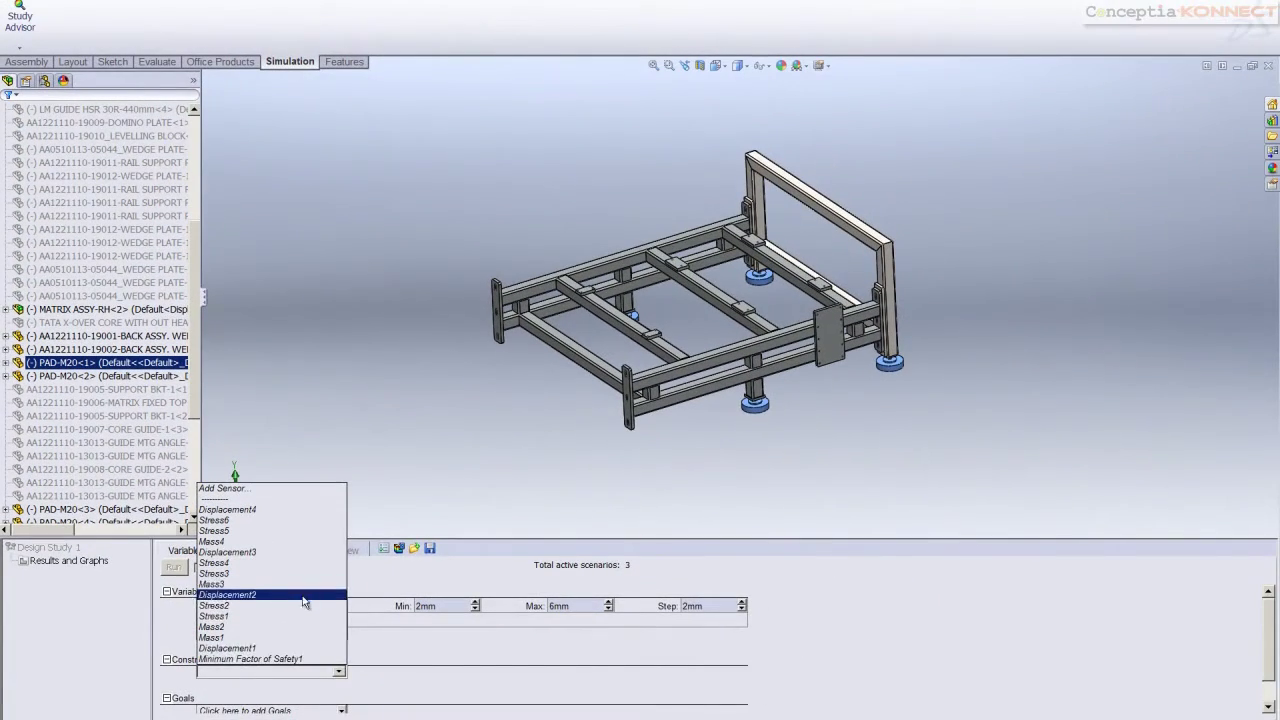
left_click(287, 661)
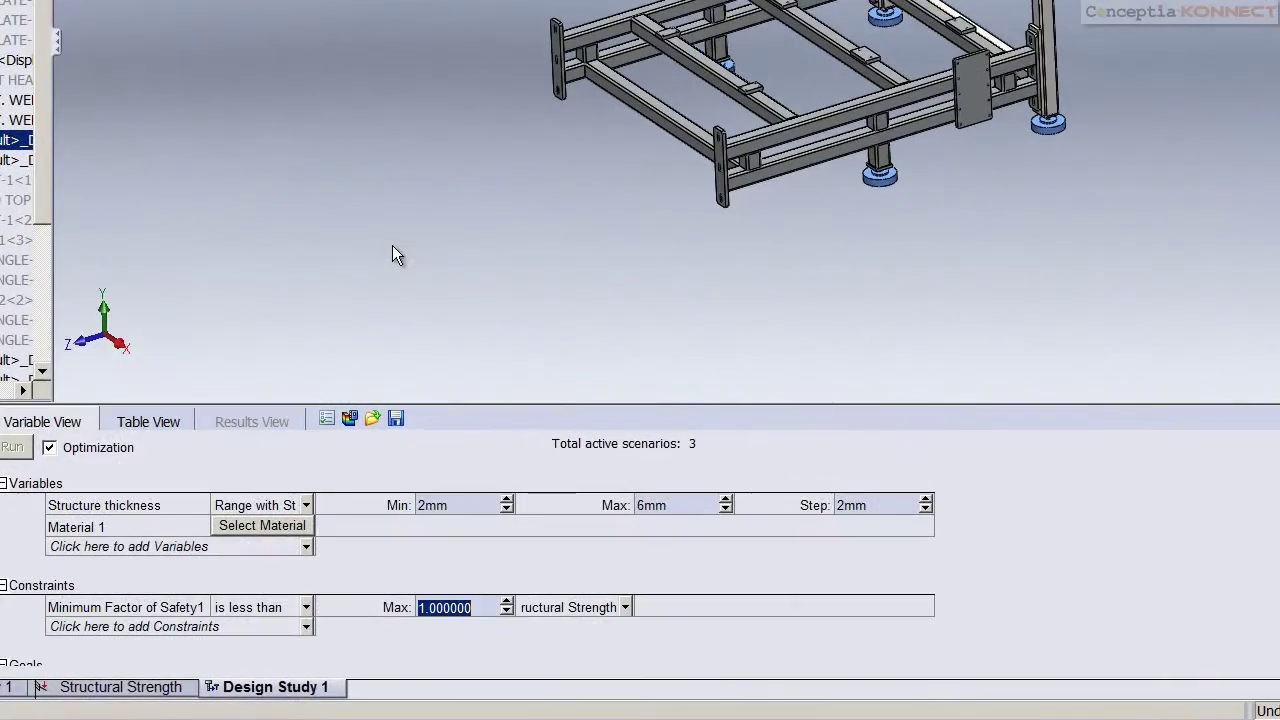
left_click(307, 607)
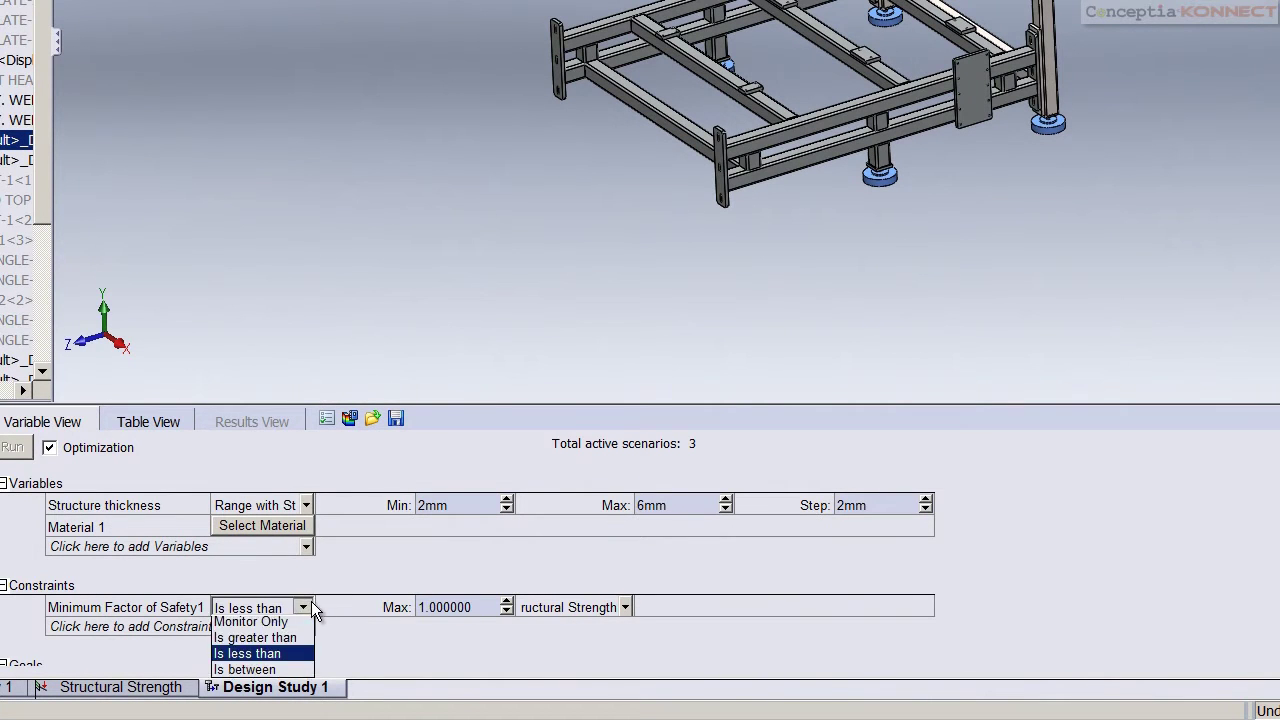
left_click(273, 641)
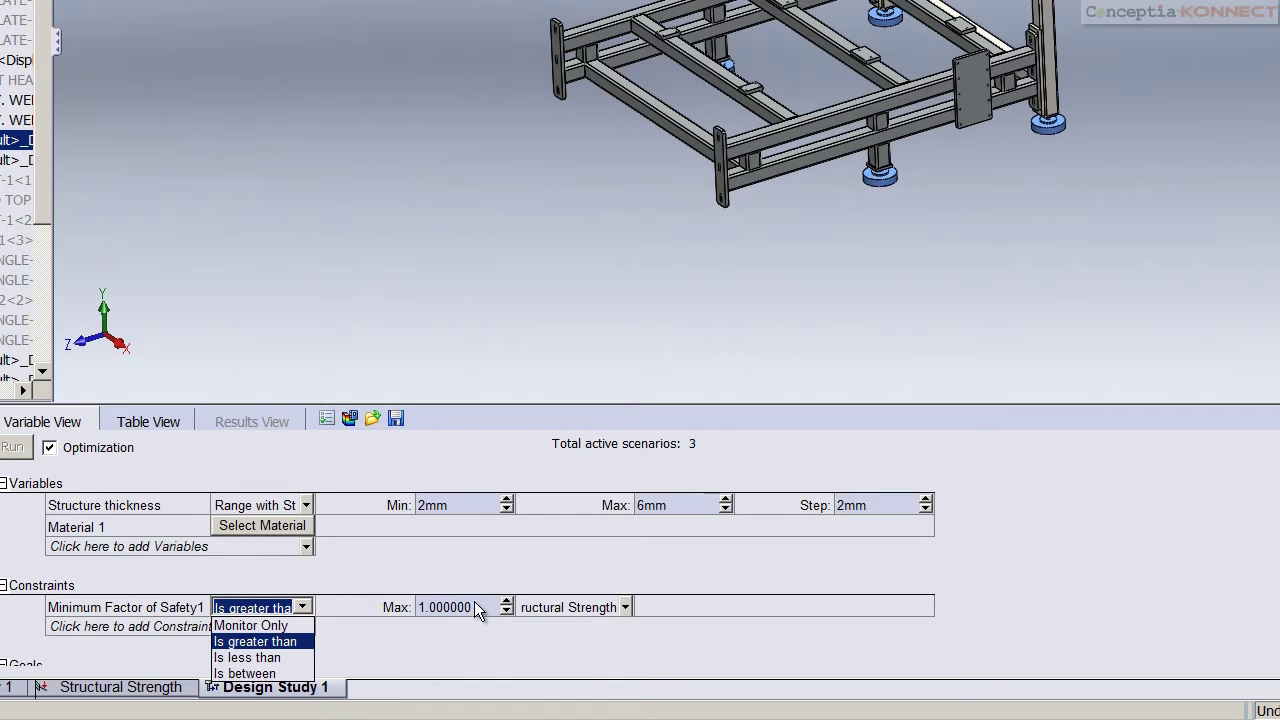
left_click(445, 297)
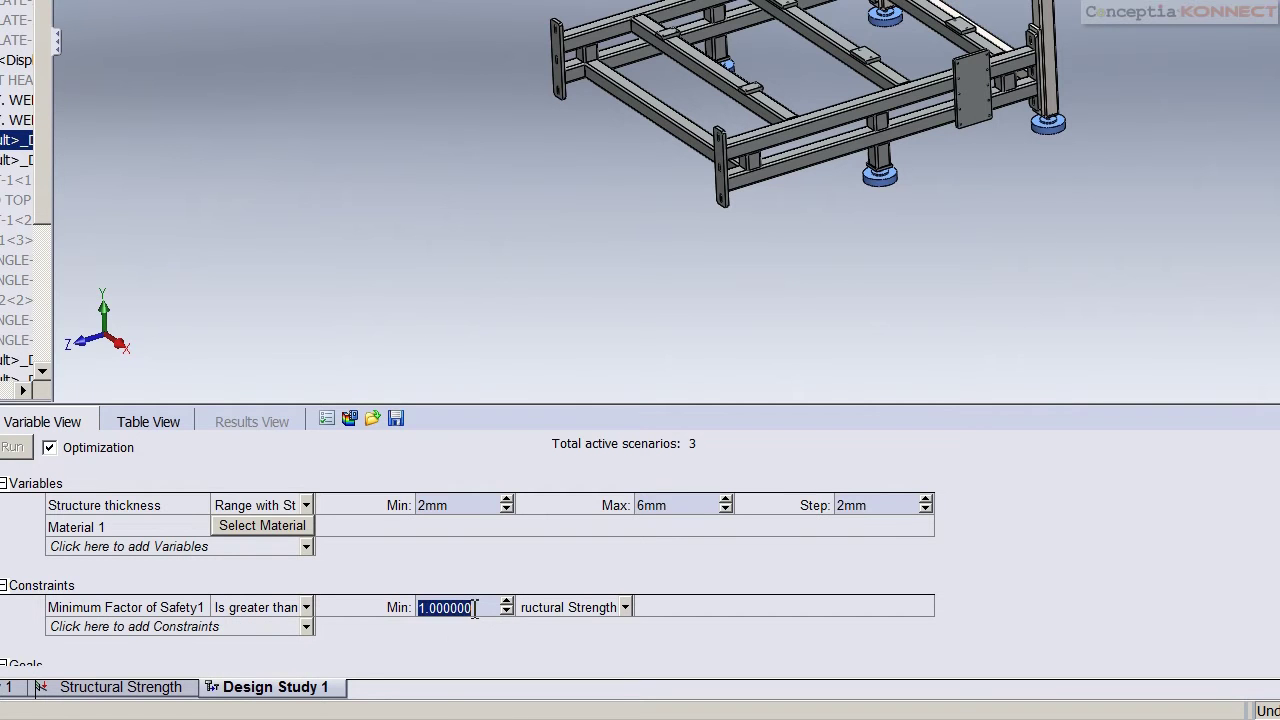
type("2")
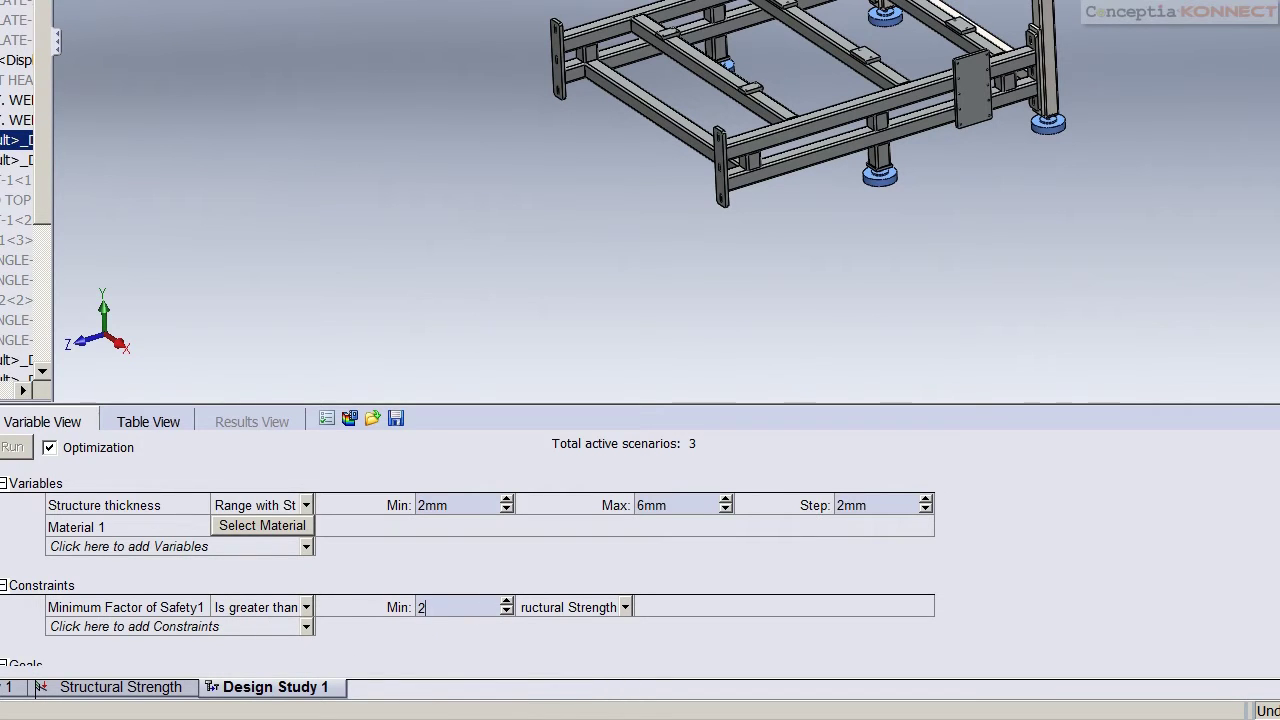
key("Return")
Assign Plain Carbon Steel to Material 1
left_click(287, 530)
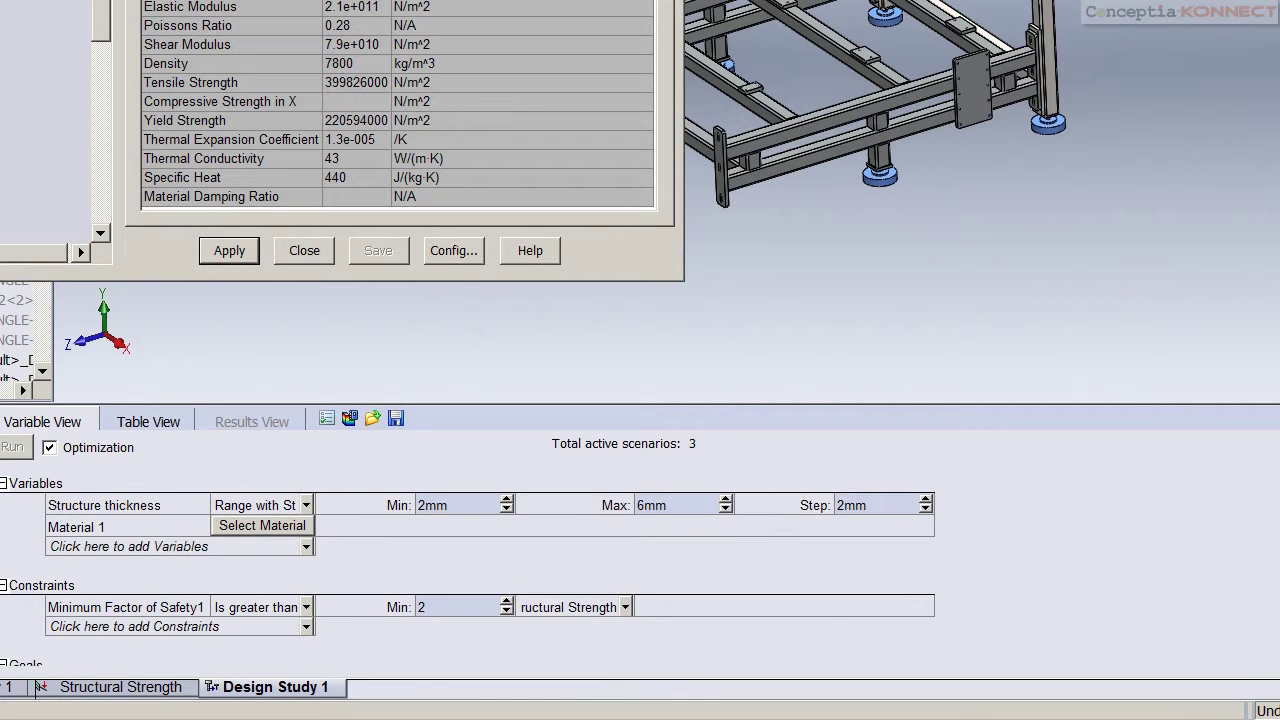
left_click(221, 253)
left_click(304, 250)
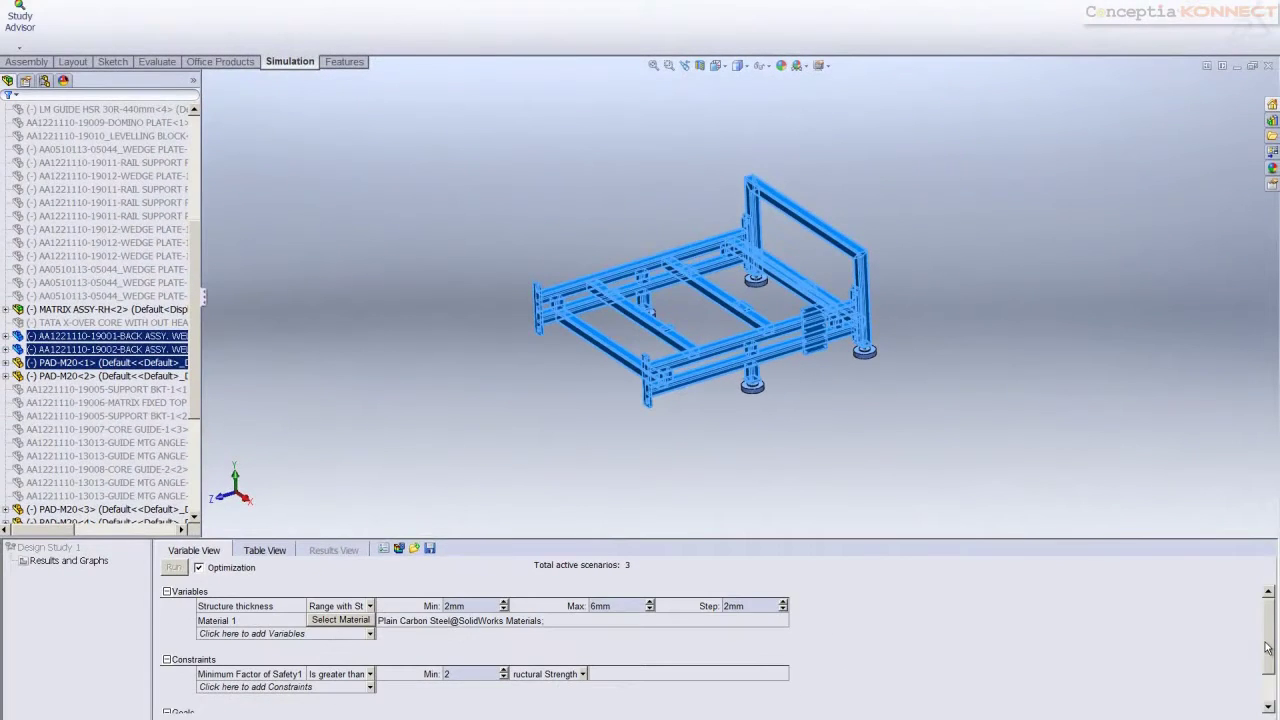
Vary thickness over a range up to 4mm, add a Mass2 minimize goal, and run the study
left_click(368, 606)
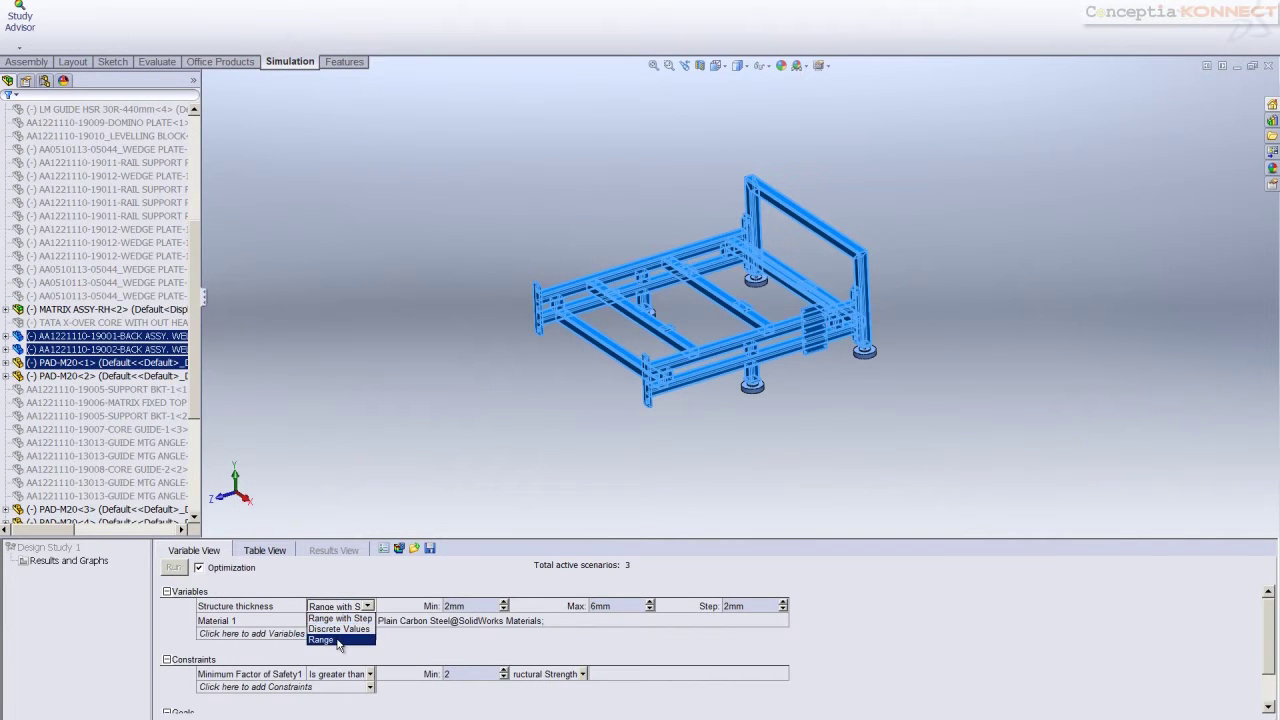
left_click(338, 641)
left_click(611, 608)
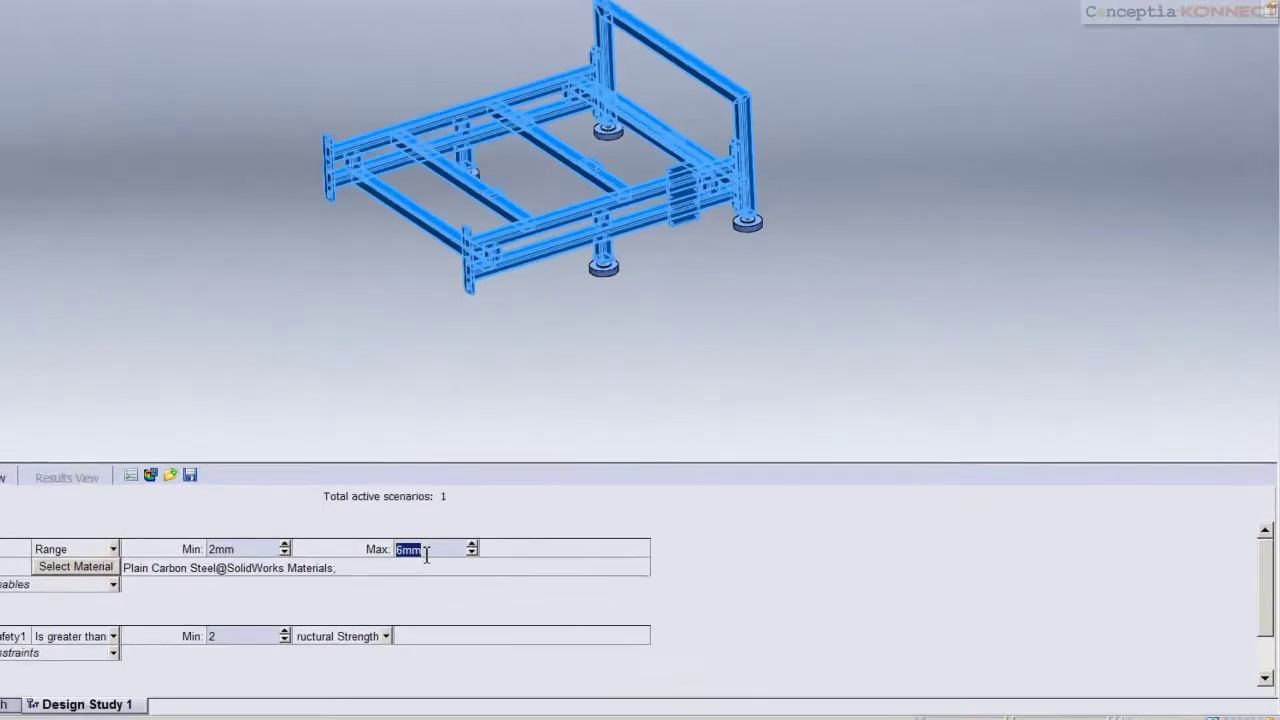
type("4mm")
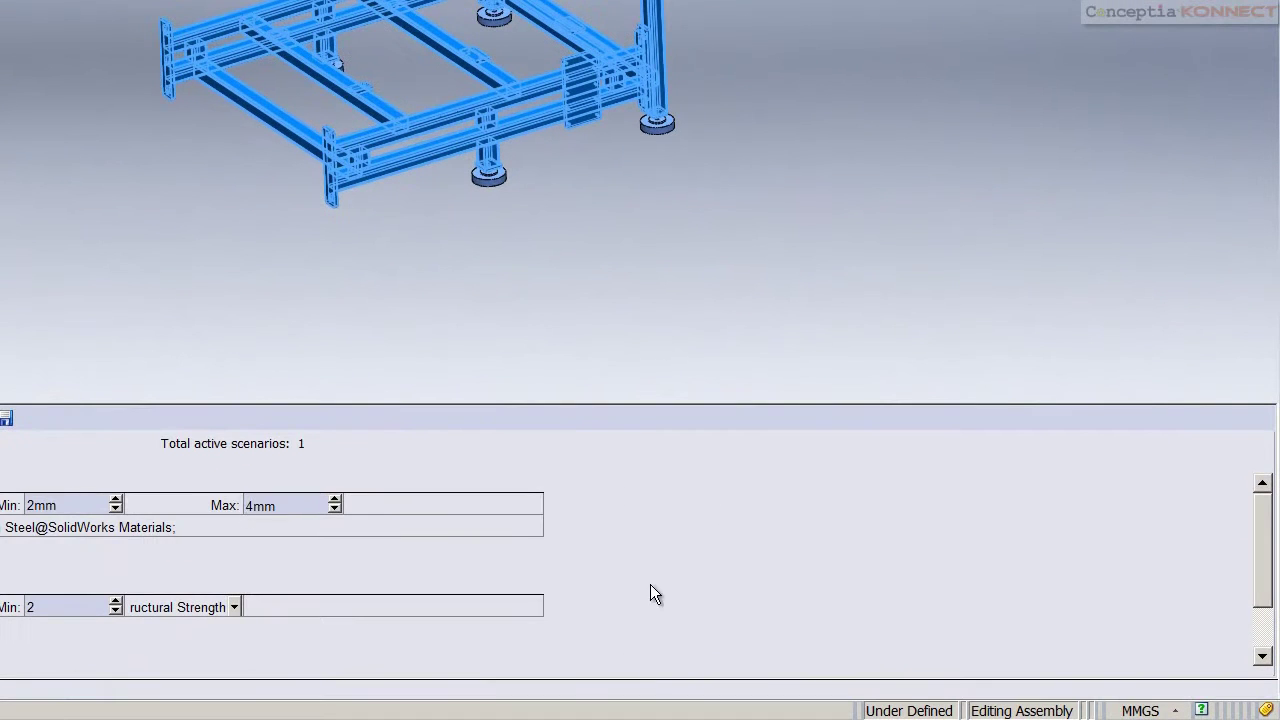
left_click_drag(1266, 523, 1260, 583)
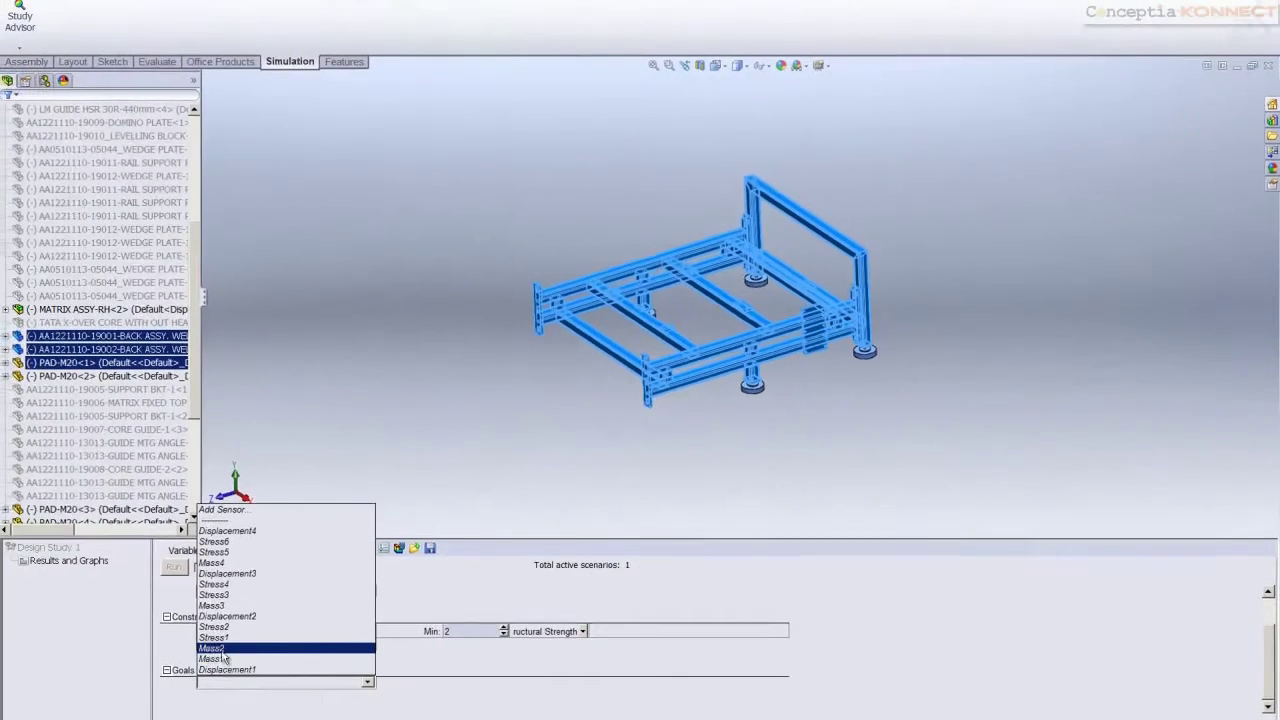
left_click(429, 646)
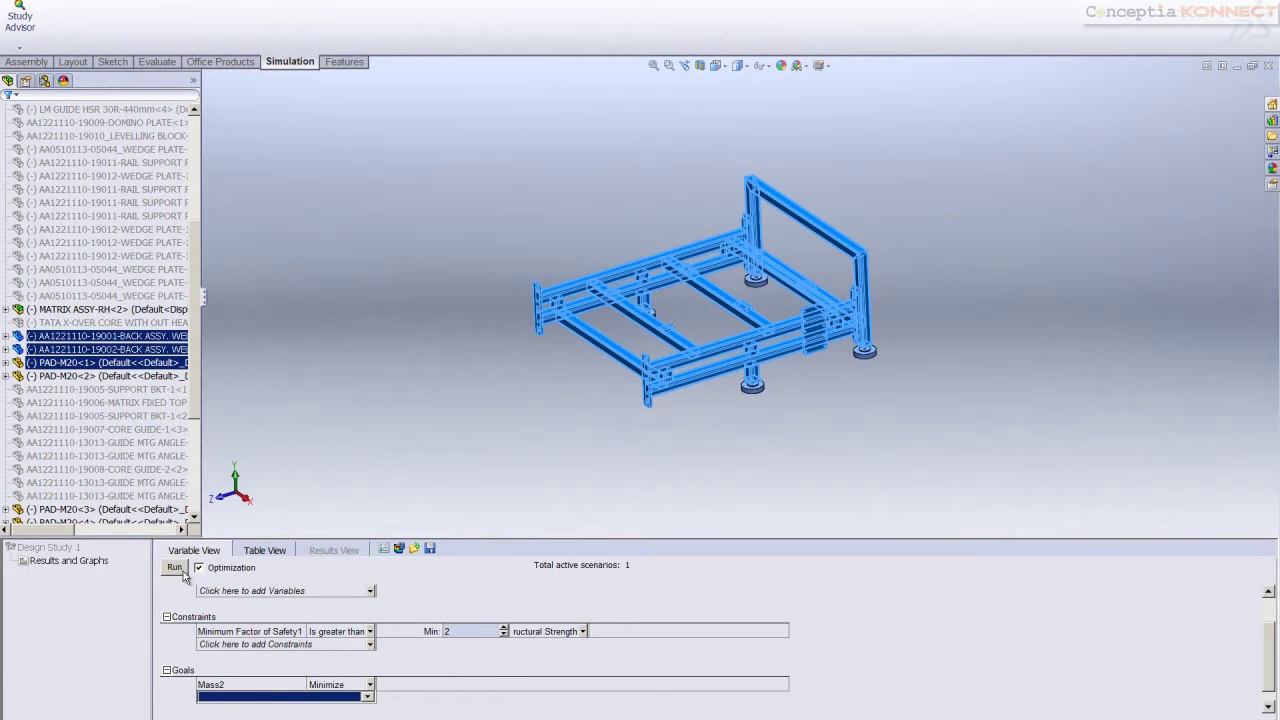
left_click(174, 567)
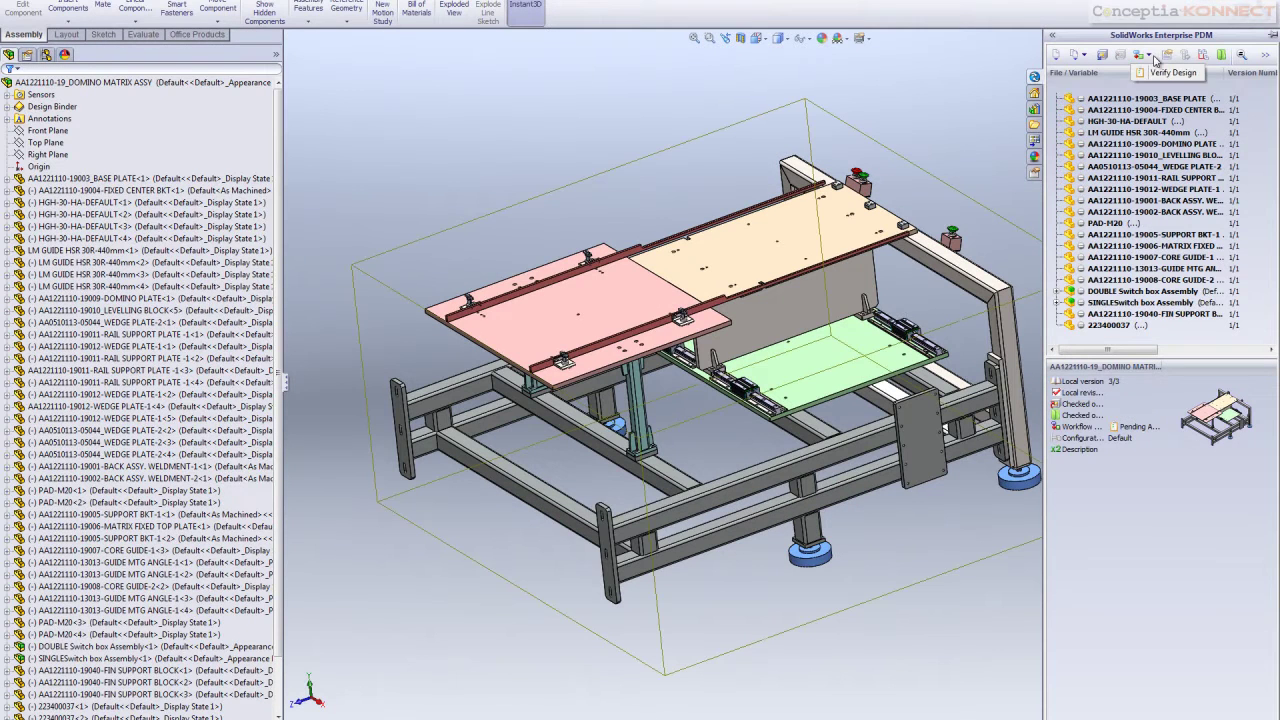
Send the assembly for design verification with comment 'Please review', then enter the new login user name
left_click(1157, 76)
type("Please review")
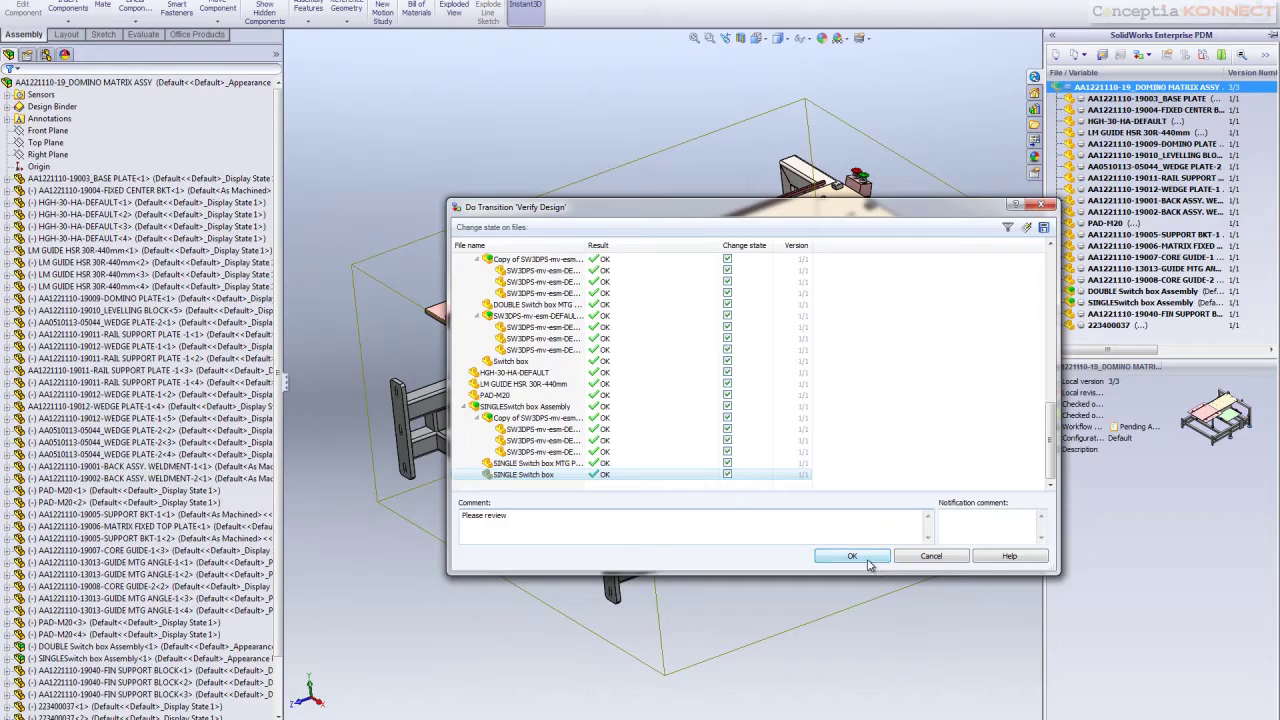
left_click(852, 556)
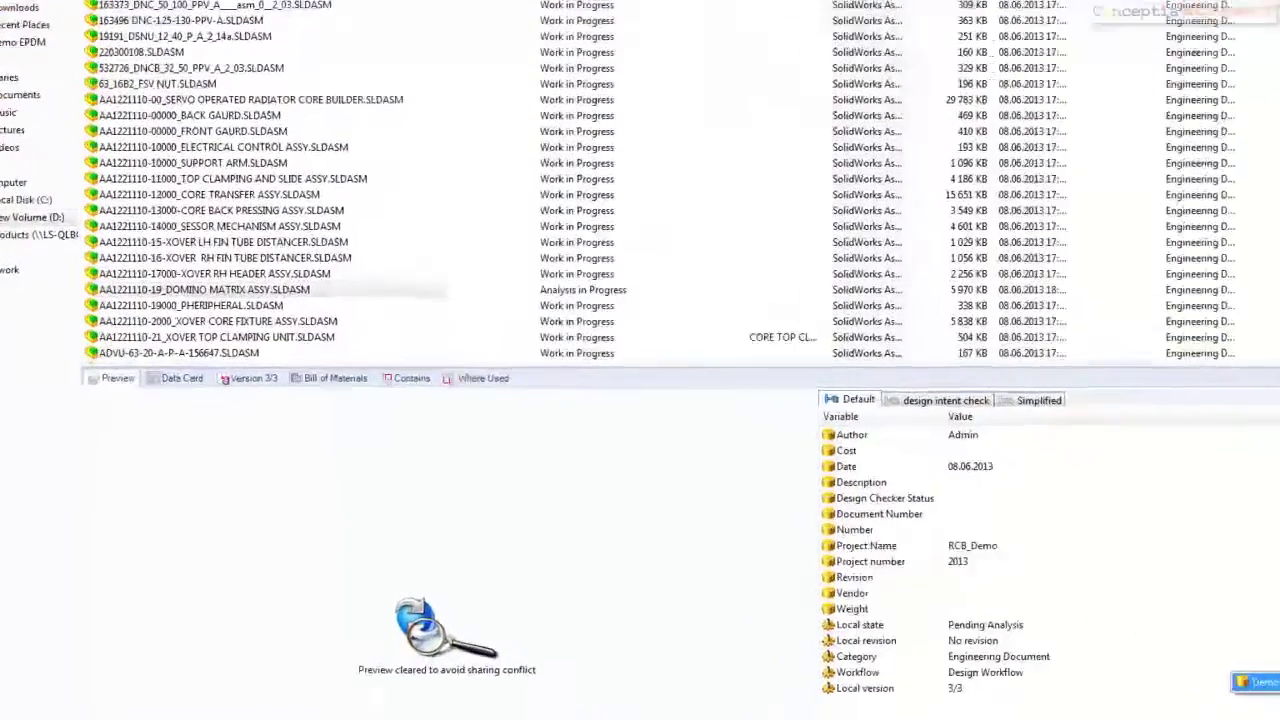
type("vin")
type("ay")
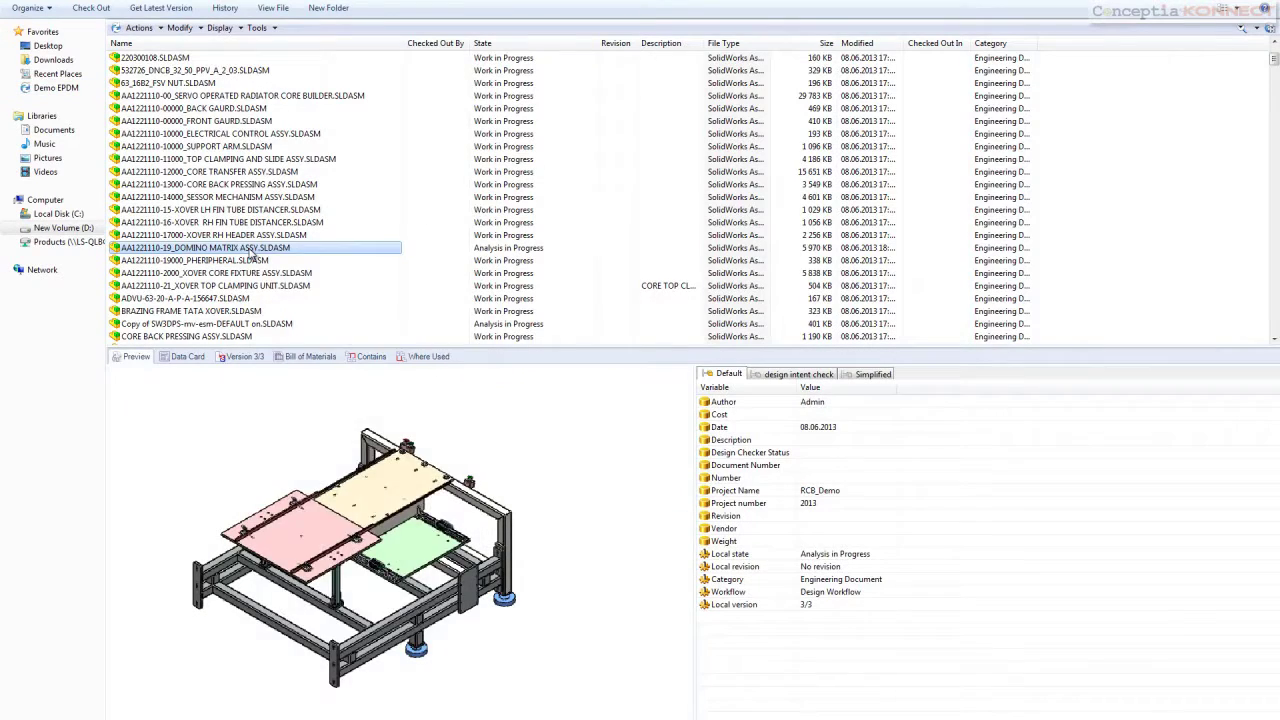
Pass DOMINO MATRIX ASSY's analysis with comment 'Awesome validation', then enter the next user name
right_click(253, 256)
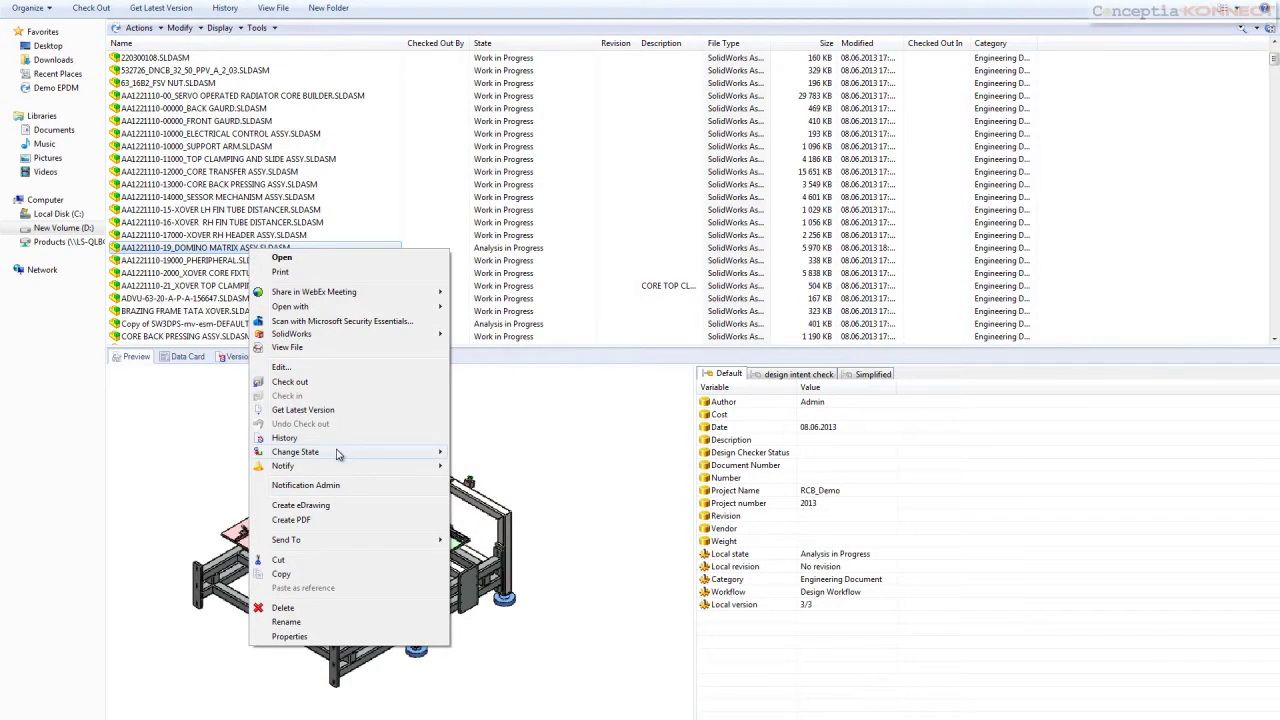
mouse_move(337, 455)
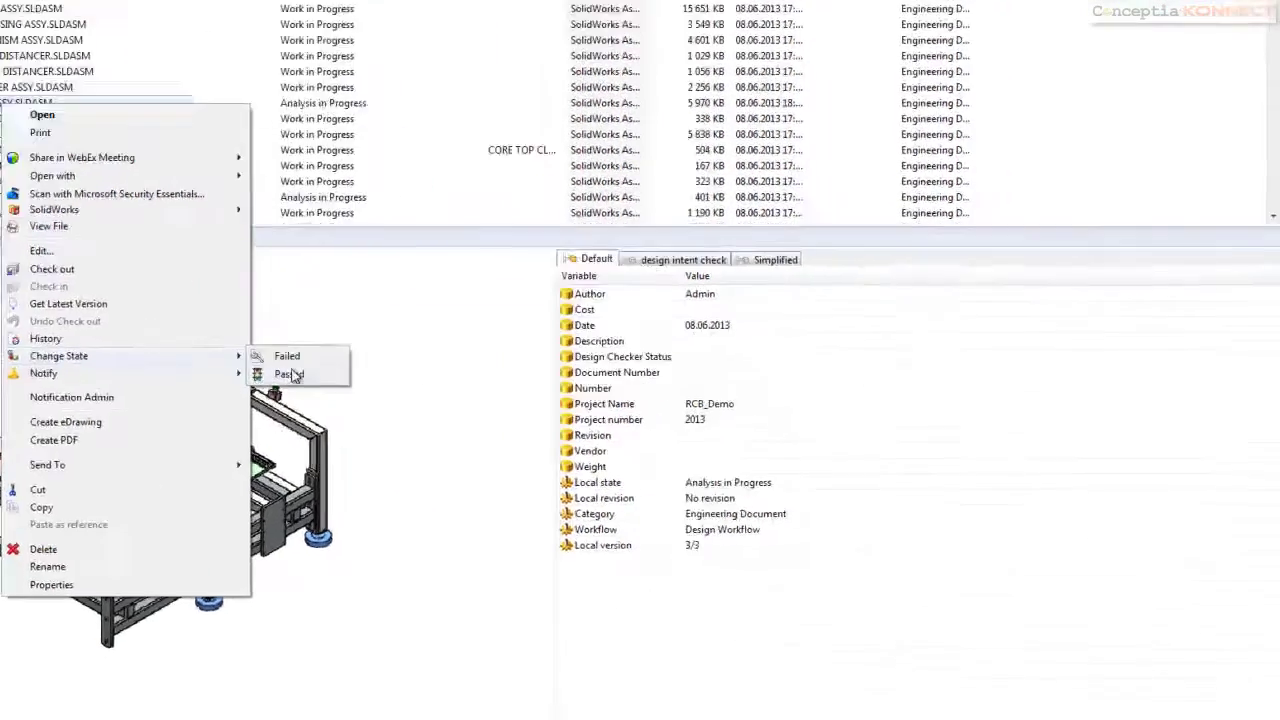
left_click(481, 466)
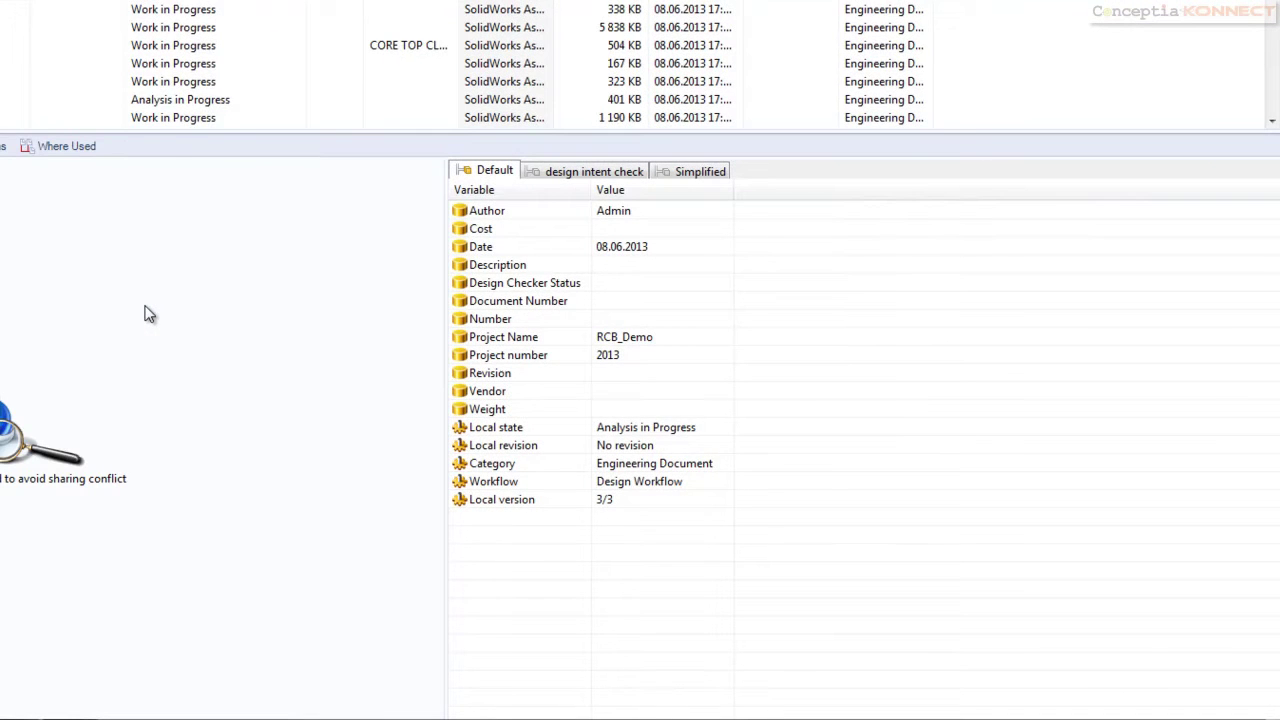
type("Awesome validation")
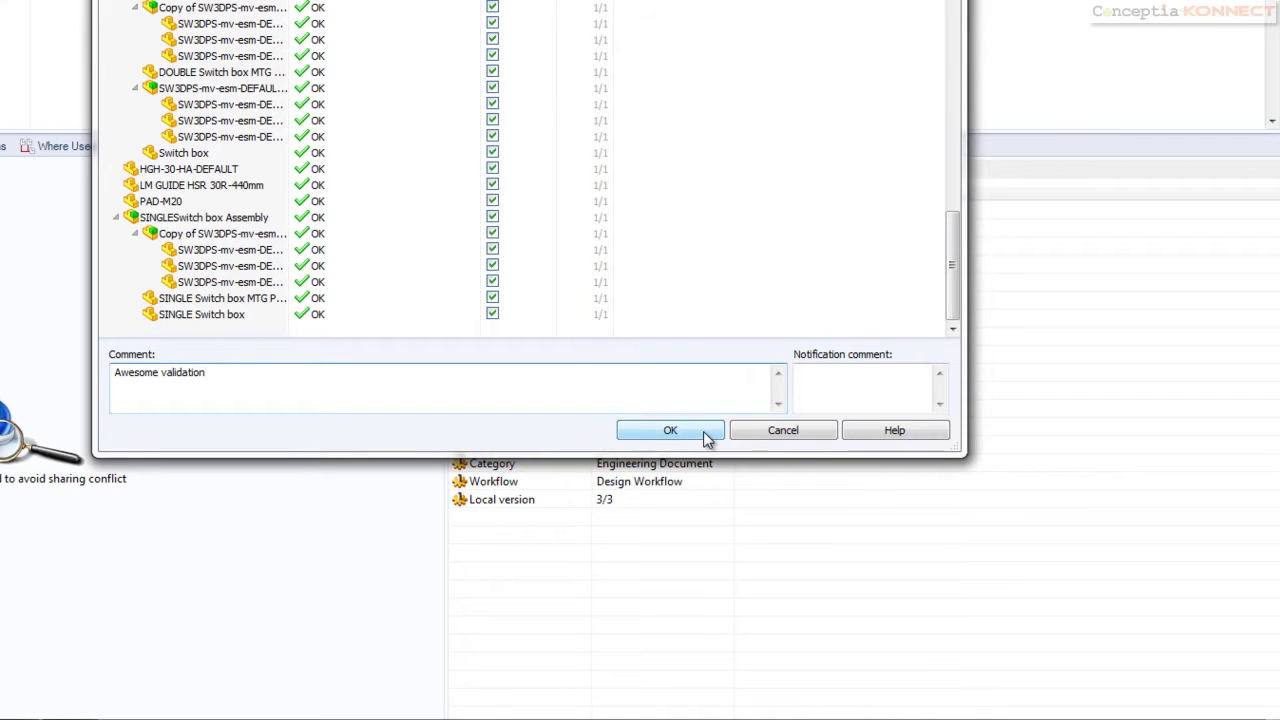
left_click(705, 436)
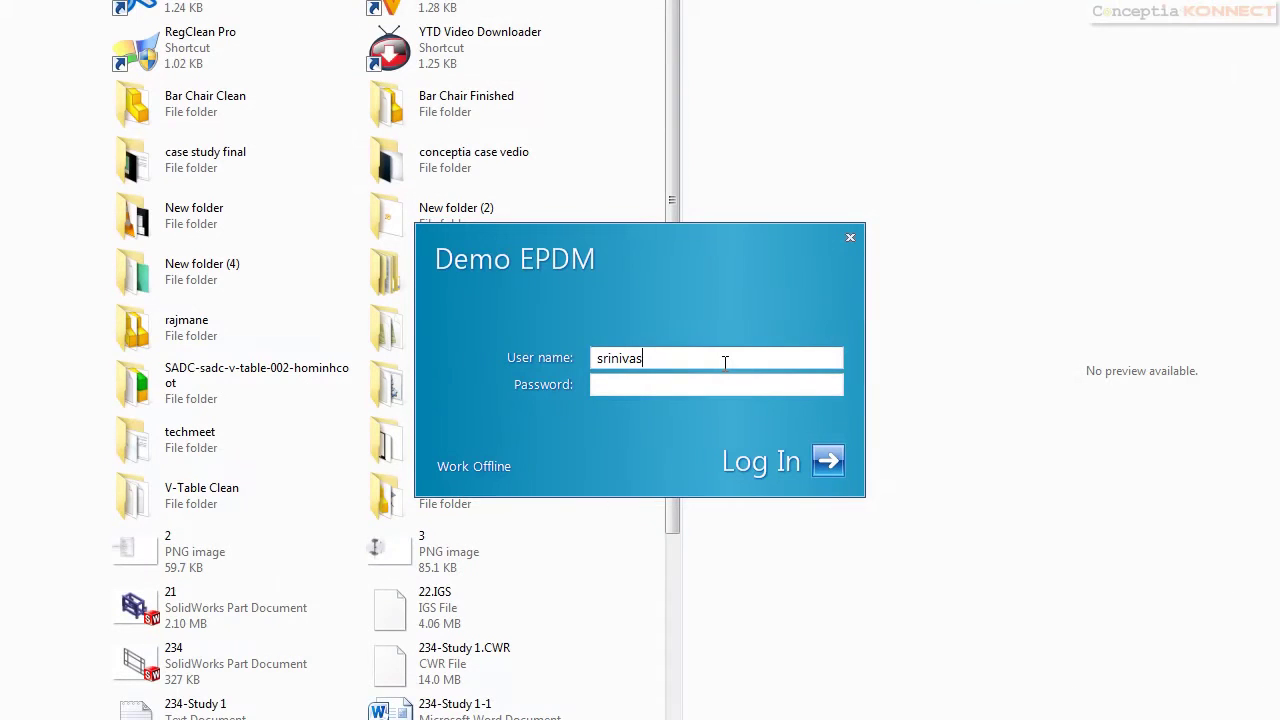
type("asalu")
Enter the password and log in to the vault
left_click(708, 393)
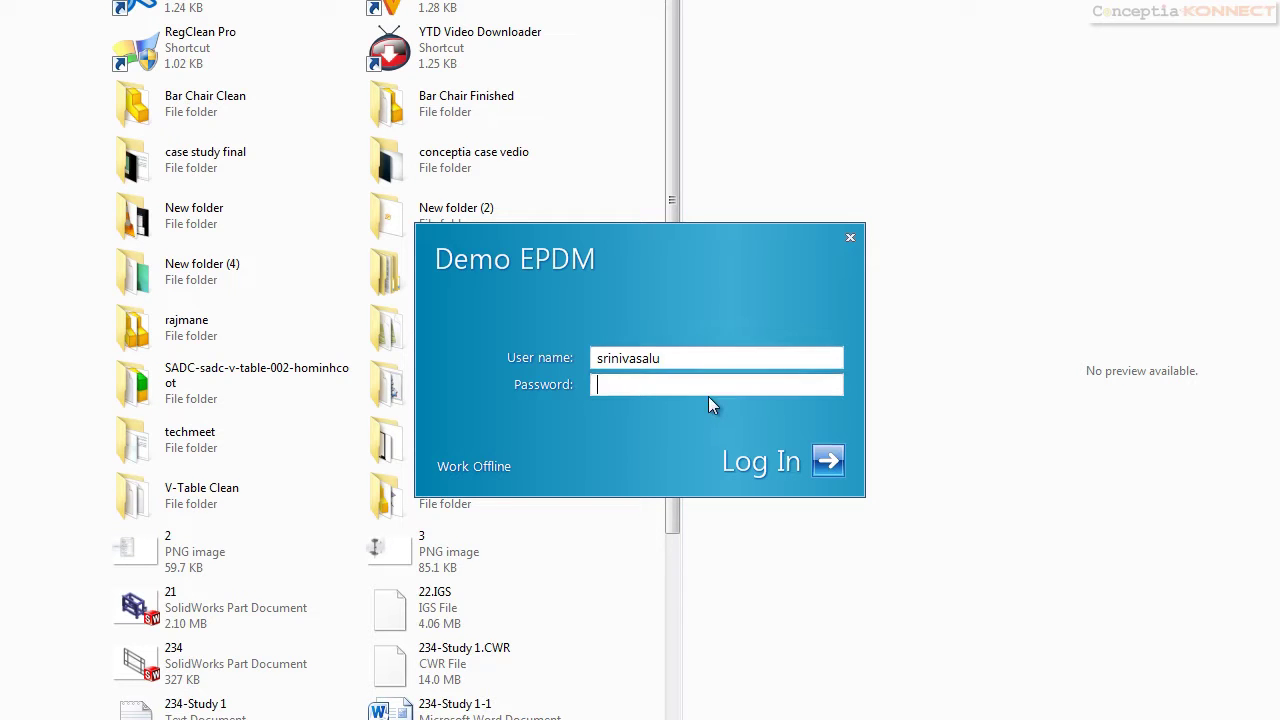
type("***")
key("Return")
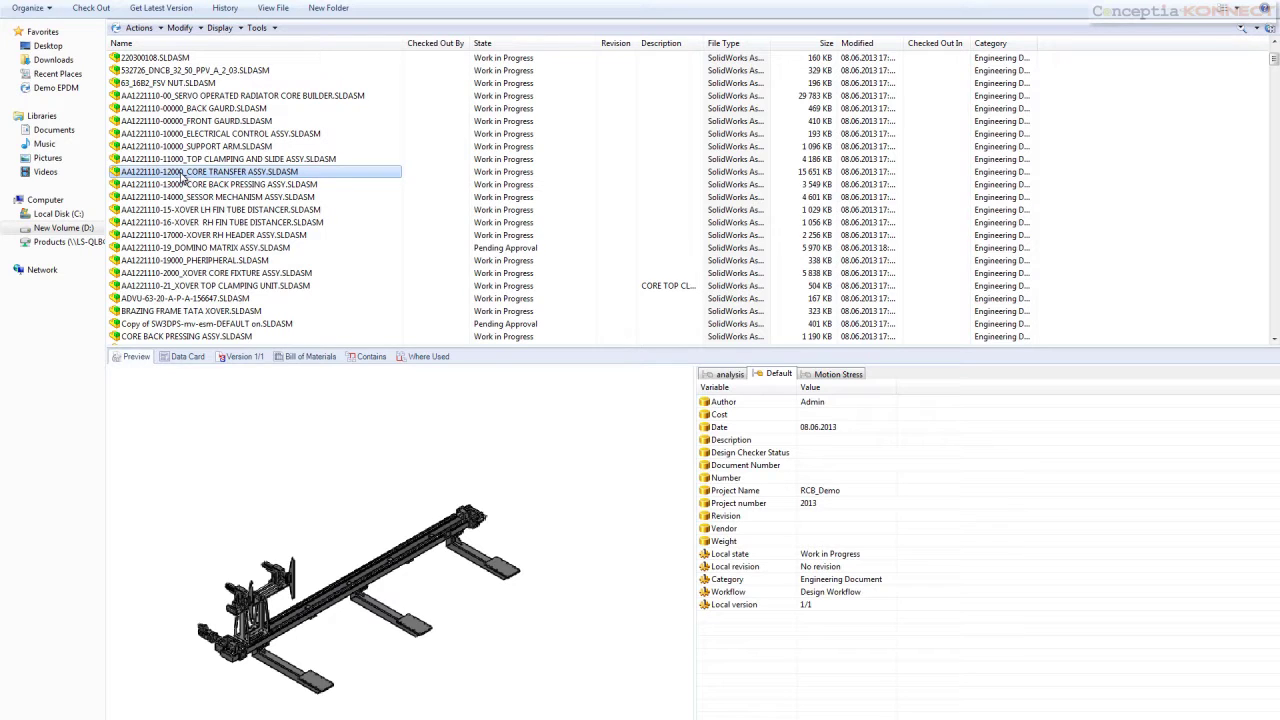
Submit CORE TRANSFER ASSY for analysis with comment 'Kindly validate the design'
right_click(183, 177)
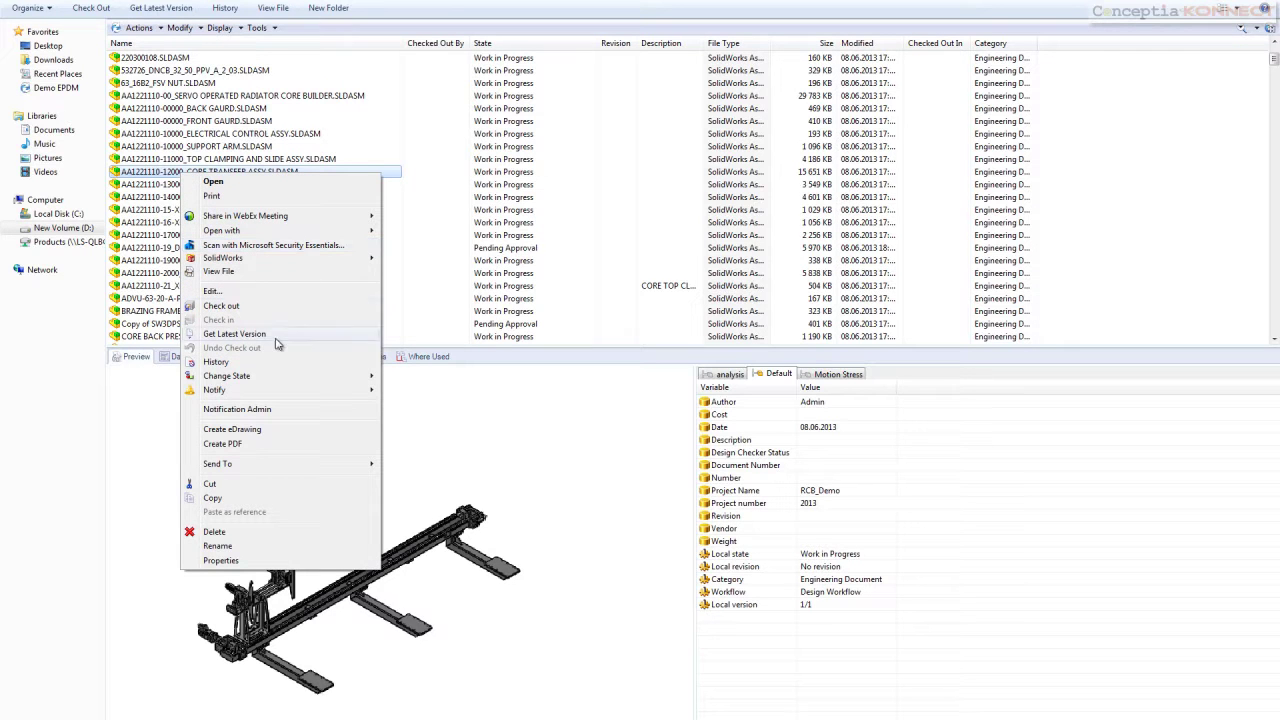
mouse_move(358, 378)
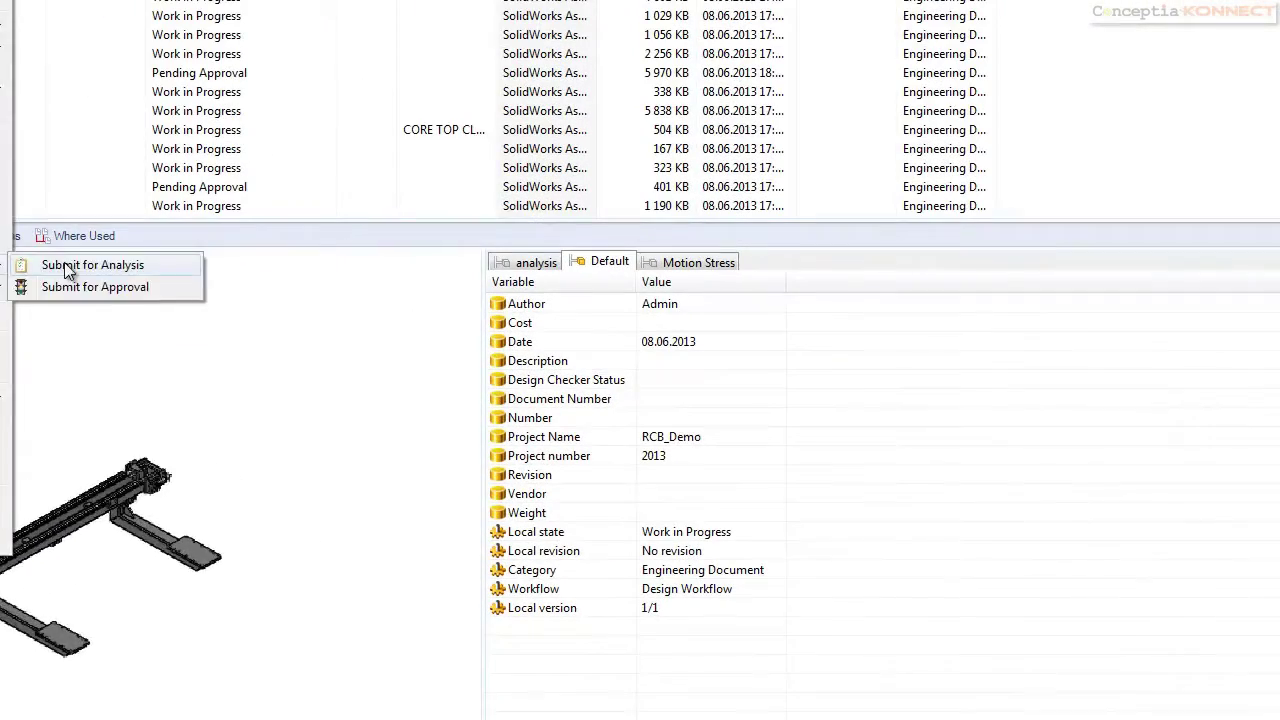
left_click(418, 378)
left_click(710, 486)
type("Kindly validate ")
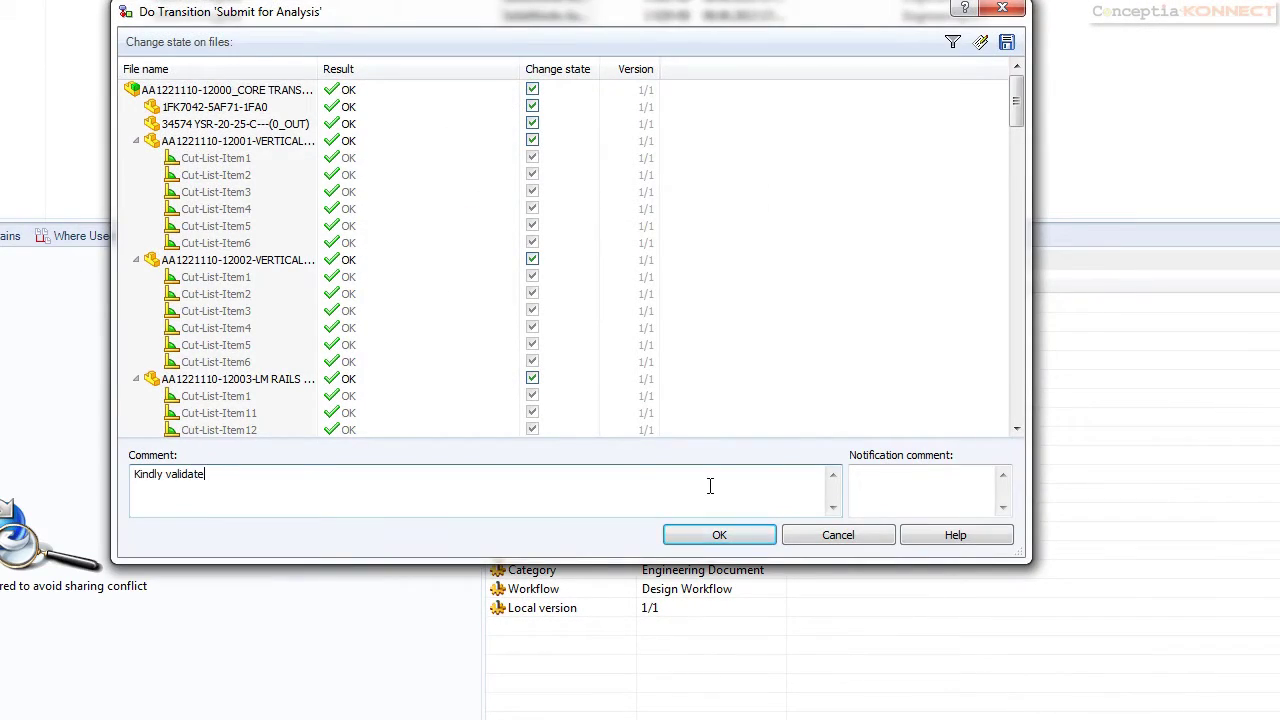
type("the design")
left_click(731, 533)
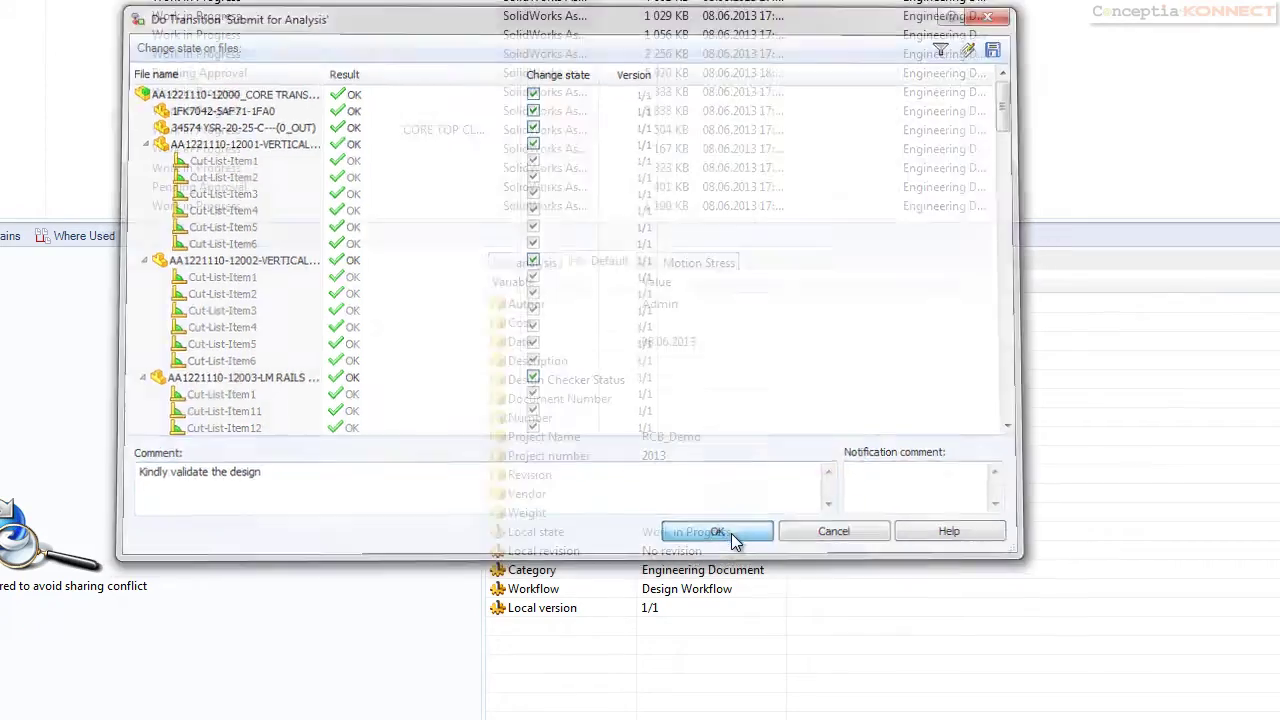
right_click(1136, 684)
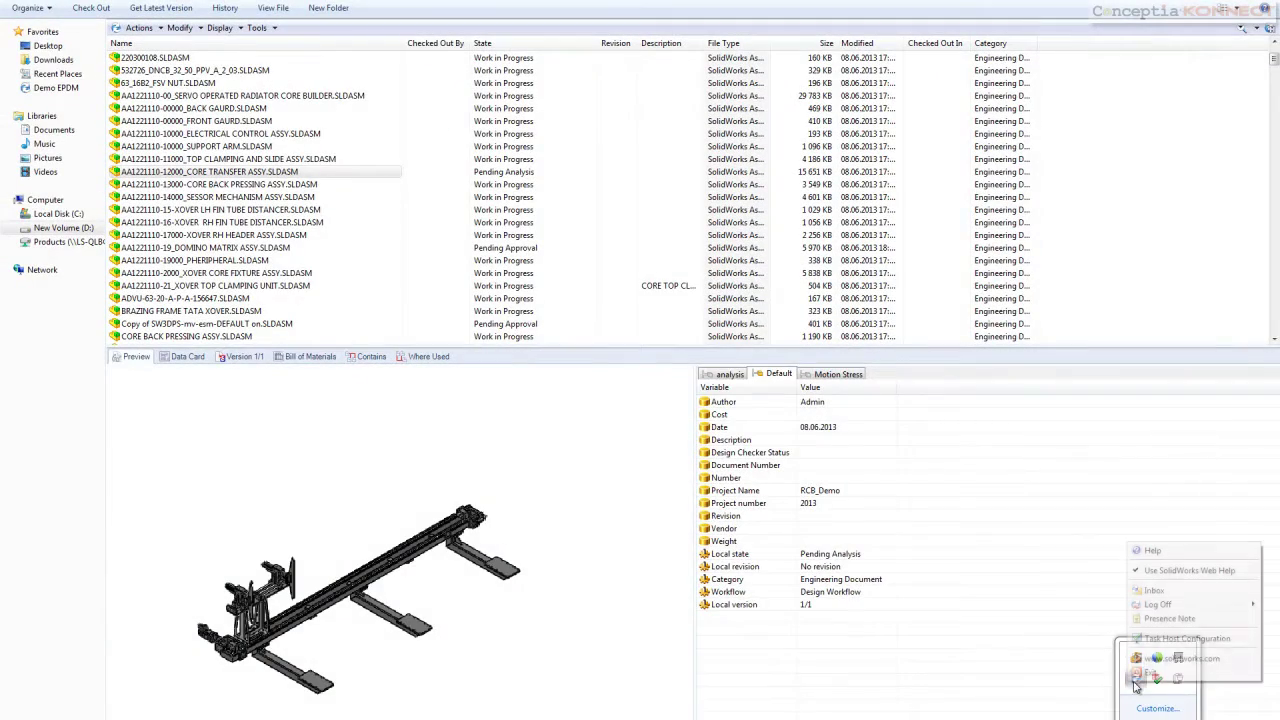
Log off the vault and sign back in as another user
mouse_move(1155, 604)
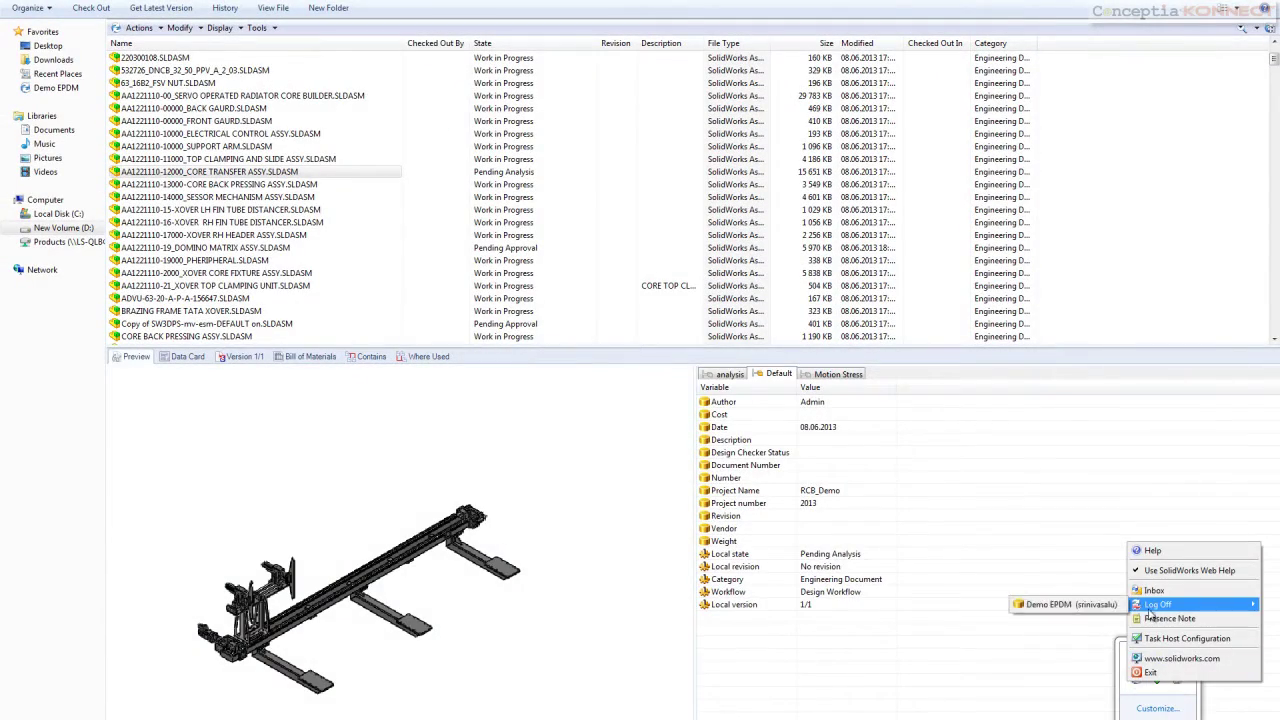
left_click(1070, 604)
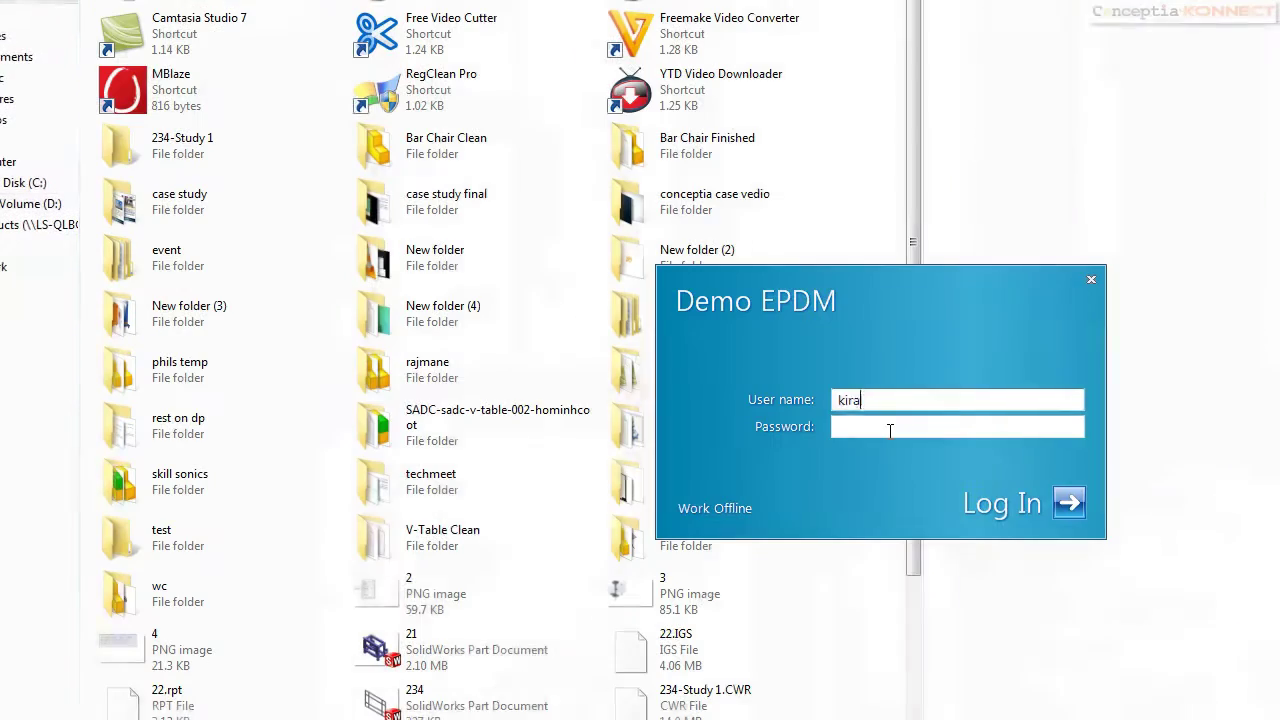
type("n")
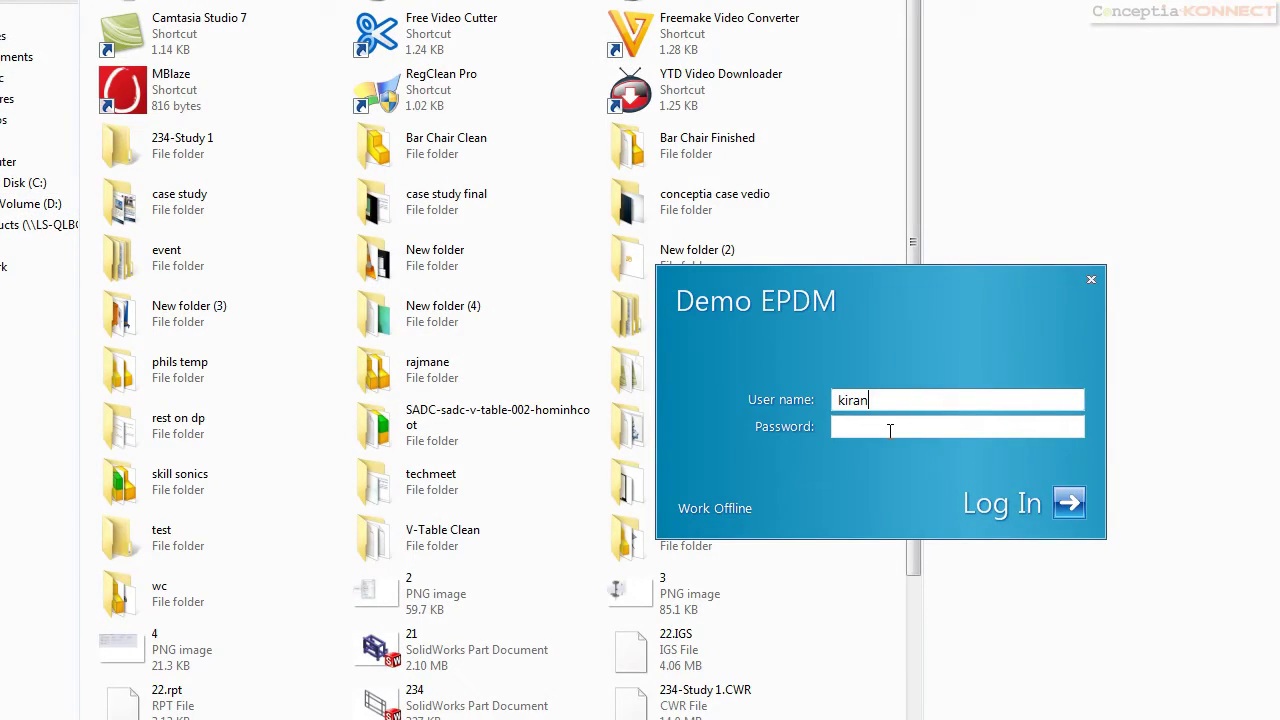
type("D")
left_click(890, 428)
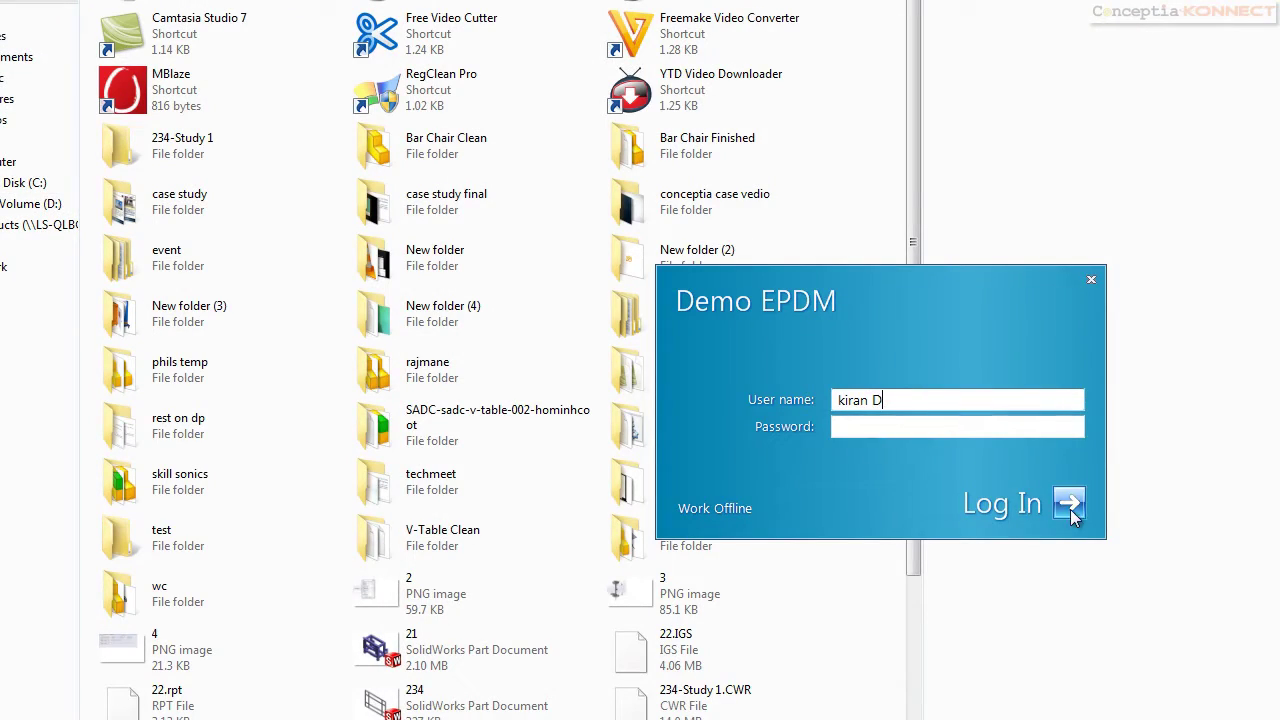
left_click(1068, 503)
Check out CORE TRANSFER ASSY with its referenced files and open it in SolidWorks
left_click(499, 291)
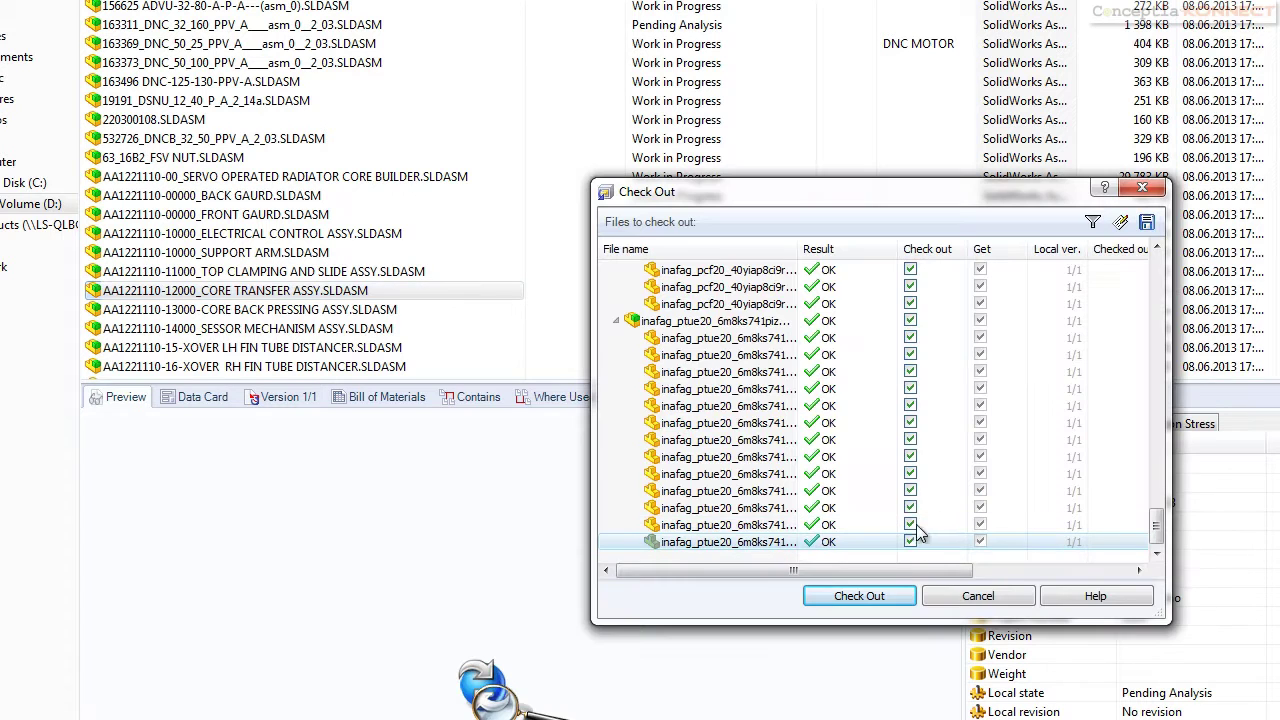
left_click(888, 593)
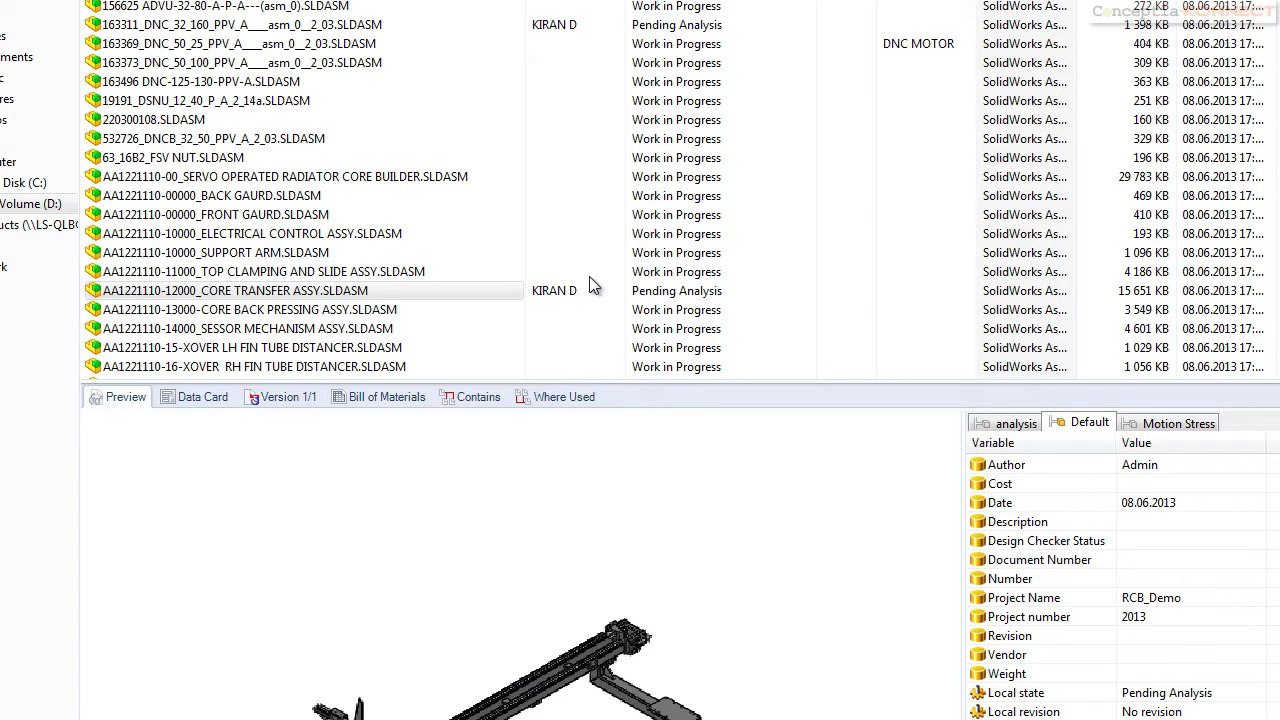
left_click(343, 294)
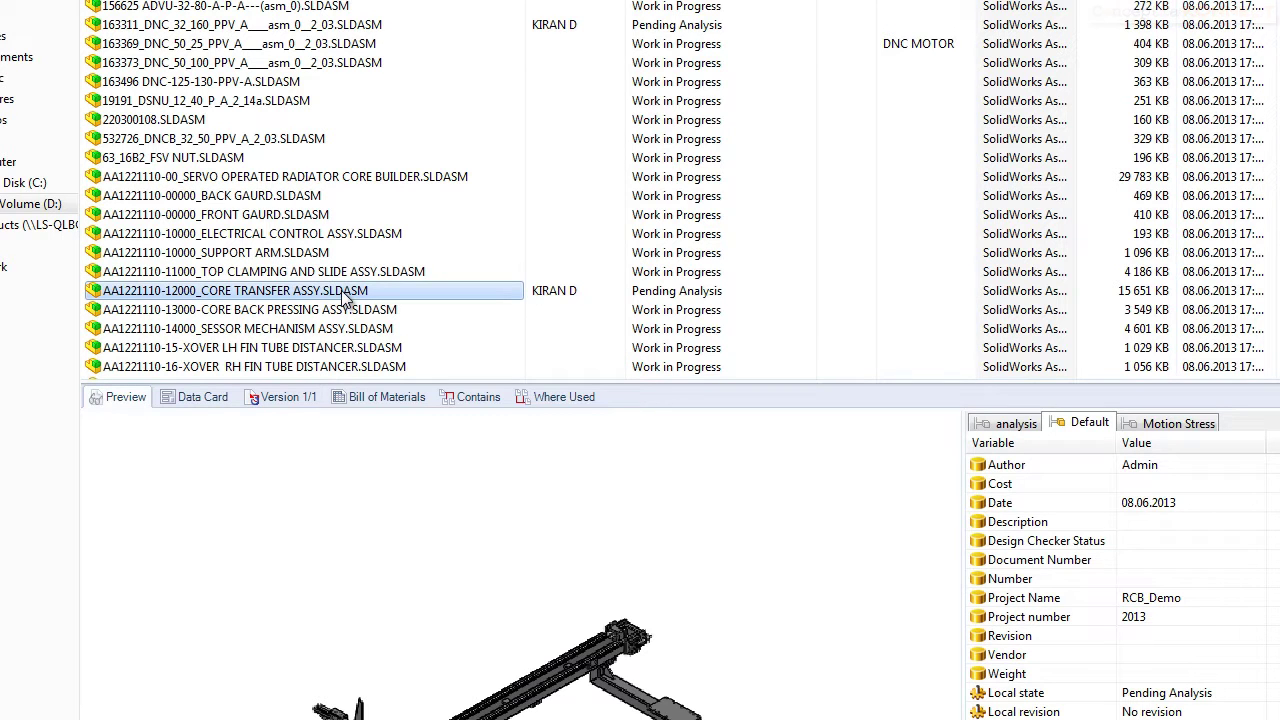
double_click(343, 291)
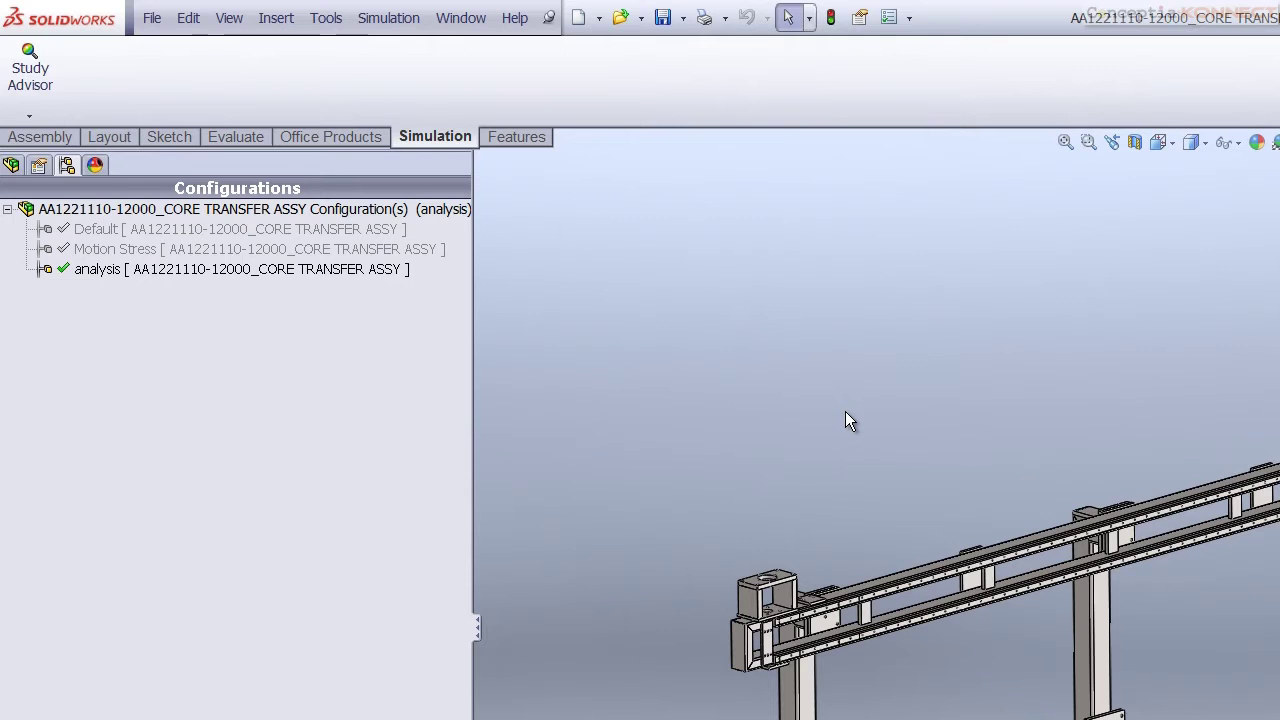
Create a new simulation study named 'dist load'
left_click(389, 19)
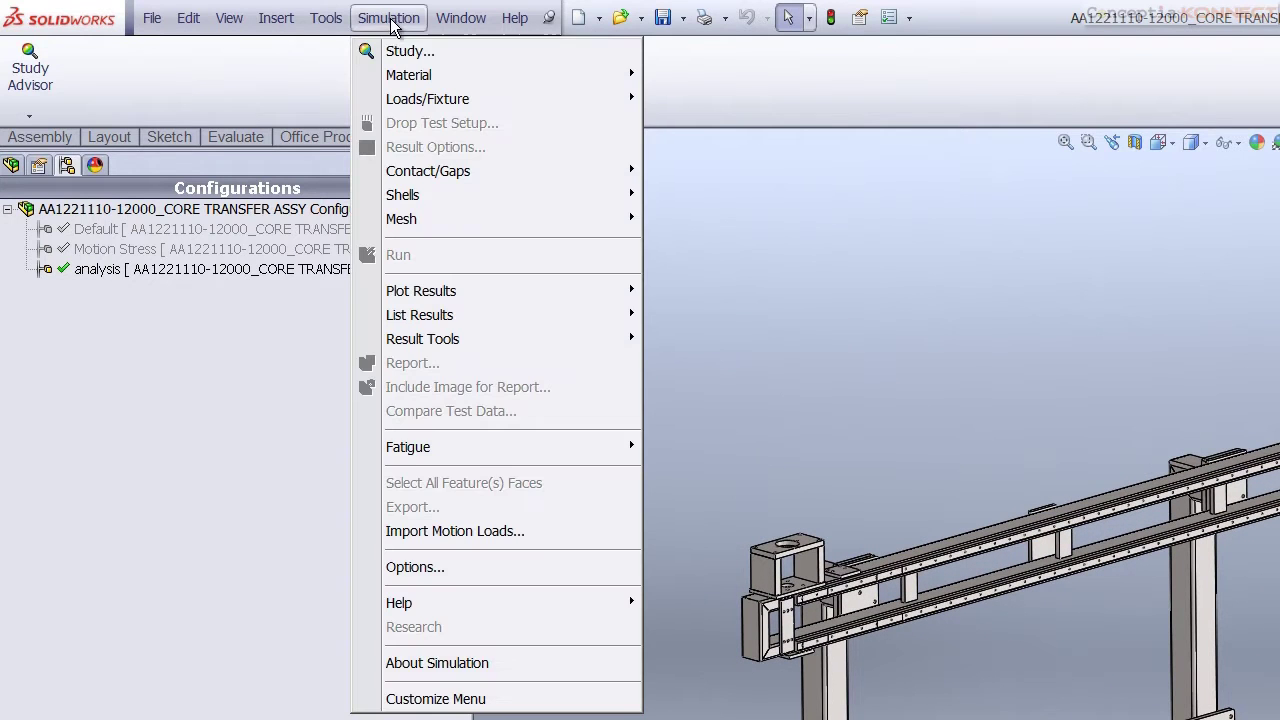
left_click(403, 51)
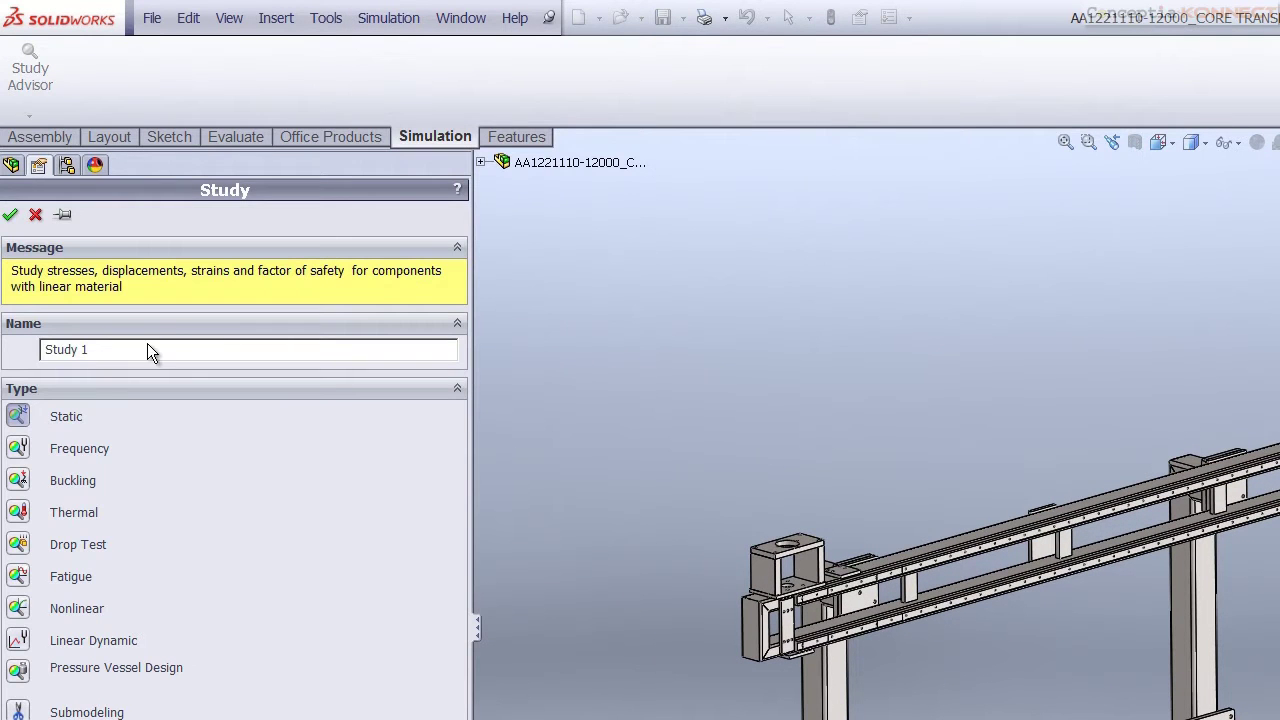
double_click(147, 350)
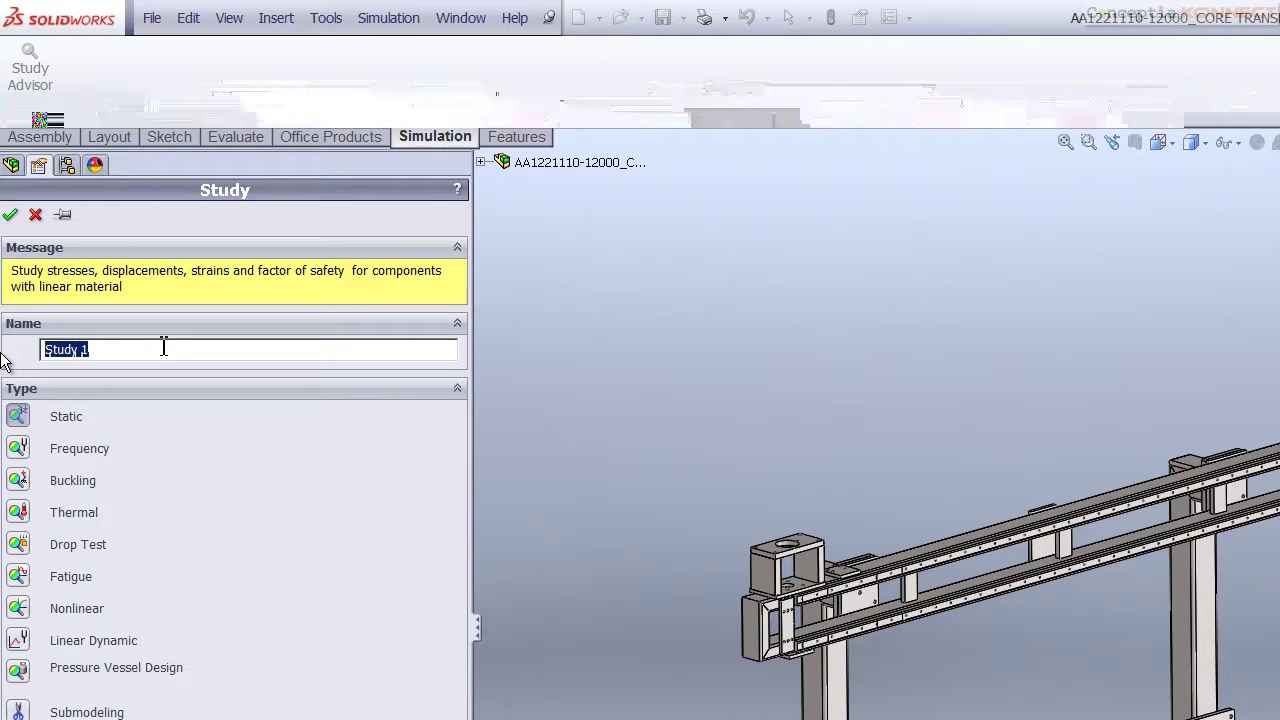
type("dist load")
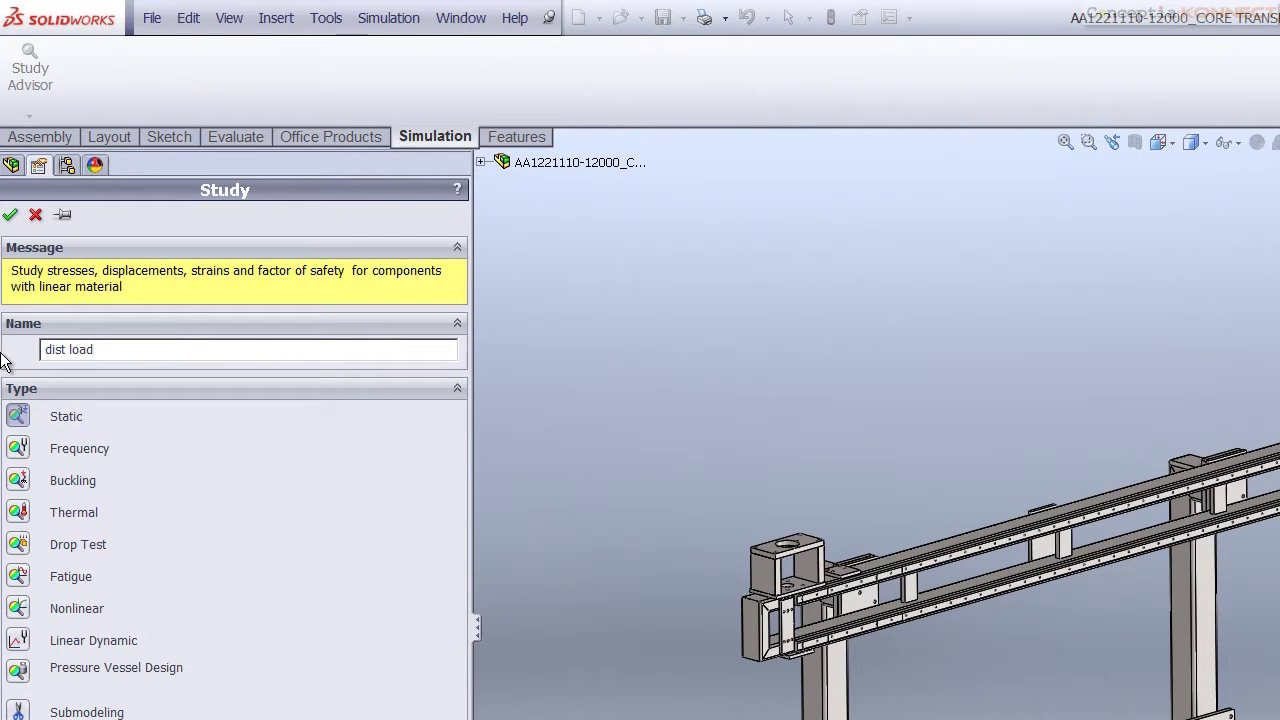
left_click(10, 214)
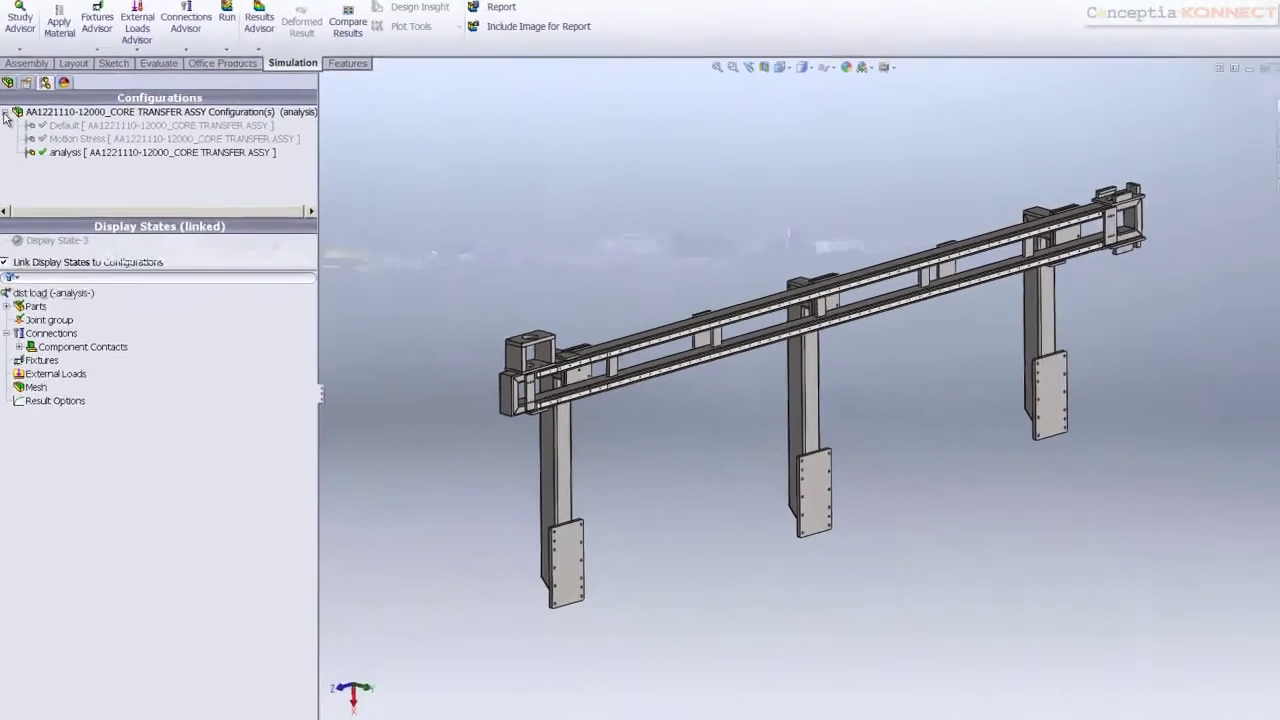
Add a Fixed Geometry fixture on the faces of the three lower mounting plates
left_click(10, 501)
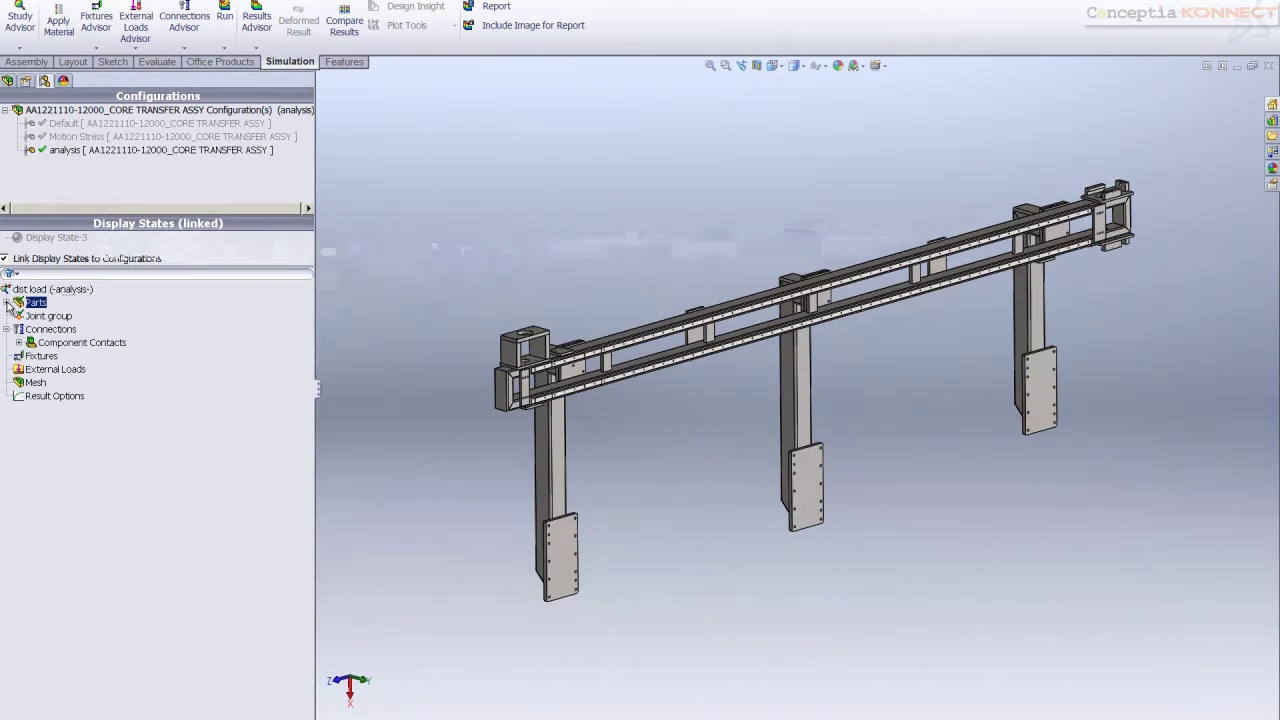
right_click(30, 355)
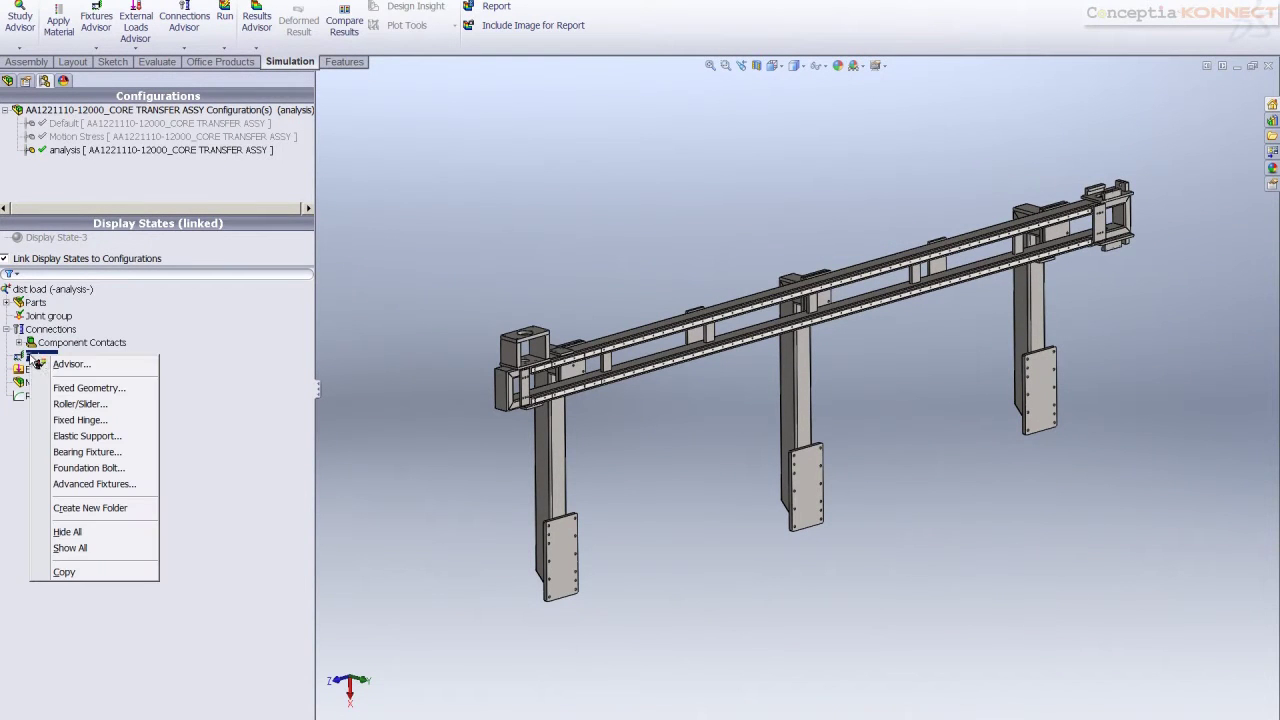
left_click(89, 388)
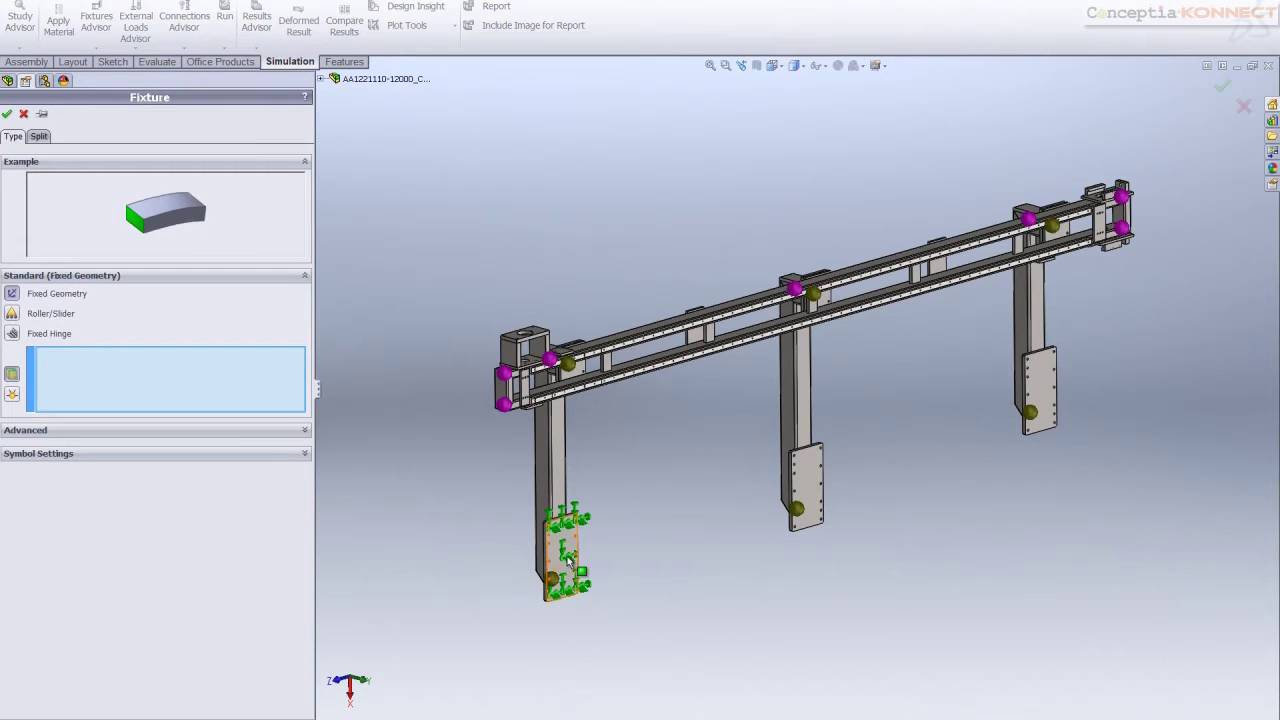
left_click(567, 560)
left_click(810, 485)
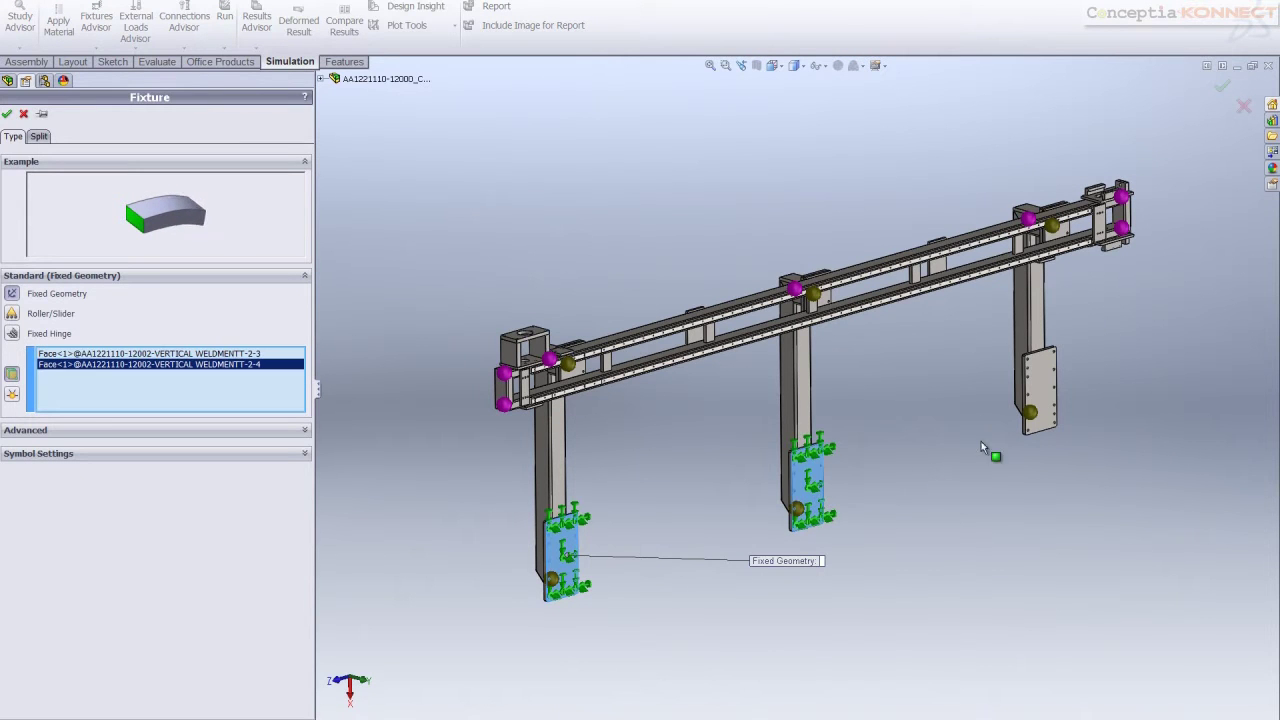
left_click(1040, 390)
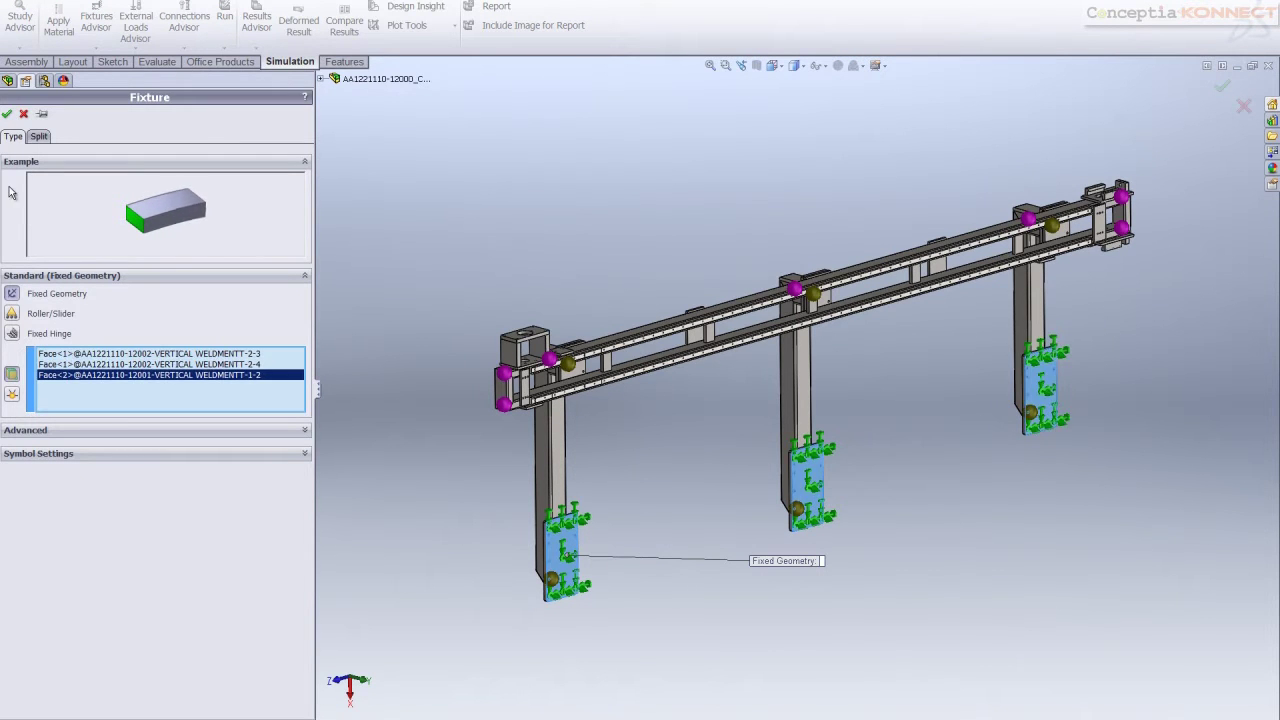
left_click(7, 113)
left_click(75, 344)
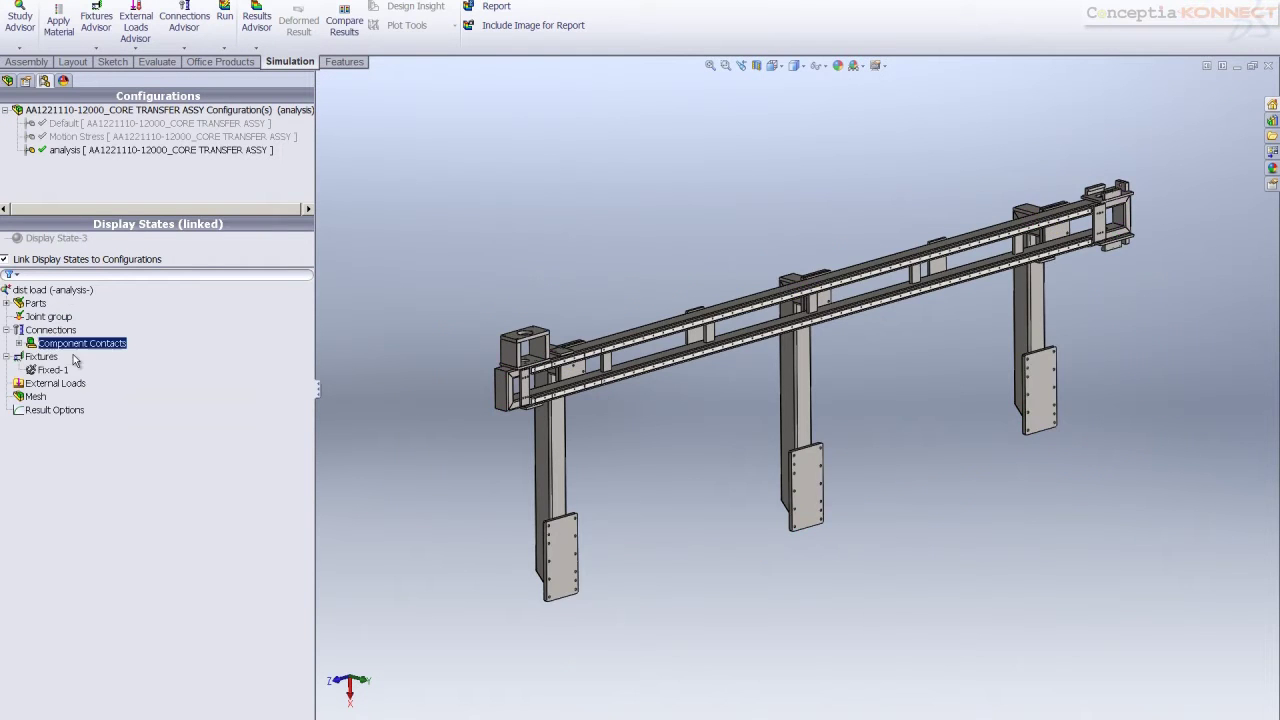
Start a remote load on the four rail bracket faces, referenced to Coordinate System1
right_click(50, 383)
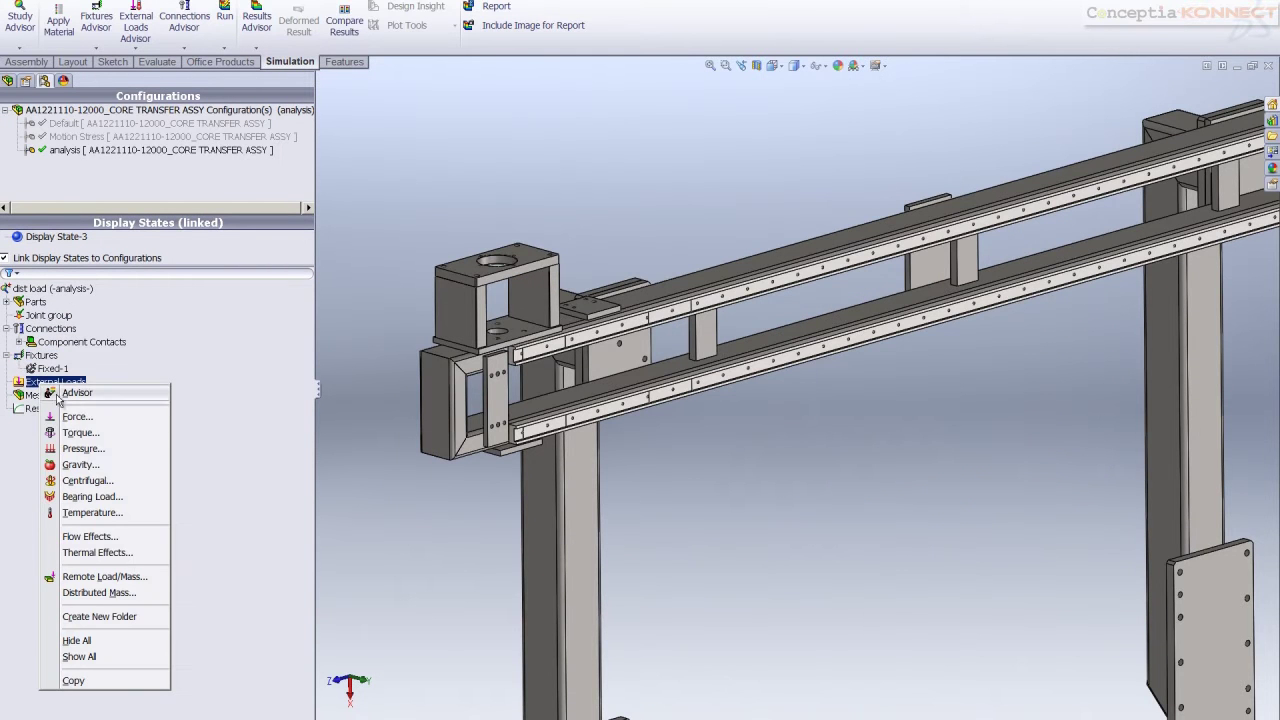
left_click(100, 576)
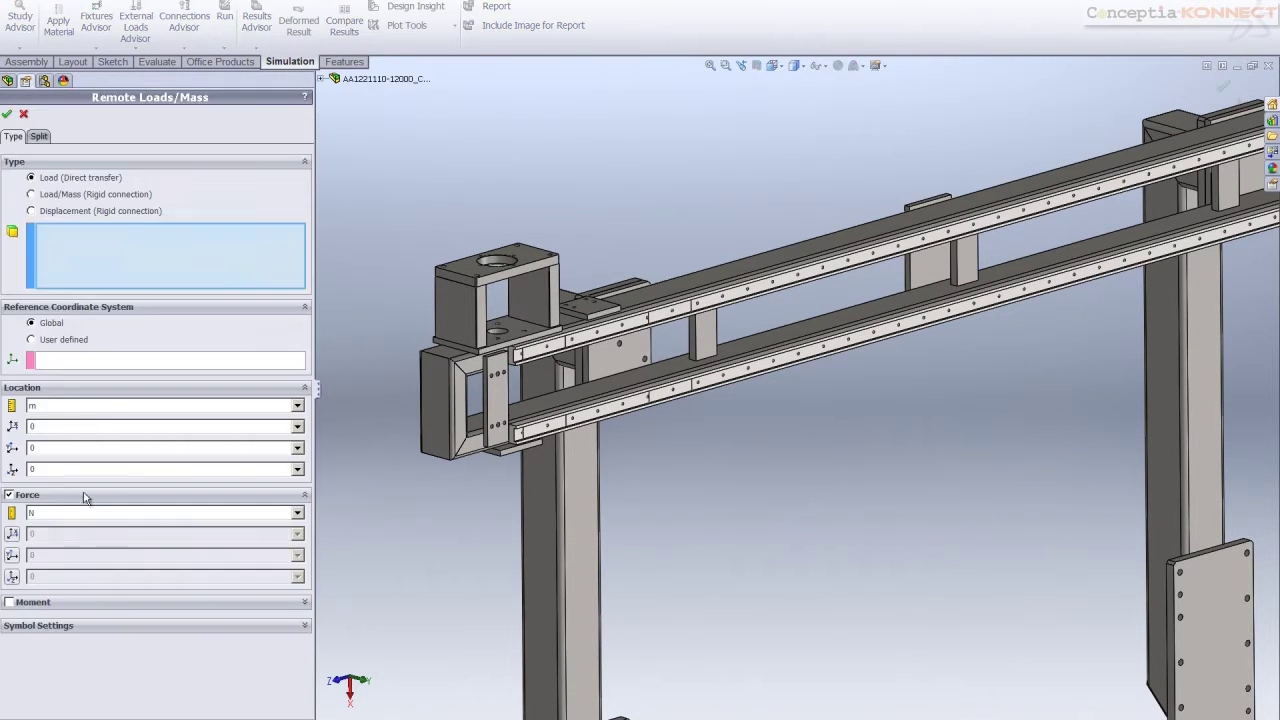
left_click(549, 349)
left_click(686, 313)
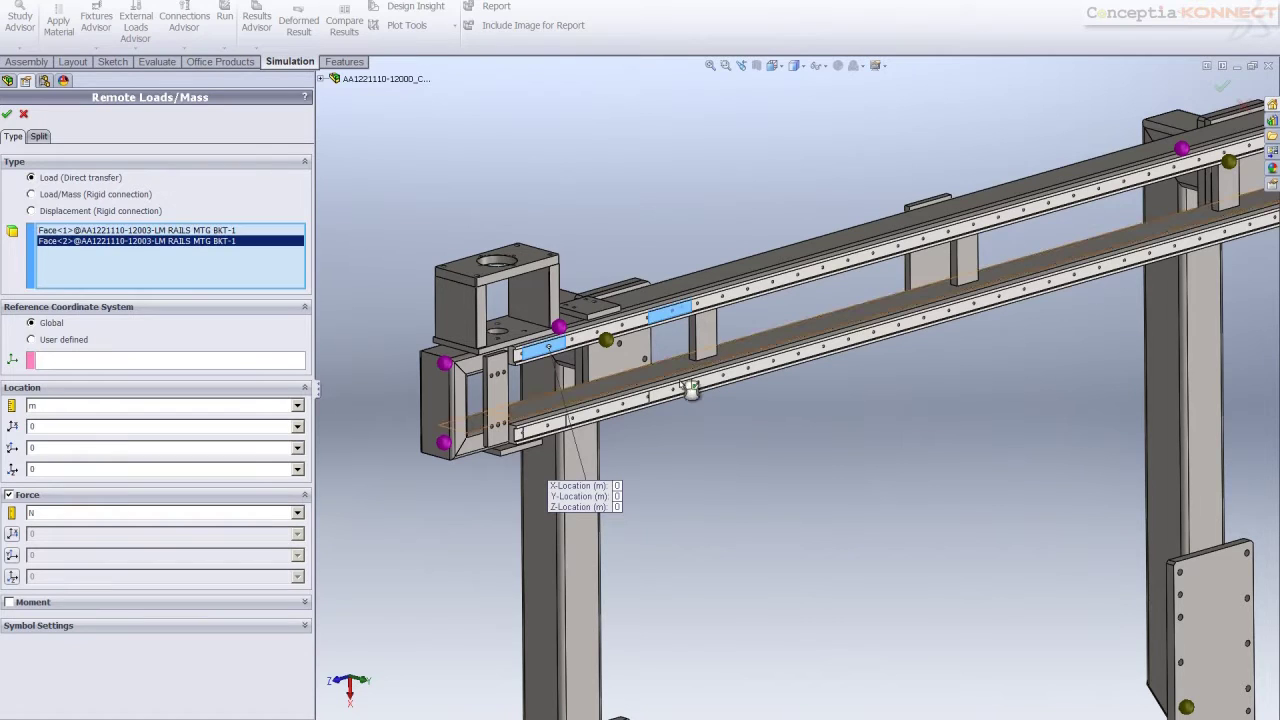
left_click(681, 388)
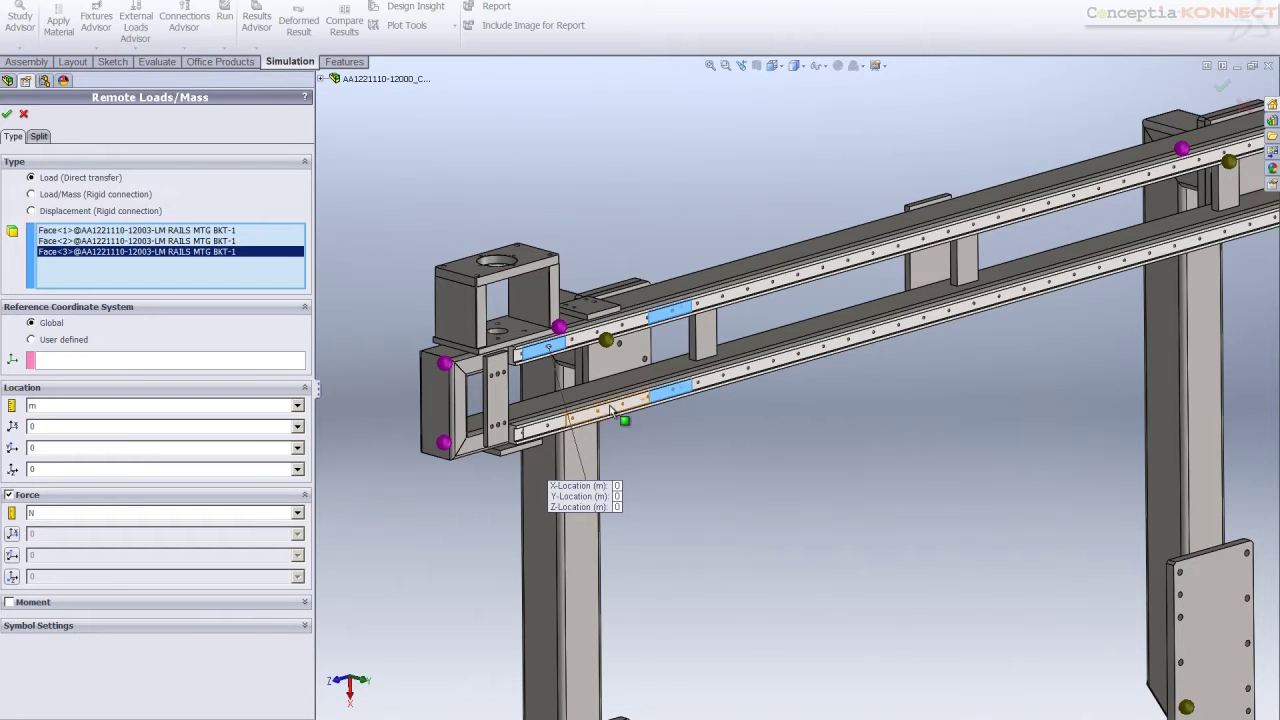
left_click(540, 432)
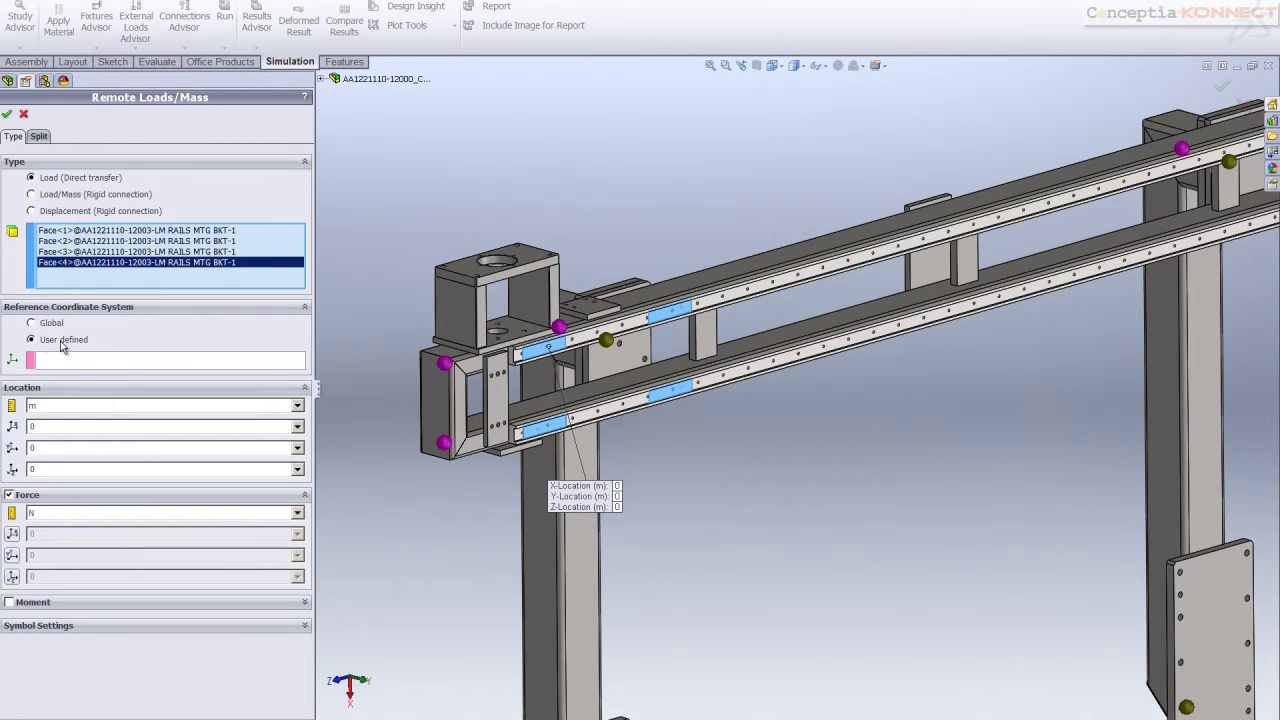
left_click(321, 79)
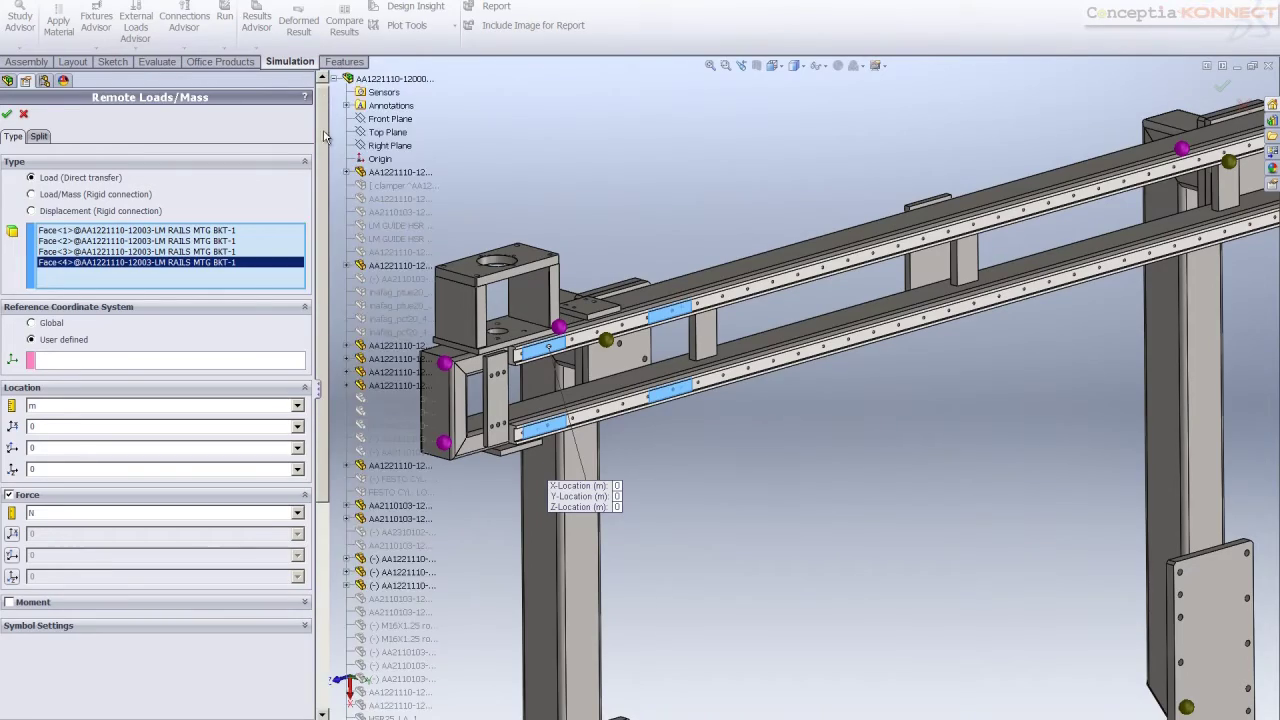
scroll(327, 140, "down", 10)
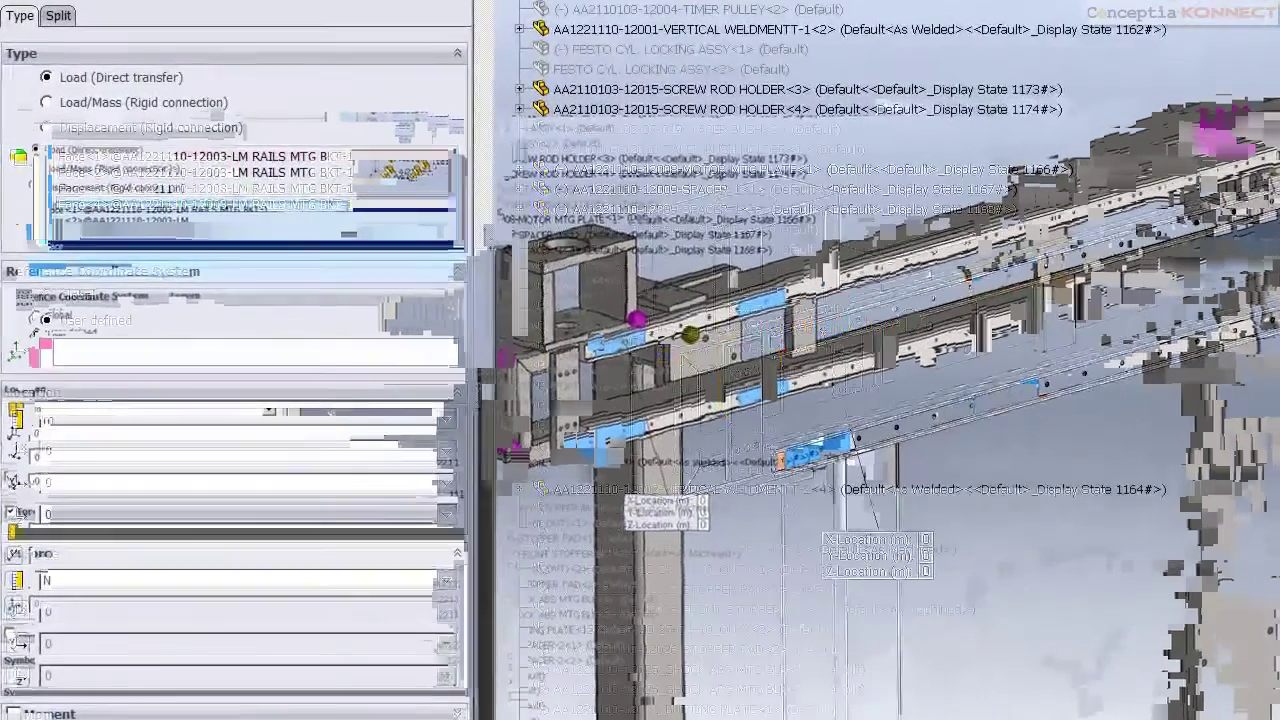
left_click(157, 353)
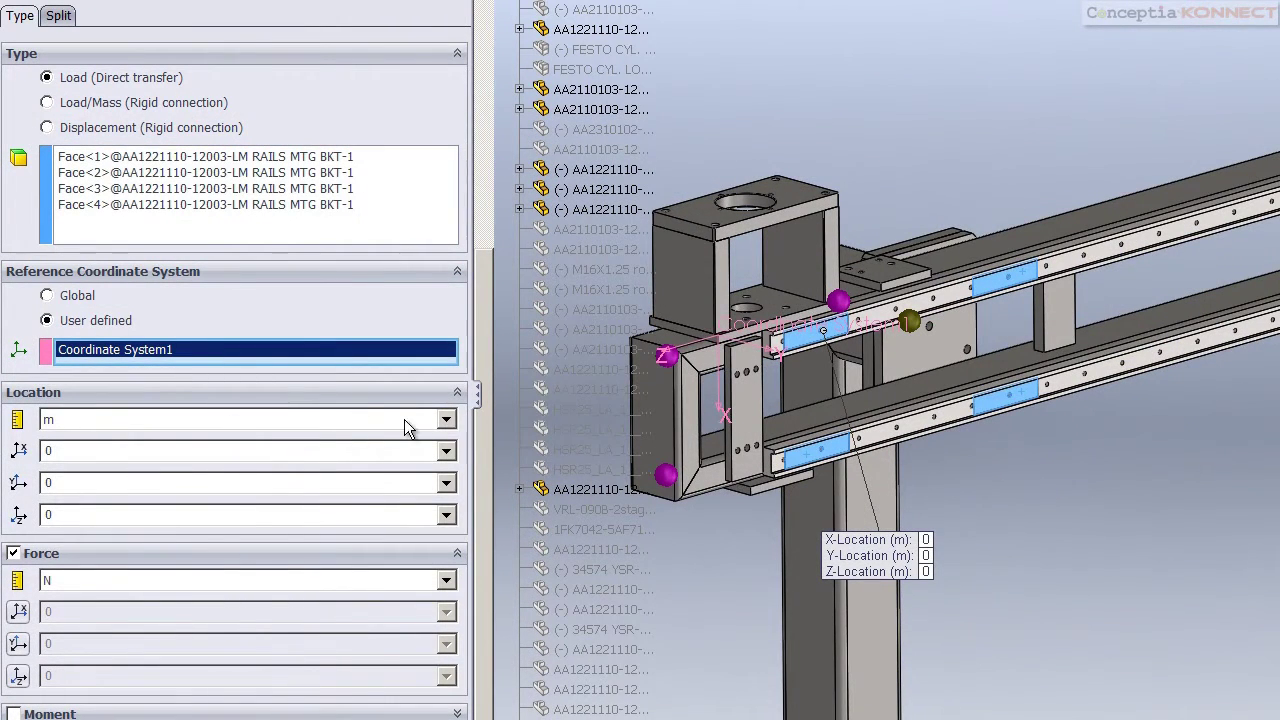
Locate the remote load at X 130.11, Y 569.38, Z -403.48 mm
left_click(446, 420)
left_click(348, 444)
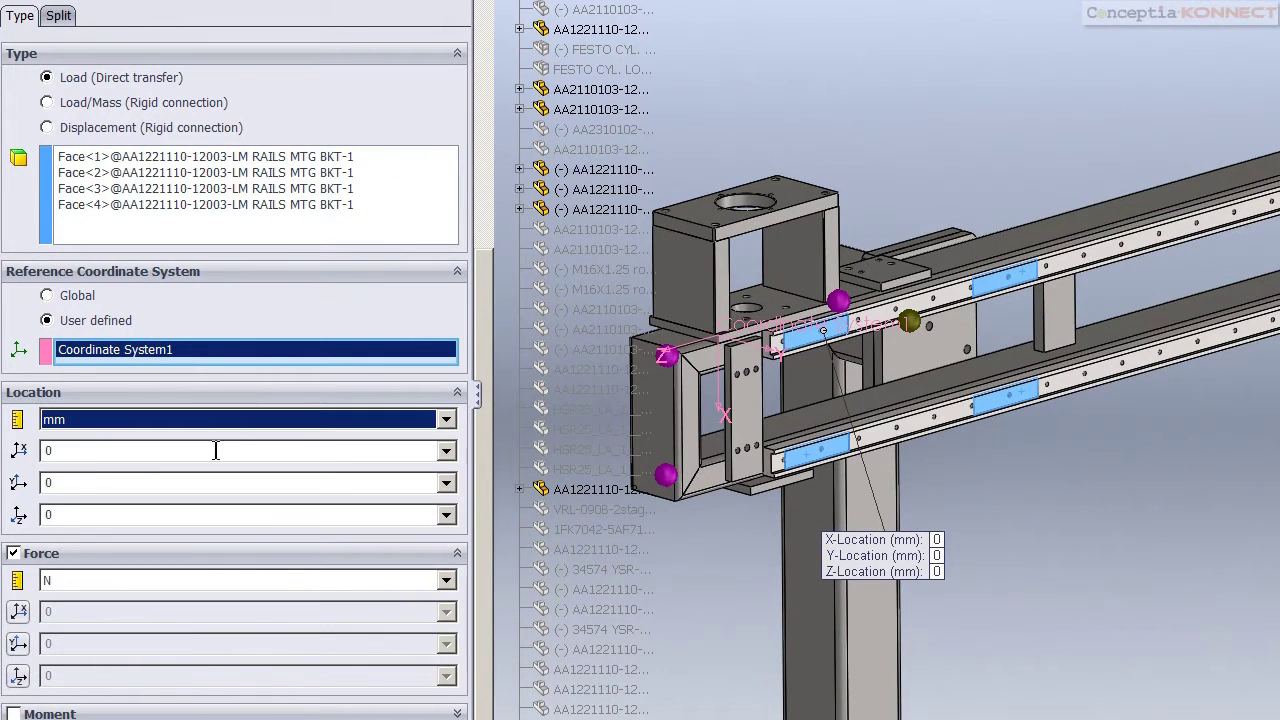
left_click(90, 455)
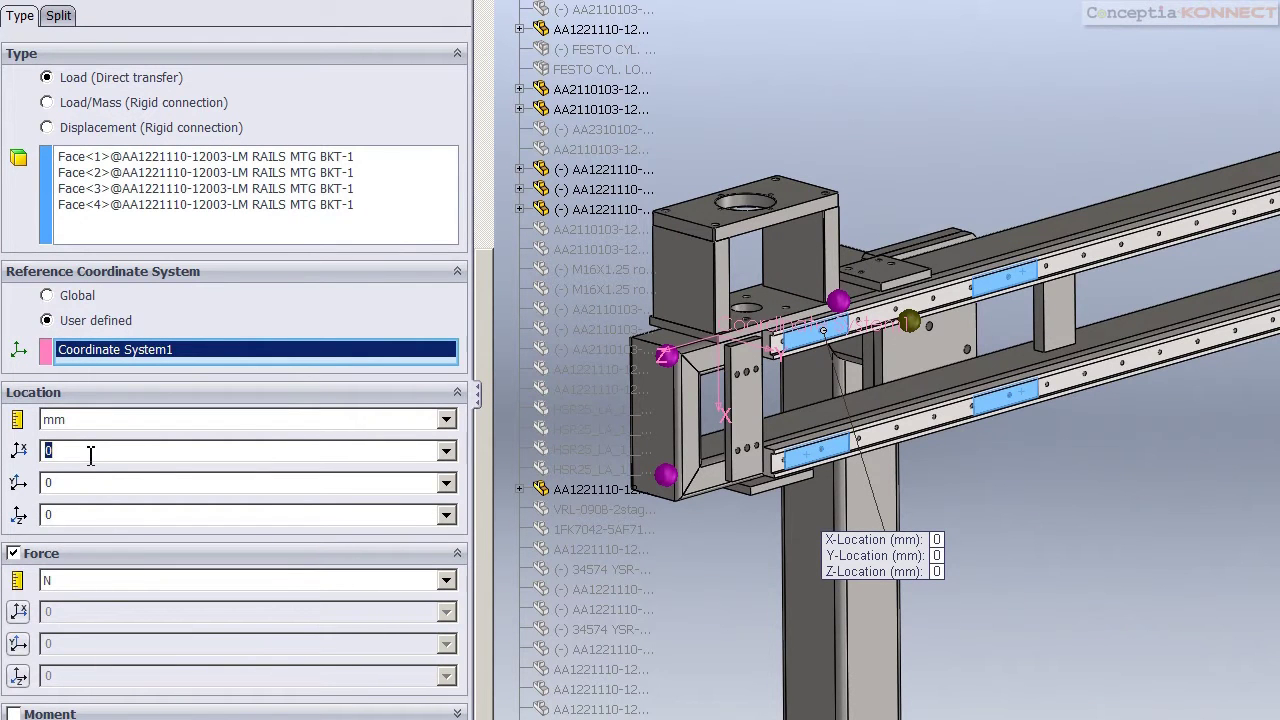
type("130.11")
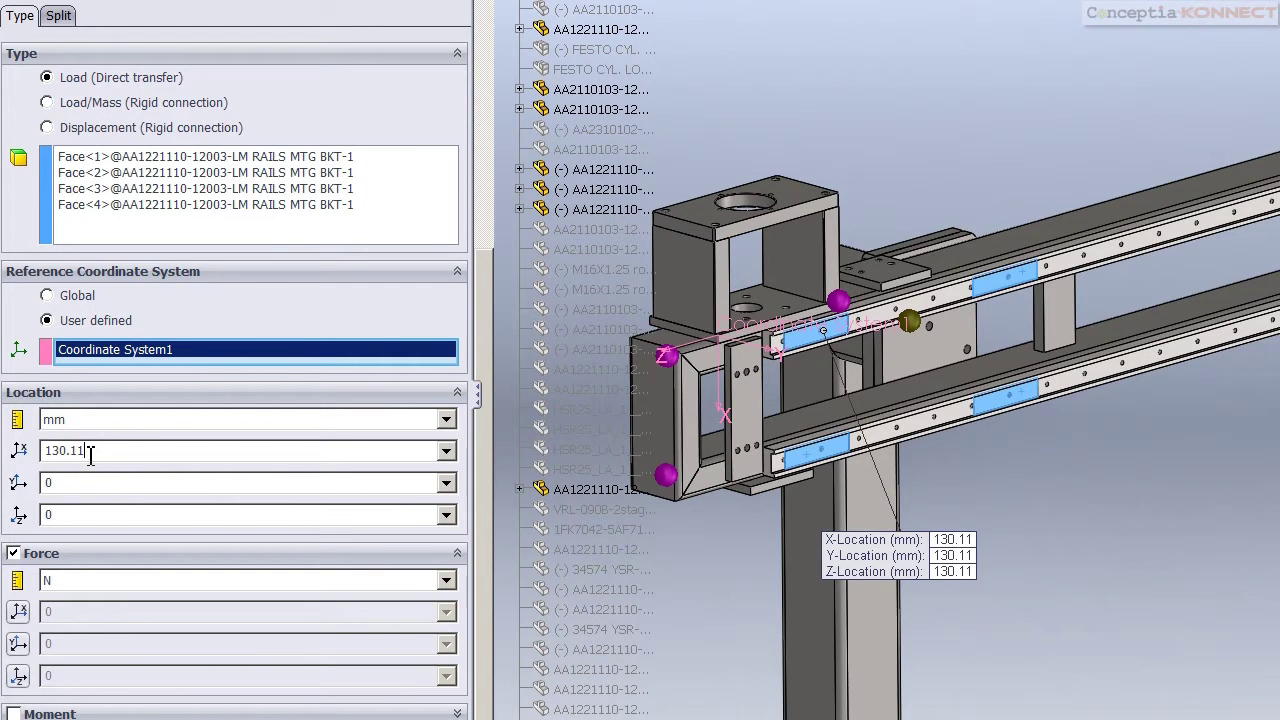
key("Tab")
type("569.38")
key("Tab")
type("-403")
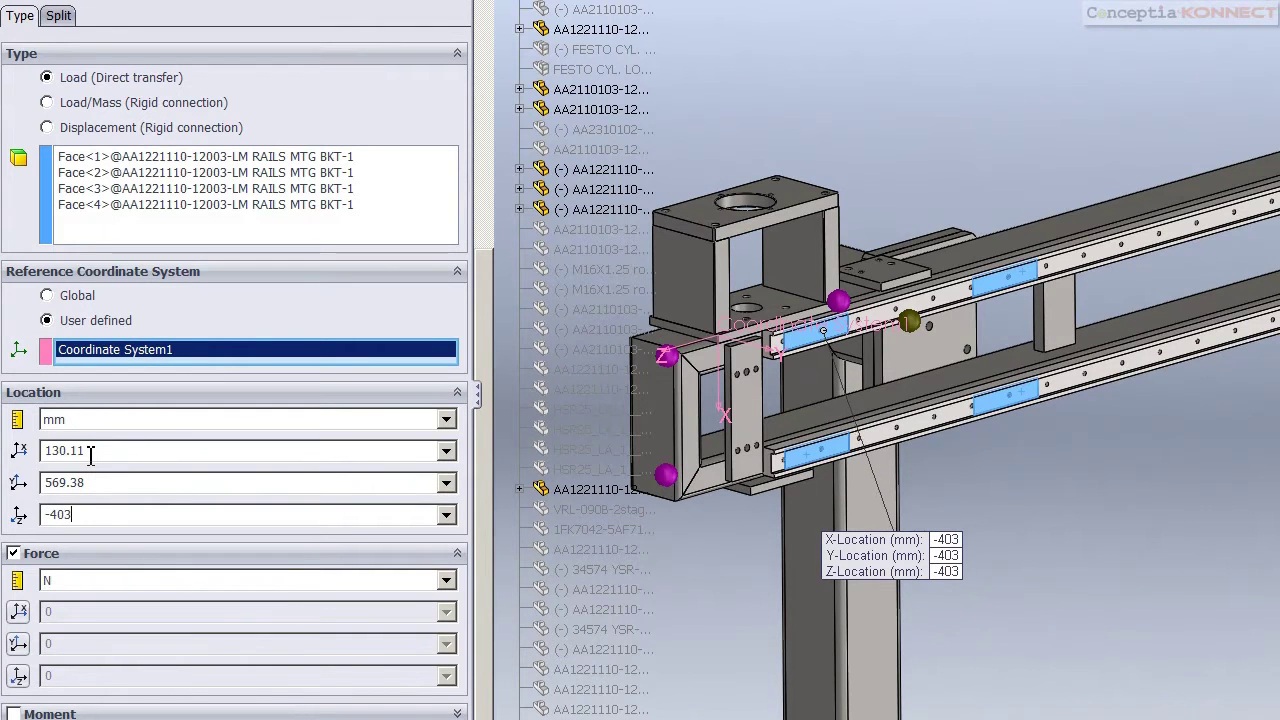
type(".48")
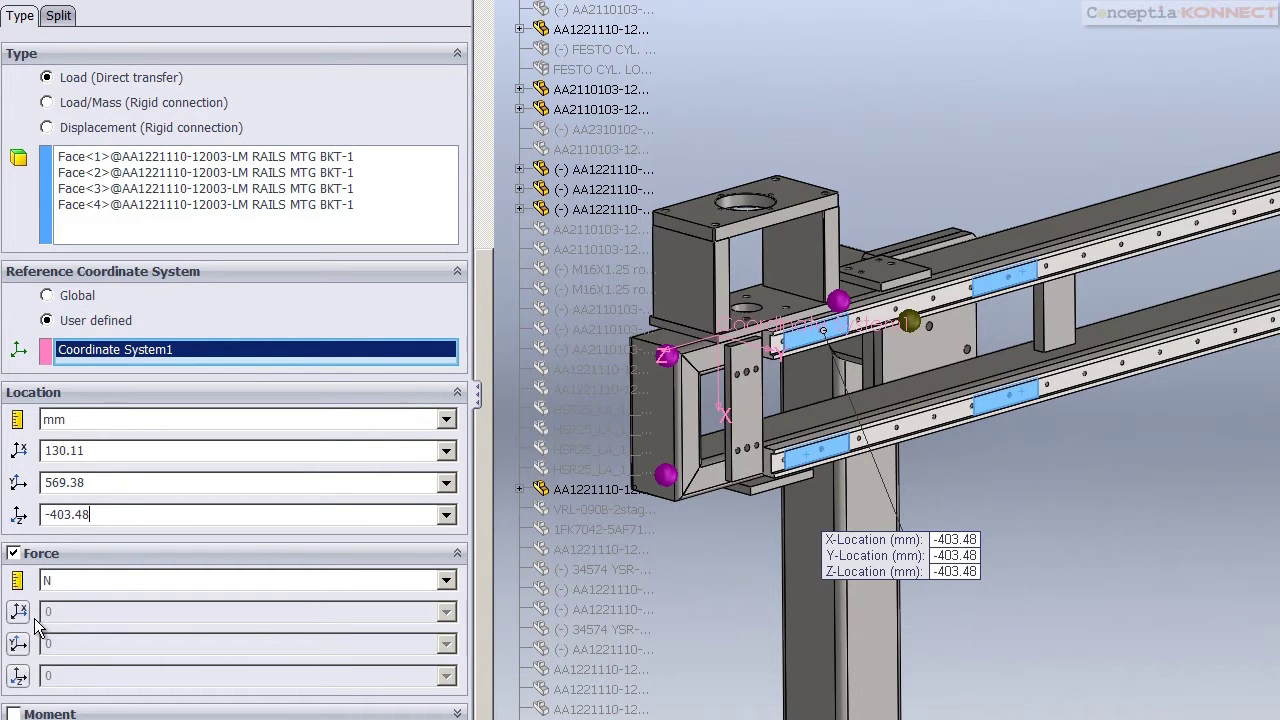
Apply a 260 N force in X and finish the remote load
left_click(18, 611)
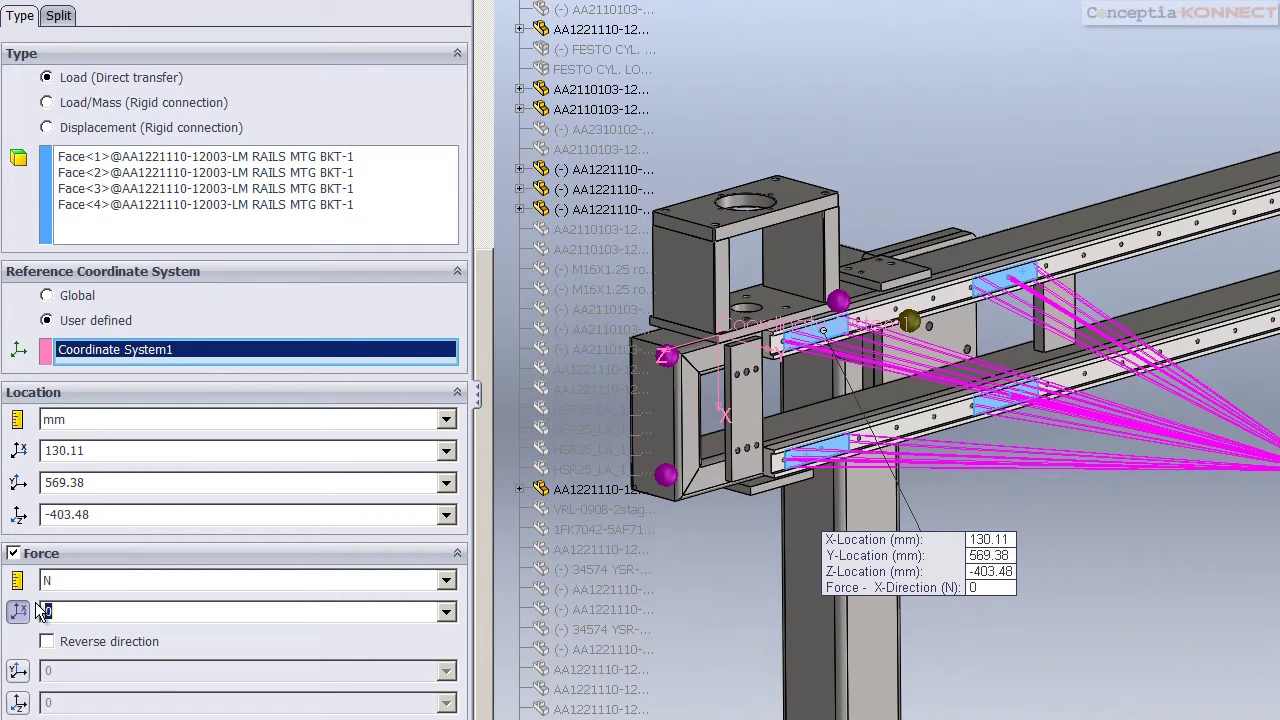
type("260")
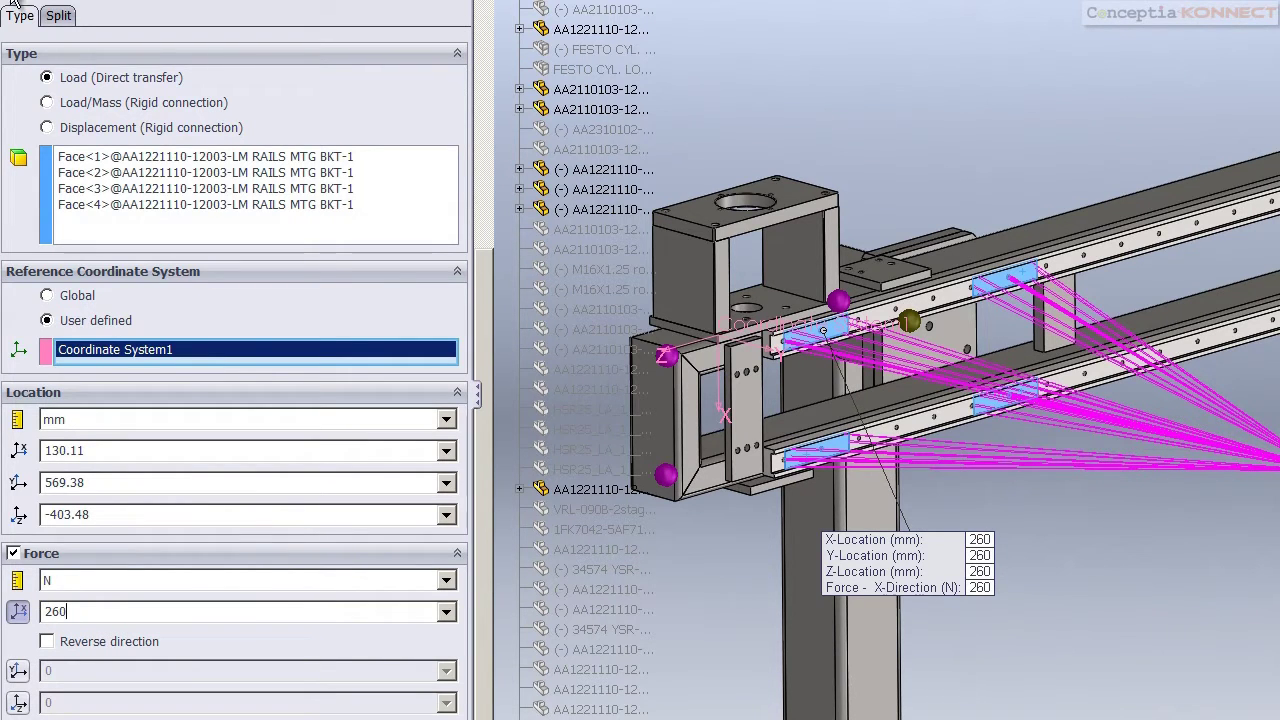
left_click_drag(960, 590, 1039, 51)
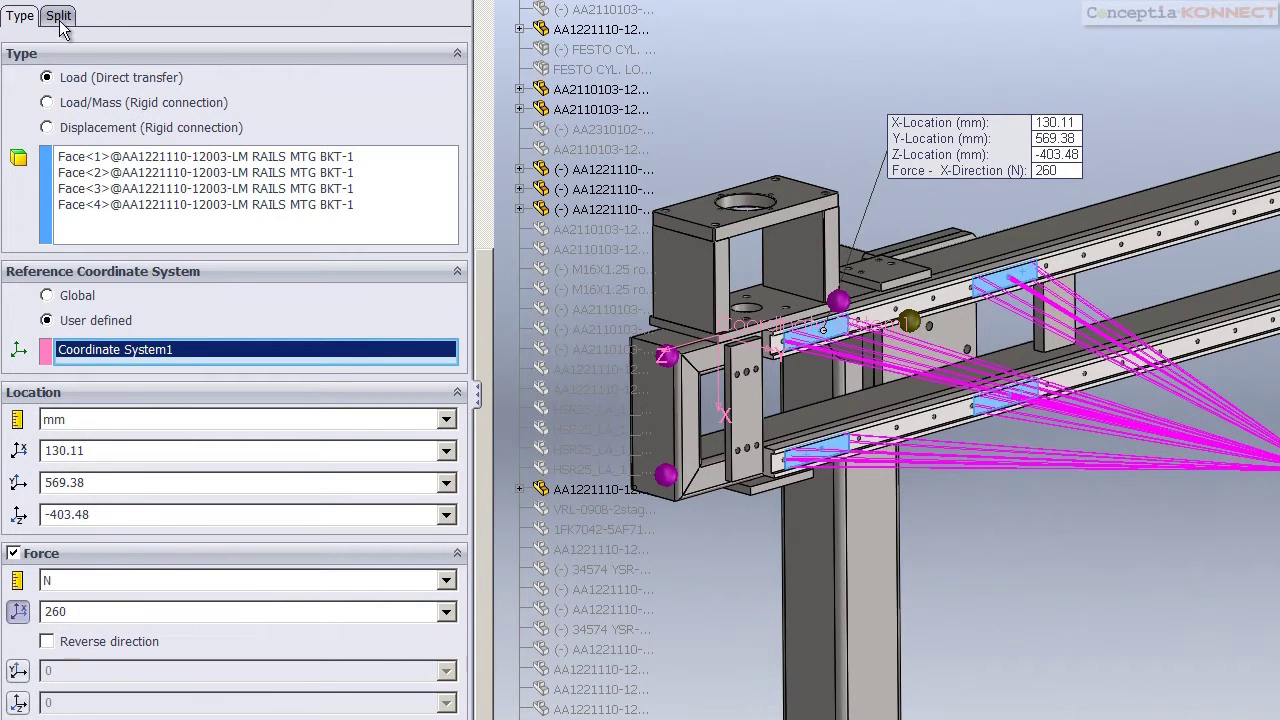
key("Return")
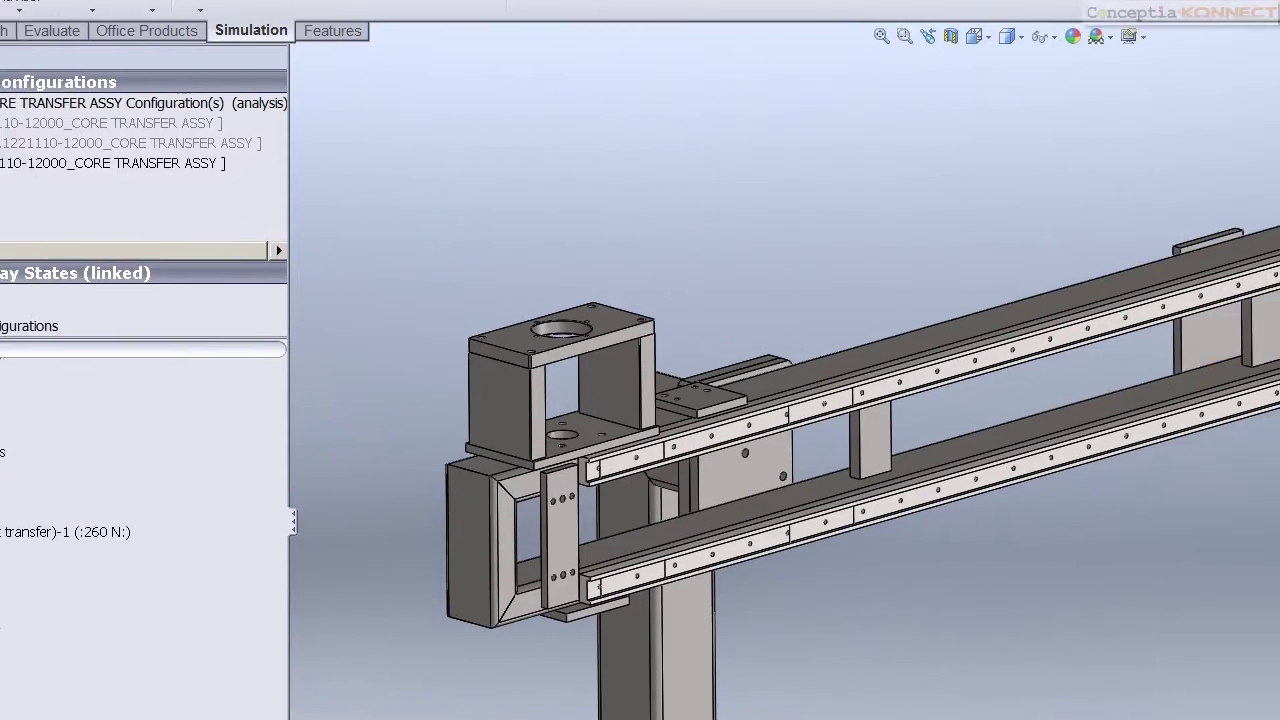
Show the load and fixture symbols and fit the frame assembly in view
left_click(1003, 65)
left_click(1025, 340)
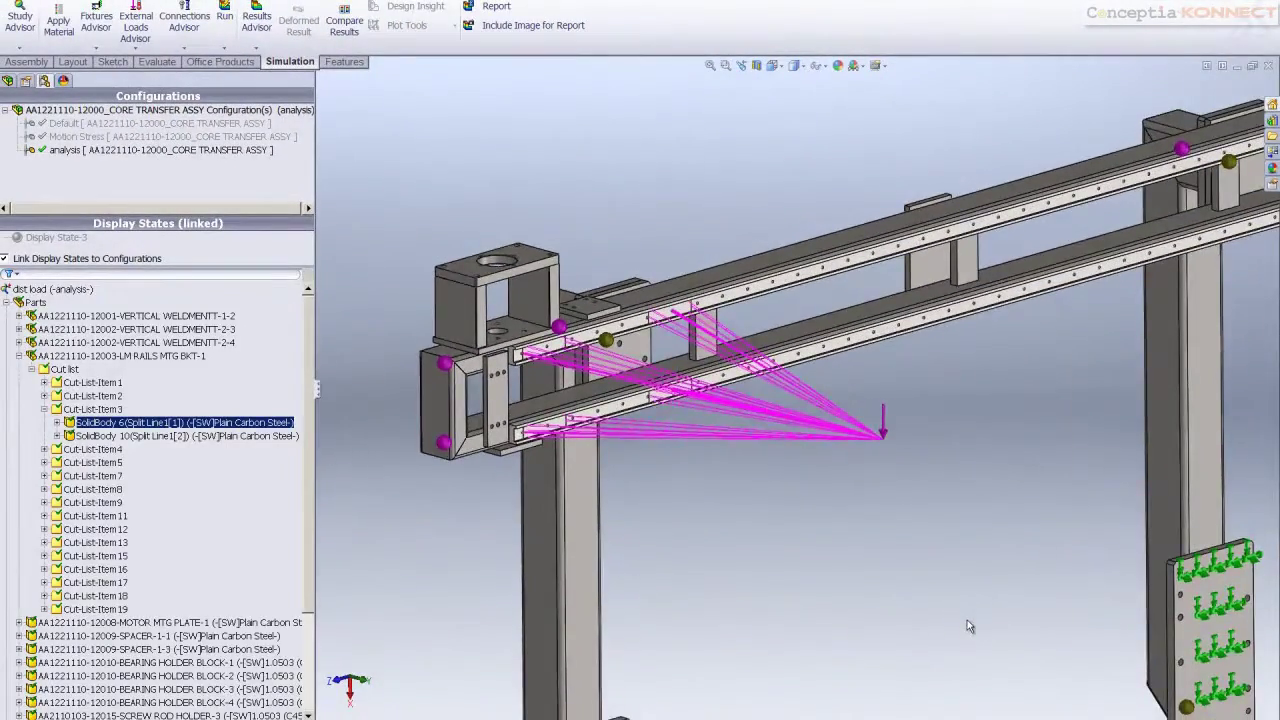
key("f")
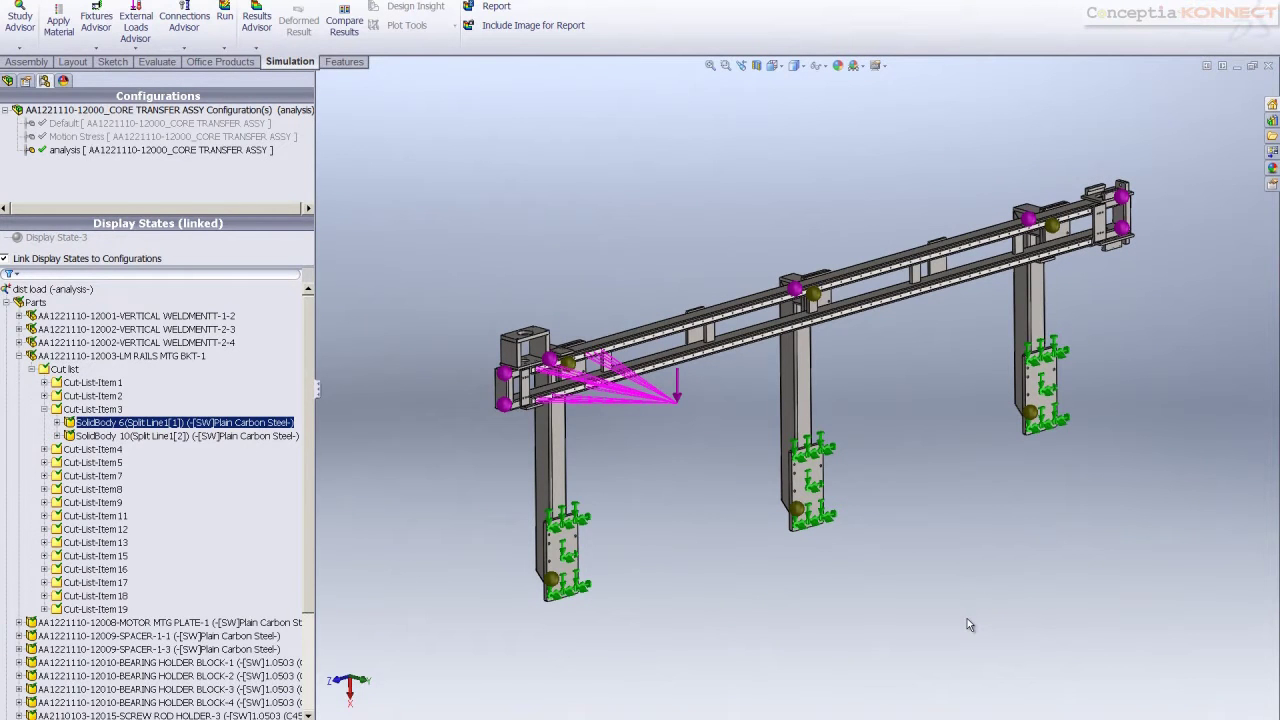
Display the structural deflection study's von Mises stress and displacement results
left_click(570, 550)
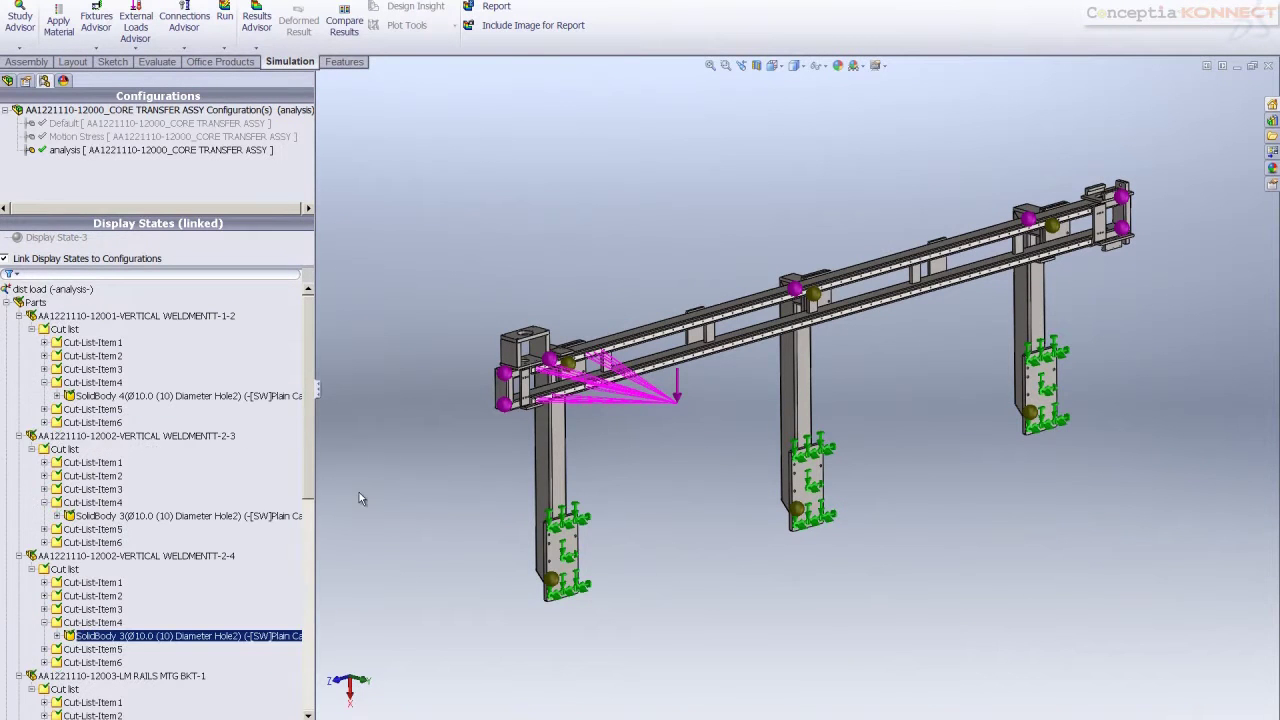
left_click(7, 302)
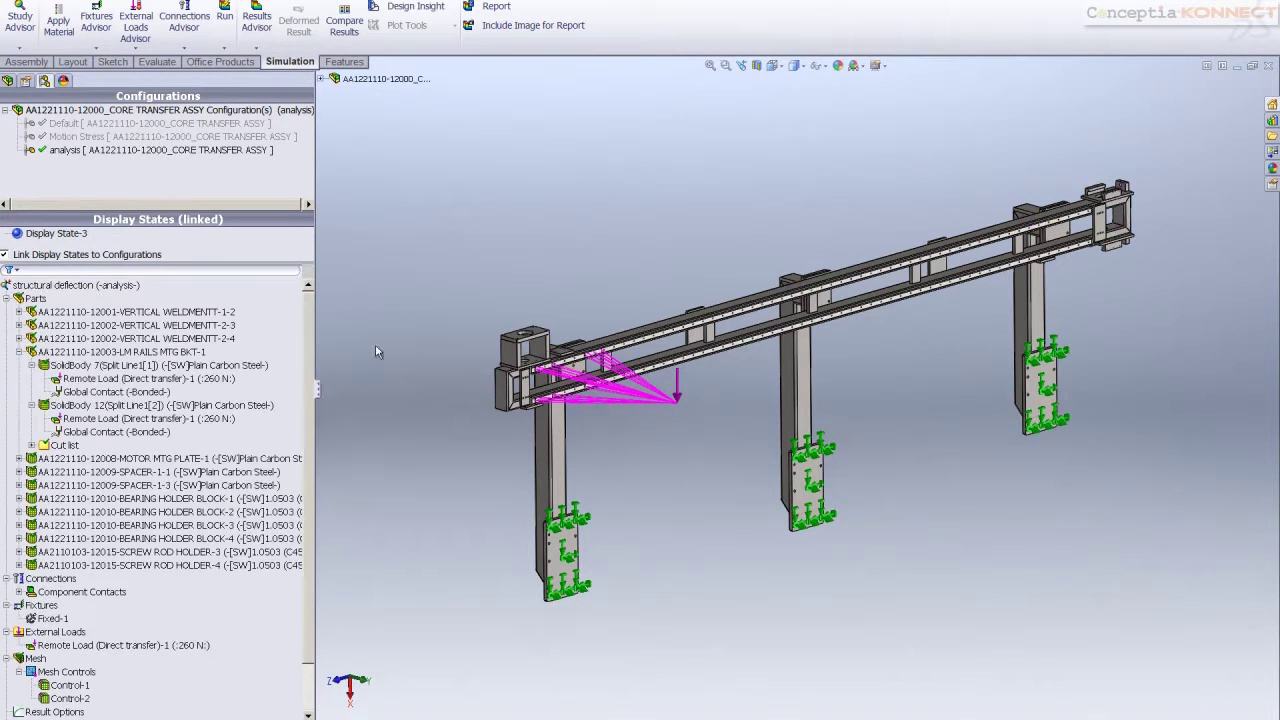
left_click(7, 298)
double_click(80, 472)
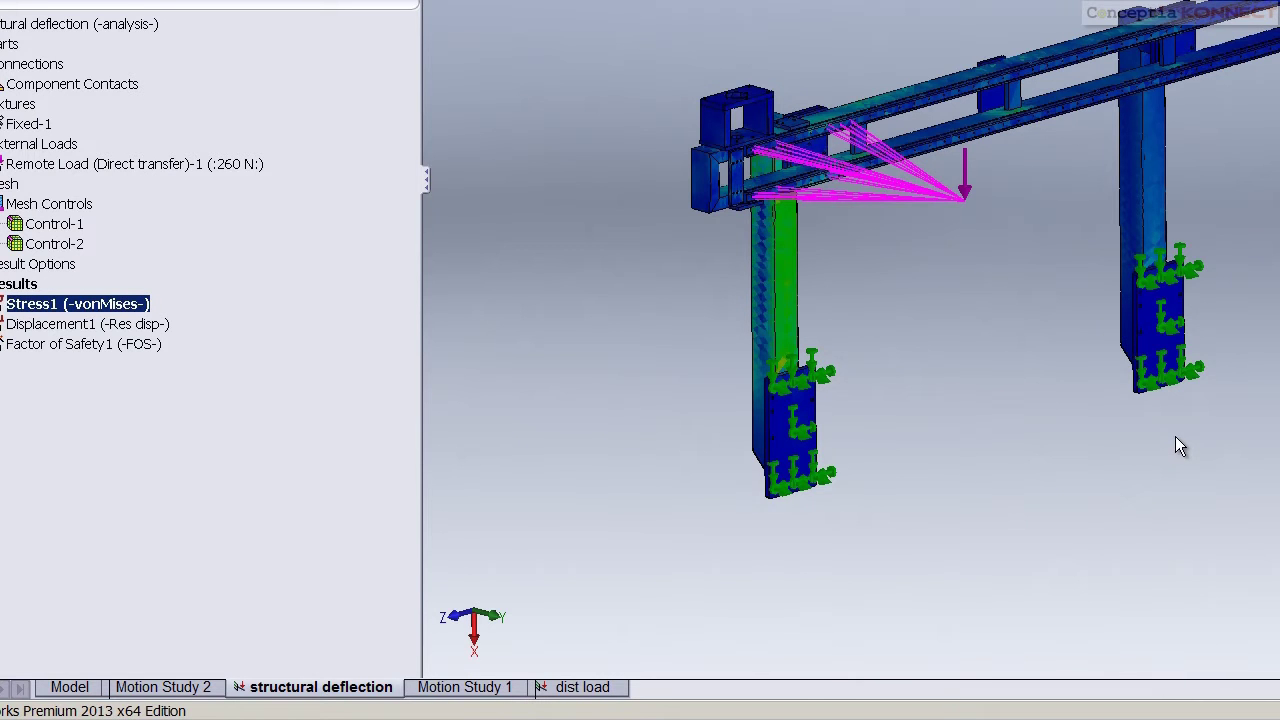
middle_click_drag(1176, 433, 1043, 449, "ctrl")
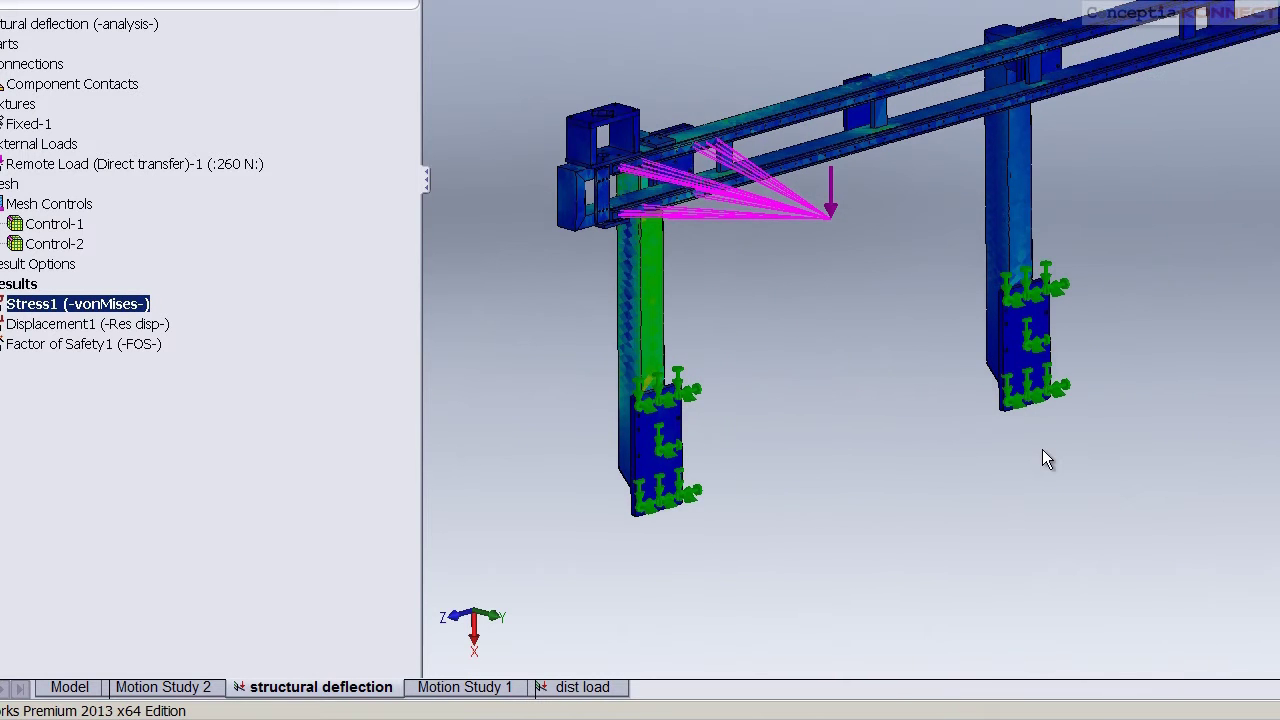
double_click(62, 324)
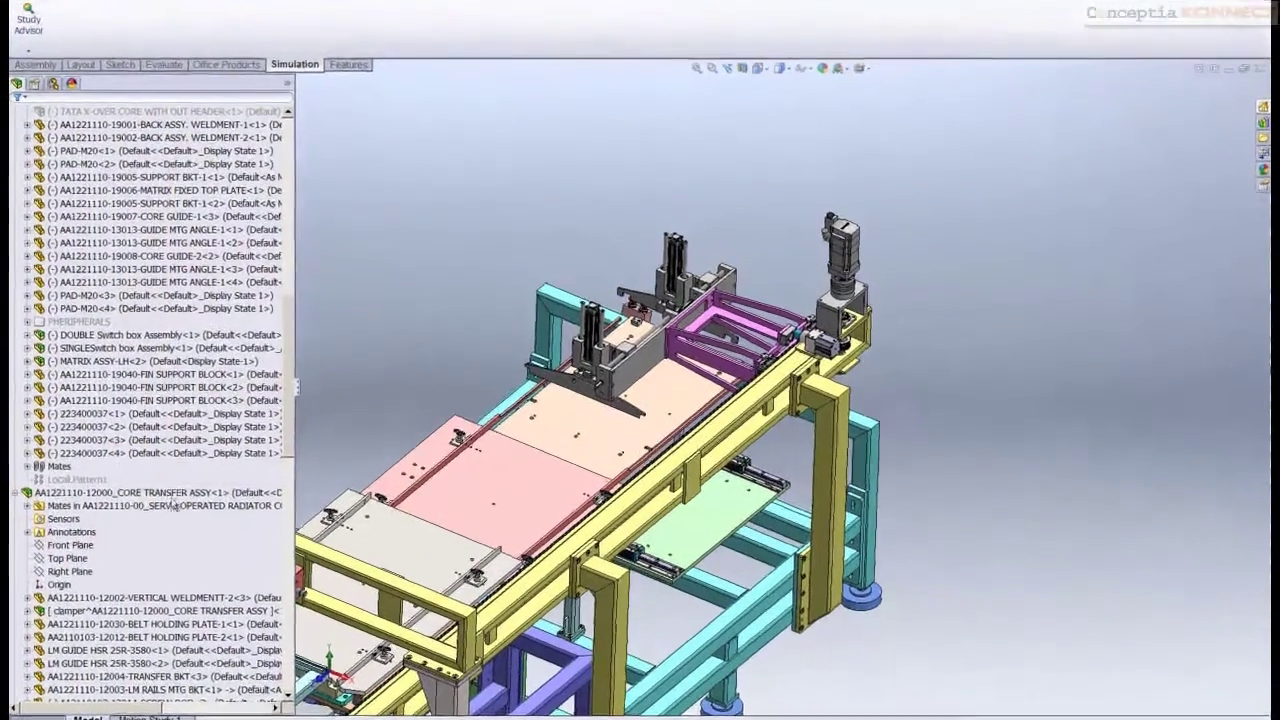
left_click(213, 474)
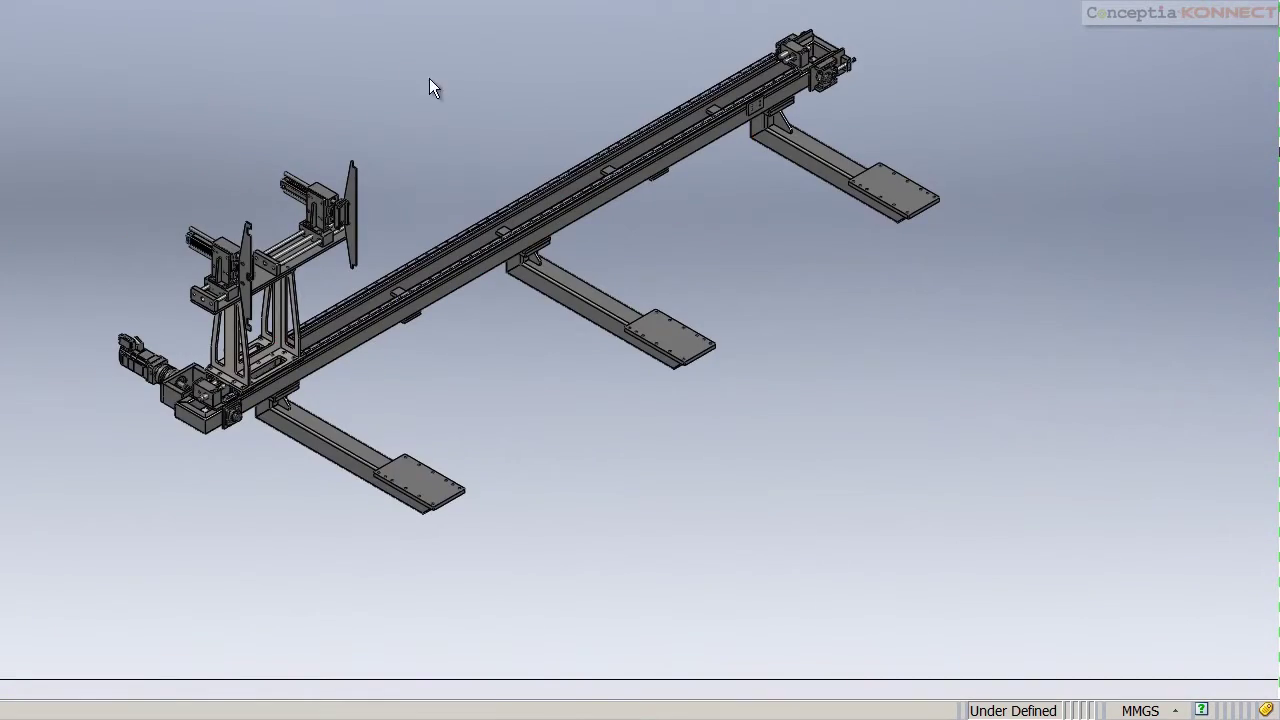
middle_click_drag(430, 80, 564, 420)
scroll(300, 215, "down", 4)
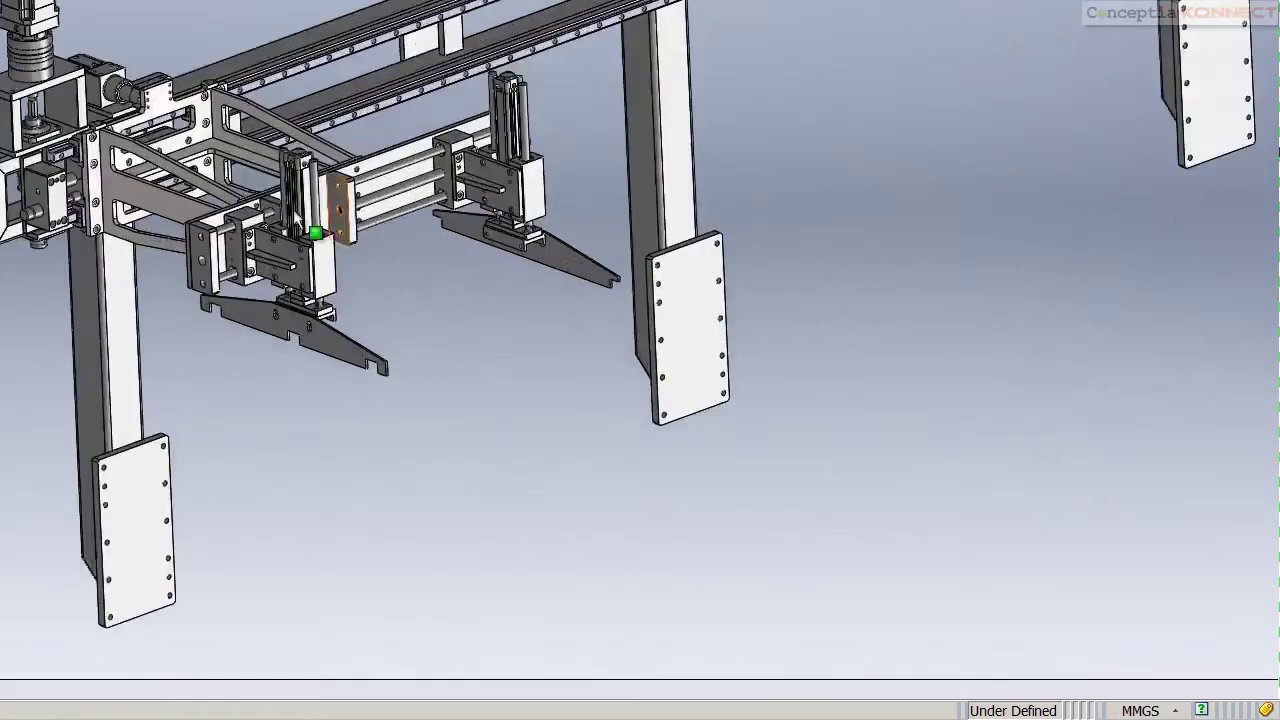
scroll(296, 216, "down", 3)
scroll(215, 206, "down", 3)
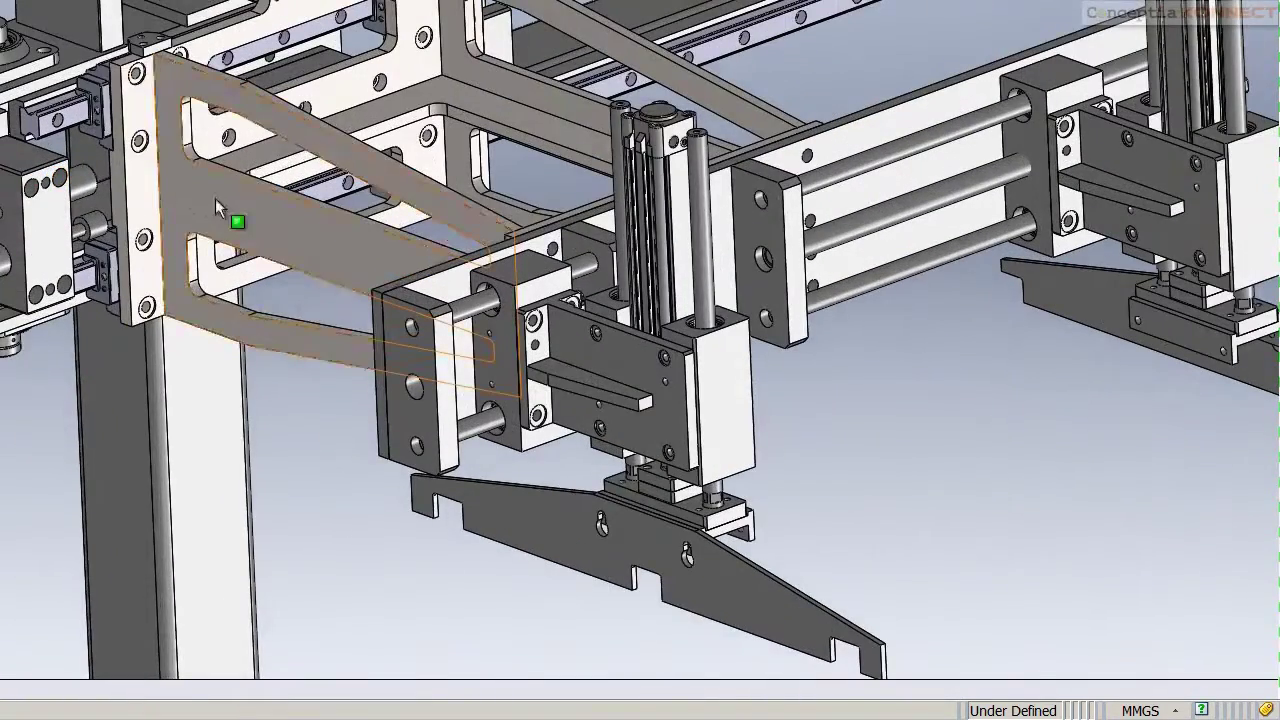
left_click(217, 207)
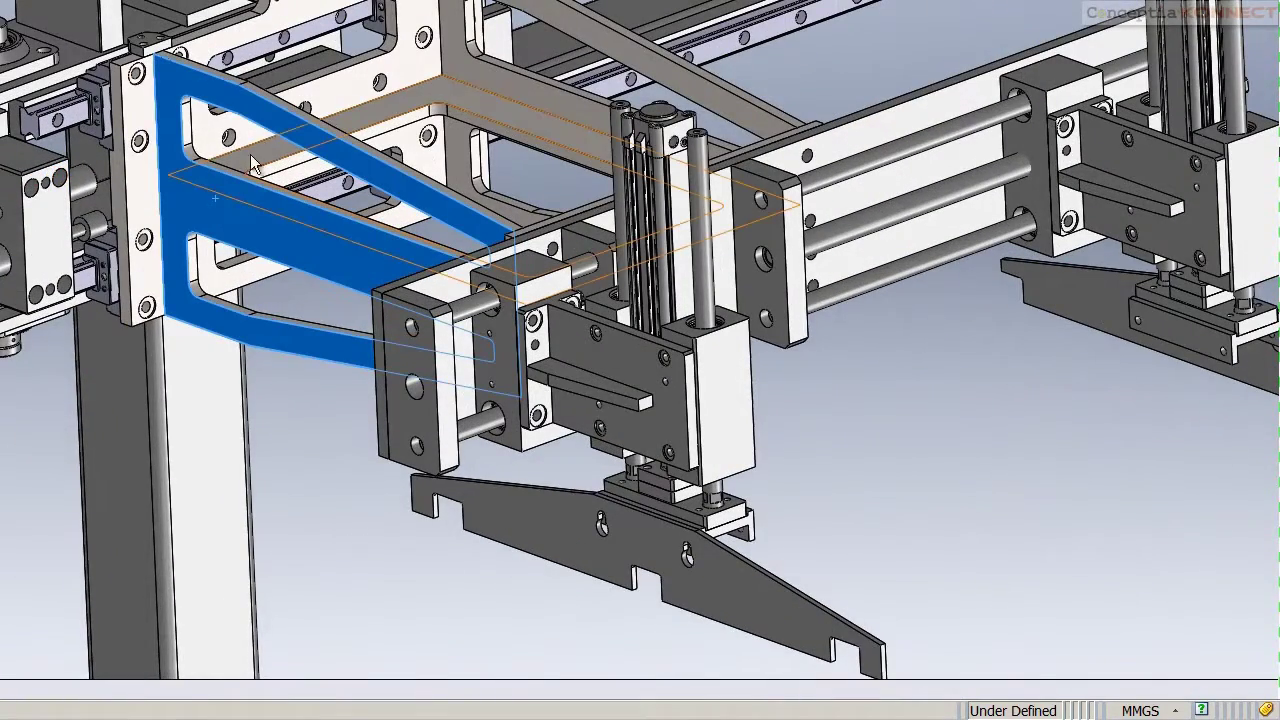
left_click(280, 95)
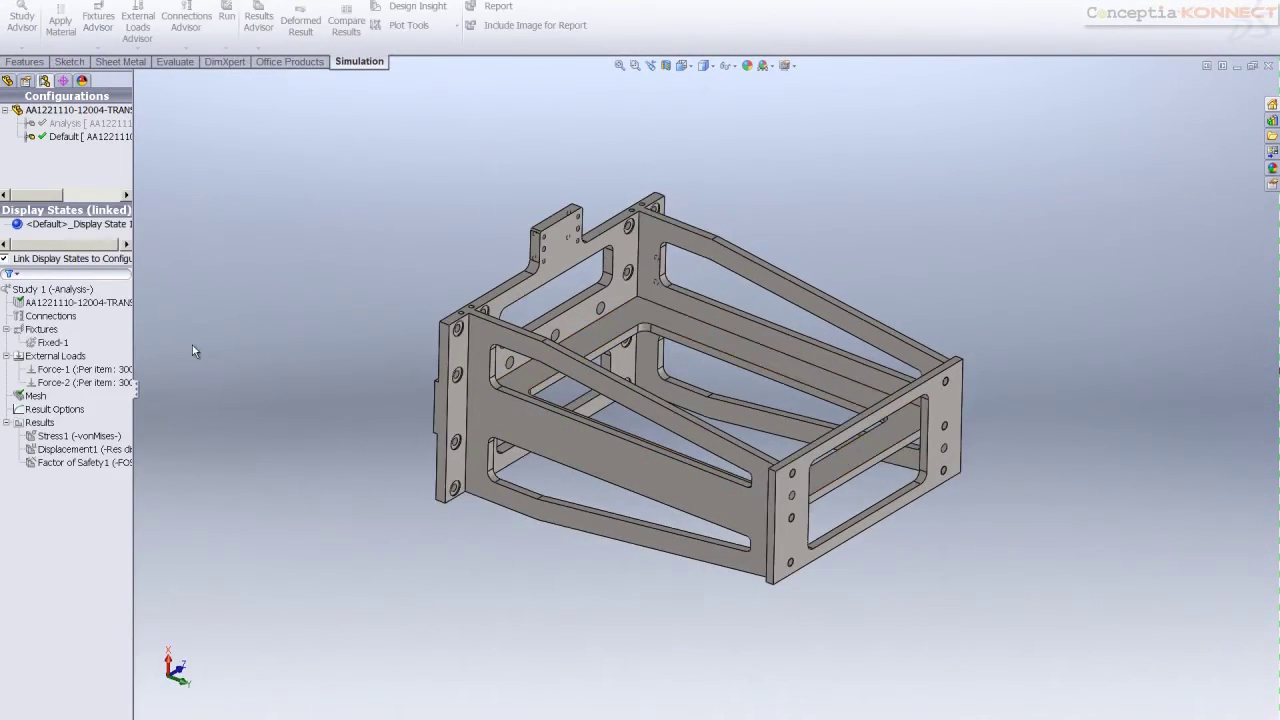
Activate the analysis configuration and add a static study named 'Static Strength' to the bracket
double_click(65, 123)
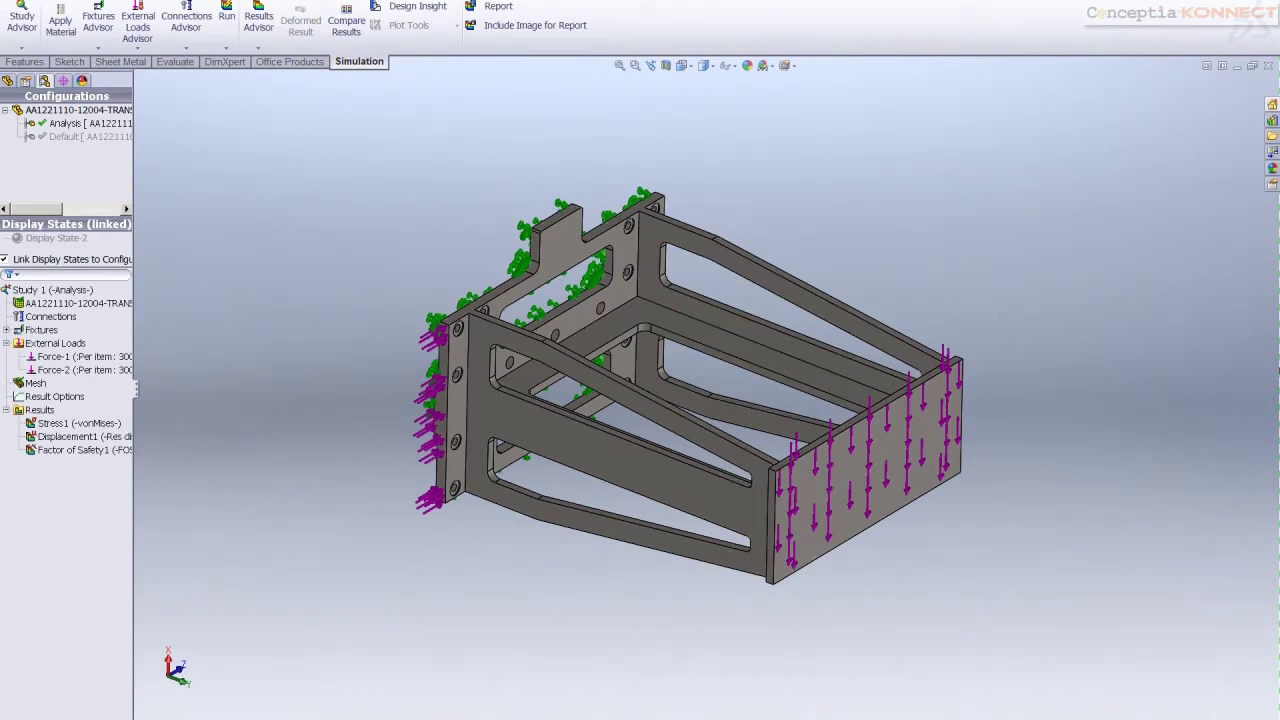
right_click(175, 716)
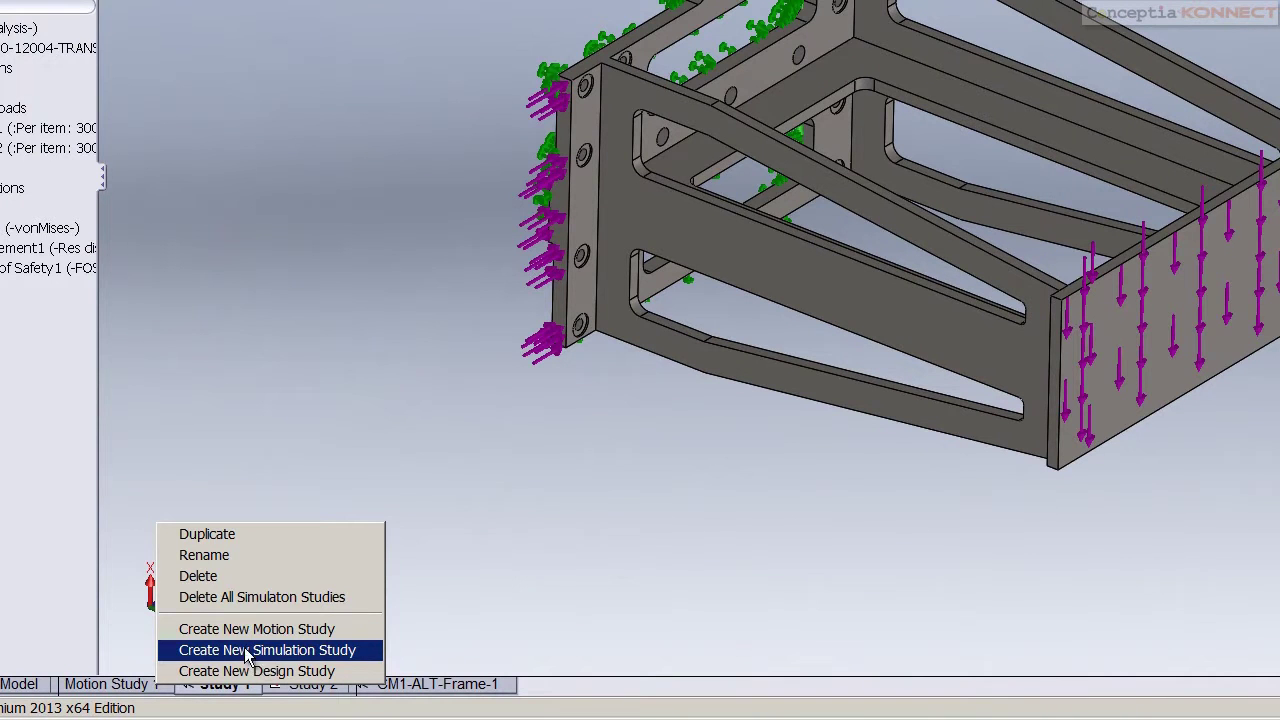
left_click(177, 442)
left_click_drag(96, 357, 161, 356)
right_click(226, 694)
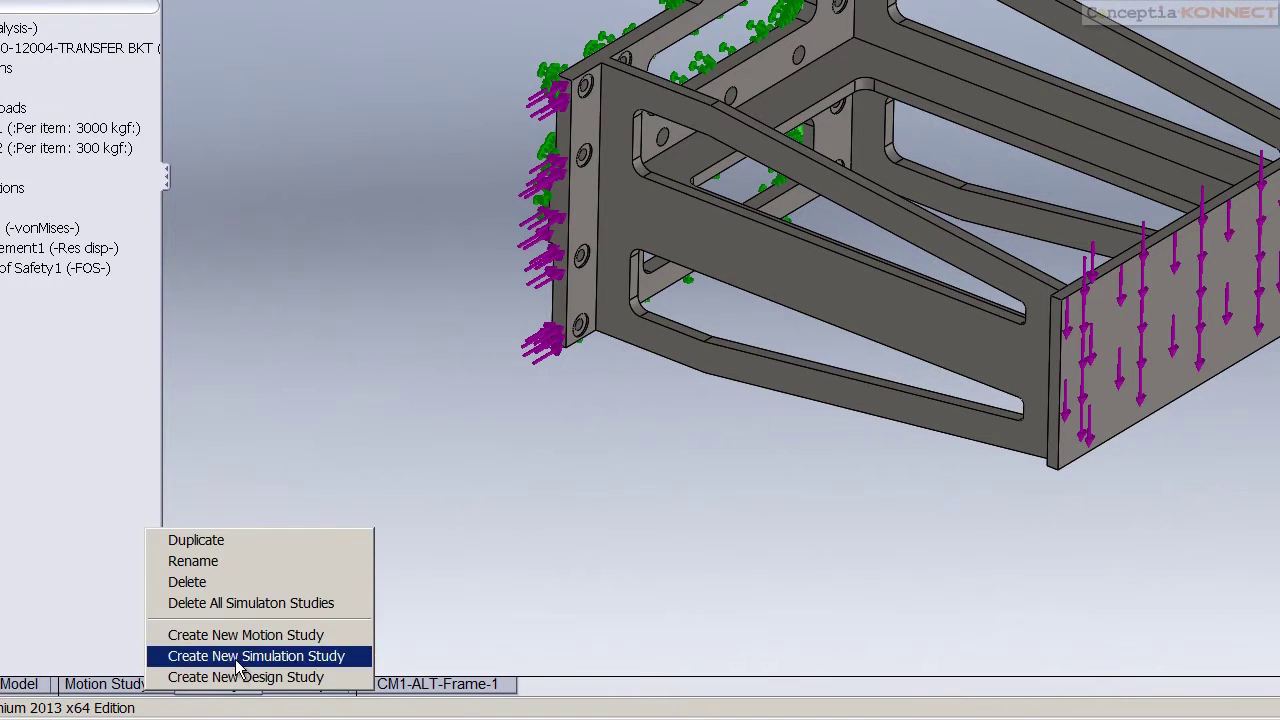
left_click(240, 656)
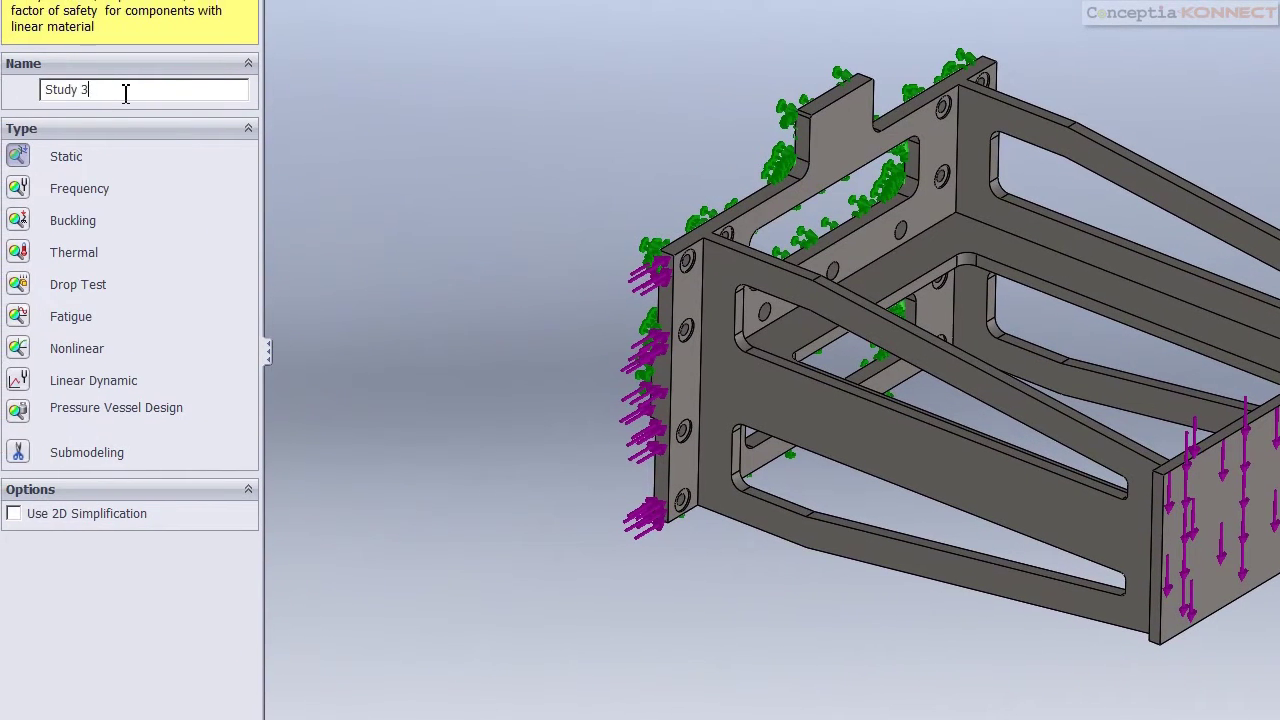
type("Static Strength")
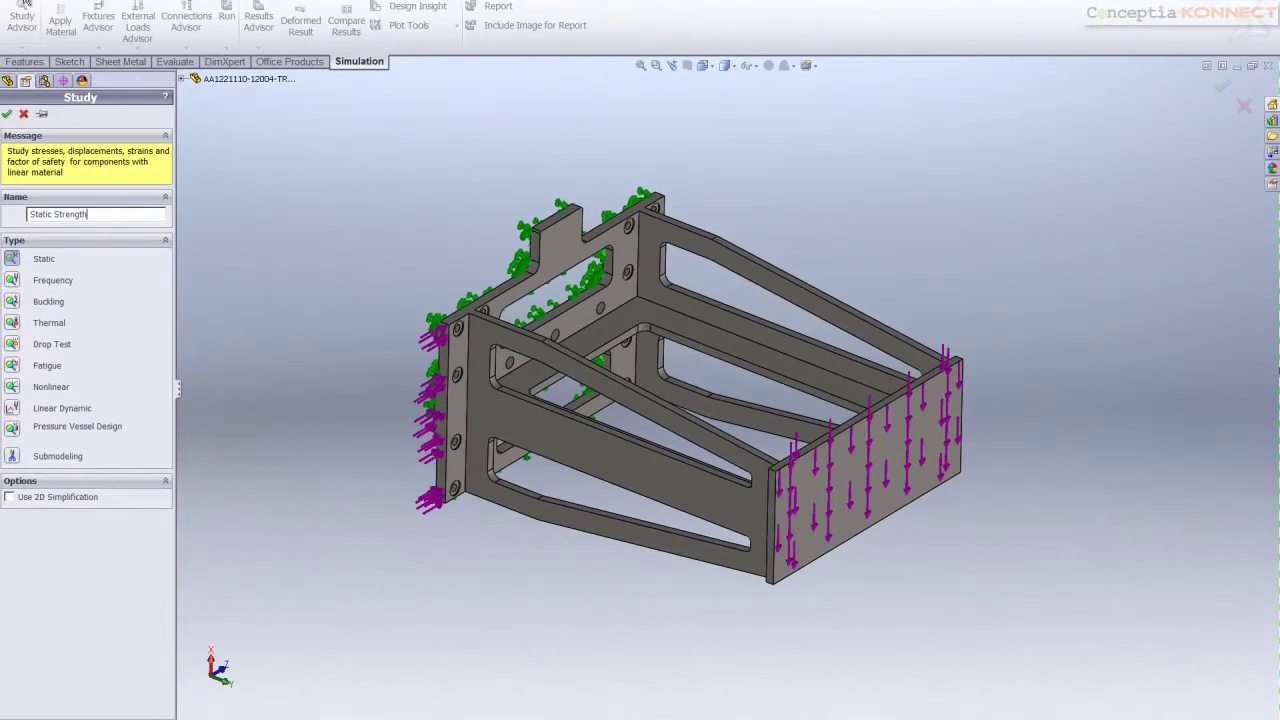
left_click(7, 113)
left_click(40, 330)
Fix the three mounting faces with a Fixed Geometry restraint
right_click(37, 334)
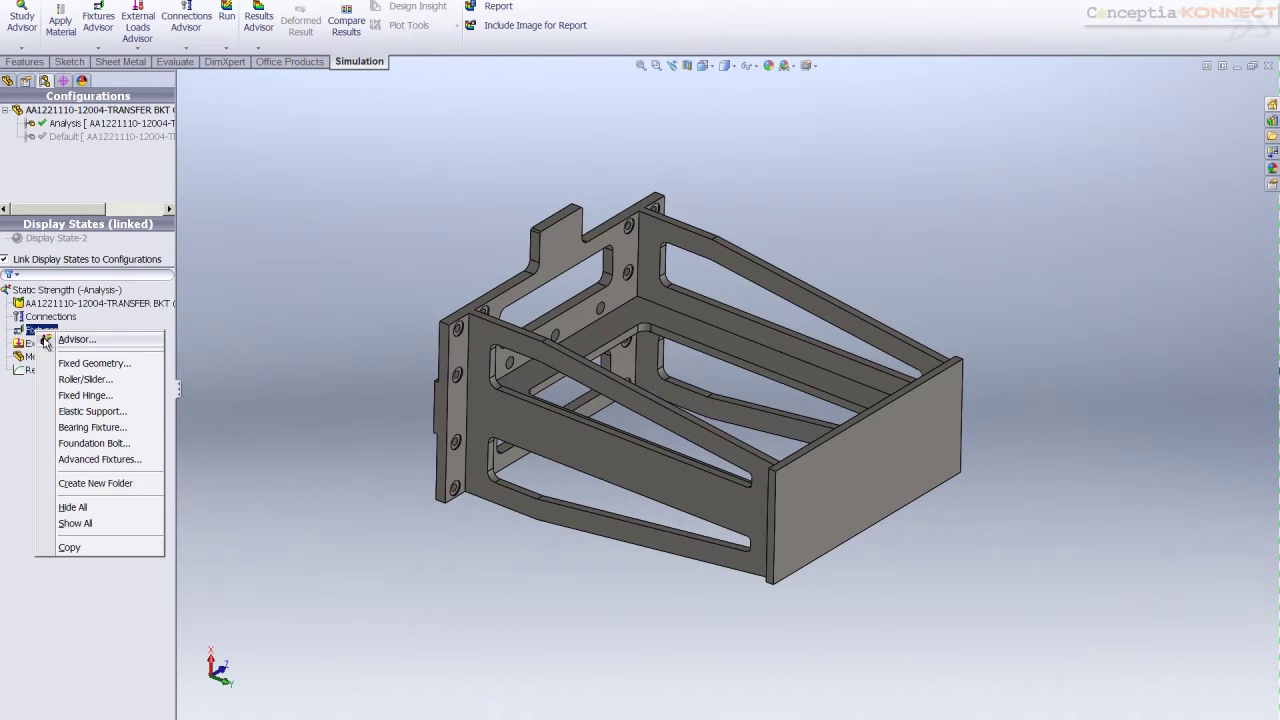
left_click(56, 363)
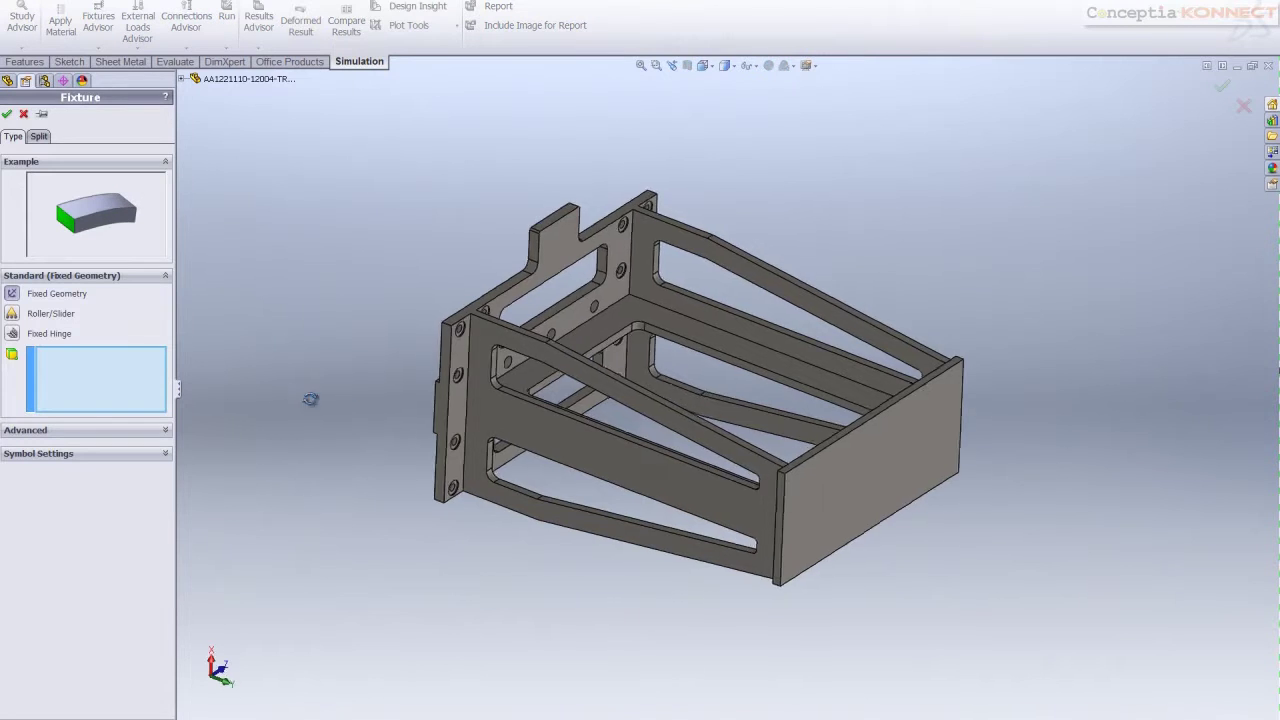
middle_click_drag(309, 397, 443, 449)
left_click(555, 243)
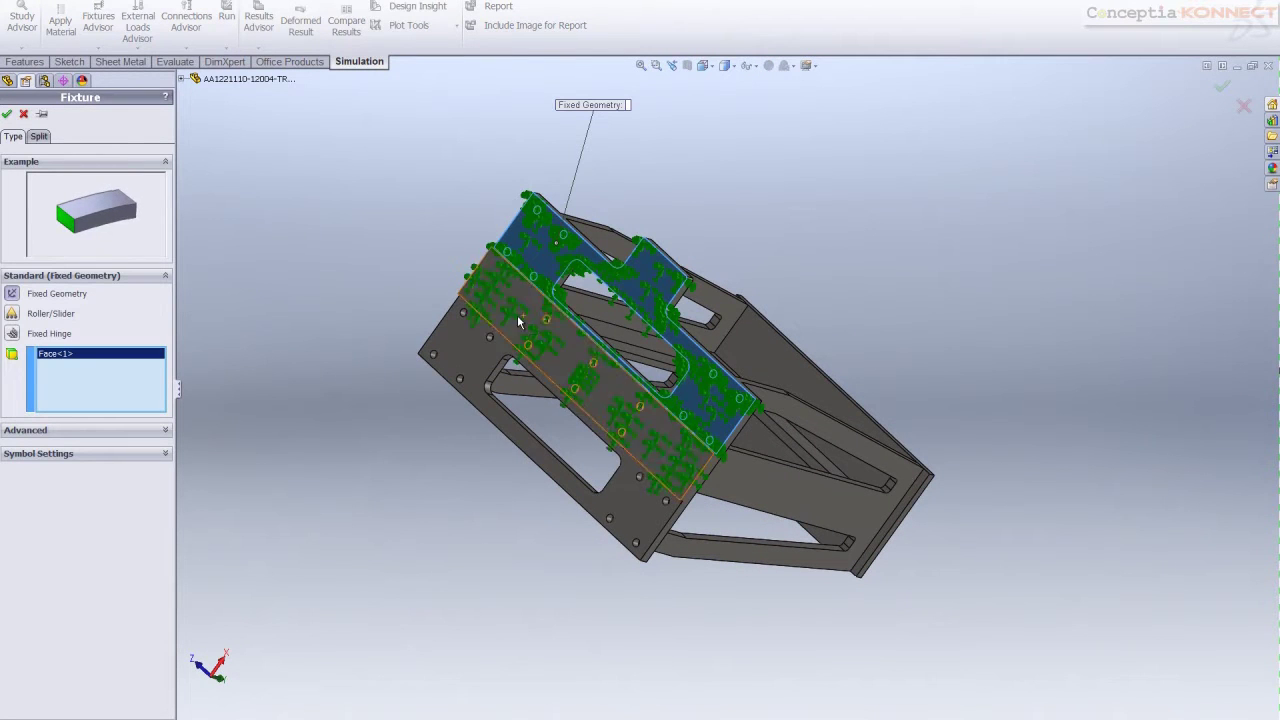
left_click(517, 314)
left_click(474, 357)
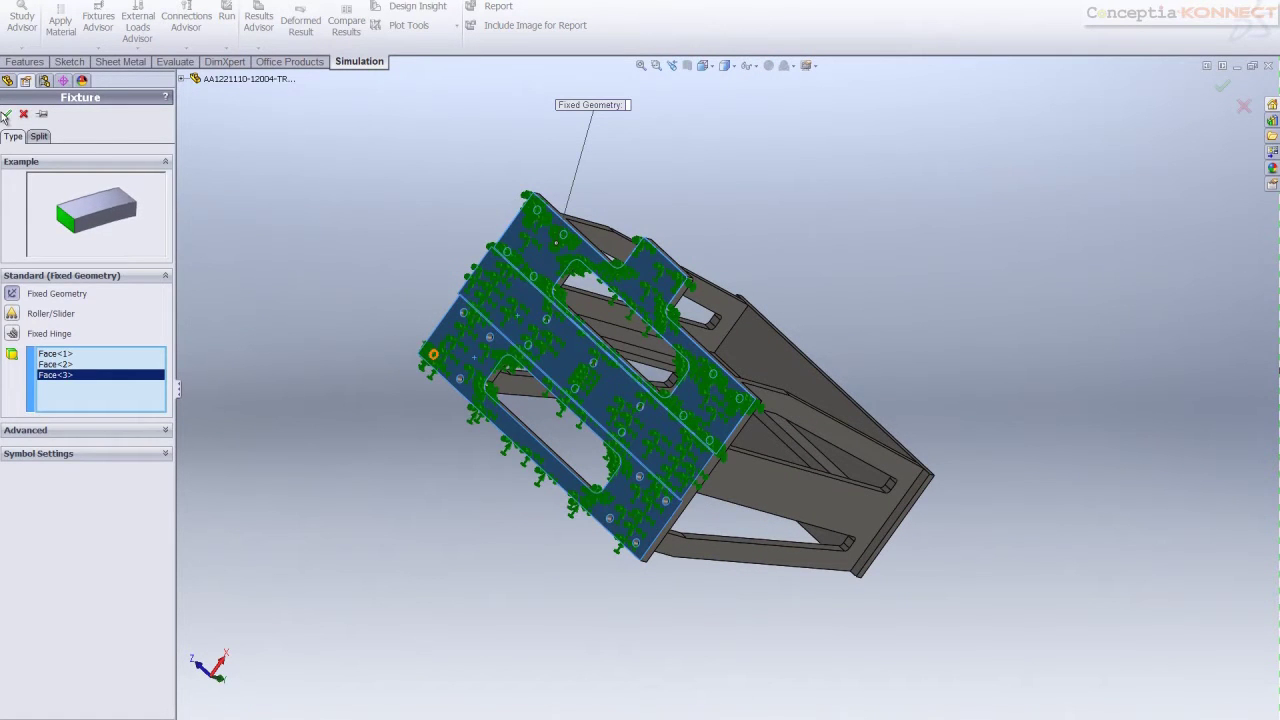
left_click(7, 113)
key("ctrl+7")
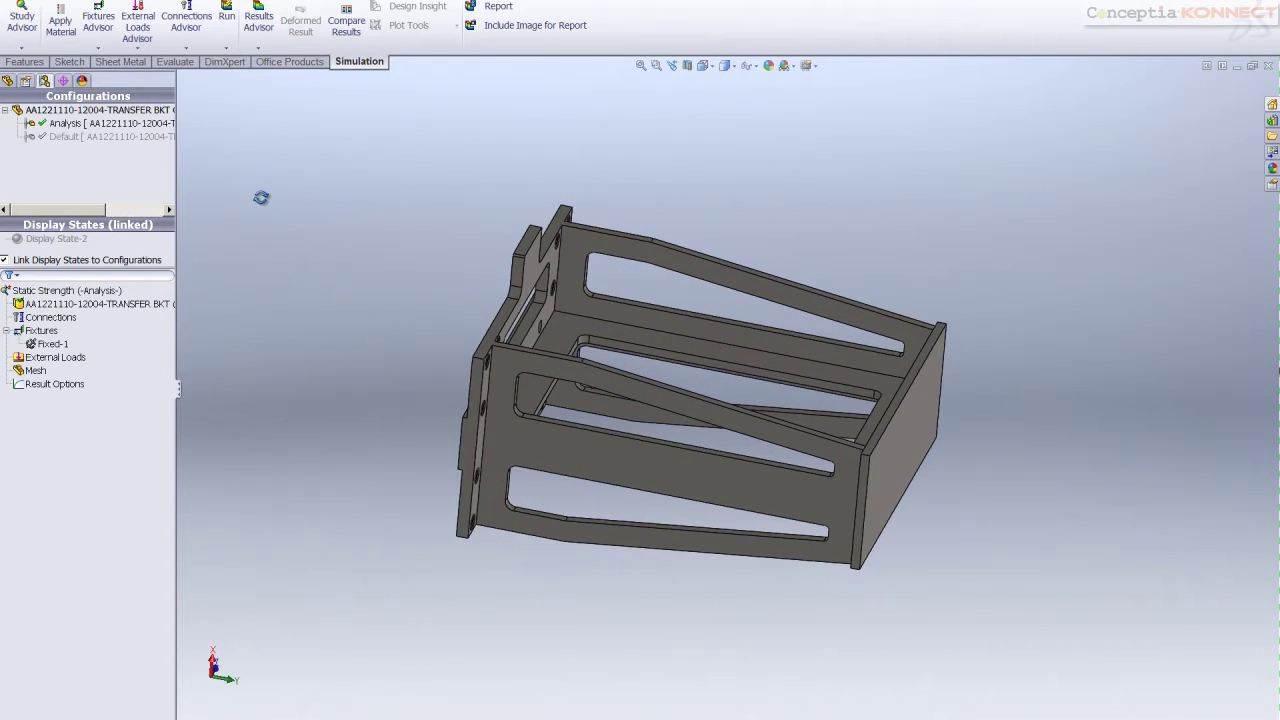
Apply Force-1 of 3000 N in SI units to the plate face
left_click(55, 357)
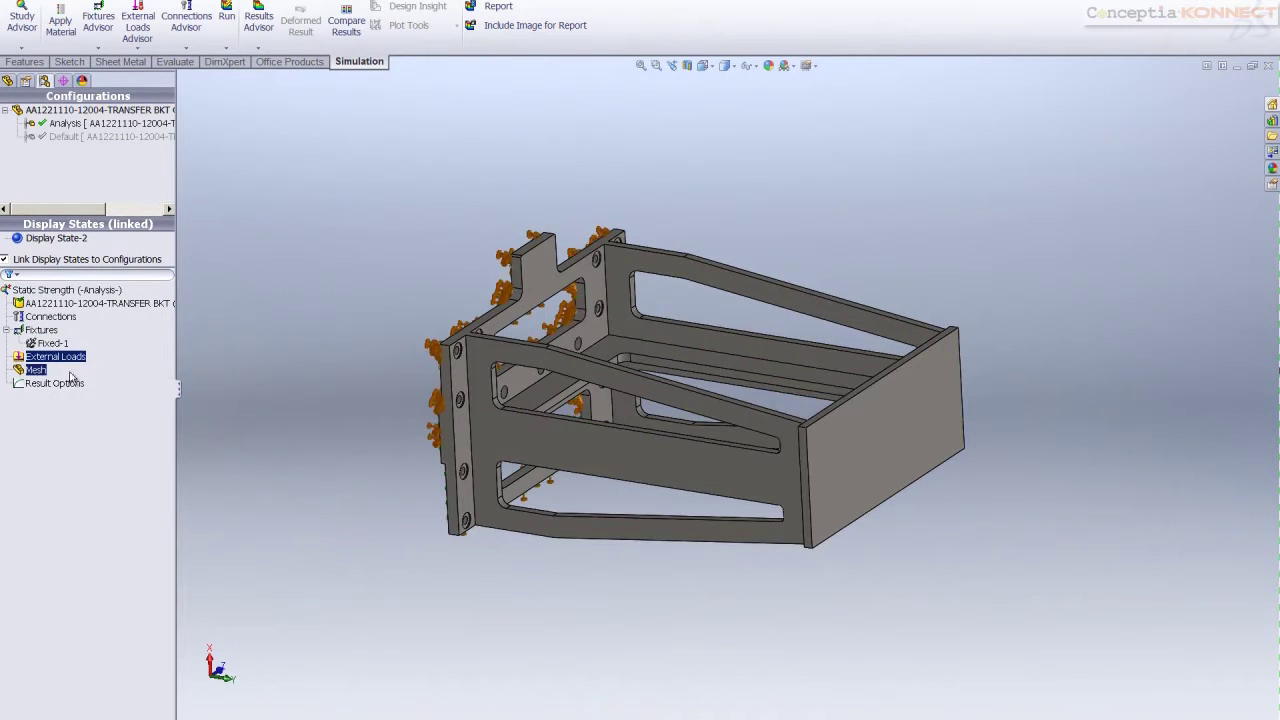
right_click(68, 356)
left_click(107, 387)
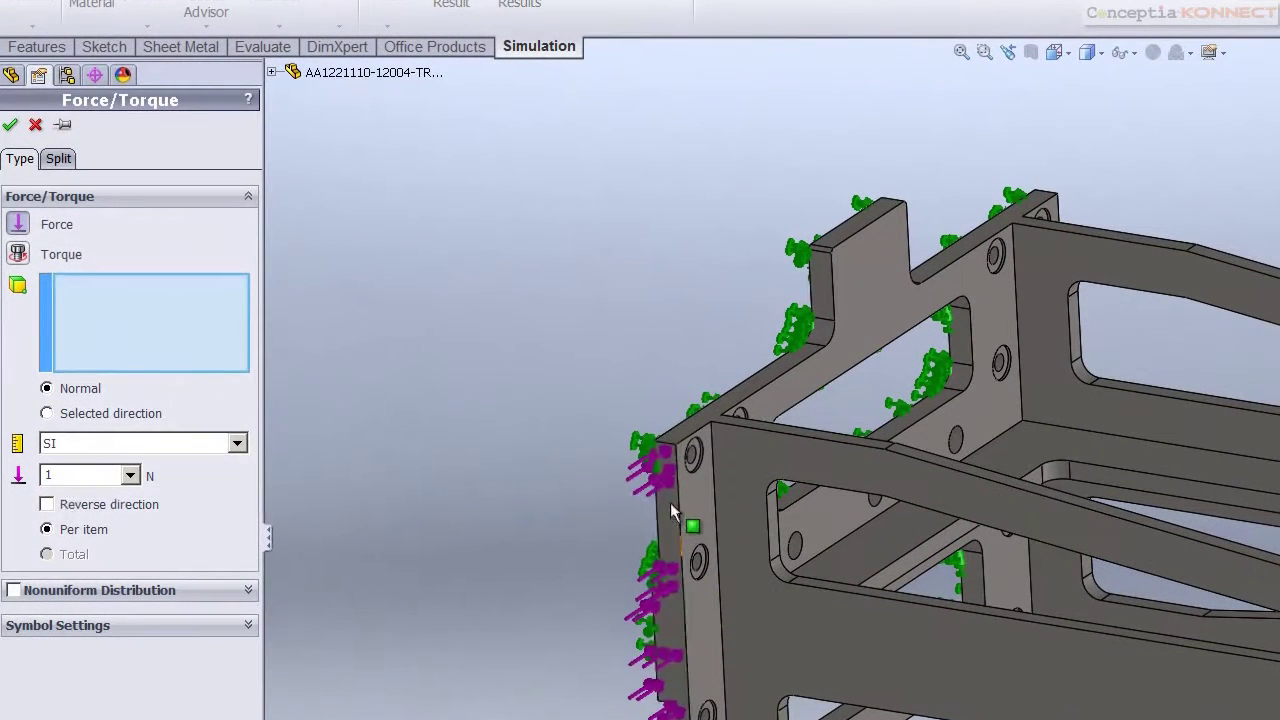
left_click(585, 449)
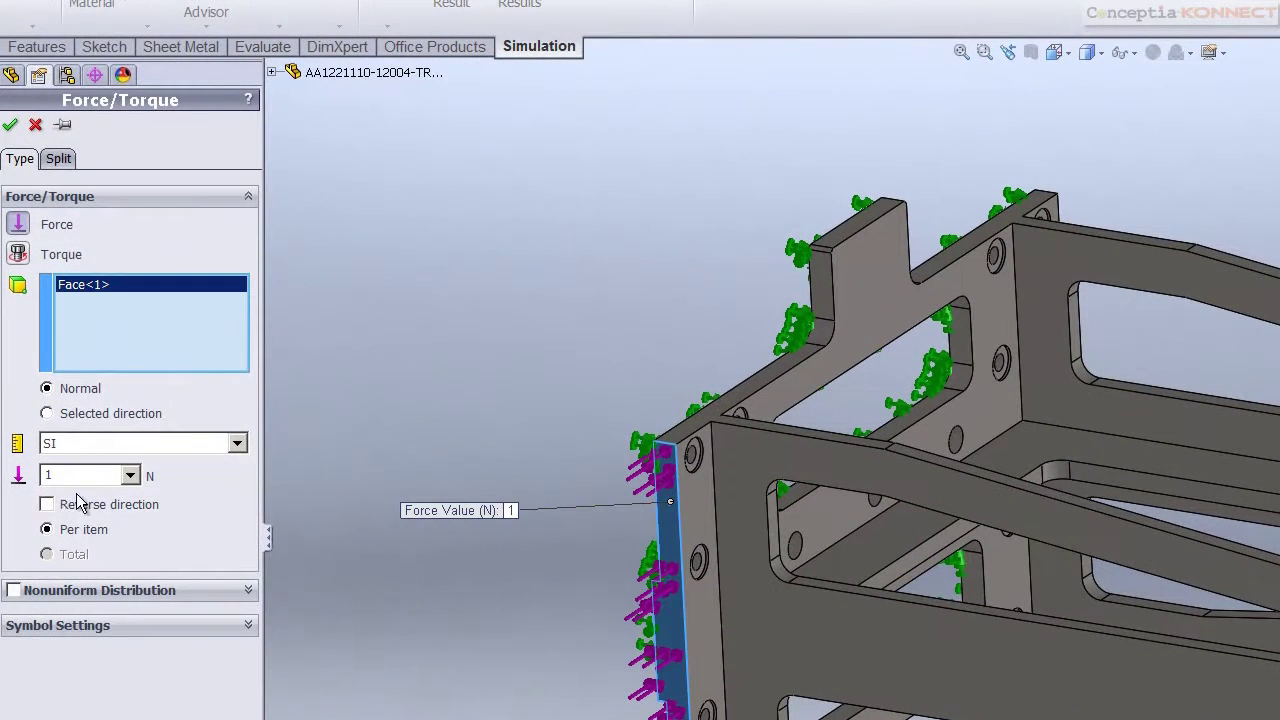
left_click(95, 402)
left_click(105, 464)
key("Tab")
type("300")
left_click(10, 126)
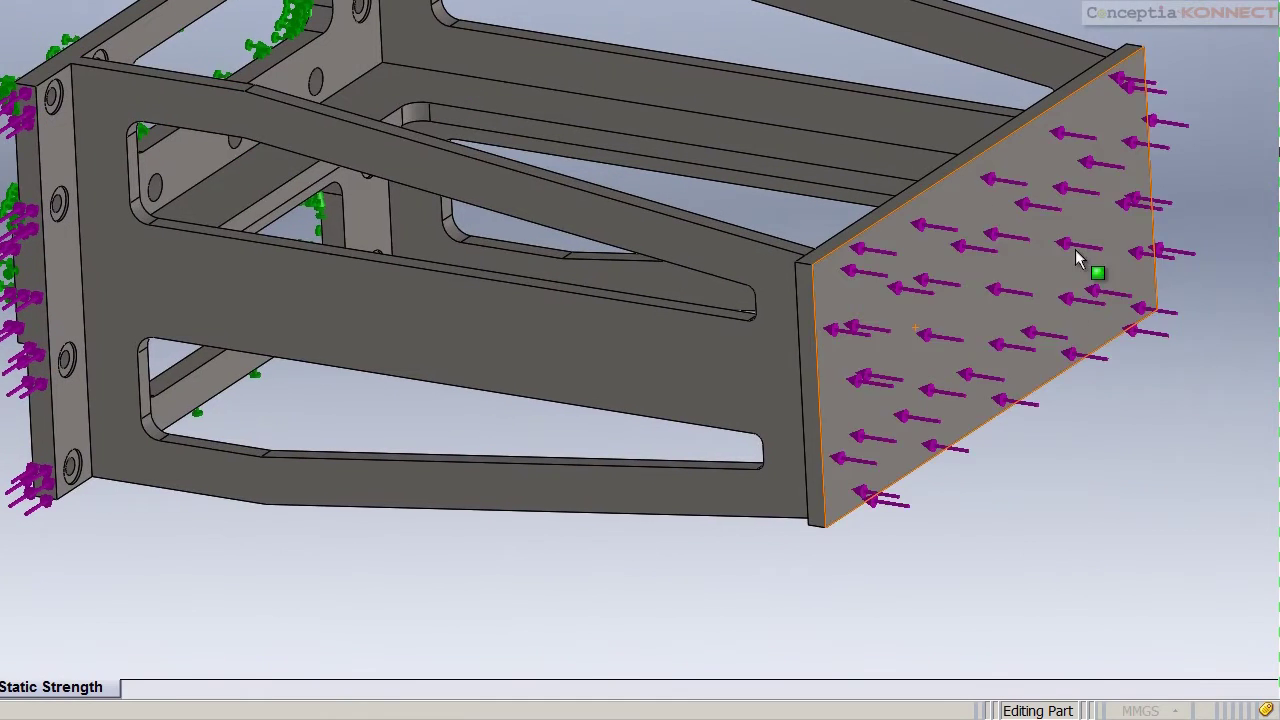
Add a 300 N downward force directed by the end plate's top face
scroll(820, 262, "down", 5)
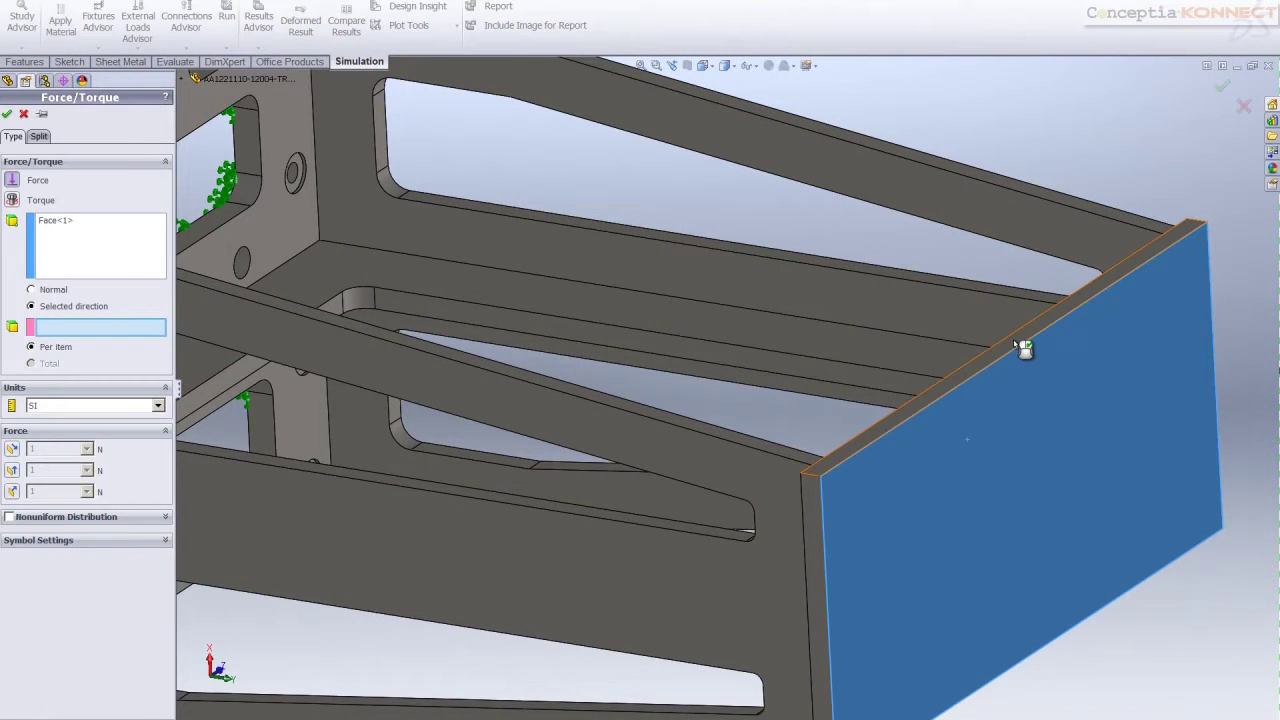
left_click(1023, 348)
left_click(14, 474)
left_click(14, 474)
left_click(12, 492)
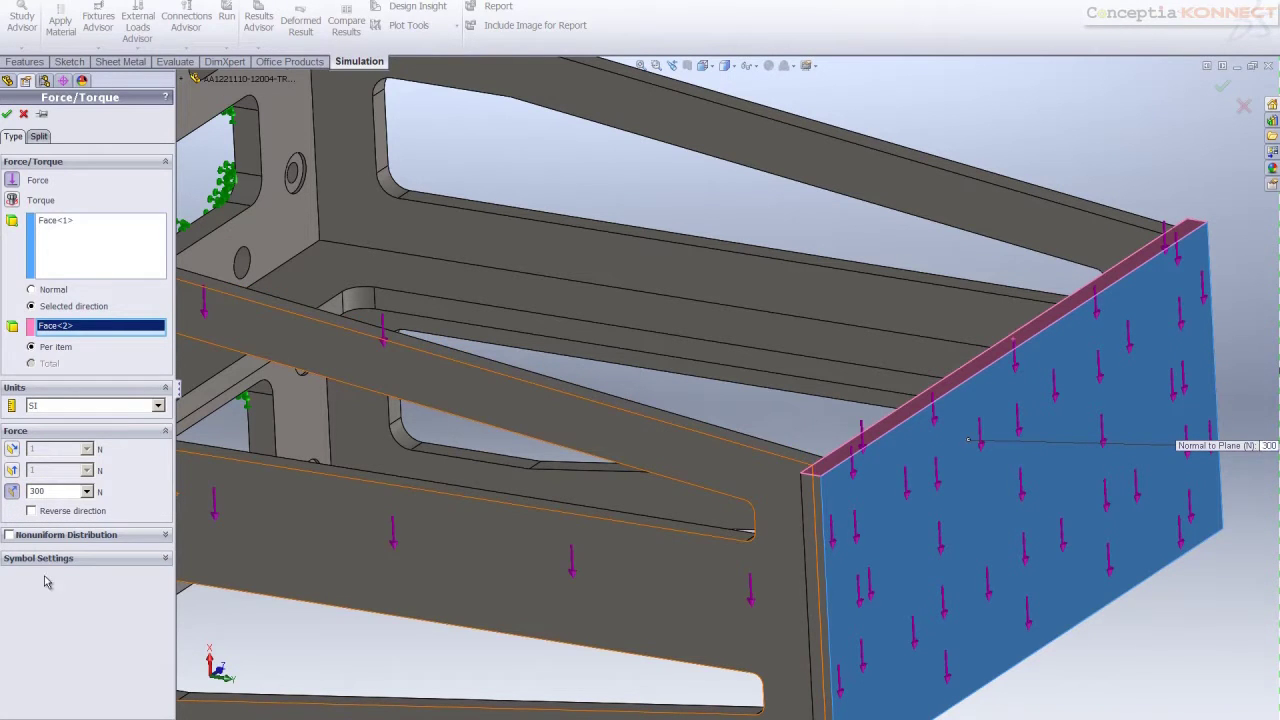
left_click(7, 114)
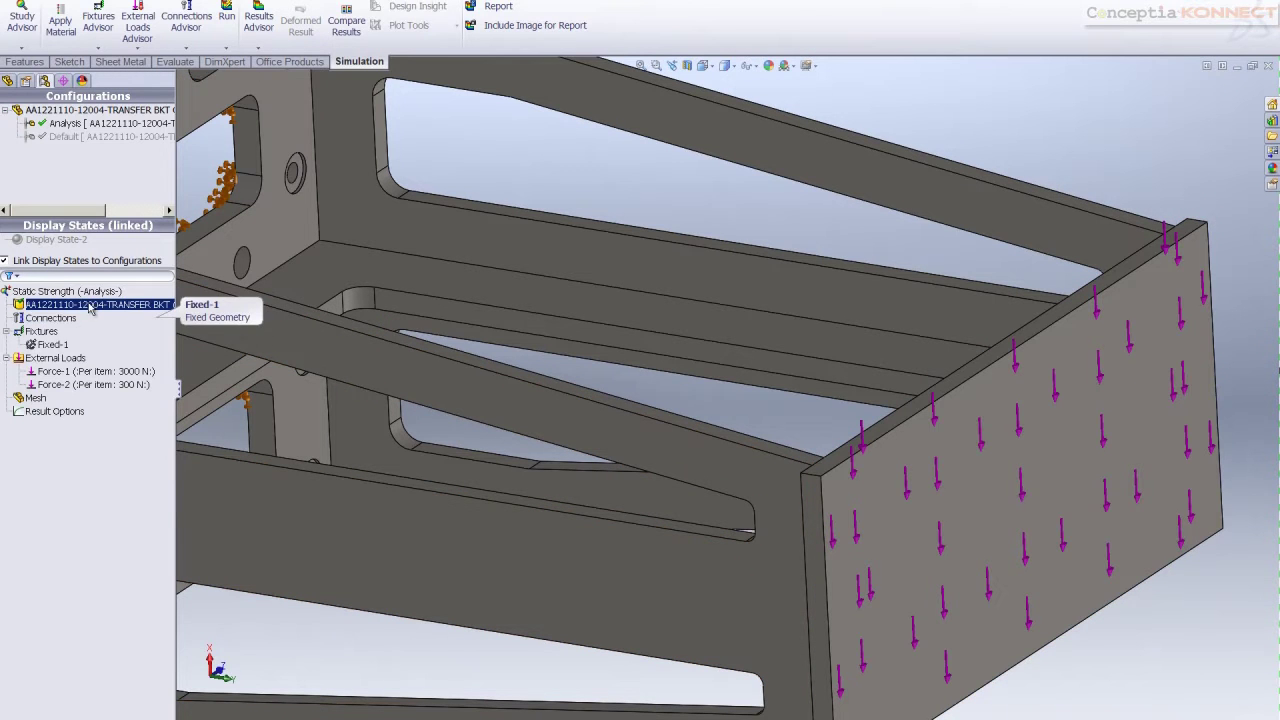
Run Static Strength and review displacement, factor of safety and von Mises stress (peak 4.432 MPa)
right_click(40, 291)
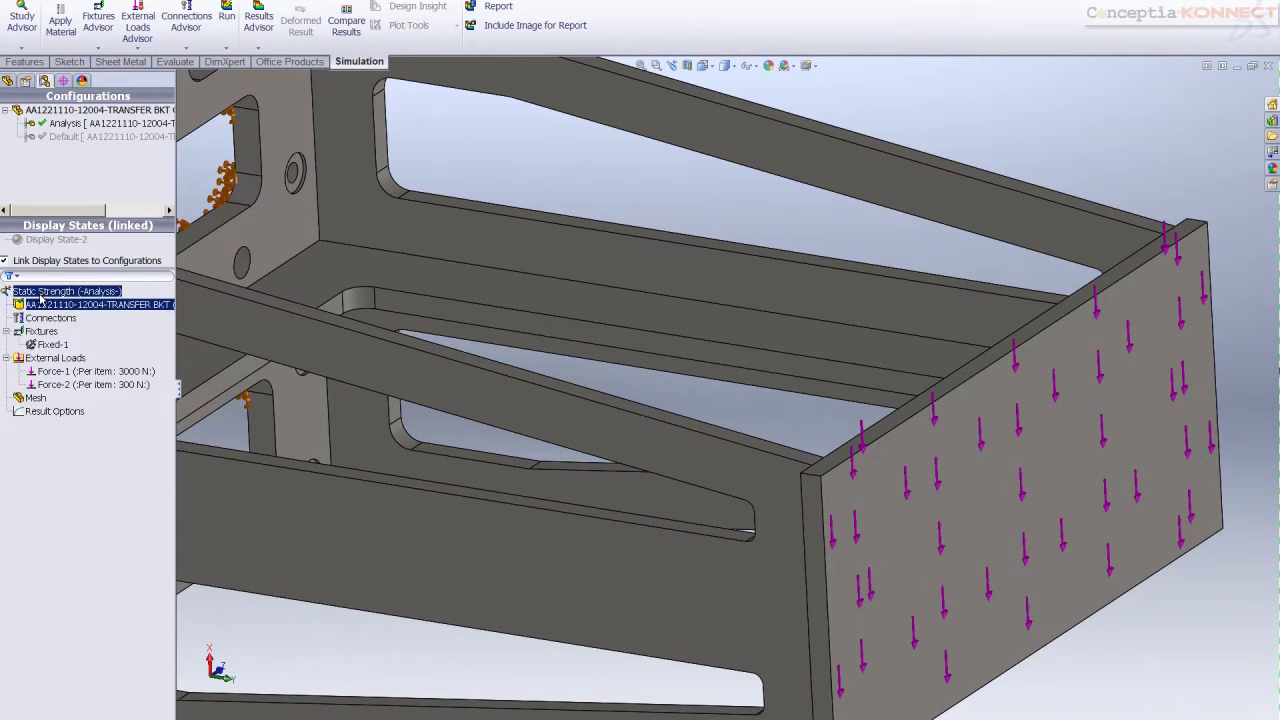
left_click(75, 304)
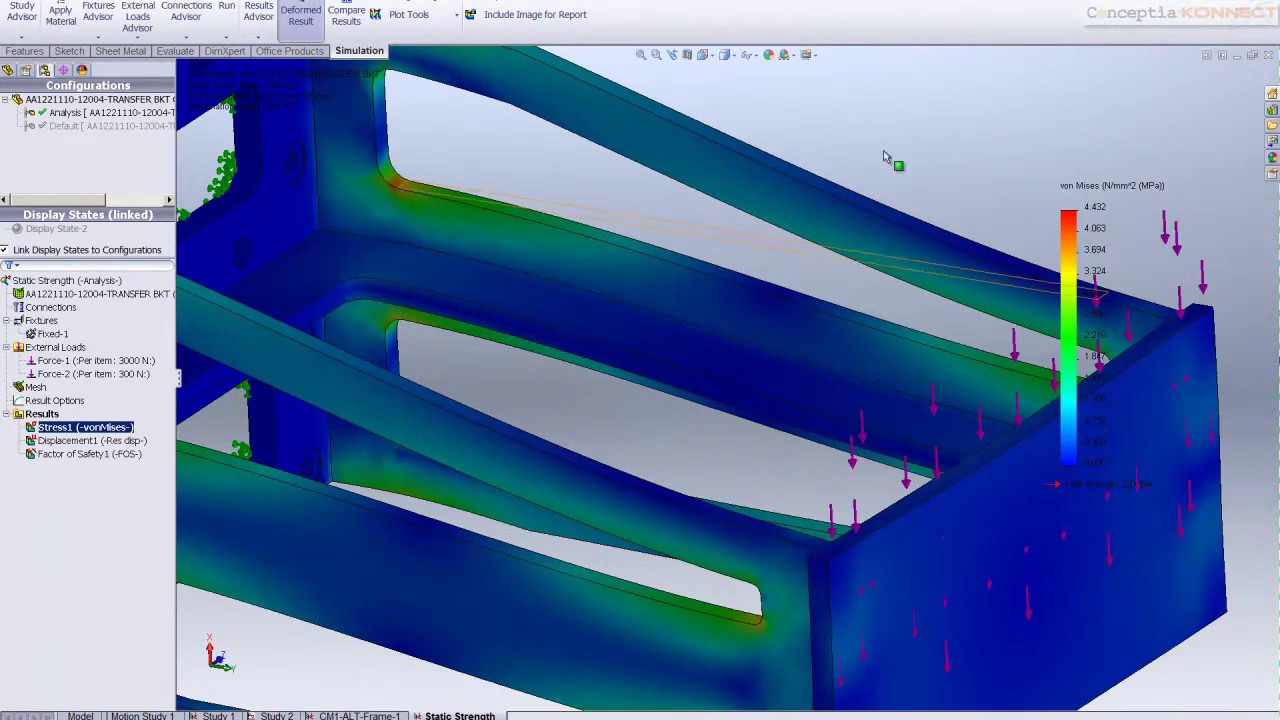
scroll(594, 177, "up", 3)
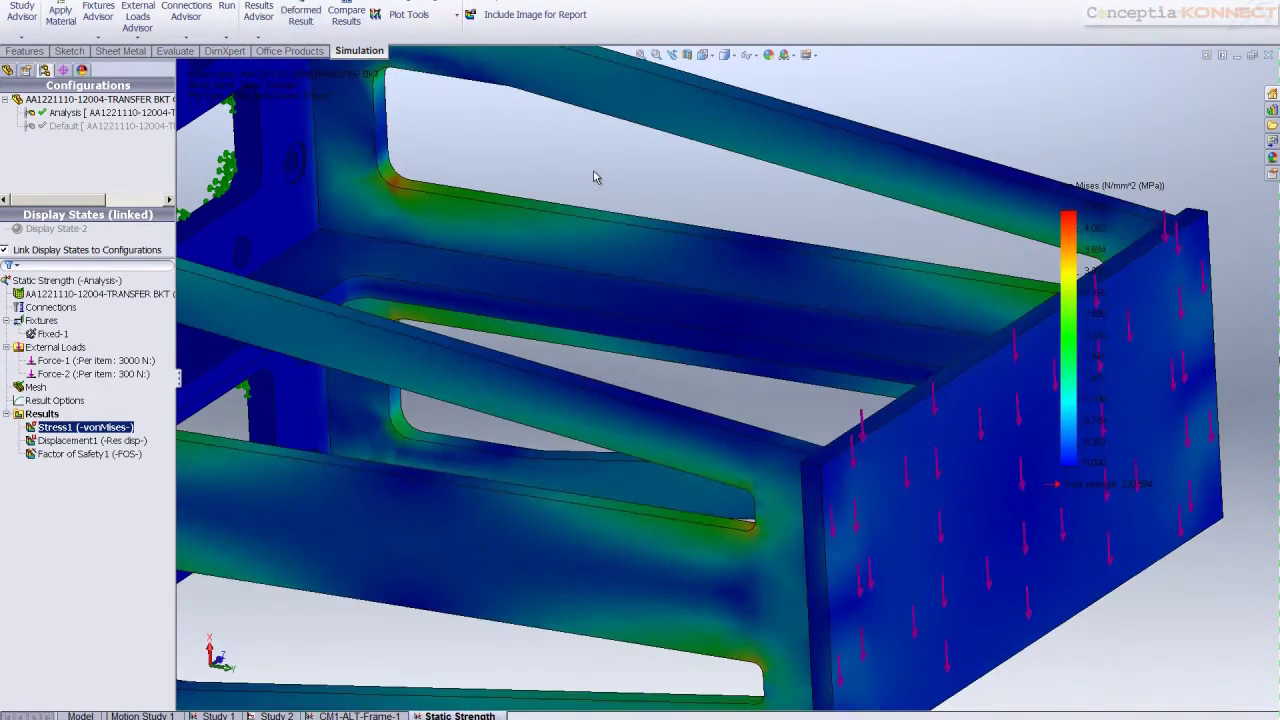
middle_click_drag(594, 177, 623, 294)
left_click(95, 440)
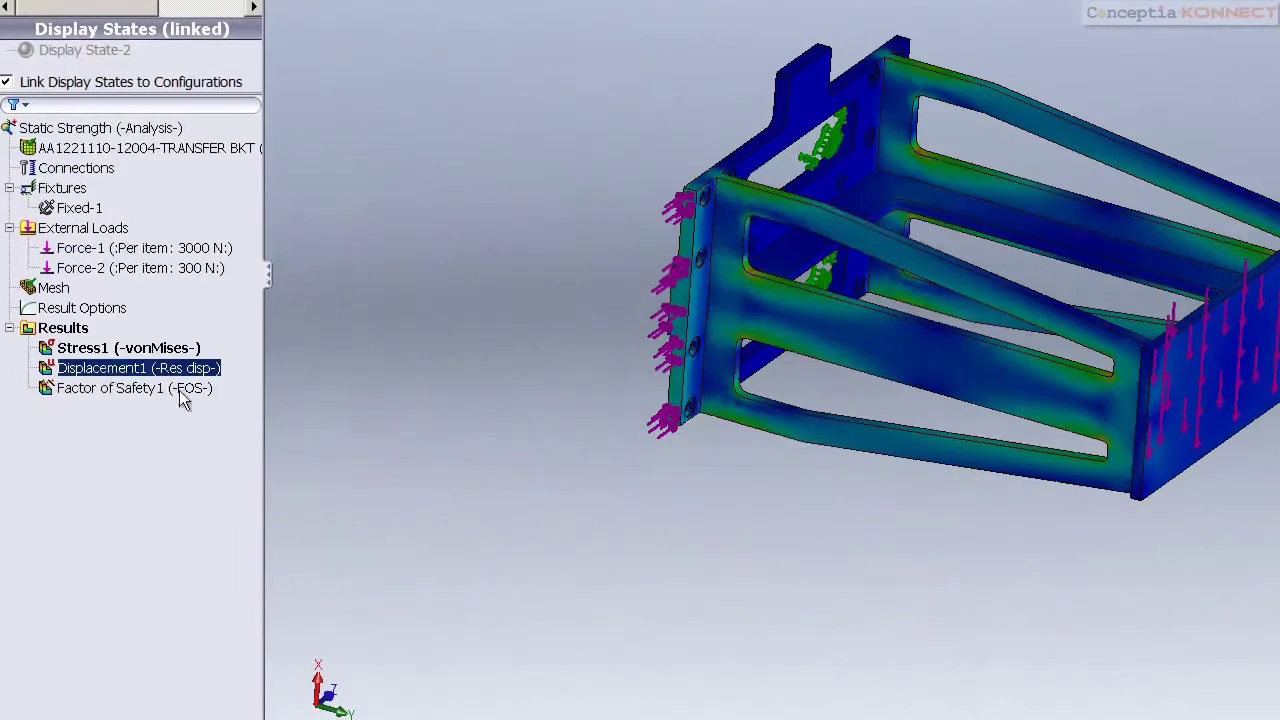
left_click(115, 389)
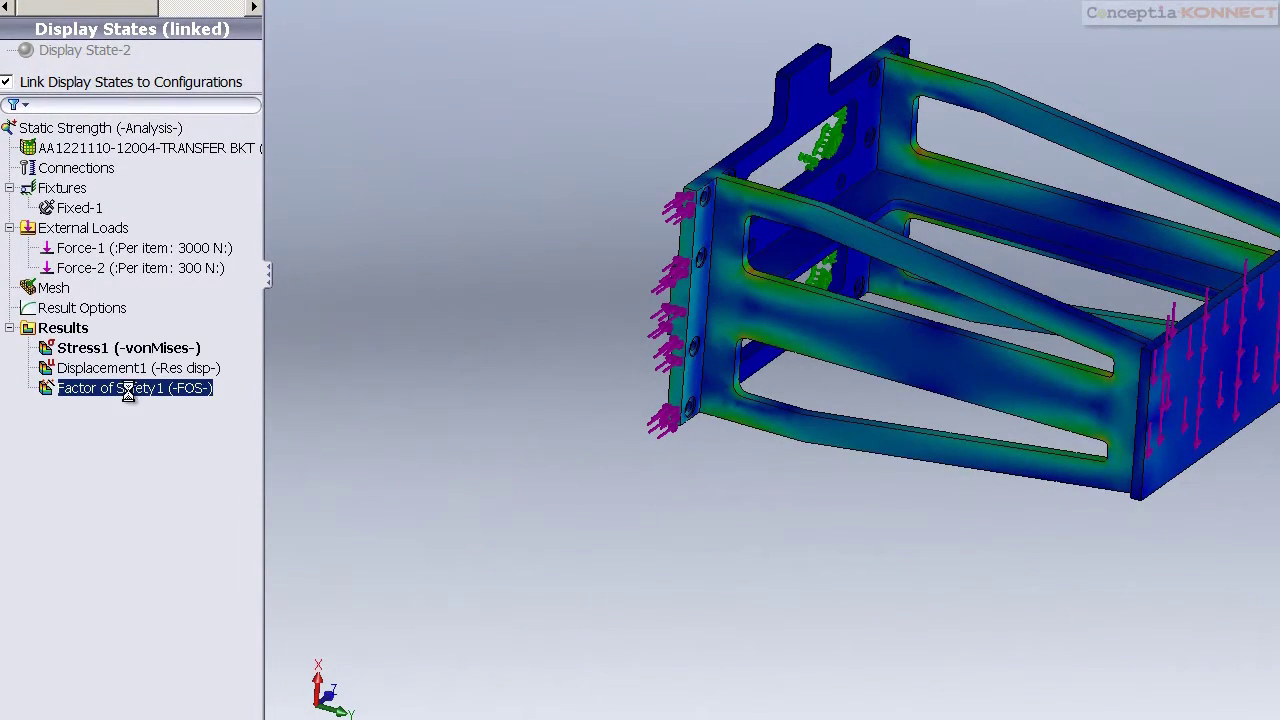
left_click(155, 369)
left_click(120, 348)
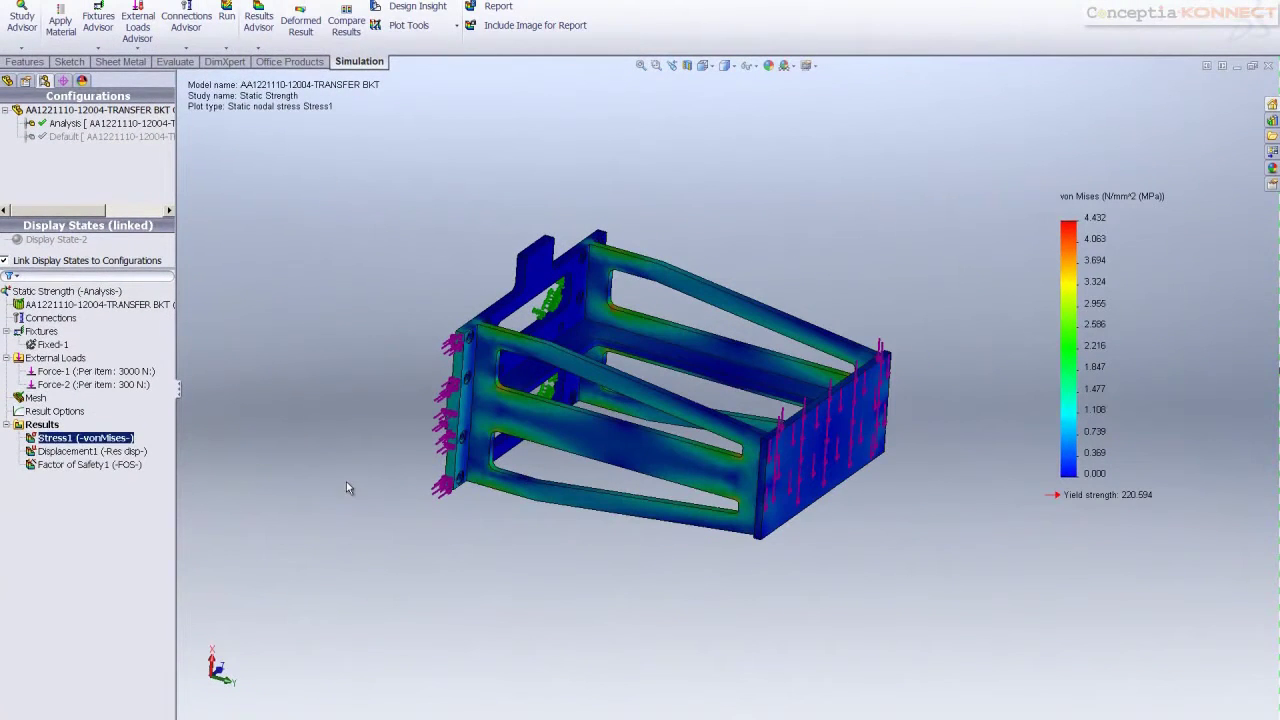
Add Fatigue Check1 to the results and show Factor of Safety1 with minimum FOS 50
right_click(40, 425)
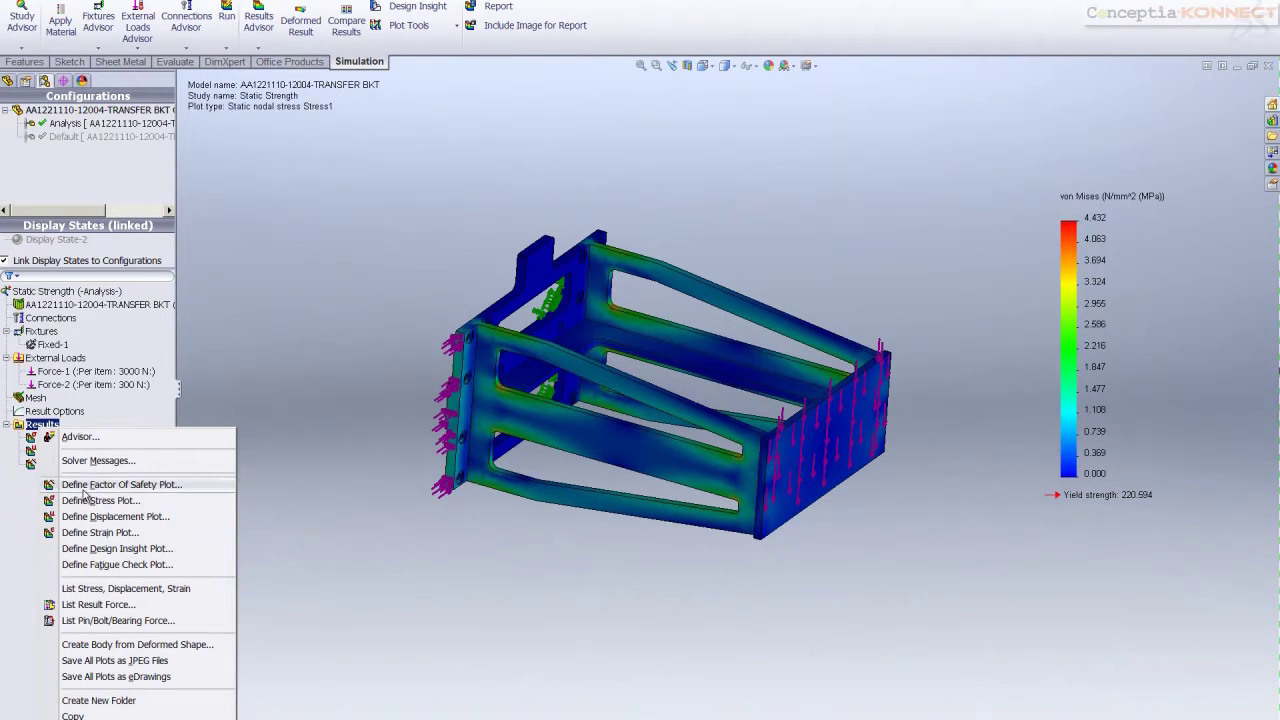
left_click(95, 564)
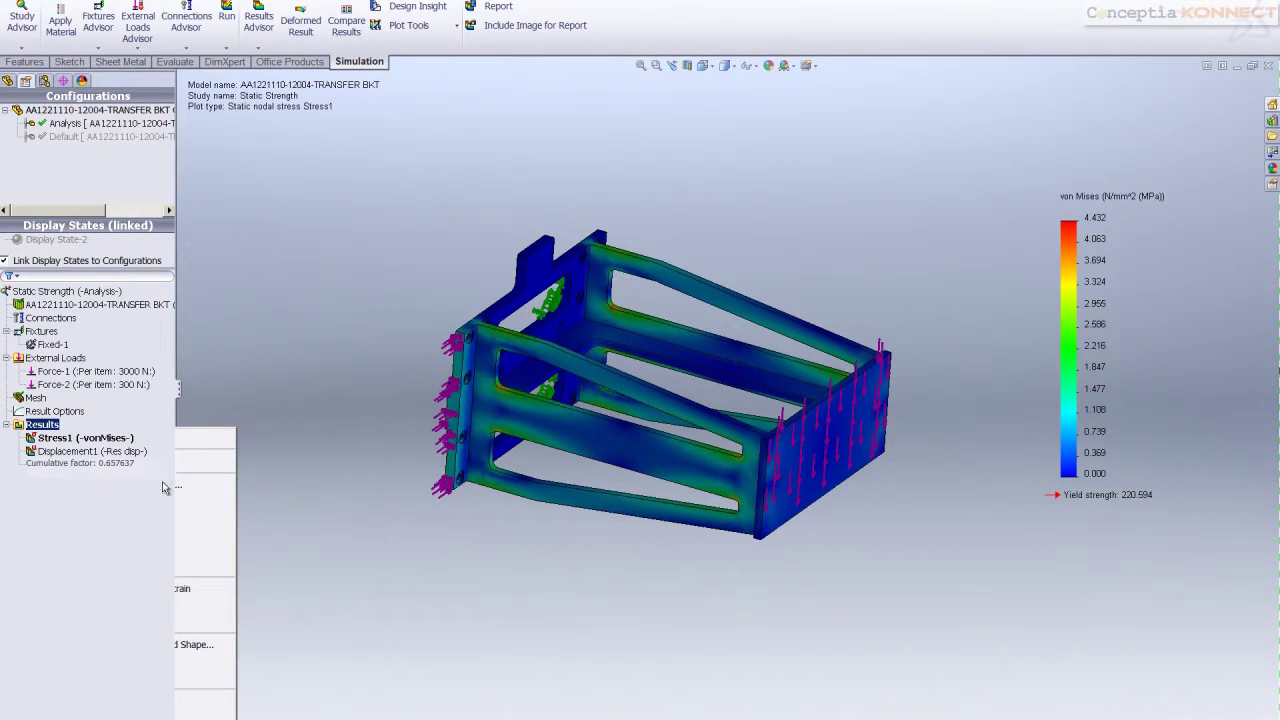
scroll(168, 384, "down", 1)
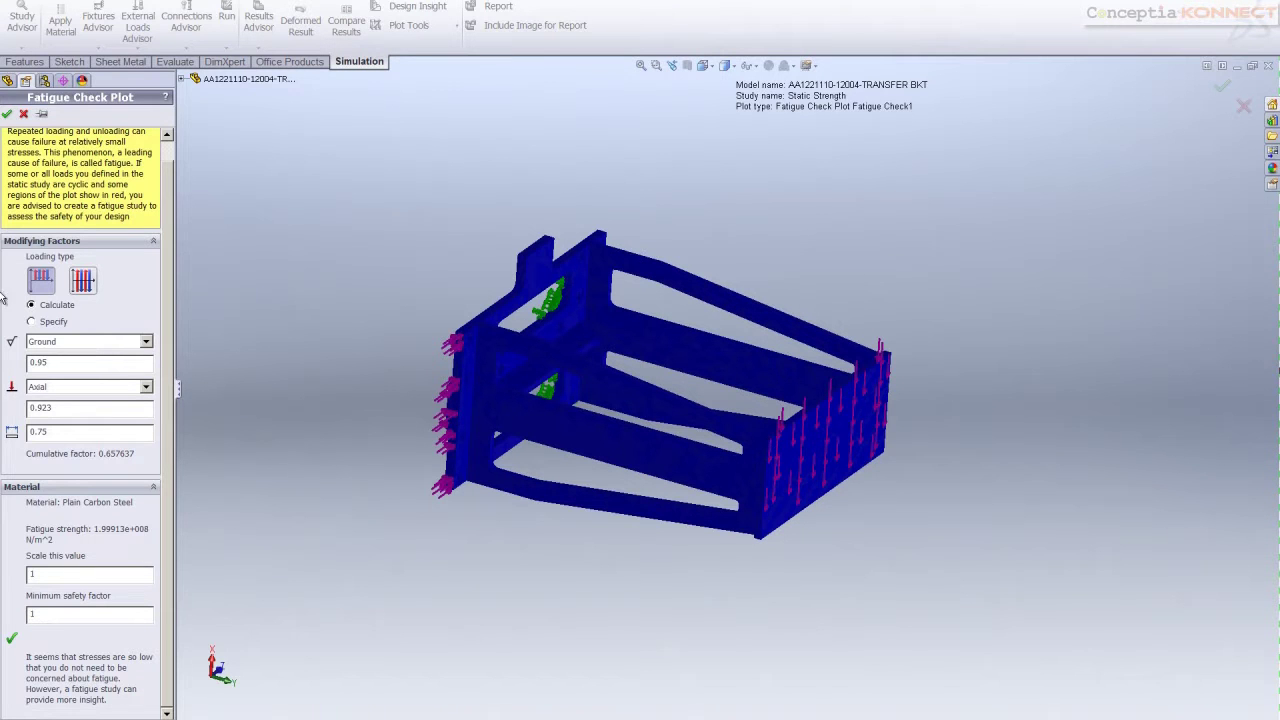
left_click(7, 113)
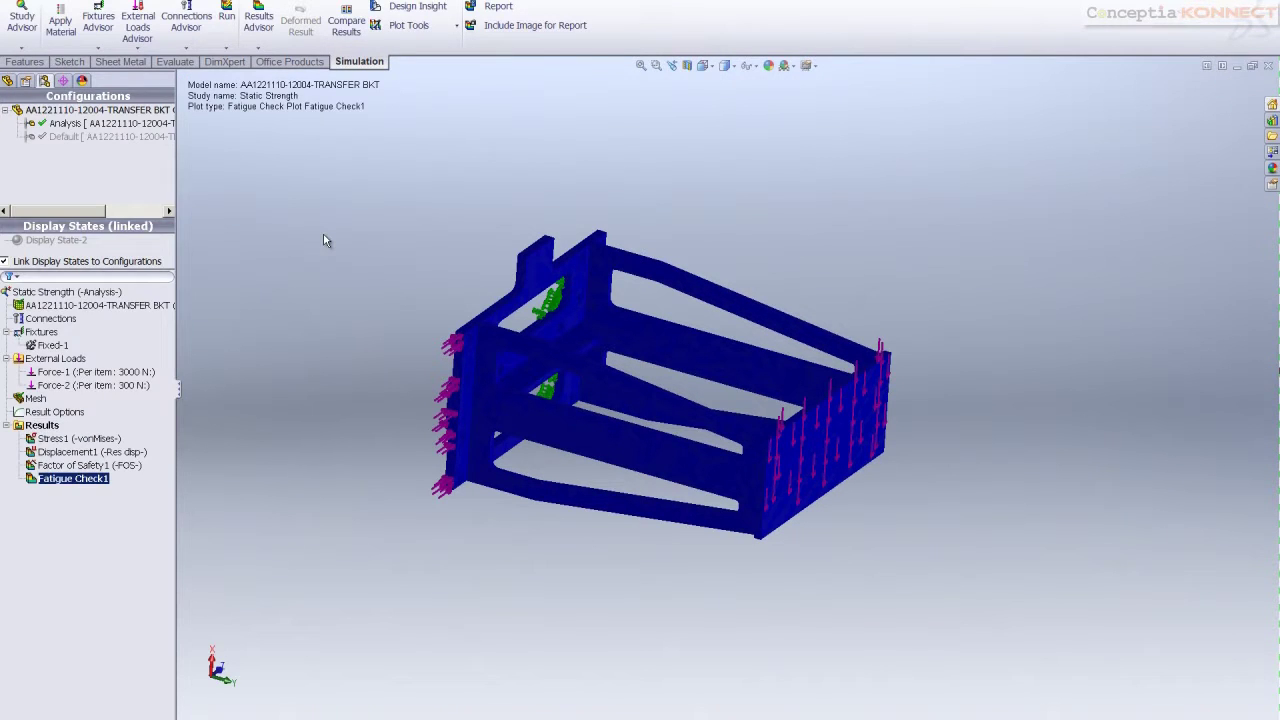
key("Up")
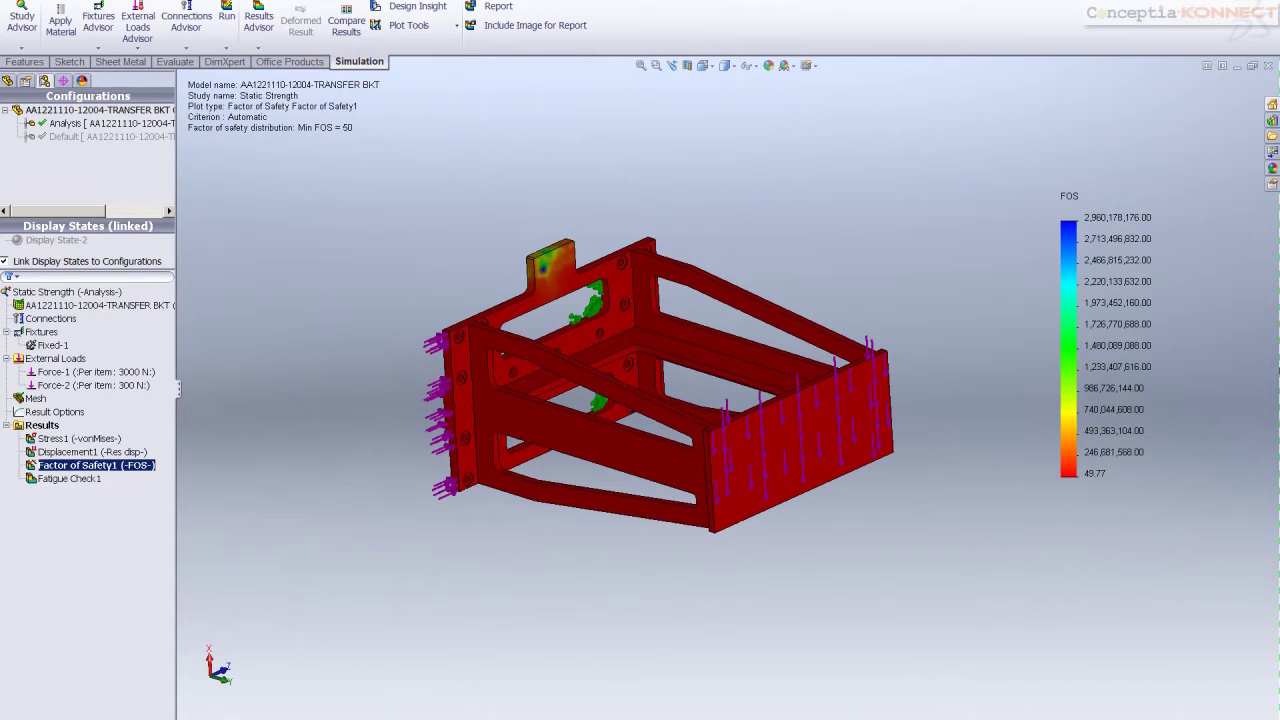
Create a new fatigue study, Study 3, for the bracket
right_click(395, 718)
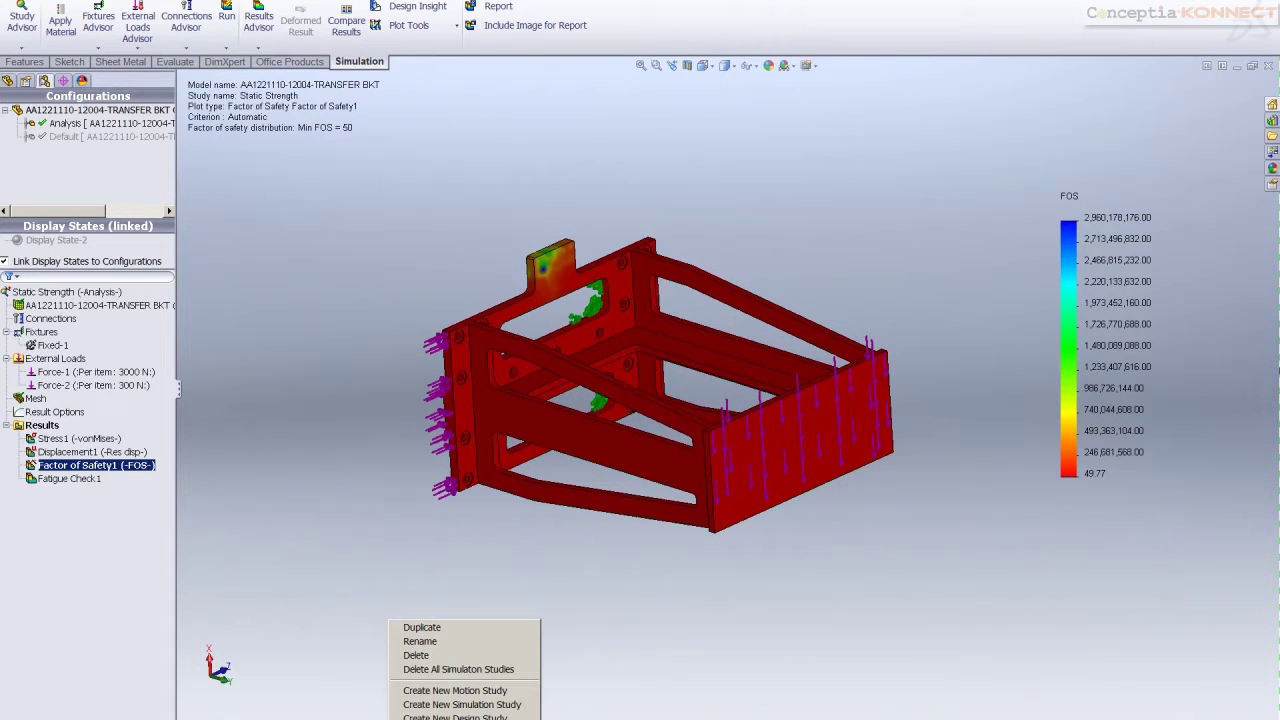
left_click(456, 705)
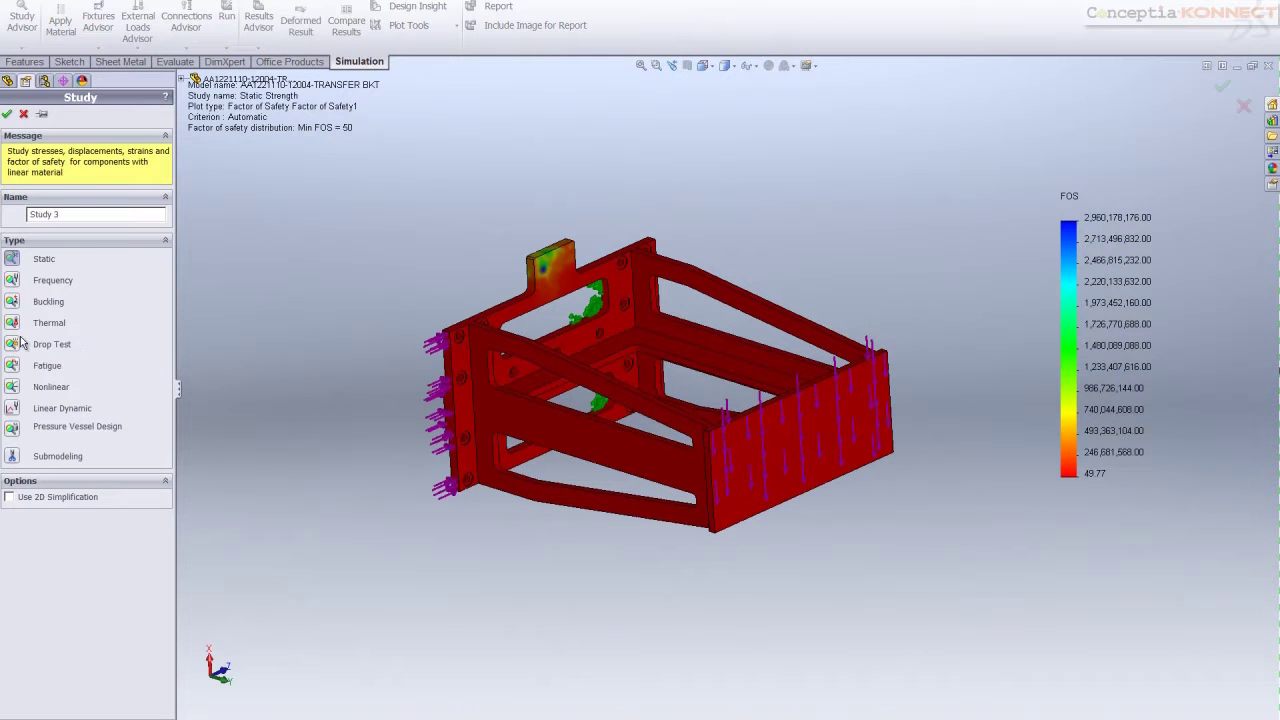
left_click(14, 367)
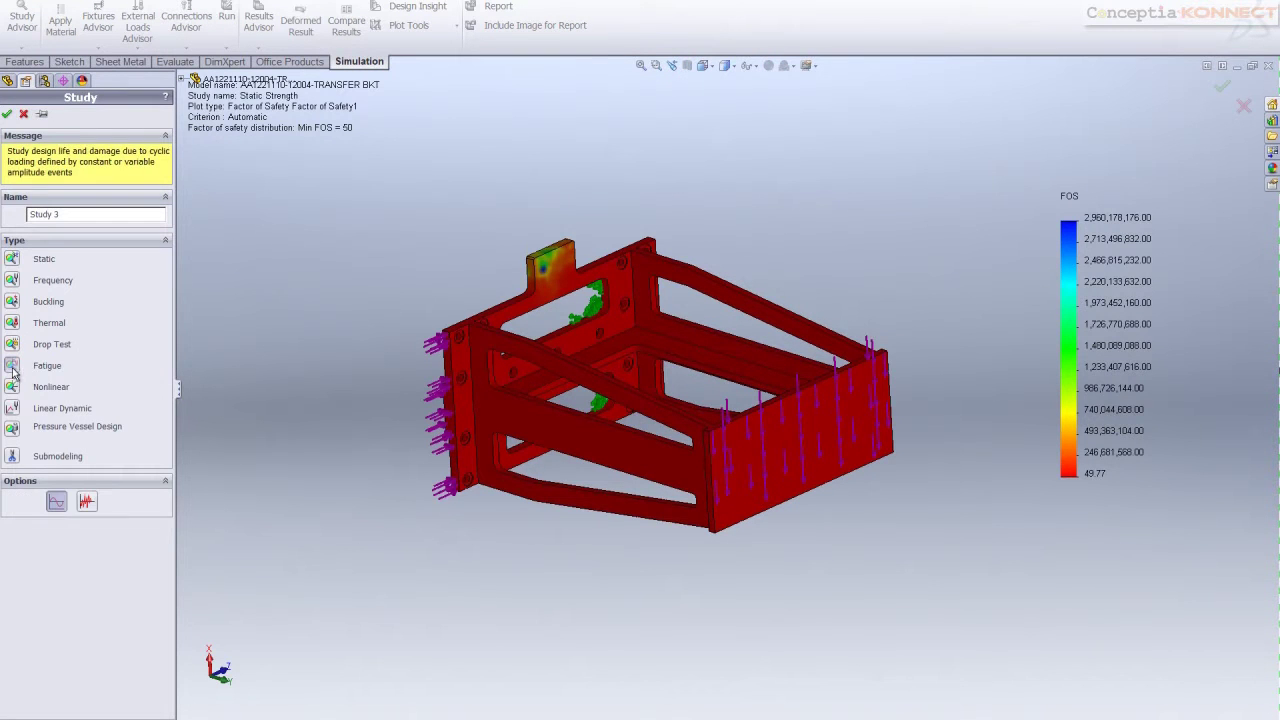
left_click(8, 114)
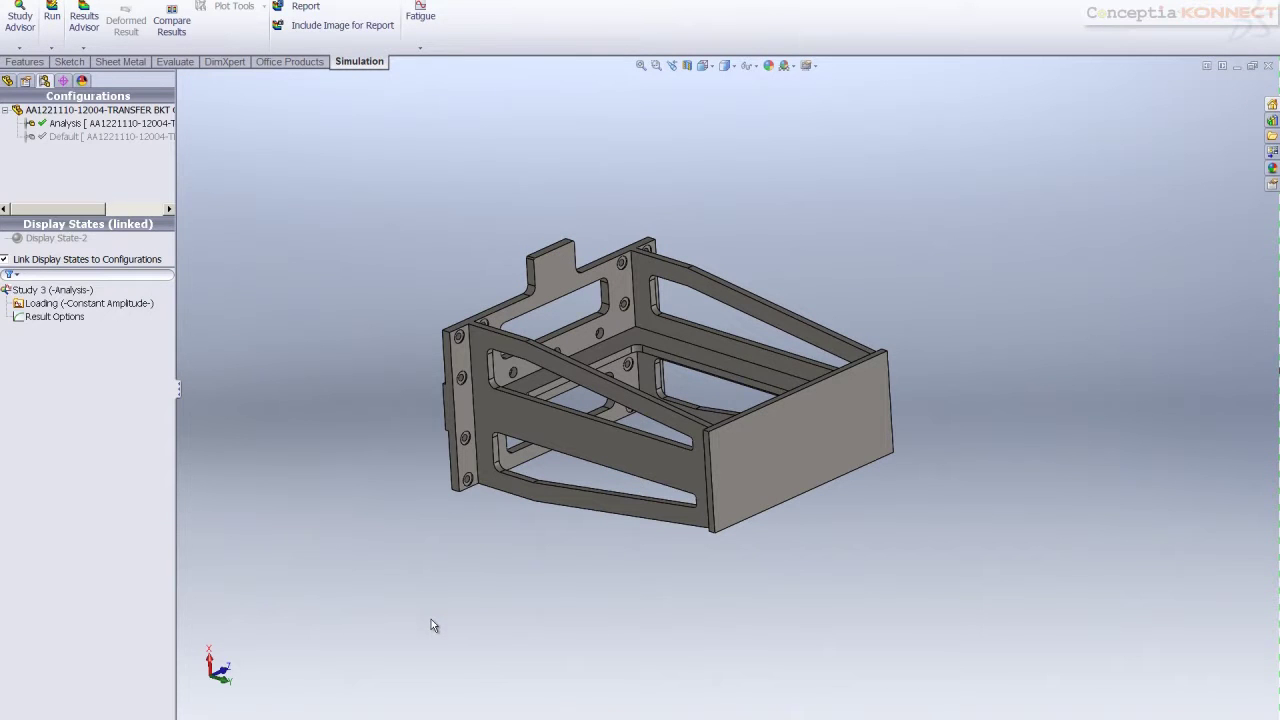
Set the constant-amplitude event to 1000000 fully reversed cycles based on Static Strength
left_click(55, 316)
left_click(88, 303)
right_click(88, 305)
left_click(107, 327)
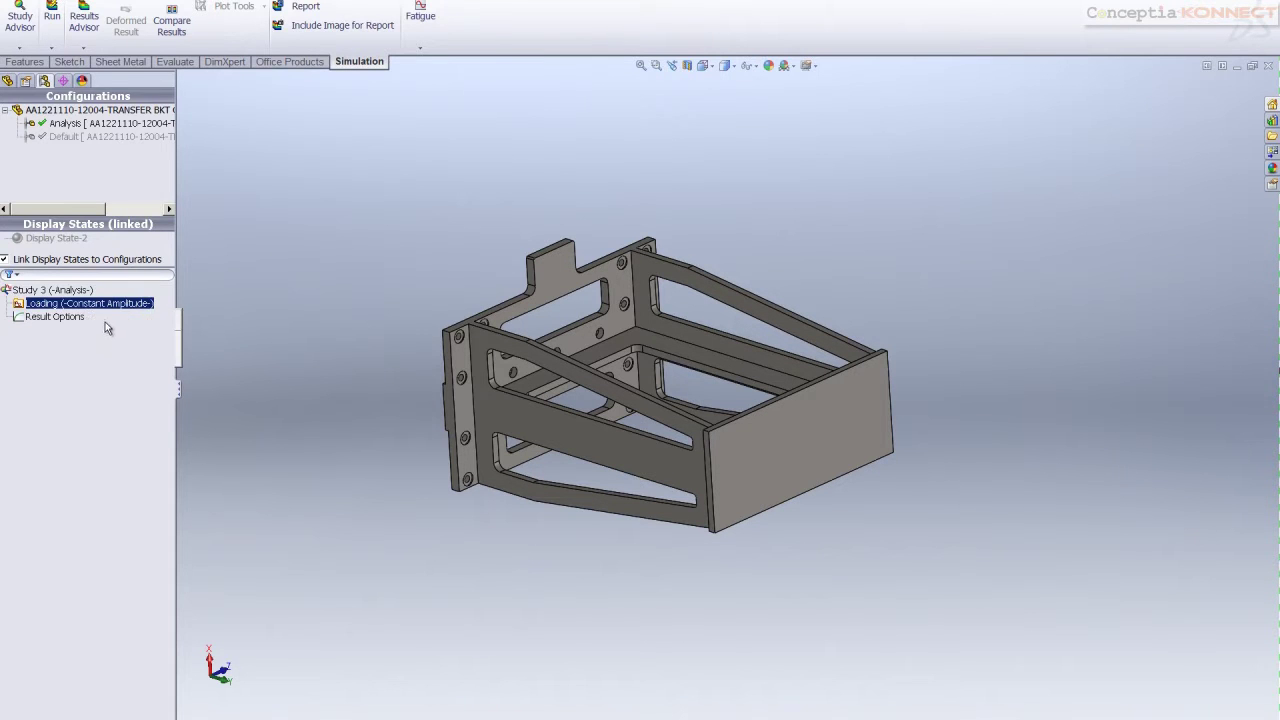
double_click(58, 152)
type("1000000")
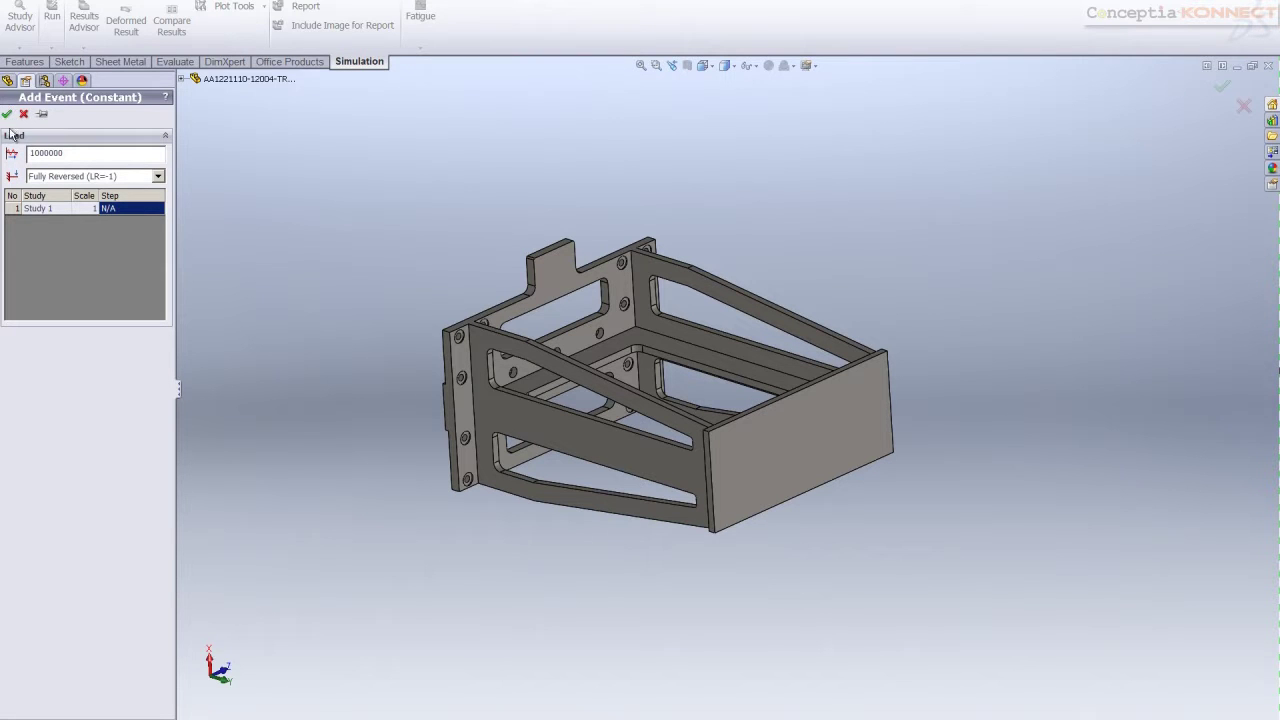
left_click(53, 213)
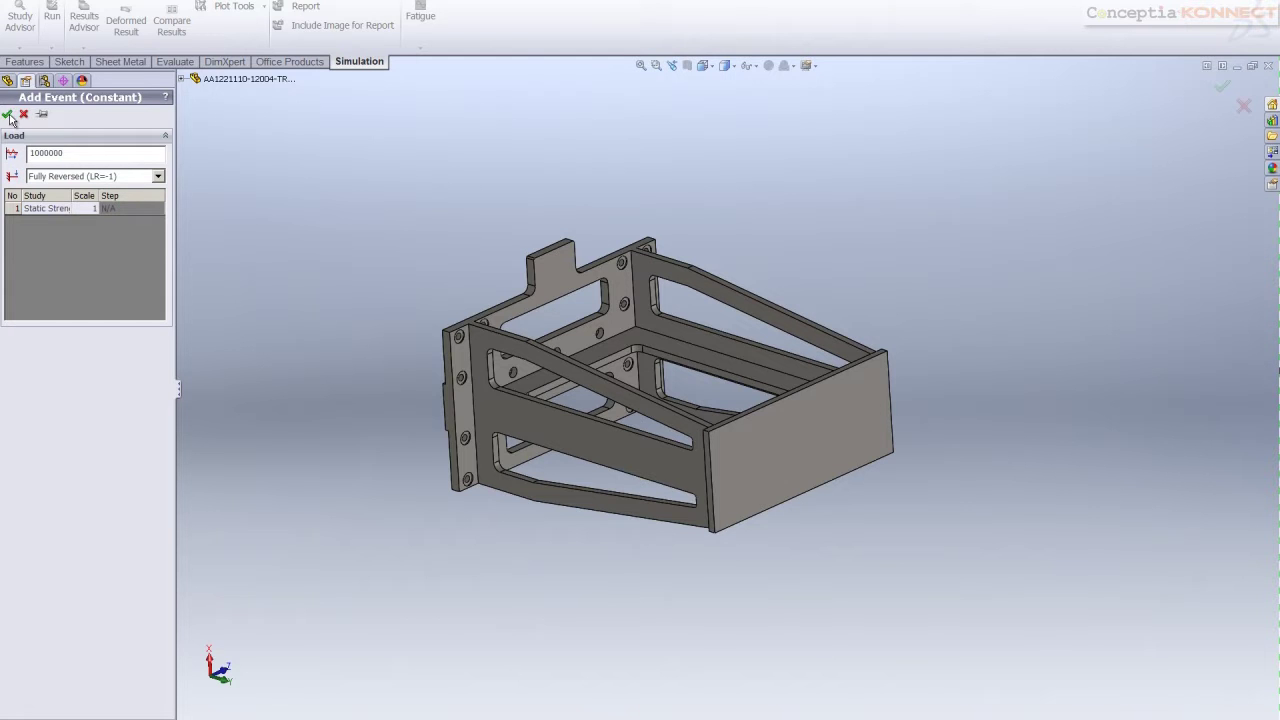
left_click(7, 115)
Derive the material's SN curve from elastic modulus, apply it, and run Study 3
right_click(60, 304)
left_click(112, 317)
left_click(276, 77)
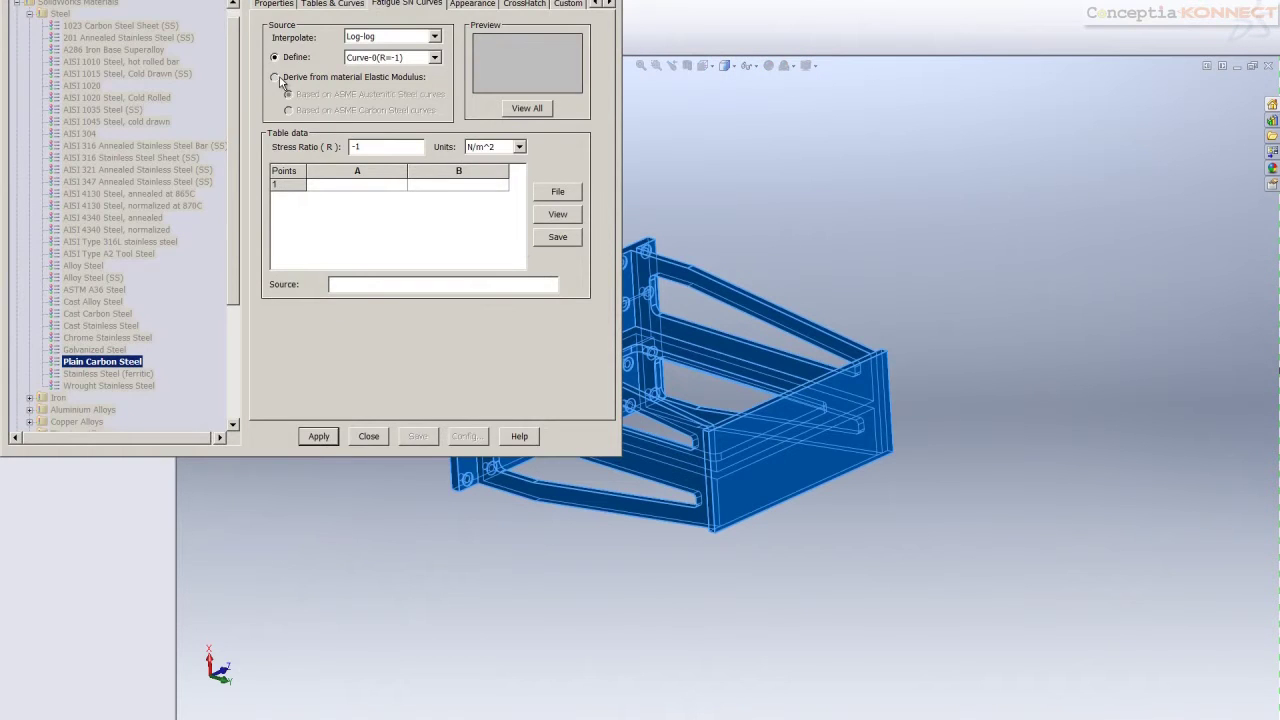
left_click(319, 437)
left_click(368, 436)
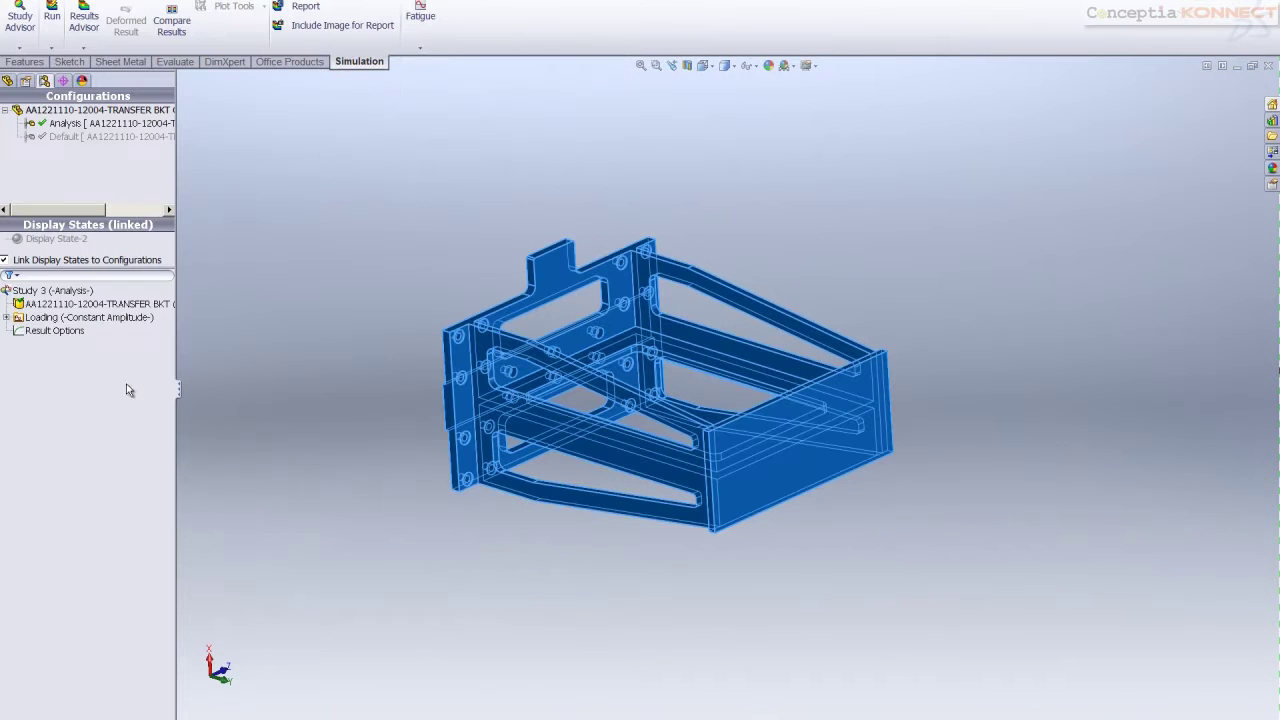
right_click(58, 290)
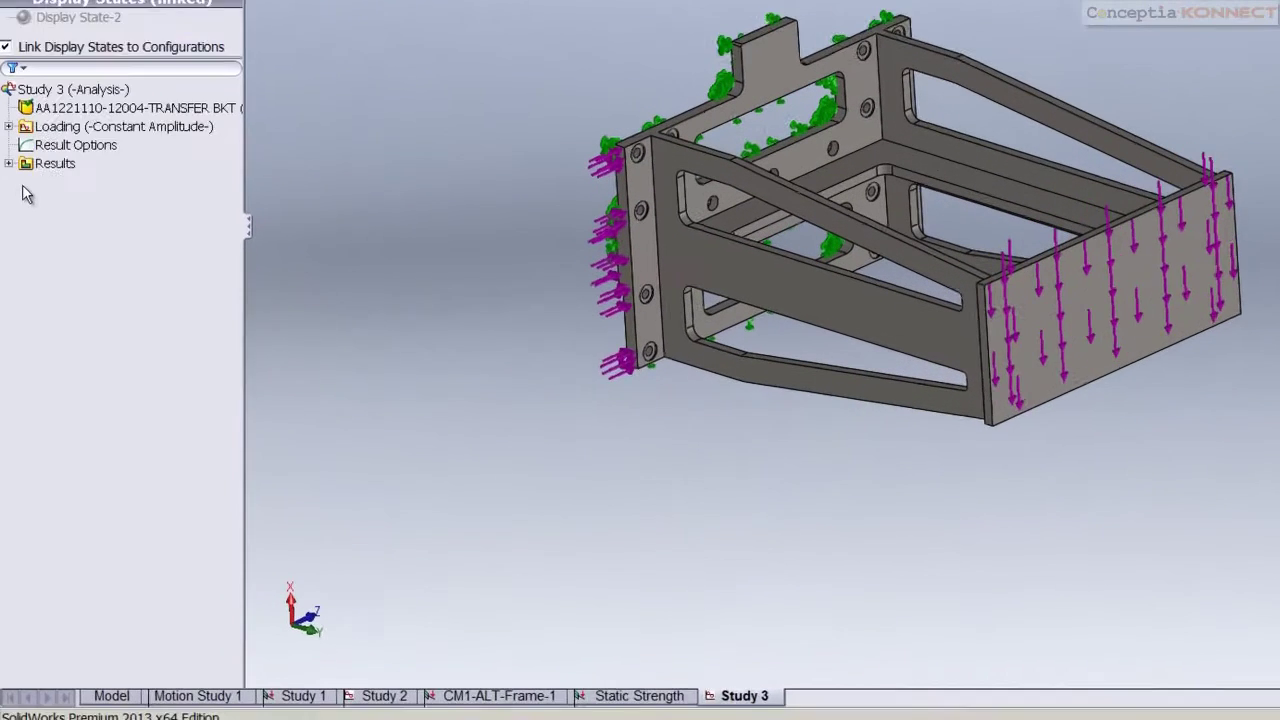
Expand Study 3's results and view the life plot, ending on the fatigue damage plot
left_click(8, 342)
double_click(72, 132)
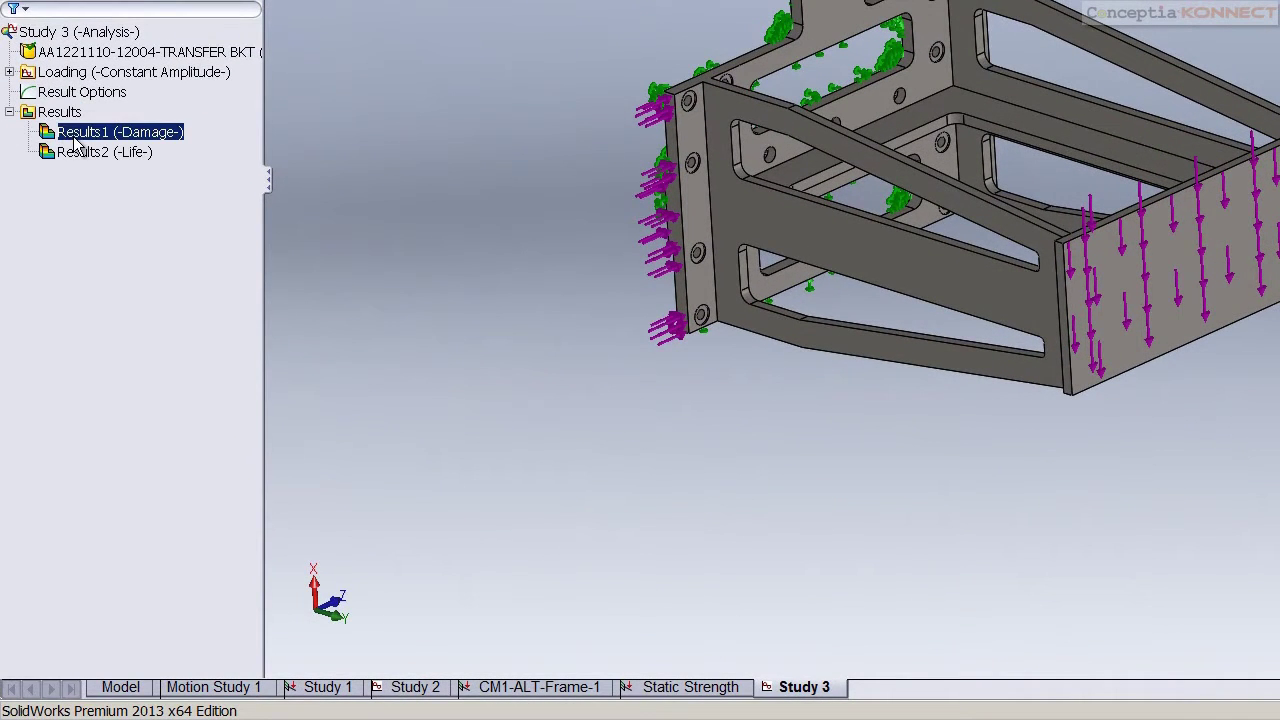
left_click(110, 152)
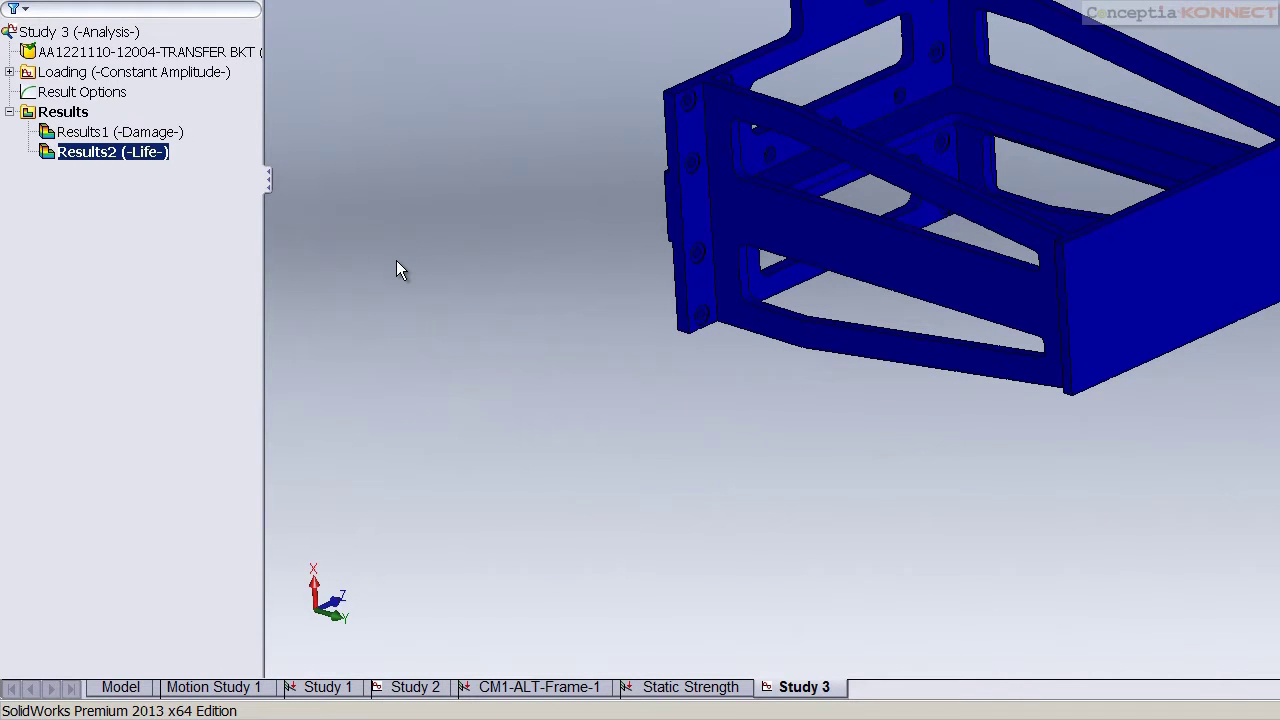
left_click(110, 132)
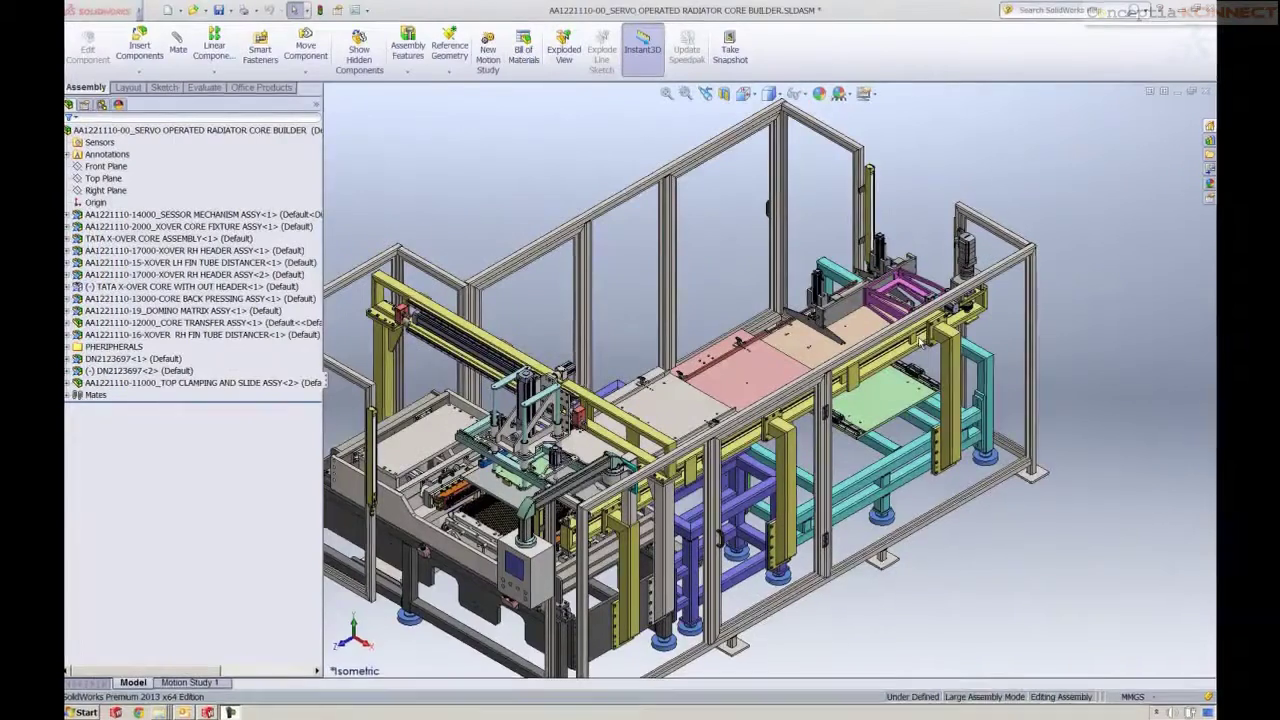
Switch the core transfer assembly to its Motion Stress configuration
scroll(912, 371, "down", 10)
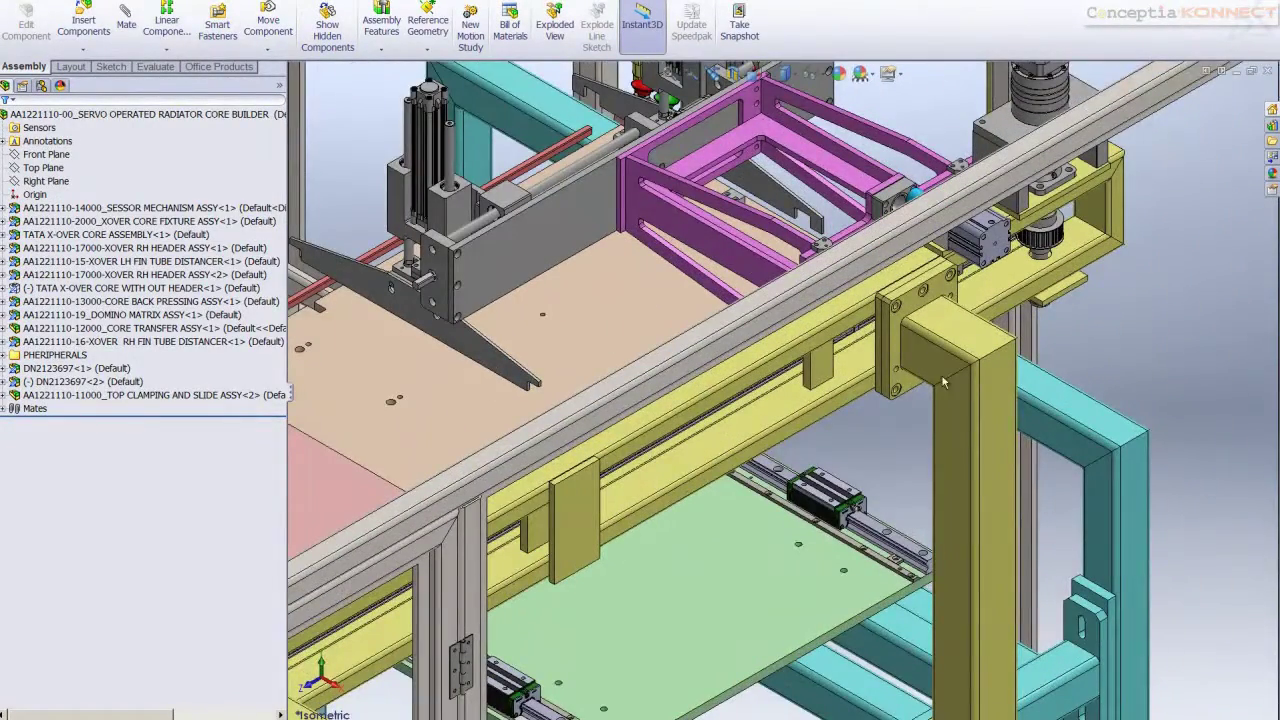
left_click(941, 376)
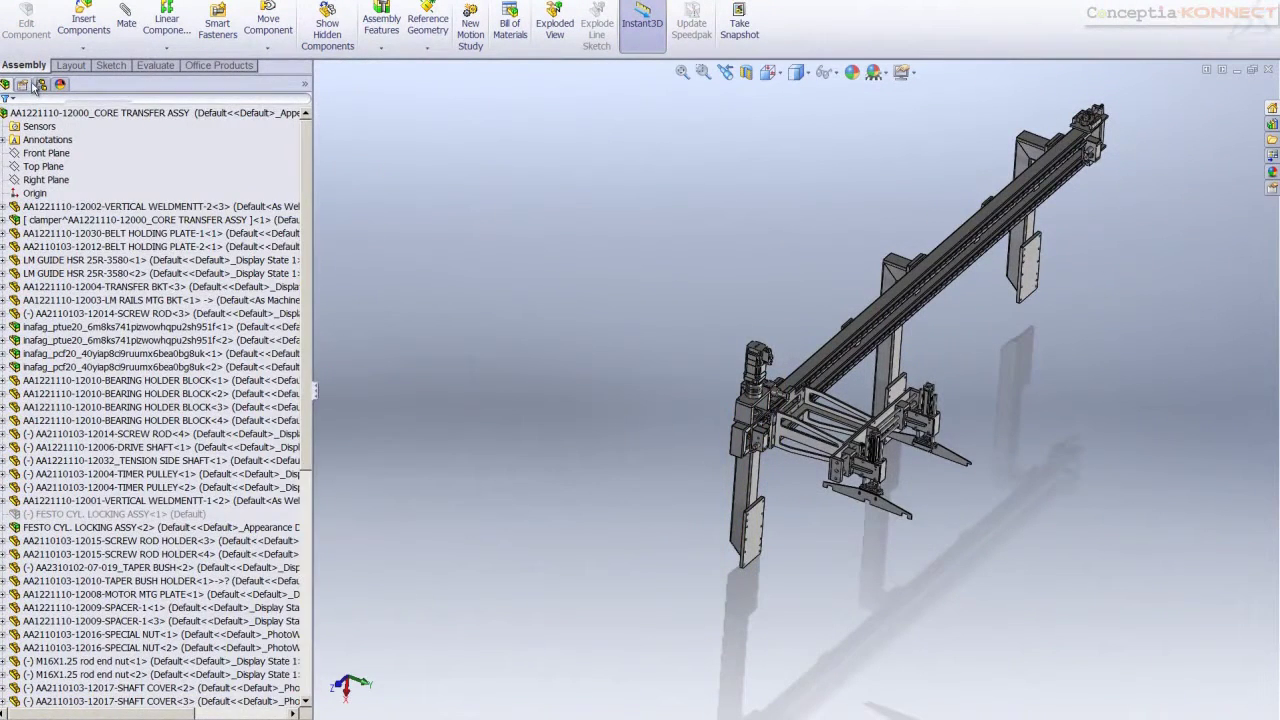
left_click(38, 85)
double_click(70, 140)
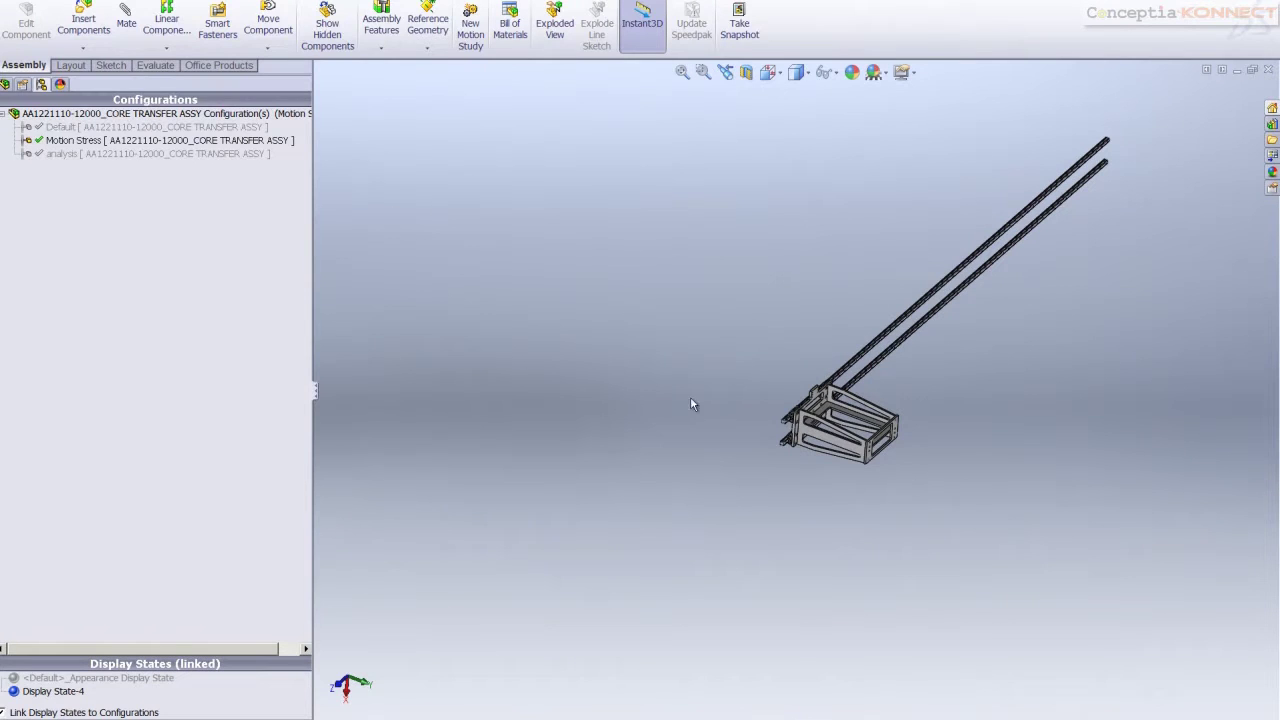
Enable the SolidWorks Motion and SolidWorks Simulation add-ins
left_click(340, 2)
left_click(356, 30)
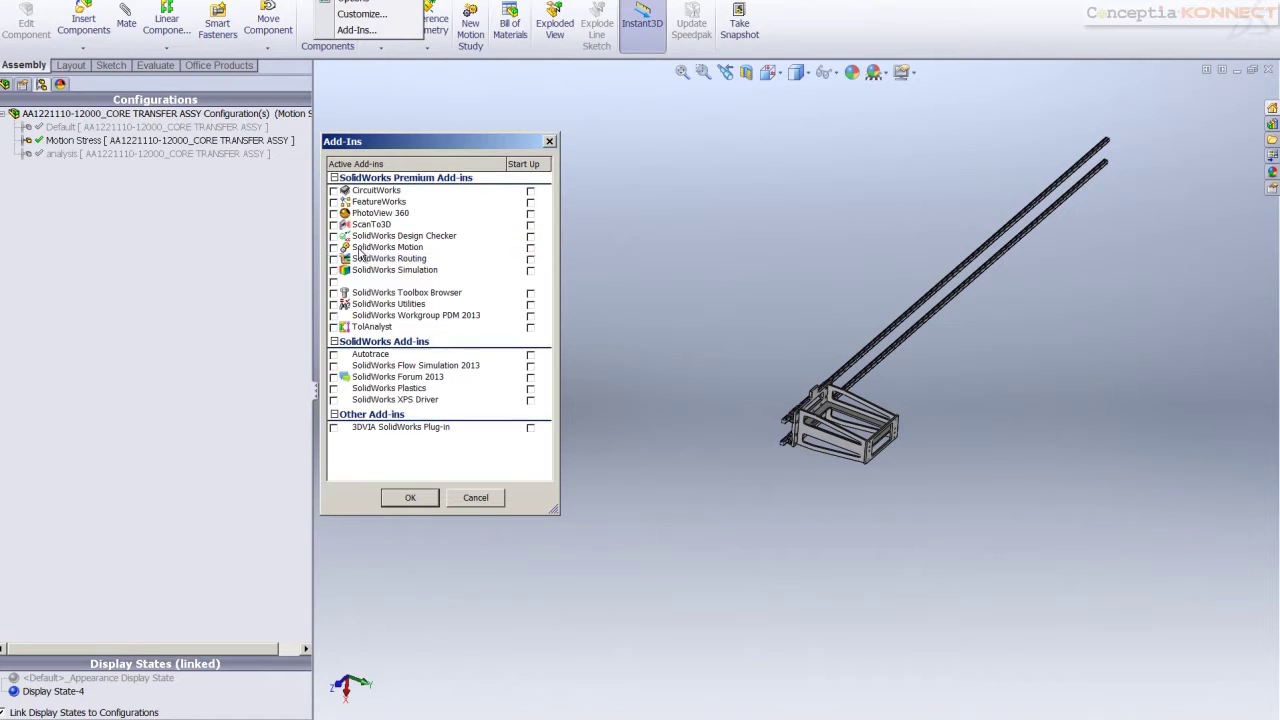
left_click(334, 259)
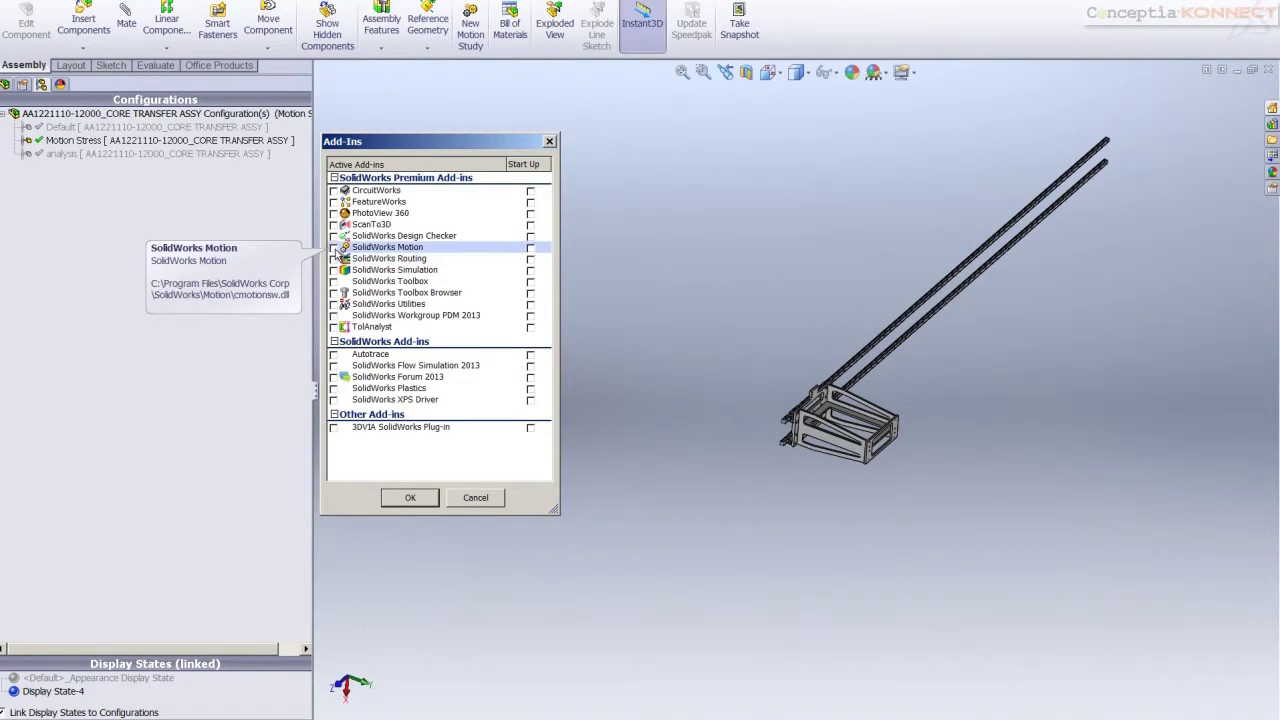
left_click(334, 247)
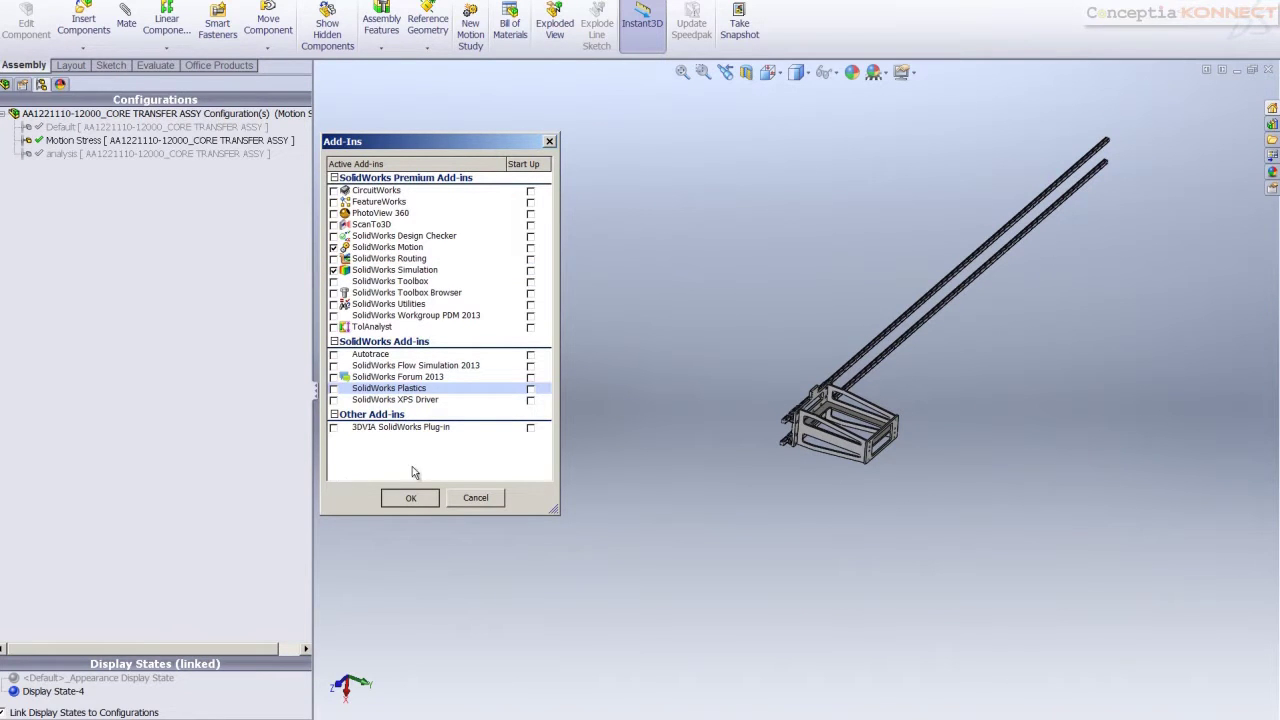
left_click(412, 503)
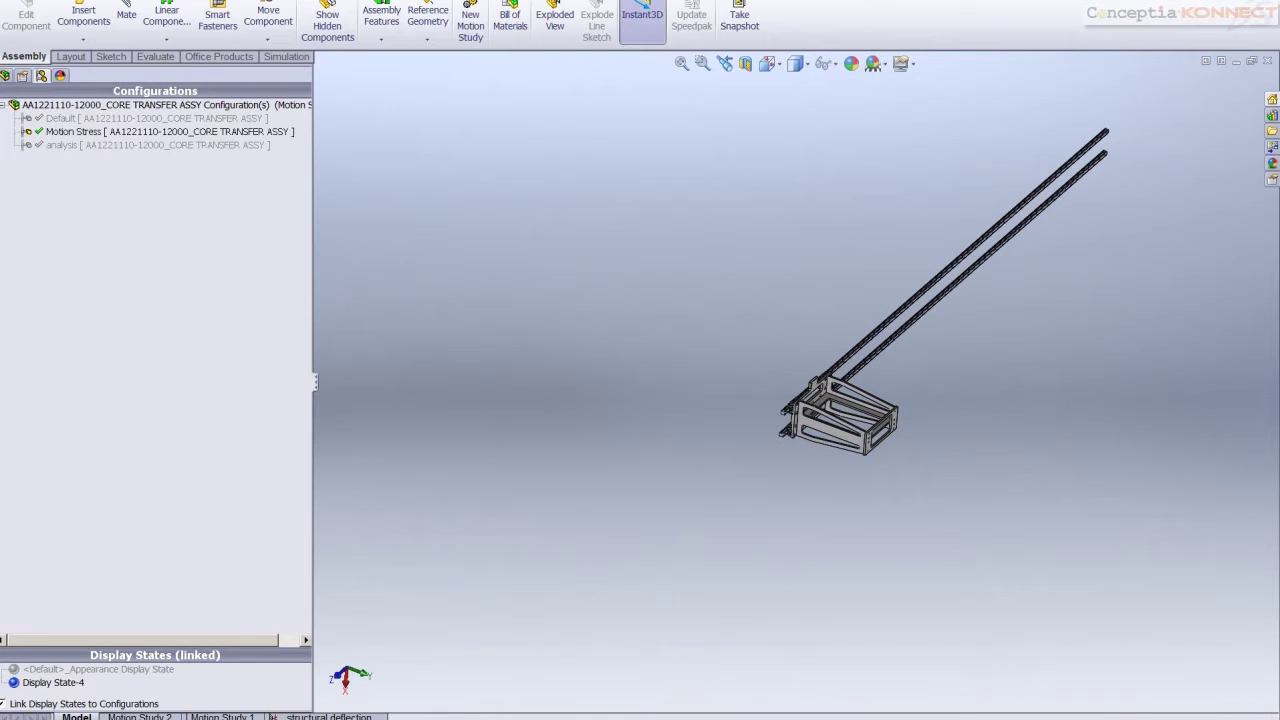
In Motion Study 1, add solid body contacts for the first and lower linear blocks with their guide rails
left_click(221, 716)
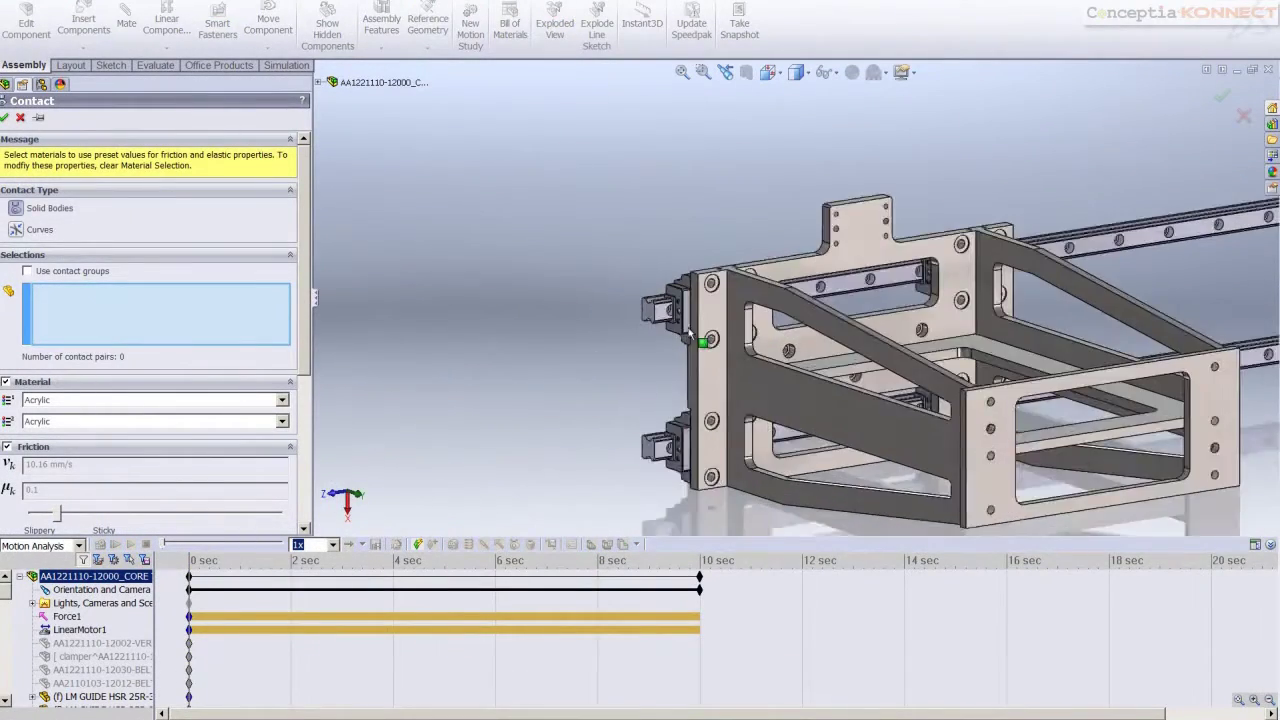
scroll(690, 335, "down", 10)
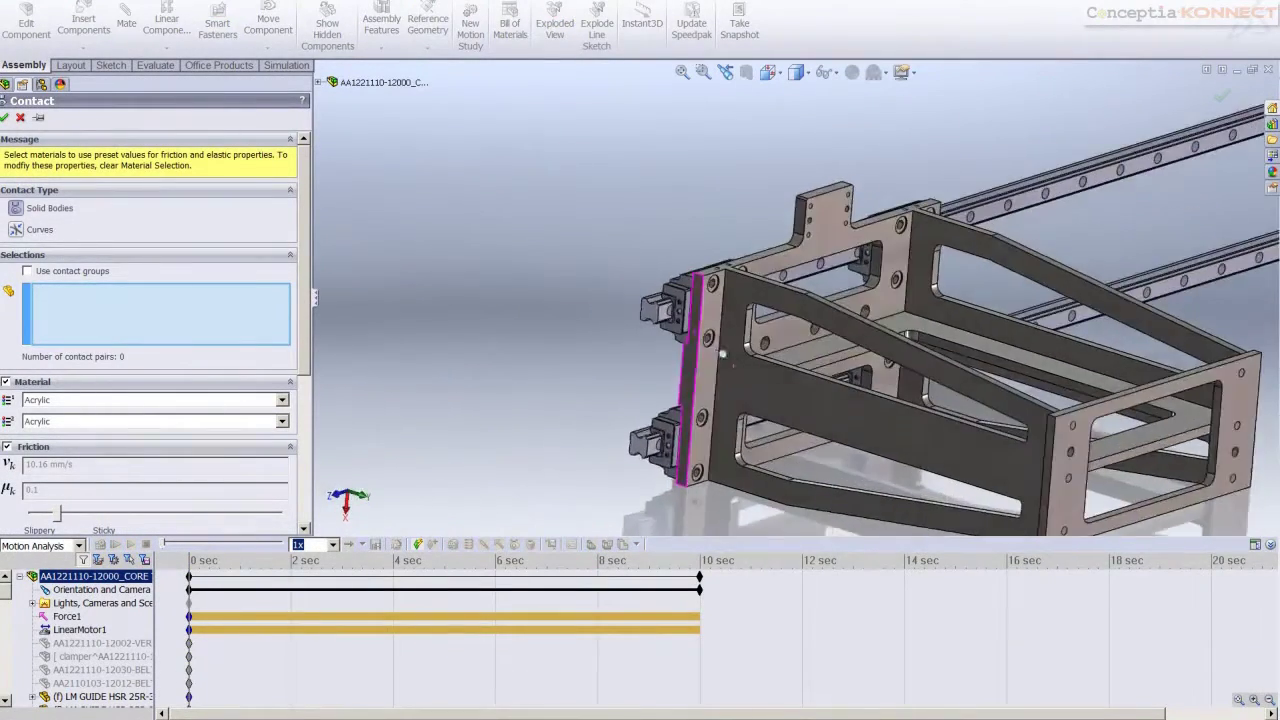
left_click(605, 300)
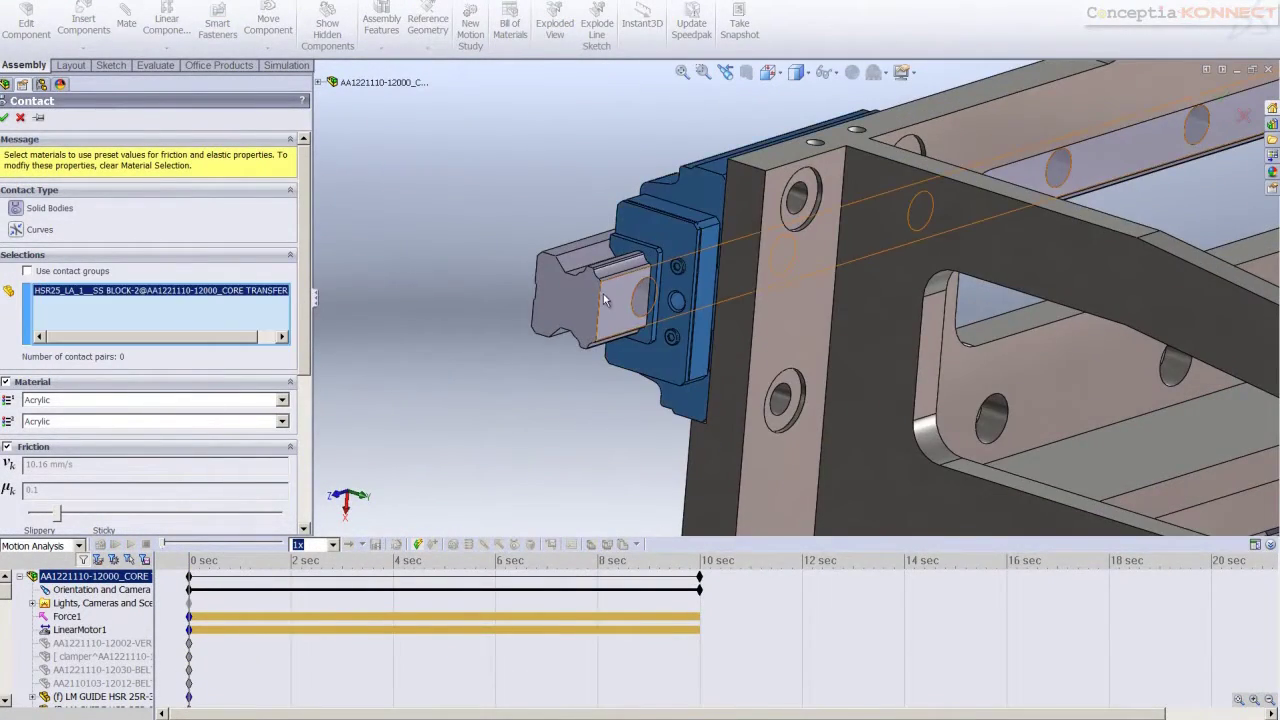
left_click(605, 300)
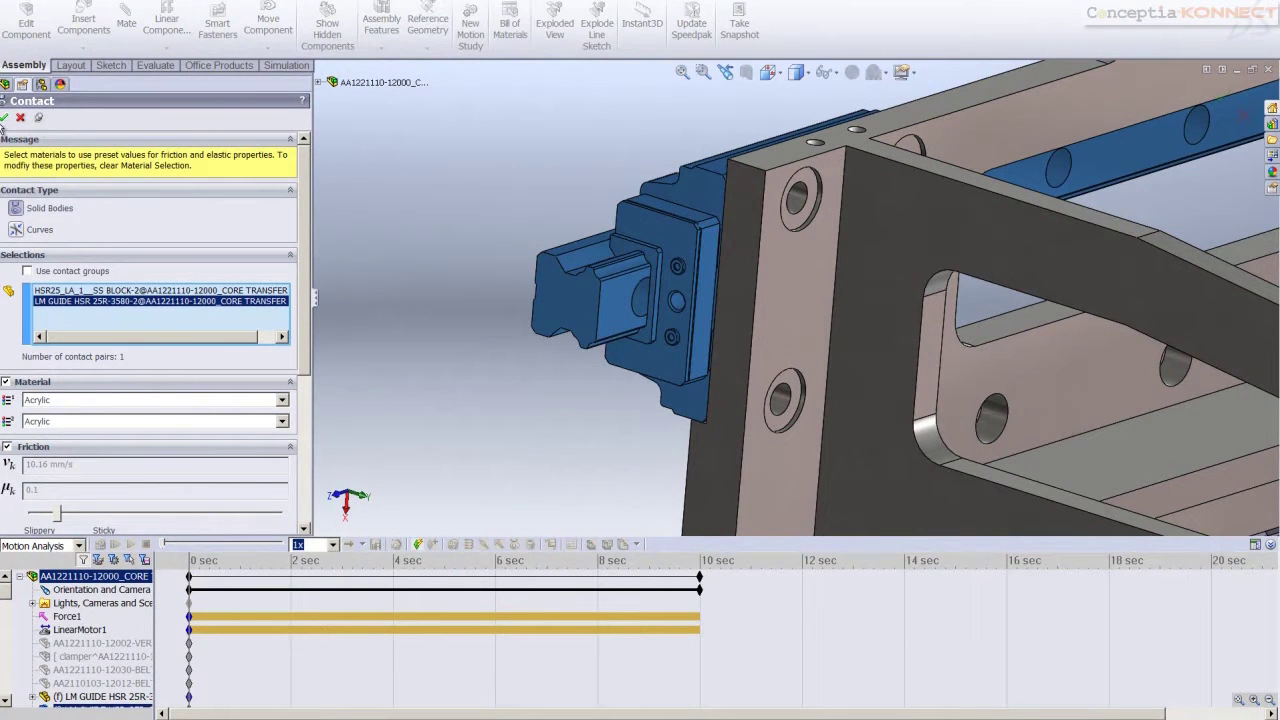
left_click(4, 117)
scroll(705, 320, "up", 8)
left_click(712, 470)
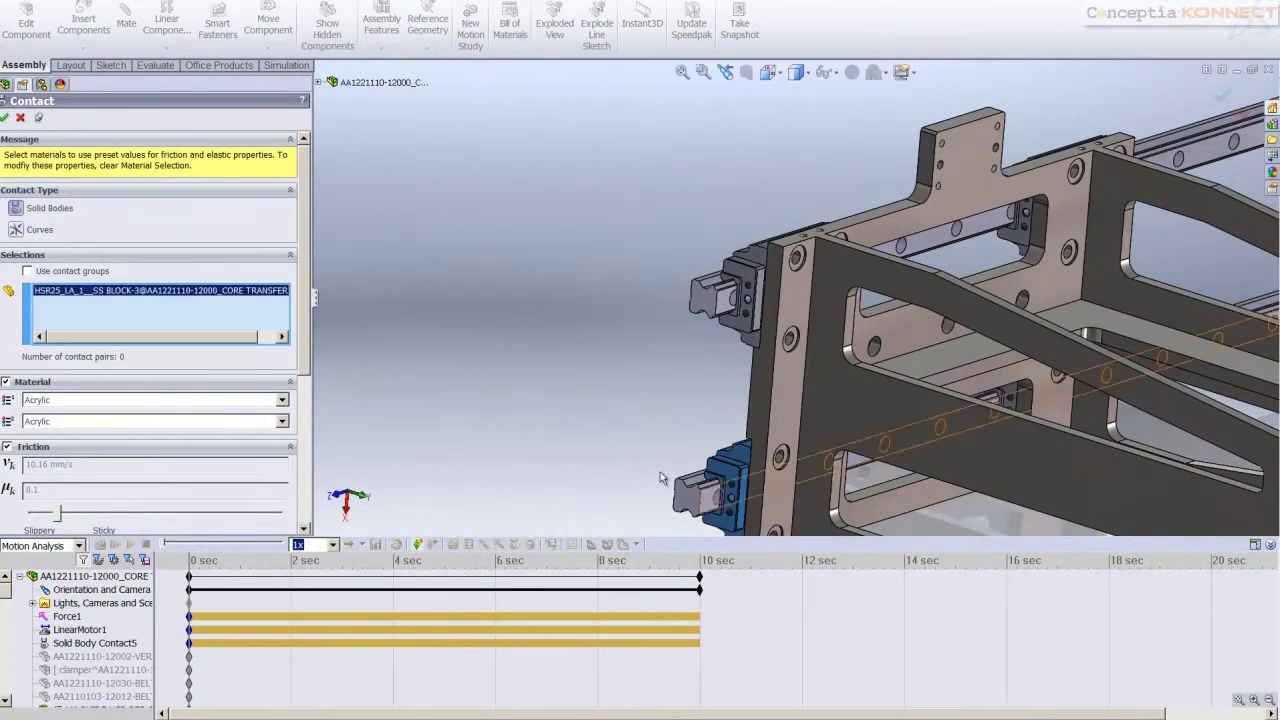
left_click(745, 480)
left_click(5, 118)
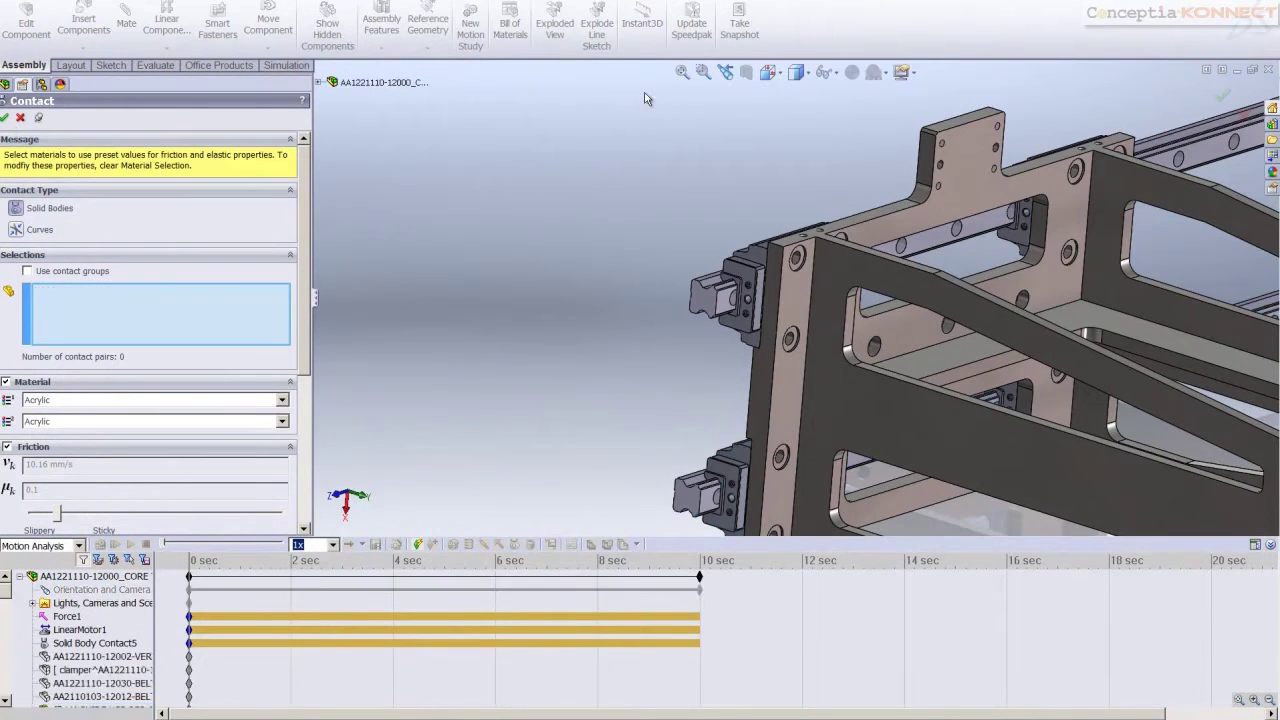
Add contacts for the upper rail's block and the last block on the lower rail
left_click(1035, 233)
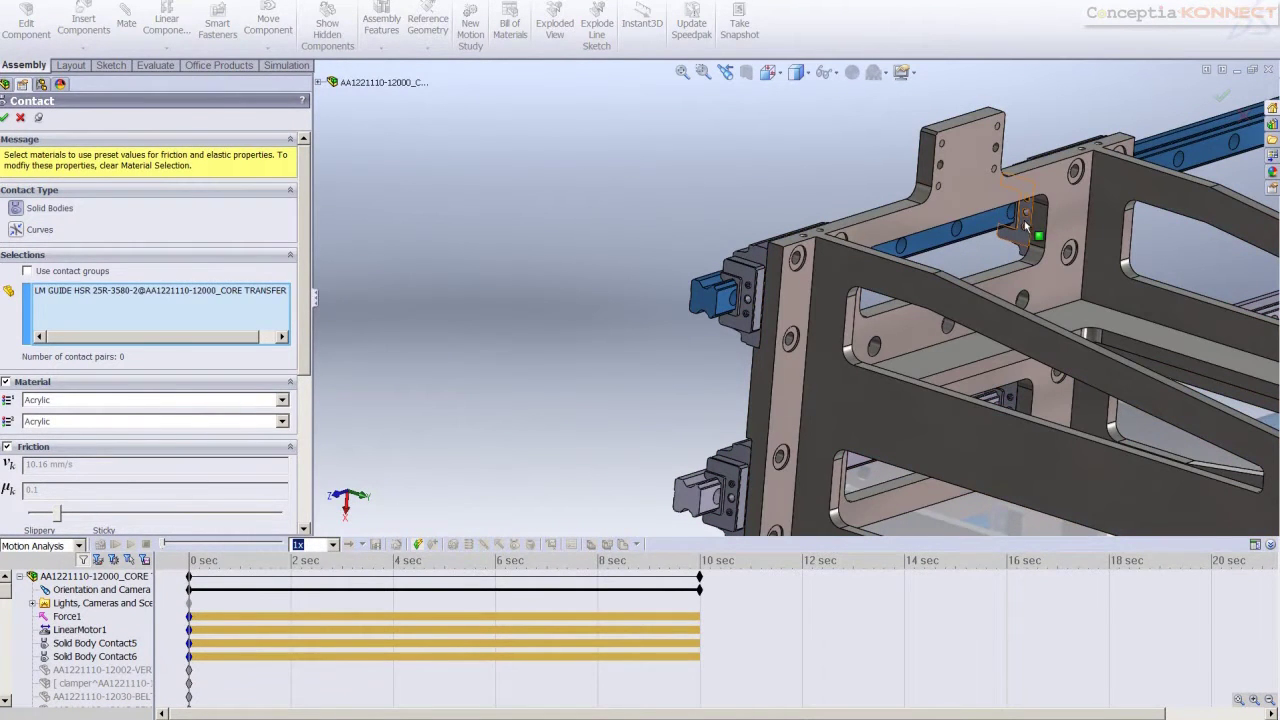
left_click(1026, 214)
left_click(5, 117)
middle_click_drag(1073, 432, 700, 370)
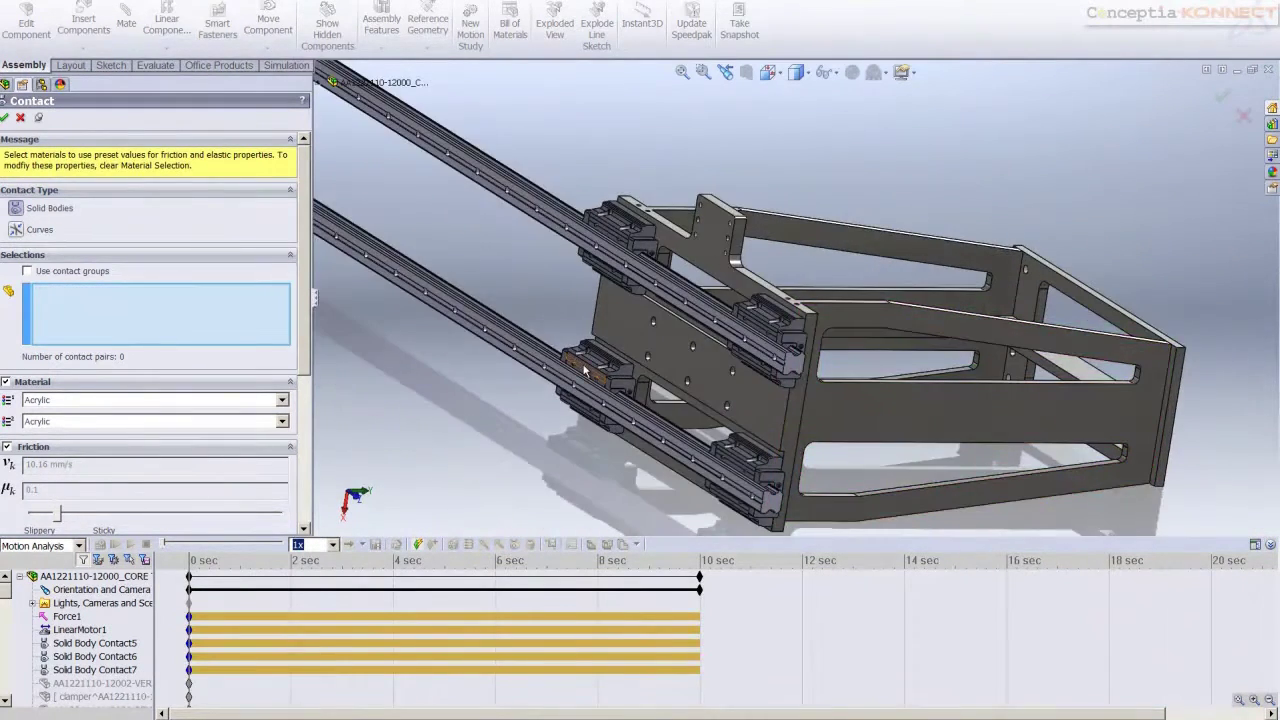
scroll(650, 365, "down", 5)
left_click(658, 362)
left_click(642, 366)
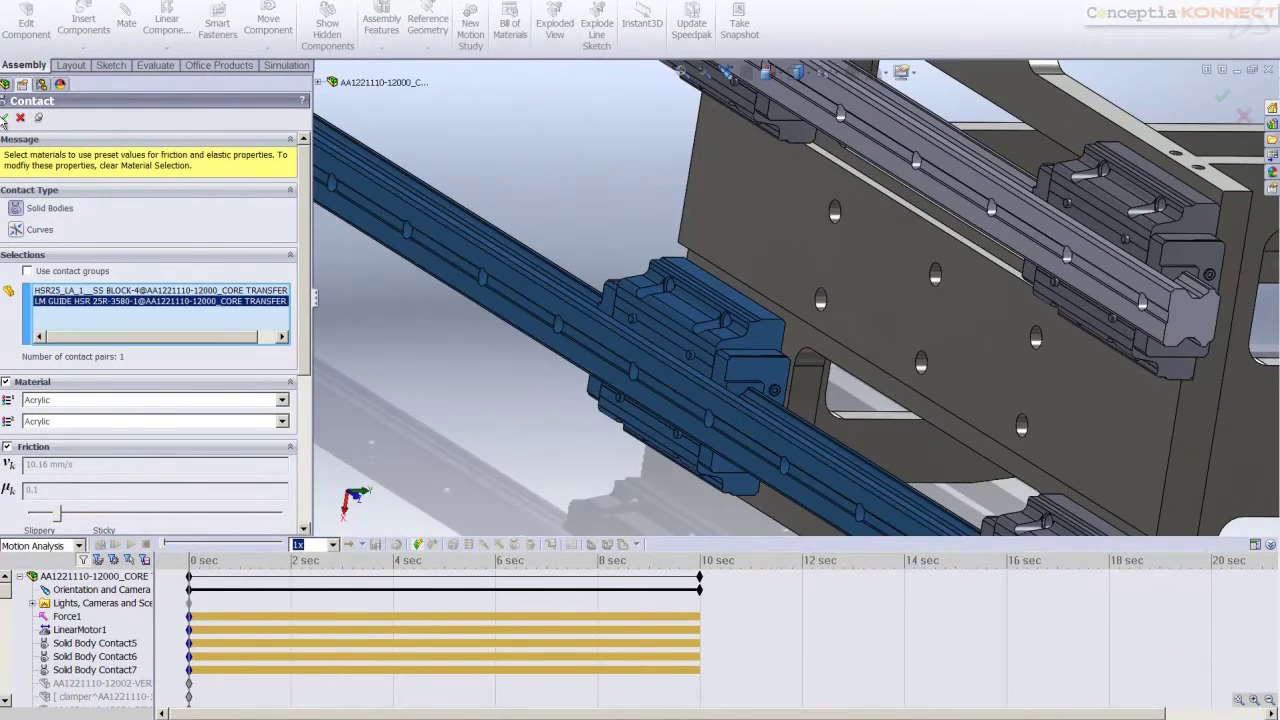
left_click(5, 117)
scroll(950, 188, "up", 5)
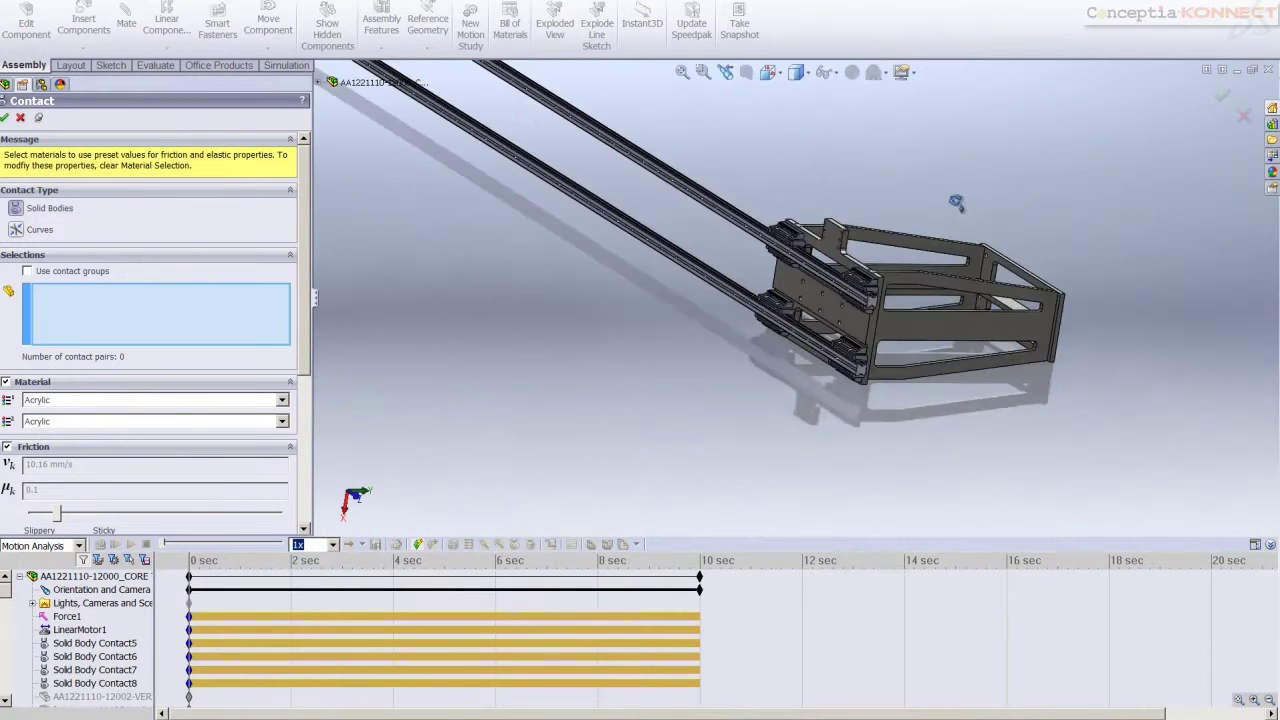
Check the whole carriage and close the contact settings
middle_click_drag(952, 200, 843, 134)
scroll(842, 158, "up", 5)
middle_click_drag(520, 185, 432, 190)
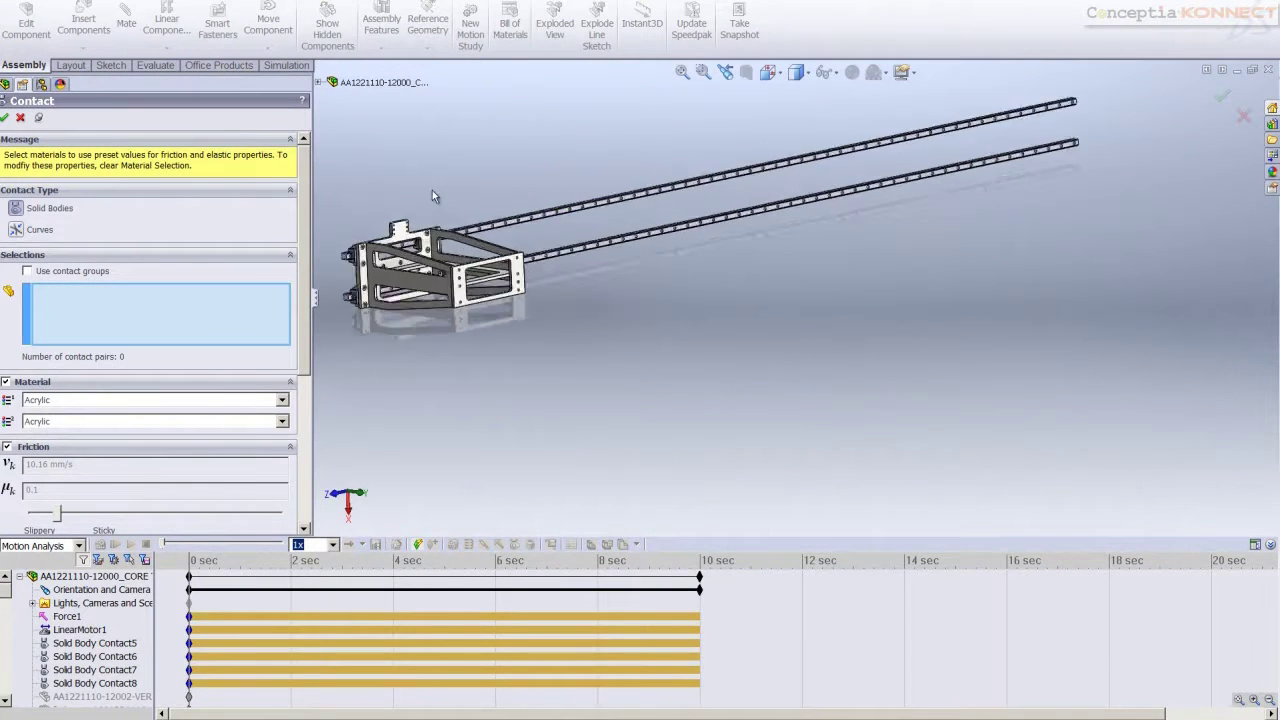
scroll(403, 425, "down", 3)
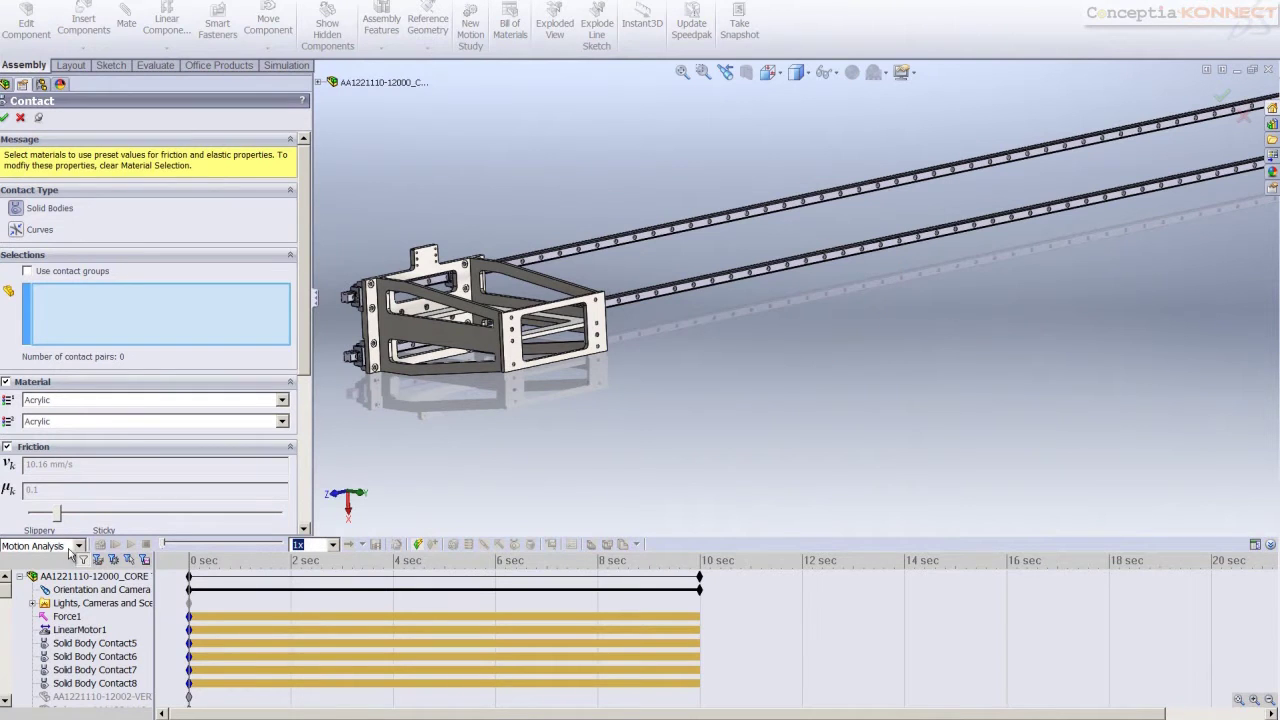
left_click(4, 614)
left_click_drag(3, 617, 4, 590)
left_click(21, 118)
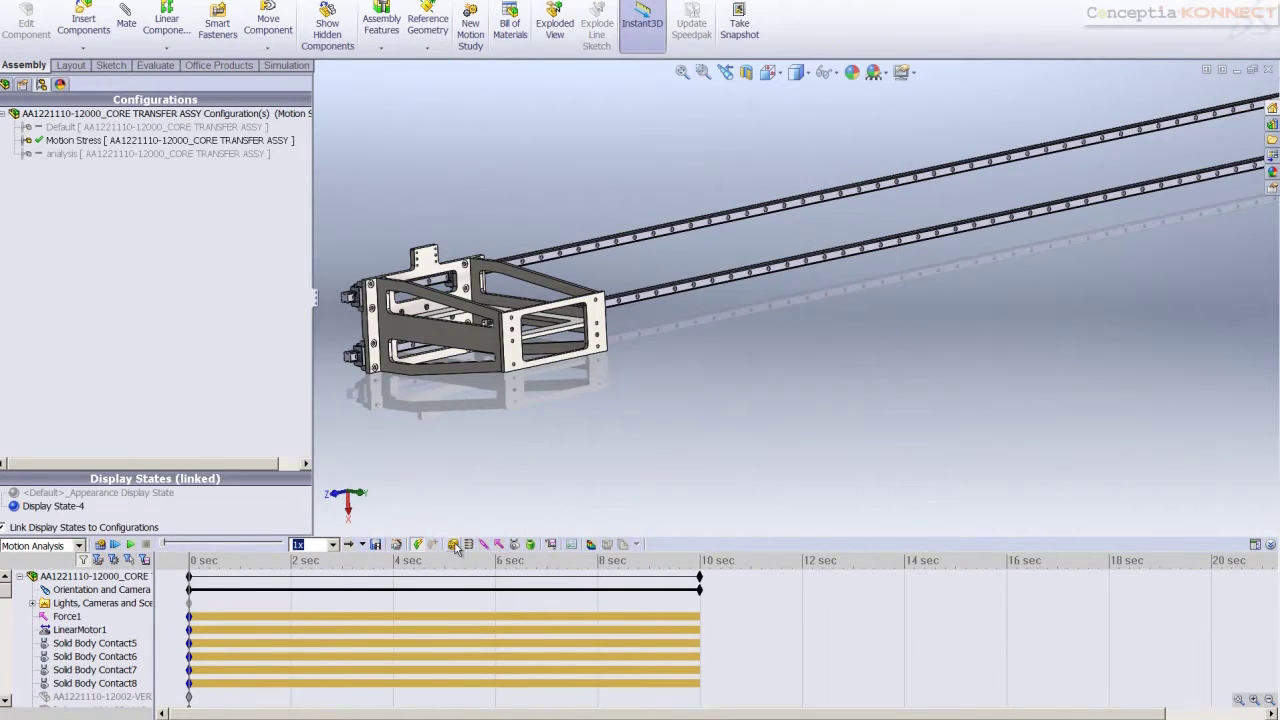
Add a linear motor on the bracket face that moves a 2000 mm distance
left_click(453, 544)
middle_click_drag(560, 340, 520, 335)
scroll(520, 335, "down", 5)
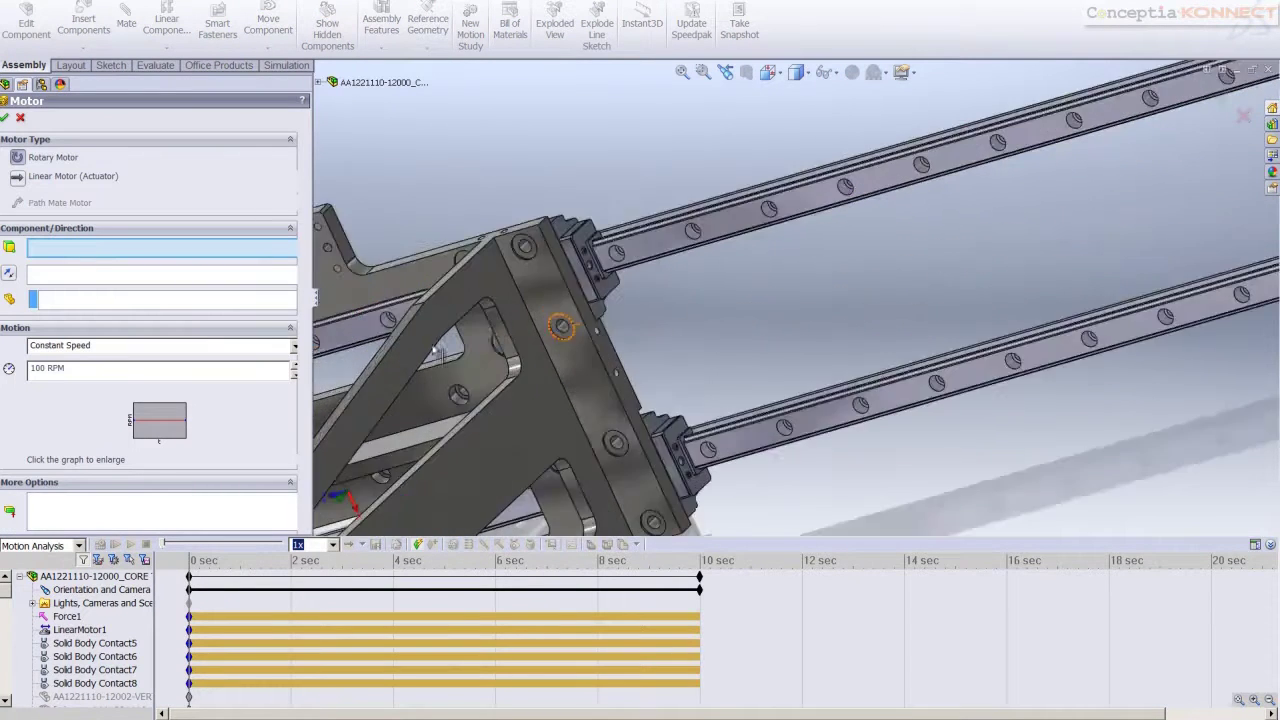
left_click(660, 343)
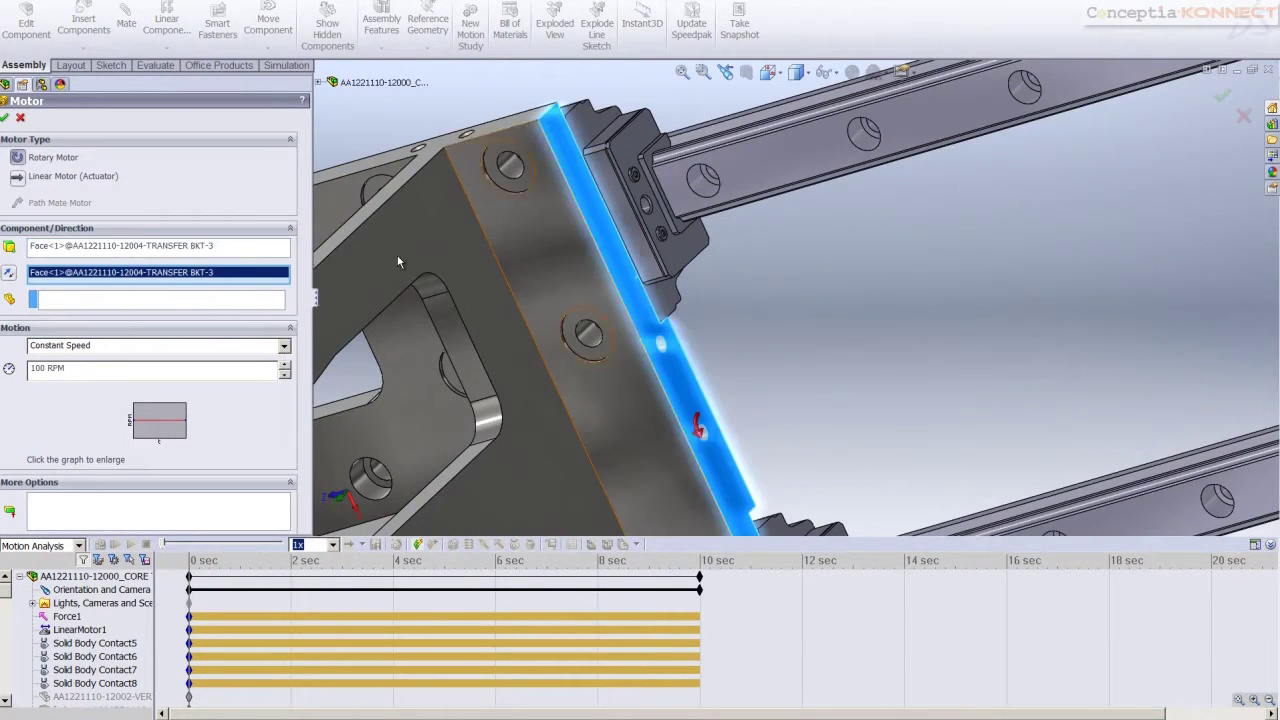
left_click(18, 177)
left_click(99, 349)
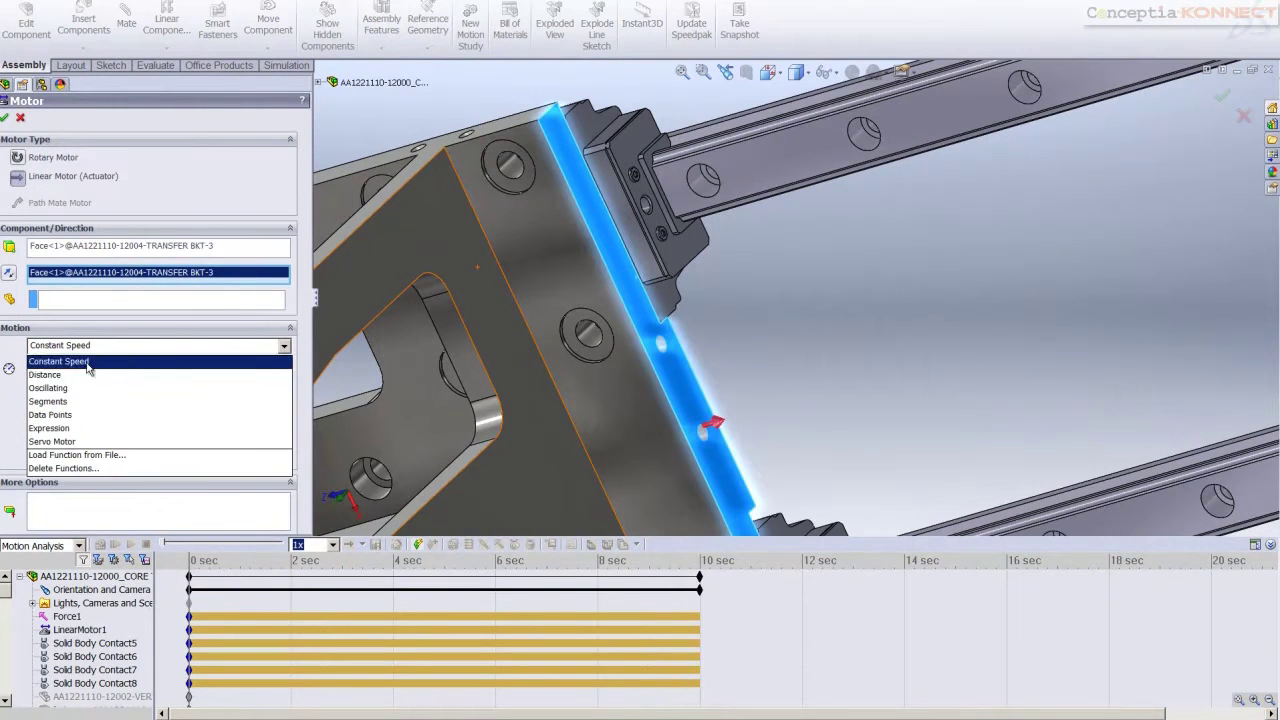
left_click(80, 374)
double_click(87, 372)
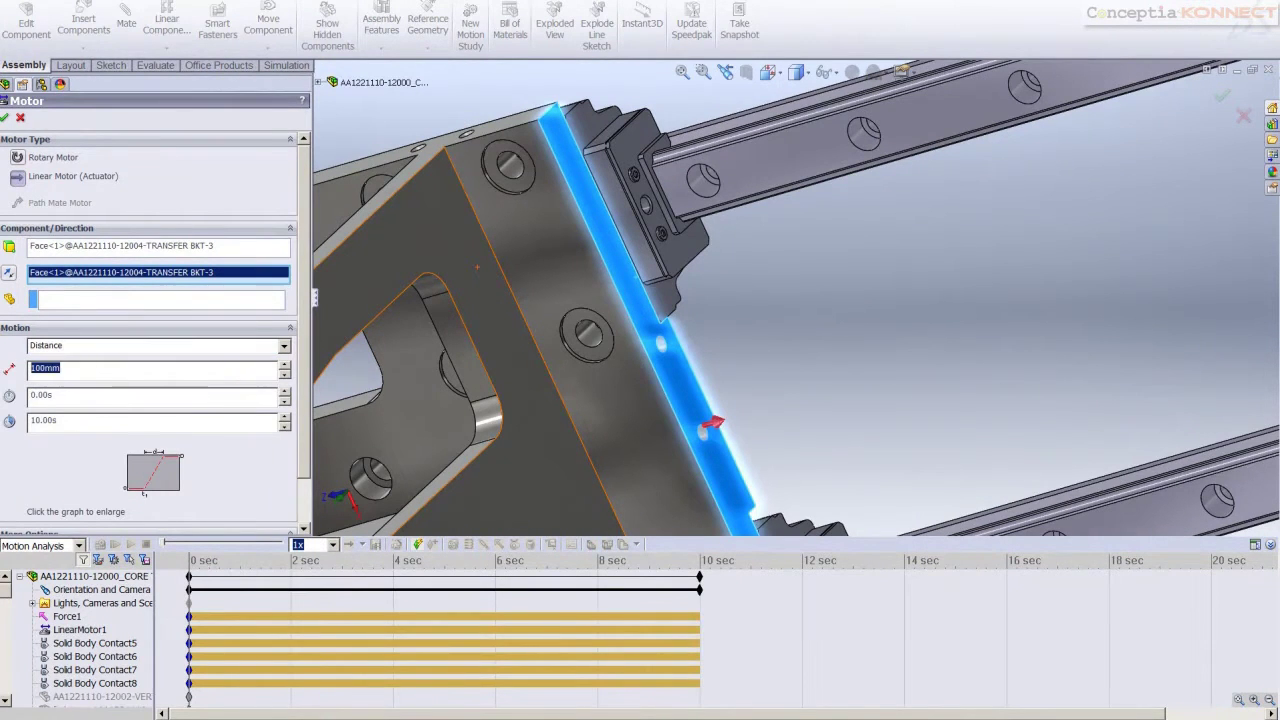
type("2000")
left_click(86, 26)
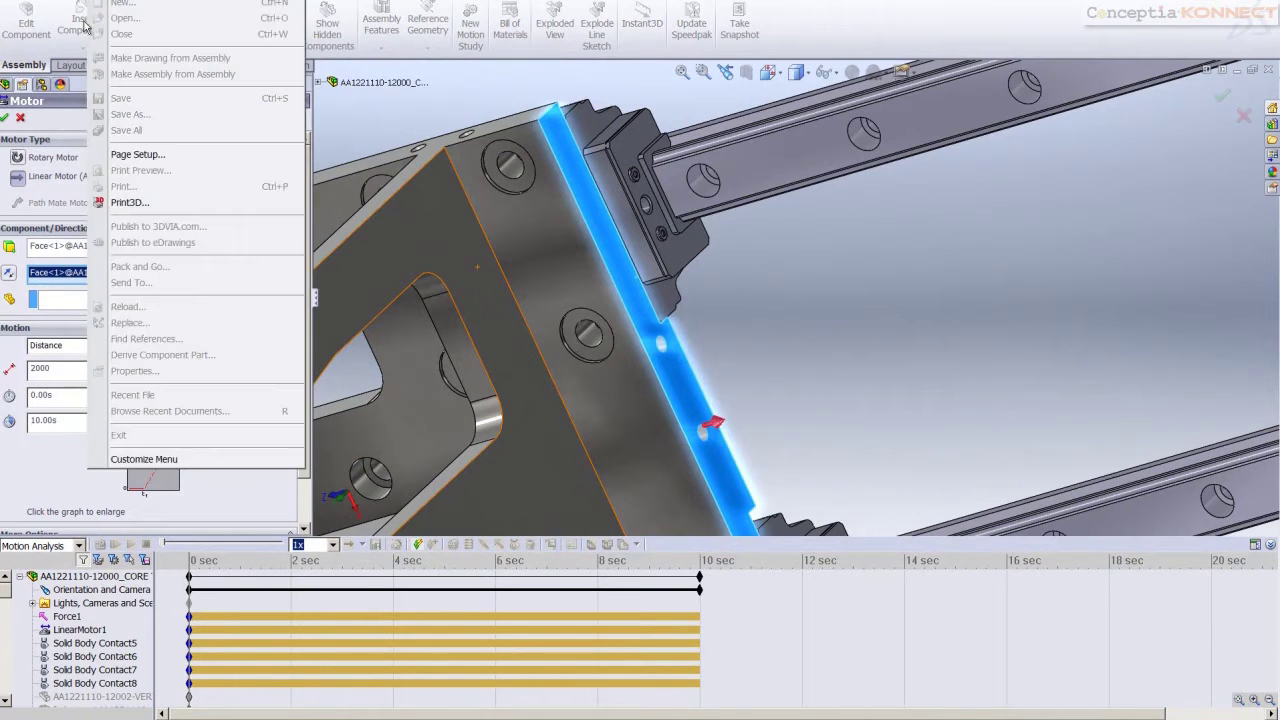
left_click(4, 122)
left_click(4, 122)
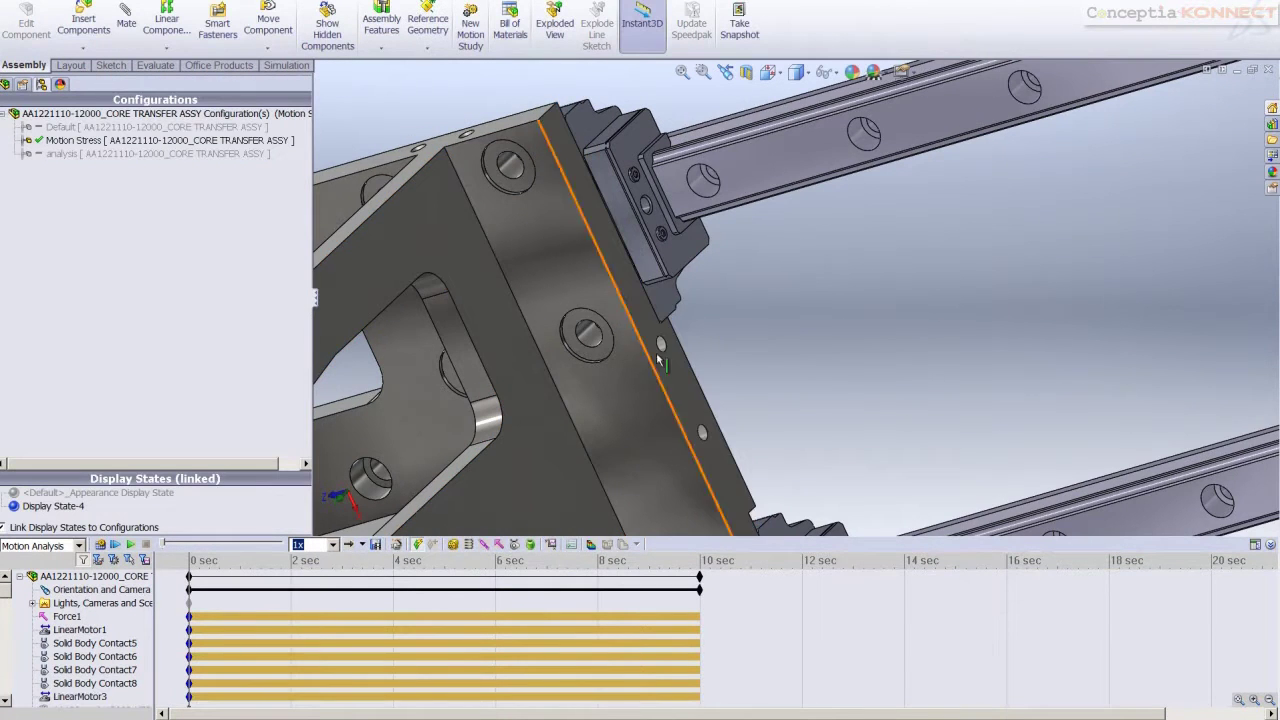
Apply a force to the bottom plate's top face, reversed to point downward
scroll(745, 400, "up", 8)
scroll(745, 400, "down", 3)
middle_click_drag(745, 400, 700, 450)
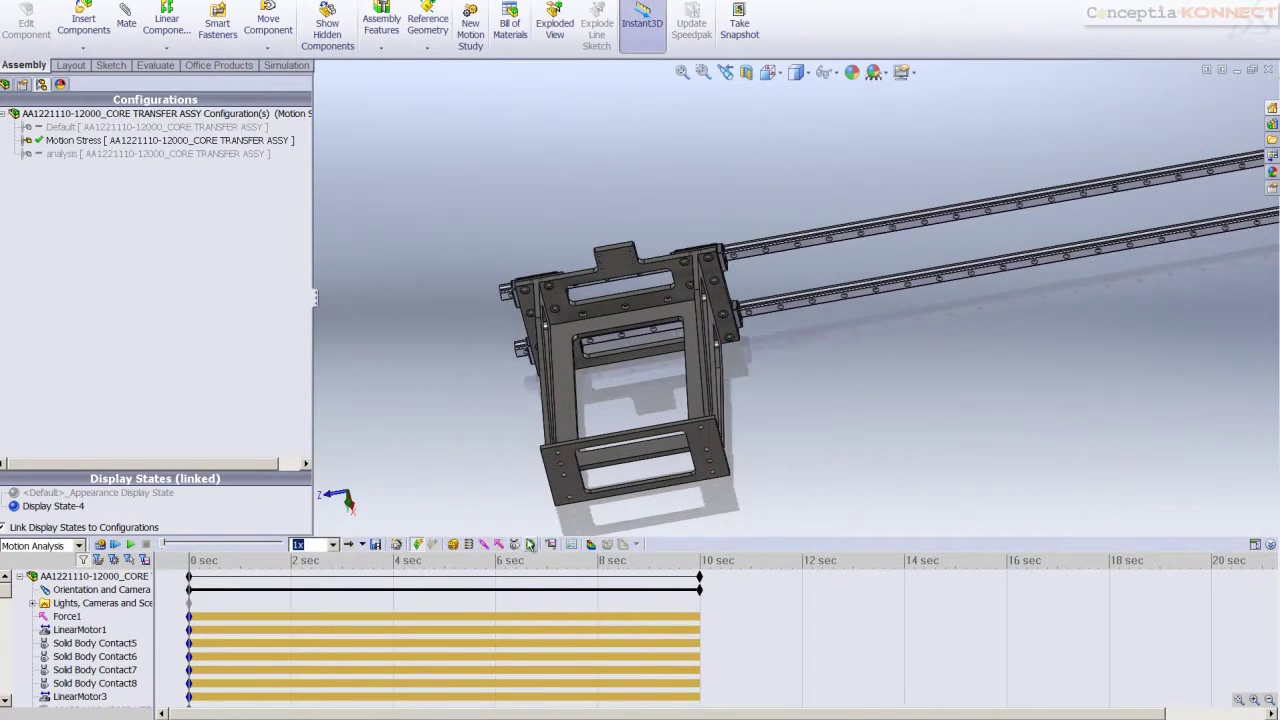
left_click(499, 544)
scroll(617, 424, "down", 5)
scroll(616, 424, "down", 4)
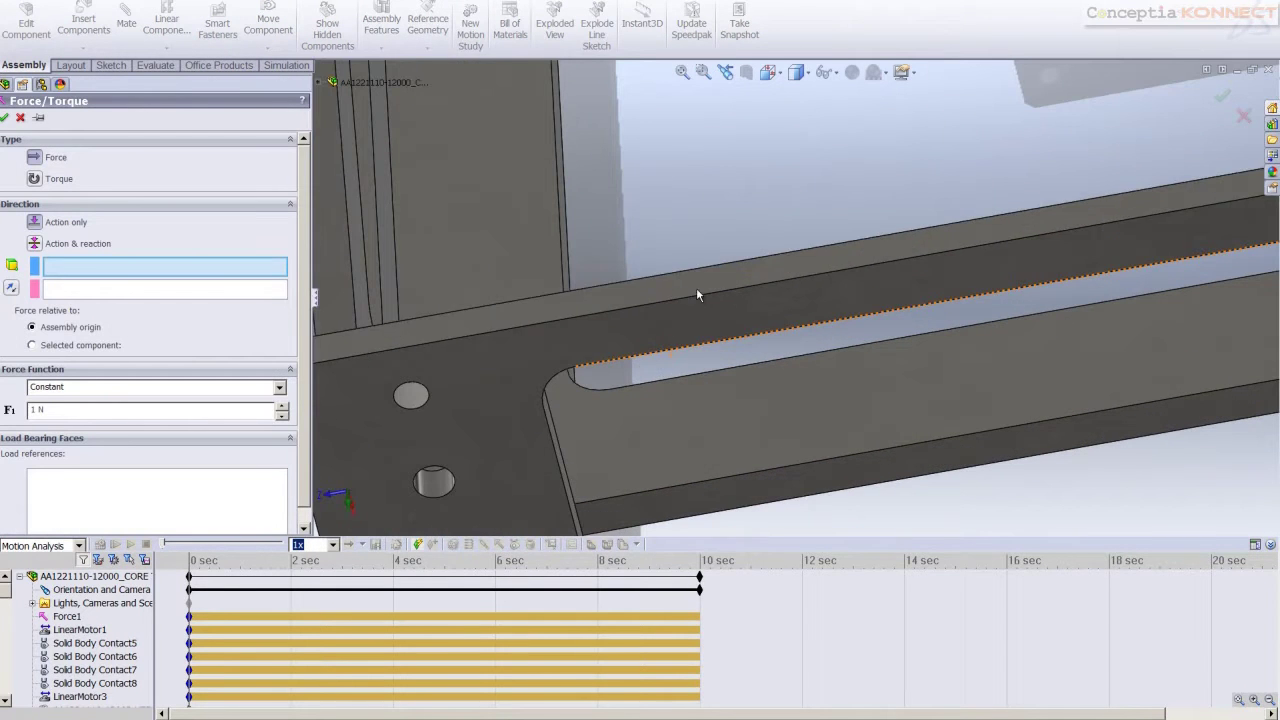
left_click(777, 272)
scroll(777, 272, "up", 5)
scroll(740, 368, "up", 4)
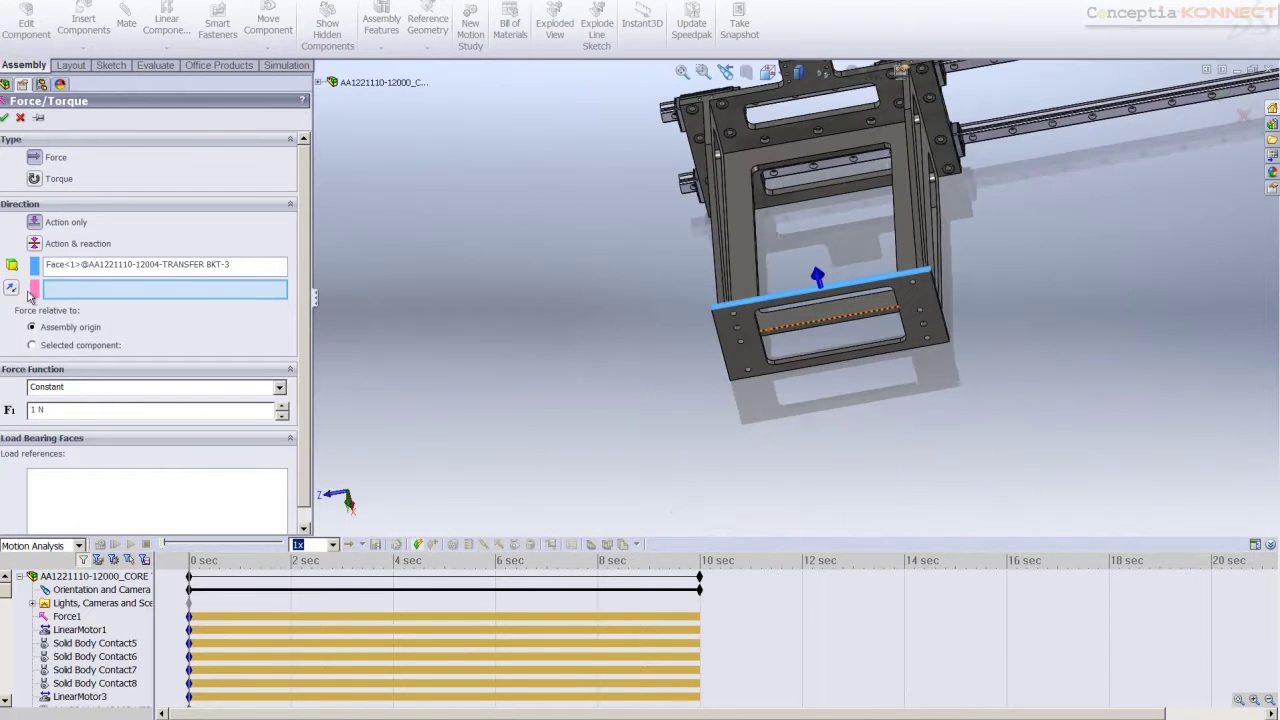
left_click(12, 289)
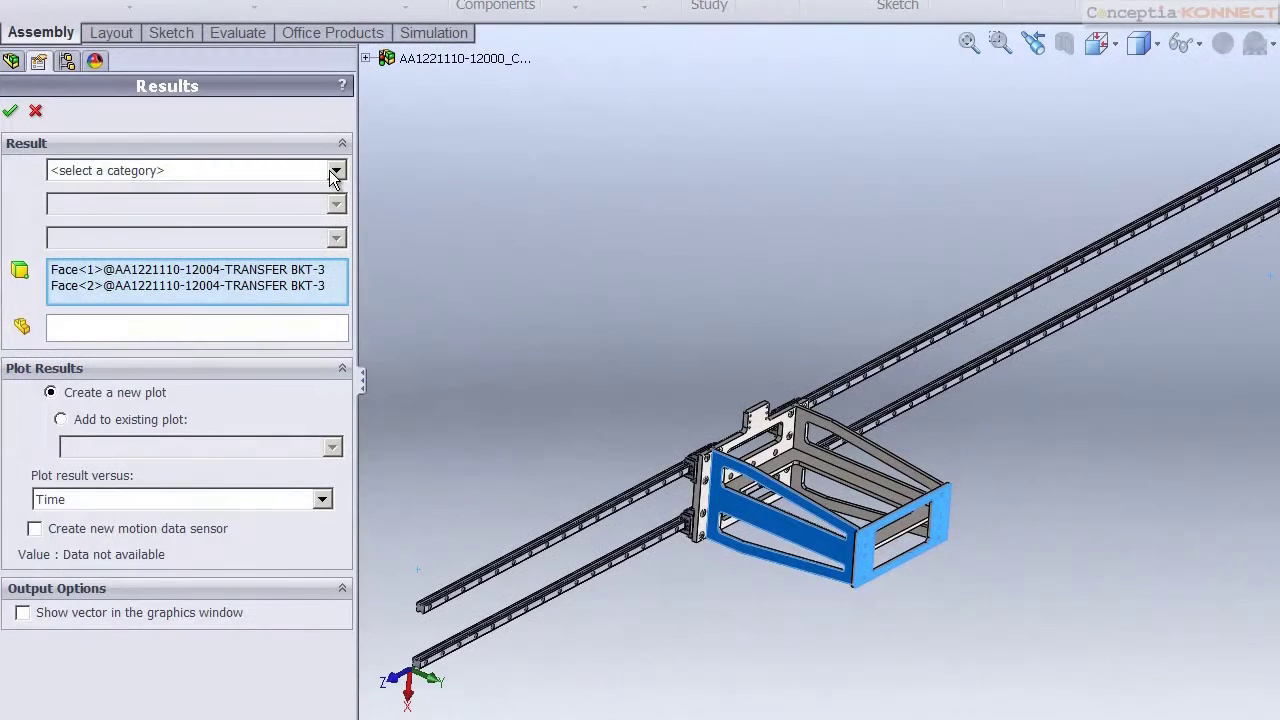
Set the result to Forces > Reaction Force > Magnitude and clear the previously picked faces
left_click(336, 170)
left_click(90, 220)
left_click(97, 207)
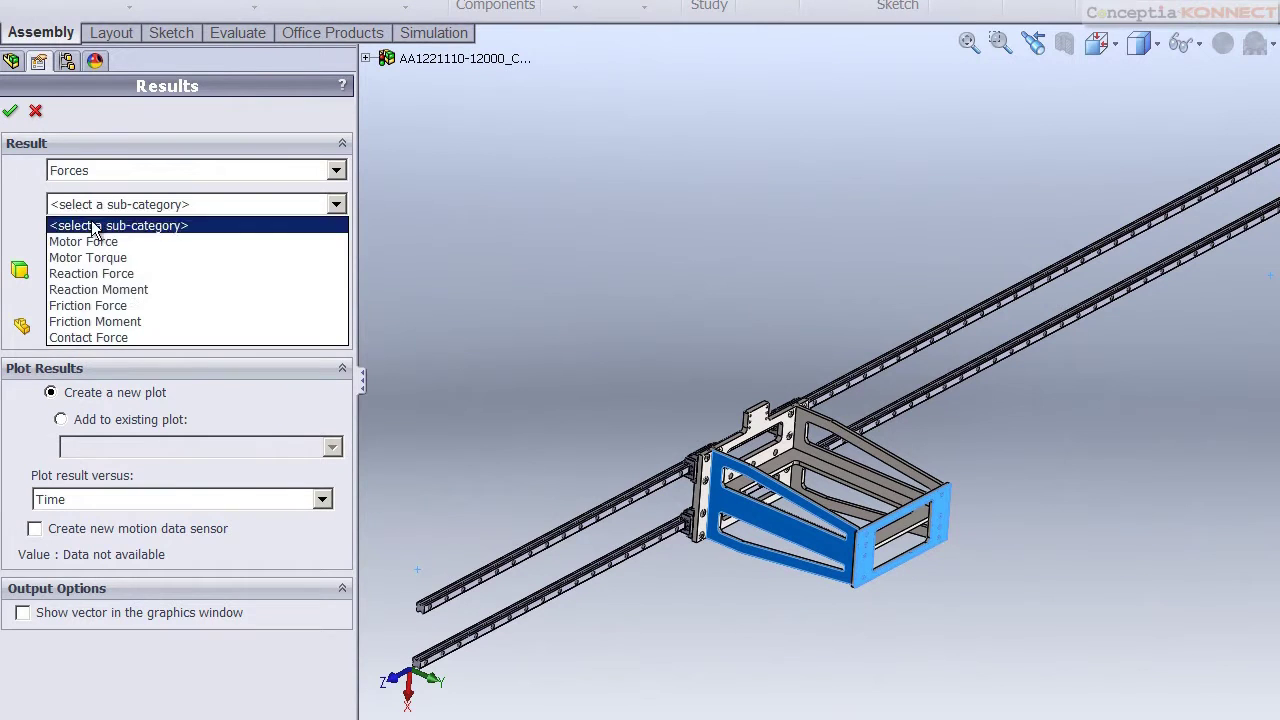
left_click(95, 278)
left_click(115, 240)
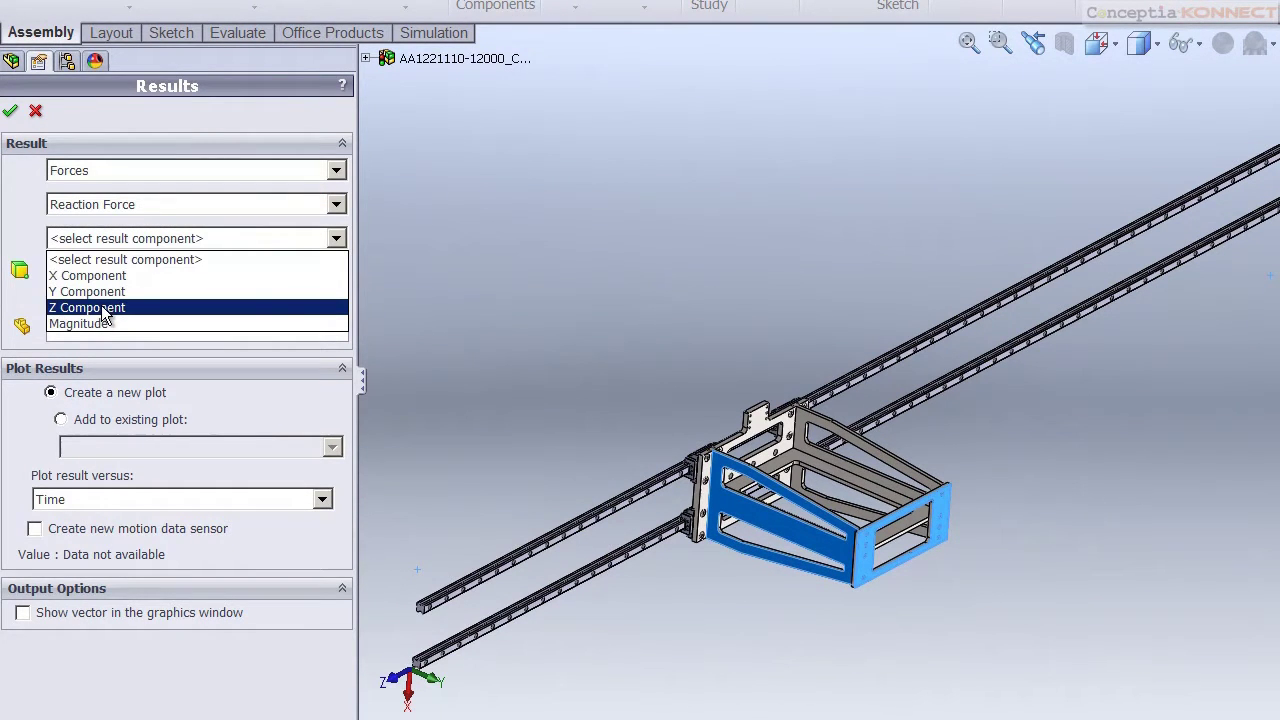
left_click(103, 325)
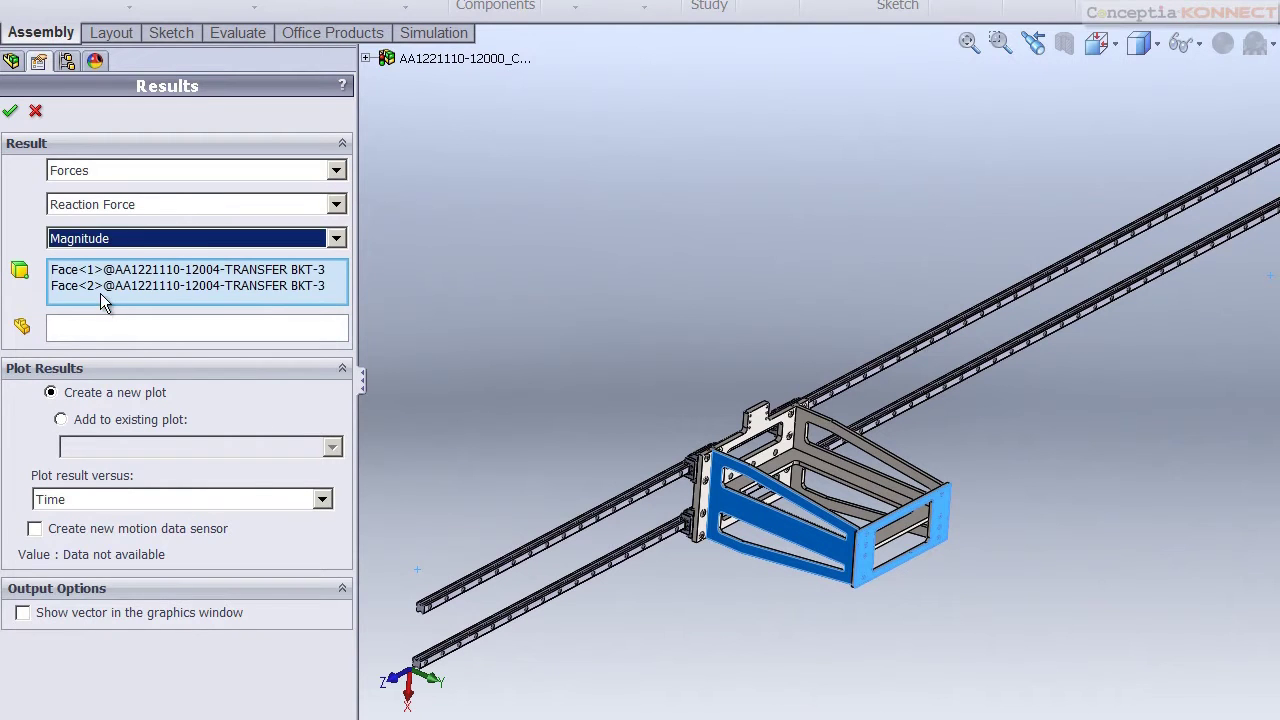
left_click(125, 285)
right_click(138, 288)
left_click(200, 300)
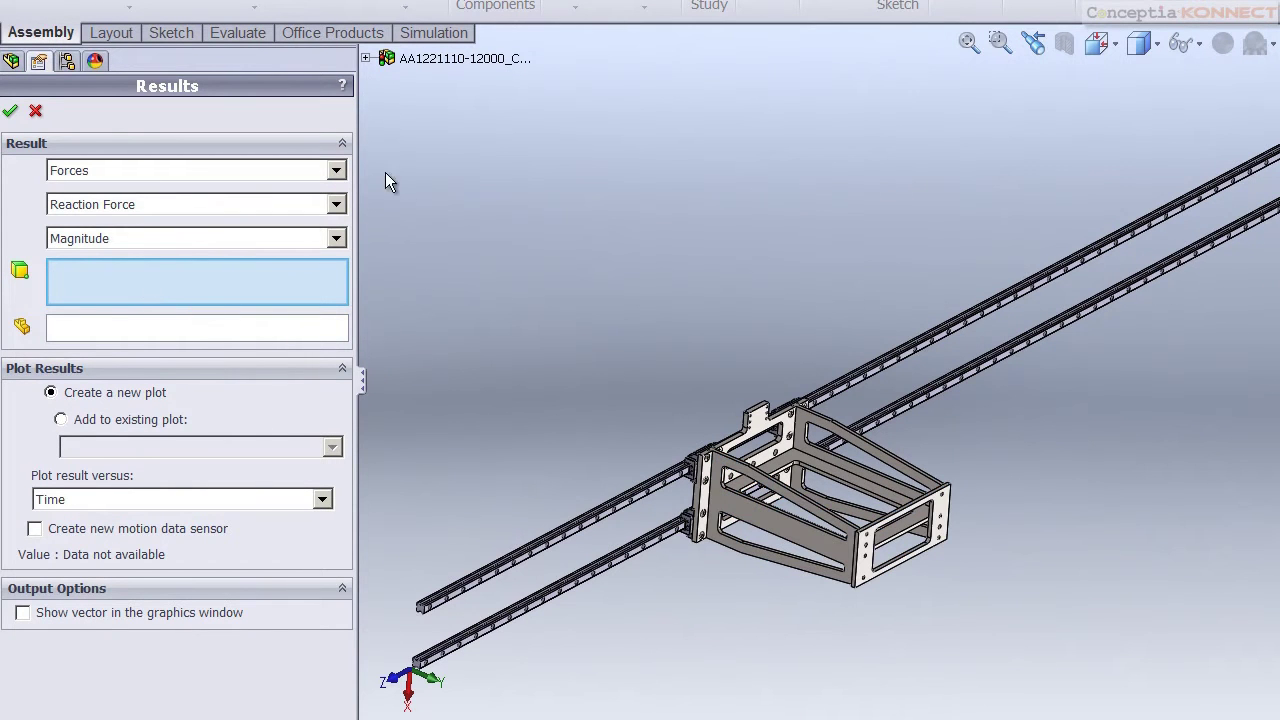
Pick mate Coincident265 from the mates list, create the plot, and move its window aside
left_click(366, 59)
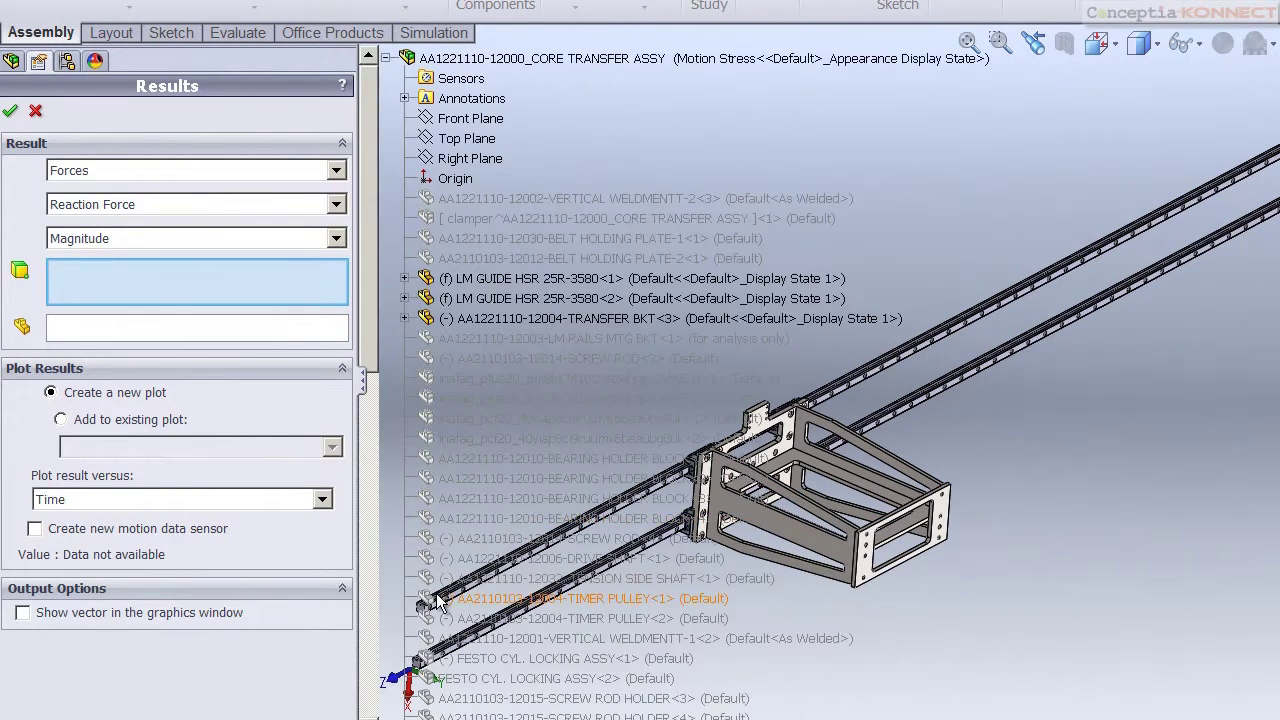
left_click_drag(372, 157, 372, 617)
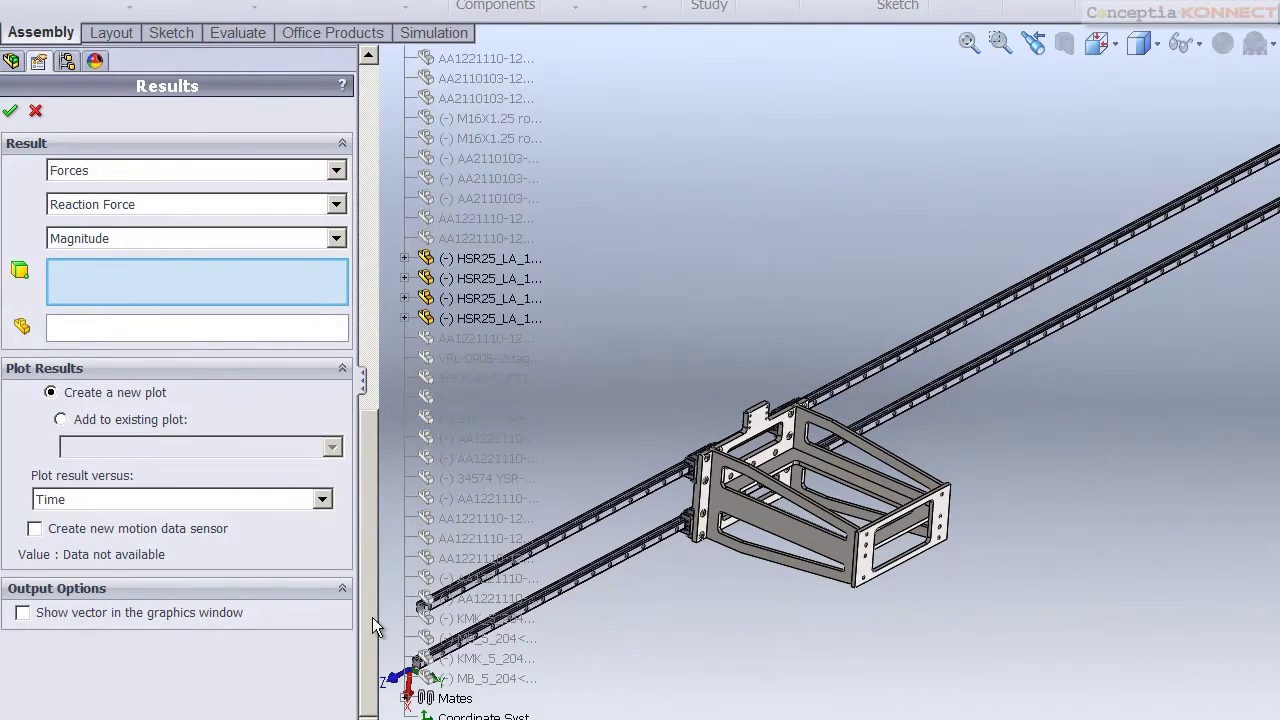
left_click(405, 695)
scroll(405, 690, "down", 10)
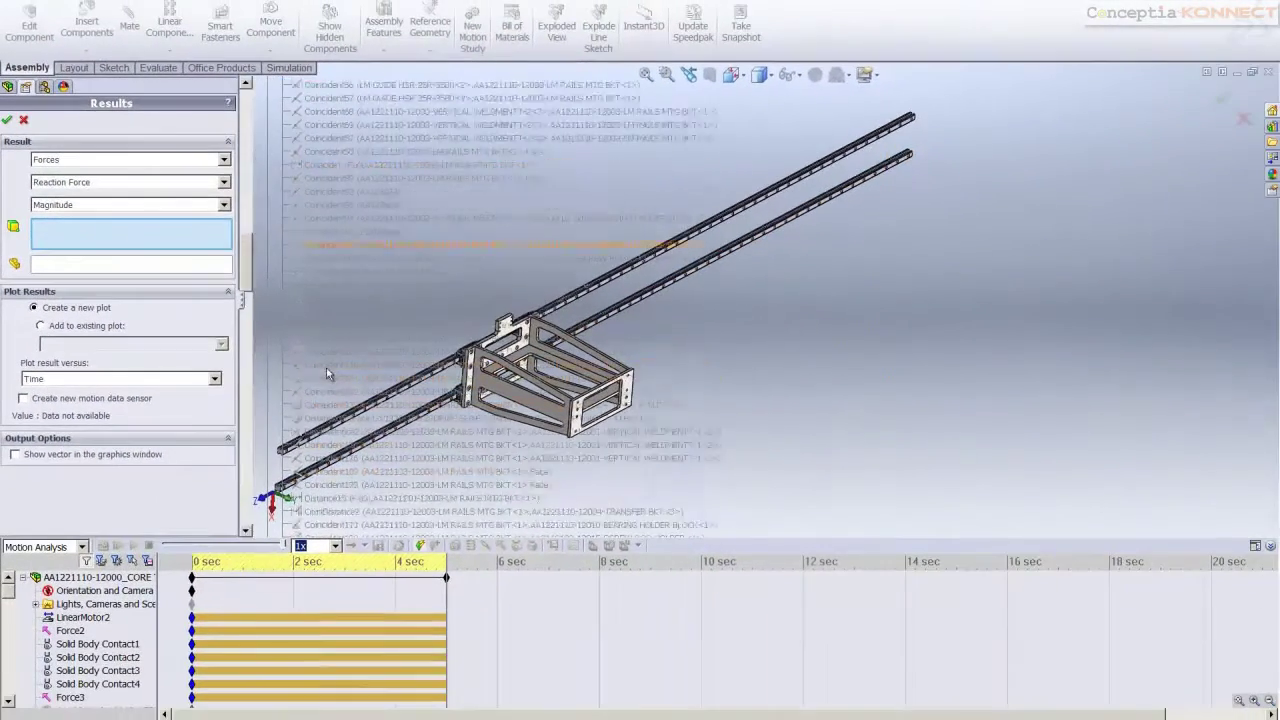
scroll(325, 441, "down", 5)
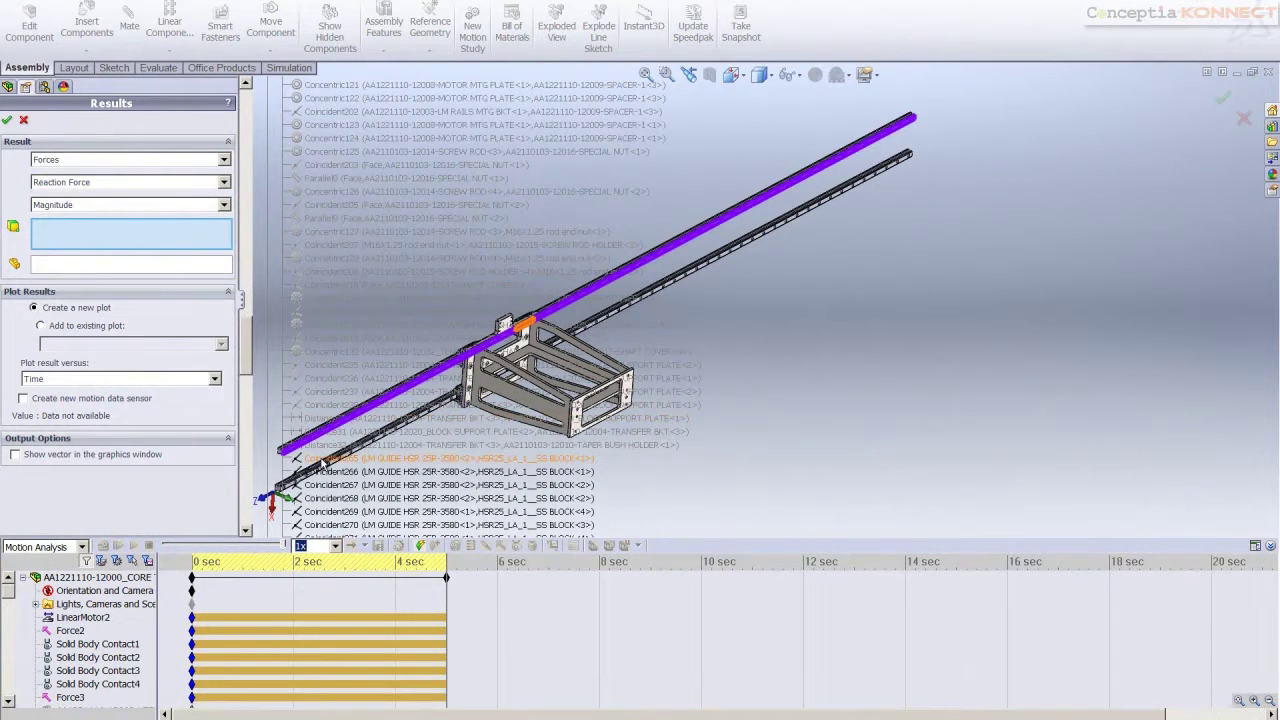
left_click(323, 458)
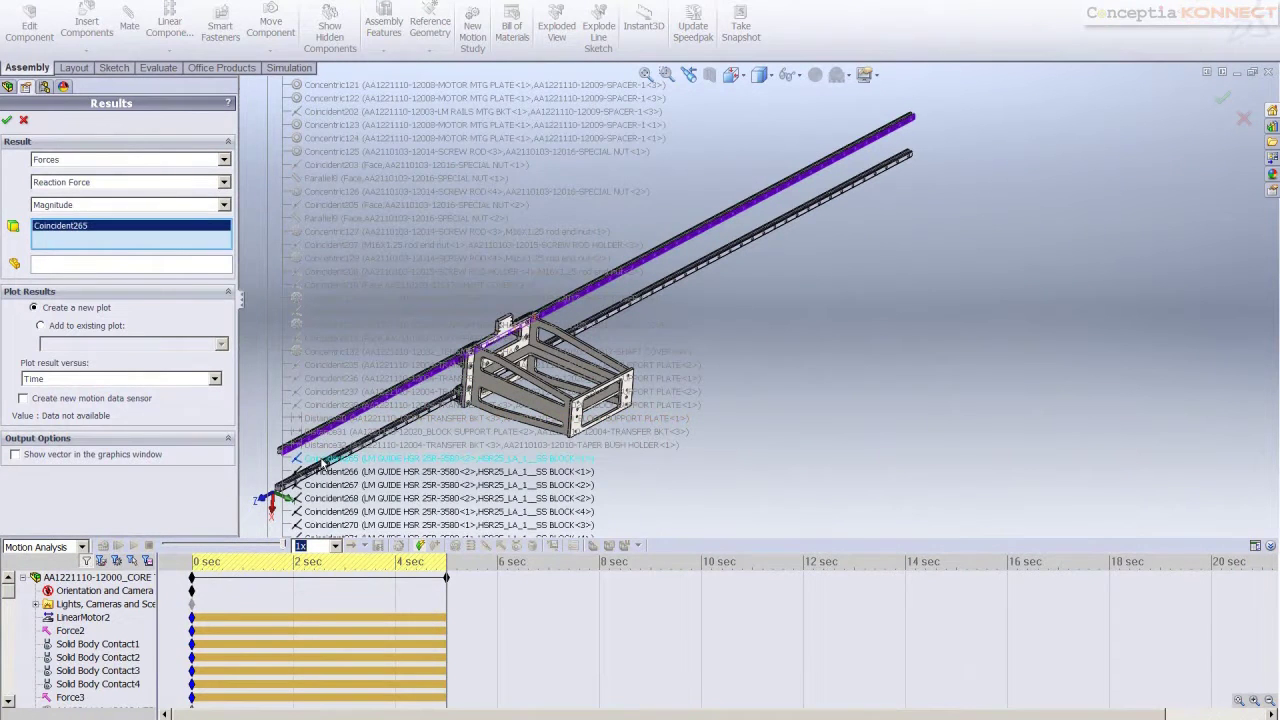
left_click(7, 120)
left_click_drag(304, 316, 598, 203)
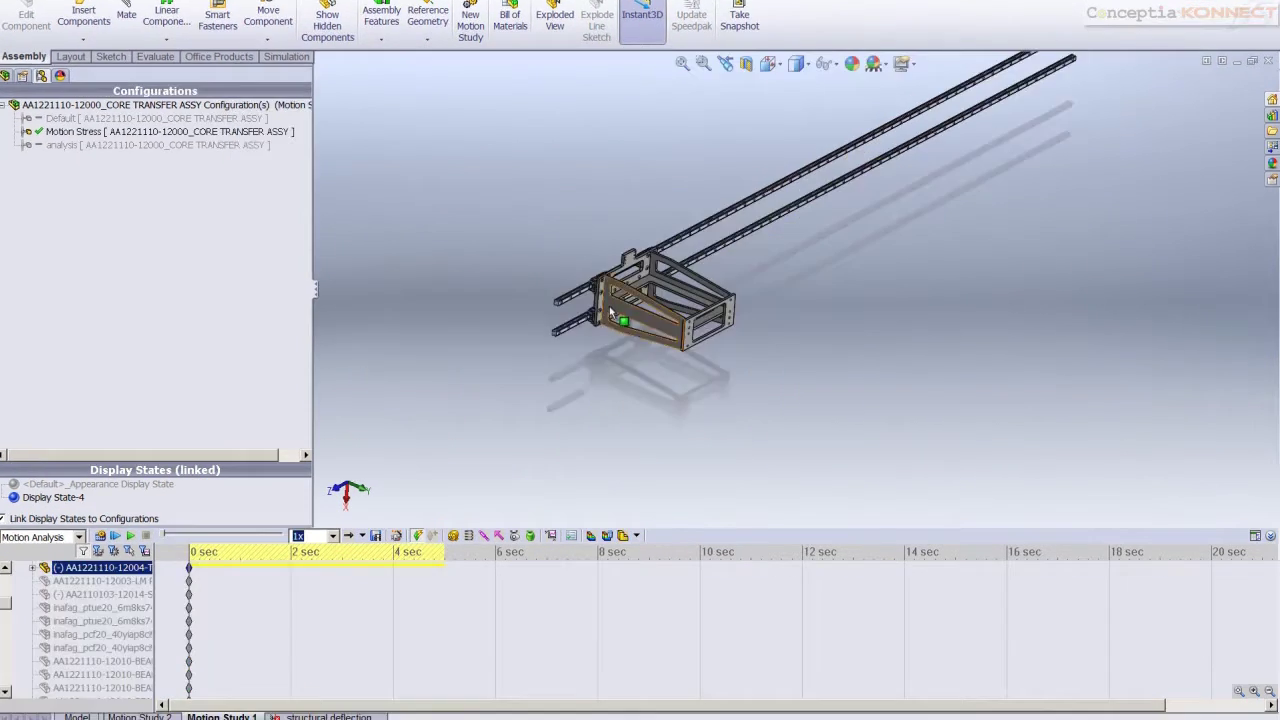
Select the LM GUIDE HSR 25R-3580 rail for stress analysis with a 0–5 s time range
left_click(591, 537)
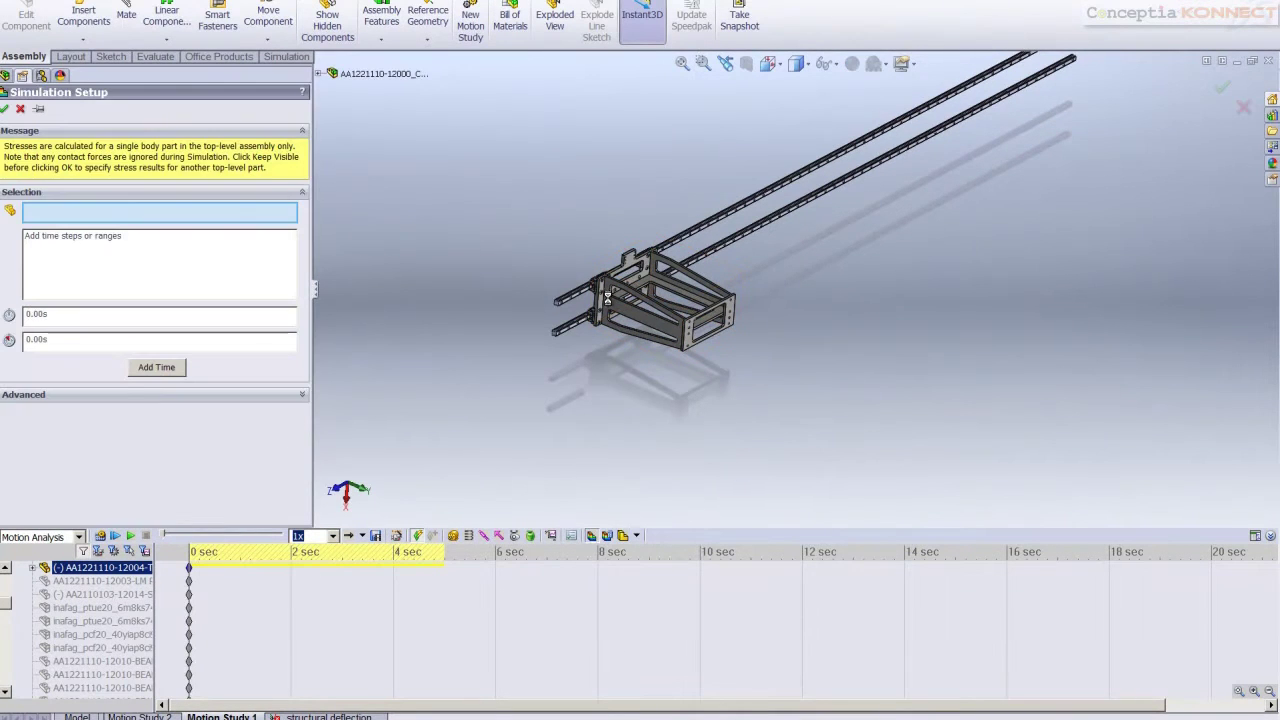
scroll(590, 280, "down", 8)
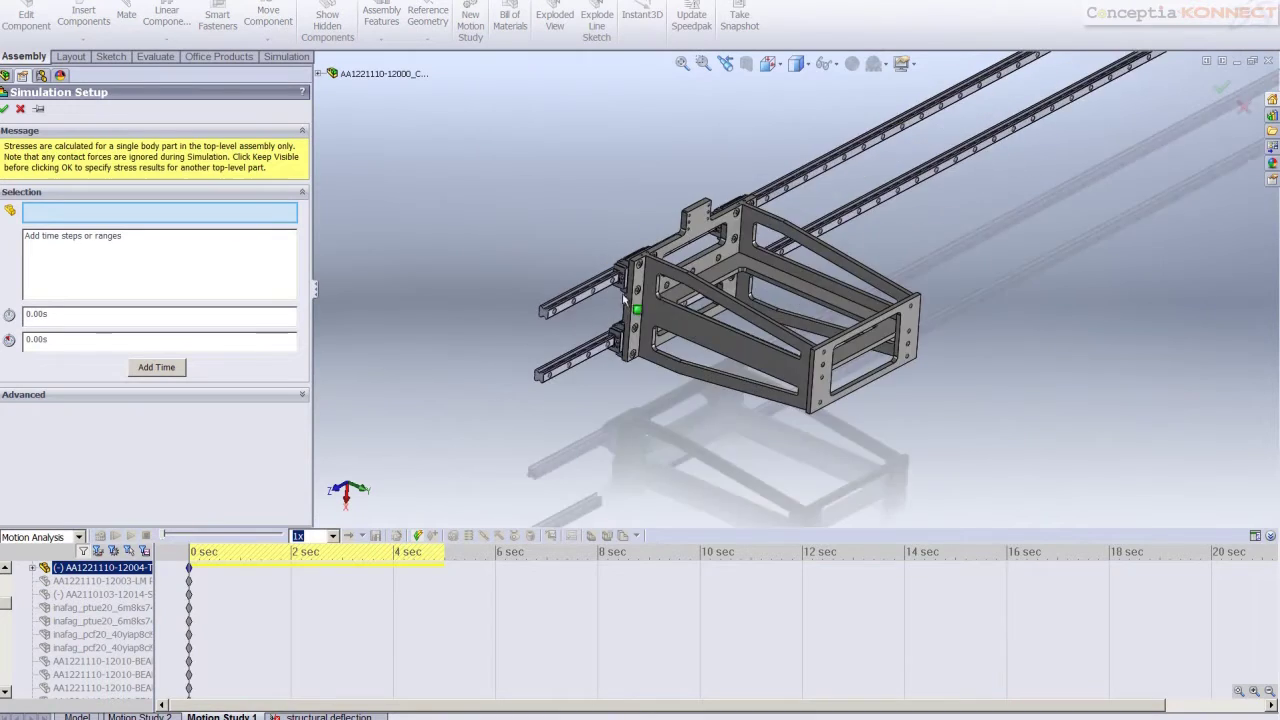
left_click(581, 287)
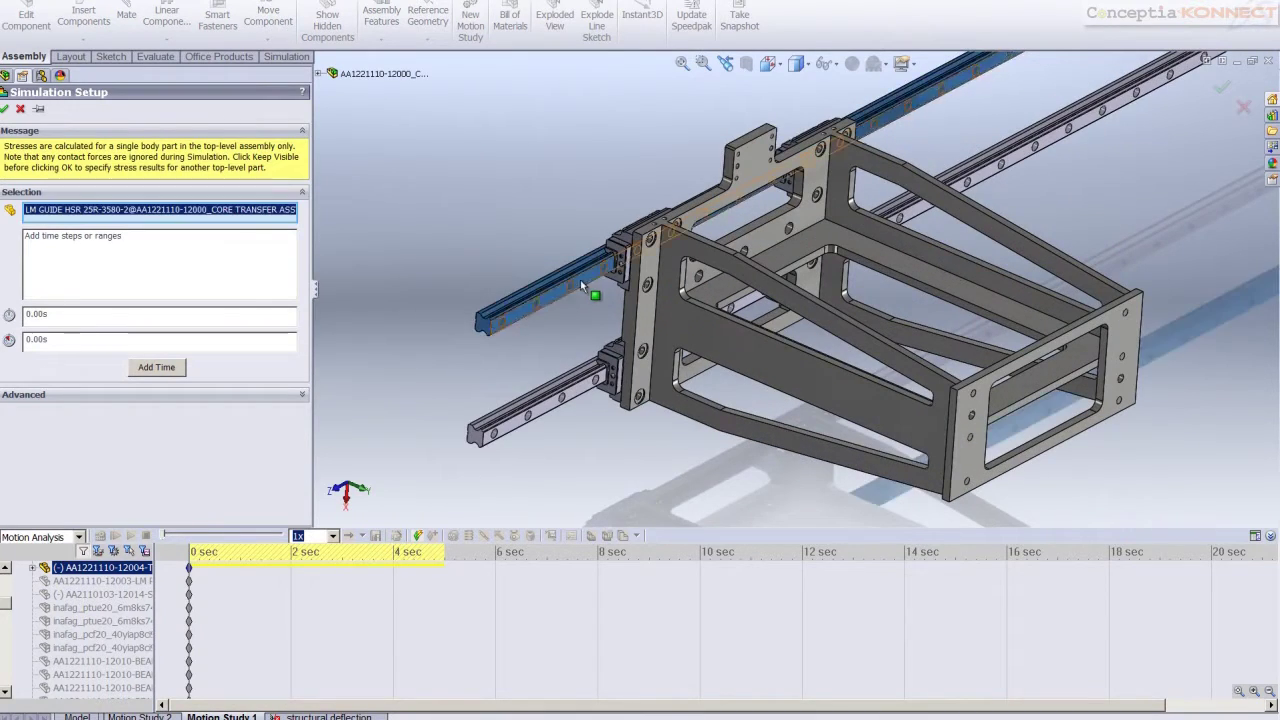
left_click(60, 339)
type("5")
left_click(211, 170)
Move the mesh density slider toward Fine and mesh the rail
left_click(88, 205)
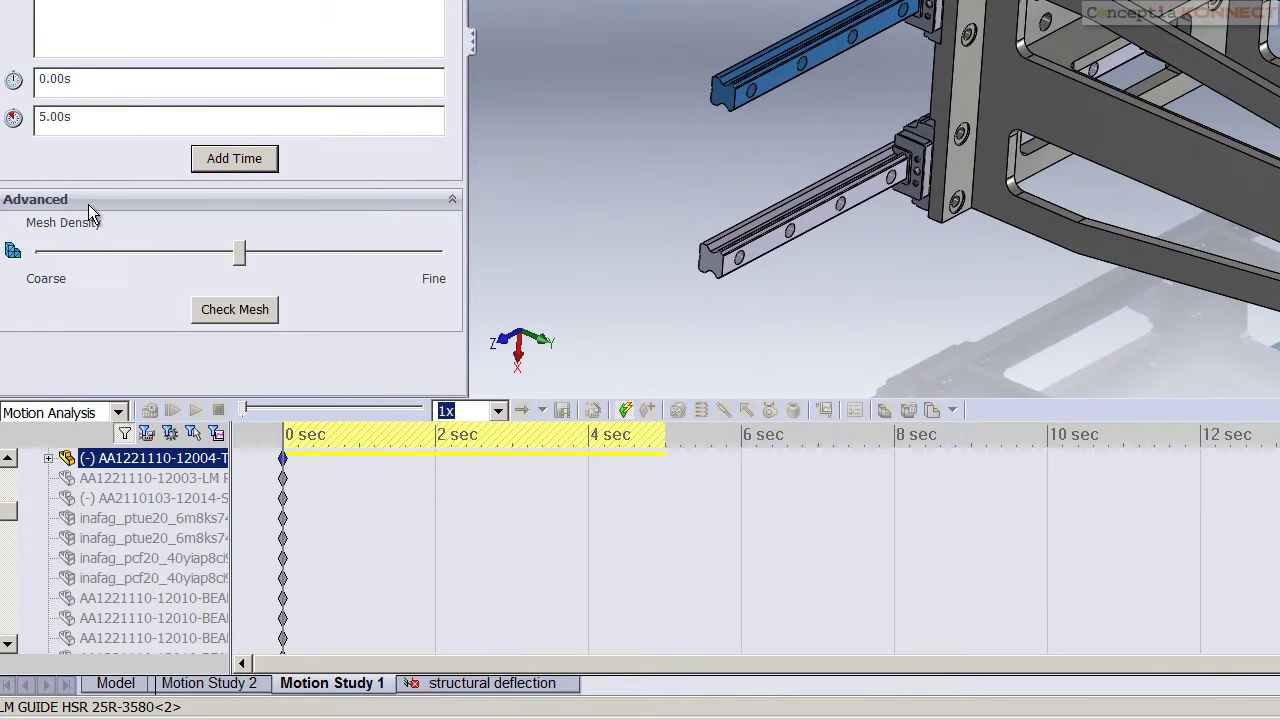
left_click_drag(240, 266, 284, 259)
left_click(246, 311)
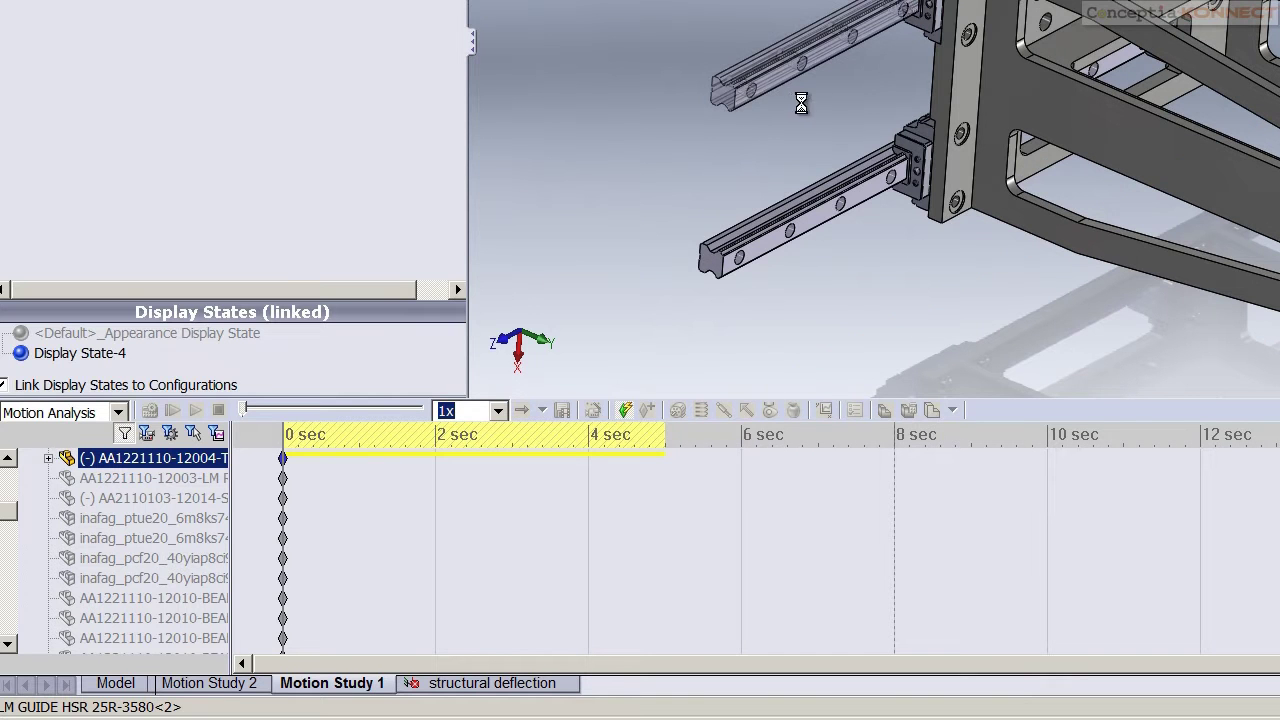
left_click(172, 478)
key("Up")
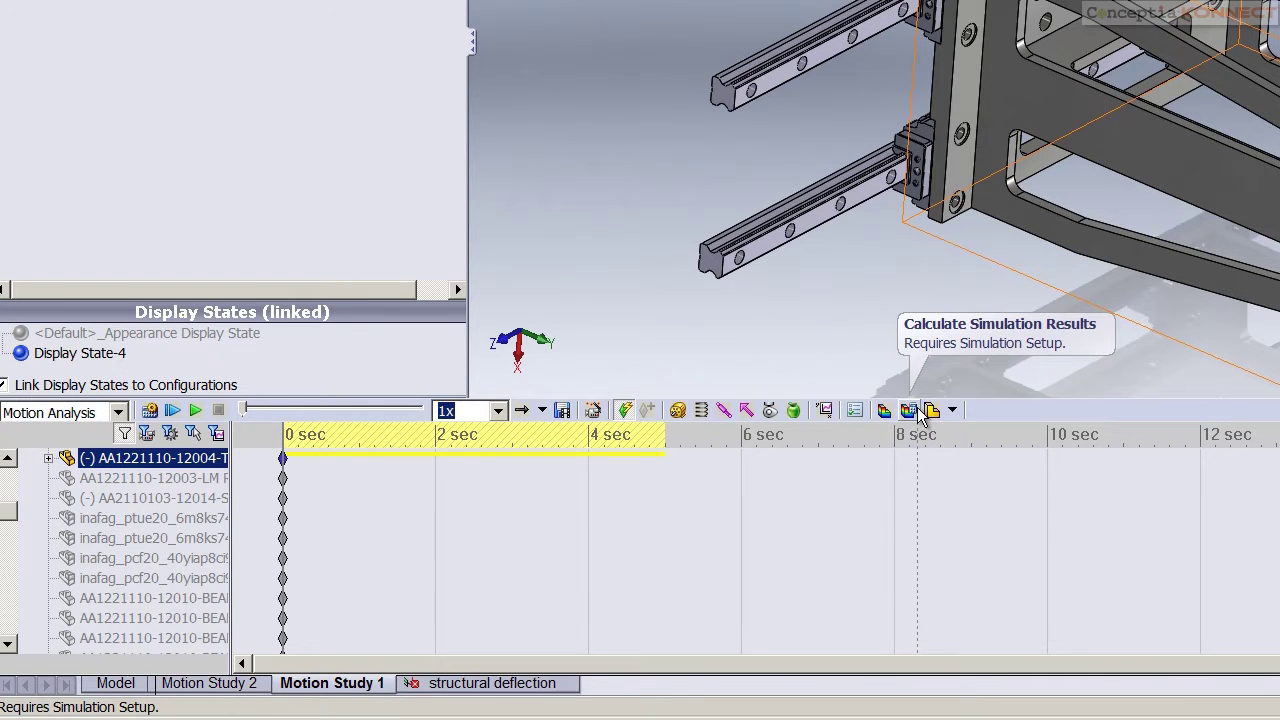
Display the rail's von Mises stress, deformation and factor of safety plots, finishing on deformation
left_click_drag(8, 510, 15, 630)
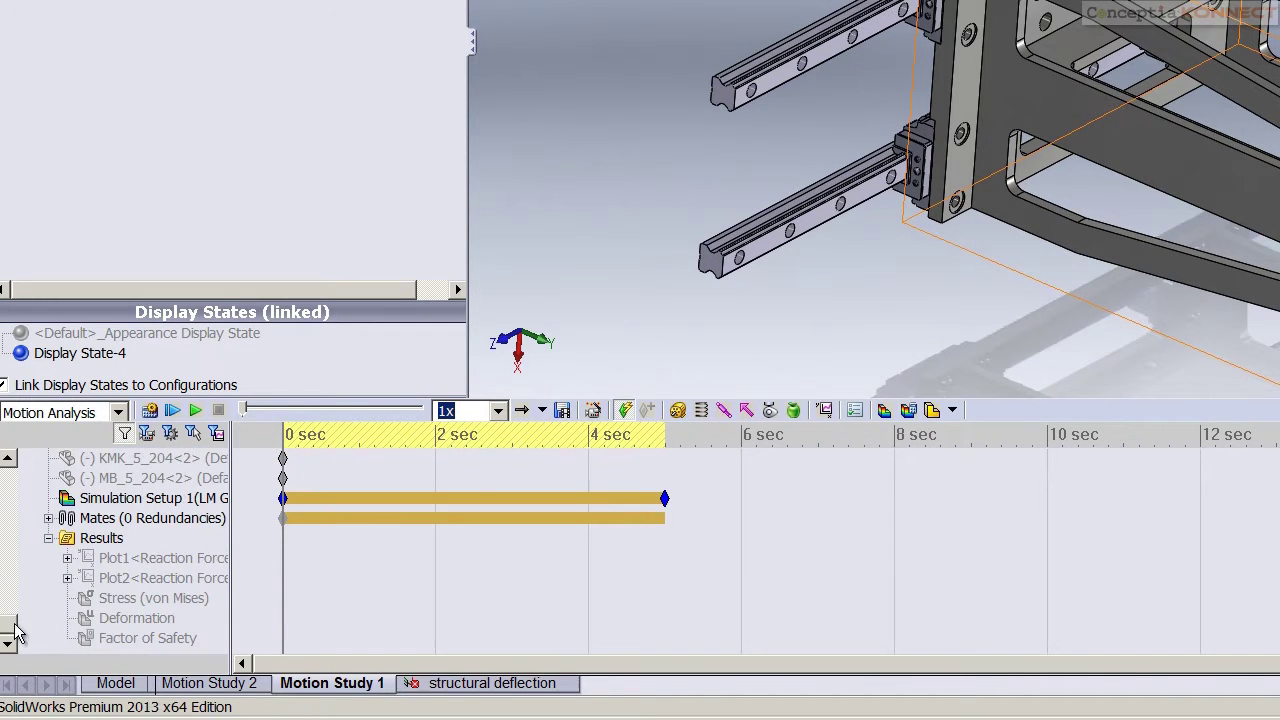
left_click(92, 566)
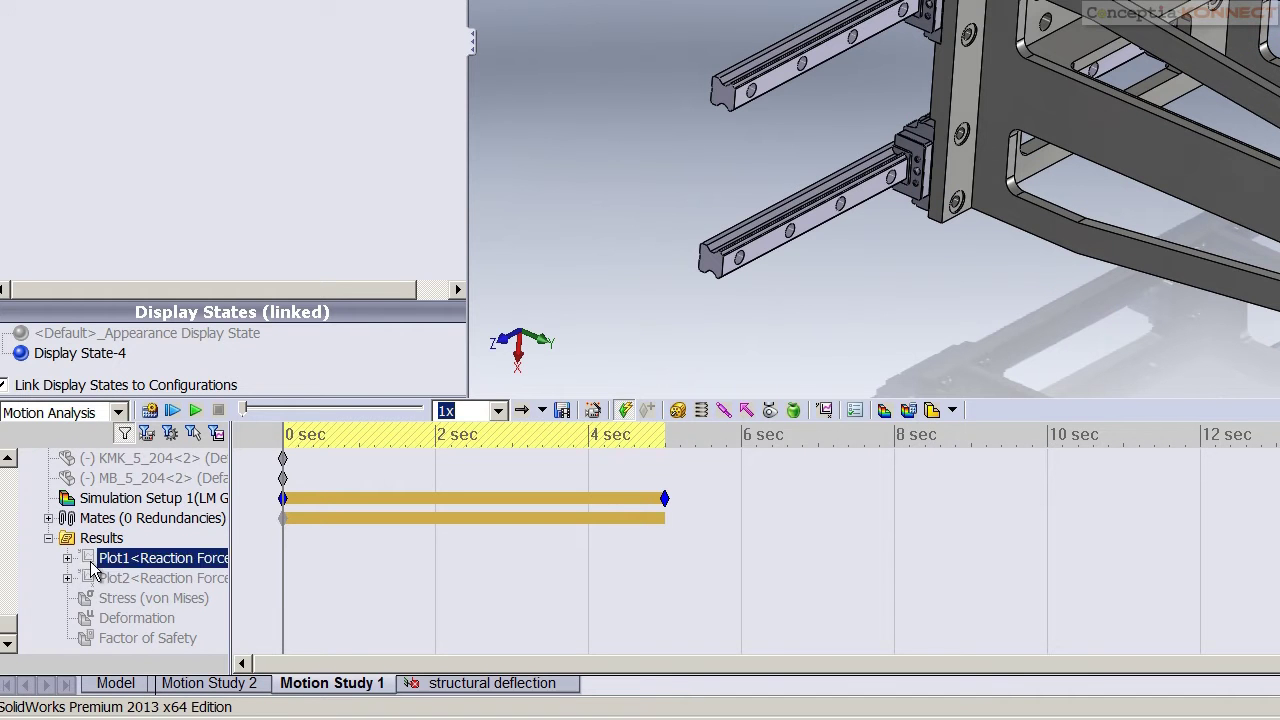
left_click(95, 598)
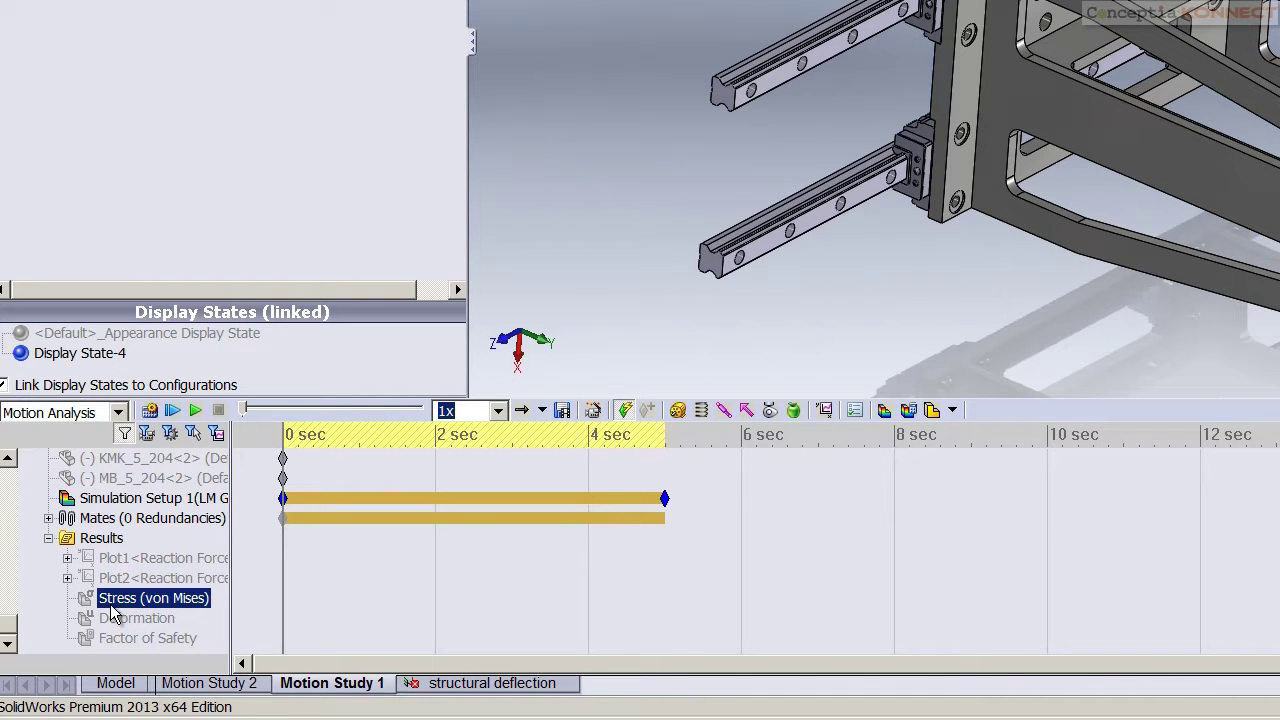
double_click(112, 600)
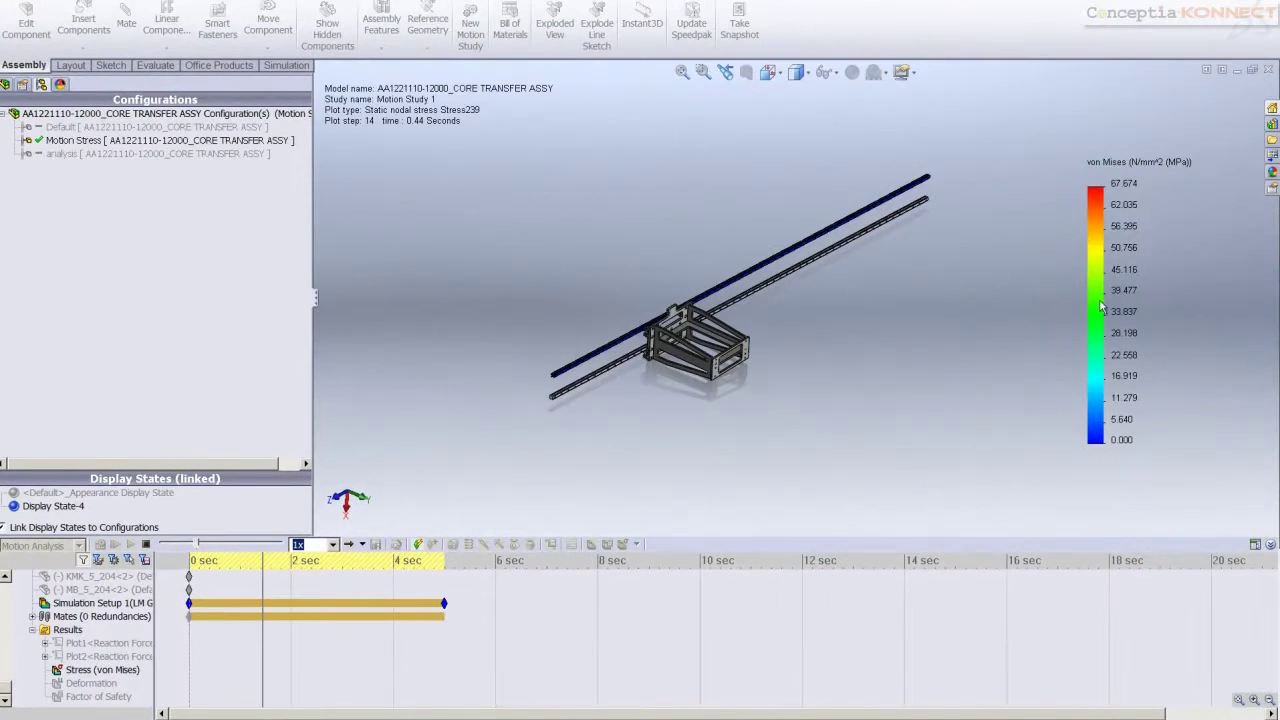
double_click(80, 686)
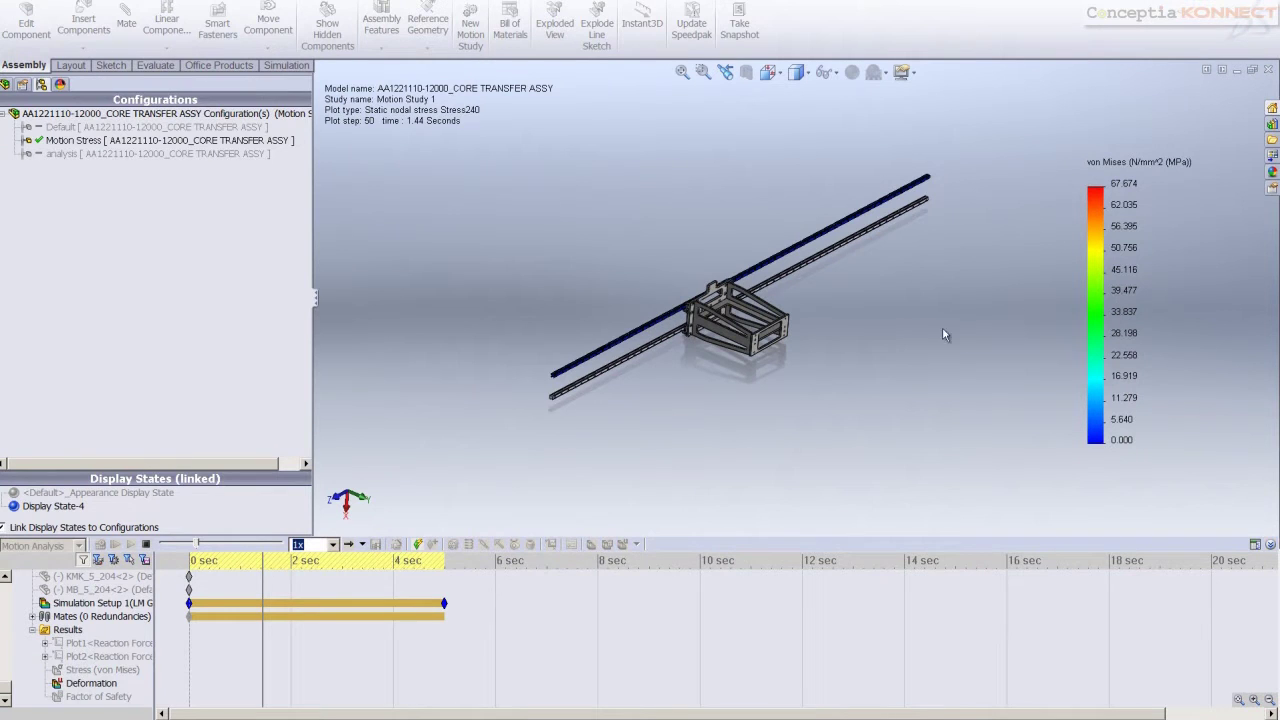
double_click(110, 697)
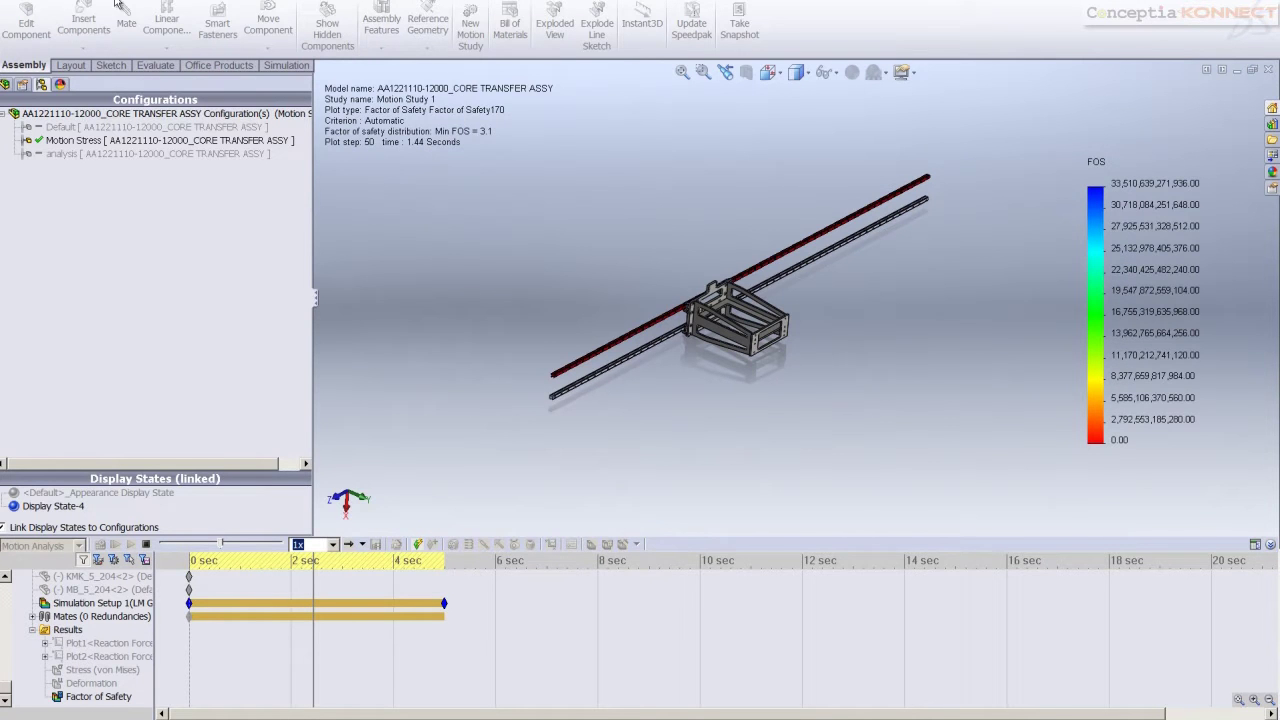
left_click(90, 687)
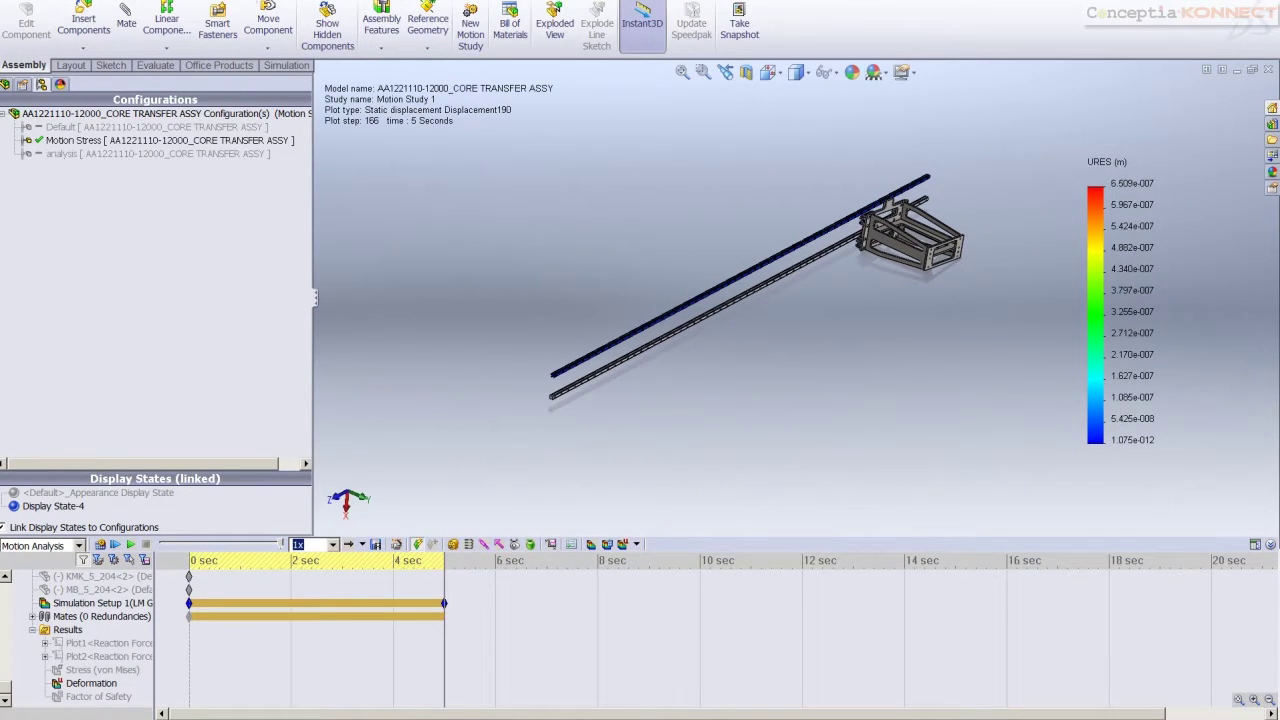
Import motion loads into Simulation and dismiss the warning
left_click(100, 5)
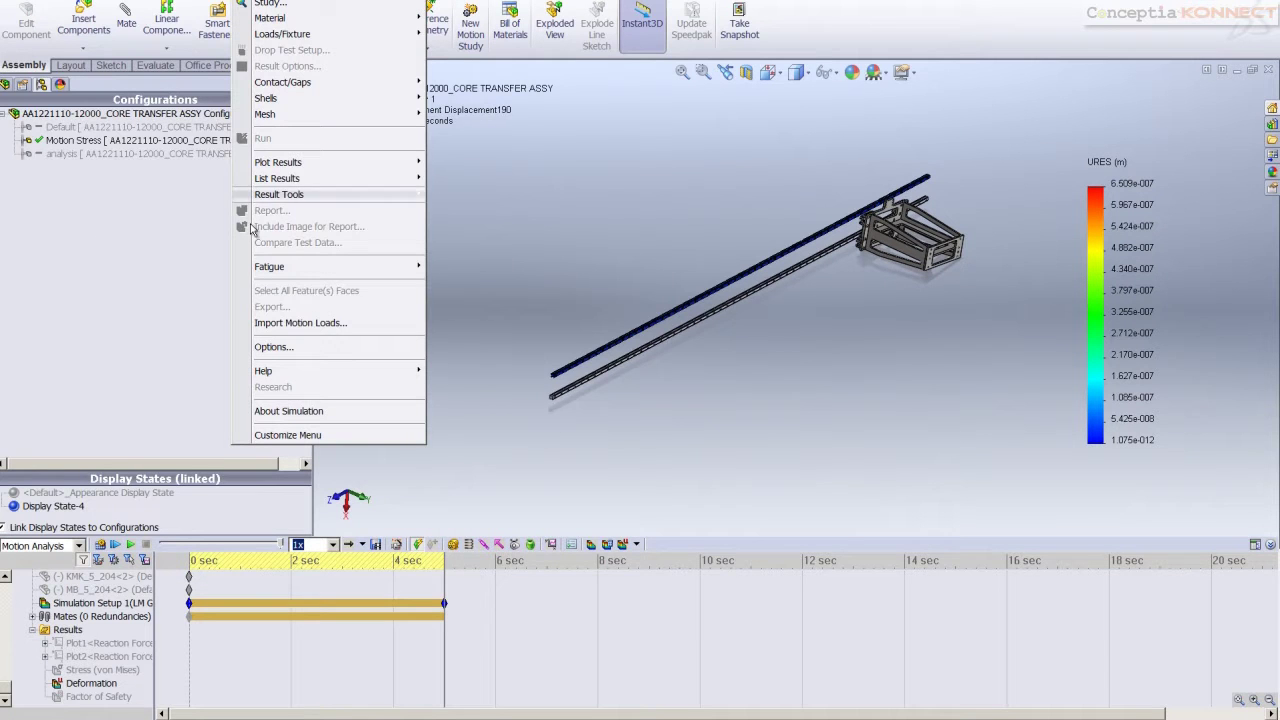
left_click(268, 323)
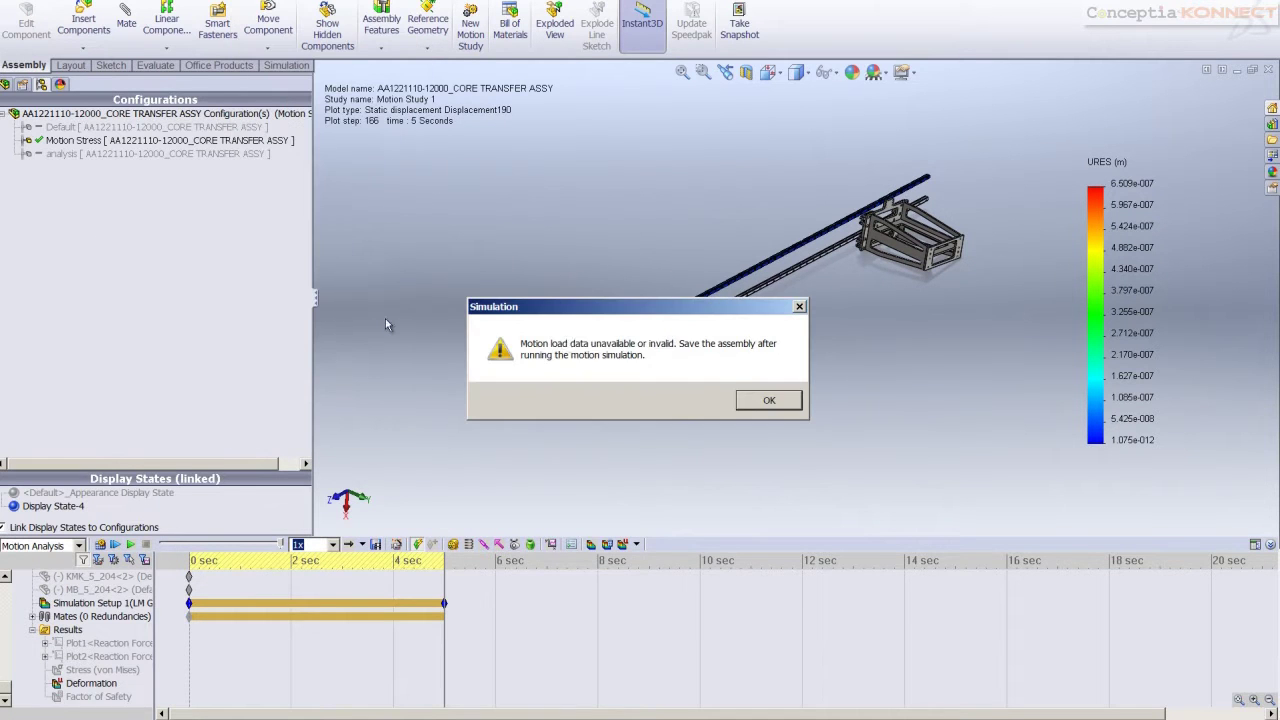
left_click(769, 400)
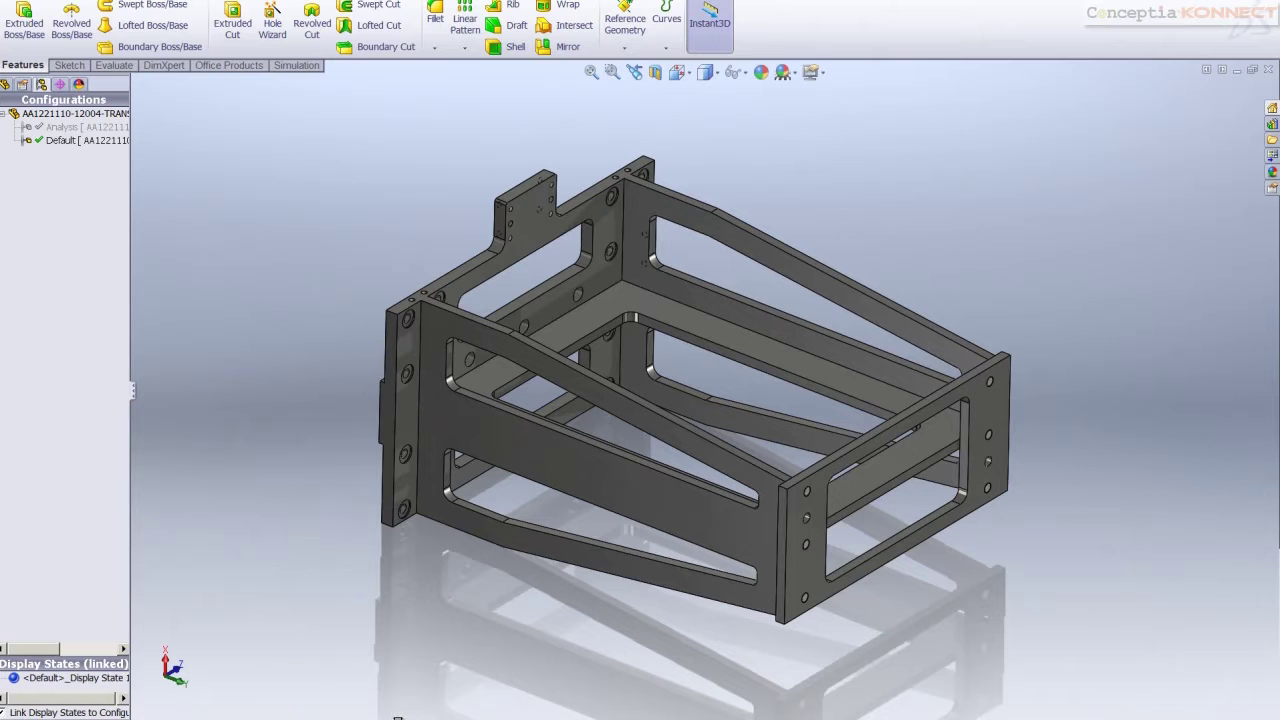
Run the CM1-ALT-Frame-1 stress study
left_click(397, 717)
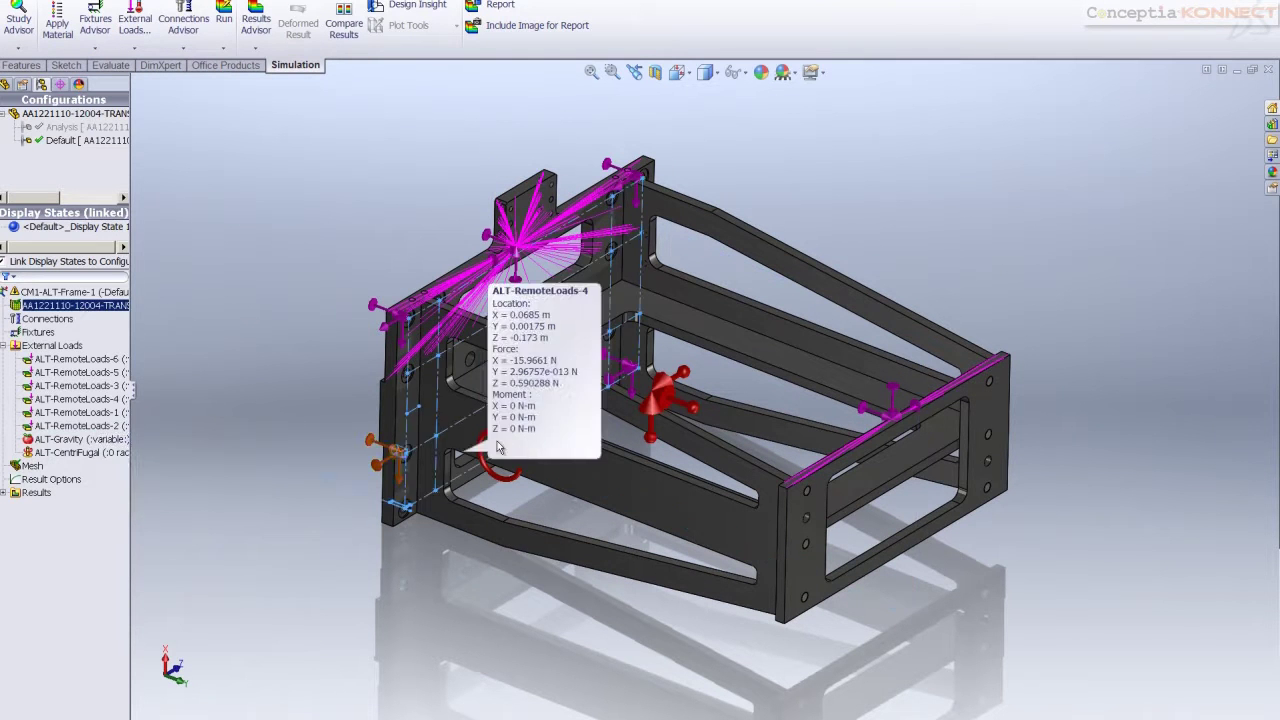
left_click(40, 292)
right_click(39, 294)
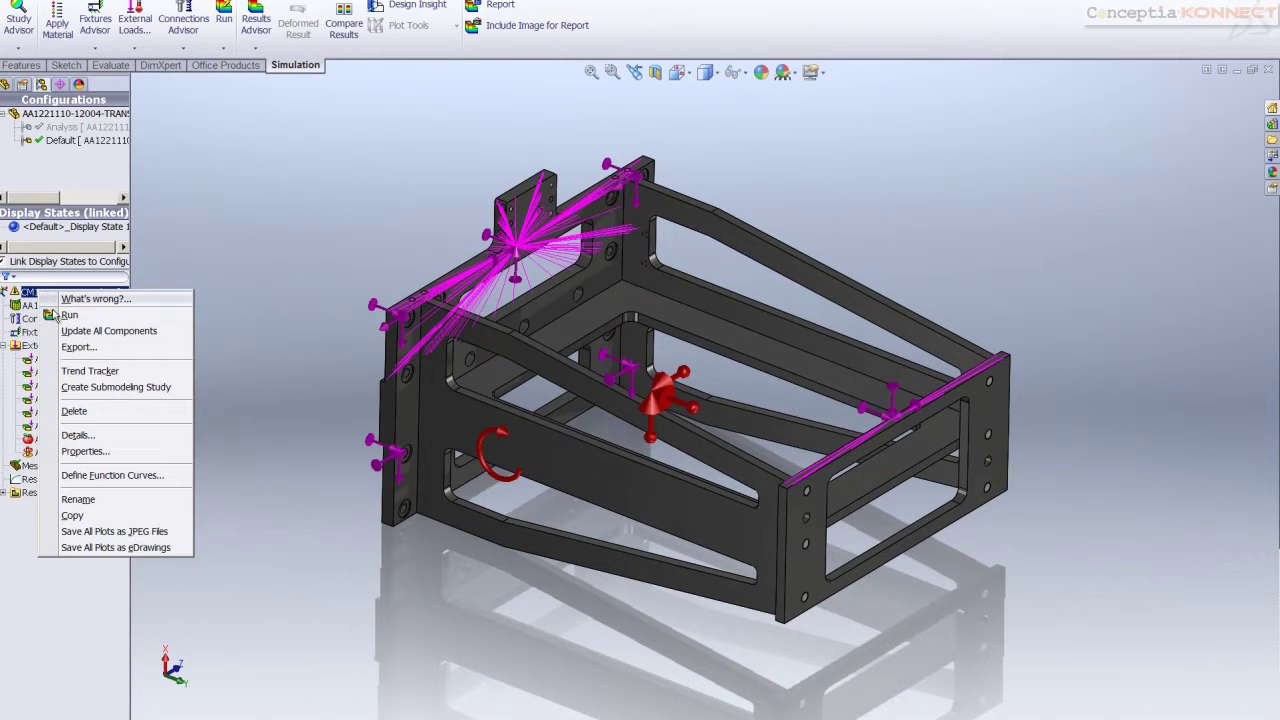
left_click(280, 550)
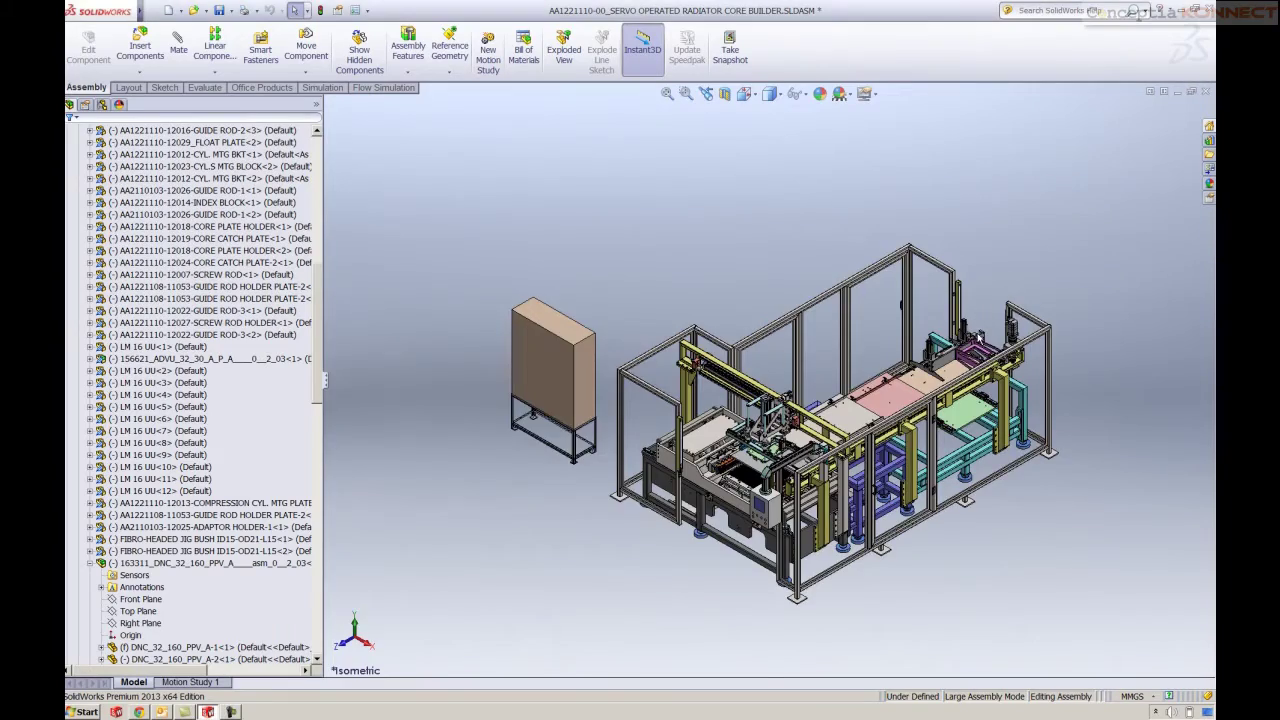
Open the DNC_32_160 cylinder assembly and show its Force on Piston flow project
scroll(945, 335, "down", 5)
scroll(912, 345, "down", 4)
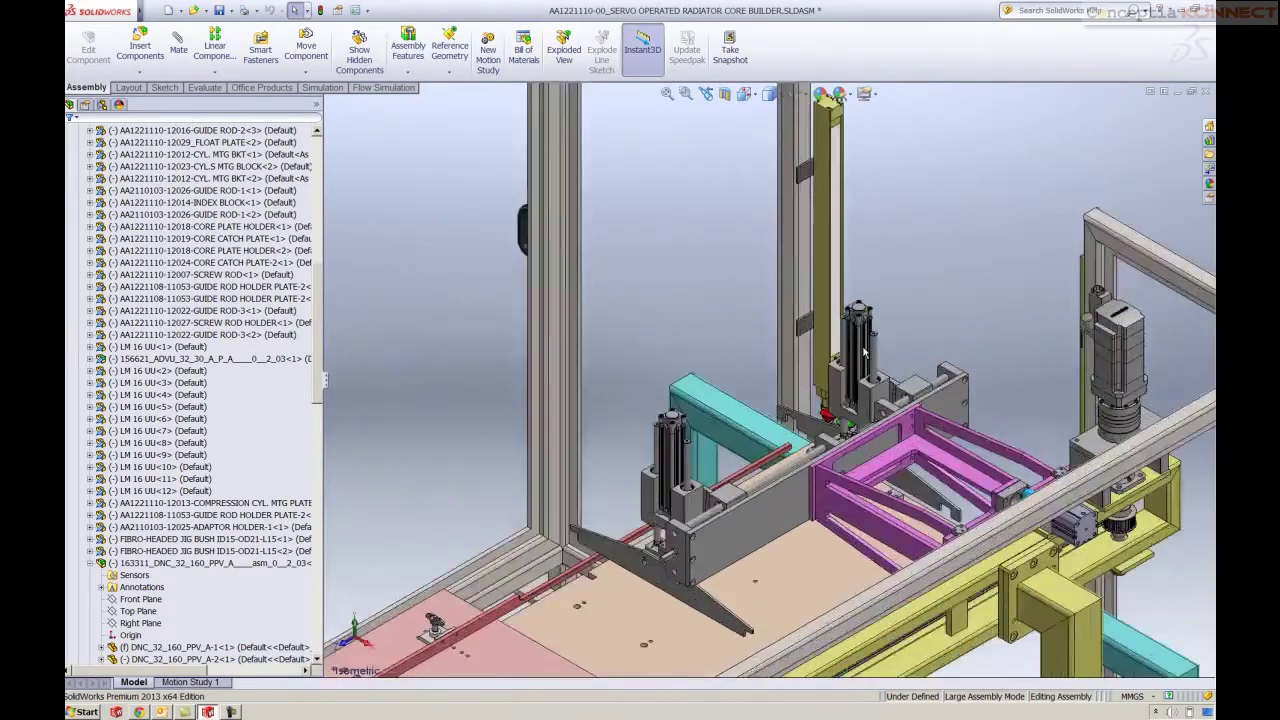
left_click(838, 380)
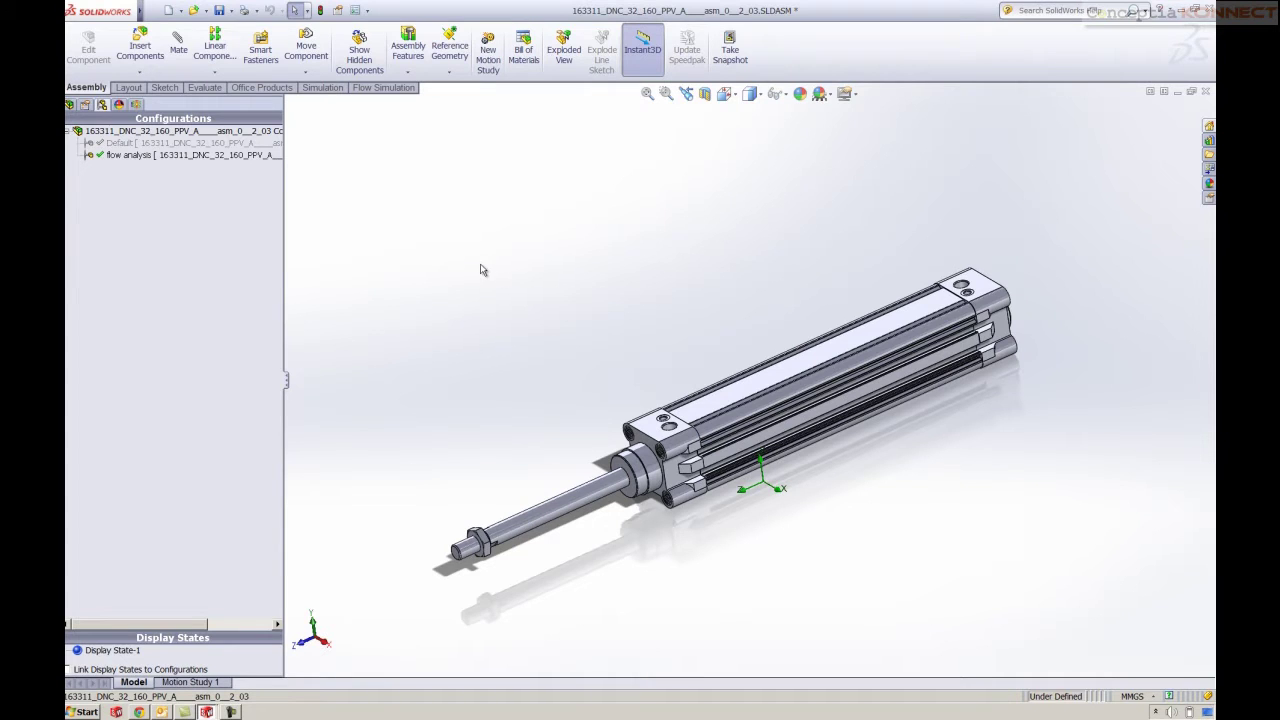
left_click(136, 104)
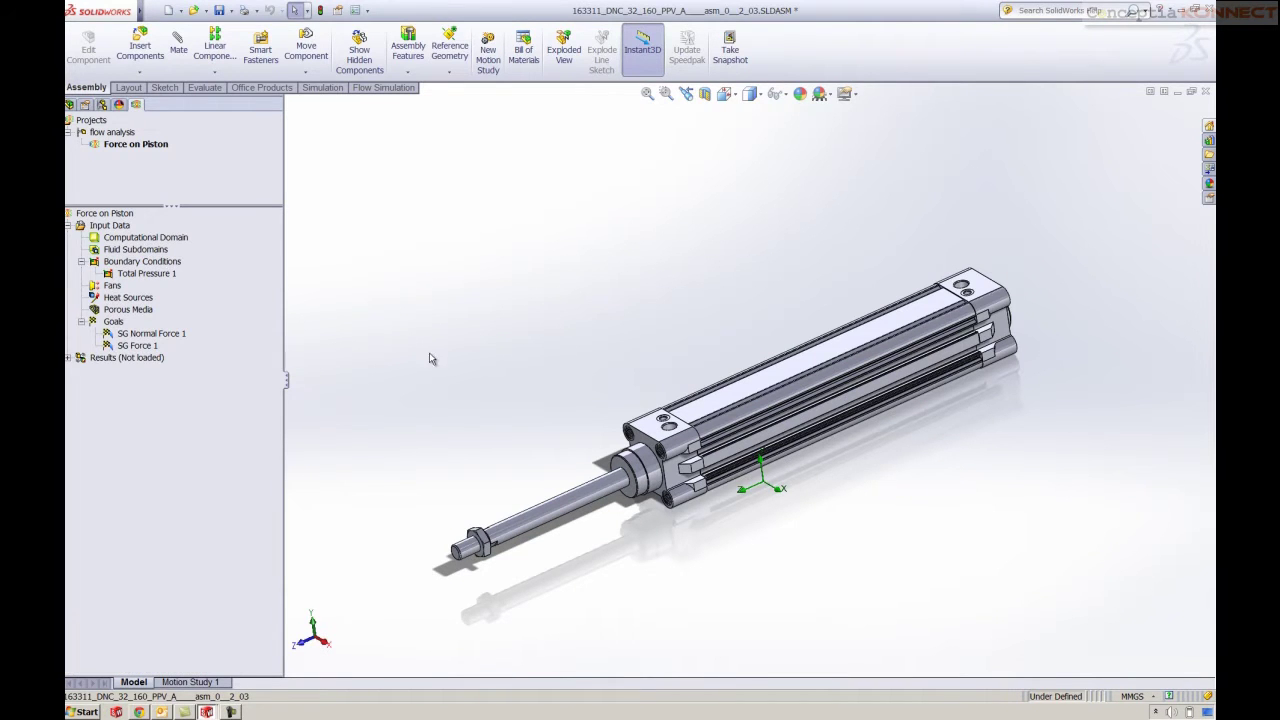
Start a wizard project 'pro' in a new configuration, with SI units, gravity on and cavities included
left_click(369, 88)
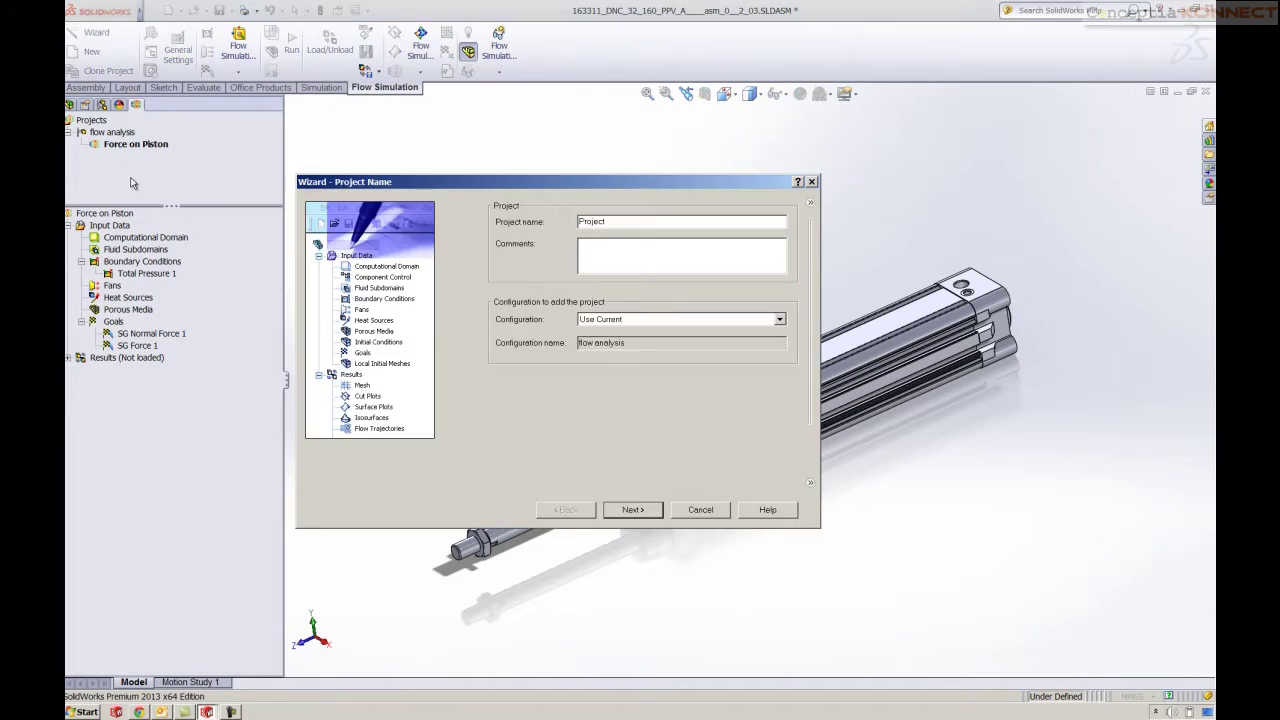
left_click(567, 281)
left_click(422, 314)
left_click_drag(409, 184, 326, 185)
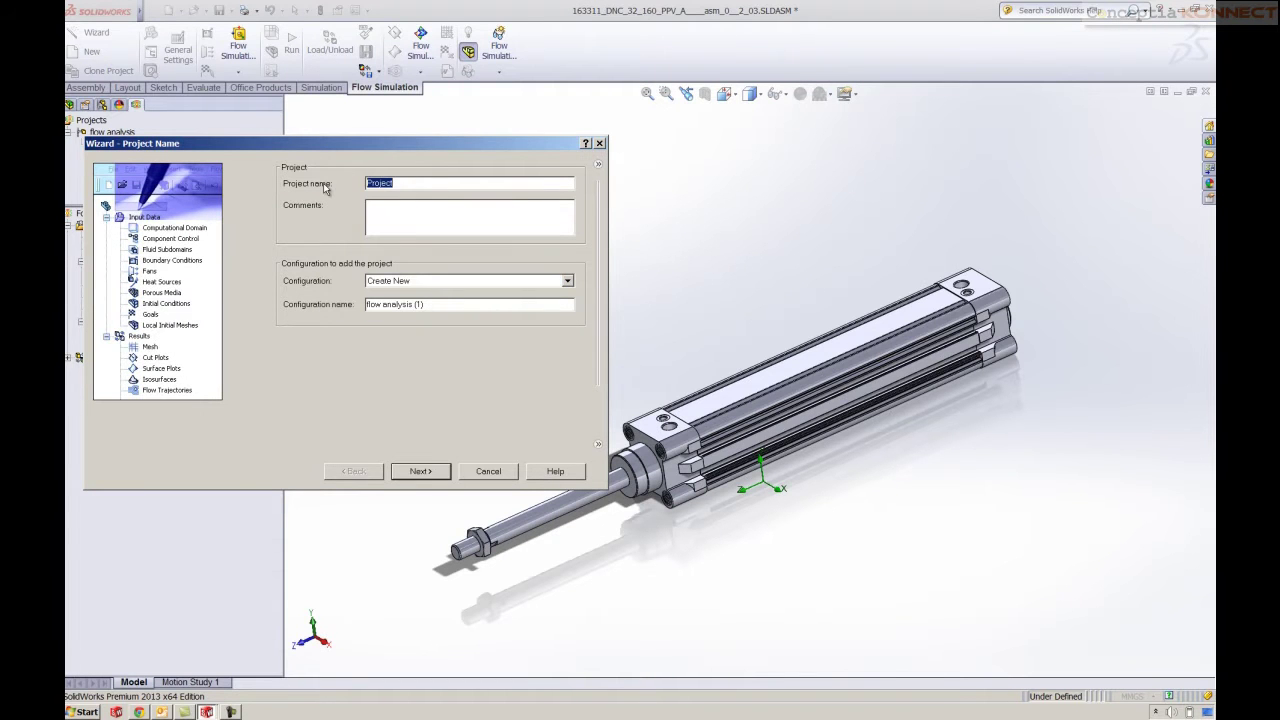
type("pro")
left_click(415, 473)
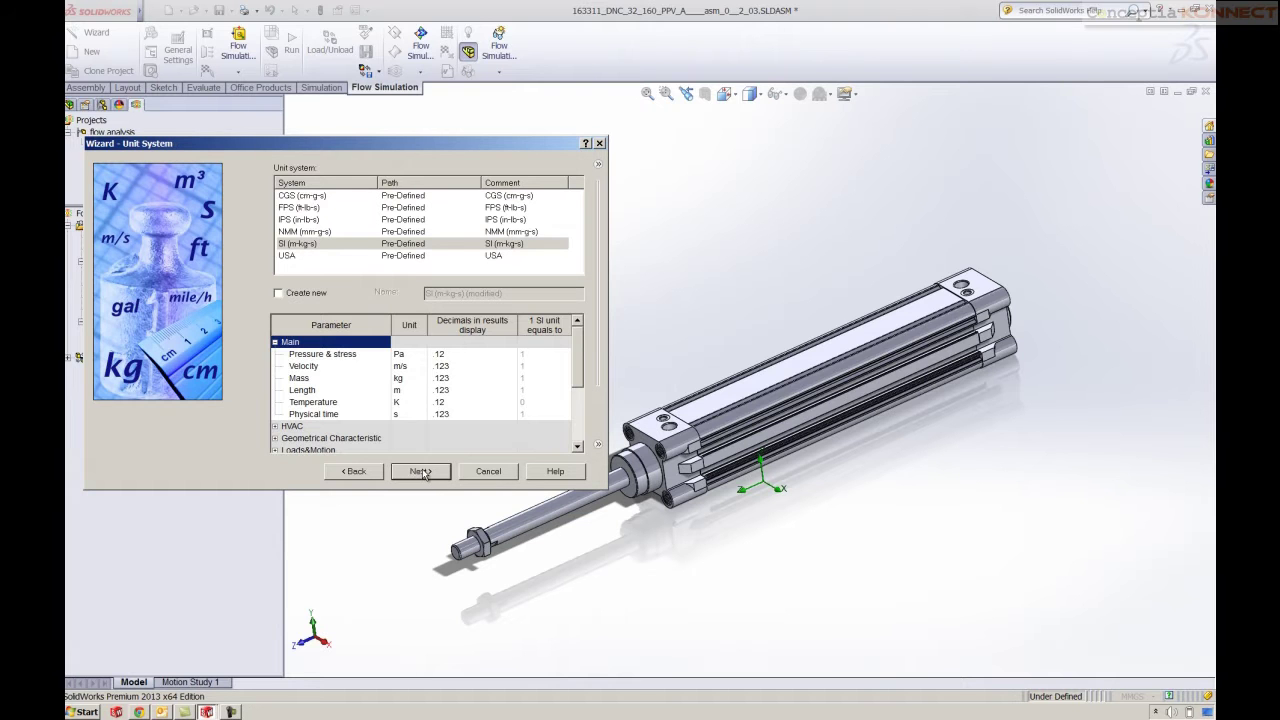
left_click(421, 472)
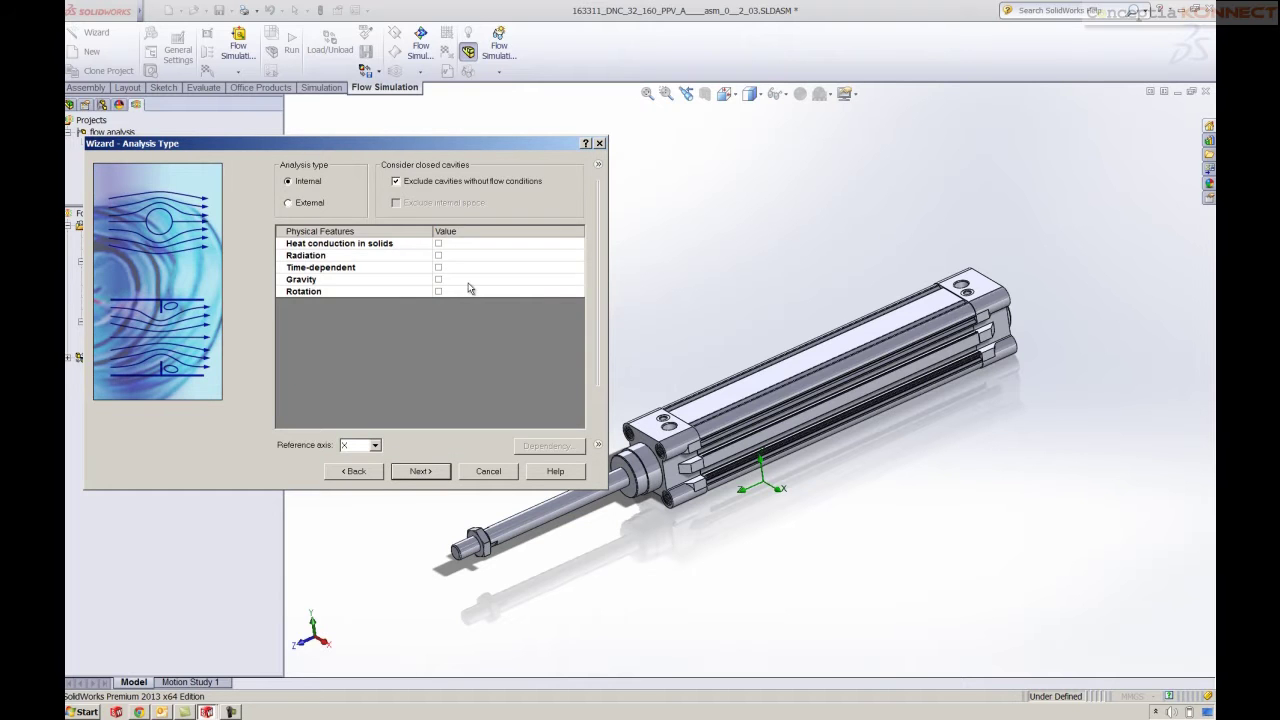
left_click(438, 283)
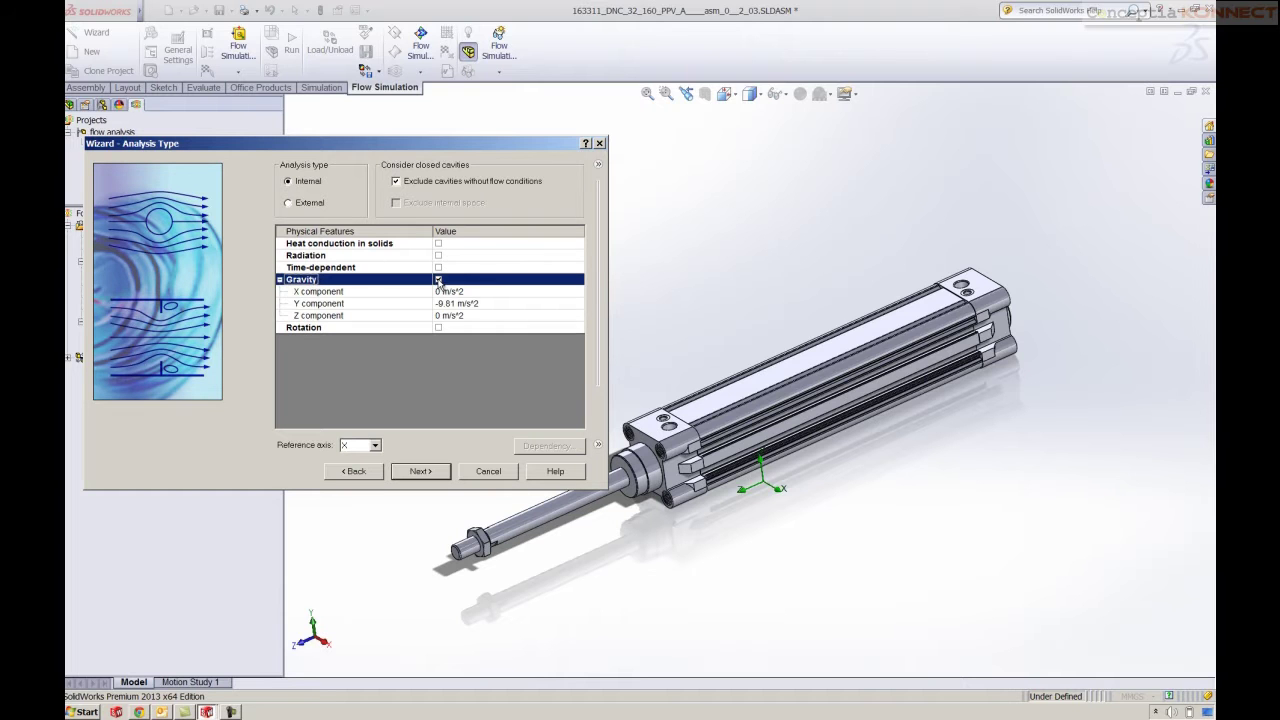
left_click(396, 182)
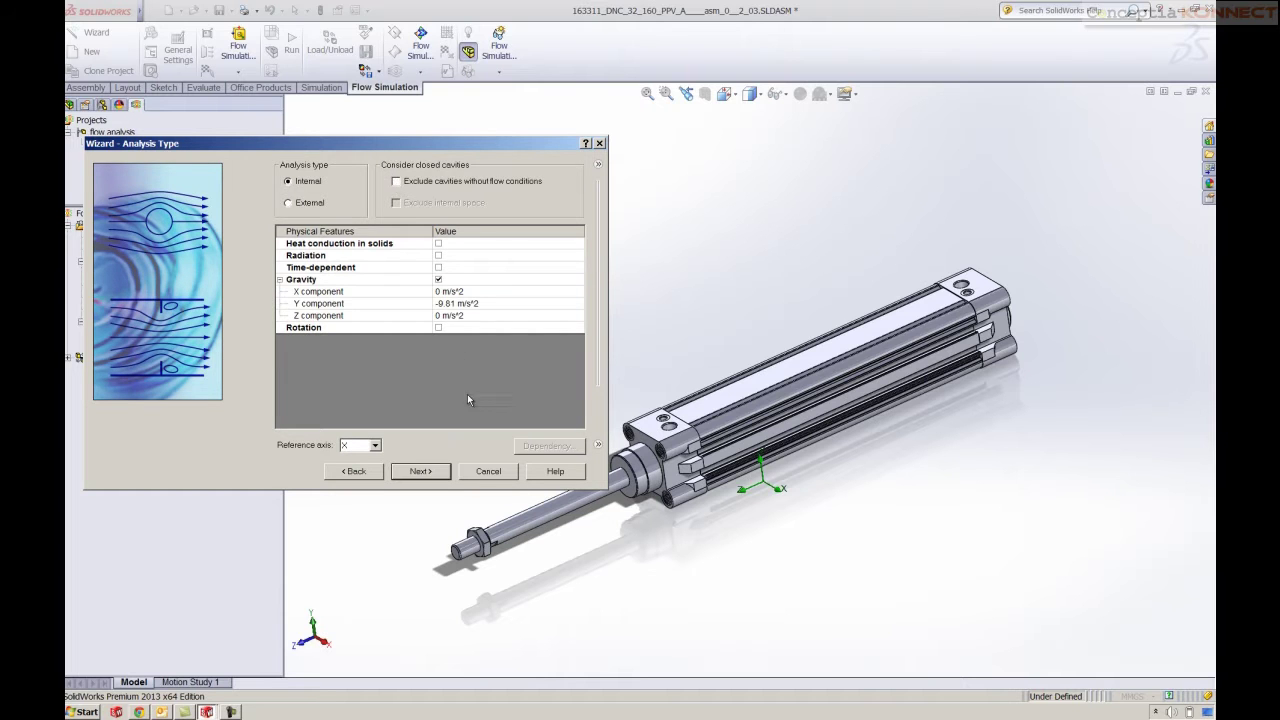
left_click(428, 473)
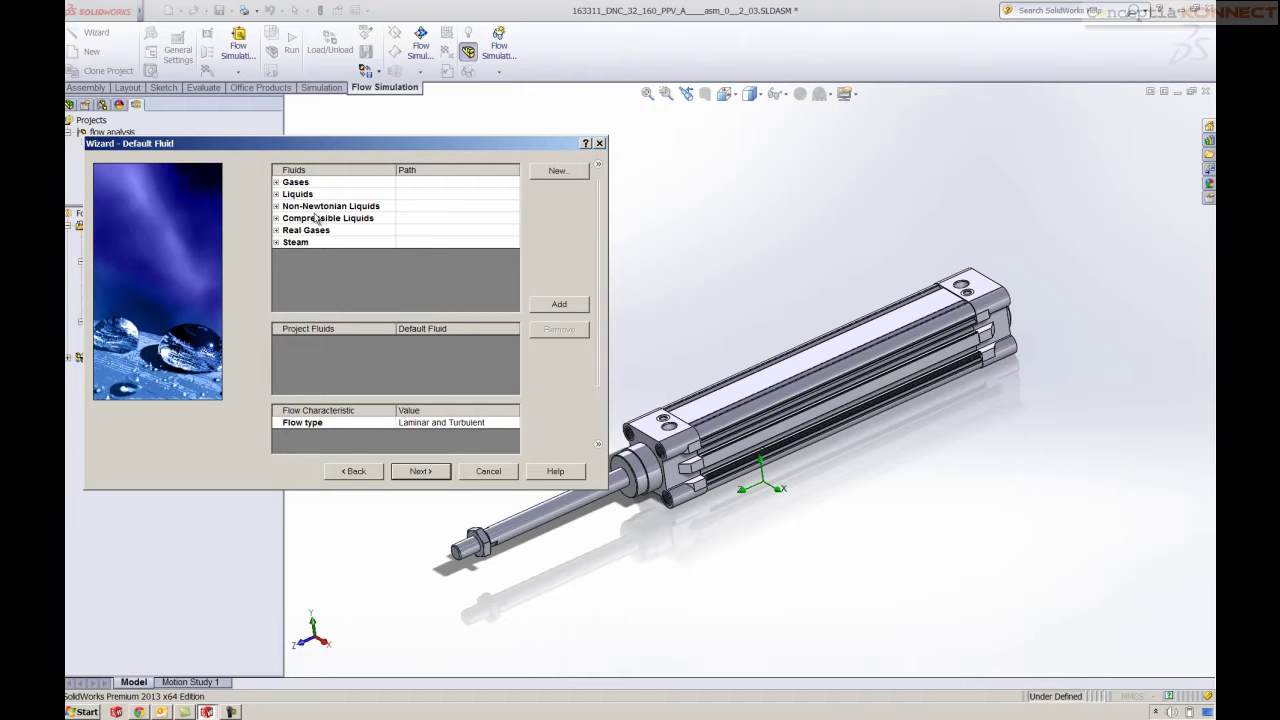
Add Air as the fluid and finish with default wall and initial conditions
left_click(277, 182)
left_click(308, 218)
left_click(559, 306)
left_click(444, 472)
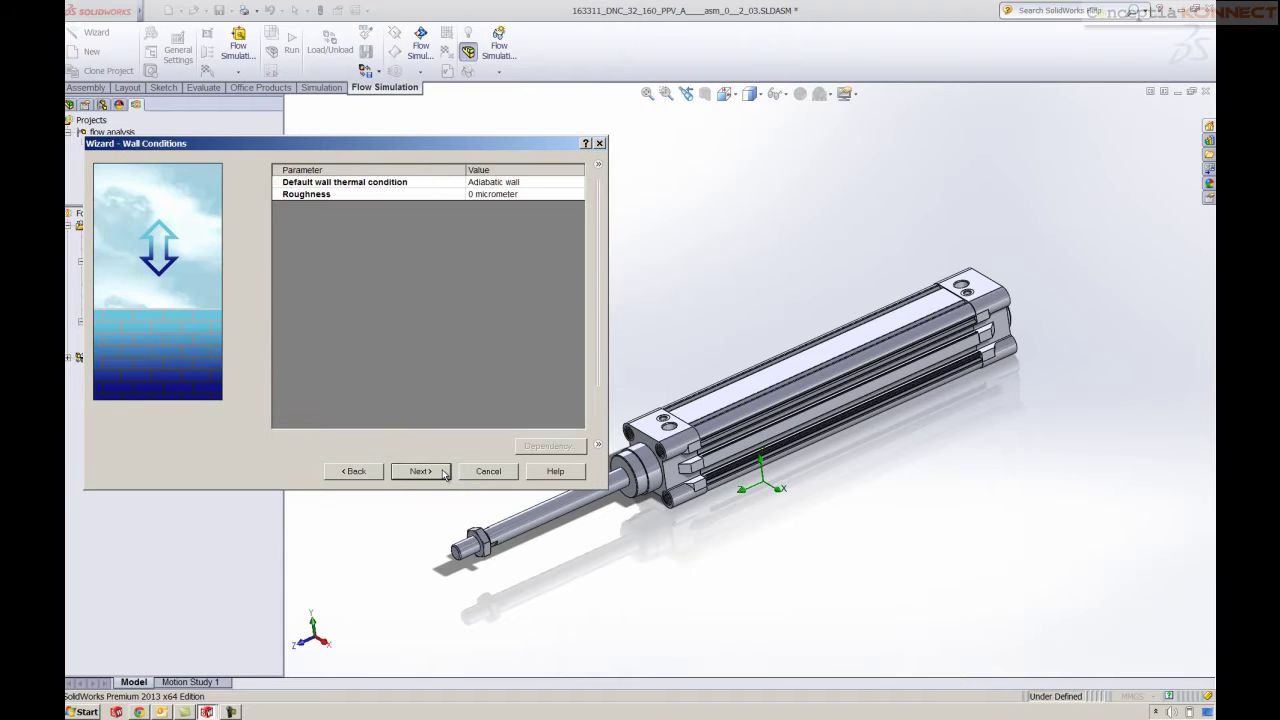
left_click(444, 472)
left_click(444, 472)
left_click(444, 472)
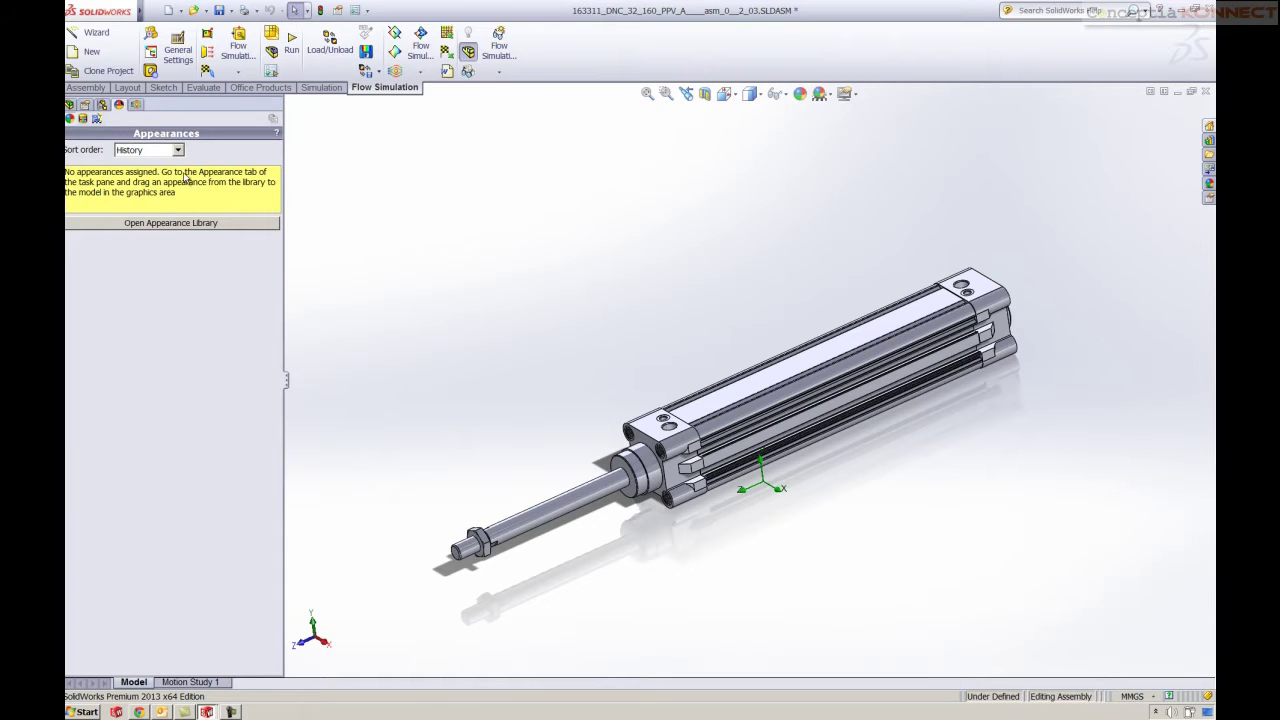
Add a 700000 Pa Total Pressure opening on the end face inside the cylinder bore
left_click(137, 105)
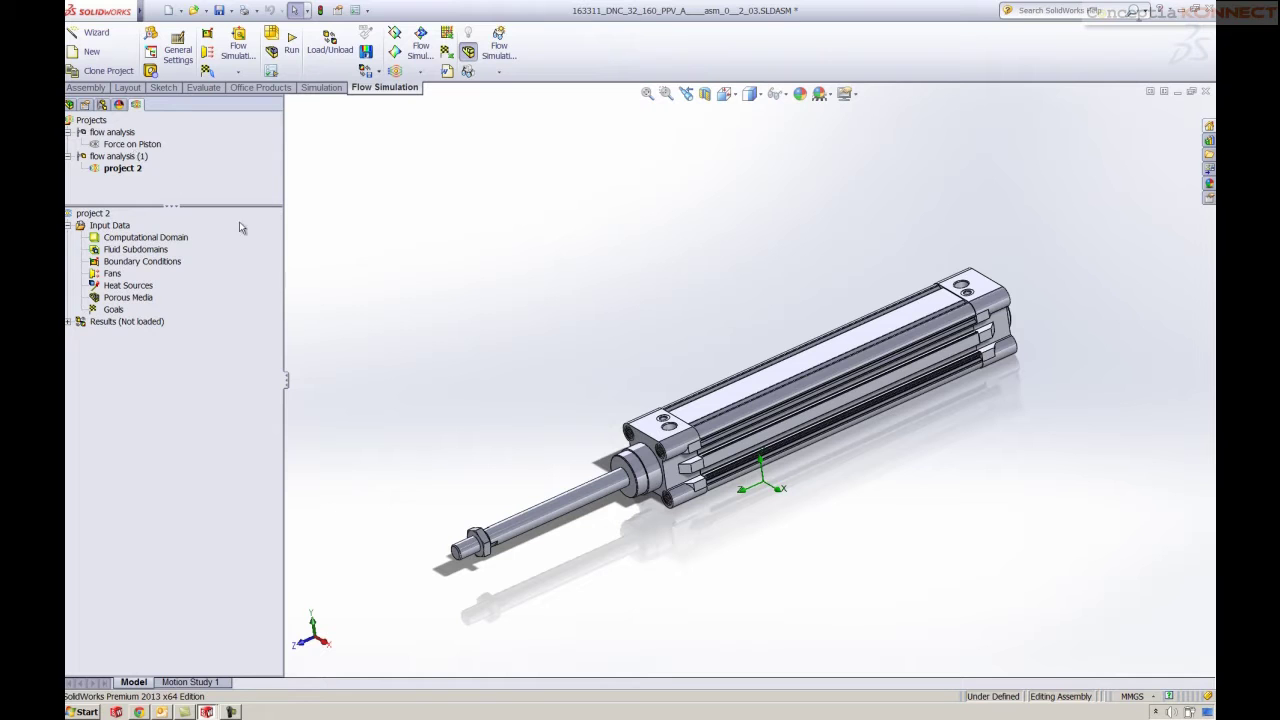
left_click(232, 709)
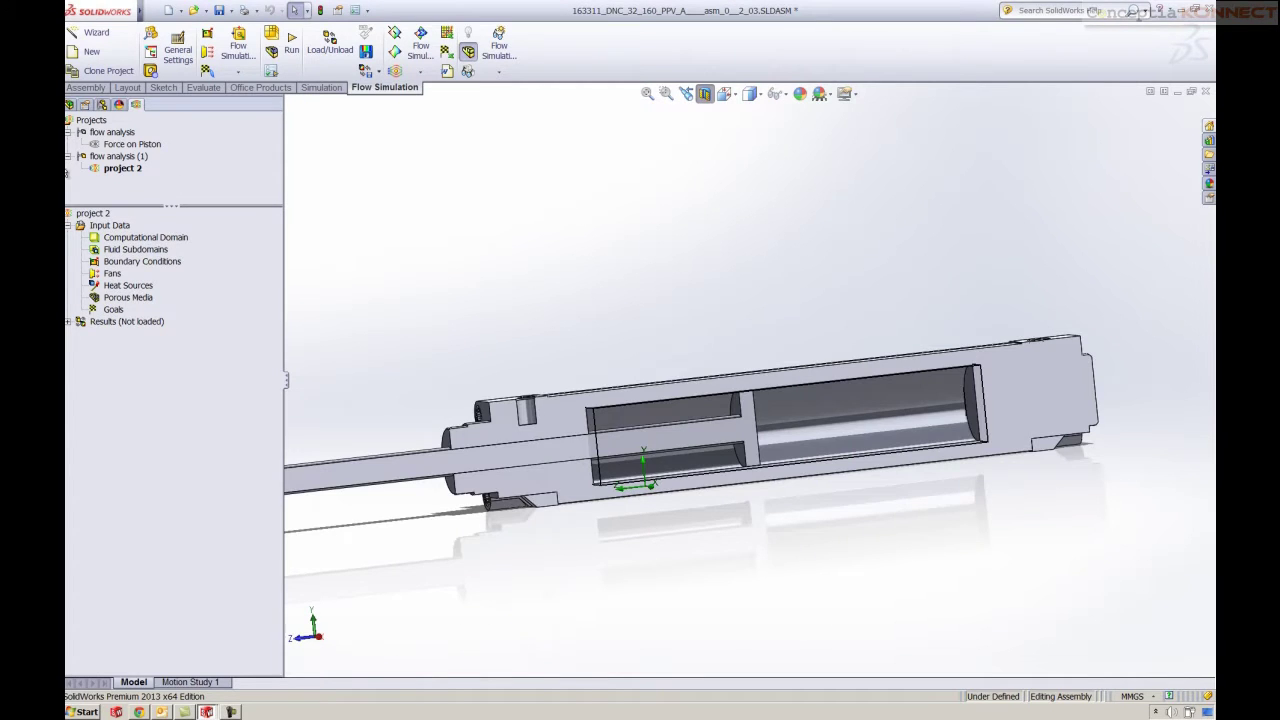
right_click(126, 262)
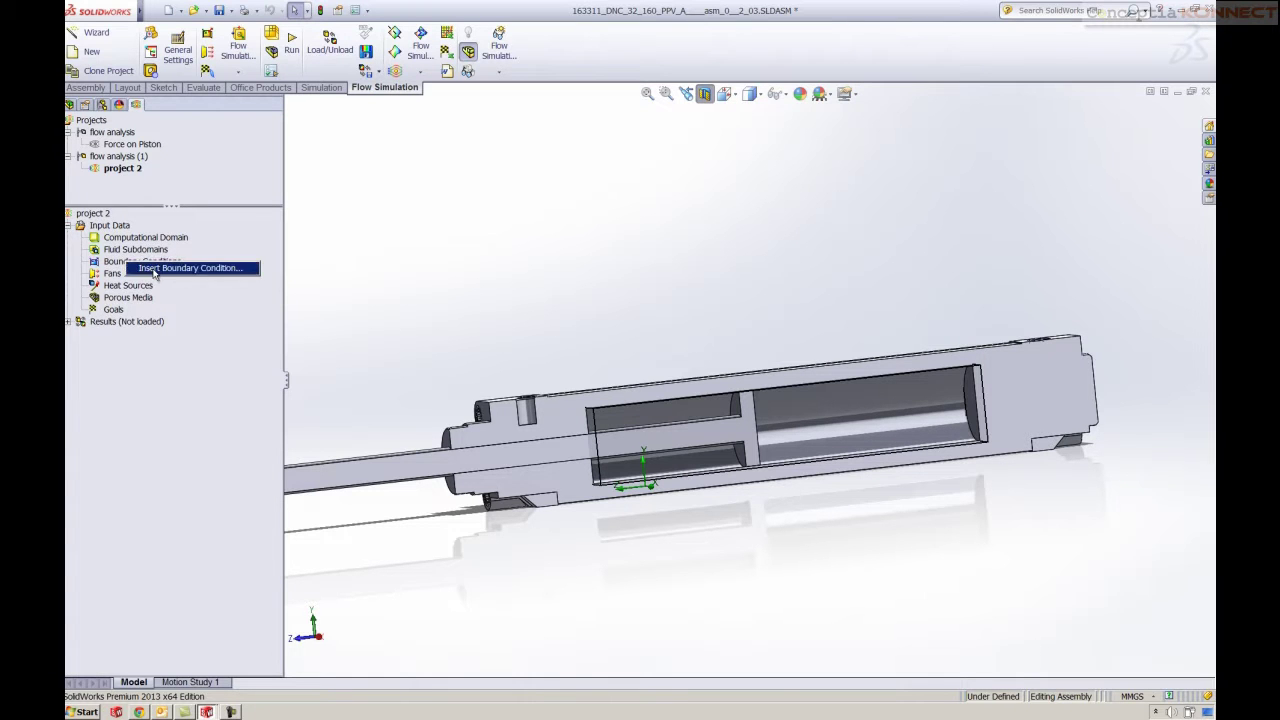
left_click(155, 270)
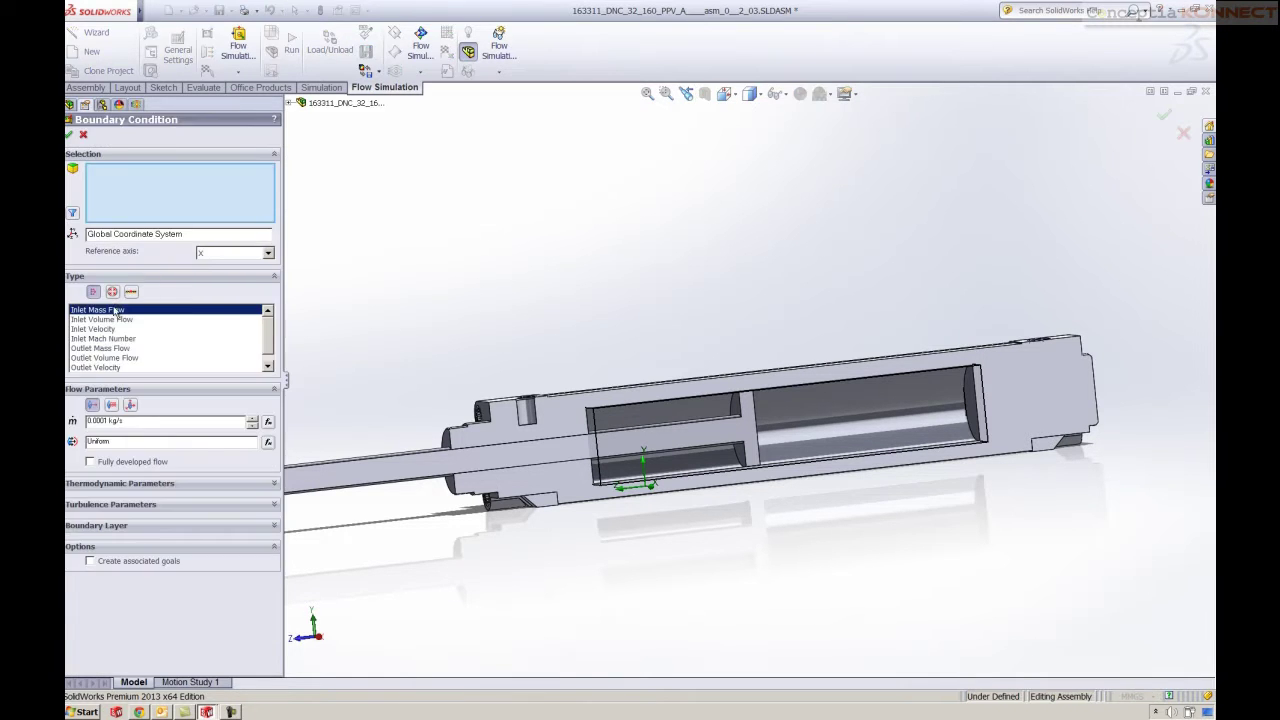
left_click(112, 292)
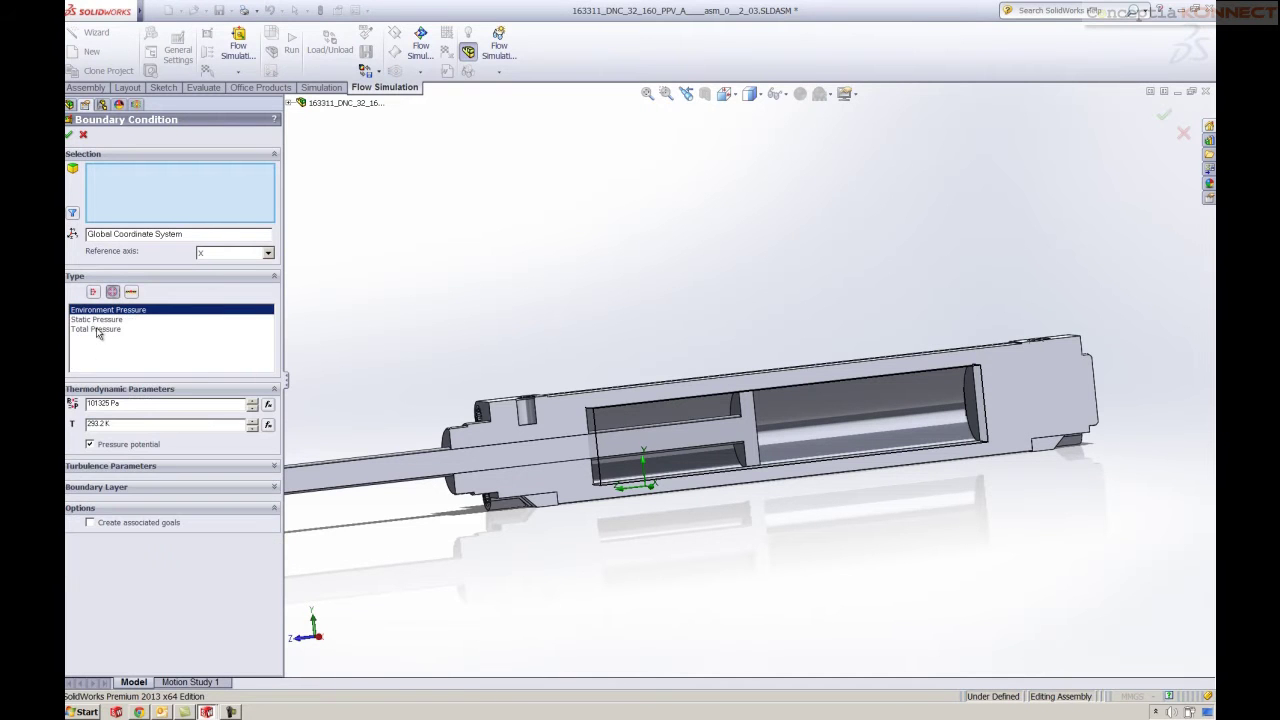
left_click(98, 331)
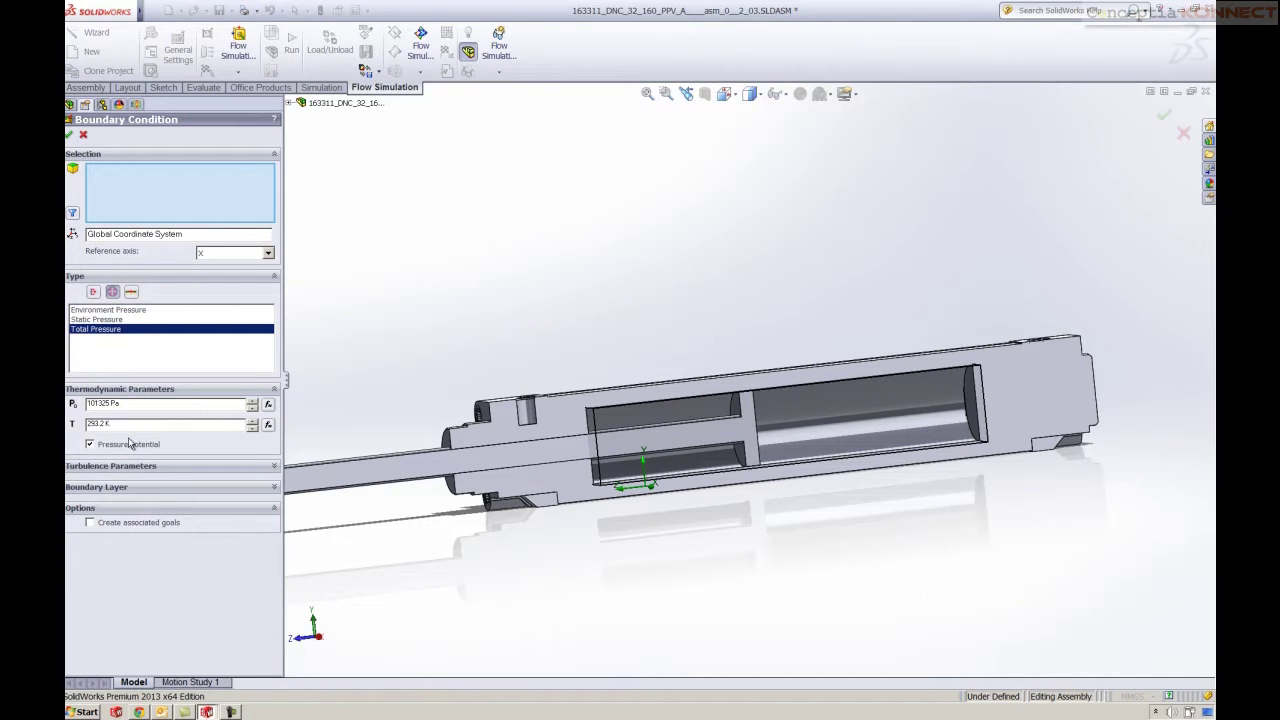
left_click(128, 406)
type("7")
left_click(973, 398)
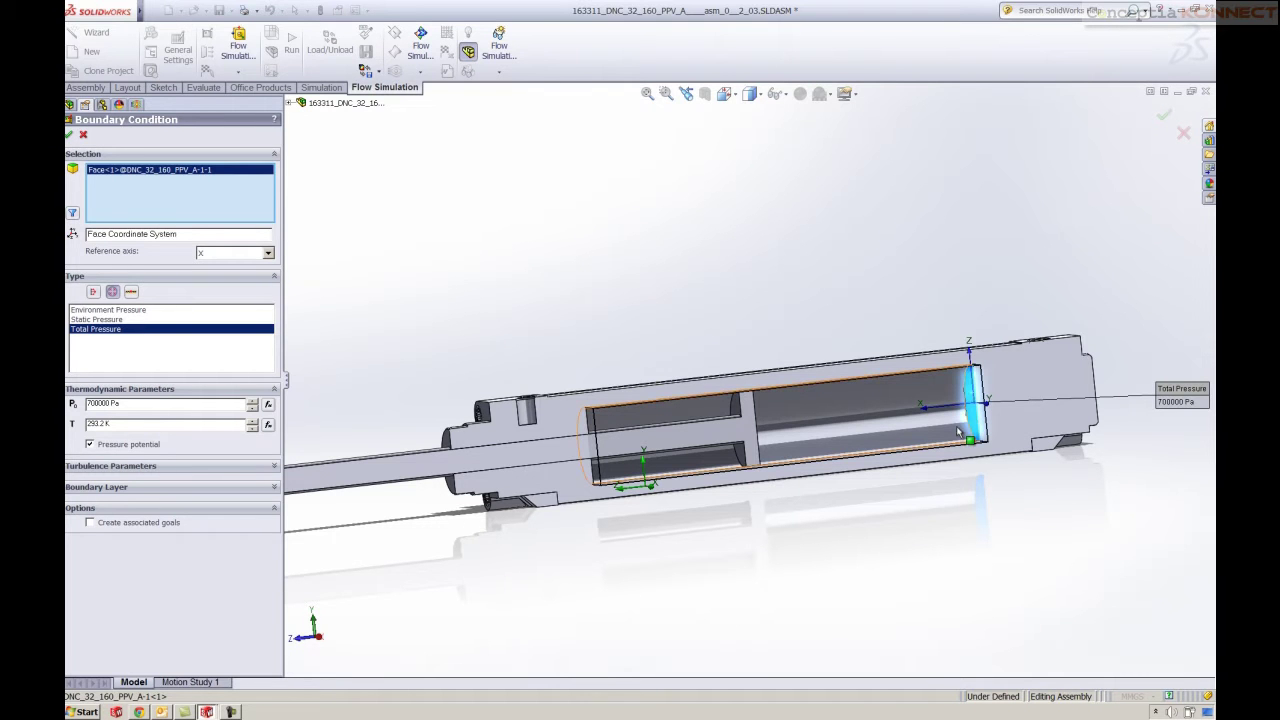
left_click(69, 137)
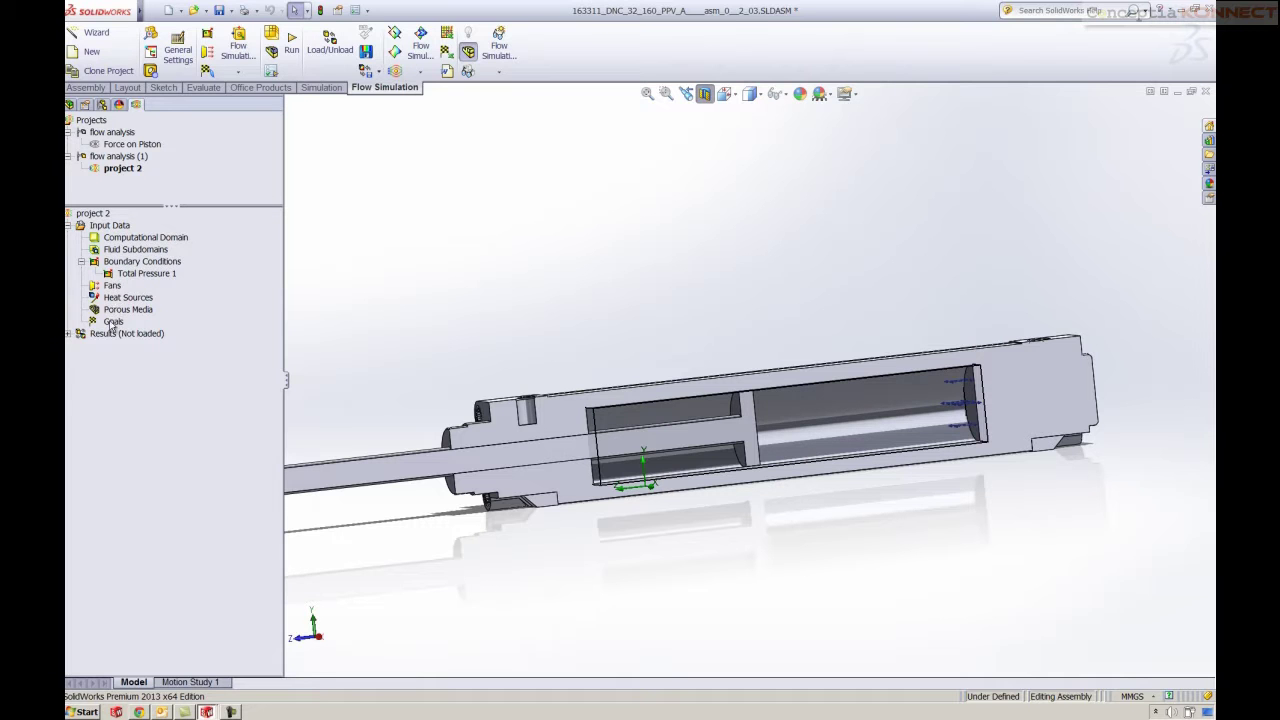
Add Force and Normal Force surface goals on the piston face, then expand Results
right_click(112, 321)
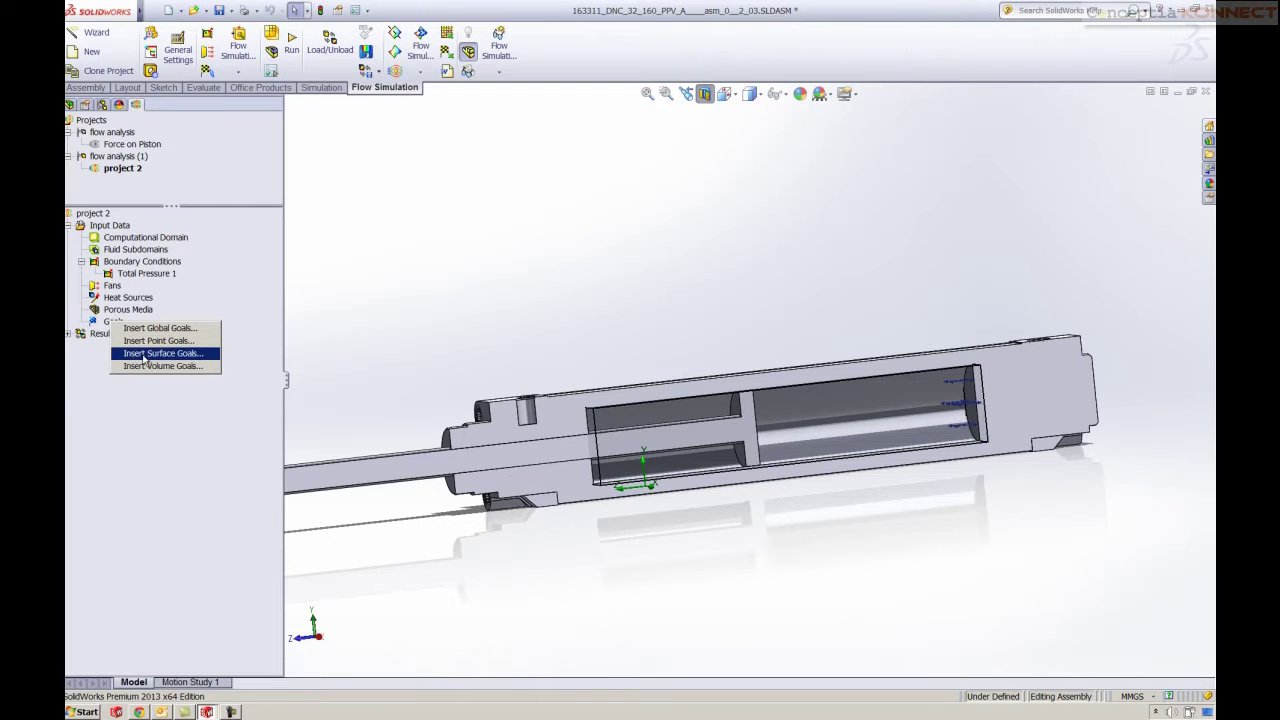
left_click(145, 355)
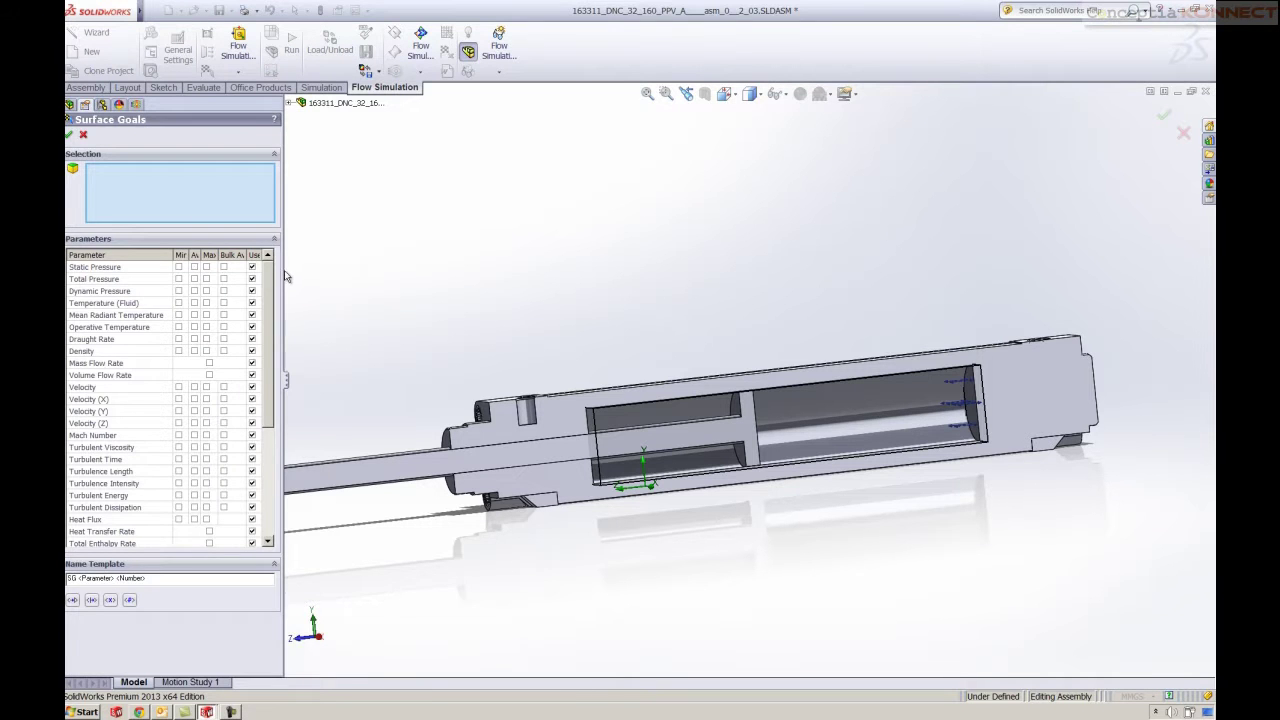
left_click_drag(284, 270, 337, 277)
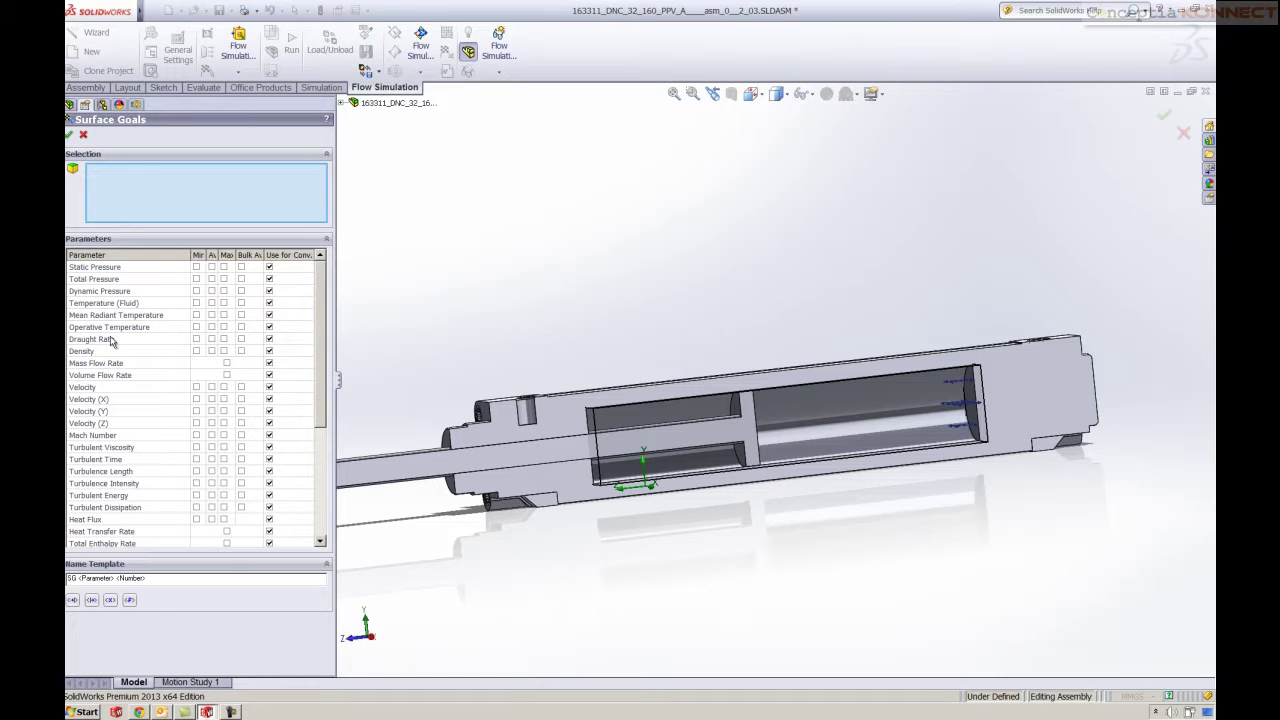
left_click_drag(322, 340, 306, 434)
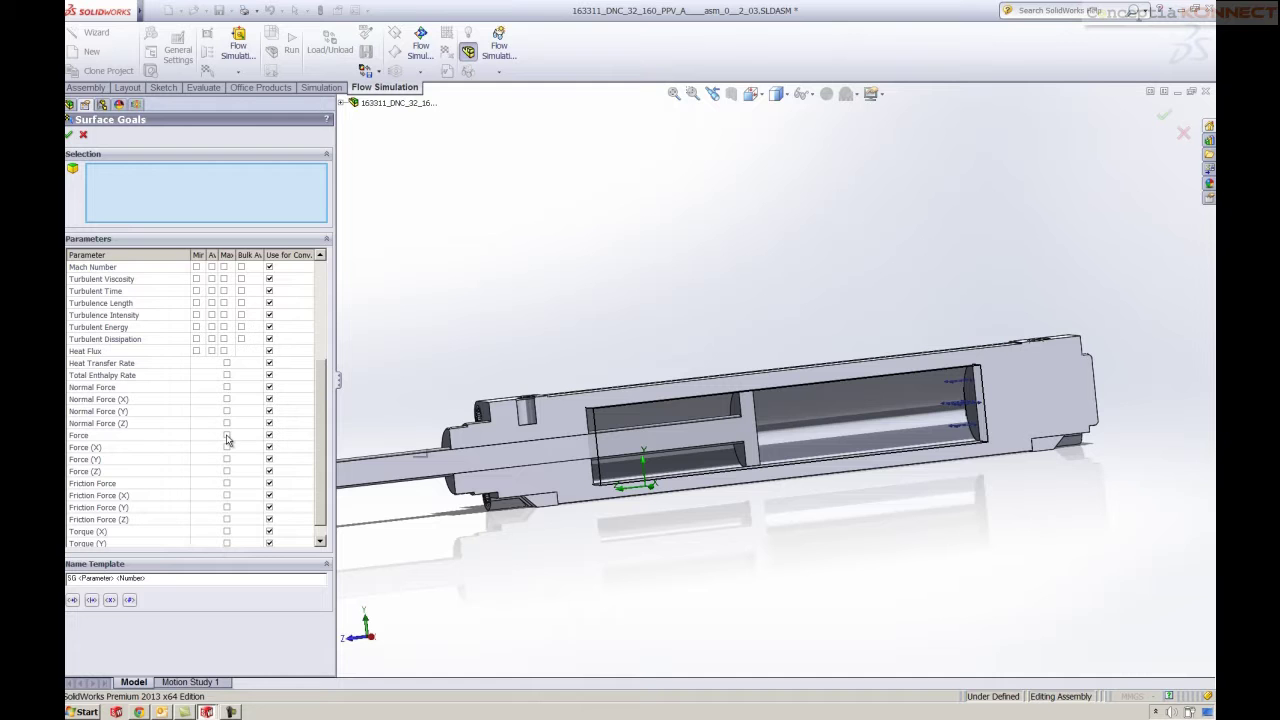
middle_click_drag(593, 485, 748, 427)
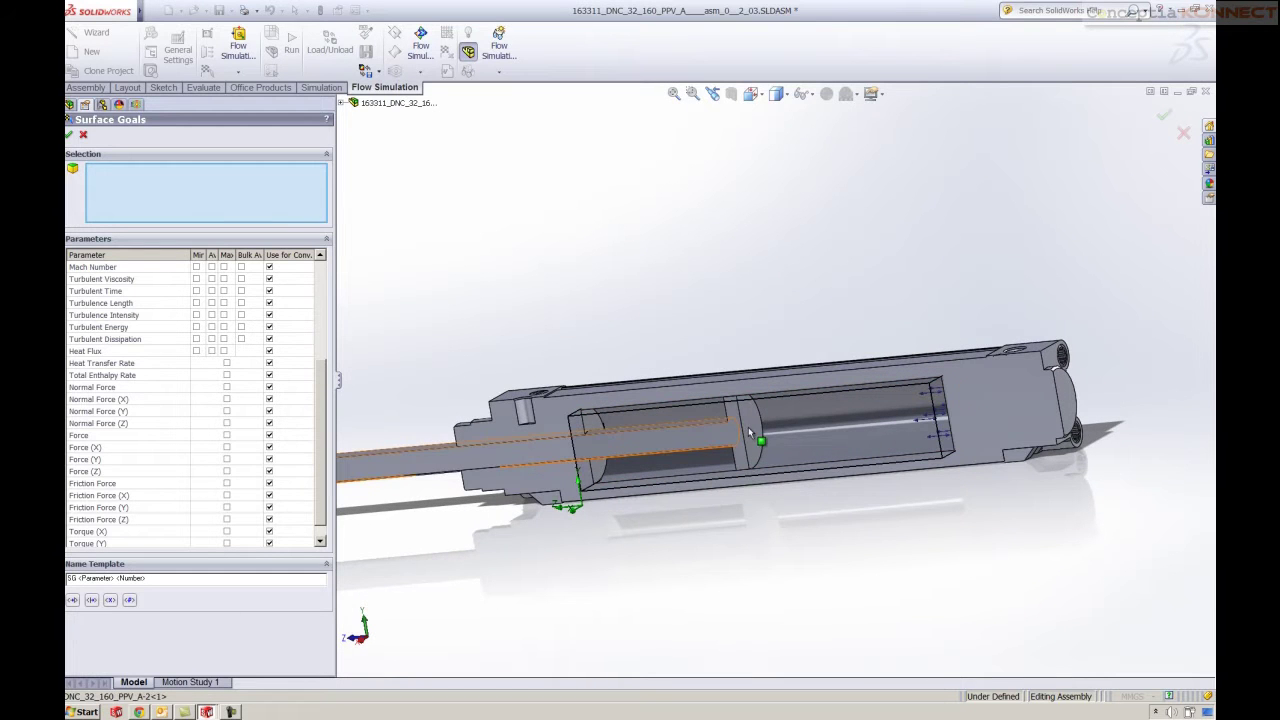
left_click(748, 427)
left_click(227, 437)
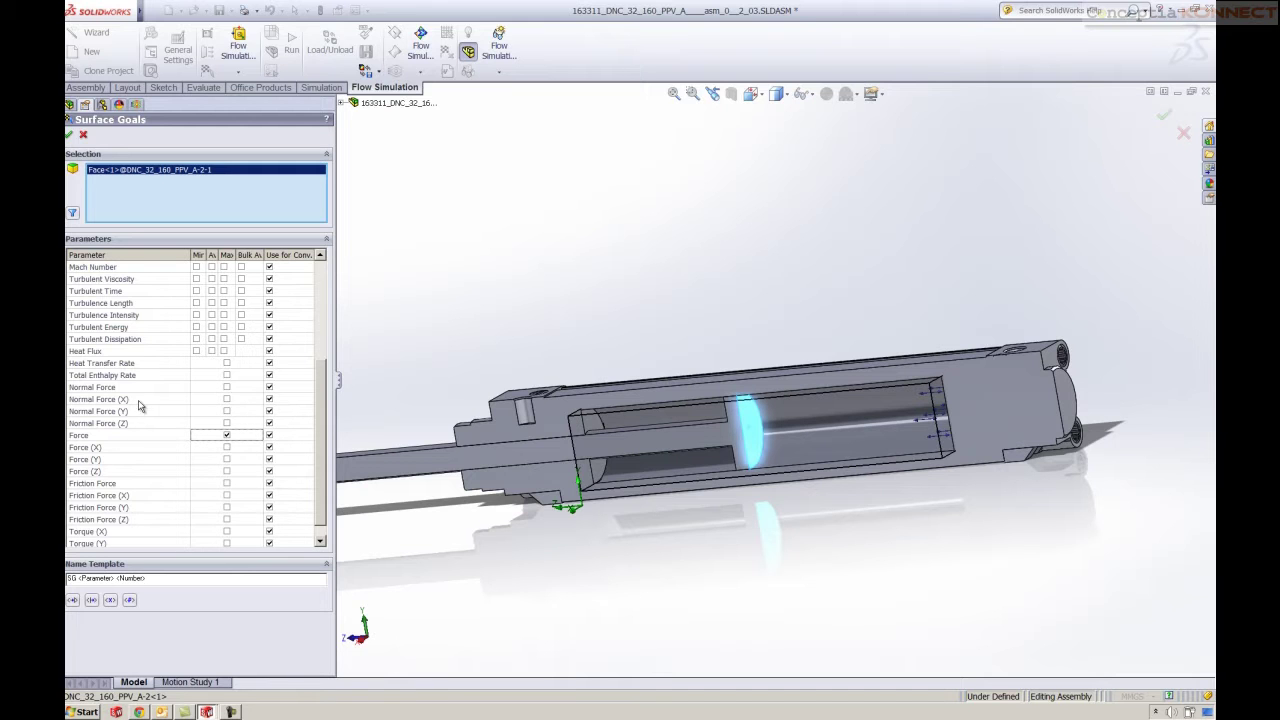
left_click(227, 389)
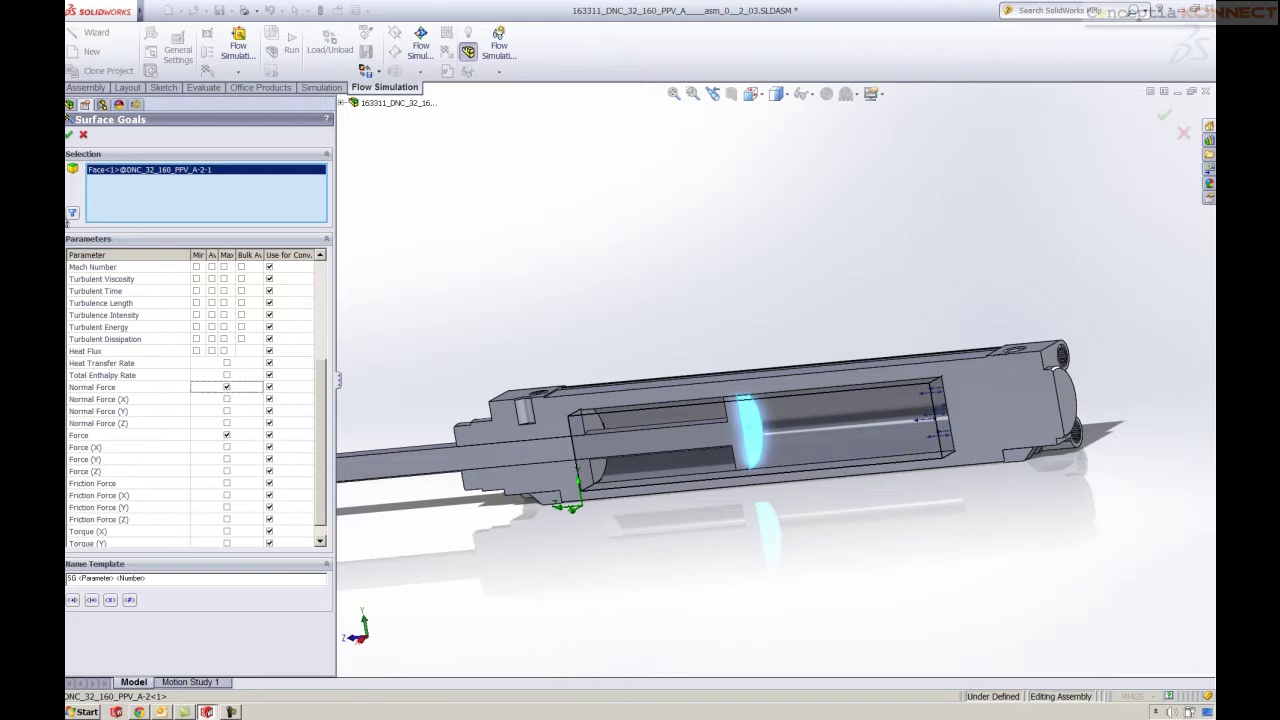
left_click(69, 134)
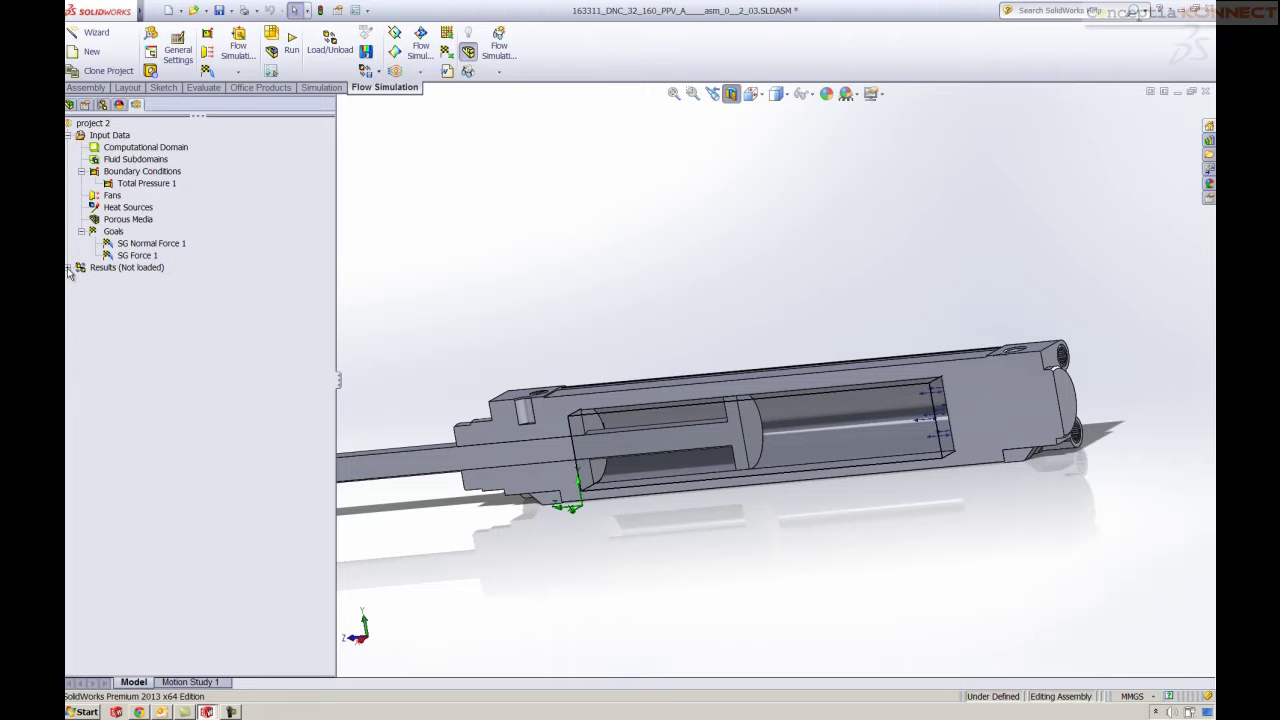
left_click(68, 268)
Run project 2's solver through all 40 iterations, then close the finished Solver window
right_click(93, 124)
left_click(108, 135)
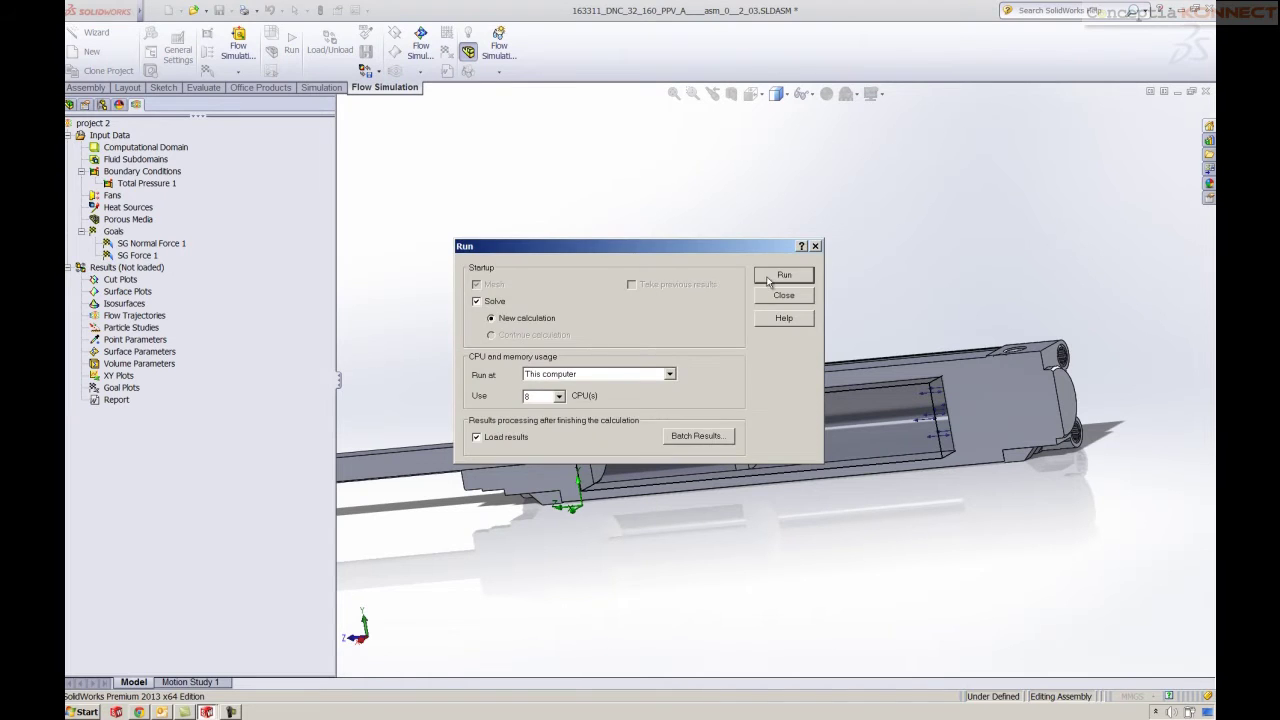
left_click(784, 275)
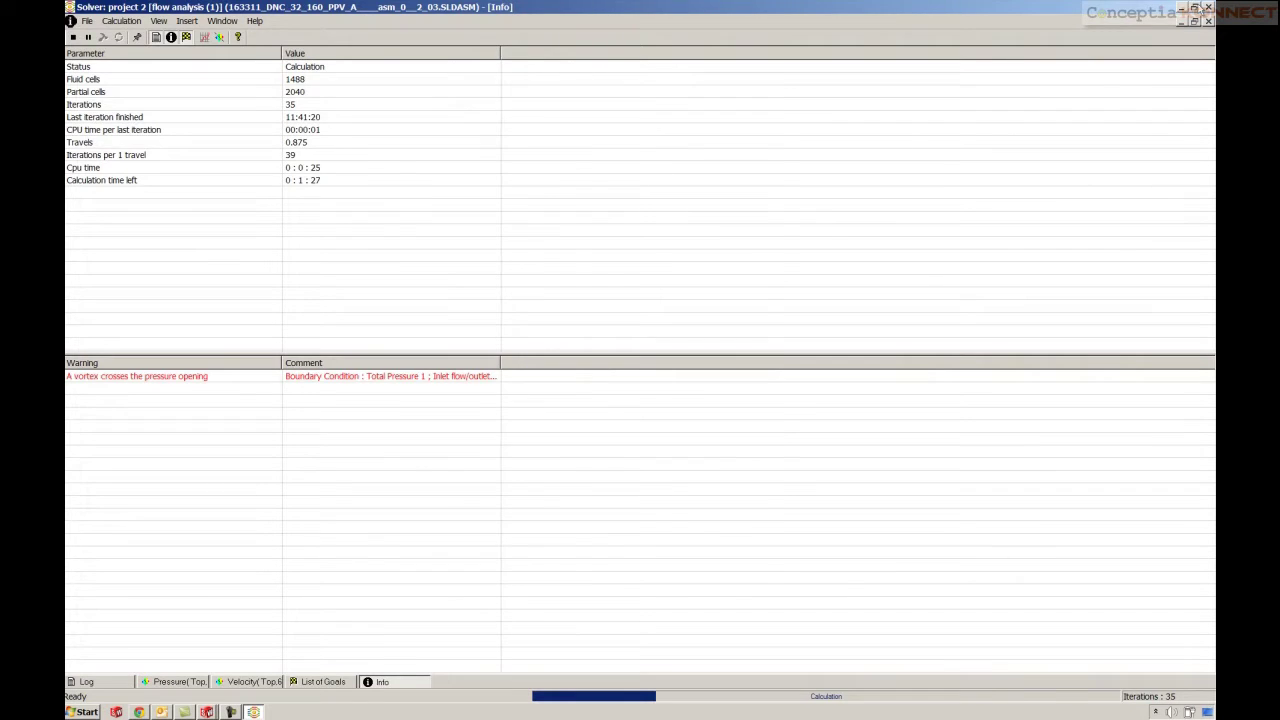
left_click(1194, 7)
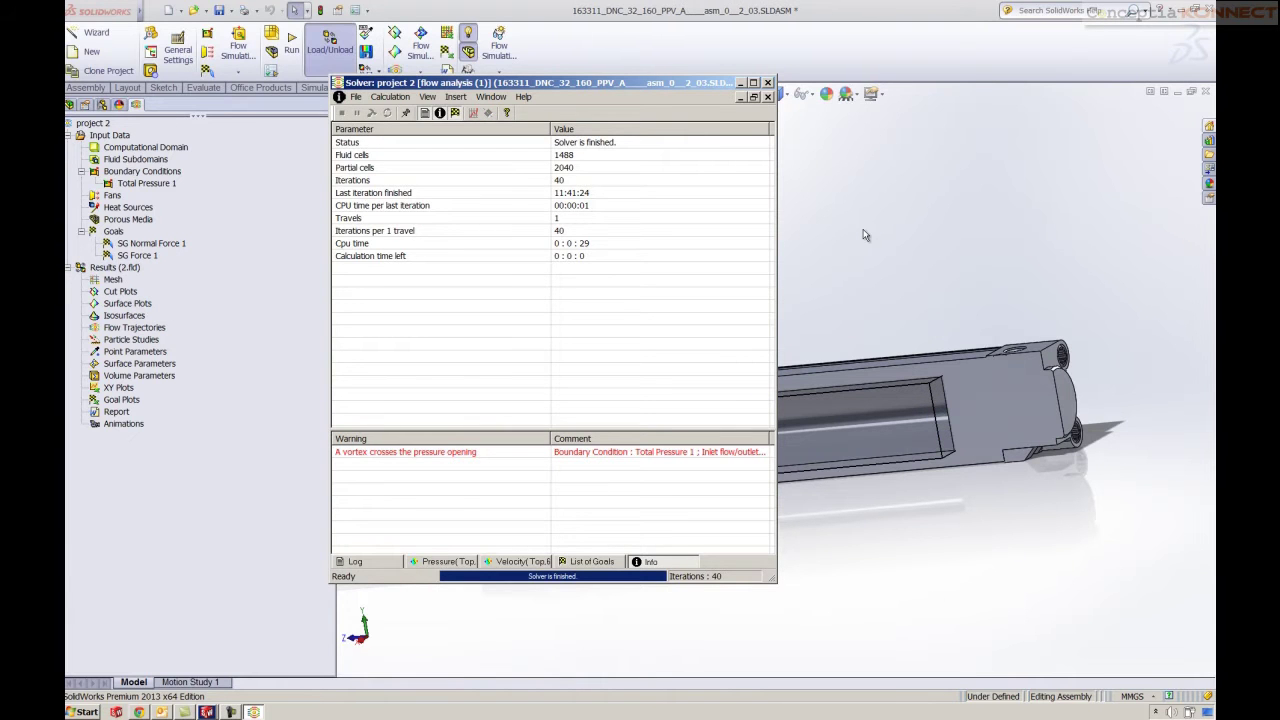
left_click(767, 82)
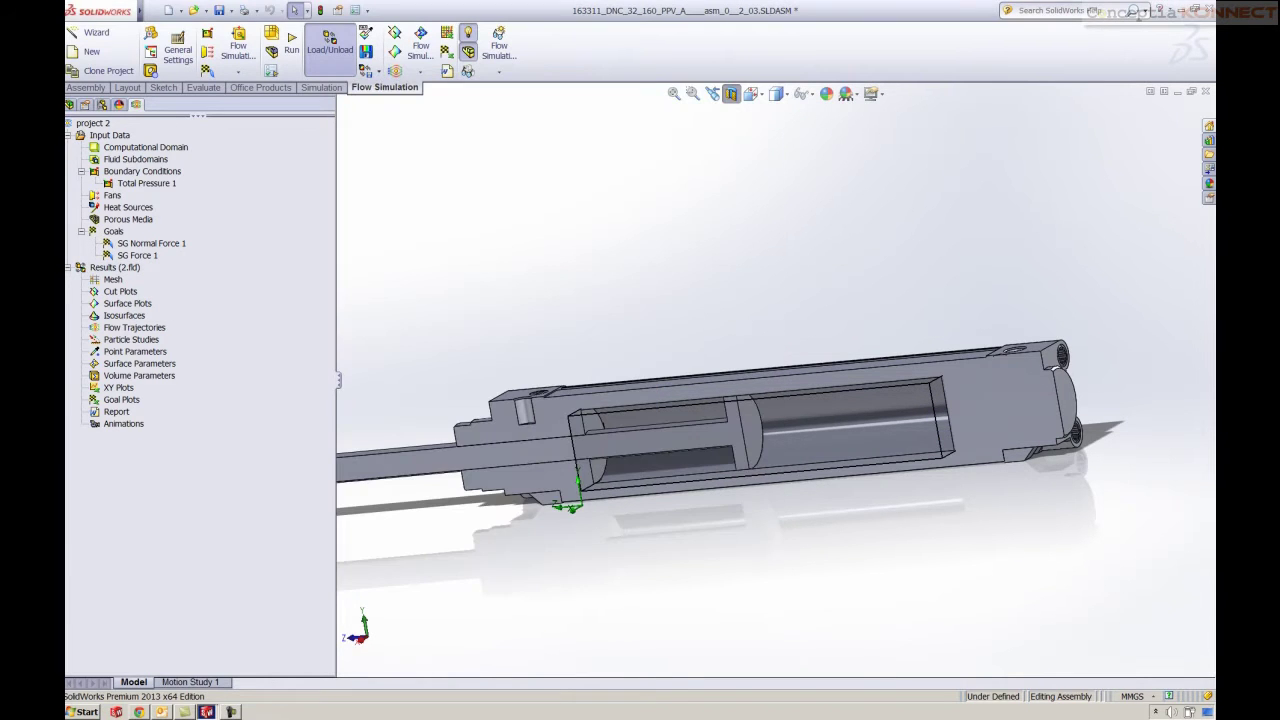
Insert a pressure cut plot through the Right Plane and view the cylinder side-on
right_click(110, 291)
left_click(134, 295)
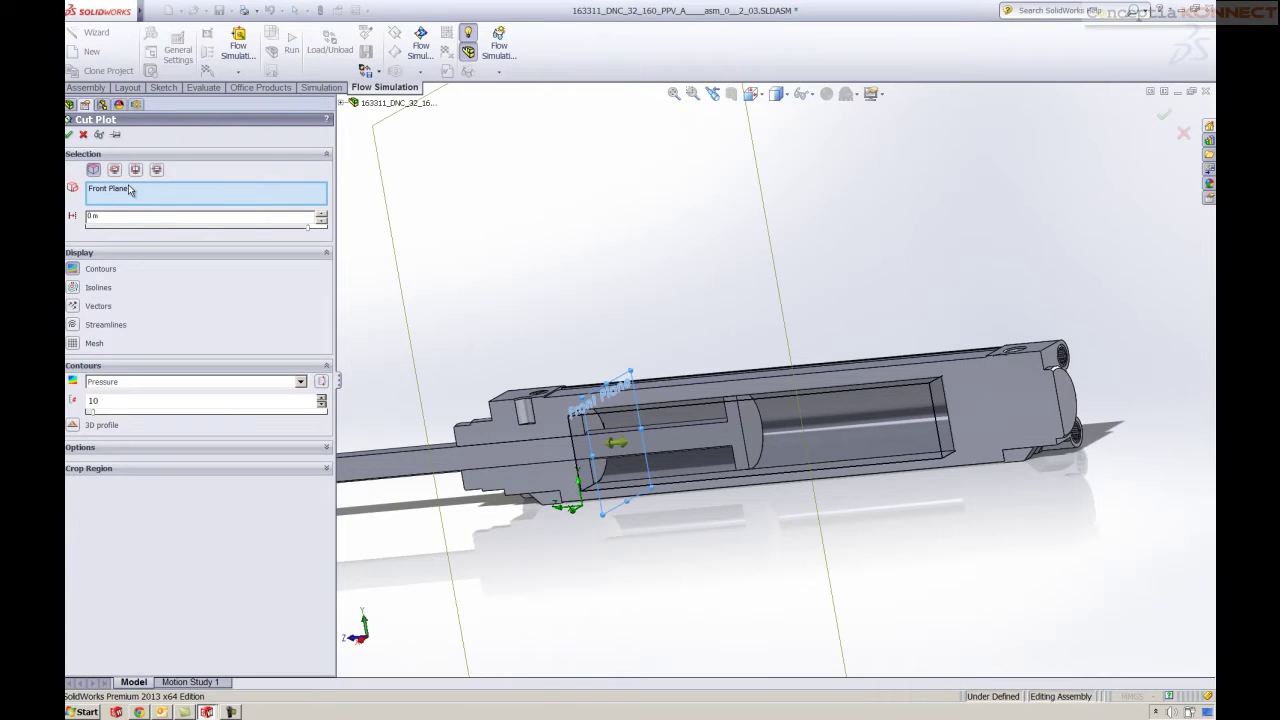
left_click(354, 103)
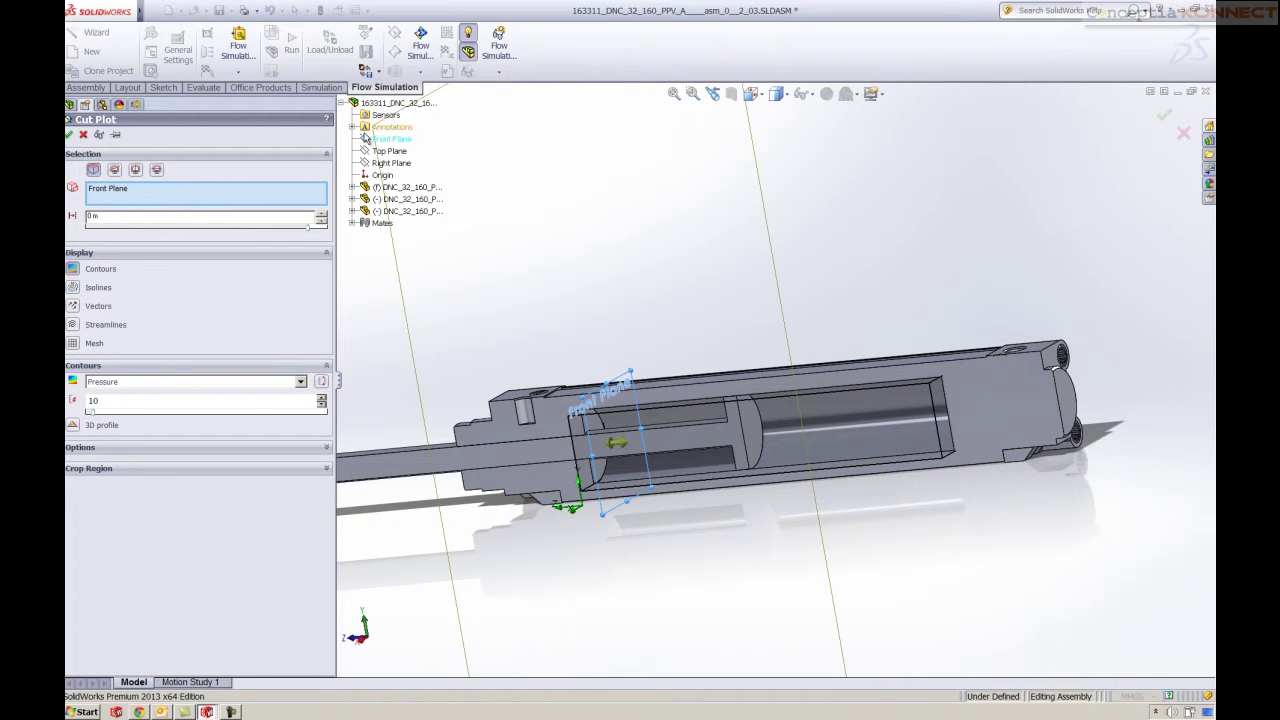
left_click(382, 163)
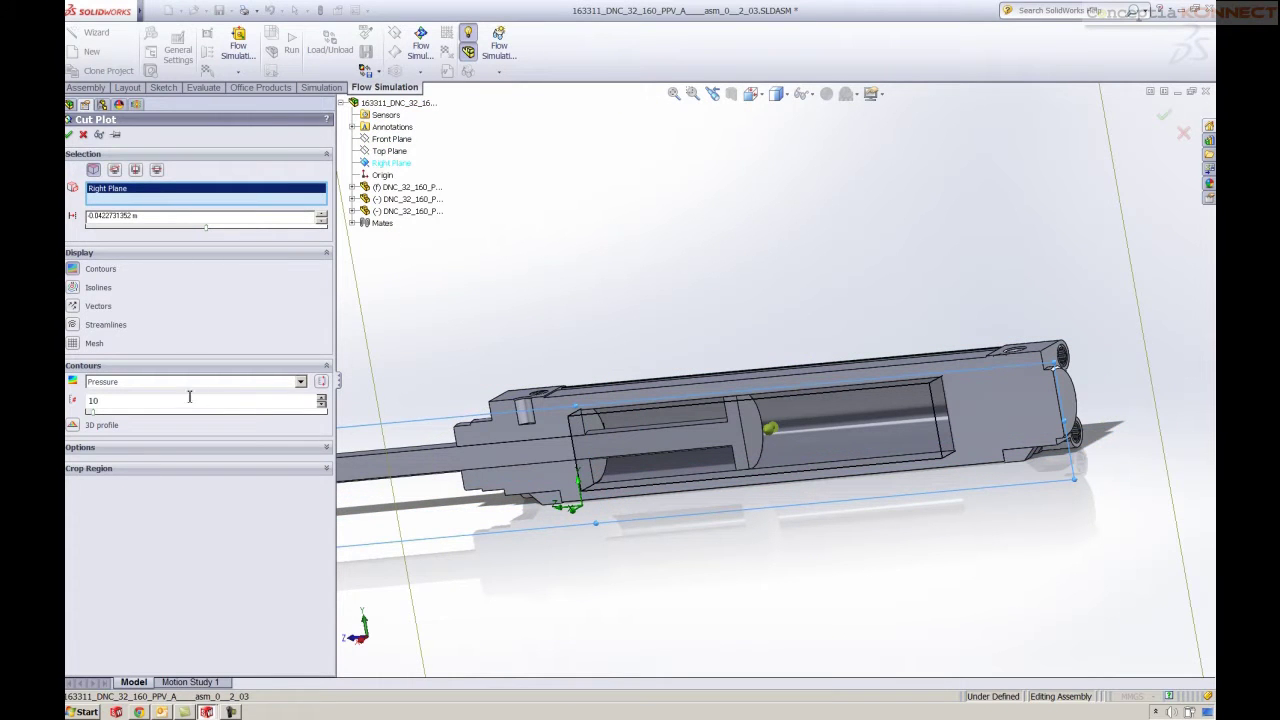
left_click(68, 134)
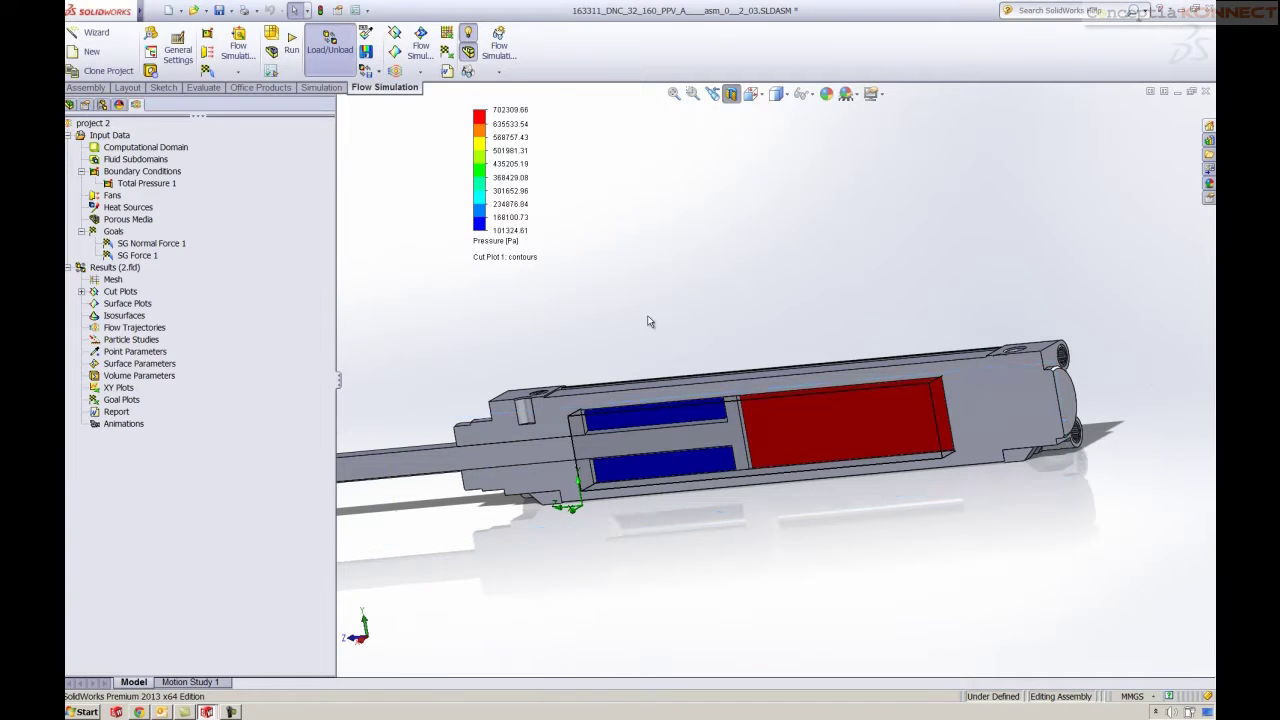
scroll(648, 315, "up", 3)
middle_click_drag(648, 315, 677, 311)
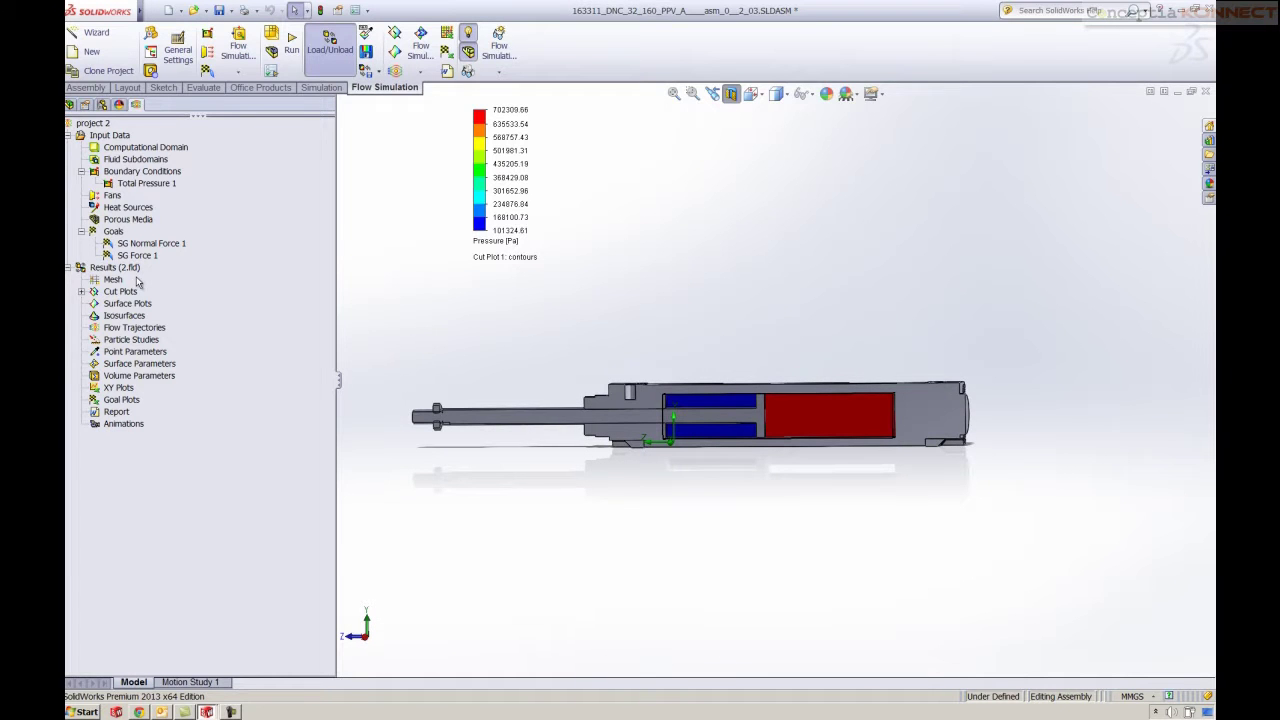
Switch Cut Plot 1's contours to Velocity, then to Turbulent Viscosity
left_click(81, 291)
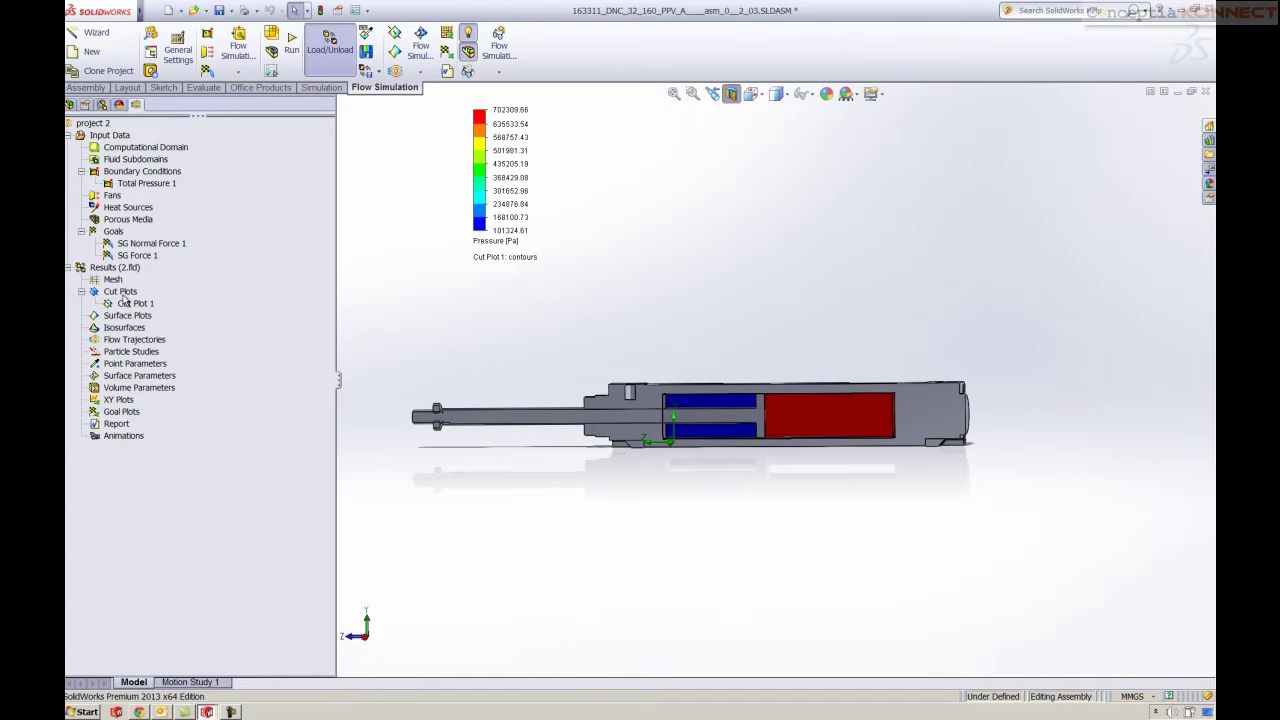
left_click(503, 250)
left_click(505, 245)
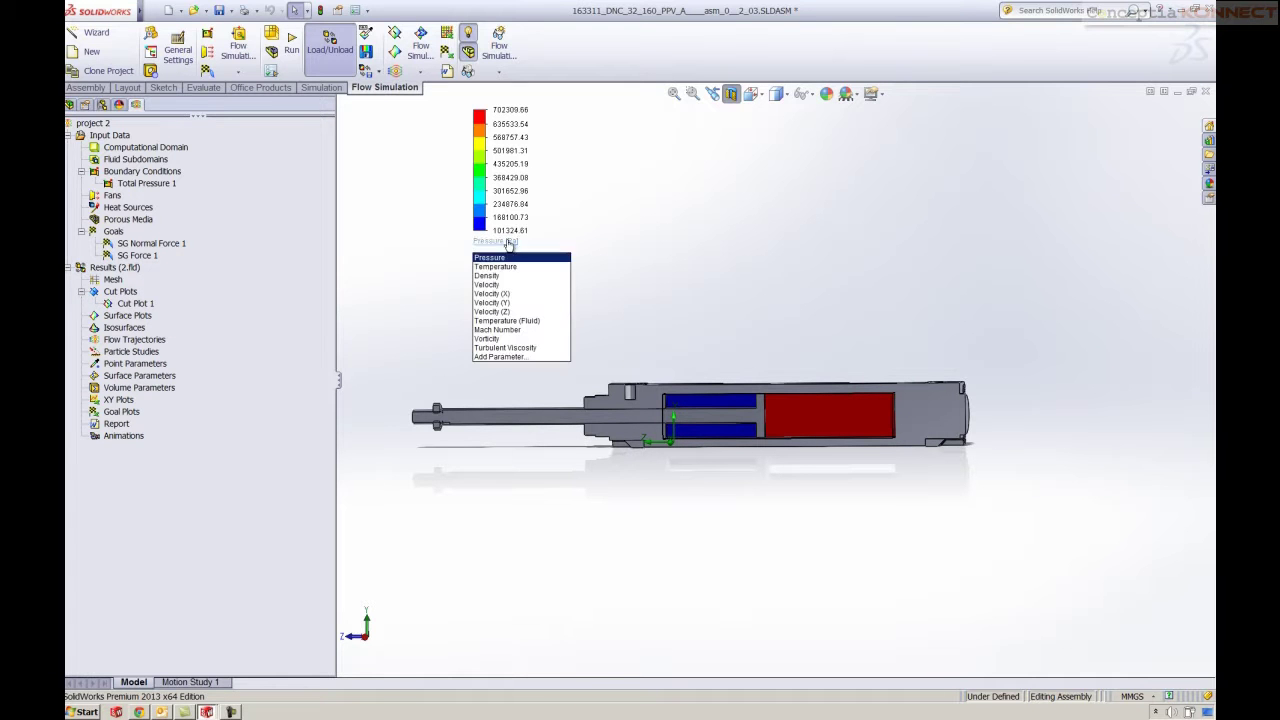
left_click(492, 284)
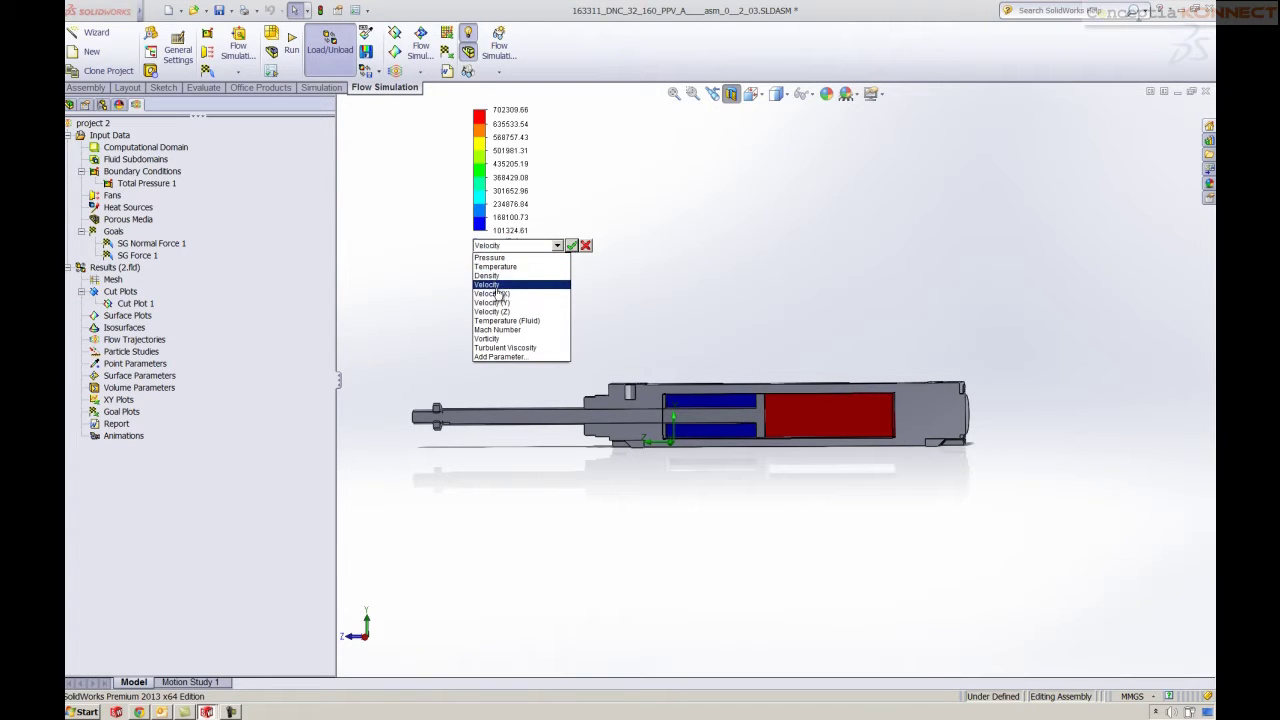
left_click(571, 245)
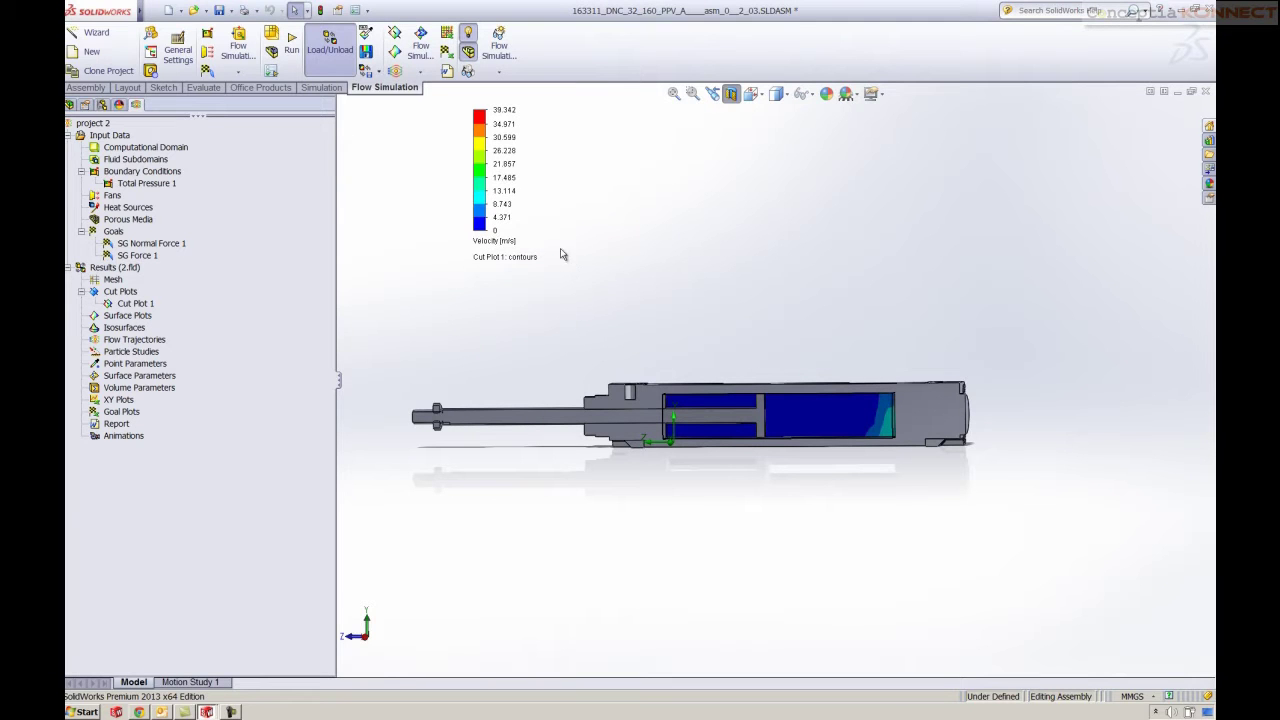
left_click(492, 243)
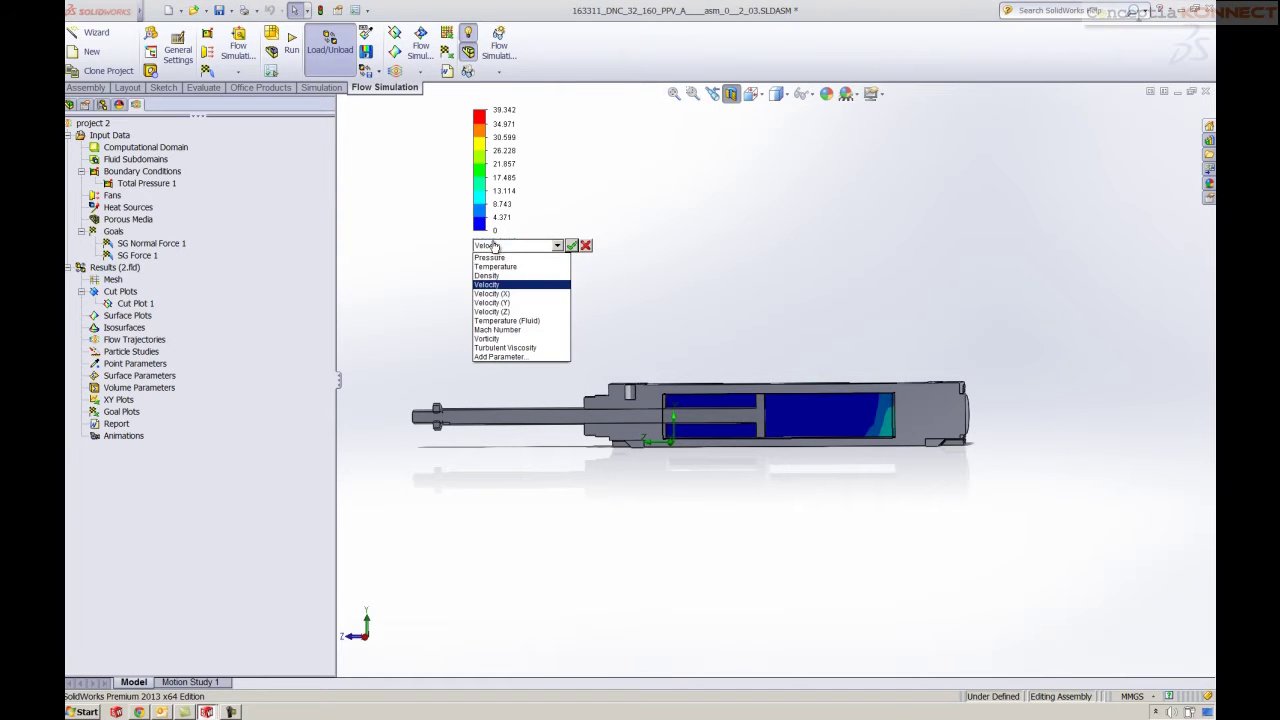
left_click(511, 348)
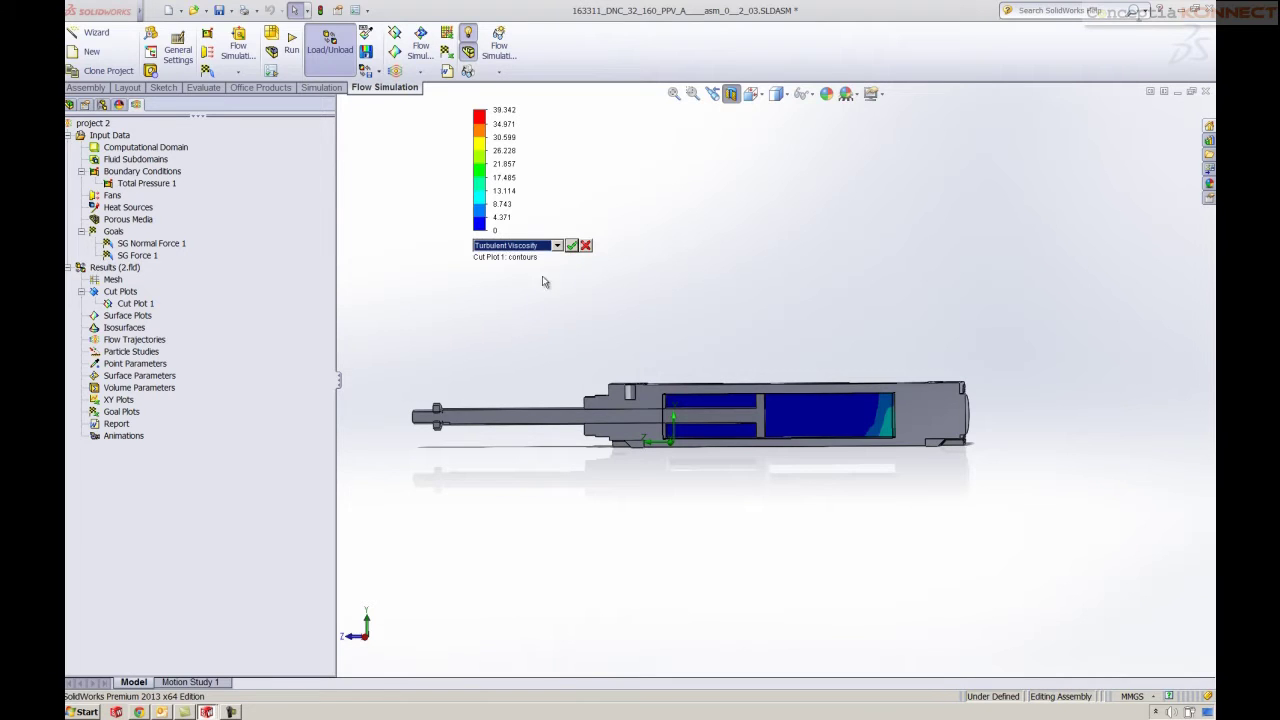
left_click(572, 246)
mouse_move(827, 296)
middle_mouse_down()
mouse_move(857, 260)
mouse_move(829, 297)
middle_mouse_up()
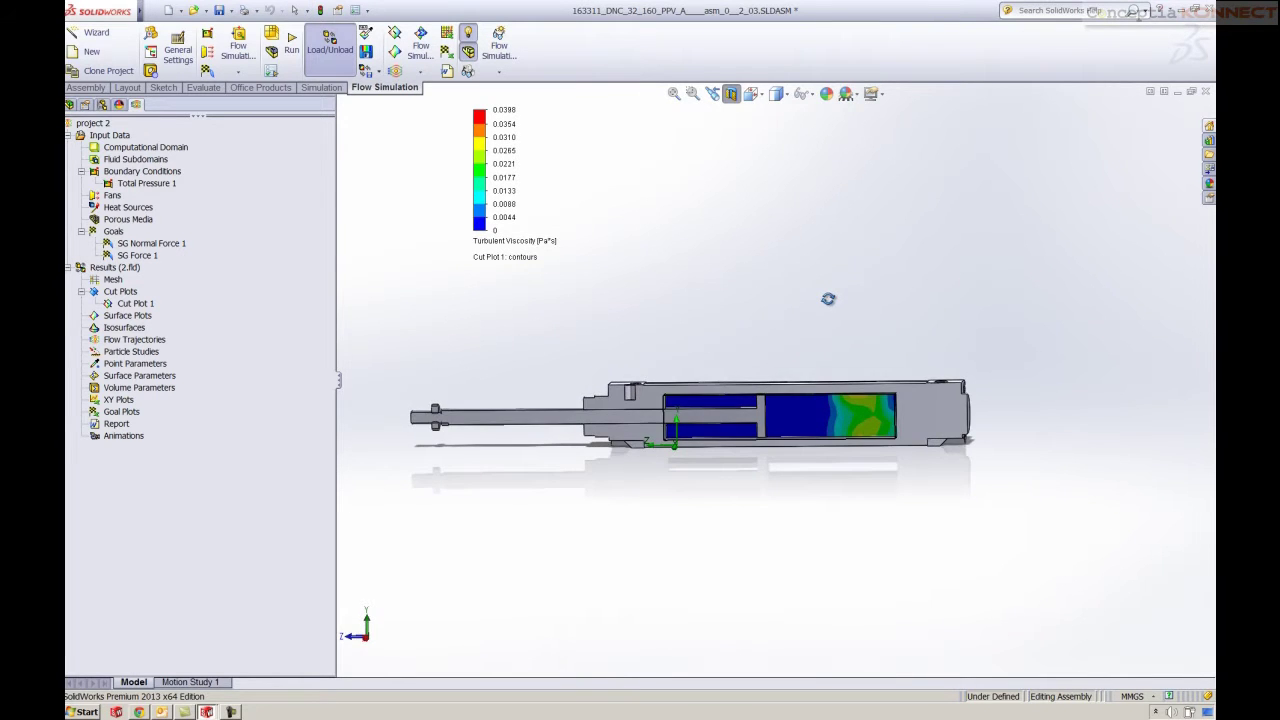
Create Flow Trajectories 1 starting from the piston face, coloured by velocity
right_click(124, 339)
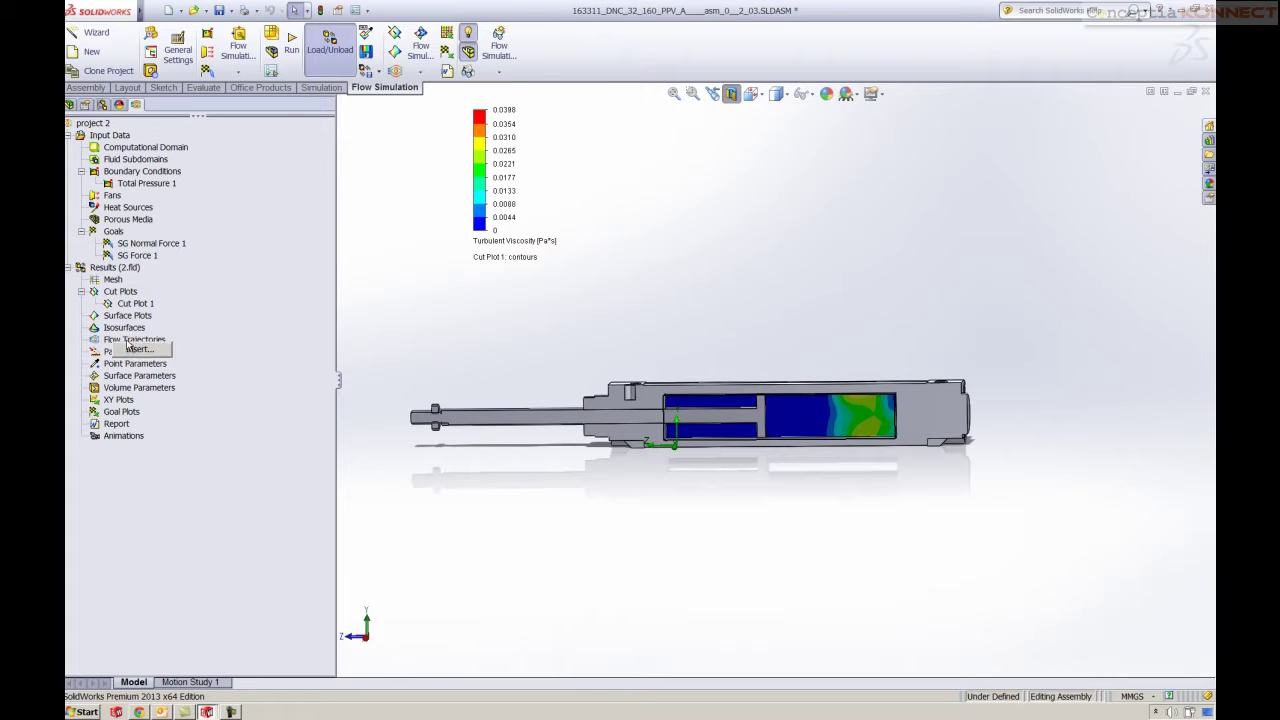
left_click(156, 351)
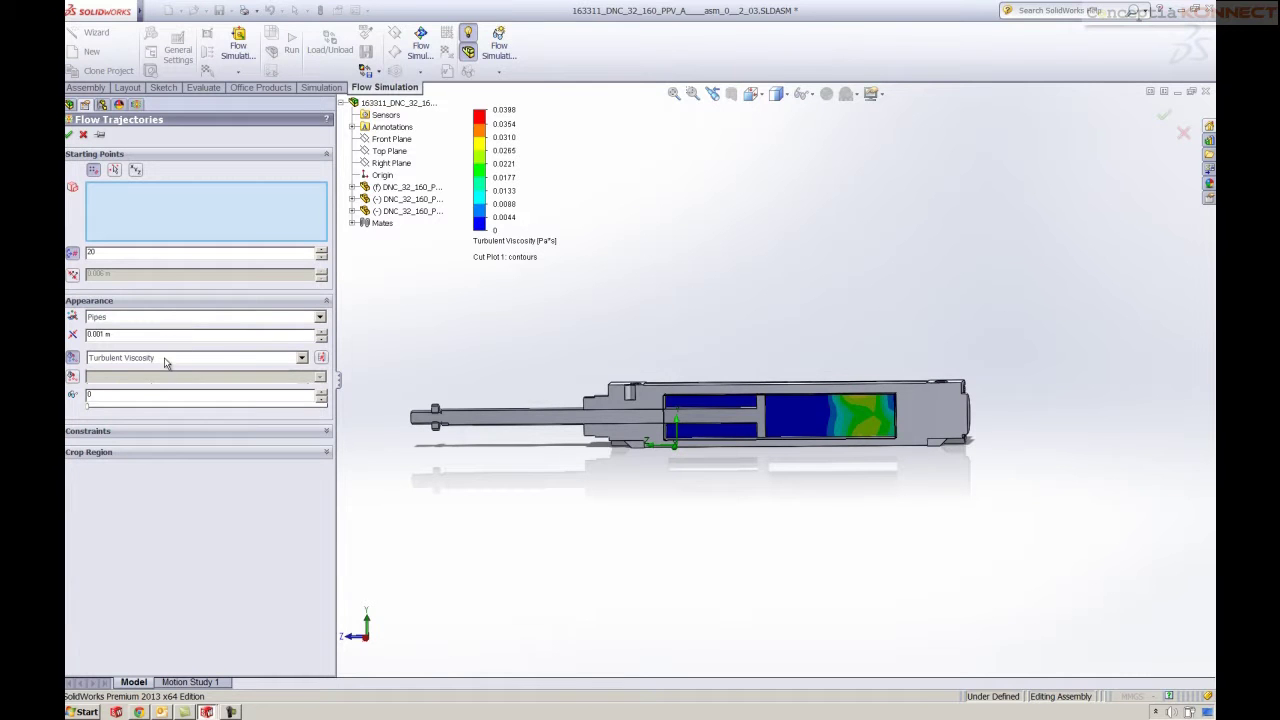
left_click(69, 134)
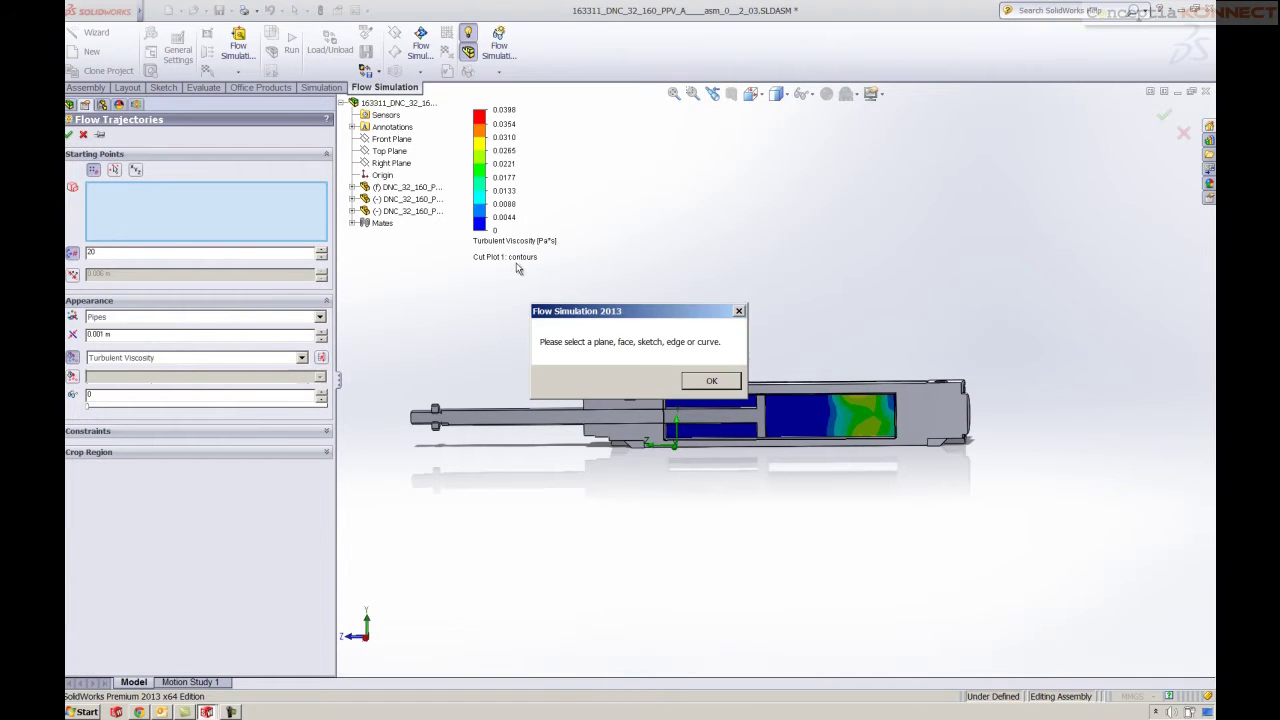
left_click(711, 384)
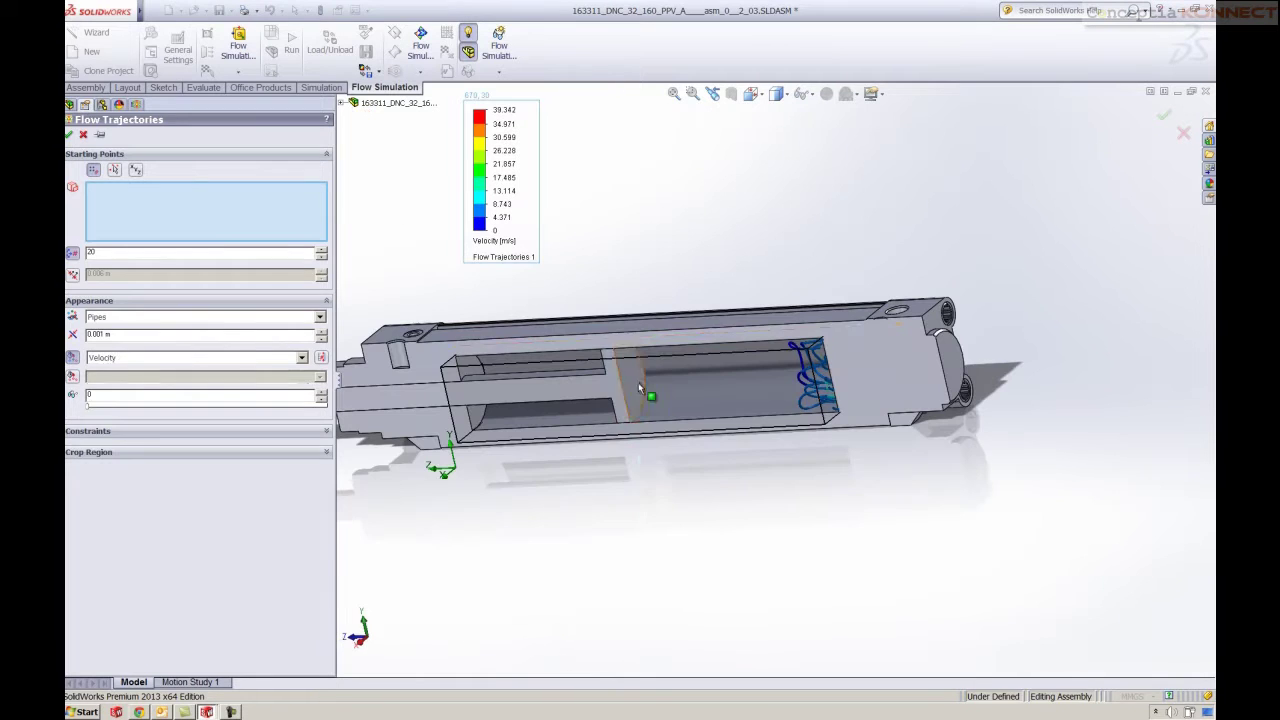
left_click(630, 385)
left_click(69, 135)
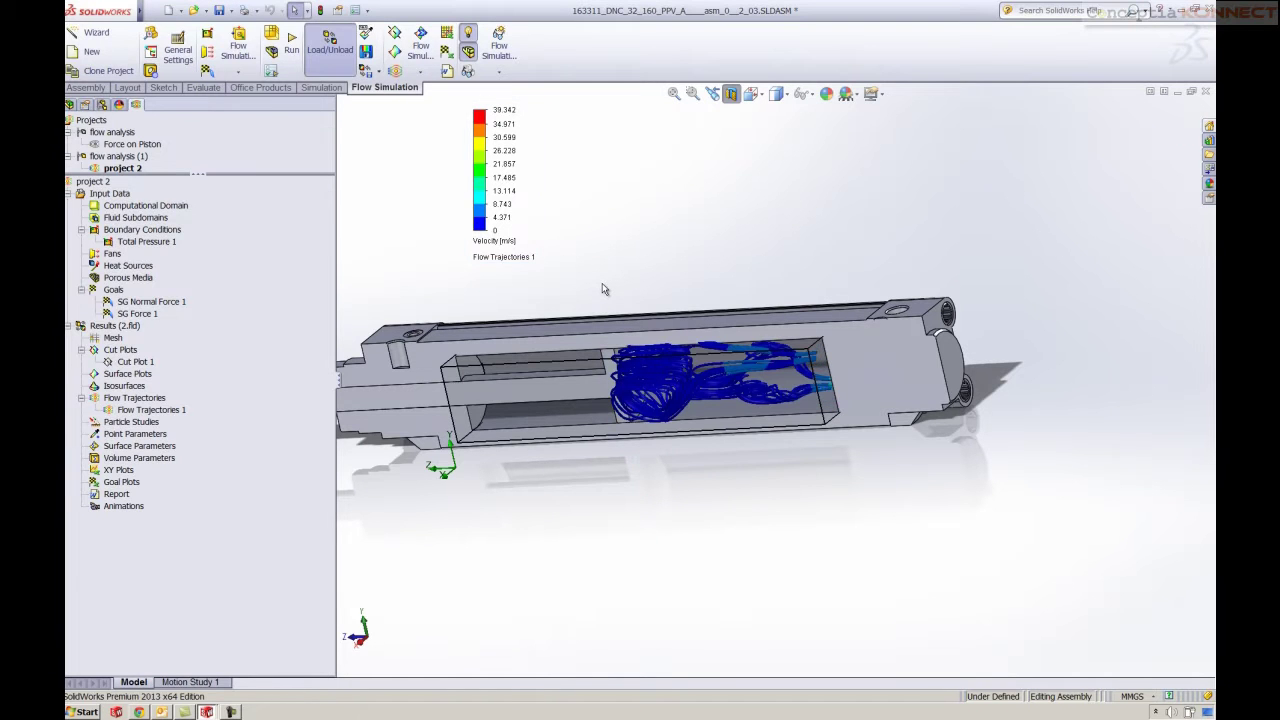
middle_click_drag(600, 300, 607, 280)
Change Flow Trajectories 1's appearance from pipes to spheres
double_click(151, 409)
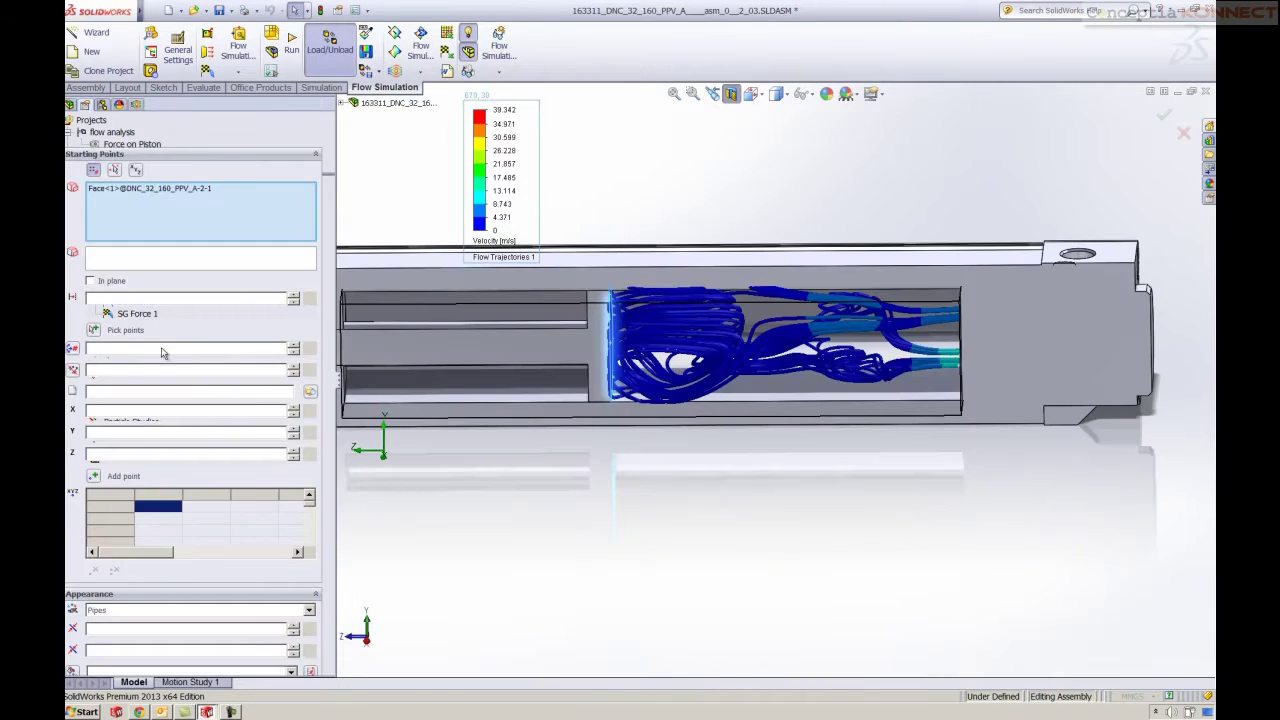
left_click(128, 335)
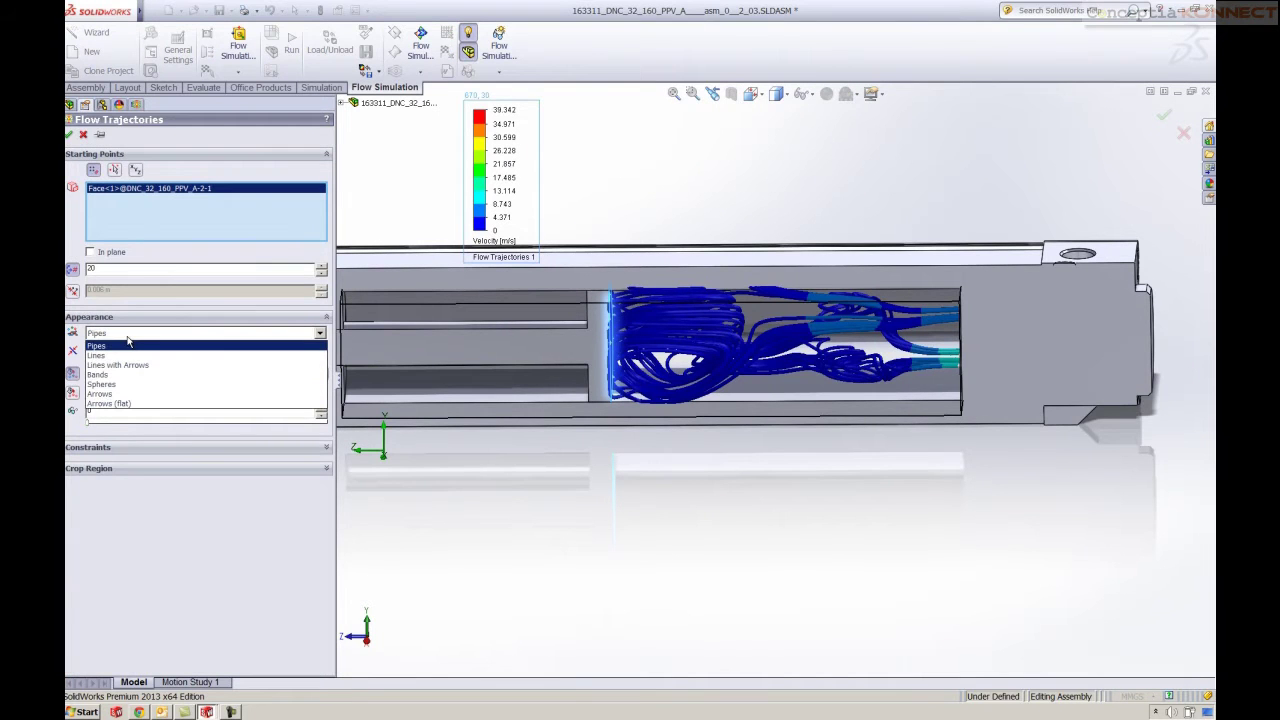
left_click(110, 385)
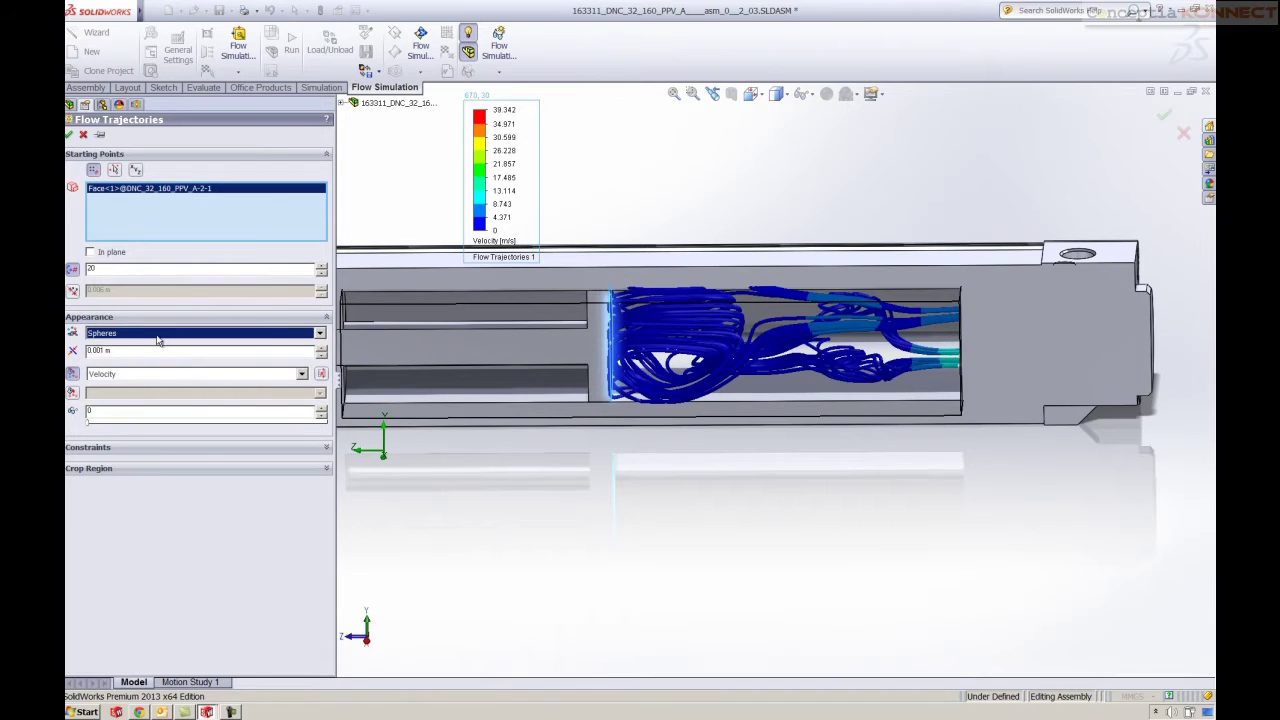
left_click(69, 134)
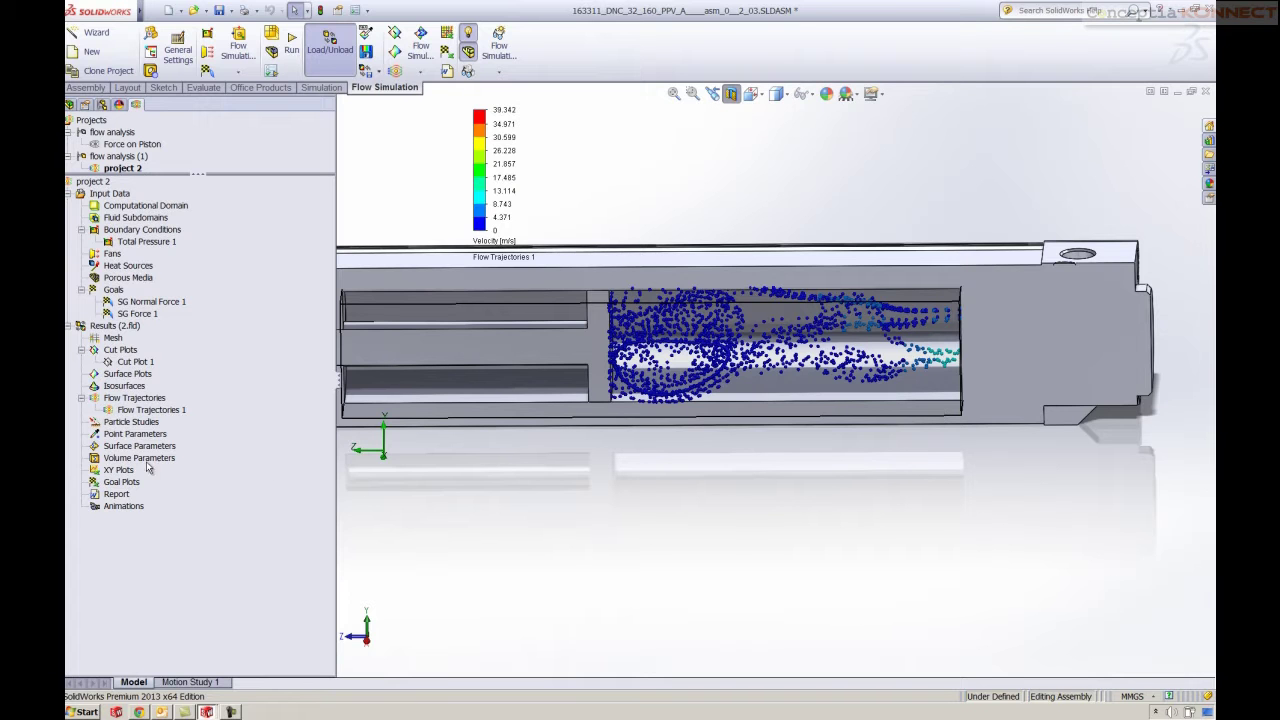
Insert a goal plot of SG Normal Force 1 and SG Force 1 and export it to Excel
right_click(116, 486)
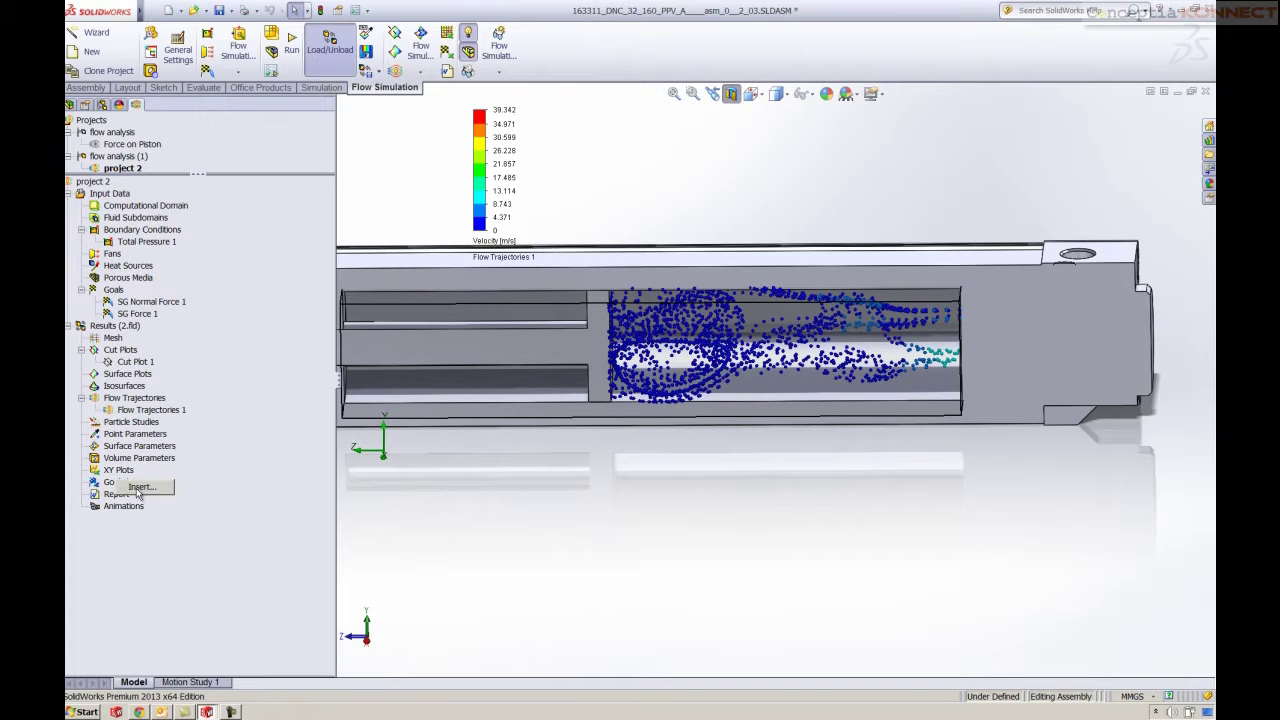
left_click(141, 494)
left_click(94, 190)
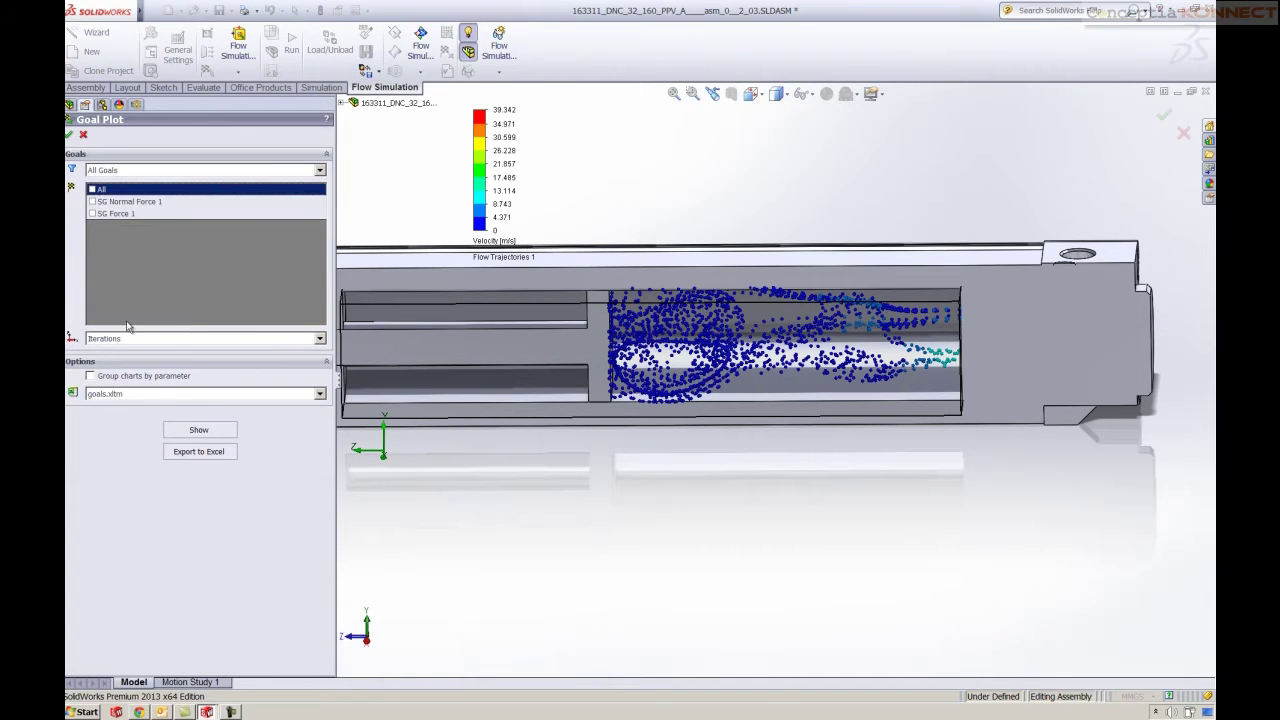
left_click(178, 454)
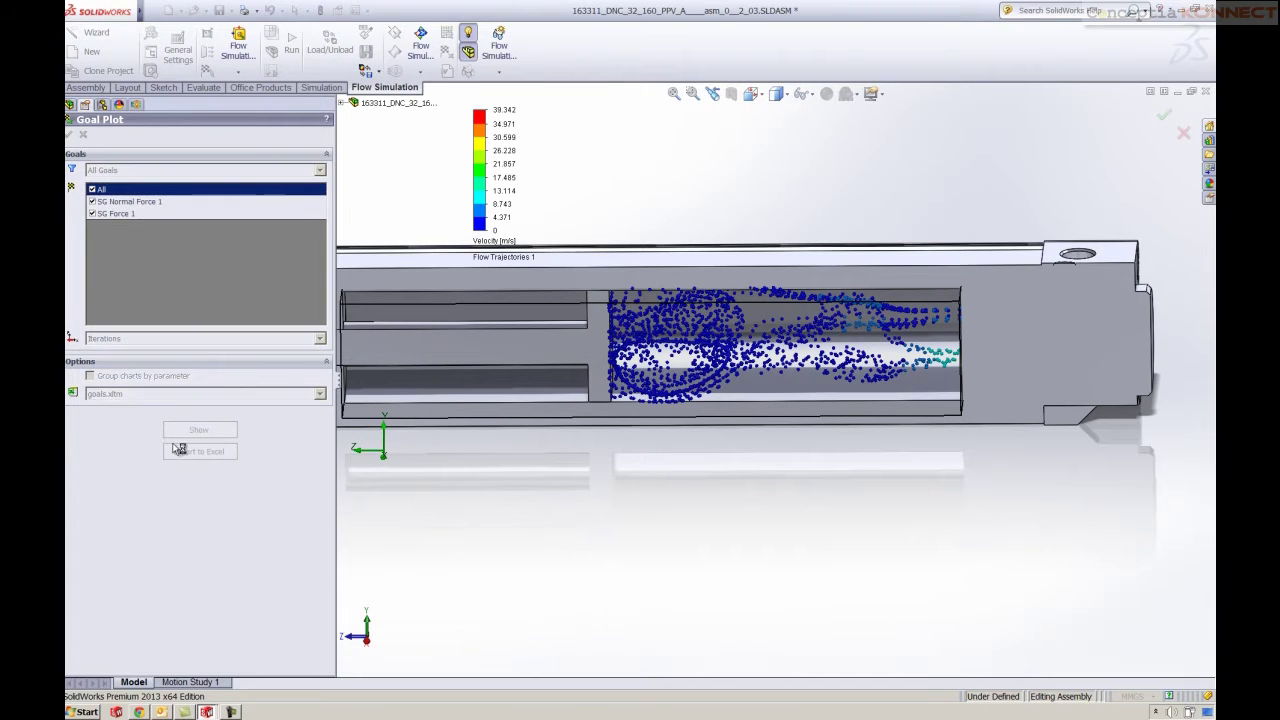
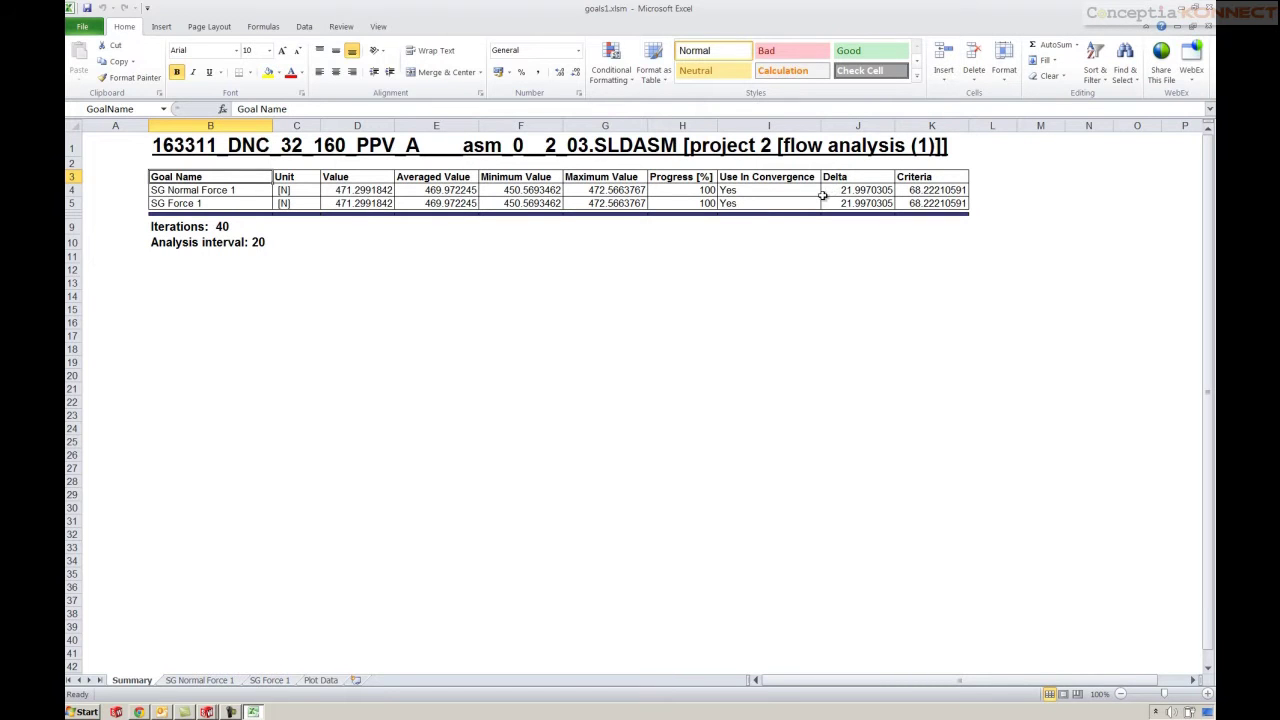
Inspect the minimum and averaged values of SG Normal Force 1 and SG Force 1 (471.2991842 N), then close the workbook
left_click(519, 191)
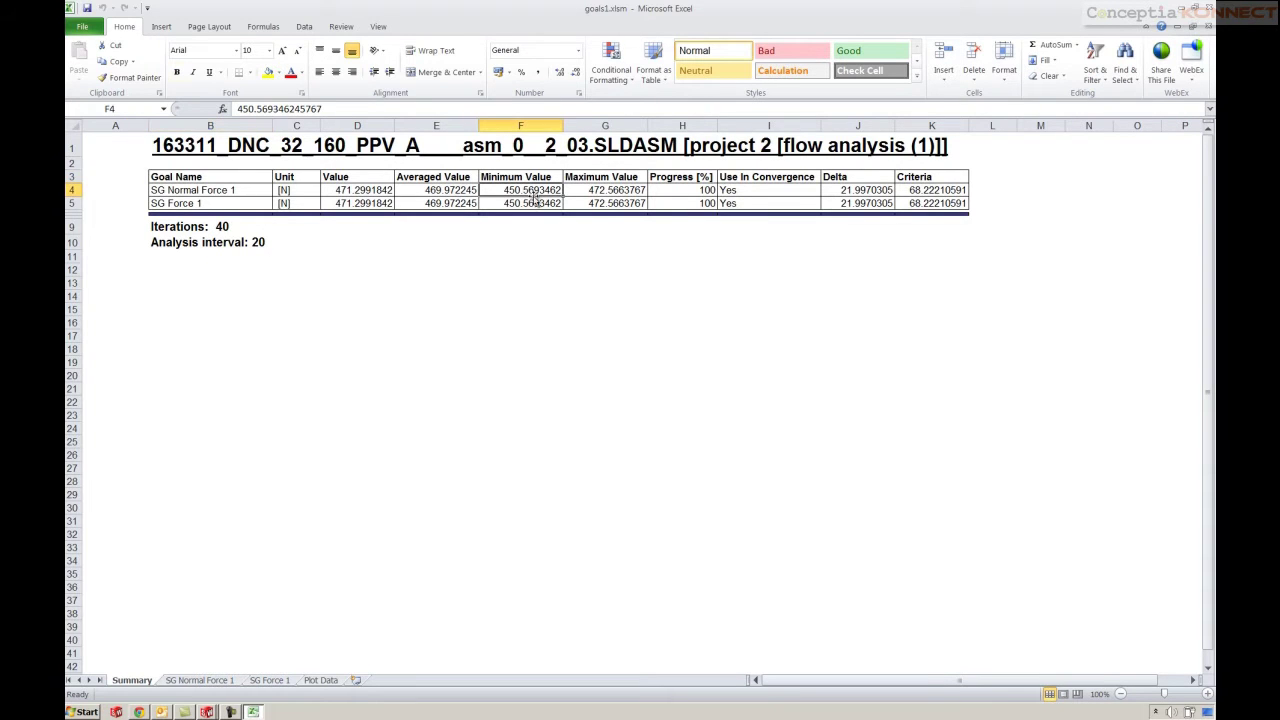
left_click(538, 203)
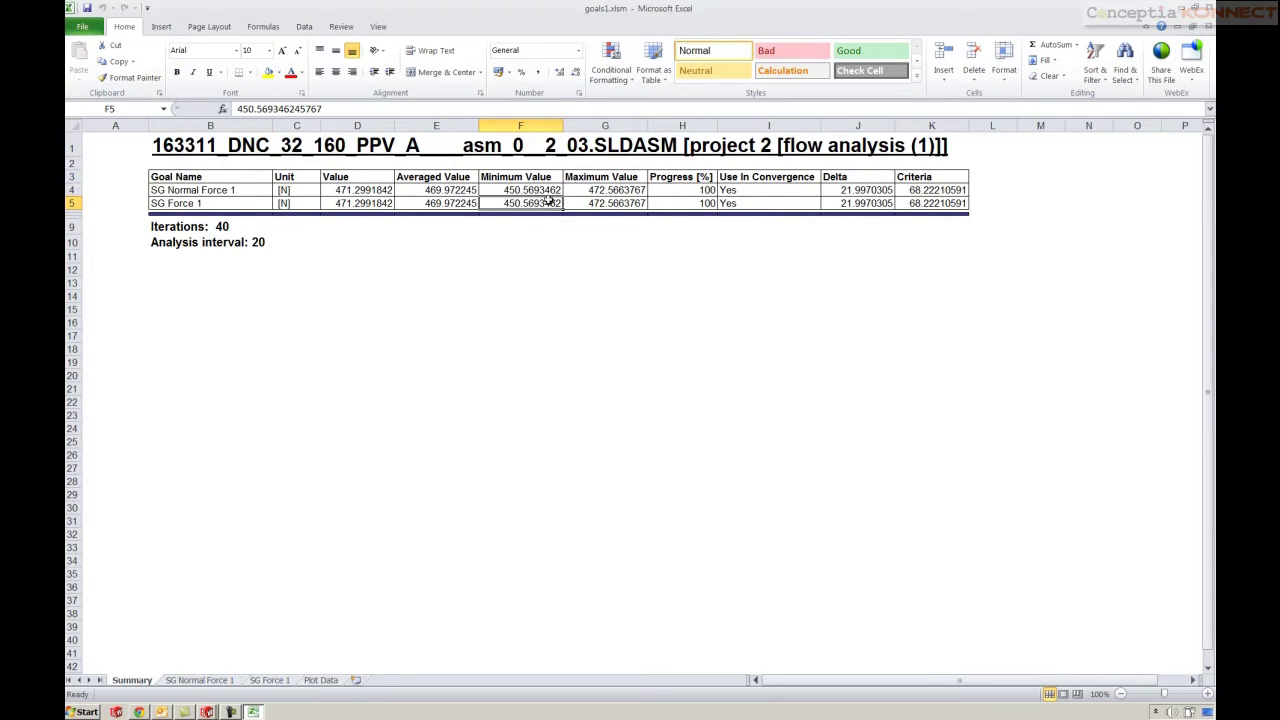
left_click(540, 189)
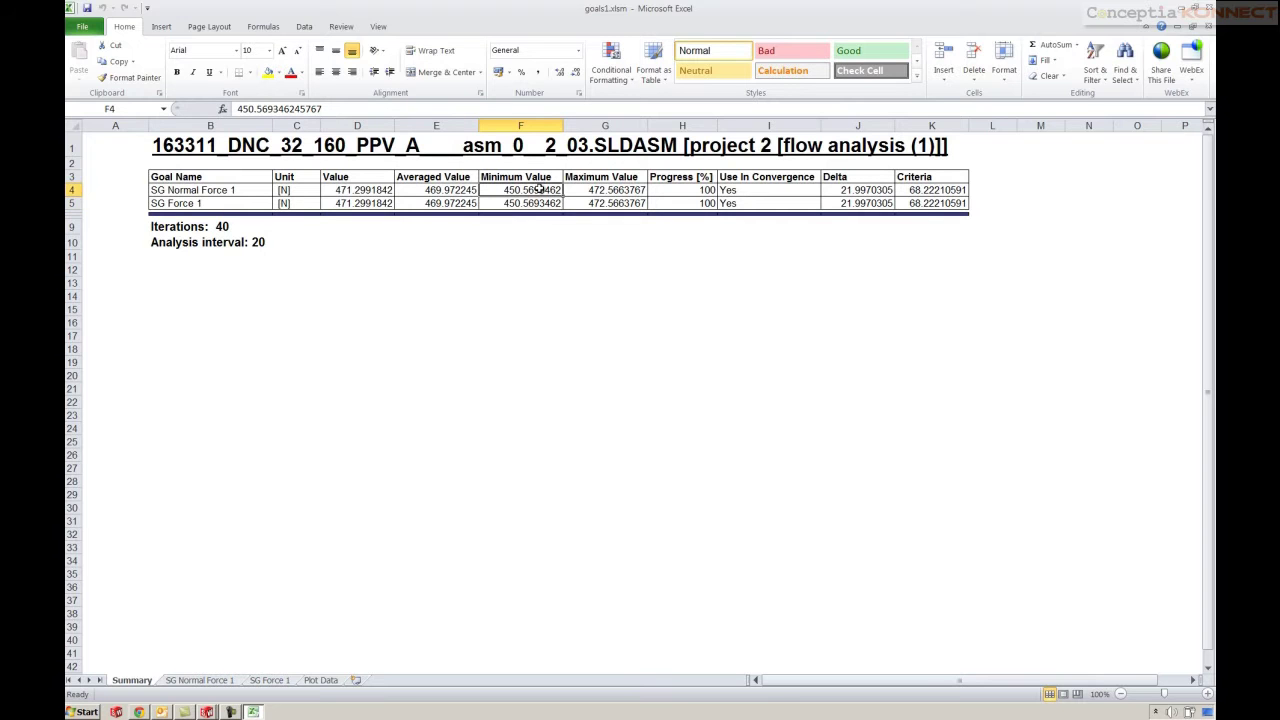
left_click(461, 191)
left_click(459, 203)
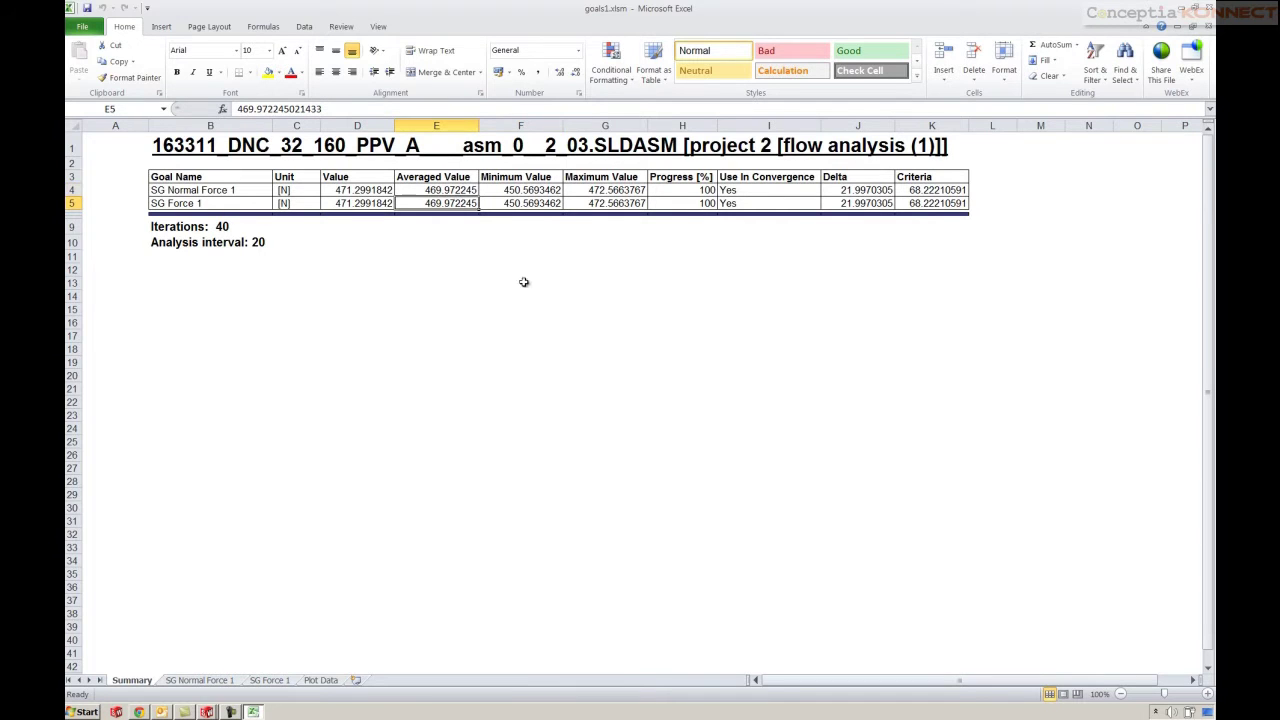
left_click(1209, 8)
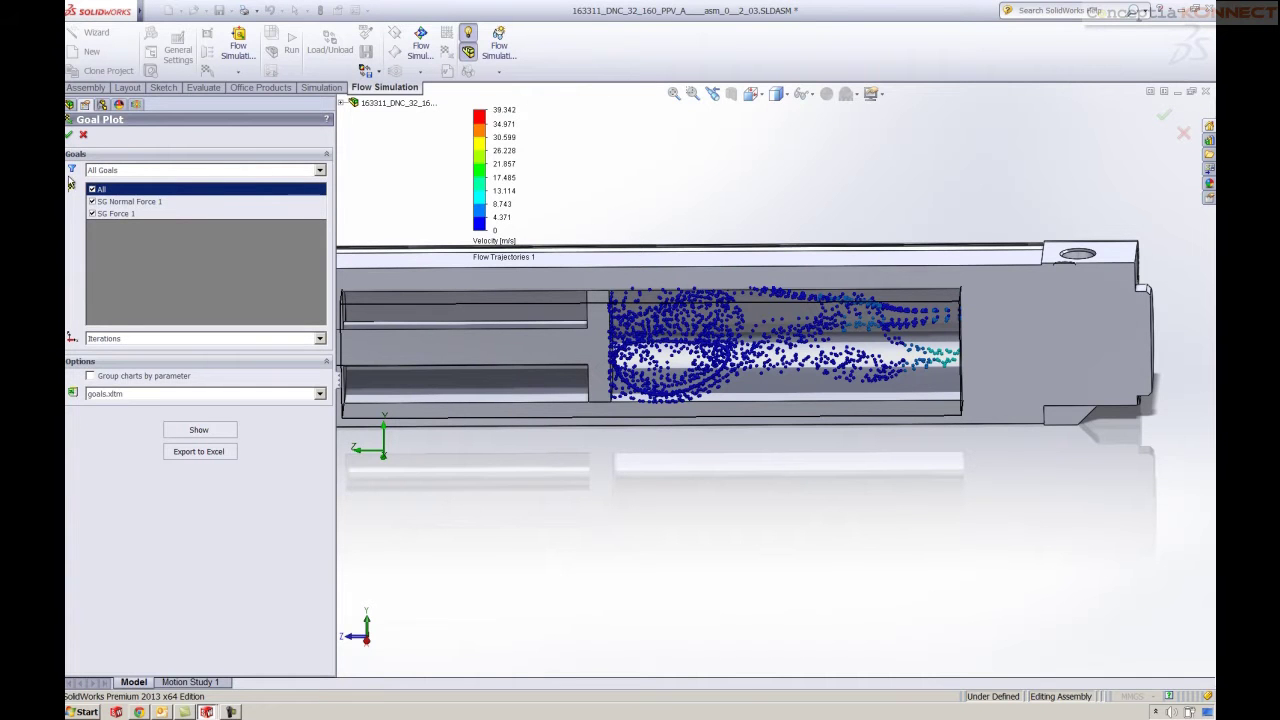
Show the SG Normal Force 1 and SG Force 1 goal plot as convergence charts and close its settings
left_click(205, 434)
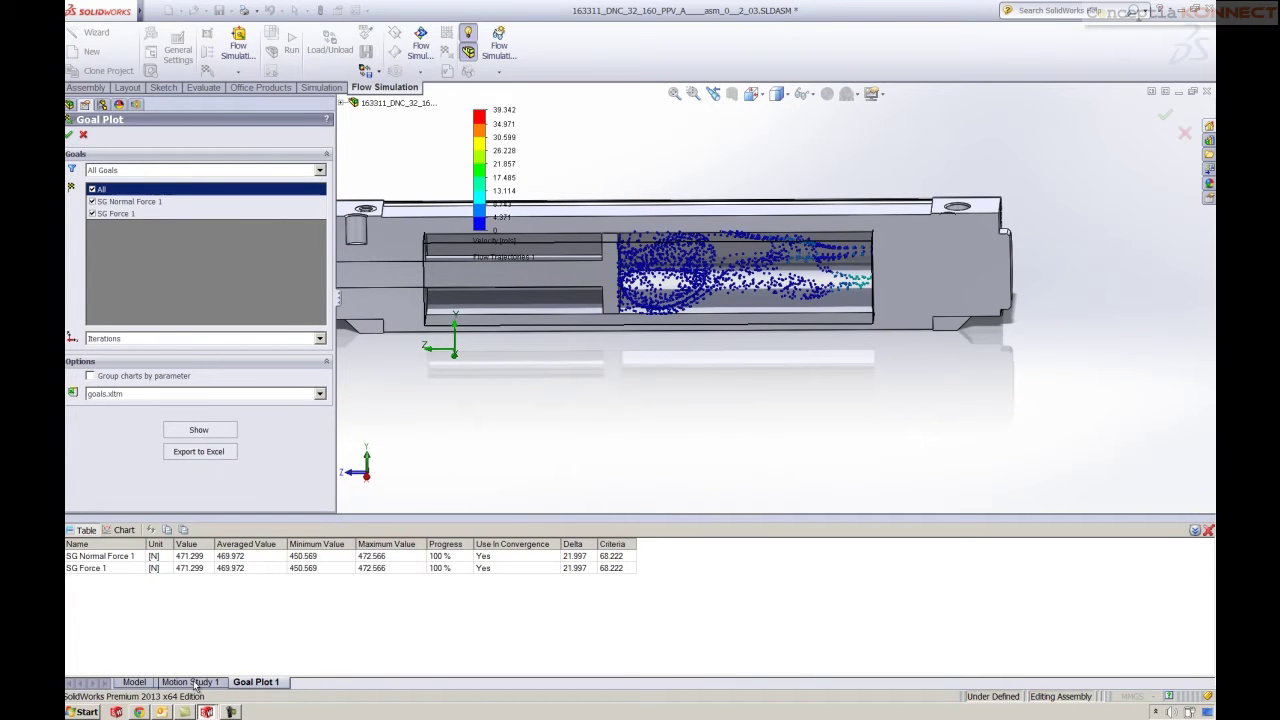
left_click(120, 530)
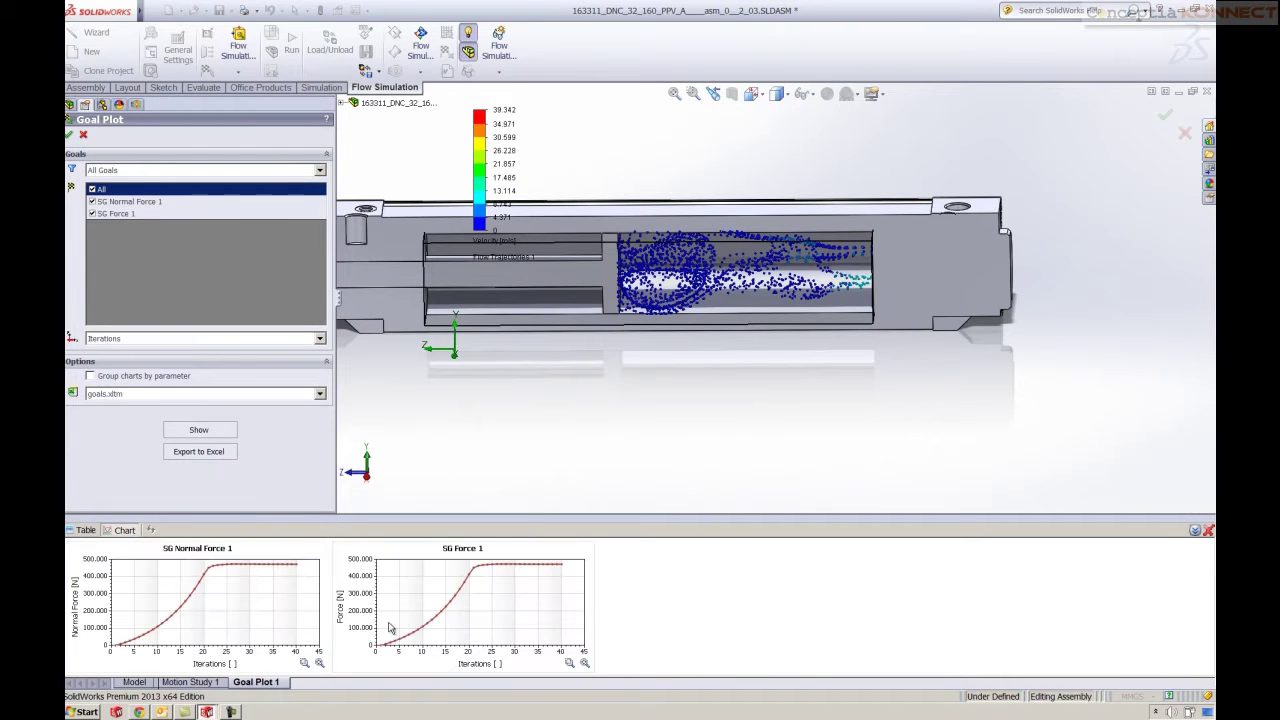
left_click(83, 136)
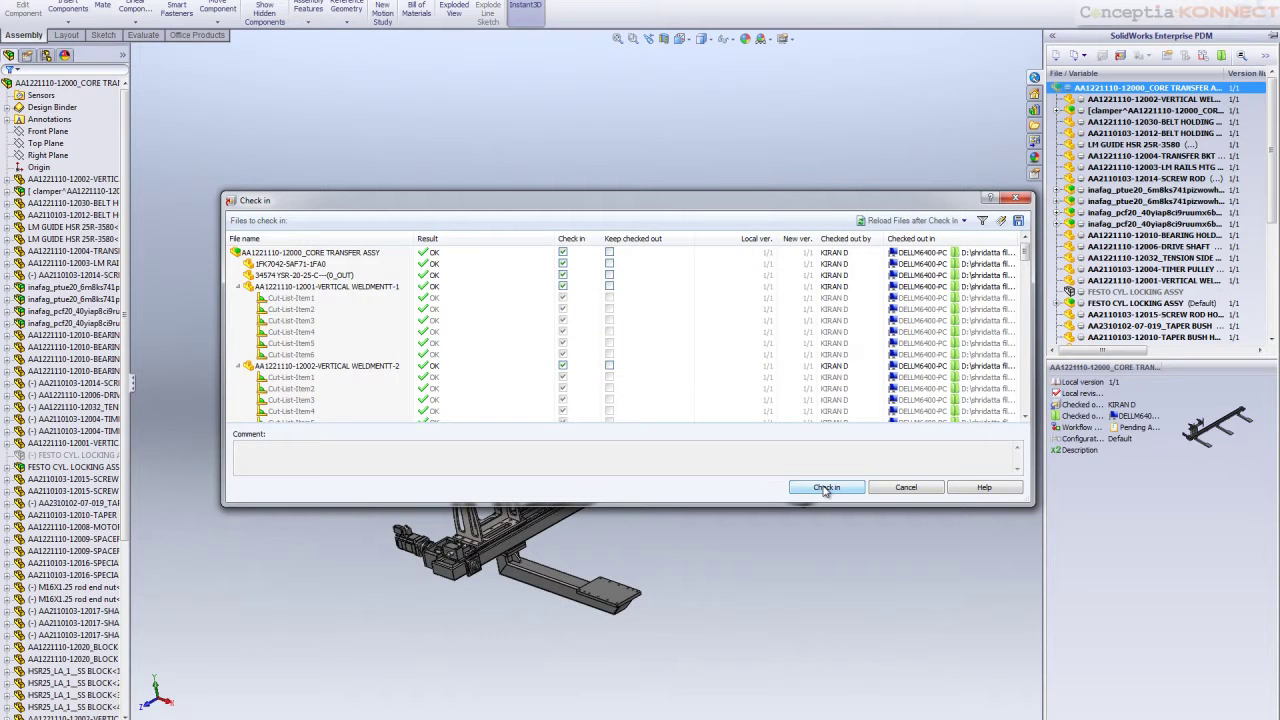
Check in the core transfer assembly files and send them to Pending Analysis with 'Please review the validation'
left_click(826, 488)
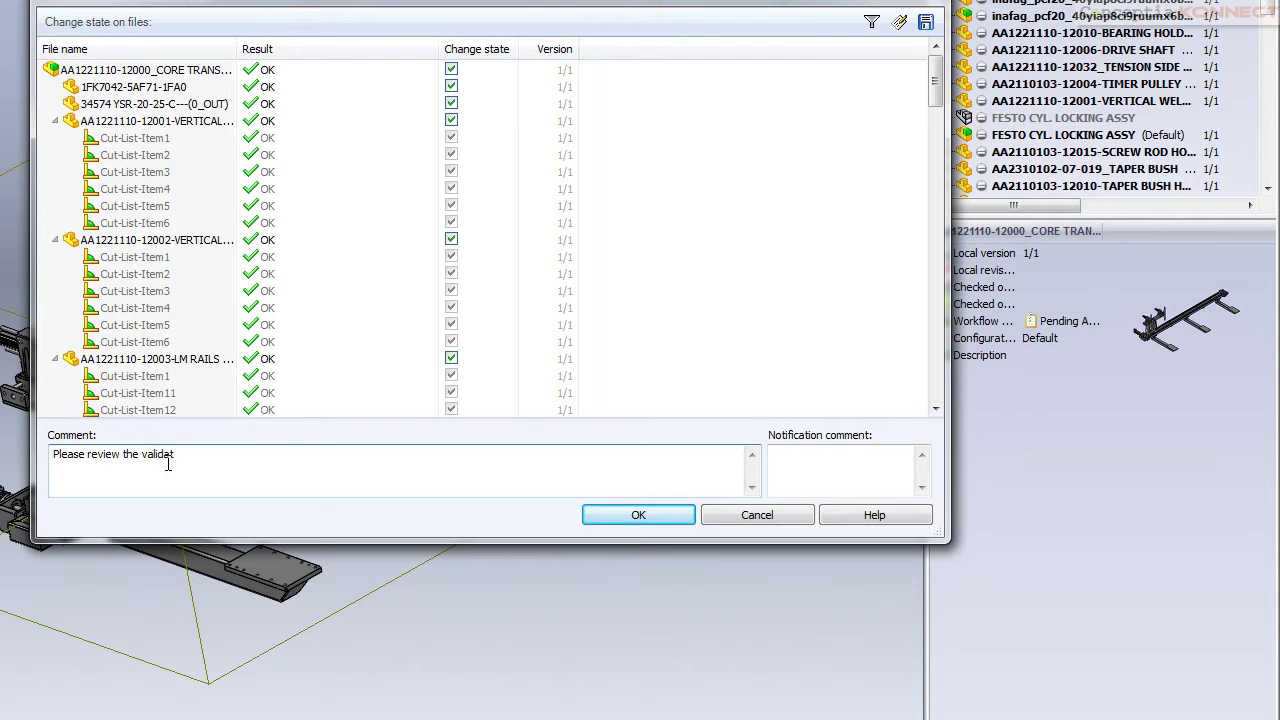
left_click(638, 515)
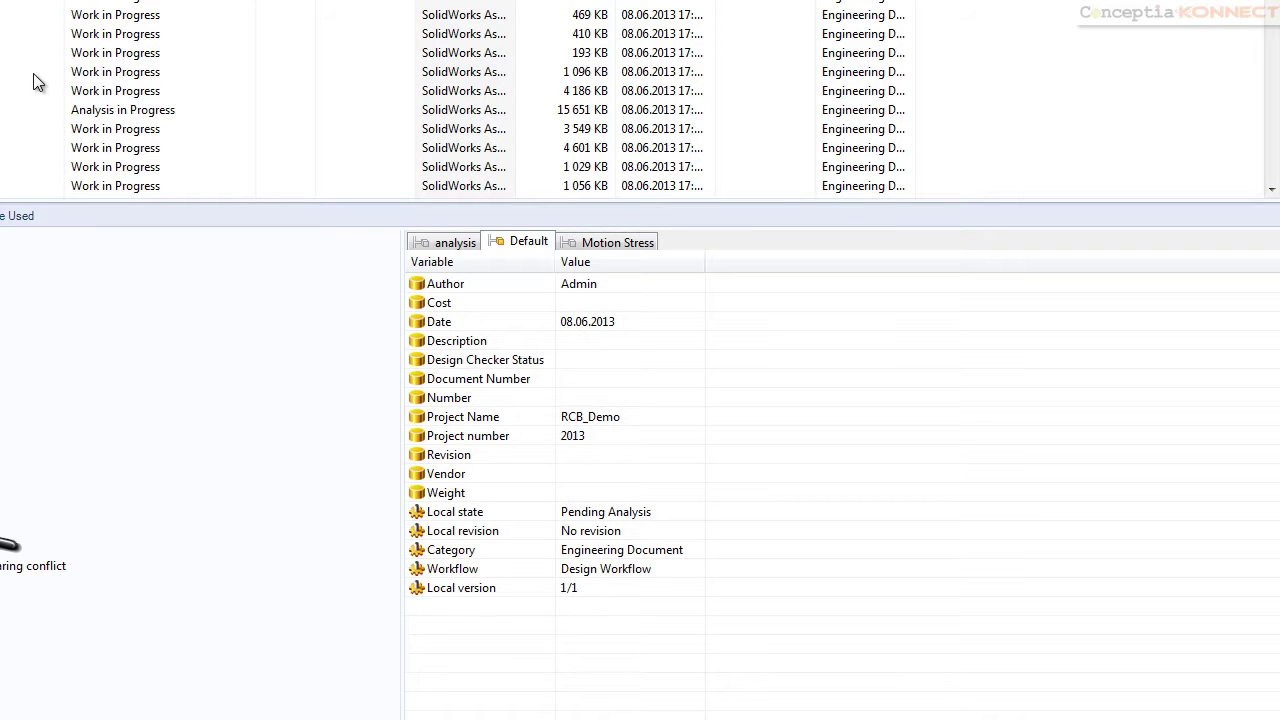
Log into the Demo EPDM vault, then read and dismiss the new state-change notification
type("ay")
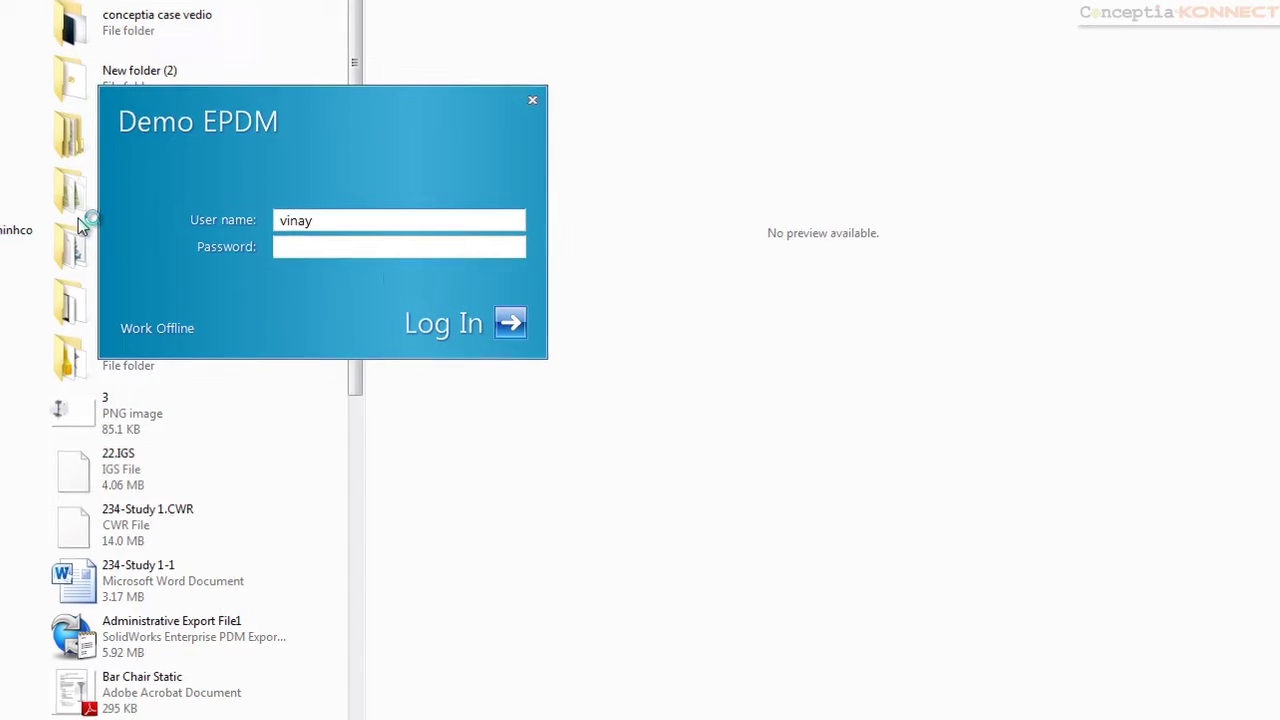
left_click(508, 321)
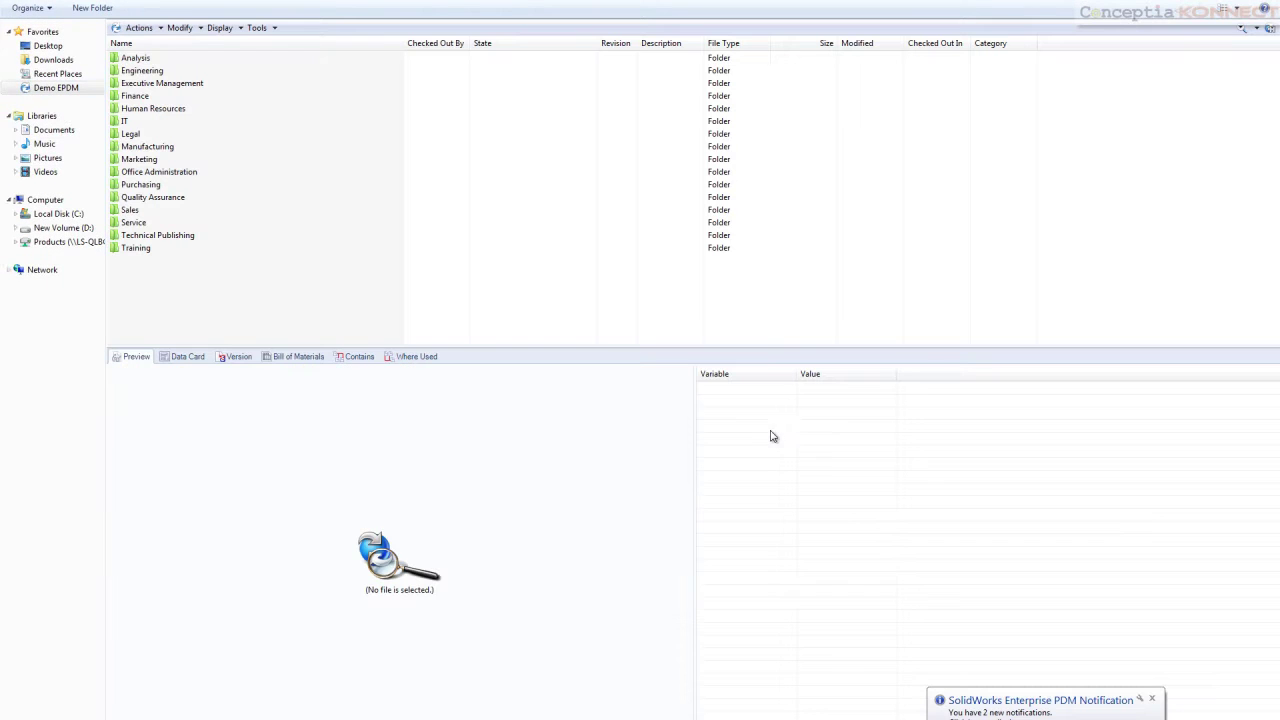
left_click(1145, 714)
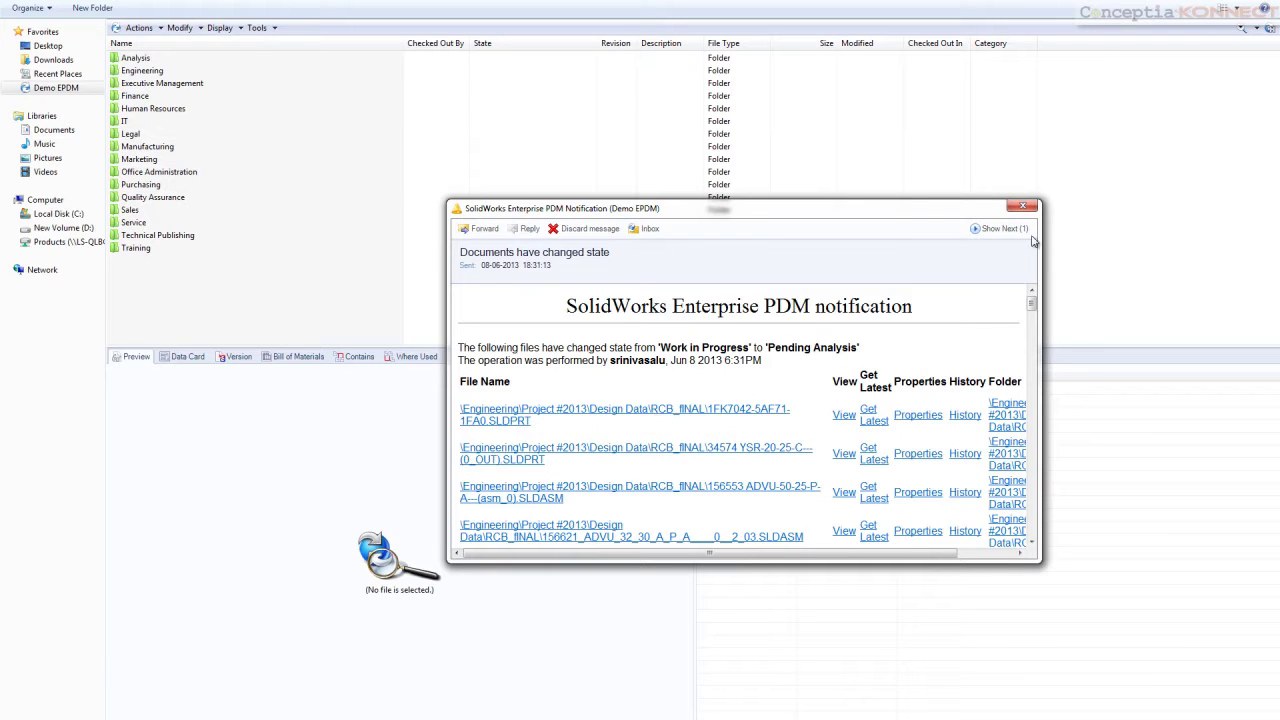
left_click(1022, 206)
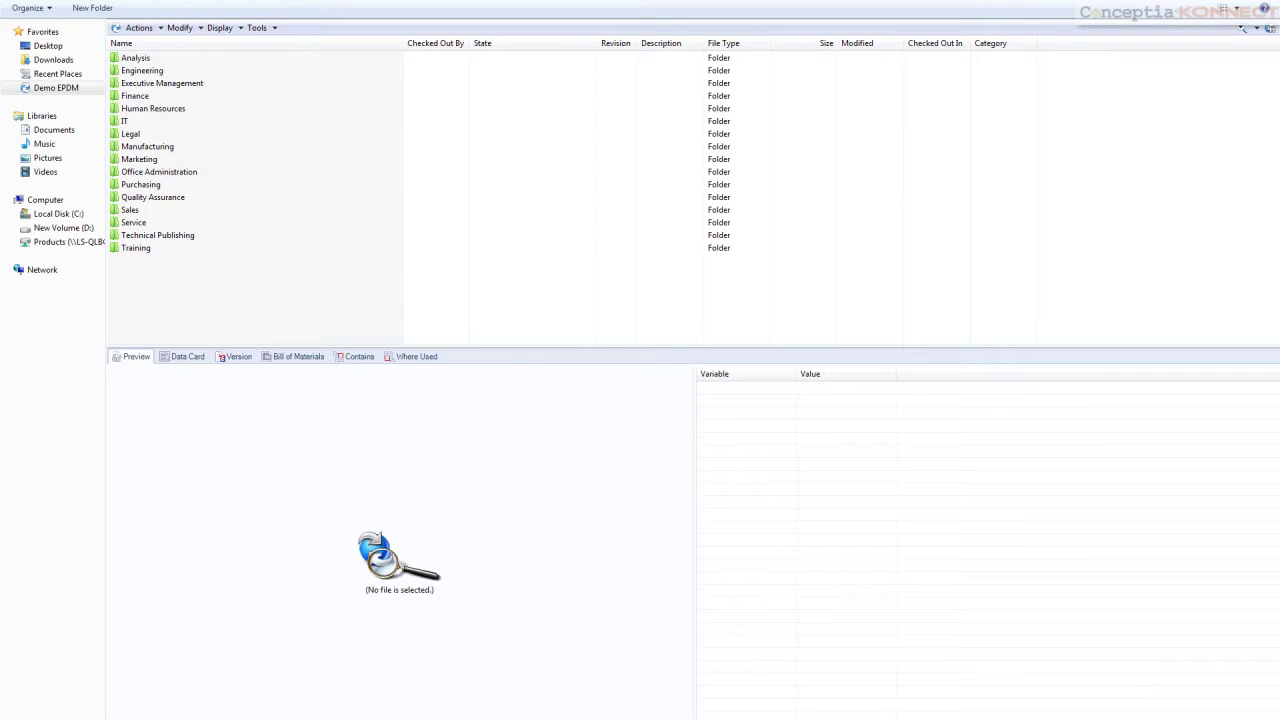
Change the CORE TRANSFER assembly's state to Passed with the comment 'Good work'
right_click(242, 210)
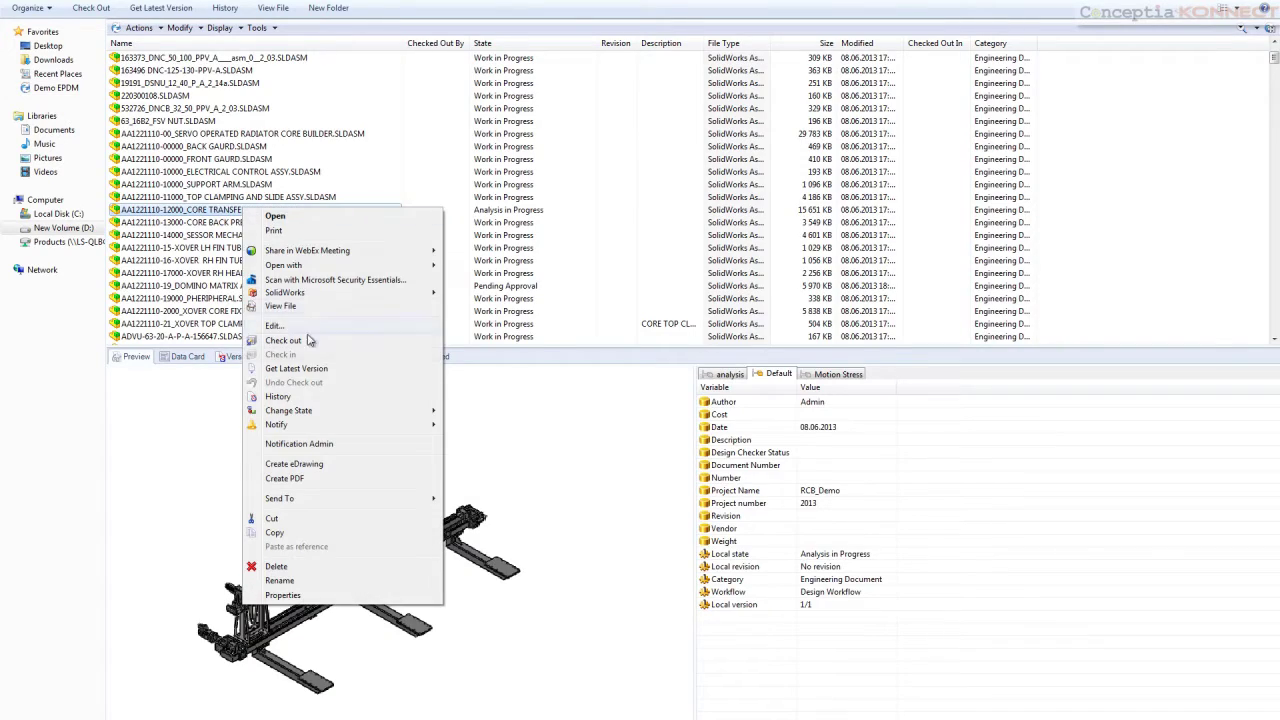
mouse_move(318, 411)
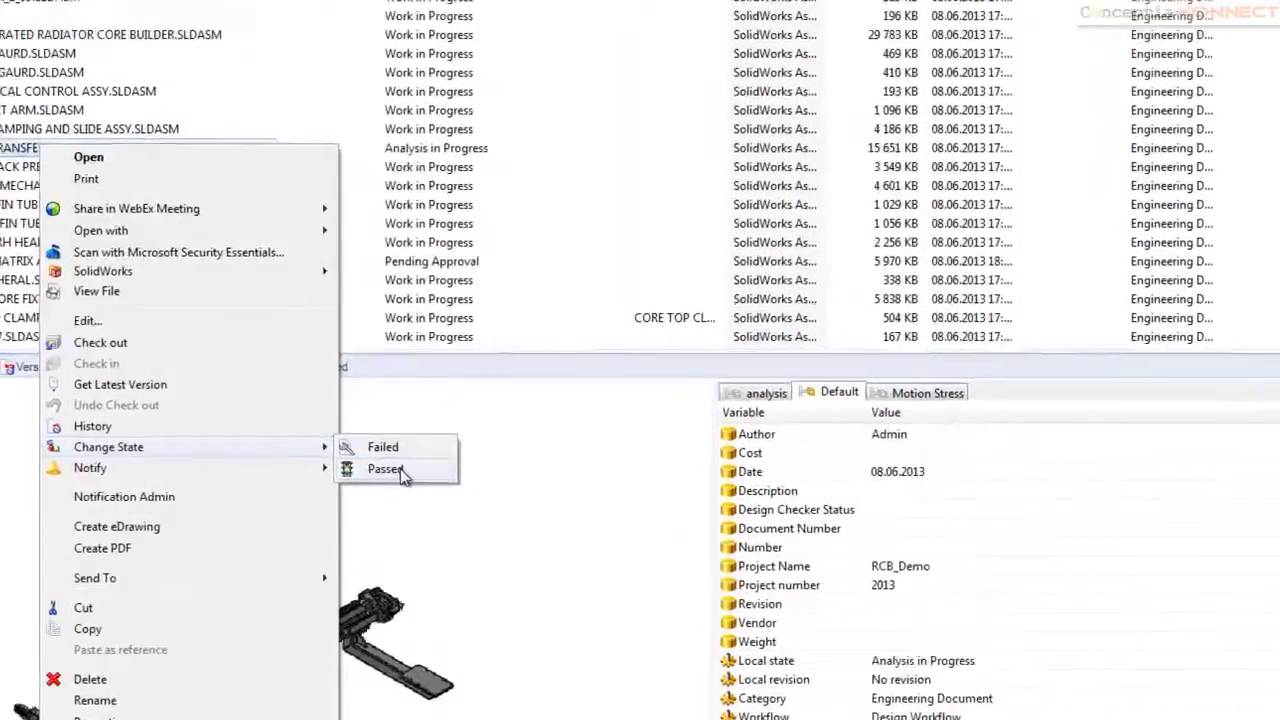
left_click(385, 469)
type("Good work")
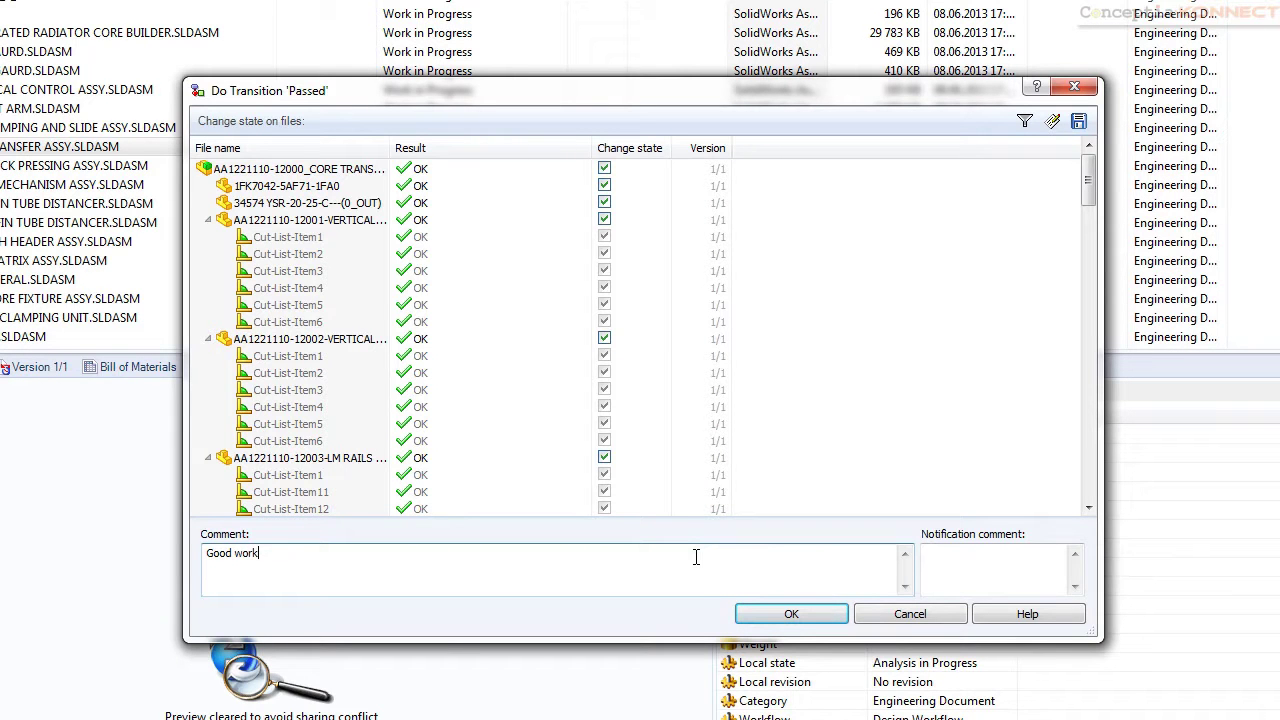
left_click(792, 614)
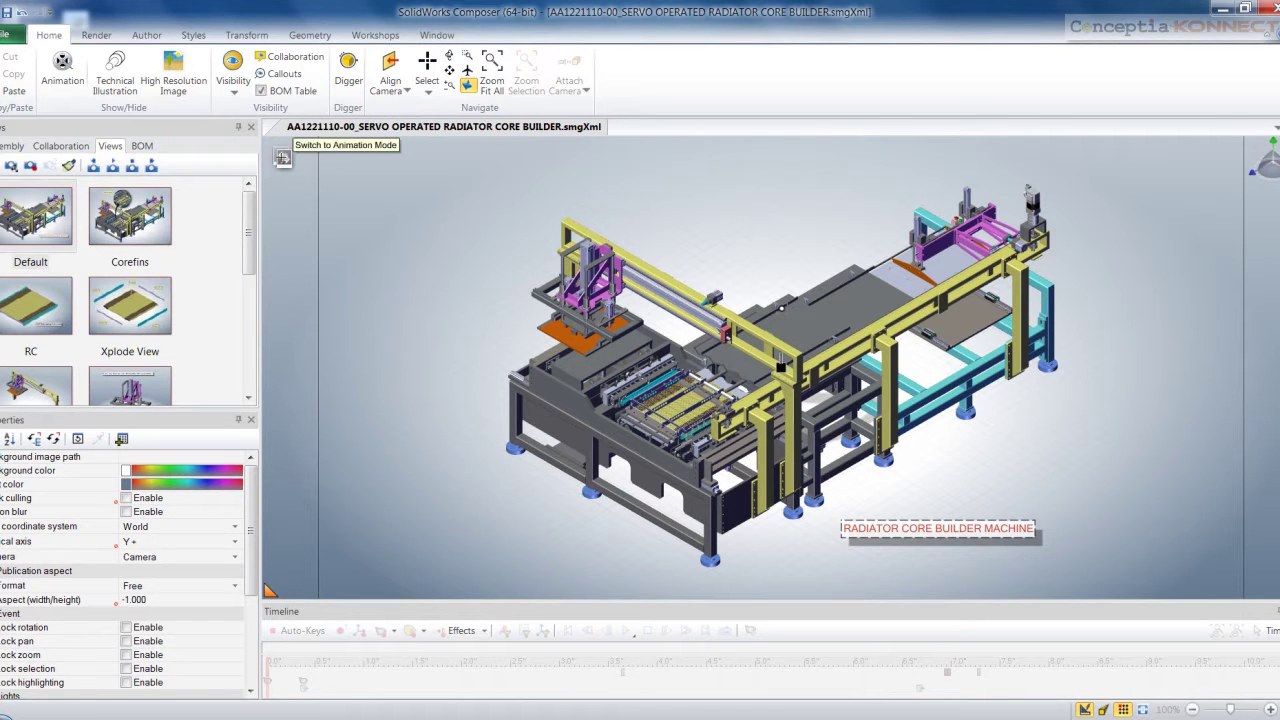
Step through the Default, Corefins, RC and exploded radiator core saved views
left_click(50, 226)
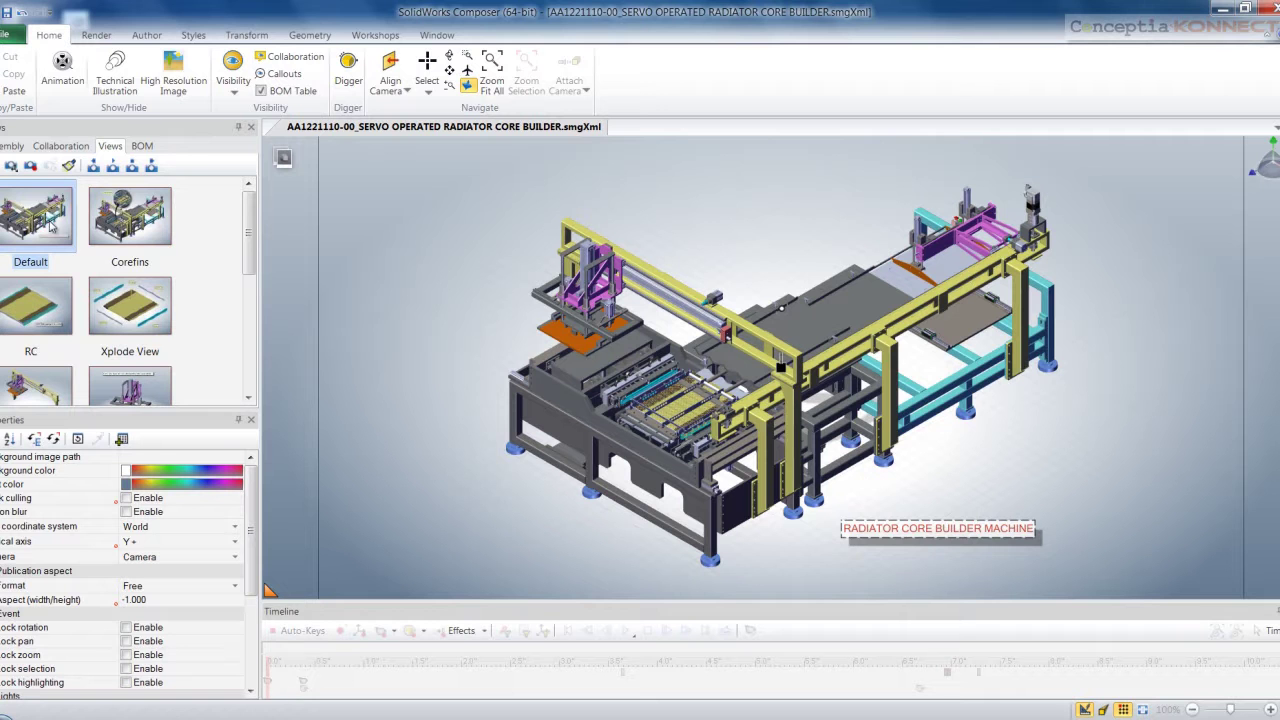
left_click(157, 238)
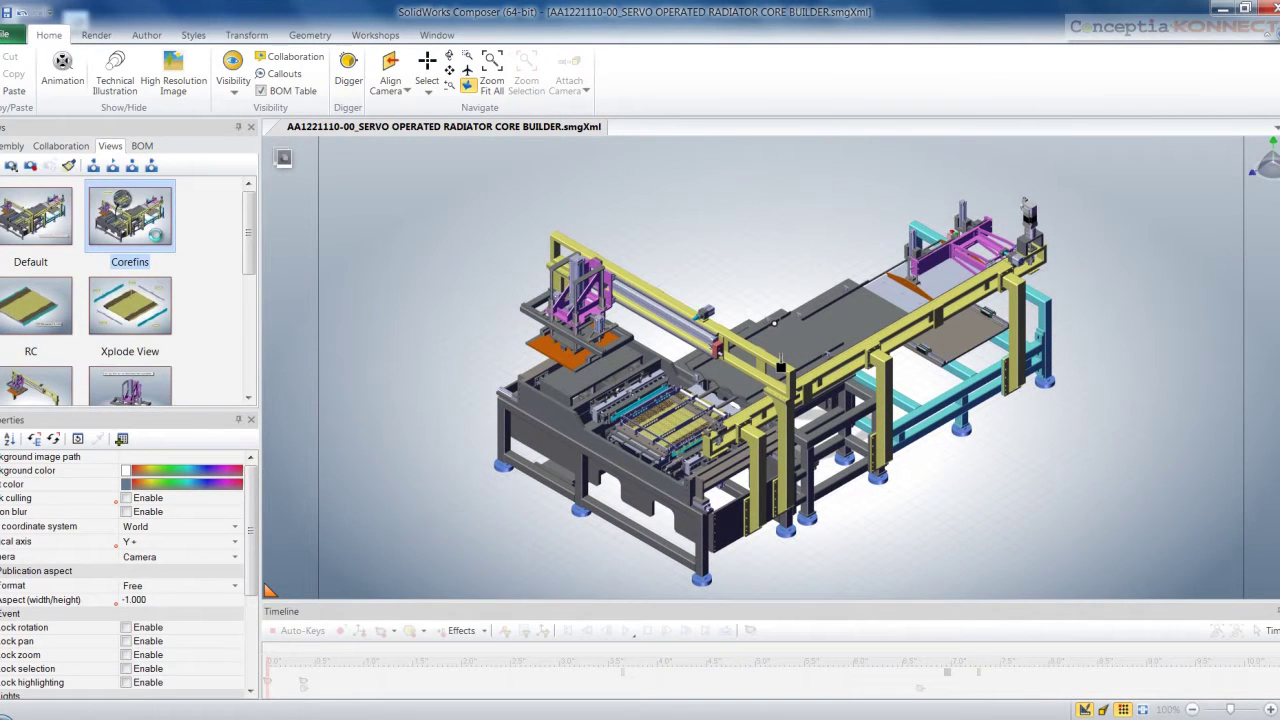
left_click(52, 312)
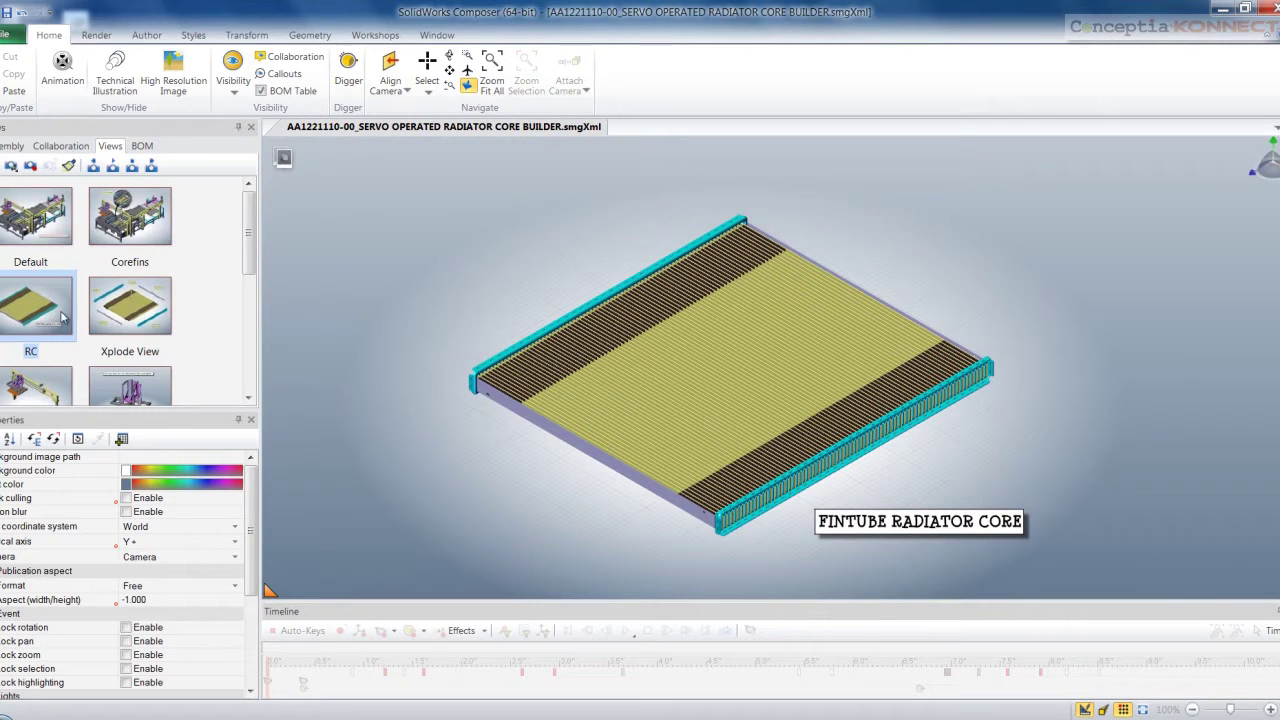
left_click(122, 306)
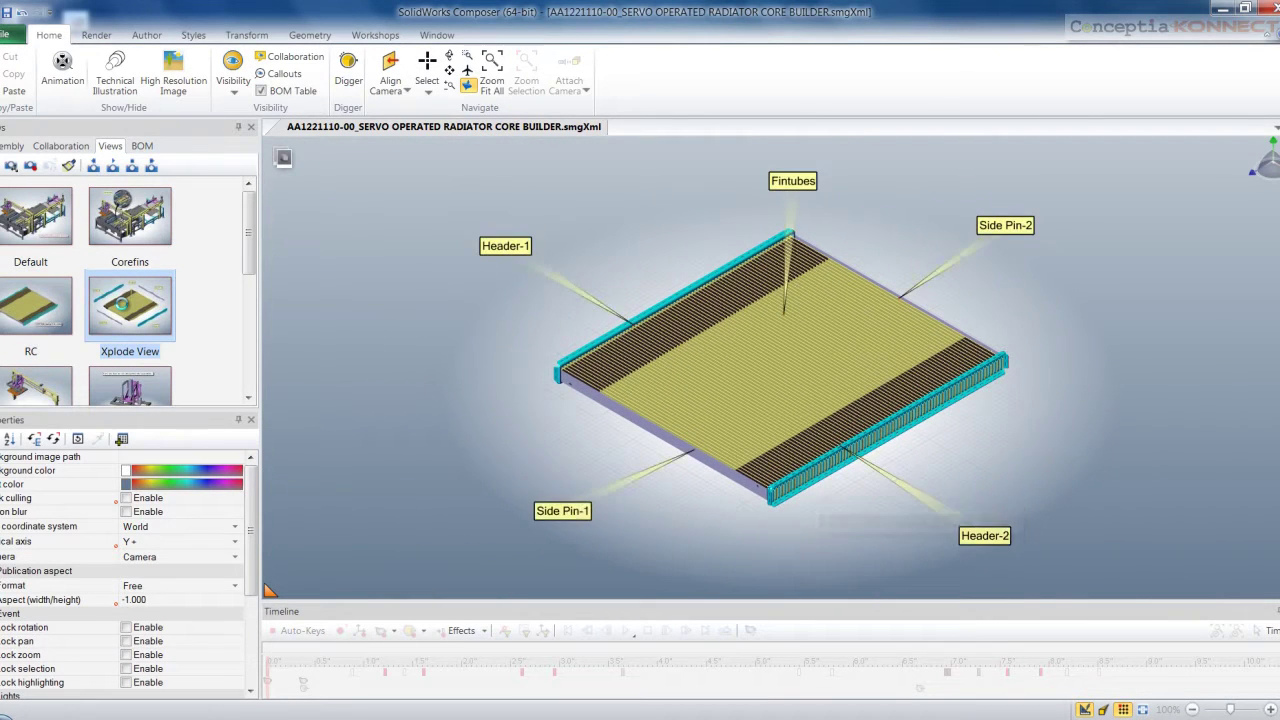
mouse_move(248, 255)
left_mouse_down()
mouse_move(246, 378)
mouse_move(250, 250)
left_mouse_up()
Browse the root assembly's sub-assemblies in the tree, then apply the saved step4 view
left_click(7, 147)
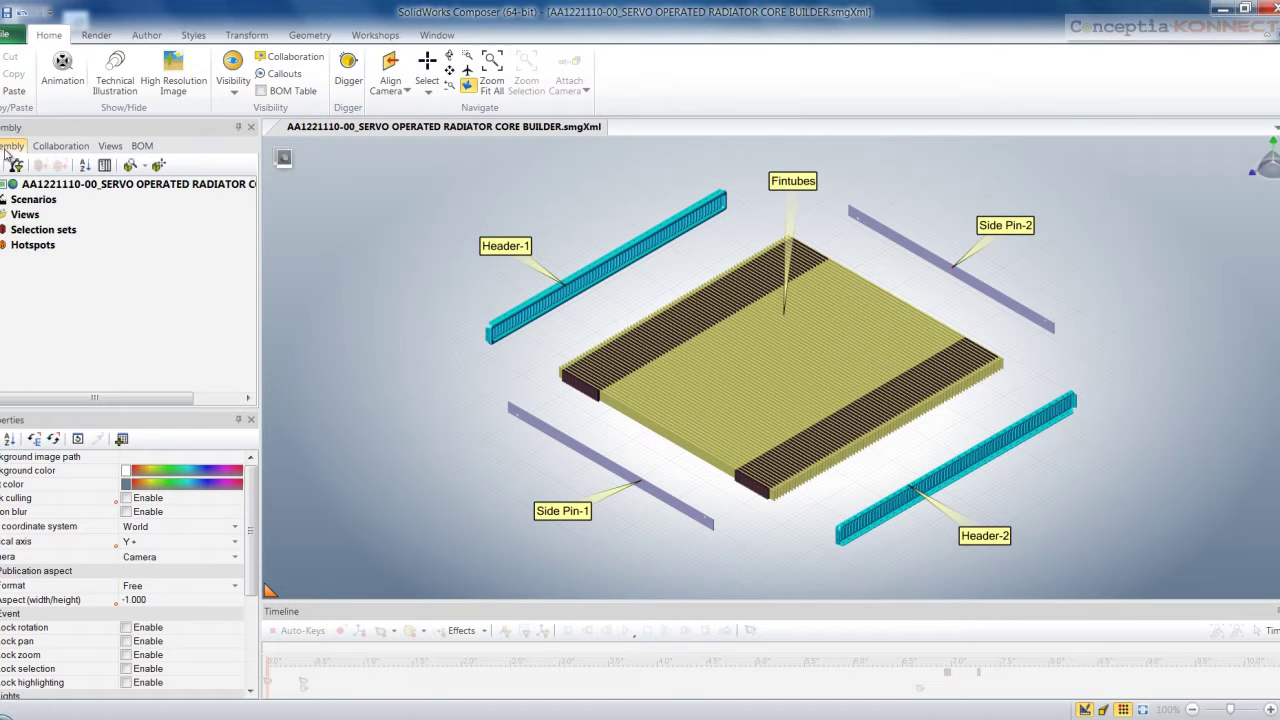
left_click(4, 184)
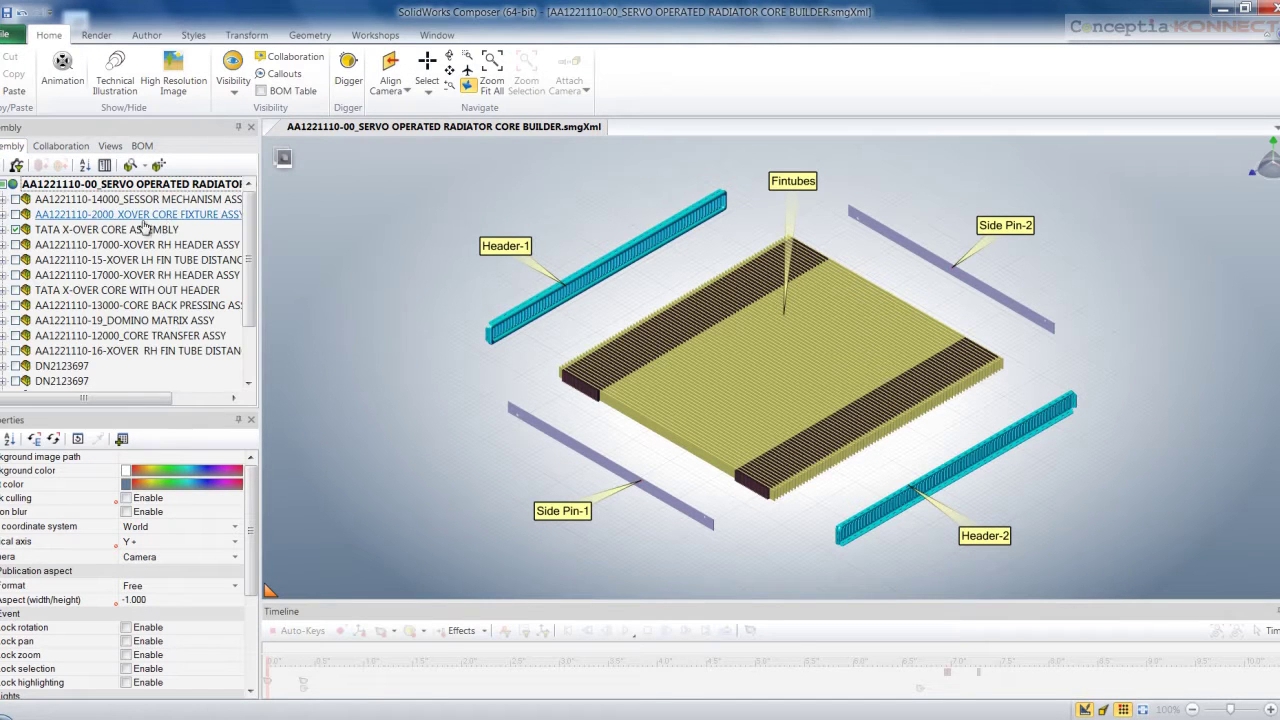
mouse_move(245, 224)
left_mouse_down()
mouse_move(246, 310)
mouse_move(253, 212)
left_mouse_up()
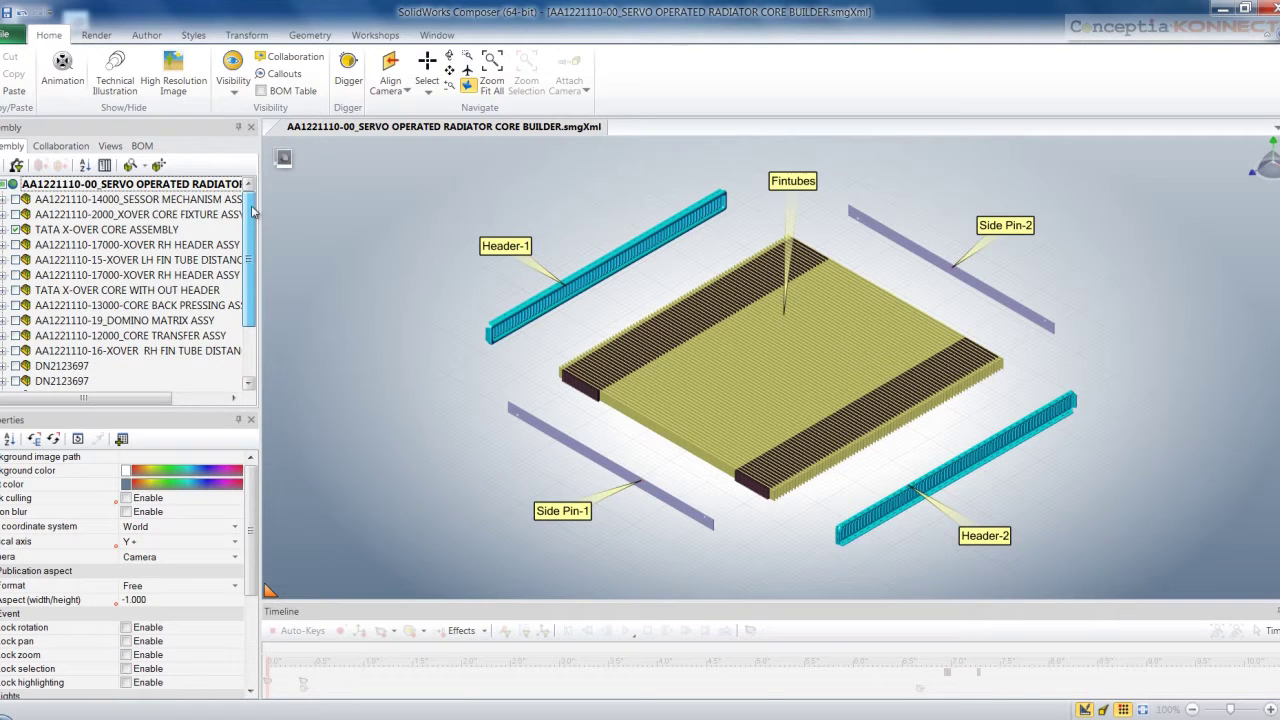
left_click(106, 147)
left_click_drag(249, 232, 253, 352)
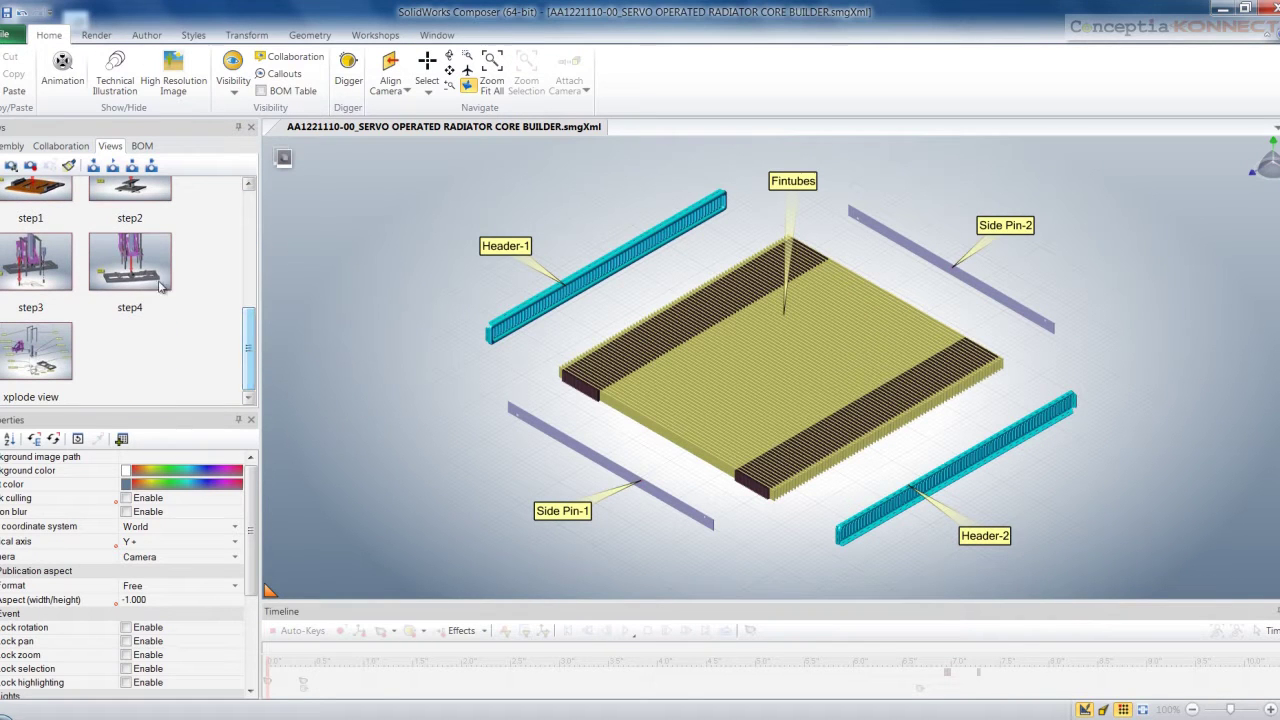
left_click(140, 262)
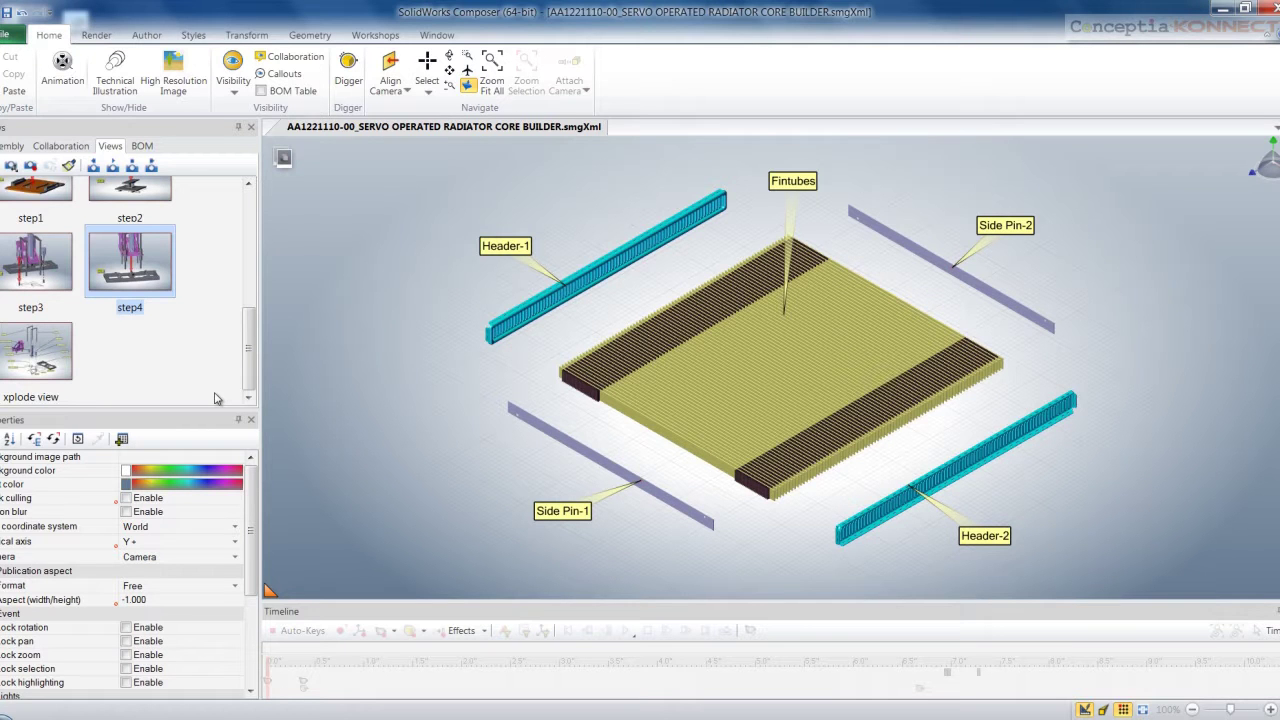
double_click(142, 276)
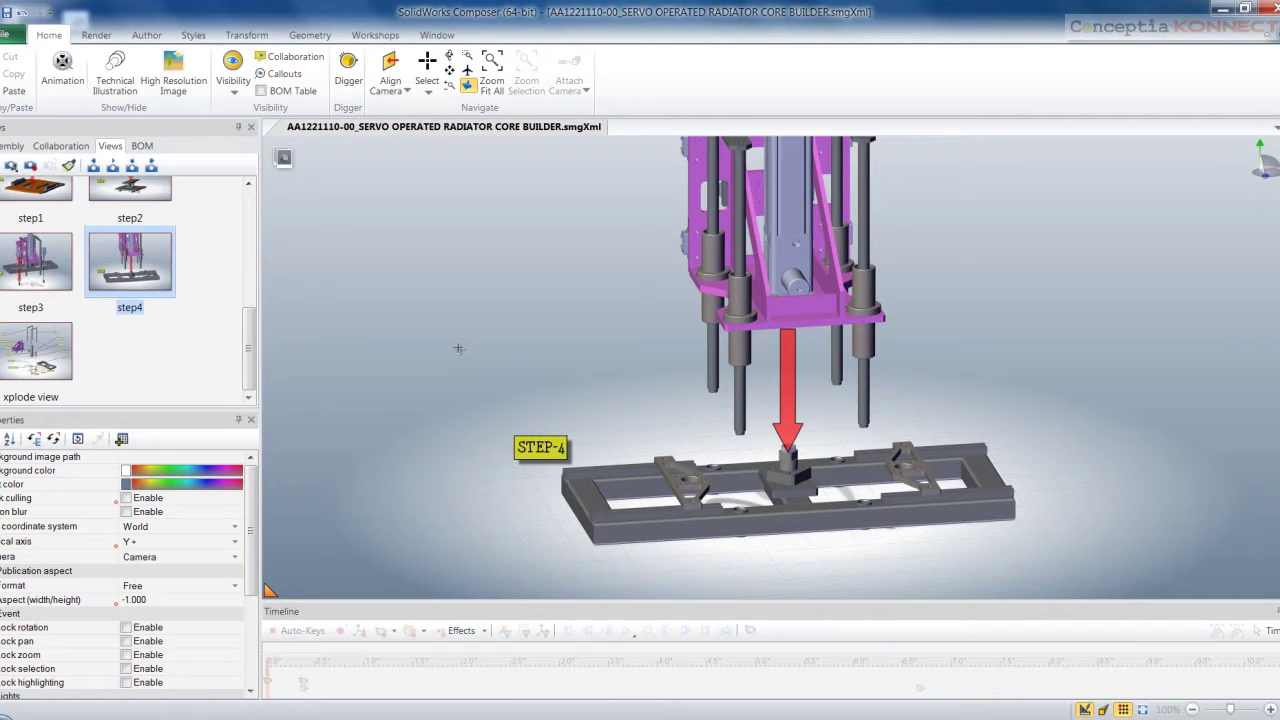
Select the low4 base frame and its down arrow, and hide them
left_click(12, 146)
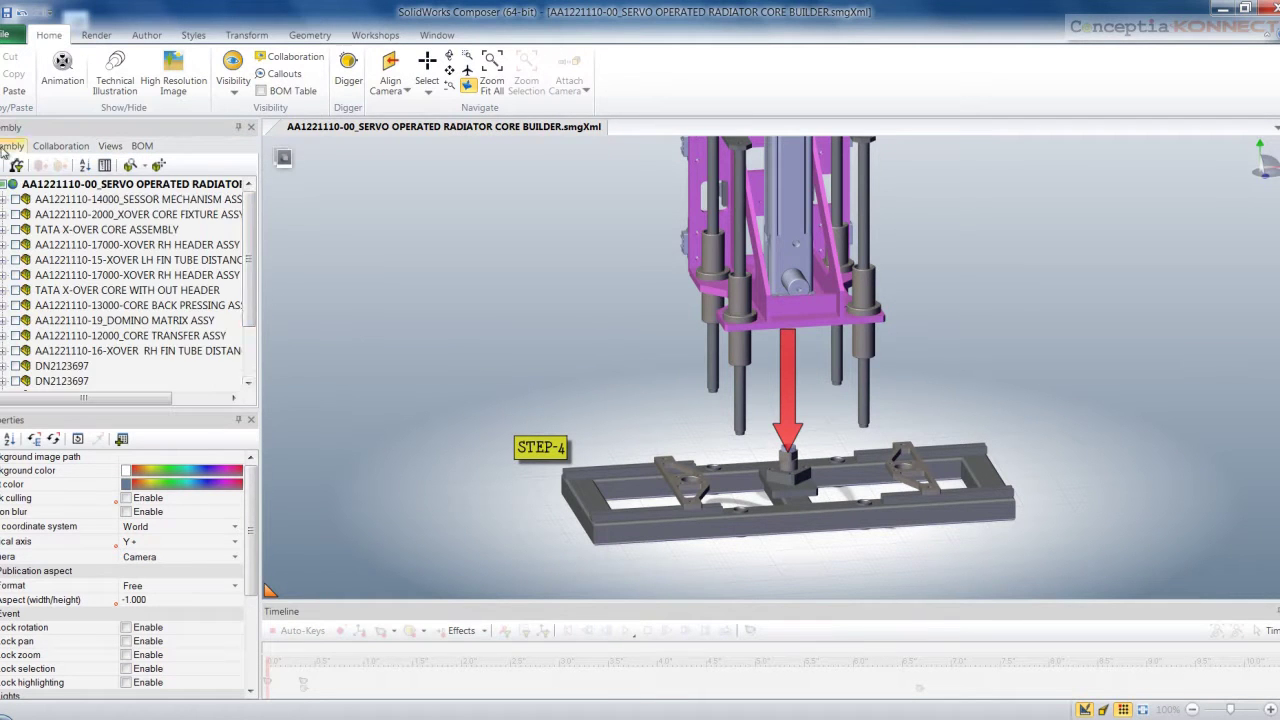
scroll(251, 283, "down", 2)
scroll(251, 283, "down", 3)
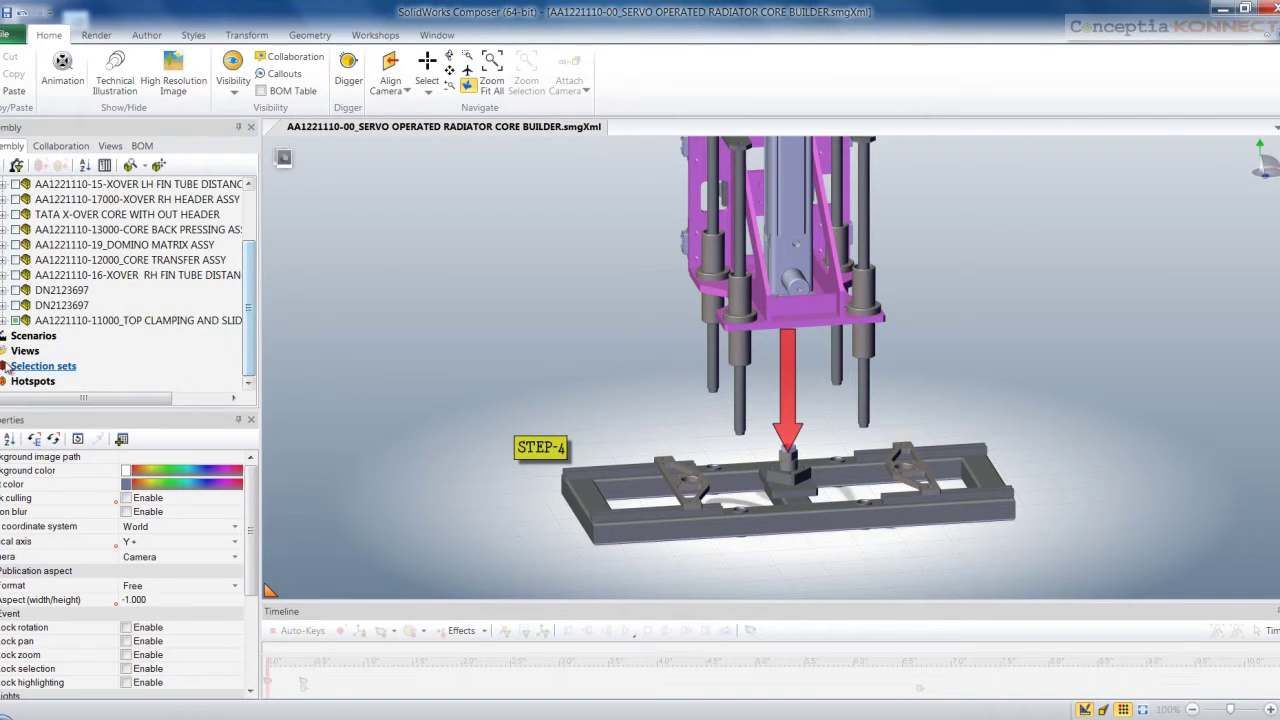
scroll(198, 335, "down", 3)
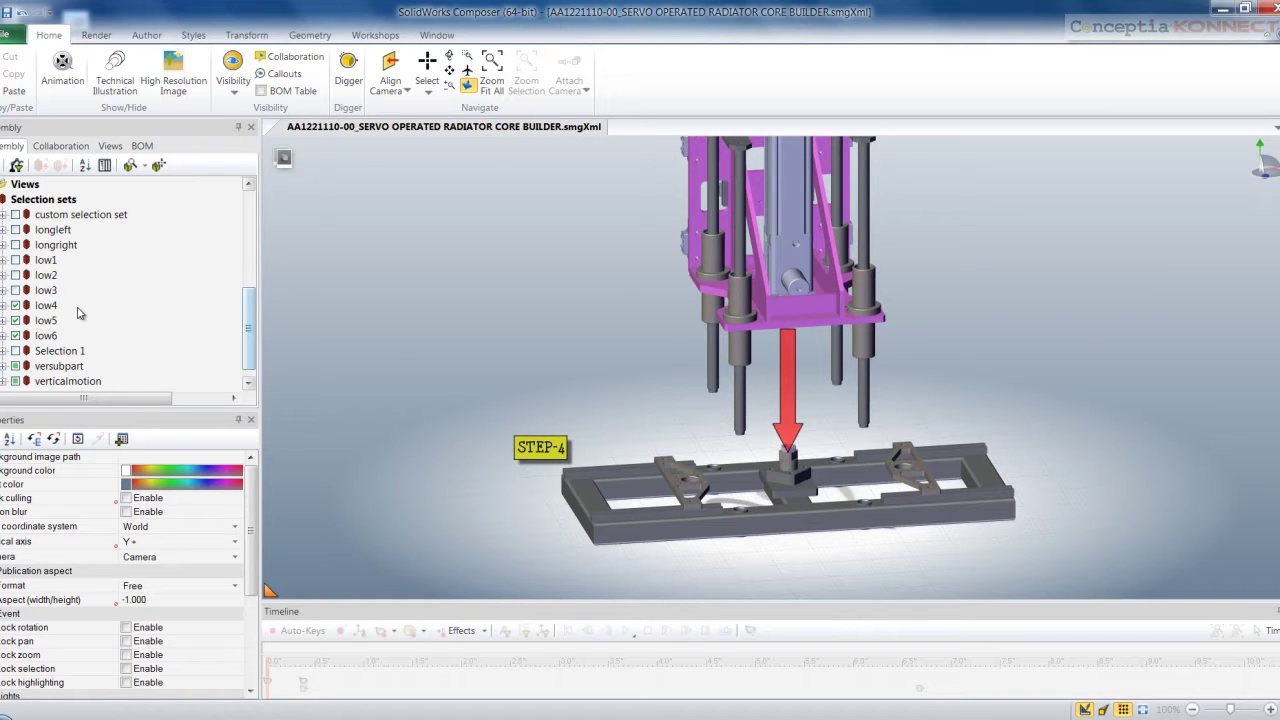
left_click(46, 306)
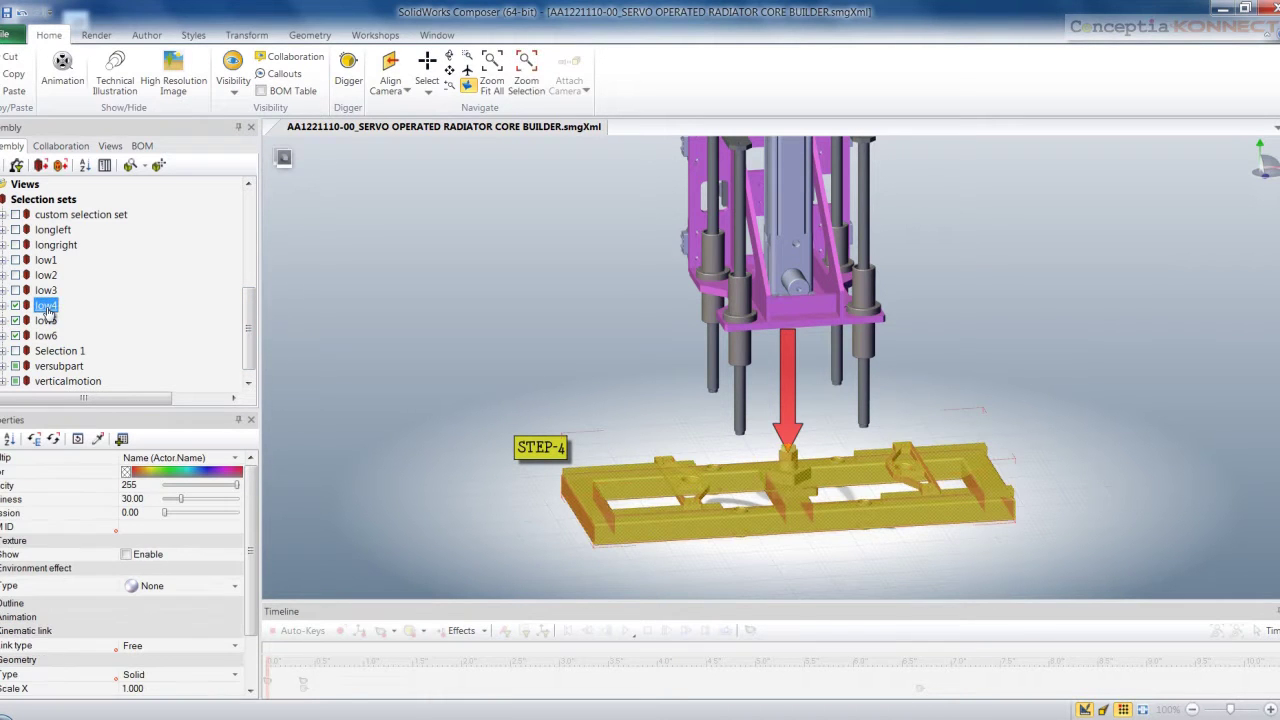
left_click(785, 373)
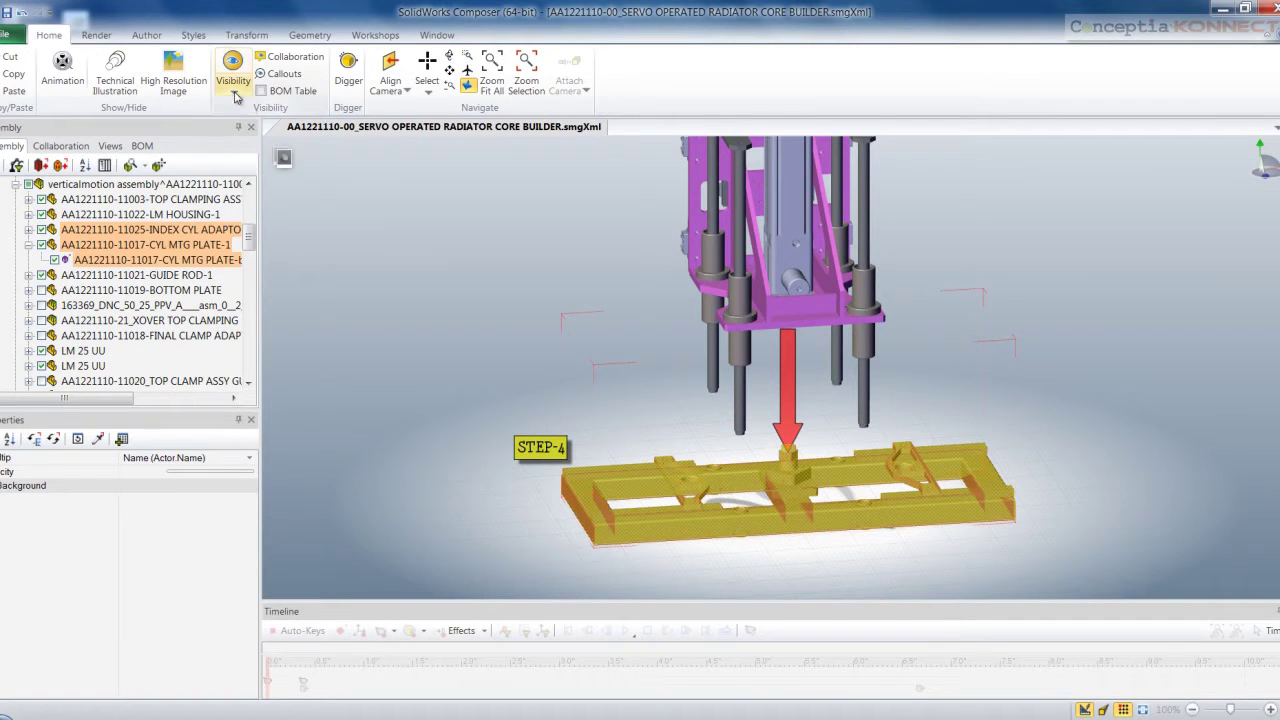
left_click(235, 85)
left_click(260, 178)
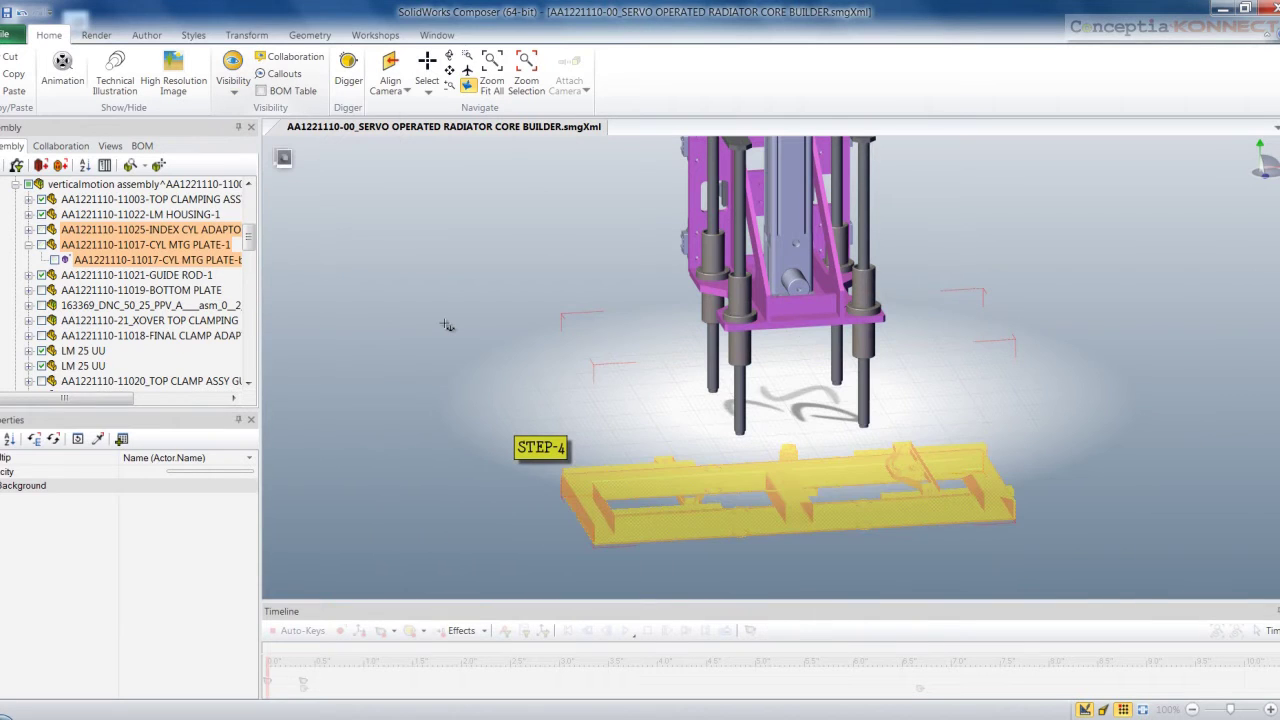
left_click(447, 325)
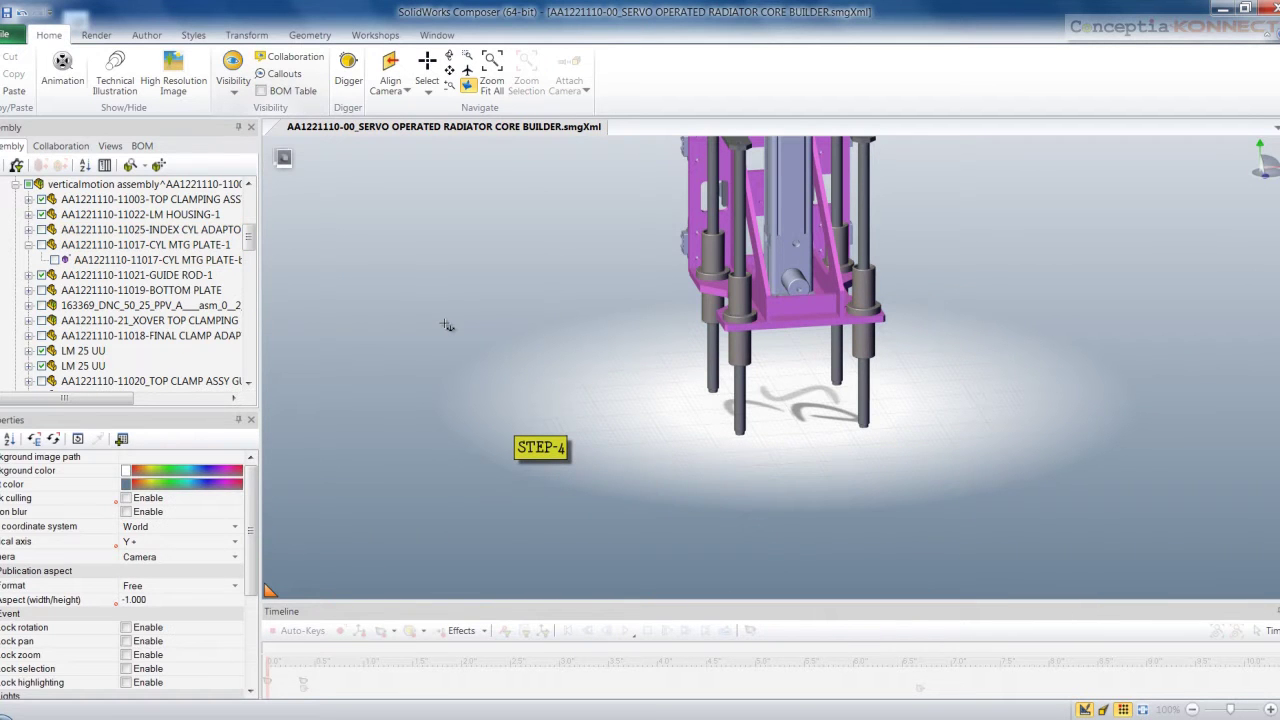
Delete the STEP-4 callout label
left_click(540, 442)
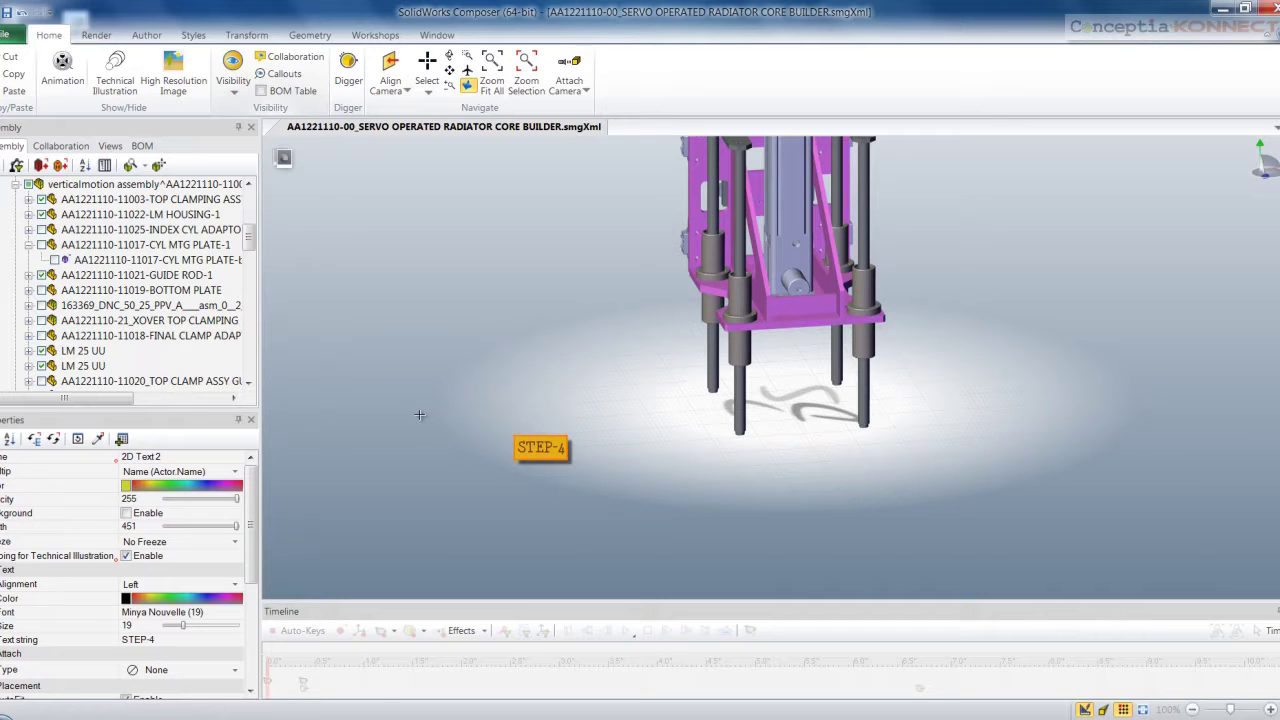
key("Delete")
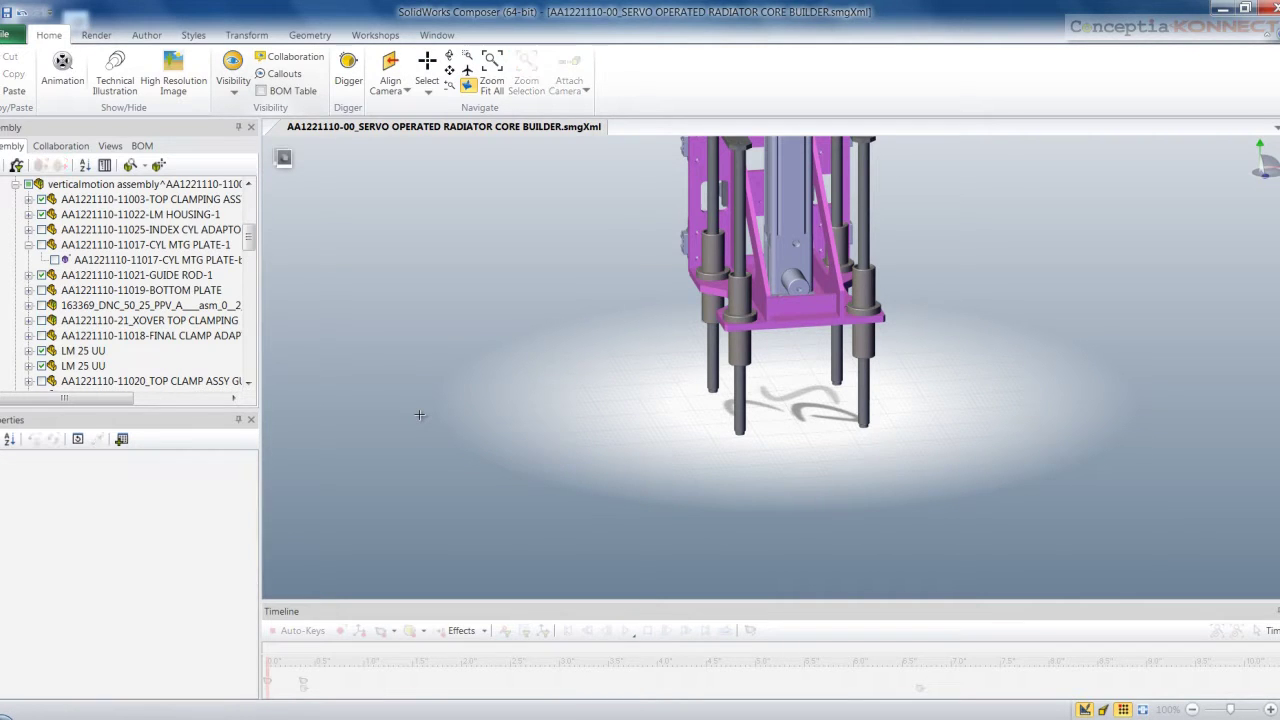
left_click(420, 413)
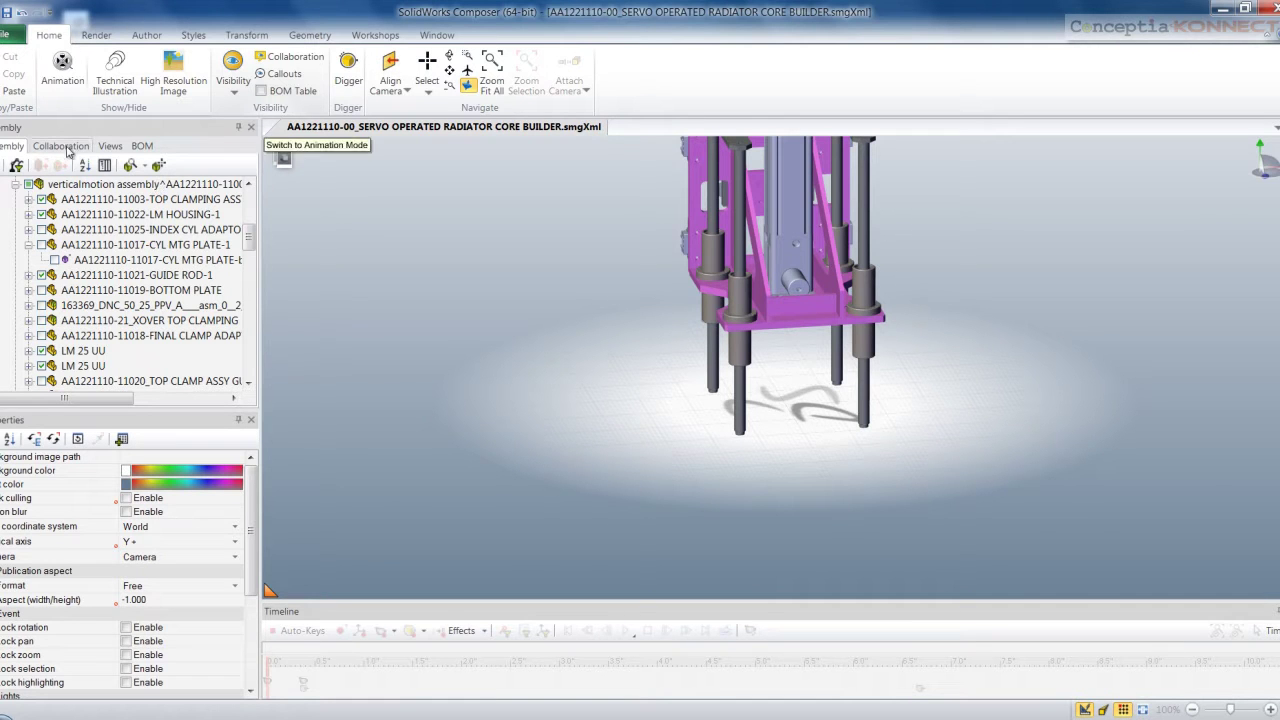
Select the low5 guide rods and translate them straight upward
left_click_drag(248, 236, 248, 362)
left_click(43, 338)
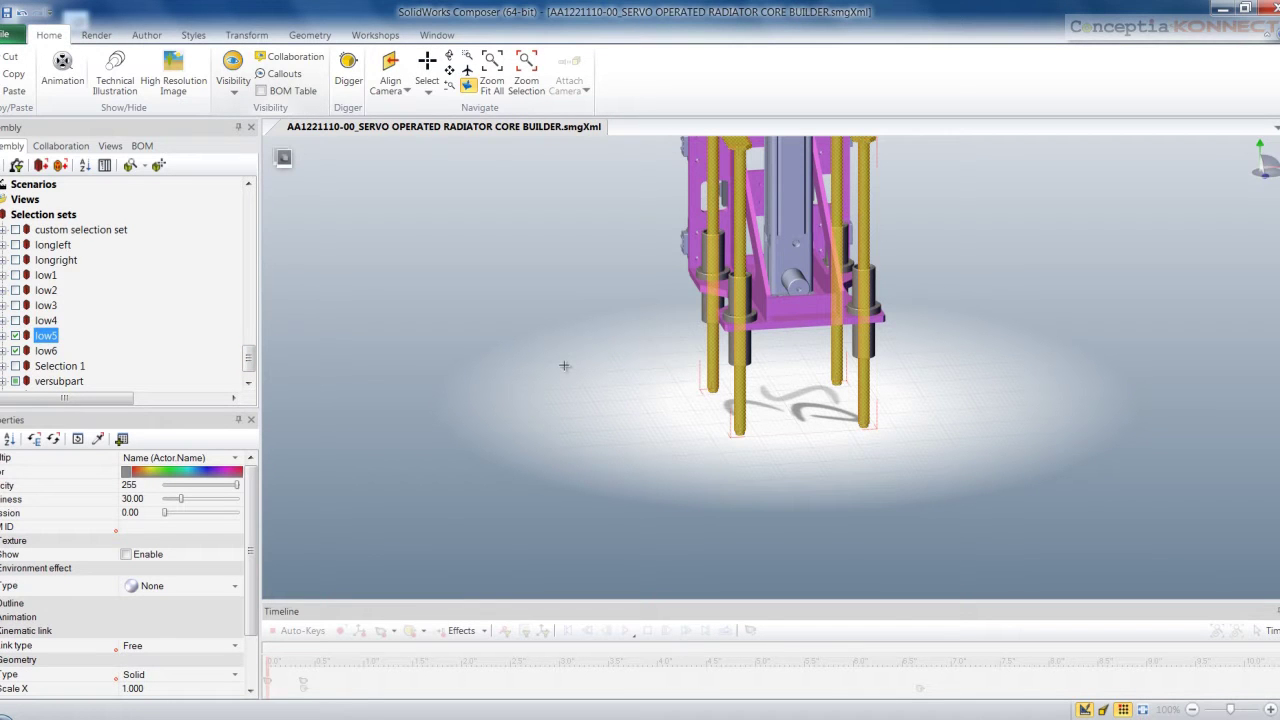
mouse_move(575, 354)
left_mouse_down()
mouse_move(575, 397)
mouse_move(572, 336)
left_mouse_up()
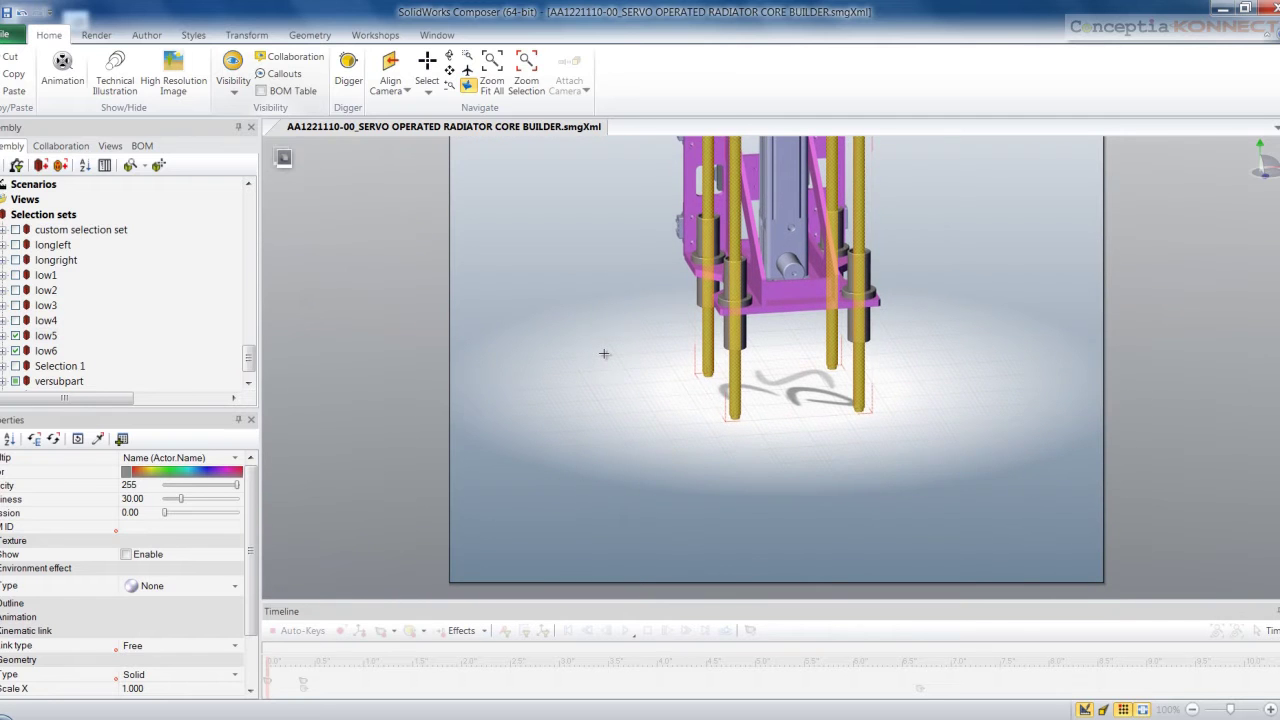
left_click(604, 353)
key("f")
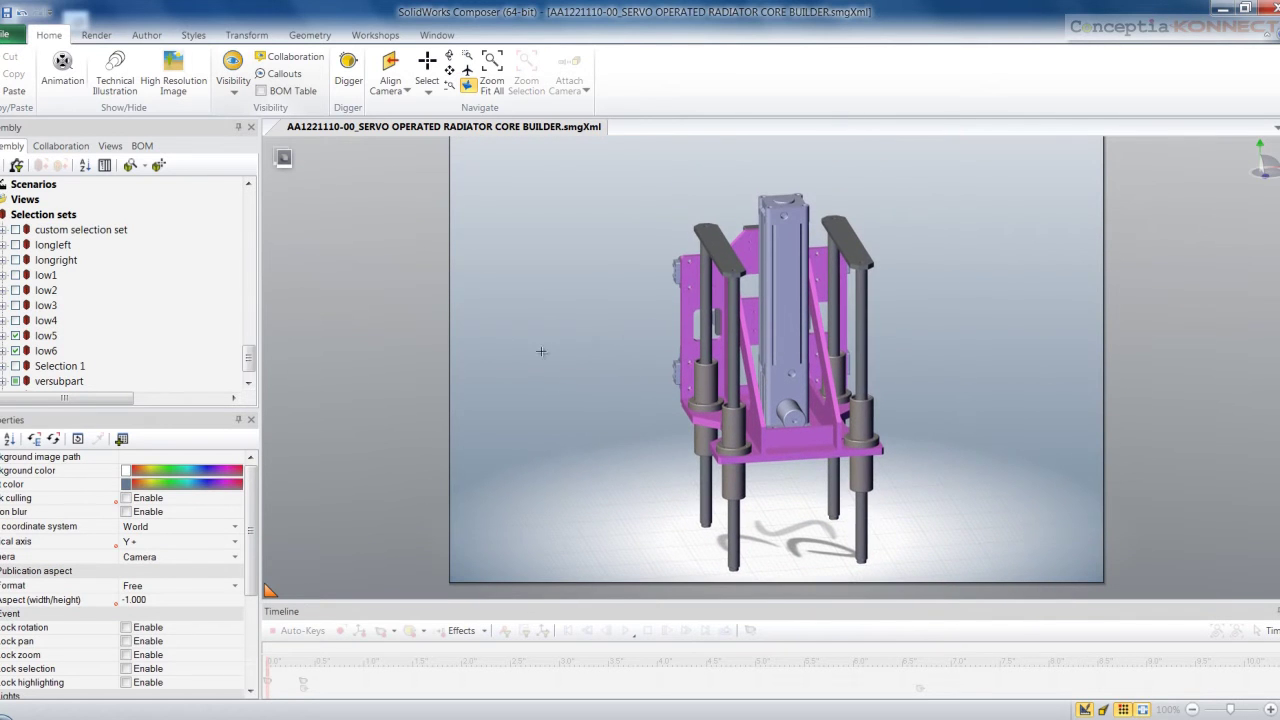
left_click(45, 336)
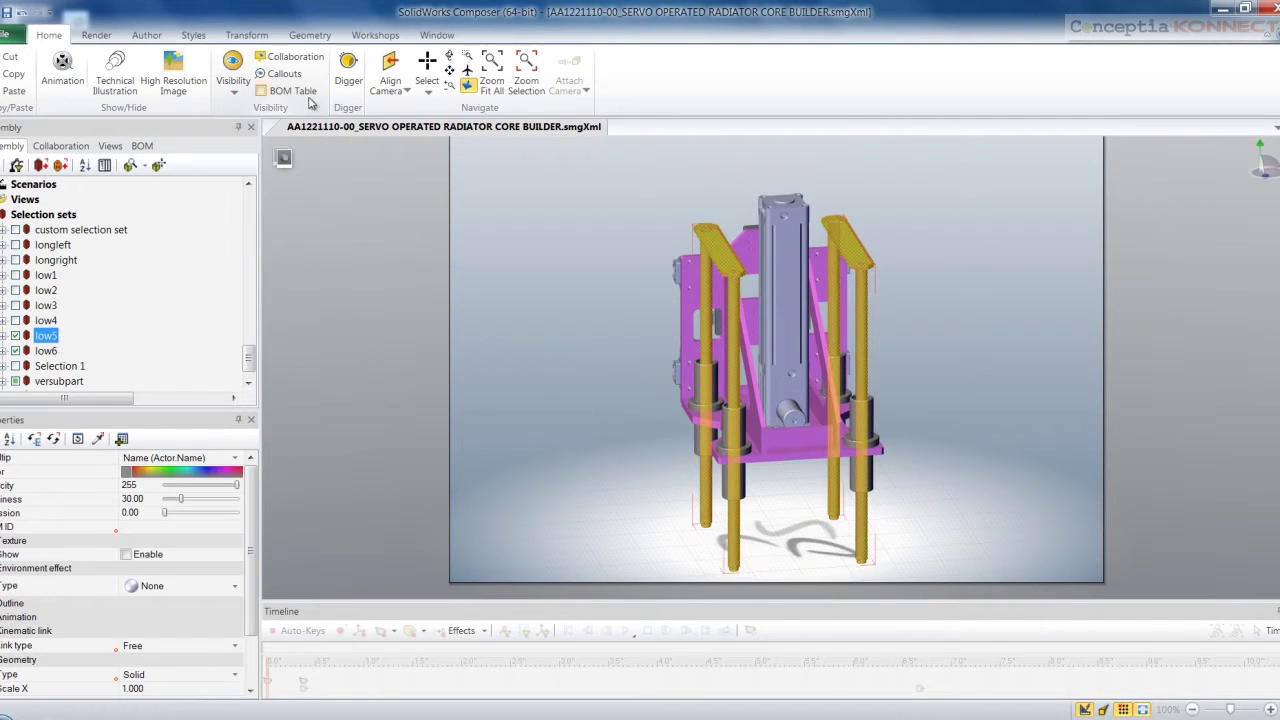
left_click(246, 35)
left_click(311, 70)
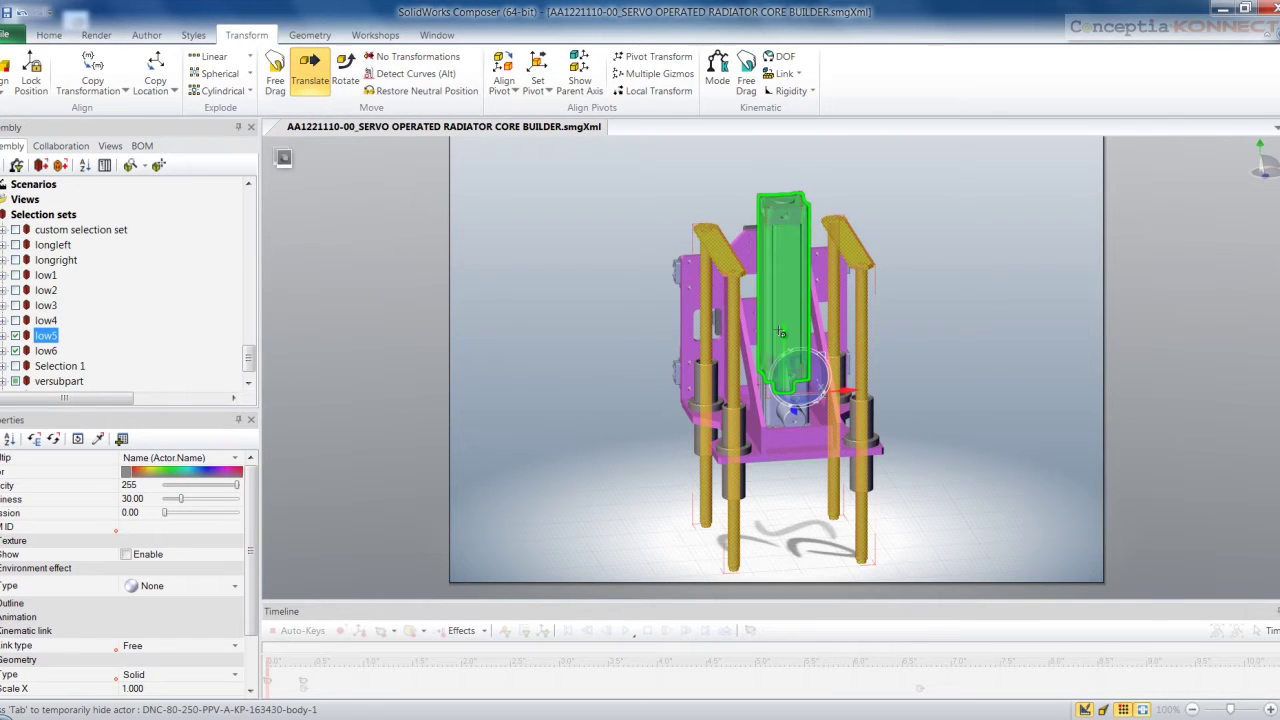
left_click_drag(778, 331, 773, 22)
left_click(918, 331)
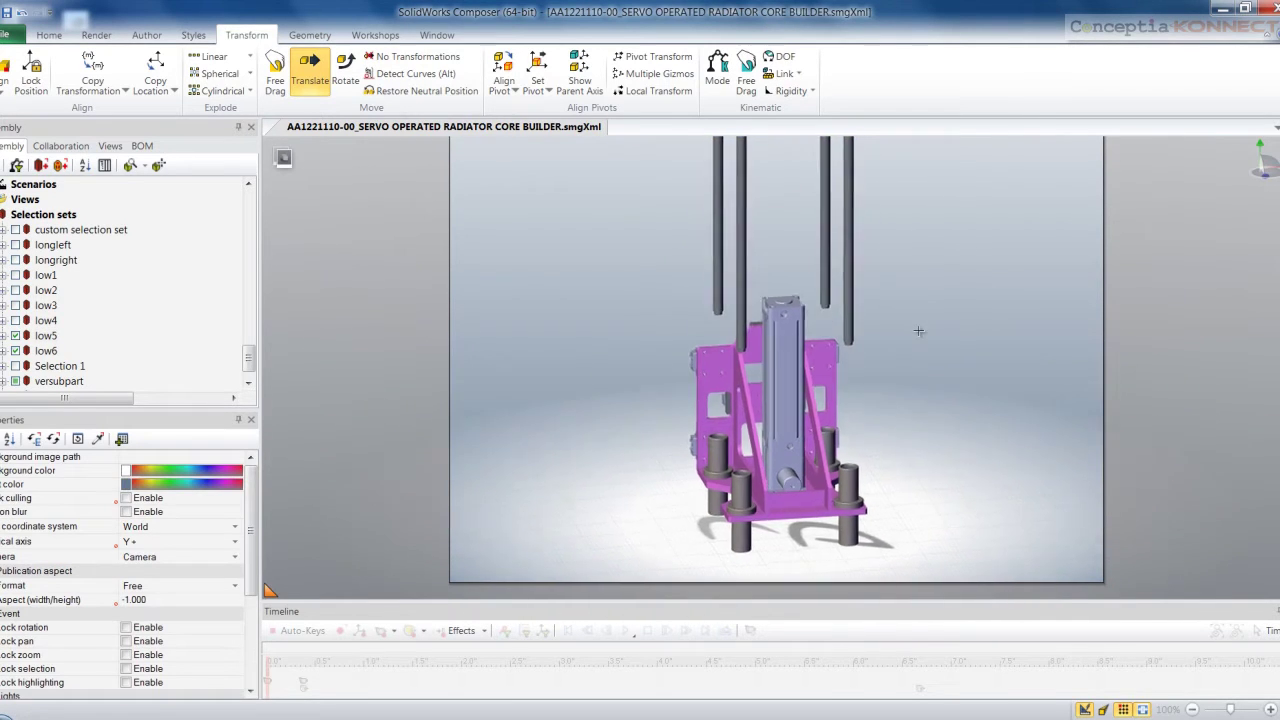
Draw an arrow annotation on the cylinder and move it up between the raised rods
left_click(146, 35)
left_click(120, 74)
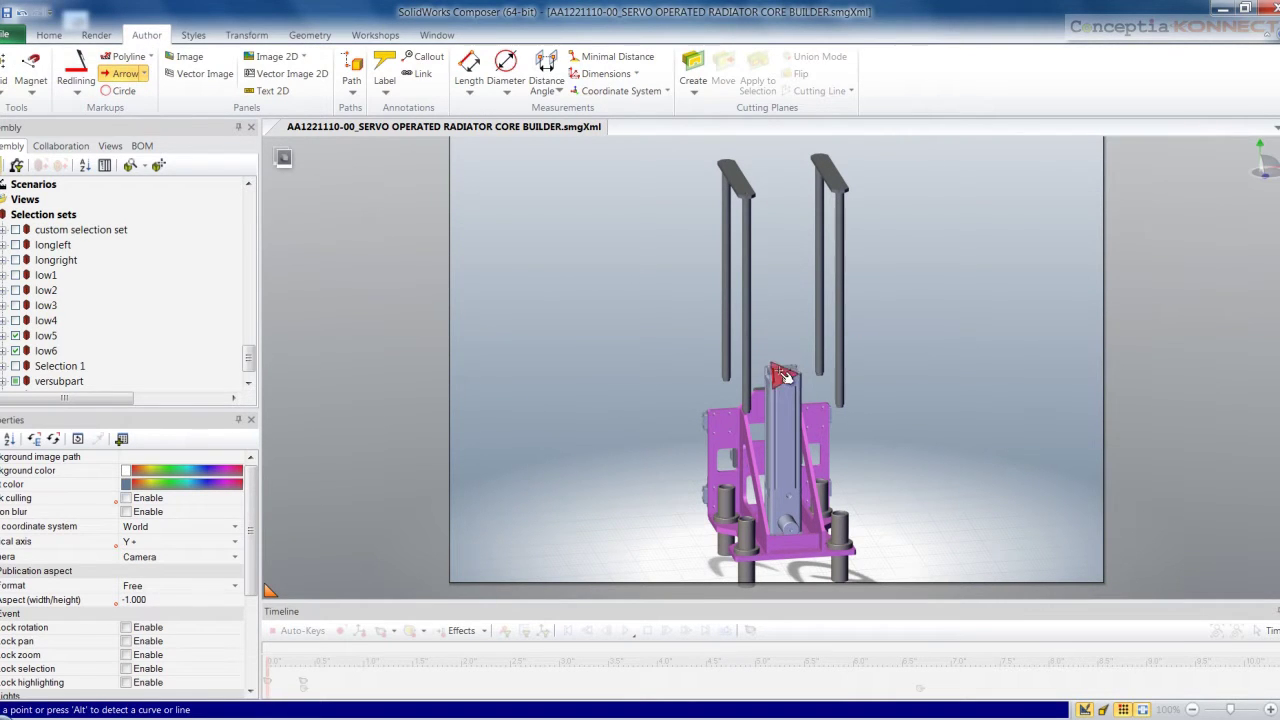
left_click(782, 368)
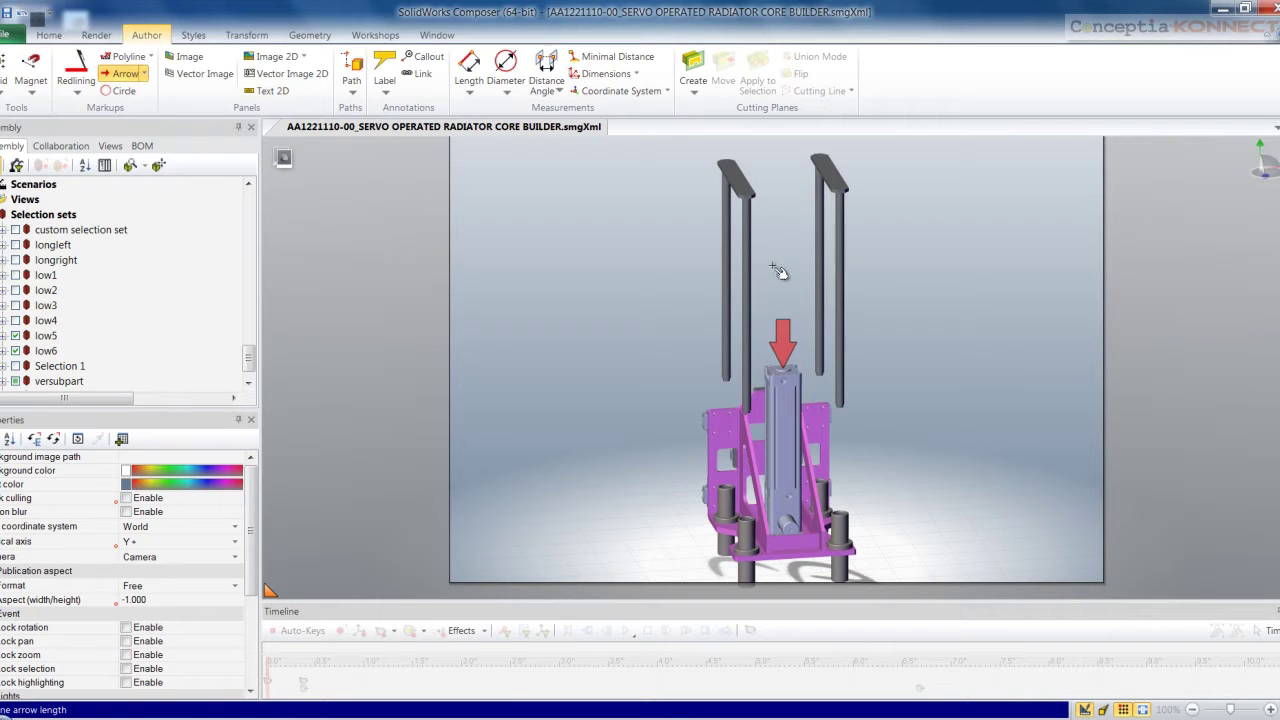
key("alt")
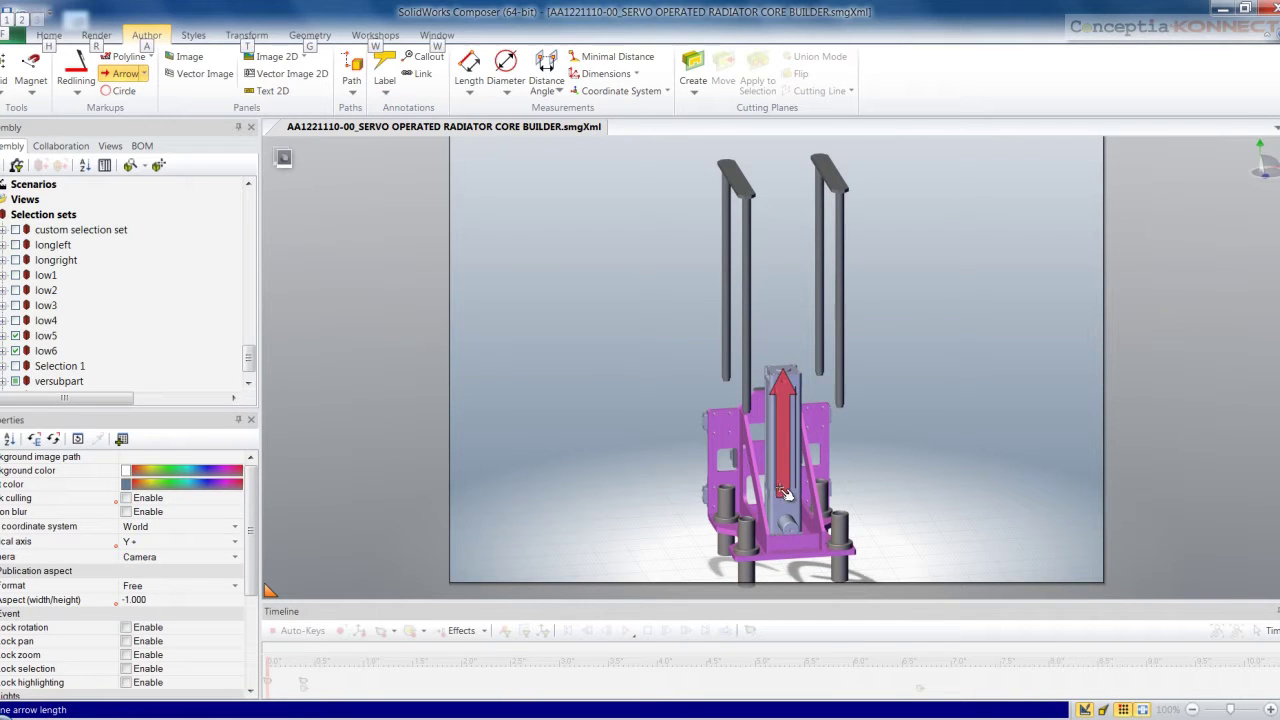
left_click(786, 493)
left_click(786, 493)
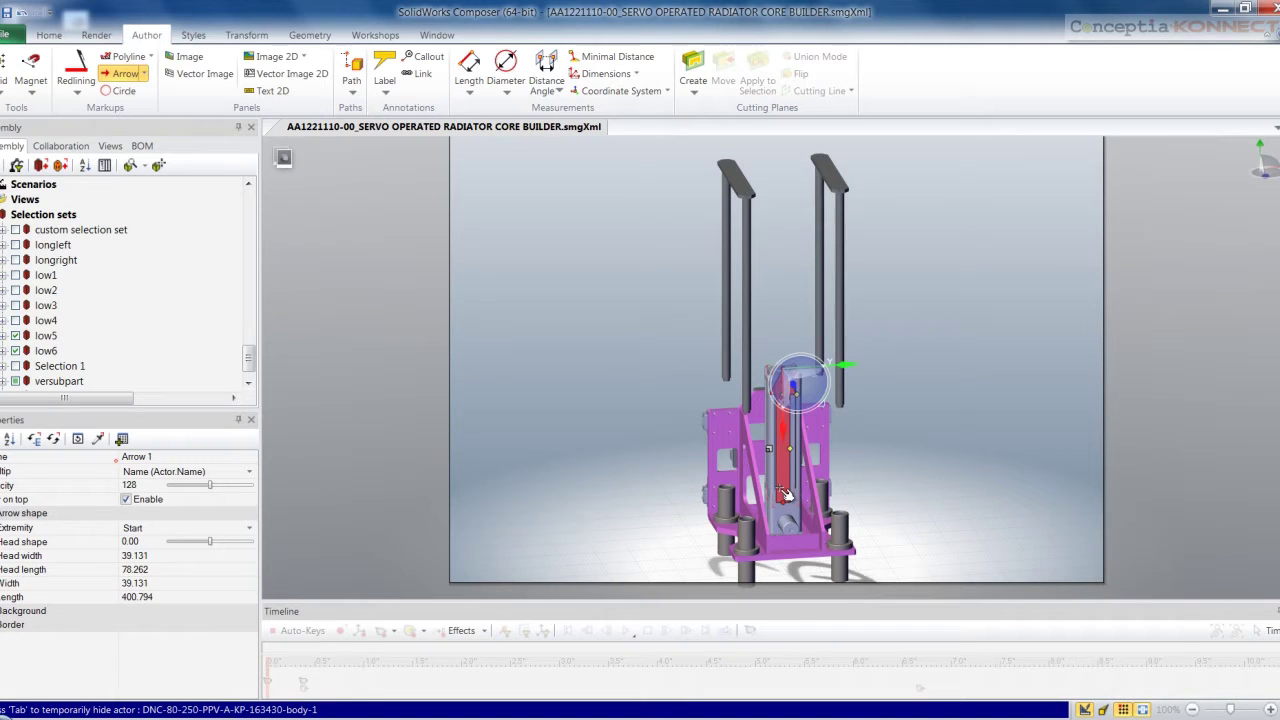
key("Escape")
left_click_drag(776, 433, 779, 270)
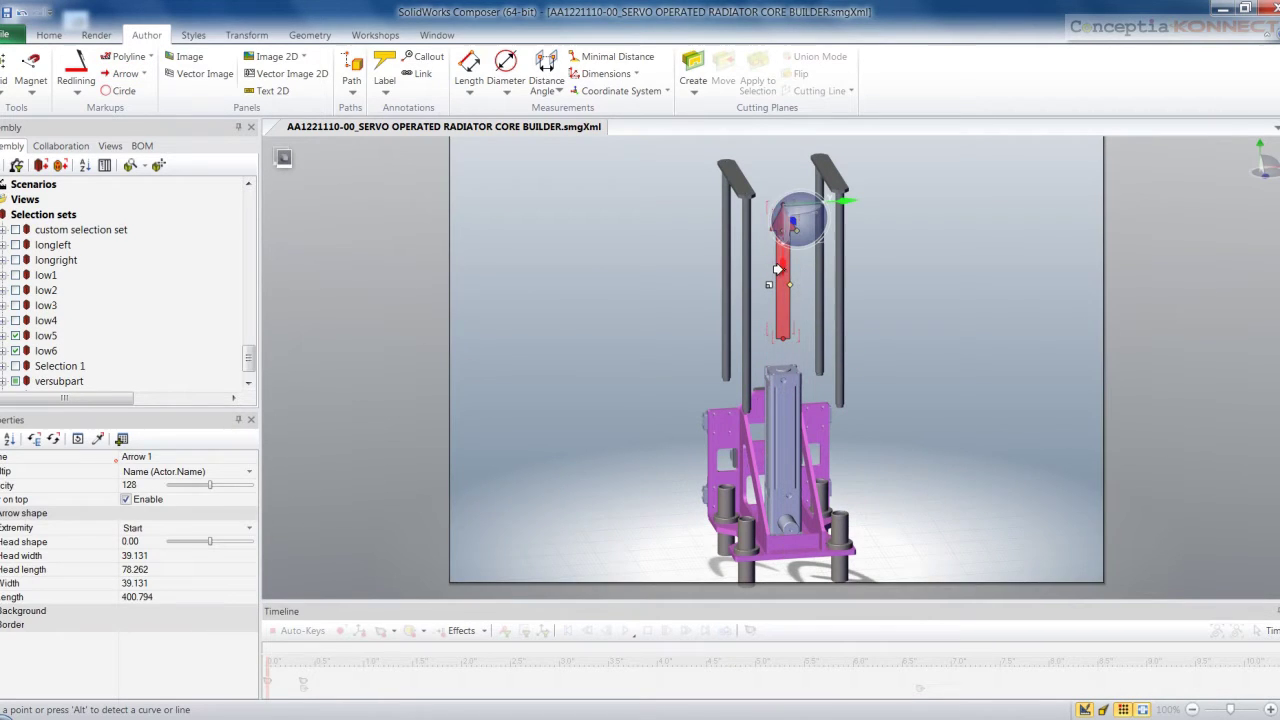
Set the arrow's opacity to 160, keeping a single arrowhead at the start
left_click(100, 488)
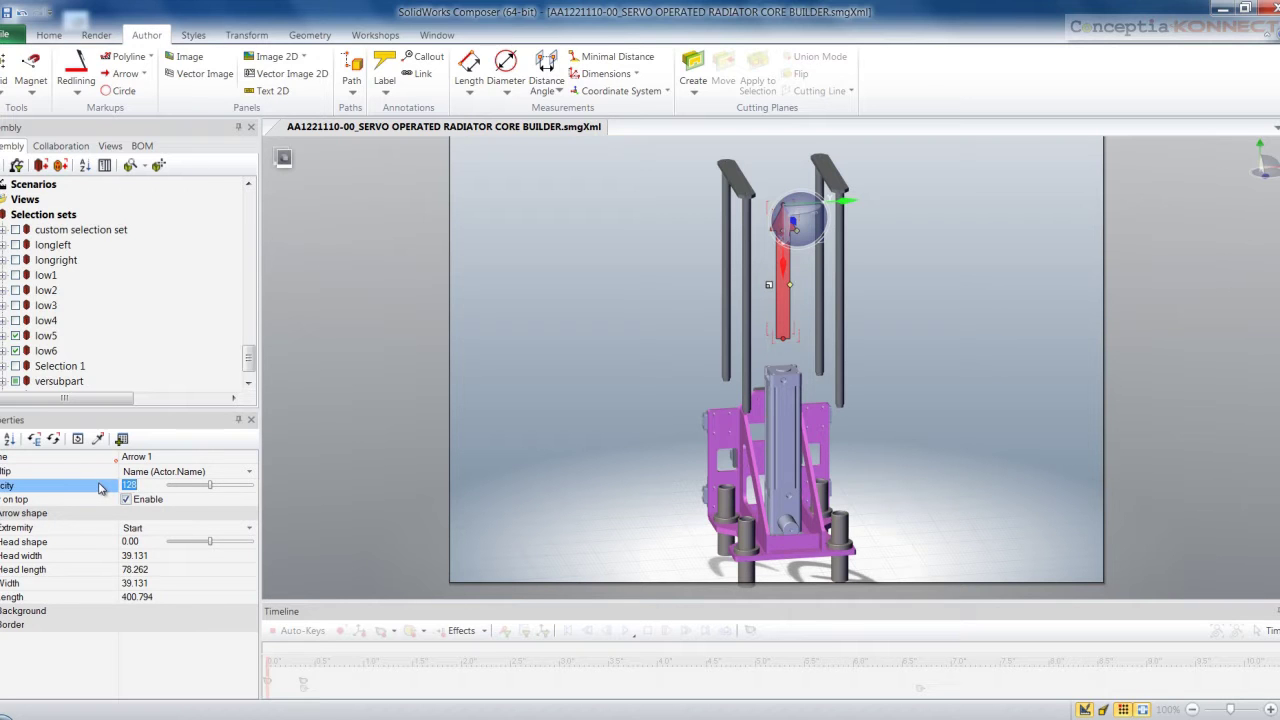
left_click_drag(207, 497, 220, 488)
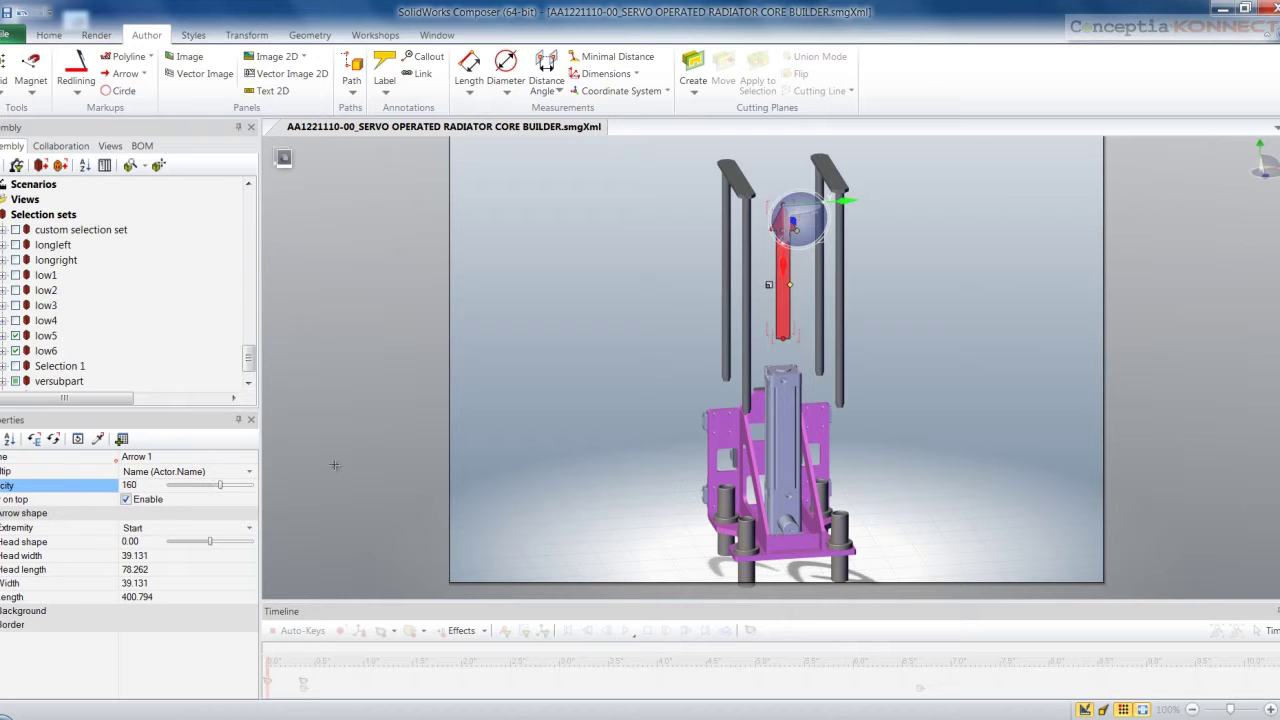
left_click(127, 500)
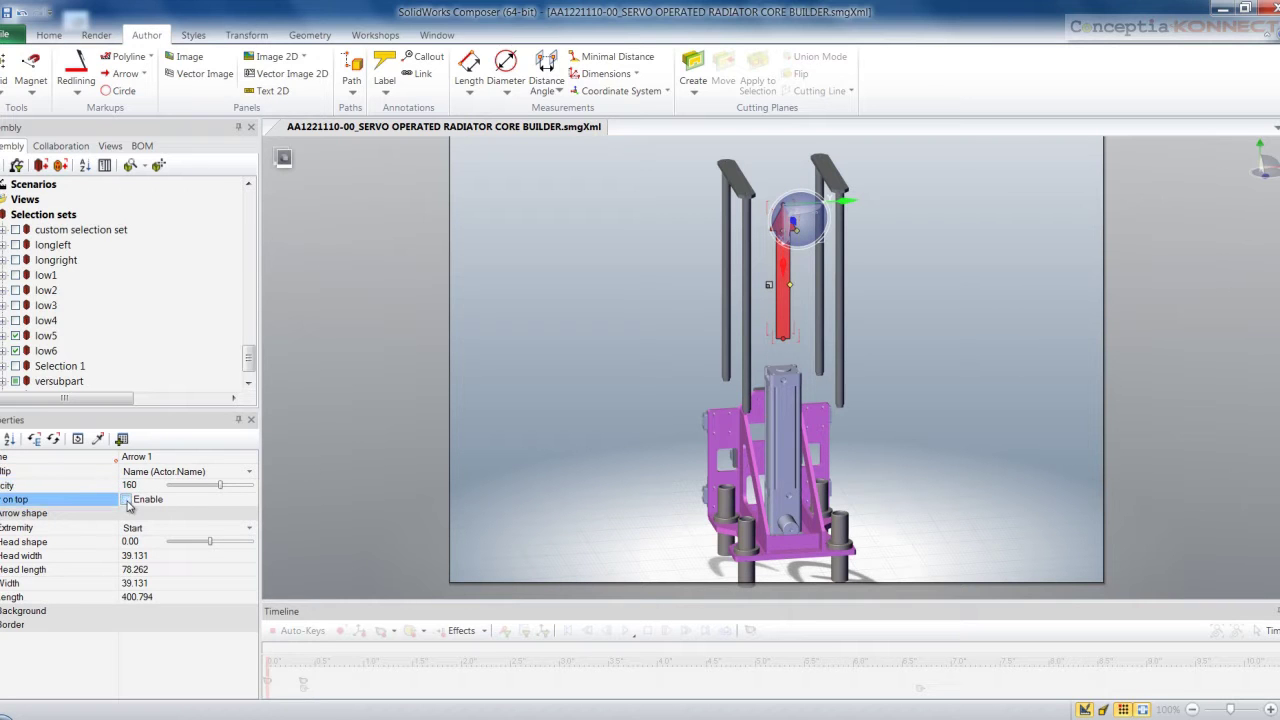
left_click(250, 528)
left_click(221, 553)
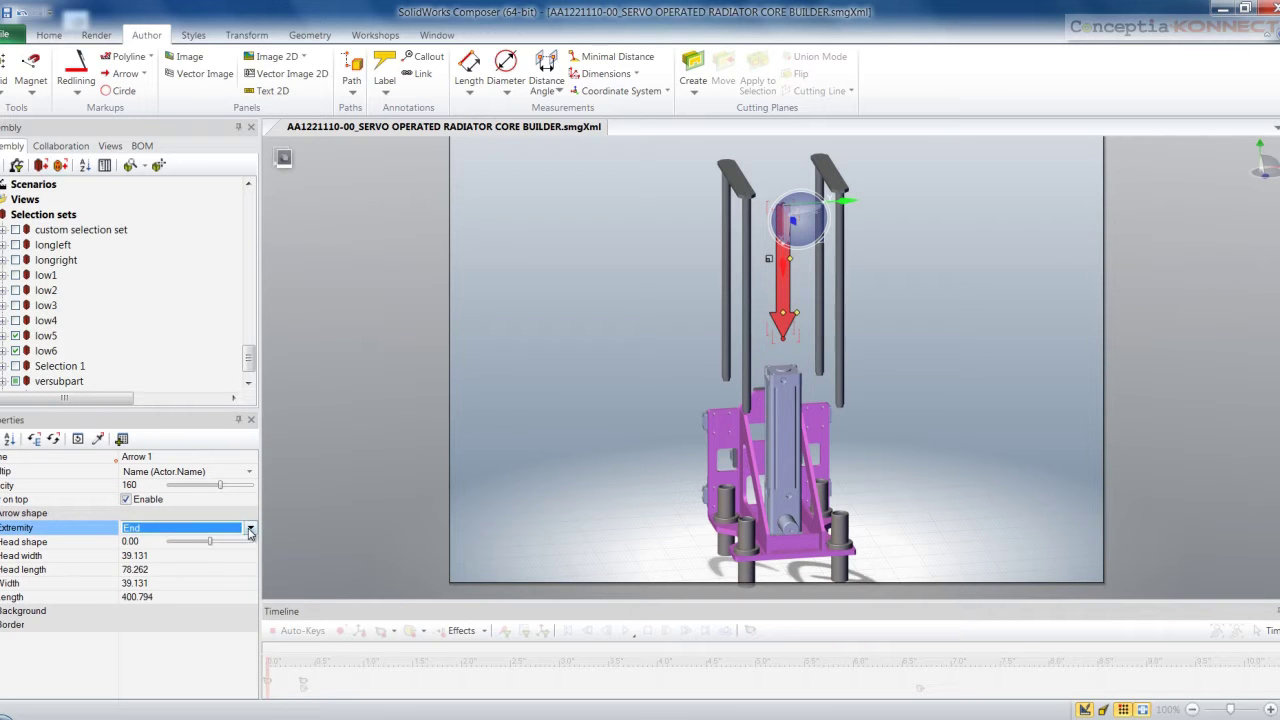
left_click(250, 528)
left_click(211, 563)
left_click(250, 528)
left_click(208, 571)
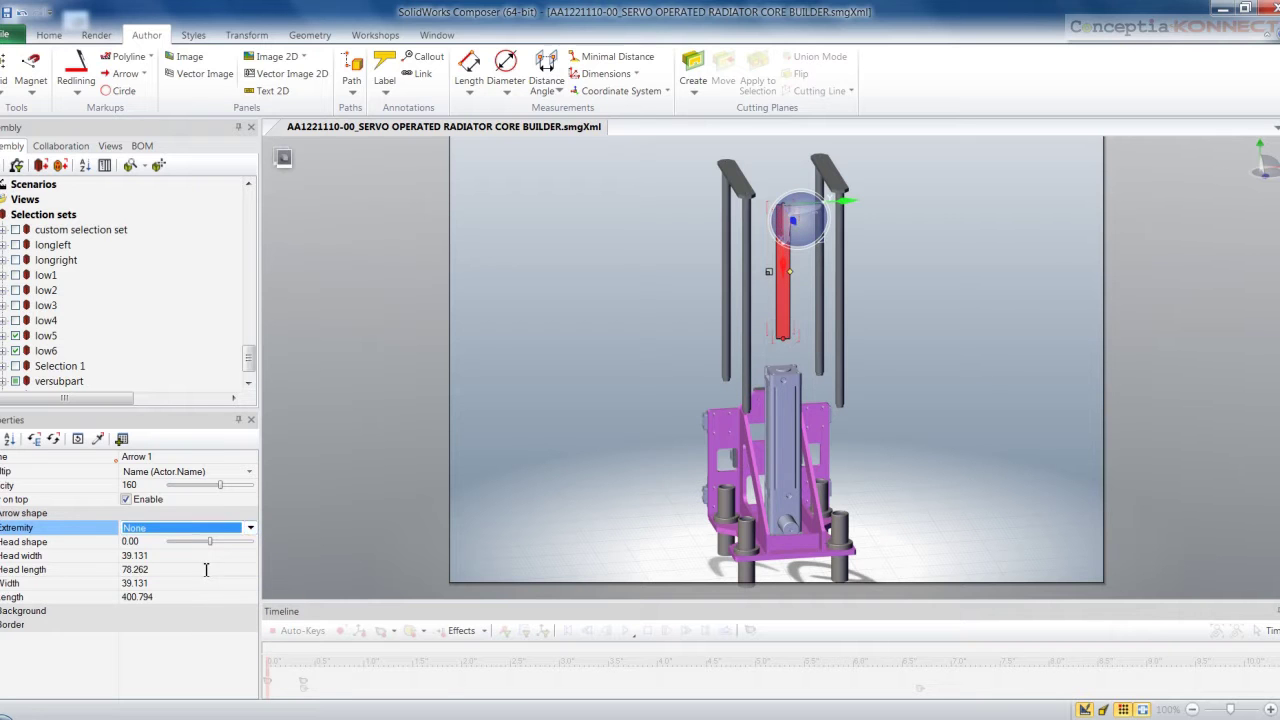
left_click(250, 528)
left_click(202, 542)
Set the arrow's head width to 40
left_click(30, 610)
left_click(120, 556)
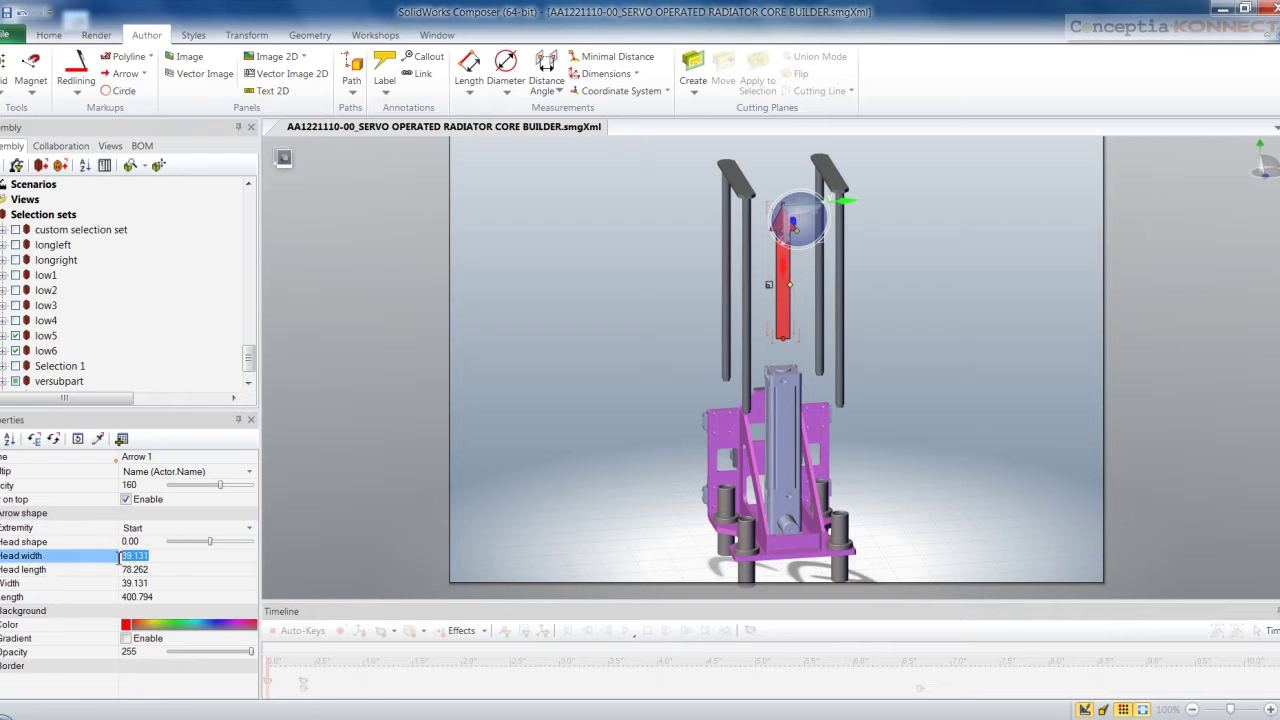
type("40")
left_click(297, 516)
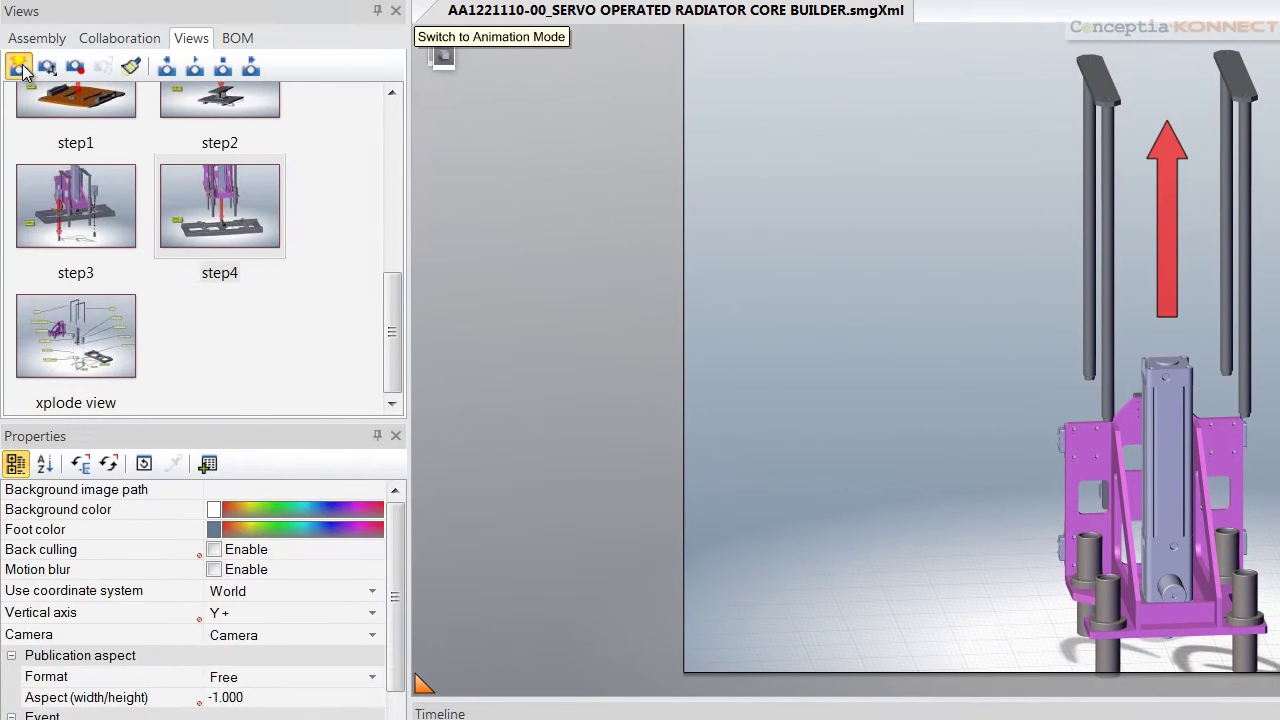
Save the current scene as a new view named step5
left_click(18, 66)
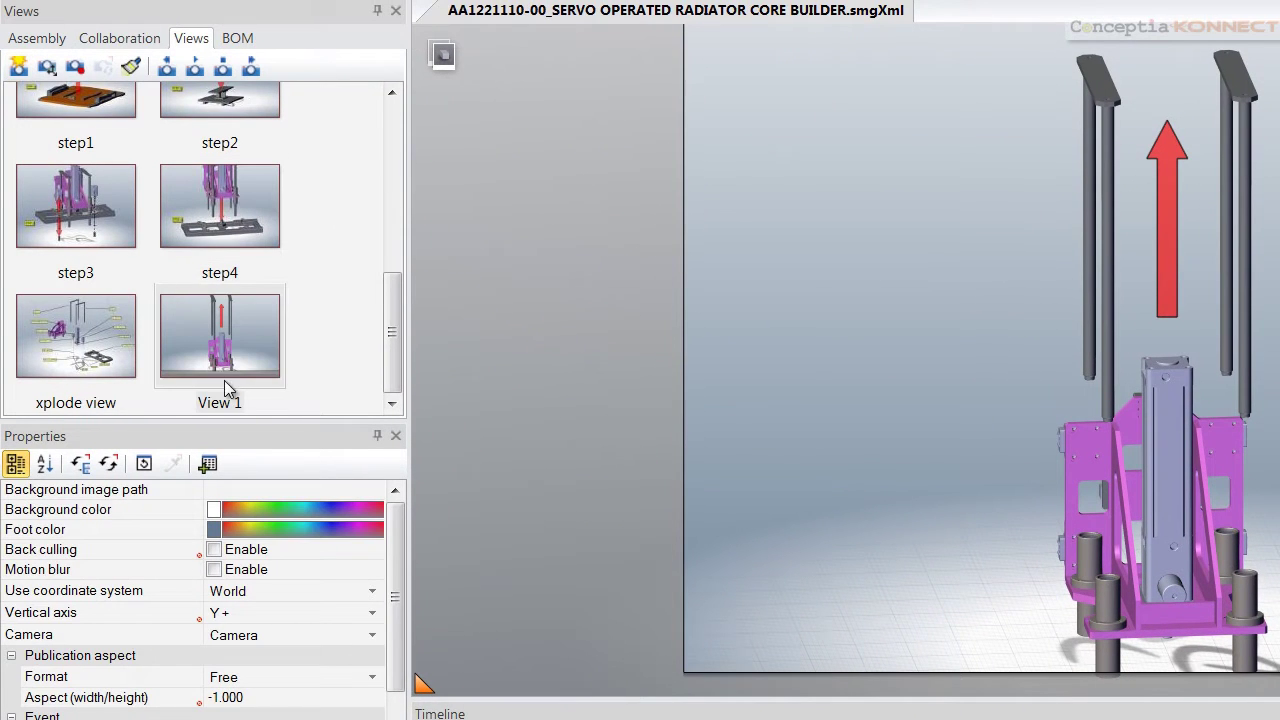
left_click(218, 345)
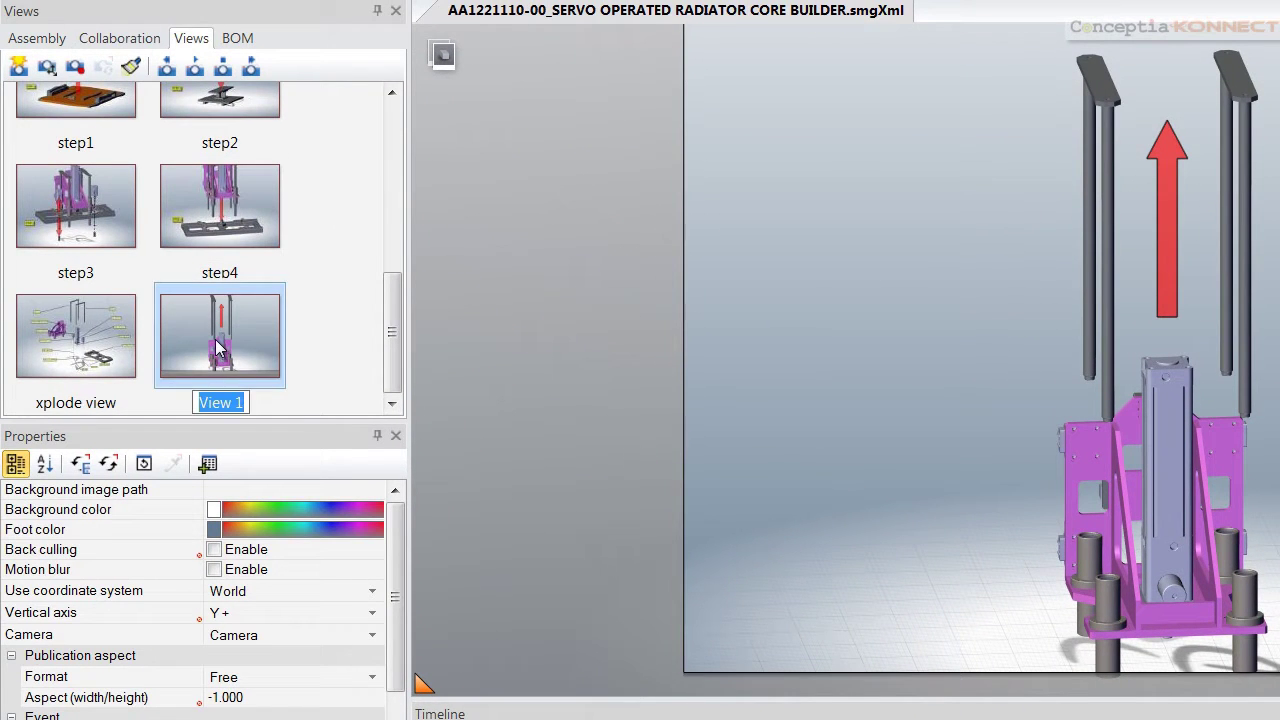
type("STE")
key("BackSpace")
key("BackSpace")
key("BackSpace")
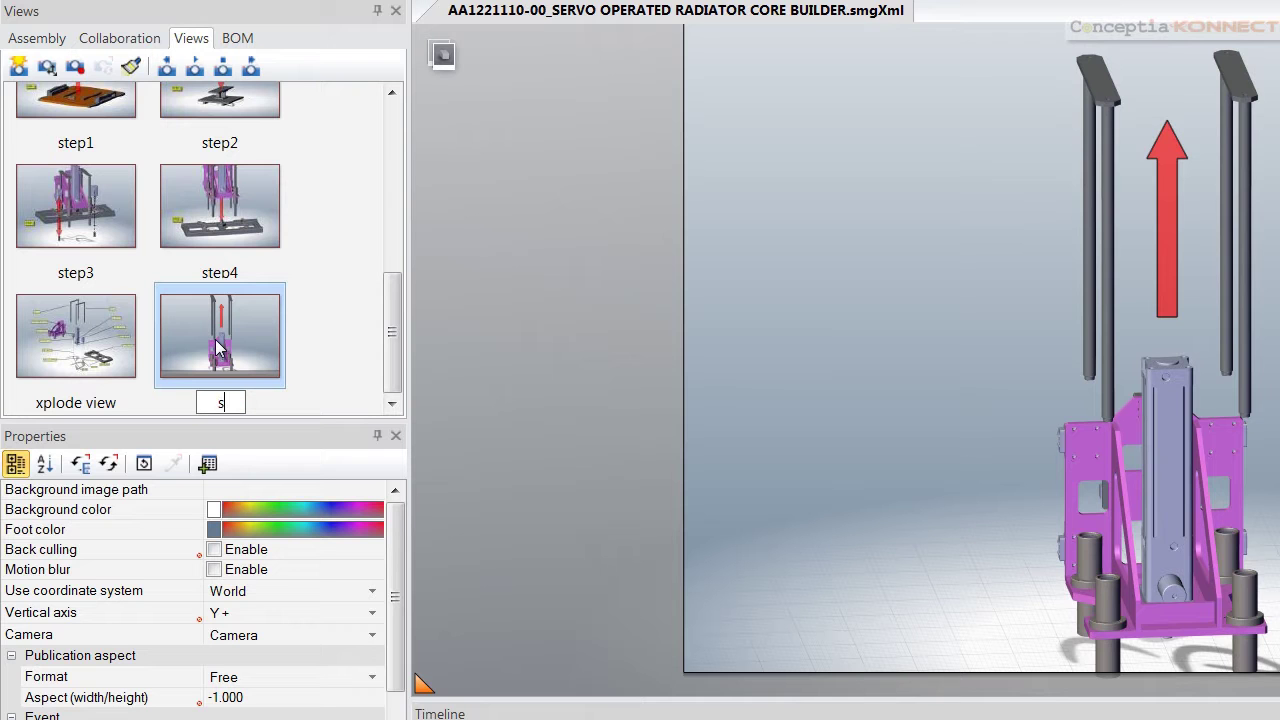
type("step5")
left_click(544, 448)
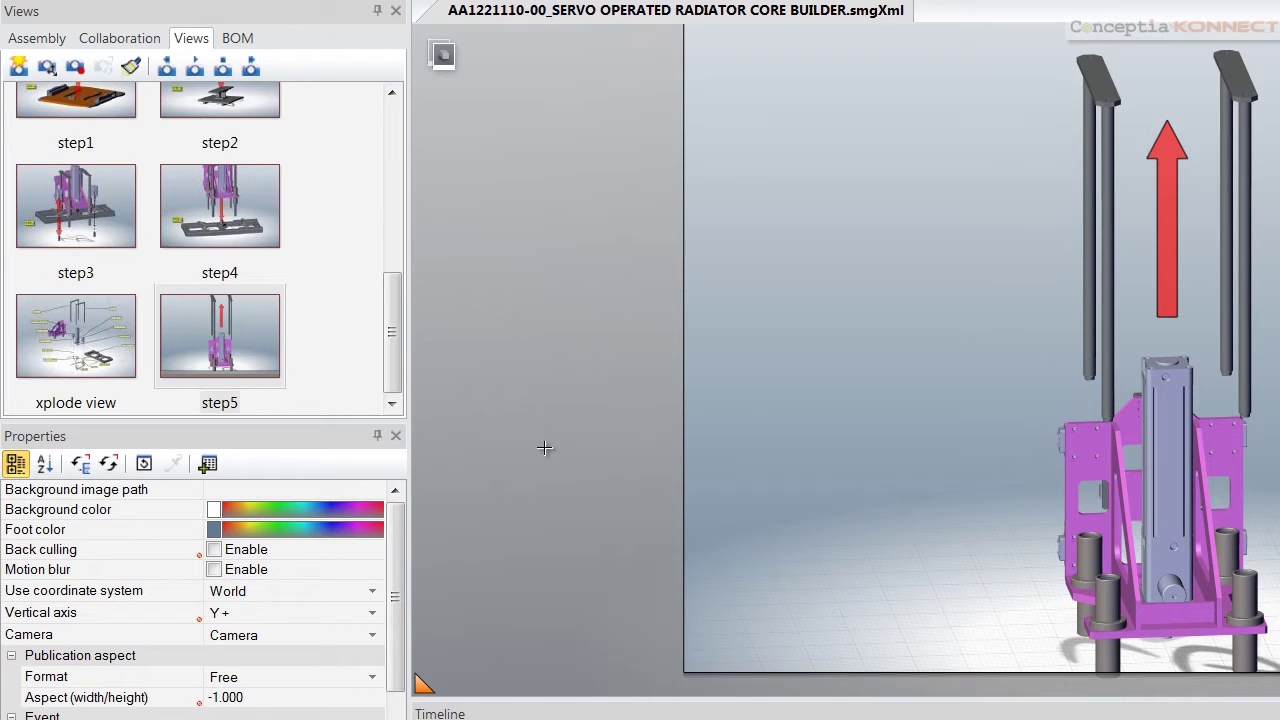
Render the model in Shaded Illustration with Color mode
left_click(10, 42)
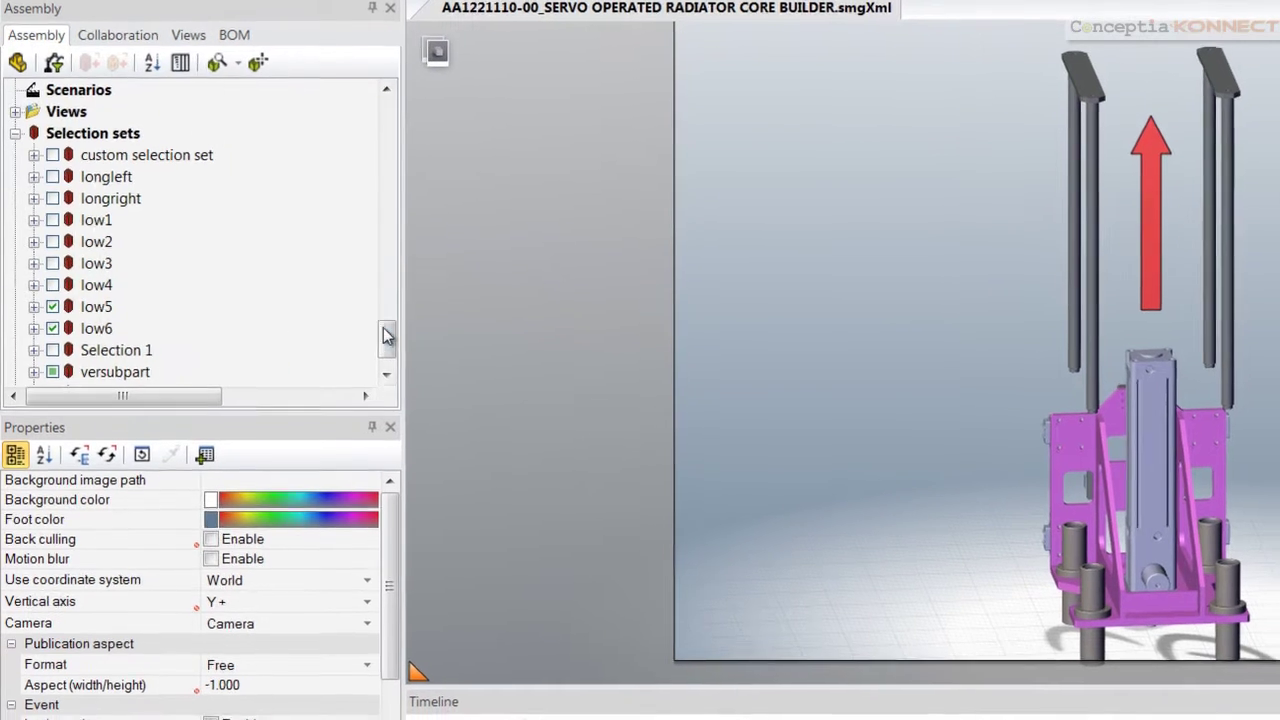
left_click_drag(397, 344, 396, 361)
left_click(171, 51)
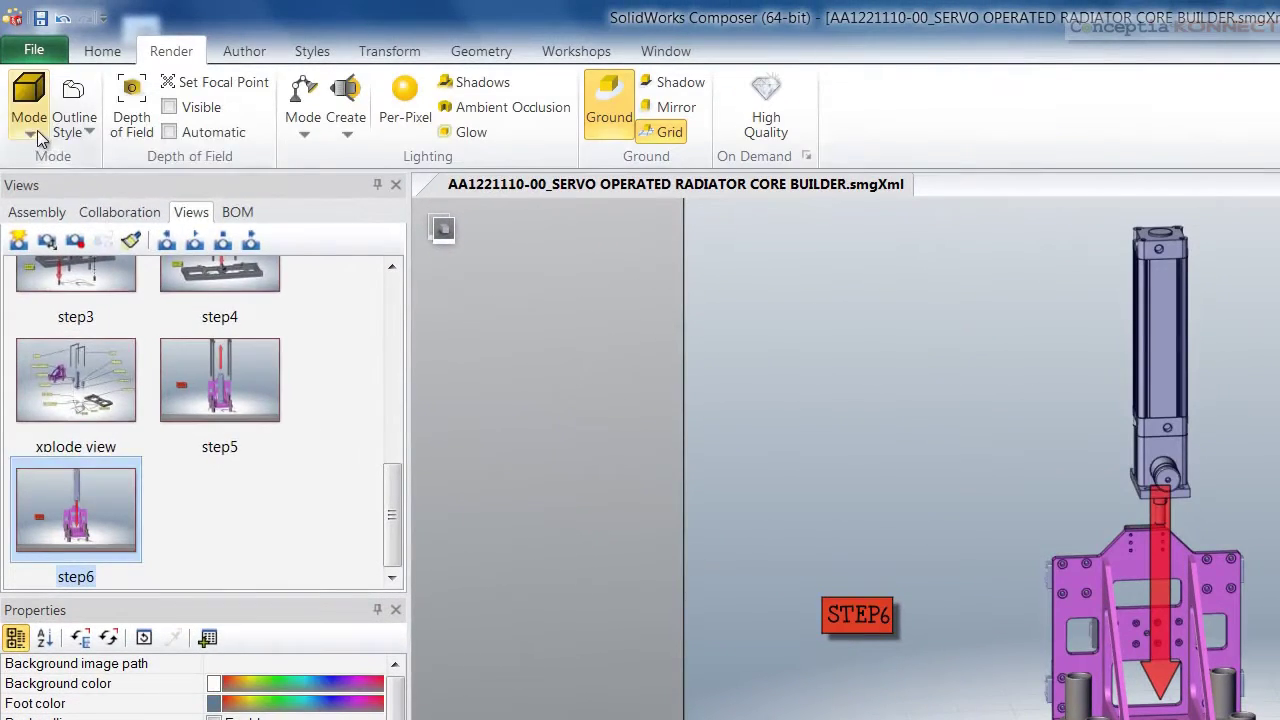
left_click(30, 120)
left_click(64, 268)
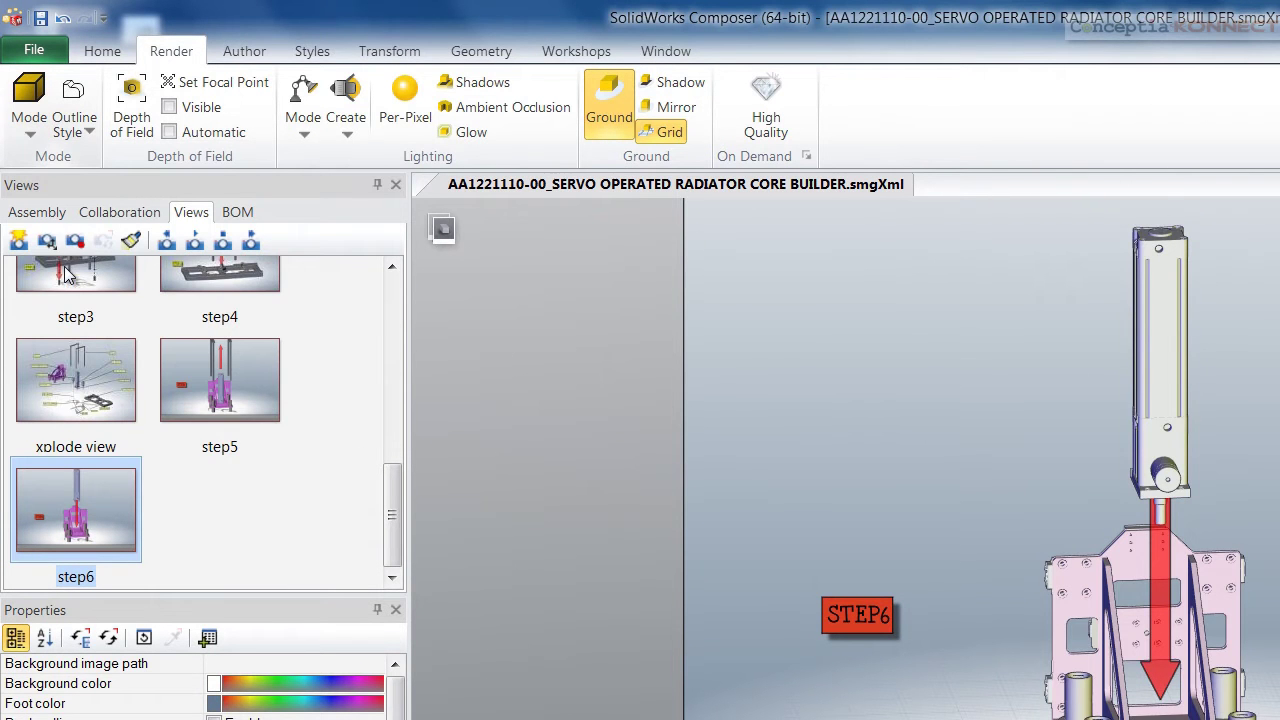
left_click(28, 128)
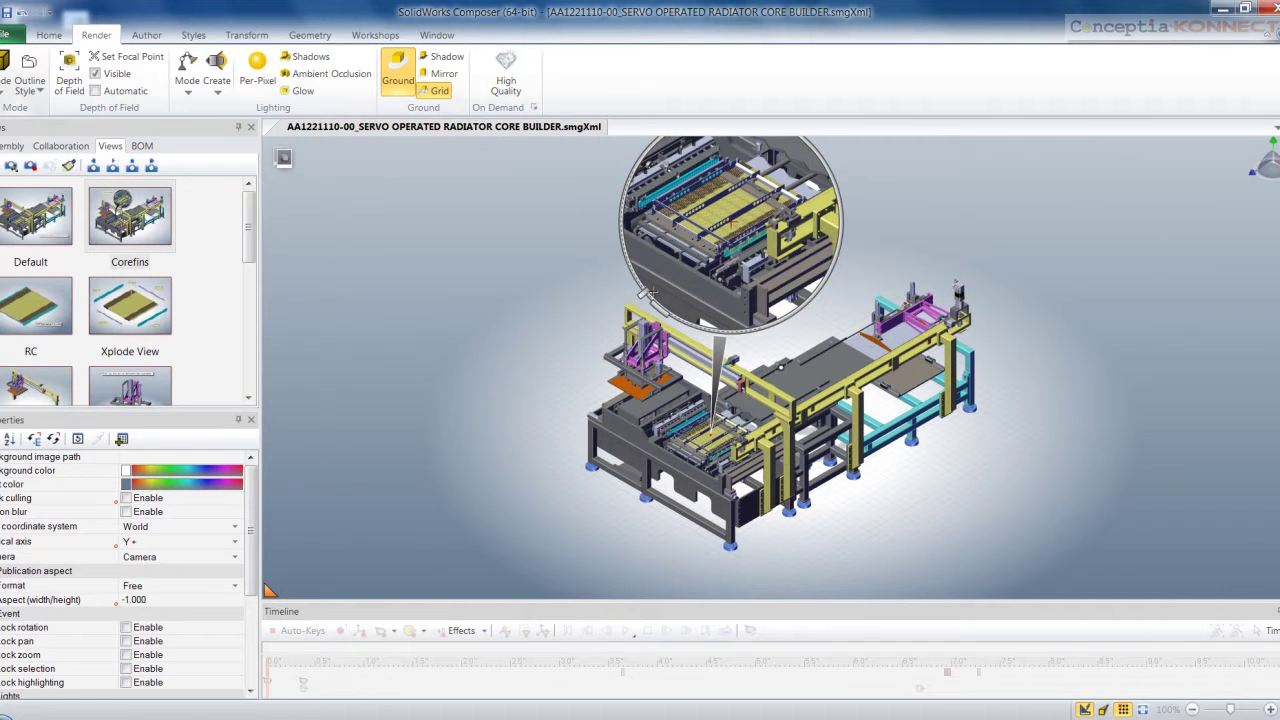
Move the magnifier left, shrink it, aim it at the core section, and set X-Ray to 72.2 %
left_click_drag(807, 189, 558, 187)
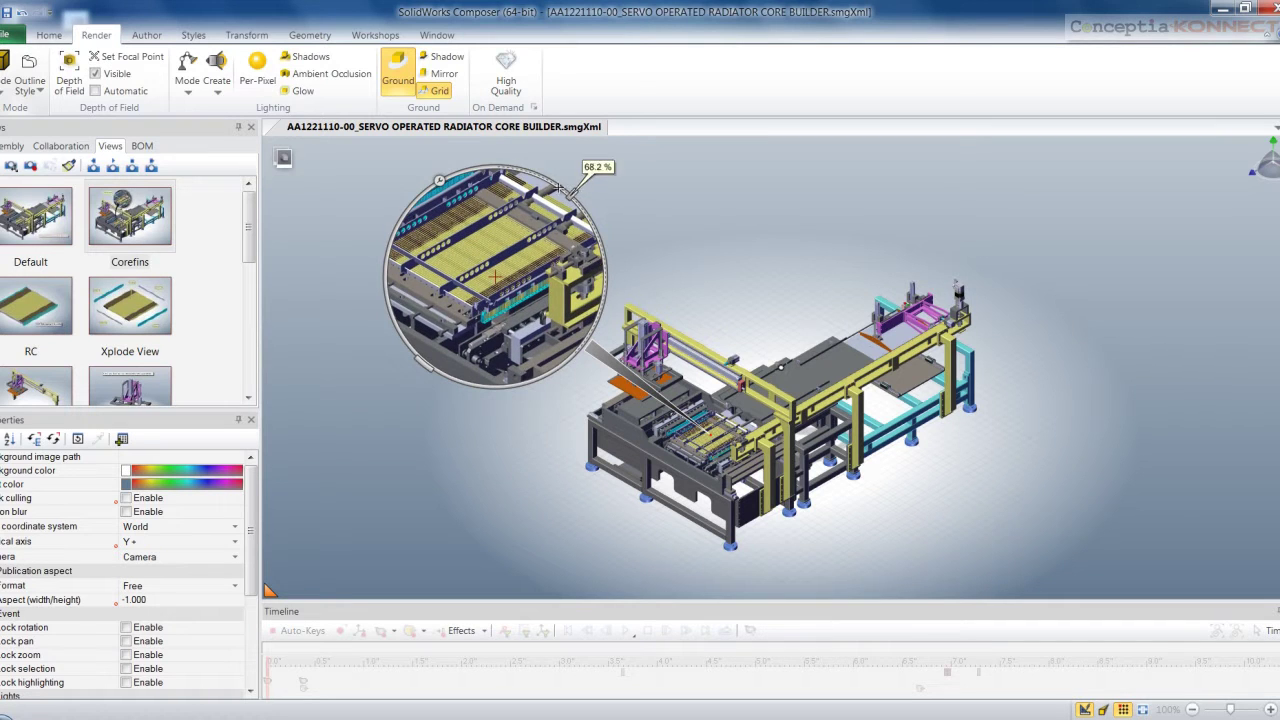
left_click_drag(435, 370, 488, 370)
mouse_move(450, 197)
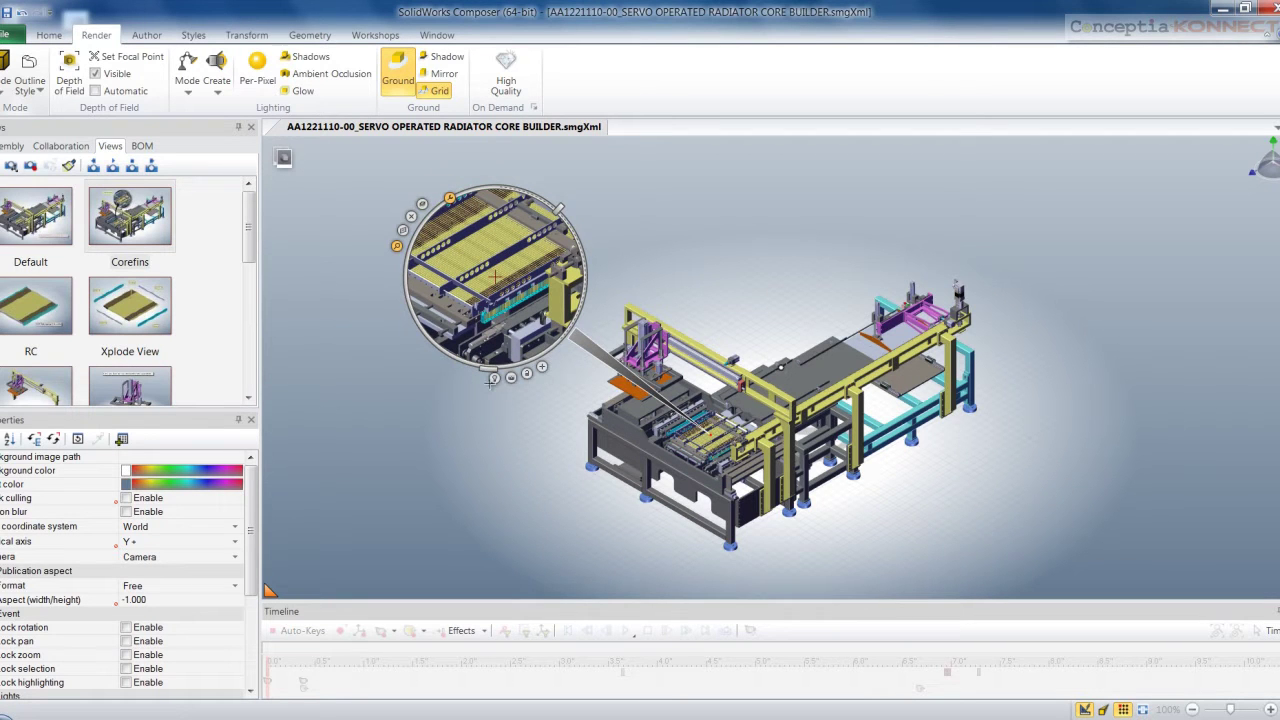
left_click_drag(541, 366, 703, 410)
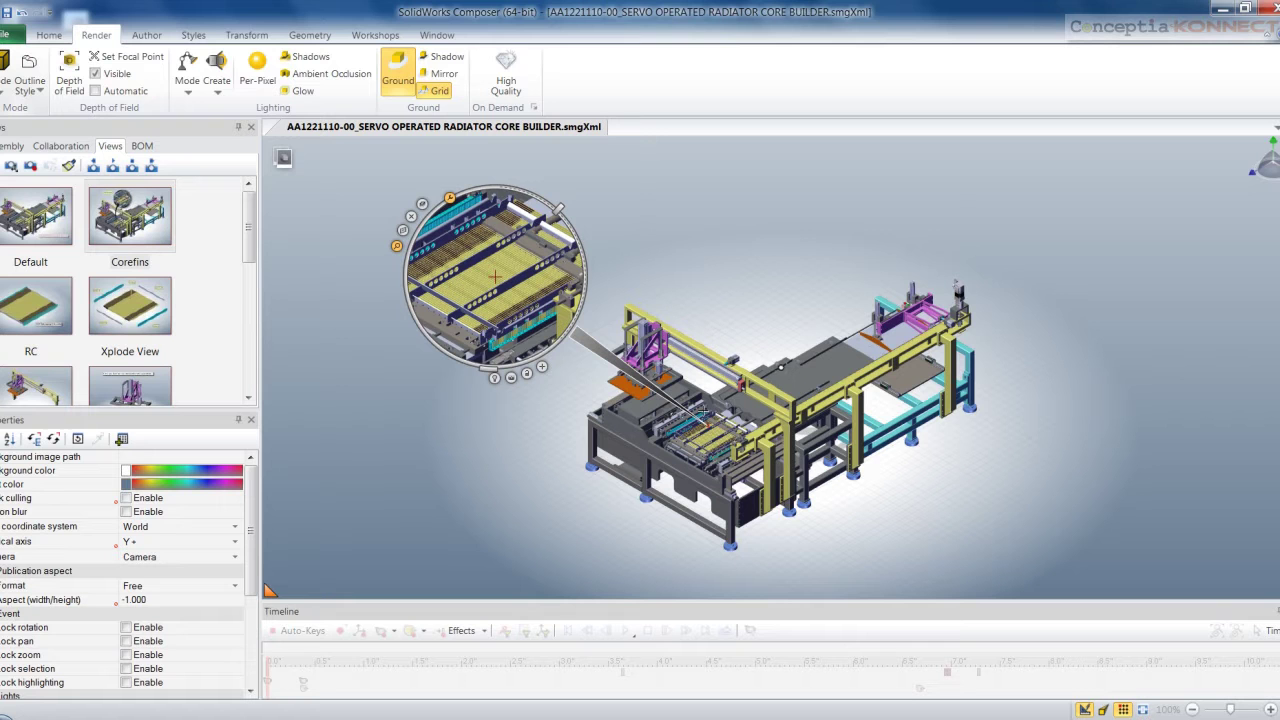
left_click(411, 215)
left_click_drag(582, 241, 566, 339)
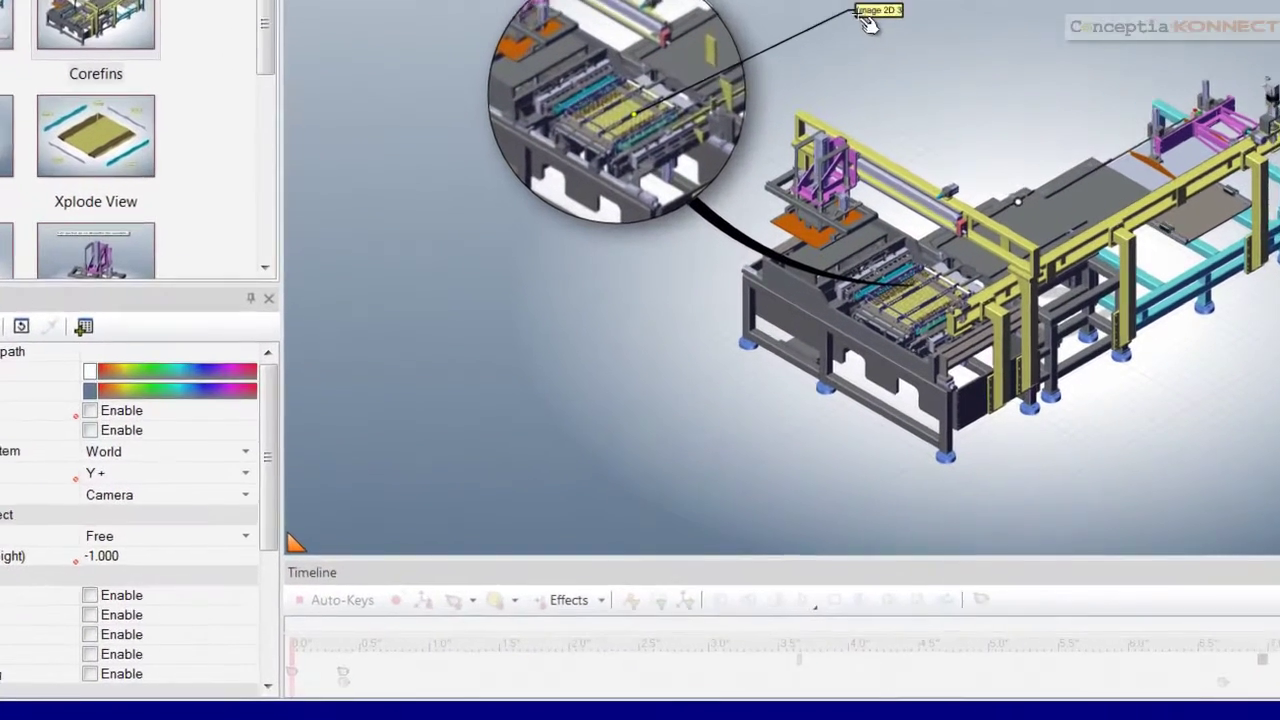
Give the Image 2D label a Gradient tooltip leader, font size 15 and text FINTUBE RADIATOR CORE
left_click(670, 219)
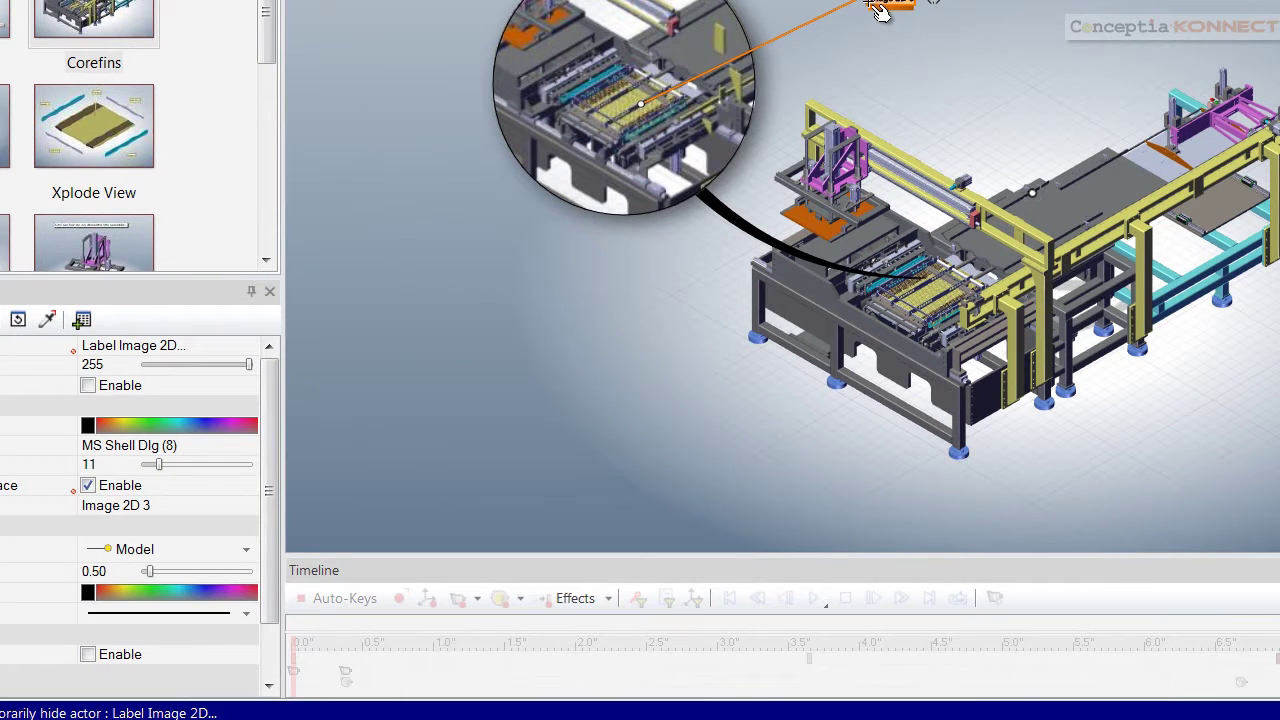
left_click(246, 549)
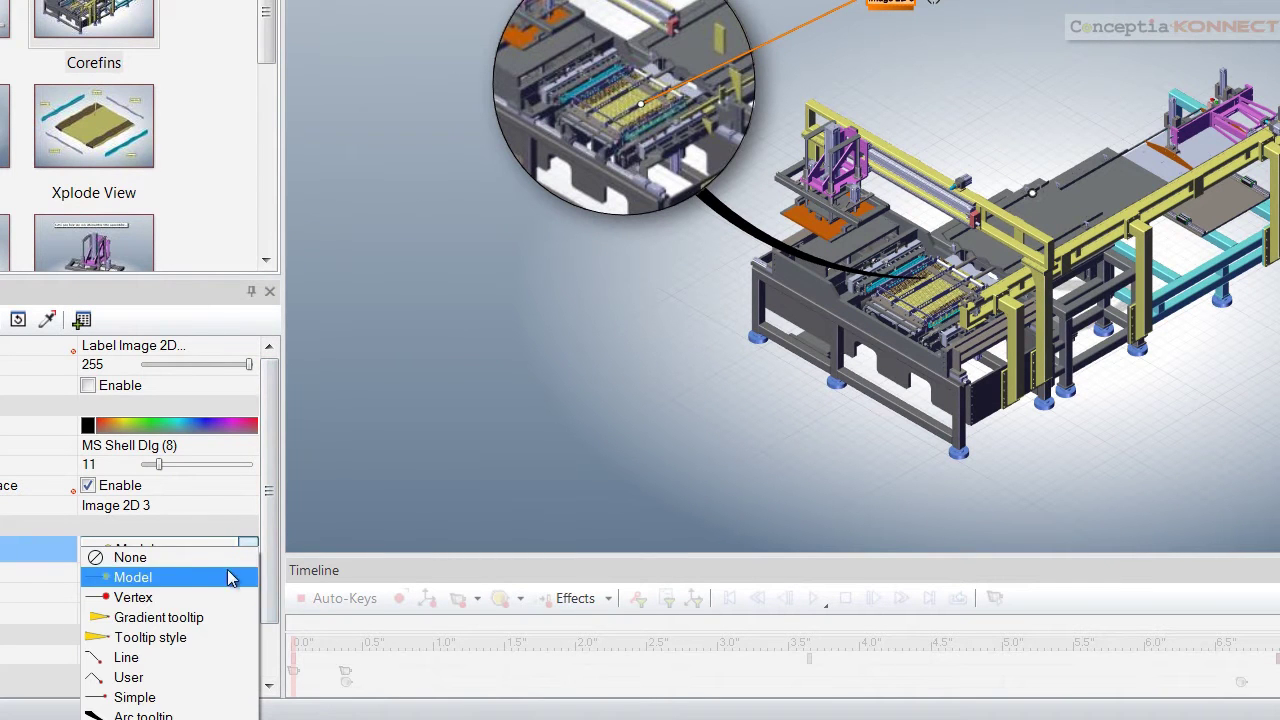
left_click(192, 617)
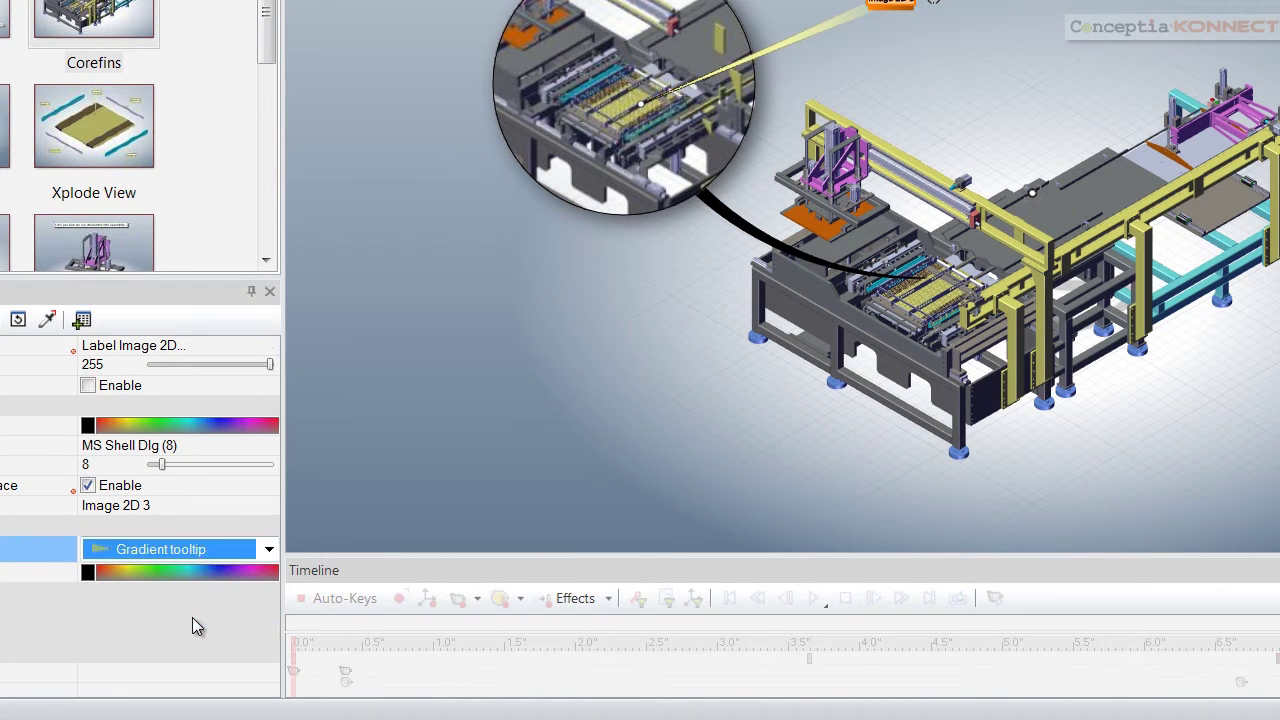
left_click(72, 464)
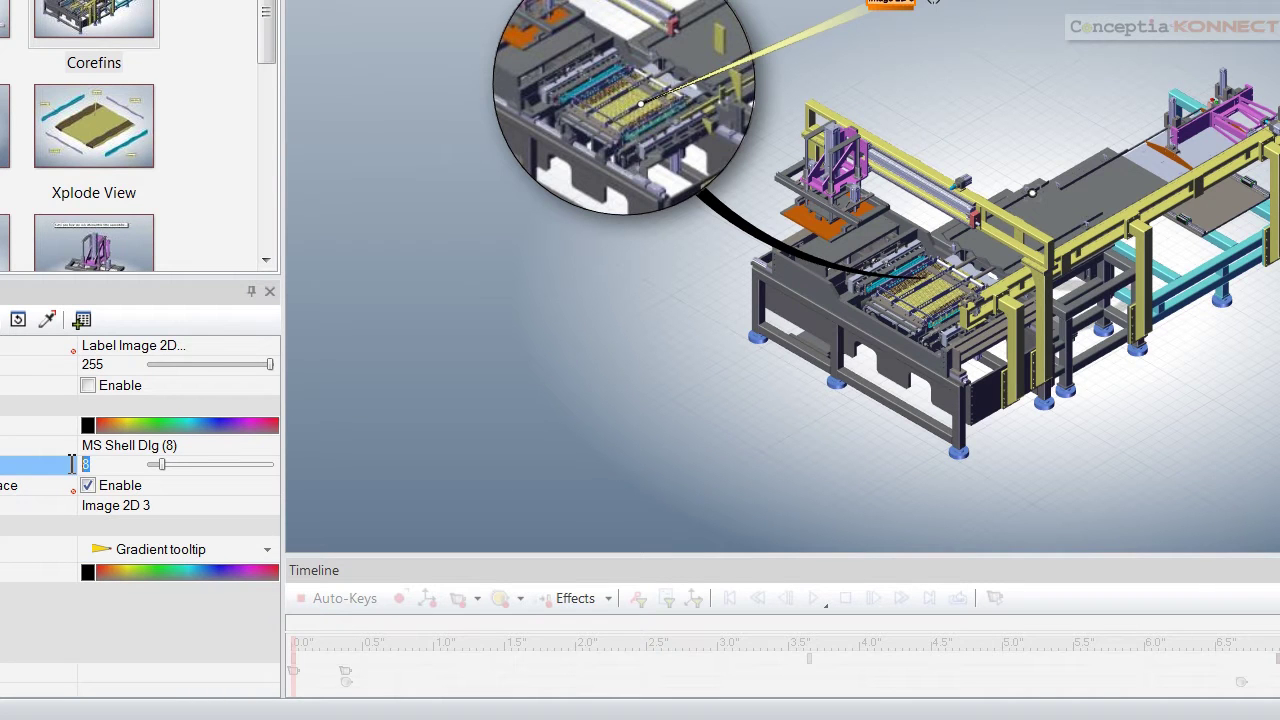
type("15")
key("Return")
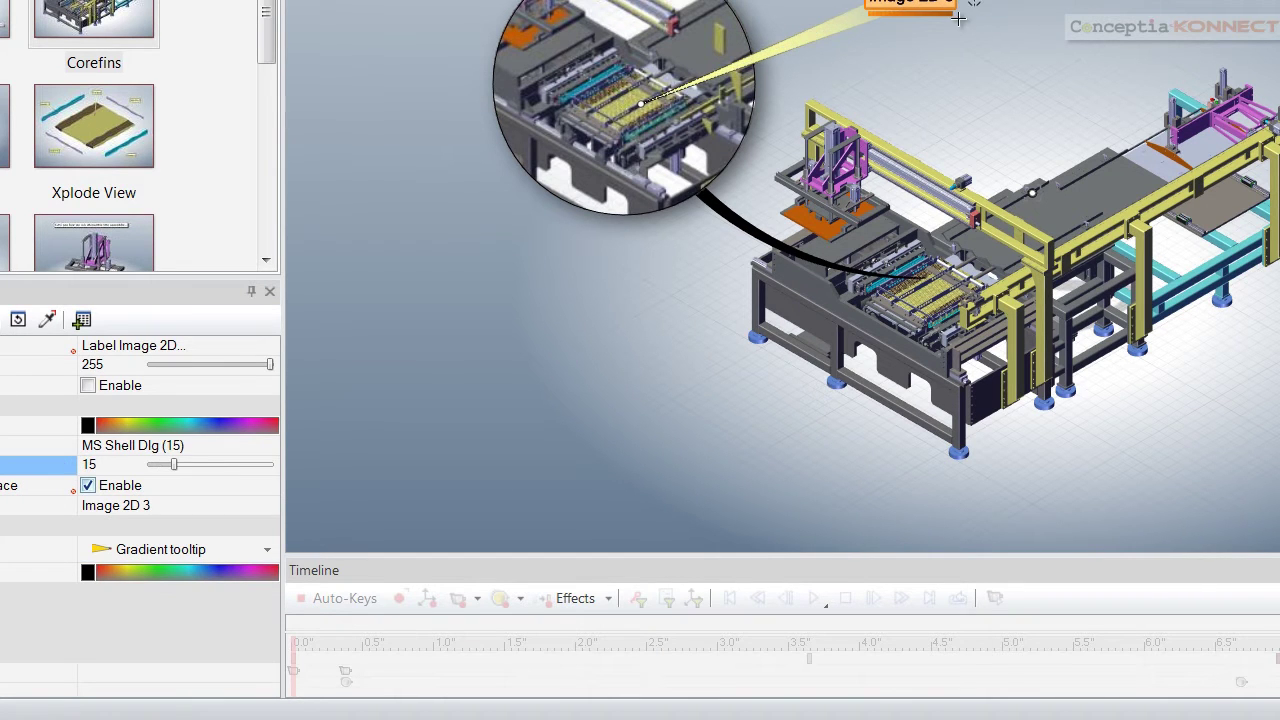
left_click(156, 508)
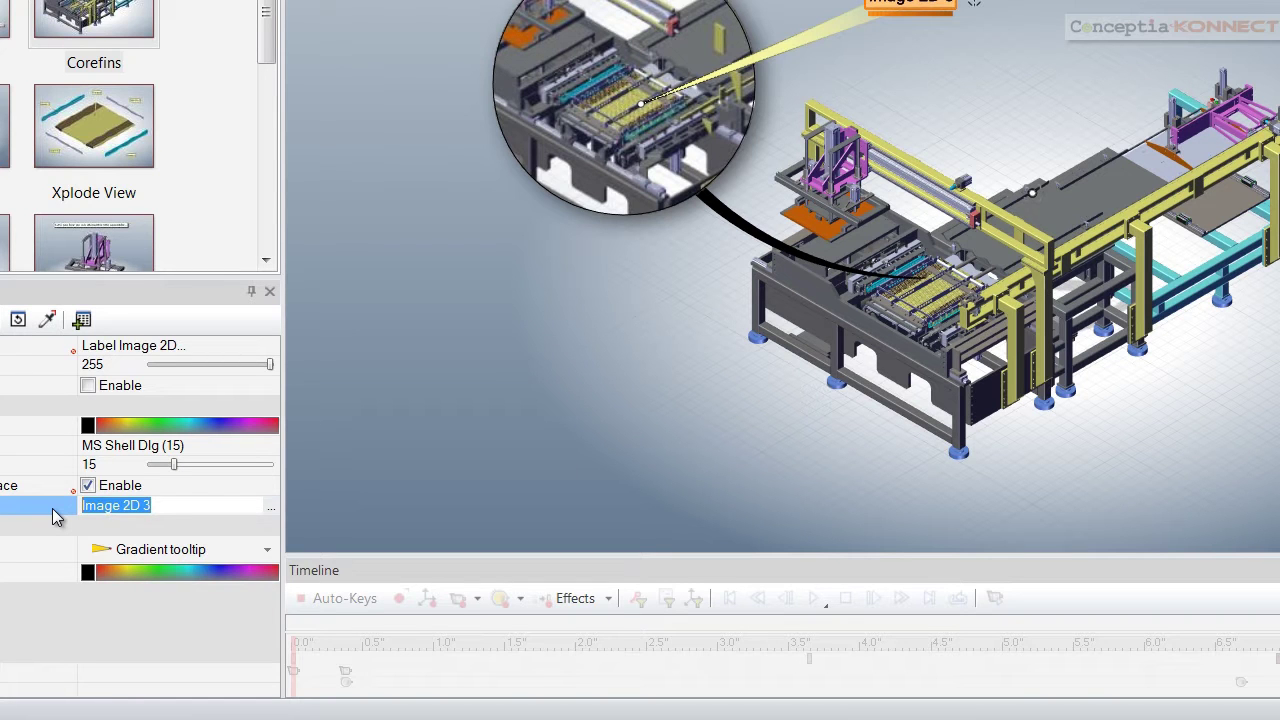
type("FI")
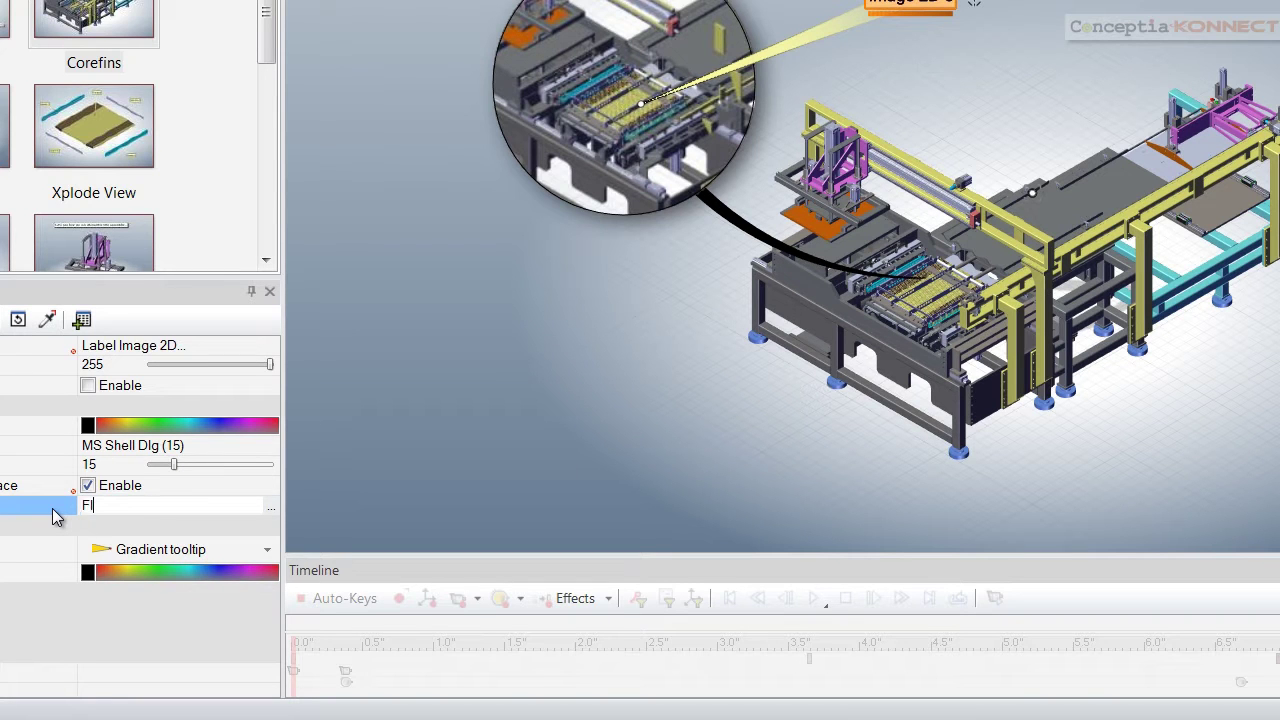
type("NTUBE RADIATOR CORE")
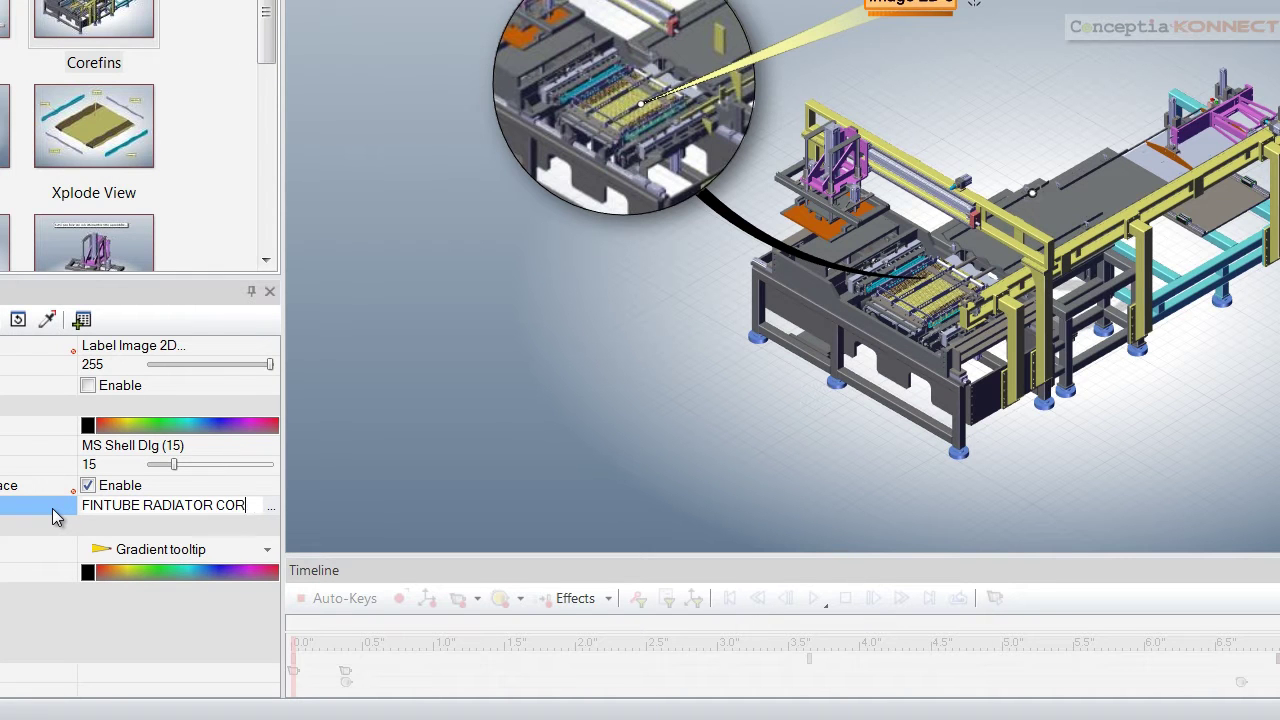
key("Return")
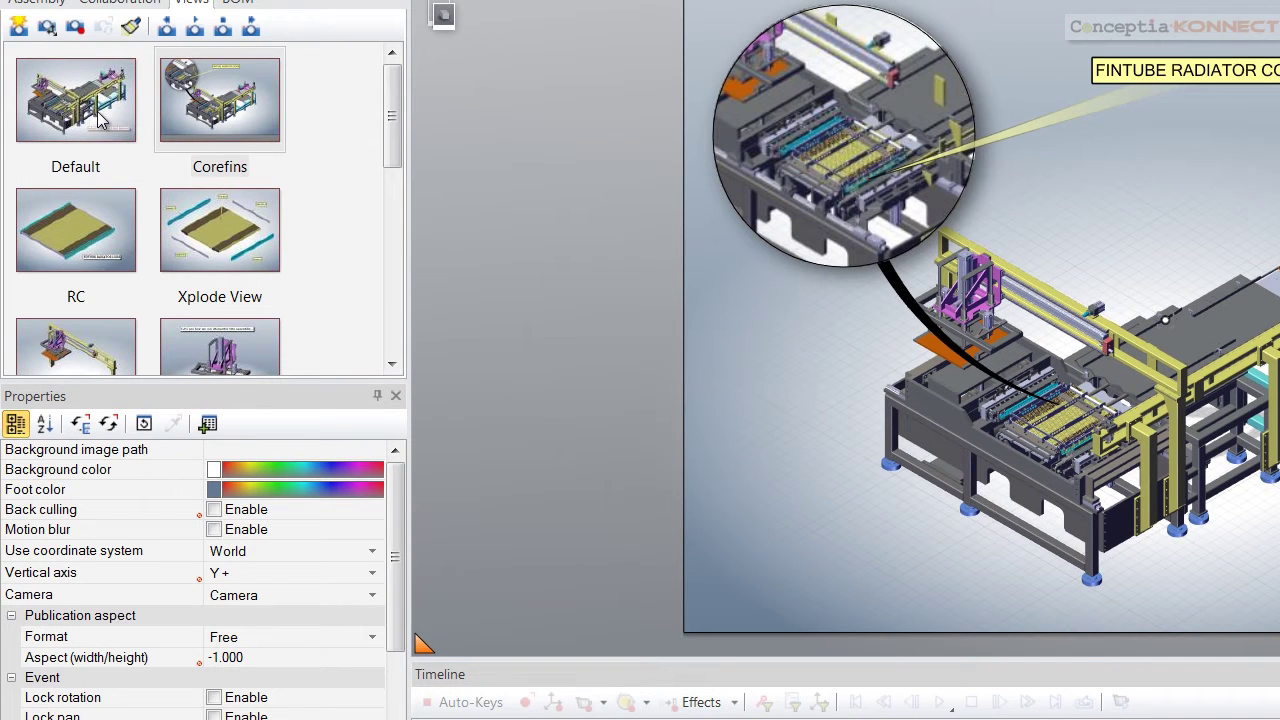
Return to the Default view and save it as a new view named 'Cover Image'
left_click(100, 125)
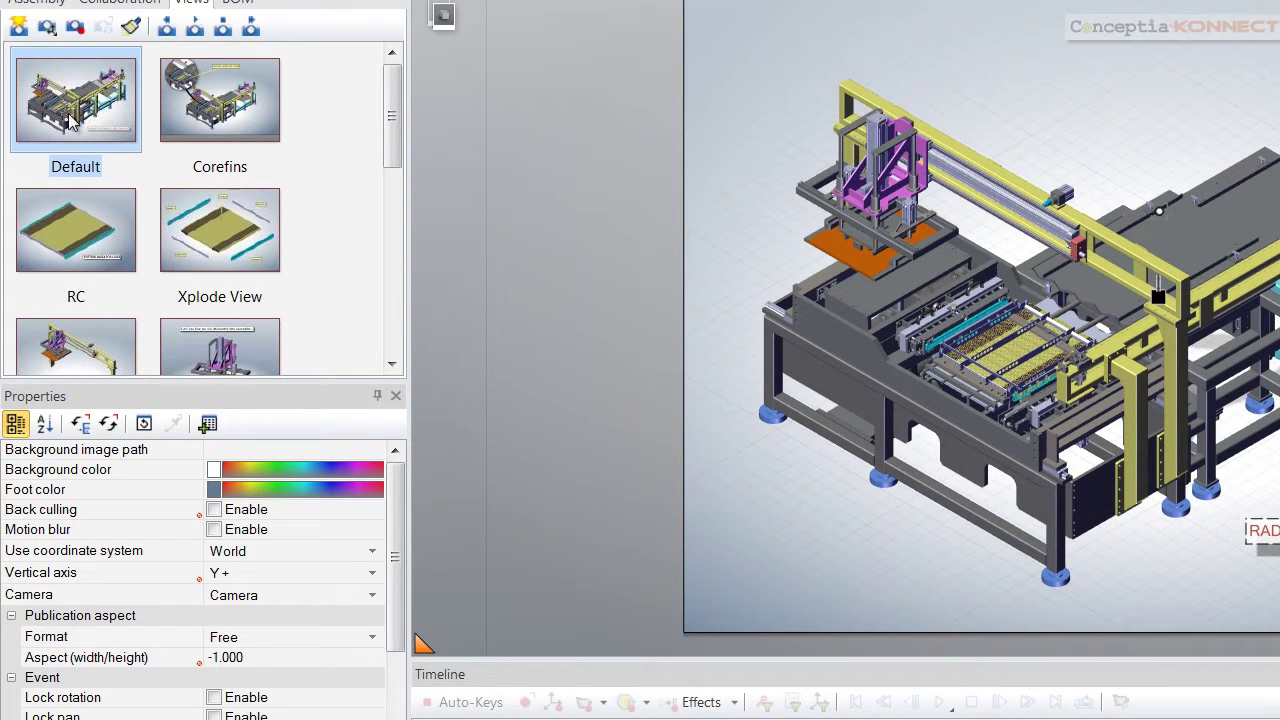
left_click(20, 28)
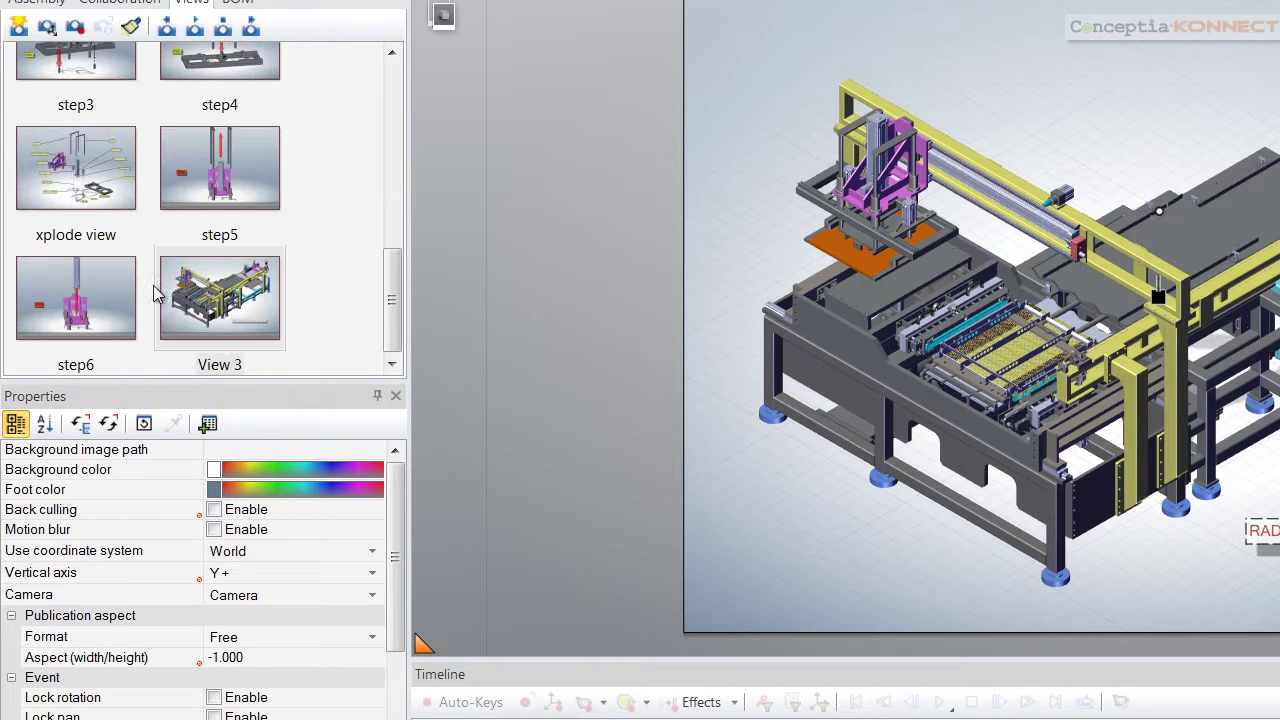
left_click(213, 303)
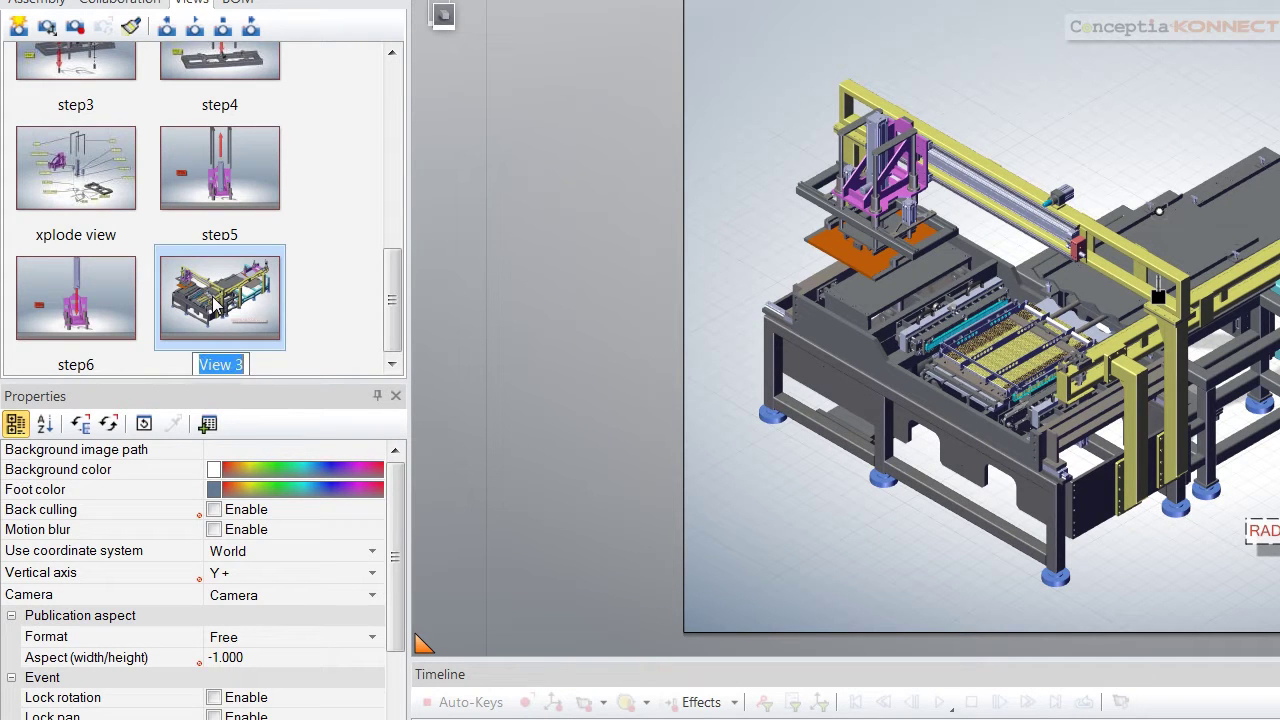
type("cO")
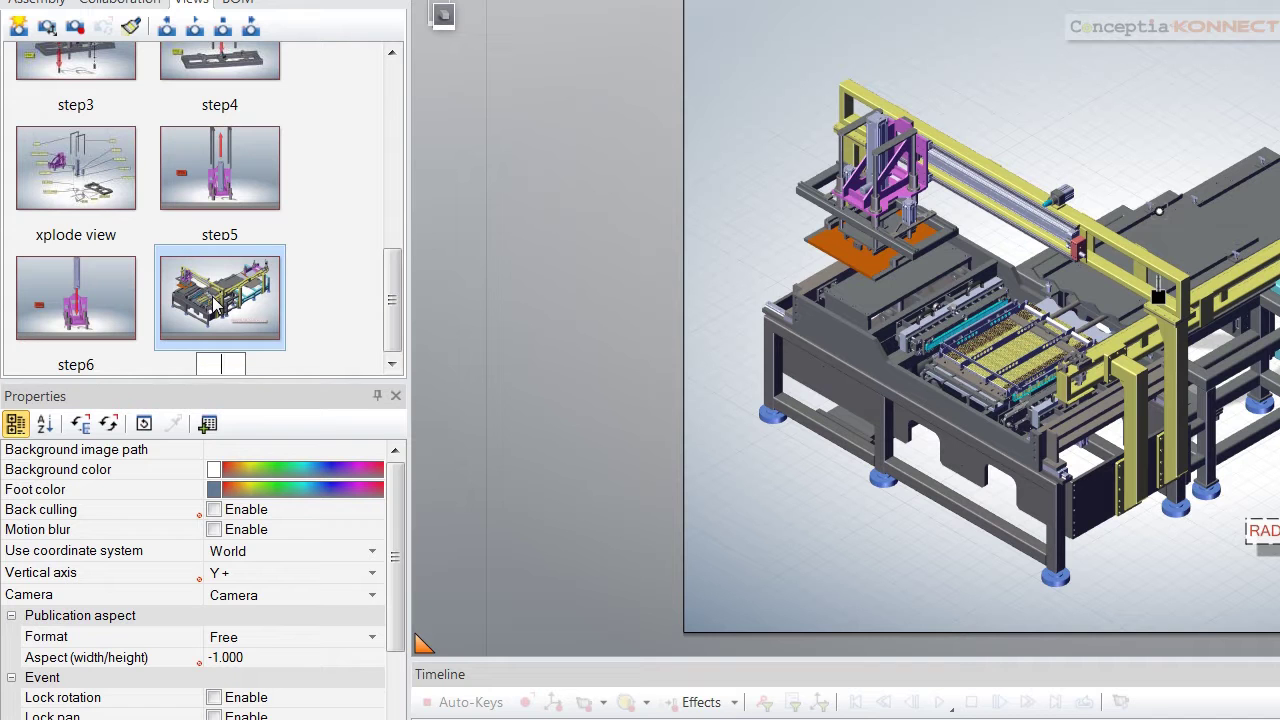
type("over Image")
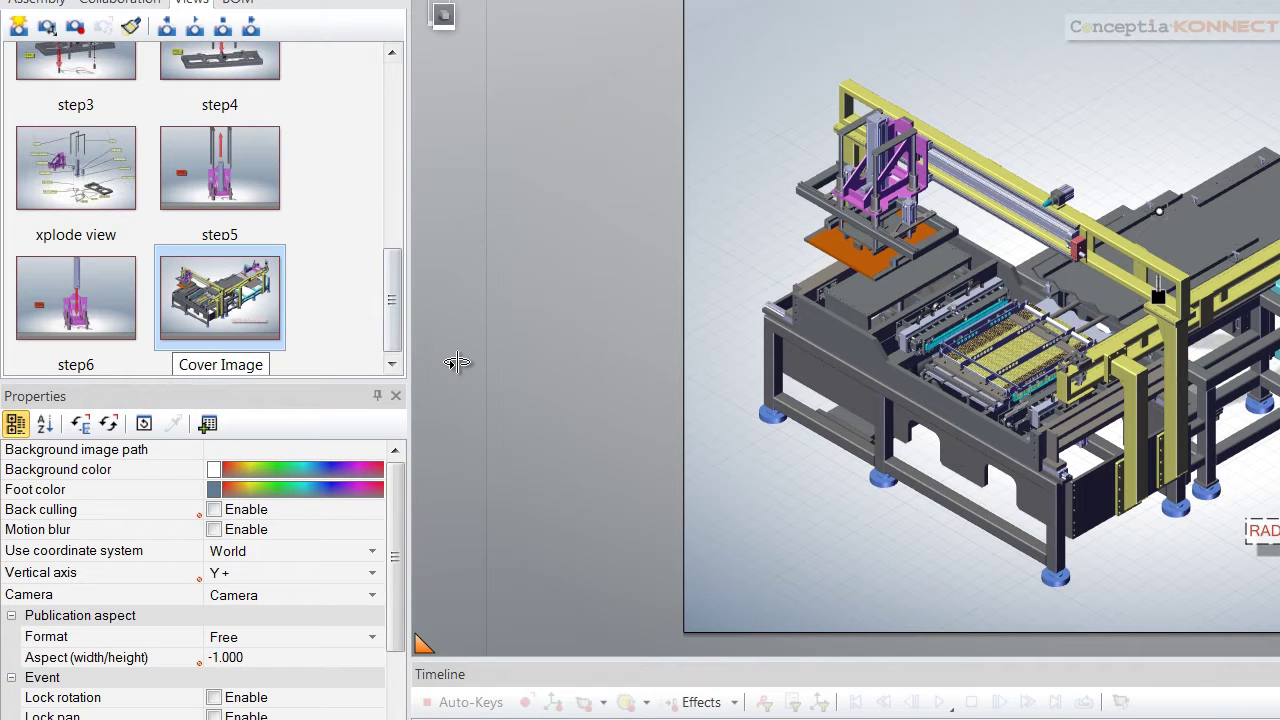
key("Return")
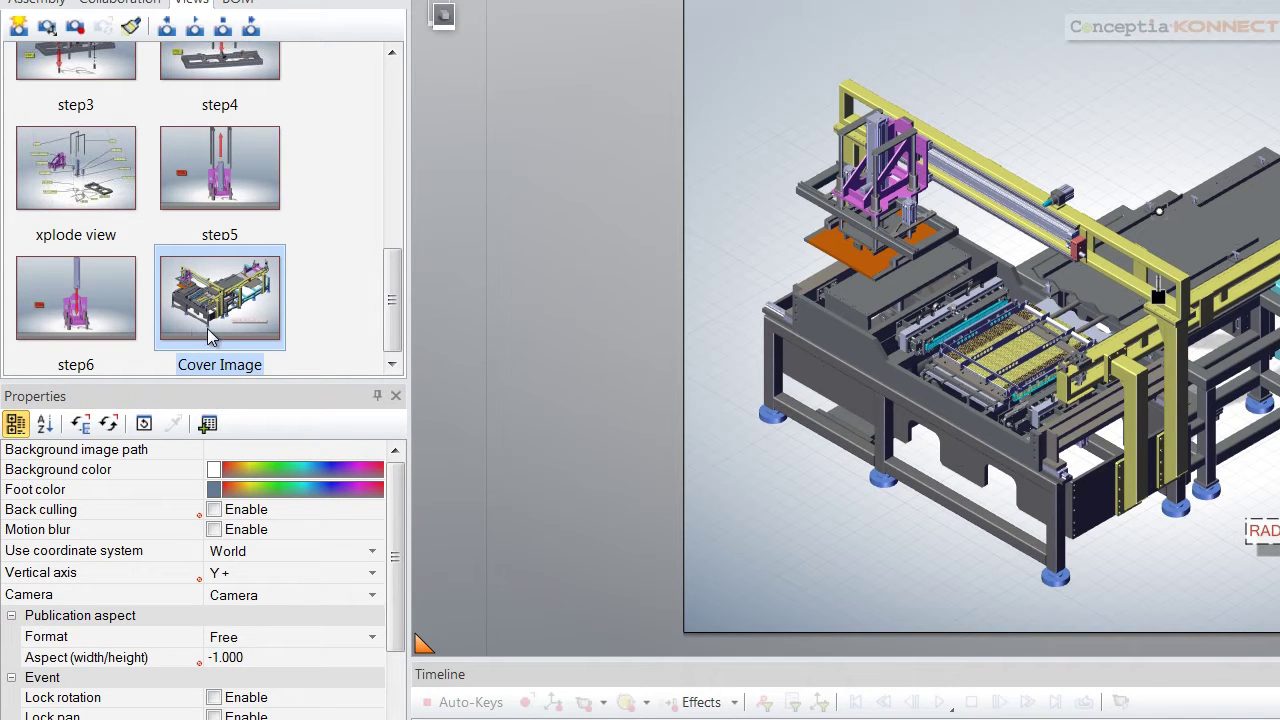
Set the ground colour to light grey and turn on Mirror floor reflections
scroll(399, 512, "down", 1)
scroll(399, 512, "up", 1)
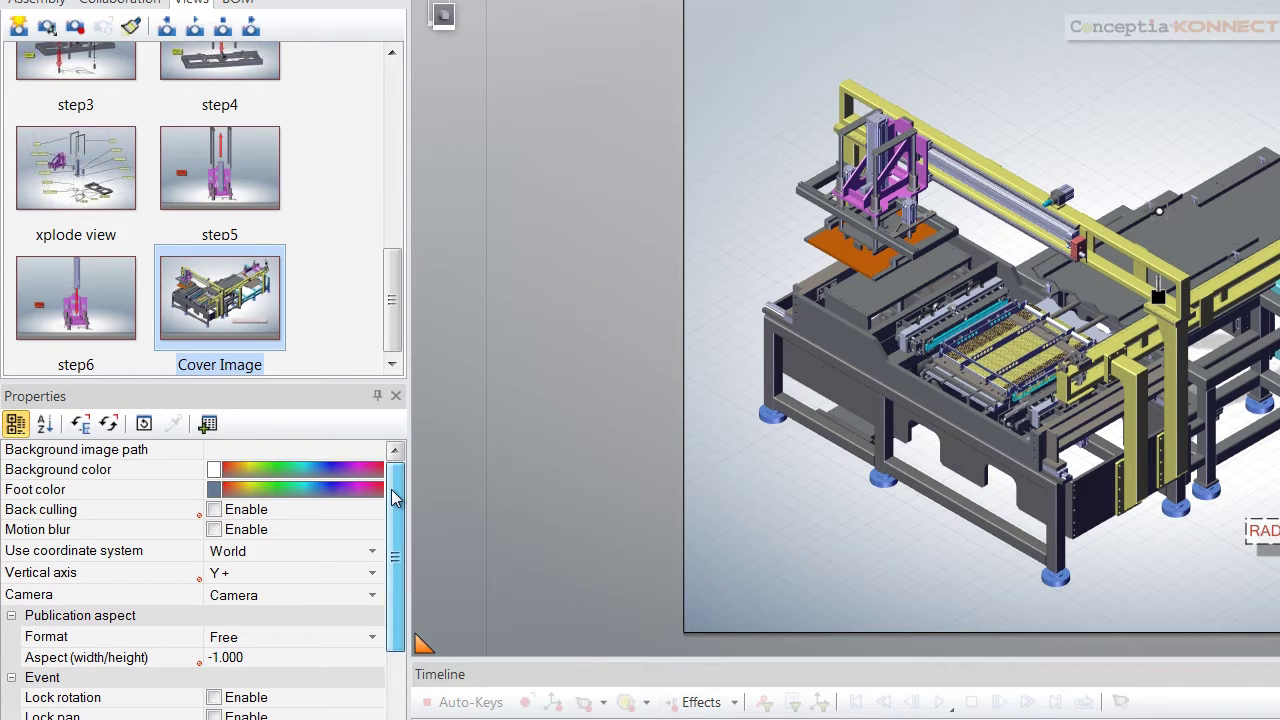
left_click(214, 490)
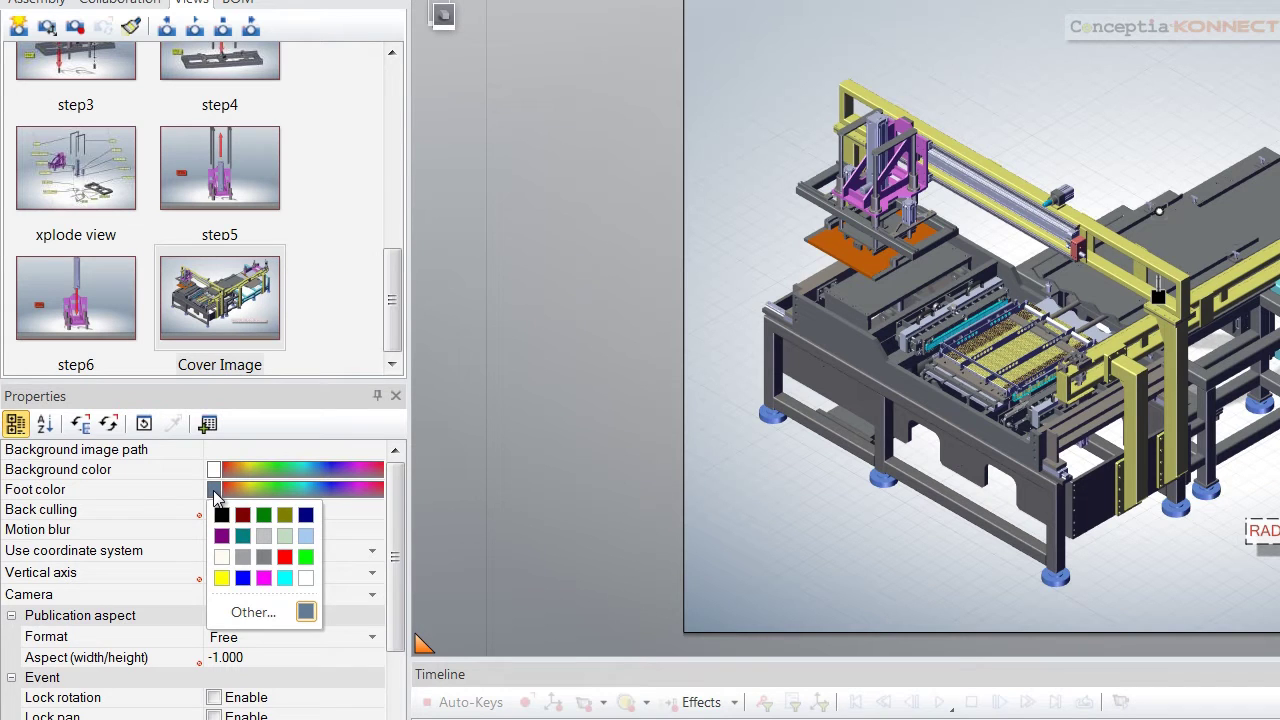
left_click(223, 559)
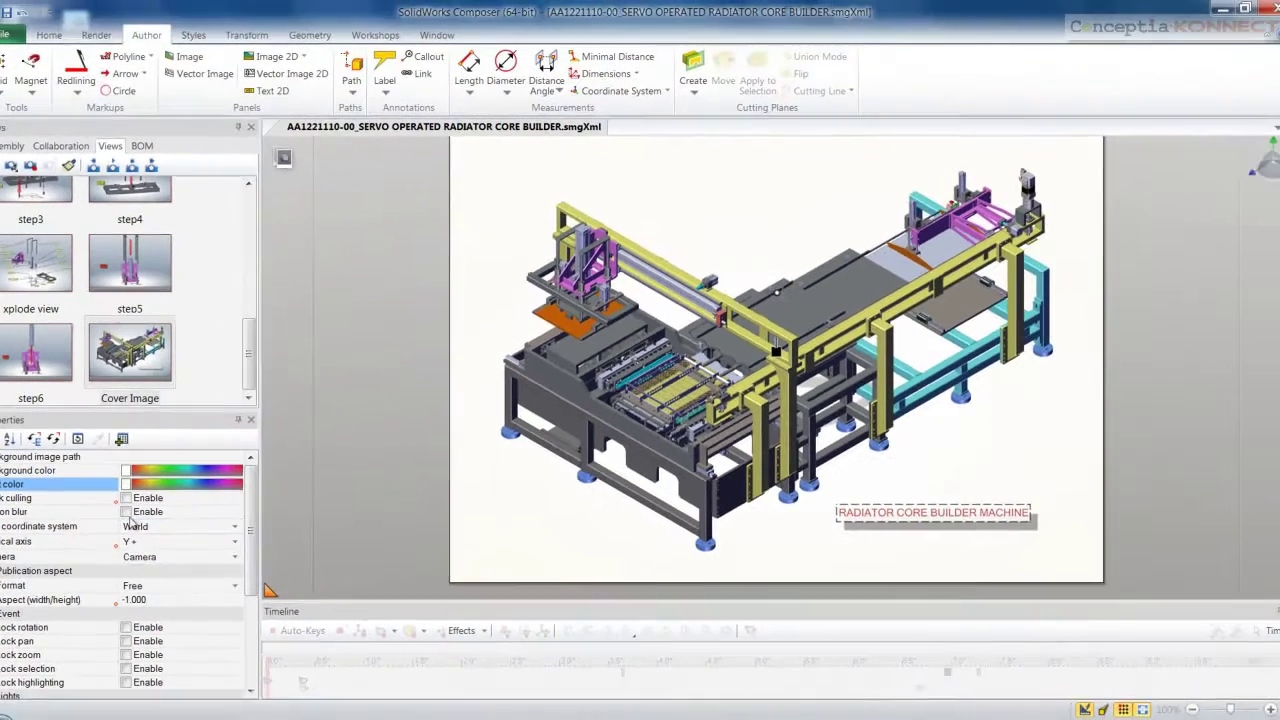
left_click(215, 492)
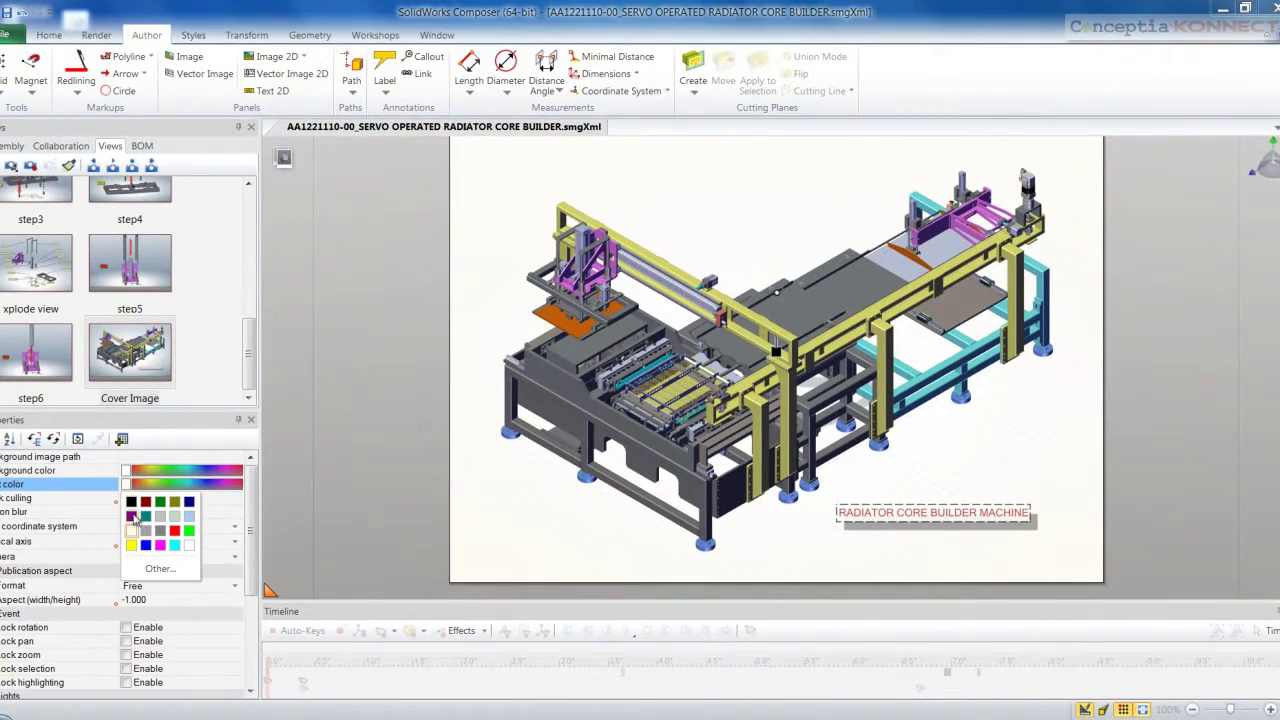
left_click(161, 517)
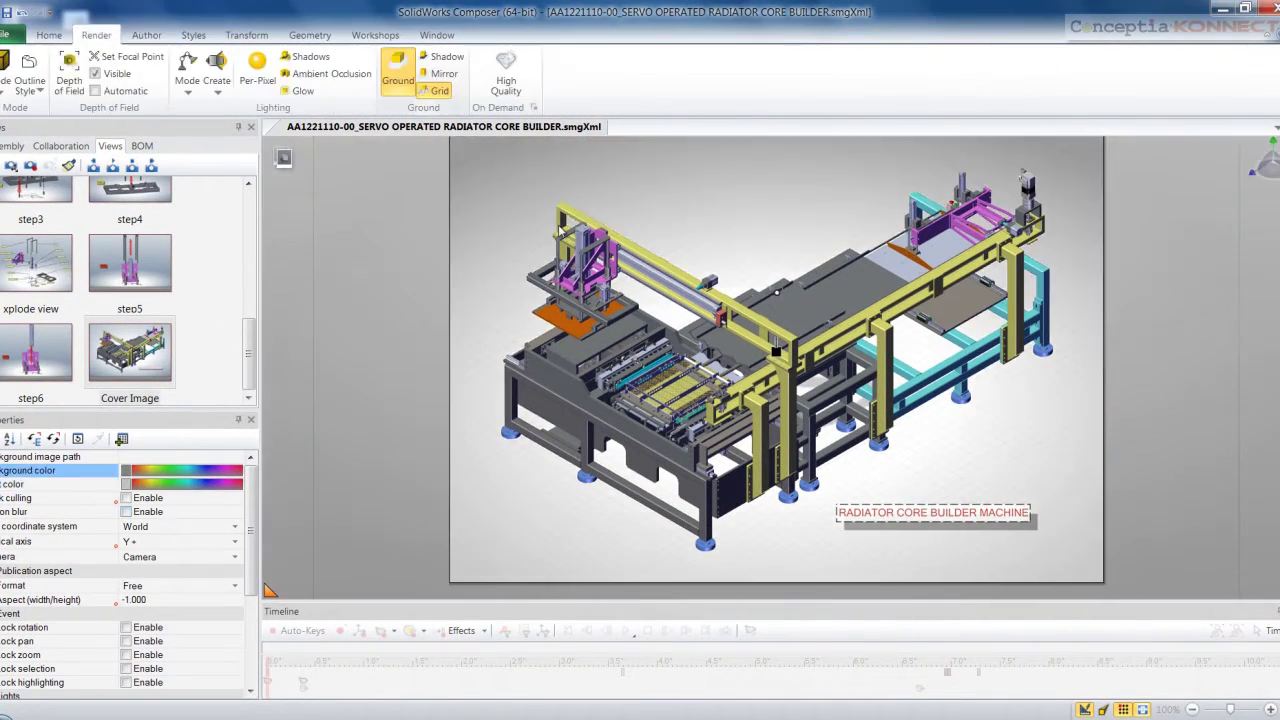
left_click(444, 73)
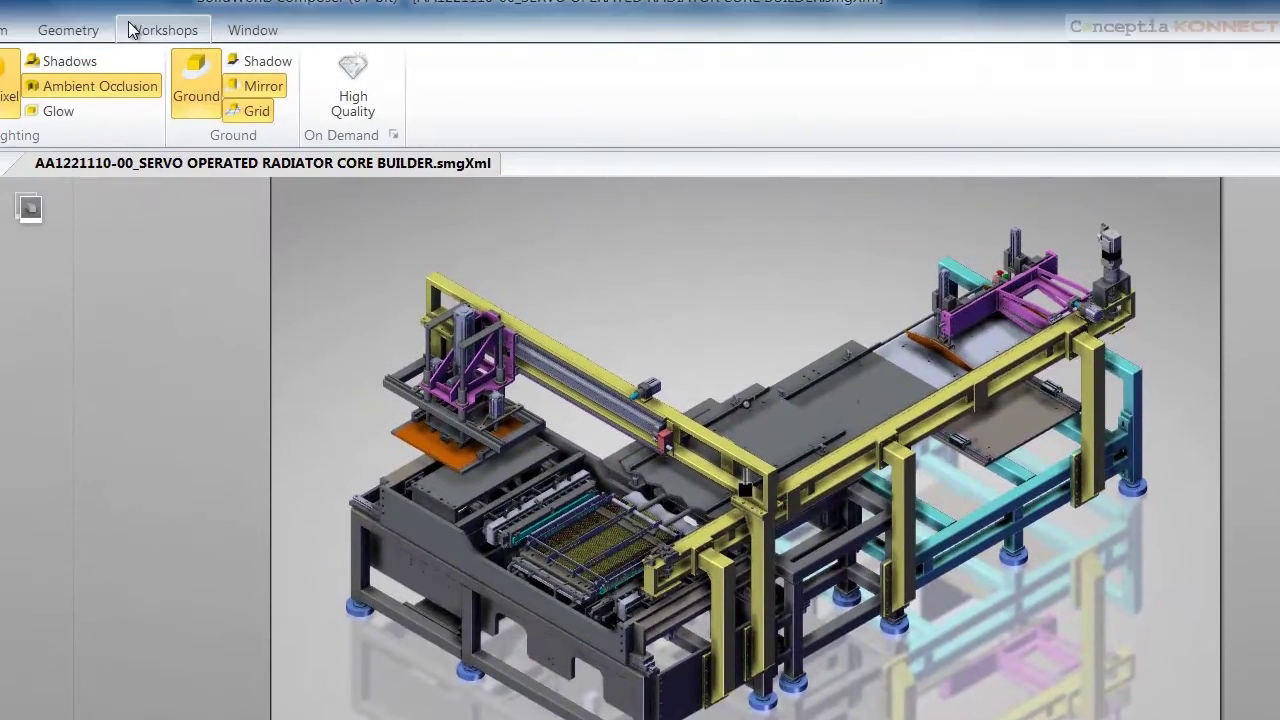
Save a 1280-pixel high-resolution JPEG of the scene as 'cover image for mktg'
left_click(180, 26)
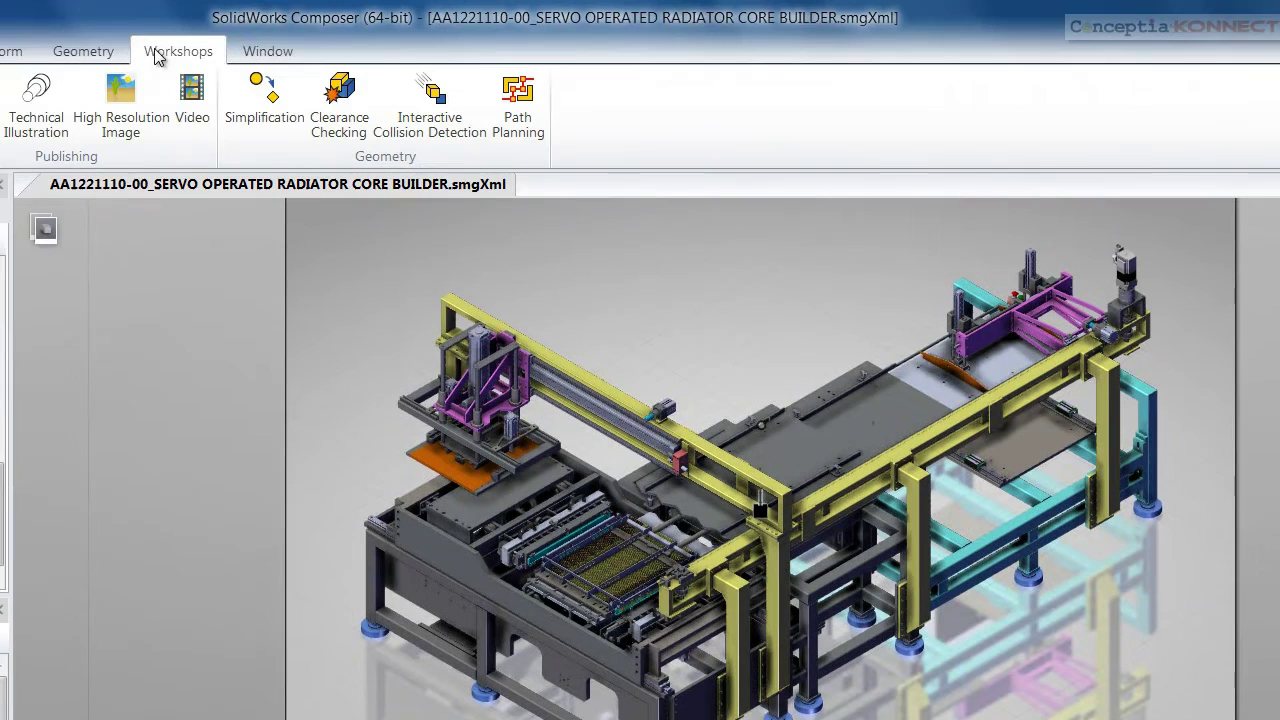
left_click(112, 126)
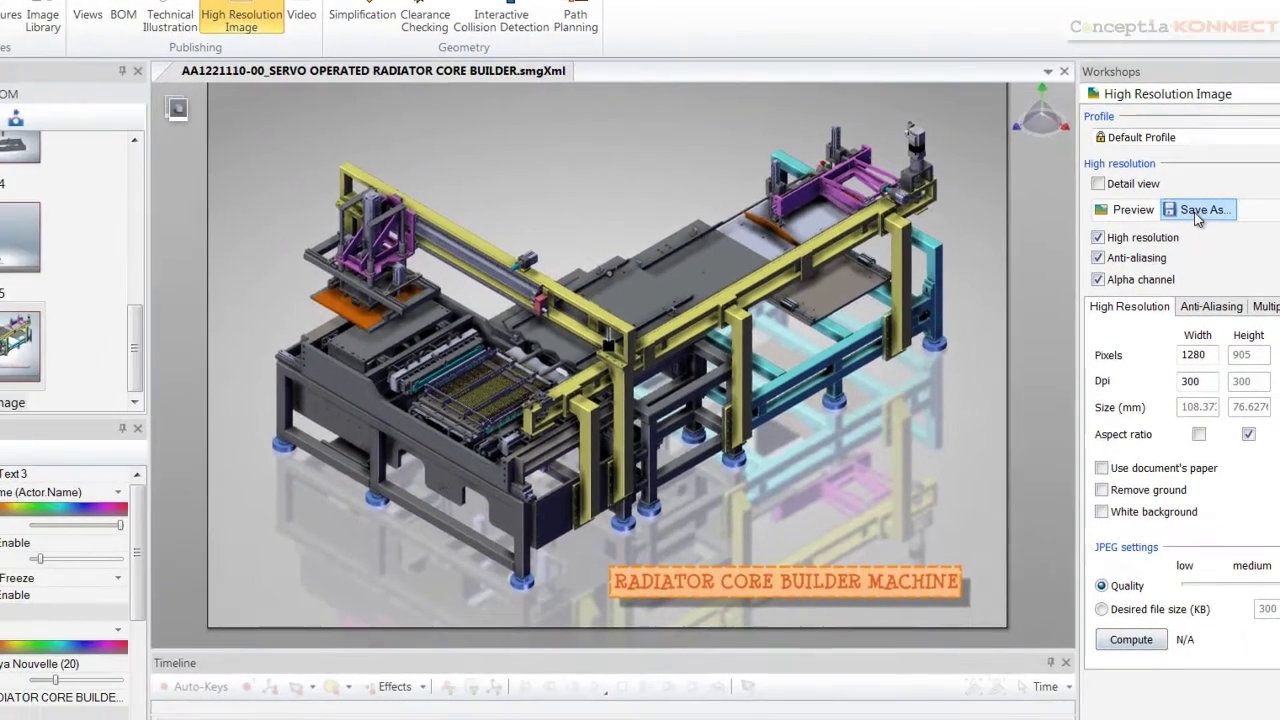
left_click(1257, 350)
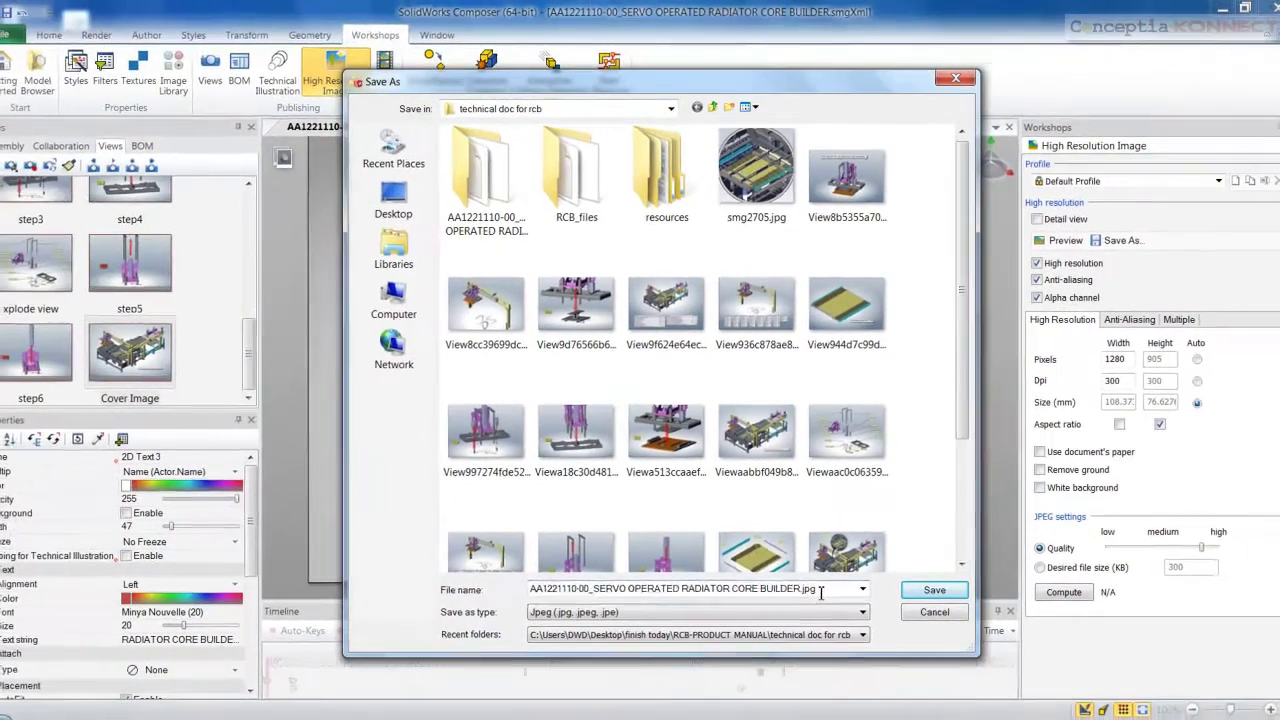
triple_click(835, 640)
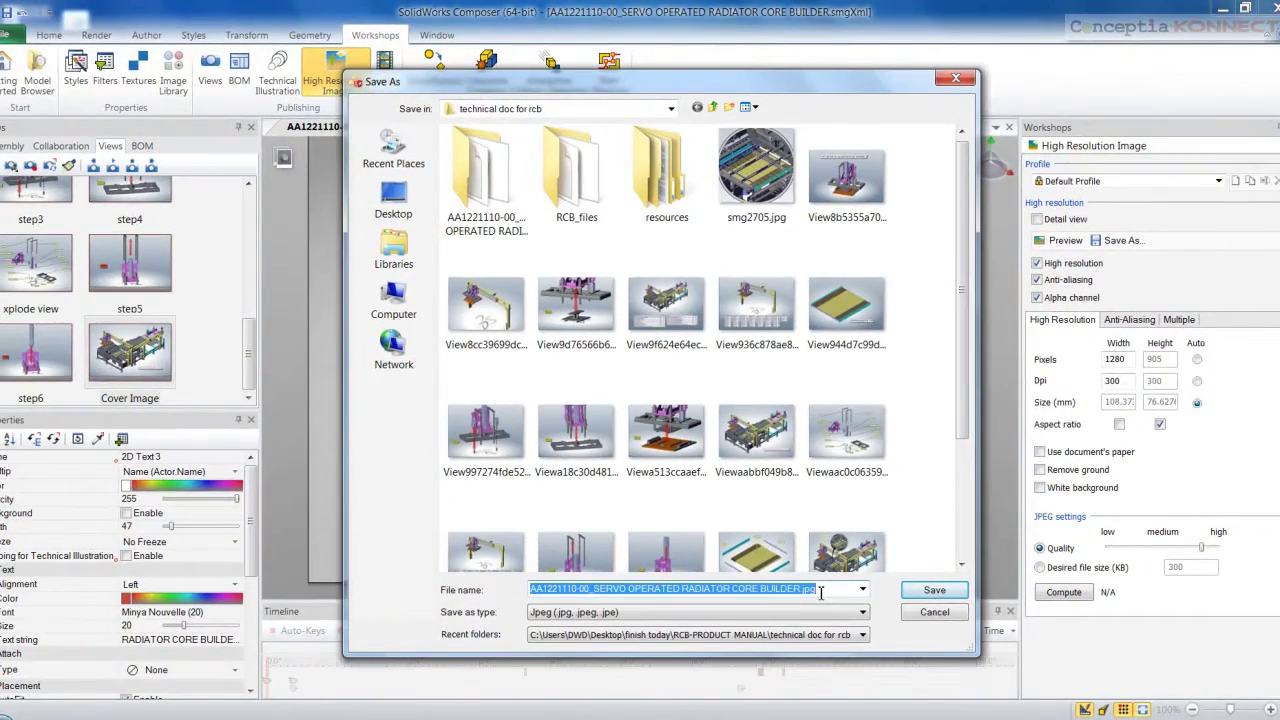
type("cover image for mktg")
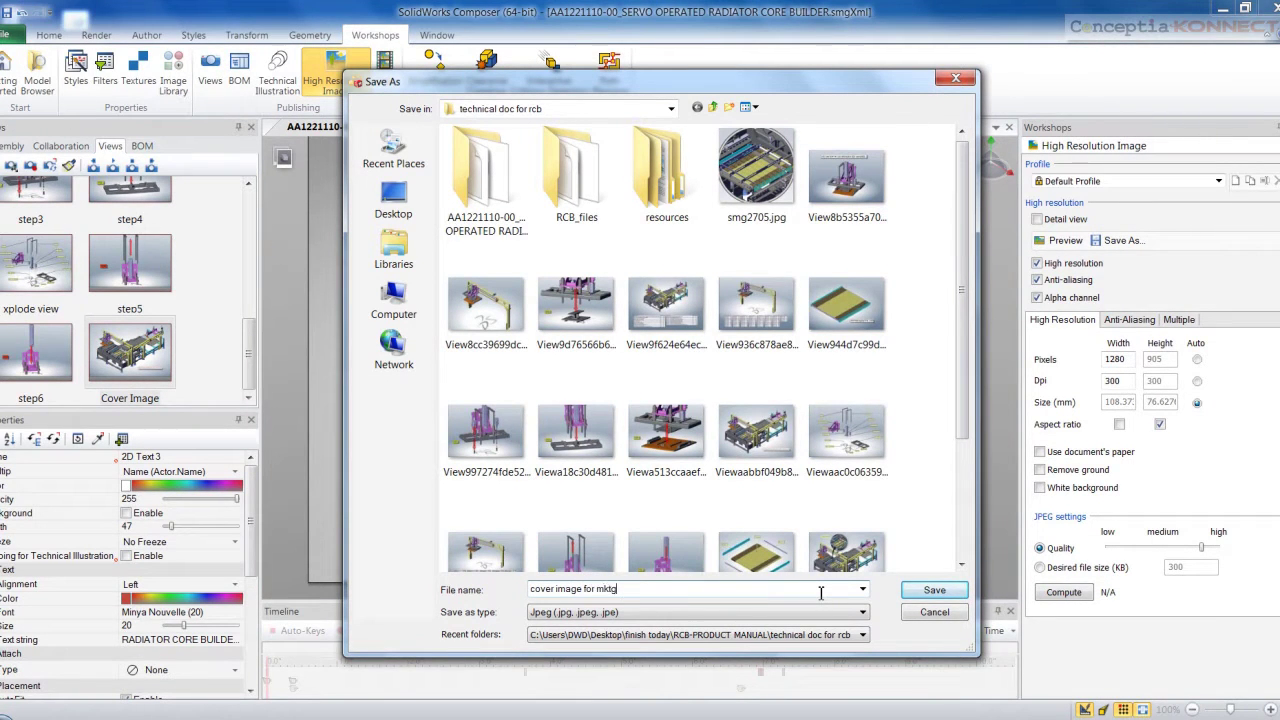
left_click(932, 590)
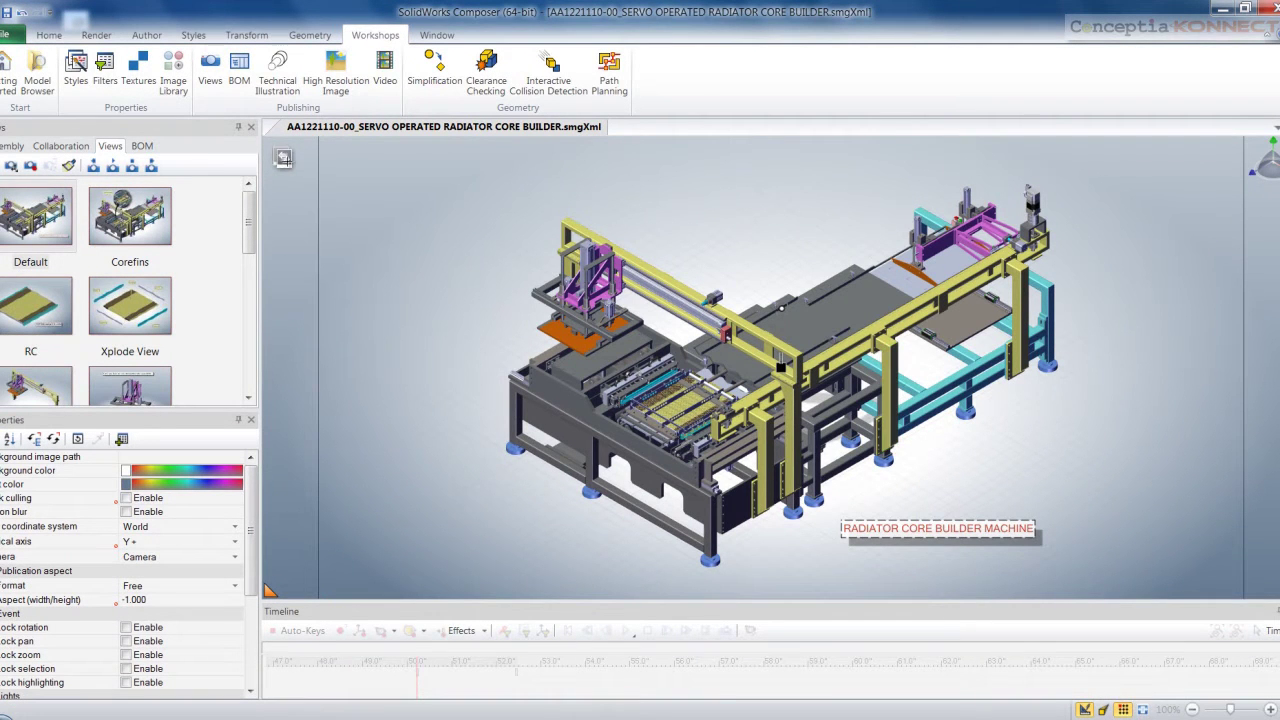
Switch to animation mode and play the RCB animation from its start
left_click(283, 156)
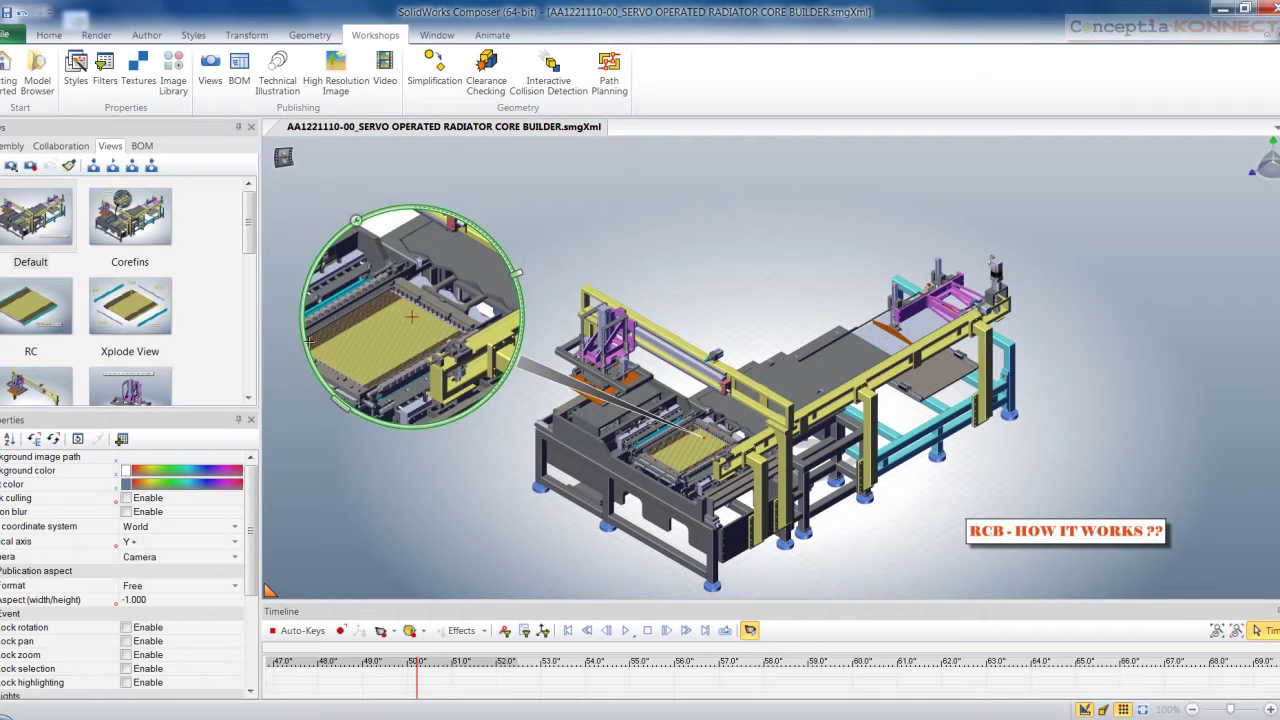
left_click(568, 631)
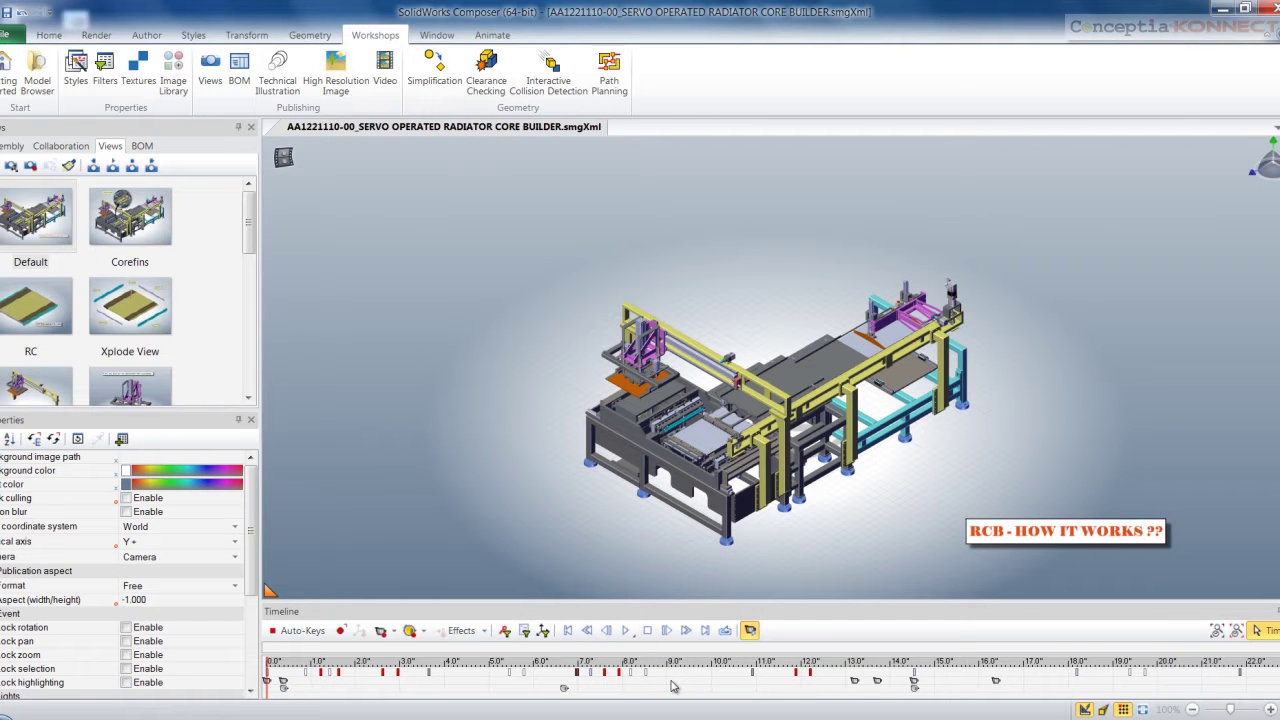
left_click(627, 632)
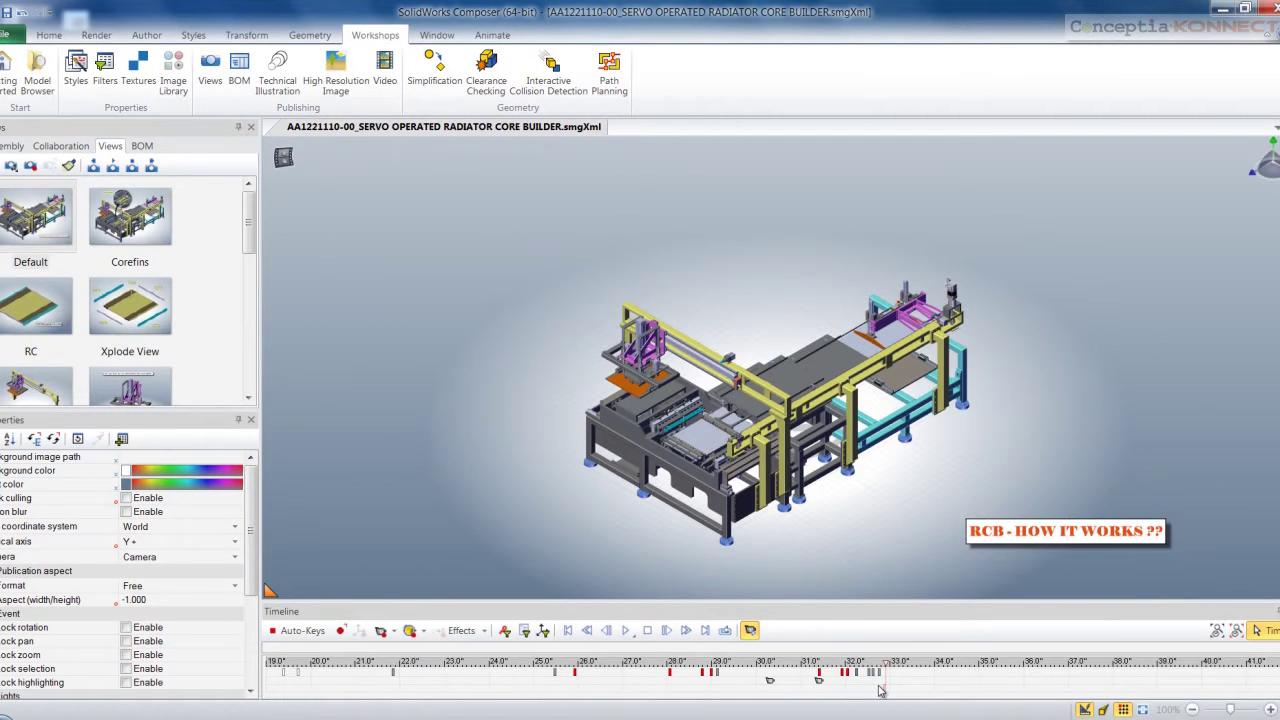
Move the timeline to about 33 seconds, remove the magnifier inset, and show the selection sets
left_click(880, 688)
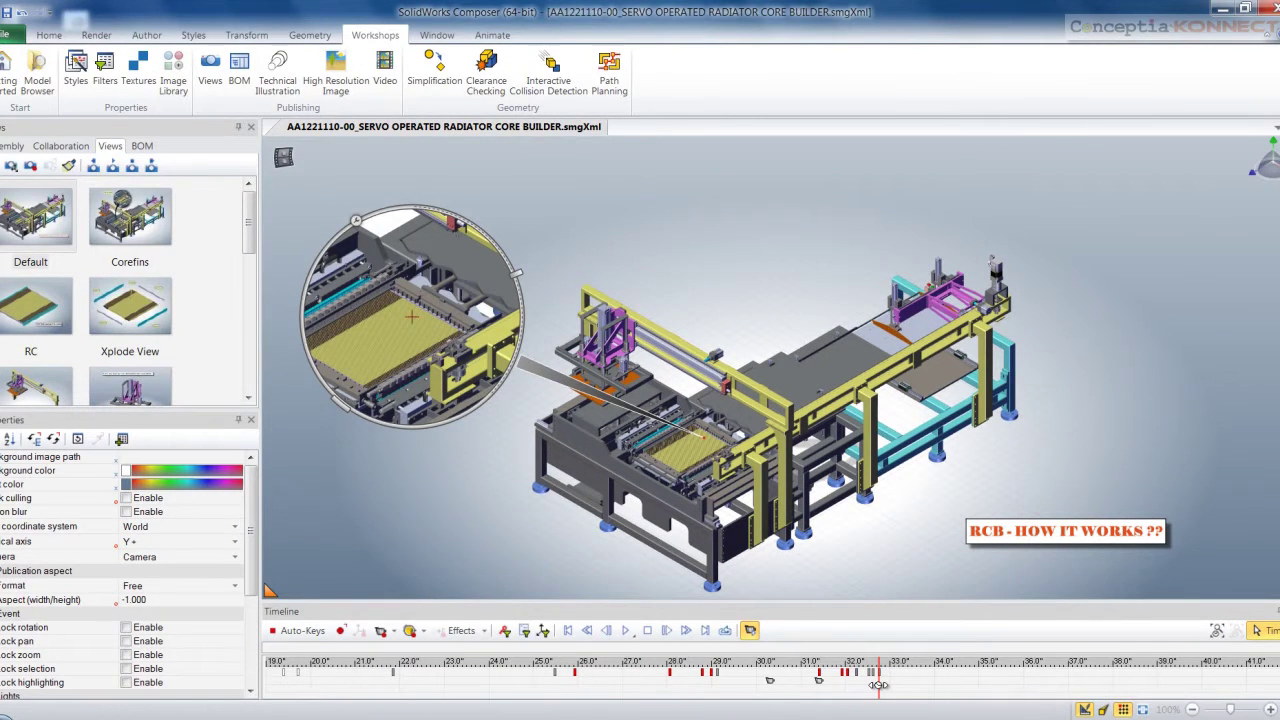
left_click(882, 686)
left_click_drag(426, 428, 425, 424)
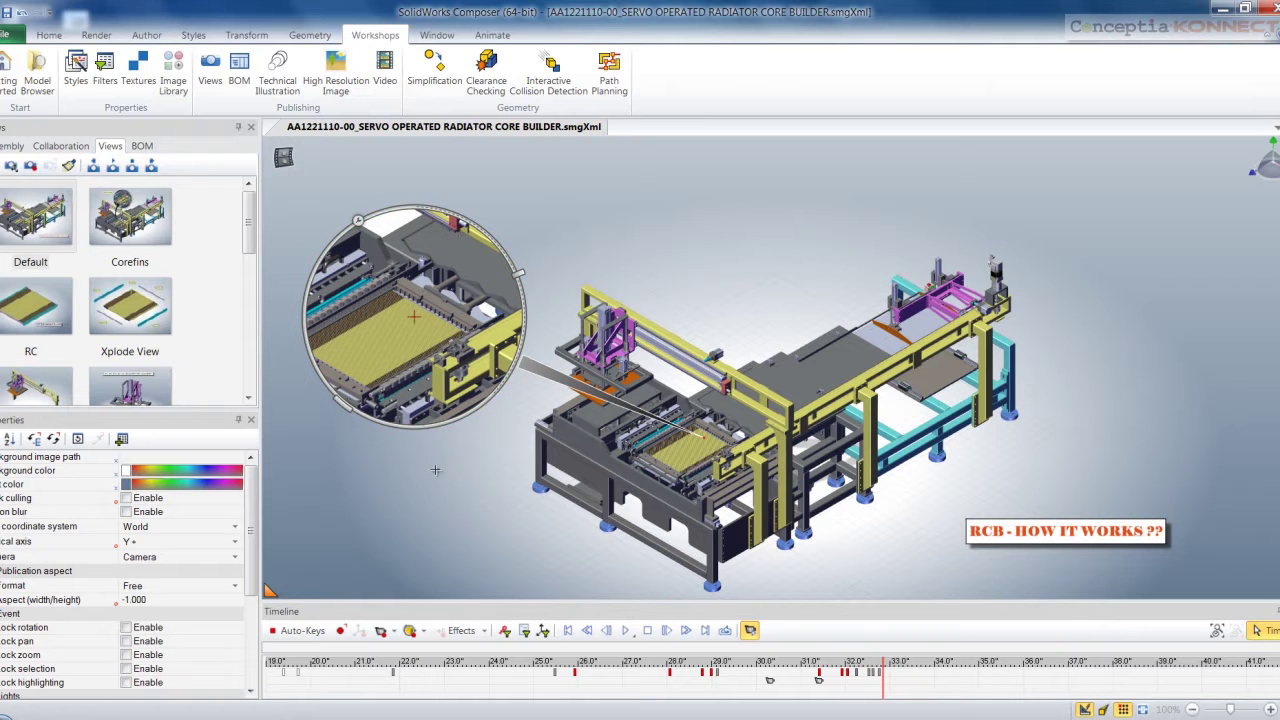
key("space")
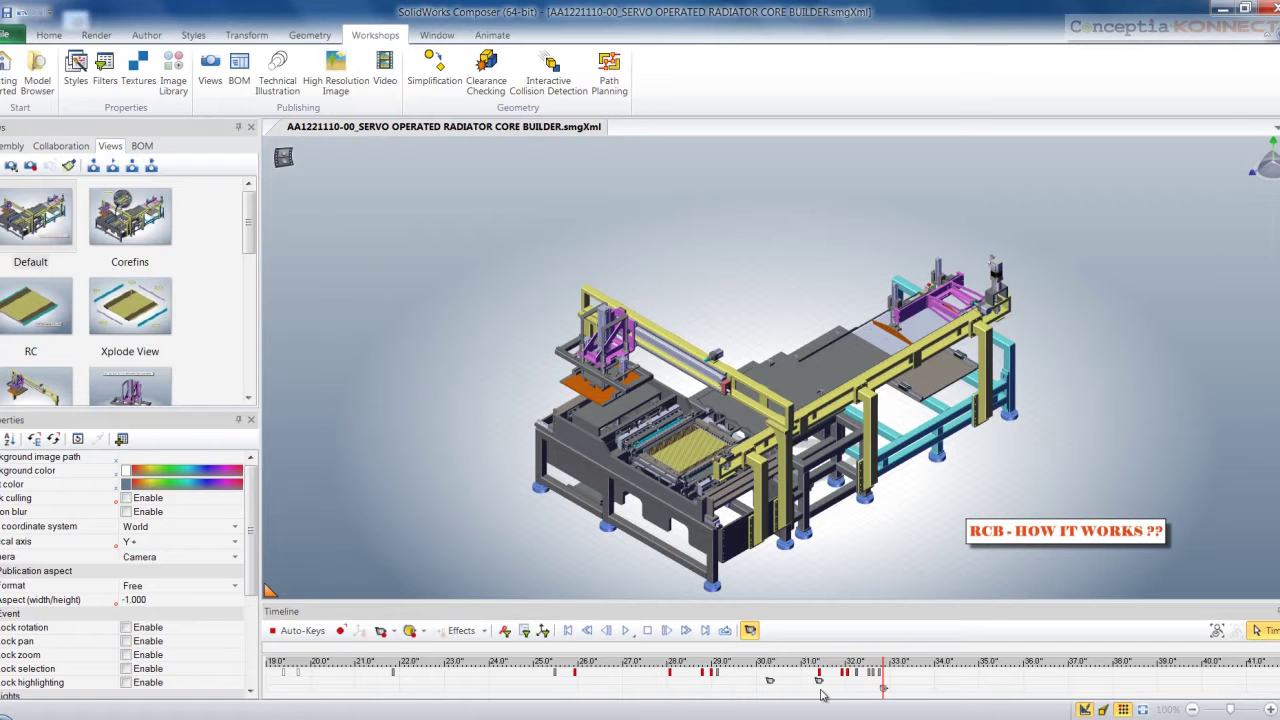
mouse_move(883, 682)
left_mouse_down()
mouse_move(866, 684)
mouse_move(887, 685)
left_mouse_up()
scroll(920, 690, "up", 5)
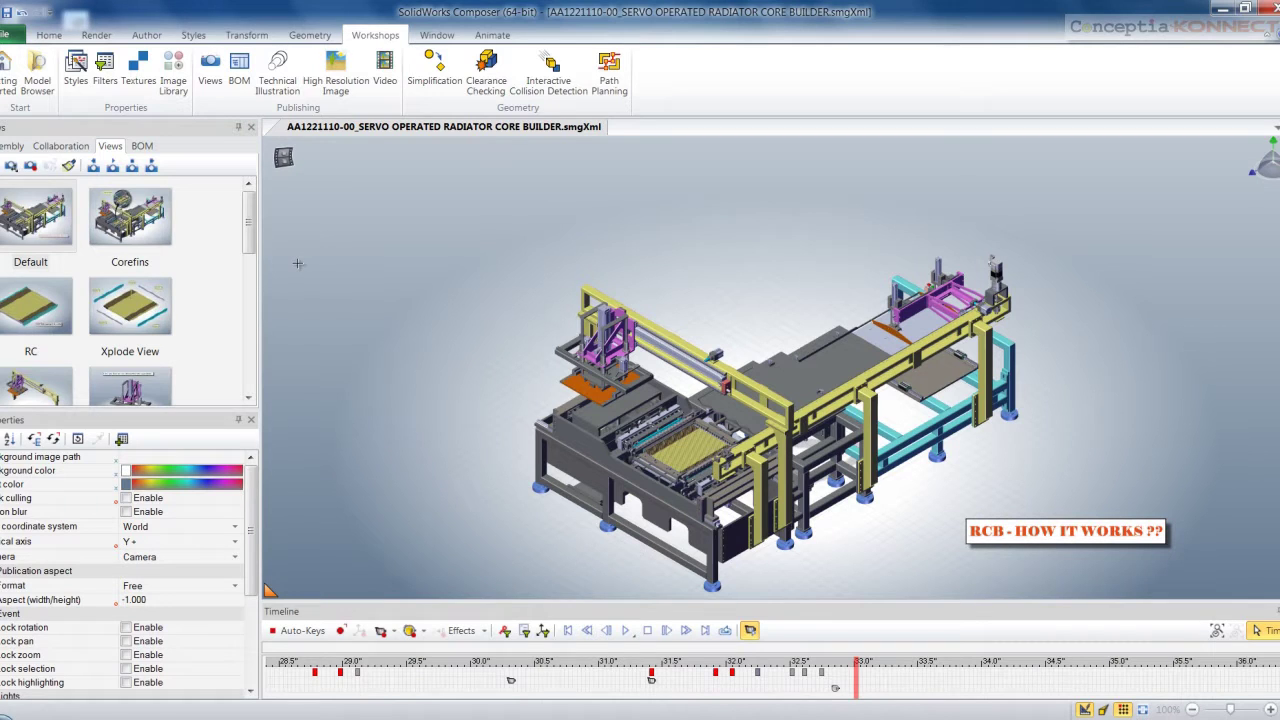
left_click(12, 146)
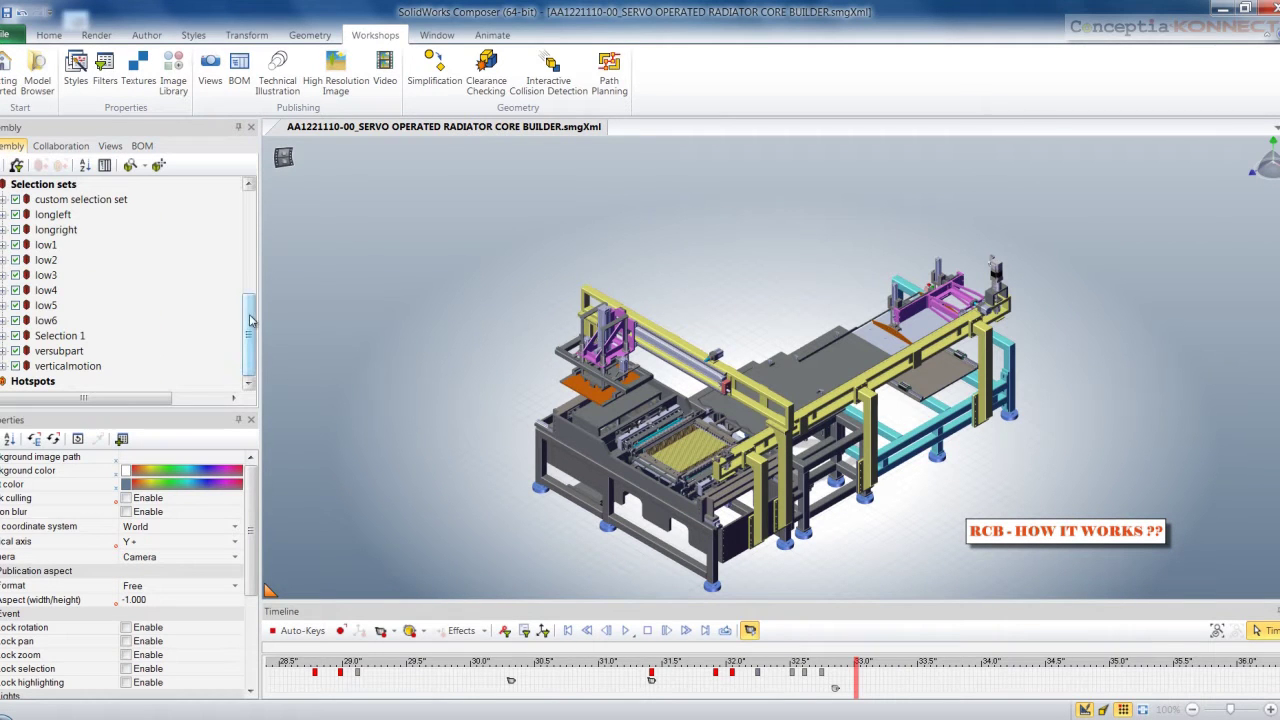
At about 34 seconds, slide the orange gantry head along X and record a position key
left_click(68, 366, "shift")
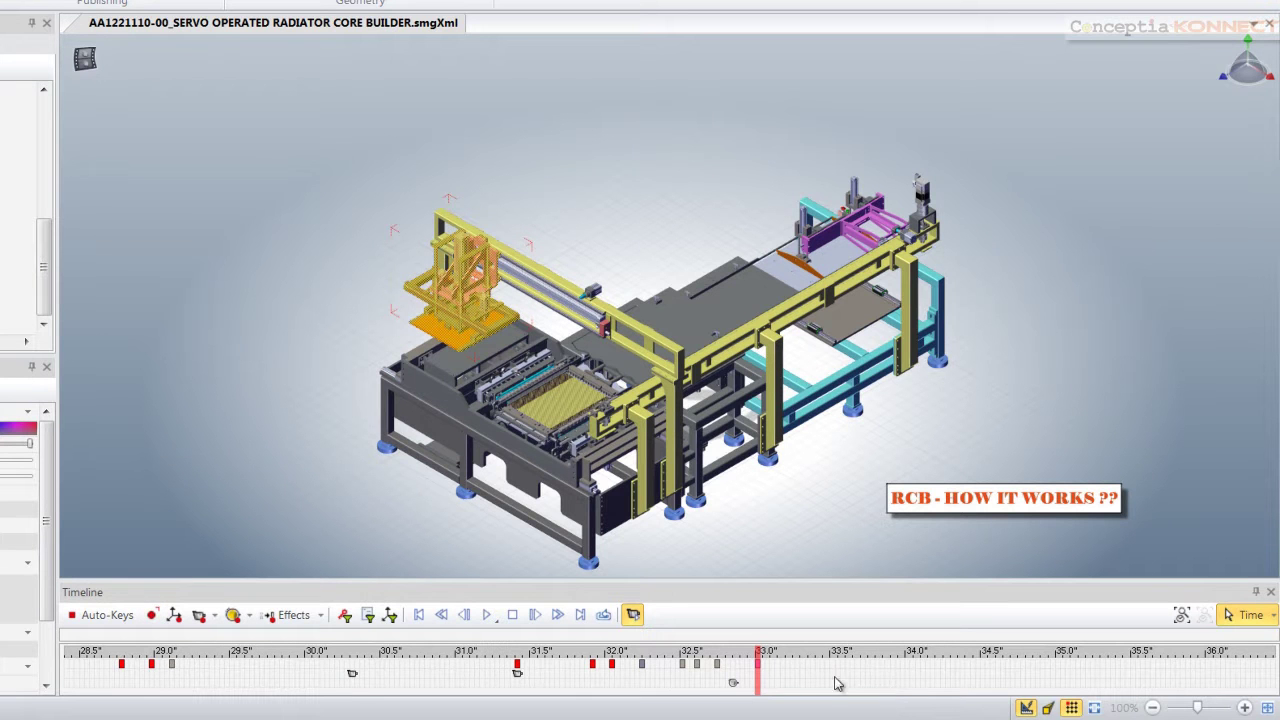
left_click_drag(757, 673, 1054, 678)
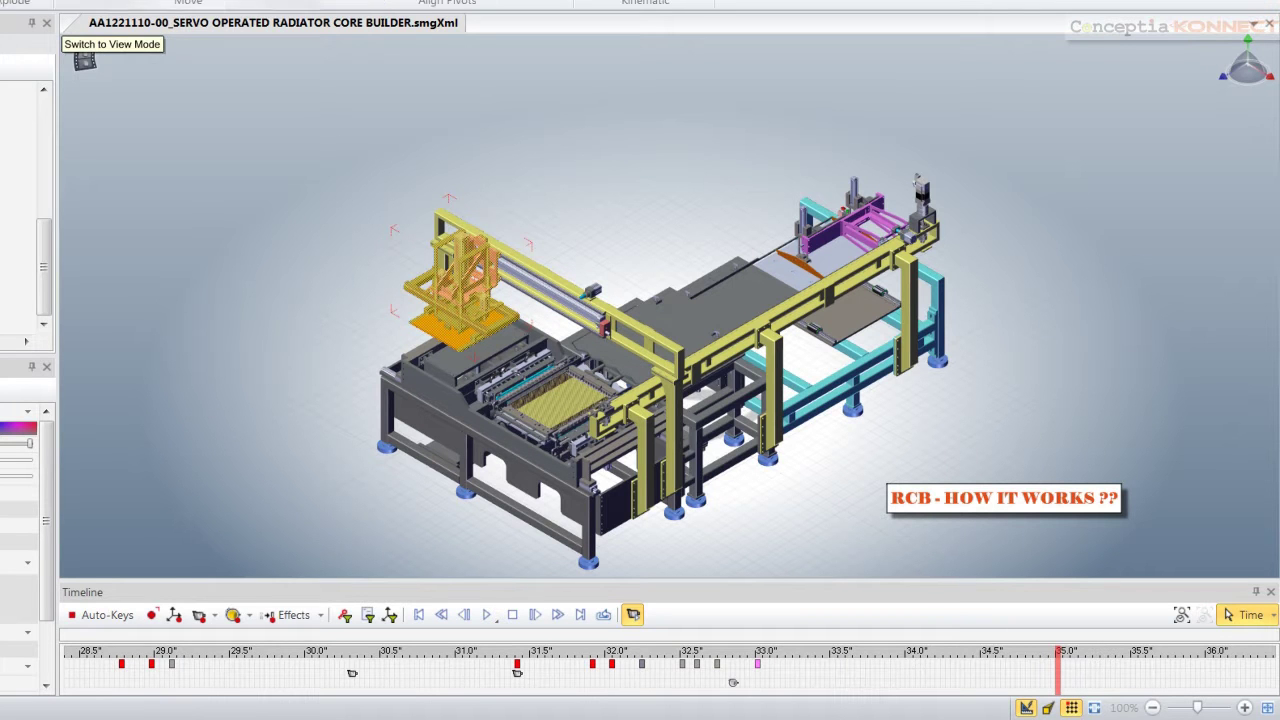
left_click(84, 60)
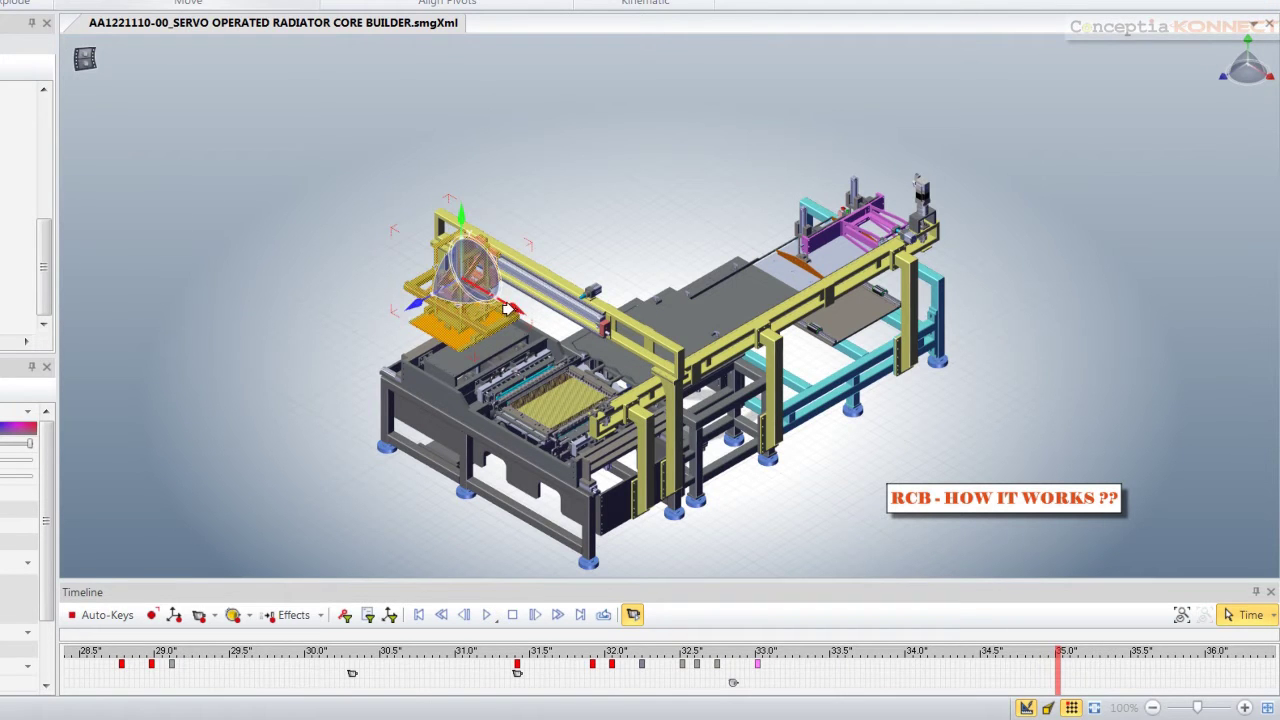
left_click_drag(508, 310, 597, 376)
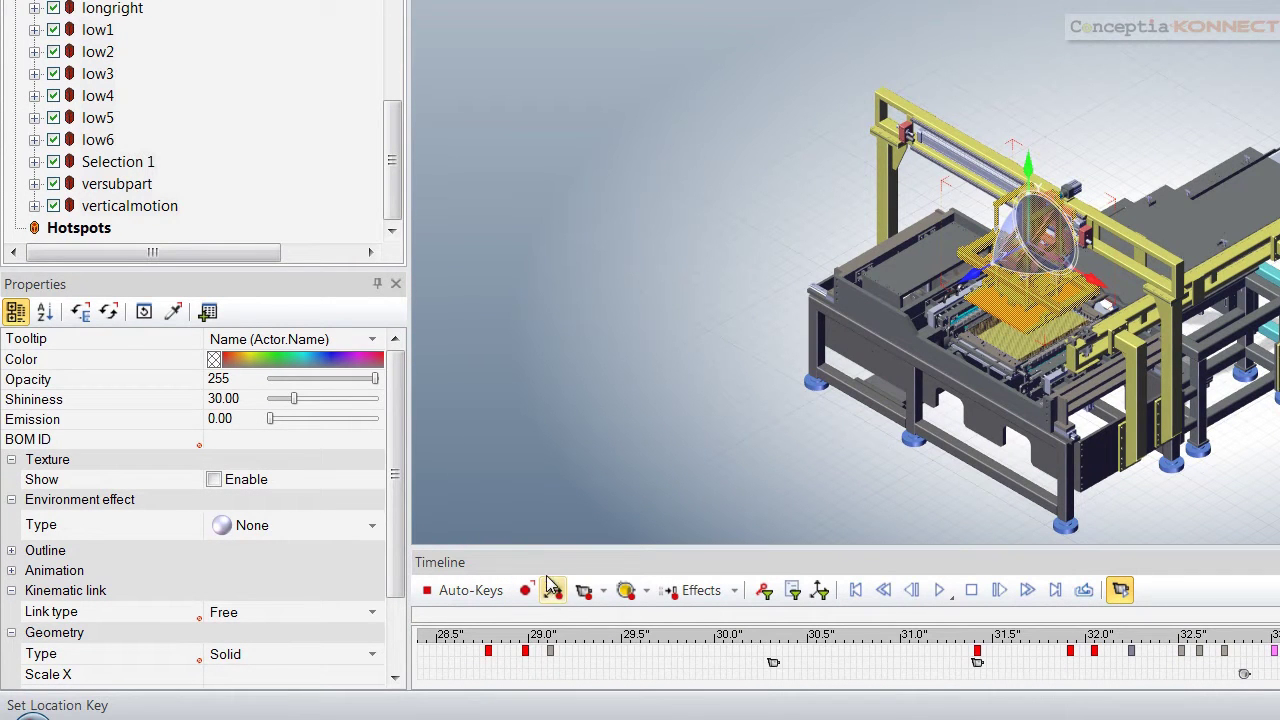
left_click(116, 186)
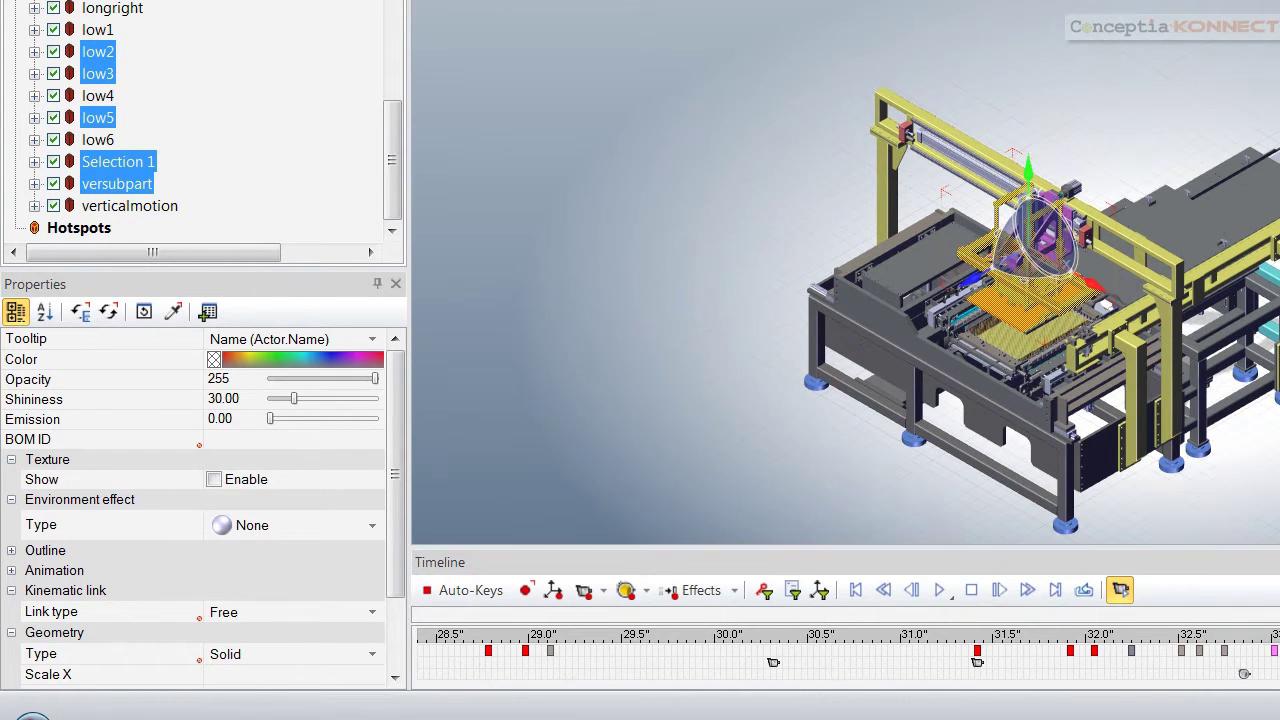
left_click(555, 594)
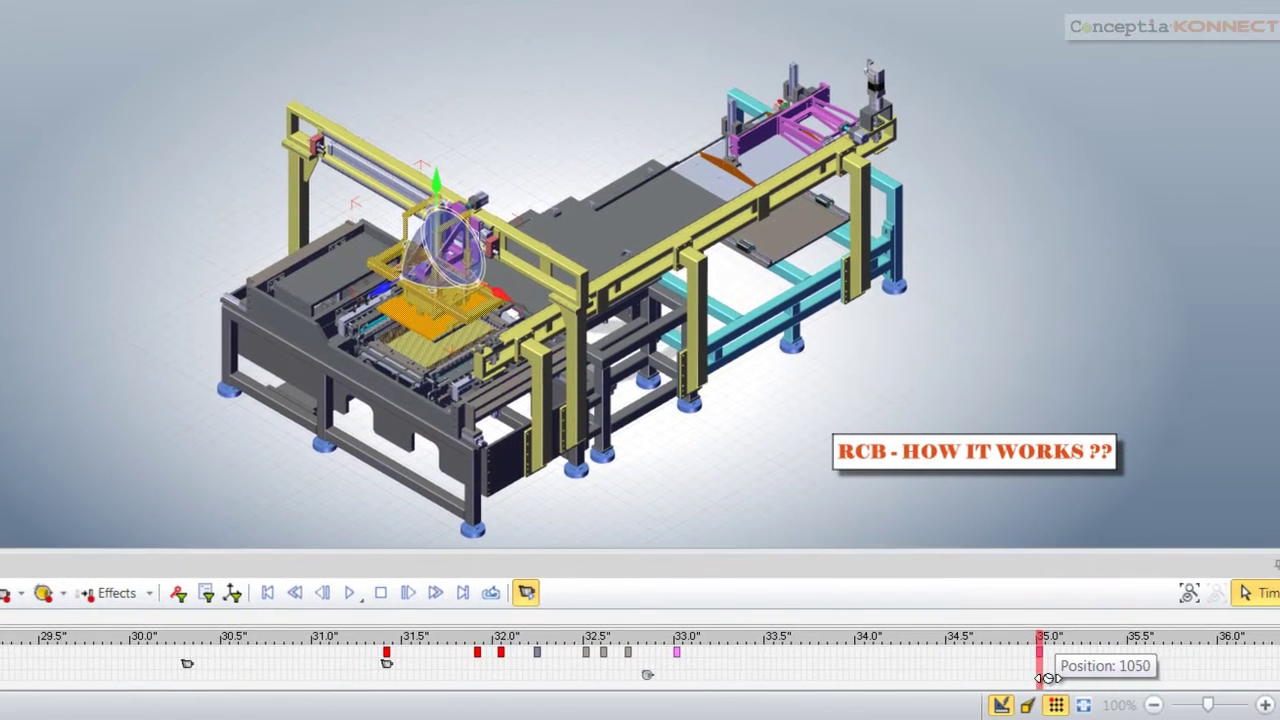
At about 35.8 seconds, lower the gripper assembly about 74 mm, then scrub back to 32.7 seconds
left_click_drag(1045, 678, 1205, 675)
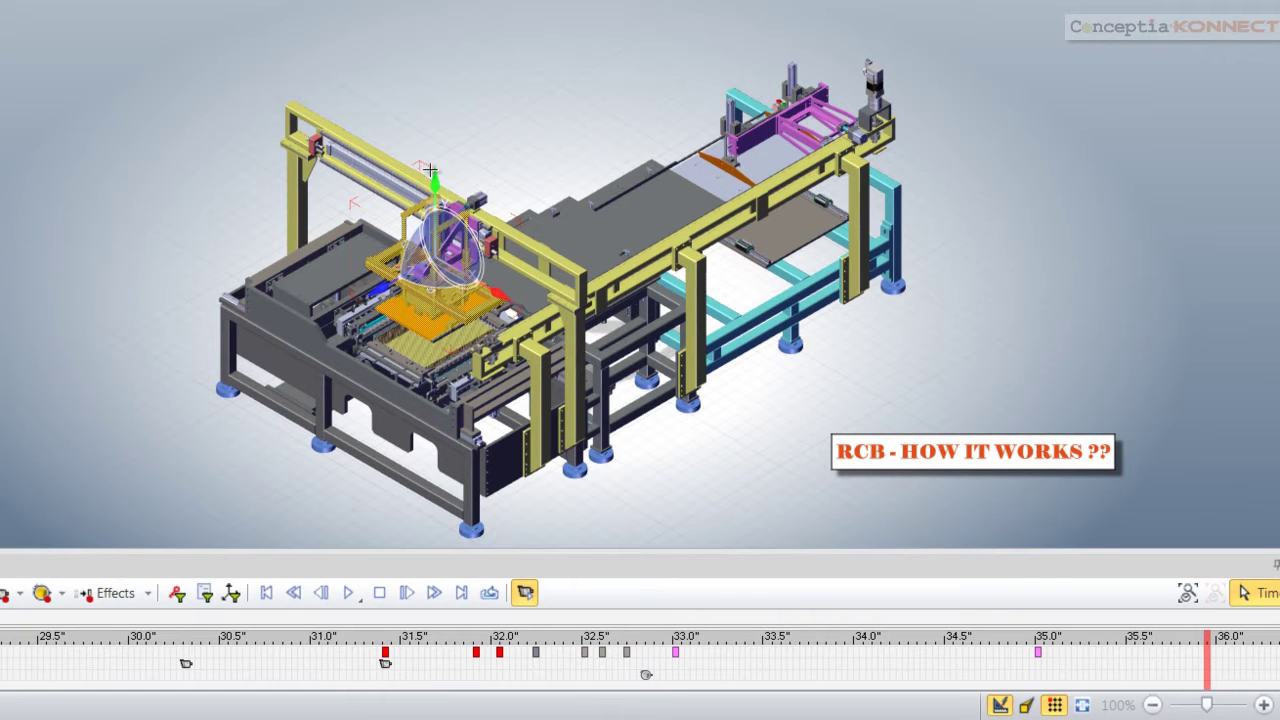
left_click_drag(428, 176, 424, 209)
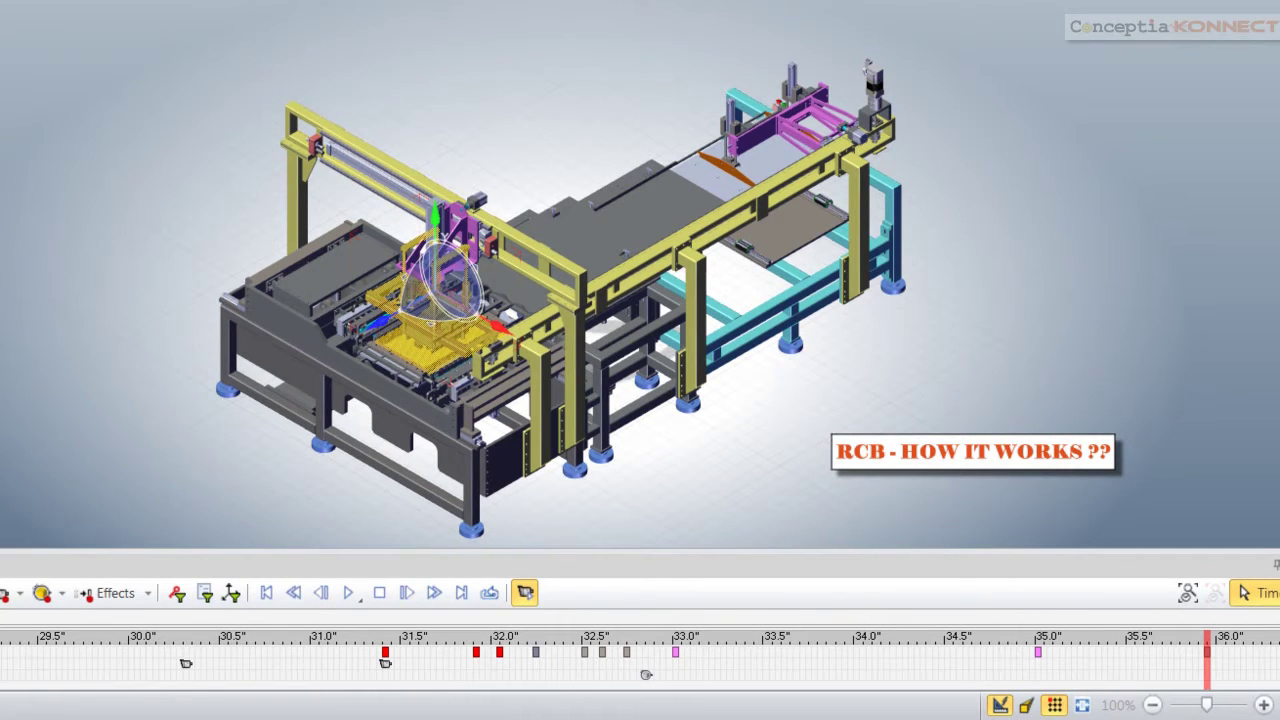
left_click_drag(1205, 665, 1038, 655)
left_click_drag(942, 662, 676, 656)
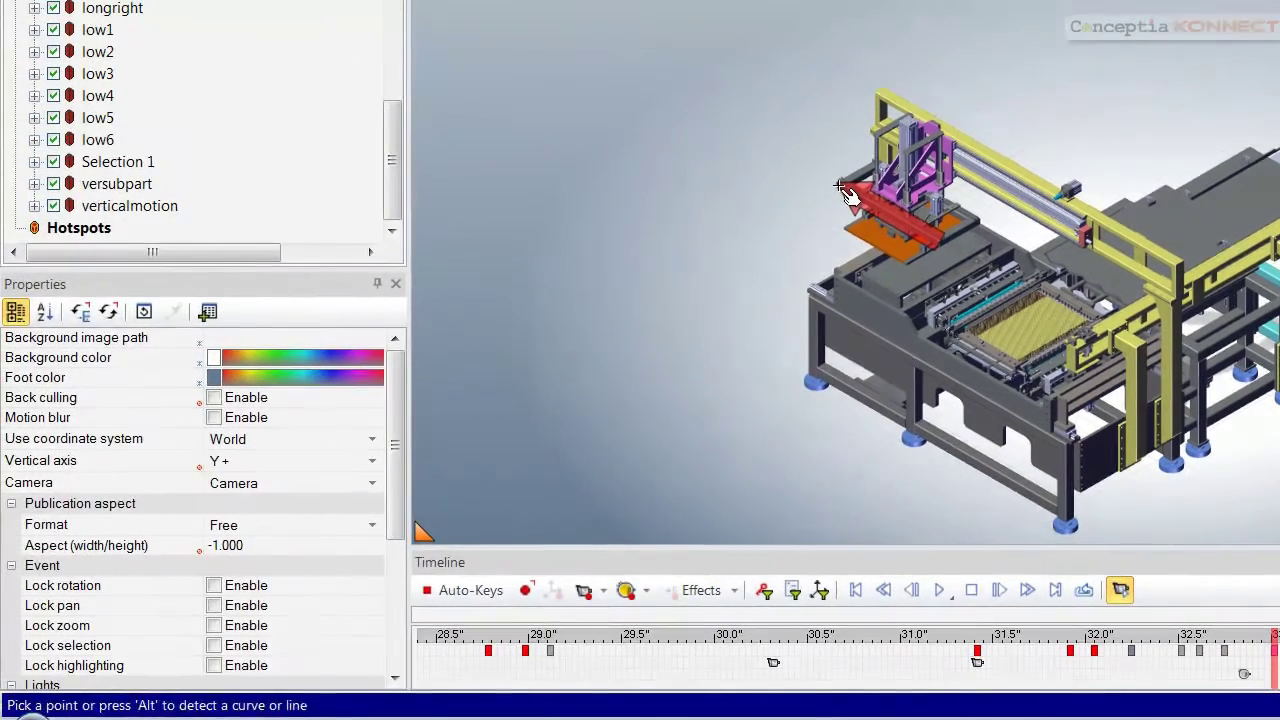
Add a red arrow on the model and a second arrow pointing down onto the gripper
left_click(850, 196)
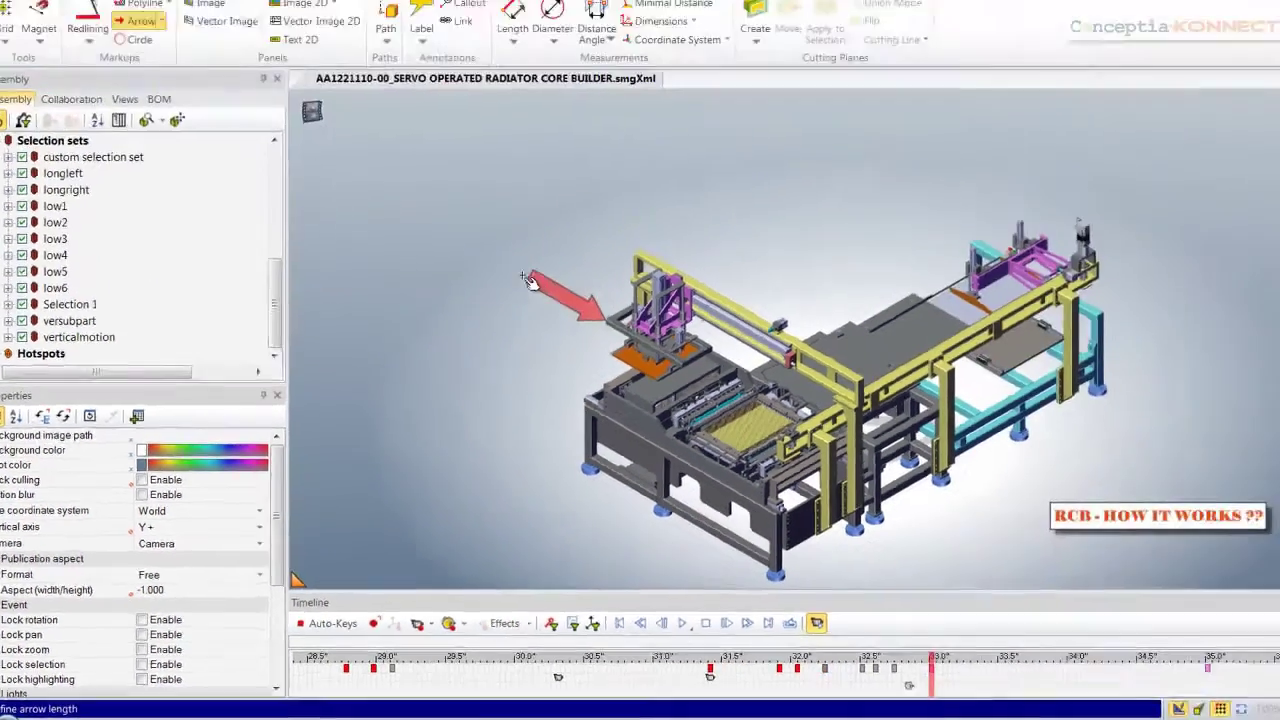
left_click(787, 168)
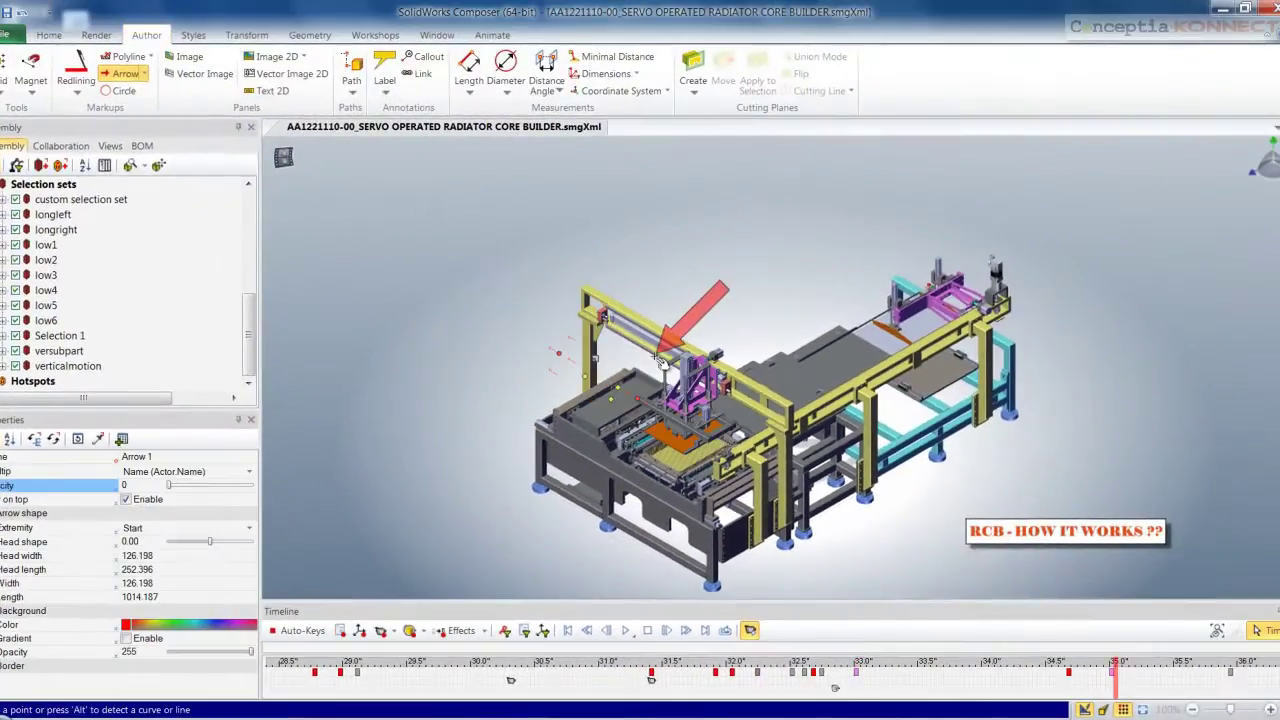
key("alt")
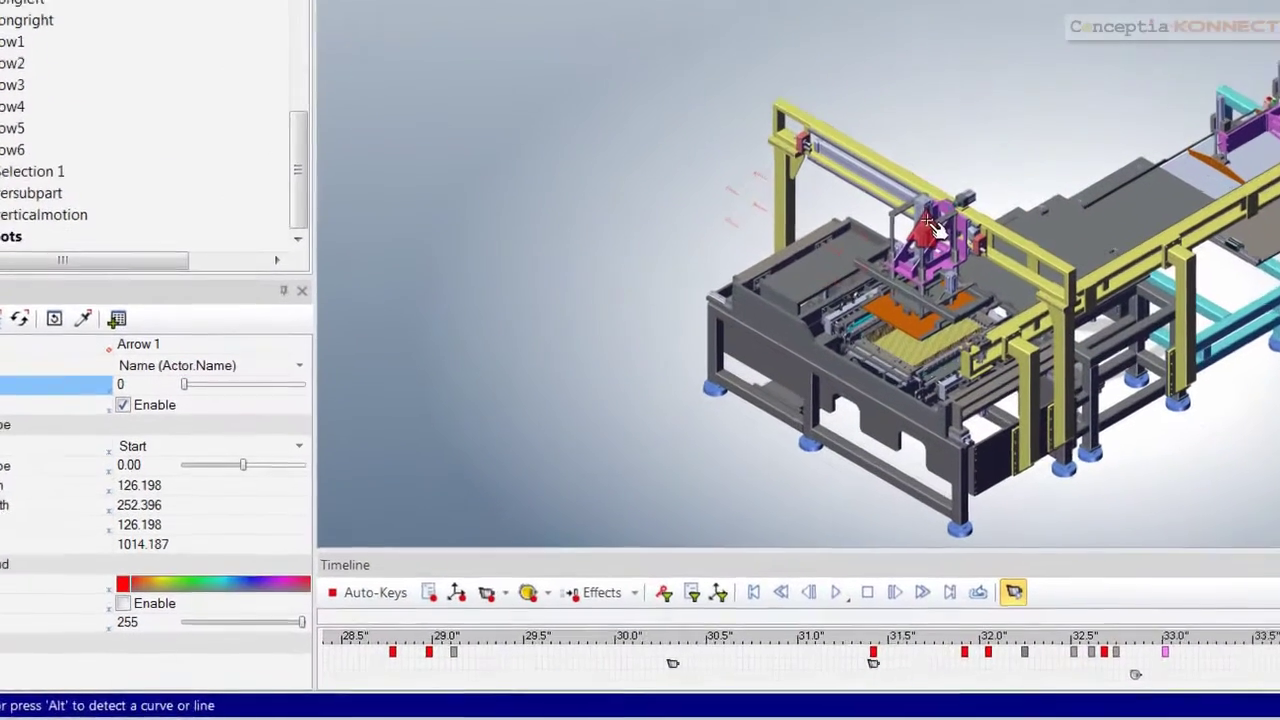
left_click_drag(940, 148, 945, 63)
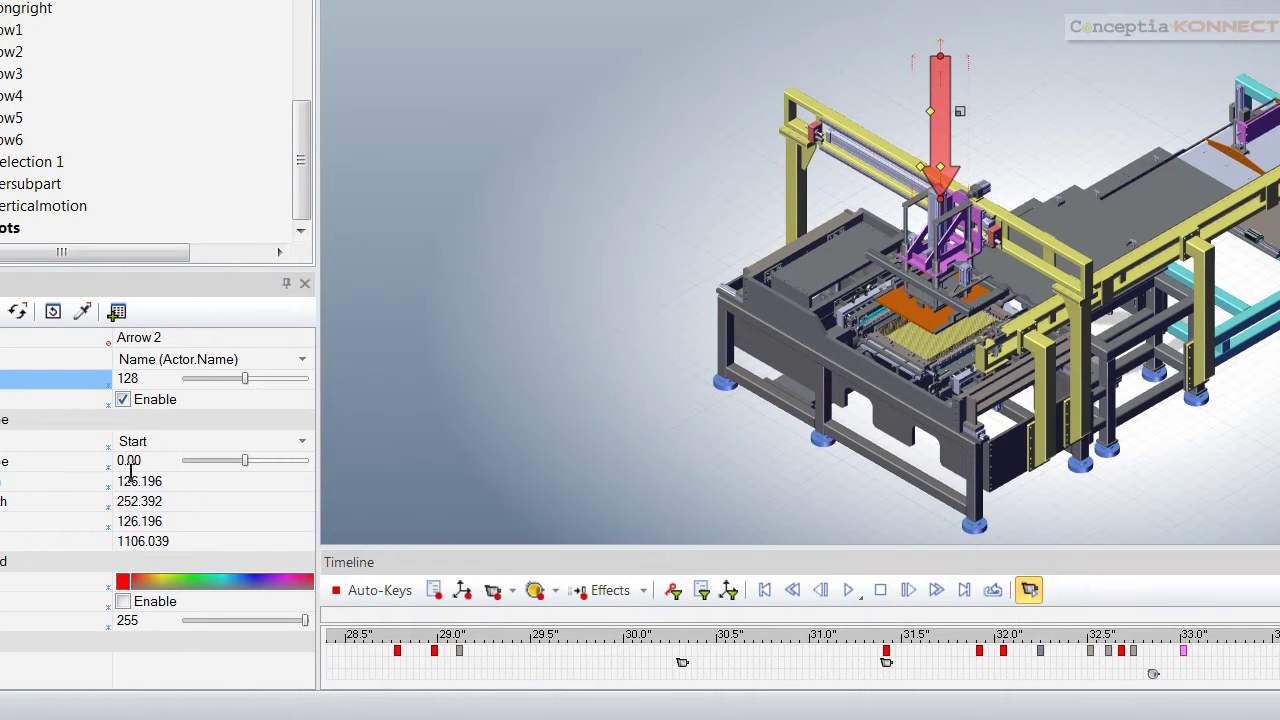
Set the arrow's opacity to 140 and bring up its arrow-head end options
left_click(75, 370)
type("140")
key("Return")
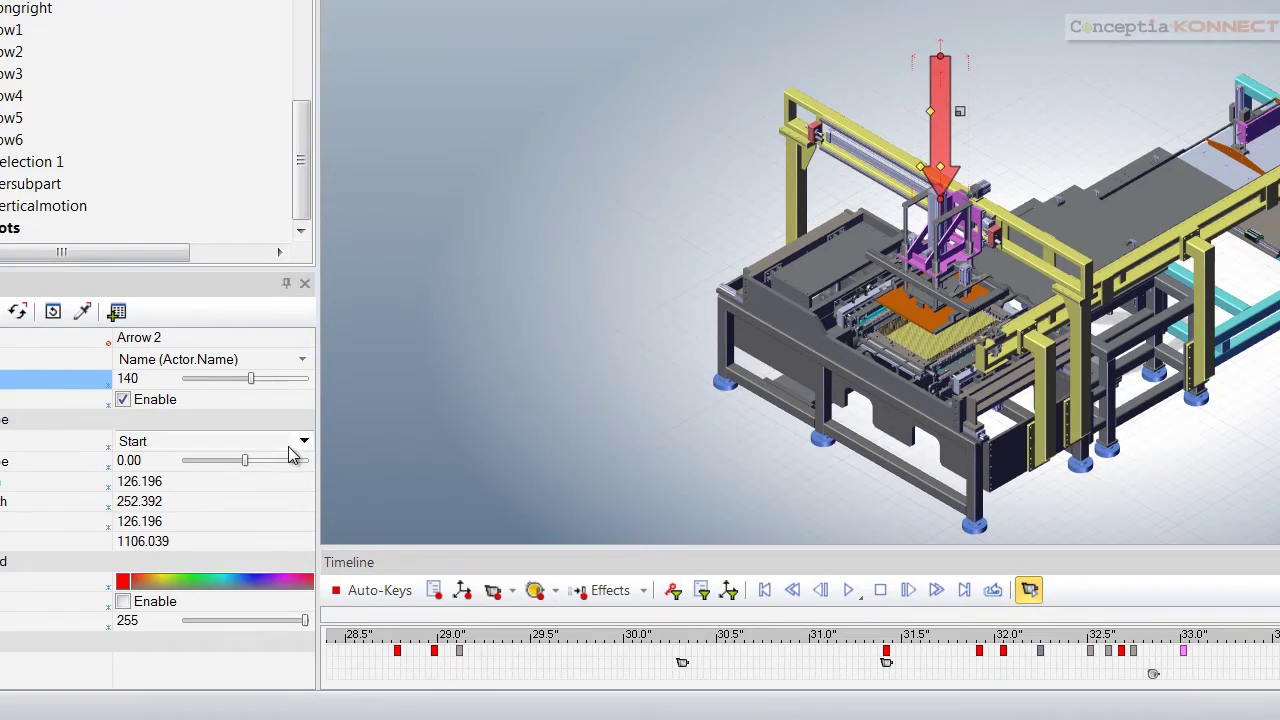
left_click(303, 442)
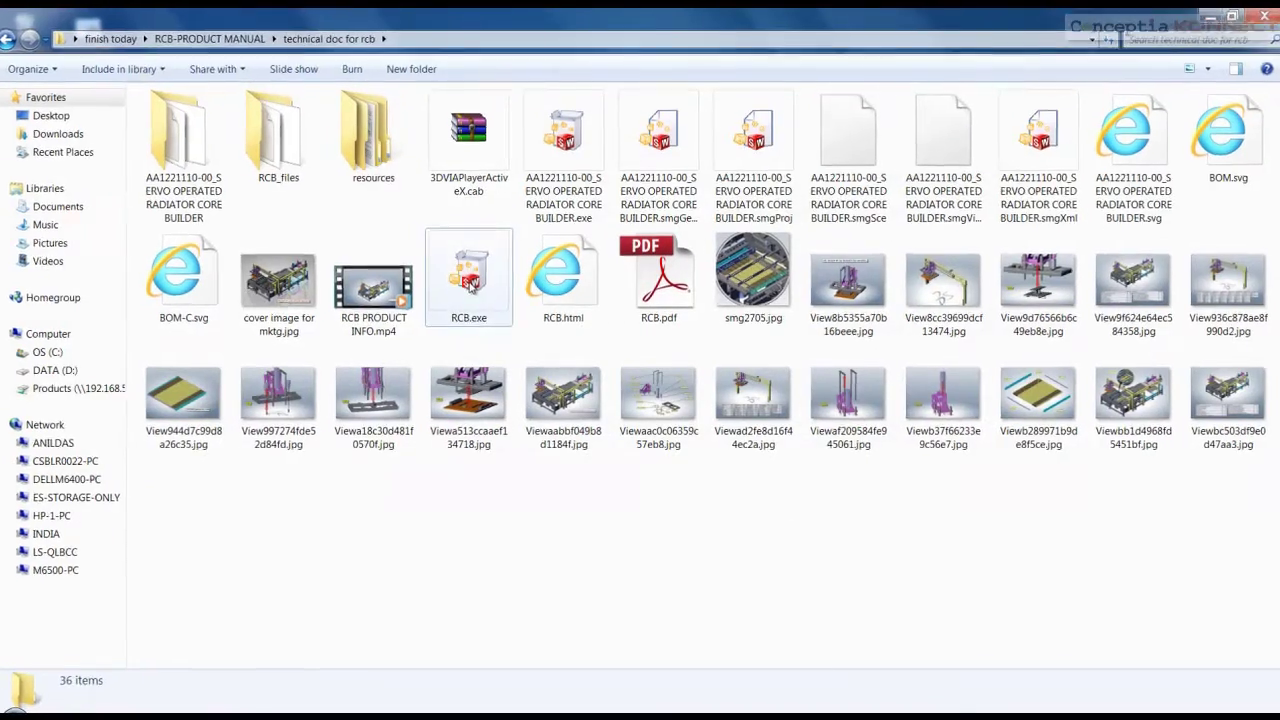
Launch RCB.exe and enter the package password to open the model in Player Pro
left_click(472, 286)
double_click(457, 280)
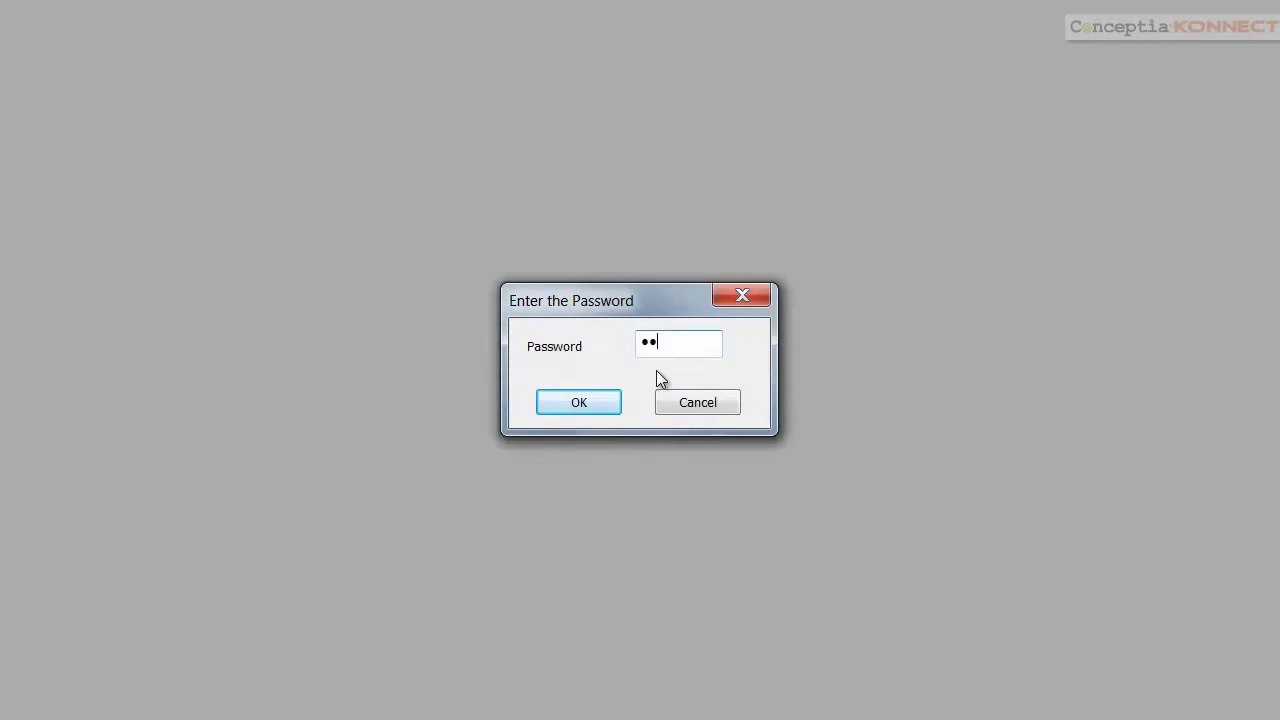
type("*")
key("Return")
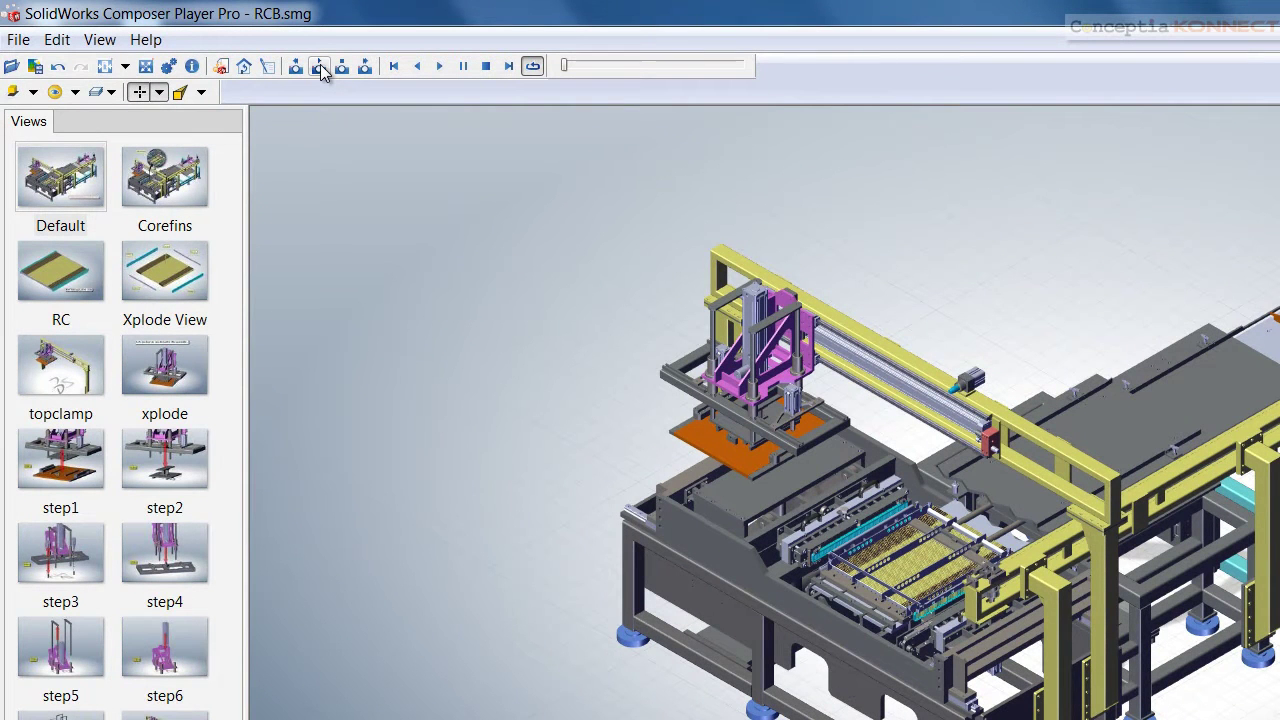
Step from the Default view through the comb, fin board and whole-machine views to STEP-6
left_click(62, 186)
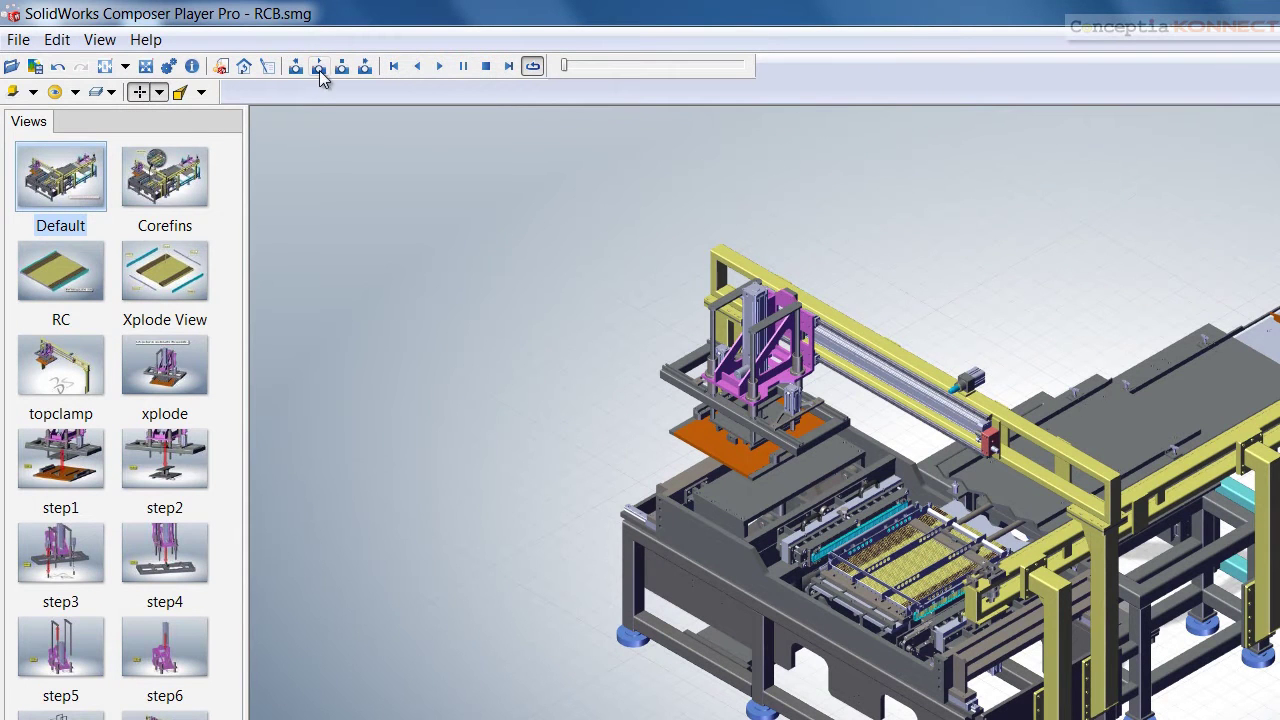
left_click(318, 66)
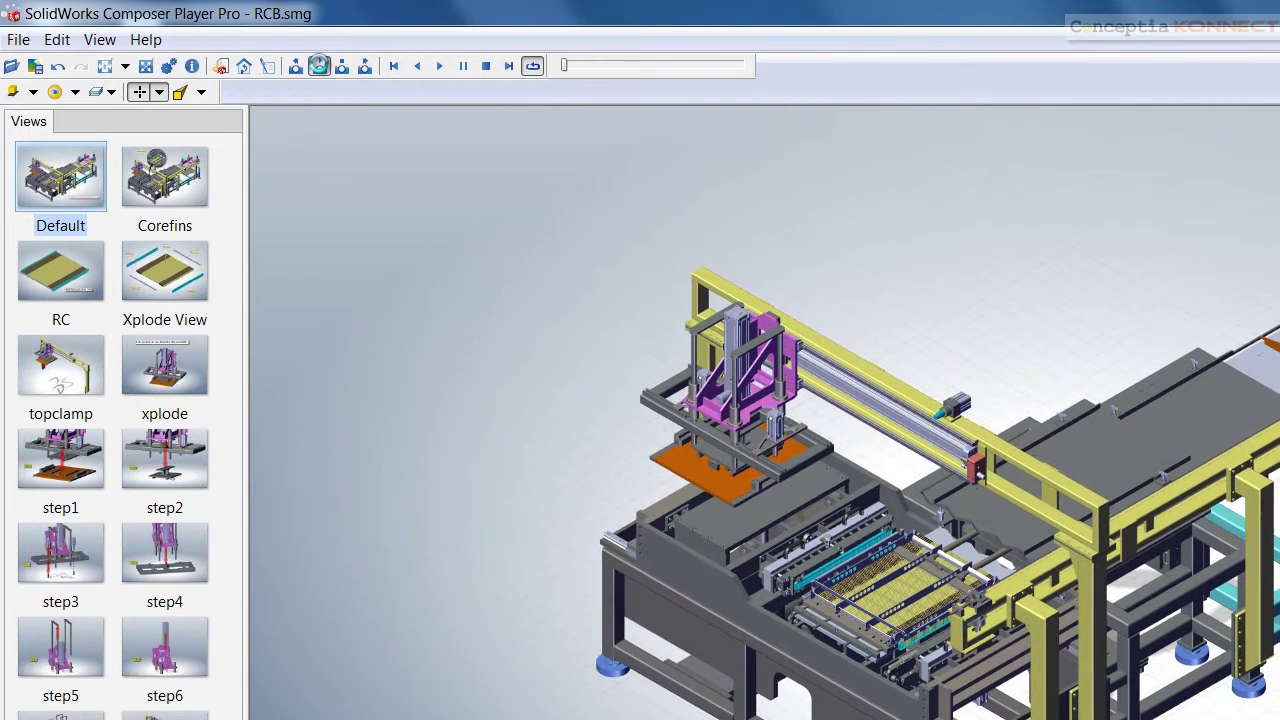
left_click(319, 65)
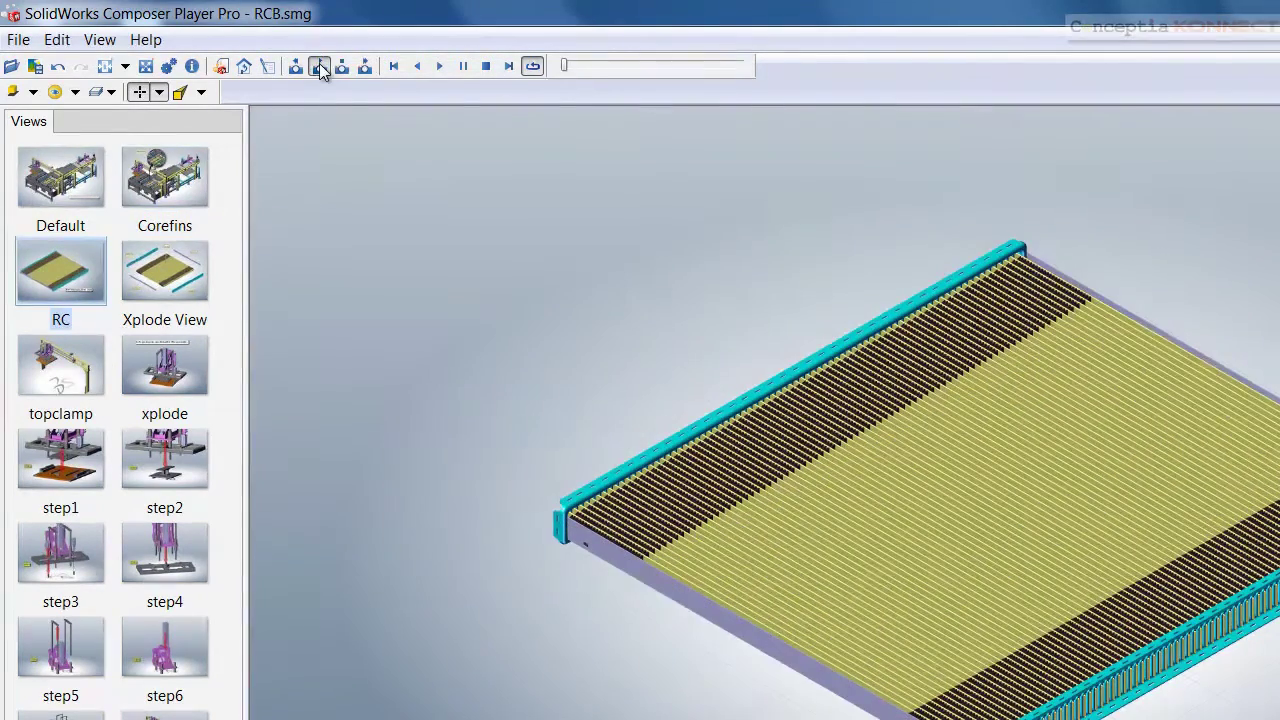
left_click(319, 65)
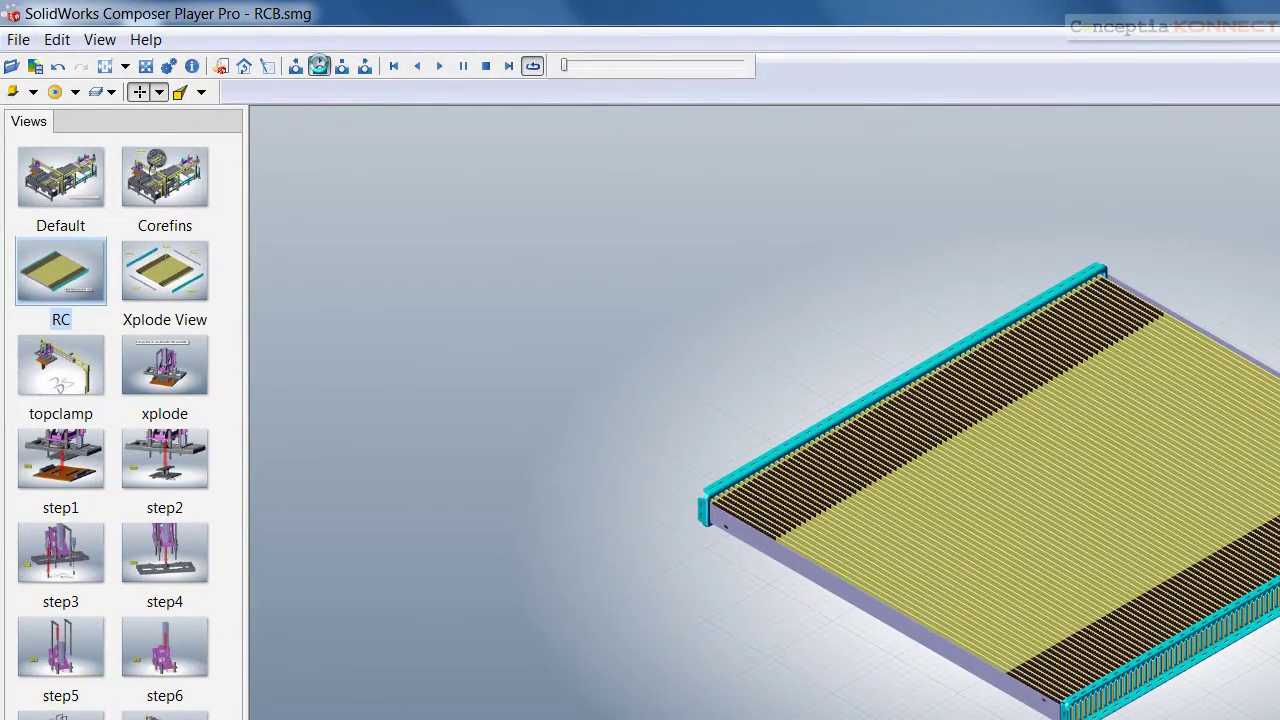
left_click(319, 65)
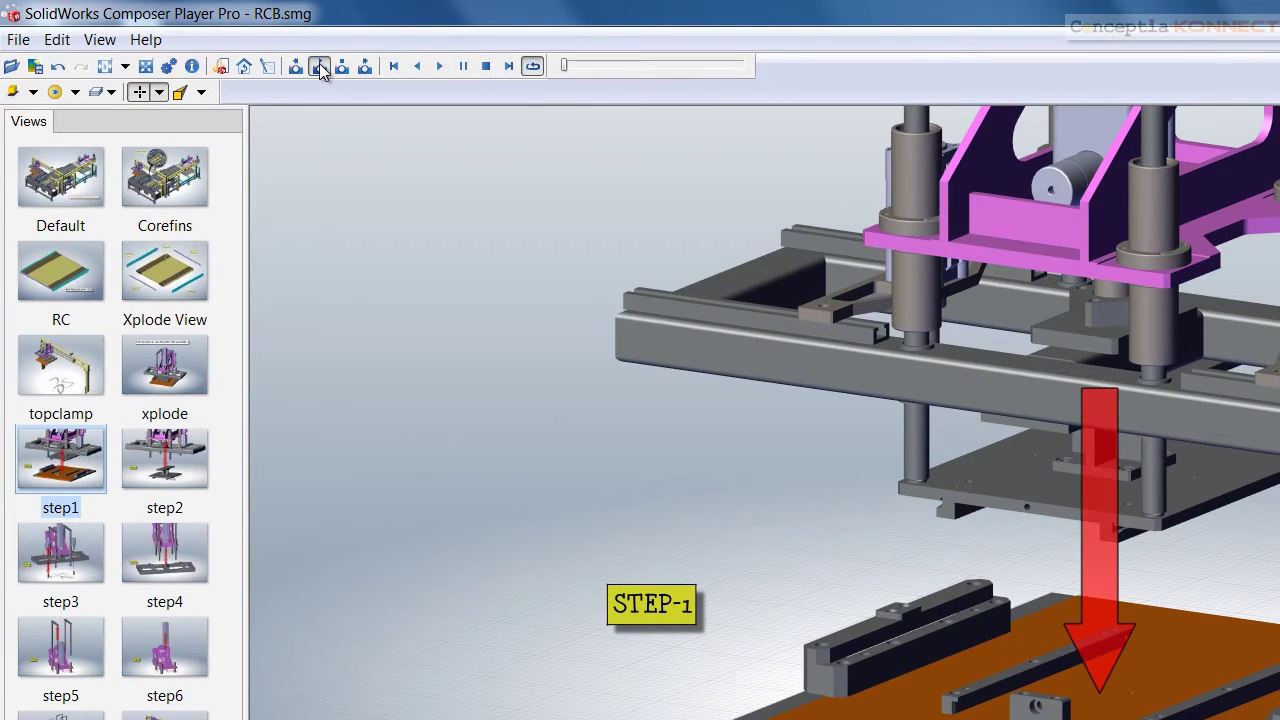
left_click(319, 65)
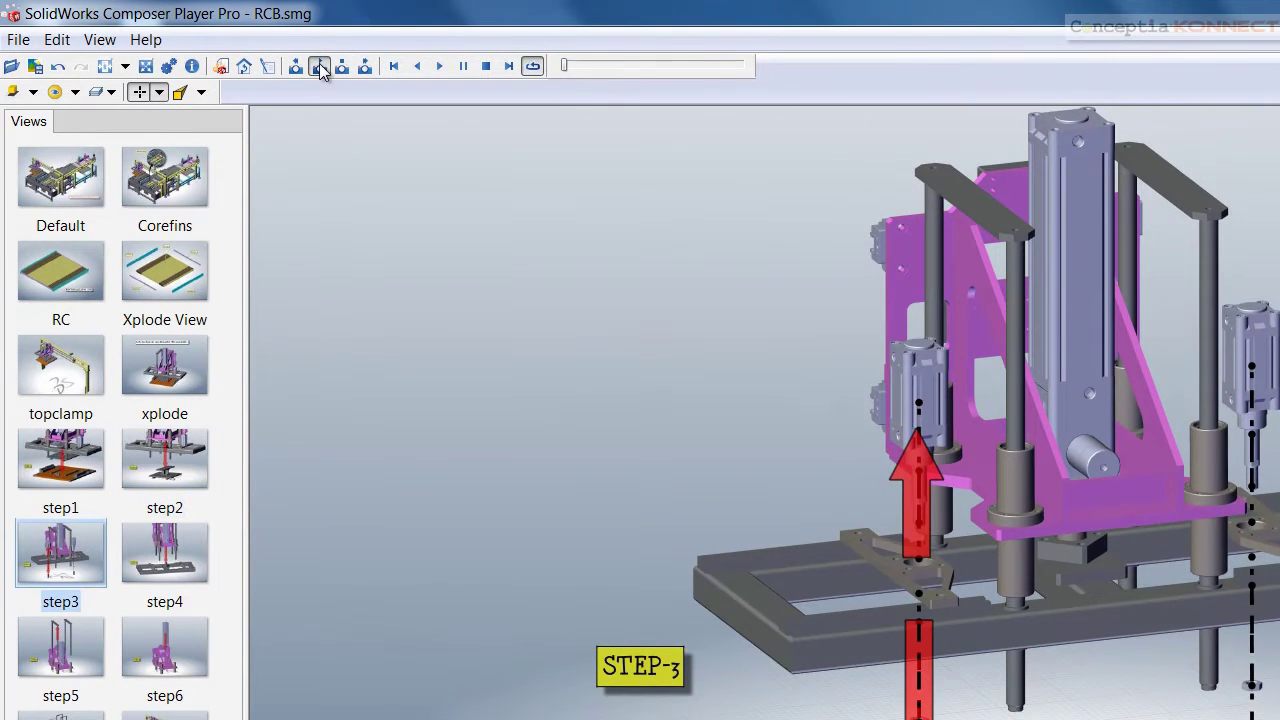
left_click(320, 66)
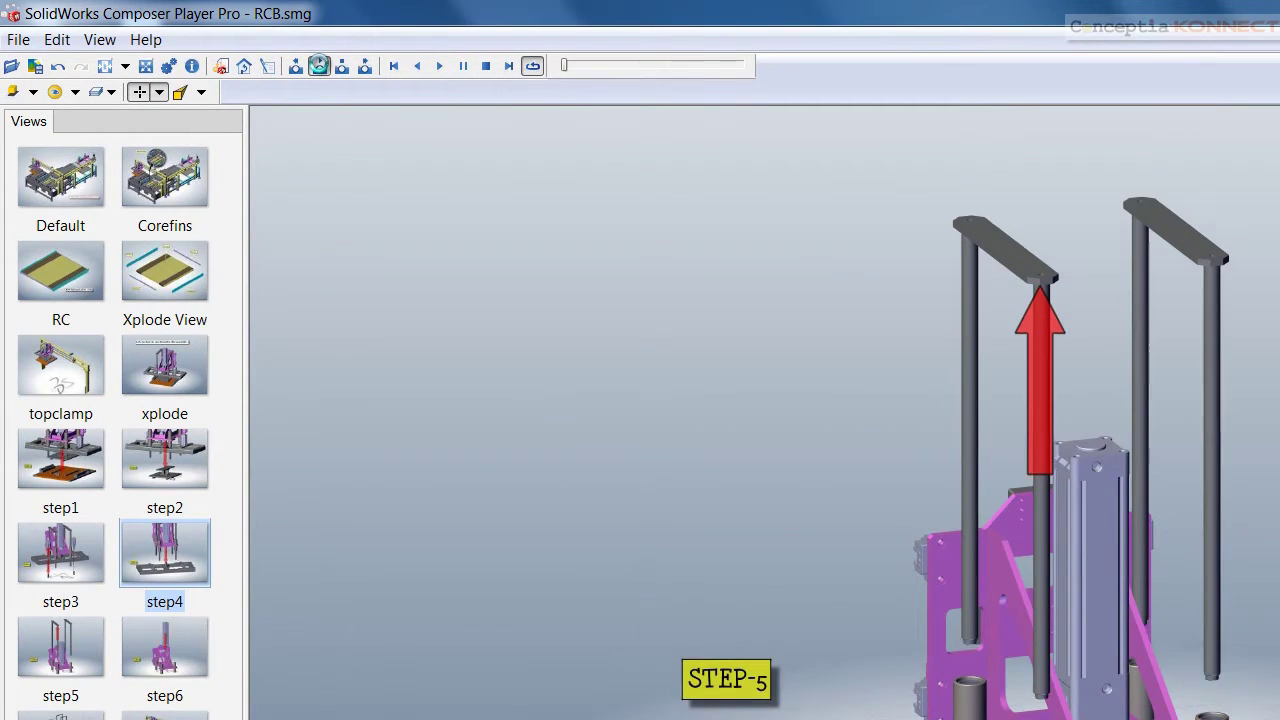
left_click(320, 66)
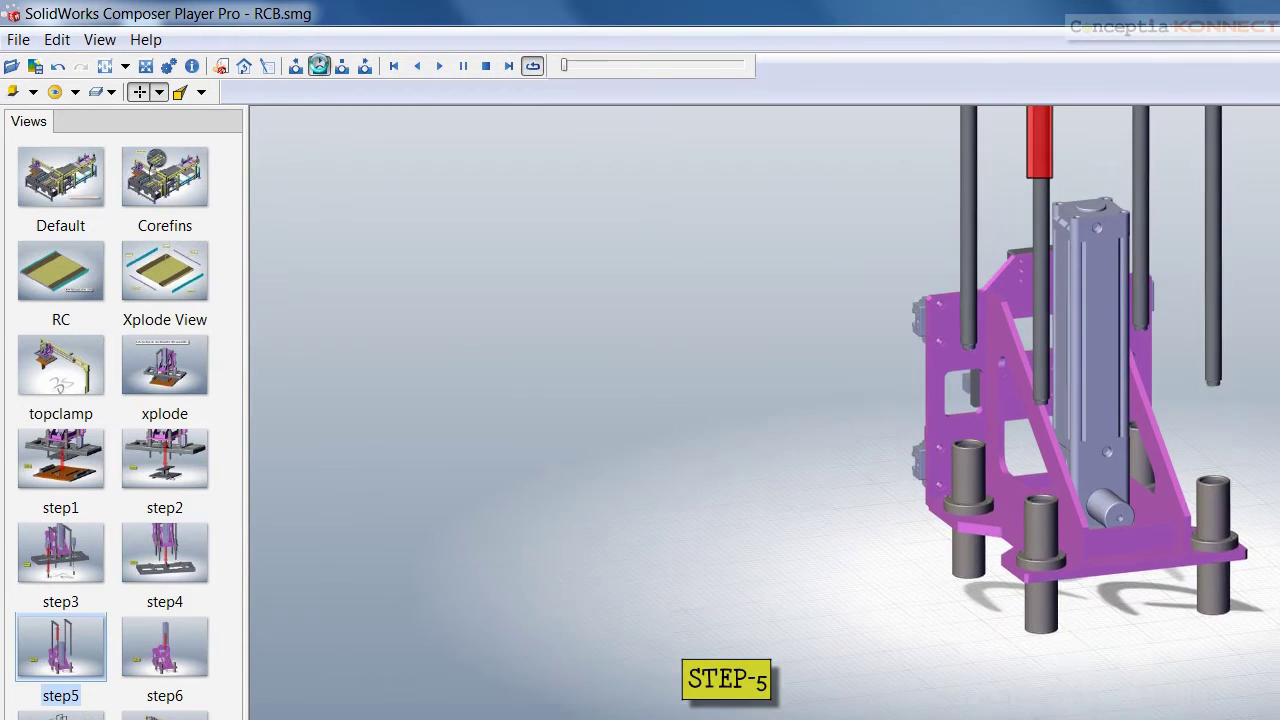
Continue through the labelled exploded view, machine base and gantry views back to Default
left_click(320, 66)
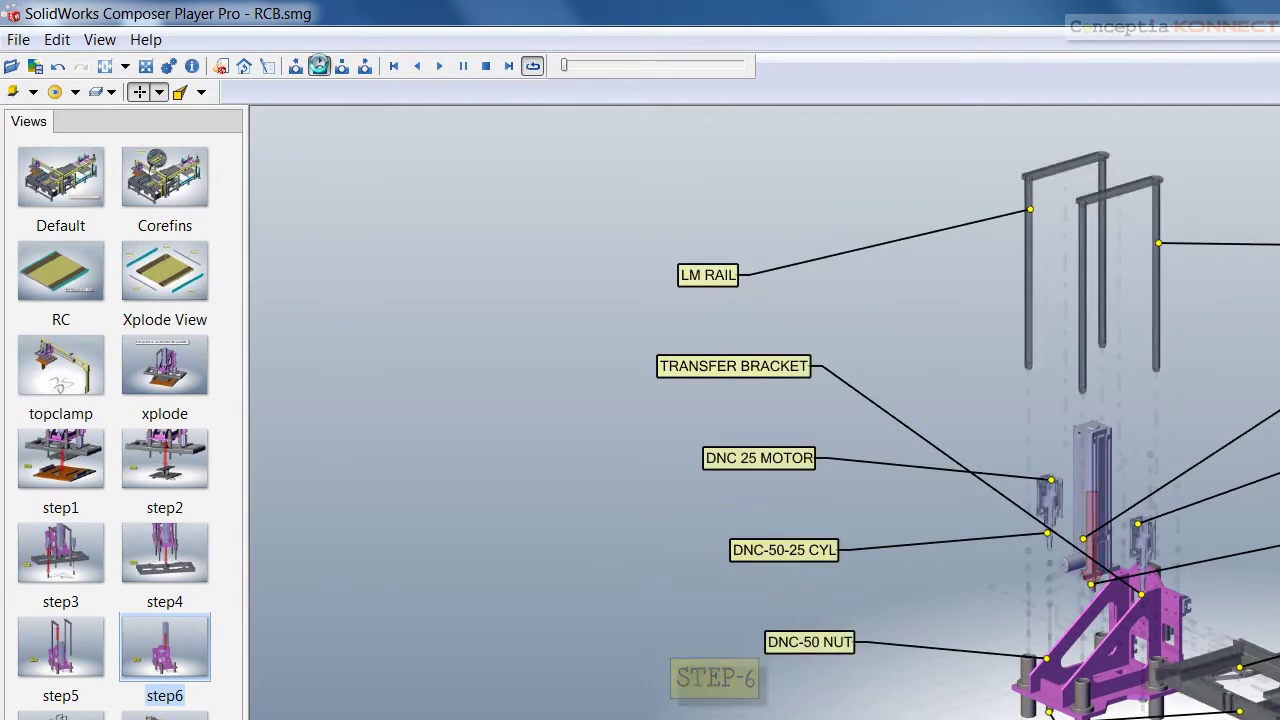
left_click(320, 66)
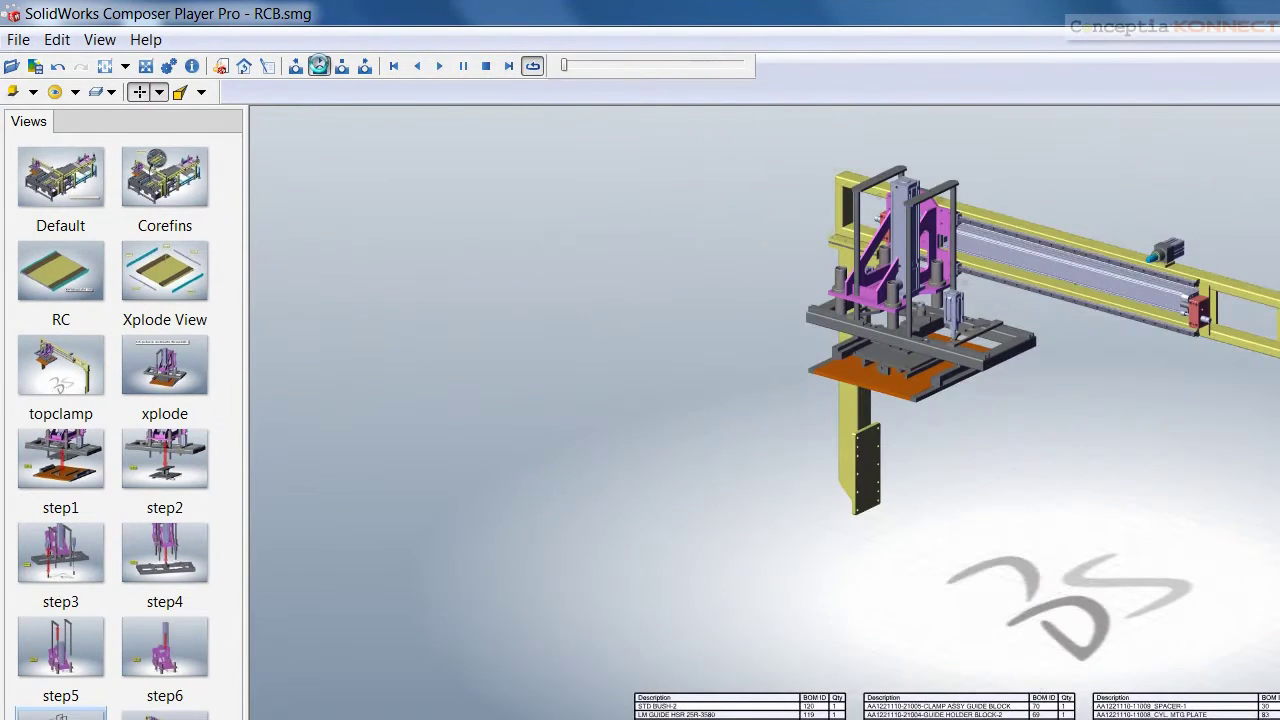
left_click(320, 66)
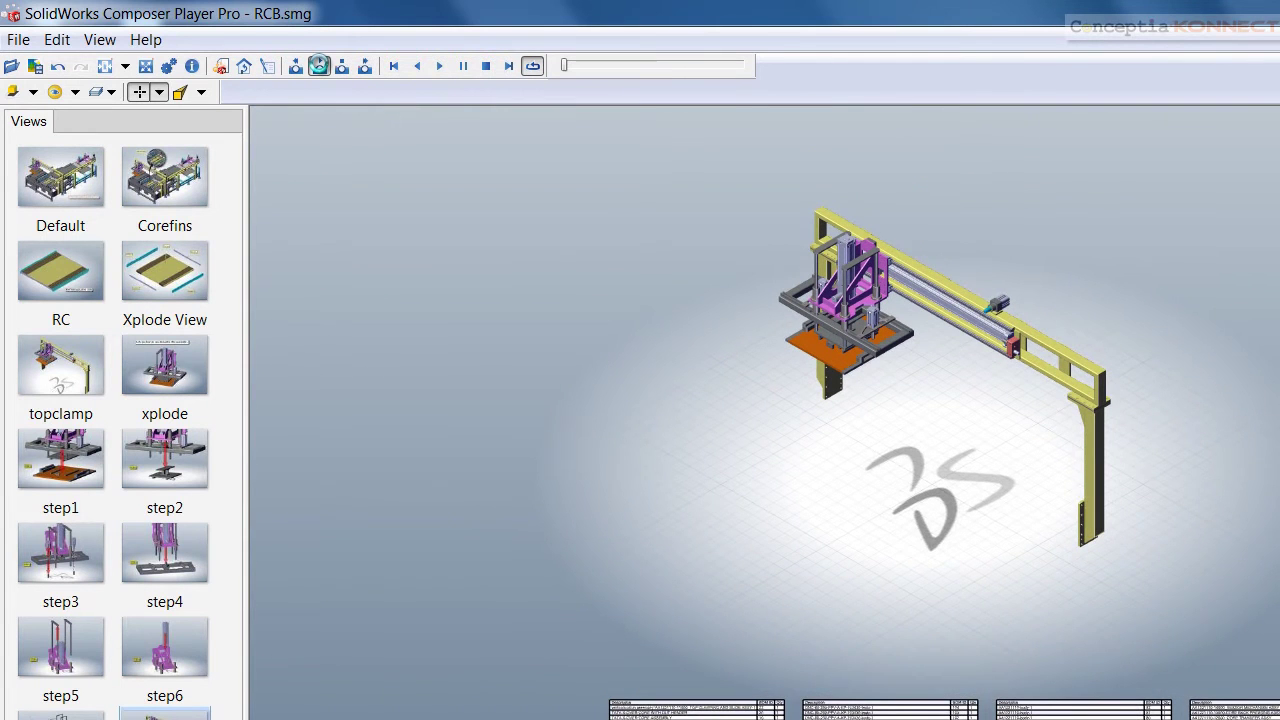
left_click(320, 66)
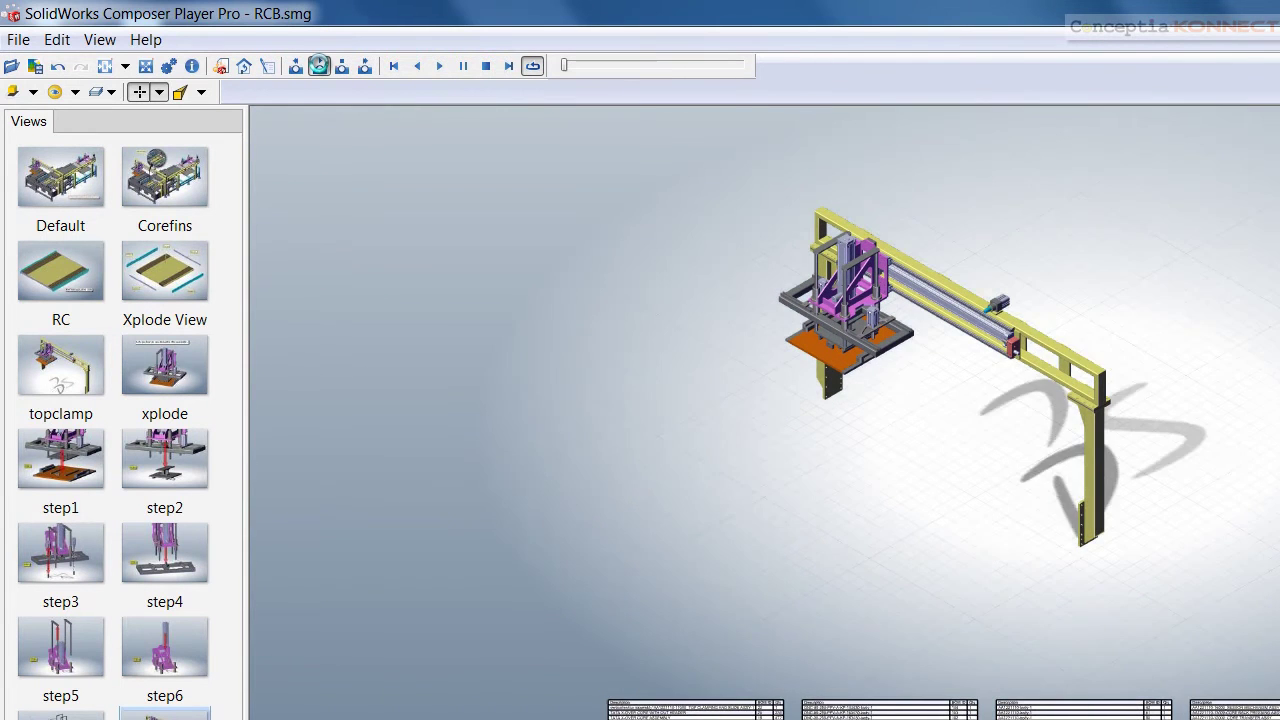
left_click(320, 66)
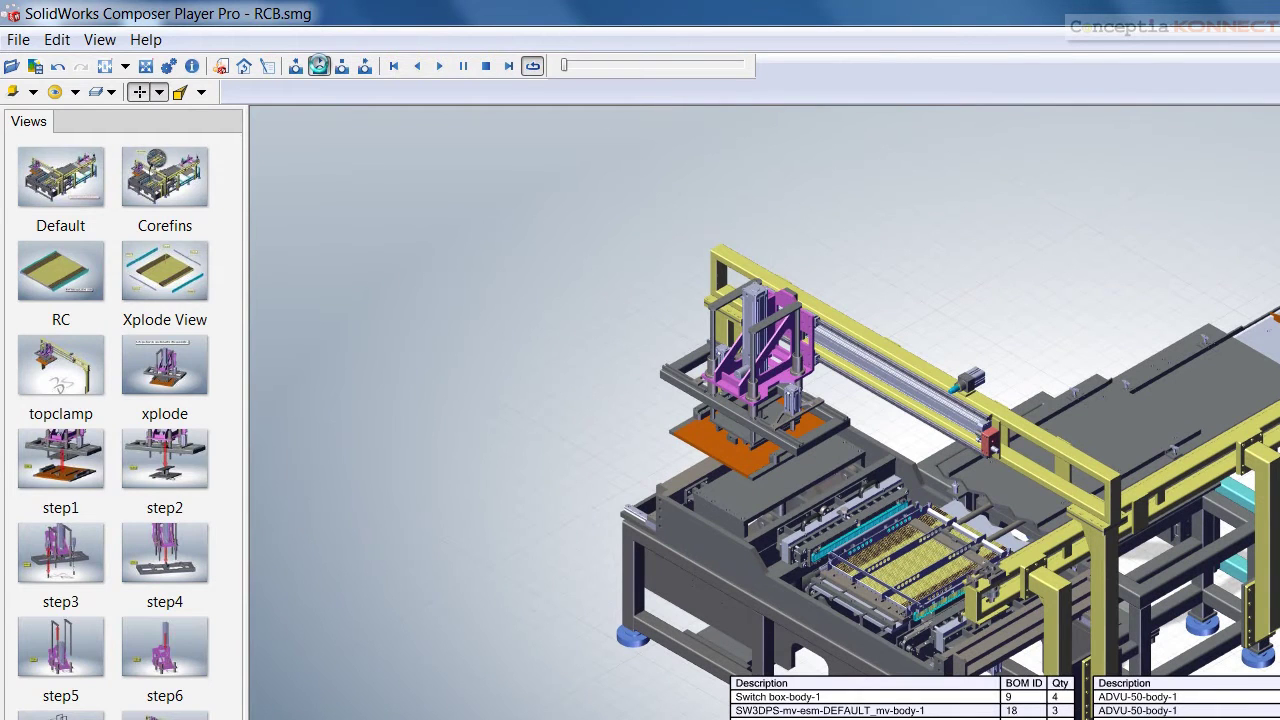
left_click(319, 65)
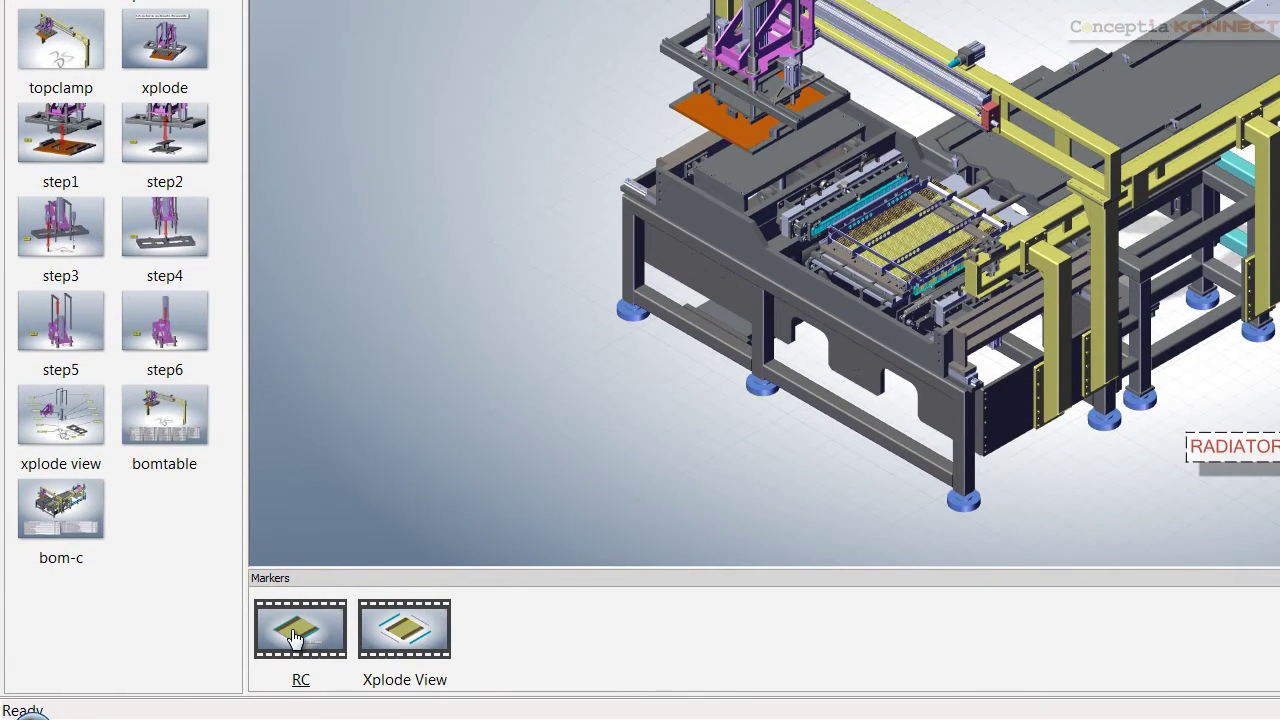
Play the RC radiator-core markers, then close the player
left_click(320, 663)
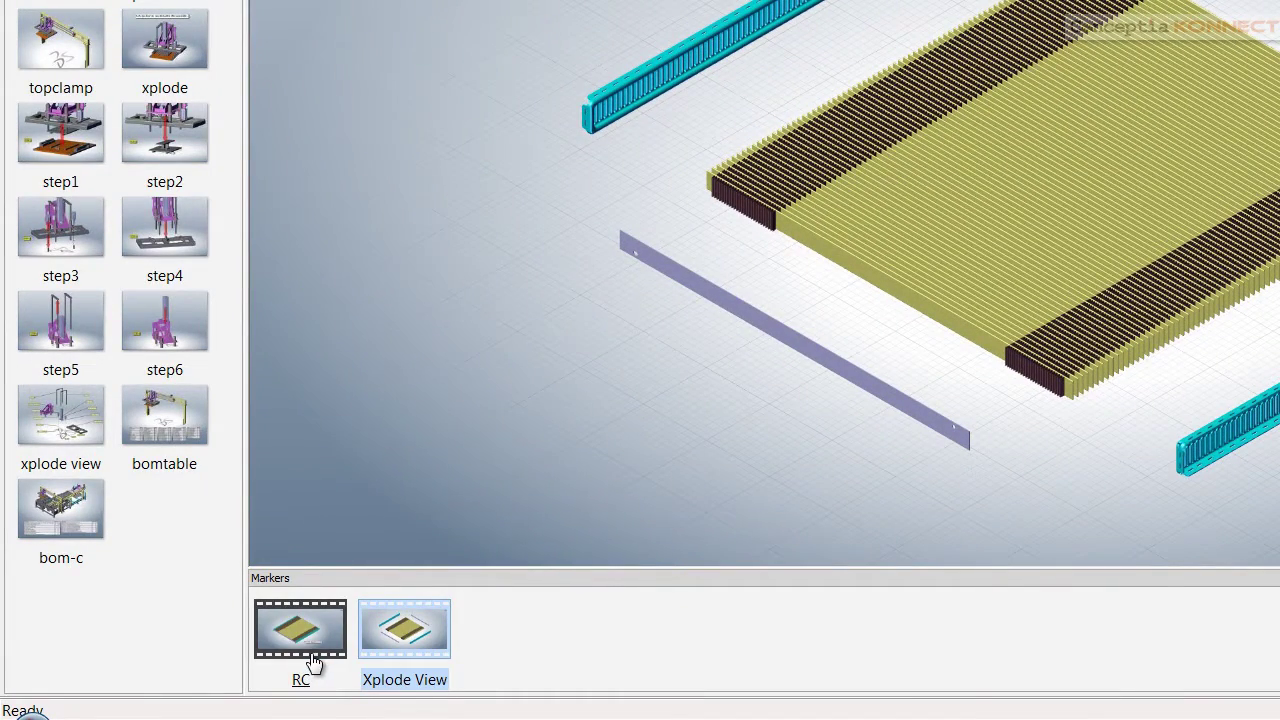
left_click(305, 648)
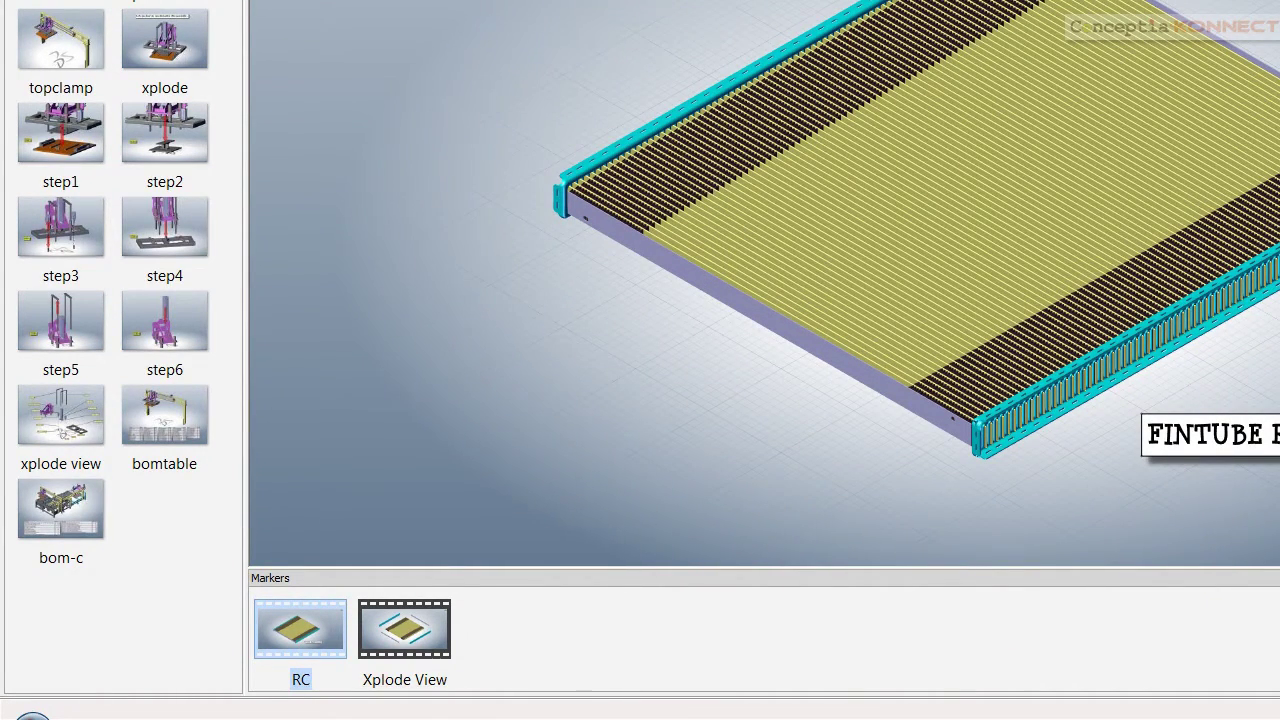
key("alt+F4")
Open RCB.html from the folder to view the radiator core builder in Internet Explorer
left_click(931, 428)
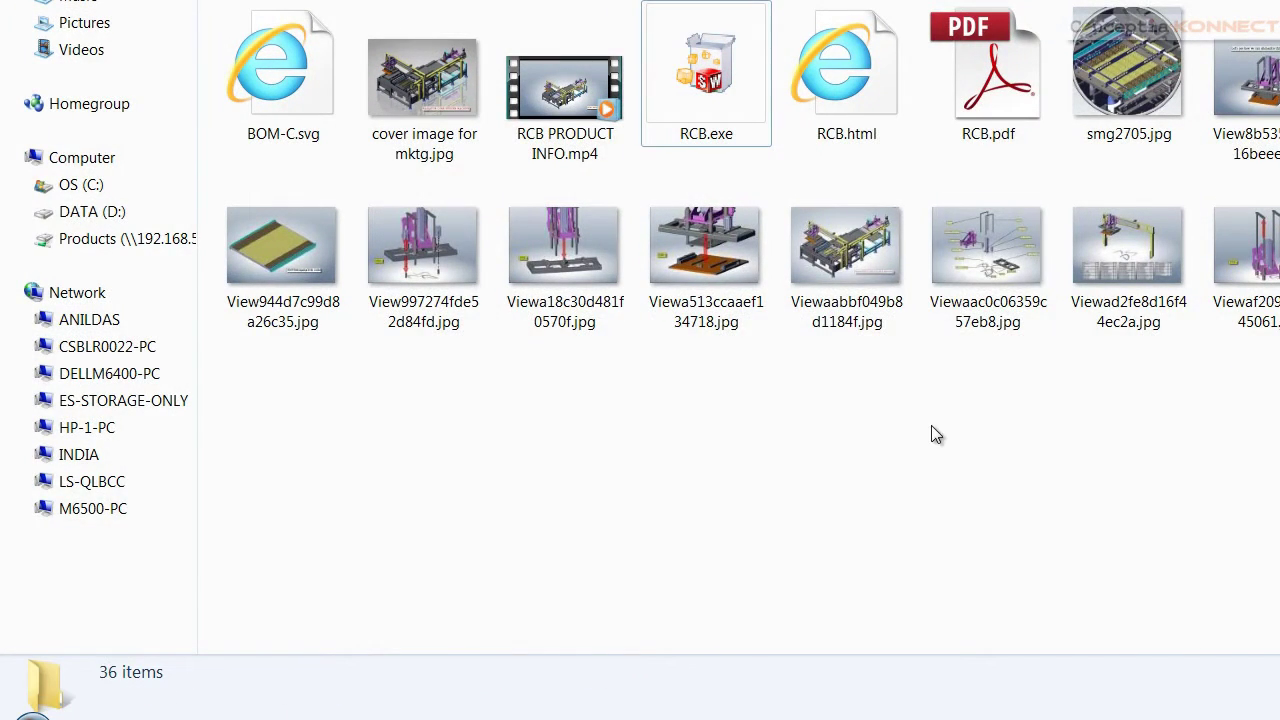
double_click(853, 98)
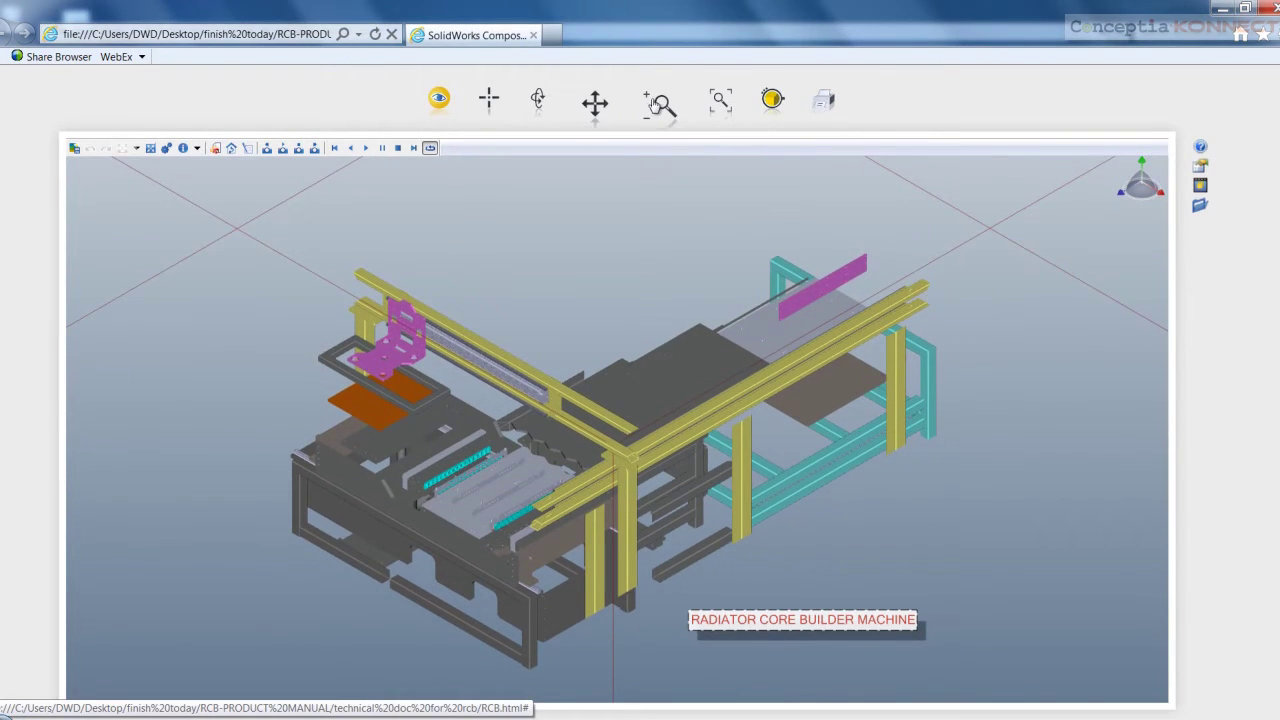
Zoom the web viewer in on the machine frame, then open RCB.pdf from the folder
left_click(659, 103)
left_click_drag(664, 340, 618, 300)
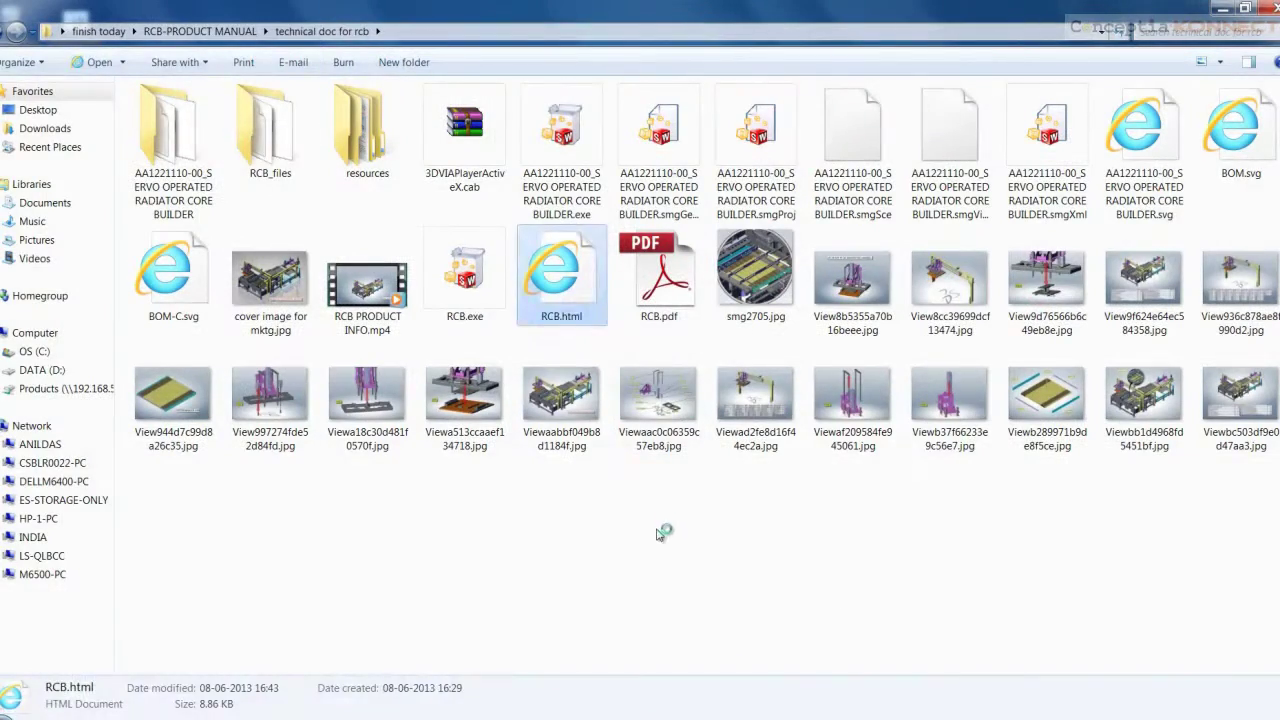
left_click(660, 533)
double_click(663, 285)
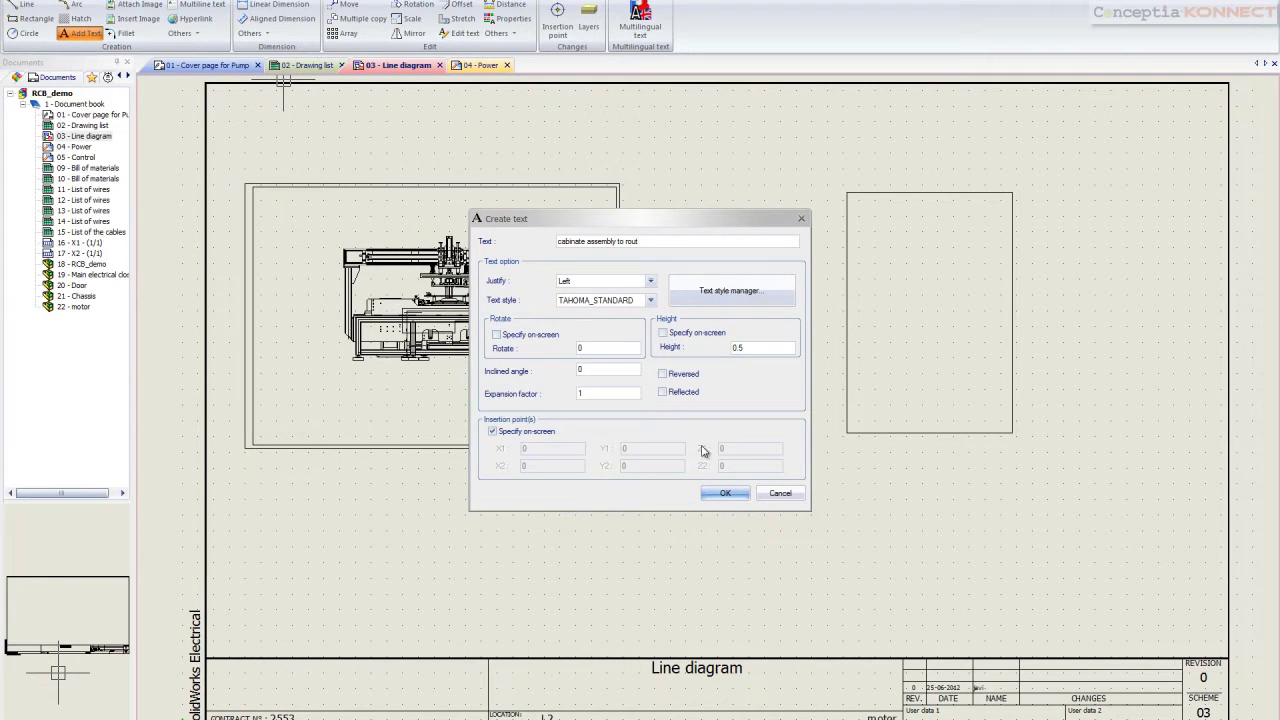
Place the 'cabinate assembly to rout' caption above the empty rectangle and cross-hatch the rectangle
left_click(726, 493)
left_click(810, 166)
left_click(78, 18)
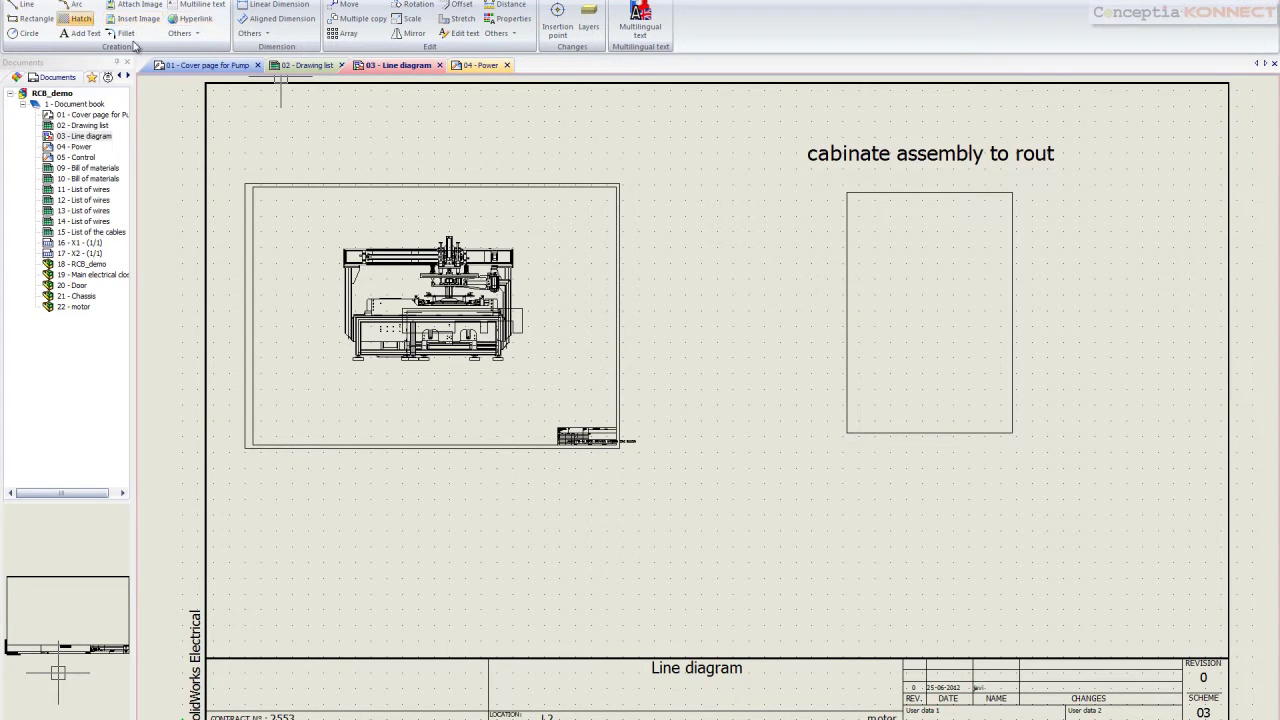
left_click(848, 263)
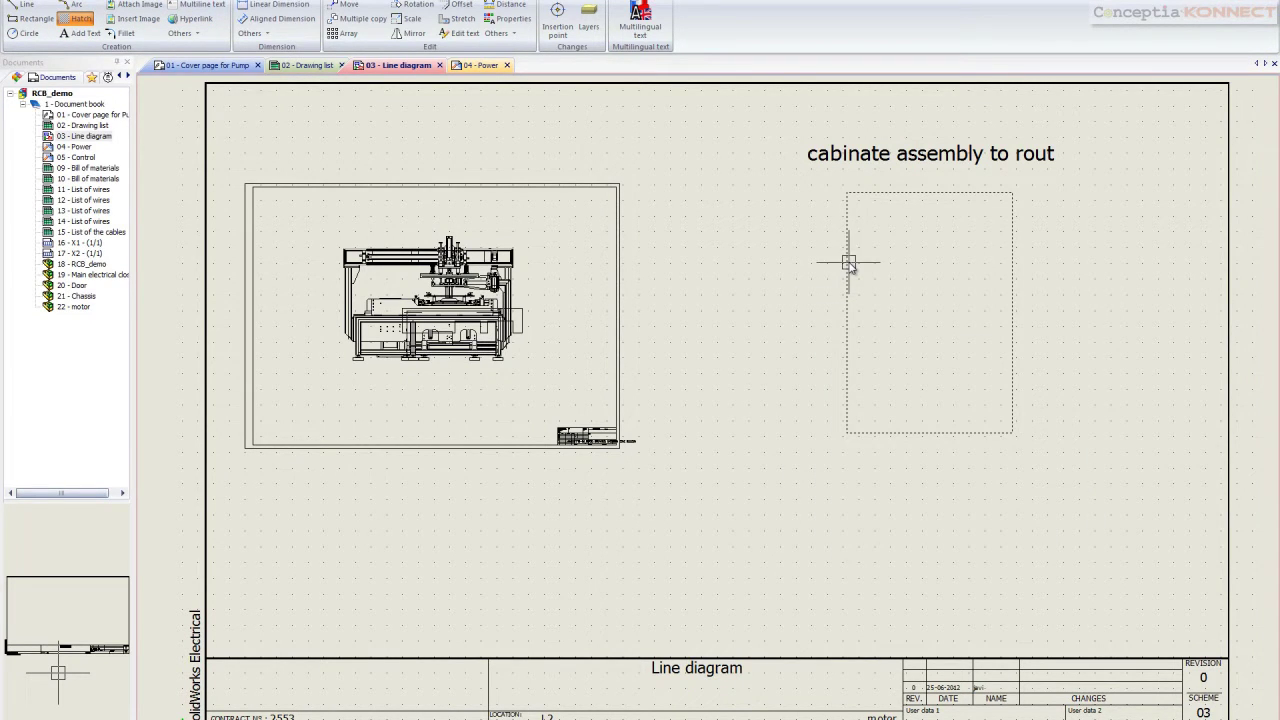
right_click(848, 263)
left_click(1015, 536)
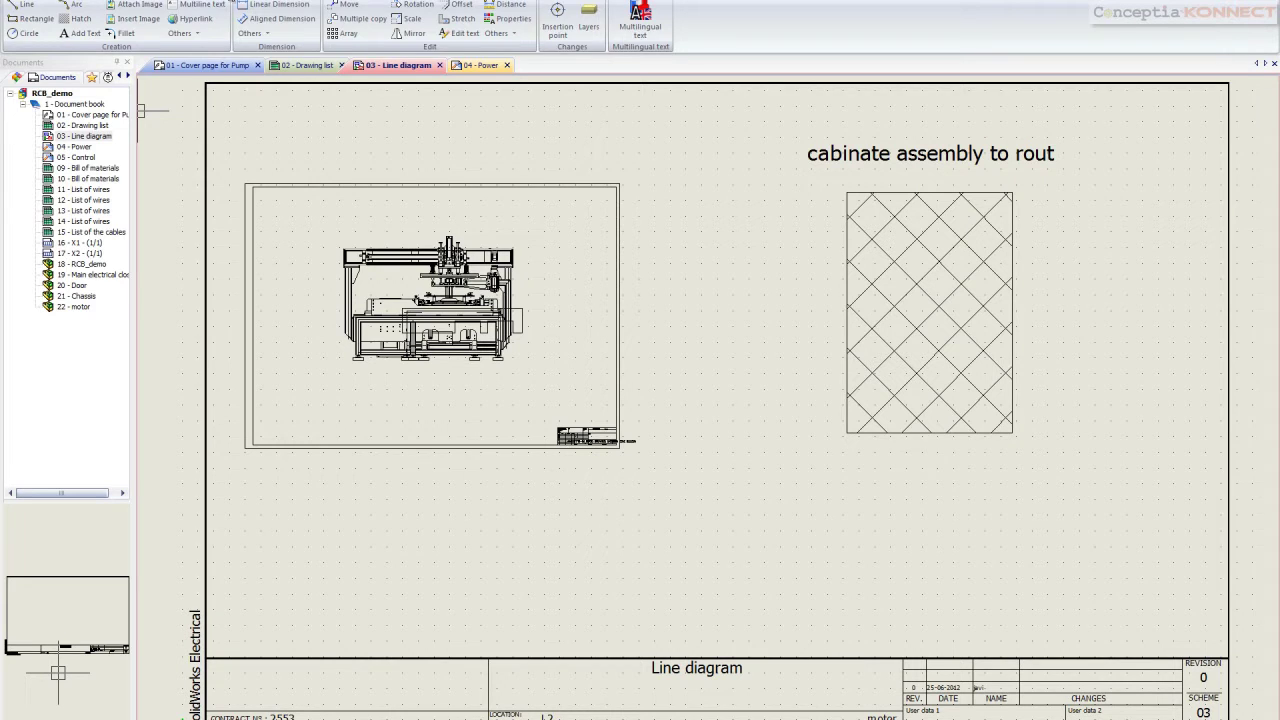
Place motor M1 below the diagram with Leroy Somer part LS112M-4P(4)
left_click(130, 2)
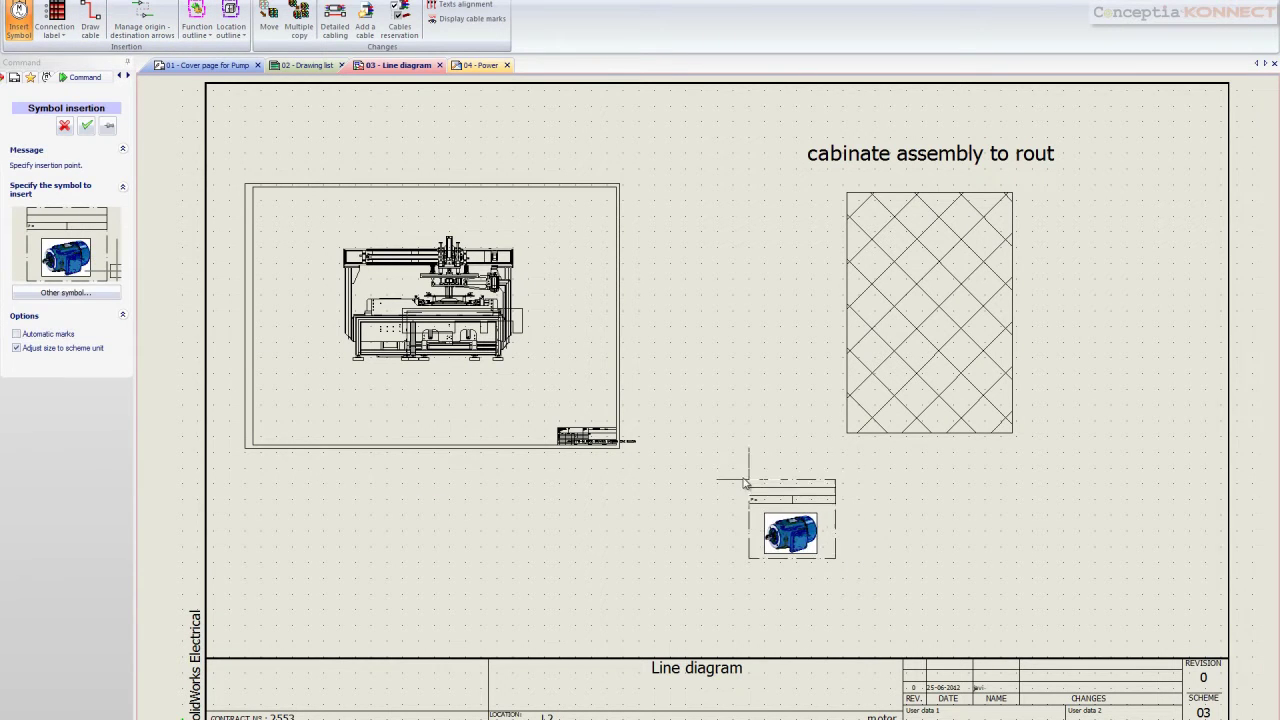
left_click(707, 452)
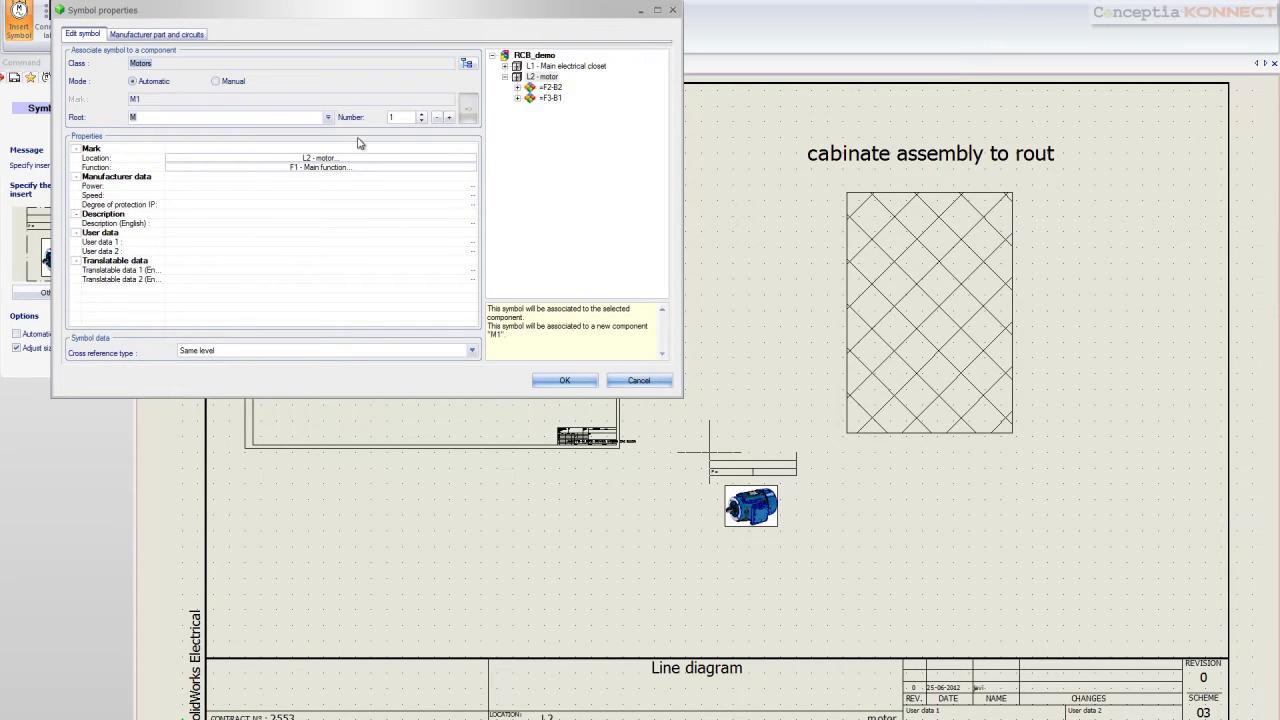
left_click(182, 37)
left_click(100, 66)
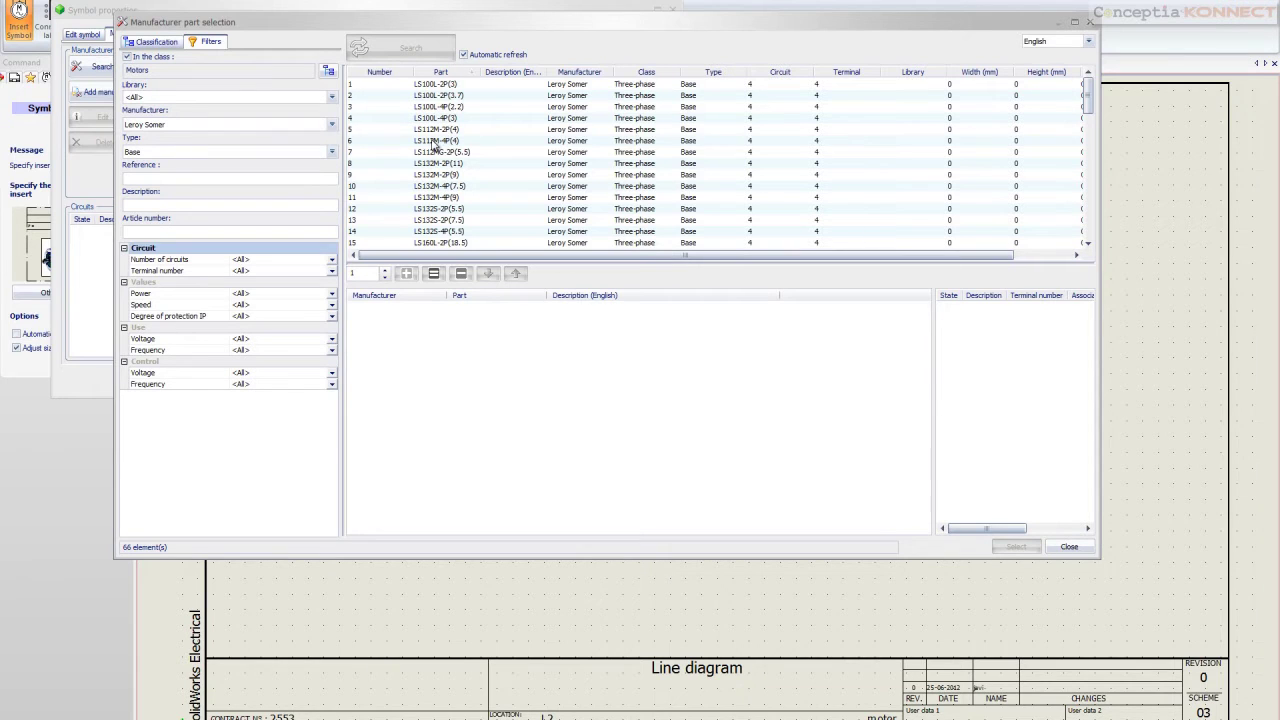
left_click(435, 141)
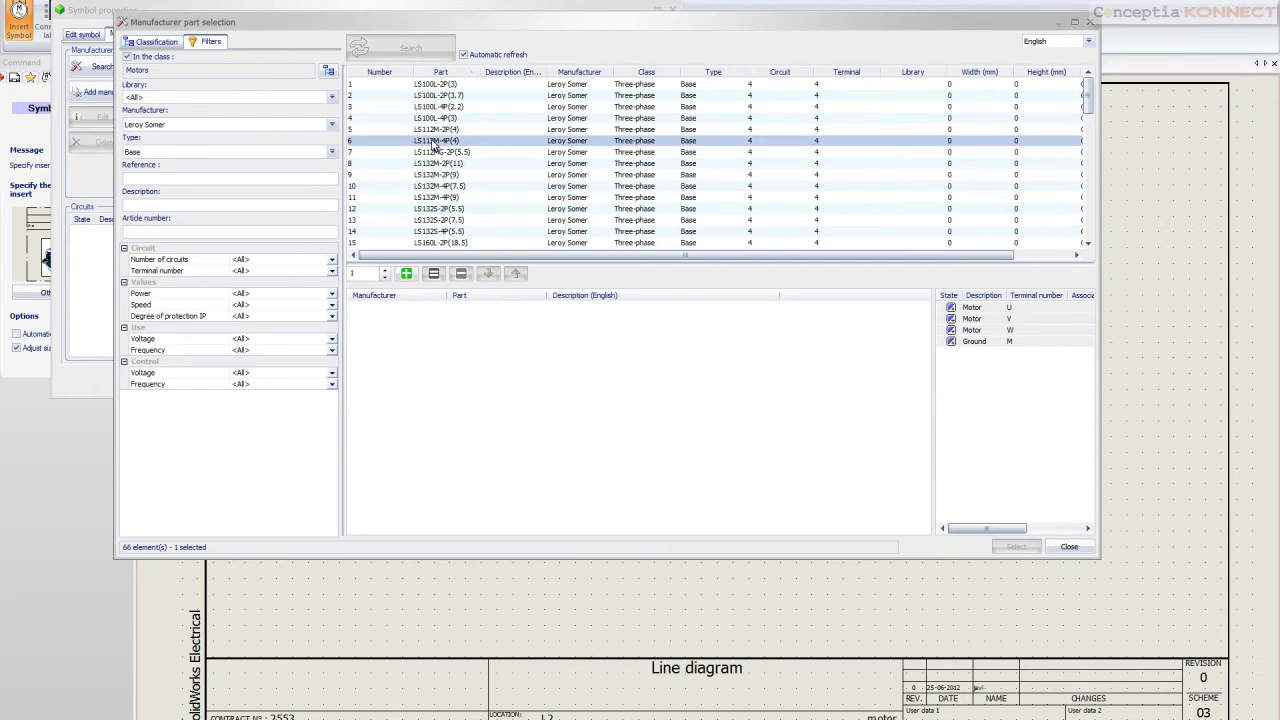
left_click(406, 273)
left_click(1014, 546)
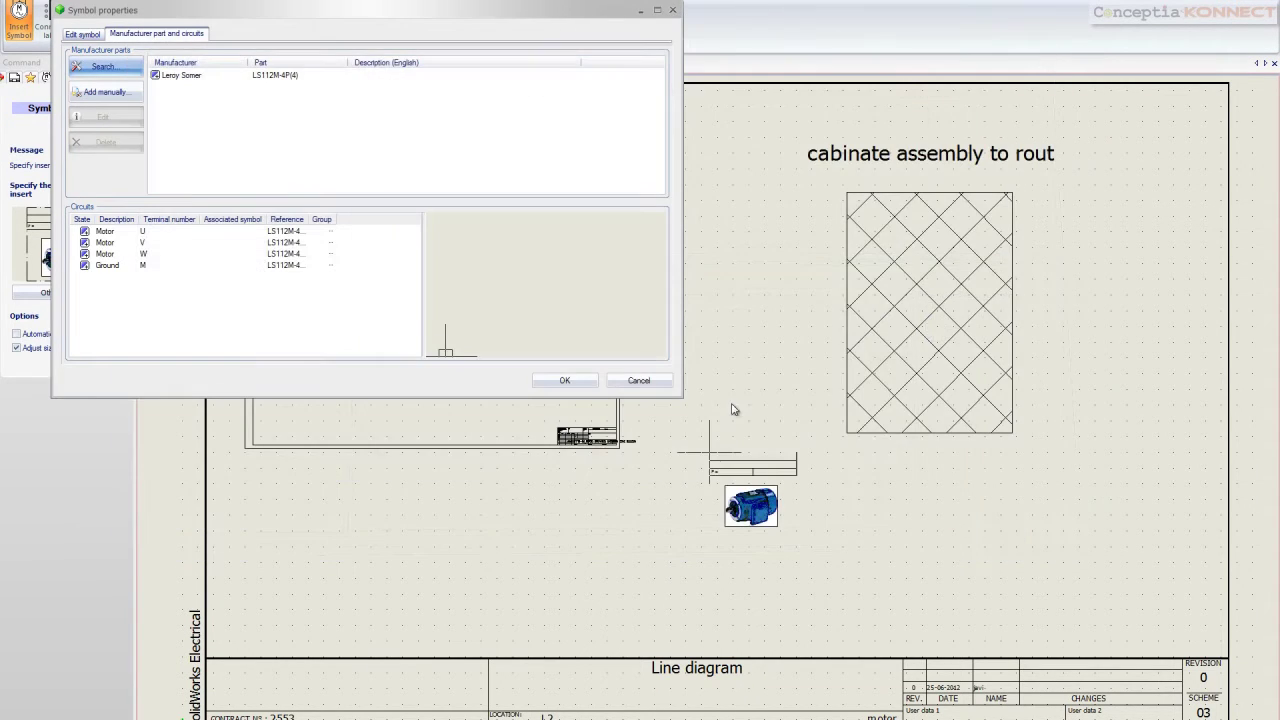
left_click(565, 381)
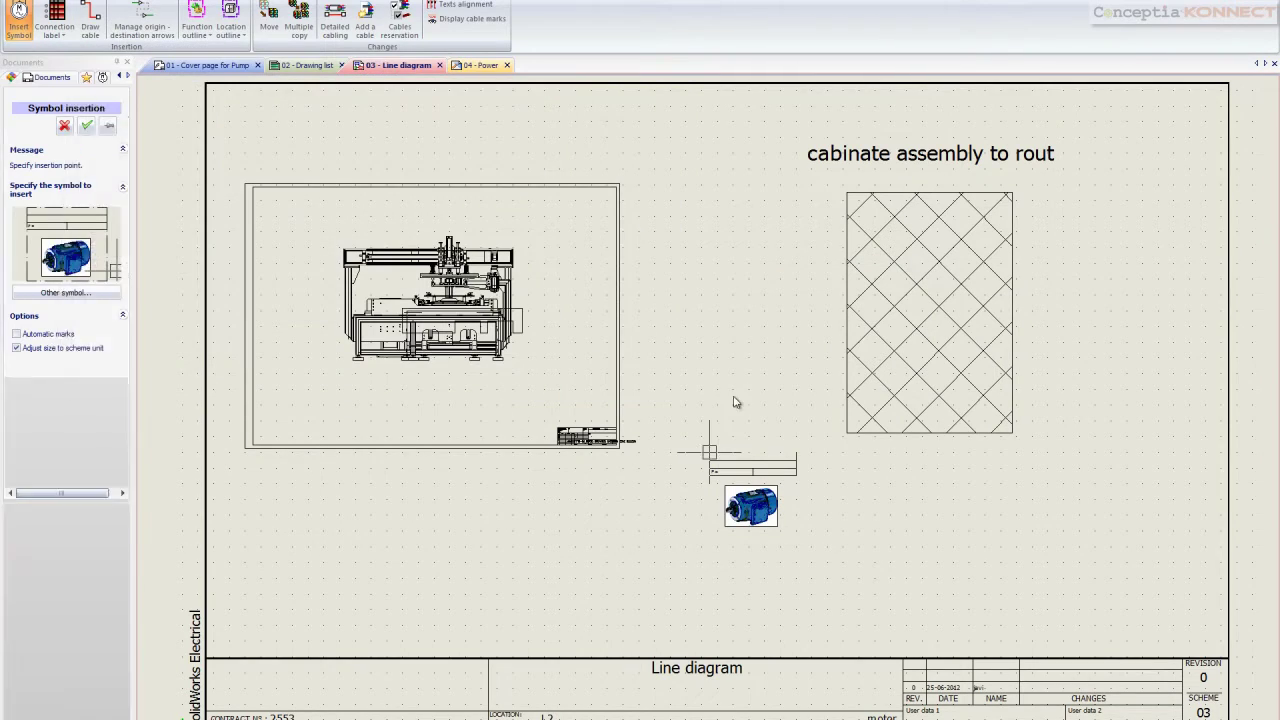
Draw a cable from the motor's top terminal up and across to the hatched box
left_click(90, 18)
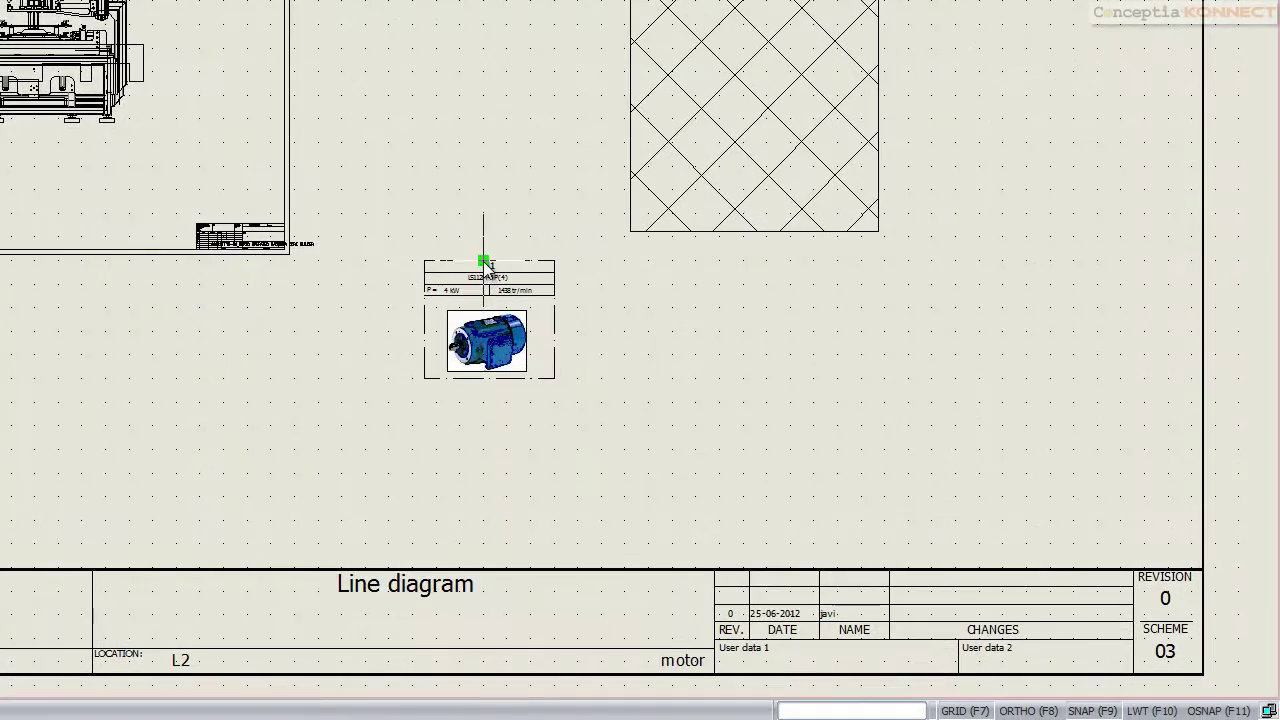
left_click(485, 262)
left_click(485, 66)
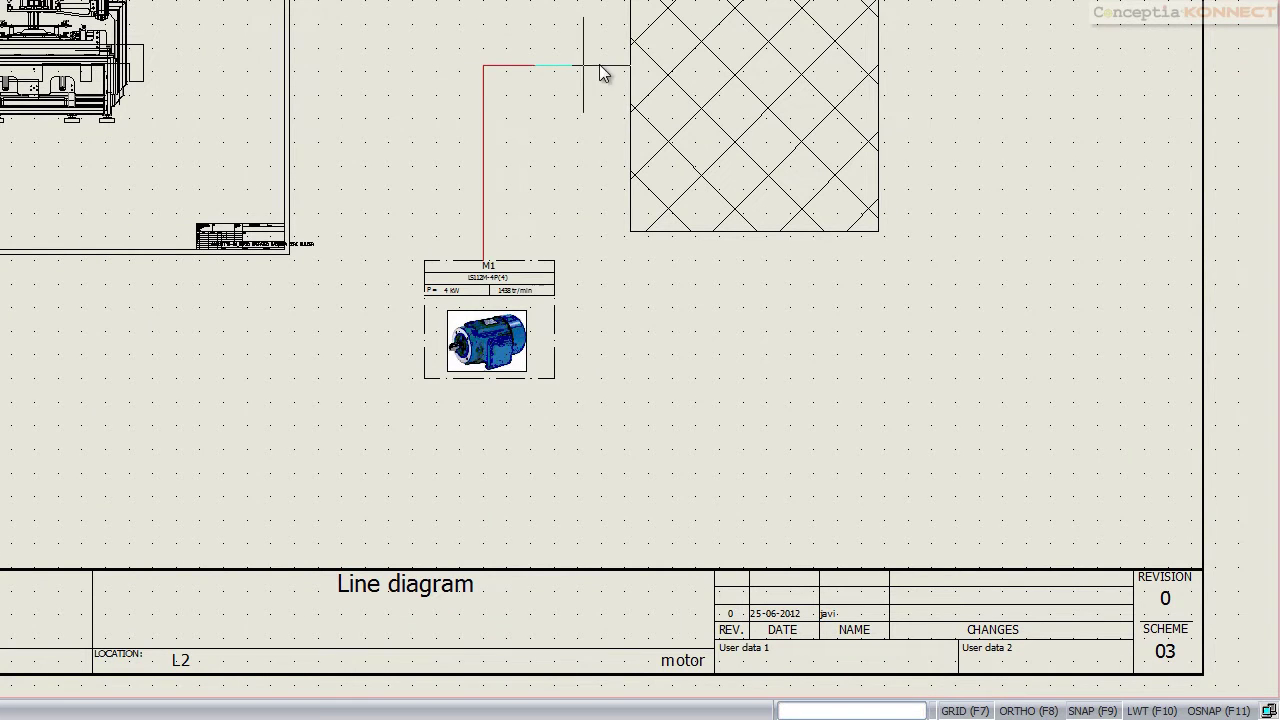
left_click(633, 67)
On the 04 - Power page, draw a wire set including neutral from row 2 to row 11
double_click(115, 280)
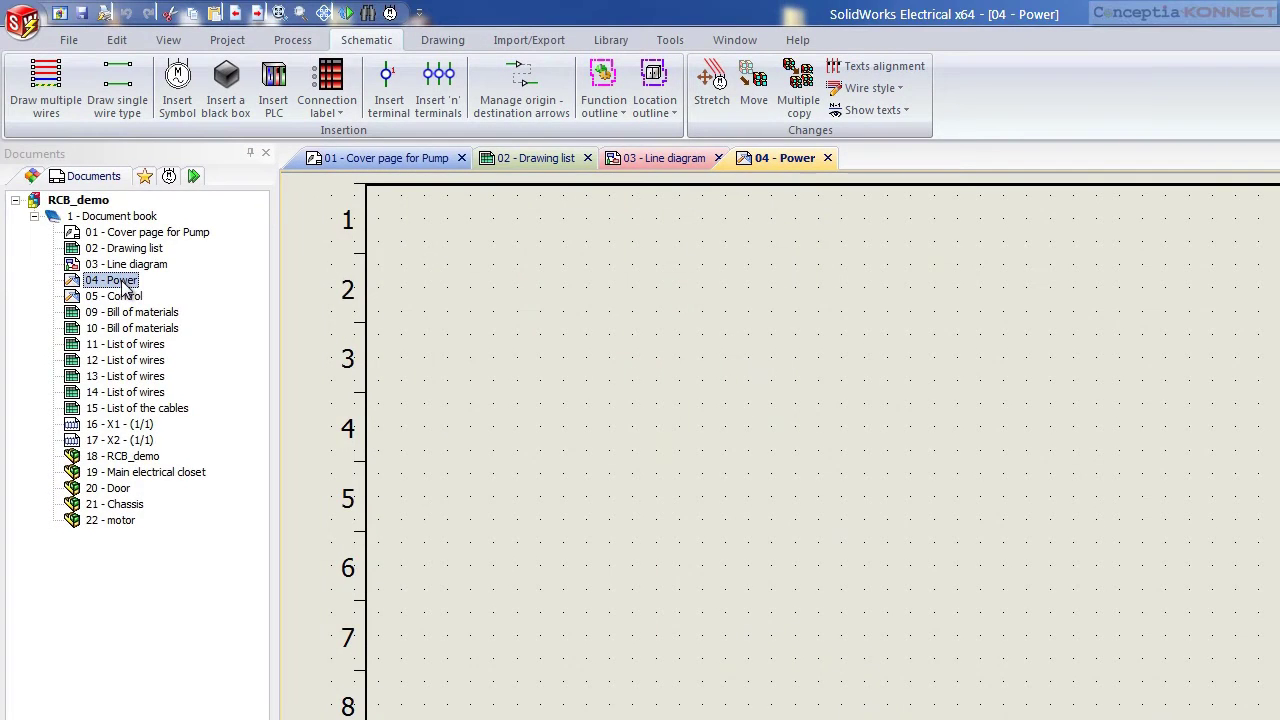
left_click(52, 90)
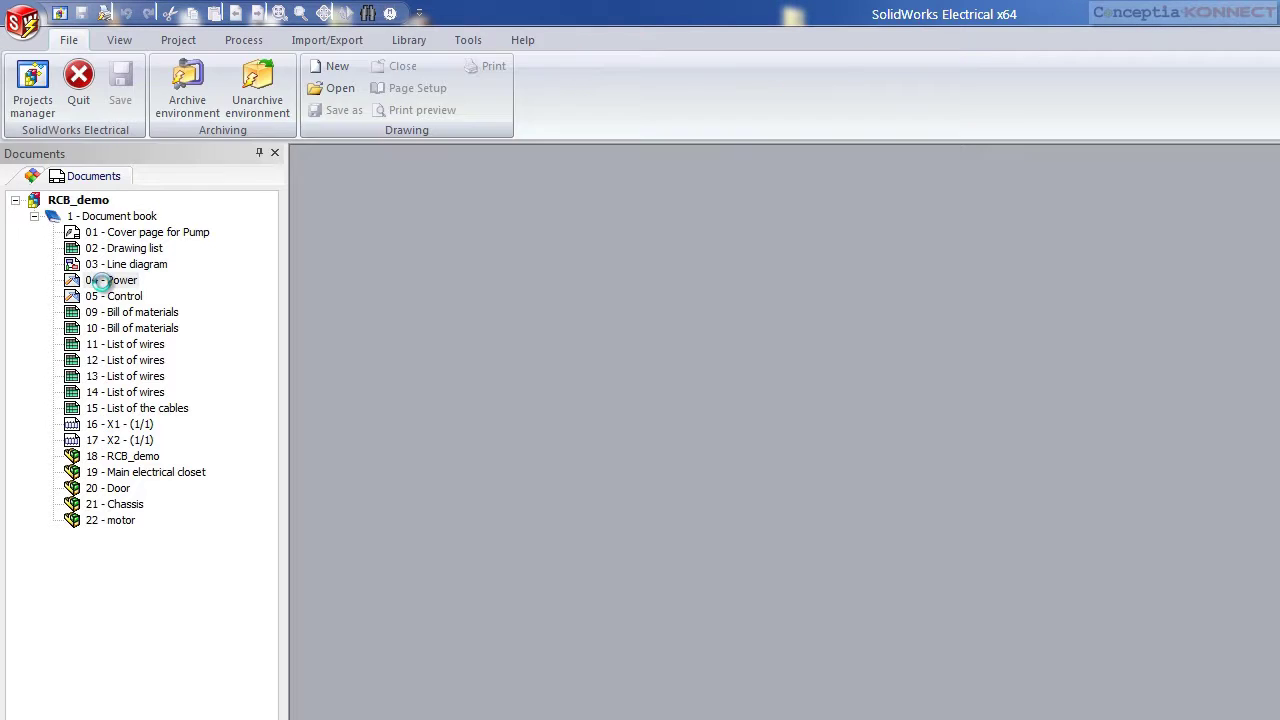
double_click(110, 280)
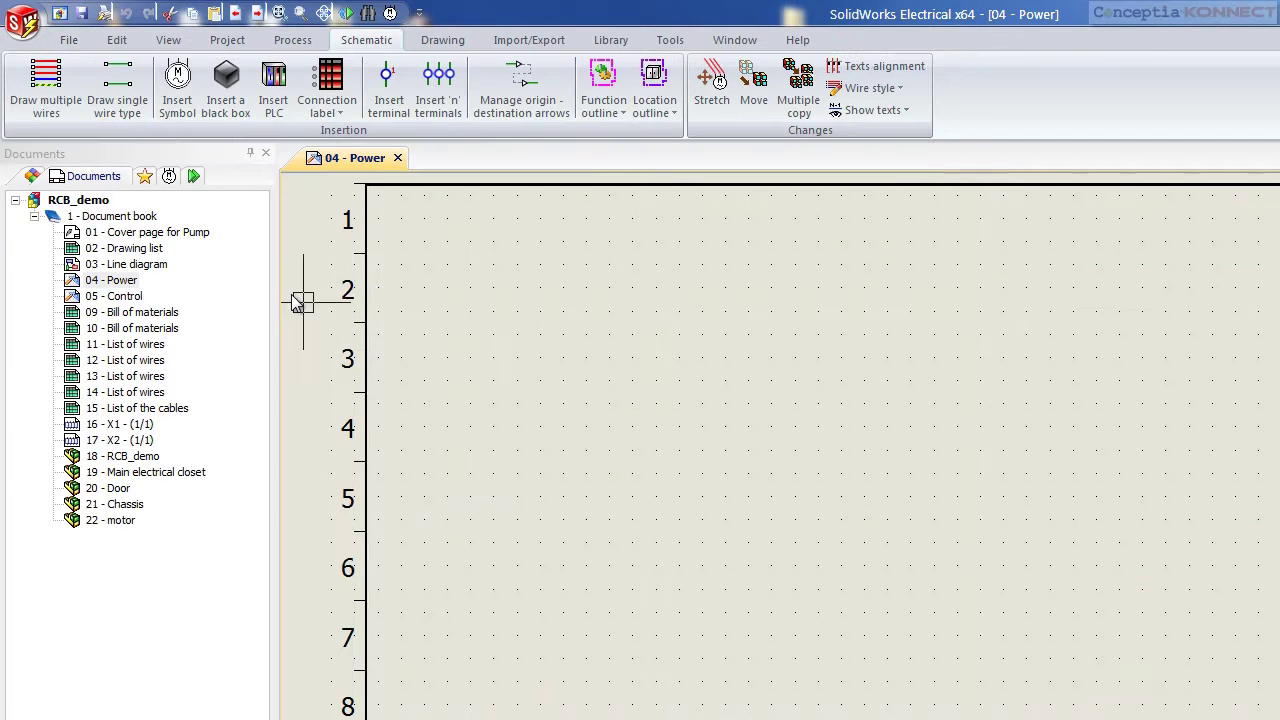
left_click(55, 108)
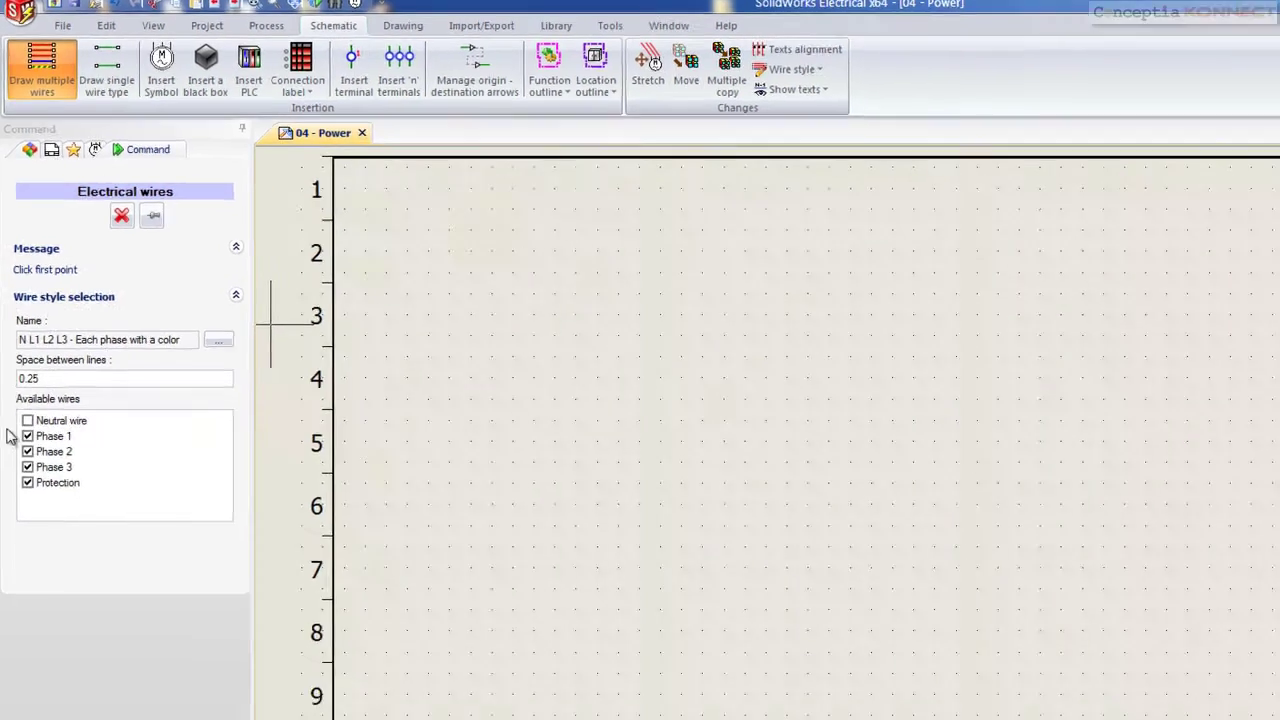
left_click(28, 421)
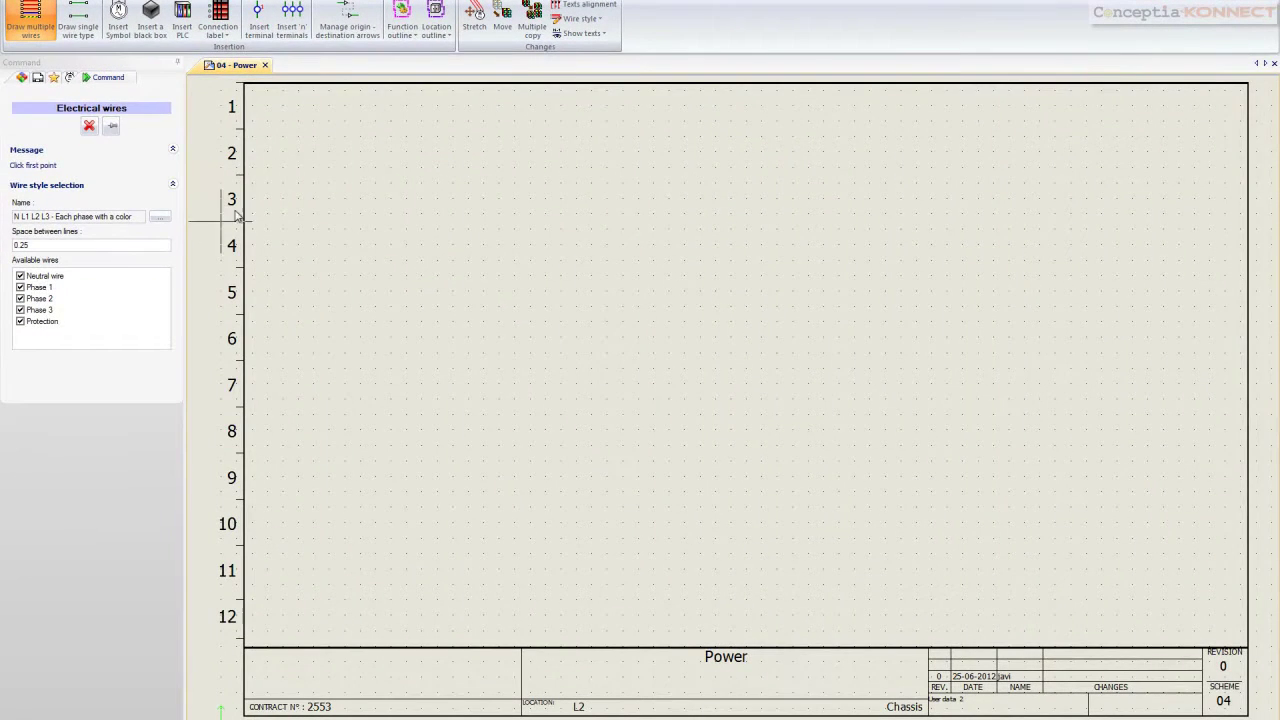
left_click(283, 153)
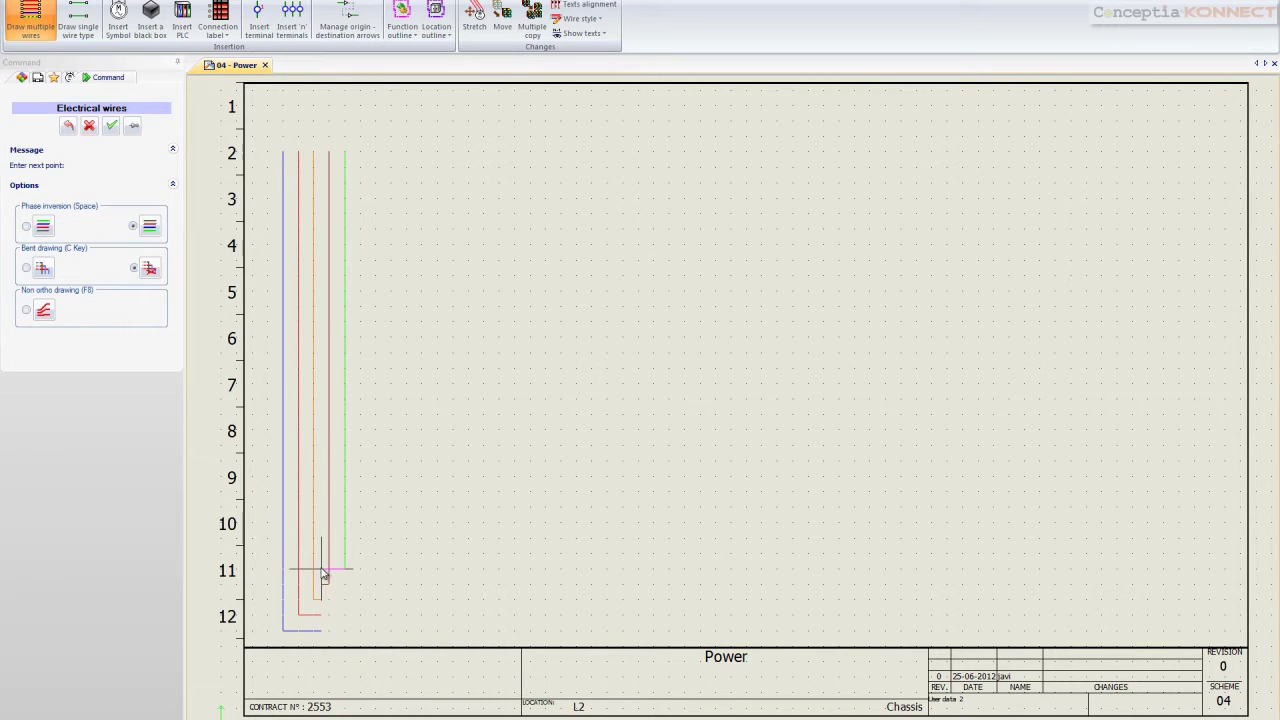
double_click(327, 568)
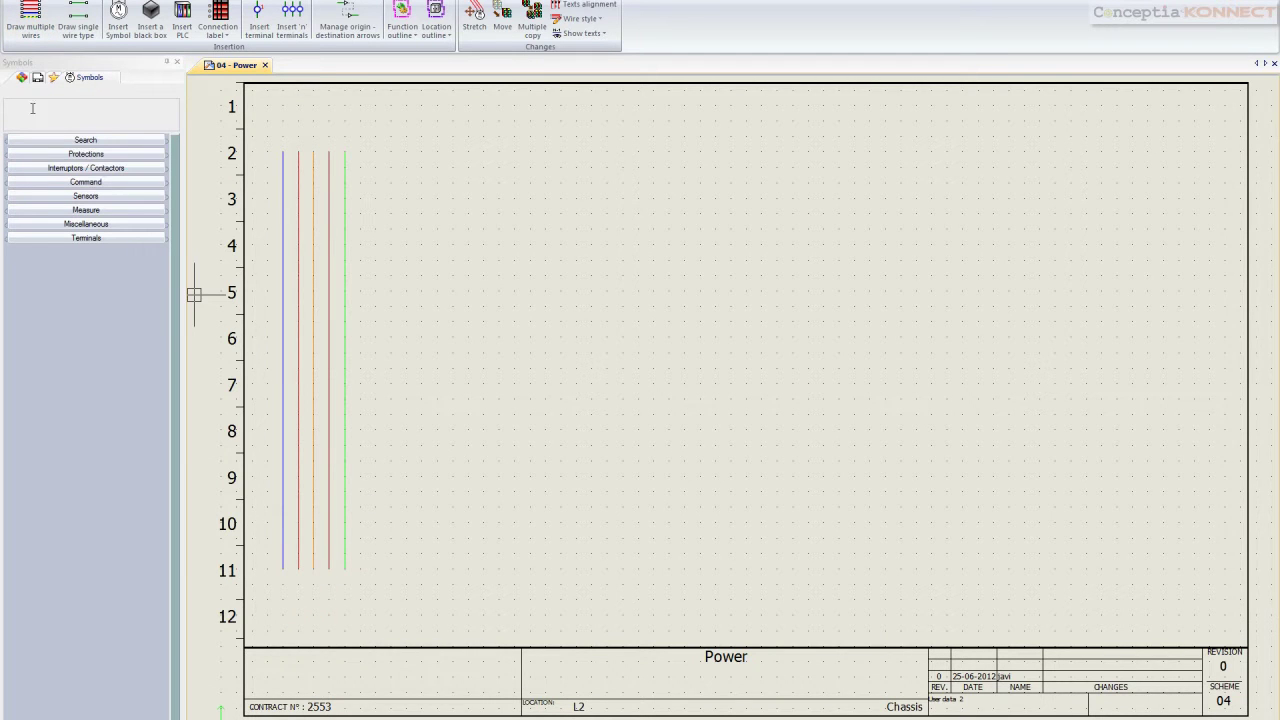
Branch three phases plus protection rightward without neutral, with the phase order inverted
left_click(30, 20)
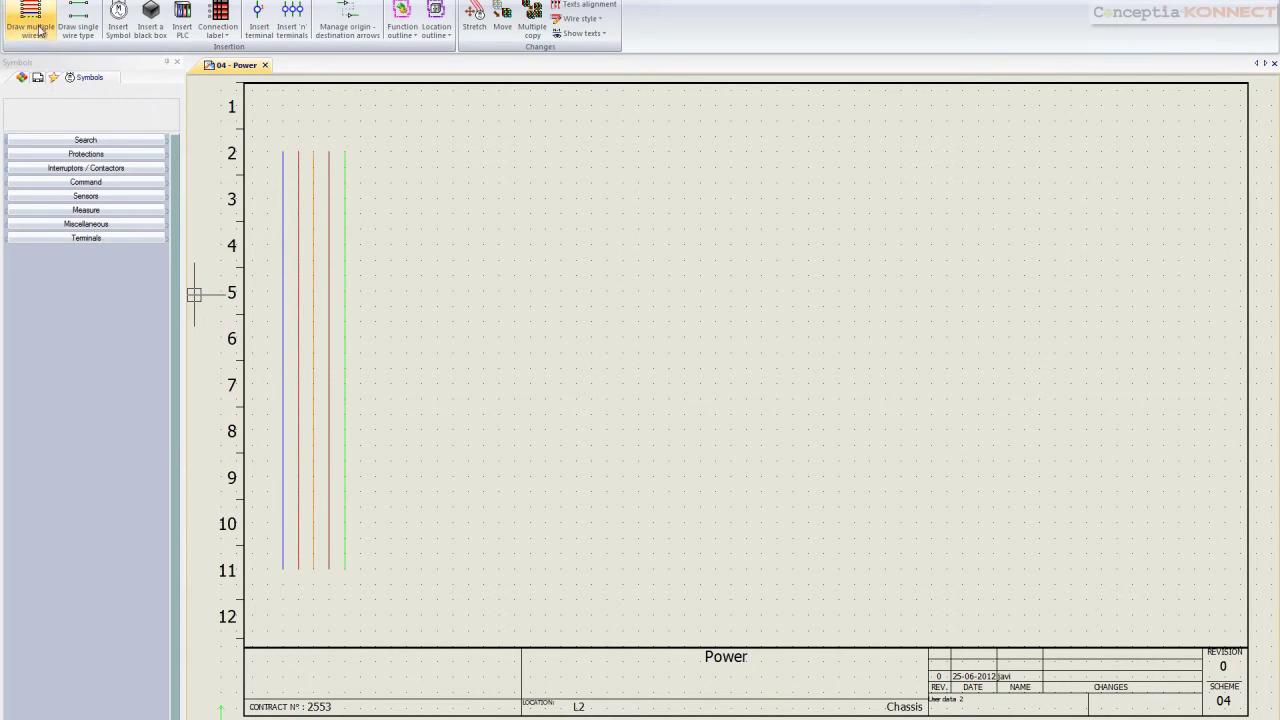
left_click(20, 276)
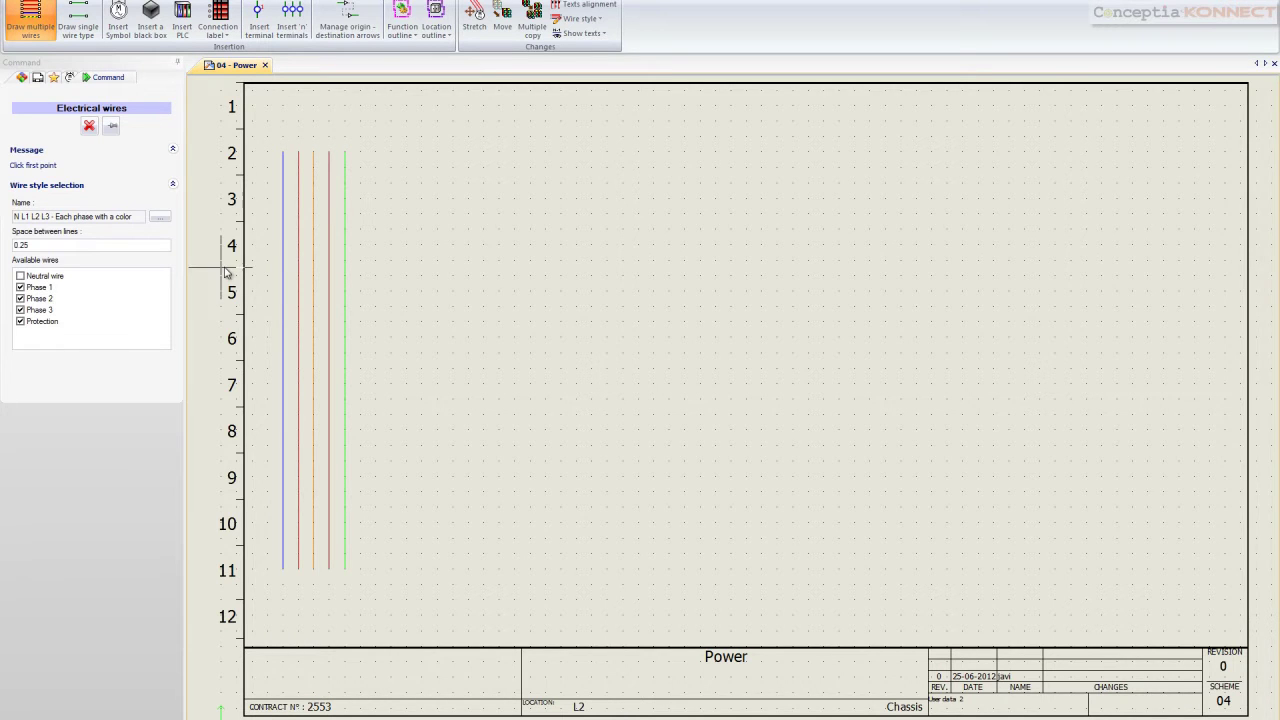
left_click(298, 211)
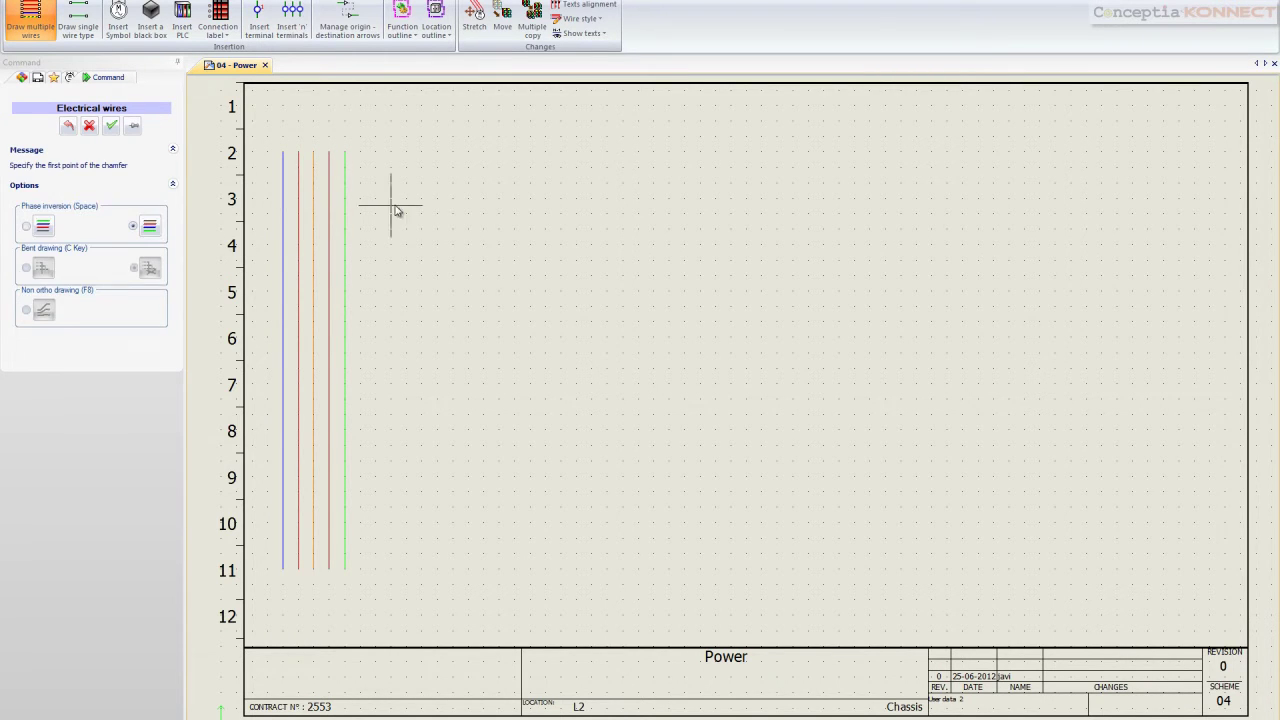
left_click(883, 213)
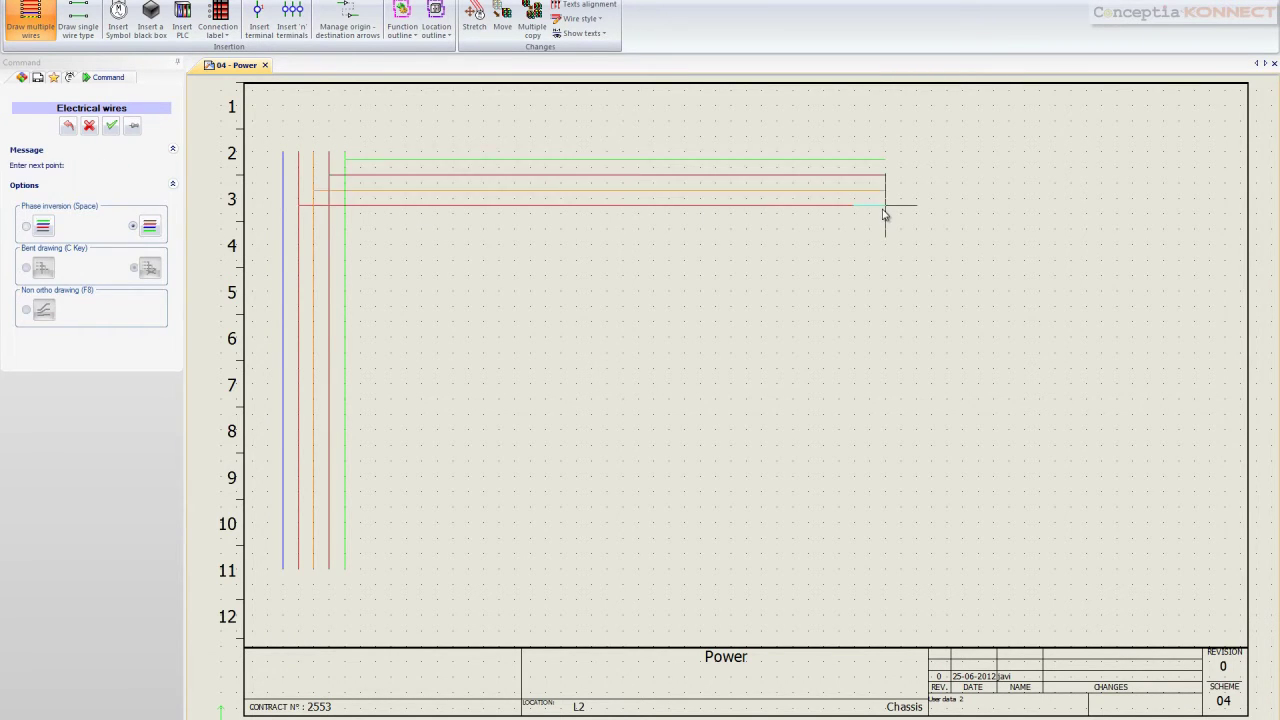
key("space")
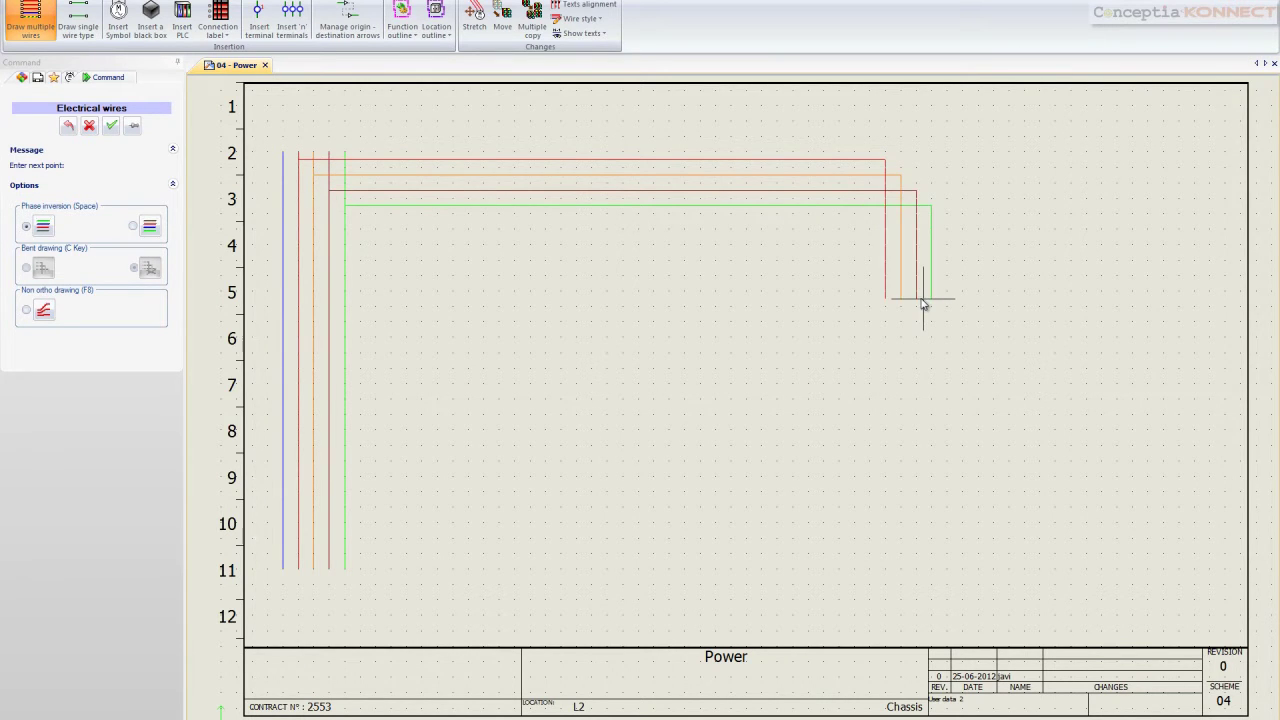
left_click(887, 187)
right_click(887, 187)
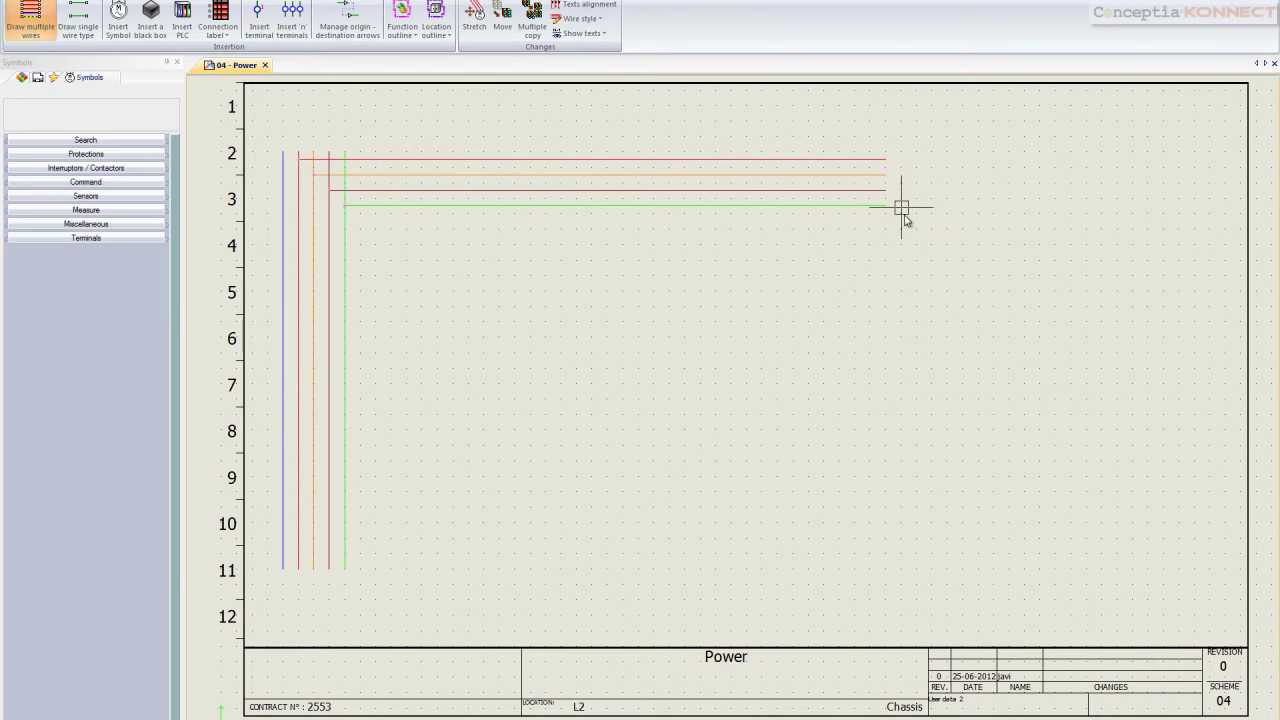
Insert the Motors library's 3 phase motor at the wire ends as M1 in L2 - Chassis
left_click(134, 22)
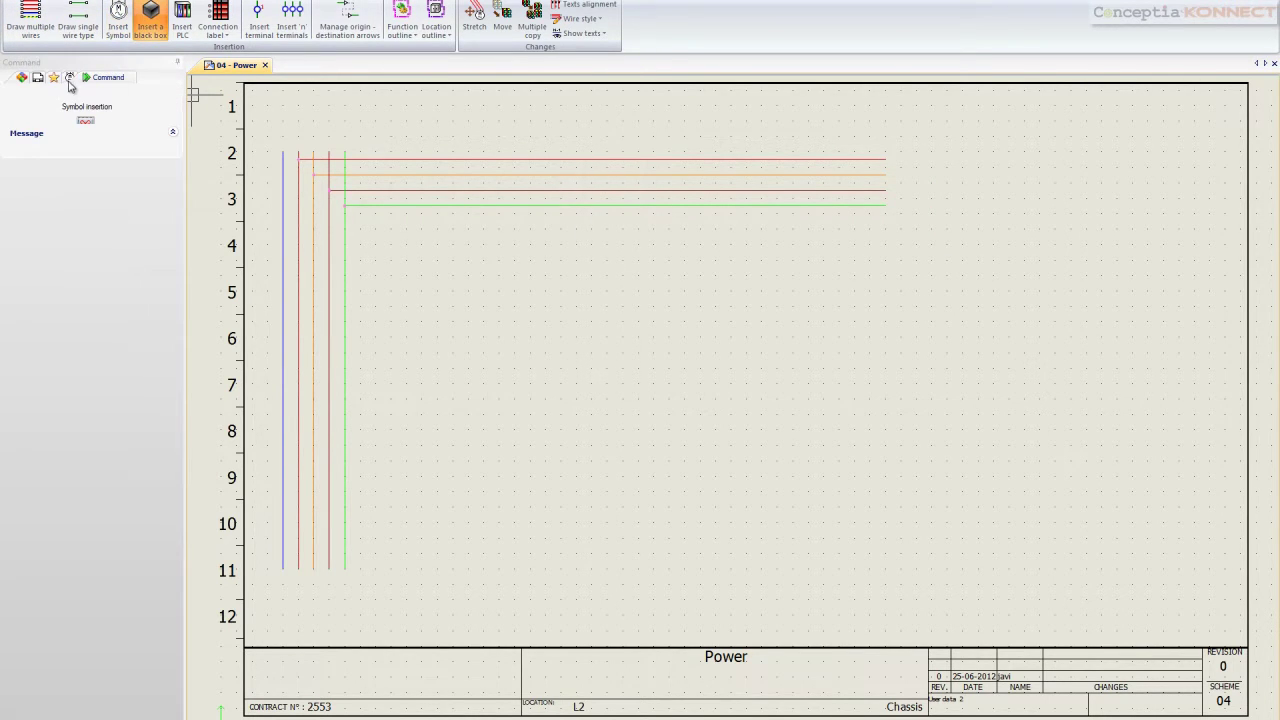
left_click(658, 14)
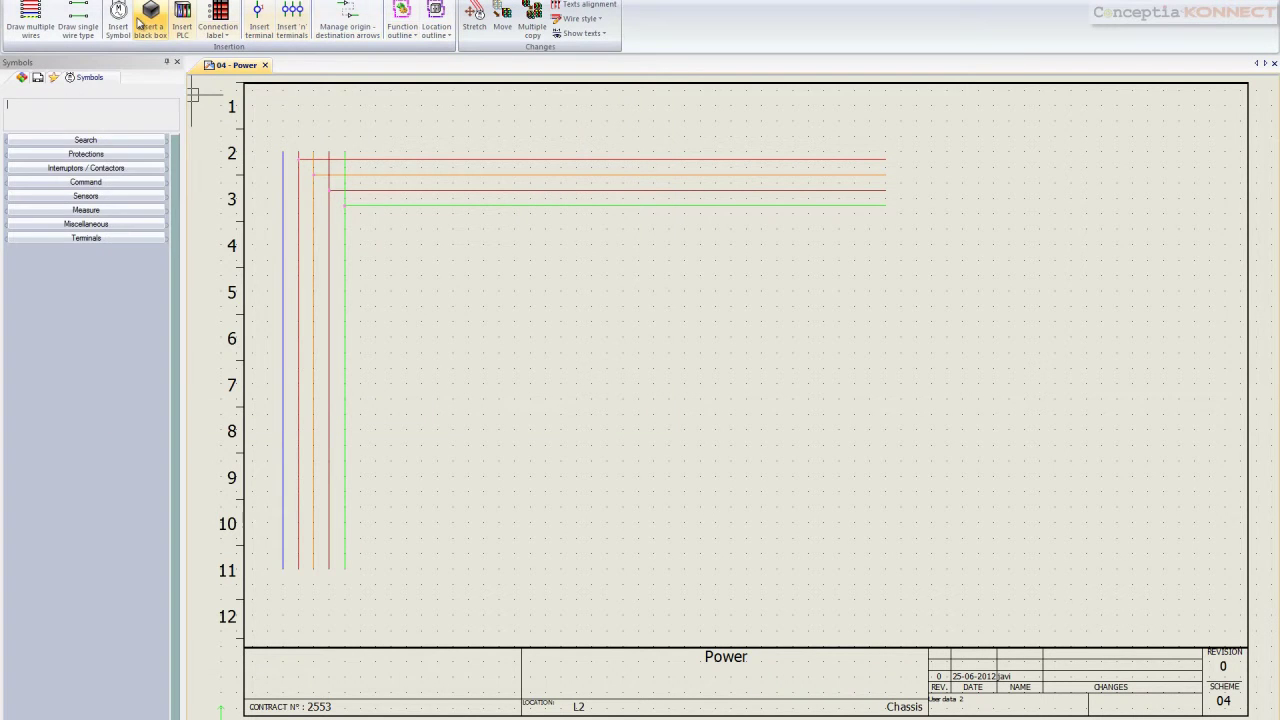
left_click(76, 293)
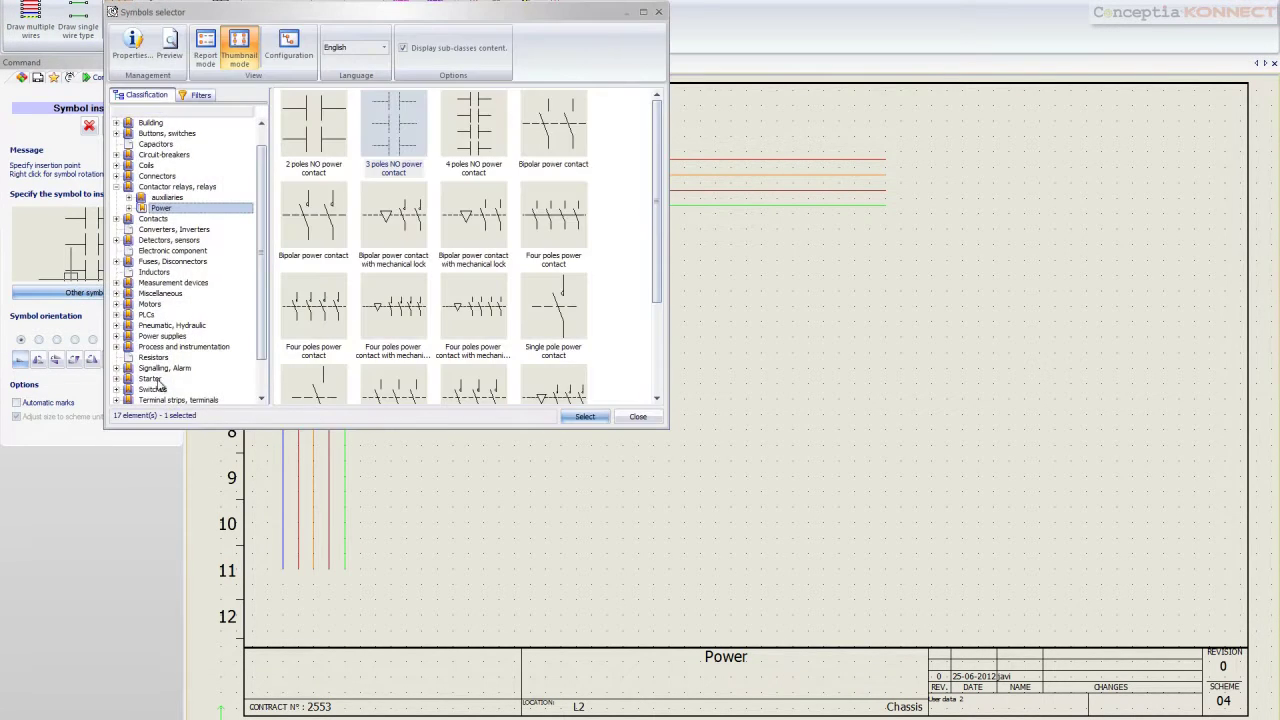
left_click(157, 346)
scroll(157, 350, "down", 2)
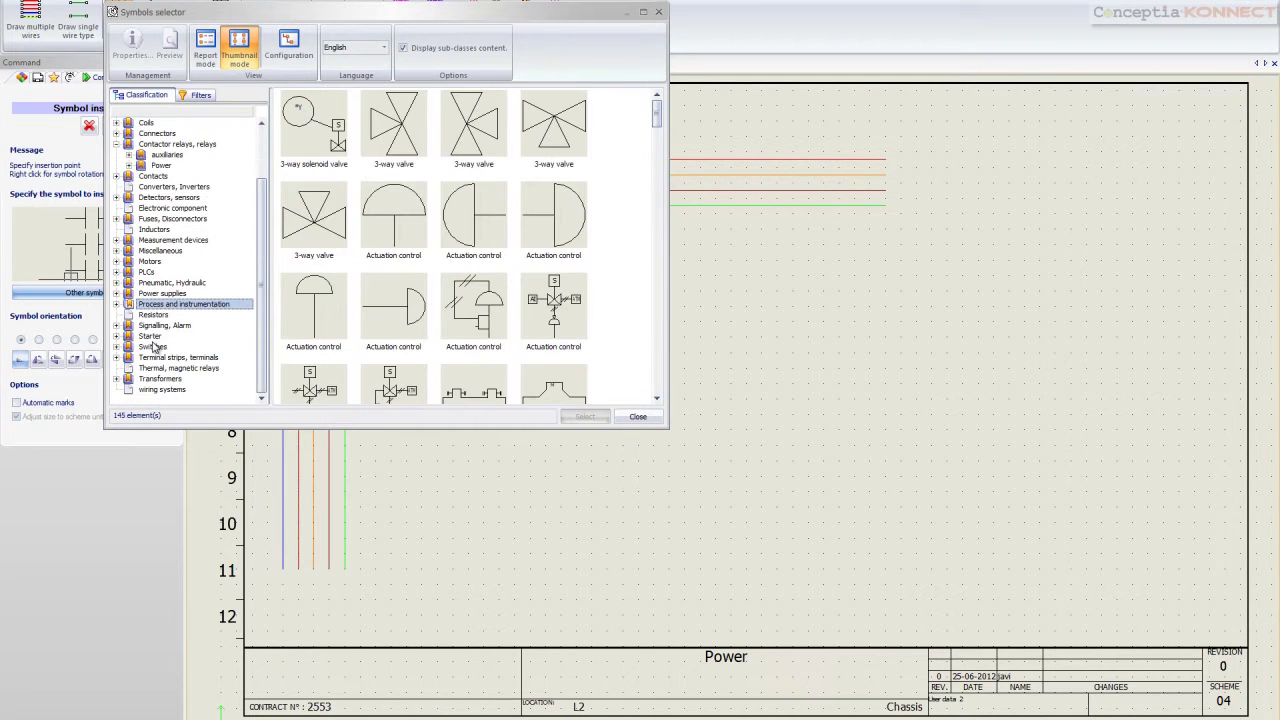
left_click(149, 262)
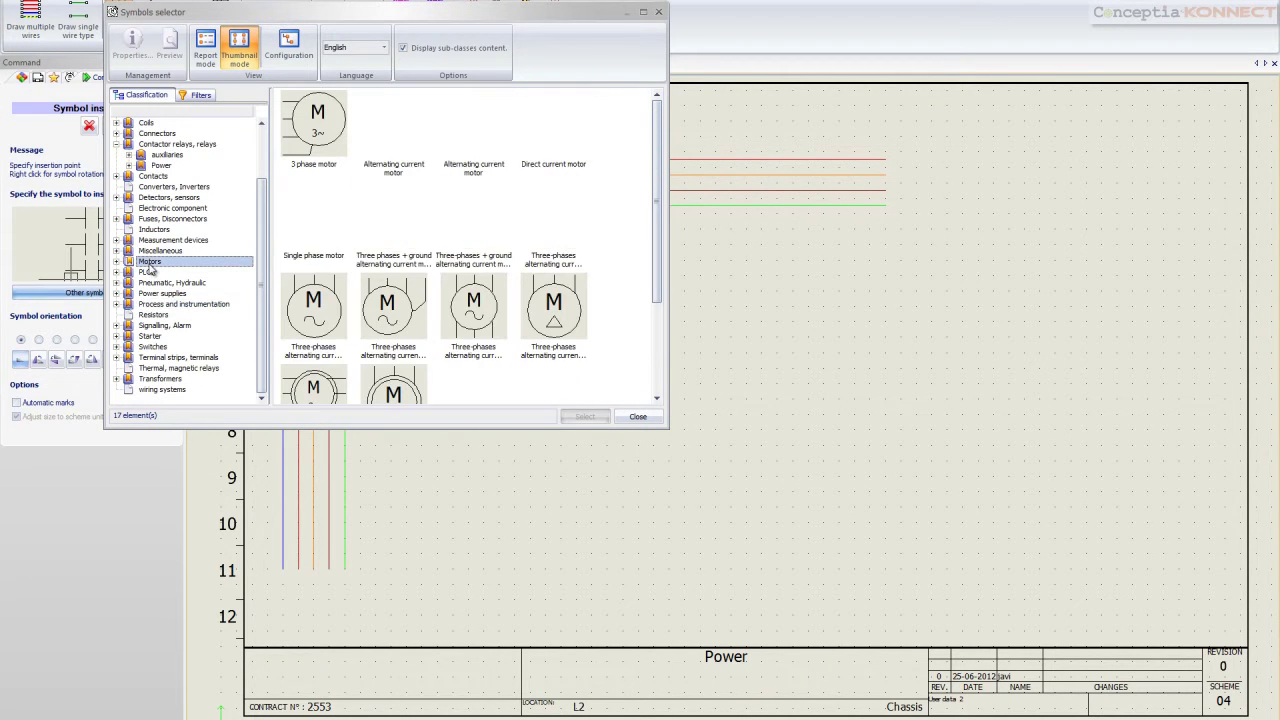
left_click(310, 157)
left_click(578, 413)
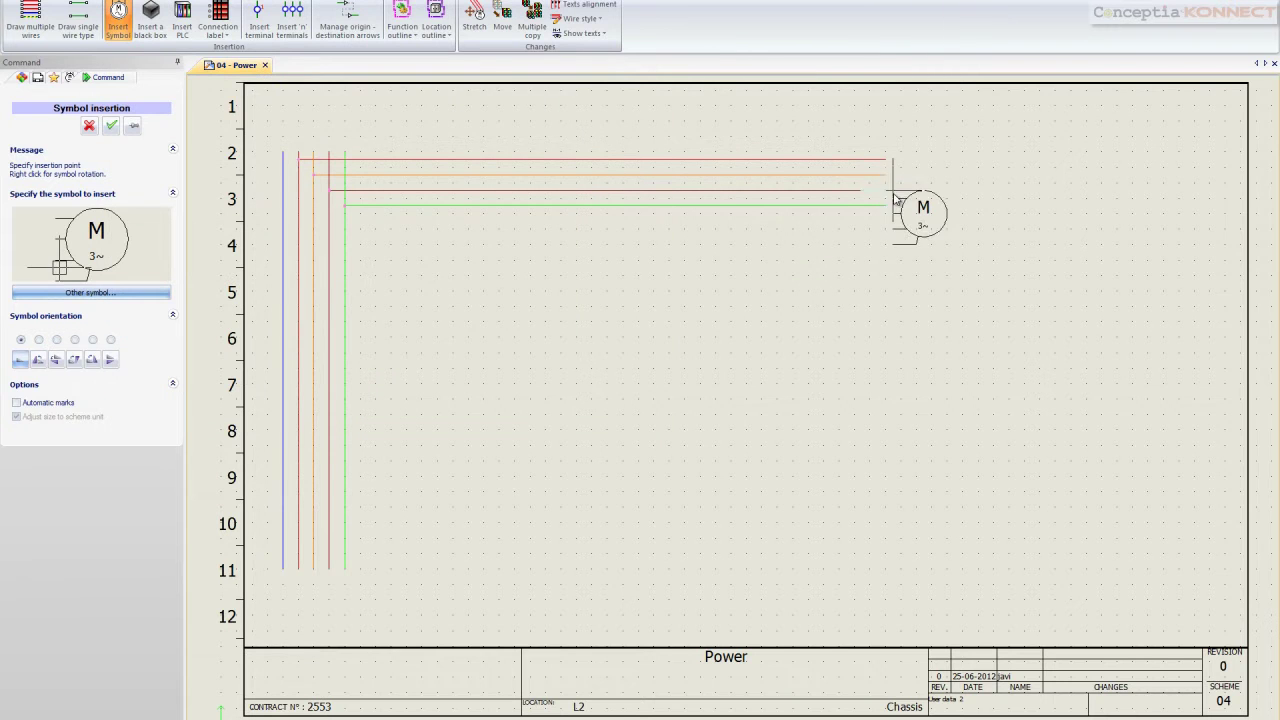
left_click(882, 163)
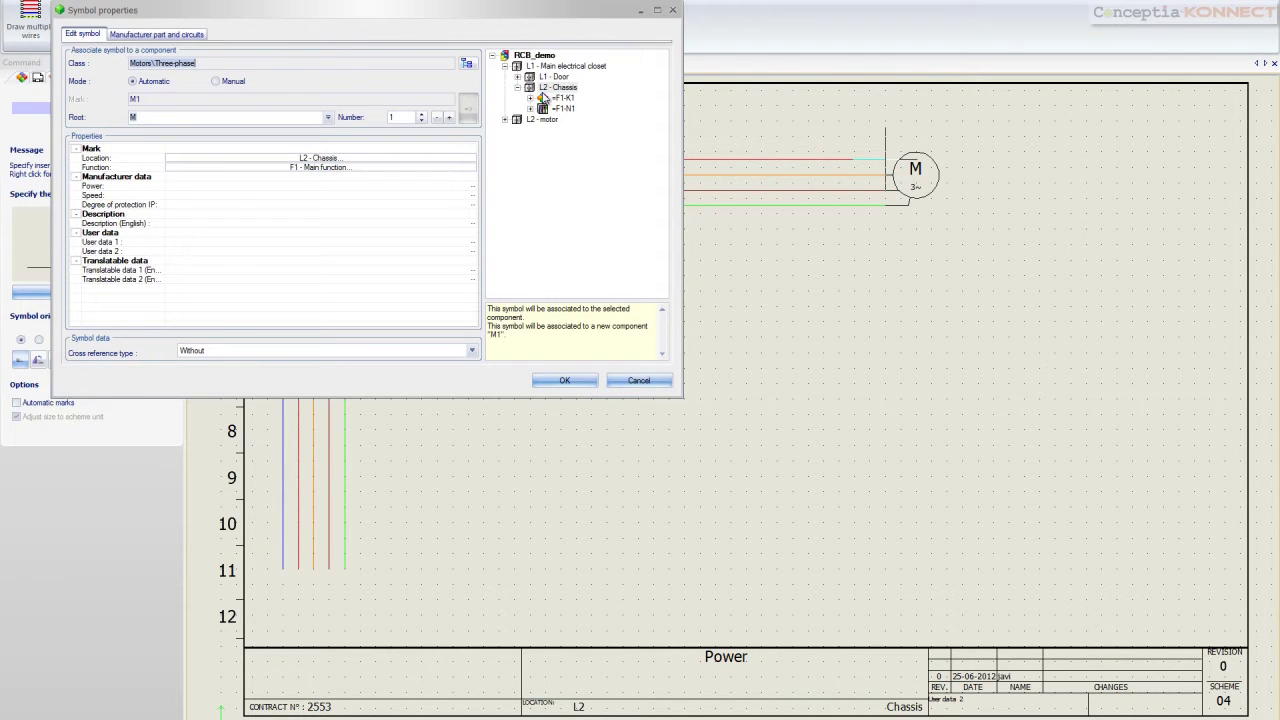
left_click(546, 89)
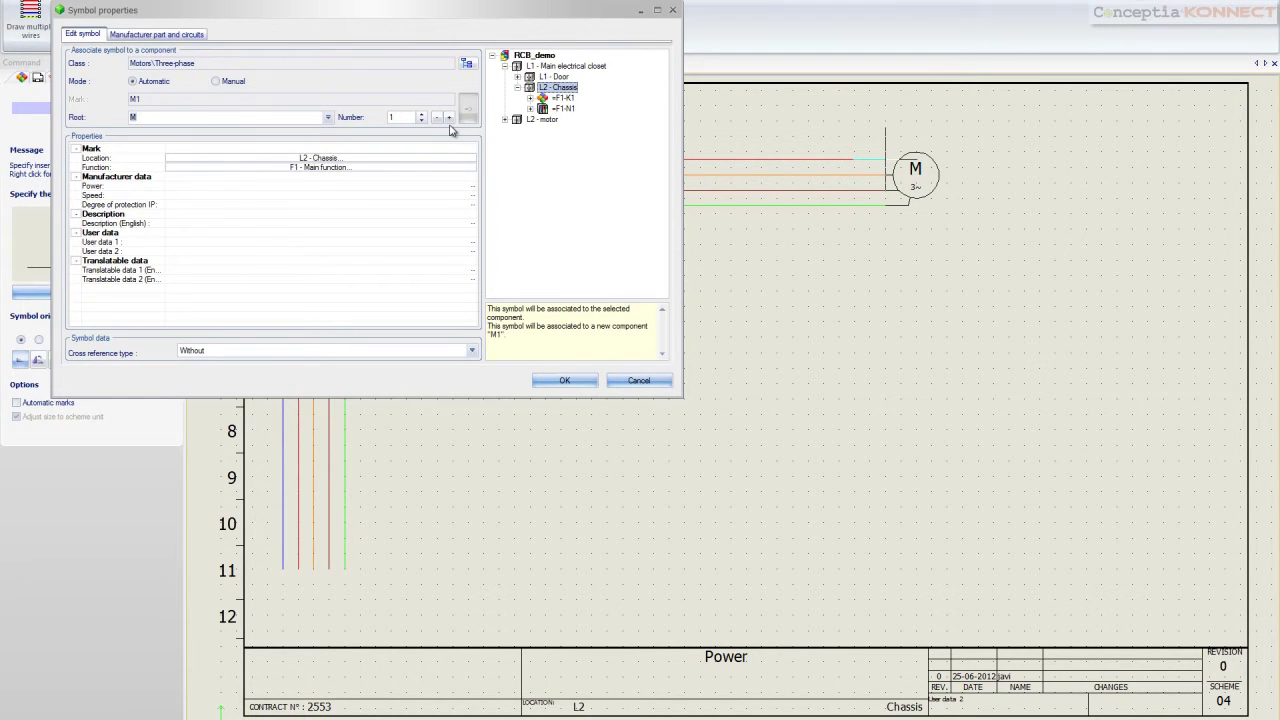
left_click(563, 382)
In motor M1's symbol properties, assign manufacturer part LS112M-4P(4) instead of LS132S-2P(7.5)
right_click(918, 190)
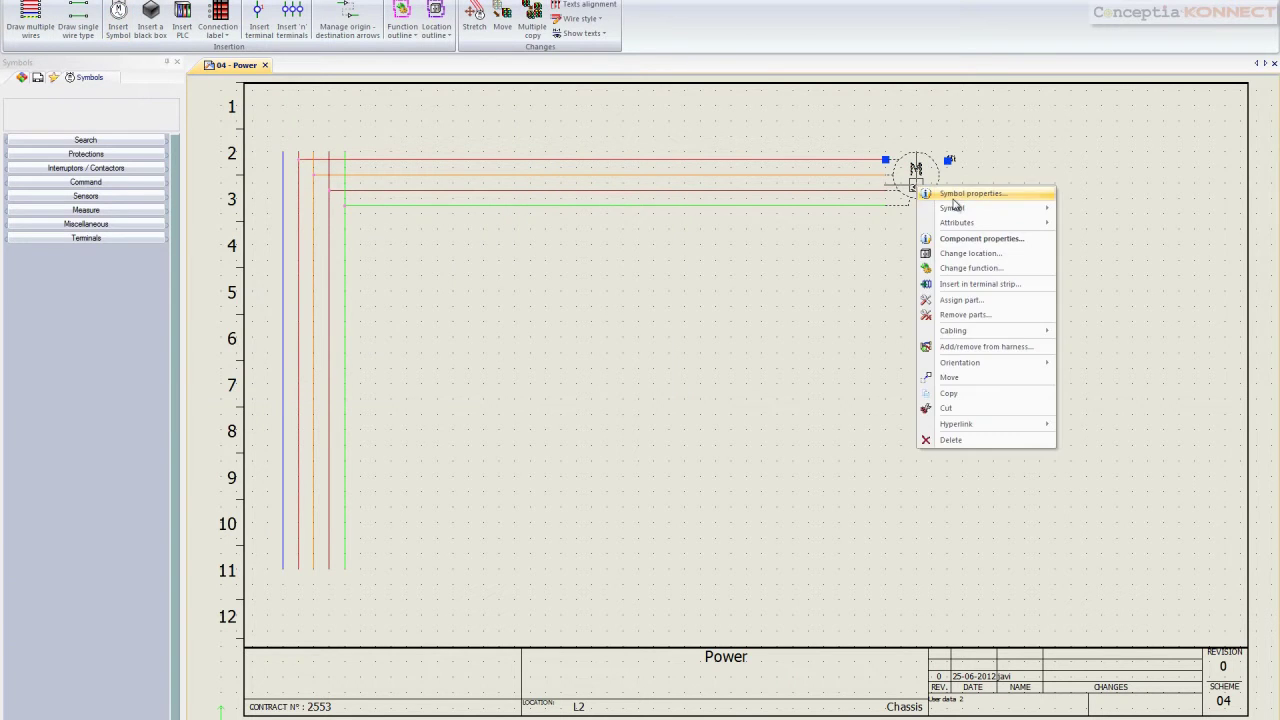
left_click(932, 194)
left_click(181, 37)
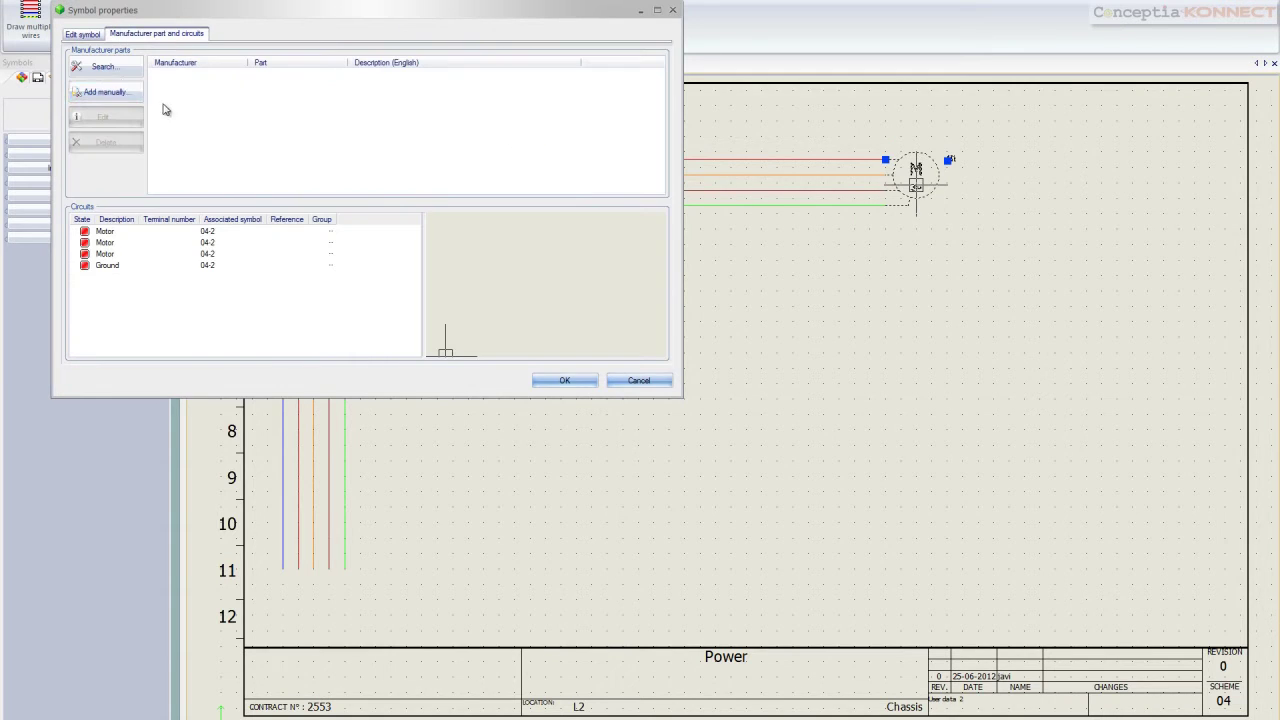
left_click(102, 68)
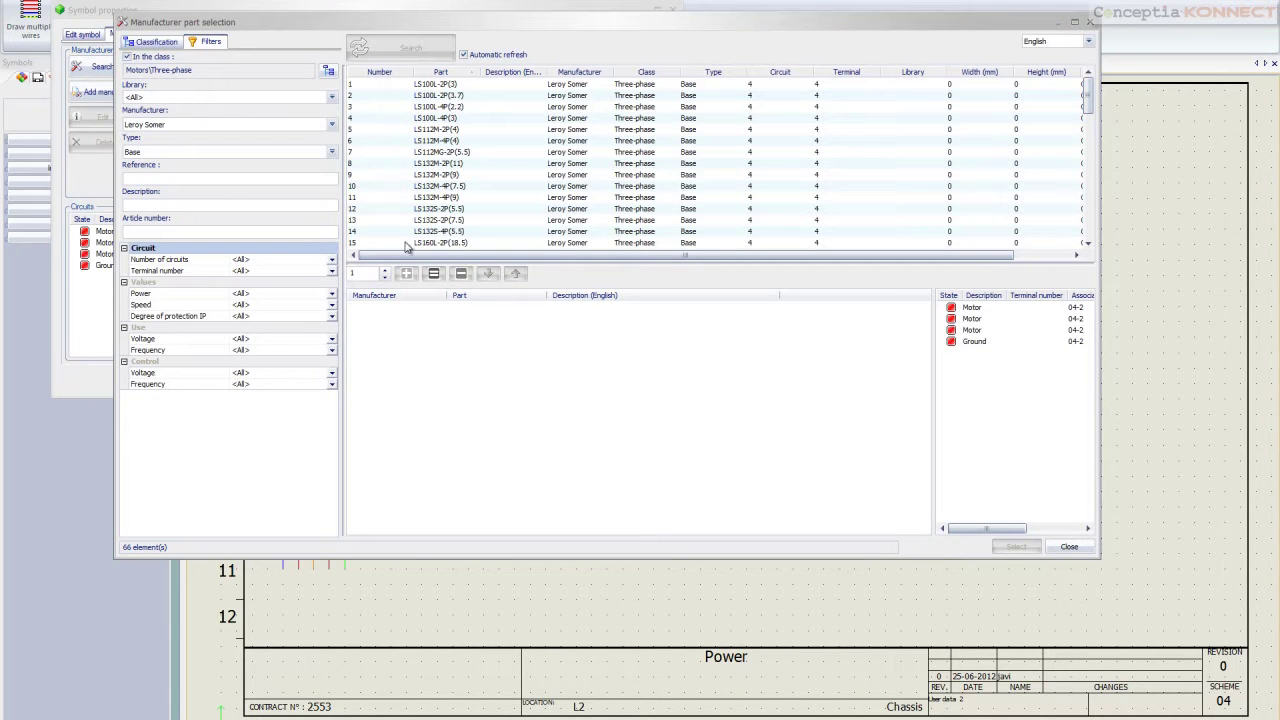
left_click(440, 221)
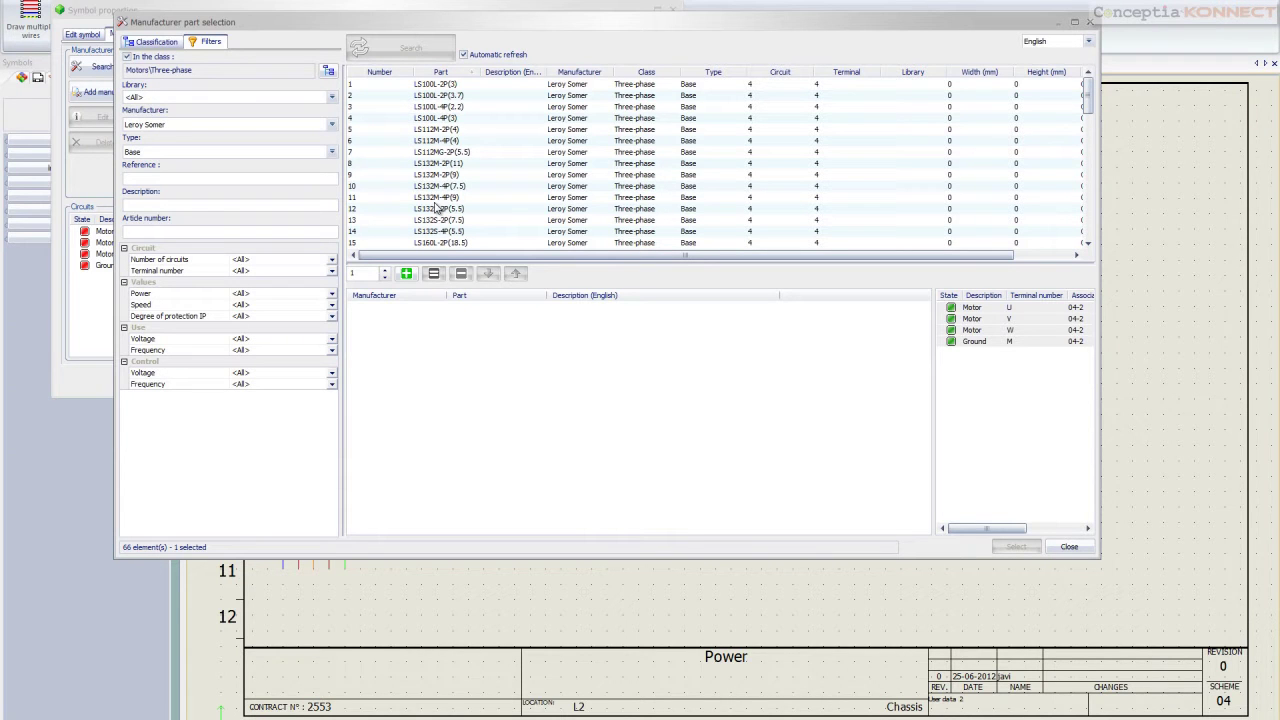
left_click(440, 141)
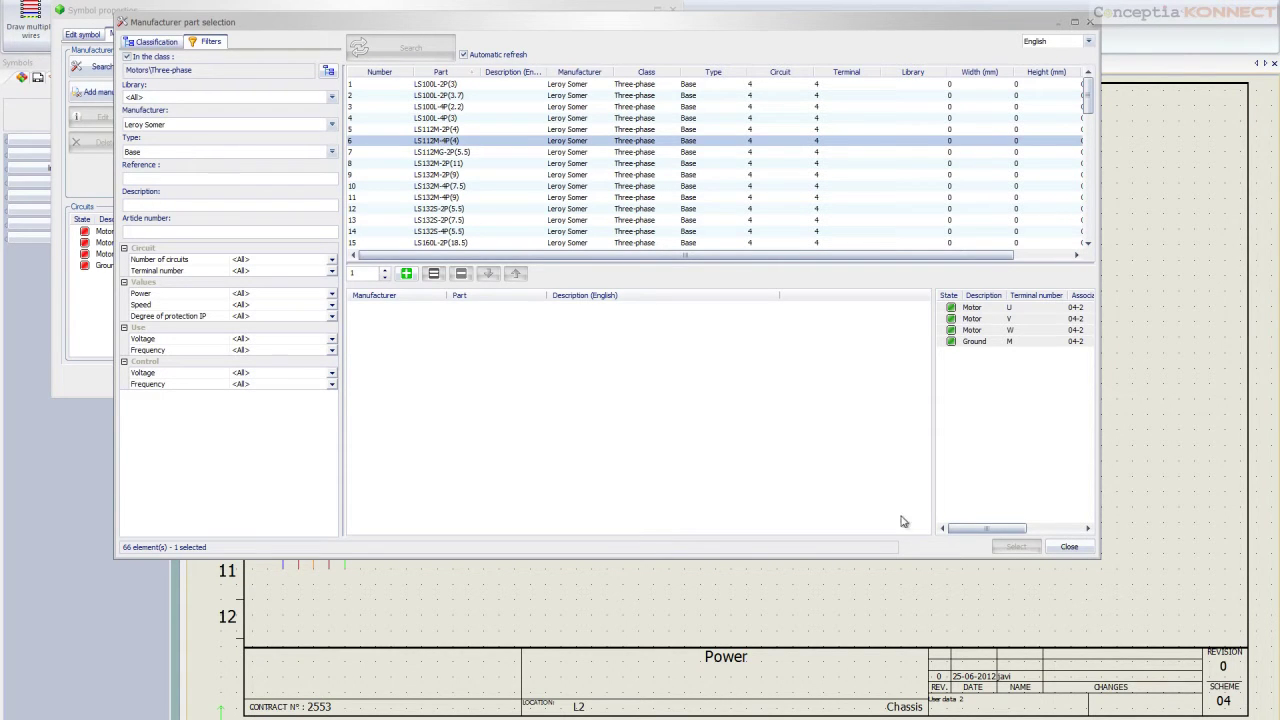
left_click(405, 273)
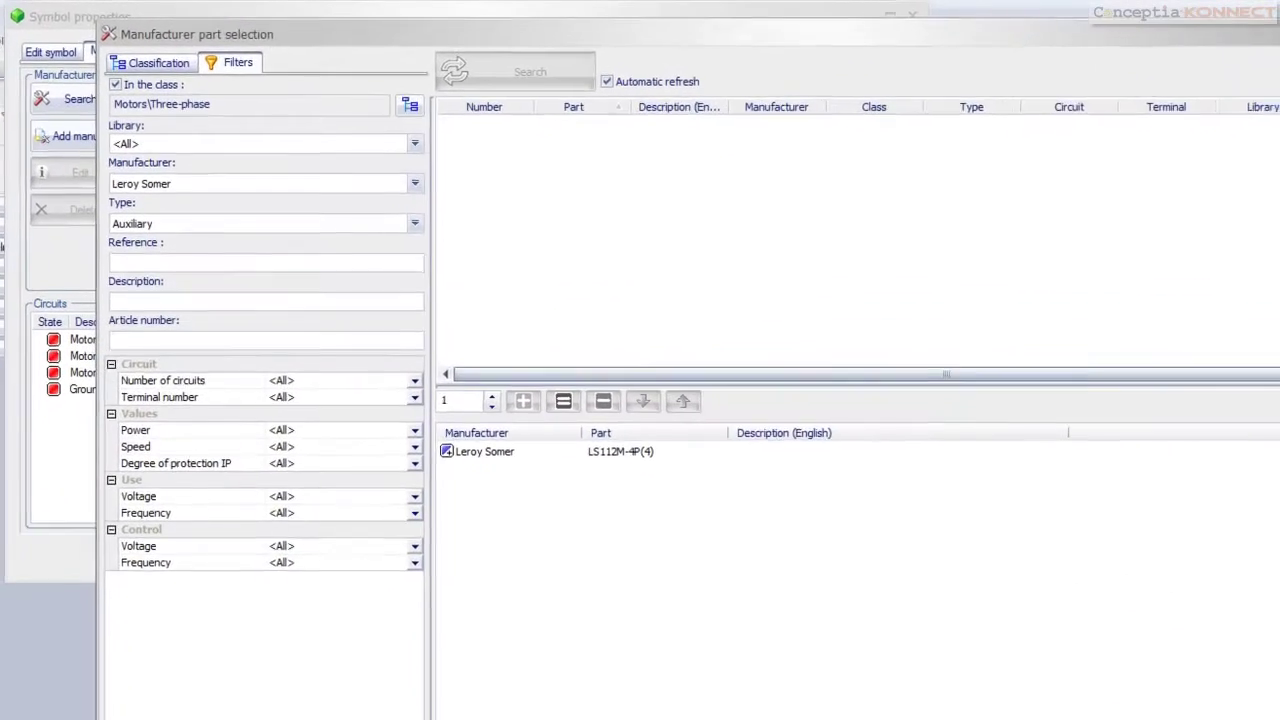
left_click(1016, 546)
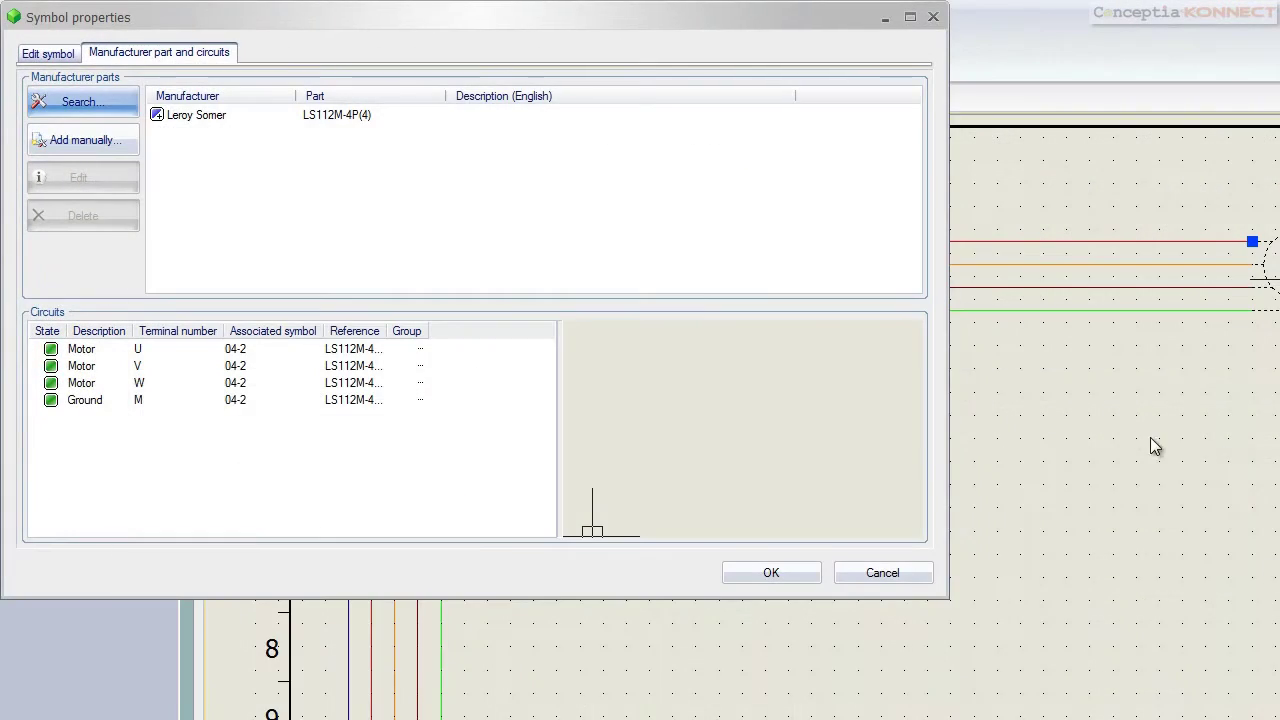
left_click(771, 572)
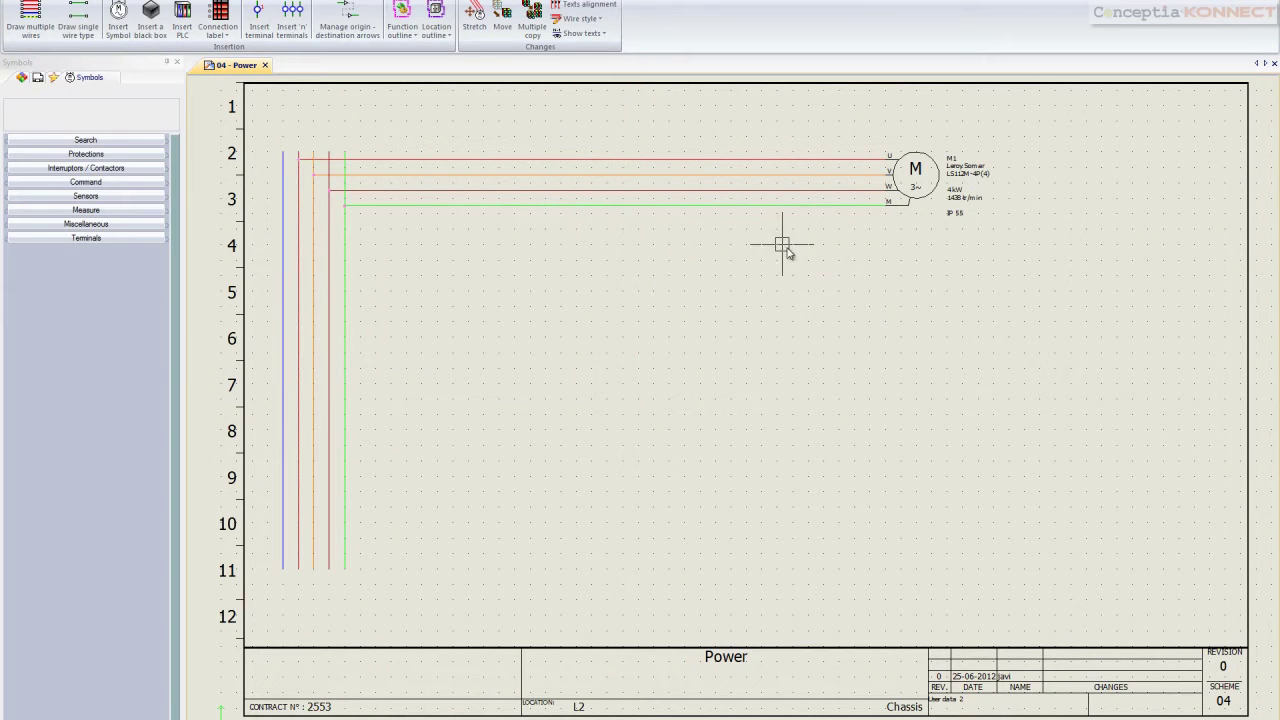
Place a 3 poles fuse disconnector F1 across the three phase wires
left_click(112, 26)
left_click(102, 293)
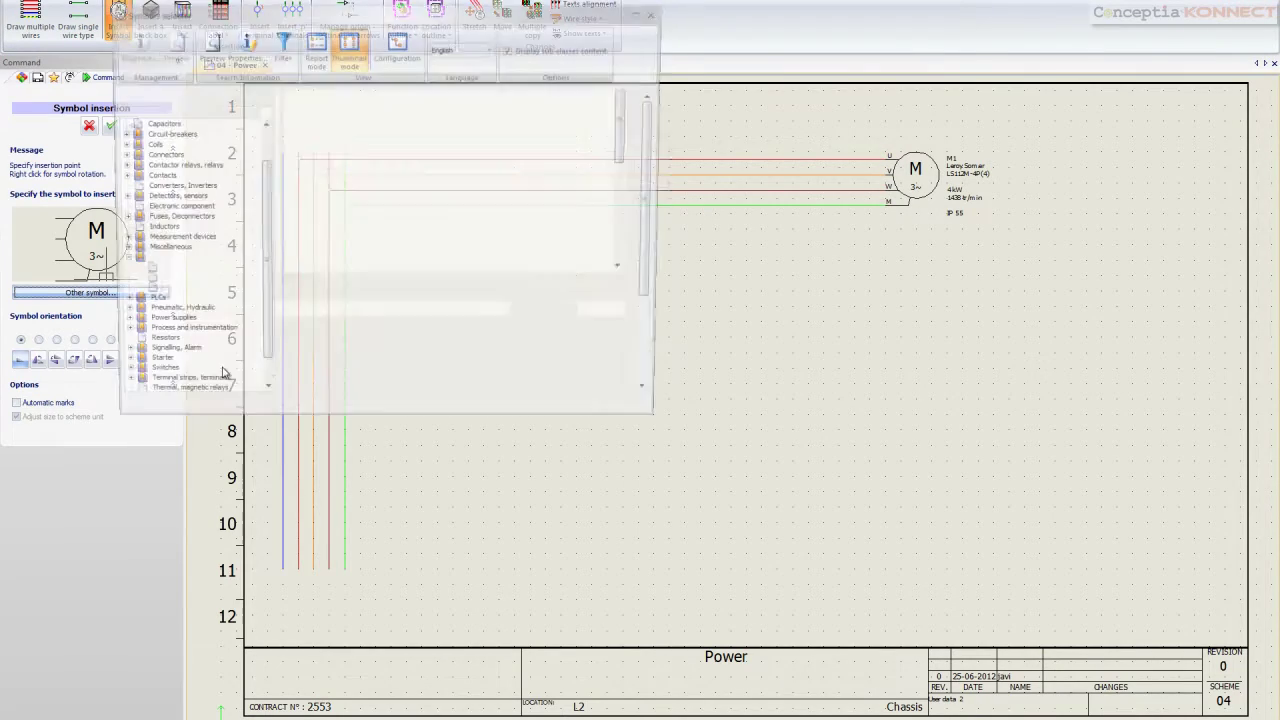
left_click(190, 218)
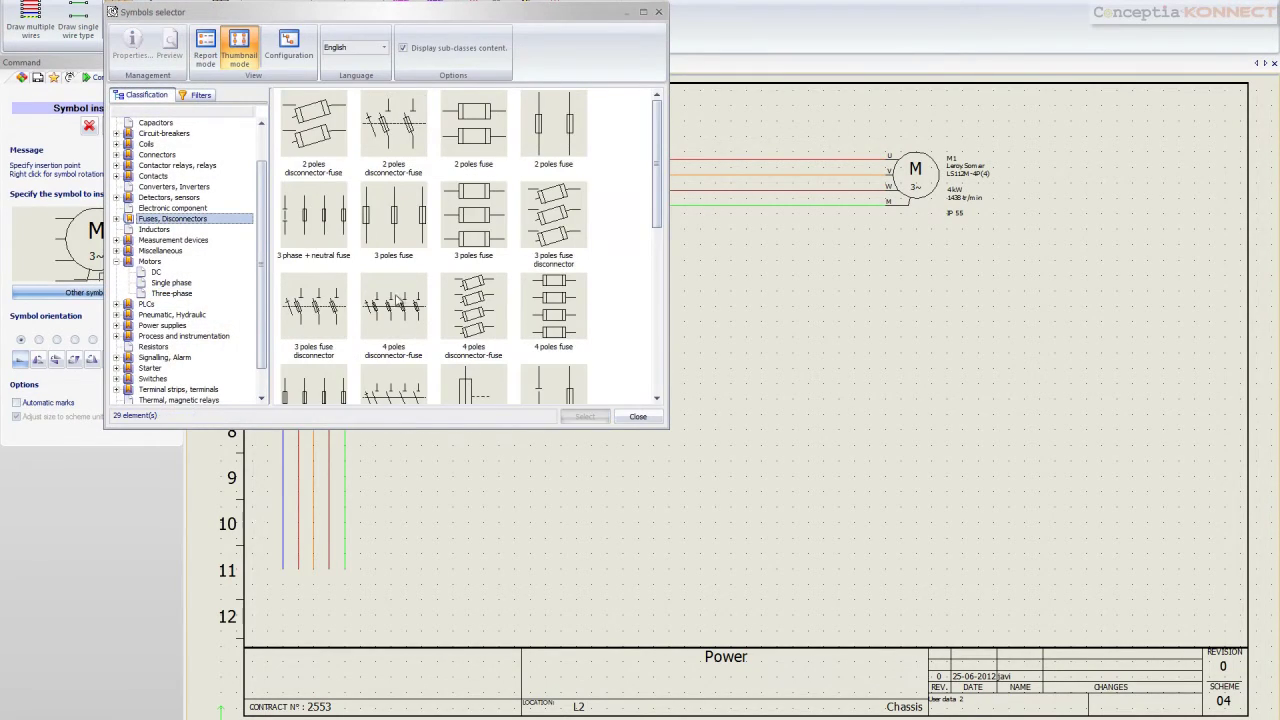
left_click(547, 225)
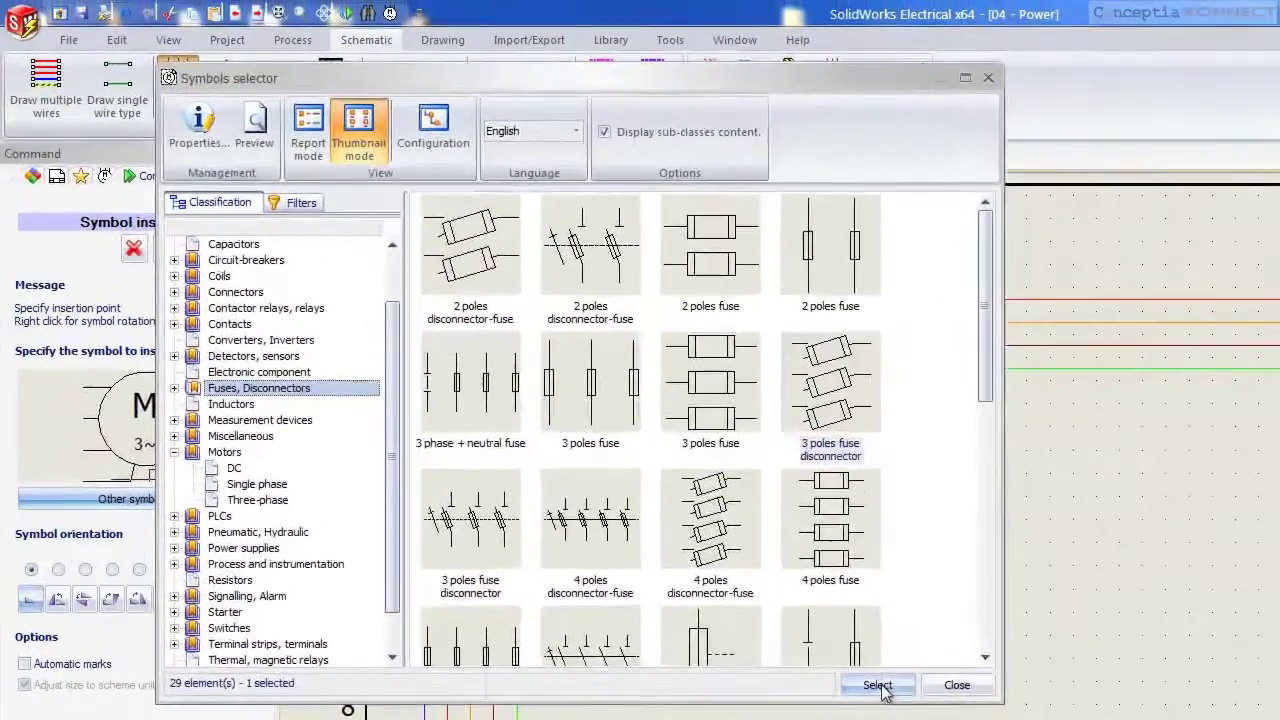
left_click(585, 416)
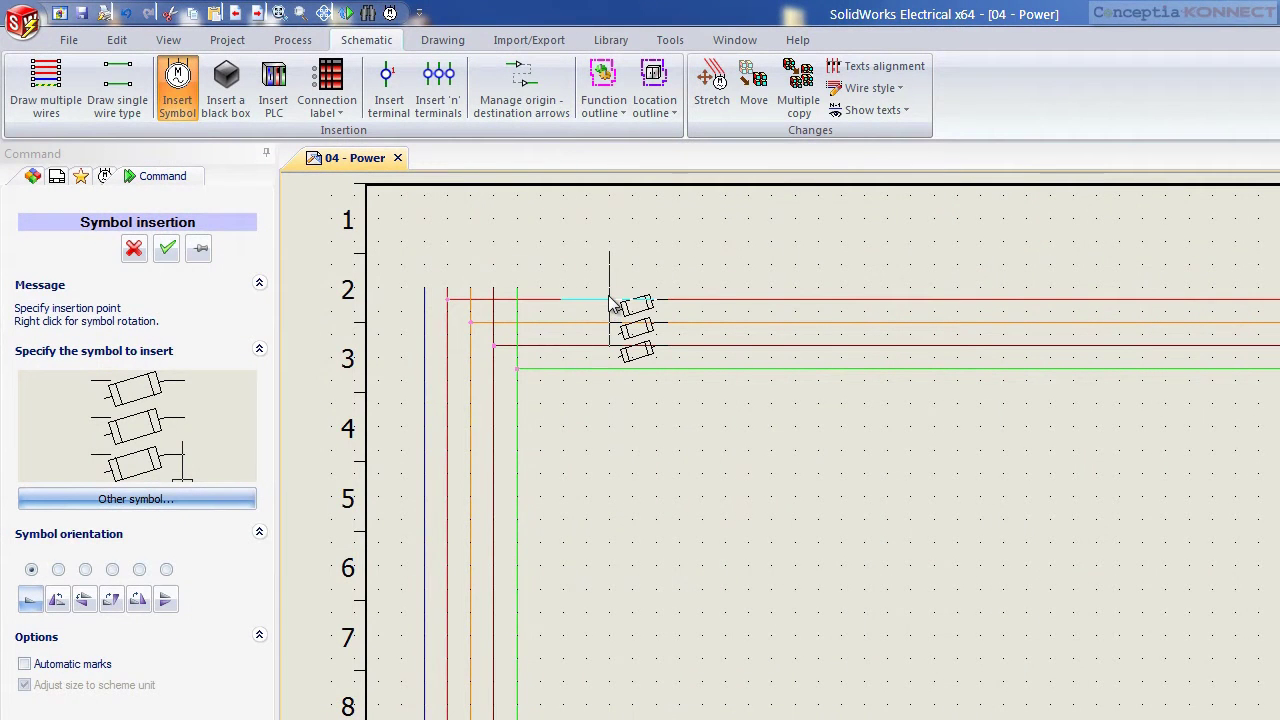
left_click(610, 298)
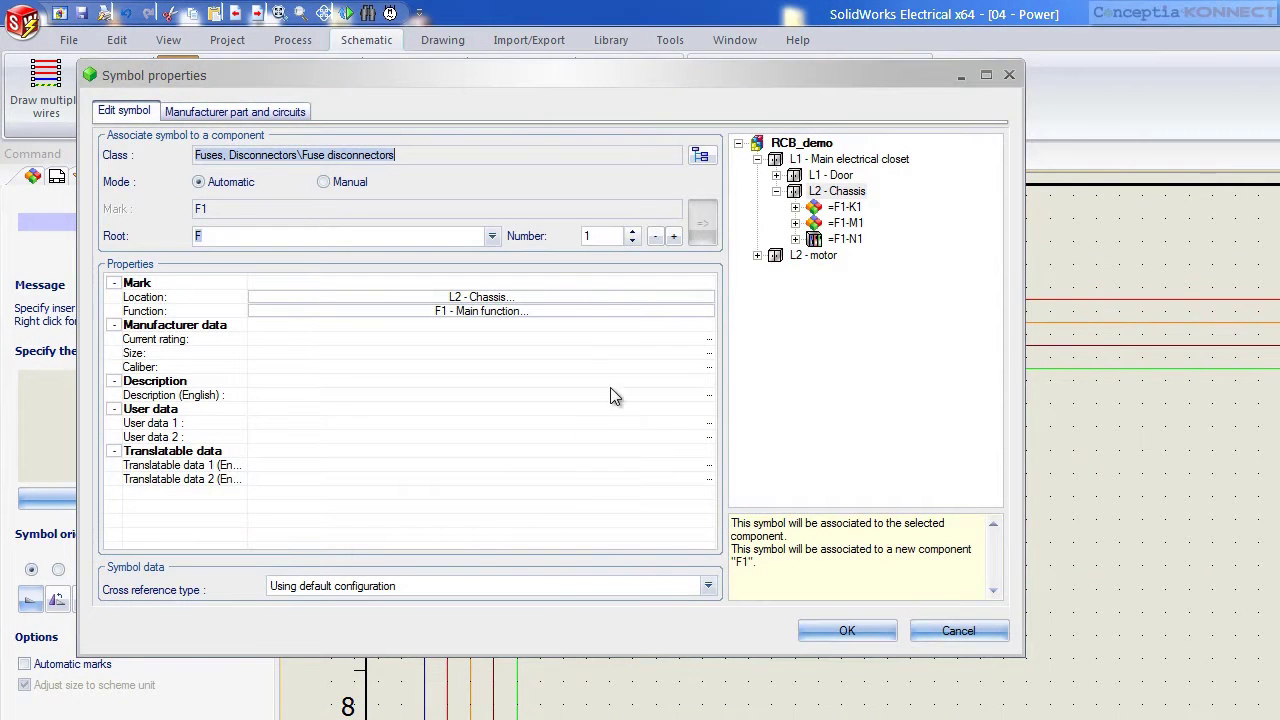
left_click(845, 632)
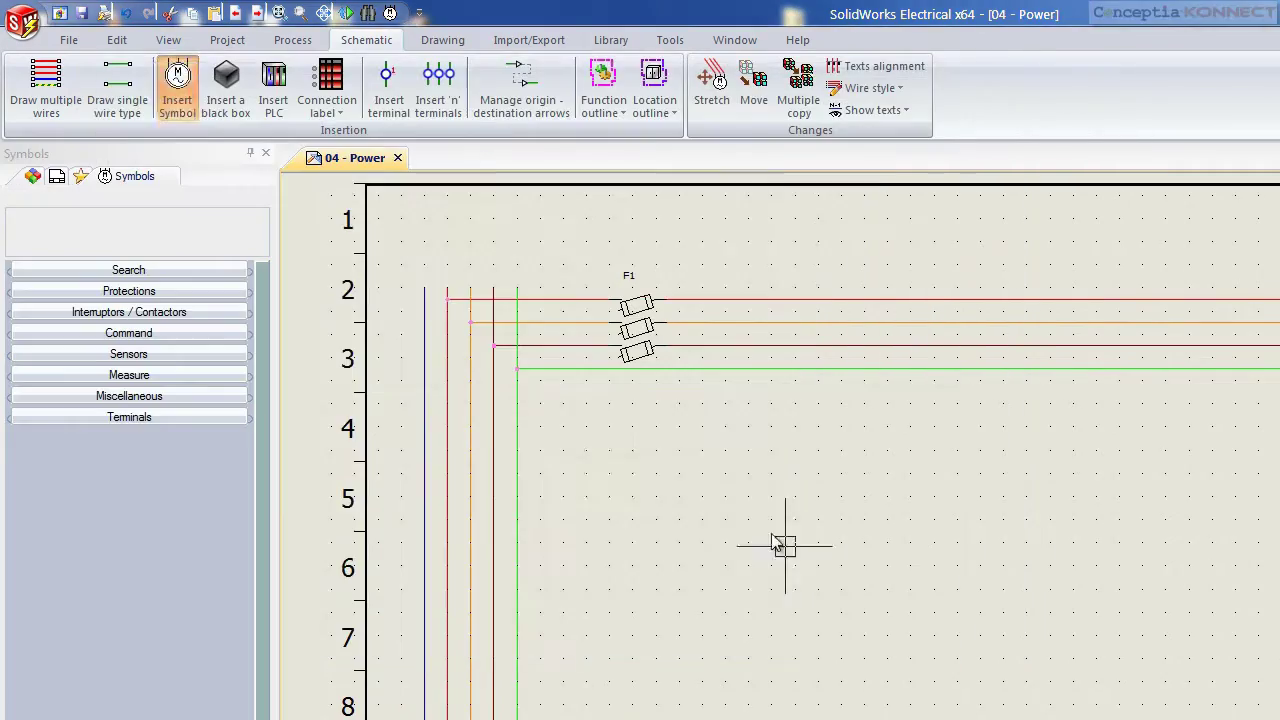
Assign Legrand part 005838 to fuse F1 through its symbol properties
right_click(568, 280)
left_click(486, 177)
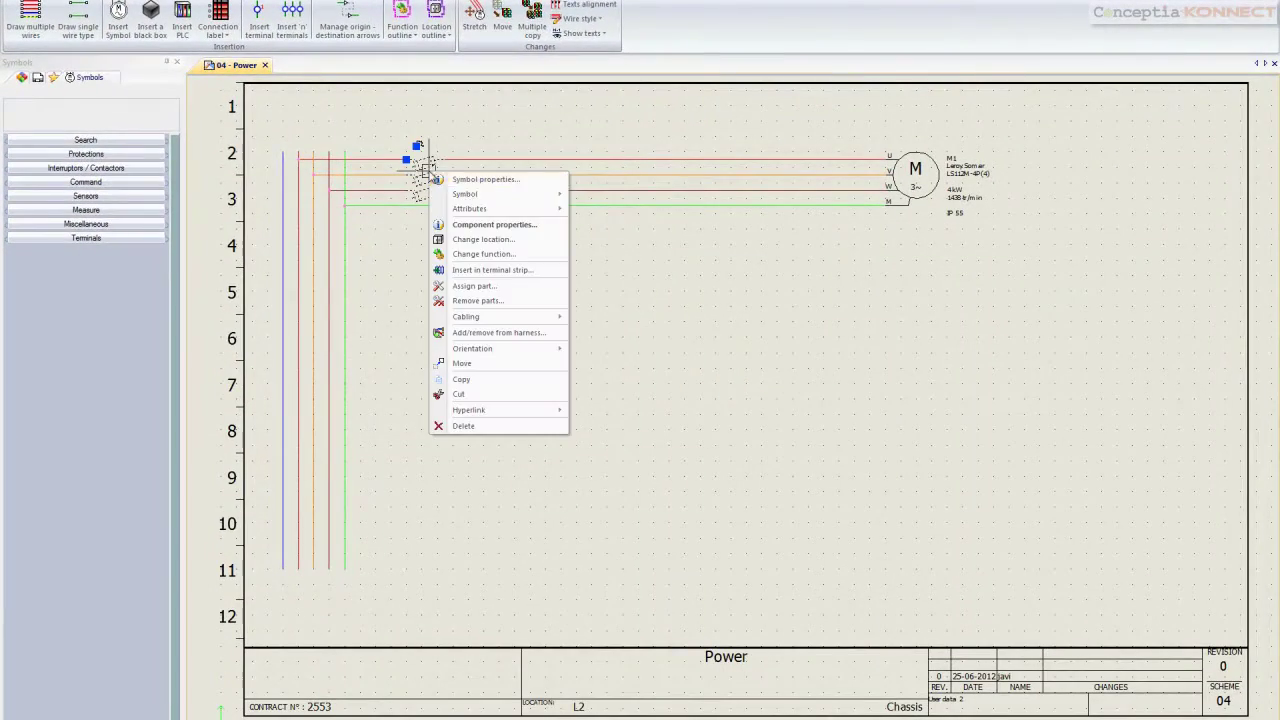
left_click(156, 34)
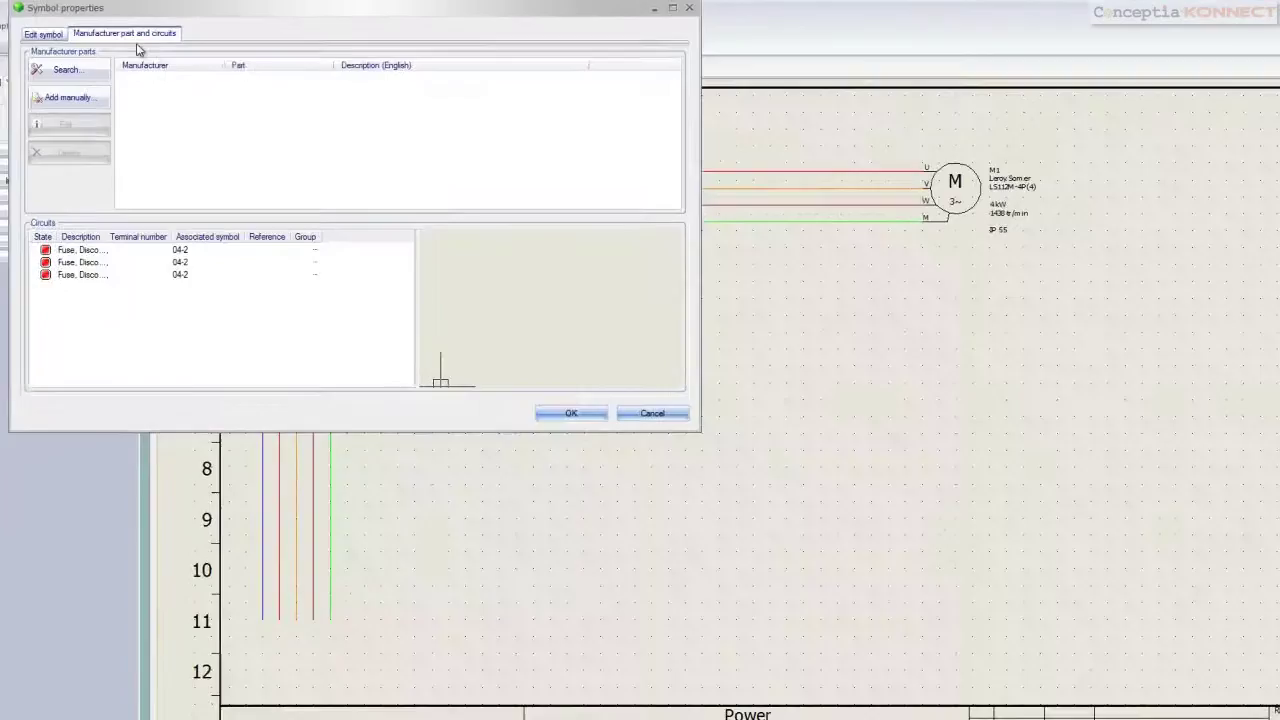
left_click(74, 66)
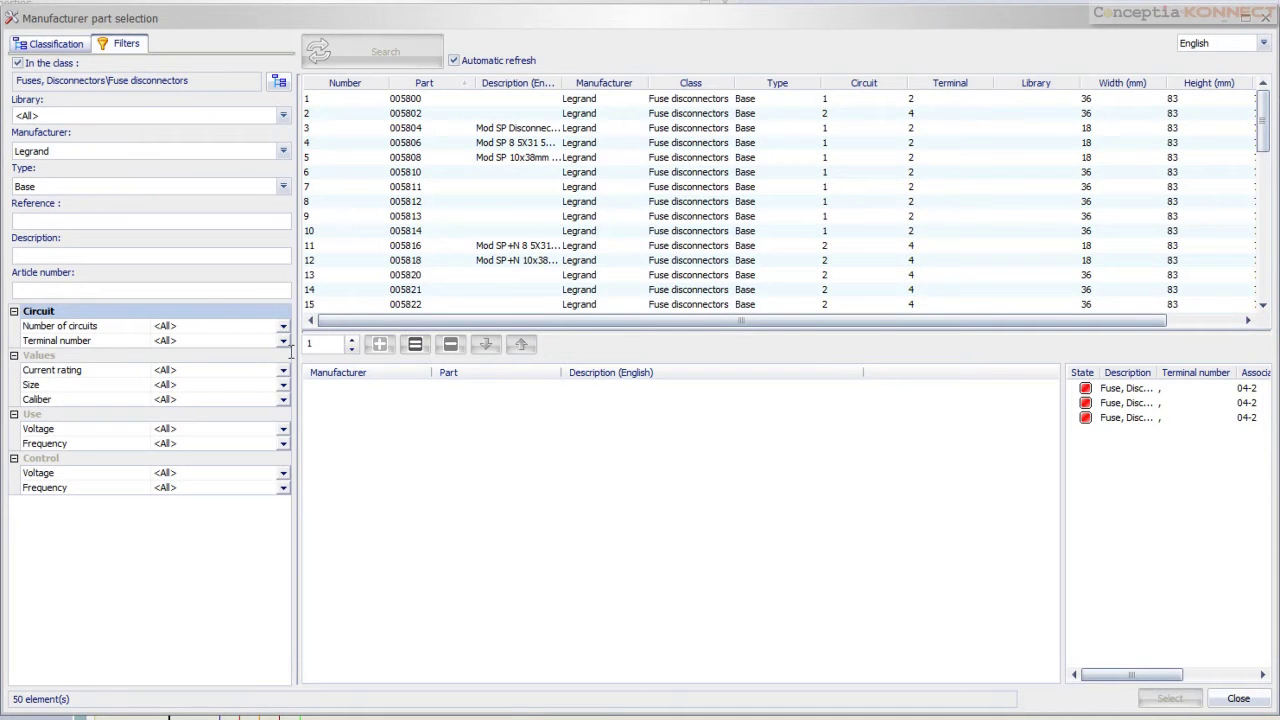
left_click(403, 247)
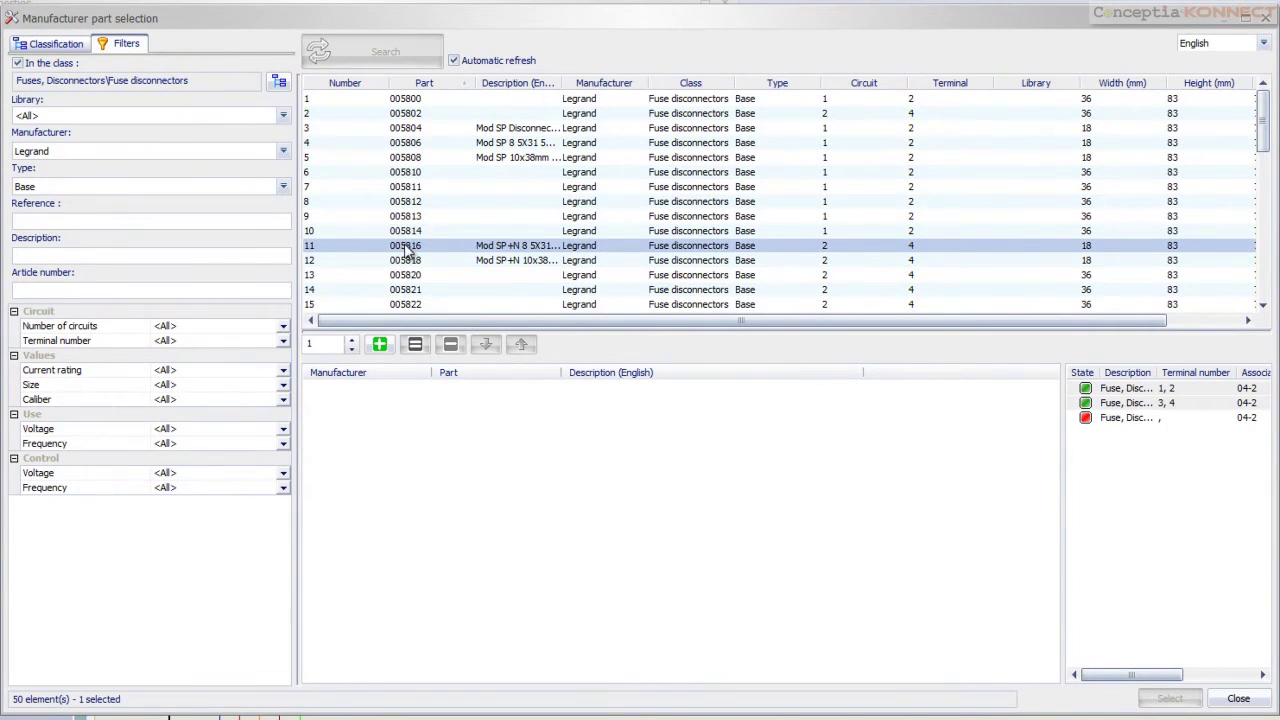
scroll(408, 255, "down", 3)
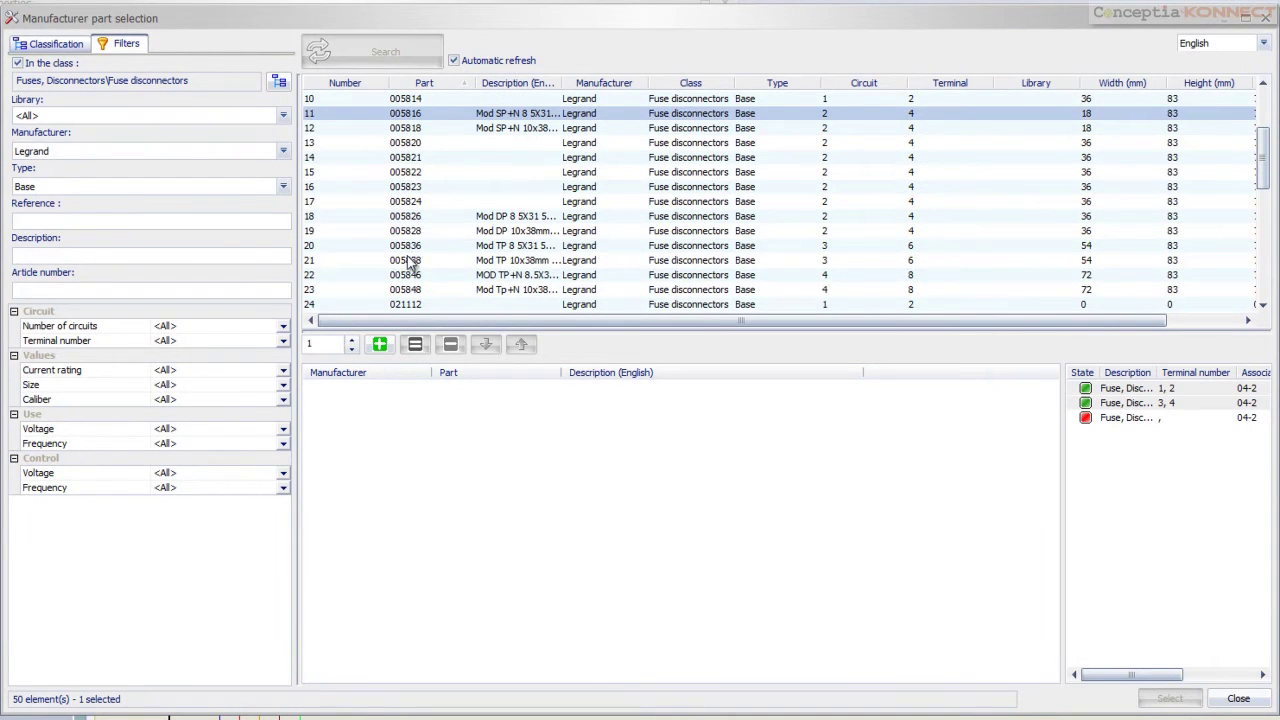
left_click(455, 262)
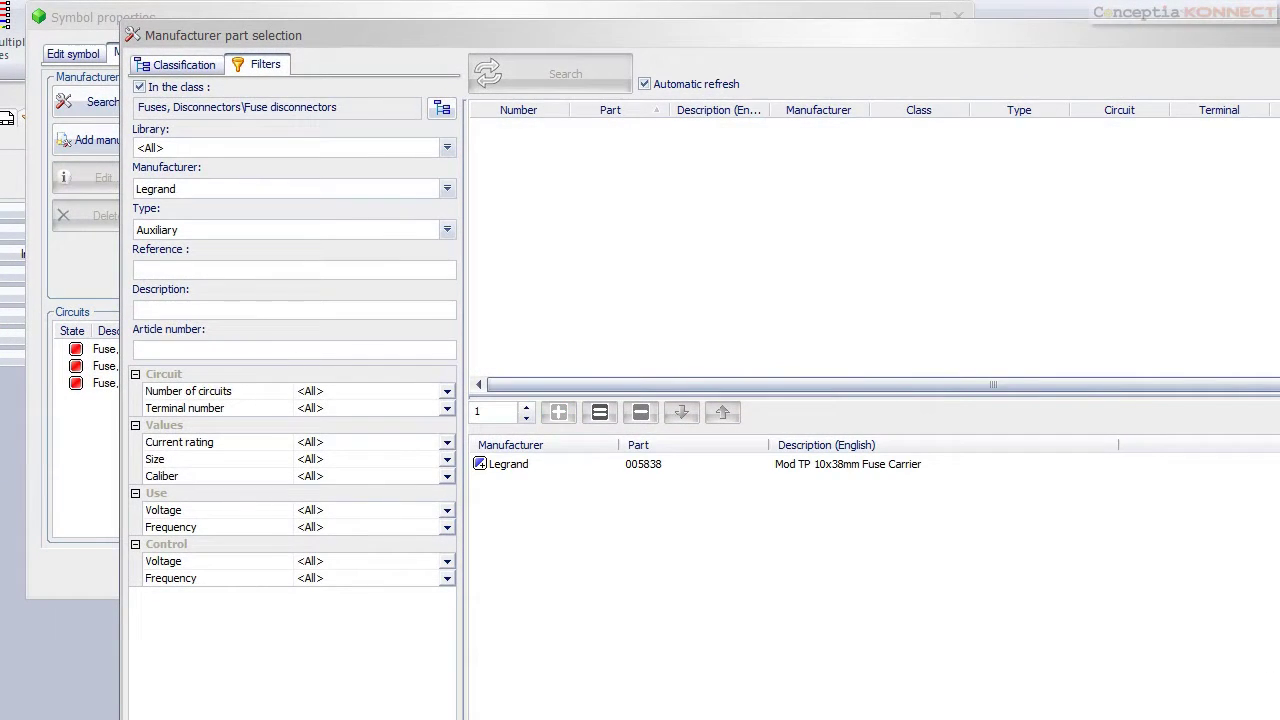
key("Return")
left_click(775, 572)
left_click(697, 397)
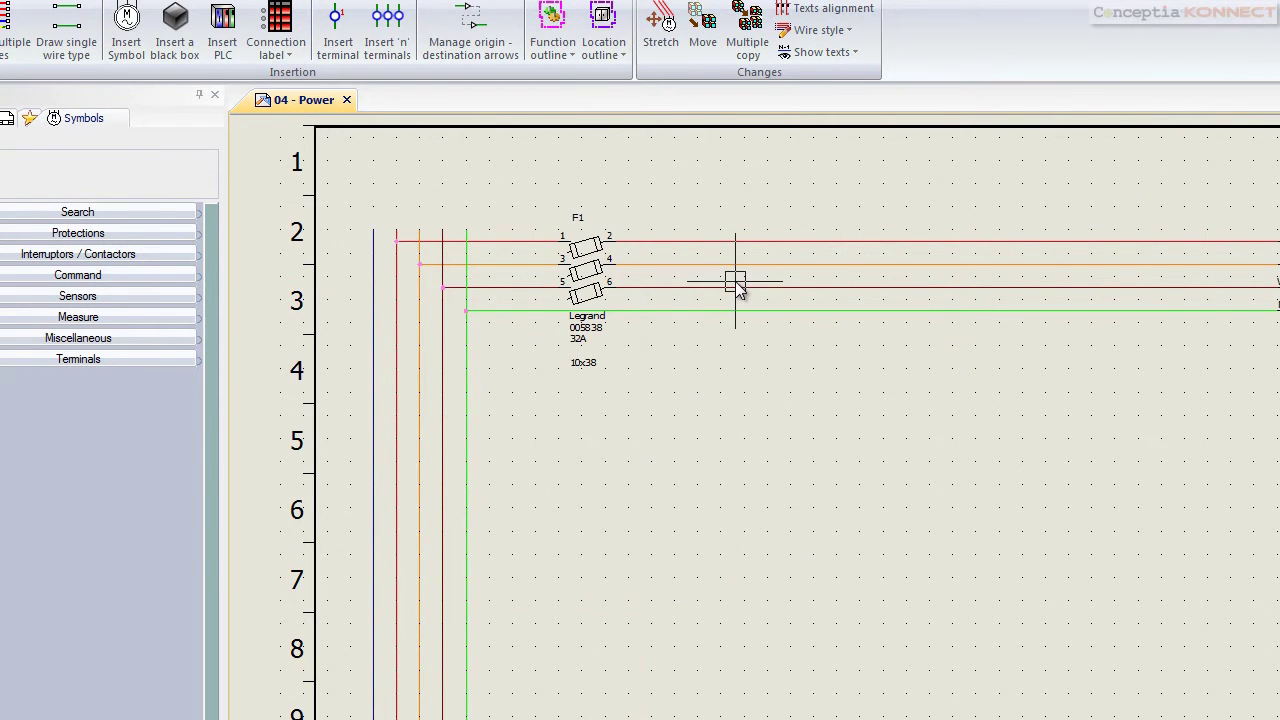
Insert a 3 poles NO power contact after F1, associated with existing contactor K1 in L2 - Chassis
left_click(125, 42)
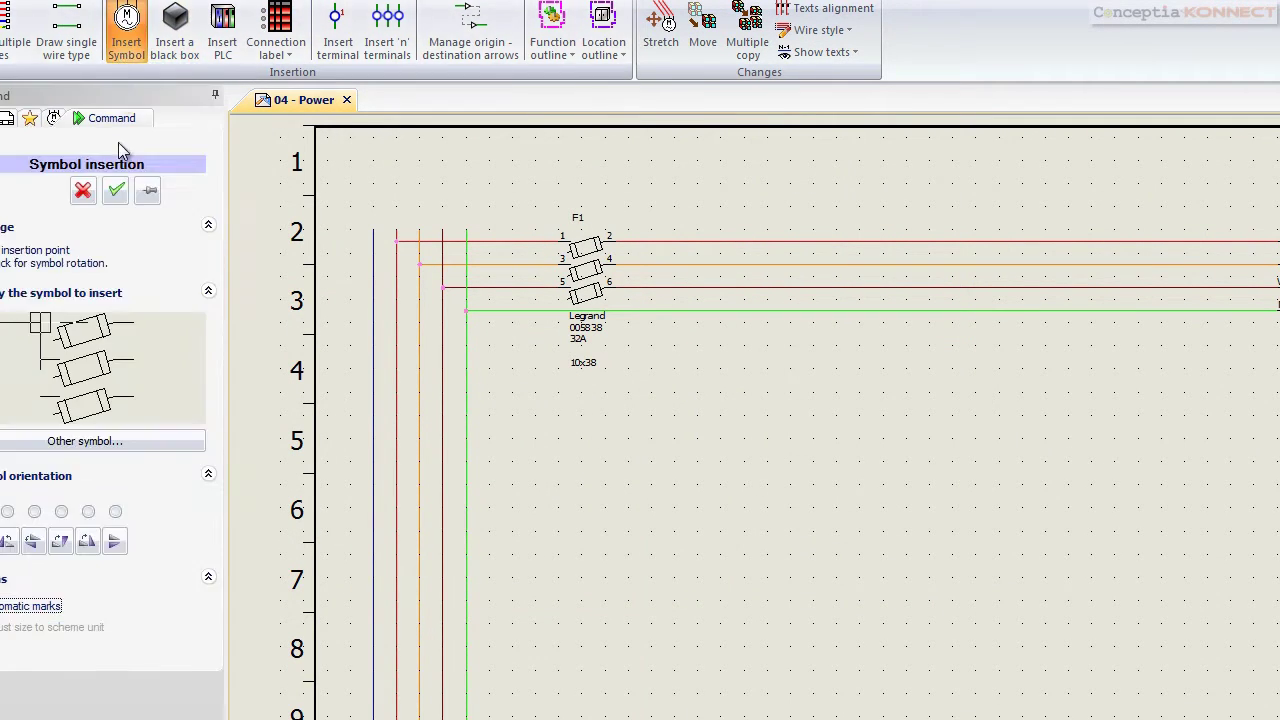
left_click(68, 448)
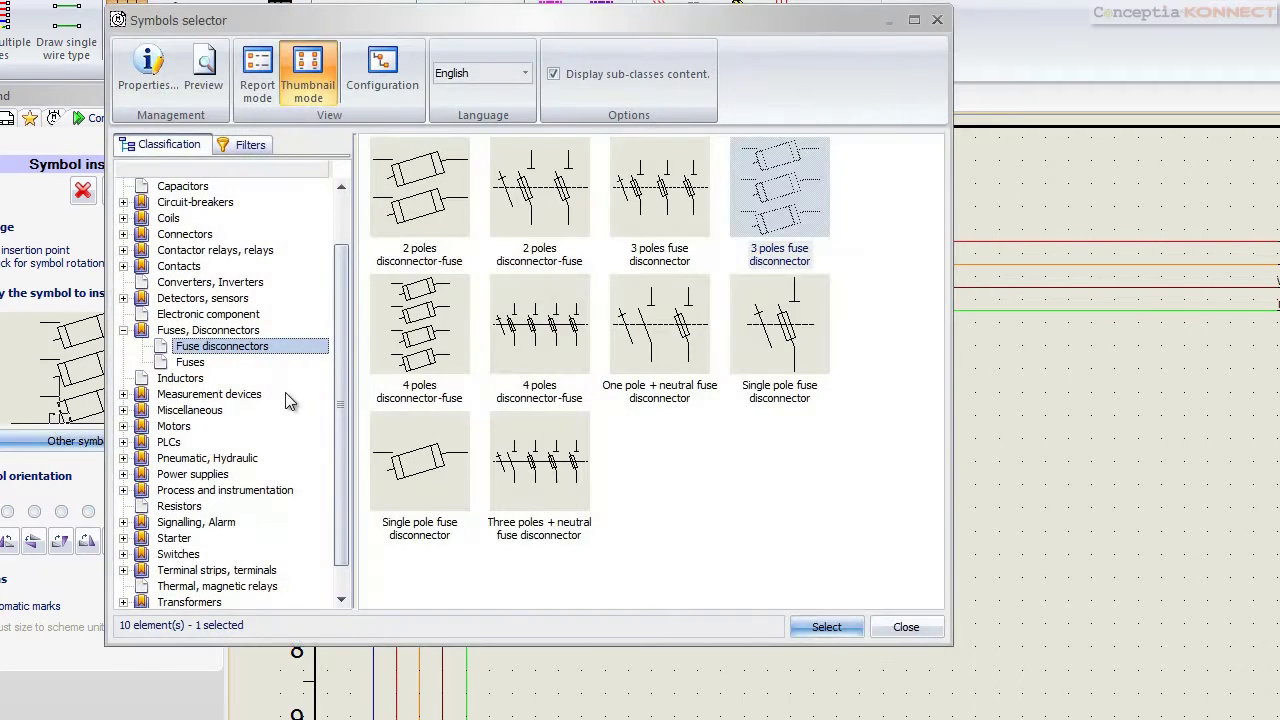
left_click(214, 250)
left_click(555, 200)
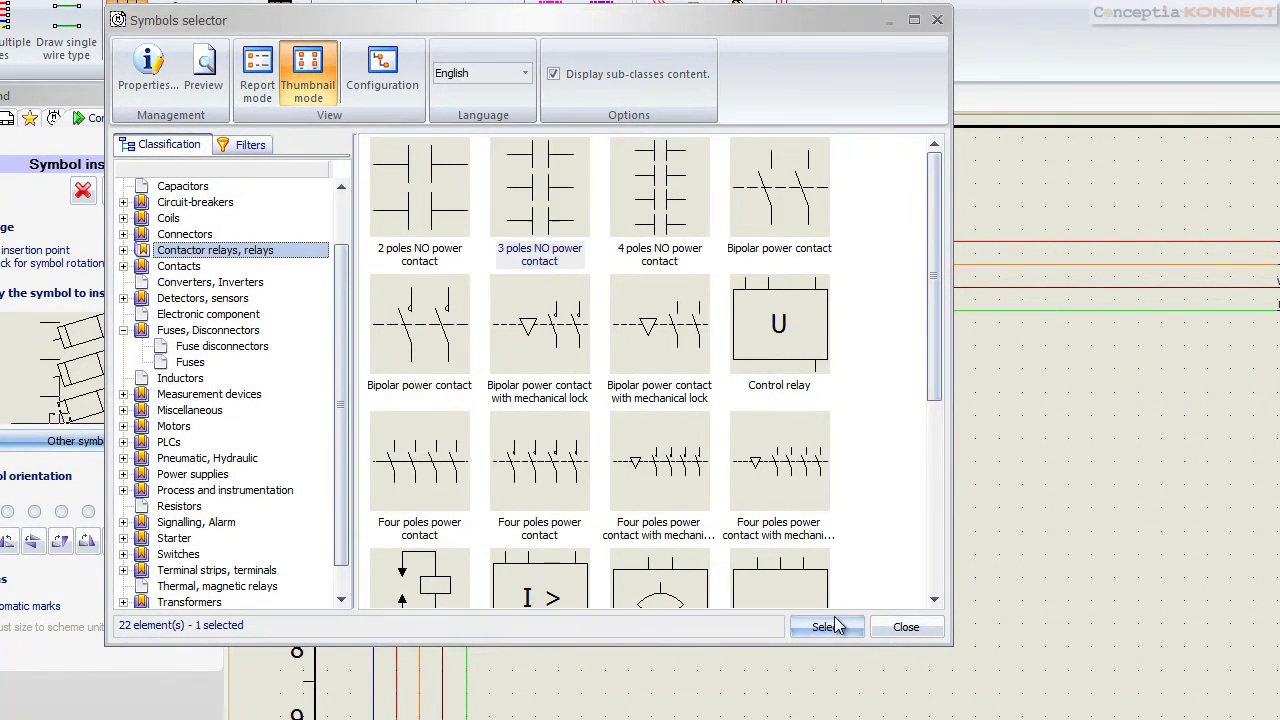
left_click(826, 627)
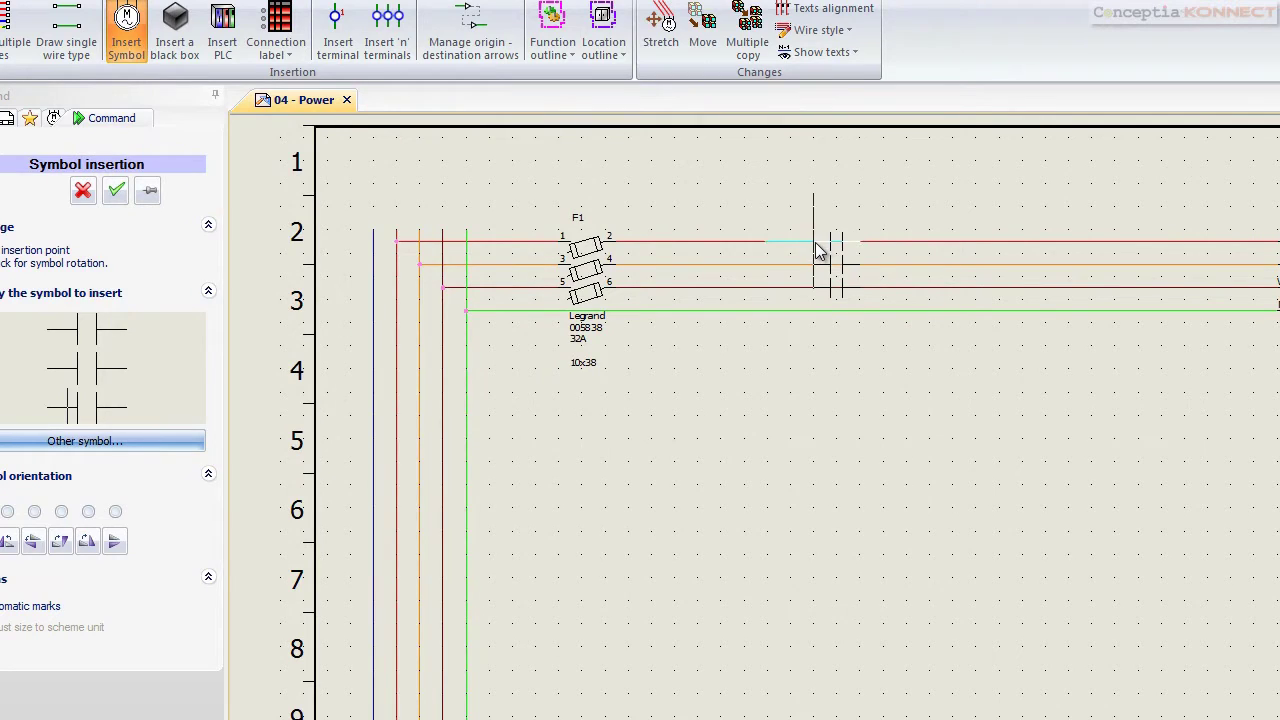
left_click(818, 272)
left_click(784, 134)
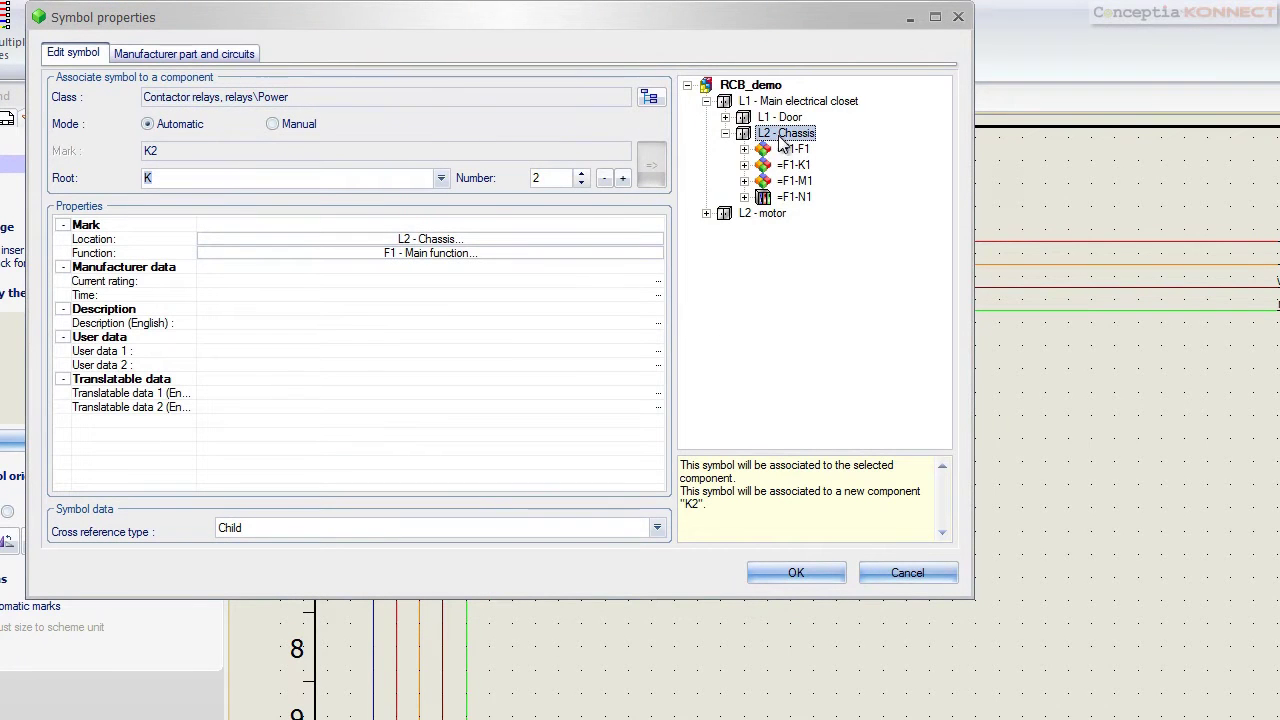
left_click(581, 173)
left_click(581, 183)
left_click(581, 183)
left_click(651, 165)
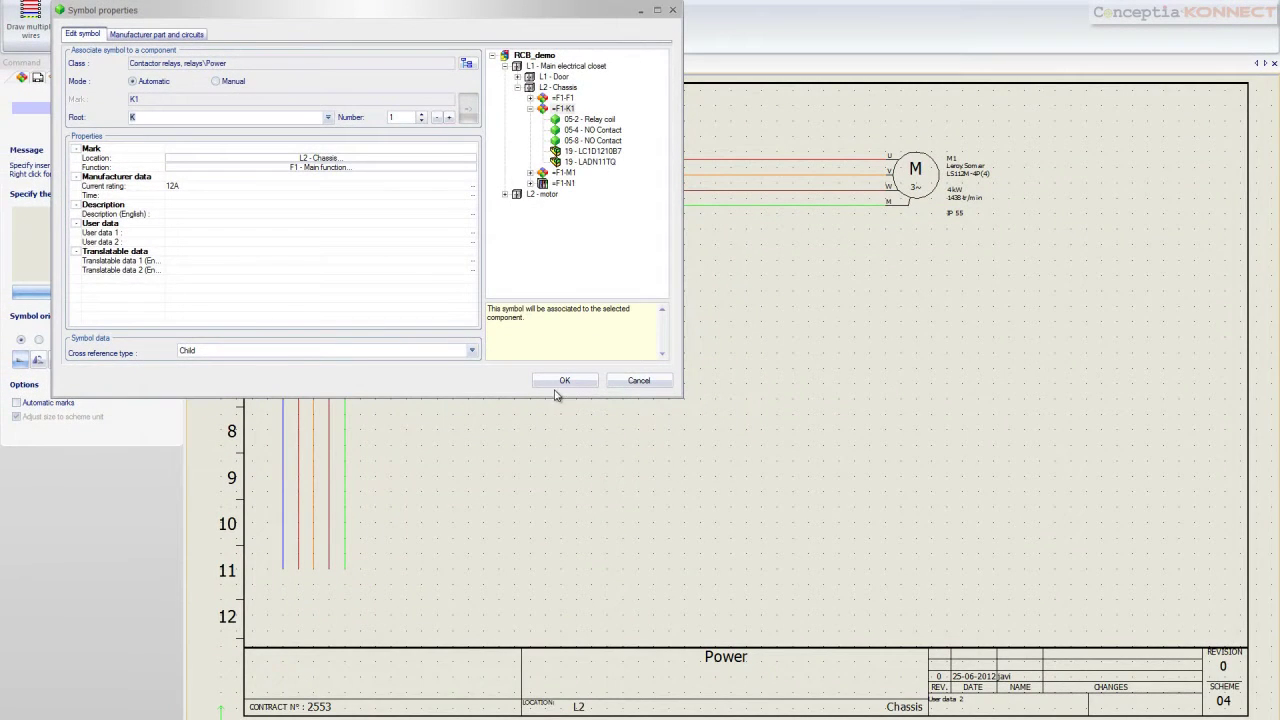
left_click(185, 37)
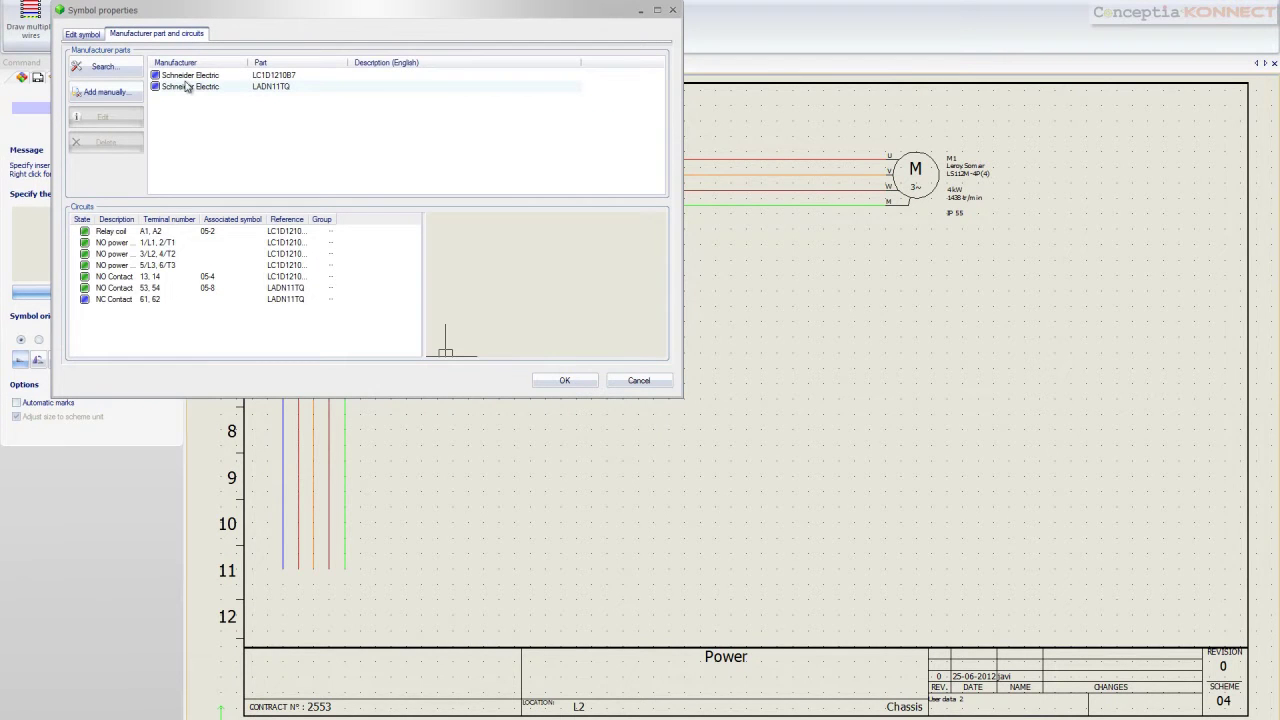
left_click(566, 381)
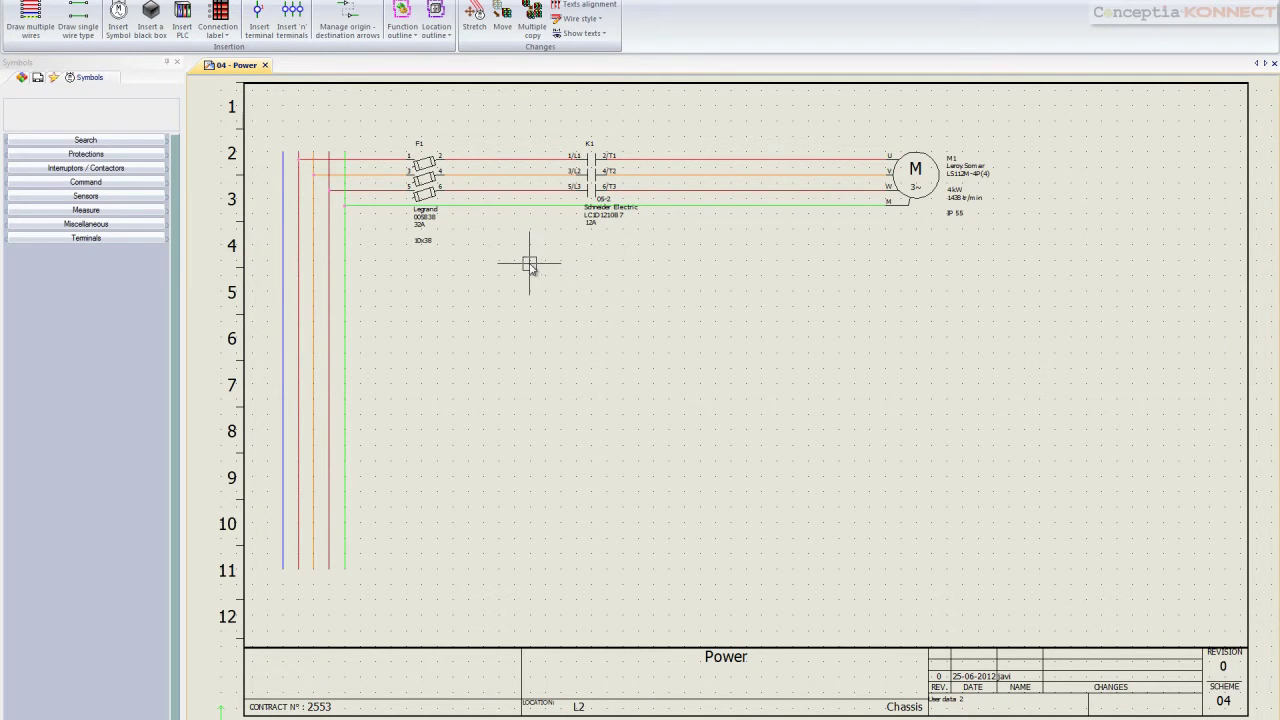
Draw a rectangular location outline around motor M1 and assign it to L2 - motor
left_click(436, 30)
left_click(465, 46)
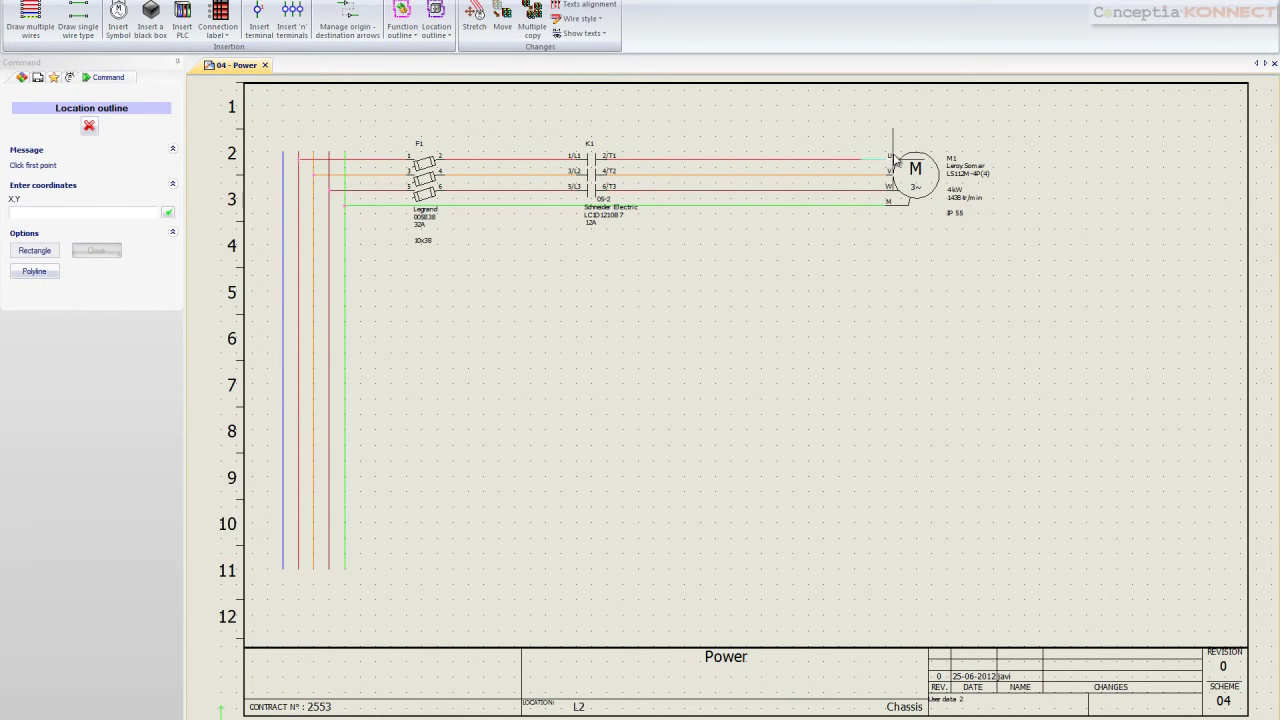
left_click(877, 146)
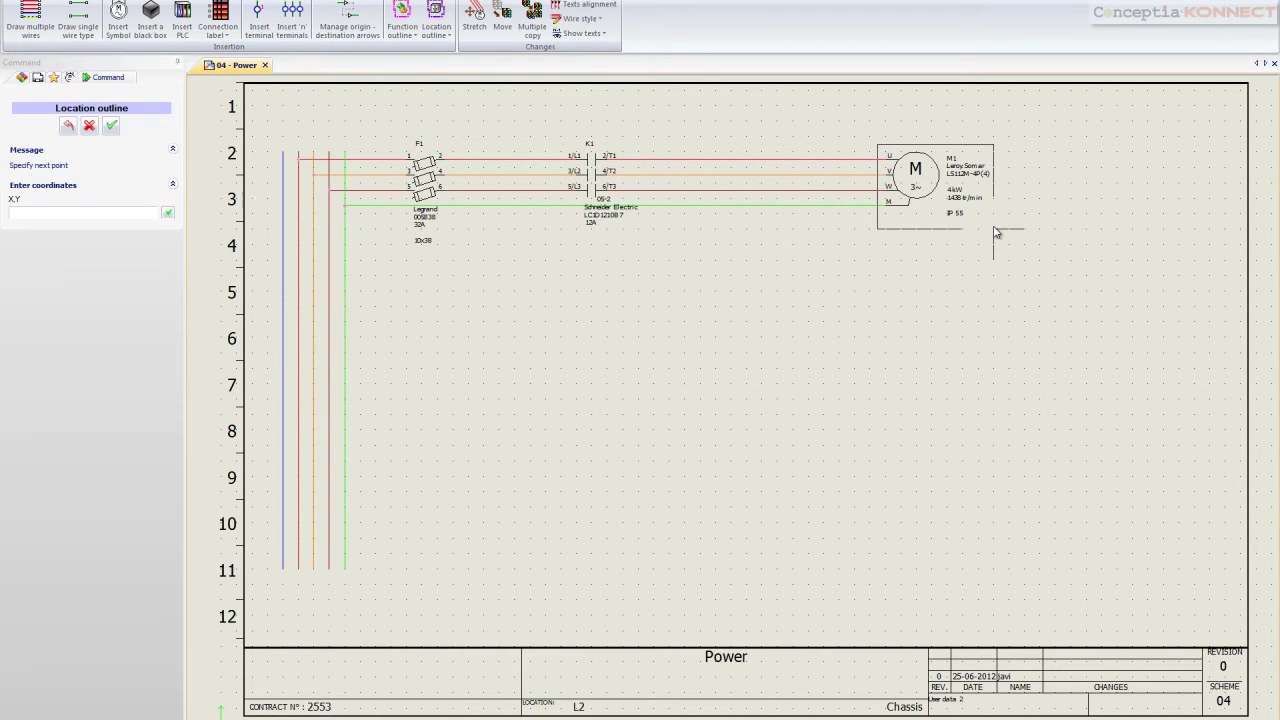
left_click(995, 231)
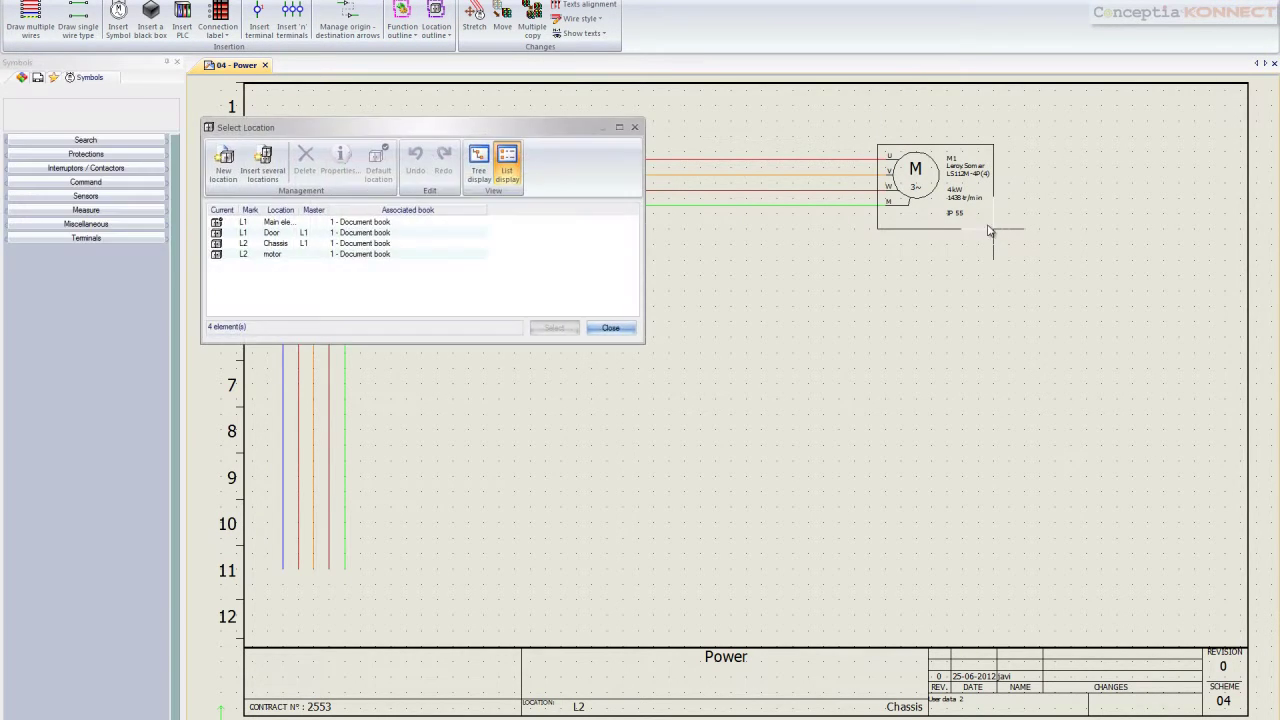
left_click(270, 255)
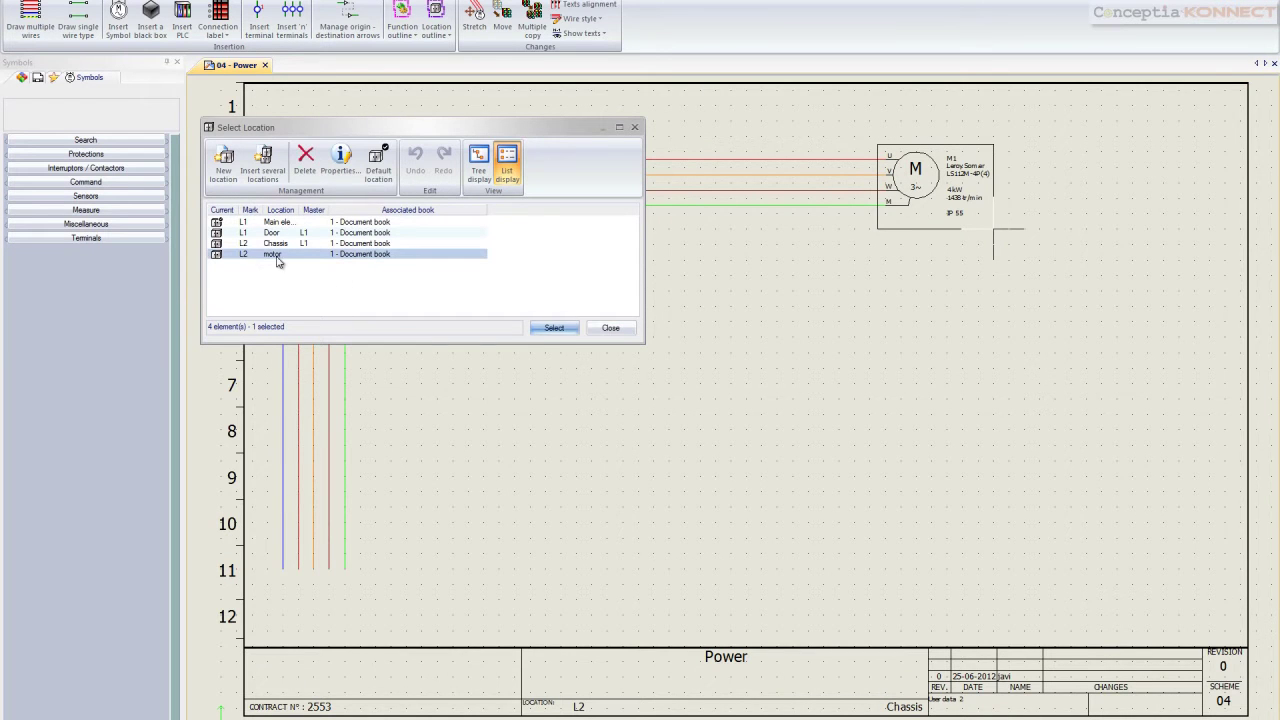
left_click(557, 328)
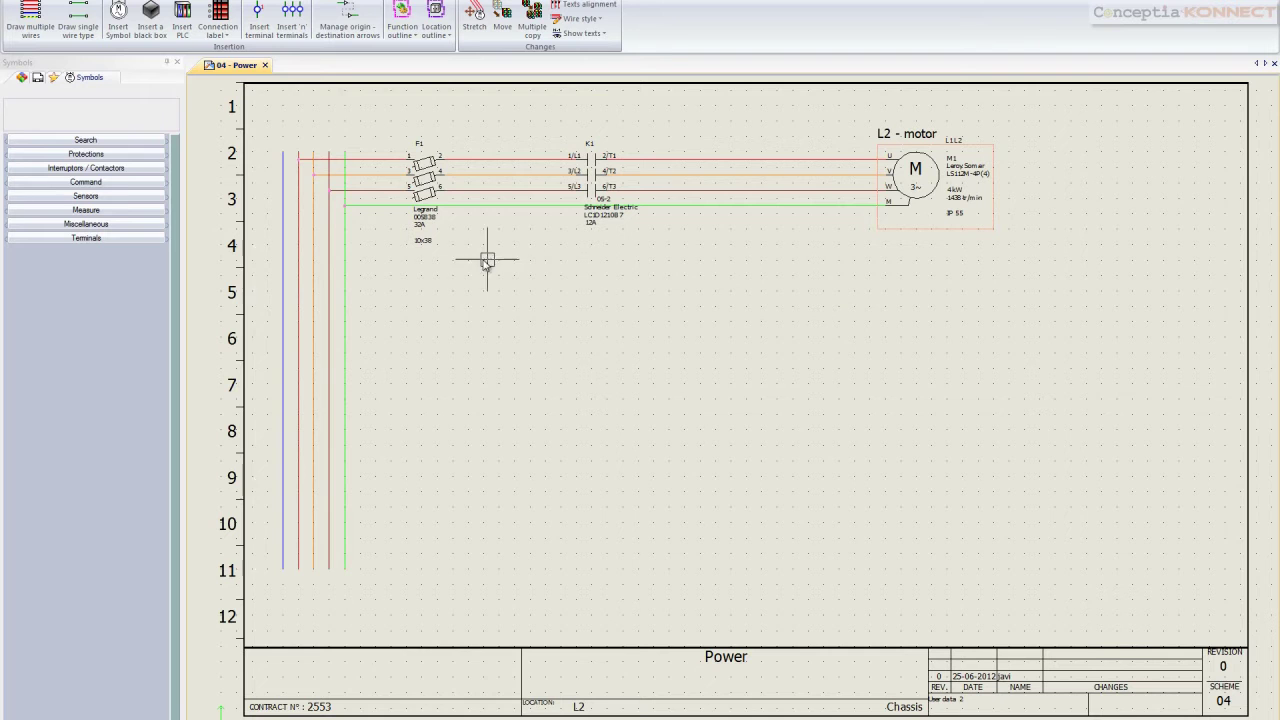
Draw four wires from the bundle rightward around rows 4–5, with the phase order inverted
left_click(30, 20)
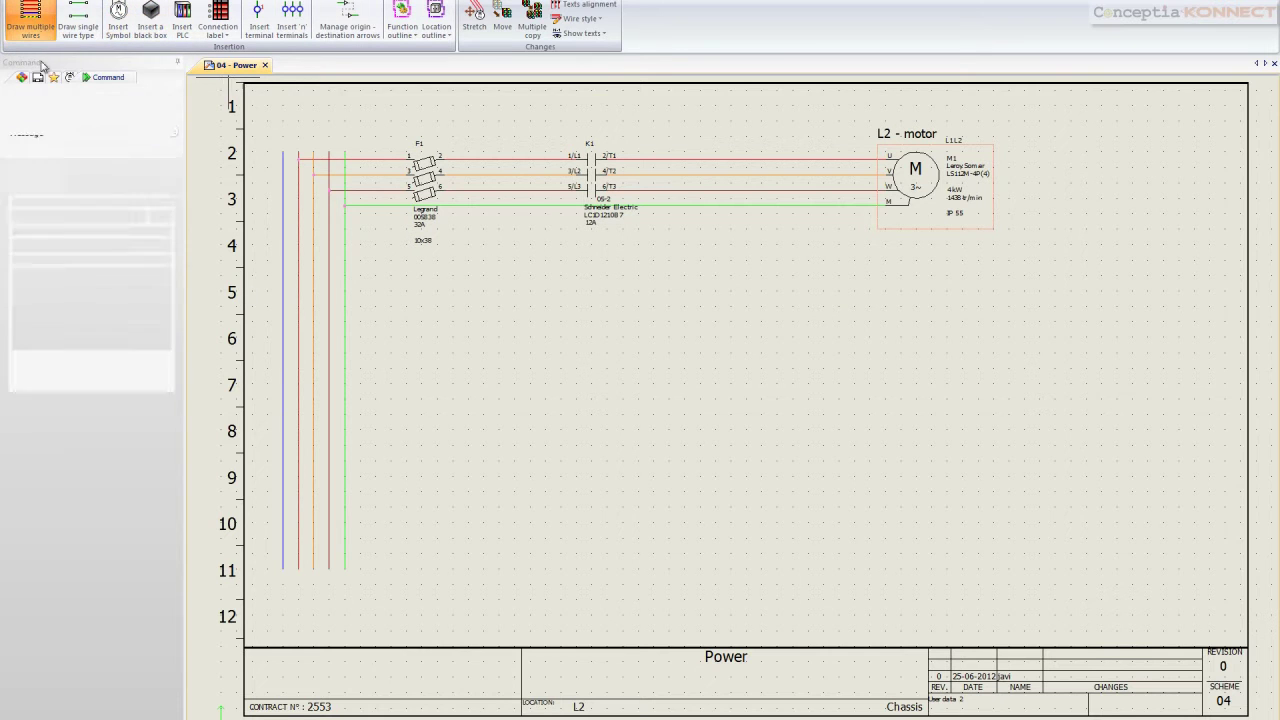
left_click(300, 310)
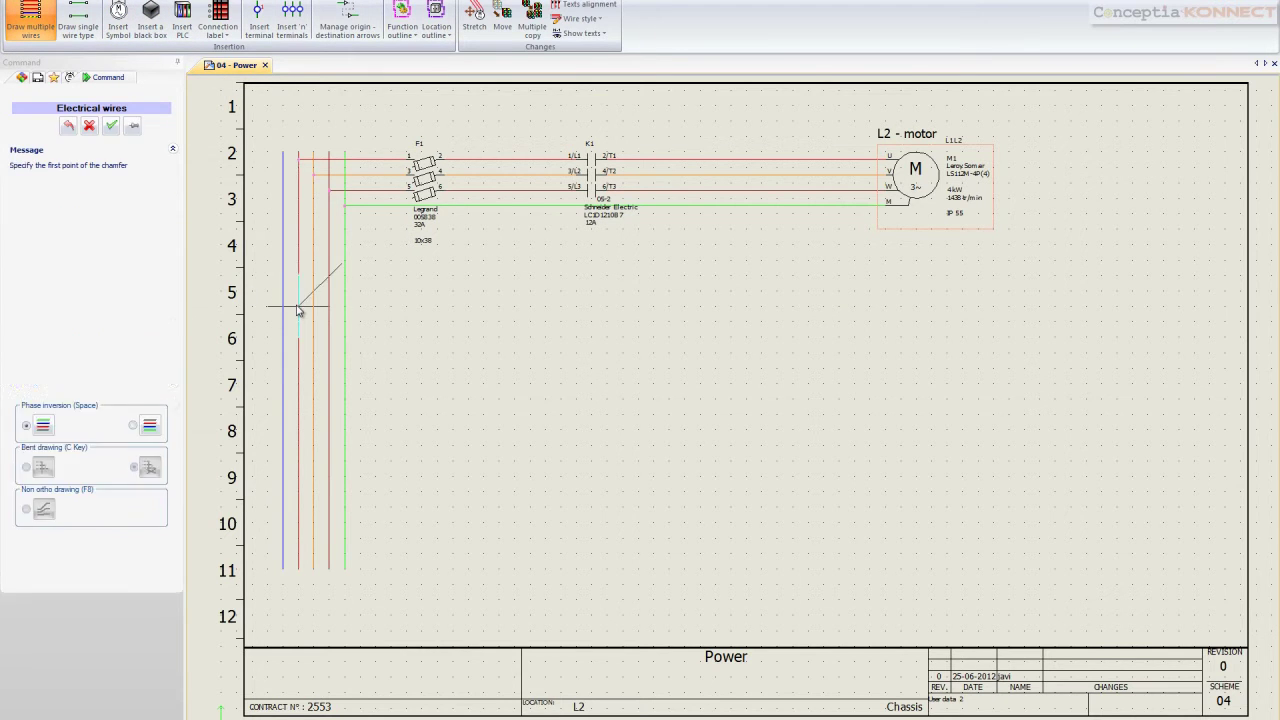
left_click(893, 307)
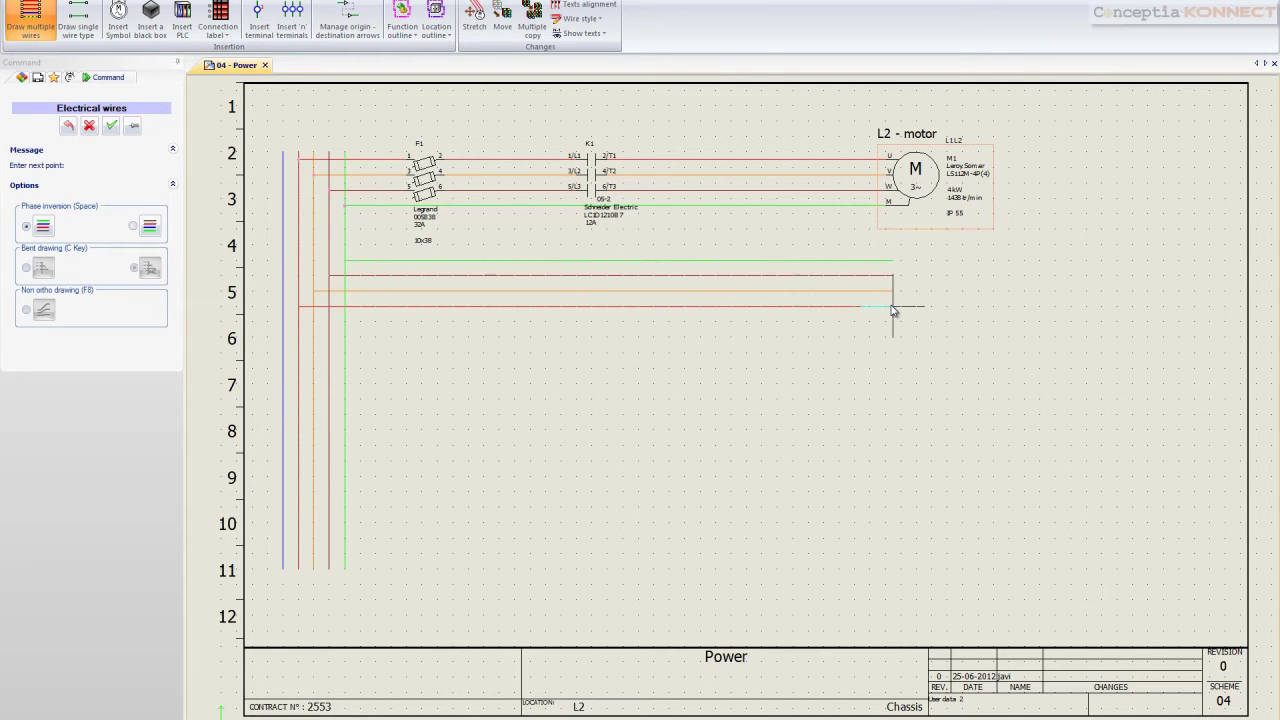
key("space")
key("F8")
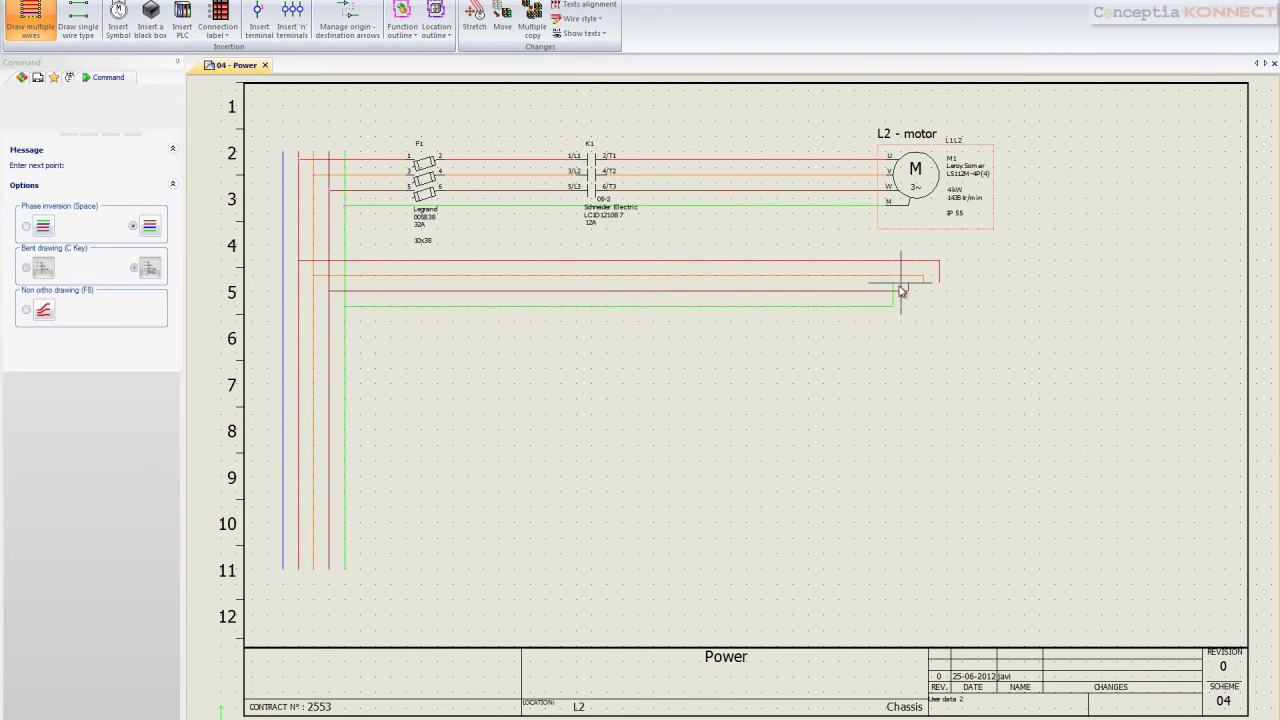
key("Escape")
left_click(120, 26)
left_click(91, 292)
Place three-phase motor M2 at the new wire ends in L2 - Chassis
left_click(571, 408)
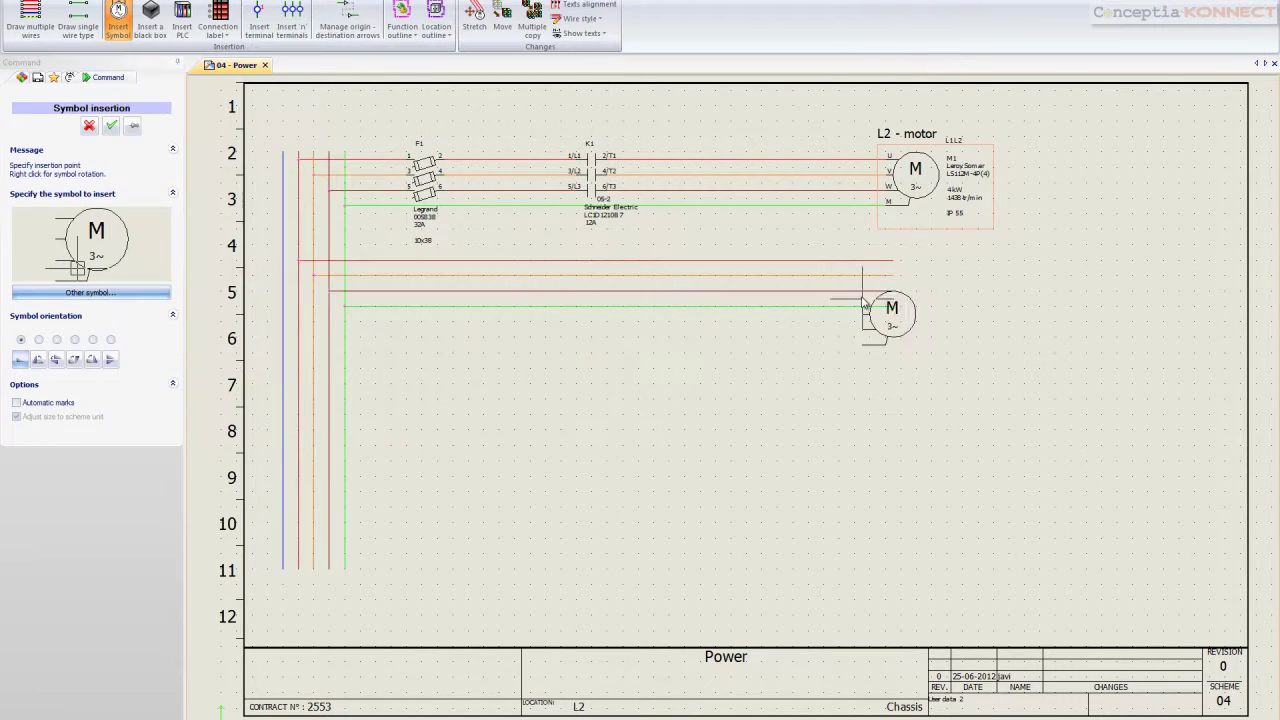
left_click(889, 268)
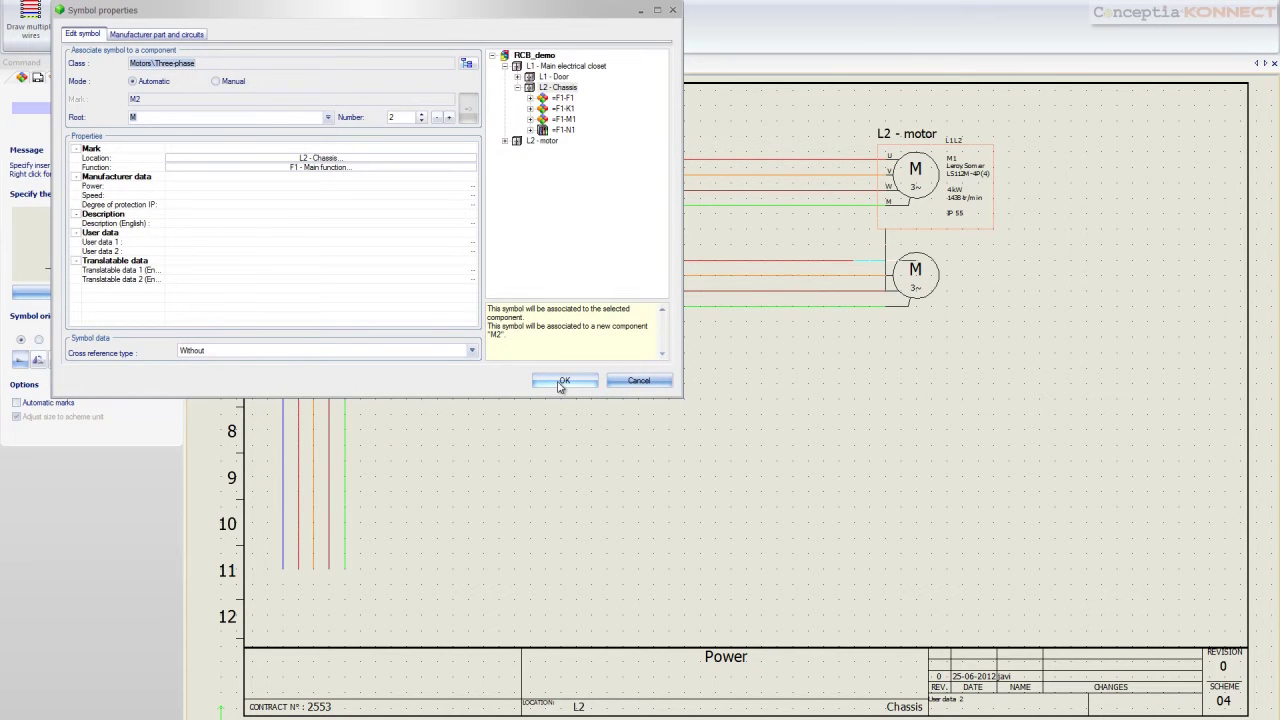
left_click(556, 87)
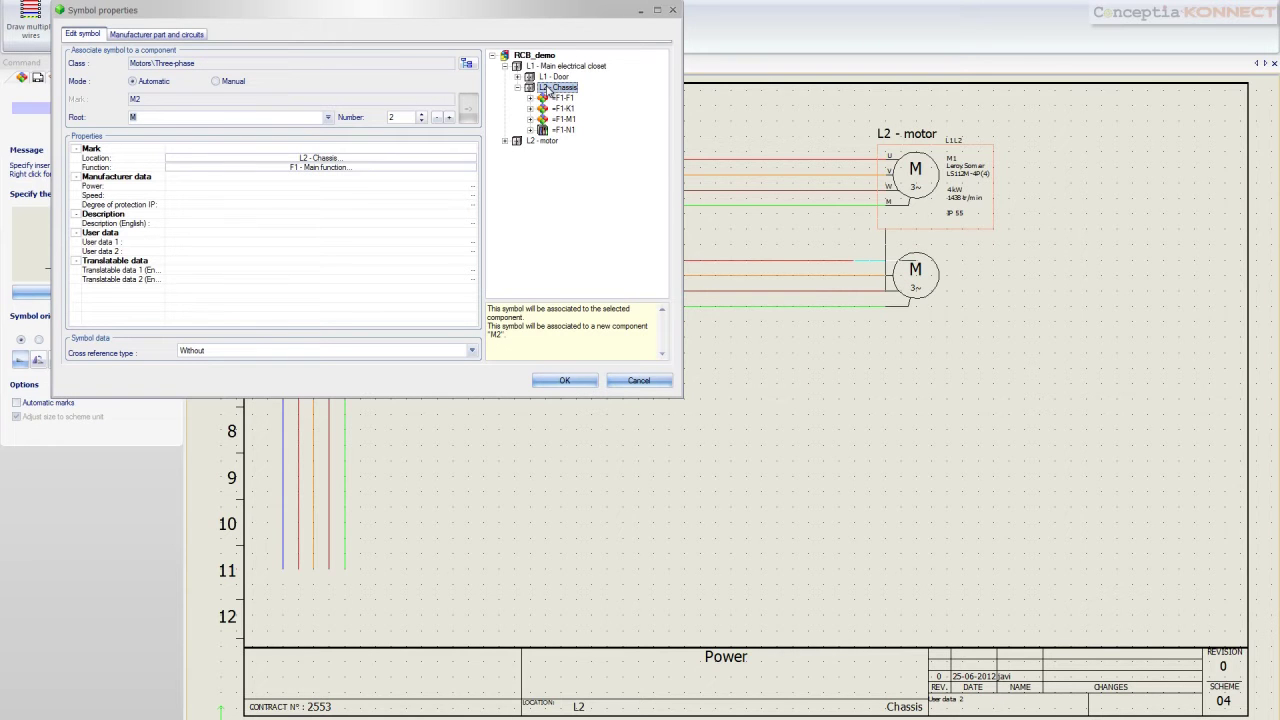
left_click(564, 380)
Assign Leroy Somer part LS112M-4P(4) to motor M2 via its symbol properties
right_click(900, 286)
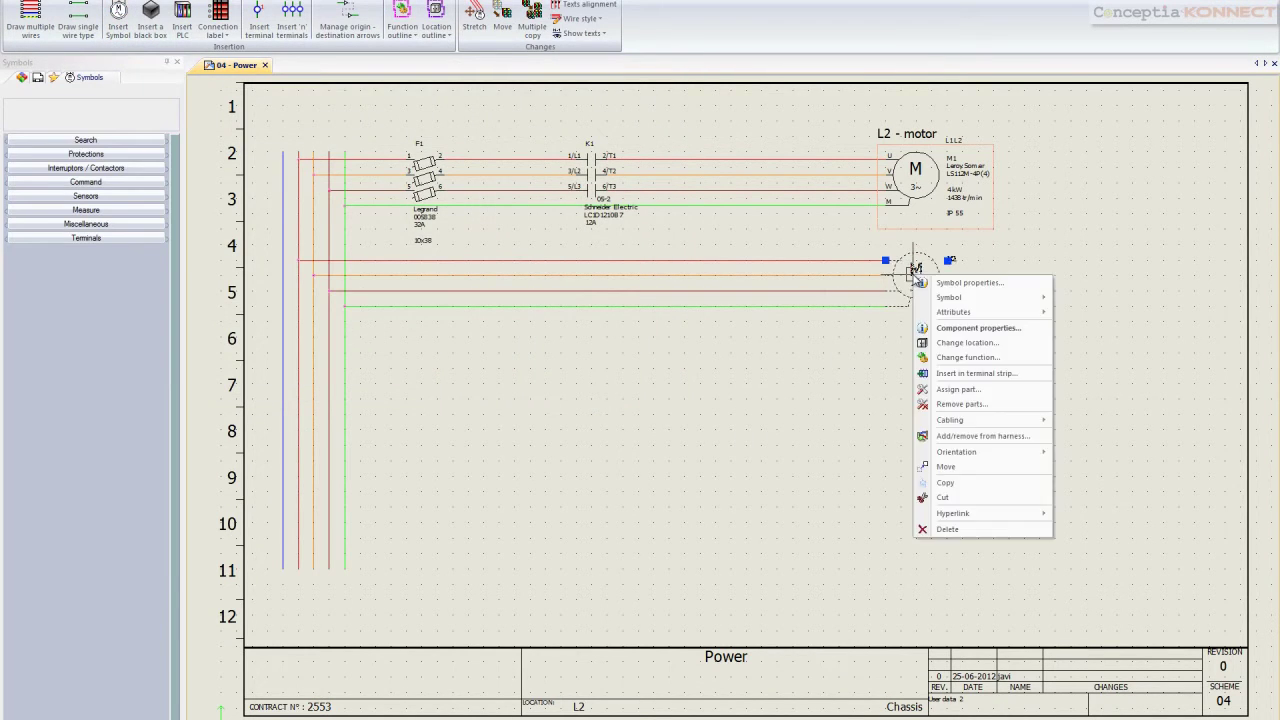
left_click(945, 283)
left_click(178, 36)
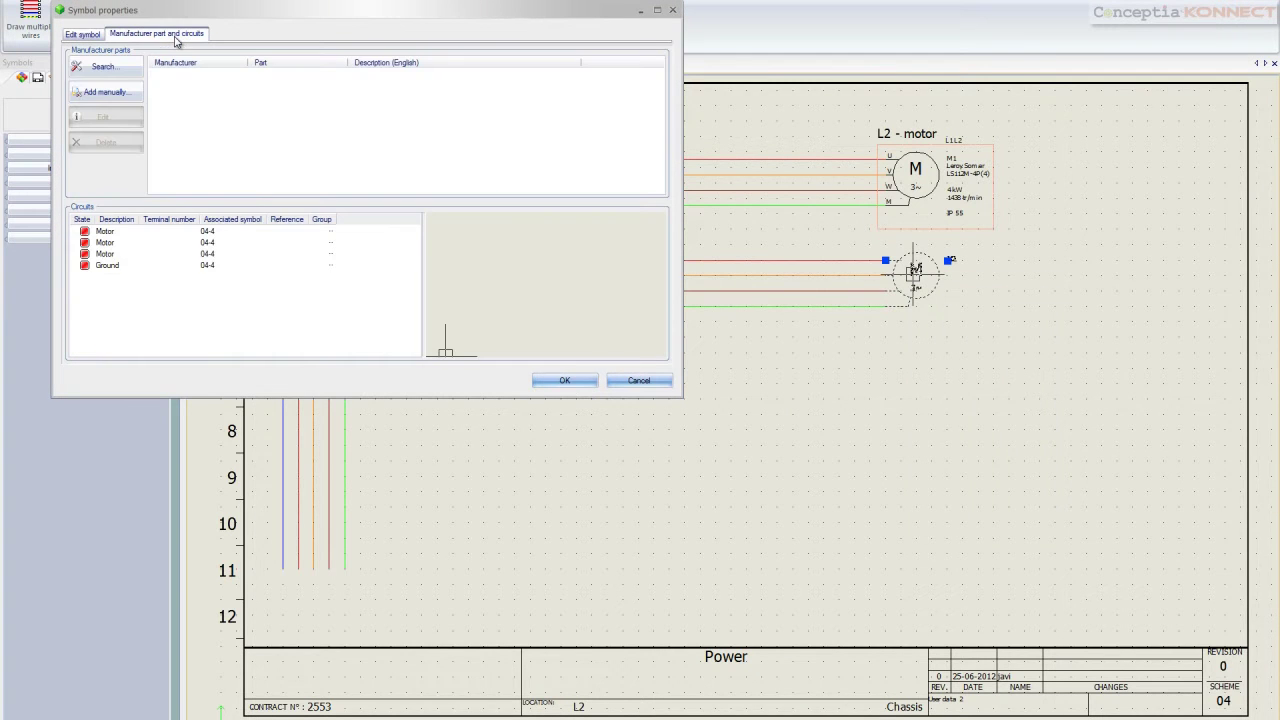
left_click(95, 66)
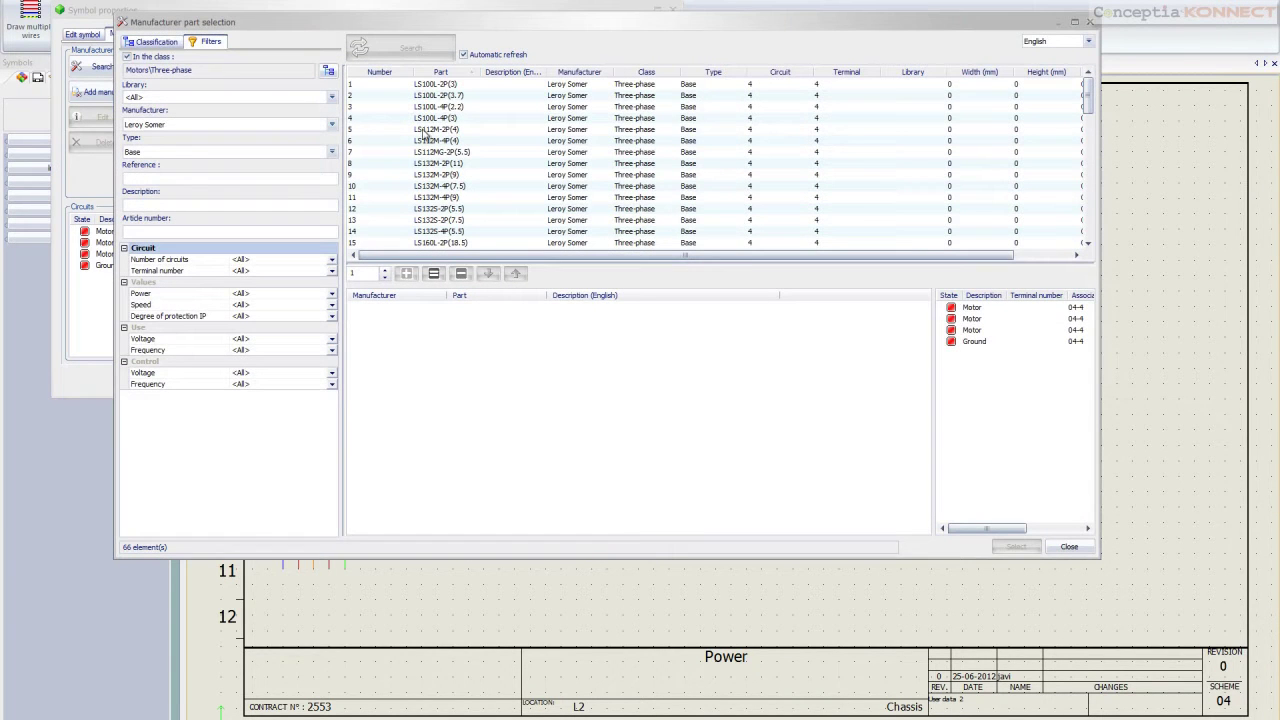
left_click(428, 141)
left_click(406, 273)
left_click(1016, 546)
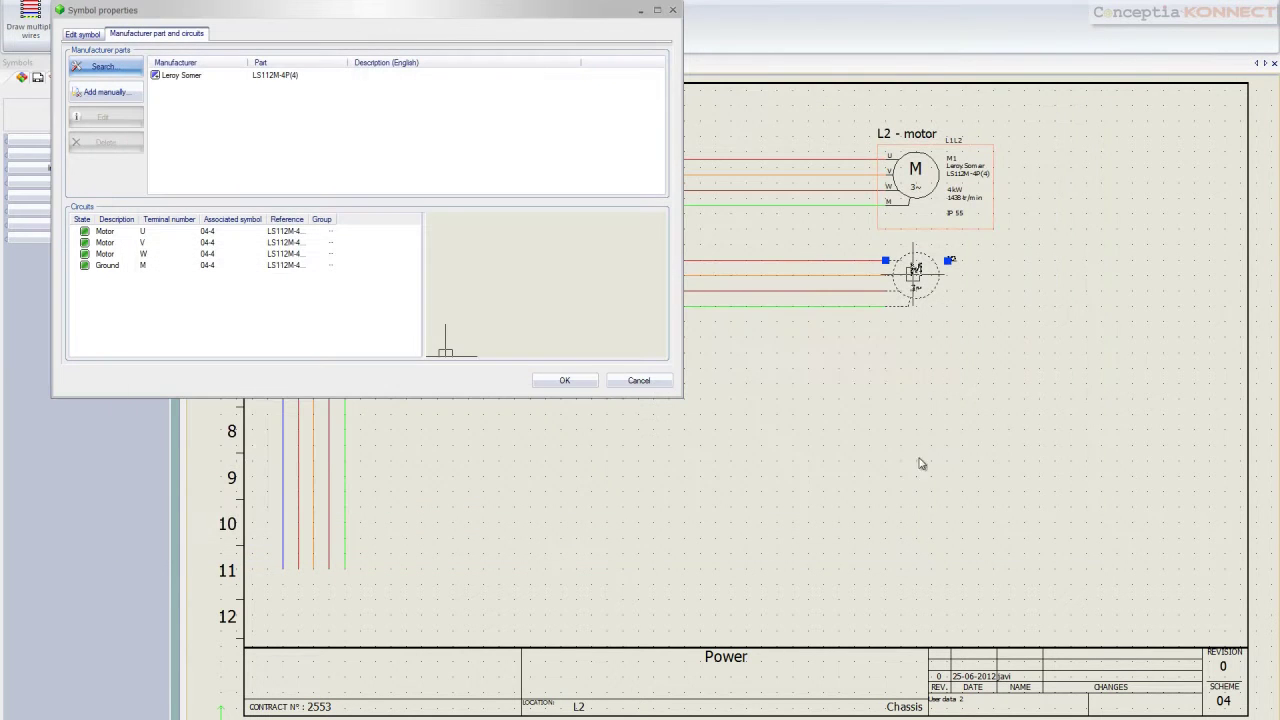
left_click(564, 381)
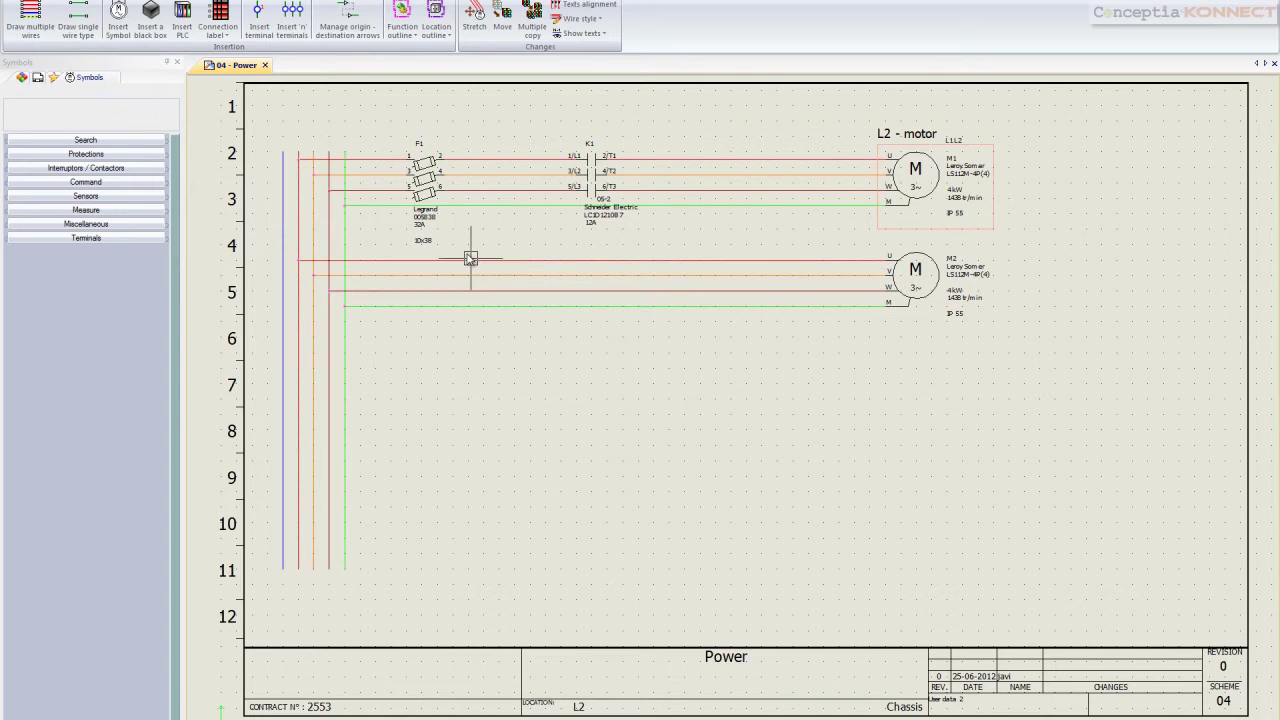
Place a three-pole magnetic circuit breaker on the lower wires below F1
left_click(118, 22)
left_click(91, 292)
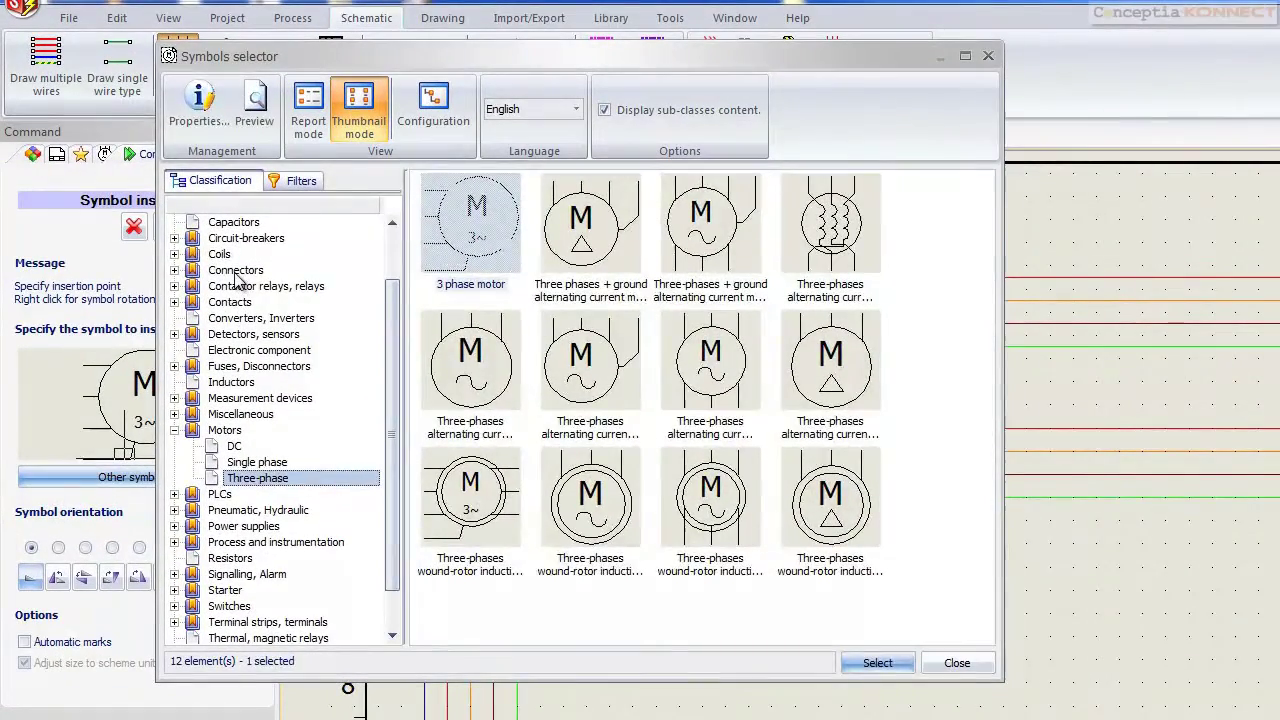
left_click(236, 271)
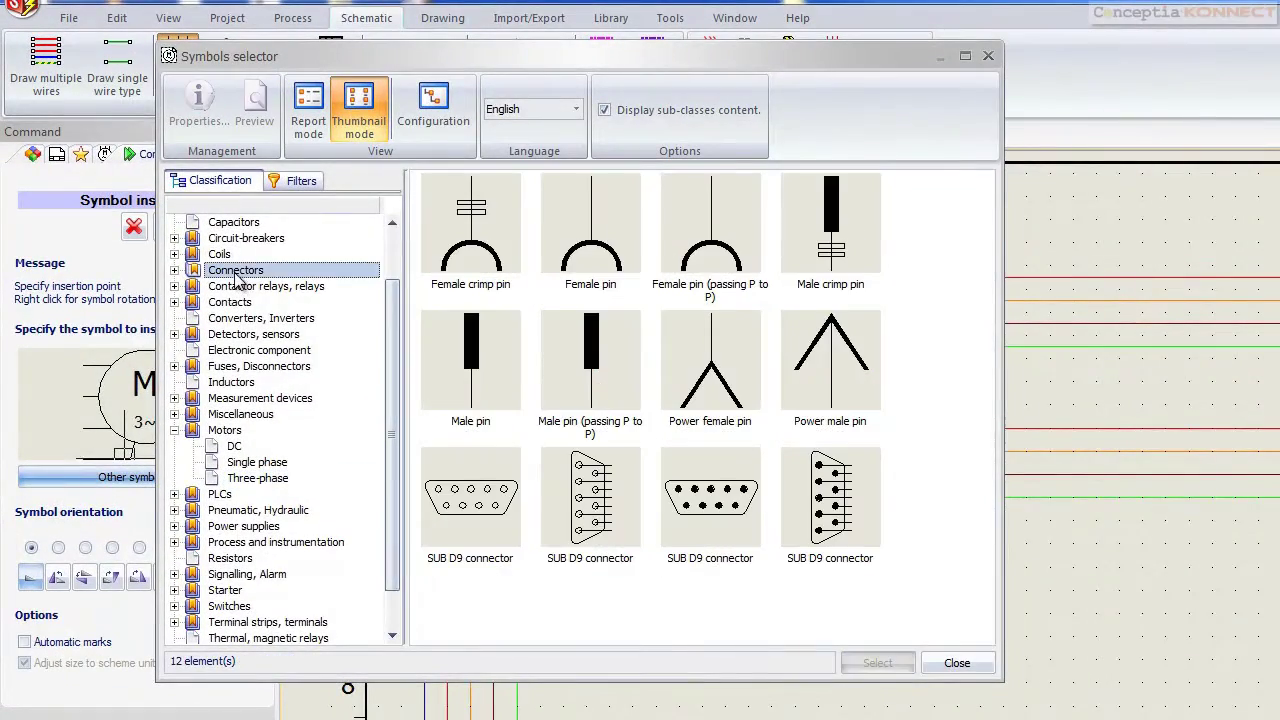
left_click(246, 238)
left_click(590, 360)
left_click(877, 662)
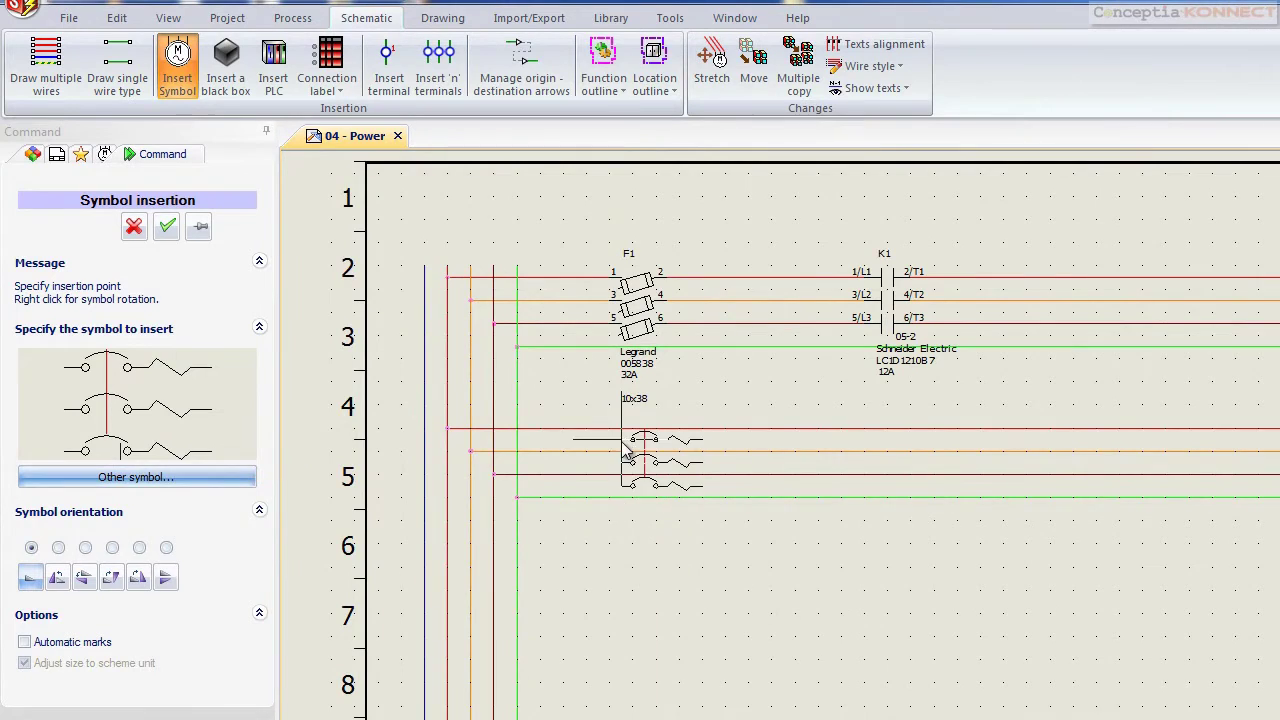
left_click(624, 440)
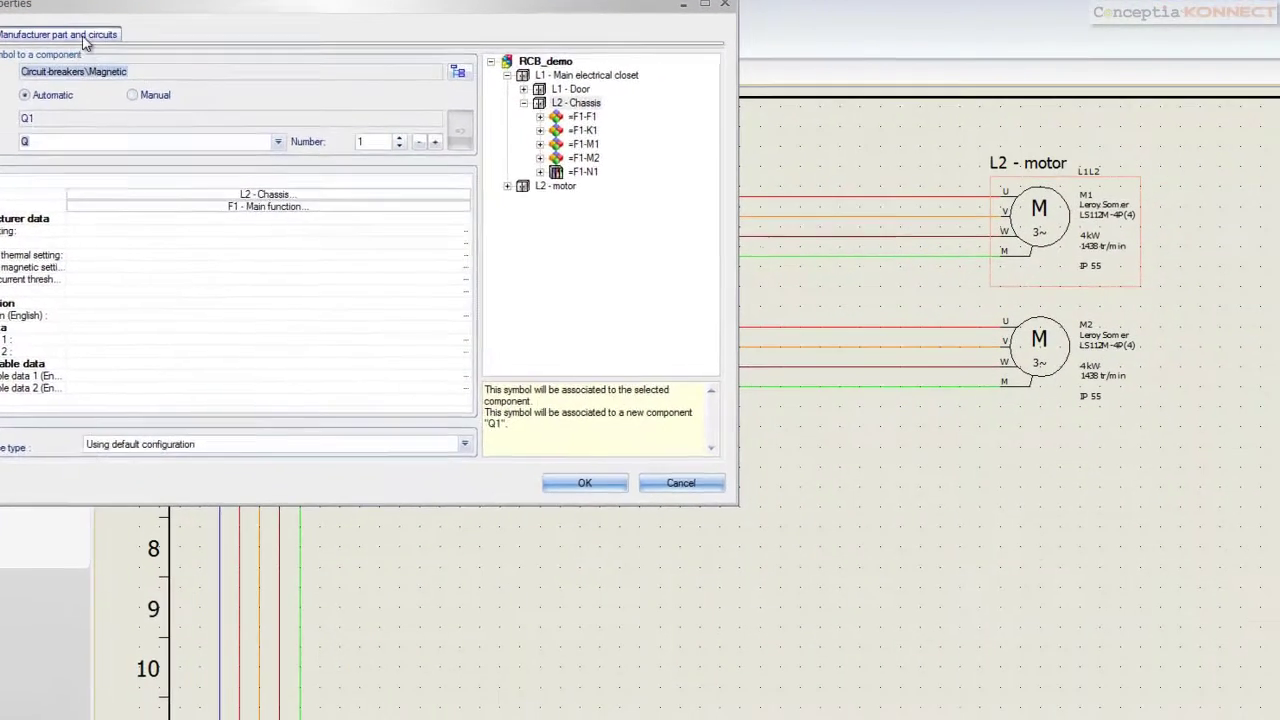
Give breaker Q1 the ABB manufacturer part 034934 and confirm its properties
left_click(235, 89)
left_click(20, 78)
left_click(425, 175)
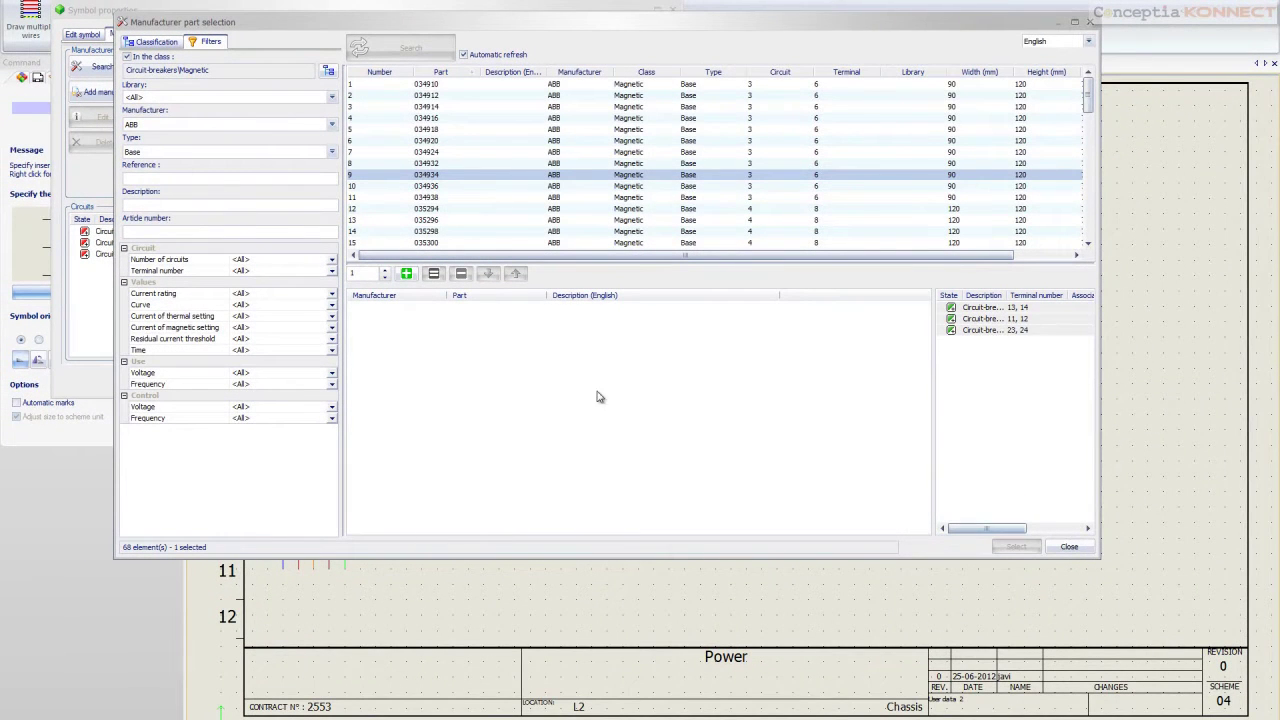
left_click(408, 273)
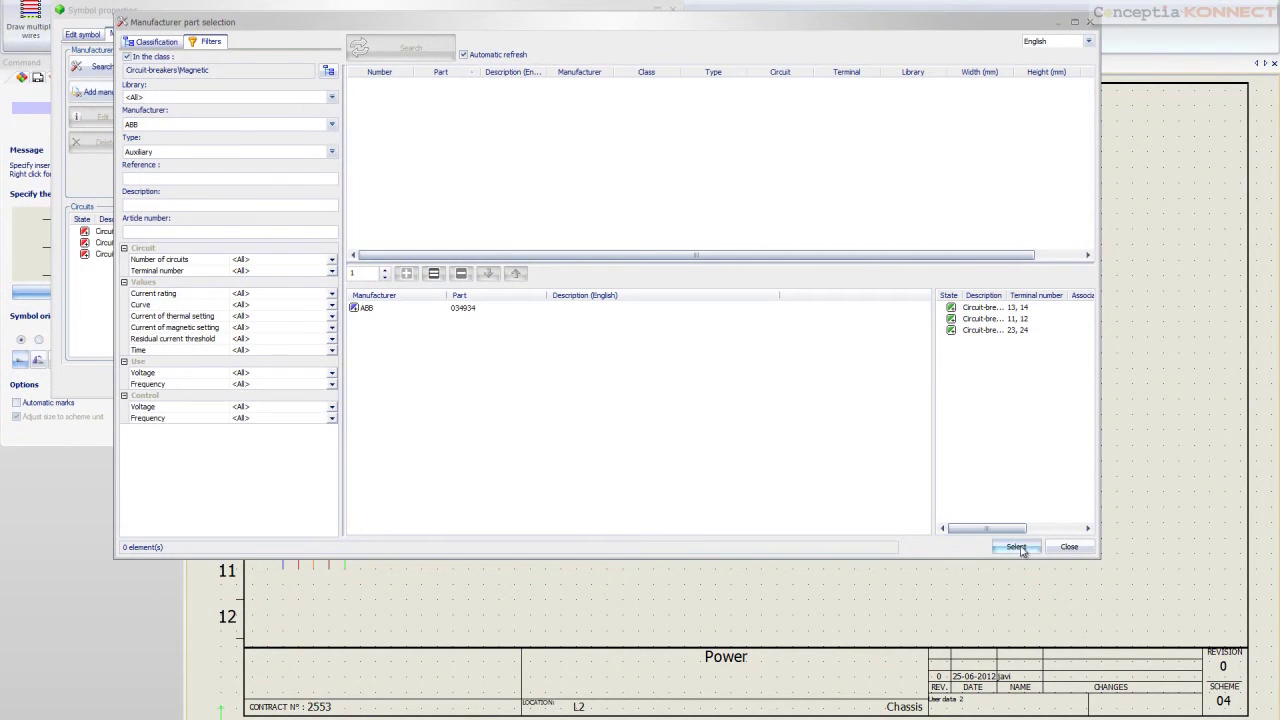
left_click(1015, 546)
left_click(564, 380)
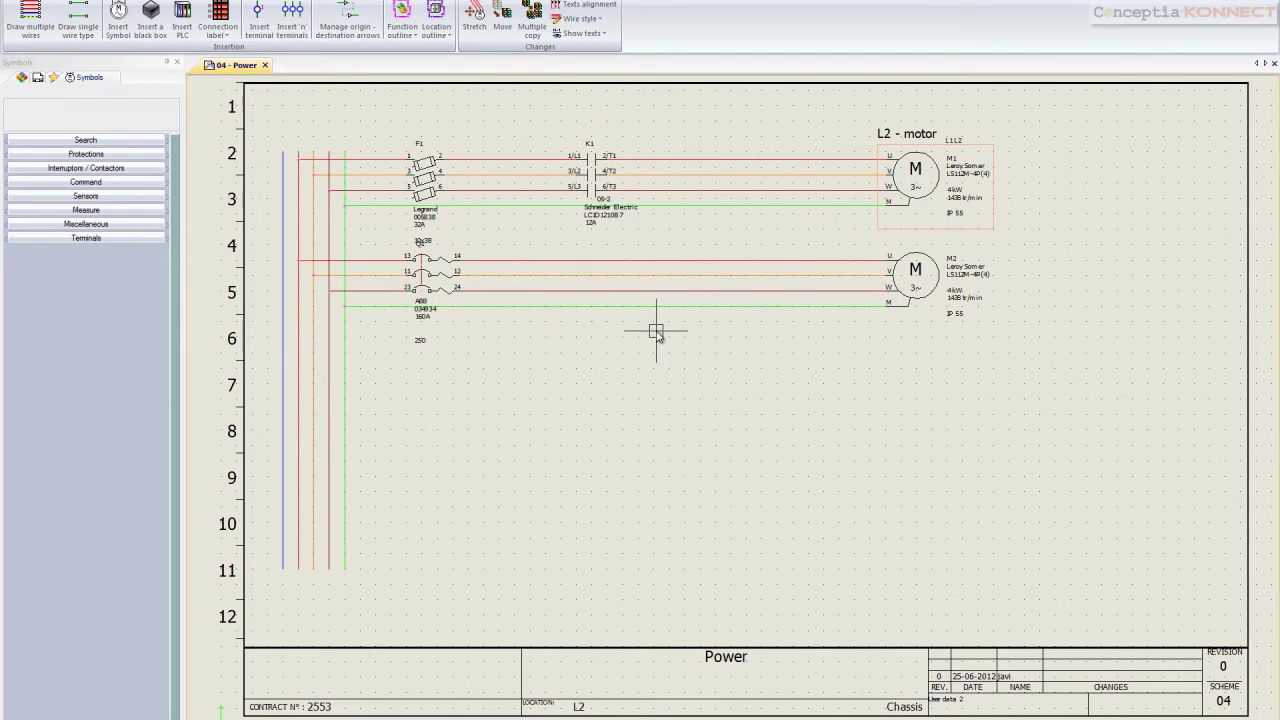
Copy contactor K1 and paste the copy onto the M2 motor wires as K2 (LC1D1210B7, 12A)
left_click(595, 152)
key("ctrl+c")
left_click(594, 153)
key("ctrl+v")
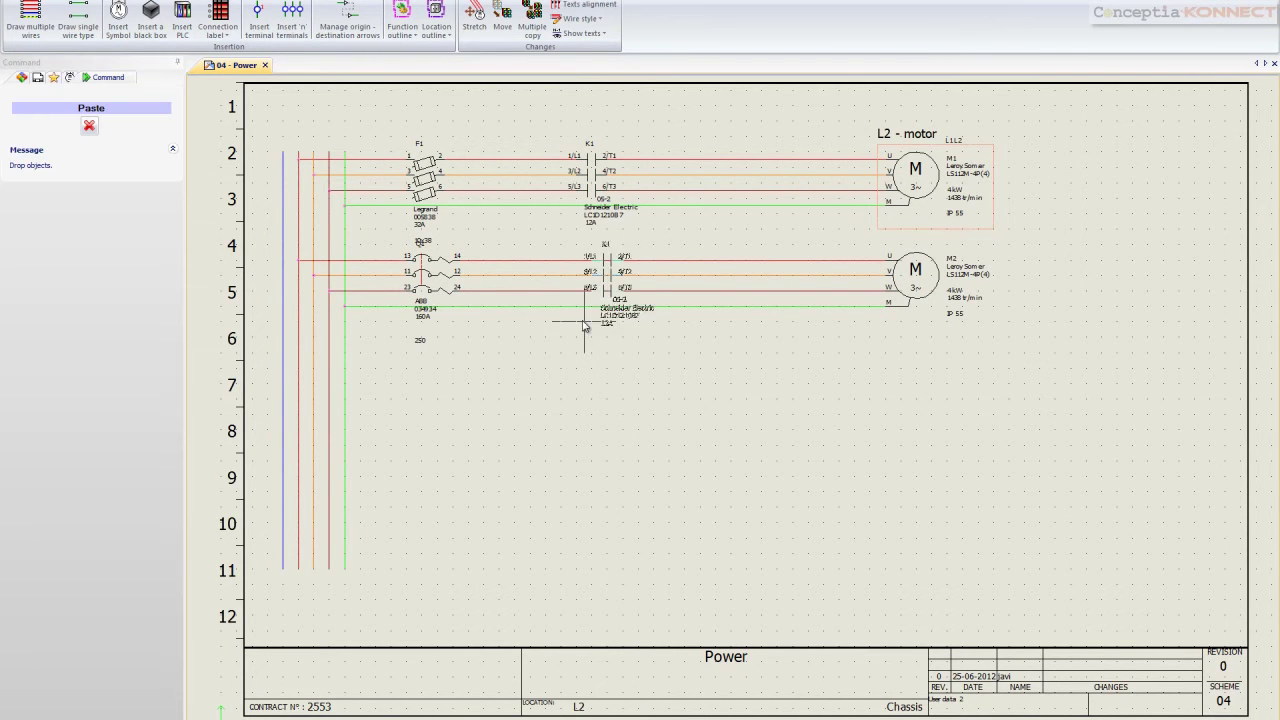
left_click(571, 322)
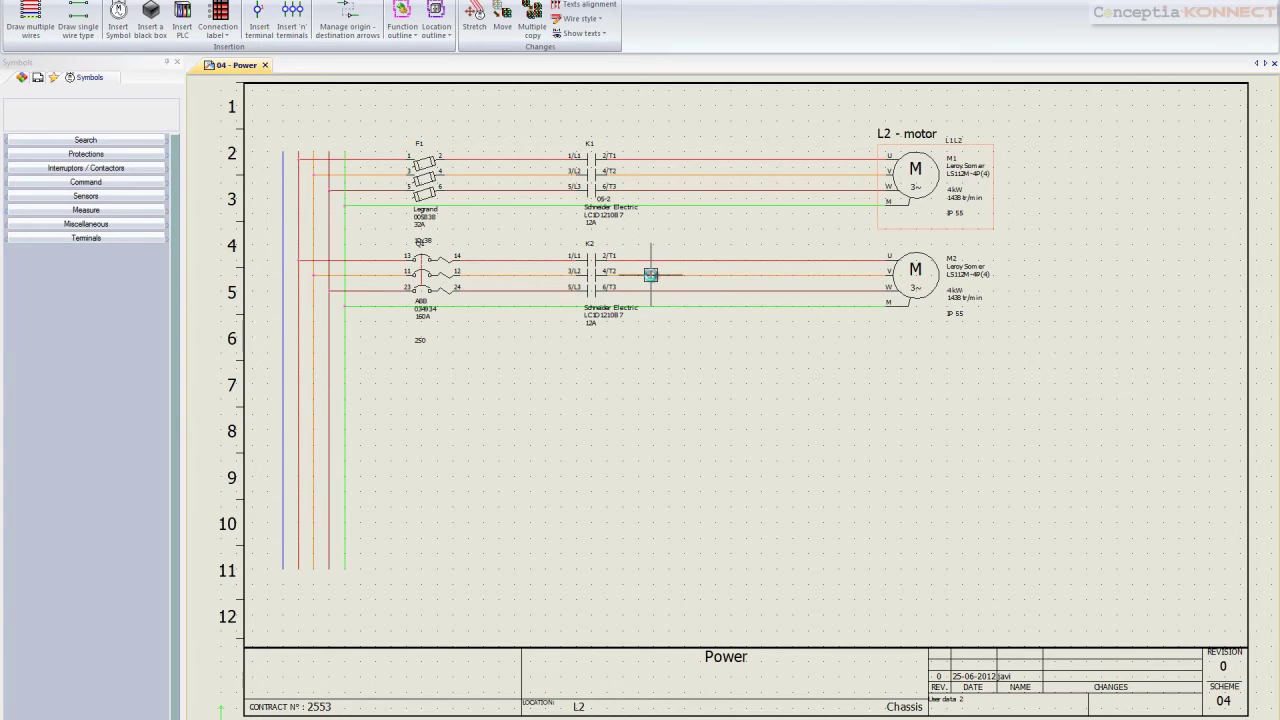
Drag the transformer macro onto row 9, adding breaker Q2 feeding transformer T1
left_click(55, 78)
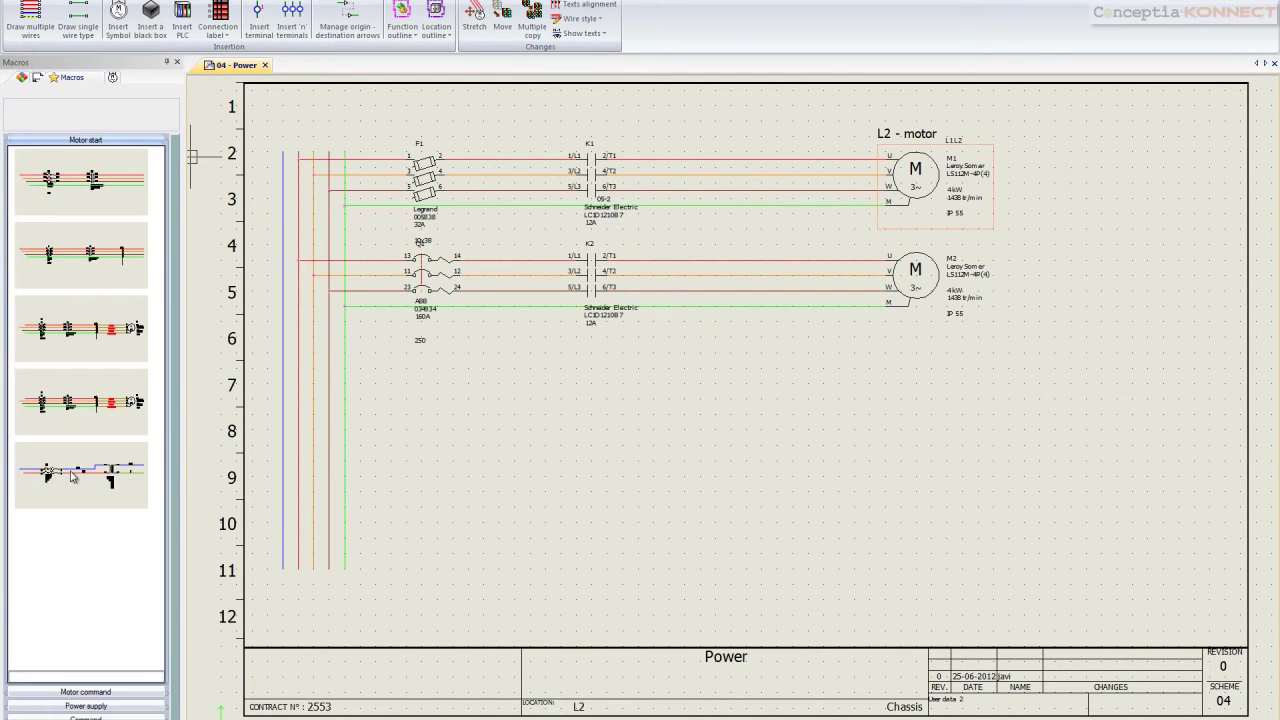
left_click_drag(261, 488, 466, 479)
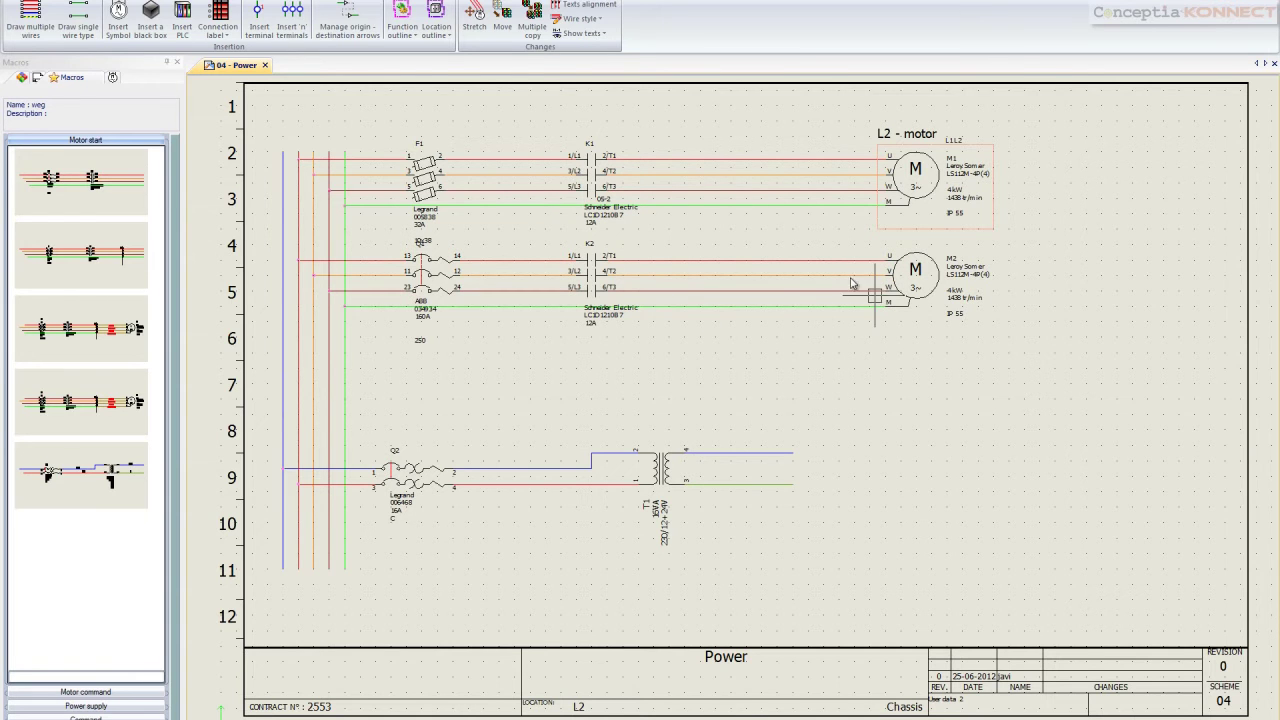
Draw a location outline around motor M2 and assign it to 'L2 - motor'
left_click(435, 18)
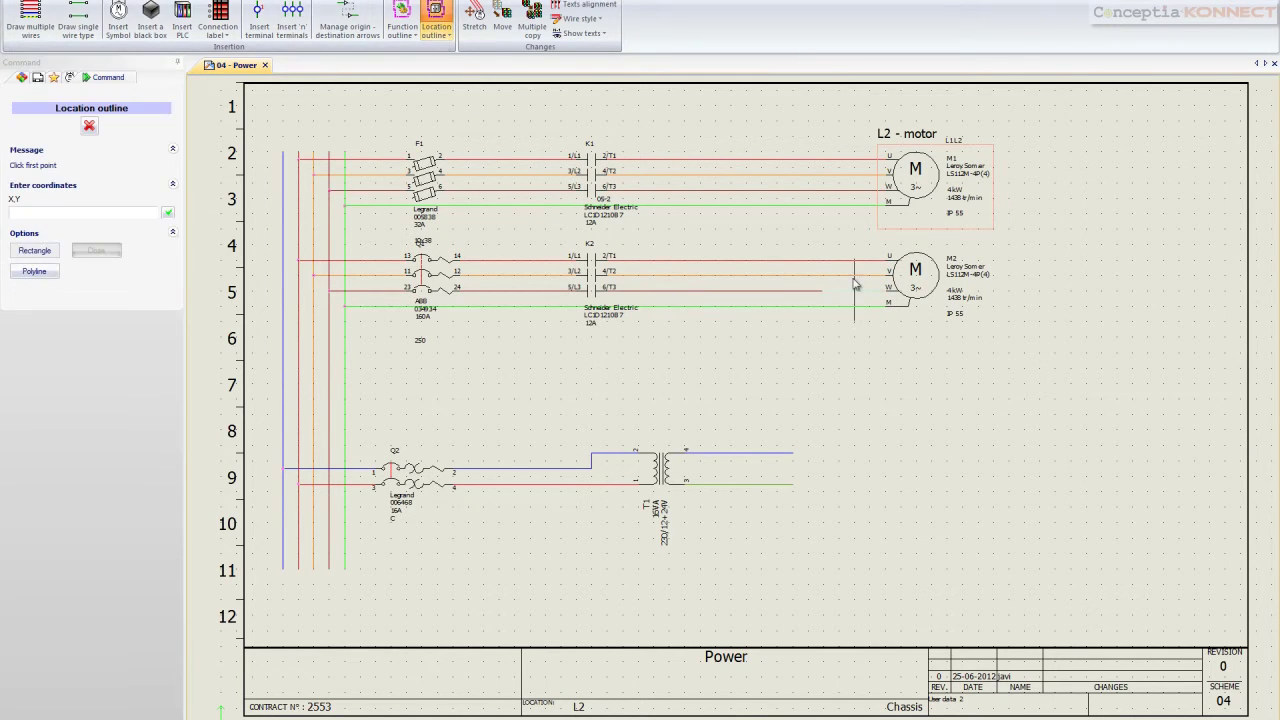
left_click(888, 255)
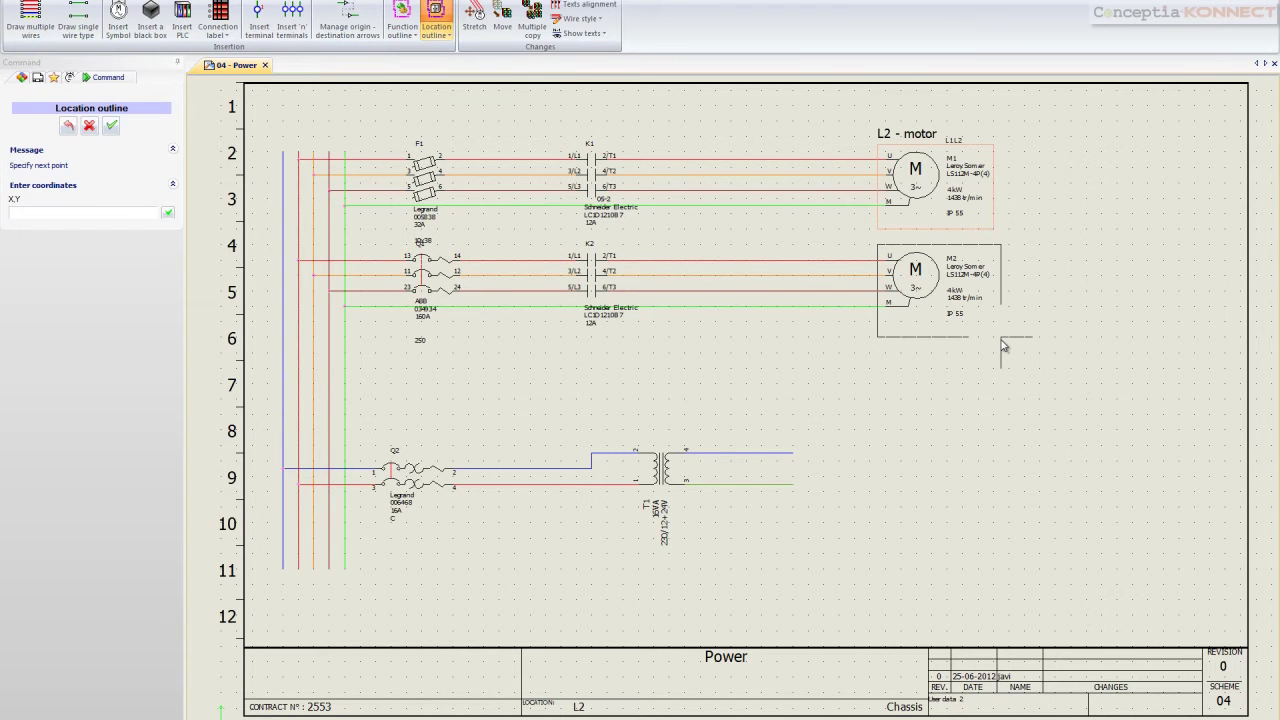
left_click(1001, 338)
left_click(275, 256)
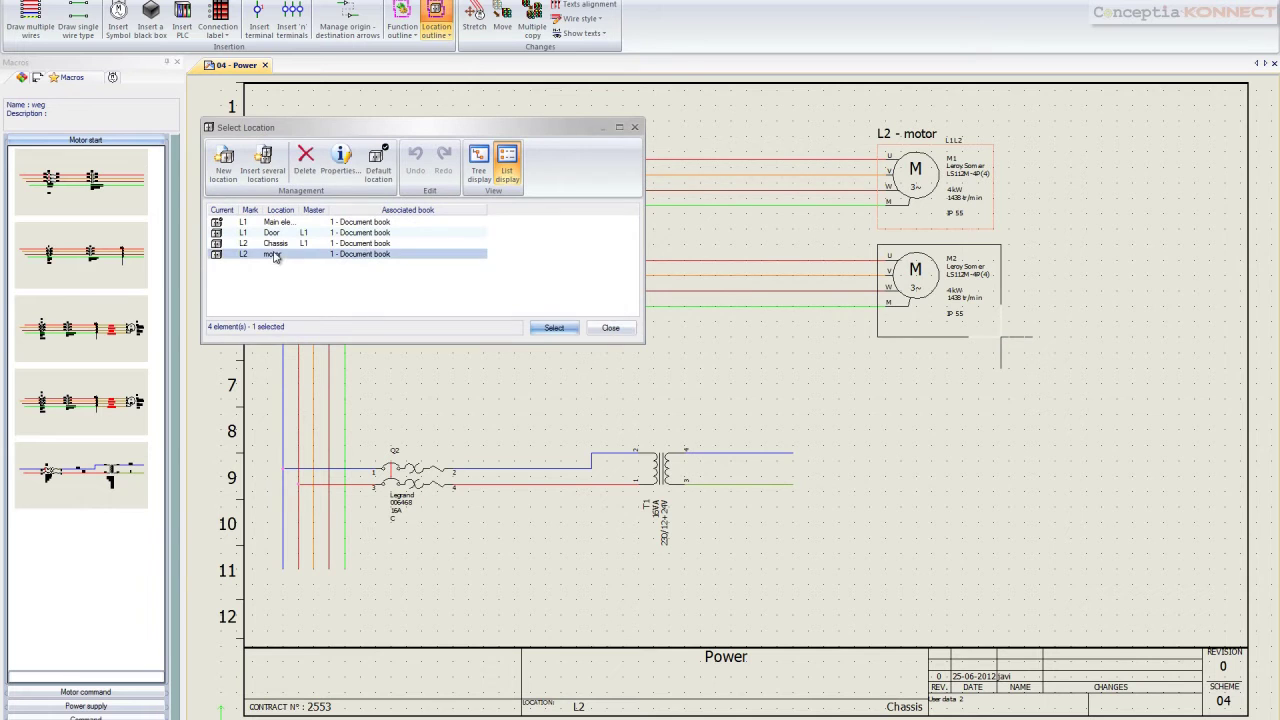
left_click(553, 329)
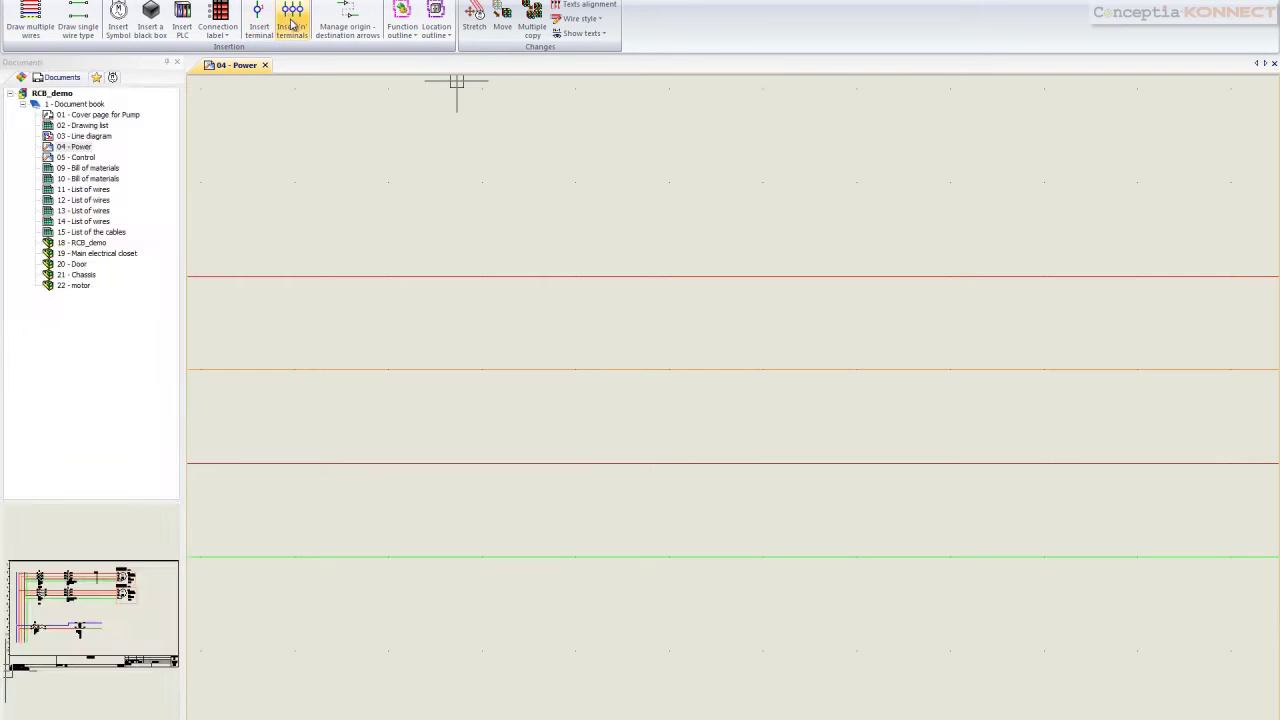
Insert terminals 1–4 of strip =F1-X2 along a vertical axis across the four M2 wires
left_click(290, 18)
left_click(903, 183)
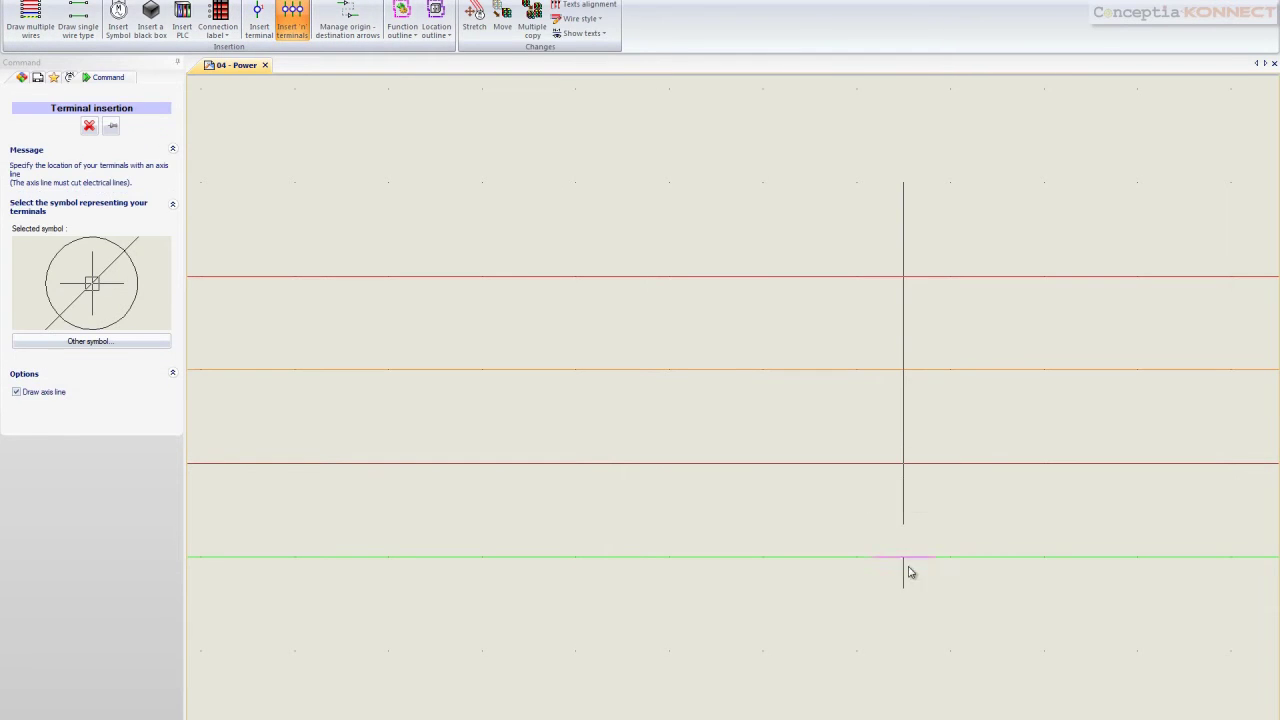
left_click(903, 604)
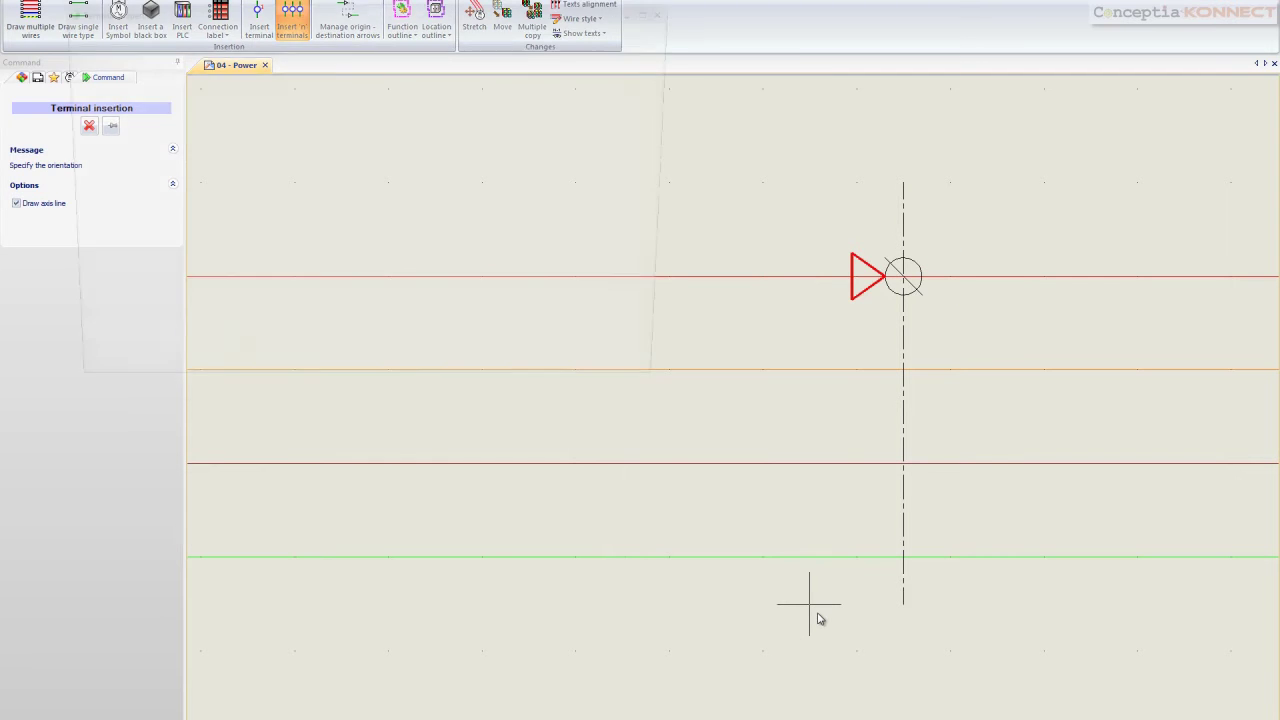
left_click(809, 604)
left_click(562, 108)
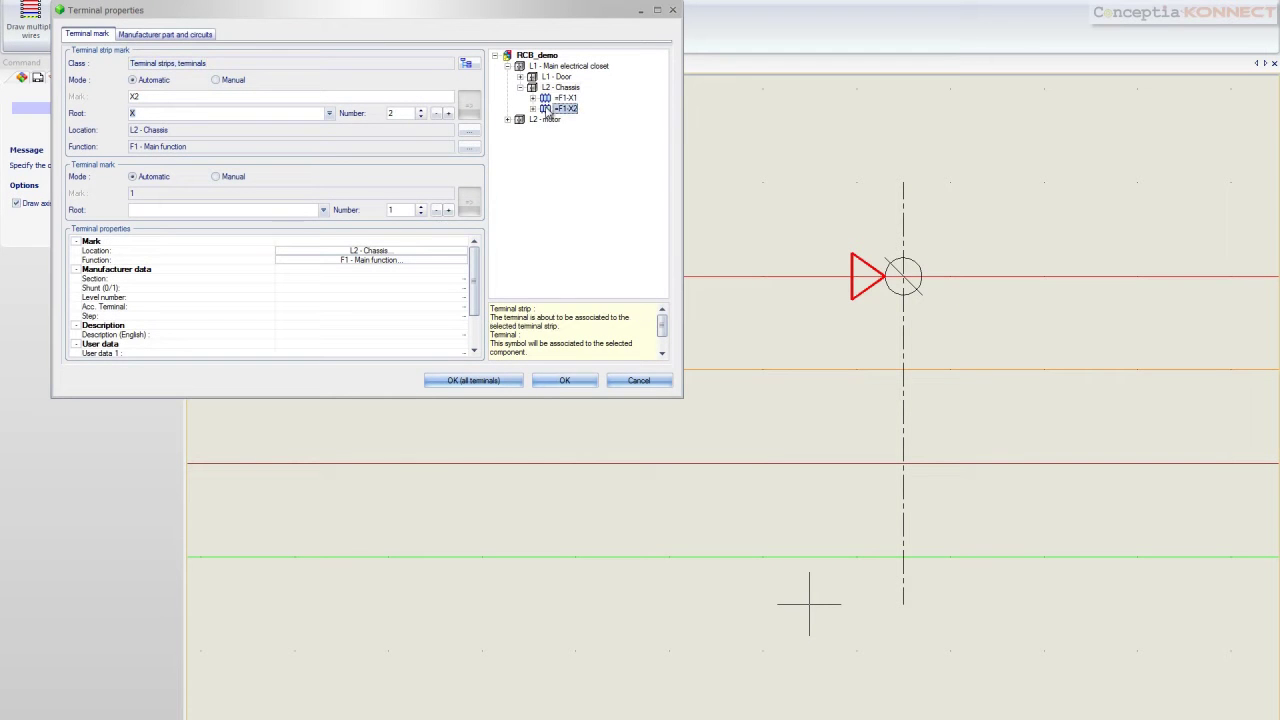
left_click(473, 380)
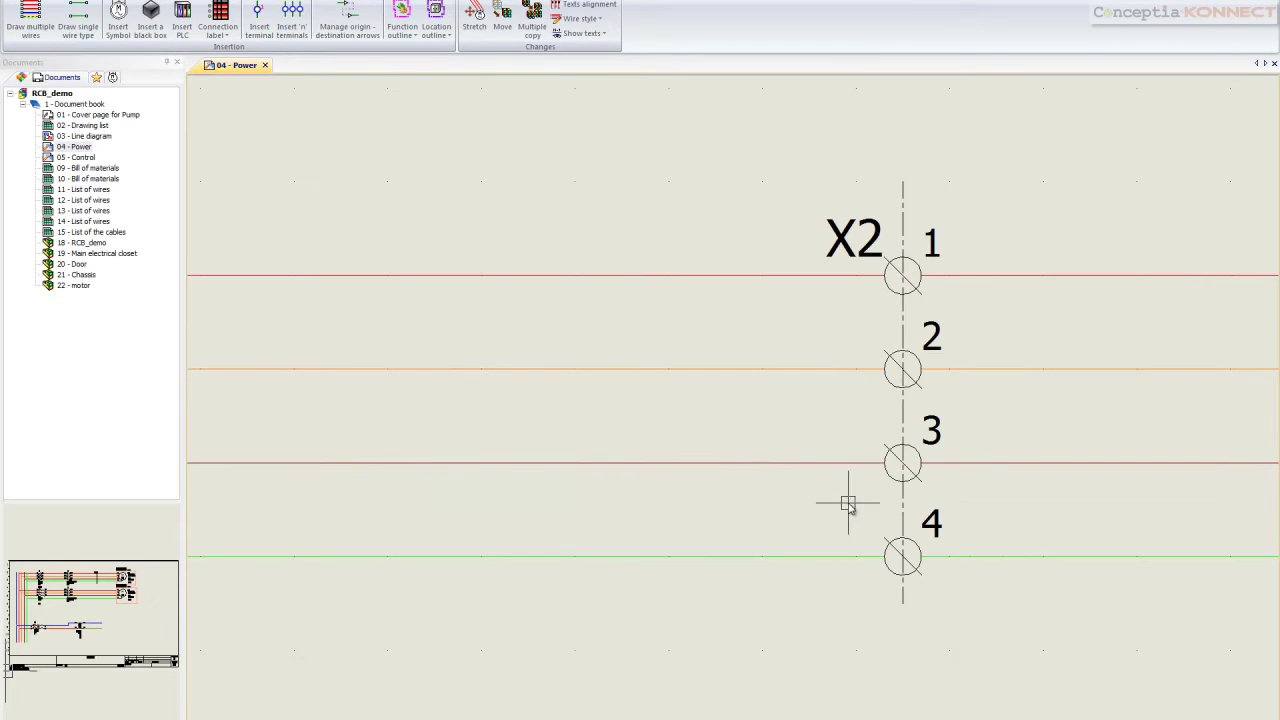
Select the four wires right of the X2 terminals and open Associate cable cores
scroll(1037, 220, "down", 3)
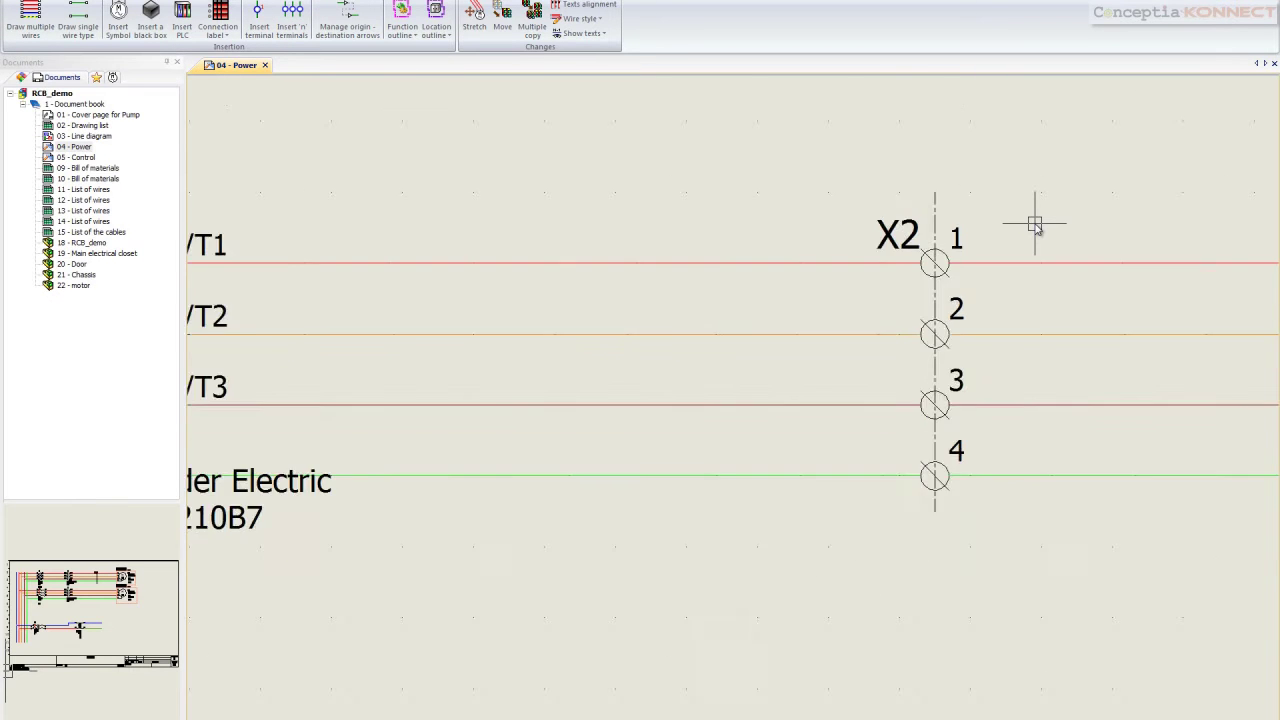
scroll(1035, 225, "down", 1)
left_click_drag(1157, 489, 1088, 240)
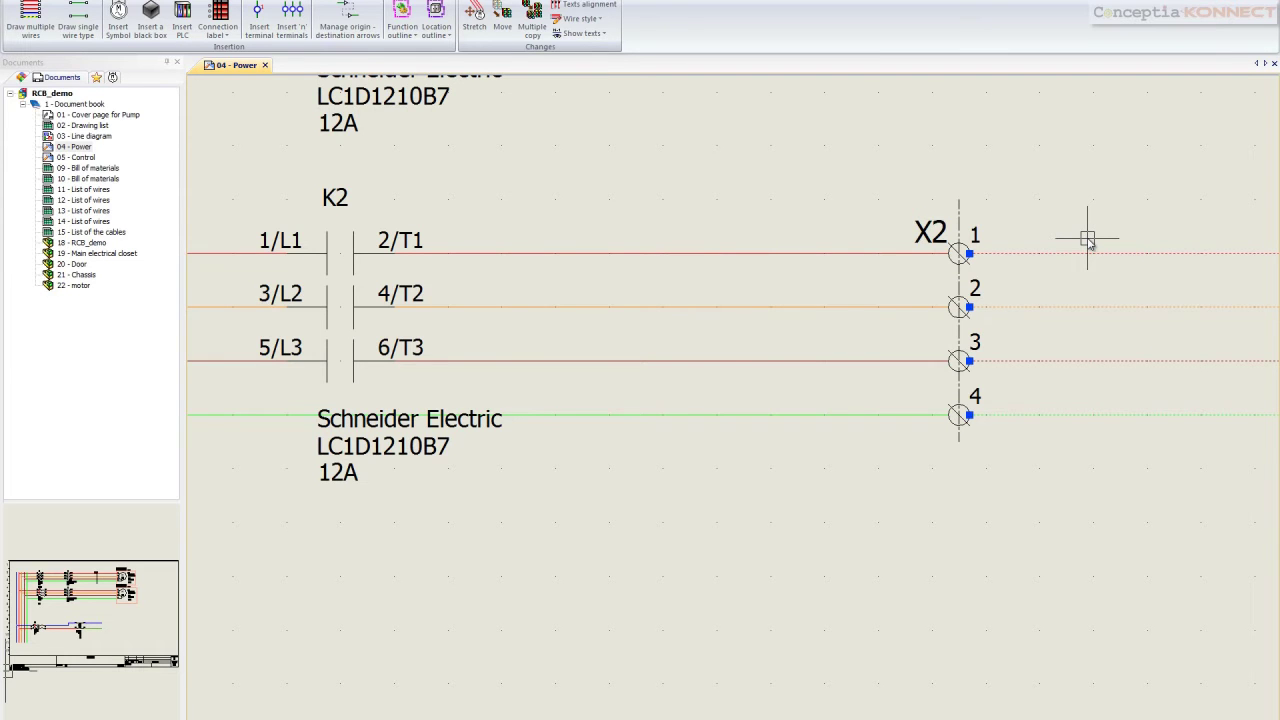
right_click(1088, 240)
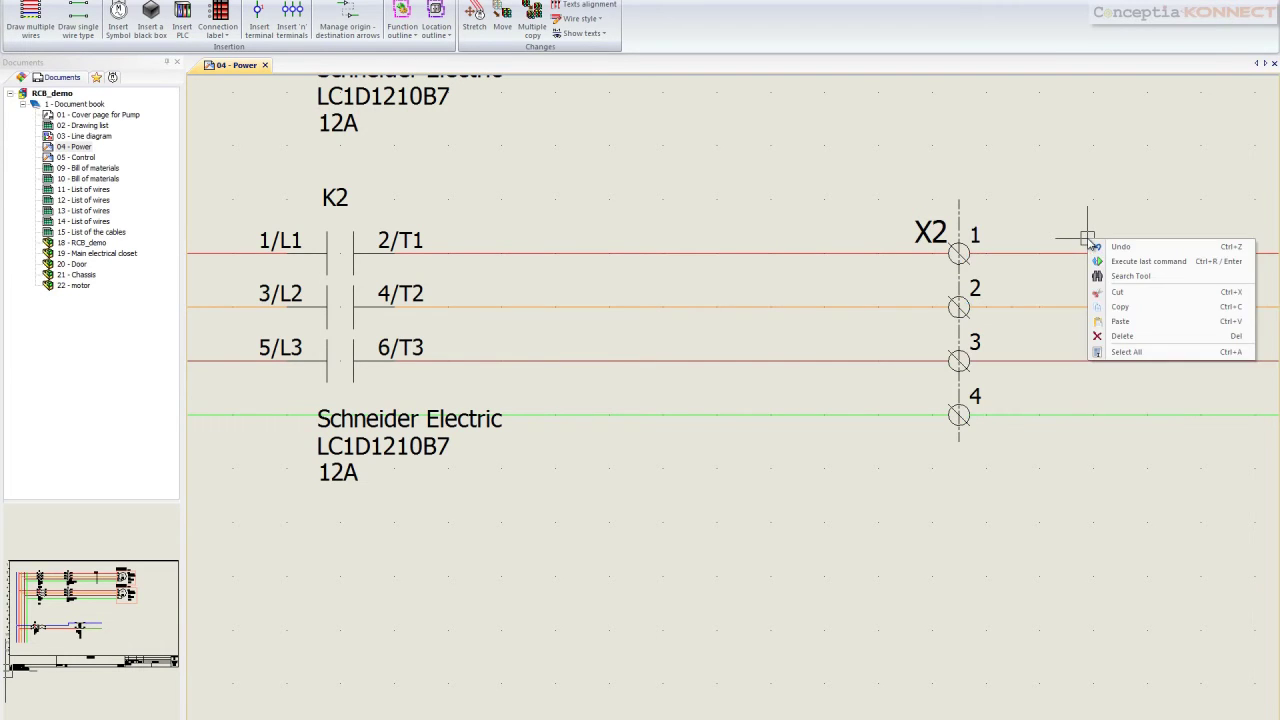
left_click(1050, 218)
left_click_drag(1165, 478, 1118, 214)
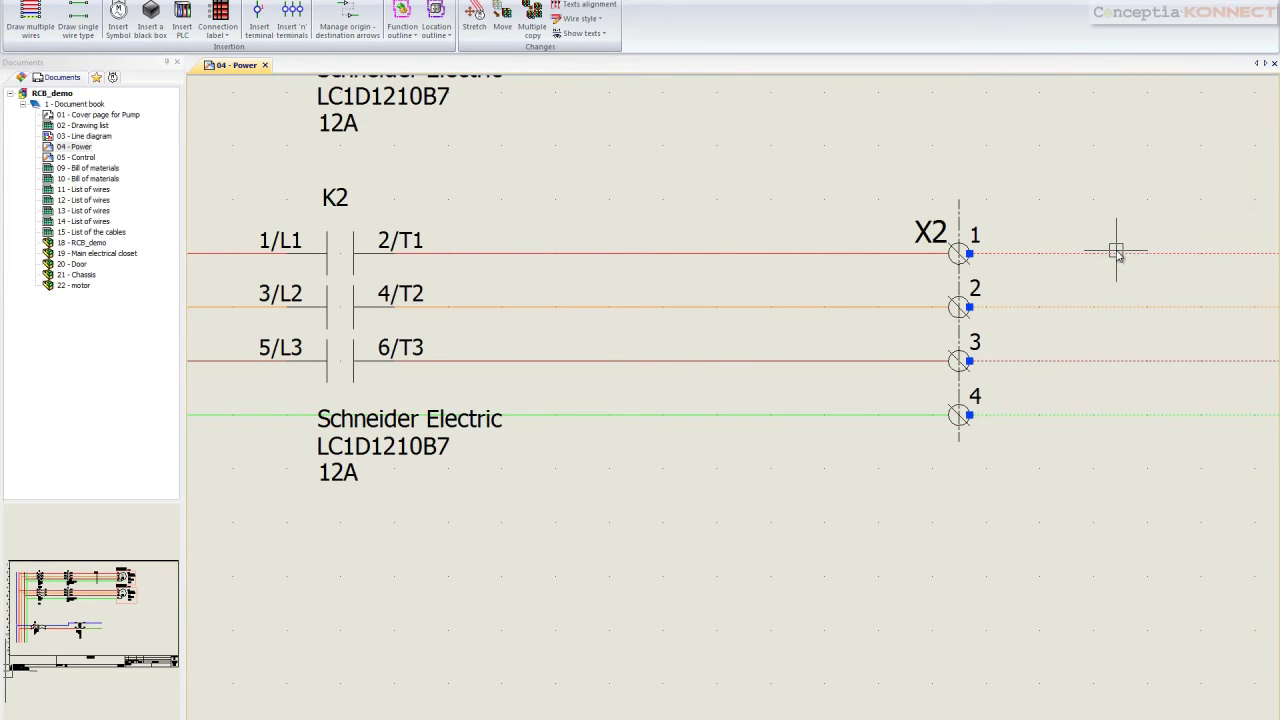
right_click(1118, 254)
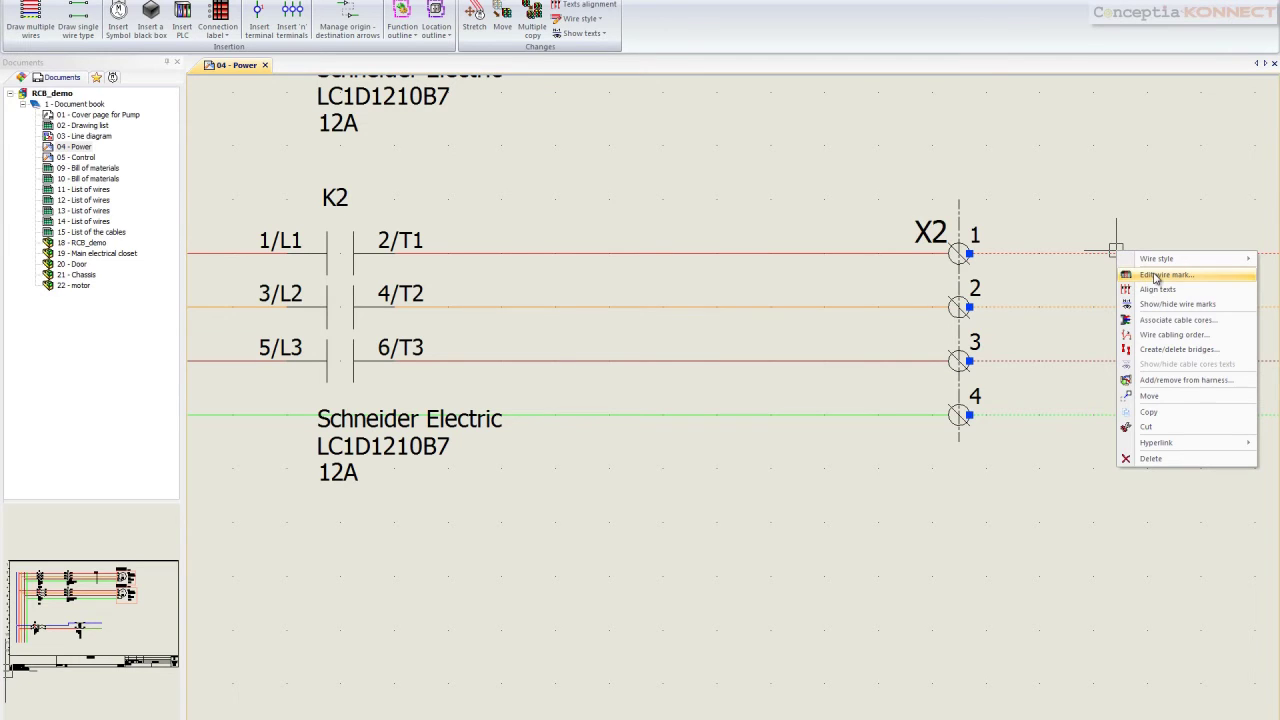
left_click(1160, 320)
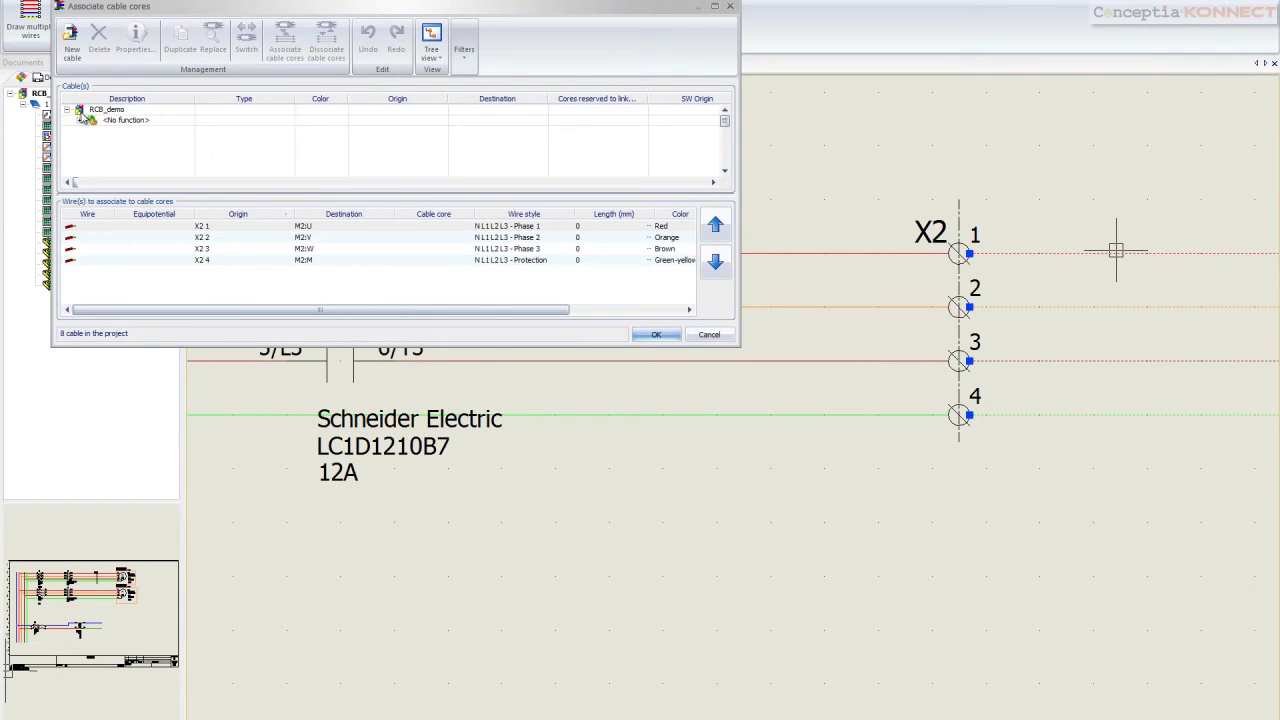
Associate cable W1's cores L1-Black, L2-Black, L3-Black and Ground with the four X2 wires
left_click(80, 120)
left_click(92, 131)
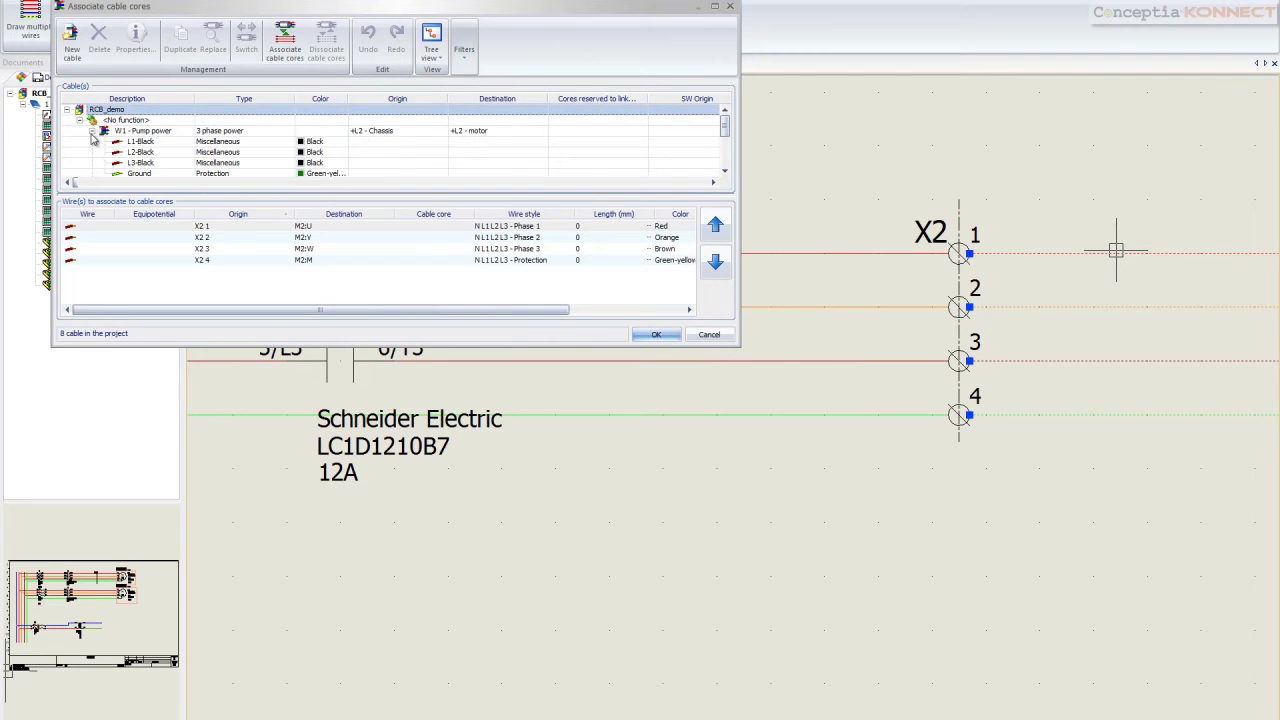
left_click(134, 143)
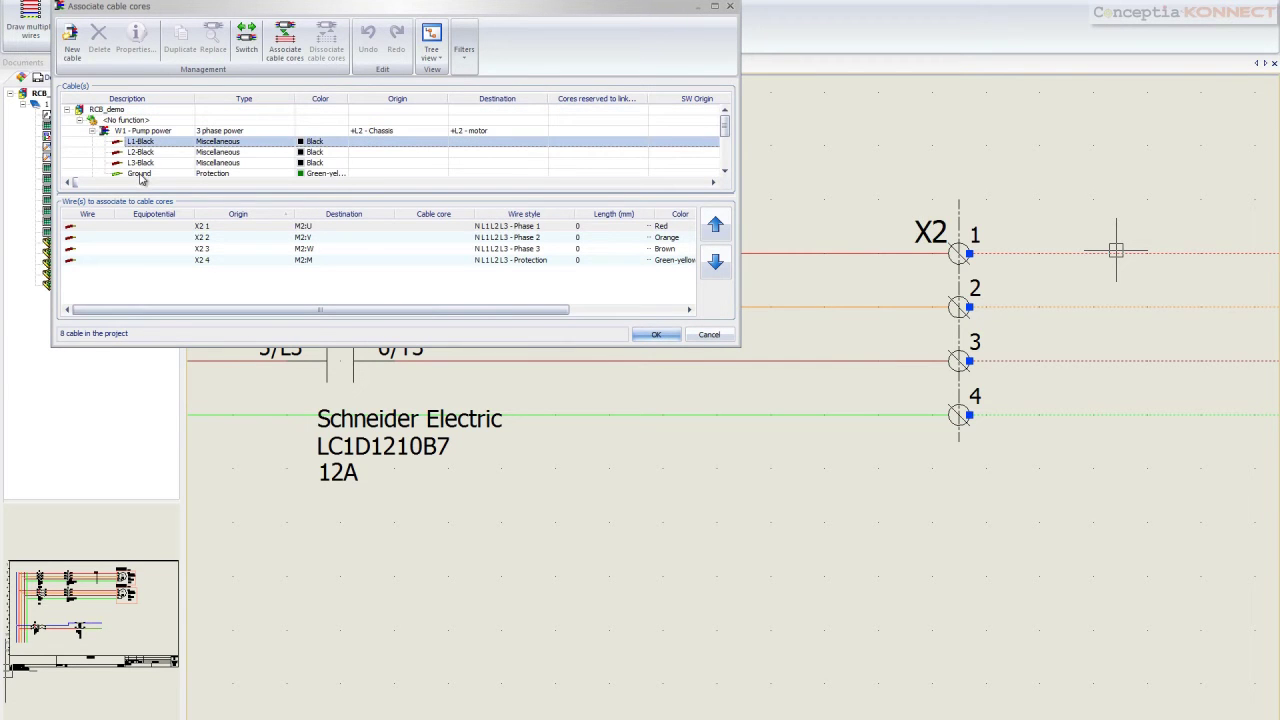
left_click(140, 174, "shift")
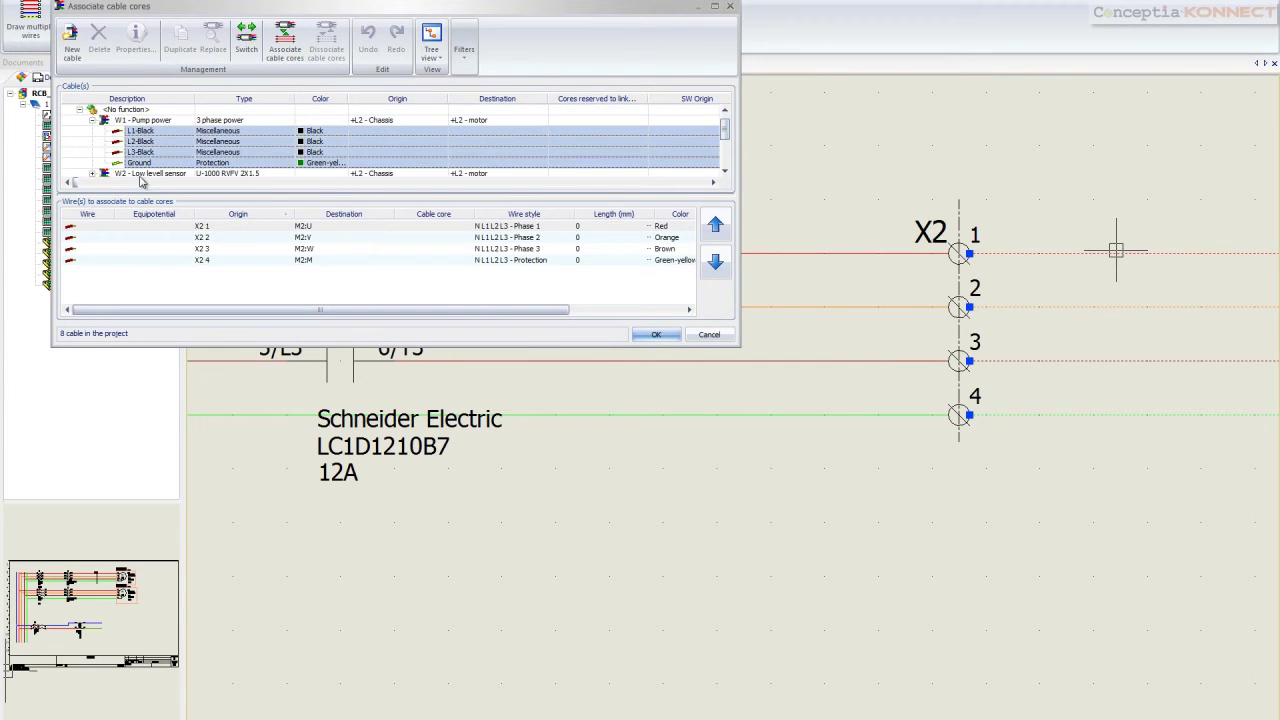
left_click(123, 229)
left_click(126, 262, "shift")
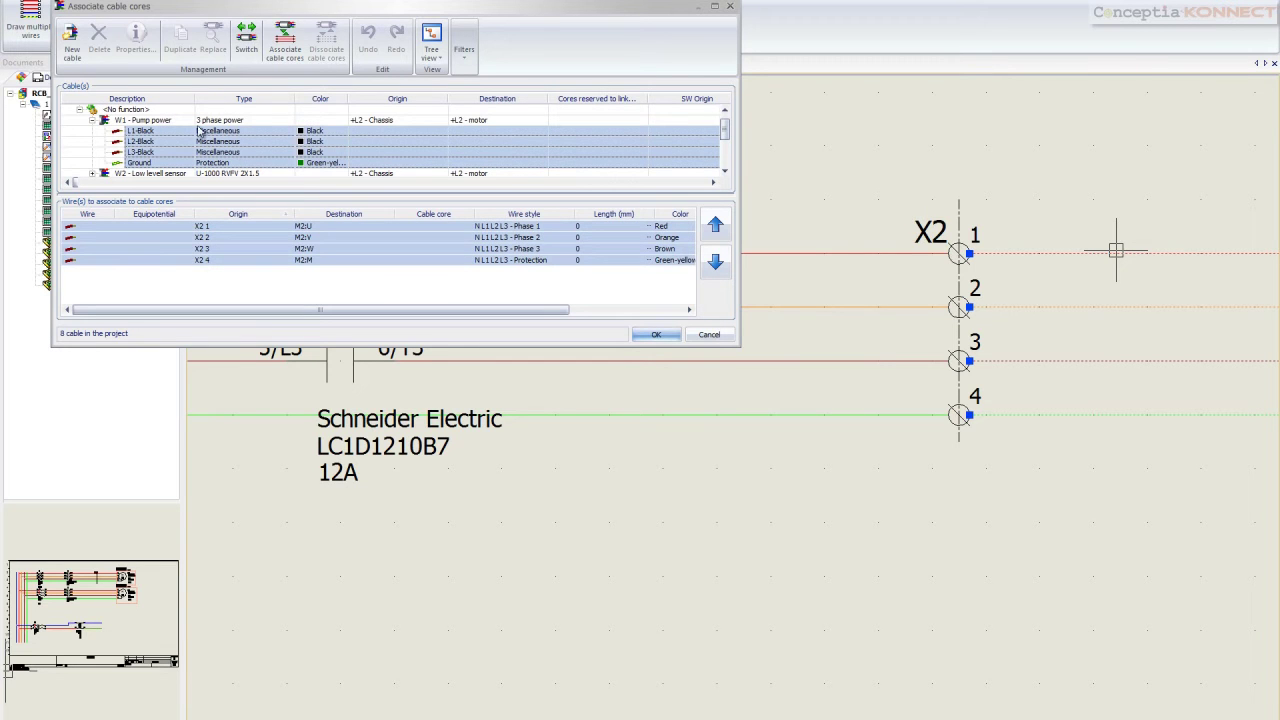
left_click(285, 47)
left_click(357, 216)
left_click(350, 222)
left_click(656, 334)
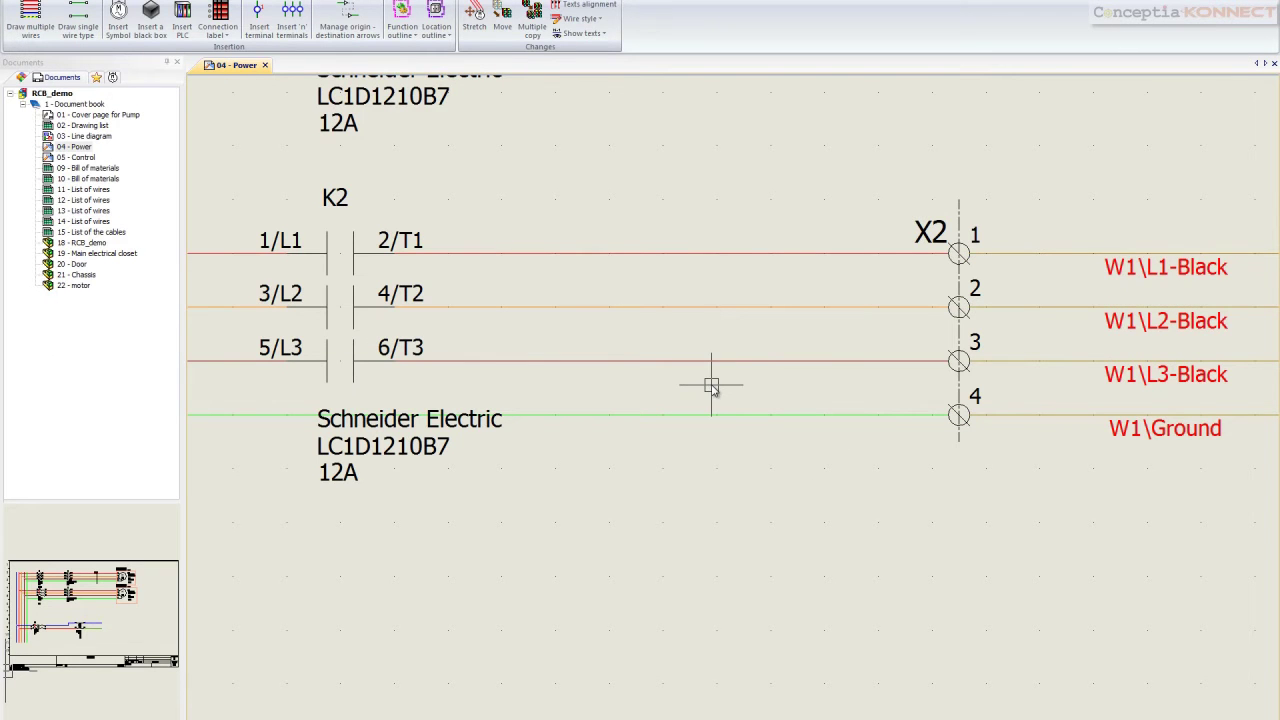
Open the terminal strip editor for X2 from the Power sheet
left_click(126, 102)
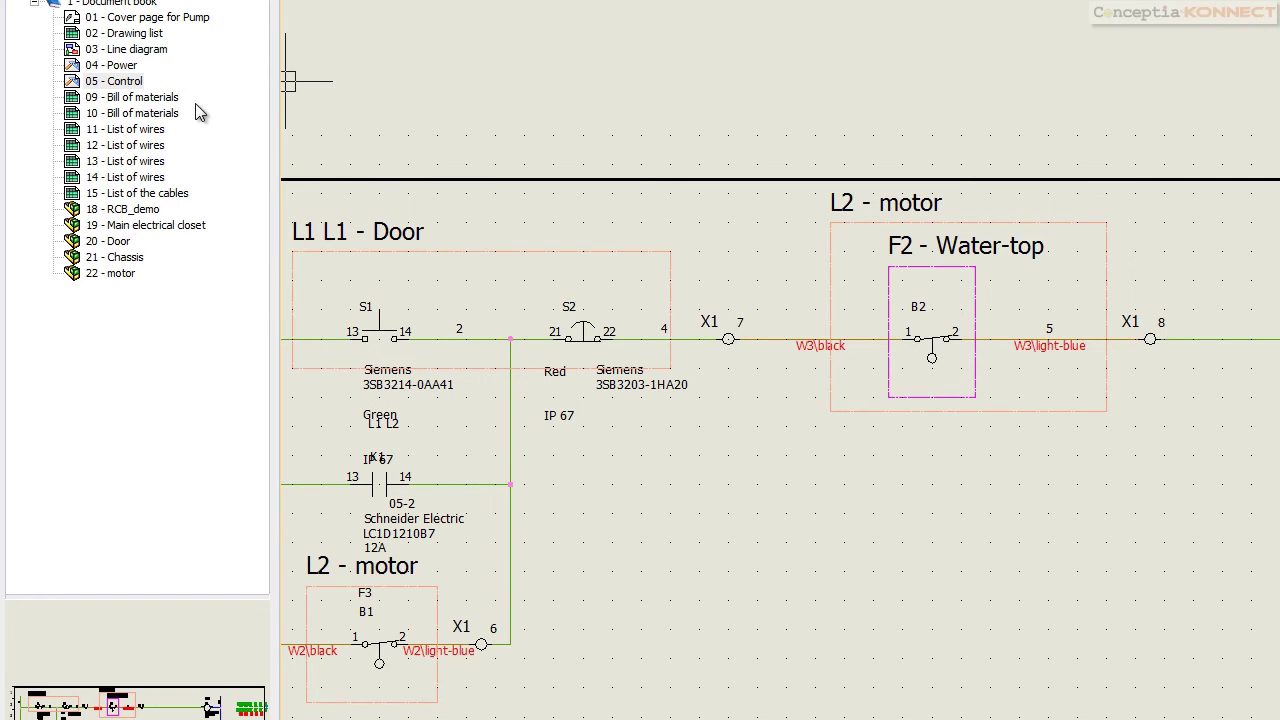
left_click(115, 66)
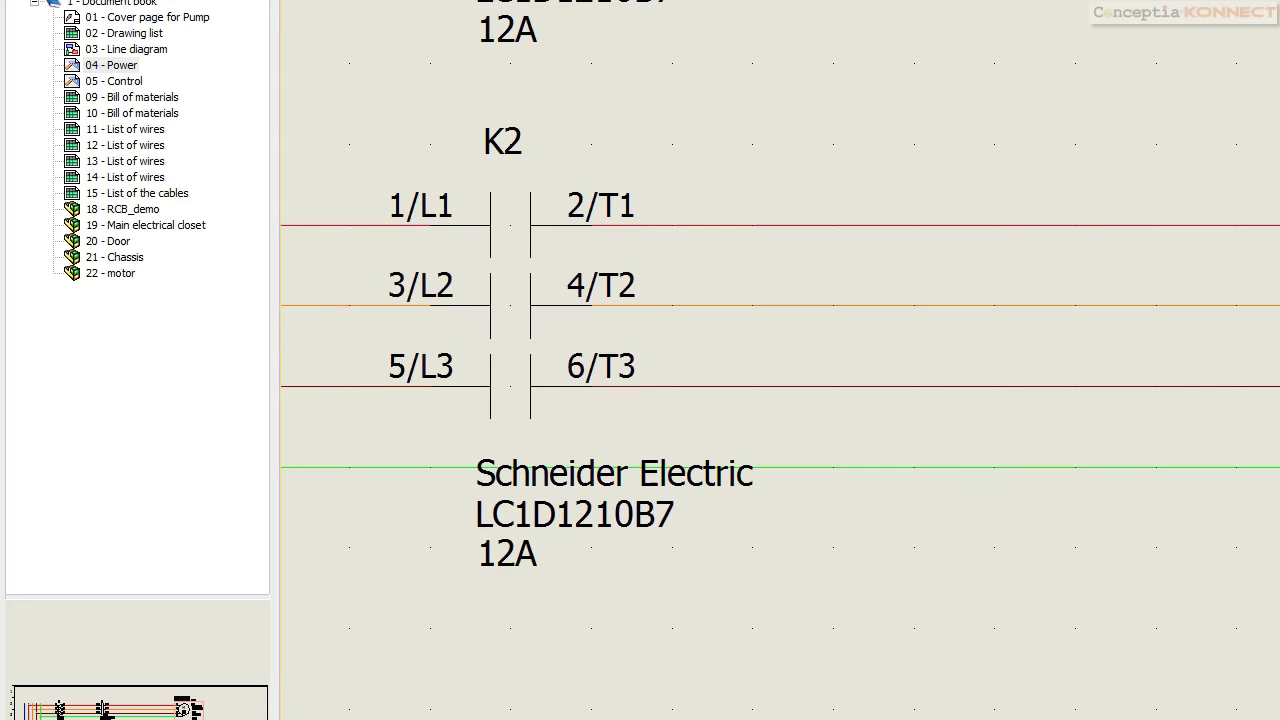
right_click(972, 236)
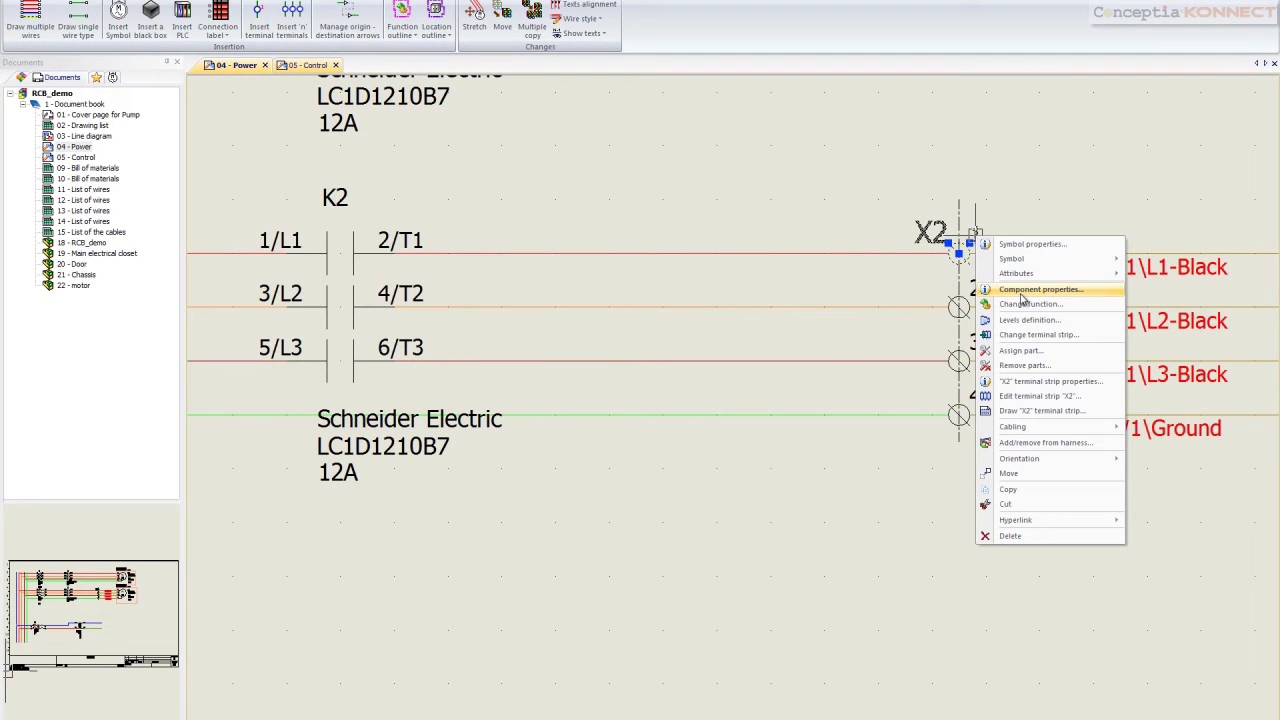
left_click(1030, 396)
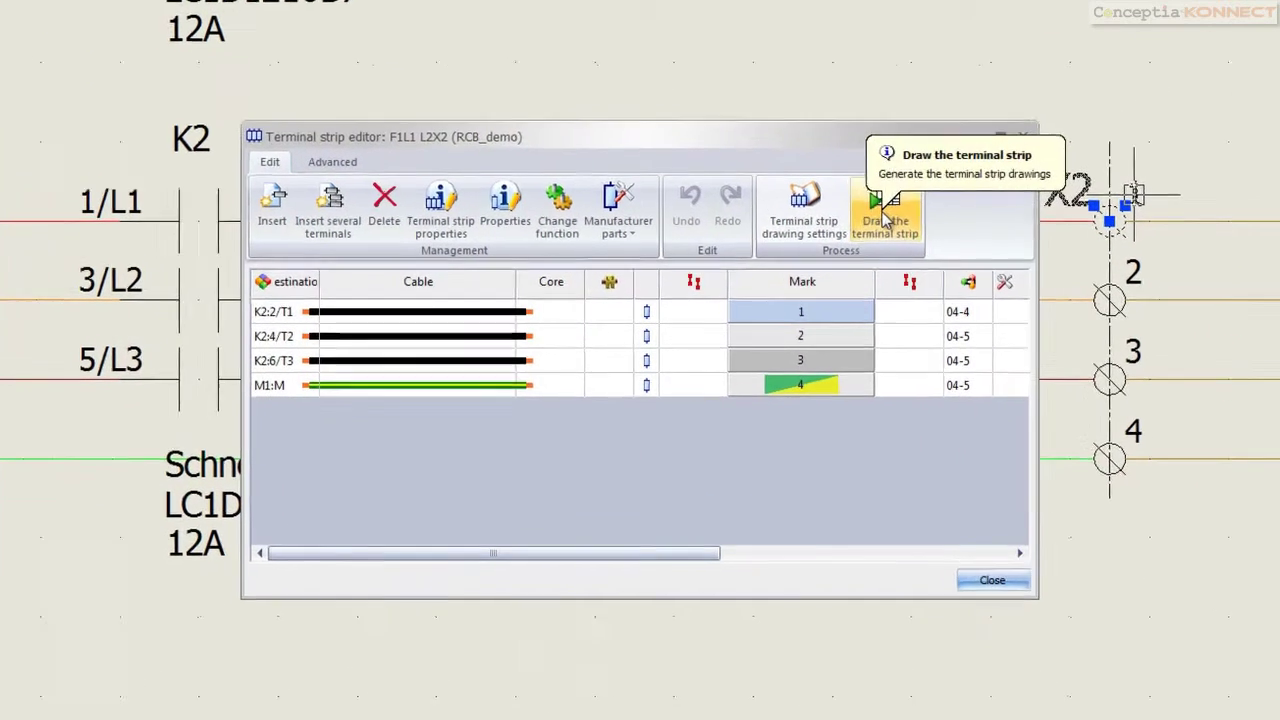
Draw the X2 terminal strip into the Document book and close the editor
left_click(805, 250)
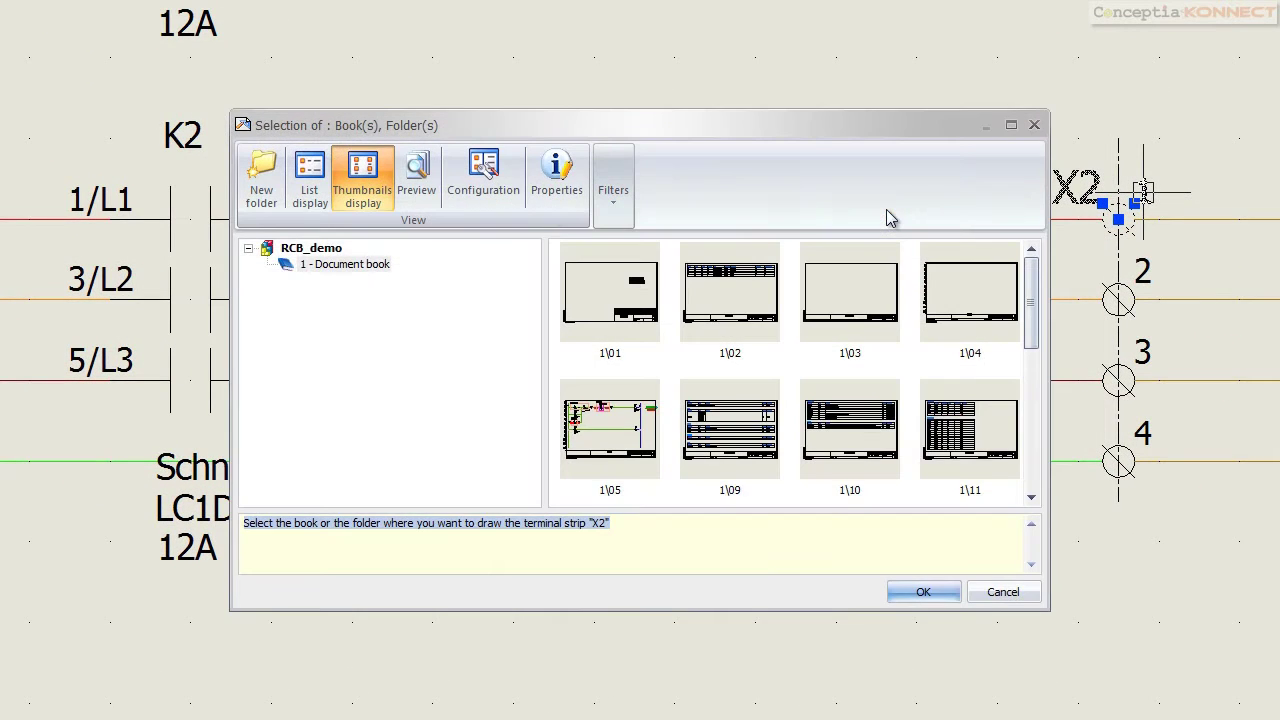
left_click(1012, 592)
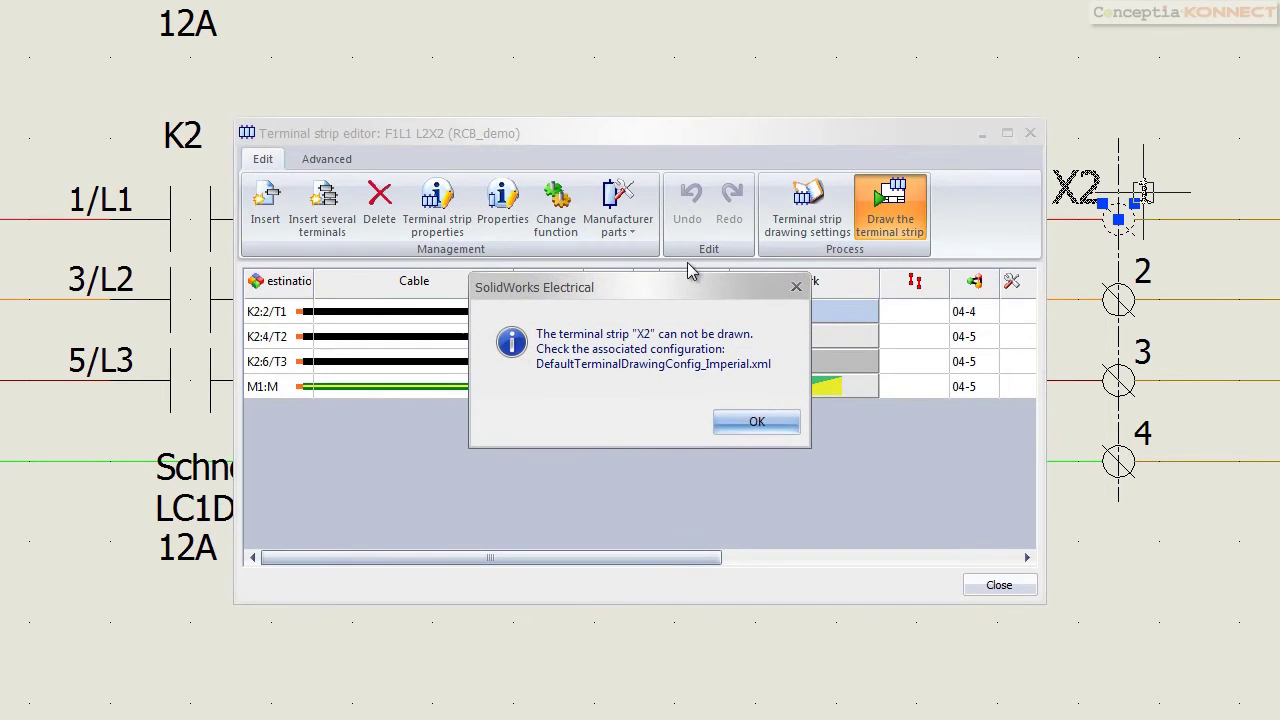
left_click(742, 424)
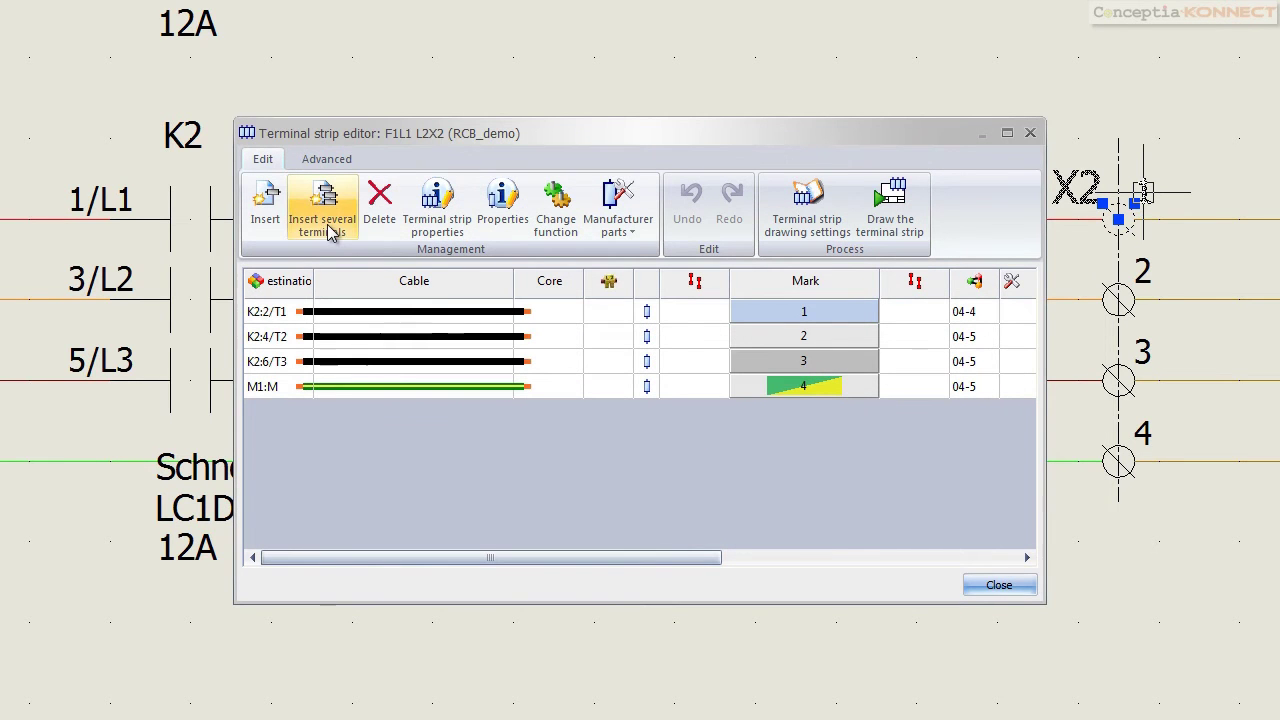
left_click(890, 210)
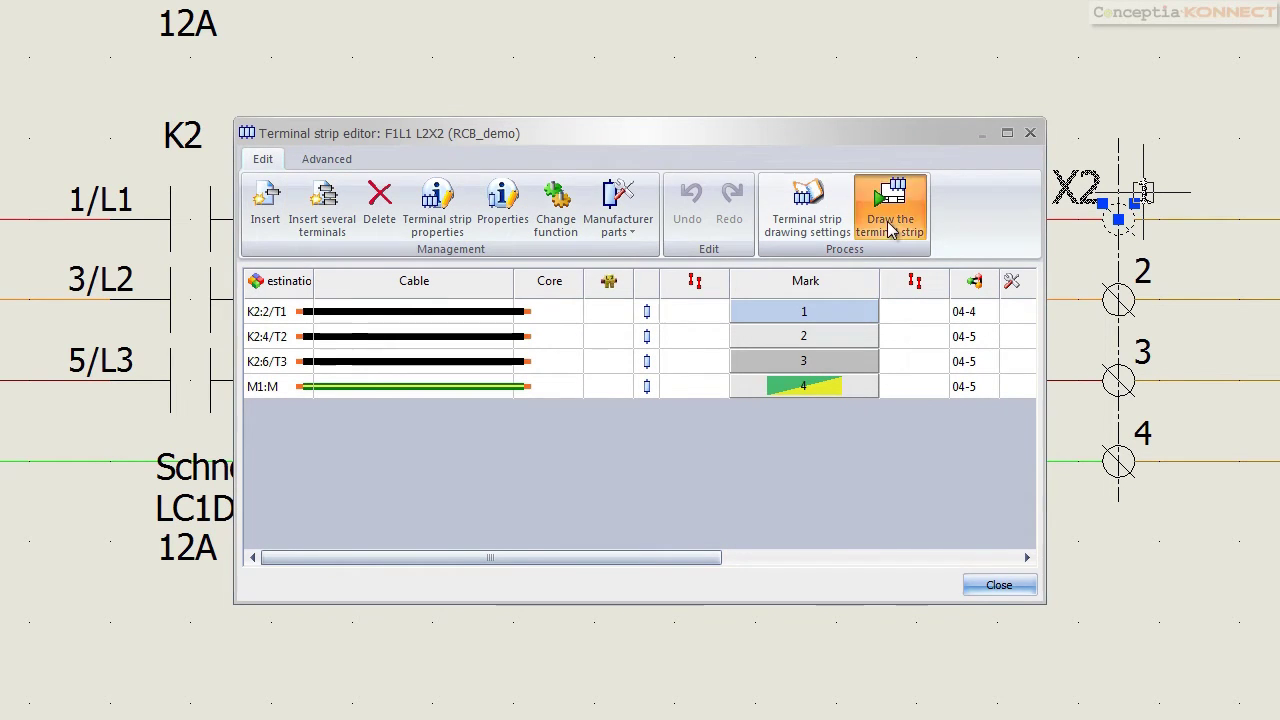
left_click(920, 589)
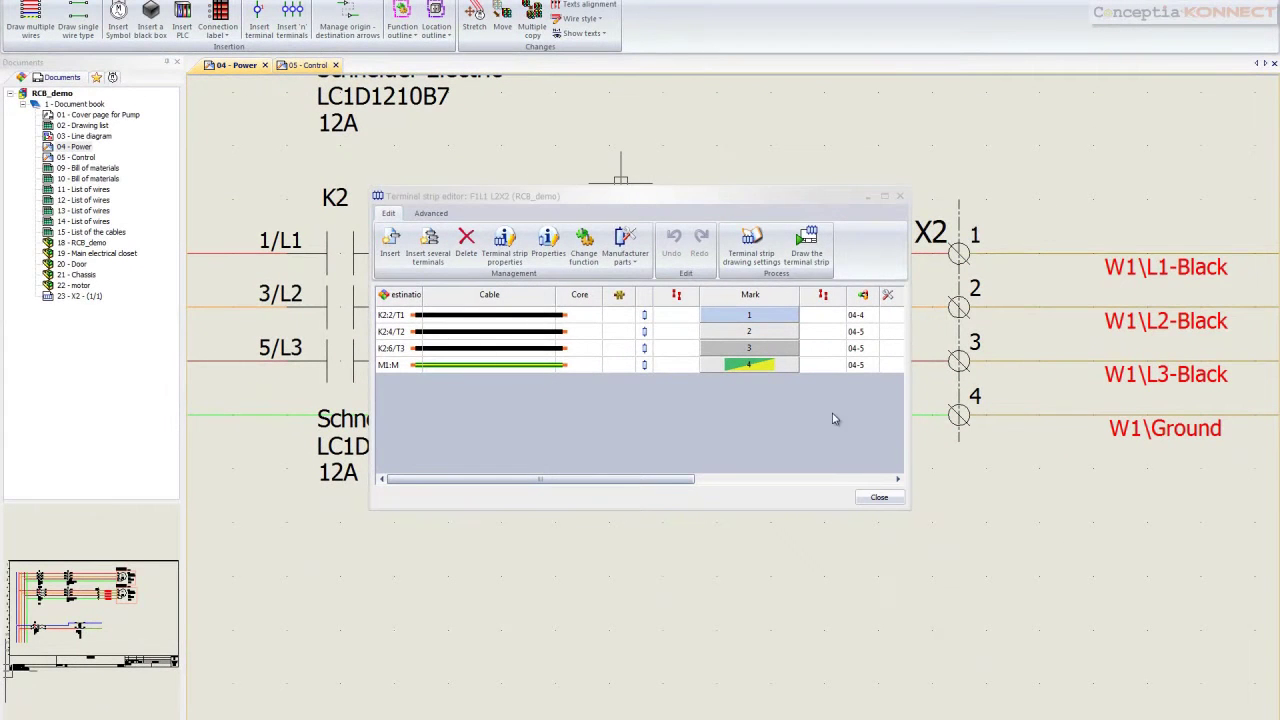
left_click(879, 497)
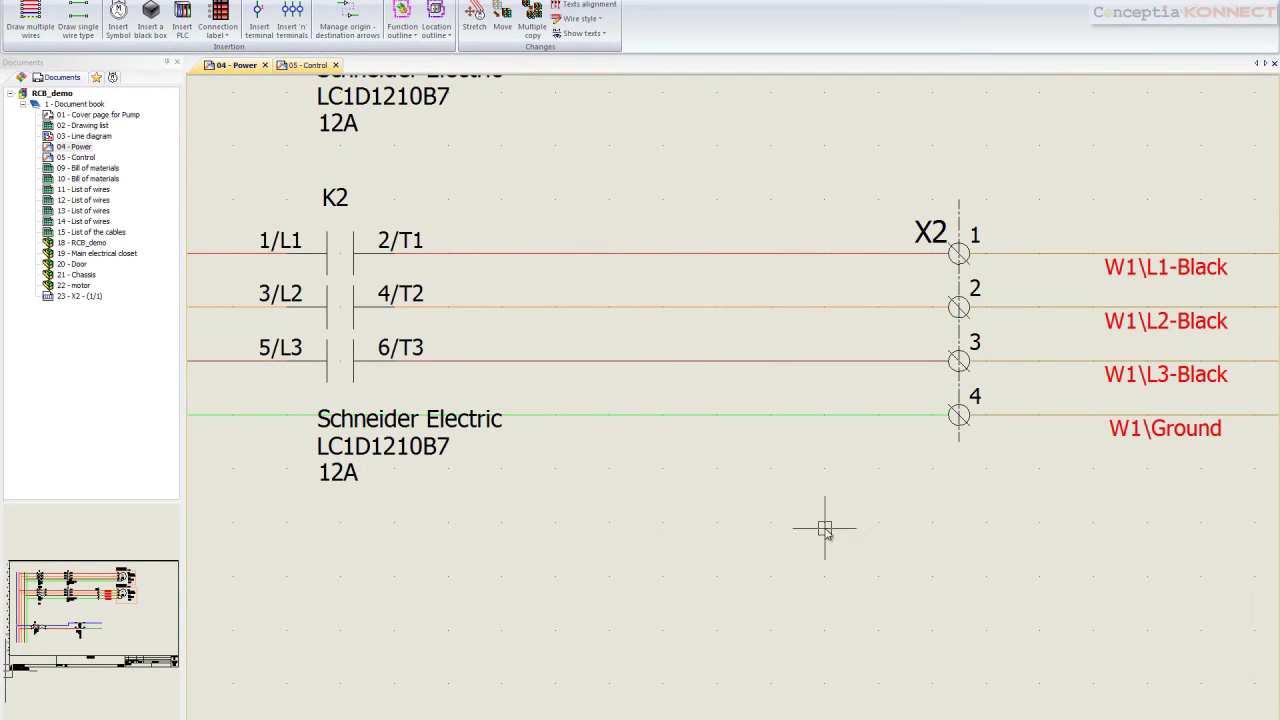
Cancel Insert 'n' terminals and move '23 - X2 - (1/1)' above '18 - RCB_demo'
scroll(840, 183, "down", 1)
scroll(840, 183, "down", 3)
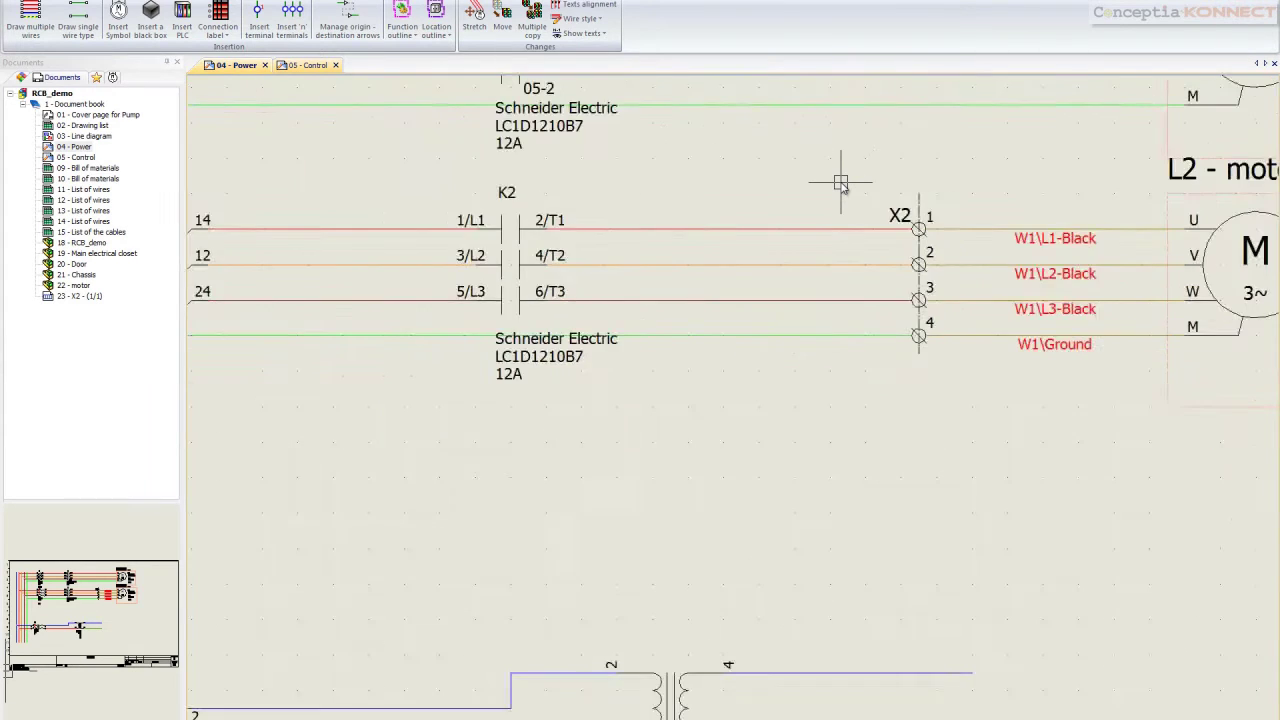
scroll(840, 183, "down", 2)
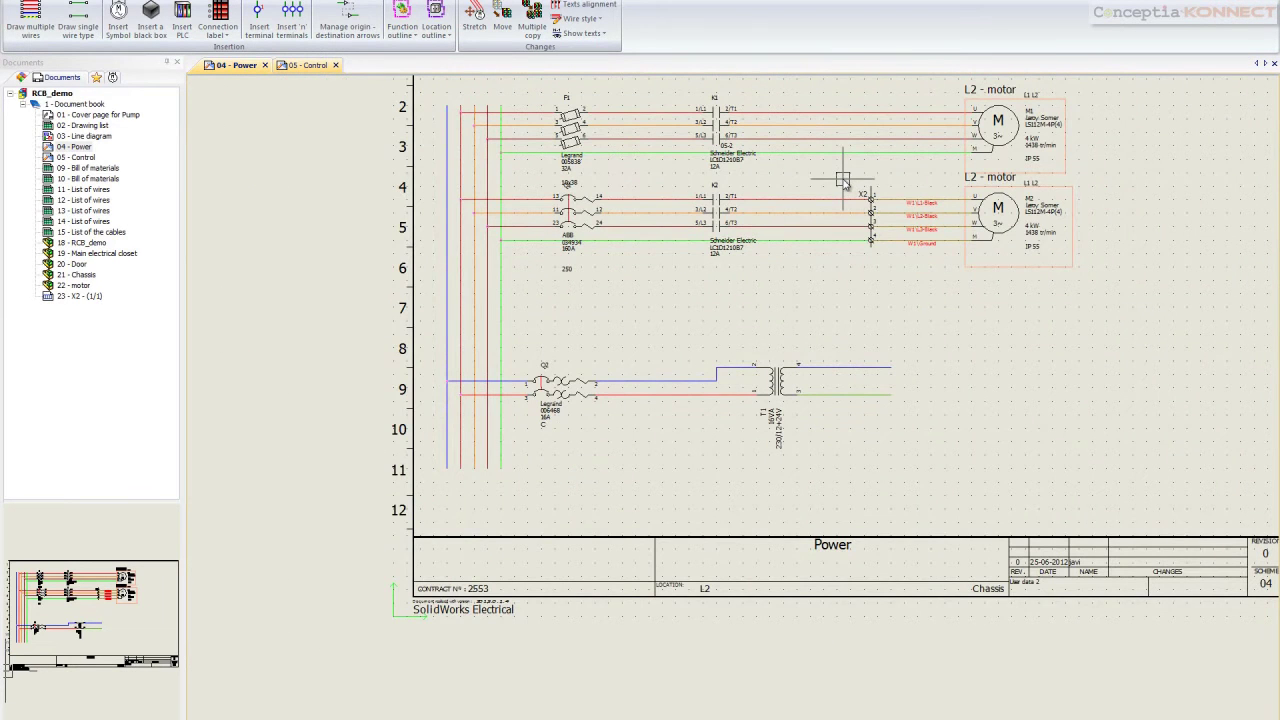
left_click(291, 20)
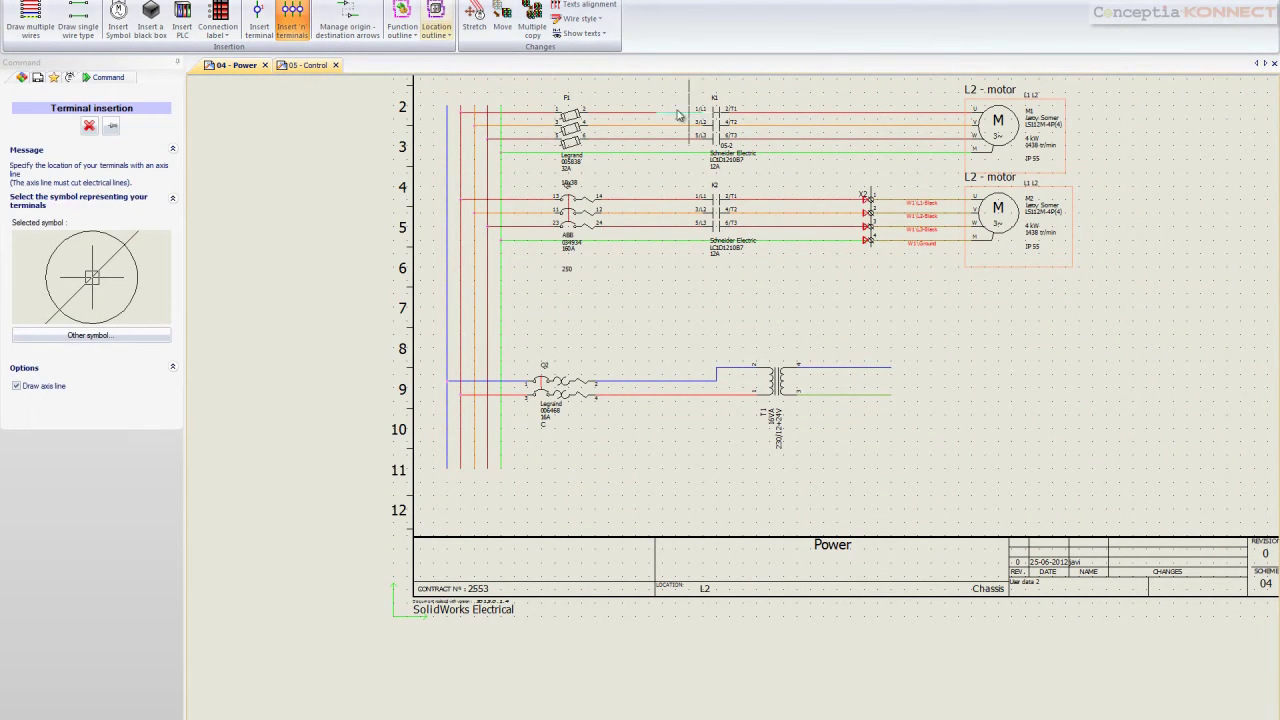
scroll(873, 112, "up", 2)
scroll(873, 112, "down", 2)
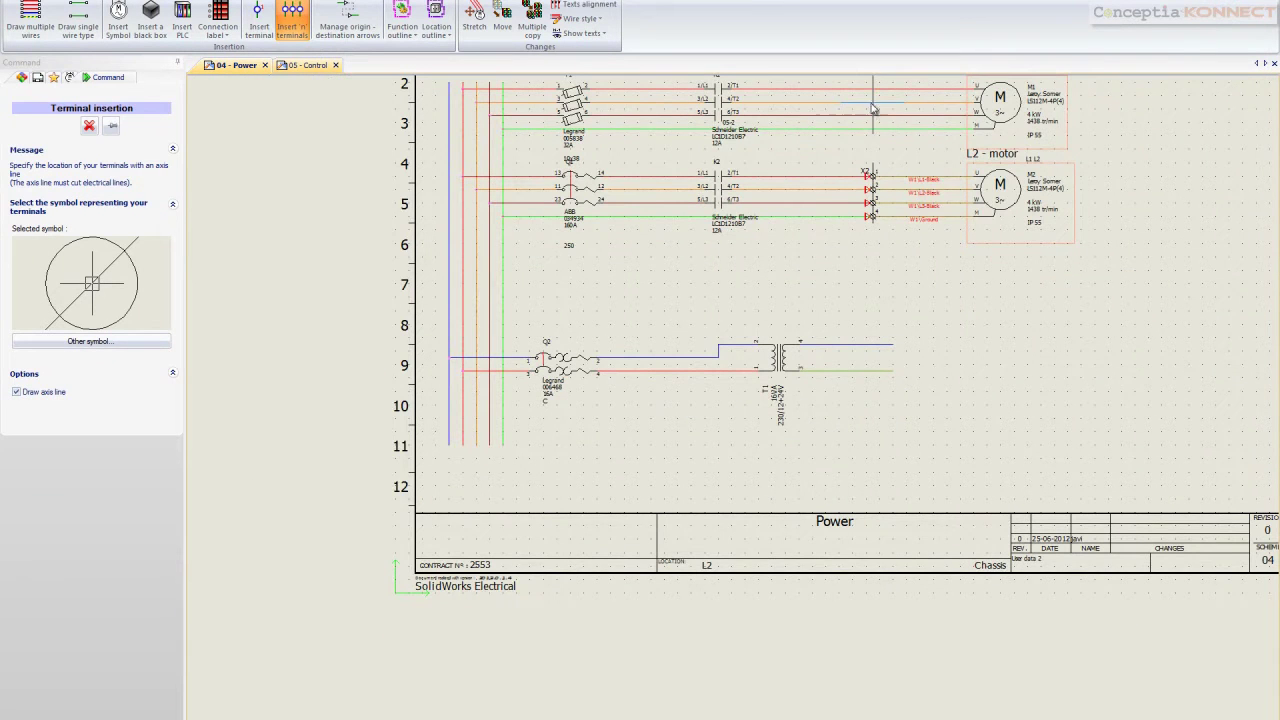
left_click(89, 127)
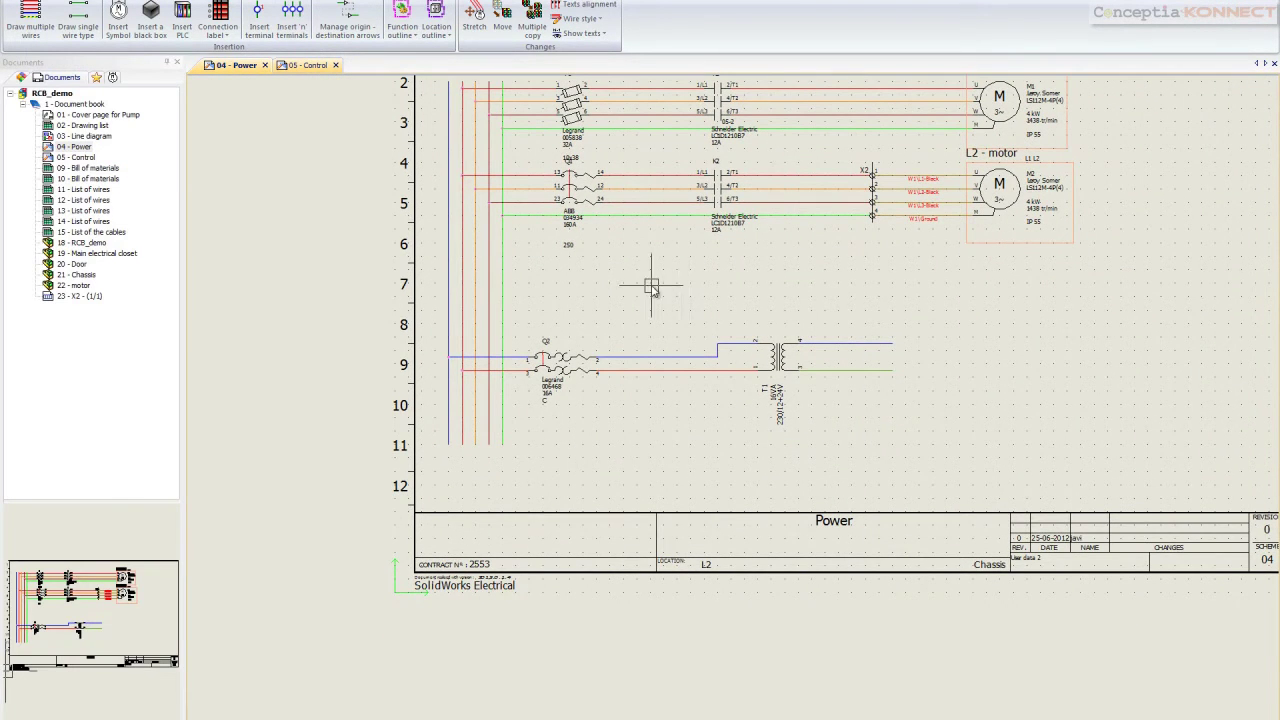
scroll(651, 287, "up", 3)
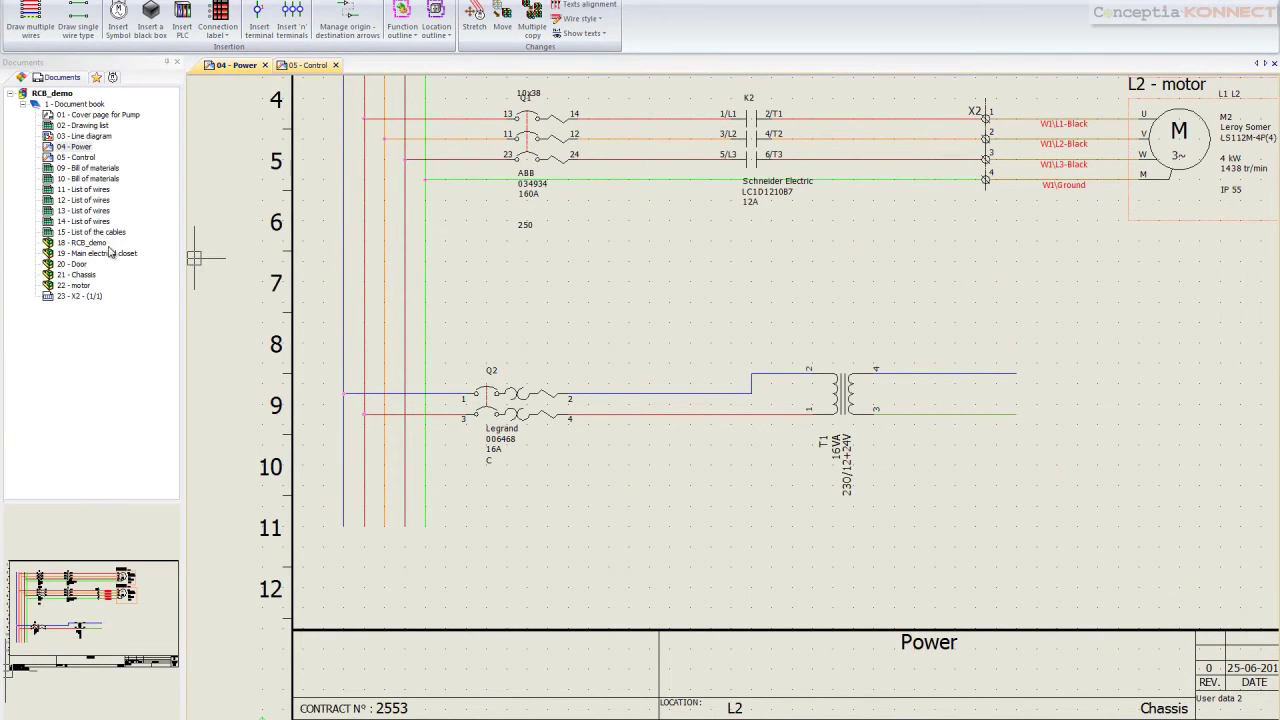
left_click_drag(93, 301, 102, 245)
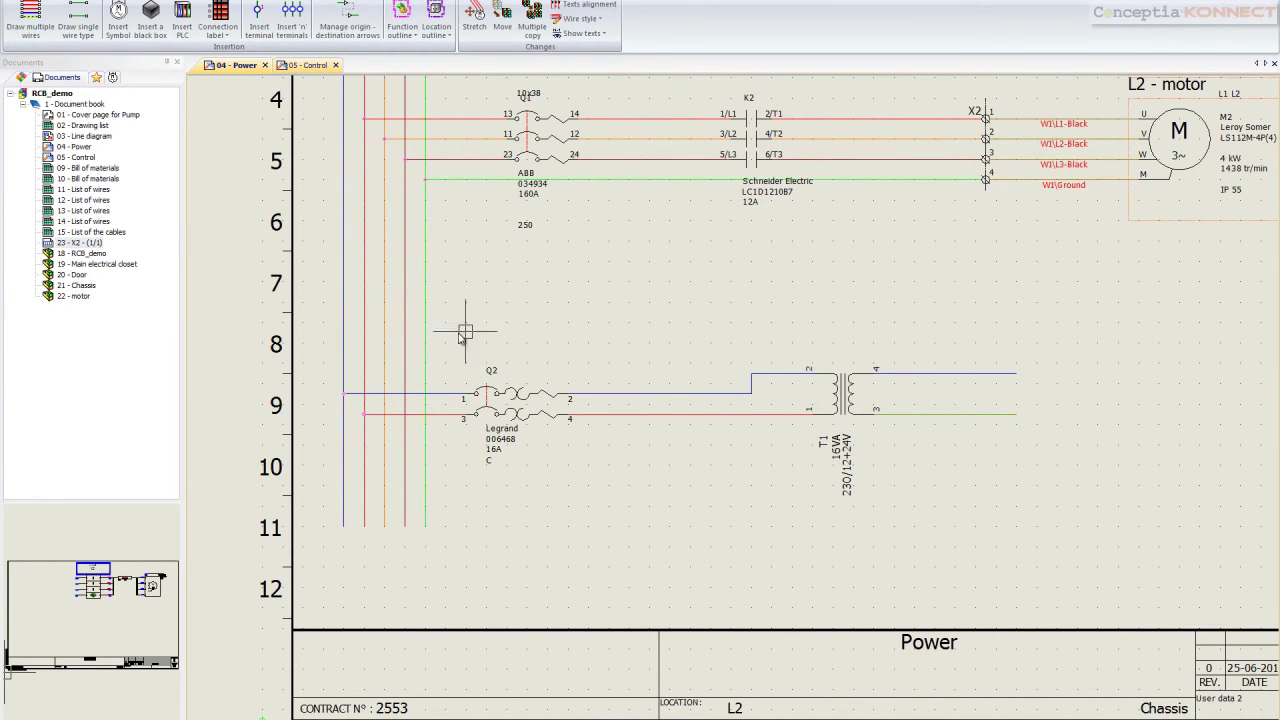
Open the origin-destination arrow manager from T1's upper output wire
right_click(997, 374)
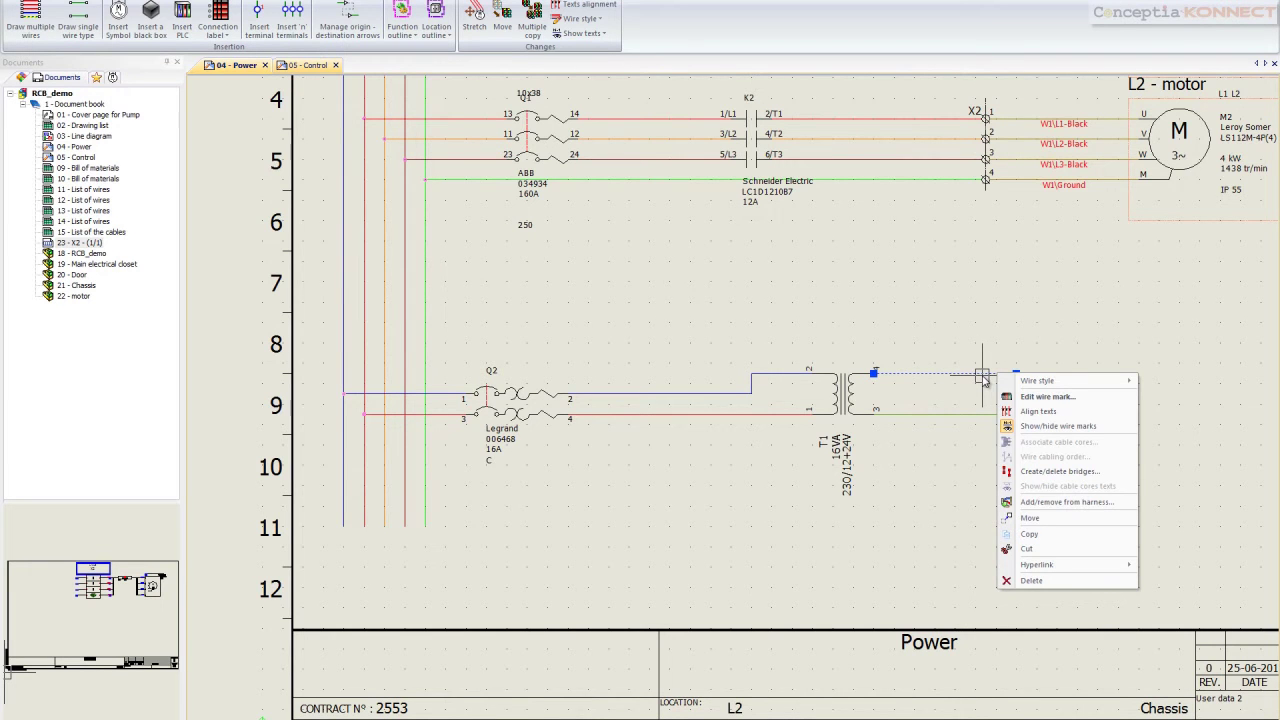
right_click(982, 378)
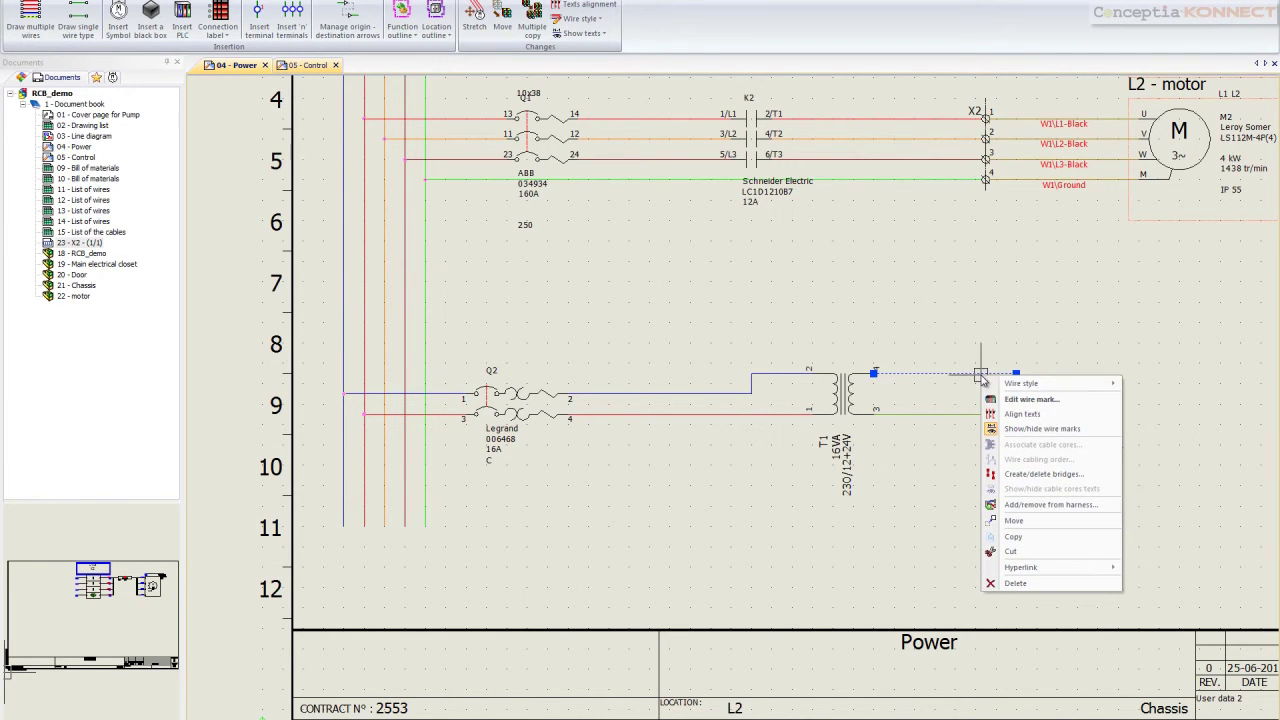
left_click(952, 375)
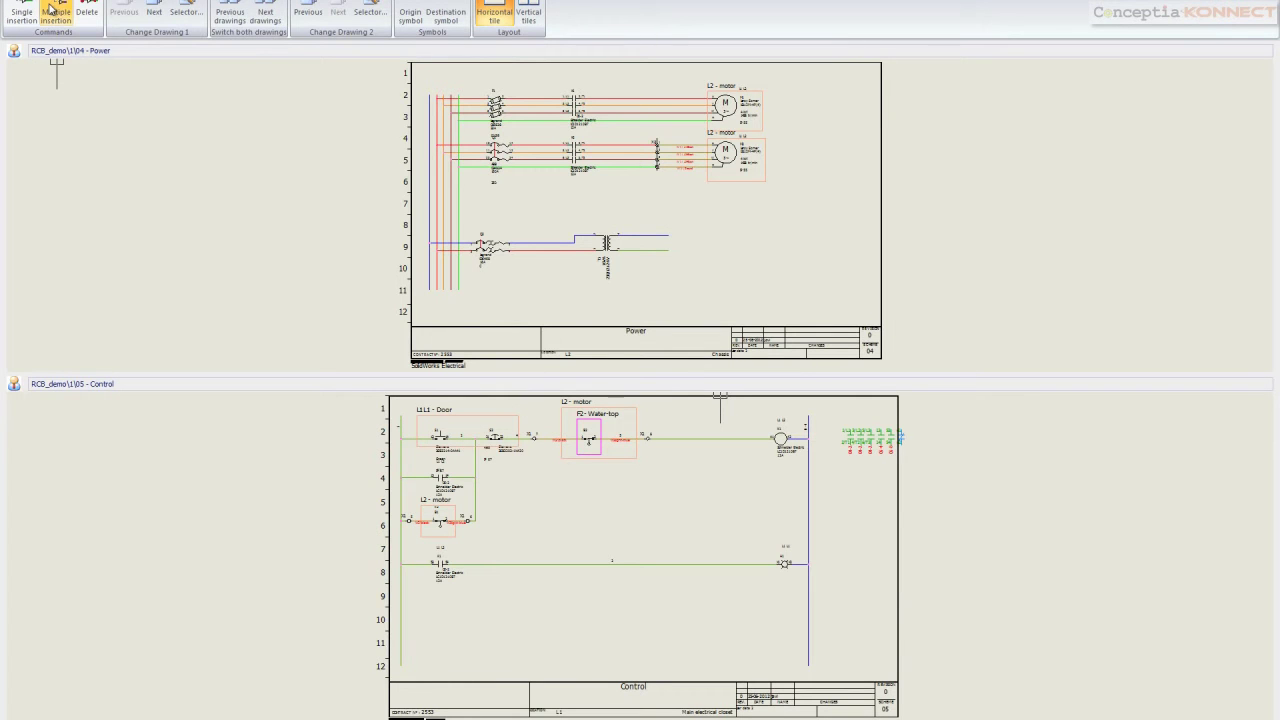
Place two single arrow pairs linking T1's output wires to the Control page supply wires
left_click(22, 14)
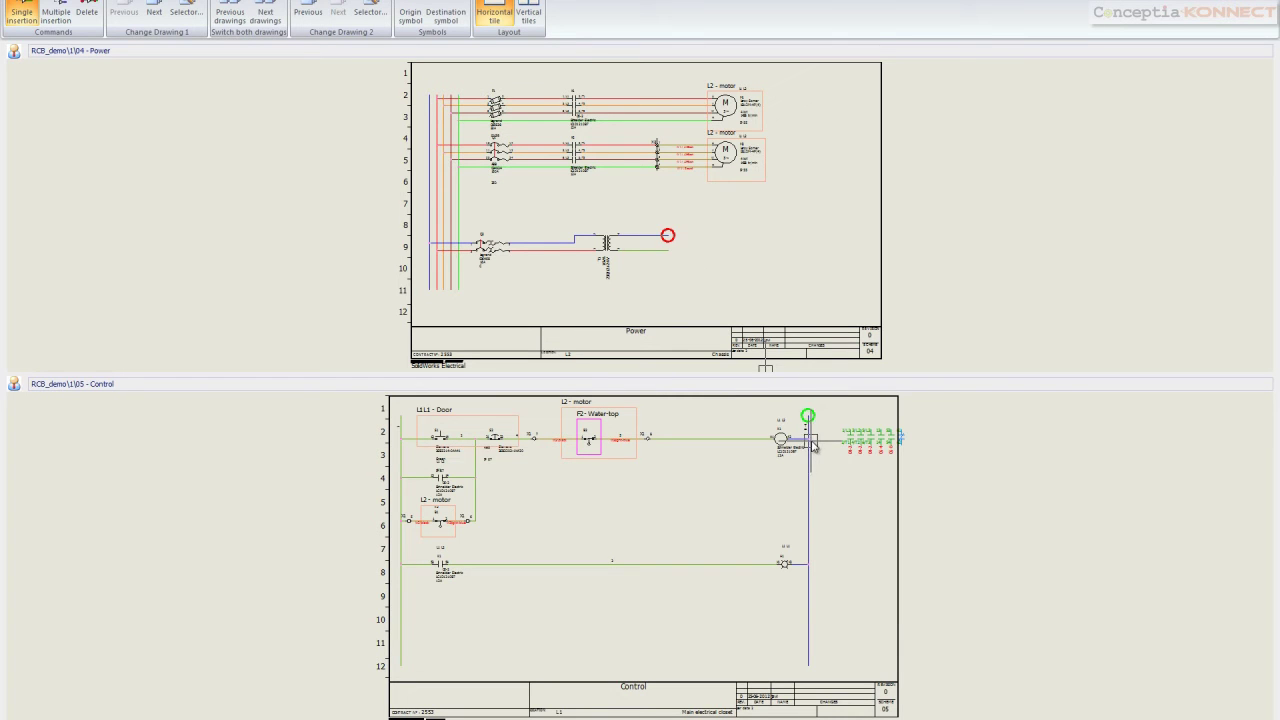
left_click(825, 432)
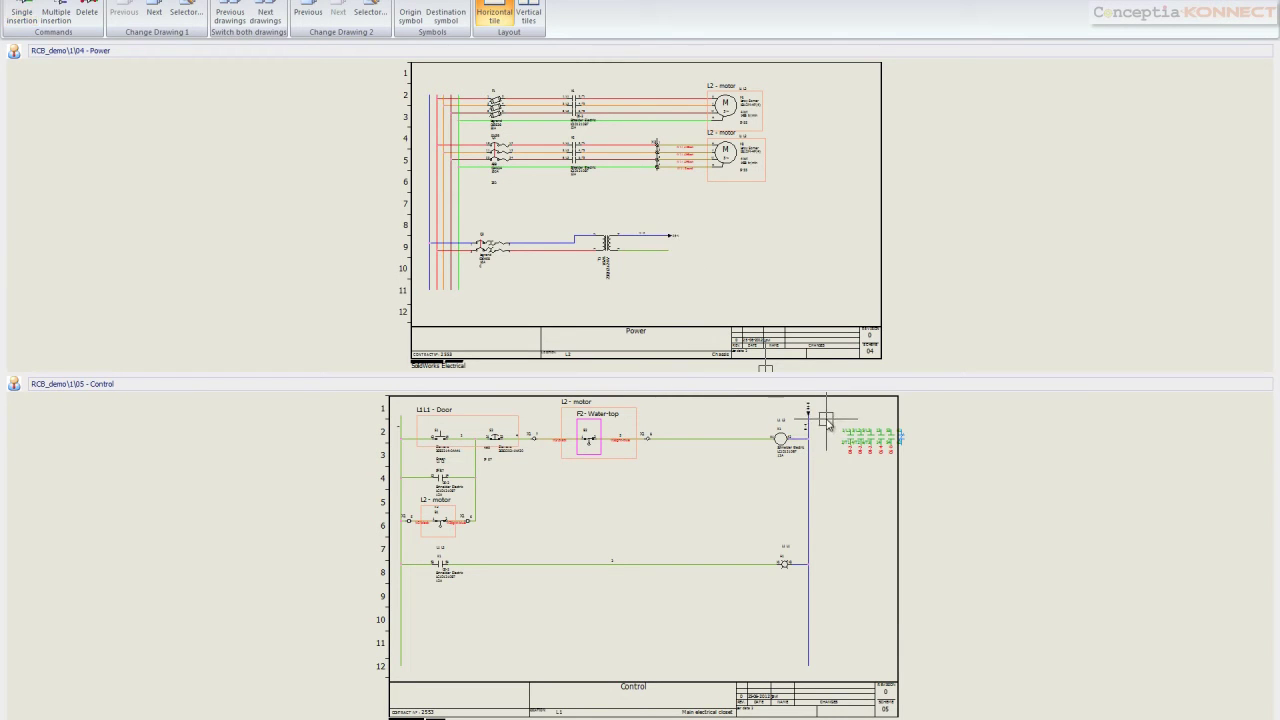
left_click(22, 15)
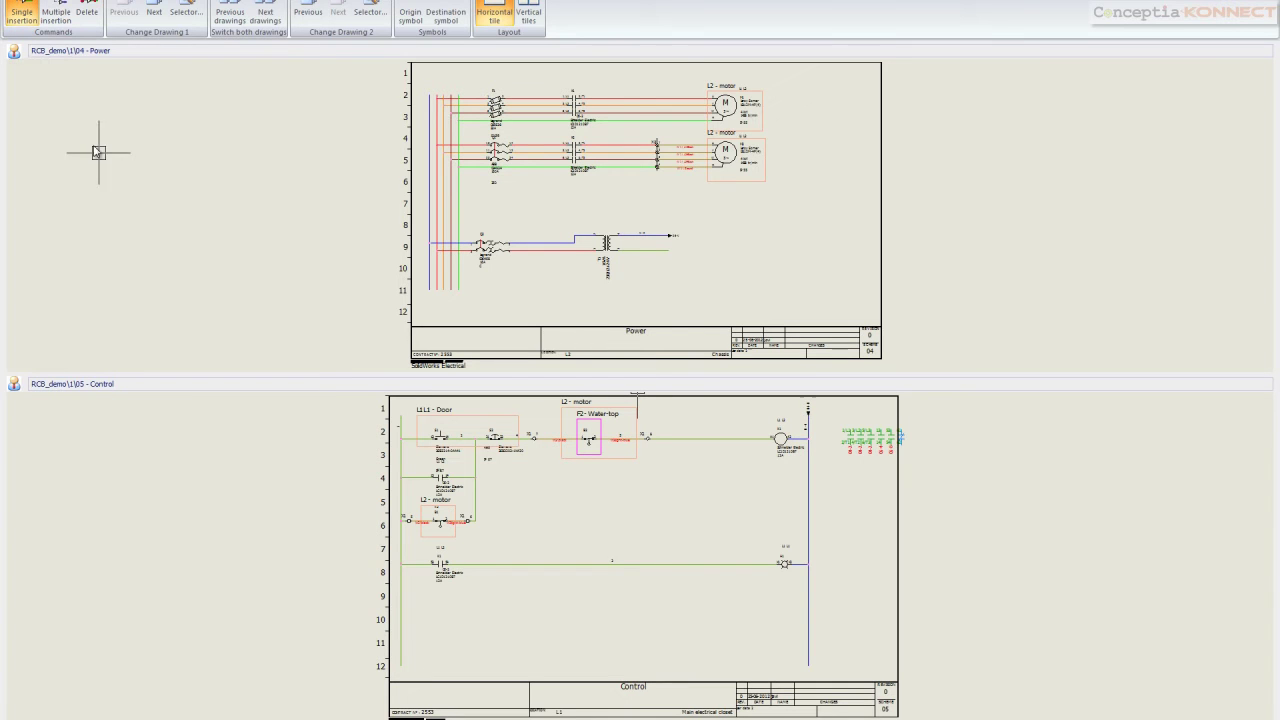
left_click(665, 256)
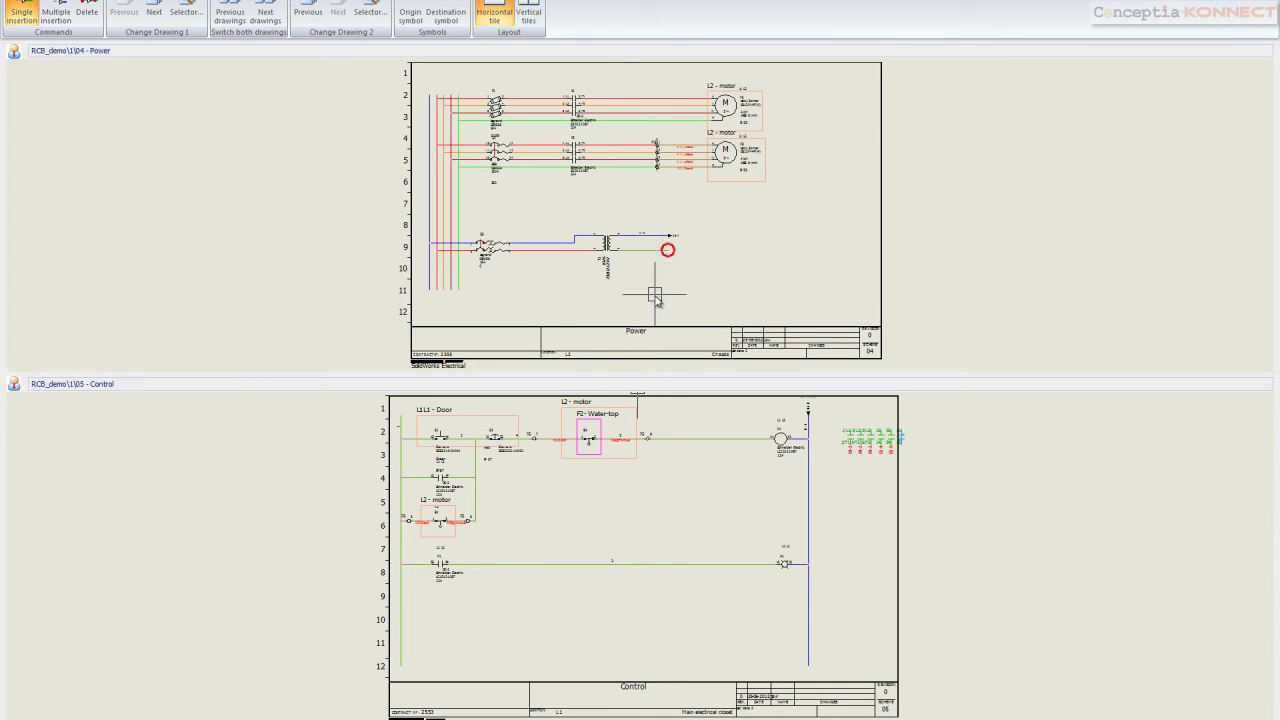
left_click(410, 424)
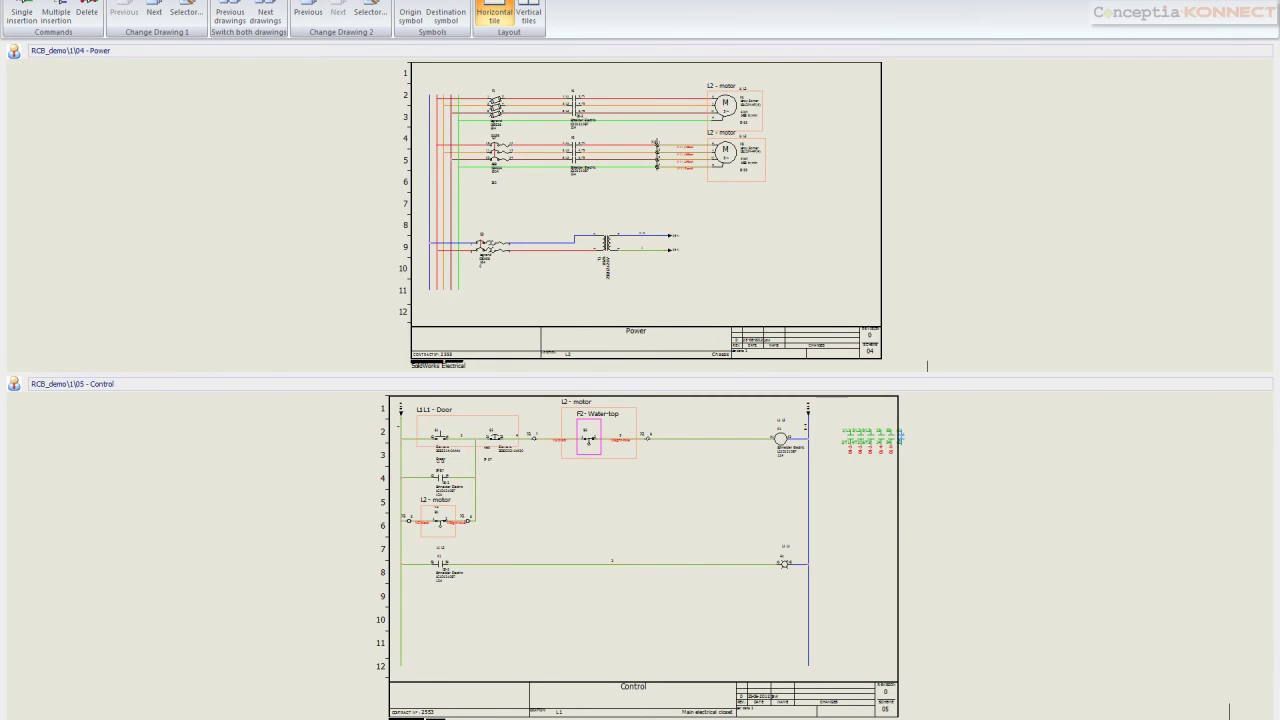
Close the arrow manager and follow the 05-1 arrow to the Control page
key("Escape")
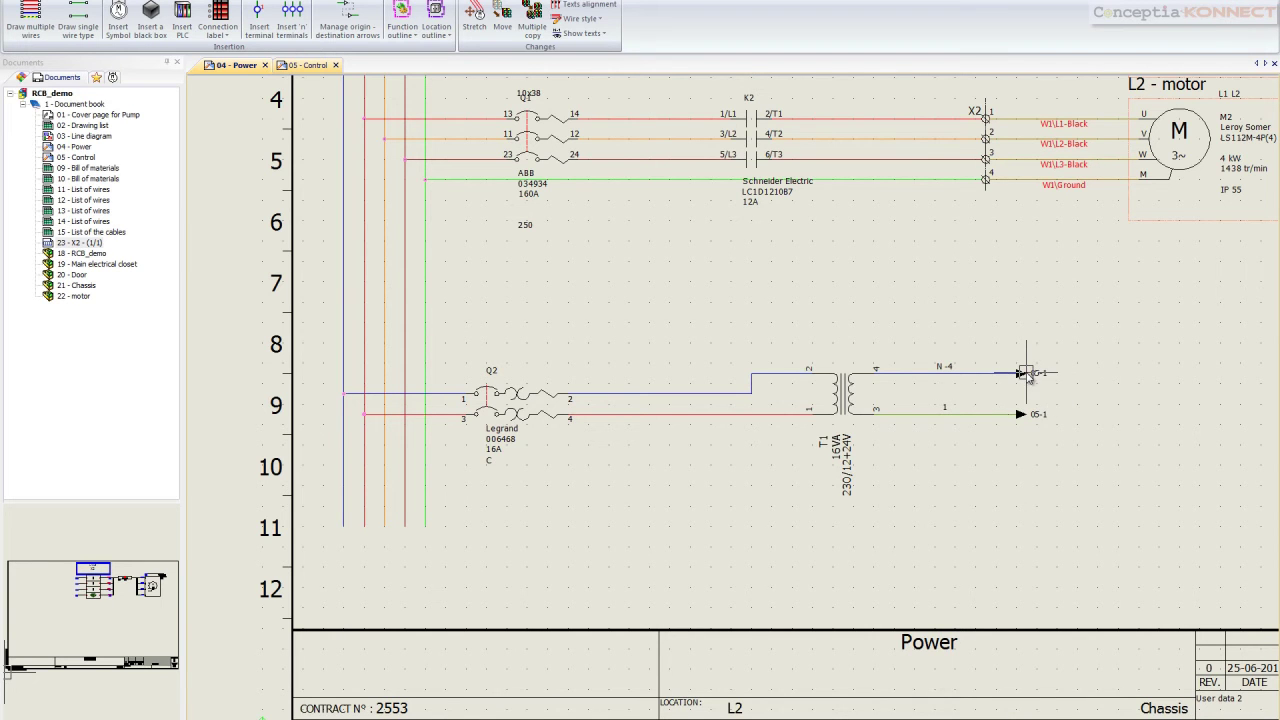
right_click(1025, 373)
left_click(1073, 390)
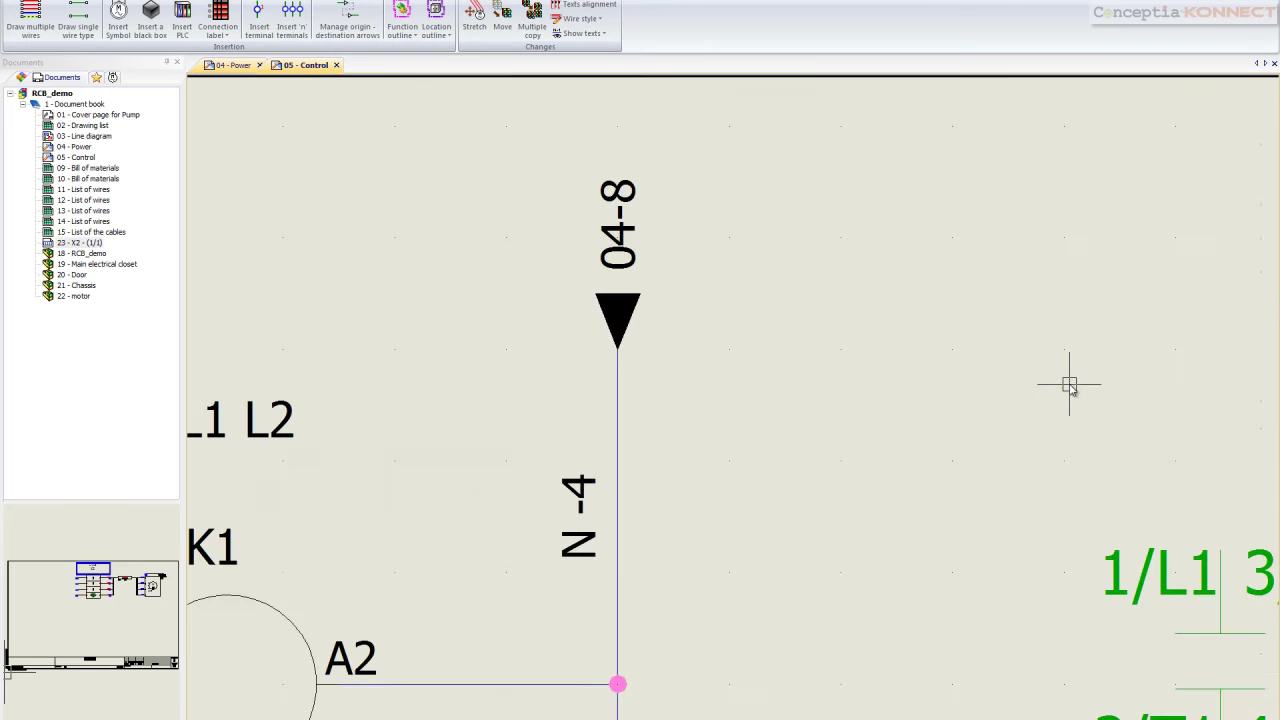
scroll(768, 387, "down", 5)
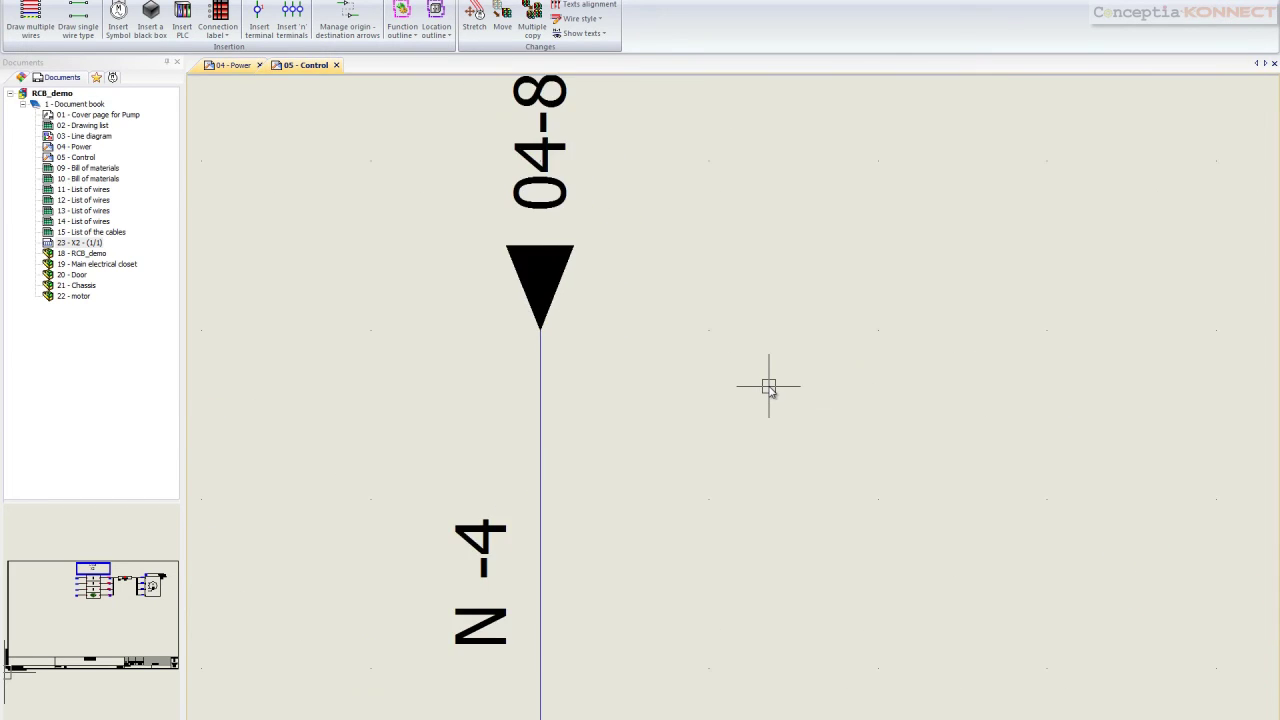
scroll(778, 530, "up", 5)
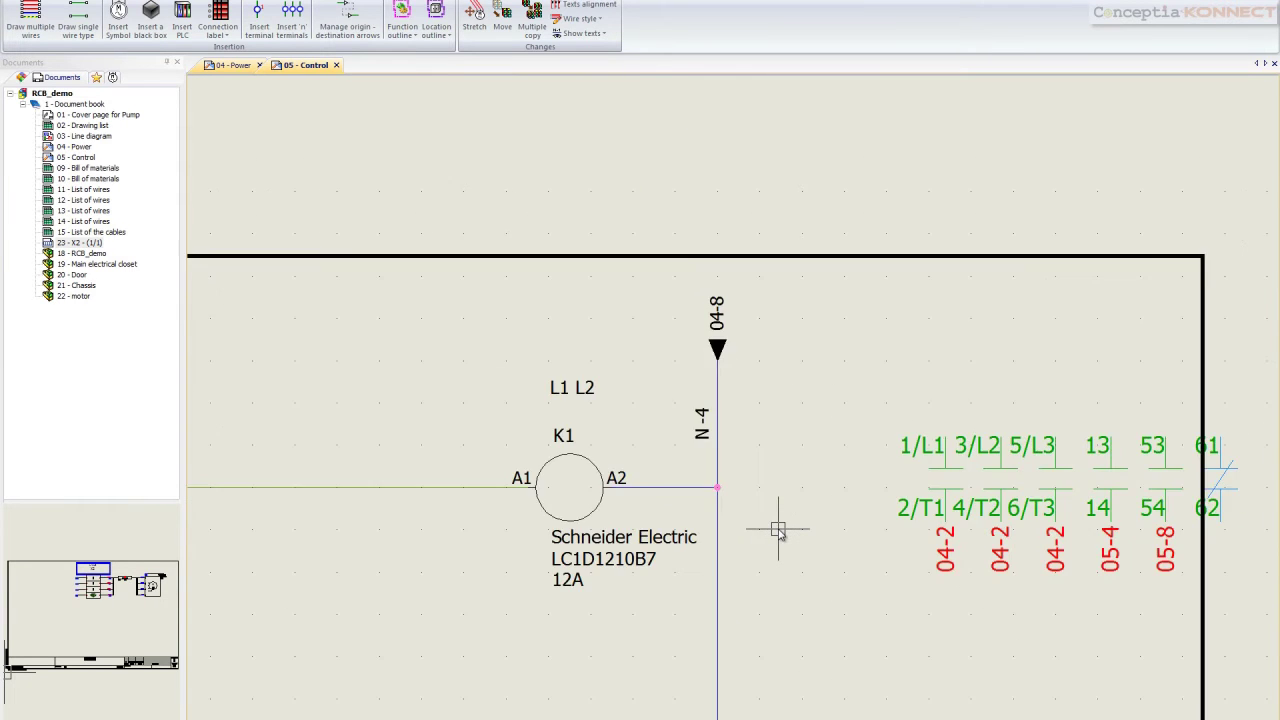
scroll(778, 537, "down", 4)
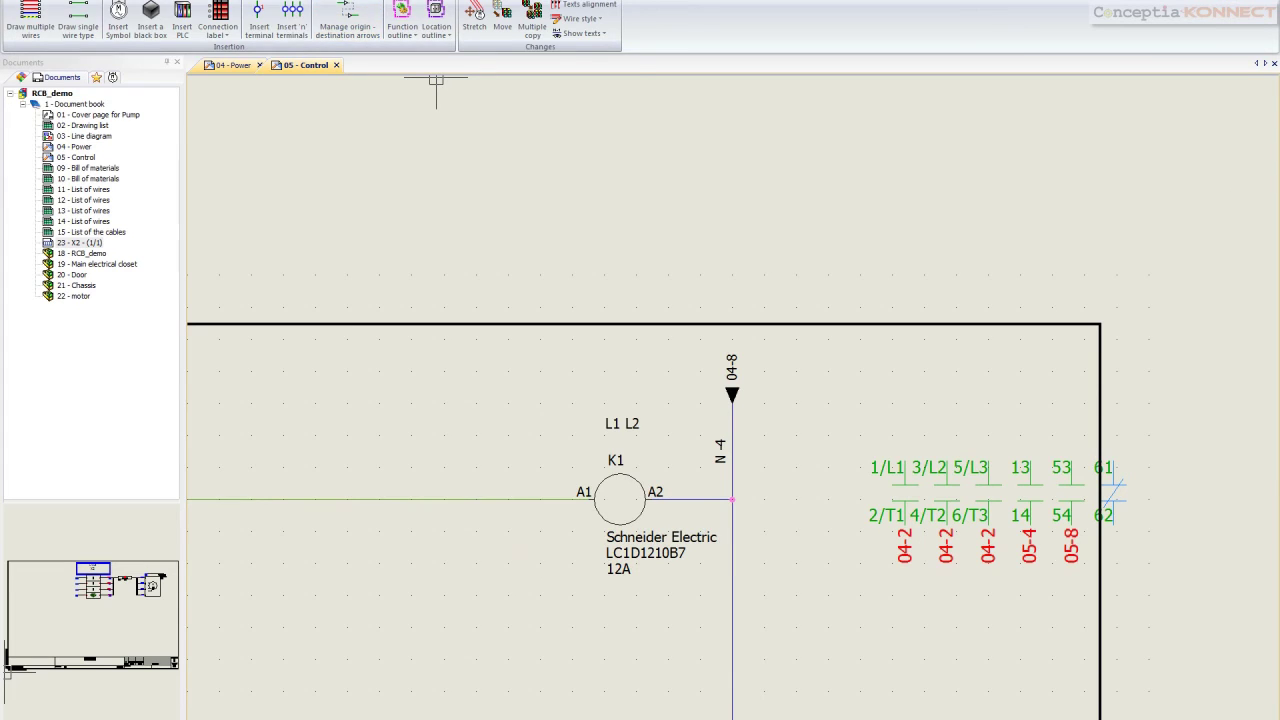
key("Home")
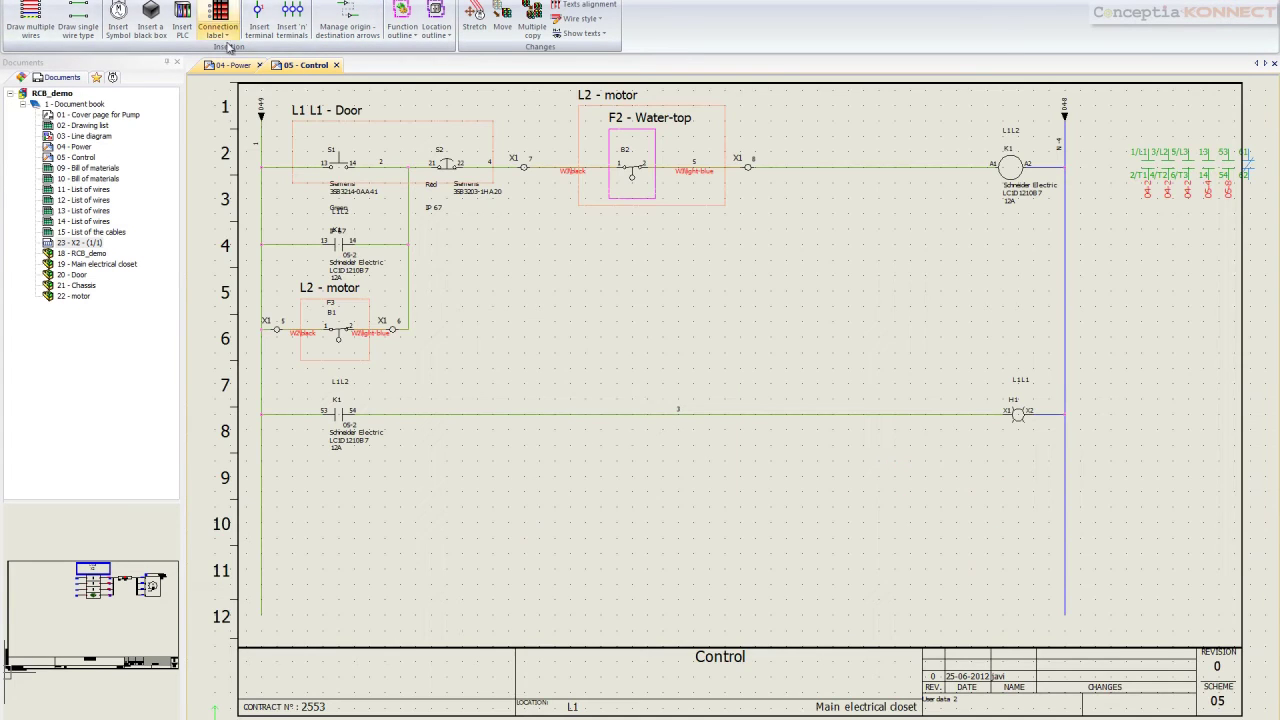
Follow the Control sheet's arrow back to the 05-1 arrows on the Power sheet
right_click(260, 101)
mouse_move(290, 110)
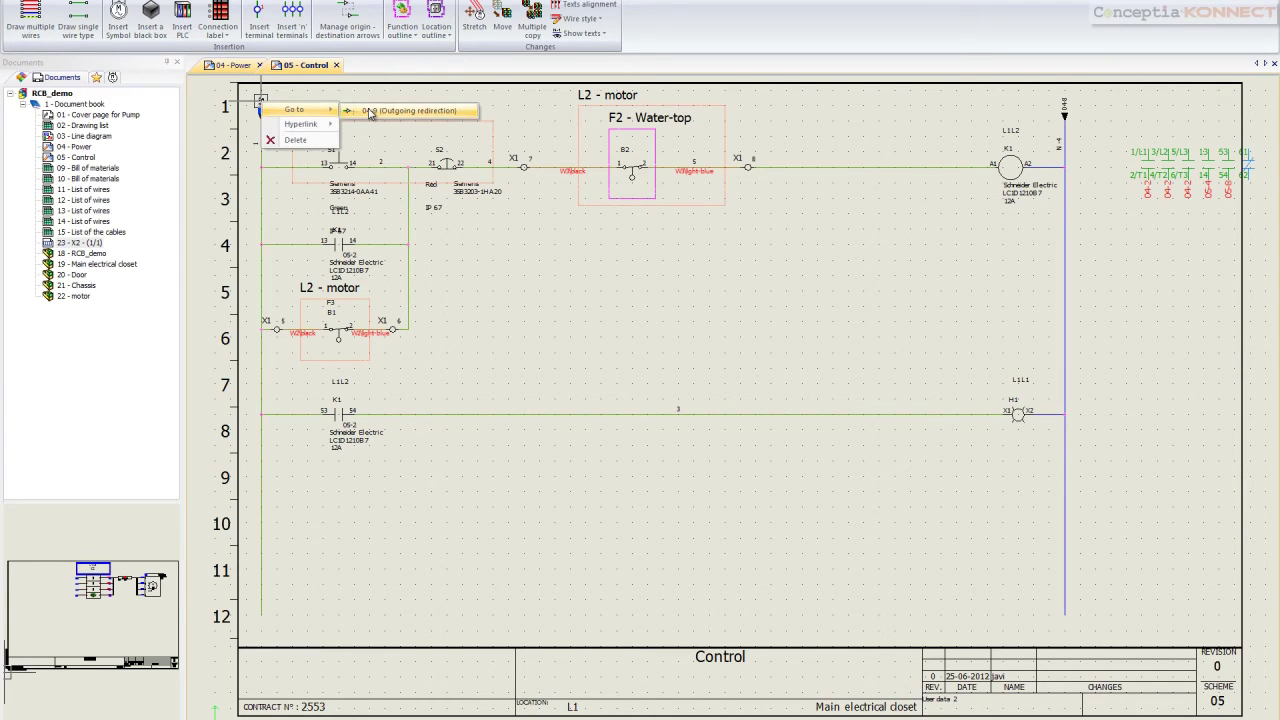
left_click(400, 108)
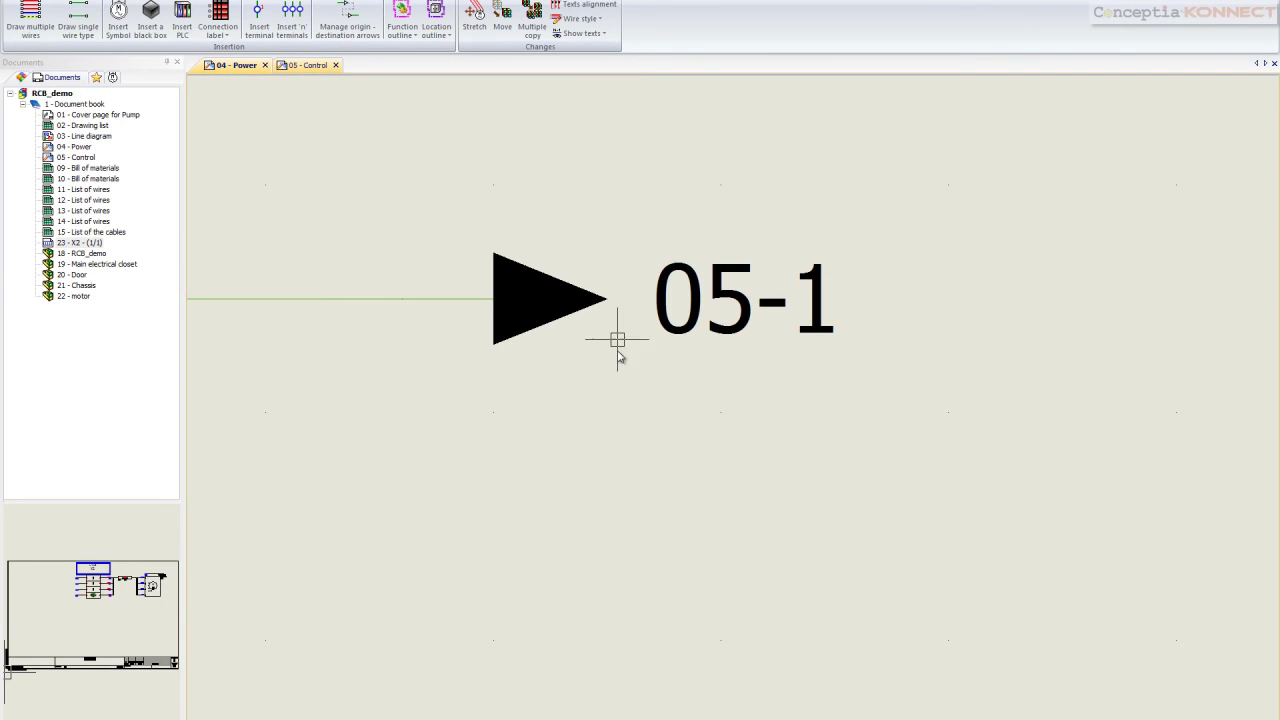
scroll(777, 505, "down", 3)
scroll(773, 505, "down", 2)
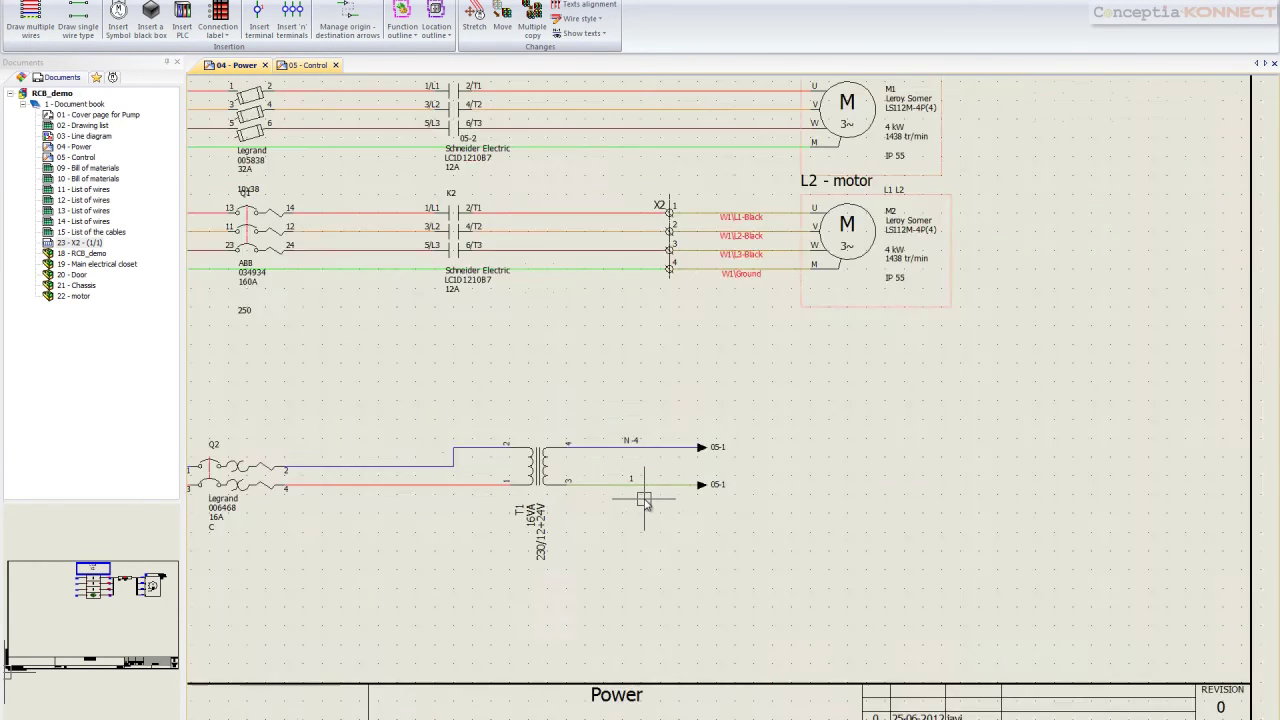
scroll(640, 503, "up", 1)
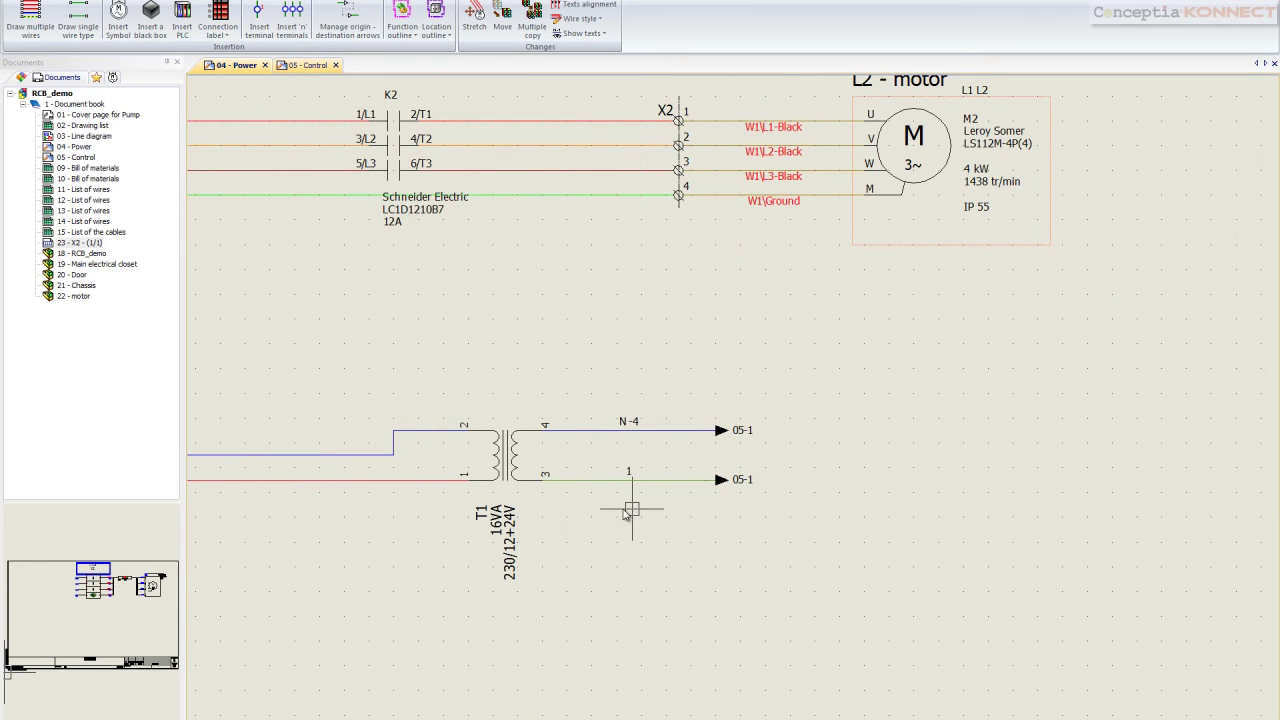
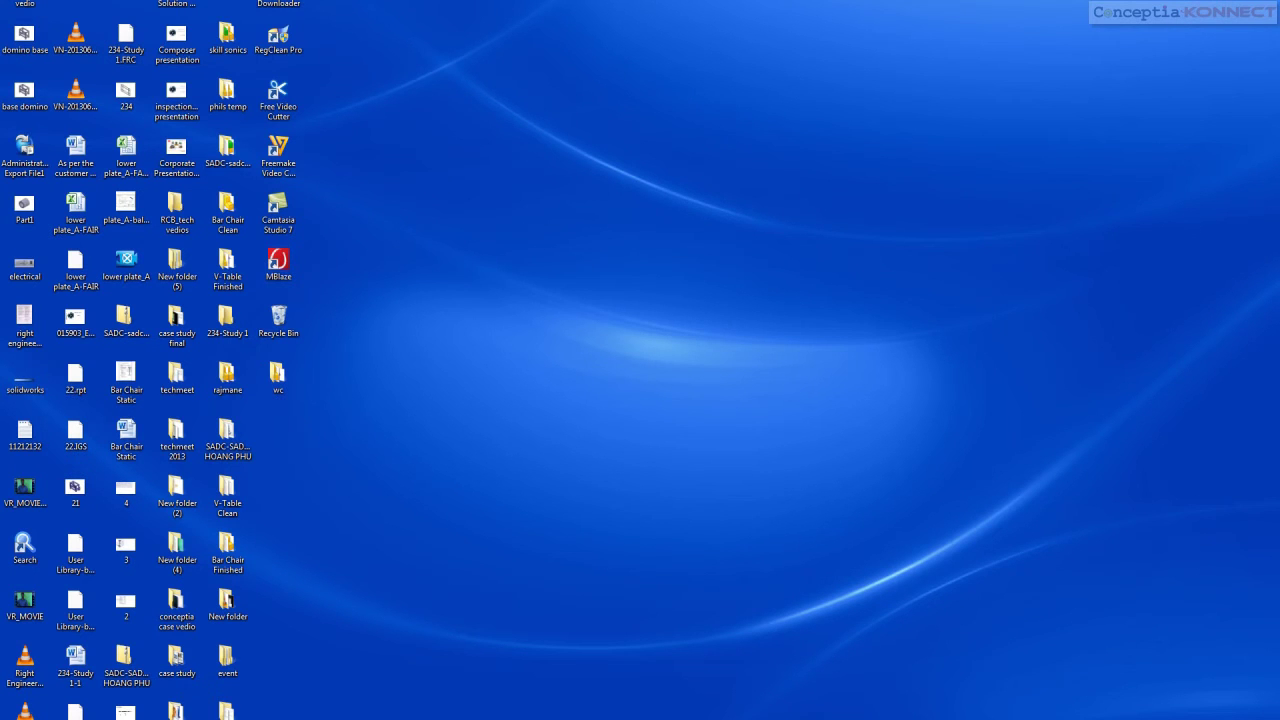
Return from the Windows Start menu to the SolidWorks Electrical 3D cabinet assembly window
key("super")
left_click(50, 686)
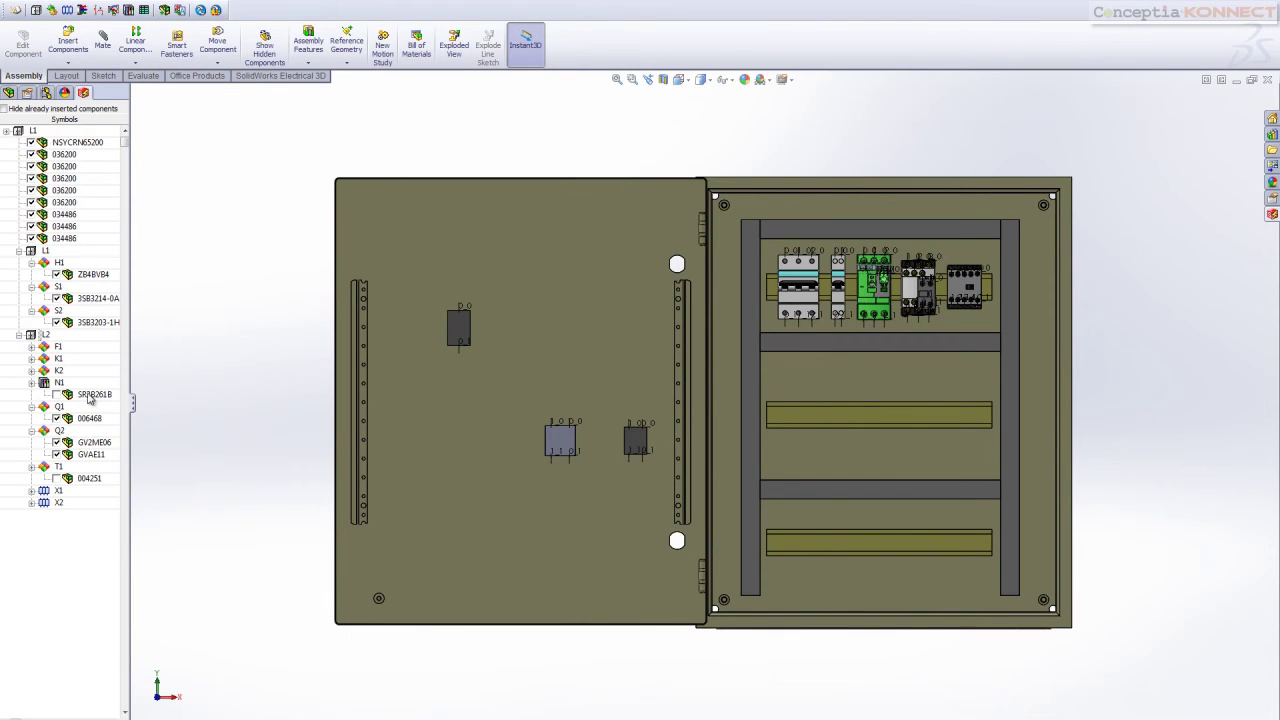
Place controller SR3B261B on the middle DIN rail and insert transformer 004251 beside it
right_click(89, 397)
left_click_drag(340, 410, 794, 442)
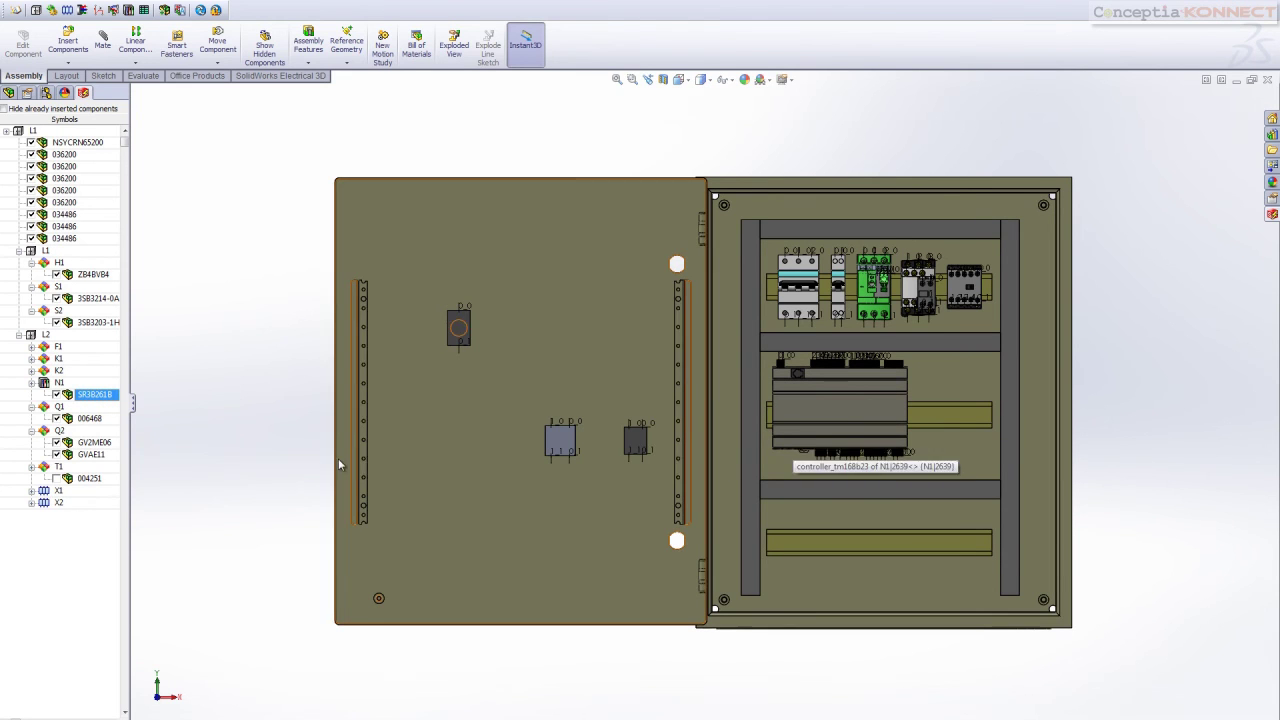
right_click(73, 480)
left_click(100, 488)
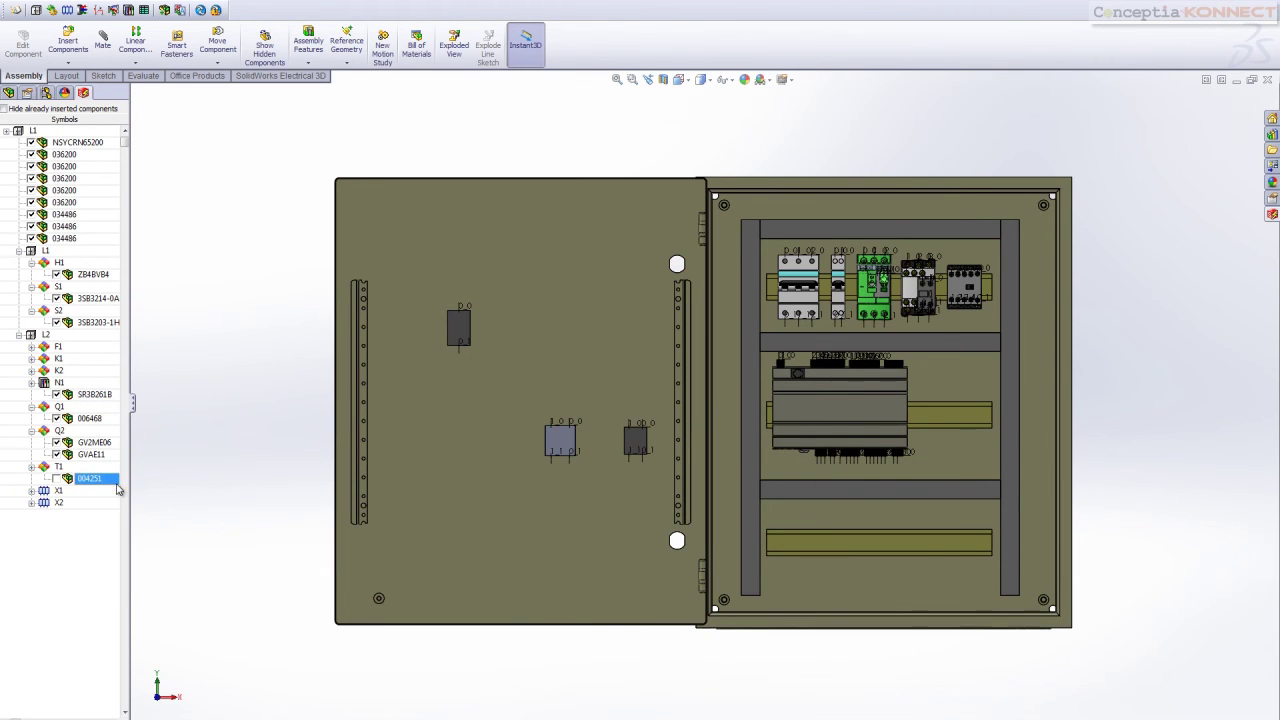
left_click(948, 413)
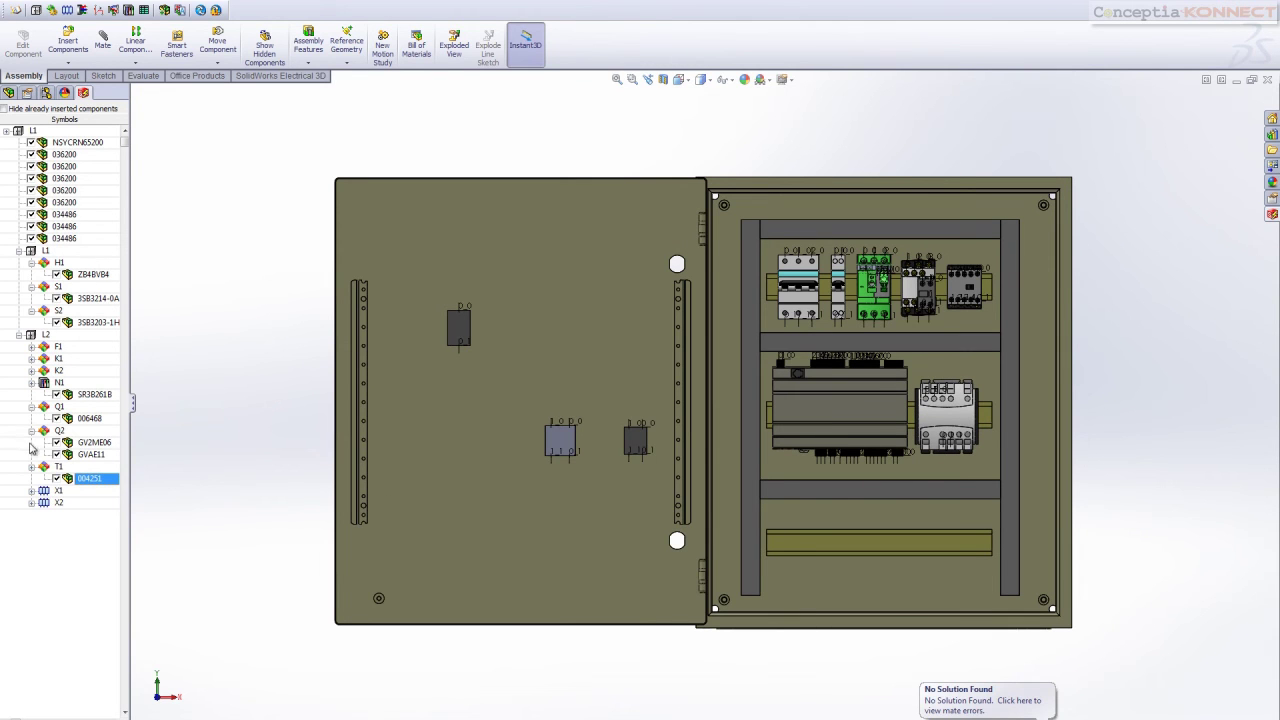
right_click(43, 492)
Insert terminal strip X1's terminals on the lower DIN rail after accepting the insertion order
left_click(75, 500)
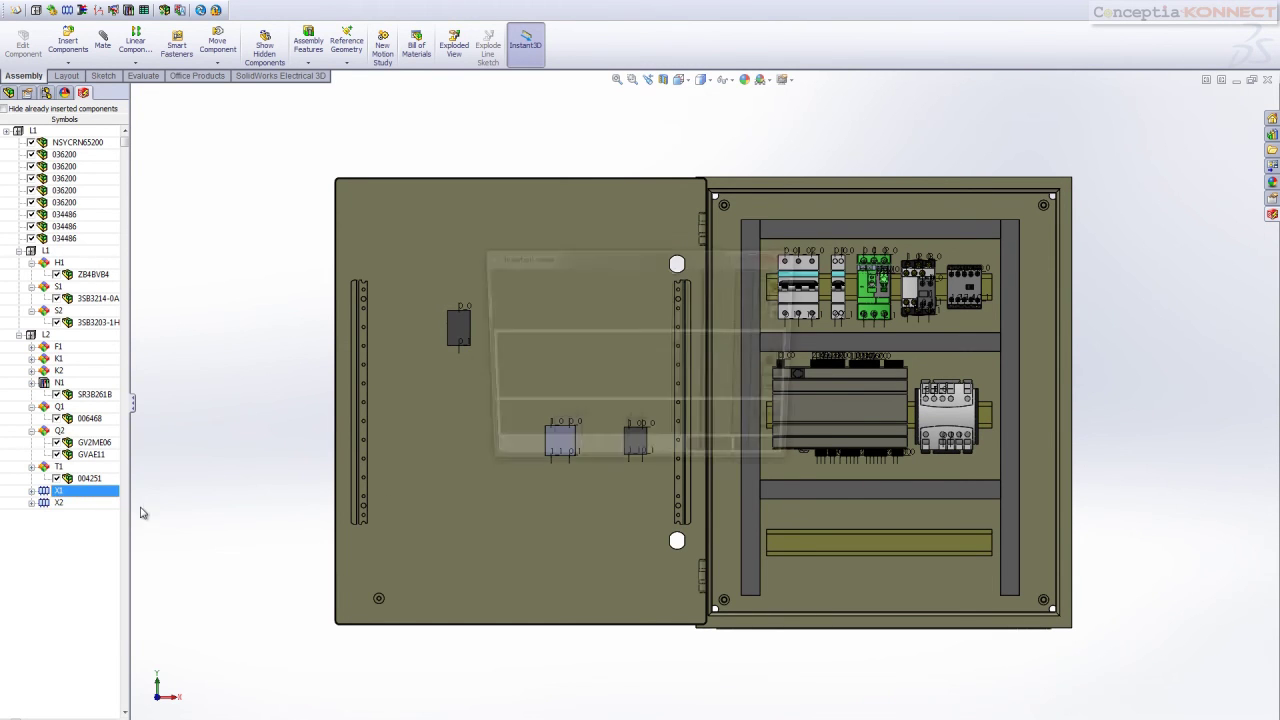
left_click(717, 457)
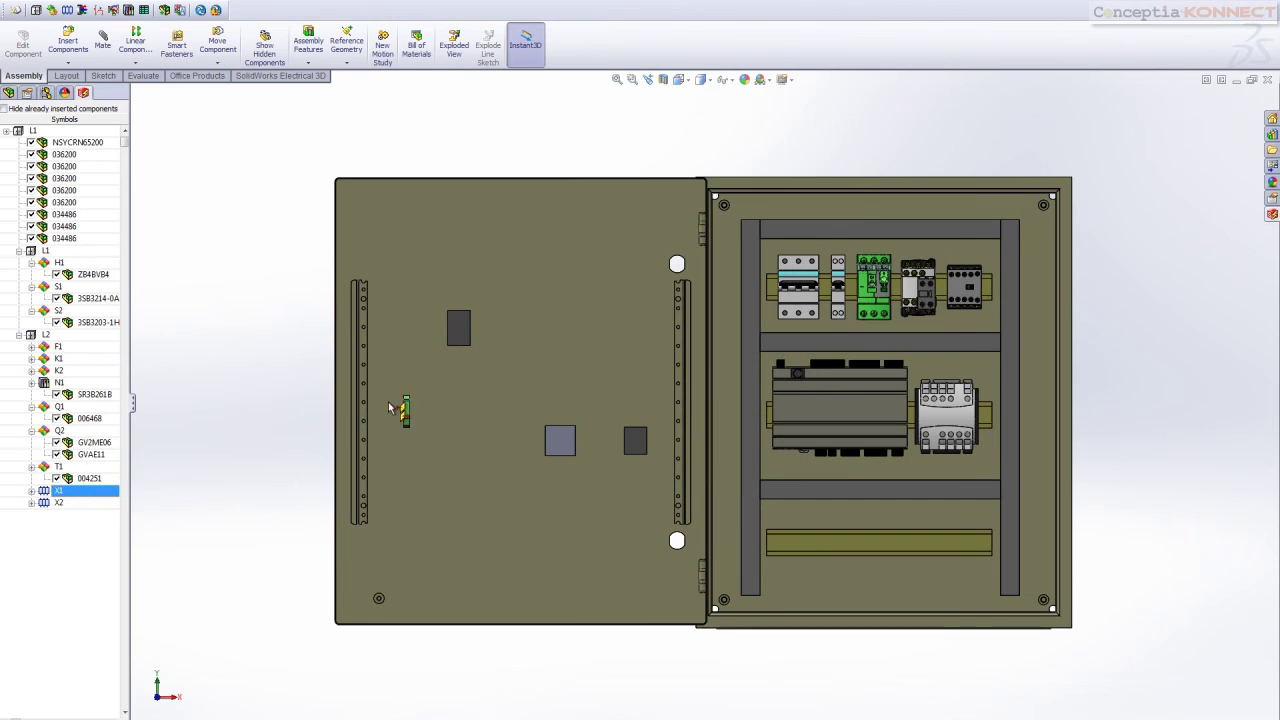
right_click(62, 491)
left_click(107, 512)
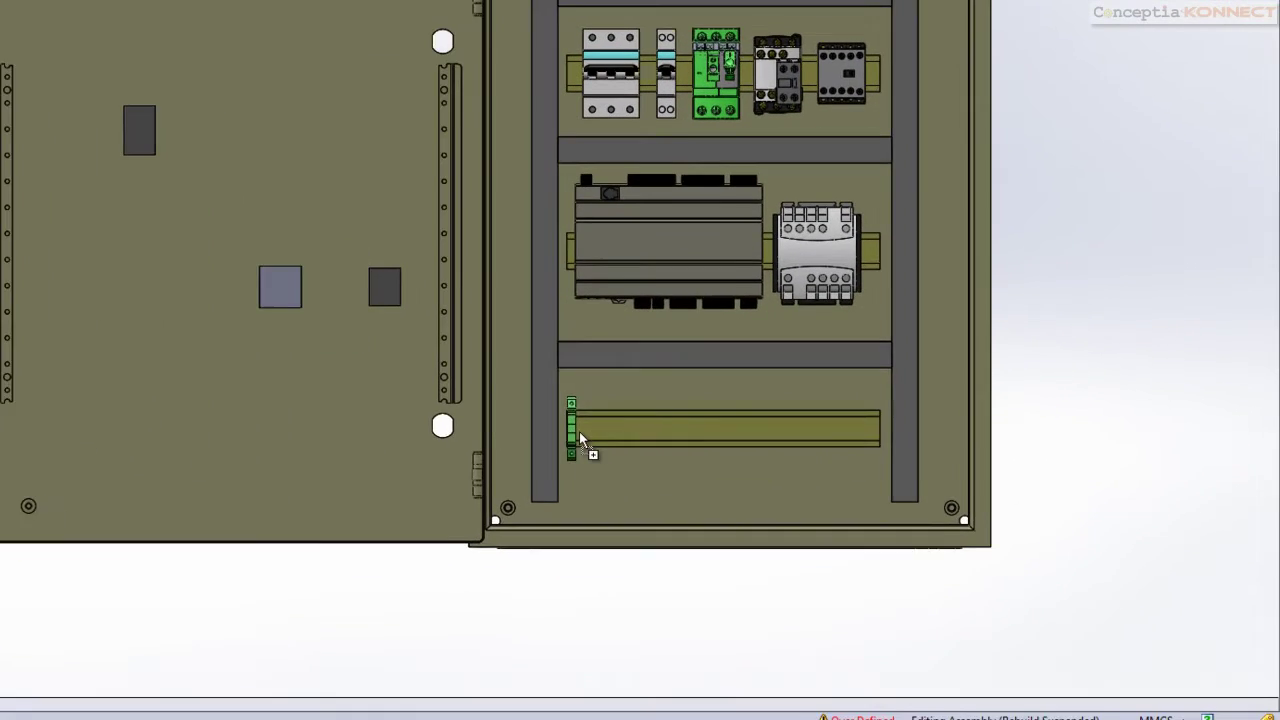
left_click(751, 538)
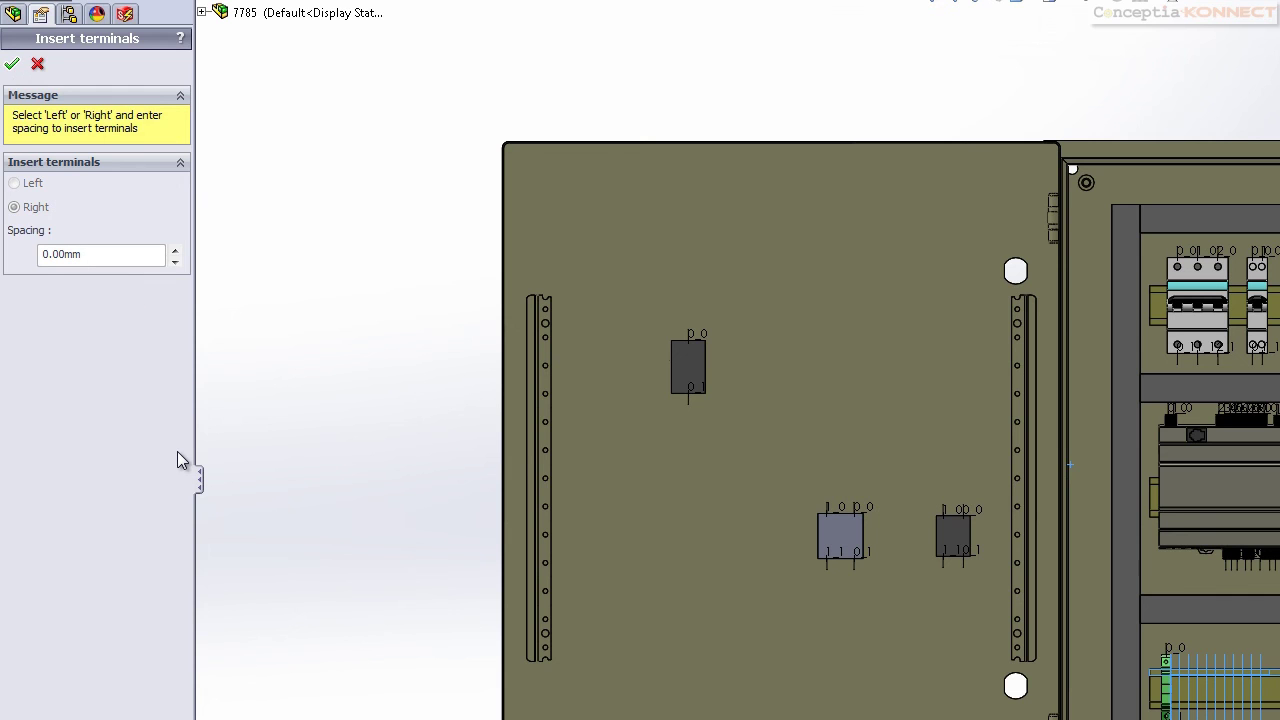
Begin inserting the terminals of terminal strip X2
right_click(88, 630)
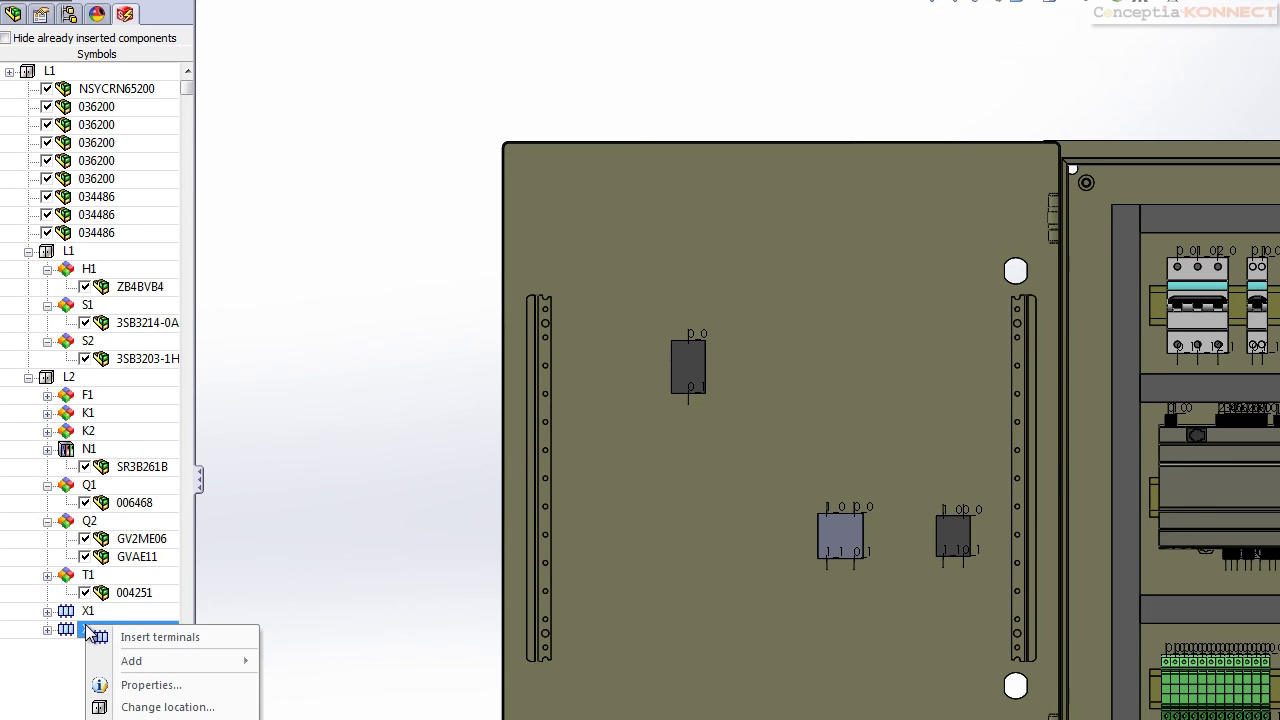
left_click(140, 637)
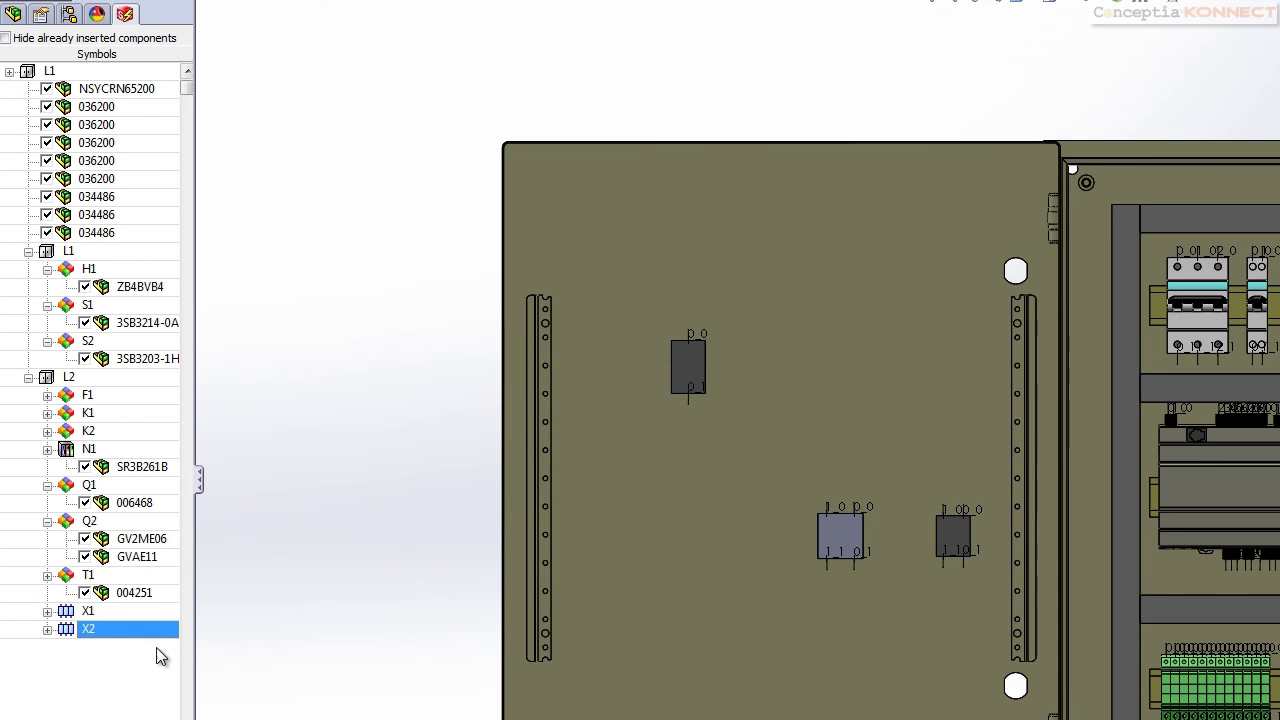
right_click(136, 632)
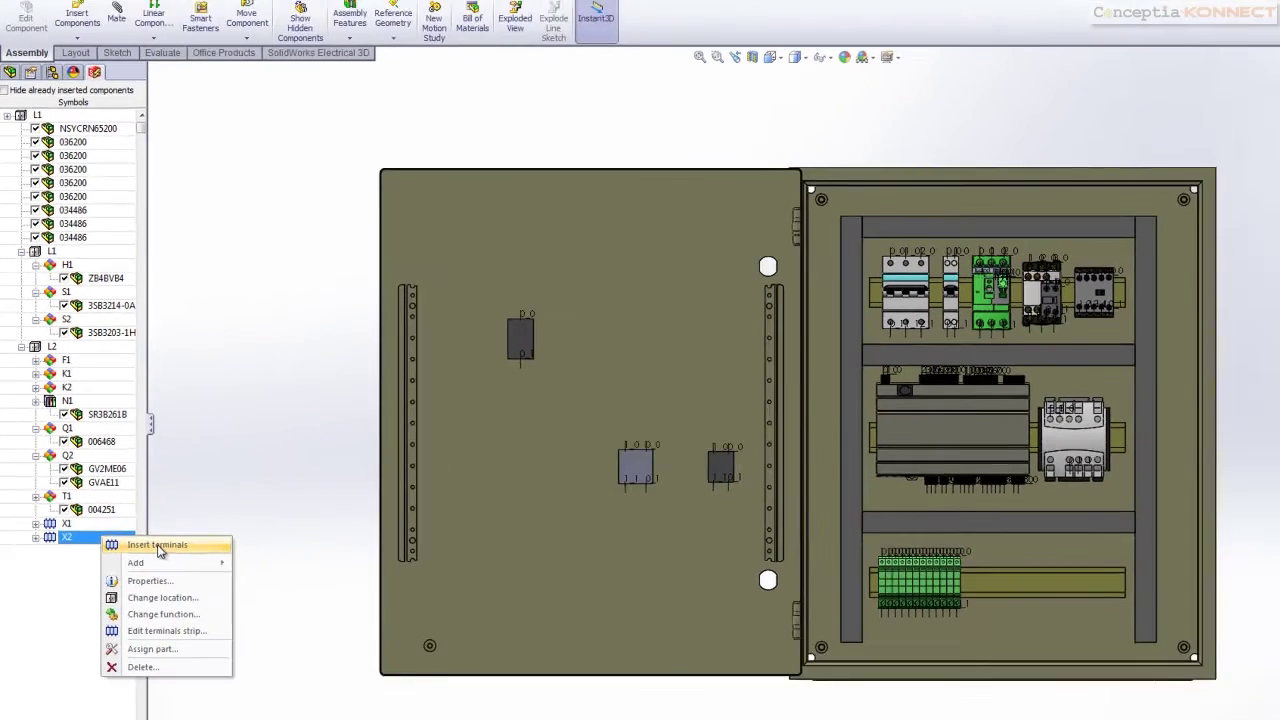